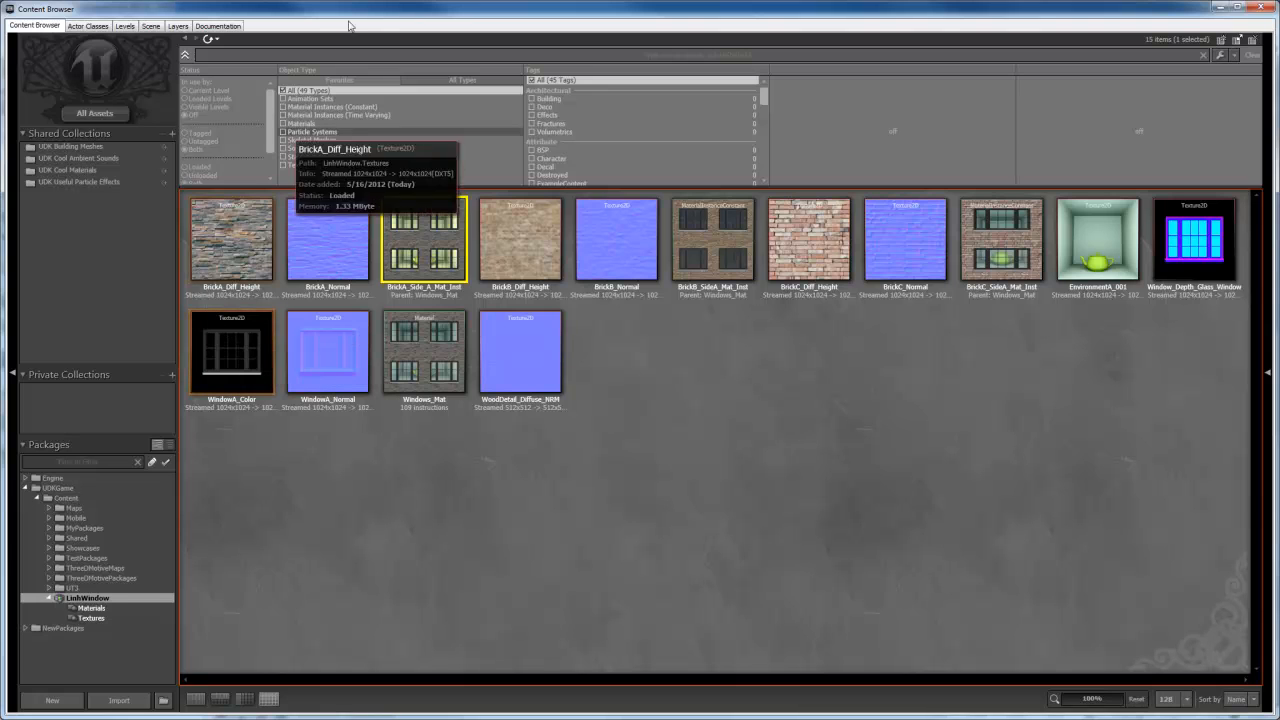
# Step: Shrink the Content Browser and place it beside the viewport so the building wall is visible
pyautogui.moveTo(390, 18); pyautogui.dragTo(438, 94)
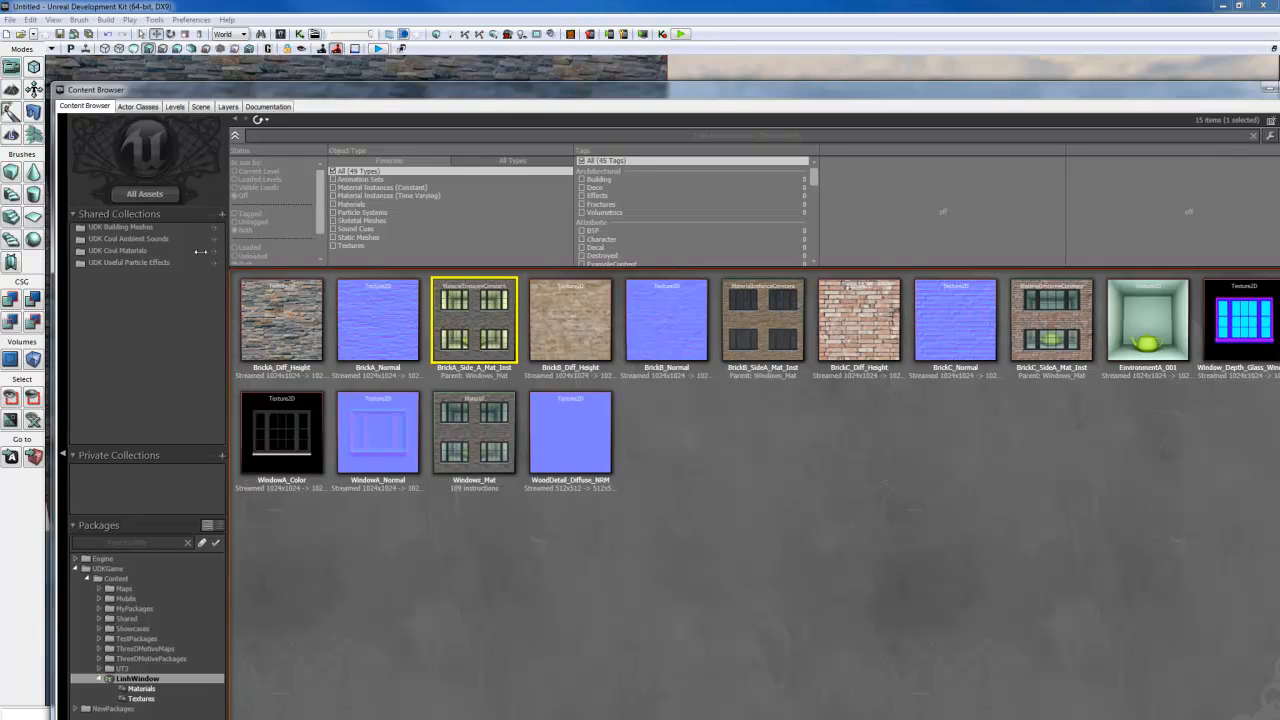
pyautogui.moveTo(50, 248); pyautogui.dragTo(586, 255)
pyautogui.moveTo(796, 92); pyautogui.dragTo(775, 32)
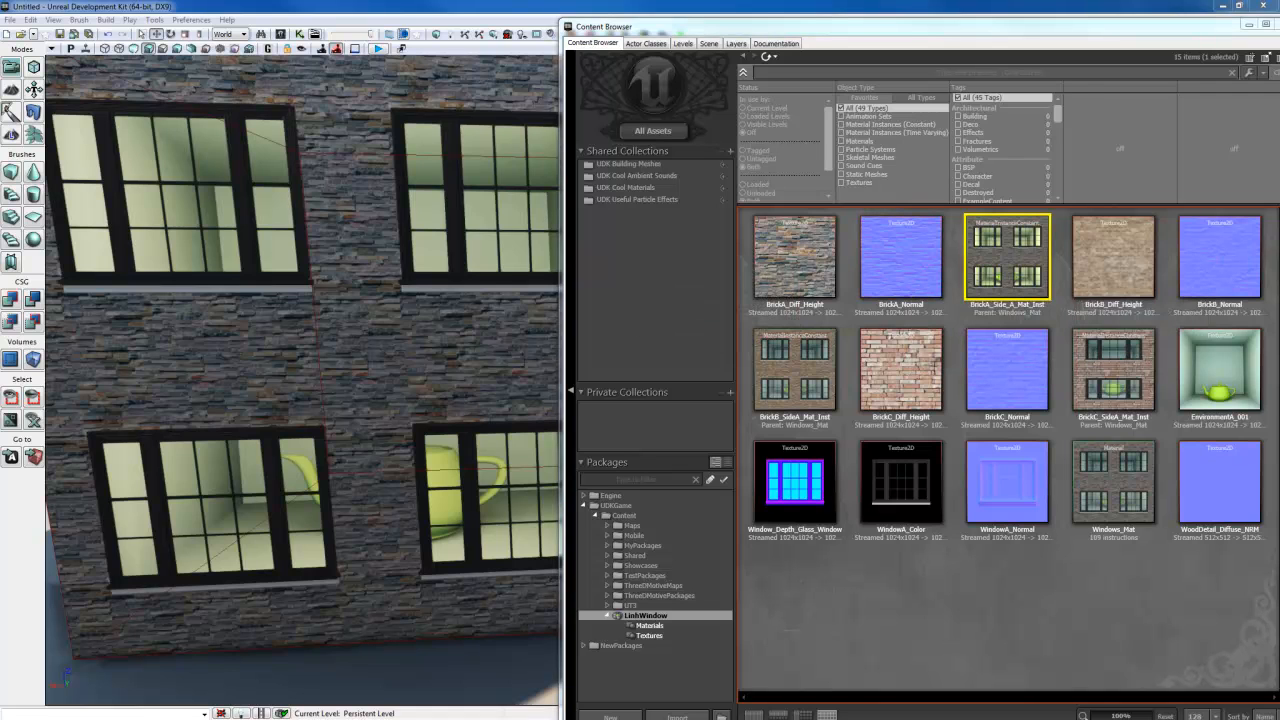
# Step: Open BrickA_Side_A_Mat_Inst in the Material Instance Editor and minimize the Content Browser to uncover the wall
pyautogui.moveTo(0, 60); pyautogui.dragTo(735, 77)
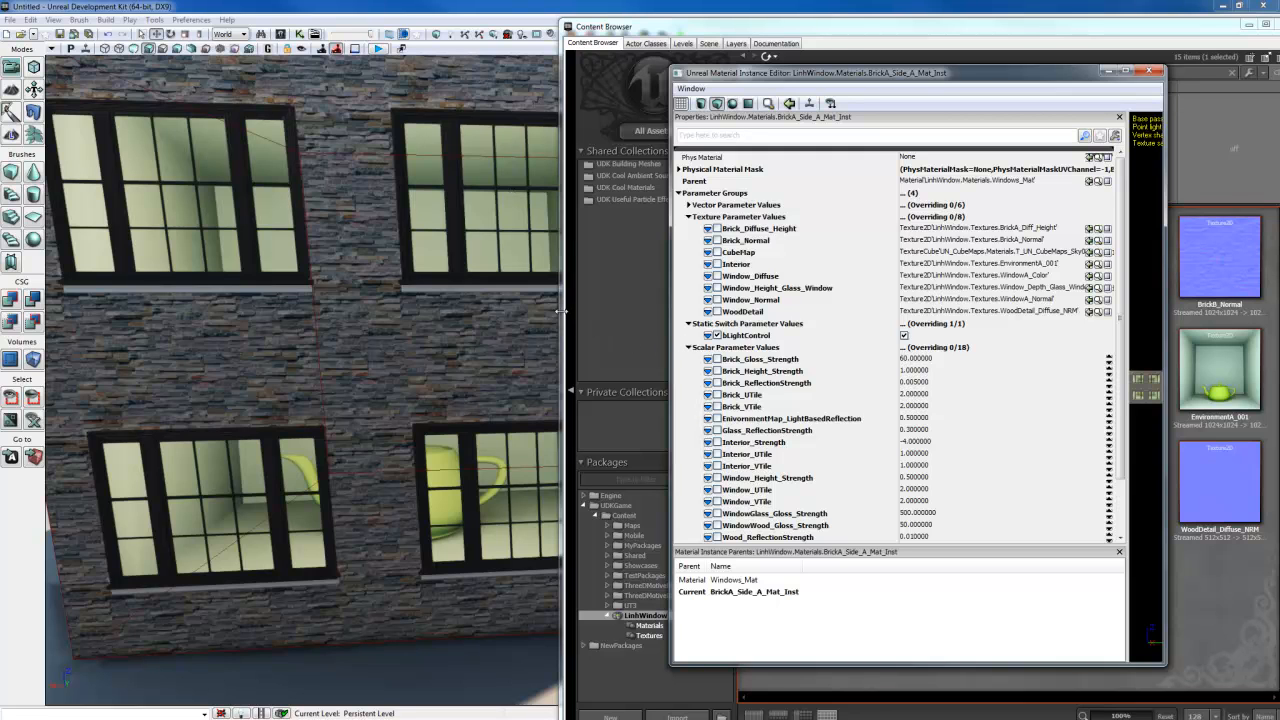
pyautogui.moveTo(561, 312); pyautogui.dragTo(808, 312)
pyautogui.click(1241, 24)
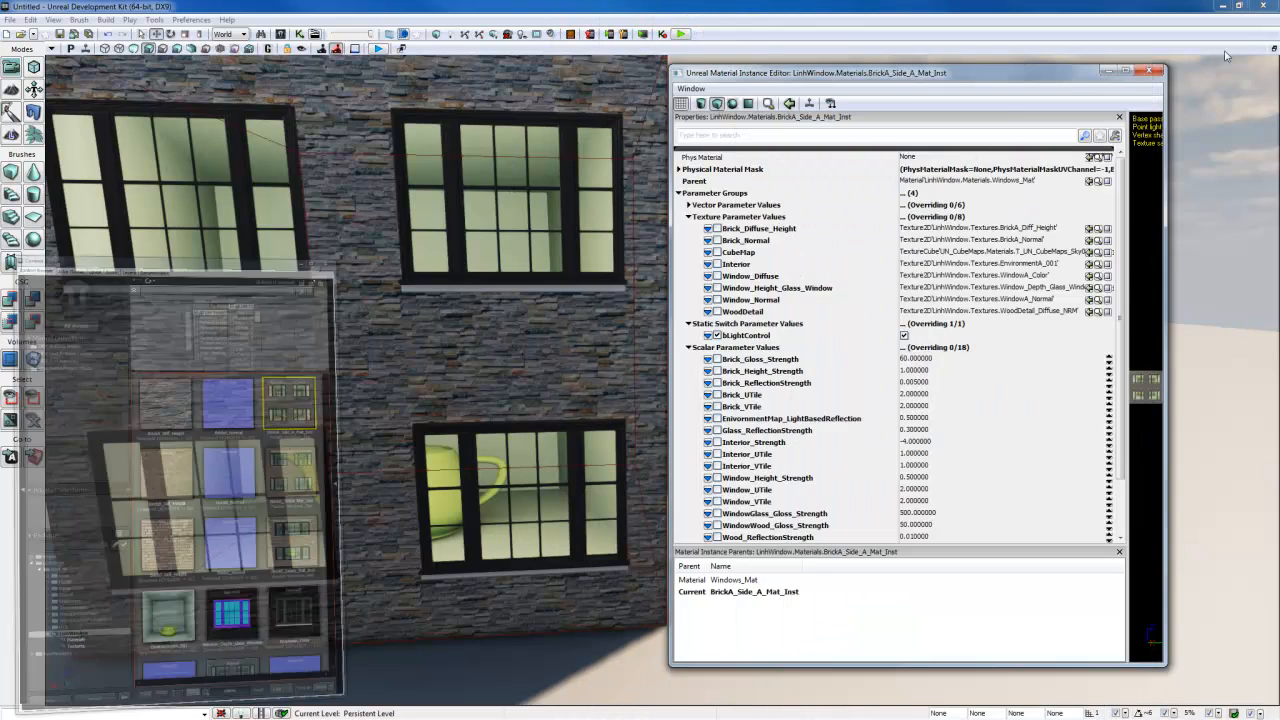
pyautogui.moveTo(911, 70); pyautogui.dragTo(911, 54)
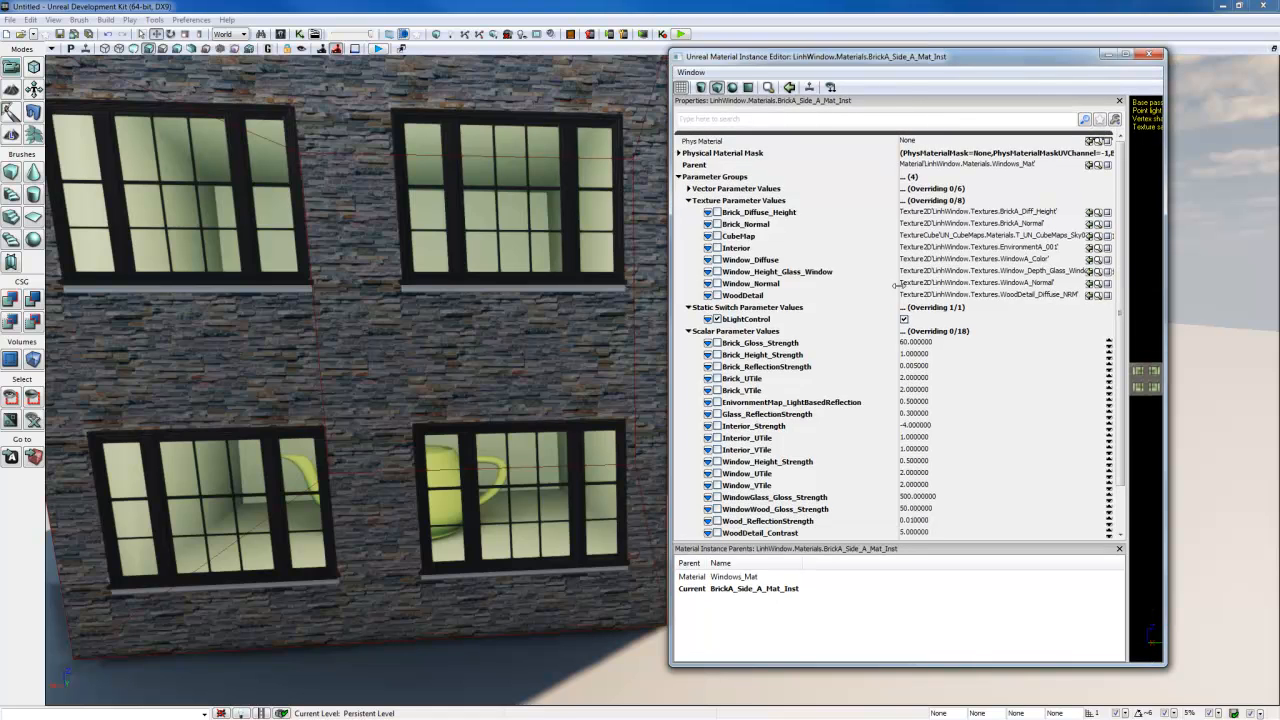
# Step: Switch bLightControl off and back on to compare the lit and unlit interior behind a window up close
pyautogui.moveTo(580, 390); pyautogui.dragTo(575, 463, button='middle')
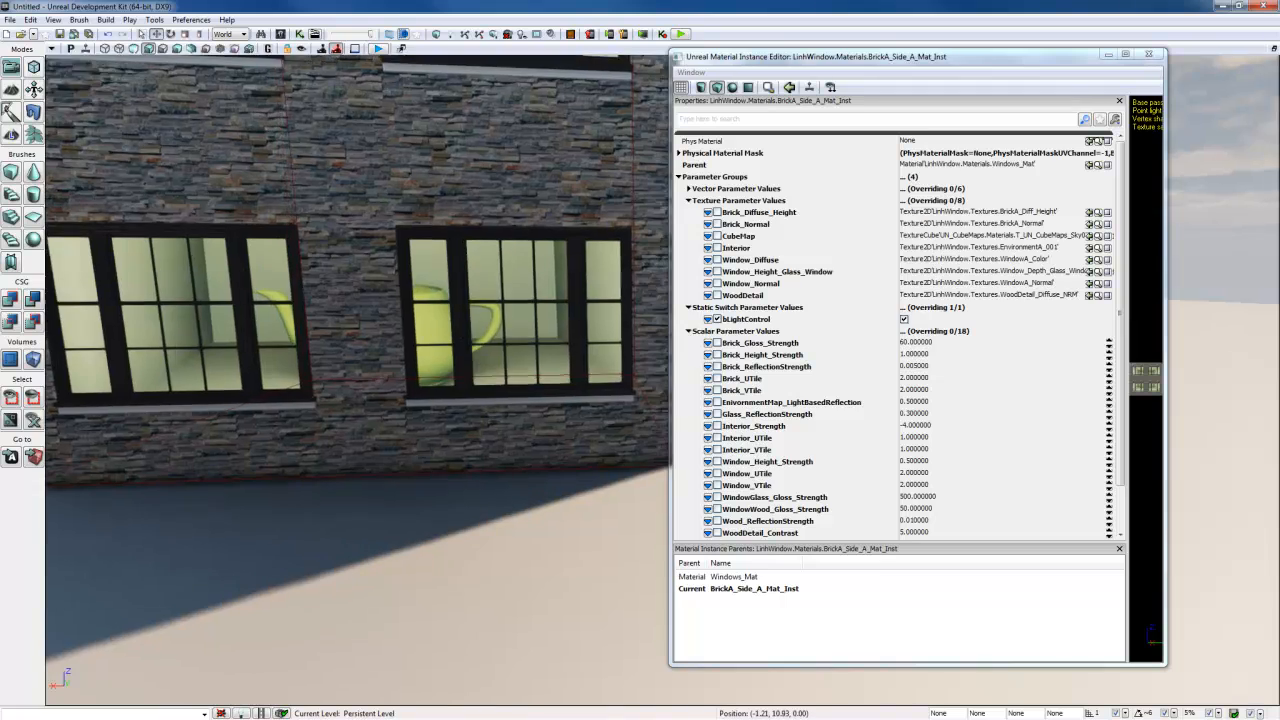
pyautogui.moveTo(575, 463); pyautogui.dragTo(580, 320)
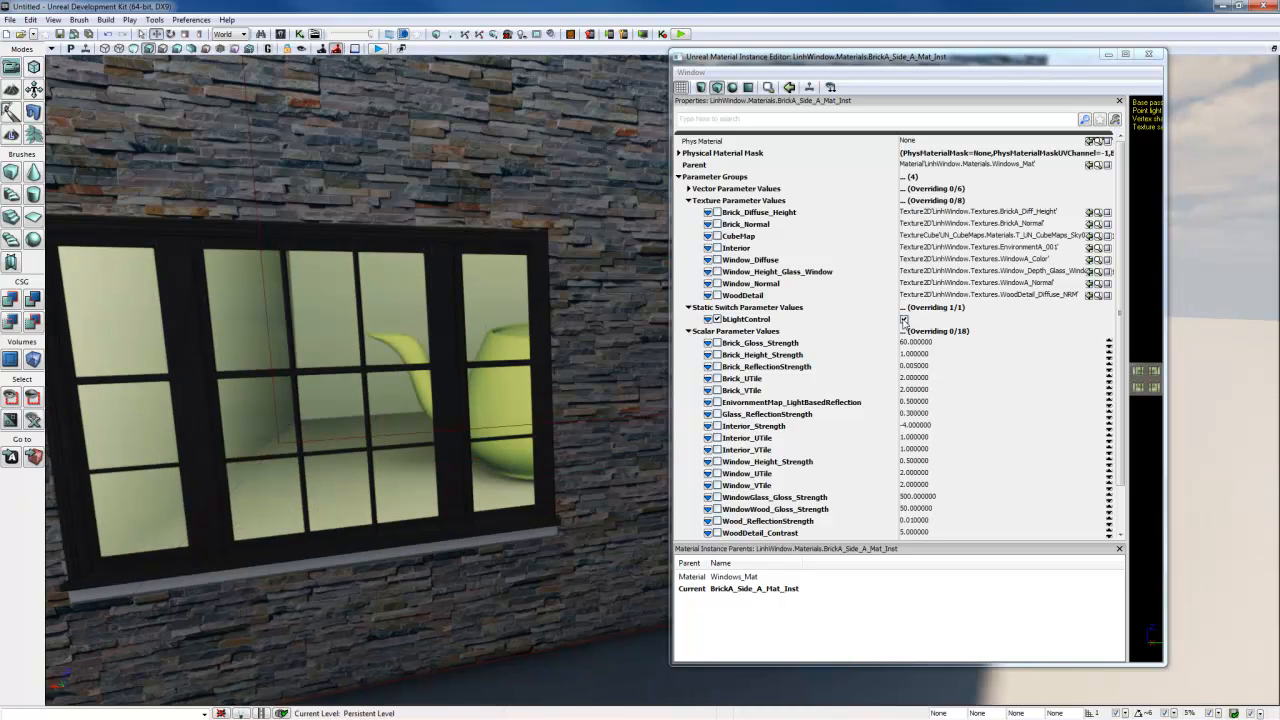
pyautogui.click(904, 320)
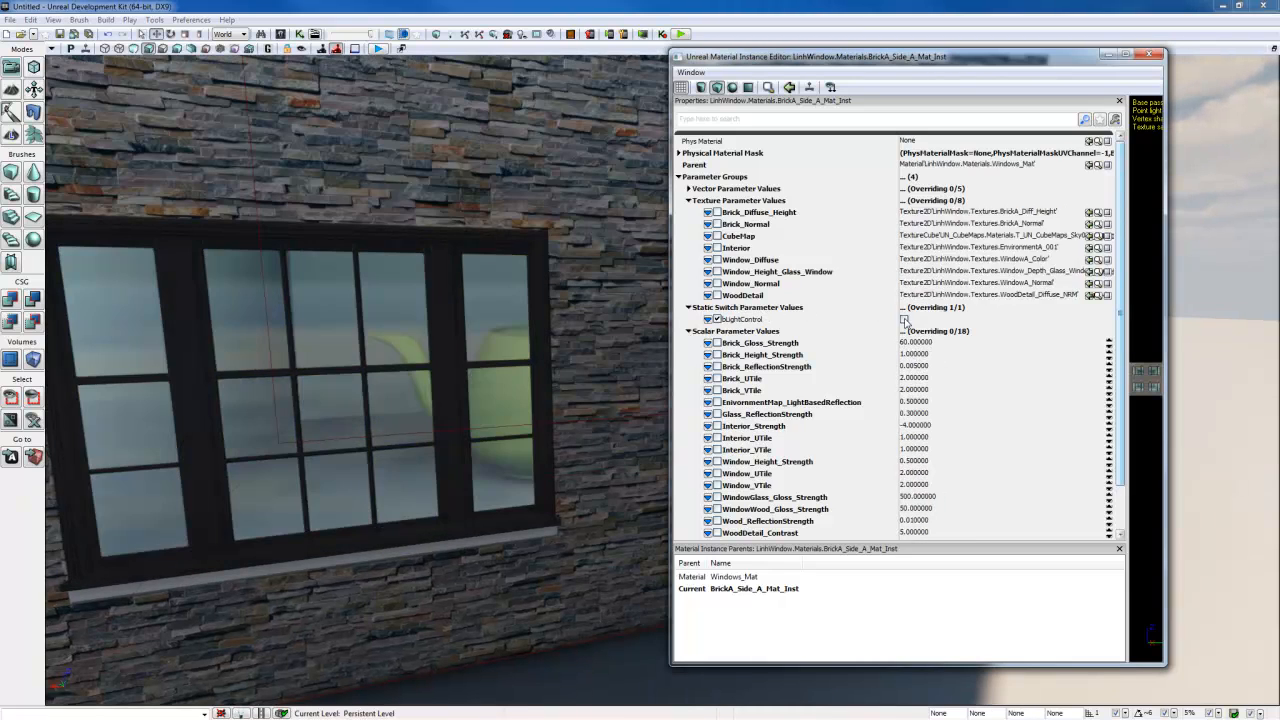
pyautogui.click(904, 320)
pyautogui.click(904, 320)
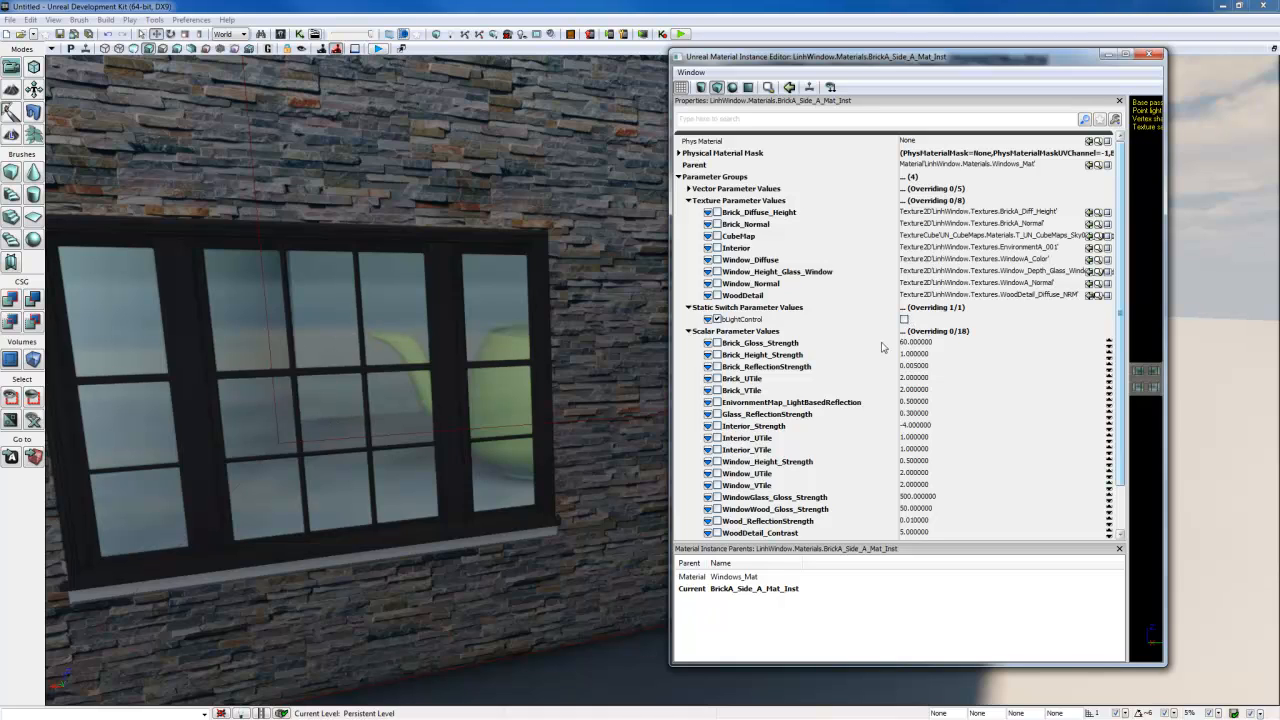
pyautogui.moveTo(457, 387); pyautogui.dragTo(420, 393, button='middle')
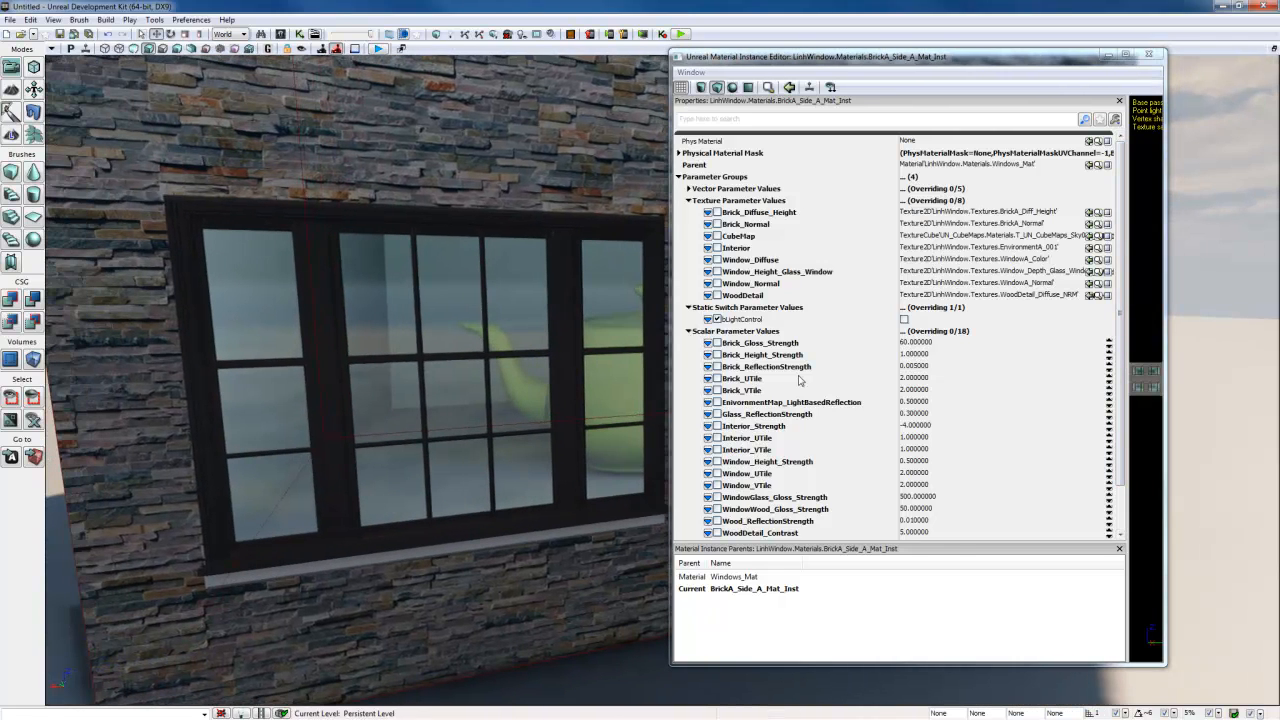
pyautogui.click(904, 319)
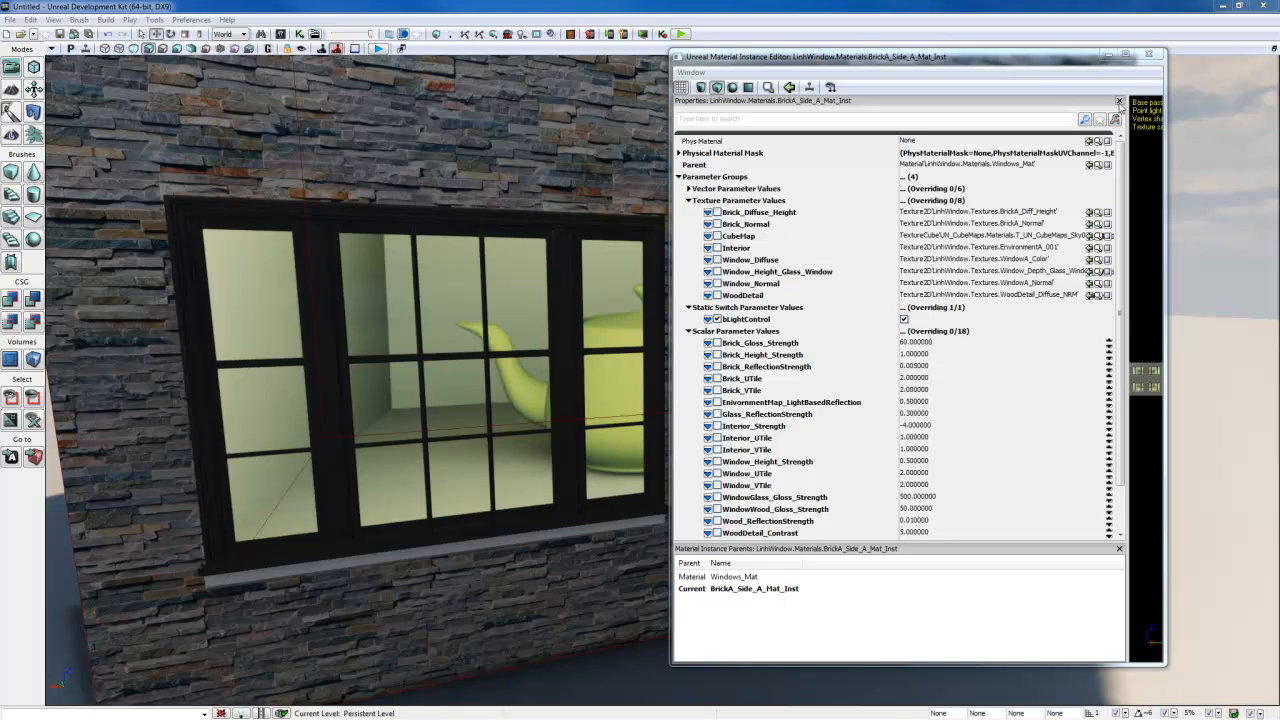
# Step: Inspect the material instance in a maximized editor, close it, and bring back the Content Browser at a wider size
pyautogui.click(1125, 55)
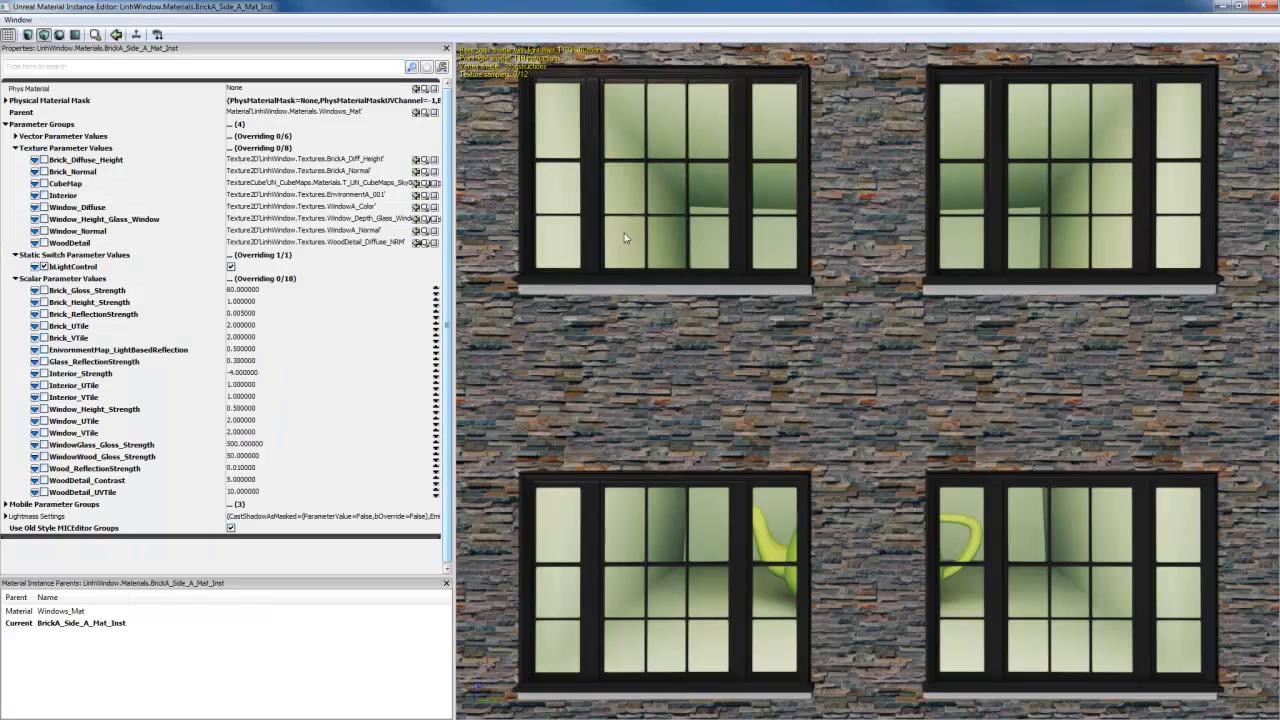
pyautogui.click(1264, 7)
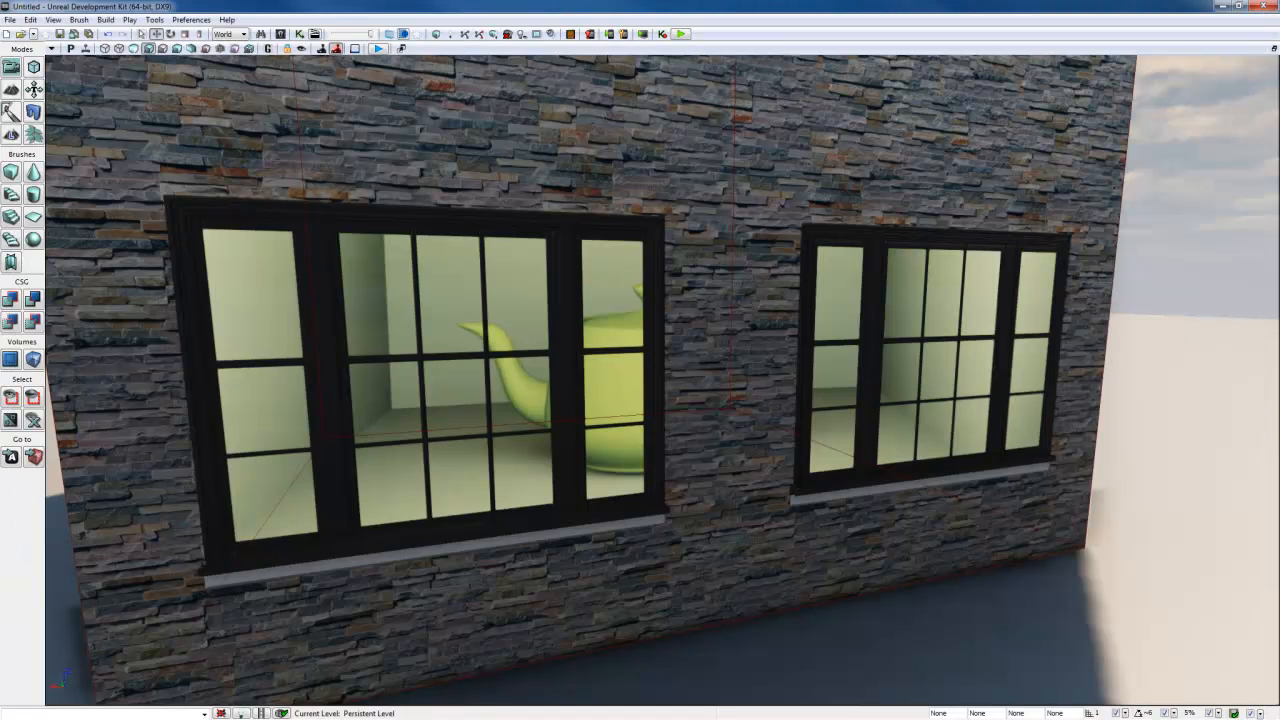
pyautogui.hotkey('alt', 'Tab')
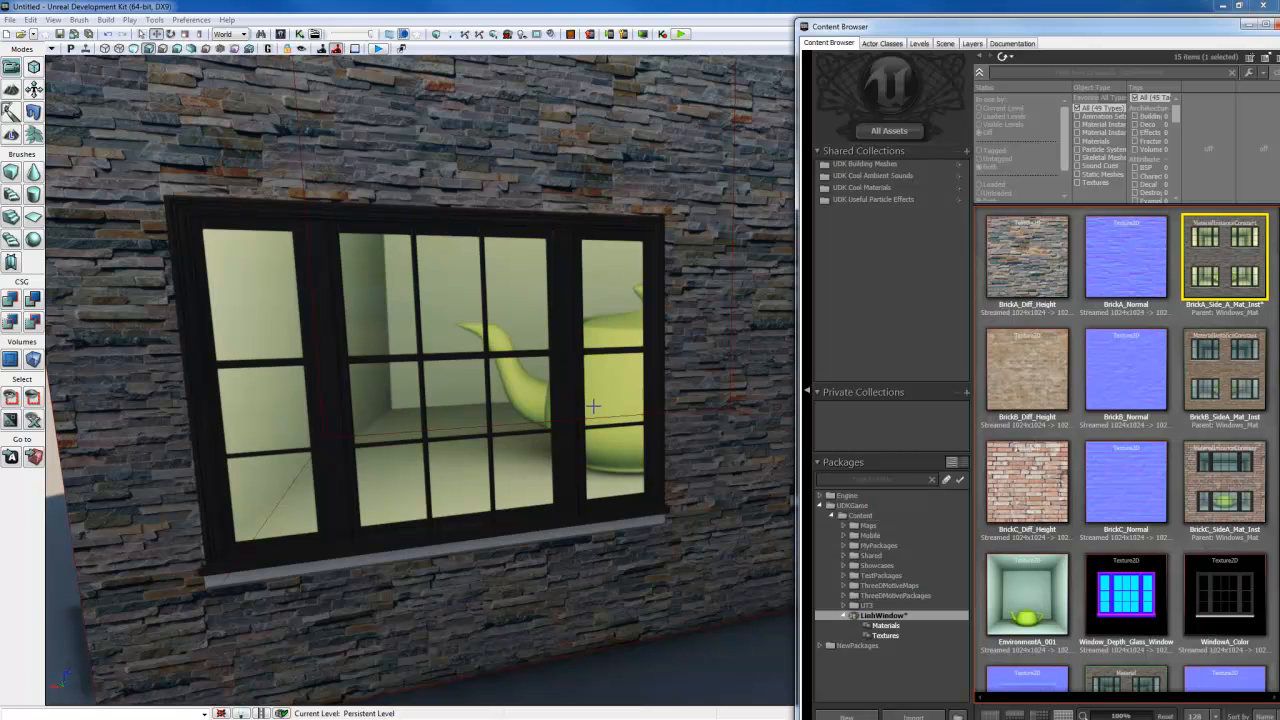
pyautogui.moveTo(802, 303); pyautogui.dragTo(185, 327)
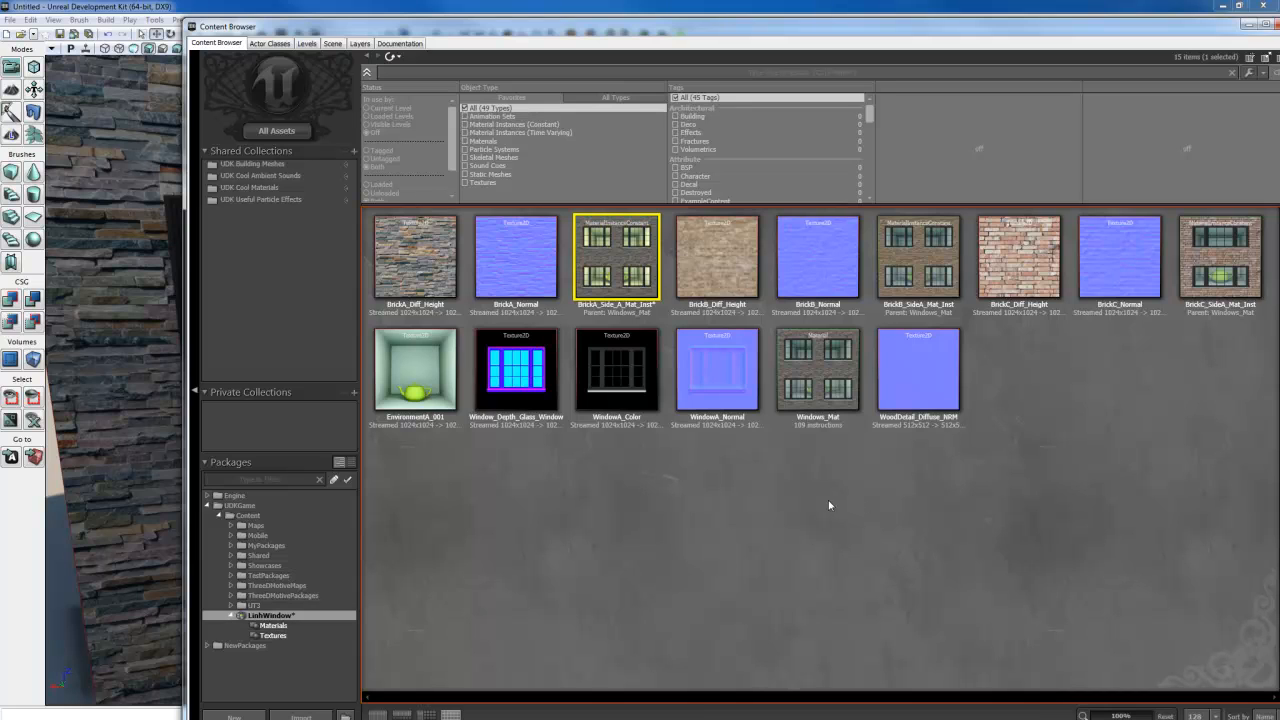
# Step: Force-delete the BrickB_SideA_Mat_Inst material instance despite its references
pyautogui.click(950, 280)
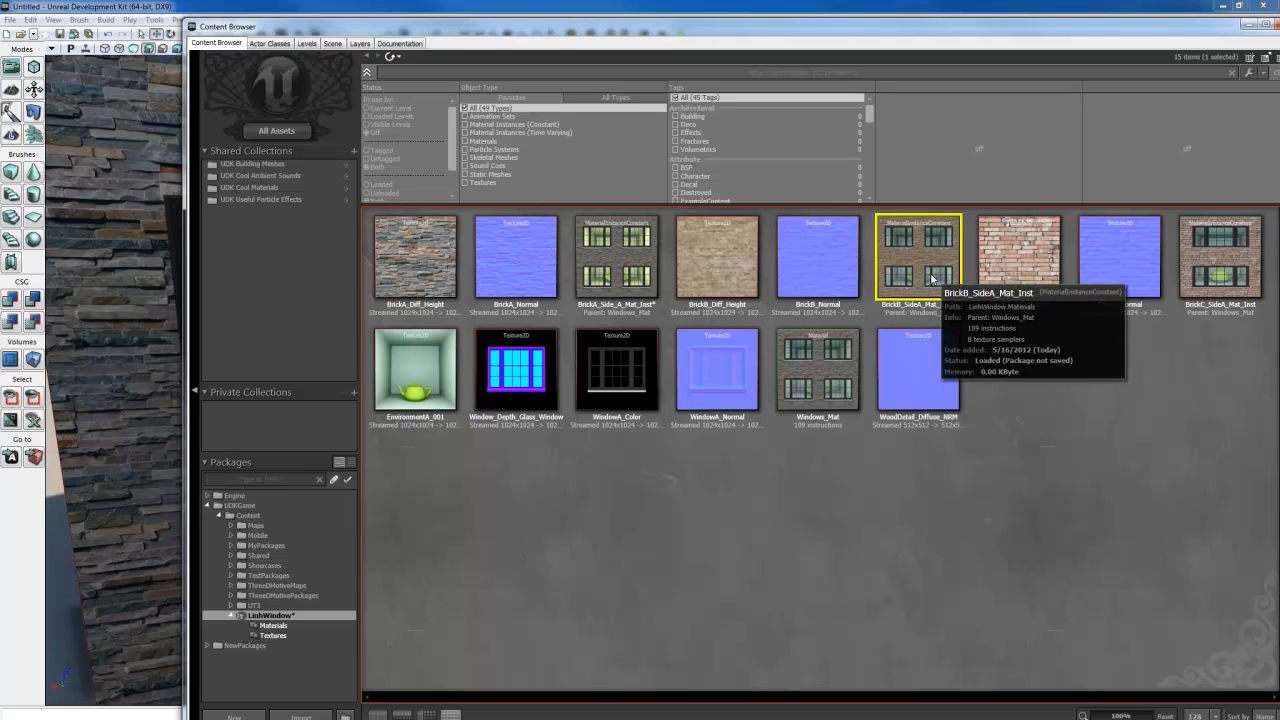
pyautogui.rightClick(932, 279)
pyautogui.click(801, 396)
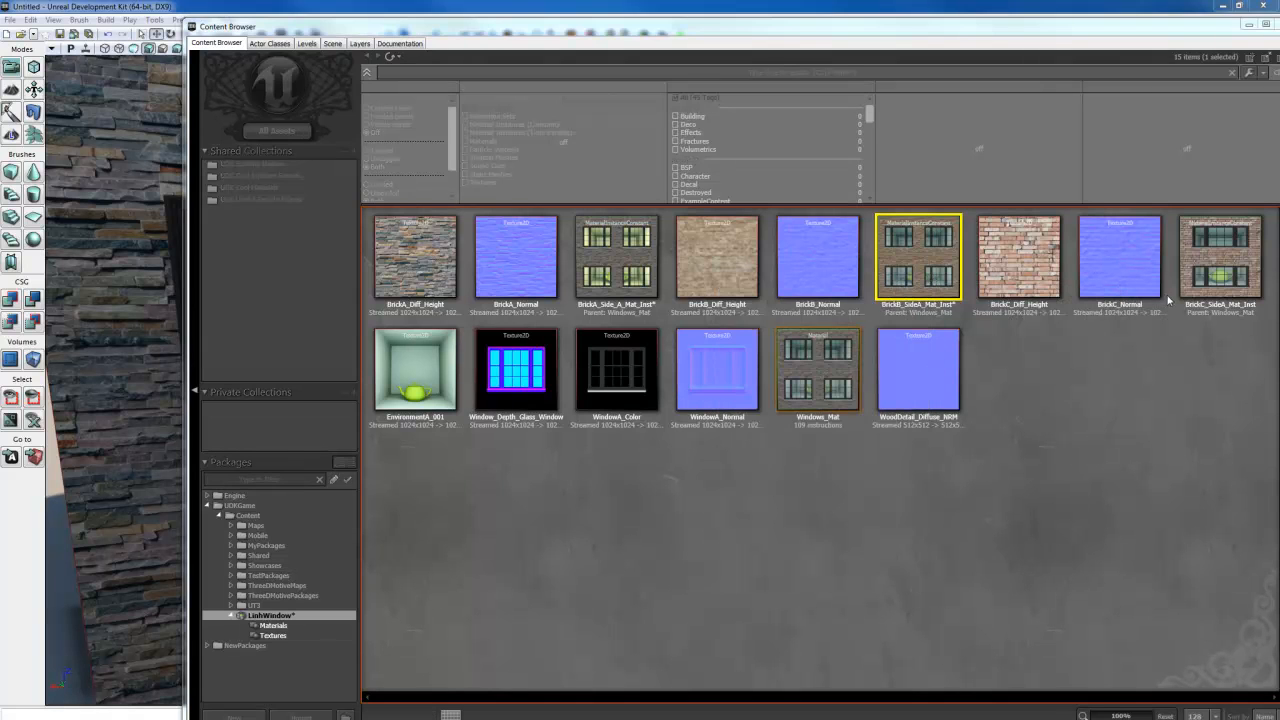
pyautogui.click(770, 465)
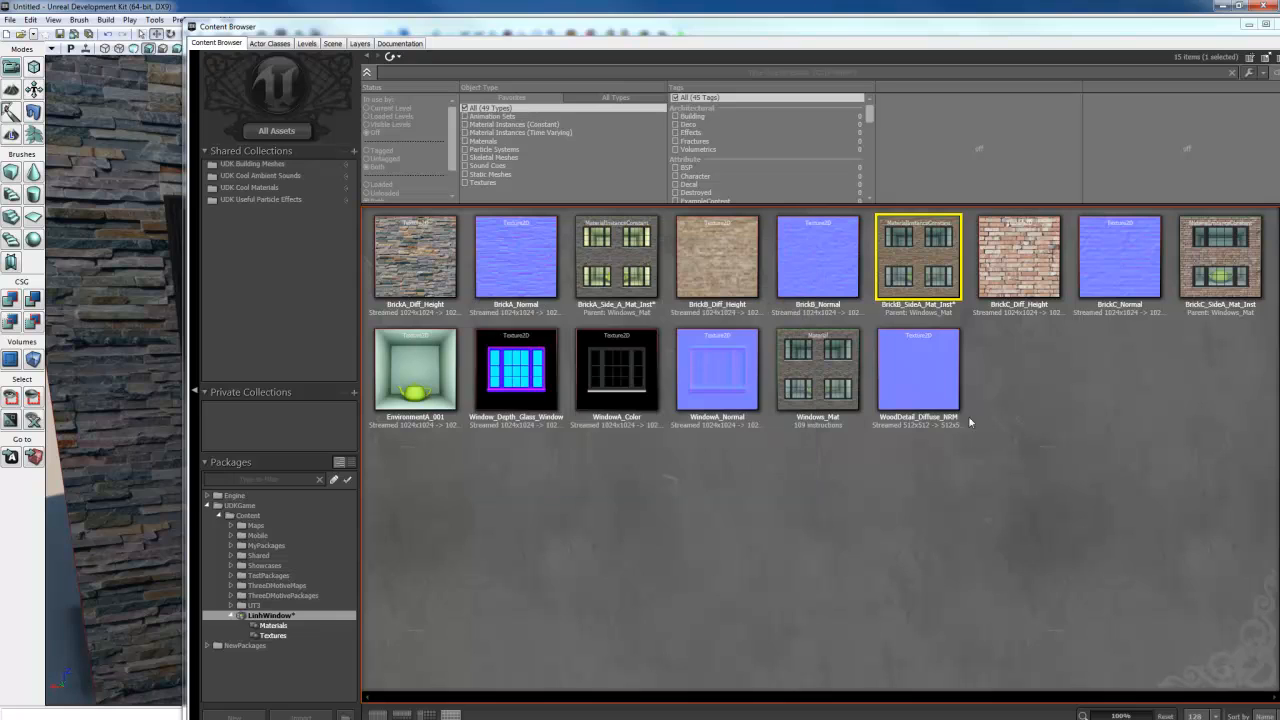
pyautogui.rightClick(952, 282)
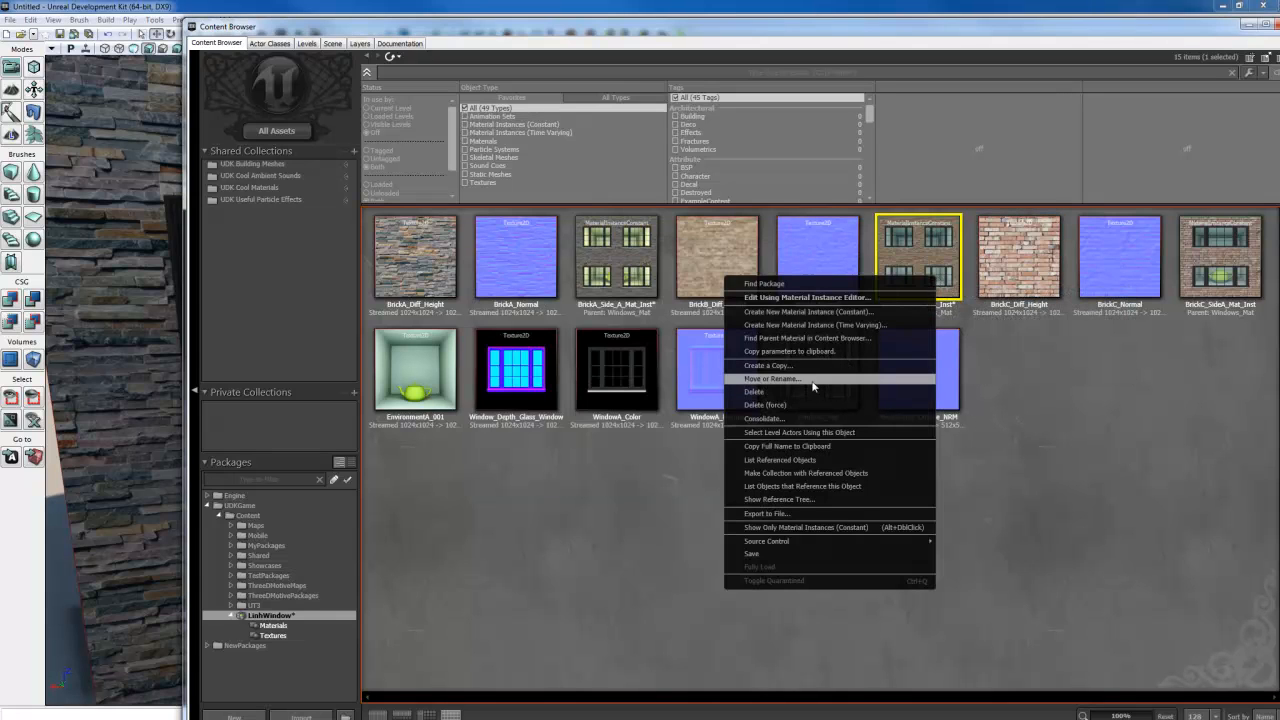
pyautogui.click(800, 404)
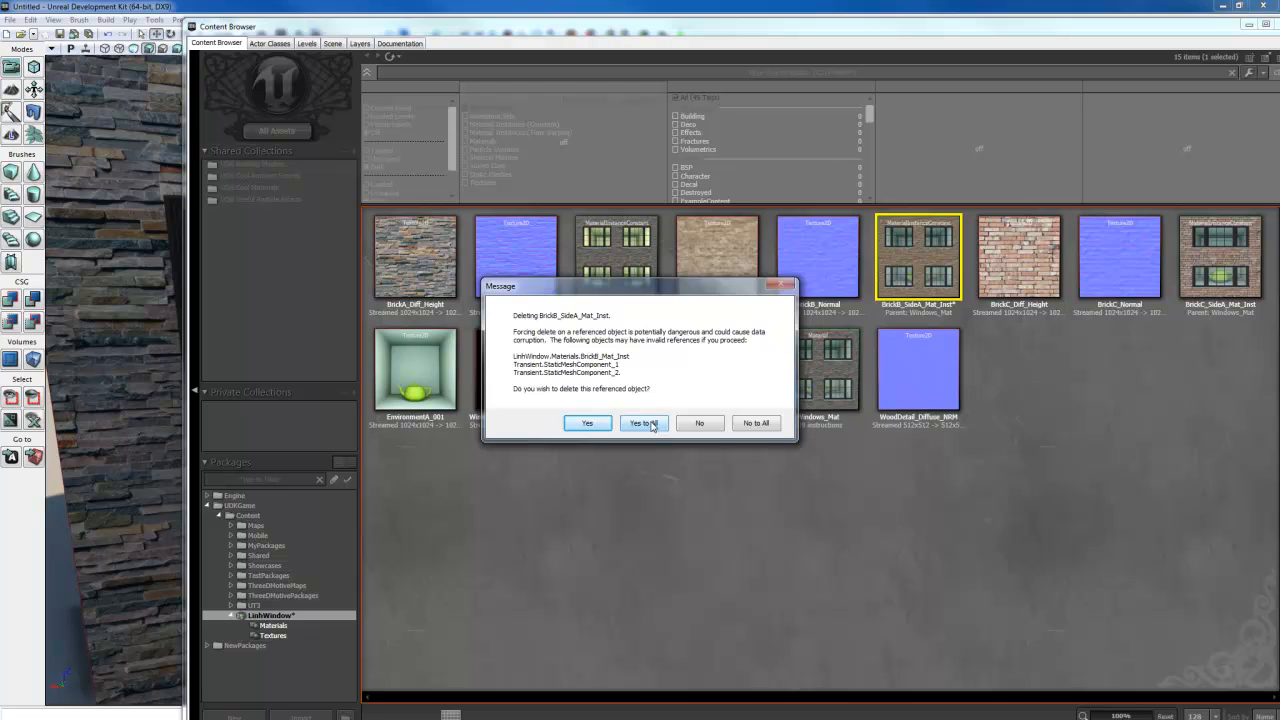
pyautogui.click(645, 423)
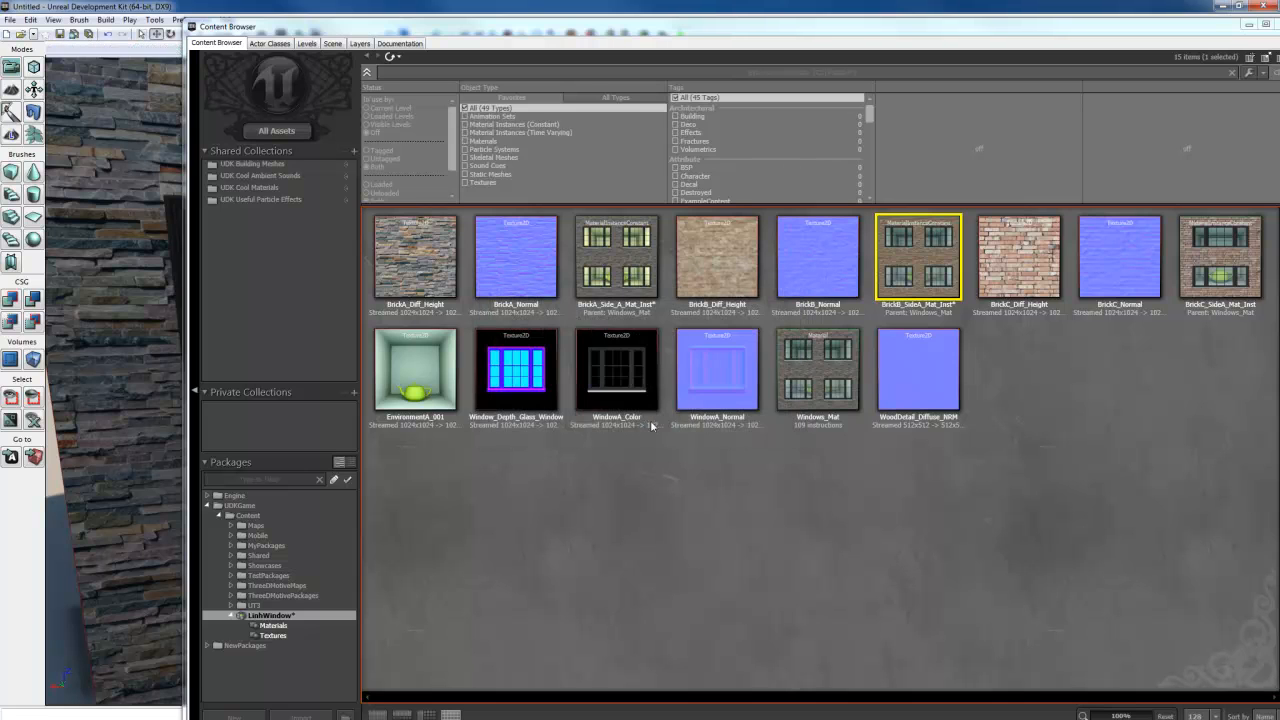
# Step: Force-delete the BrickC_SideA_Mat_Inst material instance, accepting the deletion for all references
pyautogui.rightClick(1087, 268)
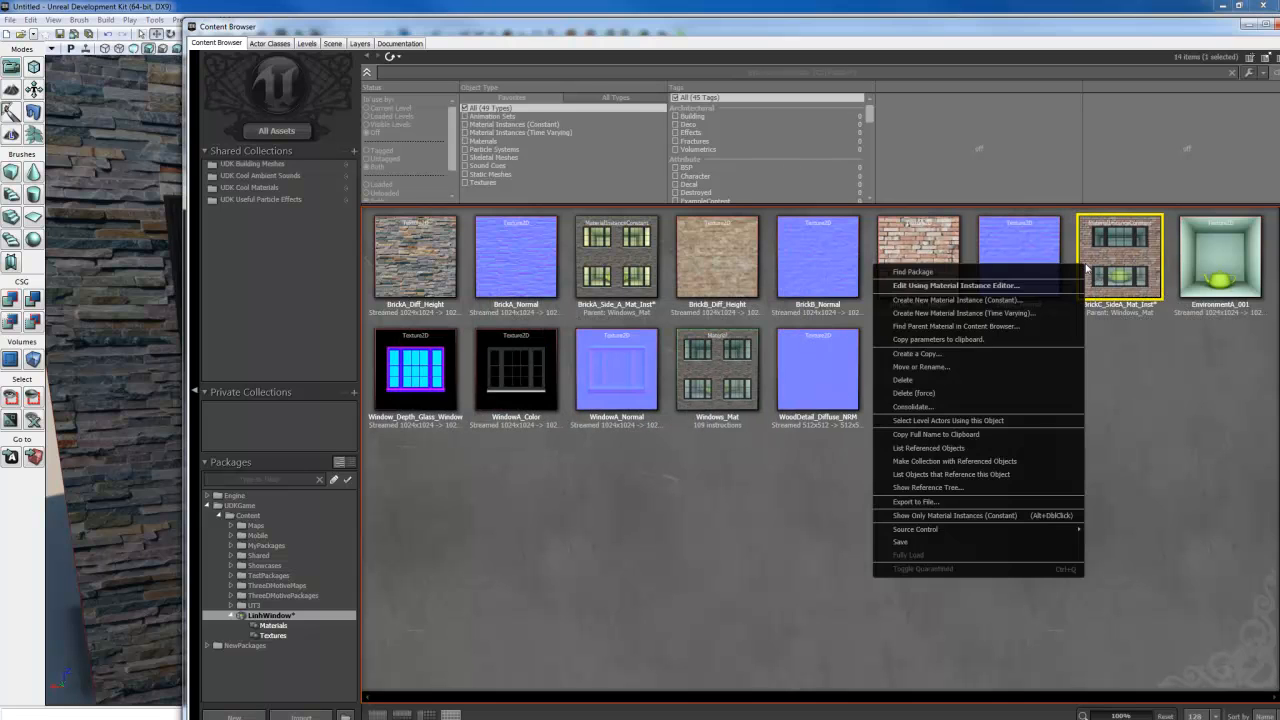
pyautogui.click(941, 392)
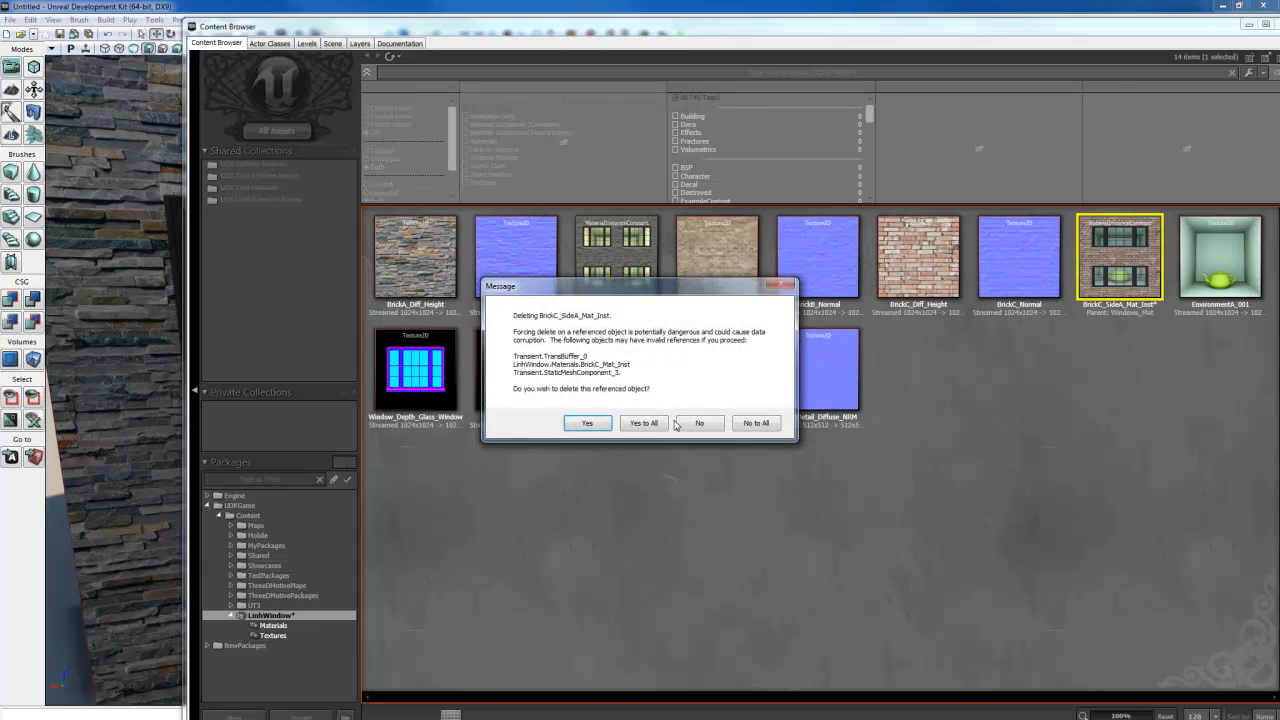
pyautogui.click(645, 423)
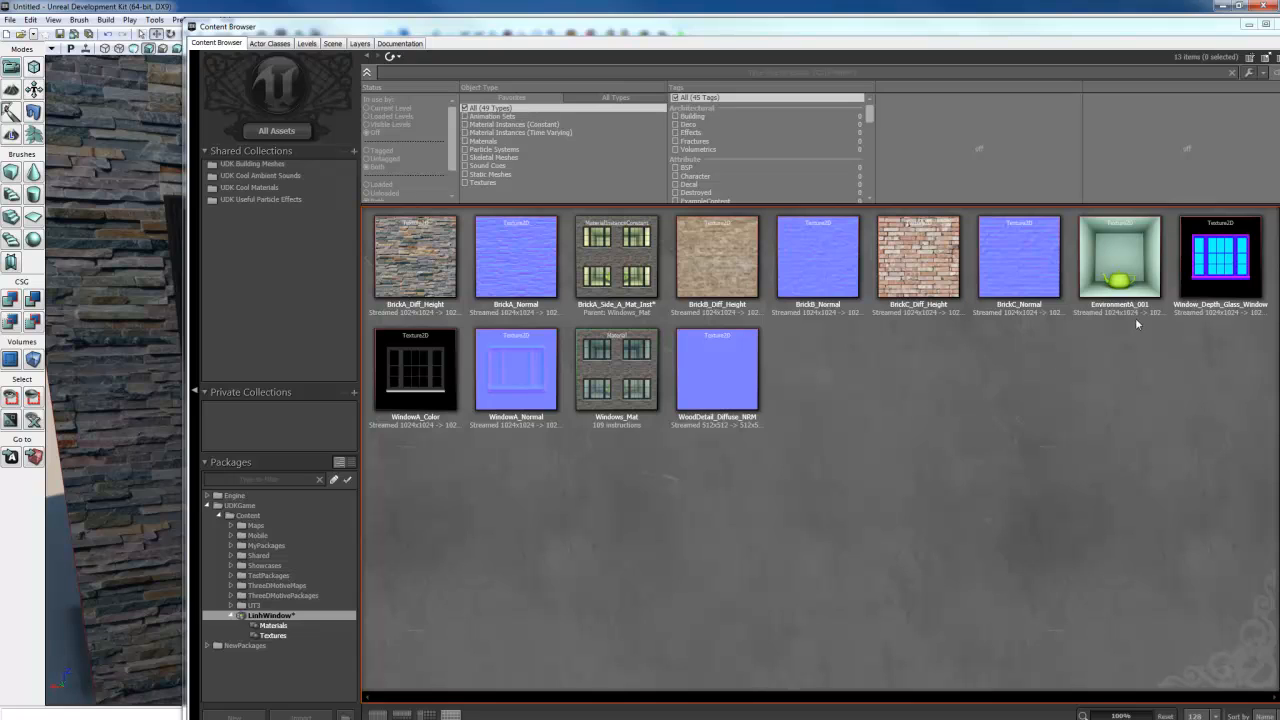
# Step: Create a new material named BrickAndWindows_Mat in the Materials group of the current package
pyautogui.rightClick(833, 462)
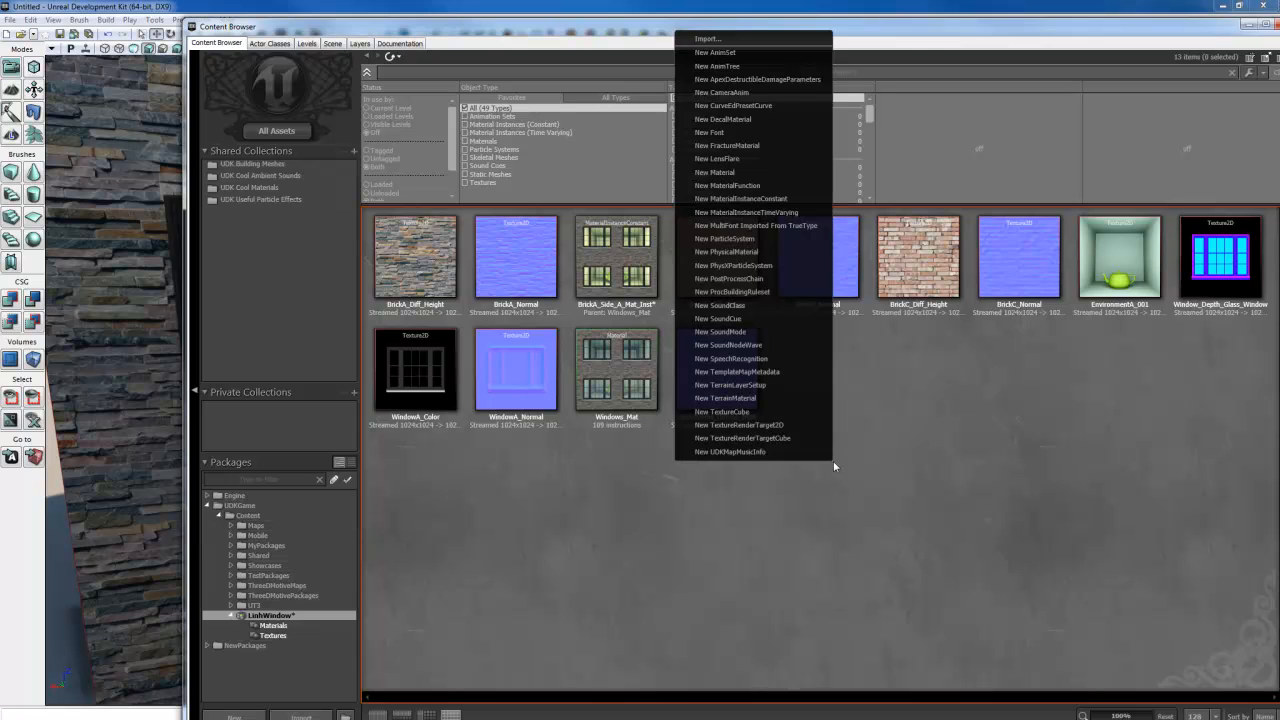
pyautogui.click(764, 174)
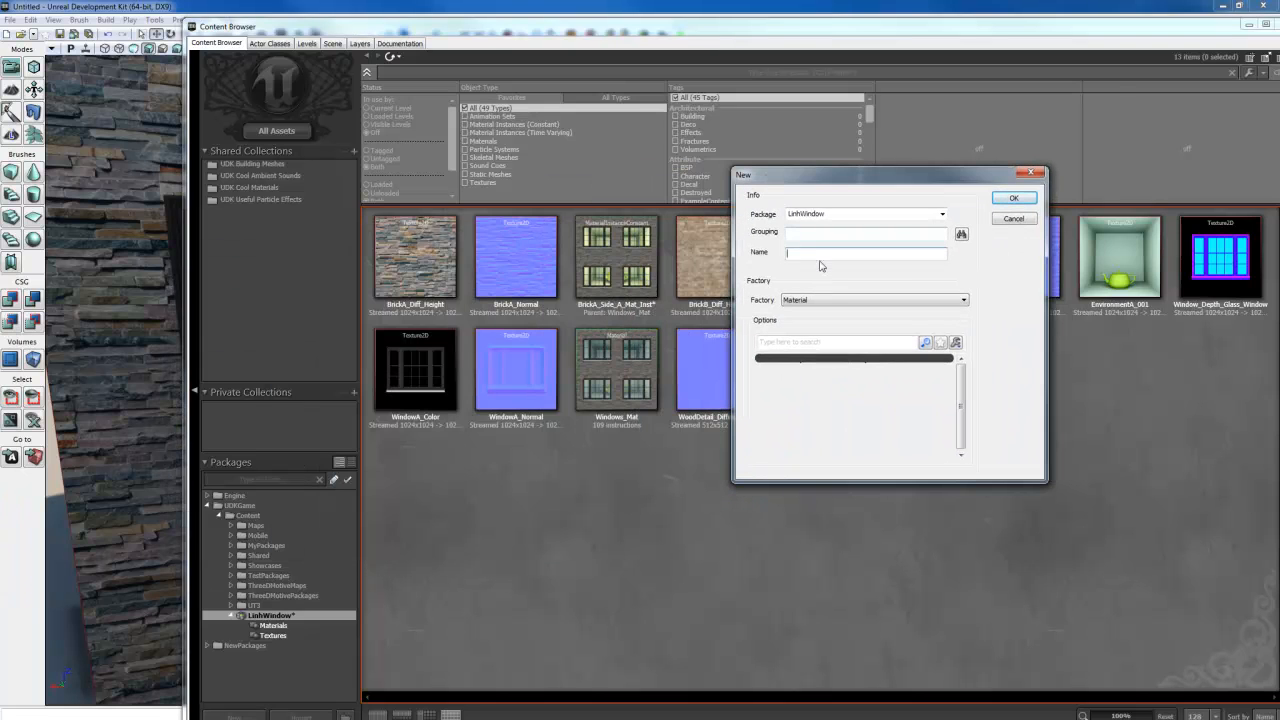
pyautogui.click(822, 231)
pyautogui.write('Ma')
pyautogui.write('B')
pyautogui.write('rickAndWindows')
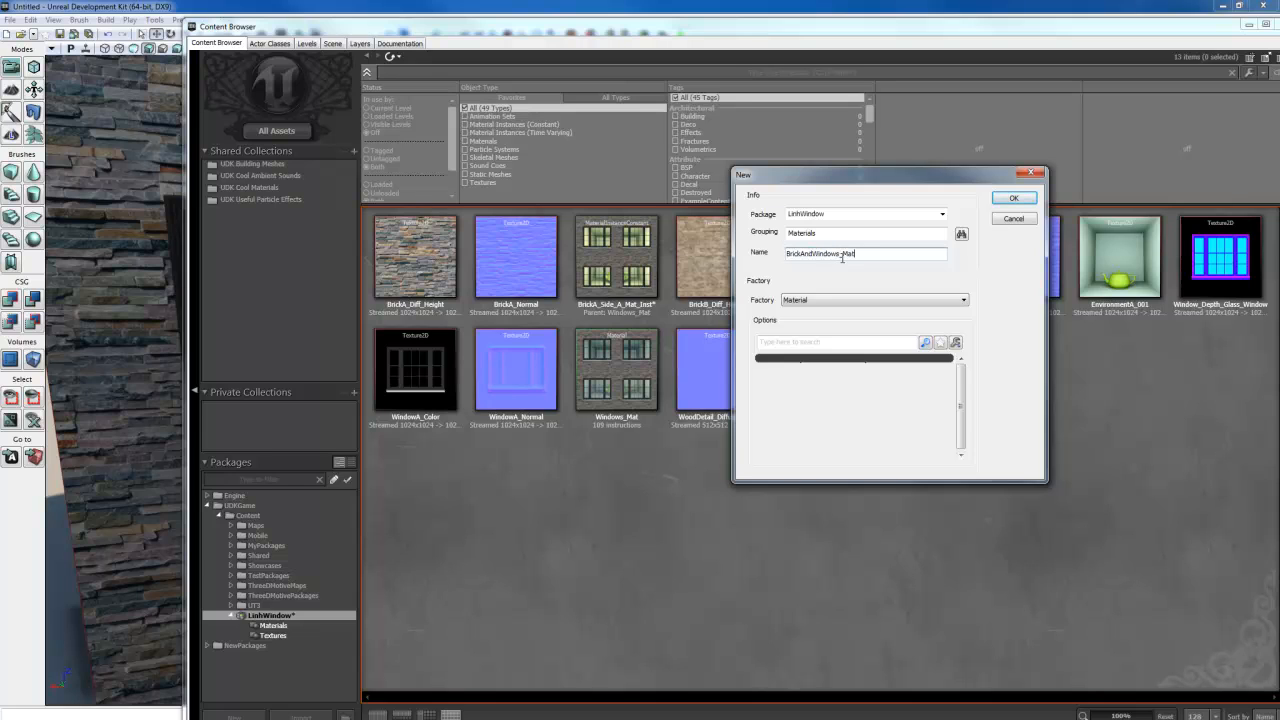
pyautogui.moveTo(843, 256); pyautogui.dragTo(857, 255)
pyautogui.click(1013, 199)
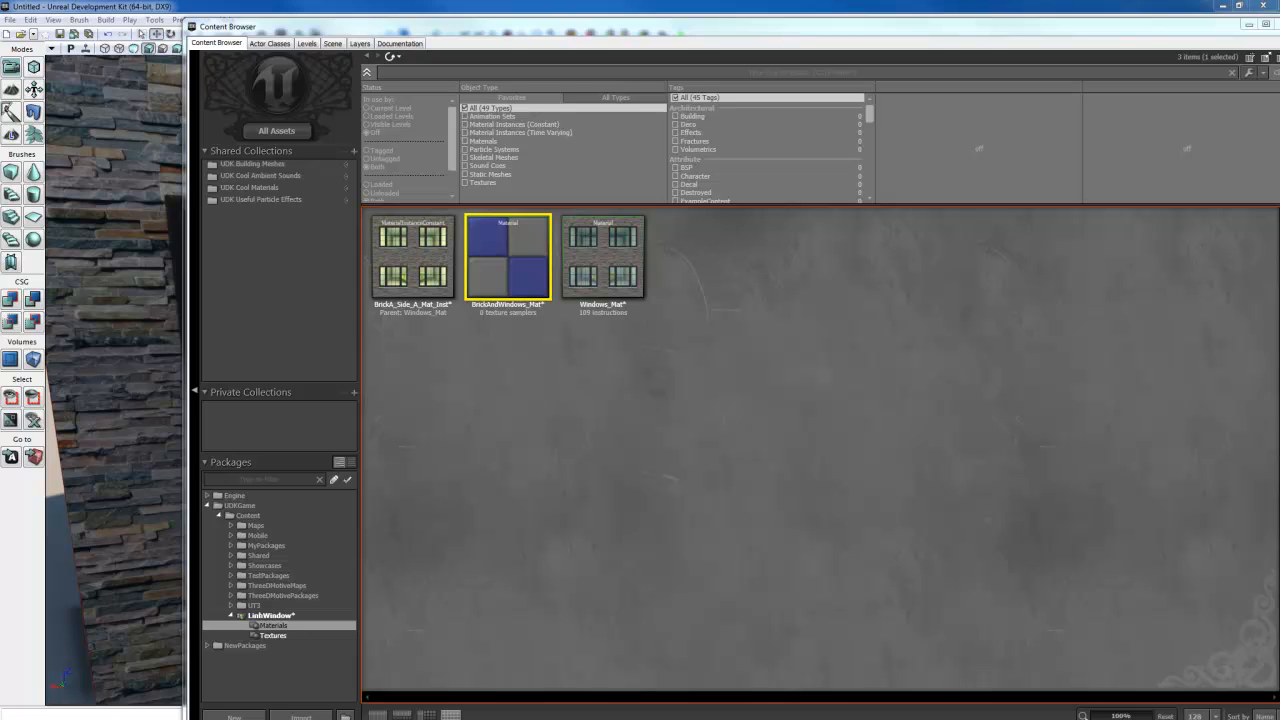
# Step: Maximize the Material Editor, bring the whole material node into view and narrow the preview pane to enlarge the graph area
pyautogui.moveTo(0, 96); pyautogui.dragTo(338, 59)
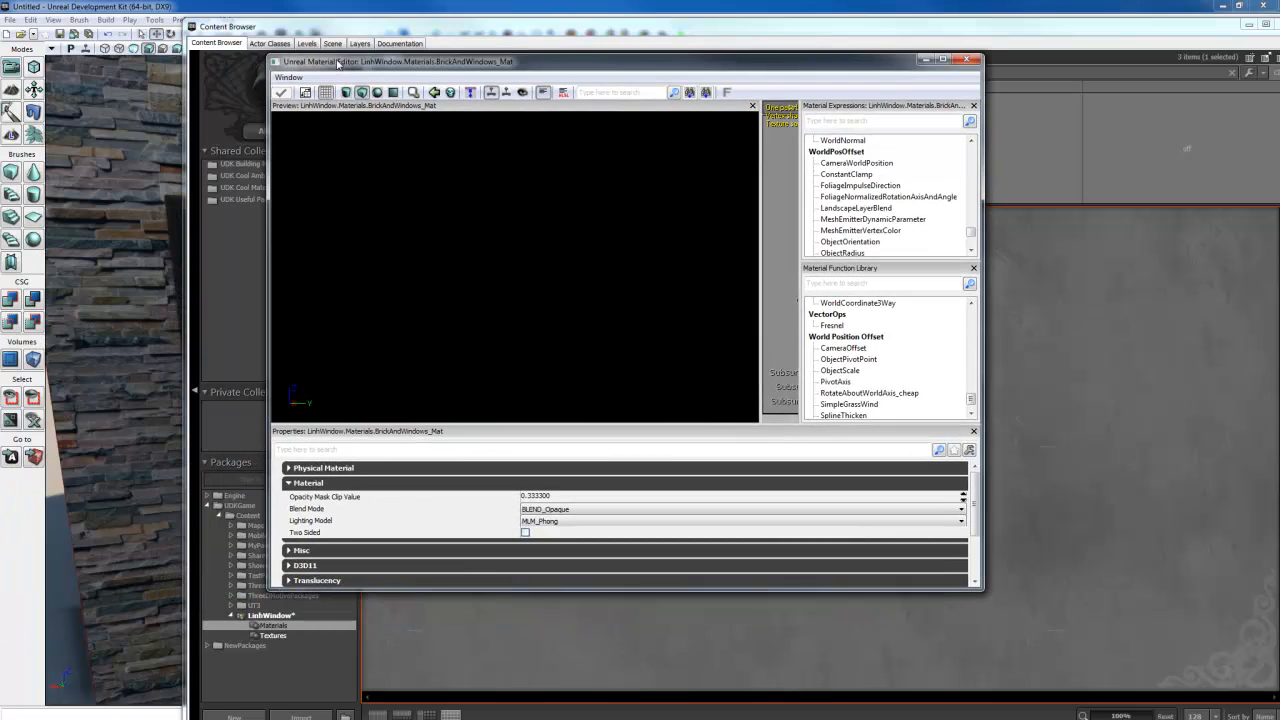
pyautogui.doubleClick(337, 59)
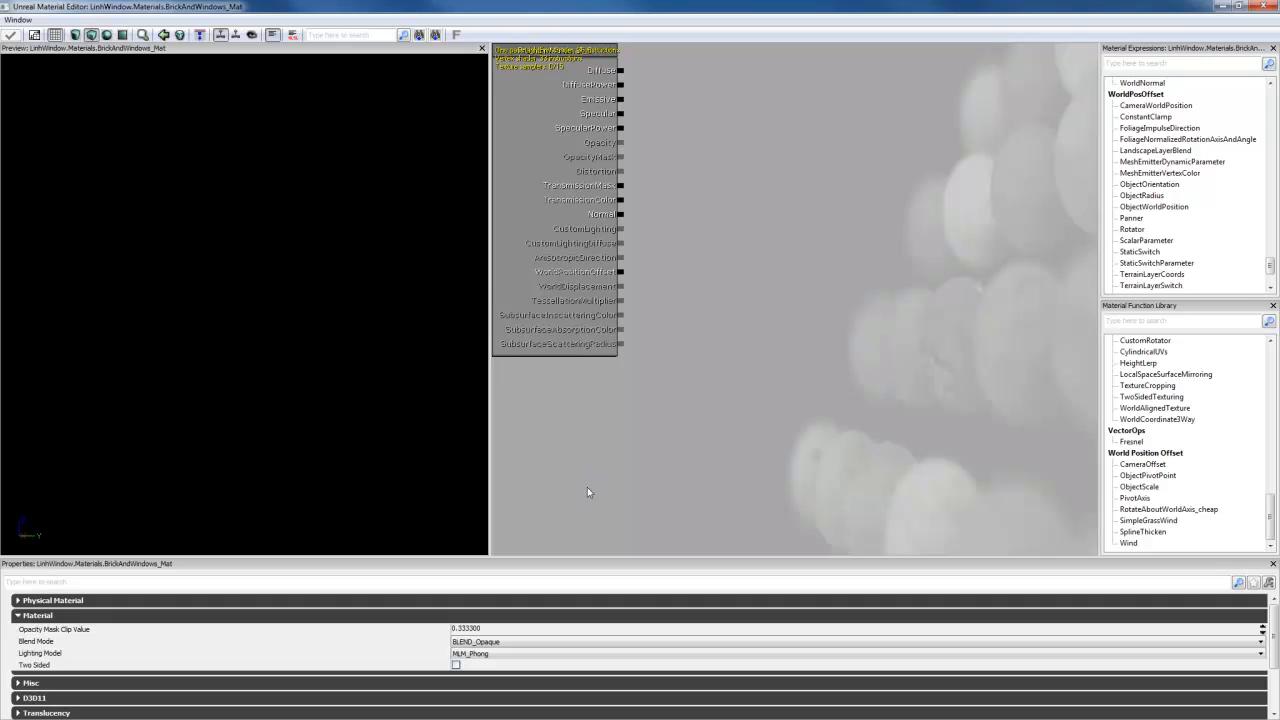
pyautogui.moveTo(600, 403); pyautogui.dragTo(667, 494)
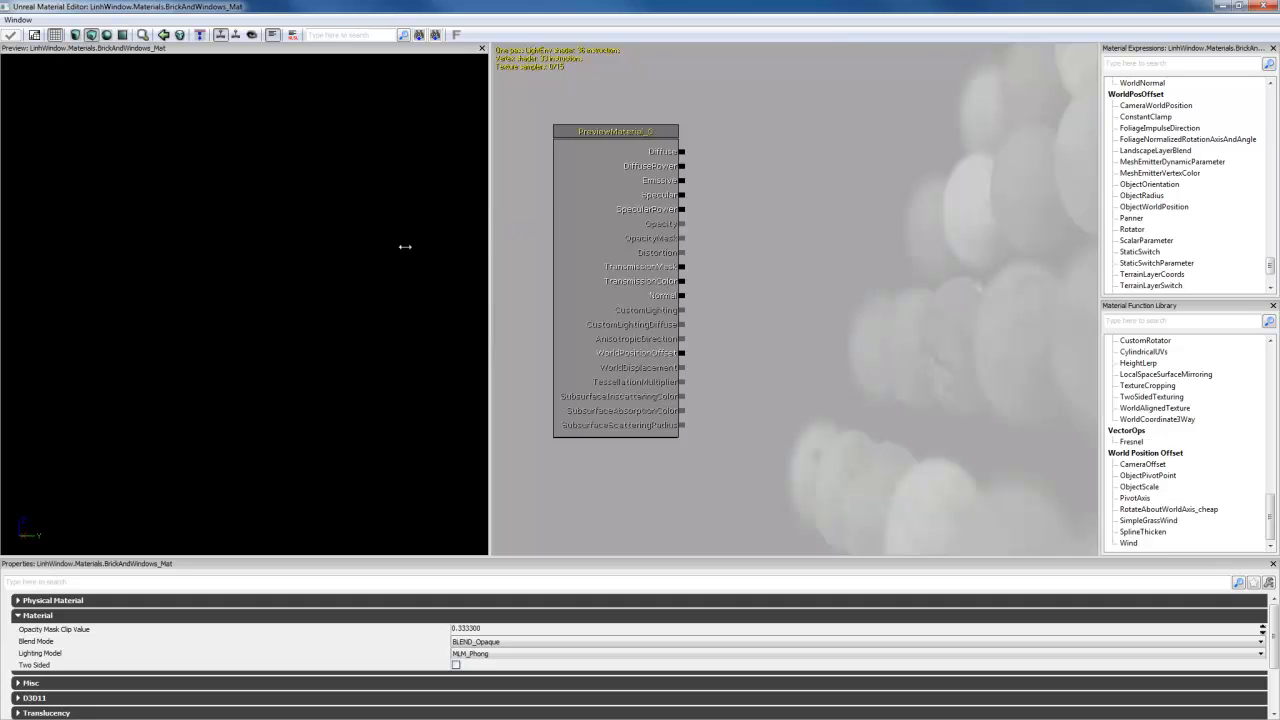
pyautogui.moveTo(405, 246); pyautogui.dragTo(382, 247)
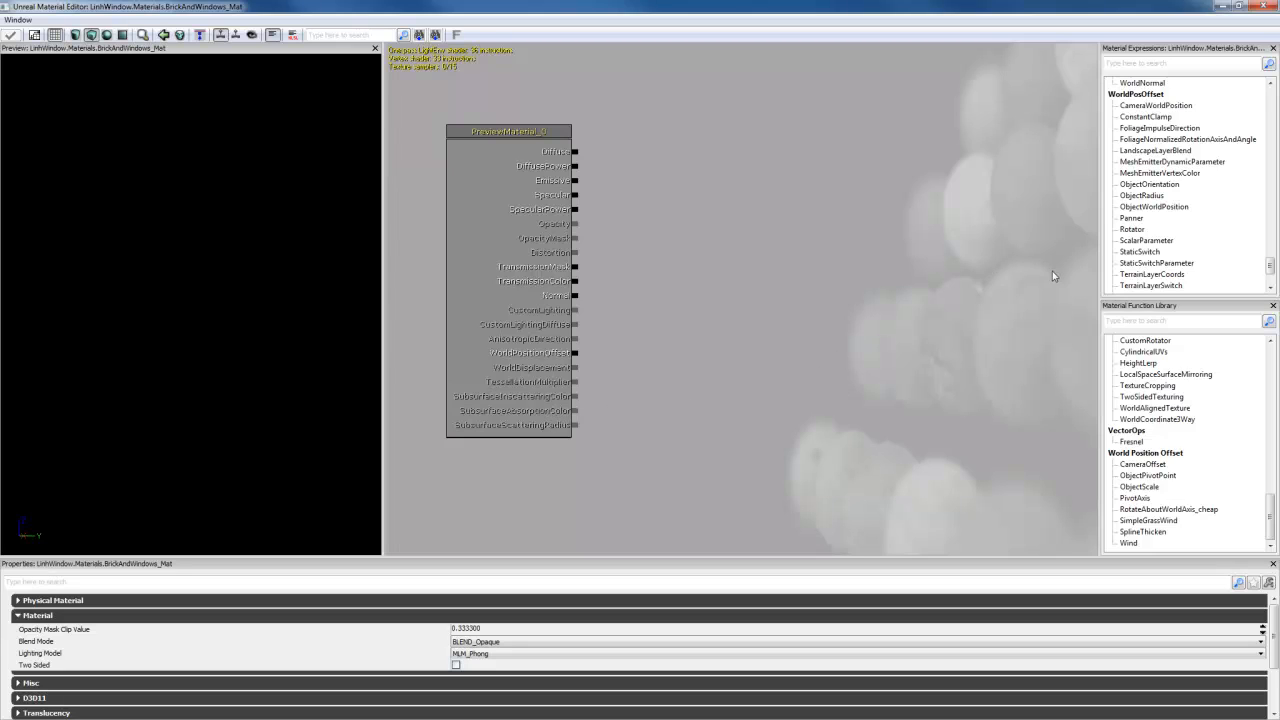
# Step: Restore the Material Editor to a smaller window, select the BrickC_Diff_Height texture in the Textures group and minimize the Content Browser
pyautogui.moveTo(1170, 10); pyautogui.dragTo(1180, 146)
pyautogui.click(274, 635)
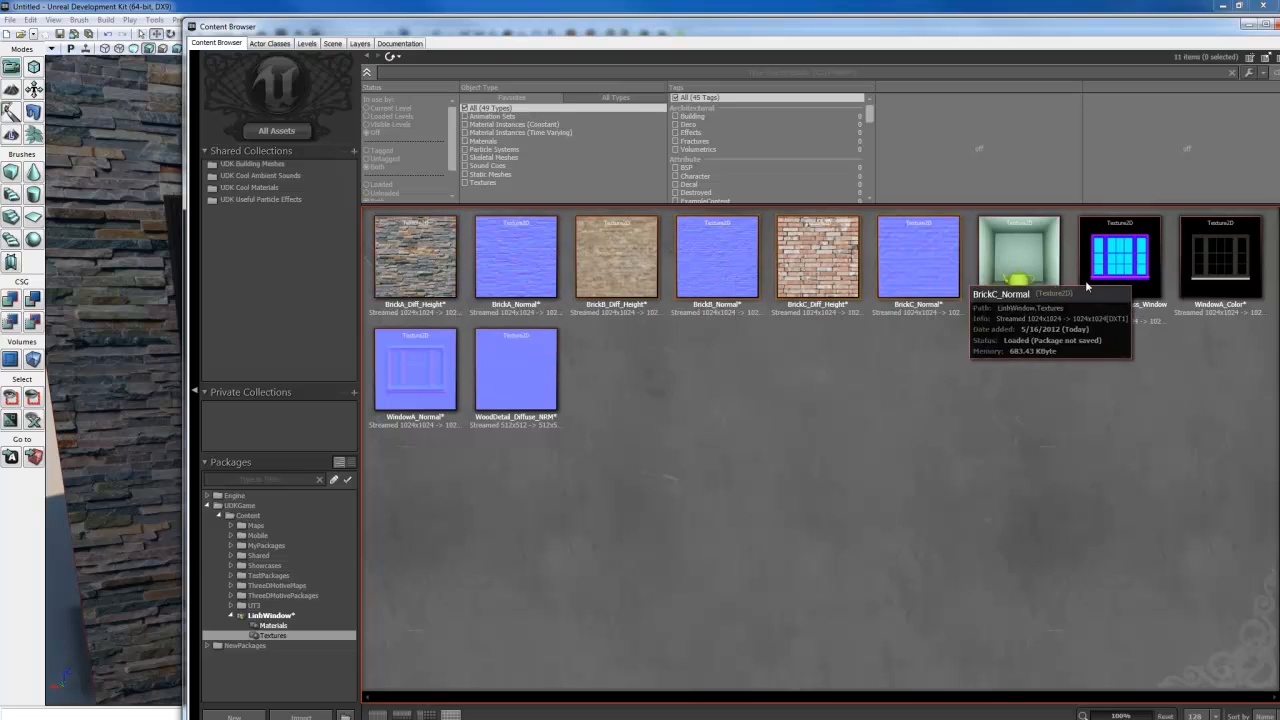
pyautogui.click(821, 273)
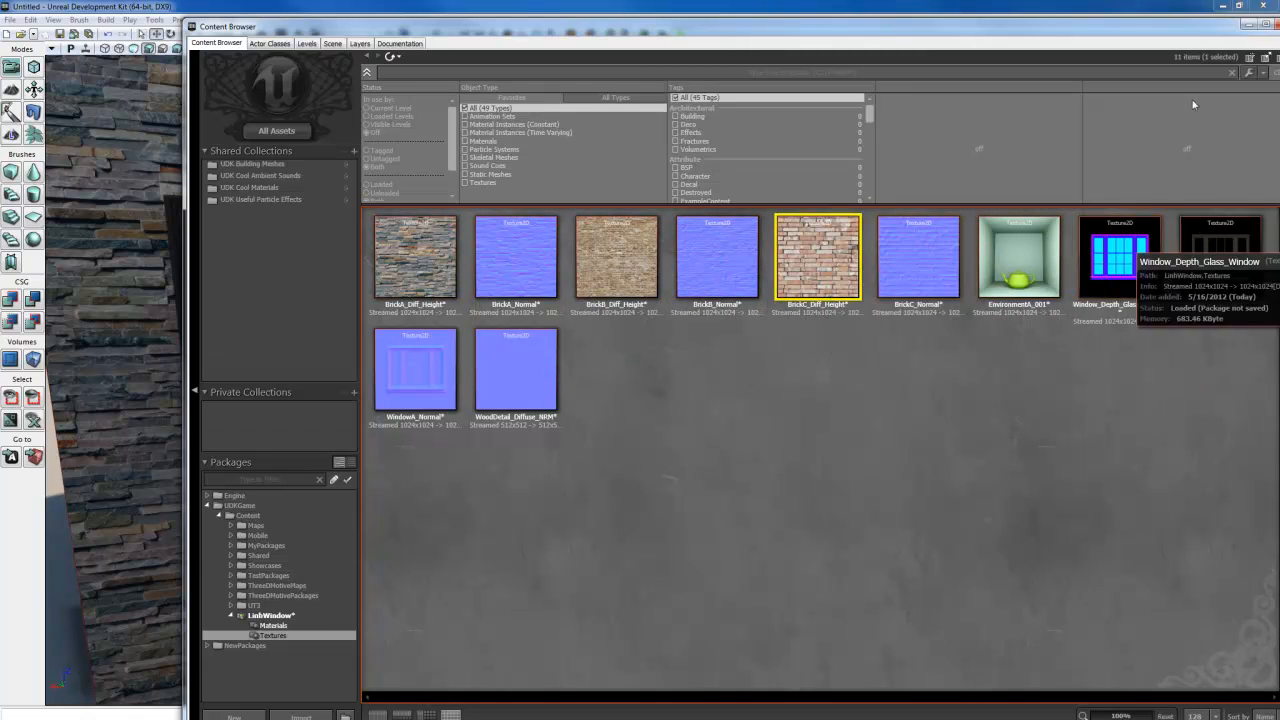
pyautogui.click(1240, 24)
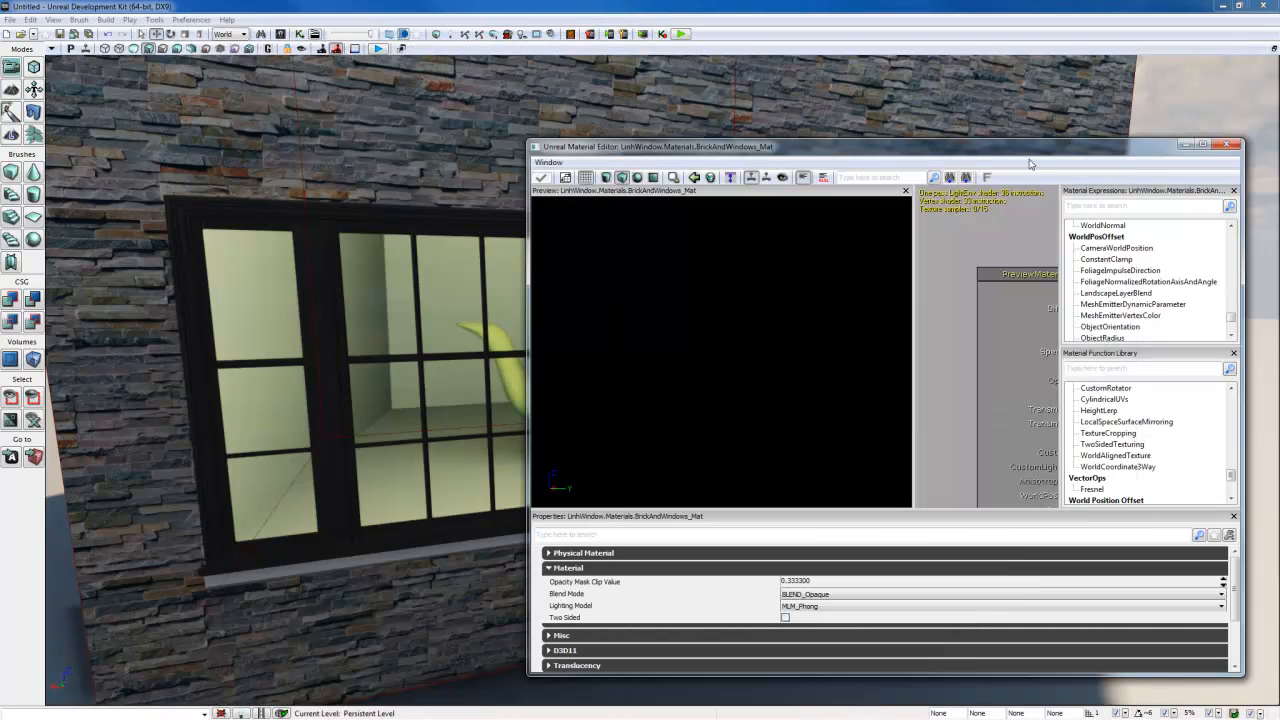
# Step: Maximize the Material Editor and add the BrickC_Diff_Height texture to the graph as a texture sample beside the Diffuse input
pyautogui.doubleClick(1034, 150)
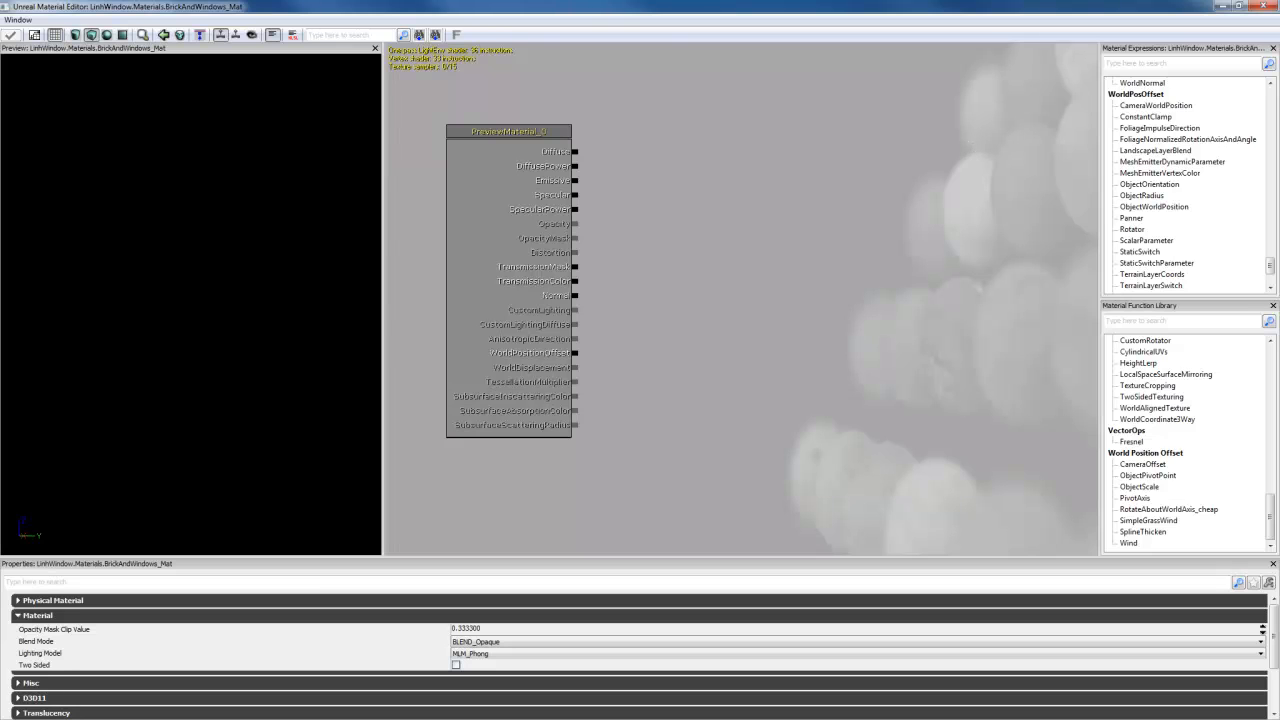
pyautogui.hotkey('alt', 'Tab')
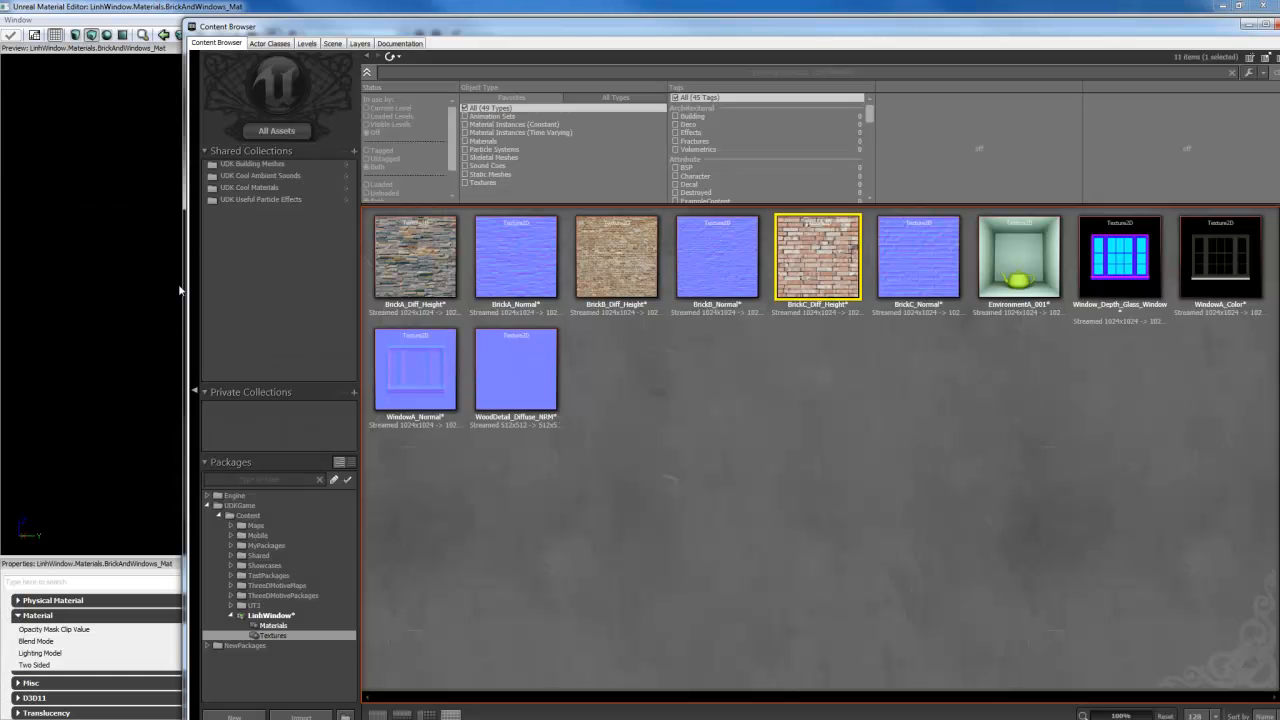
pyautogui.moveTo(181, 290); pyautogui.dragTo(707, 318)
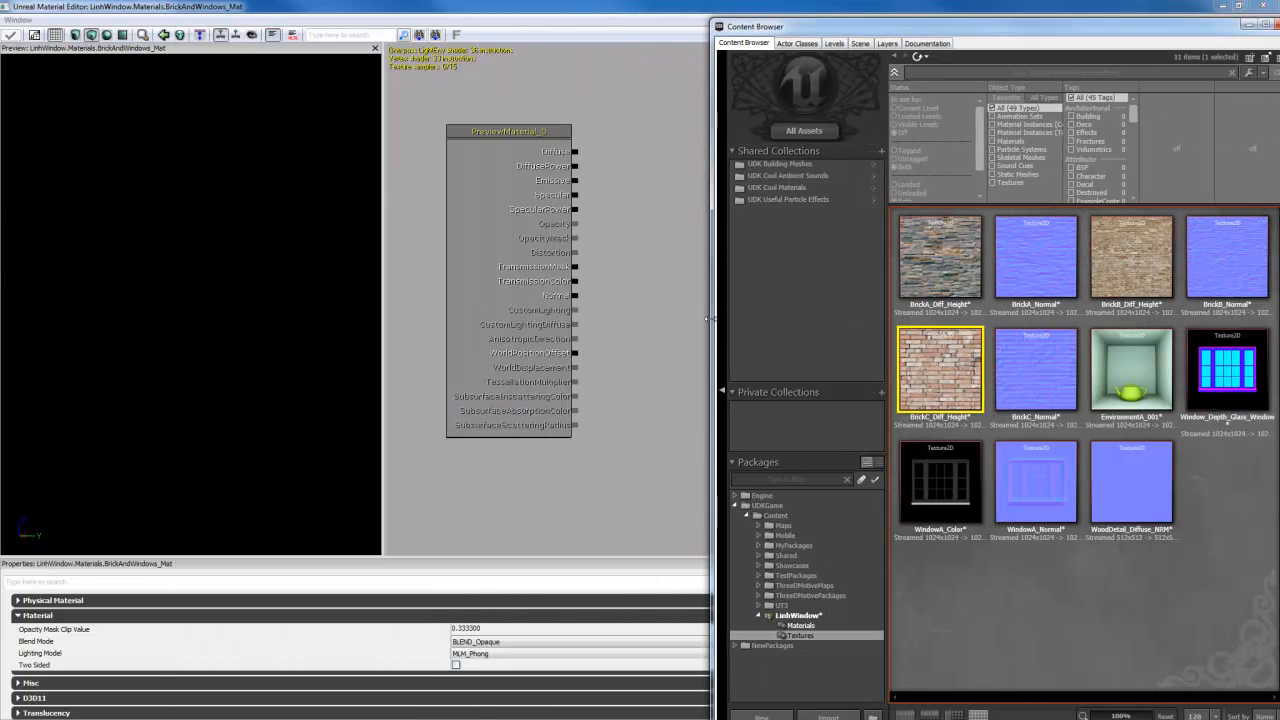
pyautogui.moveTo(940, 390); pyautogui.dragTo(668, 253)
pyautogui.moveTo(1234, 29); pyautogui.dragTo(976, 103)
pyautogui.click(1017, 96)
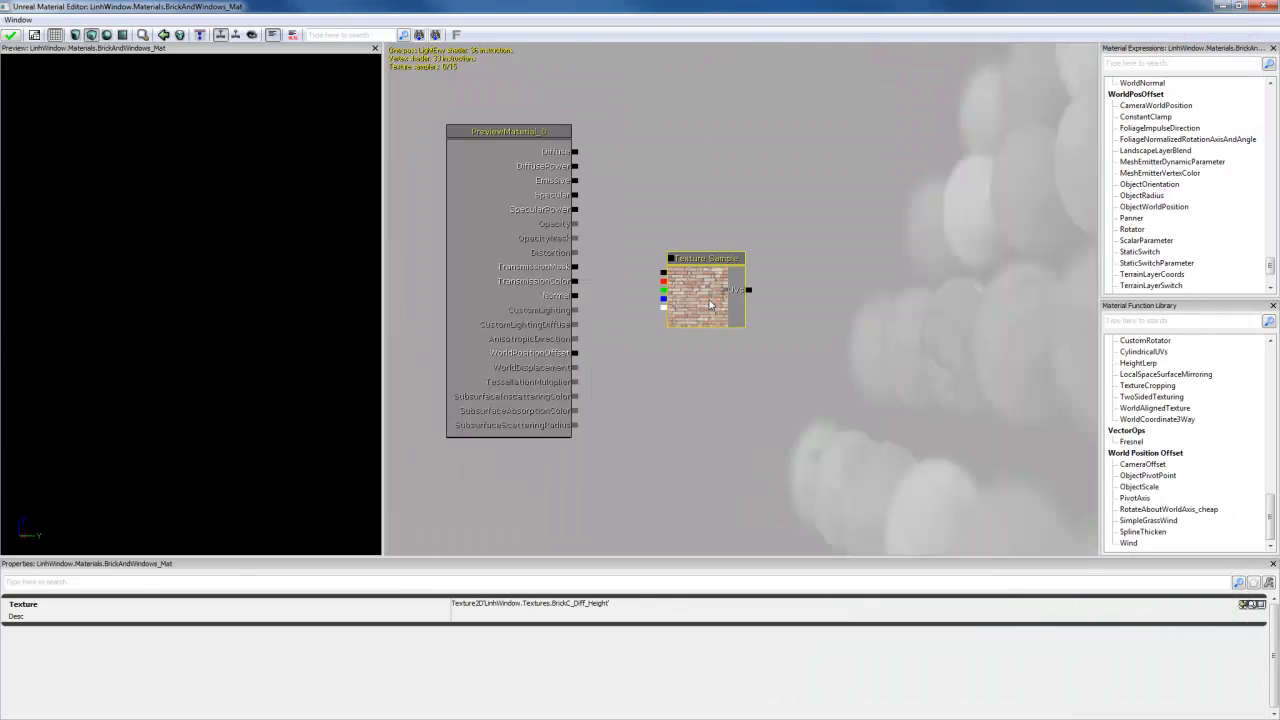
pyautogui.moveTo(697, 315); pyautogui.dragTo(730, 172)
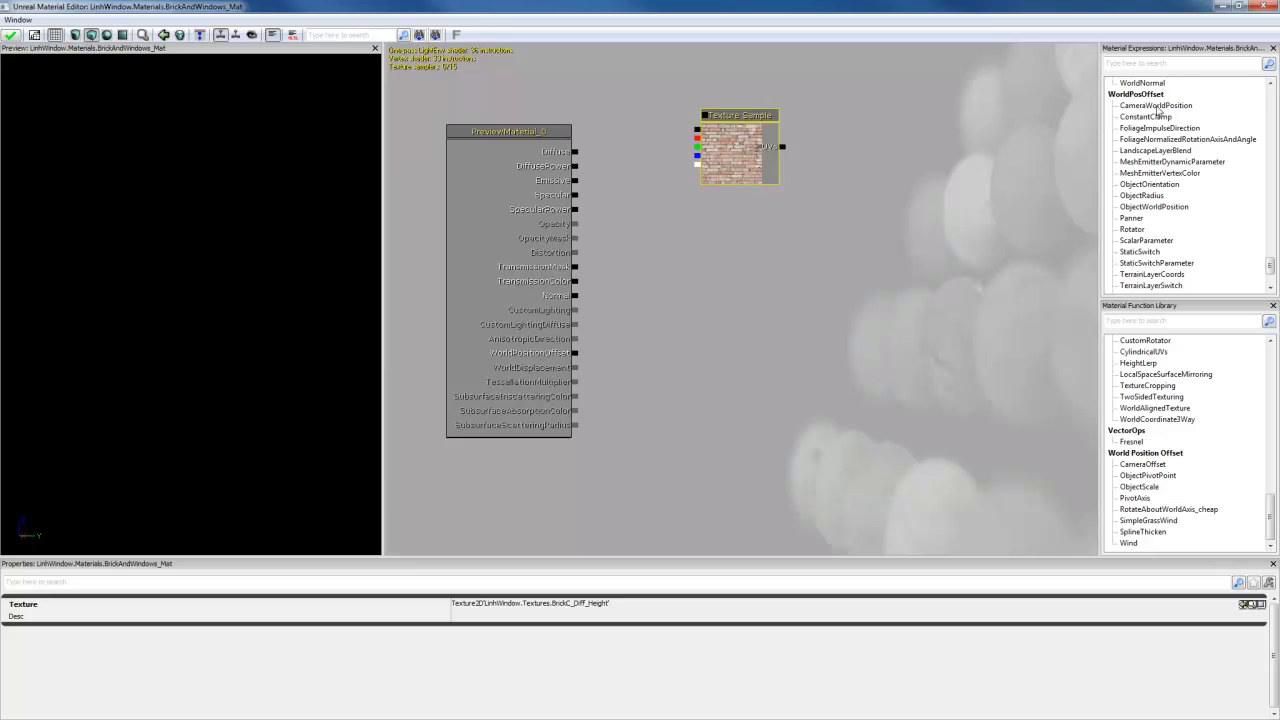
# Step: Filter the material expressions list for "texture"
pyautogui.click(1184, 64)
pyautogui.click(1125, 64)
pyautogui.write('texture')
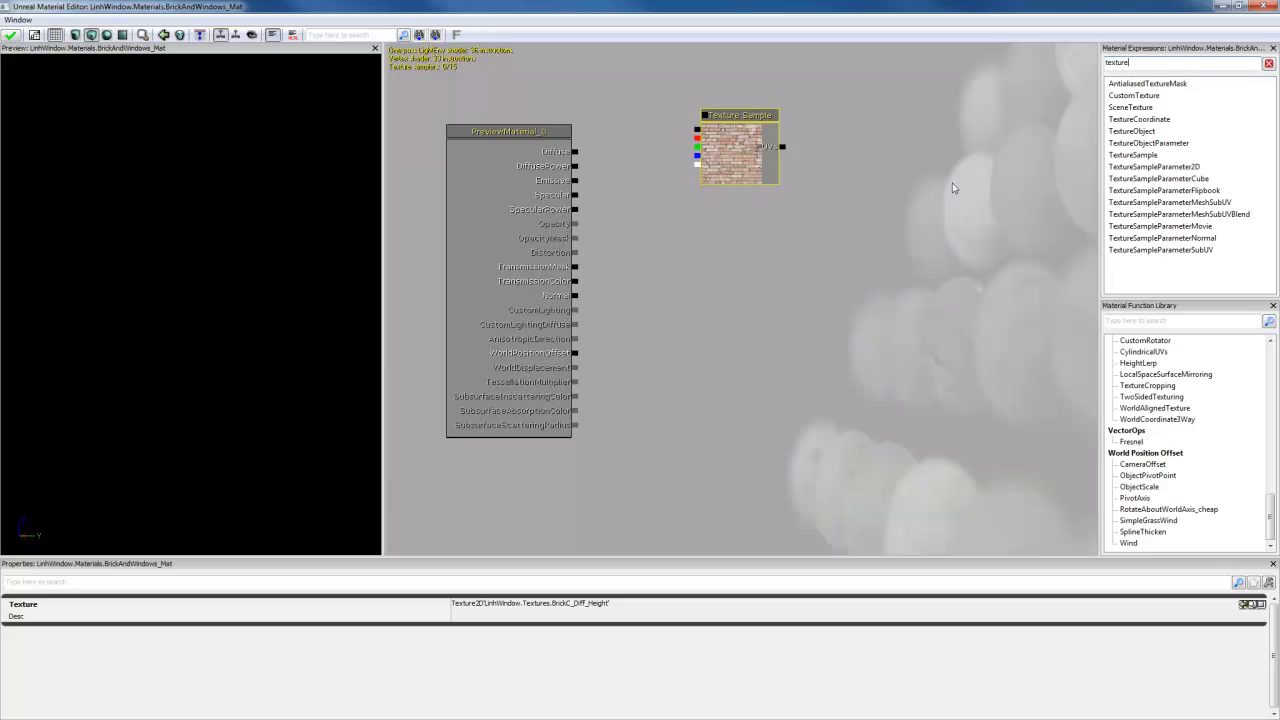
# Step: Connect the brick texture sample's colour output to the material's Diffuse input and turn the preview to check the brick surface
pyautogui.moveTo(697, 129); pyautogui.dragTo(575, 151)
pyautogui.moveTo(240, 252); pyautogui.dragTo(293, 250)
pyautogui.moveTo(293, 250); pyautogui.dragTo(269, 224, button='right')
pyautogui.moveTo(269, 224); pyautogui.dragTo(240, 226)
# Step: Restore the Material Editor to a smaller window and create a MaterialInstanceConstant named BuildingBrickC_Mat_Inst in the LinhWindow package's Textures group
pyautogui.moveTo(588, 8); pyautogui.dragTo(835, 168)
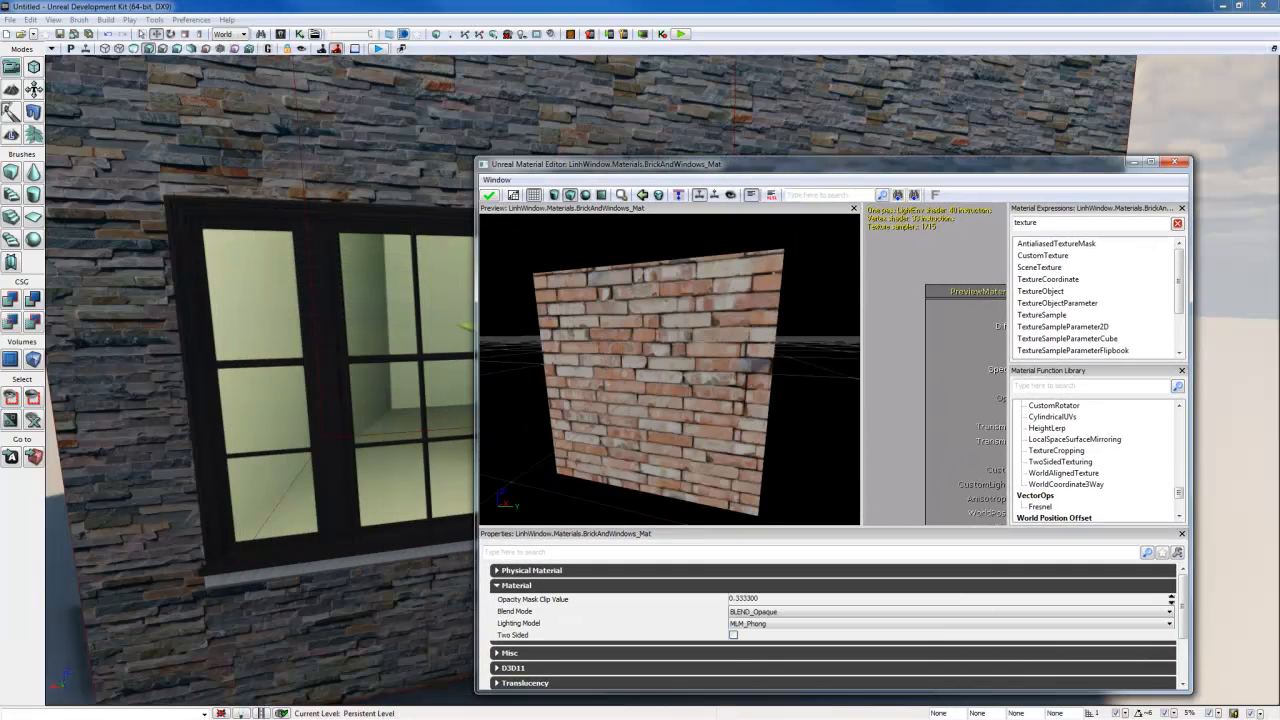
pyautogui.hotkey('alt', 'Tab')
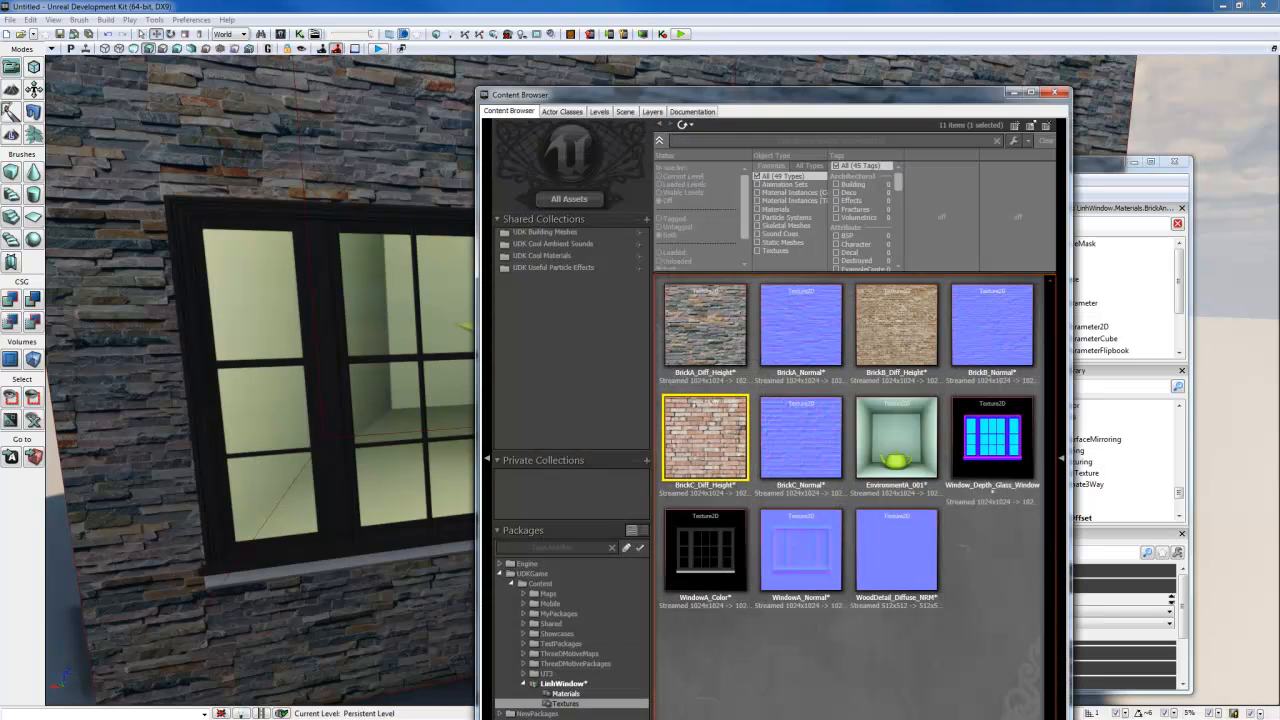
pyautogui.rightClick(987, 549)
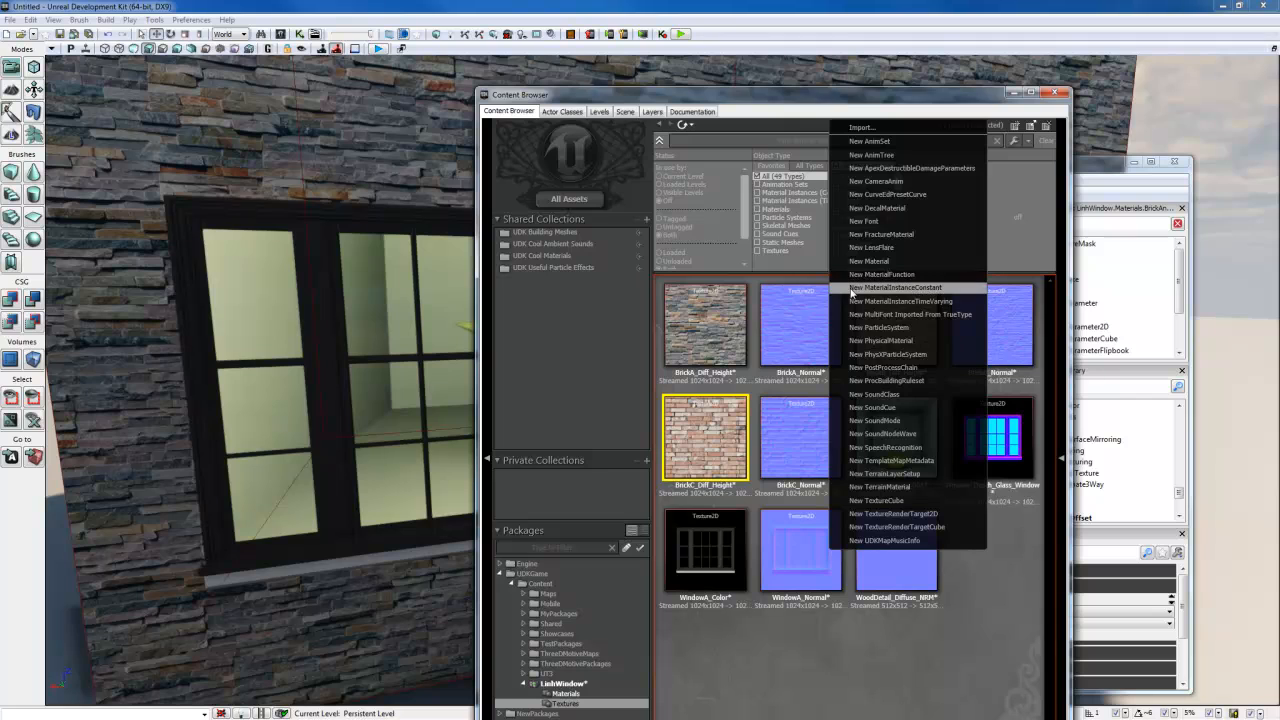
pyautogui.click(905, 292)
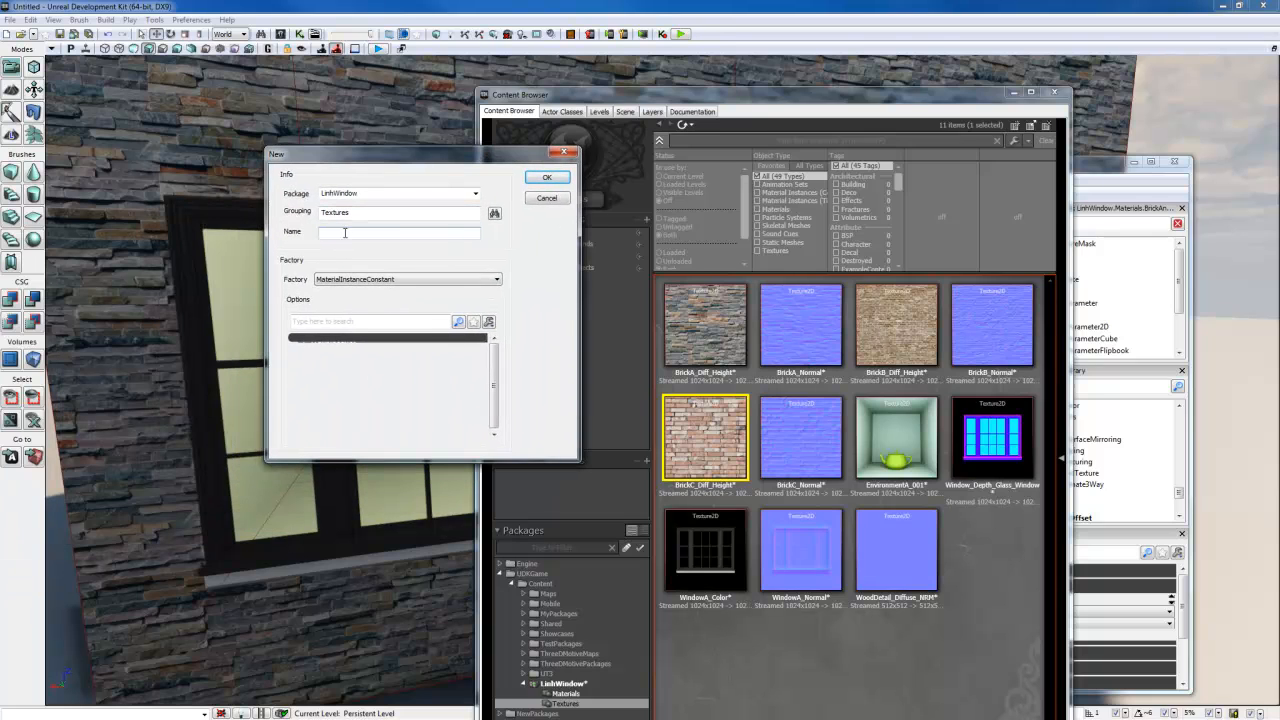
pyautogui.write('BrickAndWin')
pyautogui.press('BackSpace')
pyautogui.press('BackSpace')
pyautogui.press('BackSpace')
pyautogui.press('BackSpace')
pyautogui.press('BackSpace')
pyautogui.press('BackSpace')
pyautogui.press('BackSpace')
pyautogui.press('BackSpace')
pyautogui.press('BackSpace')
pyautogui.press('BackSpace')
pyautogui.write('BuildingA_Mat_Inst')
pyautogui.click(547, 177)
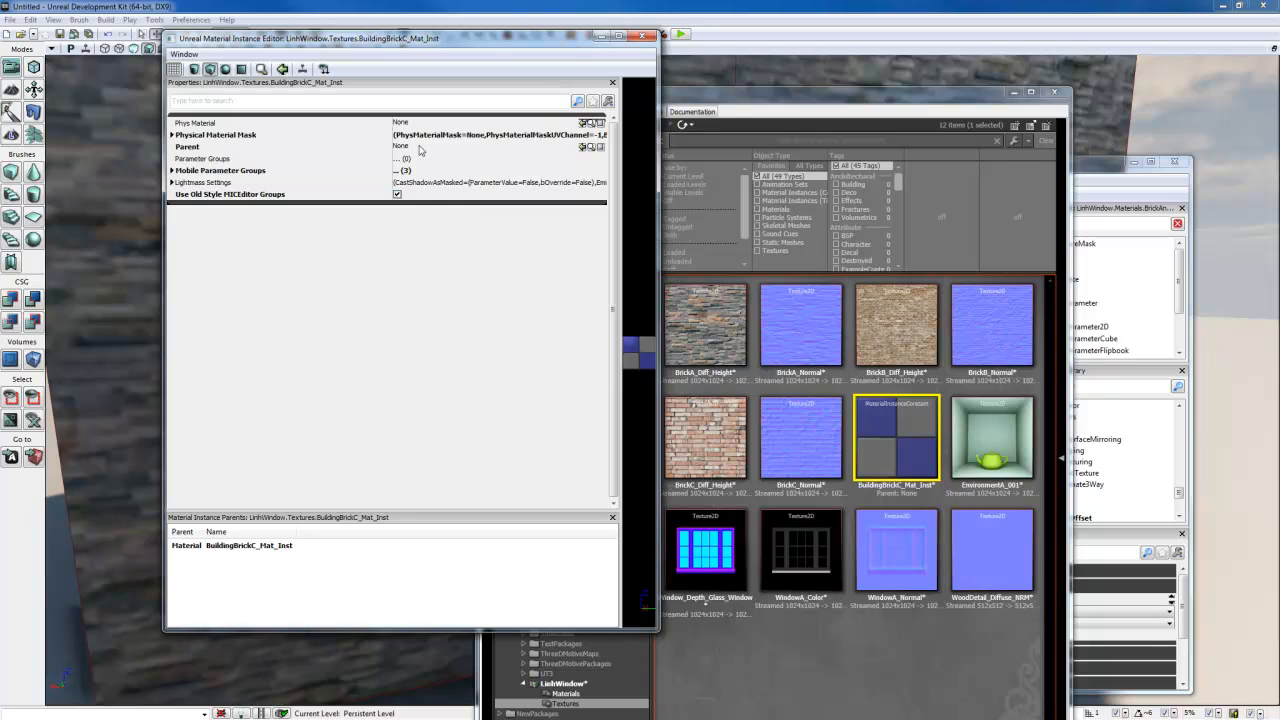
# Step: Set BrickAndWindows_Mat as the parent of BuildingBrickC_Mat_Inst and apply the parent material's pending changes
pyautogui.click(1129, 578)
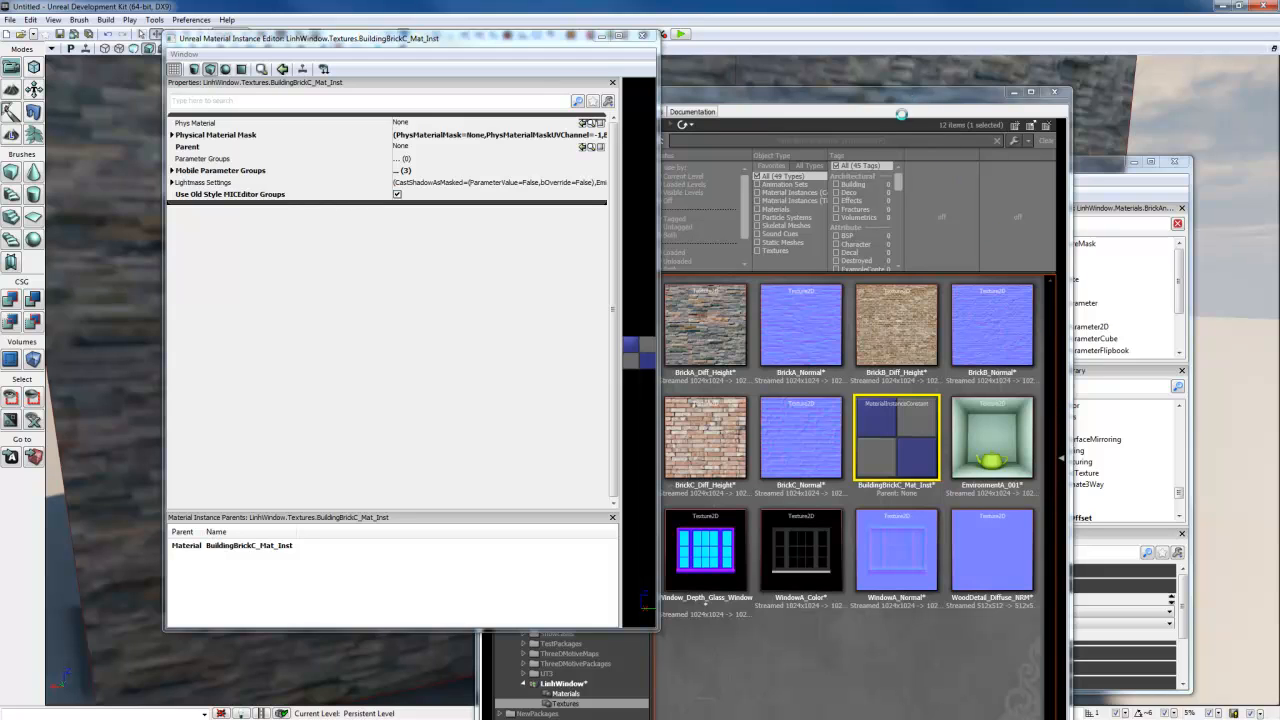
pyautogui.moveTo(515, 40); pyautogui.dragTo(412, 14)
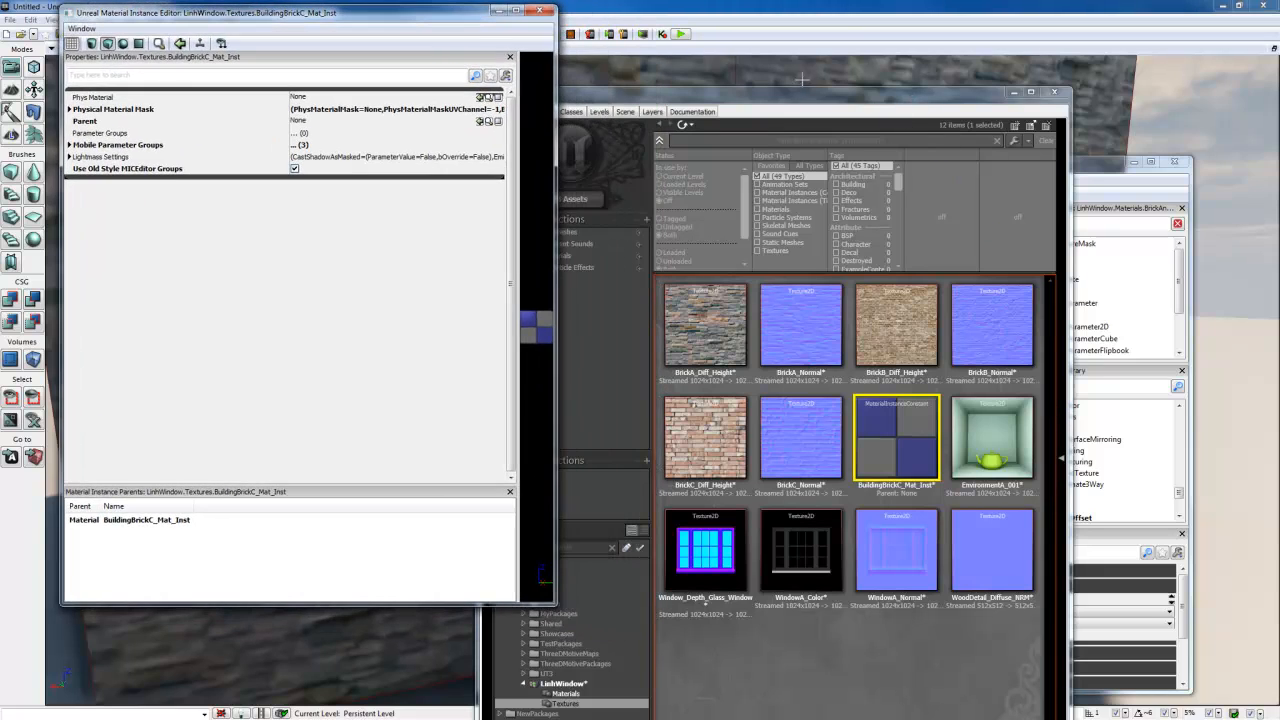
pyautogui.moveTo(836, 93); pyautogui.dragTo(931, 36)
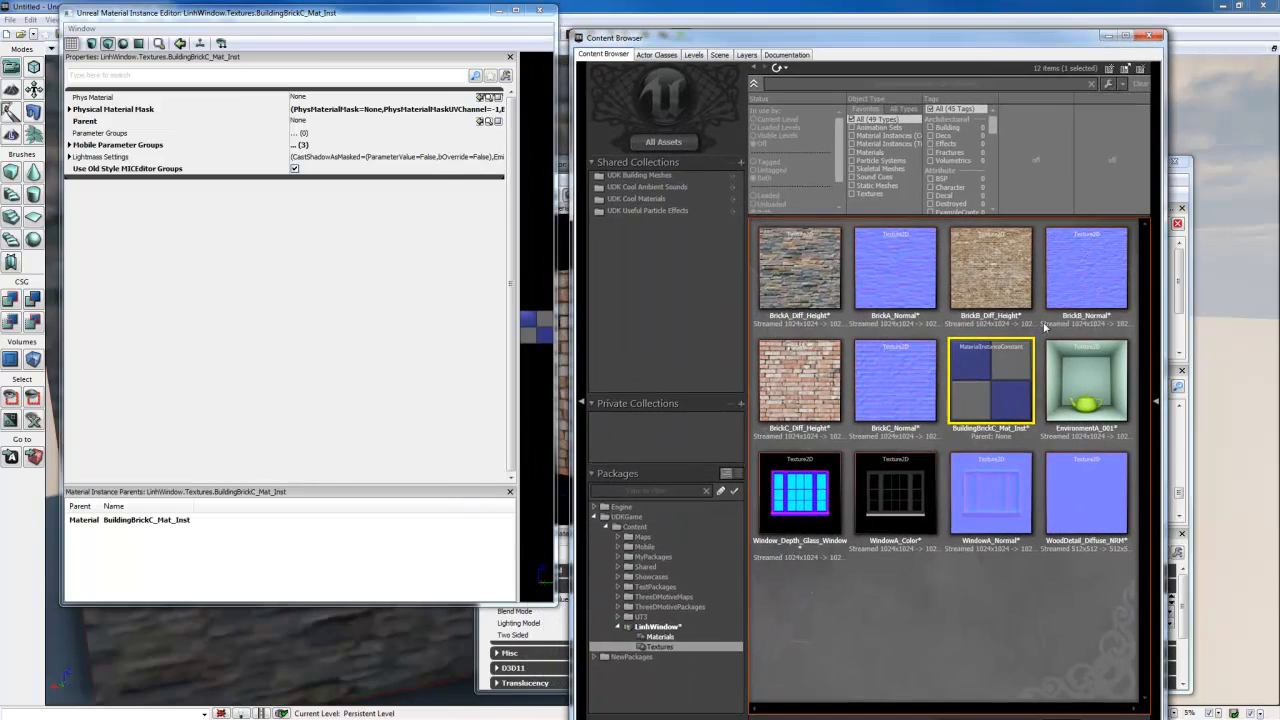
pyautogui.click(659, 637)
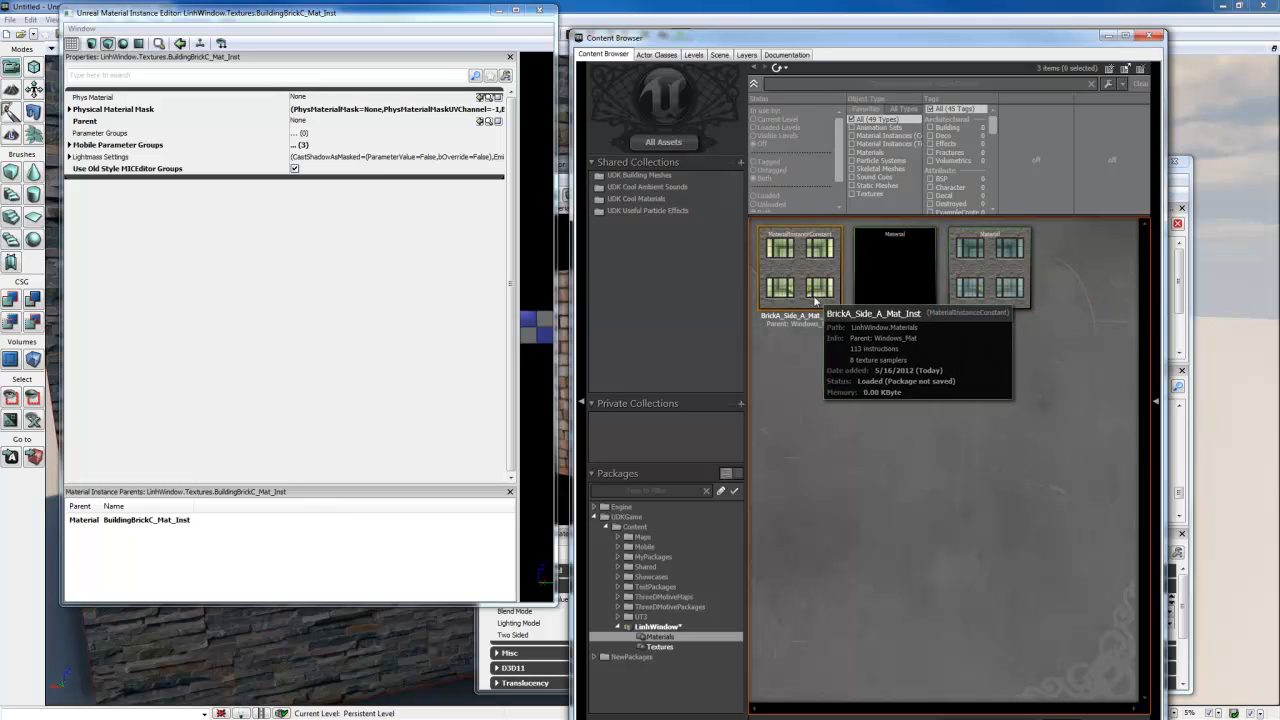
pyautogui.click(898, 303)
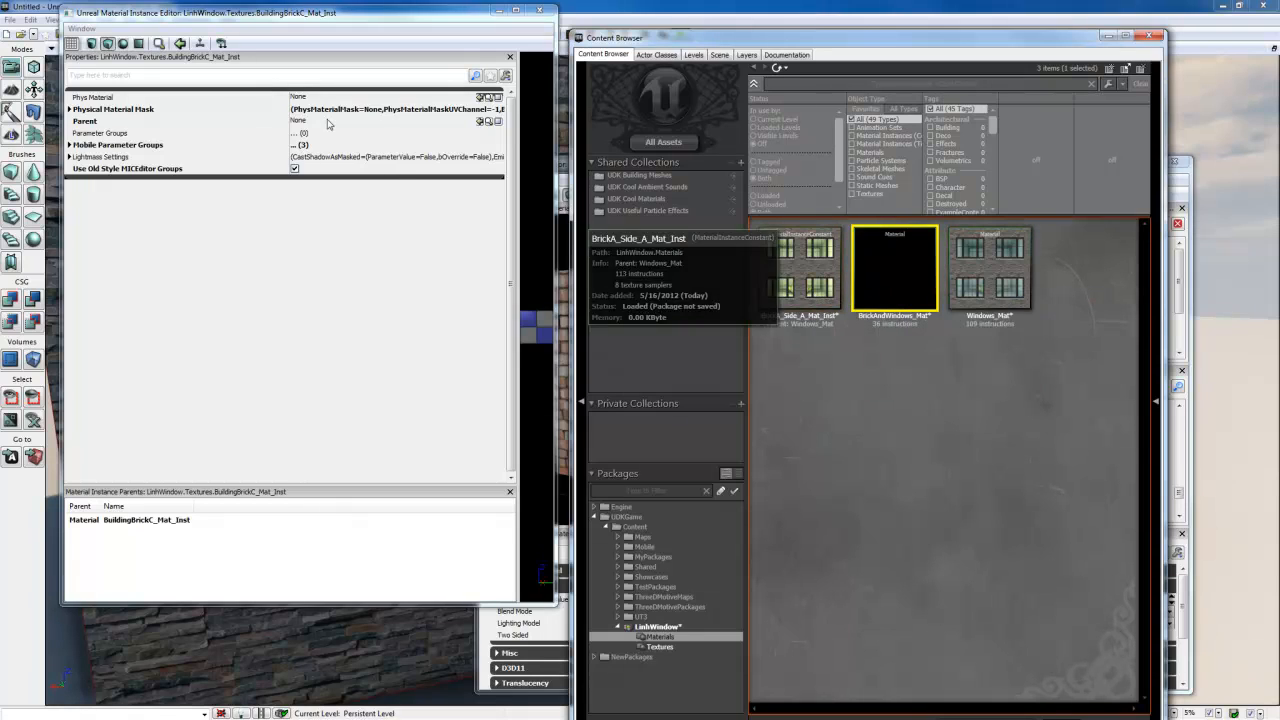
pyautogui.click(479, 121)
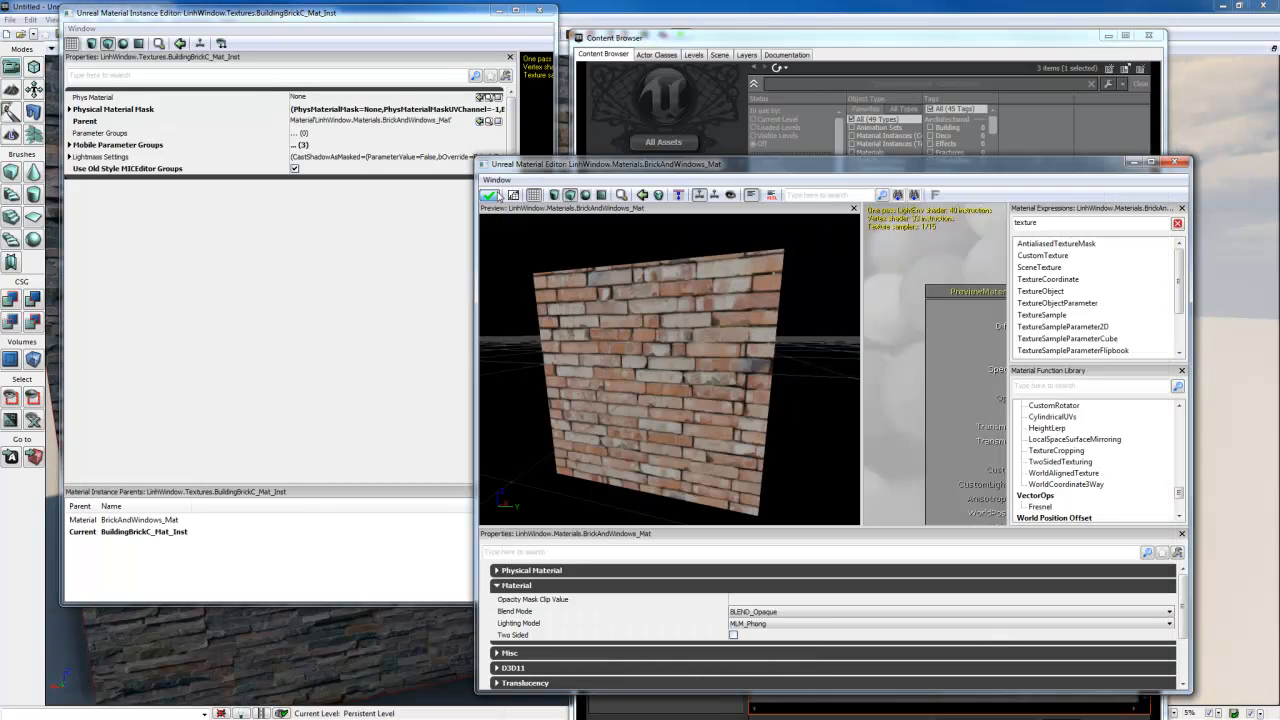
pyautogui.click(1133, 162)
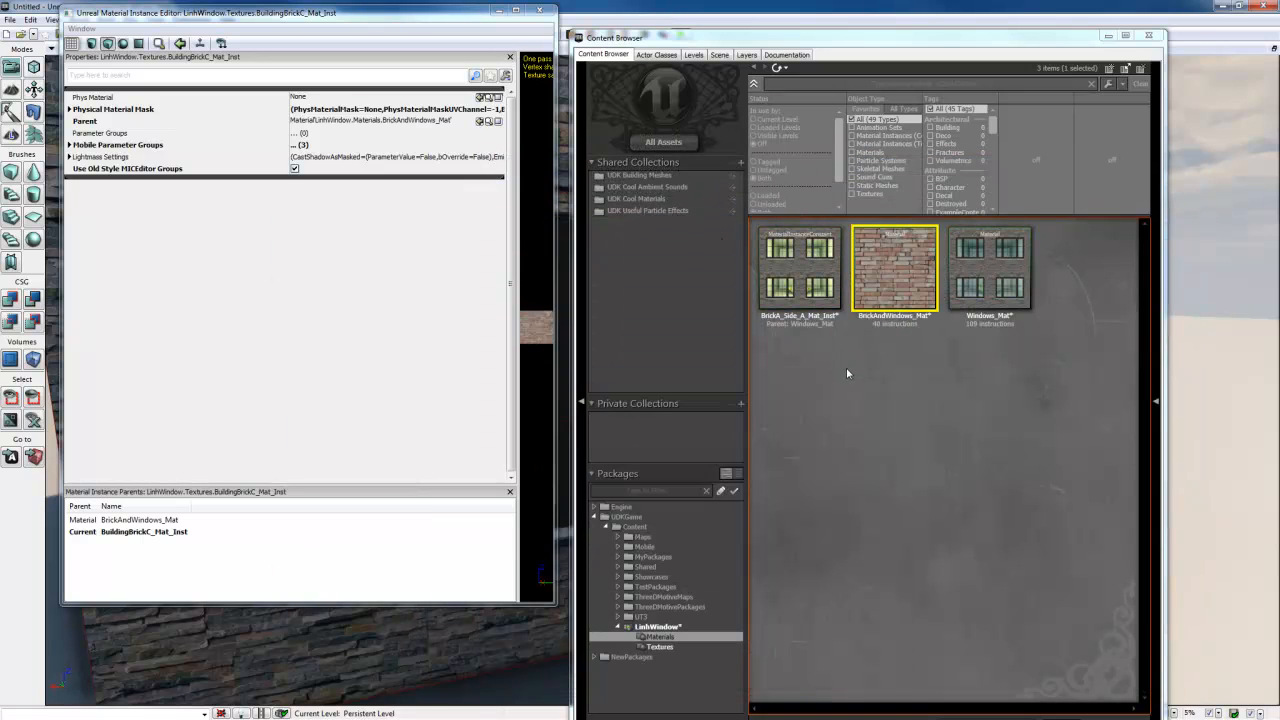
# Step: Move the BuildingBrickC_Mat_Inst material instance from the Textures group to the Materials group
pyautogui.click(656, 646)
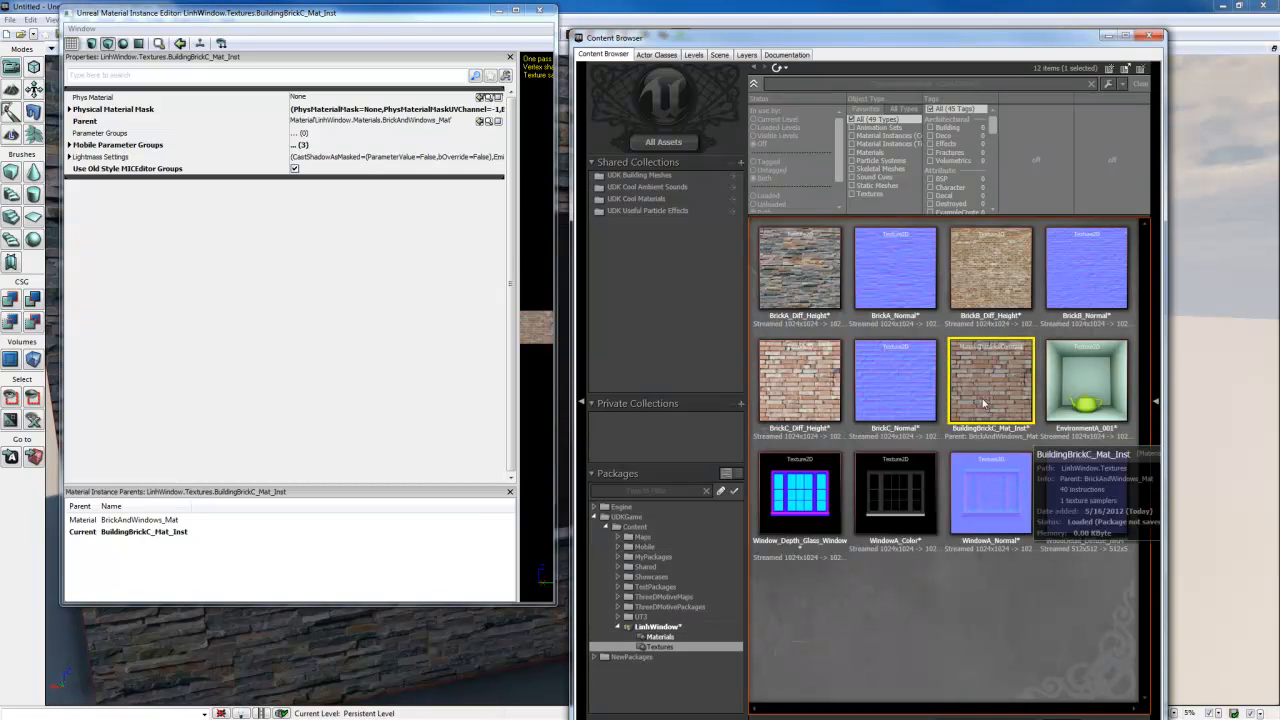
pyautogui.rightClick(1010, 384)
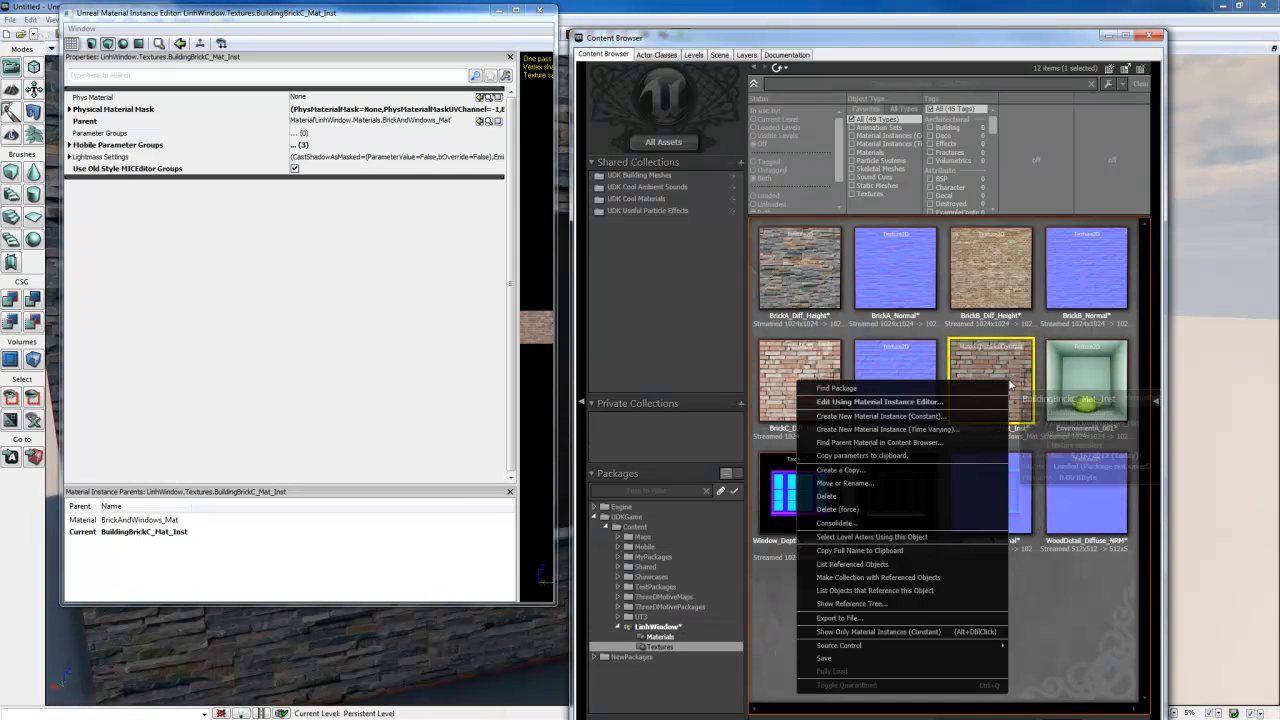
pyautogui.click(867, 486)
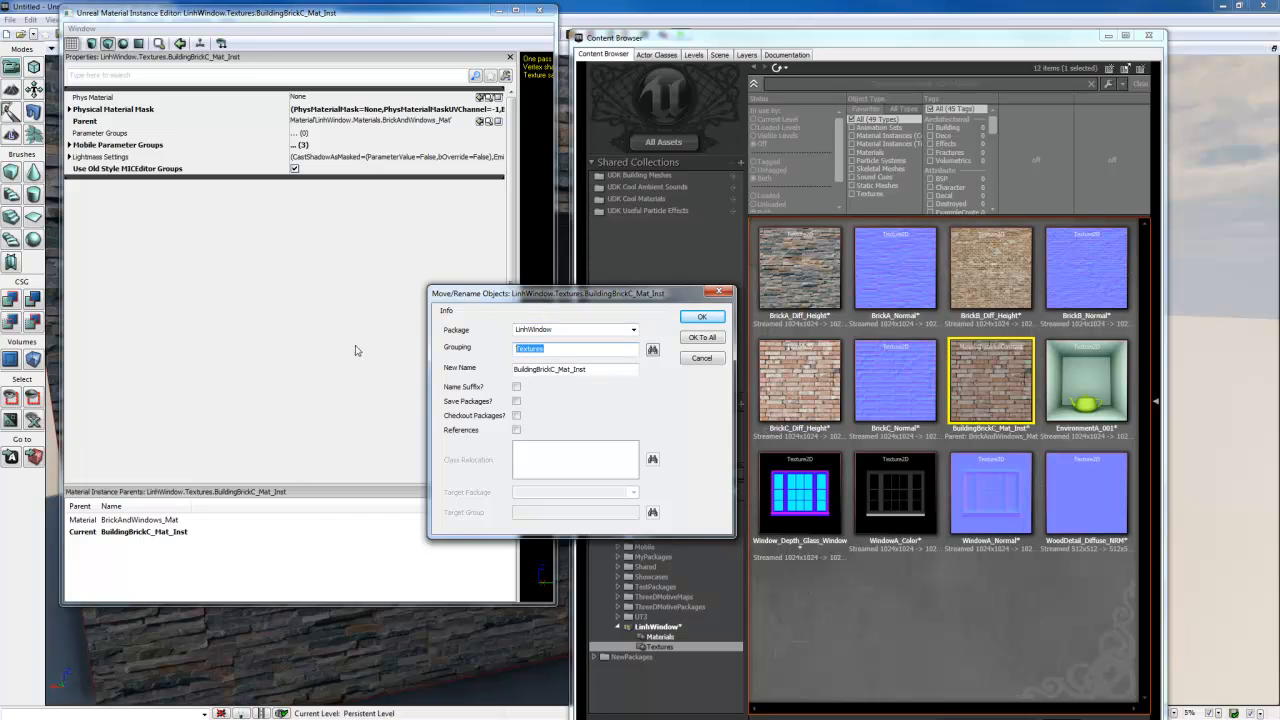
pyautogui.write('Mater')
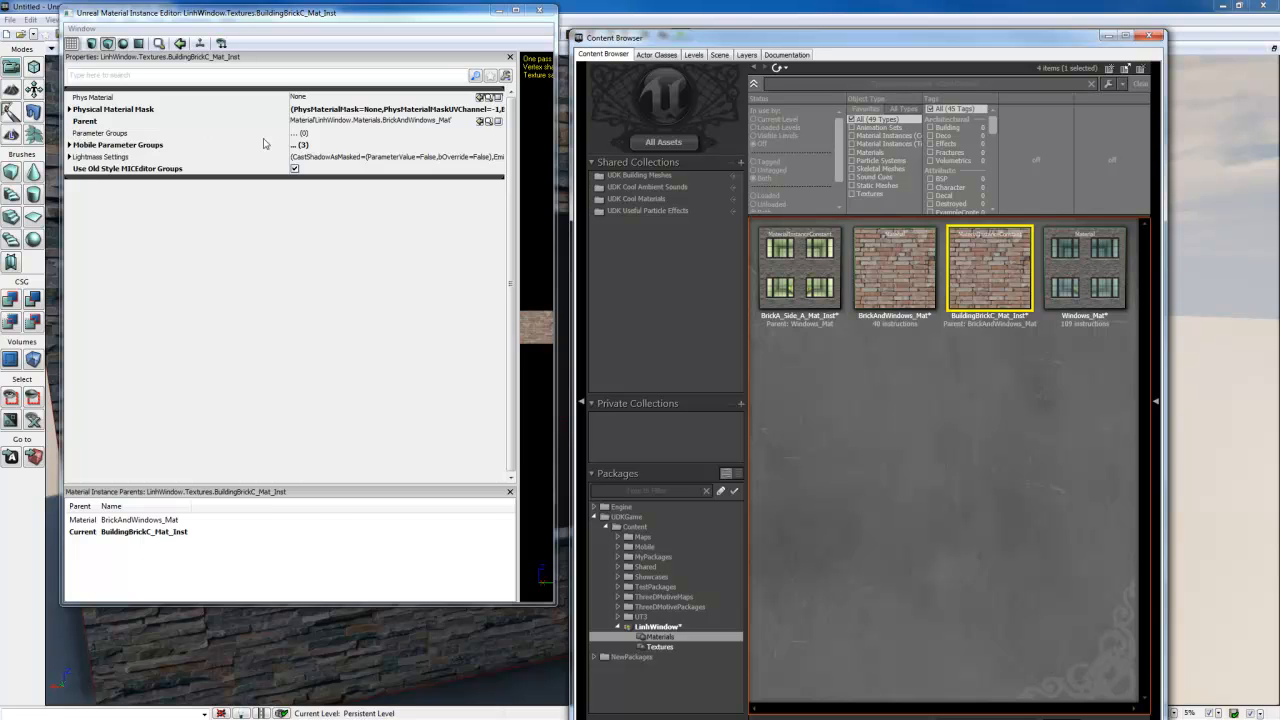
# Step: Apply BuildingBrickC_Mat_Inst to the building in the level and save the LinhWindow package
pyautogui.click(500, 11)
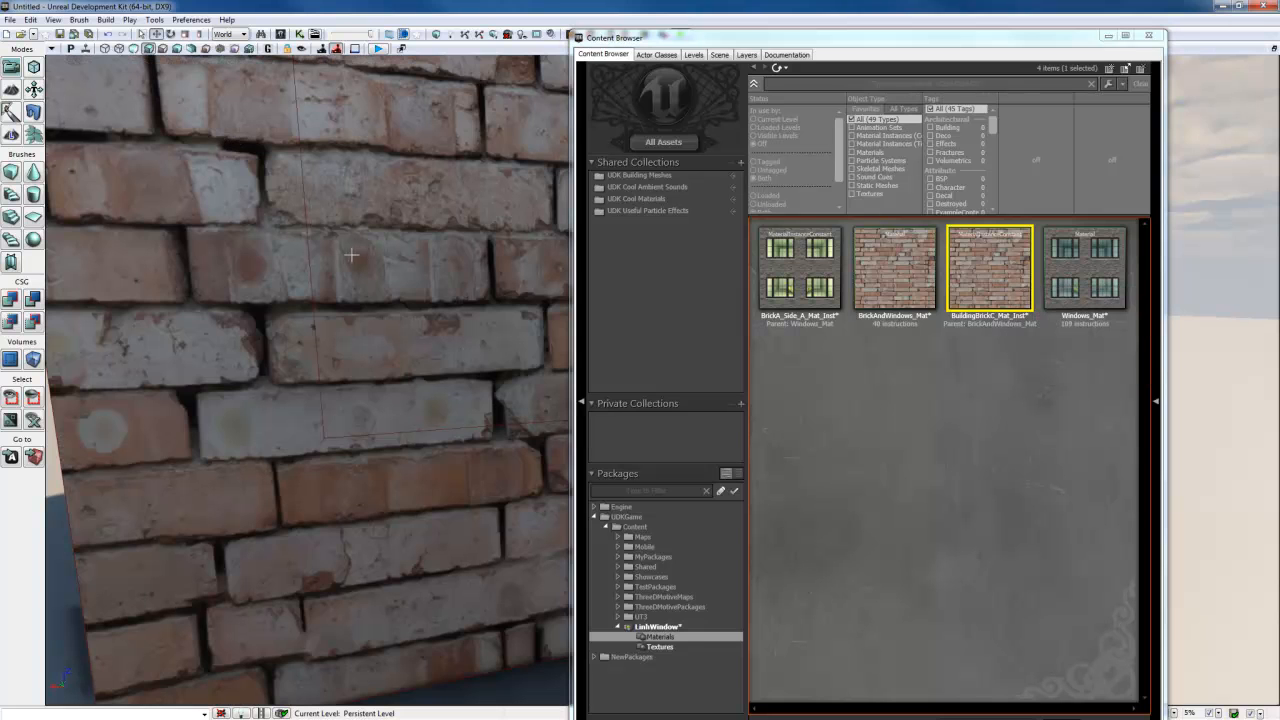
pyautogui.moveTo(352, 256)
pyautogui.mouseDown()
pyautogui.moveTo(352, 300)
pyautogui.moveTo(340, 270)
pyautogui.moveTo(400, 300)
pyautogui.moveTo(300, 300)
pyautogui.moveTo(310, 290)
pyautogui.mouseUp()
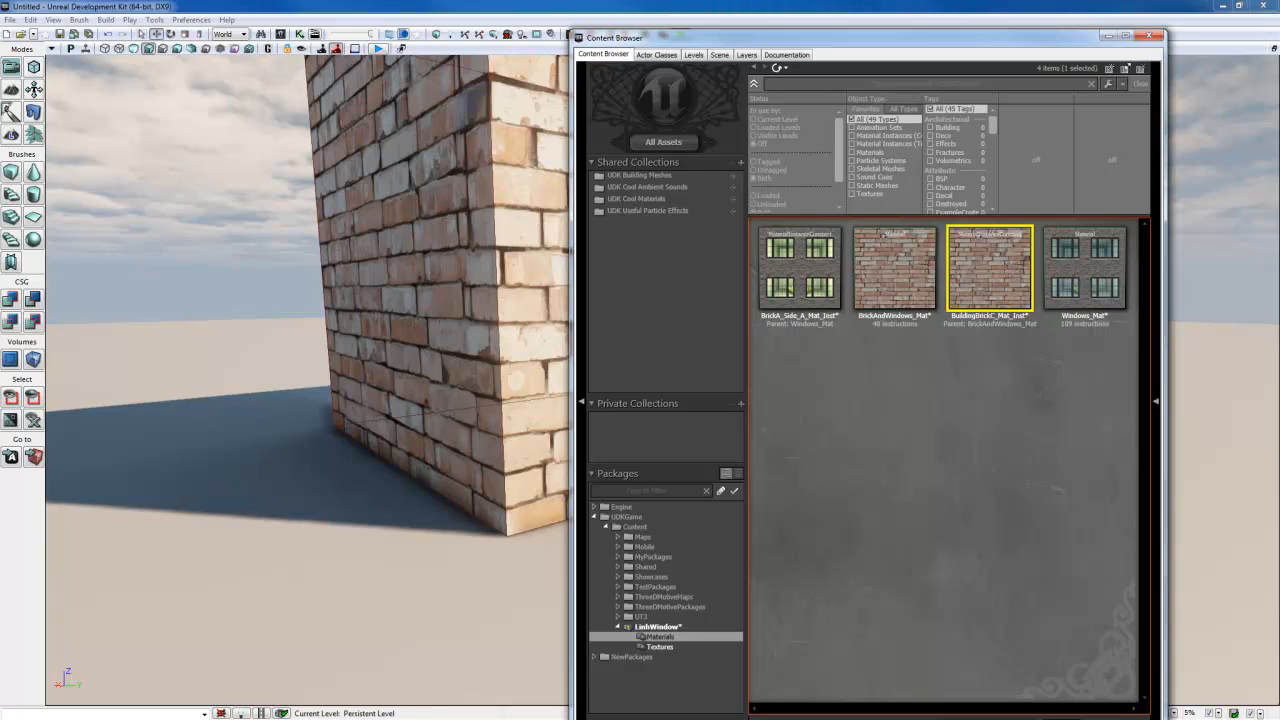
pyautogui.click(657, 626)
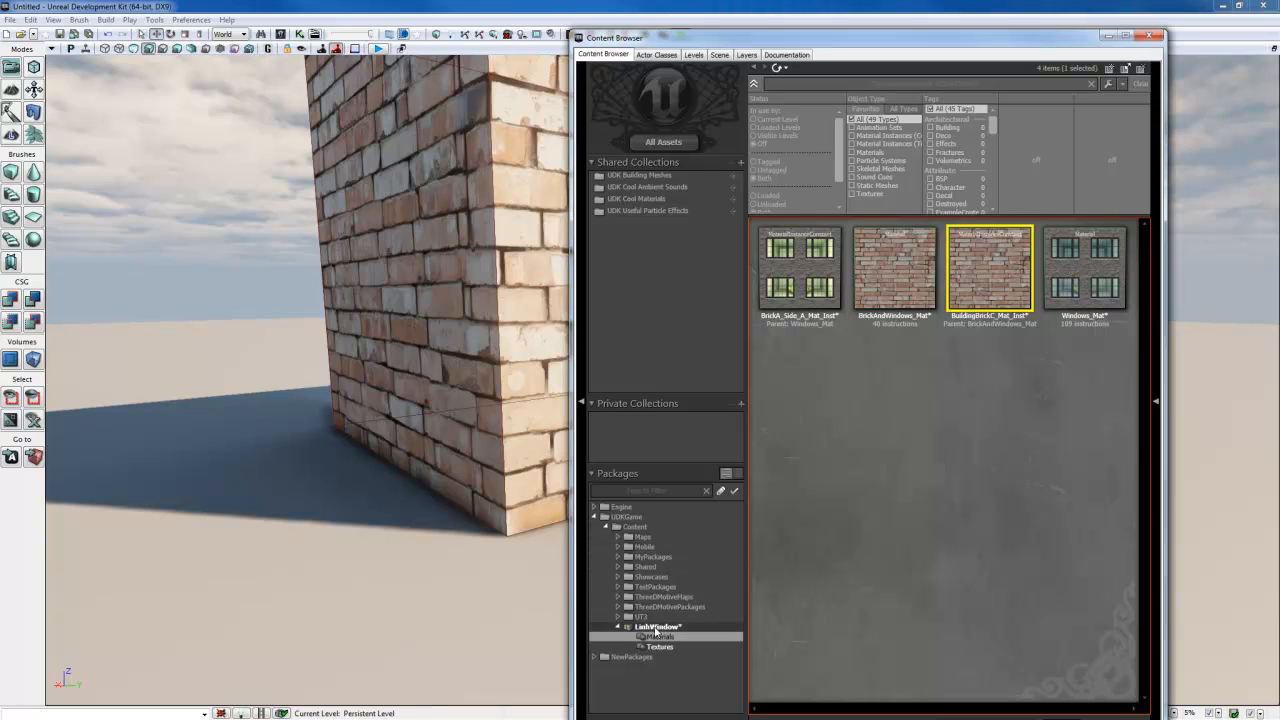
pyautogui.rightClick(657, 627)
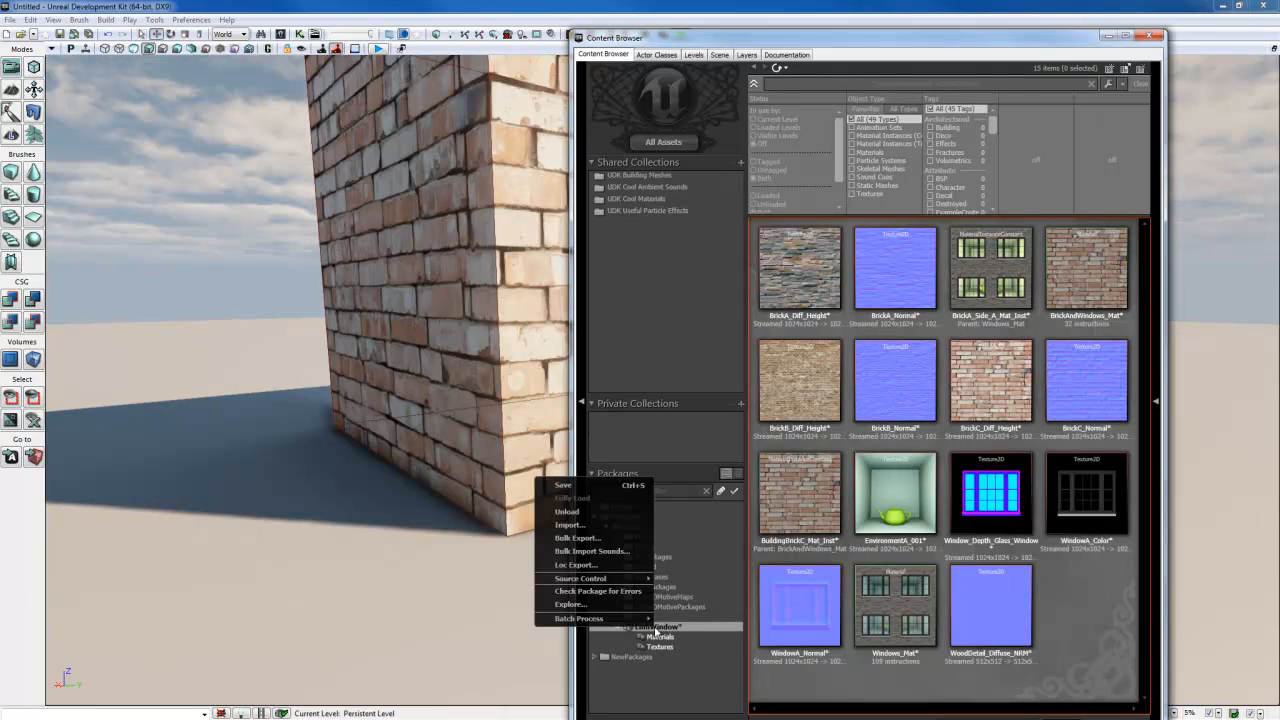
pyautogui.click(569, 486)
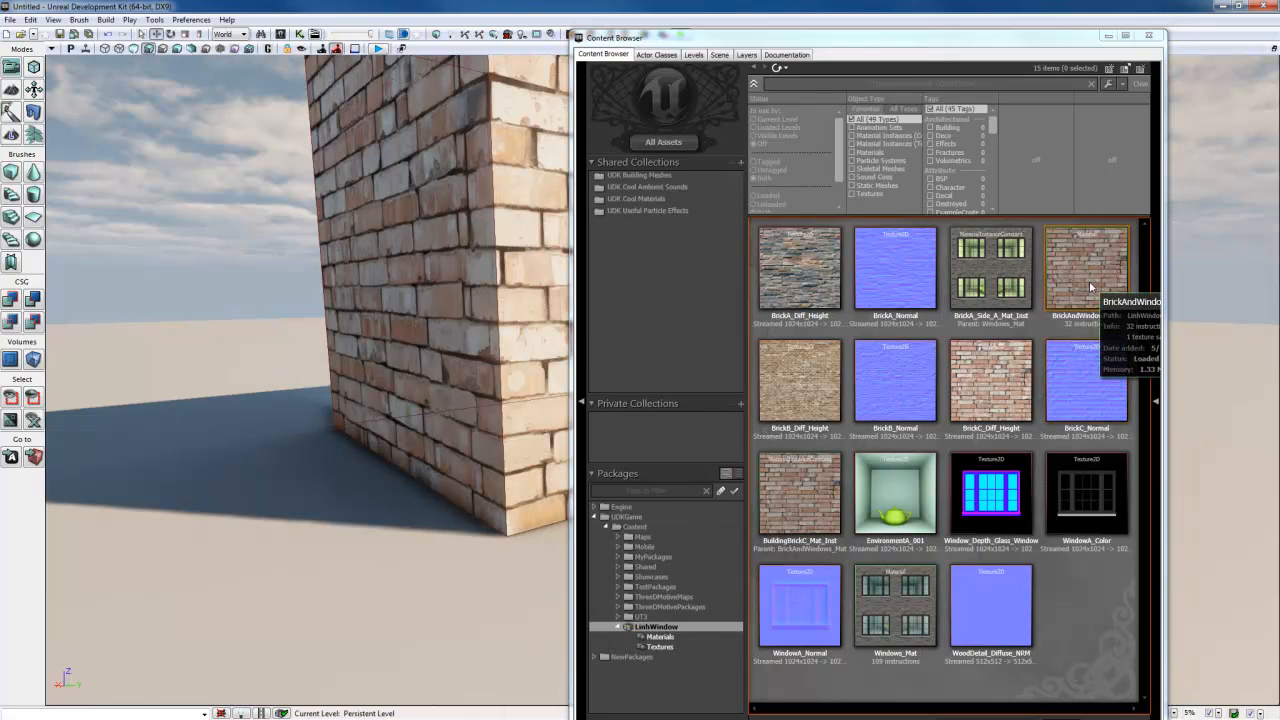
pyautogui.moveTo(382, 380)
pyautogui.mouseDown(button='right')
pyautogui.moveTo(460, 372)
pyautogui.moveTo(380, 380)
pyautogui.mouseUp(button='right')
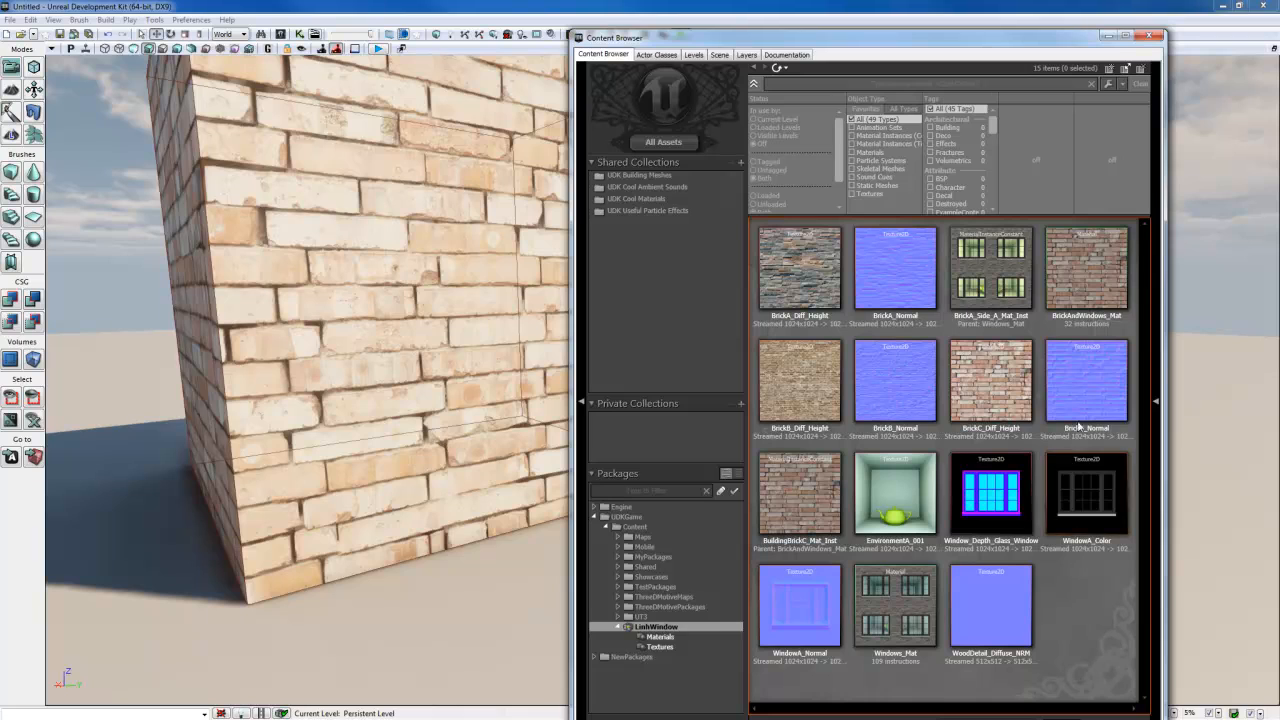
# Step: Reopen BrickAndWindows_Mat at full size, add a TextureSampleParameter2D node and delete the plain brick texture sample it replaces
pyautogui.doubleClick(1086, 268)
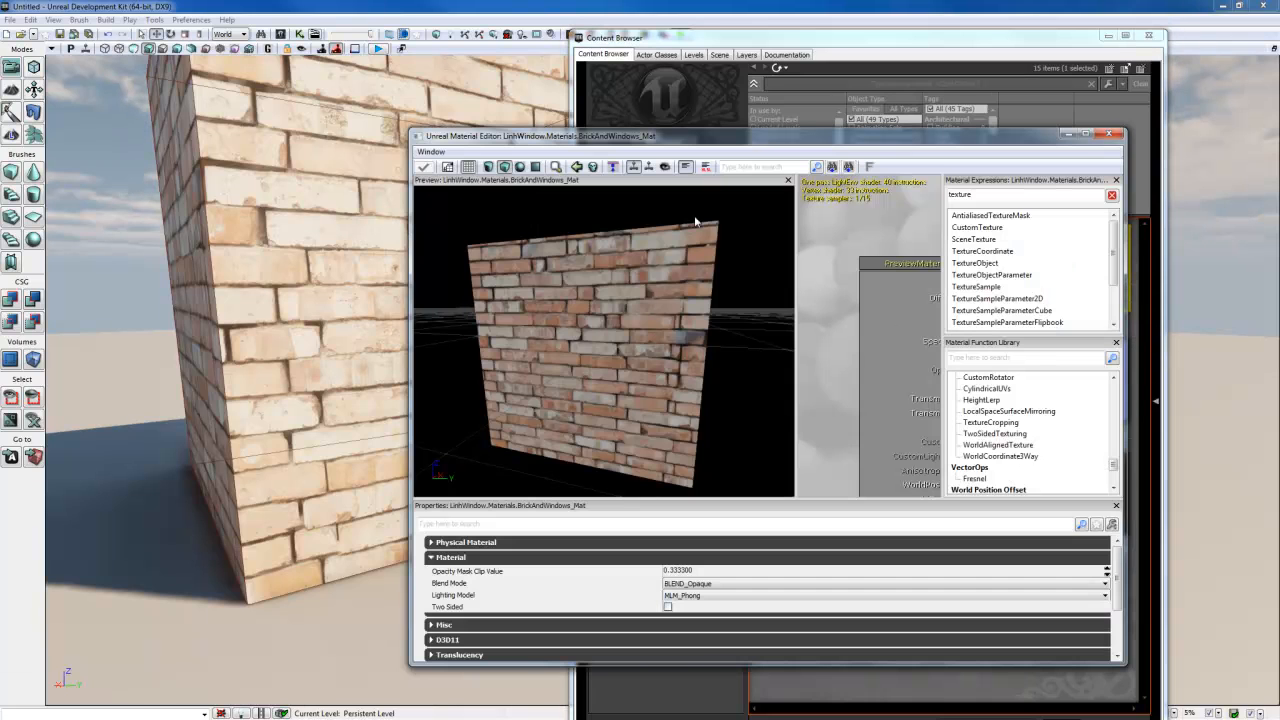
pyautogui.doubleClick(746, 139)
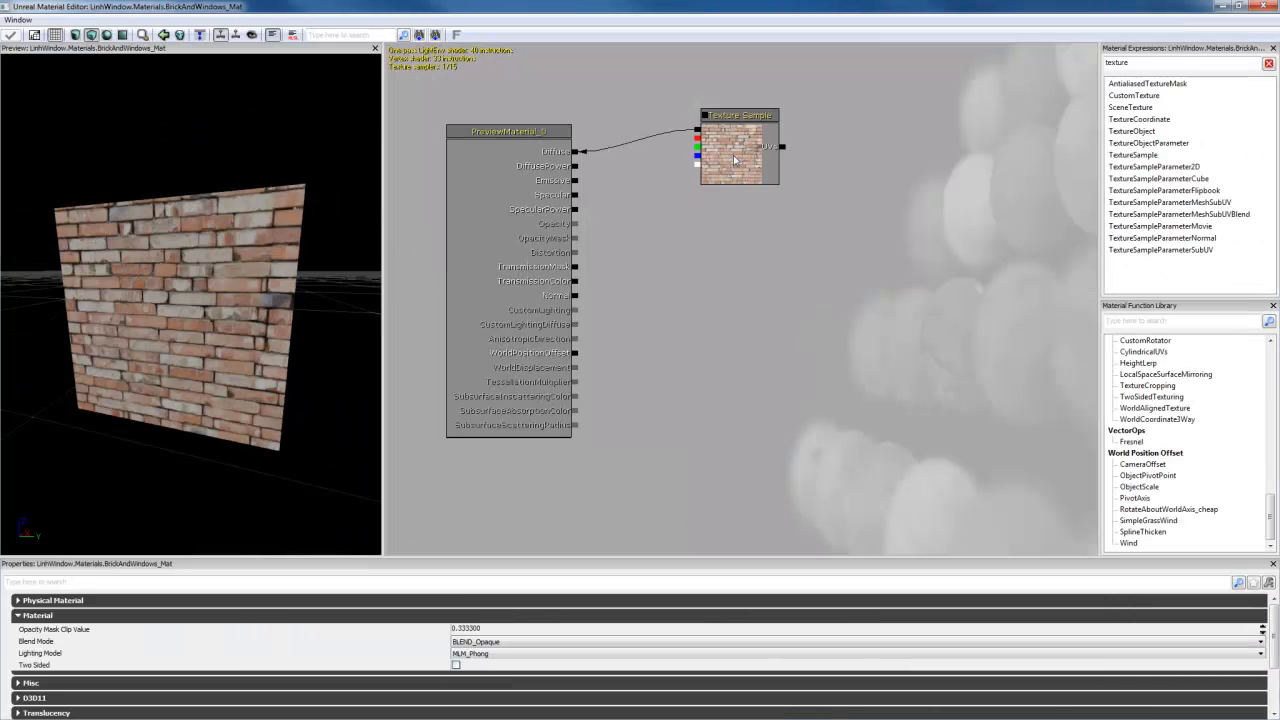
pyautogui.click(735, 158)
pyautogui.click(917, 227)
pyautogui.moveTo(1146, 170); pyautogui.dragTo(738, 235)
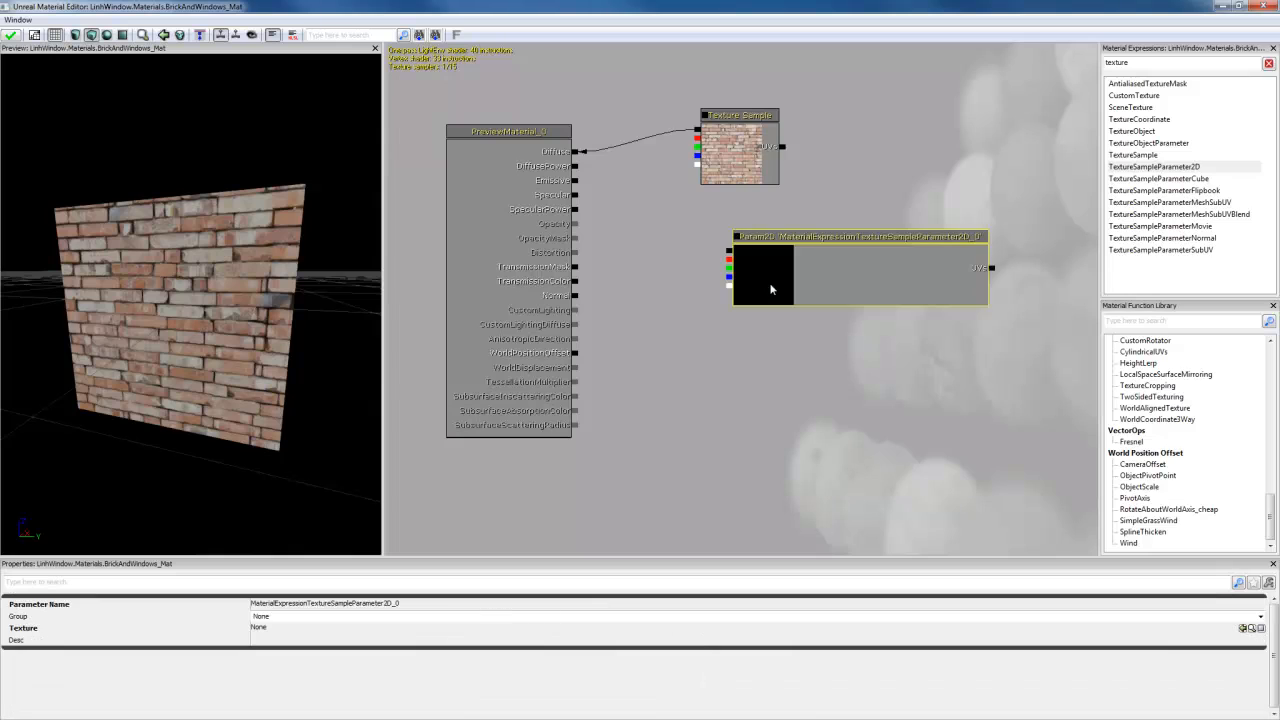
pyautogui.moveTo(802, 298); pyautogui.dragTo(757, 165)
pyautogui.click(745, 173)
pyautogui.press('Delete')
# Step: Assign the BrickC_Diff_Height texture to the new texture parameter node and connect its color output to the material's Diffuse input
pyautogui.click(722, 280)
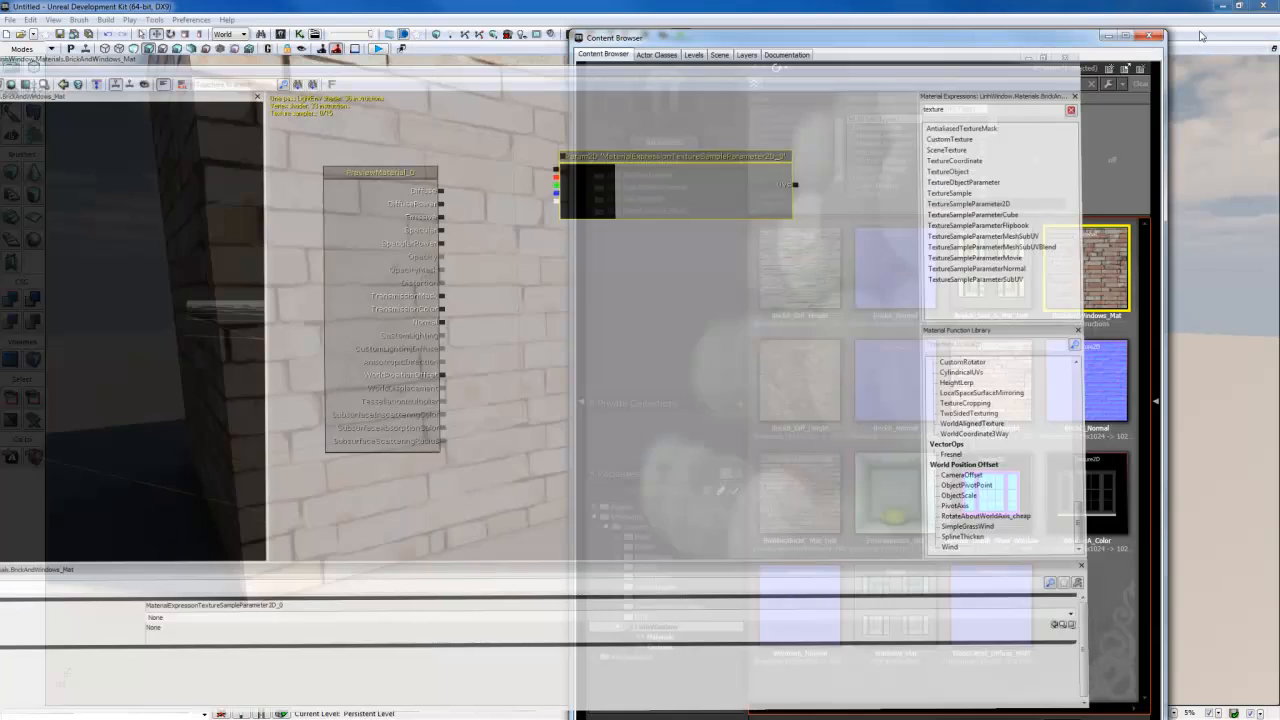
pyautogui.click(1221, 6)
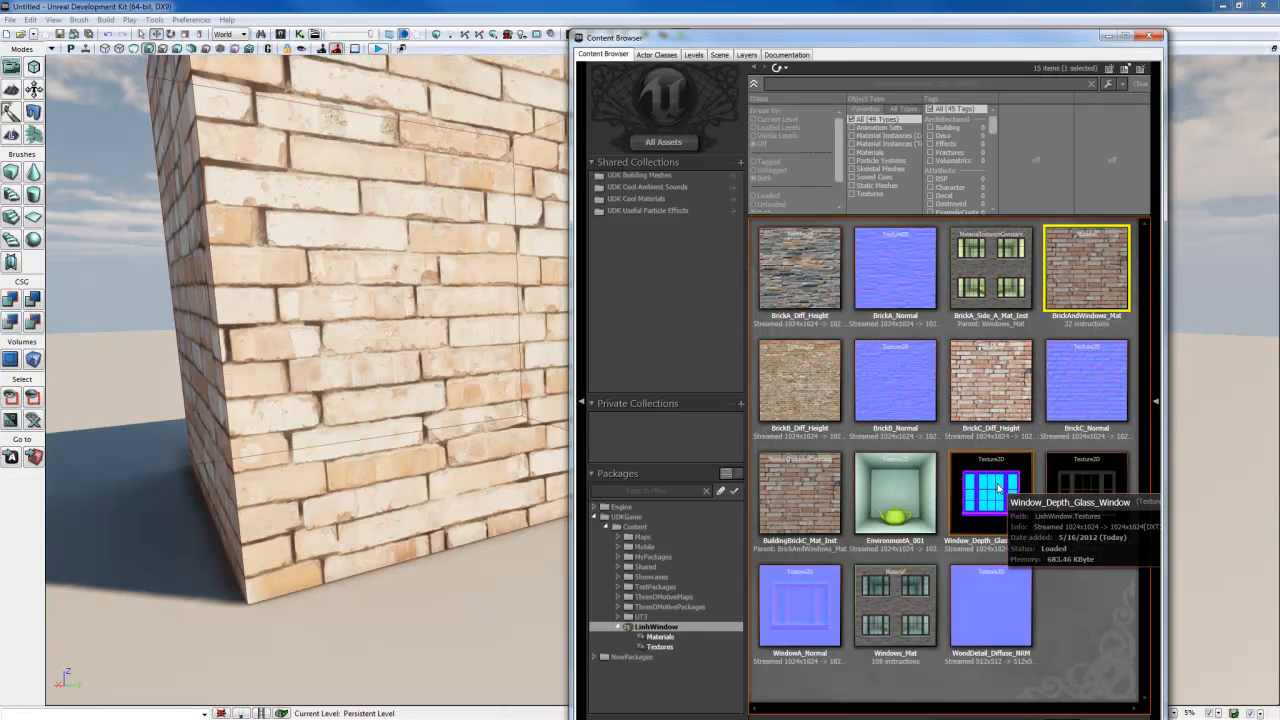
pyautogui.click(990, 385)
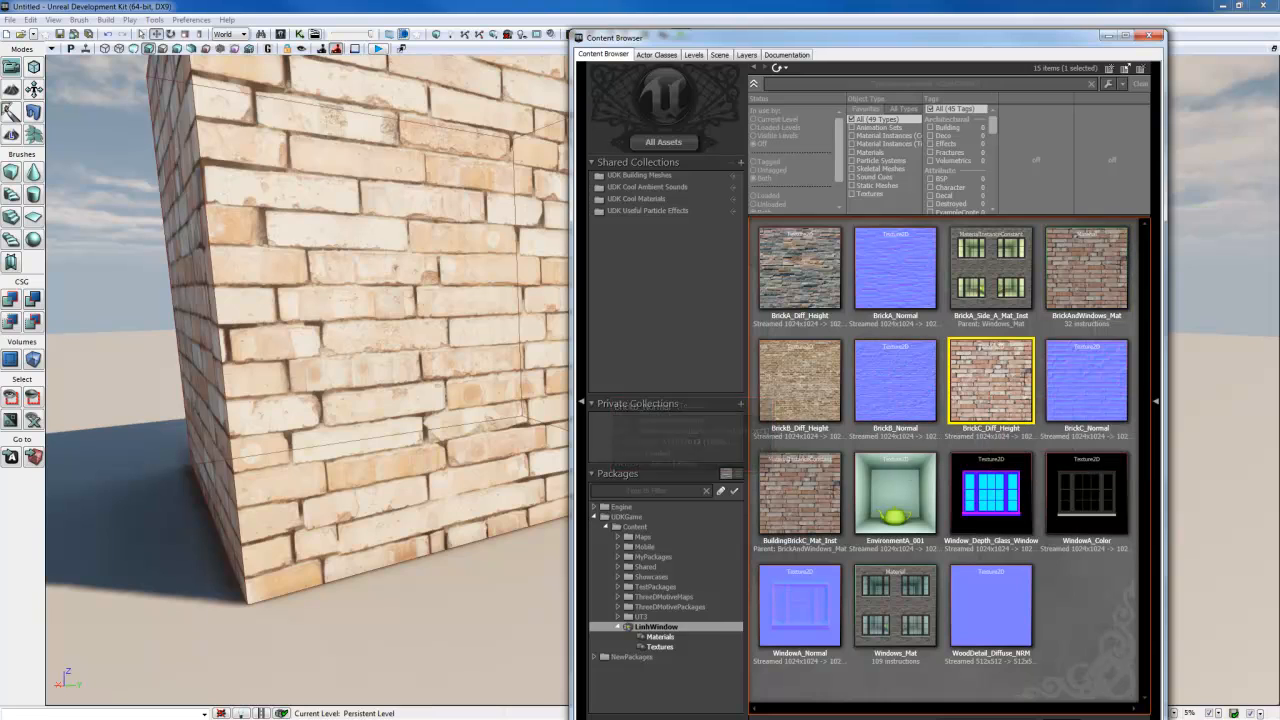
pyautogui.hotkey('alt', 'Tab')
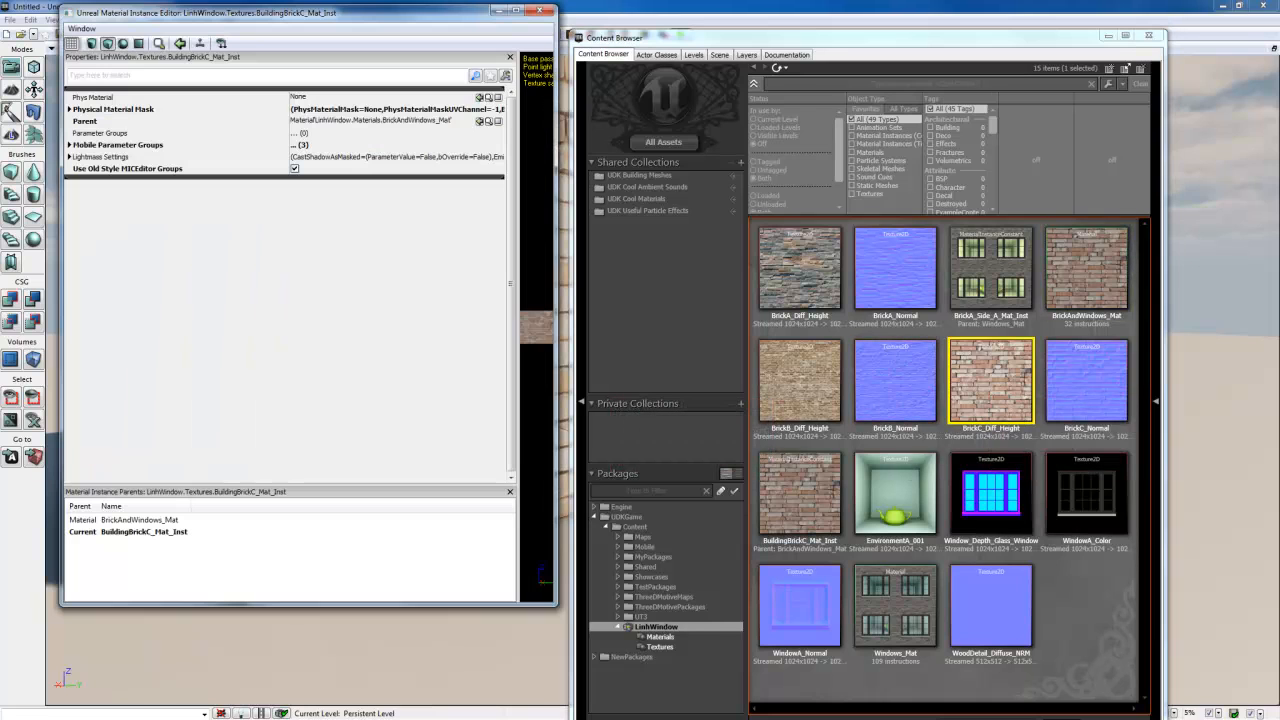
pyautogui.hotkey('alt', 'Tab')
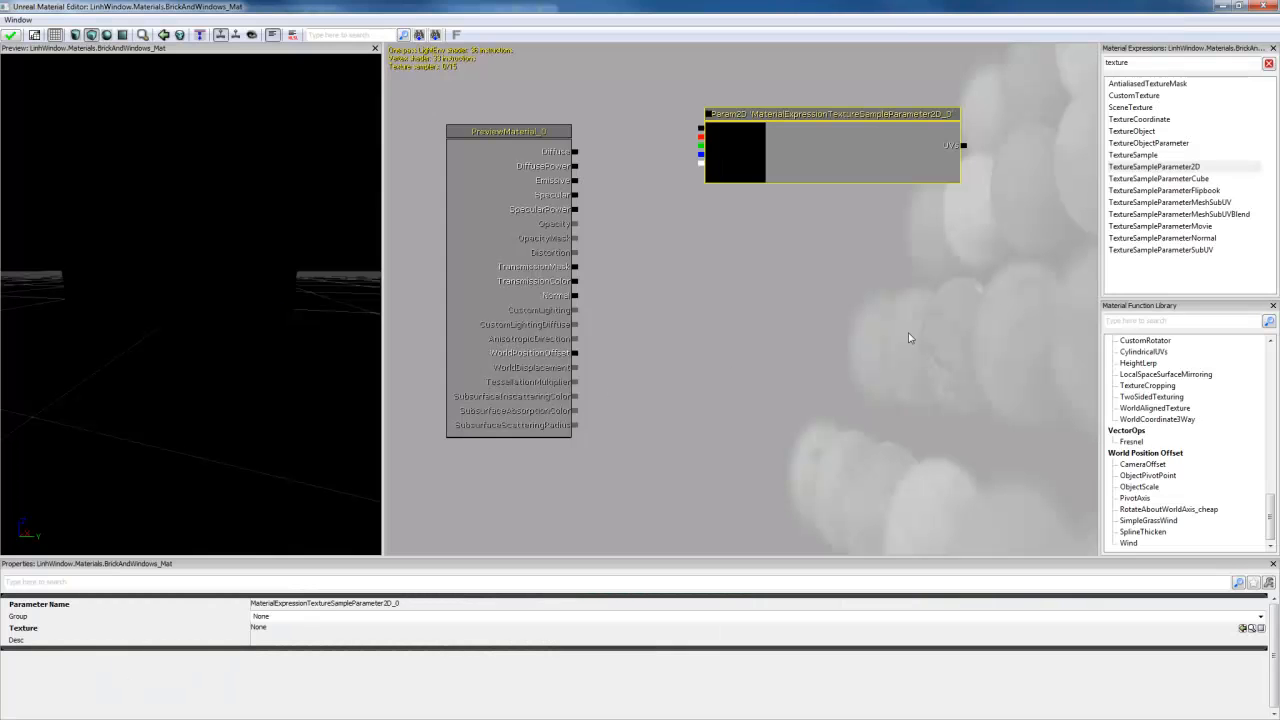
pyautogui.click(1244, 632)
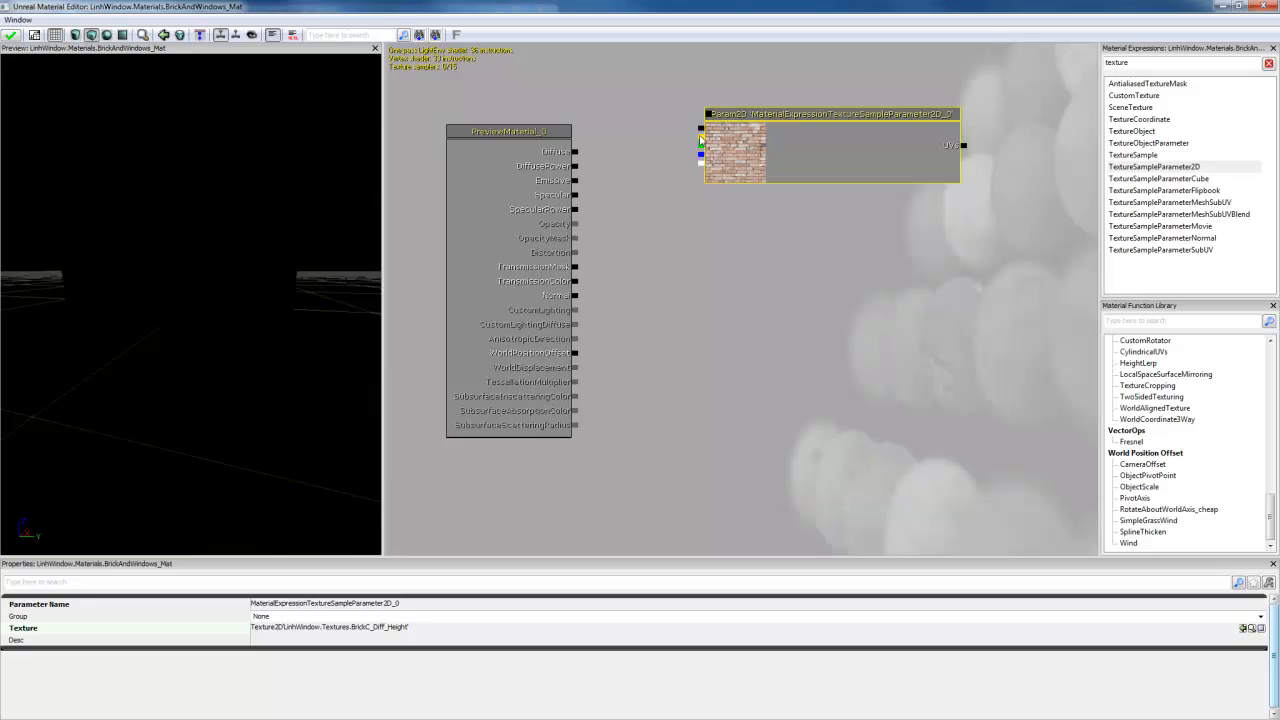
pyautogui.moveTo(701, 129); pyautogui.dragTo(577, 152)
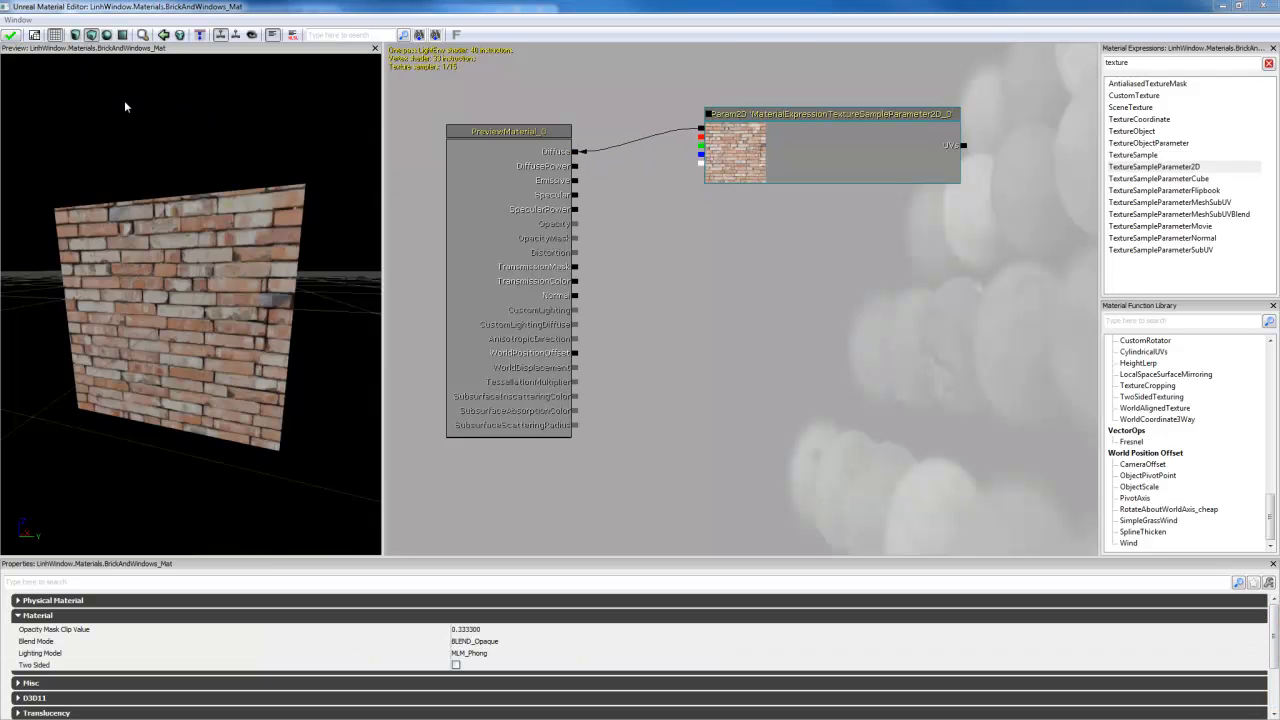
# Step: Override the texture parameter in BuildingBrickC_Mat_Inst with the BrickA_Diff_Height texture
pyautogui.click(1222, 5)
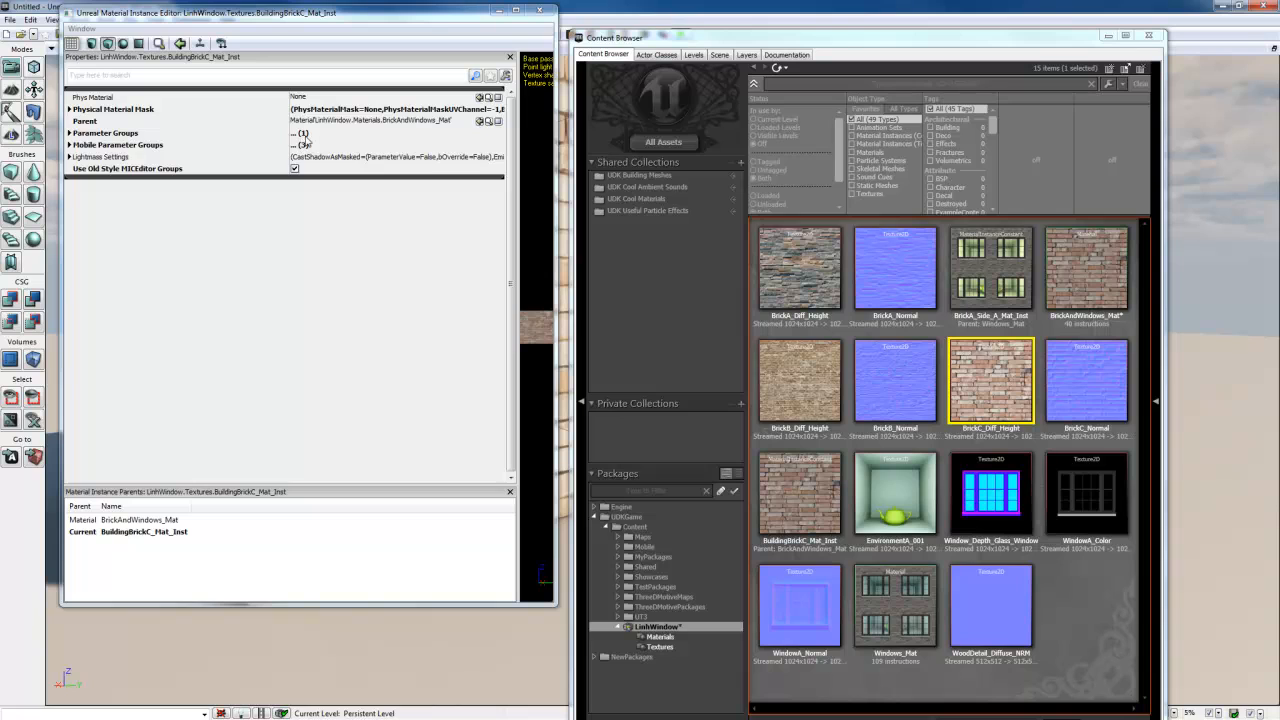
pyautogui.click(70, 133)
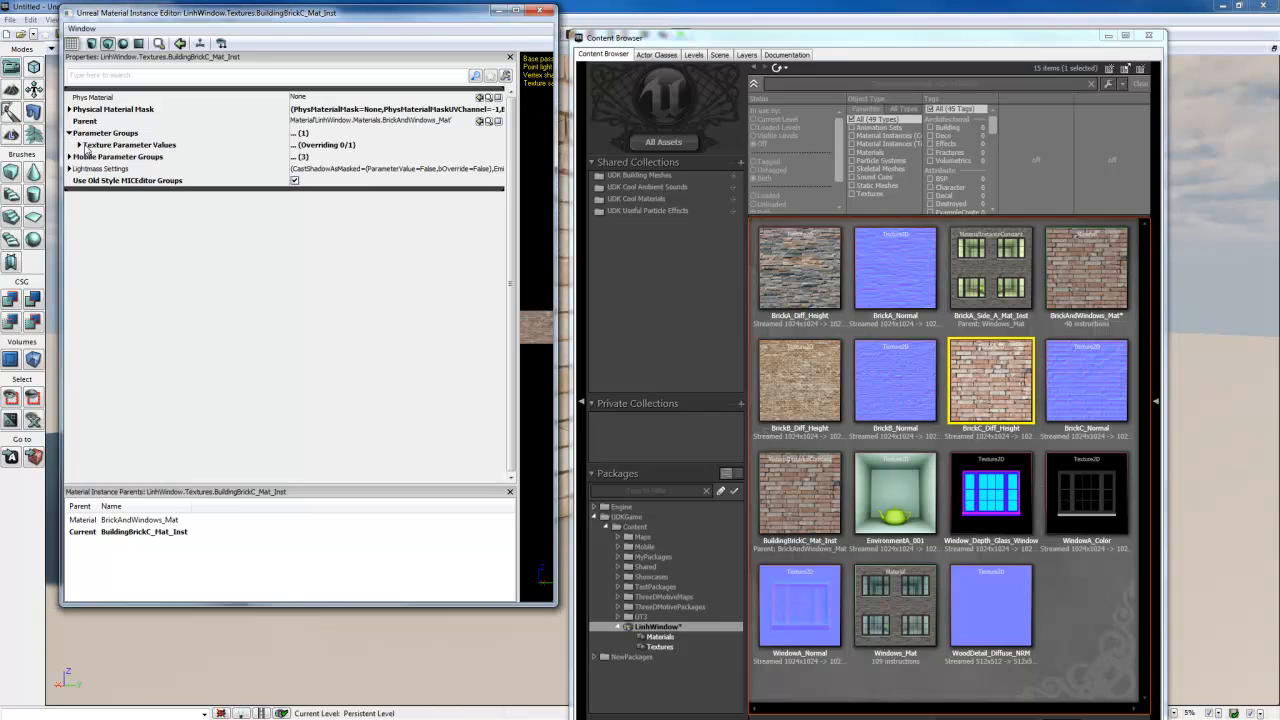
pyautogui.click(82, 146)
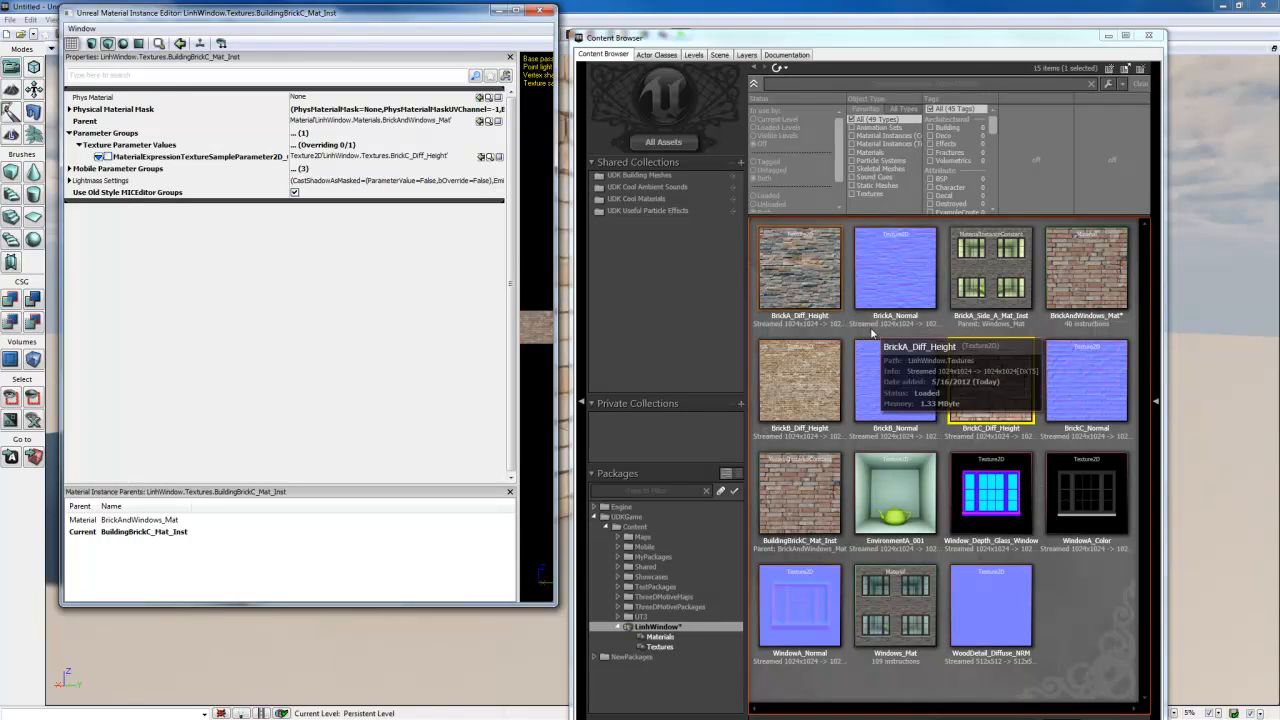
pyautogui.click(817, 292)
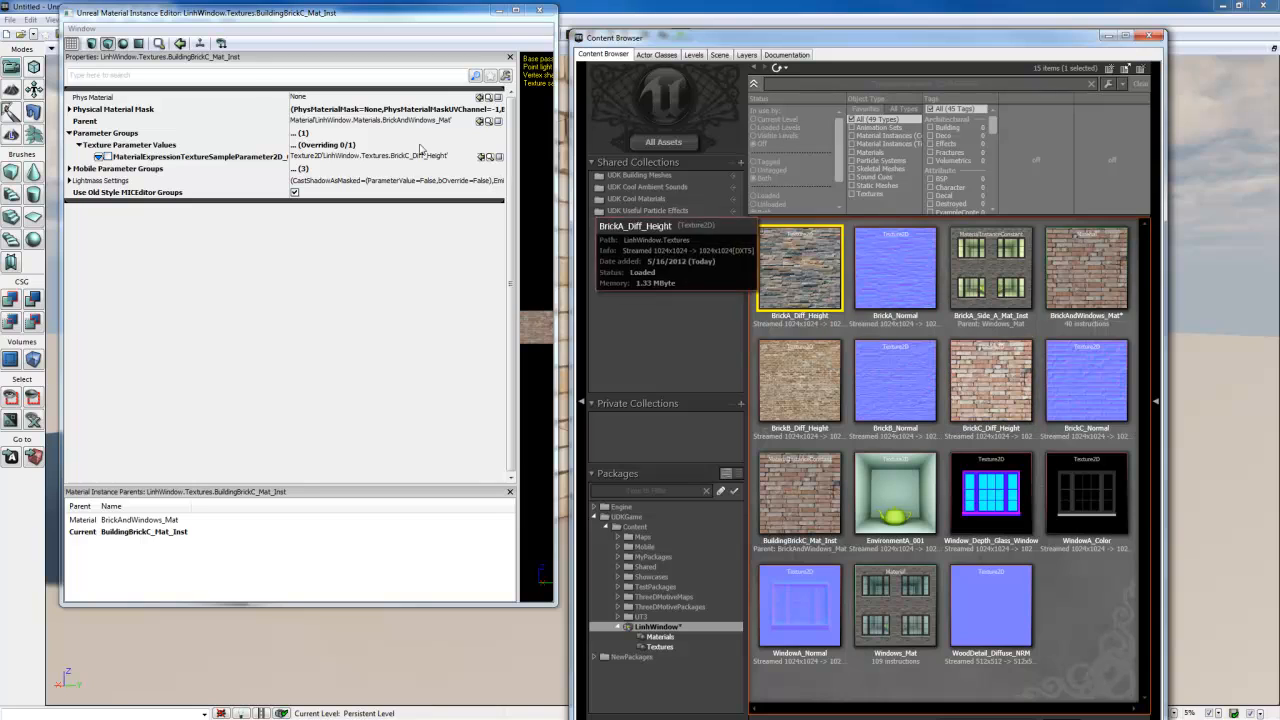
pyautogui.click(100, 157)
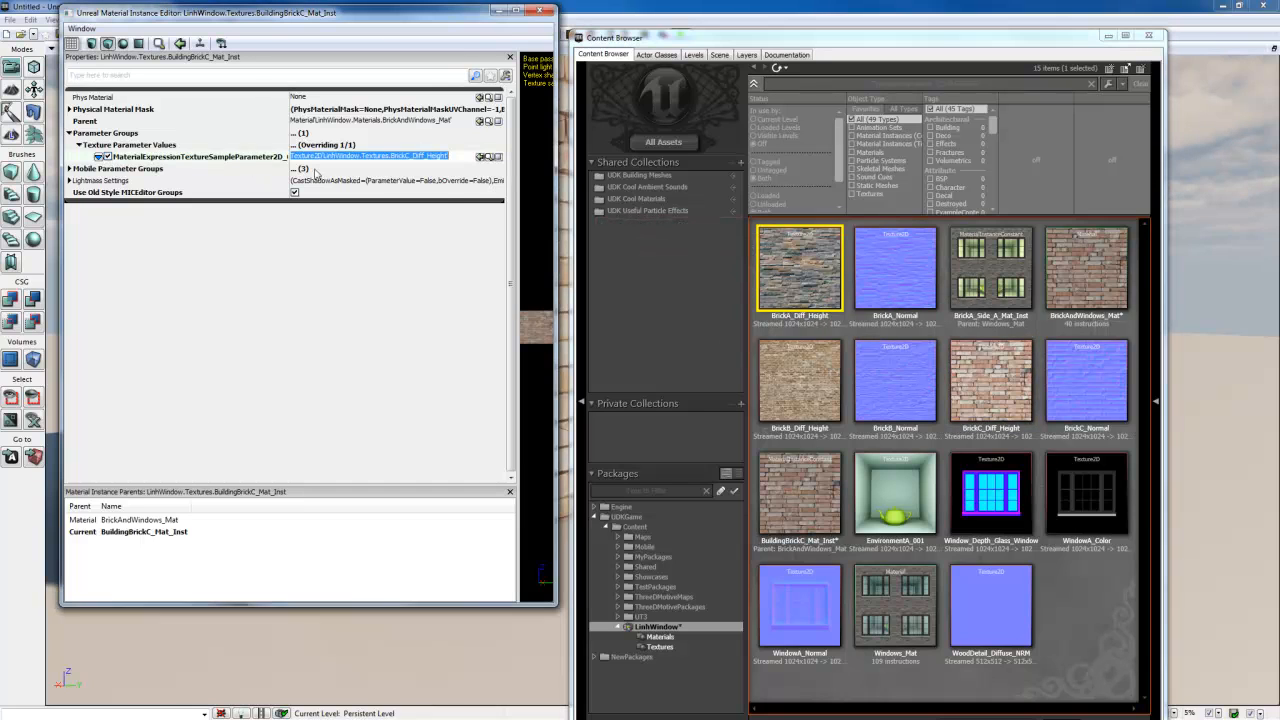
pyautogui.click(481, 158)
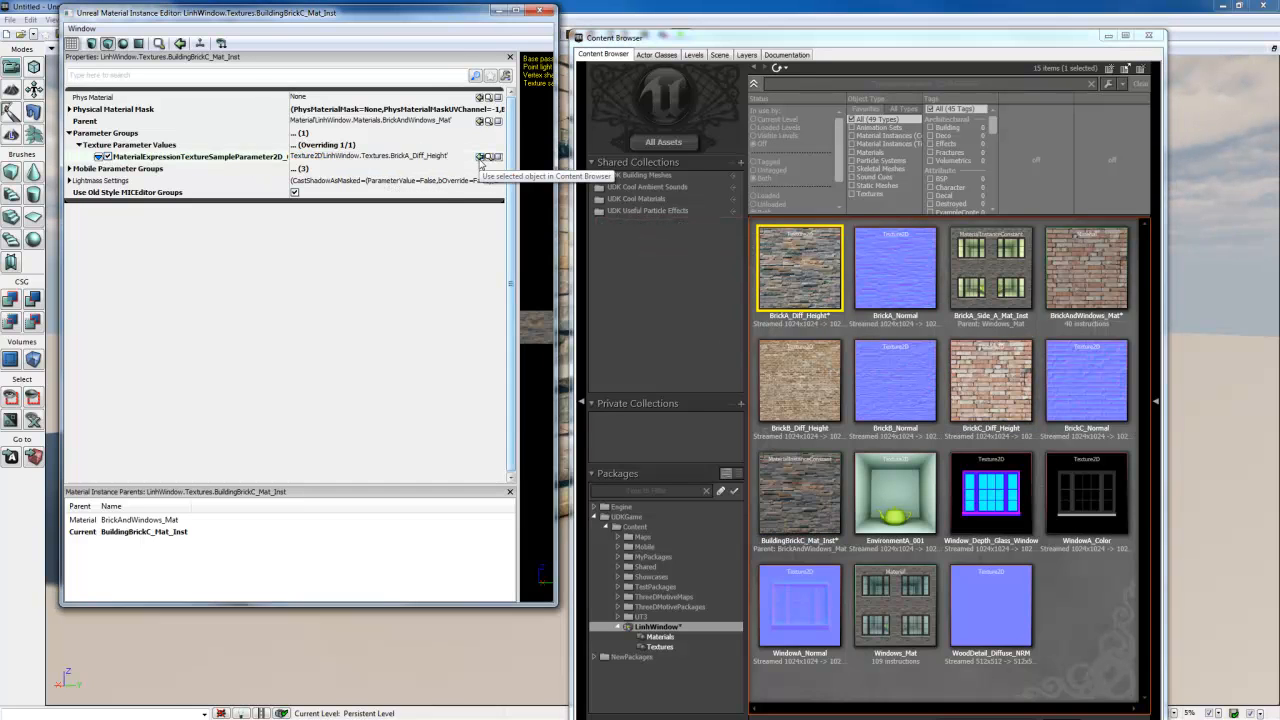
# Step: Uncover the building, toggle the instance's texture override and leave it off, and widen the instance editor's material preview
pyautogui.moveTo(442, 20); pyautogui.dragTo(914, 48)
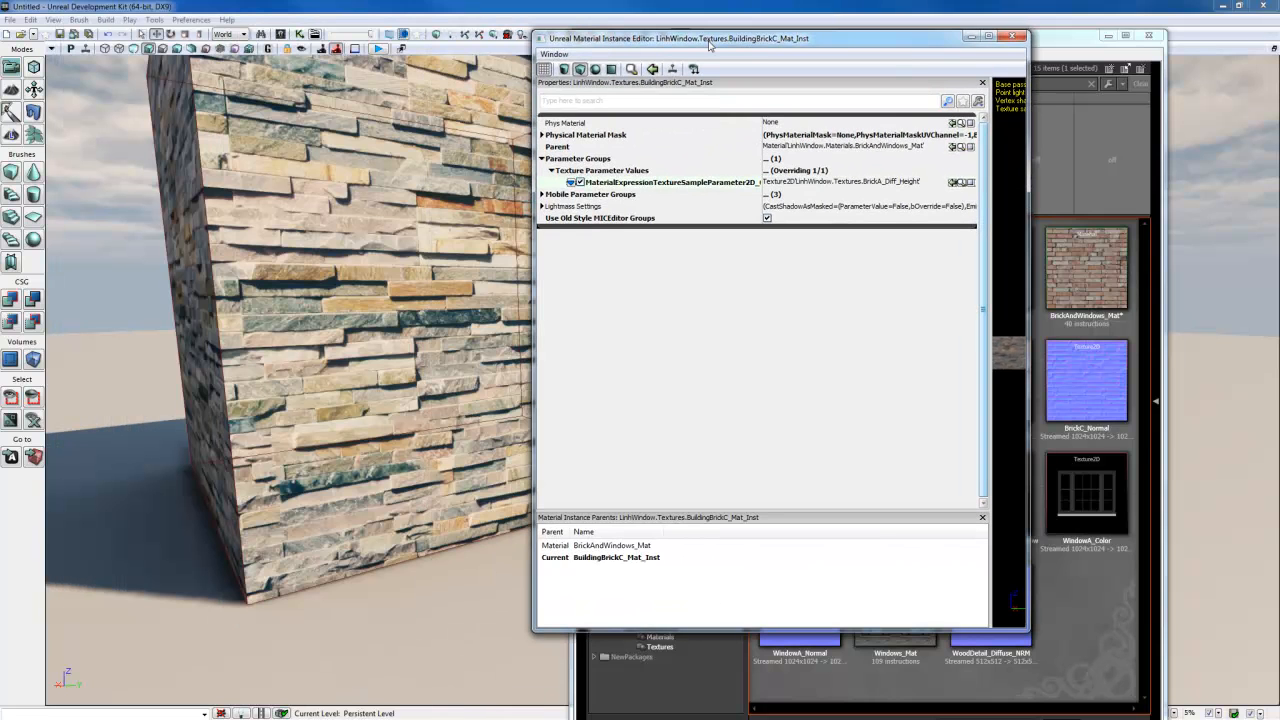
pyautogui.click(579, 182)
pyautogui.click(579, 182)
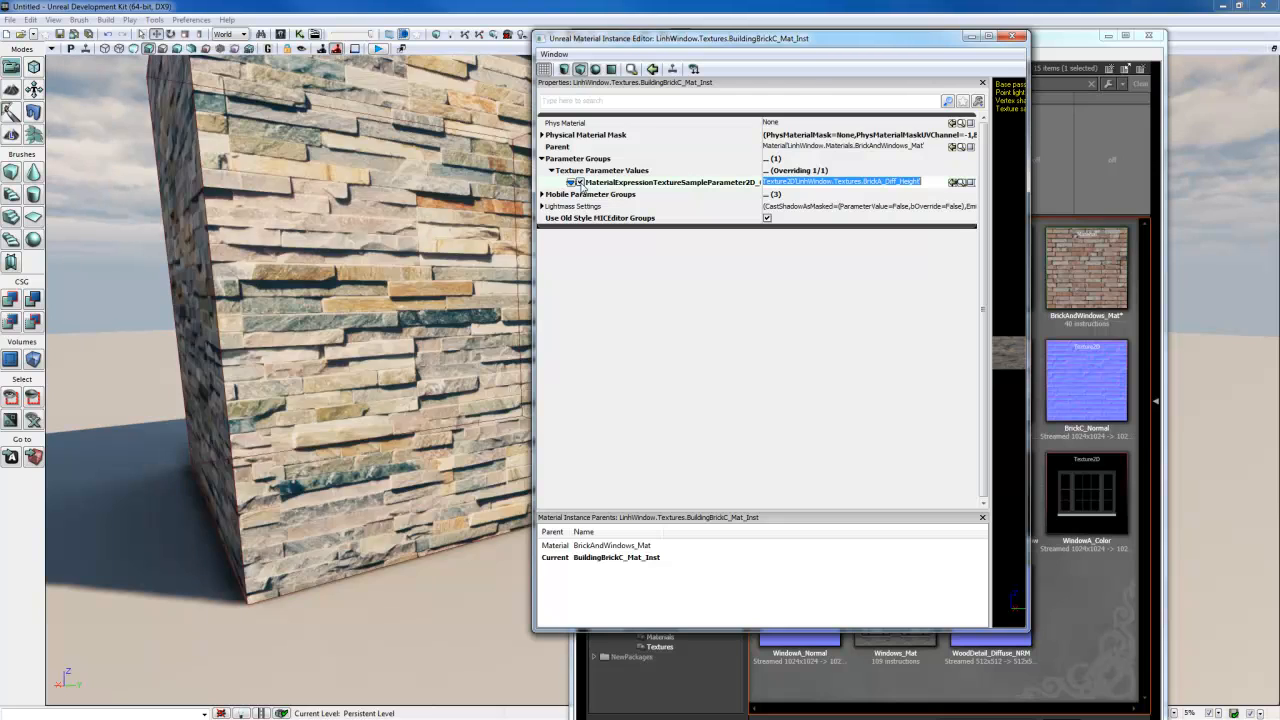
pyautogui.click(579, 182)
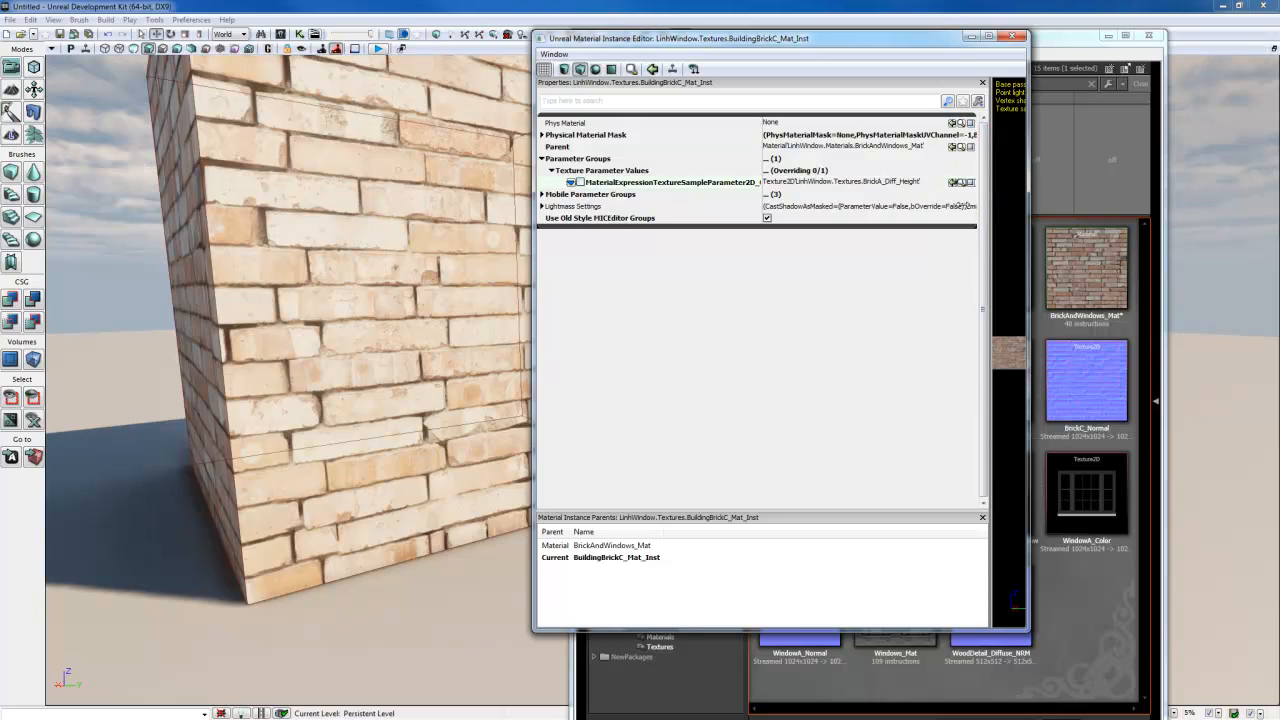
pyautogui.moveTo(992, 199); pyautogui.dragTo(848, 213)
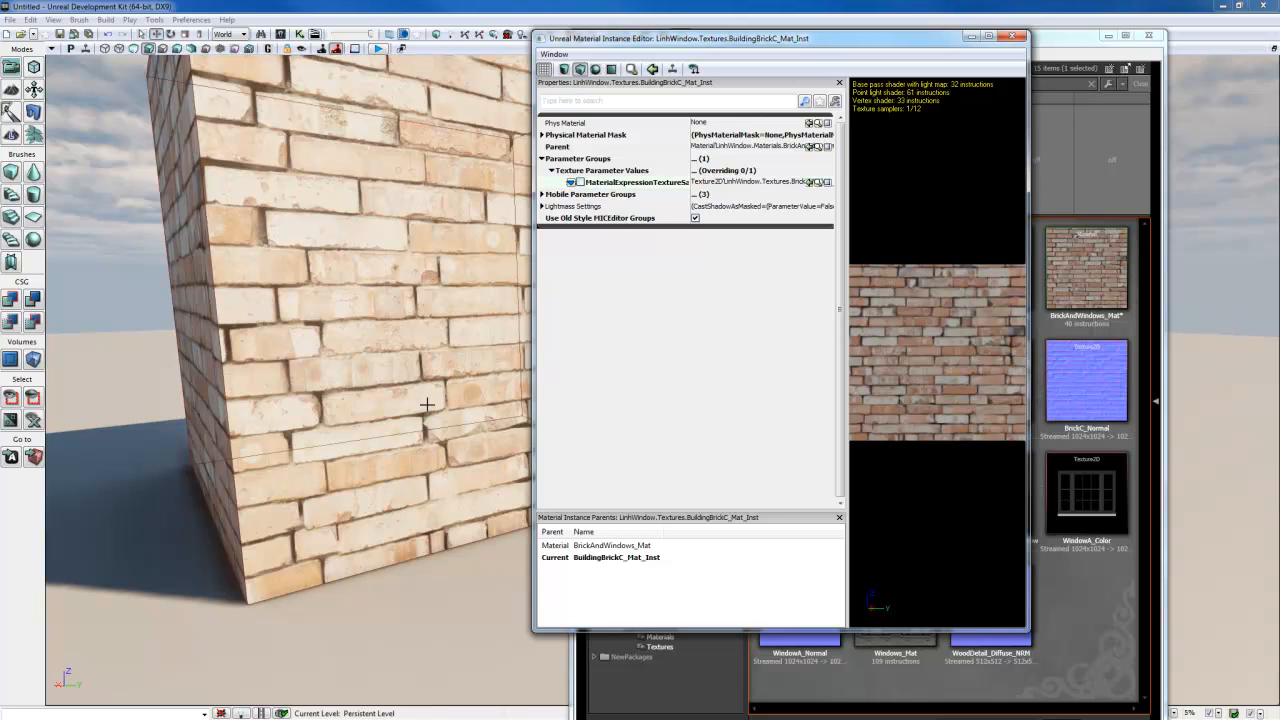
# Step: Reopen BrickAndWindows_Mat and place the brick texture parameter node above the PreviewMaterial node
pyautogui.click(152, 528)
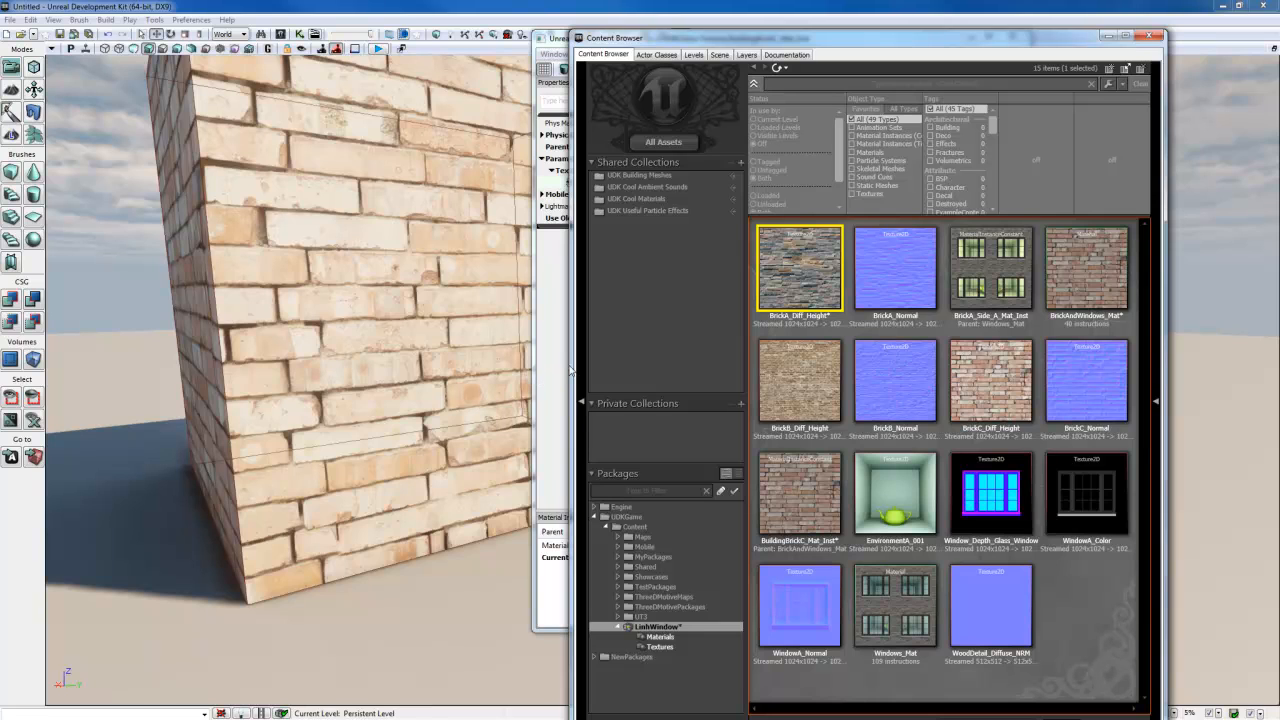
pyautogui.doubleClick(1102, 292)
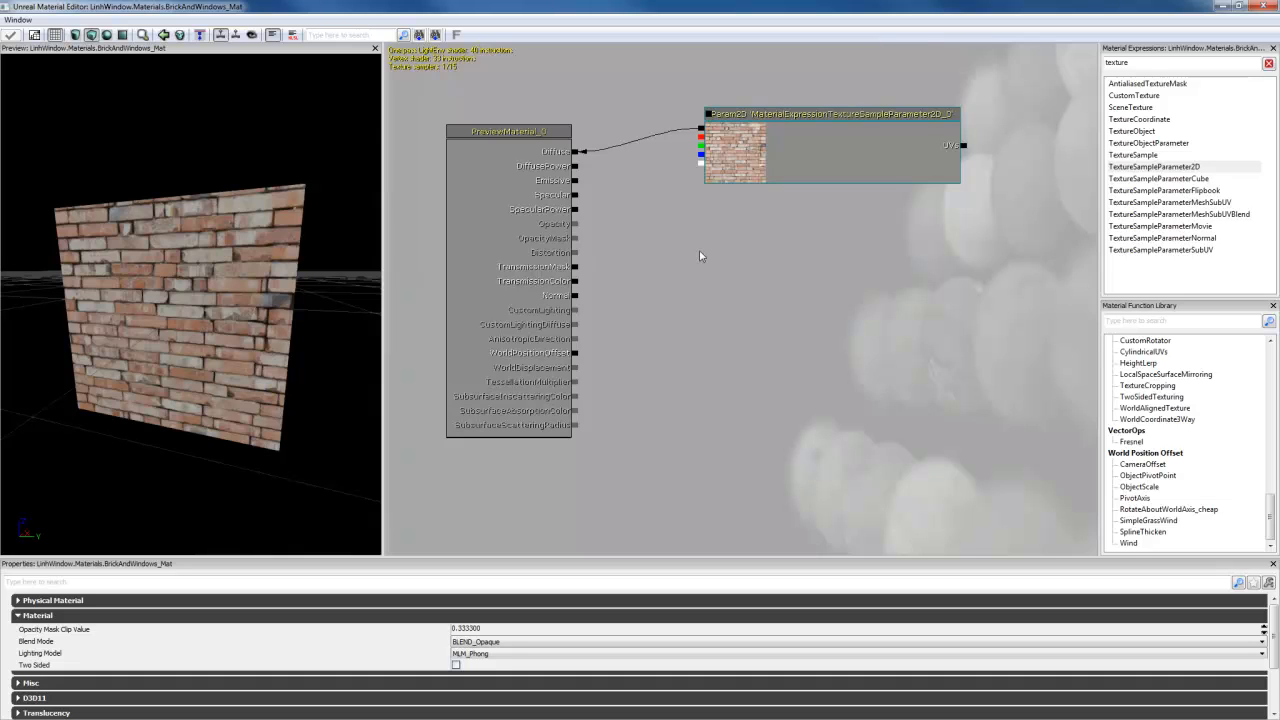
pyautogui.moveTo(700, 256); pyautogui.dragTo(694, 374)
pyautogui.click(737, 278)
pyautogui.moveTo(753, 298); pyautogui.dragTo(741, 148)
pyautogui.scroll(-3, 762, 290)
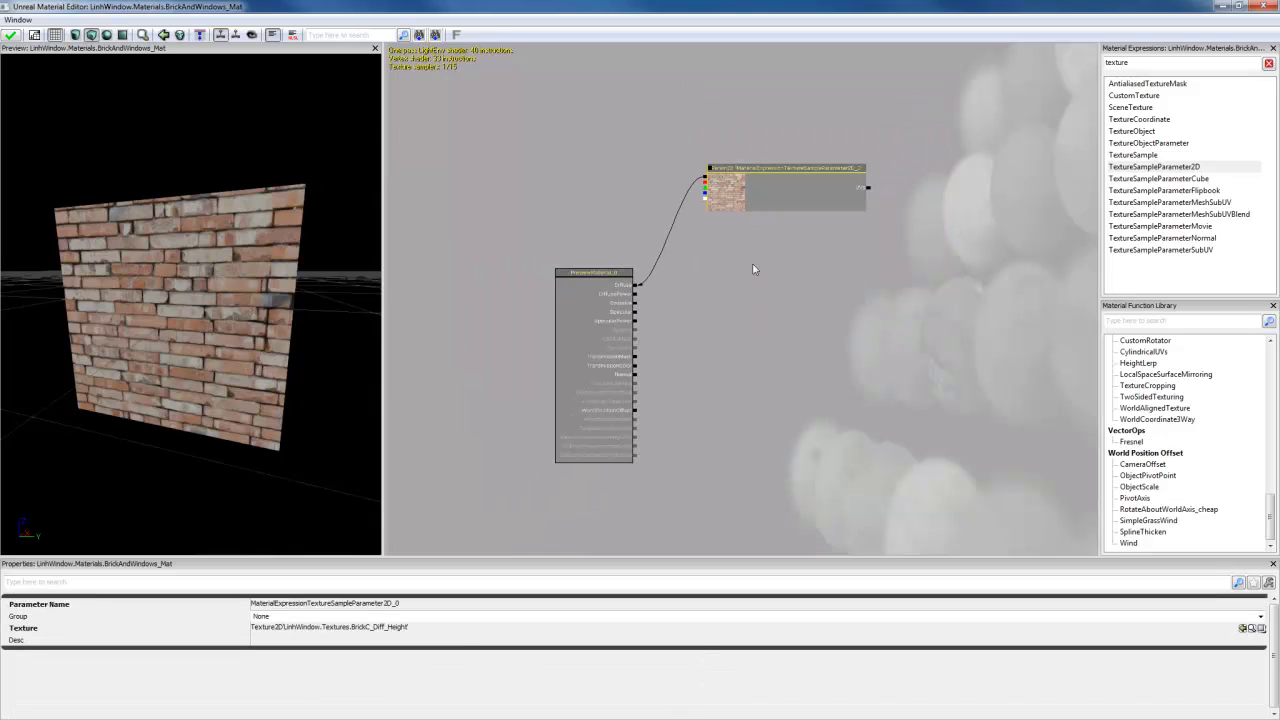
# Step: Add a second TextureSampleParameter2D node and stack it directly below the brick texture parameter node
pyautogui.click(863, 285)
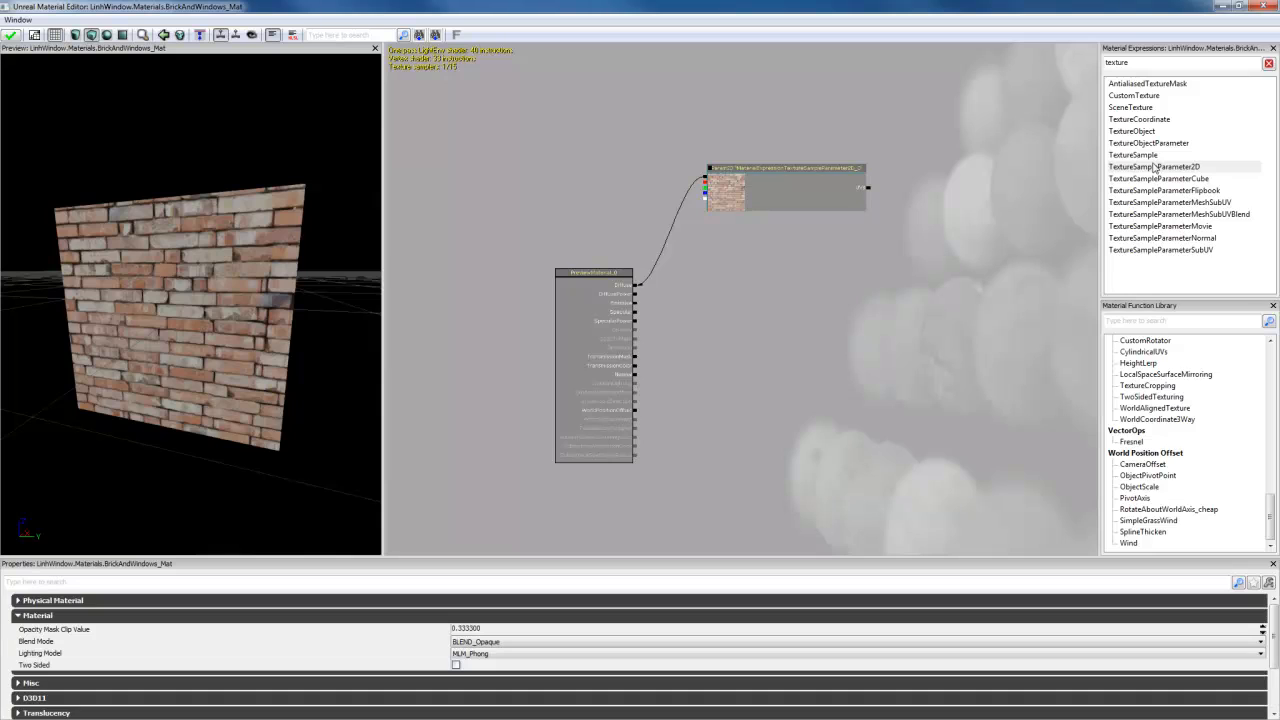
pyautogui.moveTo(1155, 170); pyautogui.dragTo(728, 240)
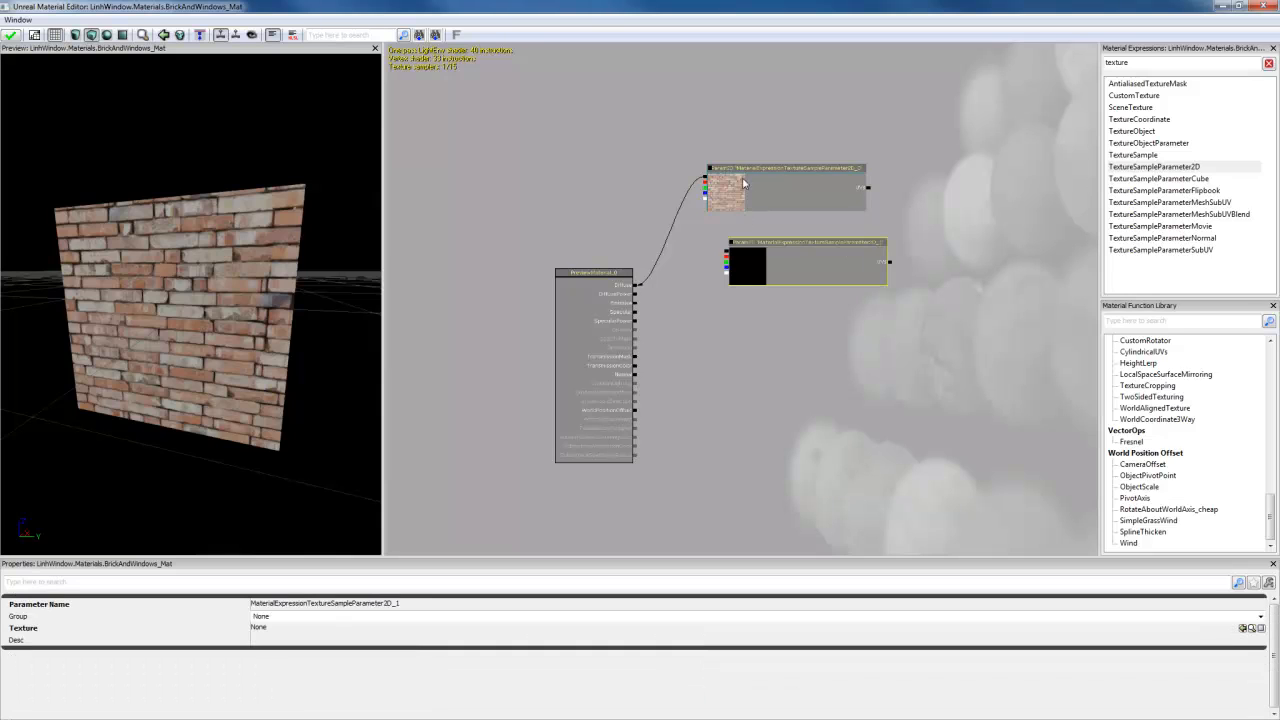
pyautogui.click(735, 184)
pyautogui.moveTo(735, 184); pyautogui.dragTo(753, 139)
pyautogui.moveTo(756, 267); pyautogui.dragTo(764, 197)
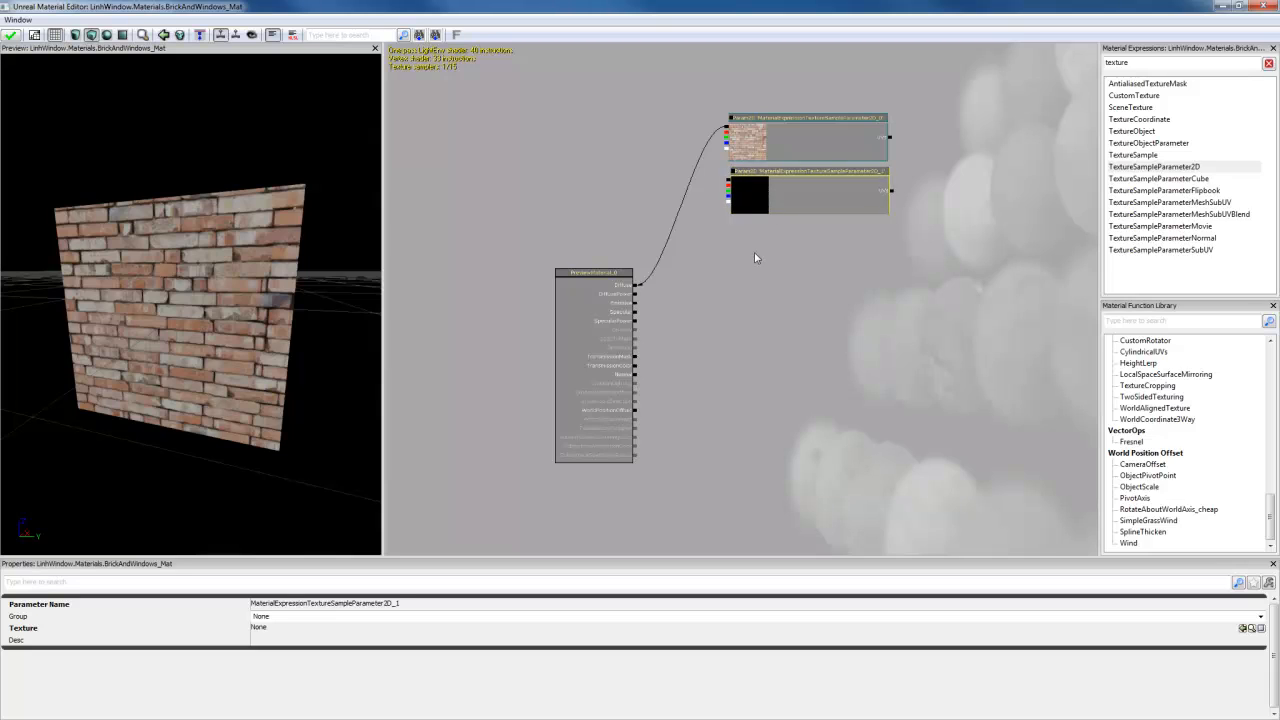
# Step: Name the brick texture parameter BricksColor
pyautogui.click(790, 134)
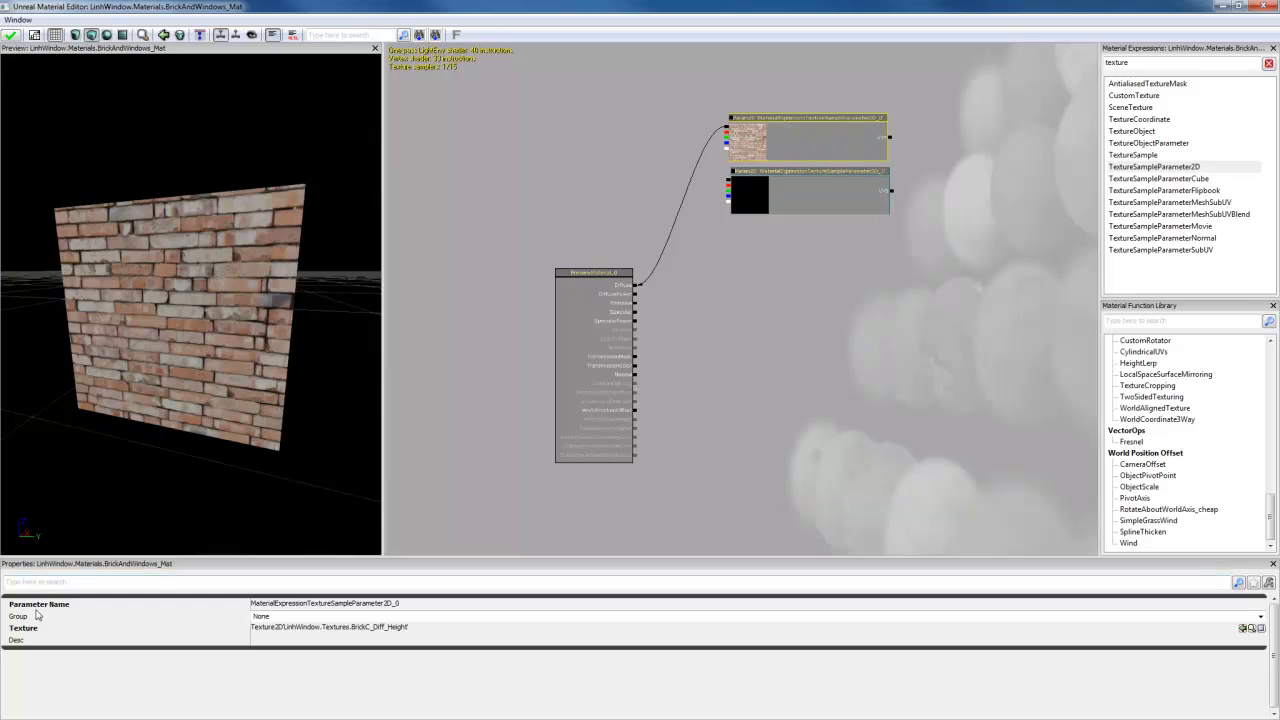
pyautogui.click(325, 604)
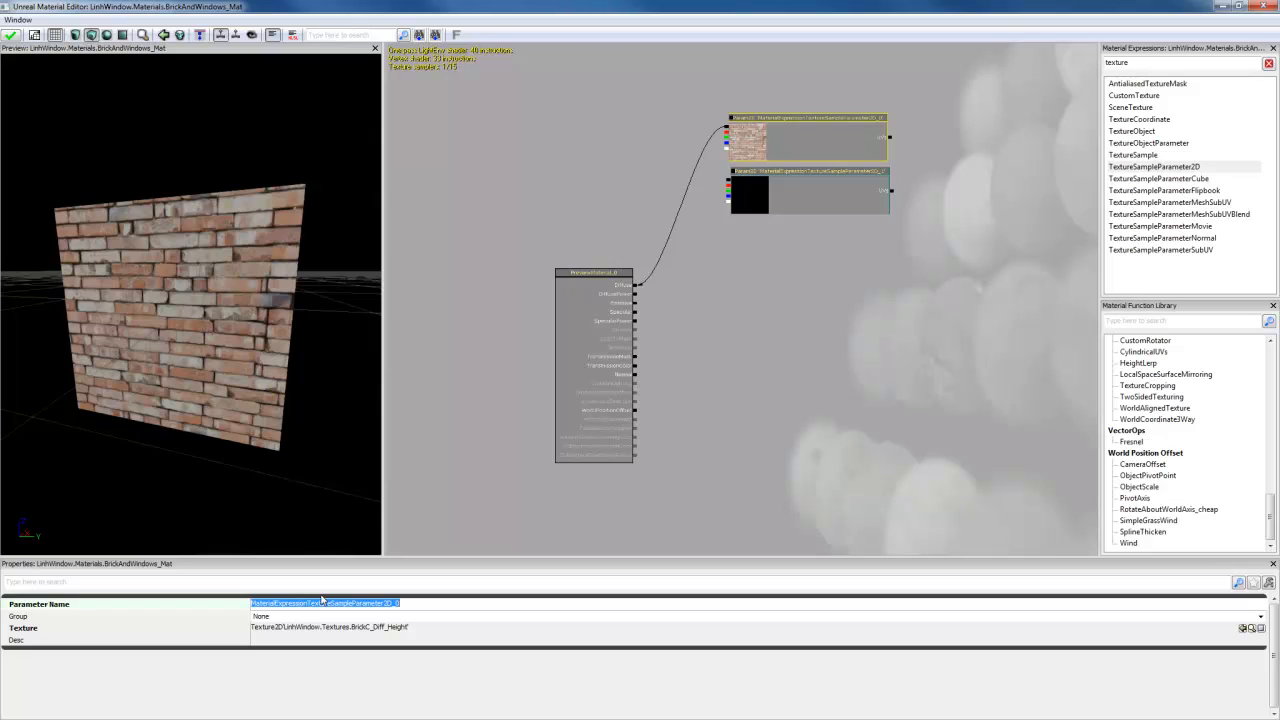
pyautogui.write('BricksColor')
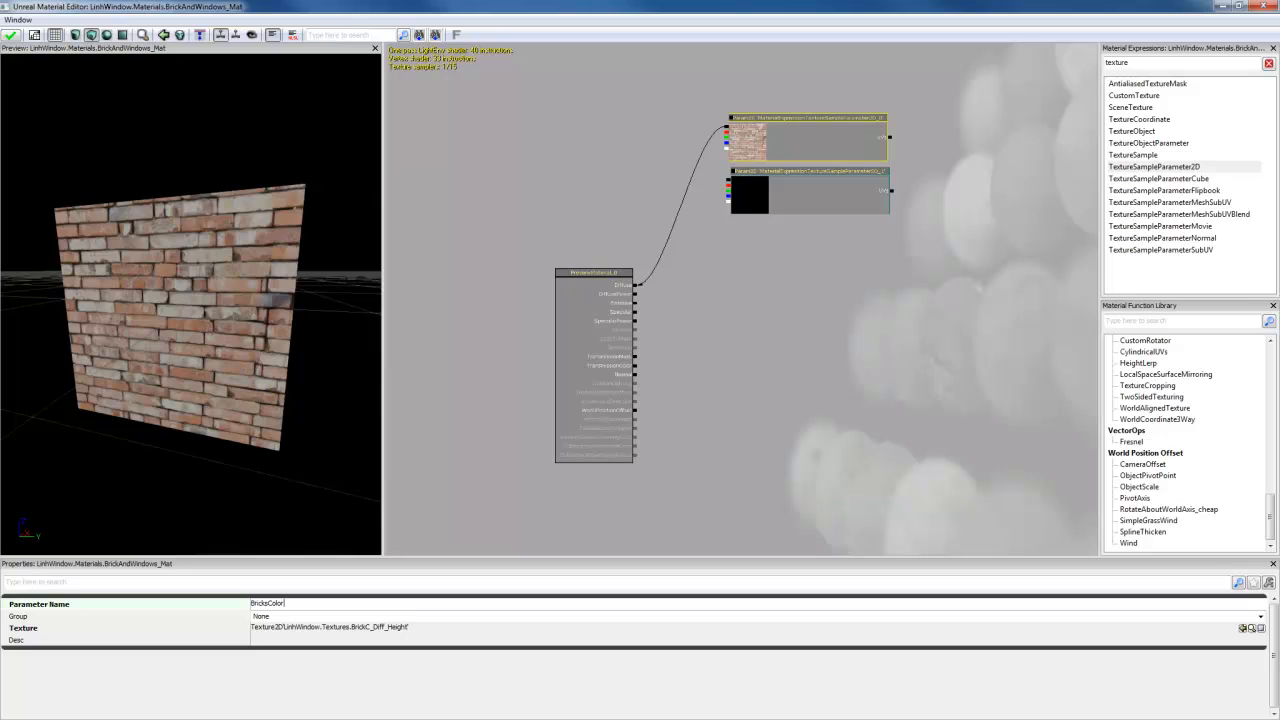
pyautogui.press('Return')
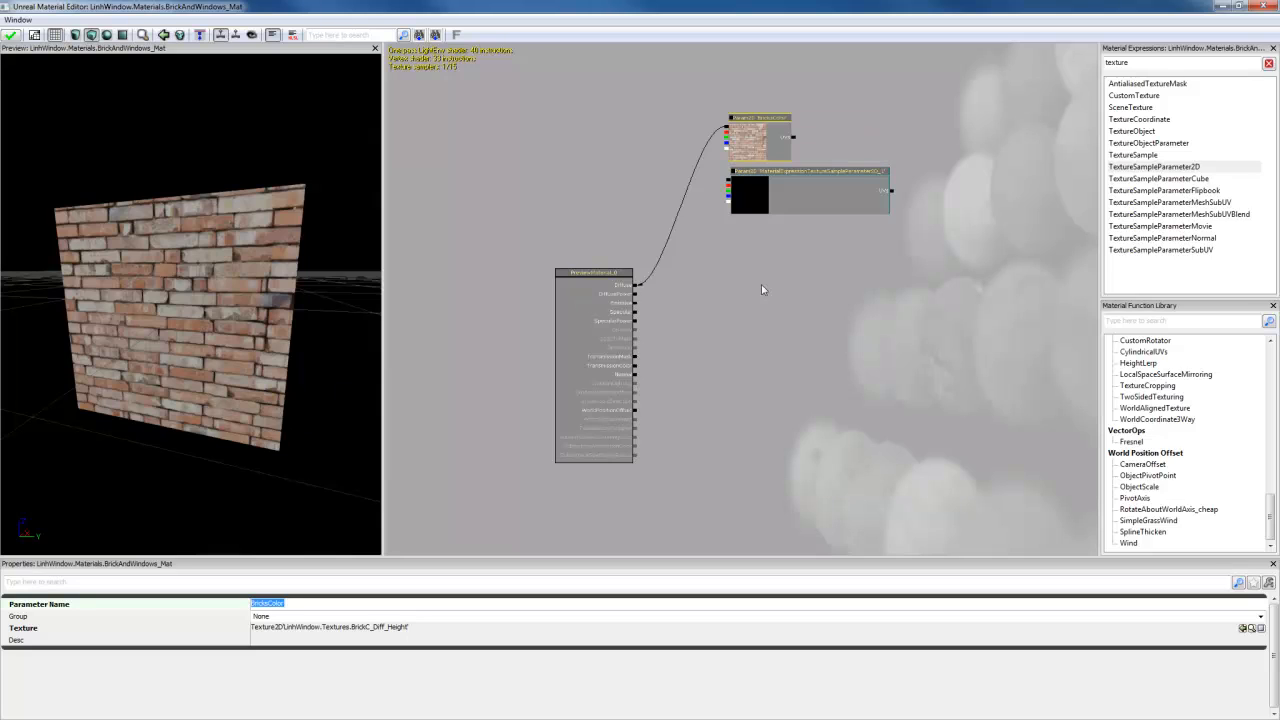
# Step: Set both the parameter name and the description of the empty texture parameter node to WindowDiffuse
pyautogui.click(785, 212)
pyautogui.click(300, 604)
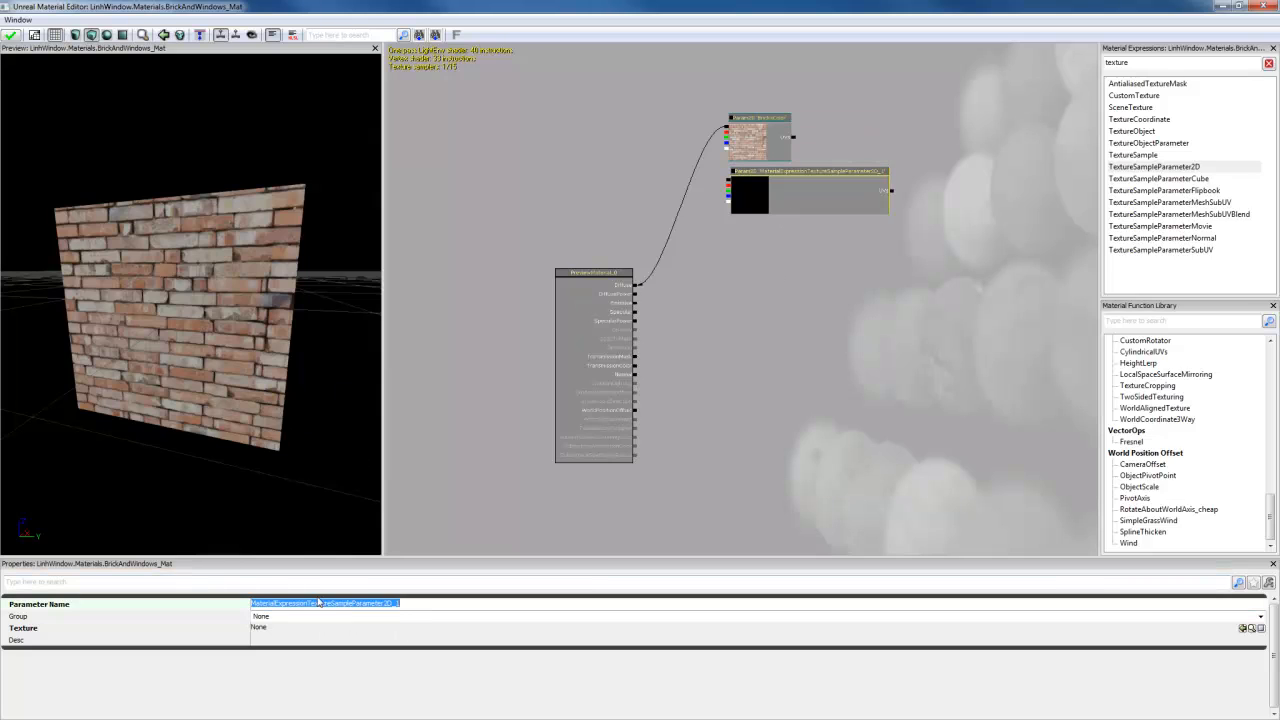
pyautogui.write('WindowDiffuse')
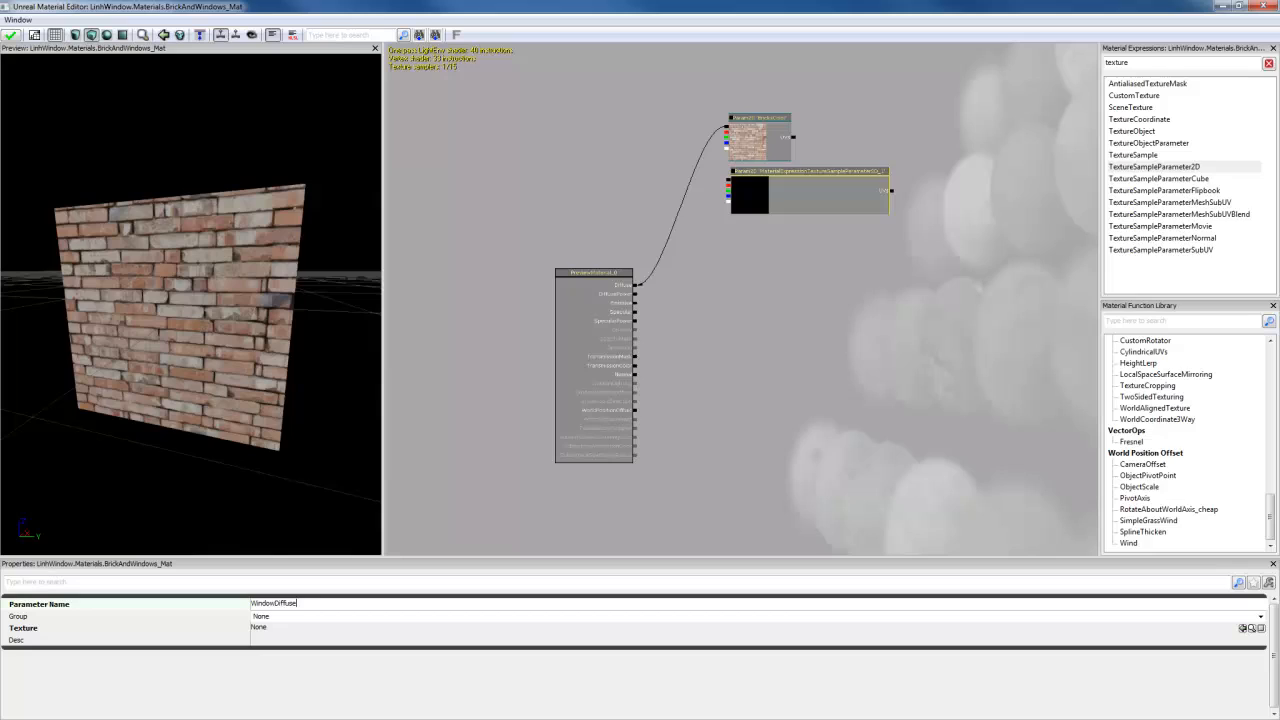
pyautogui.press('Return')
pyautogui.hotkey('ctrl', 'c')
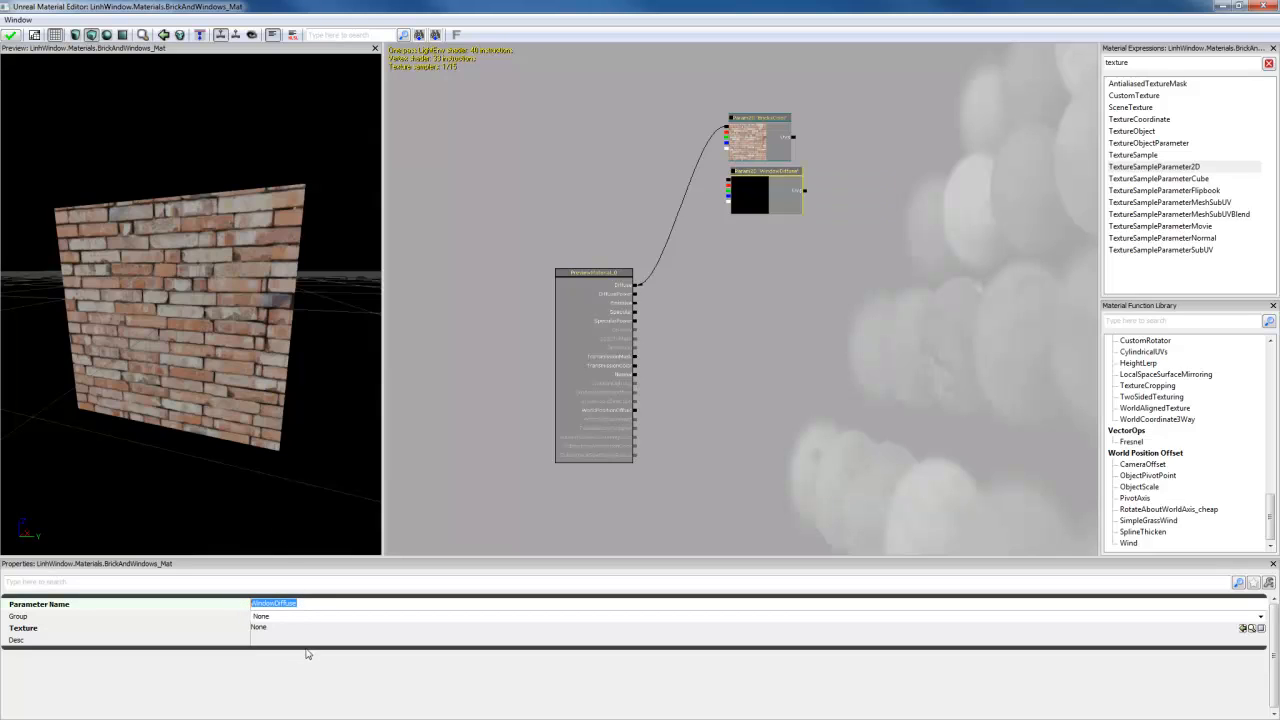
pyautogui.click(310, 640)
pyautogui.hotkey('ctrl', 'v')
pyautogui.press('Return')
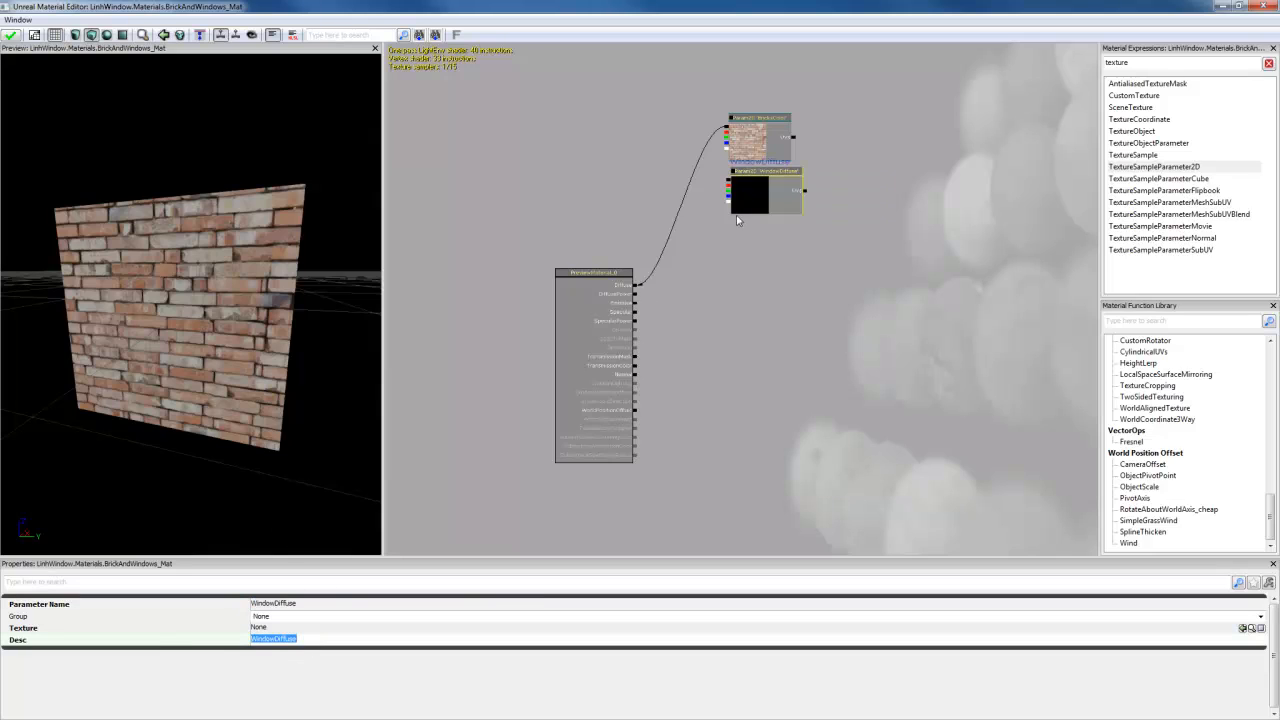
# Step: Set the brick texture node's parameter name and description to BricksDiffuse and move it up slightly to clear the WindowDiffuse label
pyautogui.click(782, 143)
pyautogui.click(296, 608)
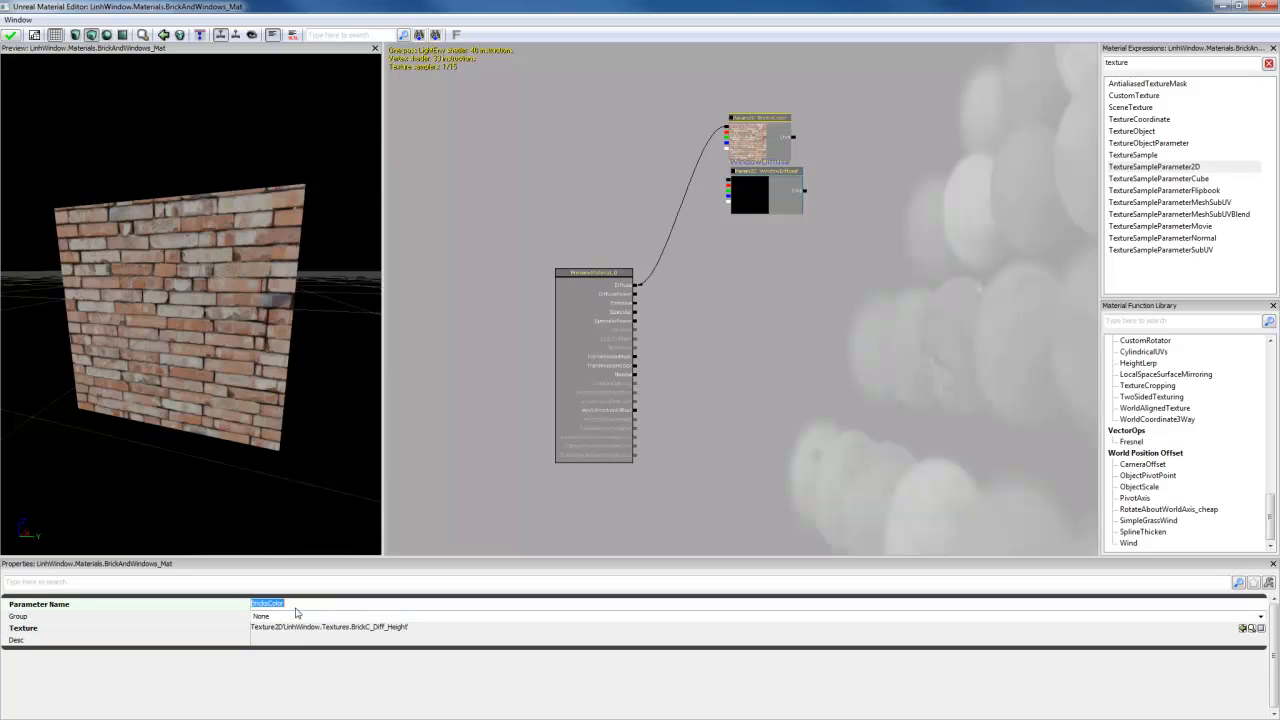
pyautogui.write('Bri')
pyautogui.click(296, 607)
pyautogui.hotkey('ctrl', 'c')
pyautogui.click(298, 640)
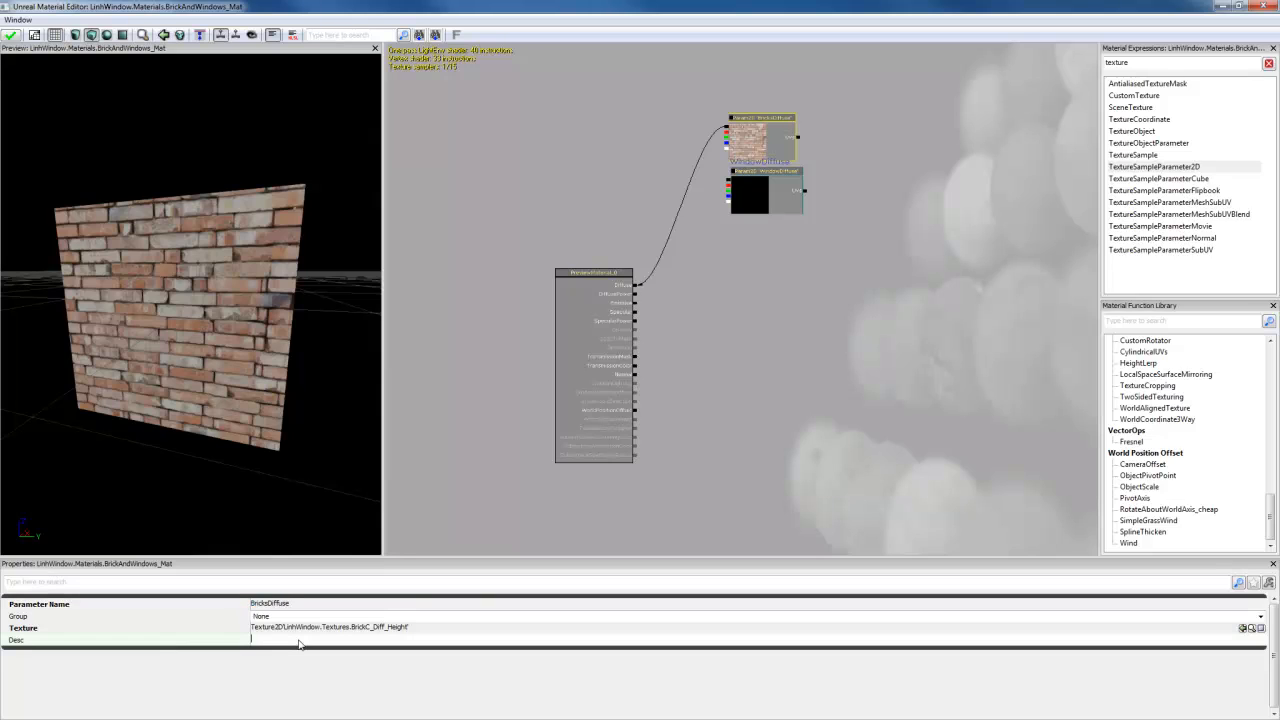
pyautogui.hotkey('ctrl', 'v')
pyautogui.press('Return')
pyautogui.keyDown('ctrl'); pyautogui.moveTo(757, 138); pyautogui.dragTo(770, 128); pyautogui.keyUp('ctrl')
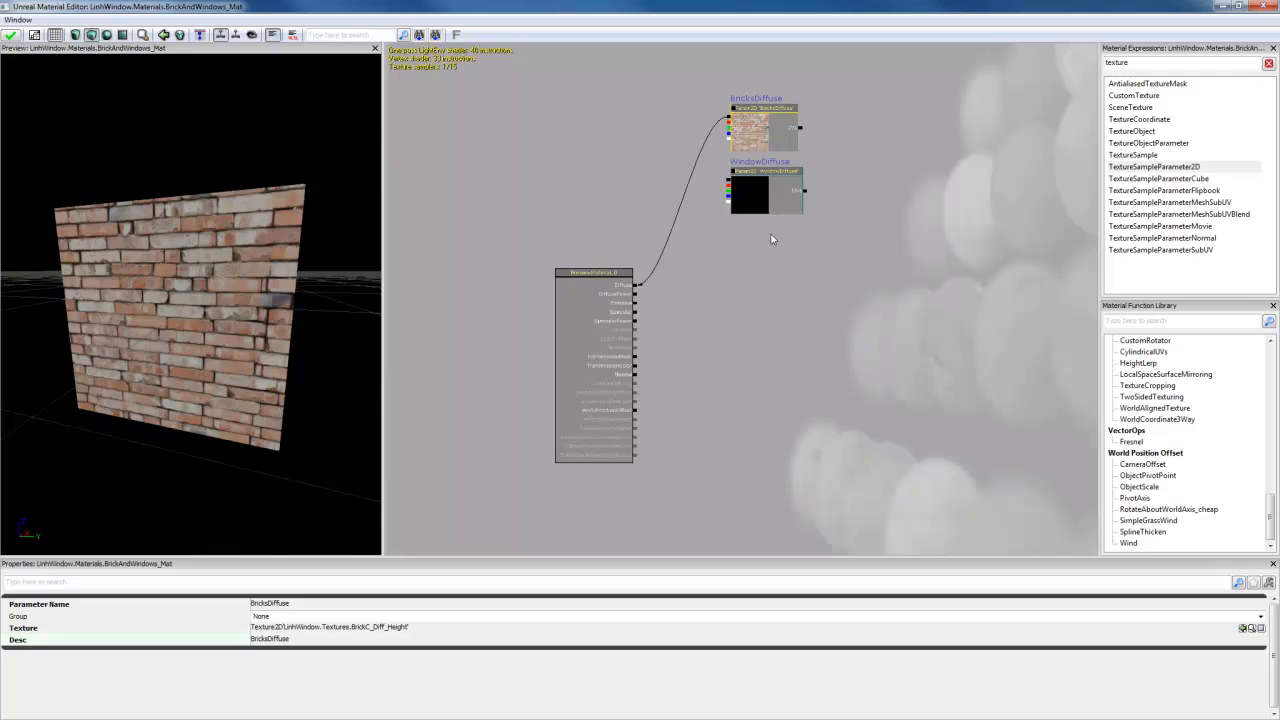
# Step: Duplicate the BricksDiffuse and WindowDiffuse nodes twice and stack both copied pairs beneath the originals
pyautogui.click(778, 205)
pyautogui.keyDown('ctrl'); pyautogui.click(775, 128); pyautogui.keyUp('ctrl')
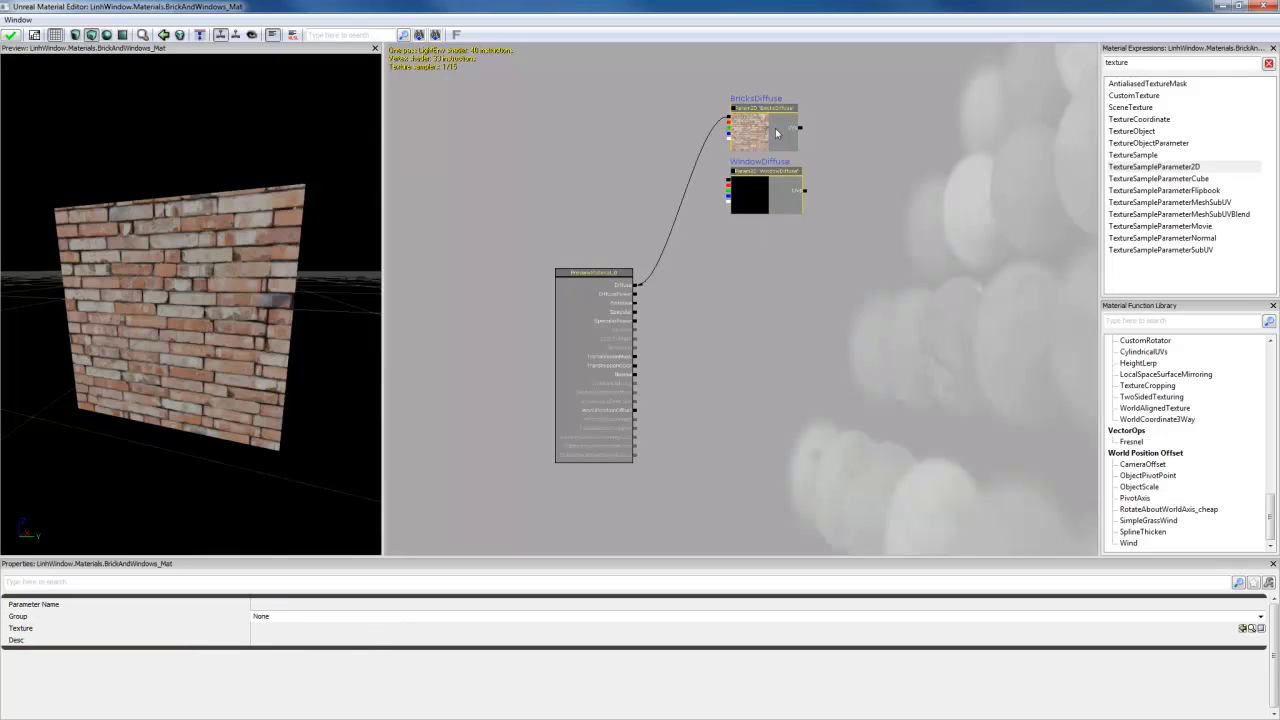
pyautogui.hotkey('ctrl', 'c')
pyautogui.hotkey('ctrl', 'v')
pyautogui.moveTo(752, 289)
pyautogui.keyDown('ctrl'); pyautogui.mouseDown()
pyautogui.moveTo(755, 302)
pyautogui.moveTo(756, 271)
pyautogui.mouseUp(); pyautogui.keyUp('ctrl')
pyautogui.scroll(-2, 851, 351)
pyautogui.moveTo(851, 353); pyautogui.dragTo(835, 256)
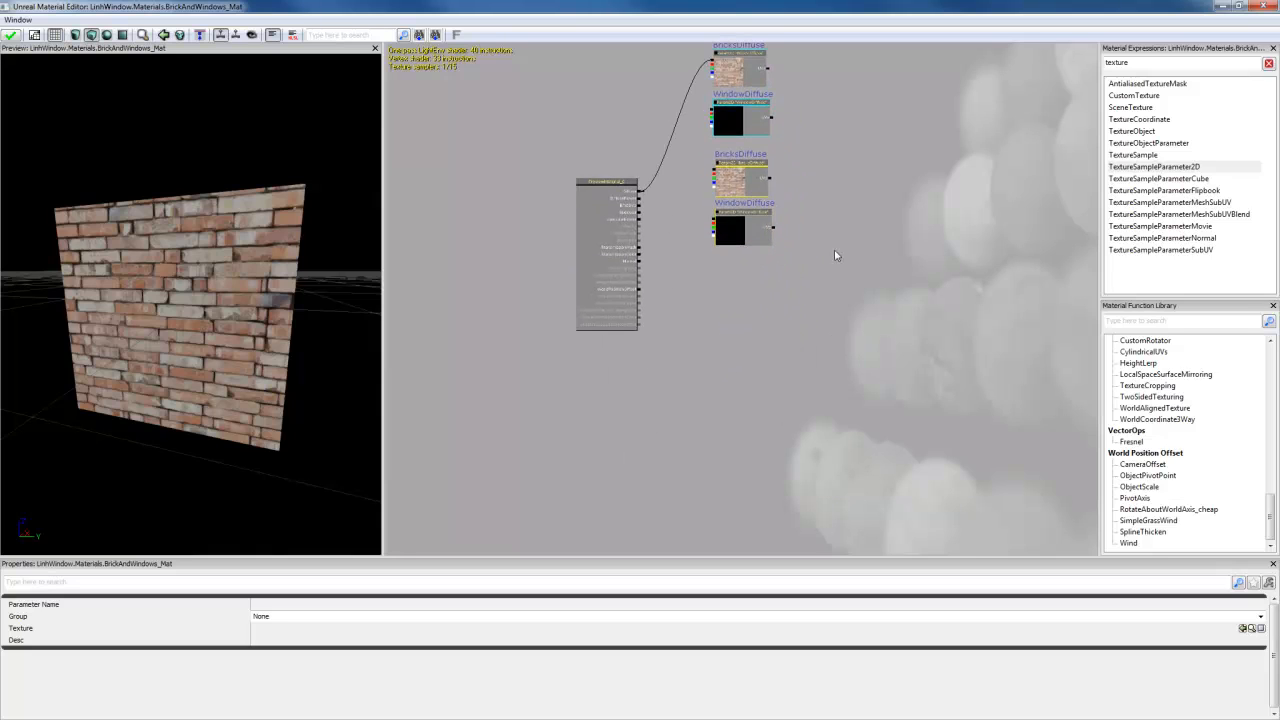
pyautogui.hotkey('ctrl', 'v')
pyautogui.keyDown('ctrl'); pyautogui.moveTo(744, 186); pyautogui.dragTo(738, 280); pyautogui.keyUp('ctrl')
pyautogui.scroll(-3, 886, 281)
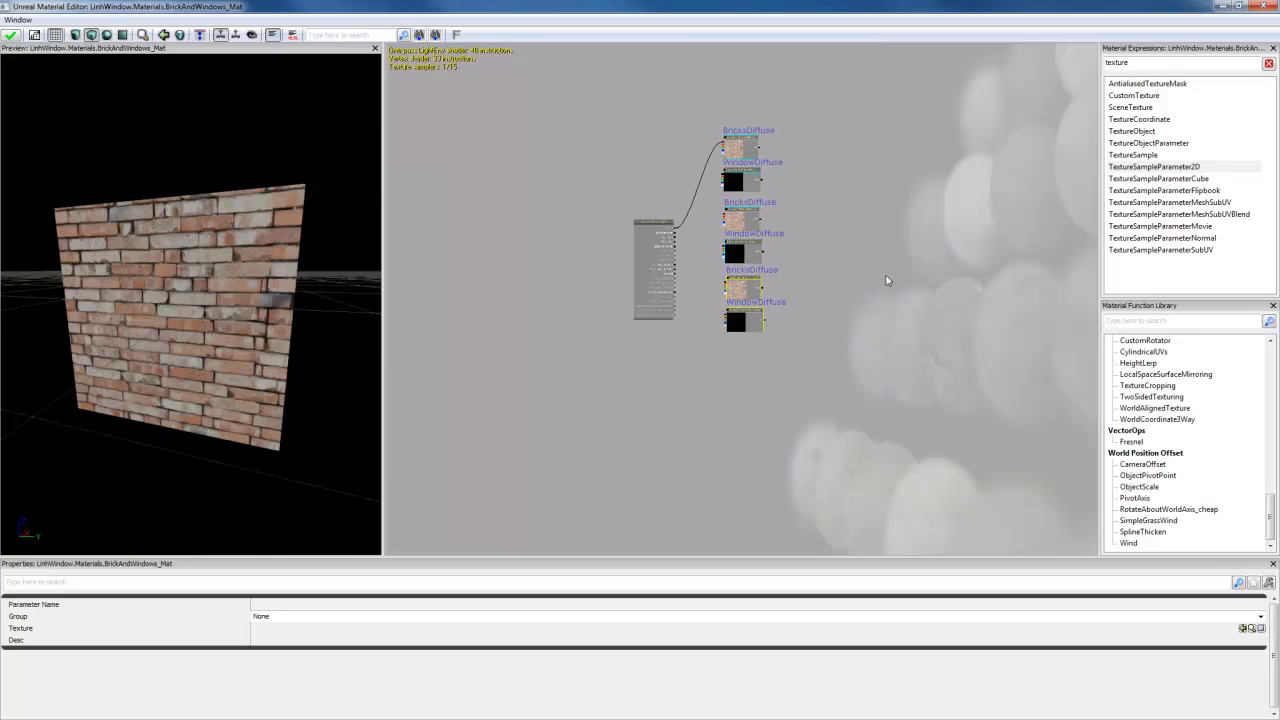
# Step: Move the original BricksDiffuse and WindowDiffuse pair well above the material node, away from the copies
pyautogui.keyDown('ctrl'); pyautogui.keyDown('alt'); pyautogui.moveTo(794, 121); pyautogui.dragTo(732, 89); pyautogui.keyUp('alt'); pyautogui.keyUp('ctrl')
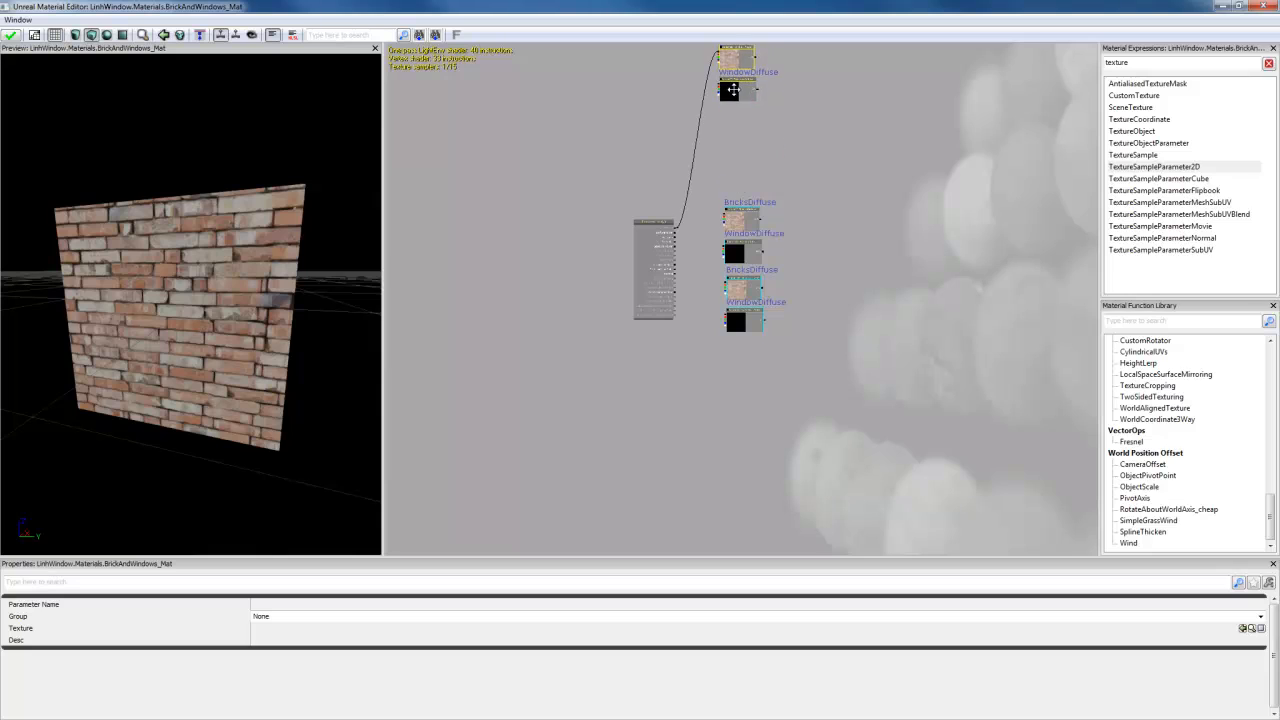
pyautogui.scroll(-3, 734, 90)
pyautogui.scroll(-2, 774, 224)
pyautogui.keyDown('ctrl'); pyautogui.moveTo(735, 200); pyautogui.dragTo(743, 154); pyautogui.keyUp('ctrl')
pyautogui.scroll(2, 752, 226)
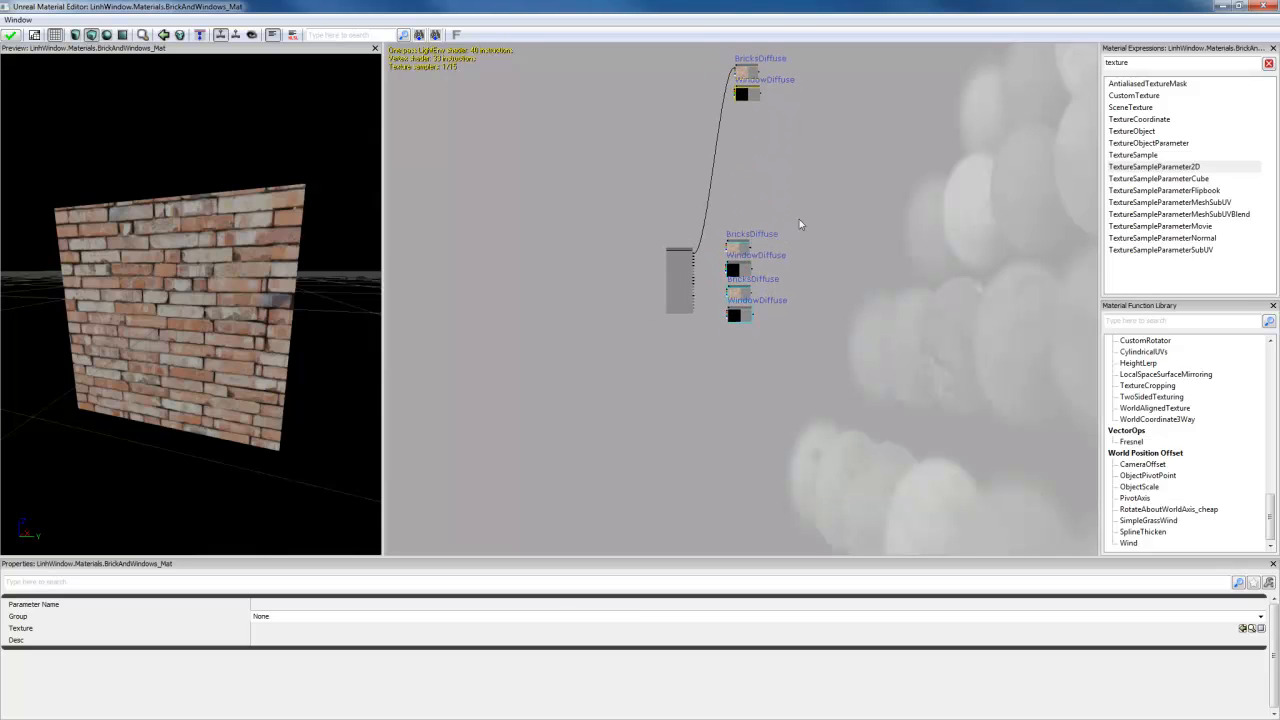
# Step: Move the middle BricksDiffuse and WindowDiffuse pair up above the material node, leaving space between the pairs
pyautogui.keyDown('ctrl'); pyautogui.keyDown('alt'); pyautogui.moveTo(803, 219); pyautogui.dragTo(743, 274); pyautogui.keyUp('alt'); pyautogui.keyUp('ctrl')
pyautogui.scroll(3, 771, 227)
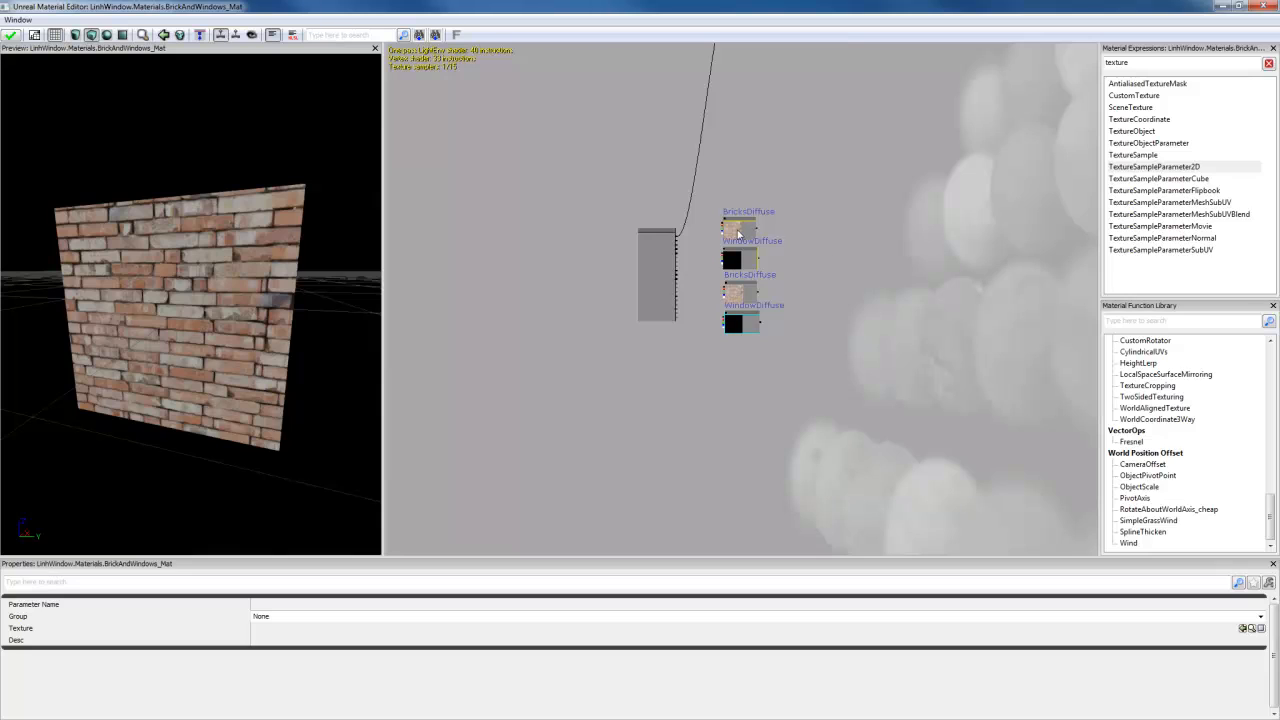
pyautogui.moveTo(740, 232); pyautogui.dragTo(747, 106)
# Step: Reposition the lowest BricksDiffuse and WindowDiffuse pair so that it sits below the material node
pyautogui.keyDown('ctrl'); pyautogui.keyDown('alt'); pyautogui.moveTo(806, 255); pyautogui.dragTo(716, 342); pyautogui.keyUp('alt'); pyautogui.keyUp('ctrl')
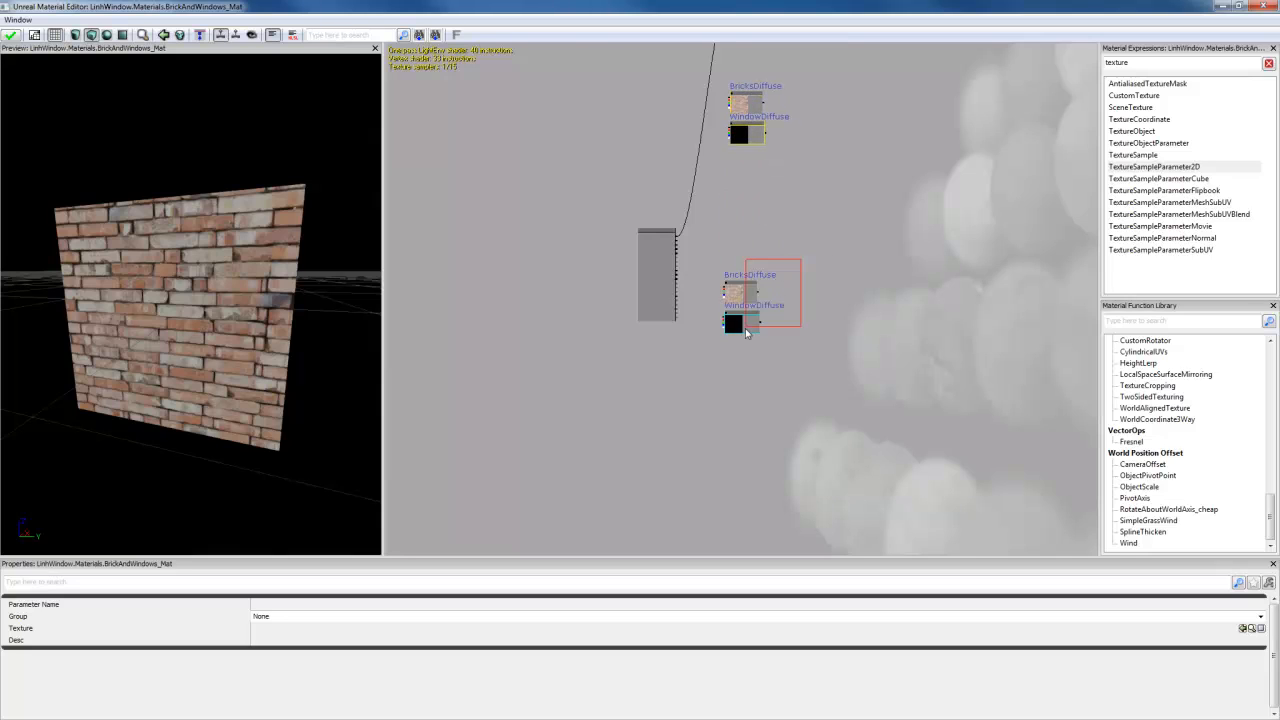
pyautogui.moveTo(730, 297); pyautogui.dragTo(742, 232)
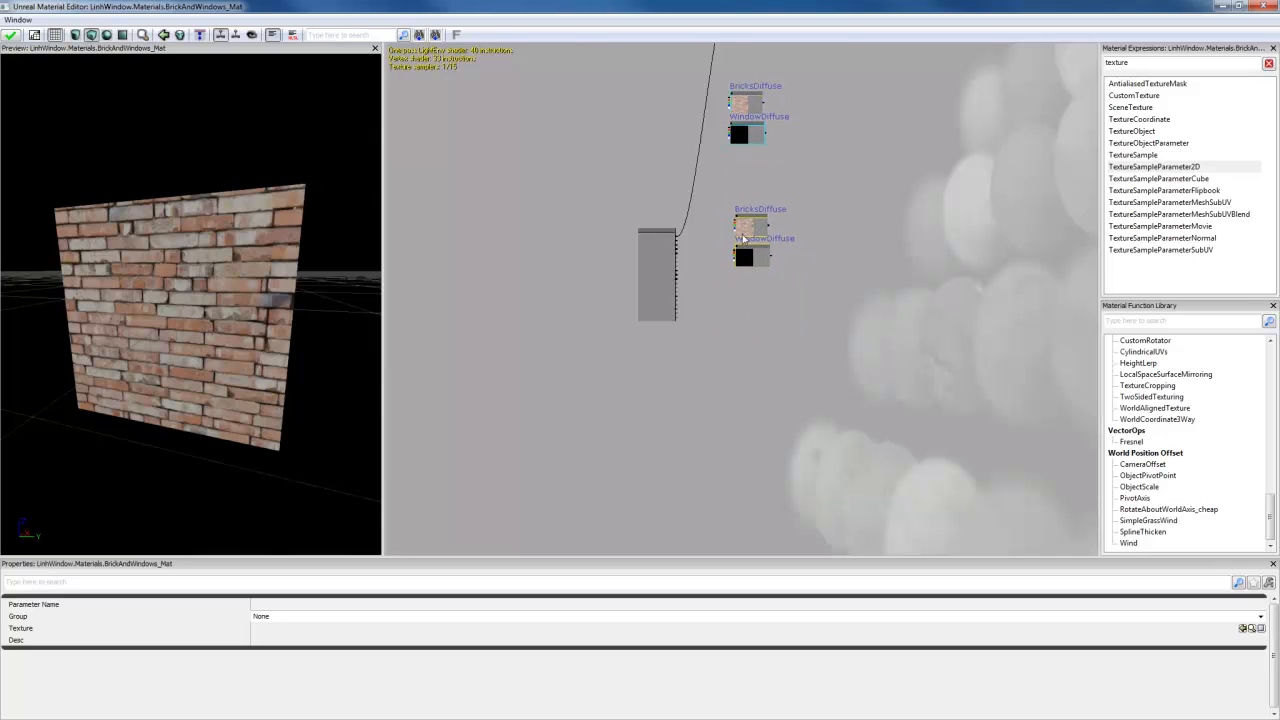
pyautogui.moveTo(783, 181)
pyautogui.mouseDown()
pyautogui.moveTo(777, 262)
pyautogui.moveTo(760, 174)
pyautogui.mouseUp()
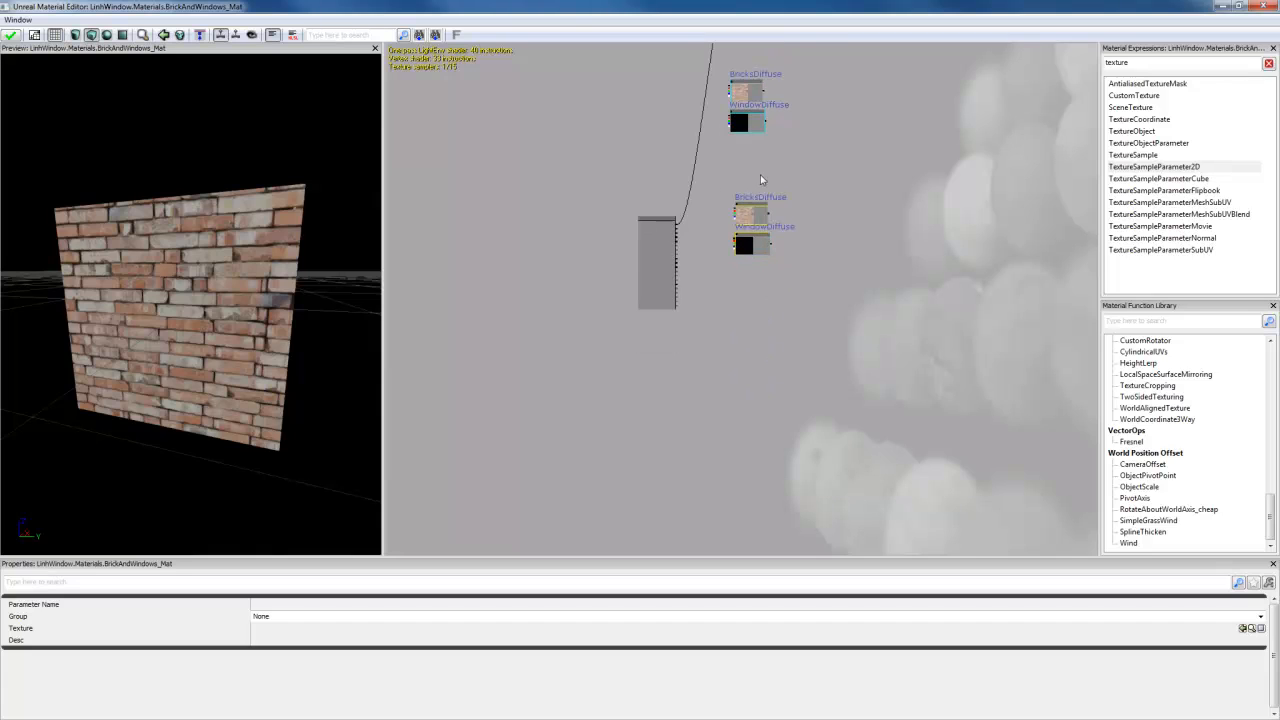
pyautogui.scroll(3, 760, 176)
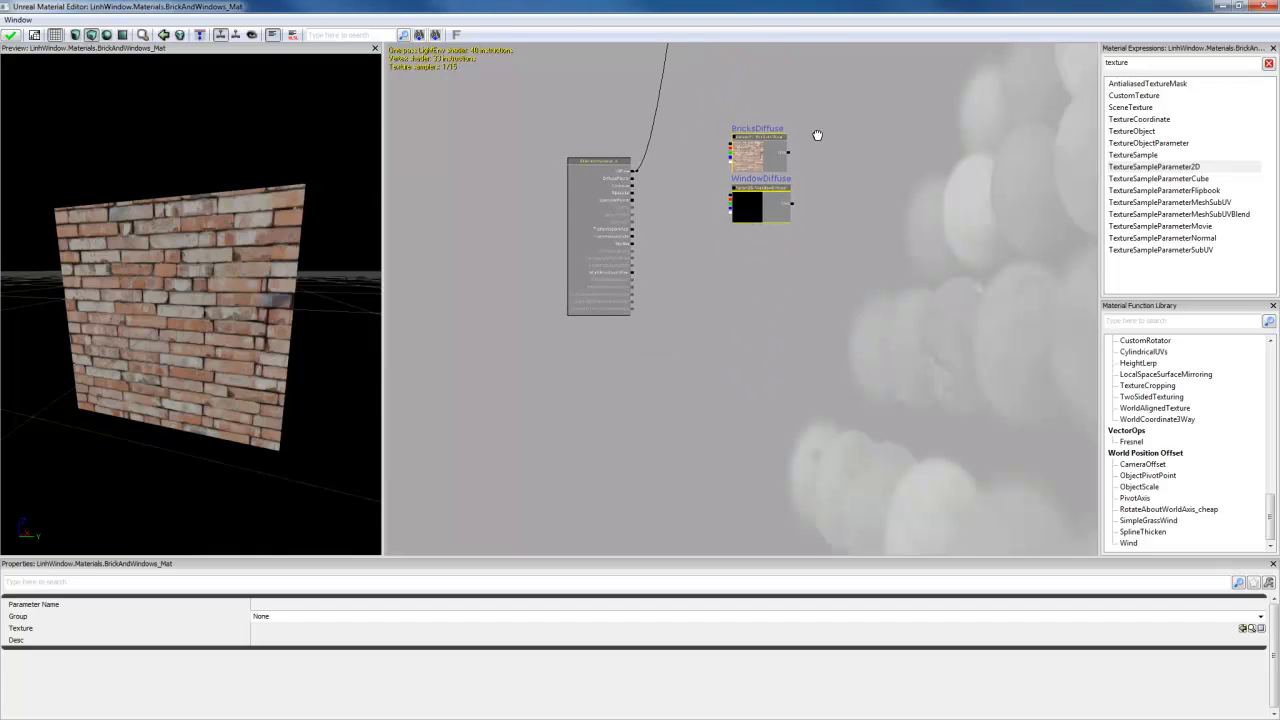
pyautogui.moveTo(815, 135); pyautogui.dragTo(780, 263)
pyautogui.moveTo(770, 170); pyautogui.dragTo(757, 214)
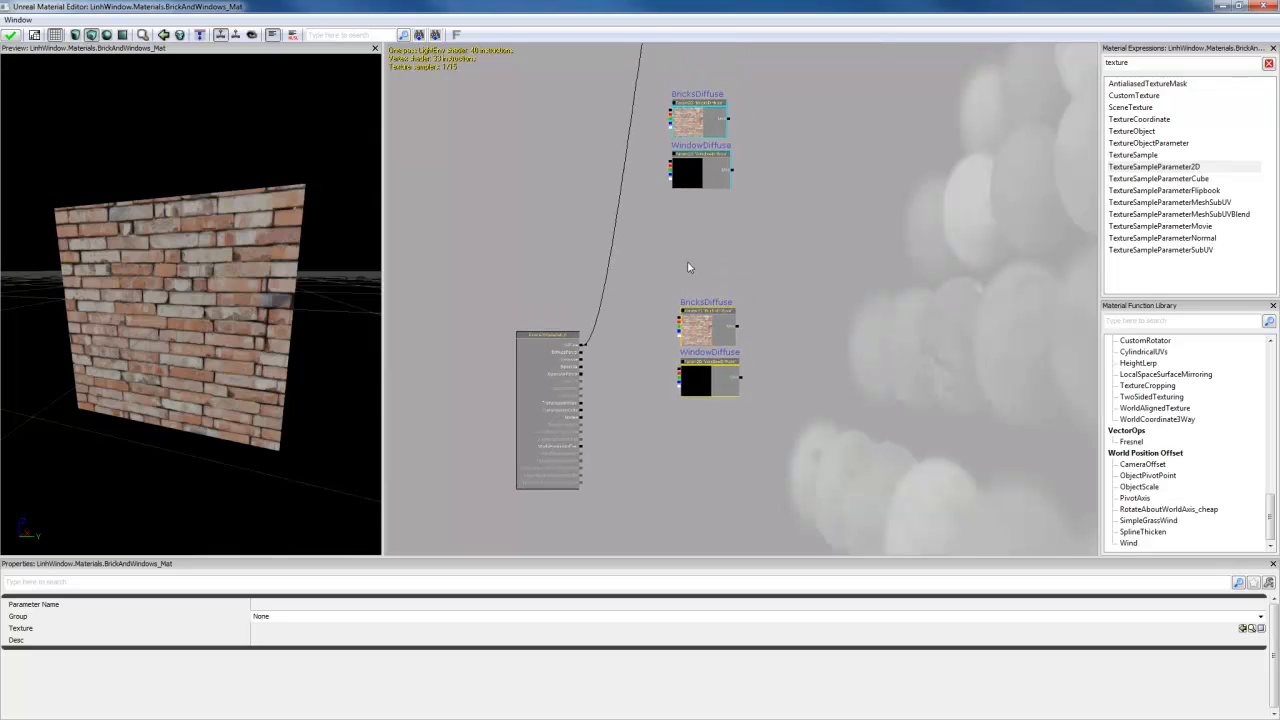
pyautogui.moveTo(688, 269); pyautogui.dragTo(707, 167)
pyautogui.scroll(2, 707, 167)
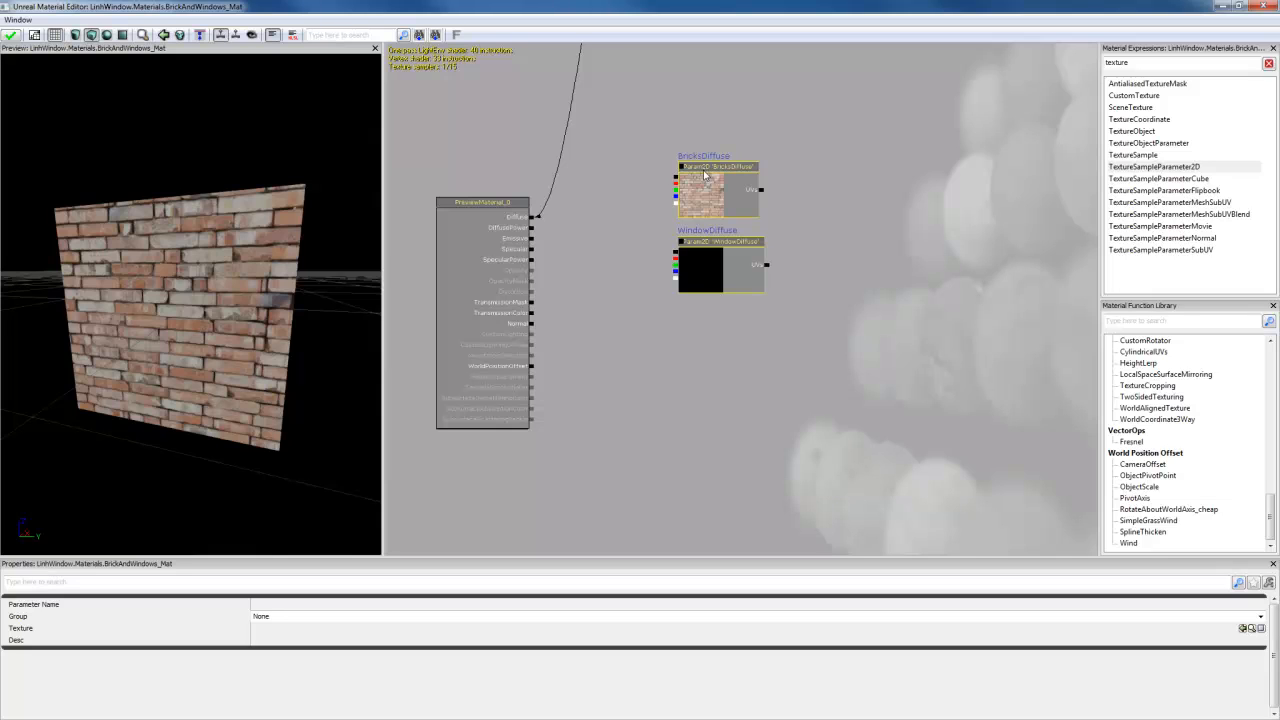
pyautogui.moveTo(704, 175); pyautogui.dragTo(708, 277)
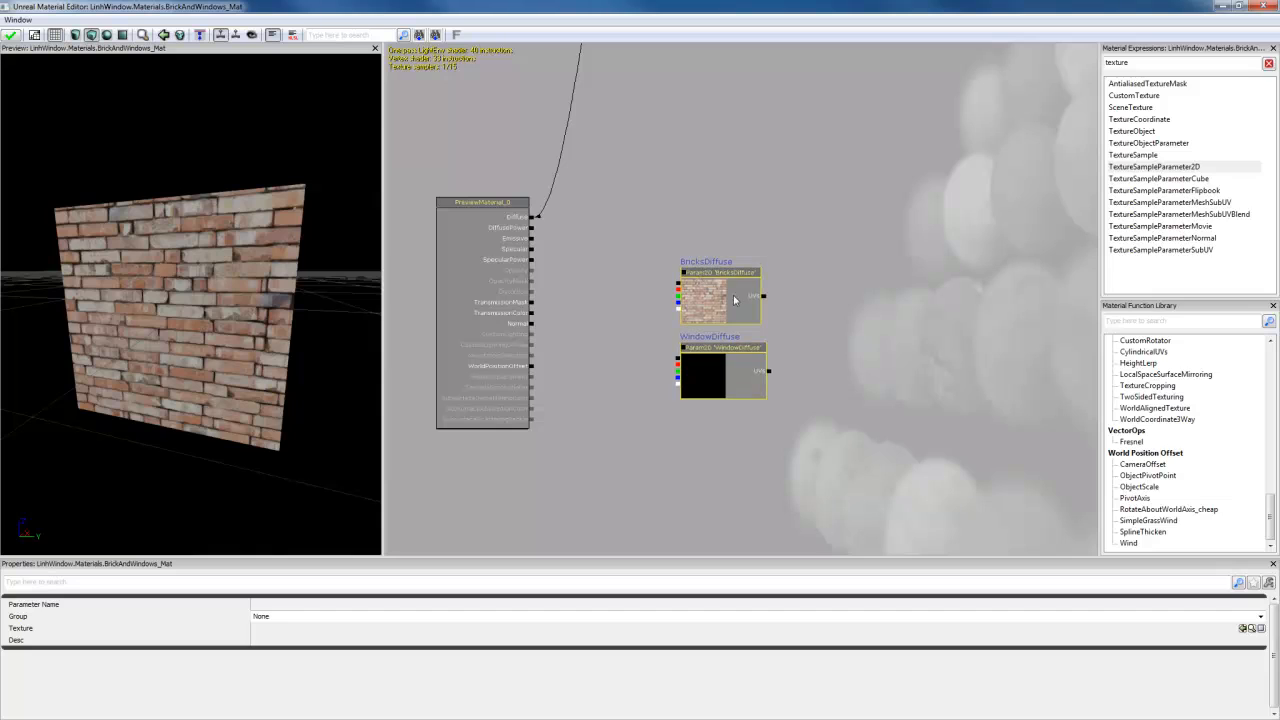
pyautogui.scroll(-3, 809, 229)
pyautogui.moveTo(738, 297); pyautogui.dragTo(743, 469)
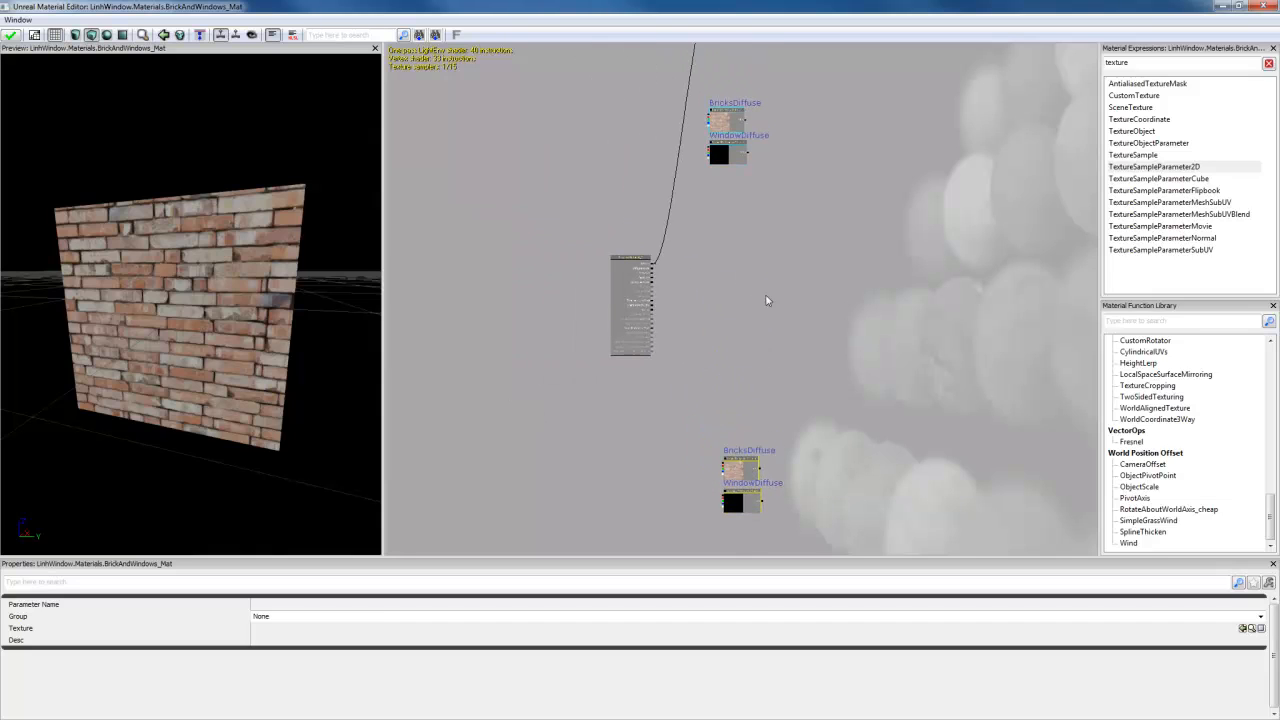
# Step: Set the description of the middle pair's brick texture node to BricksSpec
pyautogui.scroll(3, 727, 297)
pyautogui.scroll(-3, 727, 297)
pyautogui.scroll(-1, 778, 320)
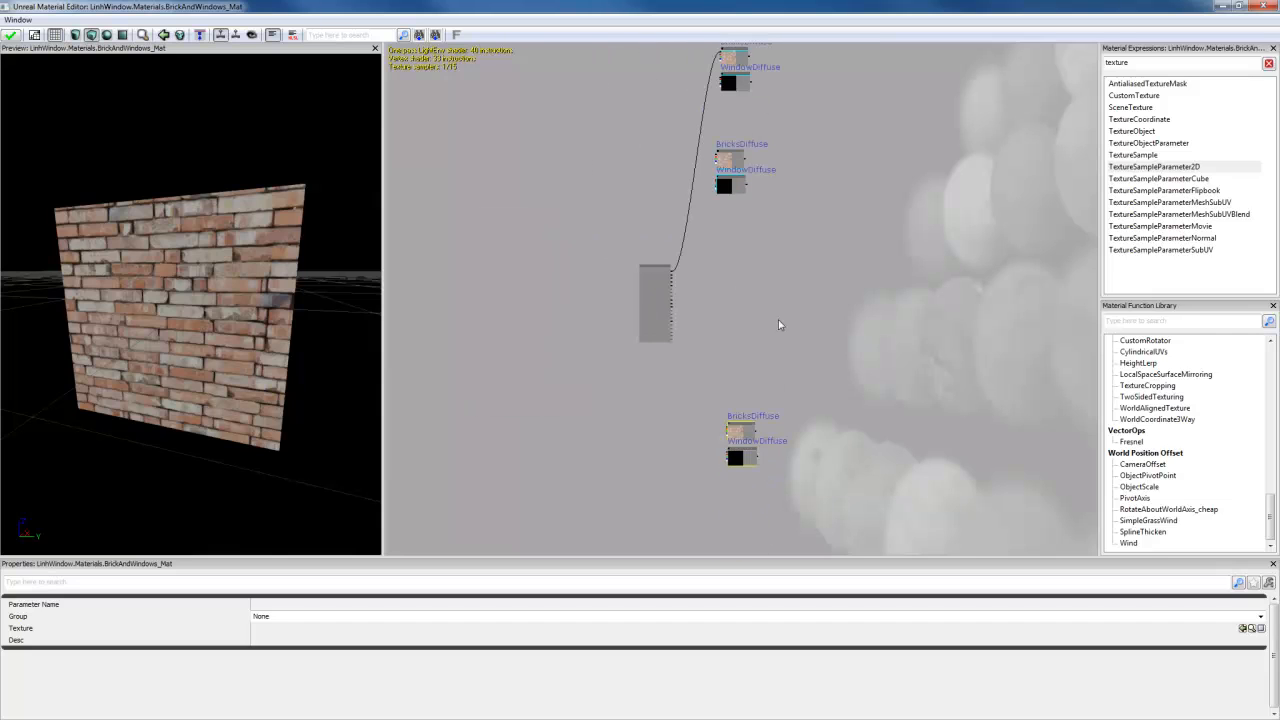
pyautogui.moveTo(787, 262); pyautogui.dragTo(798, 402)
pyautogui.scroll(3, 771, 276)
pyautogui.click(818, 227)
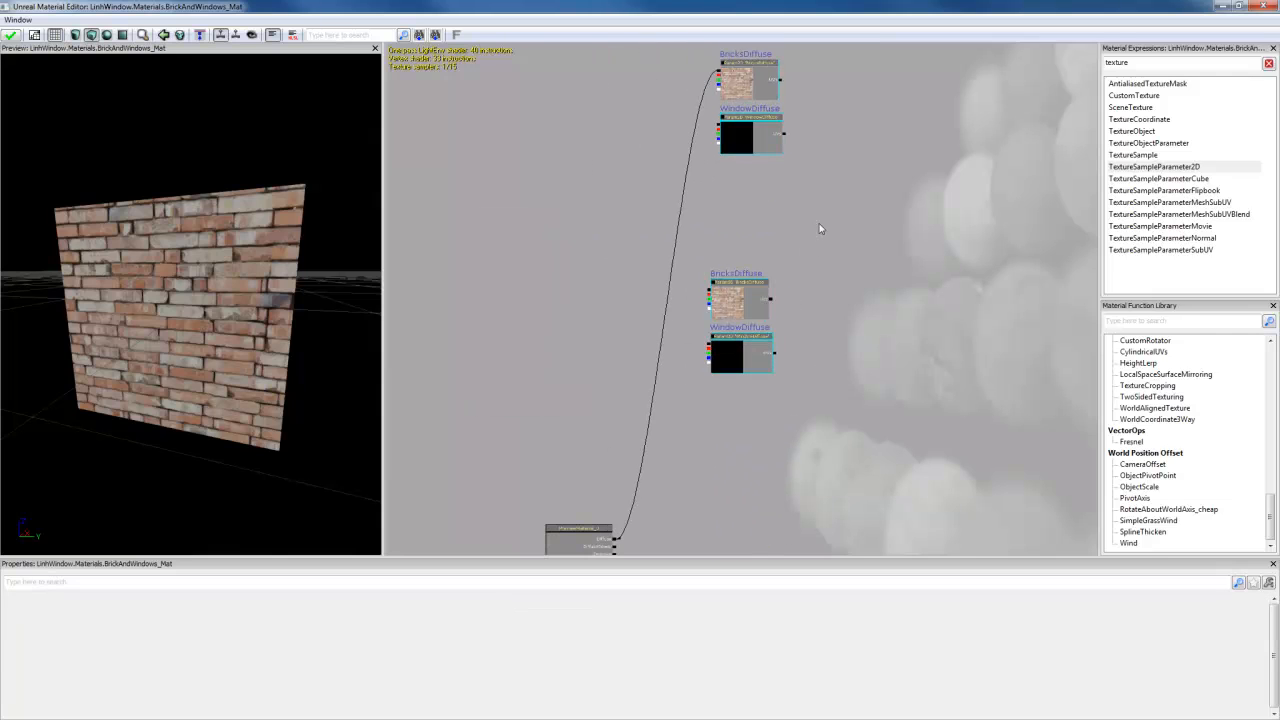
pyautogui.moveTo(813, 234); pyautogui.dragTo(796, 194)
pyautogui.click(721, 271)
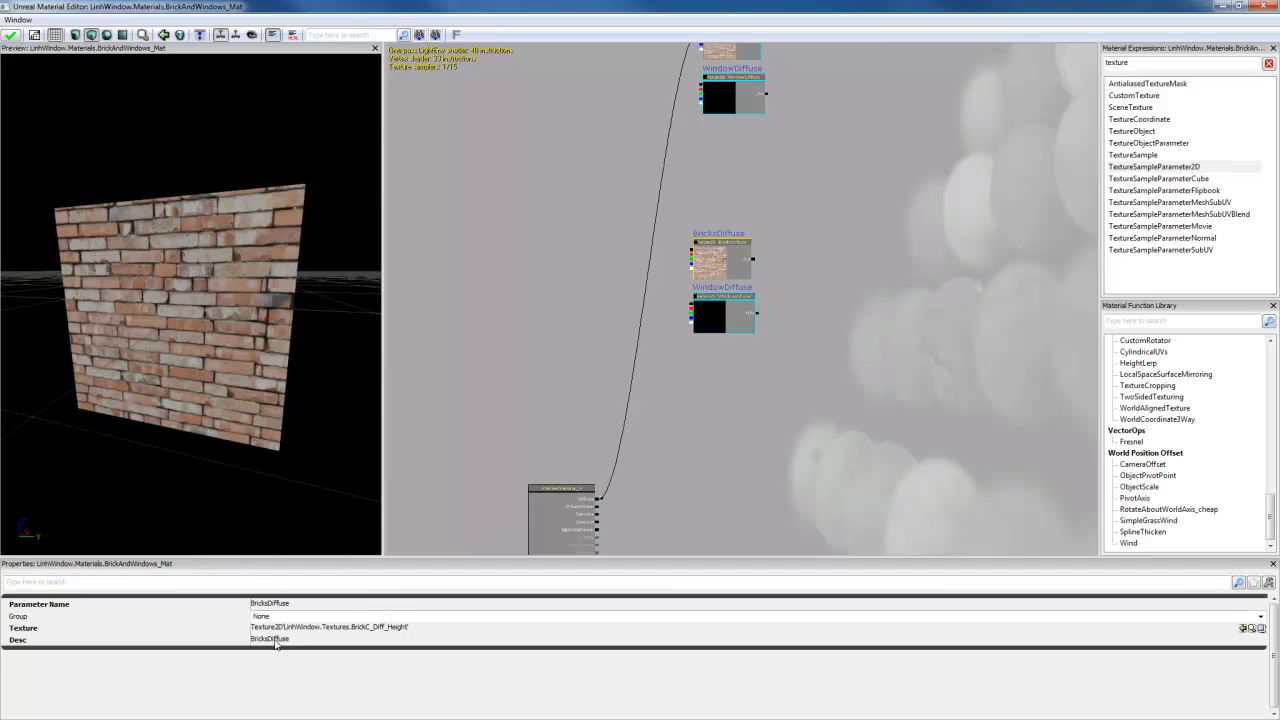
pyautogui.click(276, 642)
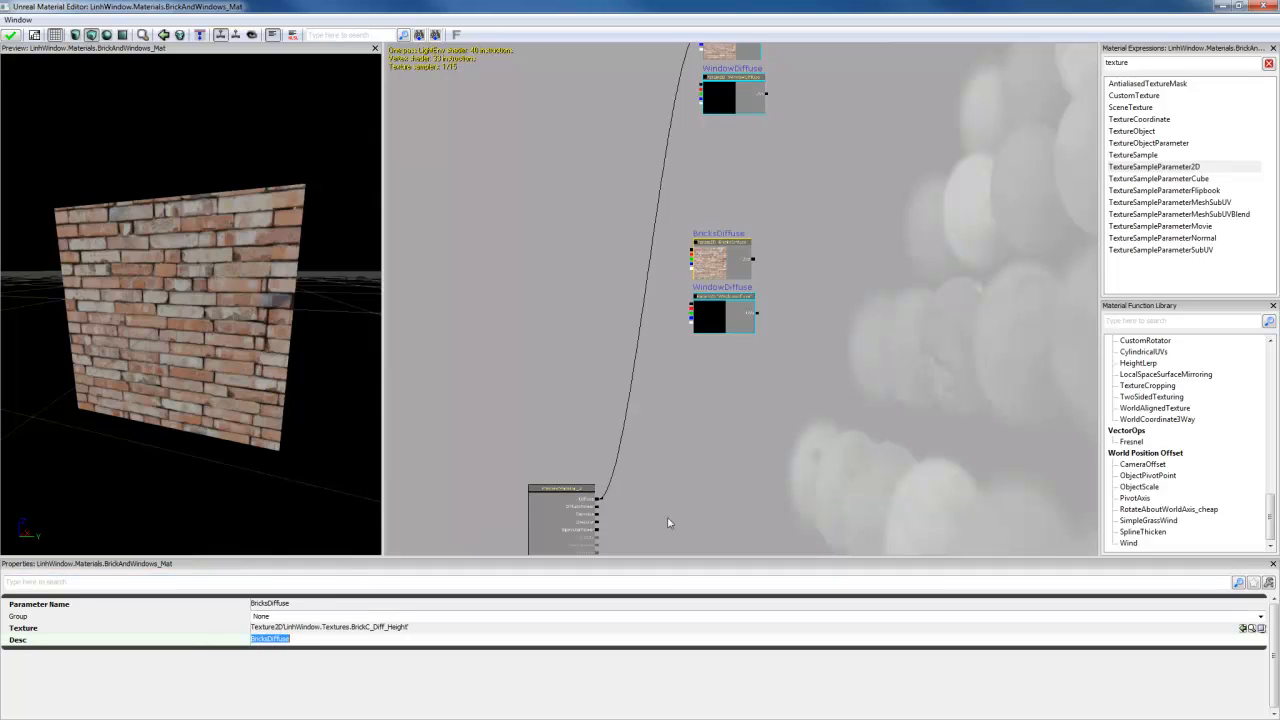
pyautogui.write('NBr')
pyautogui.write('icksSpec')
pyautogui.press('Return')
# Step: Set the description of the empty texture node under BricksSpec to WindowSpec
pyautogui.click(726, 318)
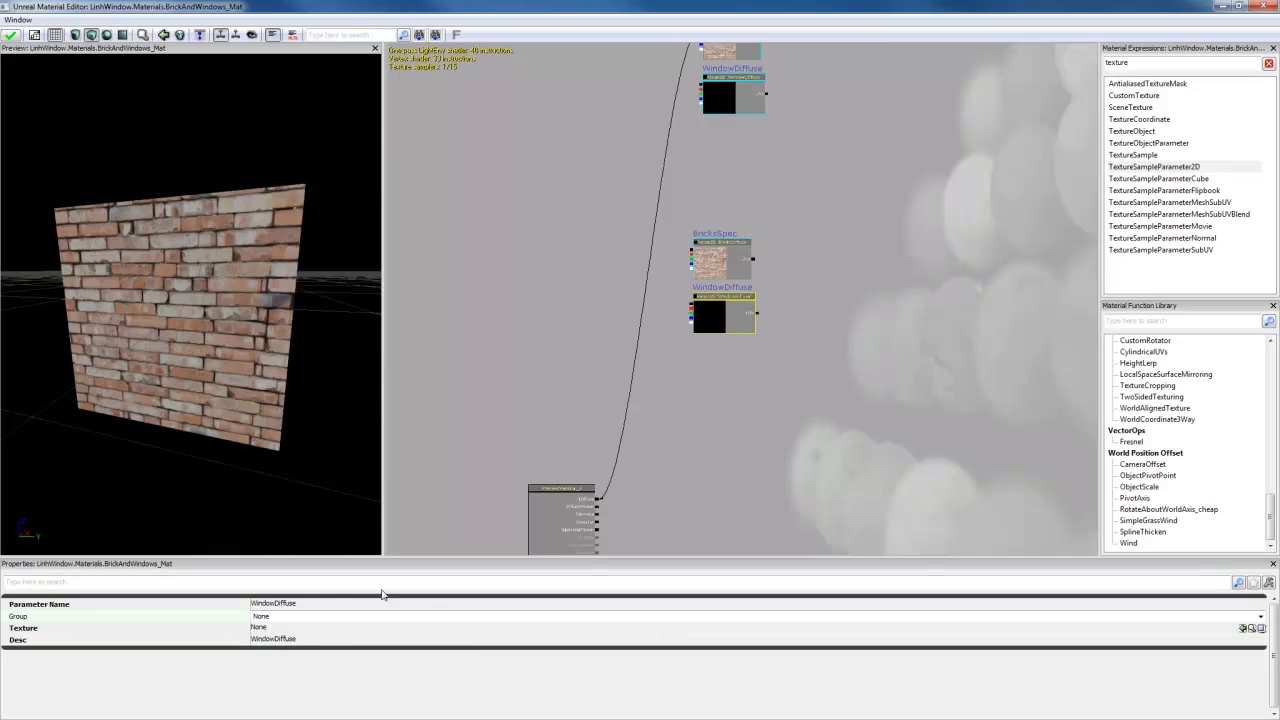
pyautogui.click(282, 640)
pyautogui.write('Window')
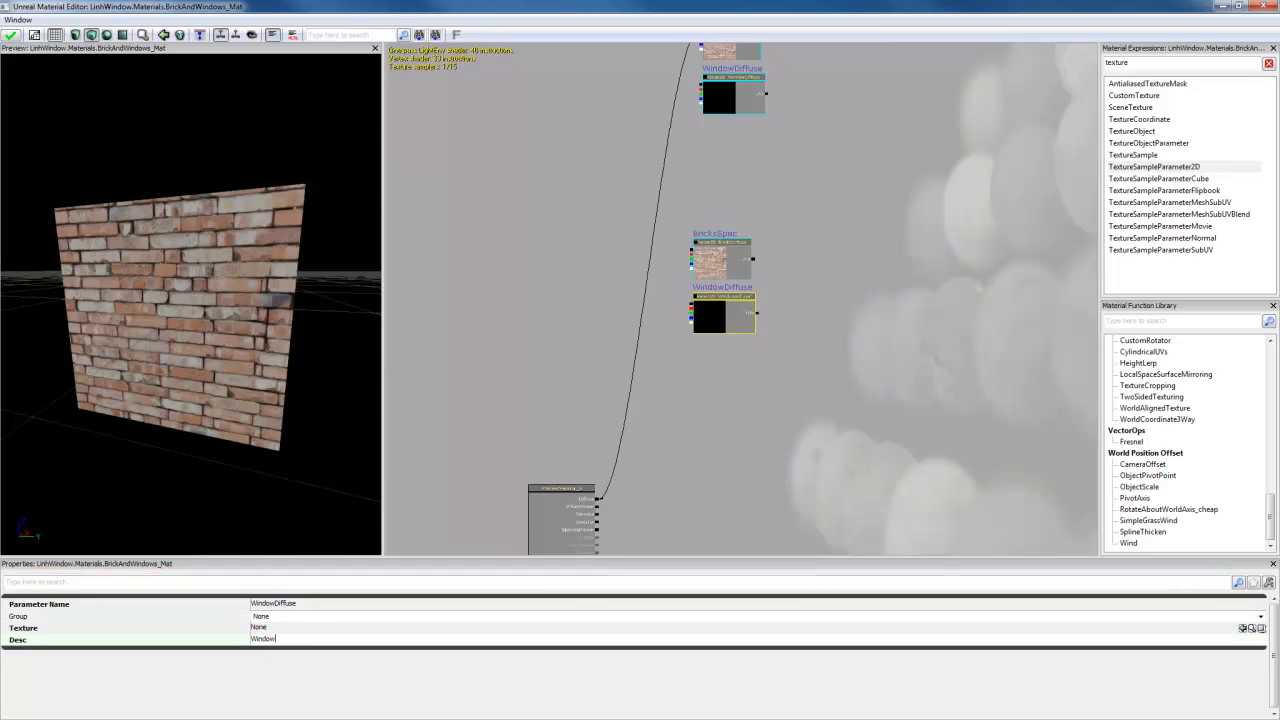
pyautogui.press('Return')
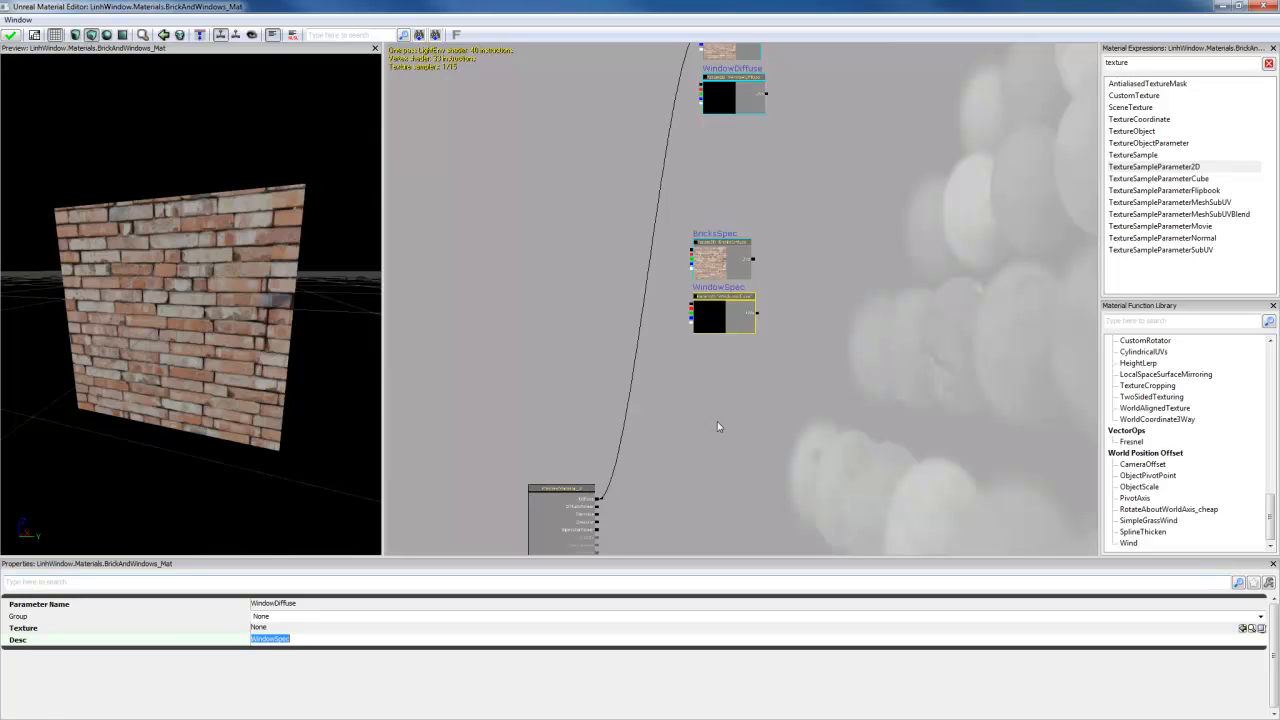
# Step: Set both the parameter name and the description of the lowest pair's brick texture node to BricksNormal
pyautogui.click(763, 449)
pyautogui.moveTo(763, 449); pyautogui.dragTo(654, 223)
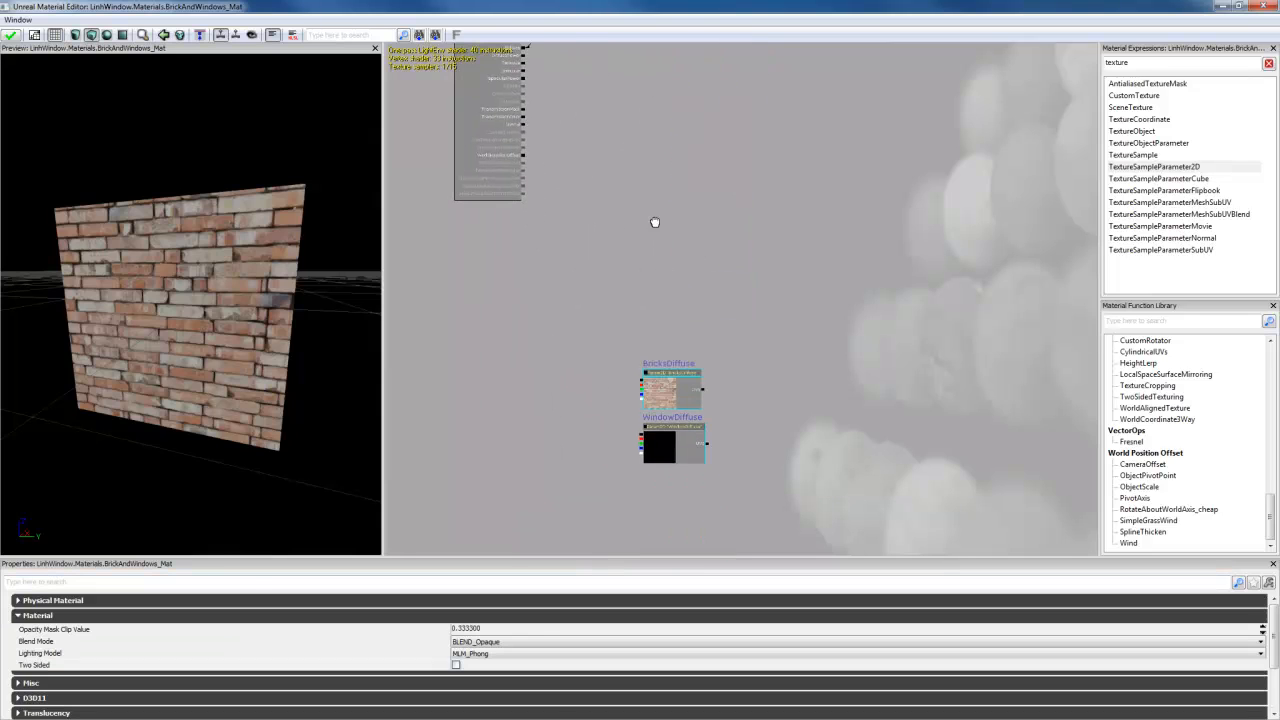
pyautogui.click(660, 395)
pyautogui.click(272, 604)
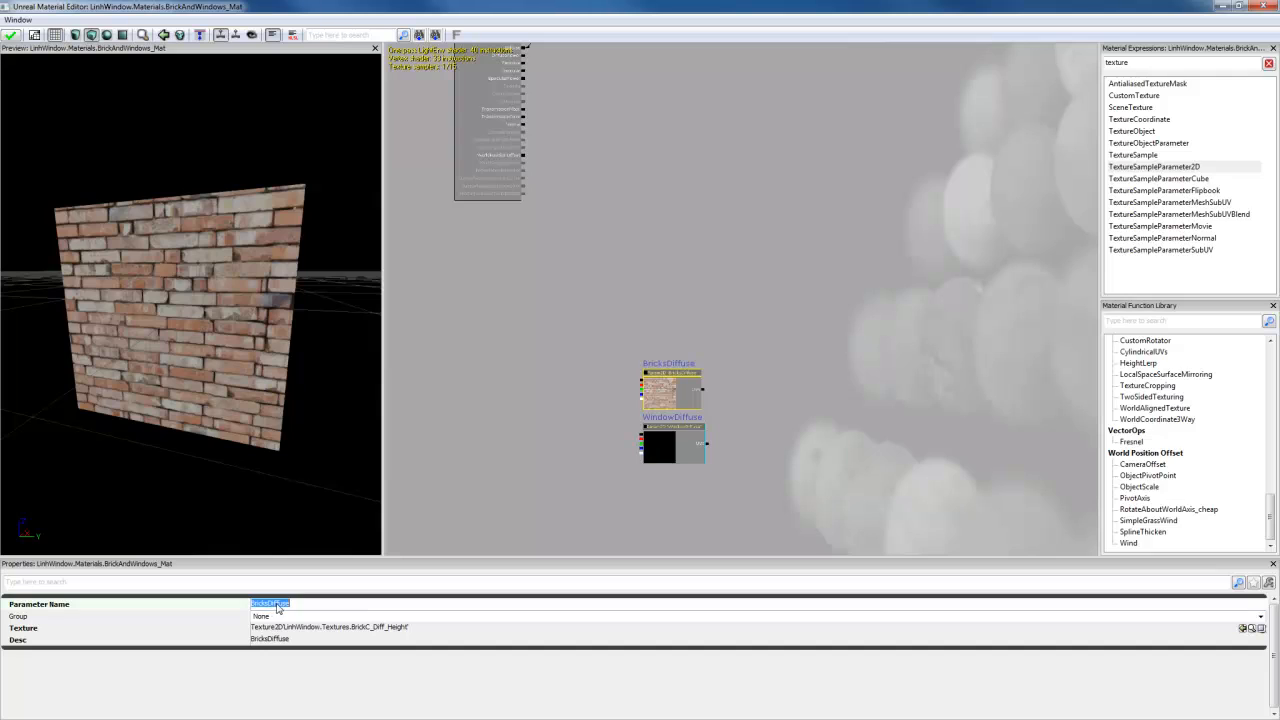
pyautogui.write('BricksNormal')
pyautogui.click(295, 640)
pyautogui.click(297, 641)
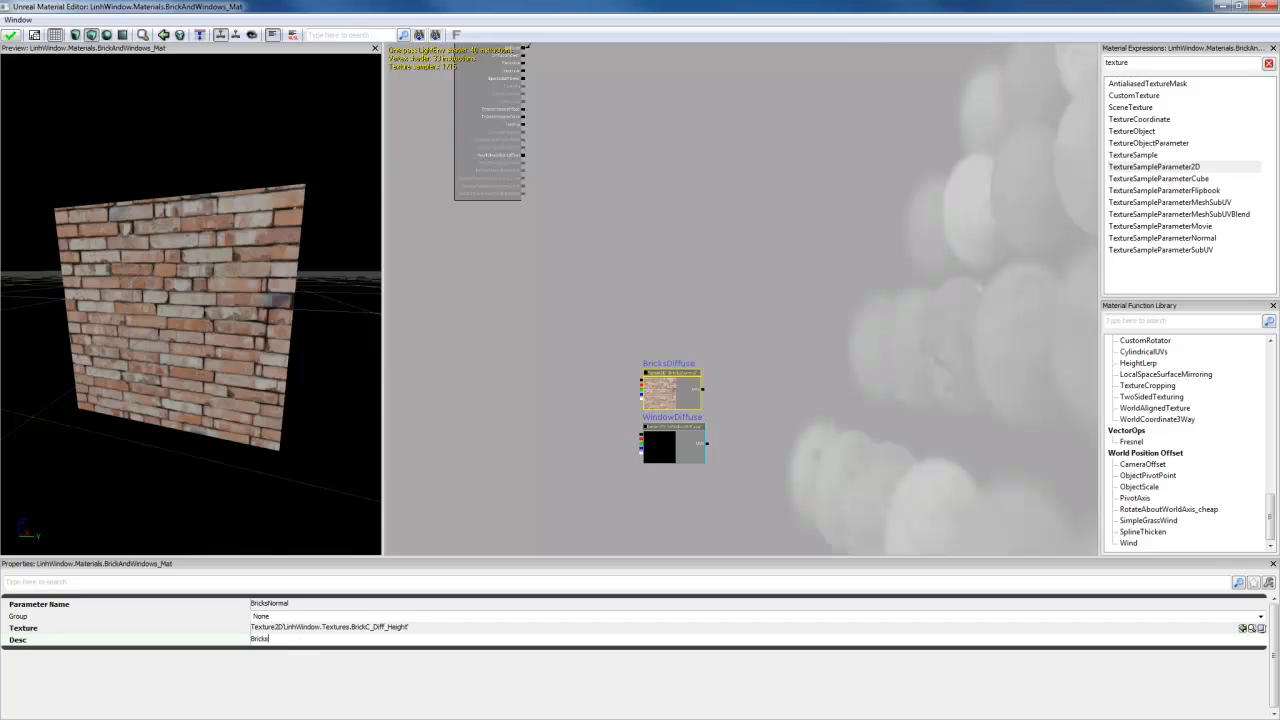
pyautogui.press('Return')
# Step: Set both the parameter name and the description of the texture node under BricksNormal to WindowNormal
pyautogui.click(674, 450)
pyautogui.click(326, 606)
pyautogui.click(326, 607)
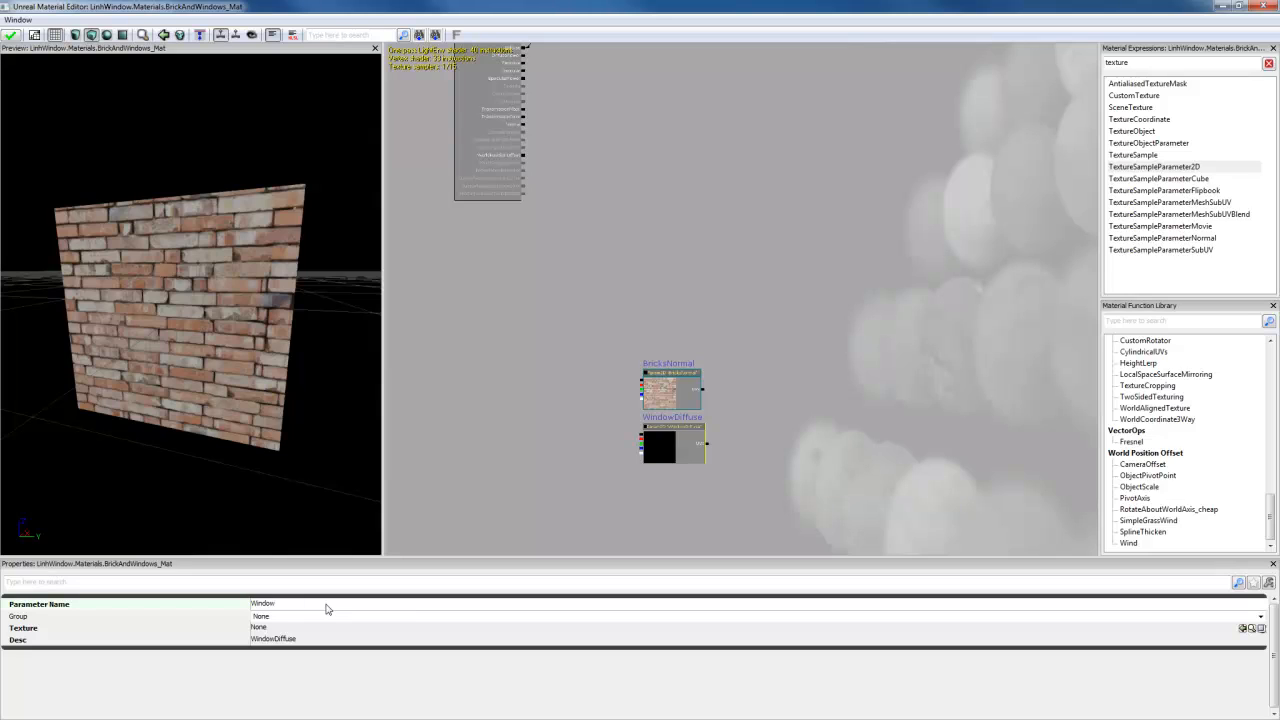
pyautogui.press('Return')
pyautogui.click(306, 638)
pyautogui.click(312, 630)
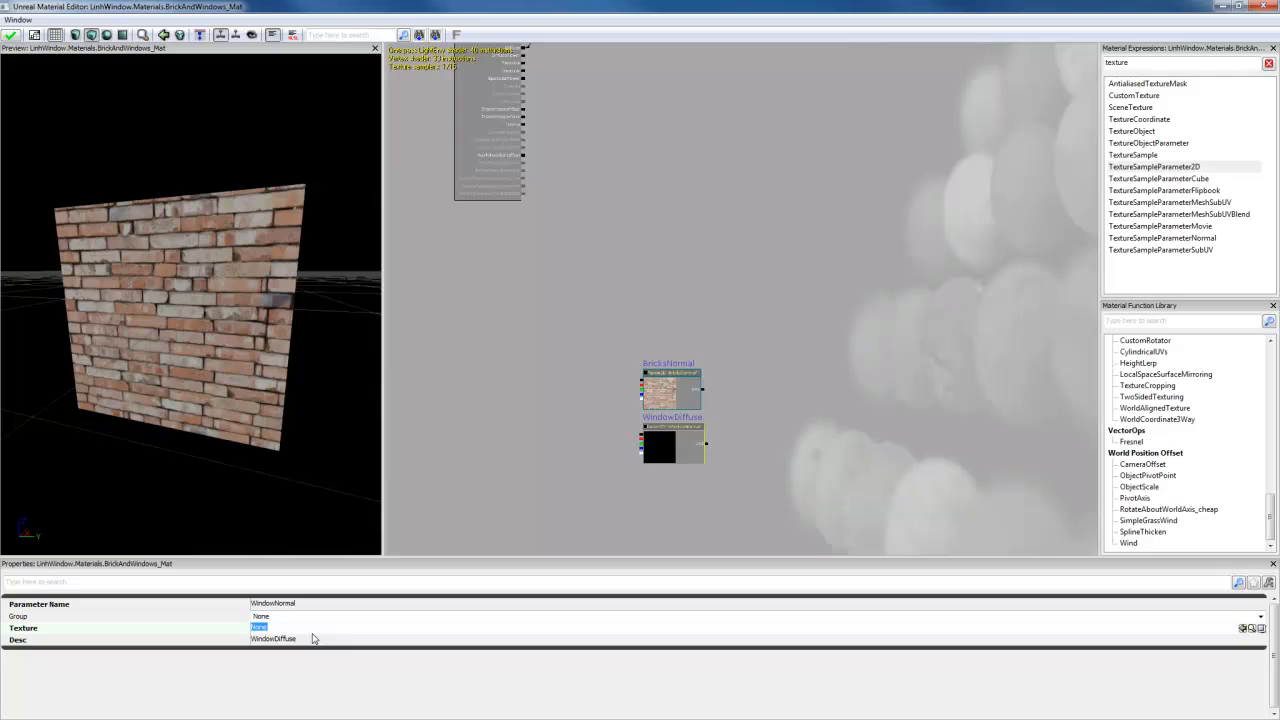
pyautogui.click(296, 639)
pyautogui.click(305, 641)
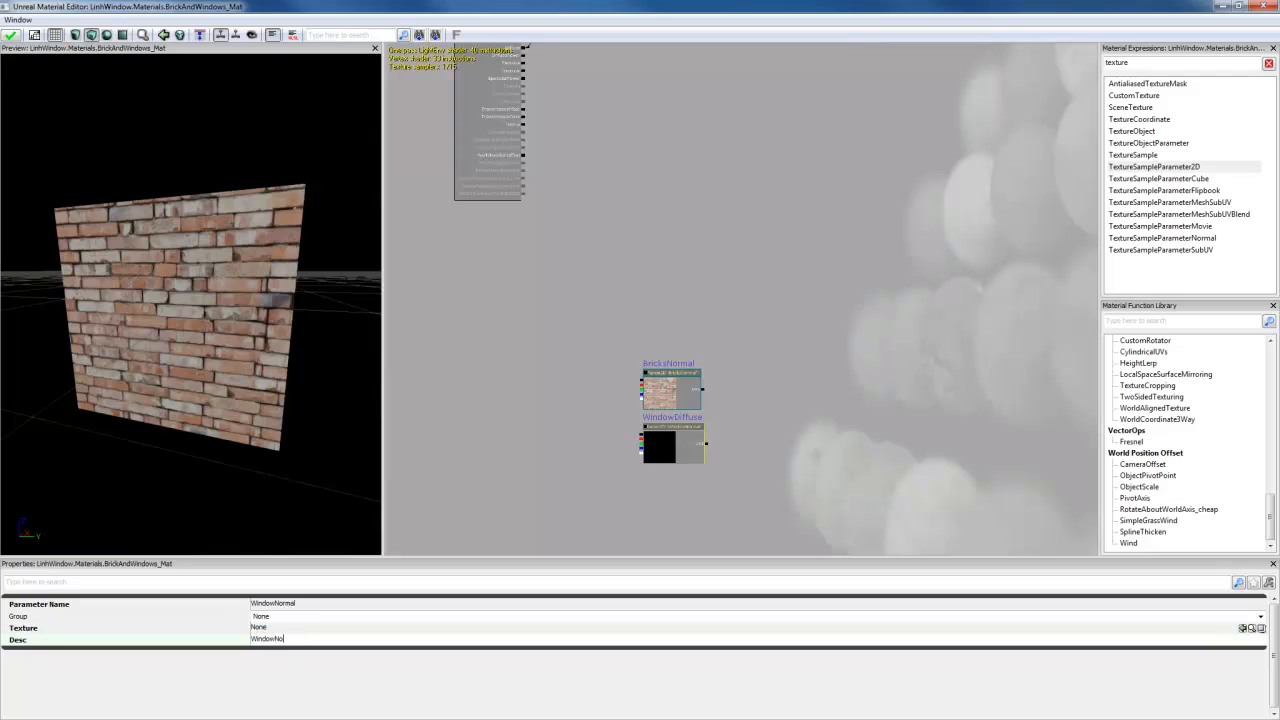
pyautogui.press('Return')
# Step: Assign the BrickC_Normal texture from the Content Browser to the BricksNormal node
pyautogui.moveTo(898, 14); pyautogui.dragTo(360, 84)
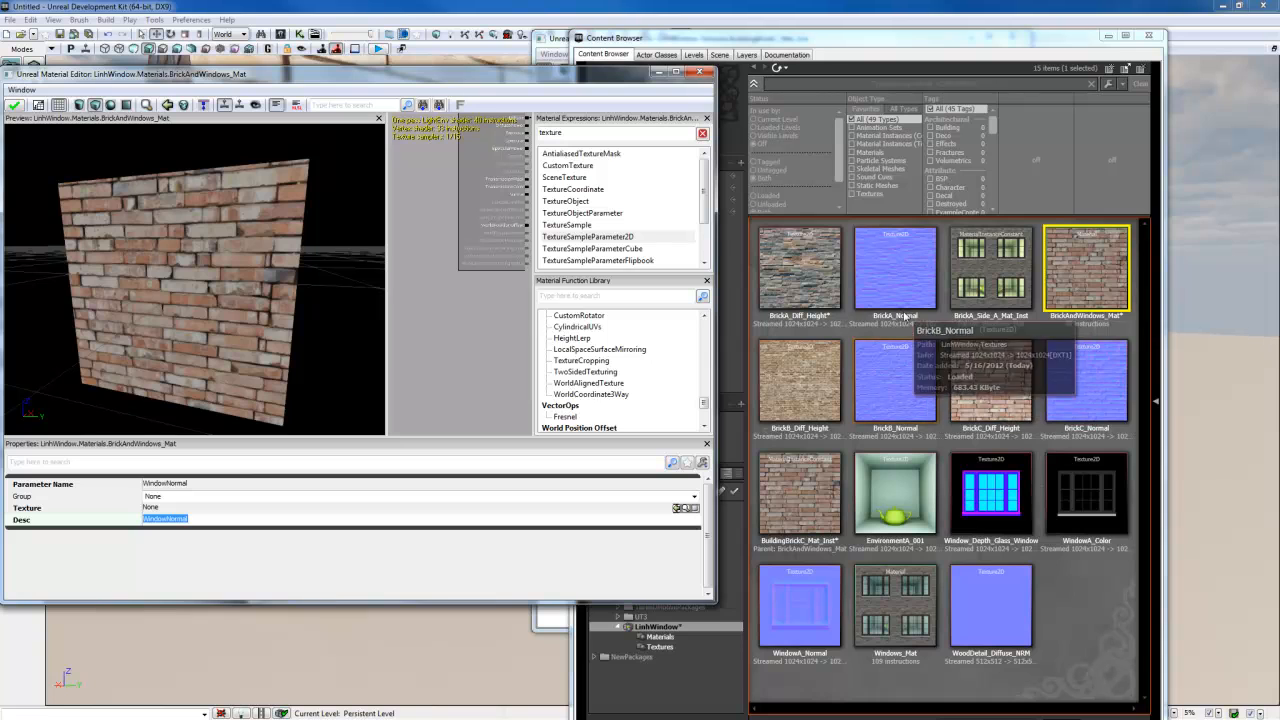
pyautogui.click(1105, 405)
pyautogui.doubleClick(542, 76)
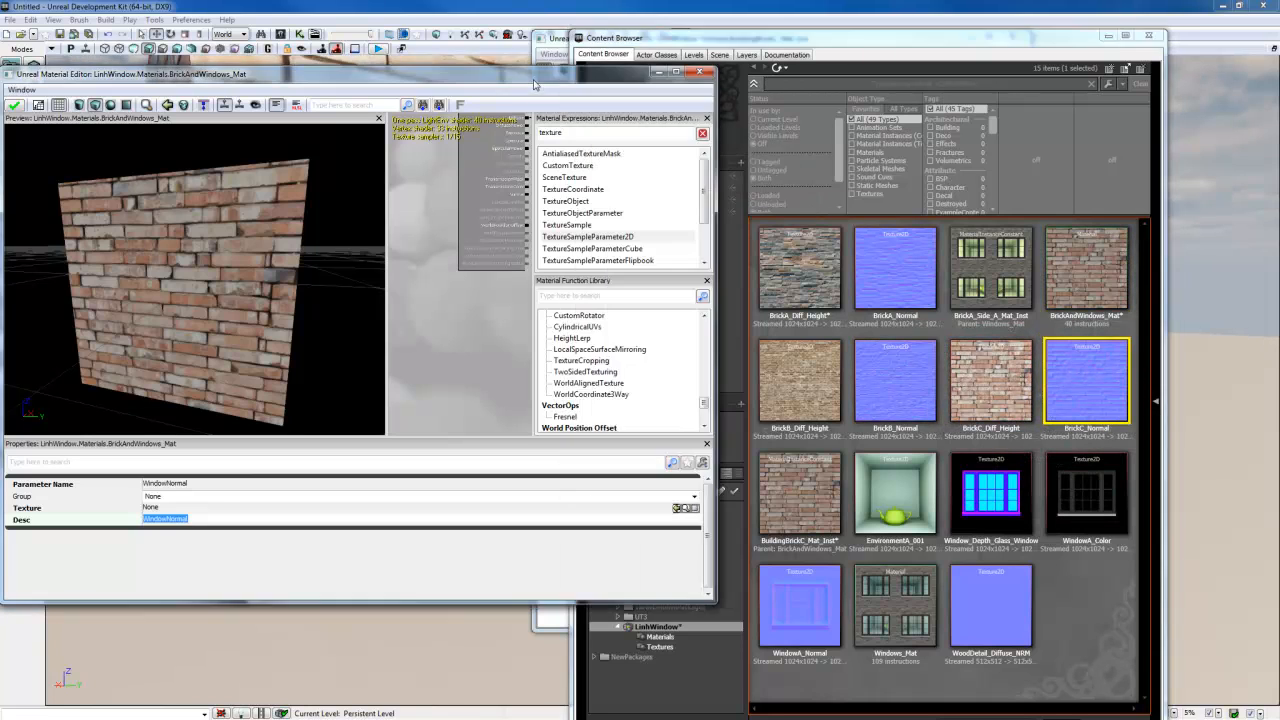
pyautogui.moveTo(619, 244); pyautogui.dragTo(675, 300)
pyautogui.click(619, 335)
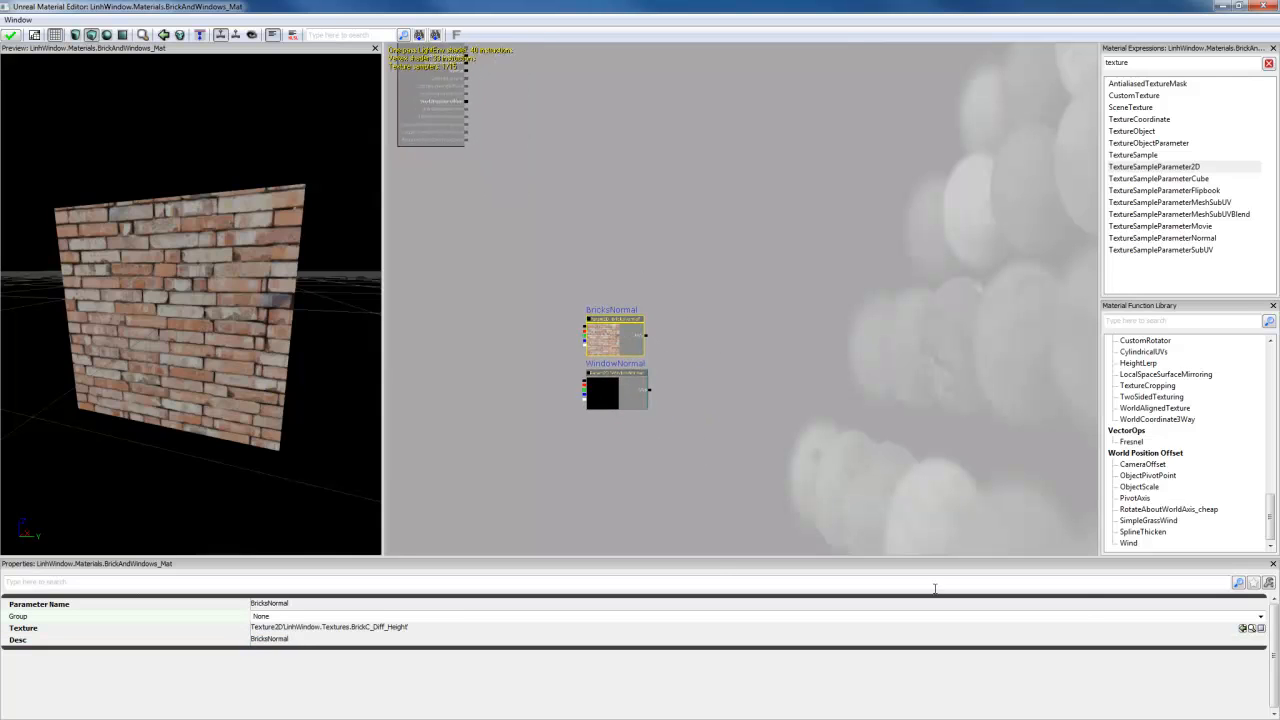
pyautogui.click(1242, 628)
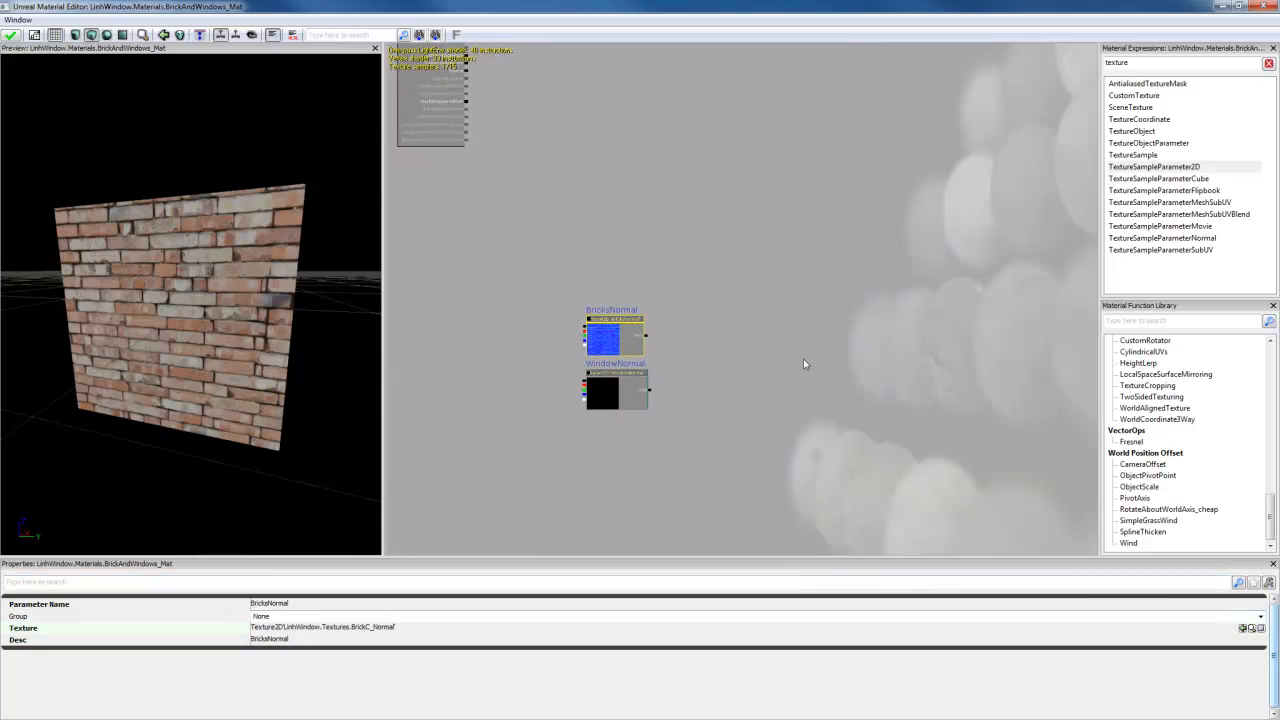
# Step: Assign the WindowA_Normal texture from the Content Browser to the WindowNormal node
pyautogui.doubleClick(1033, 6)
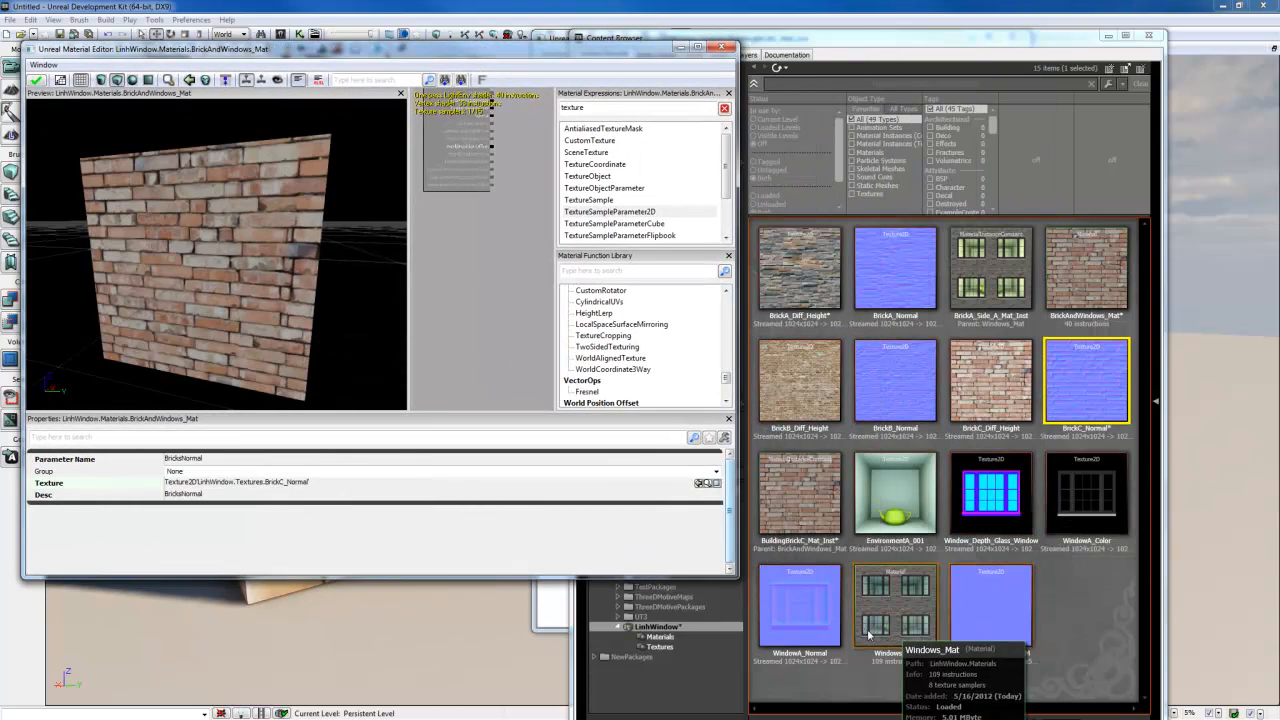
pyautogui.click(824, 636)
pyautogui.moveTo(824, 636); pyautogui.dragTo(510, 330)
pyautogui.click(526, 375)
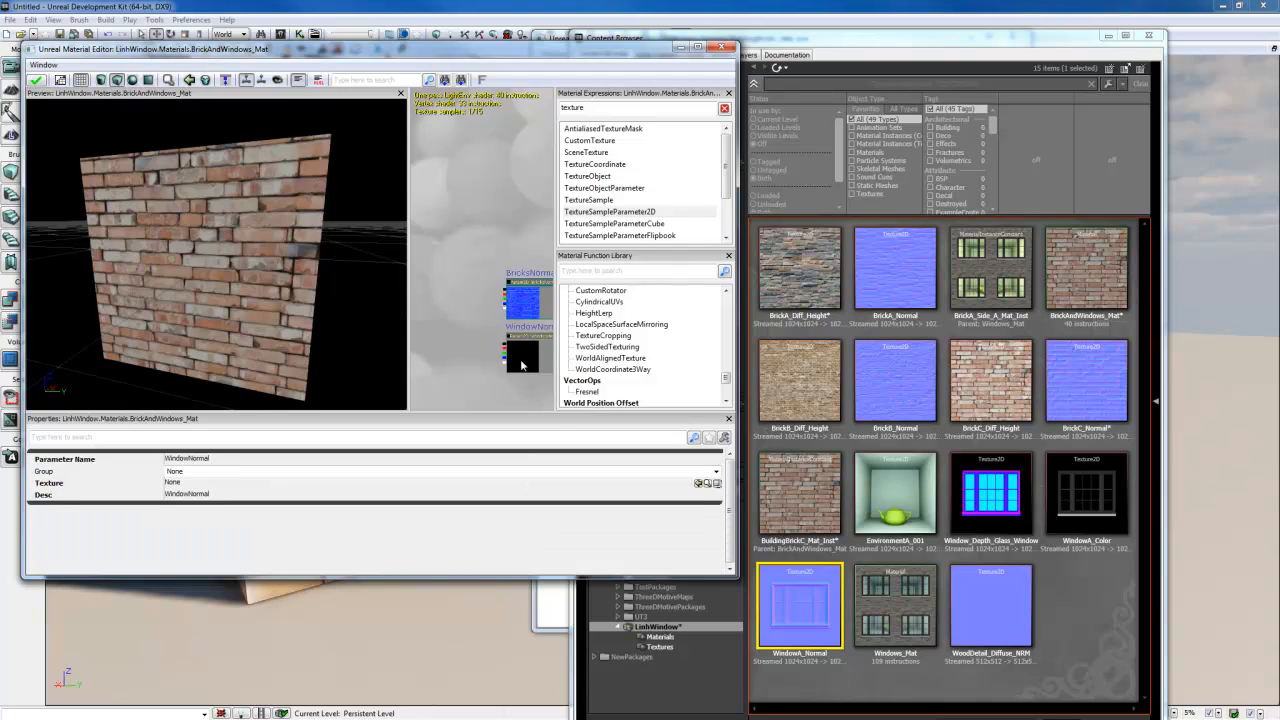
pyautogui.click(697, 485)
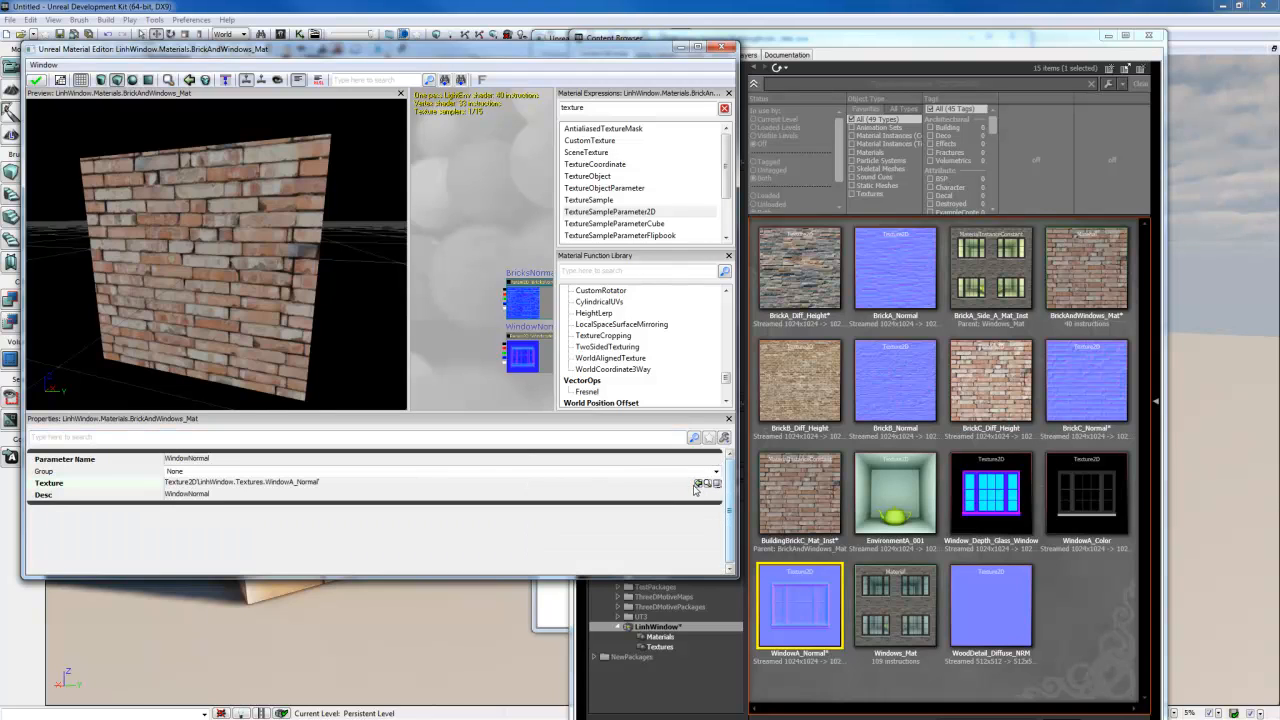
# Step: Assign the WindowA_Color texture from the Content Browser to both the WindowSpec and WindowDiffuse nodes
pyautogui.click(1087, 502)
pyautogui.doubleClick(524, 48)
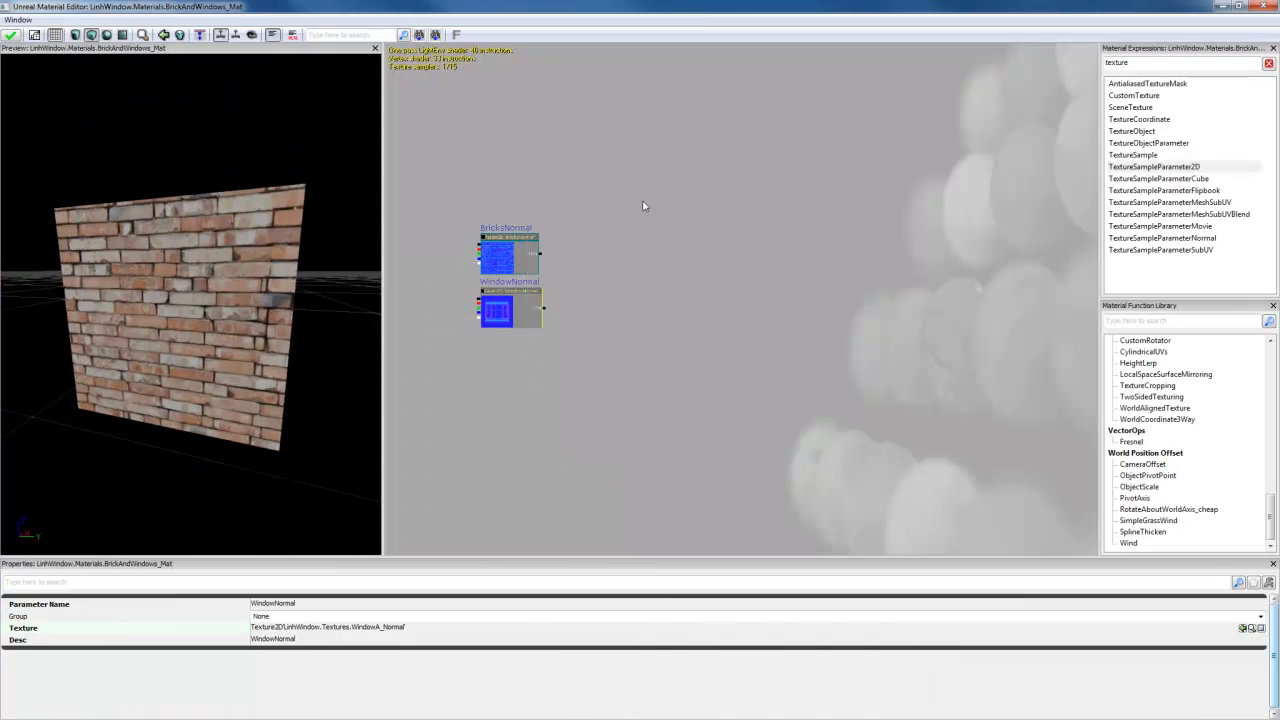
pyautogui.moveTo(643, 206); pyautogui.dragTo(717, 390)
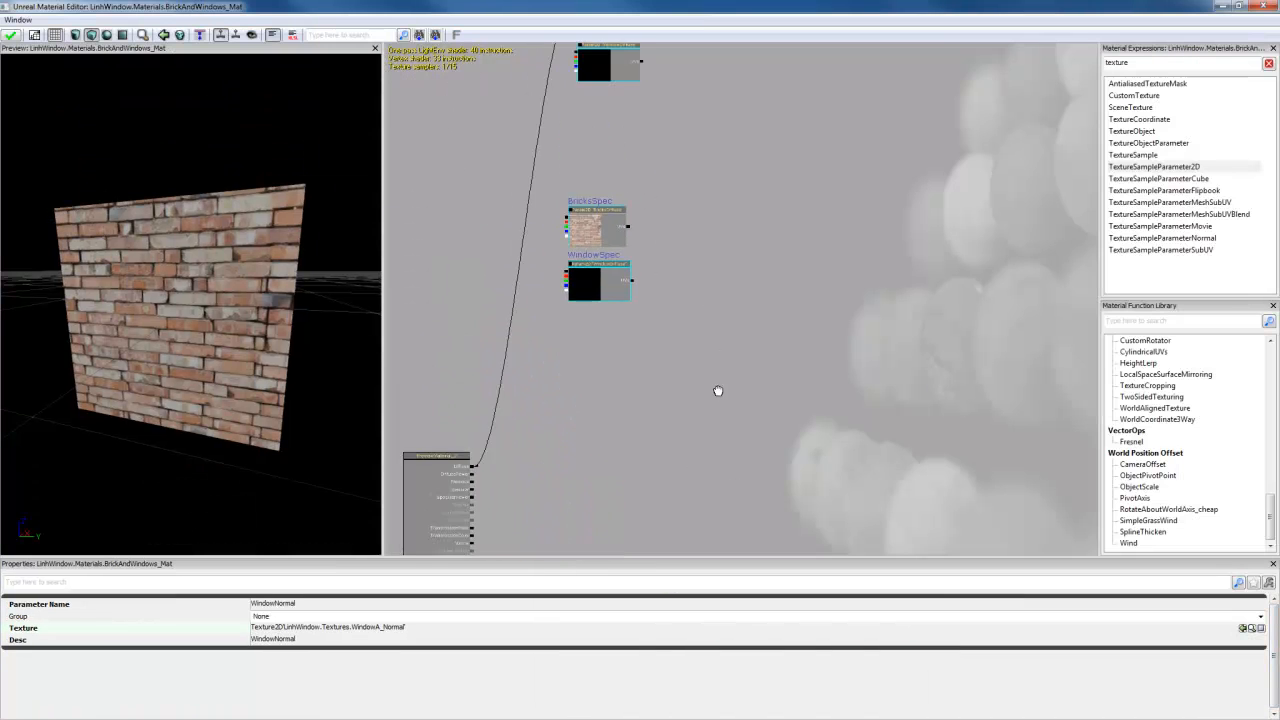
pyautogui.click(635, 382)
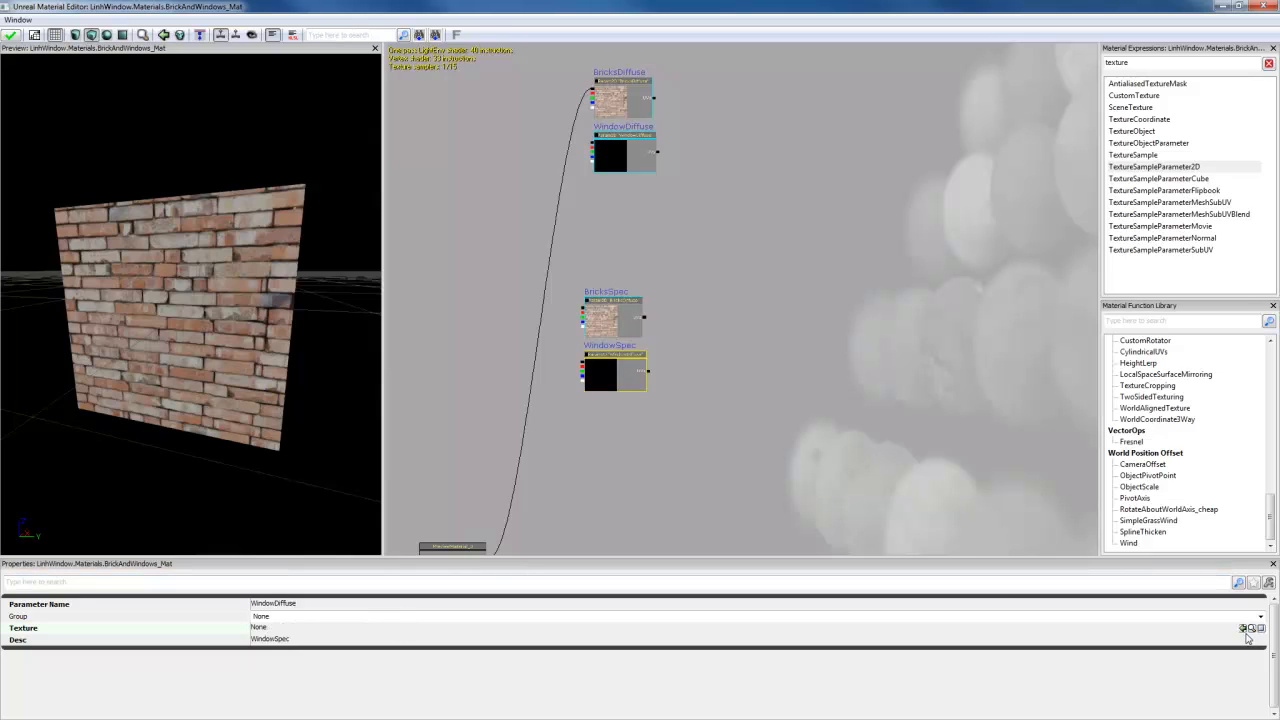
pyautogui.click(1243, 629)
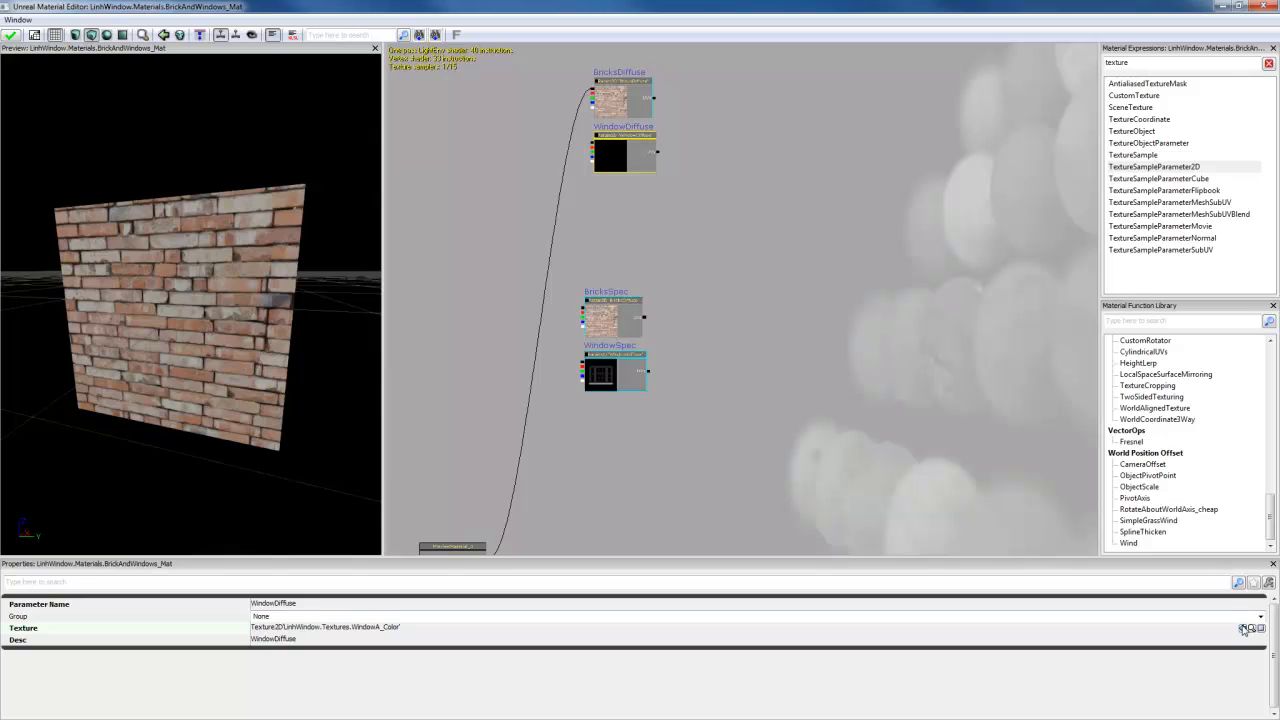
pyautogui.click(1222, 7)
# Step: Connect the BricksSpec node to the material's Specular input and the BricksNormal node to its Normal input
pyautogui.moveTo(606, 463); pyautogui.dragTo(610, 286)
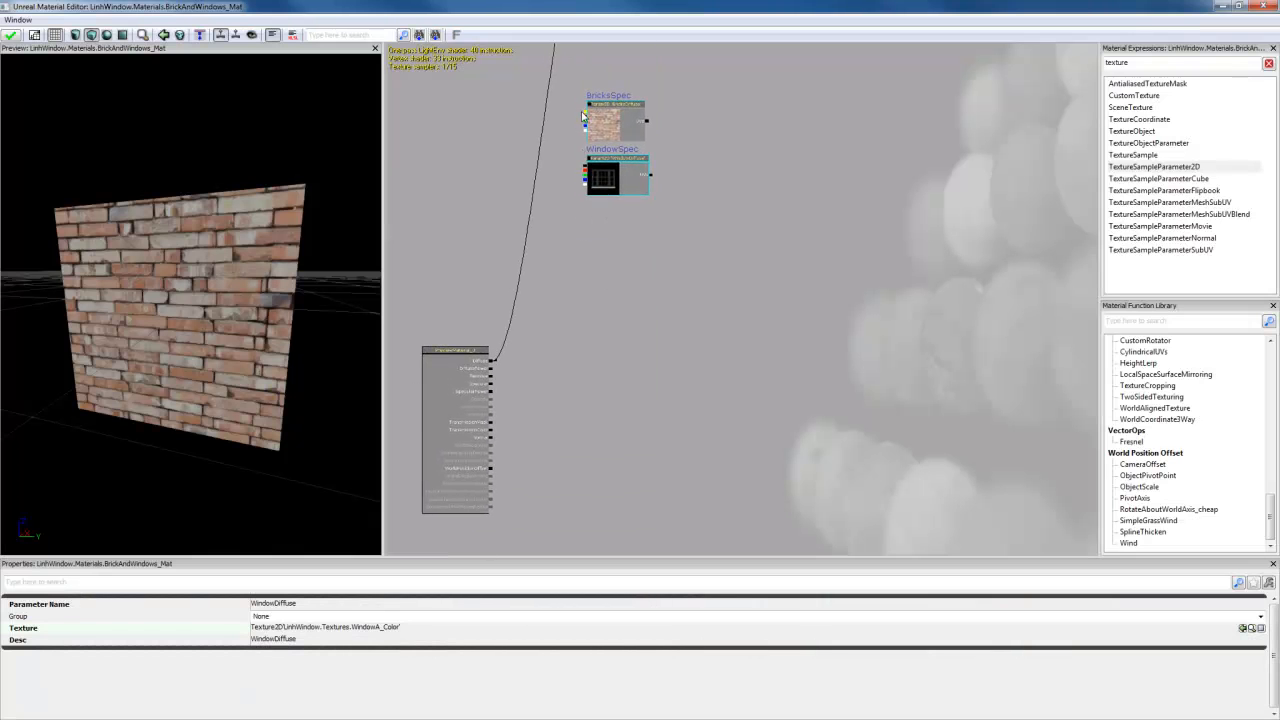
pyautogui.moveTo(585, 117); pyautogui.dragTo(492, 385)
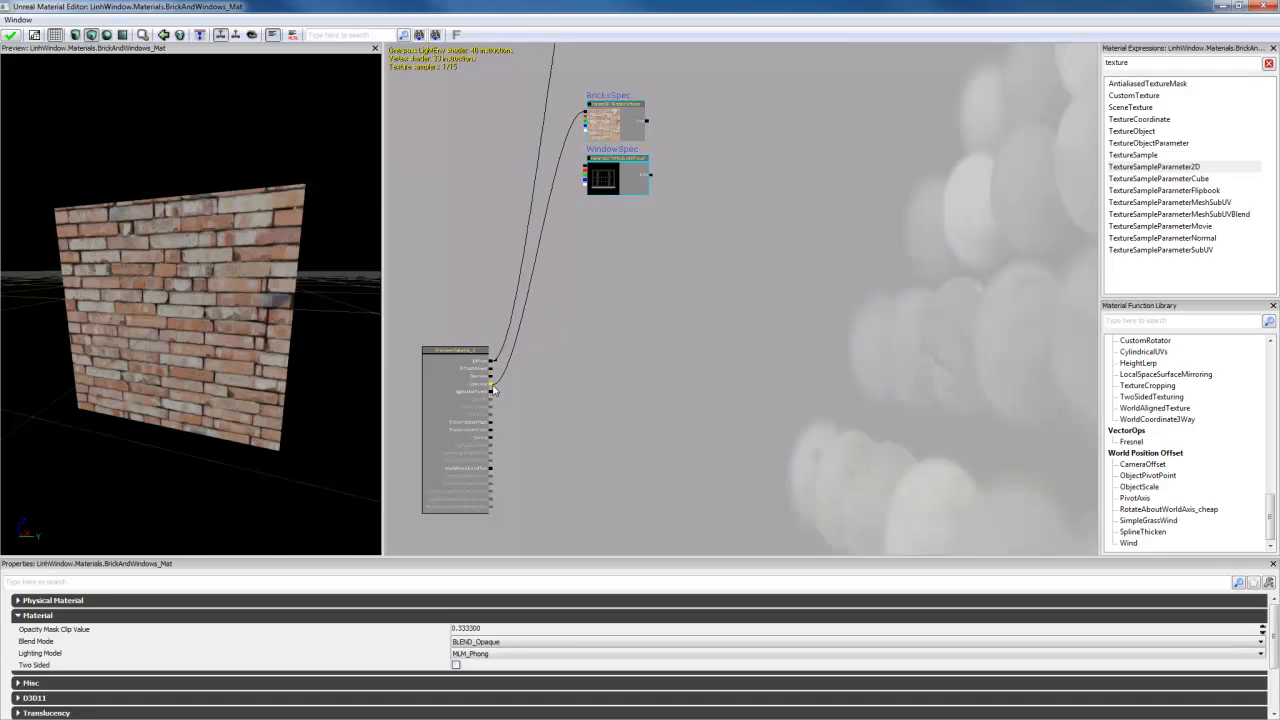
pyautogui.moveTo(574, 480); pyautogui.dragTo(586, 277)
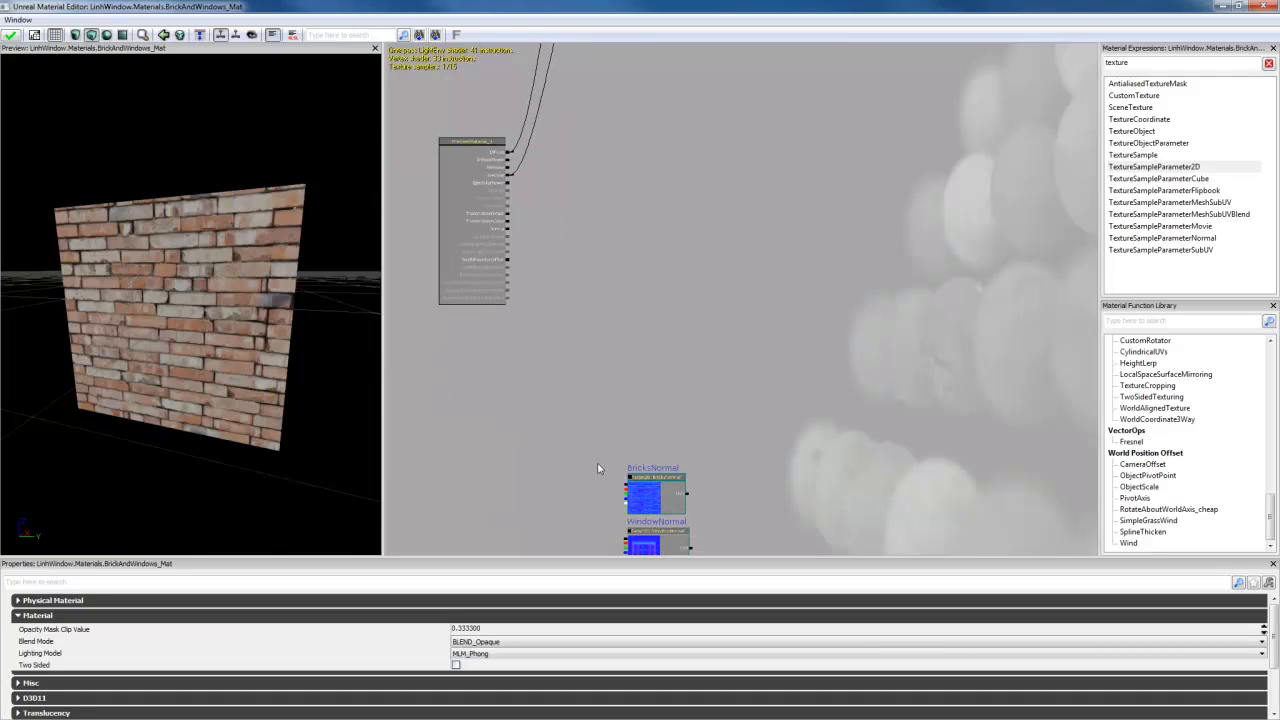
pyautogui.moveTo(625, 487); pyautogui.dragTo(514, 233)
pyautogui.moveTo(245, 345)
pyautogui.mouseDown()
pyautogui.moveTo(232, 348)
pyautogui.moveTo(245, 345)
pyautogui.mouseUp()
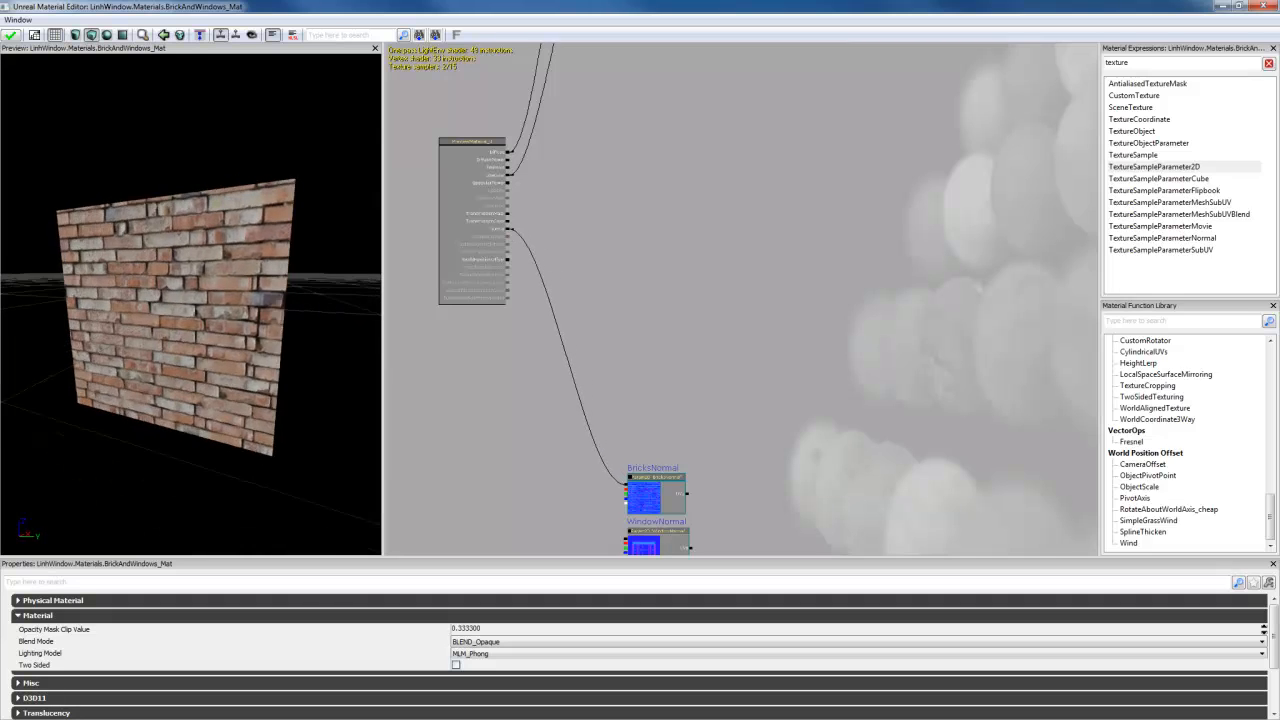
pyautogui.moveTo(245, 345); pyautogui.dragTo(245, 310, button='right')
pyautogui.moveTo(93, 184); pyautogui.dragTo(91, 168, button='right')
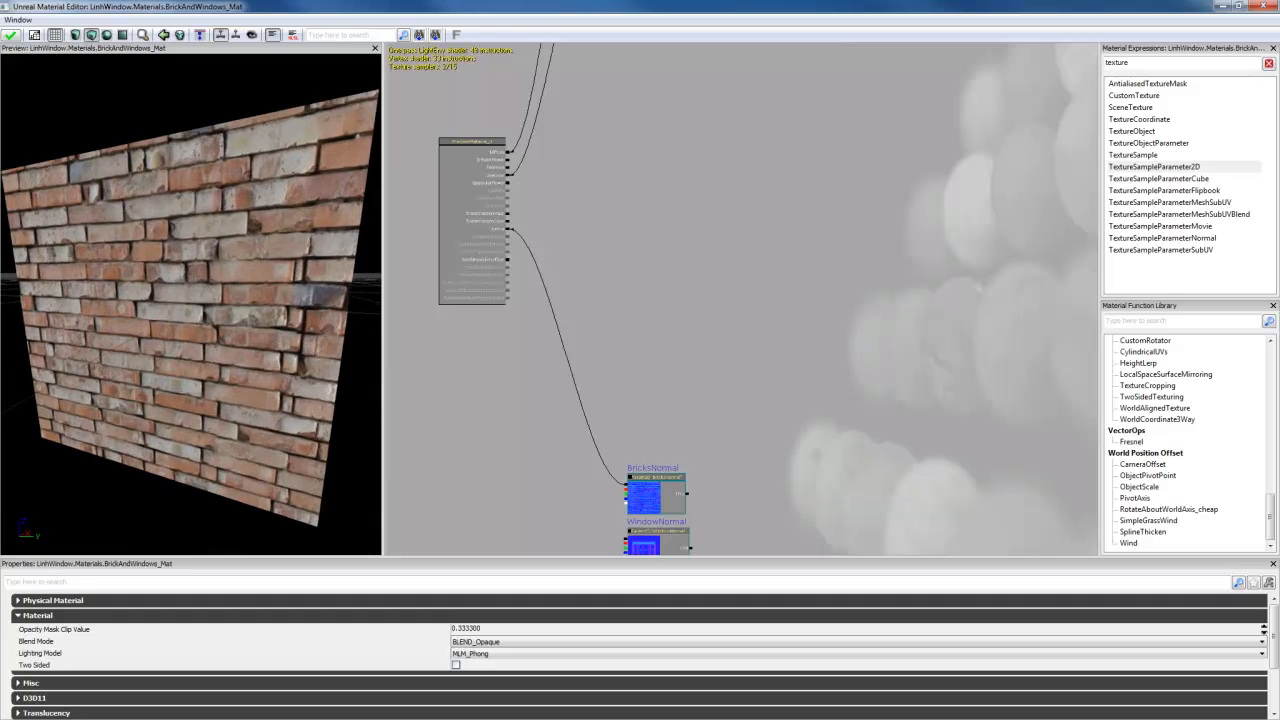
# Step: Apply the changes to BrickAndWindows_Mat and save the LinhWindow package
pyautogui.click(11, 36)
pyautogui.moveTo(127, 287); pyautogui.dragTo(155, 311)
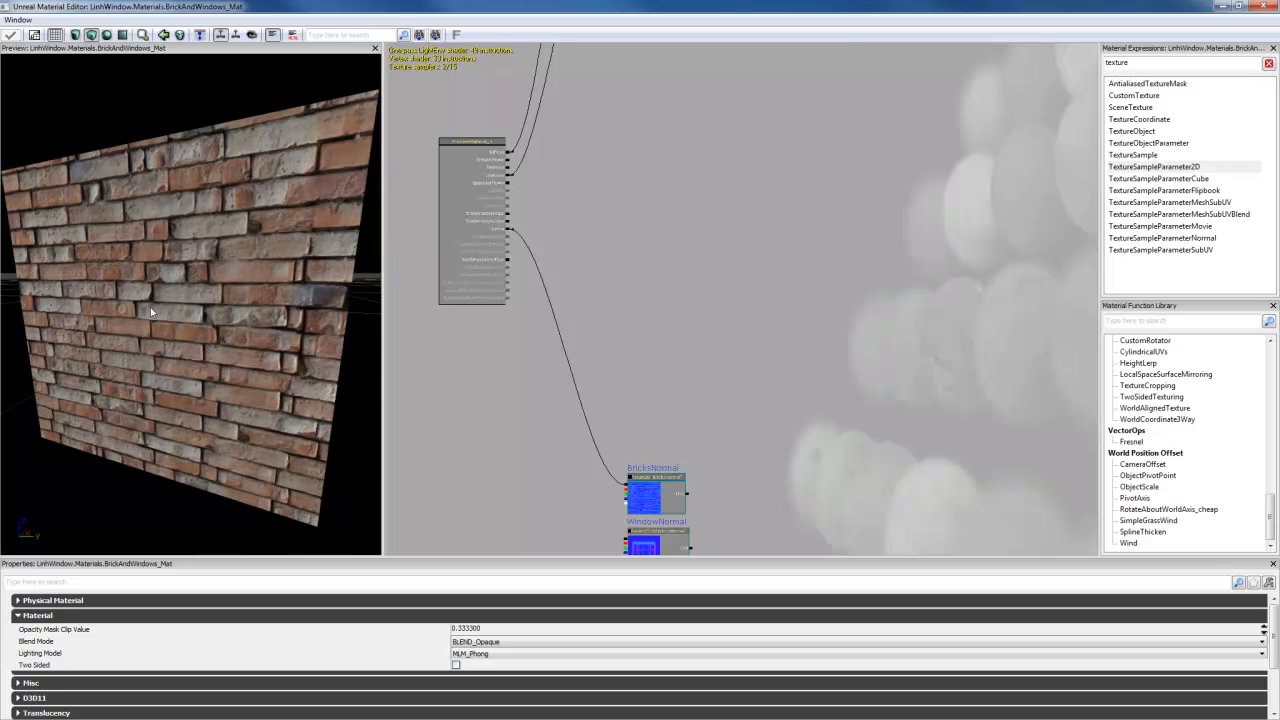
pyautogui.click(1221, 6)
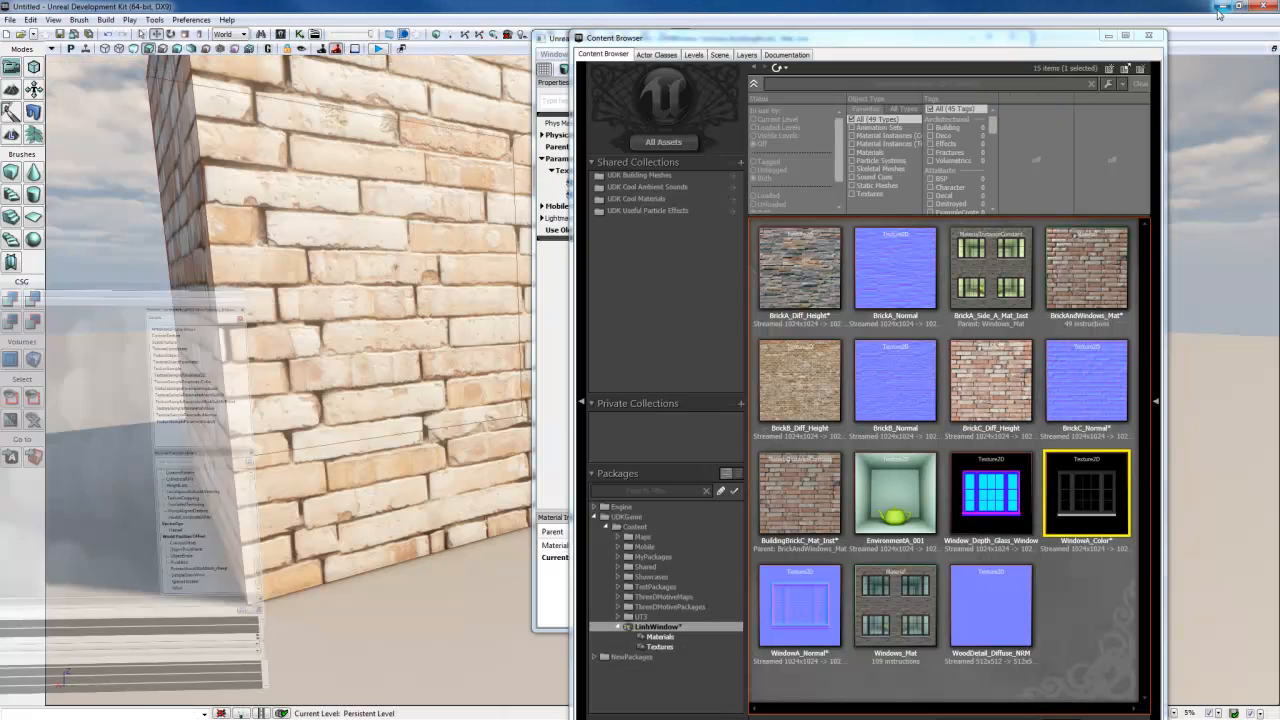
pyautogui.rightClick(668, 626)
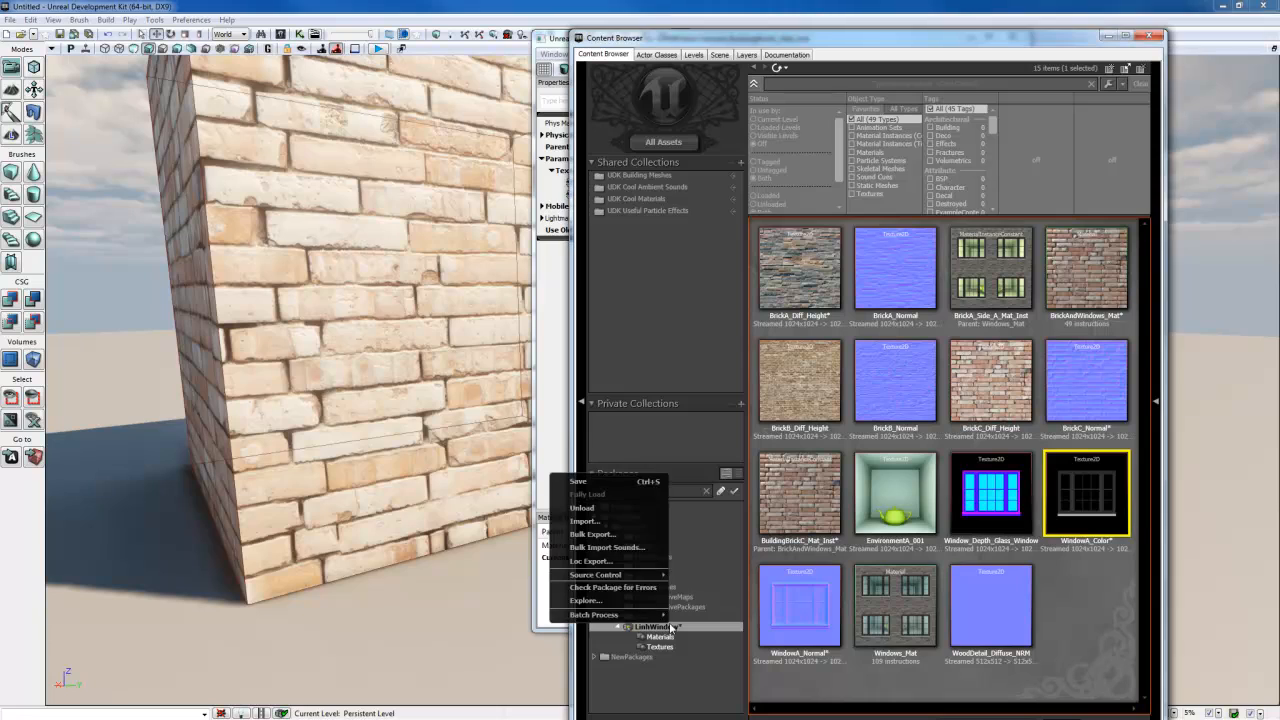
pyautogui.click(579, 483)
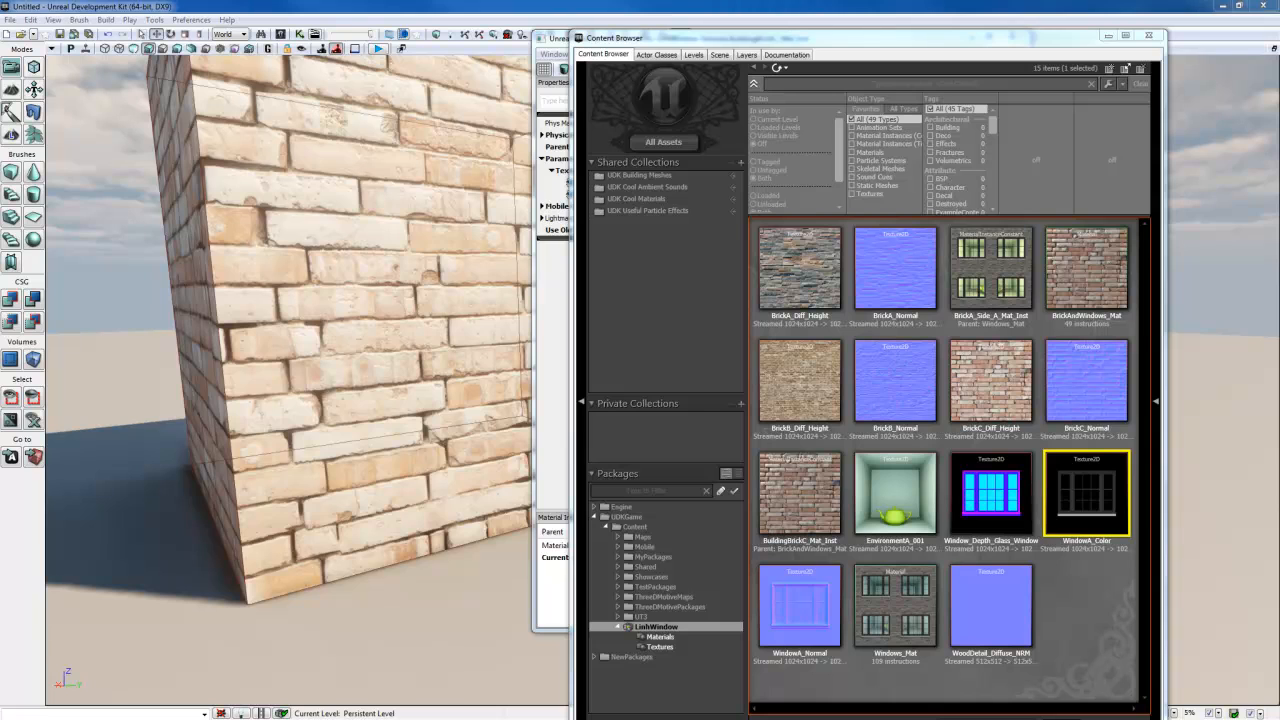
# Step: Add a TextureSampleParameter2D node that uses the Window_Depth_Glass_Window texture to the material graph
pyautogui.hotkey('alt', 'Tab')
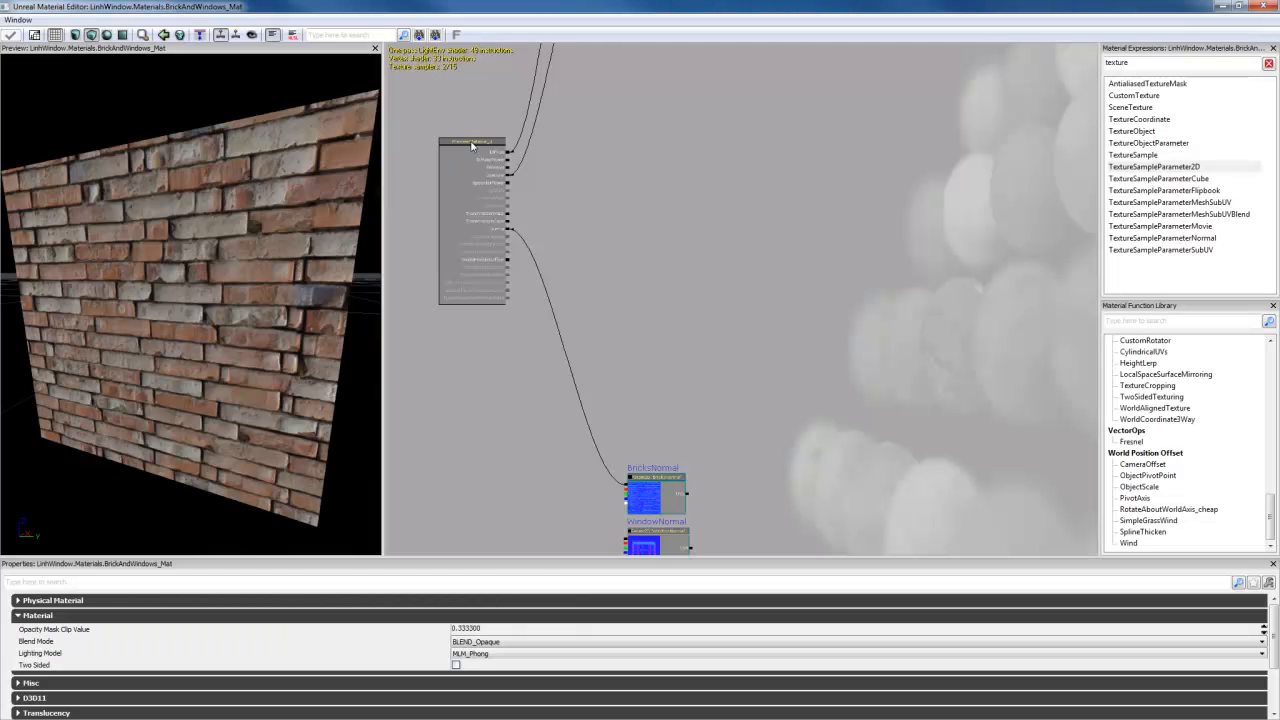
pyautogui.moveTo(320, 330); pyautogui.dragTo(335, 295)
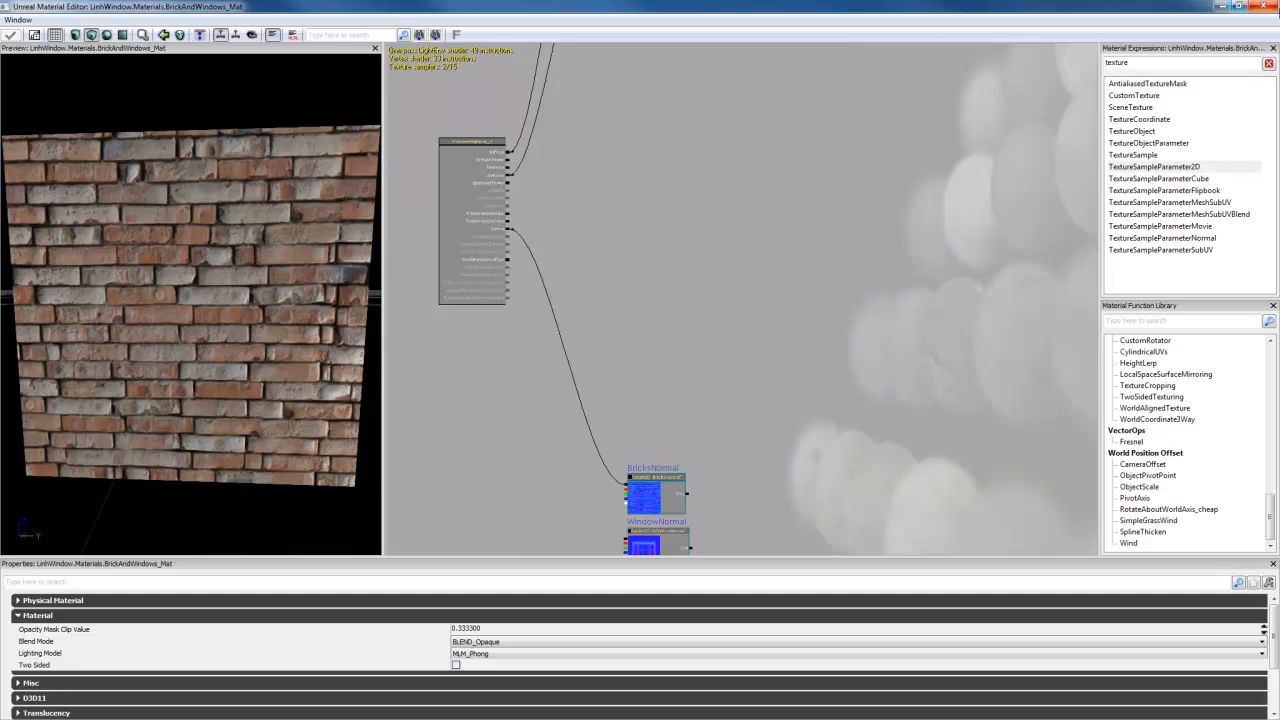
pyautogui.click(1223, 7)
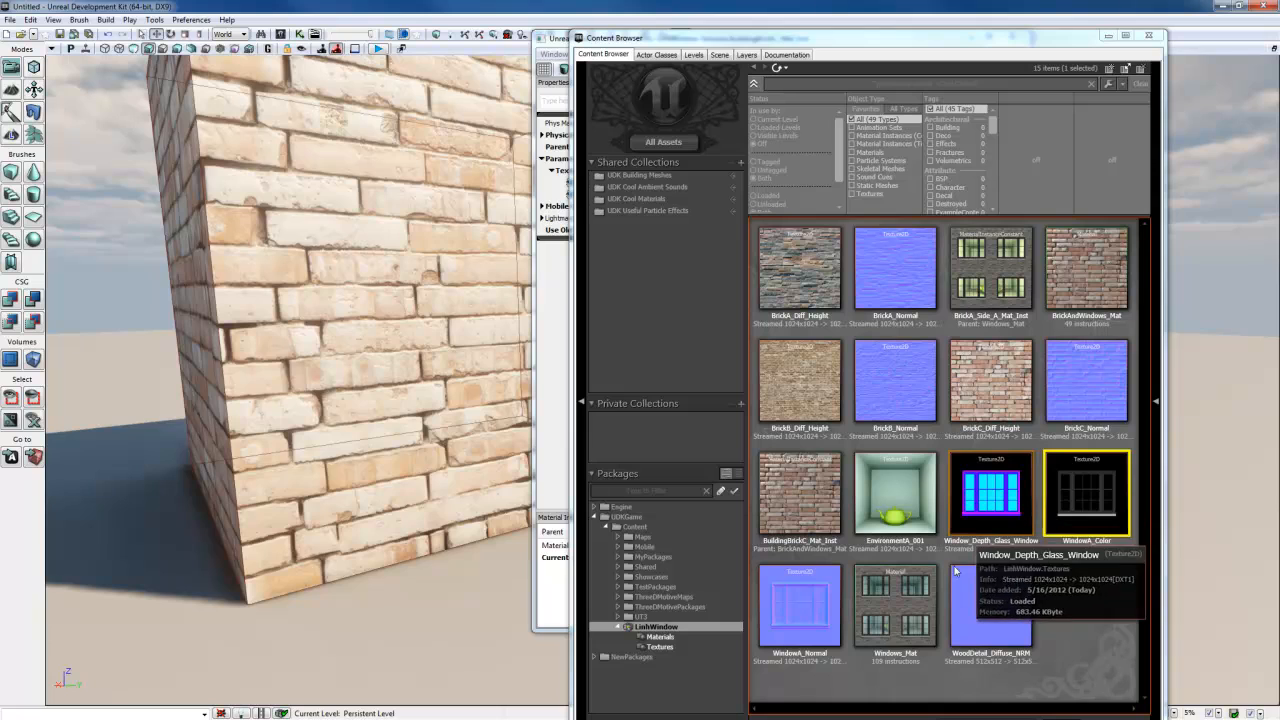
pyautogui.click(986, 514)
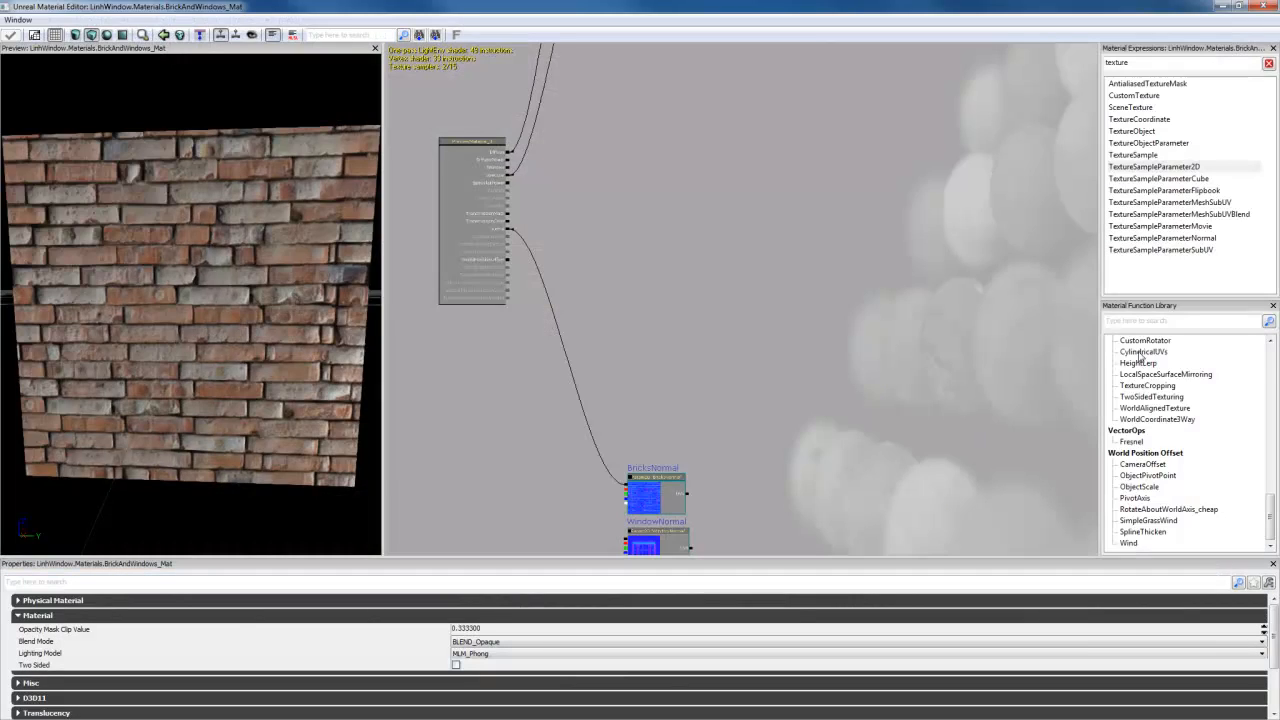
pyautogui.moveTo(1170, 173); pyautogui.dragTo(1141, 168)
pyautogui.moveTo(917, 177); pyautogui.dragTo(800, 177)
pyautogui.hotkey('ctrl', 'v')
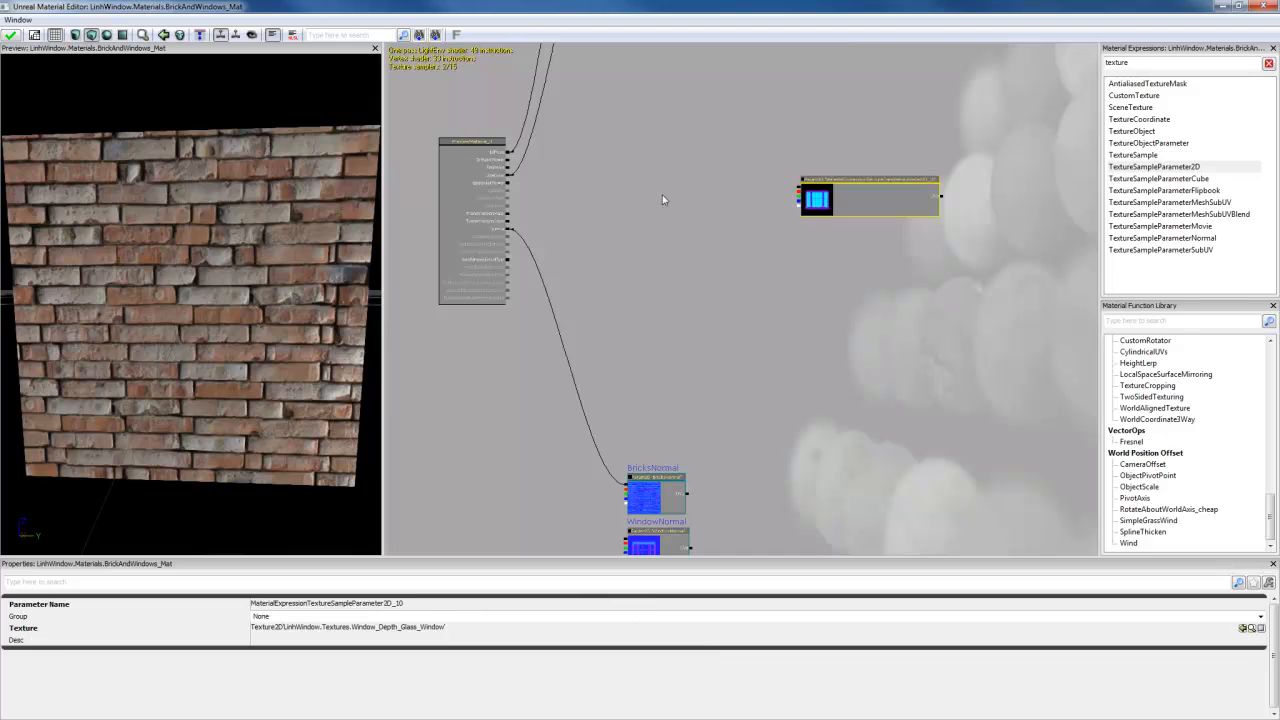
# Step: Move the Window_Depth_Glass_Window texture node up beside the BricksDiffuse and WindowDiffuse nodes
pyautogui.moveTo(663, 200); pyautogui.dragTo(638, 349)
pyautogui.moveTo(795, 362); pyautogui.dragTo(742, 162)
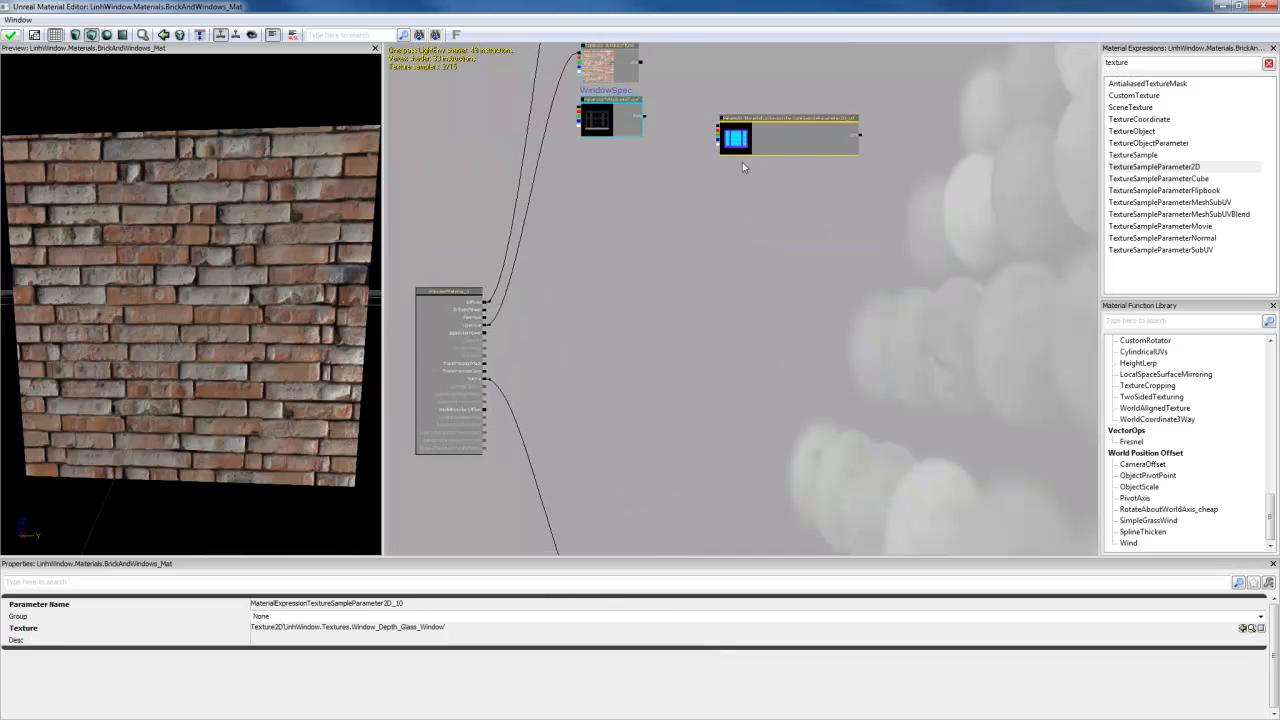
pyautogui.moveTo(692, 228); pyautogui.dragTo(703, 437)
pyautogui.moveTo(757, 359); pyautogui.dragTo(779, 392)
pyautogui.scroll(5, 750, 187)
pyautogui.moveTo(789, 290); pyautogui.dragTo(706, 330)
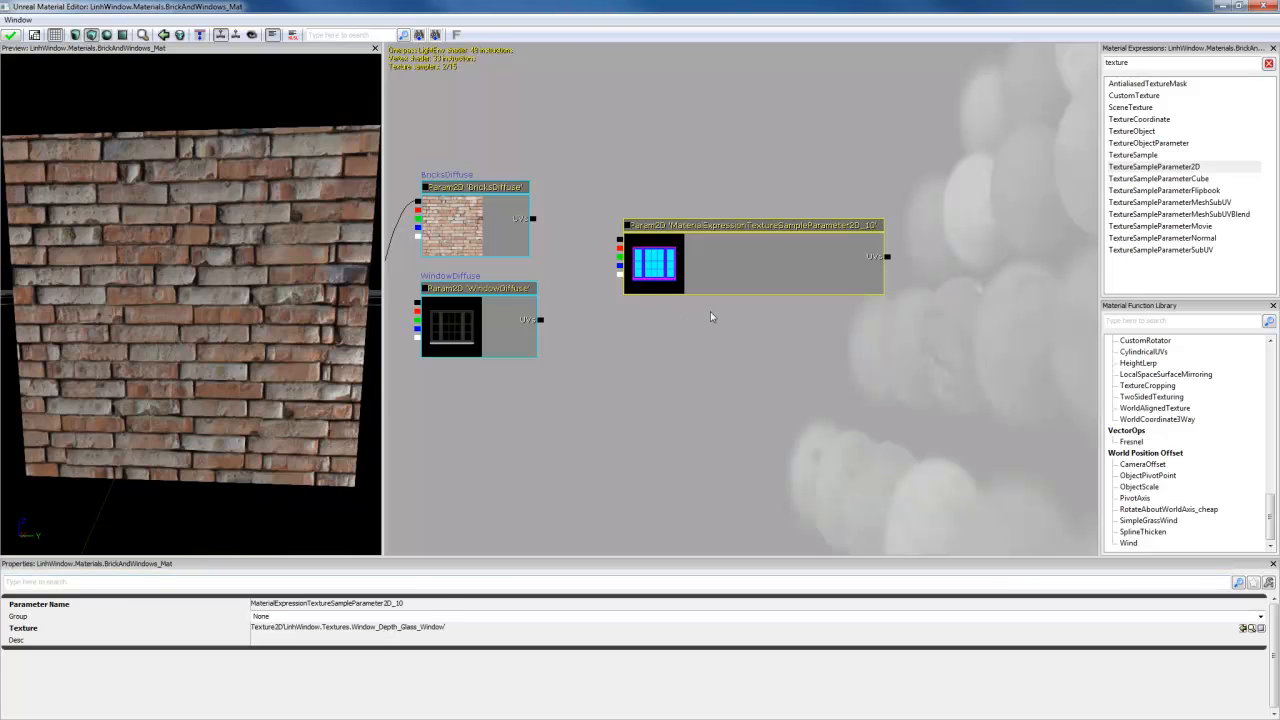
pyautogui.moveTo(557, 403); pyautogui.dragTo(688, 362)
pyautogui.click(598, 281)
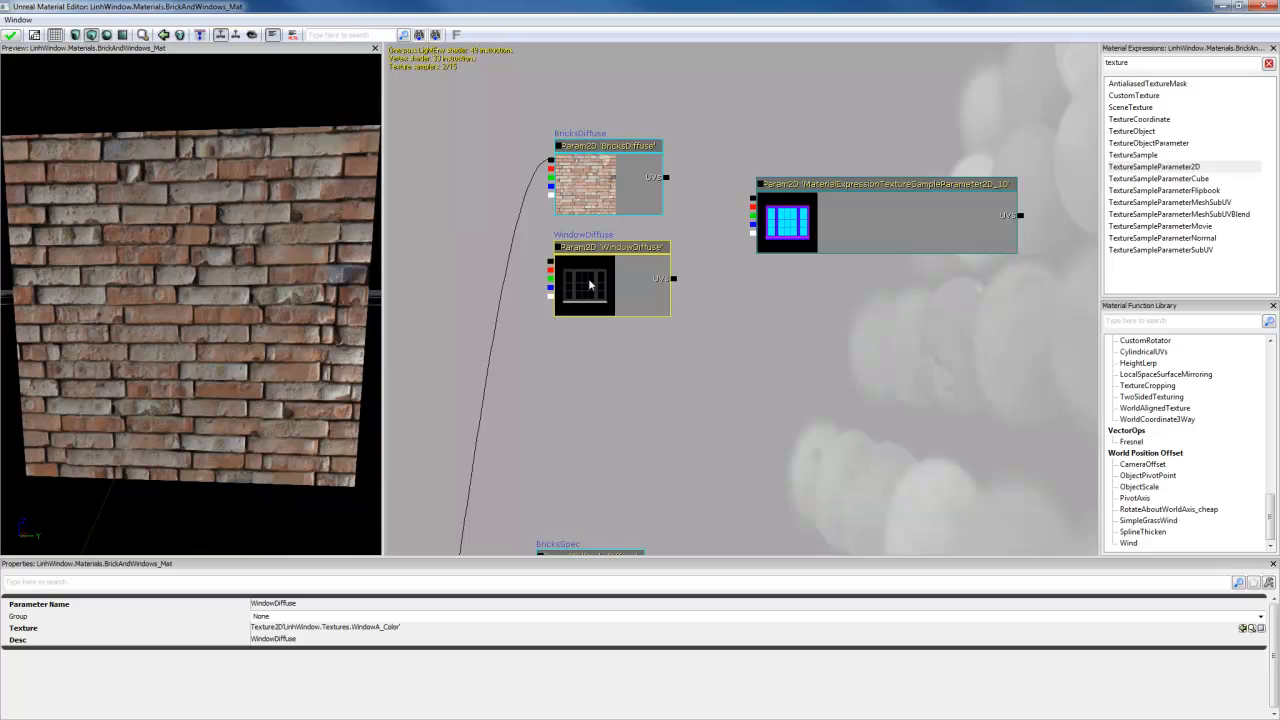
pyautogui.moveTo(560, 402); pyautogui.dragTo(614, 223)
pyautogui.scroll(-4, 643, 309)
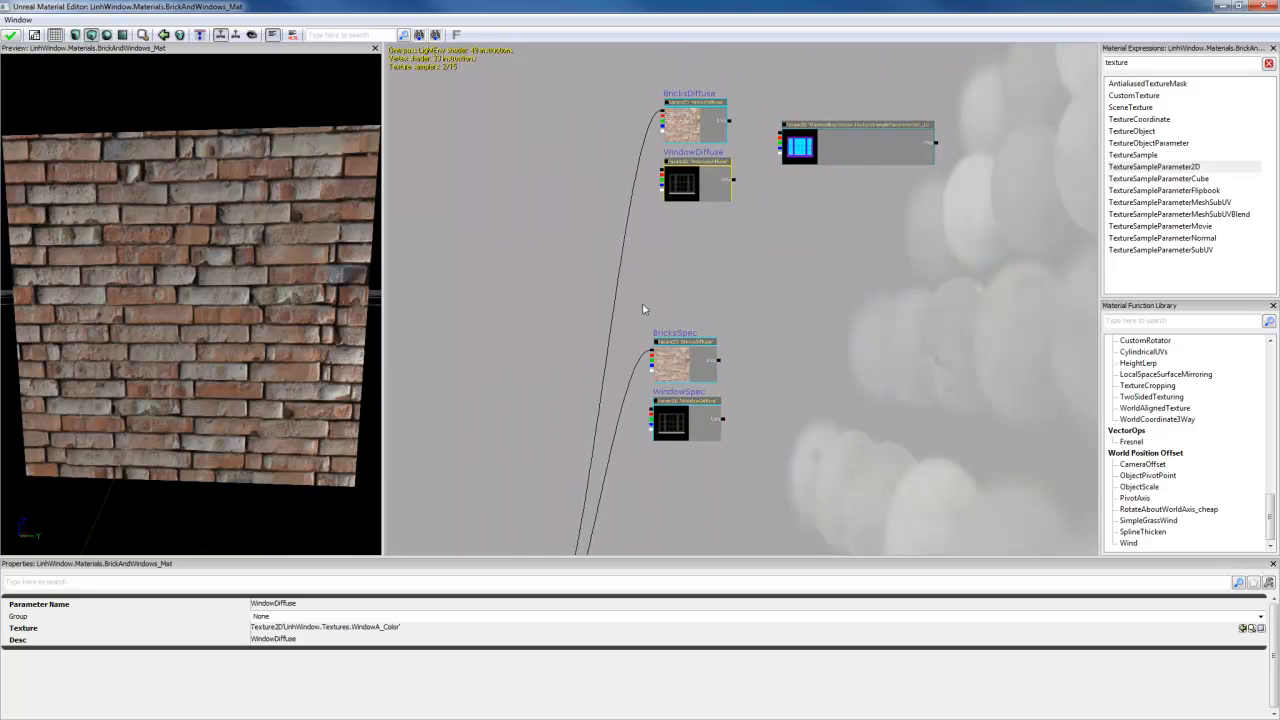
pyautogui.moveTo(643, 309); pyautogui.dragTo(622, 240)
pyautogui.scroll(-2, 697, 253)
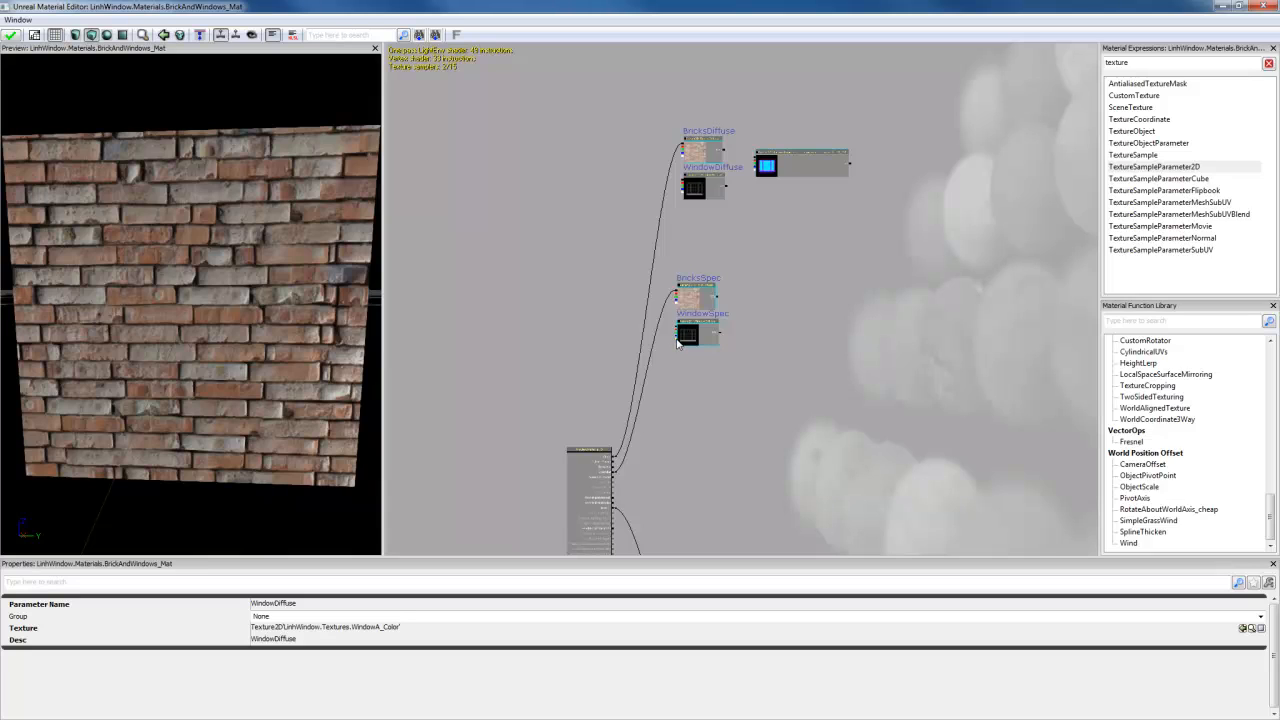
pyautogui.moveTo(678, 343); pyautogui.dragTo(615, 458)
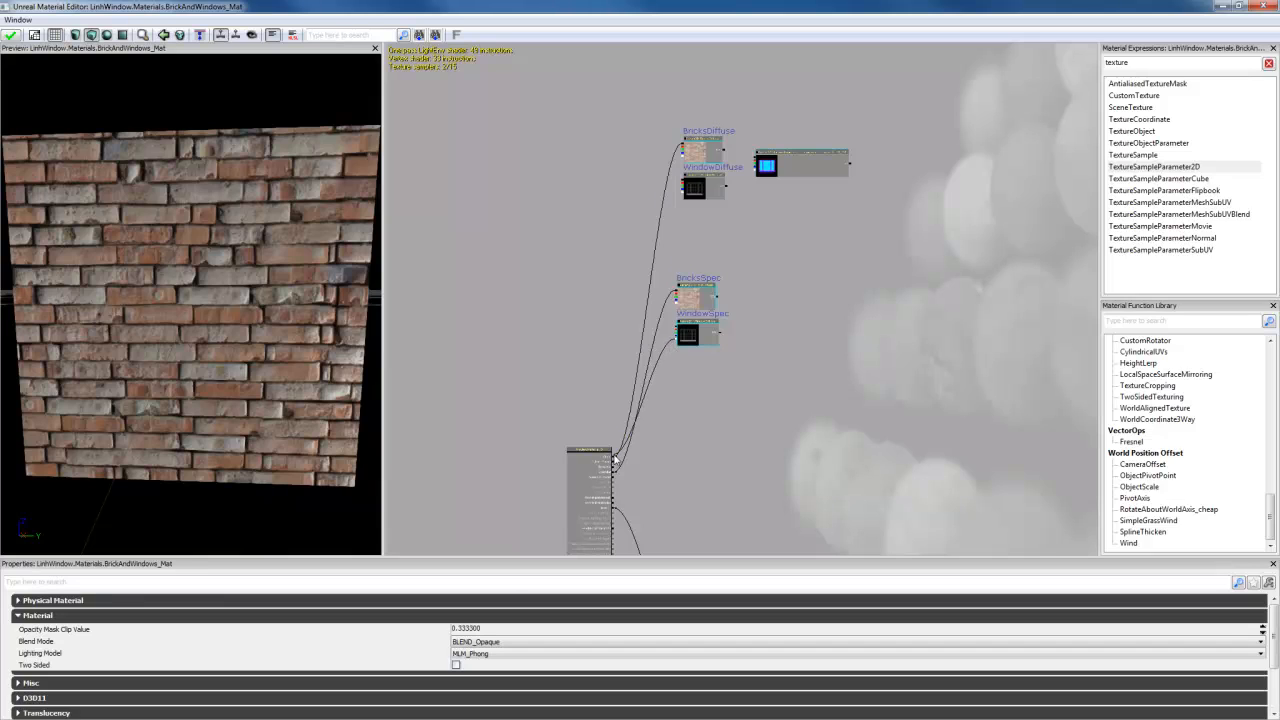
pyautogui.keyDown('alt'); pyautogui.click(615, 462); pyautogui.keyUp('alt')
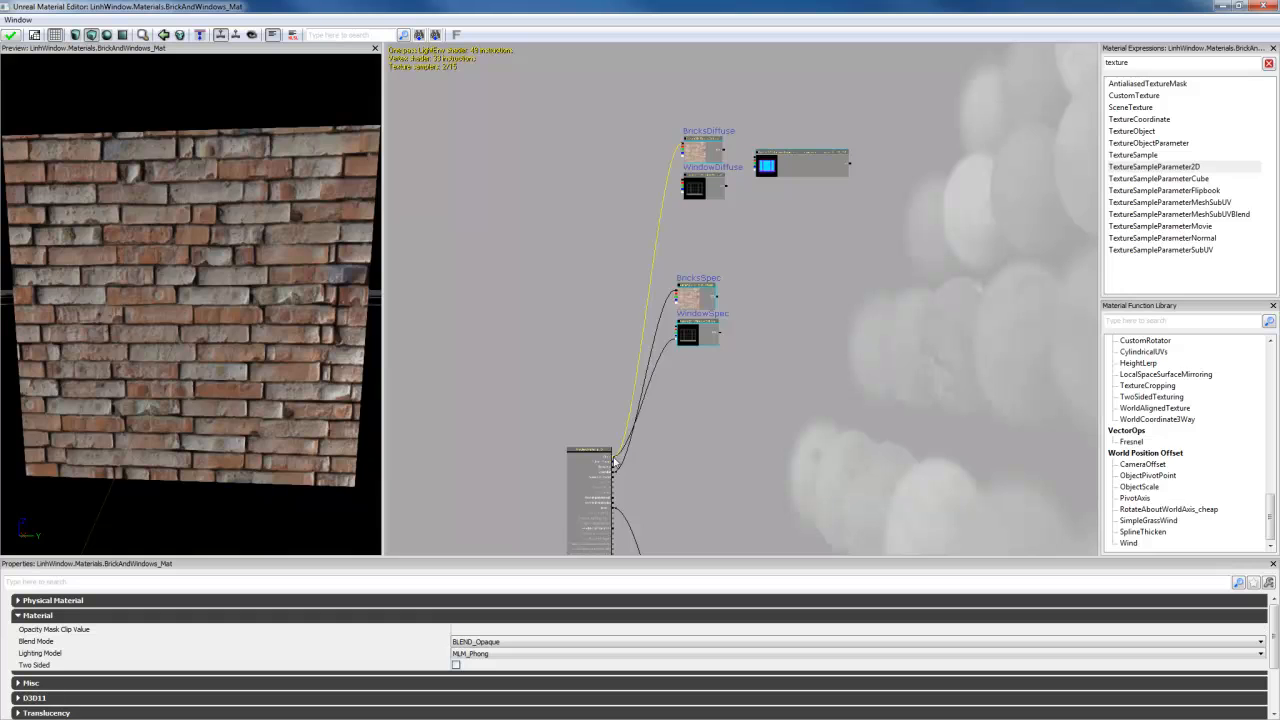
pyautogui.moveTo(214, 368); pyautogui.dragTo(310, 382)
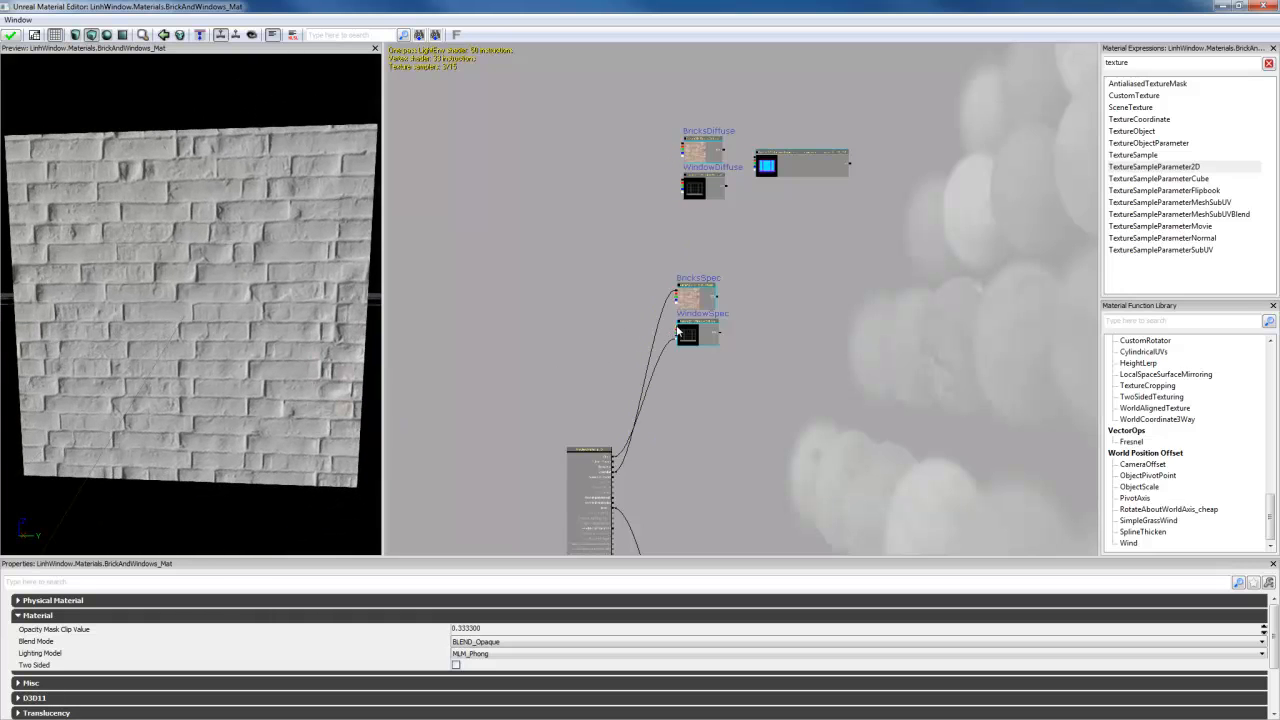
pyautogui.moveTo(678, 328); pyautogui.dragTo(656, 362)
pyautogui.moveTo(683, 148); pyautogui.dragTo(606, 516)
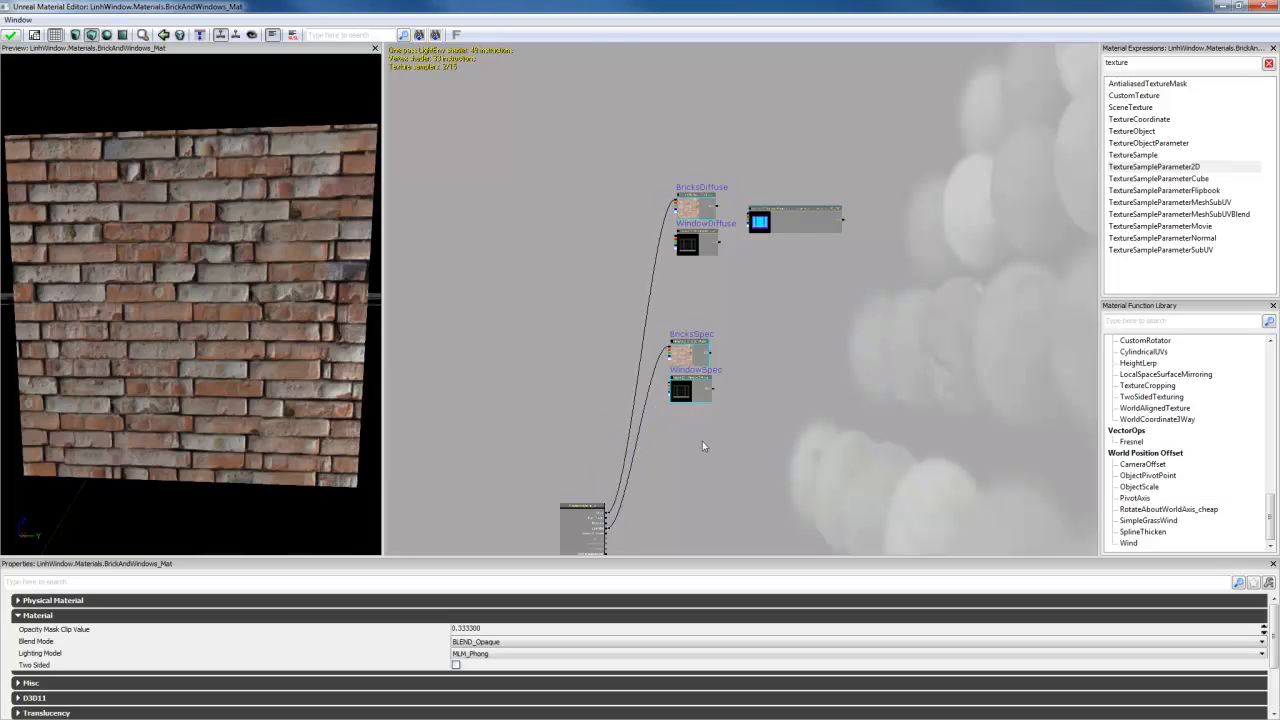
# Step: Move the BricksDiffuse, WindowDiffuse and Window_Depth_Glass_Window nodes farther from the material node to make room for a blend node
pyautogui.scroll(3, 740, 416)
pyautogui.click(665, 118)
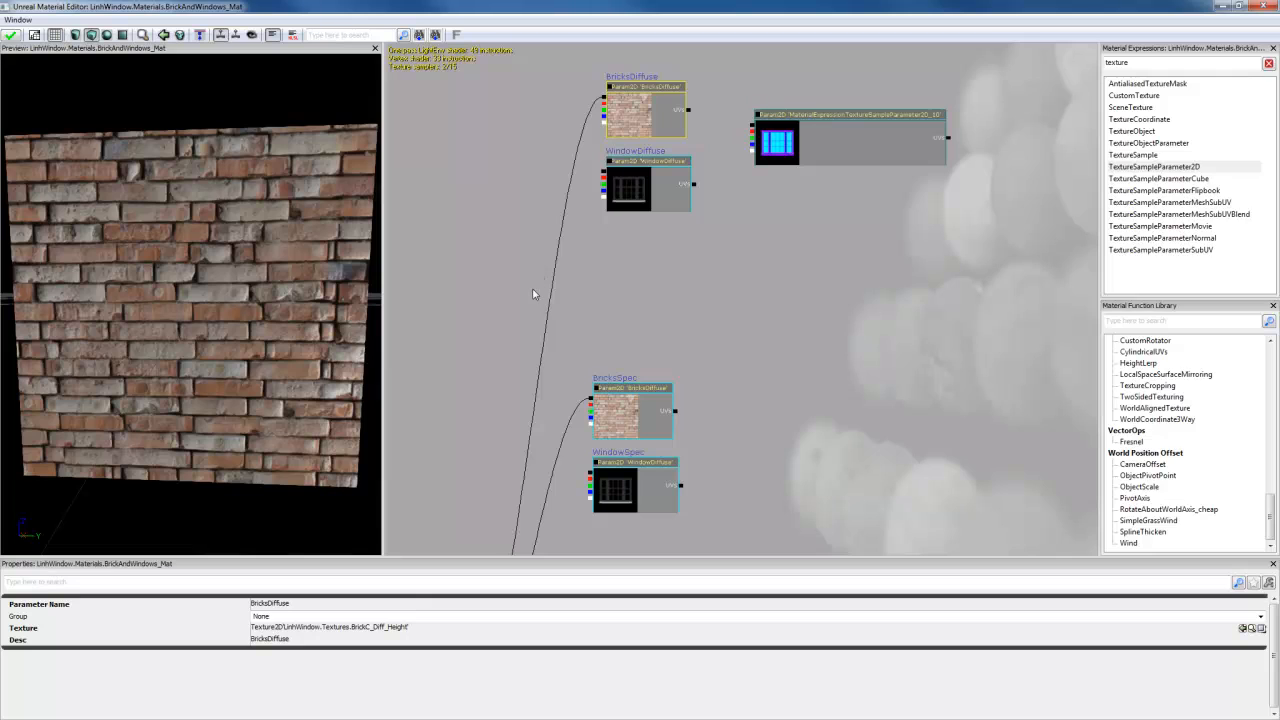
pyautogui.moveTo(660, 282); pyautogui.dragTo(654, 257)
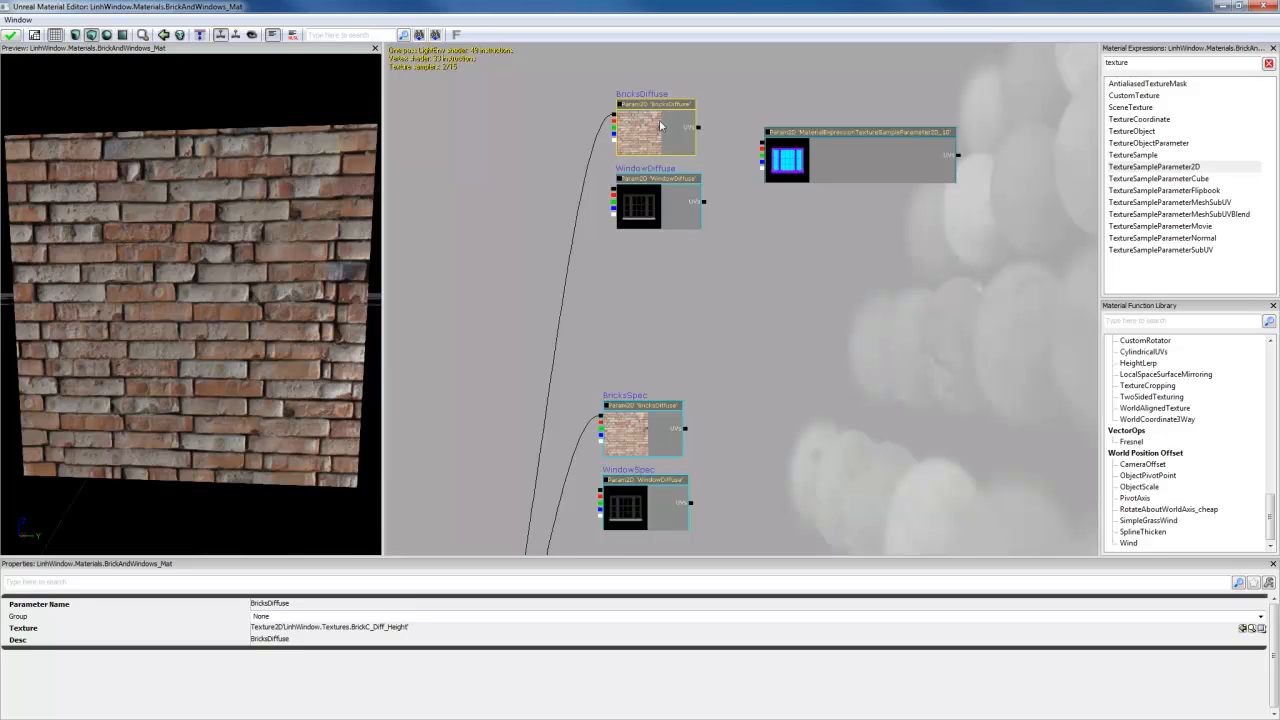
pyautogui.moveTo(660, 125); pyautogui.dragTo(712, 117)
pyautogui.moveTo(680, 215); pyautogui.dragTo(734, 211)
pyautogui.click(873, 182)
pyautogui.moveTo(873, 182); pyautogui.dragTo(905, 177)
# Step: Add a LinearInterpolate node between the material node and the BricksDiffuse and WindowDiffuse pair
pyautogui.write('lin')
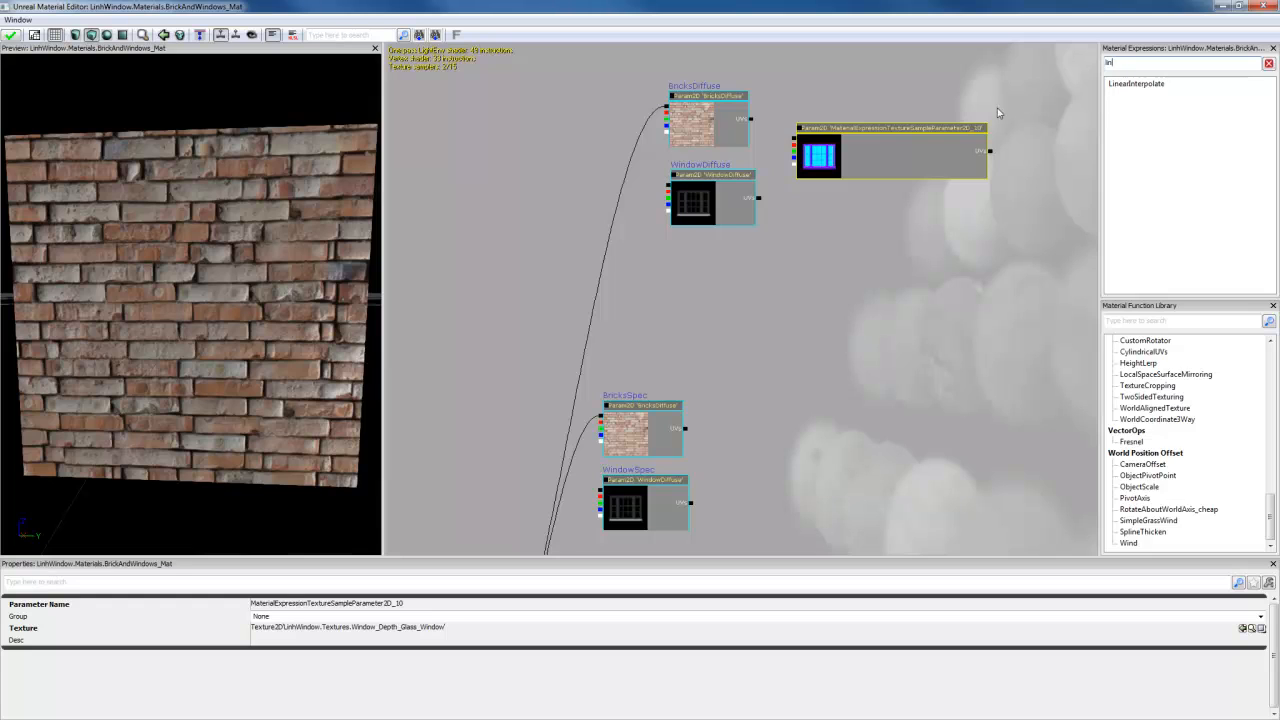
pyautogui.click(594, 183)
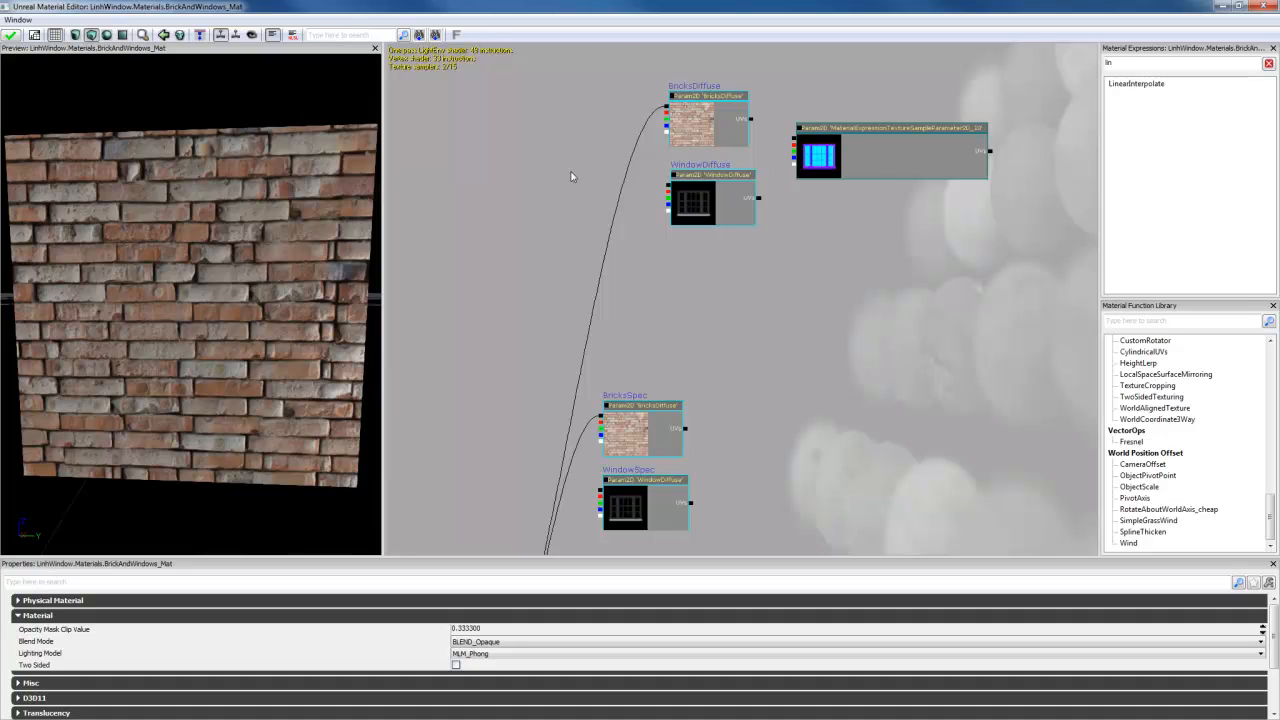
pyautogui.click(585, 170)
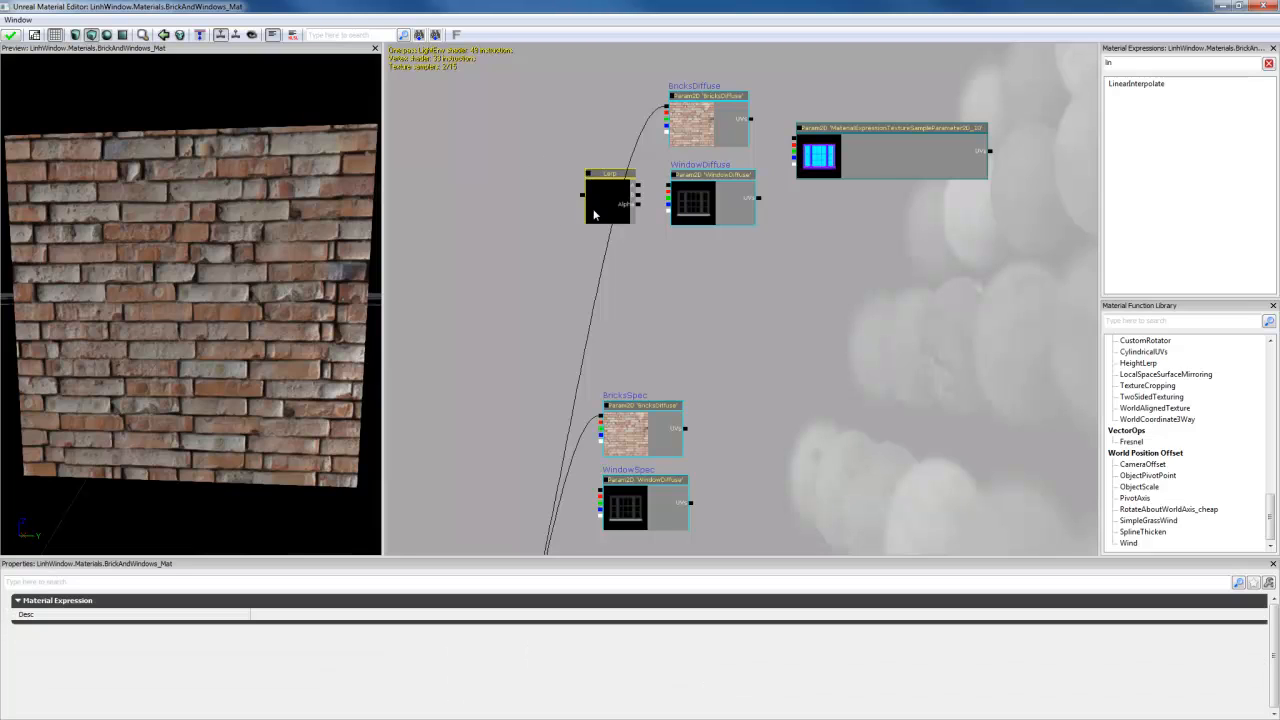
pyautogui.moveTo(594, 214); pyautogui.dragTo(579, 186)
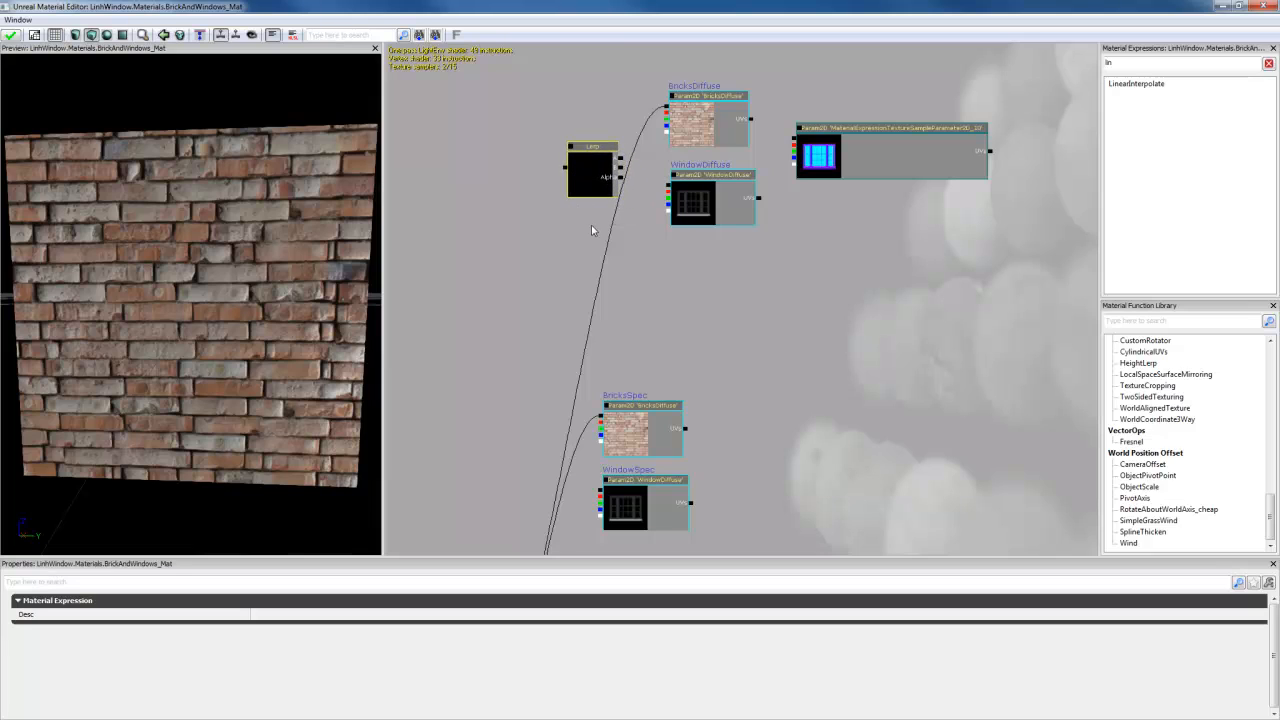
# Step: Connect BricksDiffuse to the Lerp node's first input and WindowDiffuse to its second input
pyautogui.click(648, 125)
pyautogui.moveTo(648, 125); pyautogui.dragTo(620, 158)
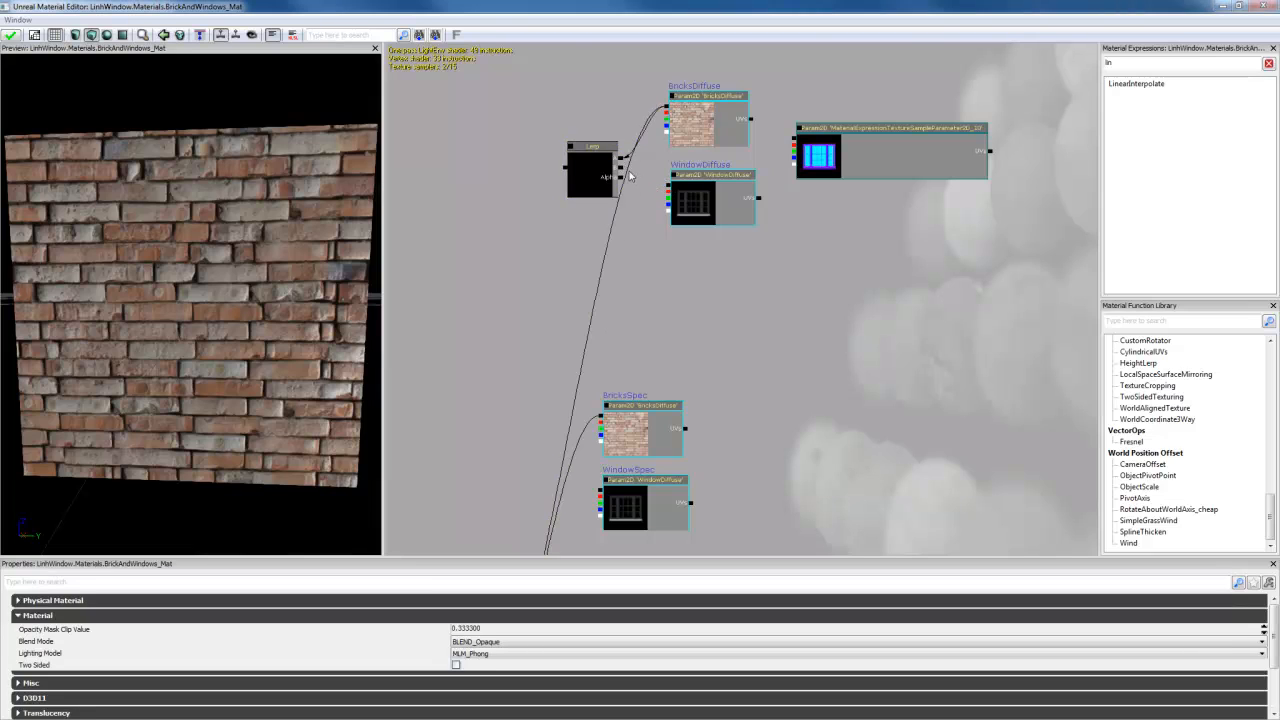
pyautogui.moveTo(624, 172); pyautogui.dragTo(668, 185)
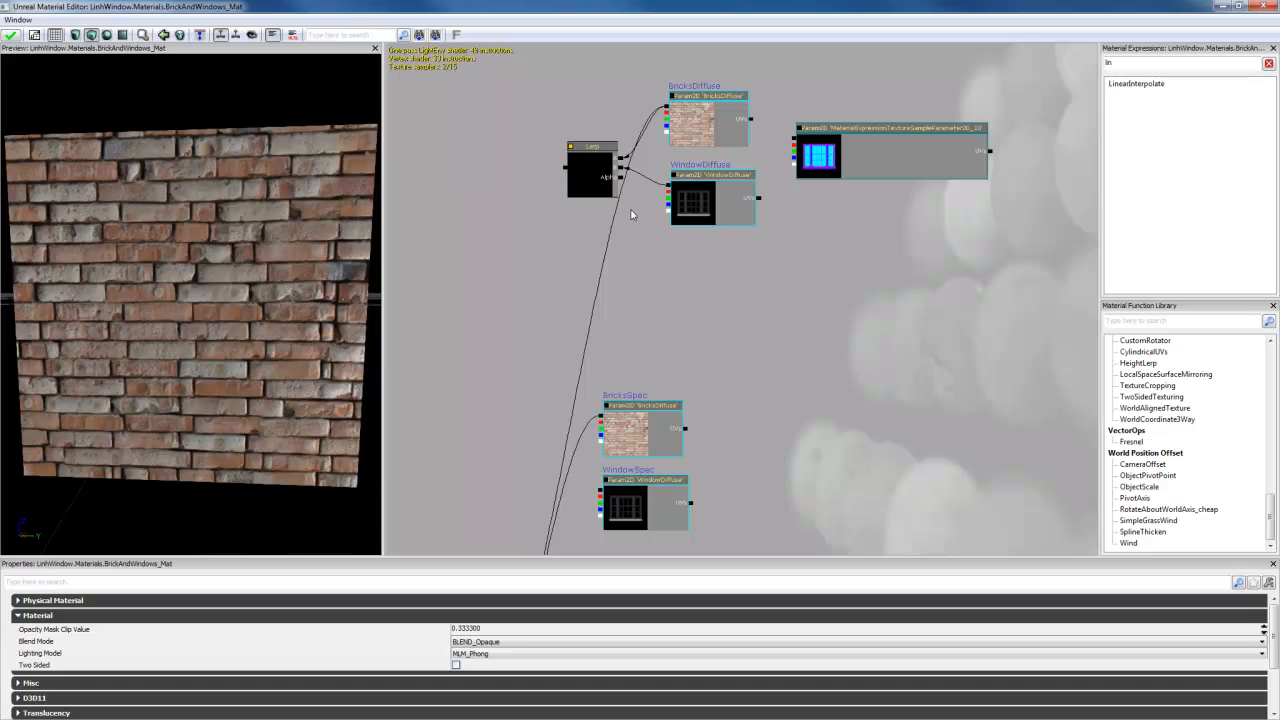
# Step: Connect the Window_Depth_Glass_Window texture's blue channel to the diffuse Lerp's Alpha and the Lerp's output to the material's Diffuse input
pyautogui.click(885, 136)
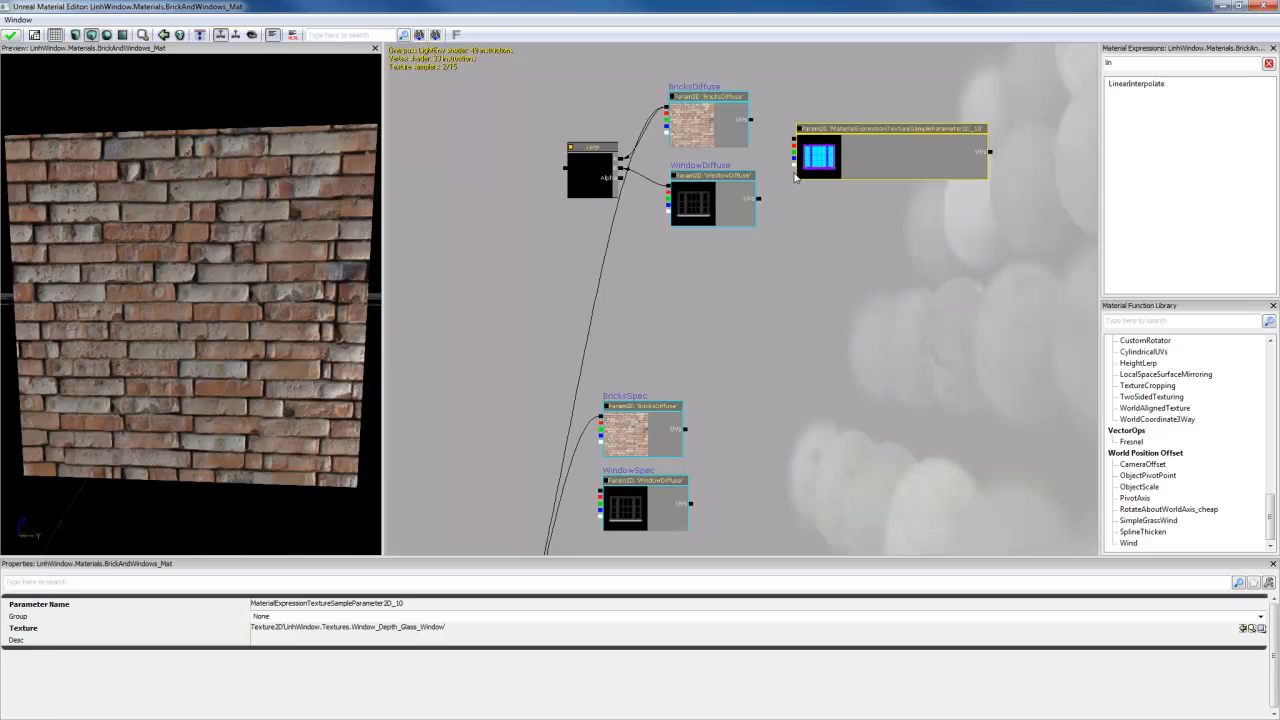
pyautogui.moveTo(795, 160); pyautogui.dragTo(620, 178)
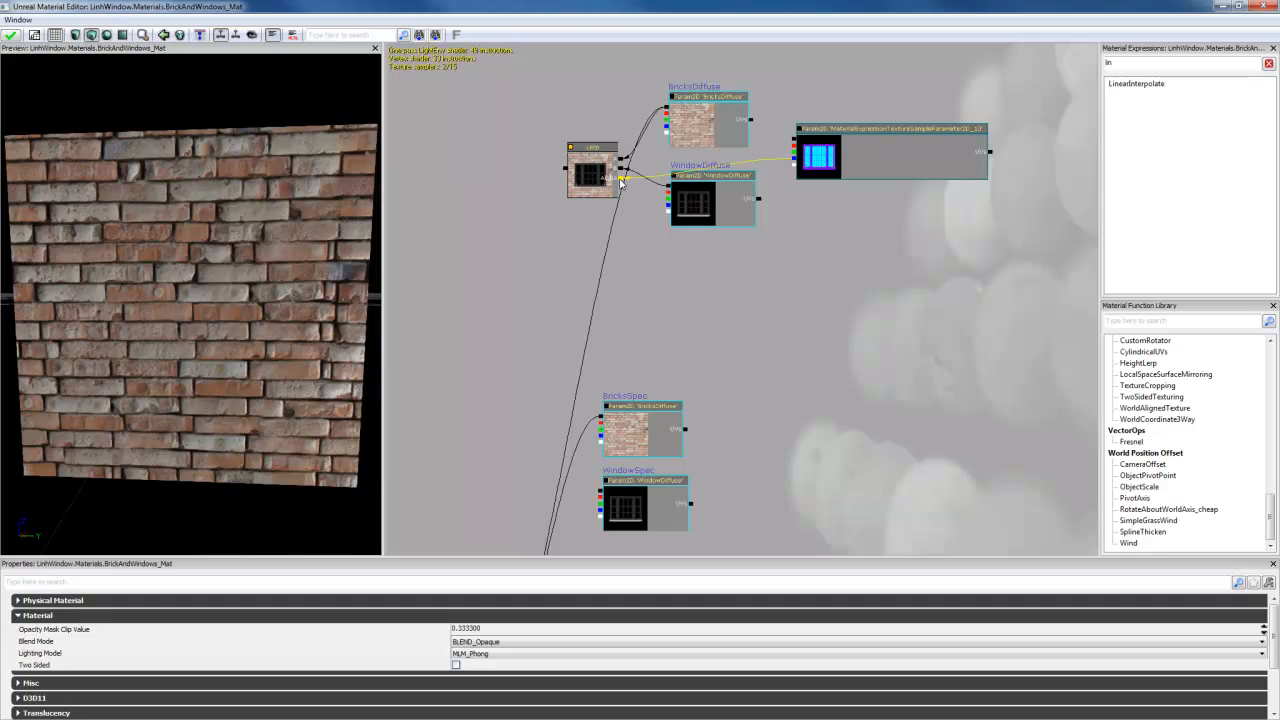
pyautogui.scroll(-2, 536, 351)
pyautogui.moveTo(579, 395); pyautogui.dragTo(562, 245)
pyautogui.scroll(-1, 562, 245)
pyautogui.scroll(-1, 625, 129)
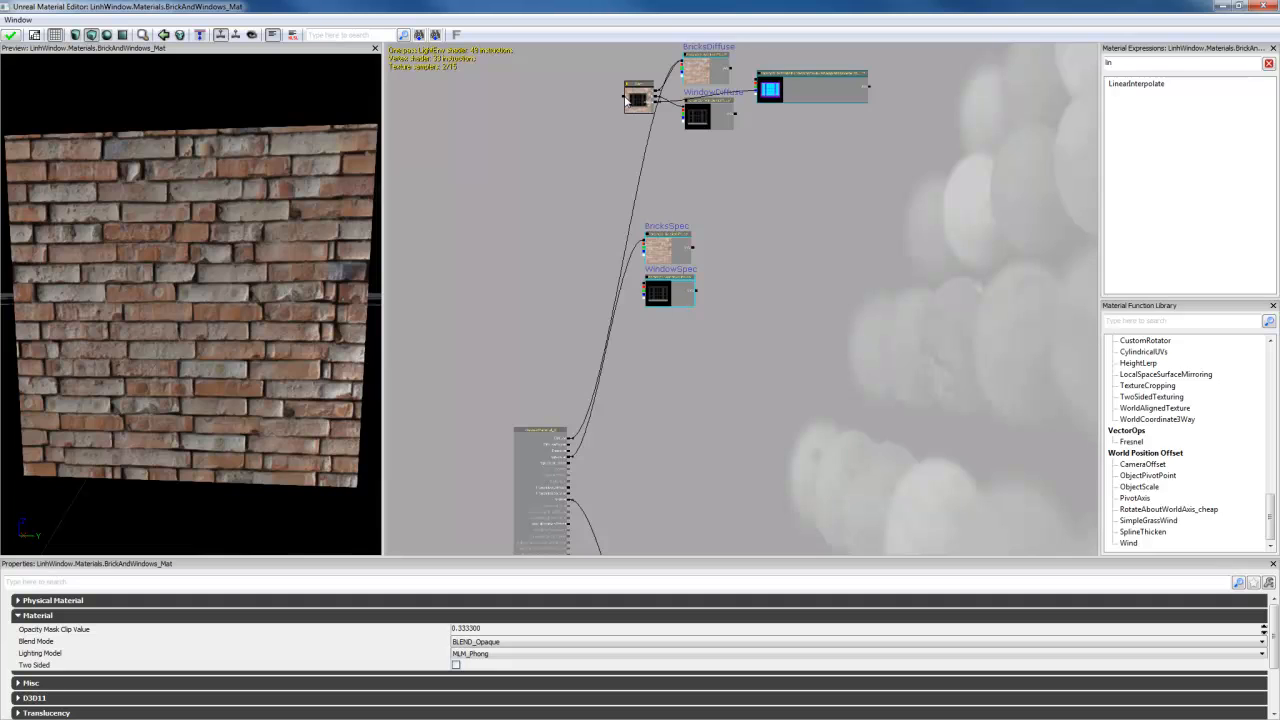
pyautogui.moveTo(626, 100); pyautogui.dragTo(571, 438)
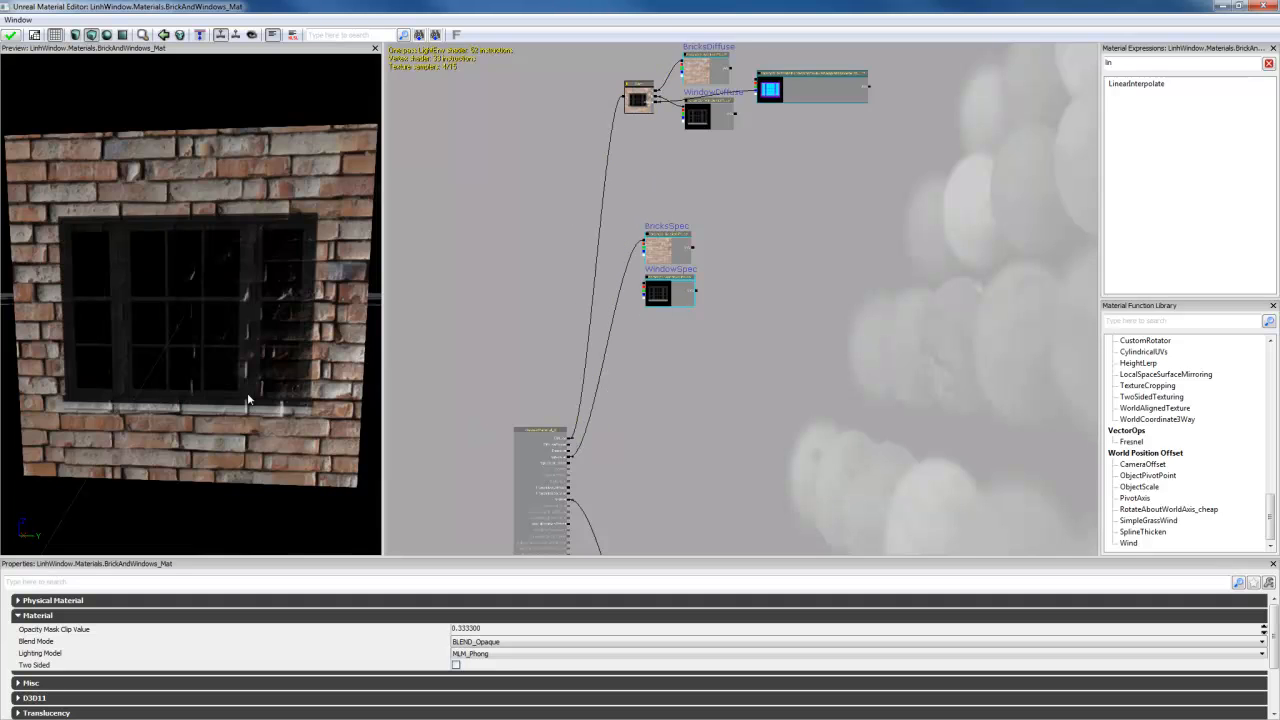
pyautogui.moveTo(250, 396); pyautogui.dragTo(154, 303)
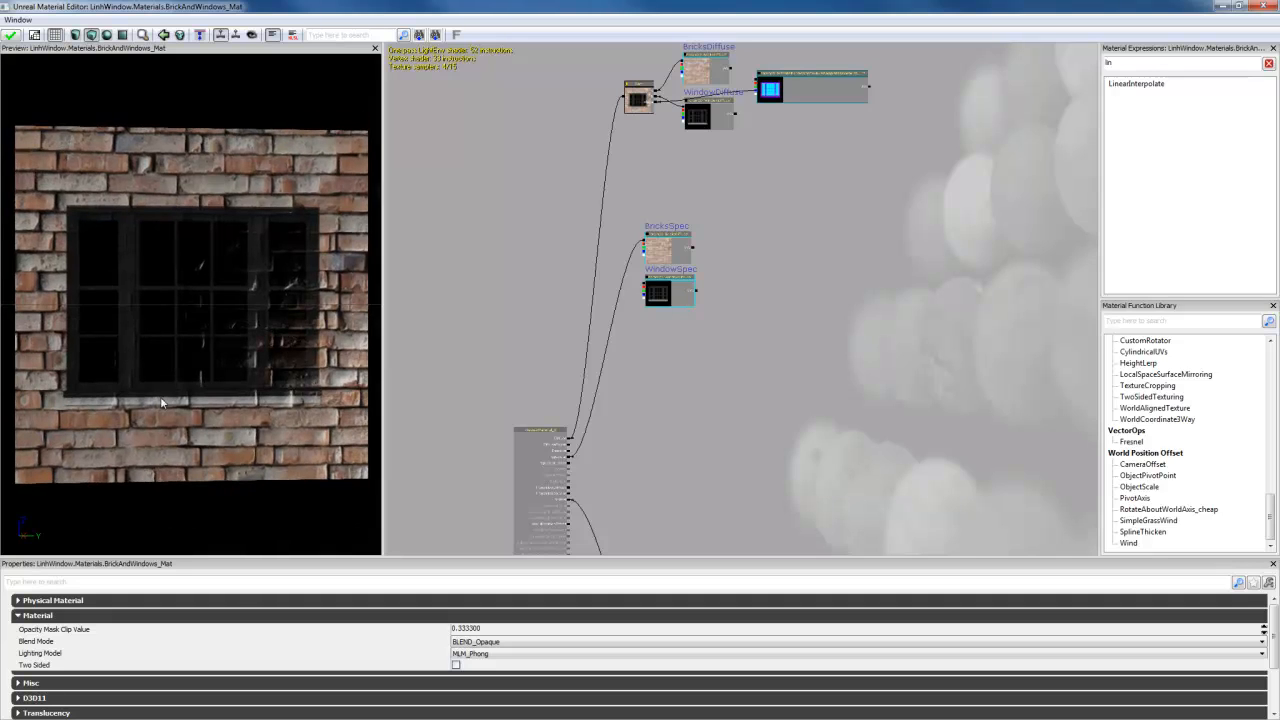
# Step: Set both the parameter name and the description of the Window_Depth_Glass_Window texture node to WindowMasks
pyautogui.click(666, 300)
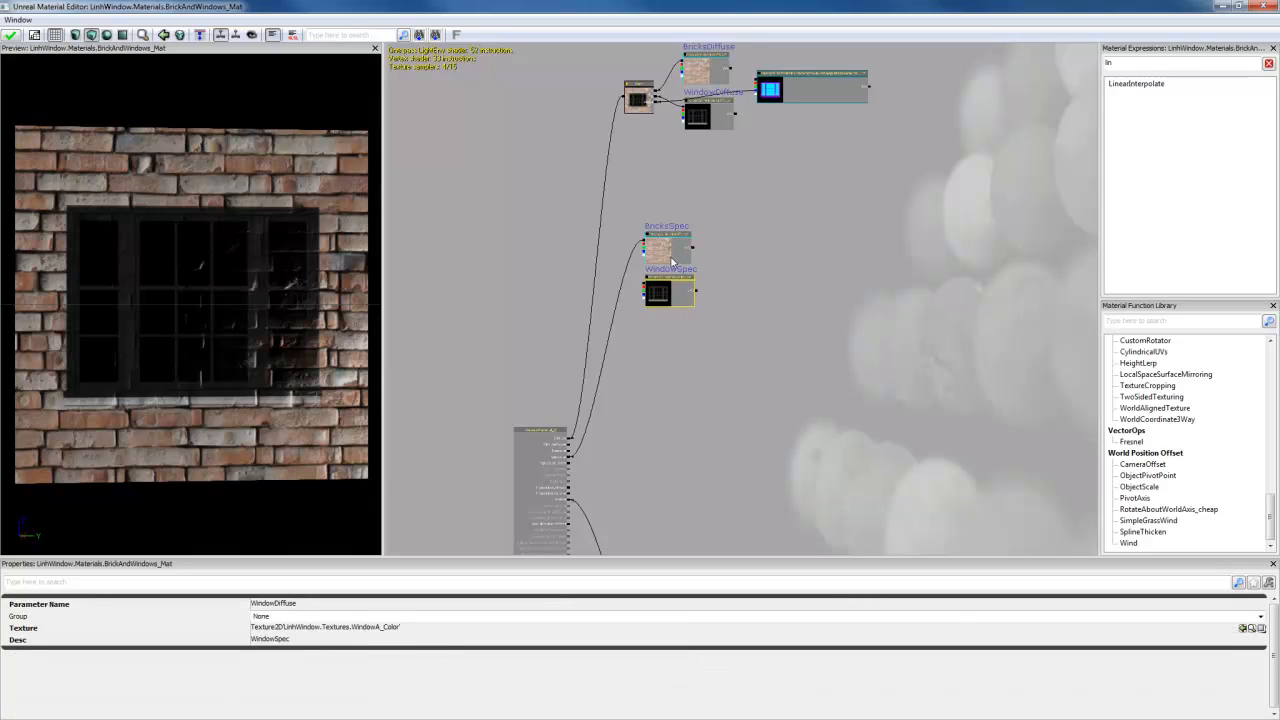
pyautogui.click(672, 262)
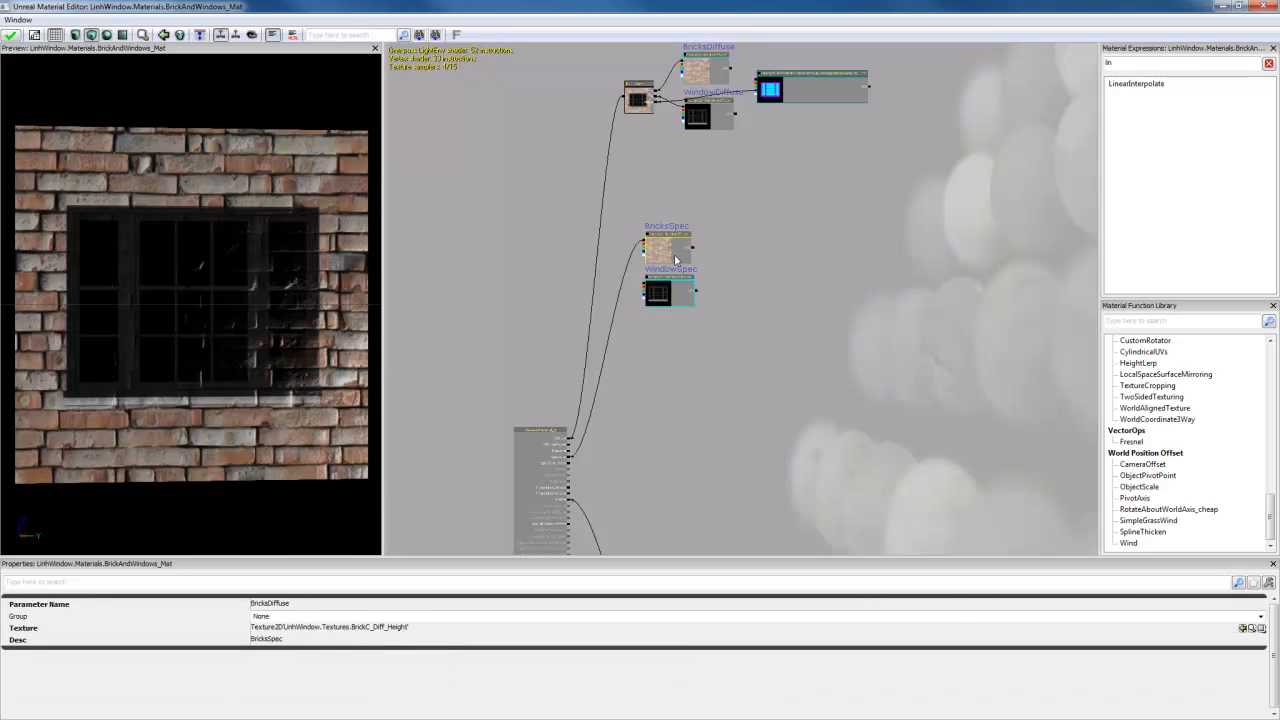
pyautogui.click(797, 92)
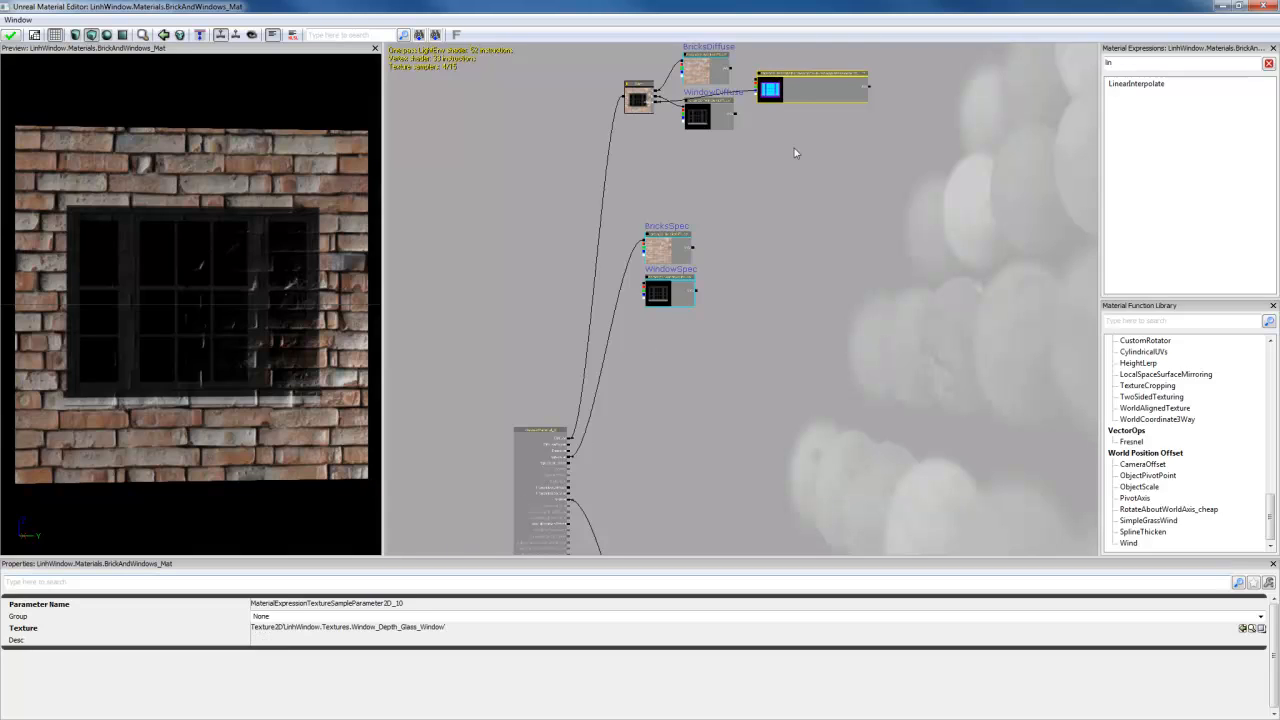
pyautogui.click(288, 604)
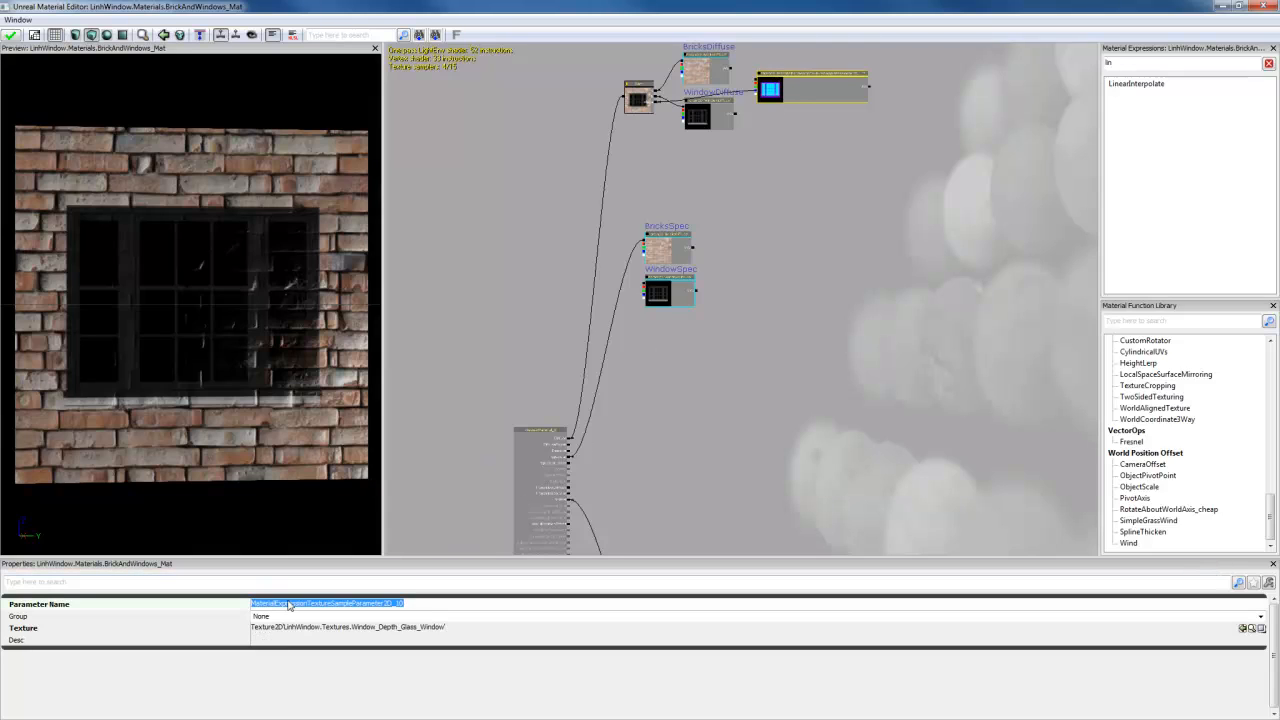
pyautogui.write('WindowMasks')
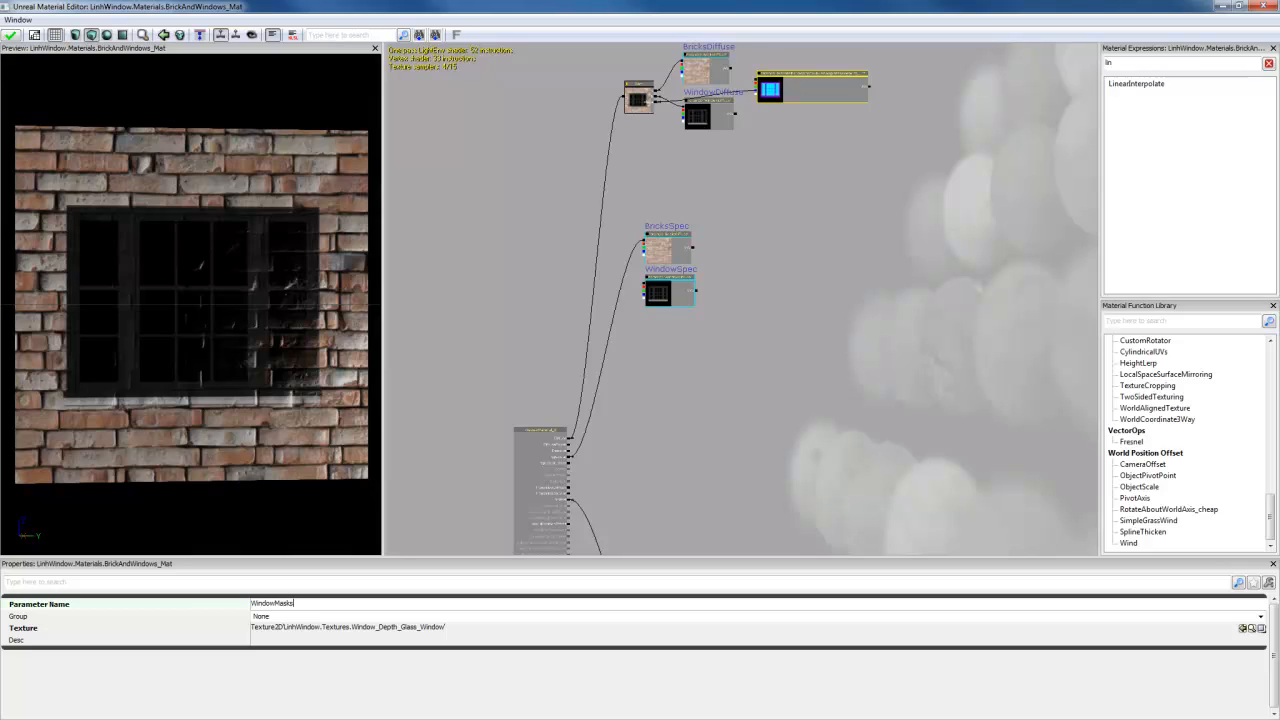
pyautogui.moveTo(315, 603); pyautogui.dragTo(236, 606)
pyautogui.hotkey('ctrl', 'c')
pyautogui.click(325, 644)
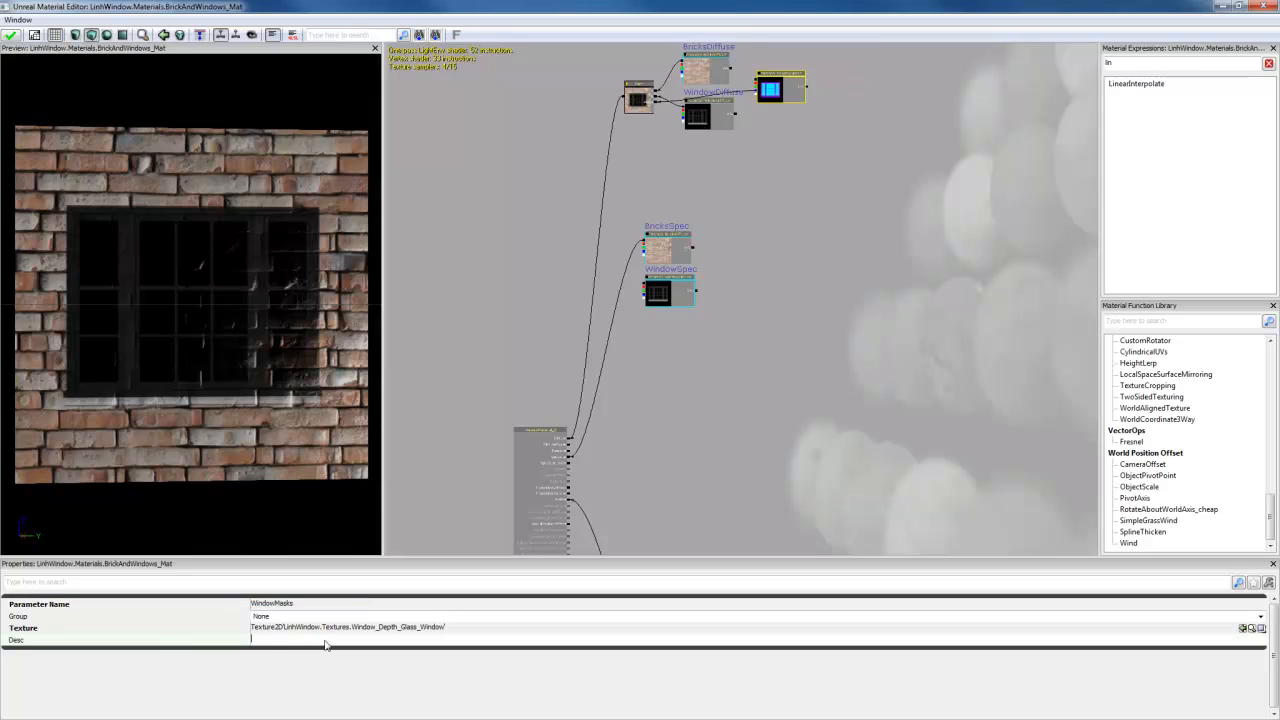
pyautogui.hotkey('ctrl', 'v')
pyautogui.press('Return')
# Step: Duplicate the WindowMasks node, placing one copy below WindowSpec and another below WindowNormal
pyautogui.click(770, 102)
pyautogui.keyDown('ctrl'); pyautogui.moveTo(771, 90); pyautogui.dragTo(665, 346); pyautogui.keyUp('ctrl')
pyautogui.hotkey('ctrl', 'w')
pyautogui.scroll(-1, 835, 440)
pyautogui.moveTo(837, 443); pyautogui.dragTo(820, 268)
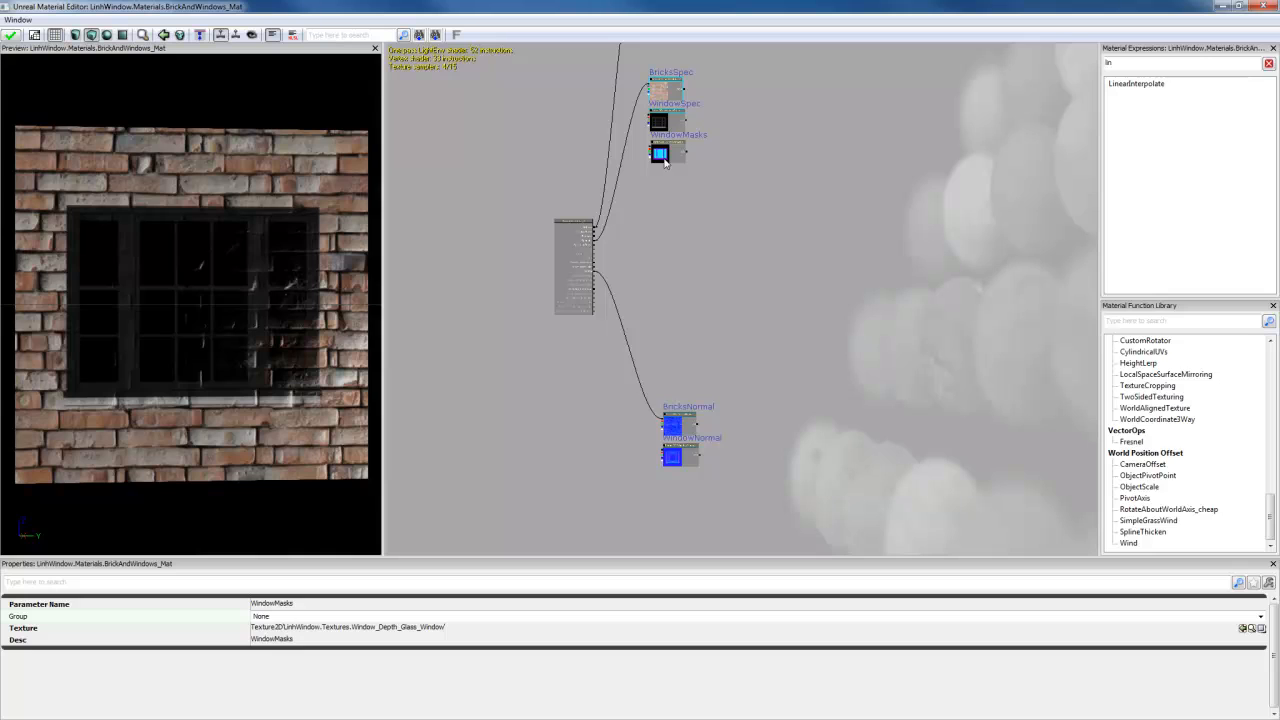
pyautogui.hotkey('ctrl', 'w')
pyautogui.keyDown('ctrl'); pyautogui.moveTo(665, 163); pyautogui.dragTo(673, 486); pyautogui.keyUp('ctrl')
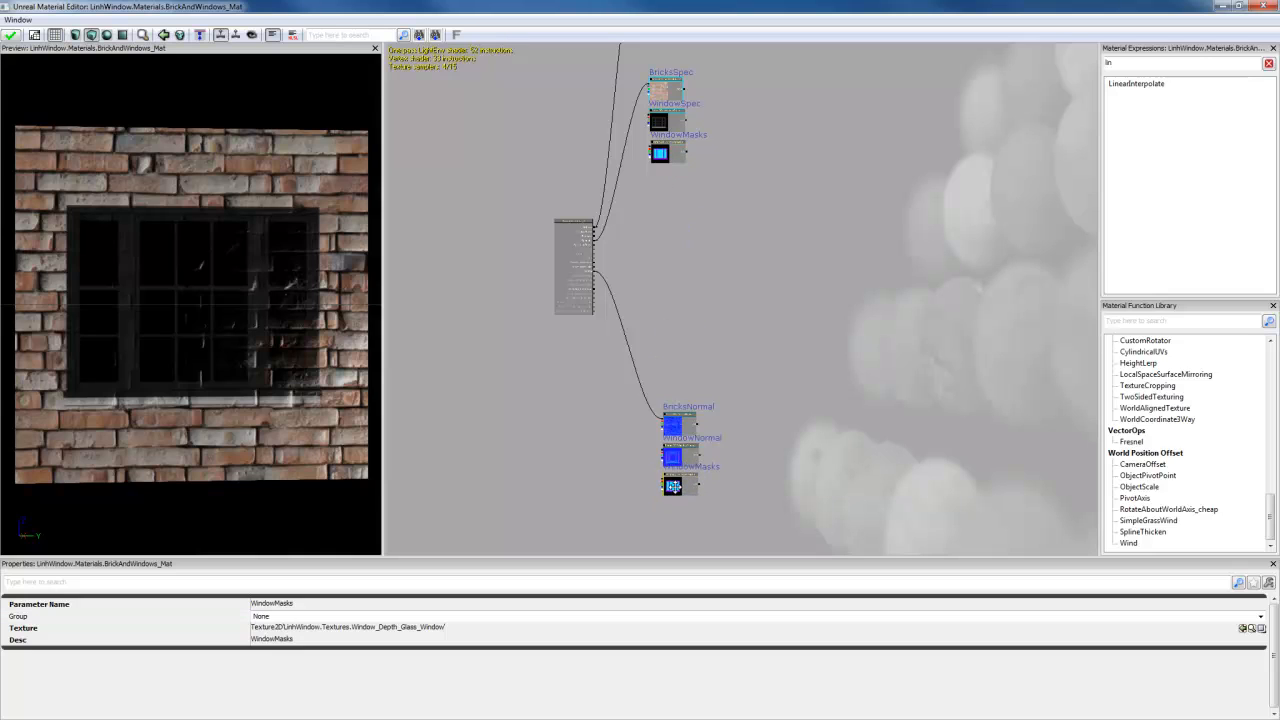
# Step: Move the BricksSpec, WindowSpec and lower WindowMasks nodes together farther from the material node to make room for a blend node
pyautogui.moveTo(709, 273); pyautogui.dragTo(718, 368)
pyautogui.scroll(3, 717, 366)
pyautogui.moveTo(586, 222); pyautogui.dragTo(616, 273)
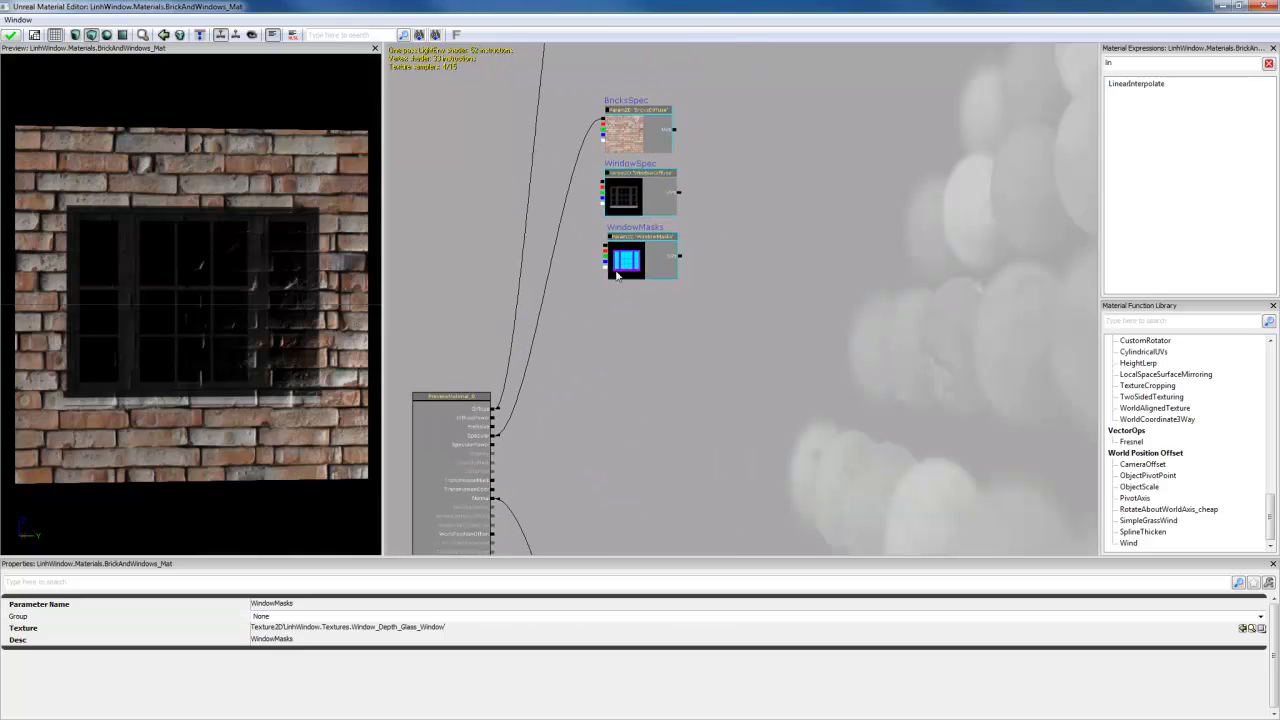
pyautogui.scroll(-2, 774, 331)
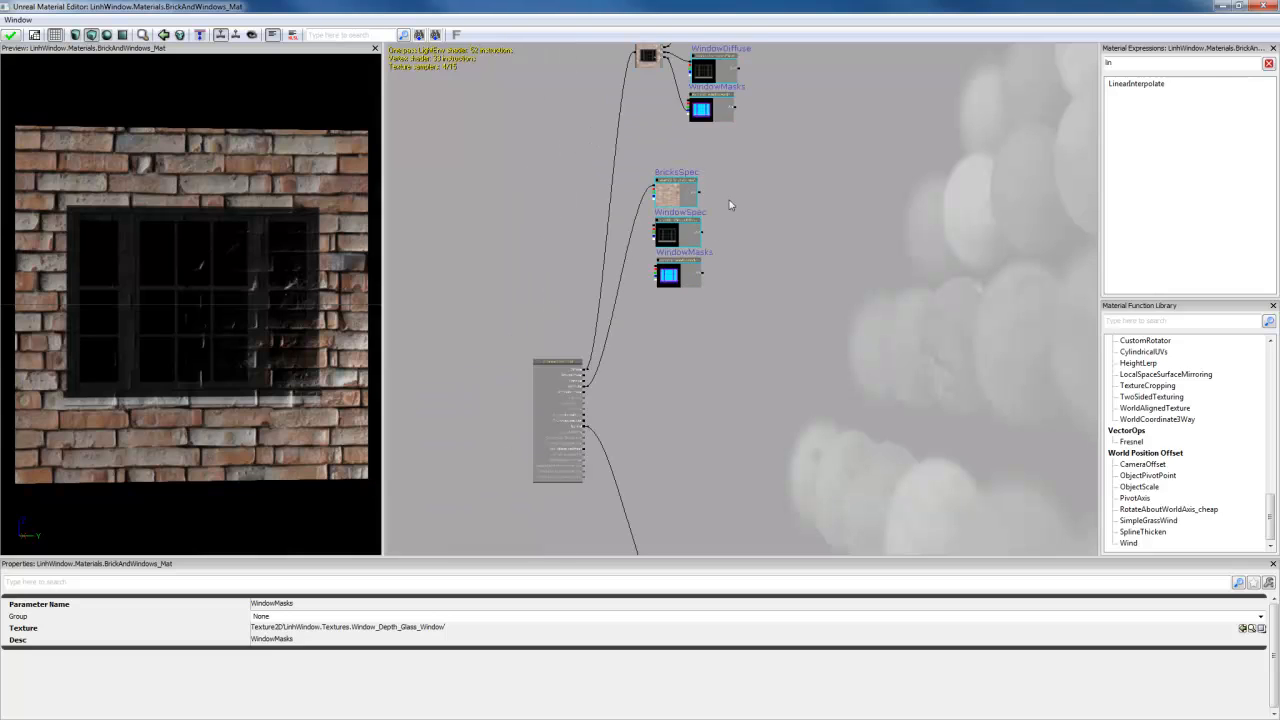
pyautogui.keyDown('ctrl'); pyautogui.keyDown('alt'); pyautogui.moveTo(708, 196); pyautogui.dragTo(661, 308); pyautogui.keyUp('alt'); pyautogui.keyUp('ctrl')
pyautogui.keyDown('ctrl'); pyautogui.moveTo(690, 304); pyautogui.dragTo(725, 305); pyautogui.keyUp('ctrl')
# Step: Duplicate the diffuse Lerp node and place the copy between the material node and the specular textures
pyautogui.click(654, 66)
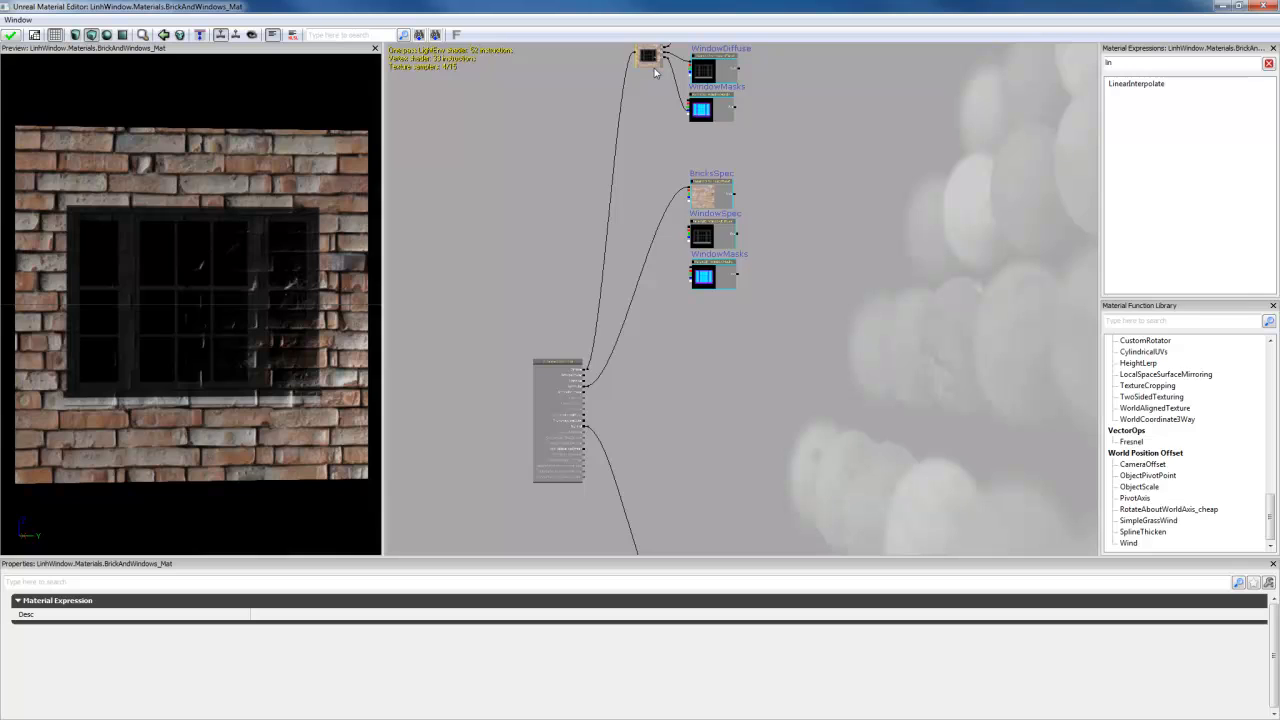
pyautogui.hotkey('ctrl', 'w')
pyautogui.keyDown('ctrl'); pyautogui.moveTo(660, 72); pyautogui.dragTo(656, 252); pyautogui.keyUp('ctrl')
# Step: Connect BricksSpec to the new Lerp's first input, WindowSpec's alpha channel to its second input and WindowMasks' blue channel to Alpha
pyautogui.scroll(3, 656, 252)
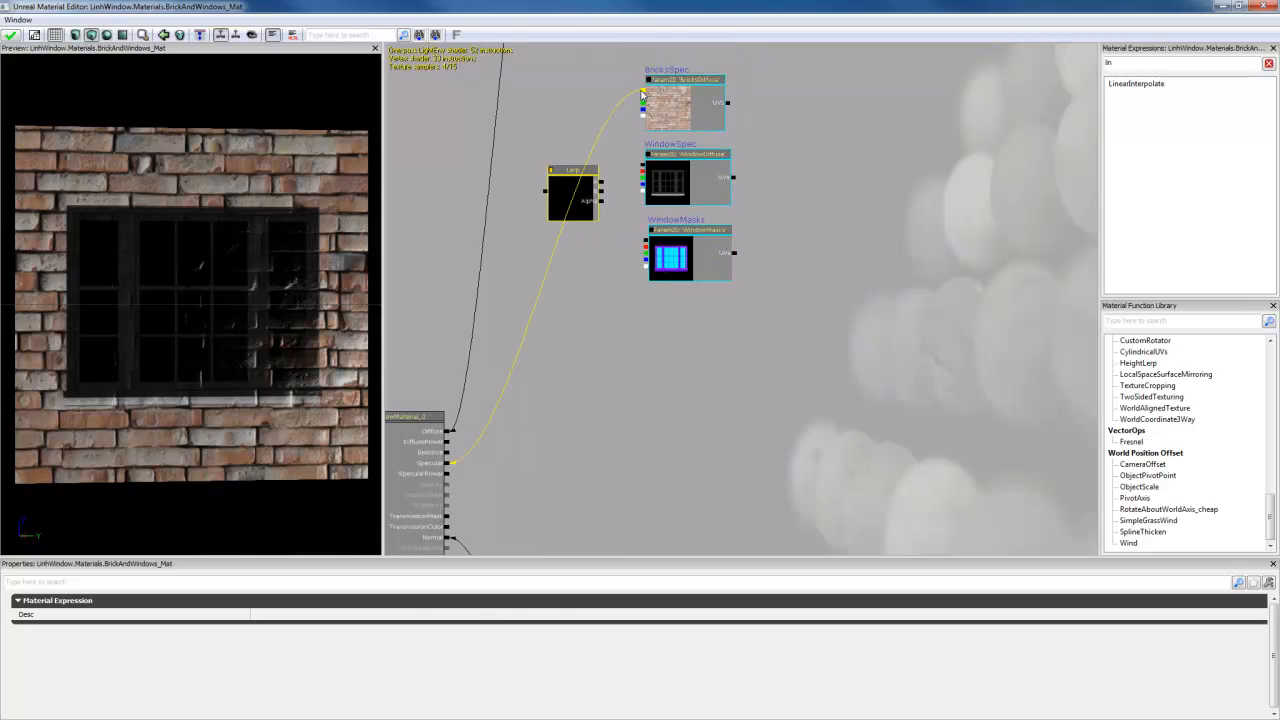
pyautogui.moveTo(643, 93); pyautogui.dragTo(602, 195)
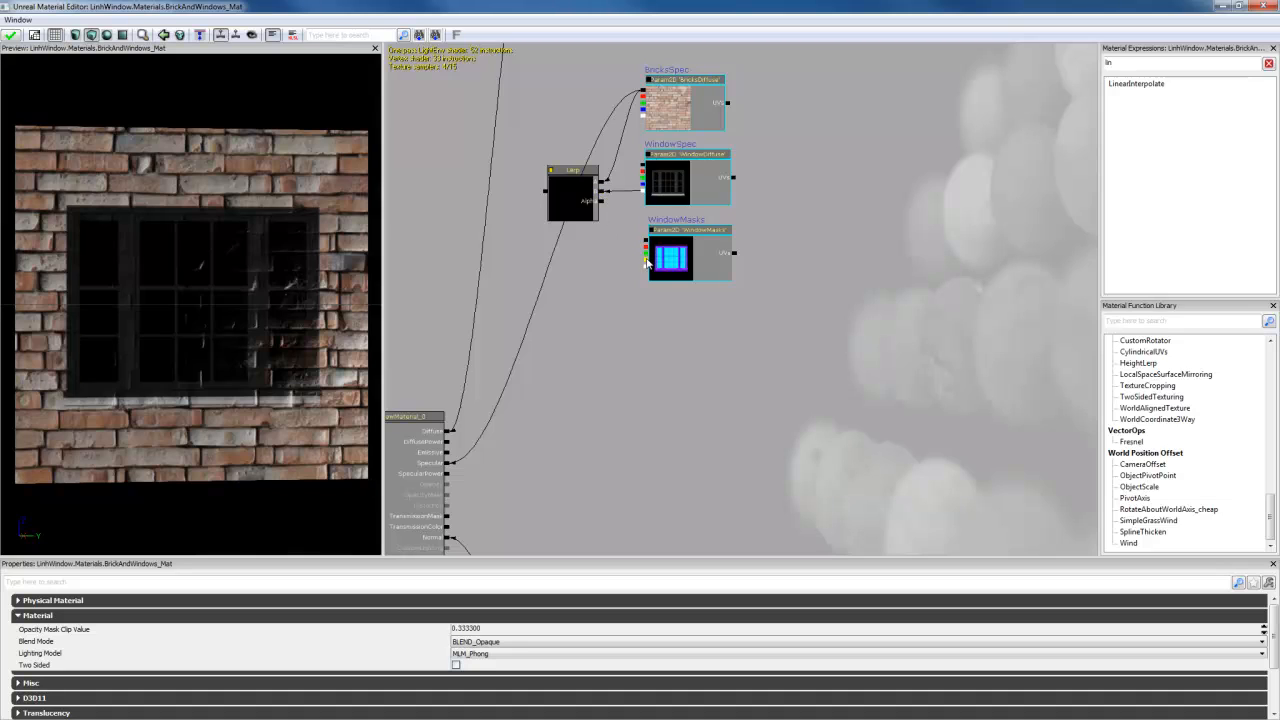
pyautogui.moveTo(646, 264); pyautogui.dragTo(606, 210)
pyautogui.click(586, 207)
pyautogui.scroll(2, 586, 207)
pyautogui.scroll(-2, 574, 278)
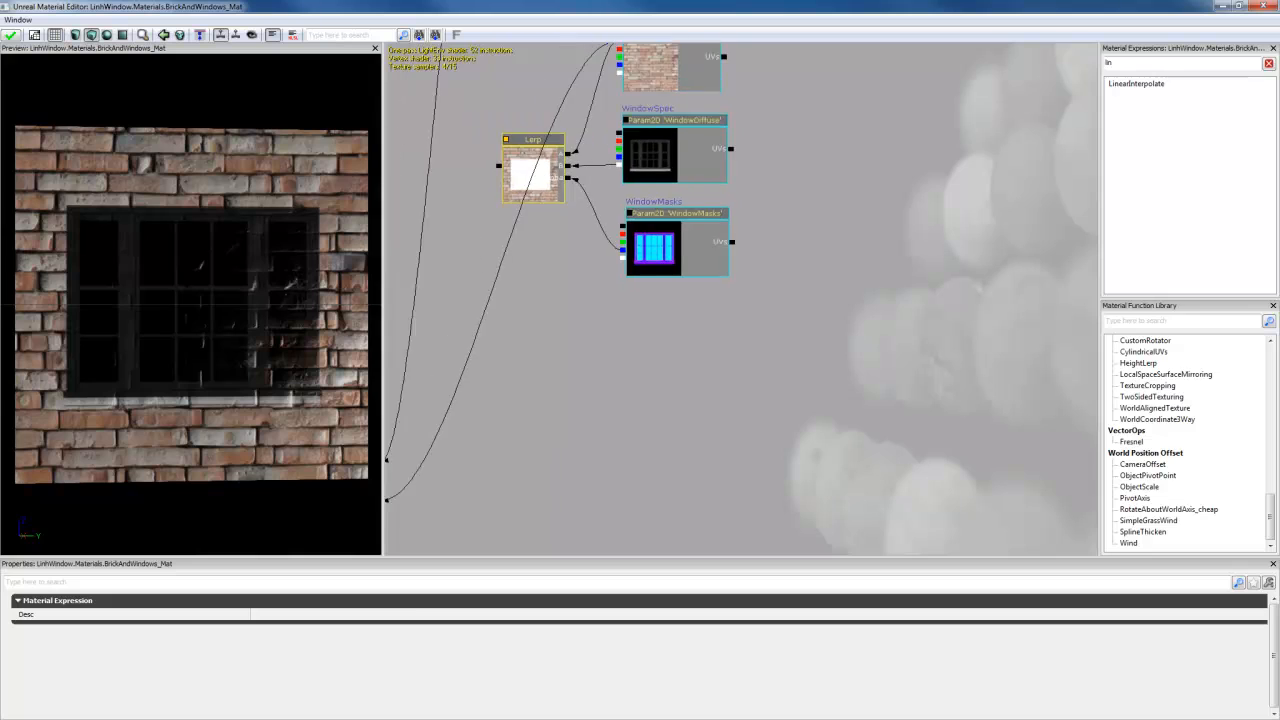
# Step: Connect the specular Lerp's output to the material's Specular input and feed its second input from WindowSpec's full colour output
pyautogui.moveTo(586, 269); pyautogui.dragTo(676, 250)
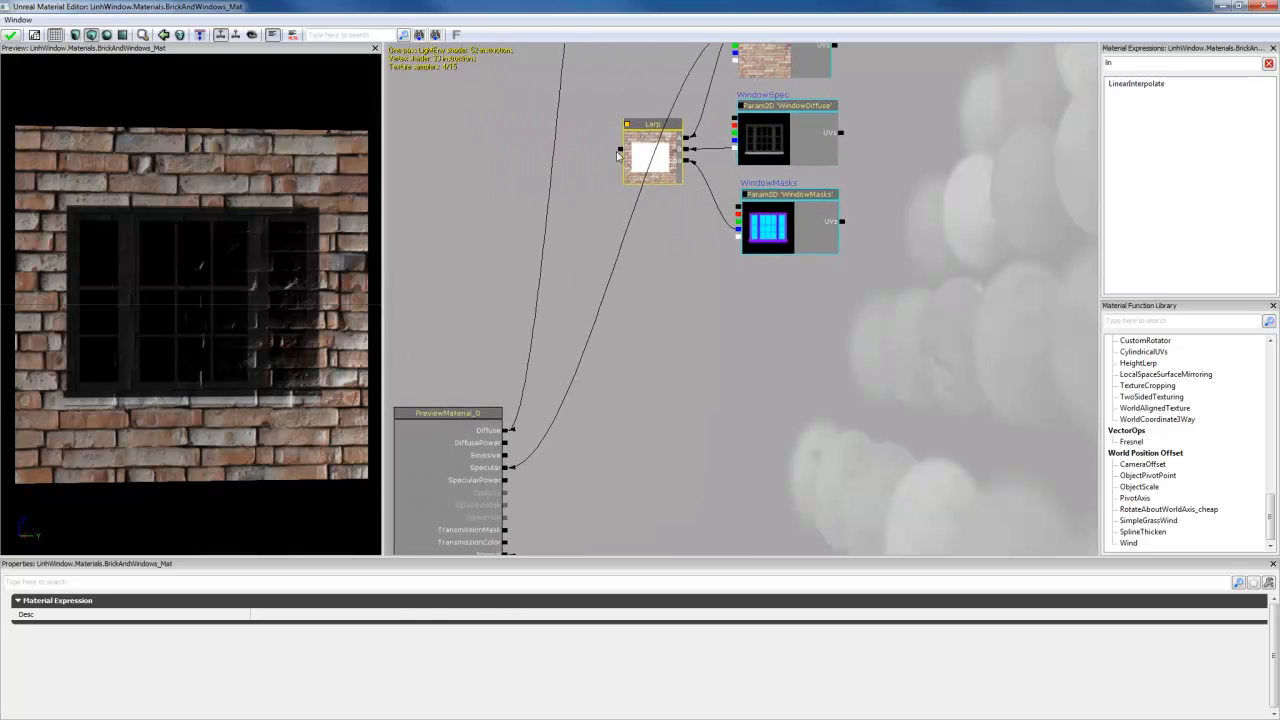
pyautogui.moveTo(620, 149); pyautogui.dragTo(508, 469)
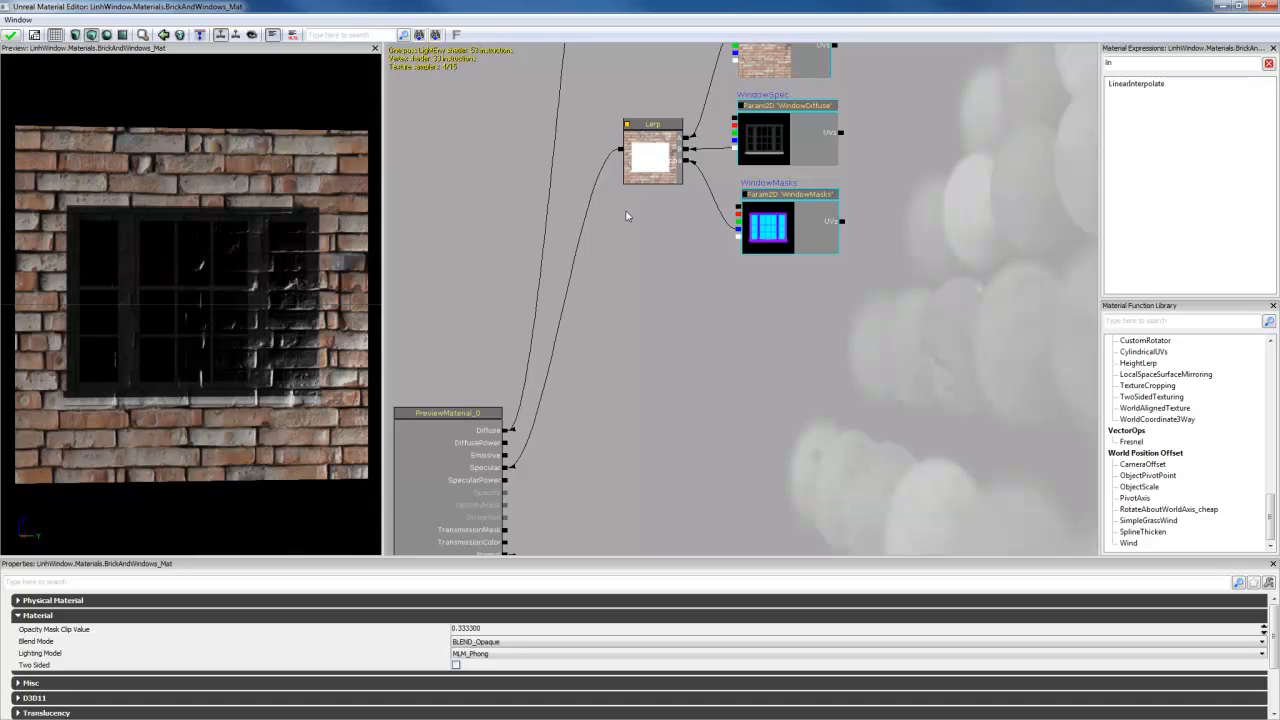
pyautogui.moveTo(690, 149); pyautogui.dragTo(688, 149)
pyautogui.moveTo(257, 330)
pyautogui.mouseDown()
pyautogui.moveTo(315, 330)
pyautogui.moveTo(257, 329)
pyautogui.mouseUp()
pyautogui.scroll(-3, 642, 383)
pyautogui.moveTo(647, 405); pyautogui.dragTo(637, 370)
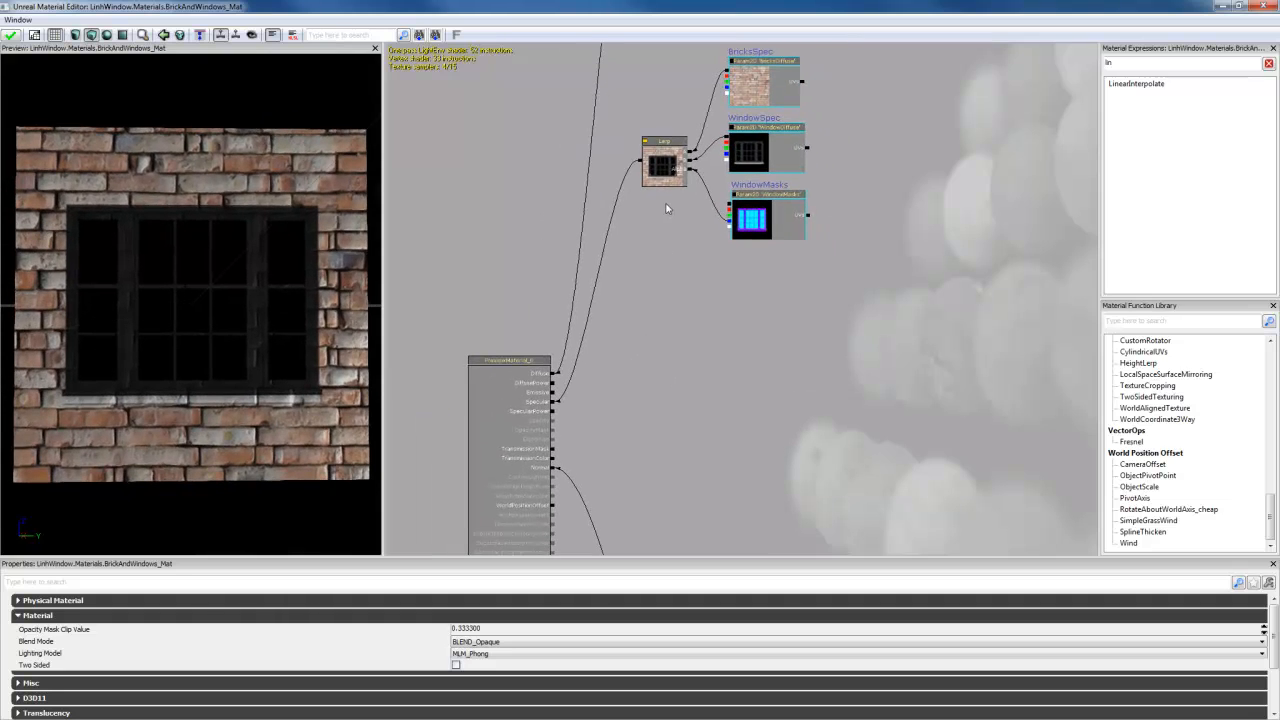
# Step: Duplicate the specular Lerp node and place the copy beside the BricksNormal and WindowNormal nodes
pyautogui.moveTo(696, 410); pyautogui.dragTo(688, 122)
pyautogui.moveTo(681, 294); pyautogui.dragTo(638, 139)
pyautogui.click(684, 341)
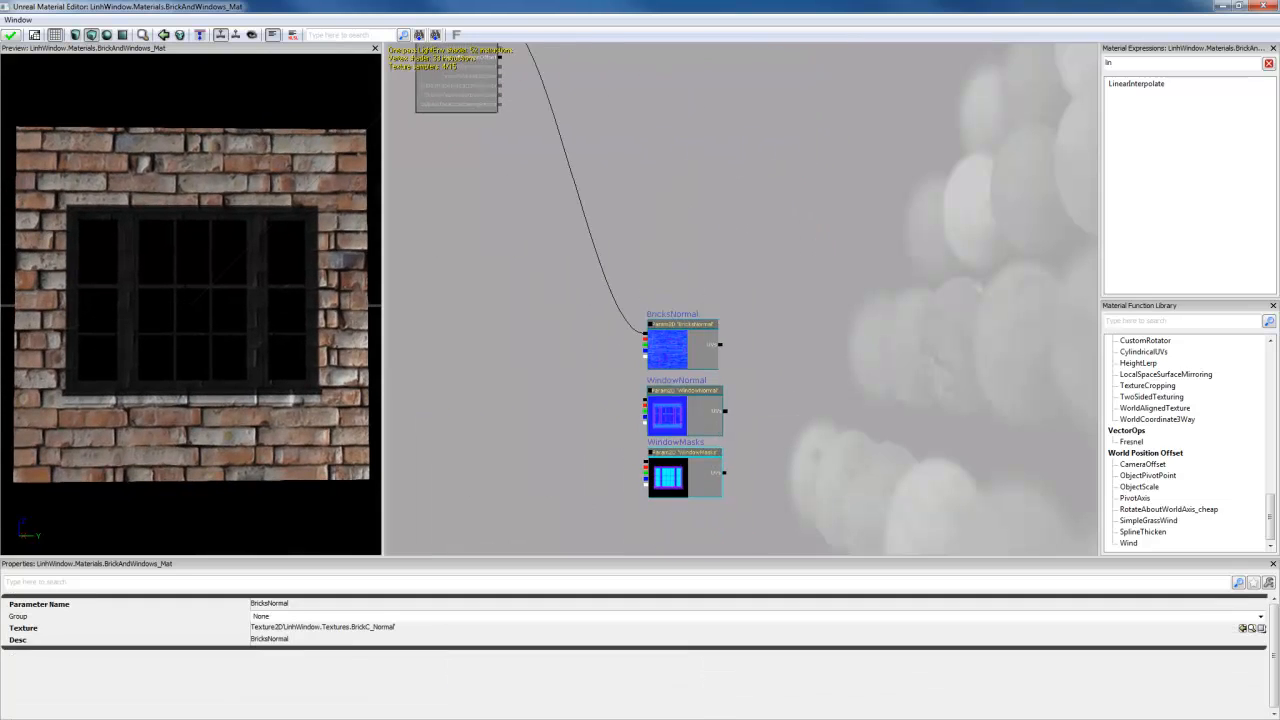
pyautogui.scroll(-3, 729, 260)
pyautogui.moveTo(729, 259); pyautogui.dragTo(740, 422)
pyautogui.click(670, 116)
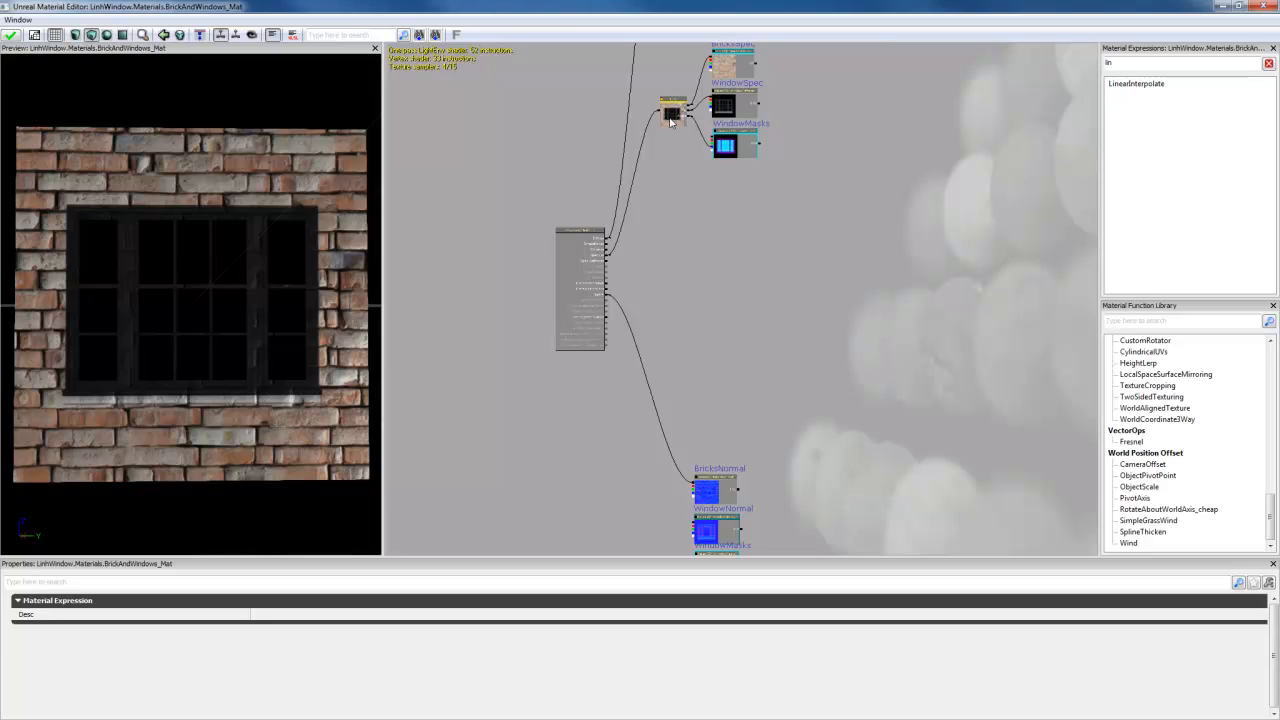
pyautogui.hotkey('ctrl', 'w')
pyautogui.moveTo(680, 133); pyautogui.dragTo(659, 507)
# Step: Connect BricksNormal, WindowNormal and WindowMasks' blue channel to the normal Lerp's A, B and Alpha inputs, and its output to the material's Normal input
pyautogui.scroll(-5, 659, 507)
pyautogui.scroll(5, 729, 296)
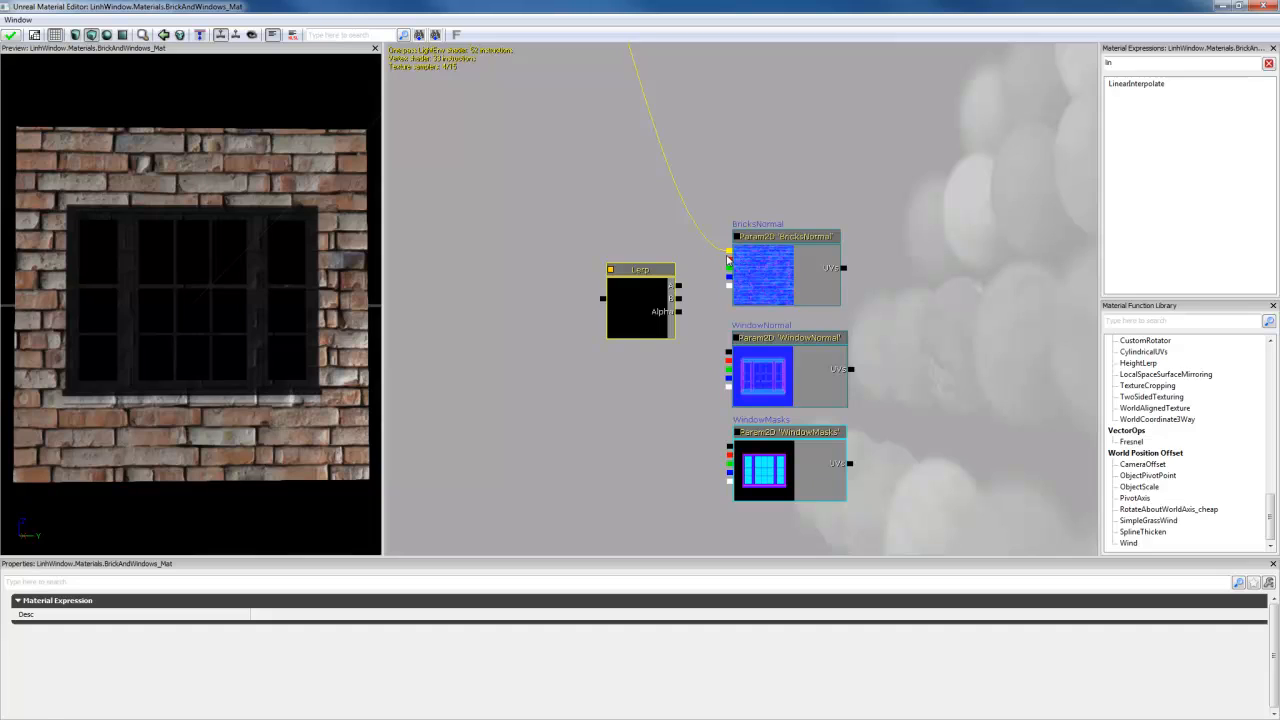
pyautogui.moveTo(728, 259); pyautogui.dragTo(679, 285)
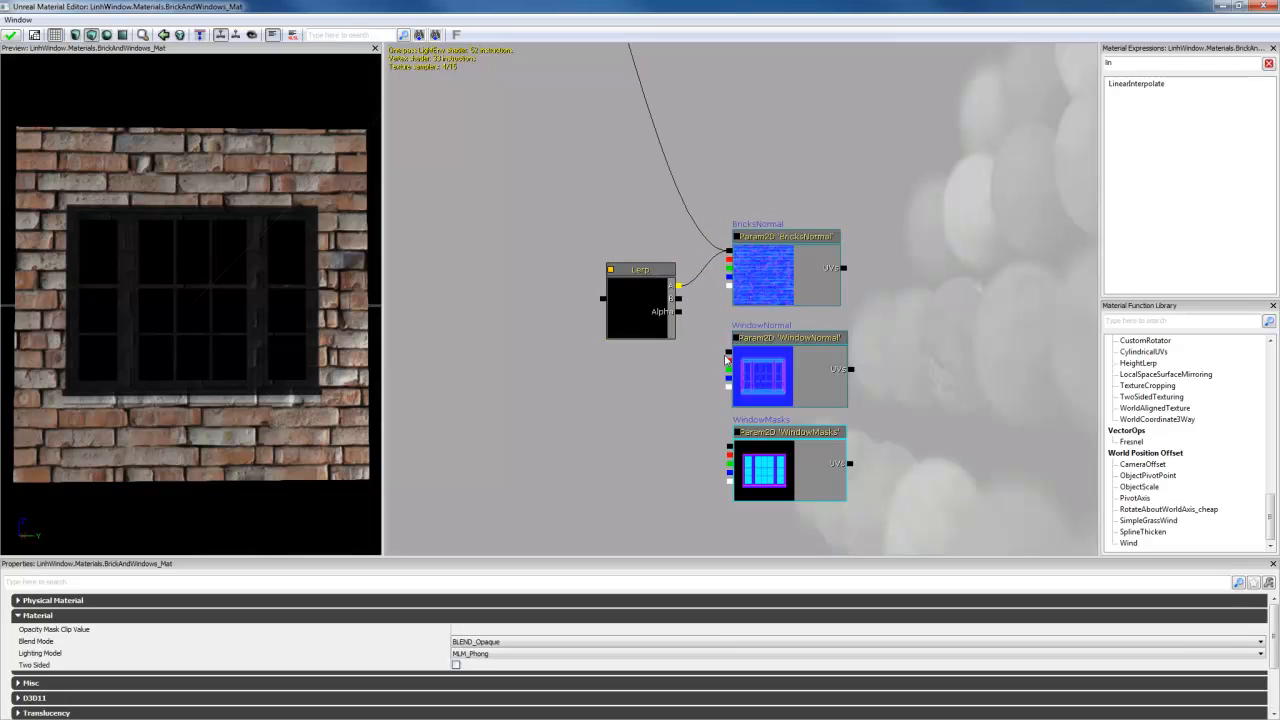
pyautogui.moveTo(728, 352); pyautogui.dragTo(679, 298)
pyautogui.moveTo(728, 477); pyautogui.dragTo(521, 145)
pyautogui.scroll(-3, 689, 347)
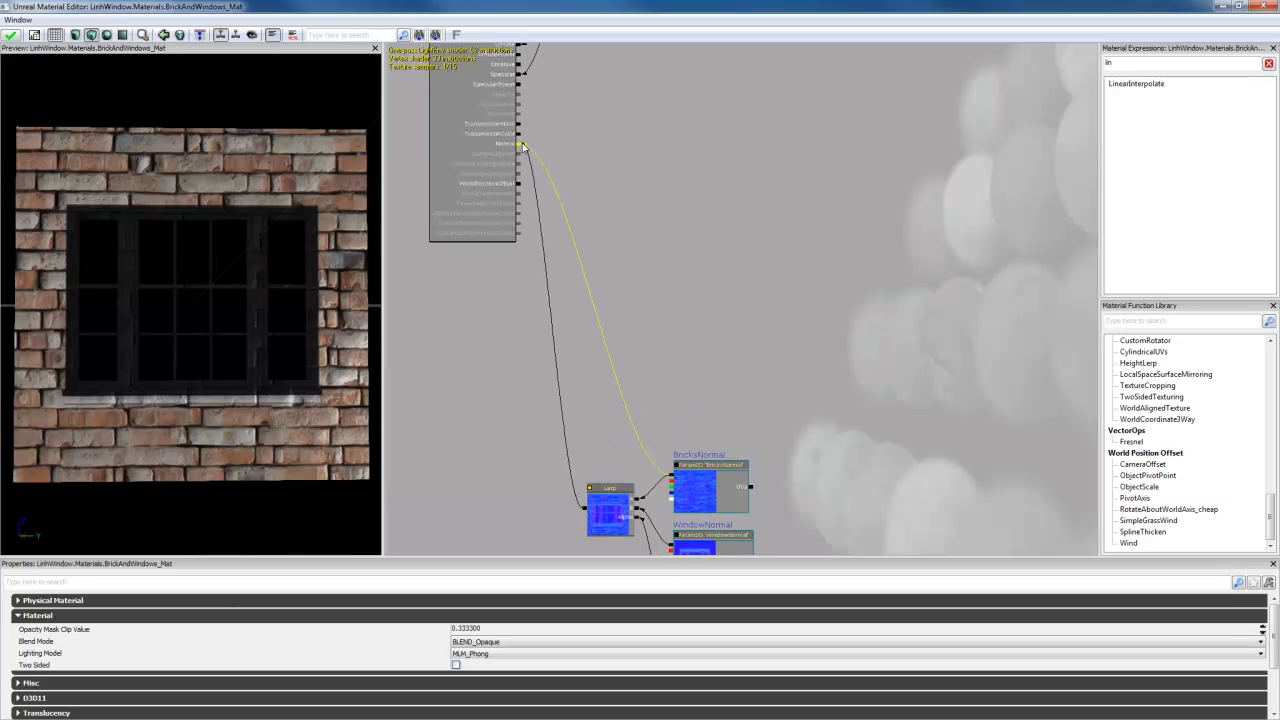
# Step: Apply the changes to BrickAndWindows_Mat, minimize its editor and save the LinhWindow package
pyautogui.moveTo(294, 324); pyautogui.dragTo(54, 50)
pyautogui.click(12, 36)
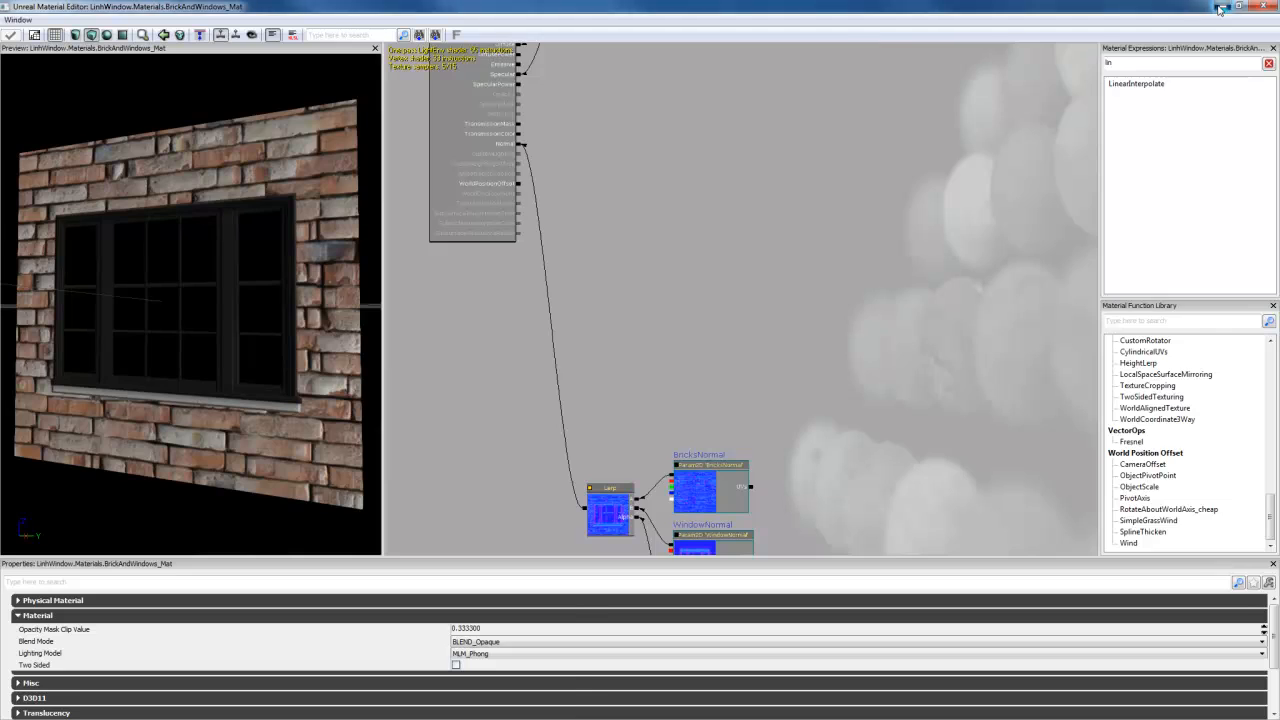
pyautogui.click(1220, 9)
pyautogui.moveTo(290, 340)
pyautogui.mouseDown()
pyautogui.moveTo(240, 390)
pyautogui.moveTo(360, 320)
pyautogui.moveTo(300, 351)
pyautogui.mouseUp()
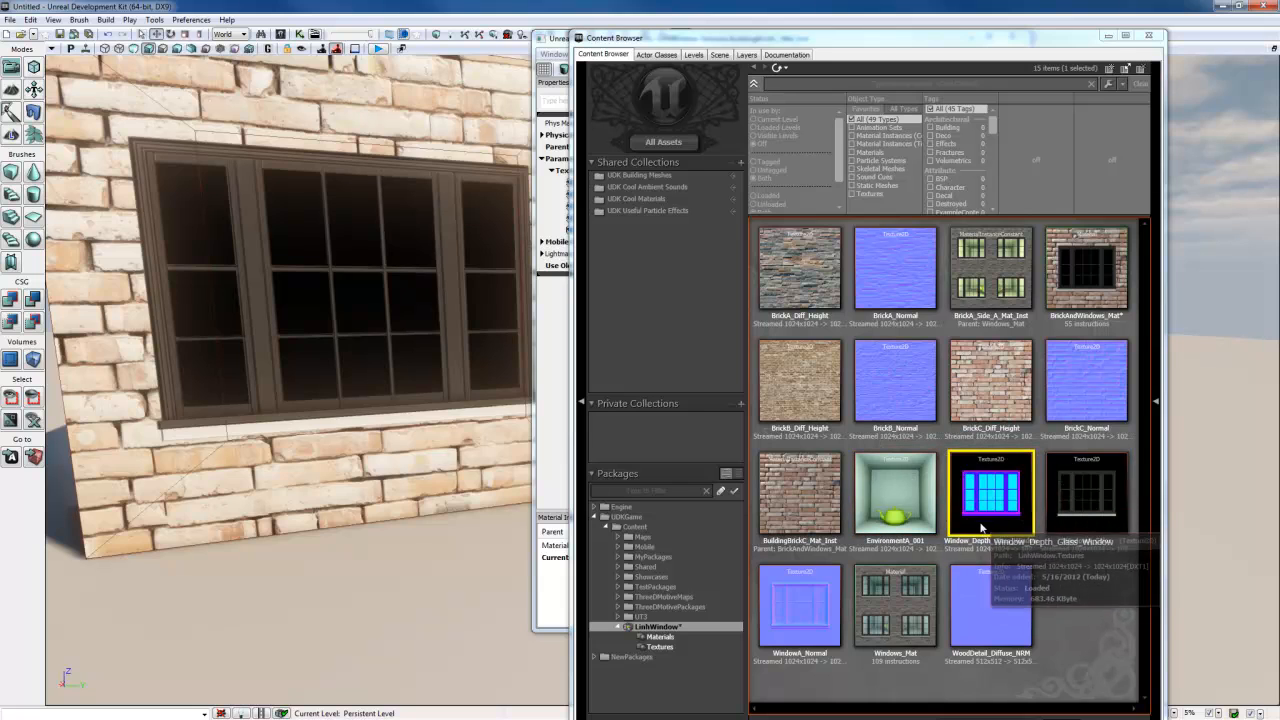
pyautogui.rightClick(662, 626)
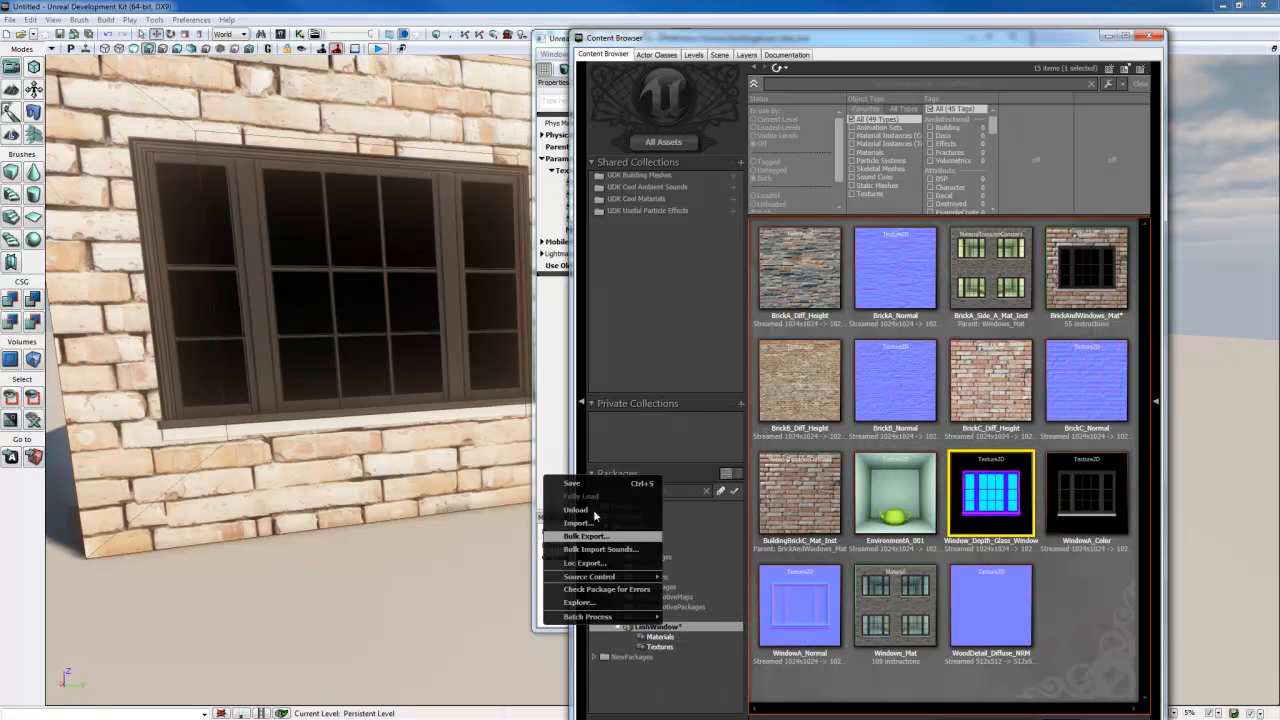
pyautogui.click(590, 486)
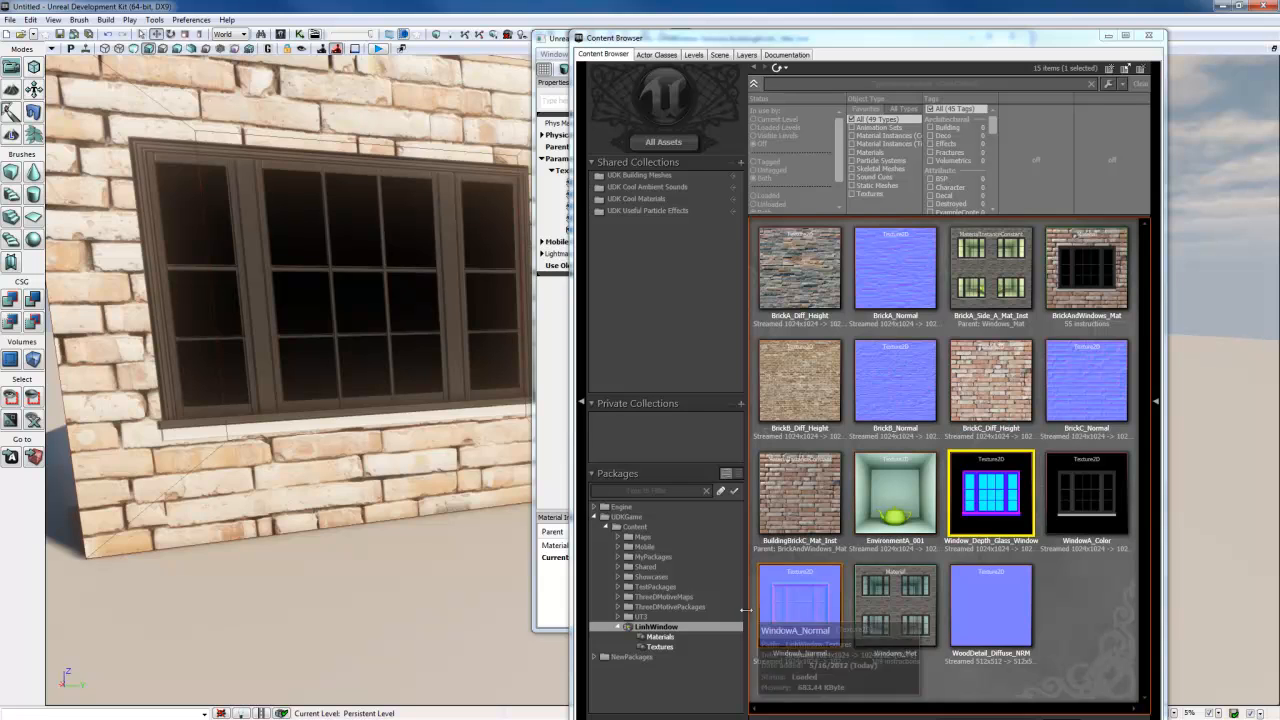
# Step: Open the BuildingBrickC_Mat_Inst material instance for editing and arrange its window beside the texture assets
pyautogui.doubleClick(825, 514)
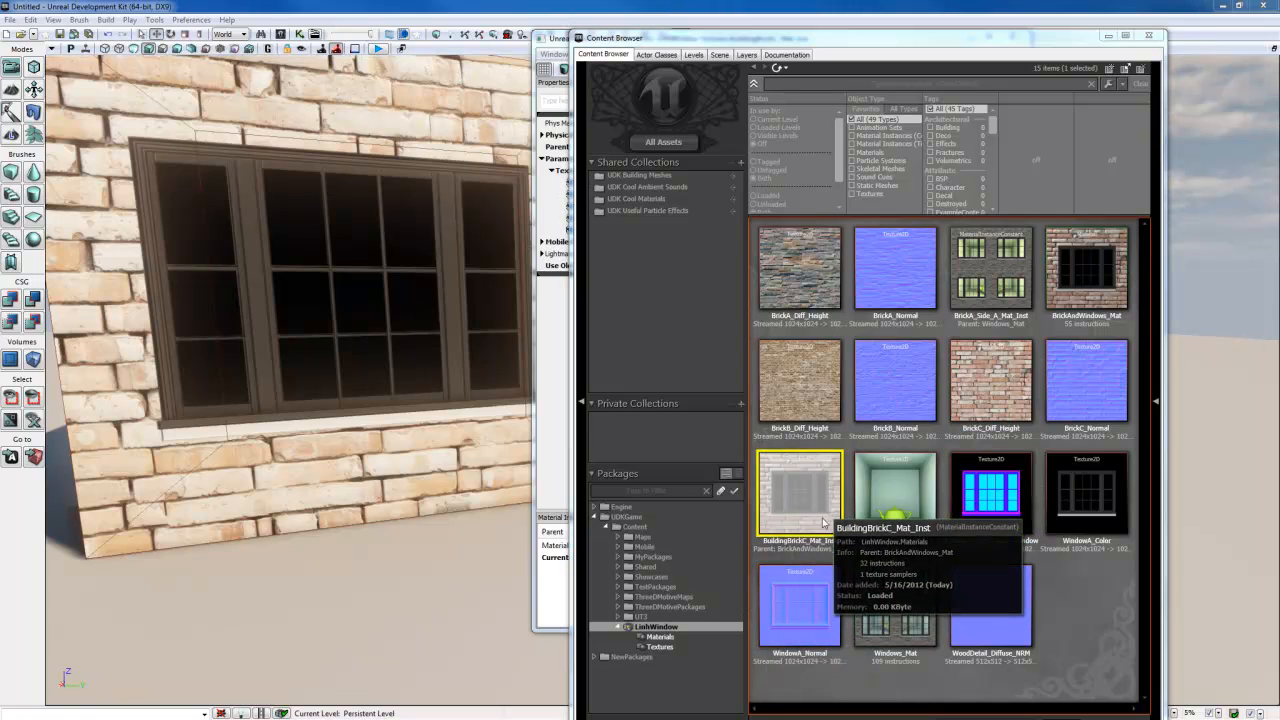
pyautogui.moveTo(48, 100); pyautogui.dragTo(313, 62)
pyautogui.moveTo(441, 305); pyautogui.dragTo(344, 309)
pyautogui.moveTo(480, 315); pyautogui.dragTo(740, 326)
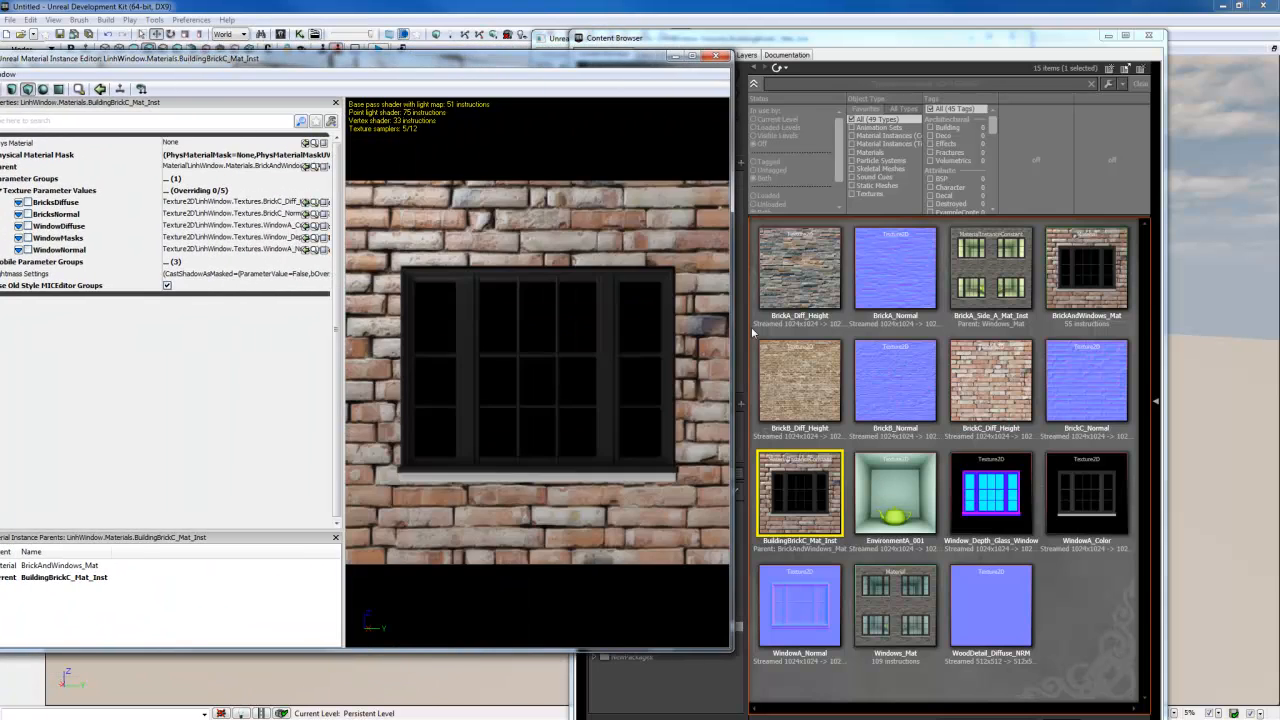
# Step: Override the instance's BricksDiffuse parameter with the BrickA_Diff_Height texture
pyautogui.click(812, 285)
pyautogui.click(812, 285)
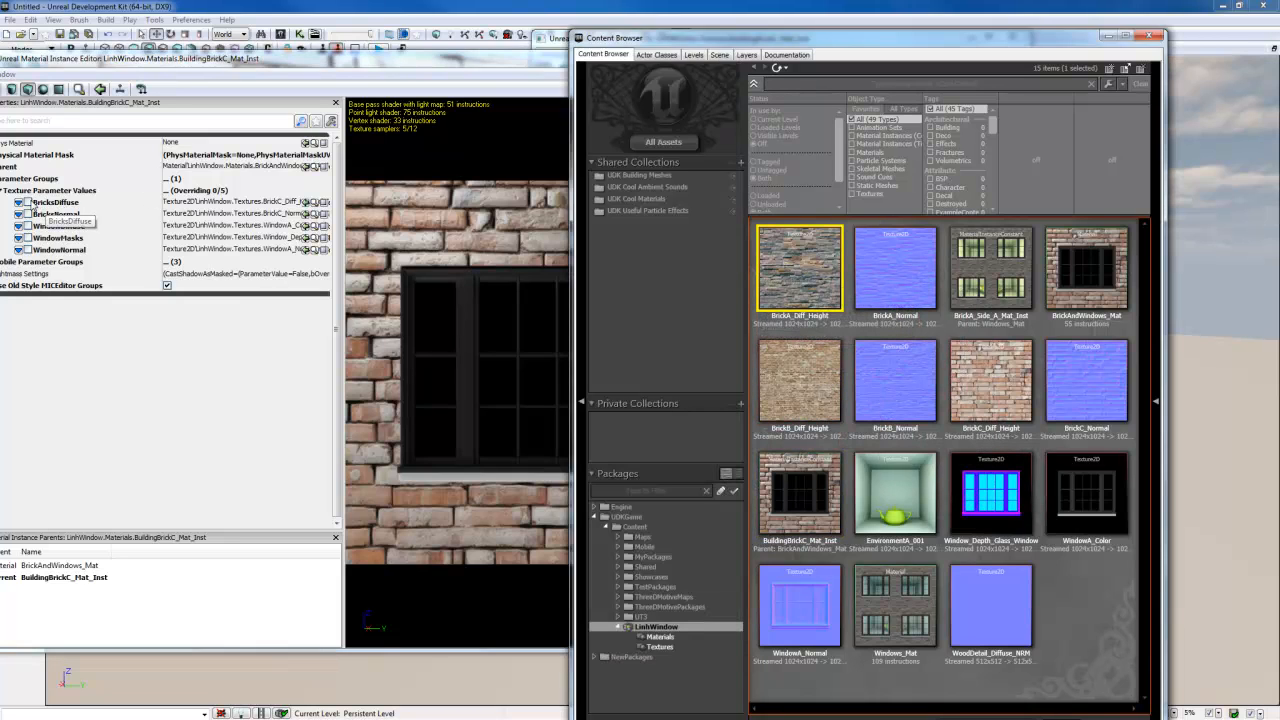
pyautogui.click(30, 203)
pyautogui.click(311, 203)
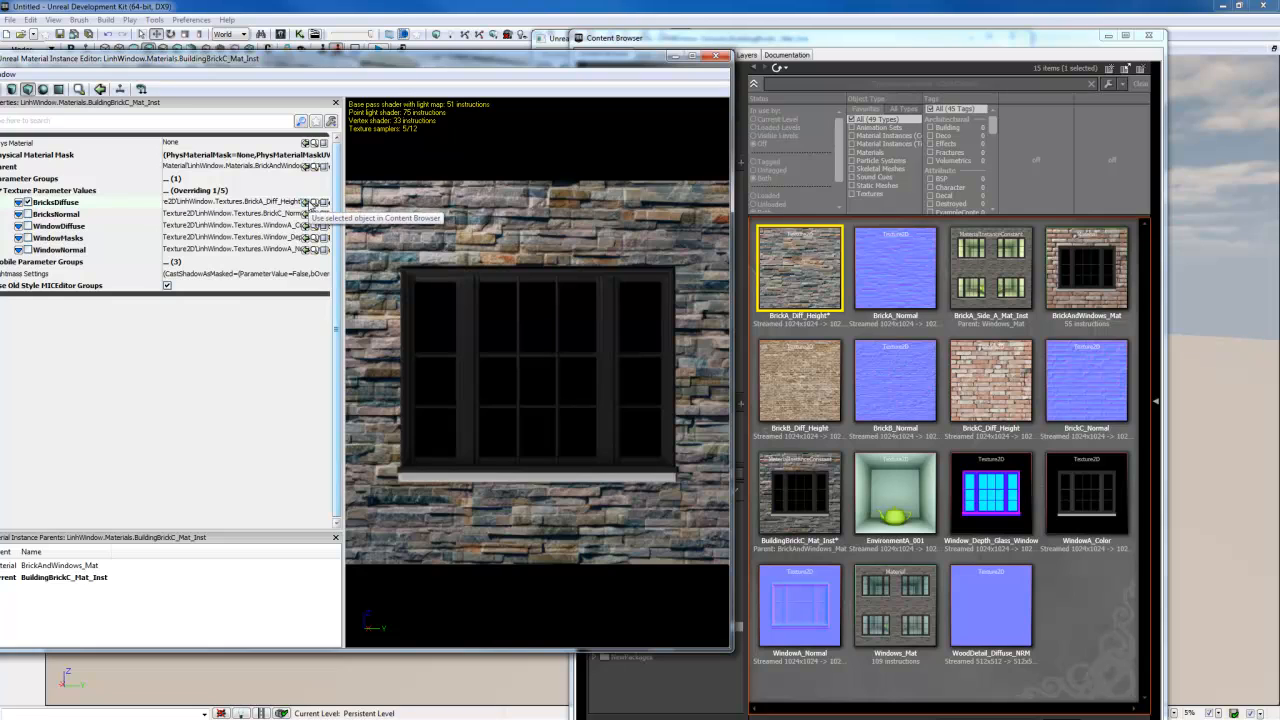
# Step: Override the instance's BricksNormal parameter with the BrickA_Normal texture
pyautogui.click(892, 292)
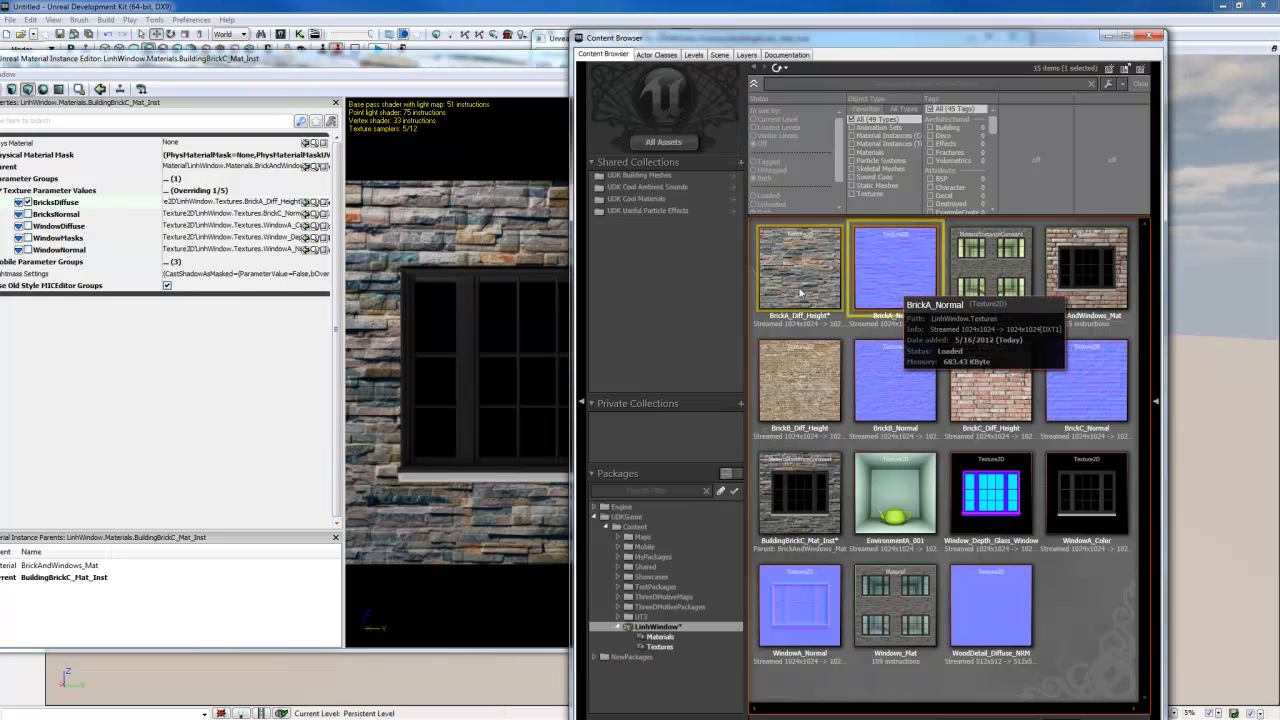
pyautogui.click(29, 214)
pyautogui.click(311, 214)
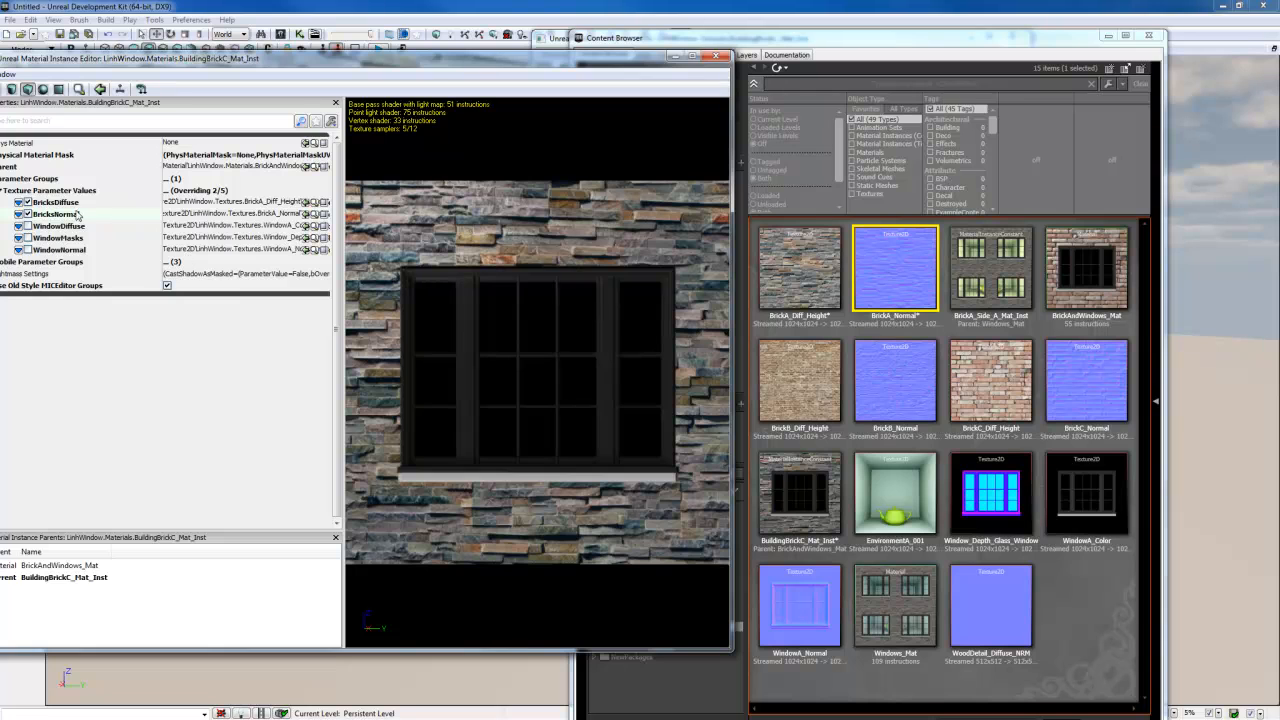
# Step: Turn off the BricksDiffuse and BricksNormal overrides in BuildingBrickC_Mat_Inst and close its editor
pyautogui.moveTo(267, 63); pyautogui.dragTo(484, 177)
pyautogui.click(244, 315)
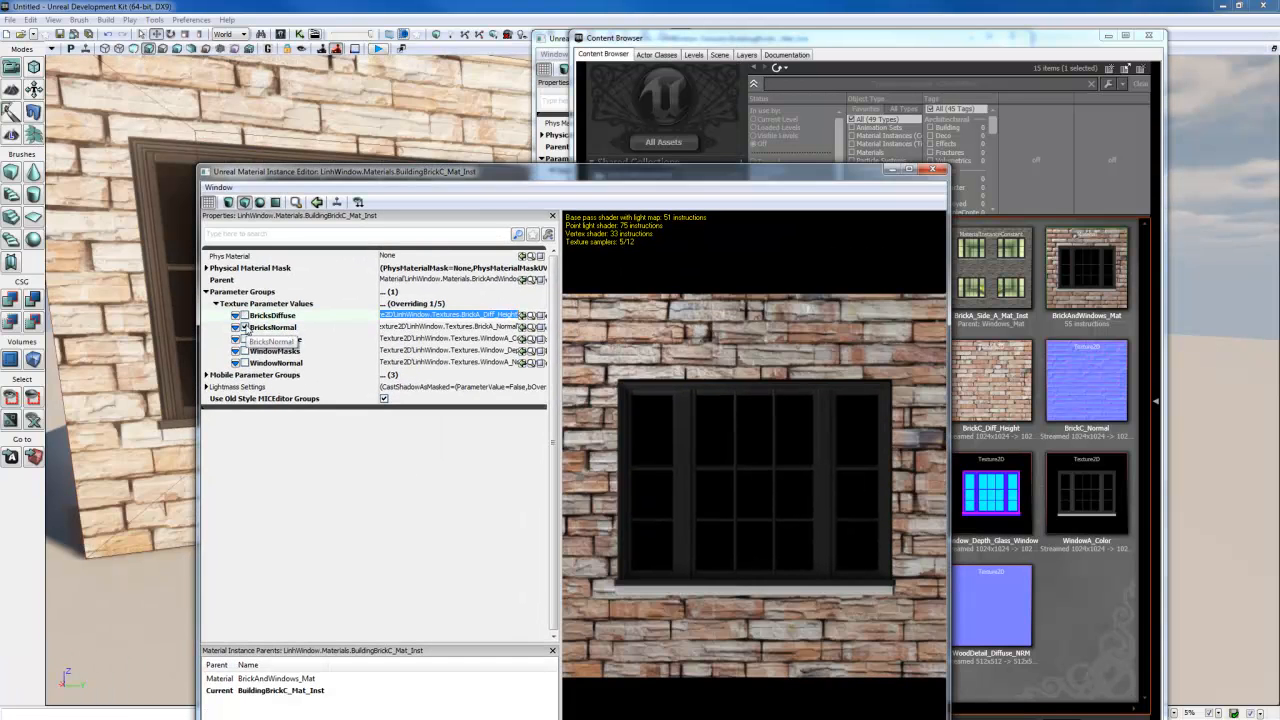
pyautogui.click(244, 327)
pyautogui.click(931, 170)
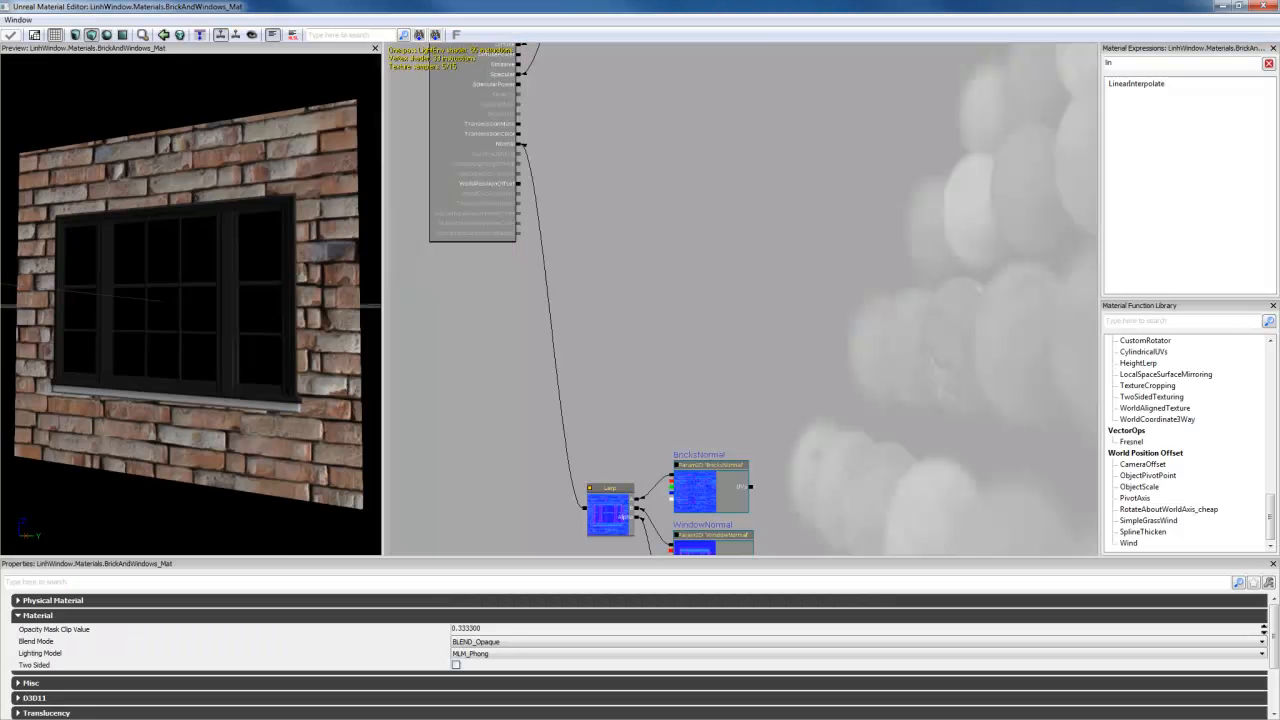
# Step: Examine the Lerp groups of BrickAndWindows_Mat and check the brick wall in the level and the material preview
pyautogui.moveTo(674, 277); pyautogui.dragTo(676, 524)
pyautogui.moveTo(620, 329); pyautogui.dragTo(603, 462)
pyautogui.moveTo(600, 384); pyautogui.dragTo(579, 481)
pyautogui.scroll(2, 630, 320)
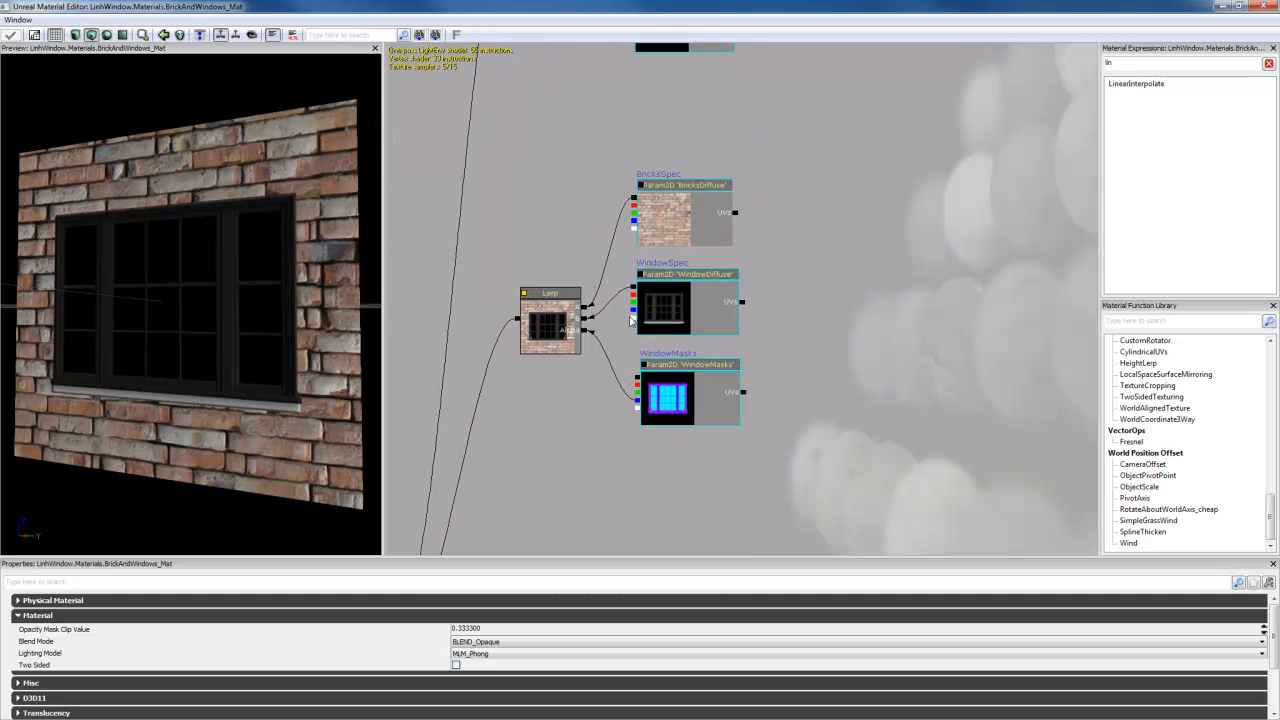
pyautogui.click(1224, 7)
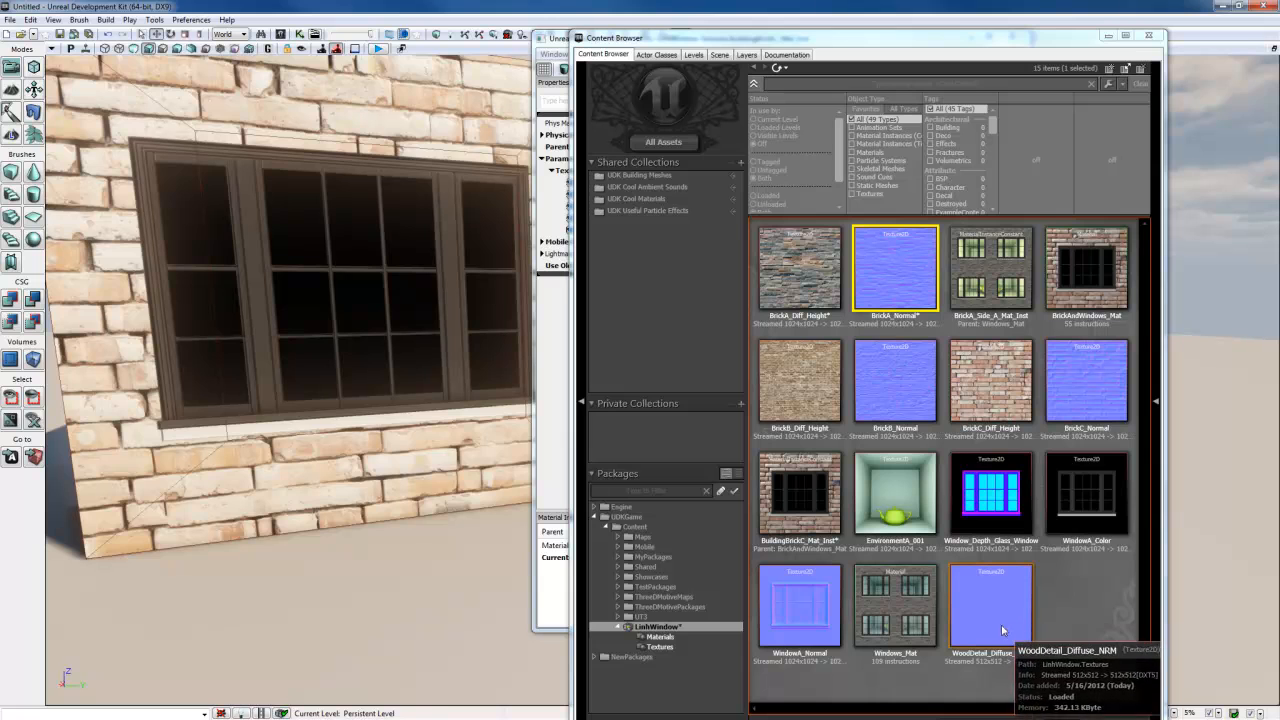
pyautogui.moveTo(380, 480); pyautogui.dragTo(322, 462)
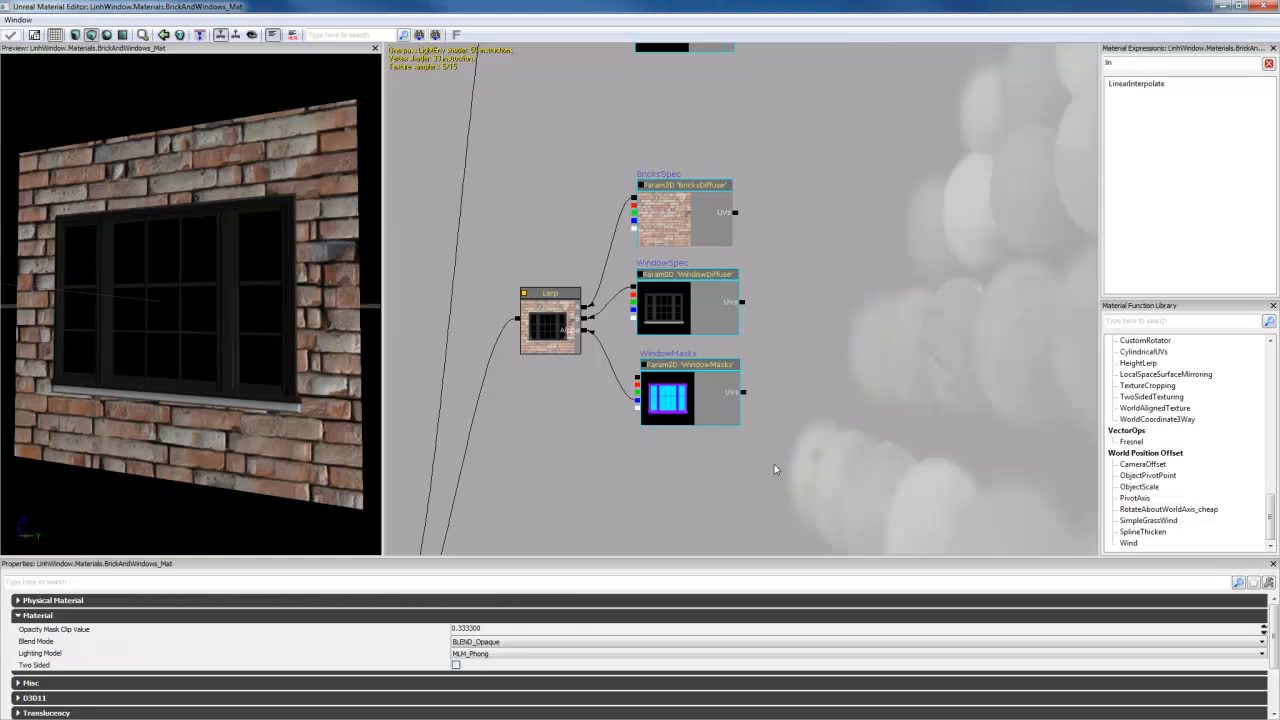
pyautogui.scroll(-5, 814, 484)
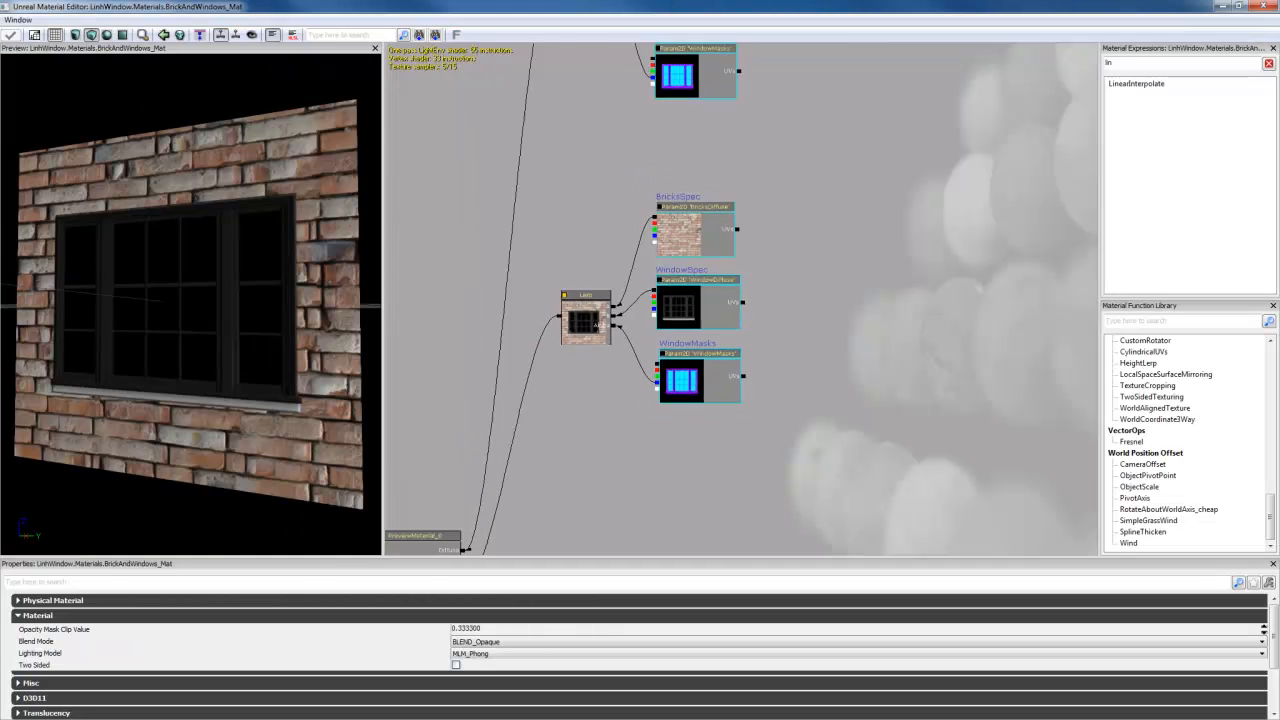
pyautogui.moveTo(291, 359); pyautogui.dragTo(470, 354)
pyautogui.moveTo(160, 300); pyautogui.dragTo(217, 300)
pyautogui.moveTo(934, 175); pyautogui.dragTo(906, 349)
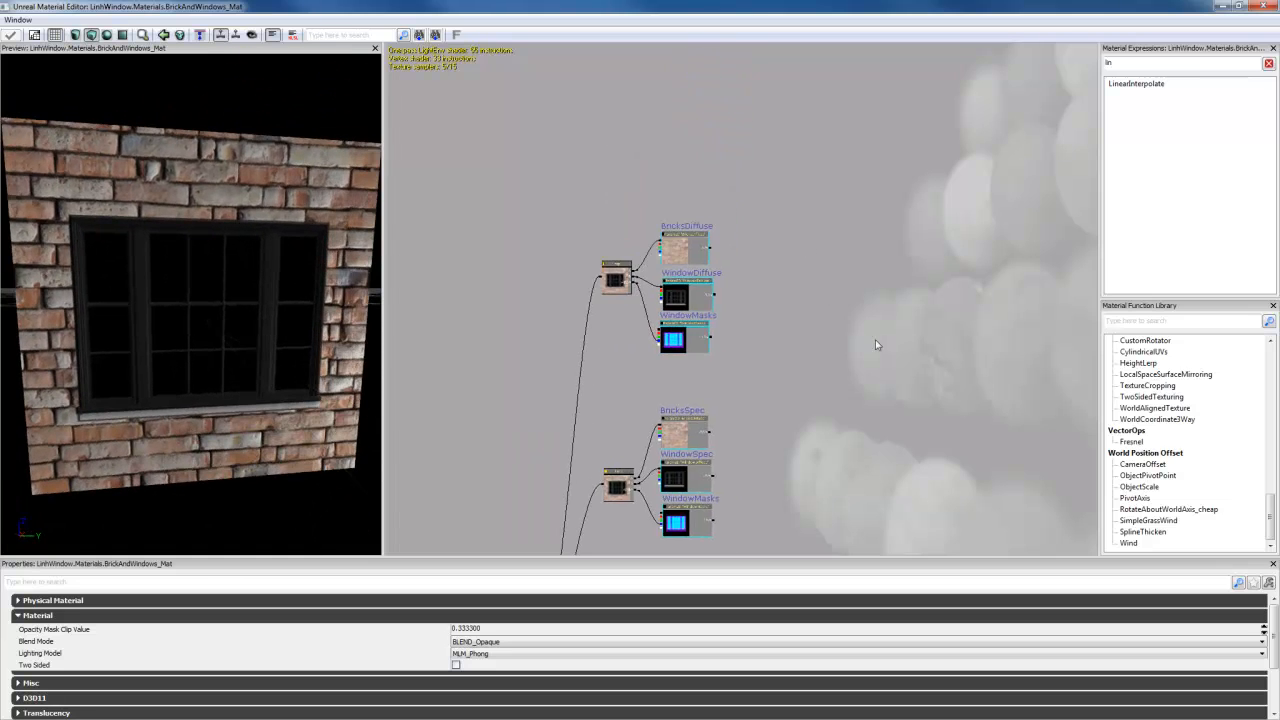
# Step: Find the TextureCoordinate expression and add it to the graph beside the BricksDiffuse node
pyautogui.scroll(6, 877, 346)
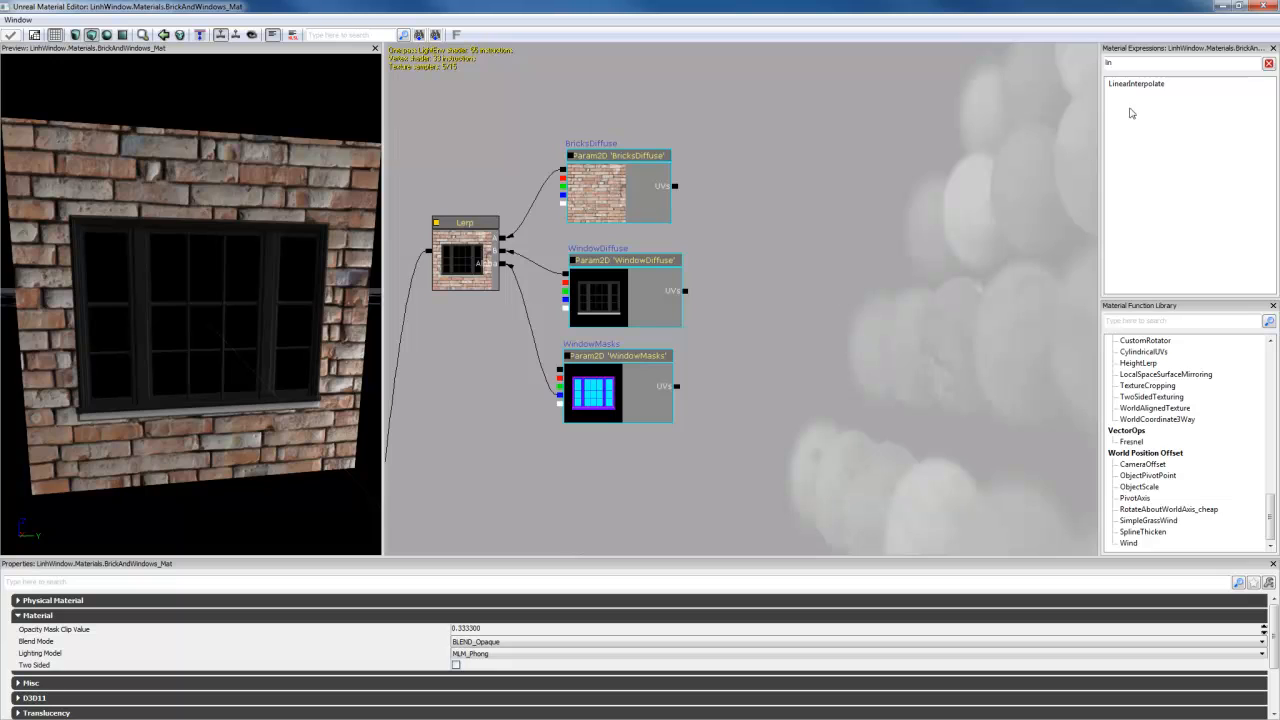
pyautogui.press('BackSpace')
pyautogui.press('BackSpace')
pyautogui.press('BackSpace')
pyautogui.write('uv')
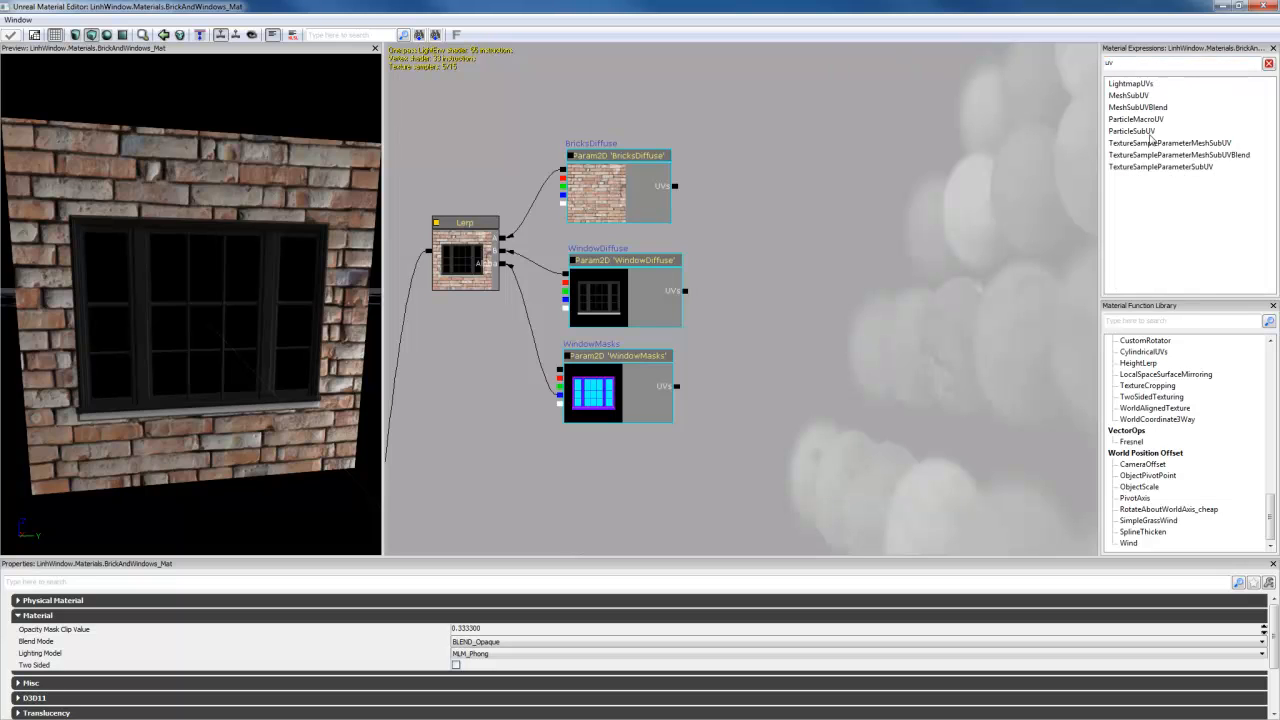
pyautogui.write('coor')
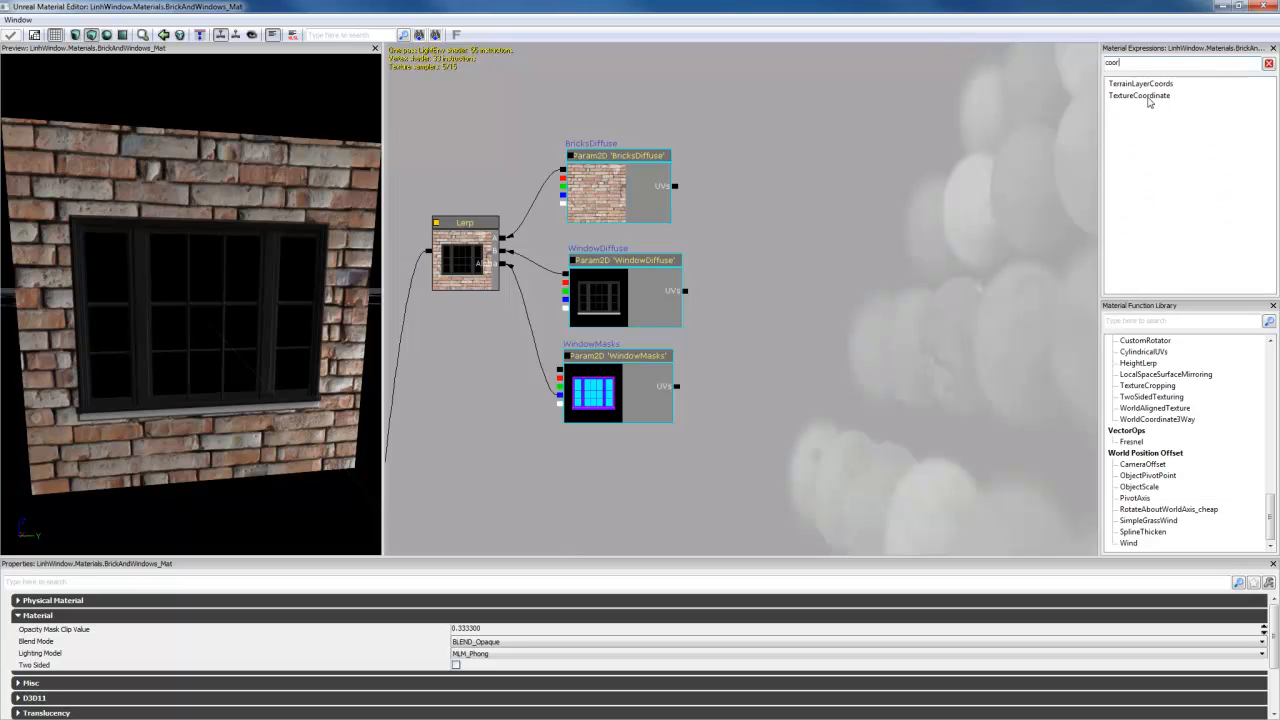
pyautogui.moveTo(1149, 101); pyautogui.dragTo(825, 131)
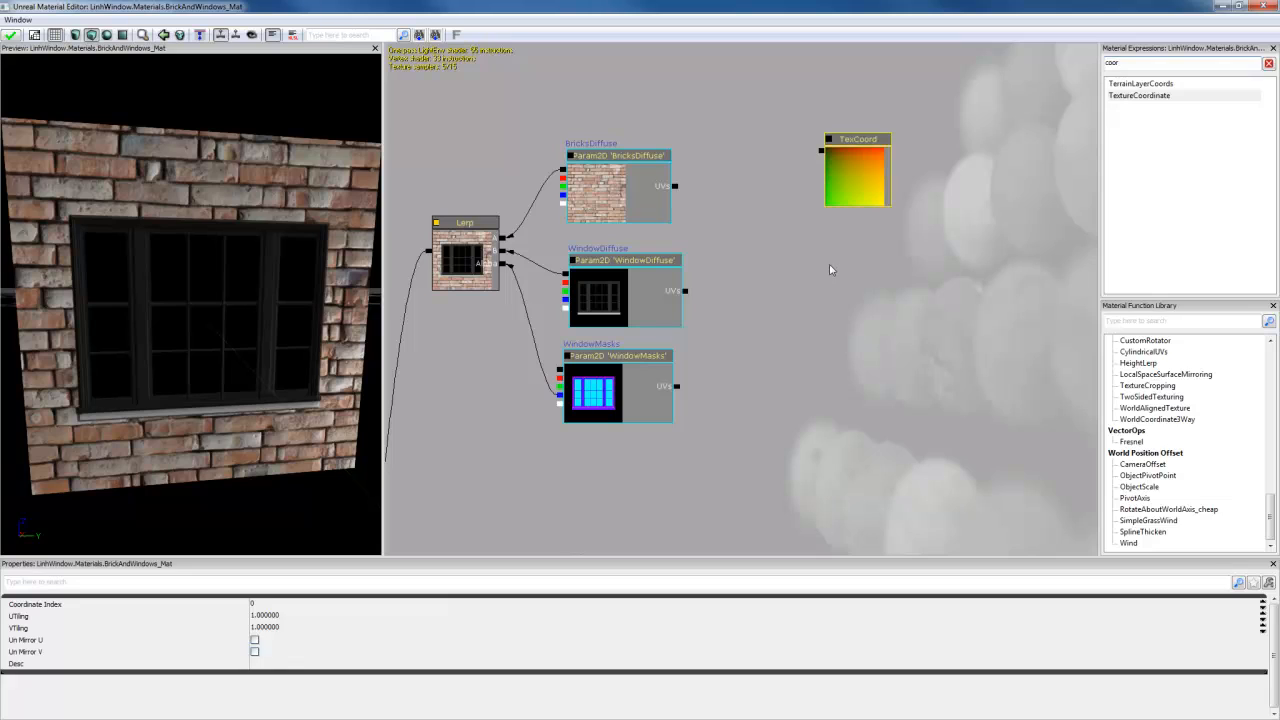
pyautogui.click(833, 280)
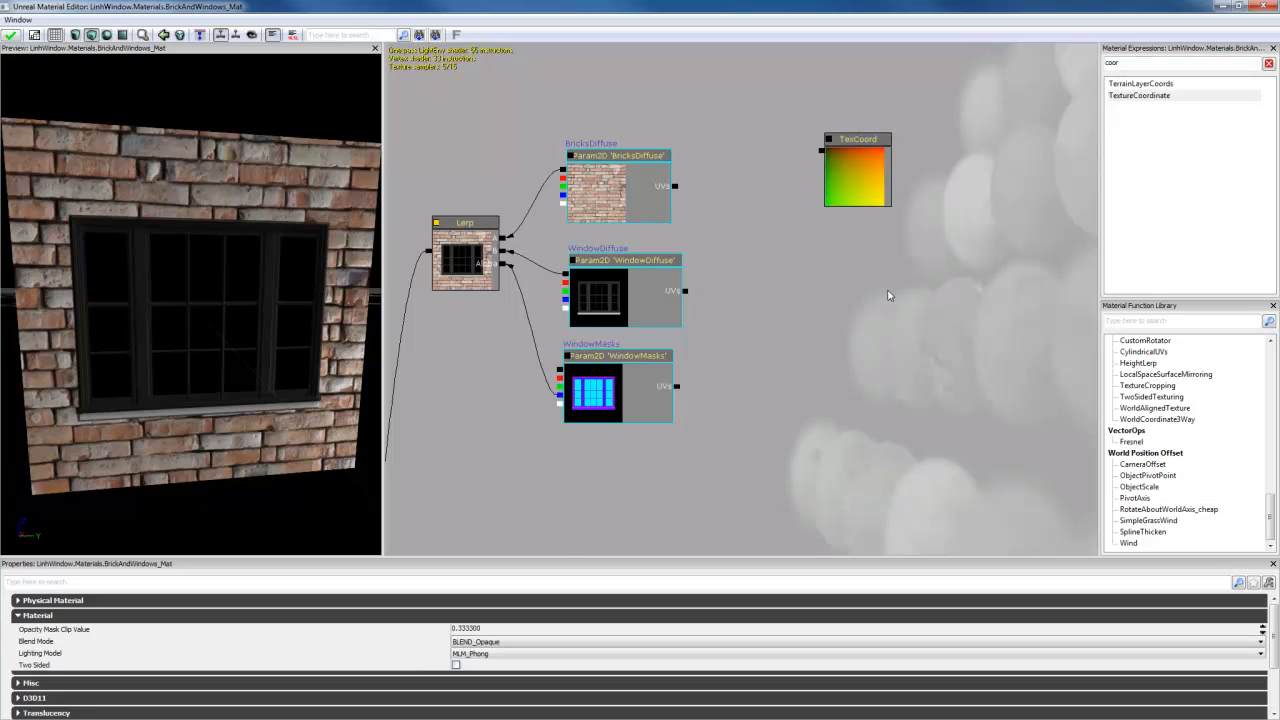
pyautogui.press('u')
pyautogui.click(879, 277)
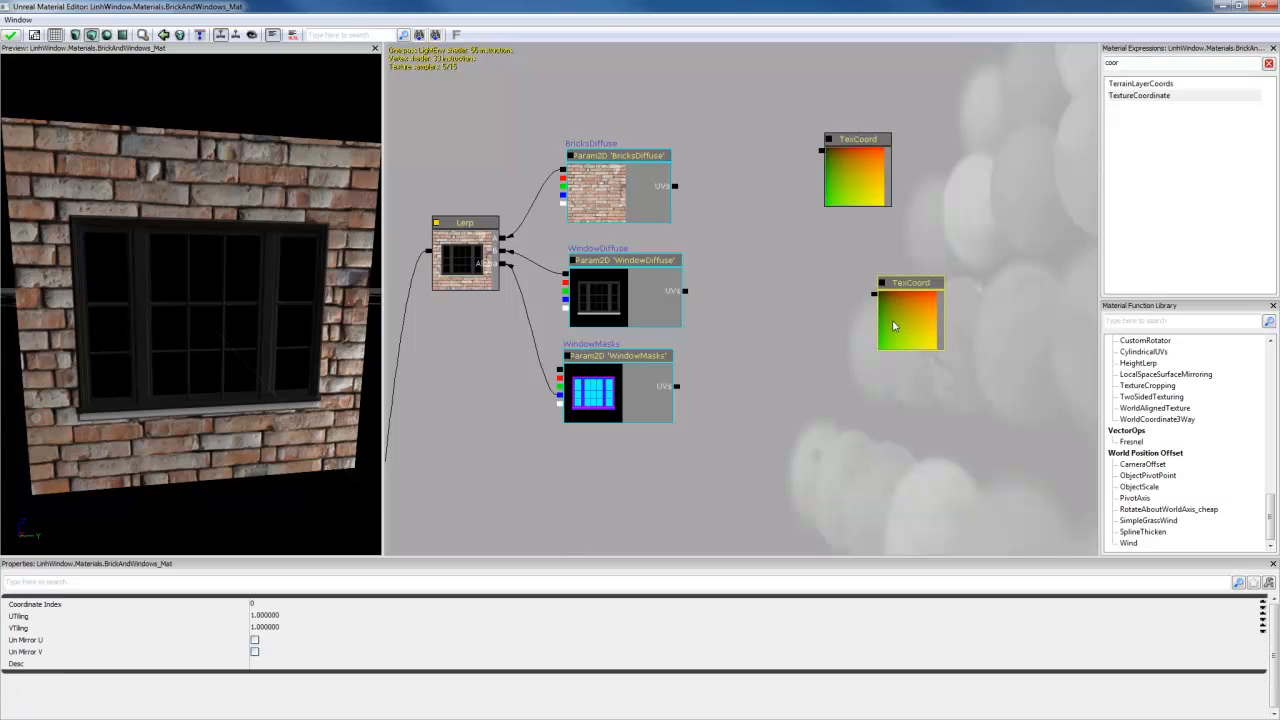
pyautogui.press('Delete')
# Step: Connect the TexCoord node to BricksDiffuse's UVs input and set its UTiling and VTiling to 2
pyautogui.click(846, 152)
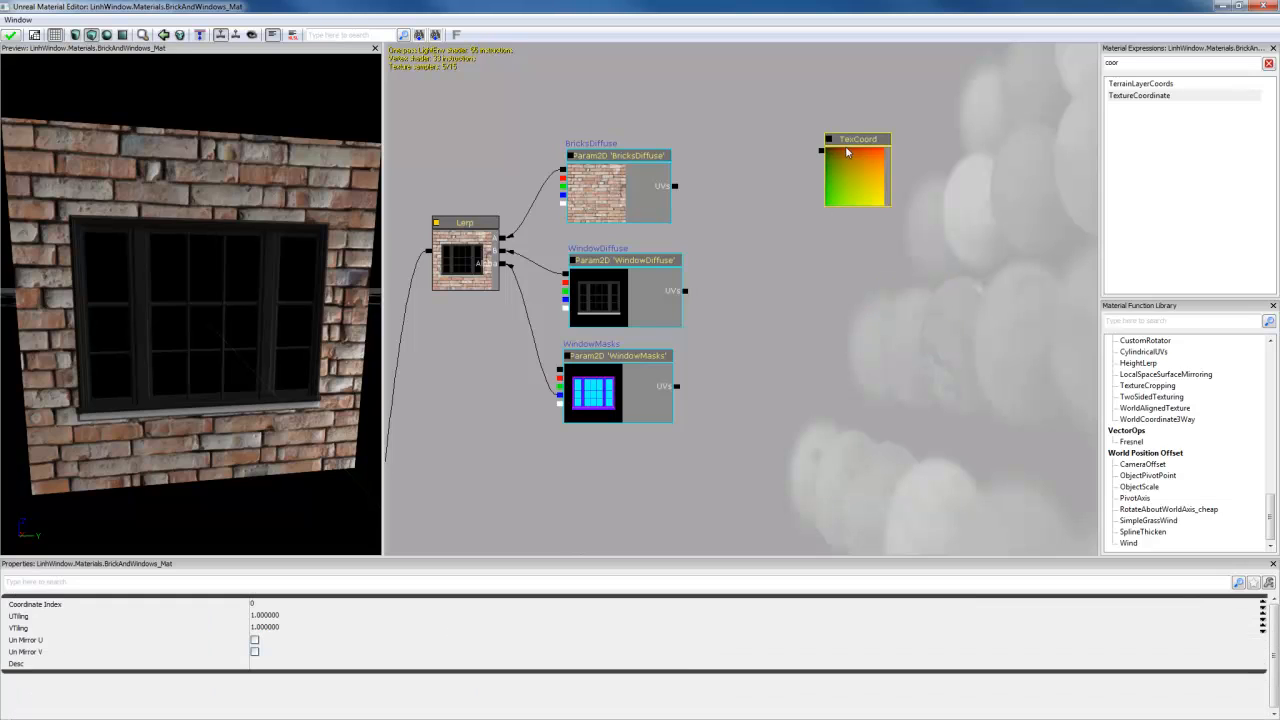
pyautogui.moveTo(820, 151); pyautogui.dragTo(678, 188)
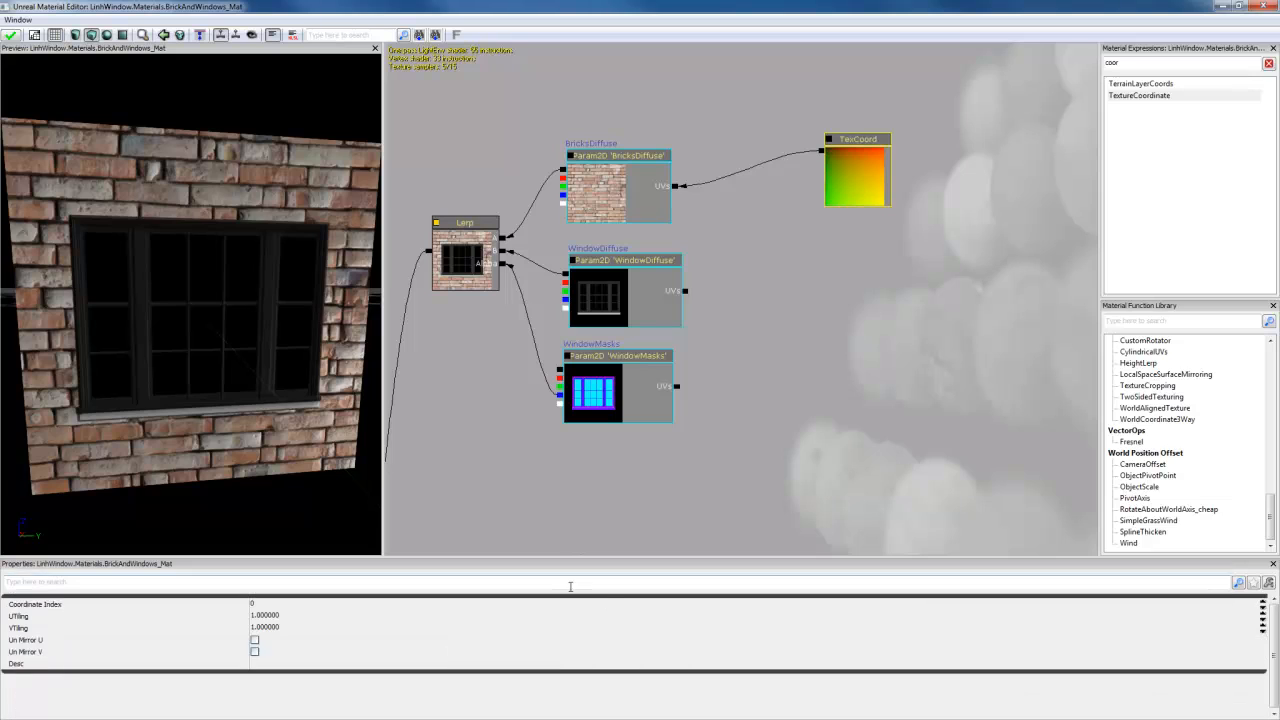
pyautogui.moveTo(570, 454); pyautogui.dragTo(570, 455)
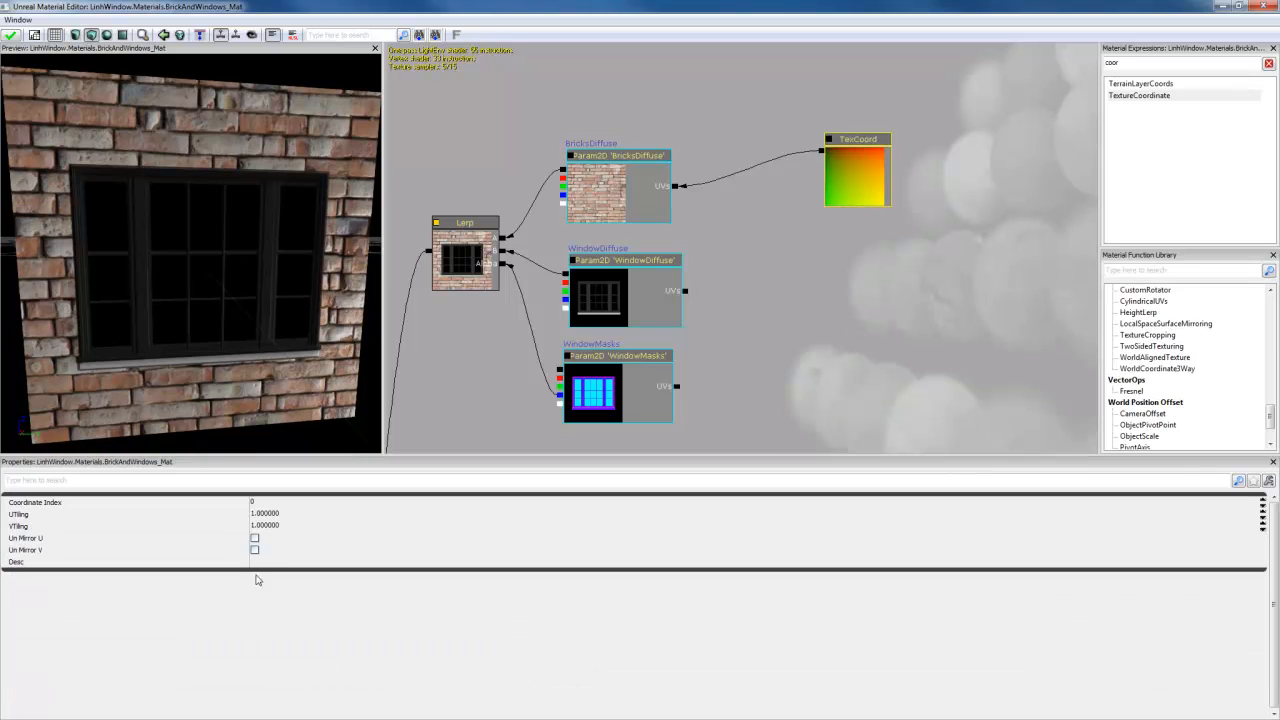
pyautogui.click(276, 515)
pyautogui.write('2')
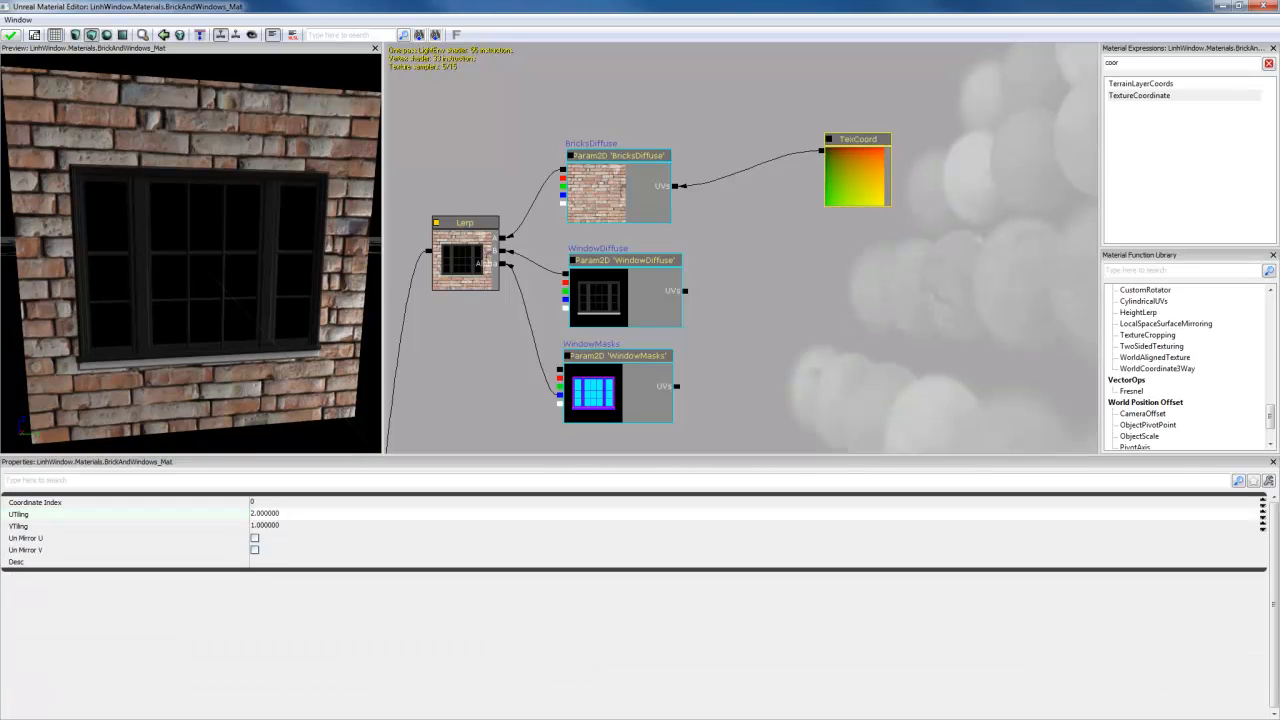
pyautogui.click(273, 525)
pyautogui.write('2')
pyautogui.press('Return')
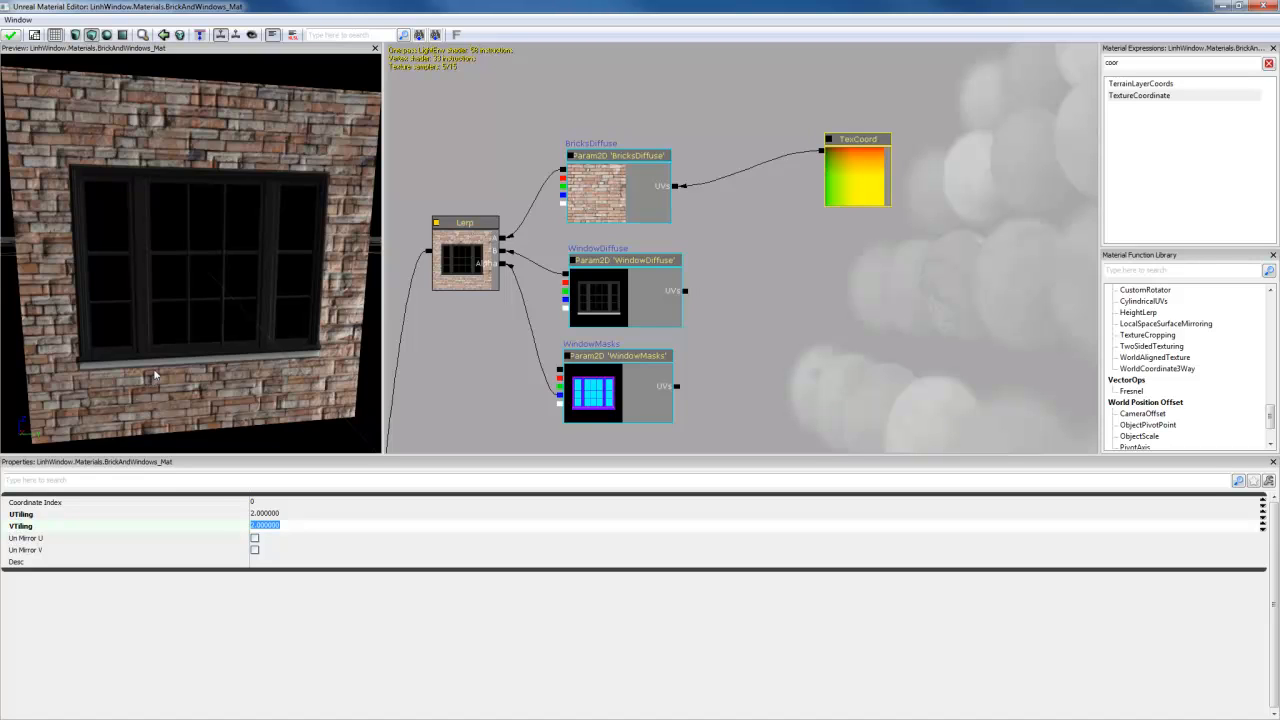
# Step: Break TexCoord's direct link to BricksDiffuse and route it through a new Multiply node into the UVs input
pyautogui.click(865, 193)
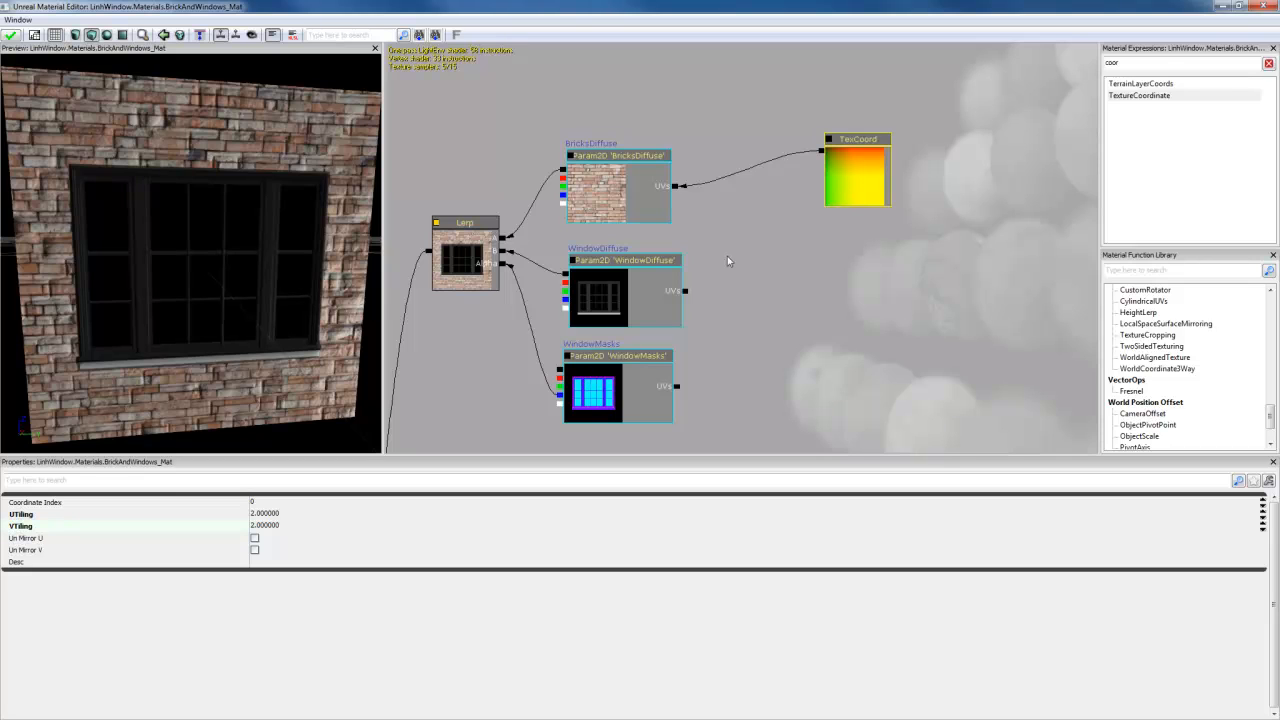
pyautogui.rightClick(678, 187)
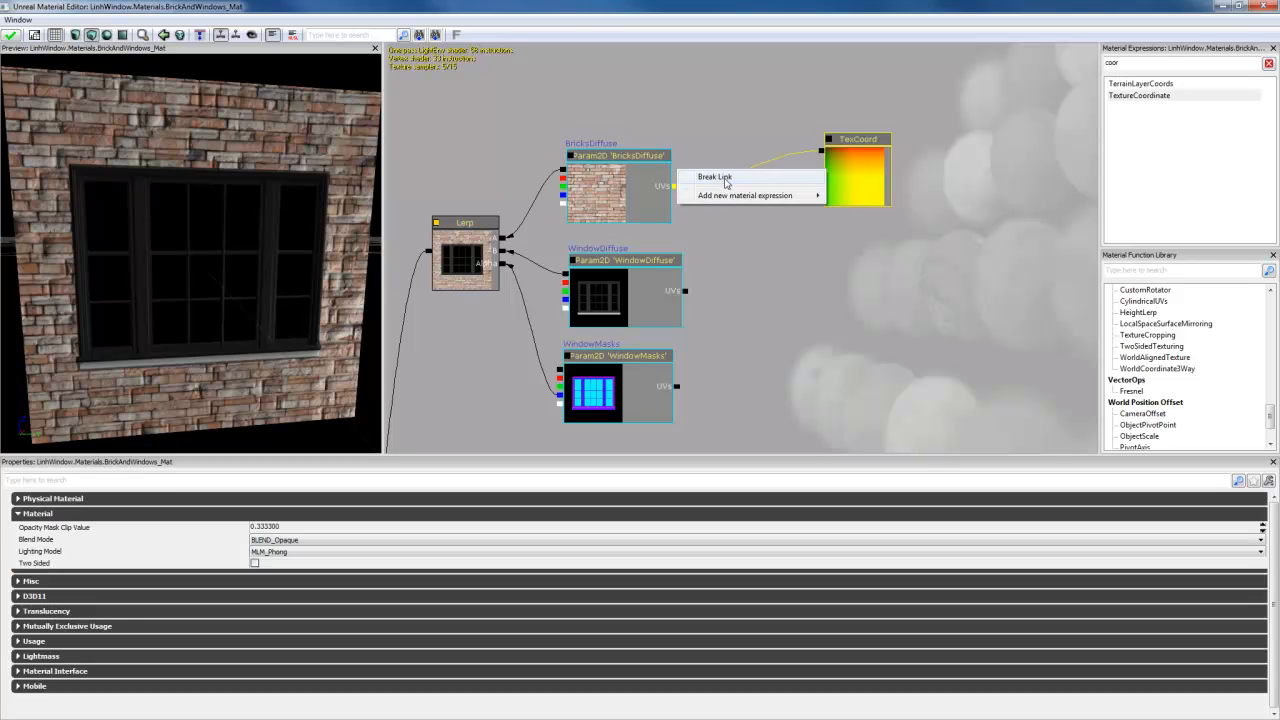
pyautogui.click(729, 180)
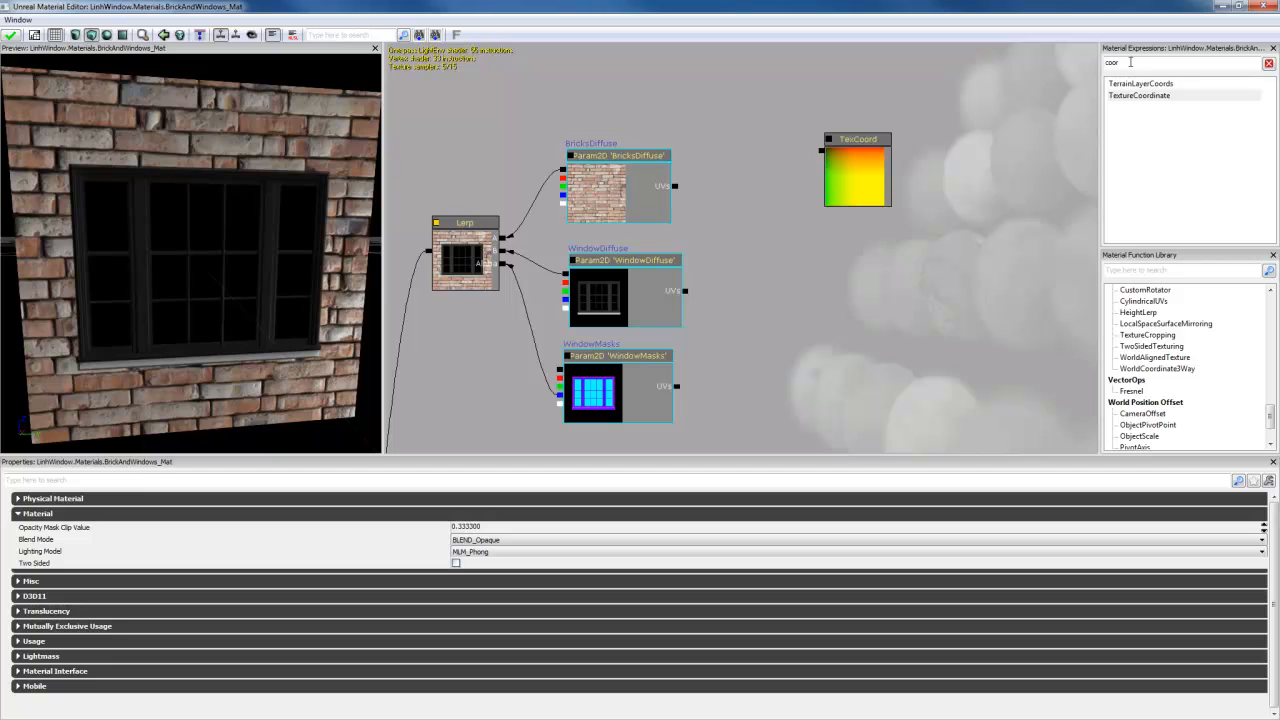
pyautogui.moveTo(1130, 63); pyautogui.dragTo(978, 68)
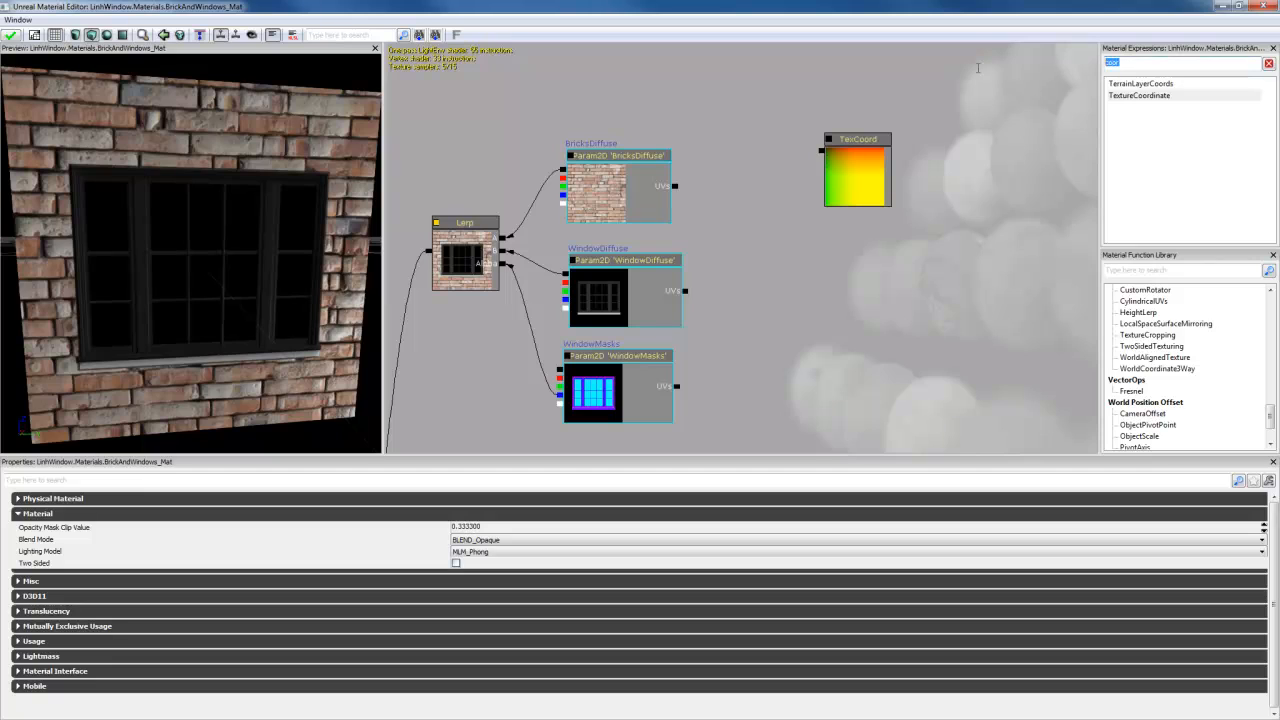
pyautogui.click(746, 209)
pyautogui.moveTo(776, 271); pyautogui.dragTo(762, 211)
pyautogui.moveTo(860, 179); pyautogui.dragTo(677, 188)
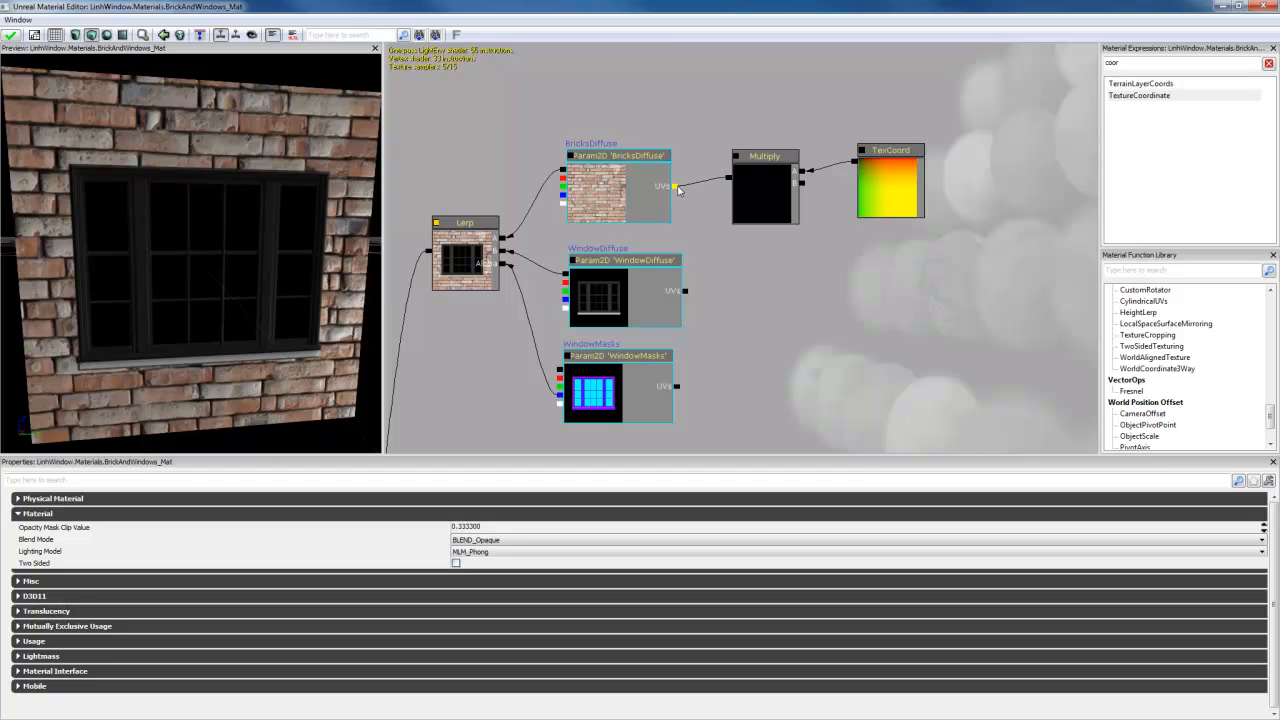
pyautogui.moveTo(906, 210); pyautogui.dragTo(934, 193)
# Step: Add a Constant node, connect it to the Multiply node's B input and set its R value to 4
pyautogui.moveTo(1129, 65); pyautogui.dragTo(944, 56)
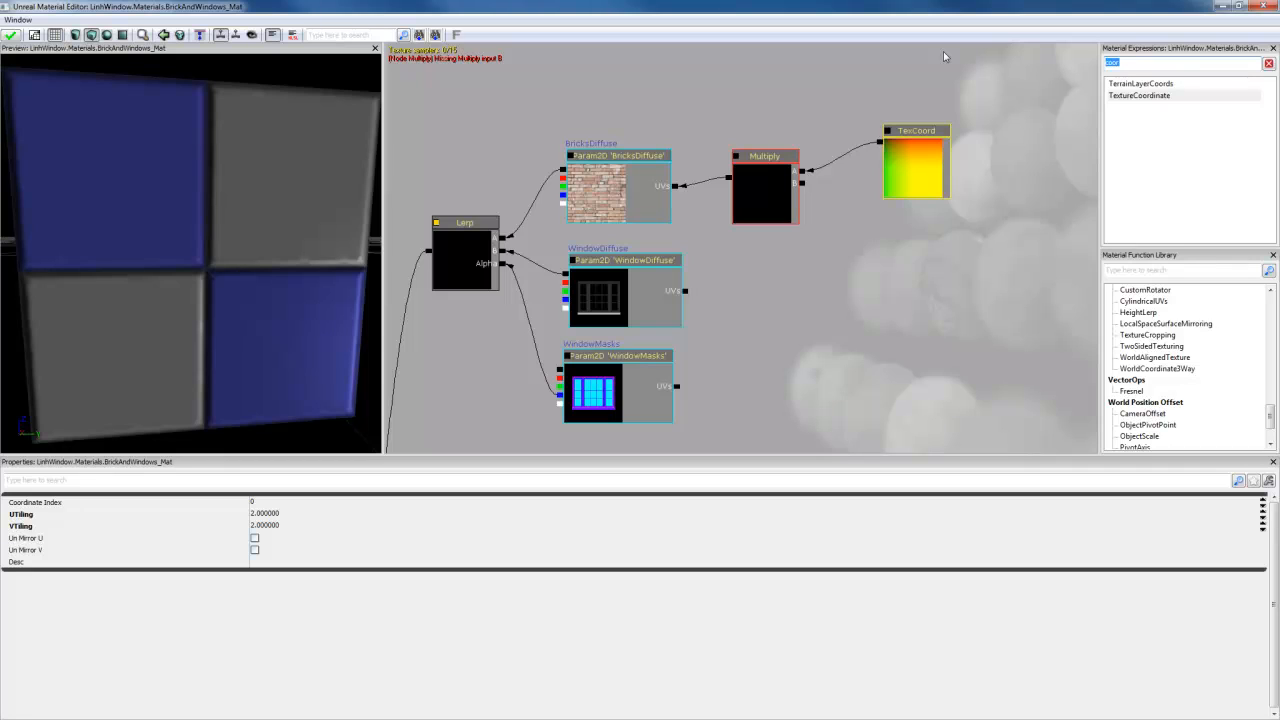
pyautogui.write('con')
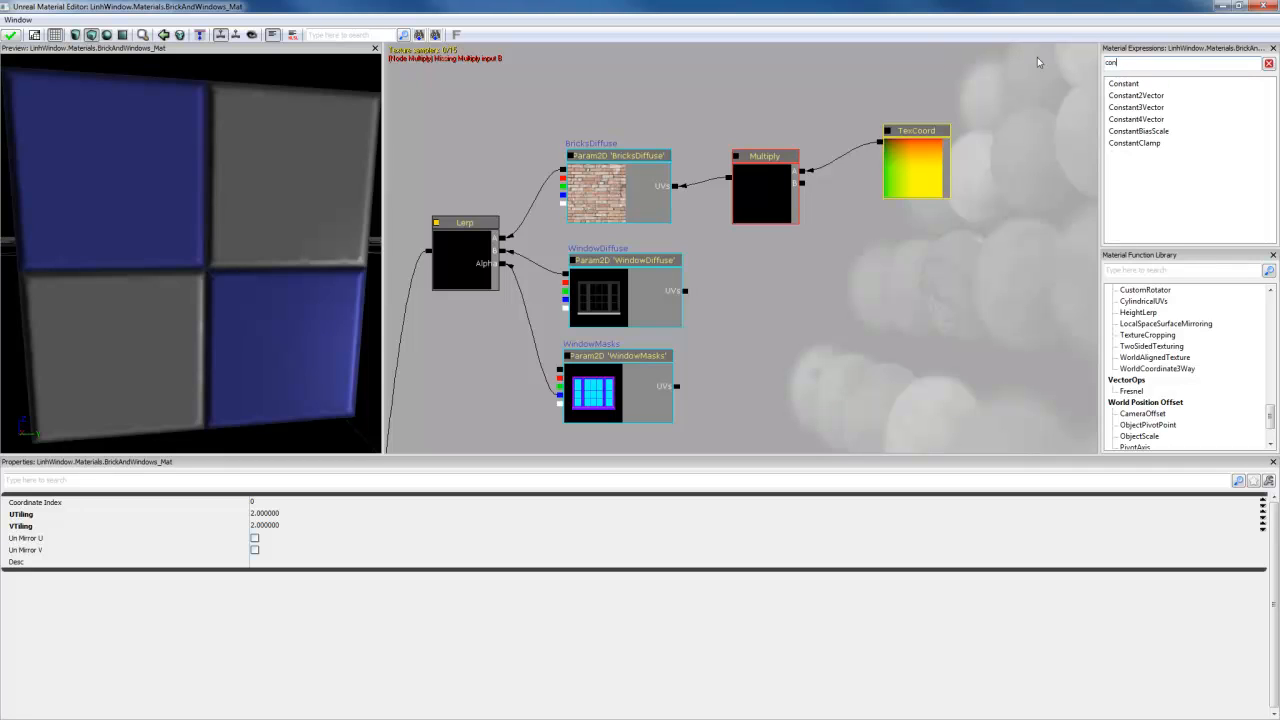
pyautogui.moveTo(1125, 93); pyautogui.dragTo(802, 183)
pyautogui.click(948, 268)
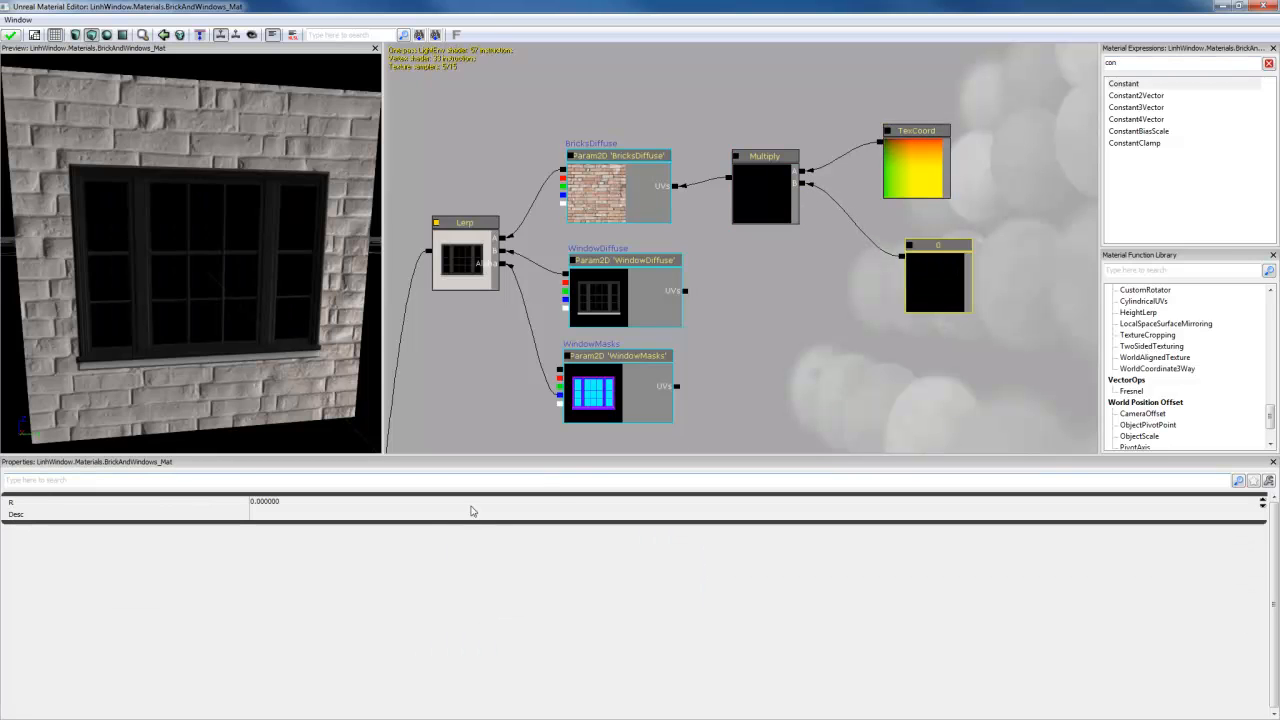
pyautogui.click(290, 502)
pyautogui.write('4')
pyautogui.press('Return')
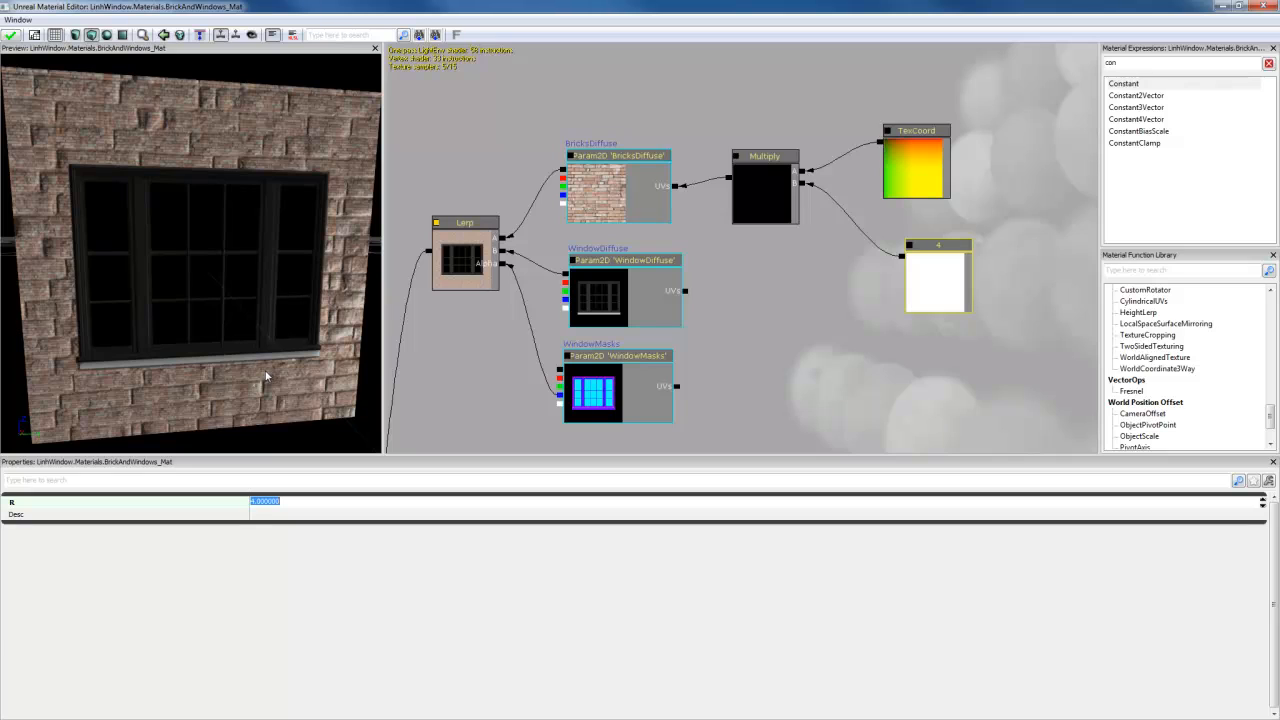
# Step: Set the TexCoord node's UTiling and VTiling to 1, and select the Constant node feeding the Multiply
pyautogui.click(941, 276)
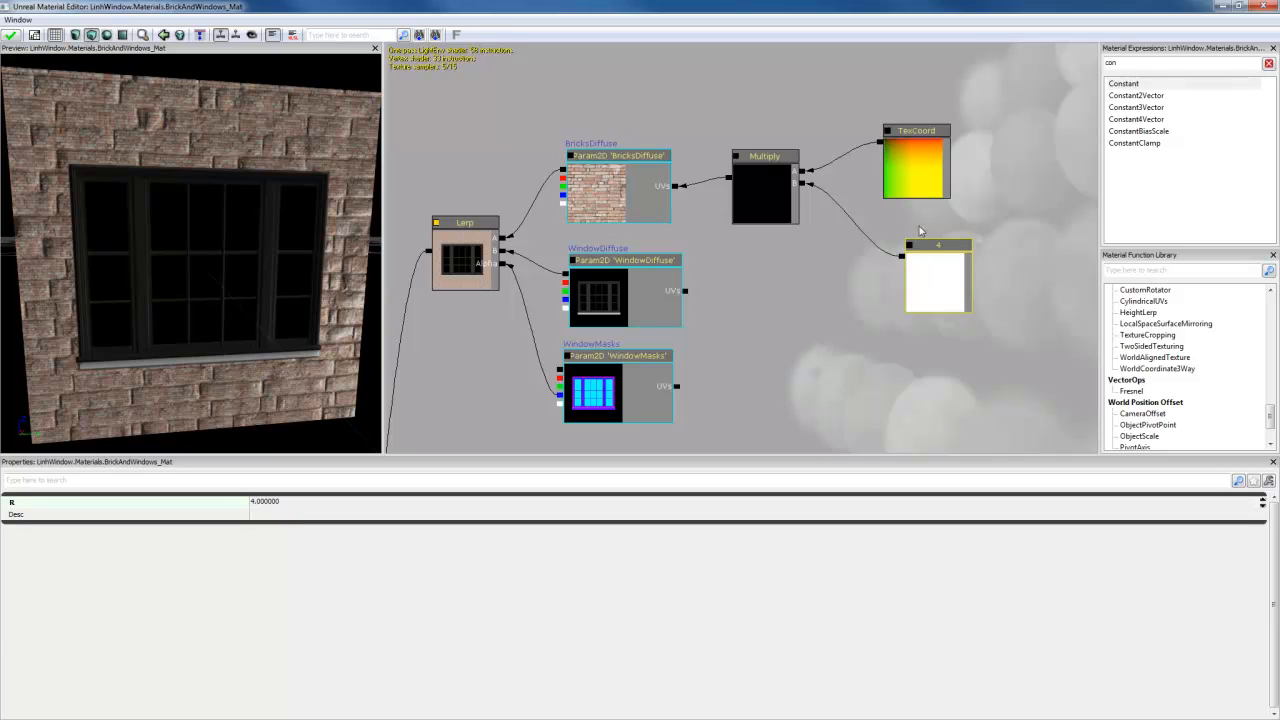
pyautogui.click(906, 174)
pyautogui.click(276, 514)
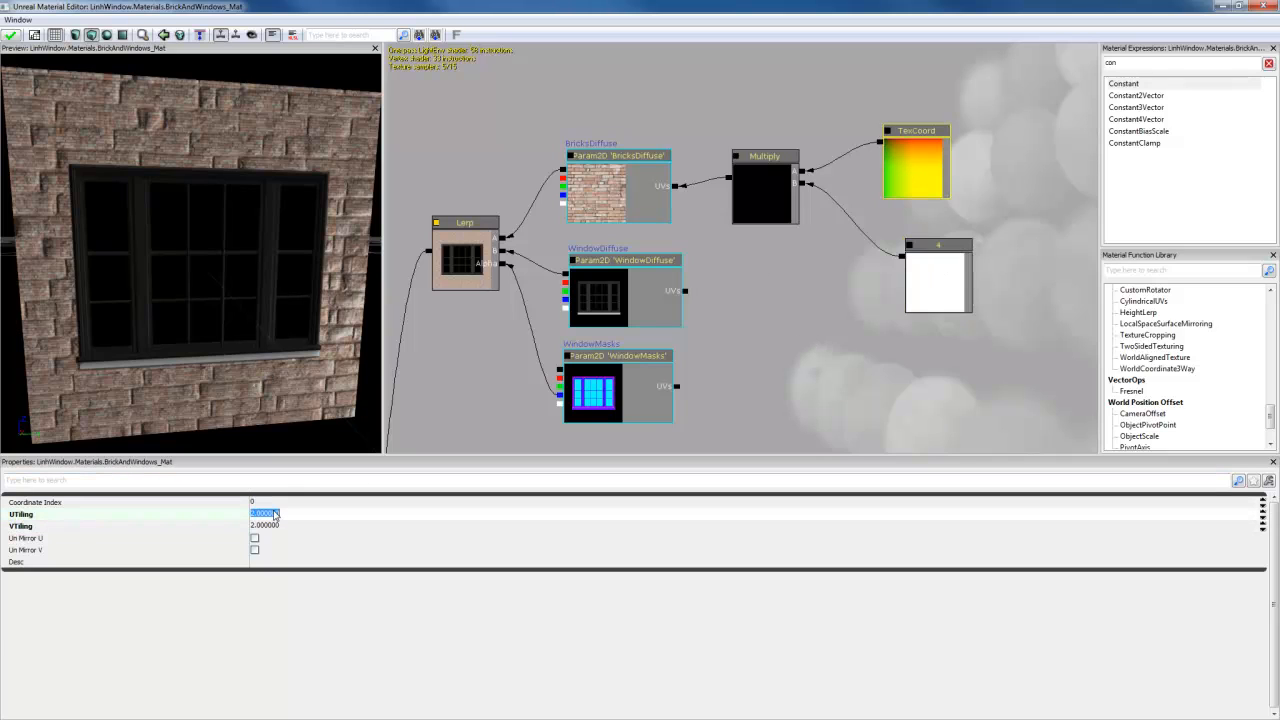
pyautogui.write('1')
pyautogui.press('Return')
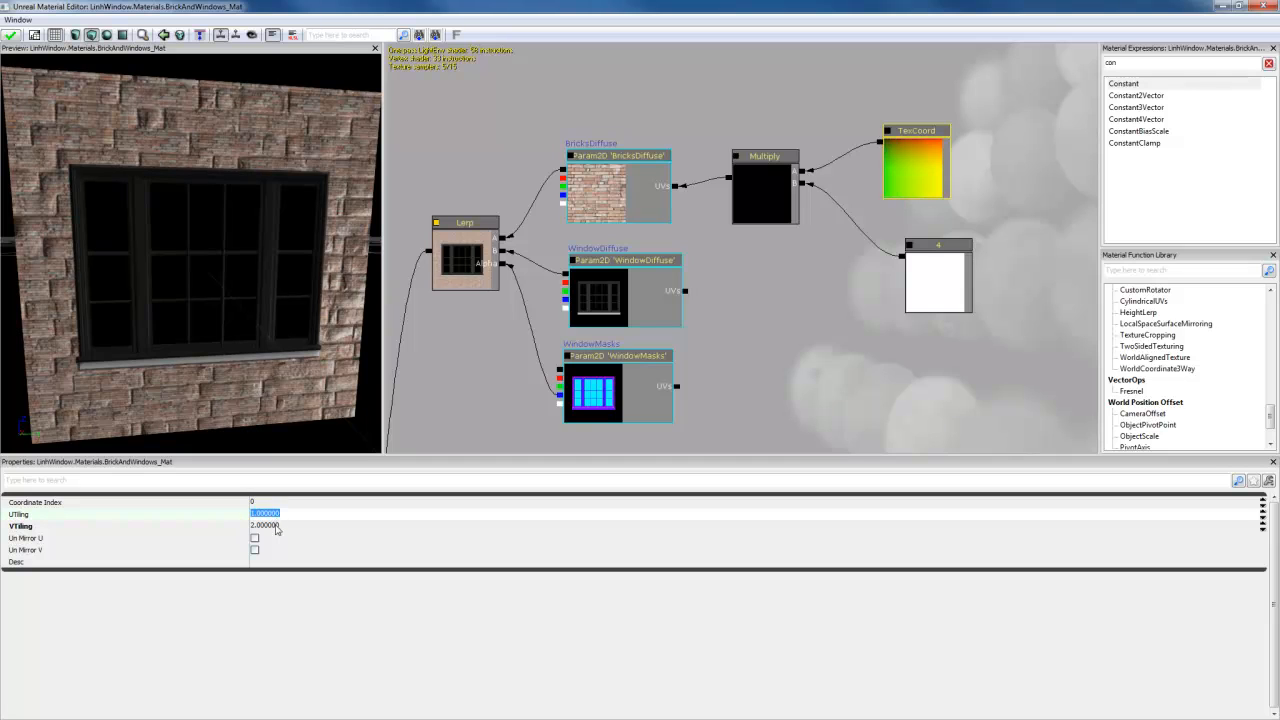
pyautogui.click(277, 525)
pyautogui.write('1')
pyautogui.press('Return')
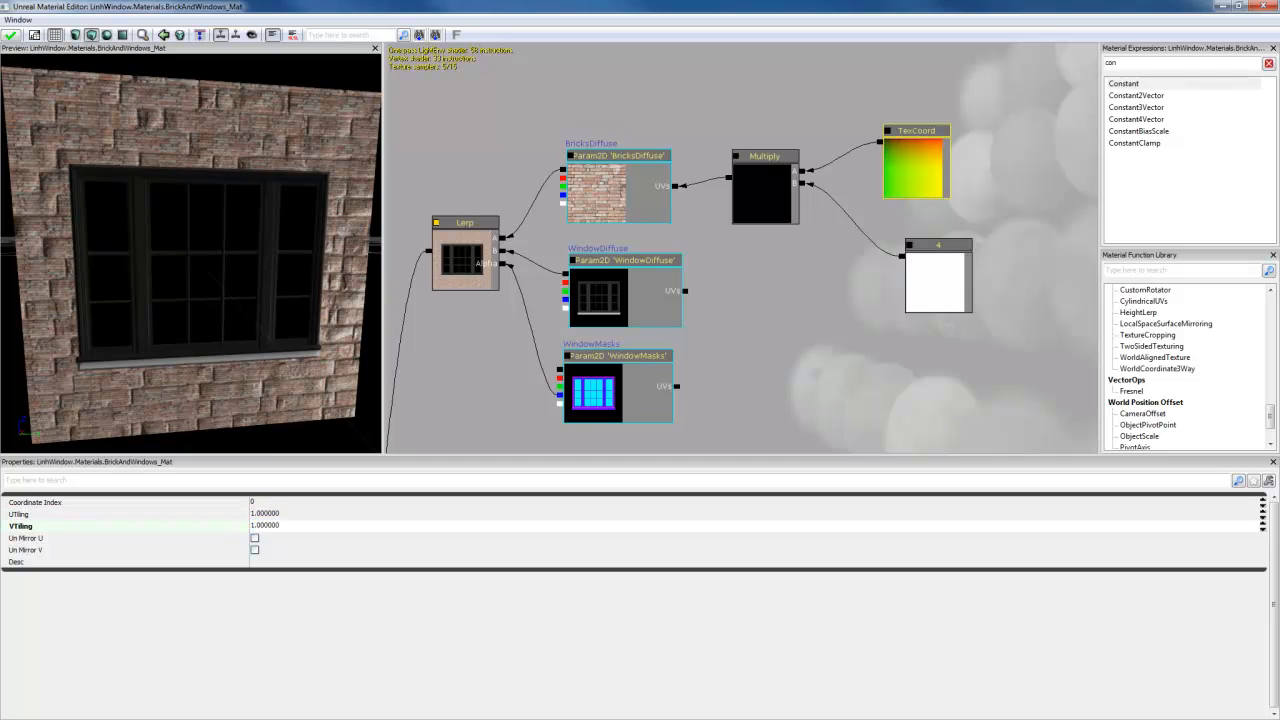
pyautogui.click(277, 526)
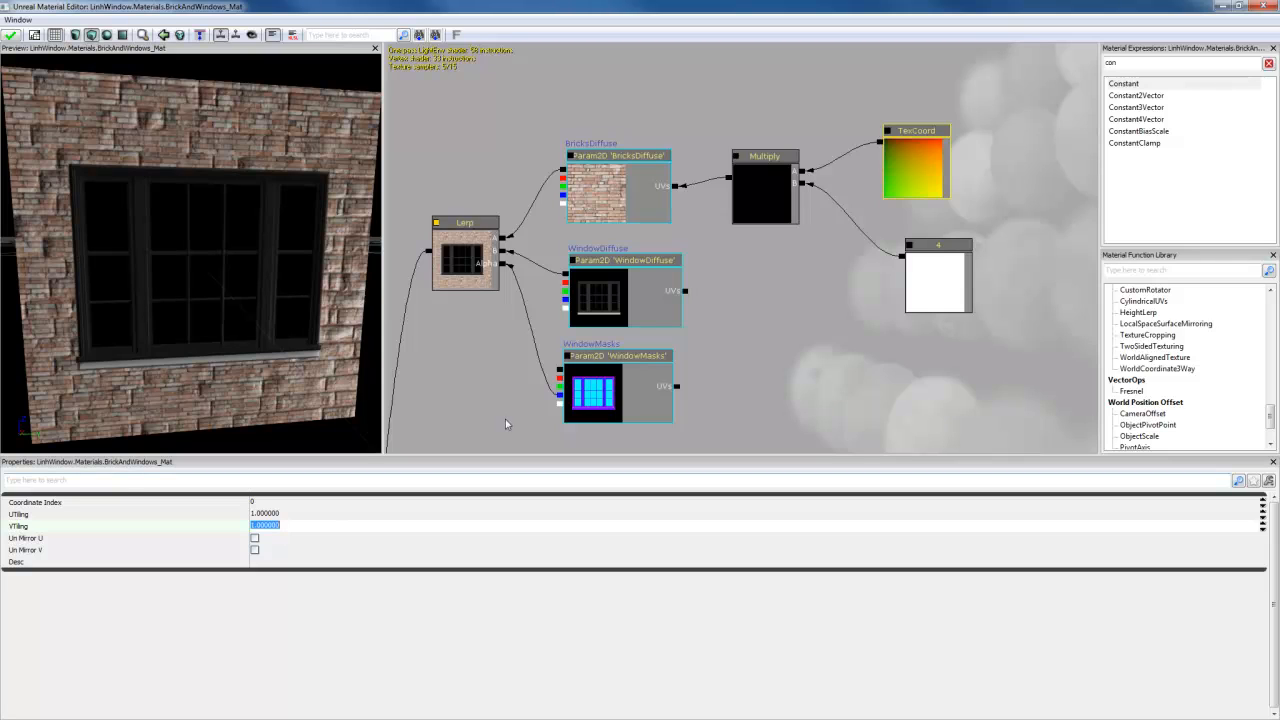
pyautogui.click(936, 298)
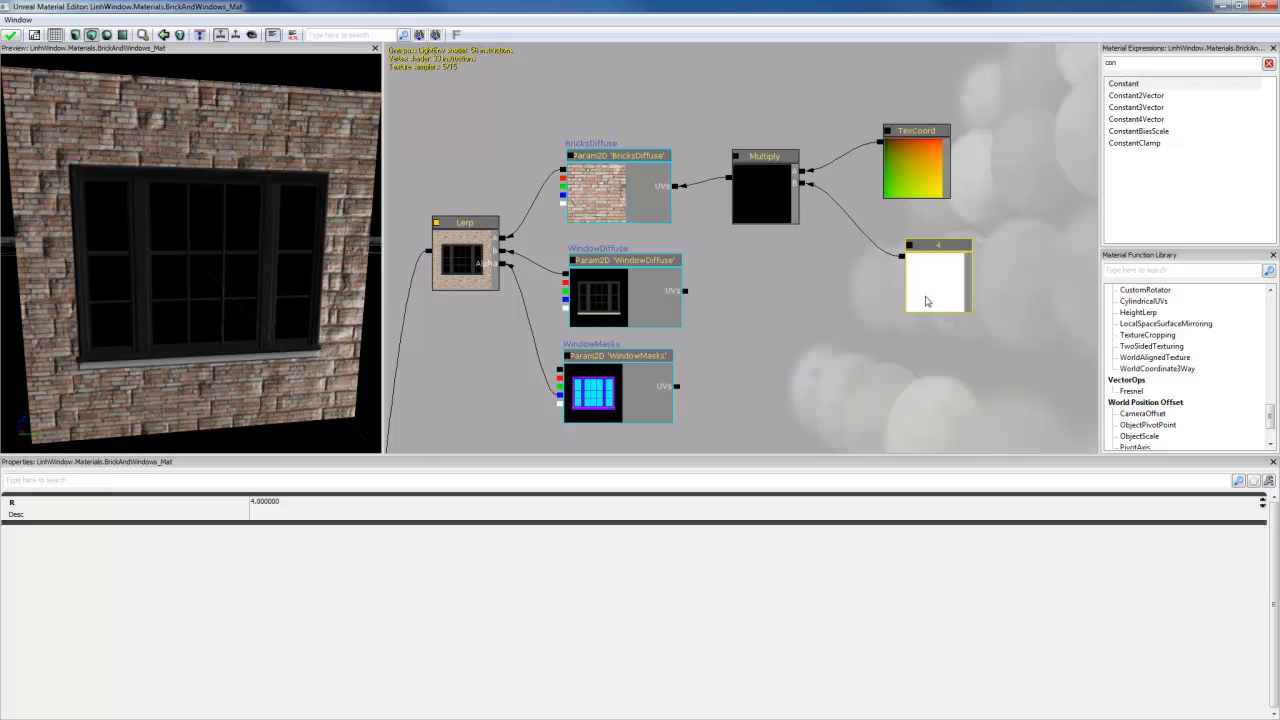
# Step: Delete the Constant node that feeds the Multiply node's B input
pyautogui.moveTo(937, 292); pyautogui.dragTo(923, 287)
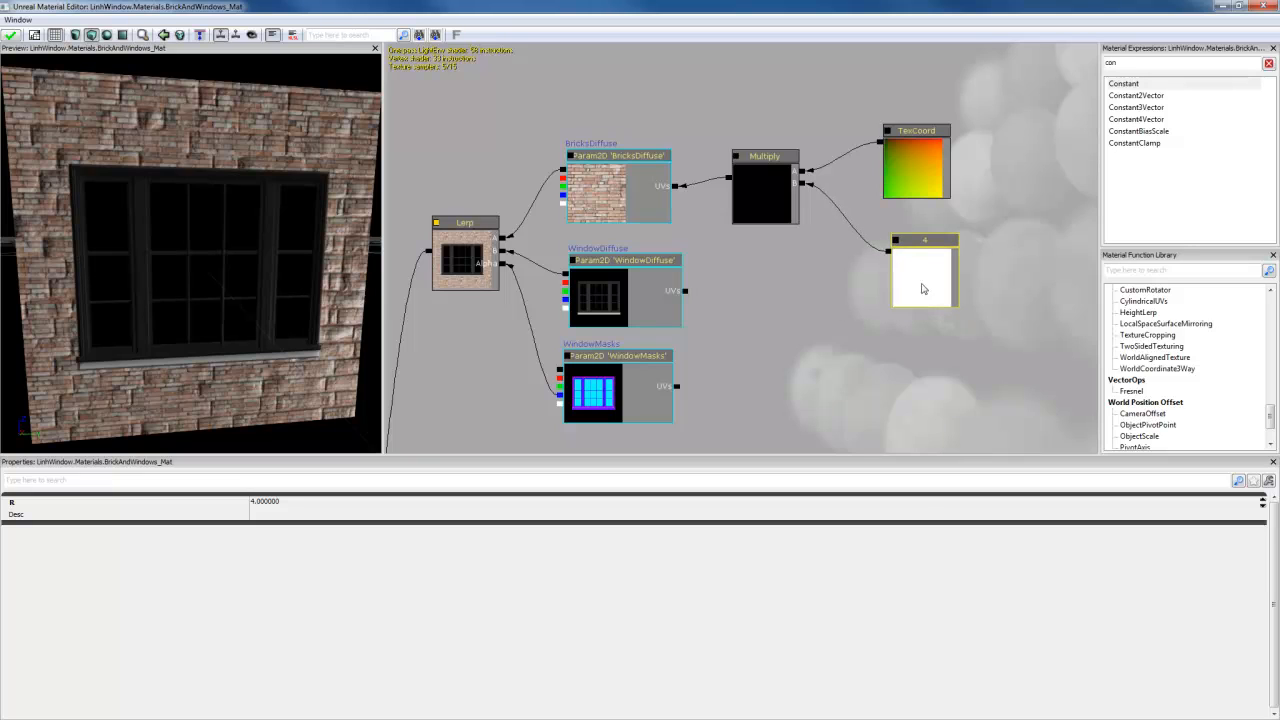
pyautogui.click(995, 275)
pyautogui.click(937, 287)
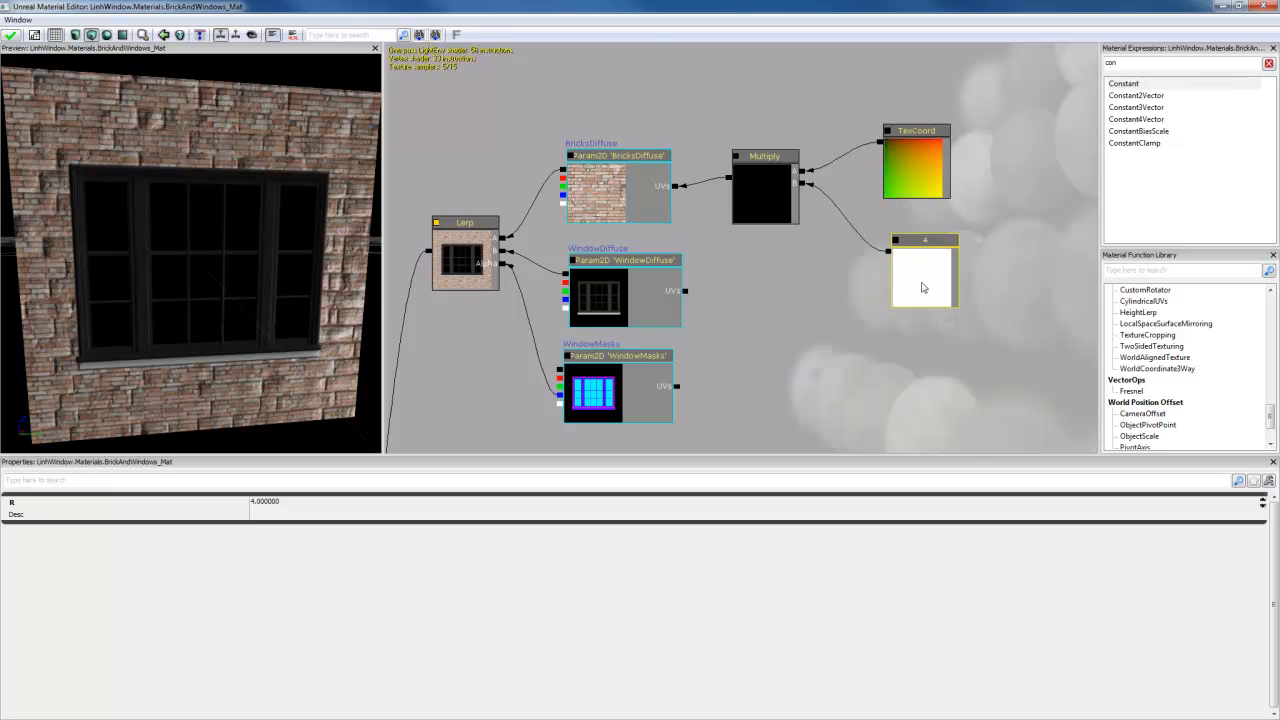
pyautogui.press('Delete')
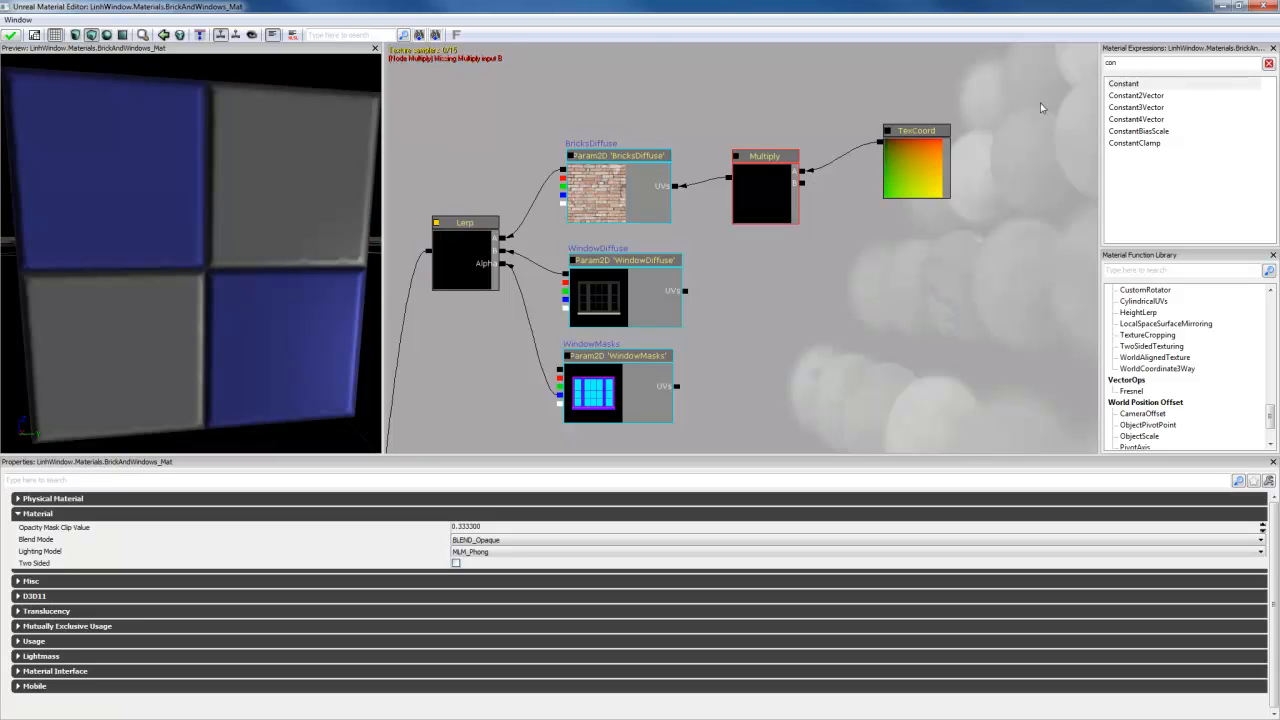
# Step: Add a ScalarParameter node below TexCoord and connect it to the Multiply node's B input
pyautogui.doubleClick(1121, 62)
pyautogui.write('scal')
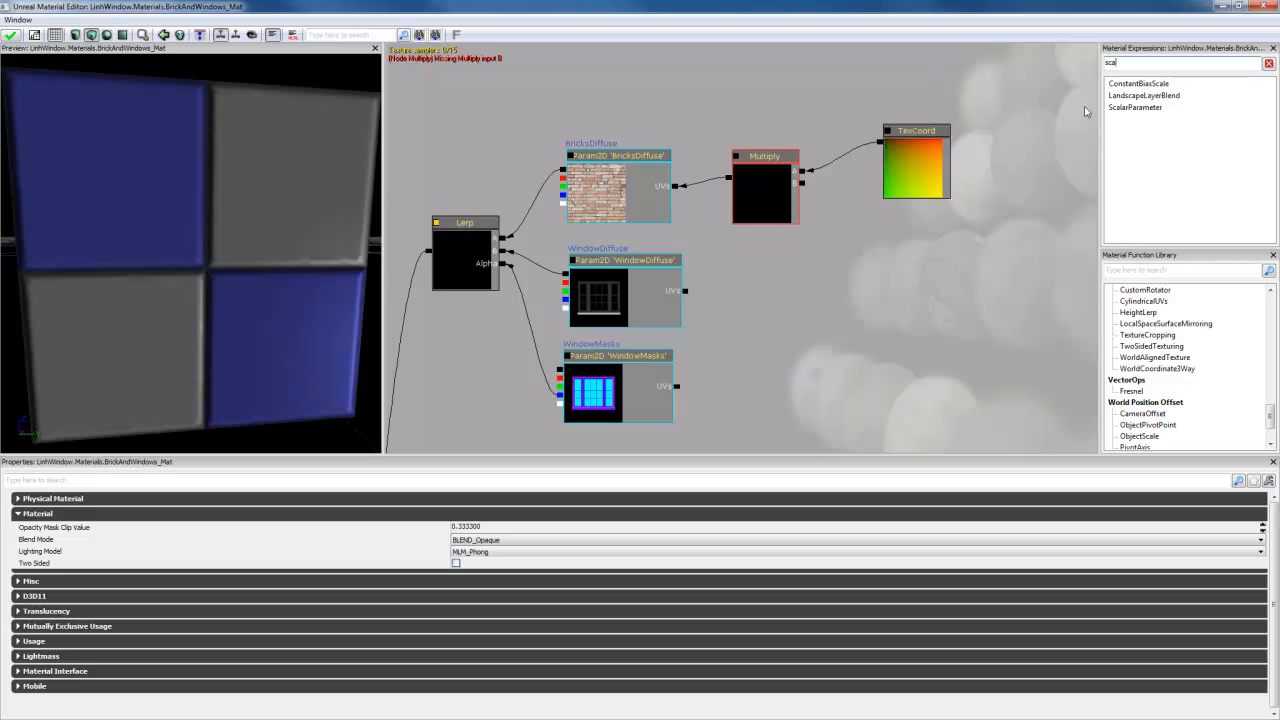
pyautogui.click(913, 248)
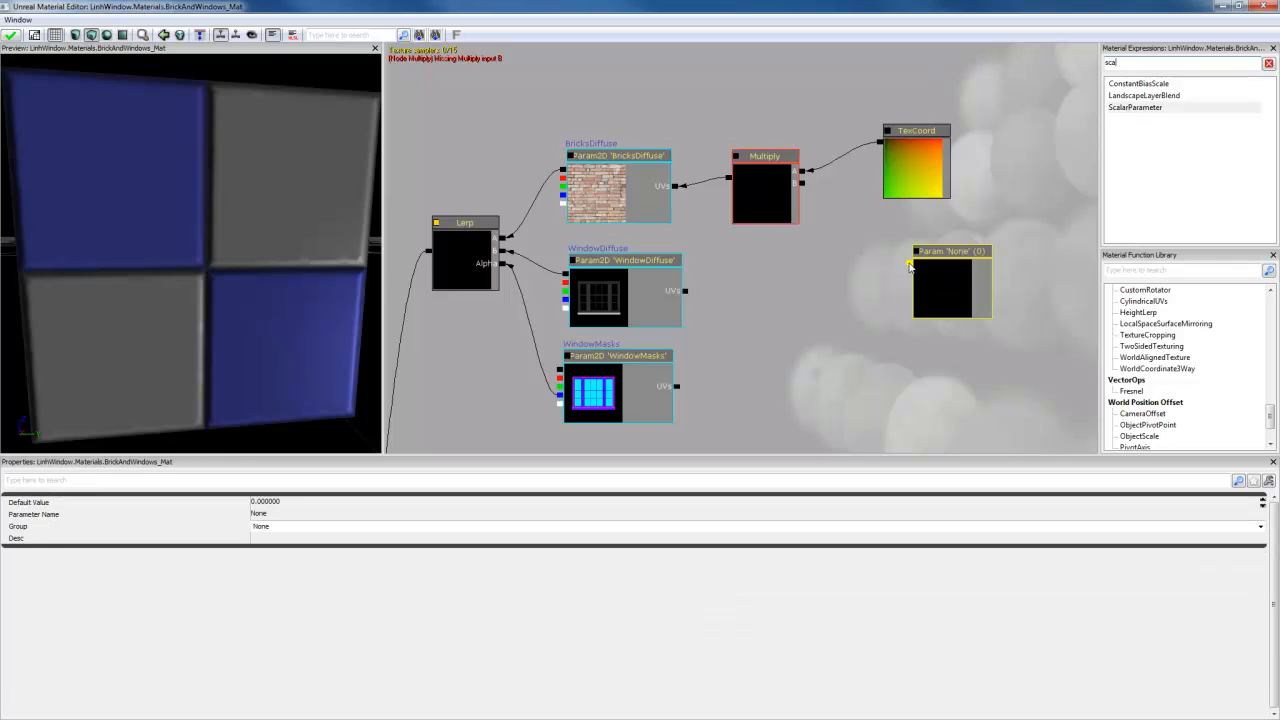
pyautogui.moveTo(910, 266); pyautogui.dragTo(801, 183)
pyautogui.click(944, 284)
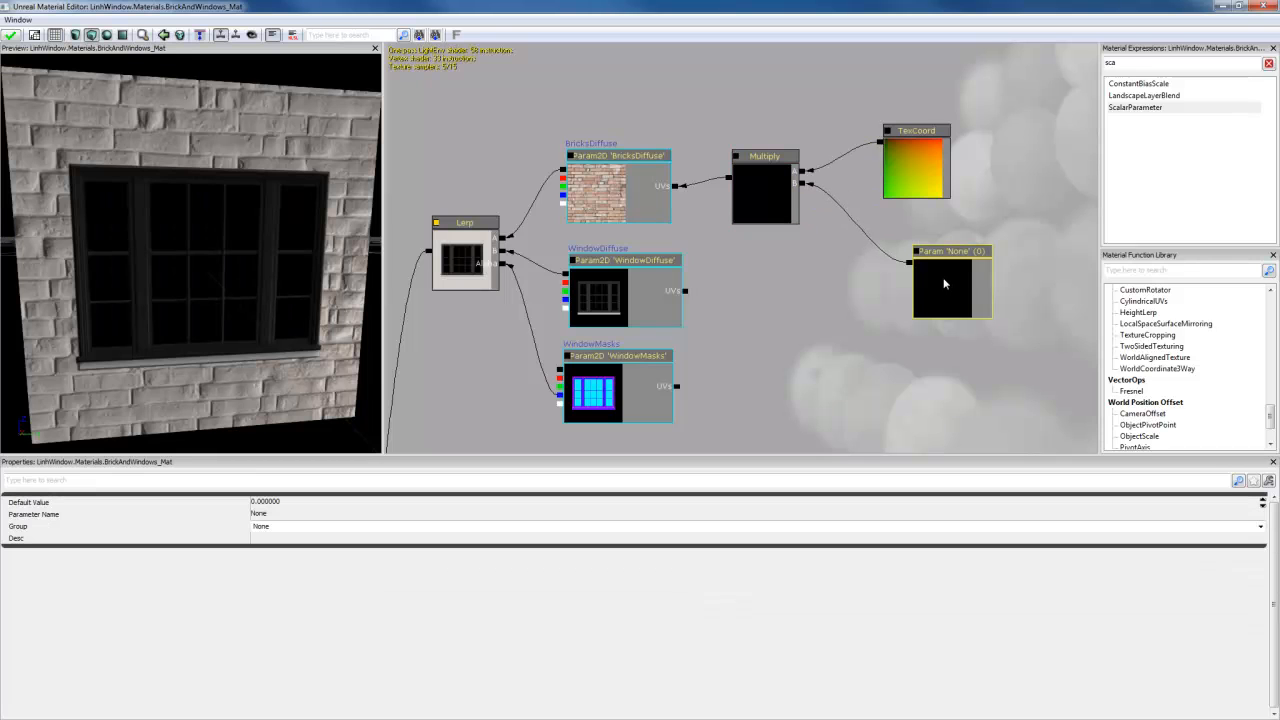
pyautogui.click(270, 504)
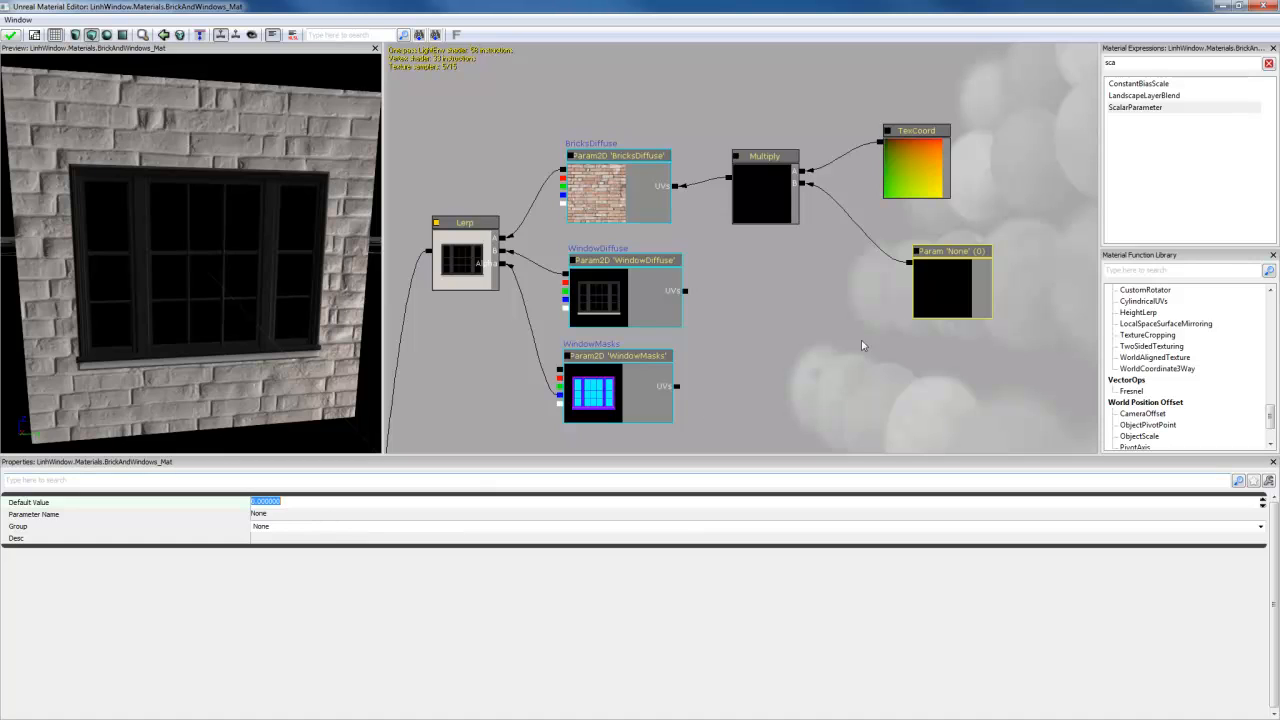
pyautogui.click(940, 295)
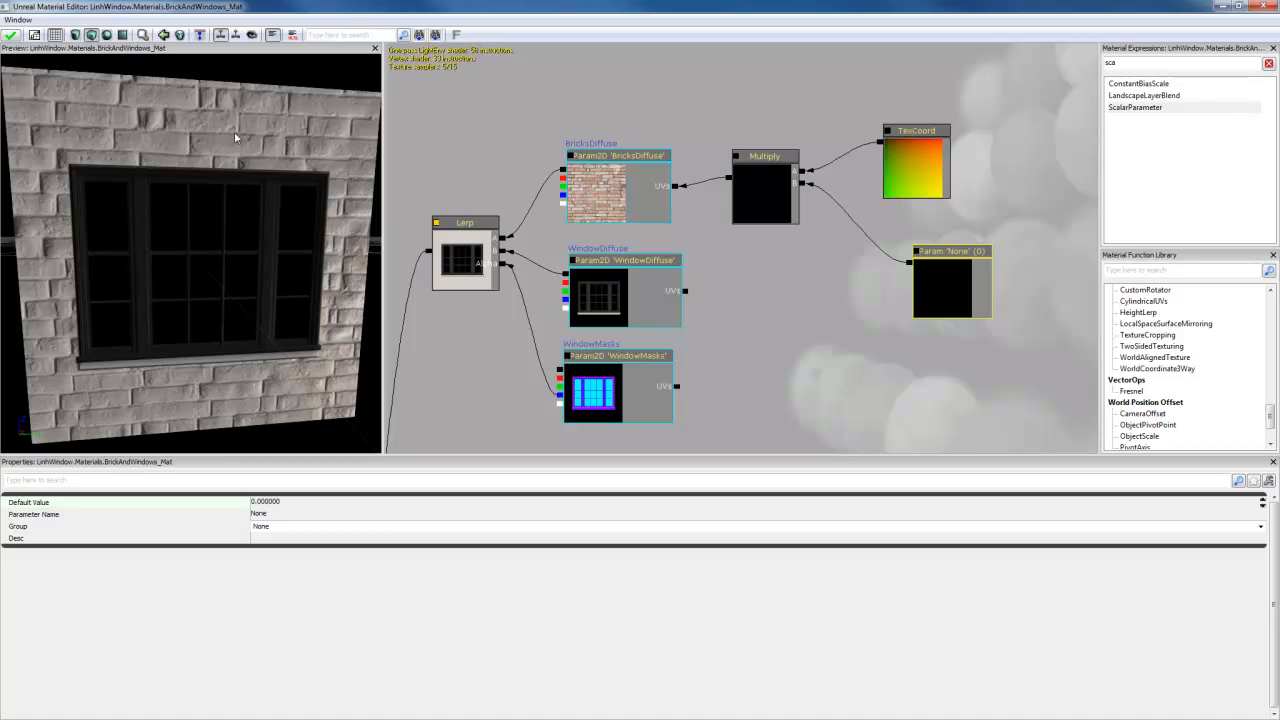
# Step: Set the TexCoord node's UTiling to 2 and connect it directly to BricksDiffuse's UVs input
pyautogui.click(893, 160)
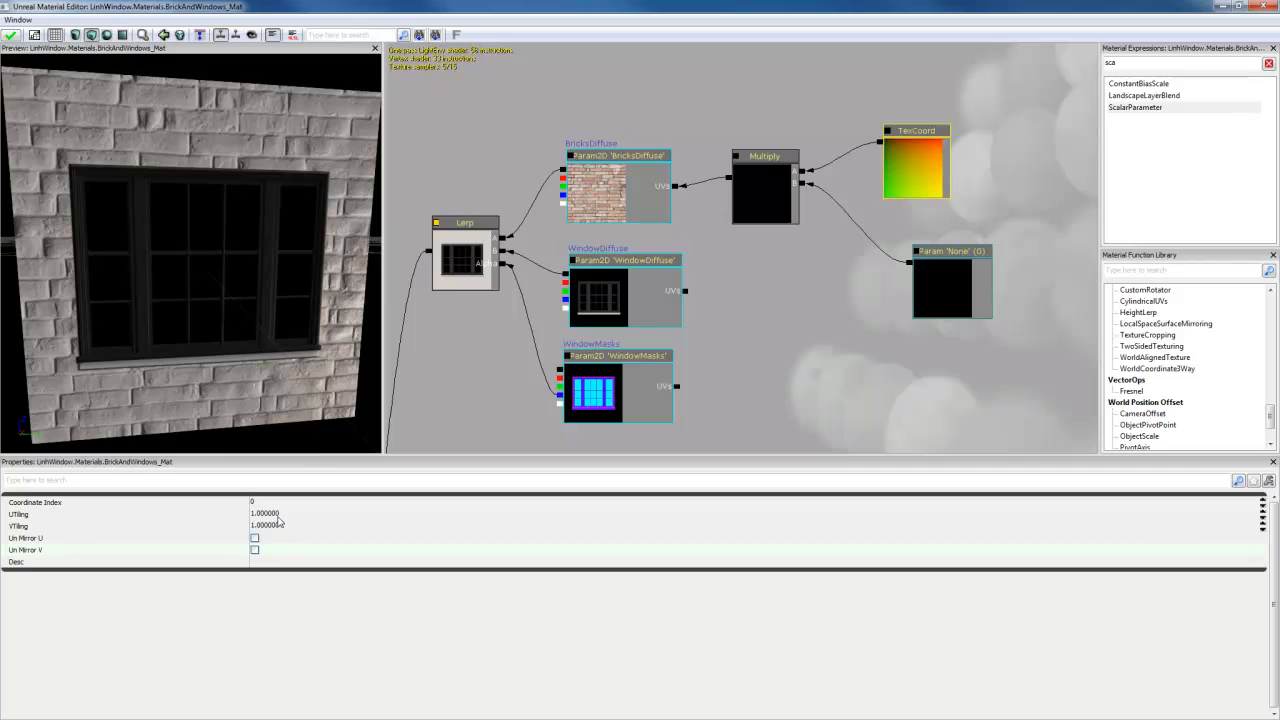
pyautogui.click(279, 515)
pyautogui.write('2')
pyautogui.press('Return')
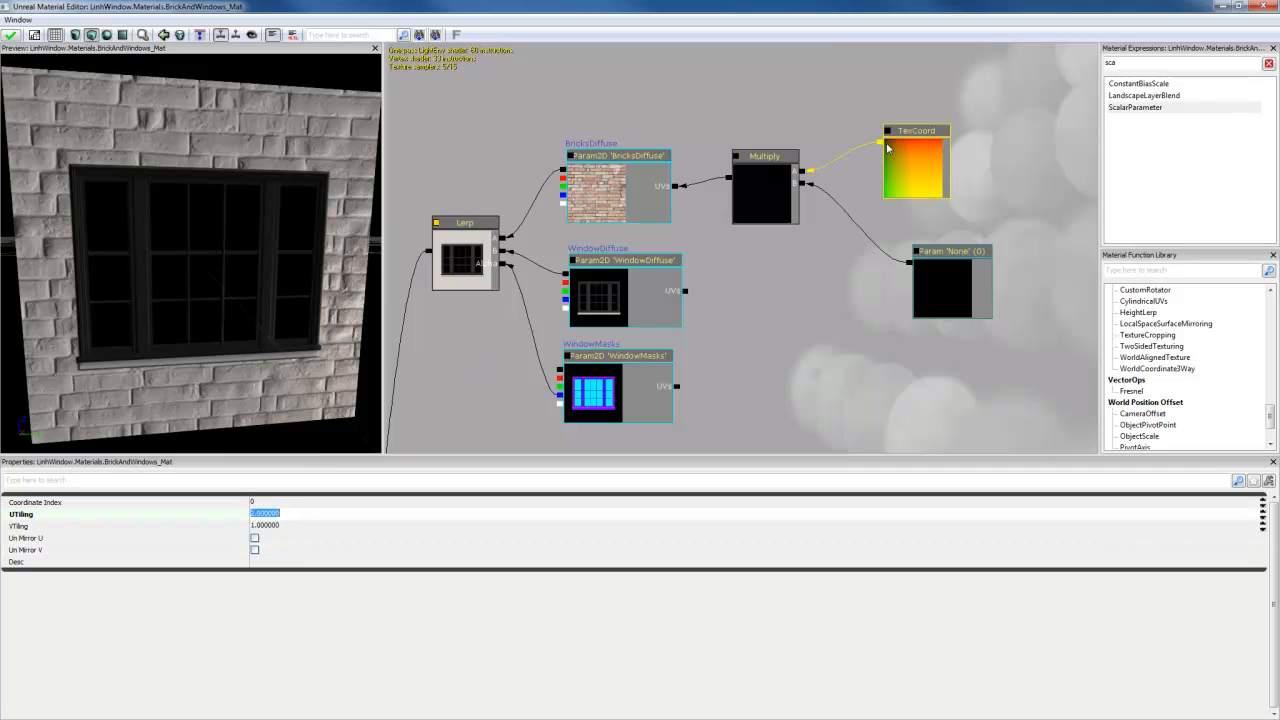
pyautogui.moveTo(881, 142); pyautogui.dragTo(676, 187)
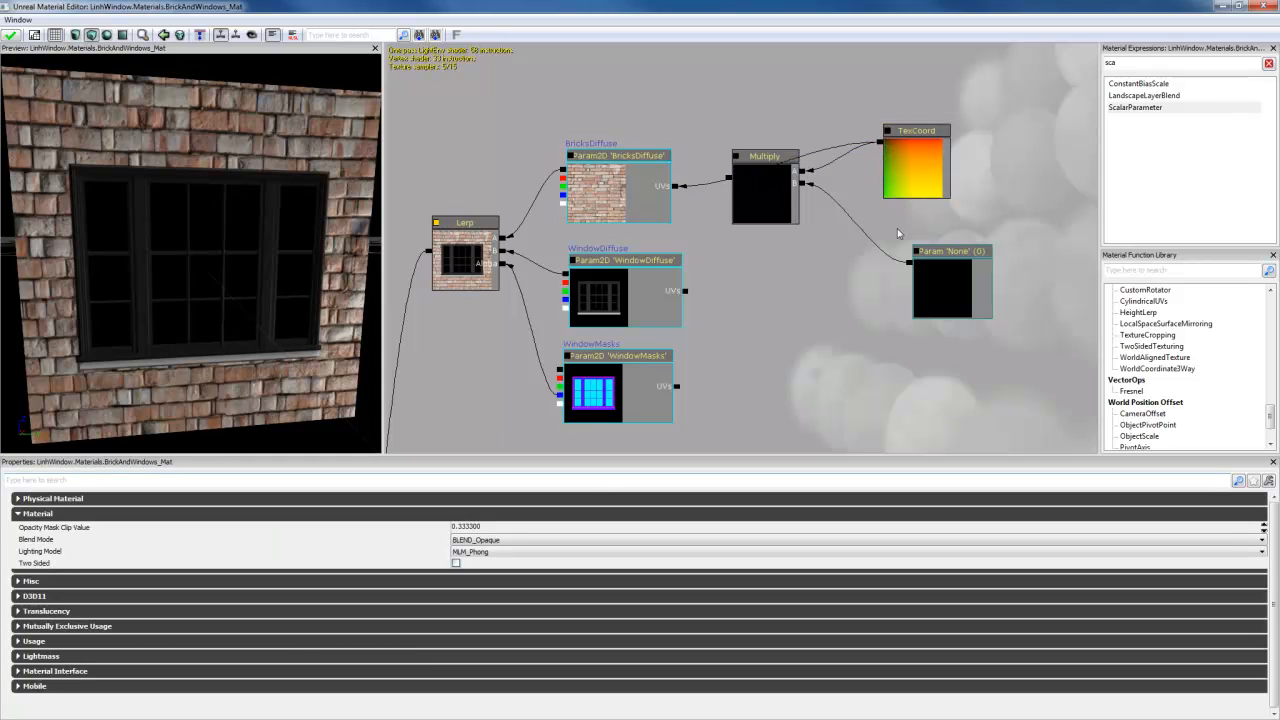
# Step: Try a UTiling of 1.5 on the TexCoord node and settle on 3
pyautogui.click(905, 185)
pyautogui.click(305, 515)
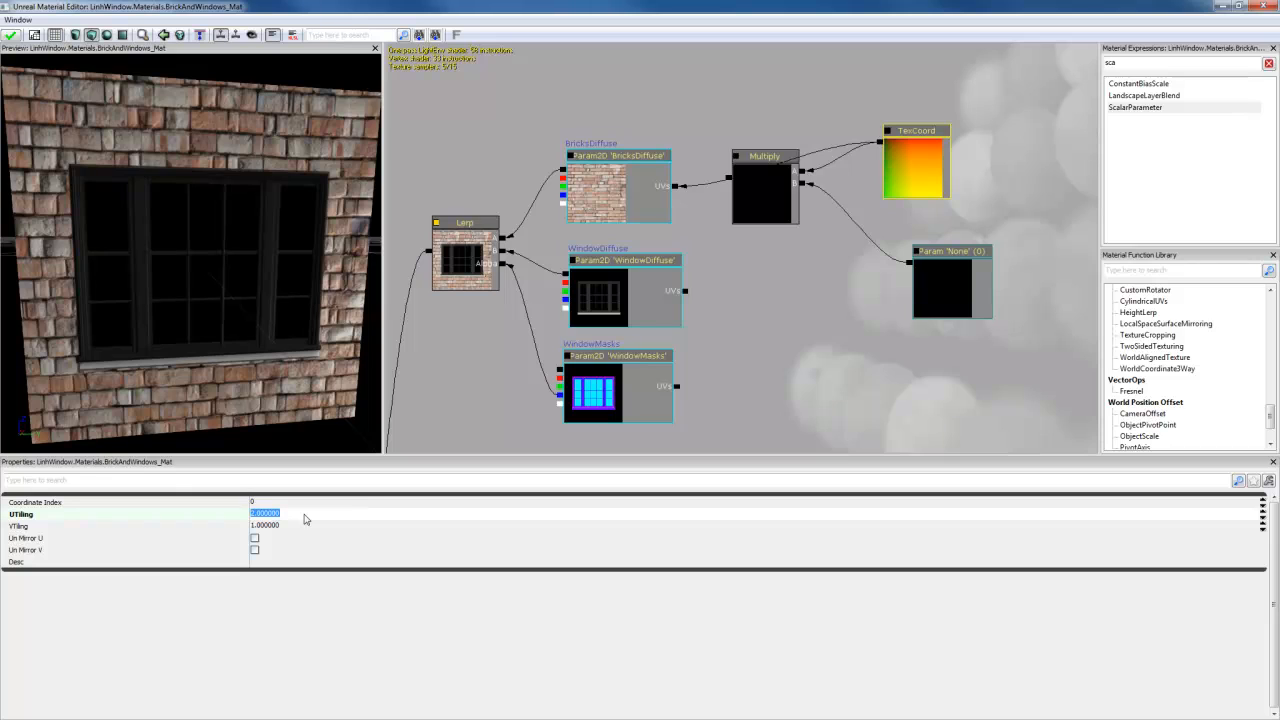
pyautogui.write('1.5')
pyautogui.press('Return')
pyautogui.click(305, 516)
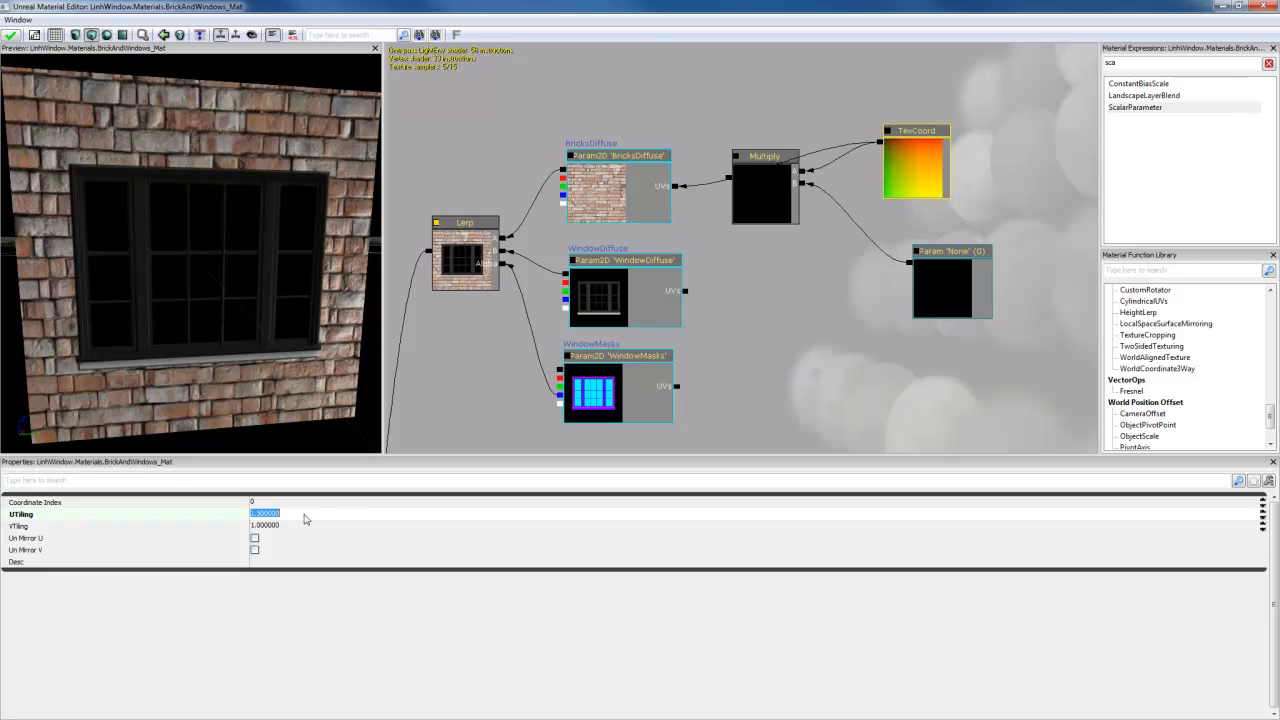
pyautogui.write('3')
pyautogui.press('Return')
pyautogui.click(305, 518)
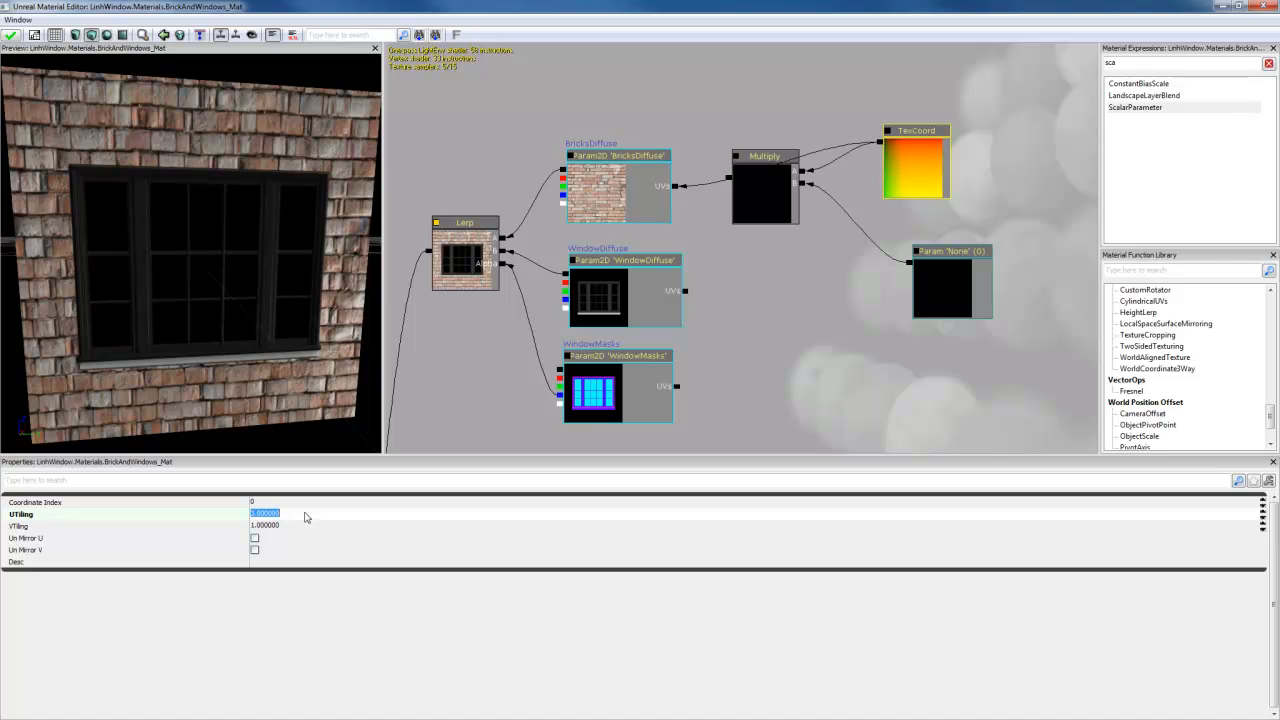
# Step: Break the links on BricksDiffuse's UVs input and on both inputs of the Multiply node
pyautogui.click(782, 216)
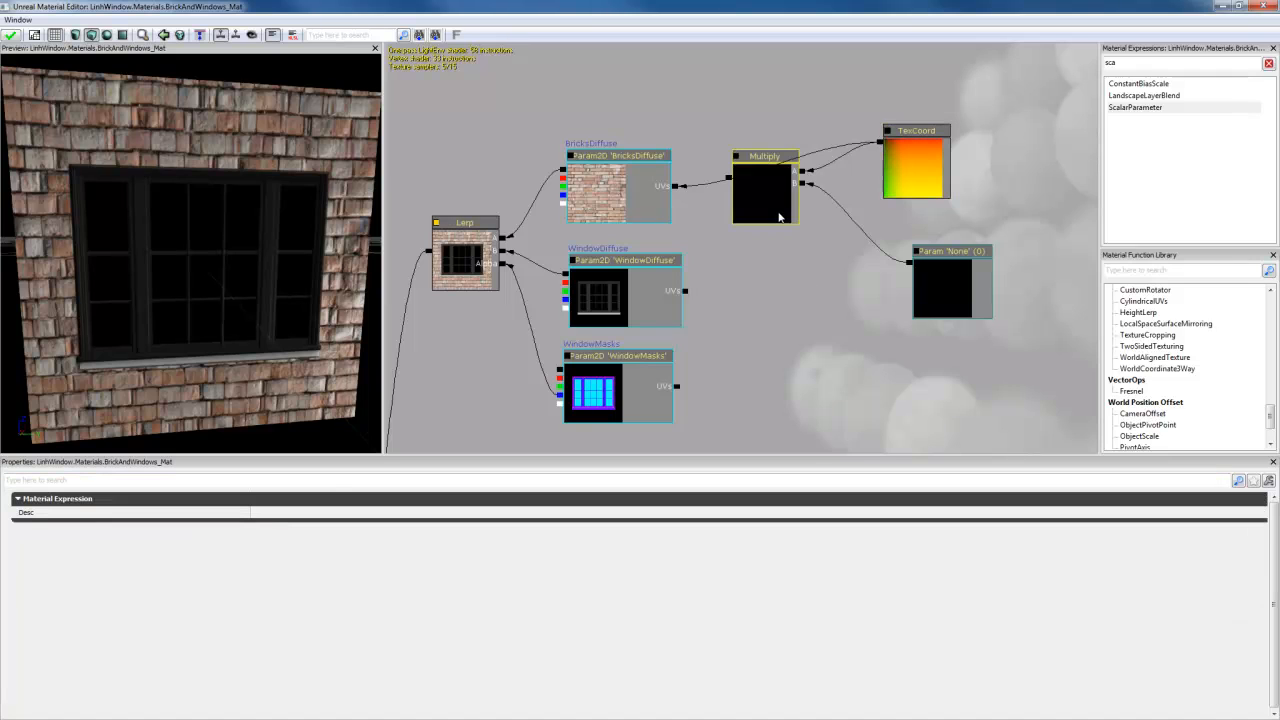
pyautogui.rightClick(676, 186)
pyautogui.click(745, 180)
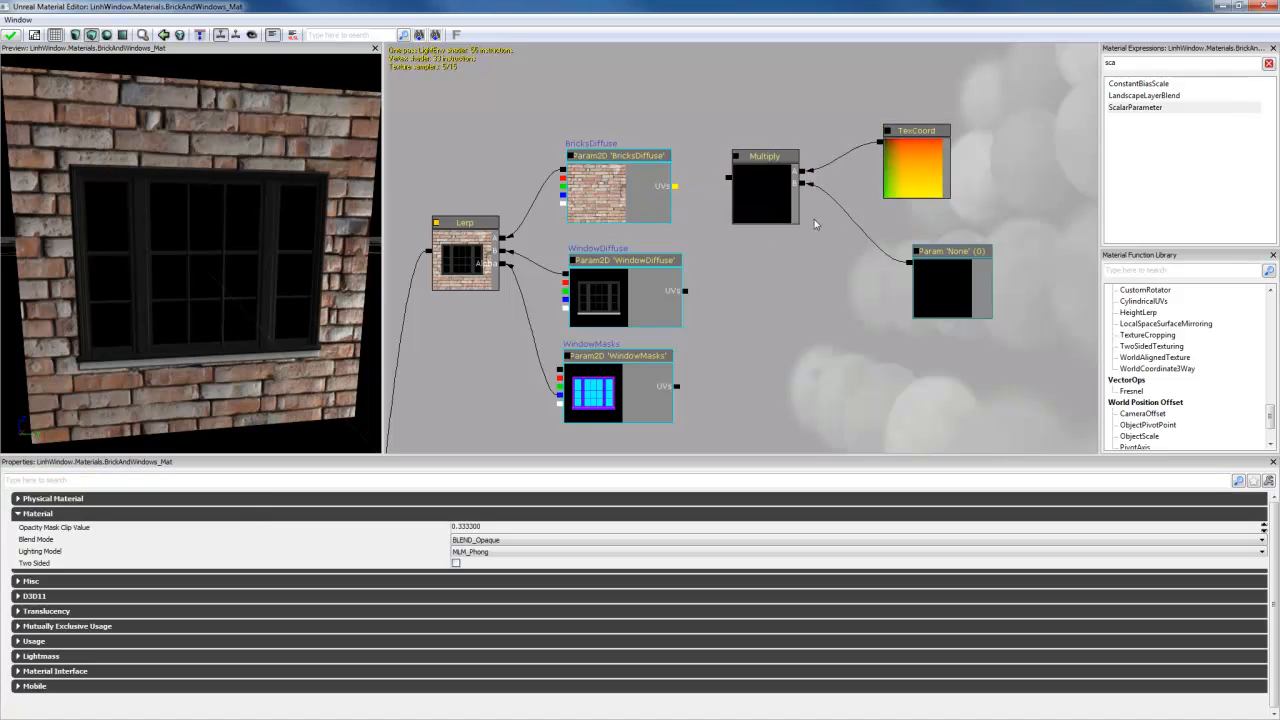
pyautogui.click(770, 208)
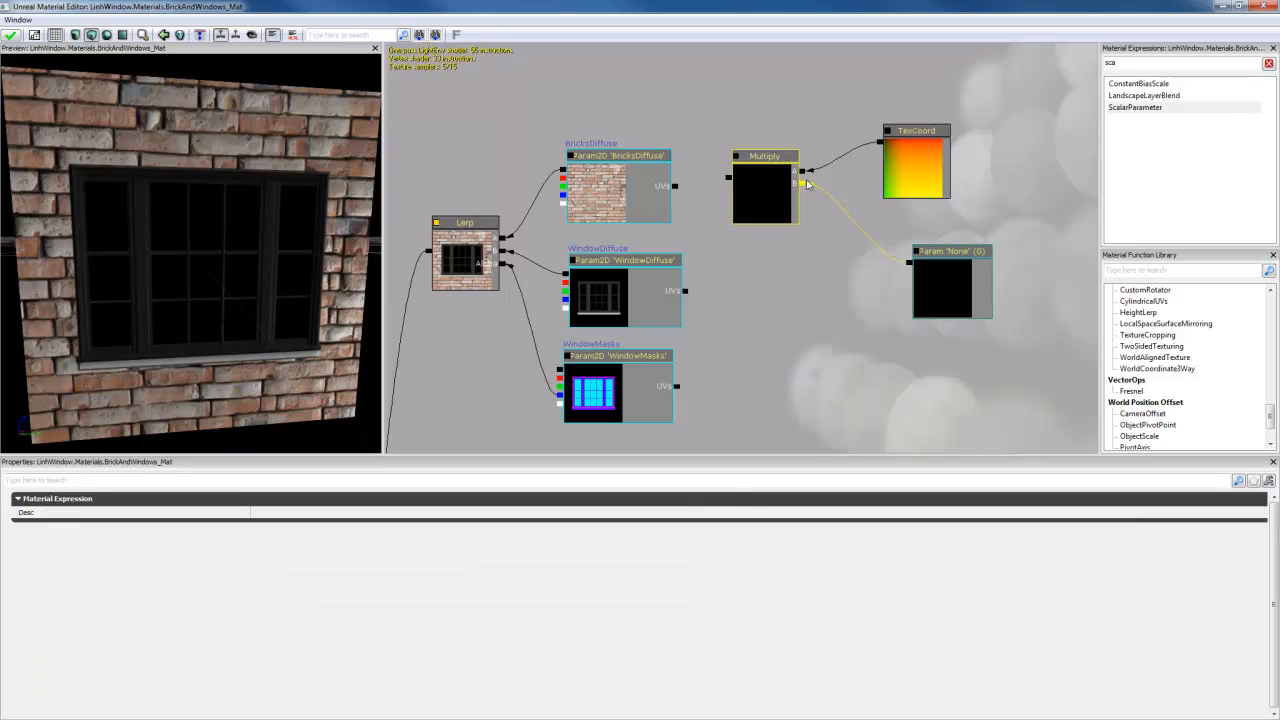
pyautogui.rightClick(803, 171)
pyautogui.click(824, 164)
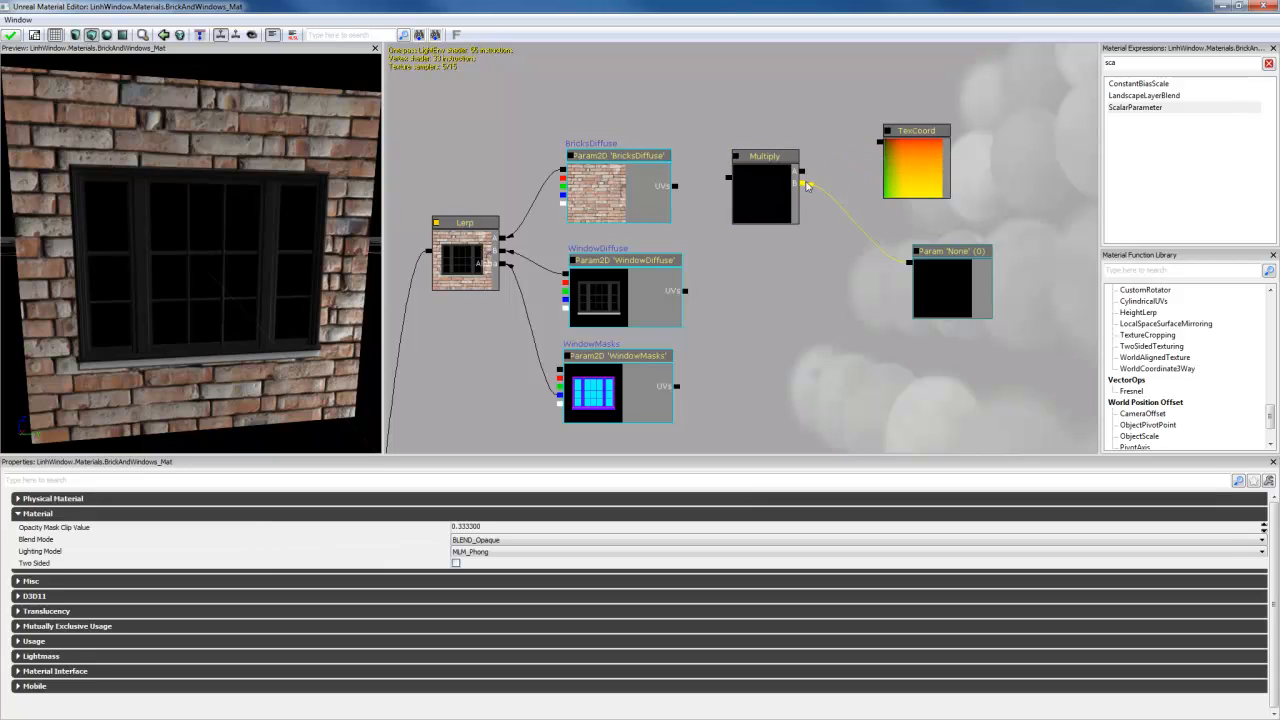
pyautogui.rightClick(803, 183)
pyautogui.click(832, 172)
pyautogui.click(770, 196)
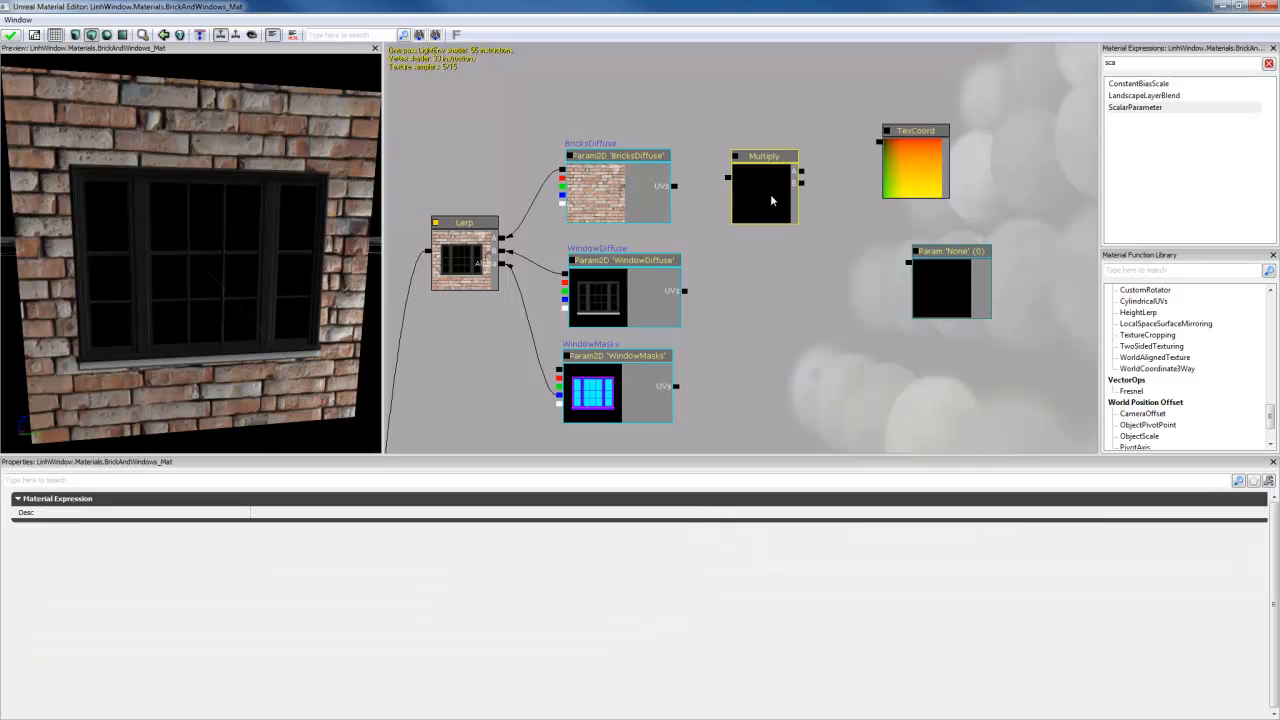
# Step: Move the TexCoord, scalar parameter and Multiply nodes to empty graph space away from the texture parameters, leaving room between them
pyautogui.click(932, 163)
pyautogui.scroll(-5, 950, 270)
pyautogui.moveTo(960, 301); pyautogui.dragTo(762, 313)
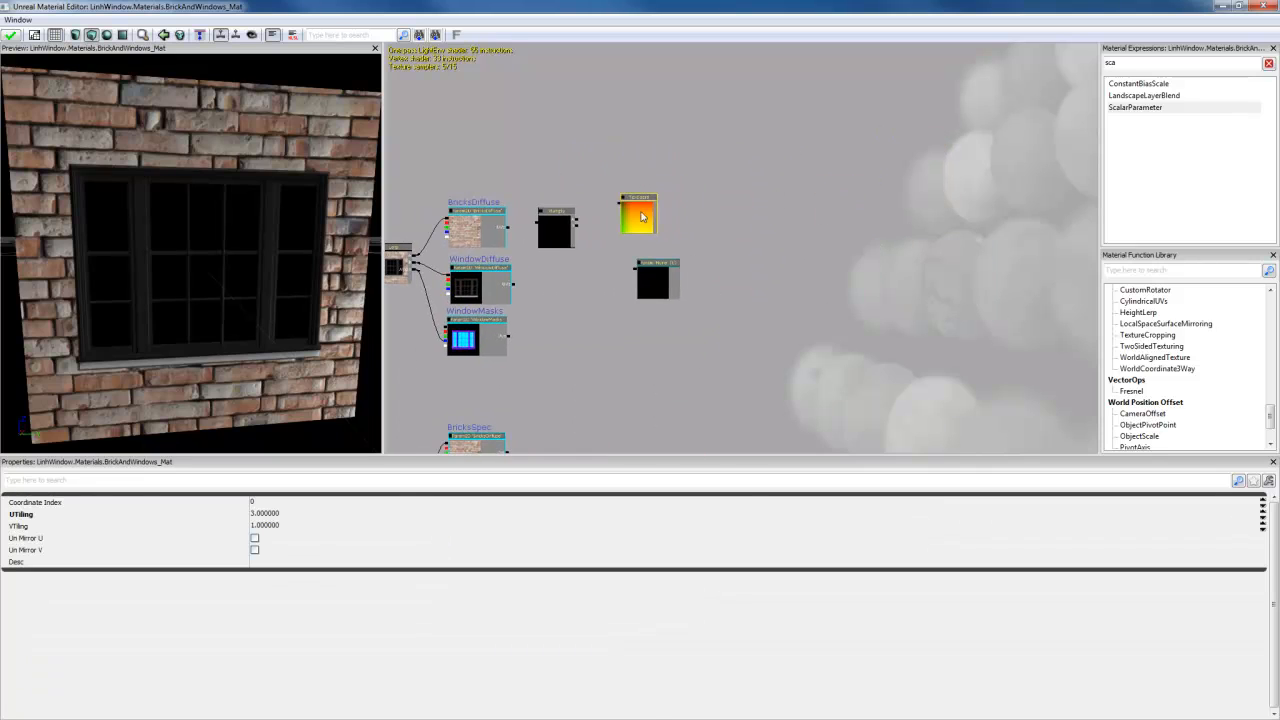
pyautogui.keyDown('ctrl'); pyautogui.moveTo(641, 212); pyautogui.dragTo(1041, 239); pyautogui.keyUp('ctrl')
pyautogui.moveTo(937, 275); pyautogui.dragTo(731, 265)
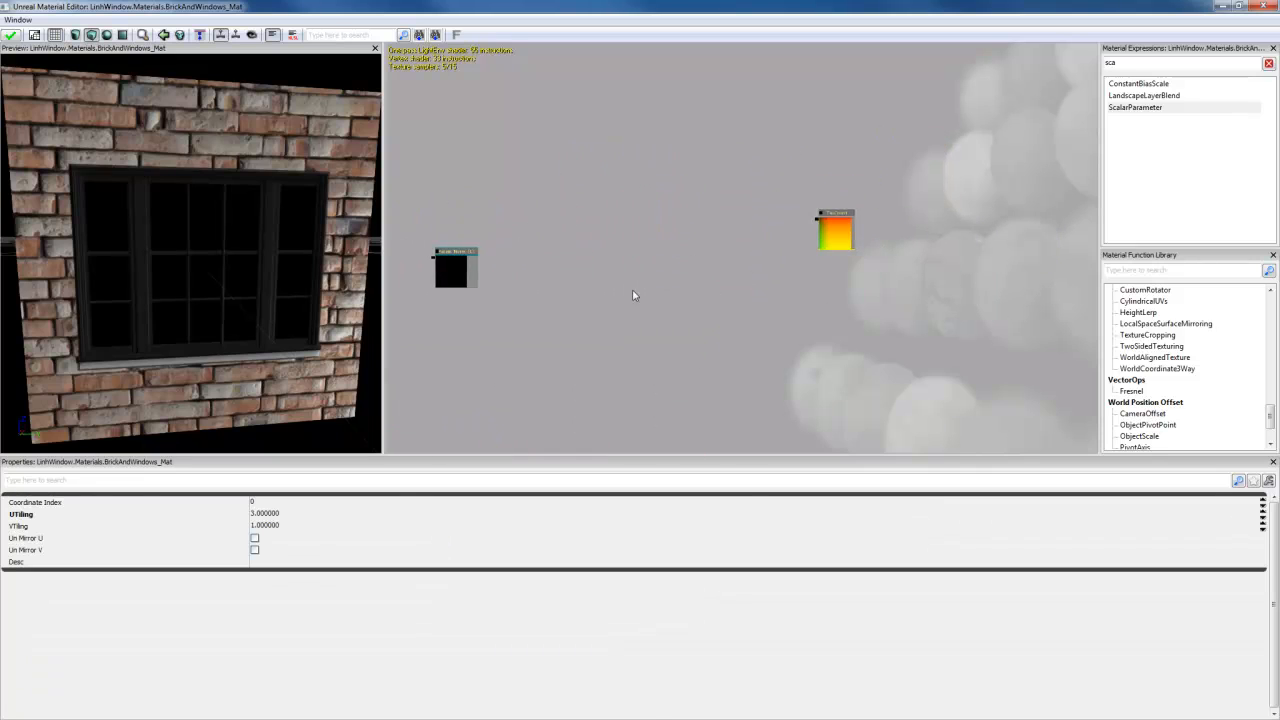
pyautogui.moveTo(634, 293); pyautogui.dragTo(732, 298)
pyautogui.click(549, 278)
pyautogui.keyDown('ctrl'); pyautogui.click(447, 224); pyautogui.keyUp('ctrl')
pyautogui.keyDown('ctrl'); pyautogui.moveTo(447, 227); pyautogui.dragTo(751, 290); pyautogui.keyUp('ctrl')
pyautogui.scroll(2, 806, 286)
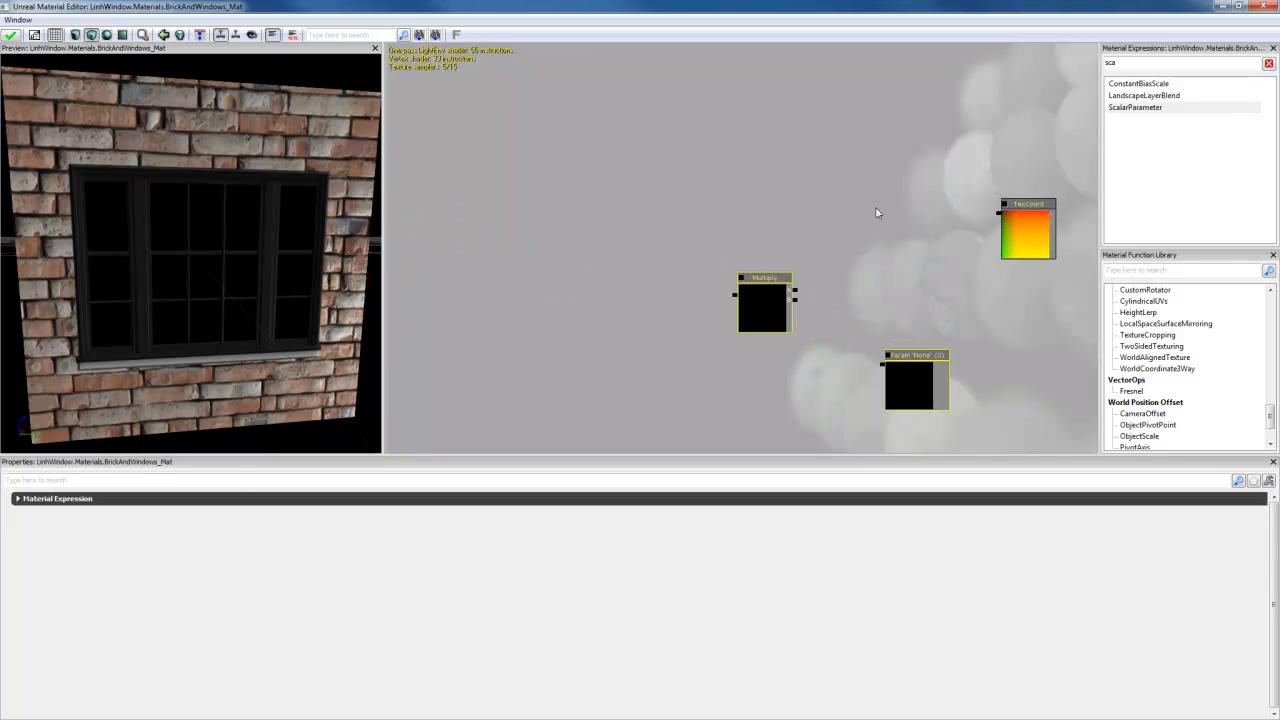
pyautogui.moveTo(876, 213); pyautogui.dragTo(711, 163)
# Step: Add a ComponentMask node between Multiply and TexCoord with only the R channel enabled
pyautogui.click(711, 163)
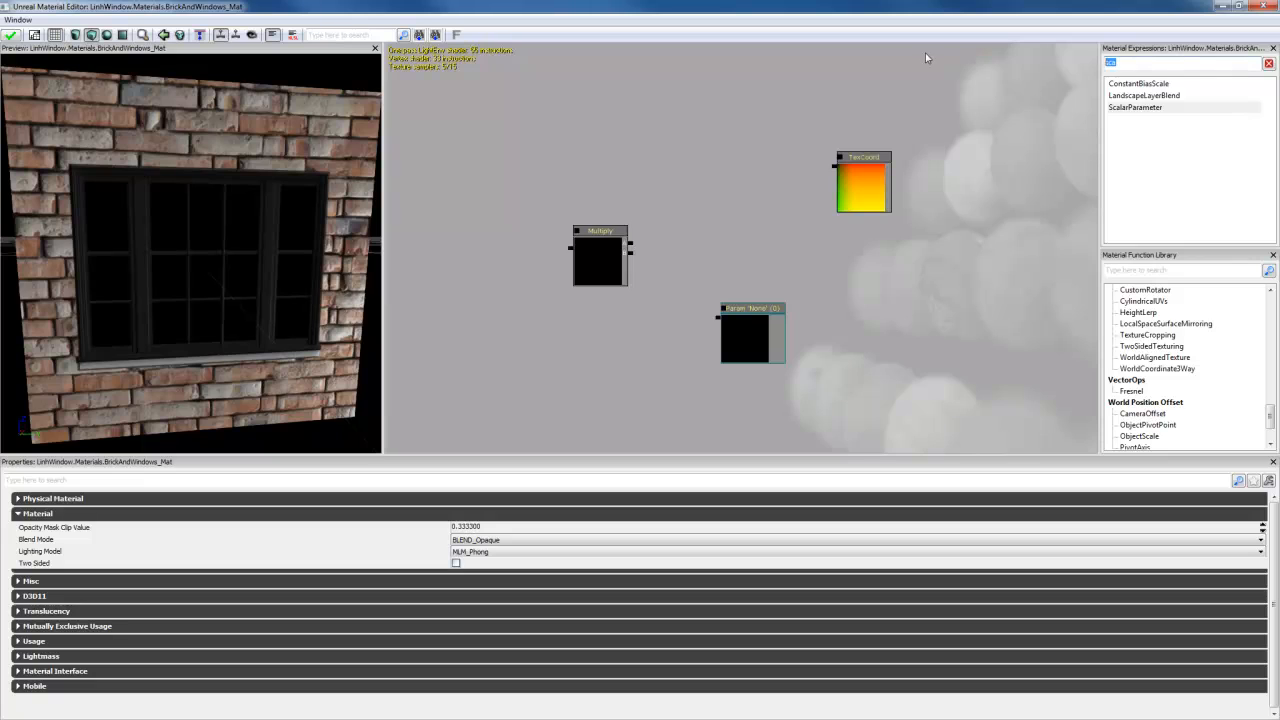
pyautogui.write('comp')
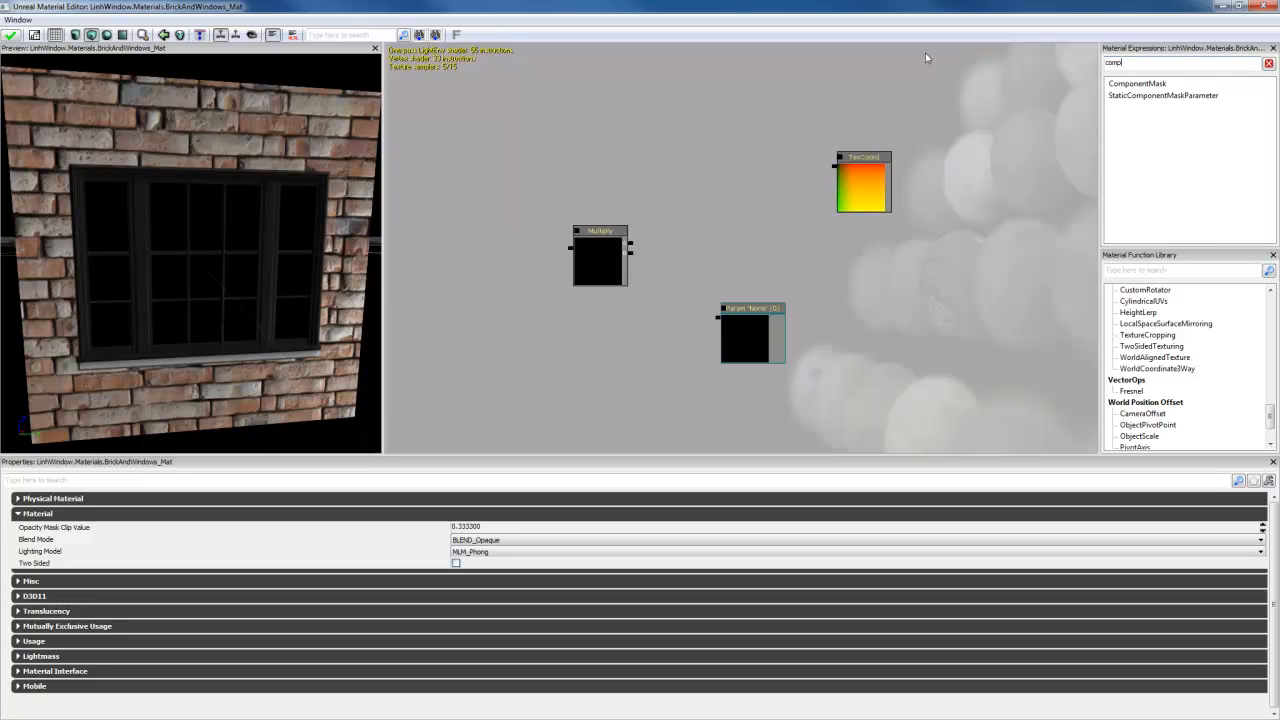
pyautogui.click(1125, 85)
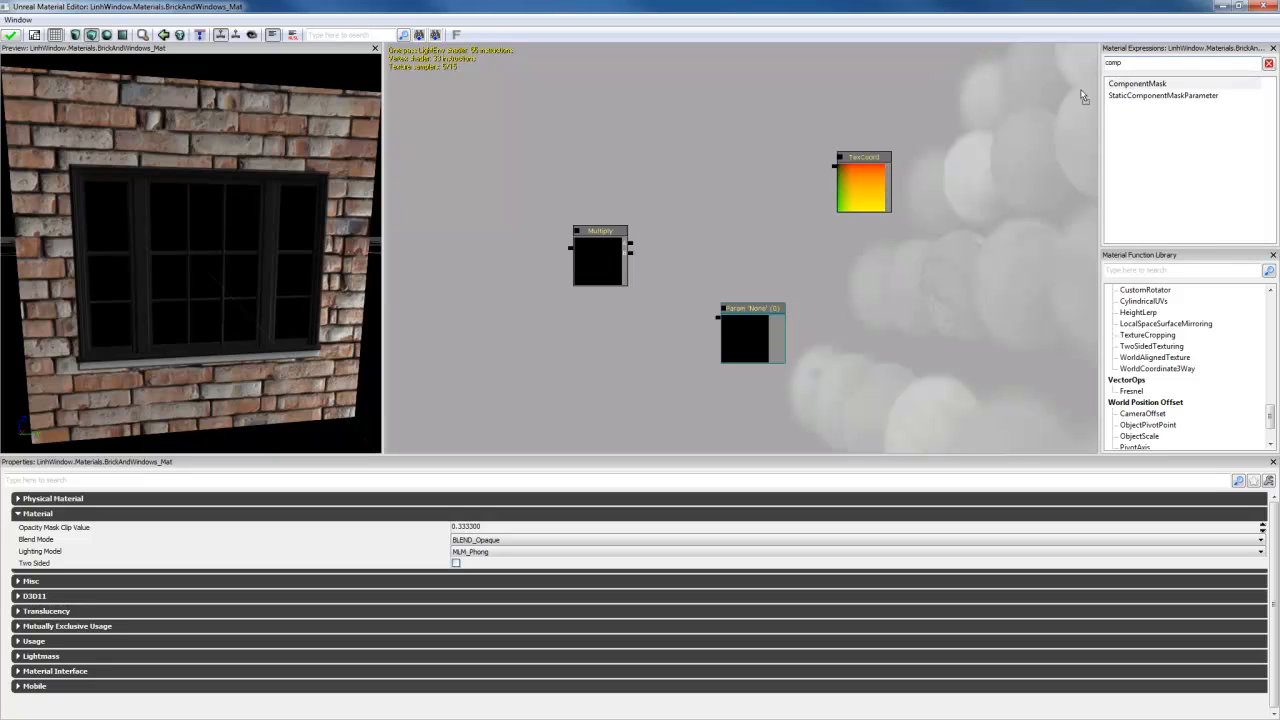
pyautogui.click(727, 187)
pyautogui.moveTo(752, 206); pyautogui.dragTo(769, 180)
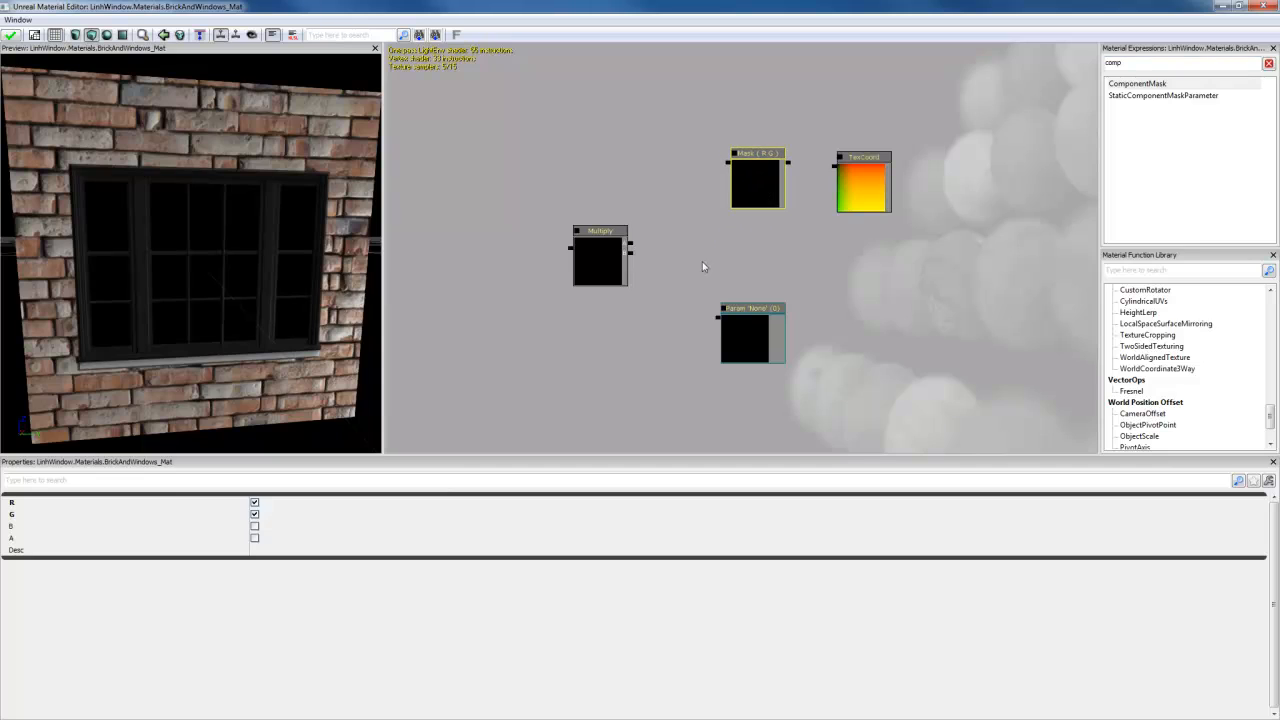
pyautogui.click(254, 516)
# Step: Duplicate the R mask node and set the copy to pass only the G channel
pyautogui.moveTo(768, 194); pyautogui.dragTo(774, 244)
pyautogui.hotkey('ctrl', 'w')
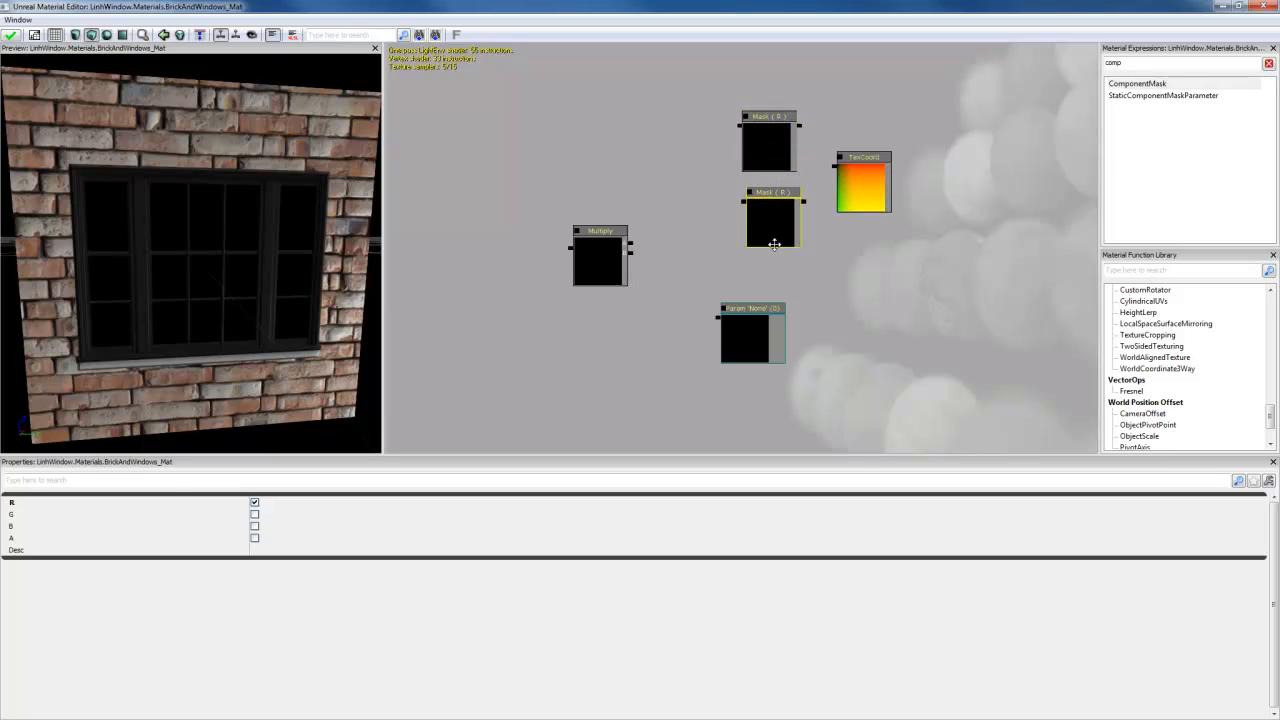
pyautogui.click(254, 514)
pyautogui.click(254, 502)
# Step: Set the G mask's description to MaskV and the R mask's description to MaskU
pyautogui.click(288, 552)
pyautogui.write('Ma')
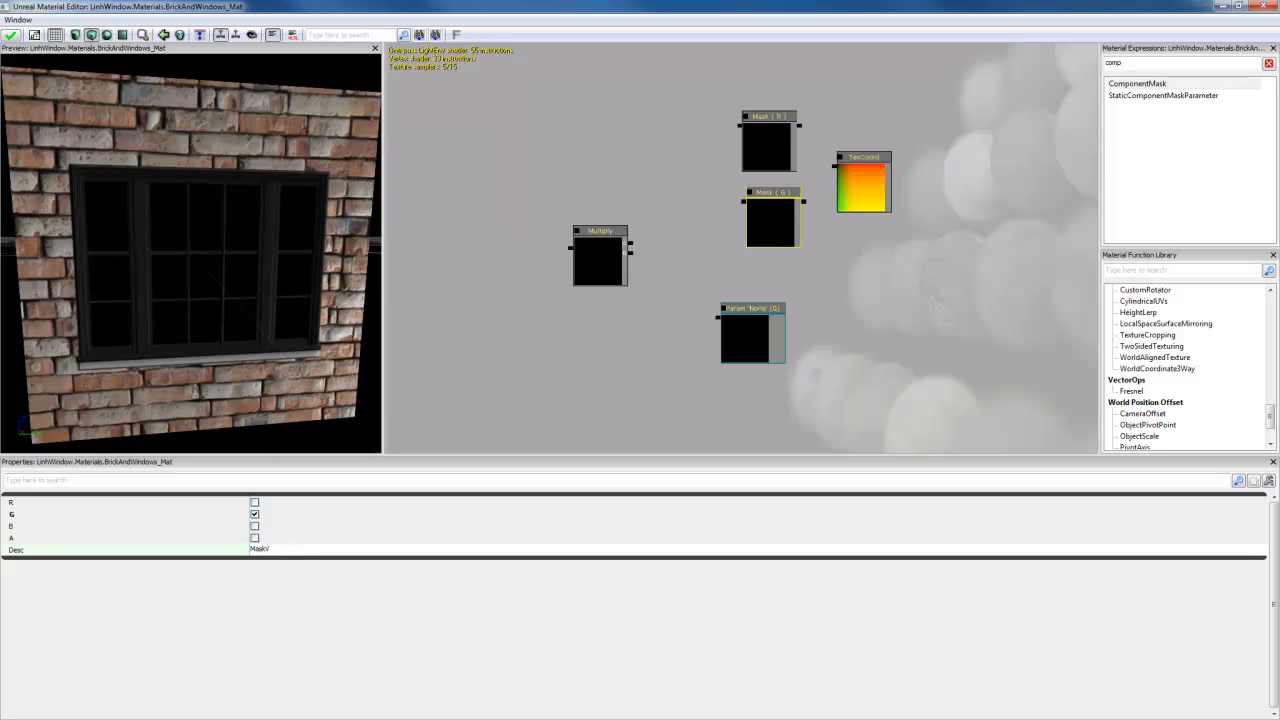
pyautogui.write('skV')
pyautogui.press('Return')
pyautogui.click(763, 134)
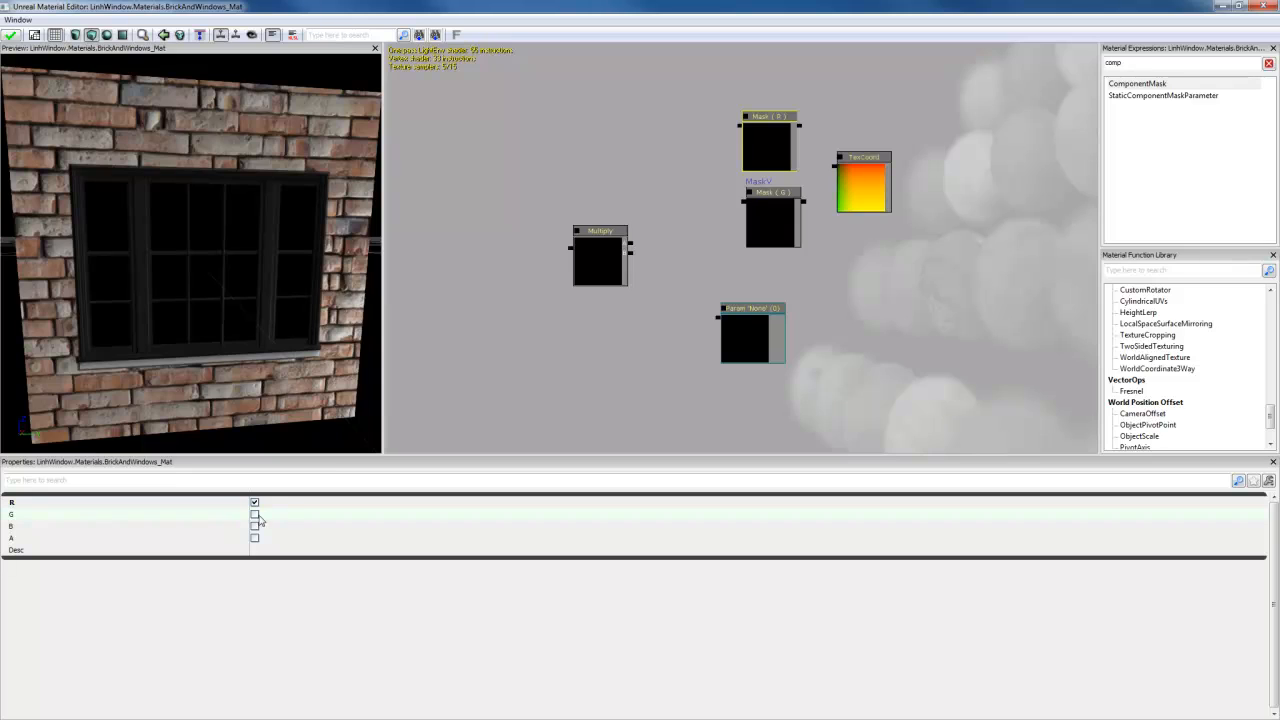
pyautogui.click(259, 551)
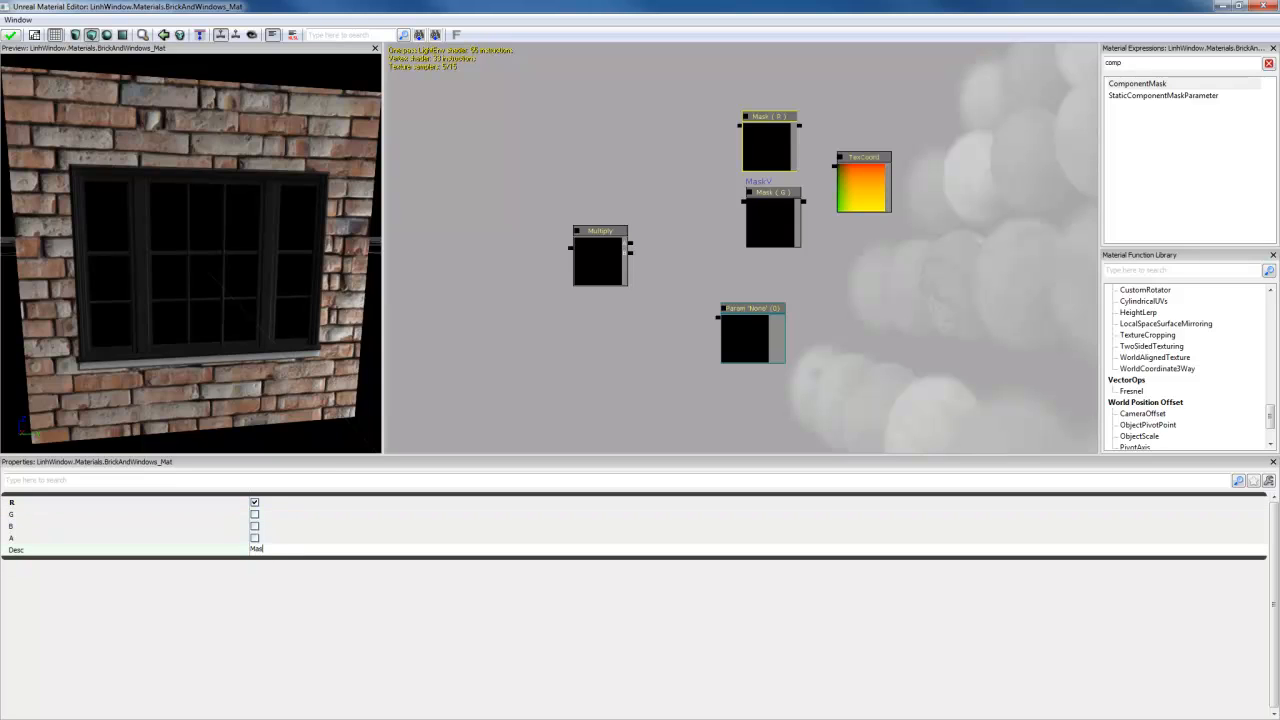
pyautogui.write('MaskU')
pyautogui.press('Return')
# Step: Connect the TexCoord output to both MaskU and MaskV, and align MaskV under MaskU
pyautogui.moveTo(836, 166); pyautogui.dragTo(799, 127)
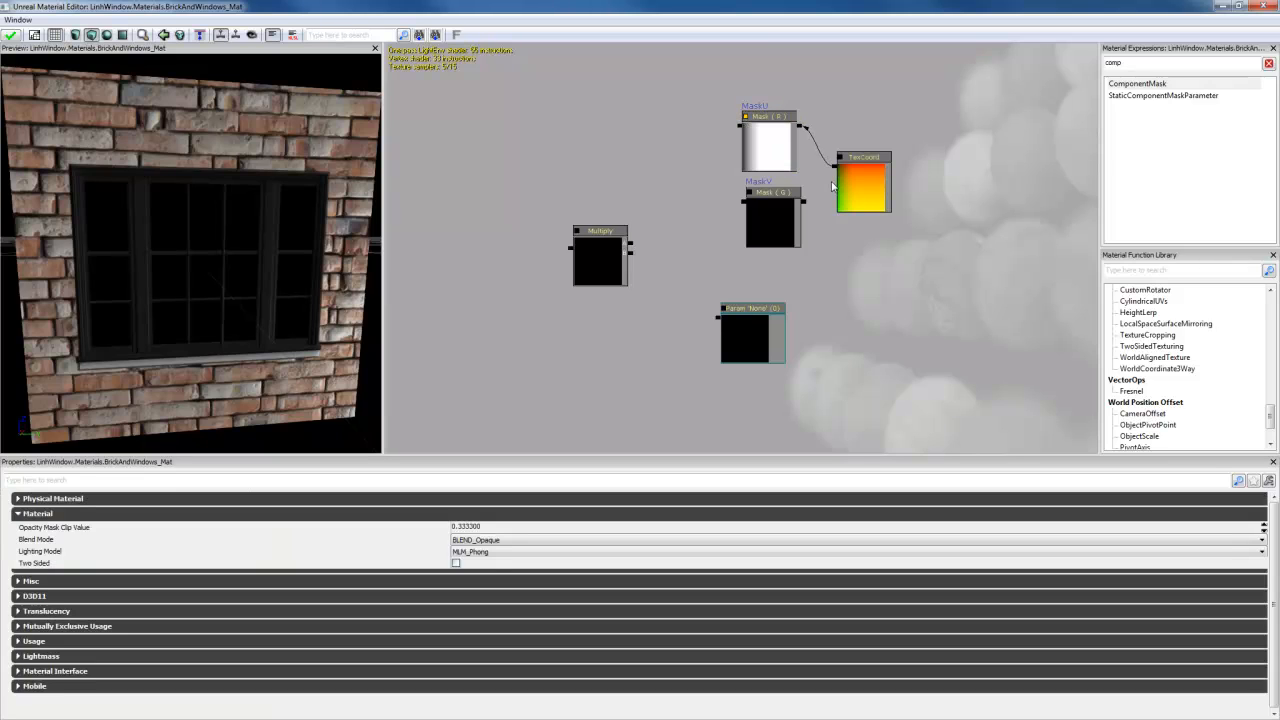
pyautogui.moveTo(836, 168); pyautogui.dragTo(806, 201)
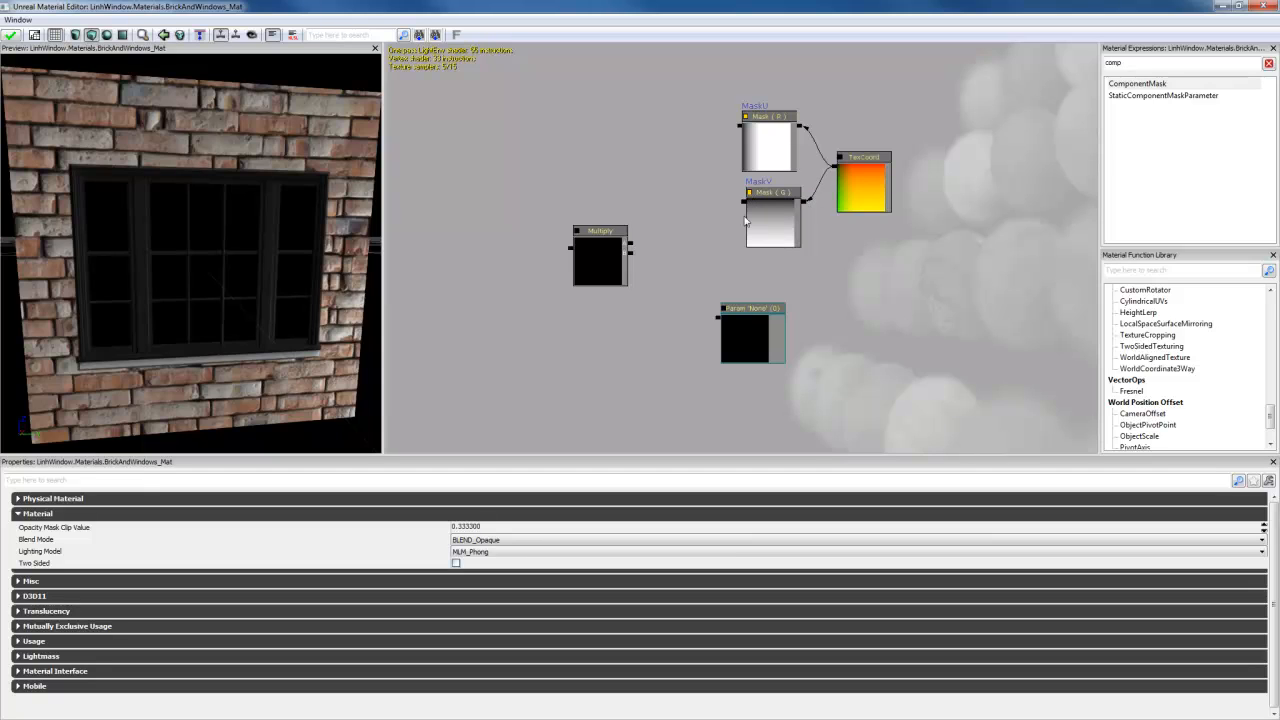
pyautogui.moveTo(777, 222); pyautogui.dragTo(769, 222)
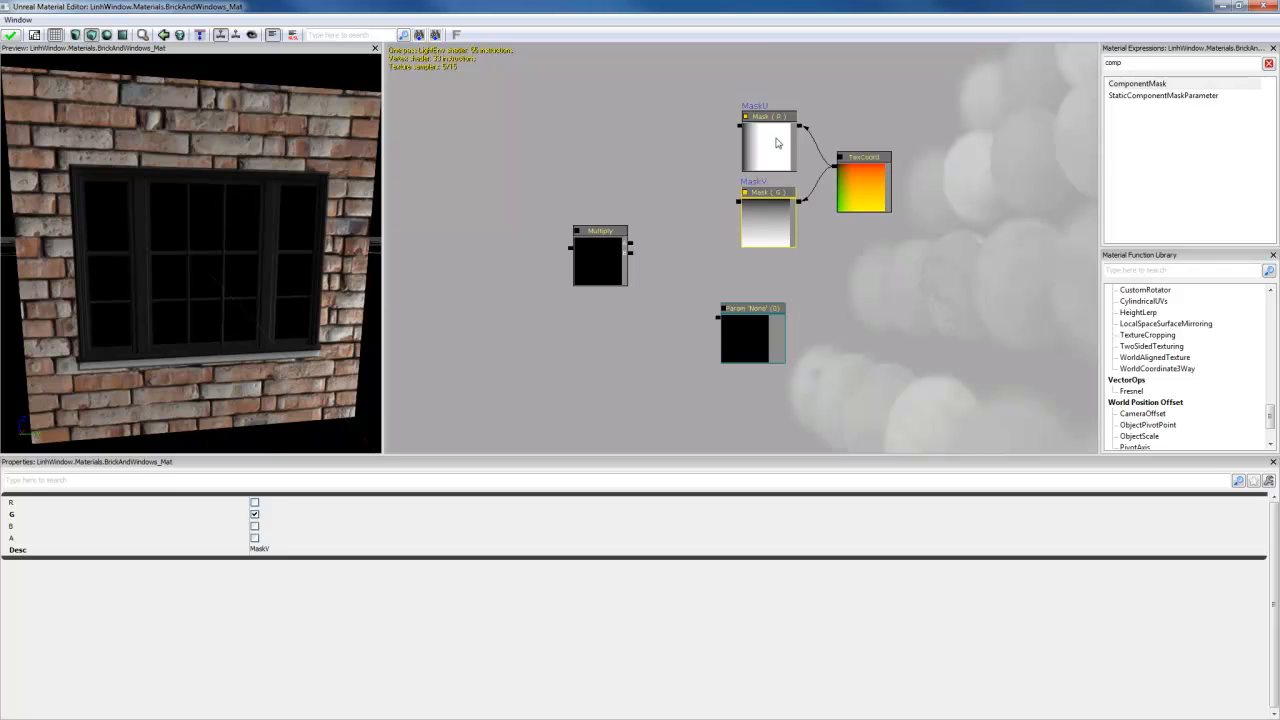
# Step: Move the Multiply node beside the two masks and the scalar parameter directly below MaskV
pyautogui.click(591, 251)
pyautogui.moveTo(607, 265); pyautogui.dragTo(682, 229)
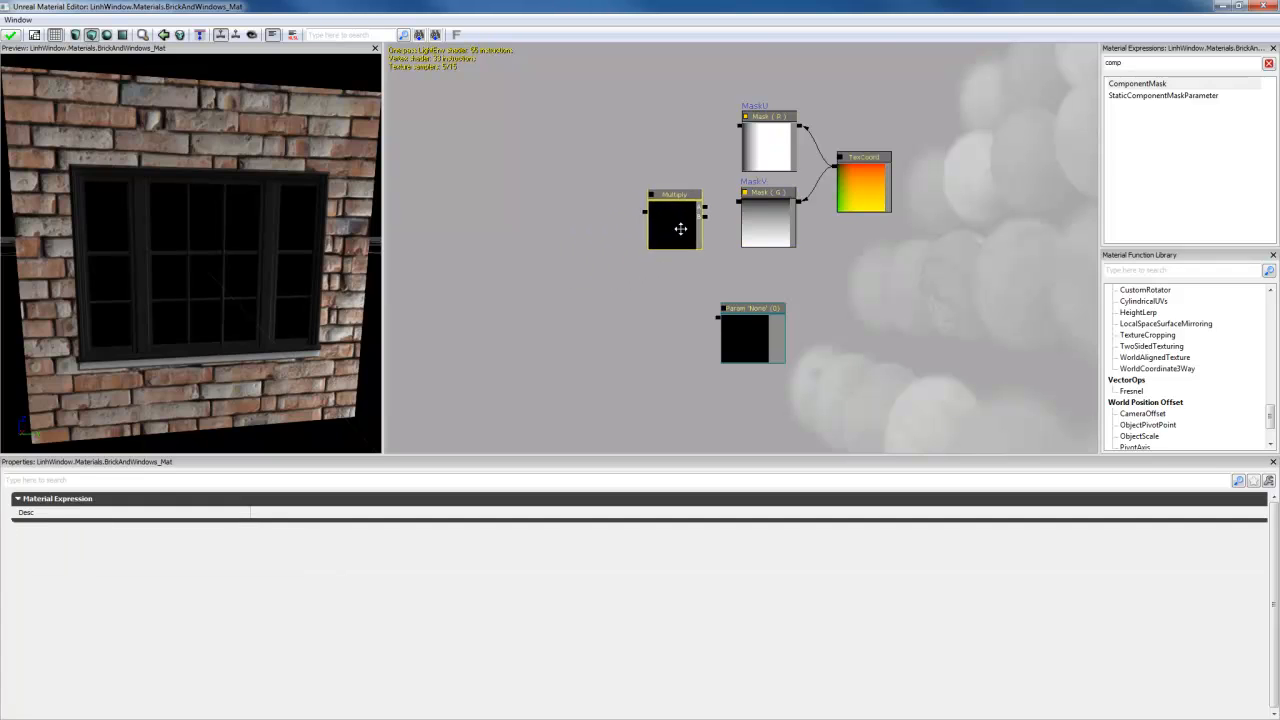
pyautogui.click(763, 351)
pyautogui.moveTo(763, 351); pyautogui.dragTo(781, 325)
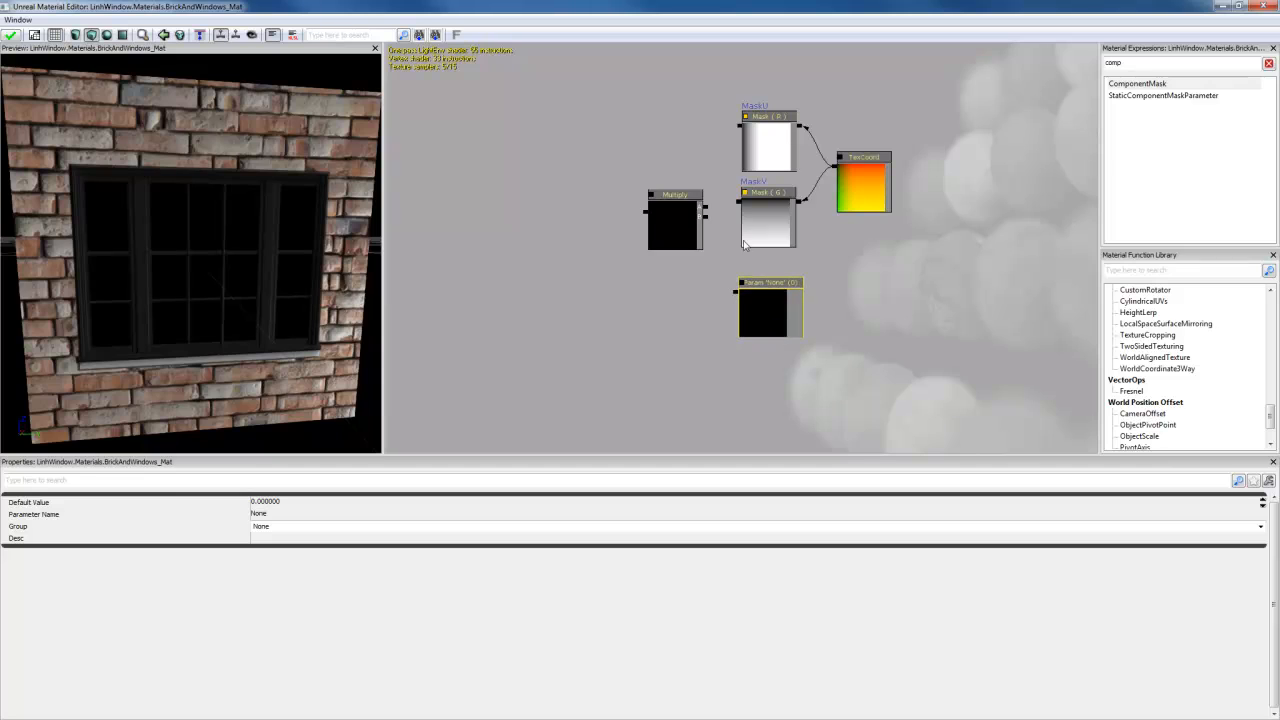
# Step: Connect MaskV to the Multiply node's first input and the scalar parameter to its second input
pyautogui.moveTo(739, 202); pyautogui.dragTo(706, 208)
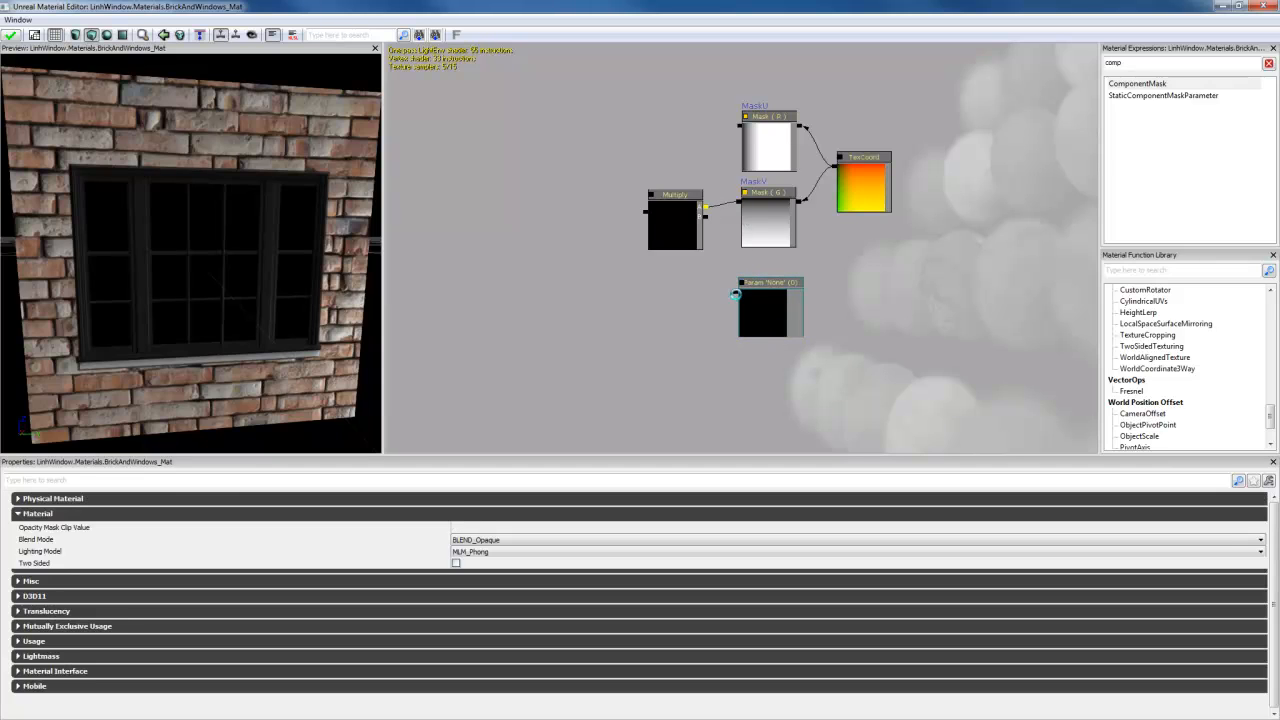
pyautogui.moveTo(737, 292); pyautogui.dragTo(705, 217)
pyautogui.click(652, 194)
pyautogui.moveTo(757, 307); pyautogui.dragTo(863, 422)
pyautogui.moveTo(472, 507); pyautogui.dragTo(487, 474)
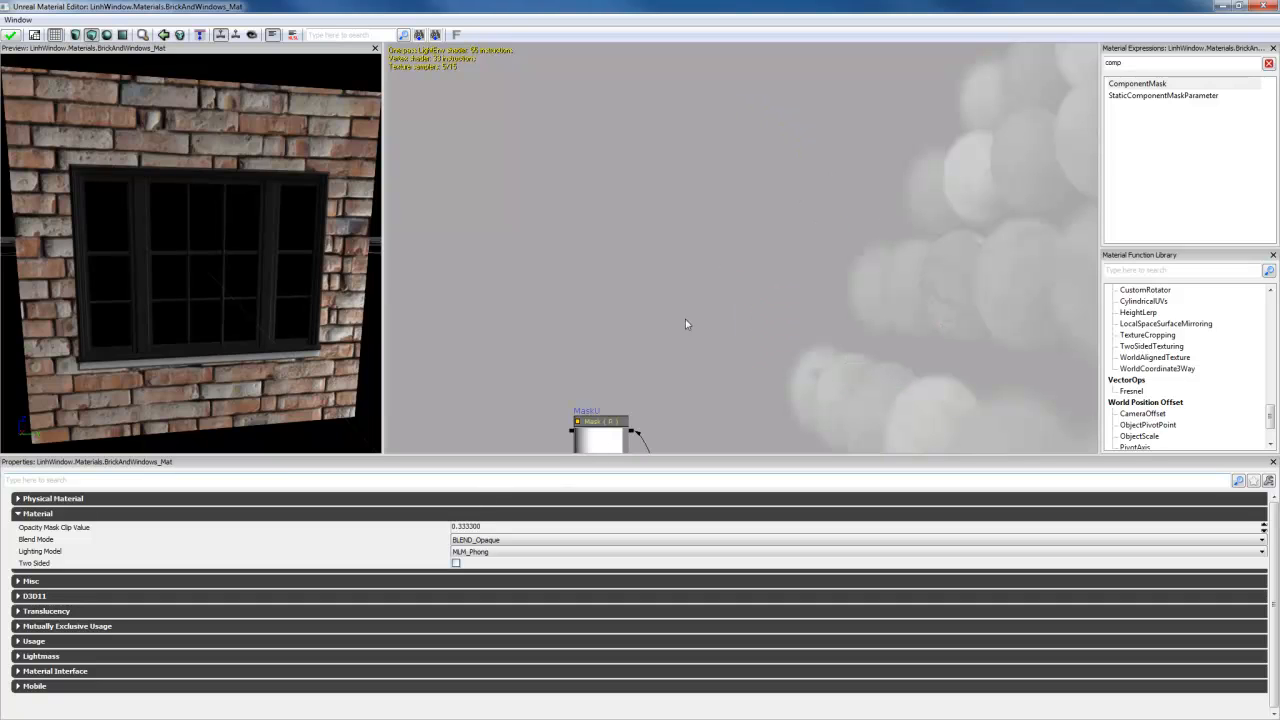
pyautogui.moveTo(685, 319); pyautogui.dragTo(692, 80)
# Step: Set the scalar parameter's default value to 1 and name it Brick_Tile_V
pyautogui.click(619, 366)
pyautogui.click(412, 504)
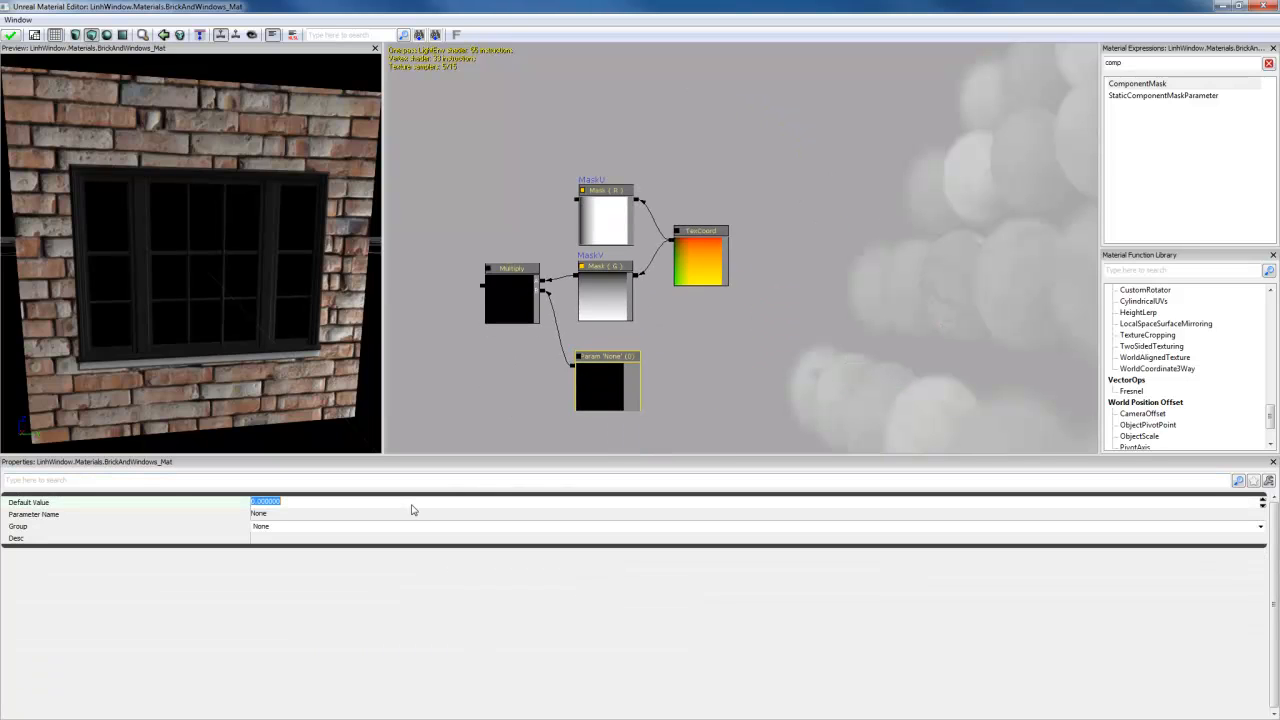
pyautogui.write('1')
pyautogui.press('Return')
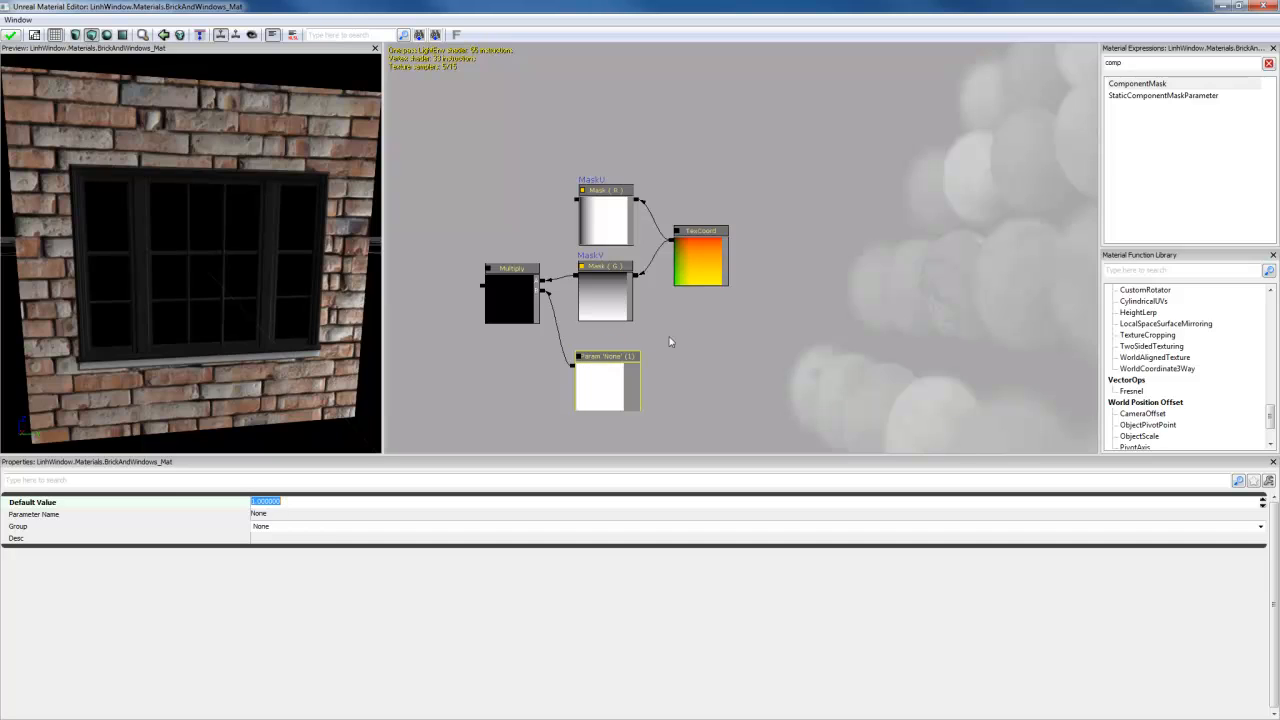
pyautogui.click(288, 515)
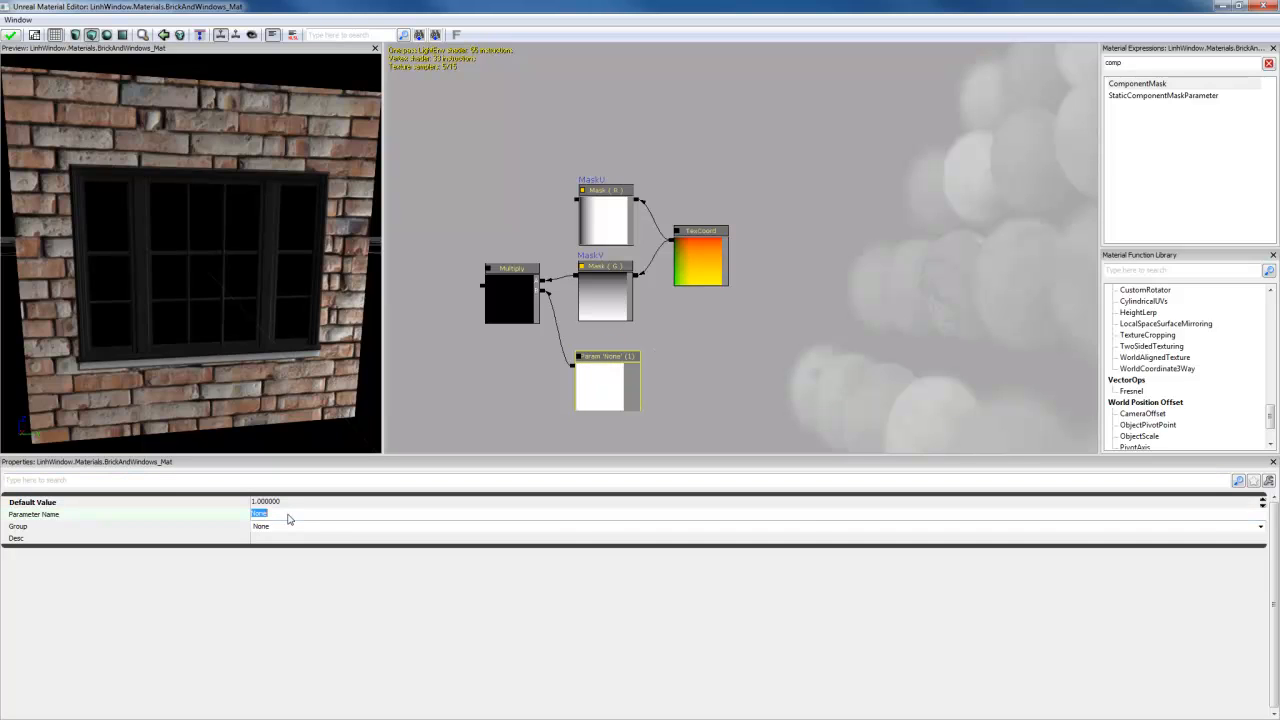
pyautogui.write('Brick_Tile_V')
pyautogui.press('Return')
# Step: Duplicate the Multiply and Brick_Tile_V nodes together and place the copied parameter above MaskU
pyautogui.click(528, 295)
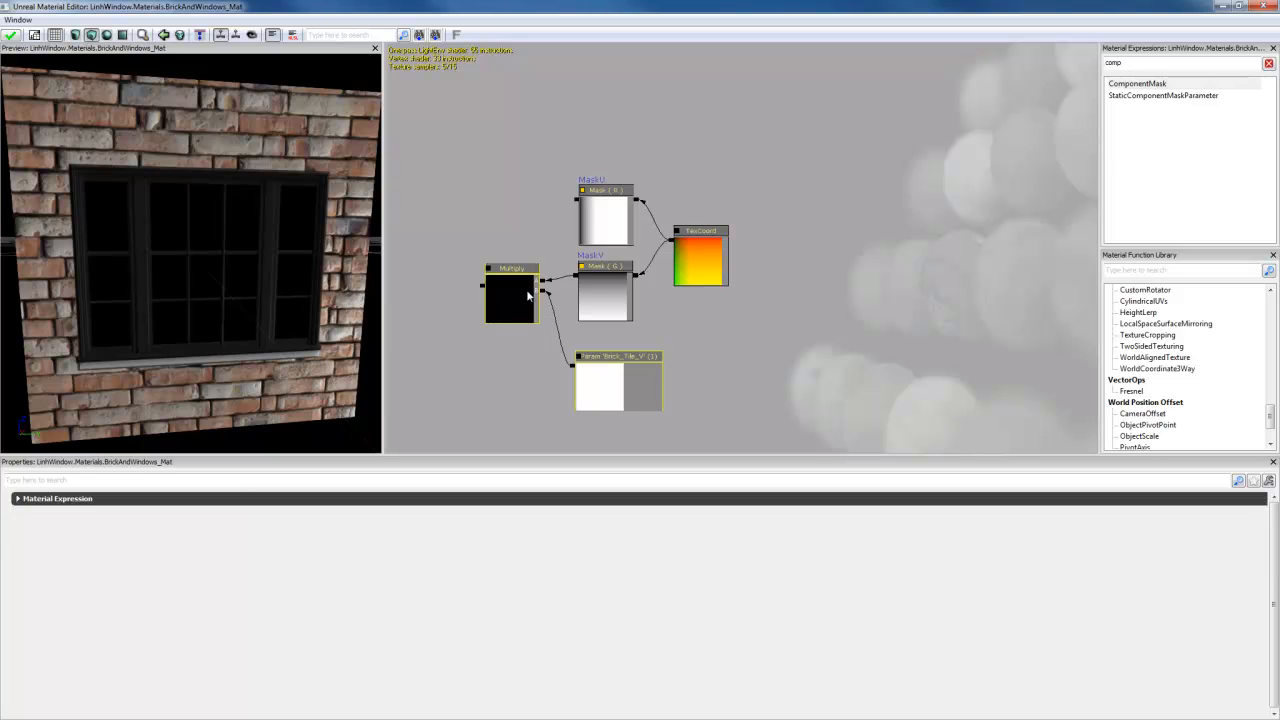
pyautogui.hotkey('ctrl', 'w')
pyautogui.moveTo(607, 403); pyautogui.dragTo(637, 147)
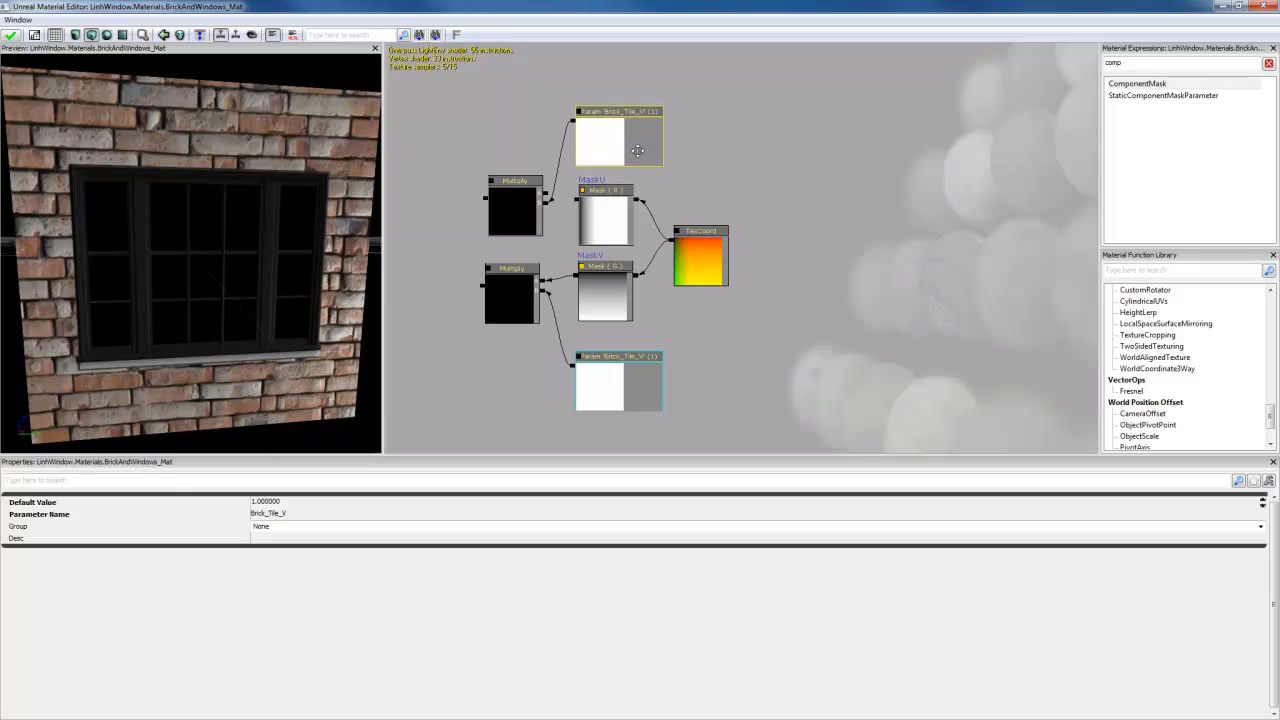
# Step: Rename the copied parameter above MaskU to Brick_Tile_U and use the same name as its description
pyautogui.click(300, 514)
pyautogui.click(319, 515)
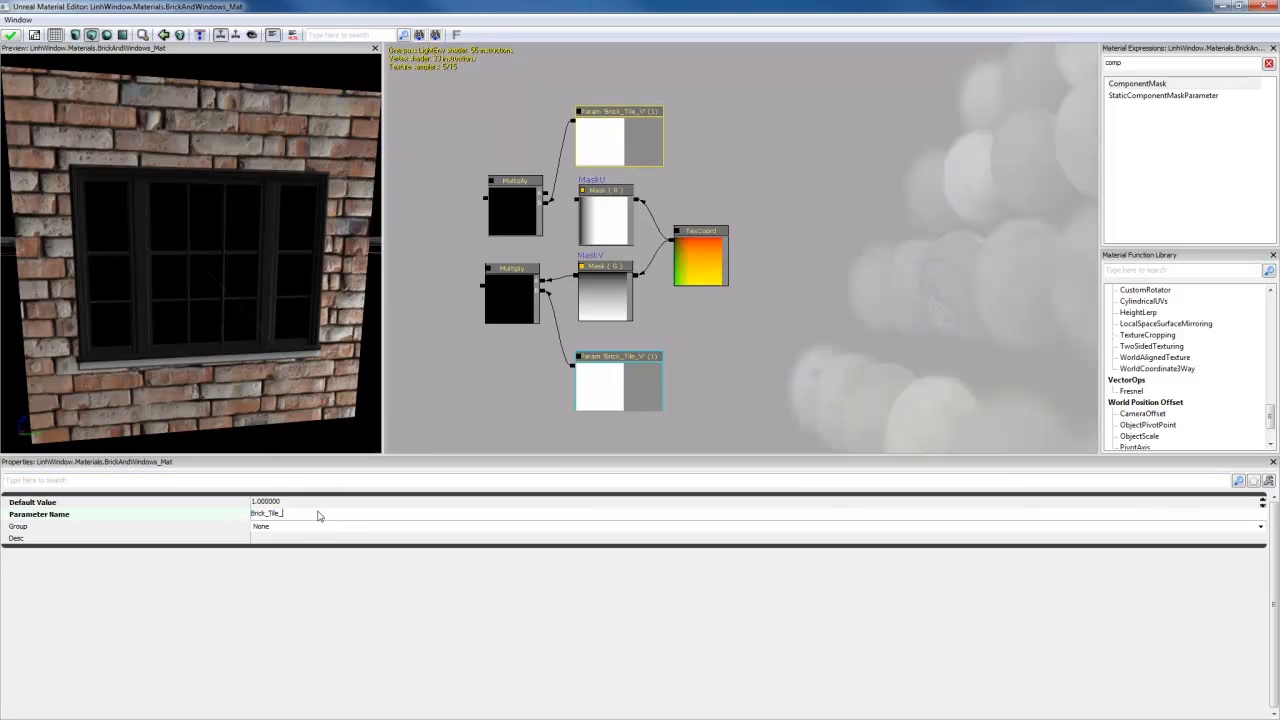
pyautogui.moveTo(288, 515); pyautogui.dragTo(231, 517)
pyautogui.hotkey('ctrl', 'c')
pyautogui.click(304, 539)
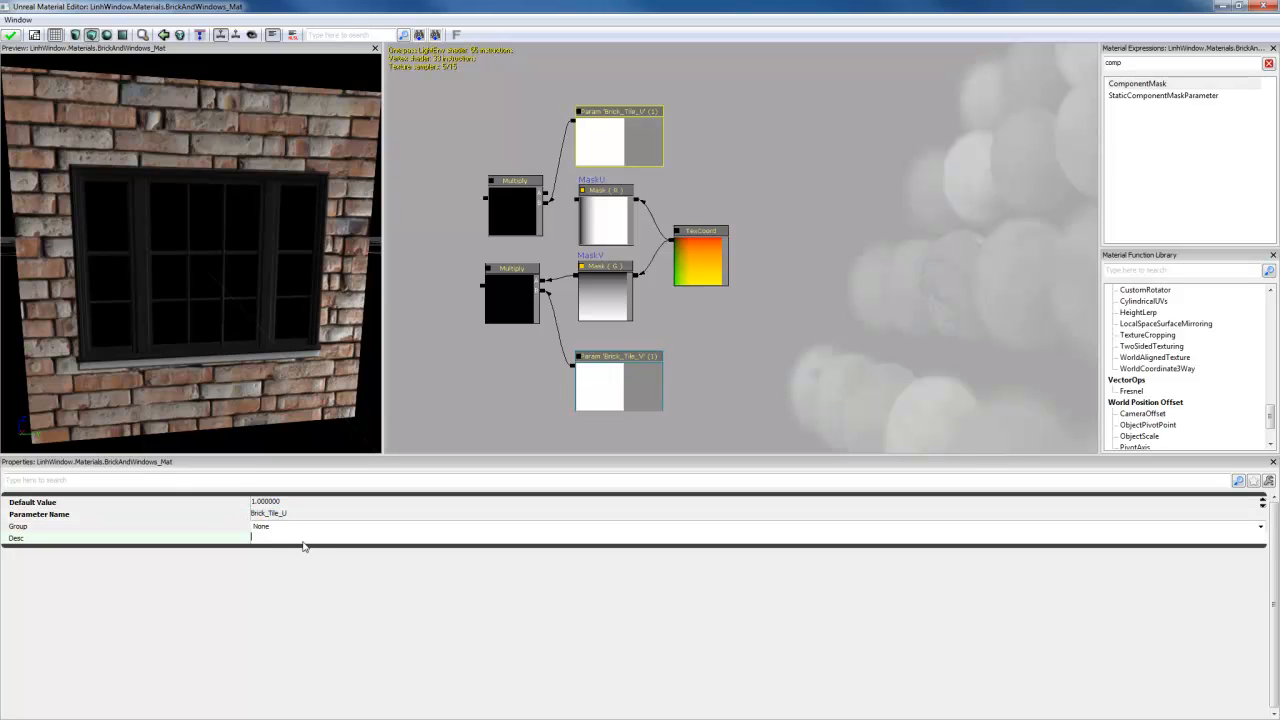
pyautogui.hotkey('ctrl', 'v')
# Step: Set the description of the lower tiling parameter to Brick_Tile_V
pyautogui.click(600, 402)
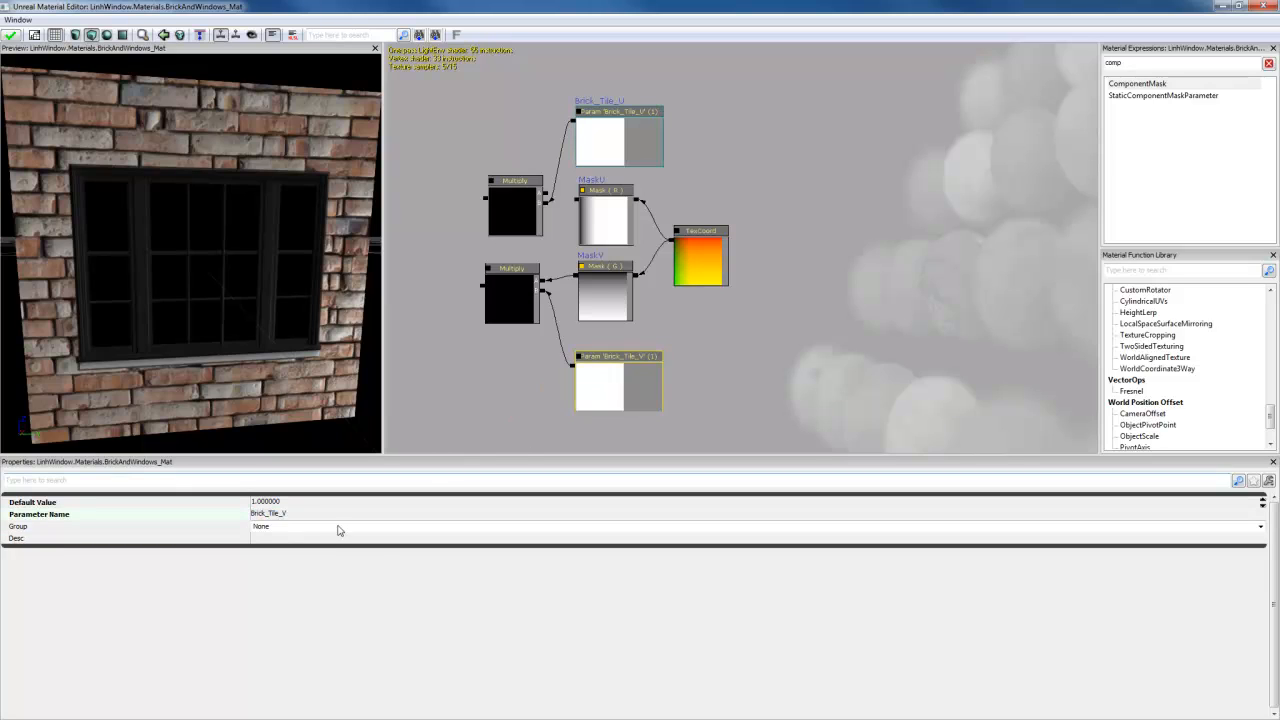
pyautogui.click(286, 514)
pyautogui.hotkey('ctrl', 'c')
pyautogui.click(271, 540)
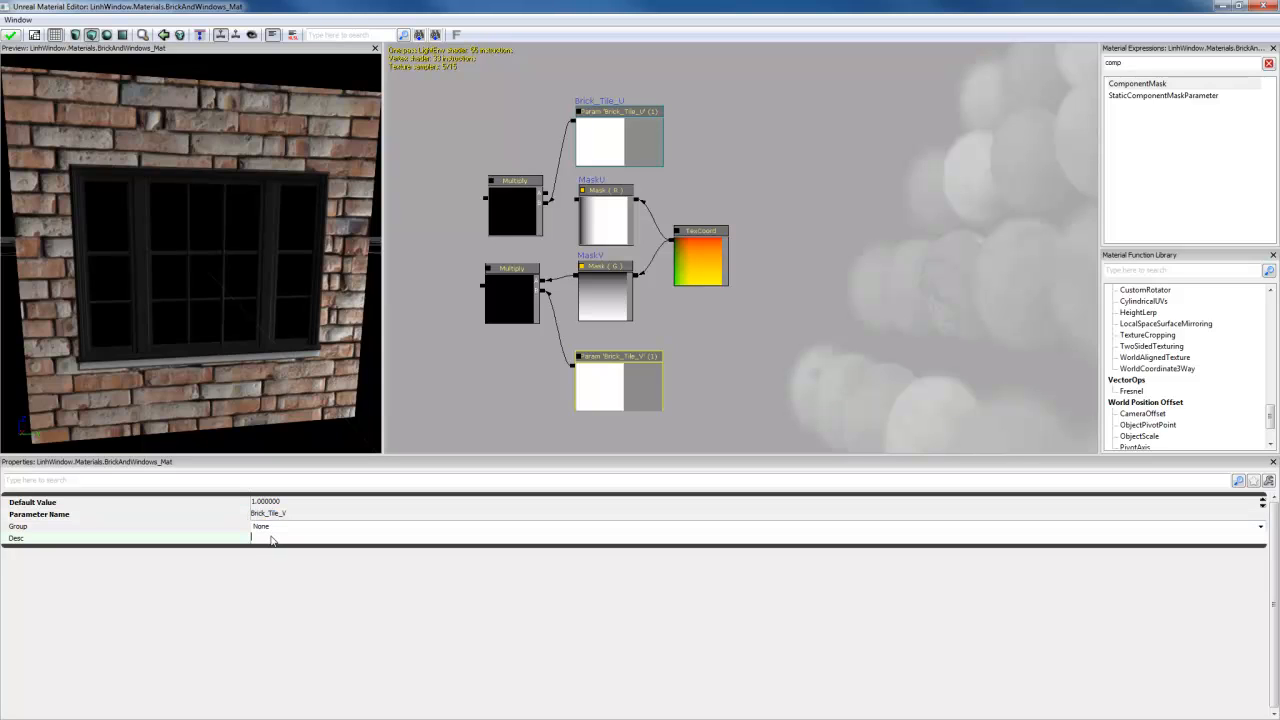
pyautogui.hotkey('ctrl', 'v')
pyautogui.press('Return')
# Step: Turn on the real-time preview for both Multiply nodes
pyautogui.click(530, 315)
pyautogui.click(522, 208)
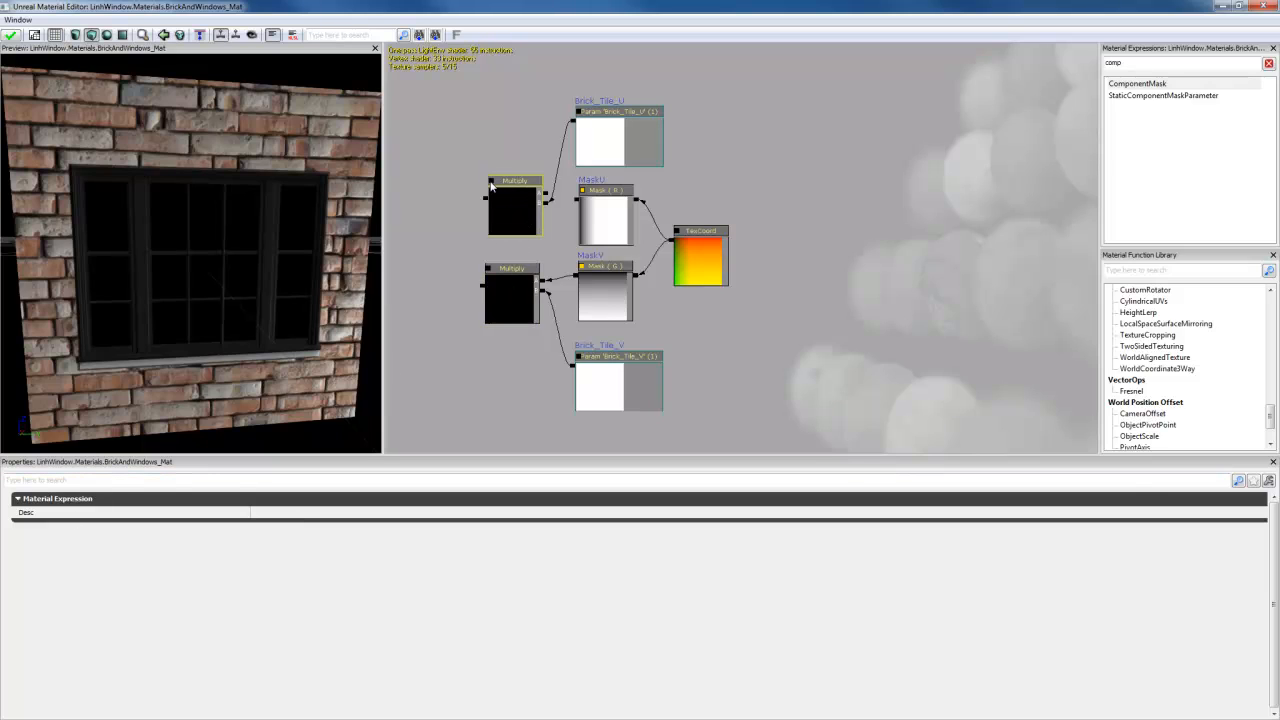
pyautogui.moveTo(490, 190); pyautogui.dragTo(487, 280)
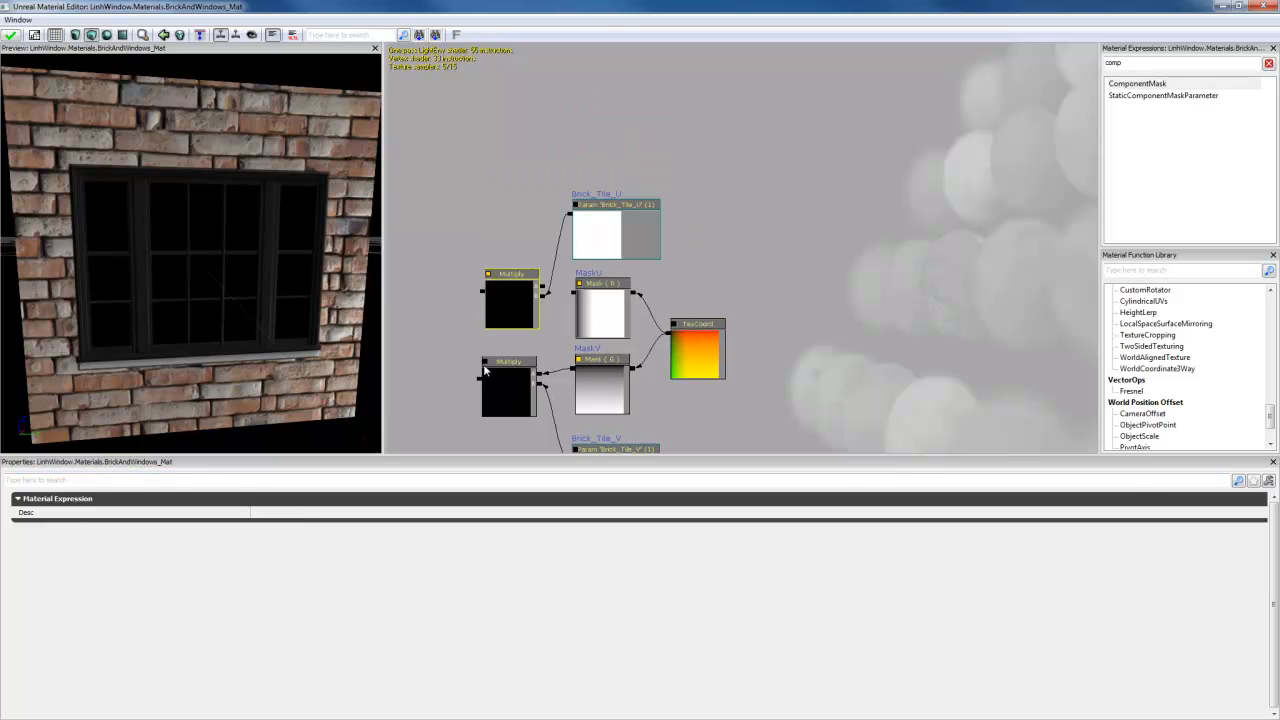
pyautogui.moveTo(458, 346); pyautogui.dragTo(451, 268)
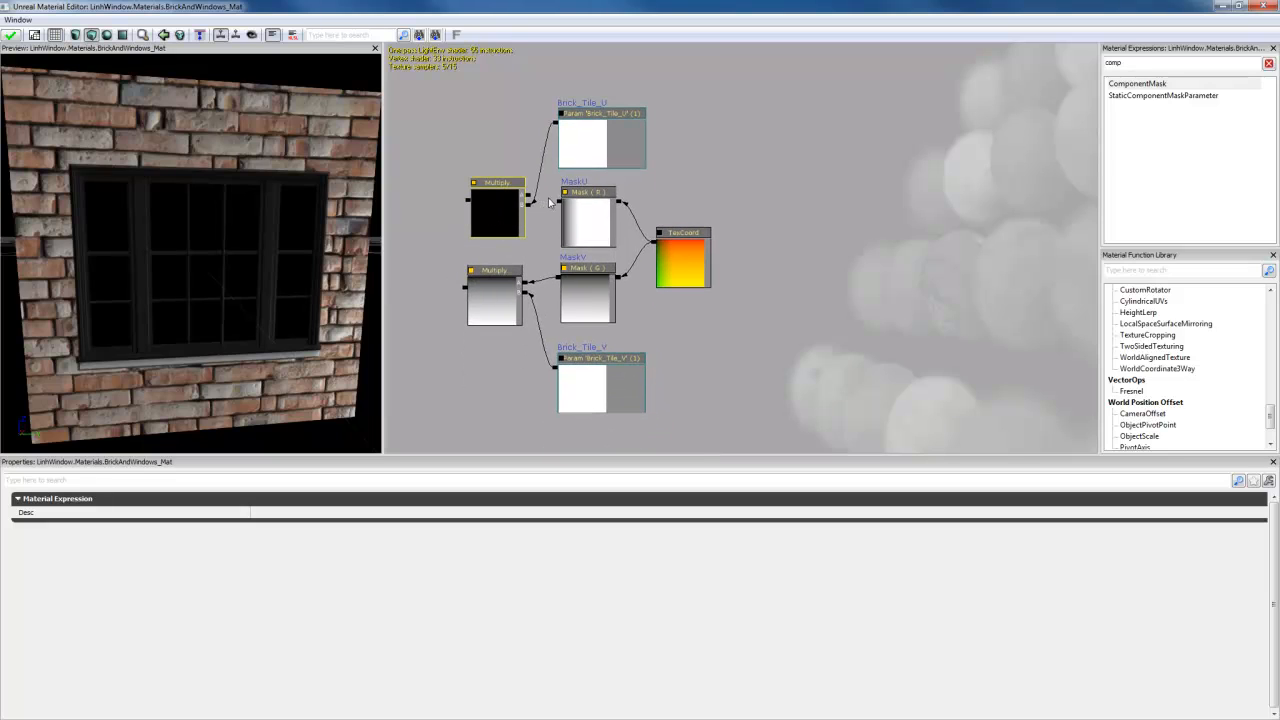
# Step: Connect Brick_Tile_U and MaskU to the upper Multiply's two inputs and align it over the lower Multiply
pyautogui.moveTo(556, 123); pyautogui.dragTo(527, 205)
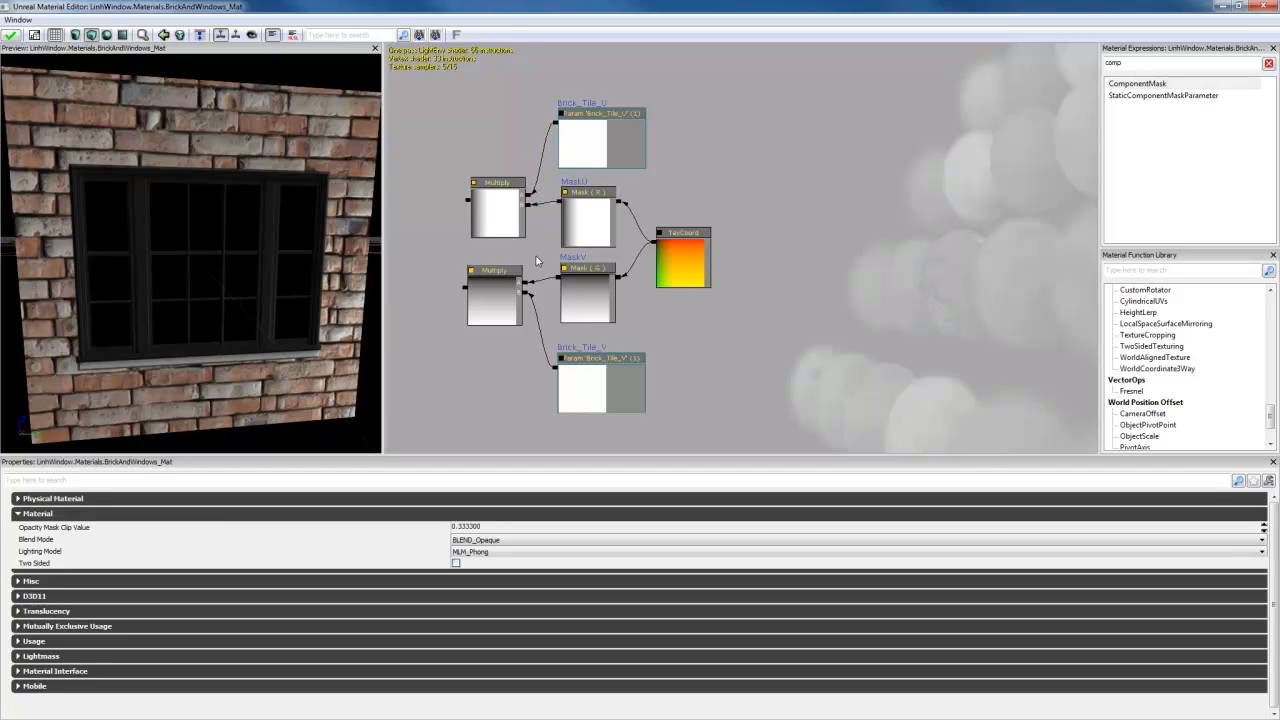
pyautogui.moveTo(537, 261); pyautogui.dragTo(583, 220)
pyautogui.click(543, 168)
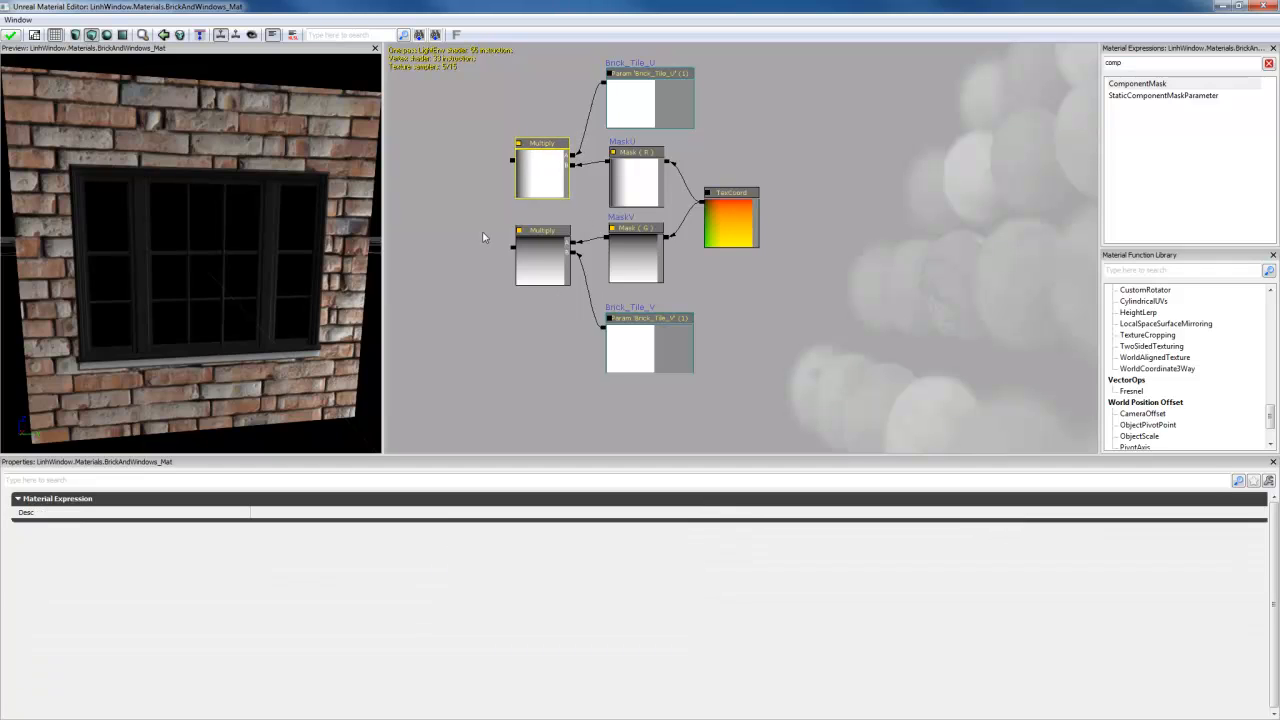
pyautogui.moveTo(485, 237); pyautogui.dragTo(539, 255)
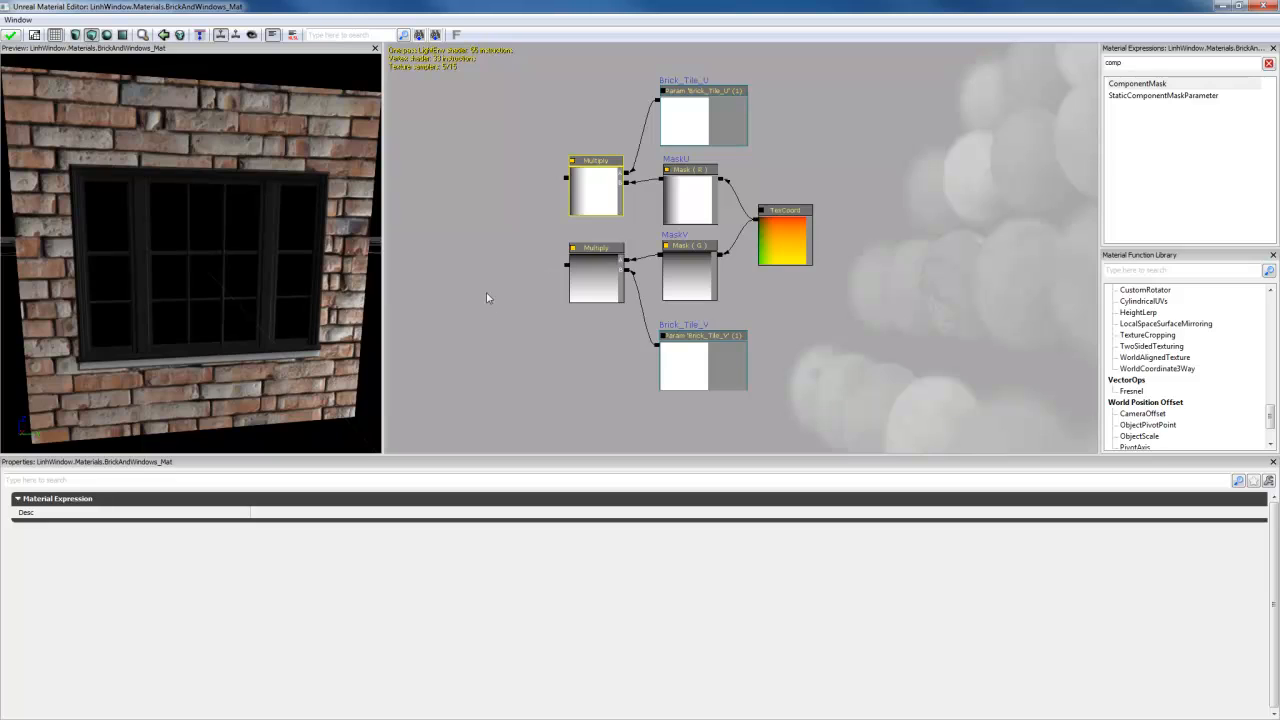
pyautogui.click(488, 246)
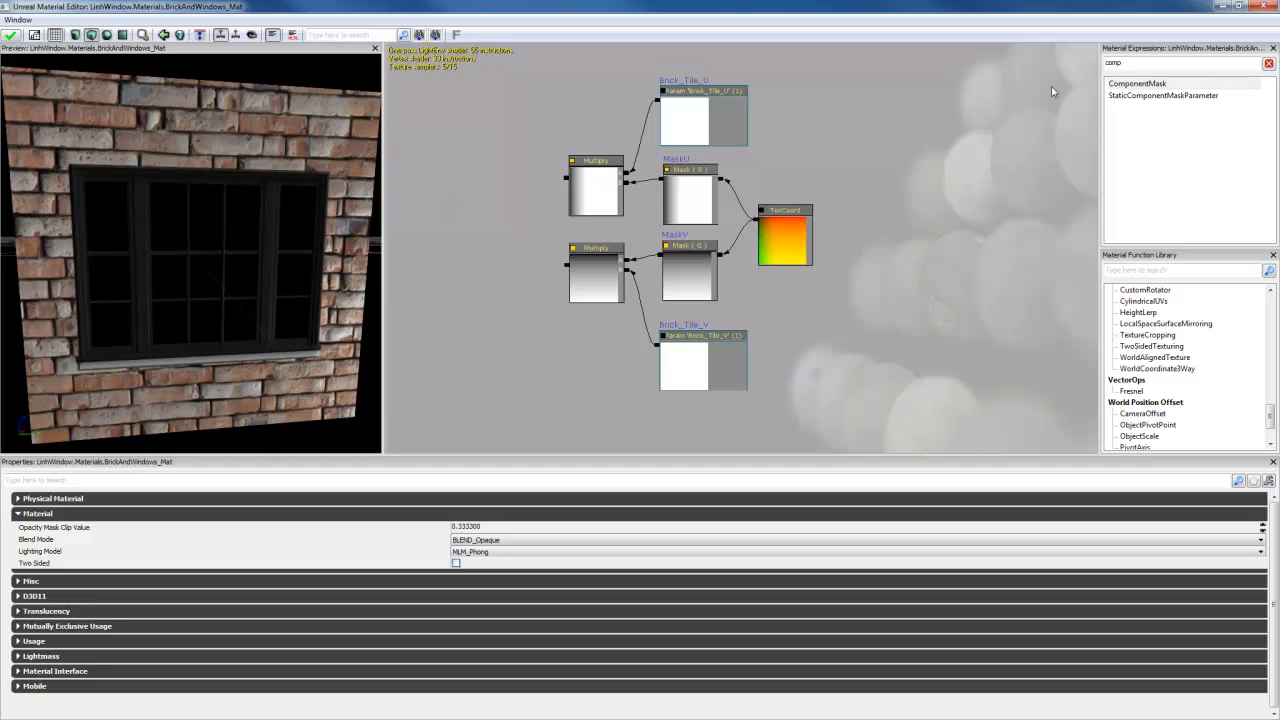
# Step: Add an AppendVector node and connect the U Multiply to its first input and the V Multiply to its second
pyautogui.moveTo(1134, 65); pyautogui.dragTo(1061, 66)
pyautogui.write('ap')
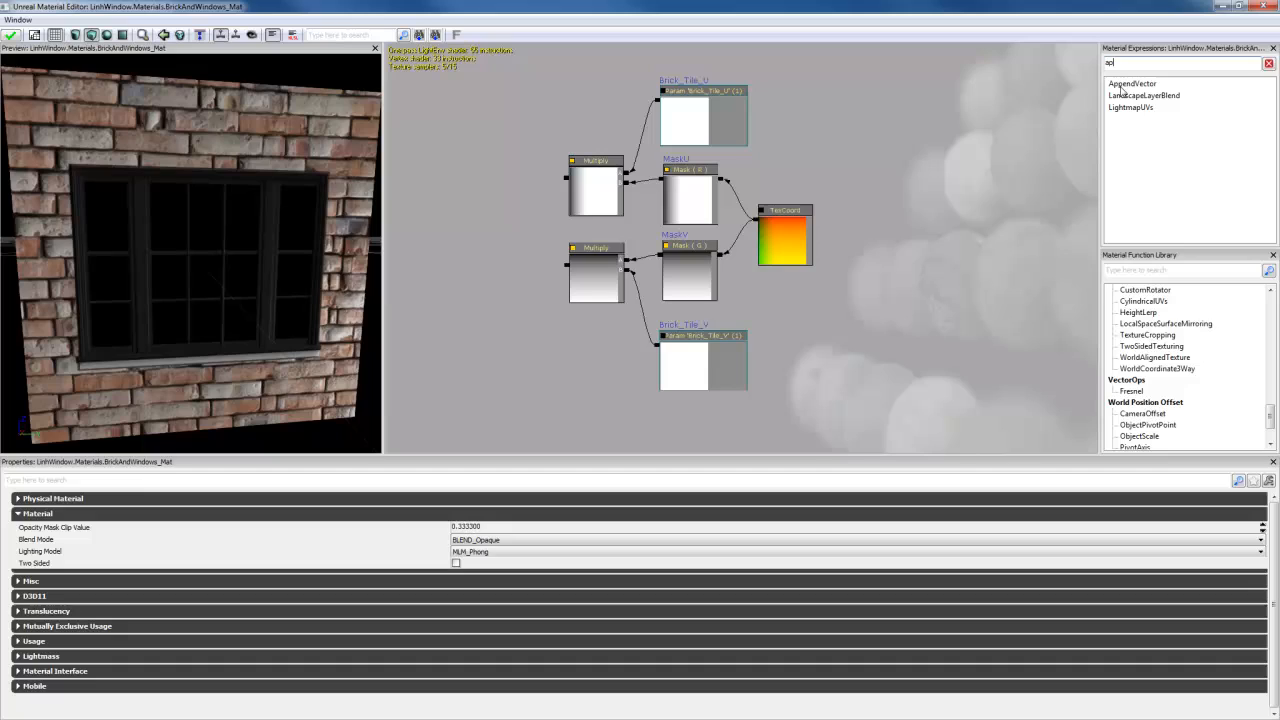
pyautogui.moveTo(1120, 86); pyautogui.dragTo(462, 208)
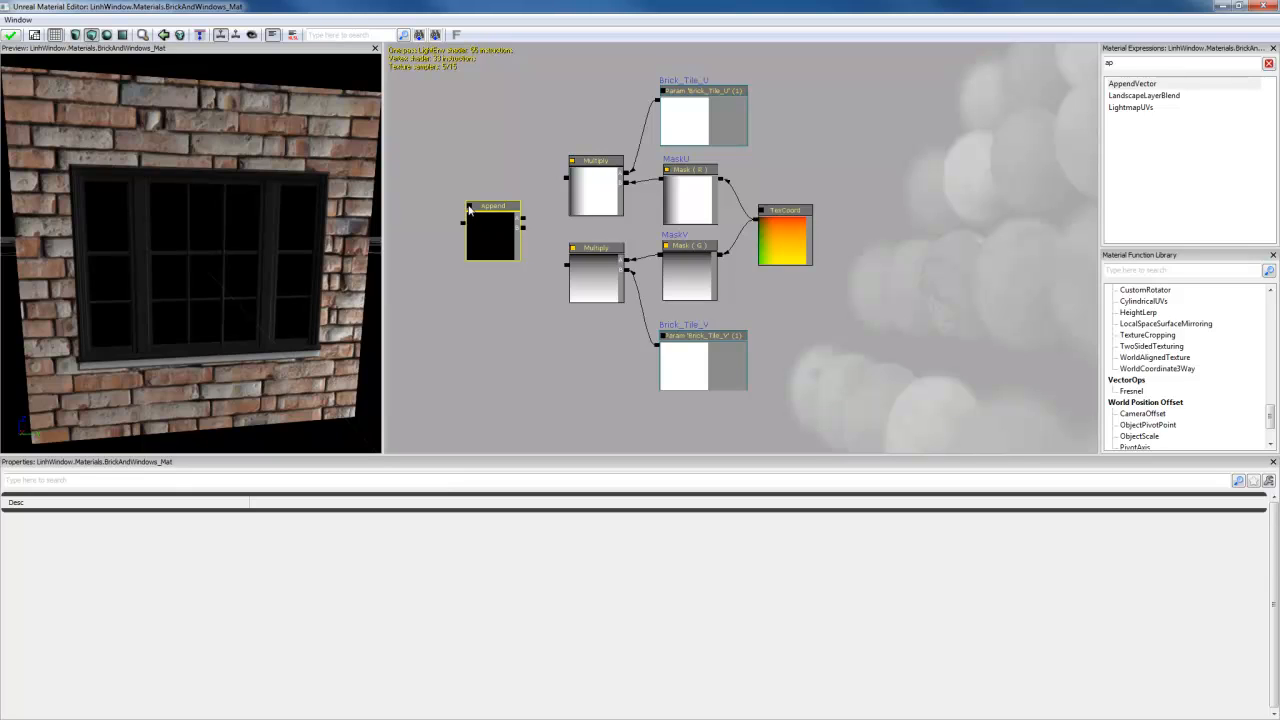
pyautogui.moveTo(565, 179); pyautogui.dragTo(522, 218)
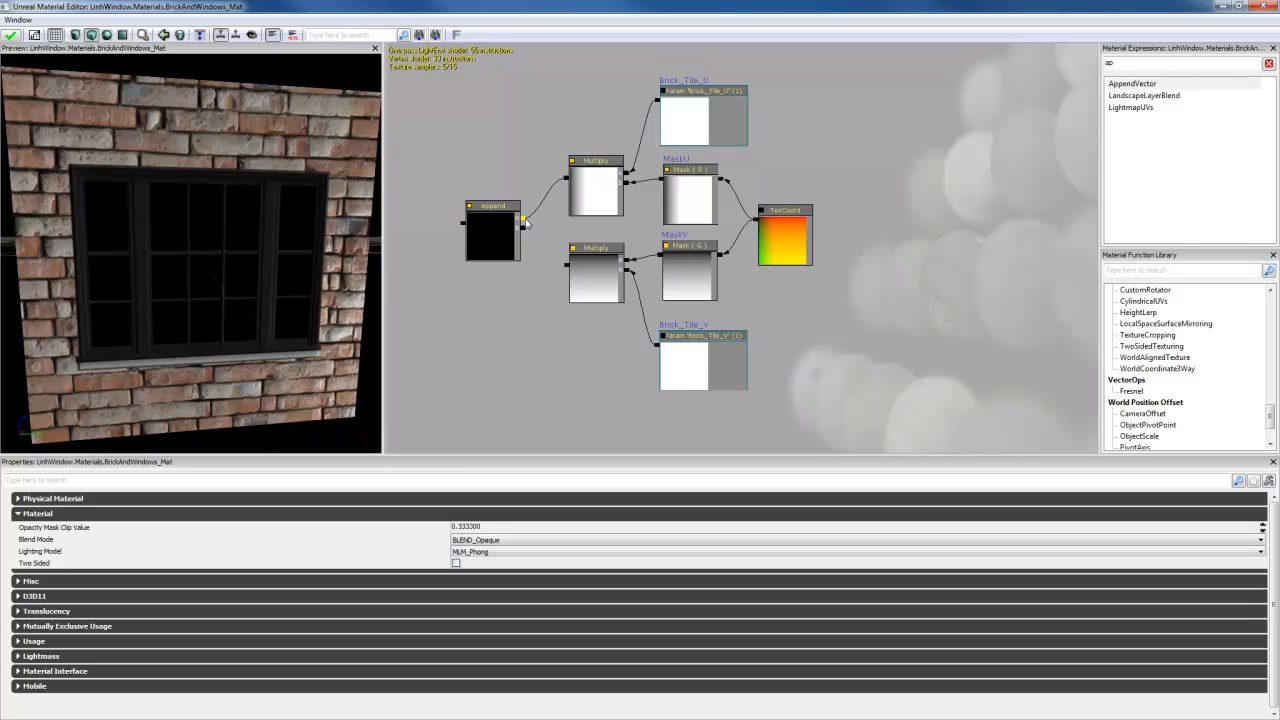
pyautogui.moveTo(567, 266); pyautogui.dragTo(527, 233)
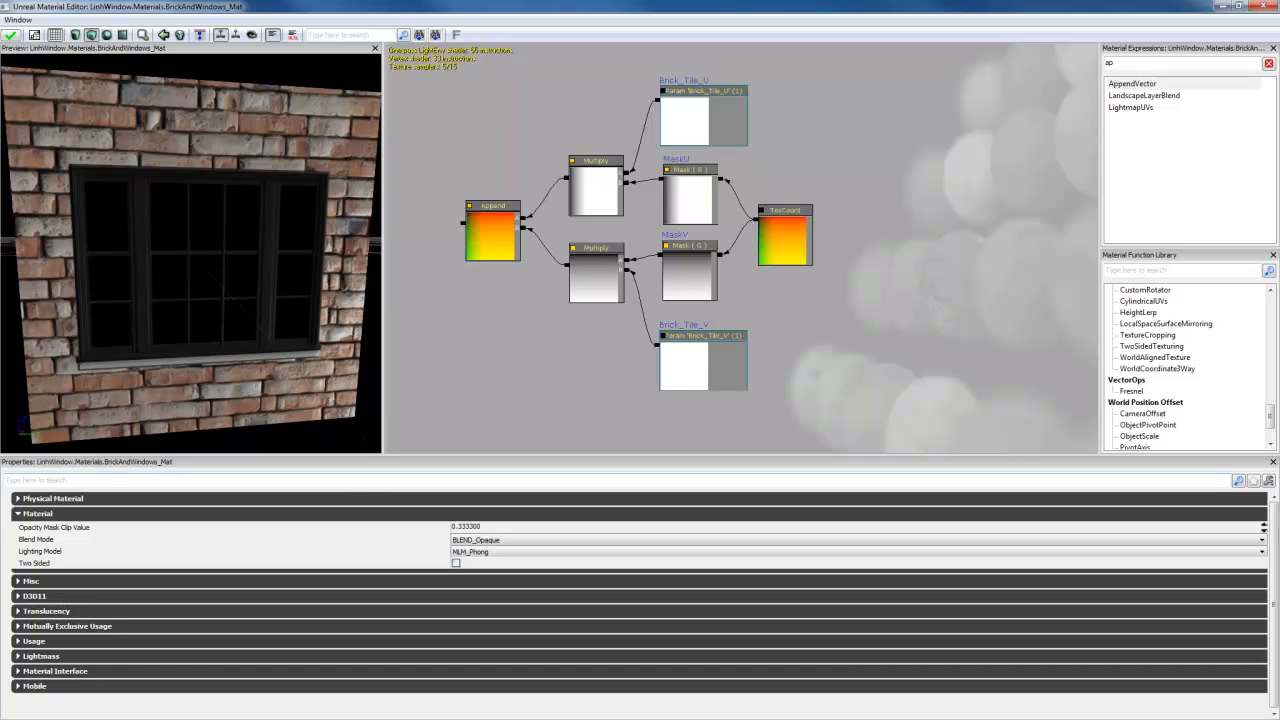
# Step: Set the Brick_Tile_V parameter's default value to 2
pyautogui.hotkey('alt', 'Tab')
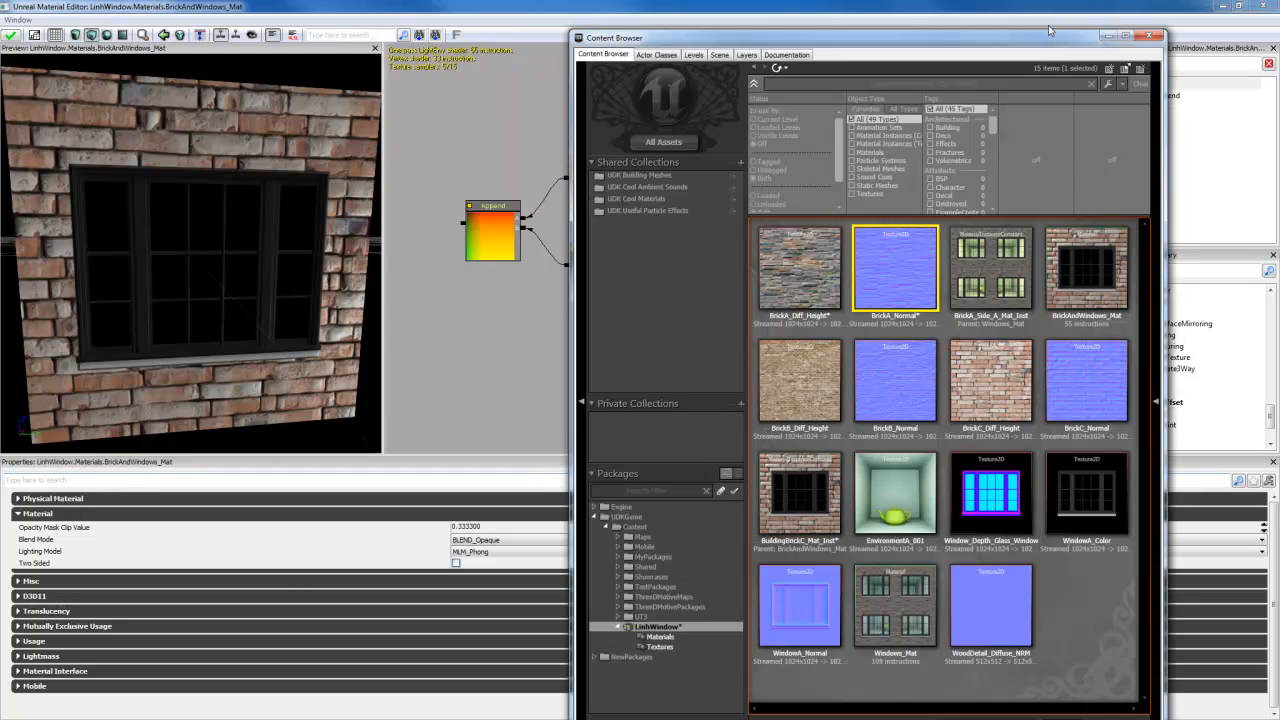
pyautogui.click(1108, 38)
pyautogui.click(674, 363)
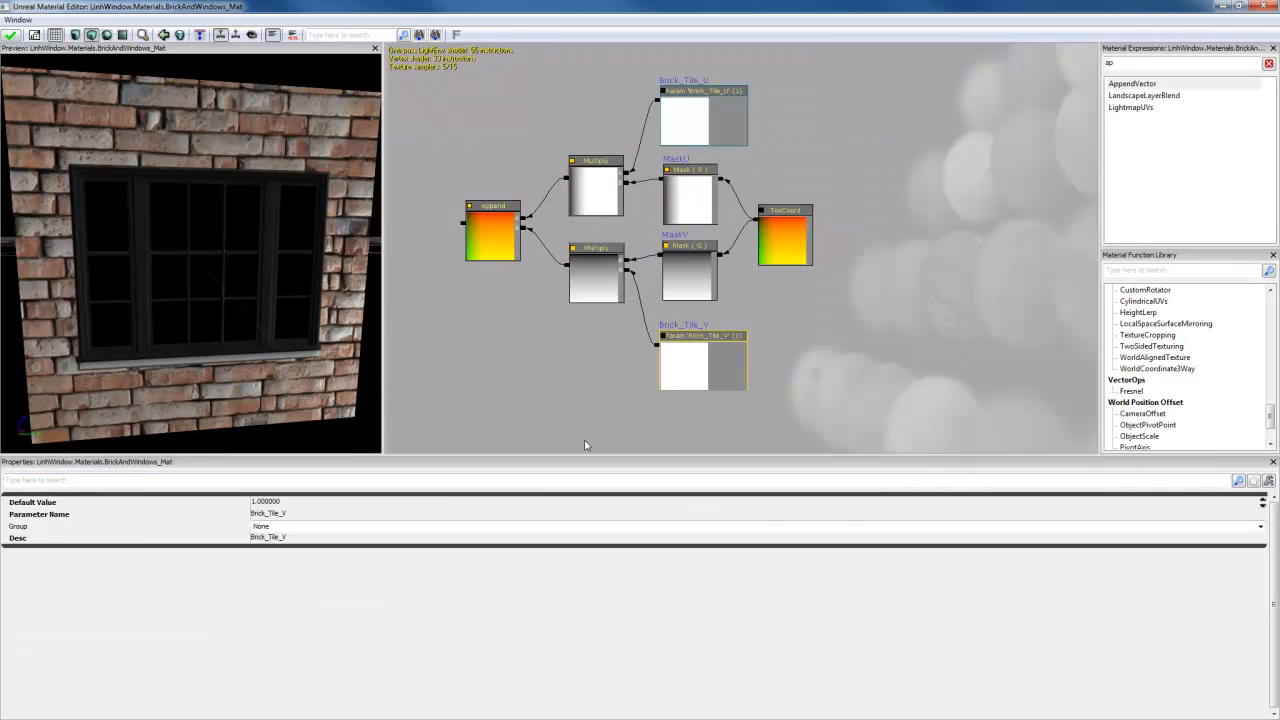
pyautogui.click(295, 506)
pyautogui.write('2')
pyautogui.press('Return')
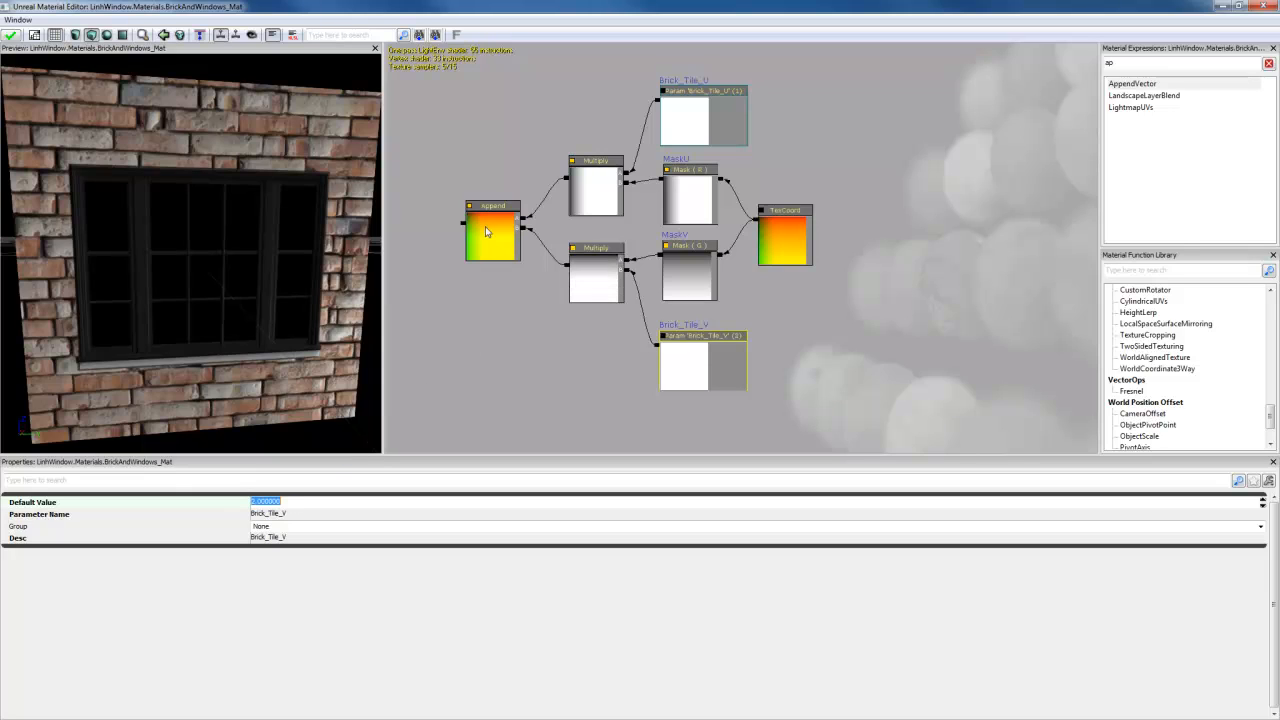
# Step: Set the Brick_Tile_U parameter's default value to 2
pyautogui.click(679, 137)
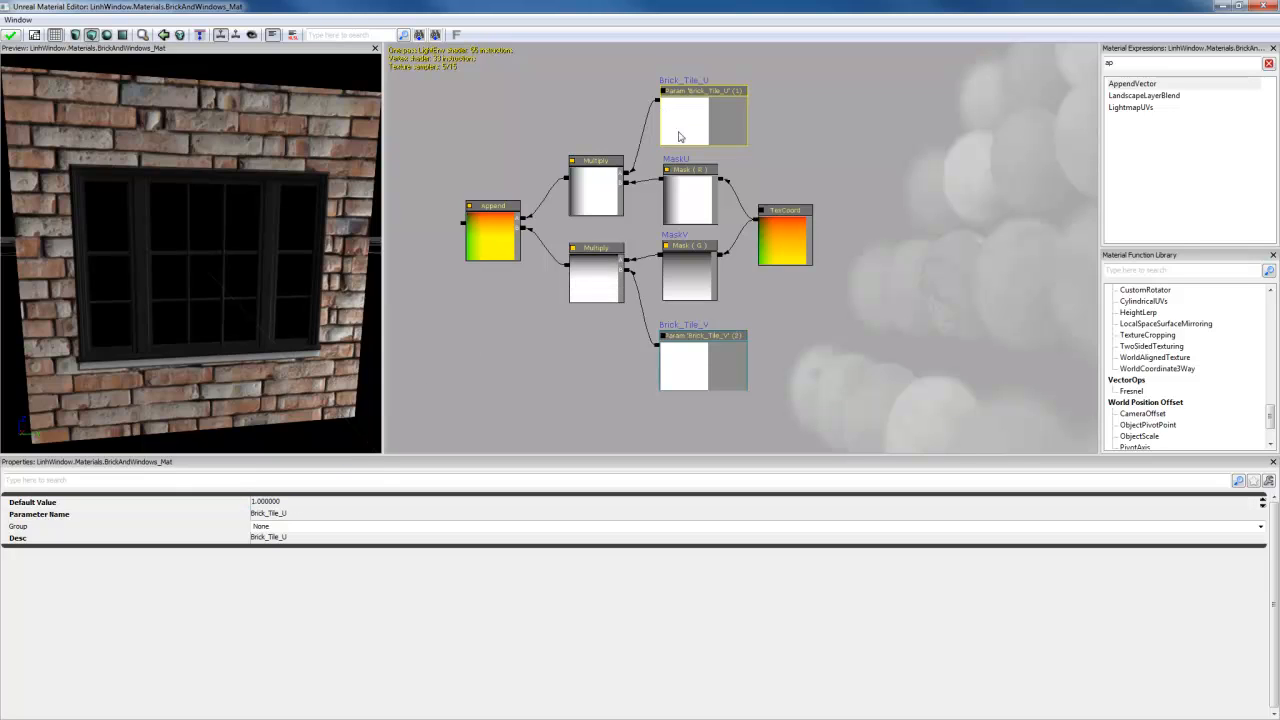
pyautogui.click(300, 506)
pyautogui.write('2')
pyautogui.press('Return')
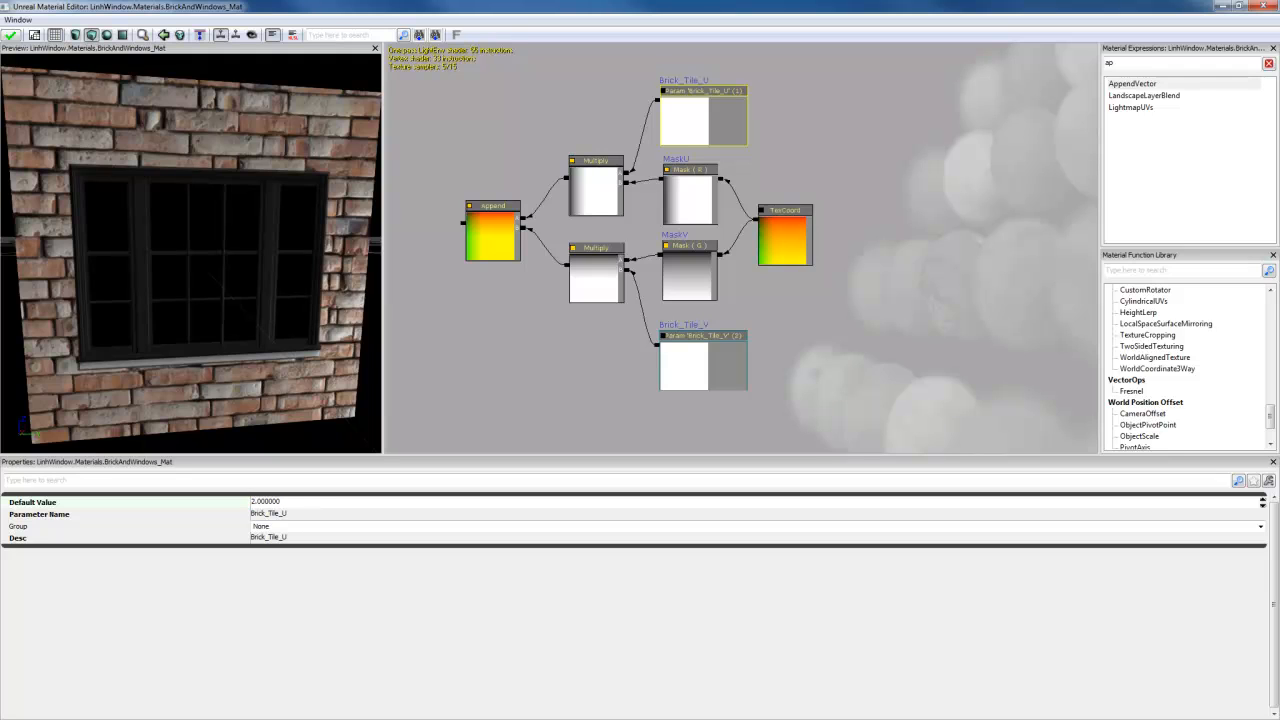
# Step: Try the Append output on the UVs of BricksDiffuse, check the brick tiling in the preview, and break the link
pyautogui.moveTo(501, 367); pyautogui.dragTo(803, 331)
pyautogui.scroll(-5, 702, 386)
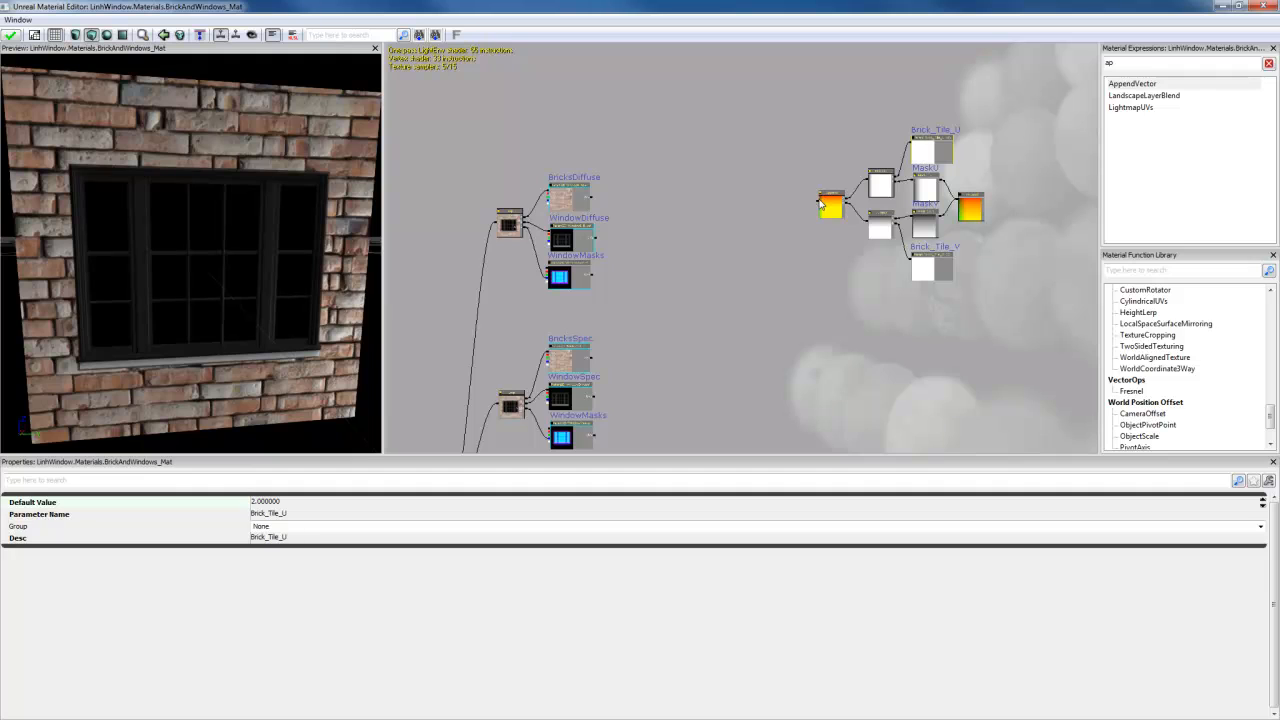
pyautogui.moveTo(820, 203); pyautogui.dragTo(595, 203)
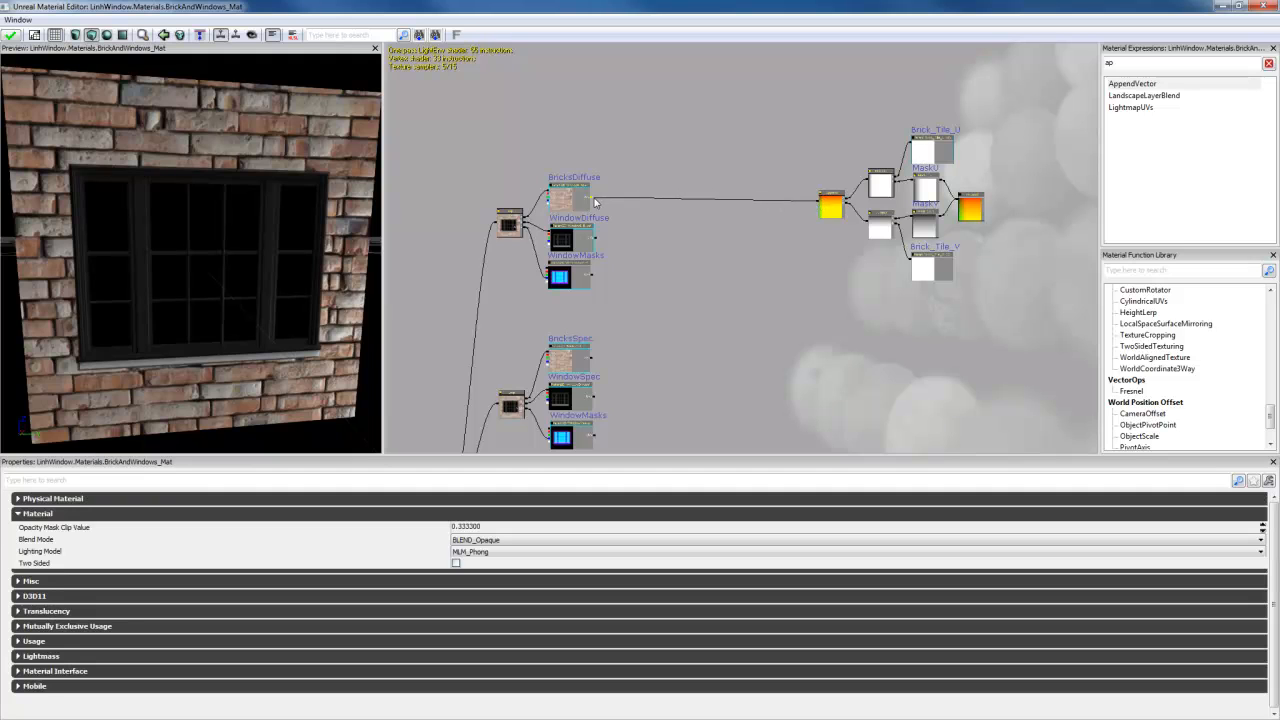
pyautogui.moveTo(288, 341); pyautogui.dragTo(240, 340)
pyautogui.click(926, 151)
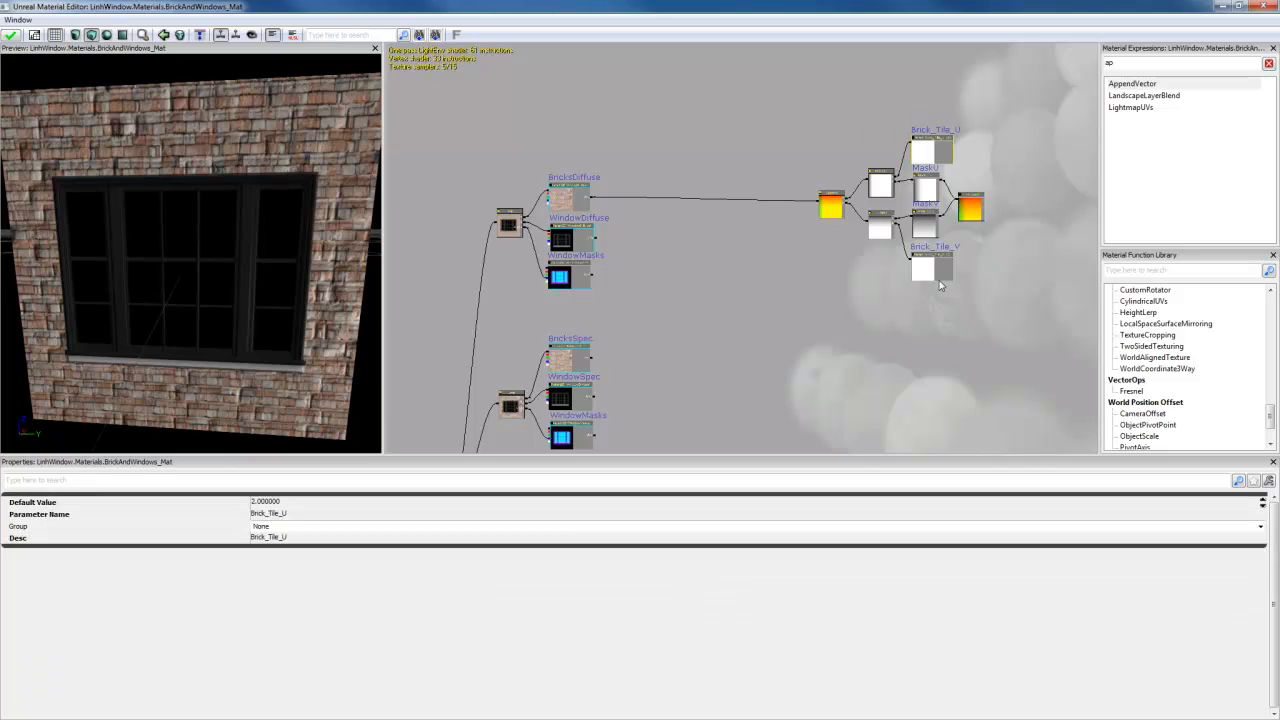
pyautogui.rightClick(592, 199)
pyautogui.click(613, 194)
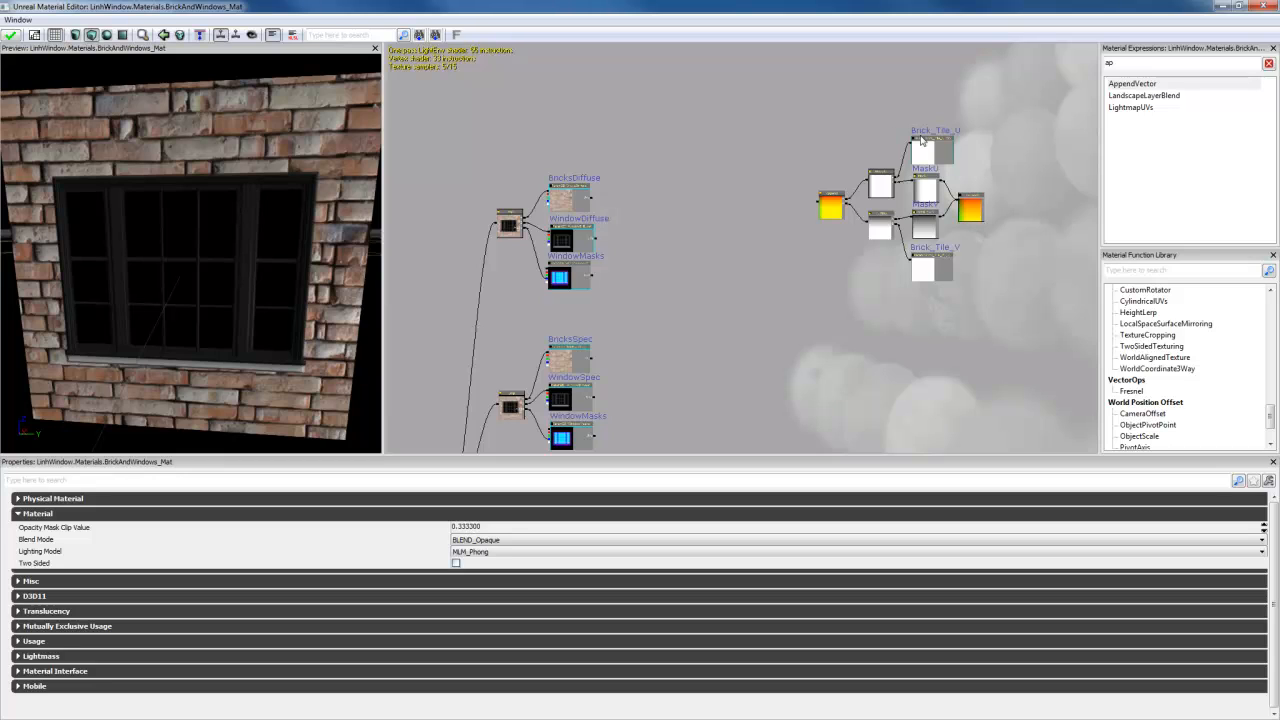
# Step: Select the whole U and V tiling network and move it farther from the texture nodes
pyautogui.keyDown('ctrl'); pyautogui.keyDown('alt'); pyautogui.moveTo(797, 103); pyautogui.dragTo(1020, 314); pyautogui.keyUp('alt'); pyautogui.keyUp('ctrl')
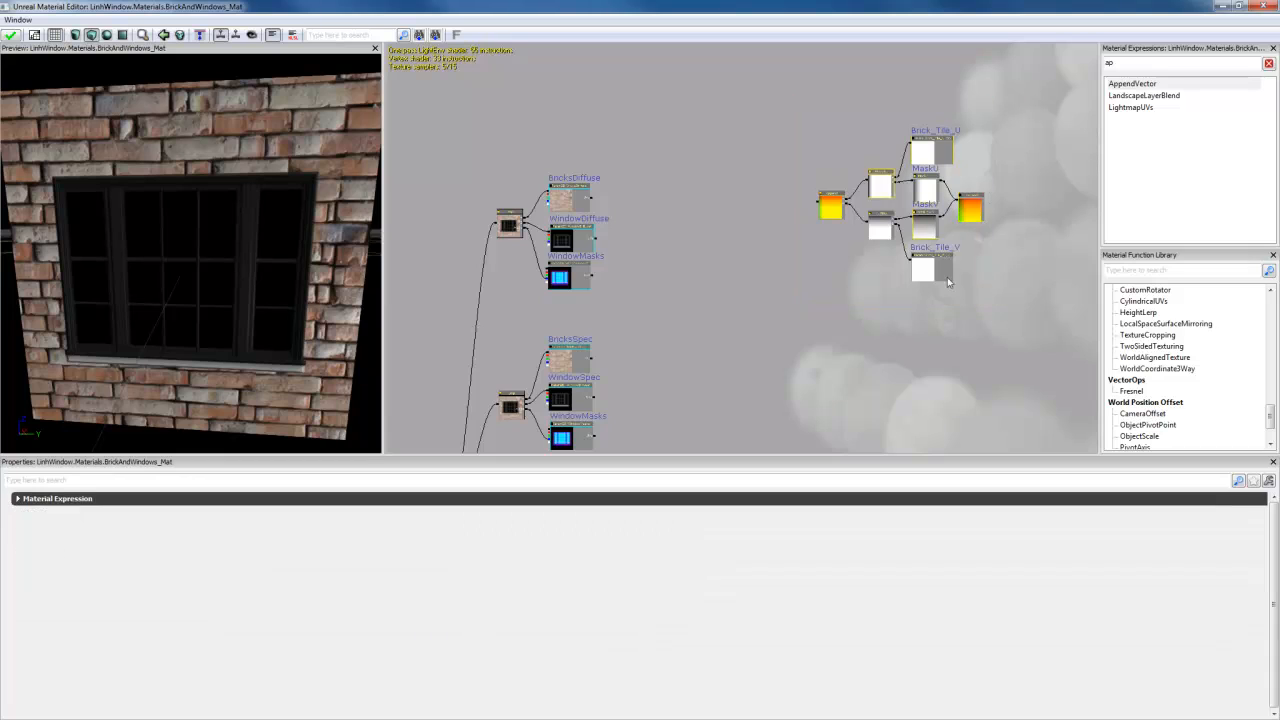
pyautogui.moveTo(948, 283); pyautogui.dragTo(1044, 279)
pyautogui.click(808, 278)
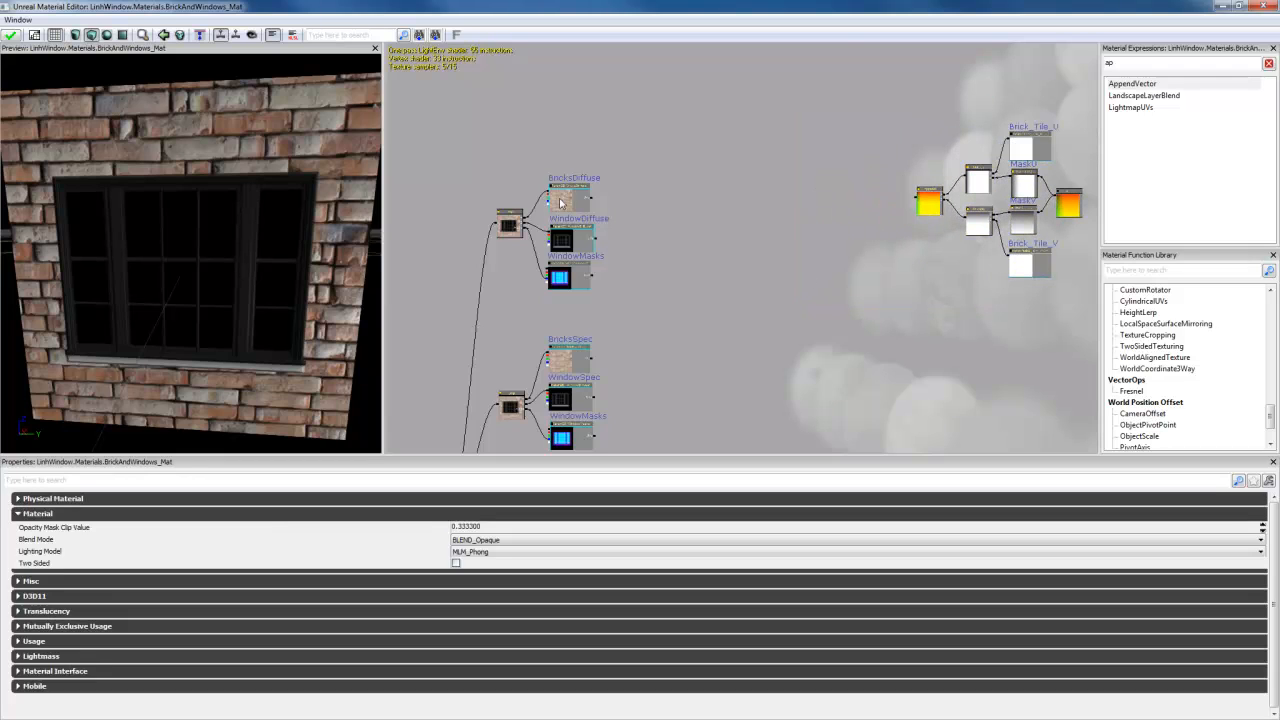
# Step: Duplicate the BricksDiffuse texture parameter and place the copy near the Append node
pyautogui.click(561, 203)
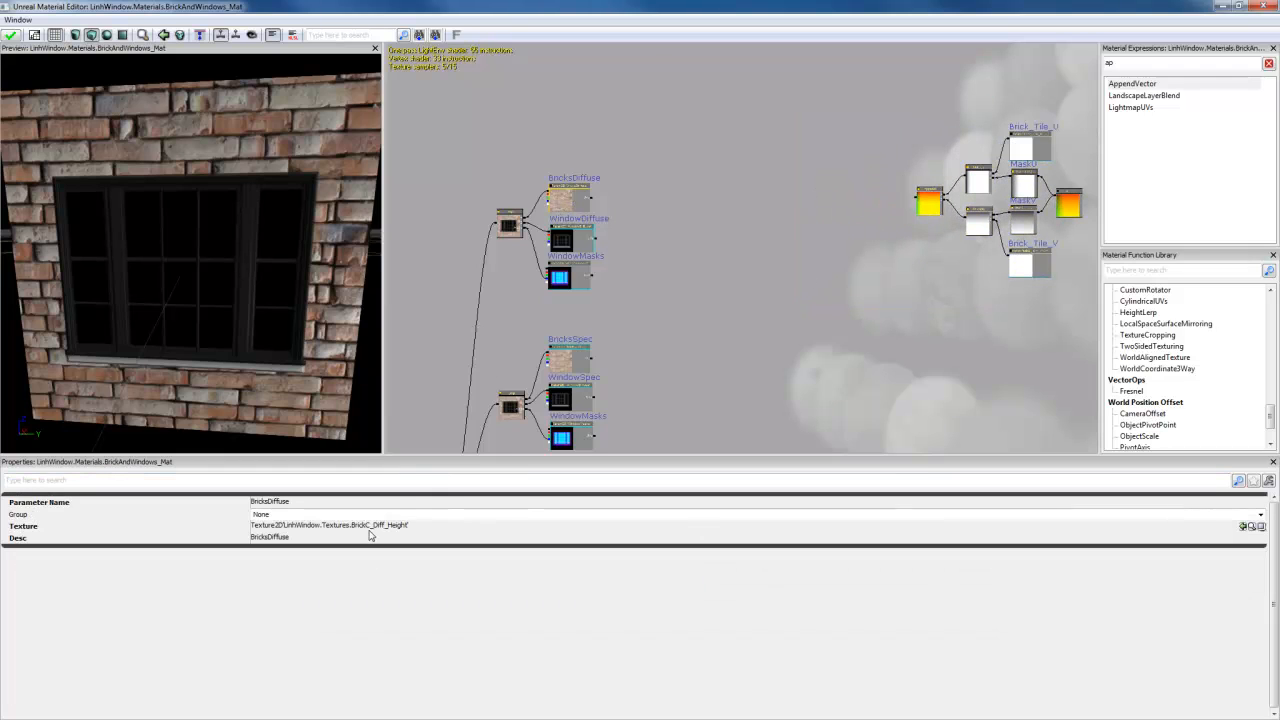
pyautogui.click(667, 243)
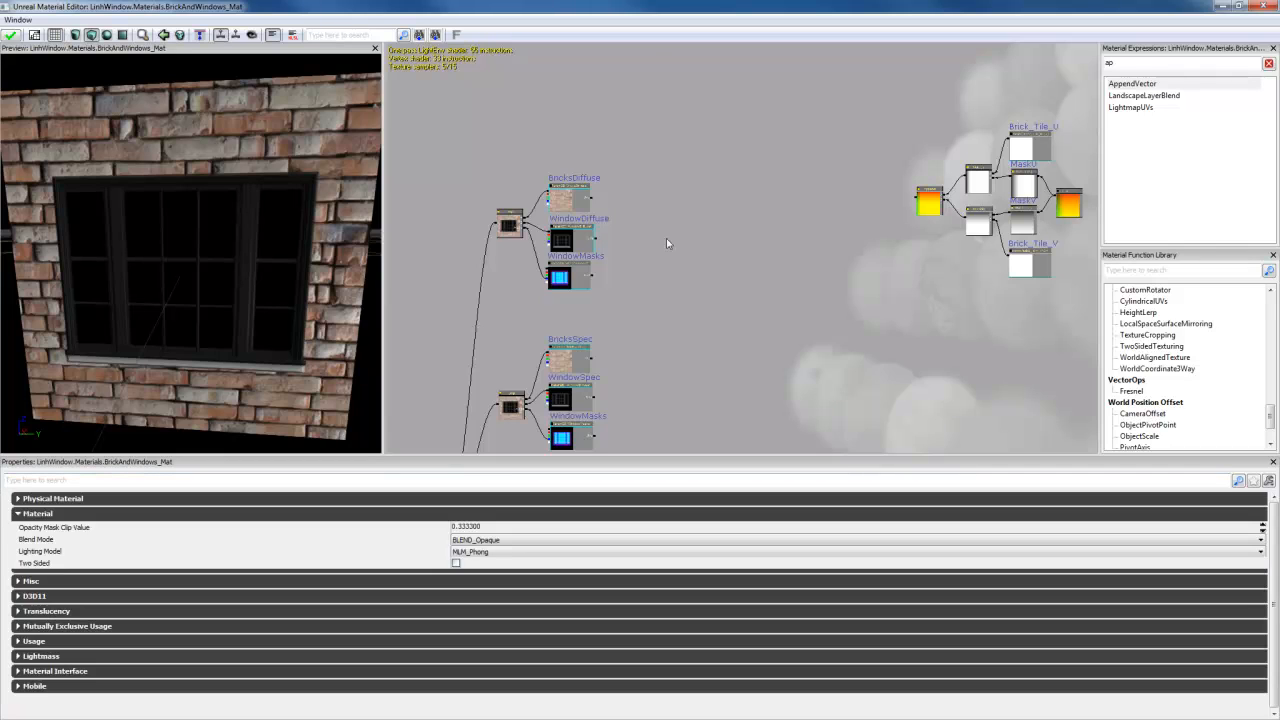
pyautogui.click(586, 208)
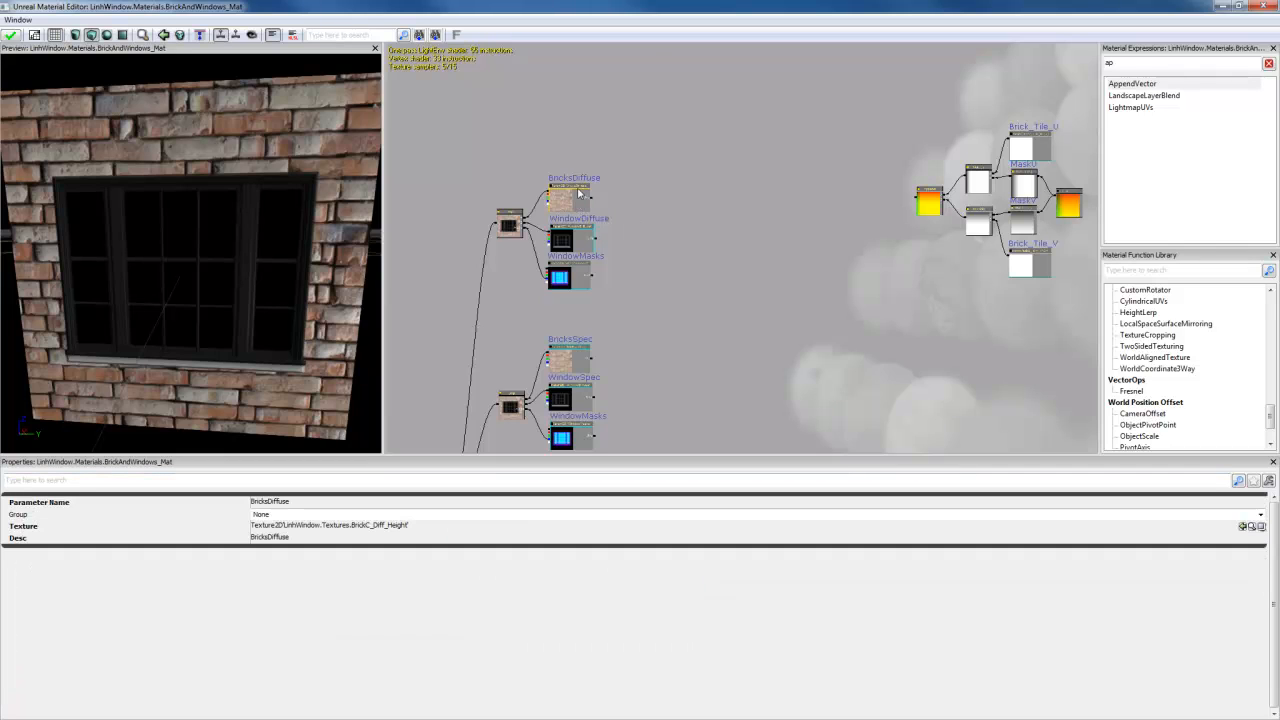
pyautogui.hotkey('ctrl', 'w')
pyautogui.keyDown('ctrl'); pyautogui.moveTo(587, 200); pyautogui.dragTo(885, 242); pyautogui.keyUp('ctrl')
pyautogui.scroll(3, 878, 190)
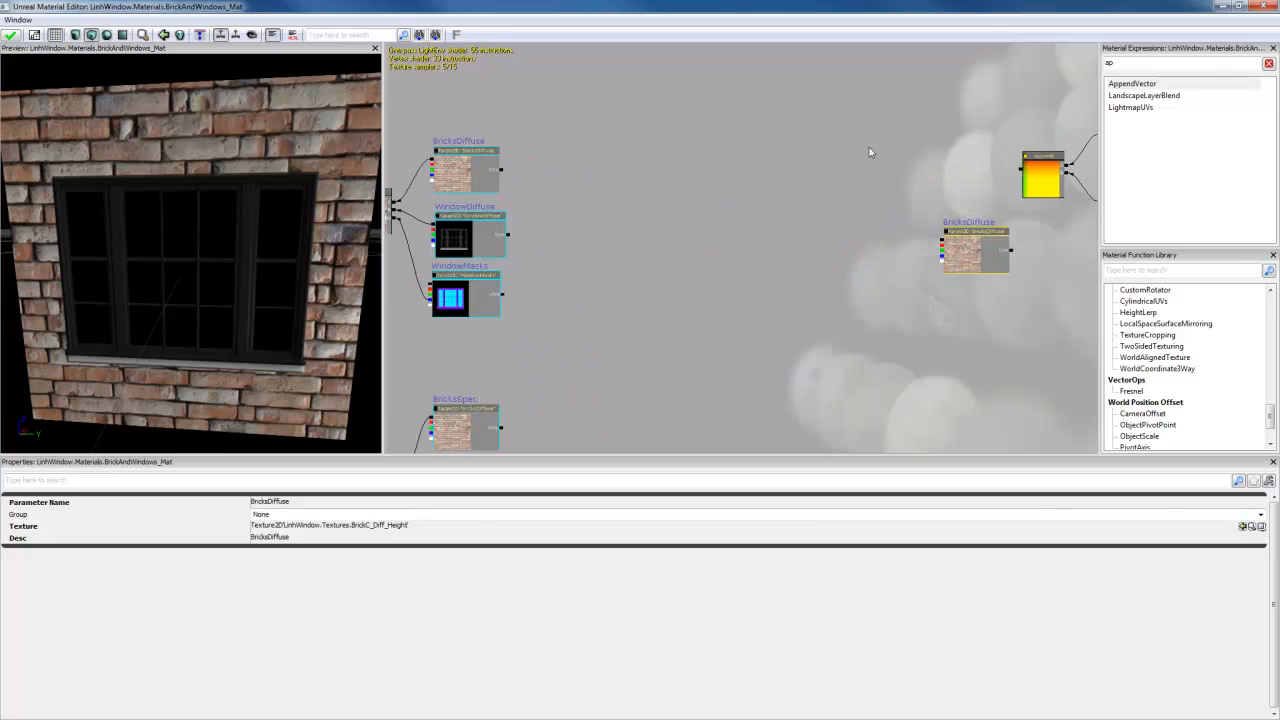
pyautogui.moveTo(871, 149); pyautogui.dragTo(700, 167)
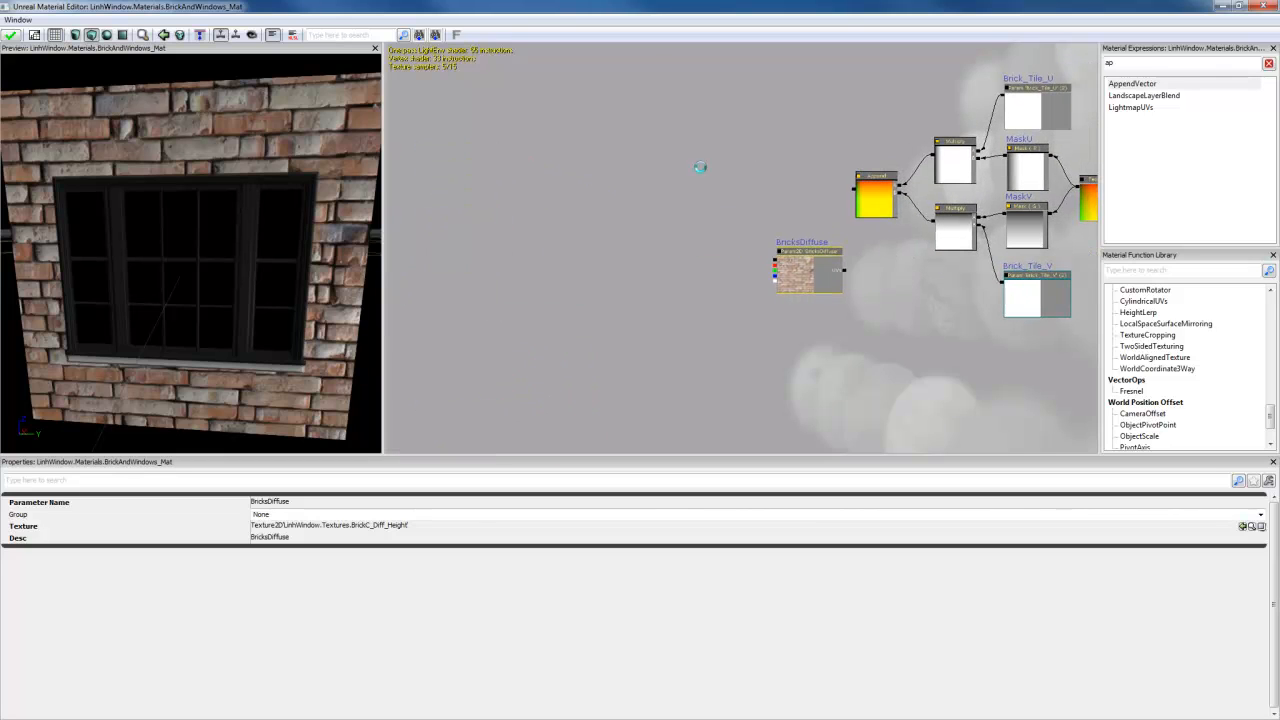
# Step: Connect the Append output to the copied BricksDiffuse's UVs and line the copy up beside Append
pyautogui.click(853, 194)
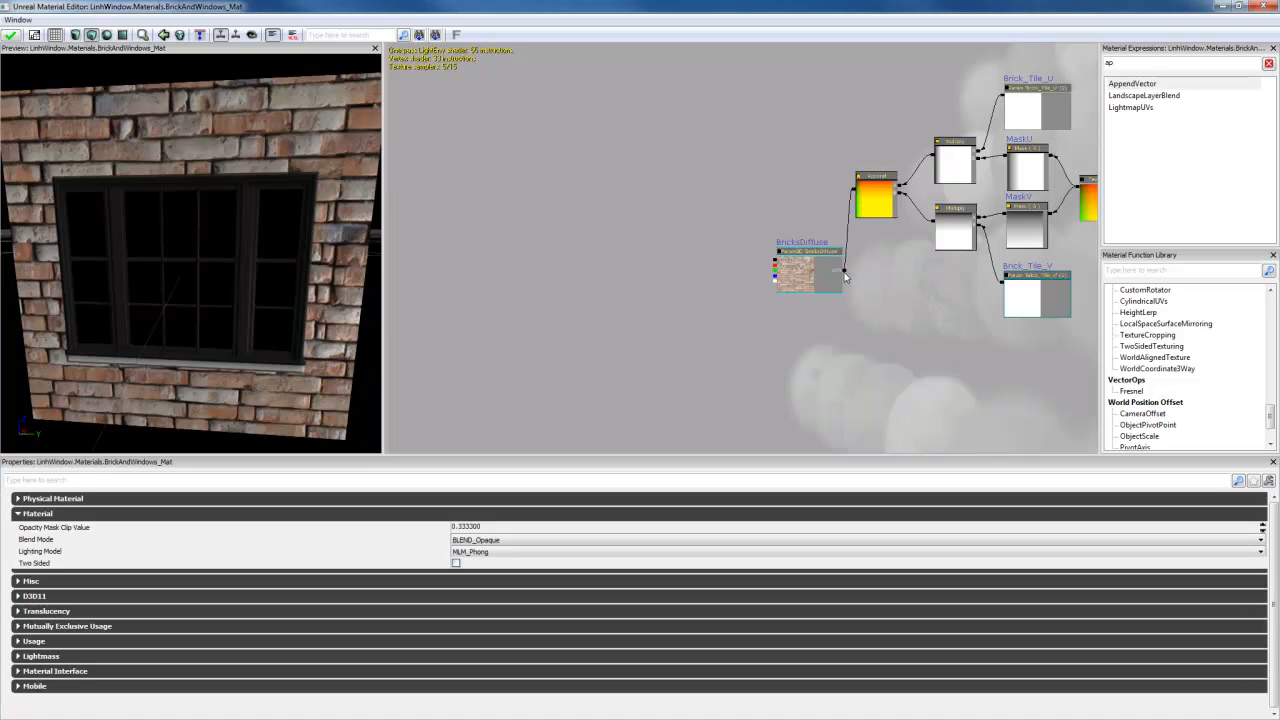
pyautogui.moveTo(853, 194); pyautogui.dragTo(798, 222)
# Step: Begin a new search of the material expressions
pyautogui.doubleClick(1112, 63)
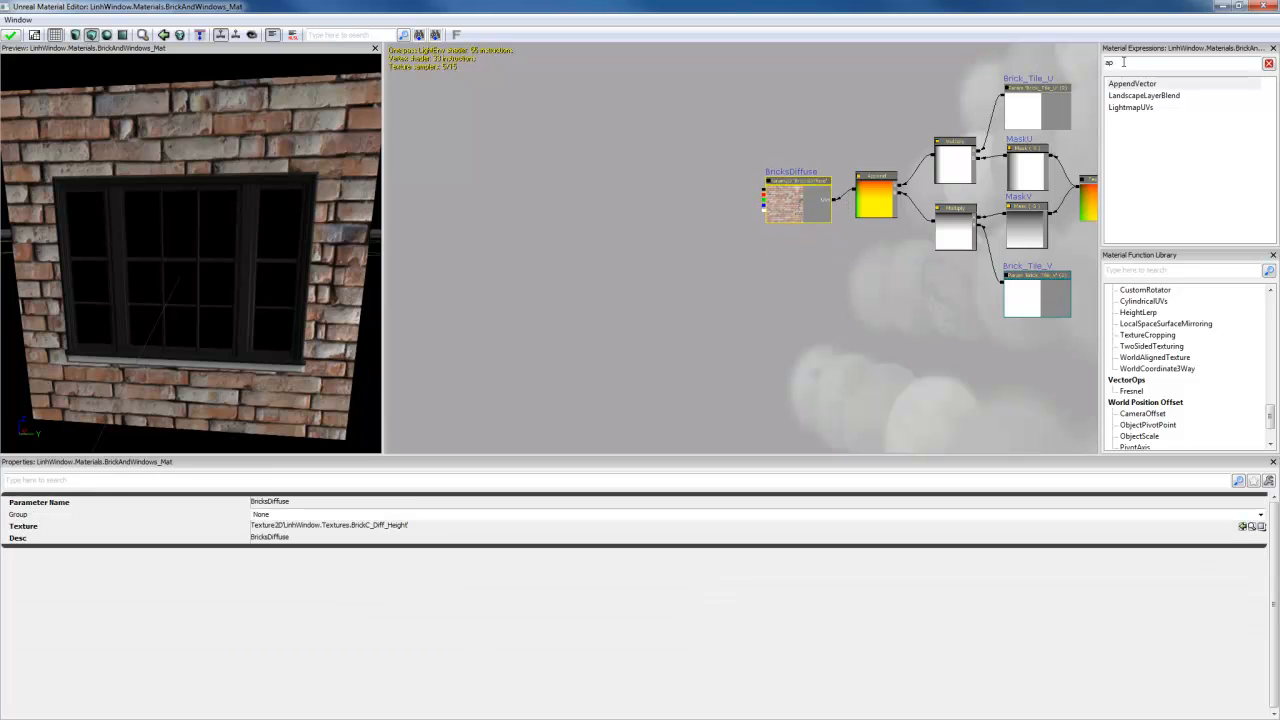
# Step: Find the BumpOffset expression and add it to the graph beside the BricksDiffuse texture node
pyautogui.write('bump')
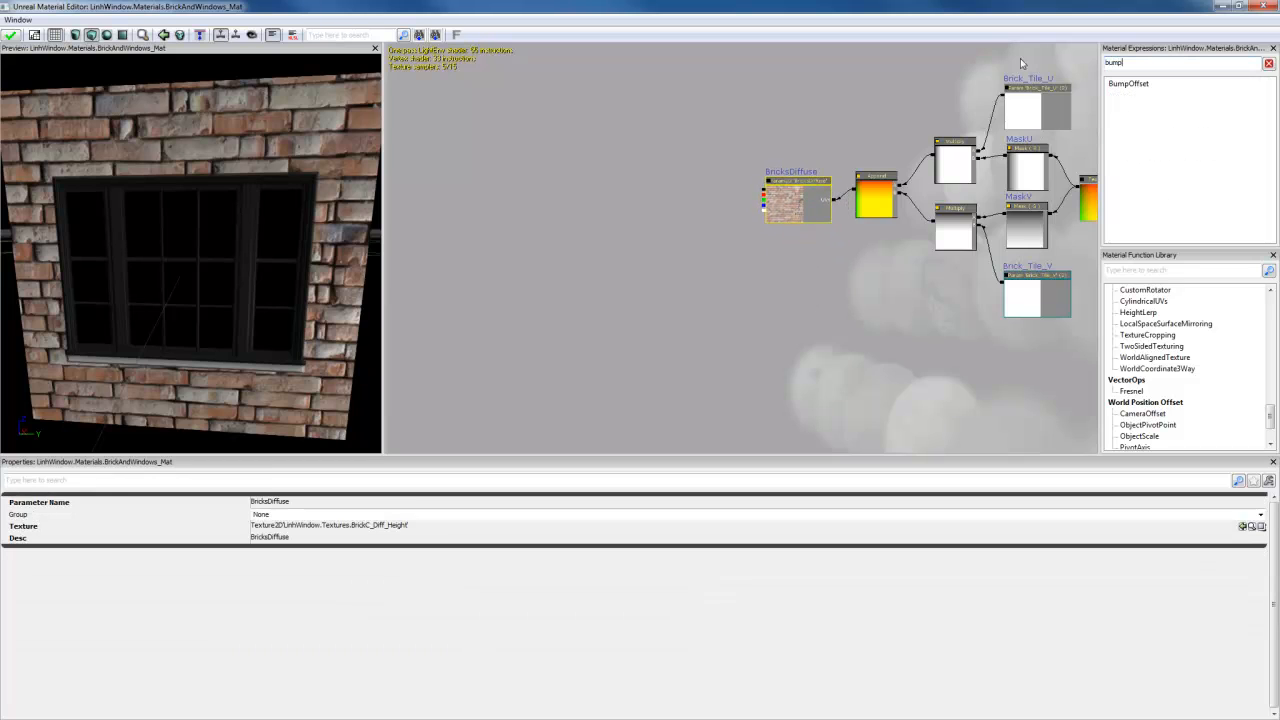
pyautogui.click(1124, 85)
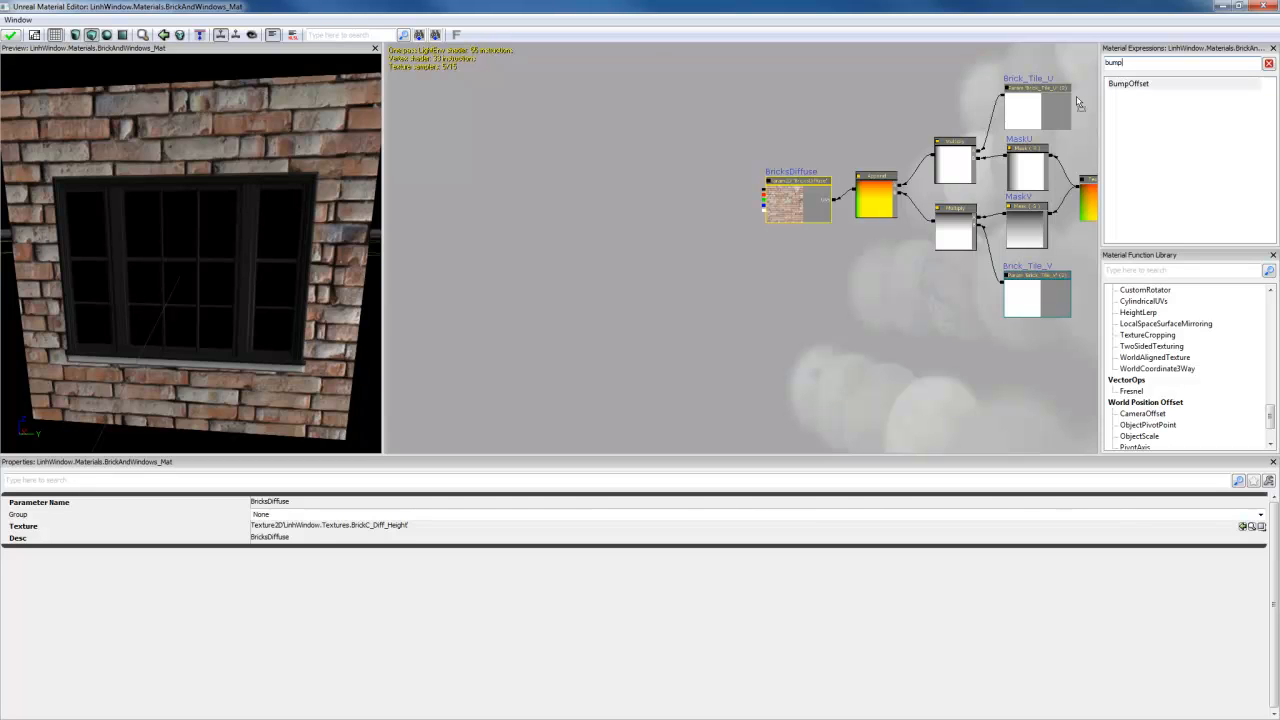
pyautogui.moveTo(618, 191); pyautogui.dragTo(659, 216)
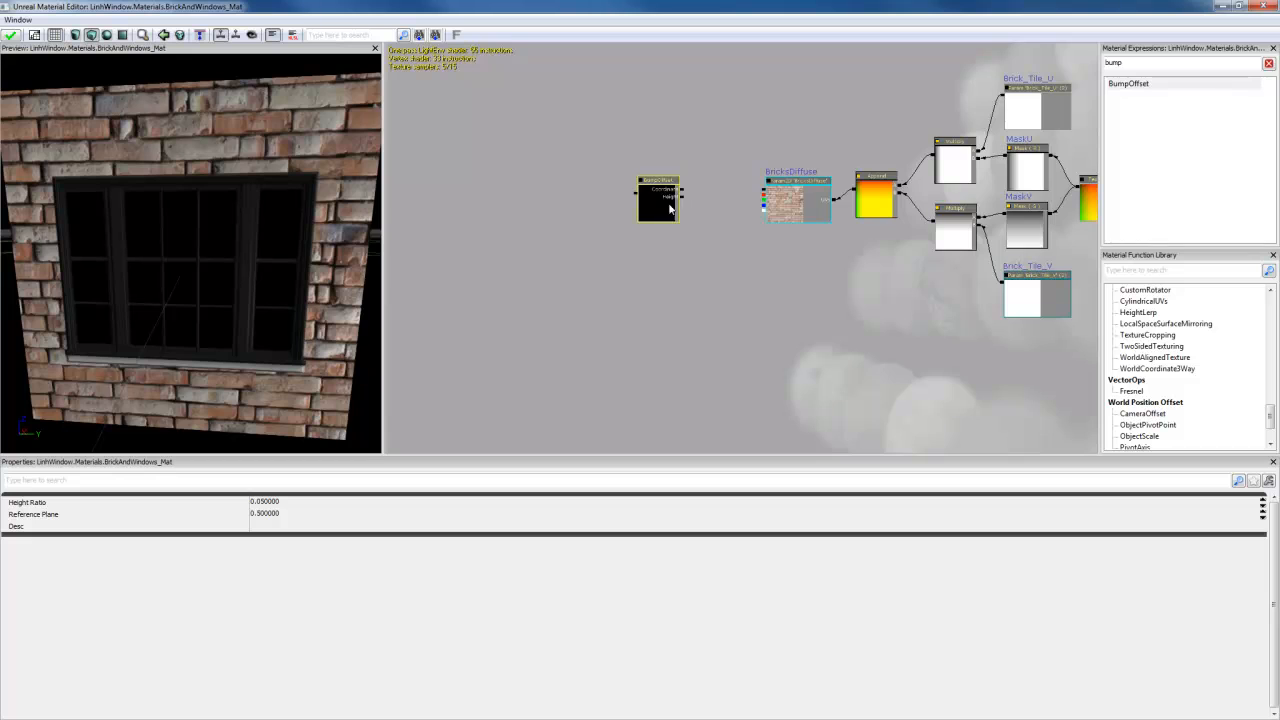
# Step: Connect the BricksDiffuse alpha to BumpOffset's Height and the Append output to its Coordinate, then enable BumpOffset's real-time preview
pyautogui.scroll(2, 660, 216)
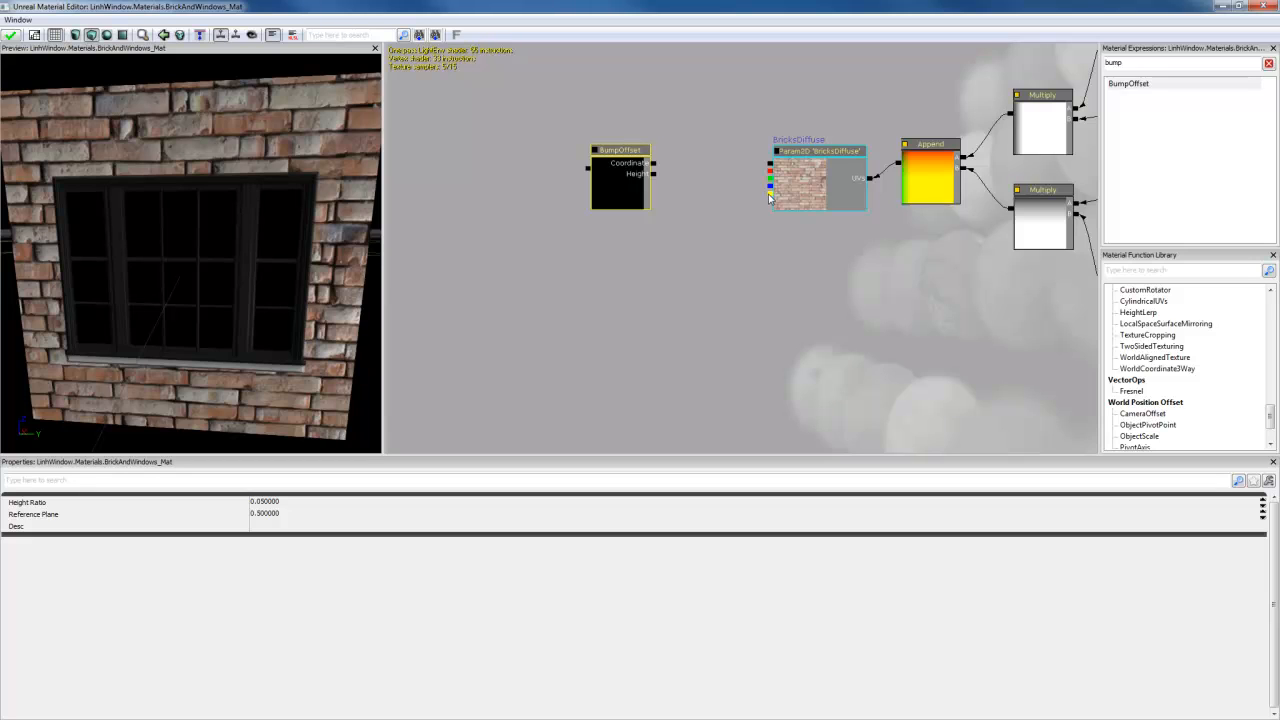
pyautogui.moveTo(770, 195); pyautogui.dragTo(653, 174)
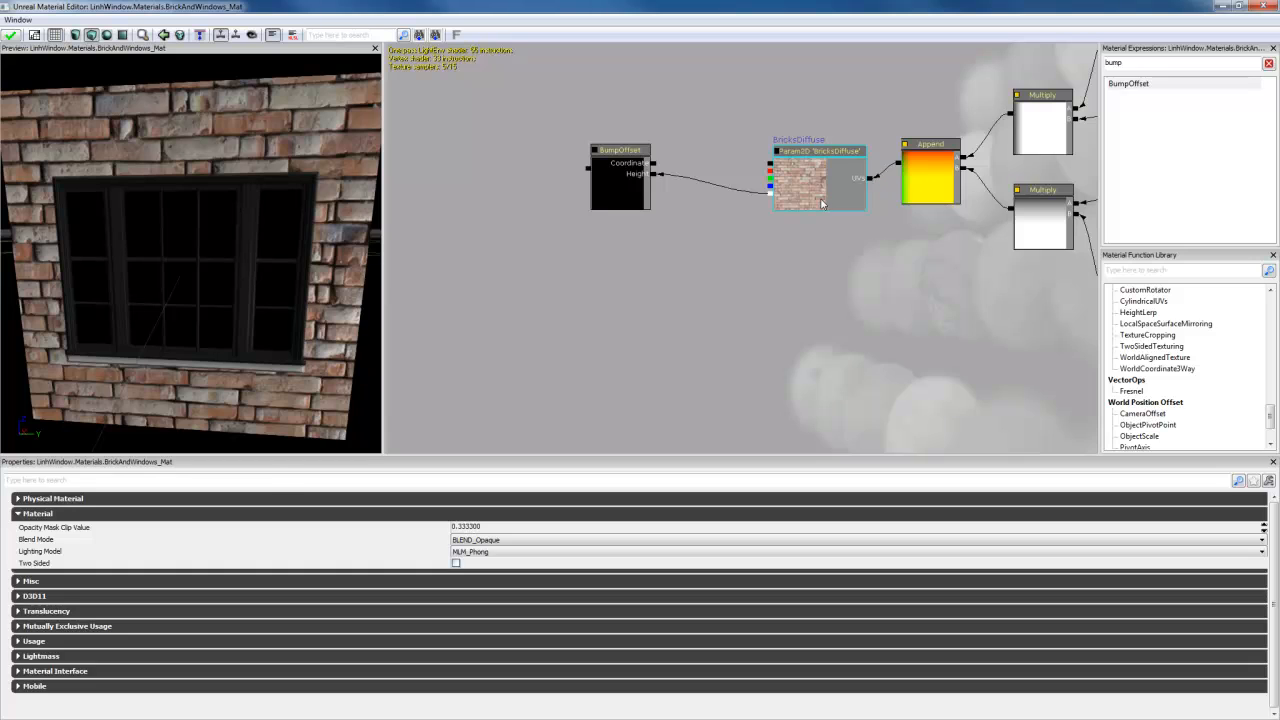
pyautogui.moveTo(854, 174); pyautogui.dragTo(845, 224)
pyautogui.moveTo(898, 163); pyautogui.dragTo(657, 168)
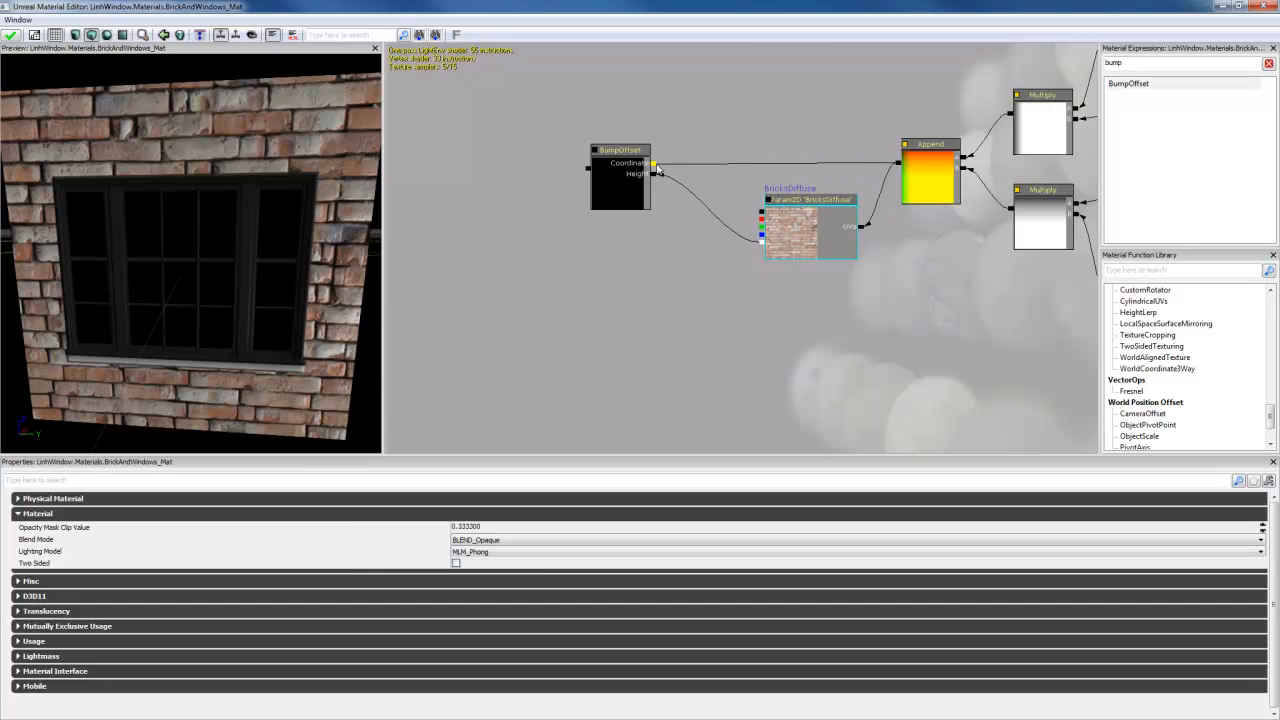
pyautogui.click(595, 150)
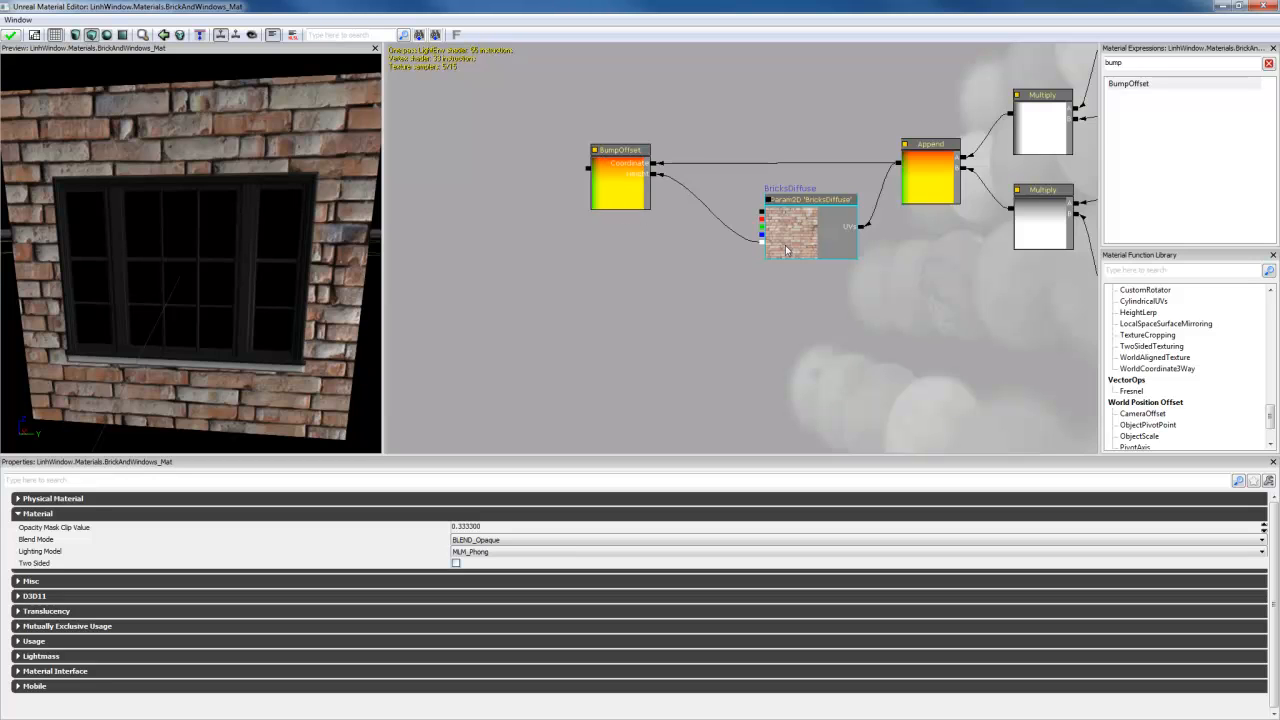
# Step: Spread the BumpOffset and BricksDiffuse nodes apart and add a Multiply node between them
pyautogui.moveTo(789, 235); pyautogui.dragTo(807, 237)
pyautogui.moveTo(628, 190); pyautogui.dragTo(588, 180)
pyautogui.click(670, 226)
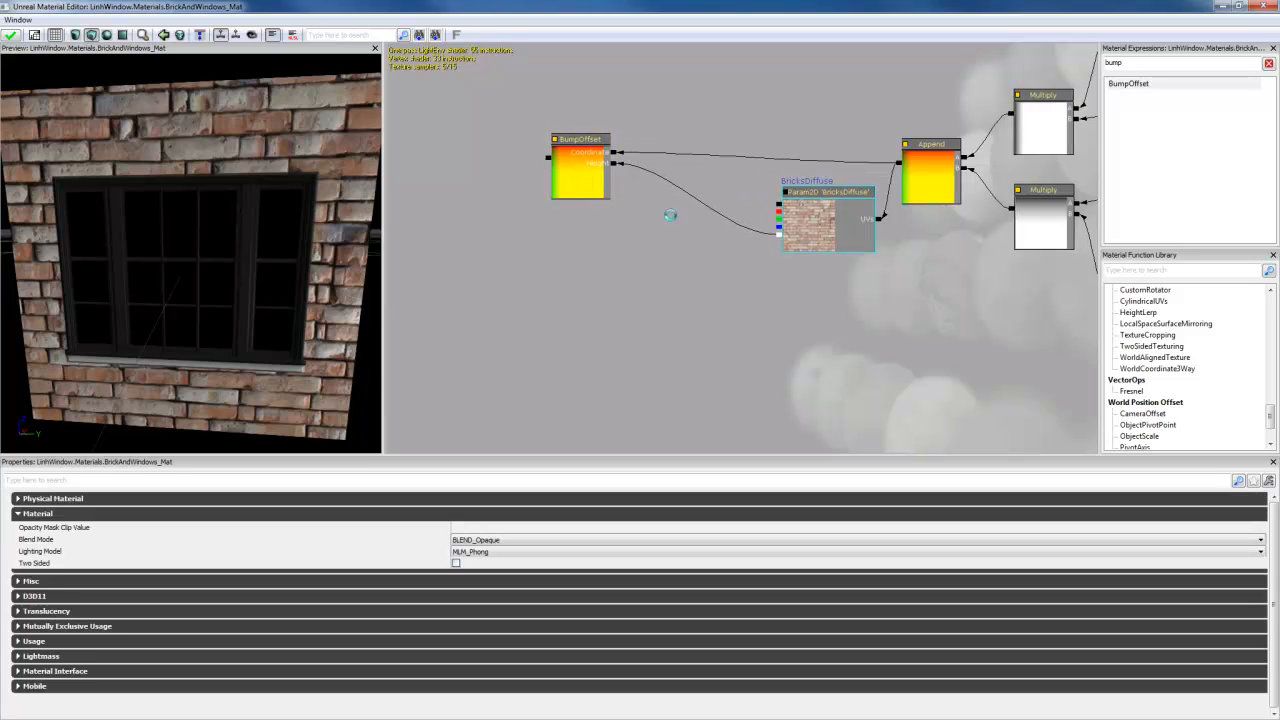
pyautogui.click(692, 239)
pyautogui.moveTo(692, 239); pyautogui.dragTo(728, 227)
# Step: Add a scalar parameter below BricksDiffuse and name it Bricks_Height_Strength
pyautogui.click(837, 312)
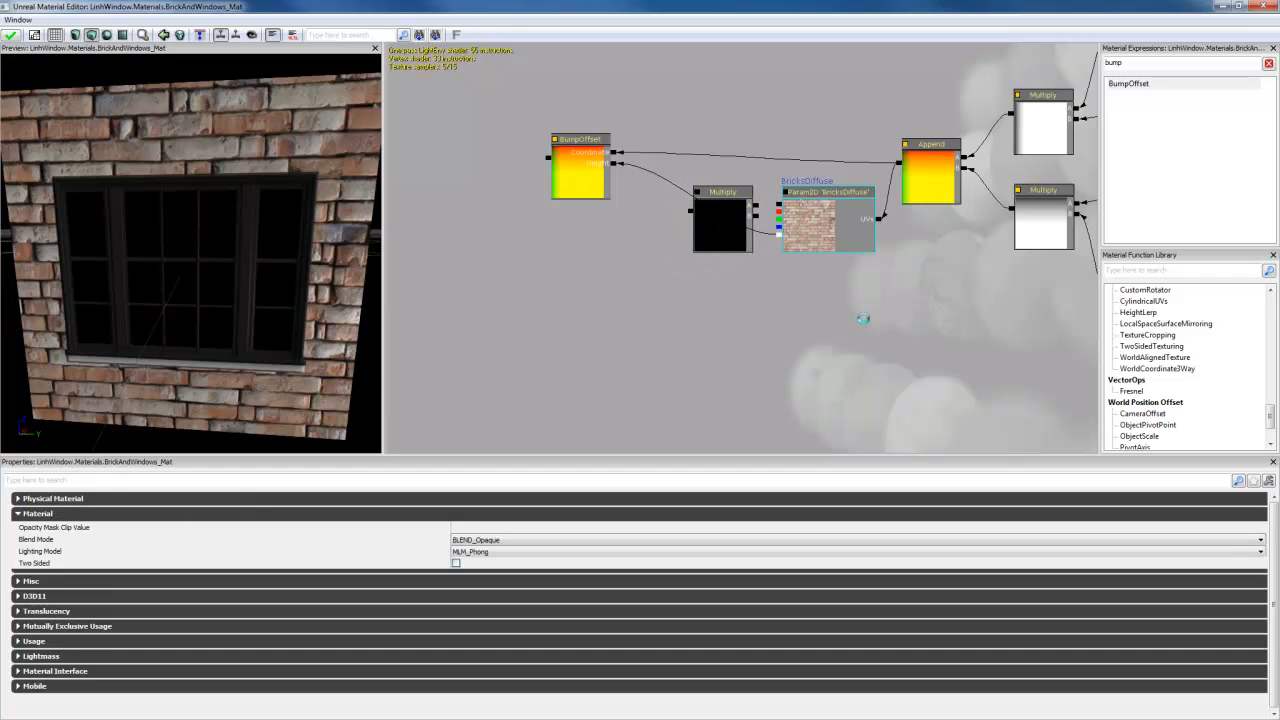
pyautogui.click(859, 340)
pyautogui.moveTo(901, 361); pyautogui.dragTo(821, 303)
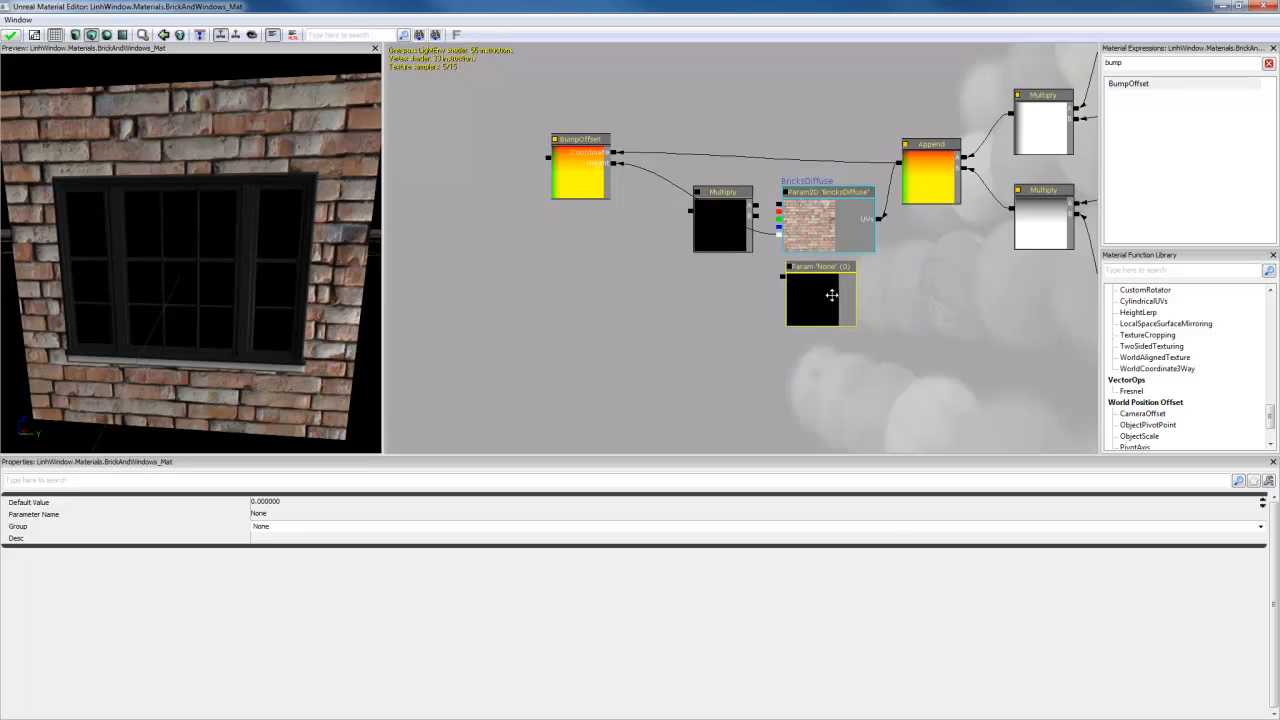
pyautogui.click(289, 514)
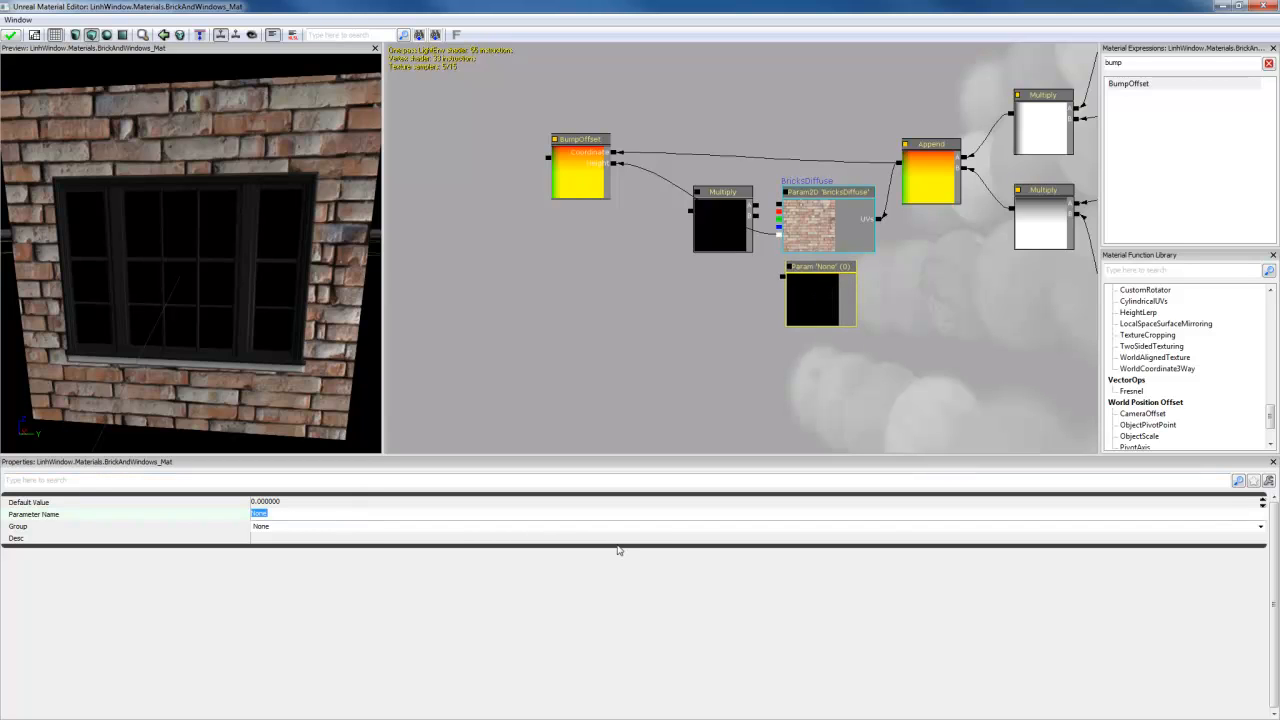
pyautogui.write('Bric')
pyautogui.write('ks_Height_Strength')
pyautogui.press('Return')
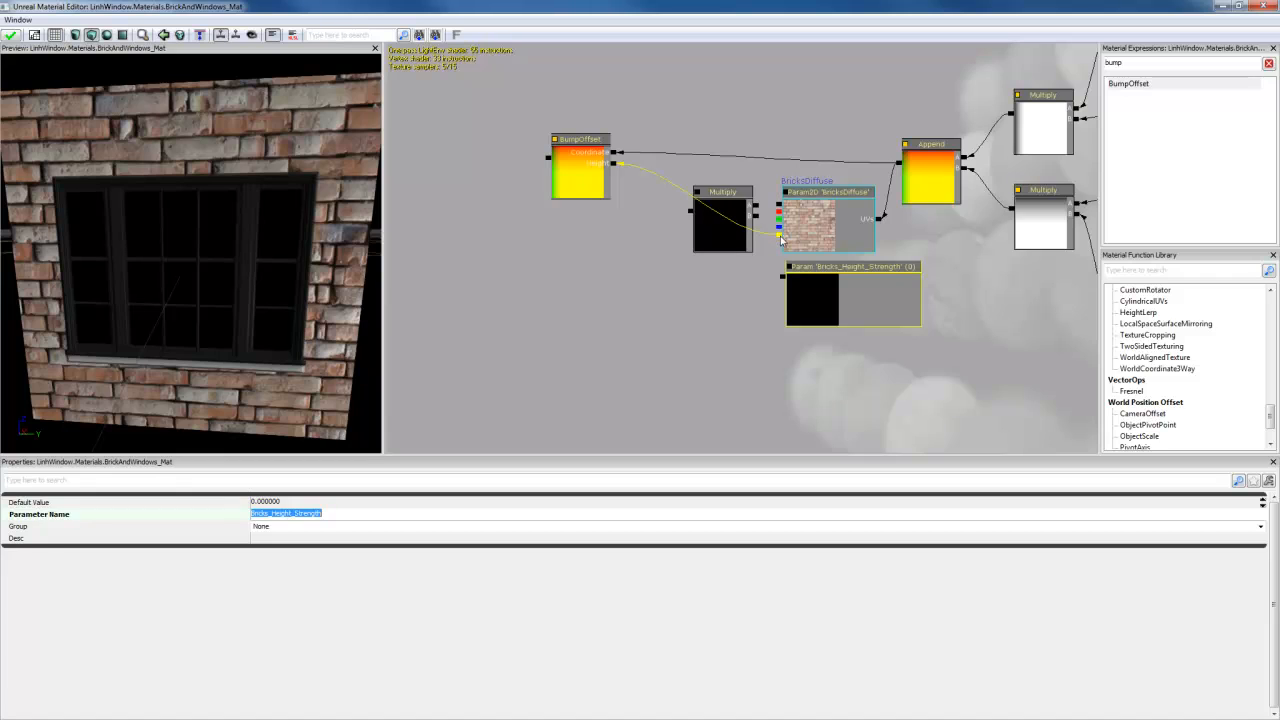
# Step: Multiply the BricksDiffuse alpha by Bricks_Height_Strength and feed the result into BumpOffset's Height input
pyautogui.moveTo(780, 235); pyautogui.dragTo(757, 206)
pyautogui.moveTo(788, 286); pyautogui.dragTo(757, 210)
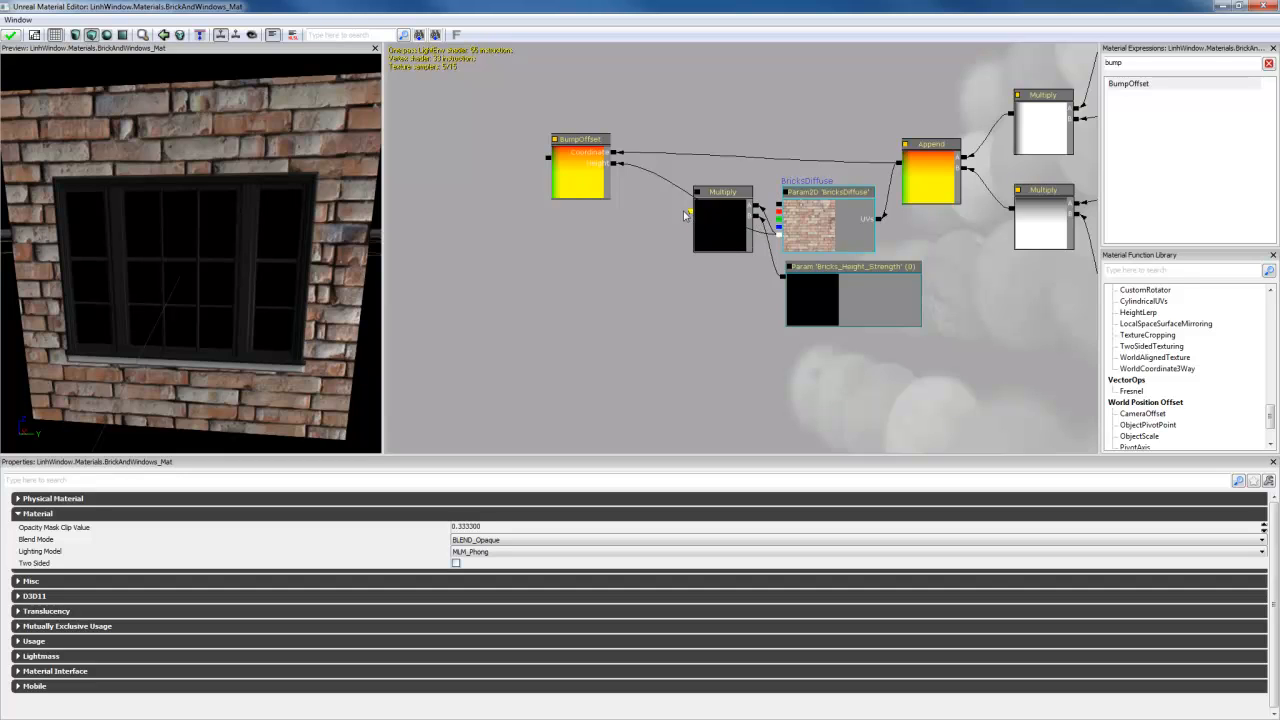
pyautogui.moveTo(686, 215); pyautogui.dragTo(616, 168)
# Step: Enable the Multiply node's real-time preview and set the Bricks_Height_Strength default value to 0.5
pyautogui.click(840, 281)
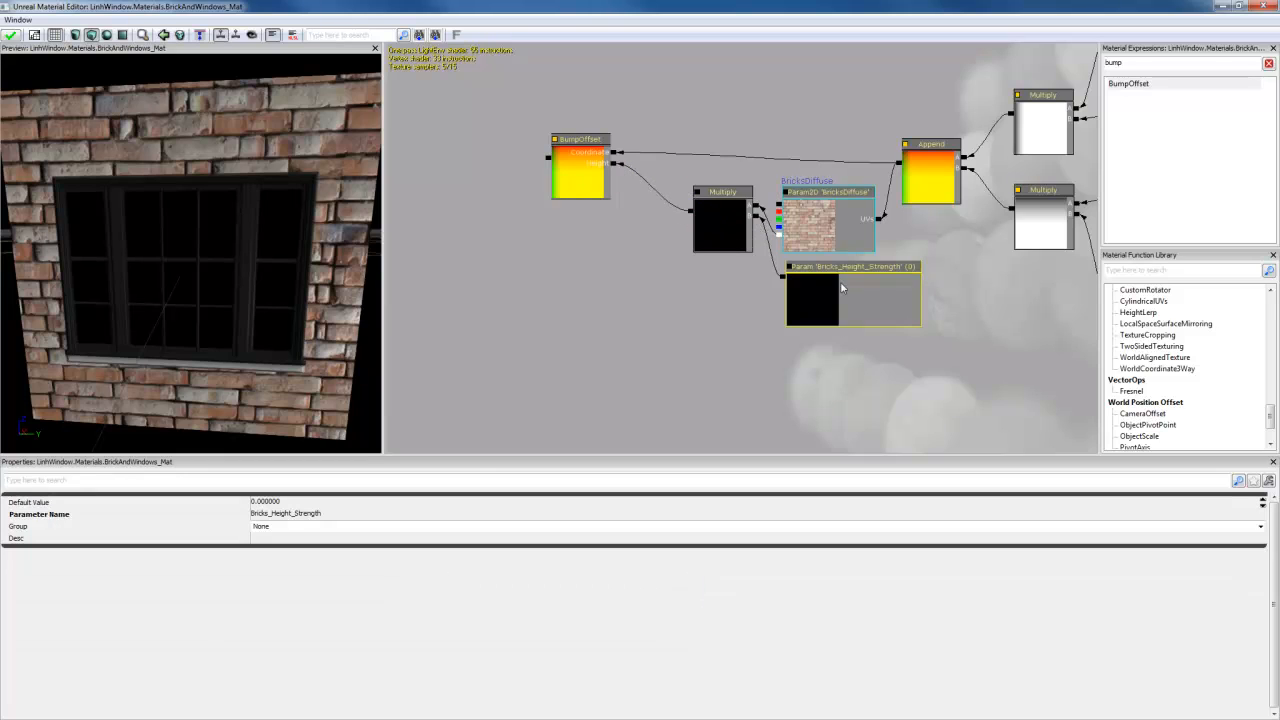
pyautogui.click(279, 502)
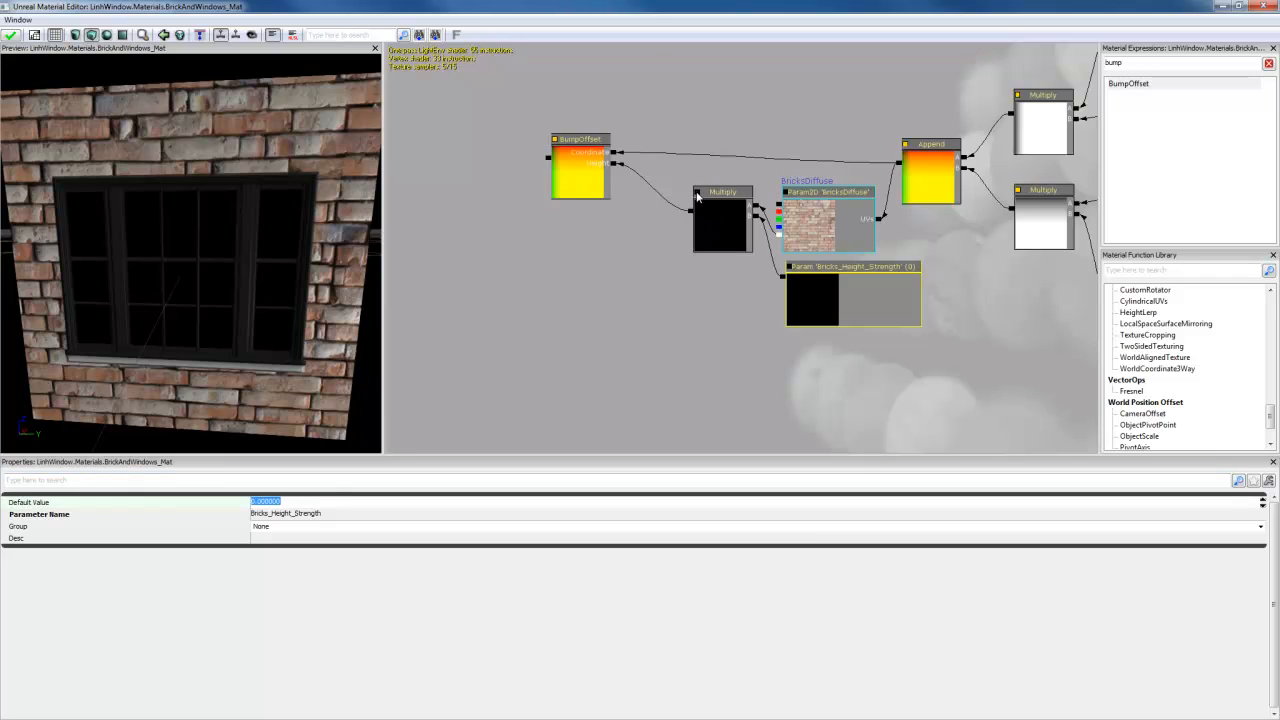
pyautogui.moveTo(697, 193); pyautogui.dragTo(759, 185)
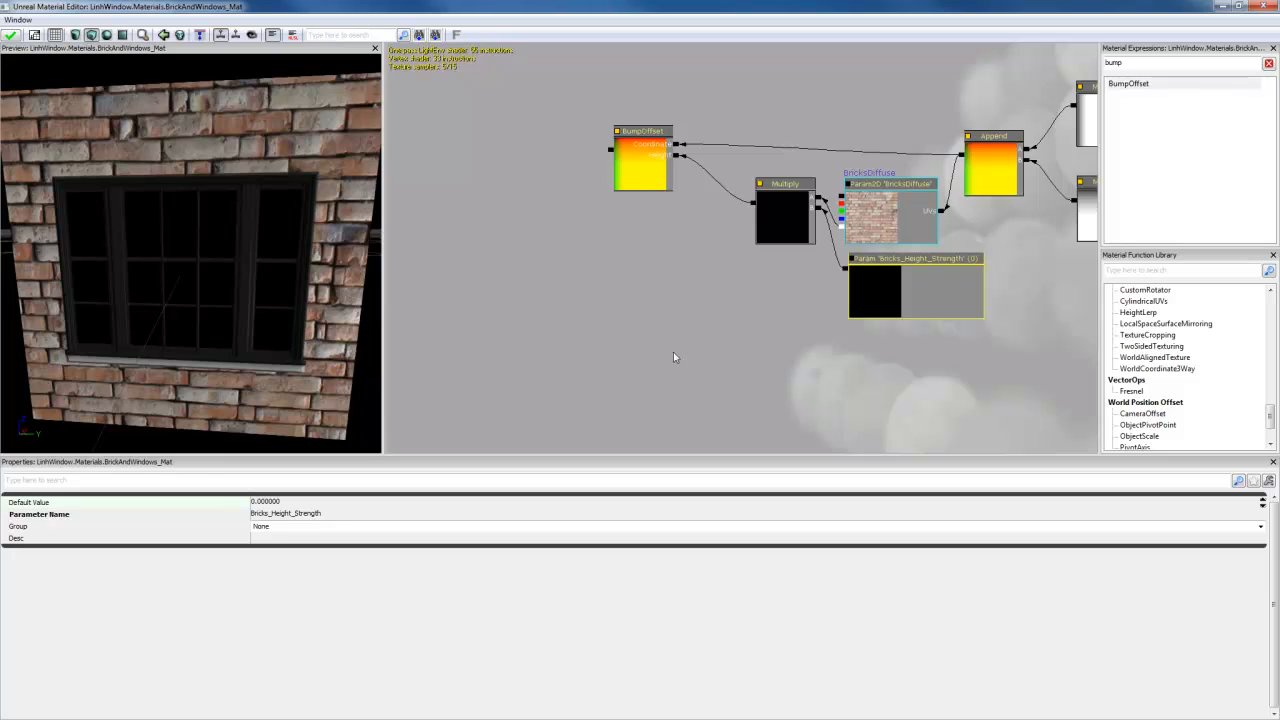
pyautogui.click(274, 502)
pyautogui.write('0.5')
pyautogui.press('Return')
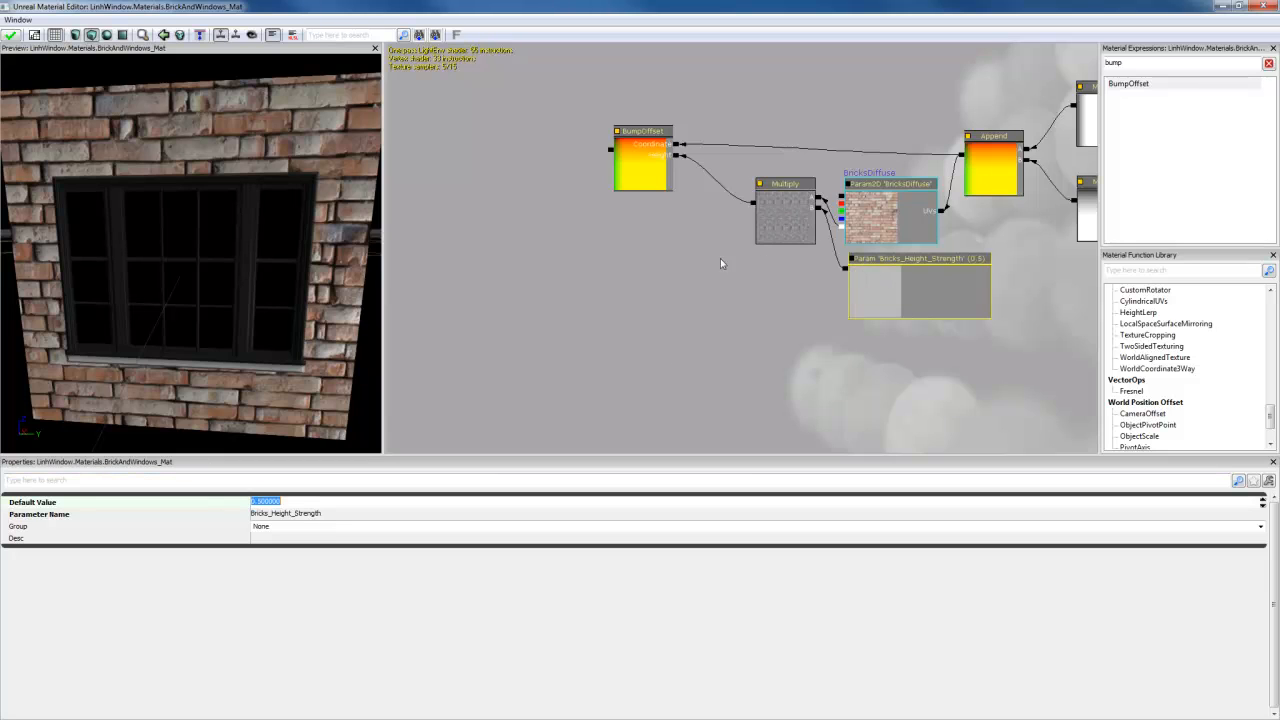
# Step: Switch the BricksDiffuse node's real-time preview on and back off
pyautogui.scroll(1, 737, 243)
pyautogui.moveTo(737, 243); pyautogui.dragTo(594, 303)
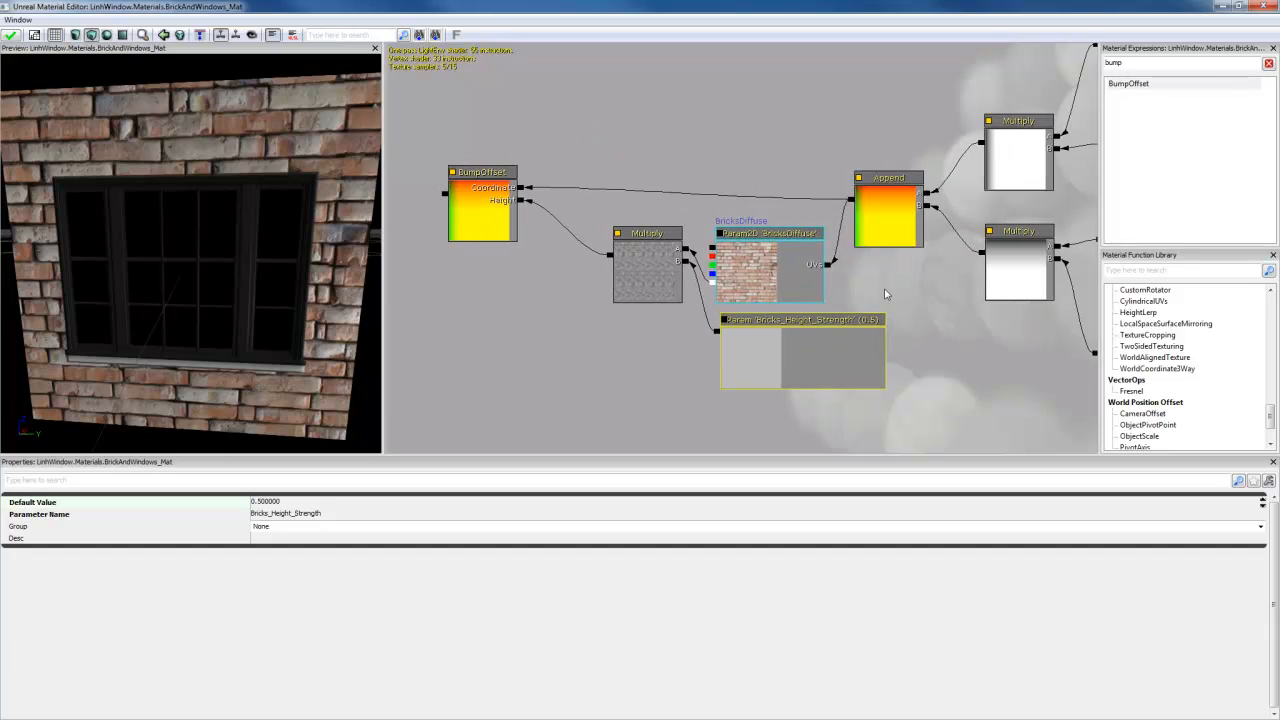
pyautogui.moveTo(885, 294); pyautogui.dragTo(751, 194)
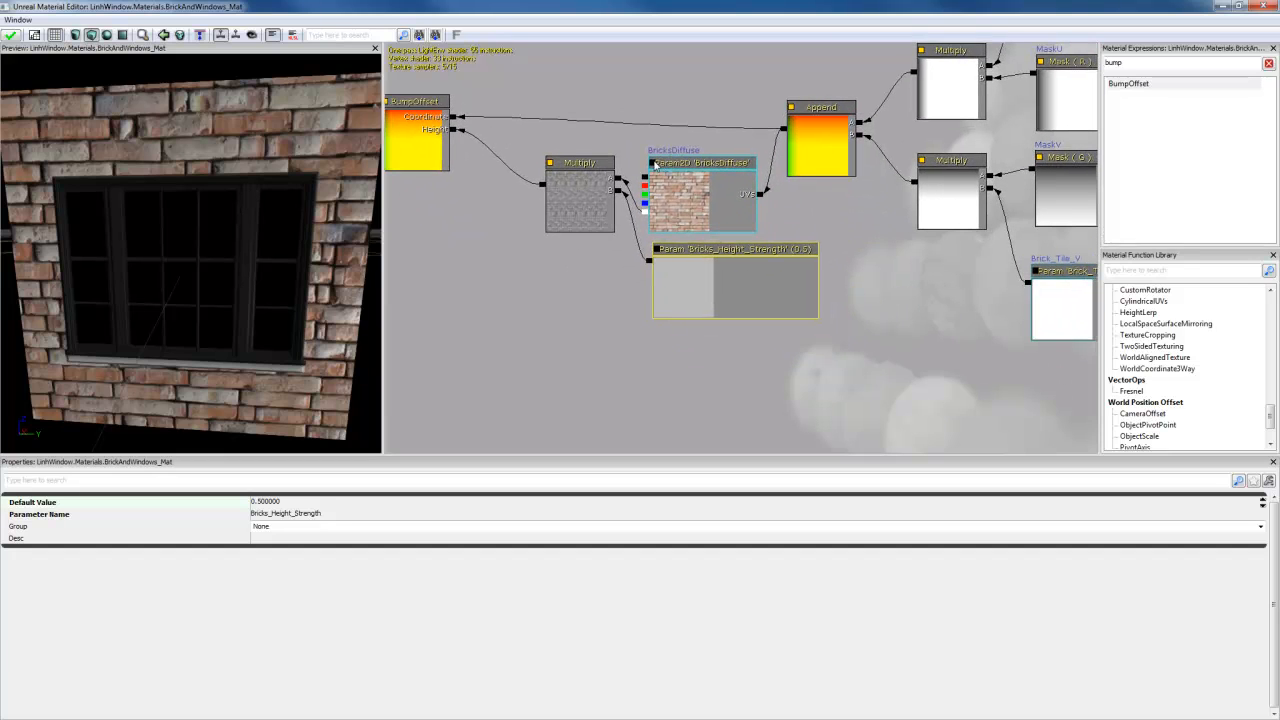
pyautogui.click(654, 164)
pyautogui.click(655, 165)
pyautogui.moveTo(770, 237); pyautogui.dragTo(1048, 356)
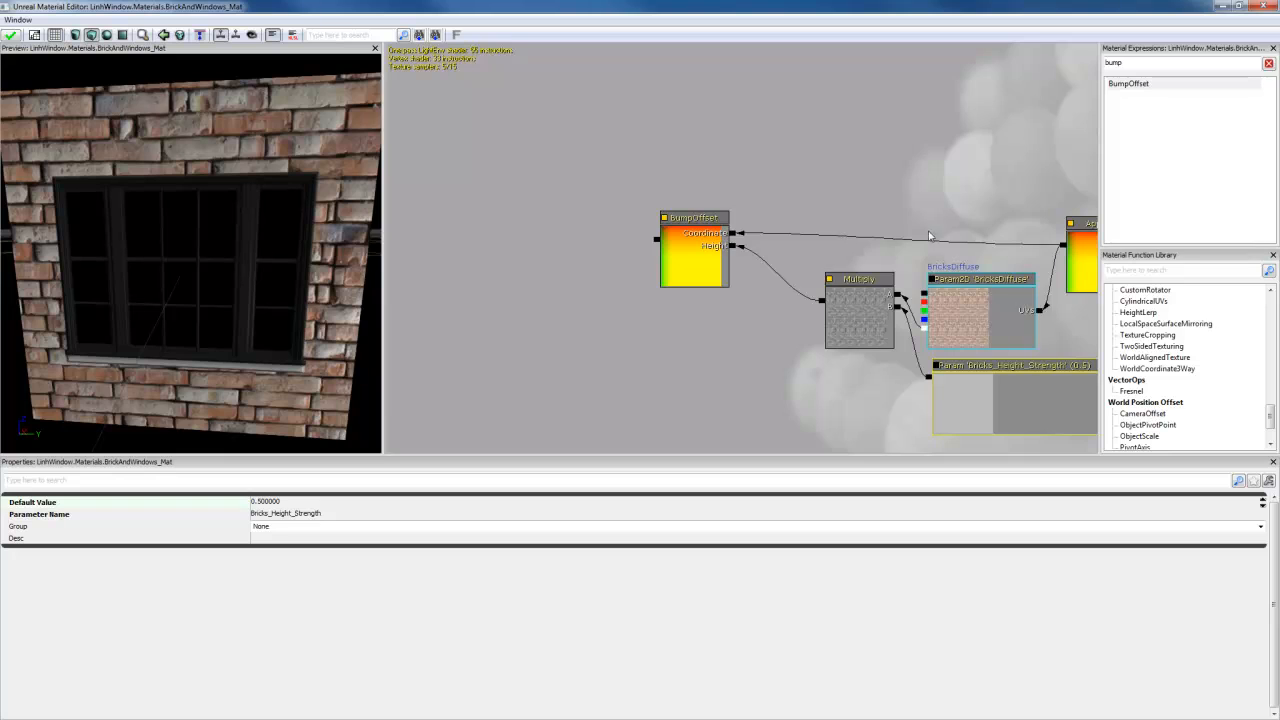
pyautogui.moveTo(976, 298); pyautogui.dragTo(752, 168)
pyautogui.moveTo(949, 281); pyautogui.dragTo(979, 314)
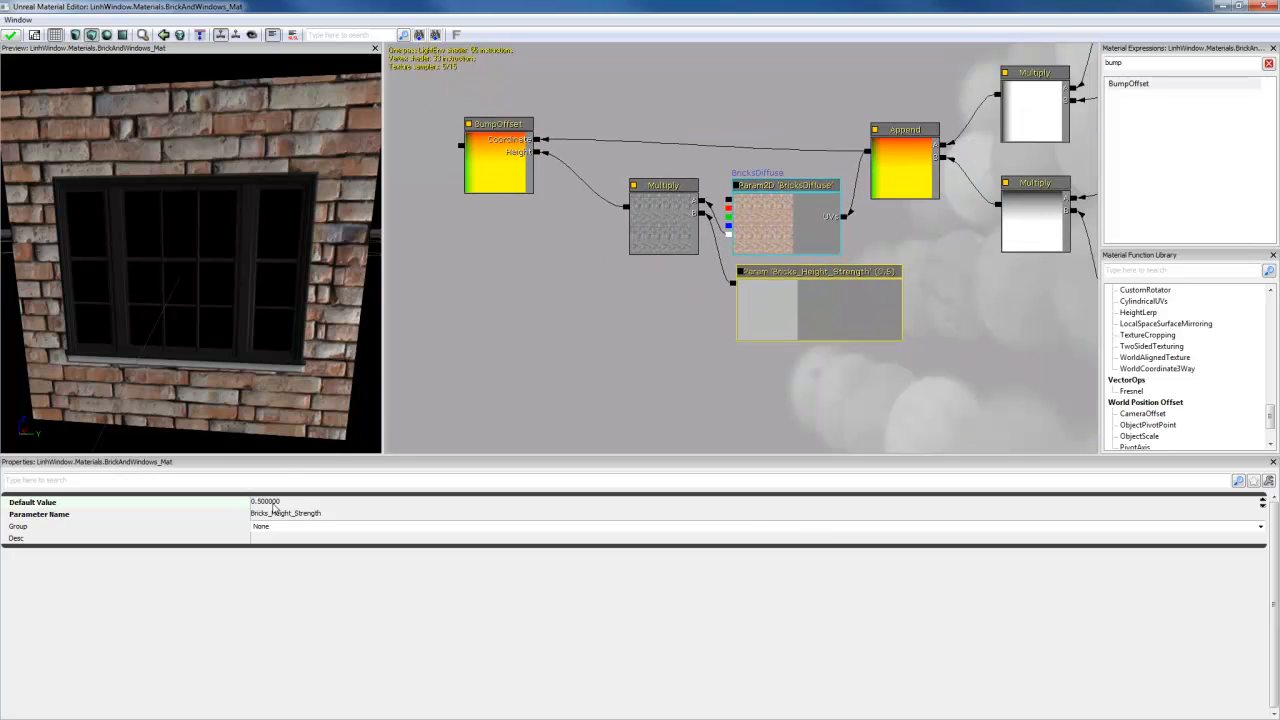
# Step: Set the Bricks_Height_Strength default value to 1
pyautogui.click(272, 505)
pyautogui.write('1')
pyautogui.press('Return')
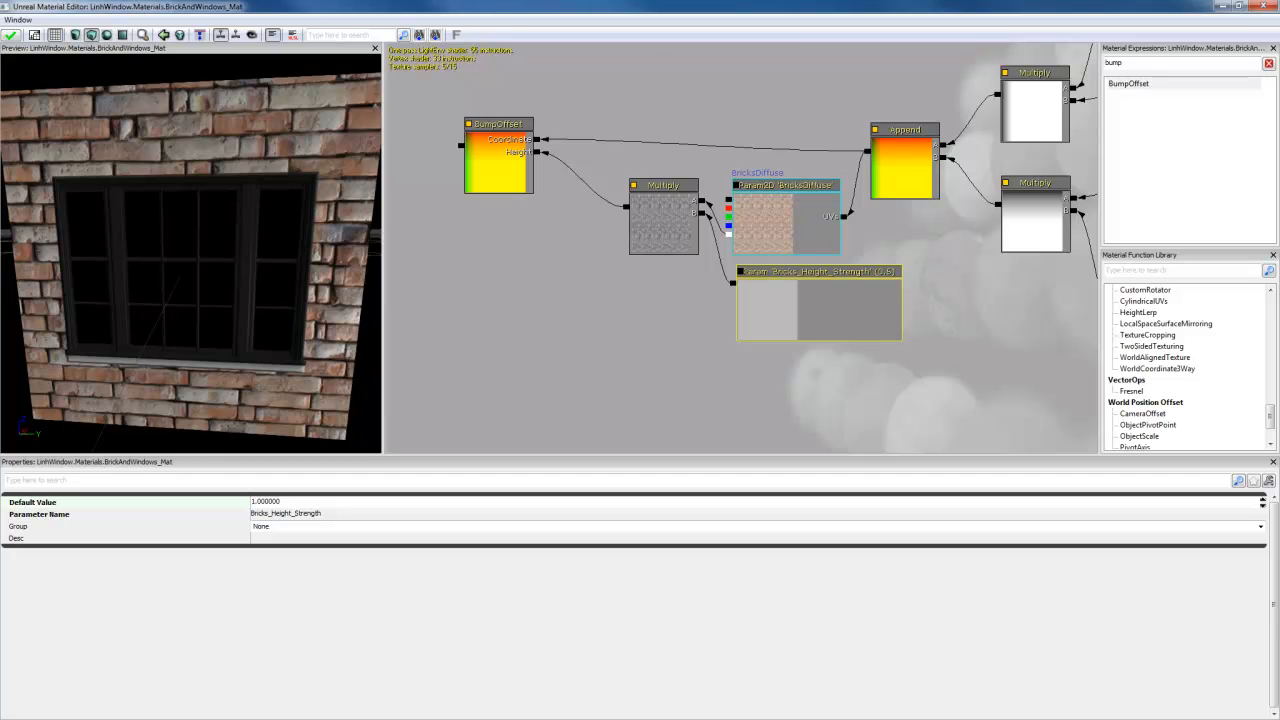
pyautogui.click(268, 502)
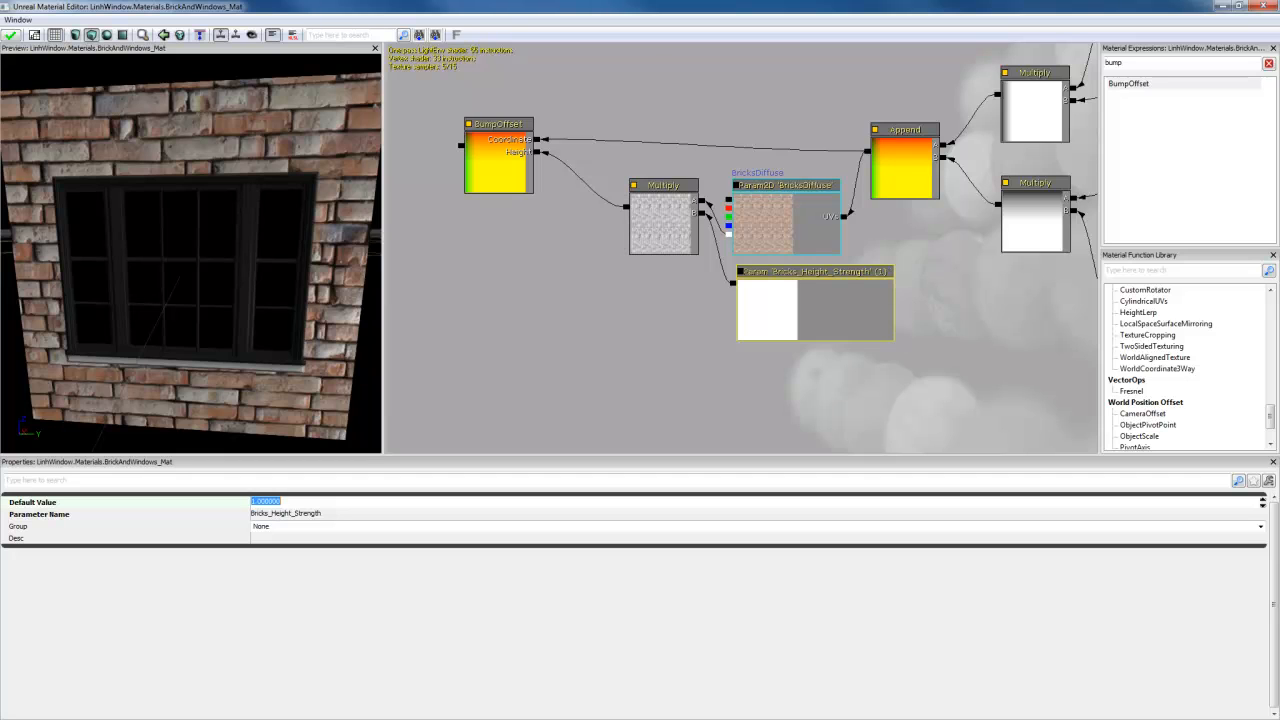
# Step: Tidy the brick UV network by moving the BumpOffset, BricksDiffuse and Multiply nodes closer together
pyautogui.scroll(-5, 664, 325)
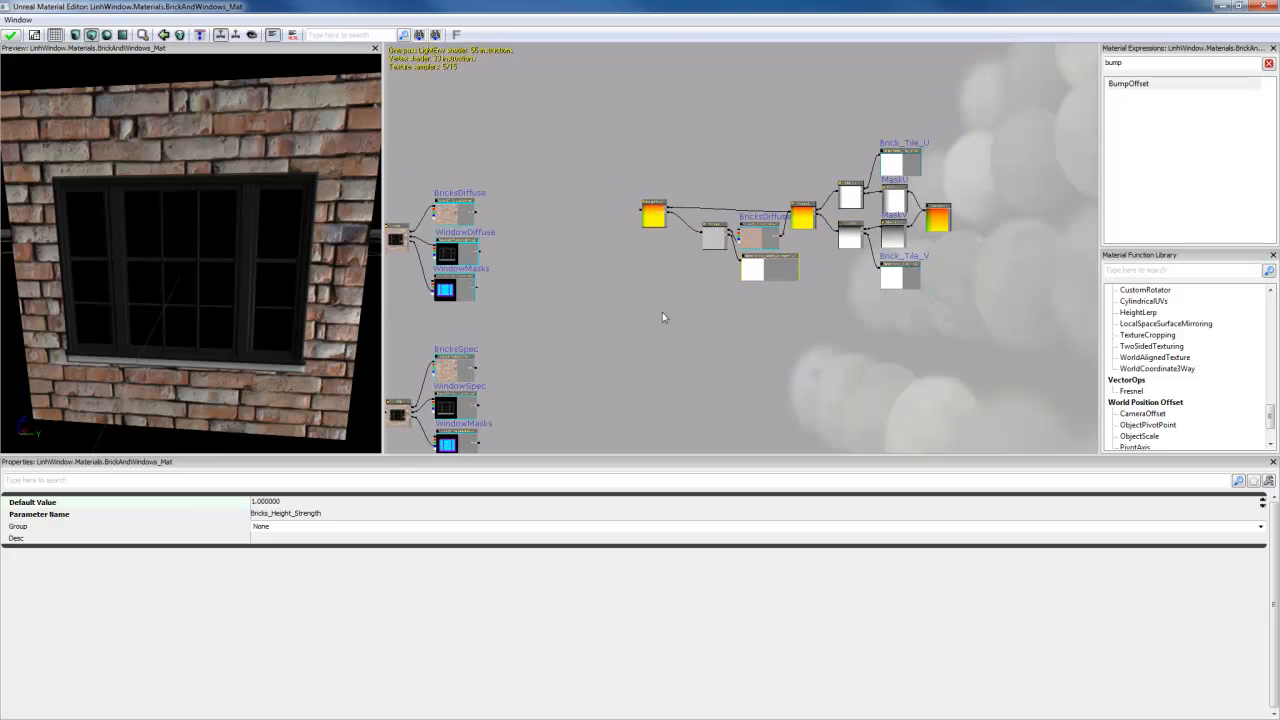
pyautogui.moveTo(685, 371); pyautogui.dragTo(769, 334)
pyautogui.scroll(-2, 700, 288)
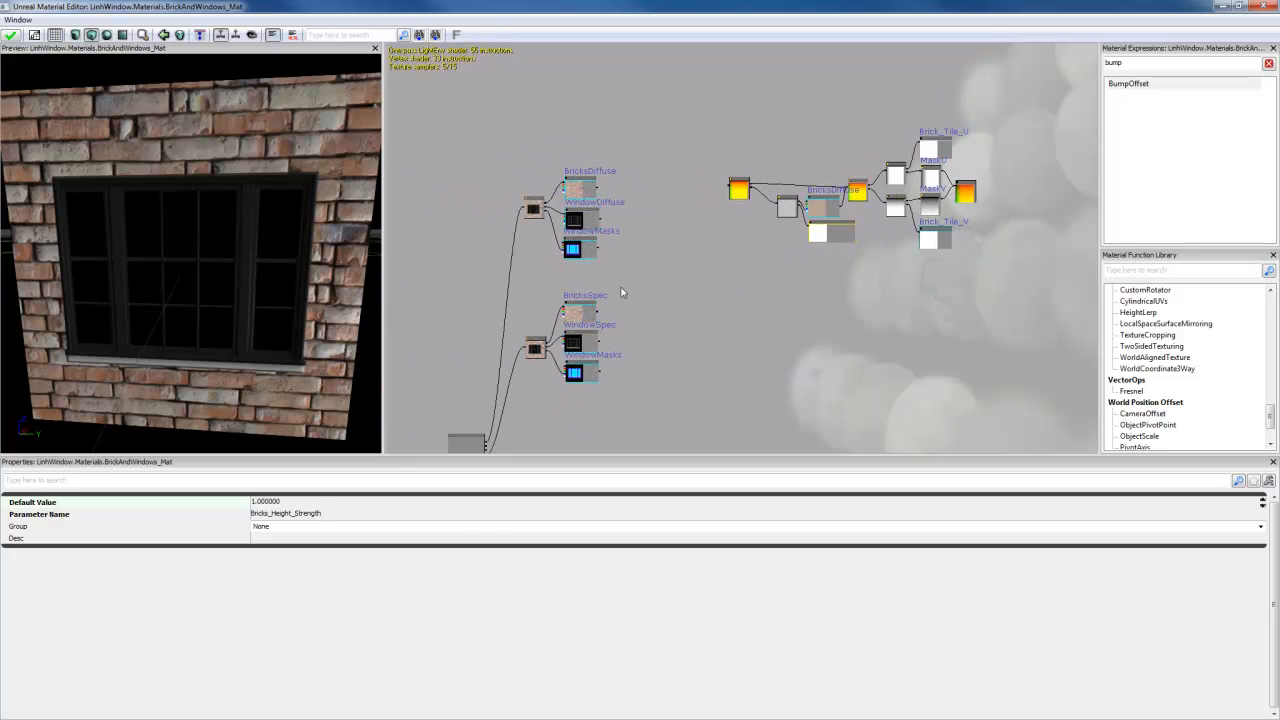
pyautogui.moveTo(676, 422); pyautogui.dragTo(646, 260)
pyautogui.moveTo(669, 188); pyautogui.dragTo(617, 340)
pyautogui.scroll(2, 660, 250)
pyautogui.moveTo(675, 230); pyautogui.dragTo(611, 308)
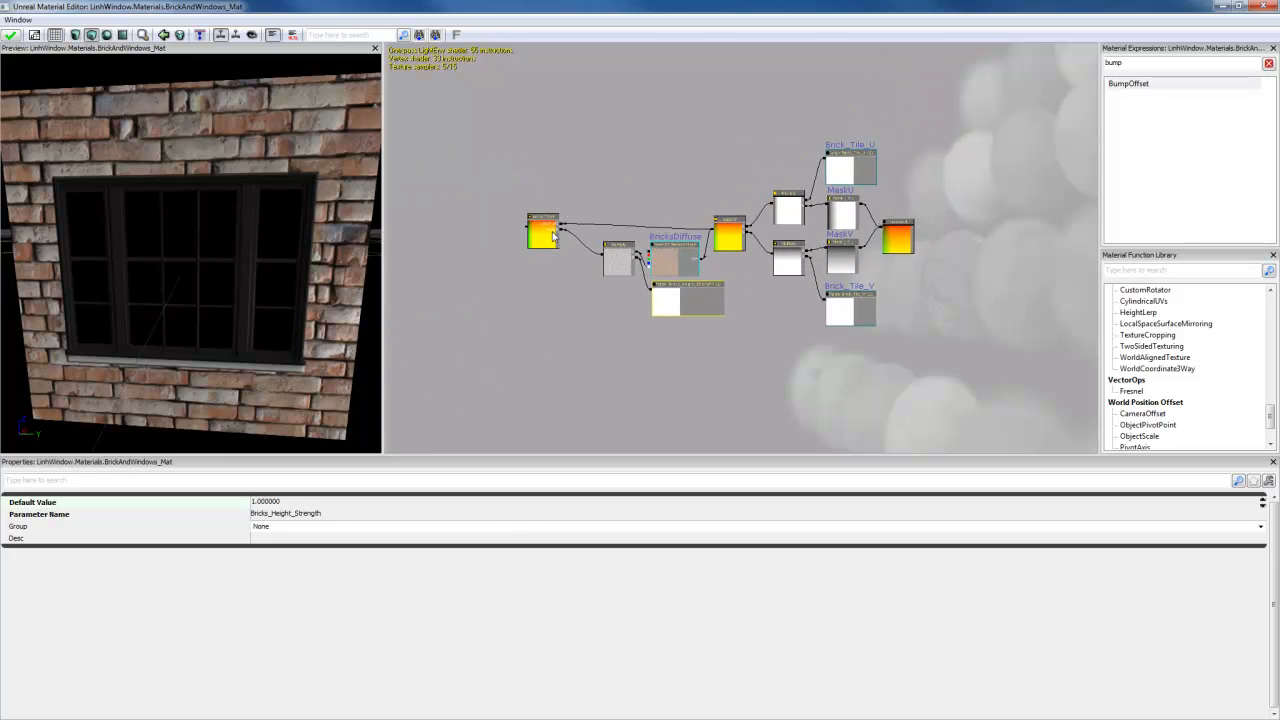
pyautogui.moveTo(553, 235); pyautogui.dragTo(586, 238)
pyautogui.click(692, 272)
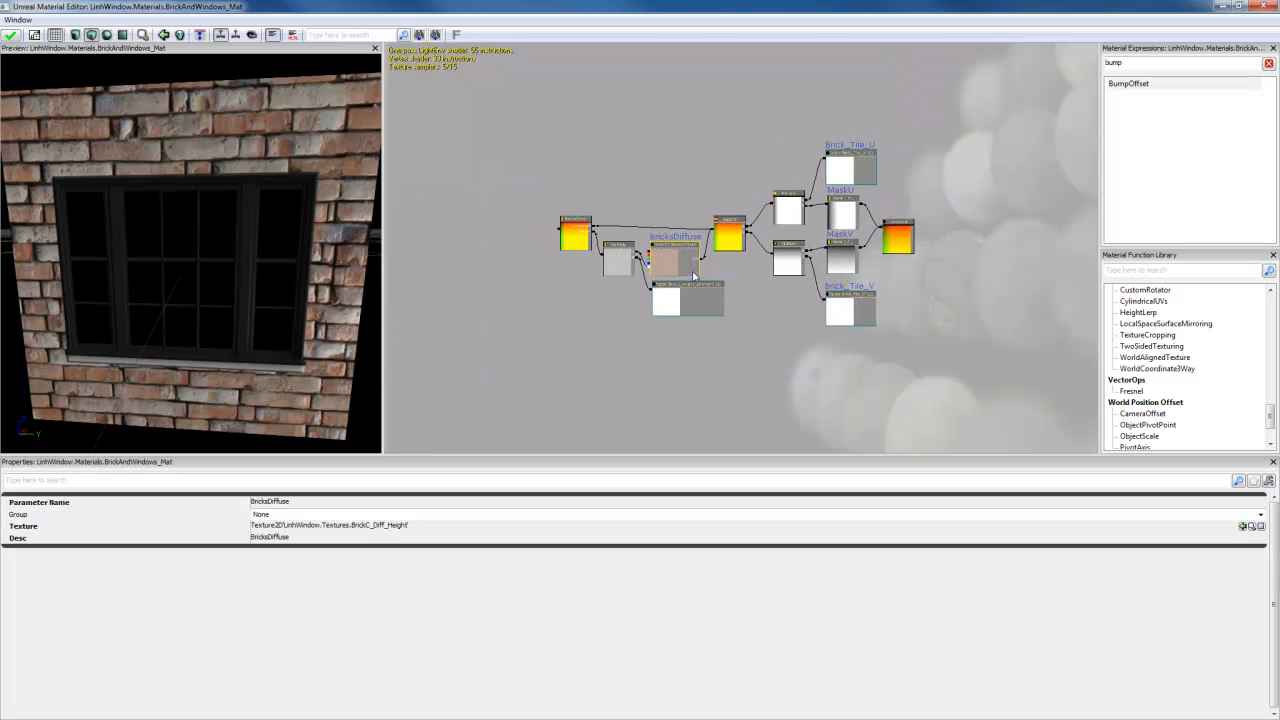
pyautogui.keyDown('ctrl'); pyautogui.moveTo(693, 276); pyautogui.dragTo(699, 272); pyautogui.keyUp('ctrl')
pyautogui.moveTo(622, 275); pyautogui.dragTo(627, 272)
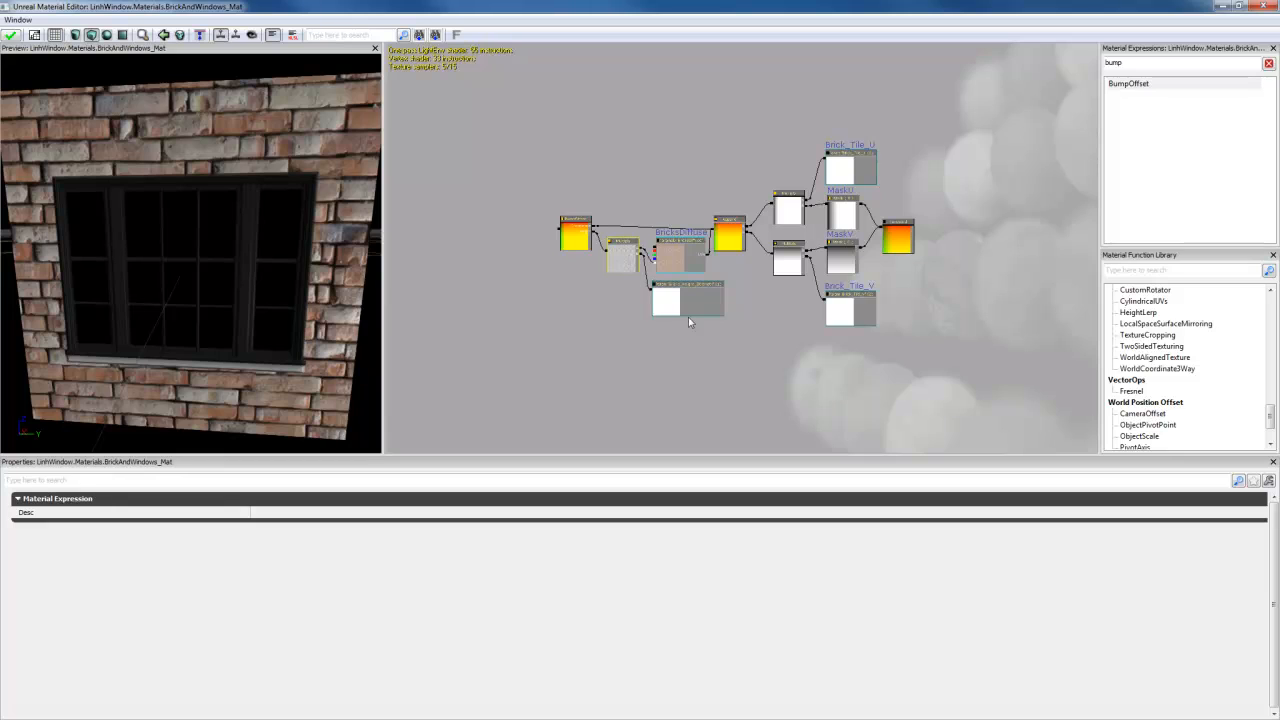
# Step: Copy the parameter name Bricks_Height_Strength into the same scalar parameter's description
pyautogui.click(688, 310)
pyautogui.click(337, 515)
pyautogui.hotkey('ctrl', 'c')
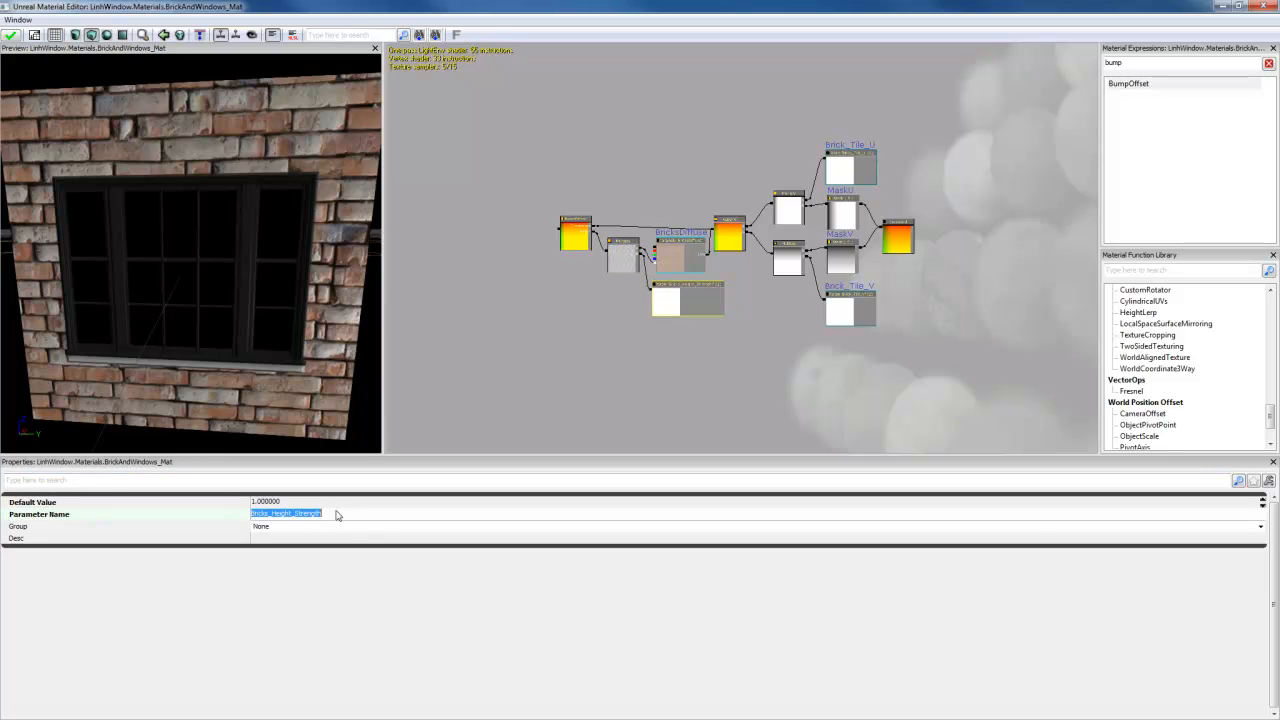
pyautogui.click(283, 539)
pyautogui.hotkey('ctrl', 'v')
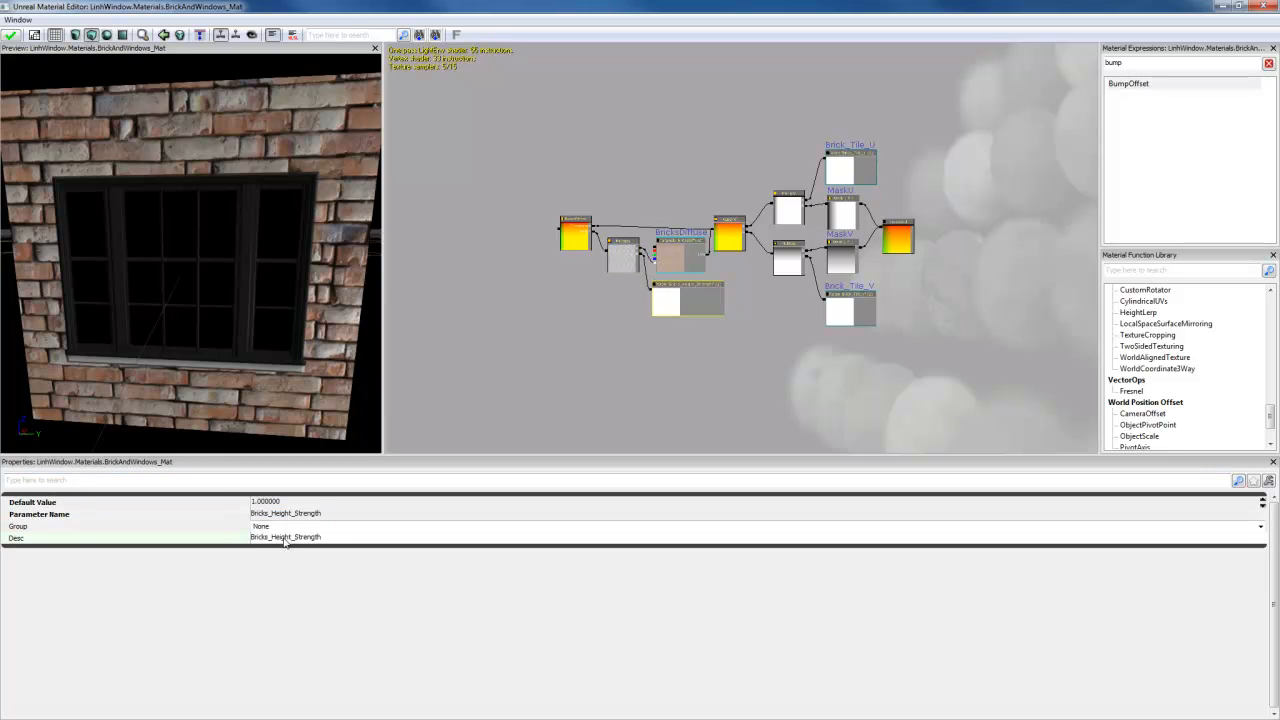
pyautogui.press('Return')
# Step: Select all the brick tiling and bump offset nodes and group them in a comment named Bricks_UV_Height
pyautogui.click(848, 379)
pyautogui.keyDown('ctrl'); pyautogui.keyDown('alt'); pyautogui.moveTo(969, 374); pyautogui.dragTo(525, 104); pyautogui.keyUp('alt'); pyautogui.keyUp('ctrl')
pyautogui.rightClick(667, 183)
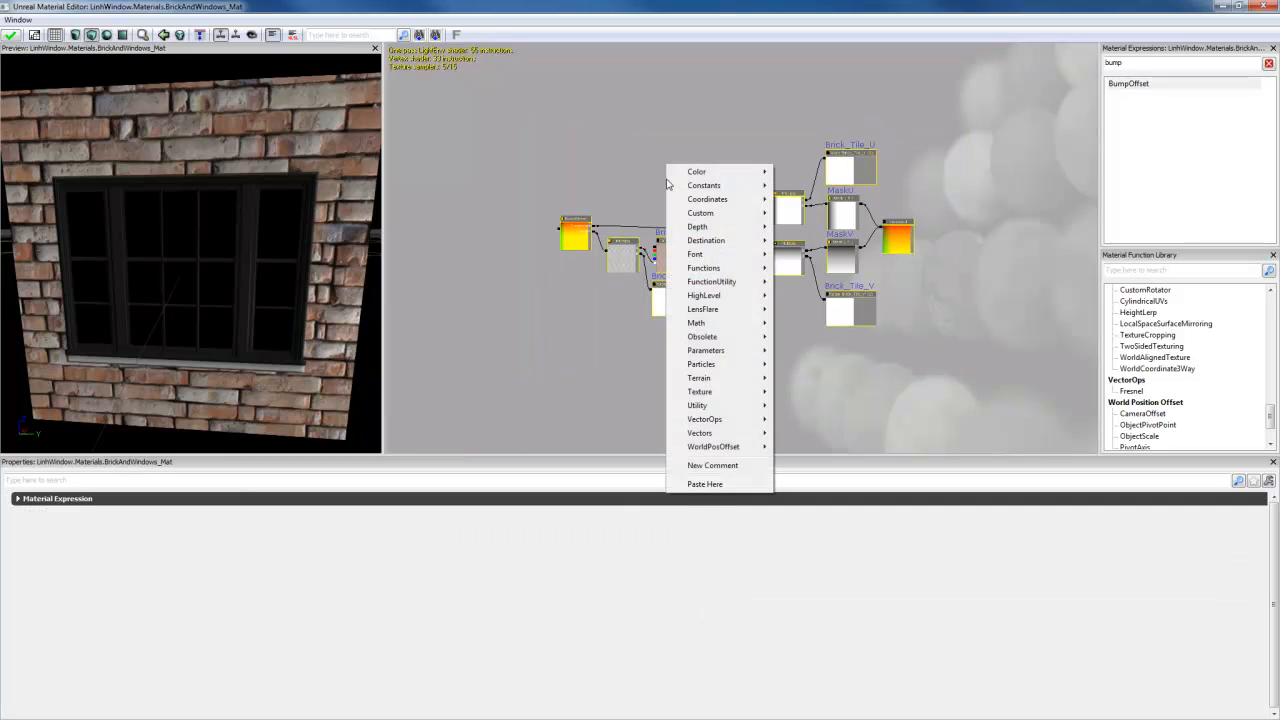
pyautogui.click(723, 466)
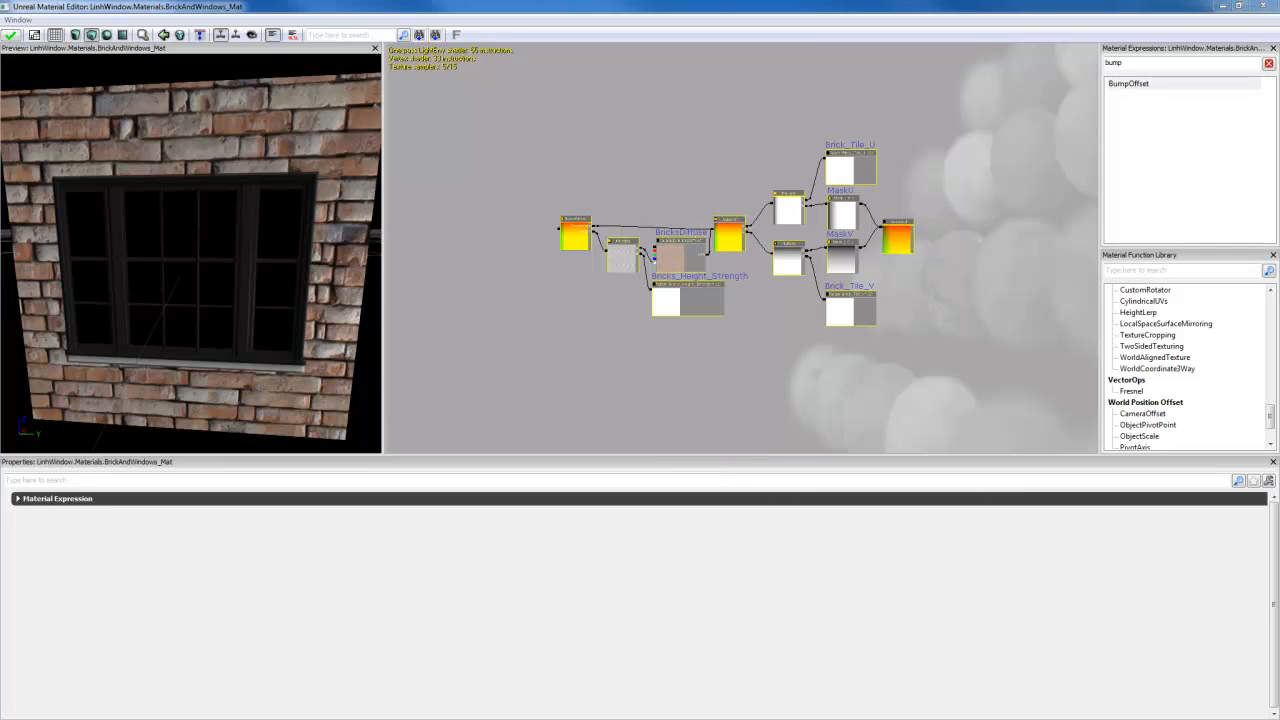
pyautogui.moveTo(292, 281); pyautogui.dragTo(648, 213)
pyautogui.write('Bricks_')
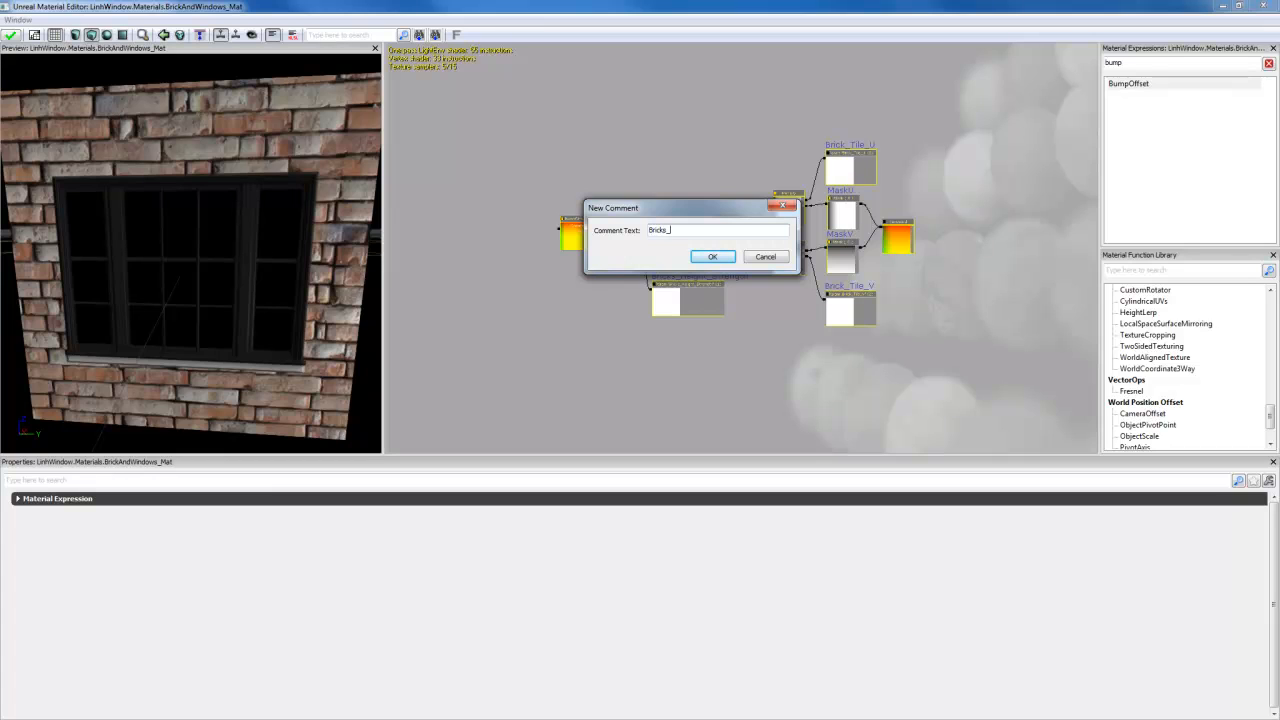
pyautogui.write('UV_Height')
pyautogui.press('Return')
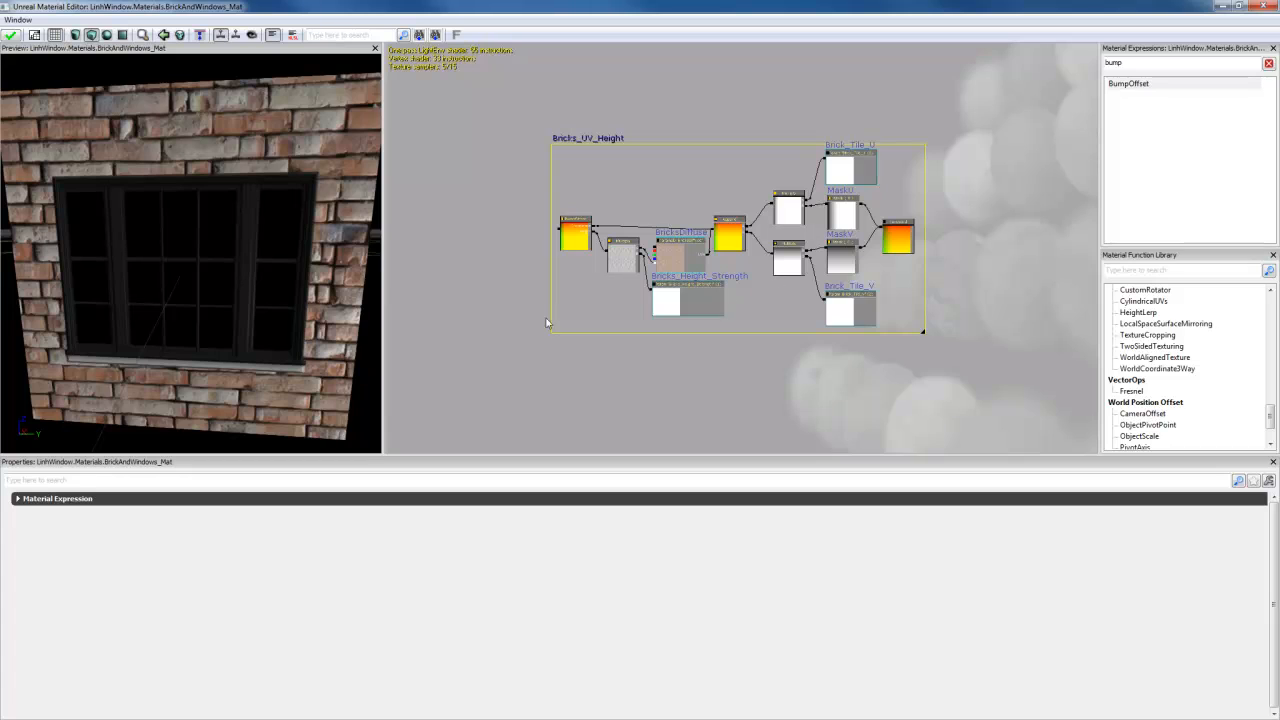
pyautogui.click(770, 394)
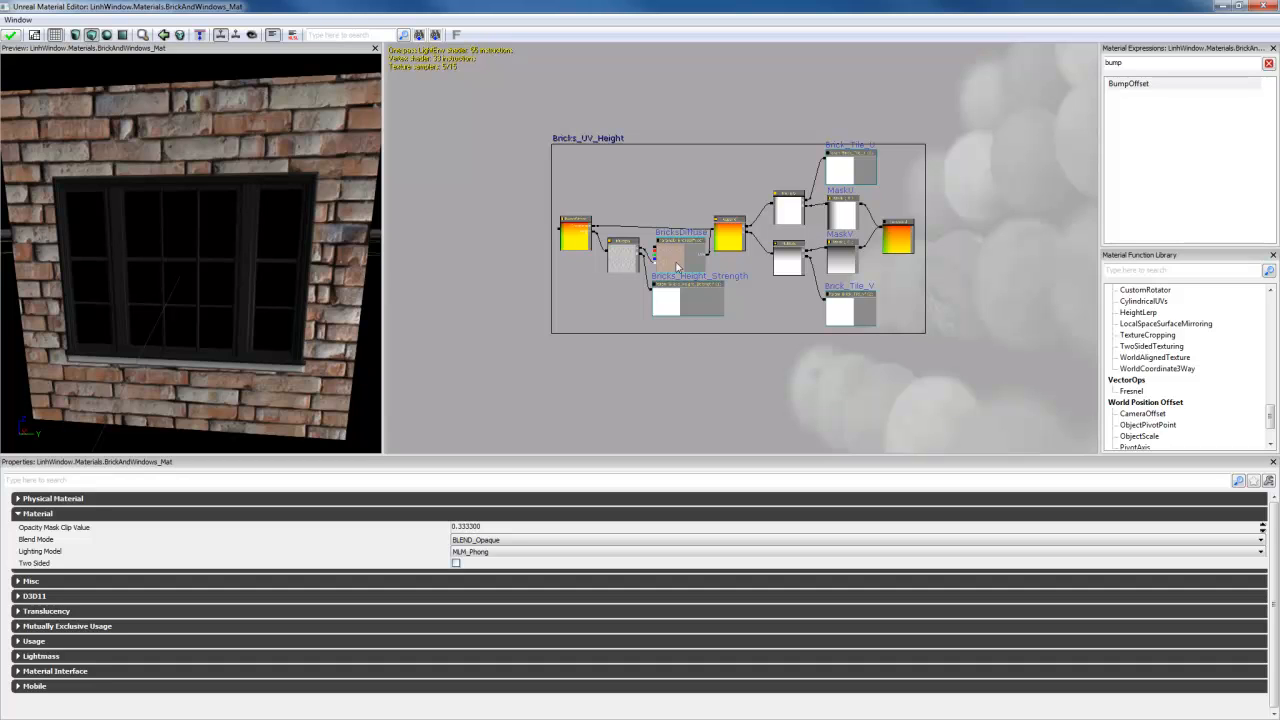
# Step: Duplicate the Bricks_UV_Height comment together with all its nodes and place the copied comment below the original
pyautogui.click(611, 143)
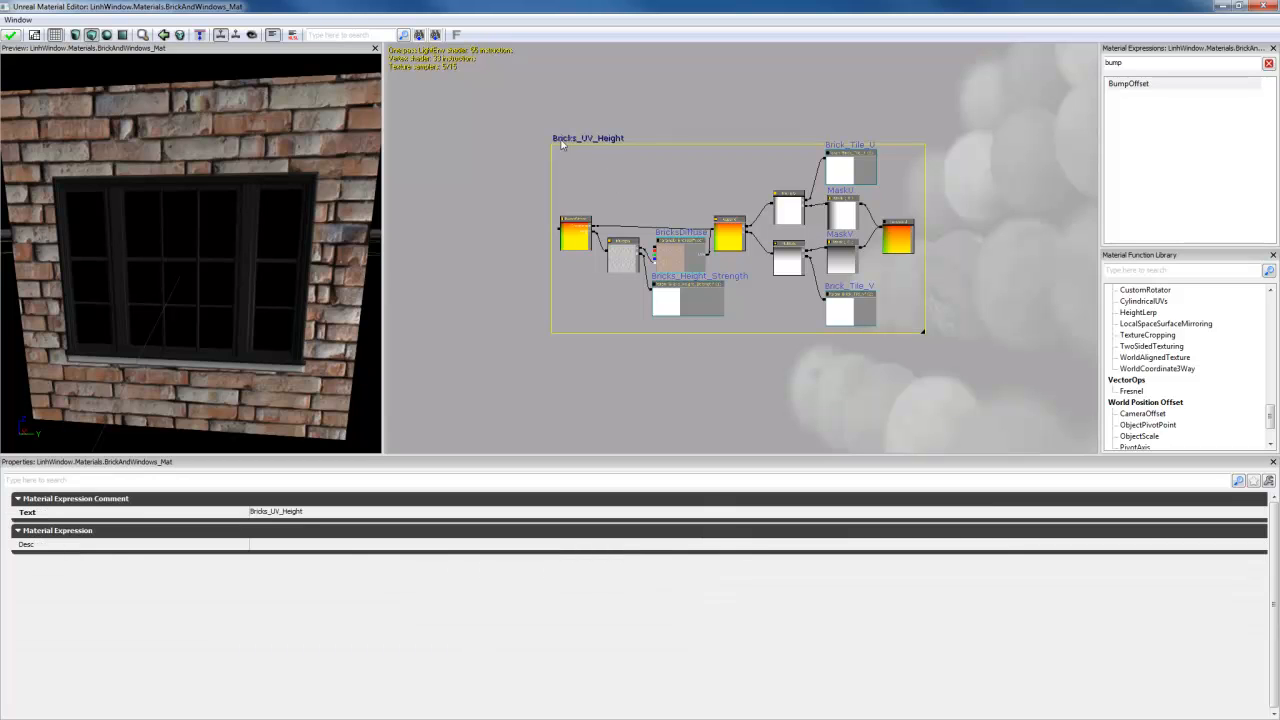
pyautogui.moveTo(461, 104); pyautogui.dragTo(1020, 402)
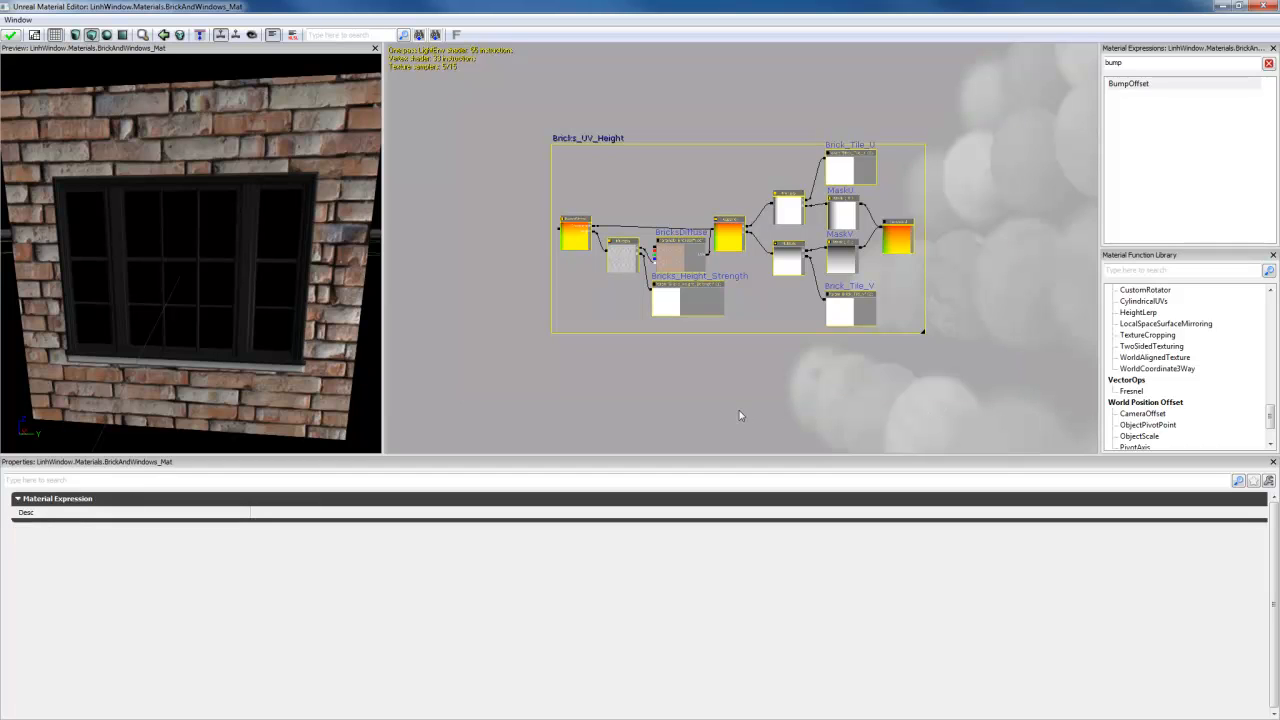
pyautogui.moveTo(740, 417); pyautogui.dragTo(764, 376)
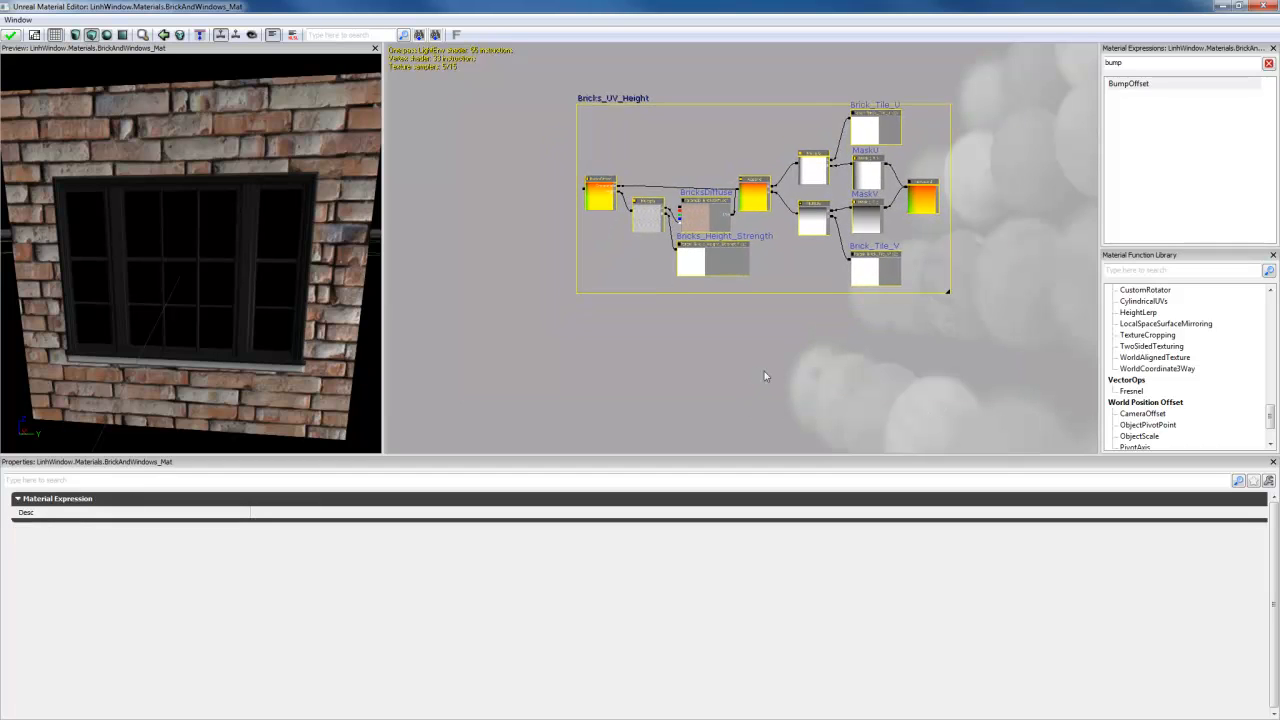
pyautogui.hotkey('ctrl', 'w')
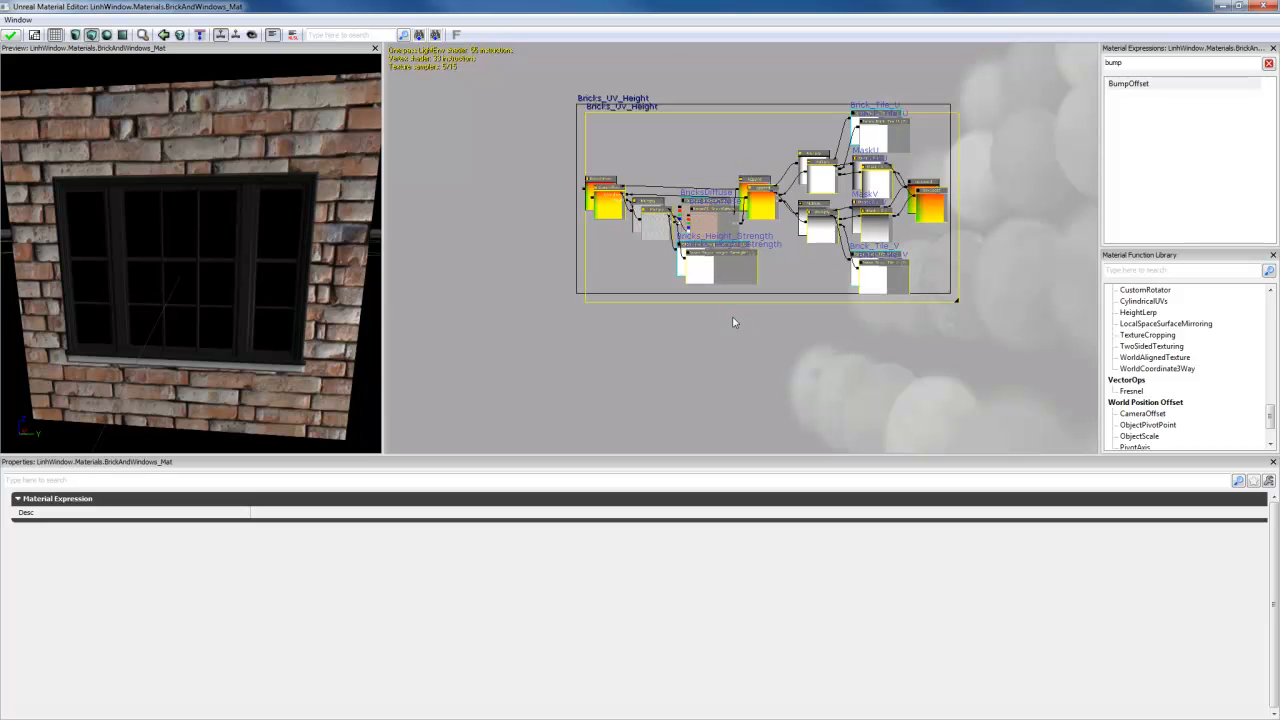
pyautogui.moveTo(645, 111); pyautogui.dragTo(548, 262)
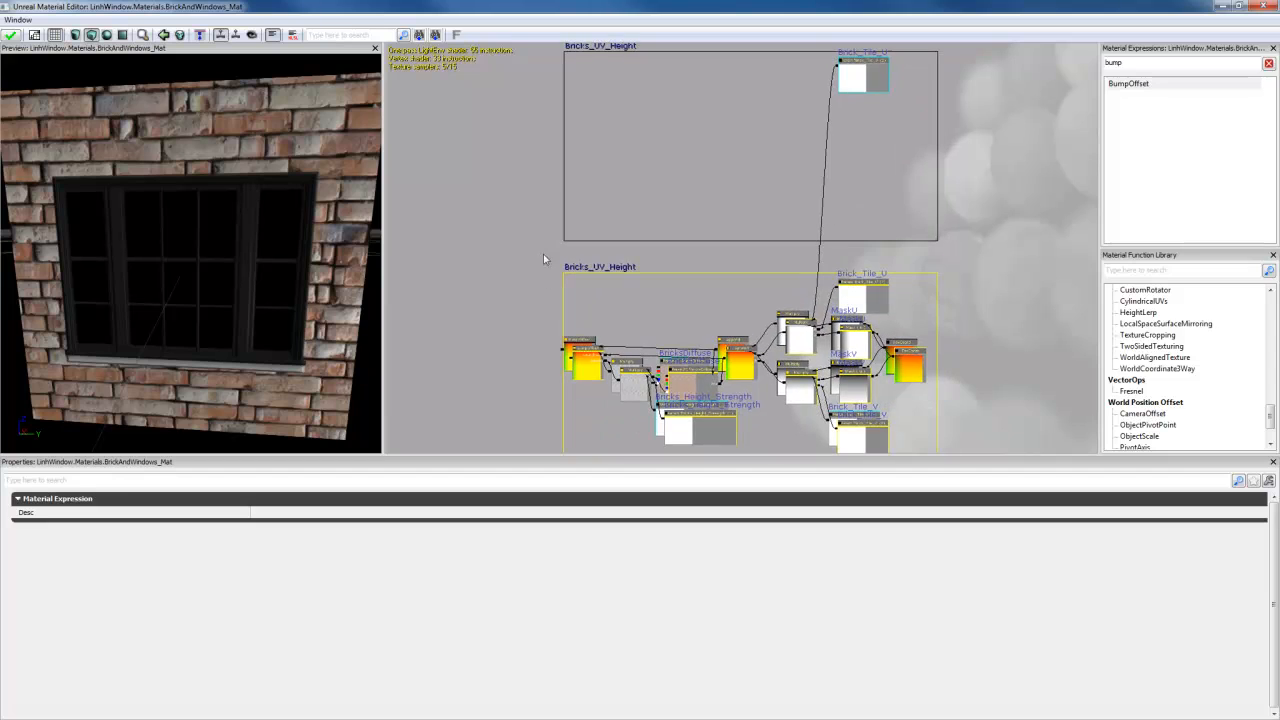
# Step: Separate the two overlapping brick networks by moving one full set of nodes, including its MaskU node, up into the upper comment
pyautogui.click(590, 344)
pyautogui.scroll(4, 630, 319)
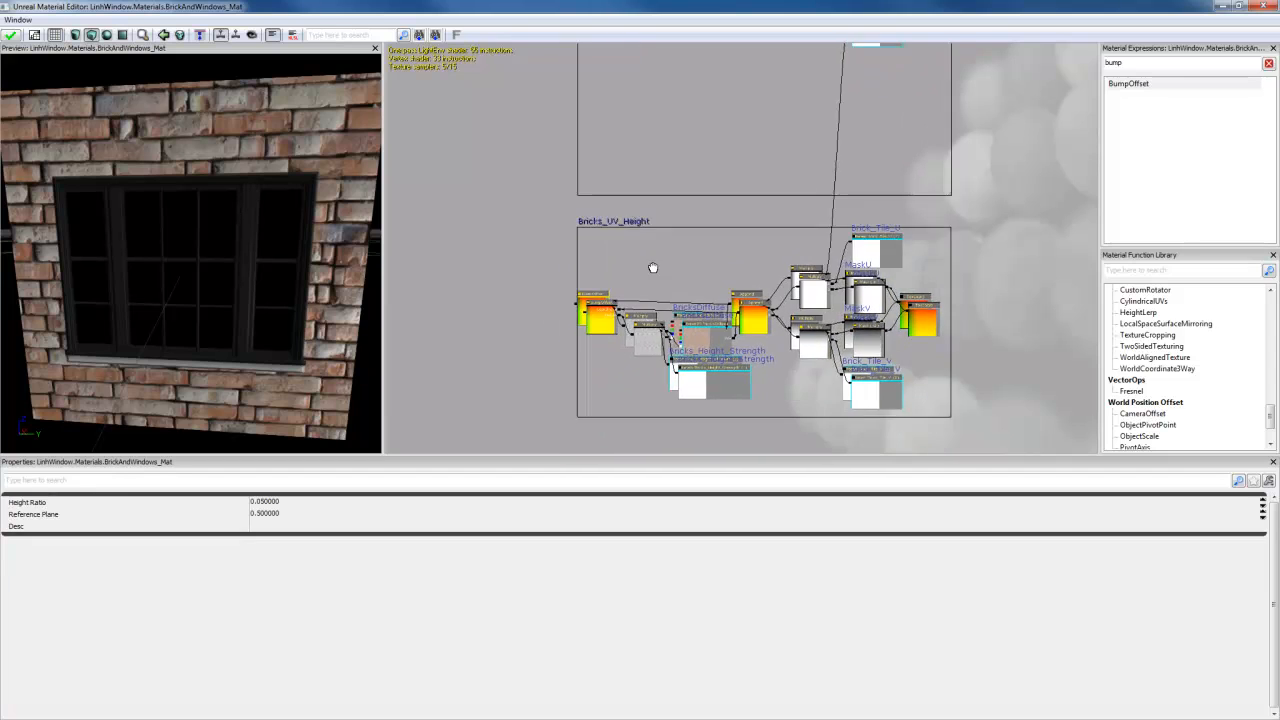
pyautogui.click(616, 278)
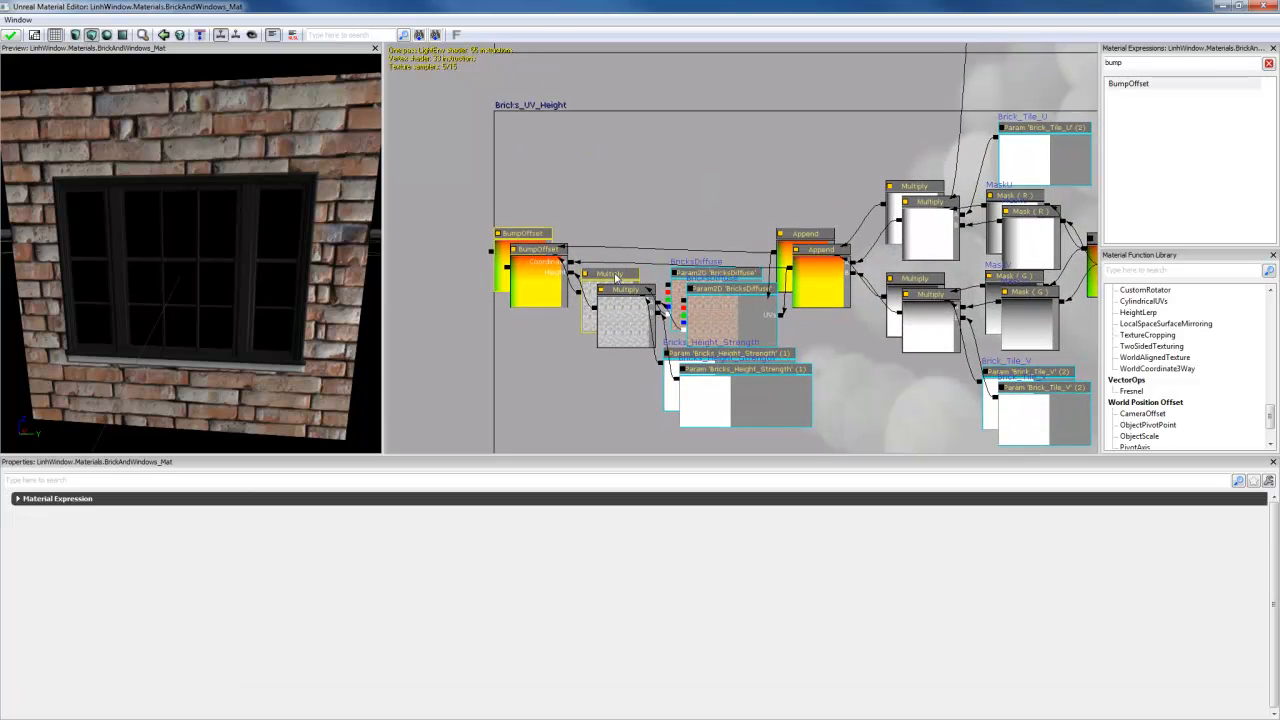
pyautogui.keyDown('ctrl'); pyautogui.click(679, 357); pyautogui.keyUp('ctrl')
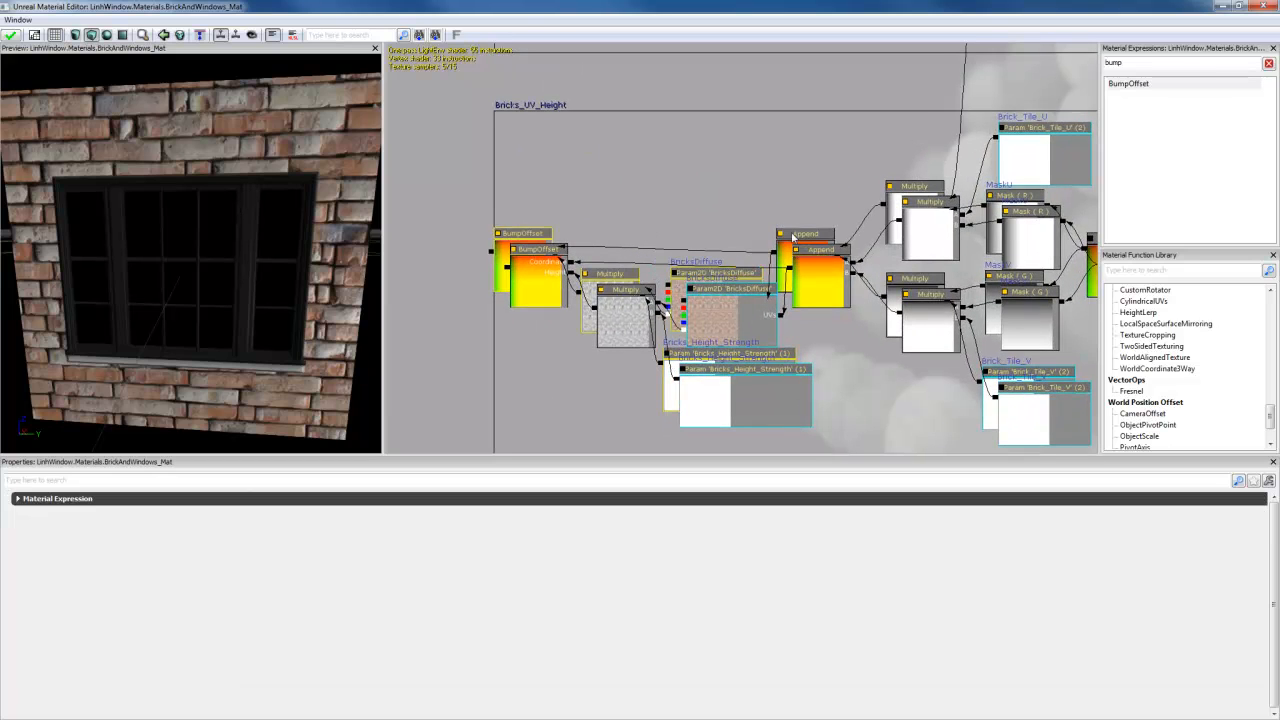
pyautogui.keyDown('ctrl'); pyautogui.click(793, 237); pyautogui.keyUp('ctrl')
pyautogui.keyDown('ctrl'); pyautogui.click(897, 187); pyautogui.keyUp('ctrl')
pyautogui.keyDown('ctrl'); pyautogui.click(898, 282); pyautogui.keyUp('ctrl')
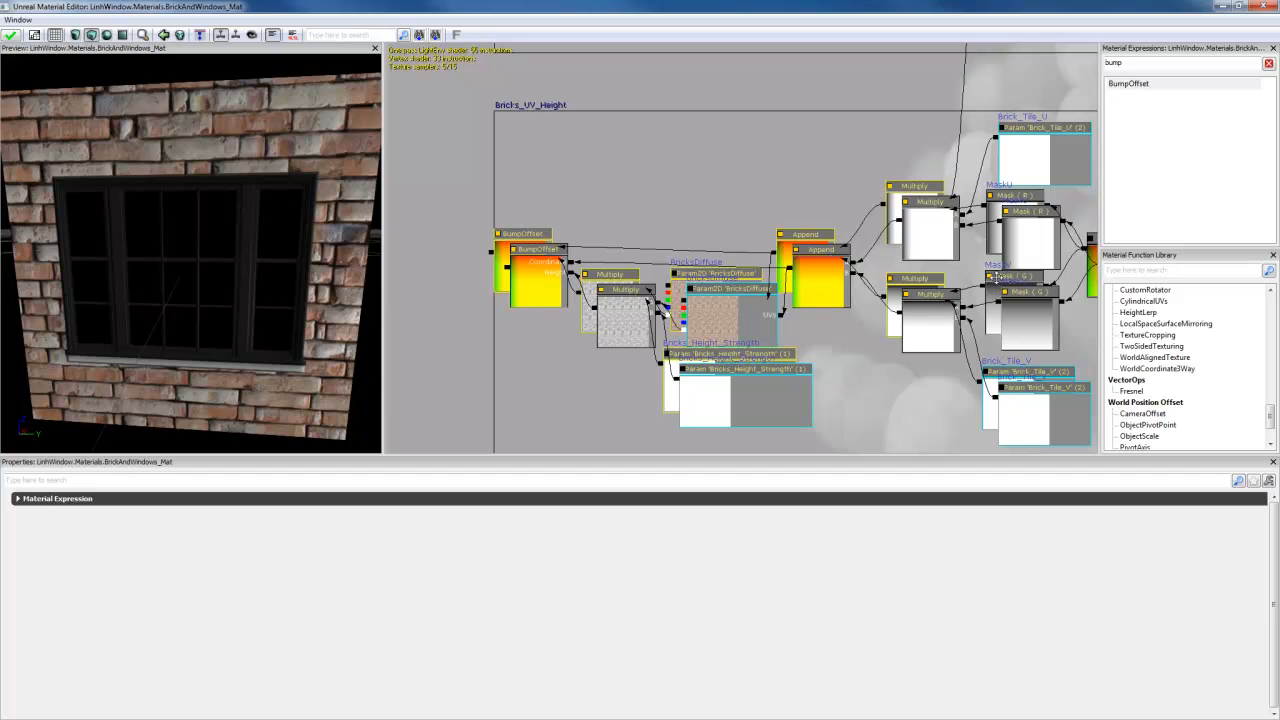
pyautogui.keyDown('ctrl'); pyautogui.click(998, 278); pyautogui.keyUp('ctrl')
pyautogui.keyDown('ctrl'); pyautogui.click(1009, 370); pyautogui.keyUp('ctrl')
pyautogui.moveTo(960, 158); pyautogui.dragTo(815, 158)
pyautogui.keyDown('ctrl'); pyautogui.click(972, 246); pyautogui.keyUp('ctrl')
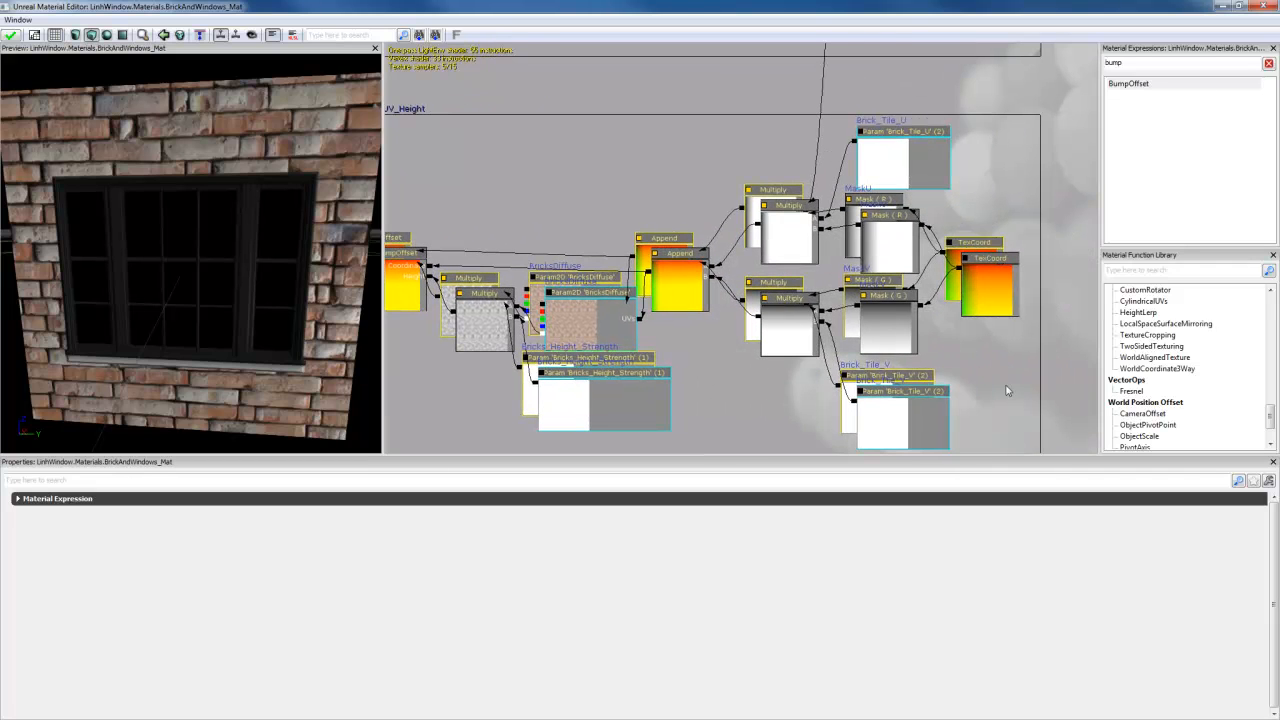
pyautogui.scroll(-5, 1007, 391)
pyautogui.moveTo(588, 252); pyautogui.dragTo(597, 67)
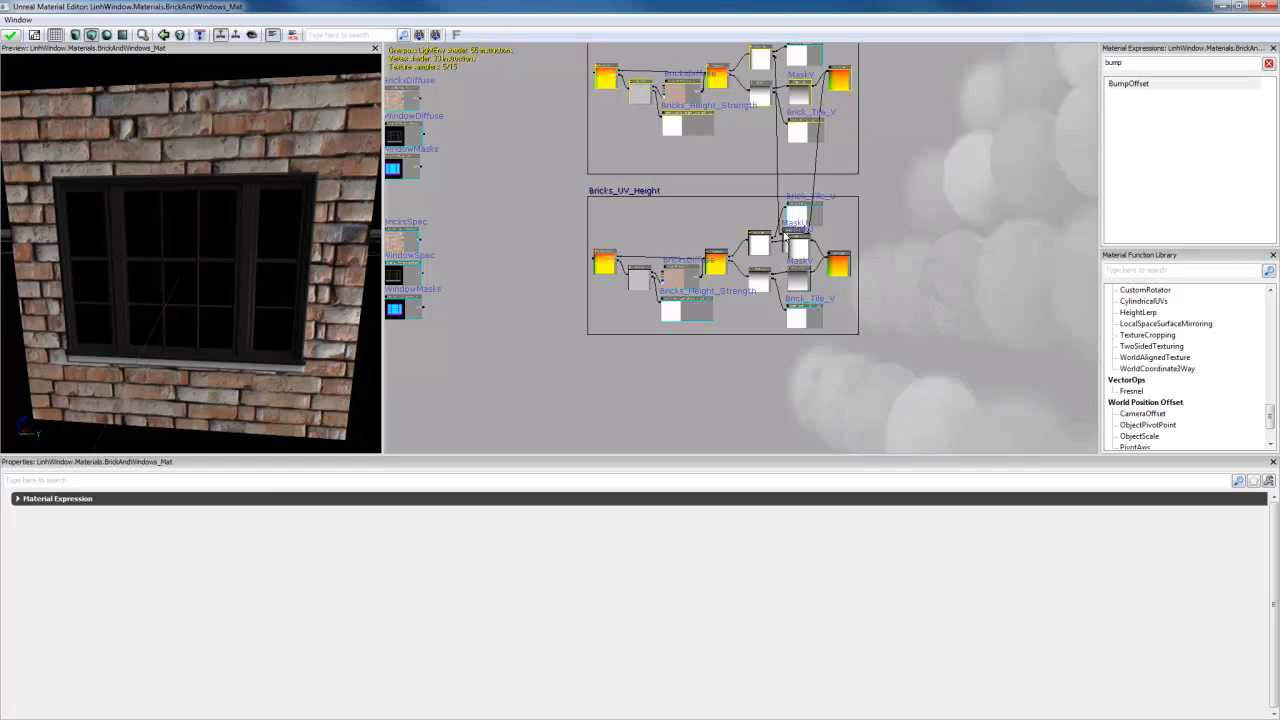
pyautogui.moveTo(762, 64); pyautogui.dragTo(760, 83)
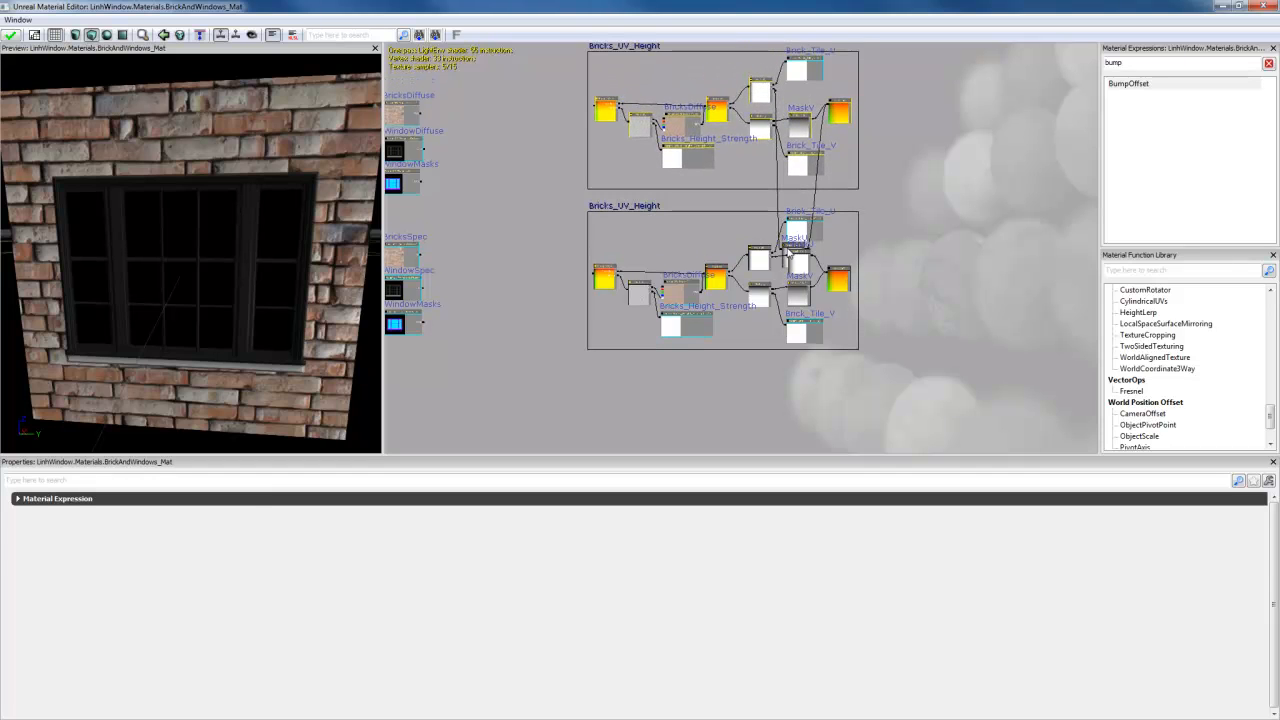
pyautogui.moveTo(788, 252); pyautogui.dragTo(794, 95)
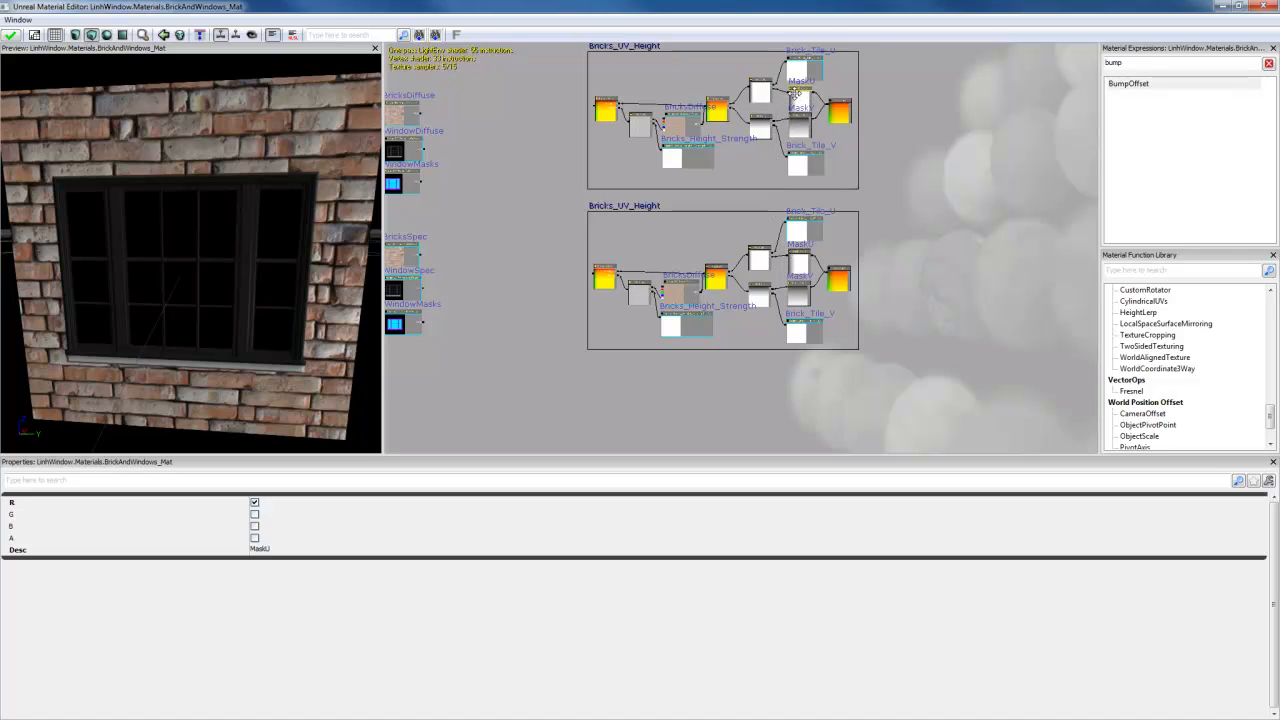
# Step: Select all nodes inside the upper Bricks_UV_Height comment and shift them slightly downward within its frame
pyautogui.scroll(3, 796, 95)
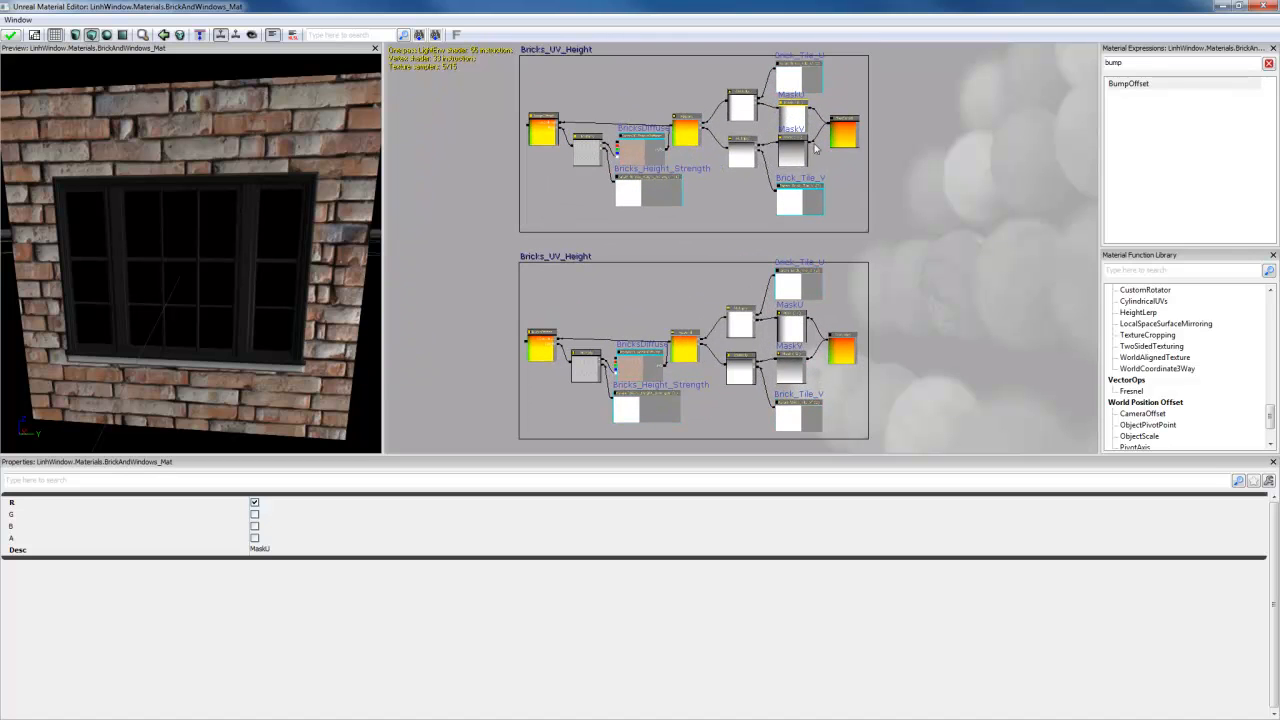
pyautogui.keyDown('ctrl'); pyautogui.keyDown('alt'); pyautogui.moveTo(838, 206); pyautogui.dragTo(554, 64); pyautogui.keyUp('alt'); pyautogui.keyUp('ctrl')
pyautogui.keyDown('ctrl'); pyautogui.moveTo(547, 117); pyautogui.dragTo(549, 124); pyautogui.keyUp('ctrl')
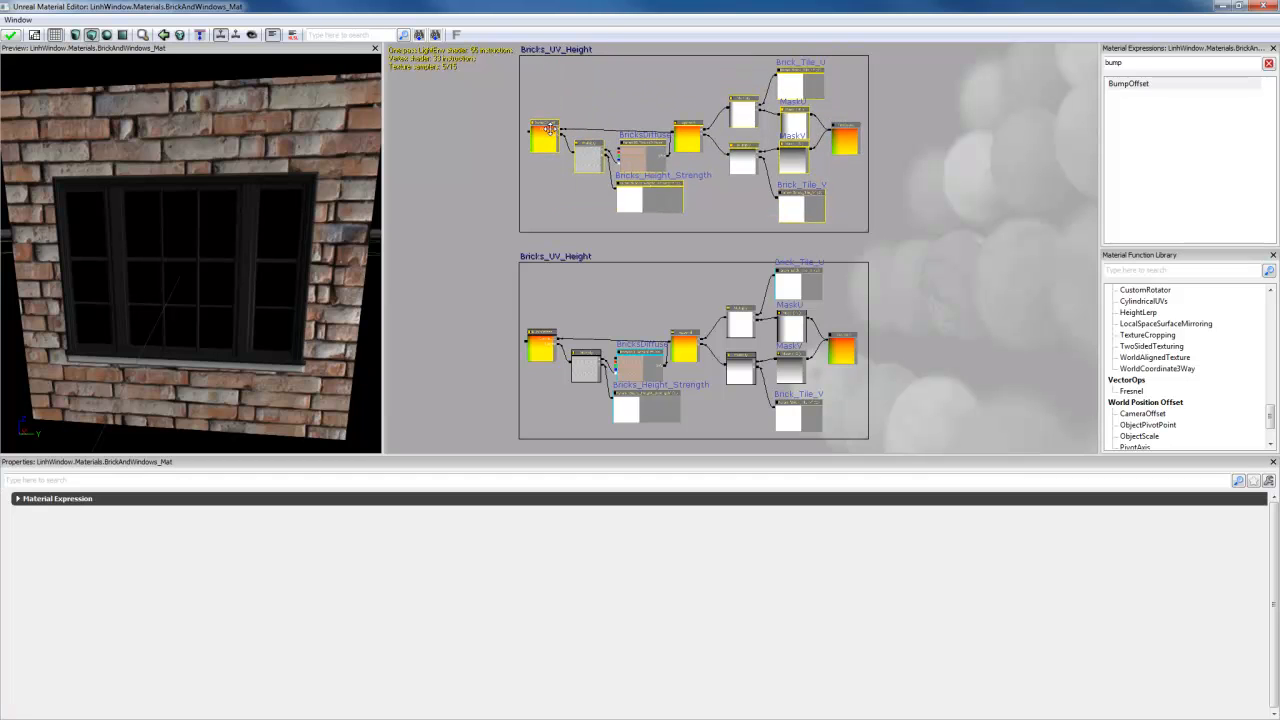
pyautogui.click(703, 212)
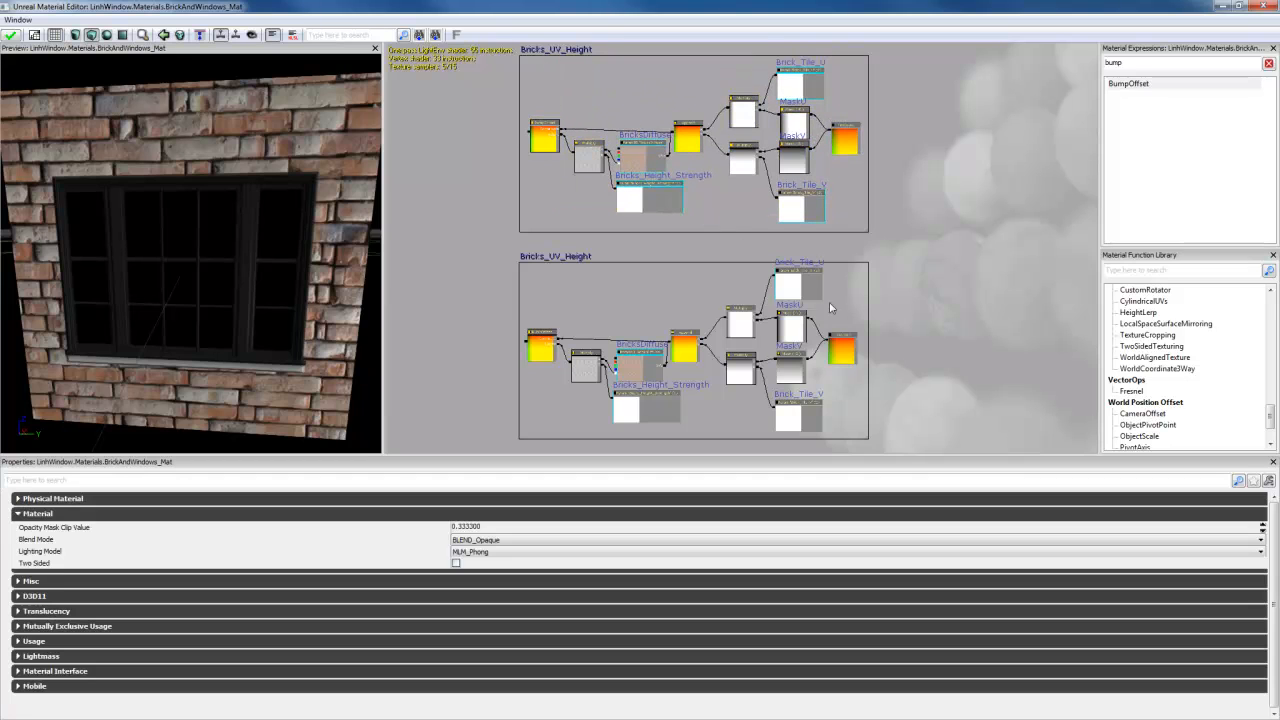
# Step: Enlarge the lower Bricks_UV_Height comment frame and shift all its nodes slightly down inside it
pyautogui.moveTo(938, 326); pyautogui.dragTo(915, 212)
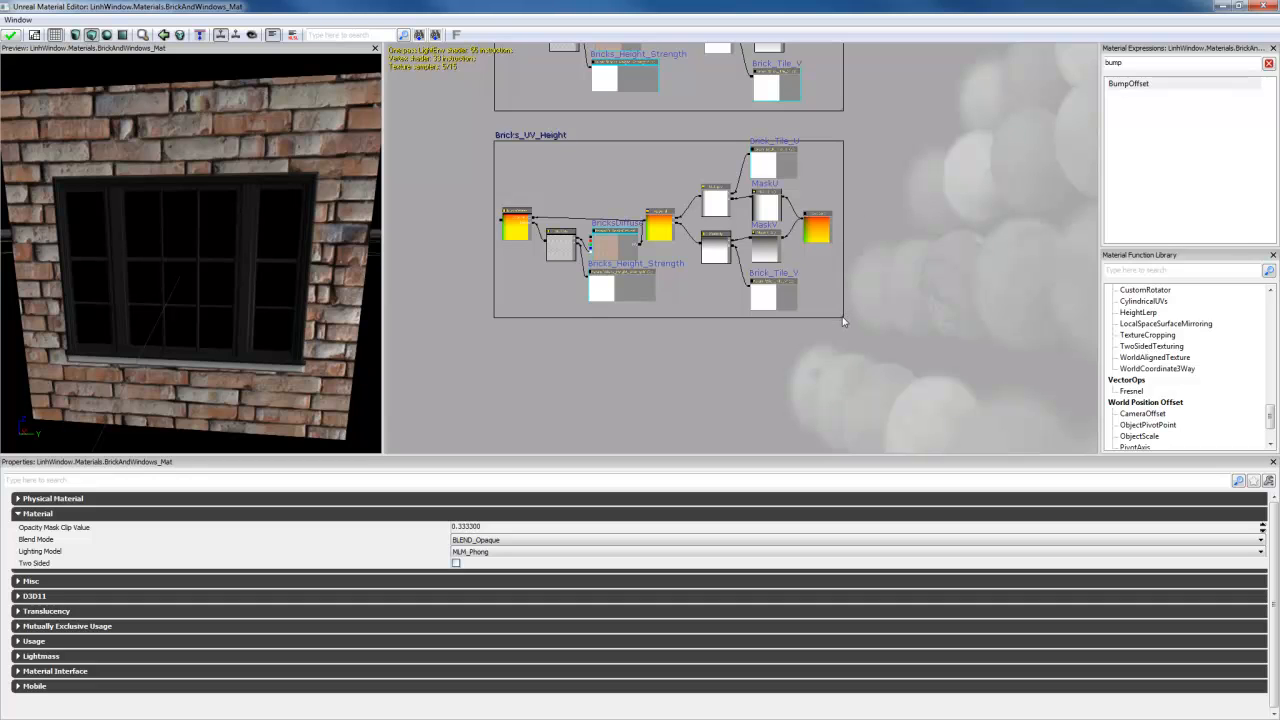
pyautogui.moveTo(842, 316); pyautogui.dragTo(847, 342)
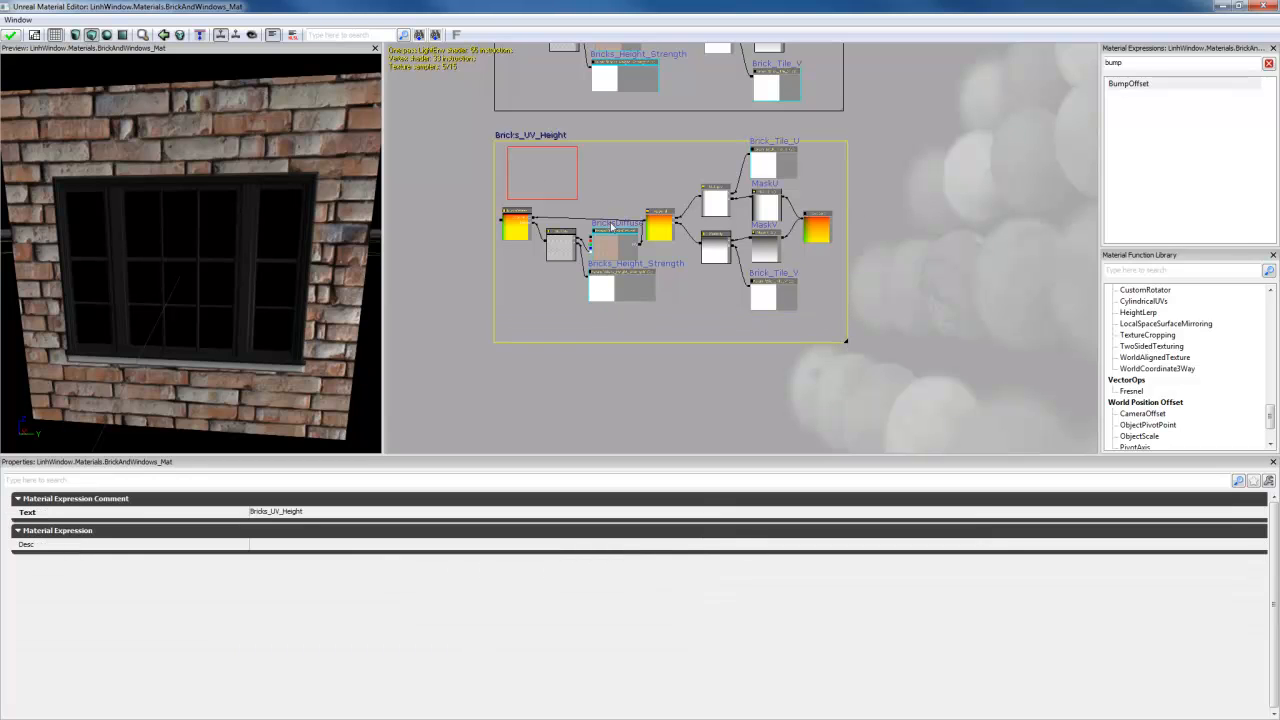
pyautogui.keyDown('ctrl'); pyautogui.keyDown('alt'); pyautogui.moveTo(612, 225); pyautogui.dragTo(821, 323); pyautogui.keyUp('alt'); pyautogui.keyUp('ctrl')
pyautogui.moveTo(821, 233); pyautogui.dragTo(824, 251)
pyautogui.click(892, 244)
# Step: Rename the Brick_Tile_U parameter in the lower comment to Window_Tile_U, in both its parameter name and description
pyautogui.click(774, 167)
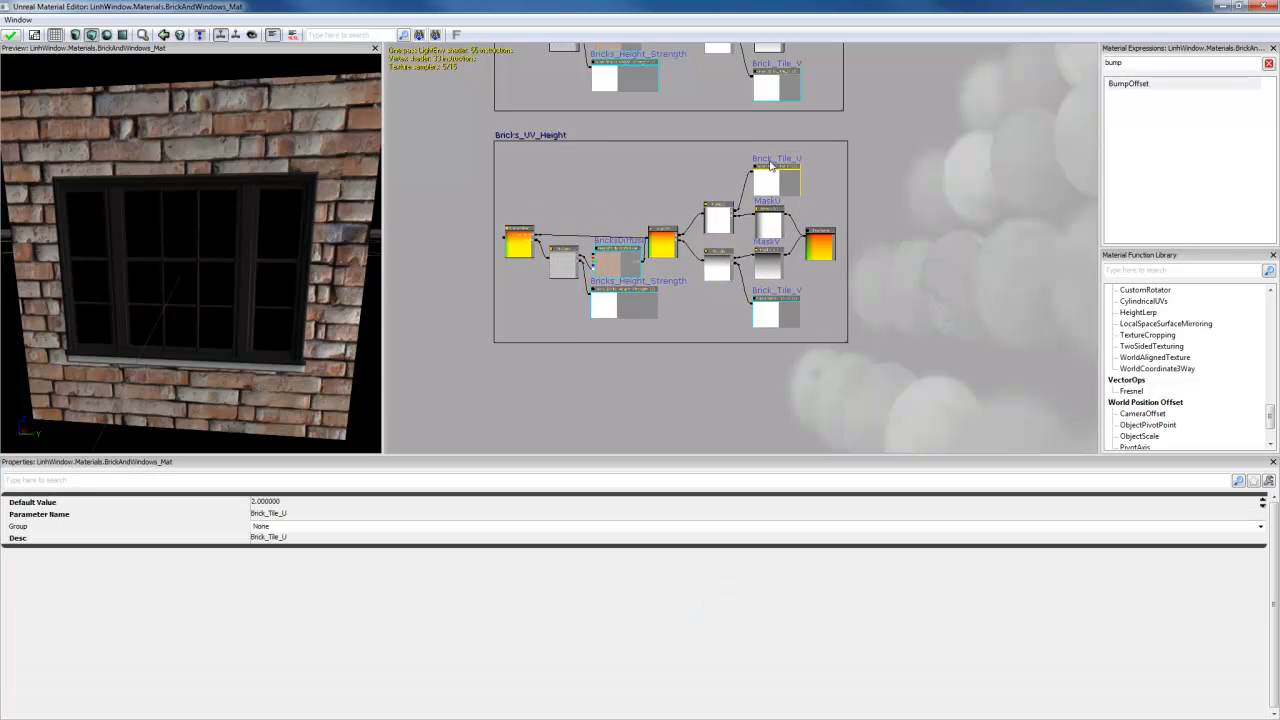
pyautogui.click(278, 513)
pyautogui.click(266, 515)
pyautogui.moveTo(267, 515); pyautogui.dragTo(248, 516)
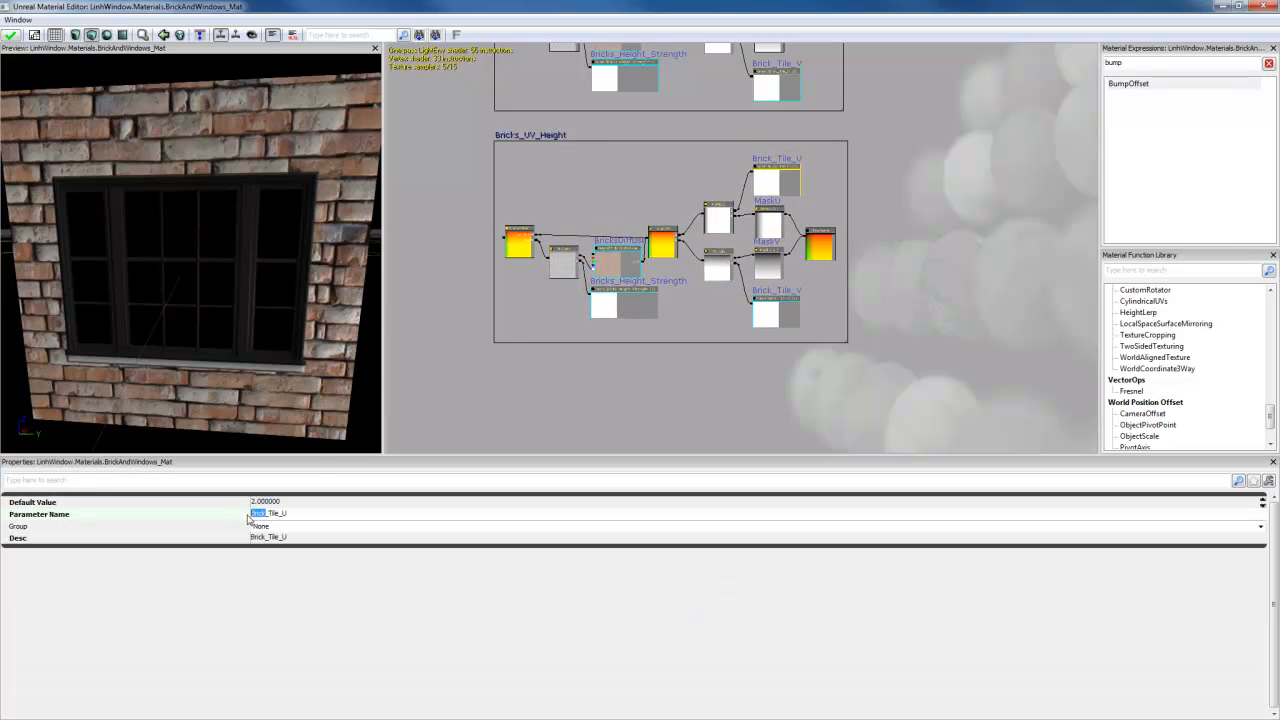
pyautogui.write('Window')
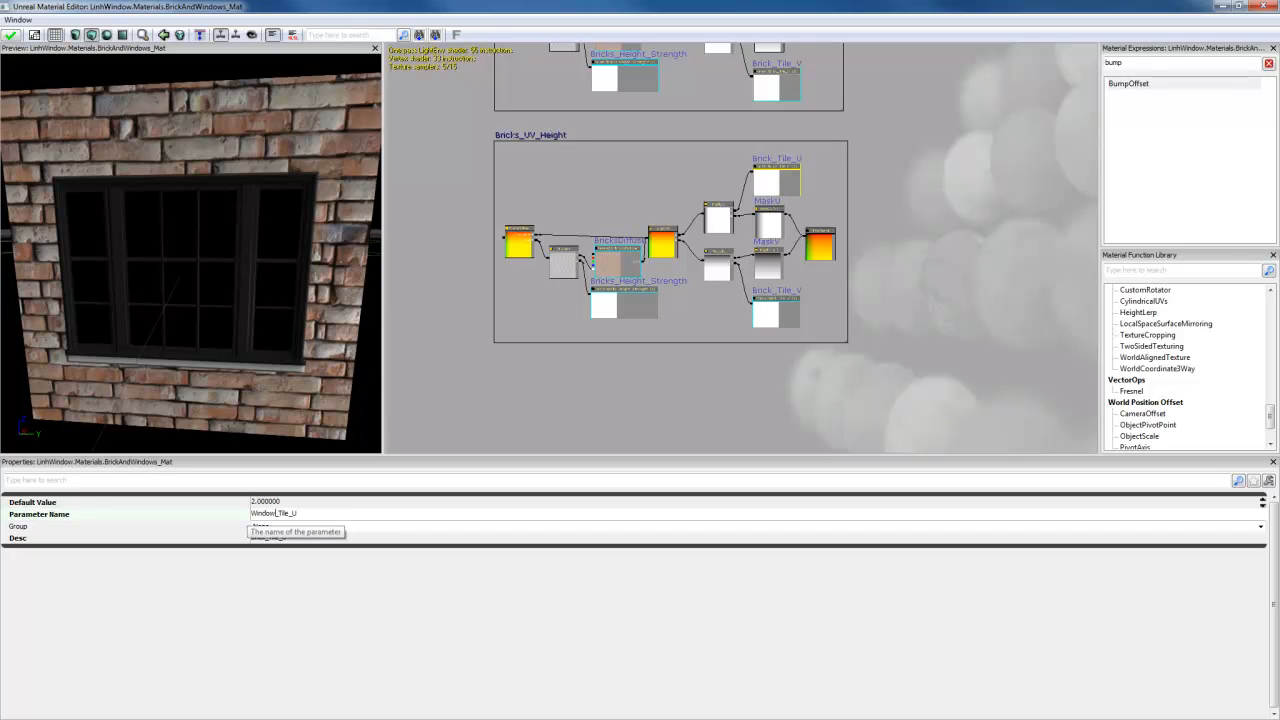
pyautogui.press('Return')
pyautogui.click(263, 539)
pyautogui.moveTo(267, 539); pyautogui.dragTo(226, 539)
pyautogui.write('Window')
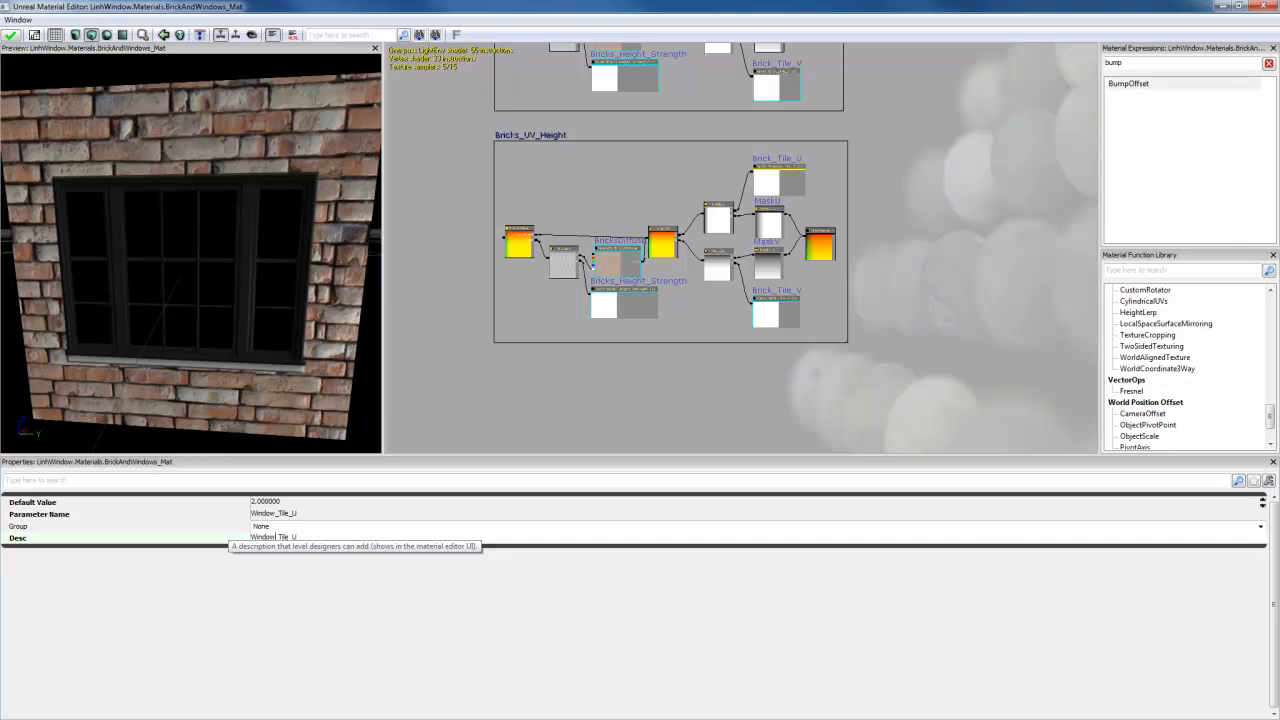
pyautogui.press('Return')
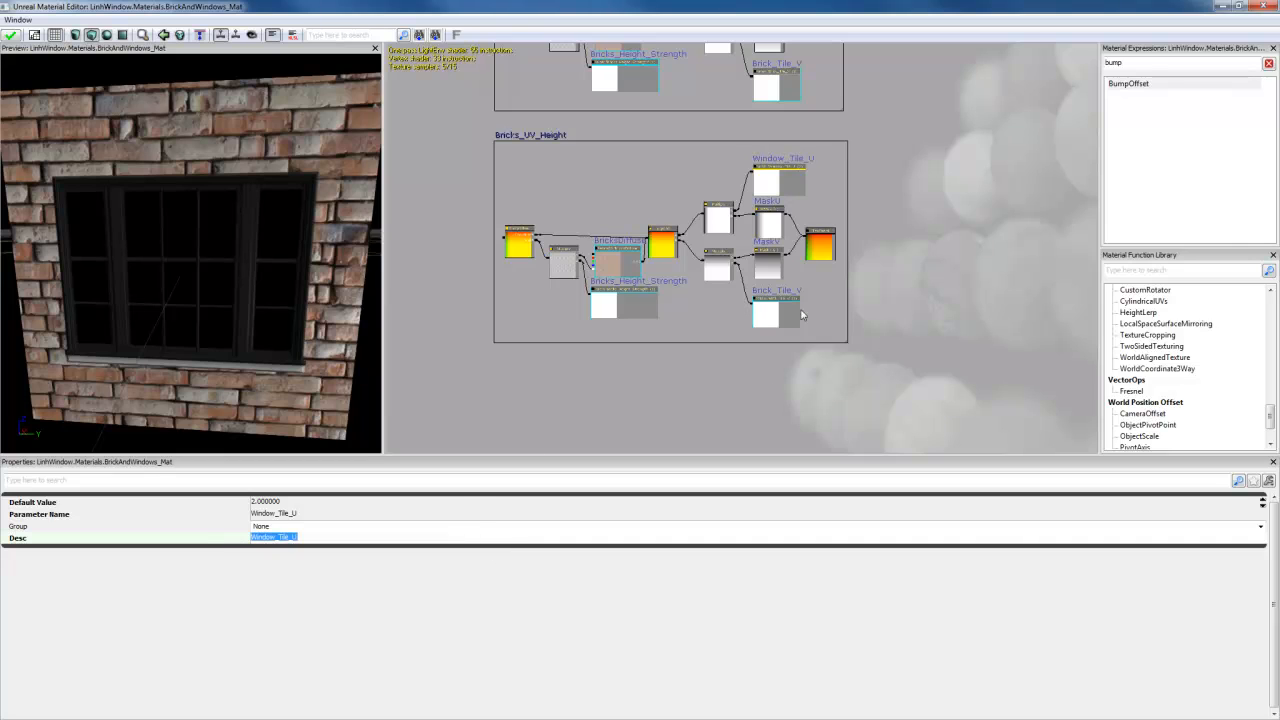
# Step: Rename the lower Bricks_UV_Height comment to Window_UV_Height
pyautogui.moveTo(745, 316); pyautogui.dragTo(787, 348)
pyautogui.click(561, 169)
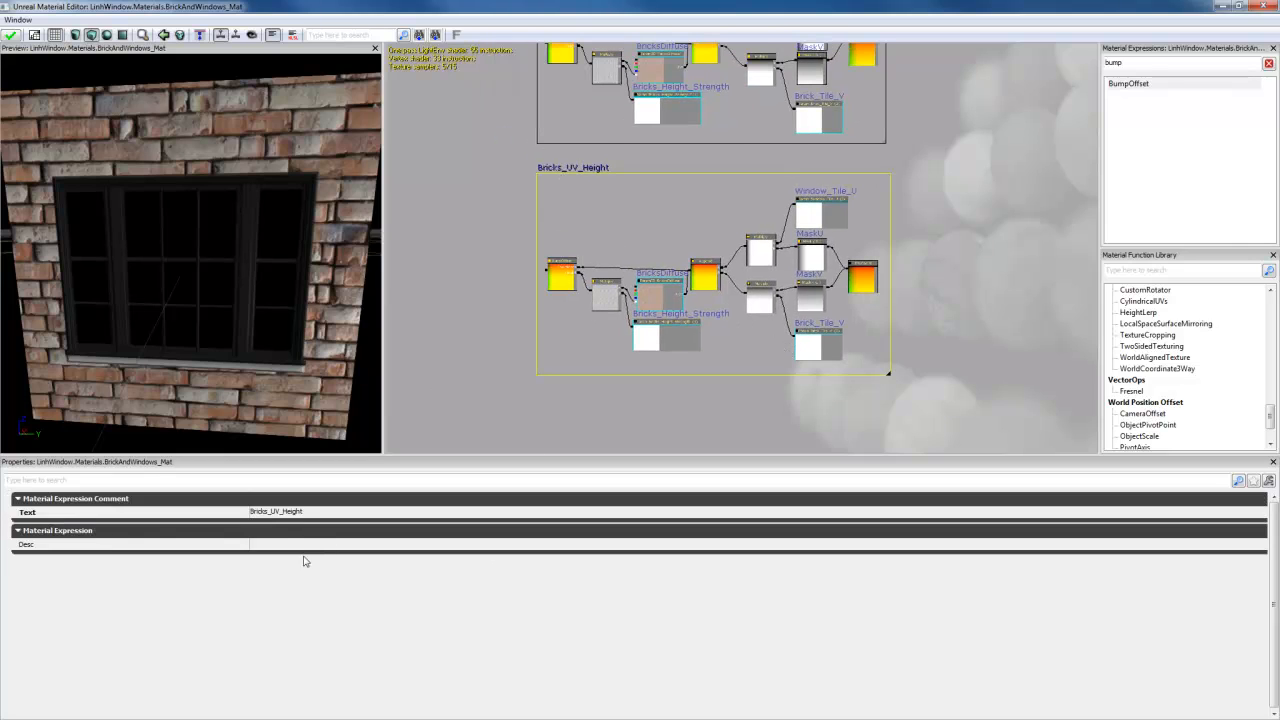
pyautogui.click(279, 516)
pyautogui.click(268, 514)
pyautogui.doubleClick(268, 514)
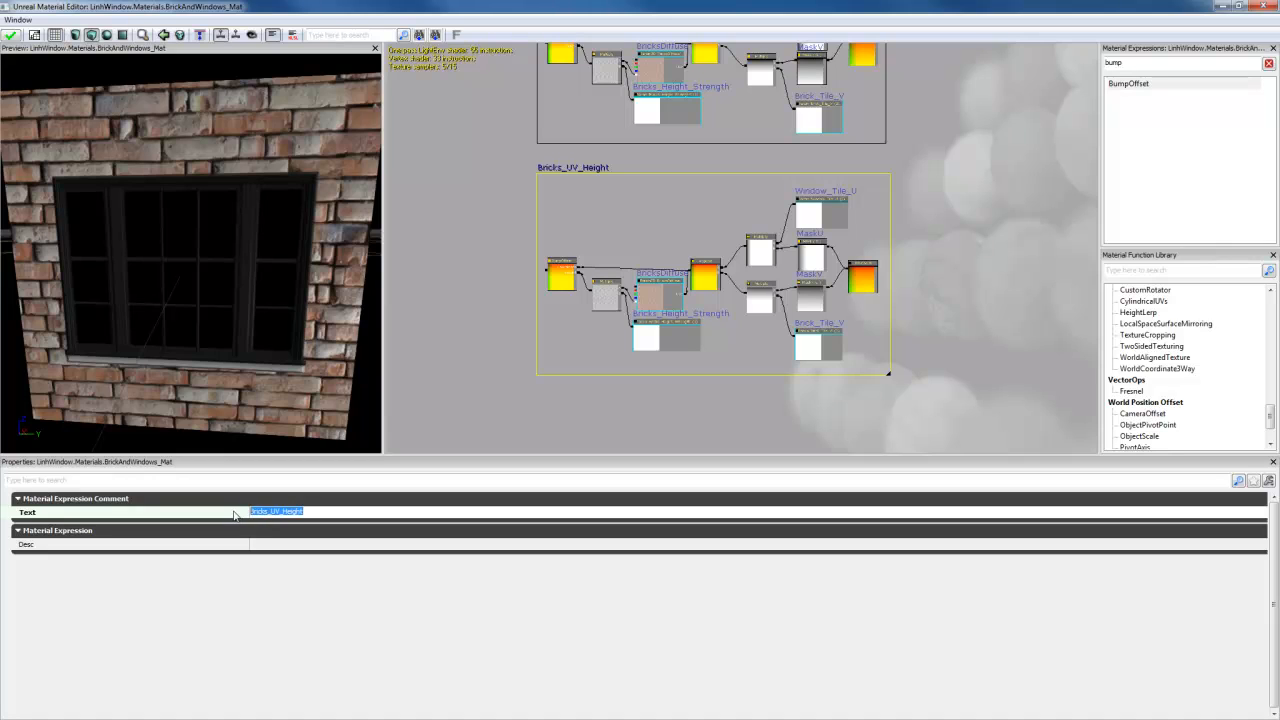
pyautogui.press('Left')
pyautogui.press('Right')
pyautogui.press('BackSpace')
pyautogui.press('BackSpace')
pyautogui.press('BackSpace')
pyautogui.press('BackSpace')
pyautogui.press('BackSpace')
pyautogui.press('BackSpace')
pyautogui.write('Window')
pyautogui.press('Return')
# Step: Assign the Window_Depth_Glass_Window texture from the Content Browser to the BricksDiffuse sampler in the Window_UV_Height comment
pyautogui.click(677, 302)
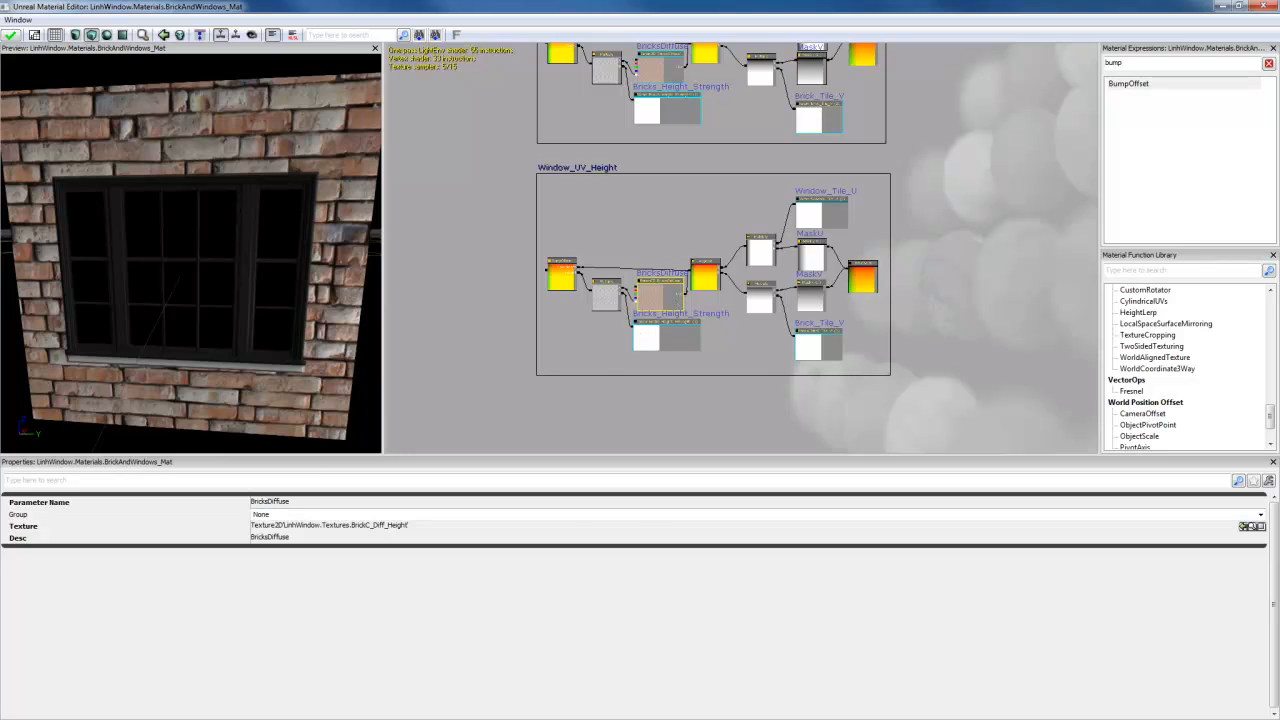
pyautogui.scroll(-3, 741, 248)
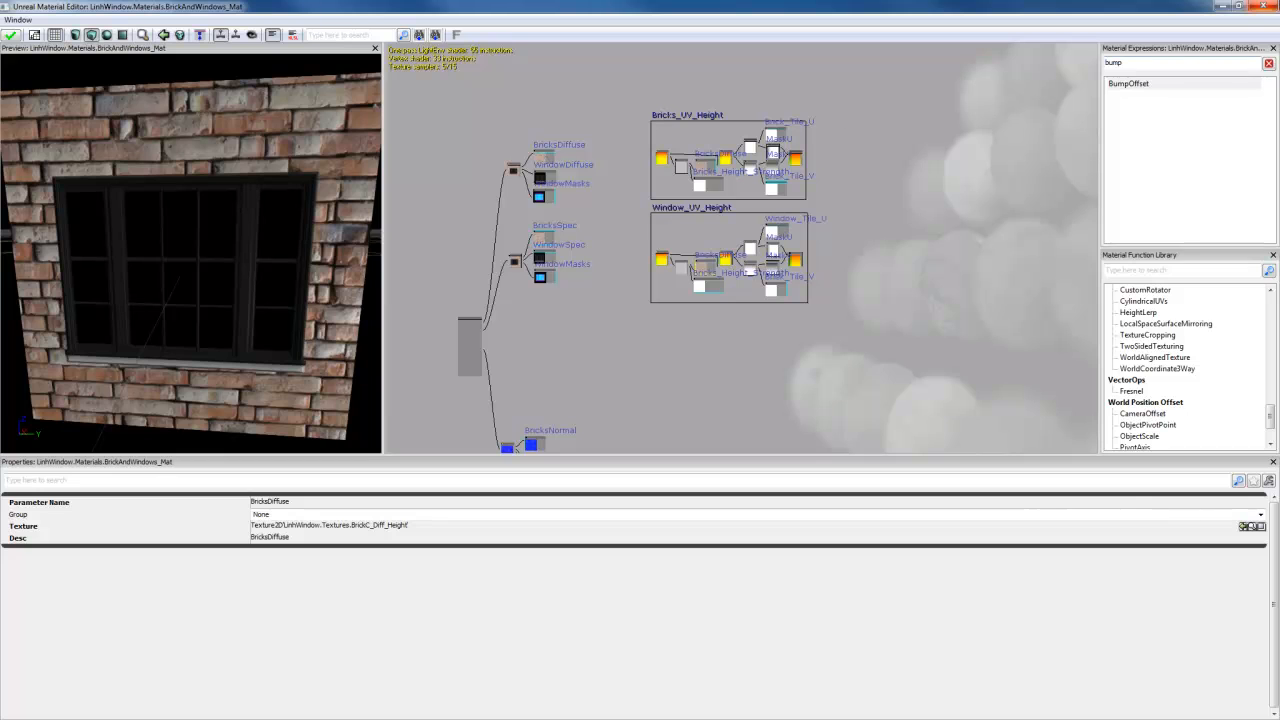
pyautogui.click(1222, 6)
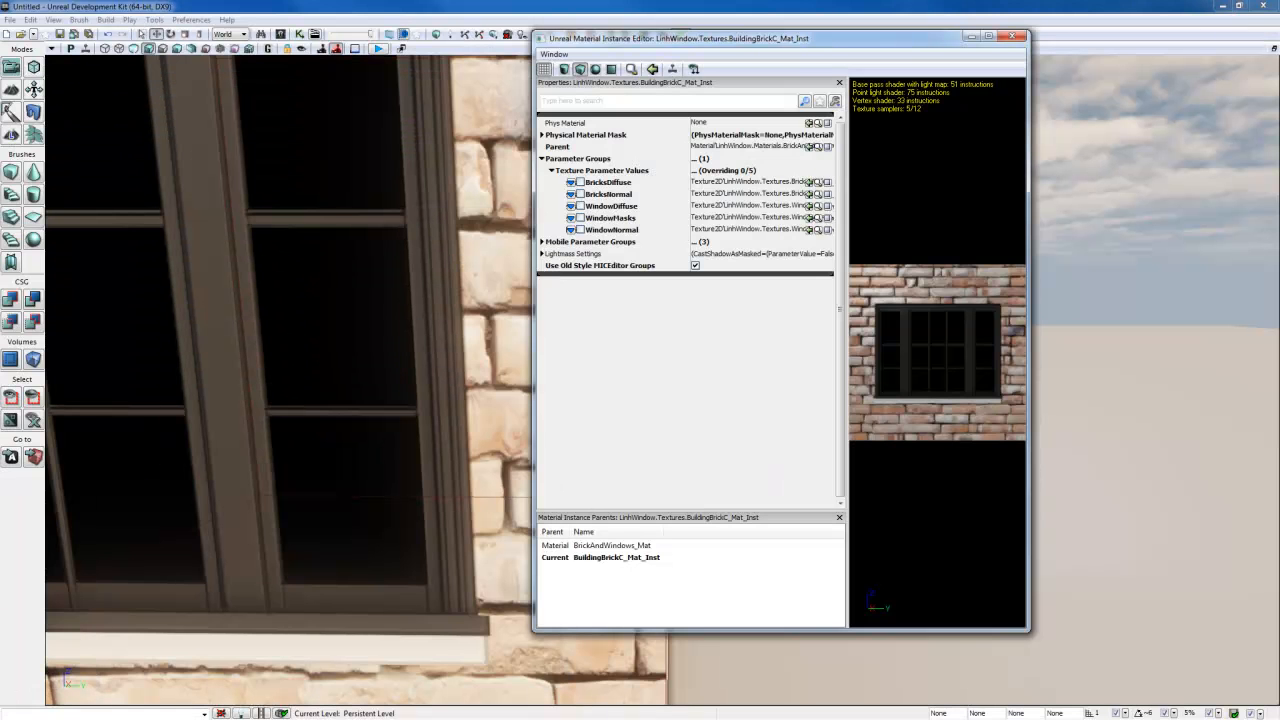
pyautogui.hotkey('alt', 'Tab')
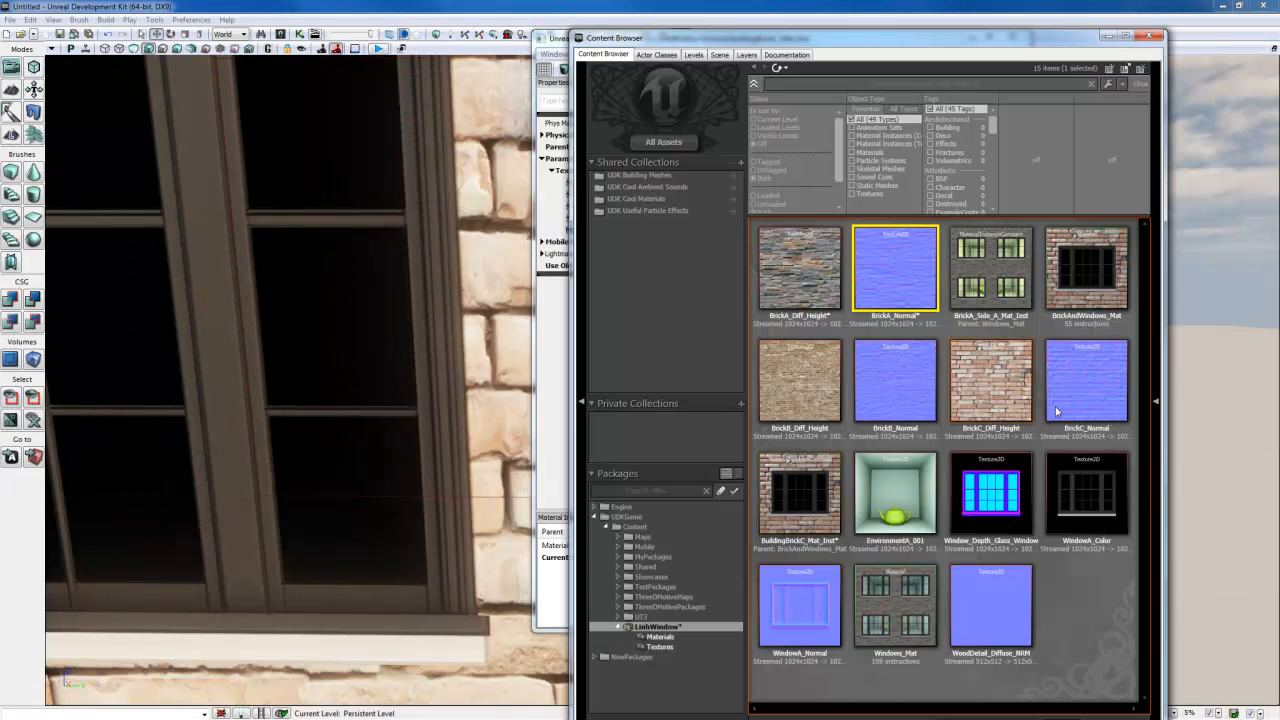
pyautogui.click(990, 393)
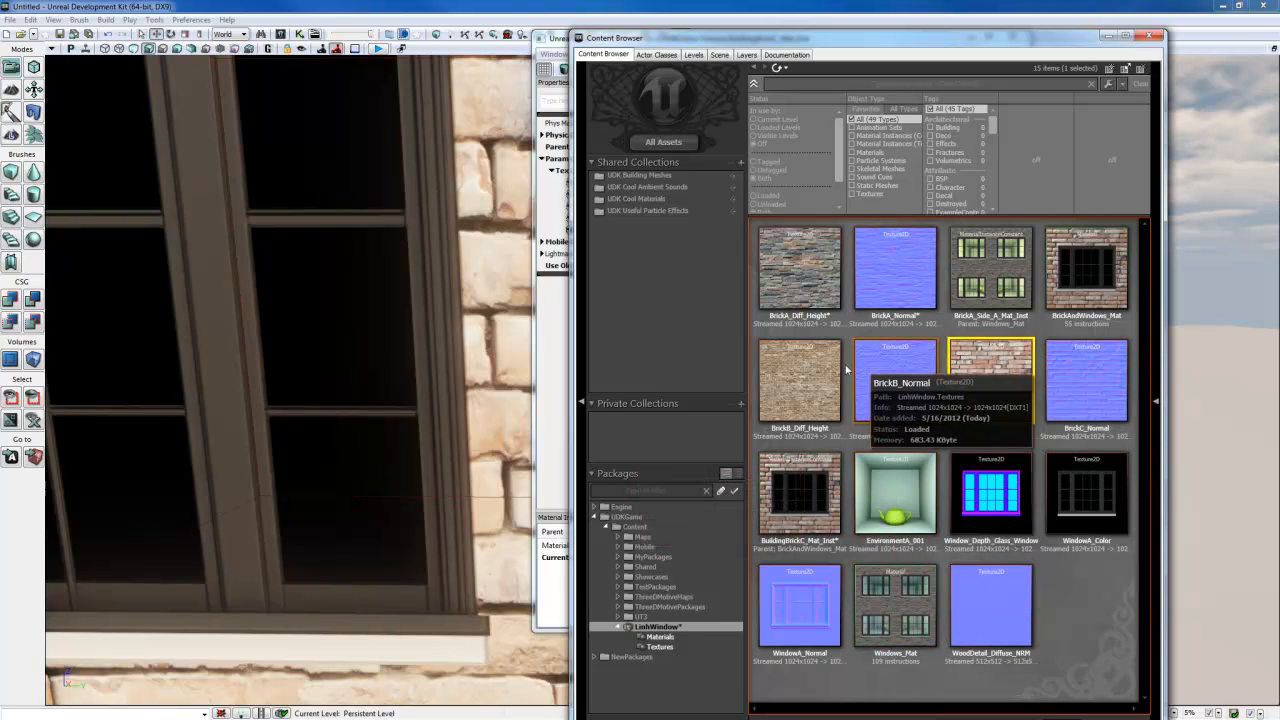
pyautogui.click(1078, 528)
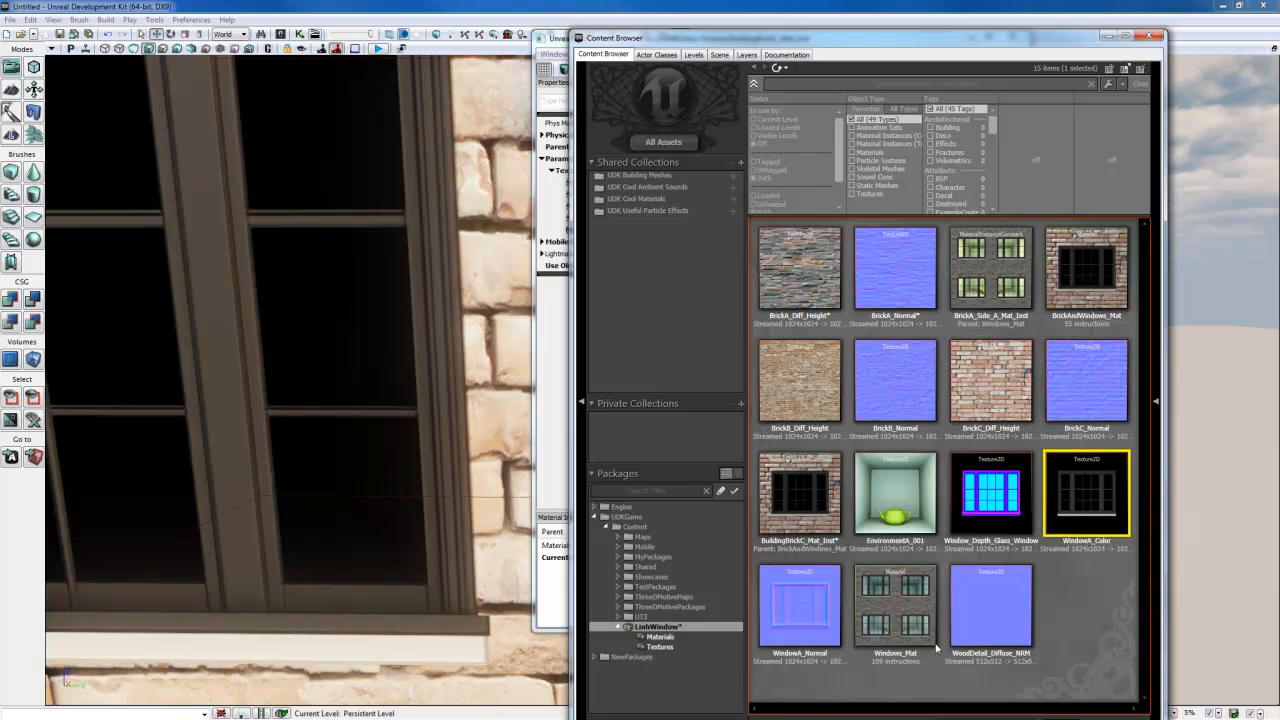
pyautogui.click(973, 488)
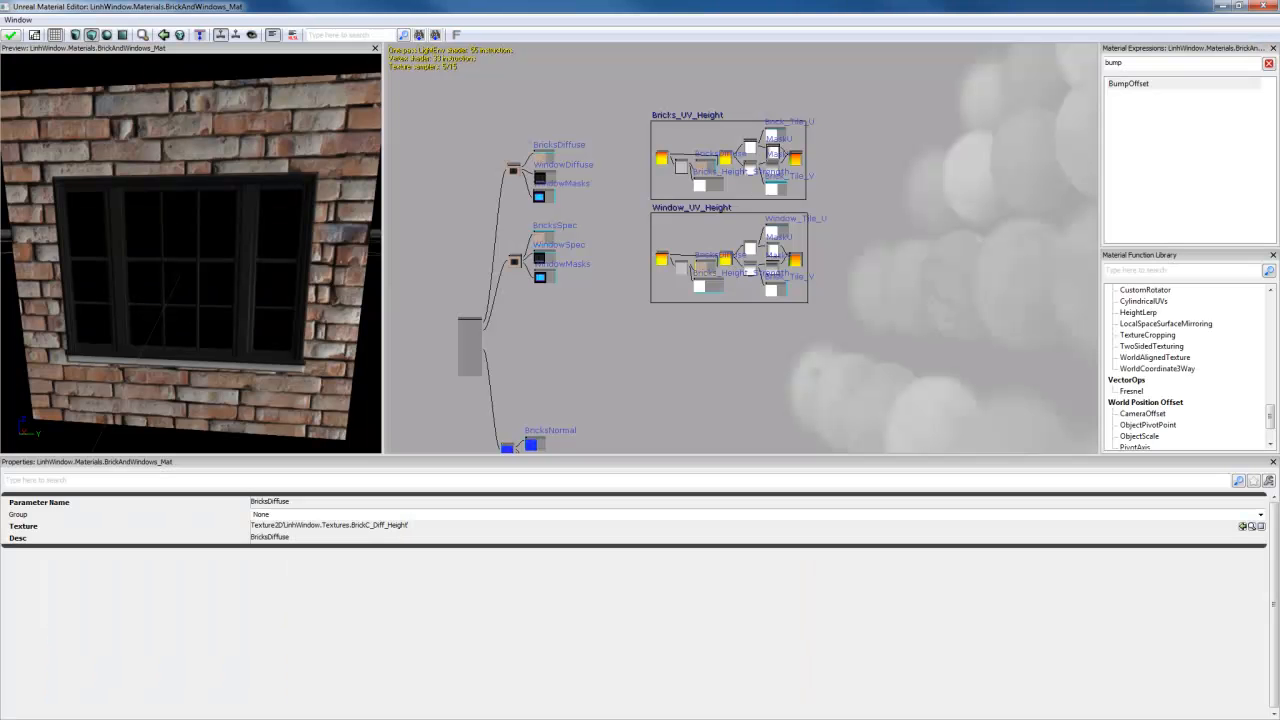
pyautogui.scroll(4, 764, 262)
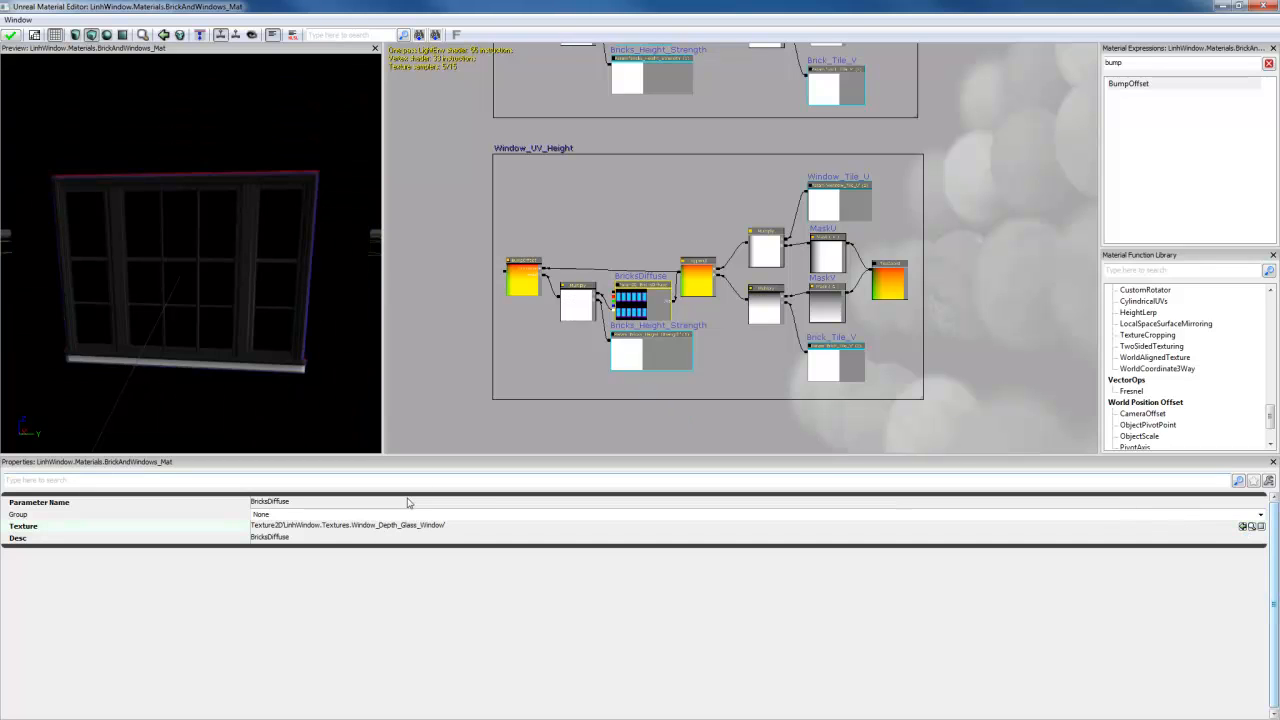
# Step: Rename the sampler in the Window_UV_Height comment, using Window_Diffuse as its description and WindowDiffuse as its parameter name
pyautogui.click(285, 537)
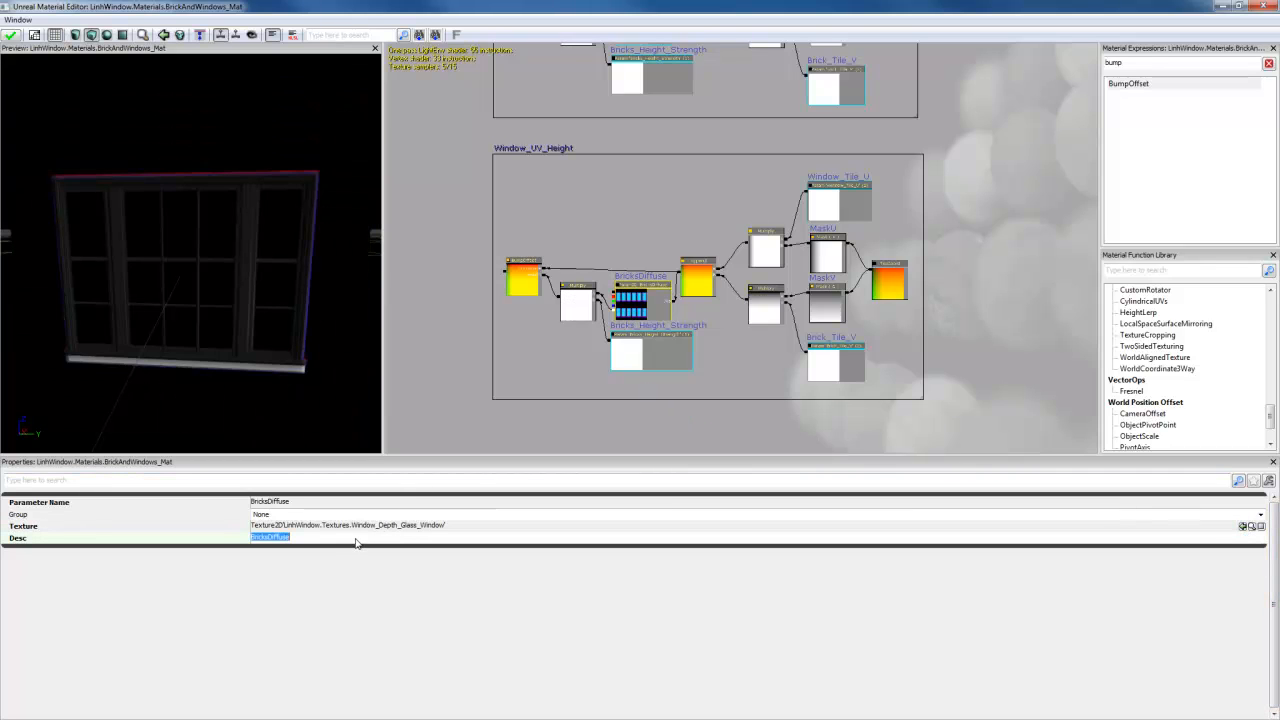
pyautogui.write('Window_')
pyautogui.press('Return')
pyautogui.click(258, 504)
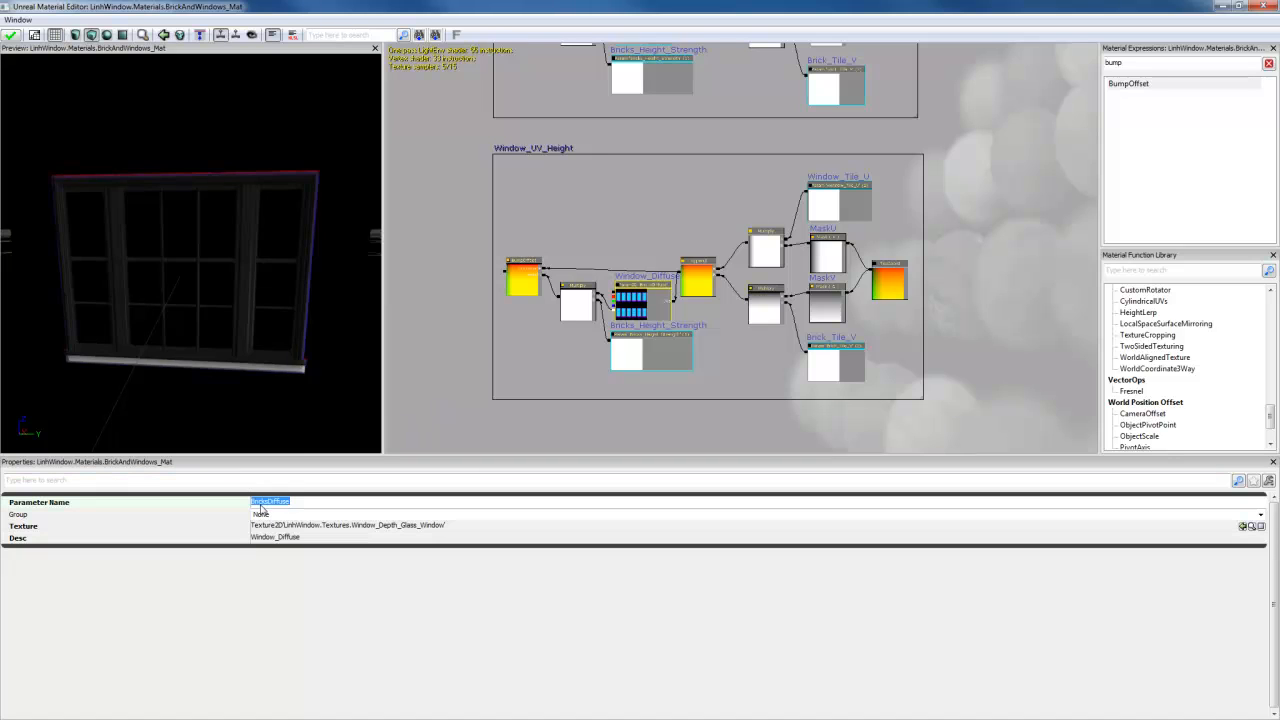
pyautogui.write('Window')
# Step: Assign the BrickC_Diff_Height texture from the Content Browser to the BricksDiffuse sampler in the Bricks_UV_Height comment
pyautogui.moveTo(661, 197); pyautogui.dragTo(650, 323)
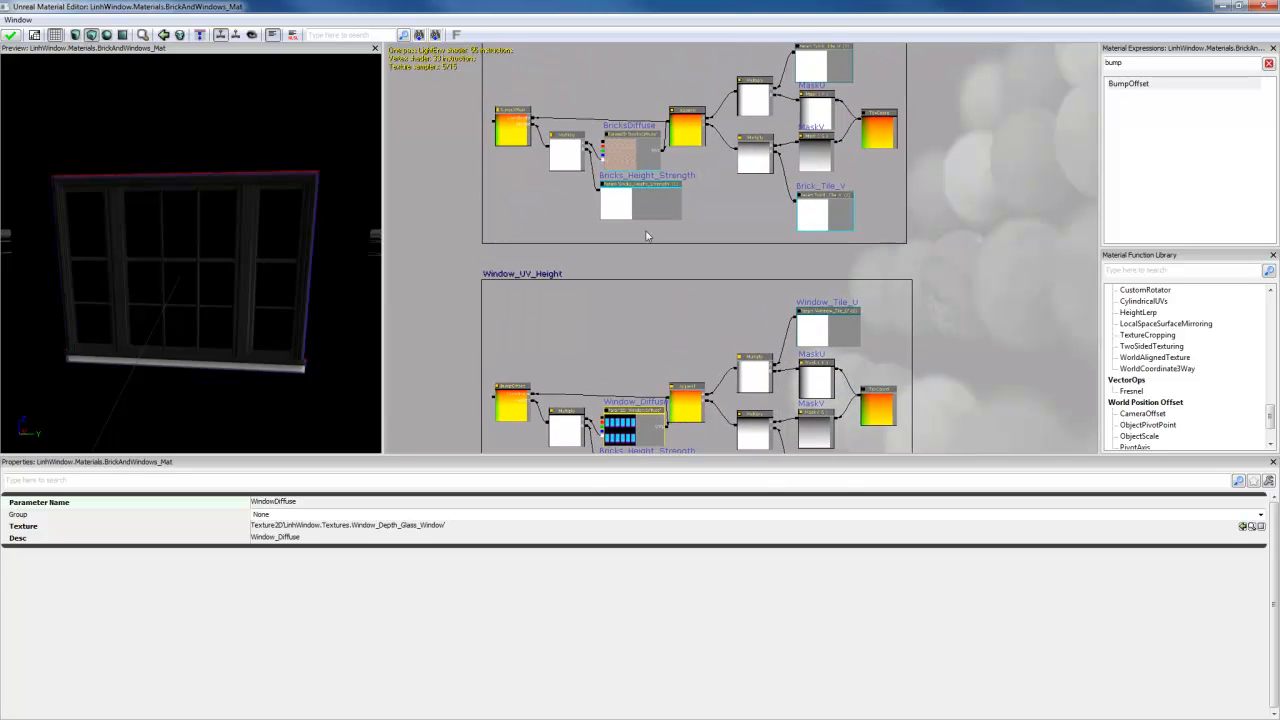
pyautogui.click(629, 167)
pyautogui.moveTo(864, 12); pyautogui.dragTo(411, 60)
pyautogui.click(990, 380)
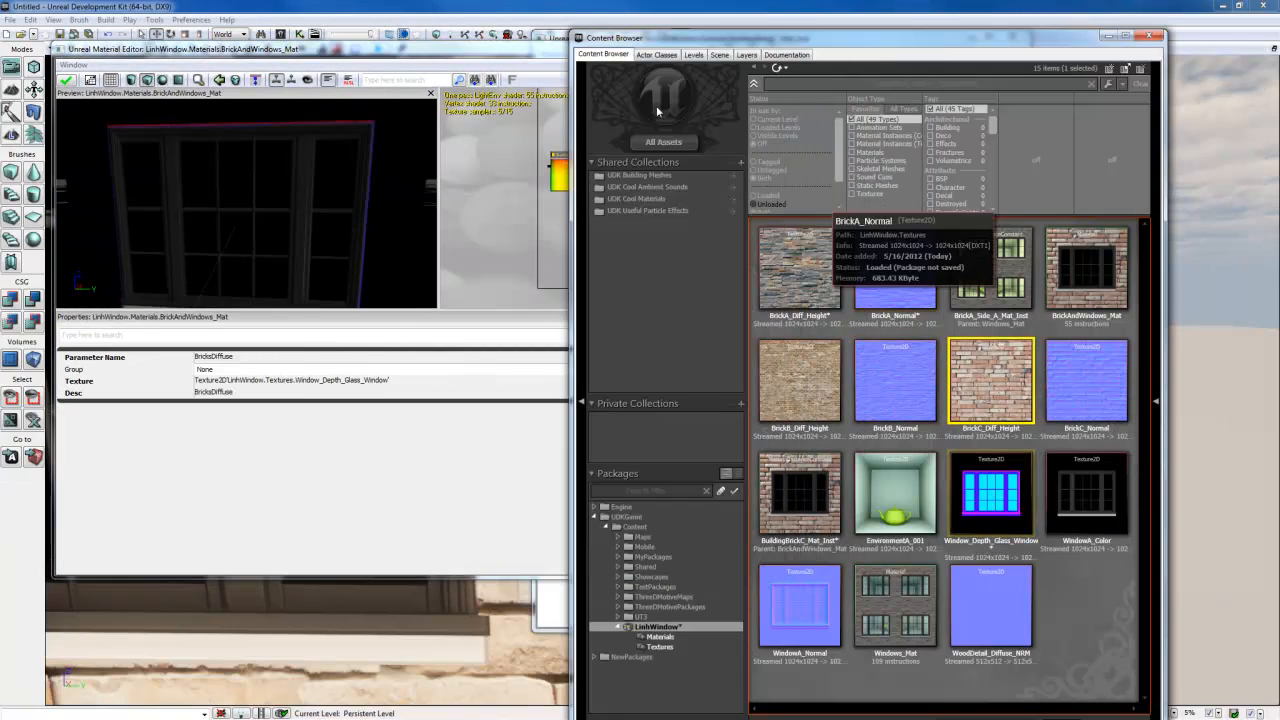
pyautogui.click(501, 58)
pyautogui.click(728, 47)
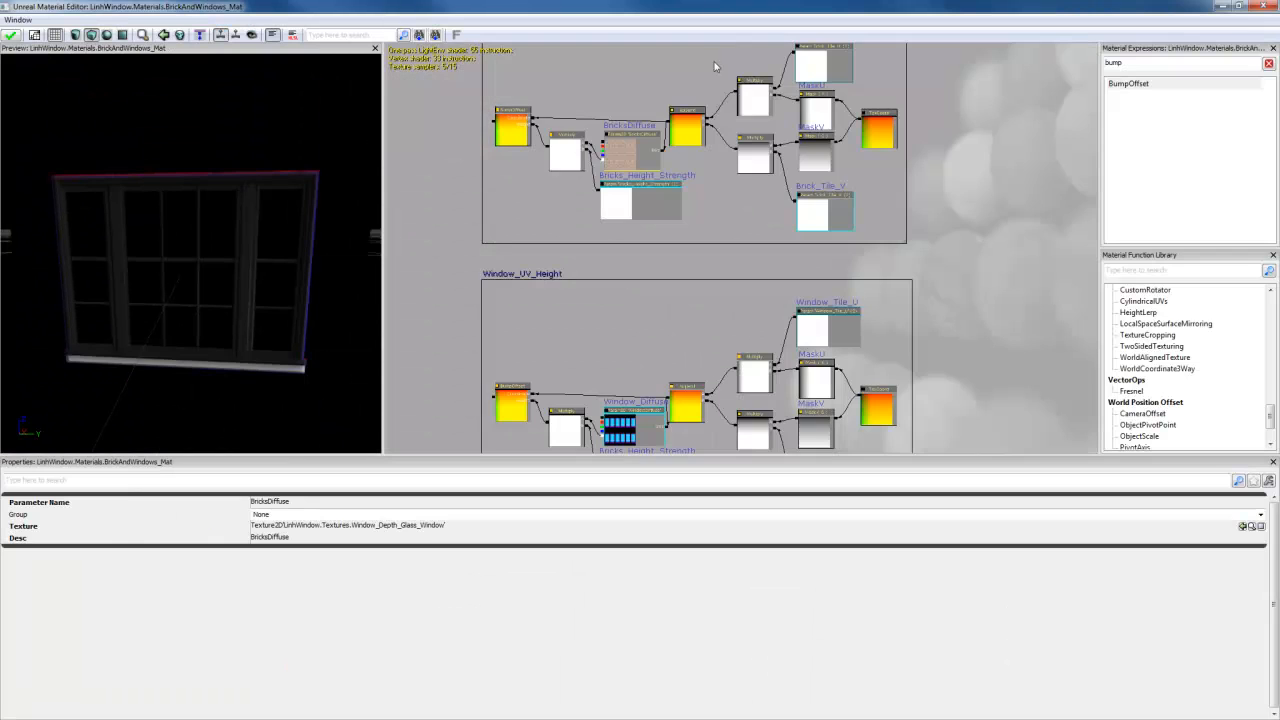
pyautogui.click(1240, 525)
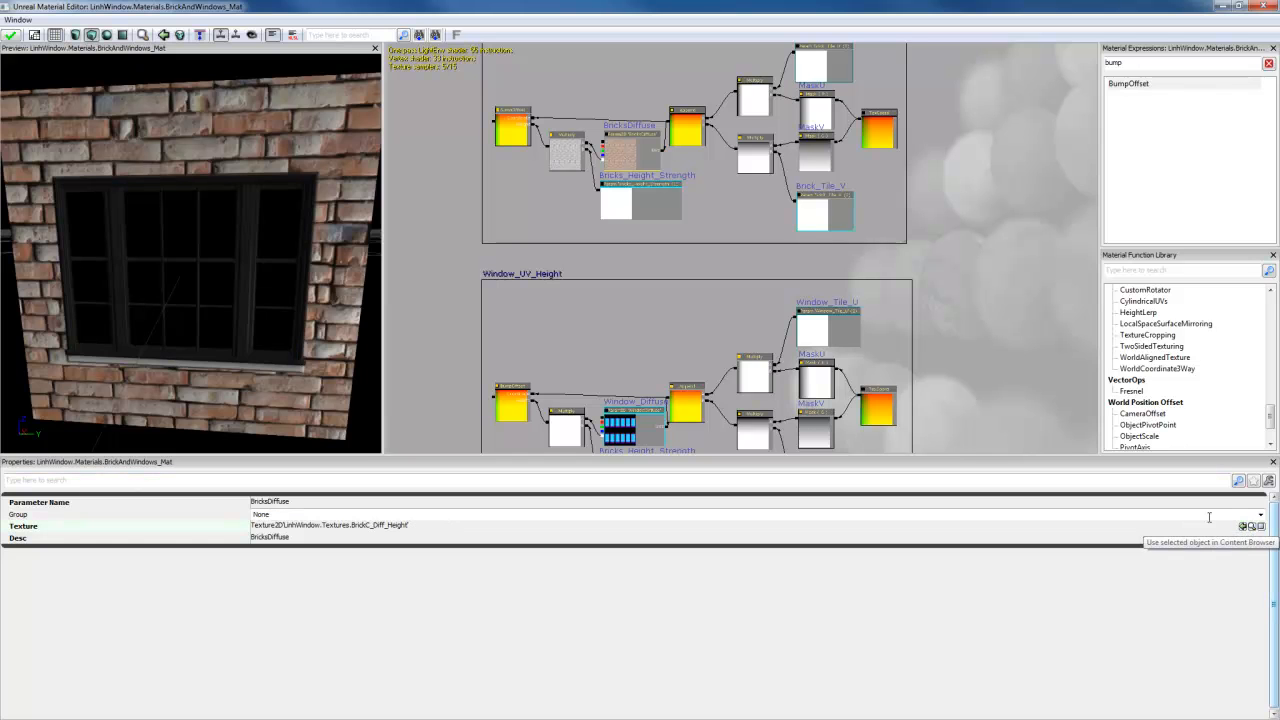
# Step: Change the parameter name of Bricks_Height_Strength in the Window_UV_Height comment to Window_Height_Strength
pyautogui.moveTo(677, 266); pyautogui.dragTo(652, 105)
pyautogui.scroll(2, 634, 177)
pyautogui.scroll(1, 602, 172)
pyautogui.click(640, 281)
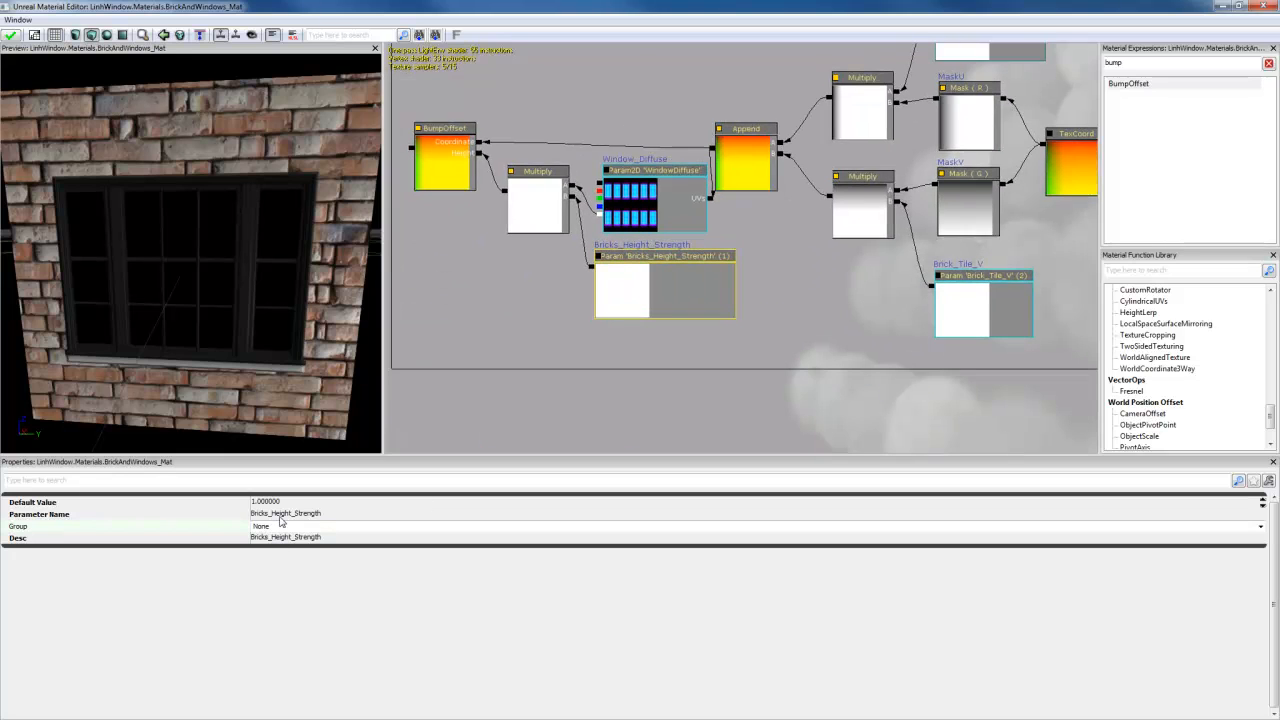
pyautogui.click(300, 513)
pyautogui.press('Left')
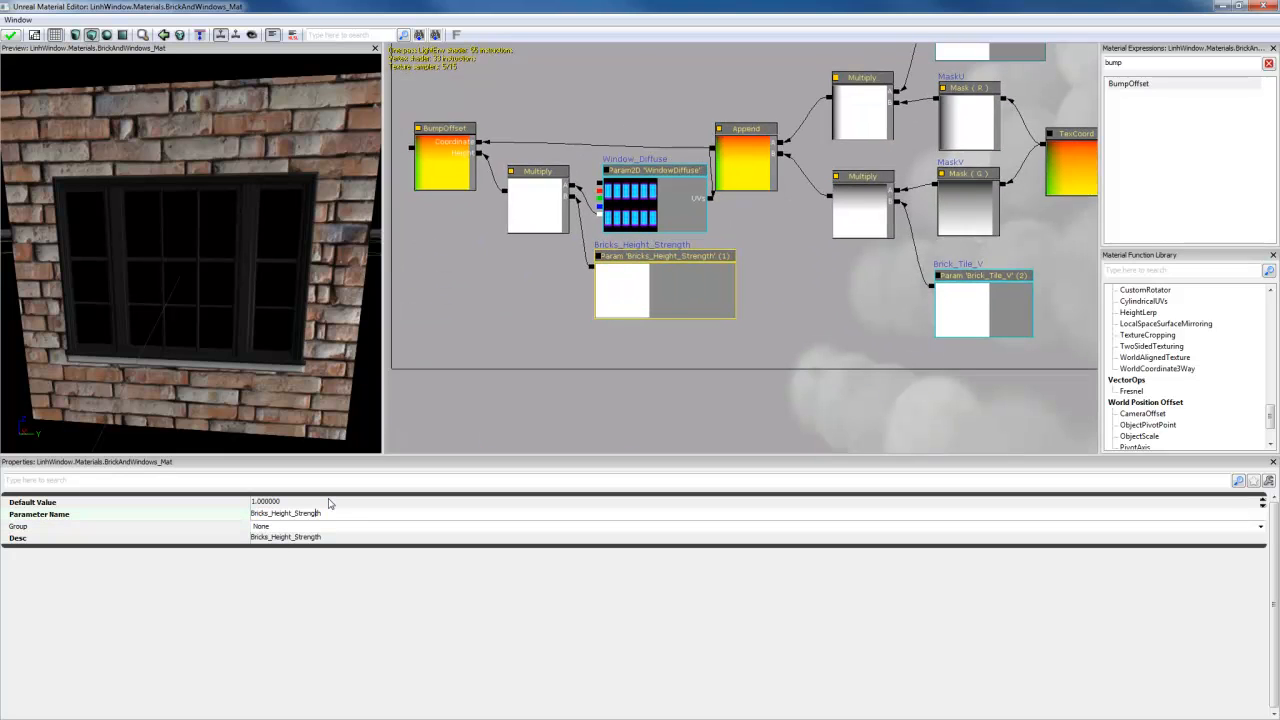
pyautogui.press('BackSpace')
pyautogui.press('BackSpace')
pyautogui.press('BackSpace')
pyautogui.press('BackSpace')
pyautogui.press('BackSpace')
pyautogui.press('BackSpace')
pyautogui.write('WIndo')
pyautogui.press('BackSpace')
pyautogui.press('BackSpace')
pyautogui.press('BackSpace')
pyautogui.press('BackSpace')
pyautogui.press('BackSpace')
pyautogui.write('Window')
# Step: Change the description of the window height strength parameter to Window_Height_Strength as well
pyautogui.click(269, 543)
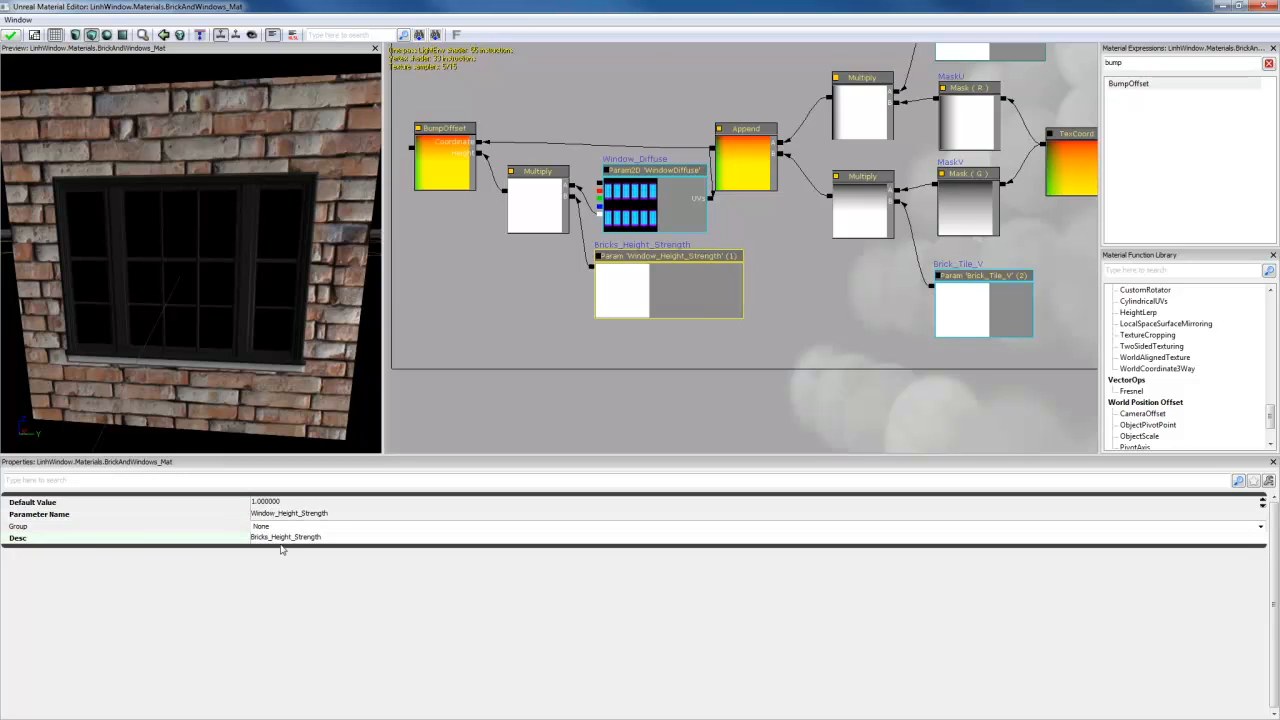
pyautogui.press('BackSpace')
pyautogui.press('BackSpace')
pyautogui.press('BackSpace')
pyautogui.press('BackSpace')
pyautogui.press('BackSpace')
pyautogui.press('BackSpace')
pyautogui.write('Window')
# Step: Rename the Brick_Tile_V parameter in the Window_UV_Height comment to Window_Tile_V, in both its parameter name and description
pyautogui.click(993, 326)
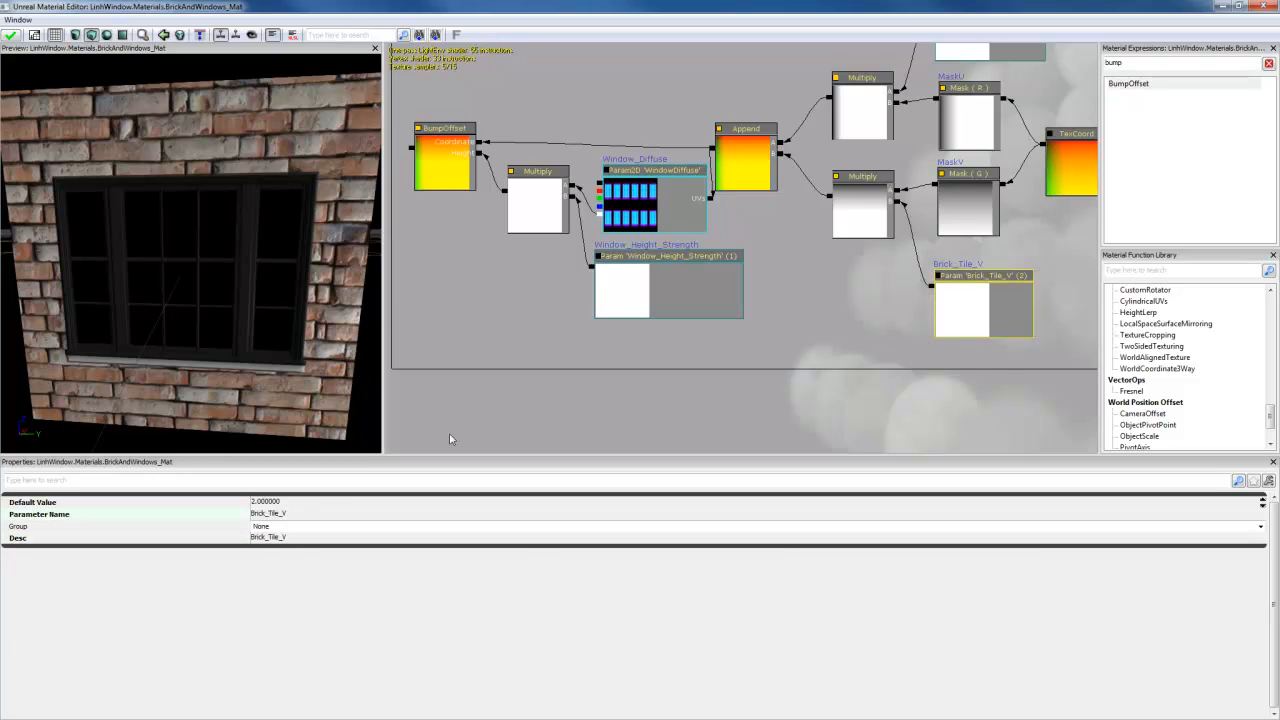
pyautogui.click(266, 514)
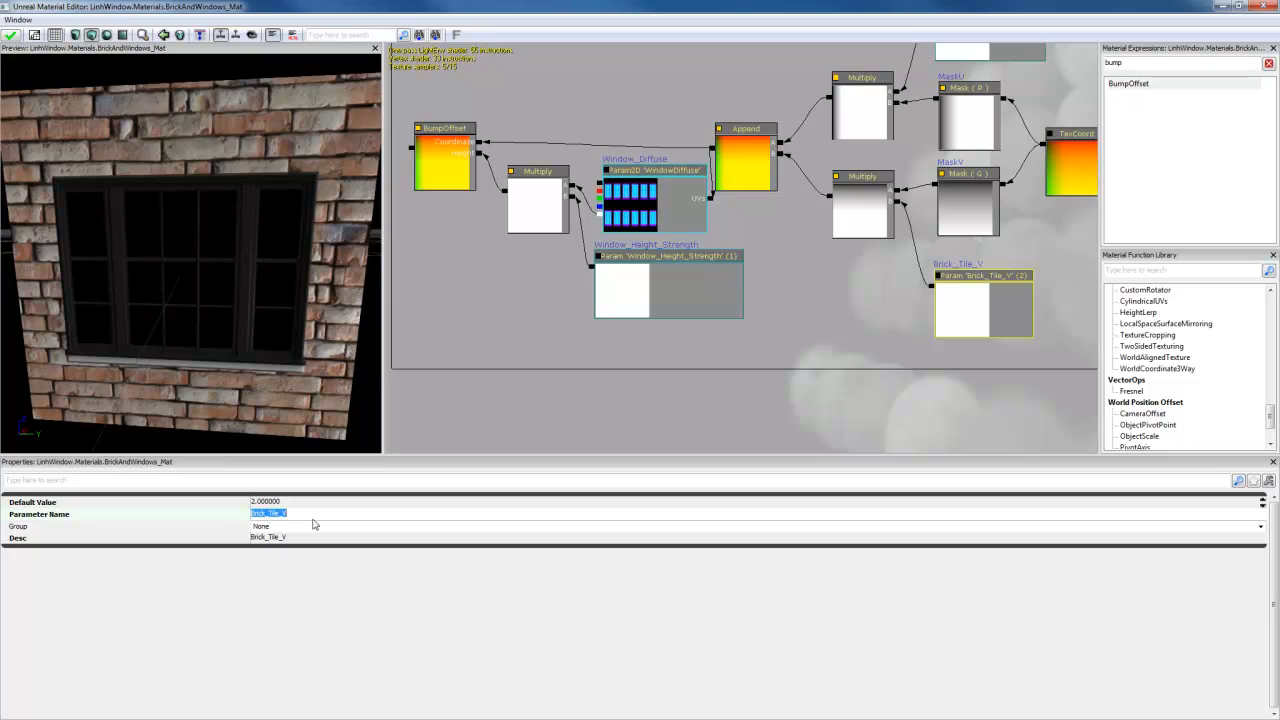
pyautogui.write('Window')
pyautogui.moveTo(314, 515); pyautogui.dragTo(229, 522)
pyautogui.hotkey('ctrl', 'c')
pyautogui.click(299, 538)
pyautogui.hotkey('ctrl', 'v')
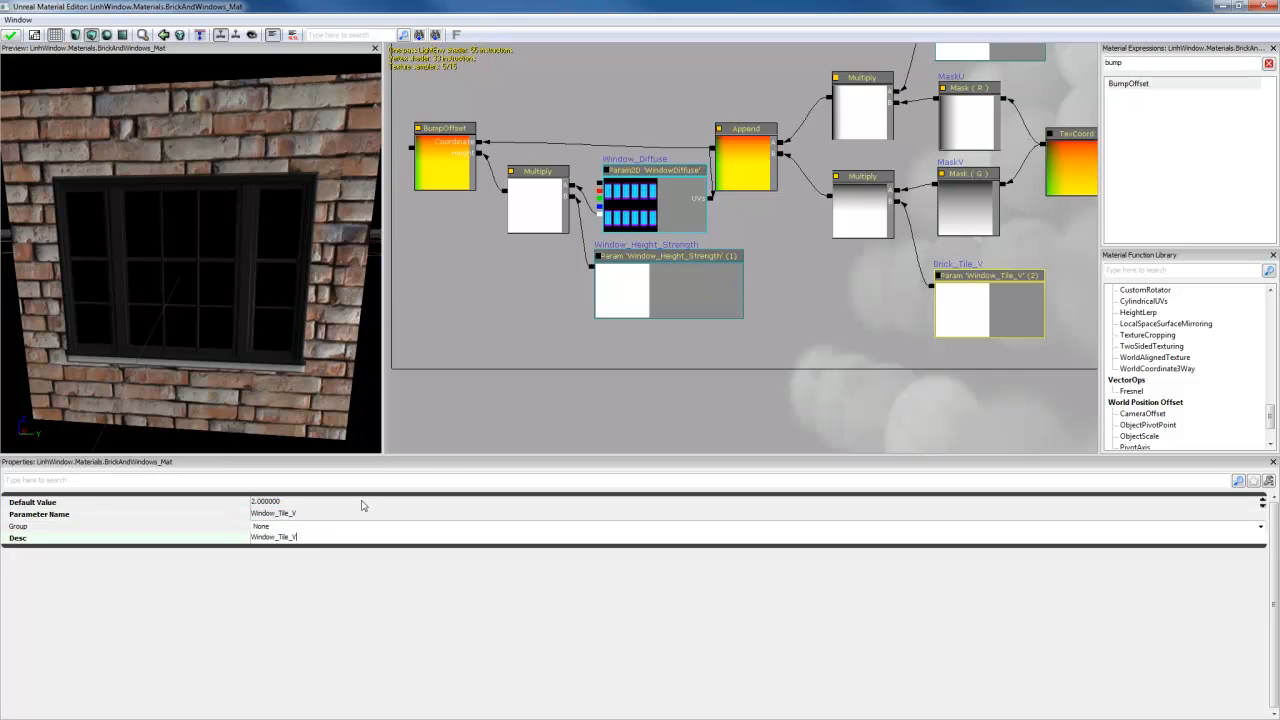
pyautogui.click(965, 56)
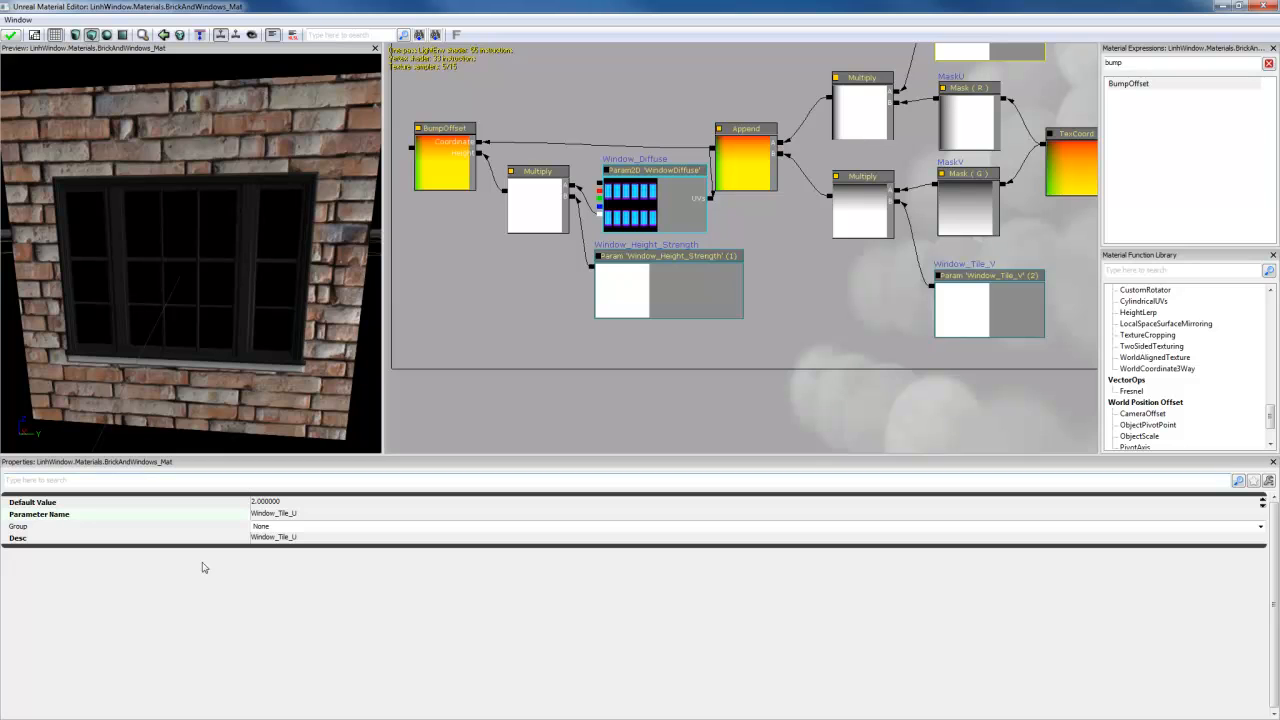
pyautogui.click(305, 520)
# Step: Connect the BumpOffset output of the Bricks_UV_Height network to the UVs inputs of the BricksDiffuse and BricksSpec samplers
pyautogui.moveTo(843, 343); pyautogui.dragTo(816, 392)
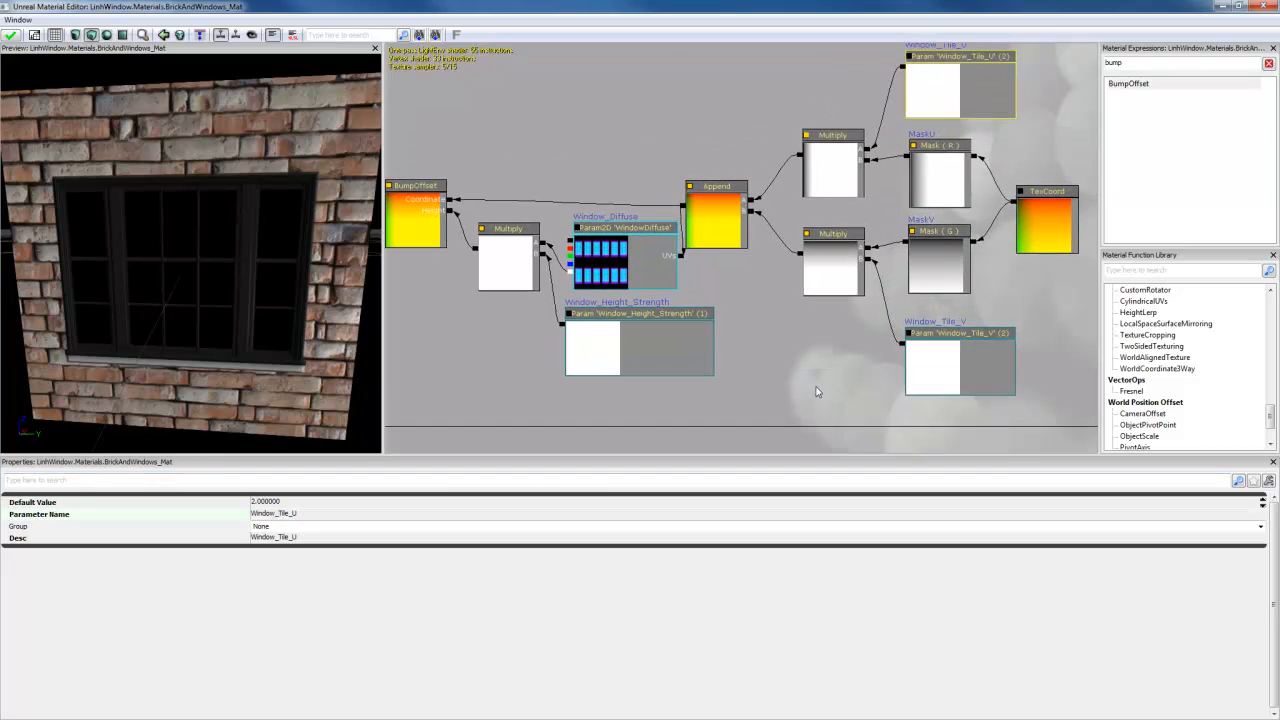
pyautogui.scroll(-2, 850, 255)
pyautogui.scroll(-4, 855, 252)
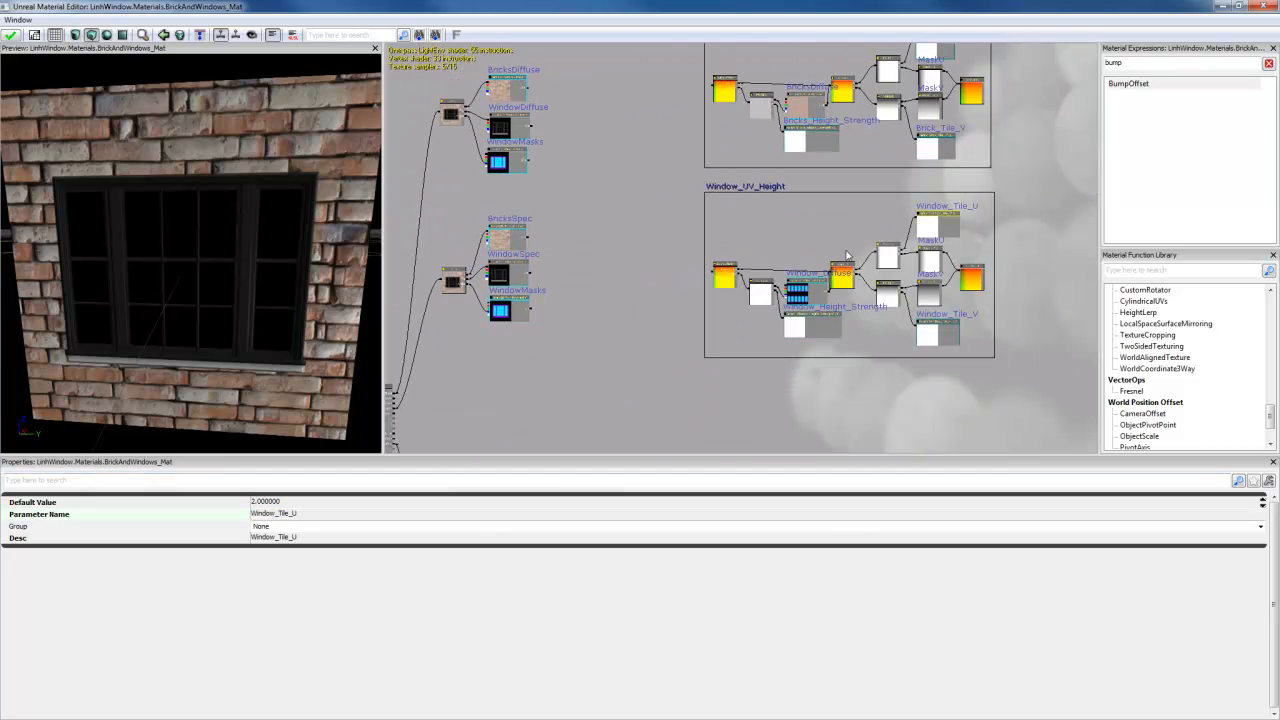
pyautogui.moveTo(755, 153); pyautogui.dragTo(809, 215)
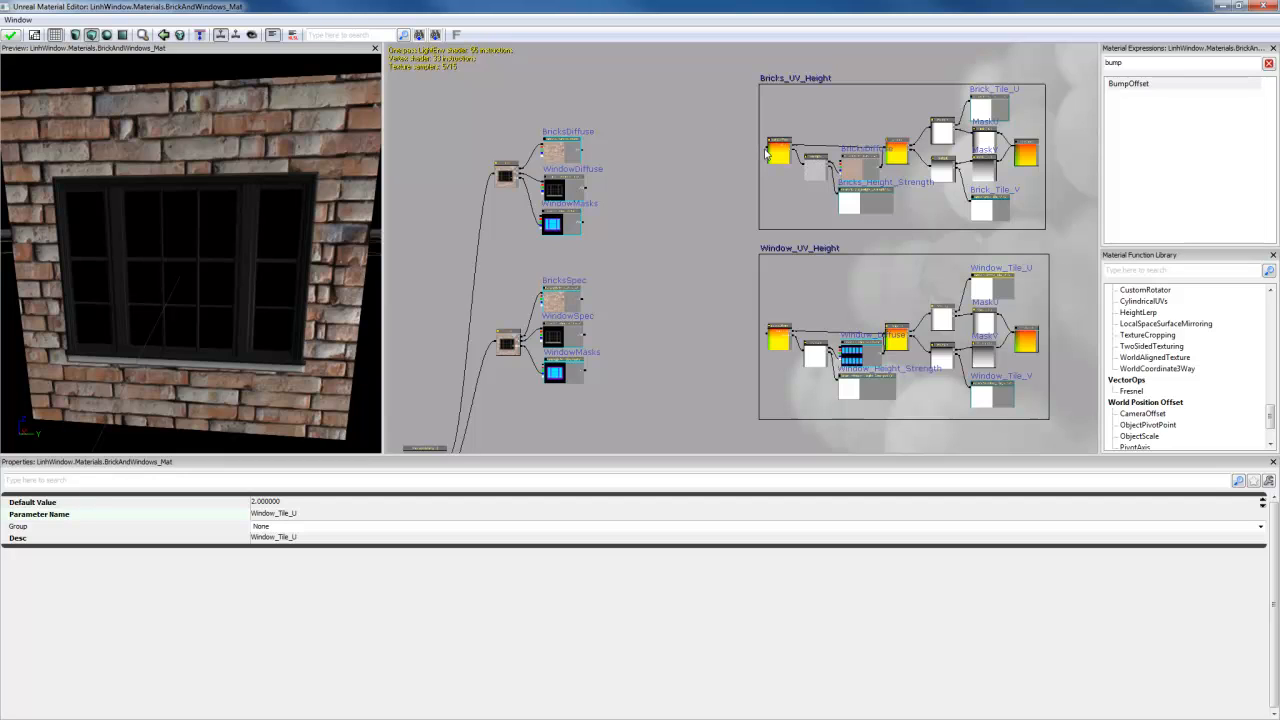
pyautogui.moveTo(768, 152); pyautogui.dragTo(585, 155)
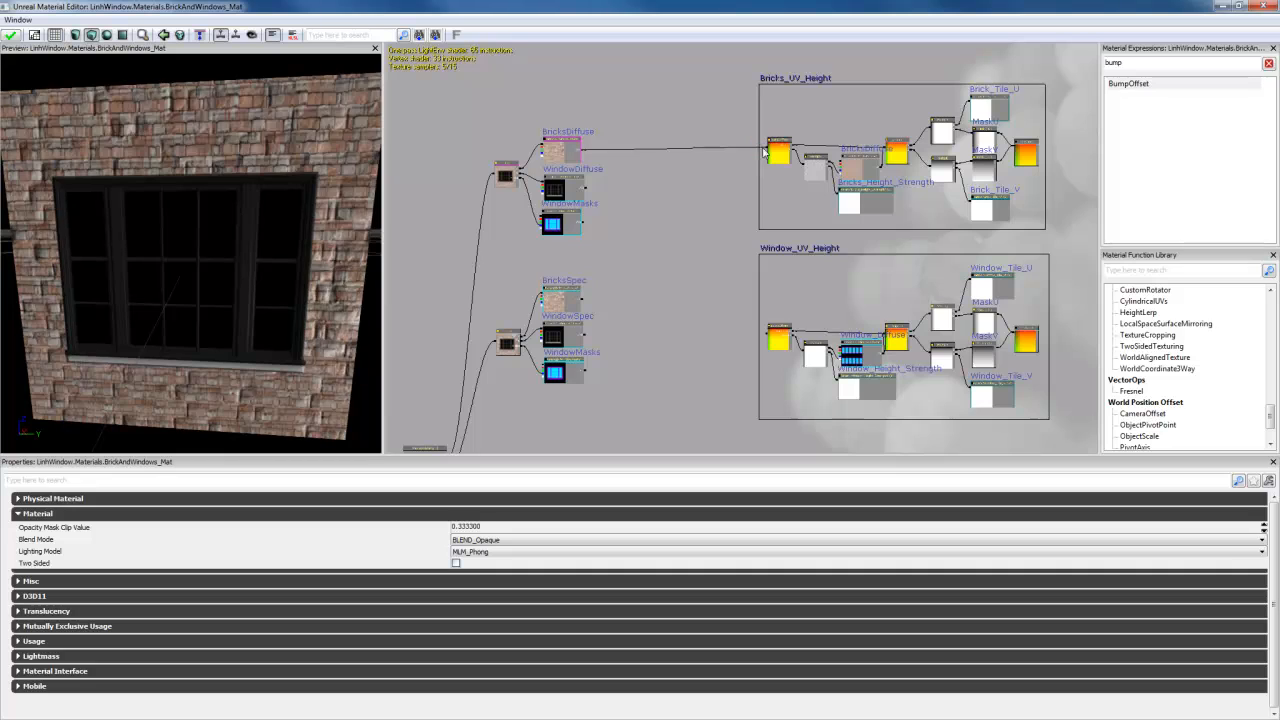
pyautogui.moveTo(754, 157); pyautogui.dragTo(584, 298)
# Step: Move the Bricks_UV_Height and Window_UV_Height comments together with their nodes further right and down, away from the texture samplers
pyautogui.moveTo(690, 438); pyautogui.dragTo(651, 311)
pyautogui.scroll(-5, 653, 313)
pyautogui.moveTo(696, 365); pyautogui.dragTo(671, 333)
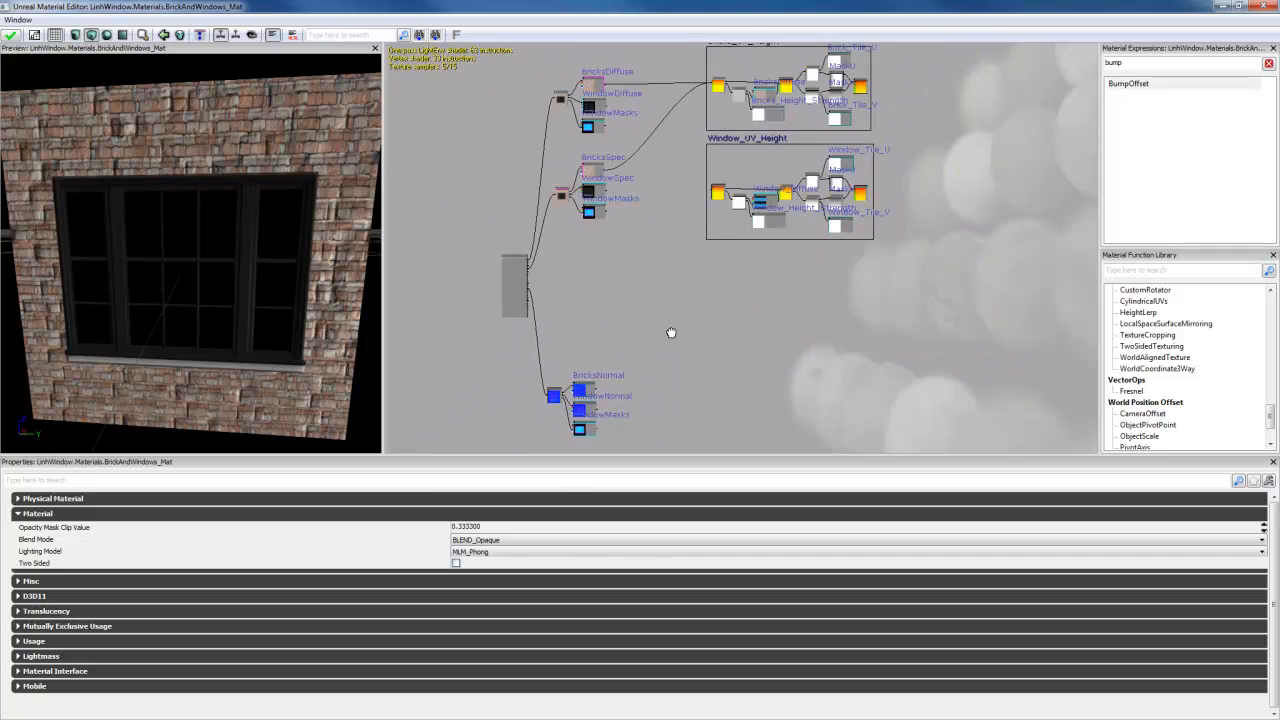
pyautogui.scroll(-2, 733, 233)
pyautogui.click(730, 90)
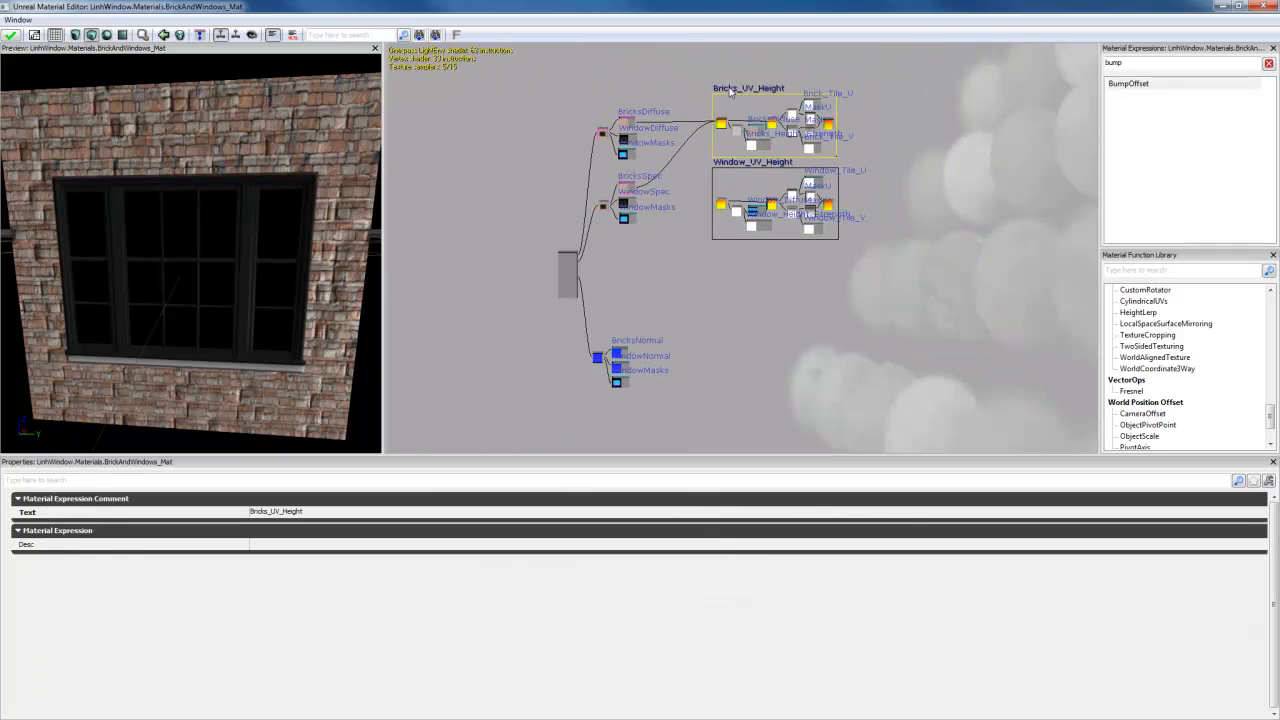
pyautogui.keyDown('ctrl'); pyautogui.click(738, 180); pyautogui.keyUp('ctrl')
pyautogui.moveTo(737, 170); pyautogui.dragTo(855, 267)
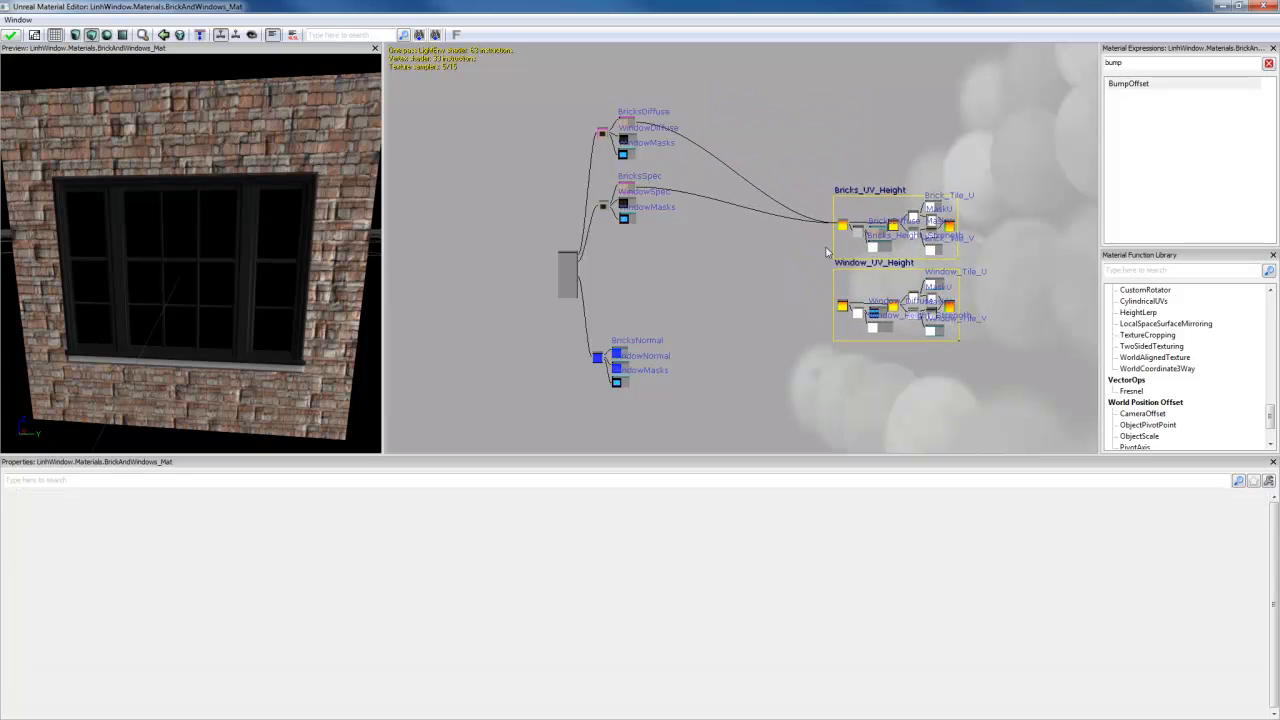
# Step: Connect the BumpOffset output of the Bricks_UV_Height network to the UVs input of the BricksNormal sampler
pyautogui.click(838, 226)
pyautogui.scroll(5, 838, 226)
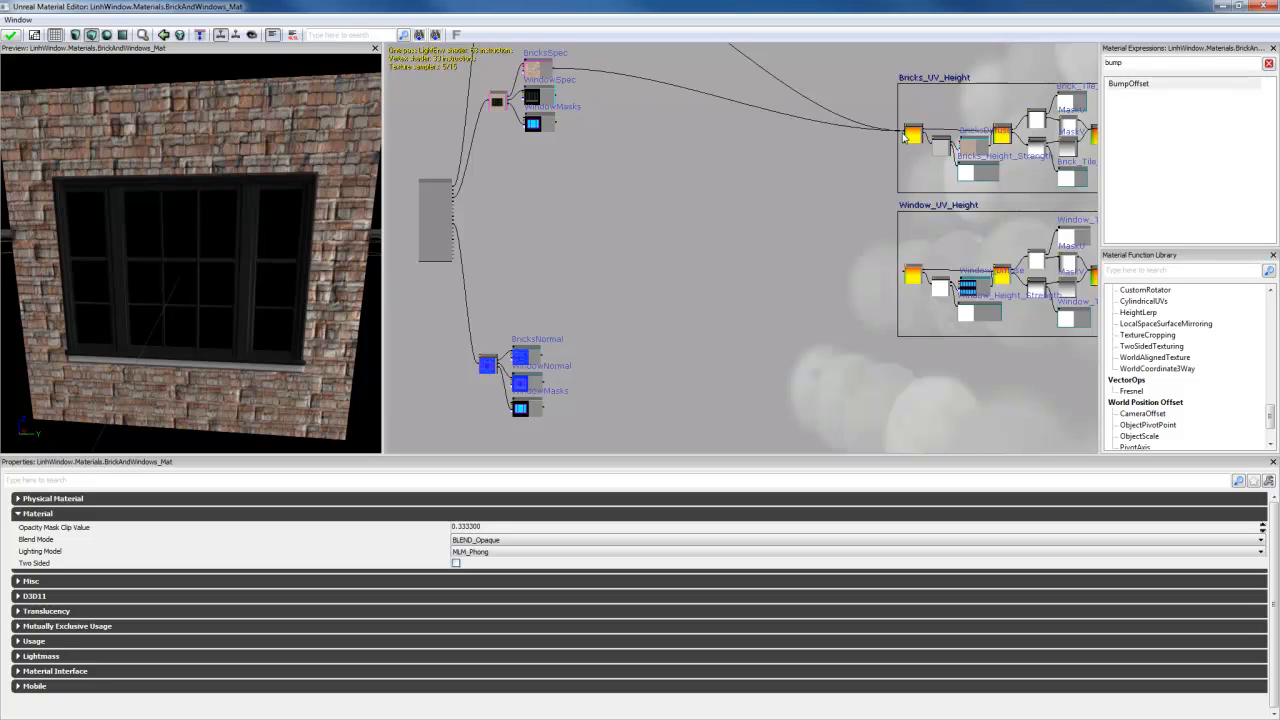
pyautogui.moveTo(907, 135); pyautogui.dragTo(544, 361)
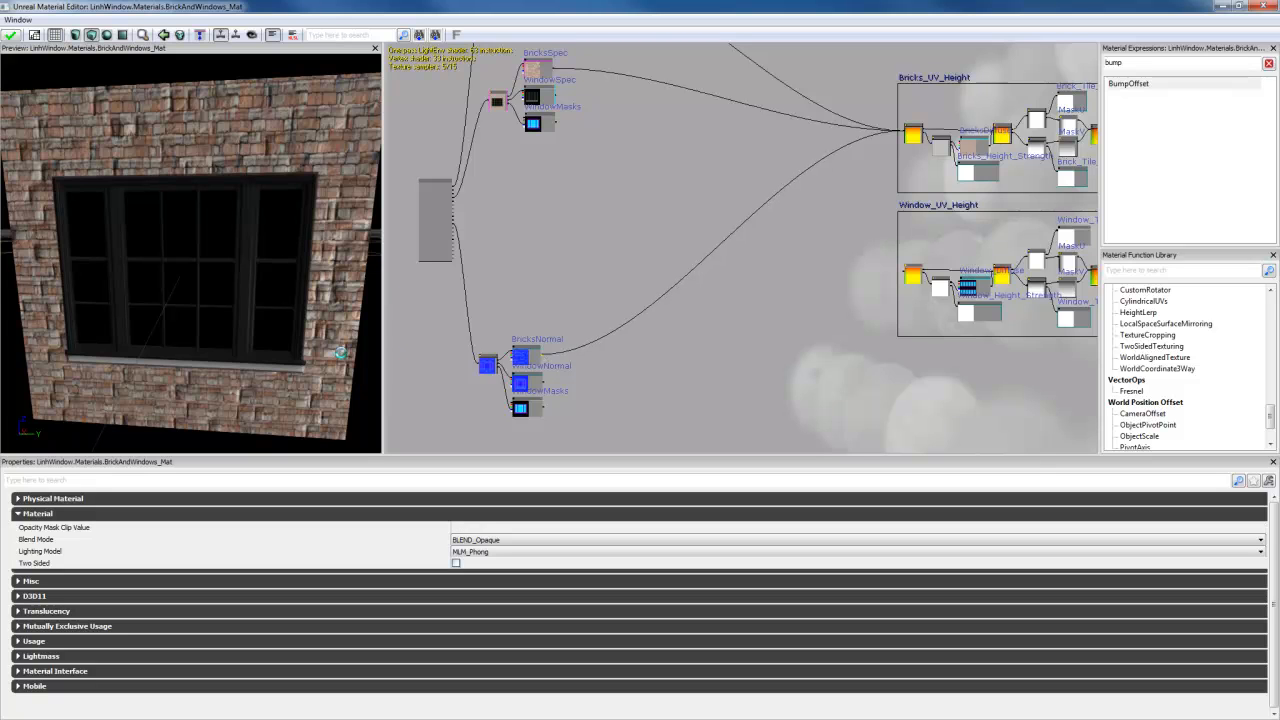
pyautogui.moveTo(311, 331); pyautogui.dragTo(290, 297)
pyautogui.moveTo(290, 297); pyautogui.dragTo(290, 340, button='right')
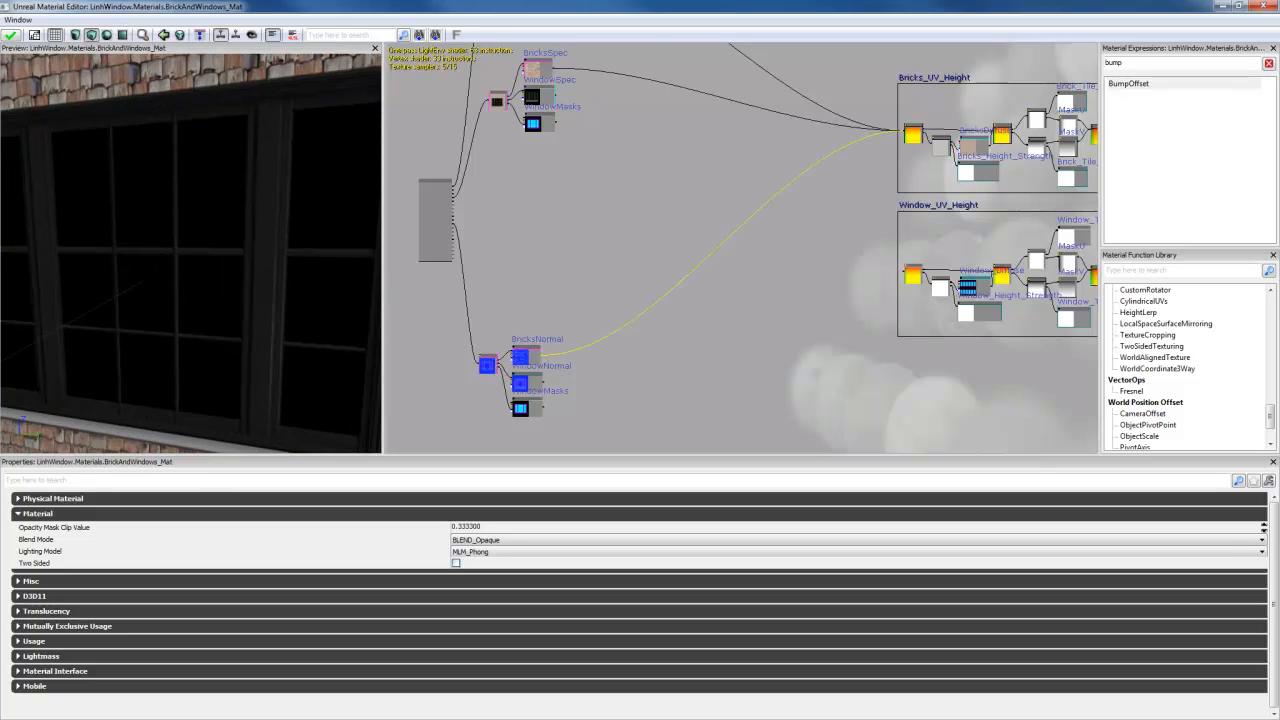
pyautogui.moveTo(295, 215); pyautogui.dragTo(284, 264)
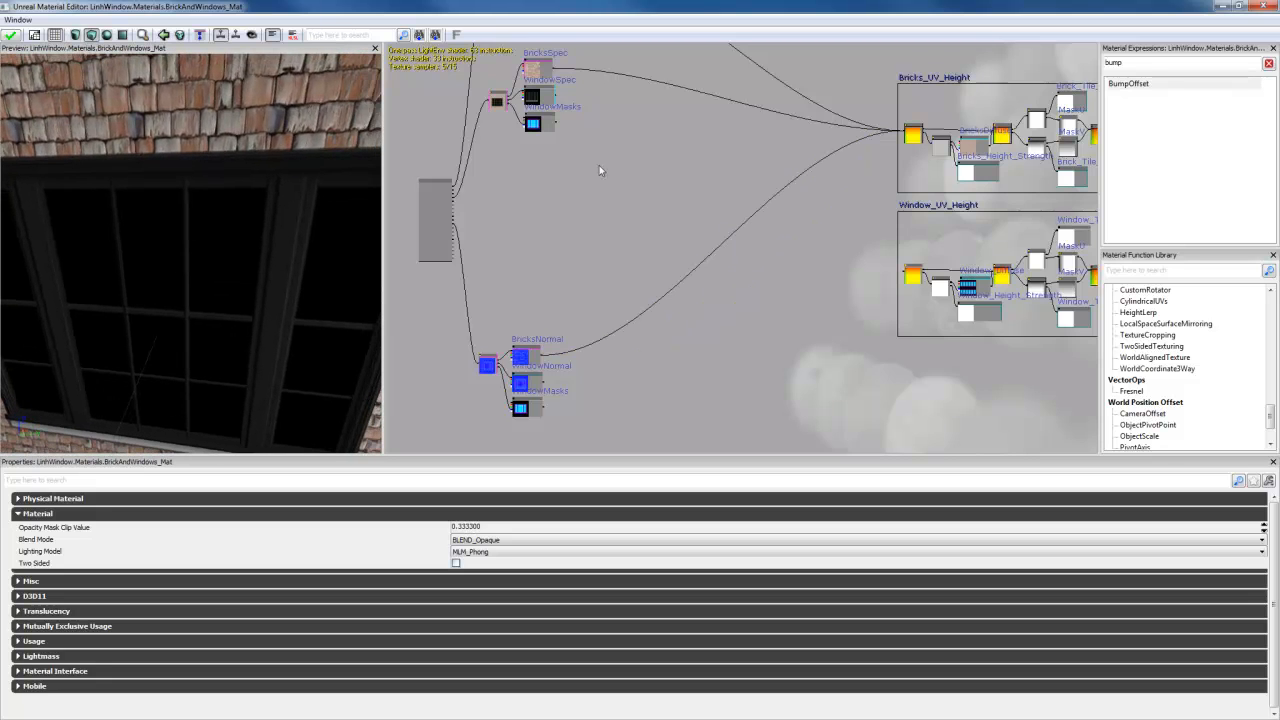
# Step: Set the default value of Bricks_Height_Strength to 0 to try the bricks without bump offset
pyautogui.scroll(5, 848, 228)
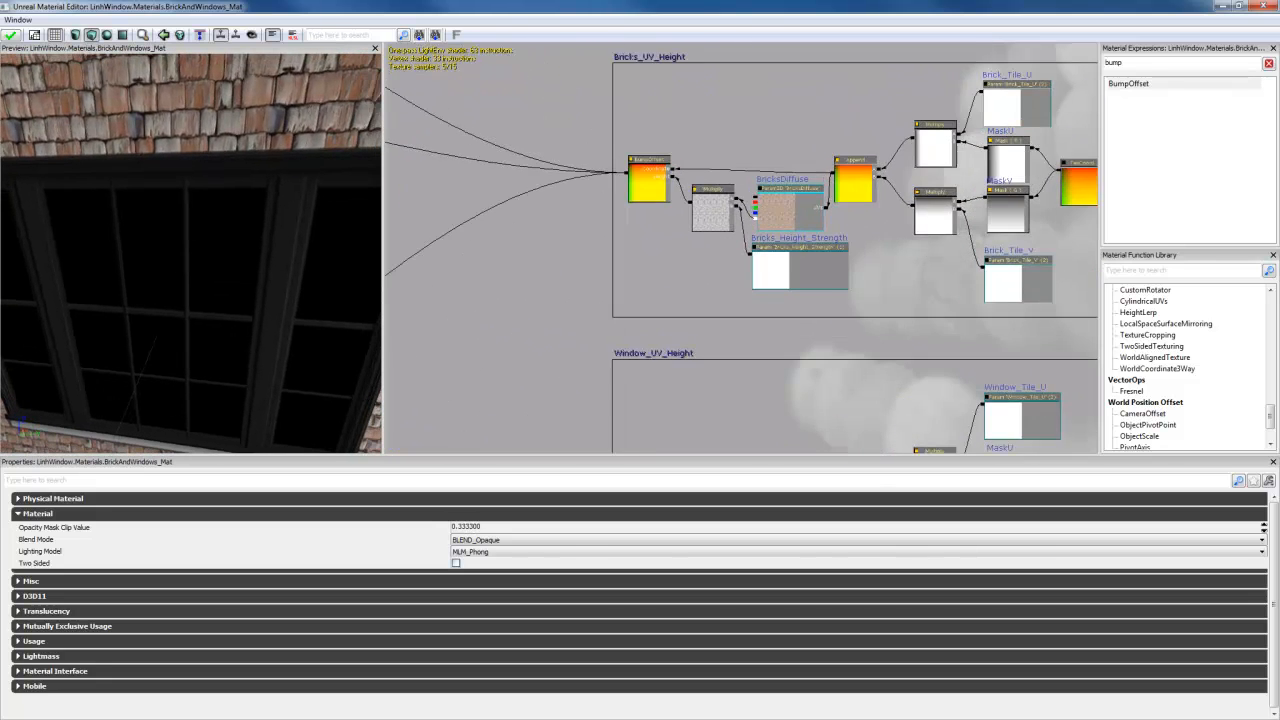
pyautogui.scroll(1, 790, 272)
pyautogui.click(790, 272)
pyautogui.click(298, 502)
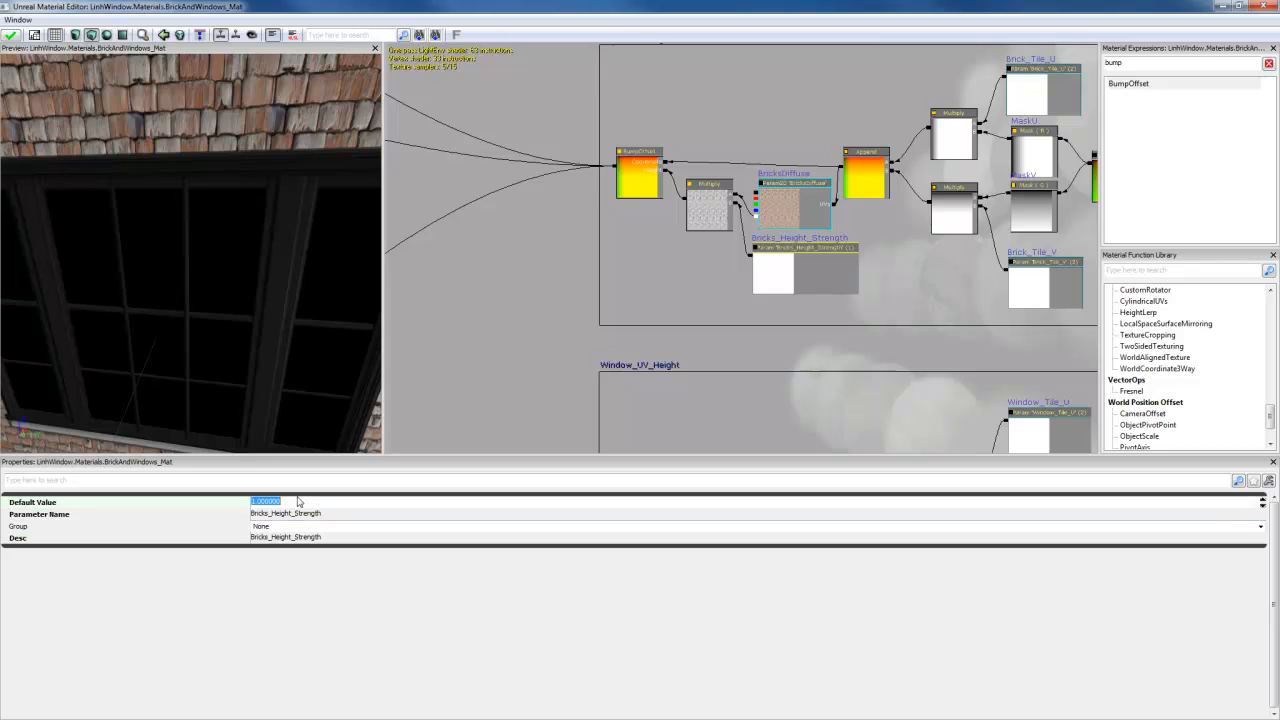
pyautogui.write('0')
pyautogui.press('Return')
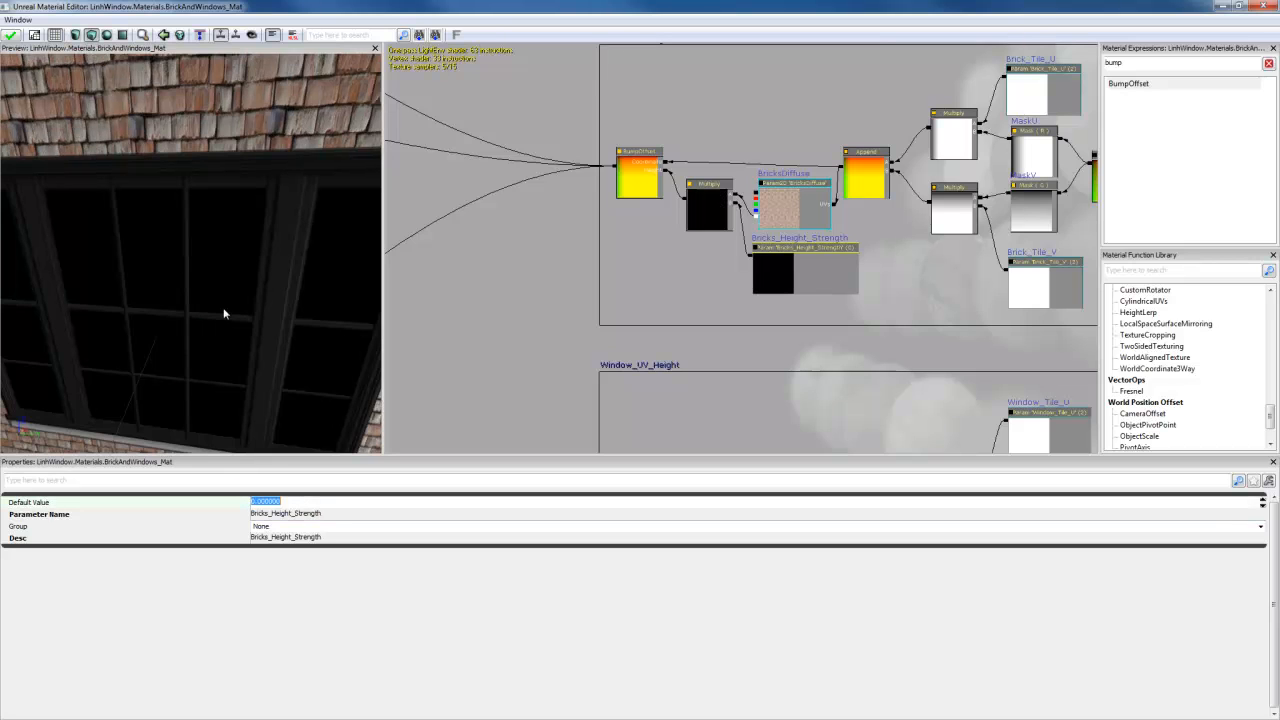
pyautogui.moveTo(247, 293); pyautogui.dragTo(218, 243)
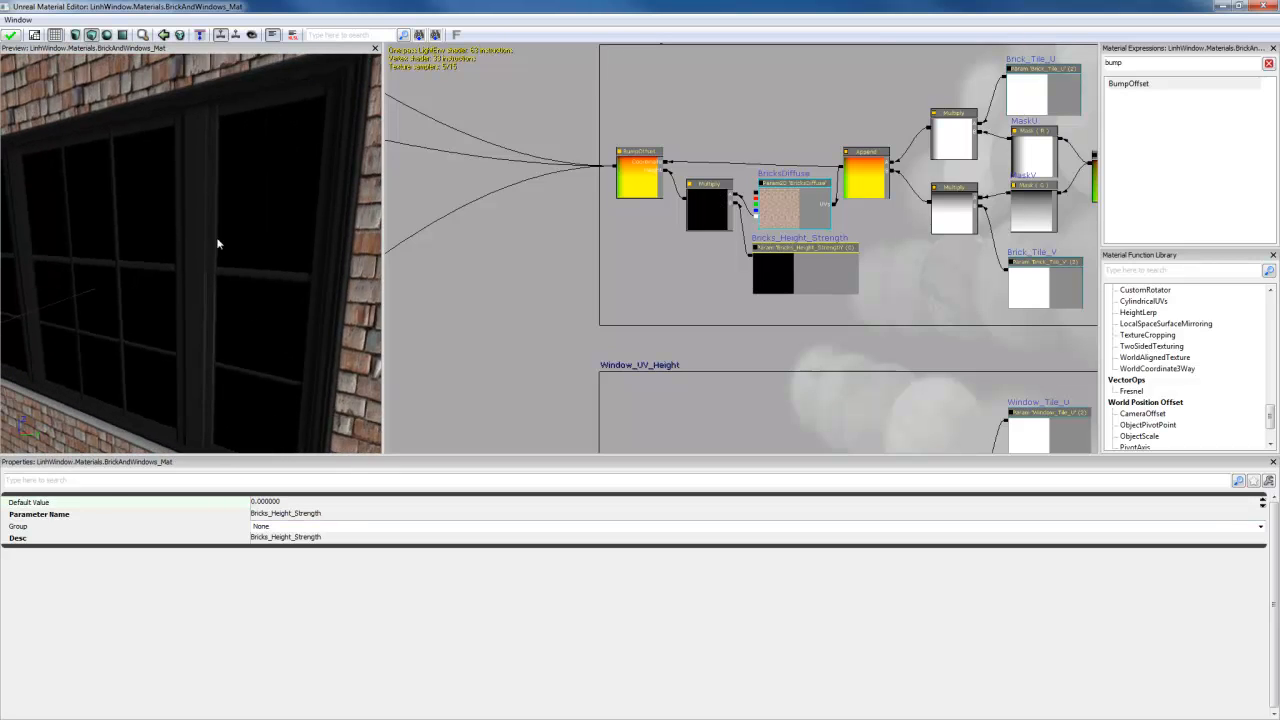
# Step: Set UTiling to 1 on the TexCoord node of the Bricks_UV_Height network and check the brick tile parameters
pyautogui.moveTo(981, 306); pyautogui.dragTo(790, 334)
pyautogui.click(918, 217)
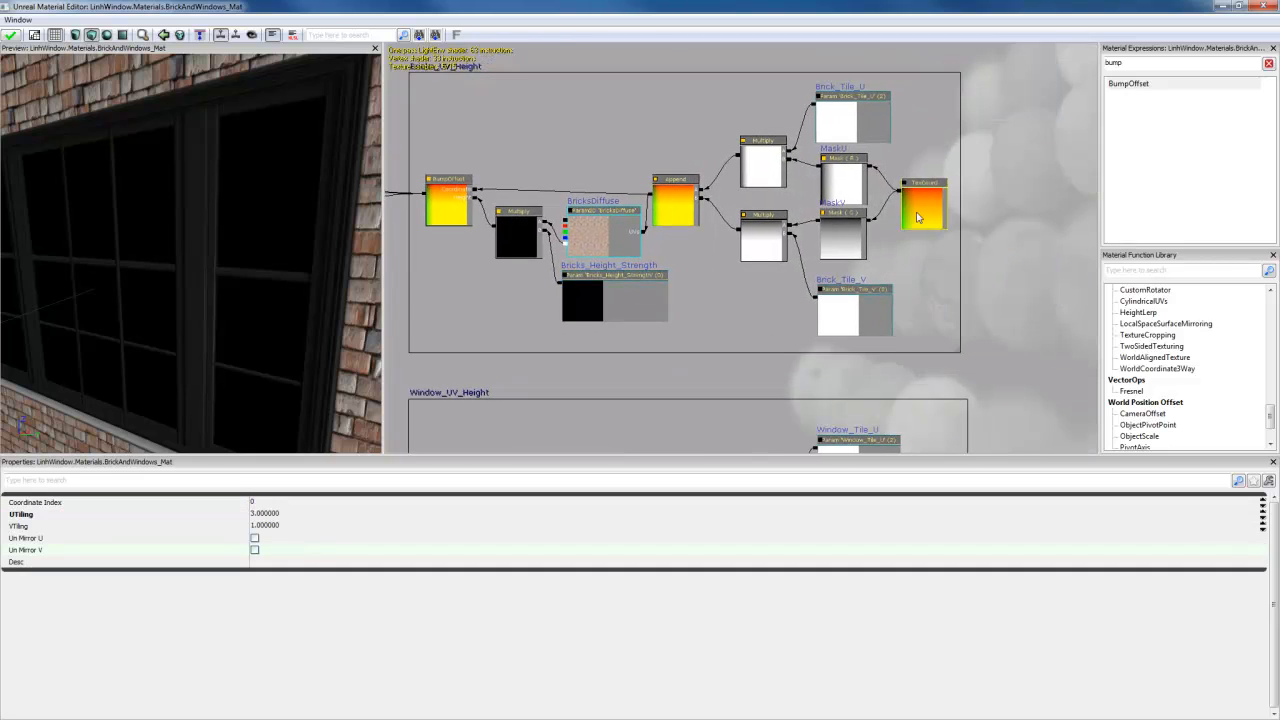
pyautogui.click(293, 514)
pyautogui.write('1')
pyautogui.press('Return')
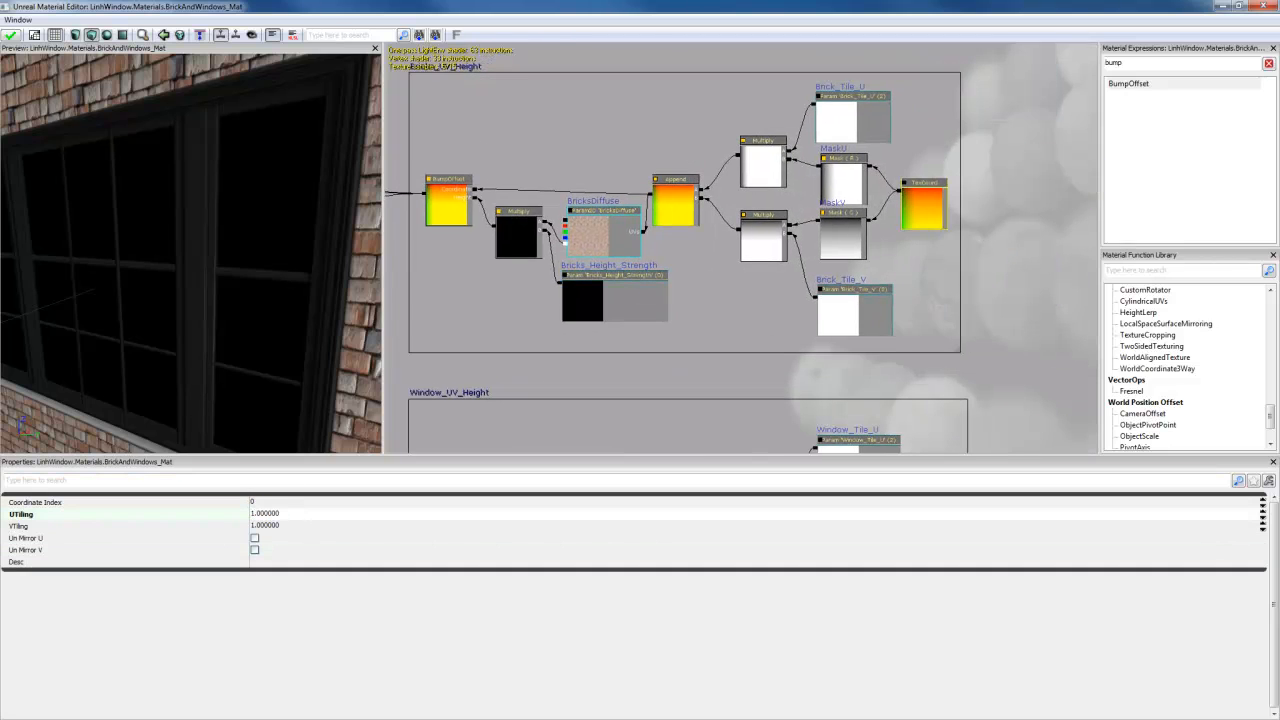
pyautogui.click(857, 124)
pyautogui.click(859, 312)
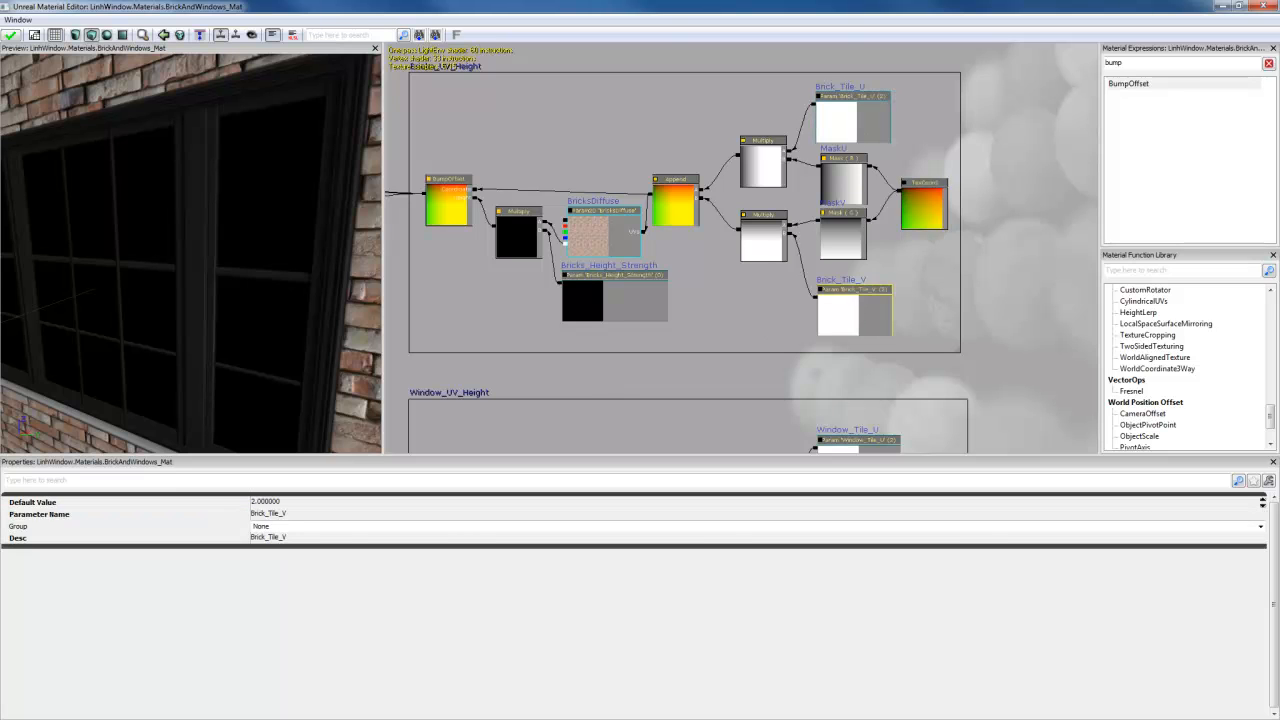
pyautogui.moveTo(276, 326); pyautogui.dragTo(375, 330)
# Step: Set the default value of Bricks_Height_Strength to 0.5
pyautogui.click(619, 300)
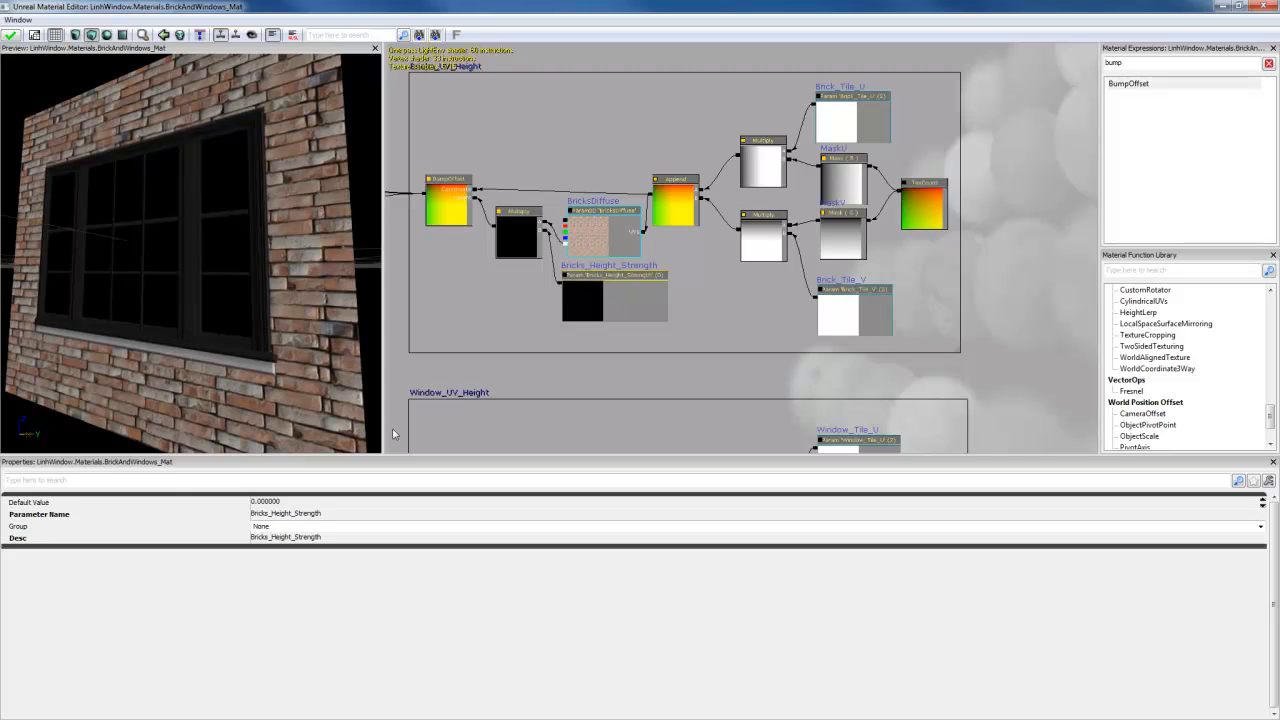
pyautogui.click(266, 502)
pyautogui.write('0.5')
pyautogui.press('Return')
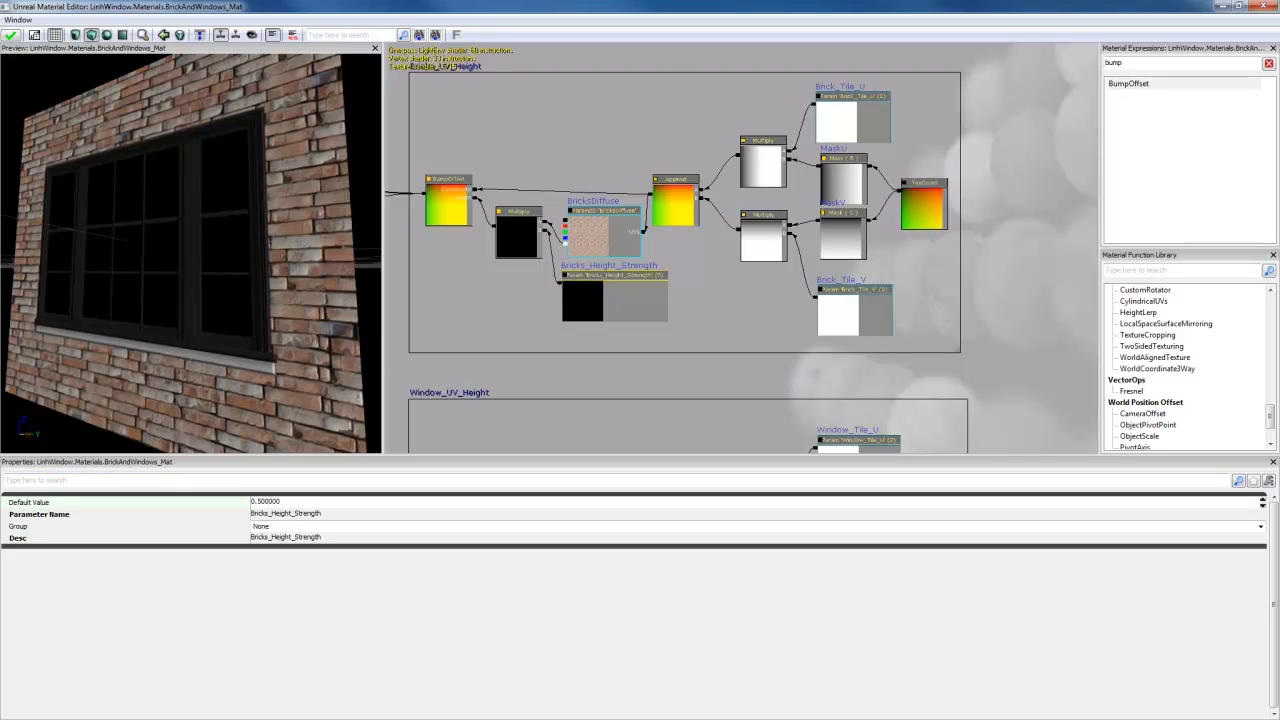
pyautogui.moveTo(184, 398); pyautogui.dragTo(240, 372)
pyautogui.moveTo(240, 372); pyautogui.dragTo(240, 270, button='right')
pyautogui.moveTo(240, 270); pyautogui.dragTo(195, 265)
pyautogui.moveTo(300, 335)
pyautogui.mouseDown()
pyautogui.moveTo(350, 345)
pyautogui.moveTo(225, 340)
pyautogui.moveTo(291, 314)
pyautogui.mouseUp()
pyautogui.moveTo(291, 314); pyautogui.dragTo(291, 375, button='right')
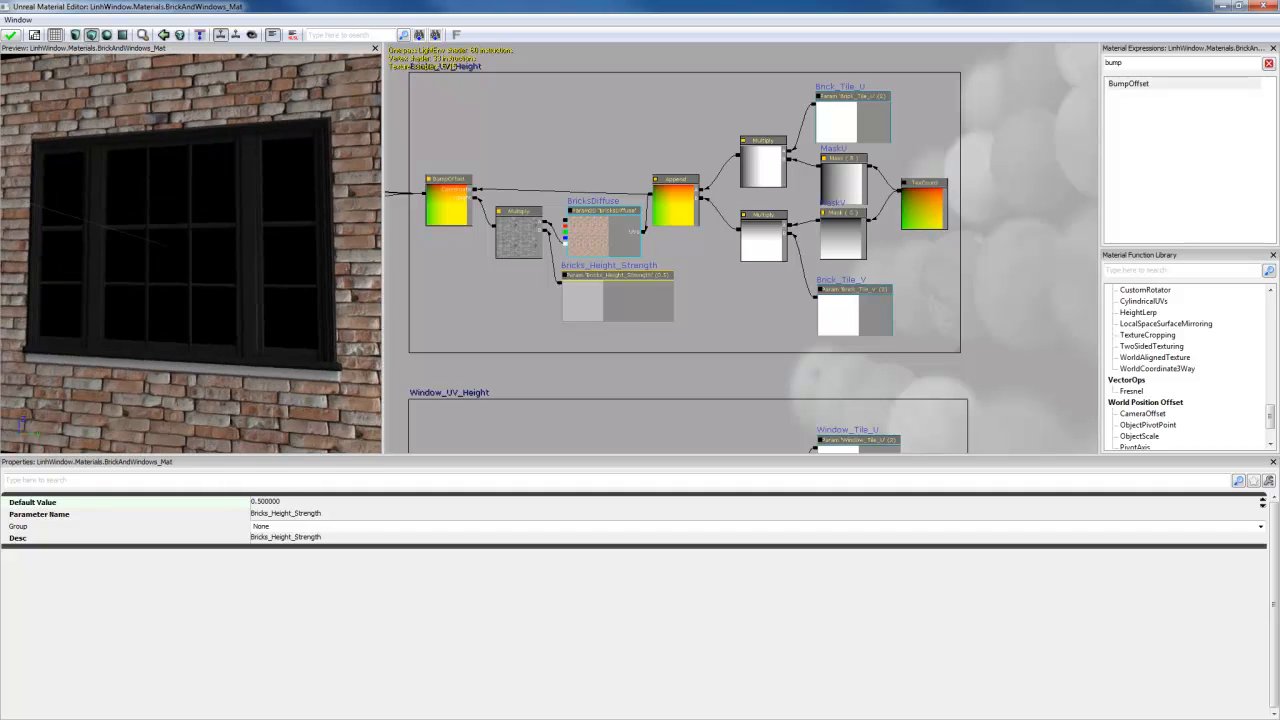
pyautogui.moveTo(291, 375); pyautogui.dragTo(212, 338)
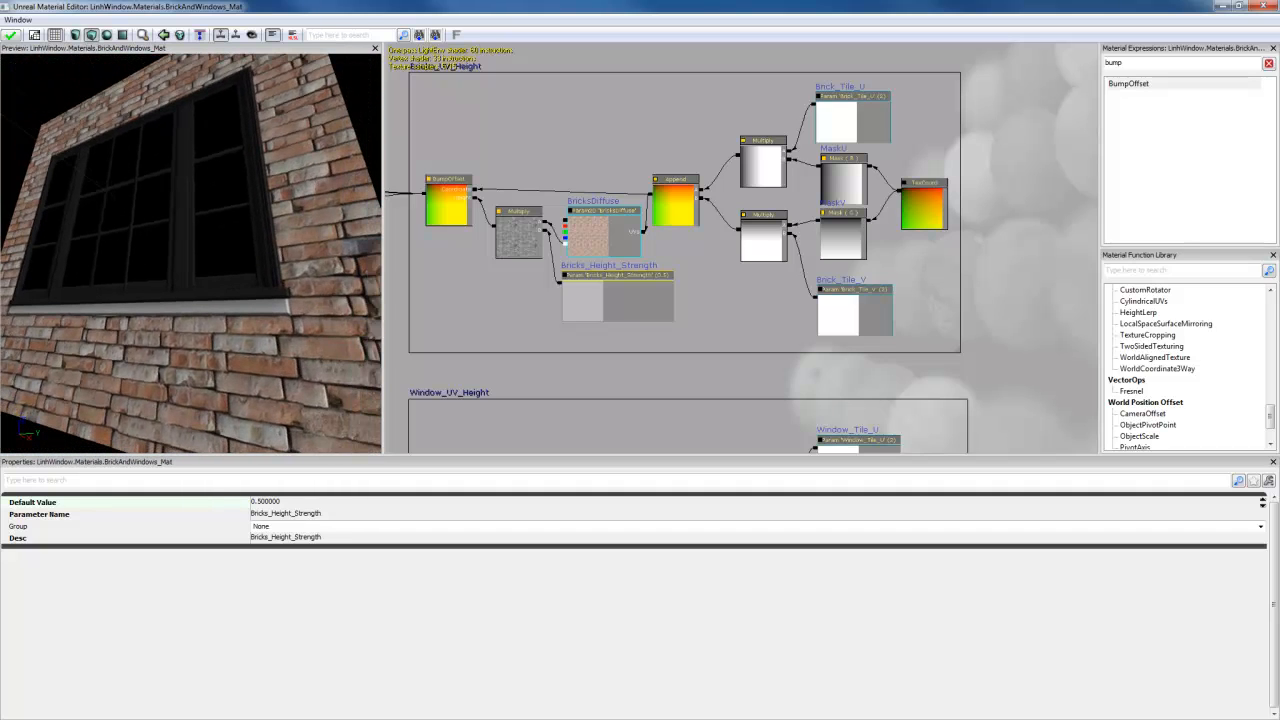
# Step: Try default values of 1, 2 and 1.75 for the Bricks_Height_Strength parameter to compare the brick depth
pyautogui.click(268, 504)
pyautogui.write('1')
pyautogui.press('Return')
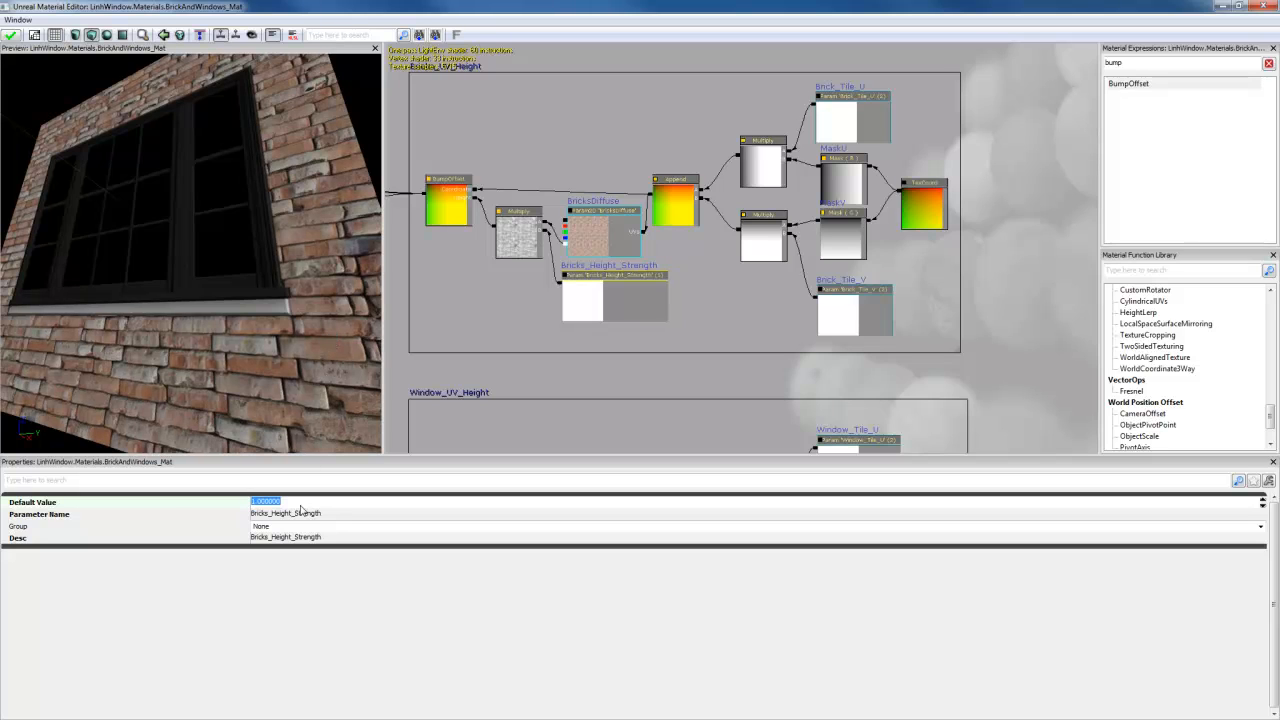
pyautogui.write('2')
pyautogui.press('Return')
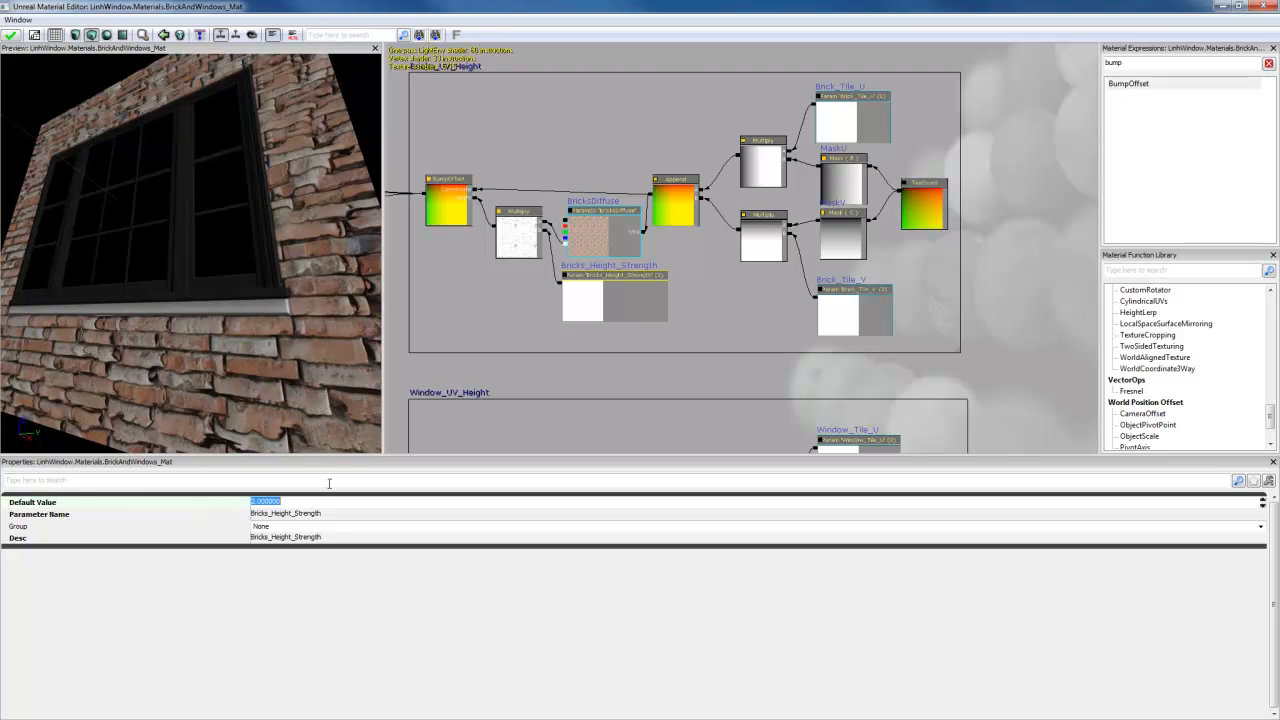
pyautogui.write('1.')
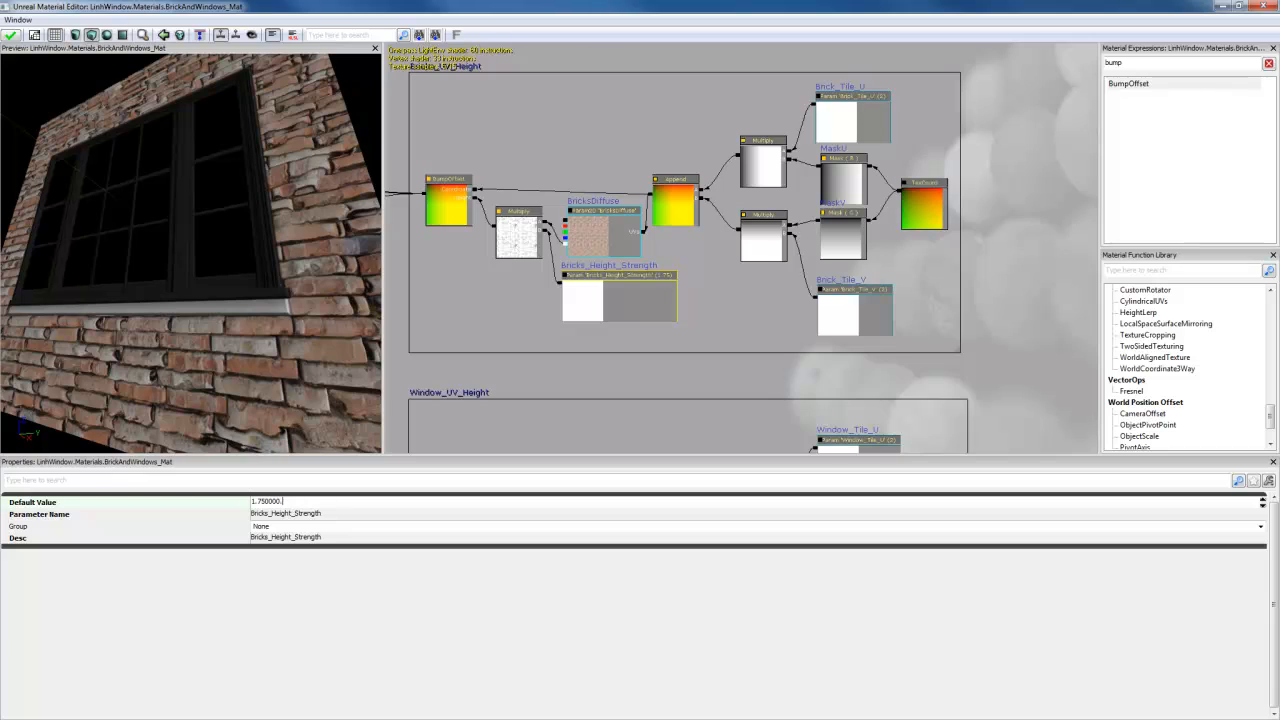
pyautogui.press('Return')
# Step: Set the default value of Bricks_Height_Strength to 0.75
pyautogui.click(277, 501)
pyautogui.moveTo(283, 502); pyautogui.dragTo(182, 508)
pyautogui.write('.754')
pyautogui.press('Return')
pyautogui.click(268, 503)
pyautogui.moveTo(268, 503); pyautogui.dragTo(292, 507)
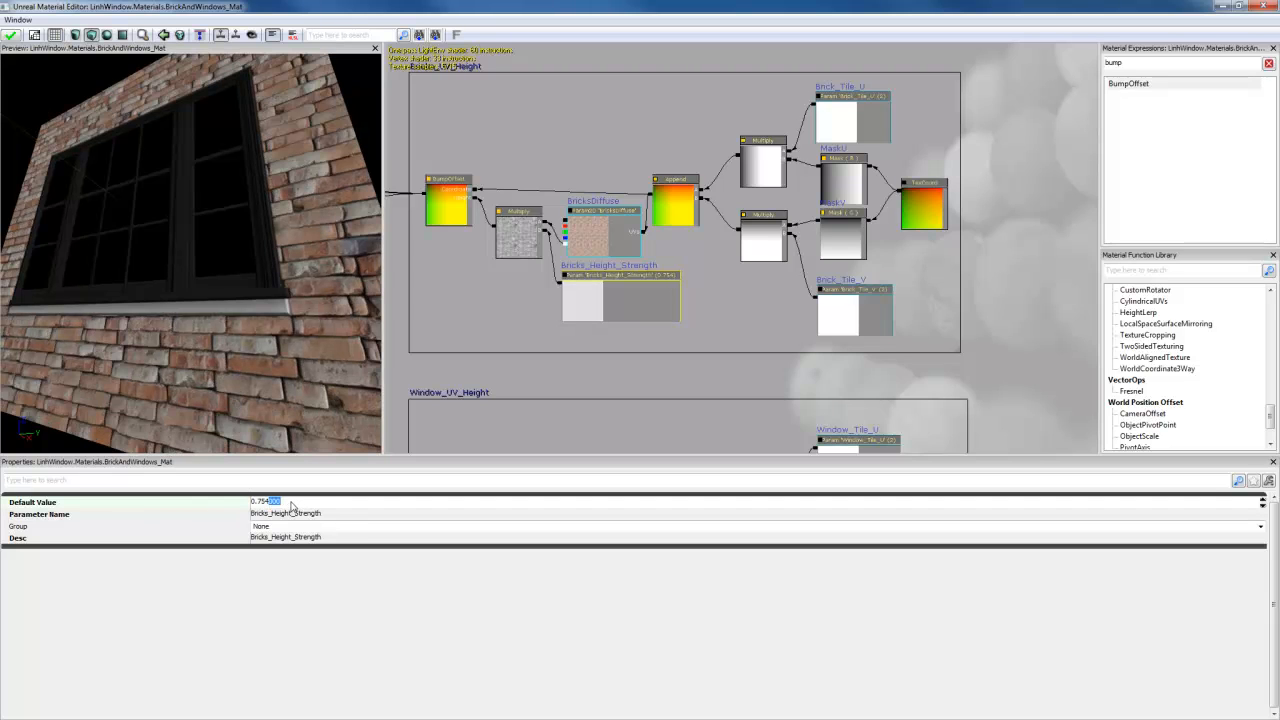
pyautogui.press('BackSpace')
pyautogui.press('BackSpace')
pyautogui.moveTo(303, 315)
pyautogui.mouseDown()
pyautogui.moveTo(300, 342)
pyautogui.moveTo(310, 338)
pyautogui.mouseUp()
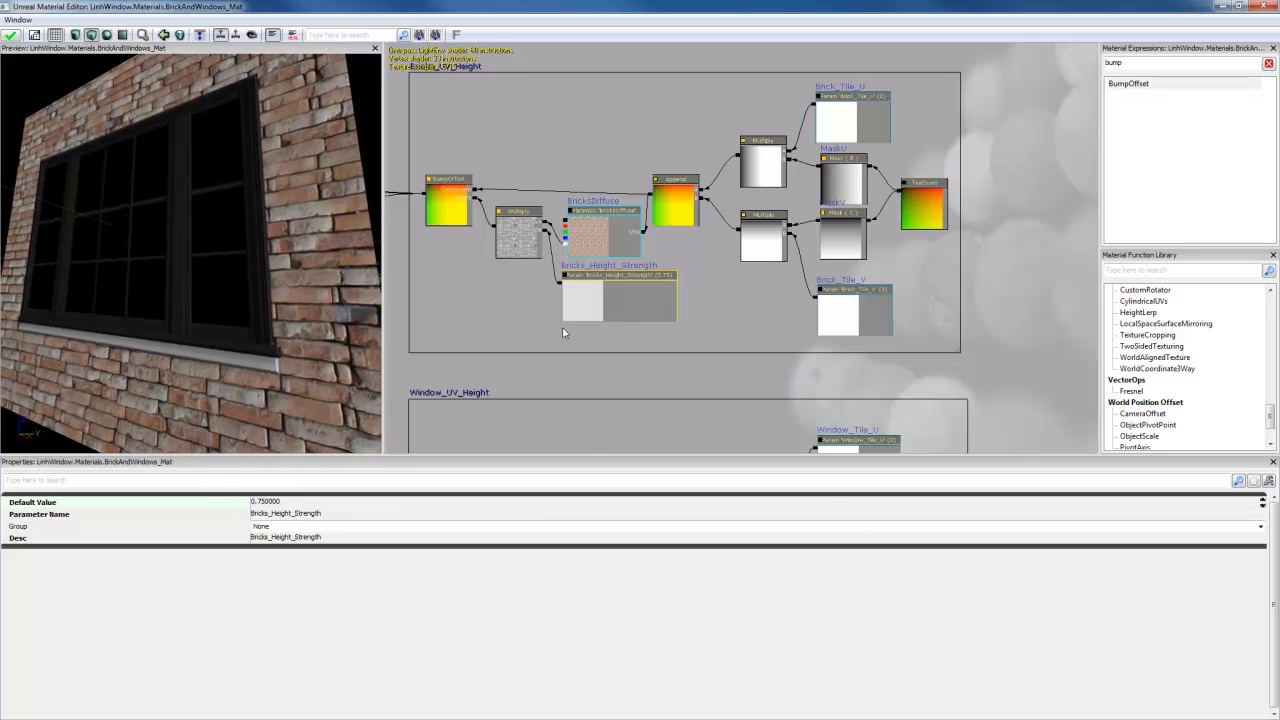
# Step: Connect the red channel of the Window_Diffuse sampler to the height Multiply node in the Window_UV_Height network
pyautogui.moveTo(563, 332); pyautogui.dragTo(575, 177)
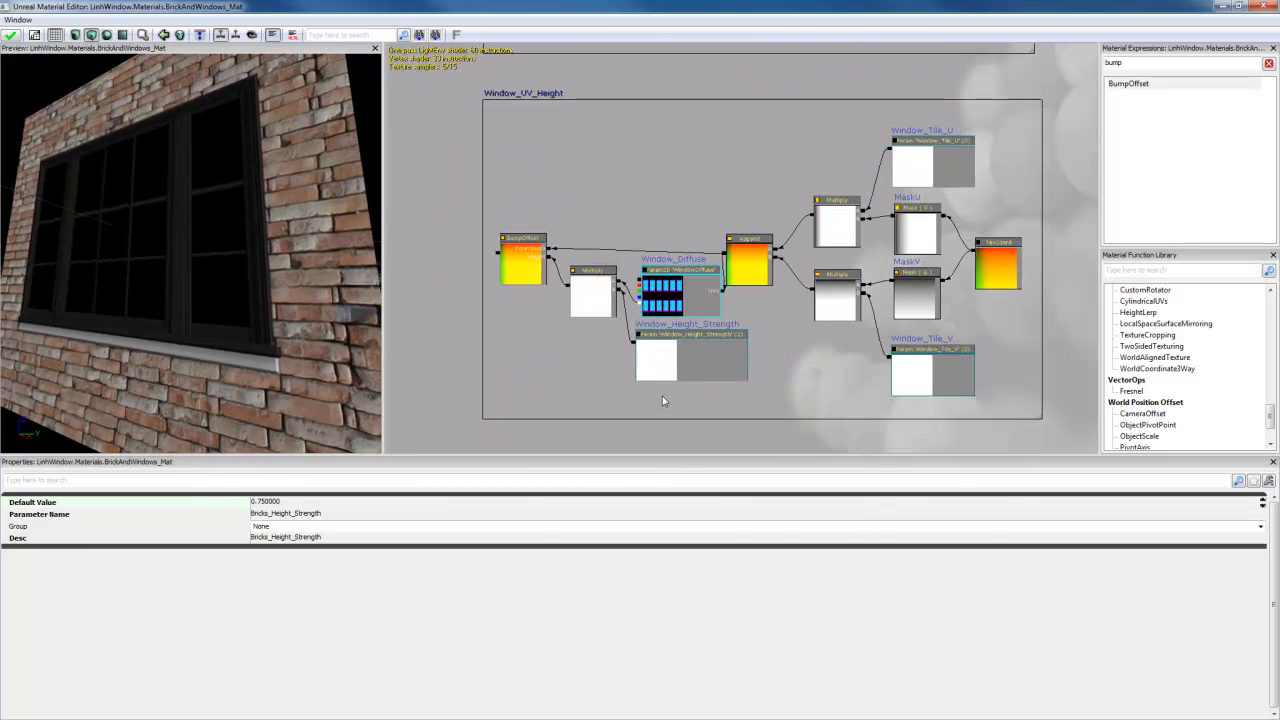
pyautogui.scroll(2, 602, 322)
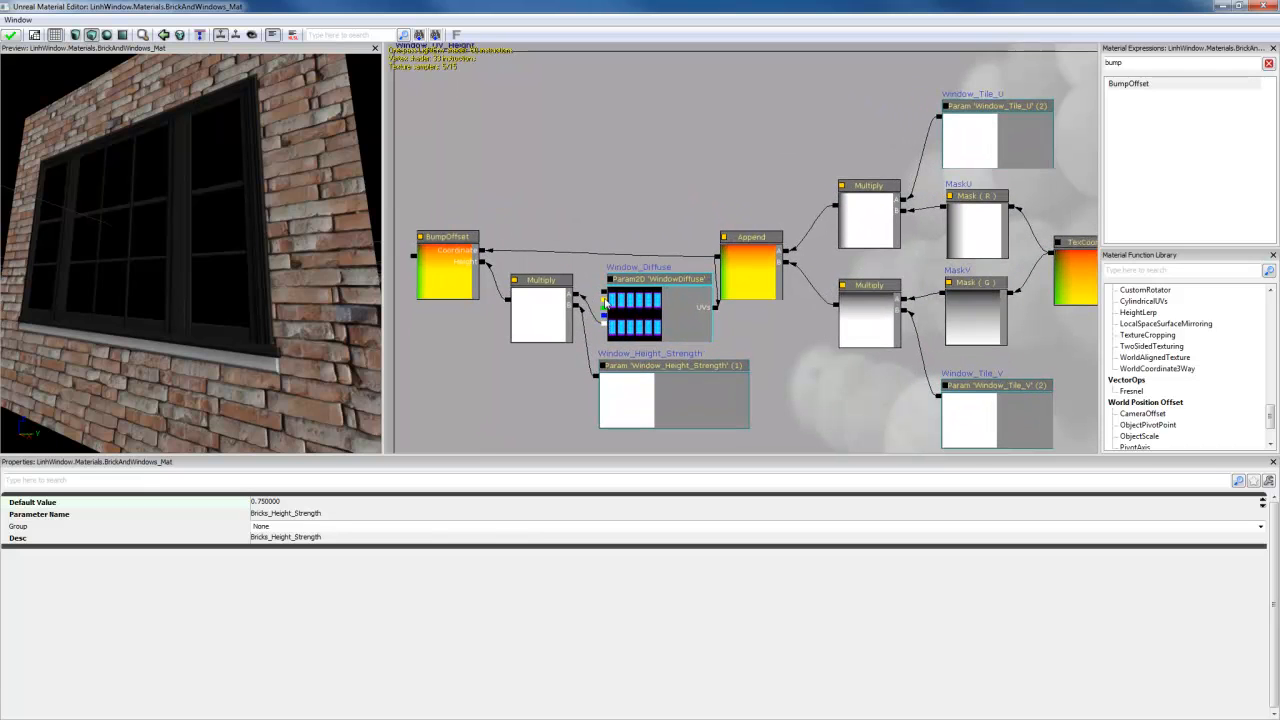
pyautogui.moveTo(605, 302); pyautogui.dragTo(578, 300)
pyautogui.click(549, 320)
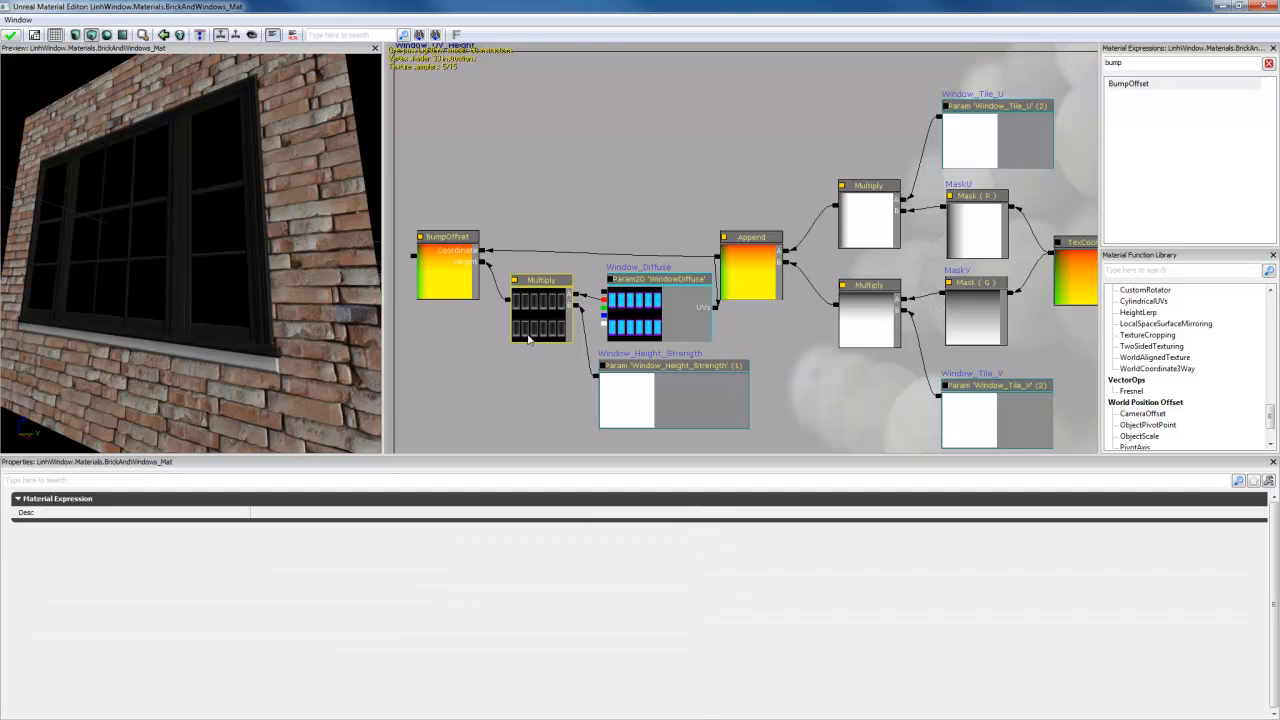
# Step: Set the default value of Window_Height_Strength to 0
pyautogui.moveTo(298, 349); pyautogui.dragTo(375, 349)
pyautogui.click(631, 397)
pyautogui.click(289, 505)
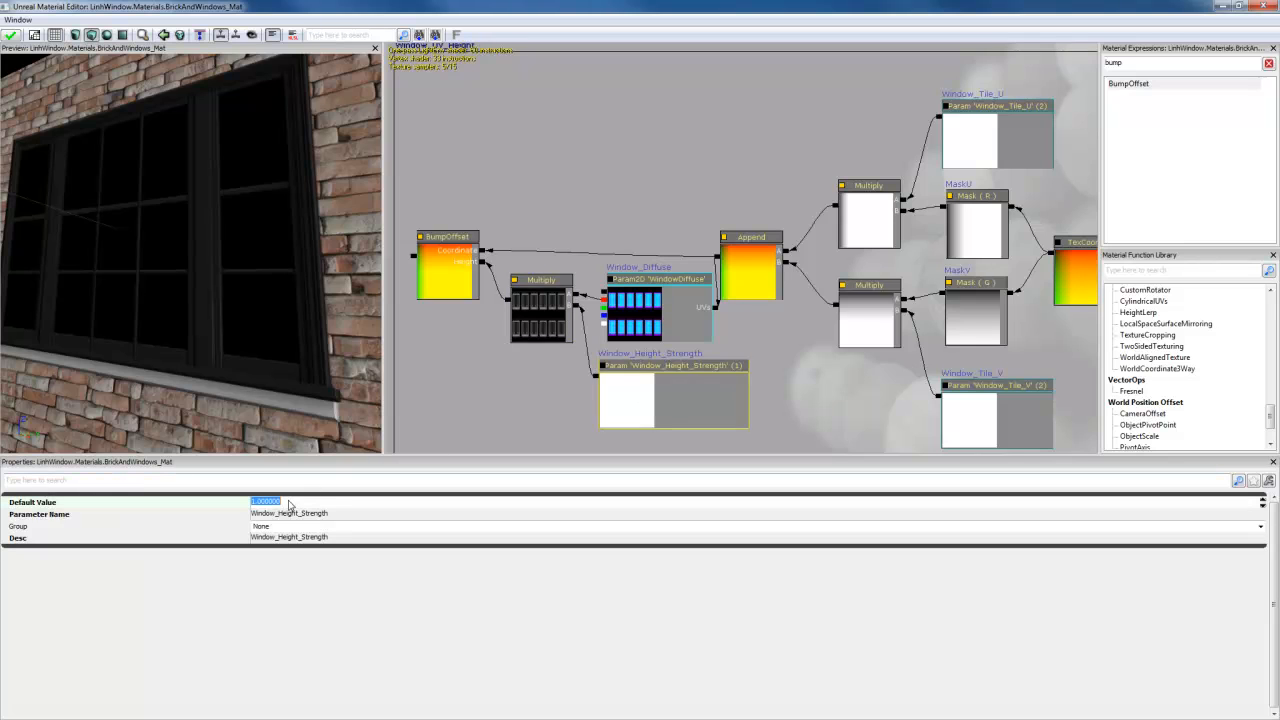
pyautogui.write('0')
pyautogui.press('Return')
# Step: Connect the Window_UV_Height network's BumpOffset output to the UVs inputs of the WindowSpec sampler and the WindowMasks sampler below it
pyautogui.scroll(-5, 547, 402)
pyautogui.moveTo(522, 351); pyautogui.dragTo(753, 397)
pyautogui.scroll(-2, 762, 365)
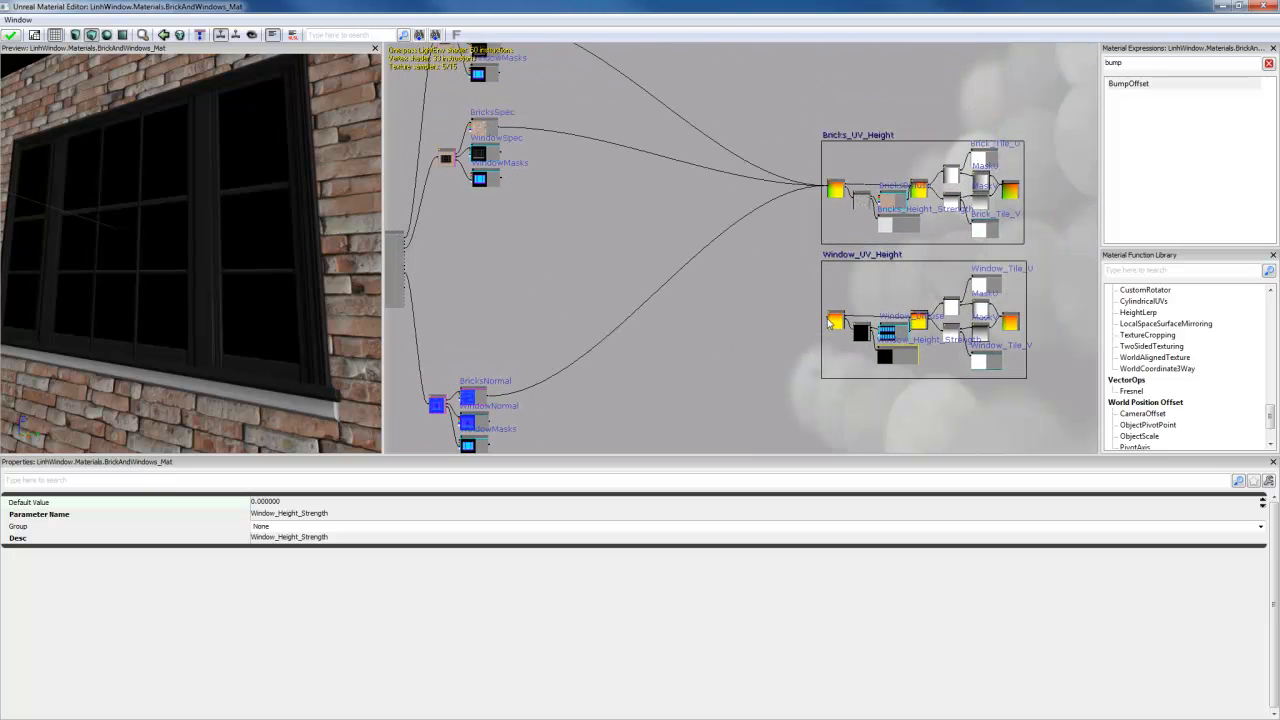
pyautogui.moveTo(829, 320)
pyautogui.mouseDown()
pyautogui.moveTo(796, 319)
pyautogui.moveTo(916, 250)
pyautogui.moveTo(831, 298)
pyautogui.mouseUp()
pyautogui.scroll(1, 868, 224)
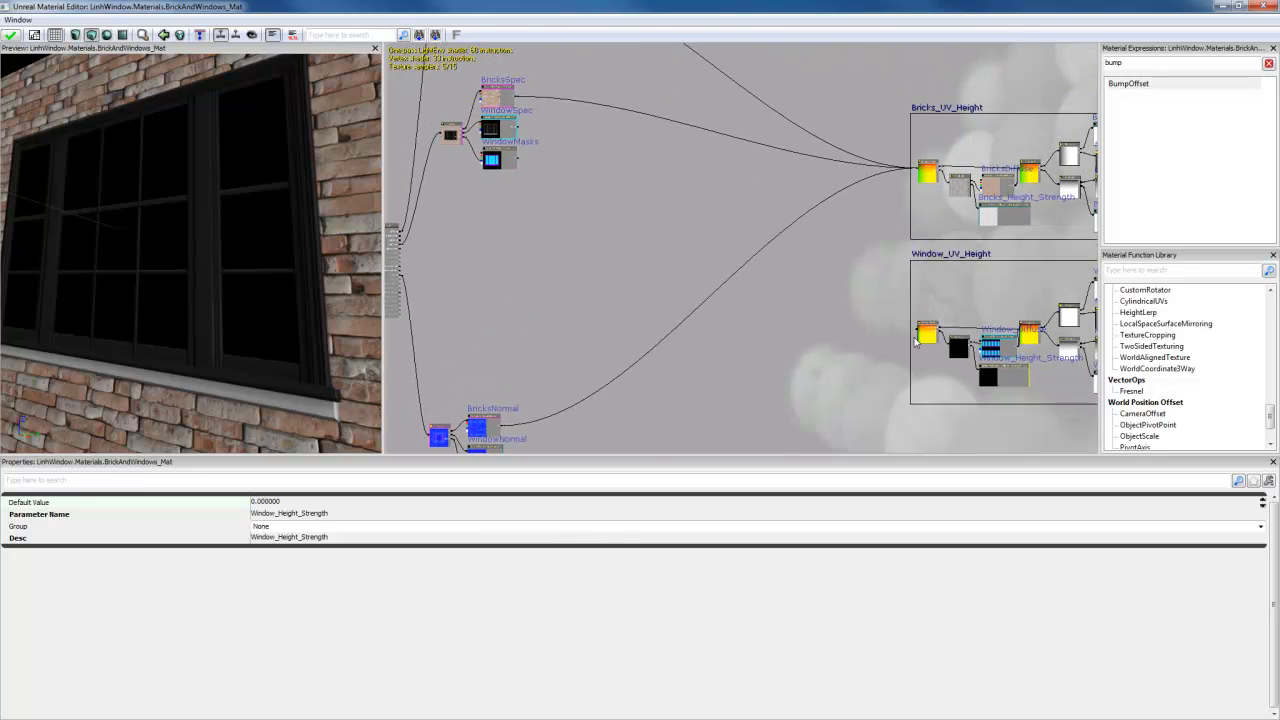
pyautogui.click(916, 335)
pyautogui.moveTo(914, 335); pyautogui.dragTo(517, 128)
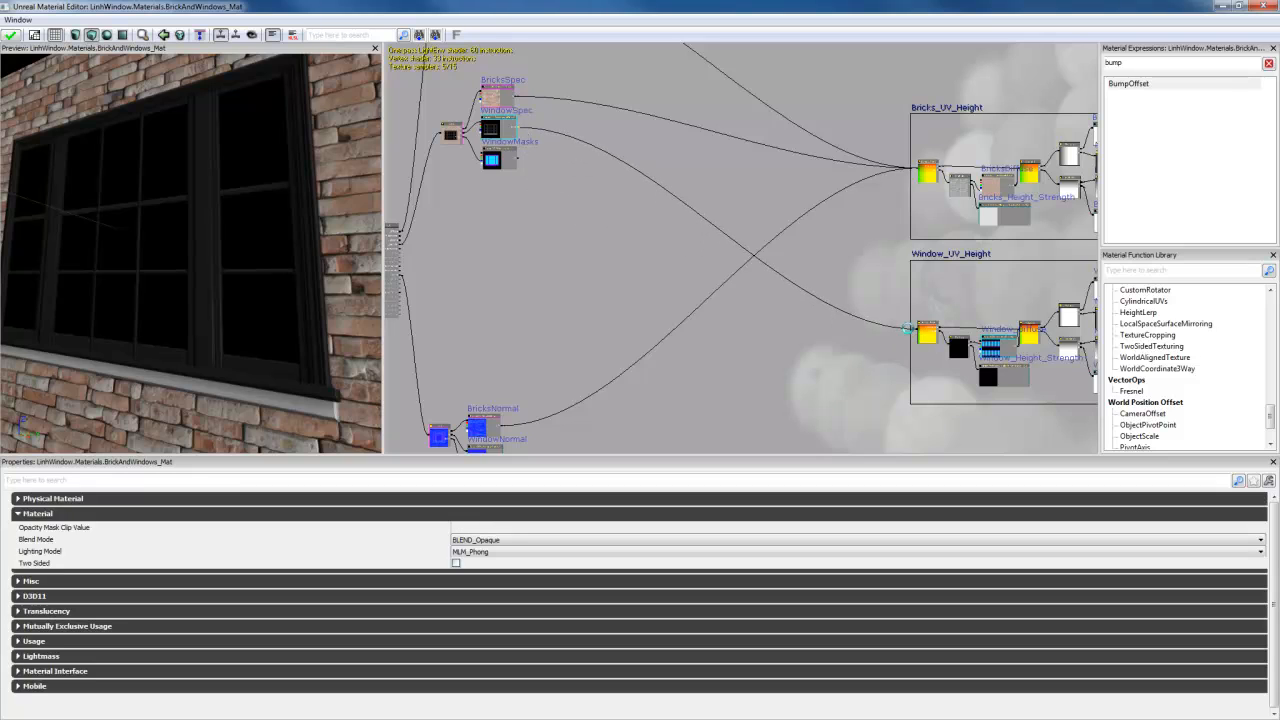
pyautogui.moveTo(905, 328); pyautogui.dragTo(519, 159)
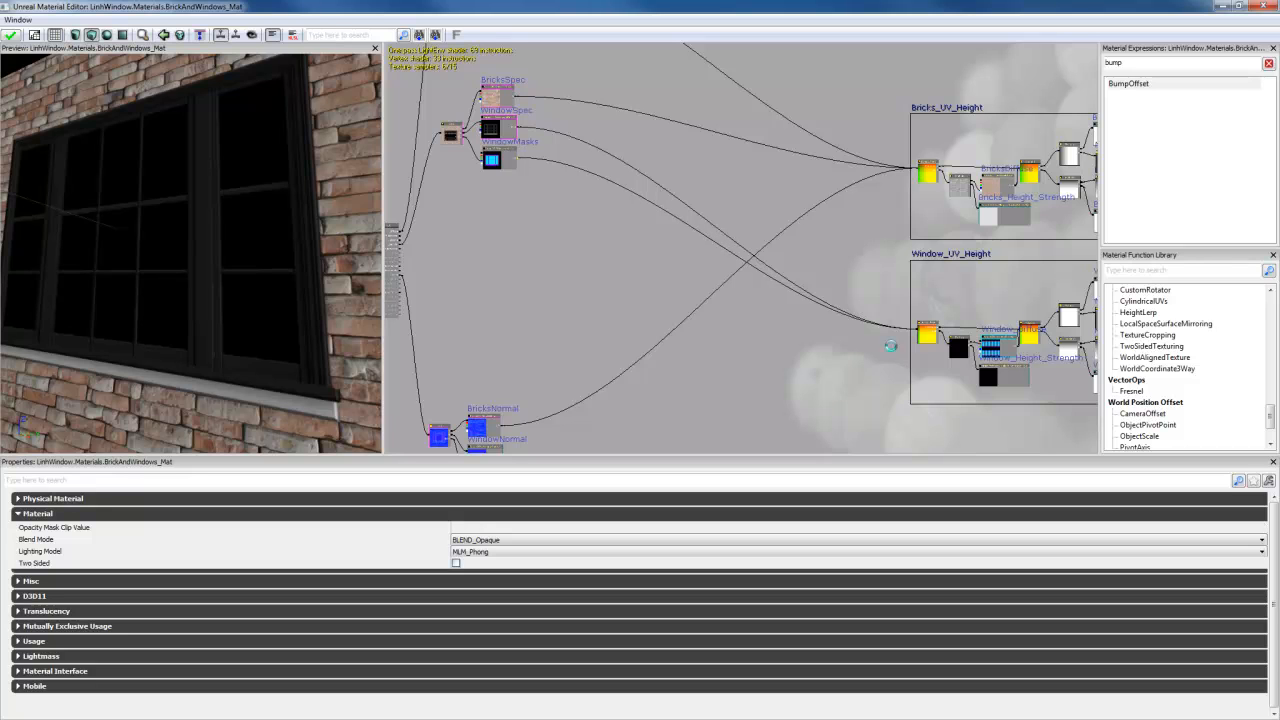
# Step: Connect the Window_UV_Height network's BumpOffset output to the UVs inputs of the WindowNormal sampler and the WindowMasks sampler below it
pyautogui.moveTo(913, 333); pyautogui.dragTo(514, 384)
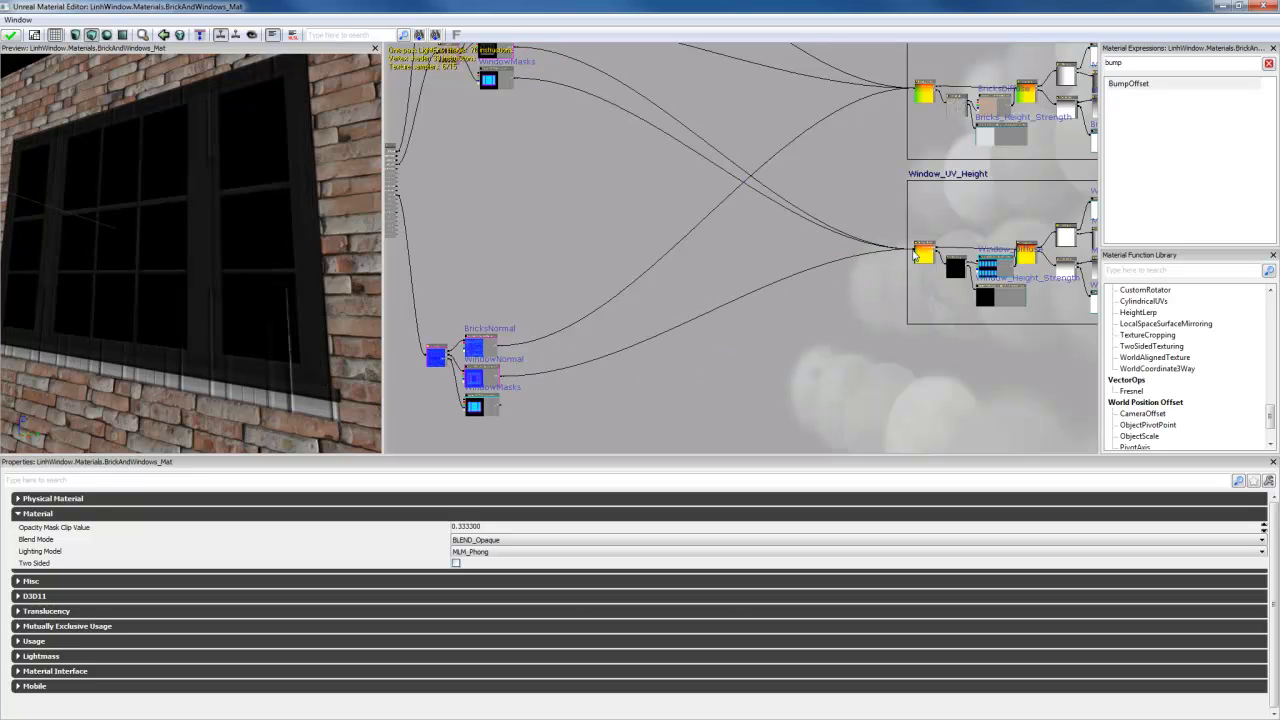
pyautogui.click(913, 255)
pyautogui.moveTo(913, 255); pyautogui.dragTo(504, 408)
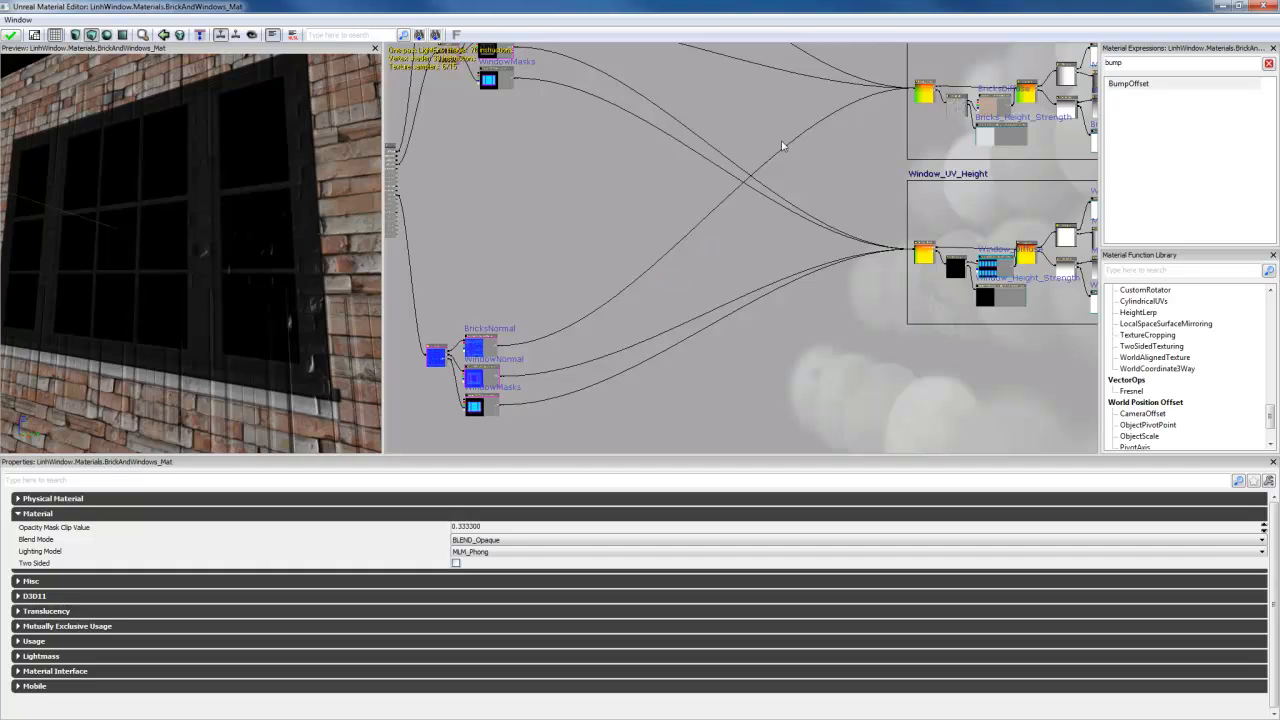
# Step: Connect the Window_UV_Height network's BumpOffset output to the UVs inputs of the WindowDiffuse sampler and the WindowMasks sampler below it
pyautogui.moveTo(780, 143); pyautogui.dragTo(698, 244)
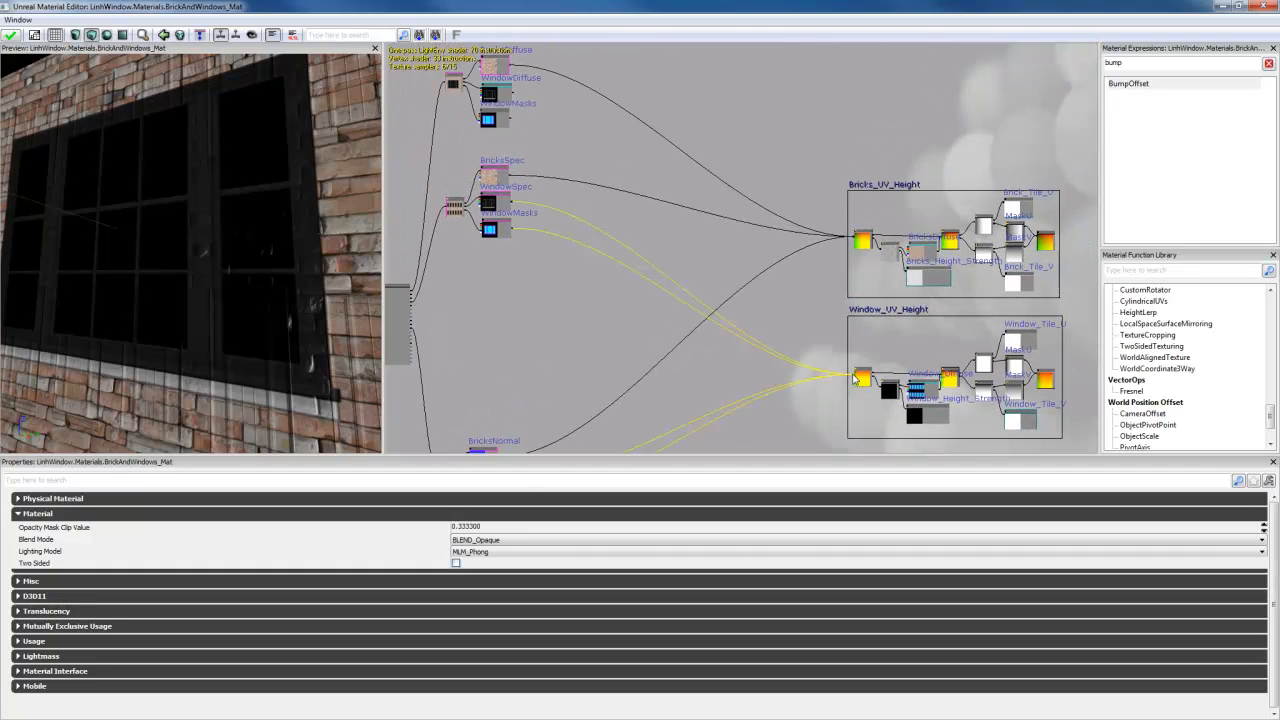
pyautogui.moveTo(855, 378); pyautogui.dragTo(513, 100)
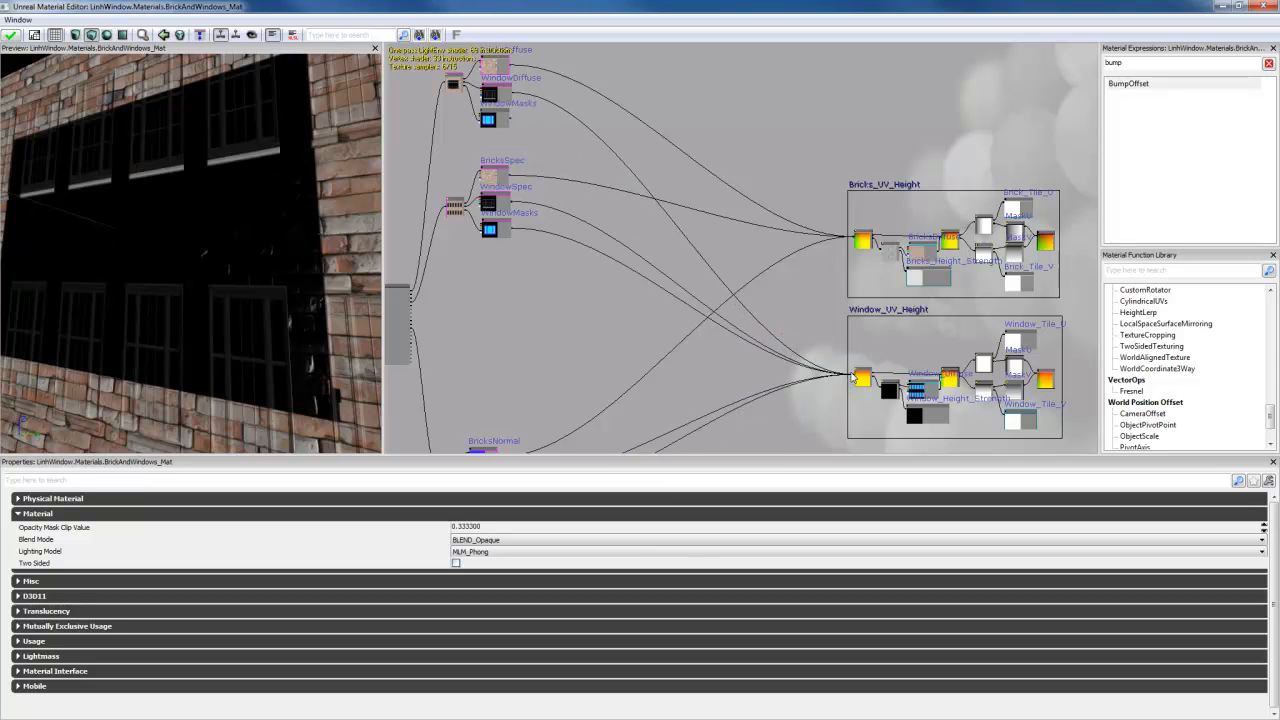
pyautogui.moveTo(854, 377); pyautogui.dragTo(511, 119)
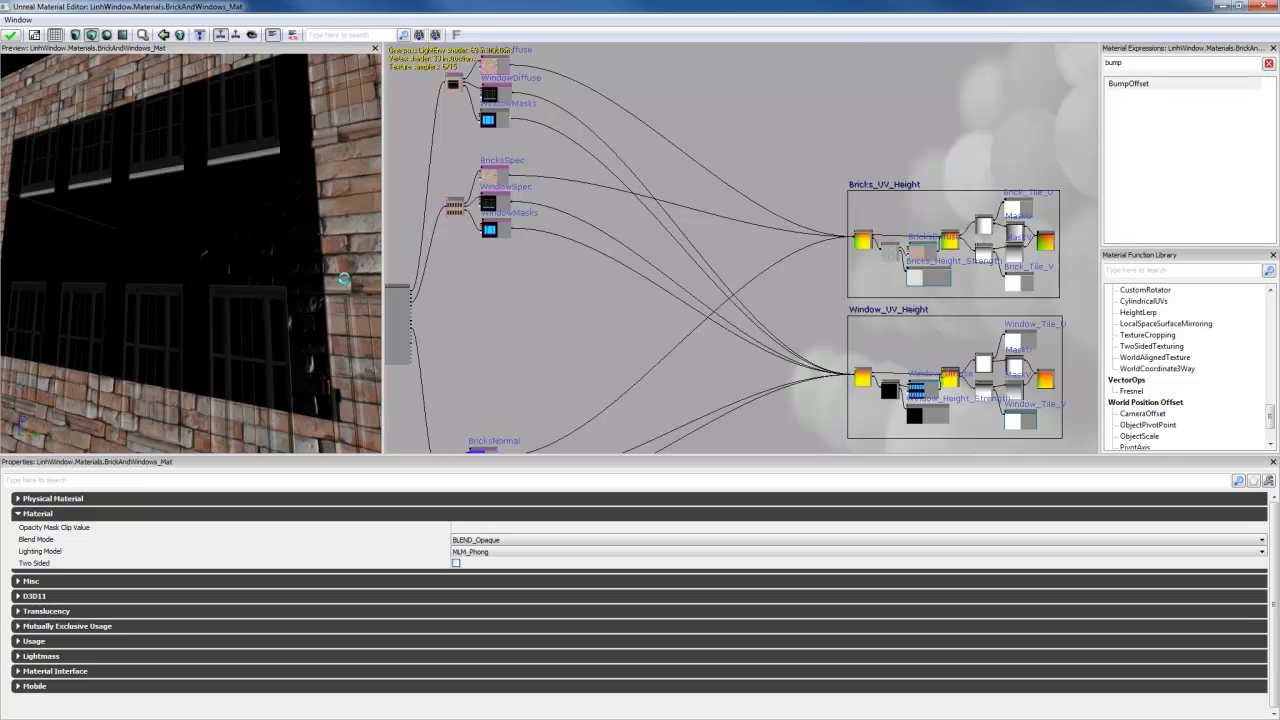
pyautogui.moveTo(240, 355); pyautogui.dragTo(320, 350)
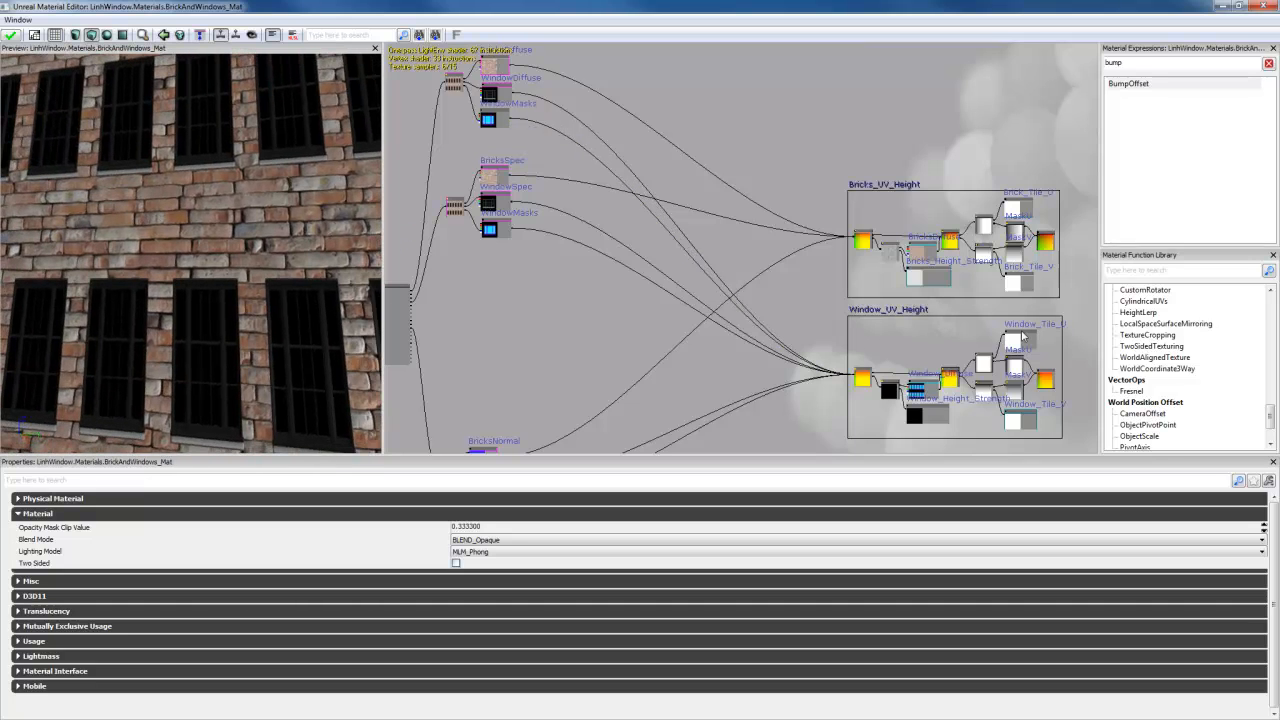
# Step: Set UTiling to 1 on the TexCoord node of the Window_UV_Height network
pyautogui.click(1022, 338)
pyautogui.click(1047, 380)
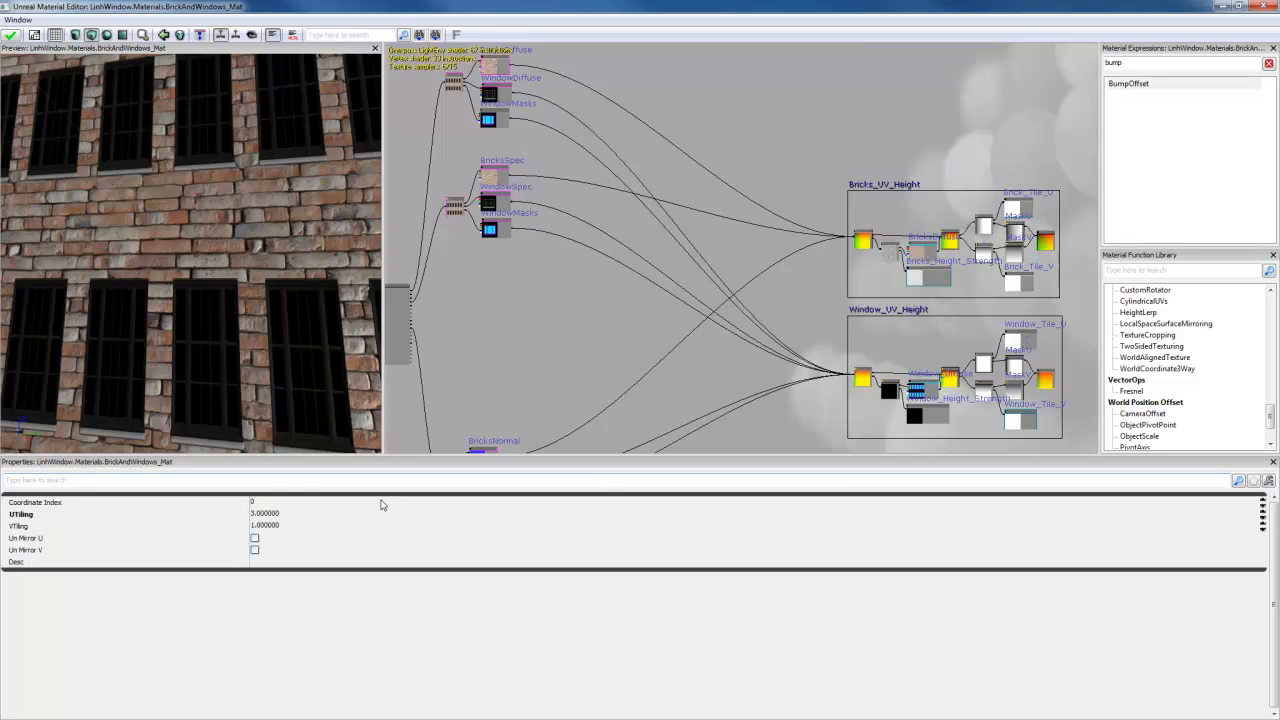
pyautogui.click(274, 515)
pyautogui.write('1')
pyautogui.press('Return')
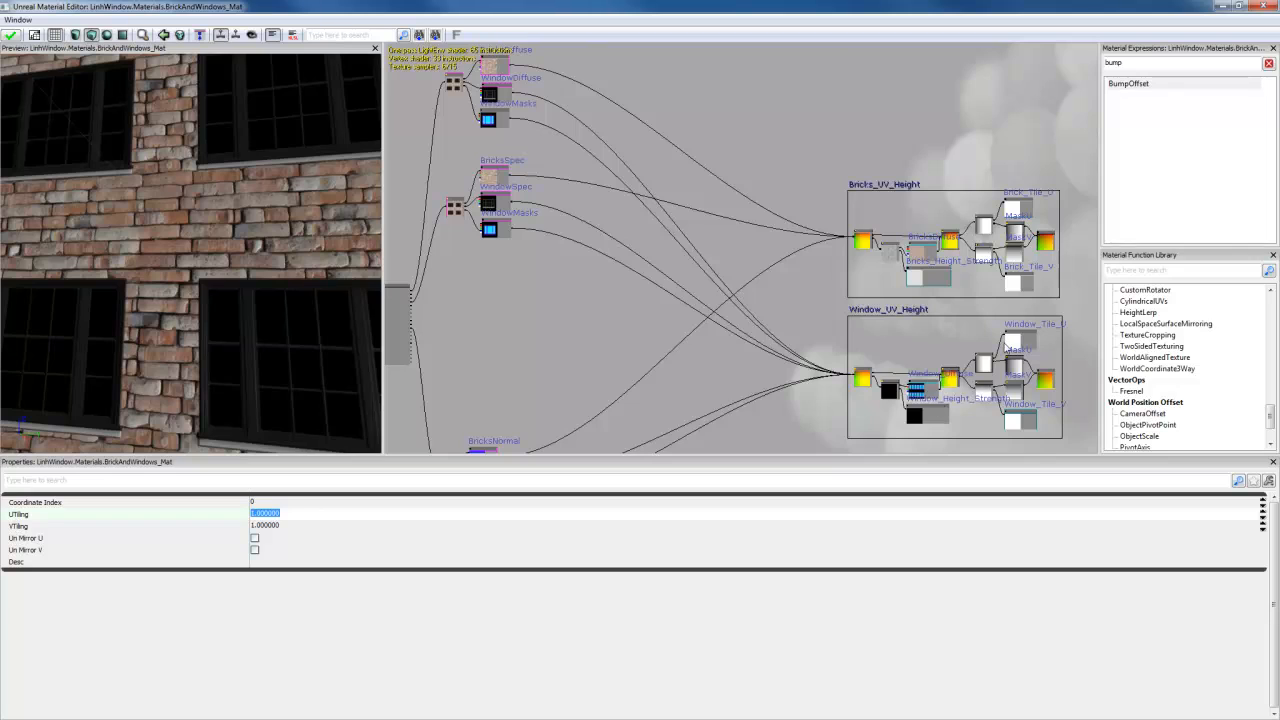
# Step: Set the default values of Window_Tile_U and Window_Tile_V to 1
pyautogui.click(1008, 348)
pyautogui.click(290, 504)
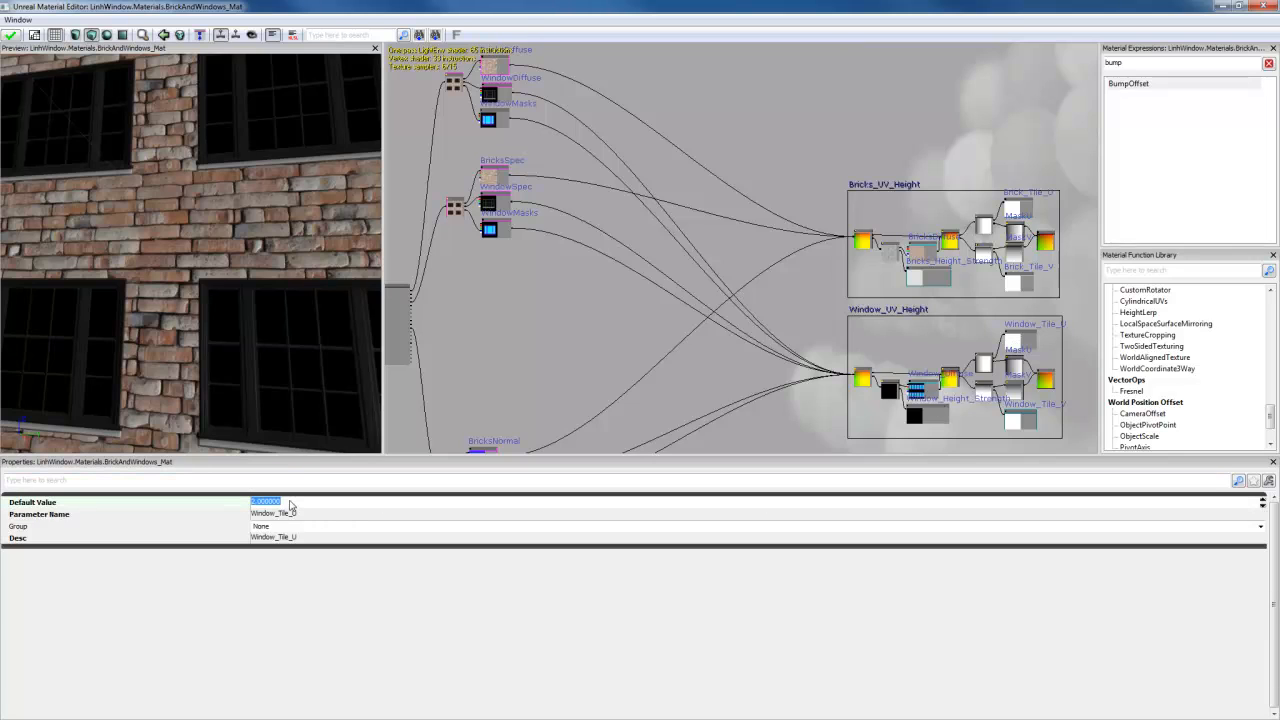
pyautogui.write('1')
pyautogui.press('Return')
pyautogui.click(1018, 420)
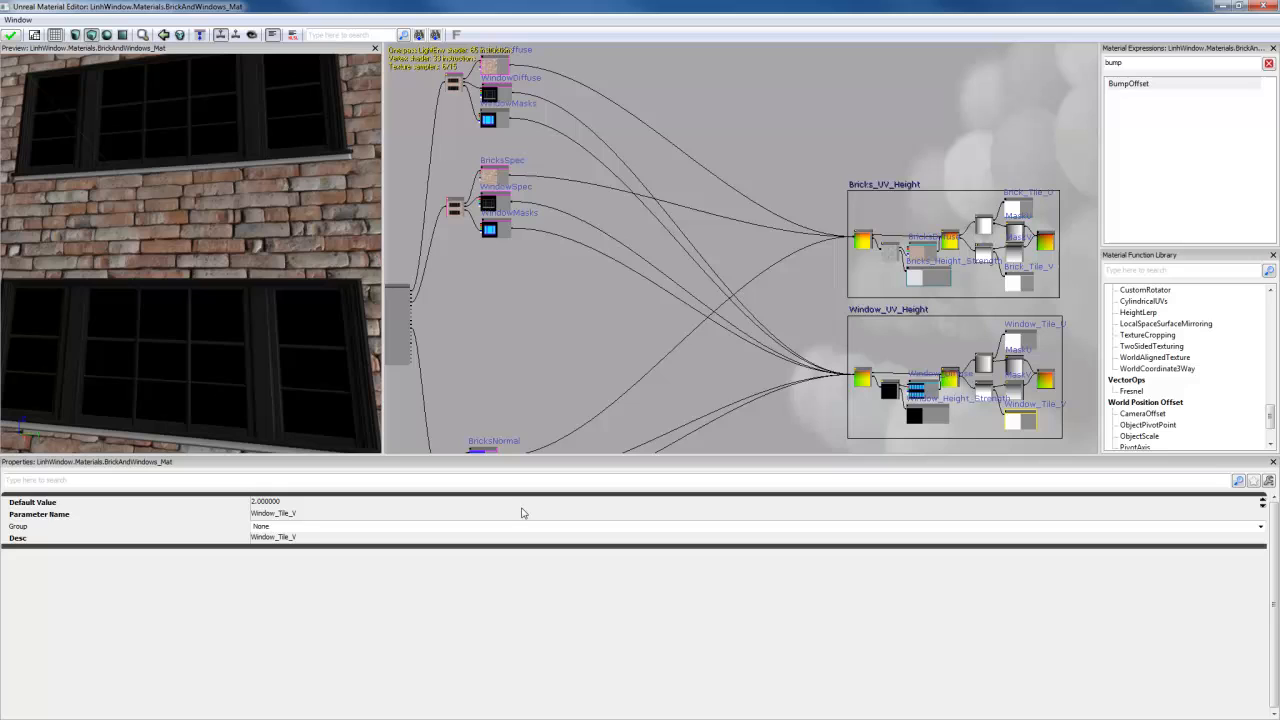
pyautogui.click(265, 502)
pyautogui.write('1')
pyautogui.press('Return')
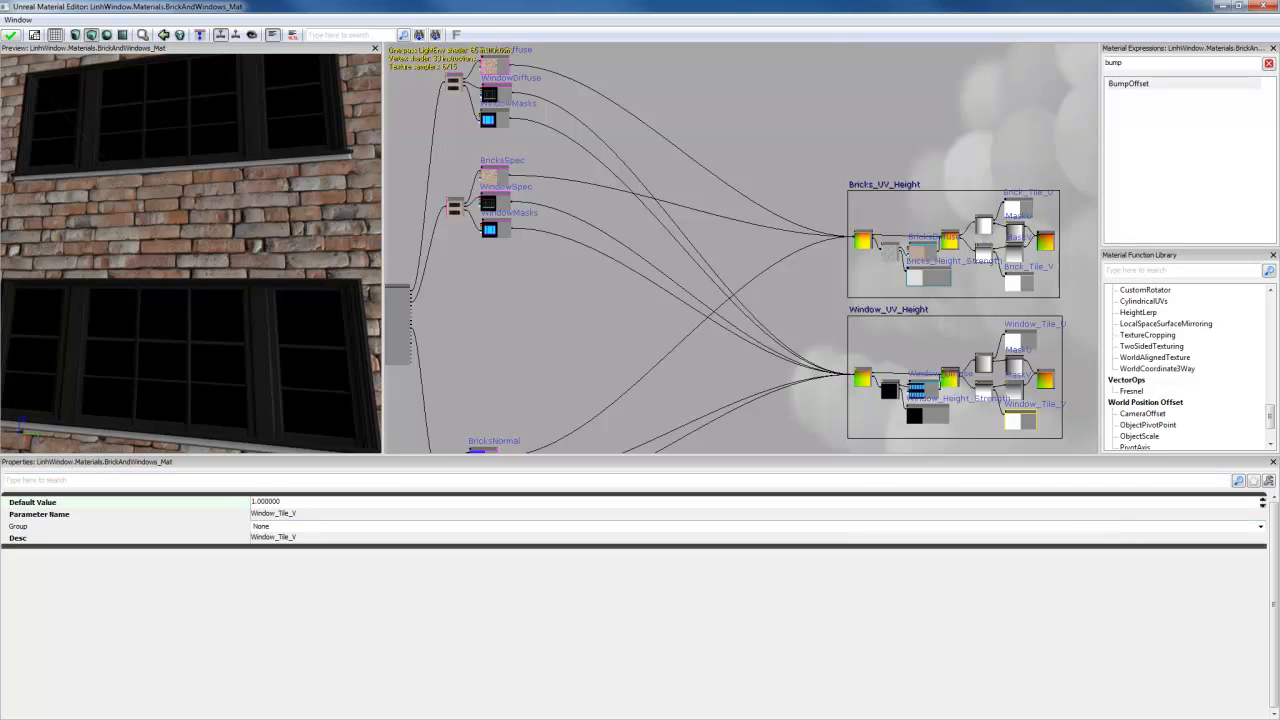
# Step: Try default values of 0.5 and 1 for the Window_Height_Strength parameter to compare the window depth
pyautogui.moveTo(790, 346); pyautogui.dragTo(735, 235)
pyautogui.scroll(5, 784, 243)
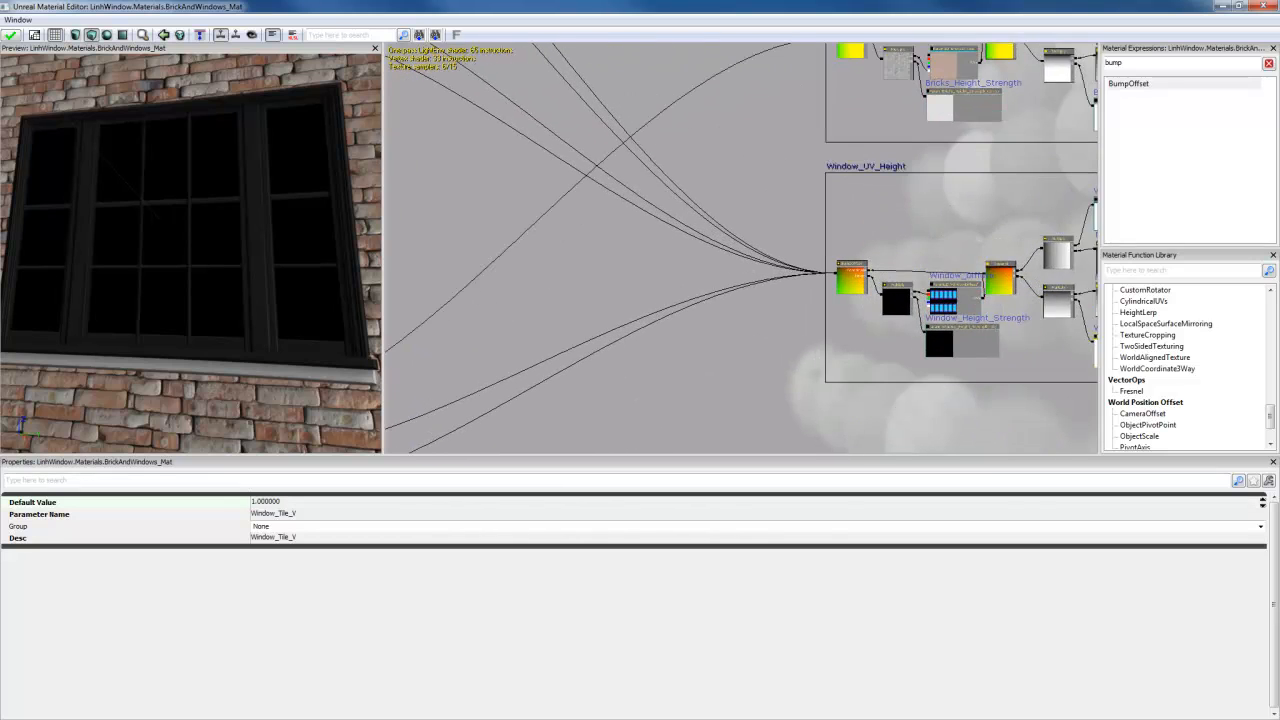
pyautogui.click(991, 355)
pyautogui.doubleClick(263, 502)
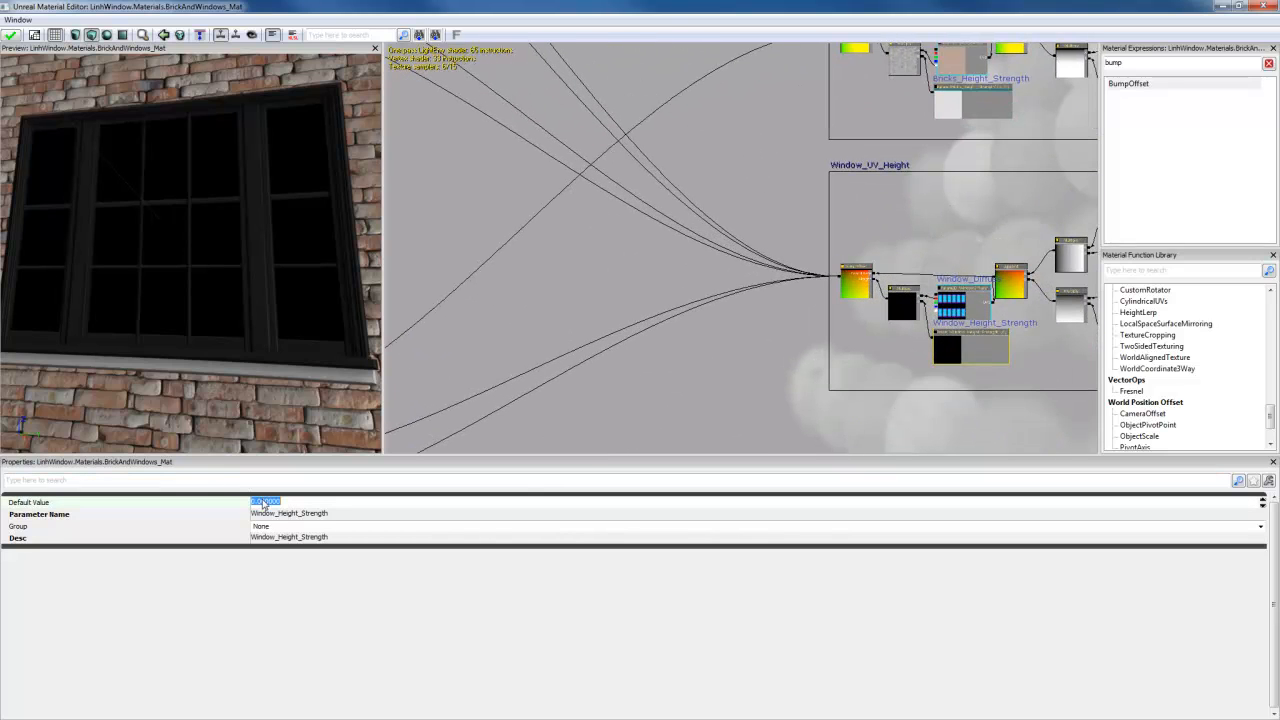
pyautogui.write('0.5')
pyautogui.press('Return')
pyautogui.doubleClick(263, 501)
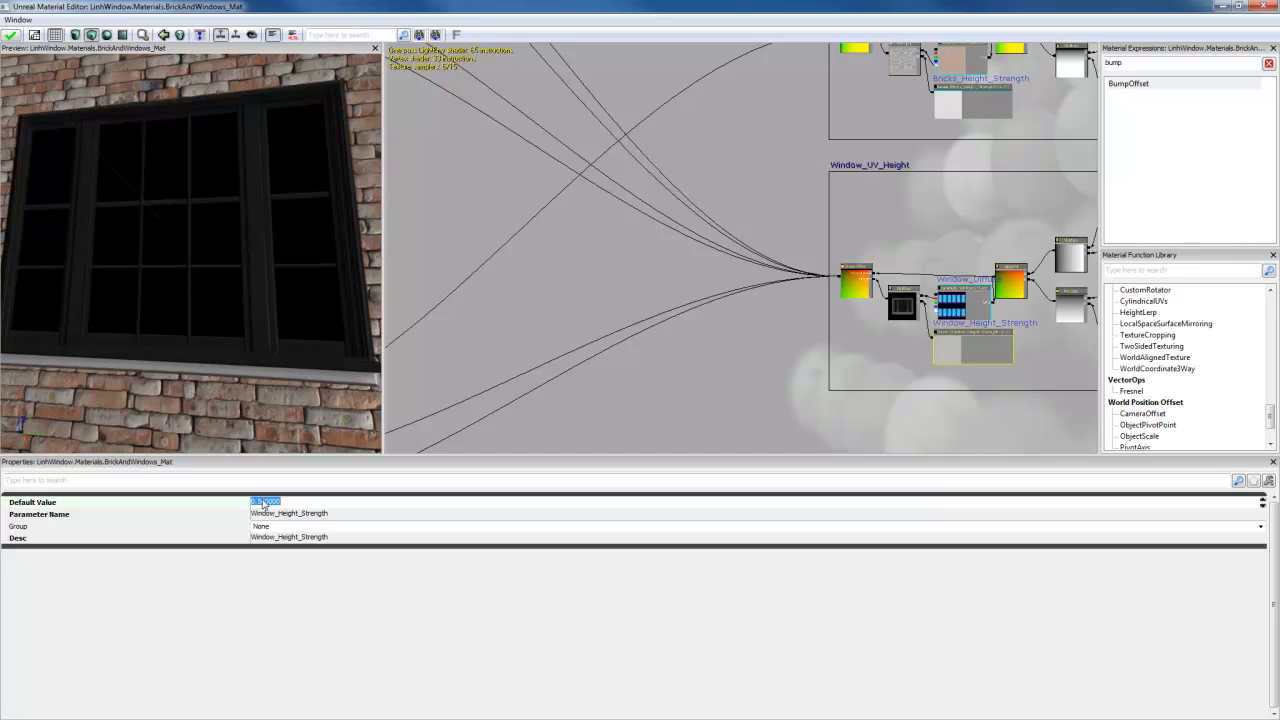
pyautogui.write('1')
pyautogui.press('Return')
pyautogui.doubleClick(263, 501)
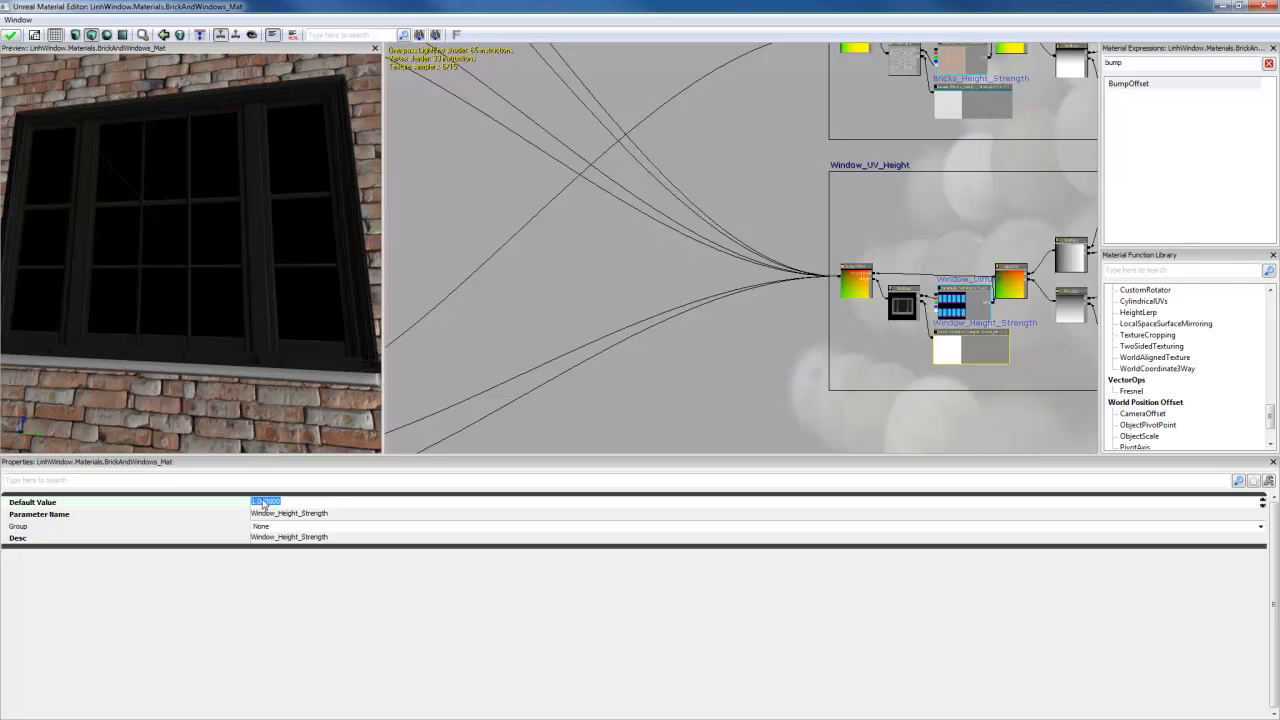
pyautogui.write('0.5')
pyautogui.press('Return')
# Step: Set the default value of Window_Height_Strength to 0.3 and apply the material changes
pyautogui.doubleClick(263, 501)
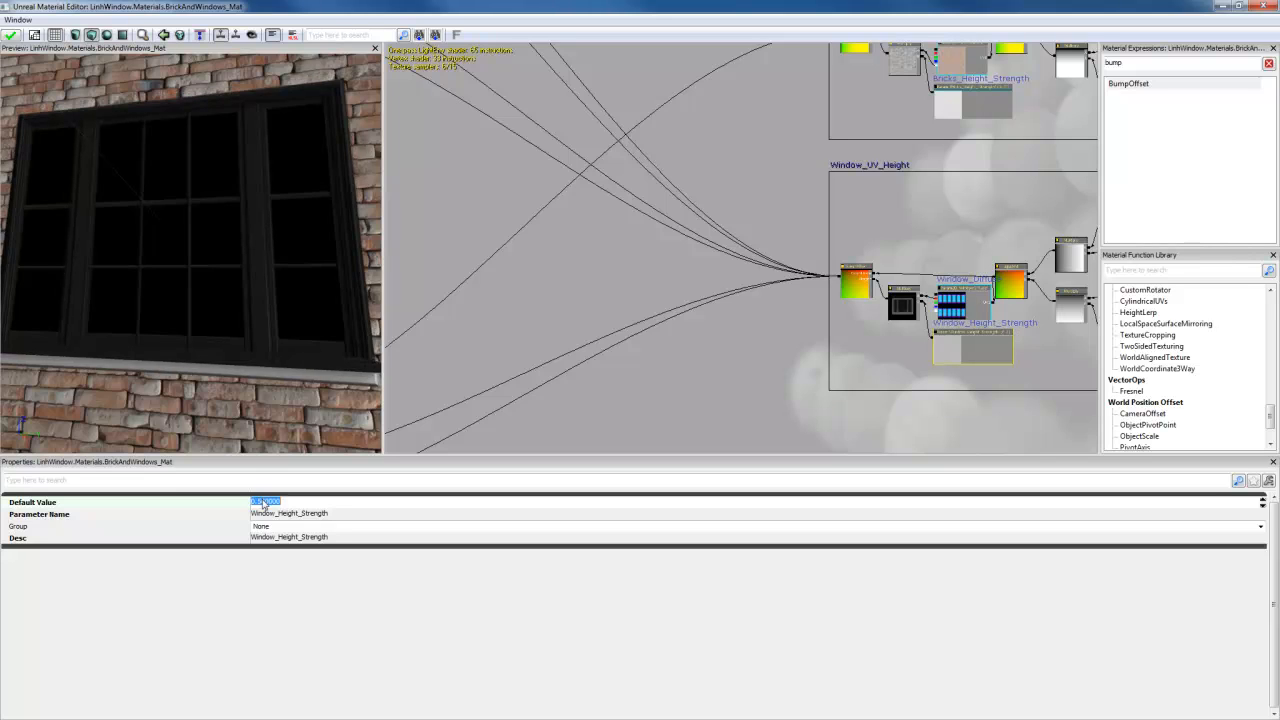
pyautogui.write('-')
pyautogui.write('3')
pyautogui.press('Return')
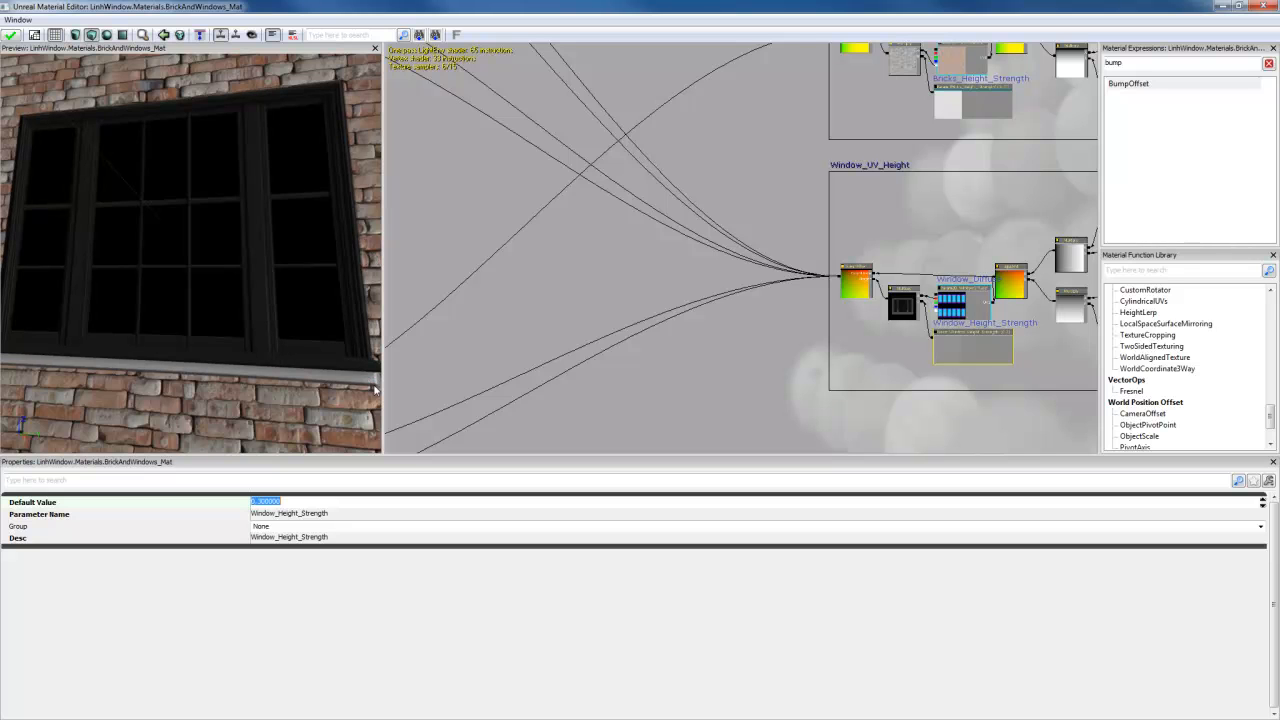
pyautogui.moveTo(243, 244)
pyautogui.mouseDown()
pyautogui.moveTo(165, 246)
pyautogui.moveTo(235, 246)
pyautogui.mouseUp()
pyautogui.moveTo(243, 244); pyautogui.dragTo(243, 320, button='right')
pyautogui.moveTo(240, 242)
pyautogui.mouseDown()
pyautogui.moveTo(212, 242)
pyautogui.moveTo(270, 240)
pyautogui.moveTo(200, 242)
pyautogui.moveTo(222, 241)
pyautogui.mouseUp()
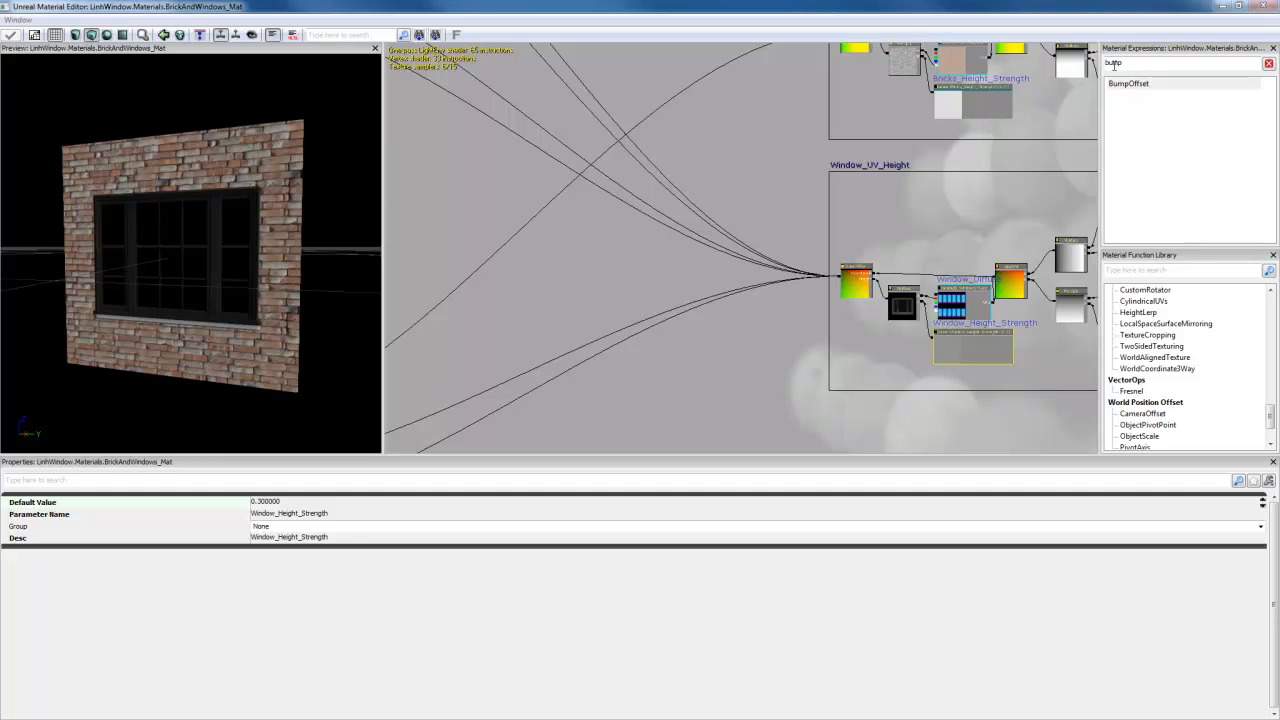
# Step: Switch to the Content Browser, save the LinhWindow package and check the window wall in the level
pyautogui.click(1220, 7)
pyautogui.rightClick(679, 626)
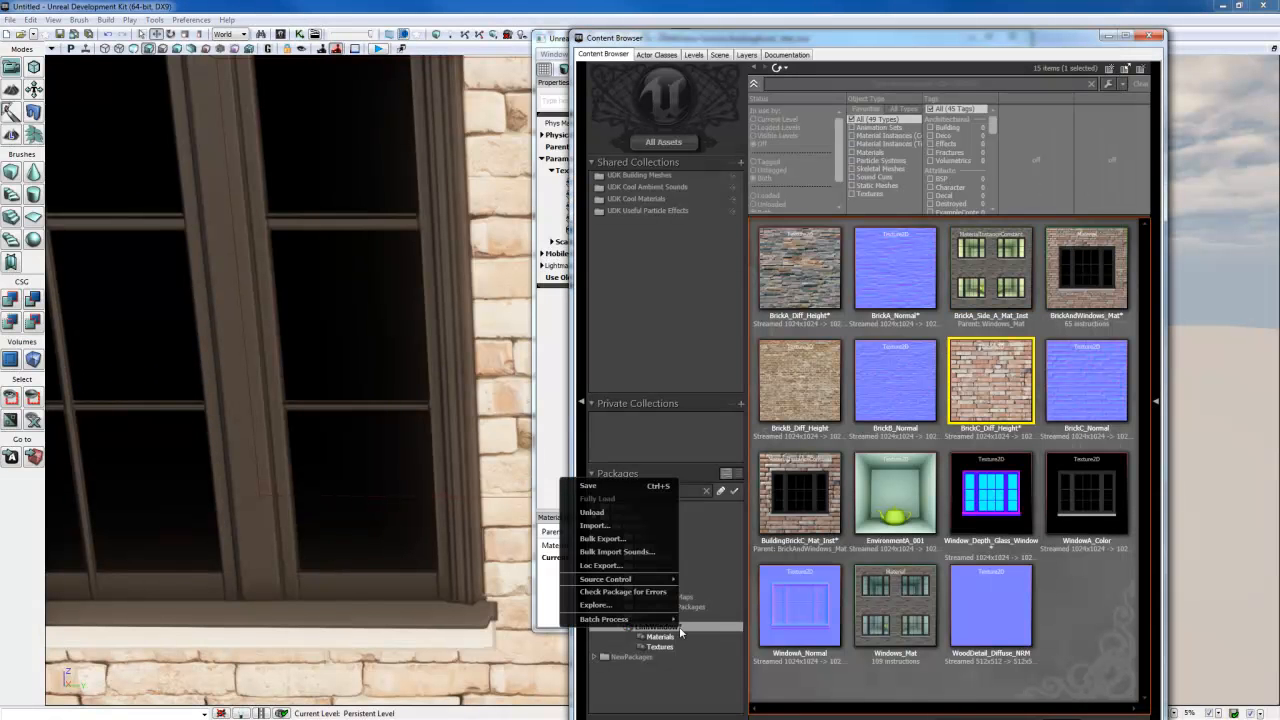
pyautogui.click(637, 490)
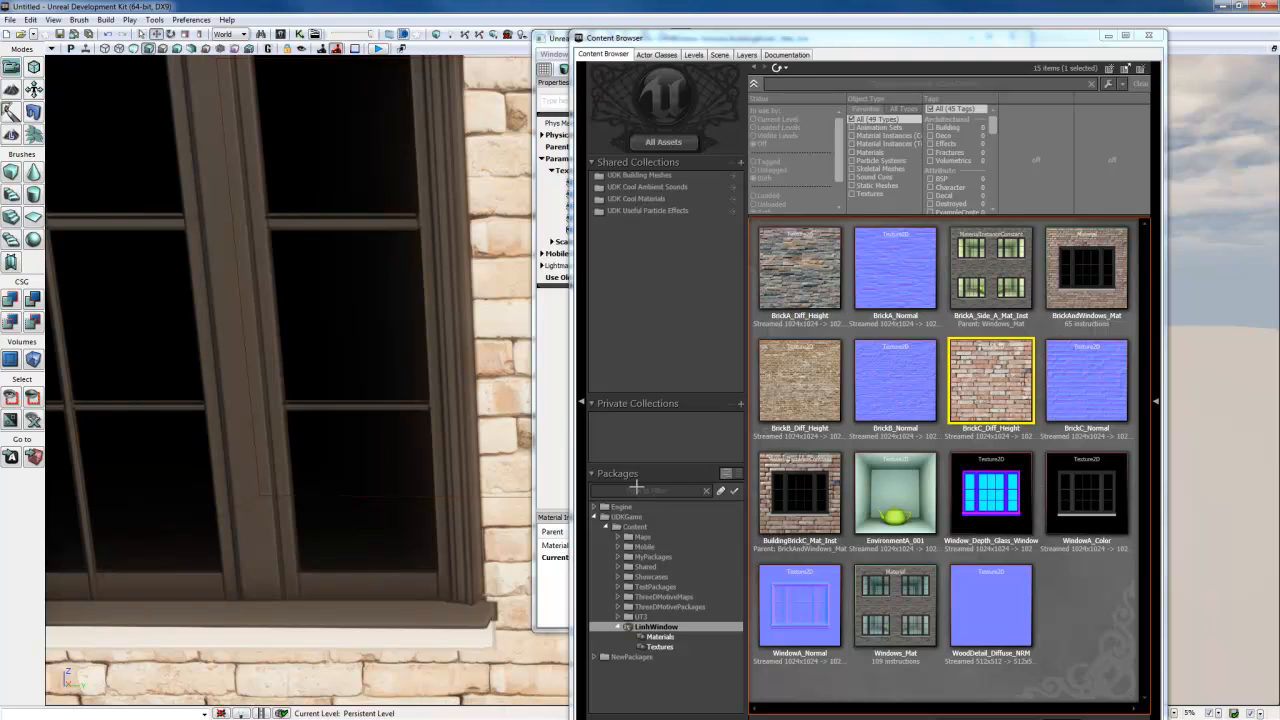
pyautogui.moveTo(268, 338); pyautogui.dragTo(289, 310)
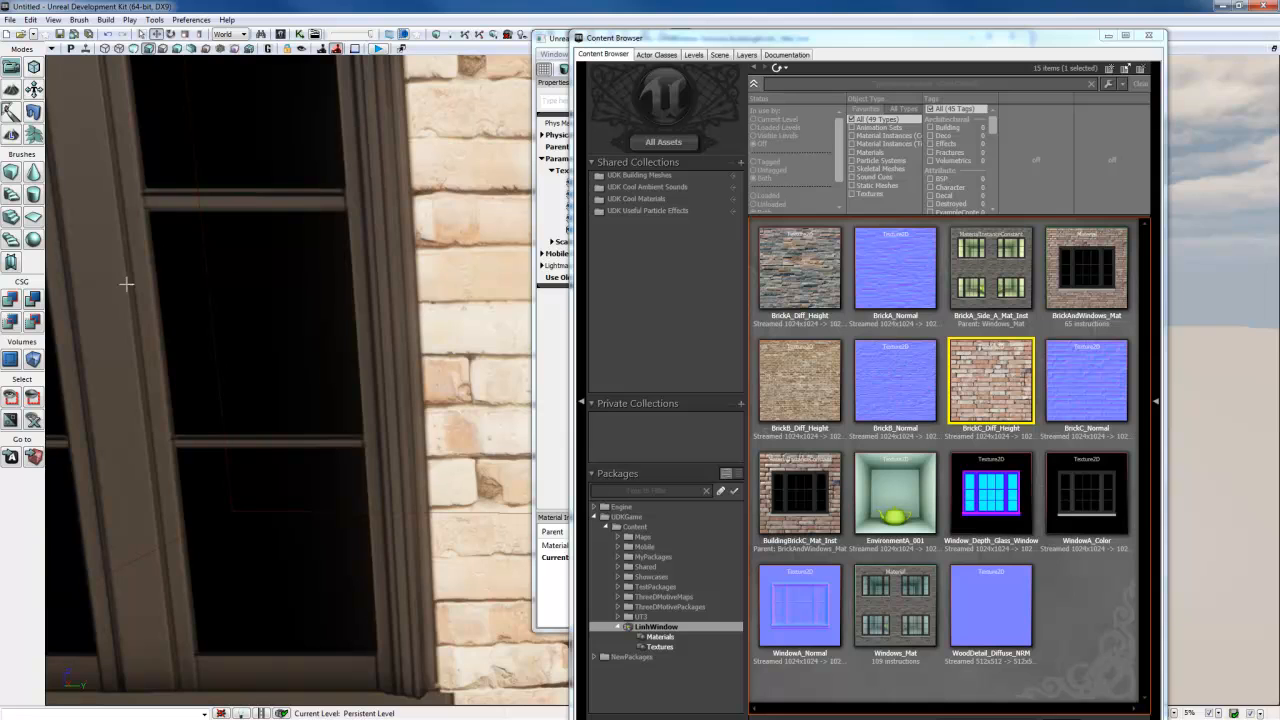
pyautogui.moveTo(374, 360)
pyautogui.mouseDown()
pyautogui.moveTo(350, 358)
pyautogui.moveTo(377, 364)
pyautogui.mouseUp()
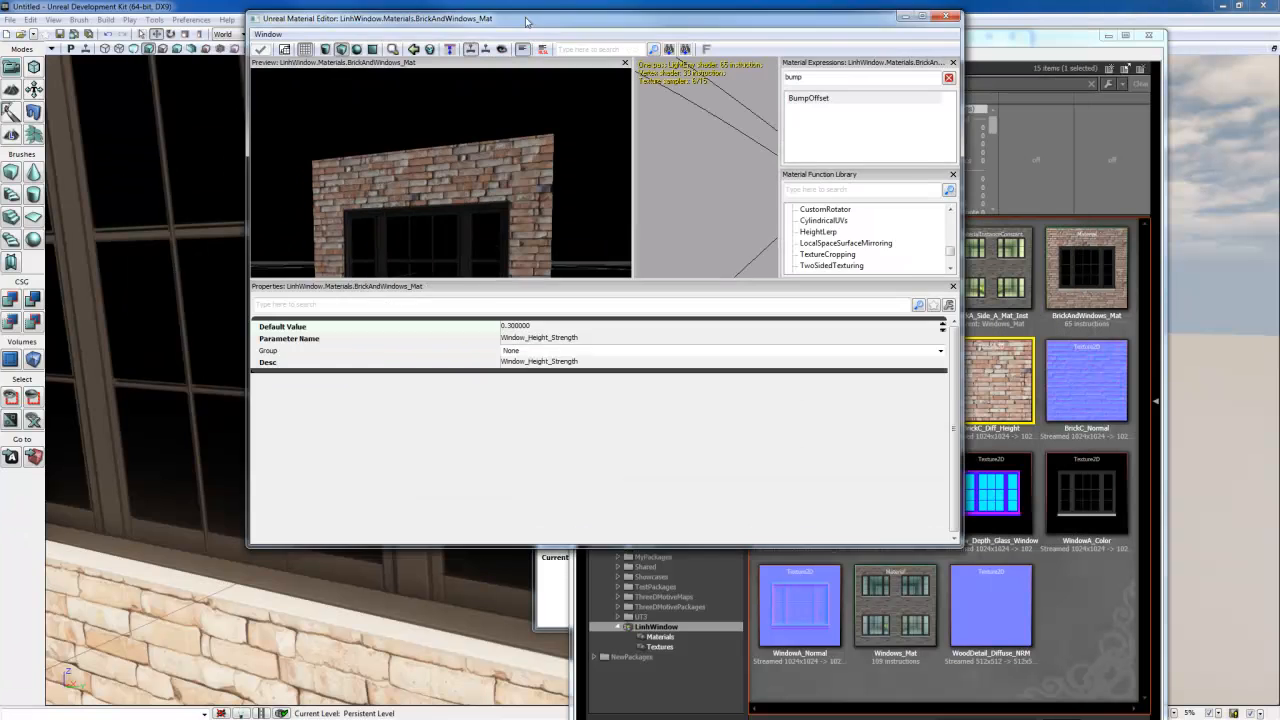
# Step: Select the WoodDetail_Diffuse_NRM texture in the Content Browser and return to the material editor, maximized
pyautogui.moveTo(525, 20); pyautogui.dragTo(367, 27)
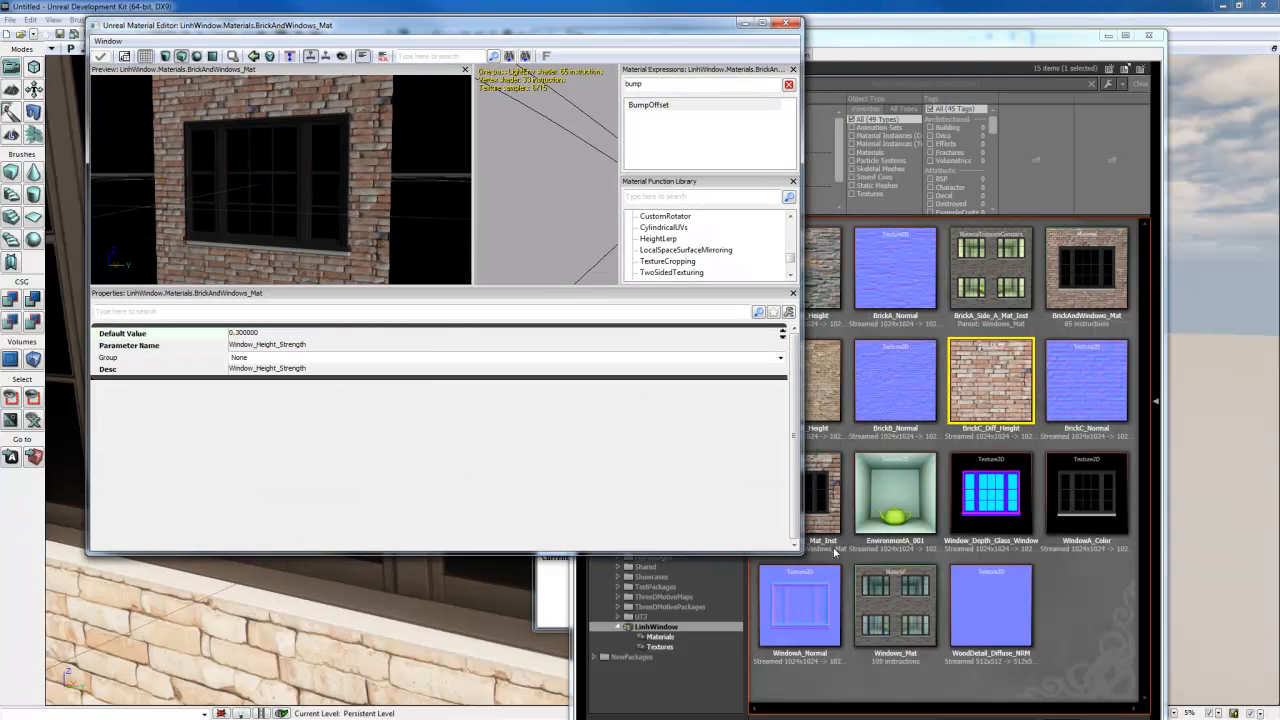
pyautogui.click(990, 615)
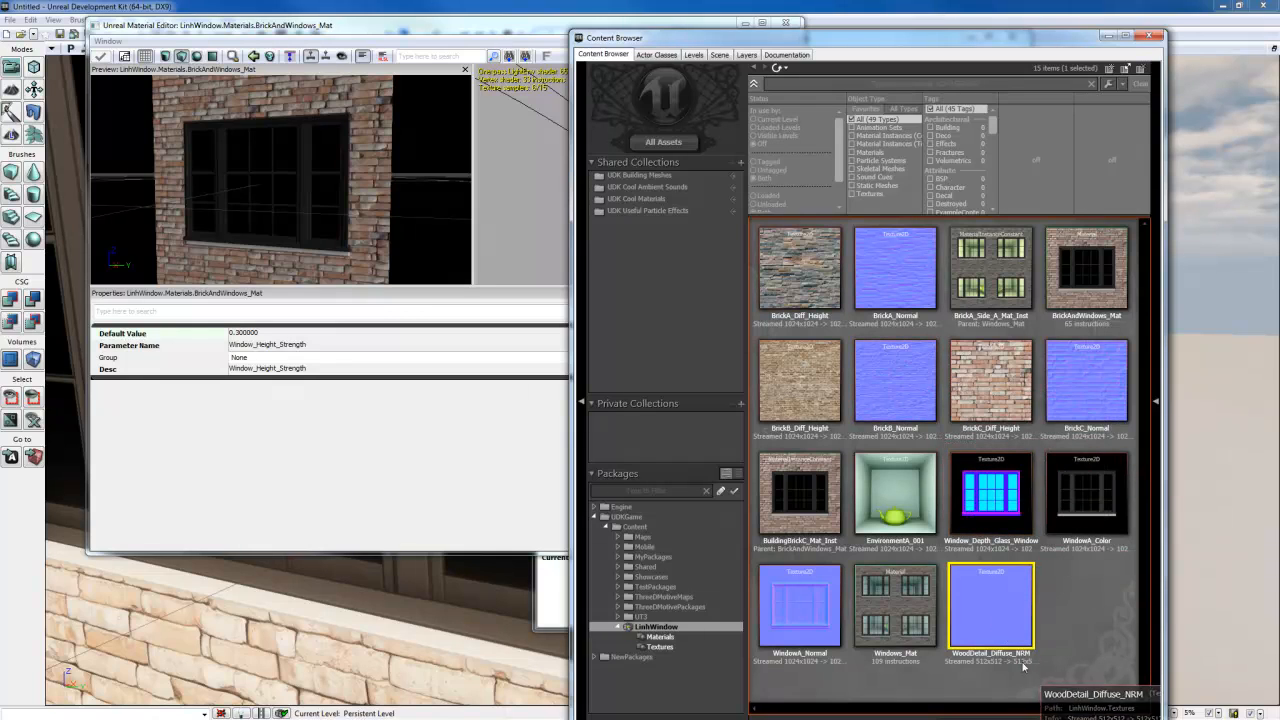
pyautogui.click(493, 30)
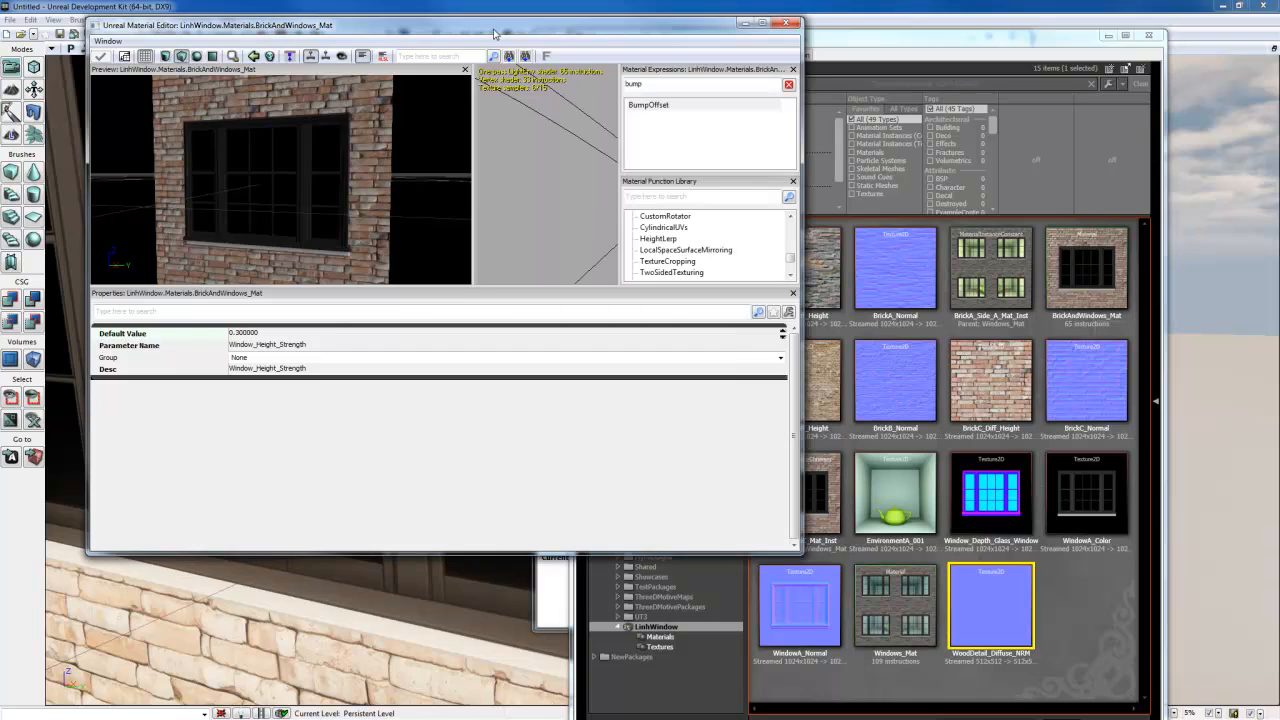
pyautogui.doubleClick(595, 35)
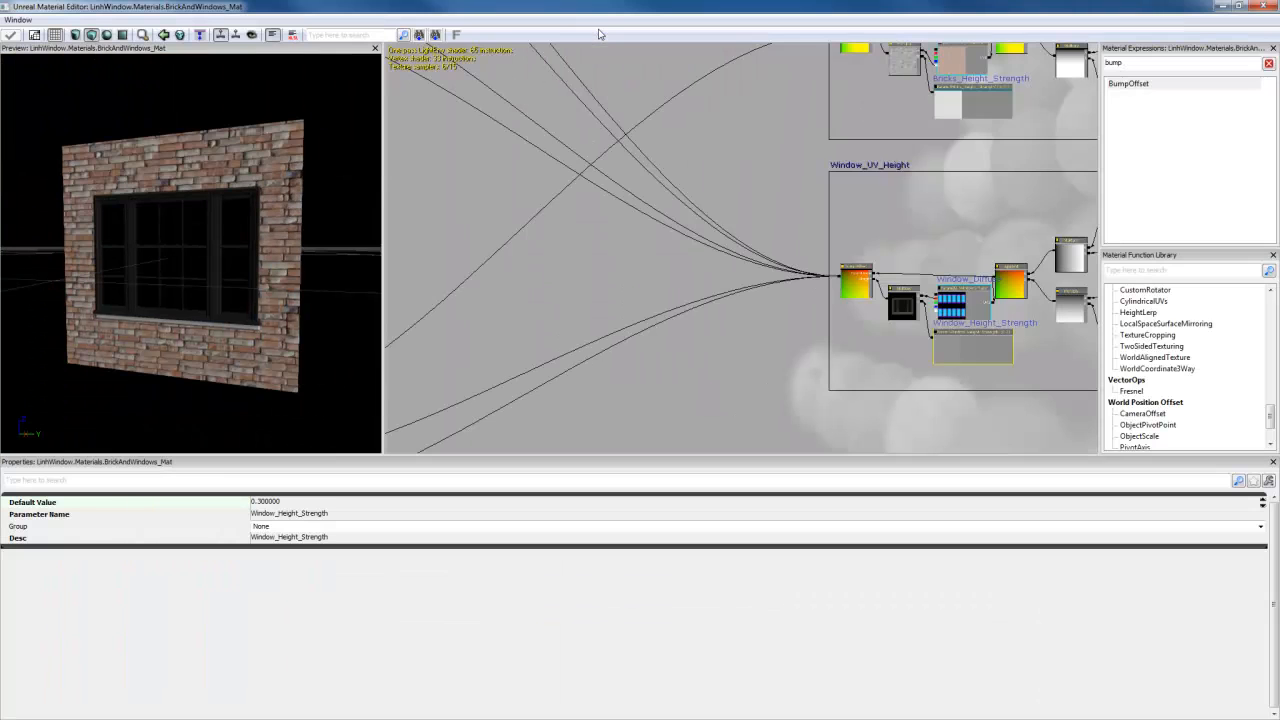
# Step: Add a TextureSampleParameter2D using the WoodDetail_Diffuse_NRM texture beside the diffuse samplers and bring the preview close to the window frame
pyautogui.scroll(-5, 708, 263)
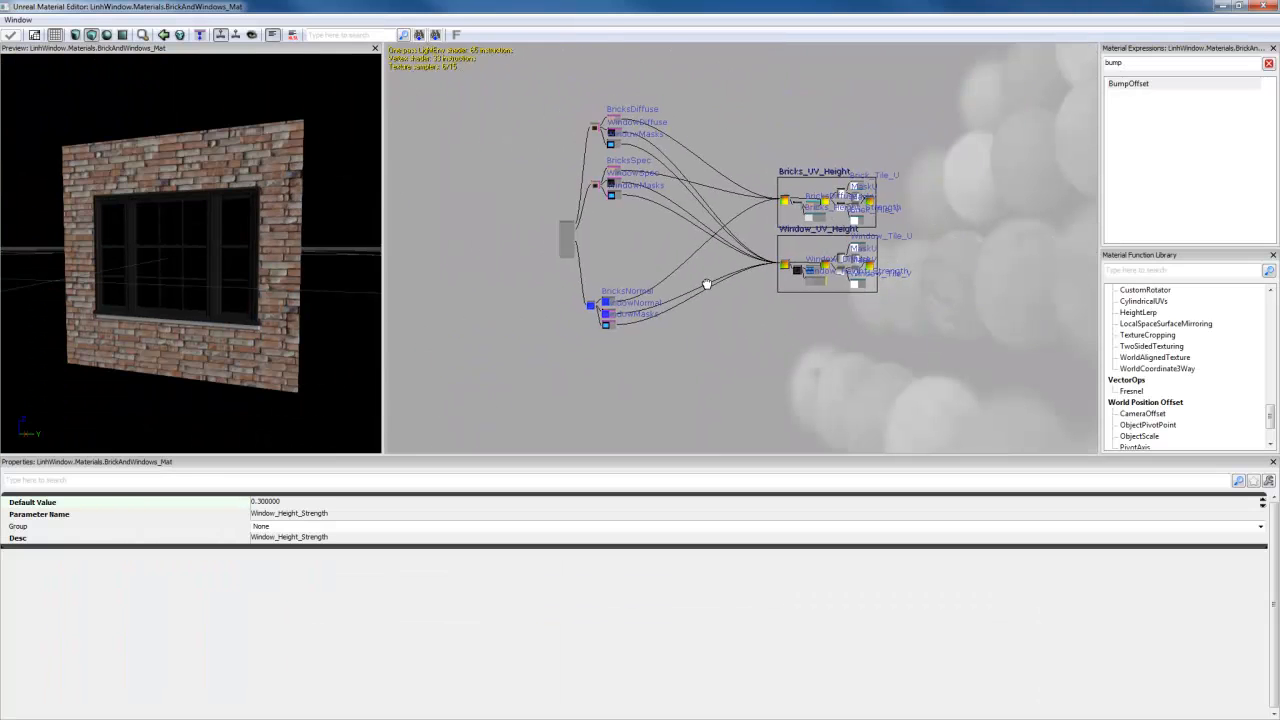
pyautogui.scroll(3, 708, 263)
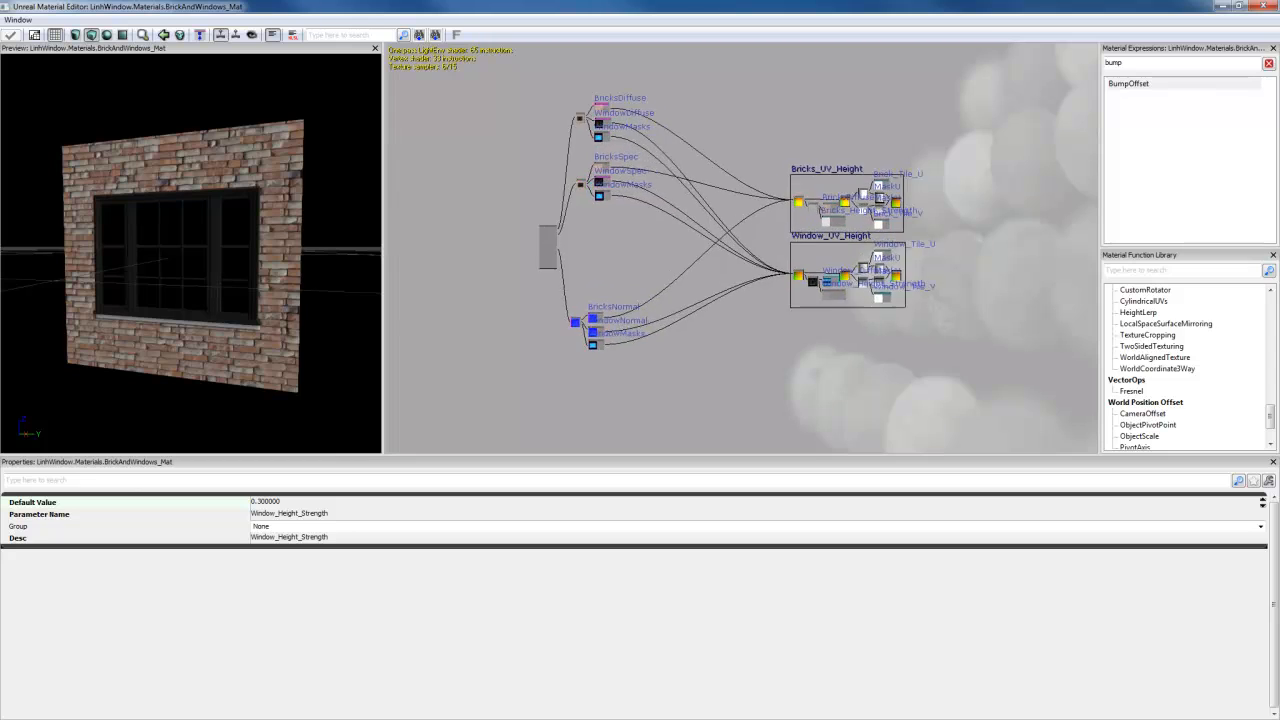
pyautogui.doubleClick(1160, 62)
pyautogui.write('text')
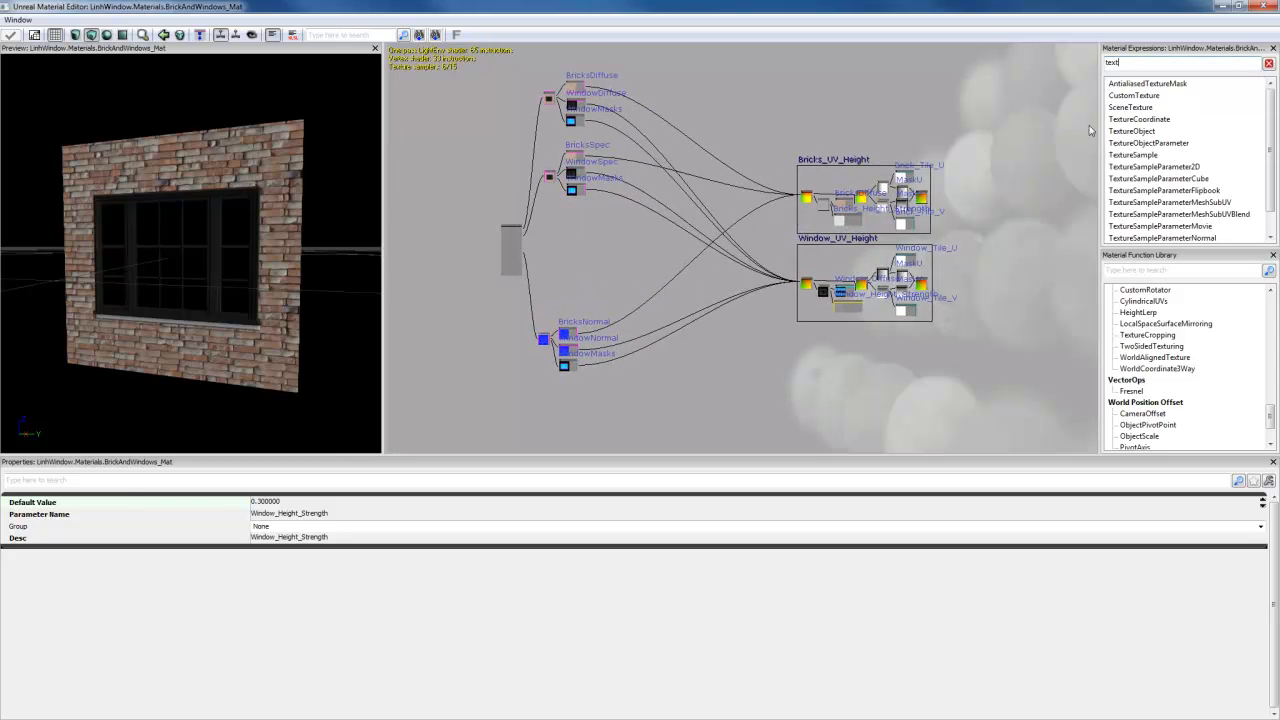
pyautogui.click(647, 115)
pyautogui.scroll(5, 628, 150)
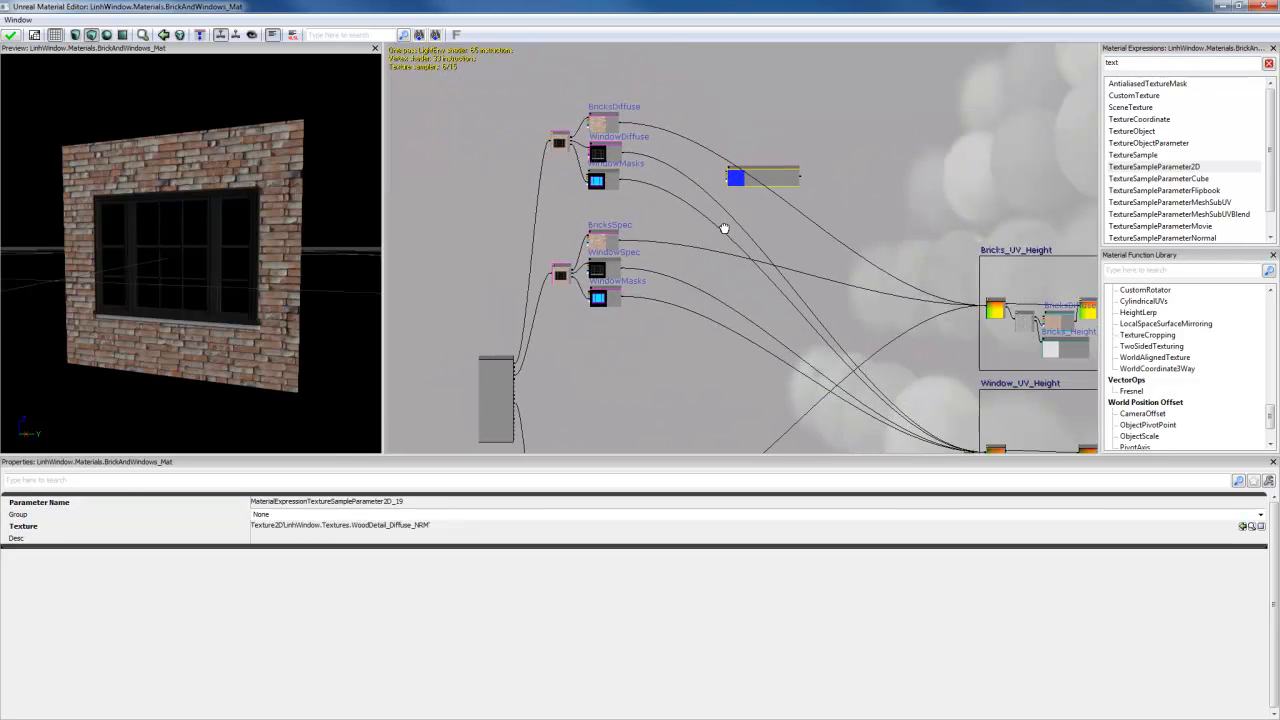
pyautogui.moveTo(651, 152); pyautogui.dragTo(724, 266)
pyautogui.moveTo(200, 275); pyautogui.dragTo(200, 350, button='right')
pyautogui.moveTo(283, 250); pyautogui.dragTo(283, 296, button='right')
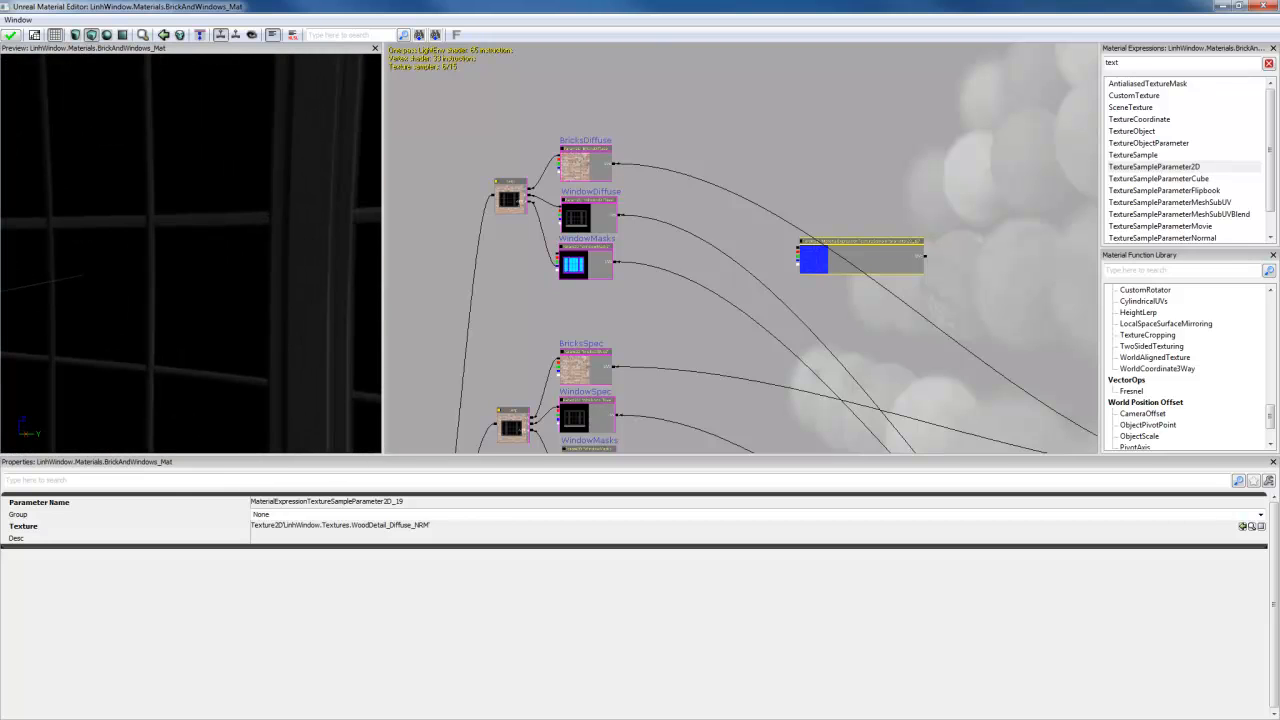
# Step: Move the BricksDiffuse, WindowDiffuse and WindowMasks samplers away from the diffuse Lerp and bring the wood detail sampler closer above WindowDiffuse
pyautogui.click(585, 168)
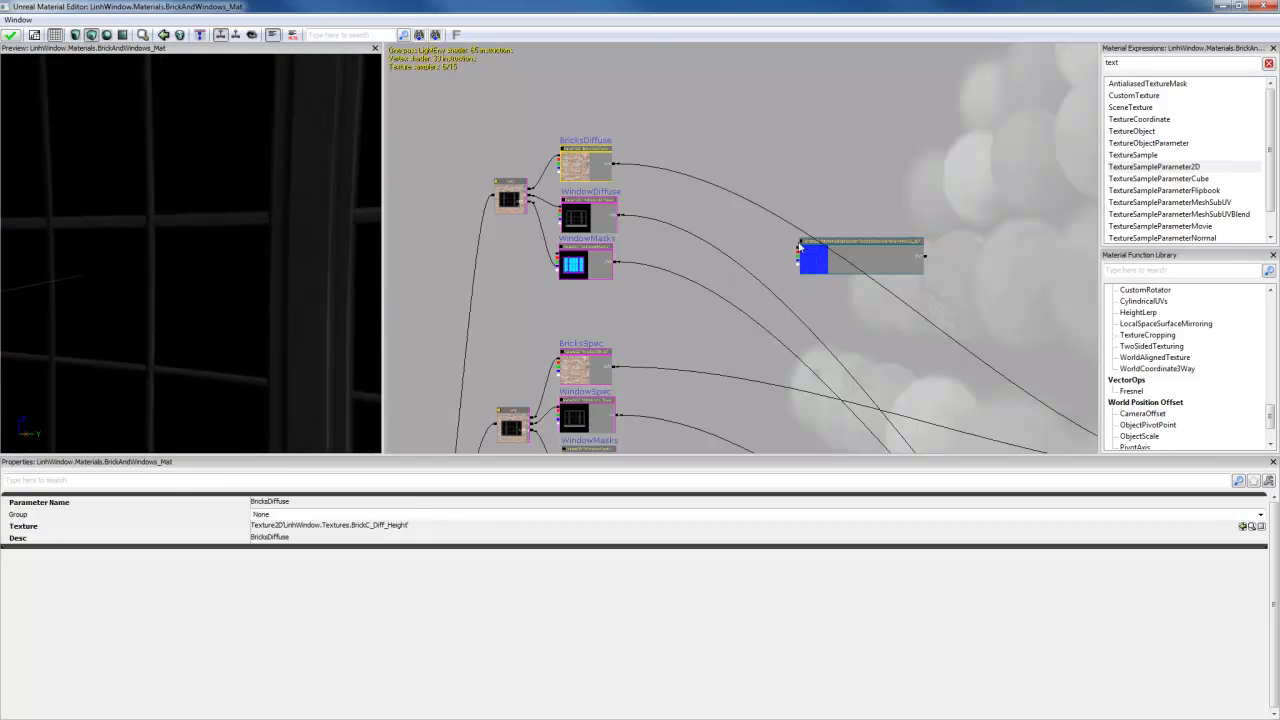
pyautogui.moveTo(573, 176); pyautogui.dragTo(583, 70)
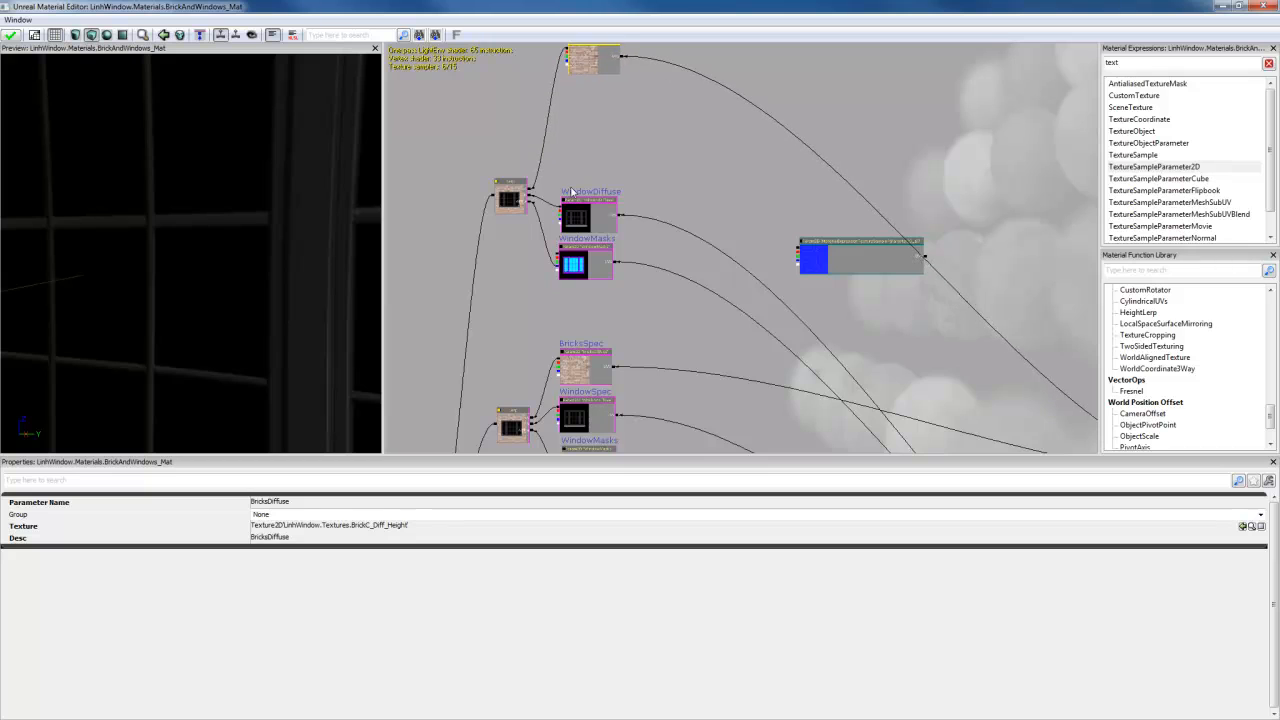
pyautogui.click(574, 218)
pyautogui.keyDown('ctrl'); pyautogui.click(600, 272); pyautogui.keyUp('ctrl')
pyautogui.keyDown('ctrl'); pyautogui.moveTo(588, 267); pyautogui.dragTo(689, 296); pyautogui.keyUp('ctrl')
pyautogui.scroll(-1, 690, 297)
pyautogui.moveTo(630, 111); pyautogui.dragTo(703, 113)
pyautogui.moveTo(821, 256); pyautogui.dragTo(771, 206)
pyautogui.scroll(4, 771, 206)
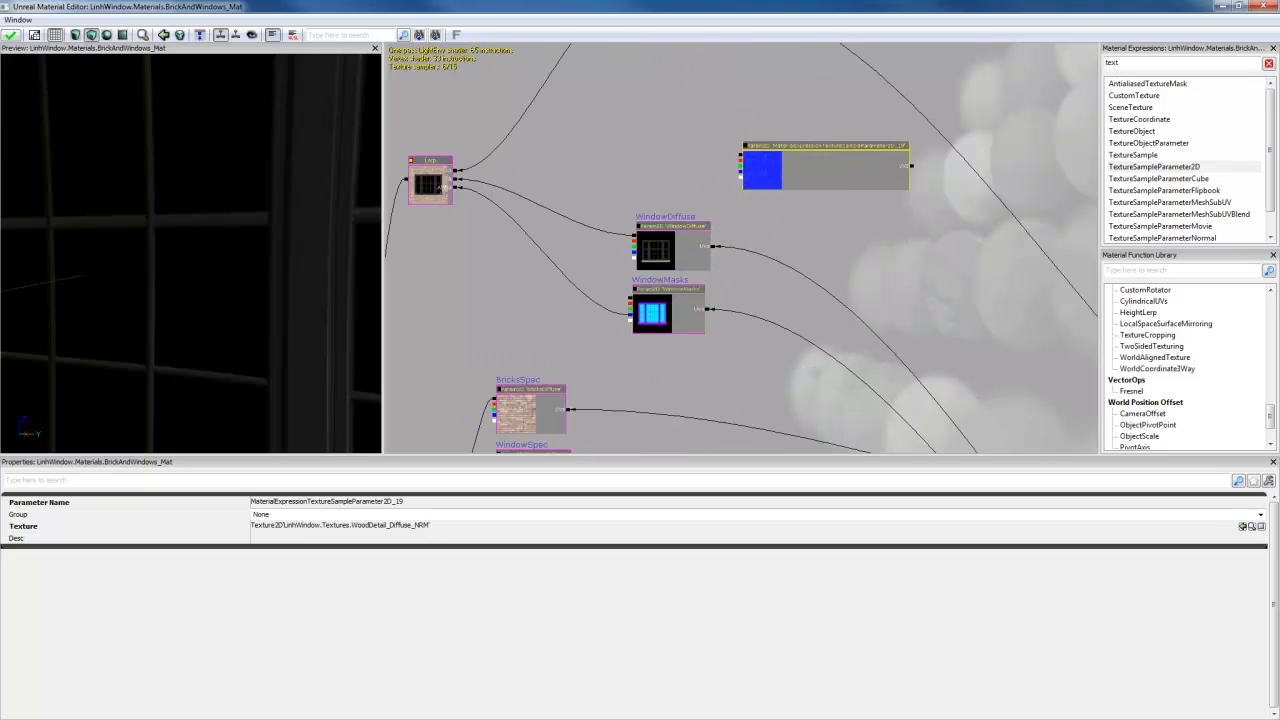
pyautogui.moveTo(617, 136); pyautogui.dragTo(711, 149)
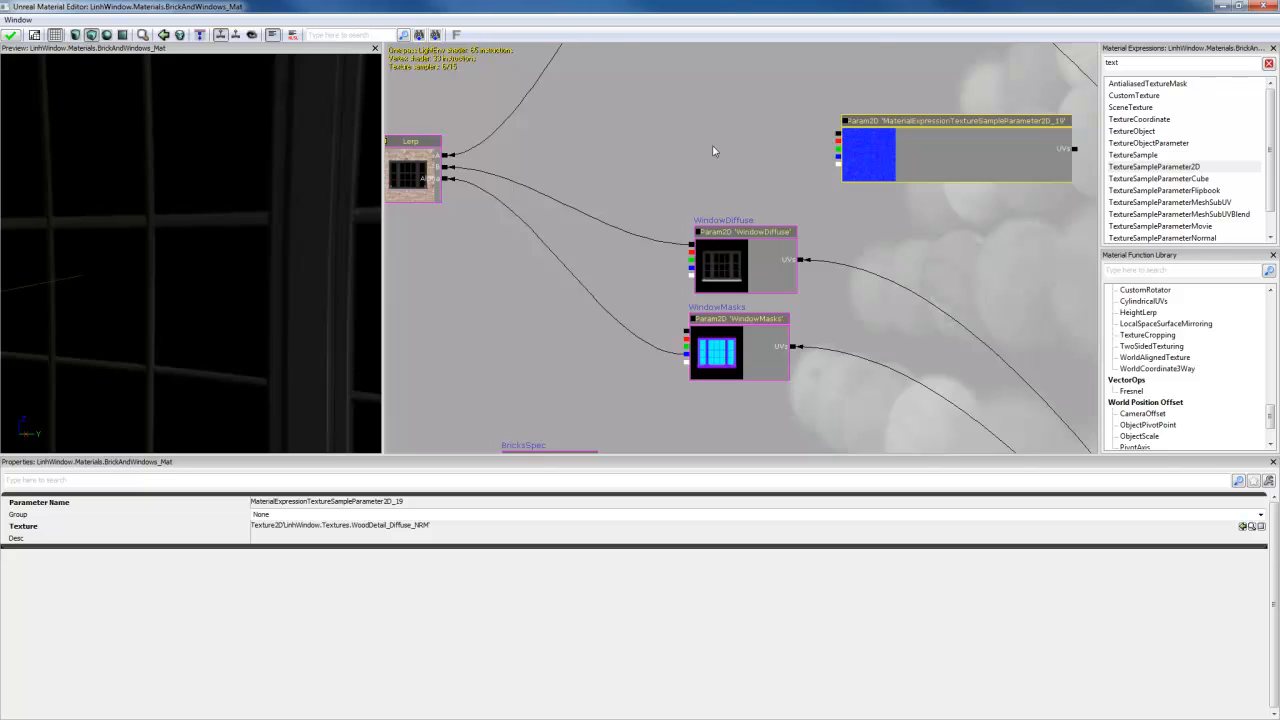
# Step: Add a Multiply node combining the wood detail alpha with the WindowDiffuse color and feed it into the diffuse Lerp's B input
pyautogui.click(642, 191)
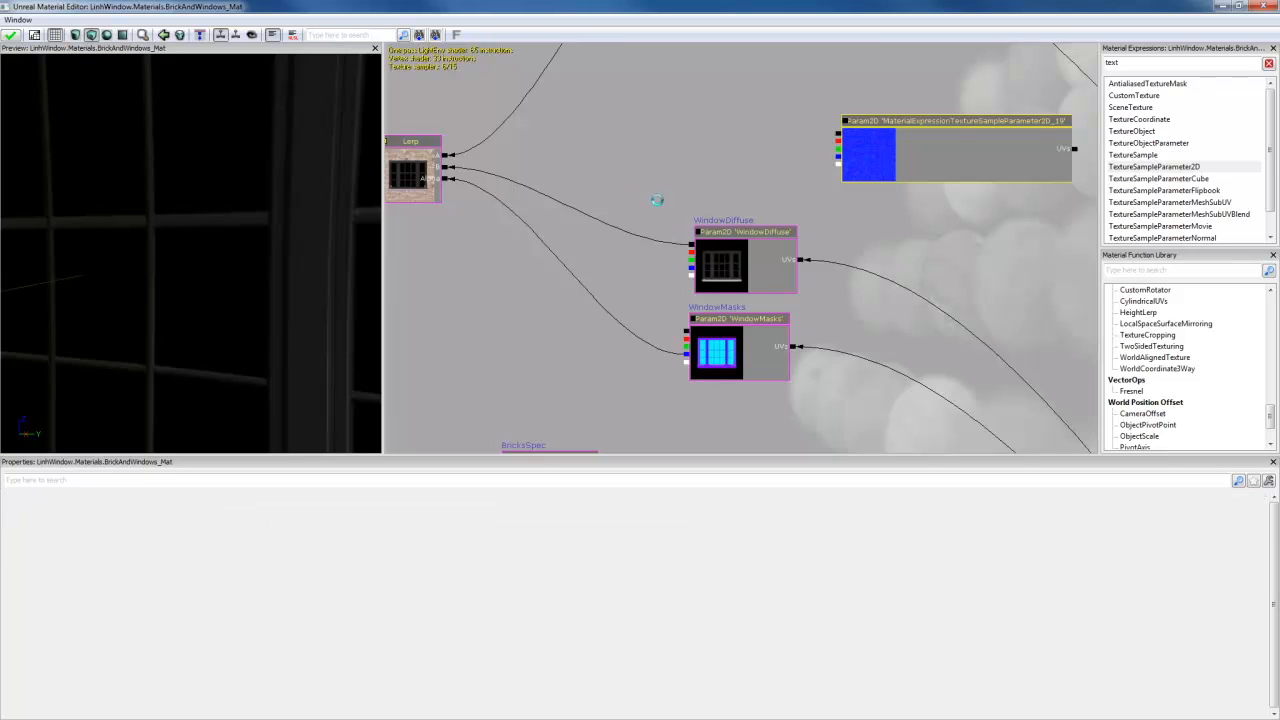
pyautogui.click(656, 200)
pyautogui.moveTo(666, 206); pyautogui.dragTo(614, 178)
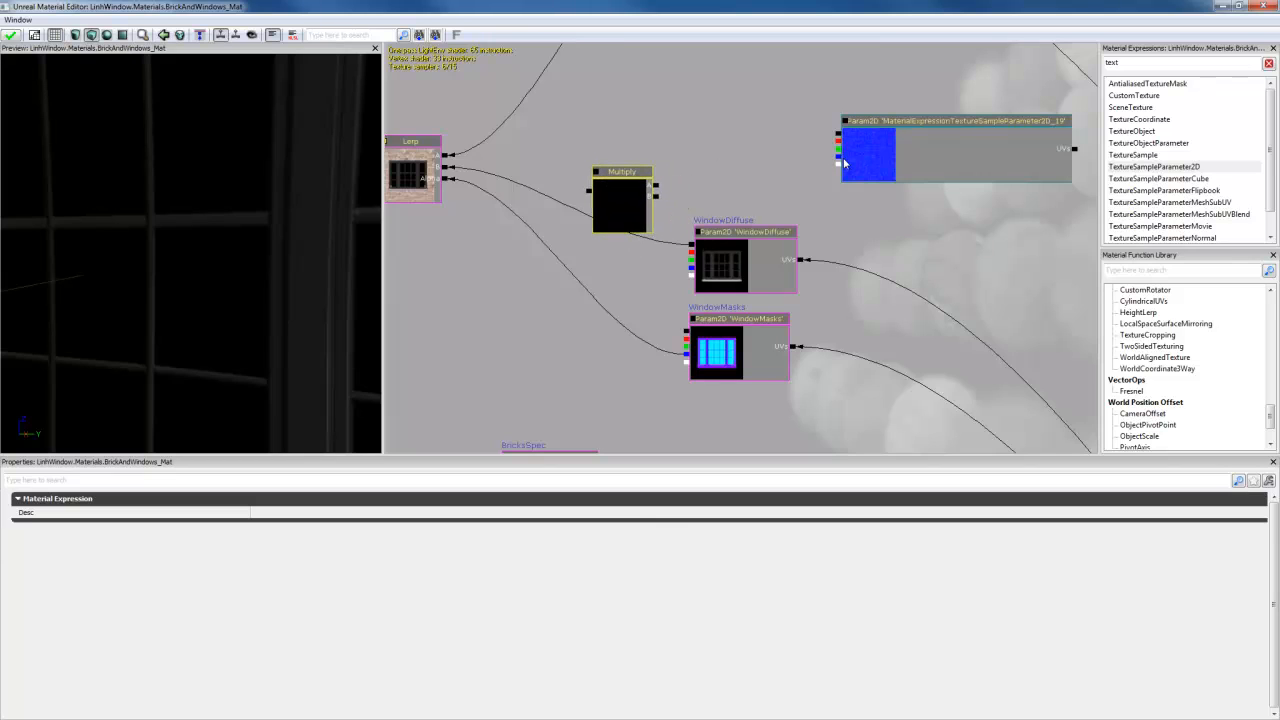
pyautogui.moveTo(840, 165); pyautogui.dragTo(656, 185)
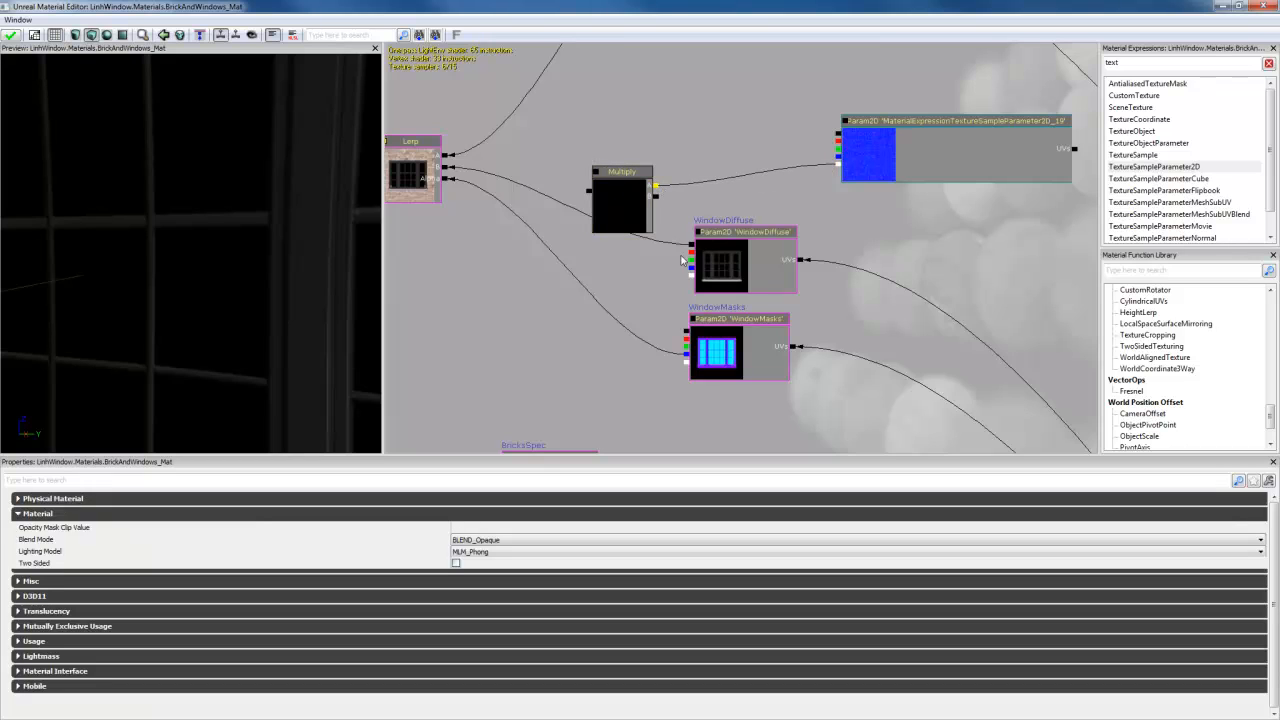
pyautogui.moveTo(688, 244); pyautogui.dragTo(449, 169)
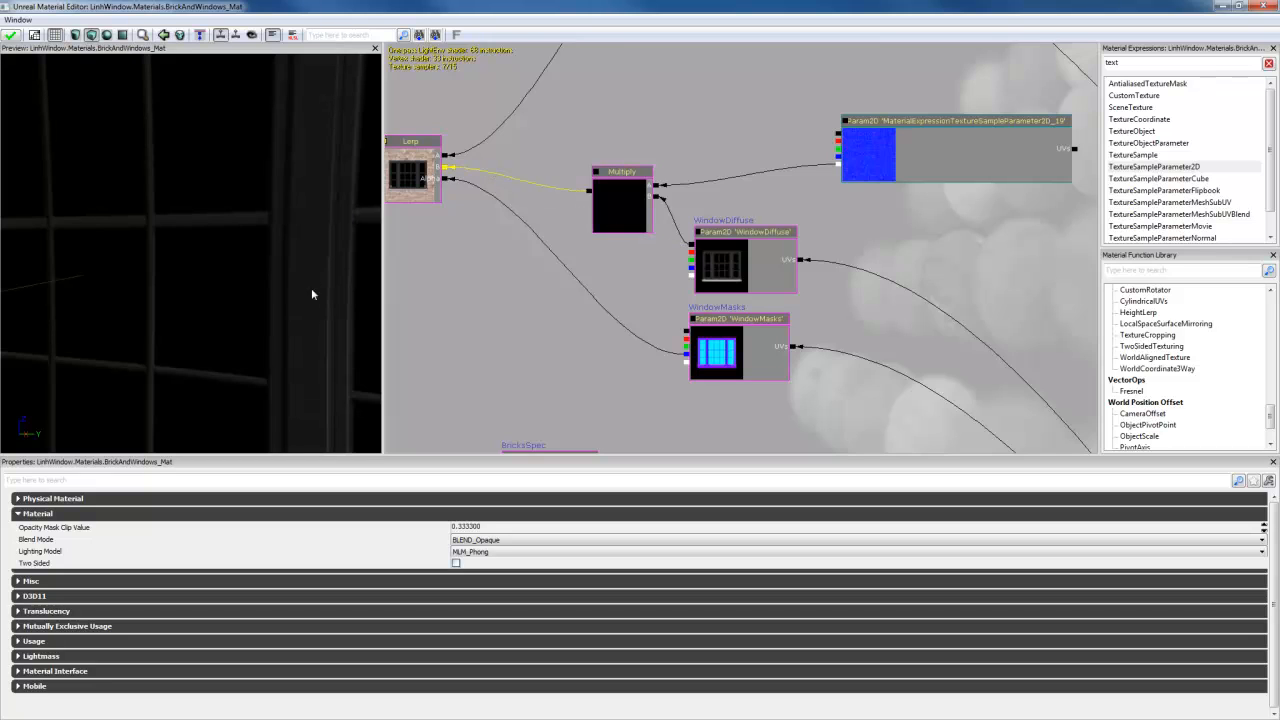
# Step: Add a TexCoord node and connect it to the UVs input of the wood detail sampler
pyautogui.moveTo(1023, 260); pyautogui.dragTo(829, 348)
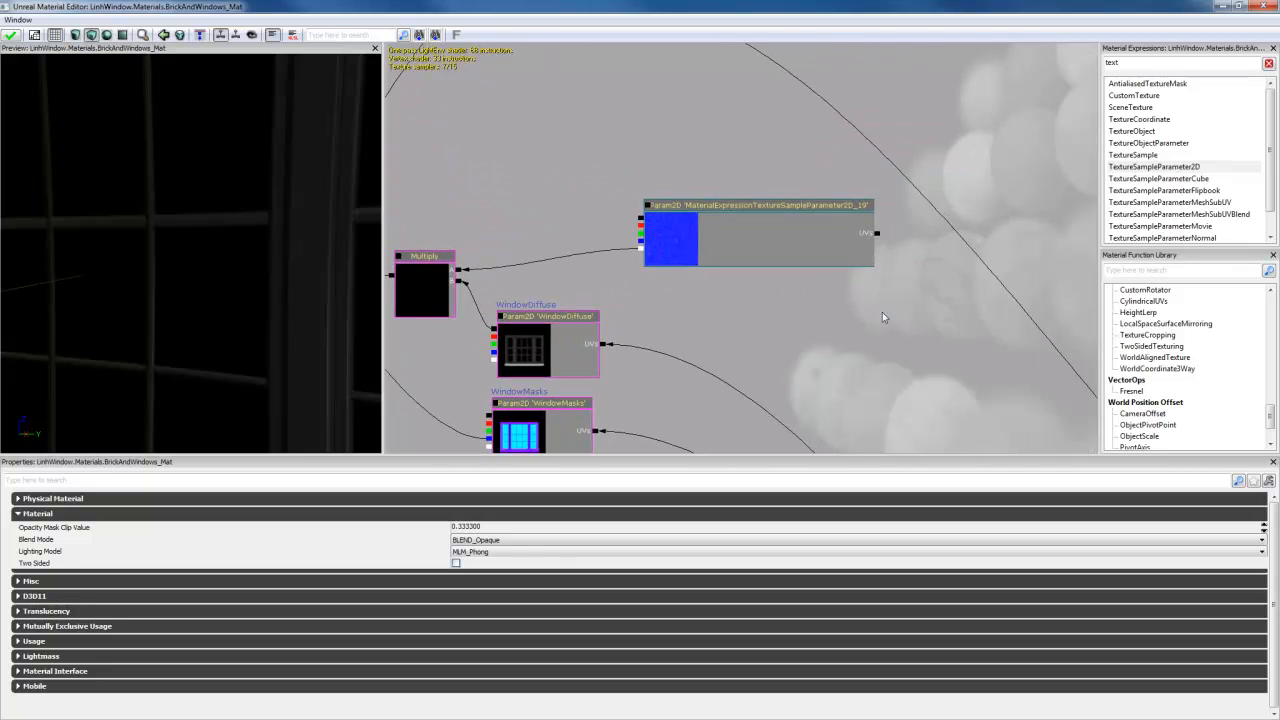
pyautogui.moveTo(883, 317); pyautogui.dragTo(812, 340)
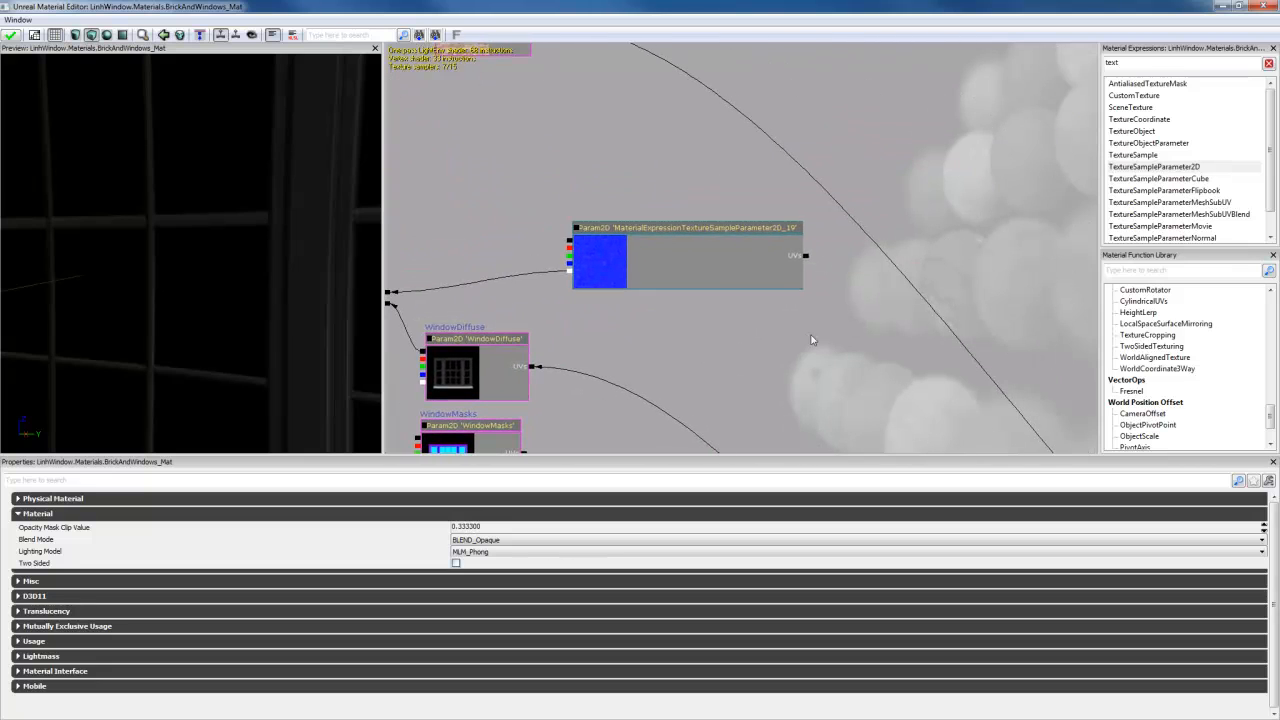
pyautogui.click(887, 234)
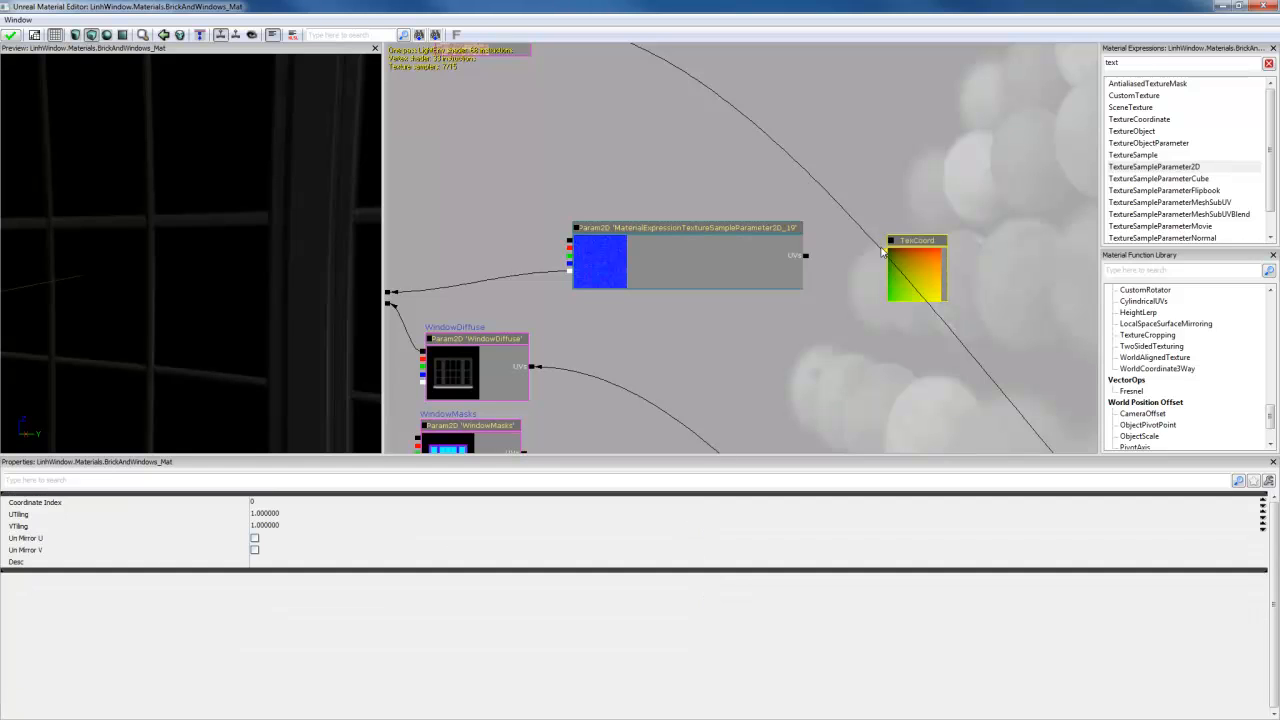
pyautogui.moveTo(884, 254); pyautogui.dragTo(805, 255)
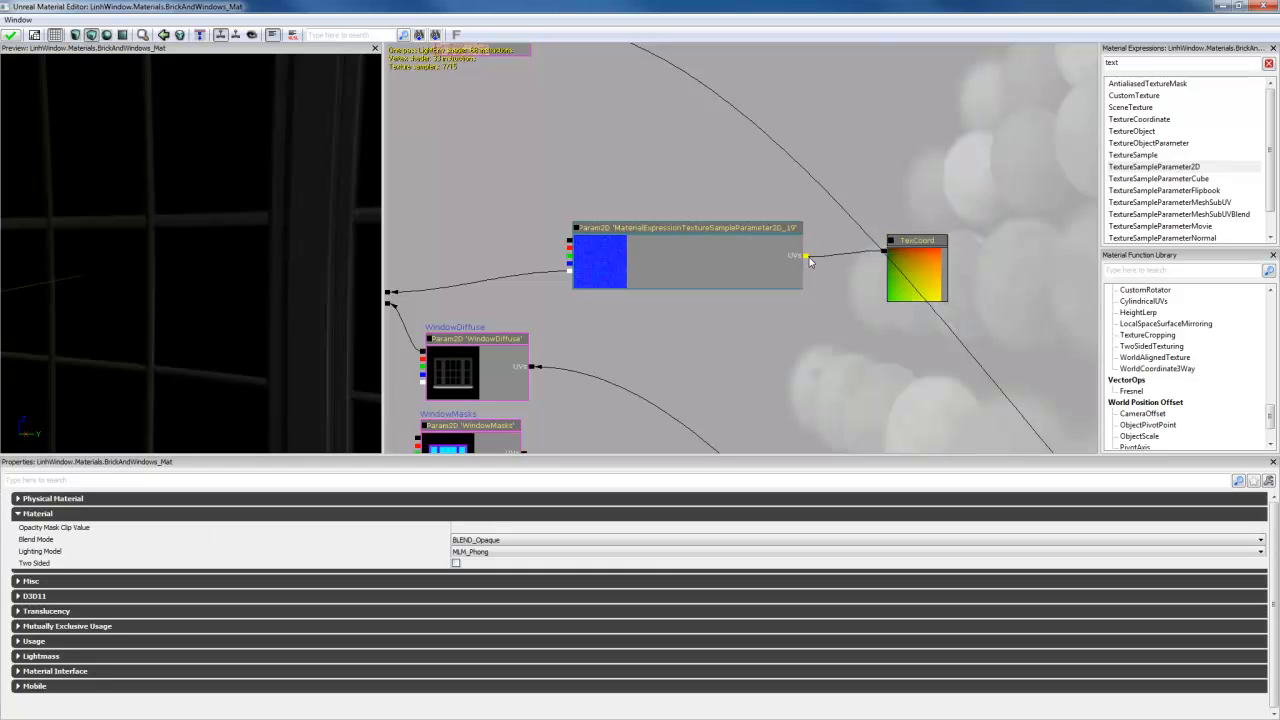
# Step: Set the wood detail TexCoord's UTiling and VTiling to 10
pyautogui.click(922, 267)
pyautogui.click(326, 515)
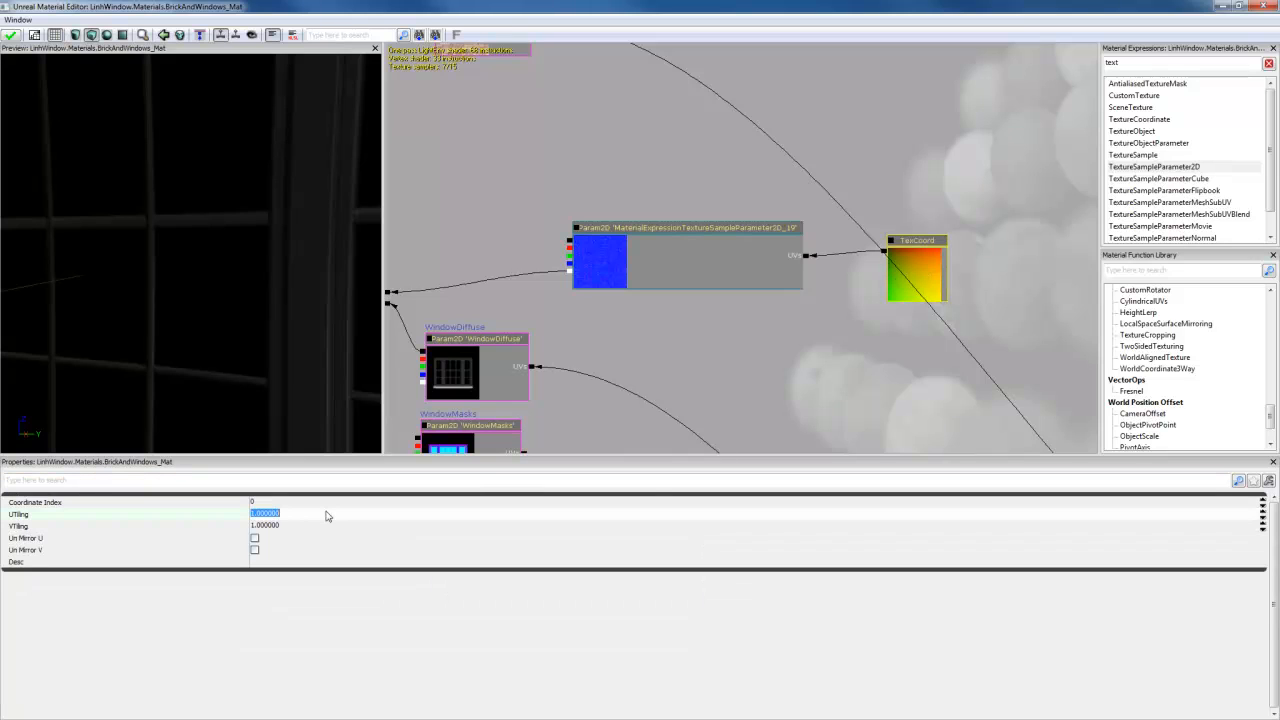
pyautogui.write('10')
pyautogui.press('Return')
pyautogui.click(268, 513)
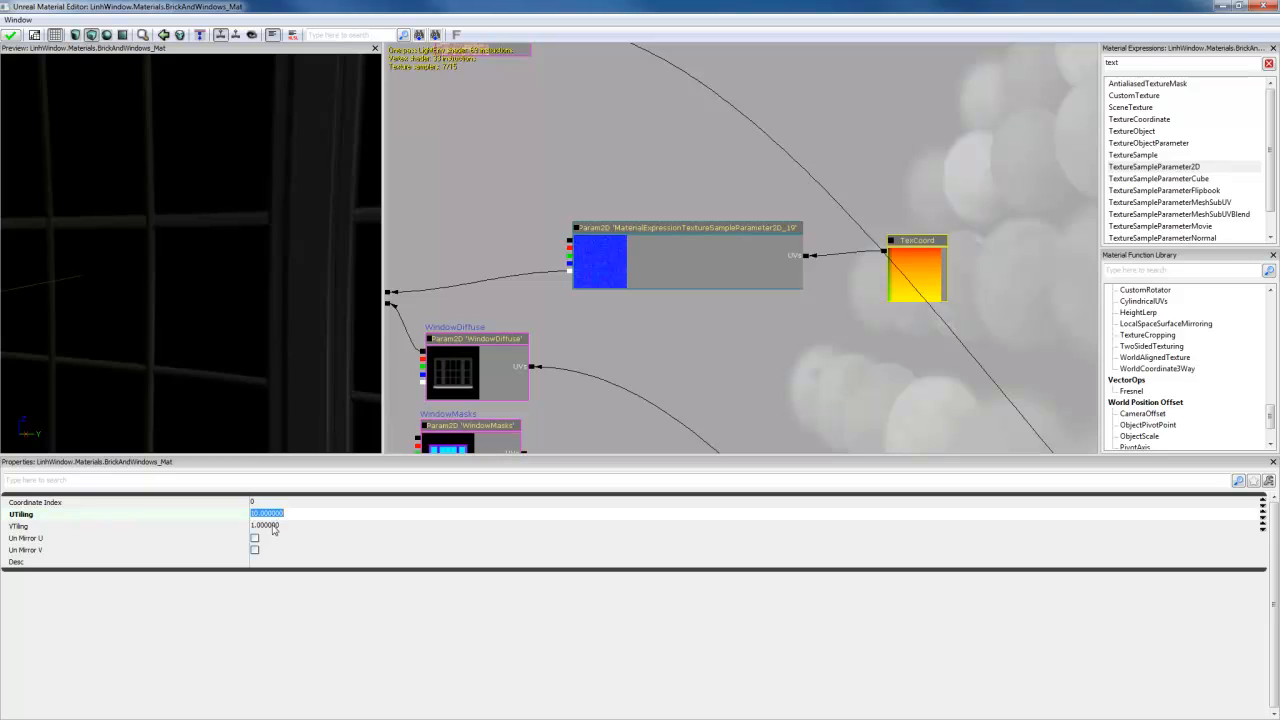
pyautogui.click(272, 526)
pyautogui.write('10')
pyautogui.press('Return')
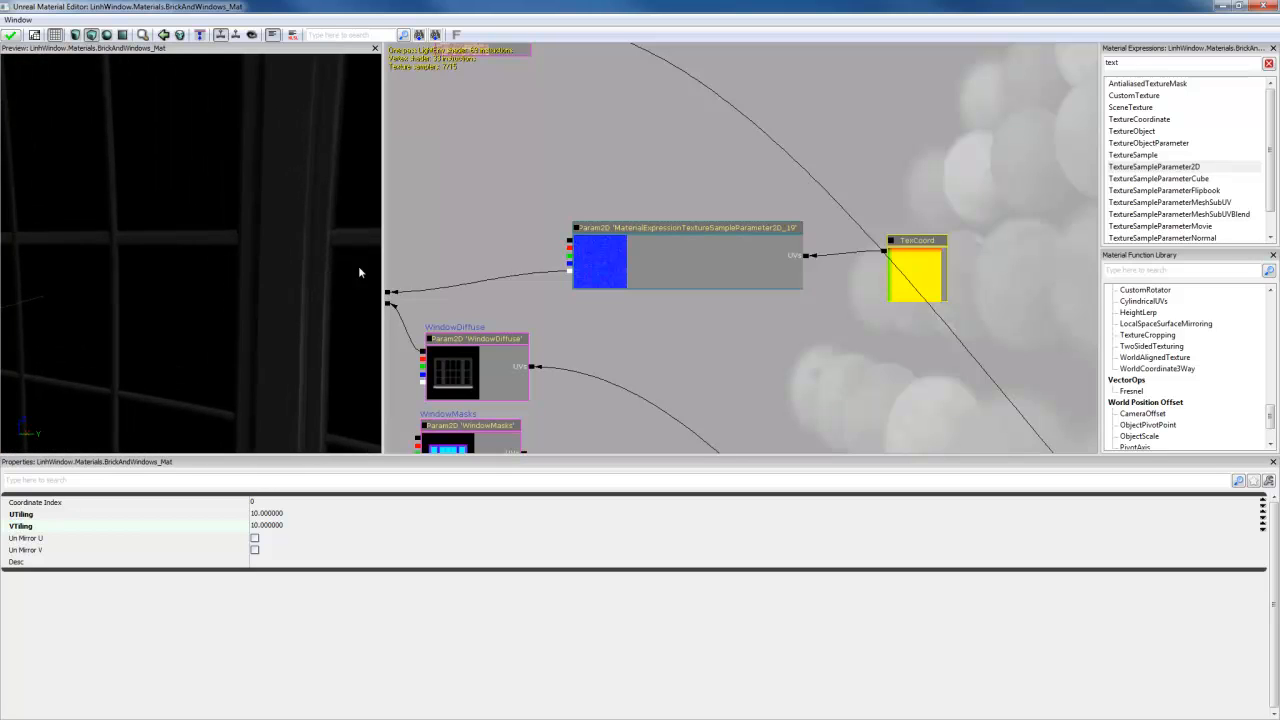
# Step: Move the wood detail sampler and its TexCoord node higher to leave space above WindowDiffuse
pyautogui.click(610, 270)
pyautogui.moveTo(610, 270); pyautogui.dragTo(626, 217)
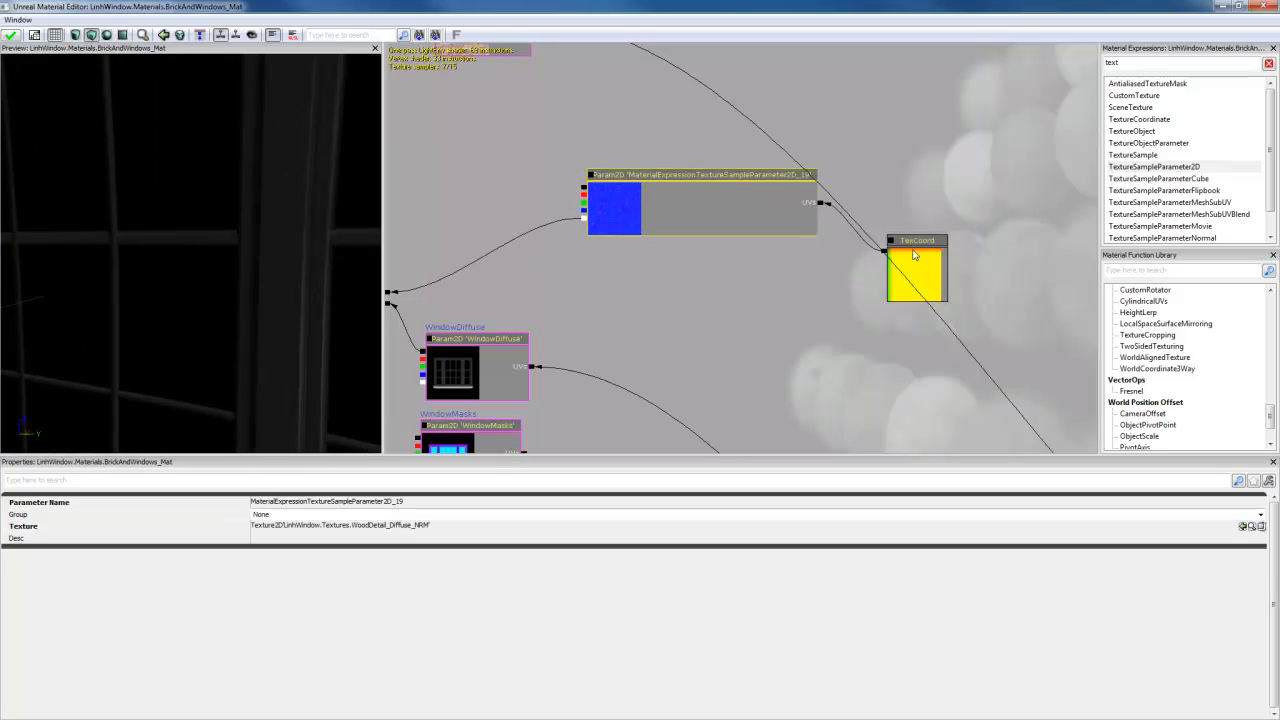
pyautogui.moveTo(913, 255); pyautogui.dragTo(906, 201)
# Step: Set the wood detail sampler's parameter name and description to Wood_Detail_Norm_Diff
pyautogui.click(678, 214)
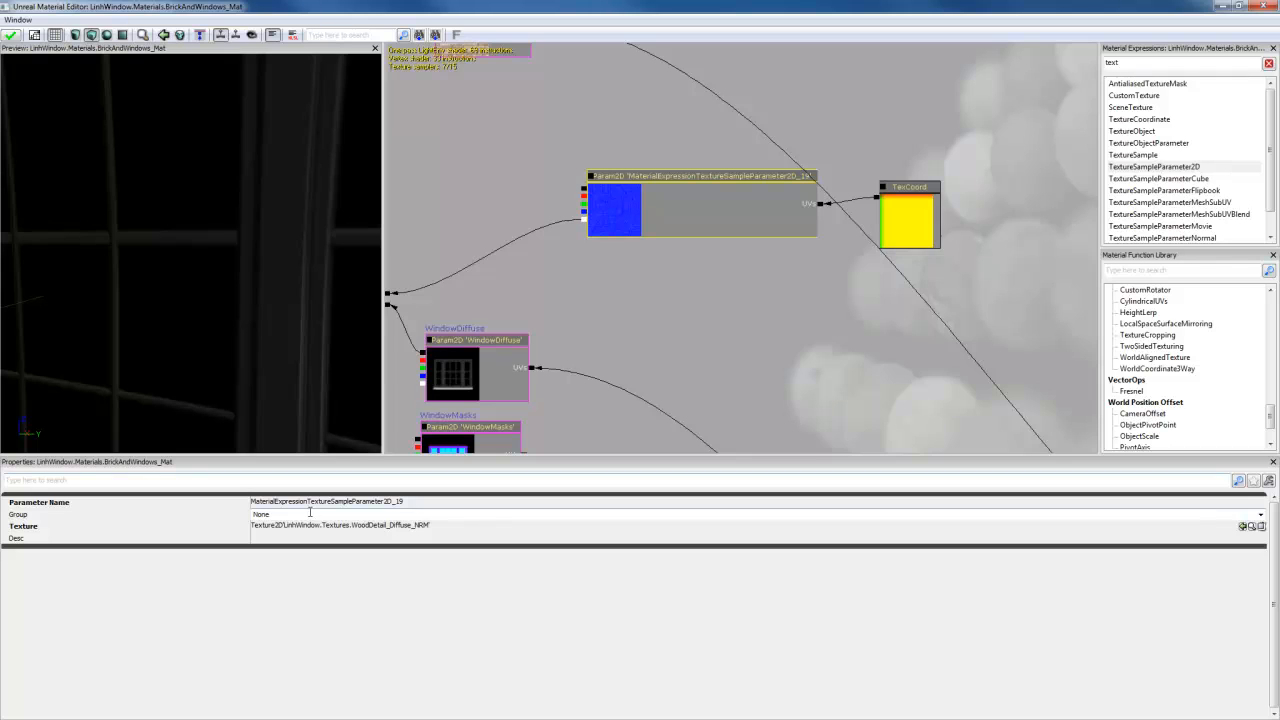
pyautogui.click(311, 504)
pyautogui.write('Wood_Detail_Norm_Diff')
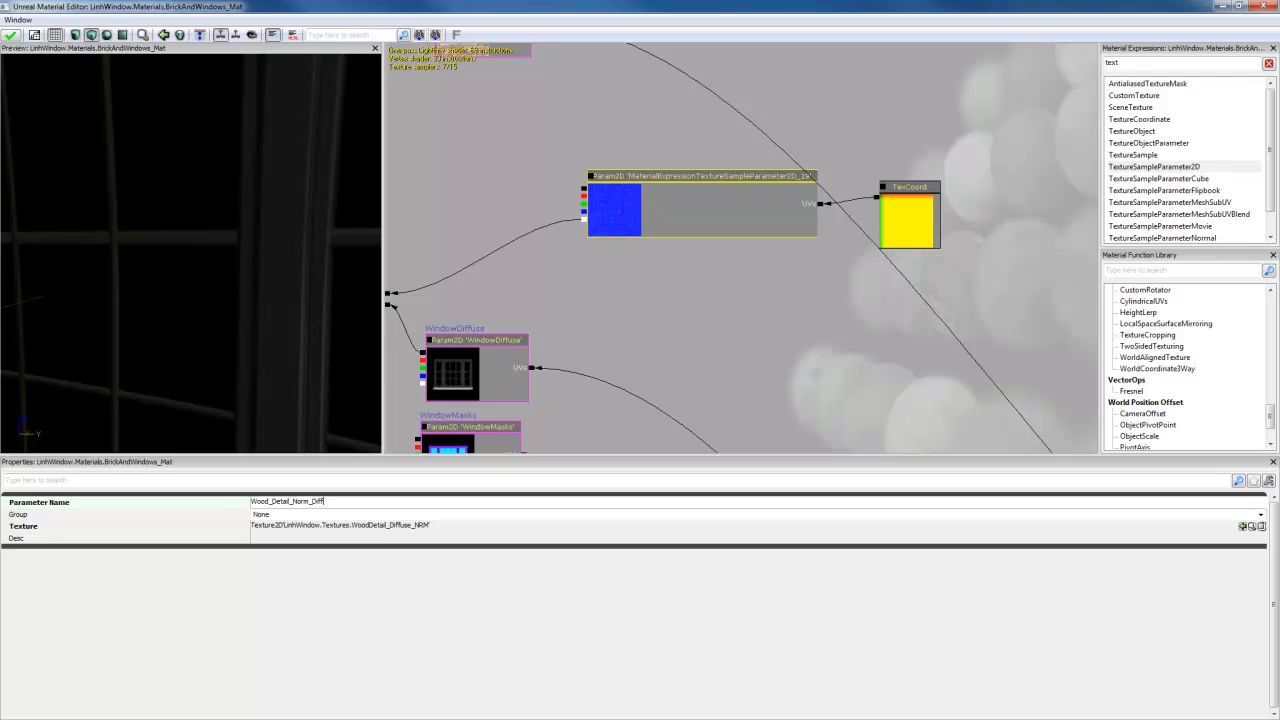
pyautogui.press('Return')
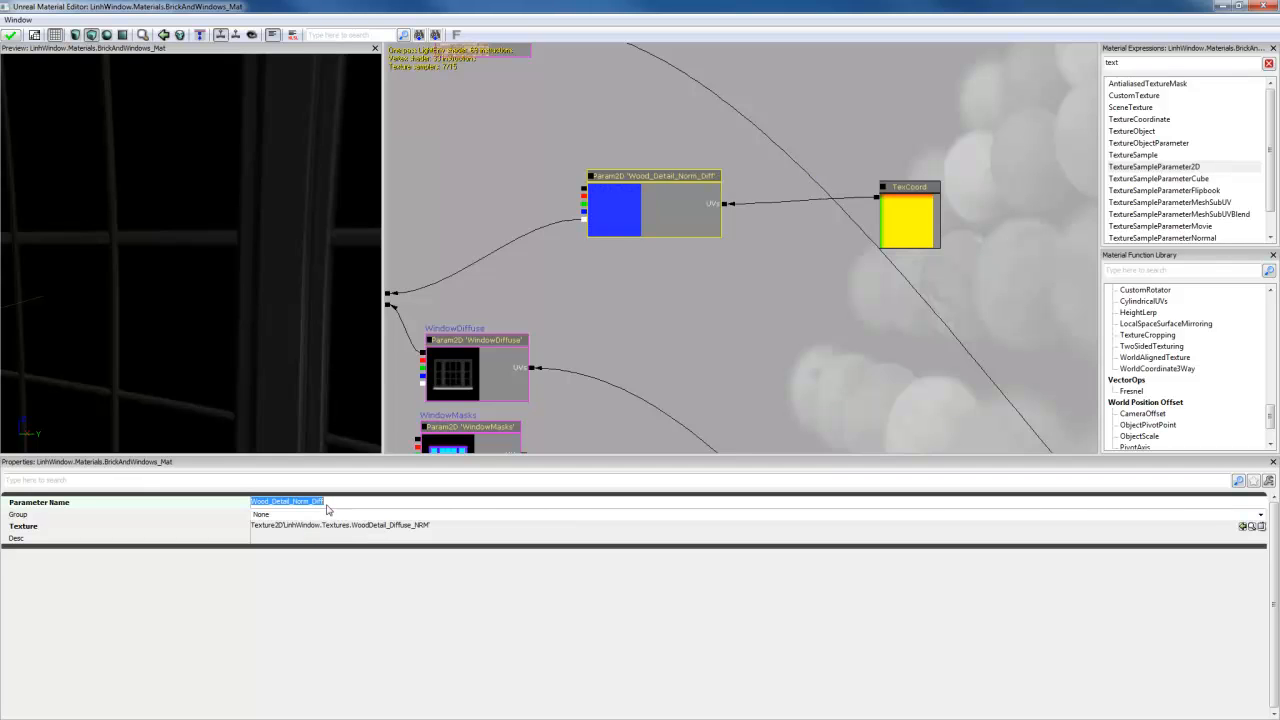
pyautogui.click(310, 539)
pyautogui.write('Wood_Detail_Norm_Diff')
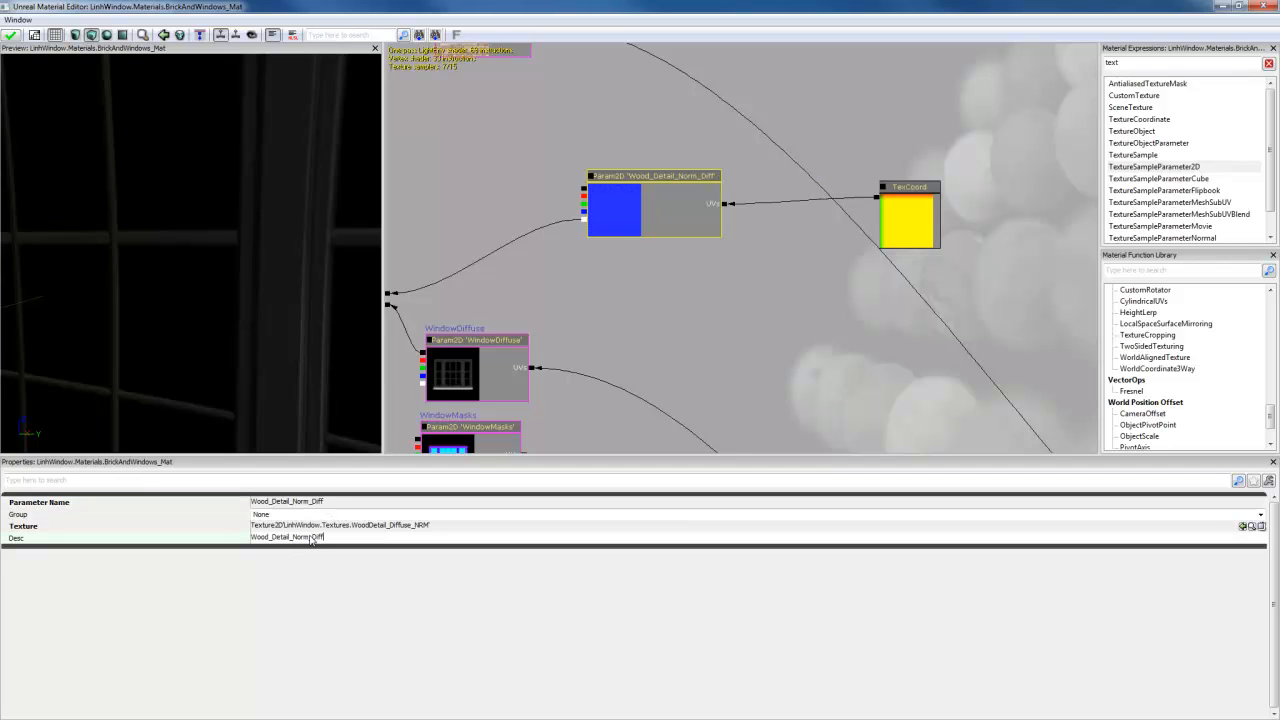
pyautogui.press('Return')
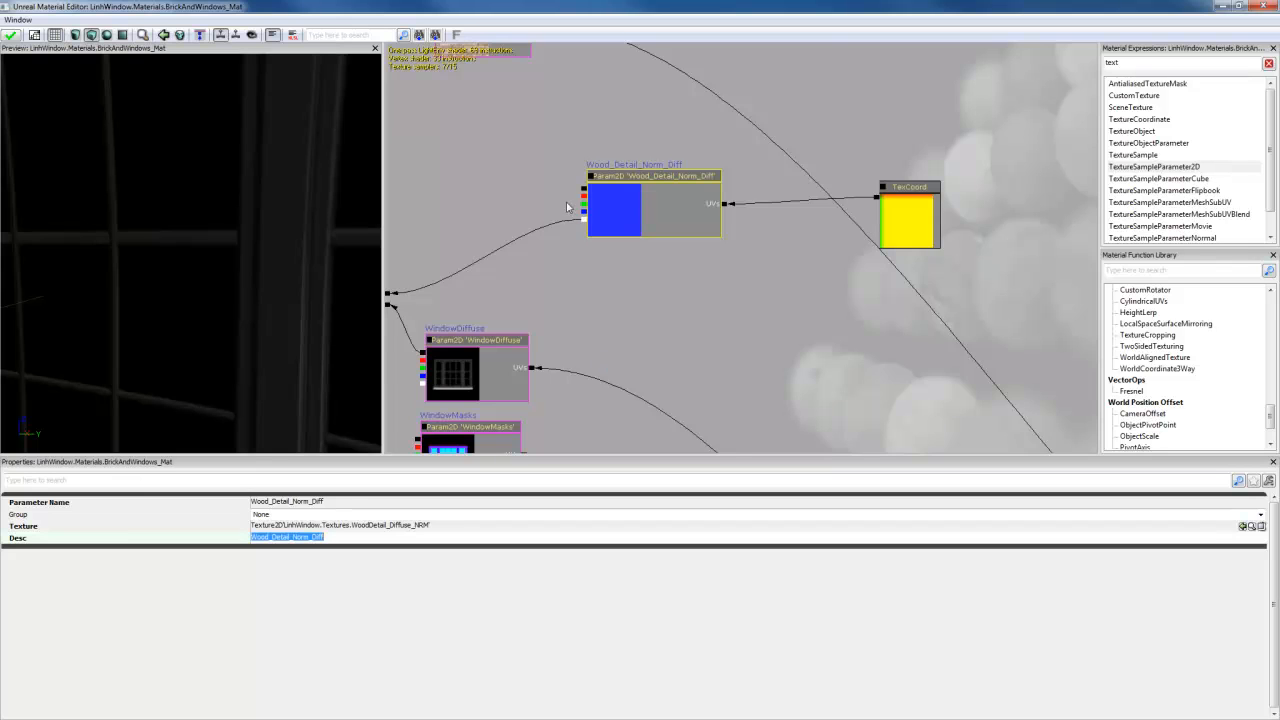
# Step: Add a Power node between the Wood_Detail_Norm_Diff sampler and the Multiply node
pyautogui.moveTo(522, 176); pyautogui.dragTo(619, 190)
pyautogui.click(592, 224)
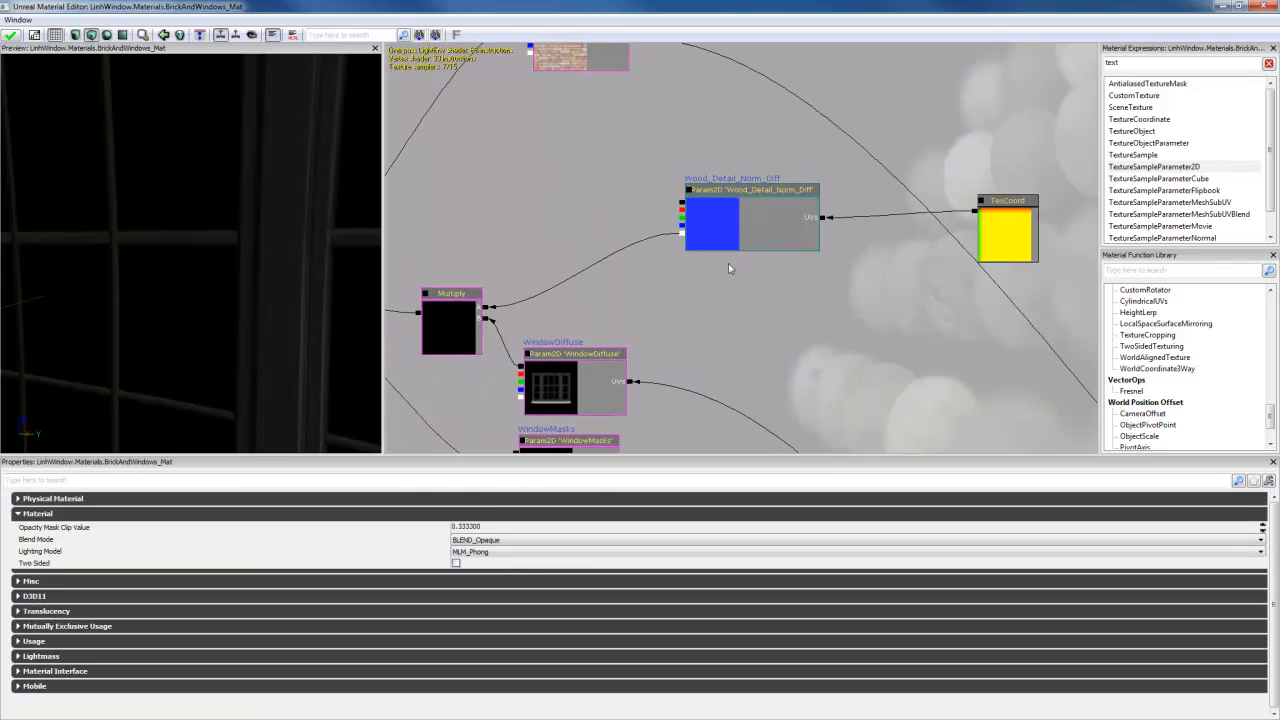
pyautogui.moveTo(675, 234); pyautogui.dragTo(684, 241)
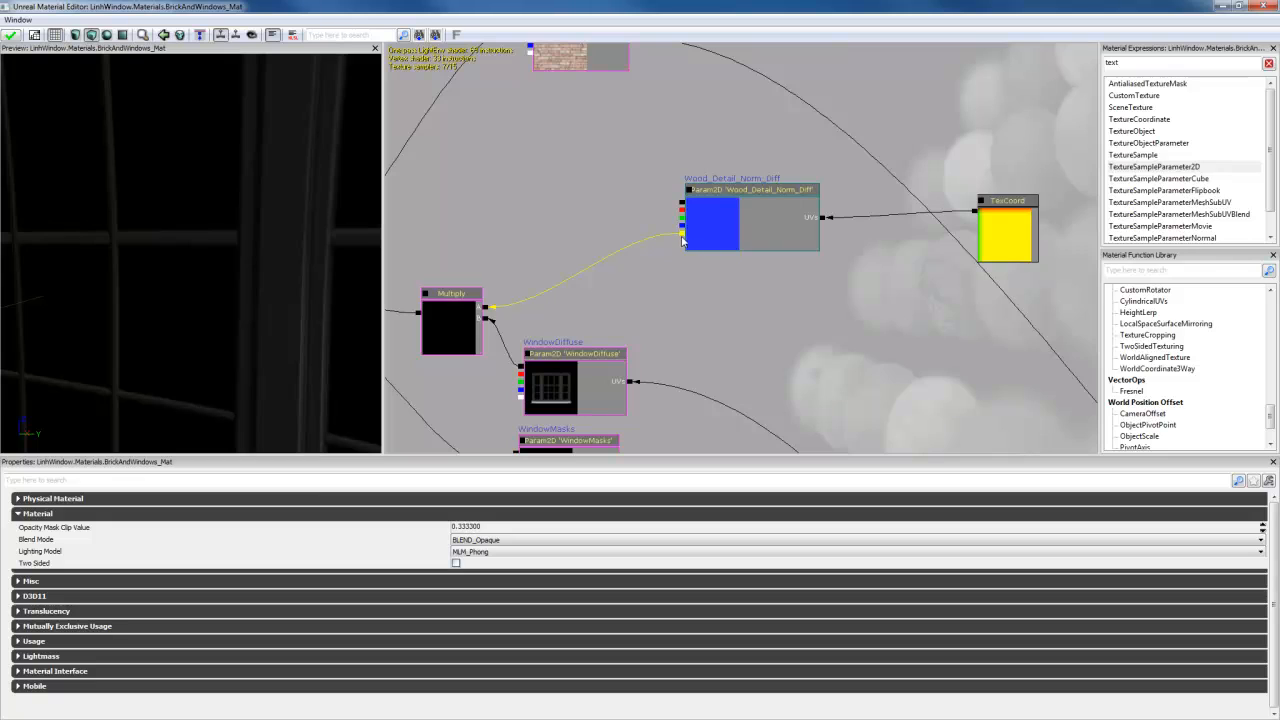
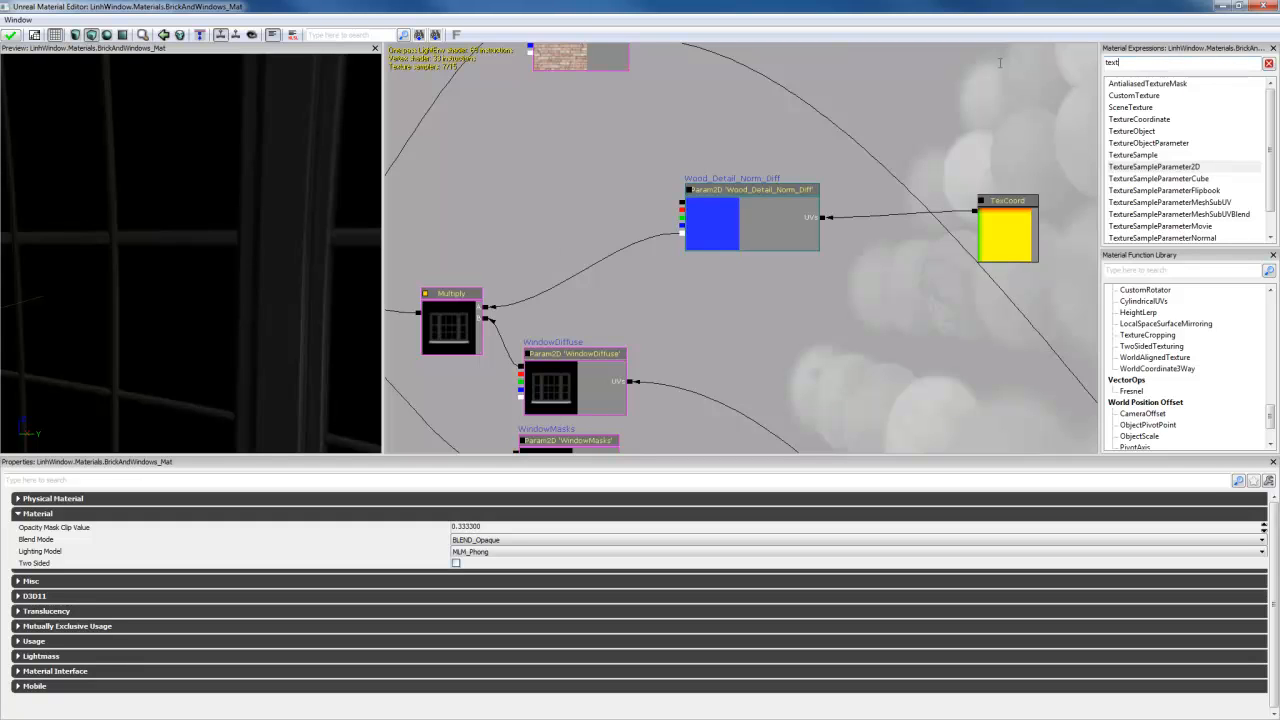
pyautogui.moveTo(1000, 63); pyautogui.dragTo(842, 60)
pyautogui.write('ex')
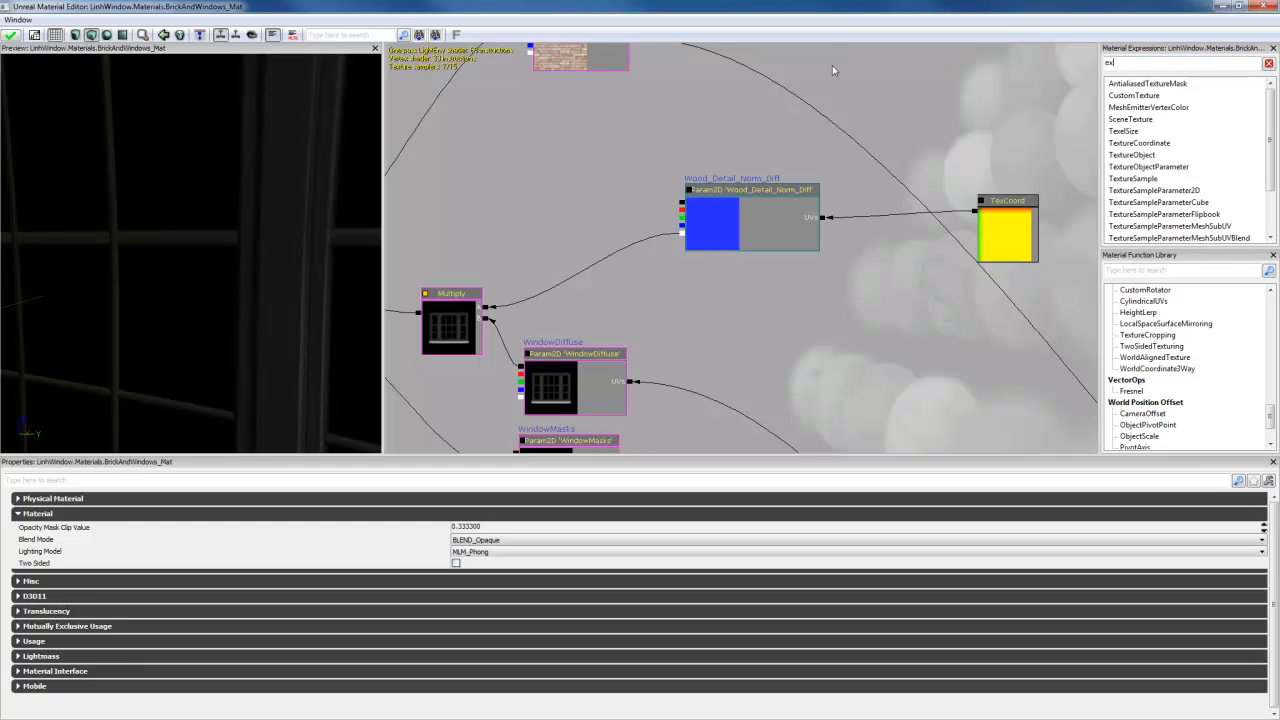
pyautogui.click(581, 223)
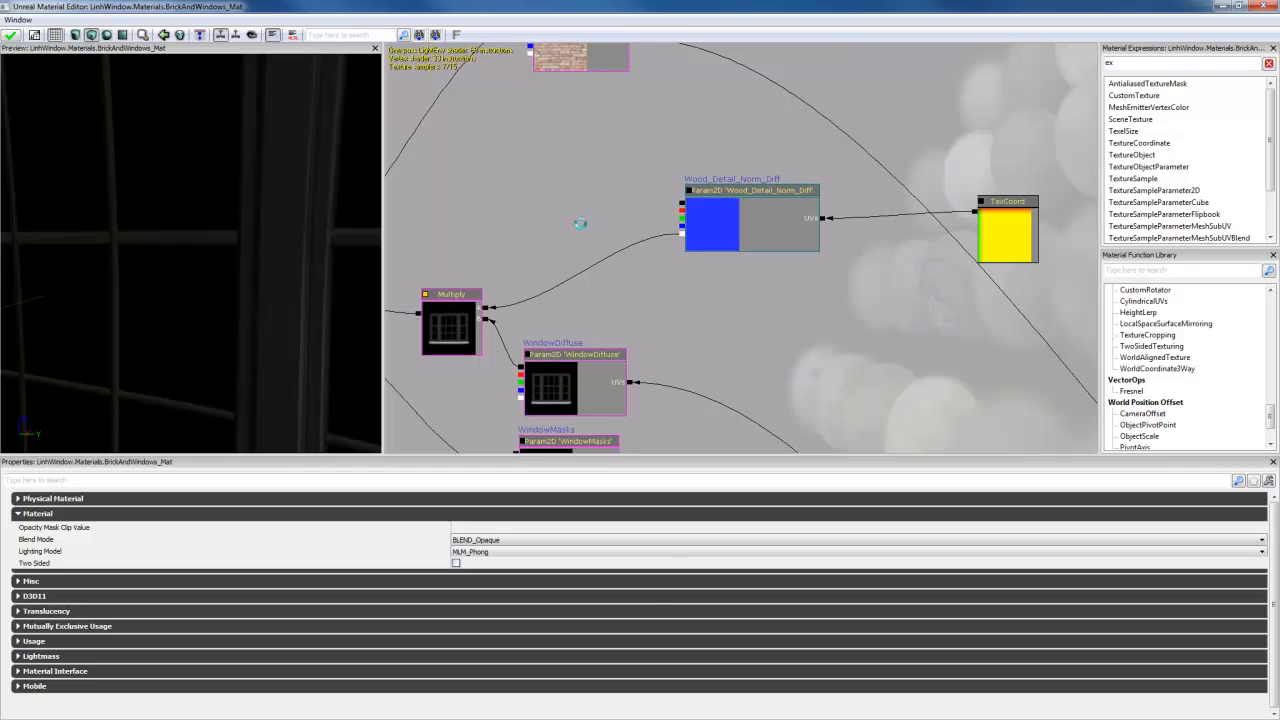
pyautogui.moveTo(600, 268); pyautogui.dragTo(567, 236)
# Step: Filter the material expressions for power, connect the wood detail sampler's alpha output to the Power node's Base, and lower the node slightly
pyautogui.moveTo(1160, 67); pyautogui.dragTo(944, 57)
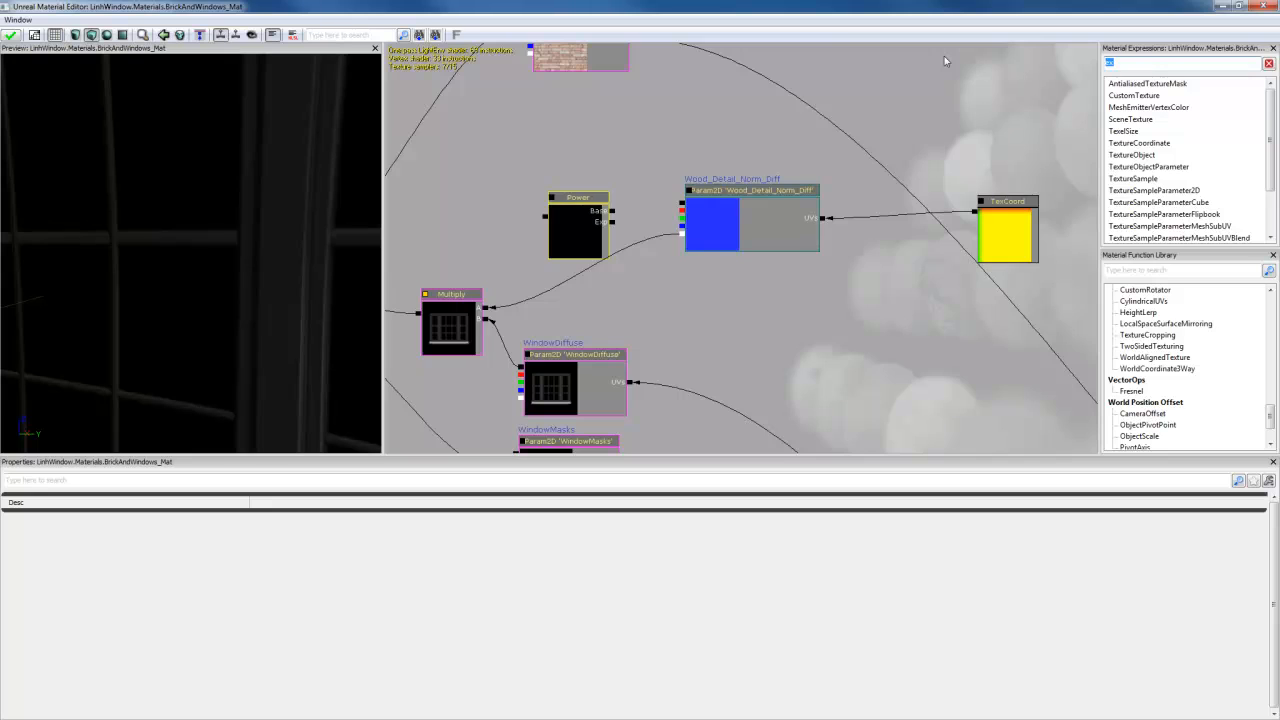
pyautogui.write('power')
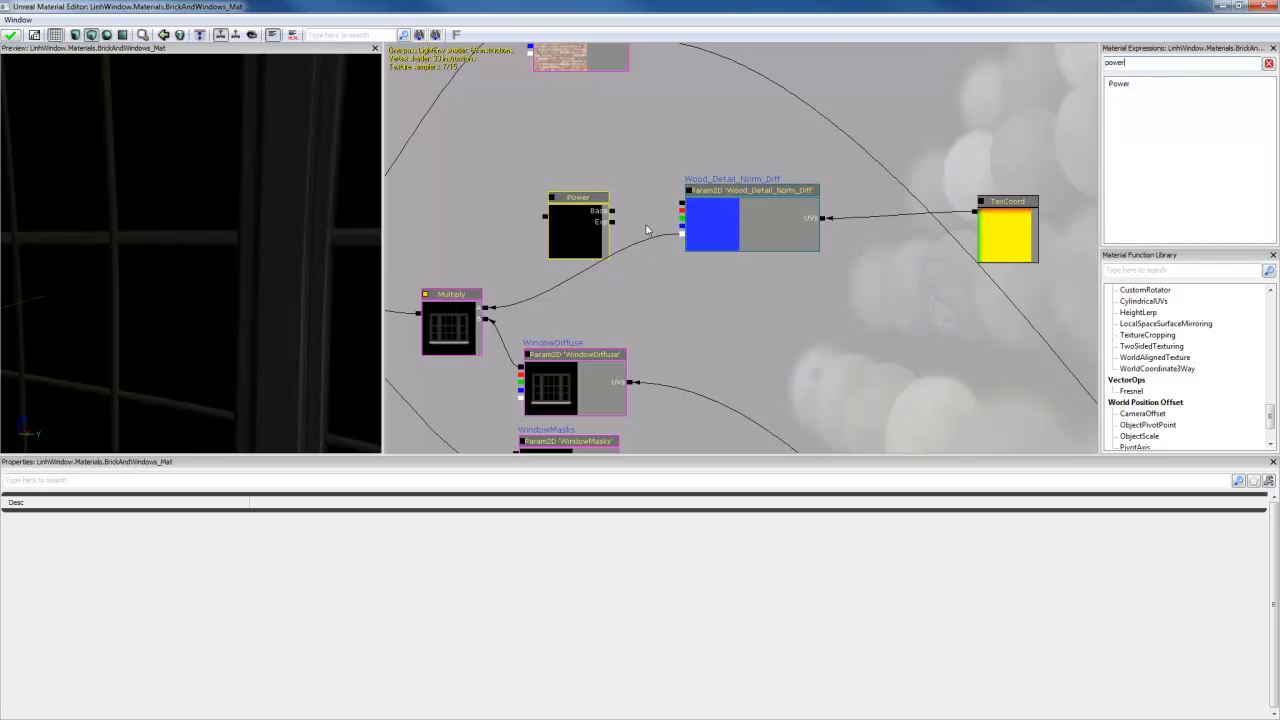
pyautogui.moveTo(611, 221); pyautogui.dragTo(681, 233)
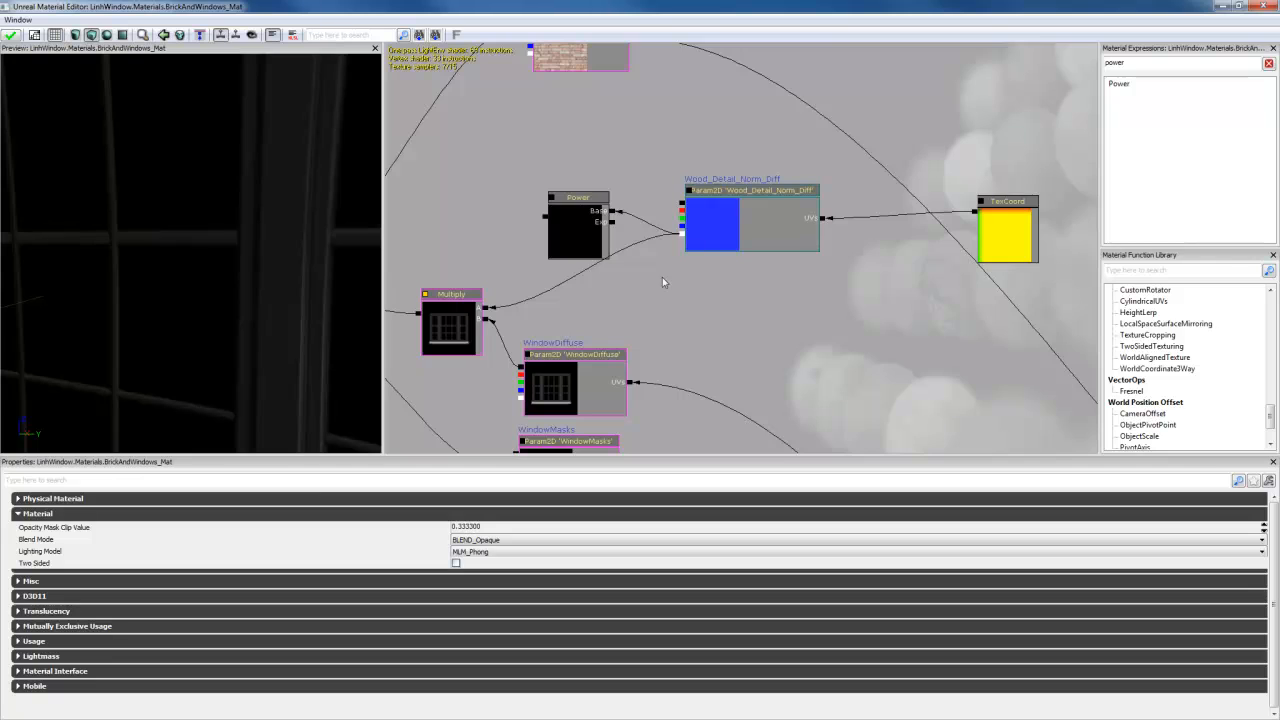
pyautogui.moveTo(589, 246); pyautogui.dragTo(610, 279)
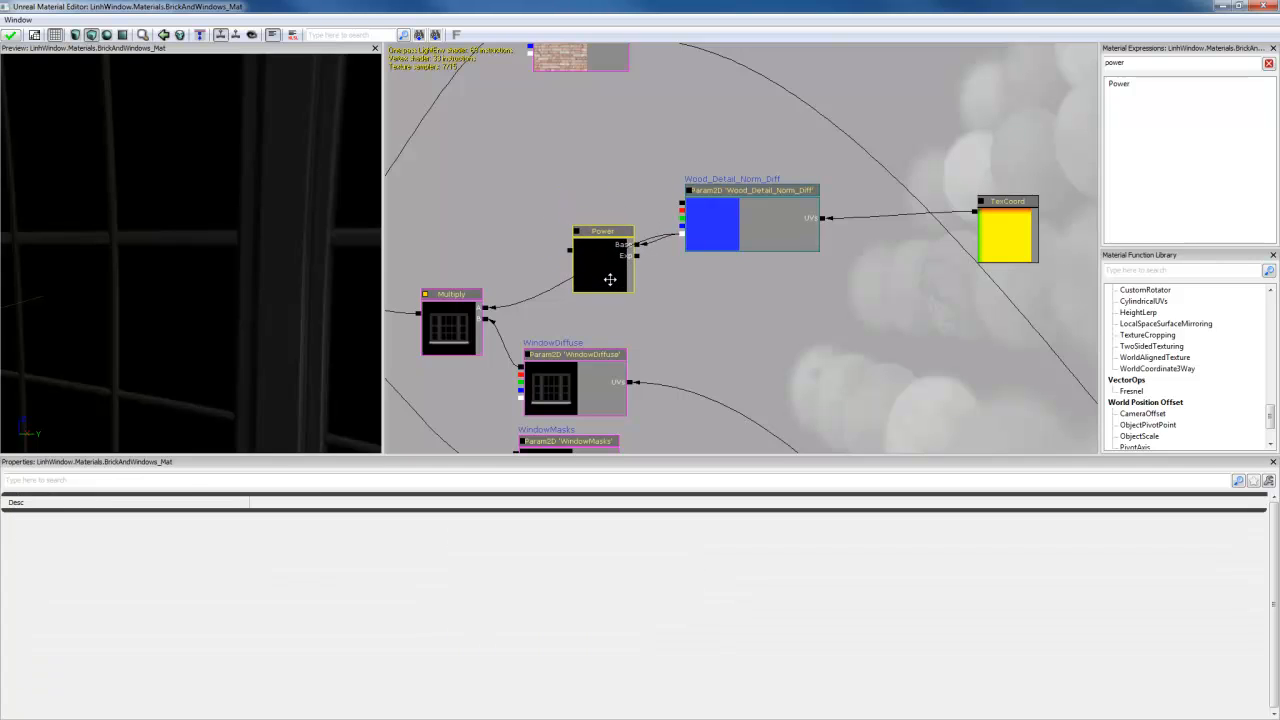
# Step: Add a Constant beneath the wood detail sampler, connect it to the Power node's Exp input, and set its R value to 1
pyautogui.click(748, 323)
pyautogui.moveTo(769, 360); pyautogui.dragTo(638, 256)
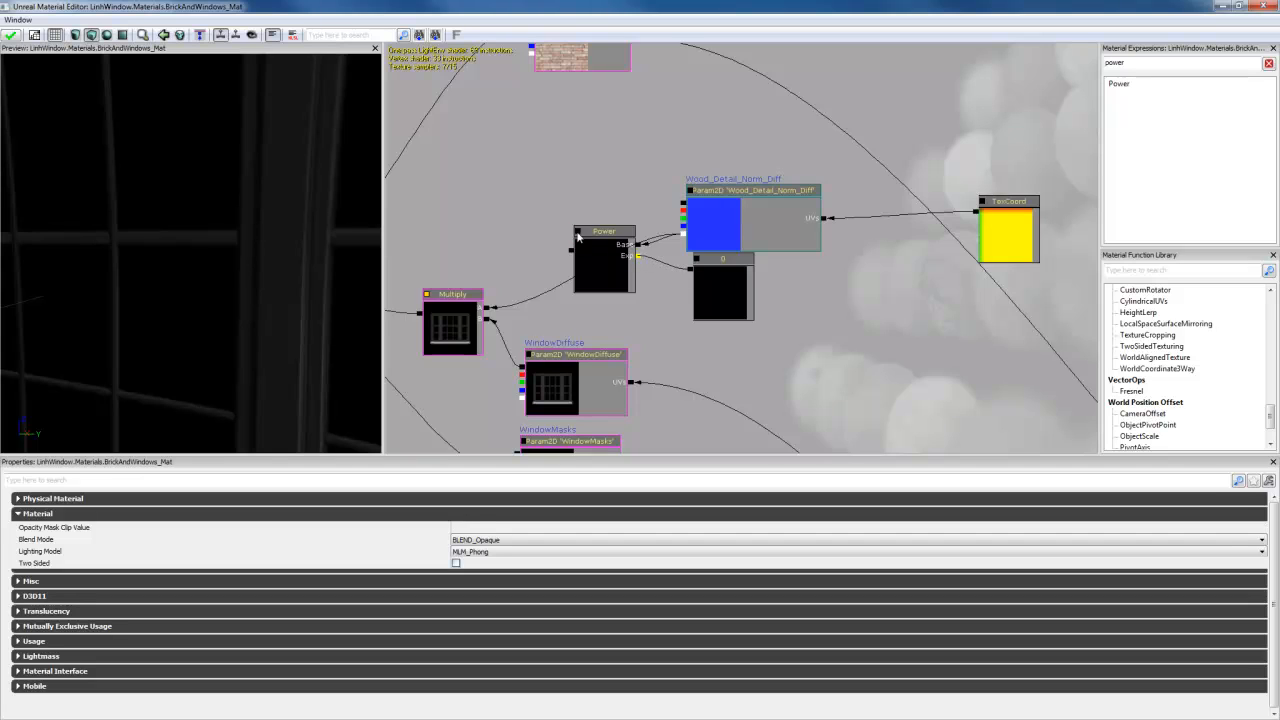
pyautogui.click(711, 297)
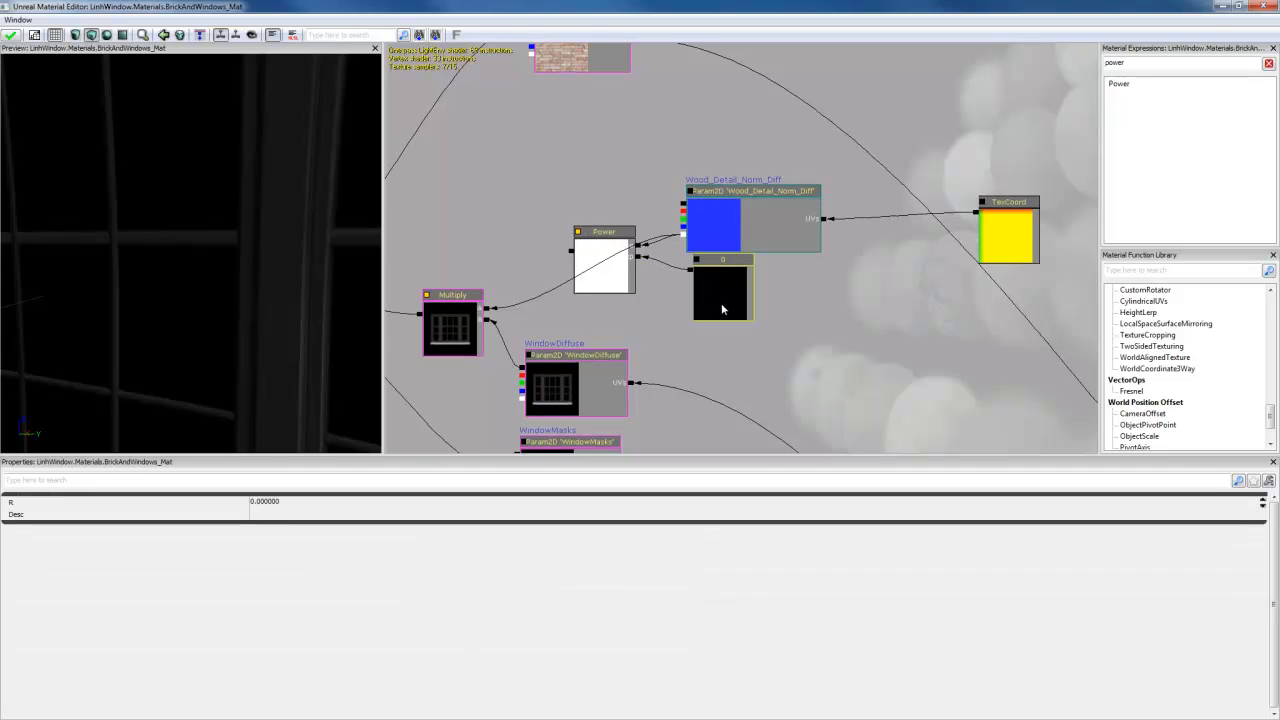
pyautogui.moveTo(721, 303); pyautogui.dragTo(715, 306)
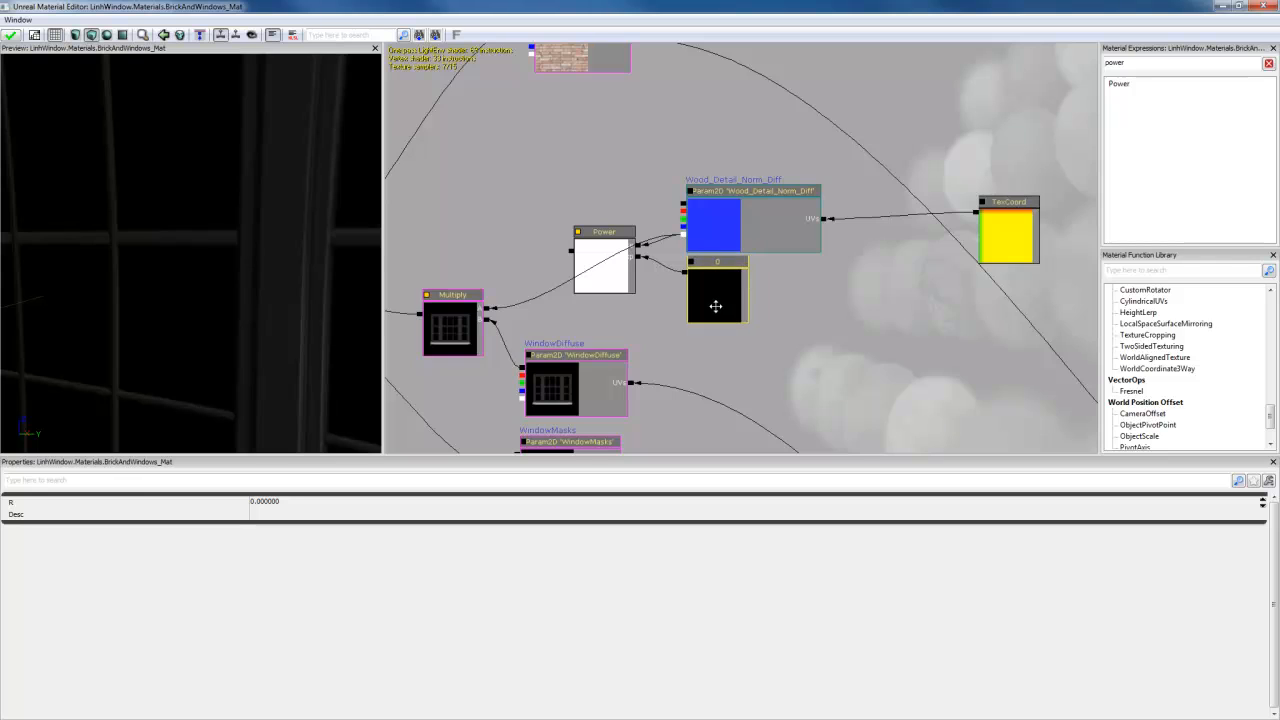
pyautogui.click(282, 505)
pyautogui.write('1')
pyautogui.press('Return')
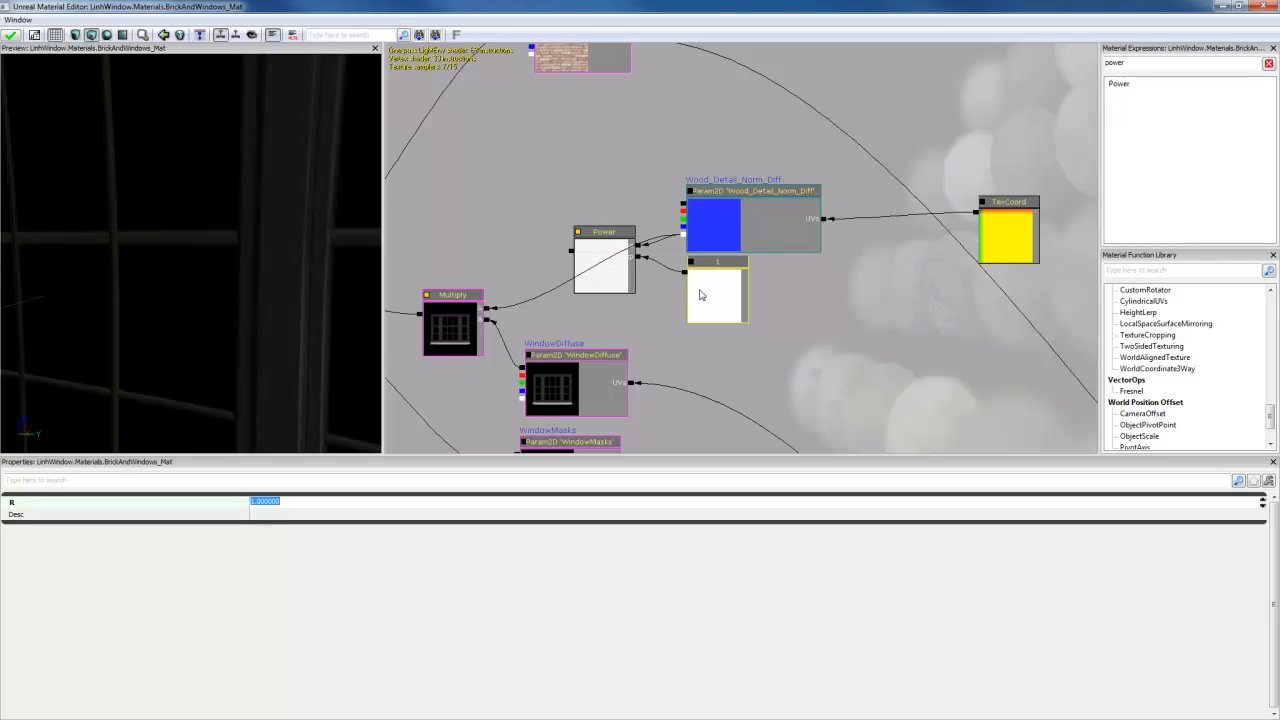
# Step: Set the R value of the Constant feeding the Power node's Exp input to 5
pyautogui.click(760, 246)
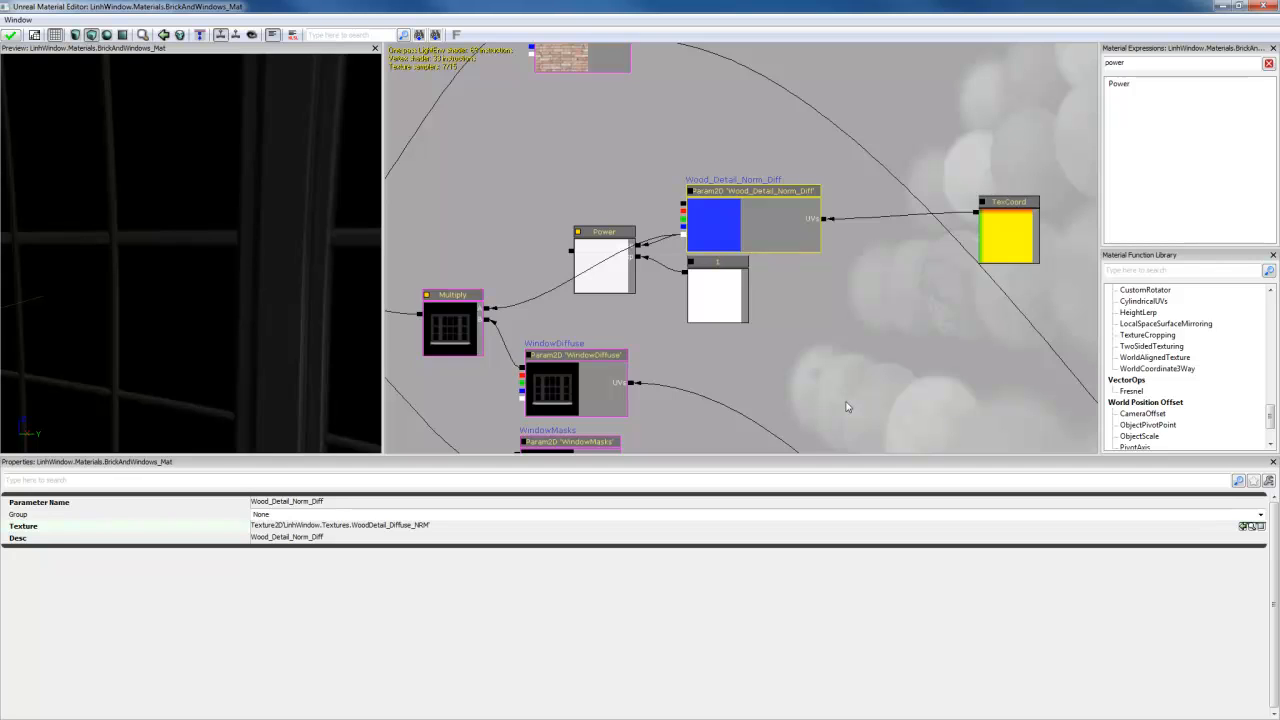
pyautogui.click(735, 311)
pyautogui.click(319, 502)
pyautogui.write('5')
pyautogui.press('Return')
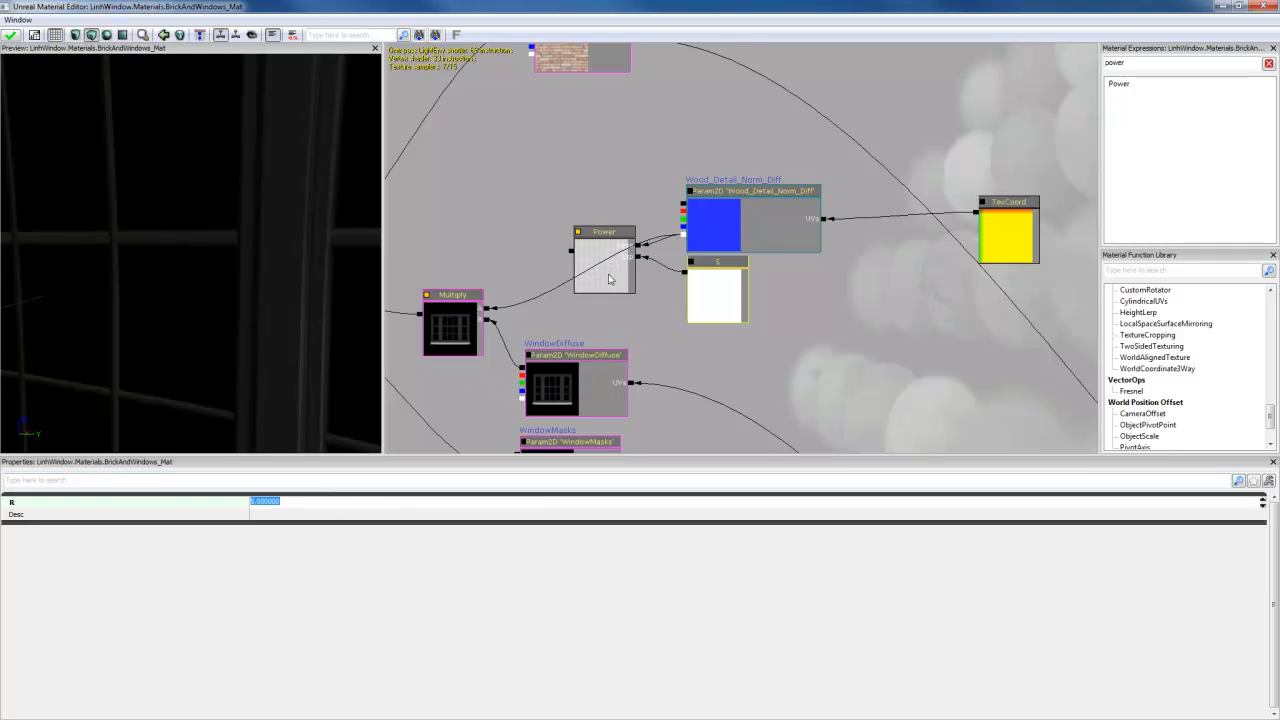
# Step: Connect the Power node's output to the Multiply node's A input, replacing the direct wood detail connection, and check the material preview
pyautogui.scroll(1, 610, 276)
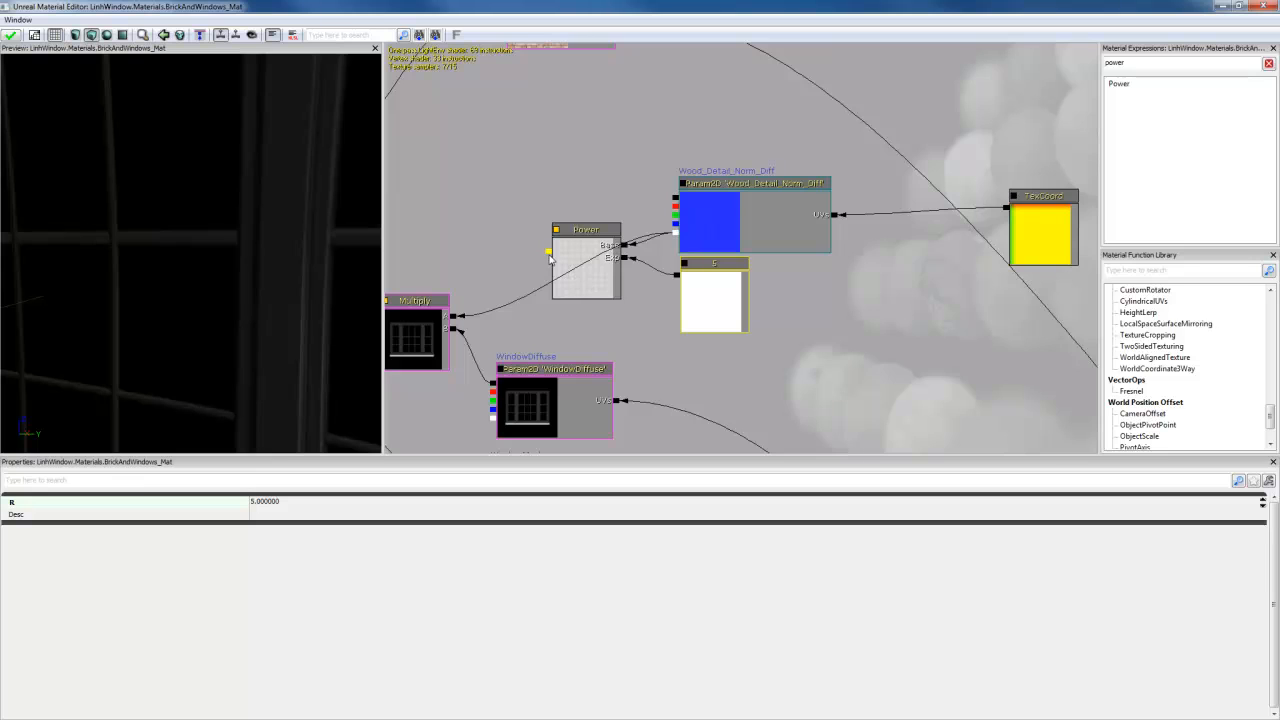
pyautogui.moveTo(549, 259); pyautogui.dragTo(454, 318)
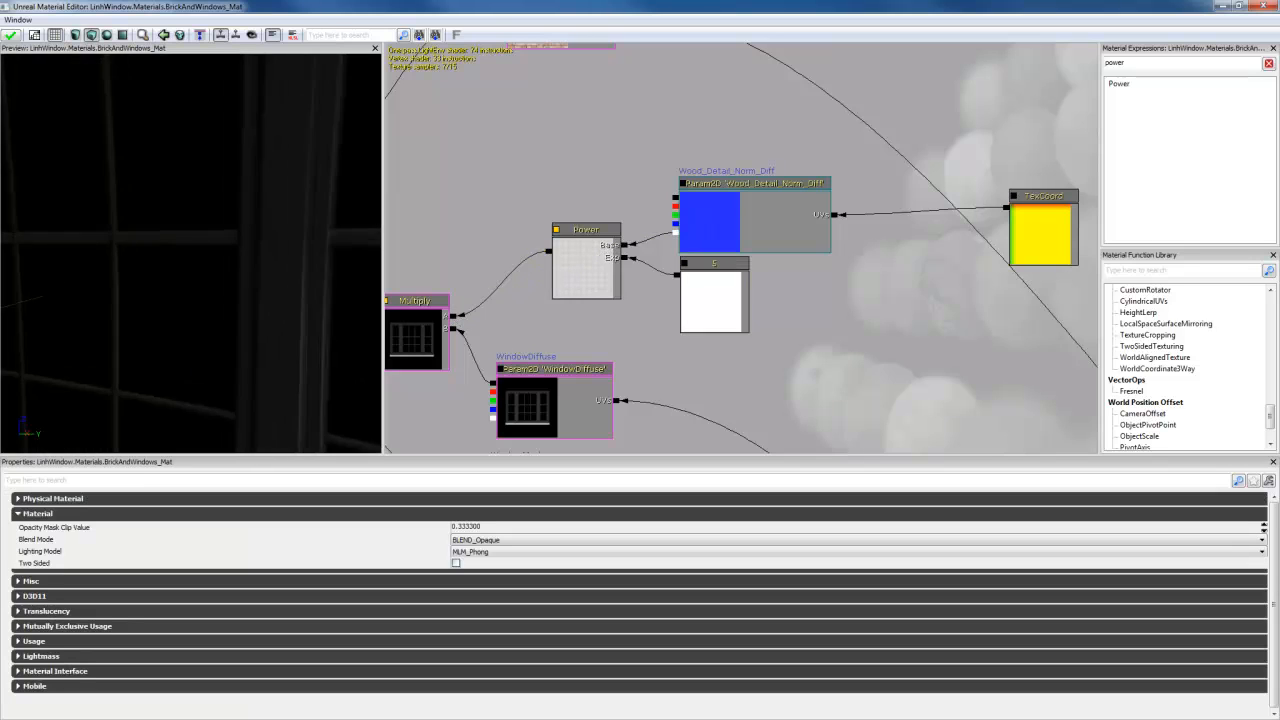
pyautogui.moveTo(299, 309); pyautogui.dragTo(281, 268)
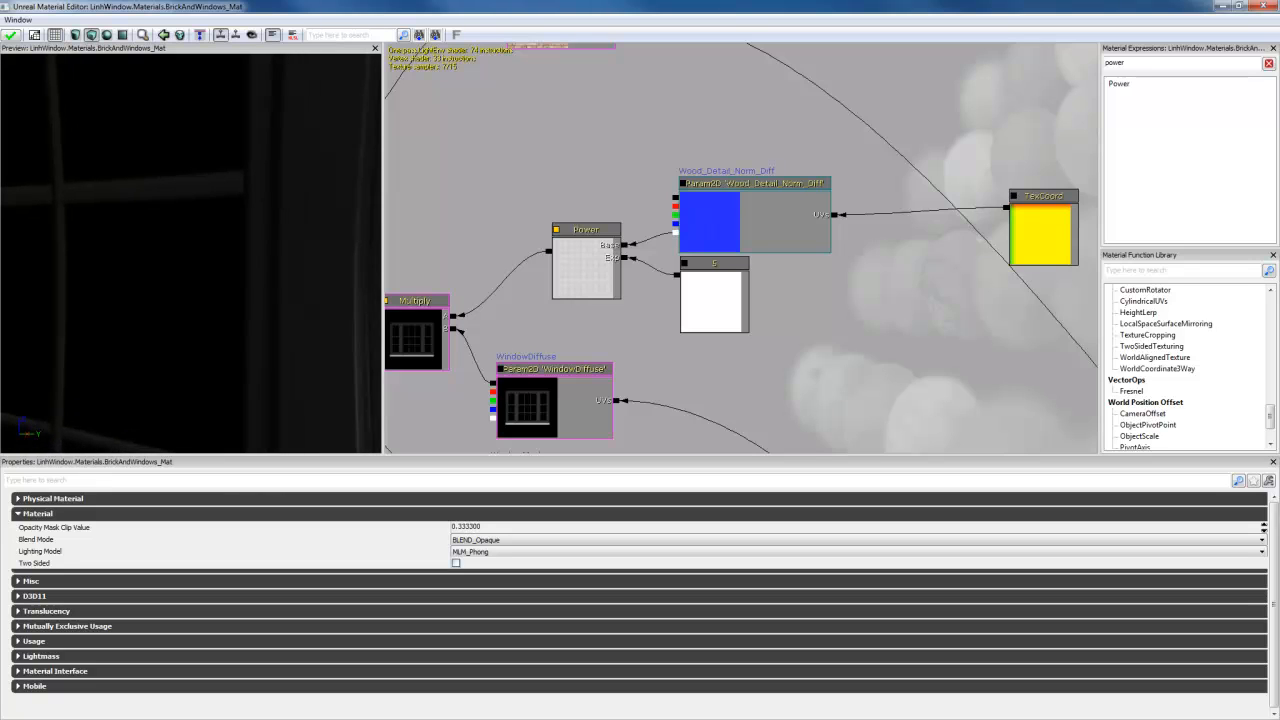
# Step: Try 0.3 and 3 as the exponent Constant's R value
pyautogui.click(716, 327)
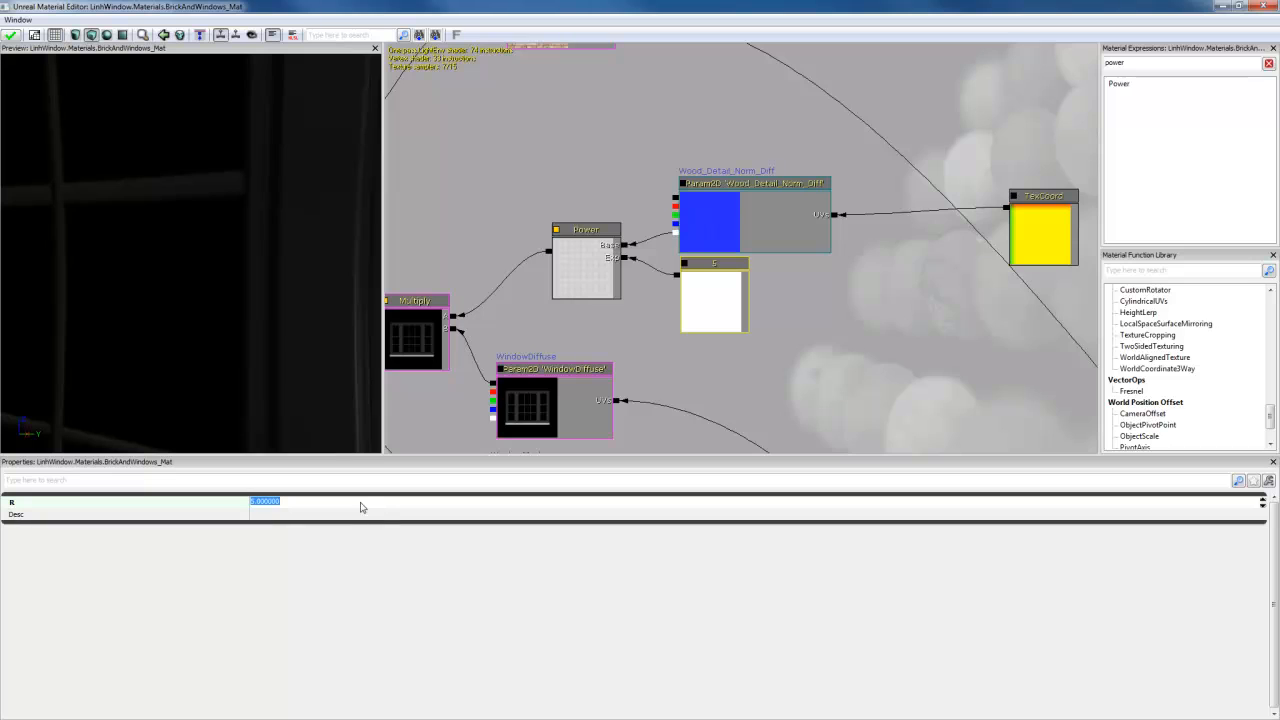
pyautogui.write('0.3')
pyautogui.press('Return')
pyautogui.click(361, 507)
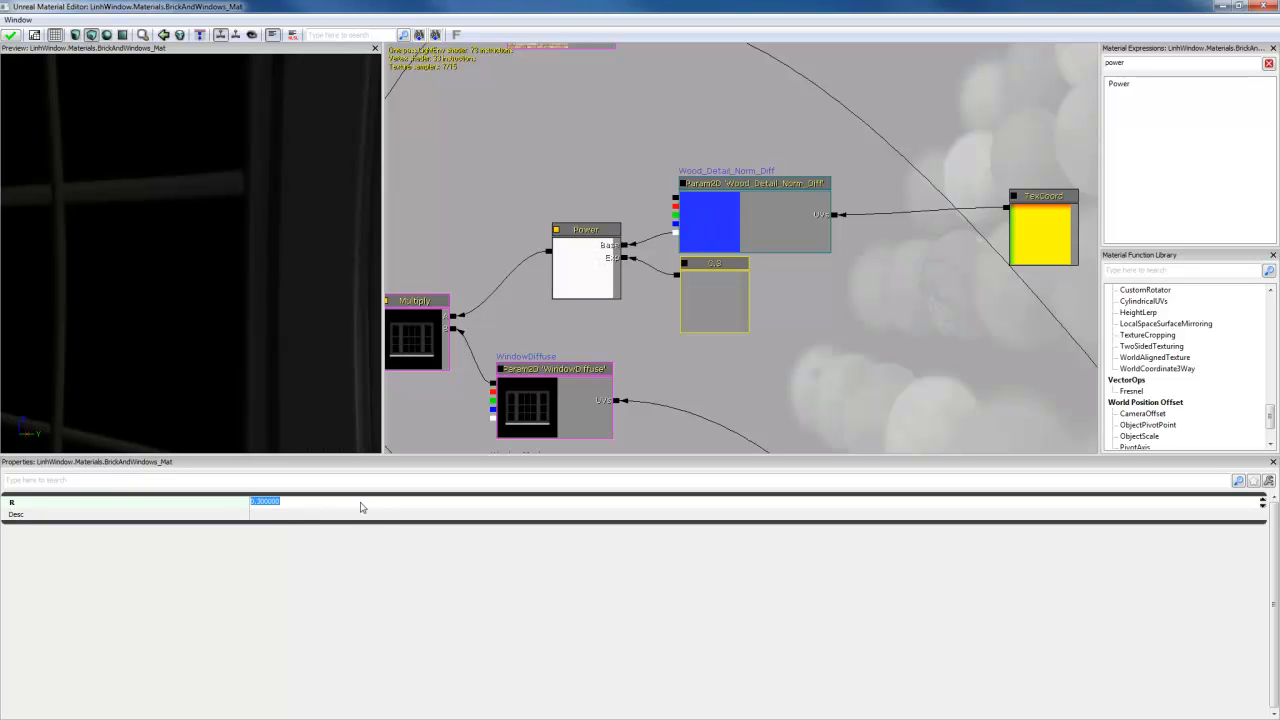
pyautogui.write('3')
pyautogui.press('Return')
pyautogui.click(361, 507)
# Step: Replace the exponent Constant with a ScalarParameter connected to the Power node's Exp input, placed beneath the wood detail sampler
pyautogui.click(714, 312)
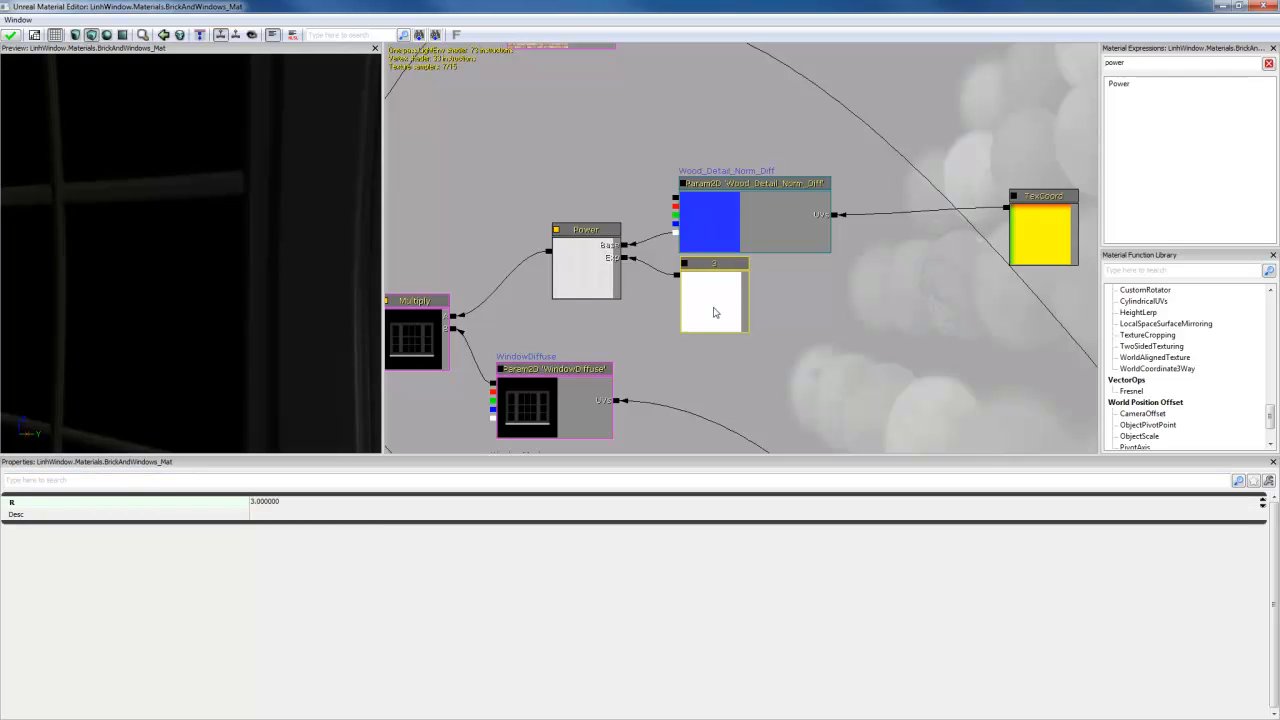
pyautogui.press('Delete')
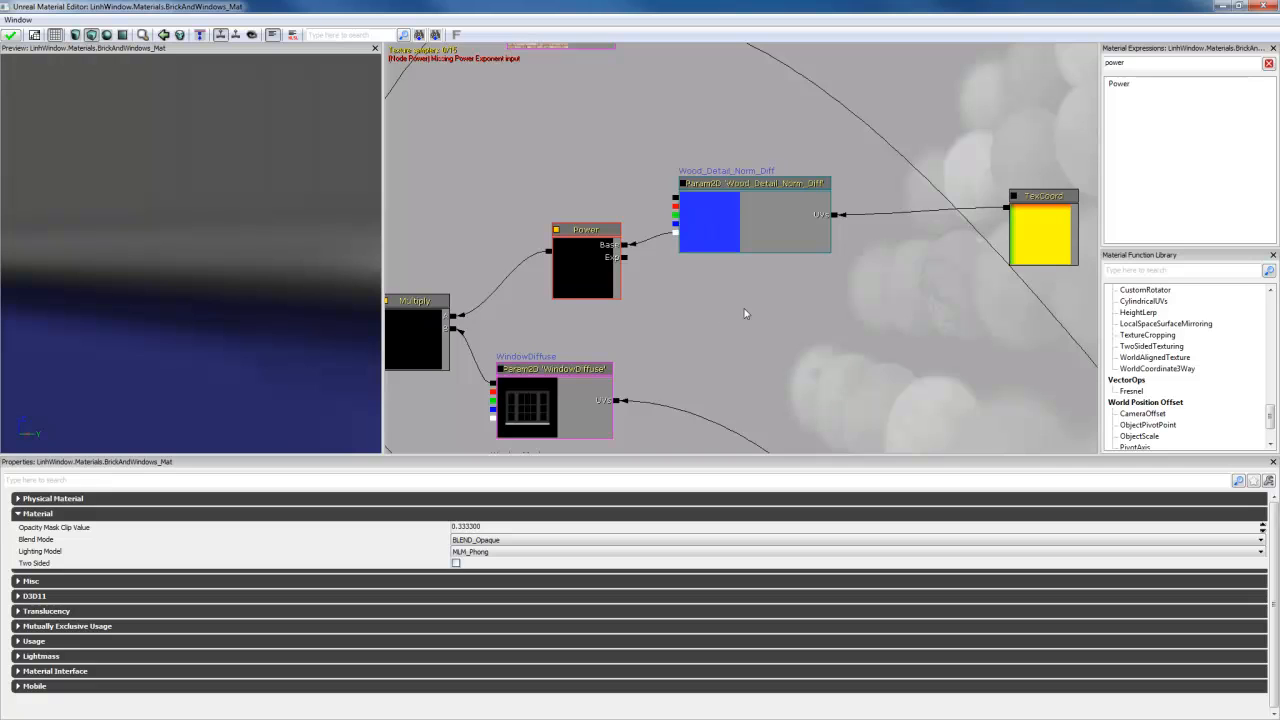
pyautogui.click(743, 309)
pyautogui.moveTo(740, 326); pyautogui.dragTo(630, 260)
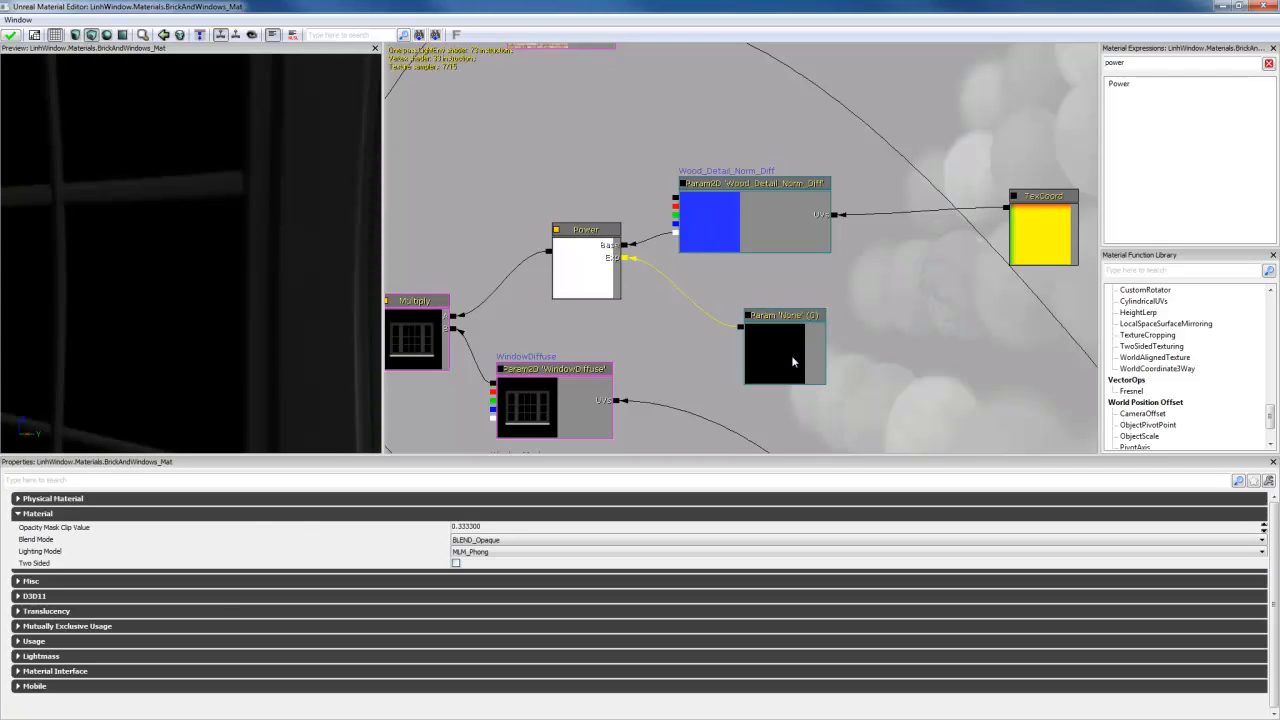
pyautogui.click(770, 350)
pyautogui.moveTo(770, 350); pyautogui.dragTo(707, 301)
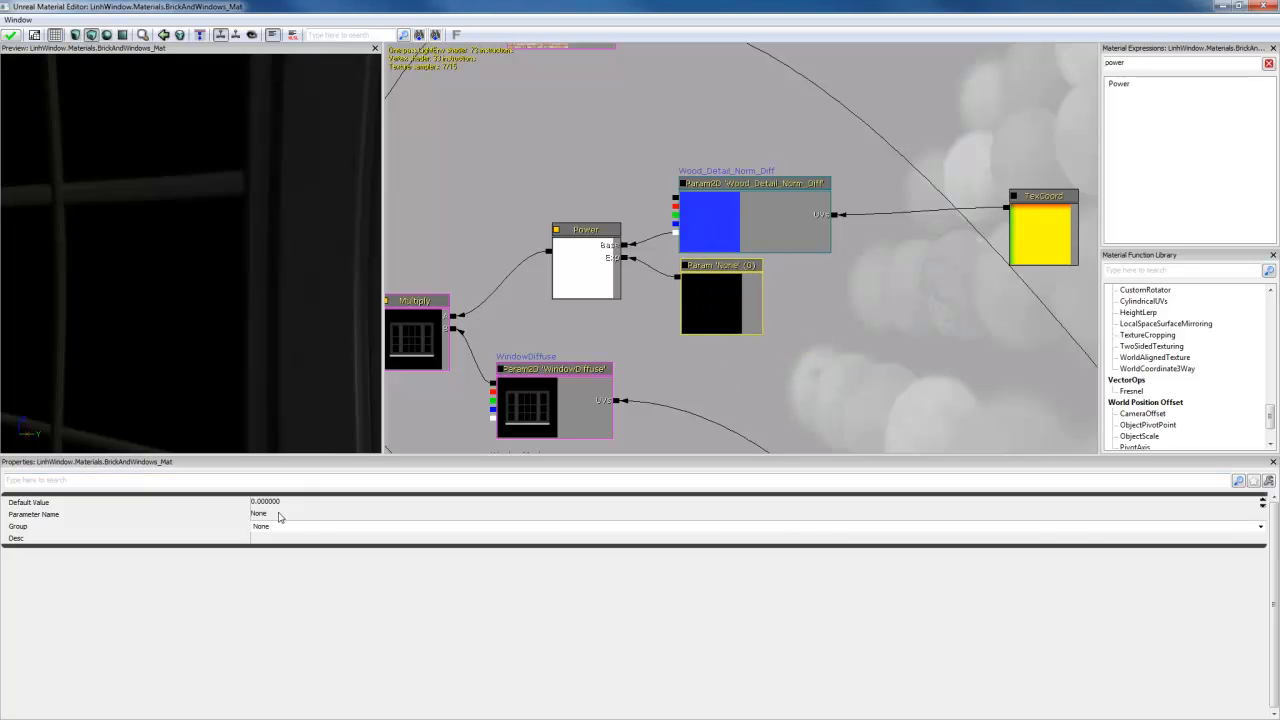
# Step: Set the scalar parameter's name and description to WoodDetail_Diffuse_Strength
pyautogui.click(278, 516)
pyautogui.write('WoodDetail_Diffuse_Strength')
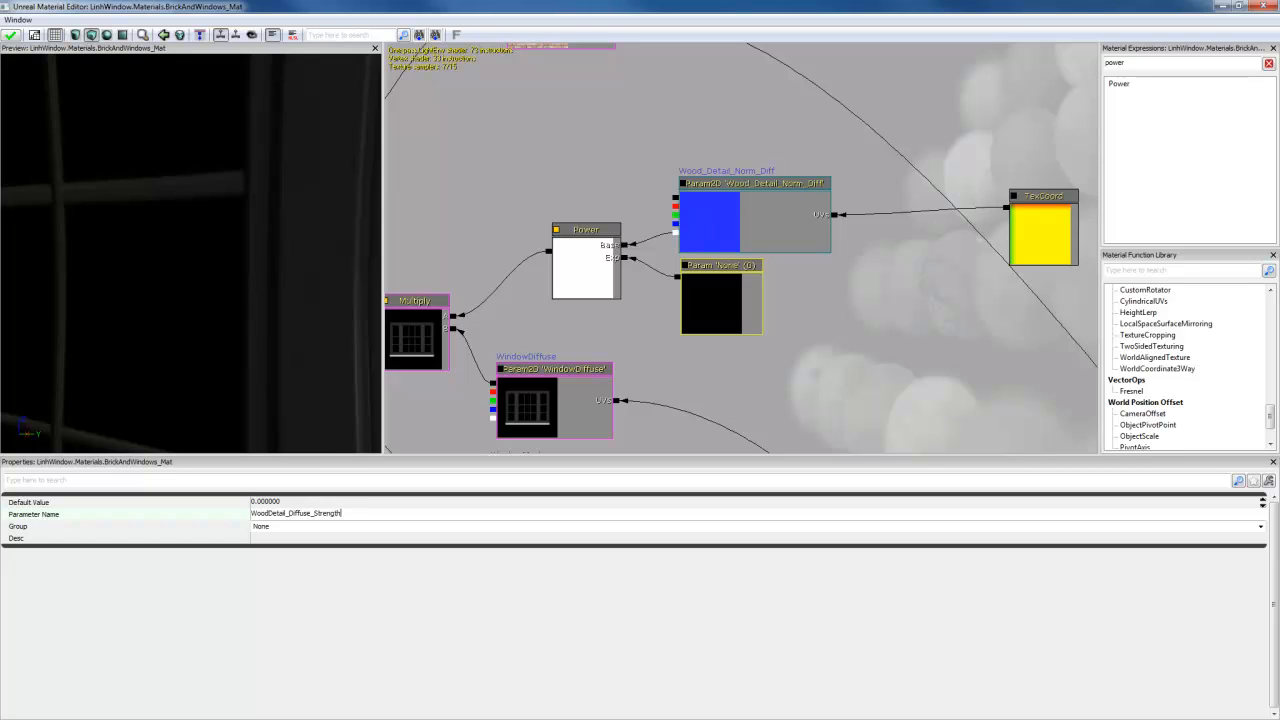
pyautogui.doubleClick(325, 514)
pyautogui.hotkey('ctrl', 'c')
pyautogui.click(308, 538)
pyautogui.hotkey('ctrl', 'v')
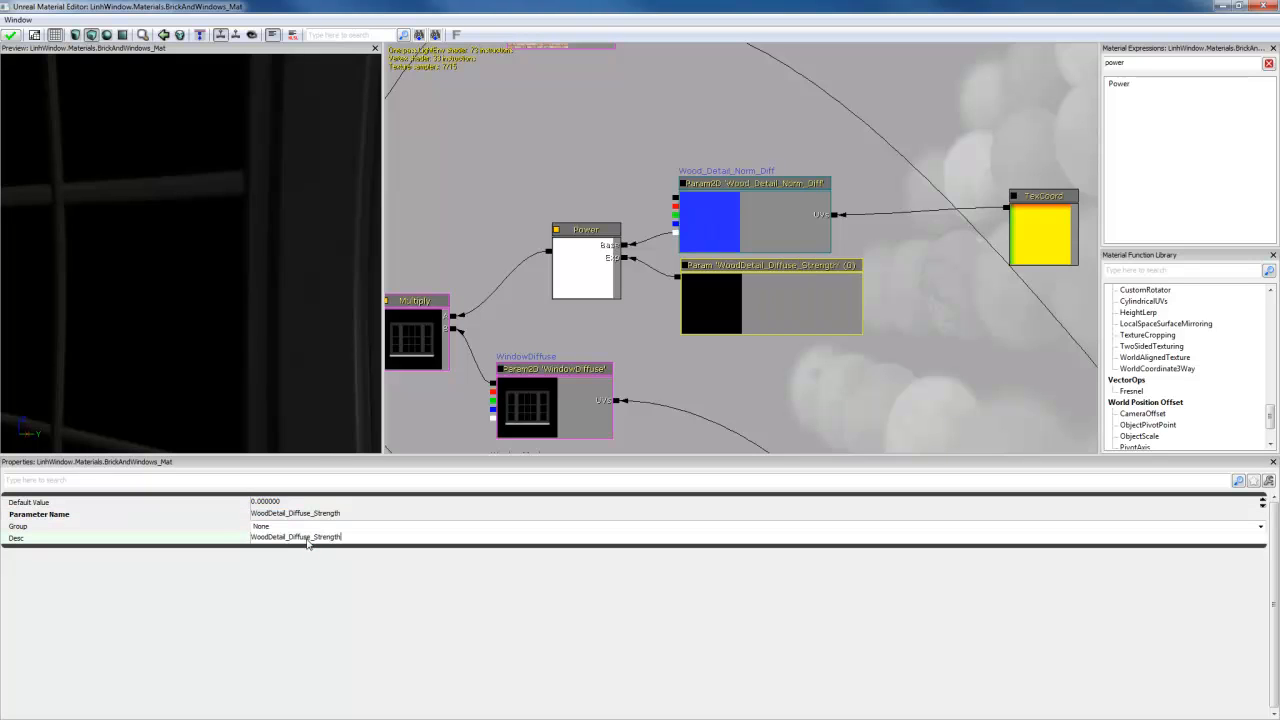
# Step: Set the WoodDetail_Diffuse_Strength default value to 3 and inspect the wood detail on the window frame in the preview
pyautogui.click(279, 502)
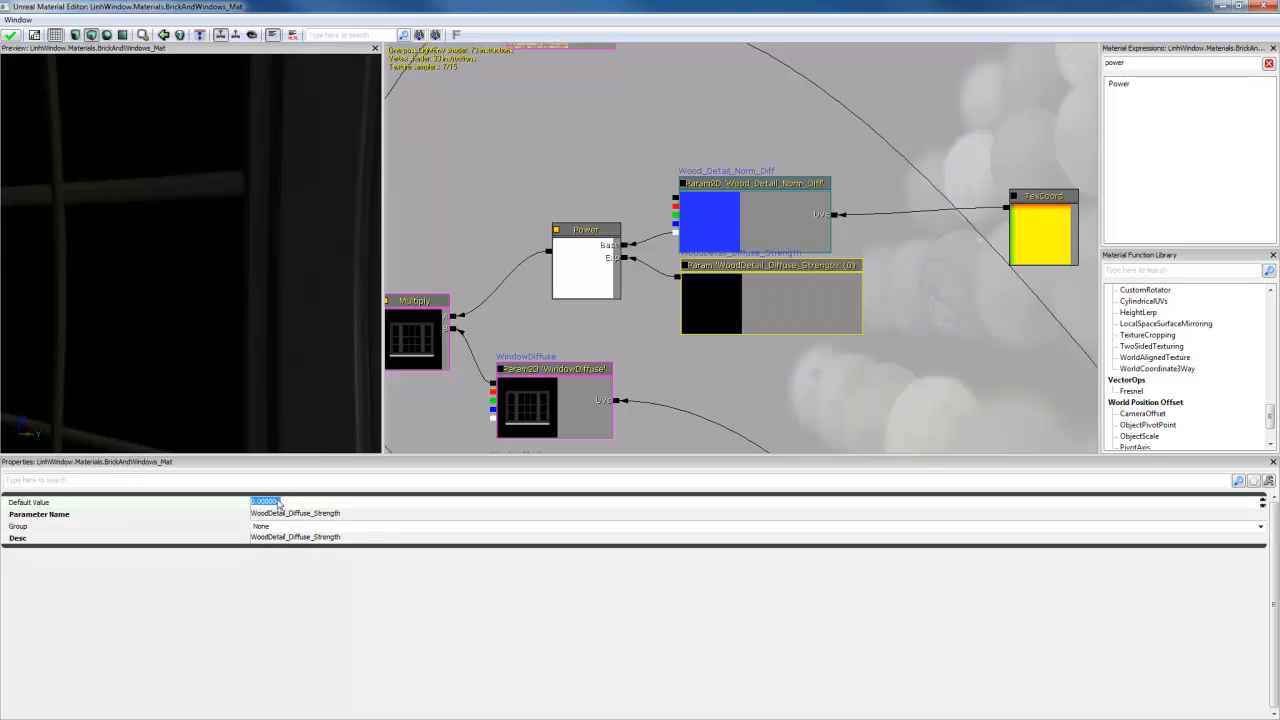
pyautogui.write('.')
pyautogui.press('Return')
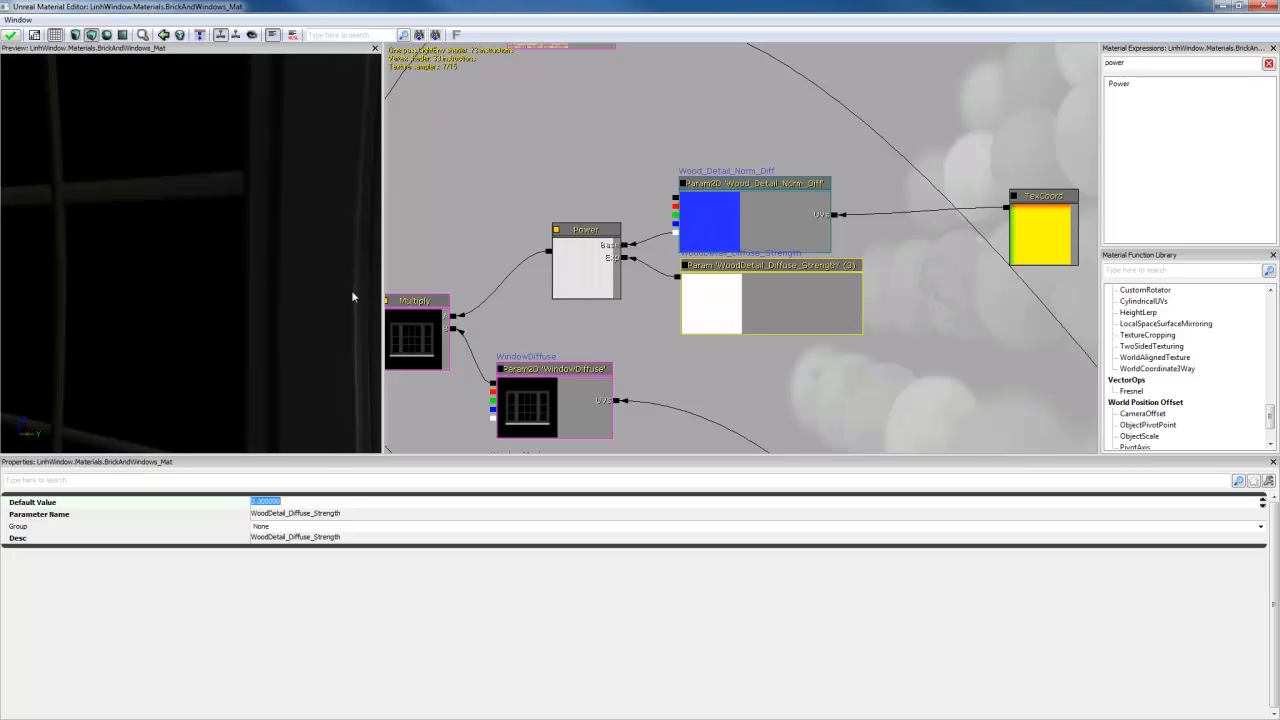
pyautogui.moveTo(346, 304); pyautogui.dragTo(278, 306)
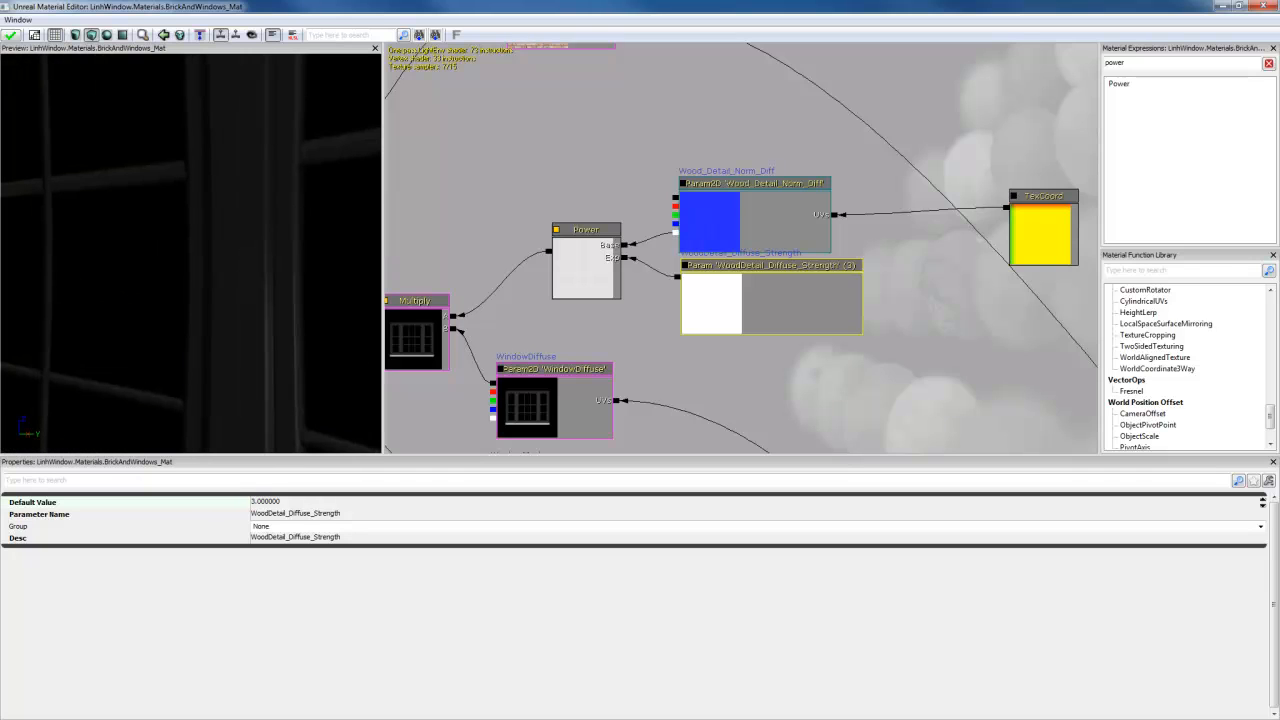
pyautogui.moveTo(278, 306); pyautogui.dragTo(278, 270, button='right')
pyautogui.moveTo(322, 299); pyautogui.dragTo(290, 300)
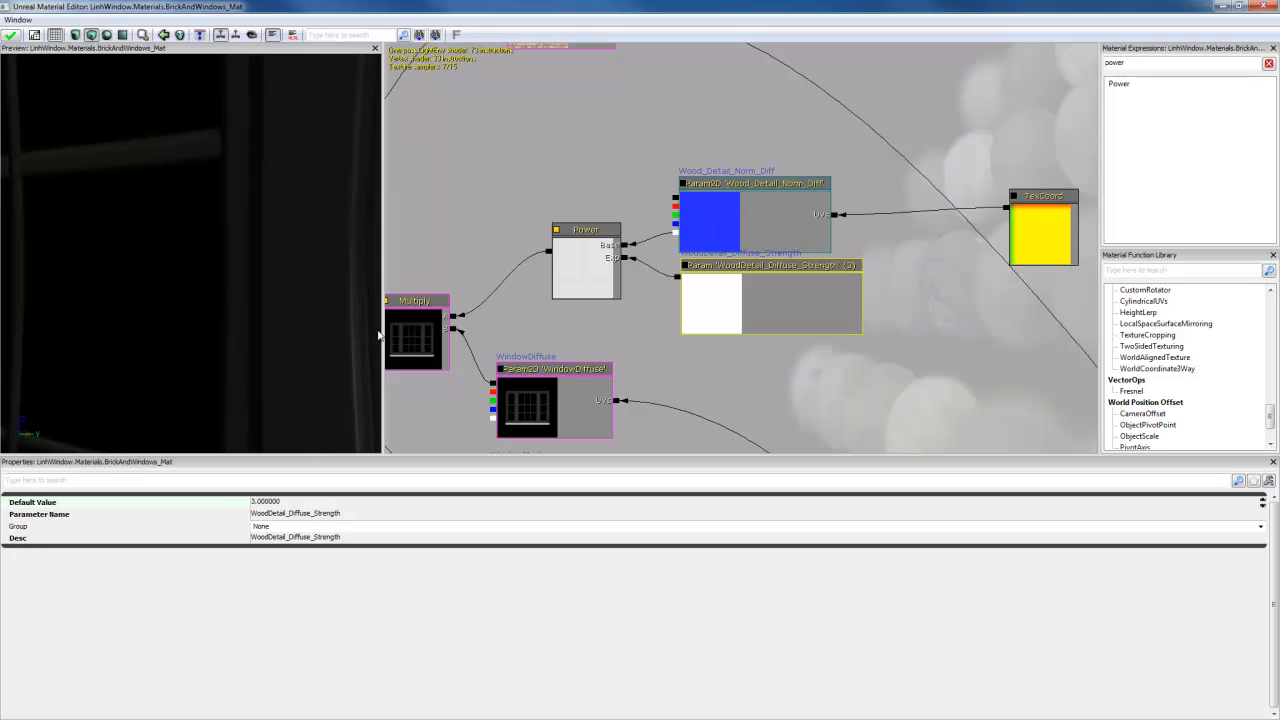
# Step: Move the WindowDiffuse sampler farther from the Multiply node and inspect the window frame in the preview
pyautogui.click(556, 412)
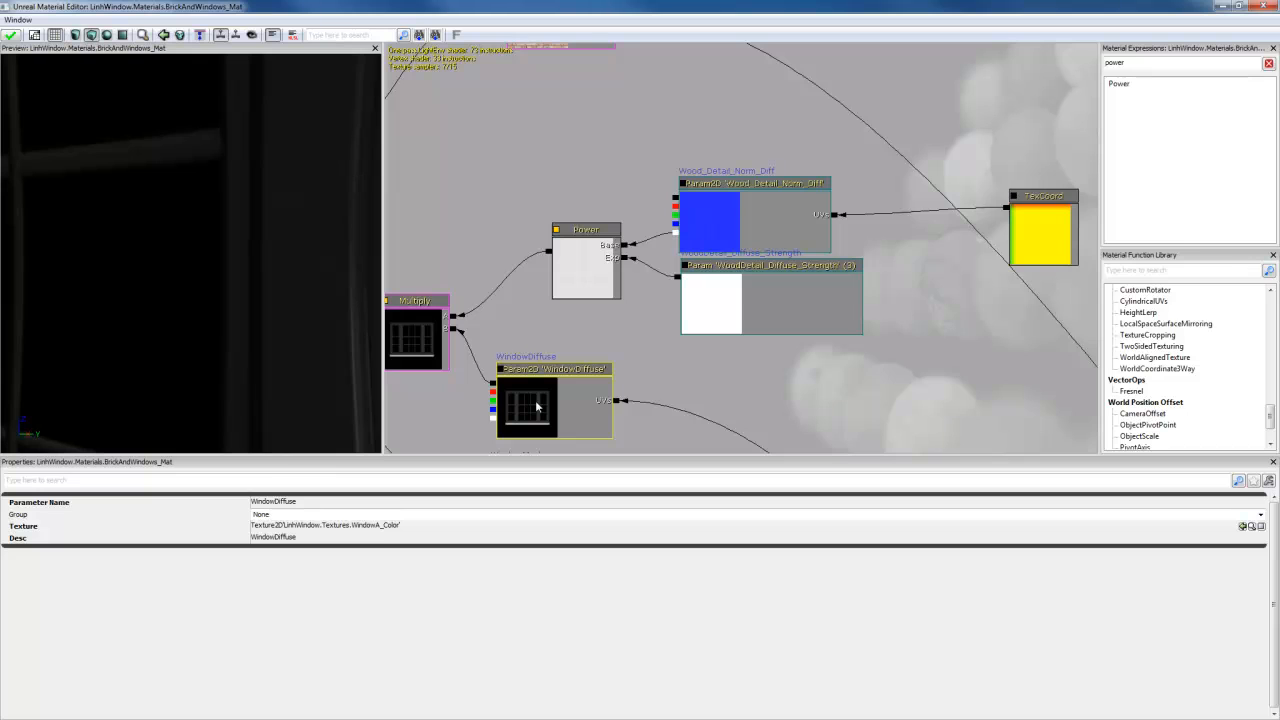
pyautogui.moveTo(536, 406); pyautogui.dragTo(588, 404)
pyautogui.moveTo(303, 351); pyautogui.dragTo(248, 338)
pyautogui.moveTo(248, 338); pyautogui.dragTo(274, 316, button='right')
pyautogui.moveTo(223, 286); pyautogui.dragTo(254, 313)
pyautogui.moveTo(266, 313)
pyautogui.mouseDown(button='right')
pyautogui.moveTo(266, 326)
pyautogui.moveTo(268, 298)
pyautogui.mouseUp(button='right')
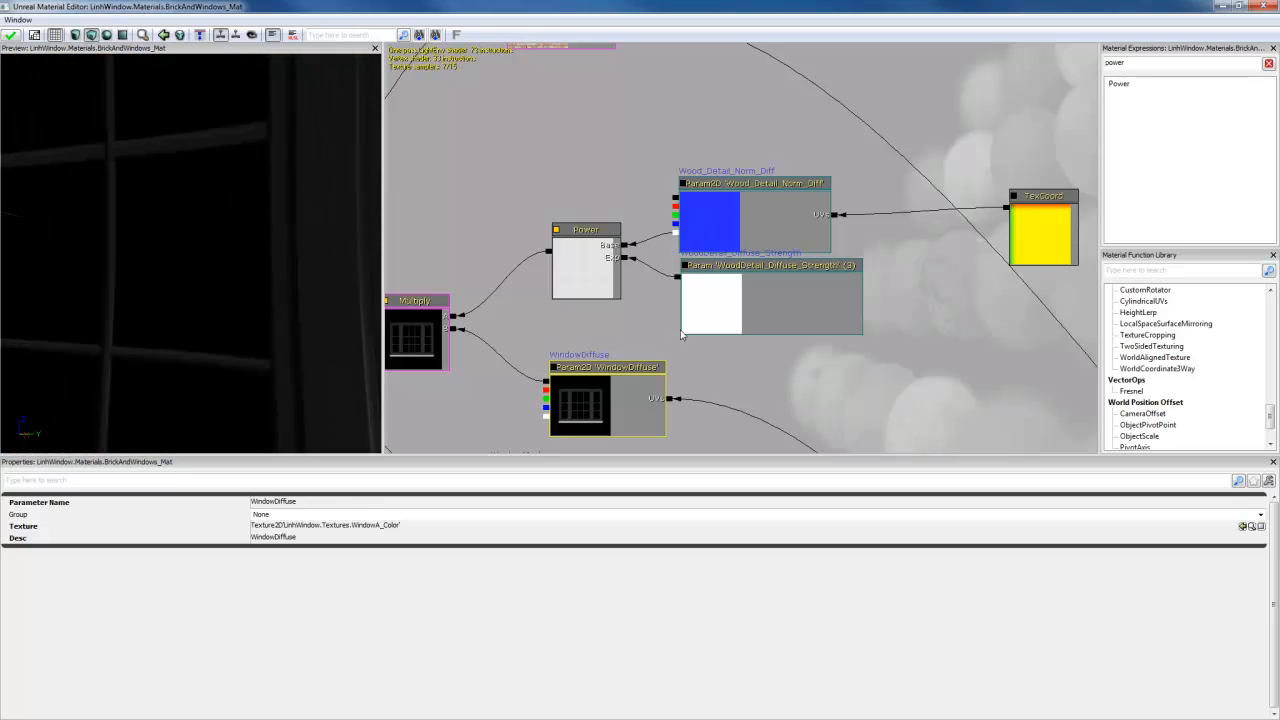
# Step: Duplicate the Power node together with its WoodDetail_Diffuse_Strength parameter and place the copies beside the WindowDiffuse sampler
pyautogui.click(748, 306)
pyautogui.keyDown('ctrl'); pyautogui.click(585, 275); pyautogui.keyUp('ctrl')
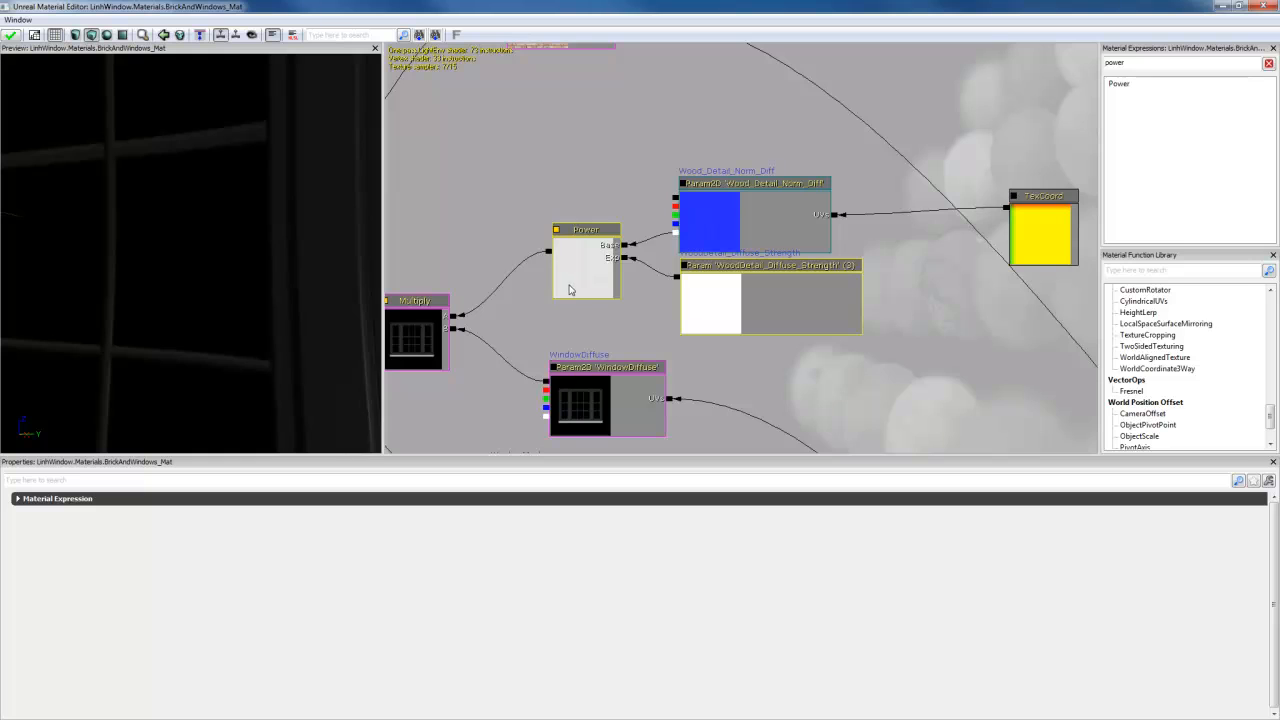
pyautogui.hotkey('ctrl', 'w')
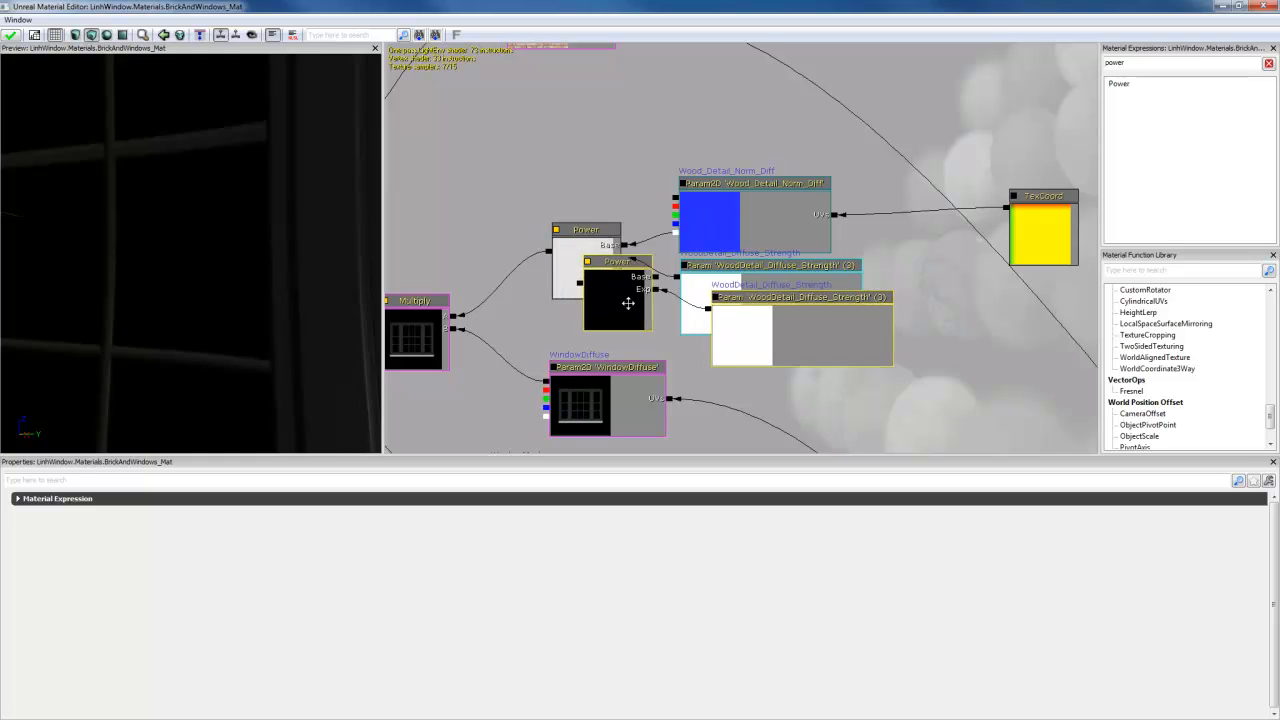
pyautogui.moveTo(600, 285); pyautogui.dragTo(780, 385)
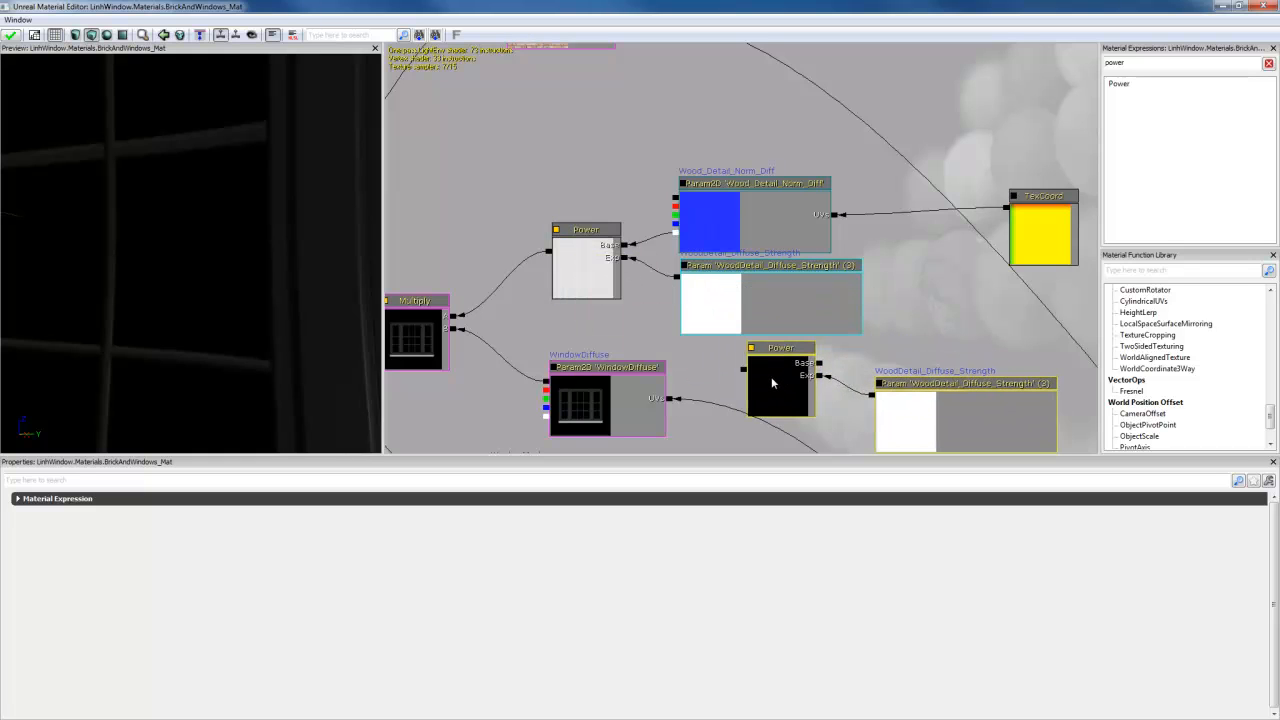
# Step: Undo the last duplication and instead copy the whole wood detail chain, including its texture sampler and TexCoord, placing it beside the WindowSpec sampler
pyautogui.hotkey('ctrl', 'z')
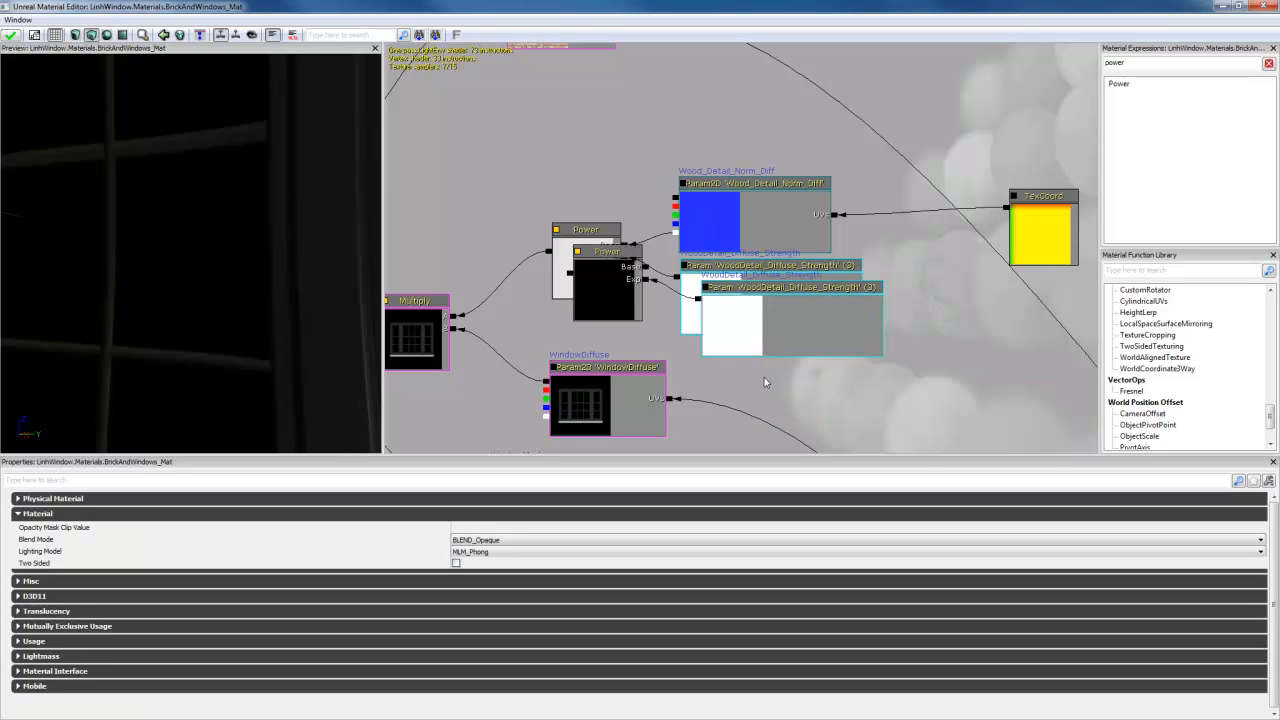
pyautogui.hotkey('ctrl', 'z')
pyautogui.keyDown('ctrl'); pyautogui.keyDown('alt'); pyautogui.moveTo(541, 156); pyautogui.dragTo(1066, 332); pyautogui.keyUp('alt'); pyautogui.keyUp('ctrl')
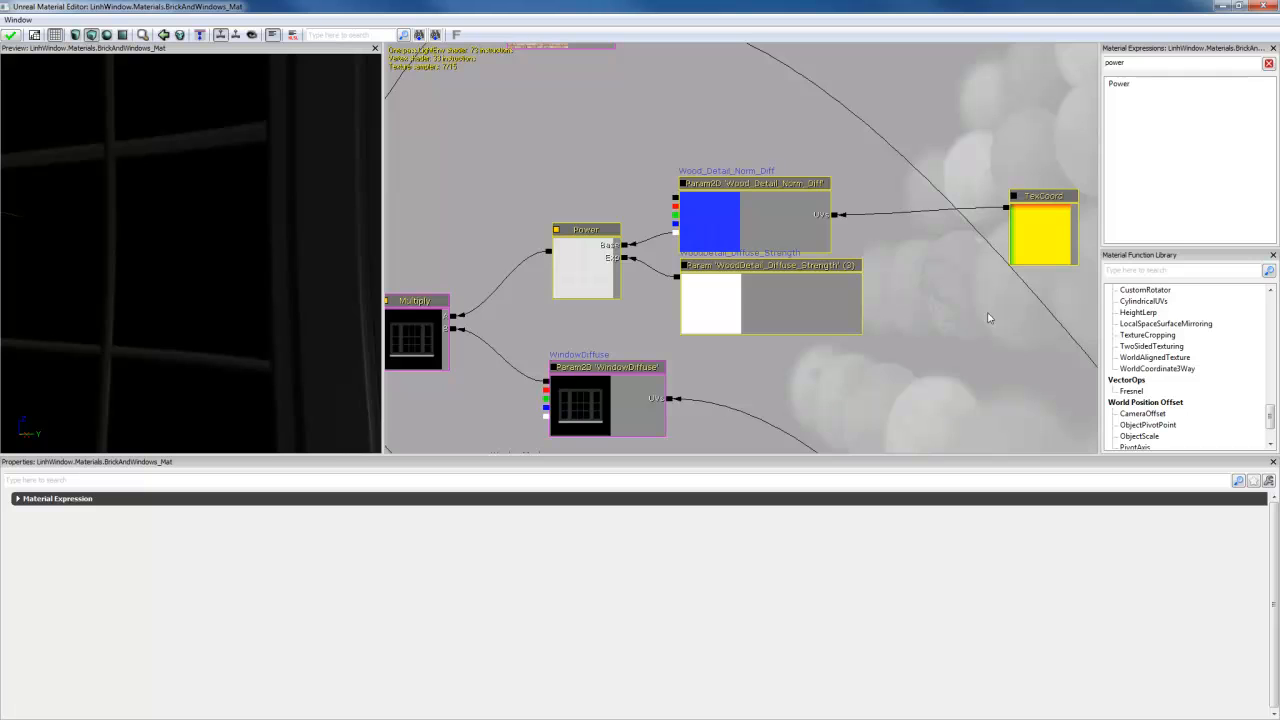
pyautogui.scroll(-5, 897, 384)
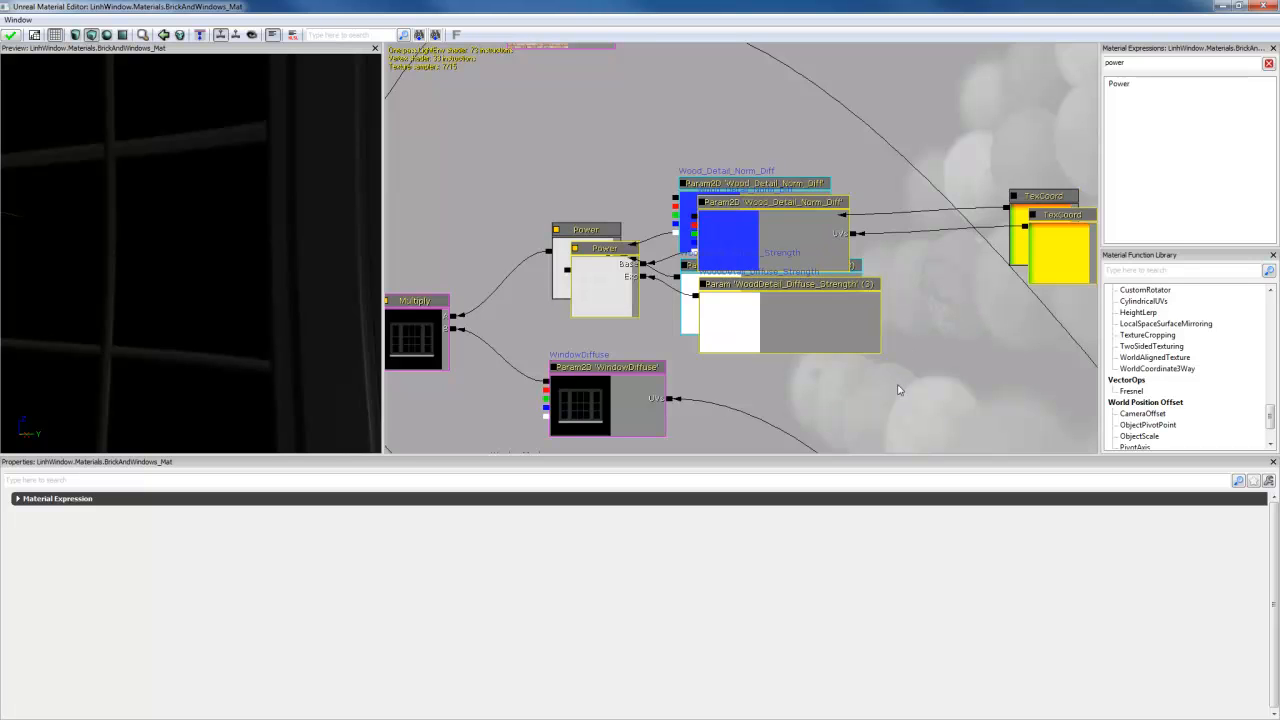
pyautogui.keyDown('ctrl'); pyautogui.moveTo(861, 387); pyautogui.dragTo(927, 446); pyautogui.keyUp('ctrl')
pyautogui.moveTo(881, 262); pyautogui.dragTo(798, 66)
pyautogui.moveTo(750, 124); pyautogui.dragTo(641, 211)
pyautogui.moveTo(575, 264); pyautogui.dragTo(713, 357)
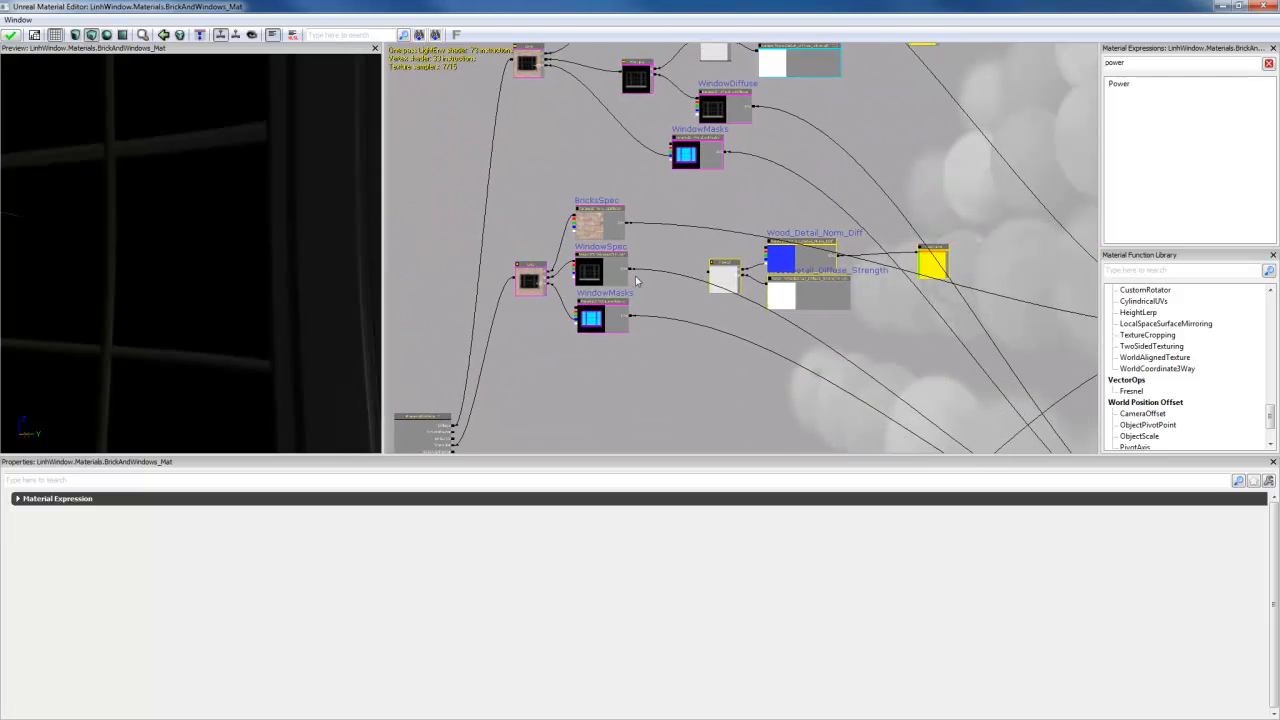
# Step: Delete the WindowSpec sampler and move the WindowMasks and BricksSpec samplers farther from the specular Lerp node
pyautogui.click(592, 274)
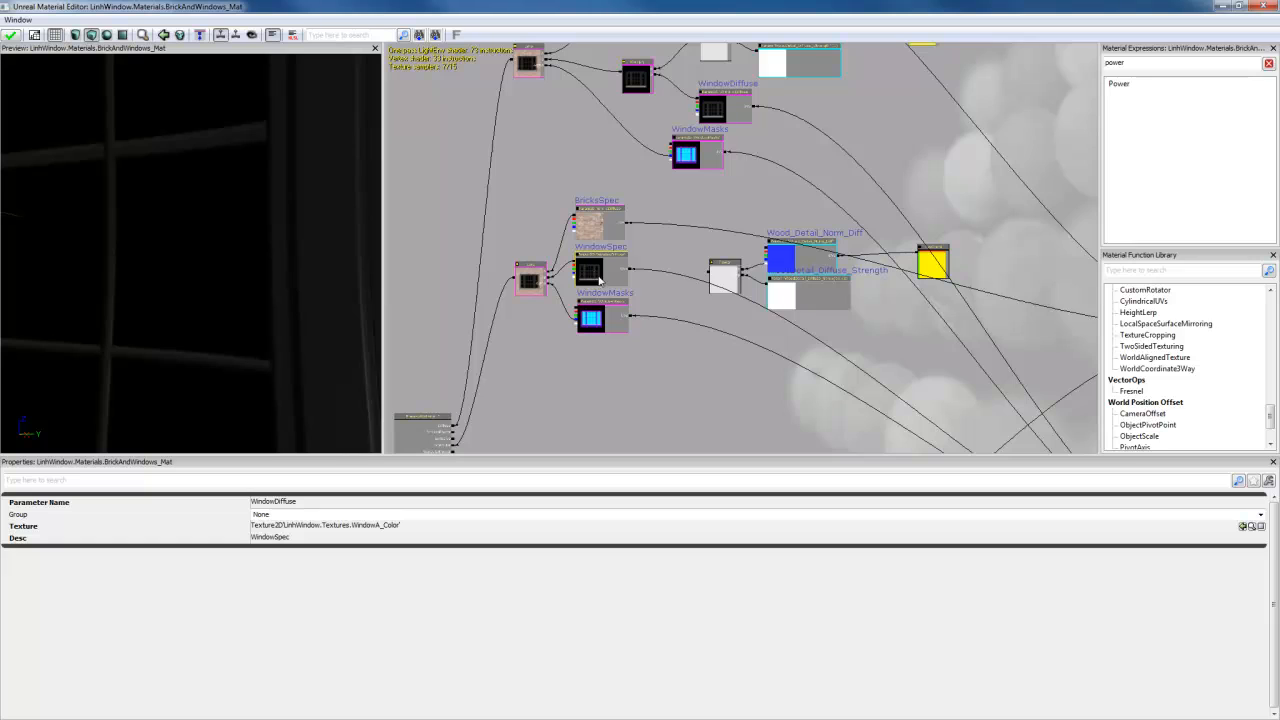
pyautogui.press('Delete')
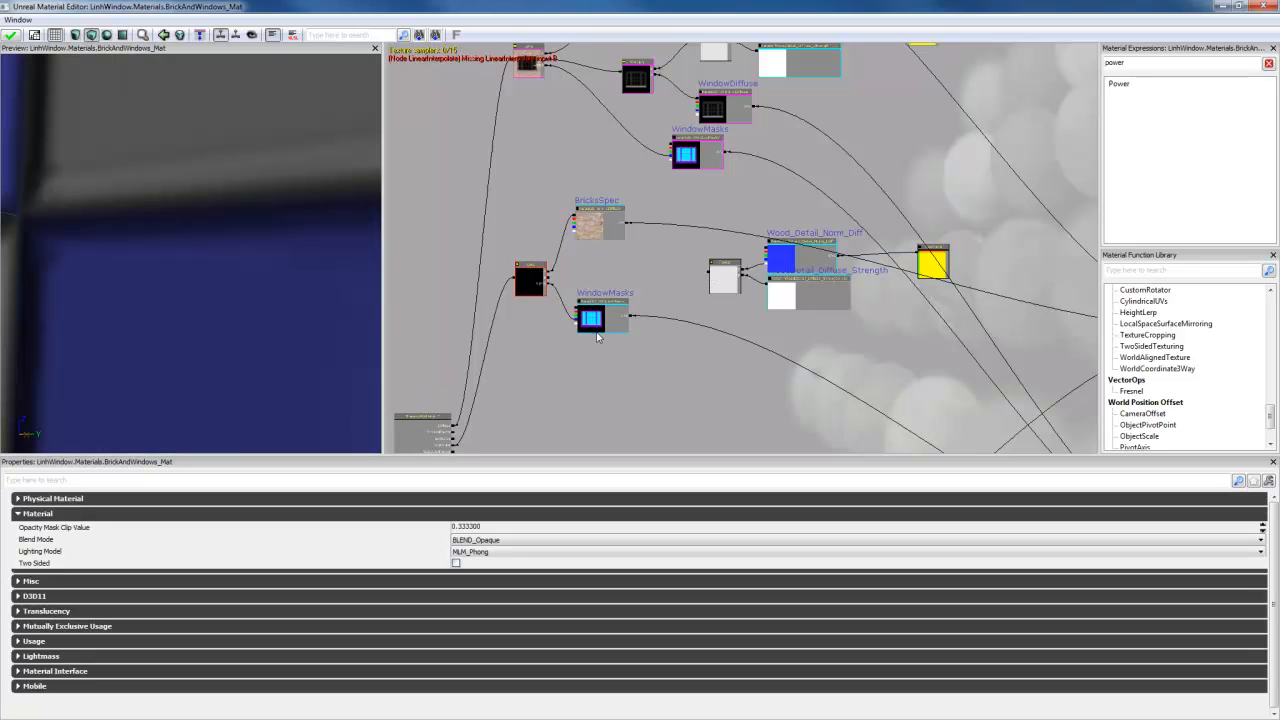
pyautogui.moveTo(597, 337); pyautogui.dragTo(664, 388)
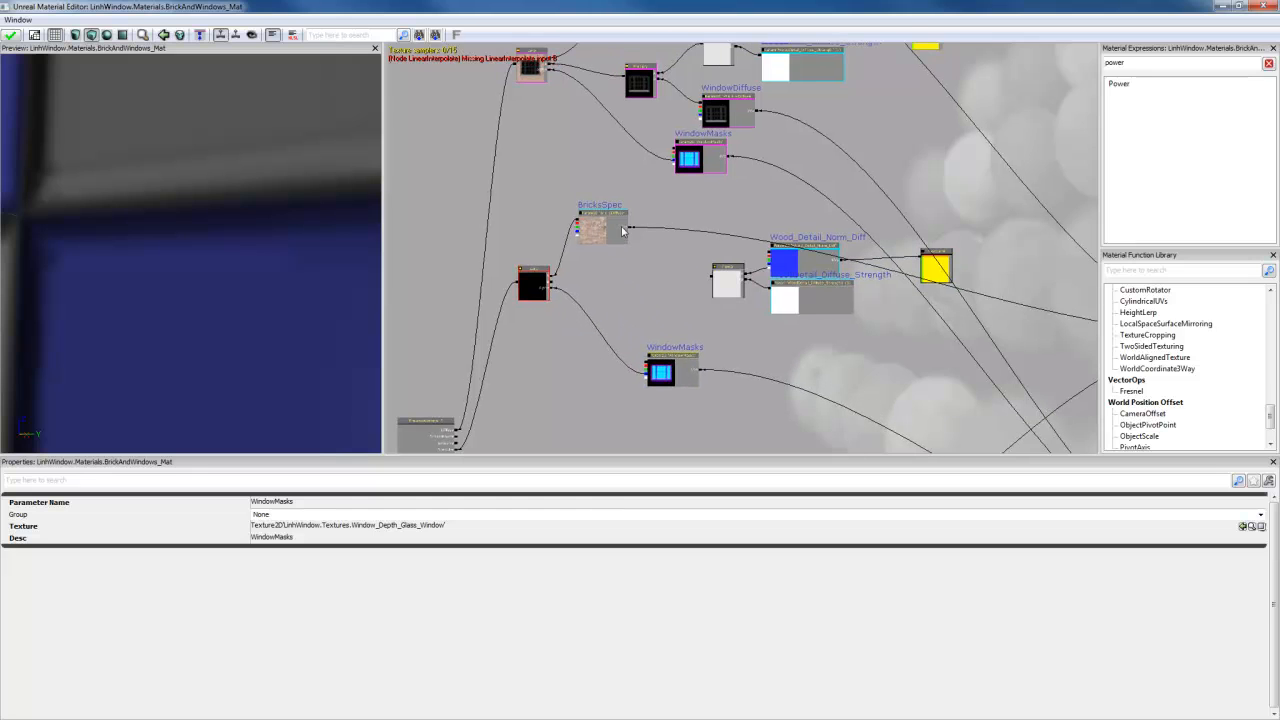
pyautogui.moveTo(602, 236); pyautogui.dragTo(548, 276)
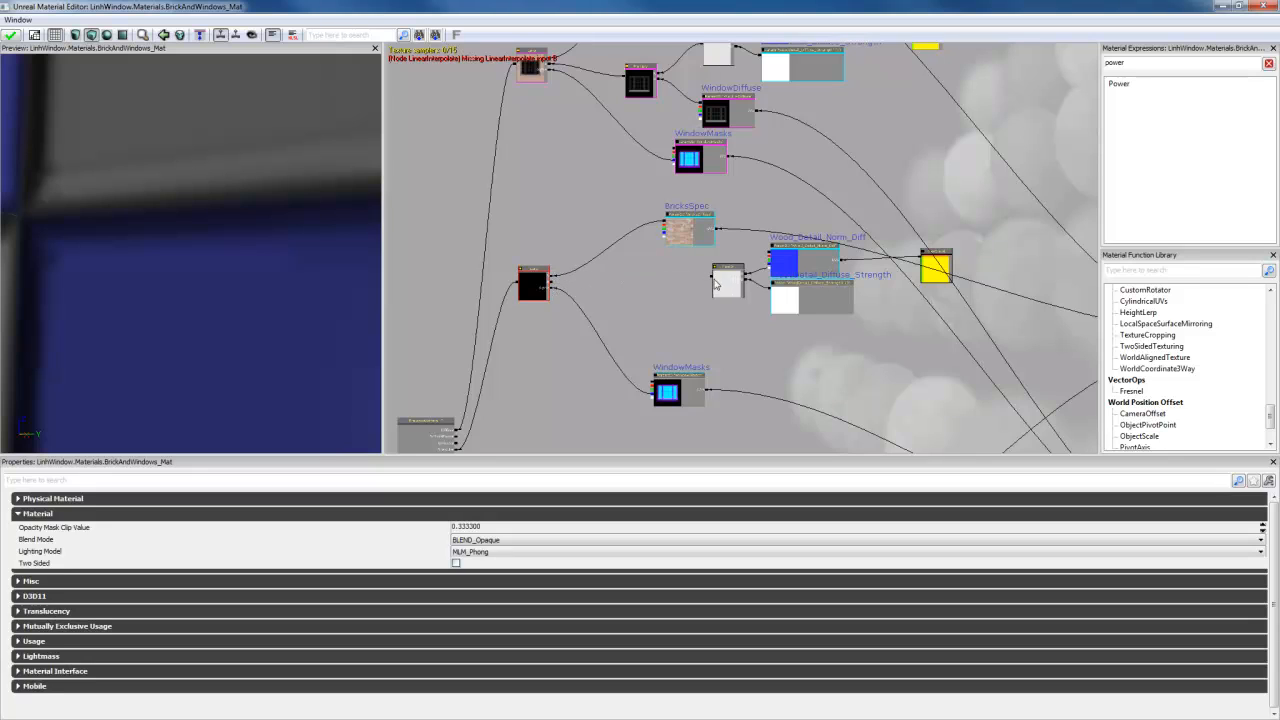
# Step: Connect the copied Power node to the specular Lerp's B input and position its chain between BricksSpec and WindowMasks
pyautogui.moveTo(713, 279); pyautogui.dragTo(558, 287)
pyautogui.click(731, 288)
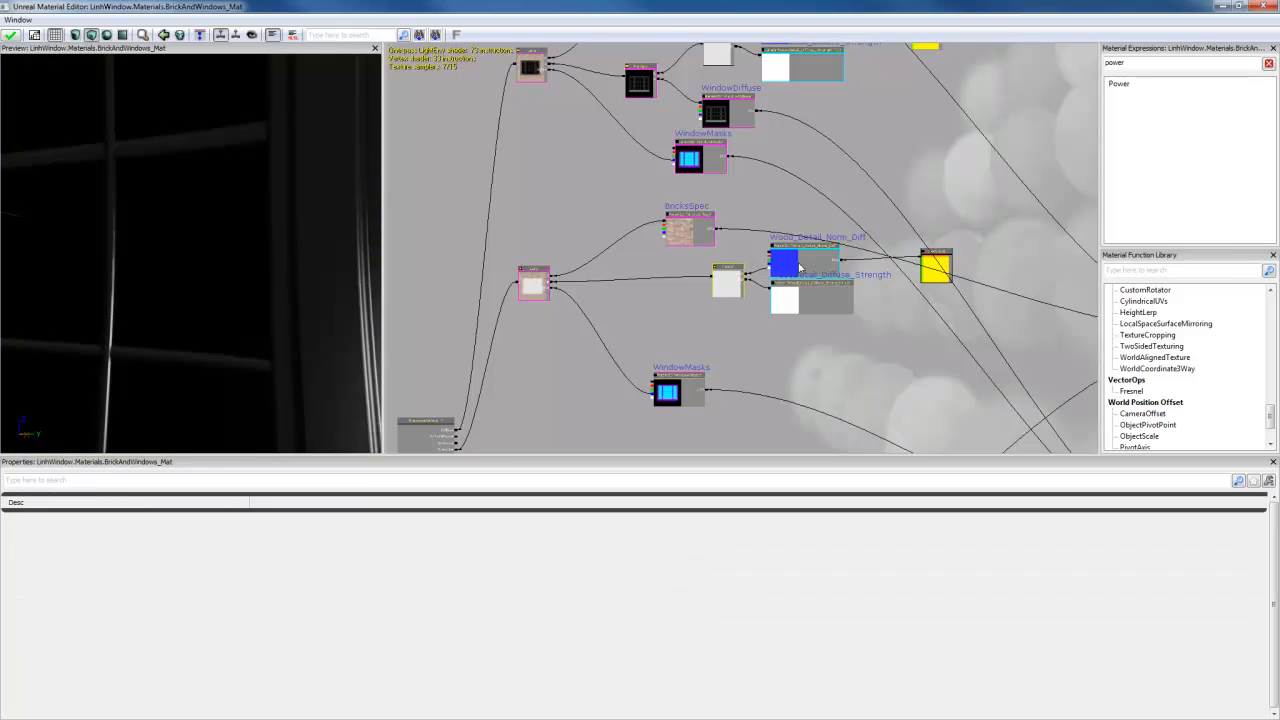
pyautogui.keyDown('ctrl'); pyautogui.moveTo(727, 292); pyautogui.dragTo(671, 327); pyautogui.keyUp('ctrl')
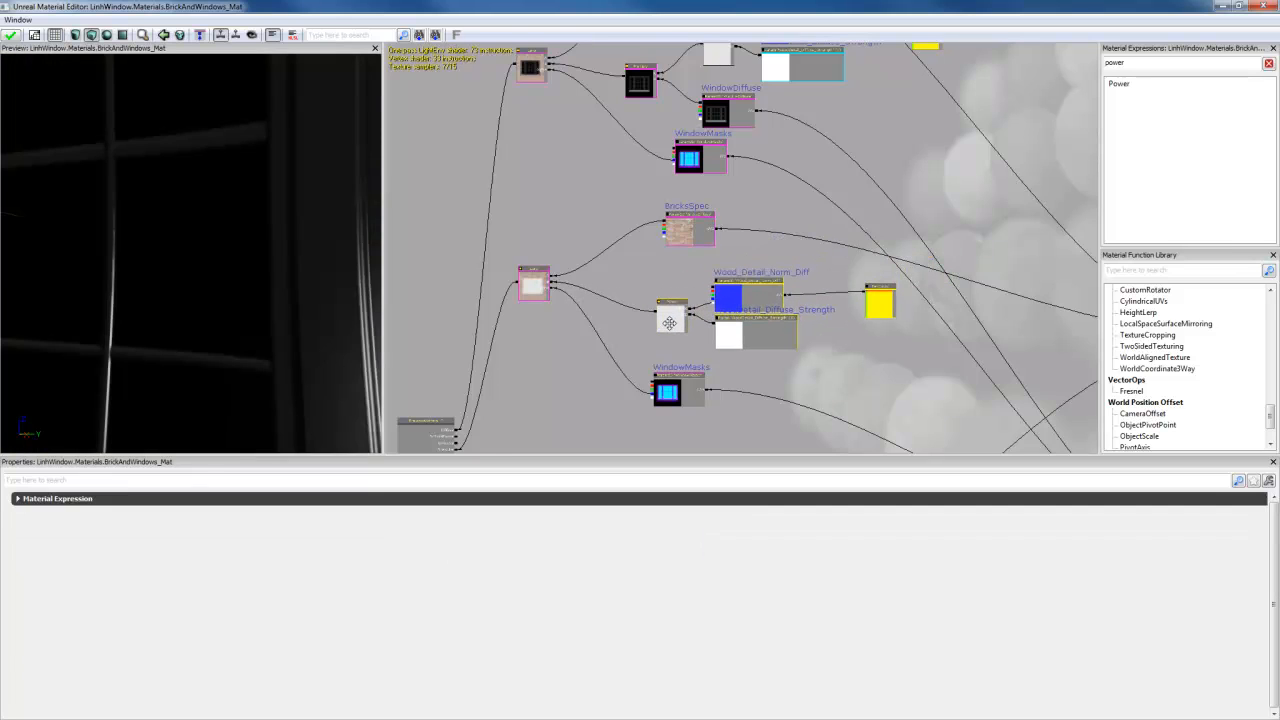
pyautogui.moveTo(371, 324); pyautogui.dragTo(298, 336)
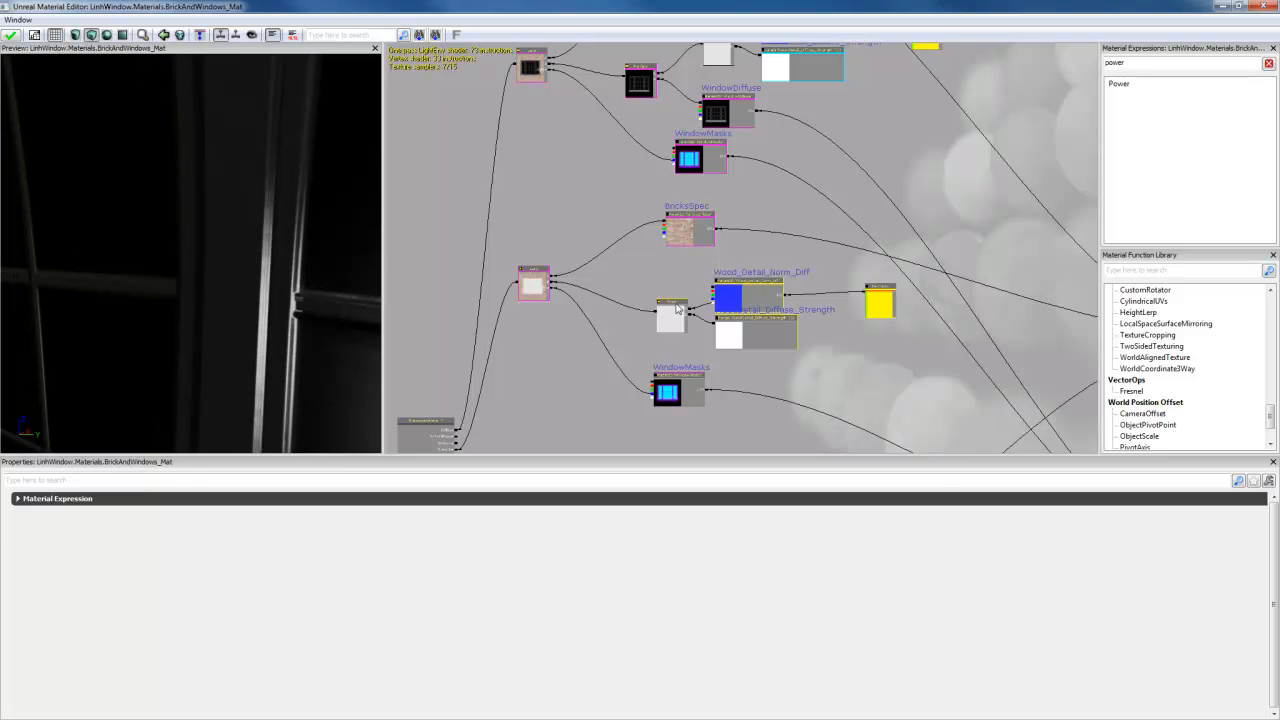
# Step: Set the copied strength parameter's name and description to WoodDetail_Spec_Strength
pyautogui.click(752, 337)
pyautogui.keyDown('ctrl'); pyautogui.moveTo(736, 328); pyautogui.dragTo(733, 338); pyautogui.keyUp('ctrl')
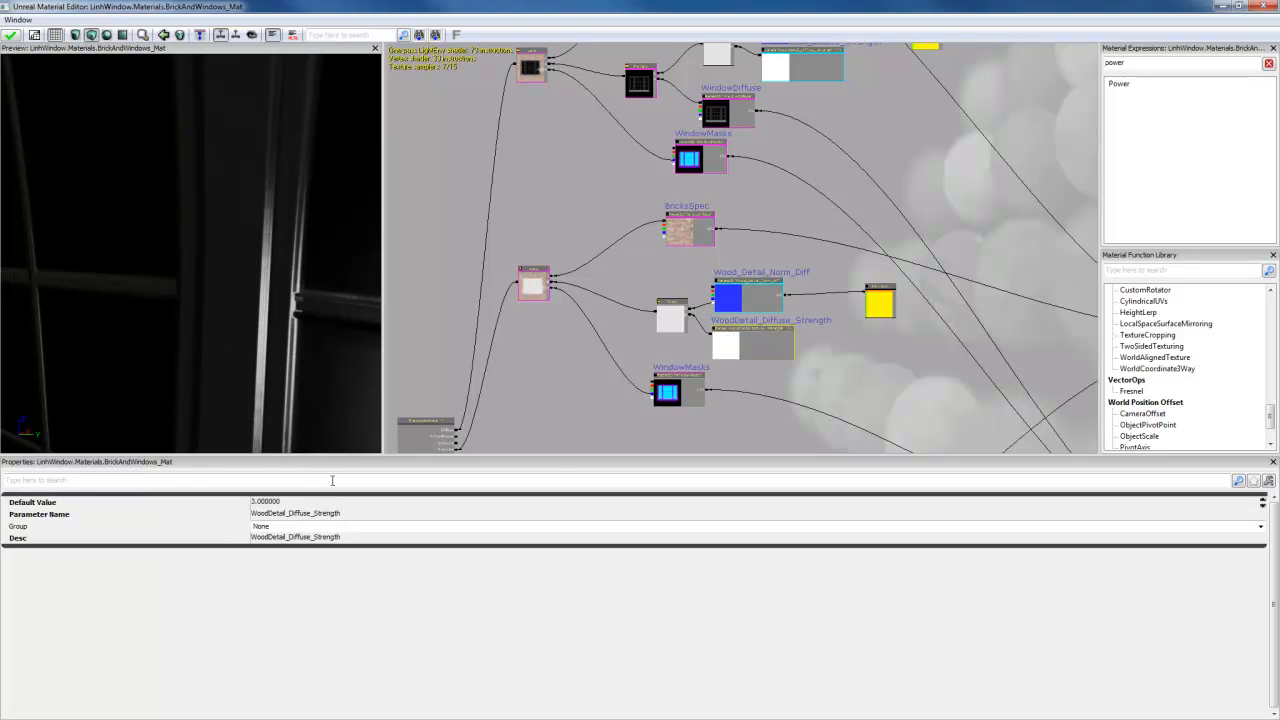
pyautogui.click(300, 514)
pyautogui.click(291, 516)
pyautogui.moveTo(290, 514); pyautogui.dragTo(405, 512)
pyautogui.write('Spec')
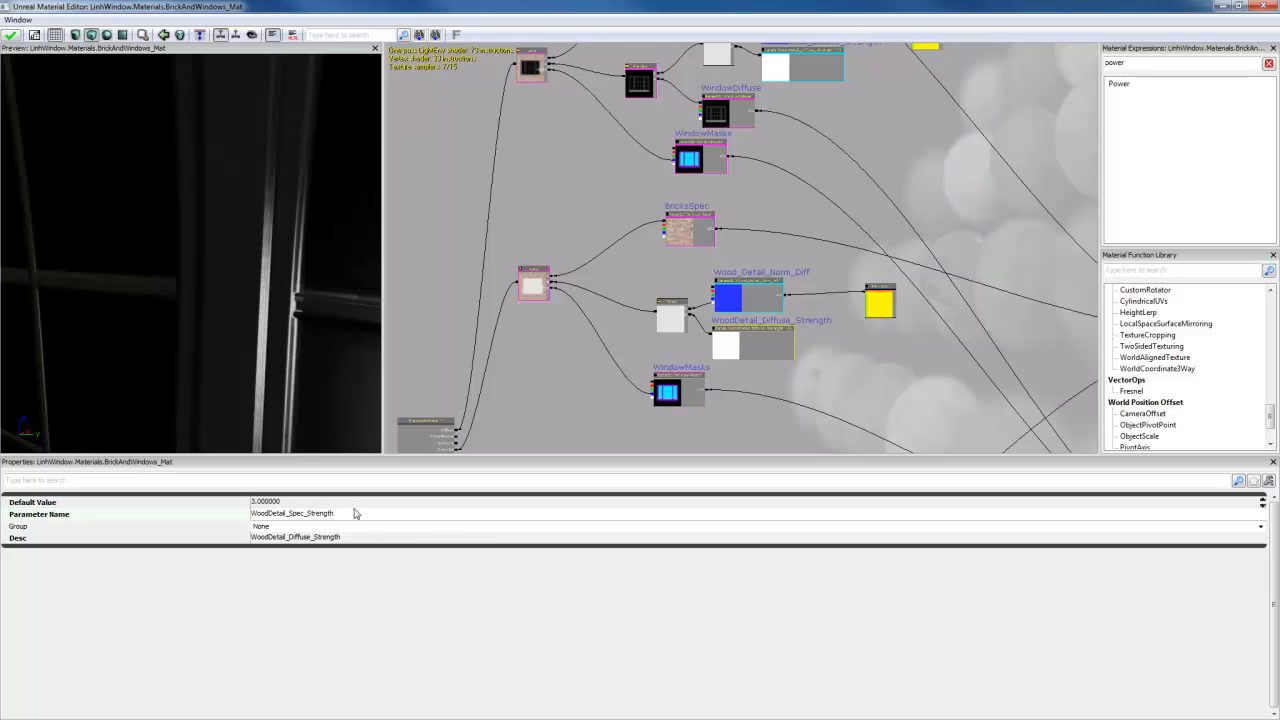
pyautogui.press('Return')
pyautogui.hotkey('ctrl', 'c')
pyautogui.click(345, 538)
pyautogui.hotkey('ctrl', 'v')
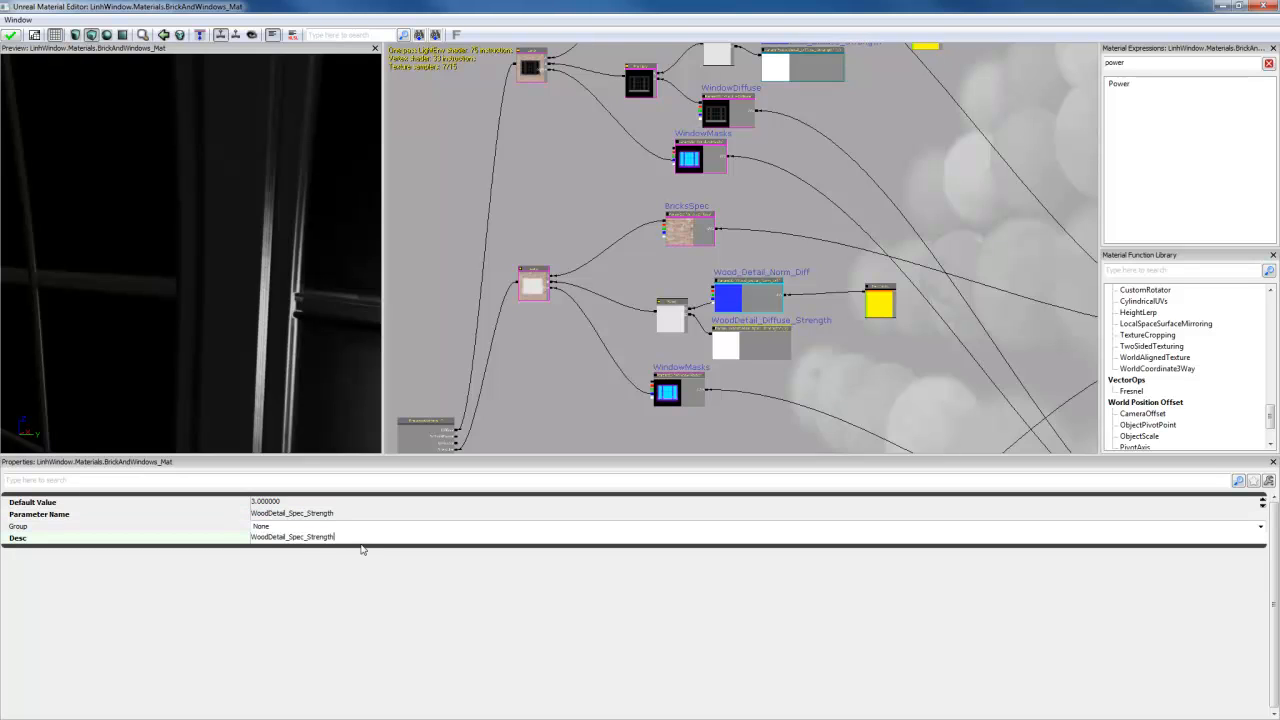
pyautogui.press('Return')
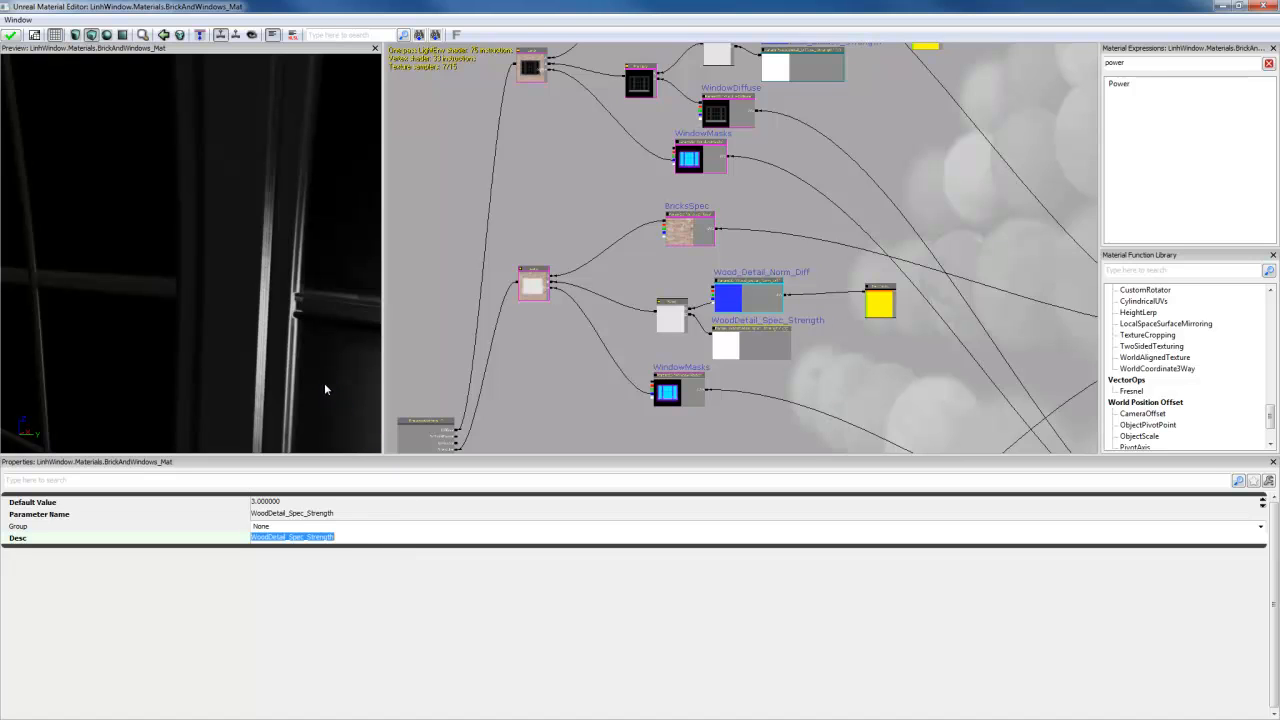
# Step: Inspect the window frame's specular in the preview and set the WoodDetail_Spec_Strength default value to 5
pyautogui.moveTo(312, 367); pyautogui.dragTo(311, 363)
pyautogui.moveTo(311, 363)
pyautogui.mouseDown(button='right')
pyautogui.moveTo(311, 400)
pyautogui.moveTo(311, 355)
pyautogui.mouseUp(button='right')
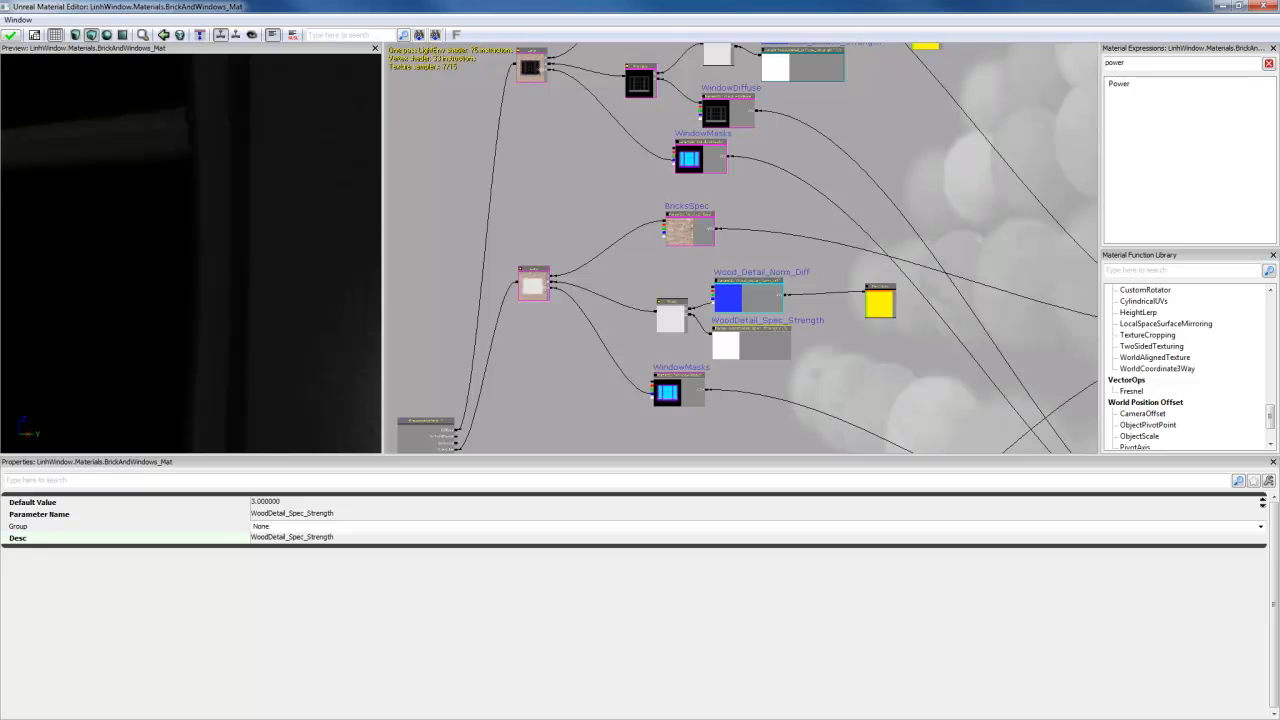
pyautogui.moveTo(311, 355); pyautogui.dragTo(300, 362)
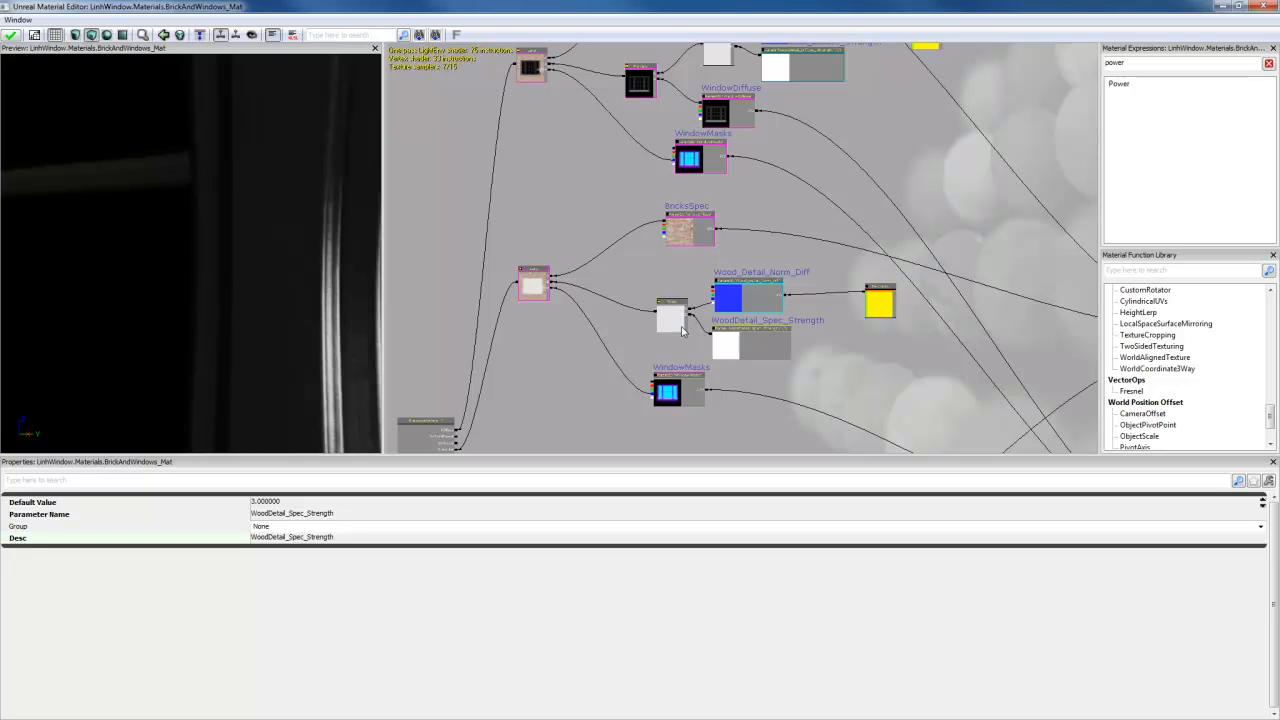
pyautogui.click(318, 503)
pyautogui.write('5')
pyautogui.press('Return')
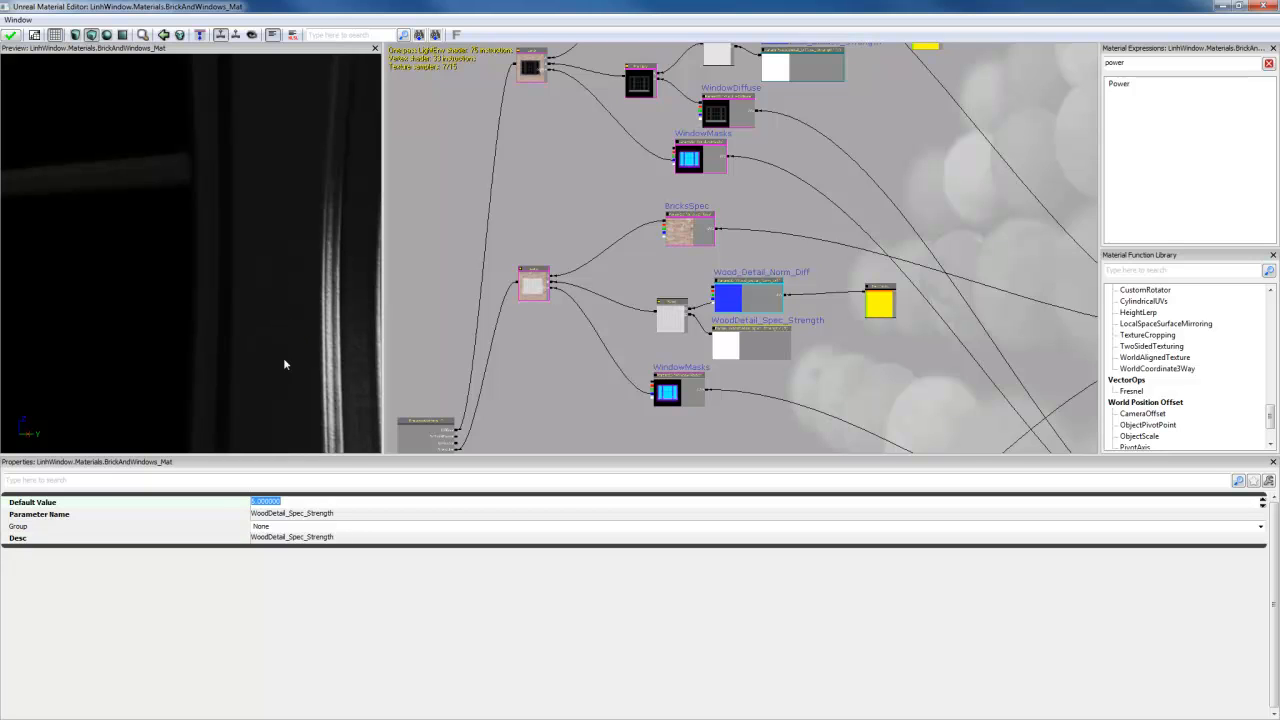
# Step: Move the specular Power node, Wood_Detail_Norm_Diff sampler and WoodDetail_Spec_Strength parameter farther from the Lerp node
pyautogui.scroll(4, 650, 313)
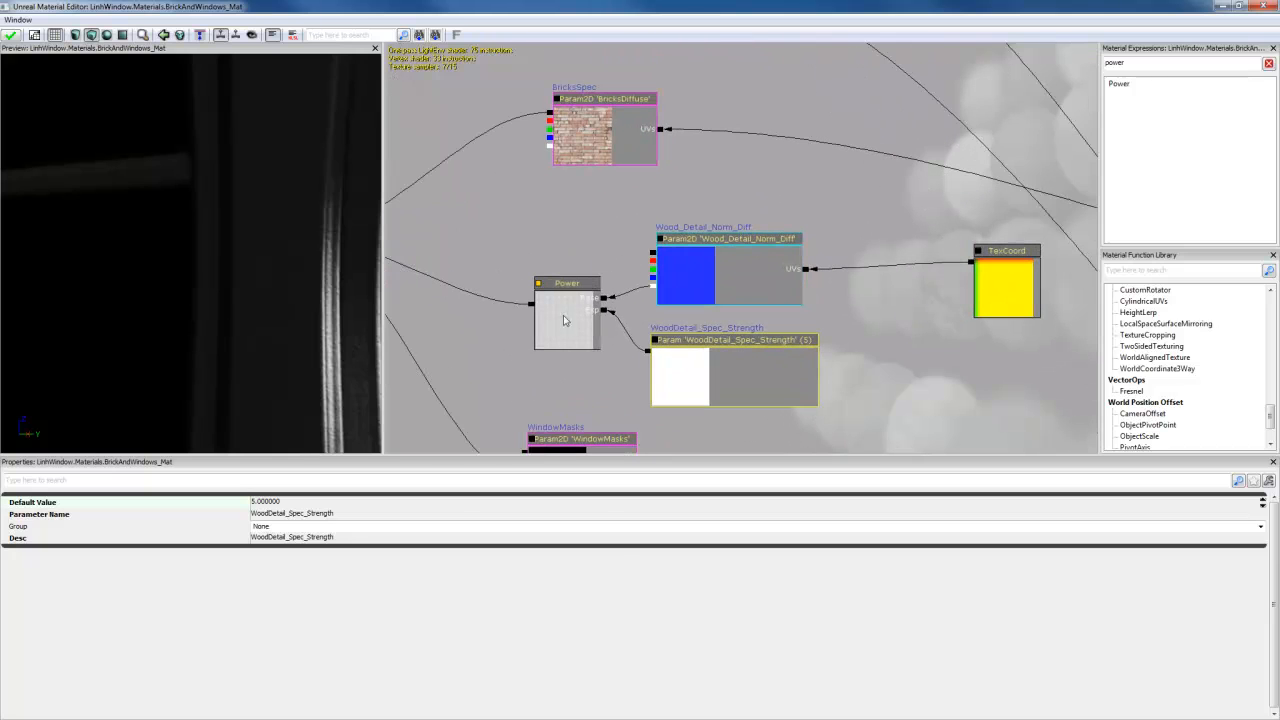
pyautogui.moveTo(580, 234); pyautogui.dragTo(648, 198)
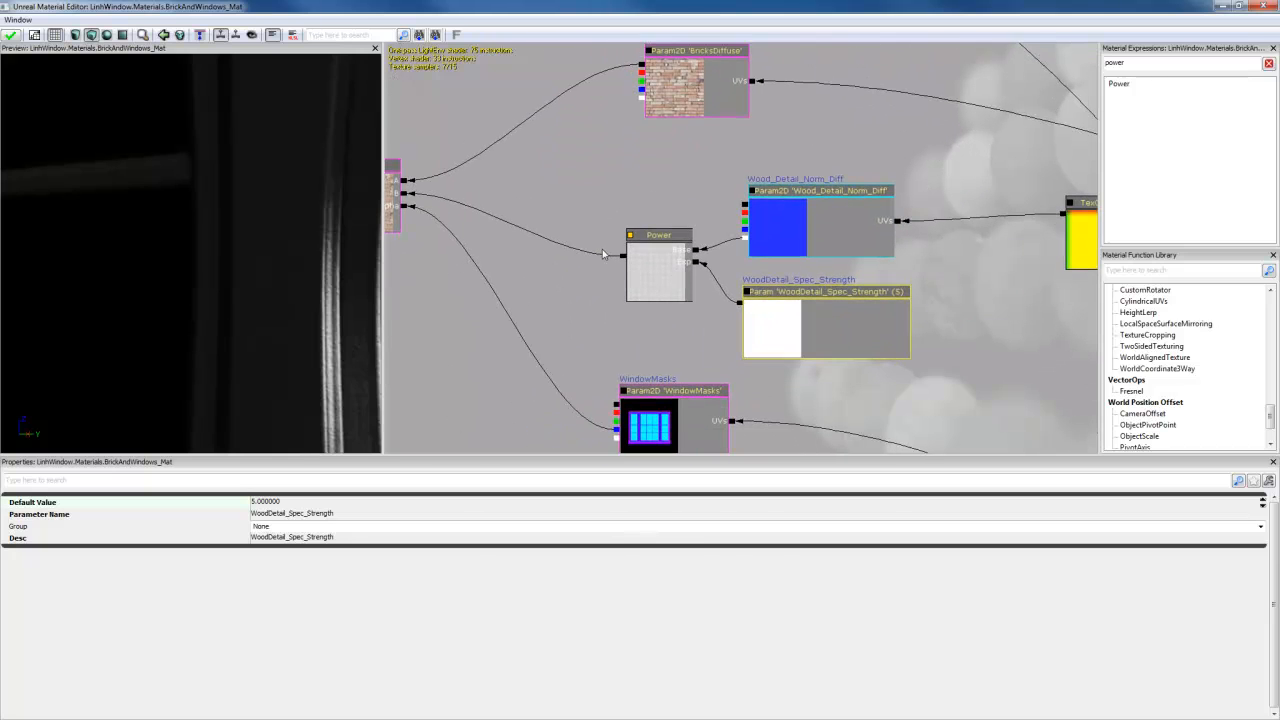
pyautogui.moveTo(792, 227); pyautogui.dragTo(880, 222)
pyautogui.moveTo(804, 346); pyautogui.dragTo(902, 343)
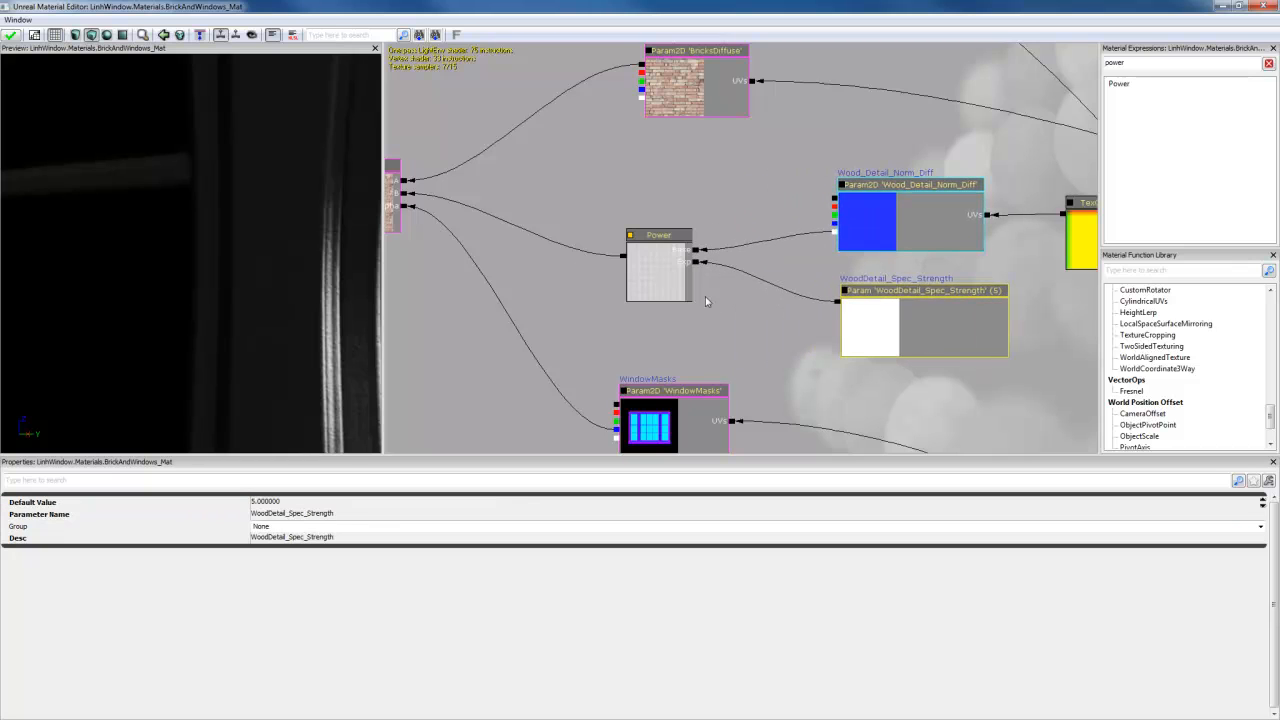
pyautogui.moveTo(666, 280); pyautogui.dragTo(743, 260)
pyautogui.scroll(-2, 710, 322)
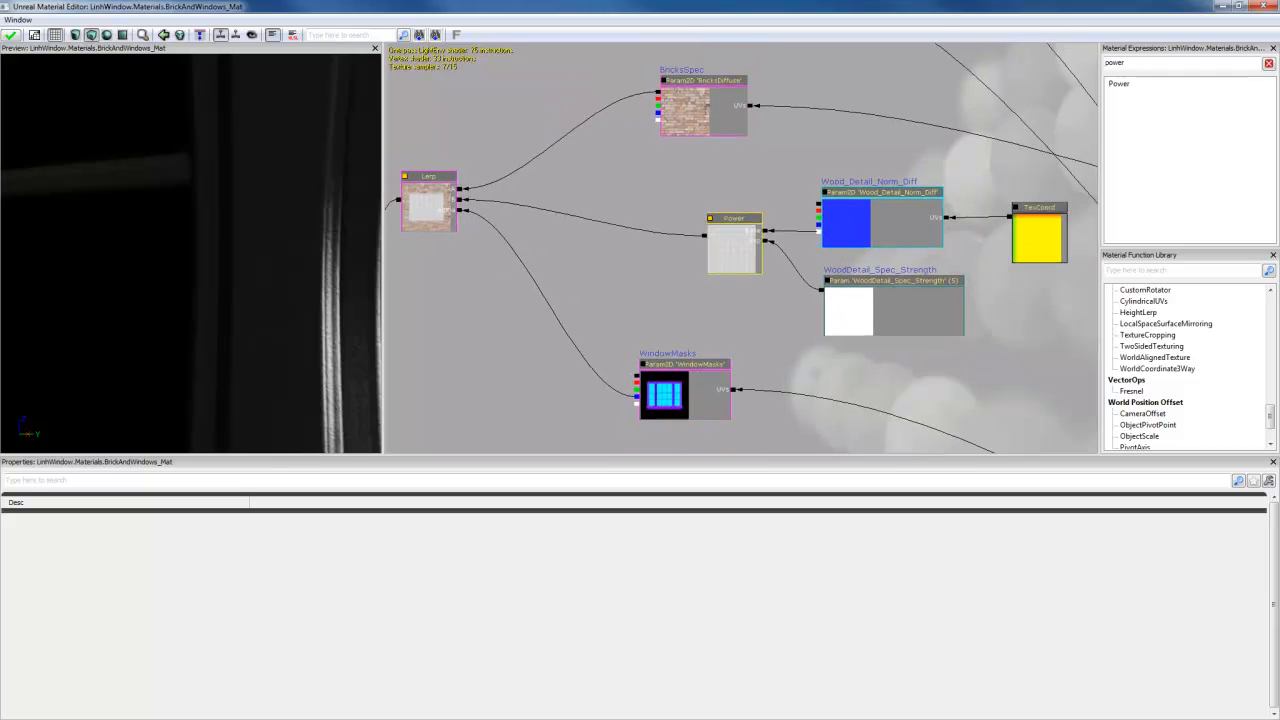
# Step: Add a Multiply node between the specular Lerp and Power nodes and connect Power to its A input
pyautogui.moveTo(702, 333); pyautogui.dragTo(680, 280)
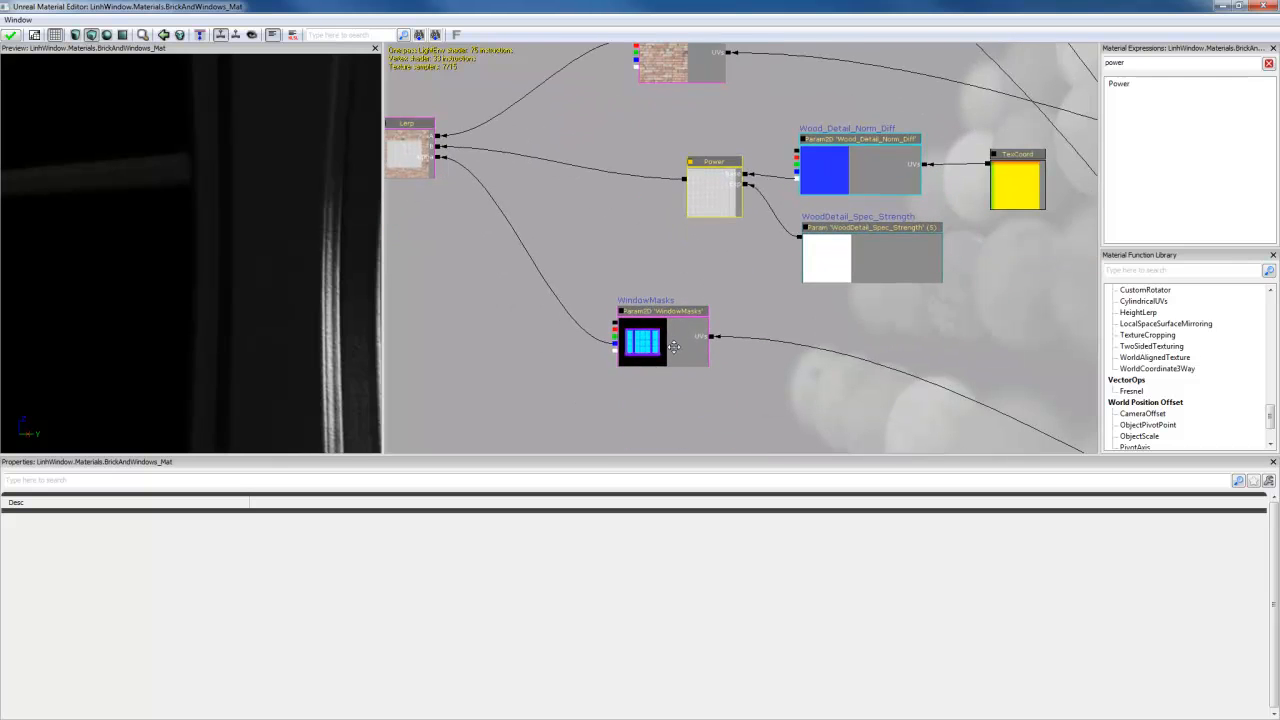
pyautogui.click(595, 248)
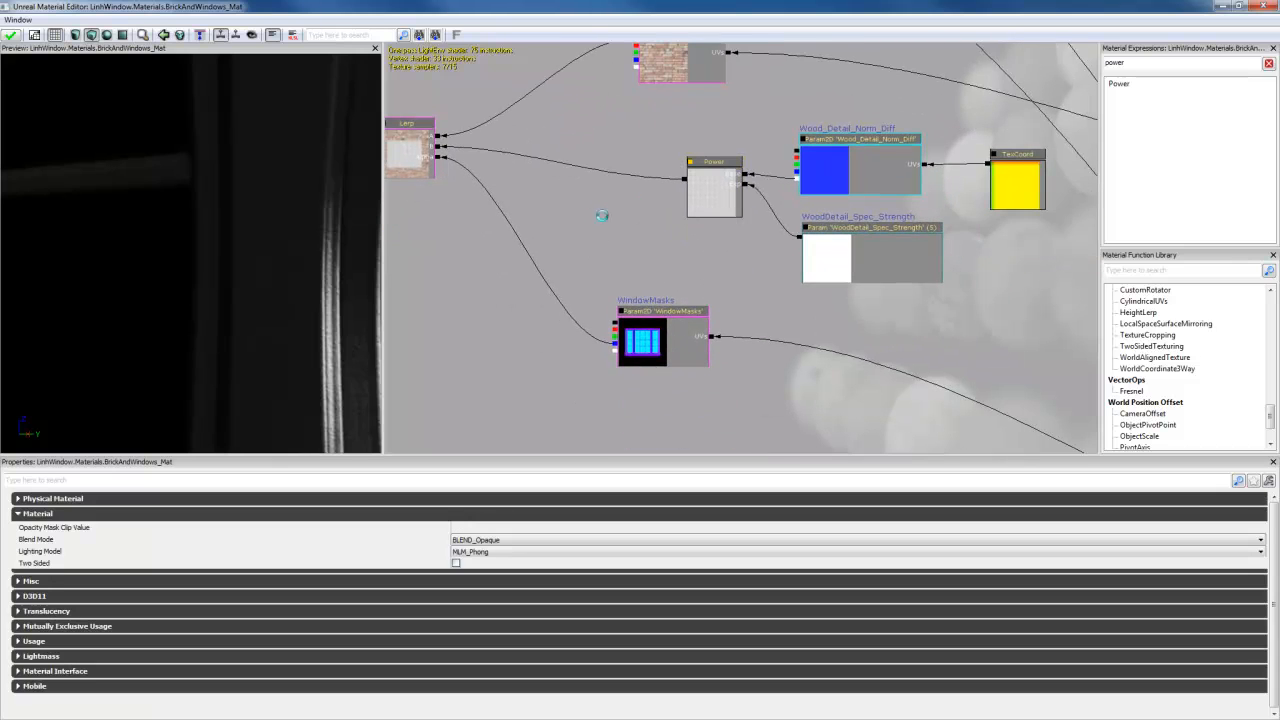
pyautogui.click(597, 207)
pyautogui.moveTo(631, 243); pyautogui.dragTo(654, 184)
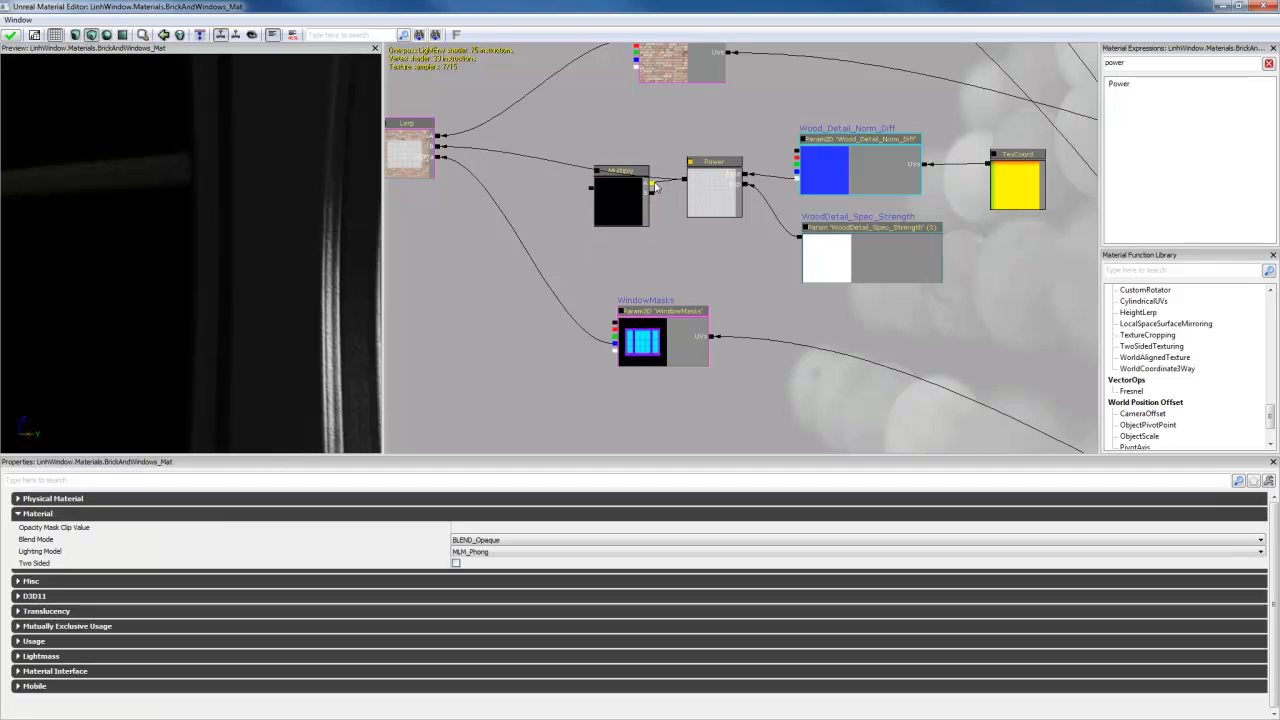
# Step: Add a vector parameter, connect it to the Multiply's B input, and route the Multiply output into the Lerp's B input
pyautogui.click(704, 242)
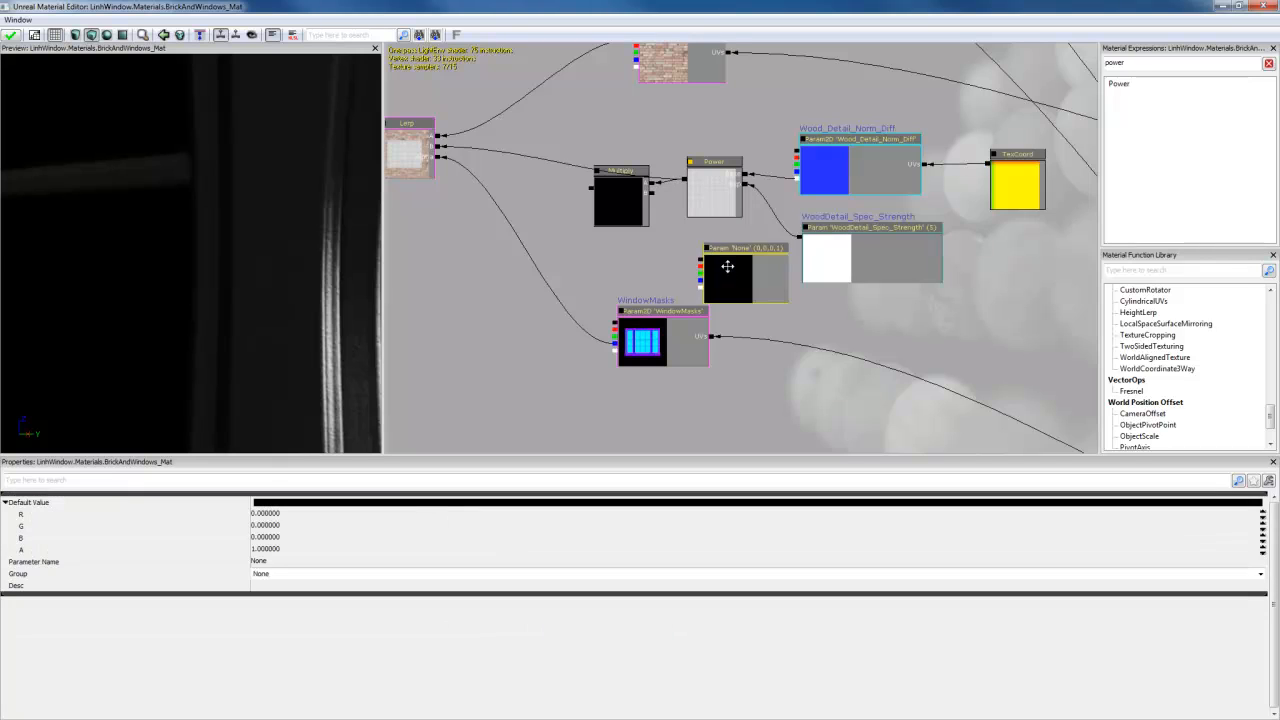
pyautogui.moveTo(727, 266); pyautogui.dragTo(652, 192)
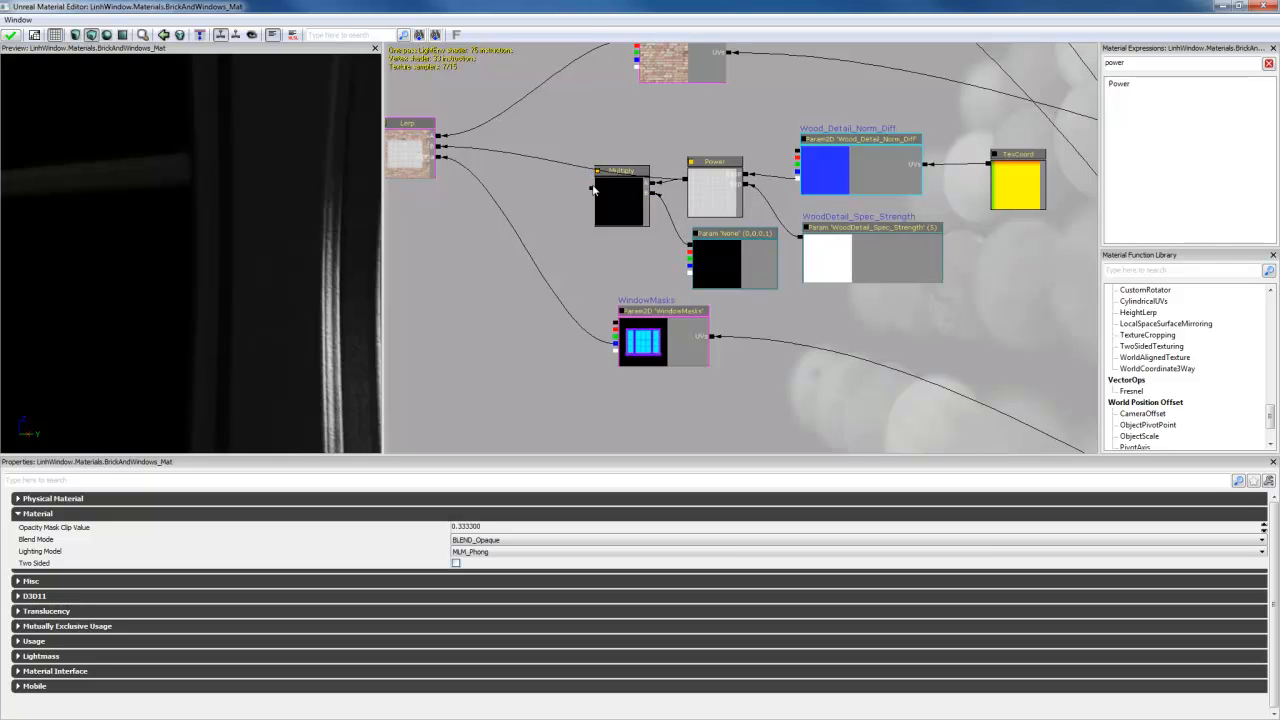
pyautogui.moveTo(592, 188); pyautogui.dragTo(440, 147)
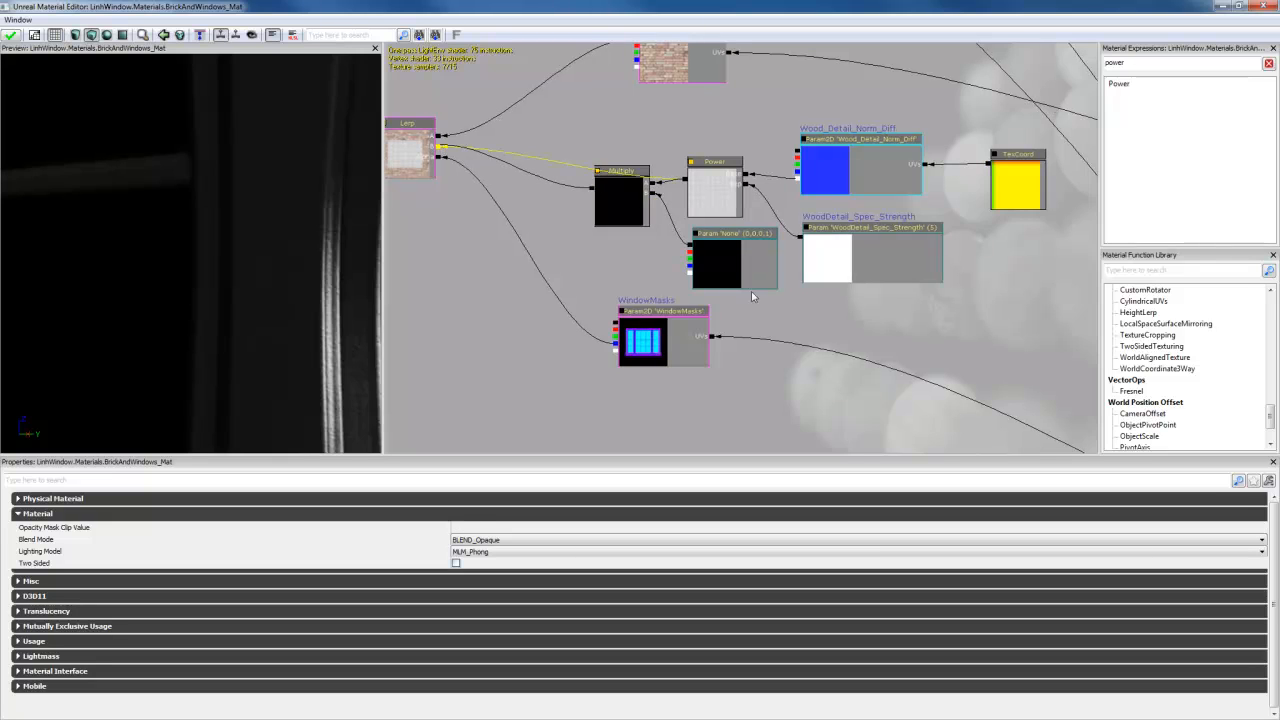
# Step: Set the vector parameter's default color to a brownish grey of about 0.292, 0.244, 0.21 and move WoodDetail_Spec_Strength clear of its node
pyautogui.click(738, 276)
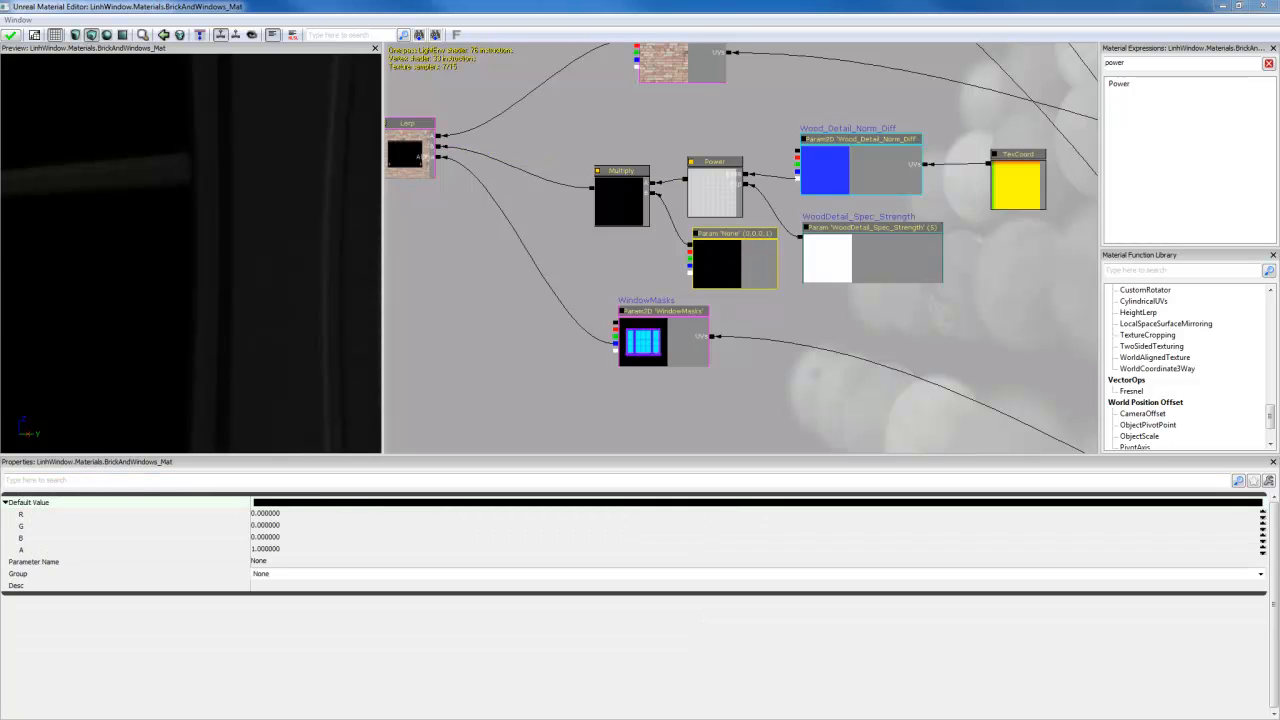
pyautogui.click(510, 503)
pyautogui.moveTo(532, 198); pyautogui.dragTo(699, 168)
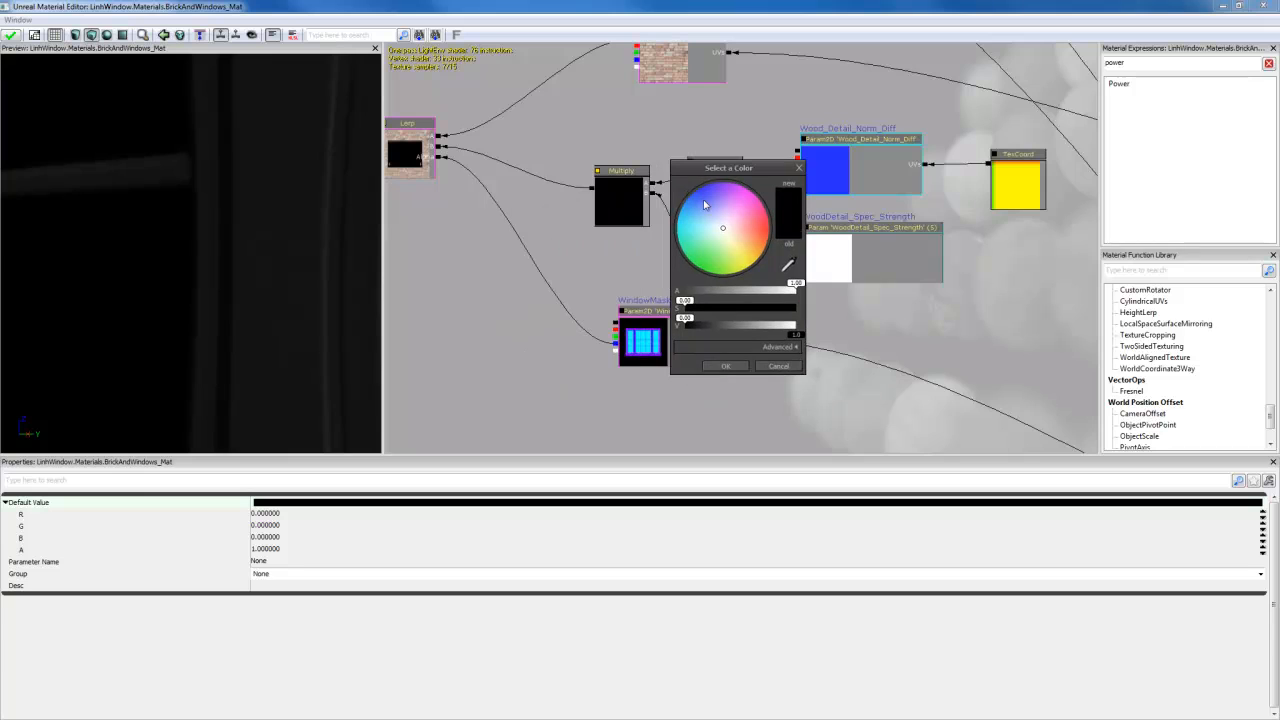
pyautogui.click(735, 234)
pyautogui.moveTo(730, 329); pyautogui.dragTo(716, 329)
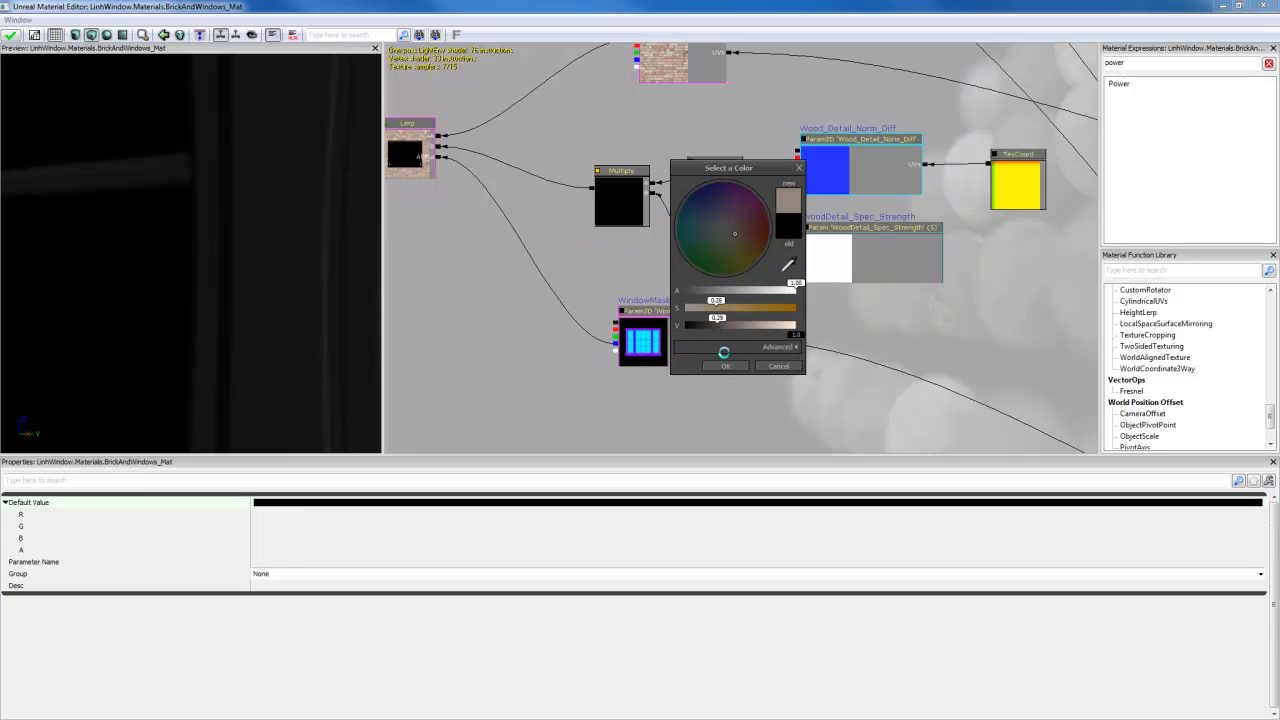
pyautogui.click(726, 366)
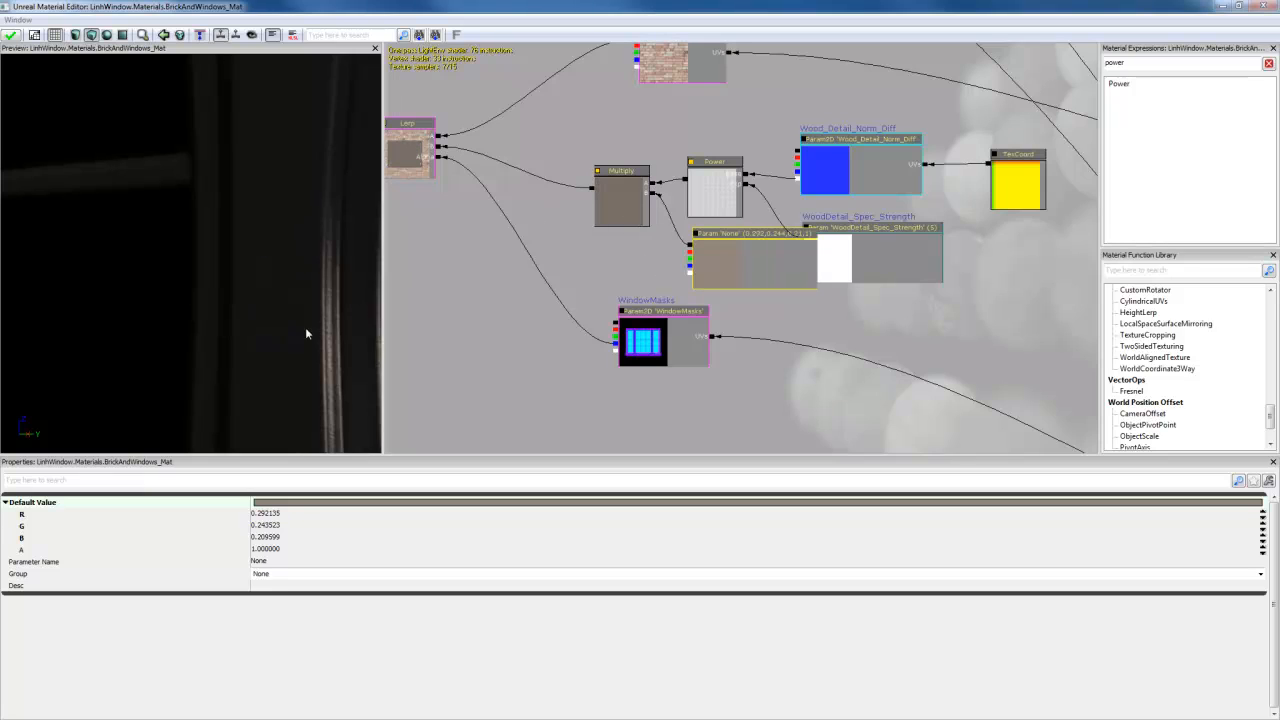
pyautogui.moveTo(883, 254); pyautogui.dragTo(929, 244)
# Step: Name the vector parameter Wood_Specular_Tint and give it the same text as its description
pyautogui.click(738, 276)
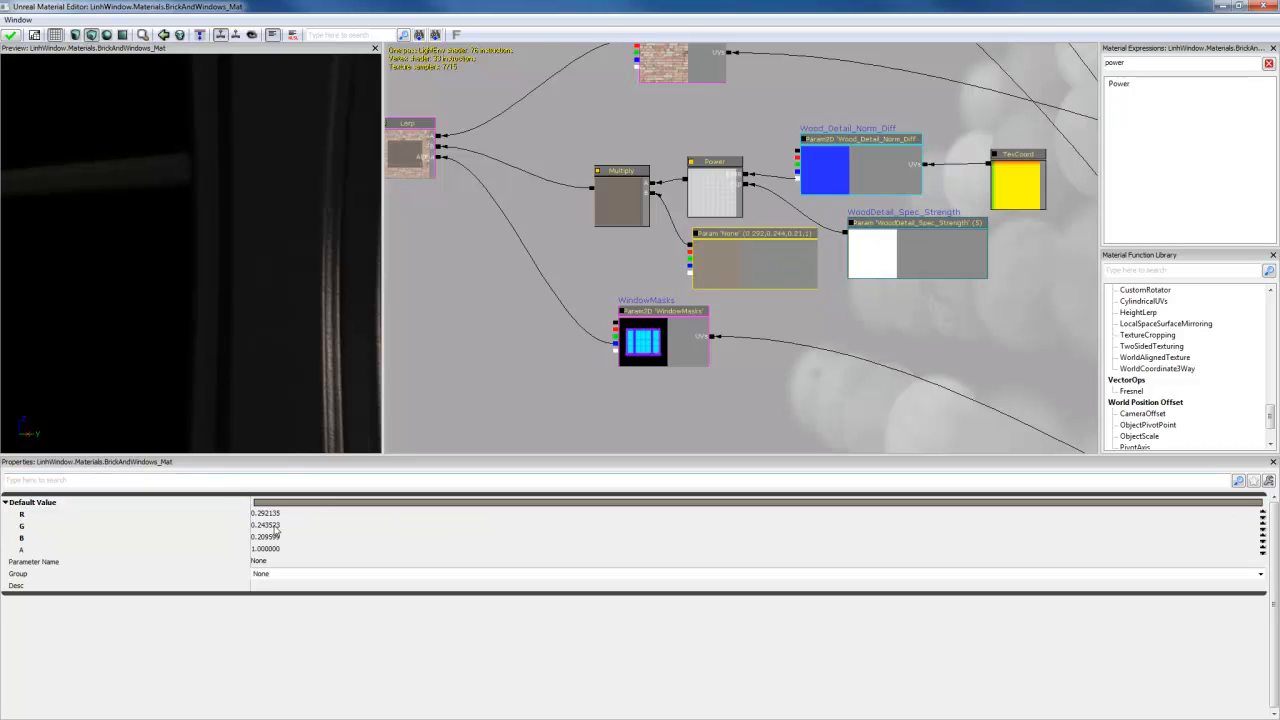
pyautogui.click(266, 562)
pyautogui.write('Wood_Specular_Tint')
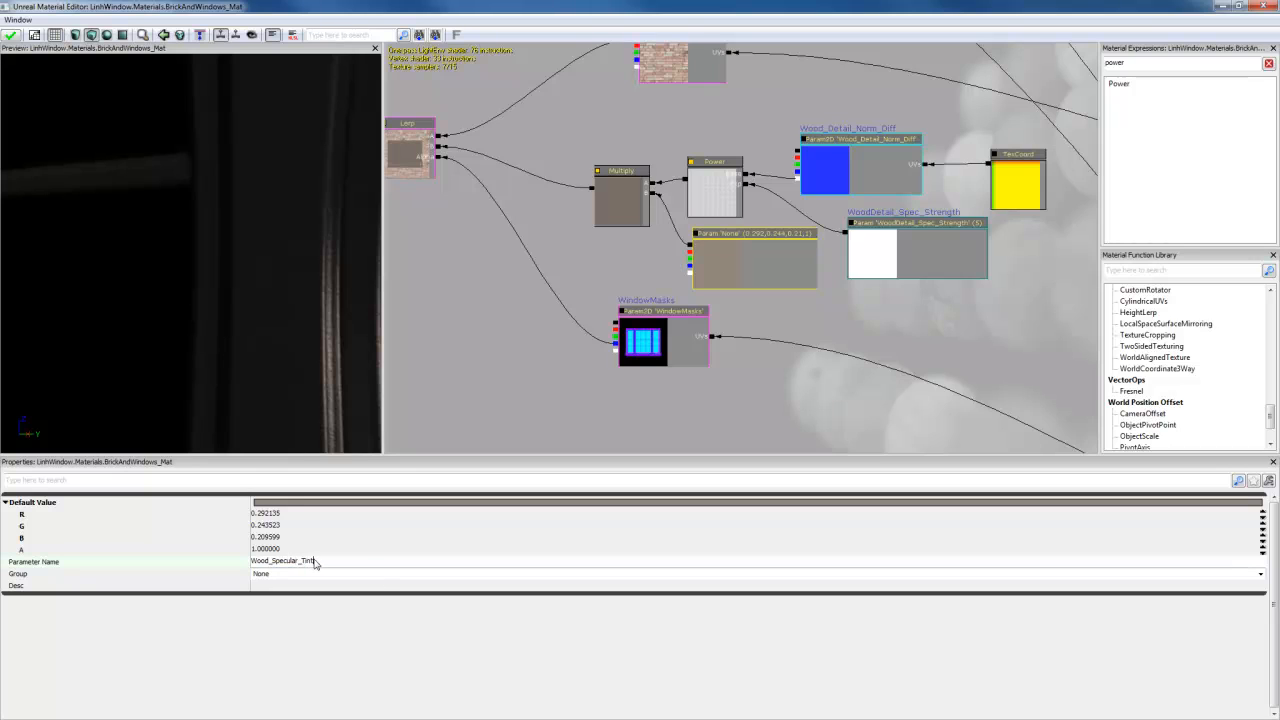
pyautogui.moveTo(314, 562); pyautogui.dragTo(224, 567)
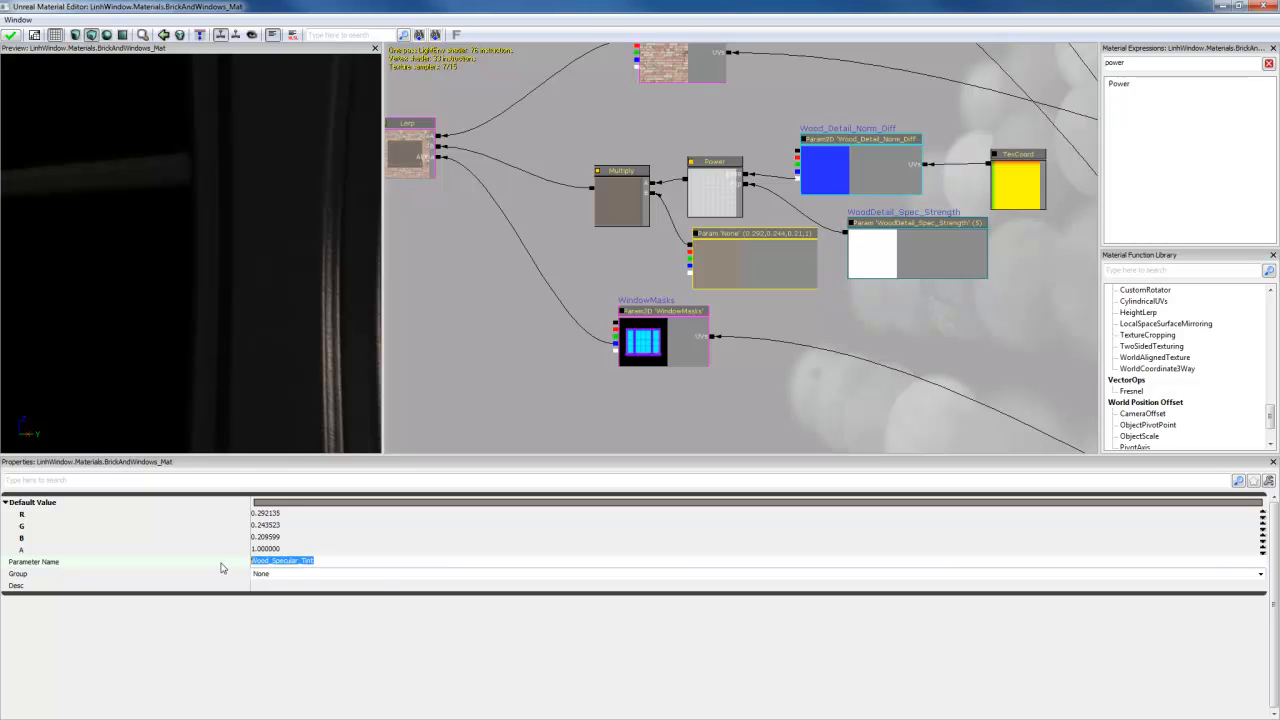
pyautogui.hotkey('ctrl', 'c')
pyautogui.click(285, 589)
pyautogui.hotkey('ctrl', 'v')
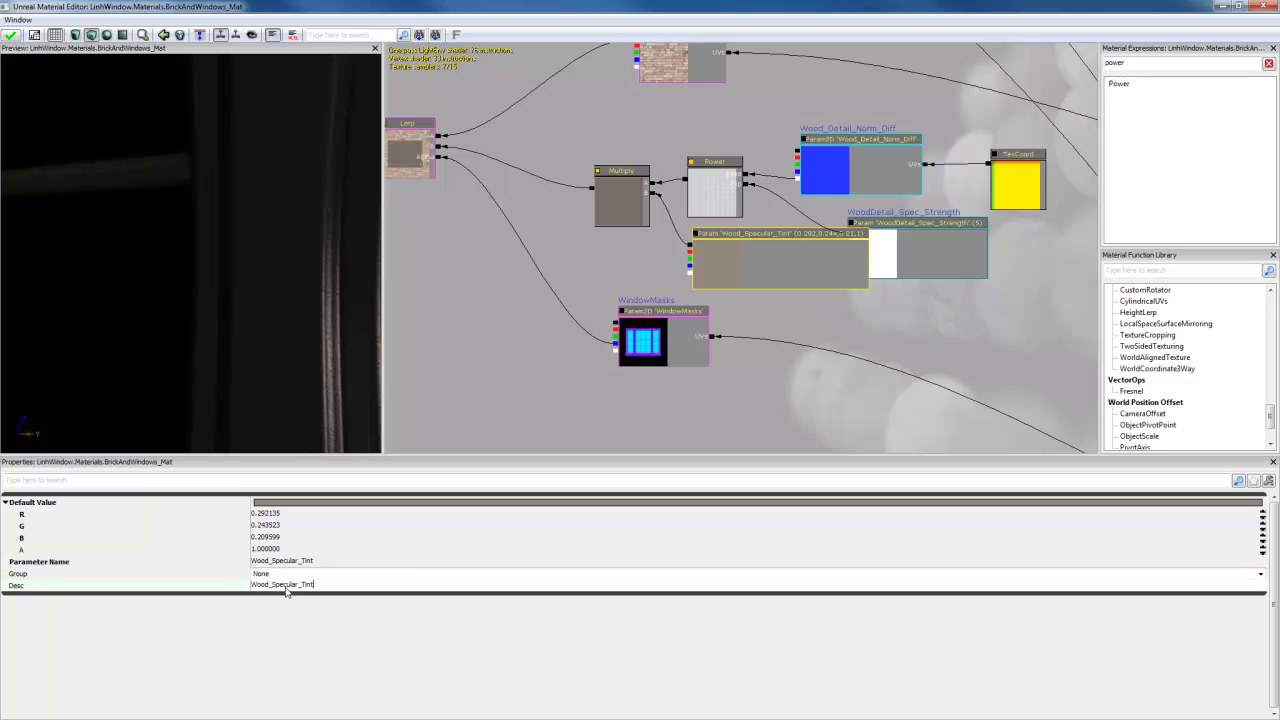
pyautogui.press('Return')
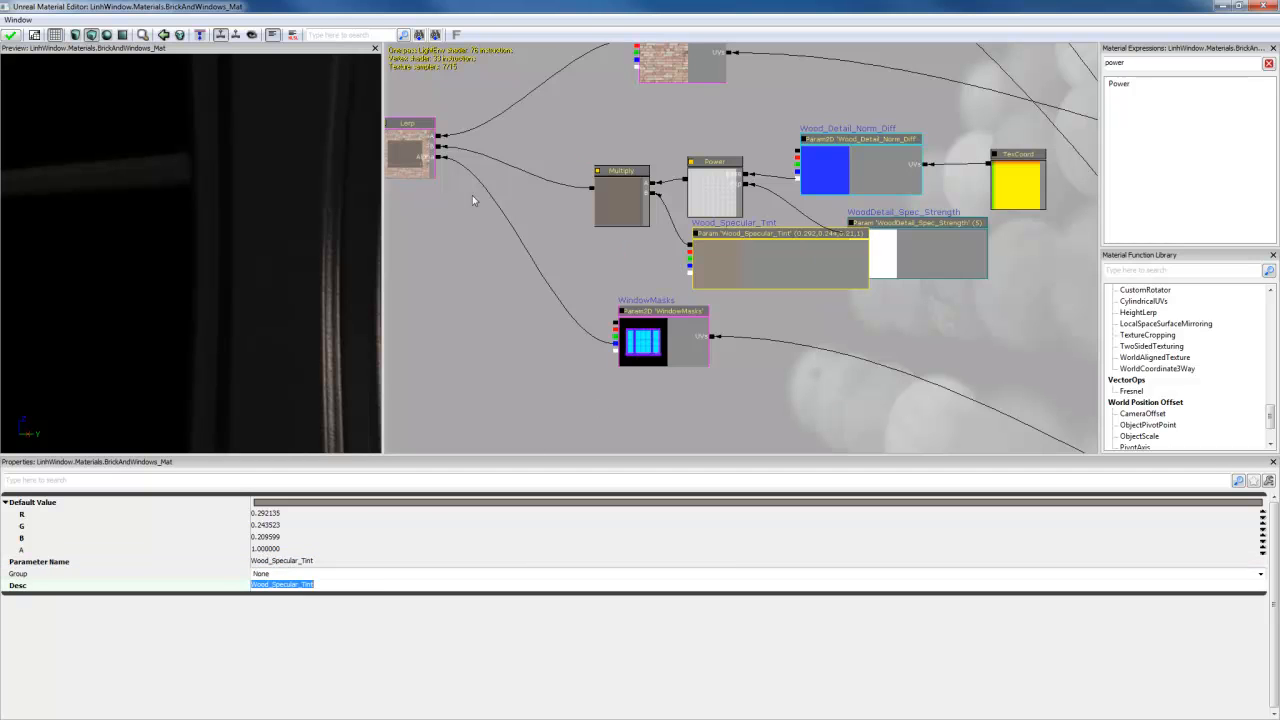
# Step: Move the BricksSpec sampler farther from the specular Lerp and add a Multiply node between the two
pyautogui.moveTo(553, 124); pyautogui.dragTo(589, 204)
pyautogui.click(727, 160)
pyautogui.keyDown('ctrl'); pyautogui.moveTo(722, 152); pyautogui.dragTo(743, 140); pyautogui.keyUp('ctrl')
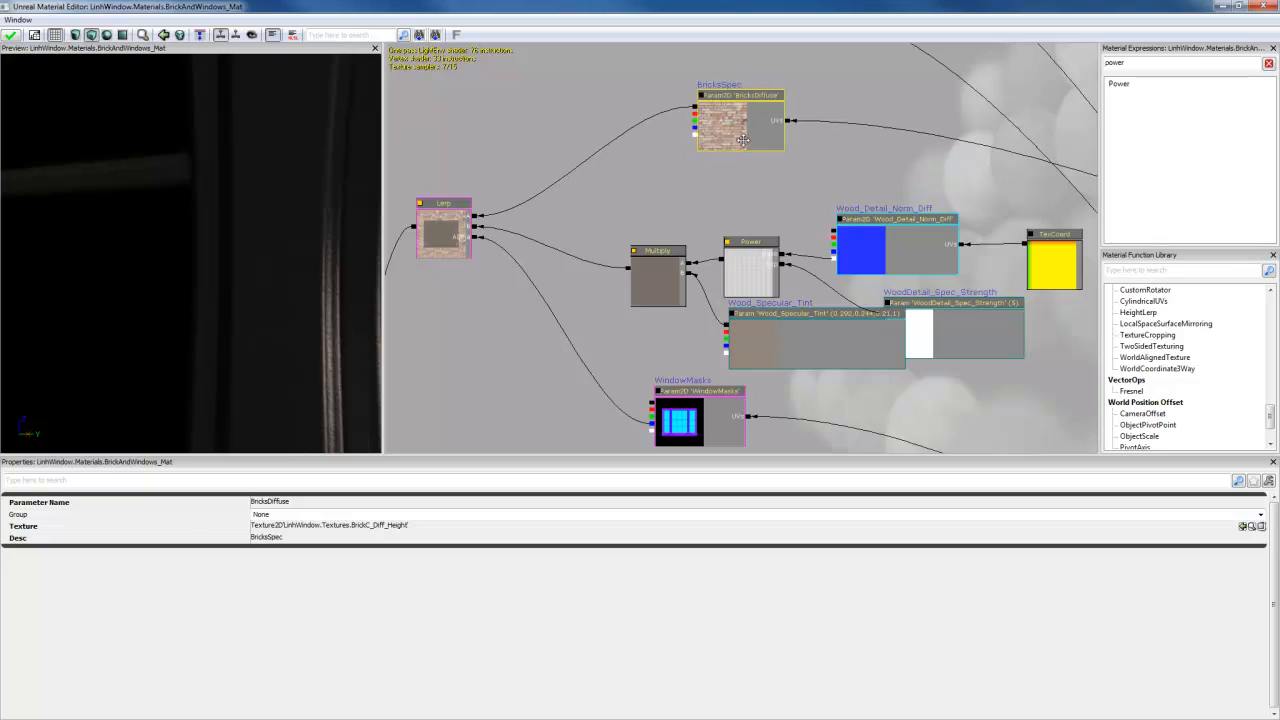
pyautogui.click(675, 185)
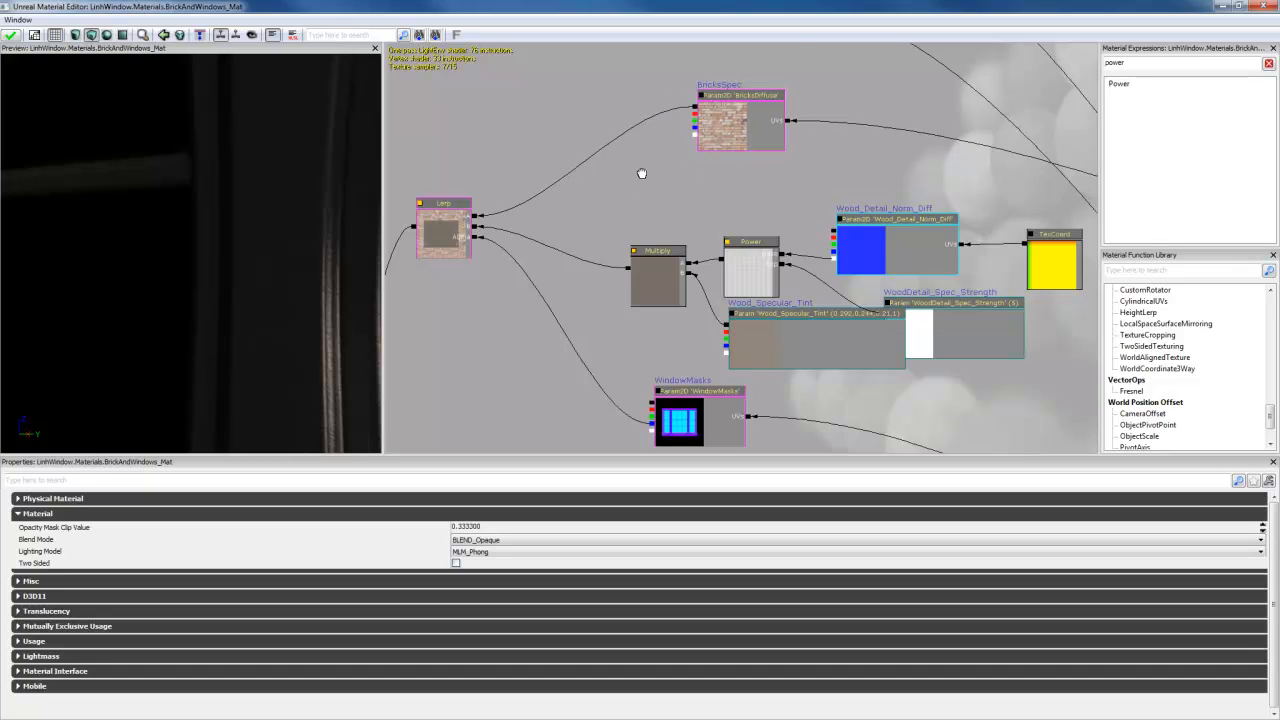
pyautogui.moveTo(643, 172); pyautogui.dragTo(651, 178)
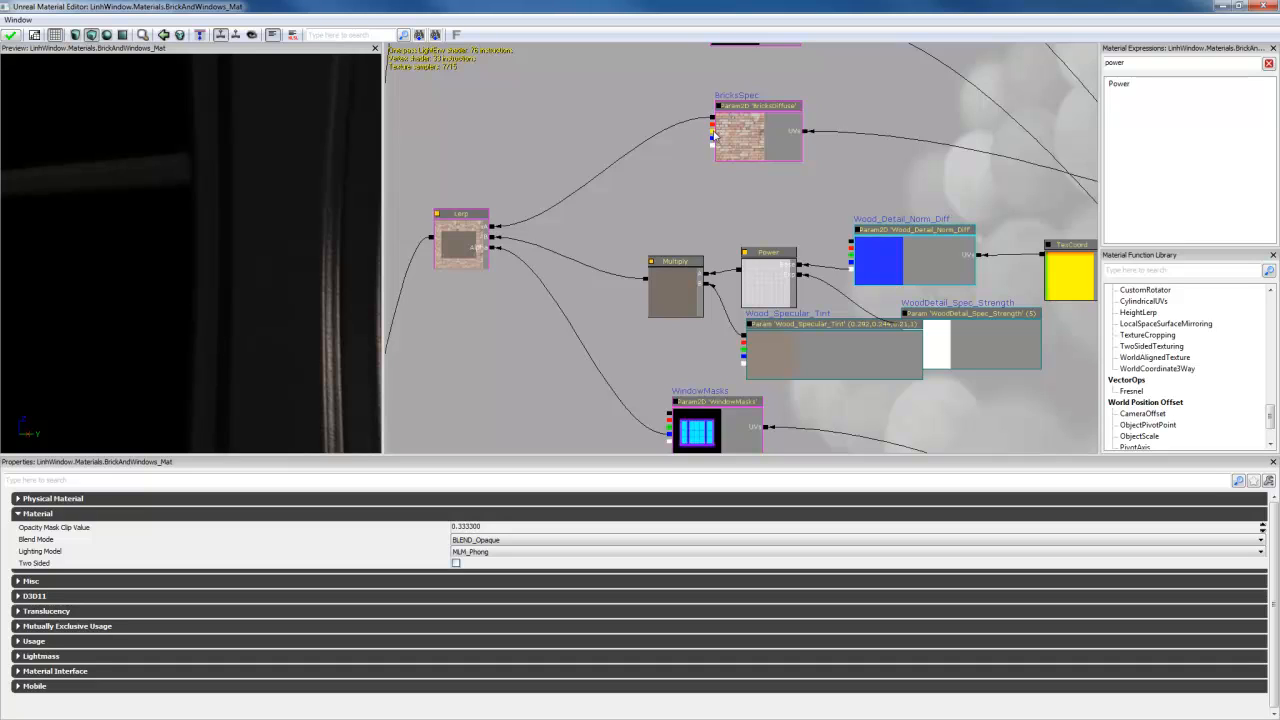
pyautogui.click(635, 186)
pyautogui.keyDown('ctrl'); pyautogui.moveTo(655, 211); pyautogui.dragTo(652, 135); pyautogui.keyUp('ctrl')
# Step: Move the diffuse wood detail, WindowDiffuse and WindowMasks nodes up, clear of the specular nodes, and shift the diffuse Lerp closer to them
pyautogui.scroll(-7, 749, 229)
pyautogui.scroll(-1, 753, 187)
pyautogui.moveTo(753, 187); pyautogui.dragTo(739, 273)
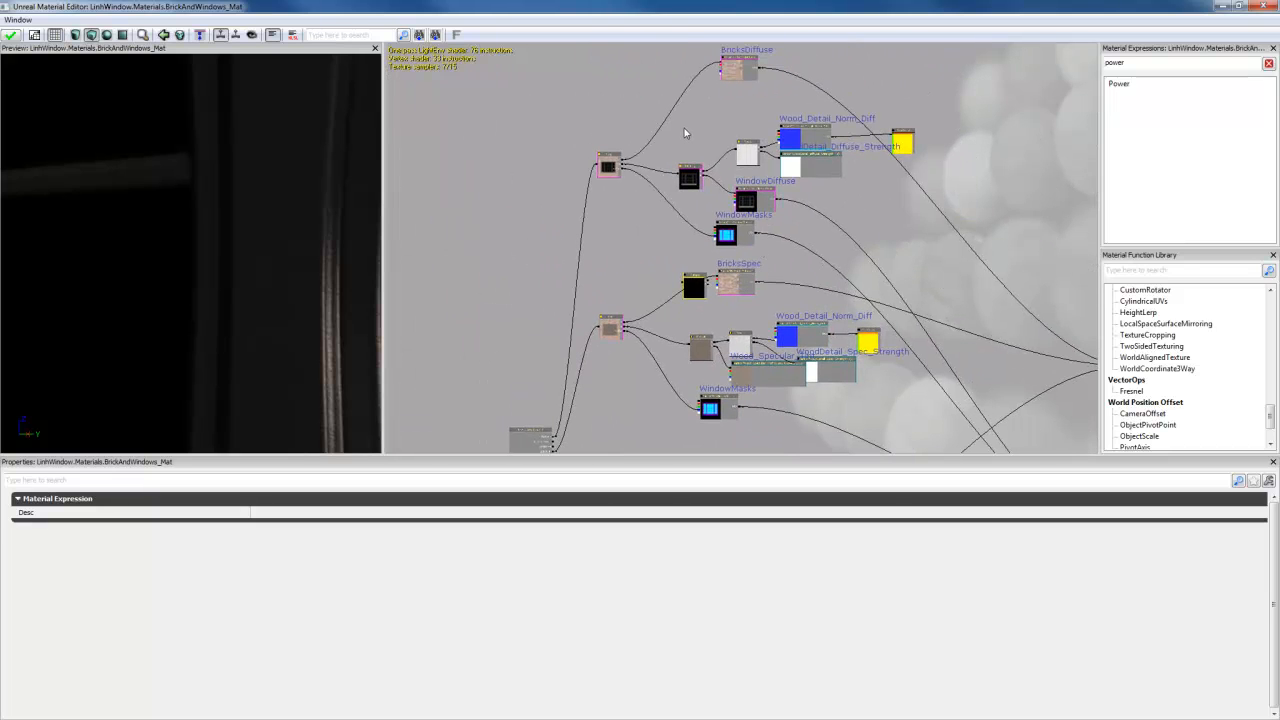
pyautogui.keyDown('ctrl'); pyautogui.keyDown('alt'); pyautogui.moveTo(682, 121); pyautogui.dragTo(937, 243); pyautogui.keyUp('alt'); pyautogui.keyUp('ctrl')
pyautogui.keyDown('ctrl'); pyautogui.moveTo(754, 235); pyautogui.dragTo(780, 180); pyautogui.keyUp('ctrl')
pyautogui.click(610, 168)
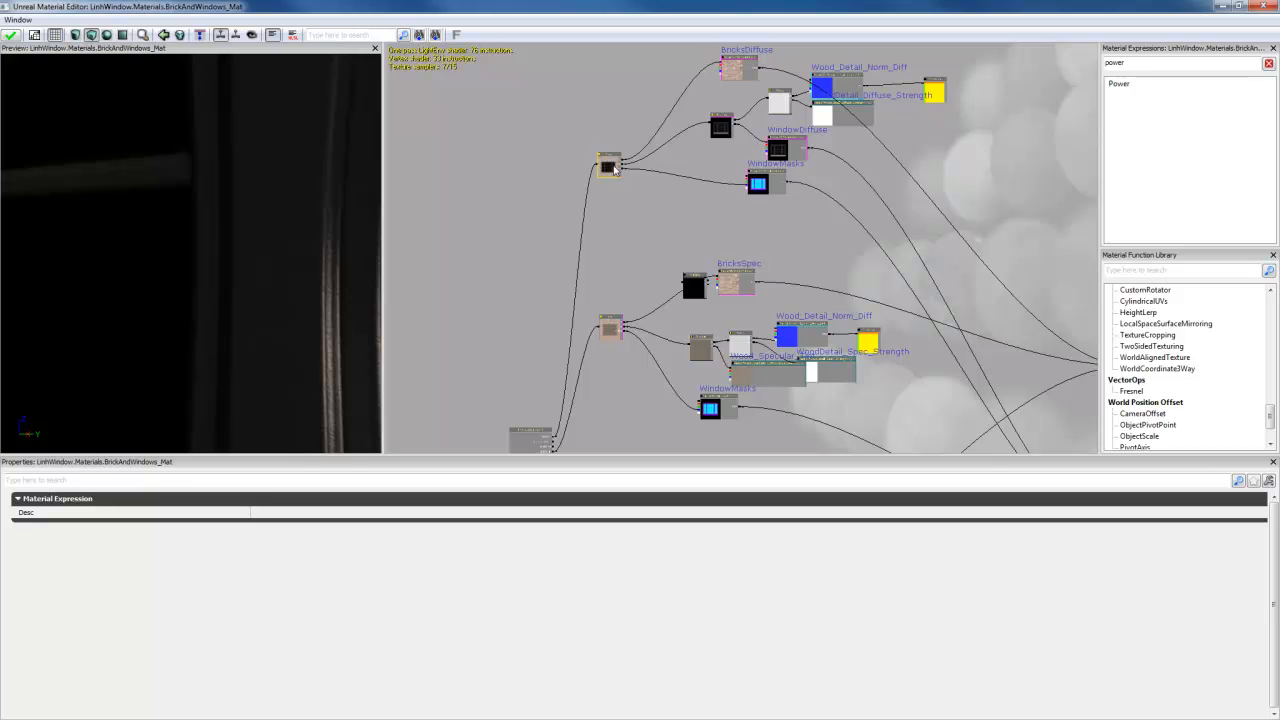
pyautogui.keyDown('ctrl'); pyautogui.moveTo(610, 168); pyautogui.dragTo(643, 134); pyautogui.keyUp('ctrl')
# Step: Move the specular WindowMasks sampler slightly closer to the specular Lerp
pyautogui.moveTo(732, 248); pyautogui.dragTo(720, 162)
pyautogui.scroll(2, 720, 162)
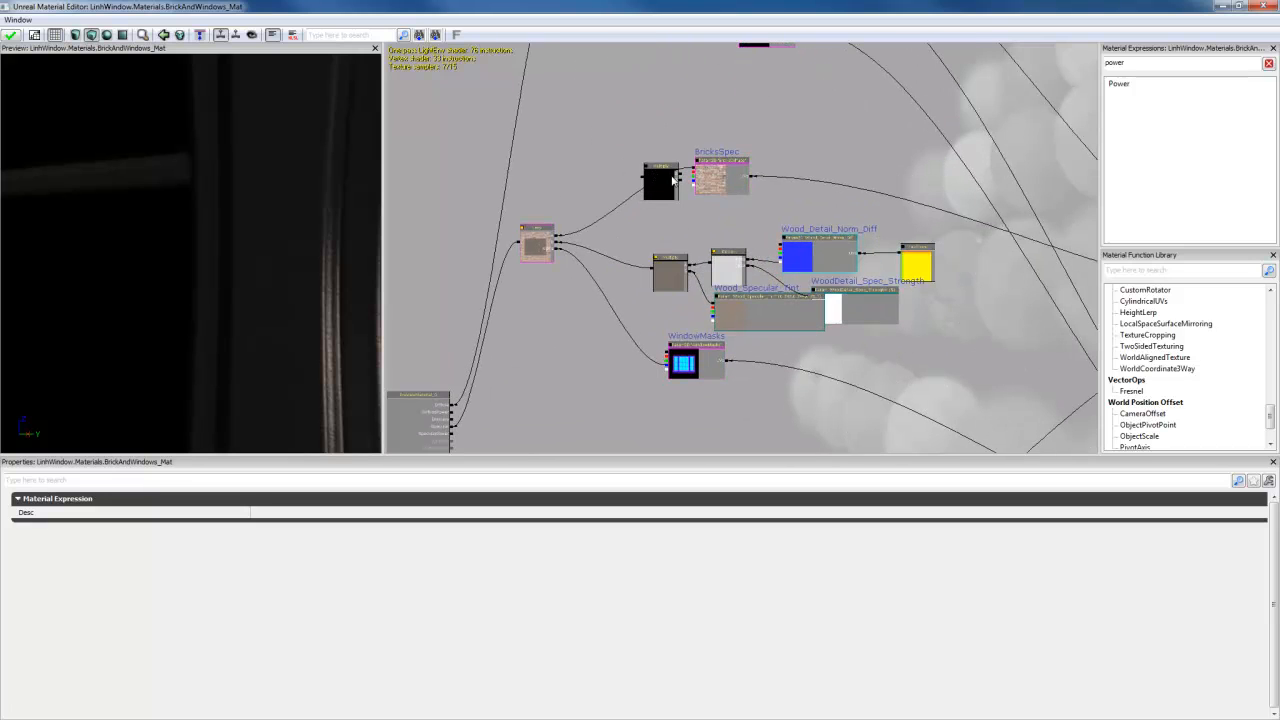
pyautogui.click(697, 368)
pyautogui.keyDown('ctrl'); pyautogui.moveTo(697, 368); pyautogui.dragTo(690, 363); pyautogui.keyUp('ctrl')
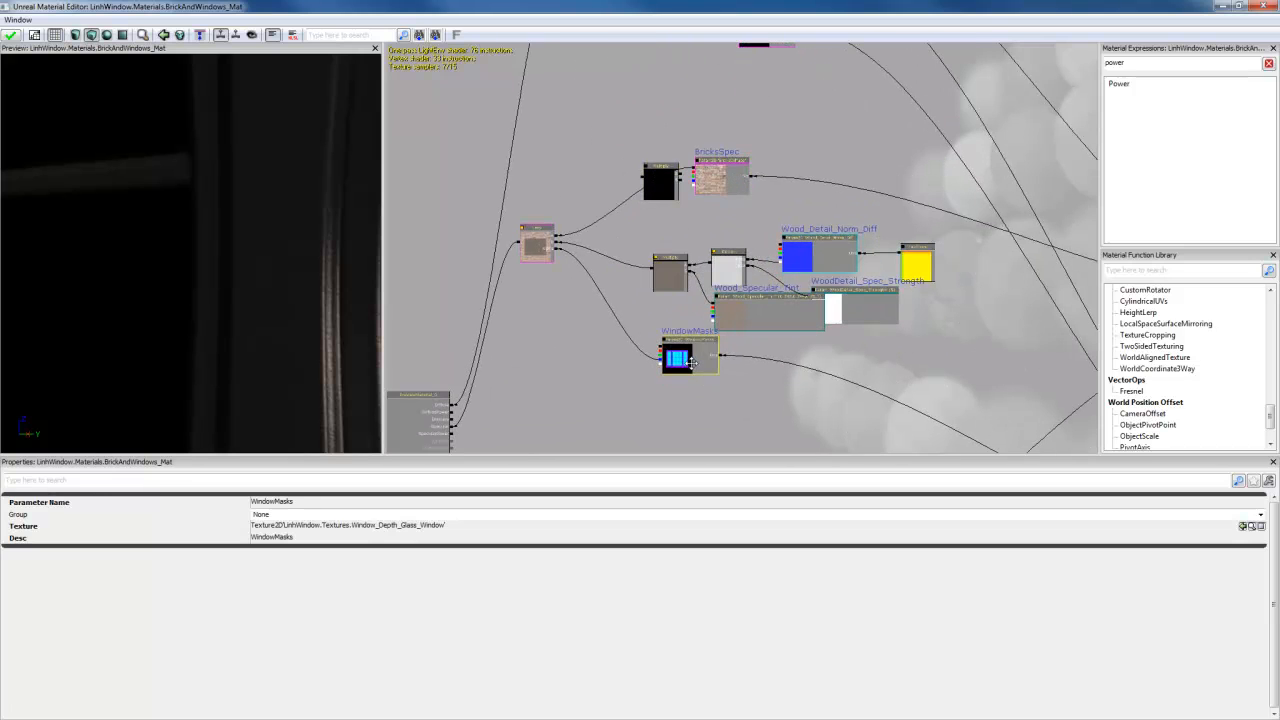
pyautogui.scroll(3, 674, 190)
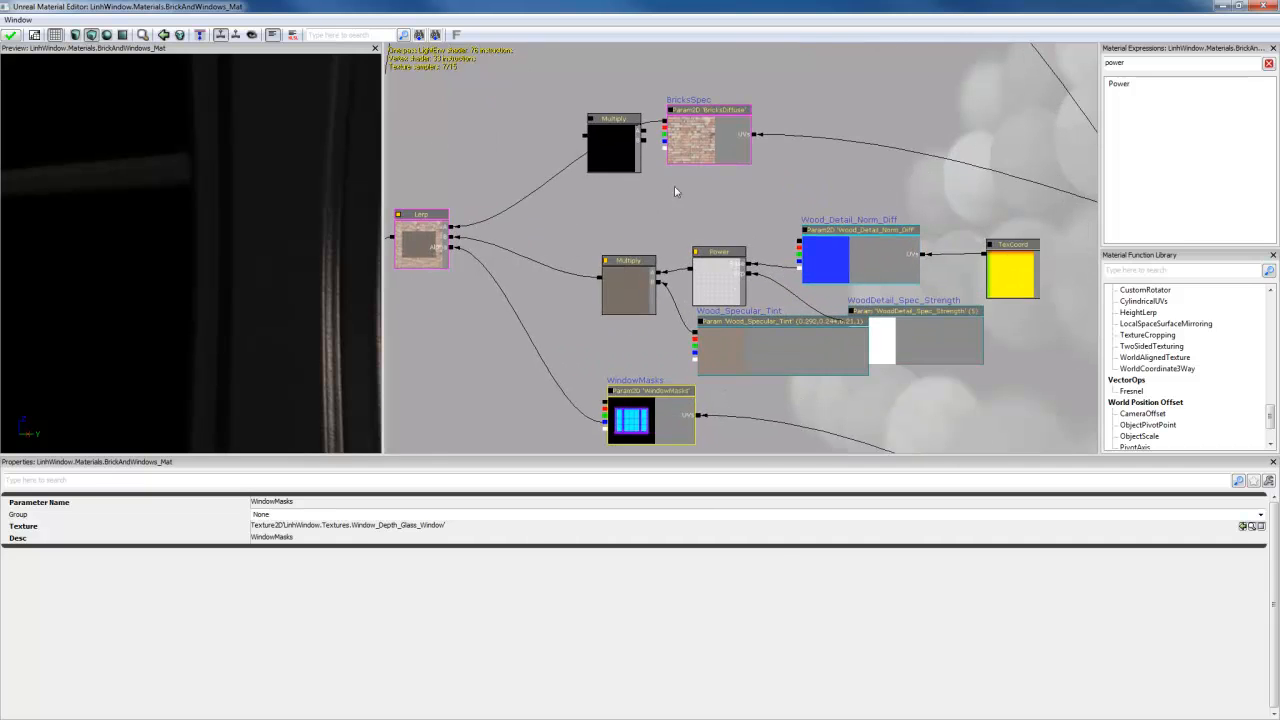
pyautogui.moveTo(674, 190); pyautogui.dragTo(686, 237)
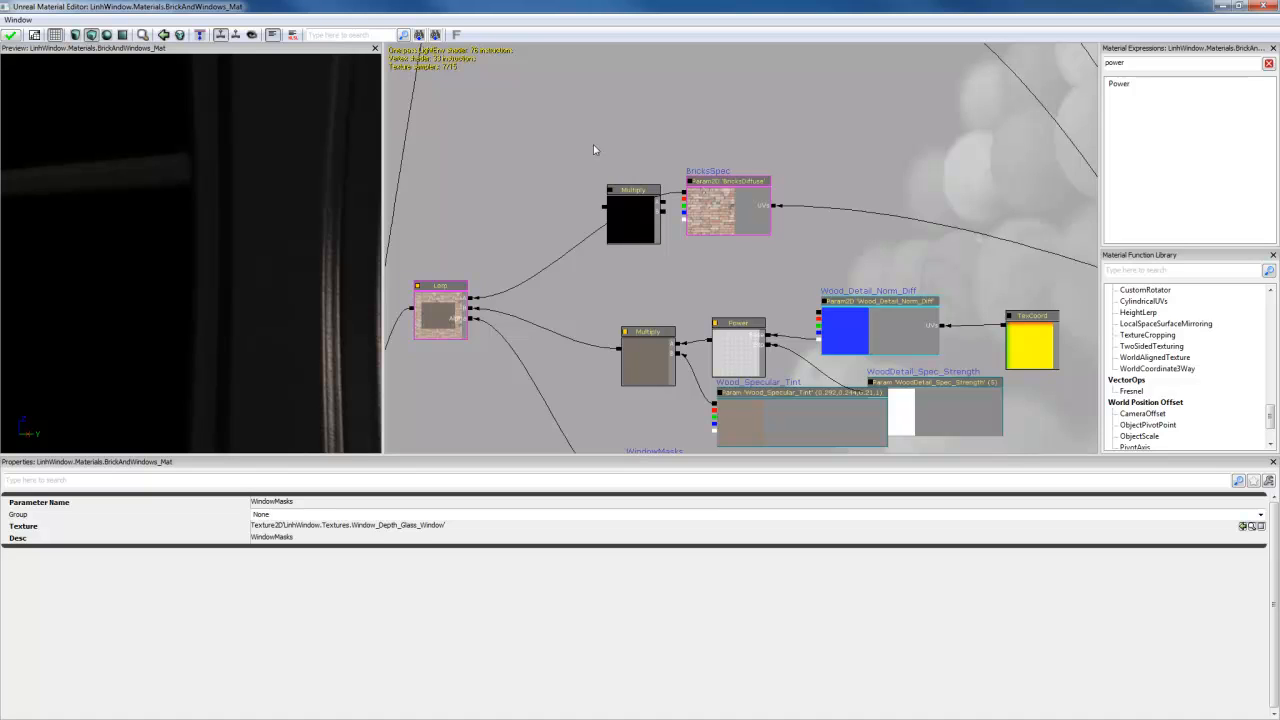
pyautogui.click(698, 139)
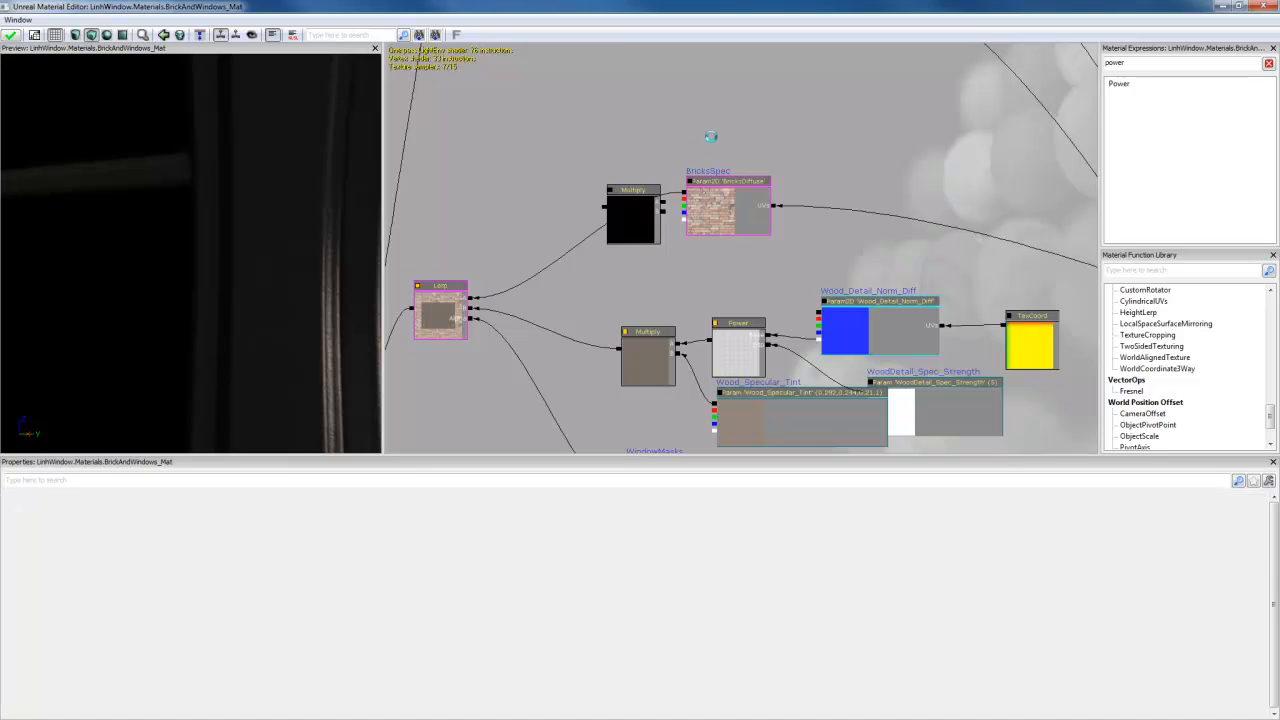
pyautogui.click(709, 138)
pyautogui.press('Delete')
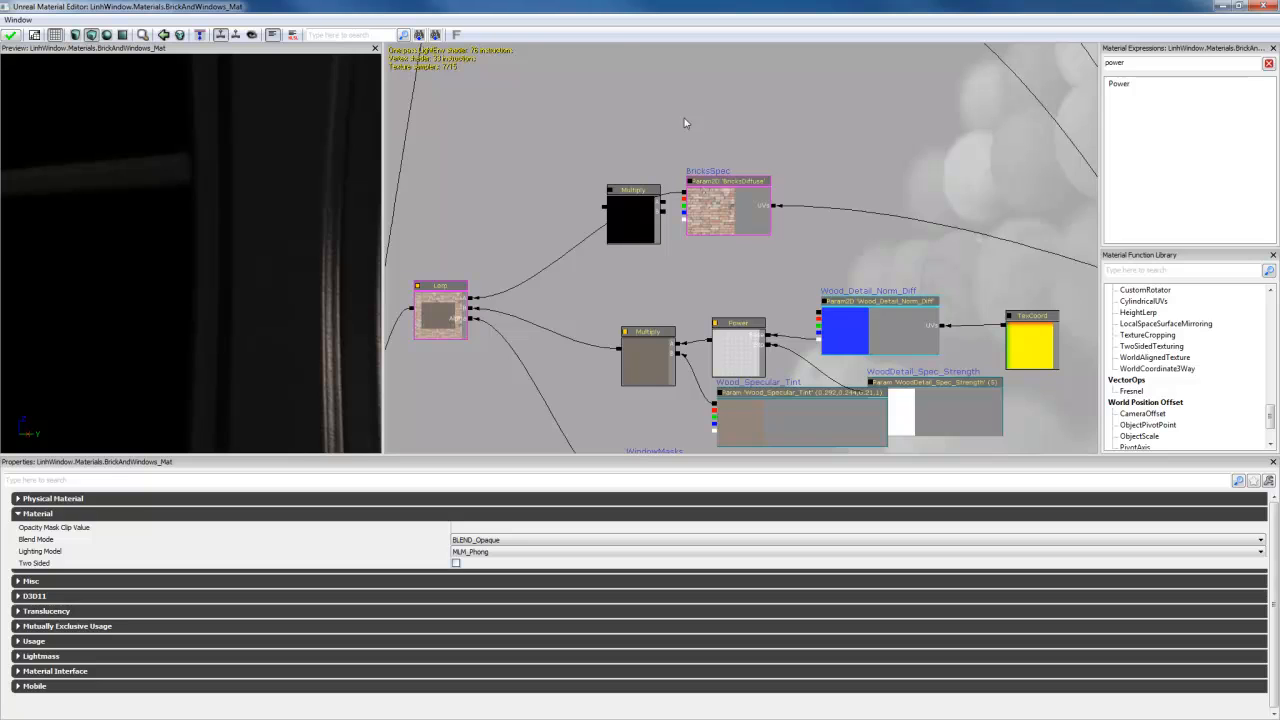
# Step: Add a vector parameter directly above the BricksSpec sampler and connect BricksSpec to the new Multiply's B input
pyautogui.click(688, 126)
pyautogui.moveTo(684, 193); pyautogui.dragTo(744, 267)
pyautogui.click(643, 230)
pyautogui.moveTo(635, 219); pyautogui.dragTo(632, 225)
pyautogui.moveTo(706, 151); pyautogui.dragTo(711, 196)
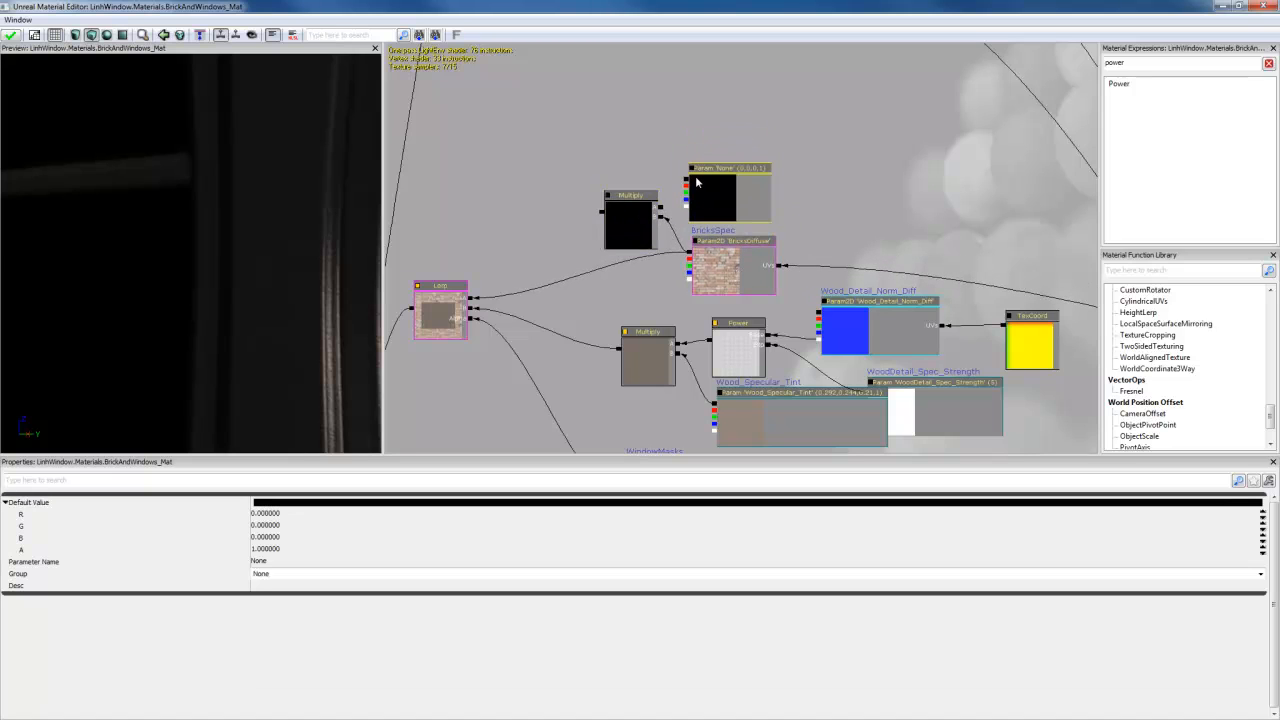
# Step: Move BricksSpec above the vector parameter, then connect BricksSpec to the Multiply's A input and the vector parameter to its B input
pyautogui.click(676, 192)
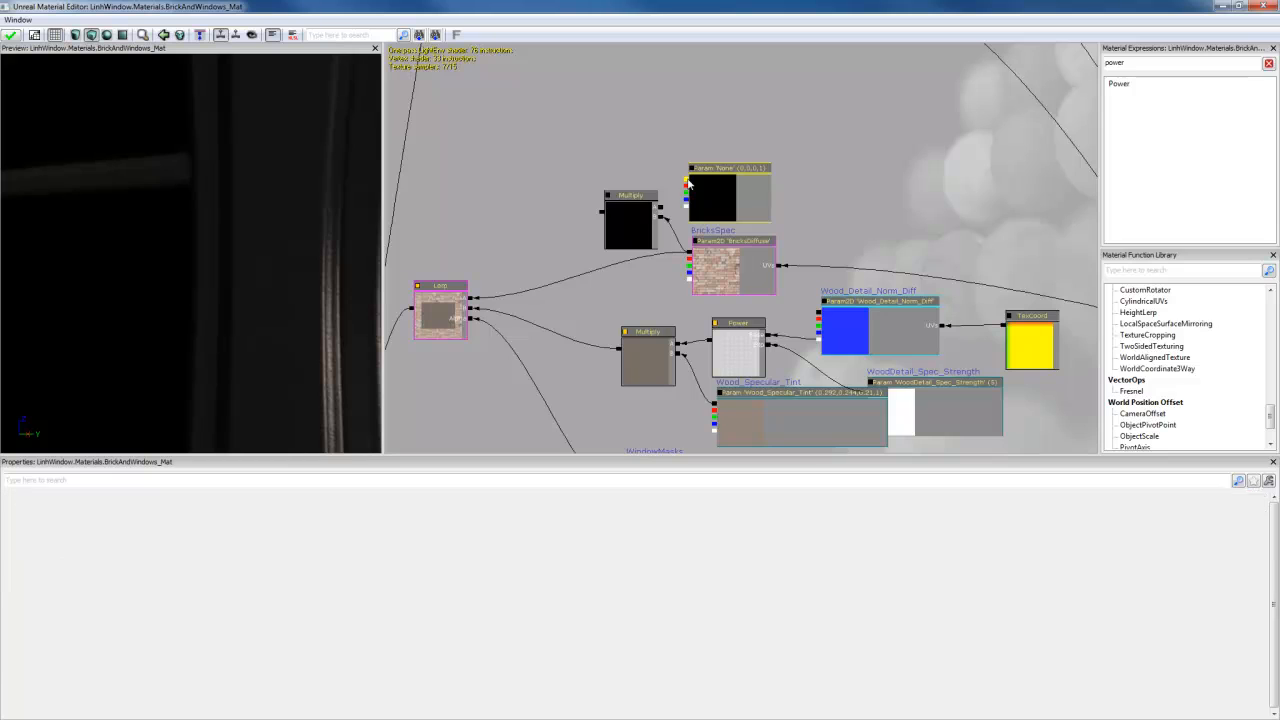
pyautogui.click(716, 211)
pyautogui.moveTo(726, 276); pyautogui.dragTo(727, 152)
pyautogui.click(656, 142)
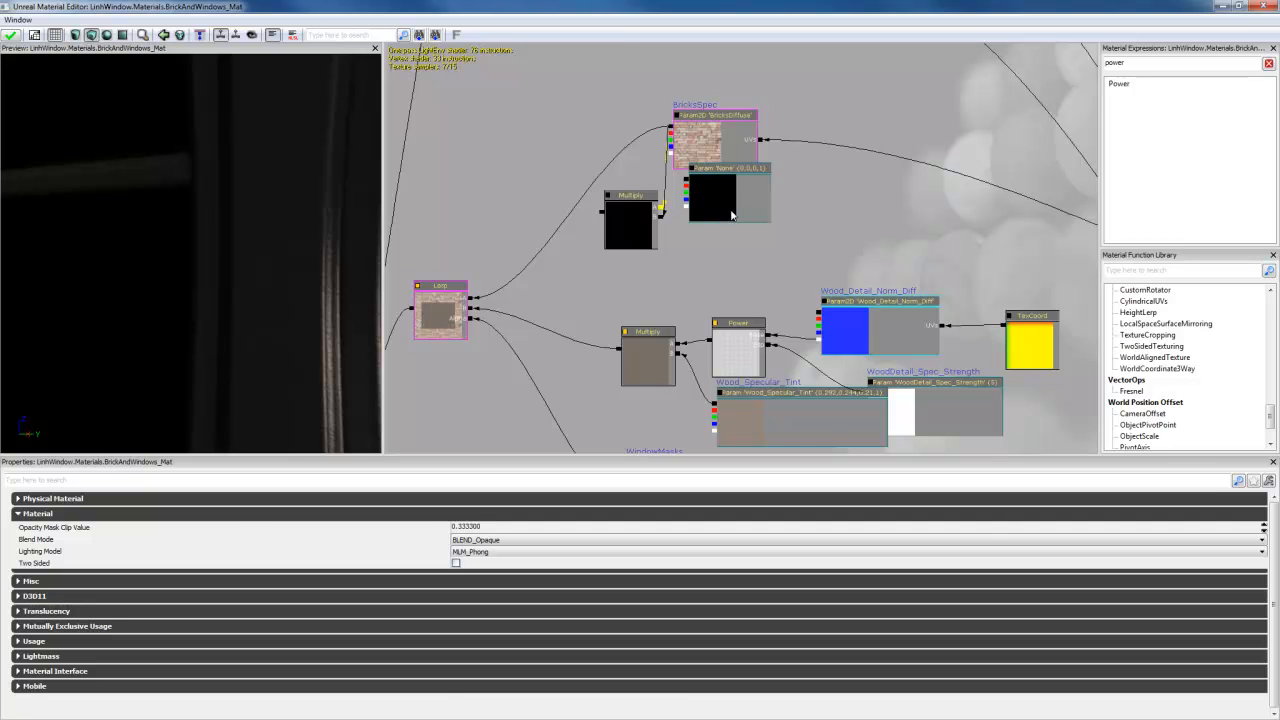
pyautogui.moveTo(723, 207); pyautogui.dragTo(661, 217)
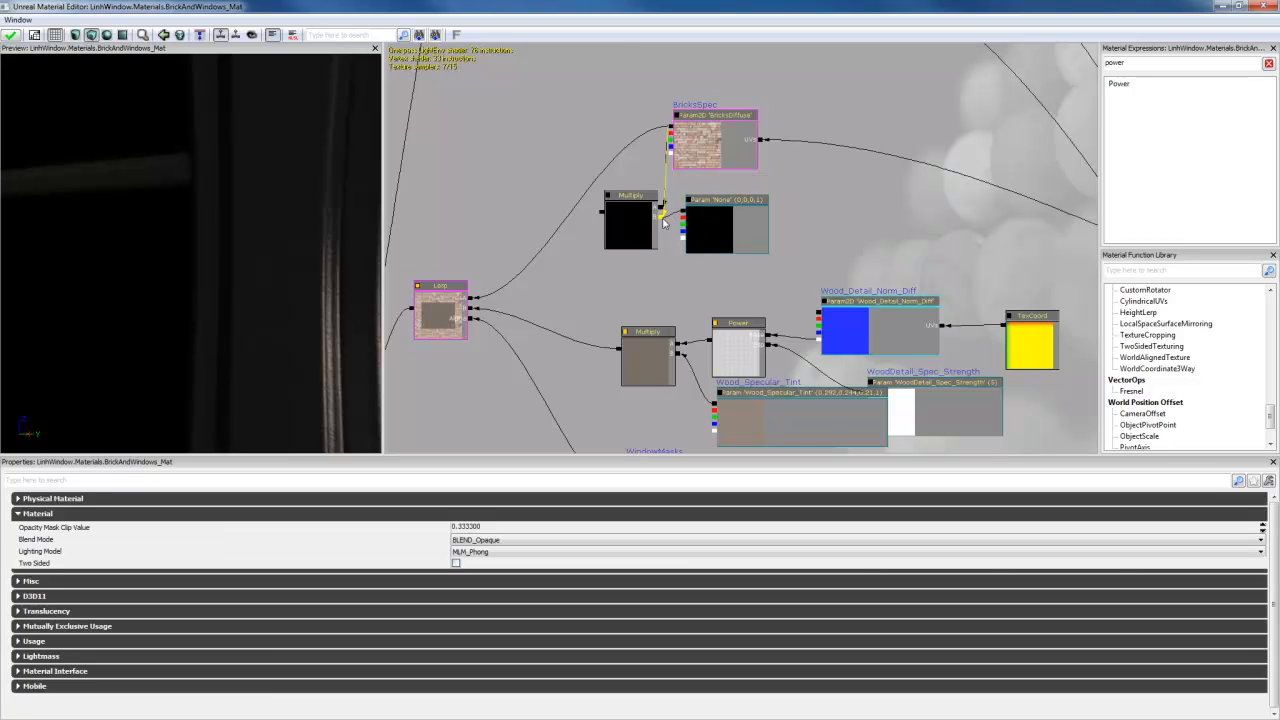
# Step: Move the brick Multiply, its vector parameter and the BricksSpec sampler together, down toward the wood specular nodes
pyautogui.click(710, 240)
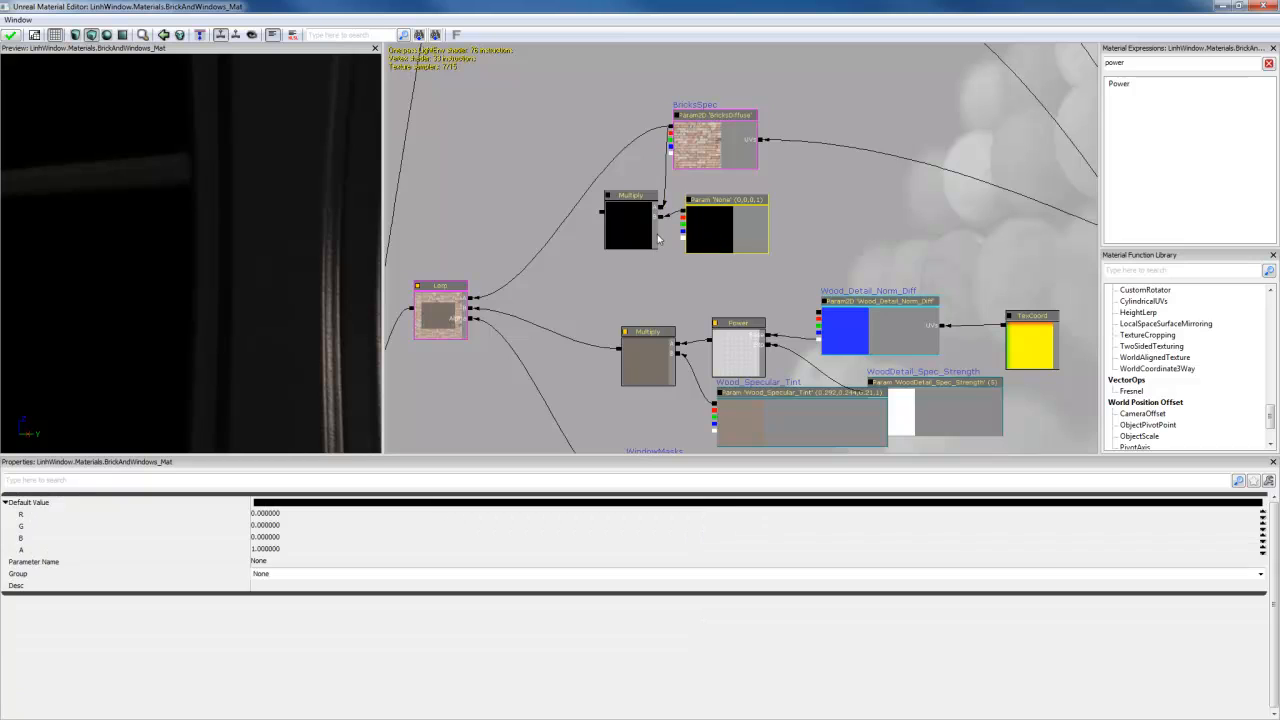
pyautogui.keyDown('ctrl'); pyautogui.click(640, 231); pyautogui.keyUp('ctrl')
pyautogui.keyDown('ctrl'); pyautogui.moveTo(717, 142); pyautogui.dragTo(728, 189); pyautogui.keyUp('ctrl')
pyautogui.click(663, 219)
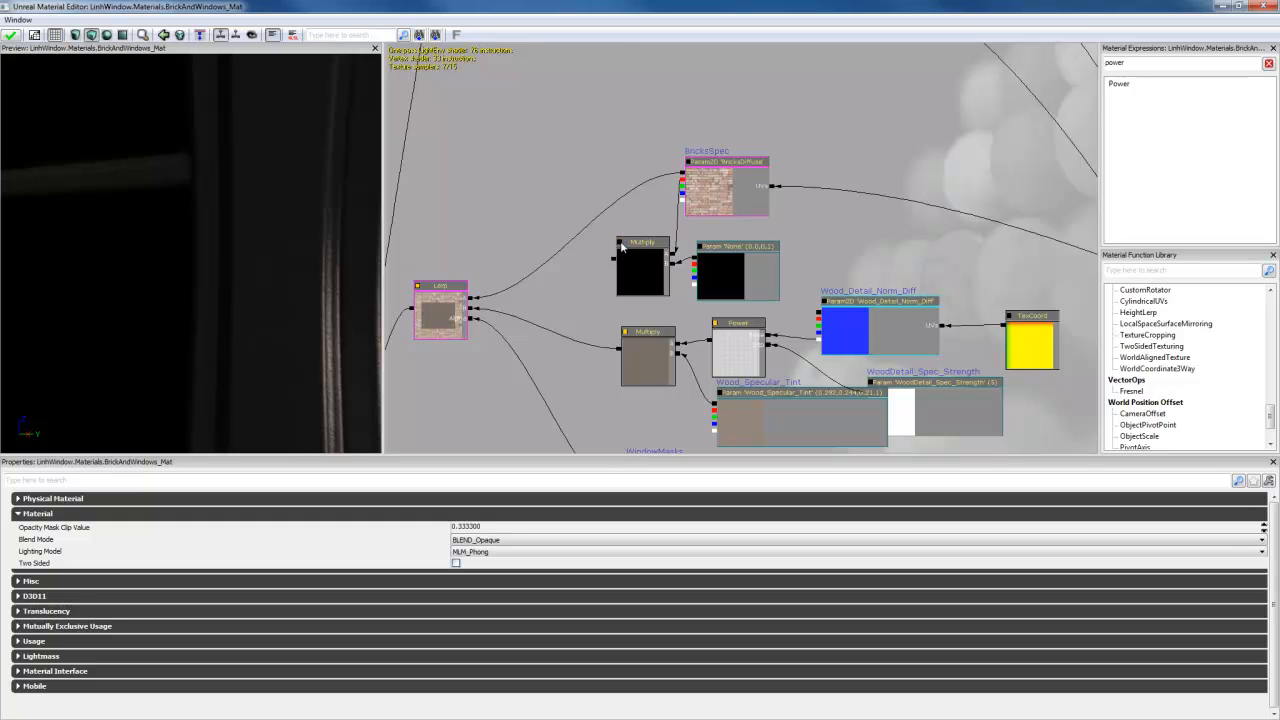
# Step: Set the brick vector parameter's default color to white and connect the brick Multiply output to the specular Lerp's A input
pyautogui.click(725, 270)
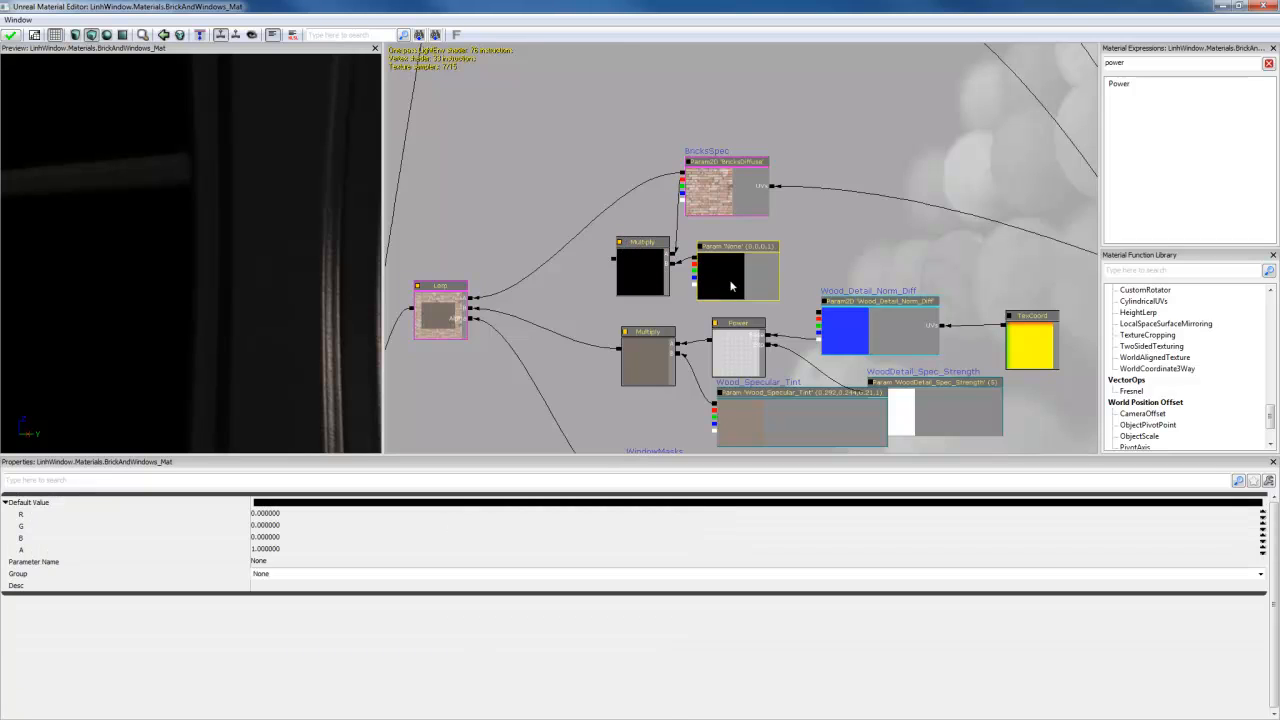
pyautogui.click(315, 507)
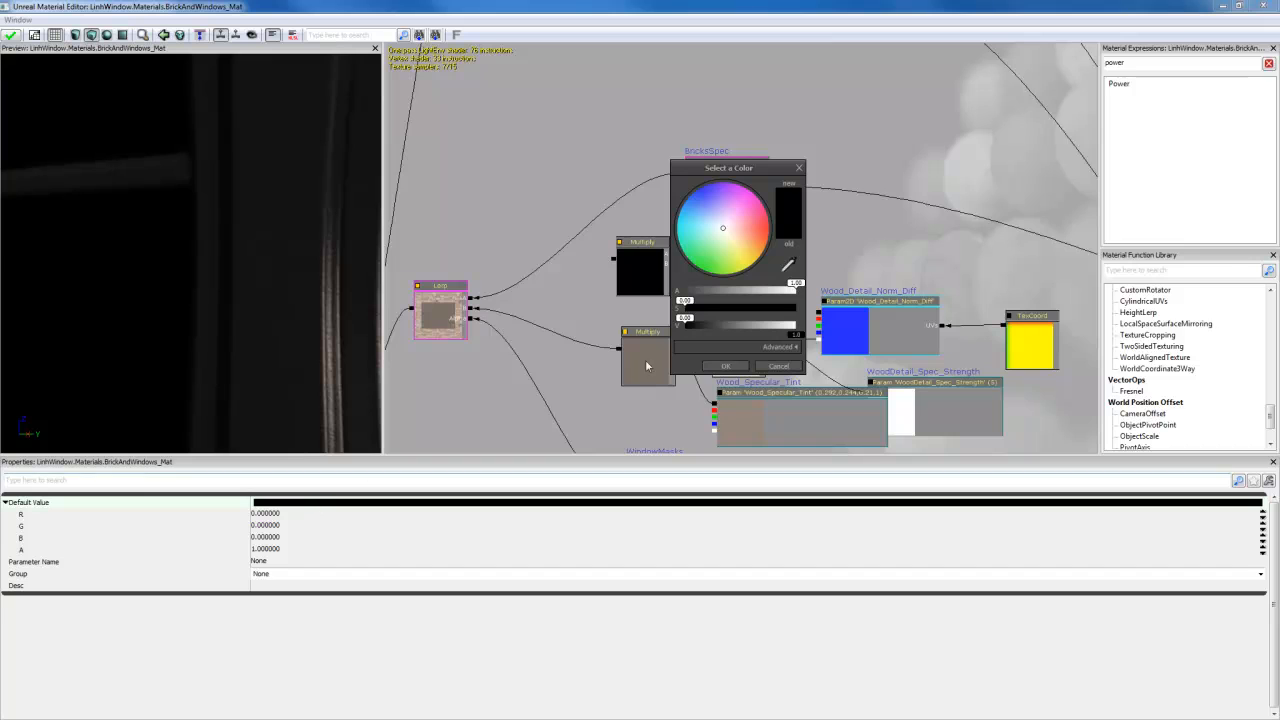
pyautogui.moveTo(762, 325); pyautogui.dragTo(848, 331)
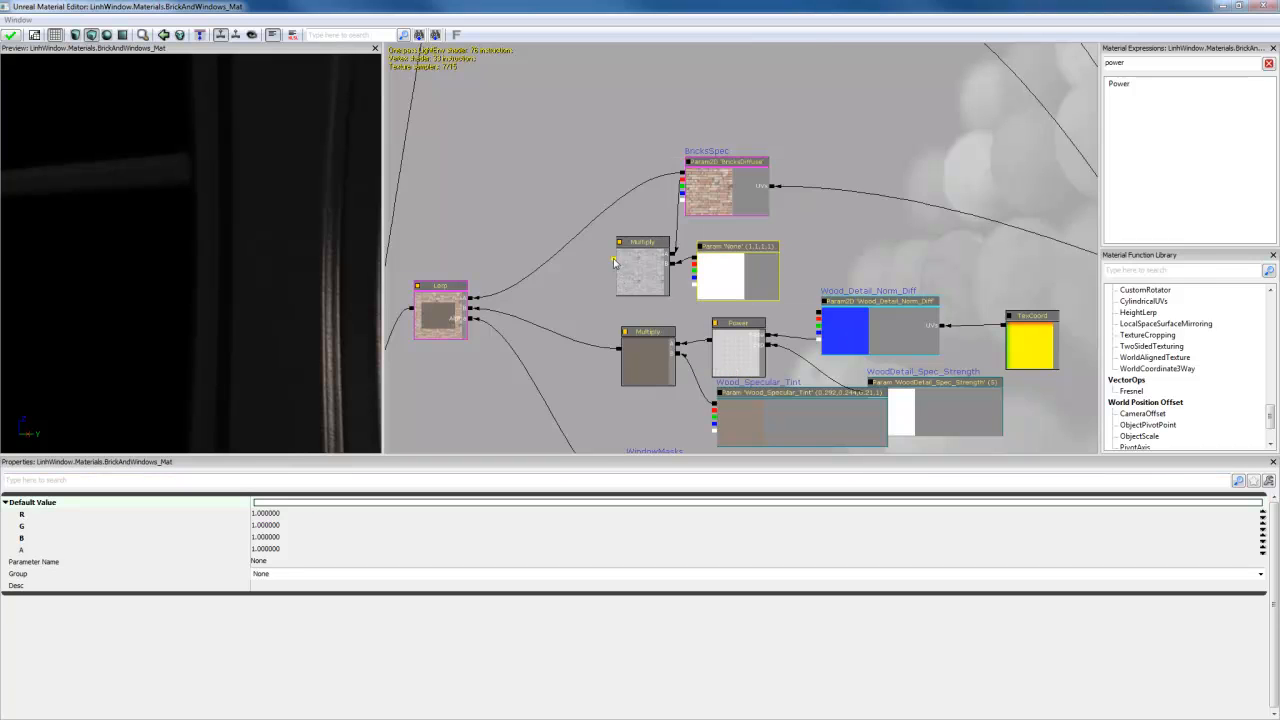
pyautogui.click(515, 301)
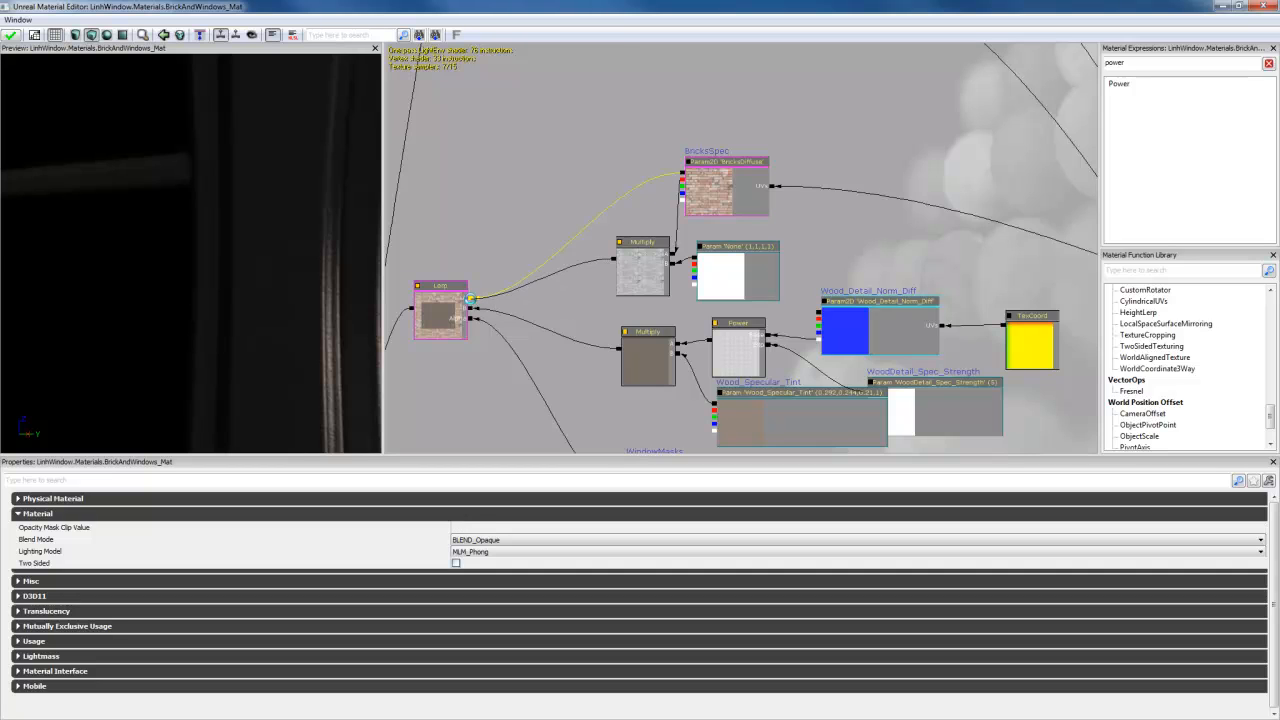
pyautogui.moveTo(470, 299); pyautogui.dragTo(471, 298)
# Step: Try a light blue default color of about 0.396, 0.57, 0.618 on the brick vector parameter
pyautogui.click(729, 281)
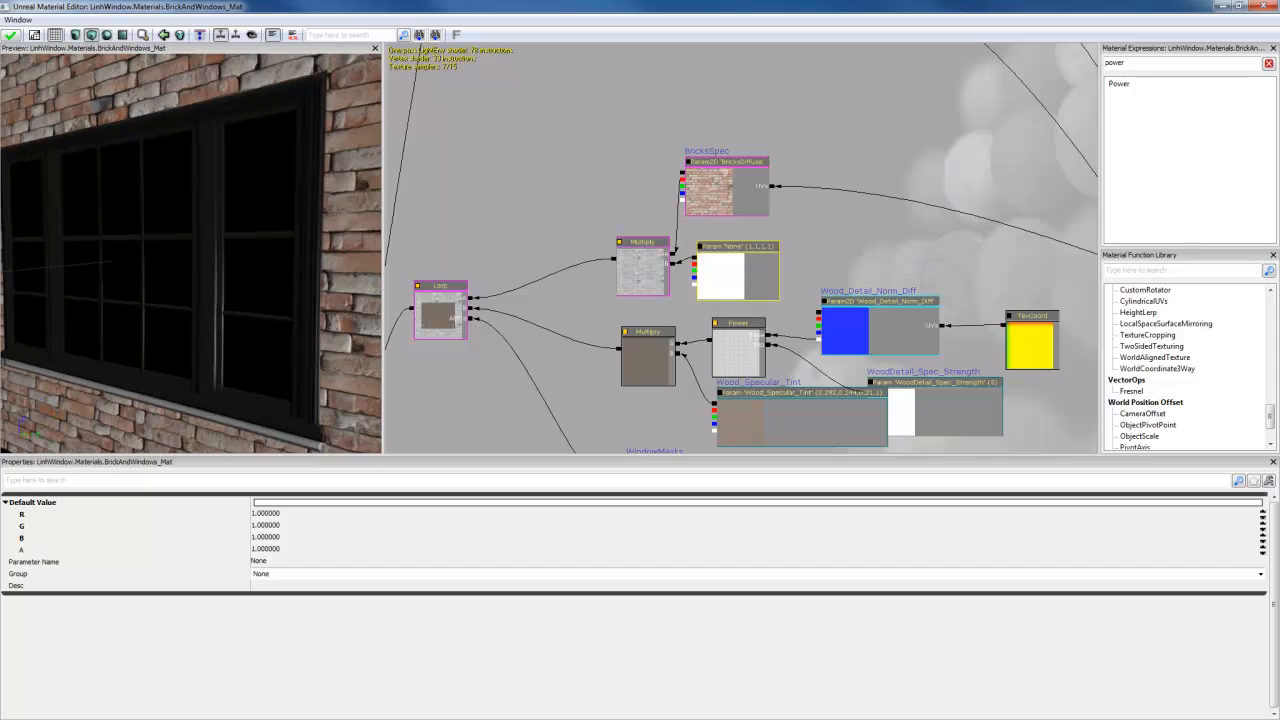
pyautogui.moveTo(335, 335); pyautogui.dragTo(355, 299)
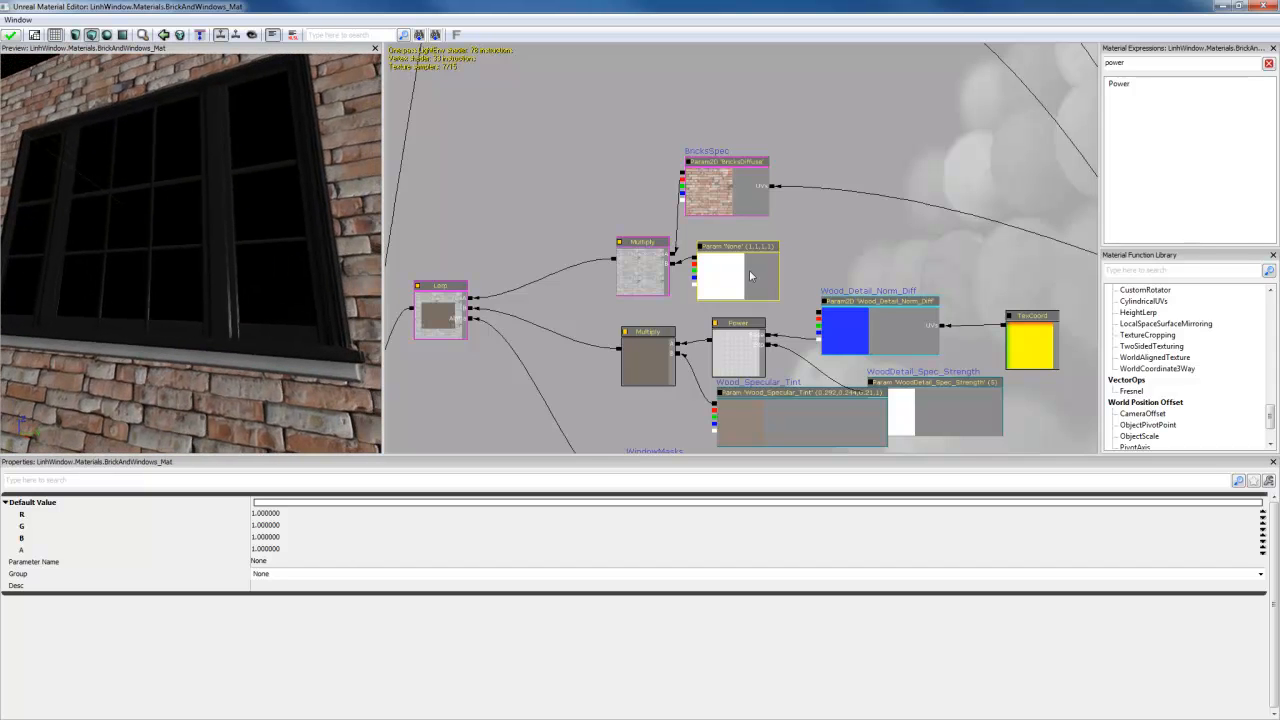
pyautogui.click(294, 504)
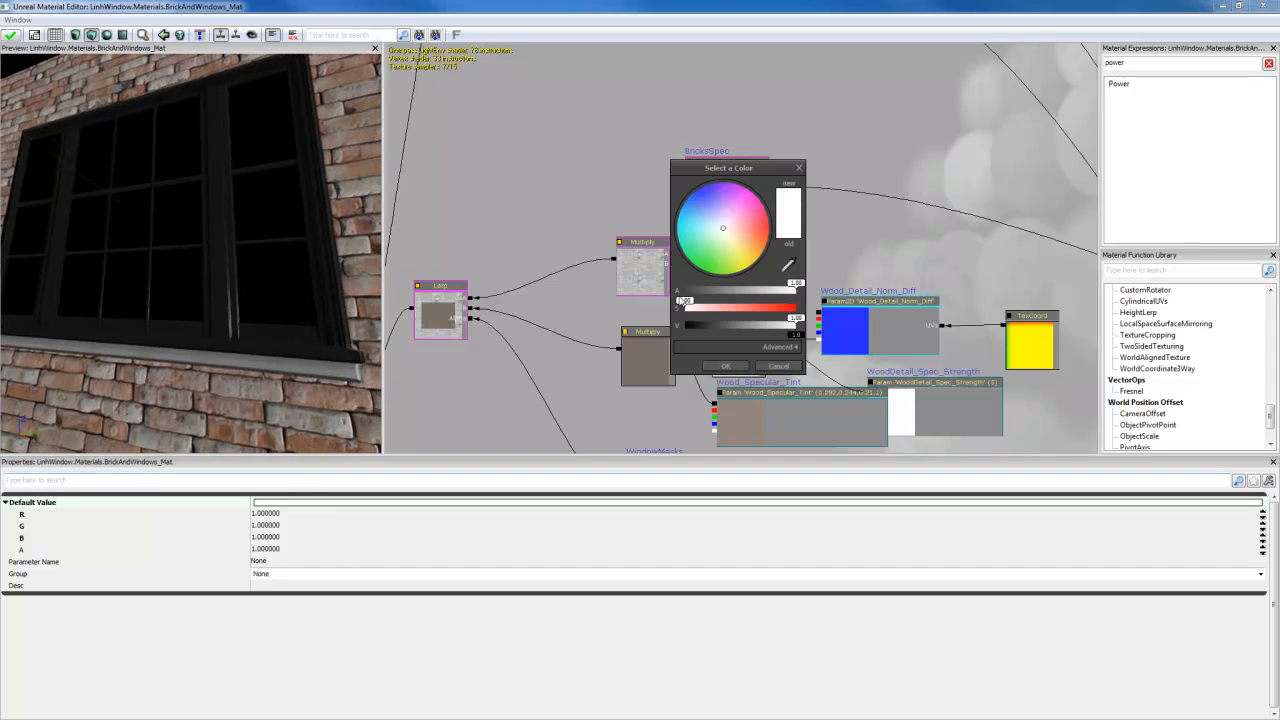
pyautogui.click(717, 230)
pyautogui.click(727, 311)
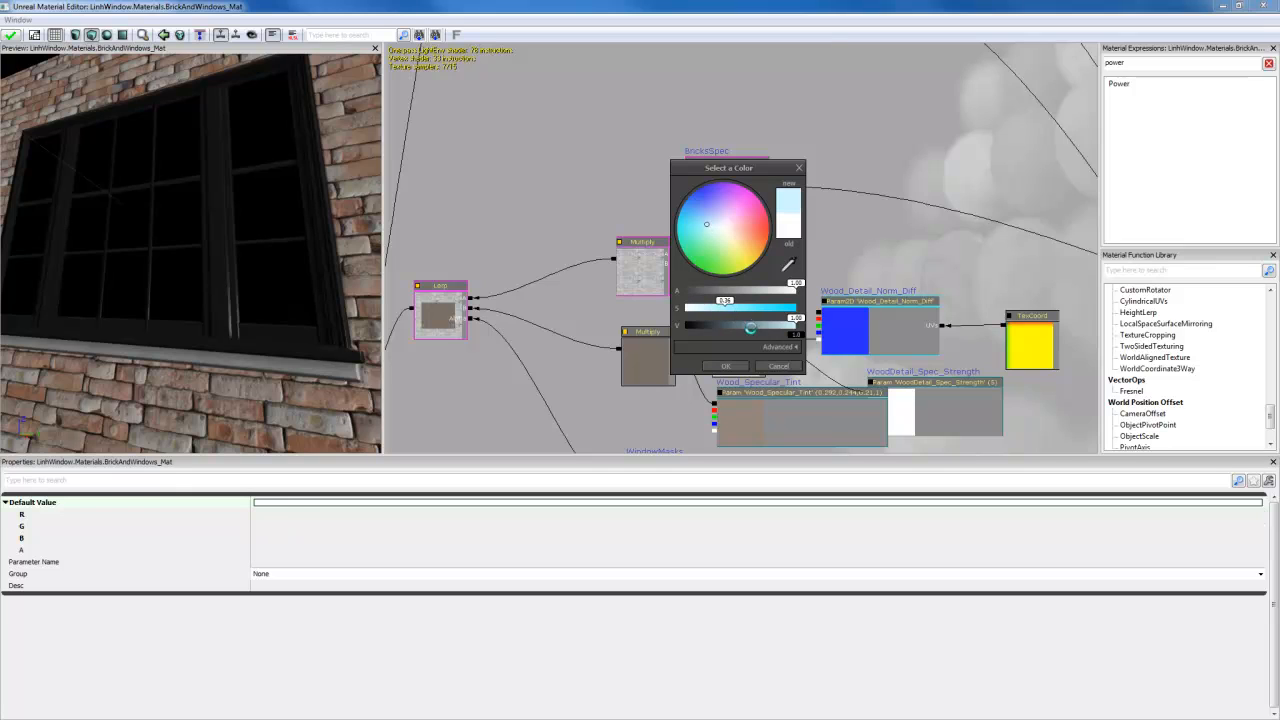
pyautogui.click(752, 324)
pyautogui.click(726, 366)
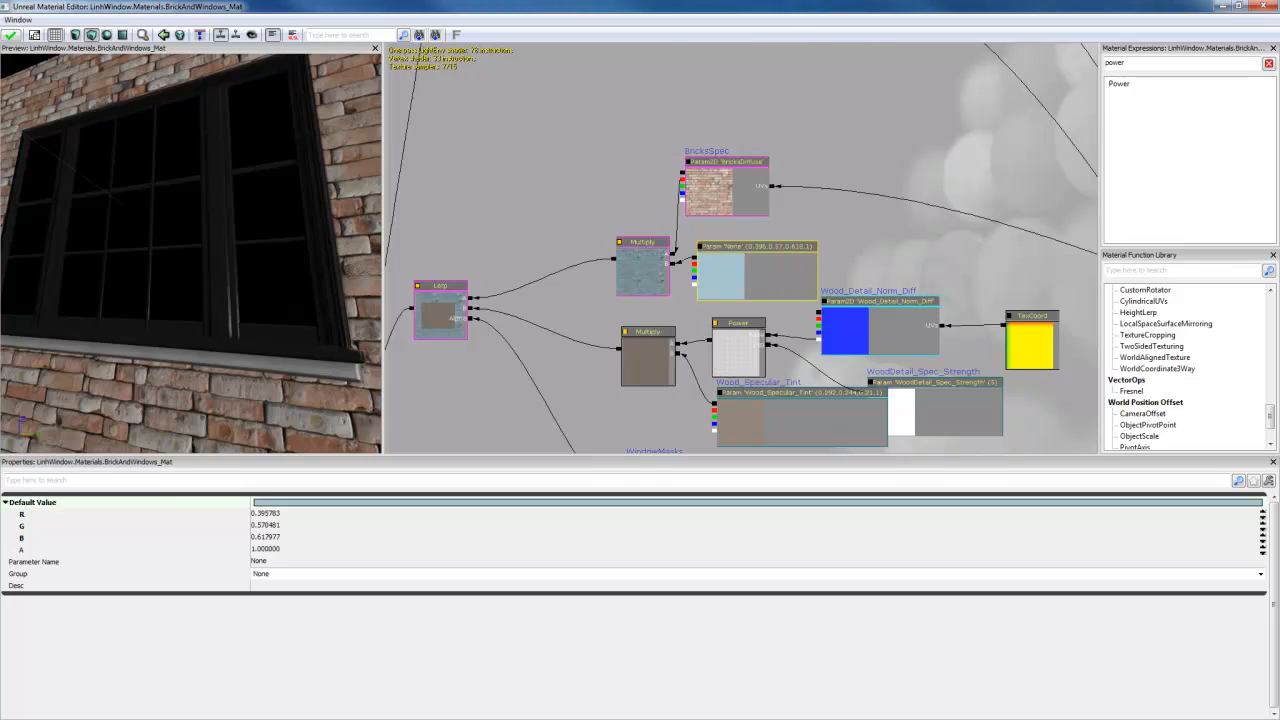
# Step: Set the brick vector parameter's default color to a neutral grey of about 0.506 in R, G and B
pyautogui.moveTo(323, 304); pyautogui.dragTo(348, 264)
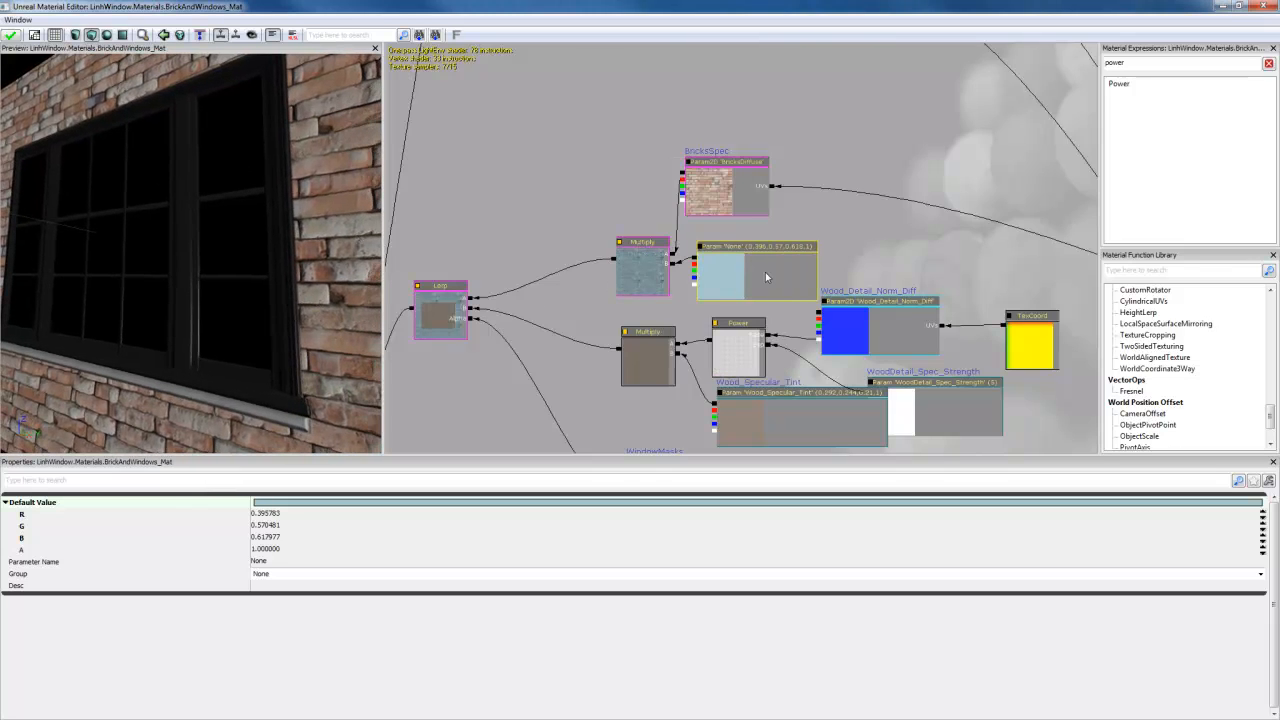
pyautogui.click(287, 505)
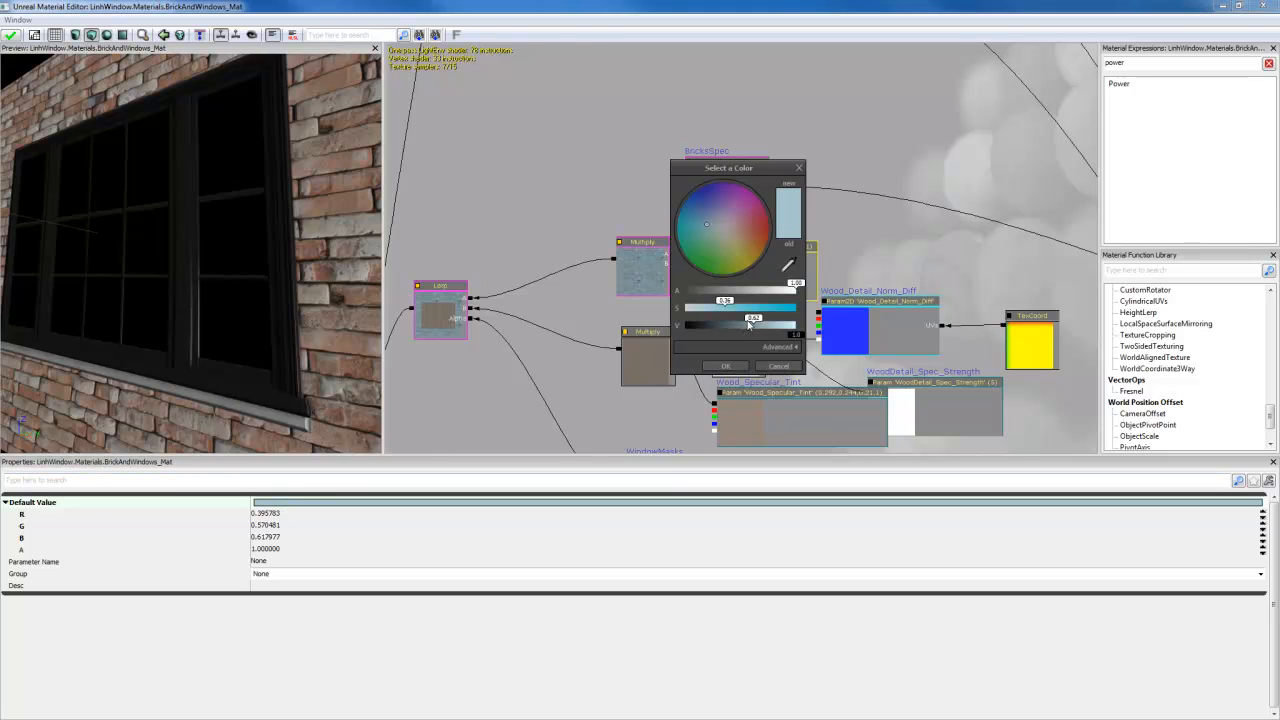
pyautogui.moveTo(725, 309); pyautogui.dragTo(658, 311)
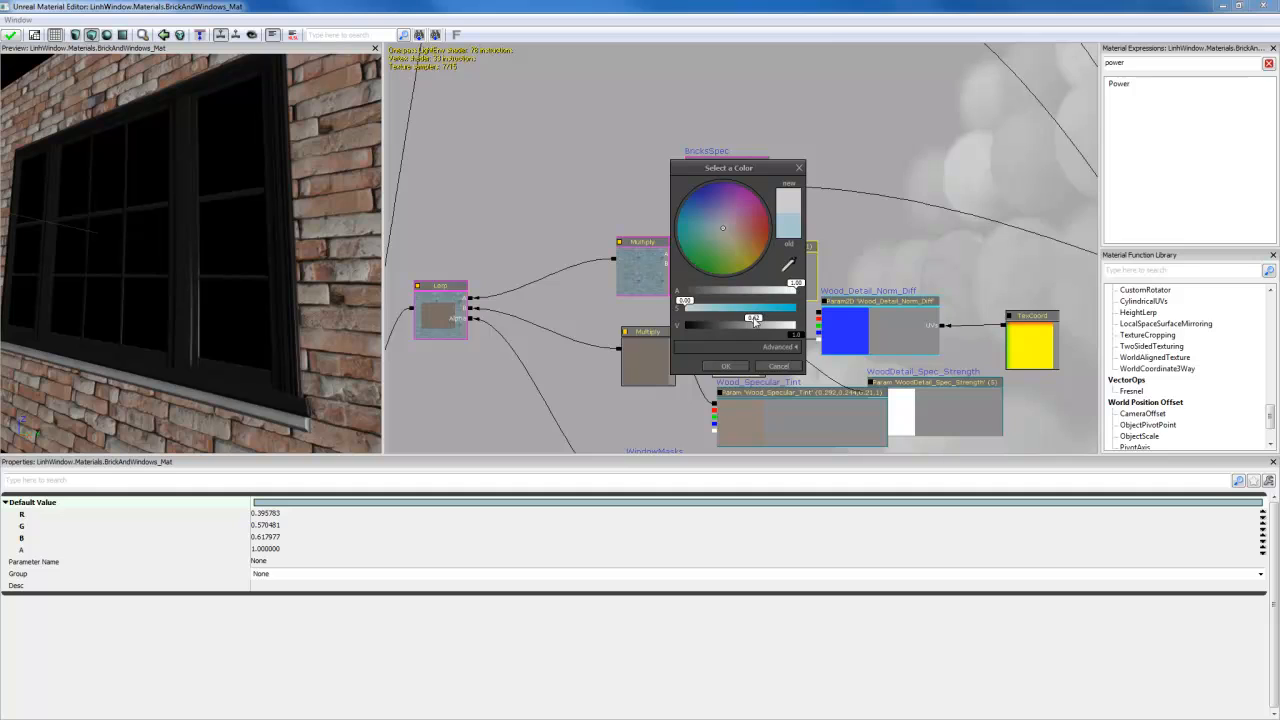
pyautogui.click(741, 319)
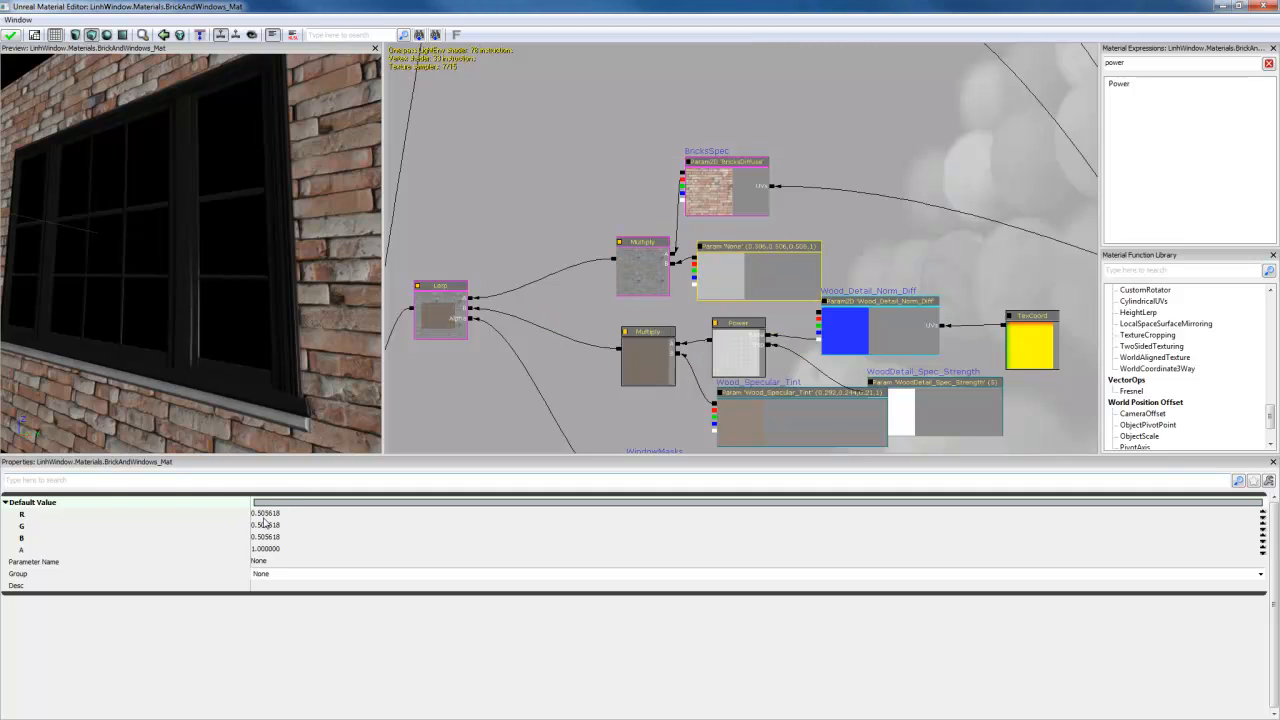
# Step: Name the brick vector parameter Brick_Specular_Tint and use the same text as its description
pyautogui.click(273, 561)
pyautogui.write('Brick_Specular_Tint')
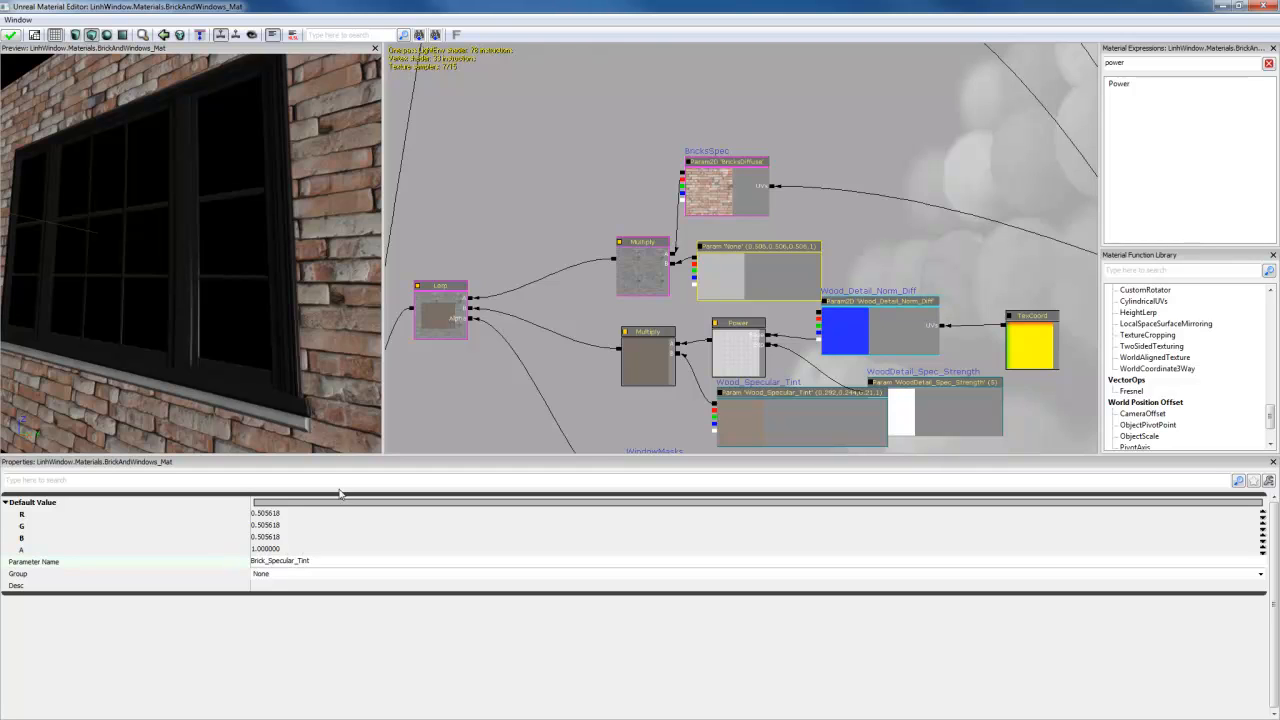
pyautogui.moveTo(312, 561); pyautogui.dragTo(255, 563)
pyautogui.hotkey('ctrl', 'c')
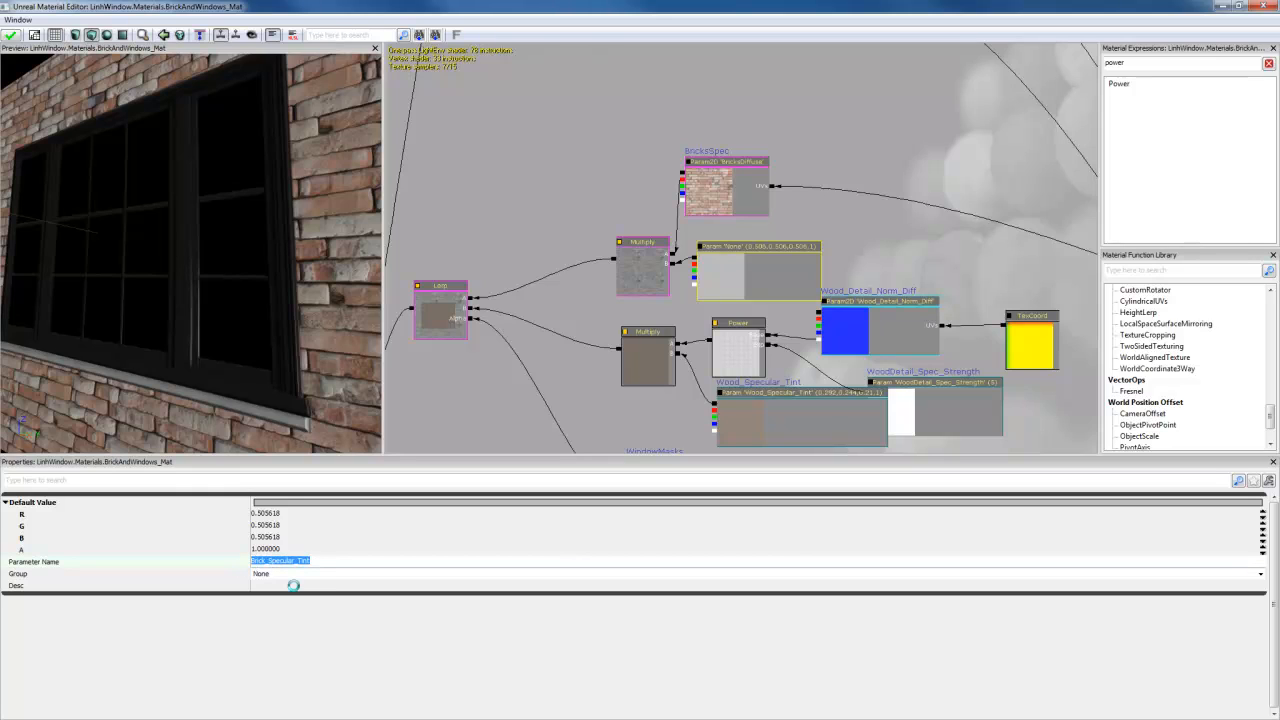
pyautogui.click(293, 585)
pyautogui.hotkey('ctrl', 'v')
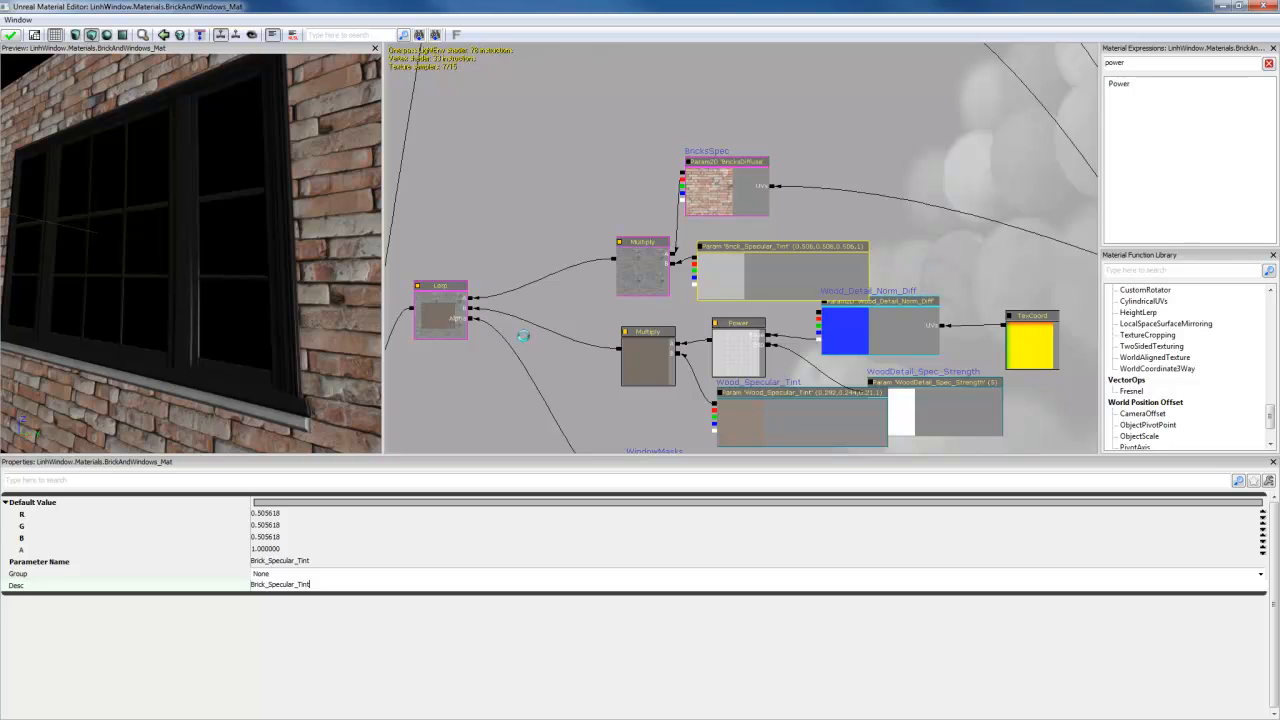
pyautogui.press('Return')
# Step: Move the BricksSpec sampler and the Brick_Specular_Tint parameter slightly up, clear of the wood specular nodes
pyautogui.click(736, 203)
pyautogui.moveTo(735, 203); pyautogui.dragTo(738, 189)
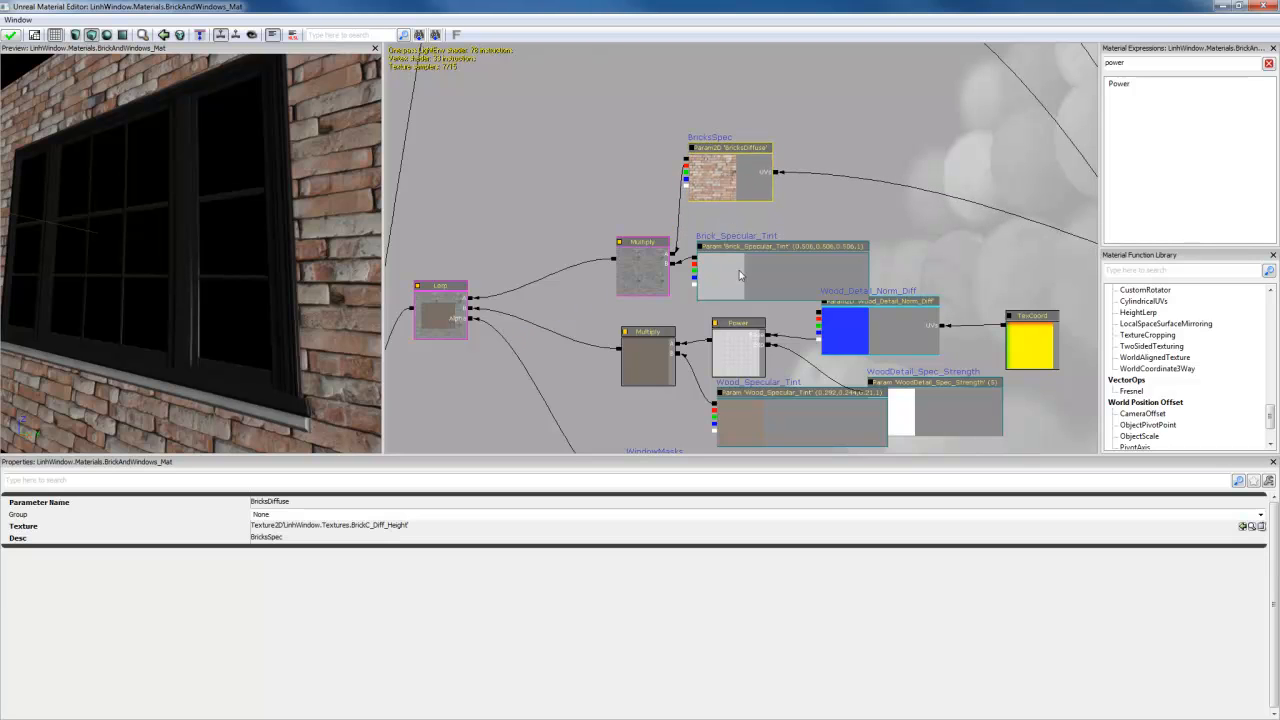
pyautogui.moveTo(746, 277); pyautogui.dragTo(748, 259)
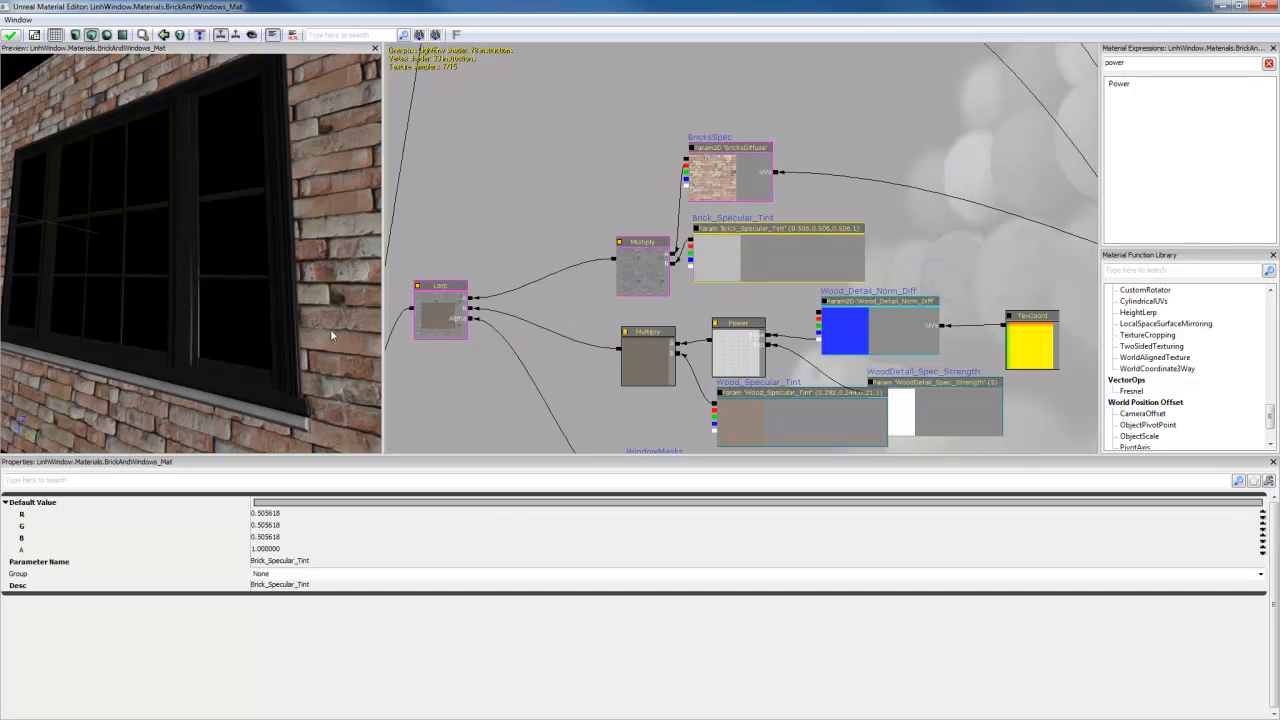
# Step: Examine the window frame and panes from other angles in the material preview
pyautogui.moveTo(195, 321); pyautogui.dragTo(260, 302)
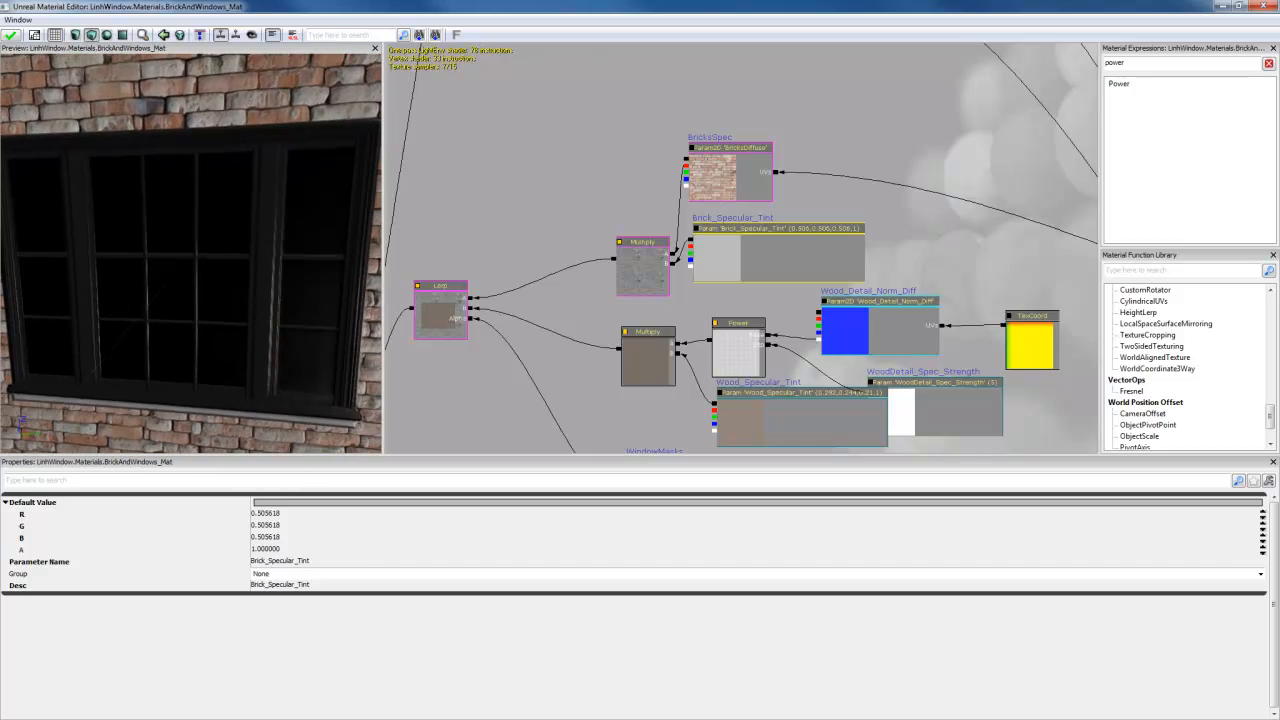
pyautogui.moveTo(250, 318); pyautogui.dragTo(241, 283, button='right')
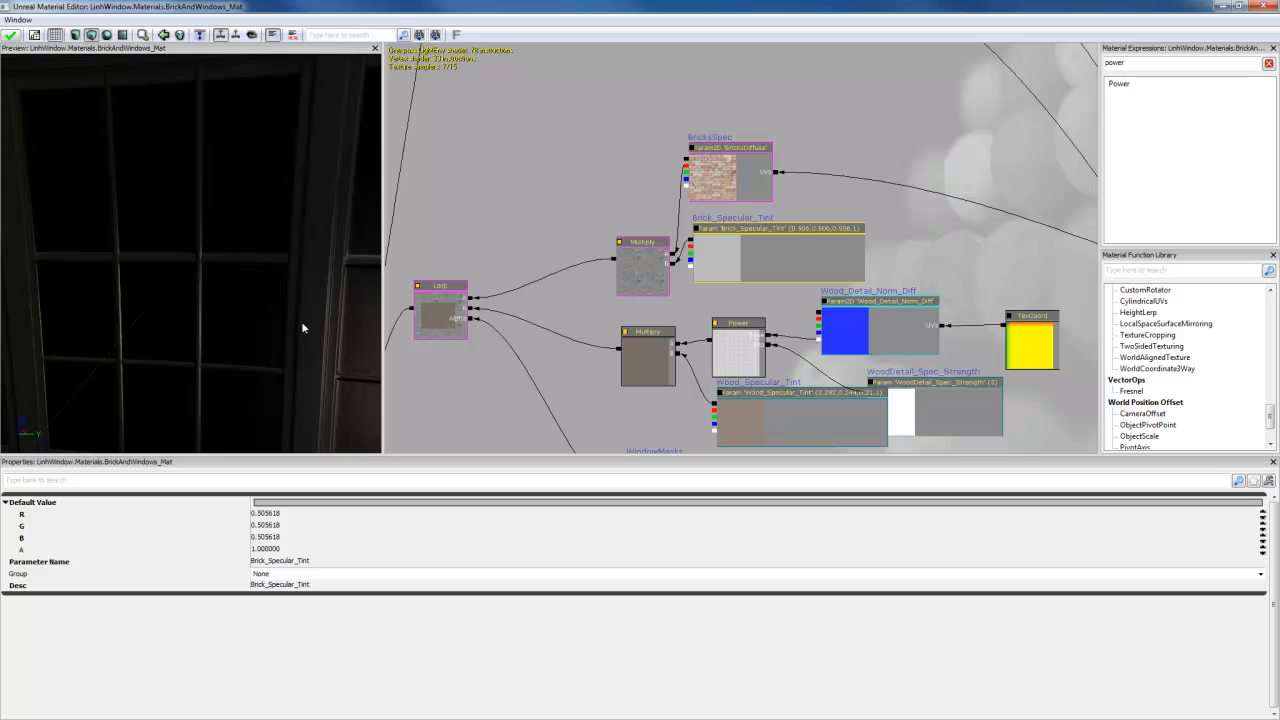
pyautogui.moveTo(303, 327); pyautogui.dragTo(343, 327)
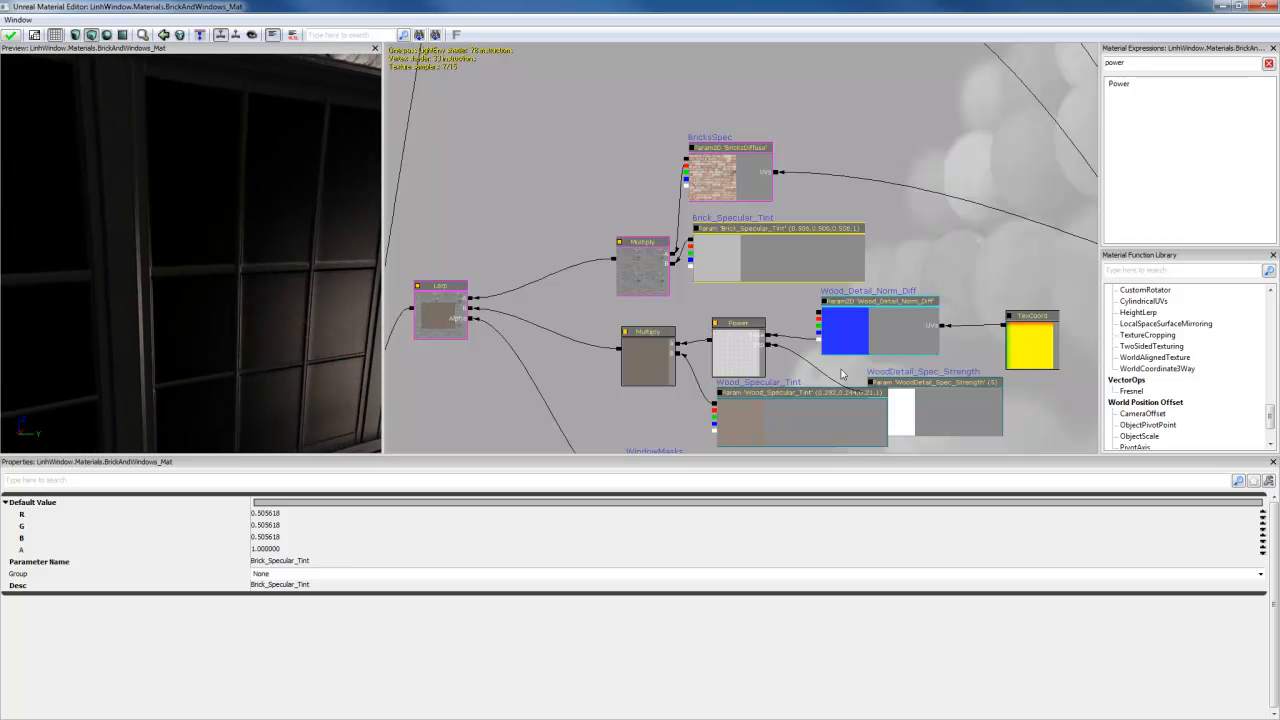
pyautogui.scroll(-5, 741, 331)
pyautogui.moveTo(815, 214); pyautogui.dragTo(817, 379)
pyautogui.scroll(4, 785, 335)
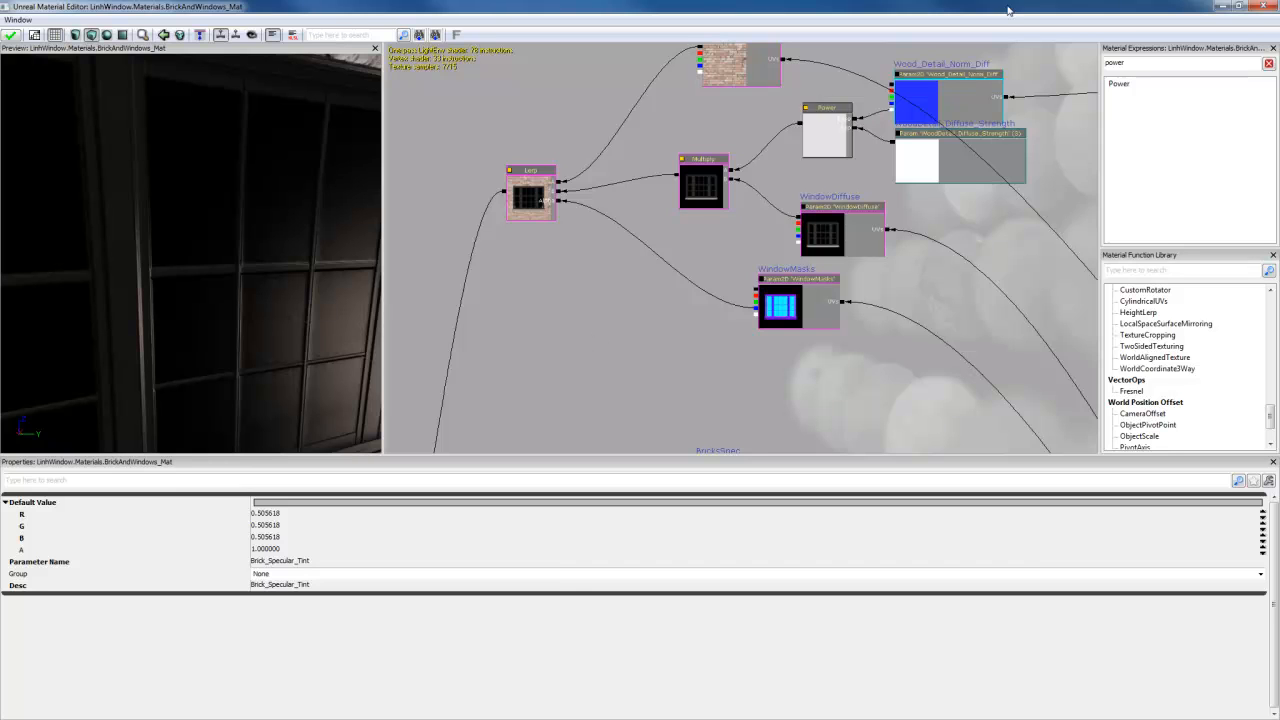
# Step: Apply the changes to BrickAndWindows_Mat and save the LinhWindow package from the Content Browser
pyautogui.click(1222, 6)
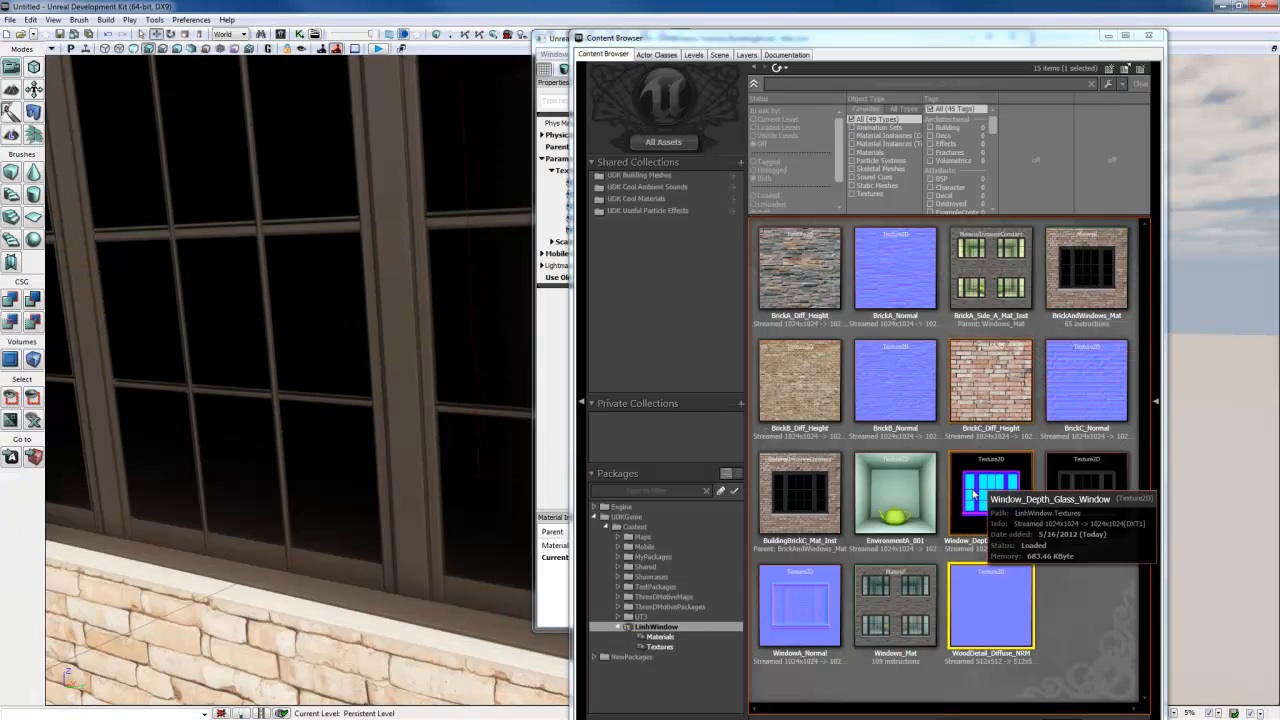
pyautogui.click(885, 502)
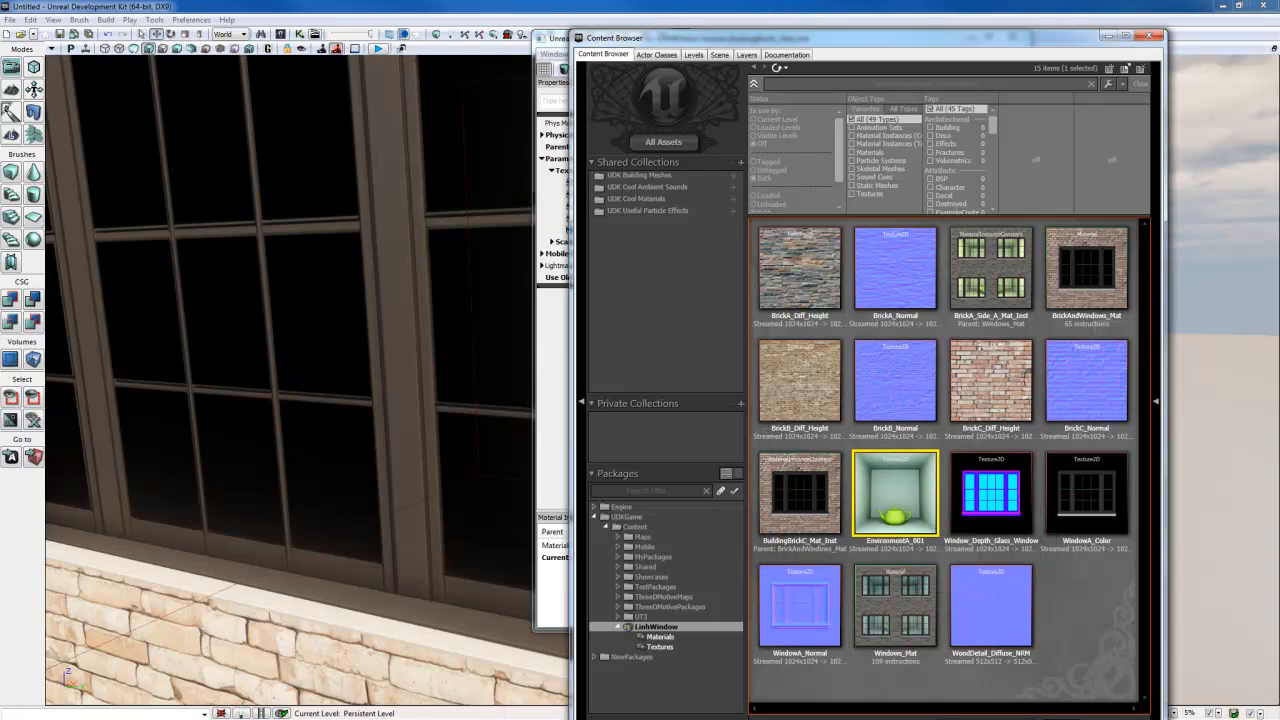
pyautogui.rightClick(662, 627)
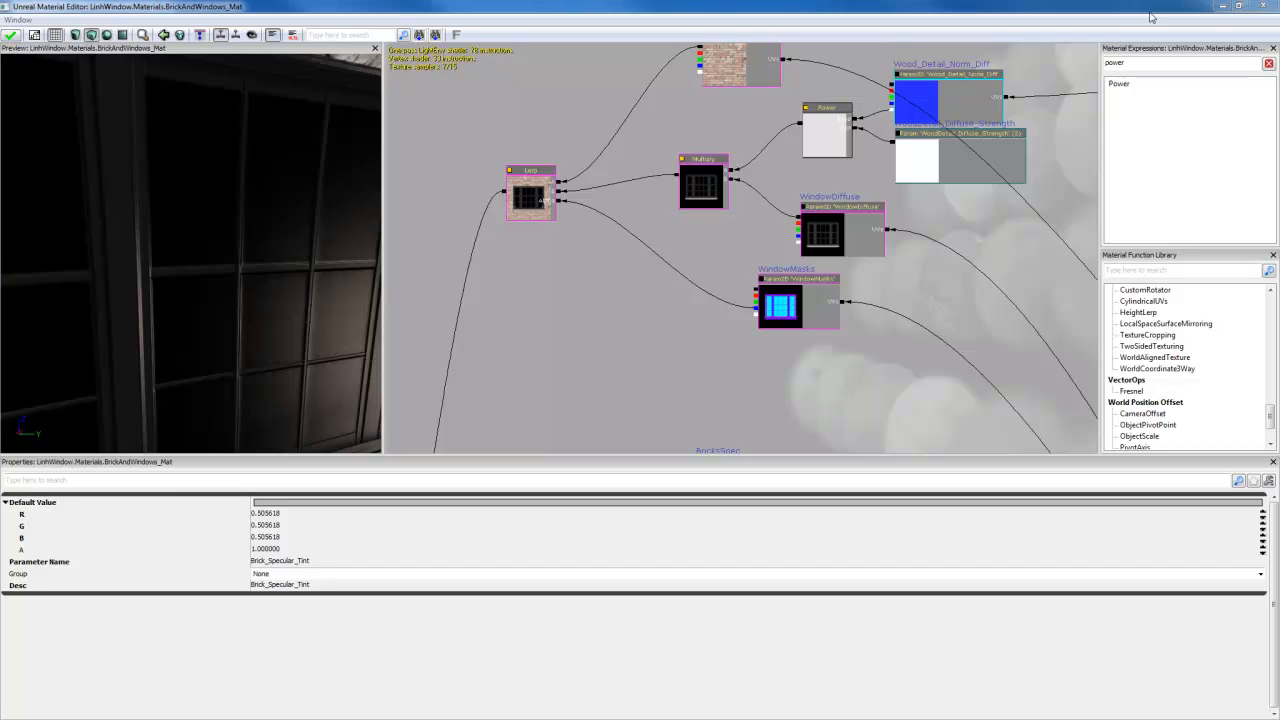
pyautogui.click(1224, 6)
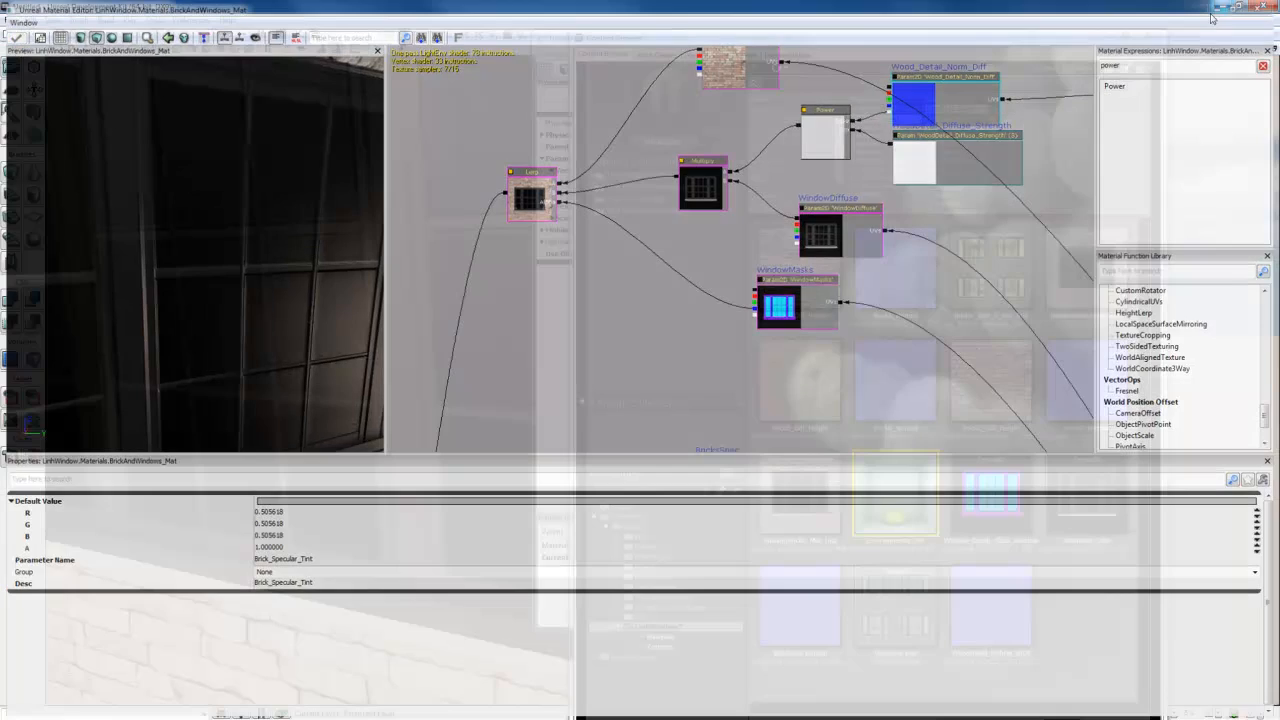
pyautogui.rightClick(654, 622)
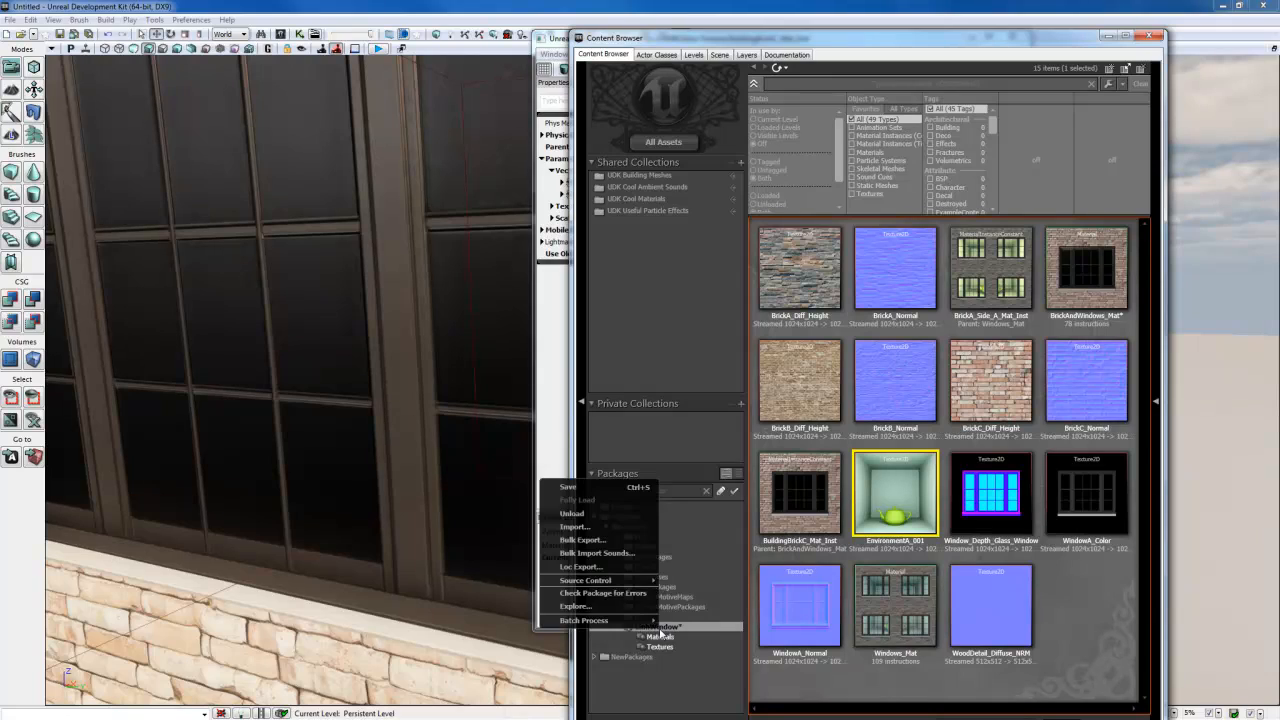
pyautogui.click(604, 494)
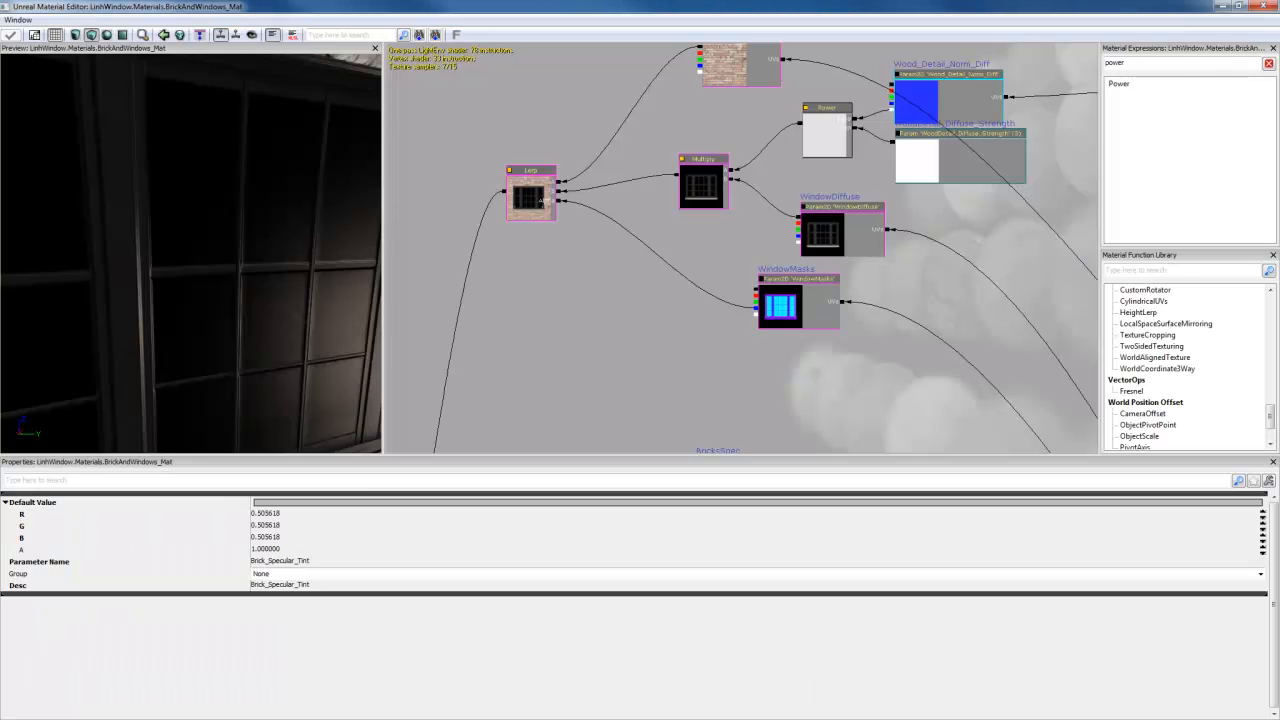
# Step: Select the EnvironmentA_001 texture in the Content Browser and return to the full-size material editor
pyautogui.doubleClick(836, 6)
pyautogui.moveTo(836, 6); pyautogui.dragTo(245, 47)
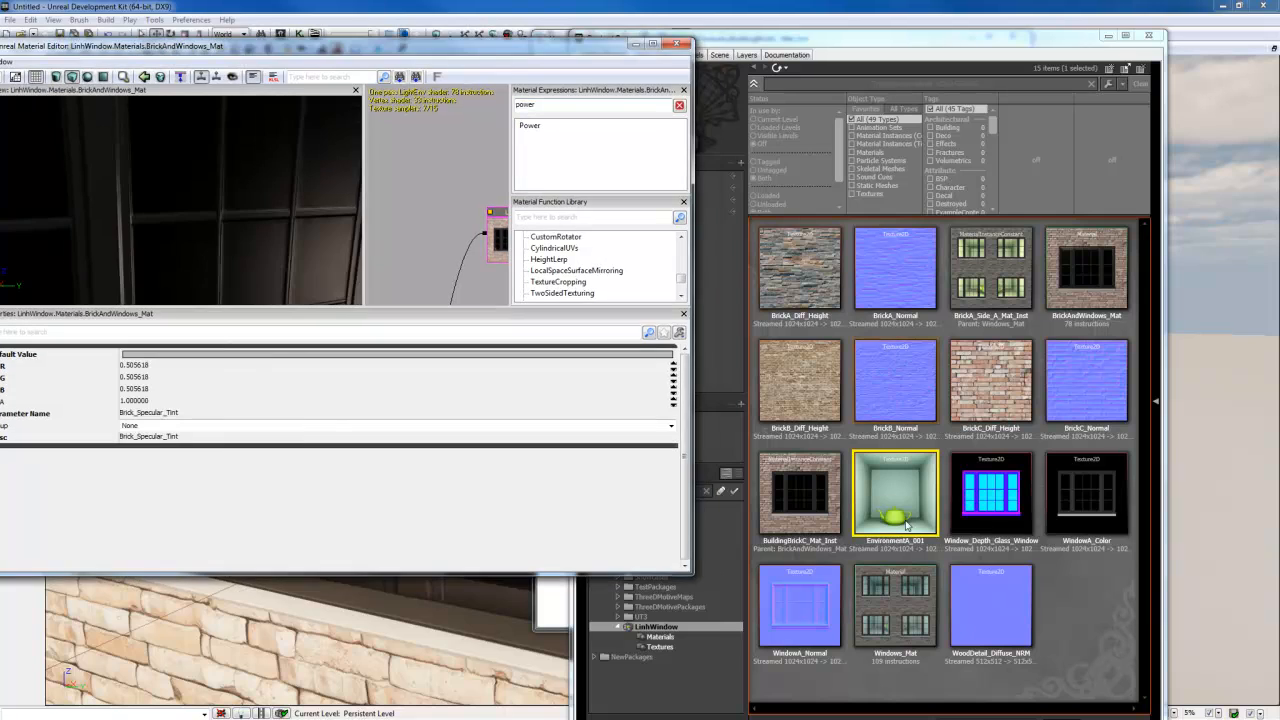
pyautogui.click(878, 480)
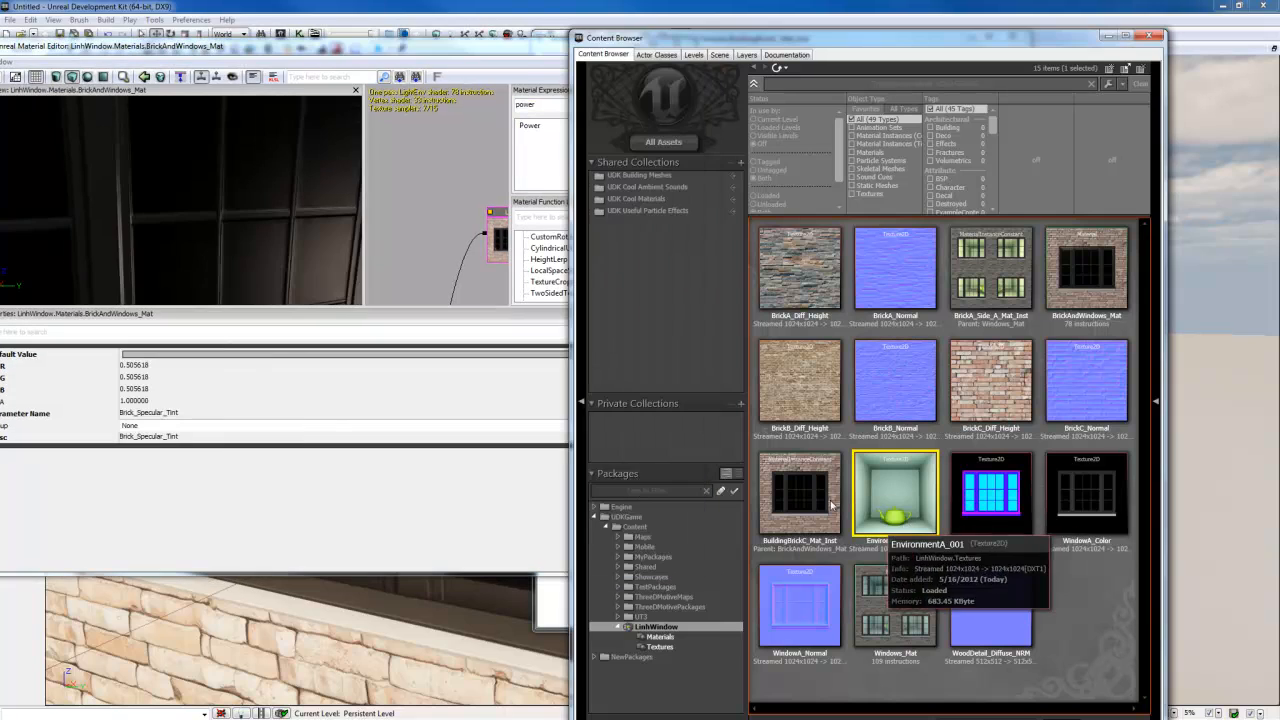
pyautogui.click(510, 50)
pyautogui.click(654, 48)
# Step: Move BricksDiffuse and the diffuse wood detail chain up together: Multiply, Power, Wood_Detail_Norm_Diff, its strength parameter and TexCoord
pyautogui.moveTo(636, 162); pyautogui.dragTo(625, 351)
pyautogui.click(655, 178)
pyautogui.moveTo(655, 178); pyautogui.dragTo(629, 107)
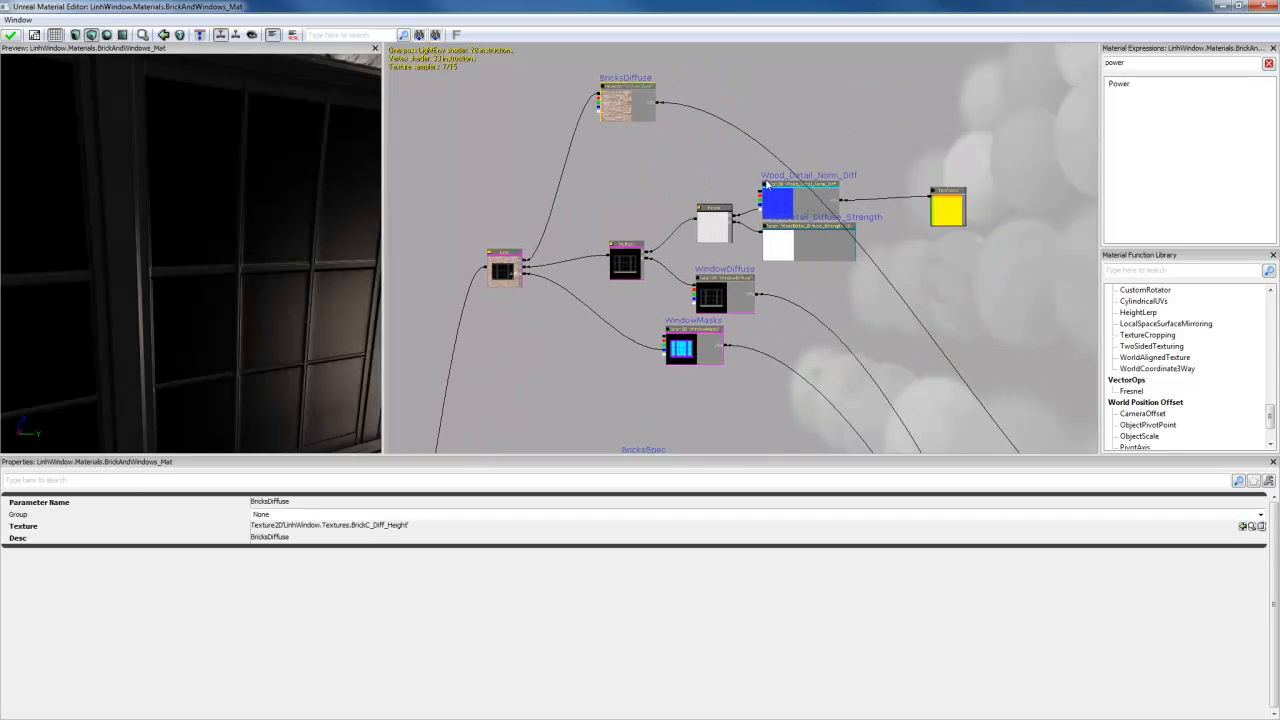
pyautogui.keyDown('ctrl'); pyautogui.click(625, 274); pyautogui.keyUp('ctrl')
pyautogui.keyDown('ctrl'); pyautogui.click(711, 218); pyautogui.keyUp('ctrl')
pyautogui.keyDown('ctrl'); pyautogui.click(774, 236); pyautogui.keyUp('ctrl')
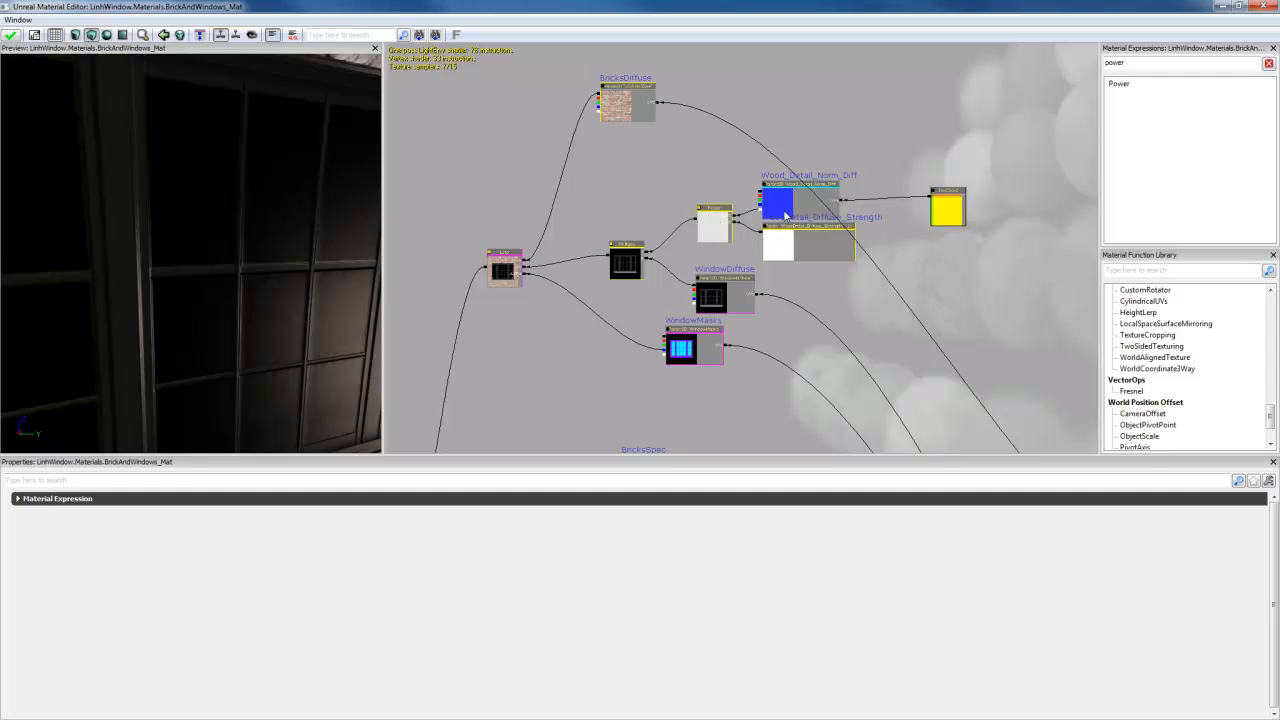
pyautogui.keyDown('ctrl'); pyautogui.click(785, 213); pyautogui.keyUp('ctrl')
pyautogui.keyDown('ctrl'); pyautogui.click(948, 220); pyautogui.keyUp('ctrl')
pyautogui.moveTo(776, 201); pyautogui.dragTo(776, 154)
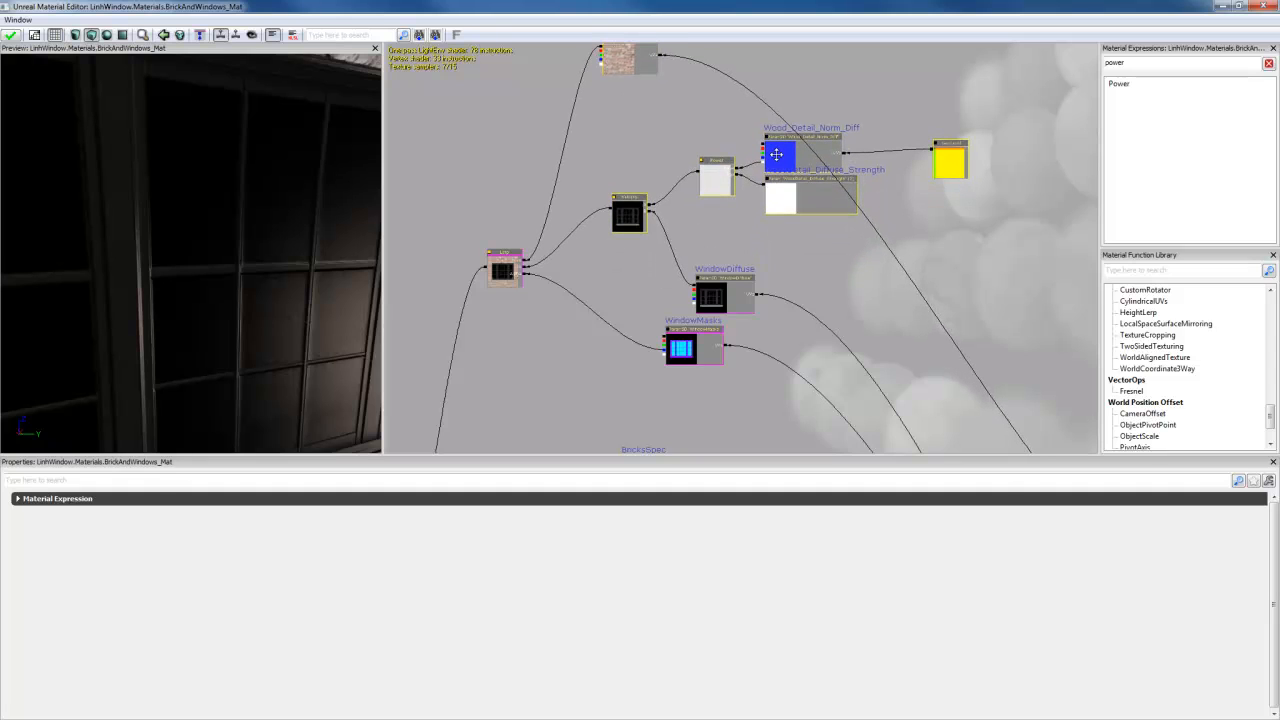
# Step: Move WindowDiffuse and WindowMasks up below the Power node, and bring BricksDiffuse back down a little
pyautogui.click(712, 296)
pyautogui.moveTo(712, 296); pyautogui.dragTo(712, 241)
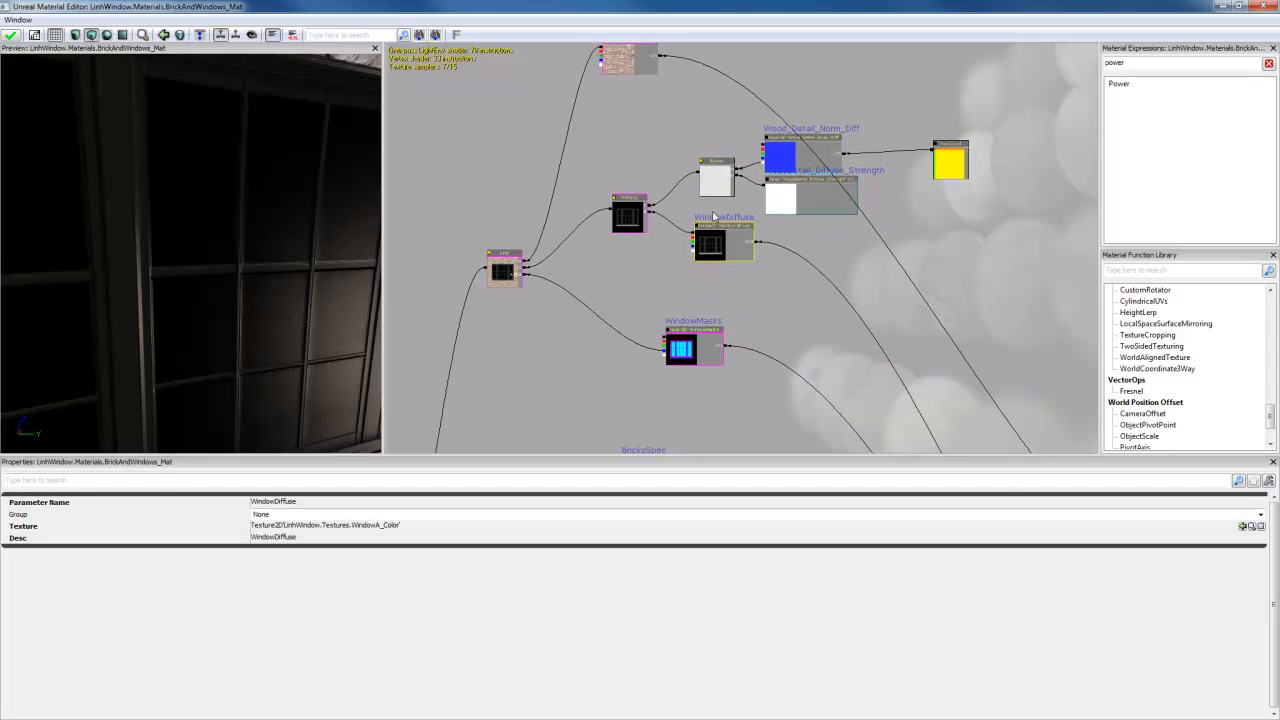
pyautogui.moveTo(633, 72); pyautogui.dragTo(635, 120)
pyautogui.moveTo(686, 349); pyautogui.dragTo(742, 298)
pyautogui.scroll(4, 619, 280)
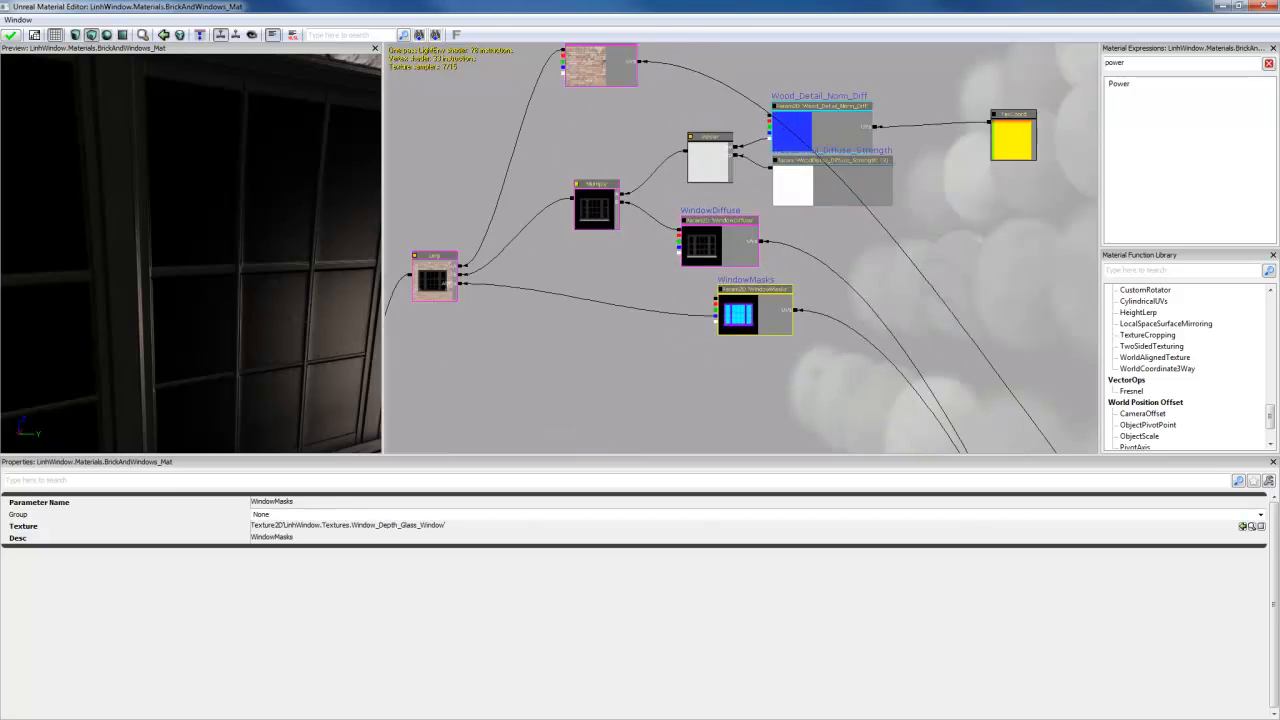
# Step: Add a TextureSampleParameter2D with the EnvironmentA_001 texture below the diffuse Multiply
pyautogui.moveTo(618, 280); pyautogui.dragTo(723, 222)
pyautogui.moveTo(697, 248); pyautogui.dragTo(697, 275)
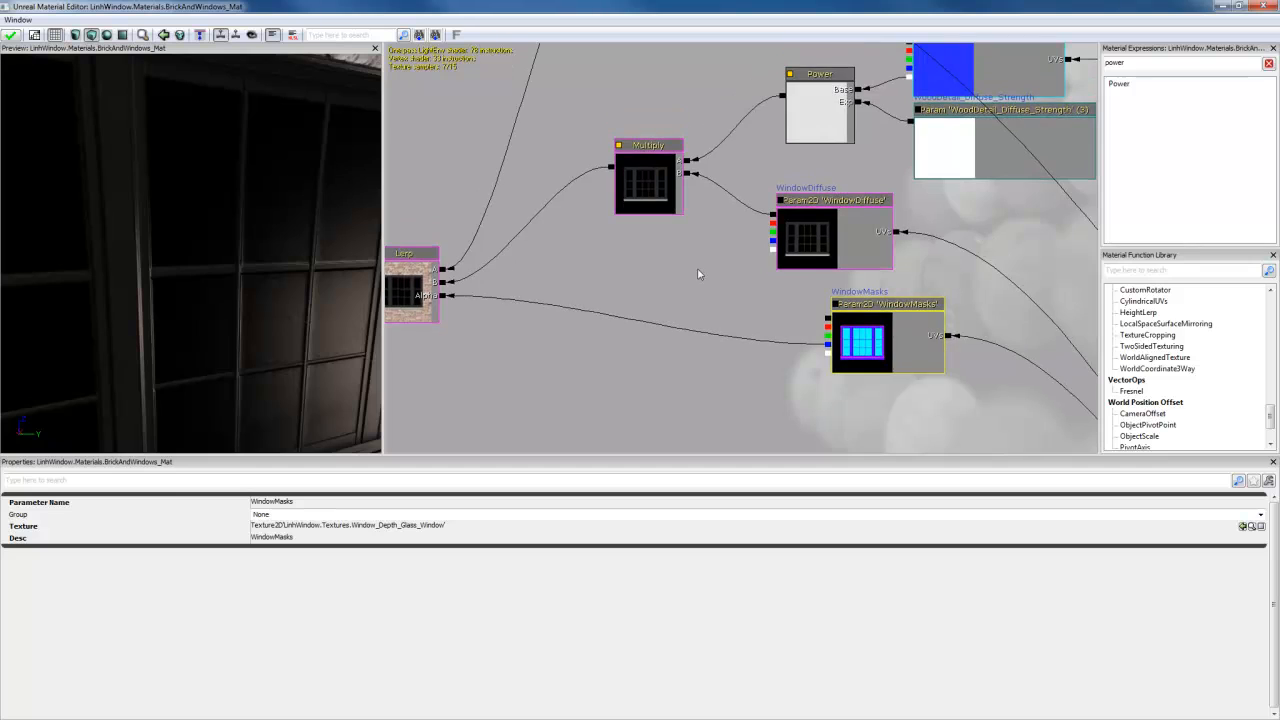
pyautogui.doubleClick(1118, 62)
pyautogui.write('2d')
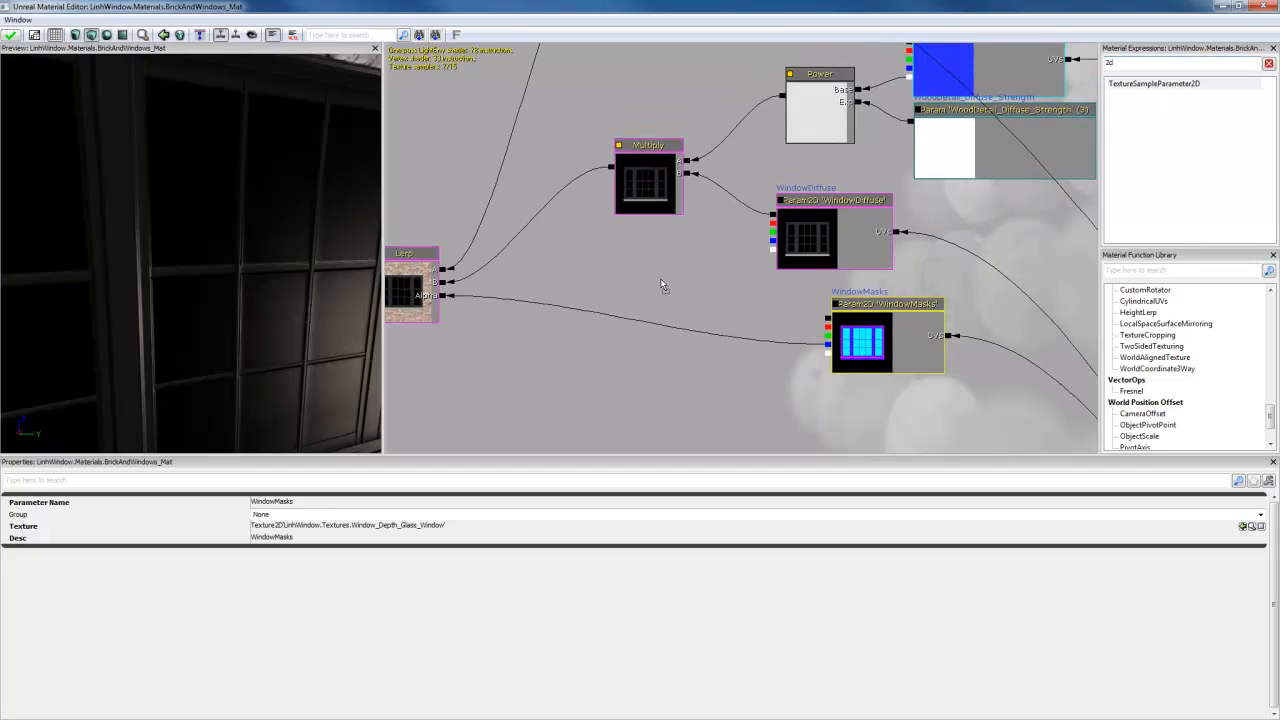
pyautogui.moveTo(621, 322); pyautogui.dragTo(622, 330)
# Step: Name the new texture parameter InteriorDiffuse, give it the same description, and place it below WindowMasks
pyautogui.click(320, 505)
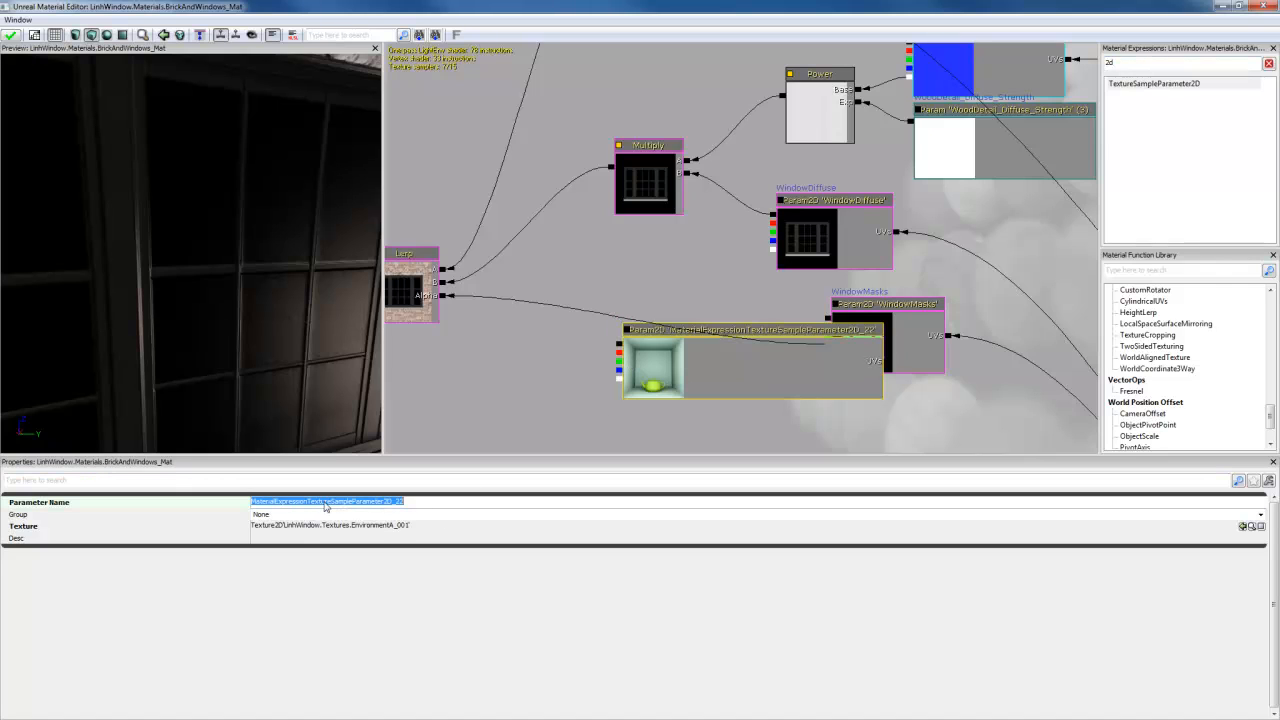
pyautogui.write('InteriorDiffuse')
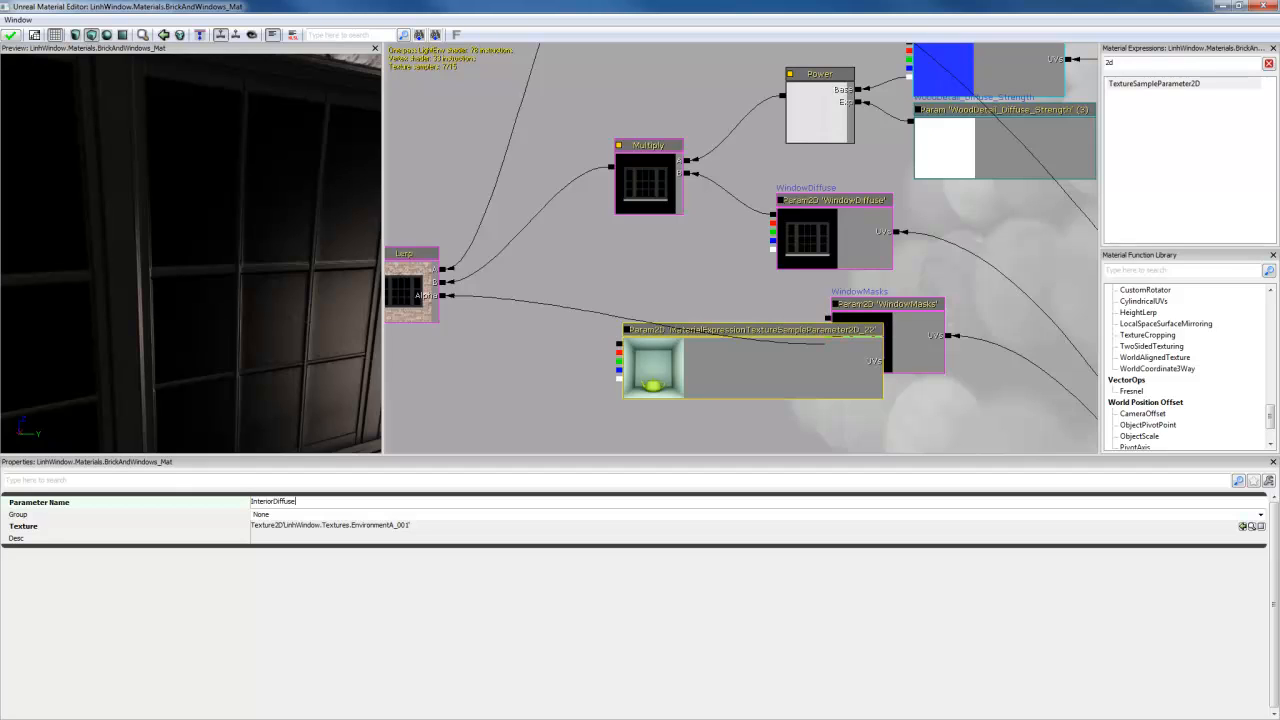
pyautogui.click(312, 502)
pyautogui.hotkey('ctrl', 'c')
pyautogui.click(272, 541)
pyautogui.hotkey('ctrl', 'v')
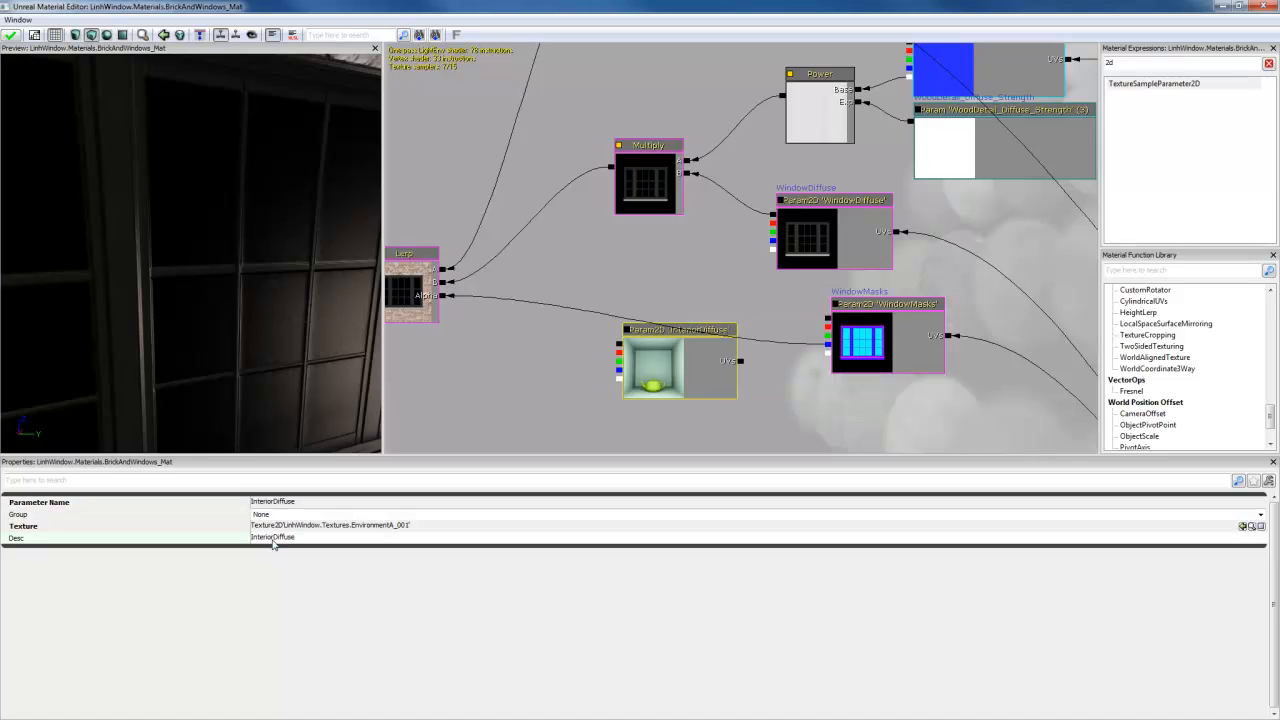
pyautogui.moveTo(692, 376); pyautogui.dragTo(765, 418)
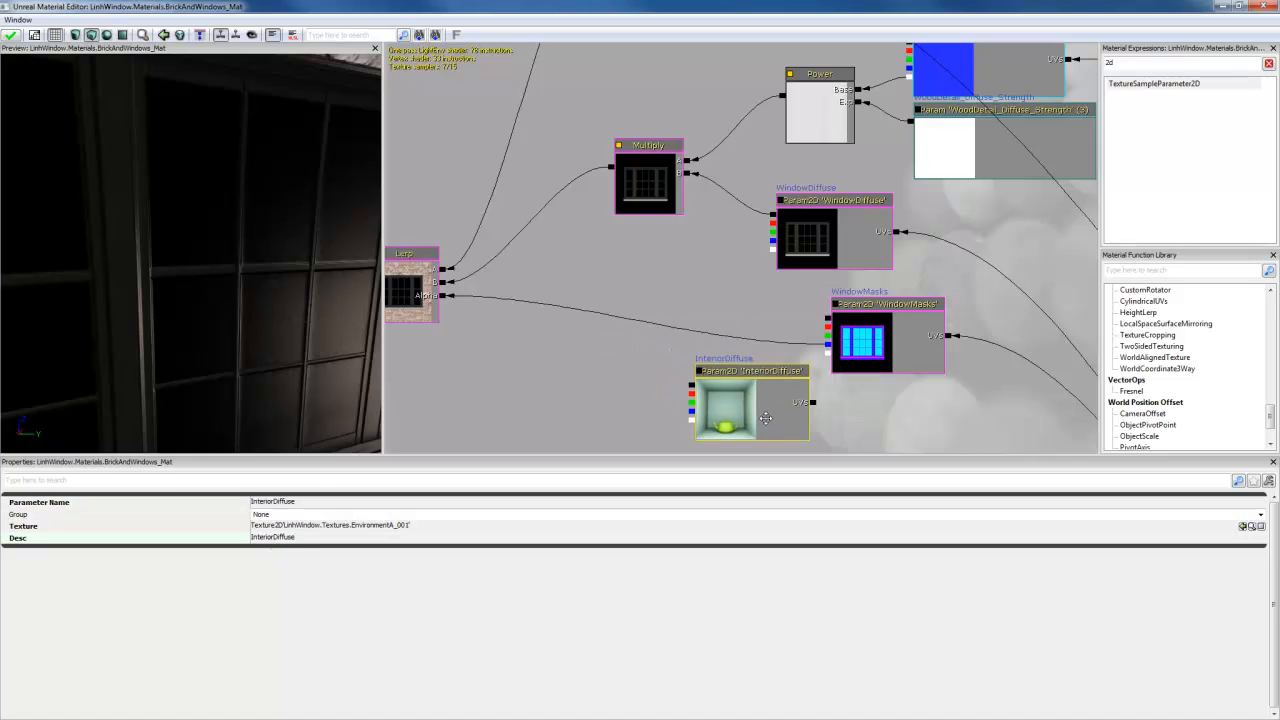
# Step: Add a Lerp node between the diffuse Multiply and InteriorDiffuse
pyautogui.moveTo(646, 349); pyautogui.dragTo(623, 320)
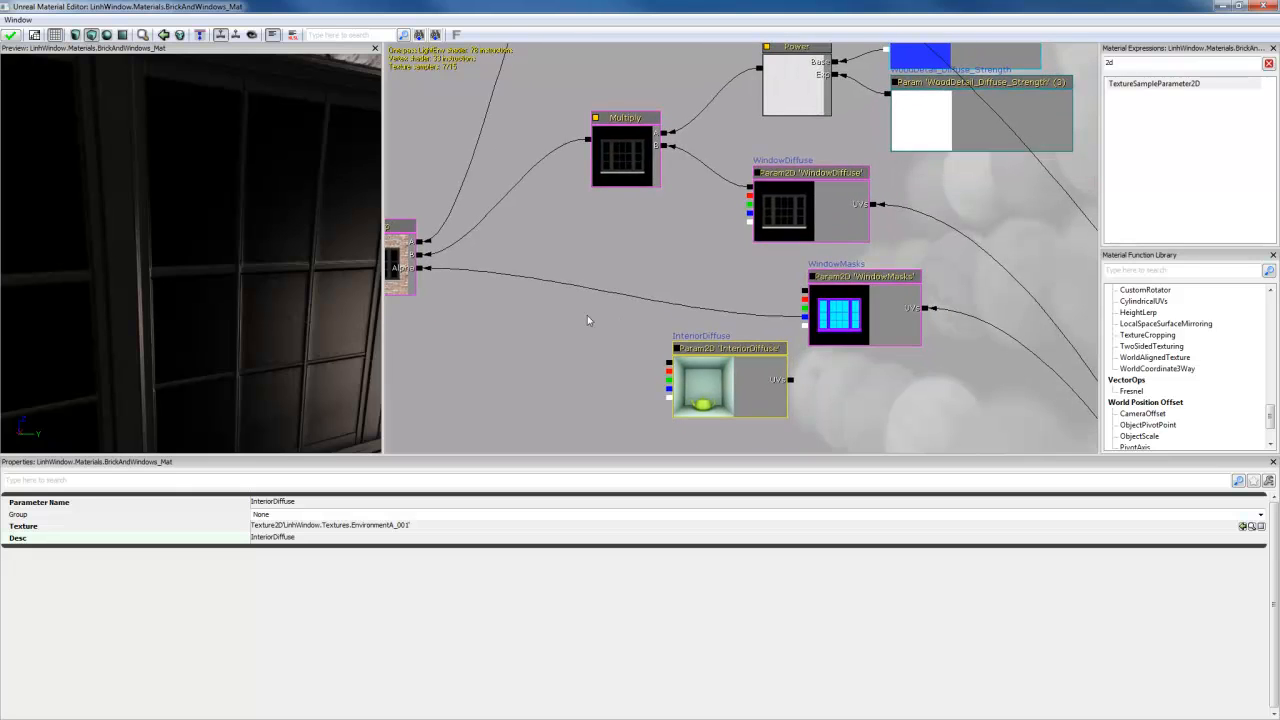
pyautogui.click(587, 320)
pyautogui.click(586, 316)
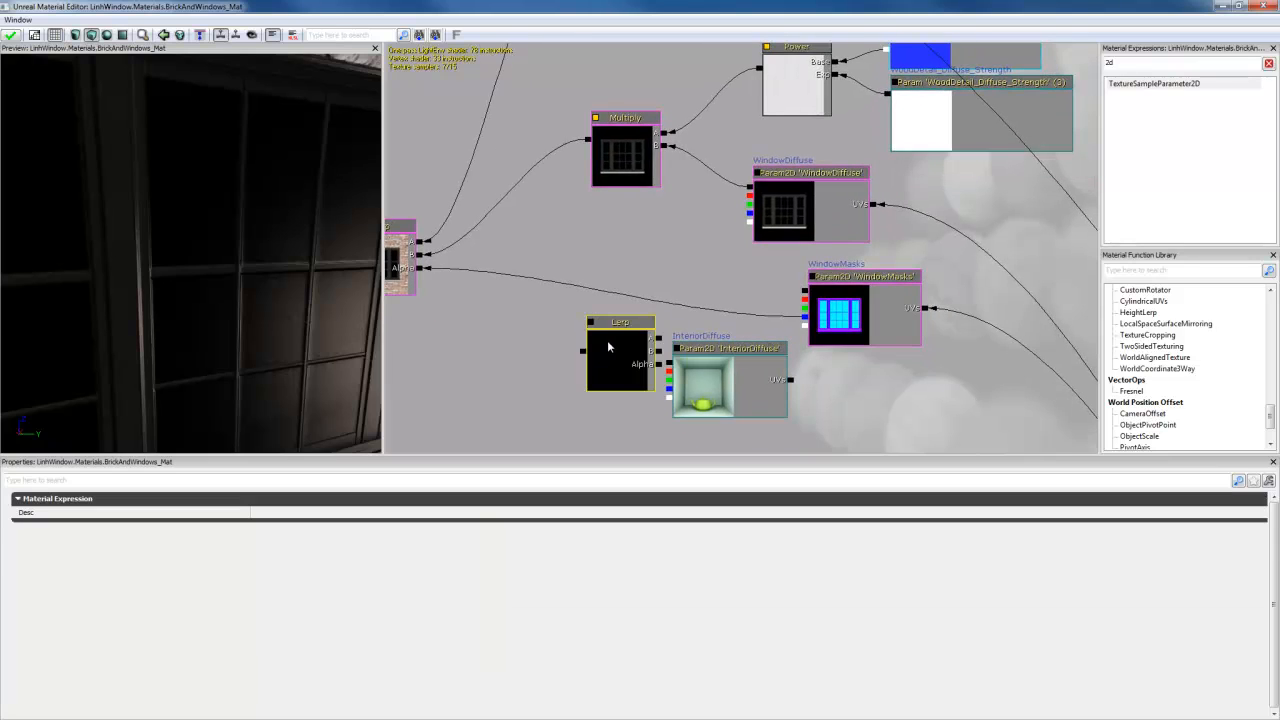
pyautogui.moveTo(632, 373); pyautogui.dragTo(594, 306)
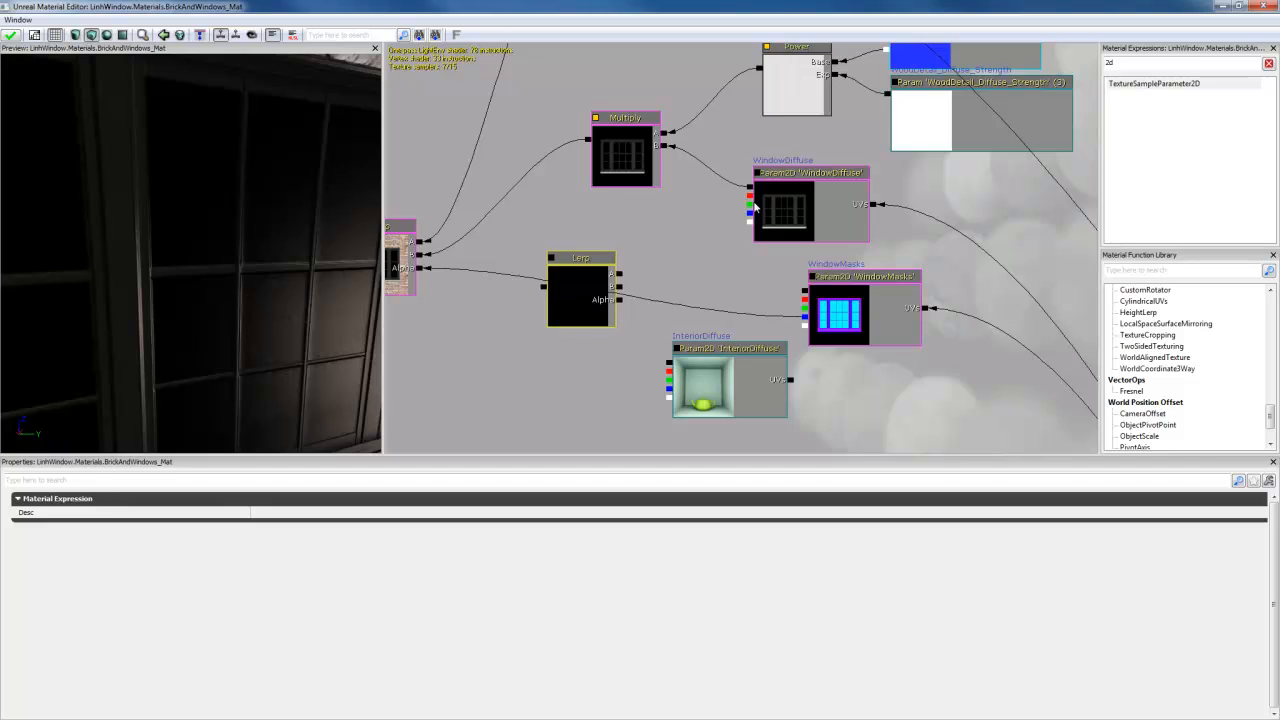
# Step: Connect WindowDiffuse to the new Lerp's A, InteriorDiffuse to B, and the WindowMasks green channel to Alpha
pyautogui.moveTo(752, 187); pyautogui.dragTo(620, 273)
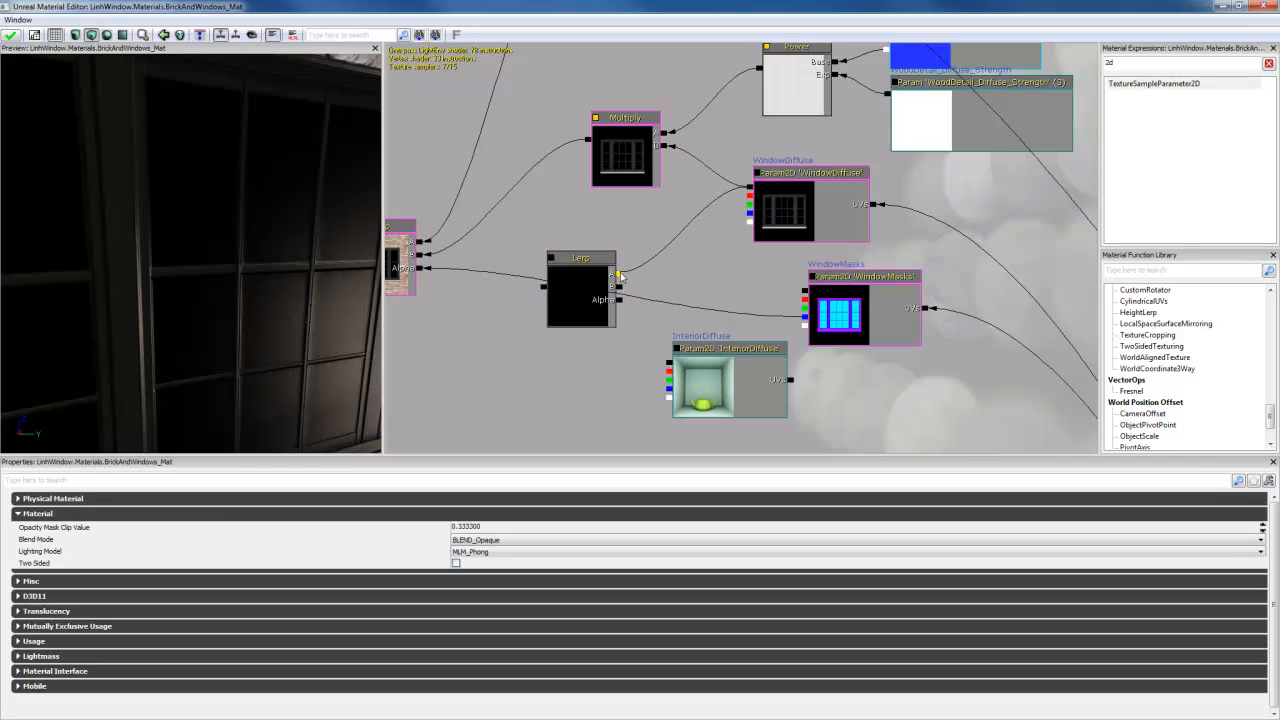
pyautogui.moveTo(668, 362); pyautogui.dragTo(620, 300)
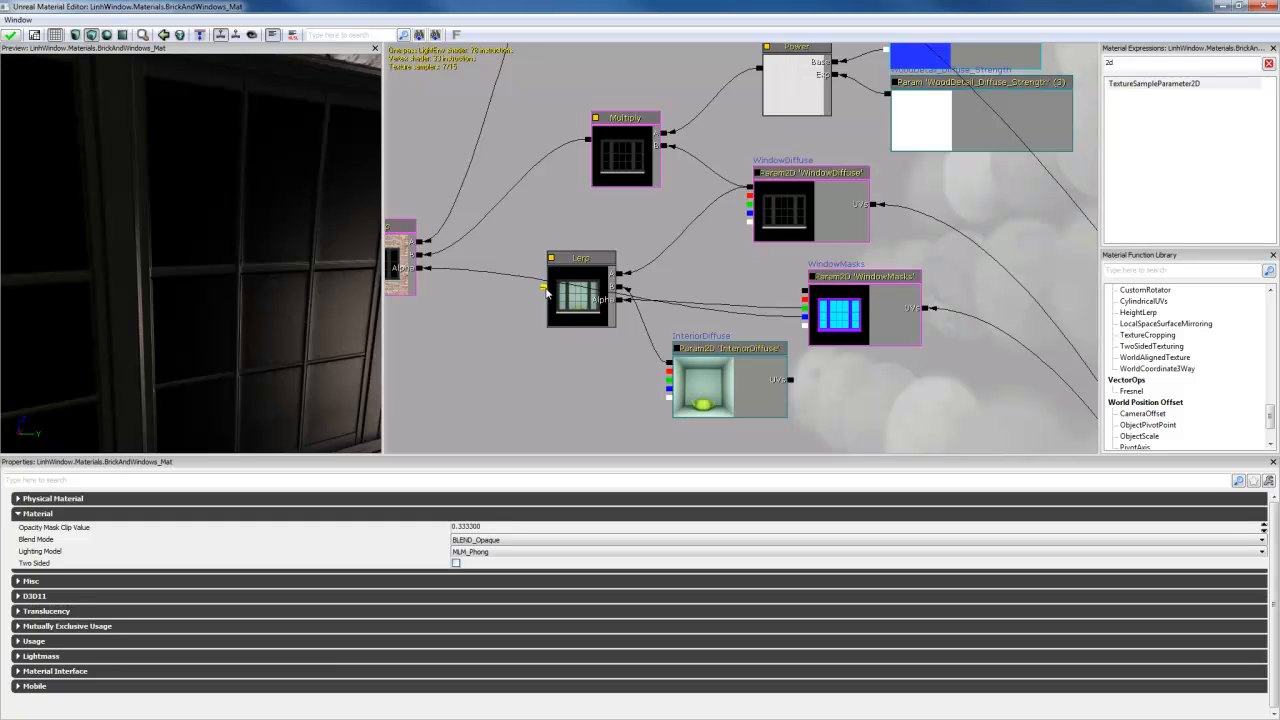
pyautogui.moveTo(596, 300); pyautogui.dragTo(633, 297)
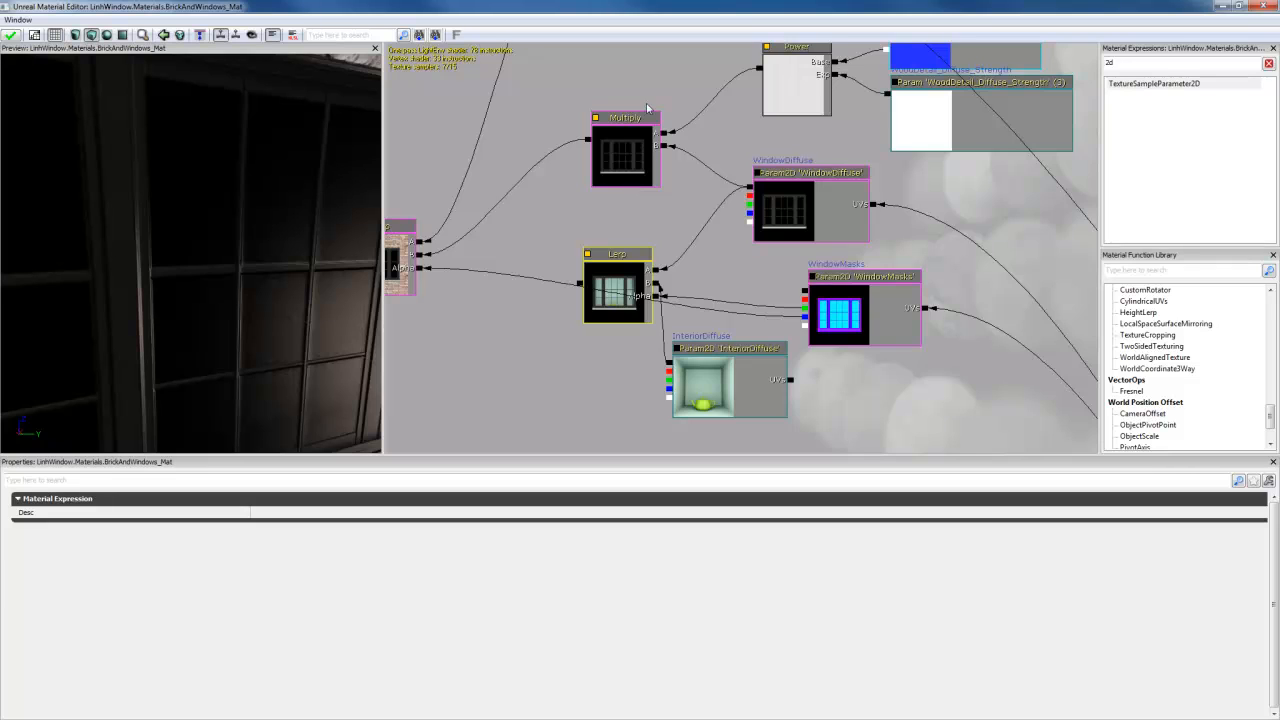
pyautogui.scroll(-1, 690, 245)
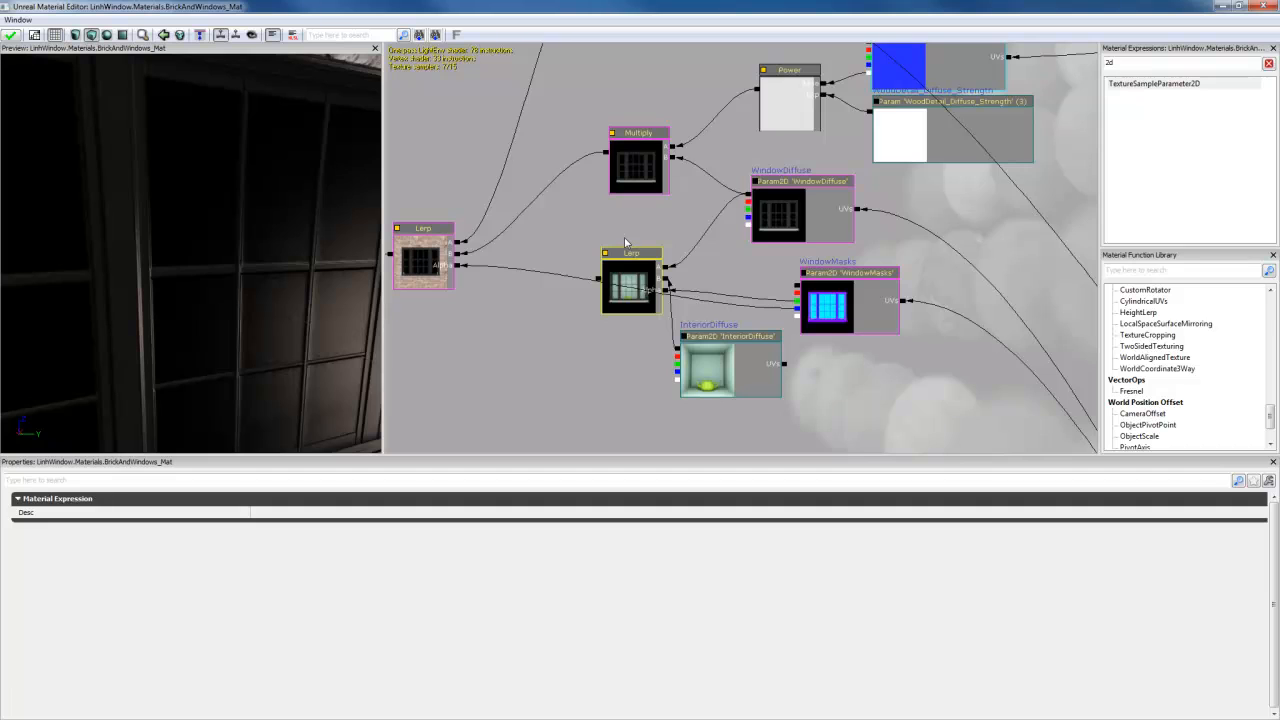
# Step: Connect the diffuse Multiply to the interior Lerp's A and that Lerp to the brick Lerp's B, arranging the two nodes between them
pyautogui.click(622, 240)
pyautogui.moveTo(652, 173); pyautogui.dragTo(667, 189)
pyautogui.moveTo(645, 276); pyautogui.dragTo(592, 263)
pyautogui.click(619, 178)
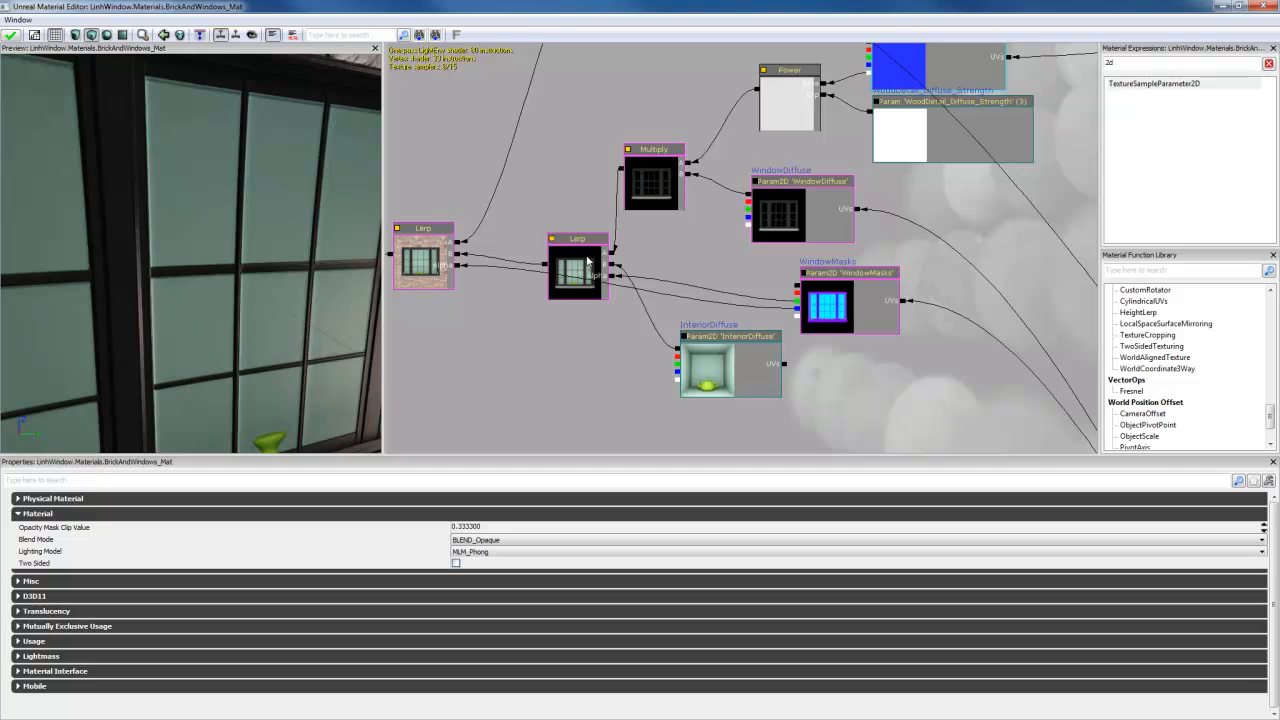
pyautogui.moveTo(586, 260); pyautogui.dragTo(602, 186)
pyautogui.click(616, 217)
pyautogui.moveTo(350, 262); pyautogui.dragTo(331, 289)
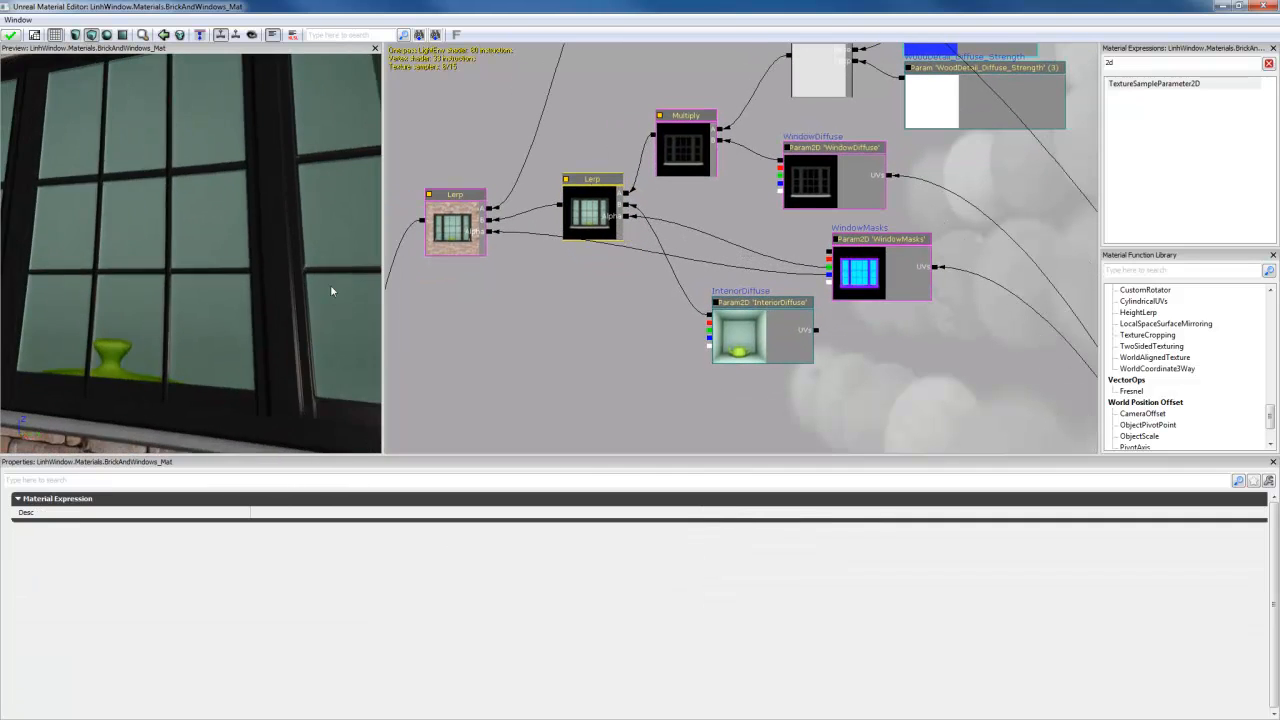
pyautogui.moveTo(331, 289); pyautogui.dragTo(331, 345, button='right')
pyautogui.moveTo(331, 345); pyautogui.dragTo(310, 335)
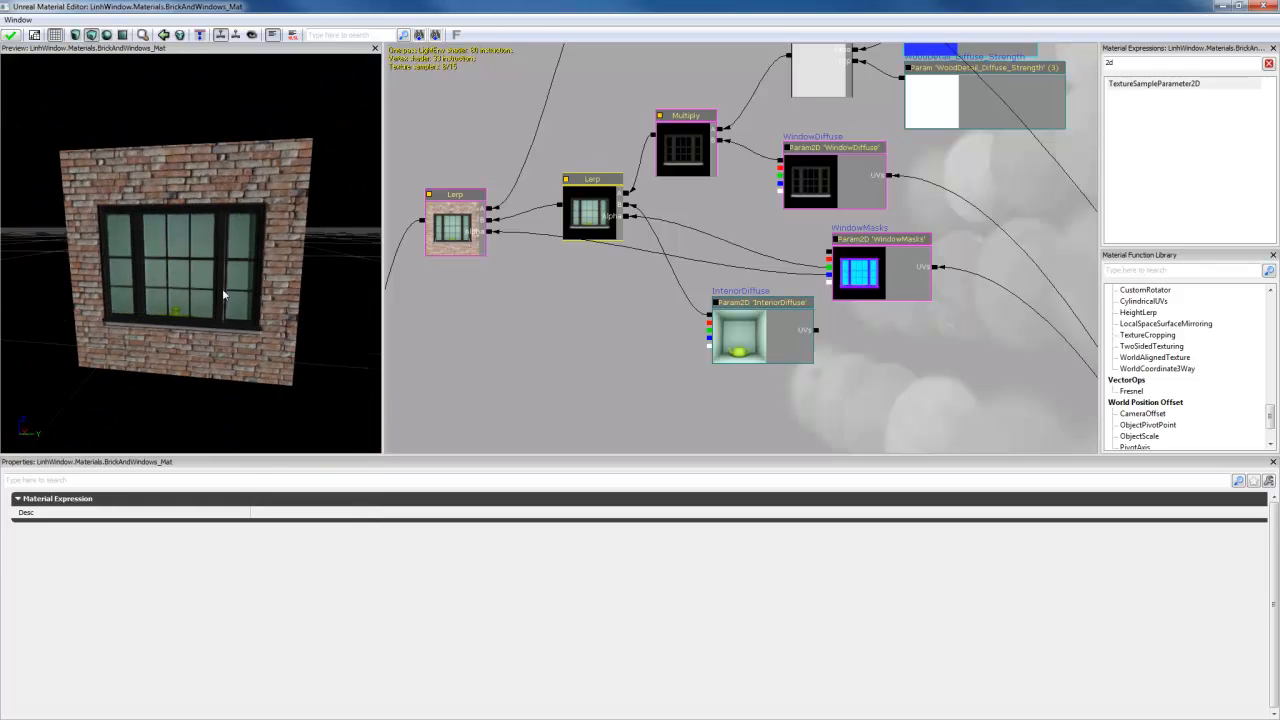
pyautogui.moveTo(224, 296); pyautogui.dragTo(192, 308)
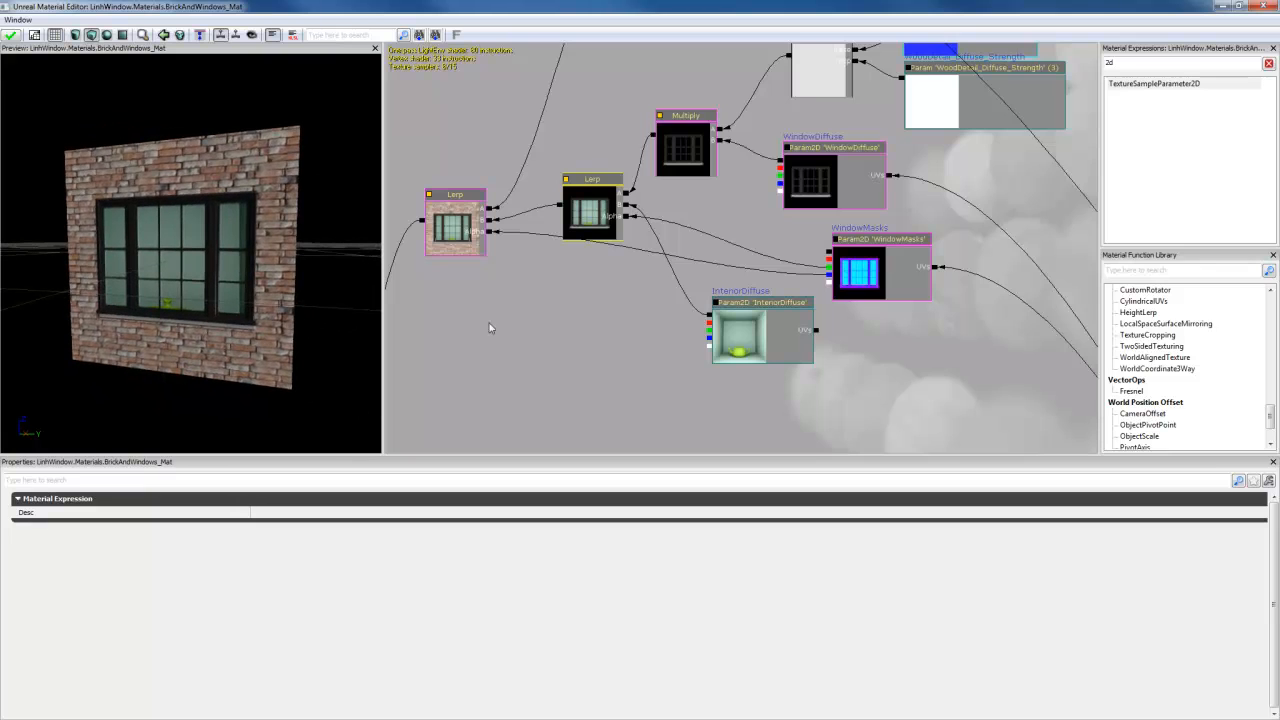
# Step: Move the InteriorDiffuse node farther below WindowMasks to clear space around it
pyautogui.click(787, 335)
pyautogui.scroll(-2, 850, 372)
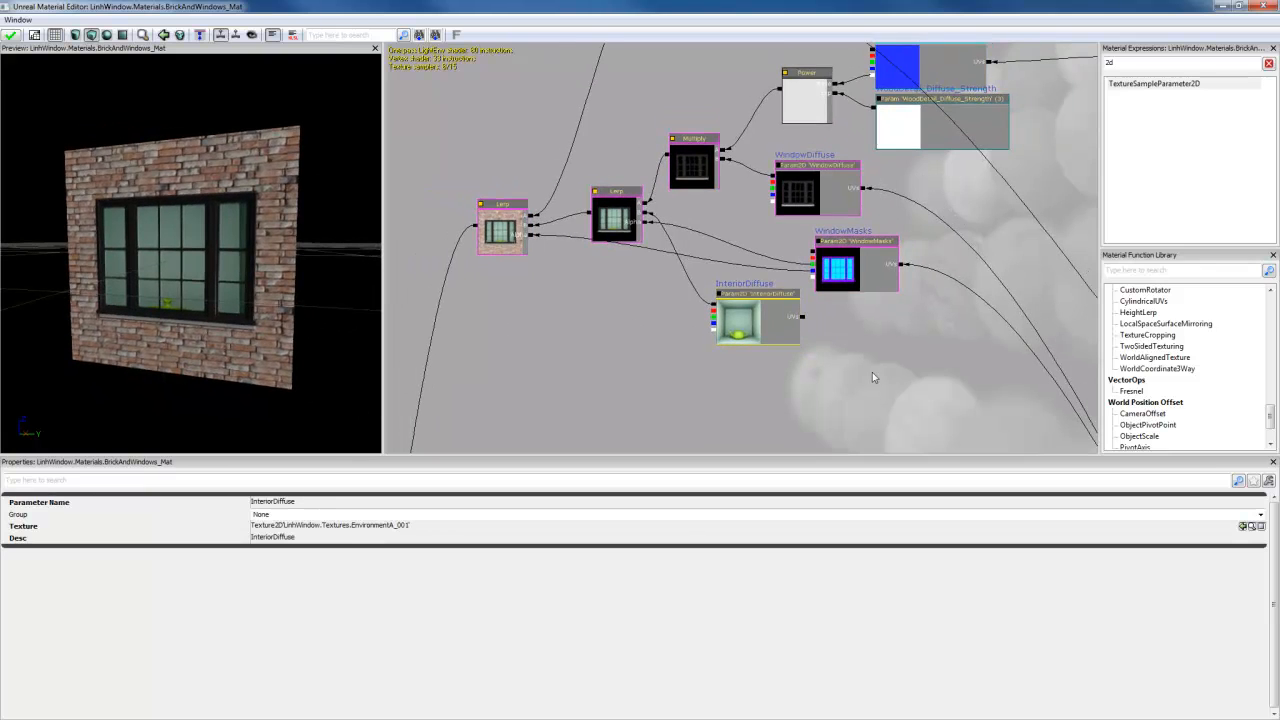
pyautogui.moveTo(872, 372); pyautogui.dragTo(855, 331)
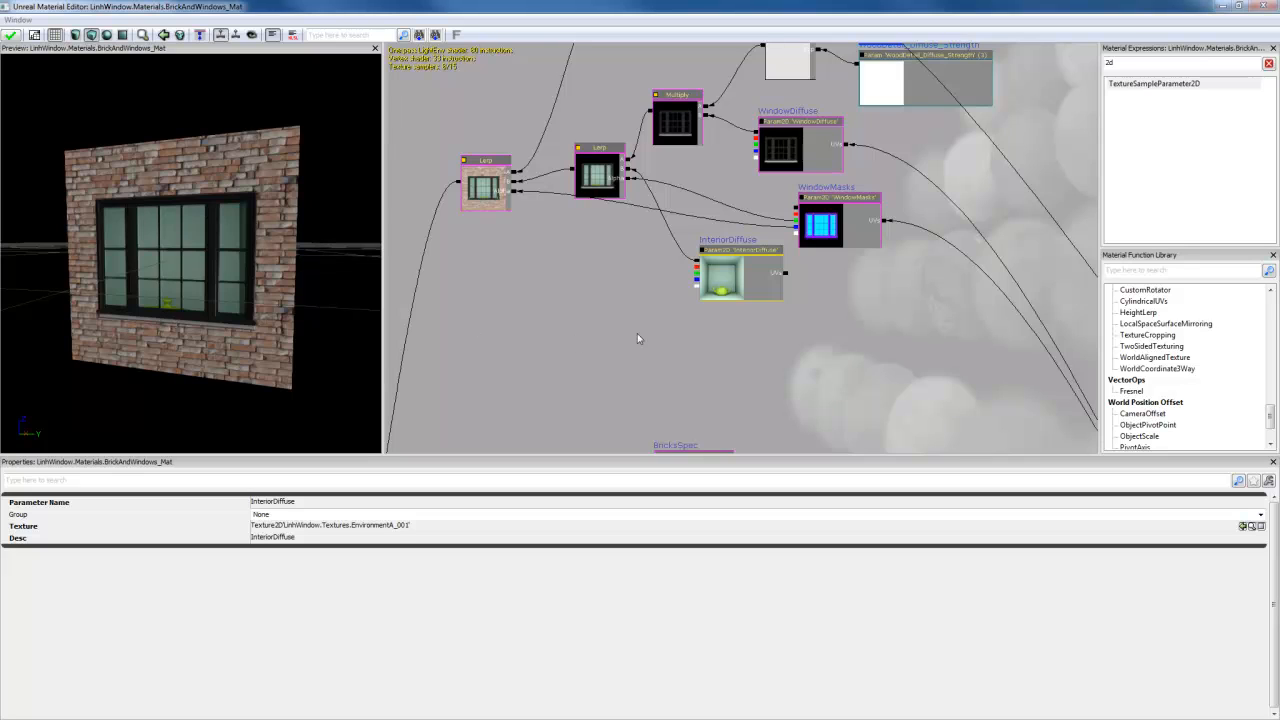
pyautogui.moveTo(733, 295); pyautogui.dragTo(781, 335)
# Step: Select the Window_UV_Height comment group in the material graph
pyautogui.scroll(-5, 893, 332)
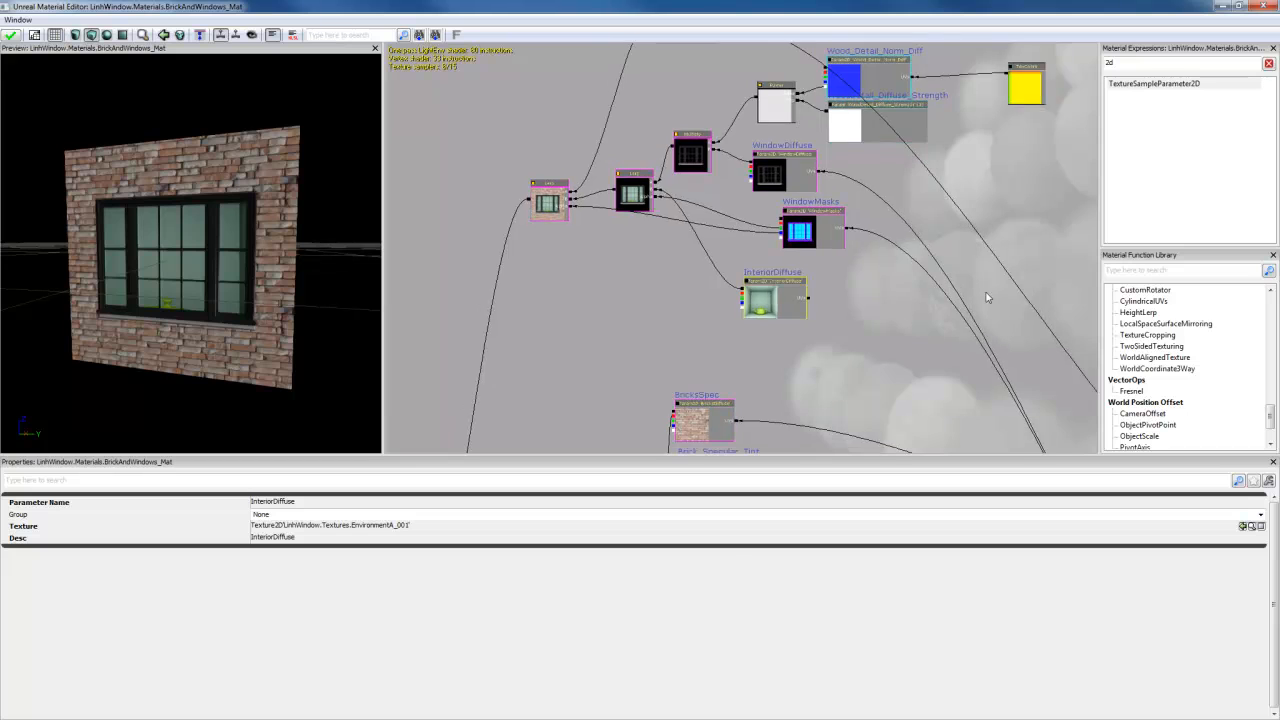
pyautogui.moveTo(911, 320); pyautogui.dragTo(760, 174)
pyautogui.moveTo(841, 249); pyautogui.dragTo(725, 105)
pyautogui.scroll(3, 586, 186)
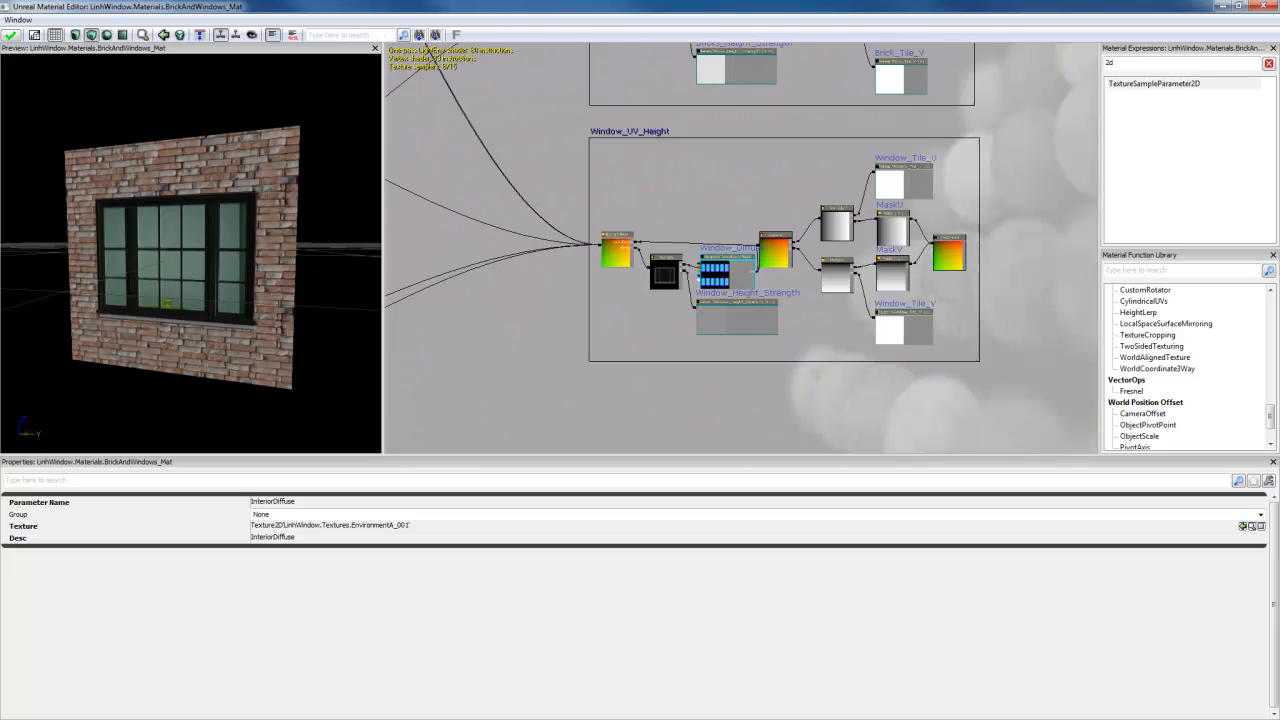
pyautogui.click(621, 128)
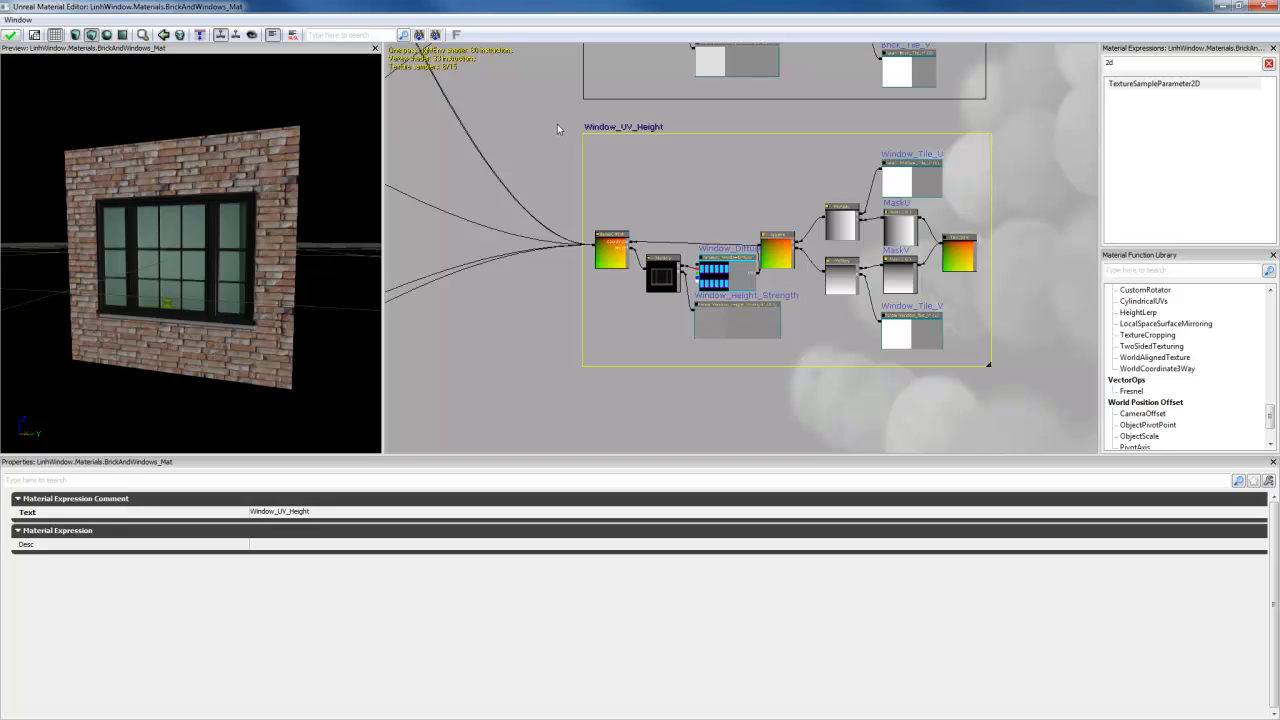
# Step: Duplicate the Window_UV_Height comment group with all its nodes and move the comment frame directly below the original
pyautogui.keyDown('ctrl'); pyautogui.keyDown('alt'); pyautogui.moveTo(557, 124); pyautogui.dragTo(1028, 397); pyautogui.keyUp('alt'); pyautogui.keyUp('ctrl')
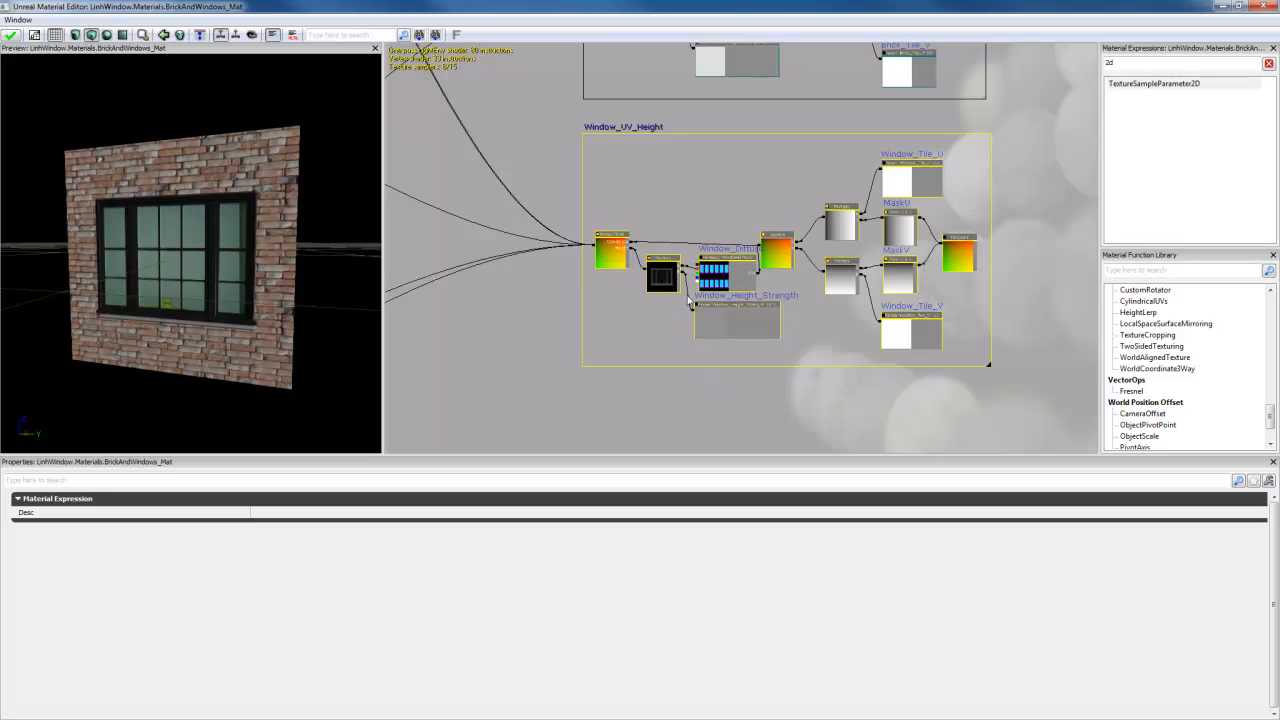
pyautogui.hotkey('ctrl', 'v')
pyautogui.moveTo(643, 144); pyautogui.dragTo(631, 381)
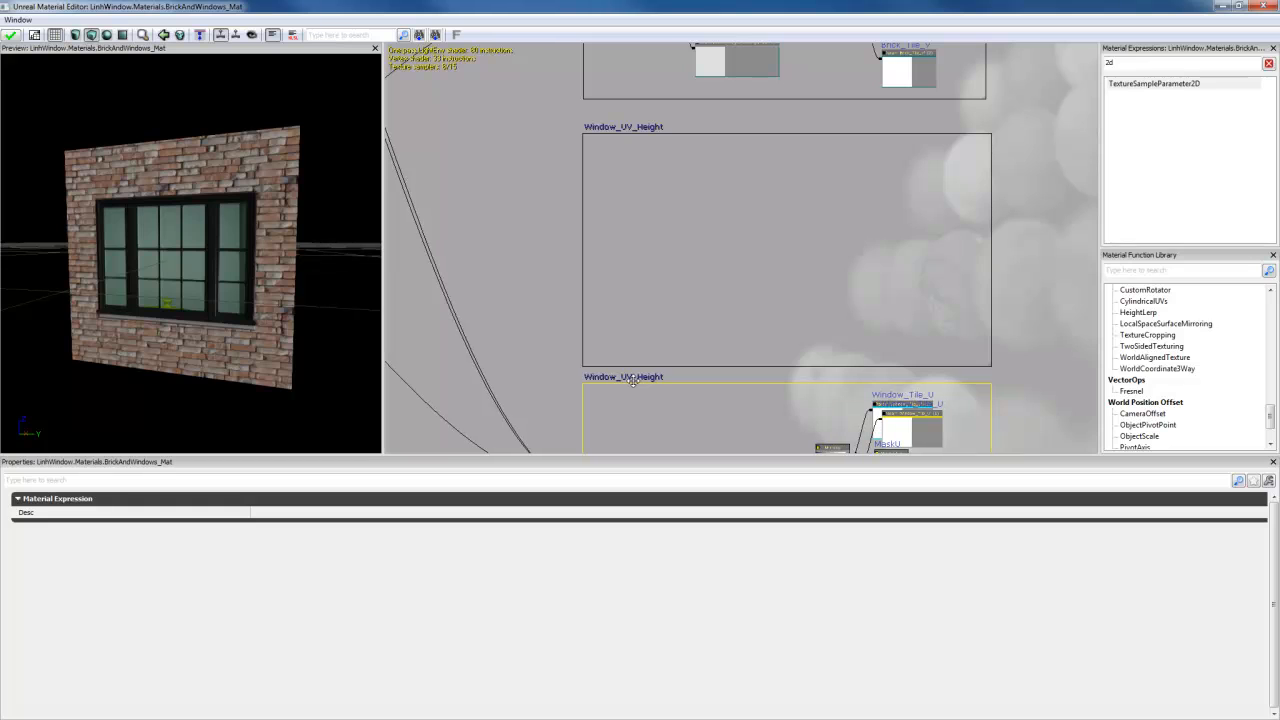
pyautogui.moveTo(1016, 381); pyautogui.dragTo(1020, 158)
pyautogui.scroll(4, 1014, 238)
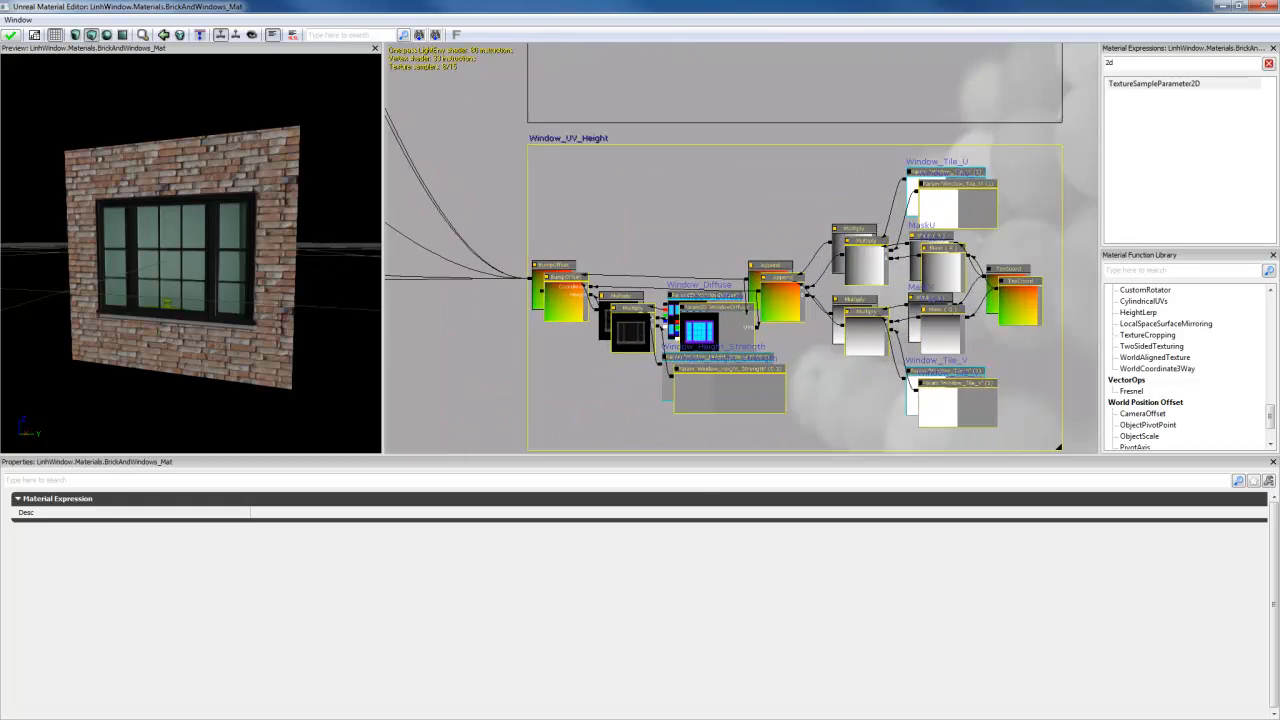
# Step: Select one full set of the overlapping BumpOffset, Multiply, WindowDiffuse, Append, mask, tile and TexCoord nodes and move it back into the upper Window_UV_Height frame
pyautogui.click(510, 281)
pyautogui.keyDown('ctrl'); pyautogui.click(563, 317); pyautogui.keyUp('ctrl')
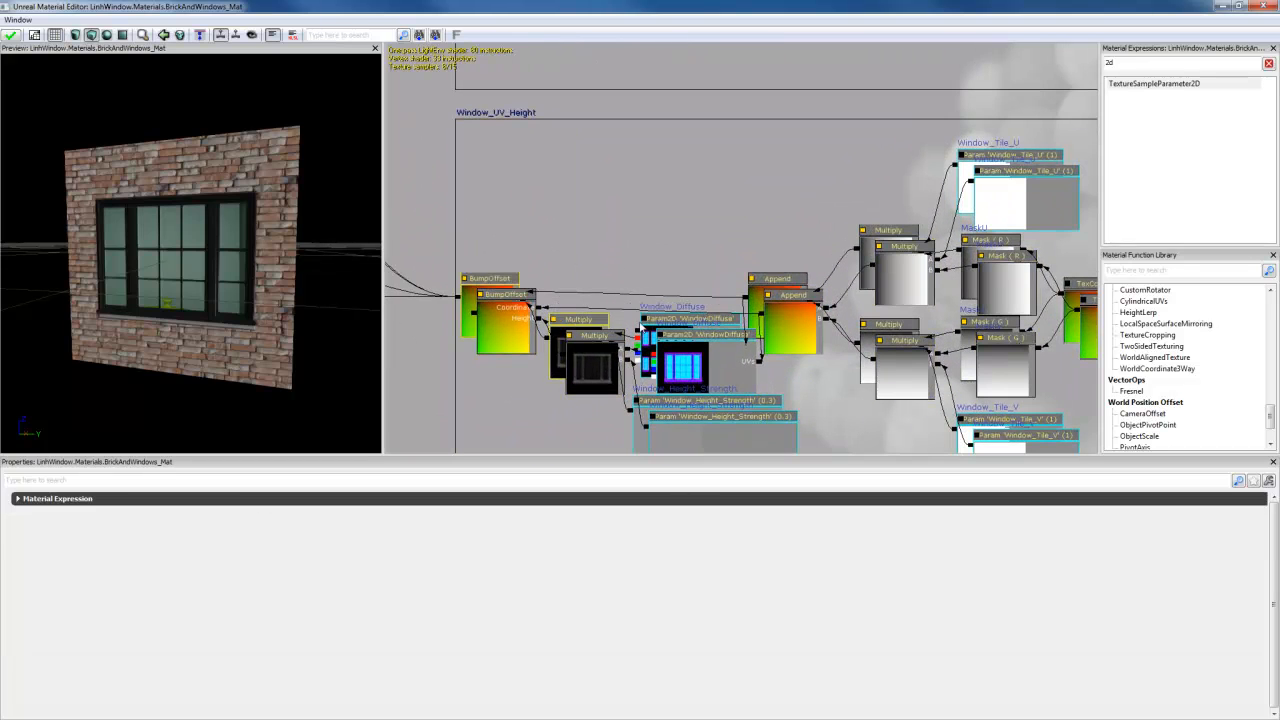
pyautogui.keyDown('ctrl'); pyautogui.click(656, 320); pyautogui.keyUp('ctrl')
pyautogui.keyDown('ctrl'); pyautogui.click(768, 281); pyautogui.keyUp('ctrl')
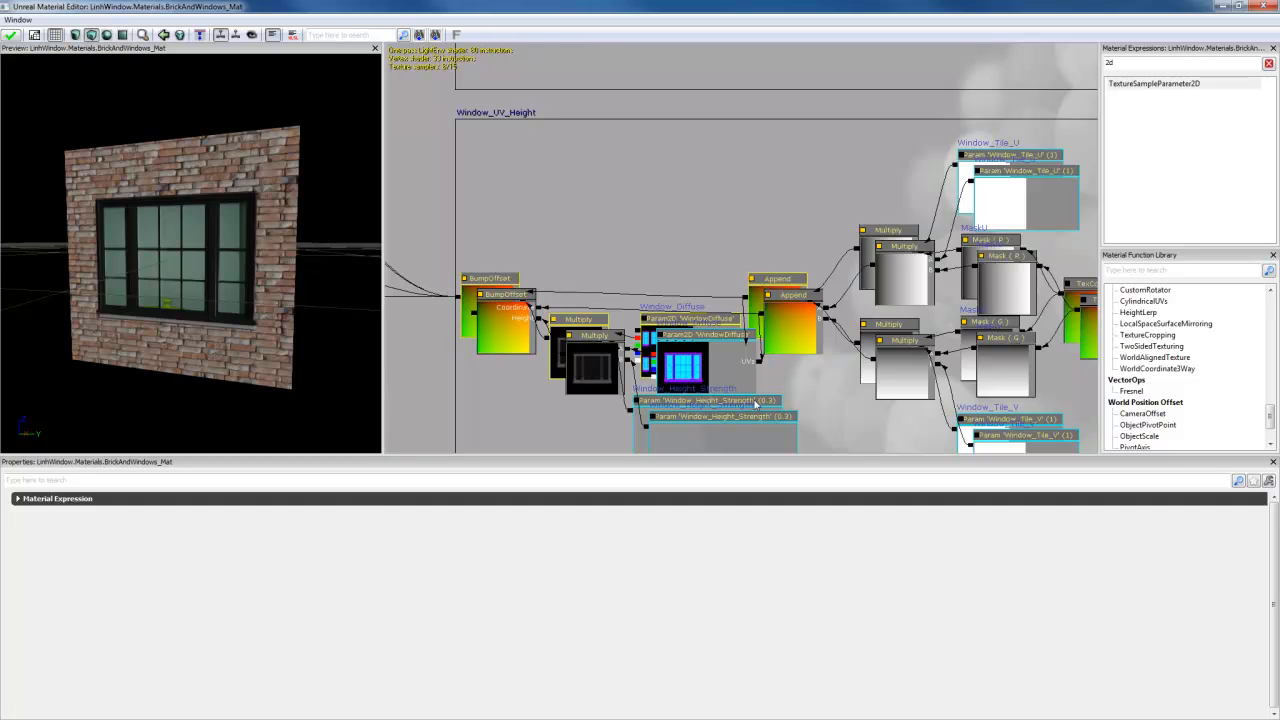
pyautogui.keyDown('ctrl'); pyautogui.click(756, 401); pyautogui.keyUp('ctrl')
pyautogui.keyDown('ctrl'); pyautogui.click(876, 323); pyautogui.keyUp('ctrl')
pyautogui.keyDown('ctrl'); pyautogui.click(870, 242); pyautogui.keyUp('ctrl')
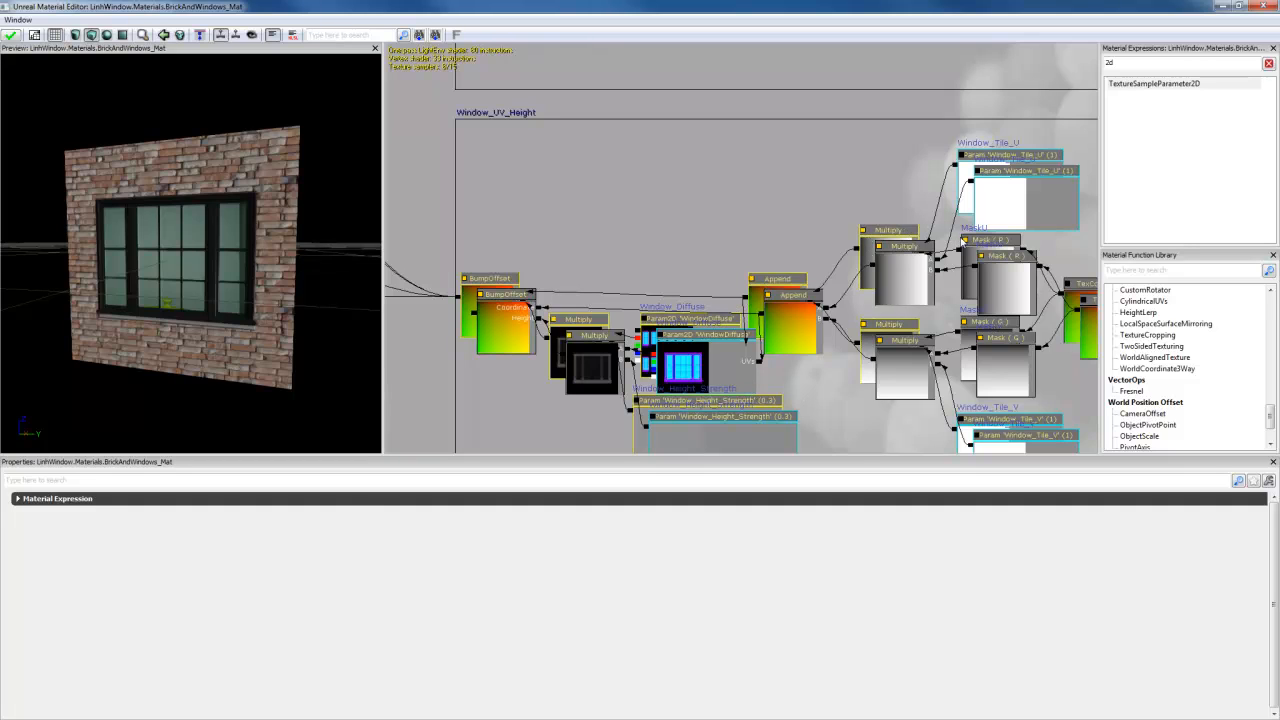
pyautogui.keyDown('ctrl'); pyautogui.click(970, 157); pyautogui.keyUp('ctrl')
pyautogui.keyDown('ctrl'); pyautogui.click(978, 244); pyautogui.keyUp('ctrl')
pyautogui.keyDown('ctrl'); pyautogui.click(969, 325); pyautogui.keyUp('ctrl')
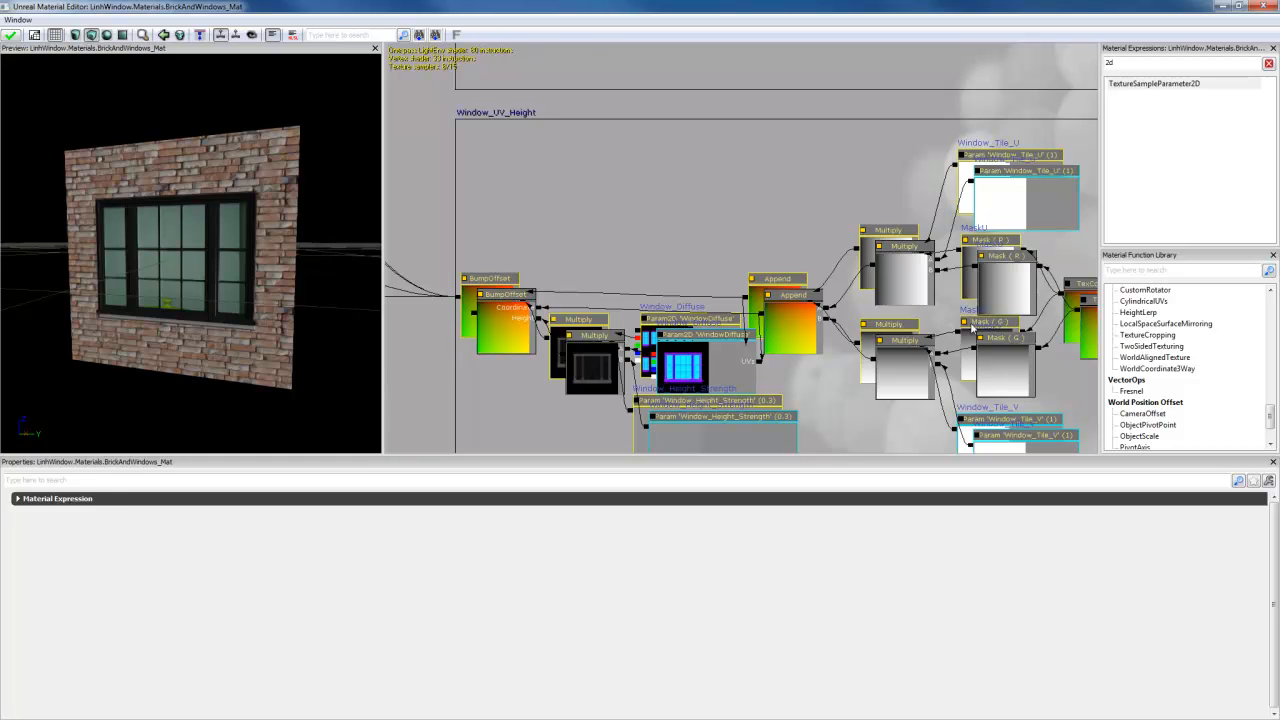
pyautogui.keyDown('ctrl'); pyautogui.click(986, 428); pyautogui.keyUp('ctrl')
pyautogui.keyDown('ctrl'); pyautogui.click(1074, 289); pyautogui.keyUp('ctrl')
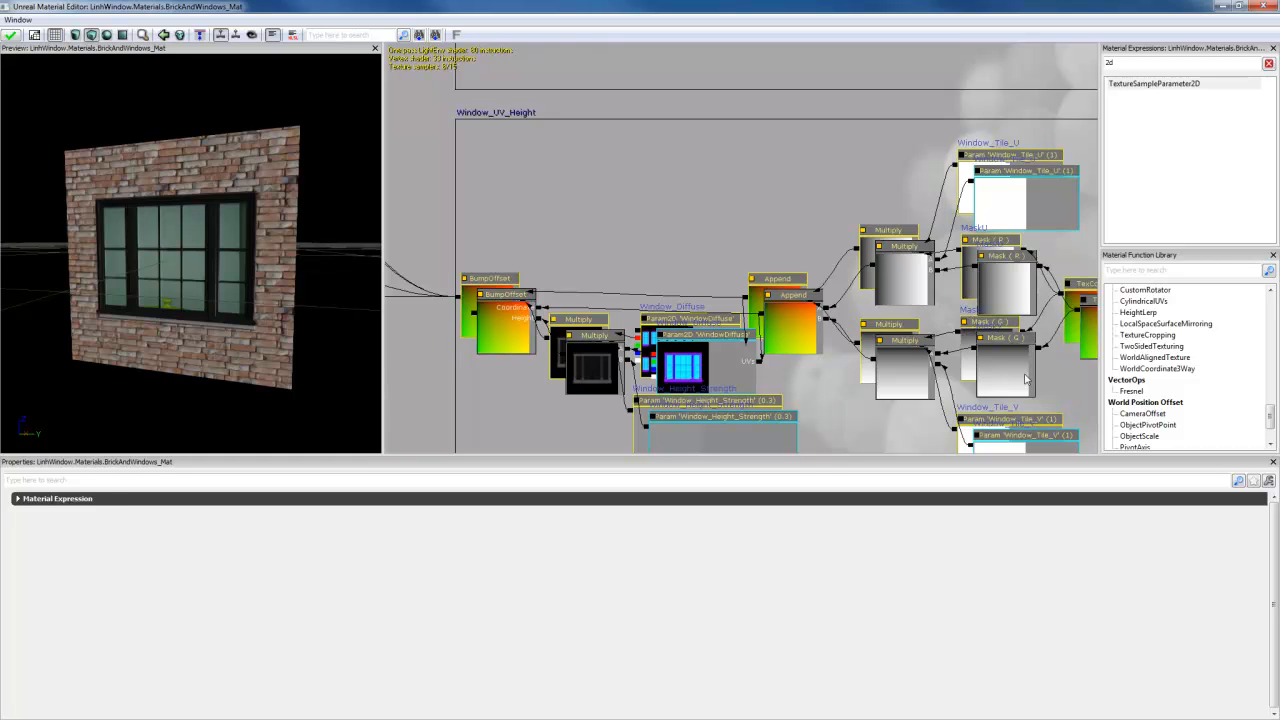
pyautogui.scroll(-5, 700, 285)
pyautogui.keyDown('ctrl'); pyautogui.moveTo(598, 267); pyautogui.dragTo(589, 306); pyautogui.keyUp('ctrl')
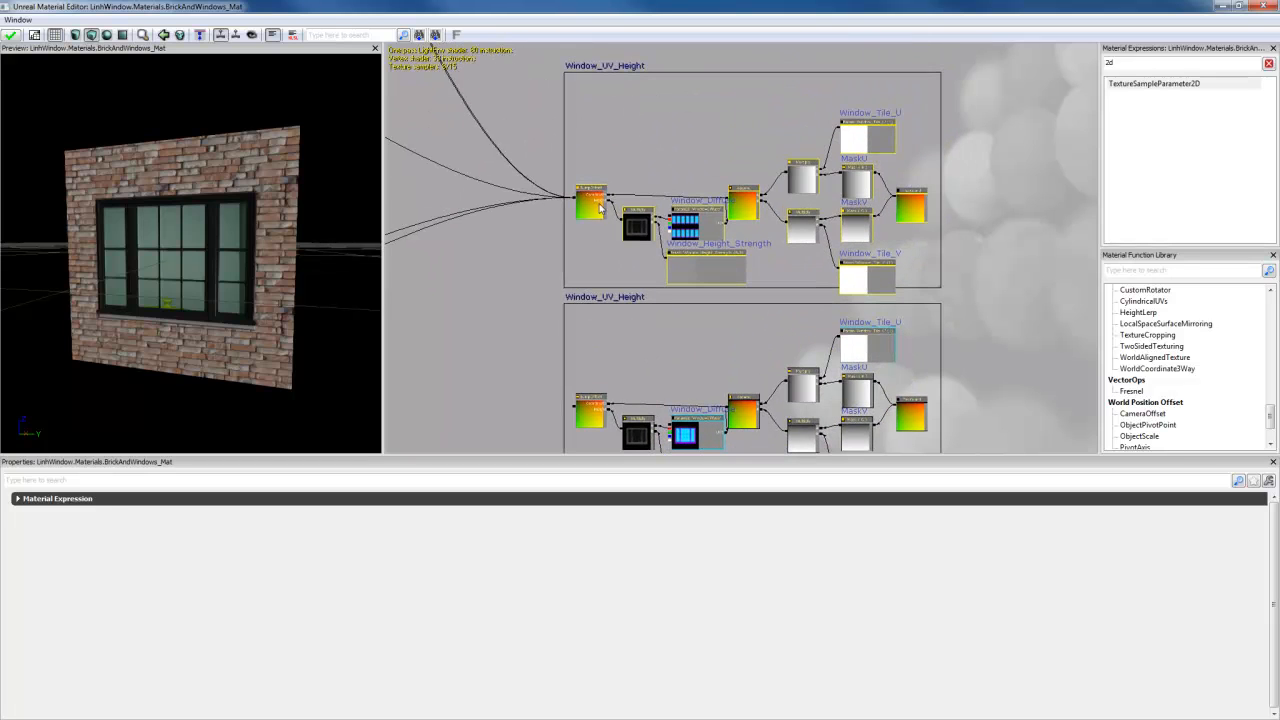
pyautogui.keyDown('ctrl'); pyautogui.moveTo(600, 204); pyautogui.dragTo(601, 181); pyautogui.keyUp('ctrl')
# Step: Rename the lower Window_UV_Height comment as Interior_UV_Height
pyautogui.click(581, 303)
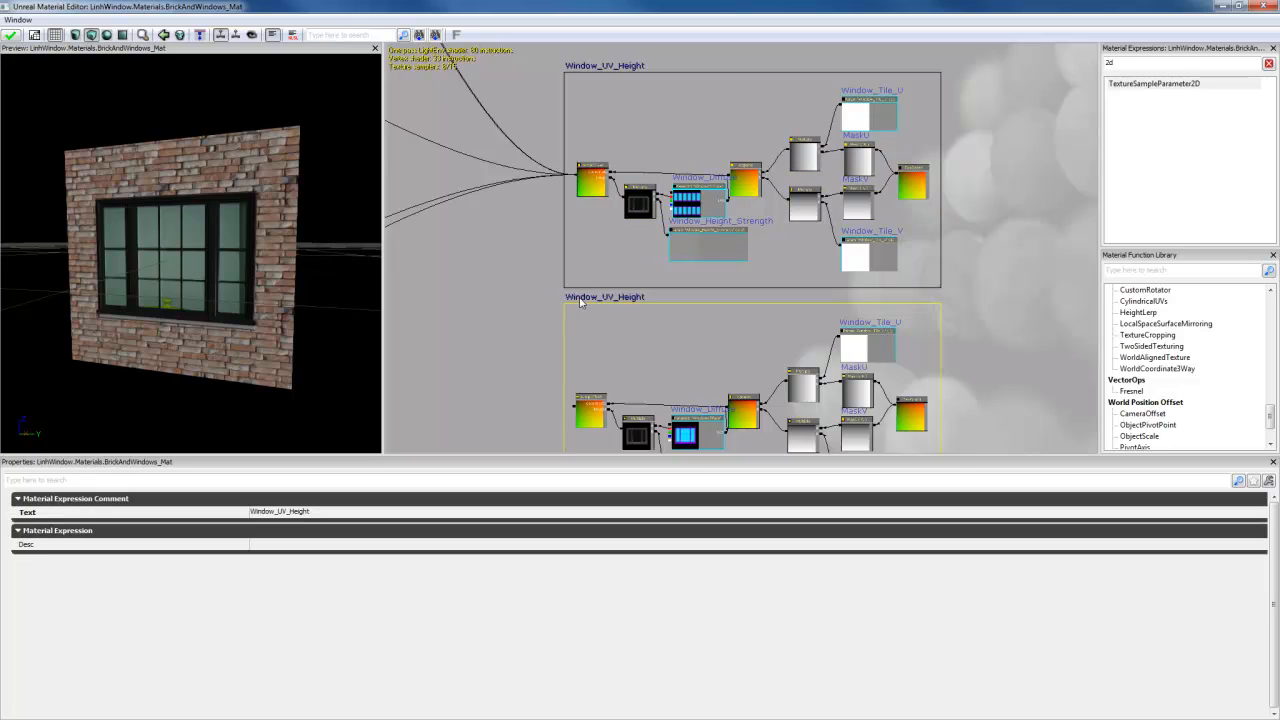
pyautogui.click(285, 512)
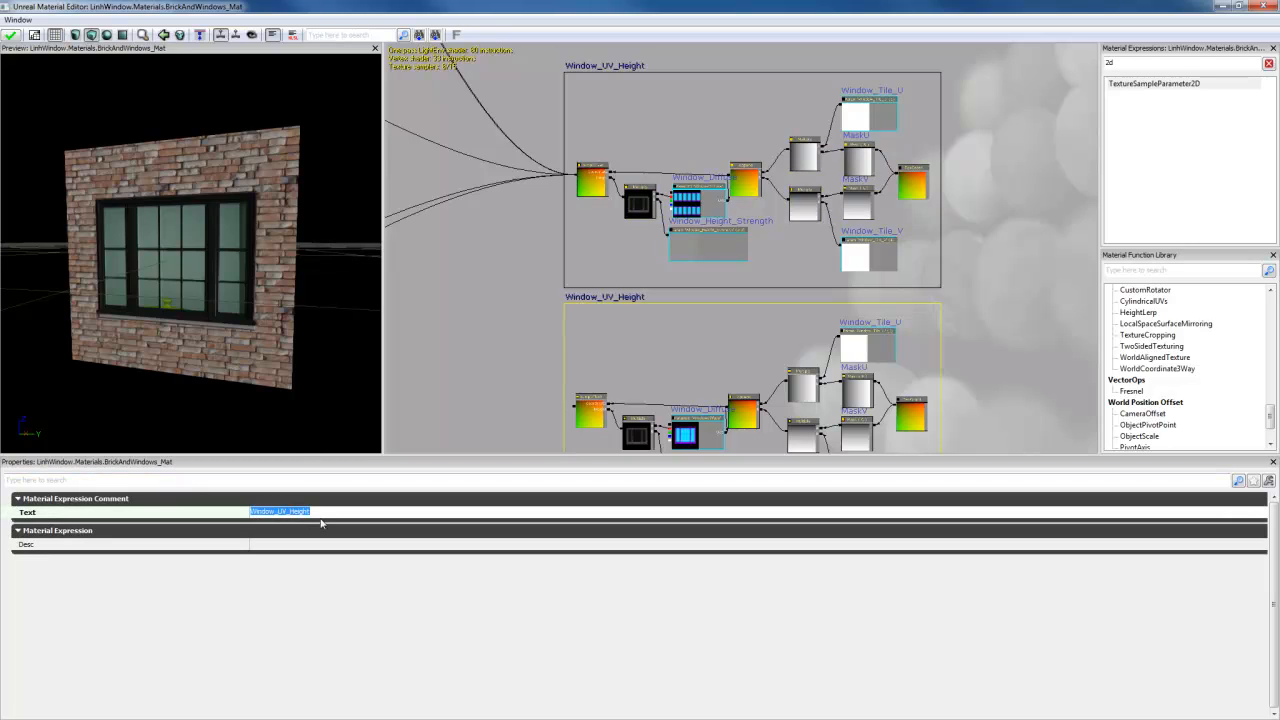
pyautogui.click(278, 512)
pyautogui.press('BackSpace')
pyautogui.press('BackSpace')
pyautogui.press('BackSpace')
pyautogui.press('BackSpace')
pyautogui.press('BackSpace')
pyautogui.press('BackSpace')
pyautogui.write('Interior')
pyautogui.press('Return')
# Step: In the Interior_UV_Height group, delete the WindowDiffuse sample and its Multiply, and wire Window_Height_Strength directly into the BumpOffset's Height
pyautogui.moveTo(645, 362); pyautogui.dragTo(640, 137)
pyautogui.scroll(4, 659, 214)
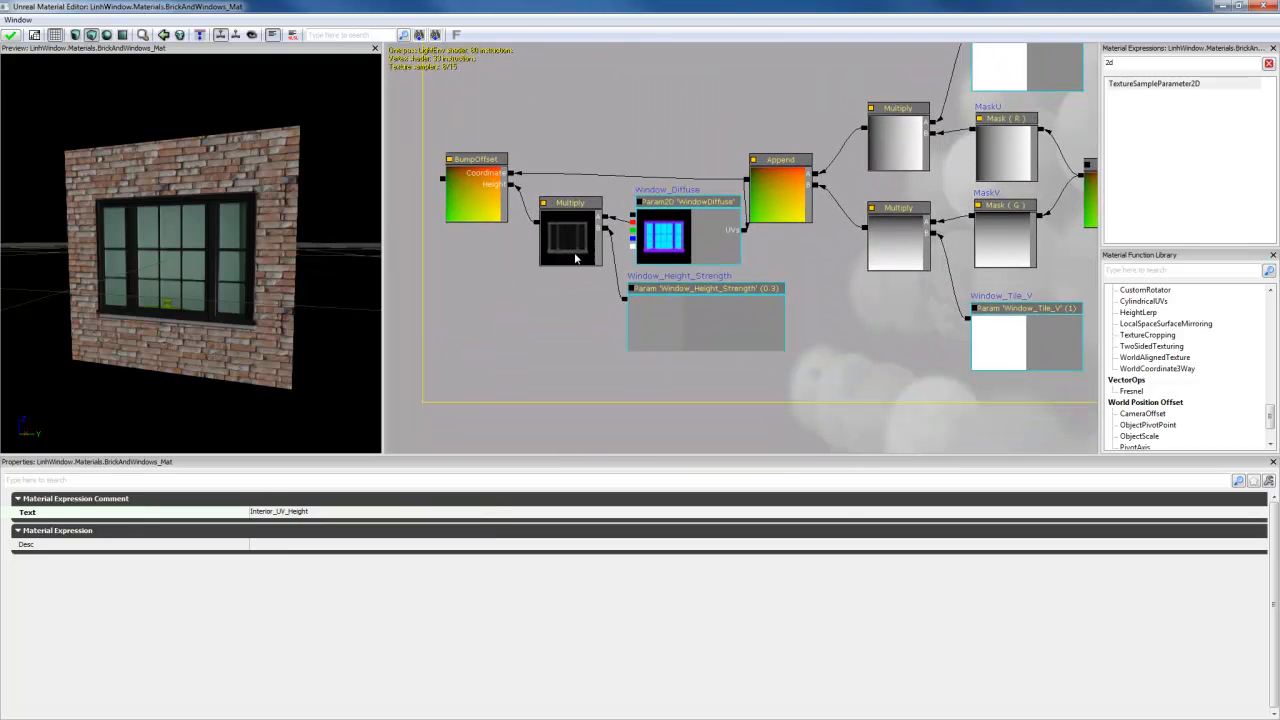
pyautogui.click(677, 246)
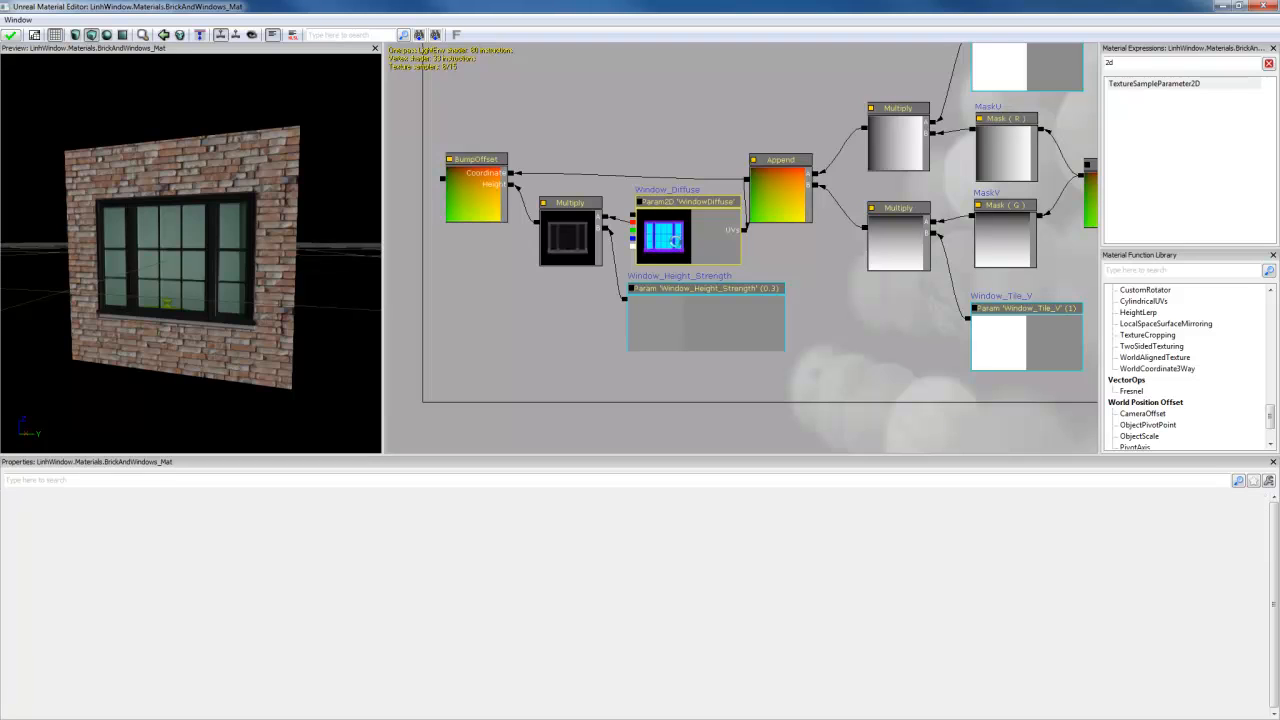
pyautogui.press('Delete')
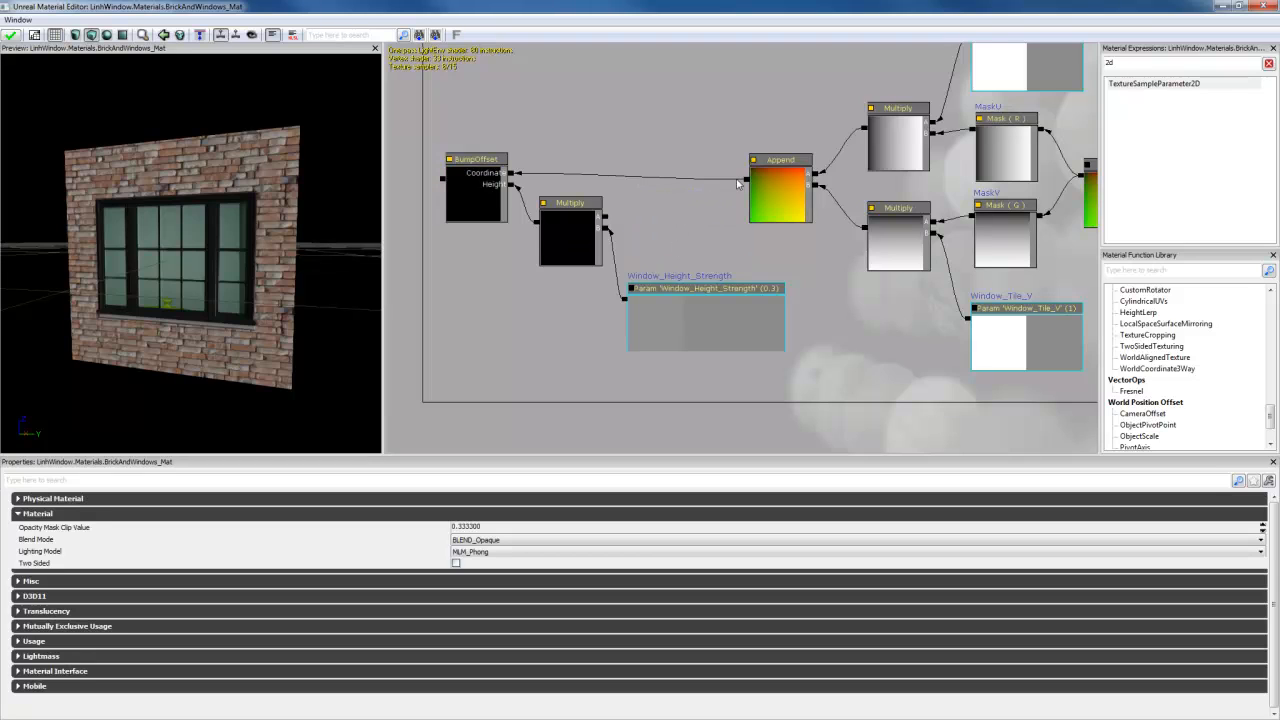
pyautogui.moveTo(738, 190); pyautogui.dragTo(618, 215)
pyautogui.moveTo(625, 300); pyautogui.dragTo(512, 187)
pyautogui.click(559, 268)
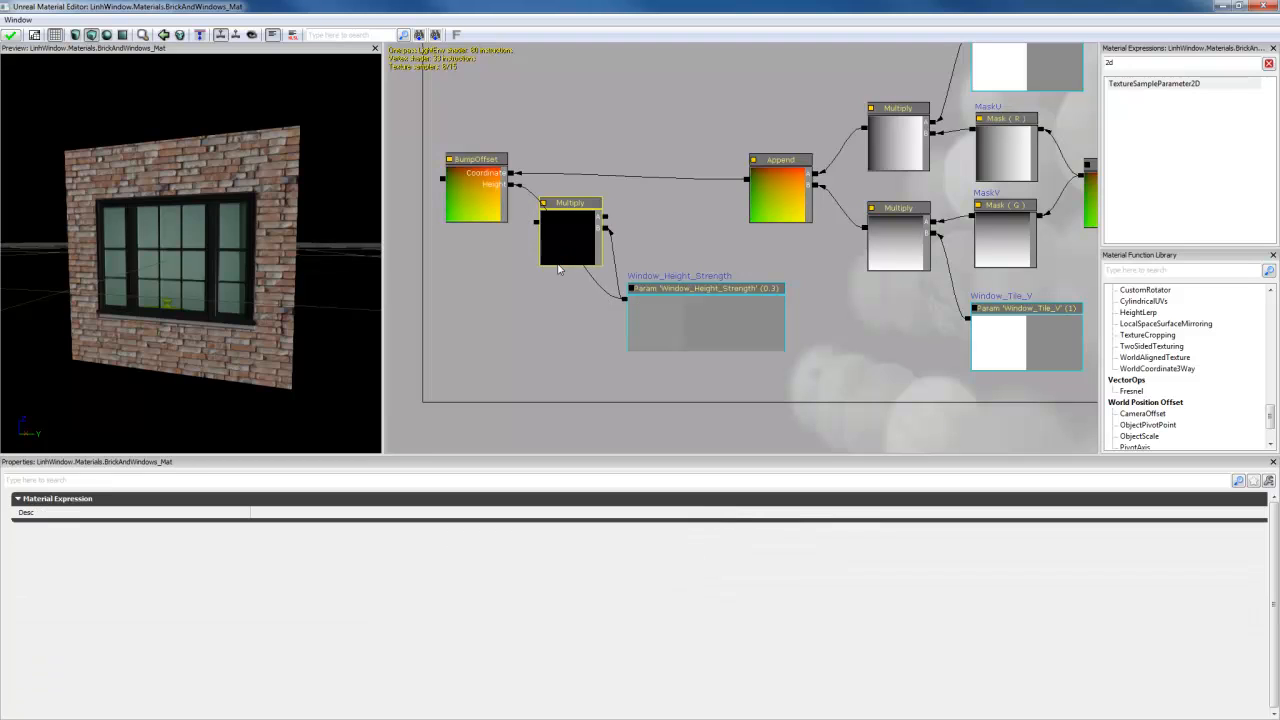
pyautogui.press('Delete')
# Step: Change the parameter name of the height strength node in the interior group to Interior_Height_Strength
pyautogui.moveTo(908, 305); pyautogui.dragTo(864, 318)
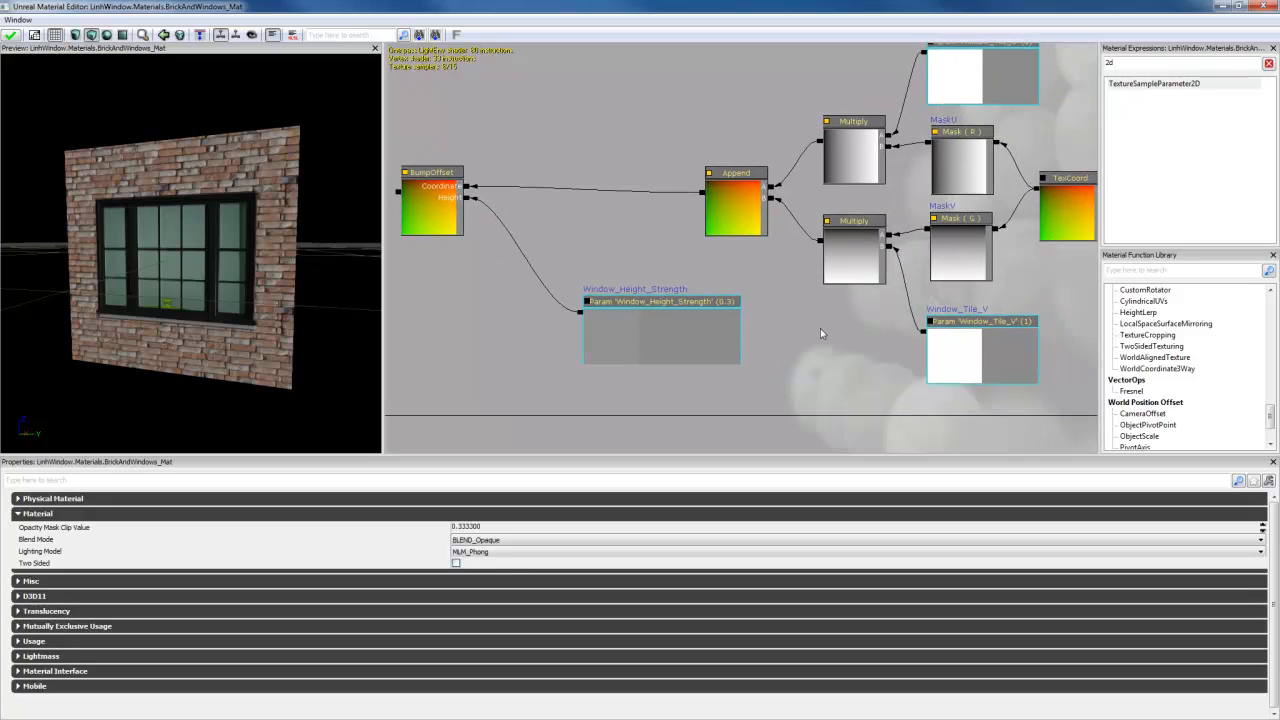
pyautogui.click(651, 356)
pyautogui.click(272, 506)
pyautogui.click(274, 514)
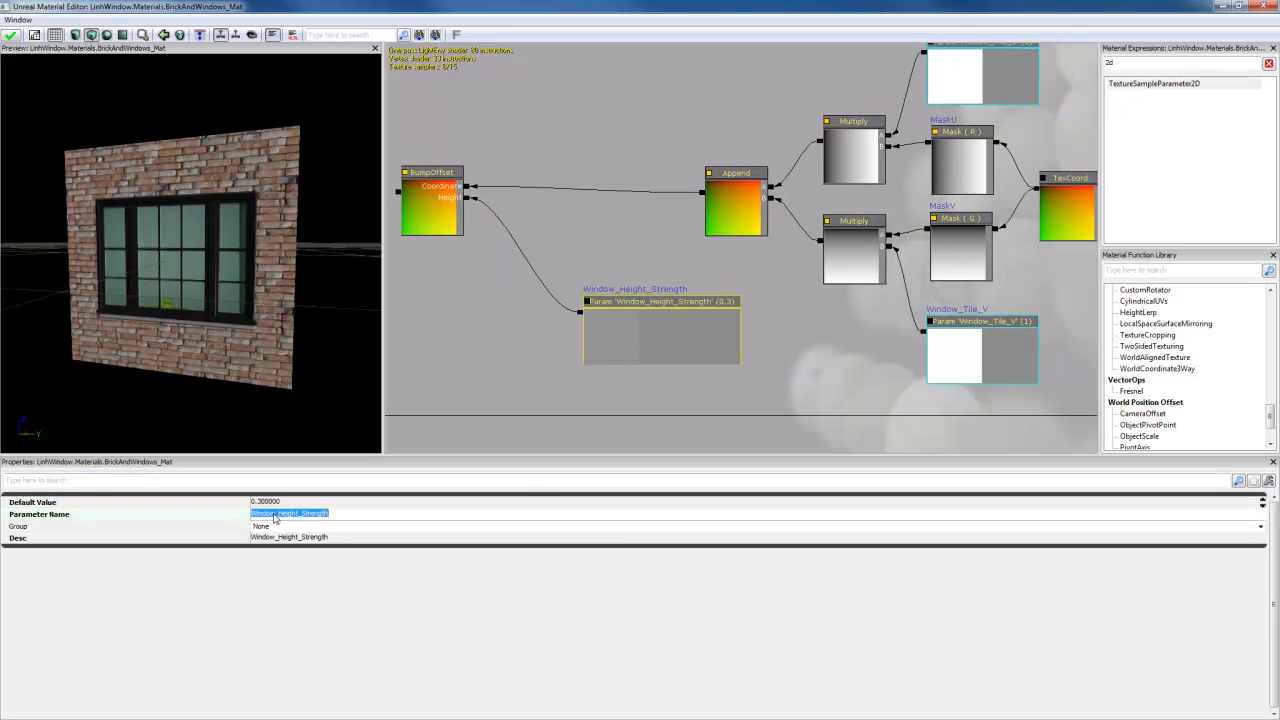
pyautogui.click(274, 514)
pyautogui.press('BackSpace')
pyautogui.press('BackSpace')
pyautogui.press('BackSpace')
pyautogui.press('BackSpace')
pyautogui.press('BackSpace')
pyautogui.press('BackSpace')
pyautogui.write('Interior')
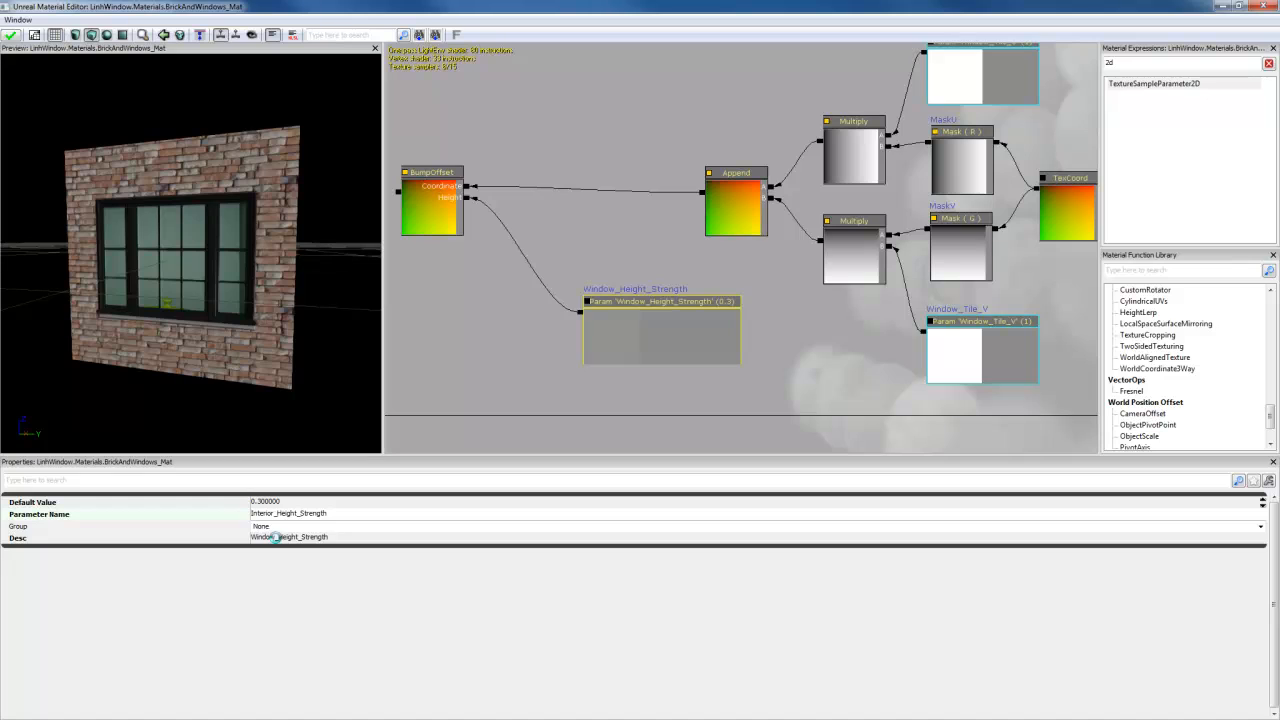
# Step: Change the height strength node's description to Interior_Height_Strength
pyautogui.click(276, 537)
pyautogui.click(276, 537)
pyautogui.press('BackSpace')
pyautogui.press('BackSpace')
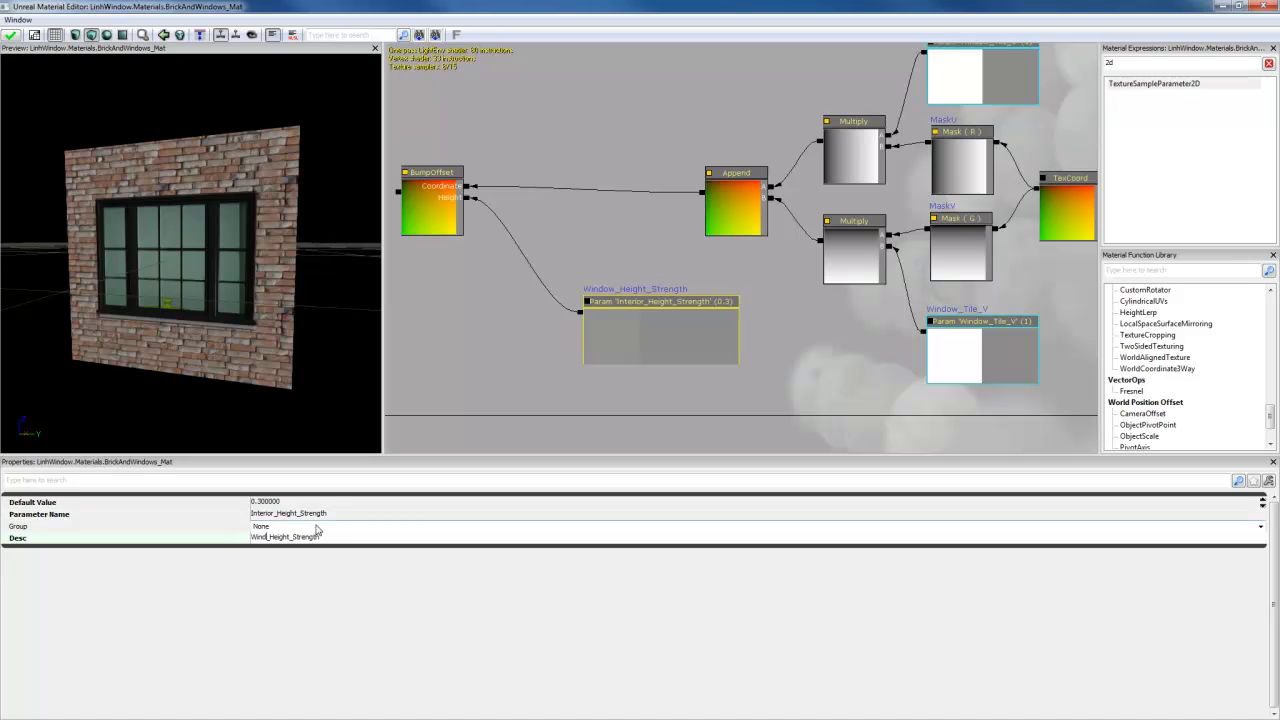
pyautogui.press('BackSpace')
pyautogui.press('BackSpace')
pyautogui.press('BackSpace')
pyautogui.press('BackSpace')
pyautogui.write('Interior')
# Step: Set both the parameter name and description of the interior group's Window_Tile_V node to Interior_Tile_V
pyautogui.click(993, 343)
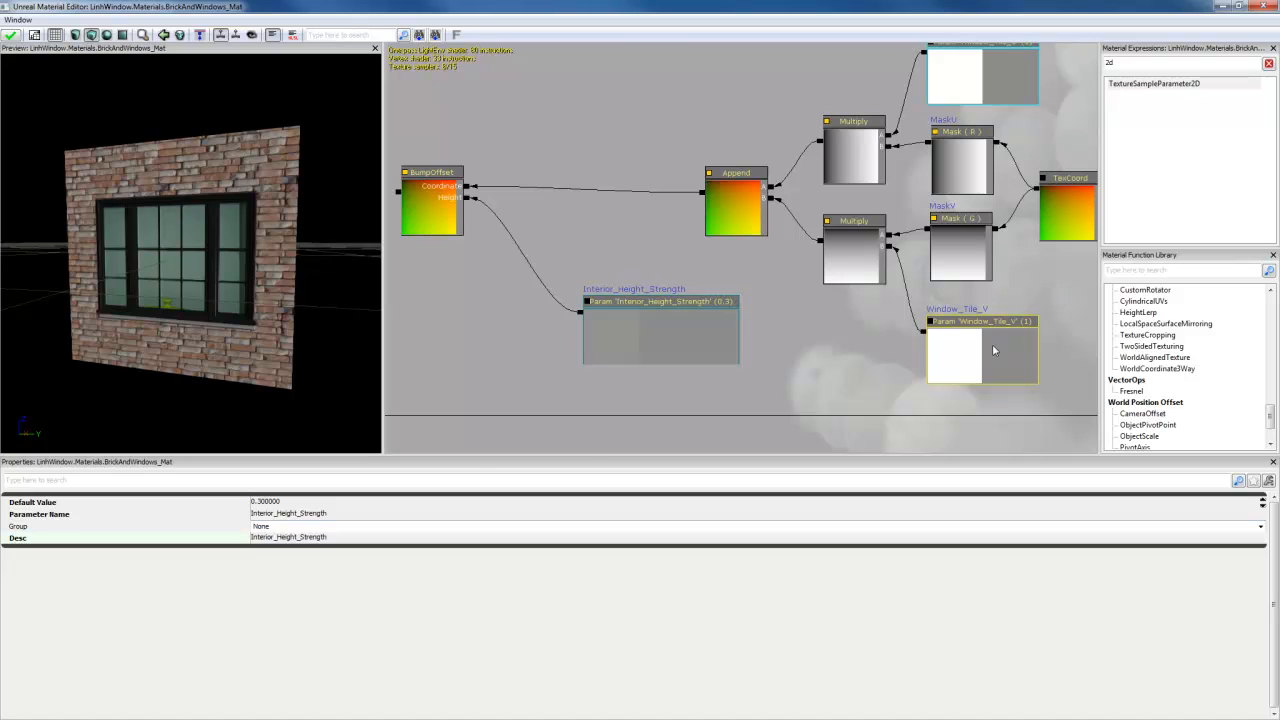
pyautogui.click(278, 515)
pyautogui.click(275, 516)
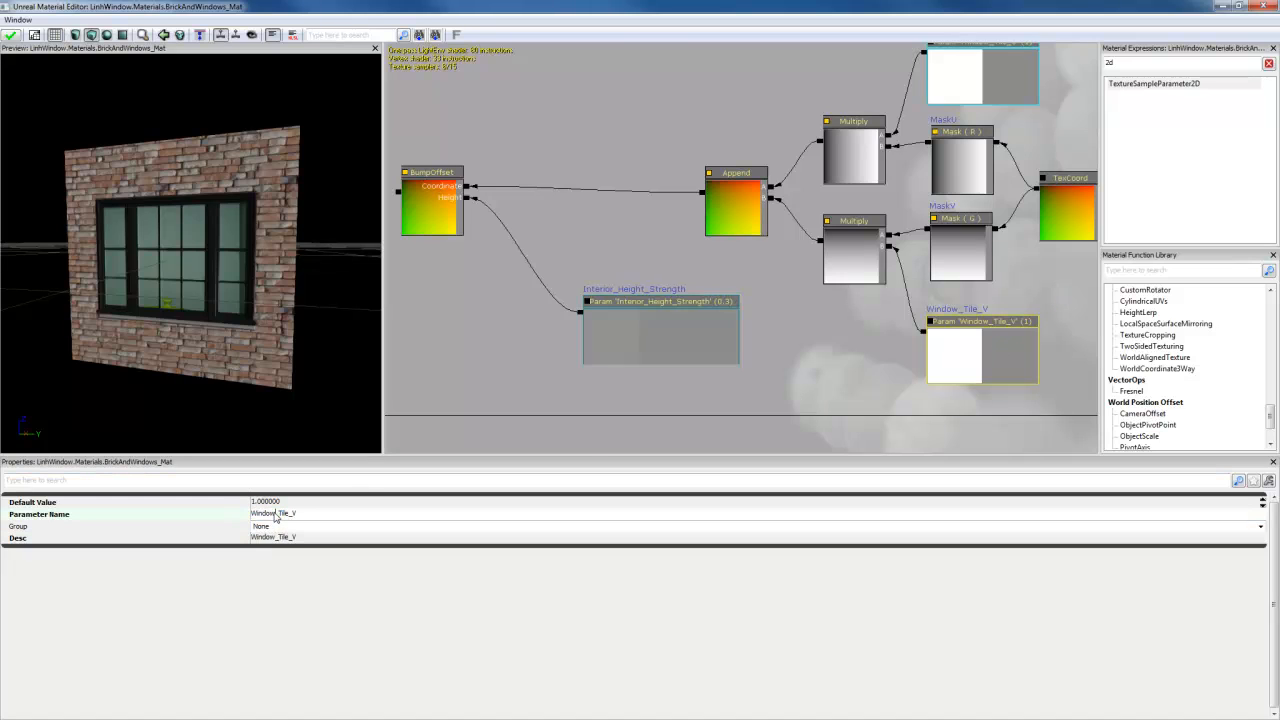
pyautogui.moveTo(275, 516); pyautogui.dragTo(244, 518)
pyautogui.write('I')
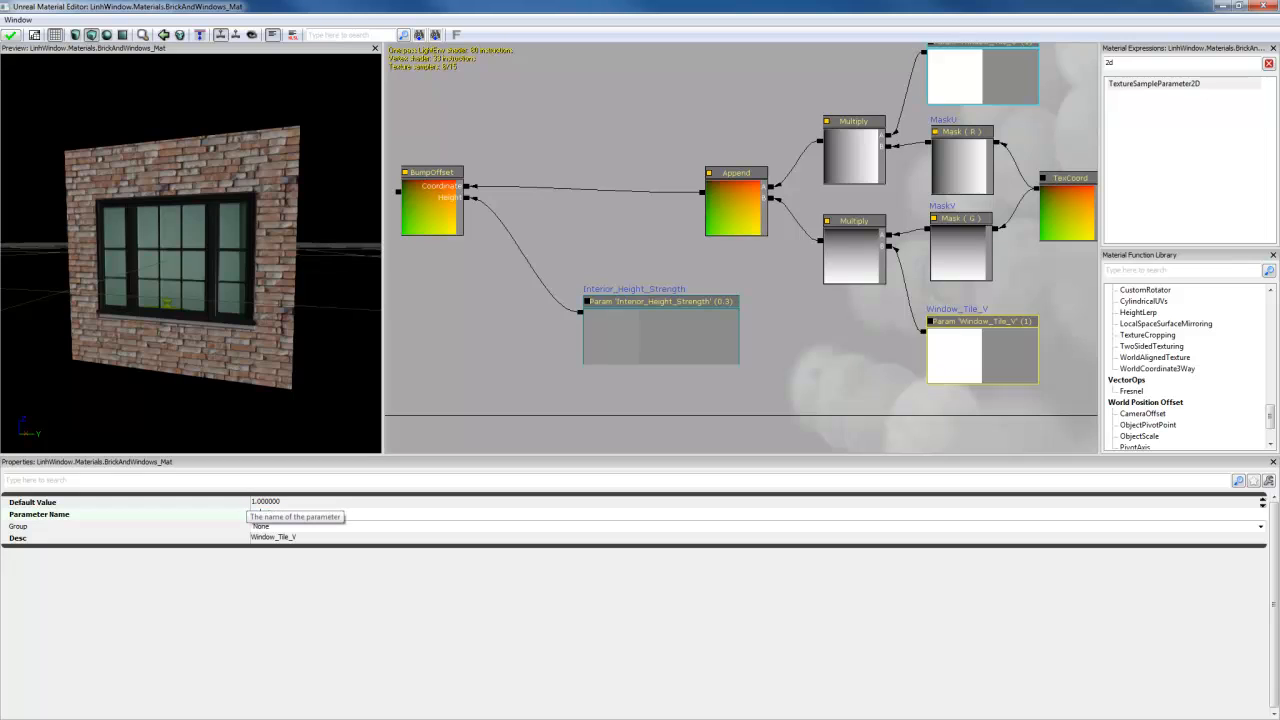
pyautogui.write('nterior')
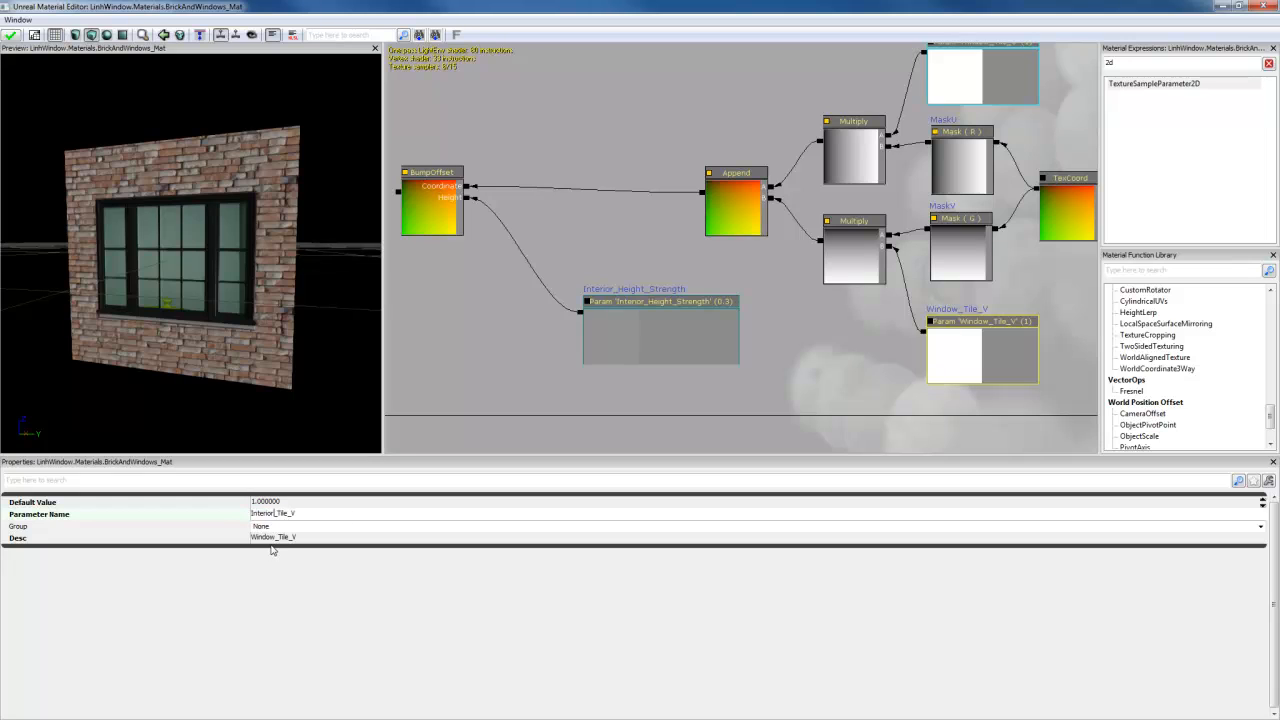
pyautogui.click(268, 539)
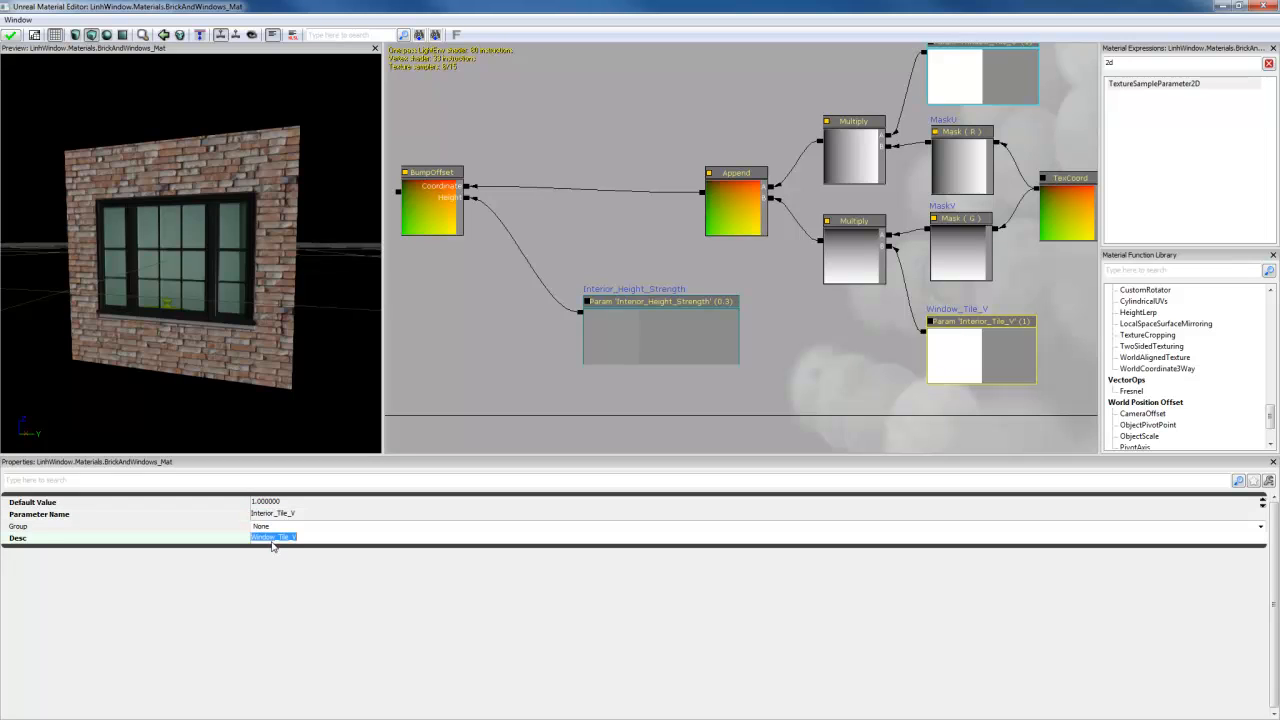
pyautogui.click(274, 539)
# Step: Set both the parameter name and description of the interior group's Window_Tile_U node to Interior_Tile_U
pyautogui.click(994, 80)
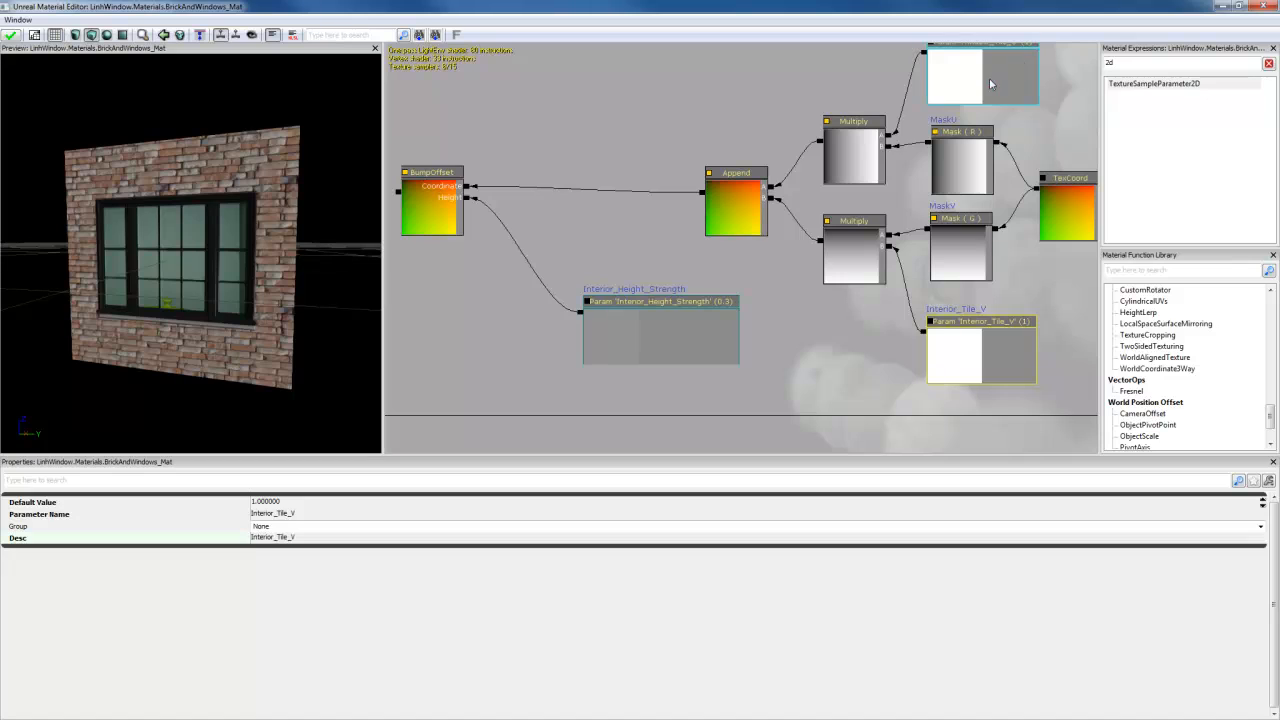
pyautogui.click(273, 514)
pyautogui.click(273, 516)
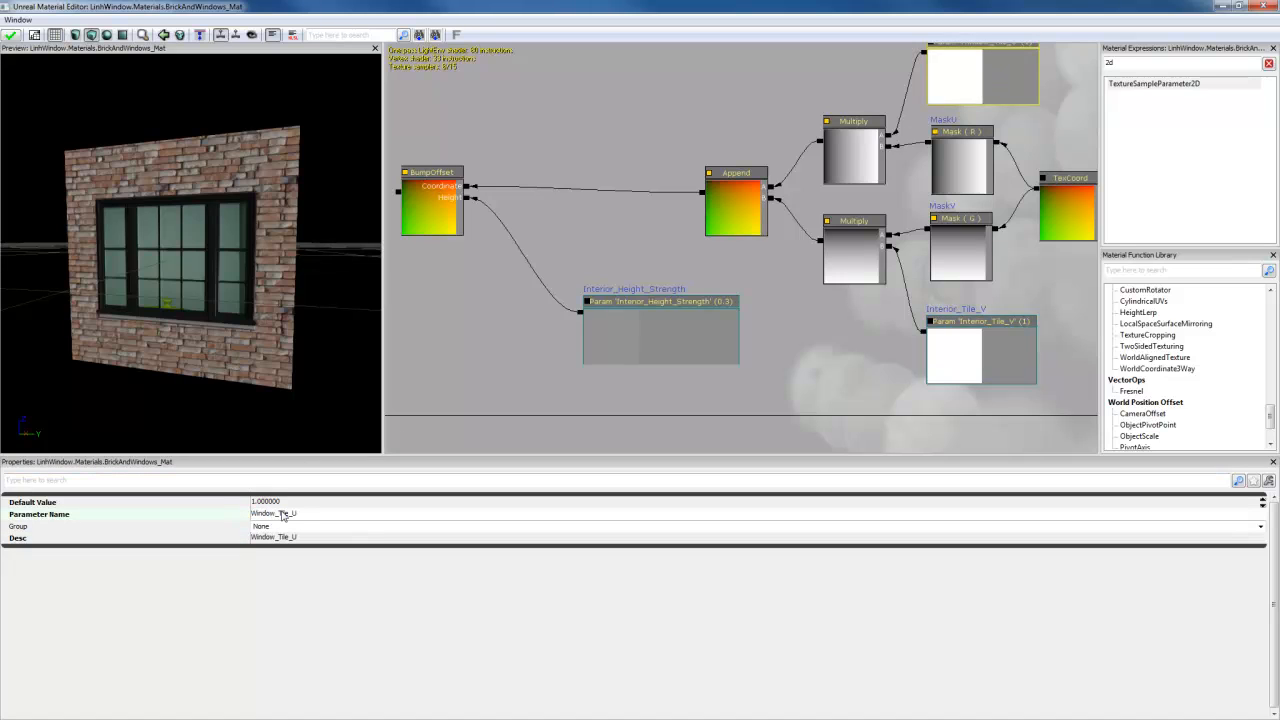
pyautogui.write('Interior')
pyautogui.click(276, 537)
pyautogui.click(275, 538)
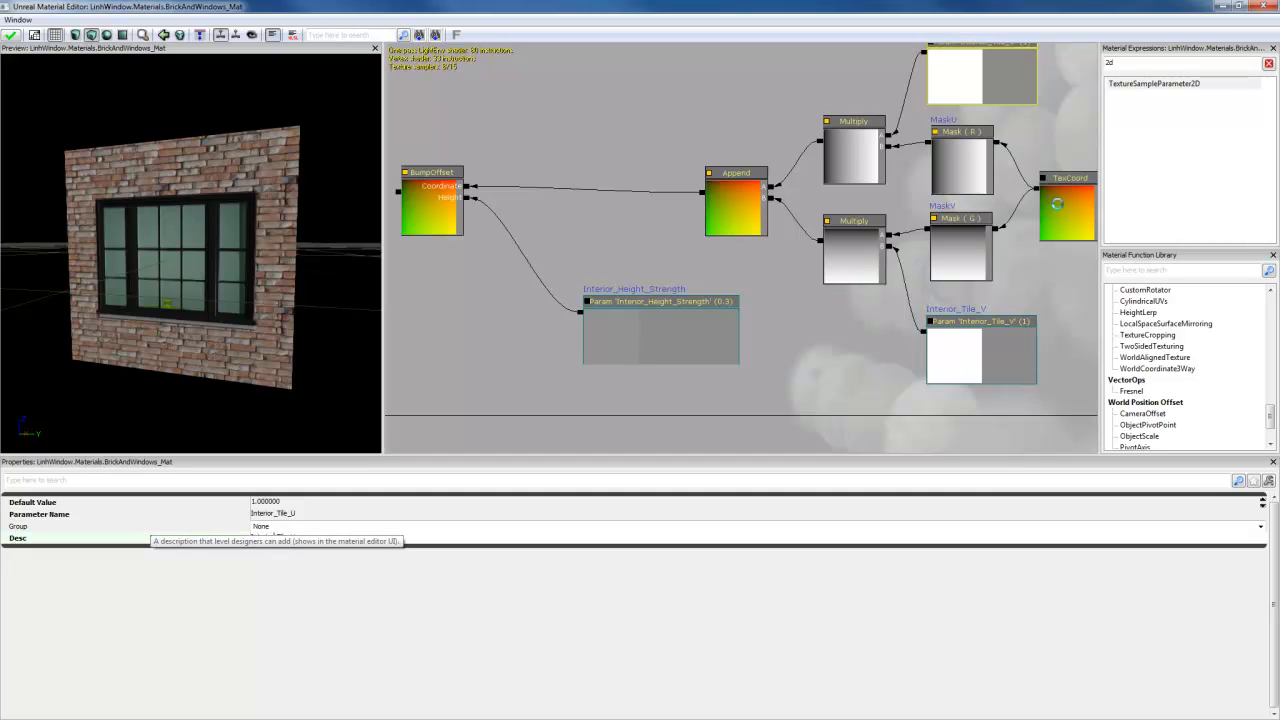
# Step: Move the Interior_UV_Height comment group above the Bricks_UV_Height group, level with the InteriorDiffuse texture
pyautogui.moveTo(749, 121); pyautogui.dragTo(750, 166)
pyautogui.scroll(-3, 750, 167)
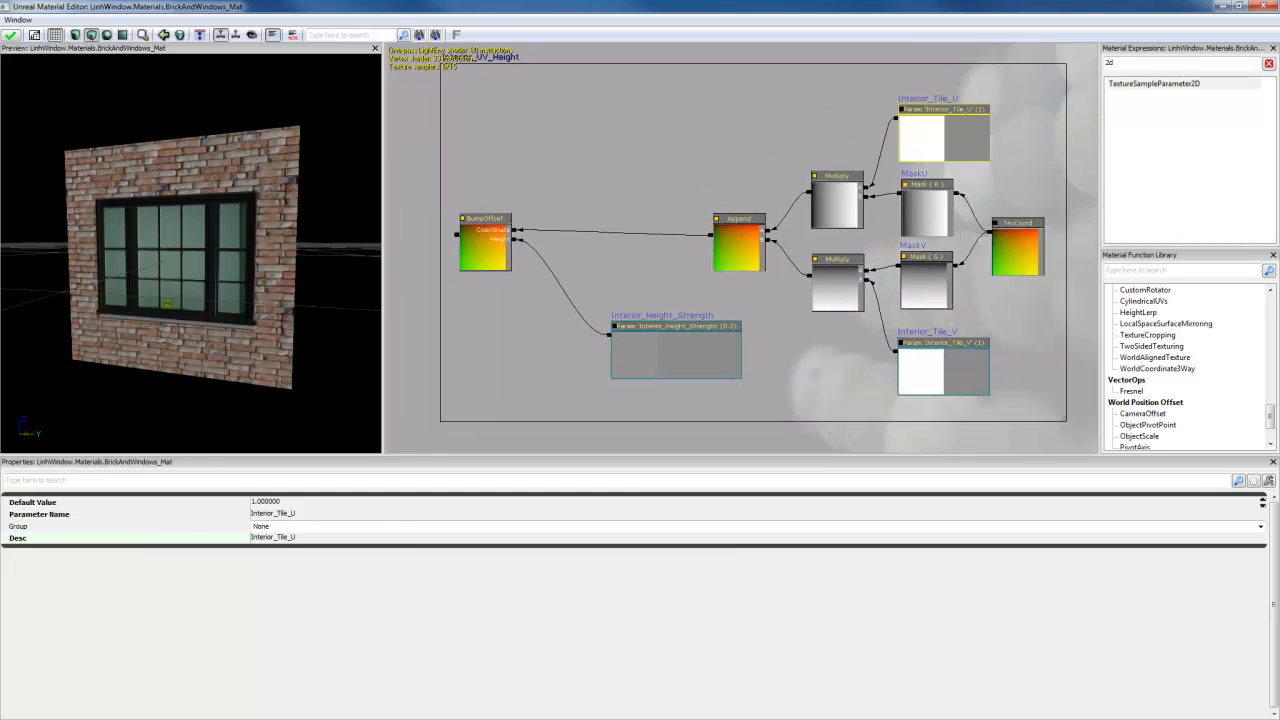
pyautogui.moveTo(639, 200); pyautogui.dragTo(842, 287)
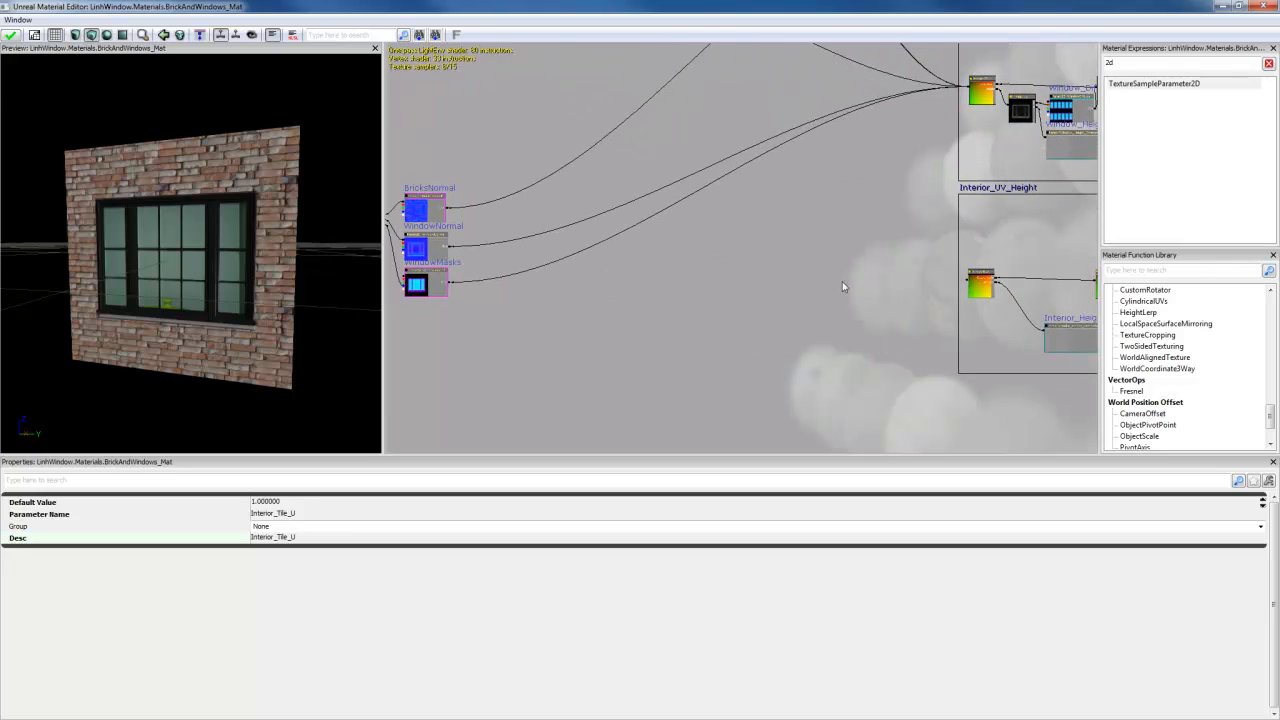
pyautogui.scroll(-4, 823, 329)
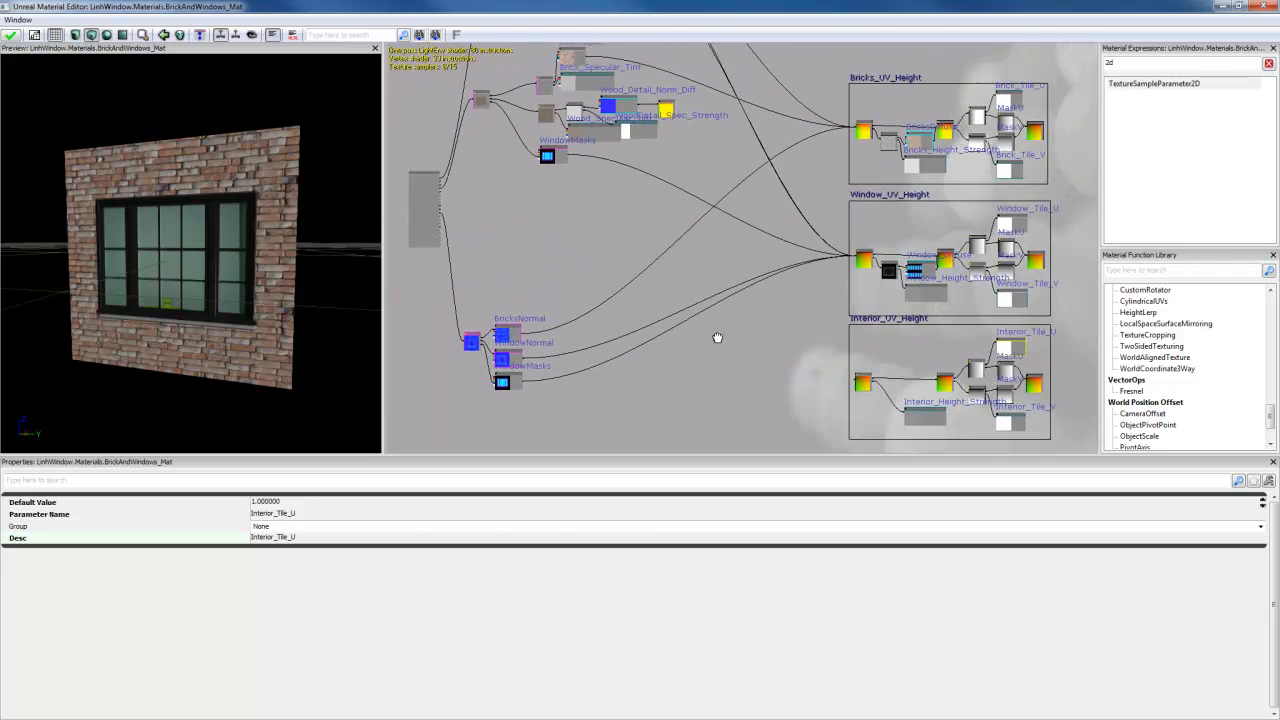
pyautogui.scroll(-1, 741, 340)
pyautogui.scroll(-2, 802, 362)
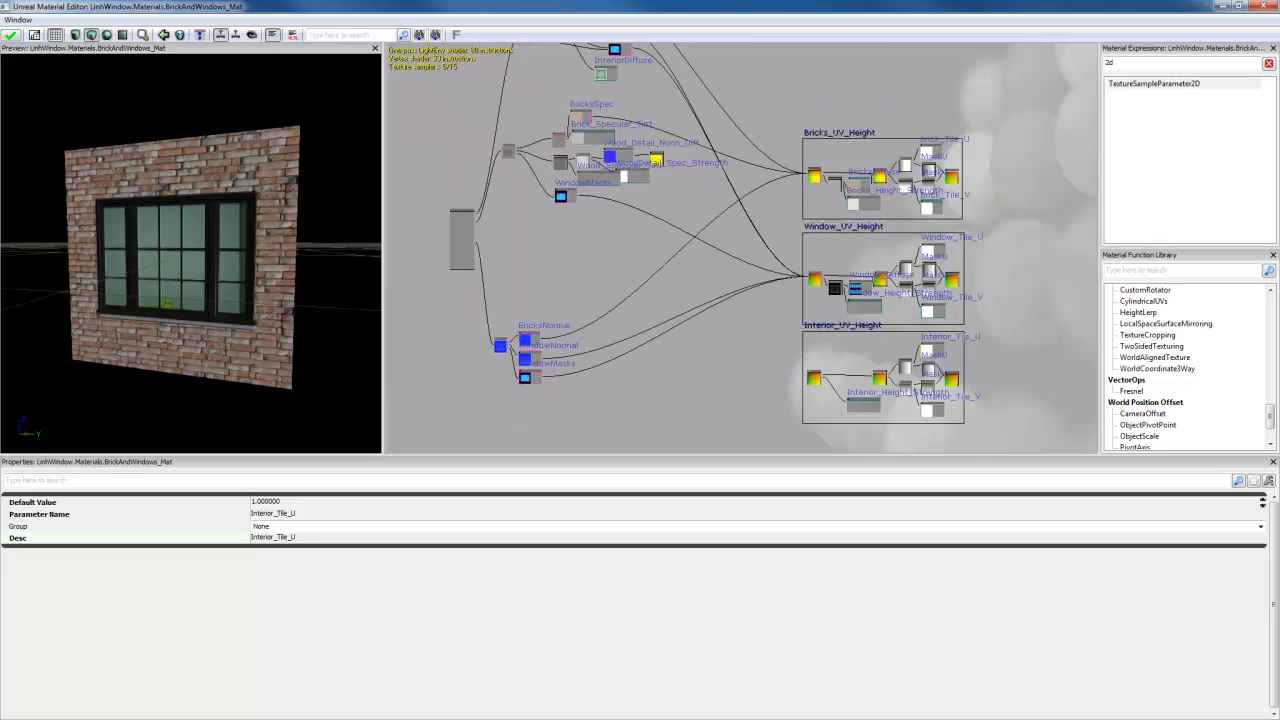
pyautogui.click(817, 304)
pyautogui.keyDown('ctrl'); pyautogui.moveTo(817, 304); pyautogui.dragTo(736, 215); pyautogui.keyUp('ctrl')
pyautogui.scroll(4, 722, 206)
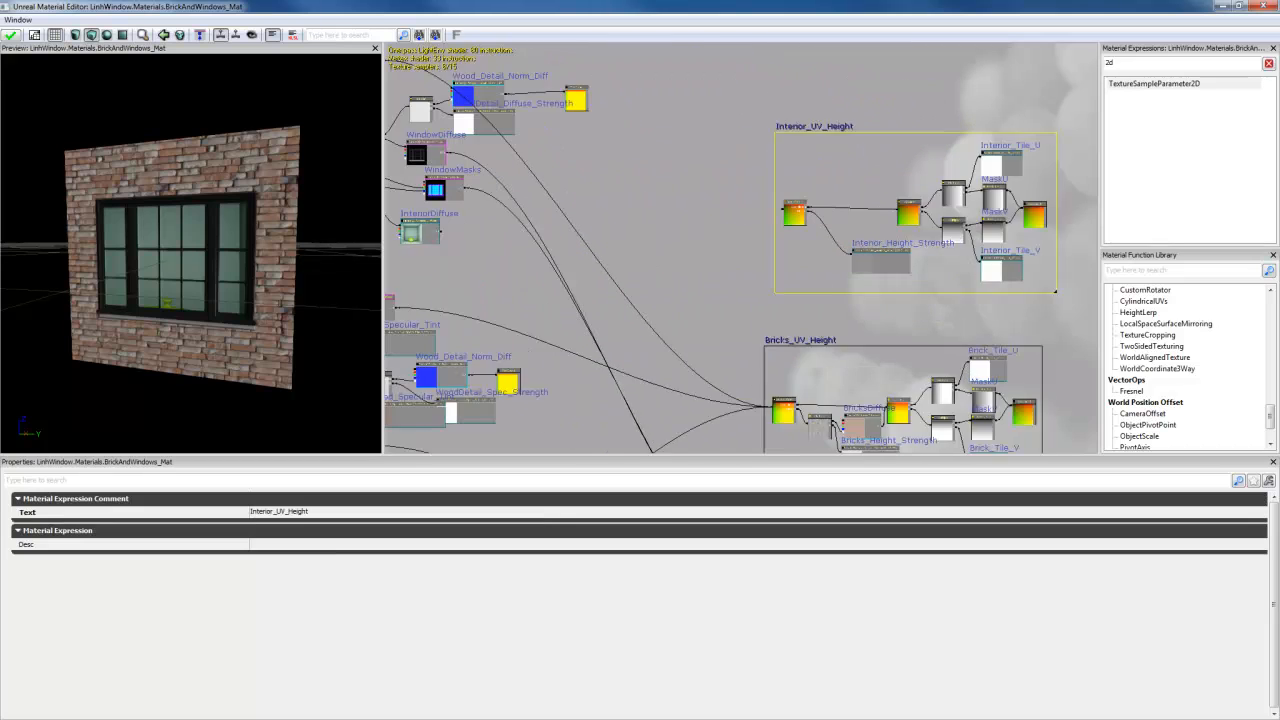
# Step: Connect the Interior_UV_Height BumpOffset output to the InteriorDiffuse texture's UVs and check the parallax in the material preview
pyautogui.moveTo(635, 171); pyautogui.dragTo(815, 183)
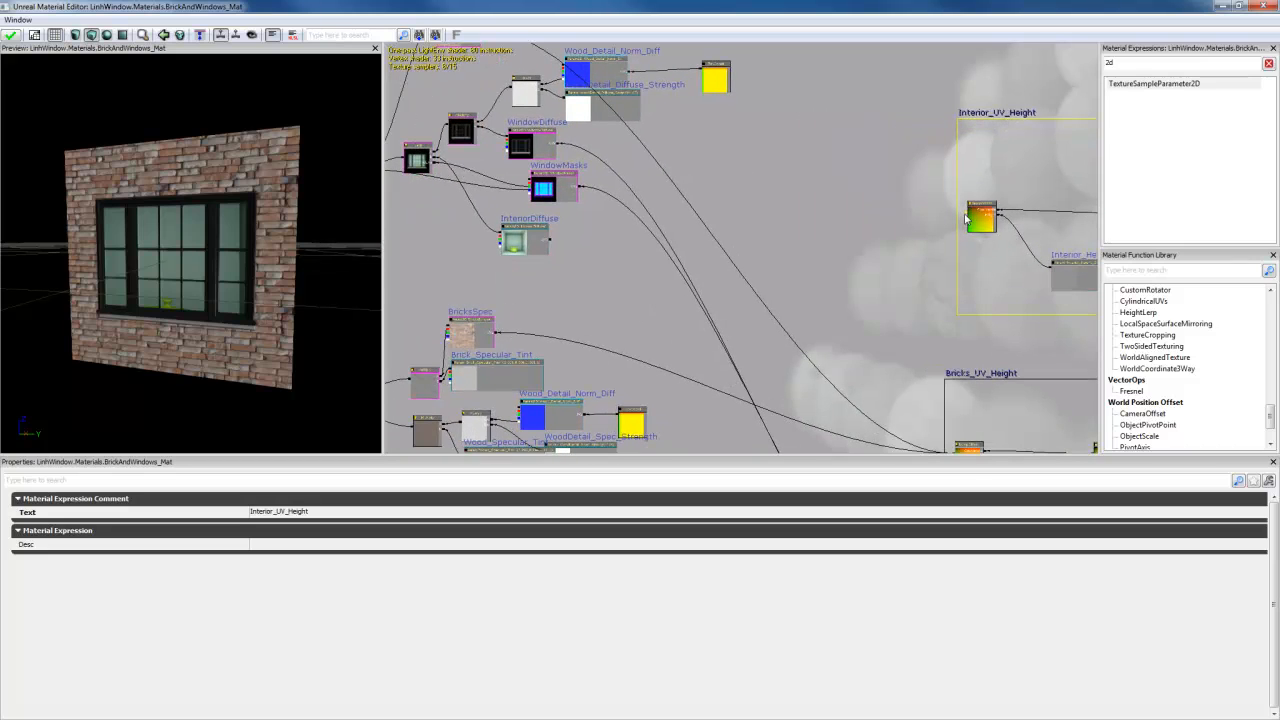
pyautogui.click(966, 218)
pyautogui.moveTo(966, 218); pyautogui.dragTo(548, 239)
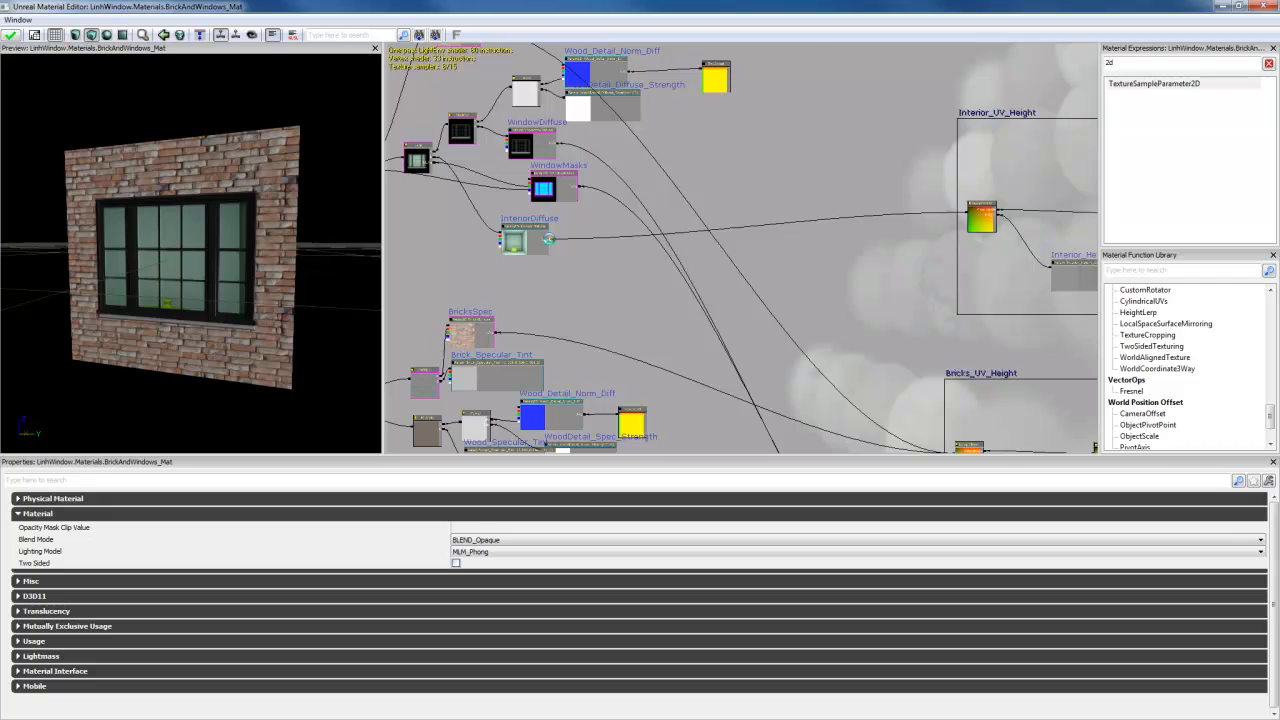
pyautogui.moveTo(215, 275); pyautogui.dragTo(310, 273)
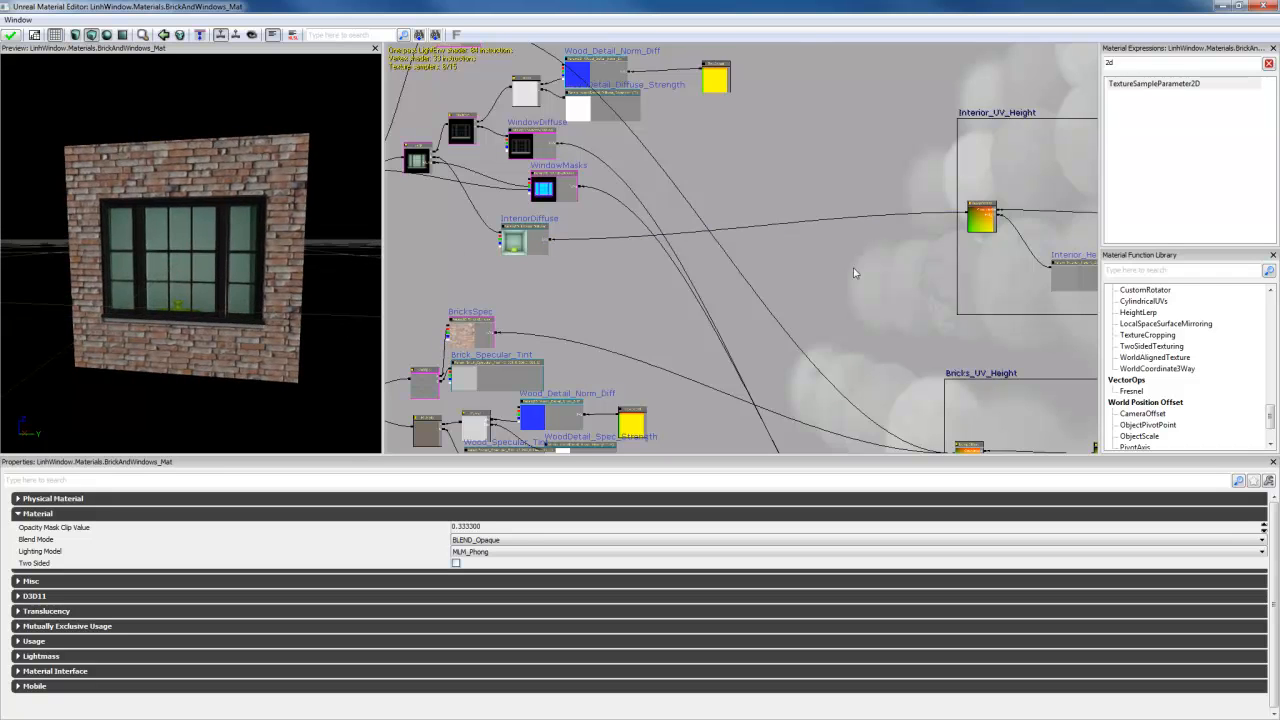
# Step: Try a default value of -3 for the Interior_Height_Strength parameter and check the teapot's parallax in the material preview
pyautogui.moveTo(855, 272); pyautogui.dragTo(787, 231)
pyautogui.click(960, 277)
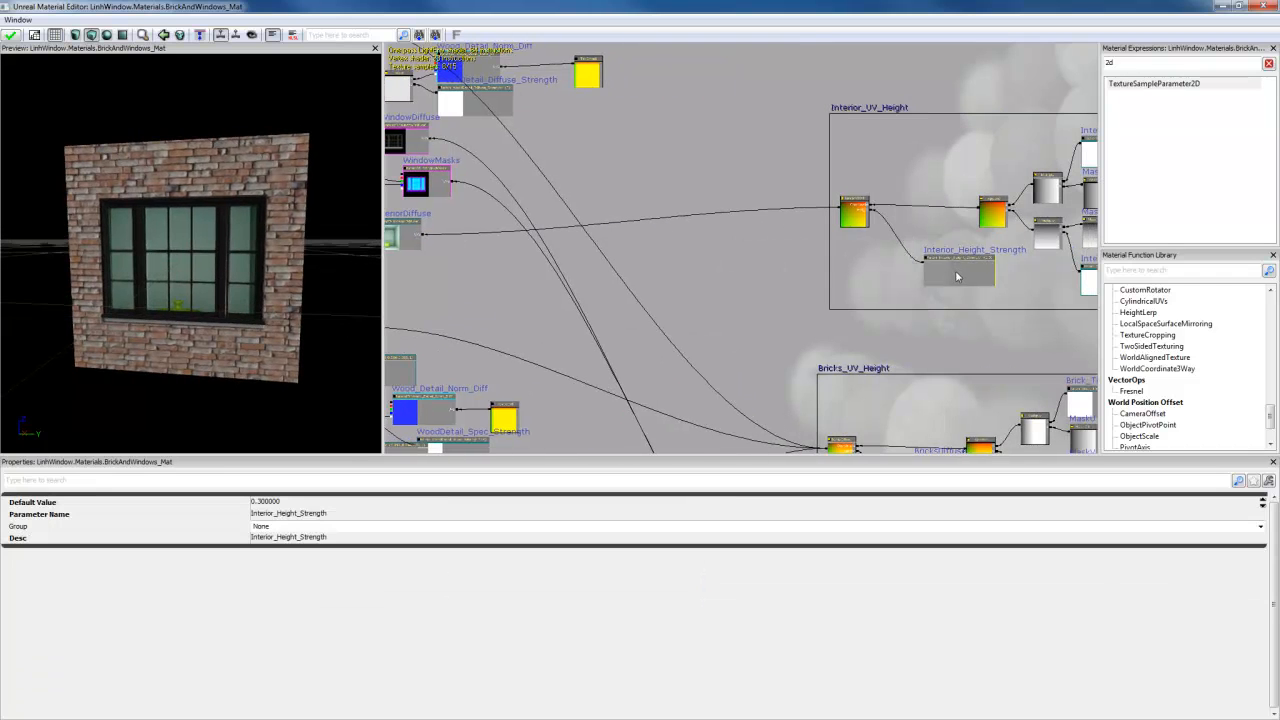
pyautogui.click(290, 501)
pyautogui.write('1')
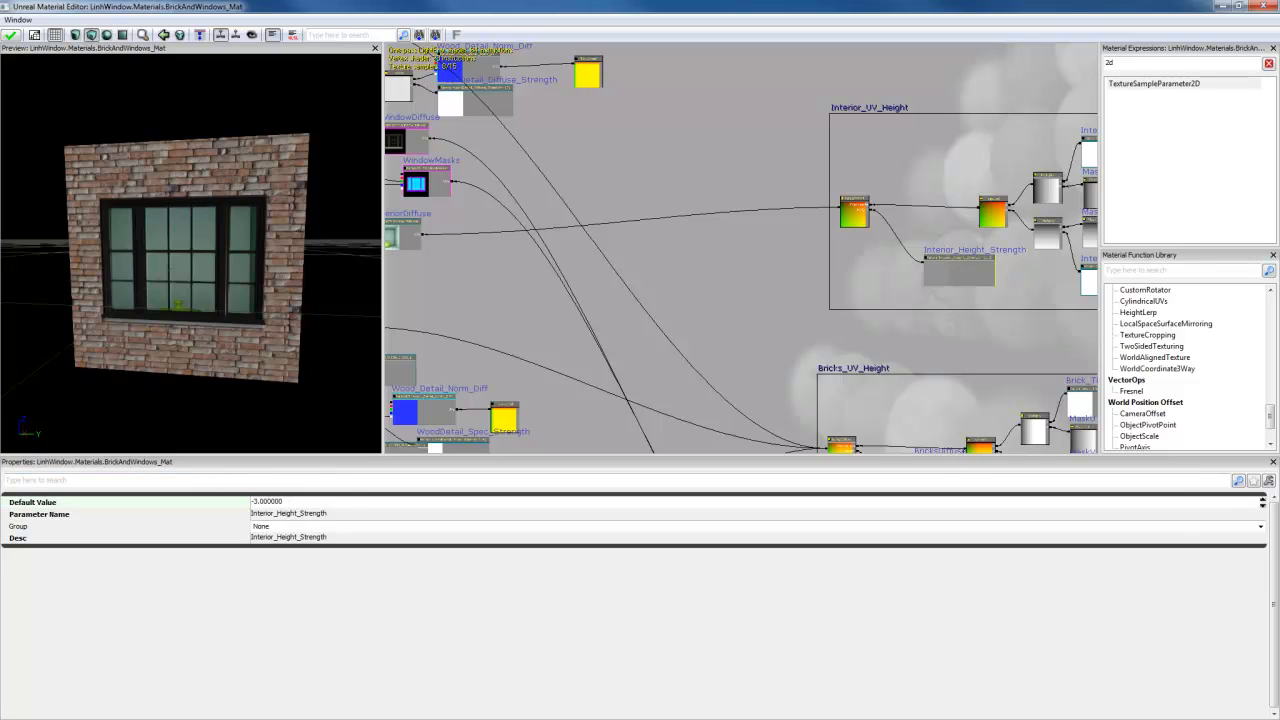
pyautogui.press('Return')
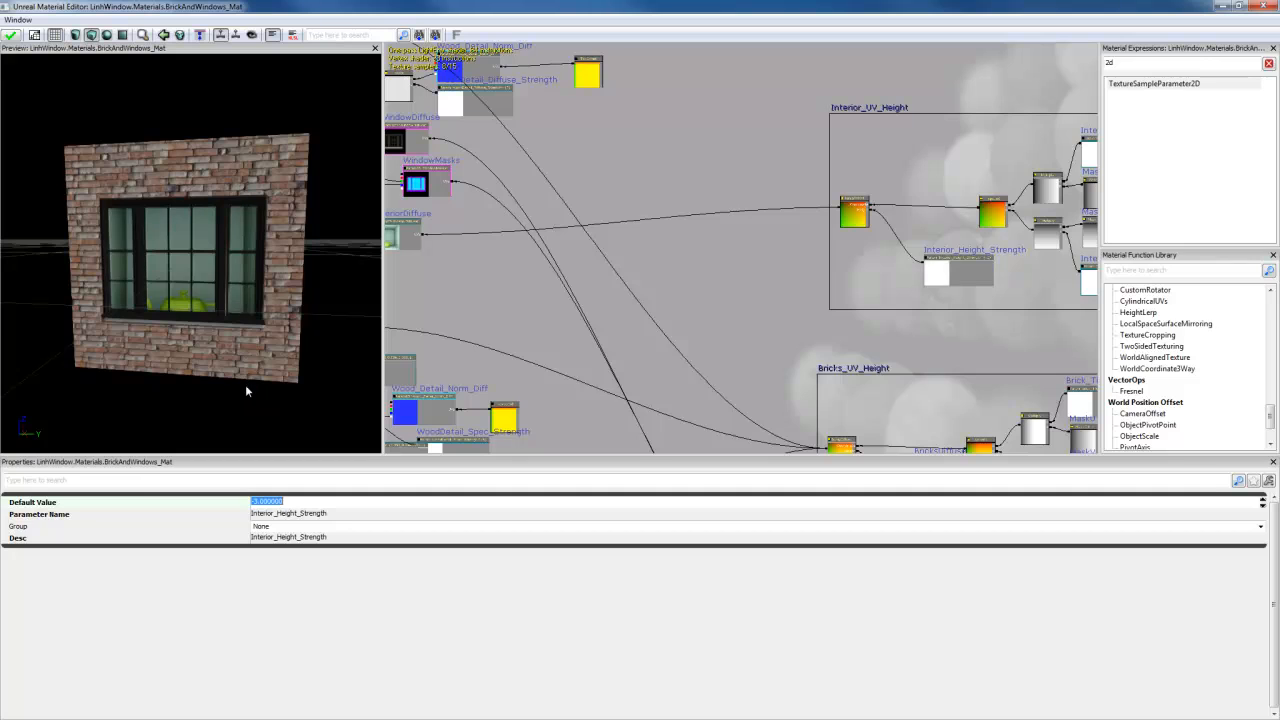
pyautogui.moveTo(223, 343); pyautogui.dragTo(262, 409)
# Step: Set the Interior_Height_Strength default value to -5 and inspect the interior parallax from different angles in the material preview
pyautogui.click(297, 504)
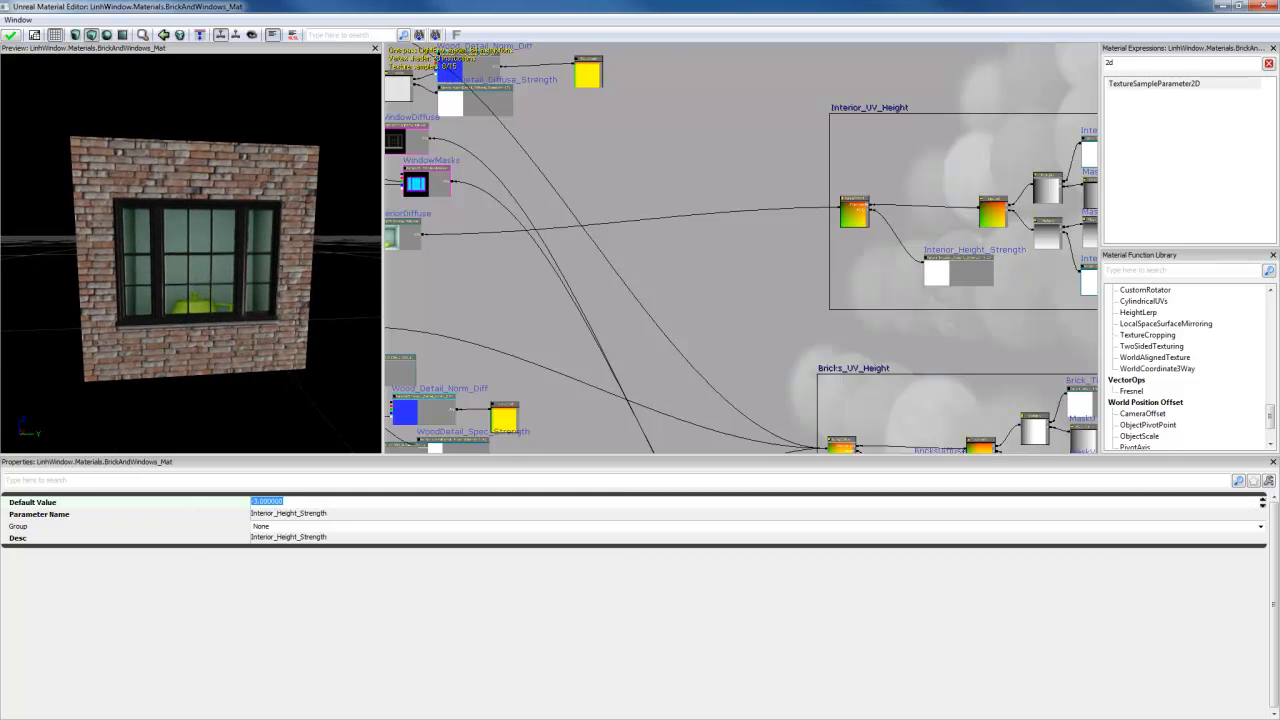
pyautogui.write('-5')
pyautogui.moveTo(199, 334); pyautogui.dragTo(160, 335)
pyautogui.moveTo(160, 335); pyautogui.dragTo(160, 298, button='right')
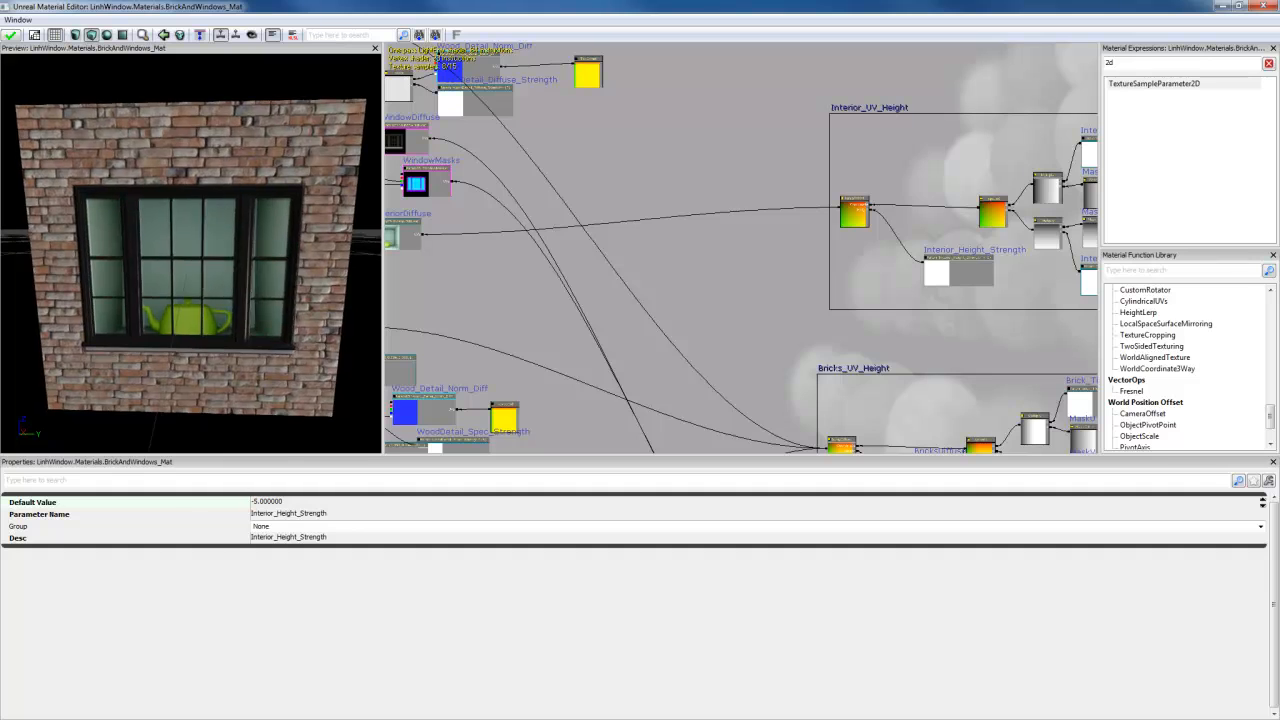
pyautogui.moveTo(160, 298); pyautogui.dragTo(122, 304)
pyautogui.moveTo(473, 283); pyautogui.dragTo(629, 272)
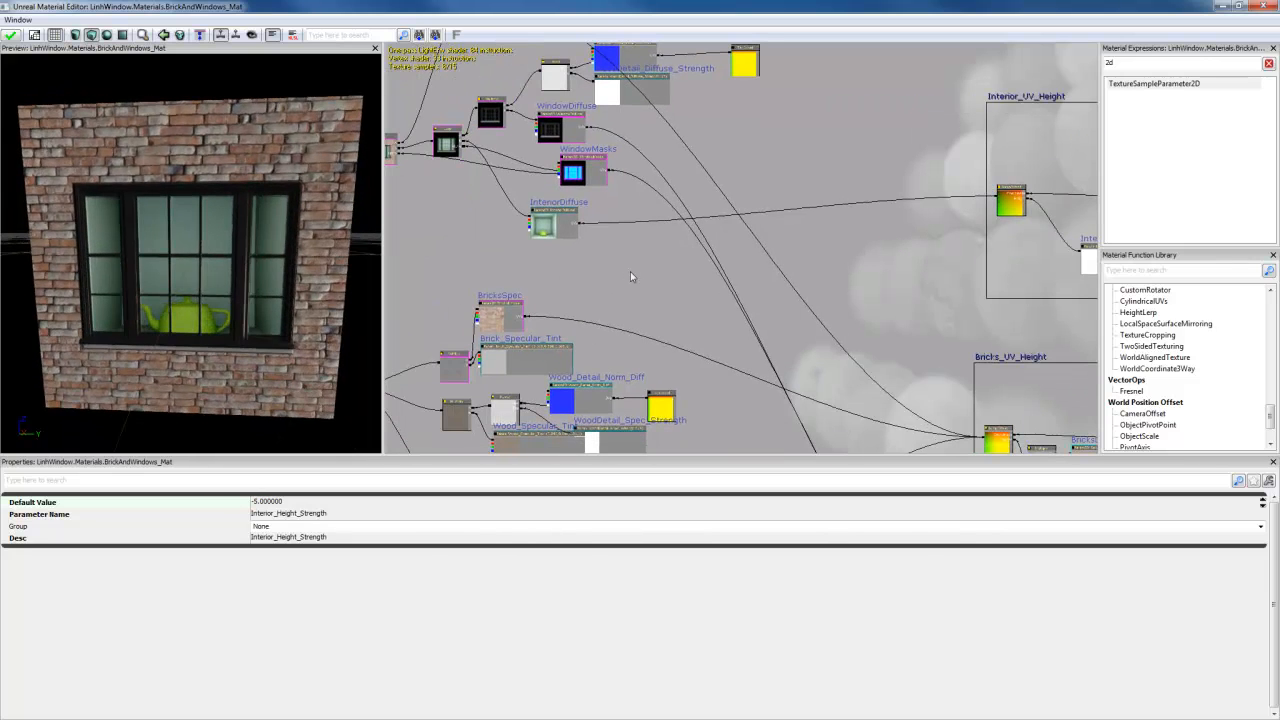
pyautogui.moveTo(290, 296); pyautogui.dragTo(266, 298)
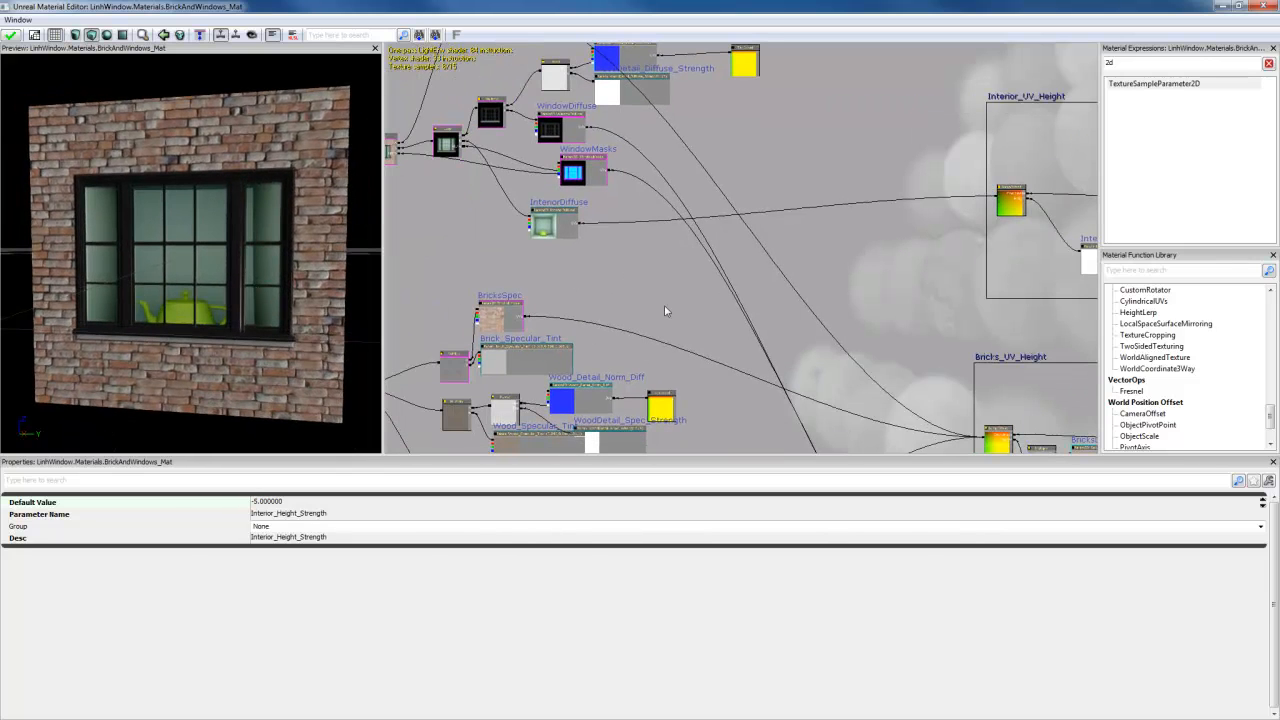
# Step: Move the WindowMasks node of the specular network down and to the right, clear of the wood specular Multiply branch
pyautogui.moveTo(649, 306); pyautogui.dragTo(789, 206)
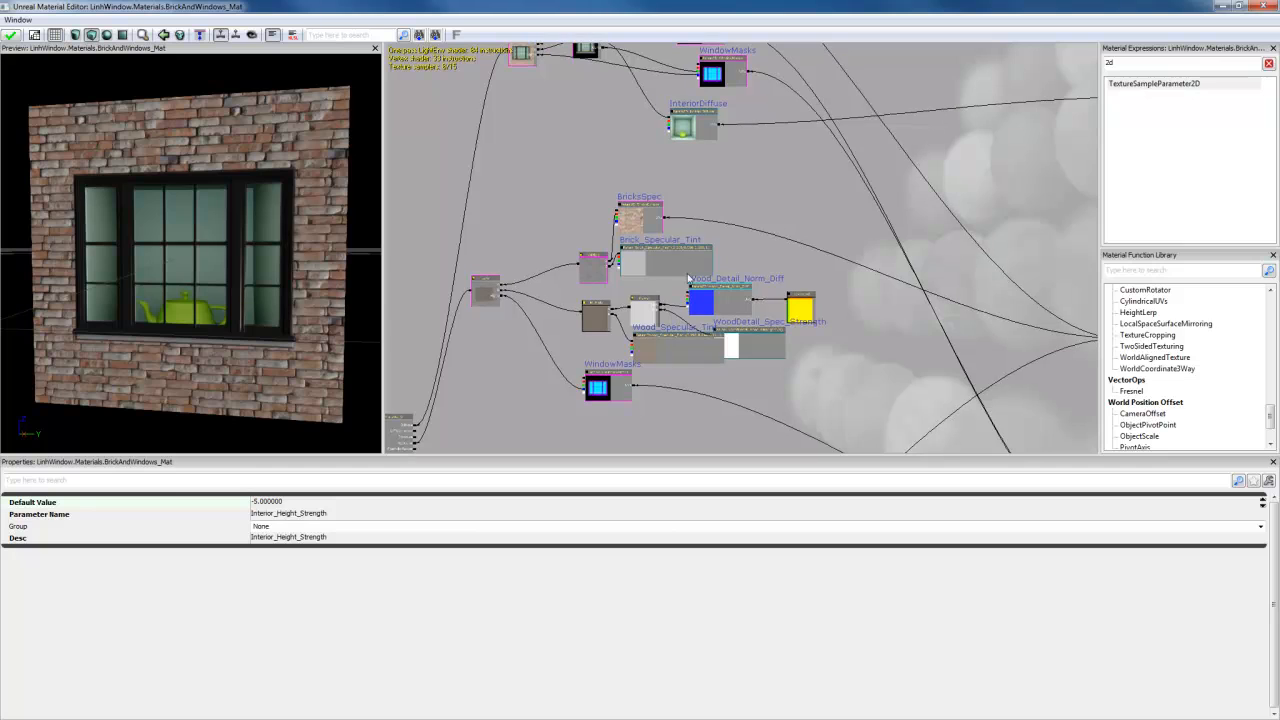
pyautogui.moveTo(607, 147); pyautogui.dragTo(589, 189)
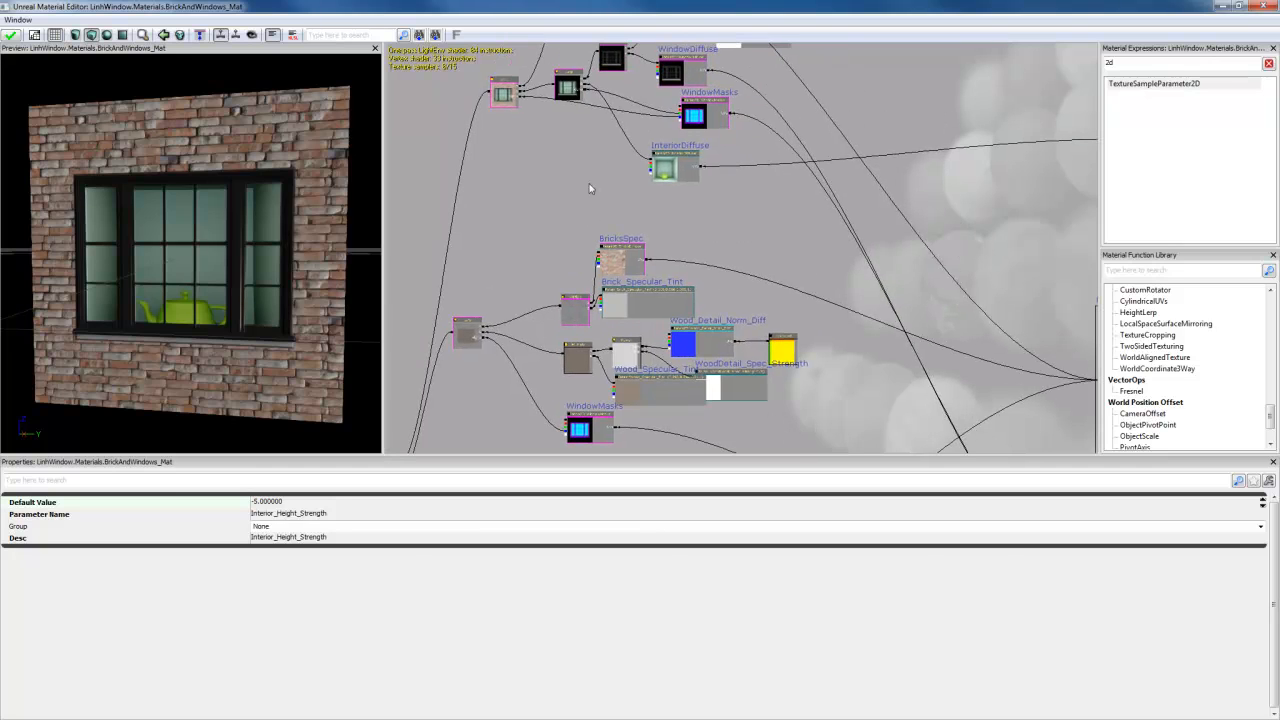
pyautogui.click(703, 119)
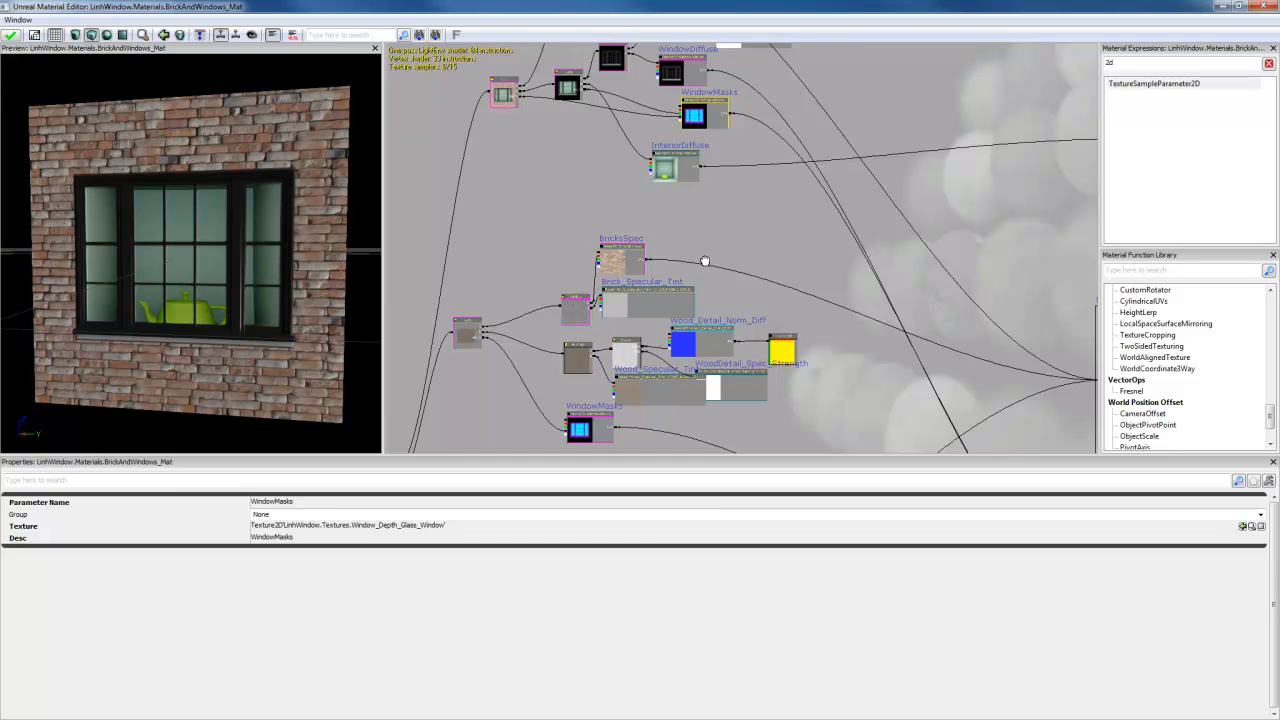
pyautogui.moveTo(705, 261); pyautogui.dragTo(681, 79)
pyautogui.scroll(5, 602, 204)
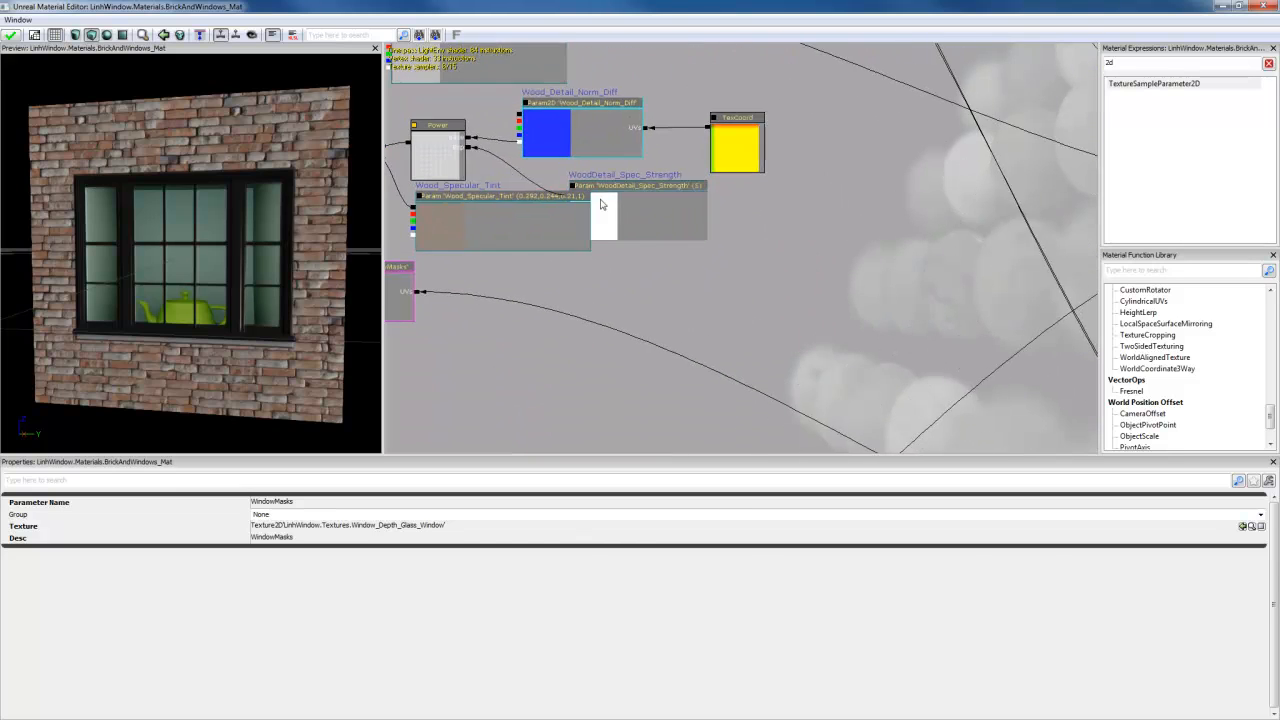
pyautogui.moveTo(598, 291); pyautogui.dragTo(866, 295)
pyautogui.moveTo(622, 307); pyautogui.dragTo(735, 331)
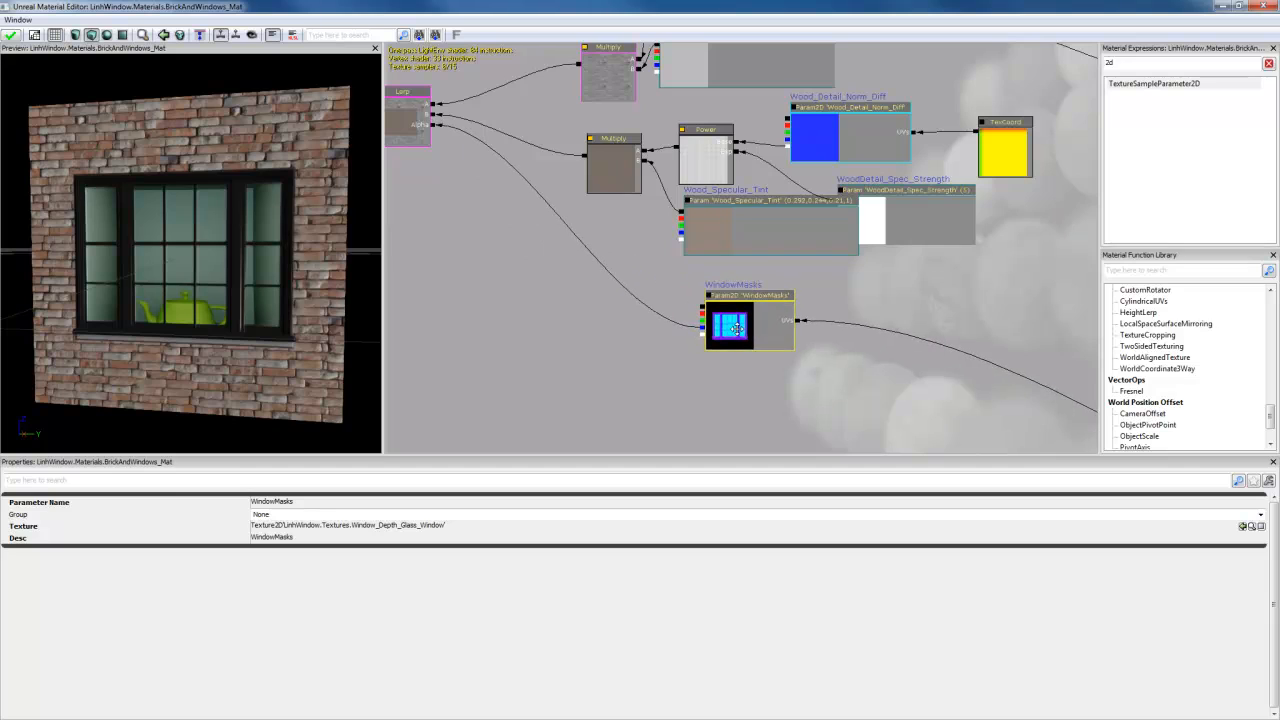
# Step: Add a Lerp node below the wood specular Multiply and connect the Multiply output to the Lerp's A input
pyautogui.click(520, 235)
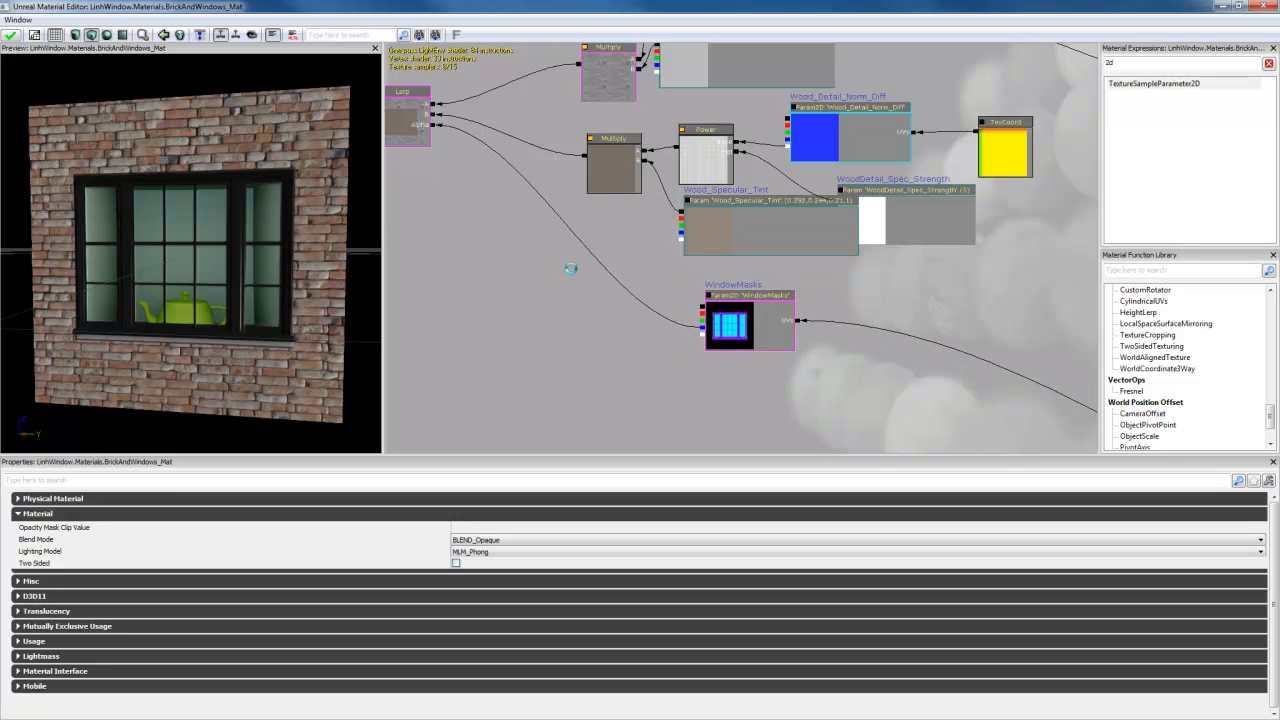
pyautogui.click(584, 160)
pyautogui.moveTo(584, 160); pyautogui.dragTo(578, 250)
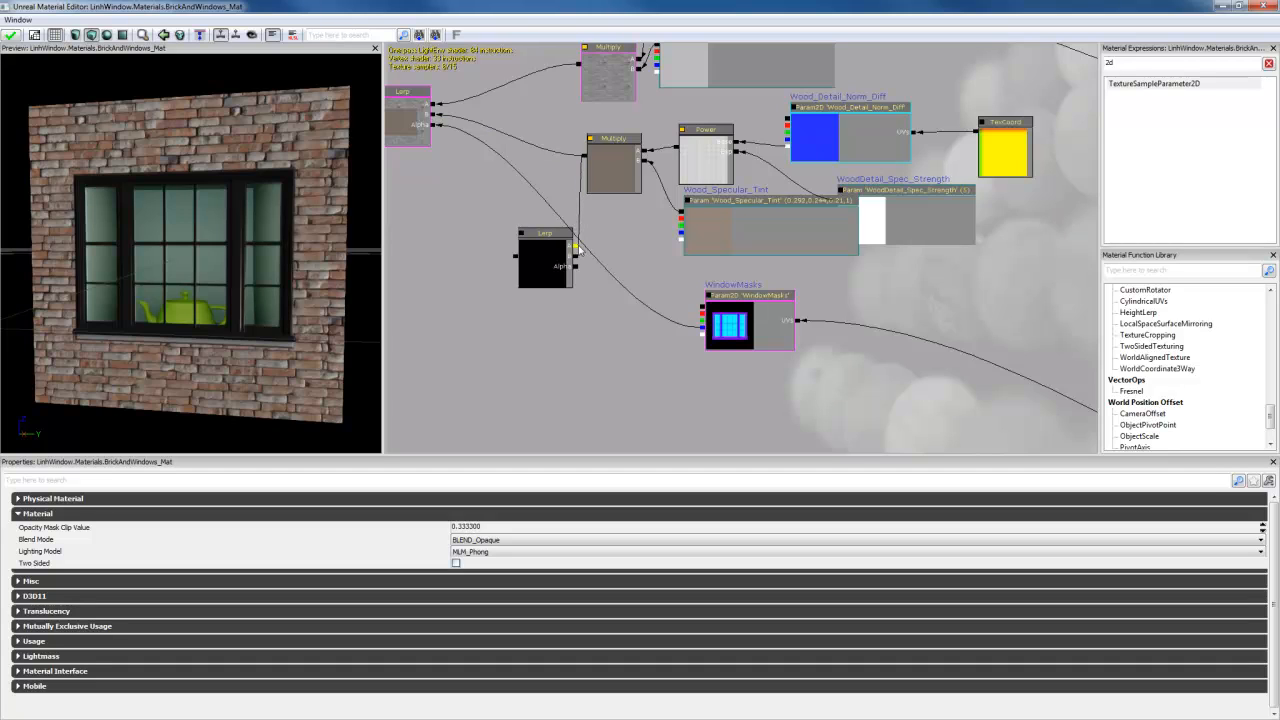
pyautogui.click(548, 269)
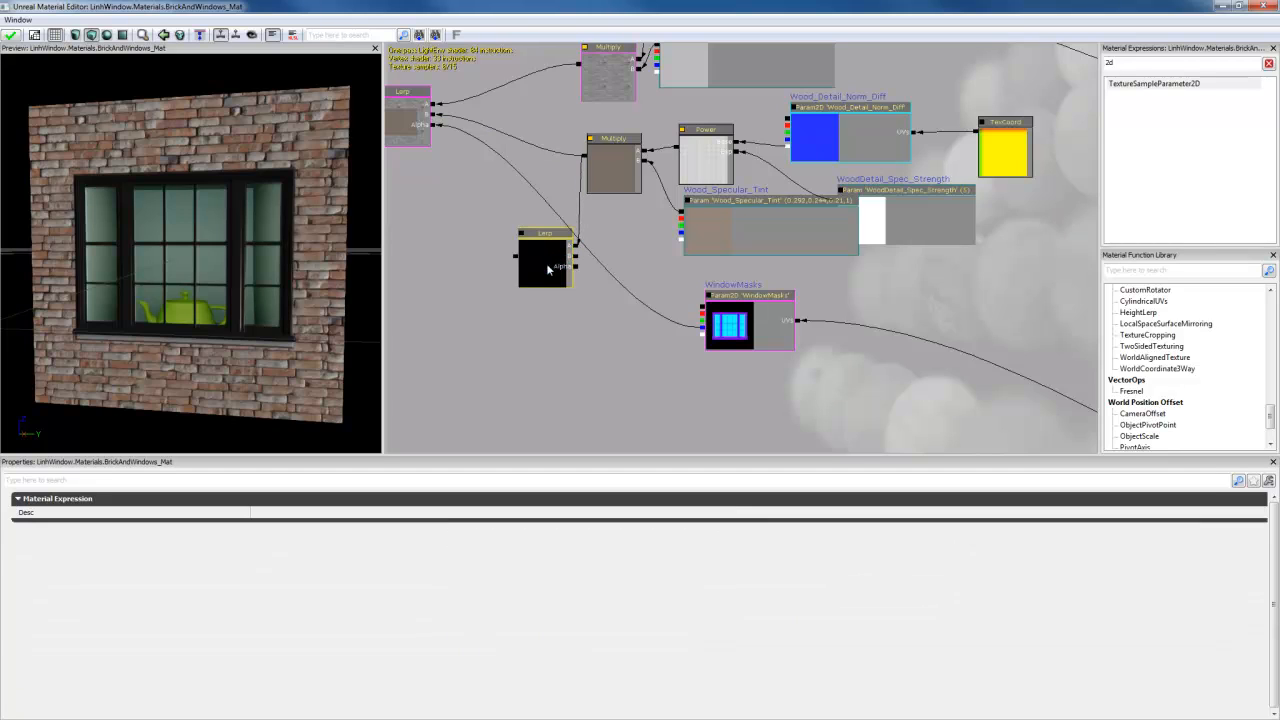
pyautogui.moveTo(548, 269); pyautogui.dragTo(527, 251)
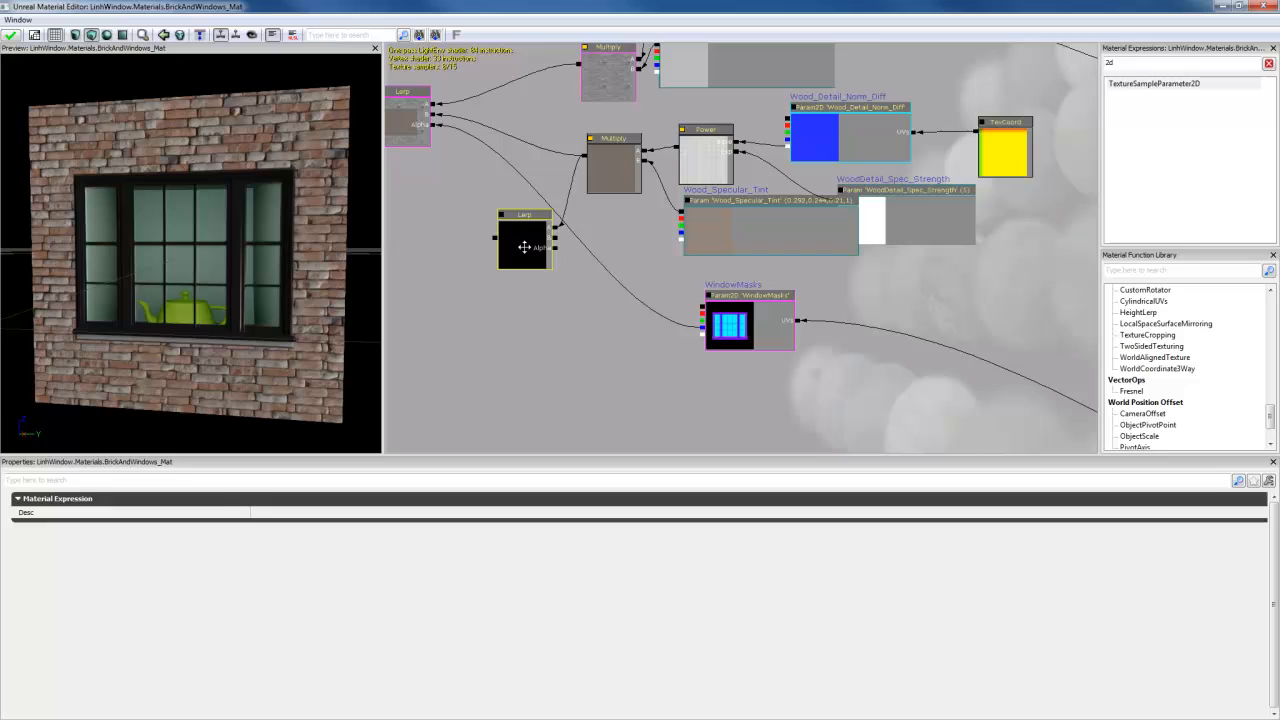
# Step: Add a vector parameter beside the new specular Lerp and connect it to the Lerp's B input
pyautogui.click(617, 263)
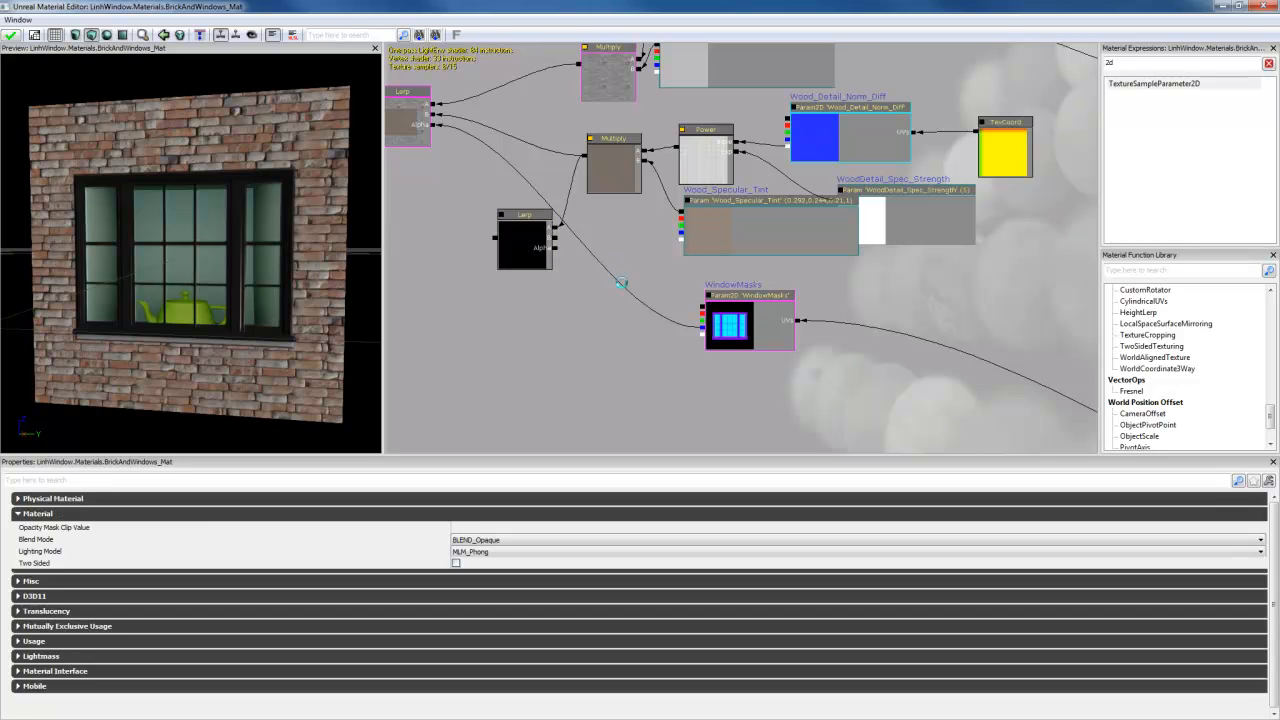
pyautogui.click(621, 283)
pyautogui.moveTo(640, 292); pyautogui.dragTo(614, 245)
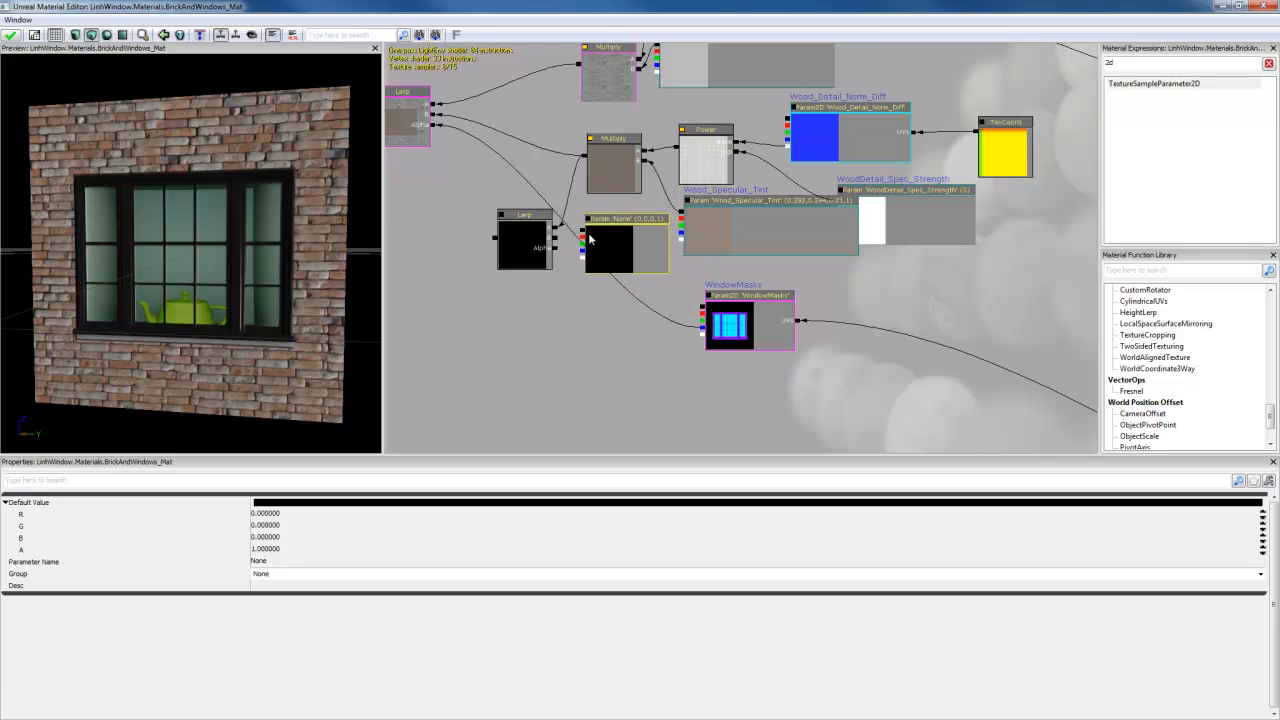
pyautogui.click(575, 240)
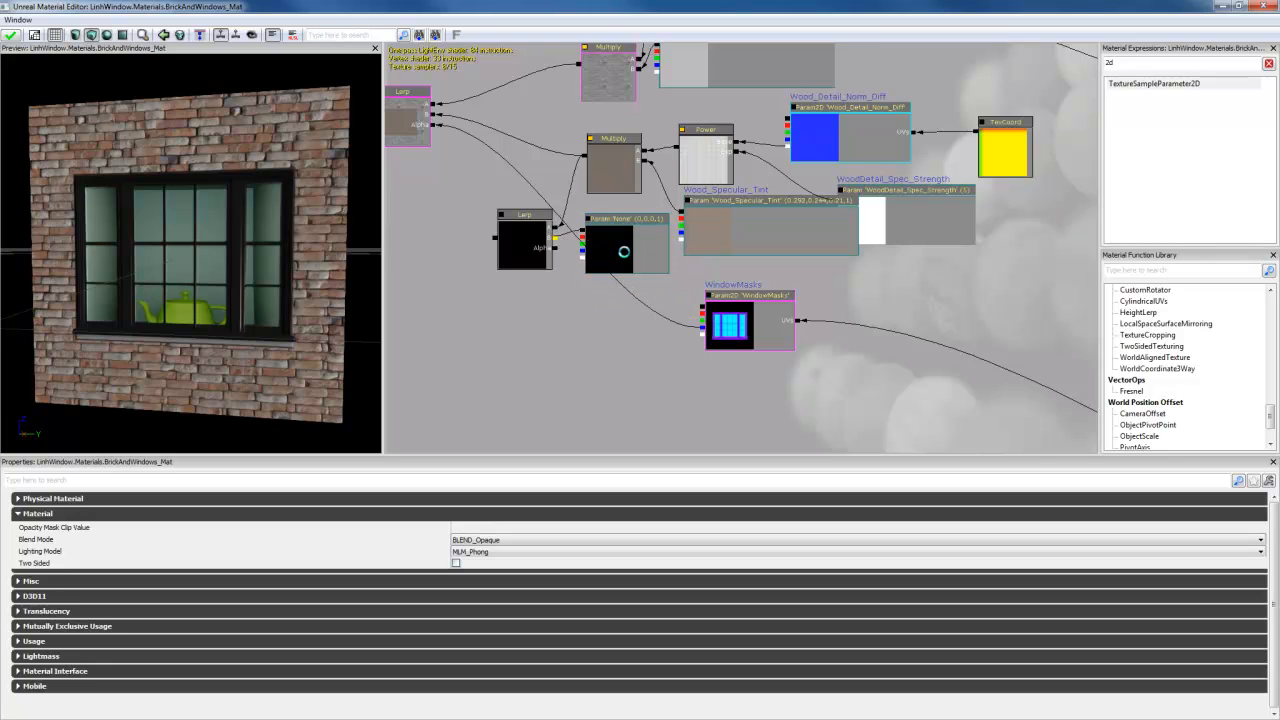
# Step: Set both the parameter name and description of the new vector parameter to Glass_Spec_Tint
pyautogui.click(624, 252)
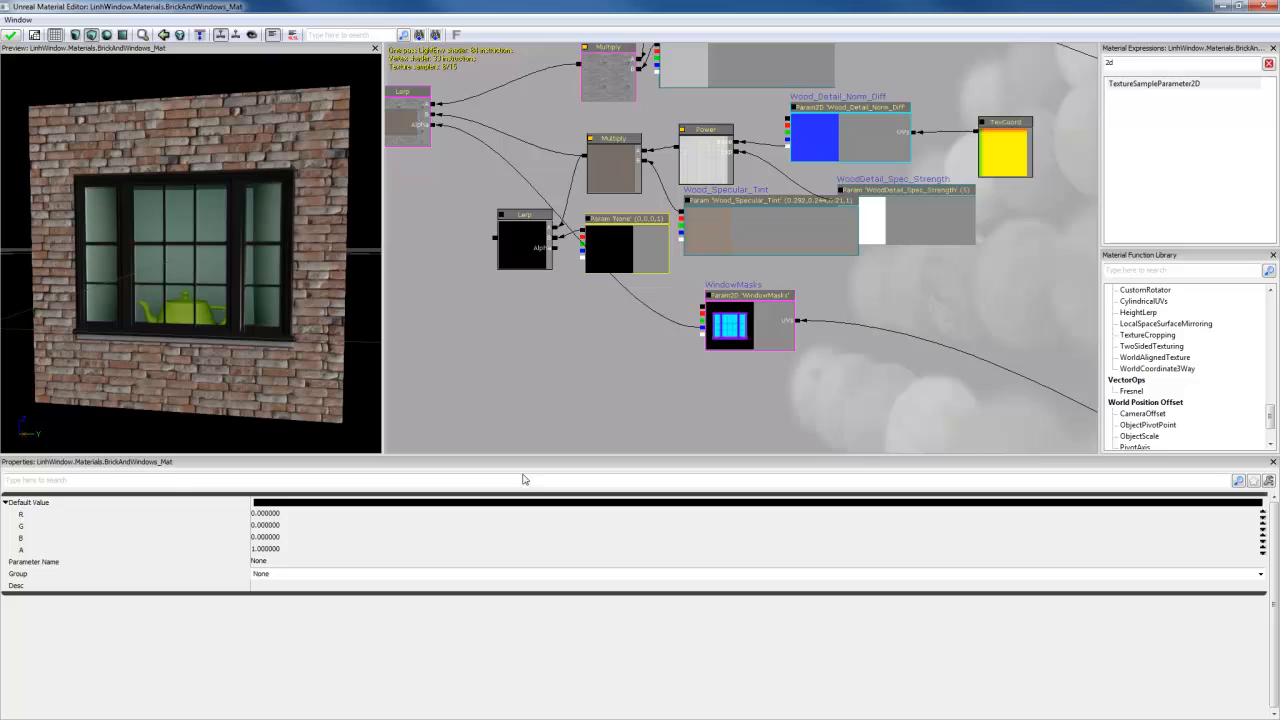
pyautogui.click(277, 563)
pyautogui.write('Inte')
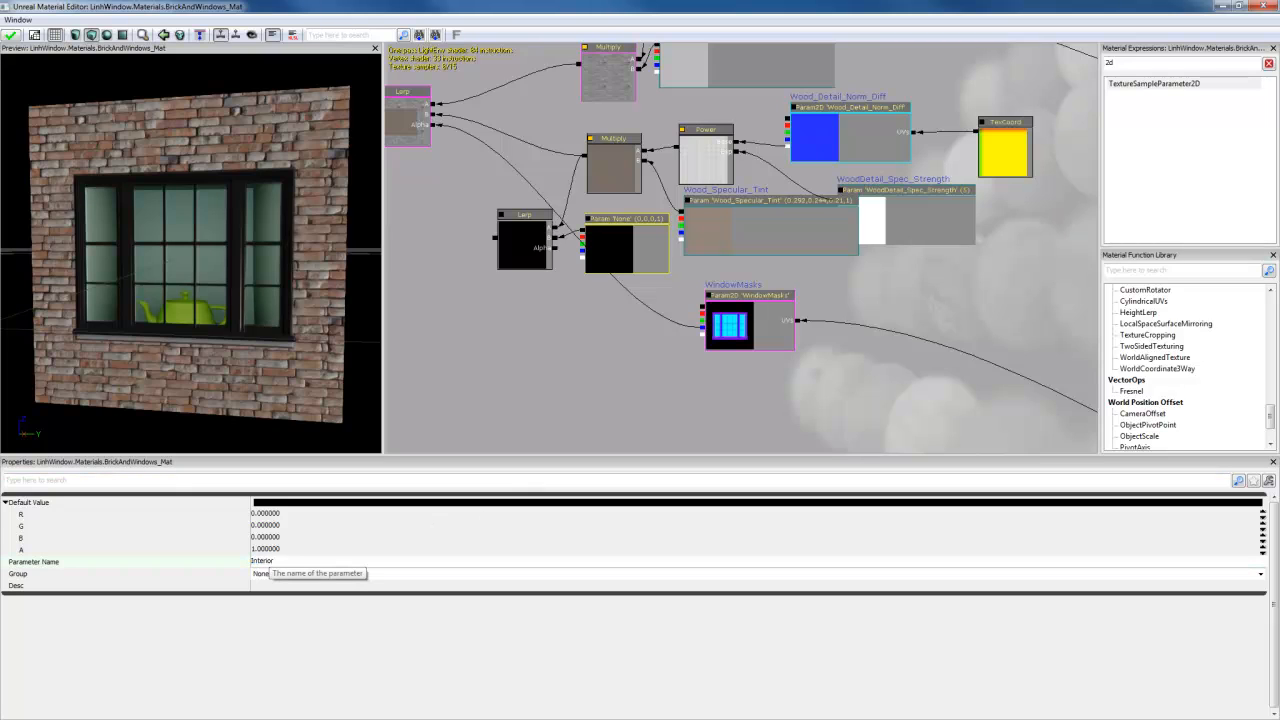
pyautogui.write('rior')
pyautogui.press('BackSpace')
pyautogui.press('BackSpace')
pyautogui.press('Return')
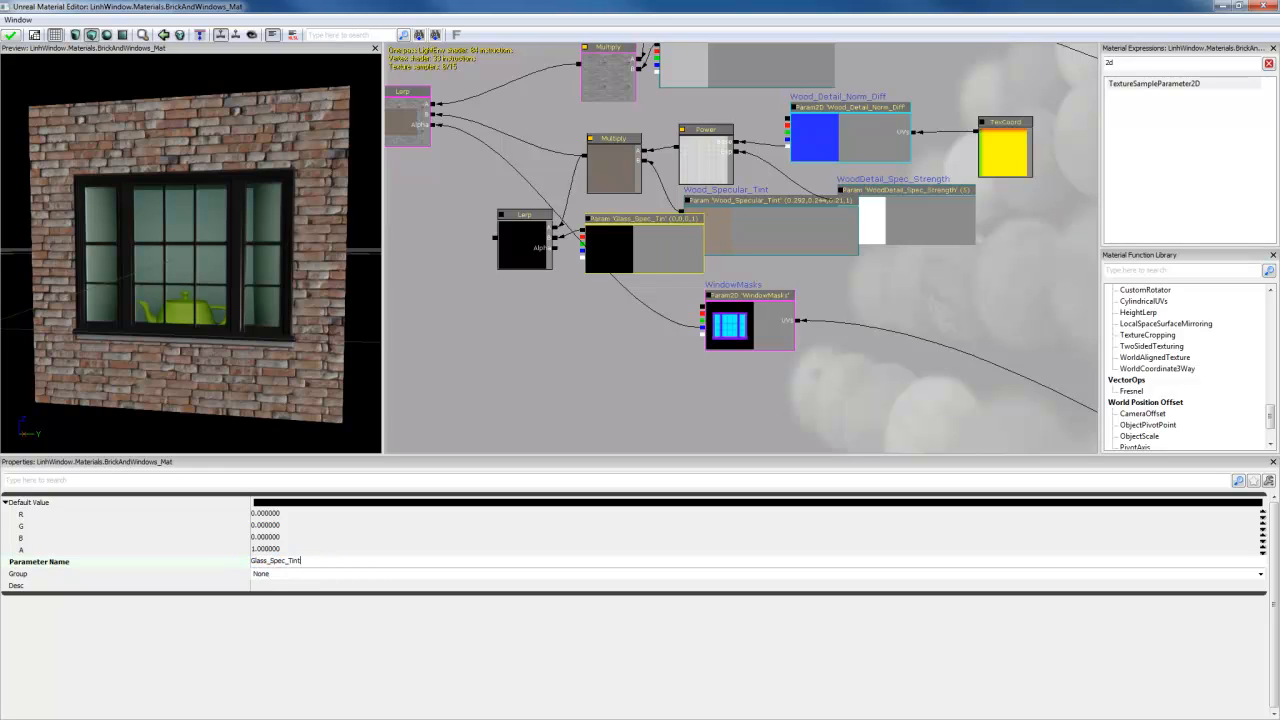
pyautogui.moveTo(301, 561); pyautogui.dragTo(230, 566)
pyautogui.hotkey('ctrl', 'c')
pyautogui.click(274, 584)
pyautogui.hotkey('ctrl', 'v')
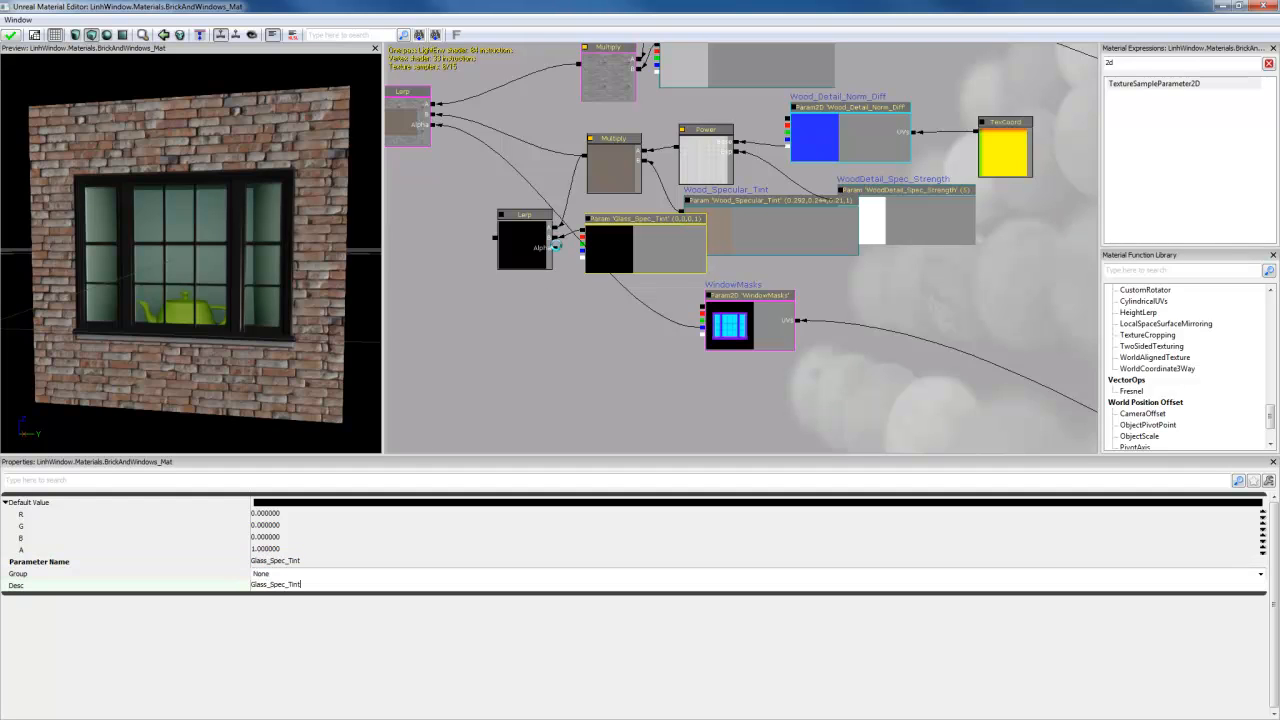
pyautogui.press('Return')
# Step: Connect WindowMasks' green channel to the new Lerp's Alpha, feed that Lerp into the main specular Lerp's B, and check the glass in the preview
pyautogui.moveTo(640, 256); pyautogui.dragTo(635, 305)
pyautogui.moveTo(748, 336); pyautogui.dragTo(433, 115)
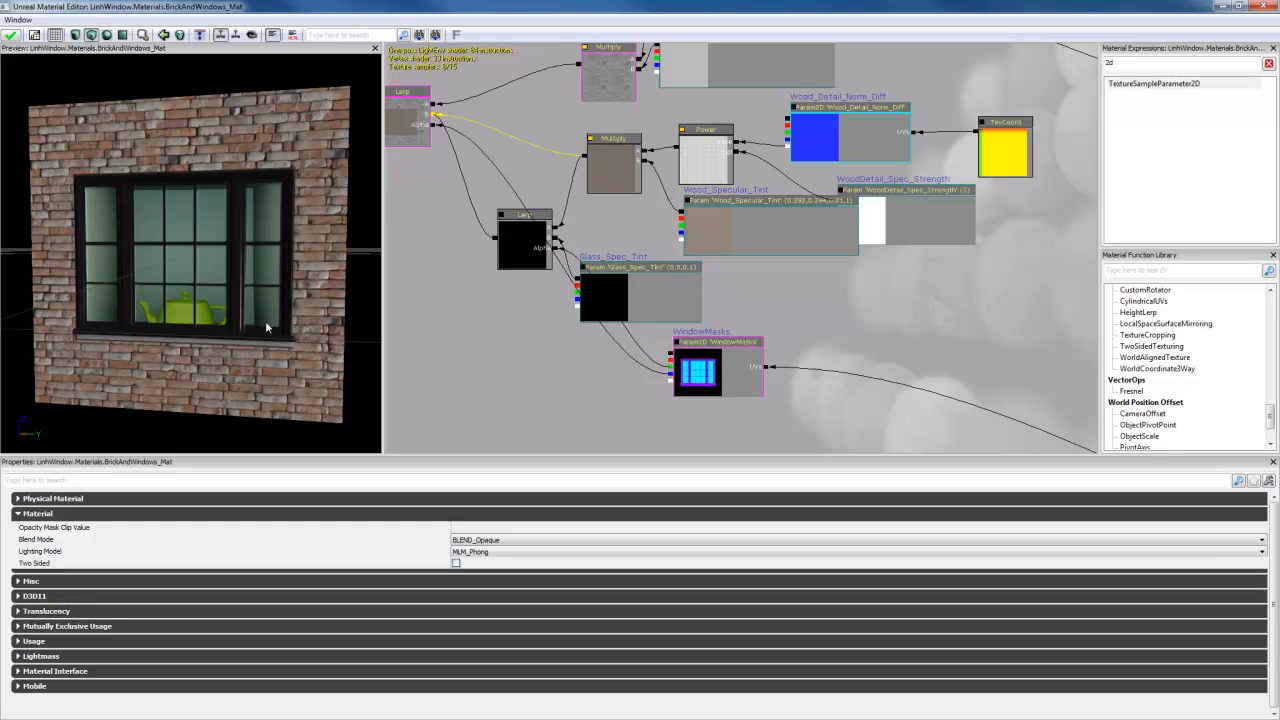
pyautogui.moveTo(267, 327); pyautogui.dragTo(235, 325)
pyautogui.moveTo(267, 327); pyautogui.dragTo(267, 285, button='right')
pyautogui.moveTo(267, 327); pyautogui.dragTo(235, 325)
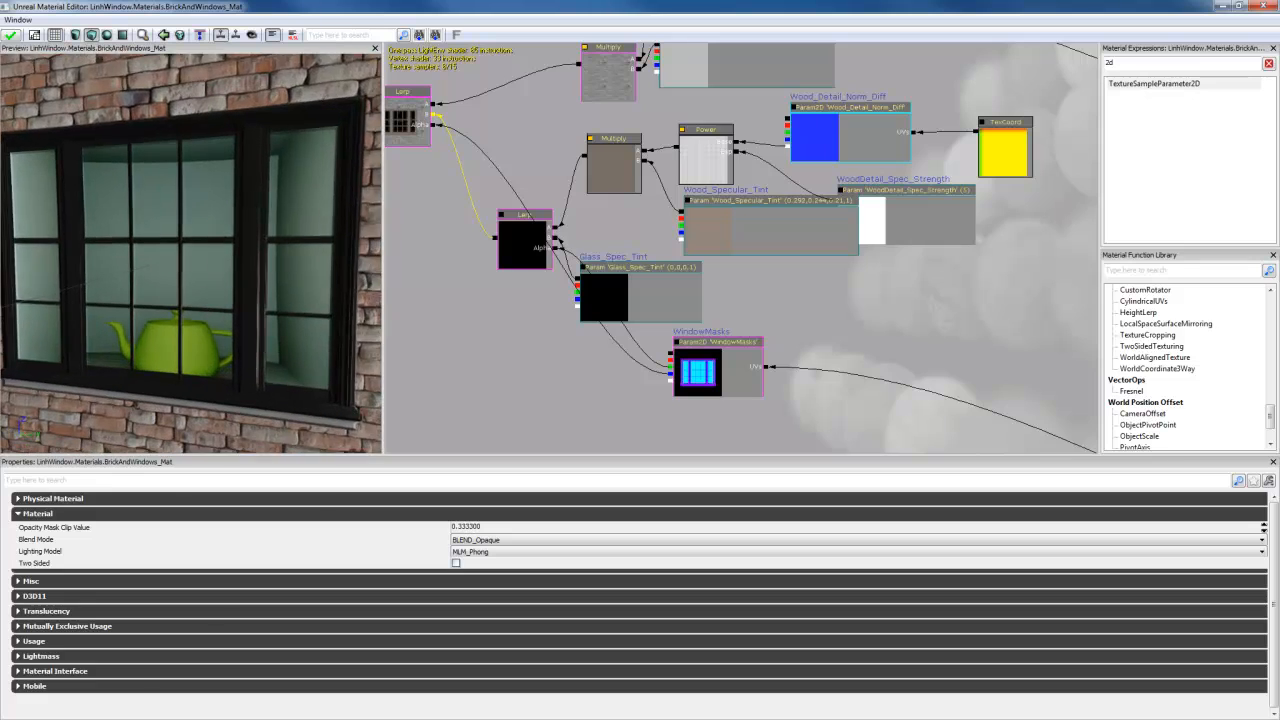
pyautogui.moveTo(267, 327); pyautogui.dragTo(267, 312, button='right')
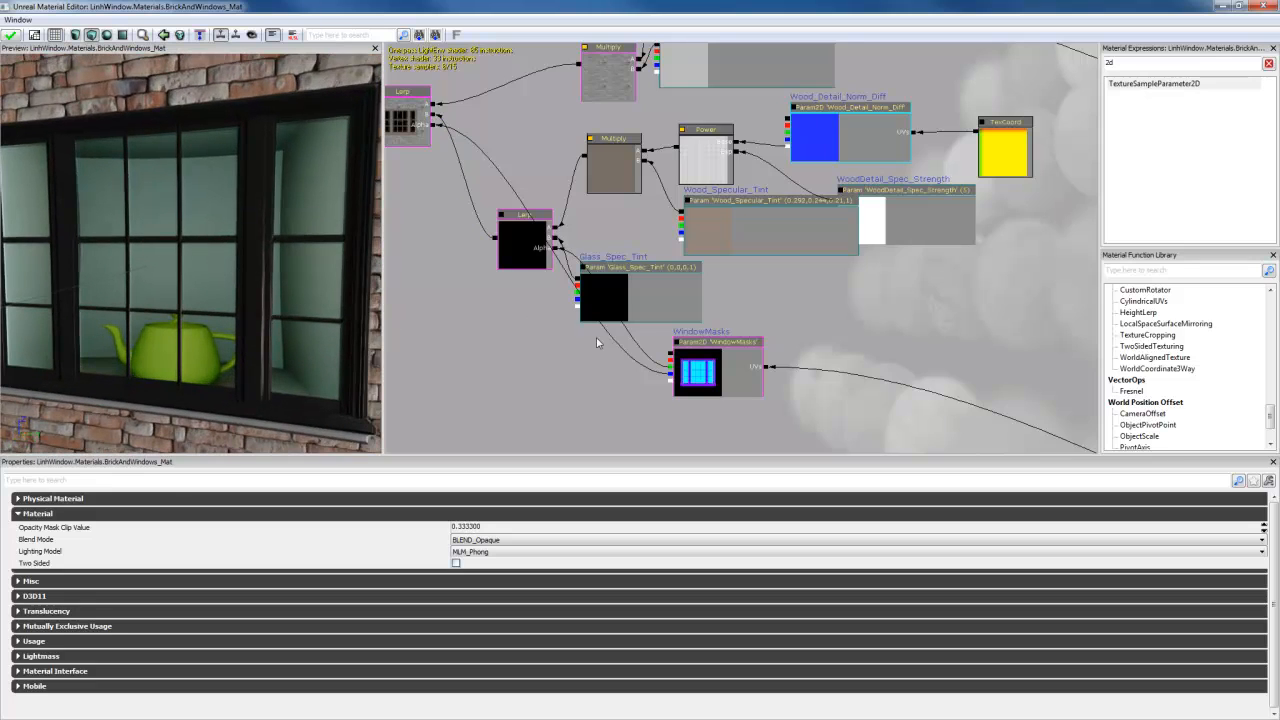
# Step: Move Glass_Spec_Tint just above WindowMasks and set its default color to white with a value of 1
pyautogui.moveTo(628, 299); pyautogui.dragTo(714, 297)
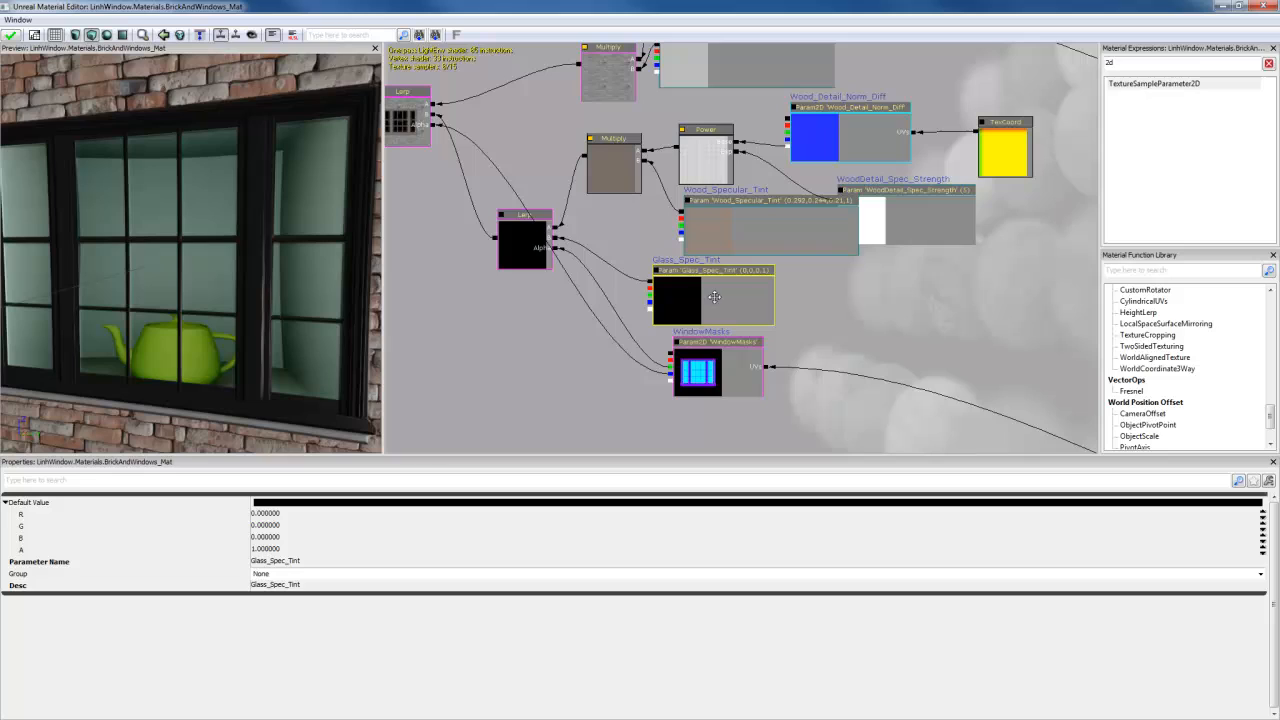
pyautogui.click(341, 505)
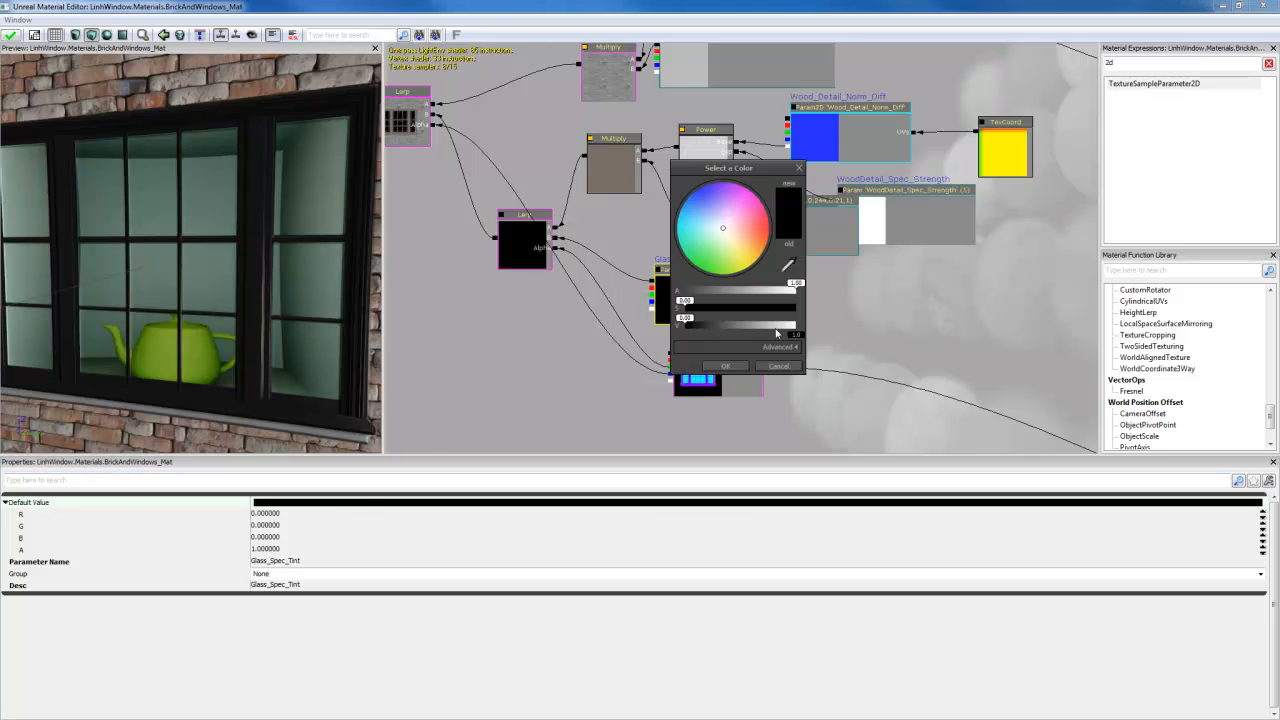
pyautogui.moveTo(780, 333); pyautogui.dragTo(857, 323)
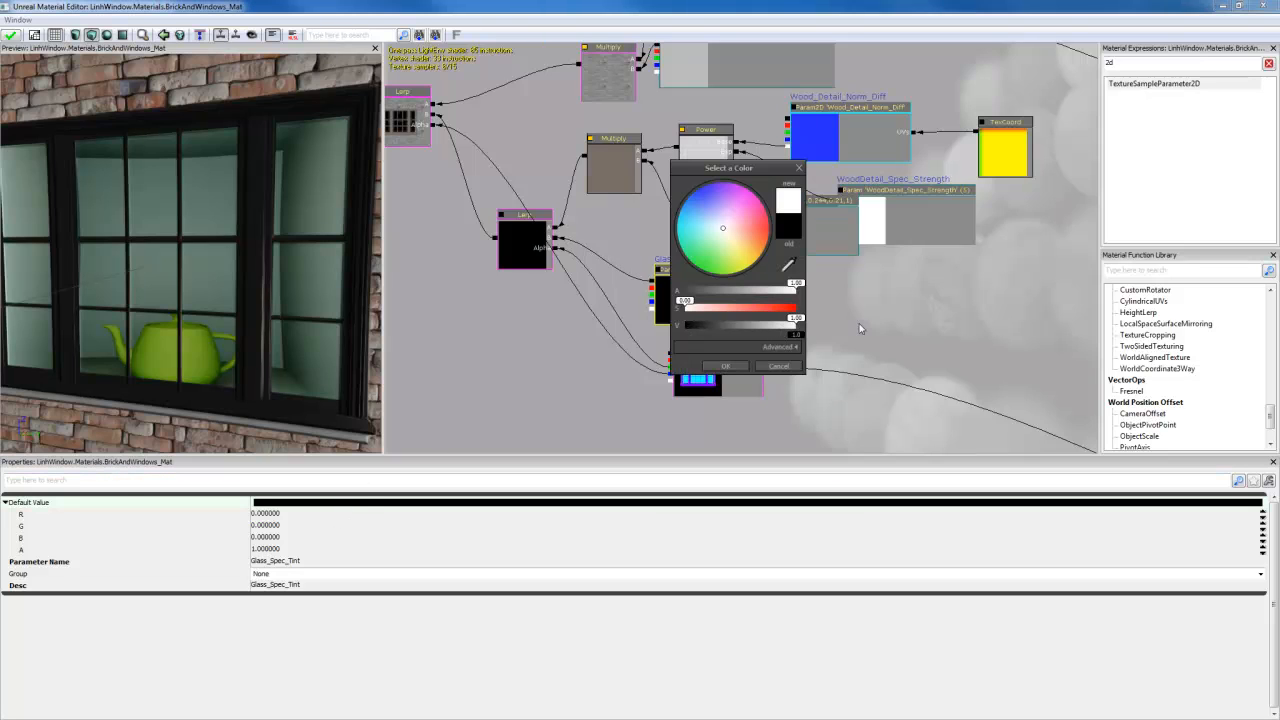
pyautogui.click(726, 366)
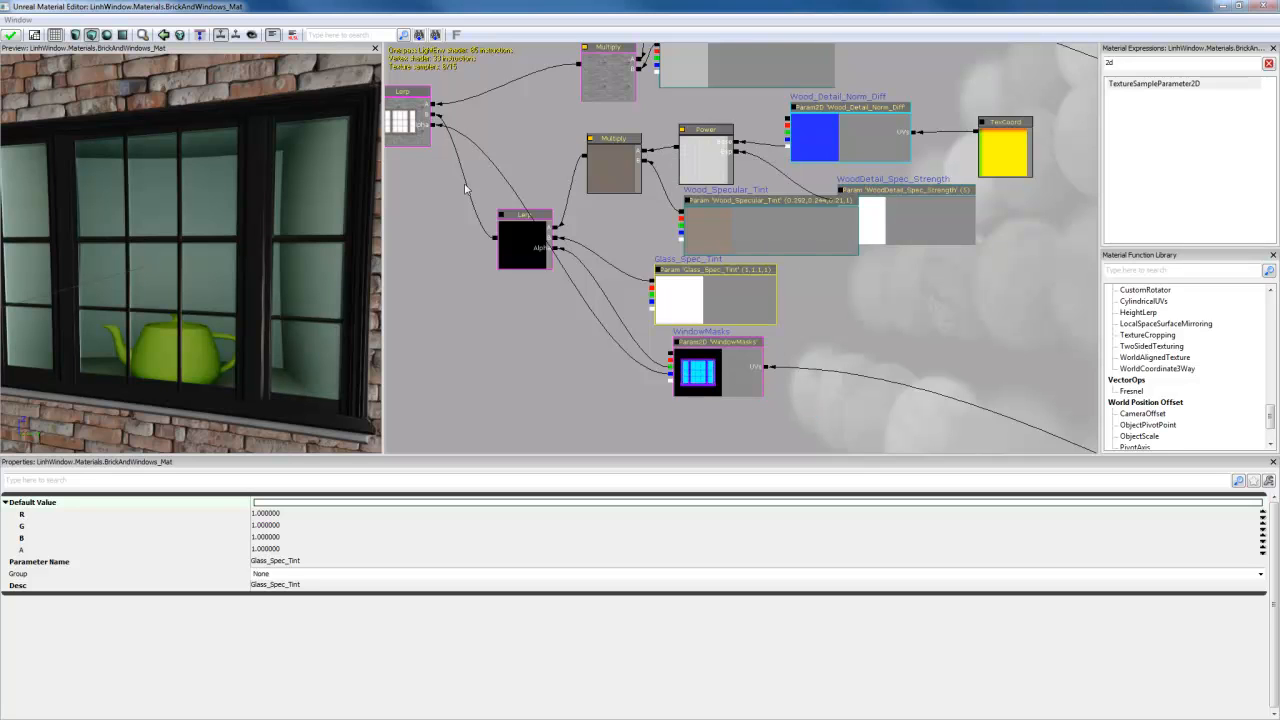
# Step: Duplicate the glass Lerp, Glass_Spec_Tint and WindowMasks nodes together and place the copies below the normal map network's WindowMasks node
pyautogui.moveTo(465, 188); pyautogui.dragTo(536, 218)
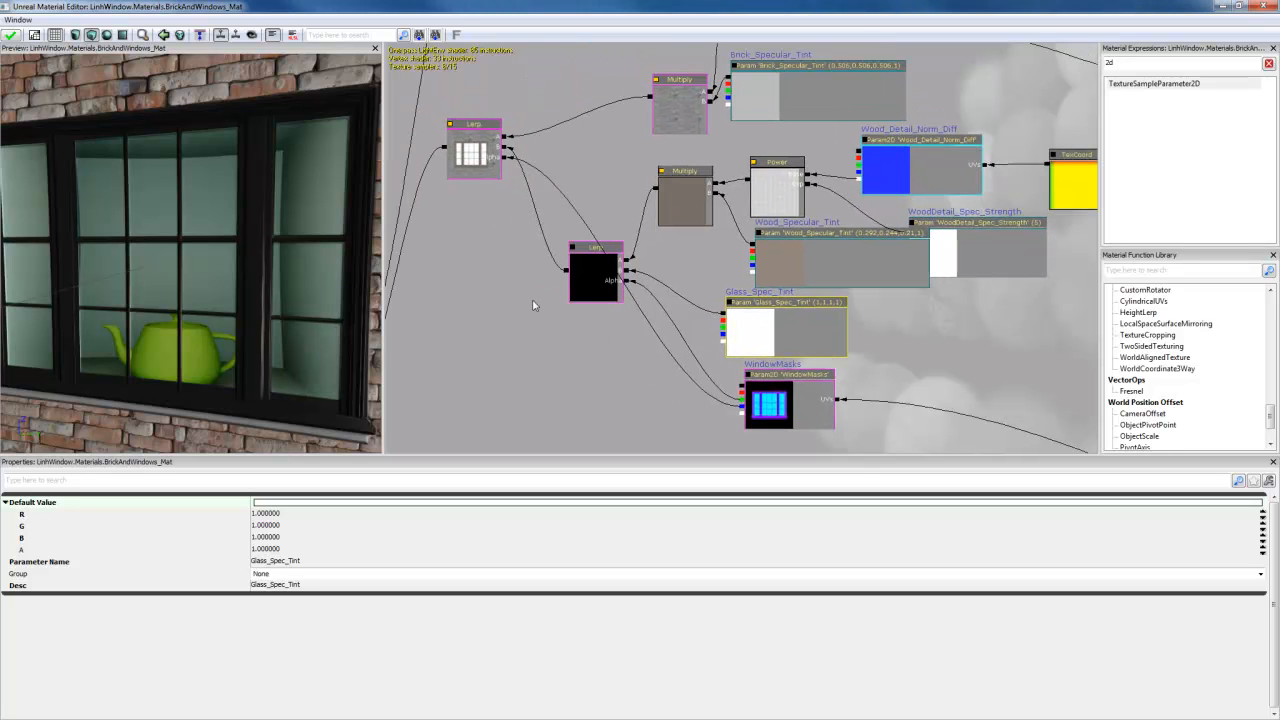
pyautogui.scroll(-4, 533, 305)
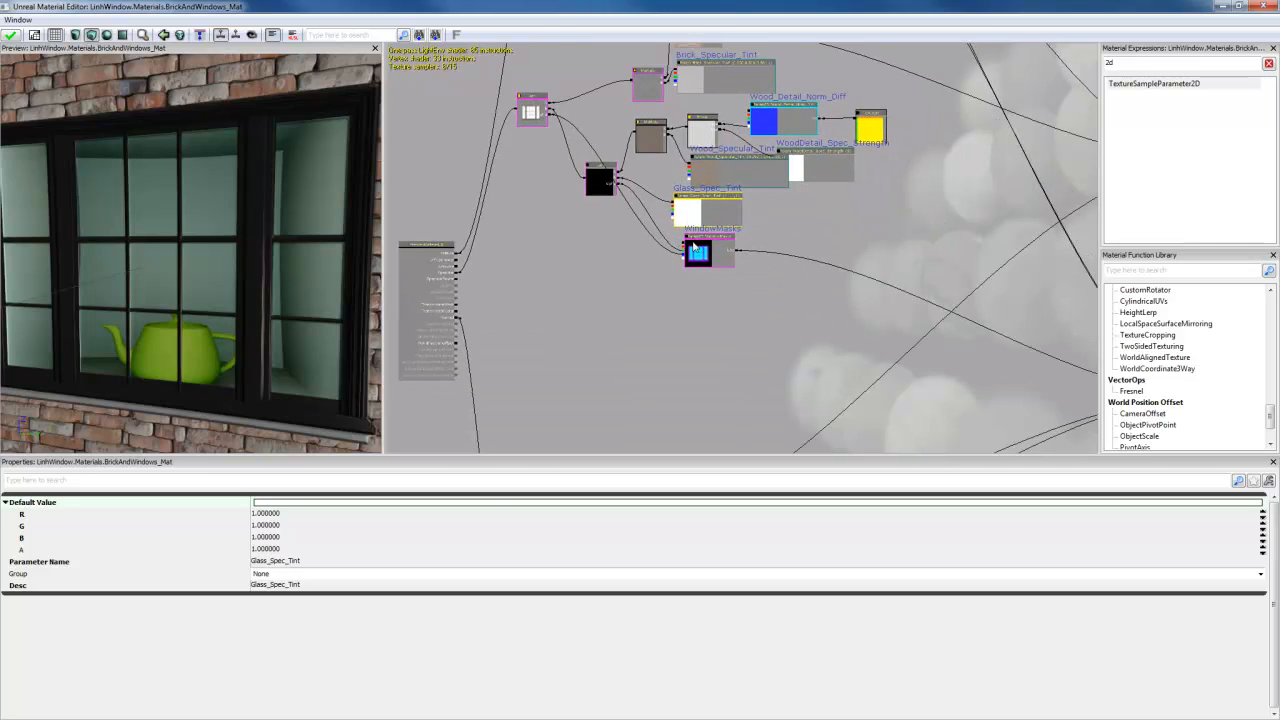
pyautogui.click(696, 248)
pyautogui.keyDown('ctrl'); pyautogui.click(600, 188); pyautogui.keyUp('ctrl')
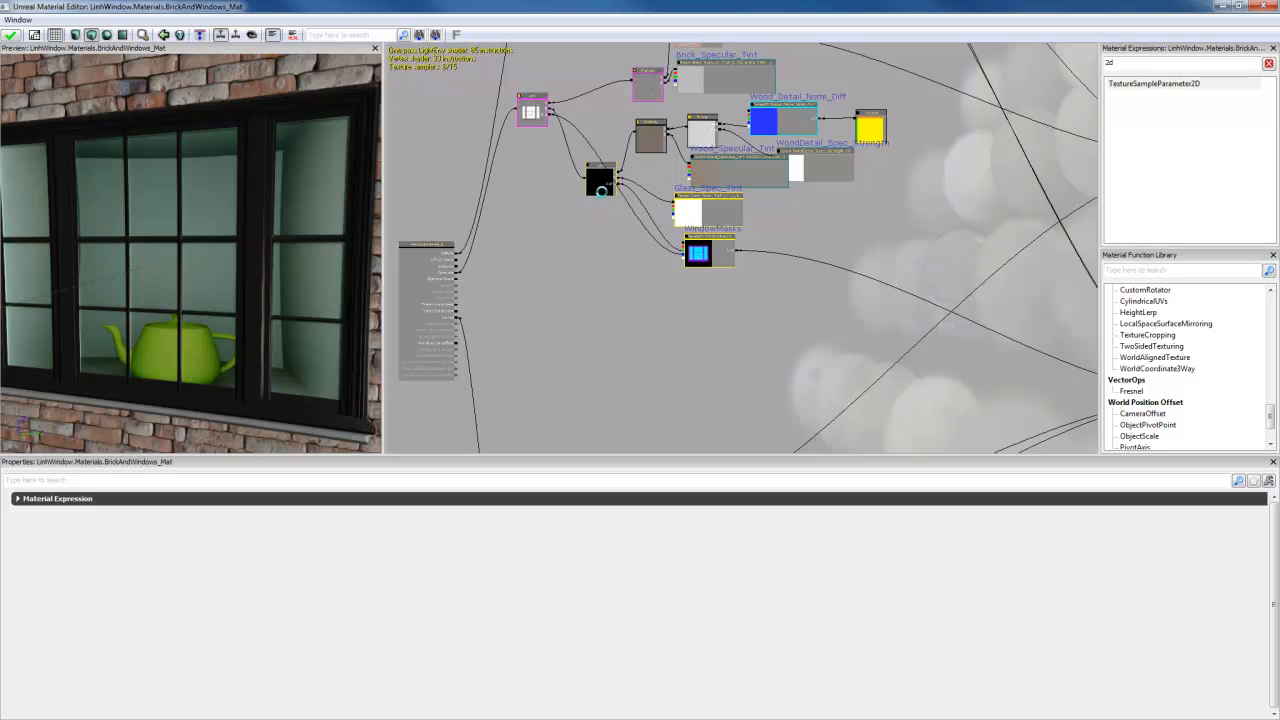
pyautogui.hotkey('ctrl', 'w')
pyautogui.keyDown('ctrl'); pyautogui.moveTo(602, 193); pyautogui.dragTo(580, 378); pyautogui.keyUp('ctrl')
pyautogui.moveTo(735, 347); pyautogui.dragTo(712, 113)
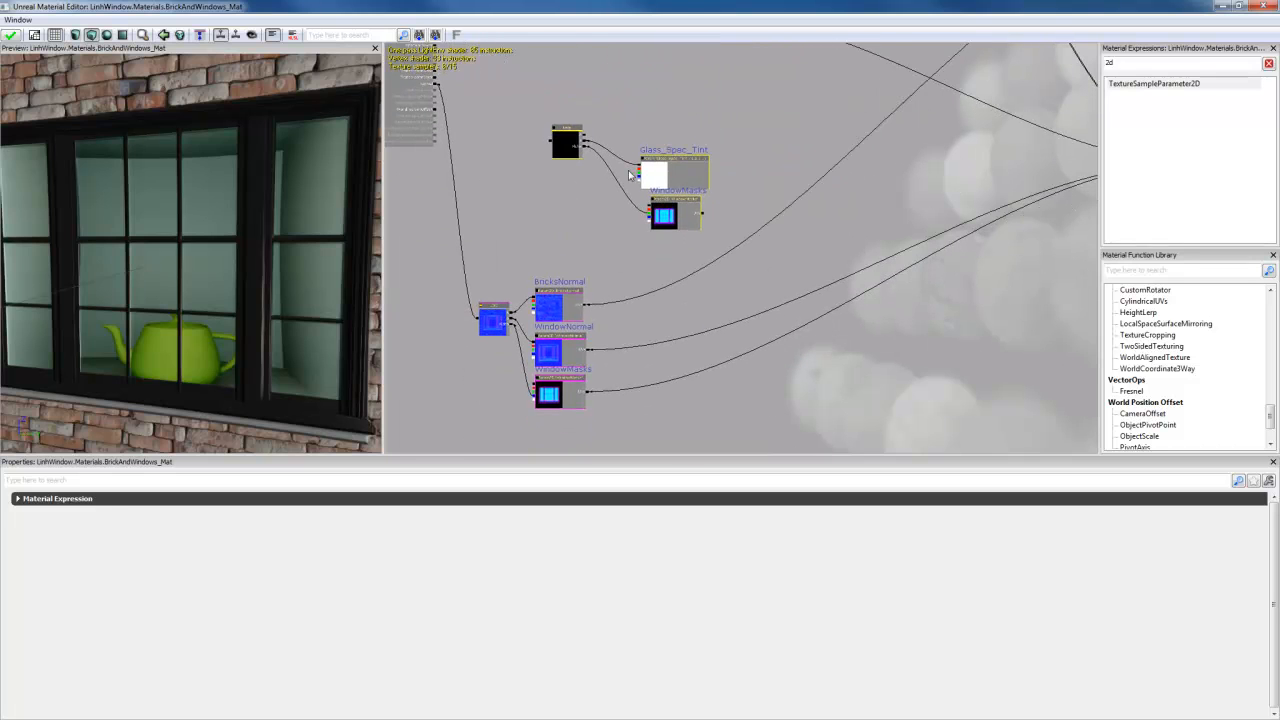
pyautogui.keyDown('ctrl'); pyautogui.moveTo(569, 141); pyautogui.dragTo(488, 406); pyautogui.keyUp('ctrl')
pyautogui.moveTo(648, 279); pyautogui.dragTo(618, 124)
pyautogui.scroll(2, 491, 168)
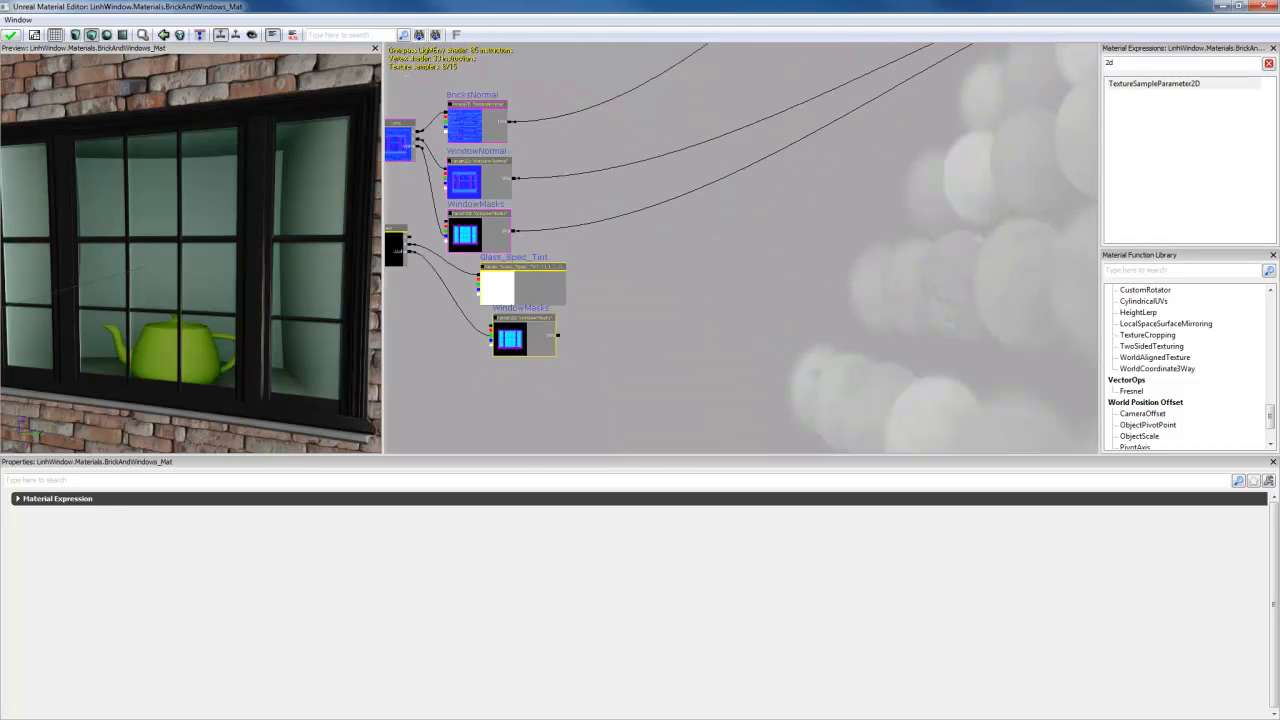
# Step: Spread the normal network's texture nodes: move WindowNormal and WindowMasks farther from the Lerp and raise BricksNormal well above them
pyautogui.moveTo(491, 168); pyautogui.dragTo(688, 191)
pyautogui.click(573, 211)
pyautogui.keyDown('ctrl'); pyautogui.moveTo(575, 232); pyautogui.dragTo(675, 230); pyautogui.keyUp('ctrl')
pyautogui.click(561, 262)
pyautogui.keyDown('ctrl'); pyautogui.moveTo(561, 262); pyautogui.dragTo(673, 262); pyautogui.keyUp('ctrl')
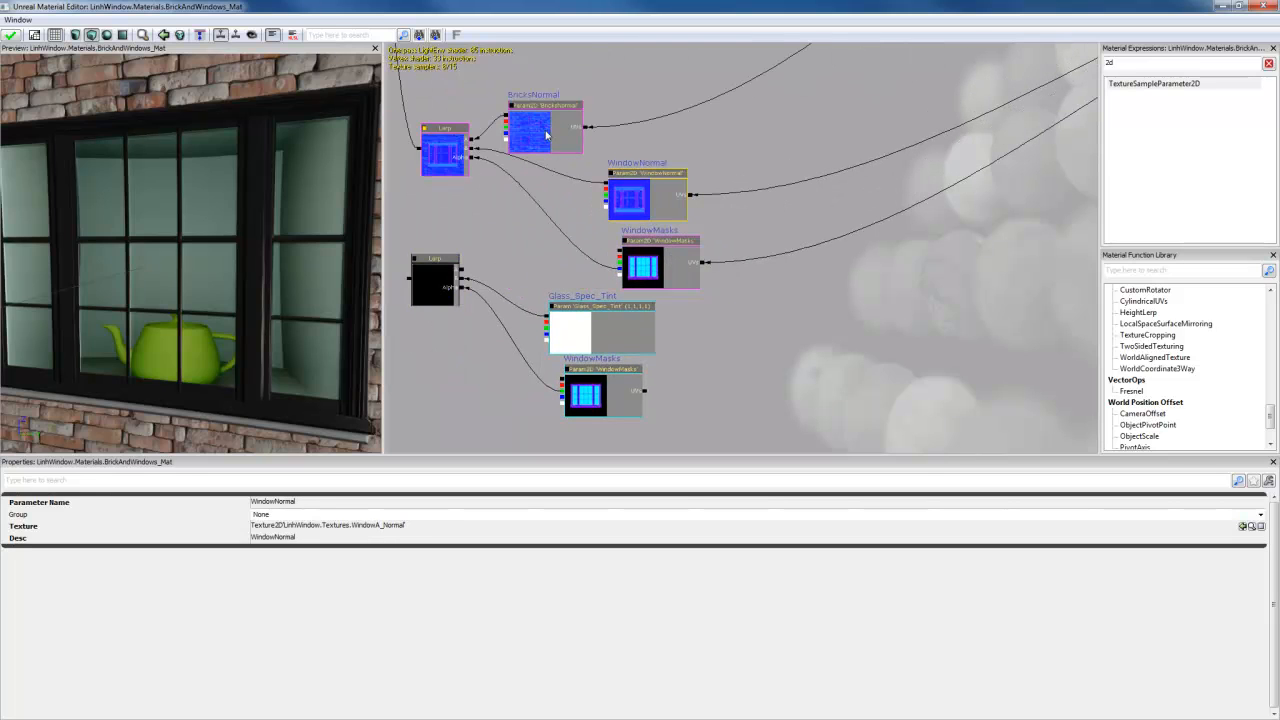
pyautogui.click(545, 130)
pyautogui.keyDown('ctrl'); pyautogui.moveTo(545, 130); pyautogui.dragTo(637, 74); pyautogui.keyUp('ctrl')
pyautogui.click(662, 200)
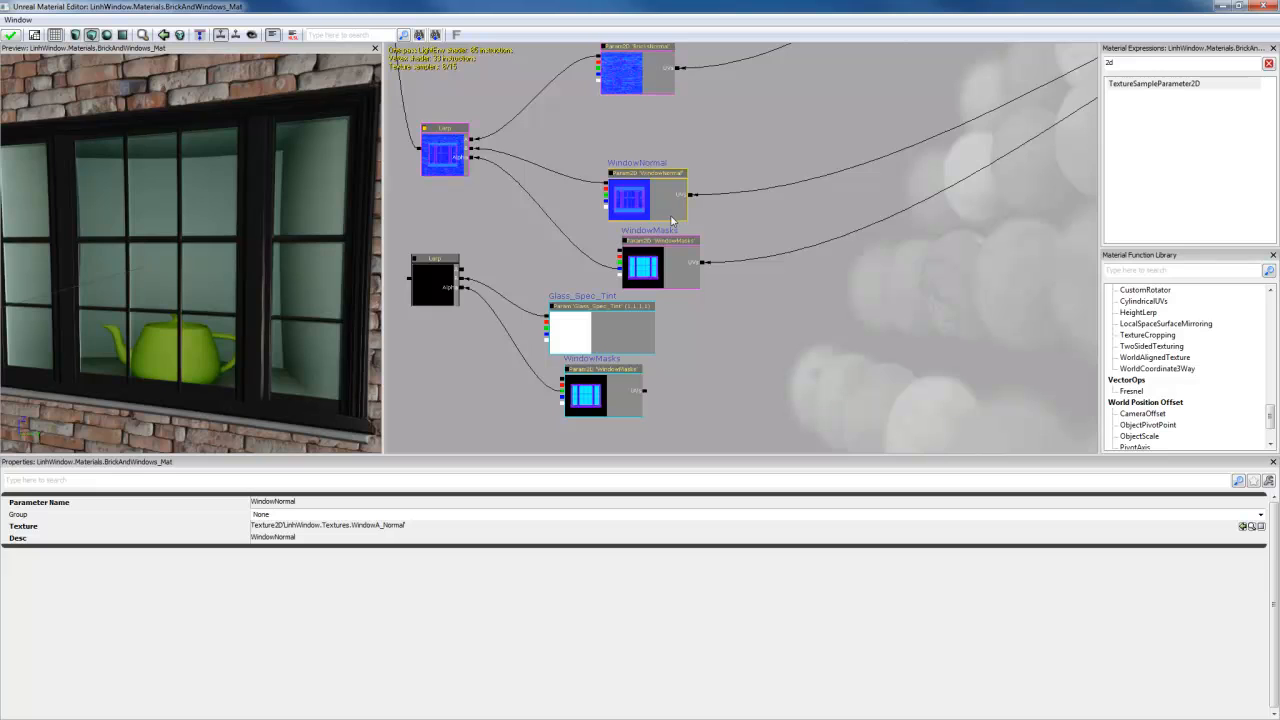
pyautogui.keyDown('ctrl'); pyautogui.moveTo(662, 200); pyautogui.dragTo(672, 200); pyautogui.keyUp('ctrl')
# Step: Line up the copied Glass_Spec_Tint, WindowMasks and Lerp nodes beneath the normal textures and shift the normal Lerp slightly away from them
pyautogui.click(606, 334)
pyautogui.keyDown('ctrl'); pyautogui.moveTo(606, 334); pyautogui.dragTo(676, 332); pyautogui.keyUp('ctrl')
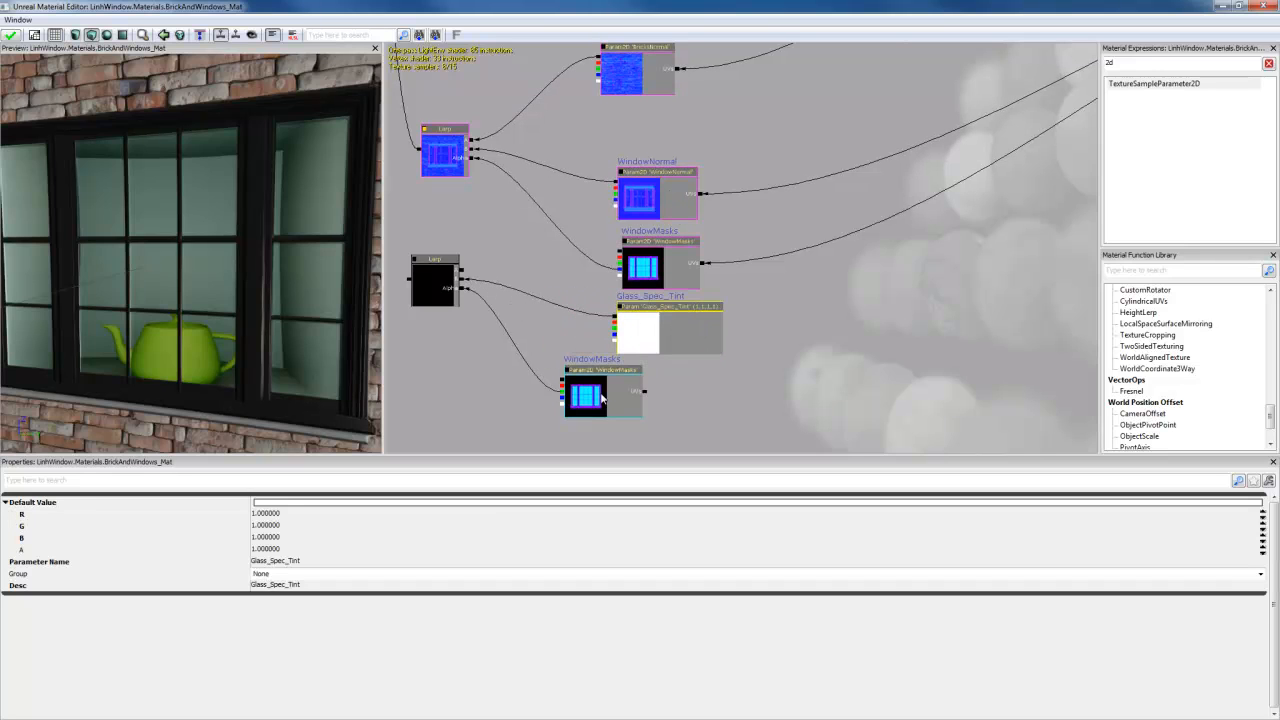
pyautogui.click(601, 402)
pyautogui.keyDown('ctrl'); pyautogui.moveTo(601, 402); pyautogui.dragTo(663, 417); pyautogui.keyUp('ctrl')
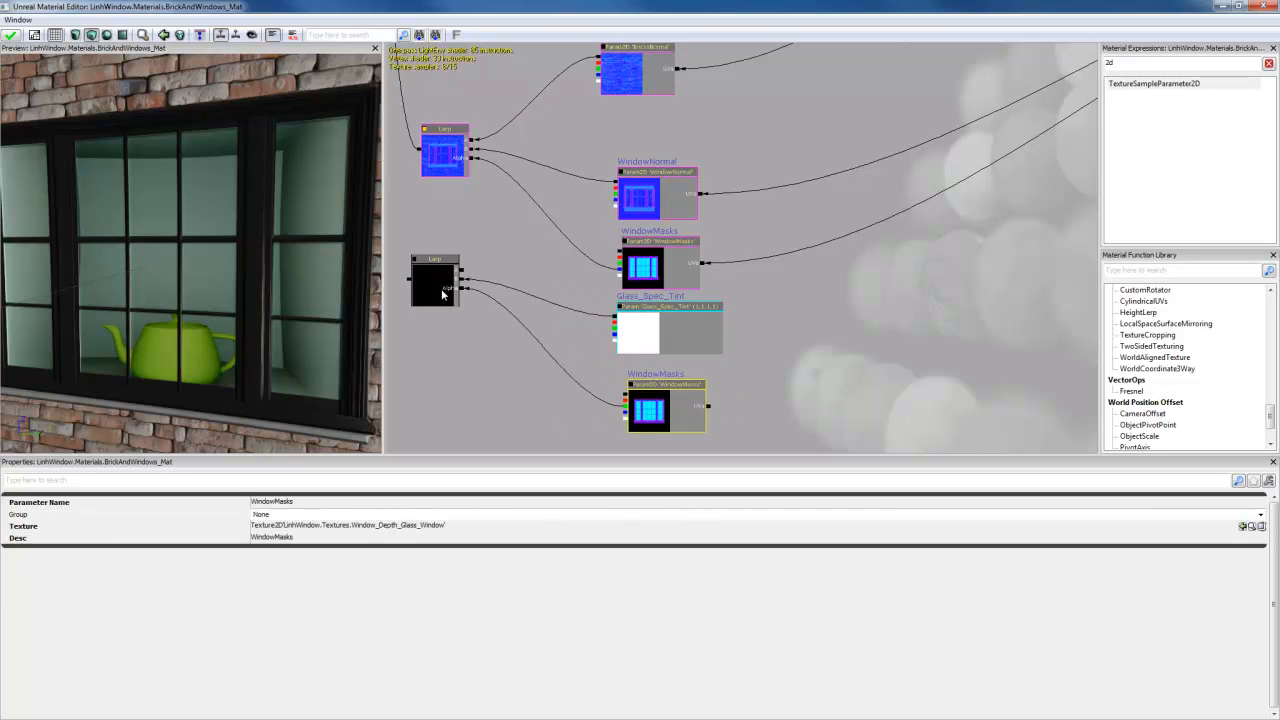
pyautogui.click(441, 288)
pyautogui.keyDown('ctrl'); pyautogui.moveTo(441, 288); pyautogui.dragTo(489, 292); pyautogui.keyUp('ctrl')
pyautogui.click(446, 163)
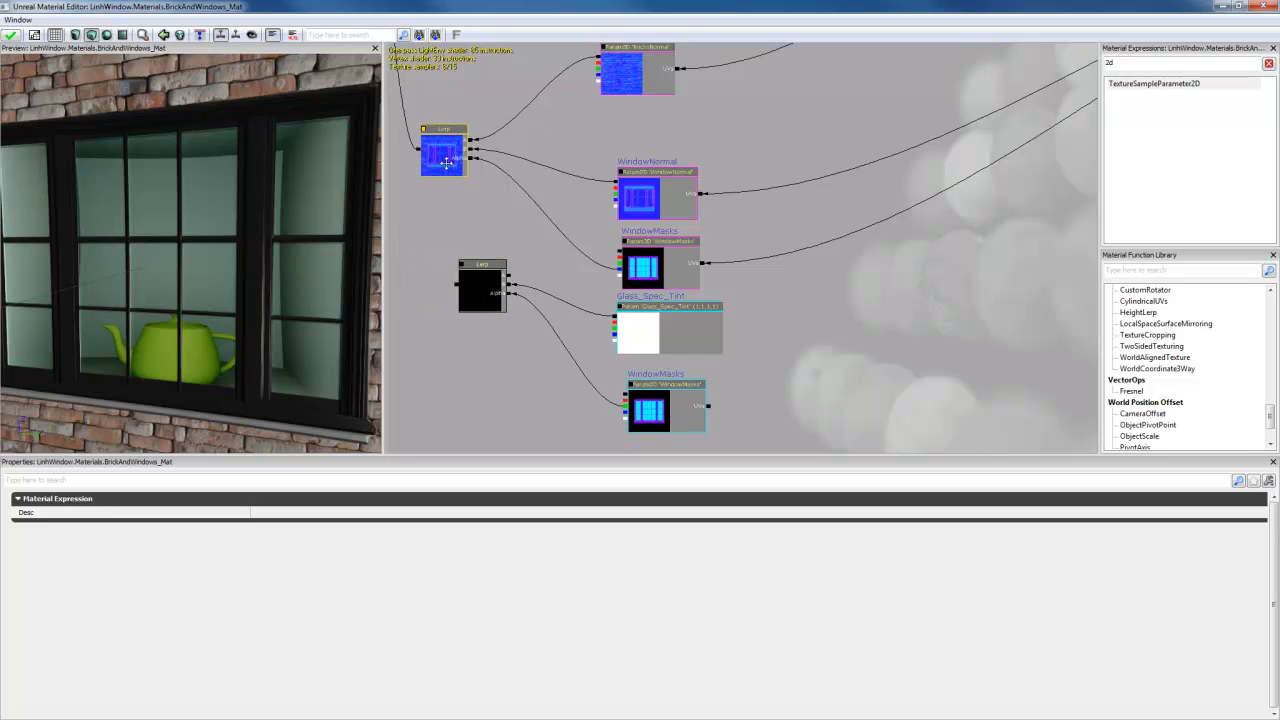
pyautogui.keyDown('ctrl'); pyautogui.moveTo(446, 162); pyautogui.dragTo(422, 170); pyautogui.keyUp('ctrl')
# Step: Duplicate the specular network's Wood_Detail_Norm_Diff and TexCoord nodes and place the copies between BricksNormal and WindowNormal in the normal network
pyautogui.scroll(-4, 757, 294)
pyautogui.moveTo(789, 242); pyautogui.dragTo(749, 435)
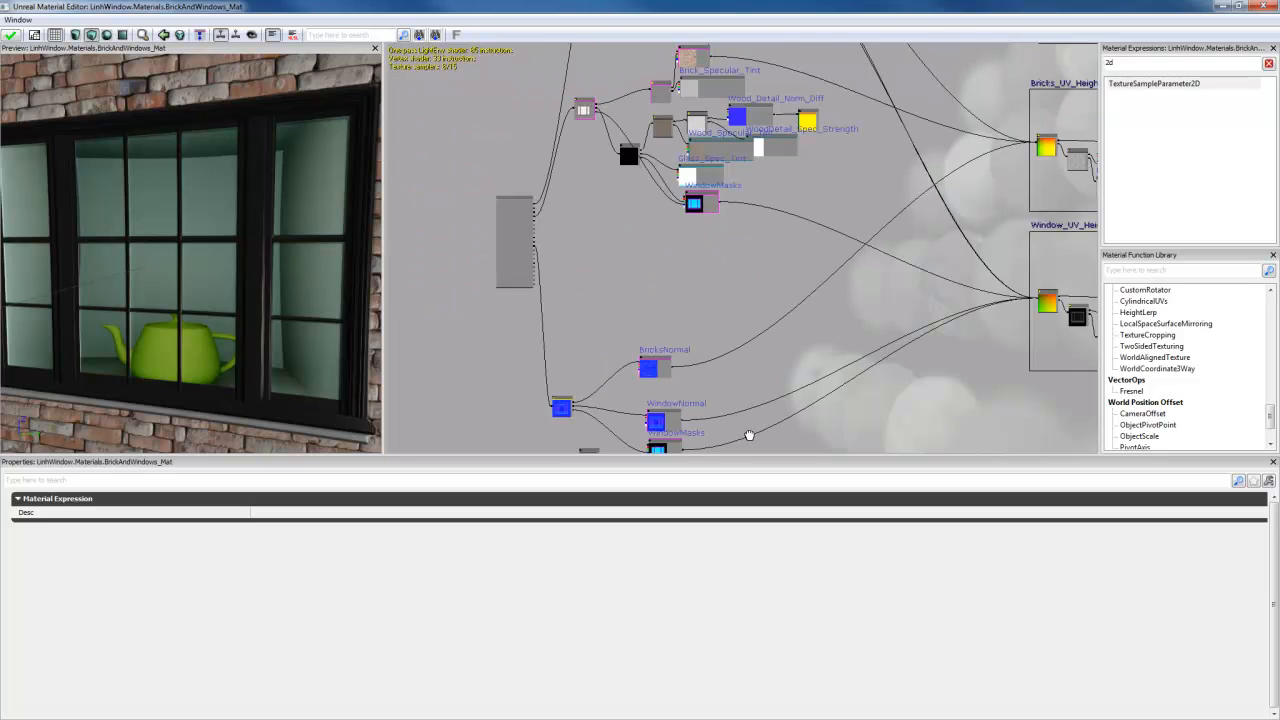
pyautogui.click(744, 122)
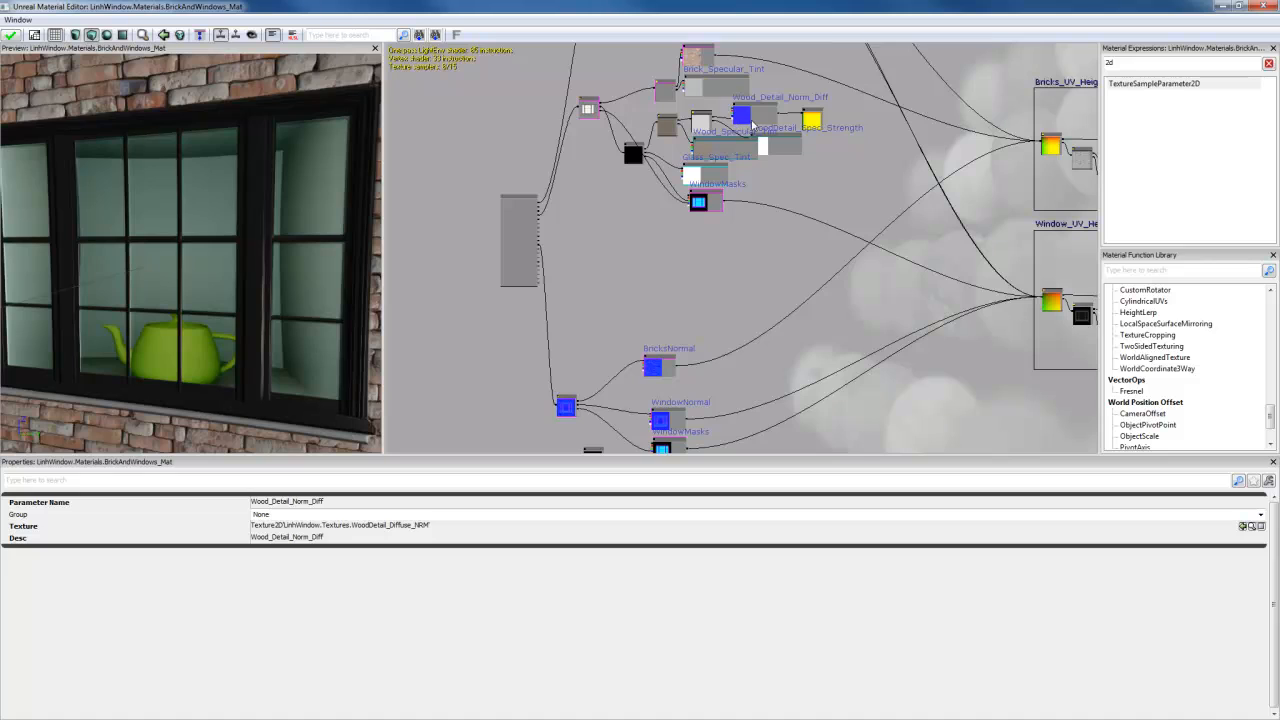
pyautogui.click(817, 125)
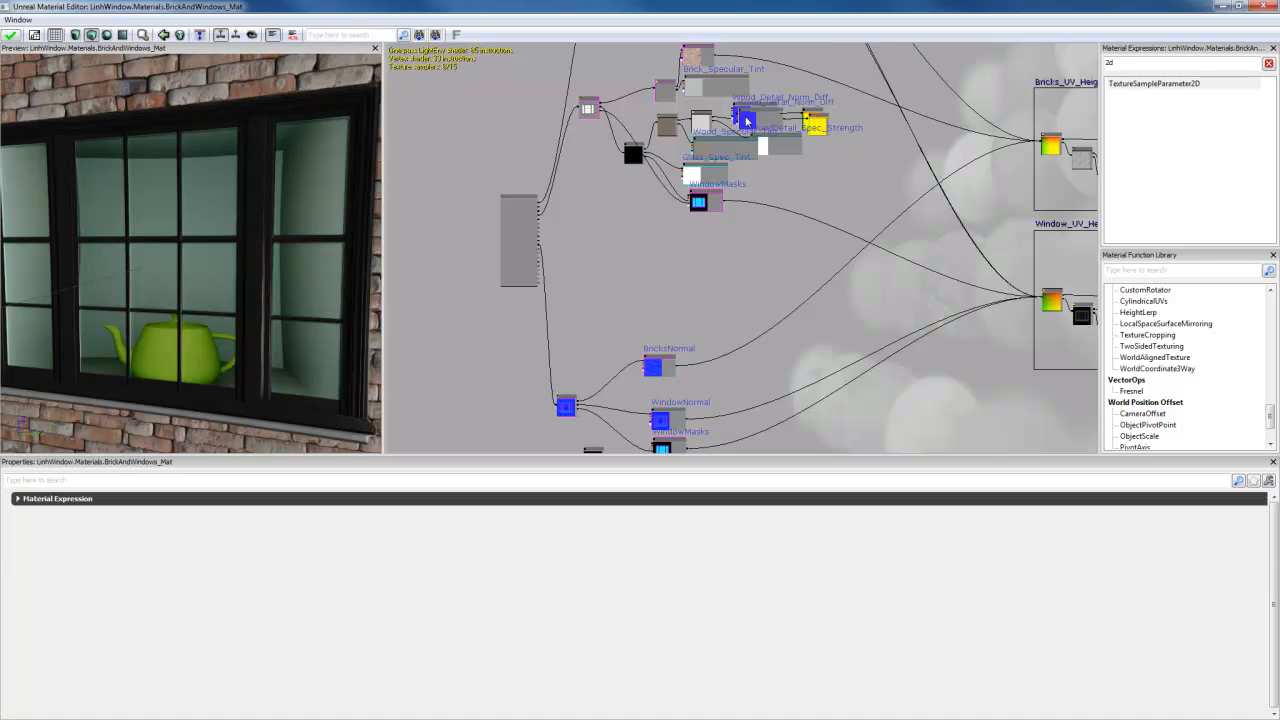
pyautogui.moveTo(744, 122); pyautogui.dragTo(744, 372)
pyautogui.scroll(3, 691, 386)
pyautogui.scroll(2, 650, 250)
pyautogui.moveTo(648, 245); pyautogui.dragTo(676, 74)
pyautogui.keyDown('ctrl'); pyautogui.moveTo(735, 196); pyautogui.dragTo(763, 163); pyautogui.keyUp('ctrl')
pyautogui.click(741, 193)
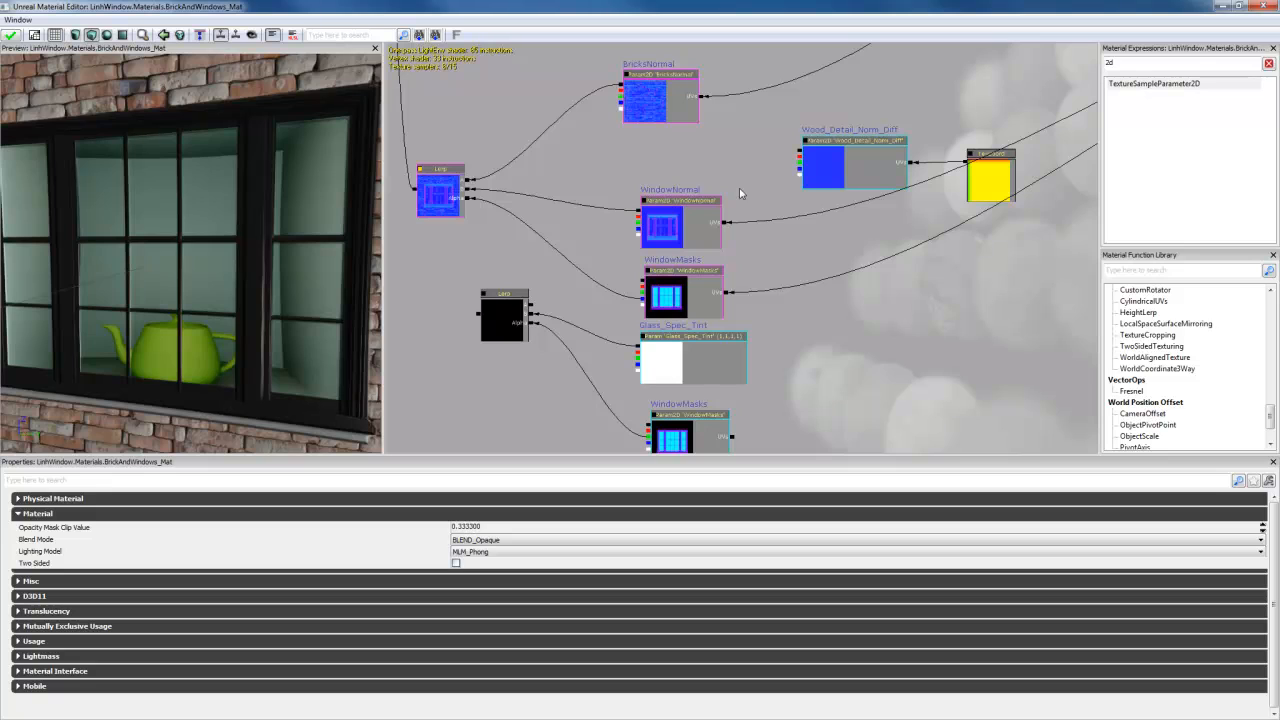
# Step: Move WindowNormal, Glass_Spec_Tint and both WindowMasks nodes down together, and shift the copied Wood_Detail_Norm_Diff and TexCoord into the freed space
pyautogui.click(675, 227)
pyautogui.keyDown('ctrl'); pyautogui.click(668, 295); pyautogui.keyUp('ctrl')
pyautogui.keyDown('ctrl'); pyautogui.click(663, 360); pyautogui.keyUp('ctrl')
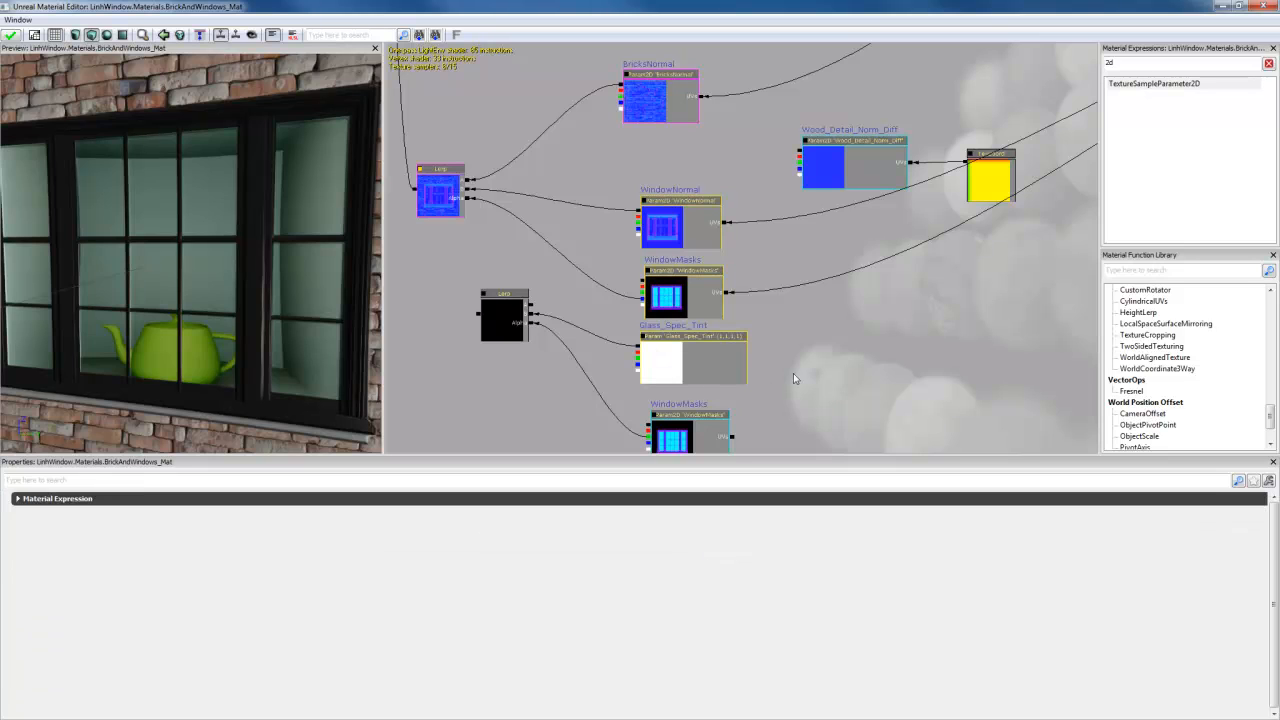
pyautogui.keyDown('ctrl'); pyautogui.click(692, 426); pyautogui.keyUp('ctrl')
pyautogui.keyDown('ctrl'); pyautogui.moveTo(691, 218); pyautogui.dragTo(707, 275); pyautogui.keyUp('ctrl')
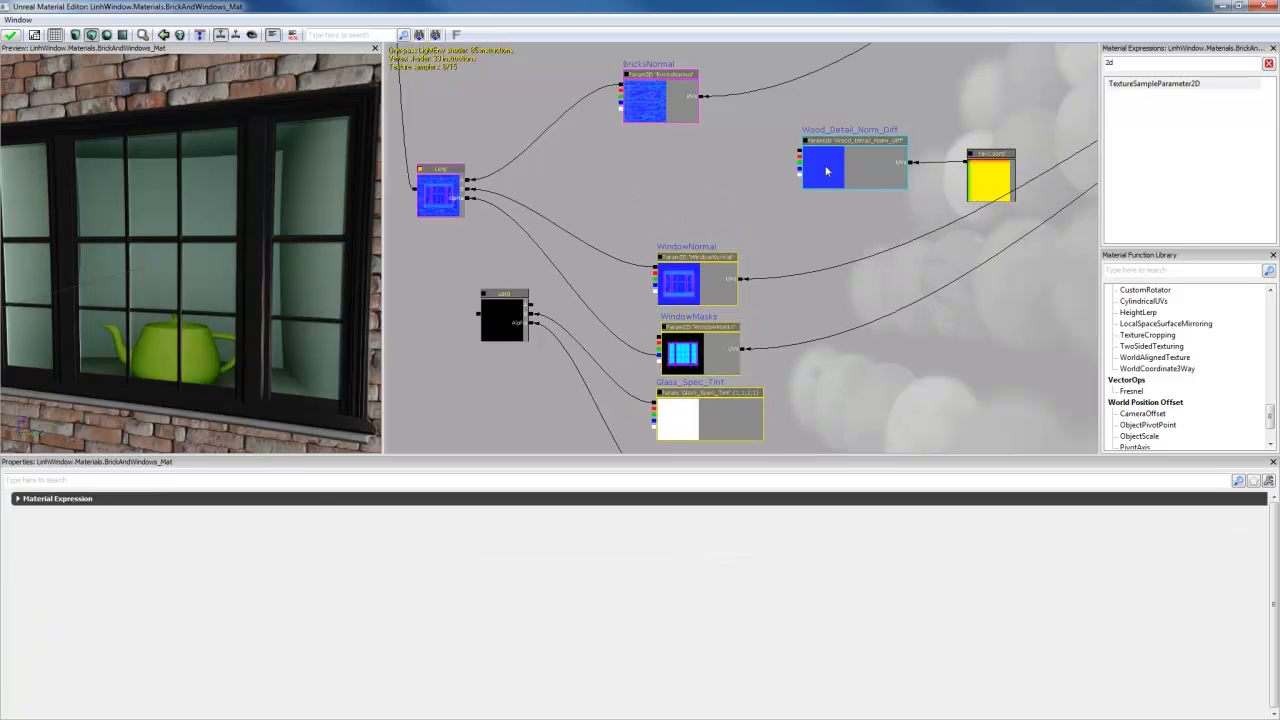
pyautogui.click(850, 174)
pyautogui.keyDown('ctrl'); pyautogui.moveTo(852, 174); pyautogui.dragTo(875, 194); pyautogui.keyUp('ctrl')
pyautogui.click(988, 181)
pyautogui.keyDown('ctrl'); pyautogui.moveTo(988, 181); pyautogui.dragTo(1000, 193); pyautogui.keyUp('ctrl')
# Step: Review the UV height networks and the Interior_Height_Strength parameter, and inspect the wood grain on the window frame up close in the preview
pyautogui.scroll(-4, 1000, 193)
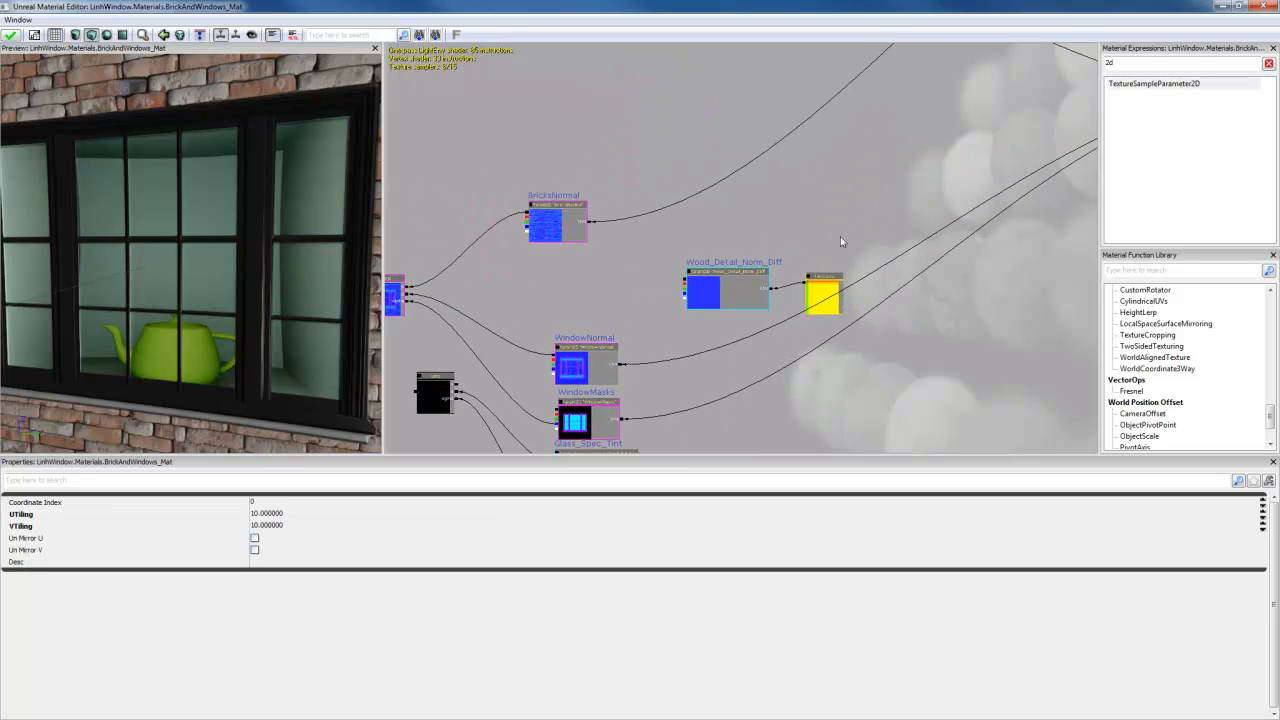
pyautogui.scroll(-2, 854, 329)
pyautogui.moveTo(814, 214); pyautogui.dragTo(742, 368)
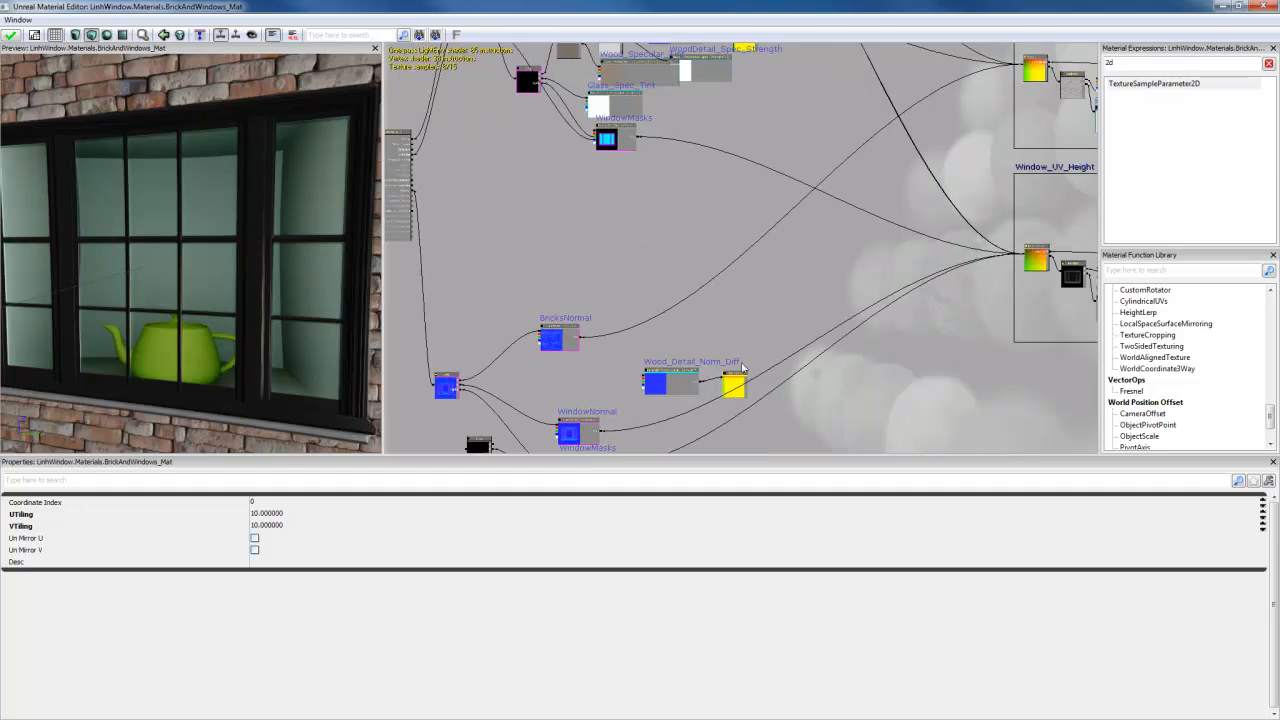
pyautogui.scroll(-4, 889, 356)
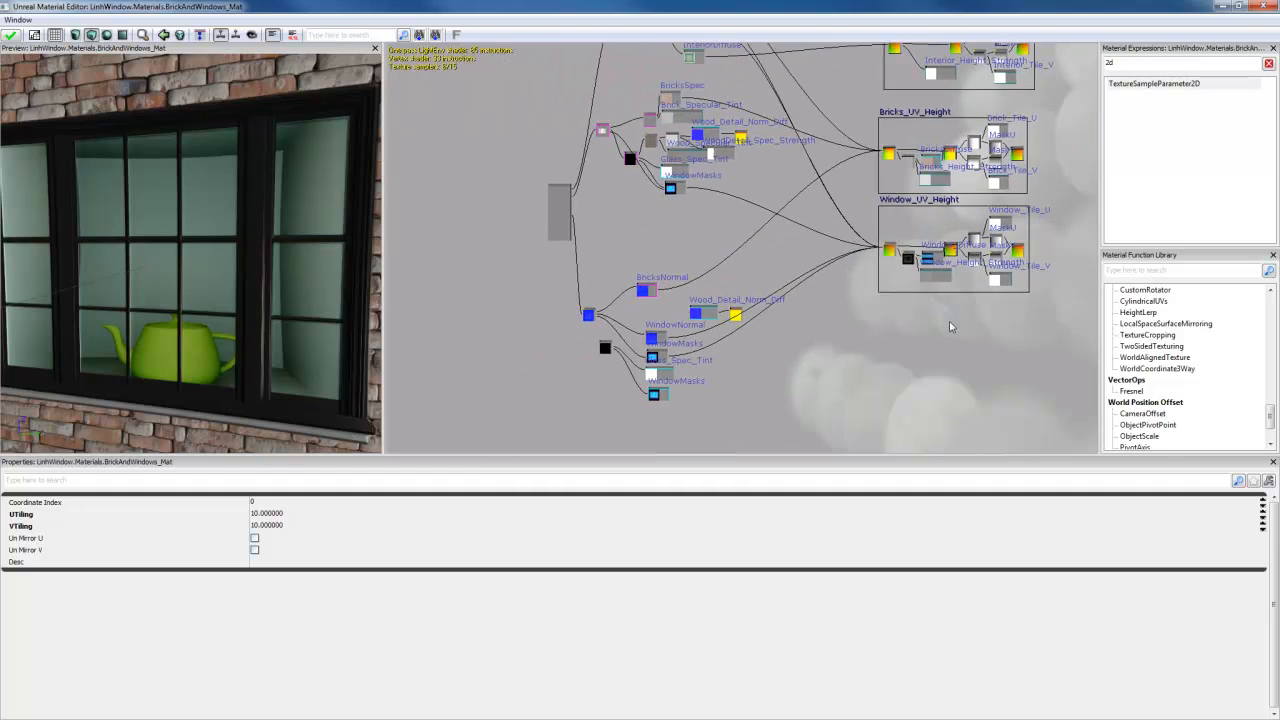
pyautogui.scroll(2, 950, 322)
pyautogui.scroll(-3, 950, 322)
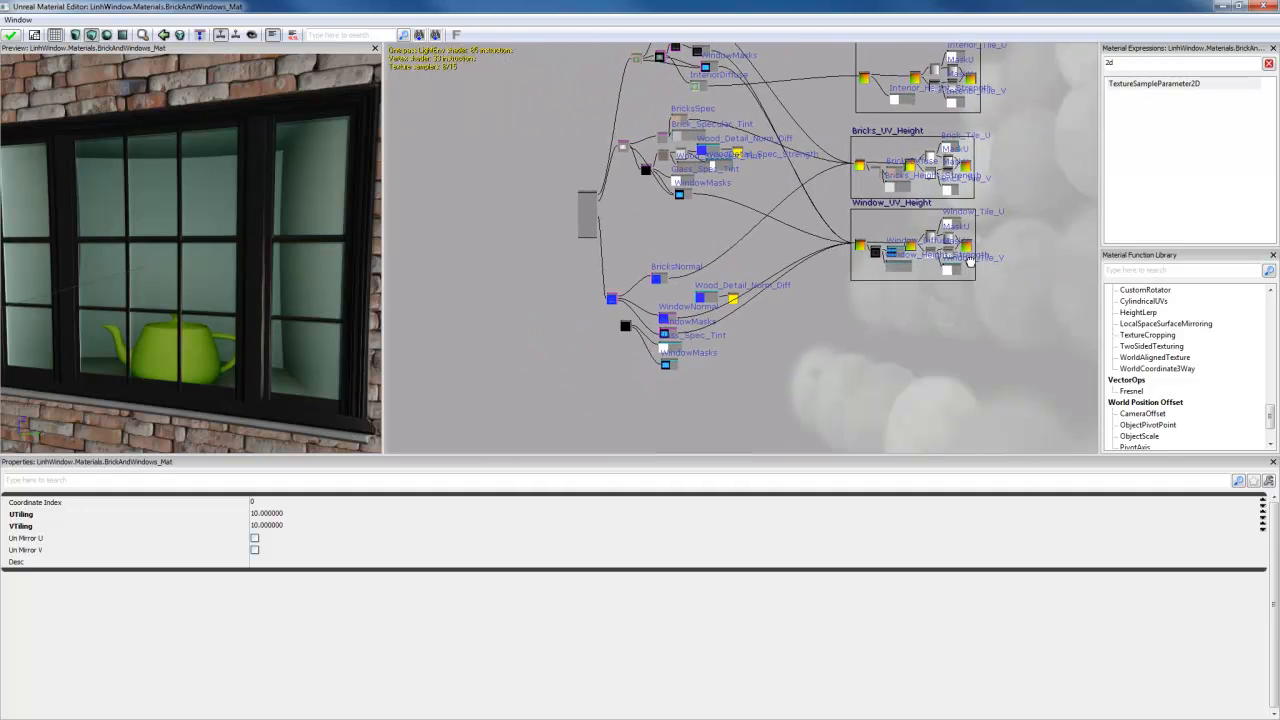
pyautogui.moveTo(900, 319); pyautogui.dragTo(822, 363)
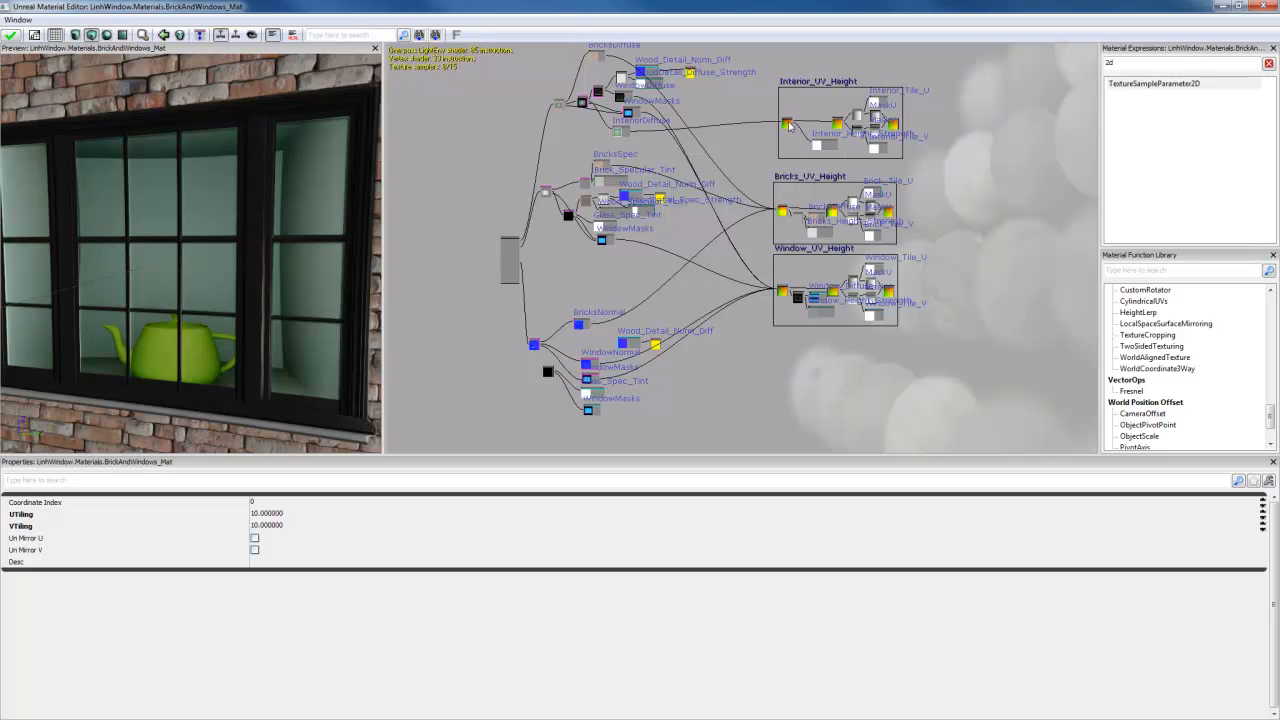
pyautogui.moveTo(789, 124); pyautogui.dragTo(851, 153)
pyautogui.click(840, 157)
pyautogui.moveTo(738, 341); pyautogui.dragTo(755, 278)
pyautogui.scroll(6, 749, 196)
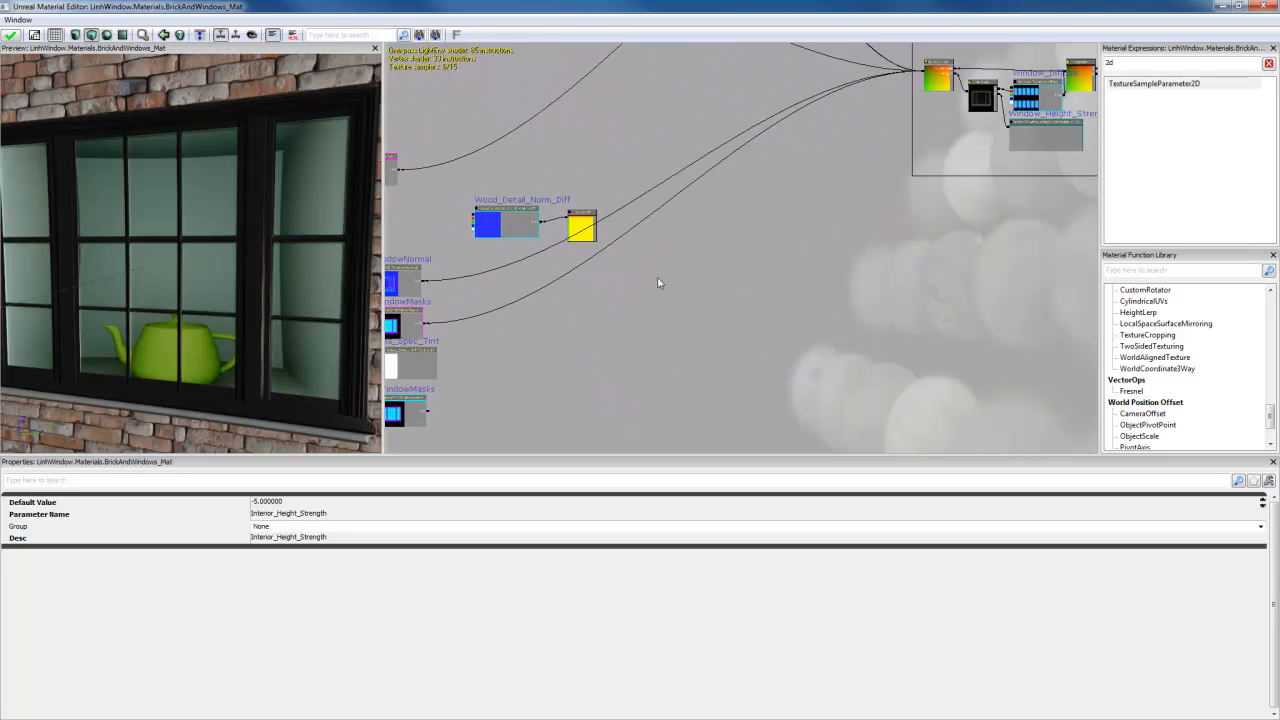
pyautogui.moveTo(335, 303); pyautogui.dragTo(278, 303)
pyautogui.moveTo(278, 303); pyautogui.dragTo(278, 230, button='right')
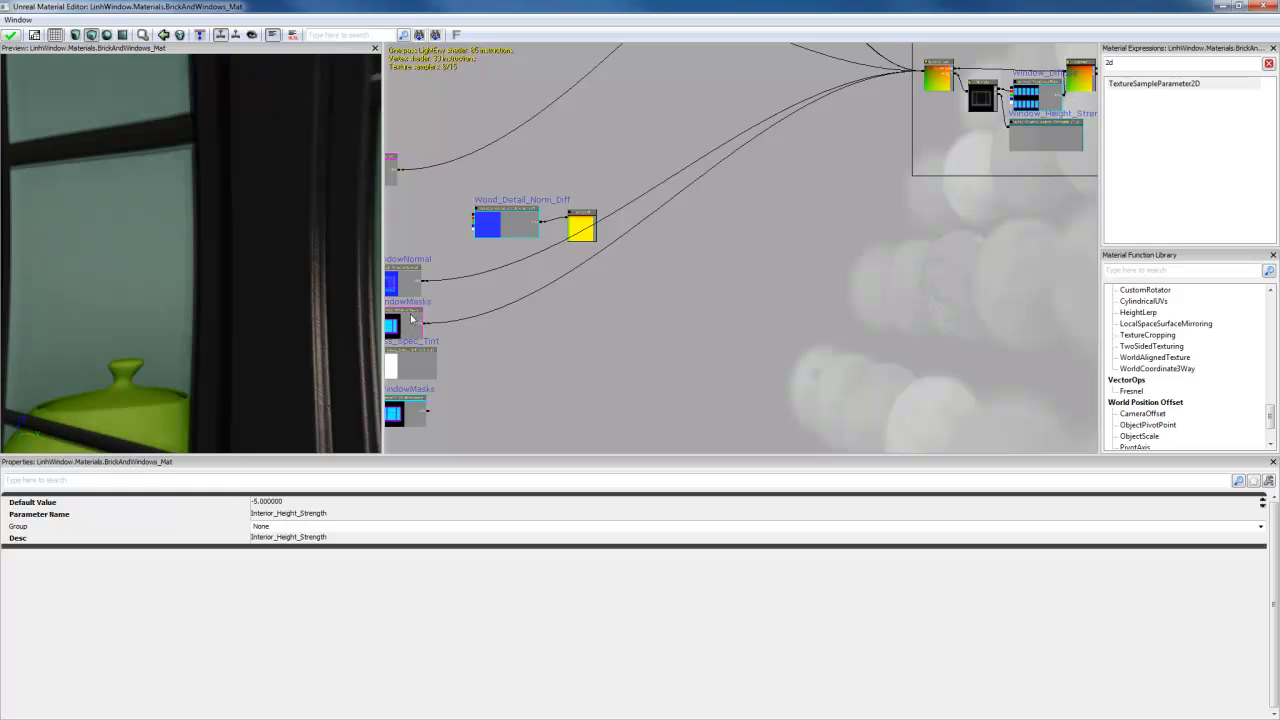
# Step: Move TexCoord away from Wood_Detail_Norm_Diff, insert a Multiply node between them, and add a scalar parameter below TexCoord
pyautogui.click(658, 288)
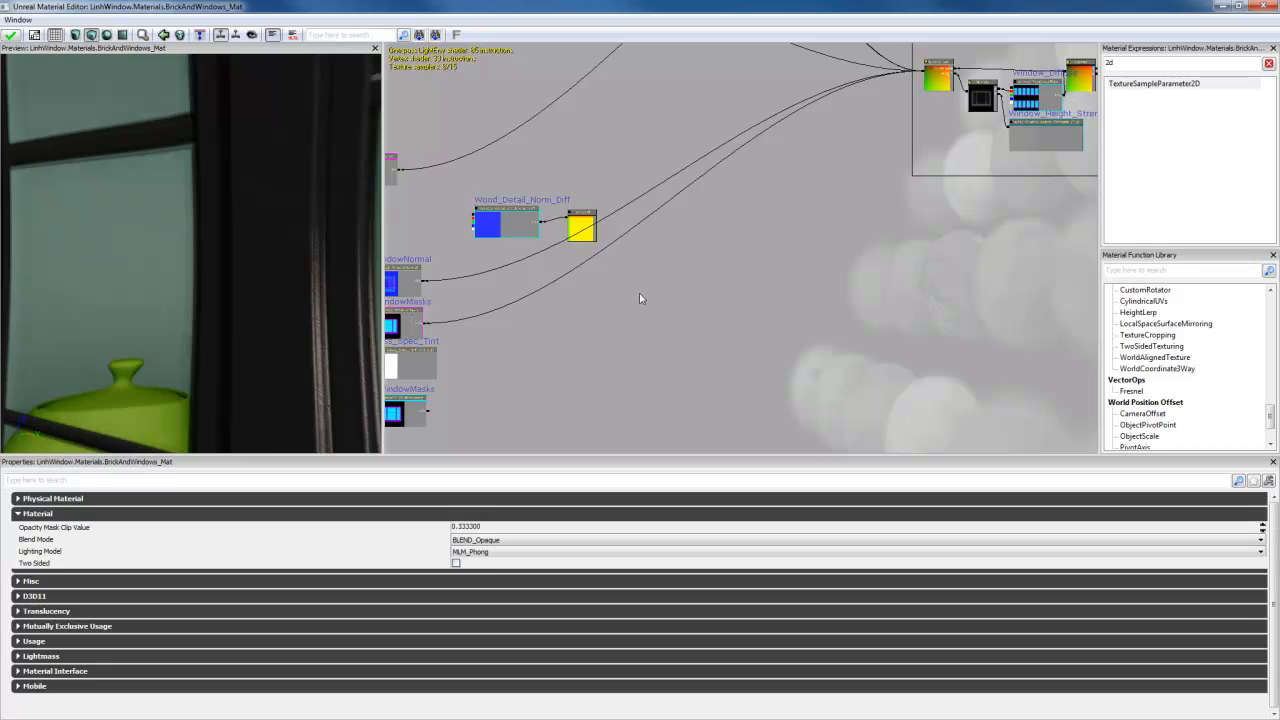
pyautogui.click(587, 231)
pyautogui.moveTo(587, 231); pyautogui.dragTo(661, 227)
pyautogui.click(601, 299)
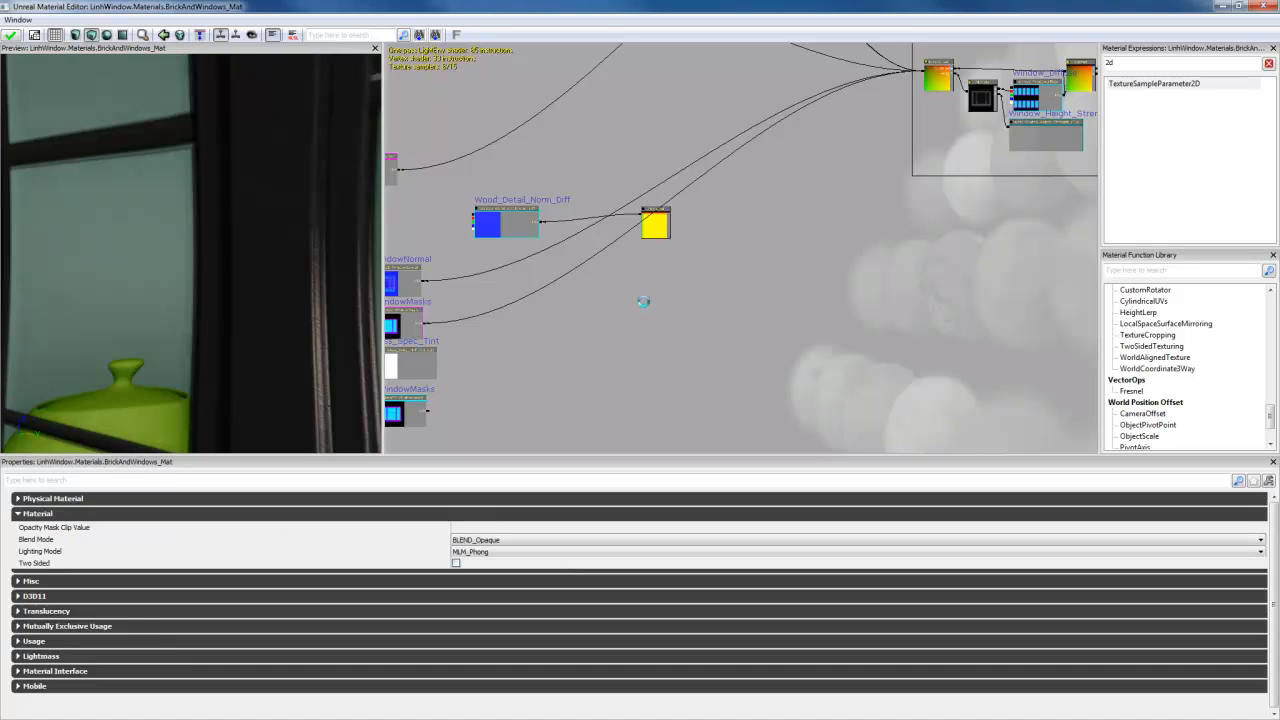
pyautogui.keyDown('ctrl'); pyautogui.moveTo(611, 295); pyautogui.dragTo(600, 223); pyautogui.keyUp('ctrl')
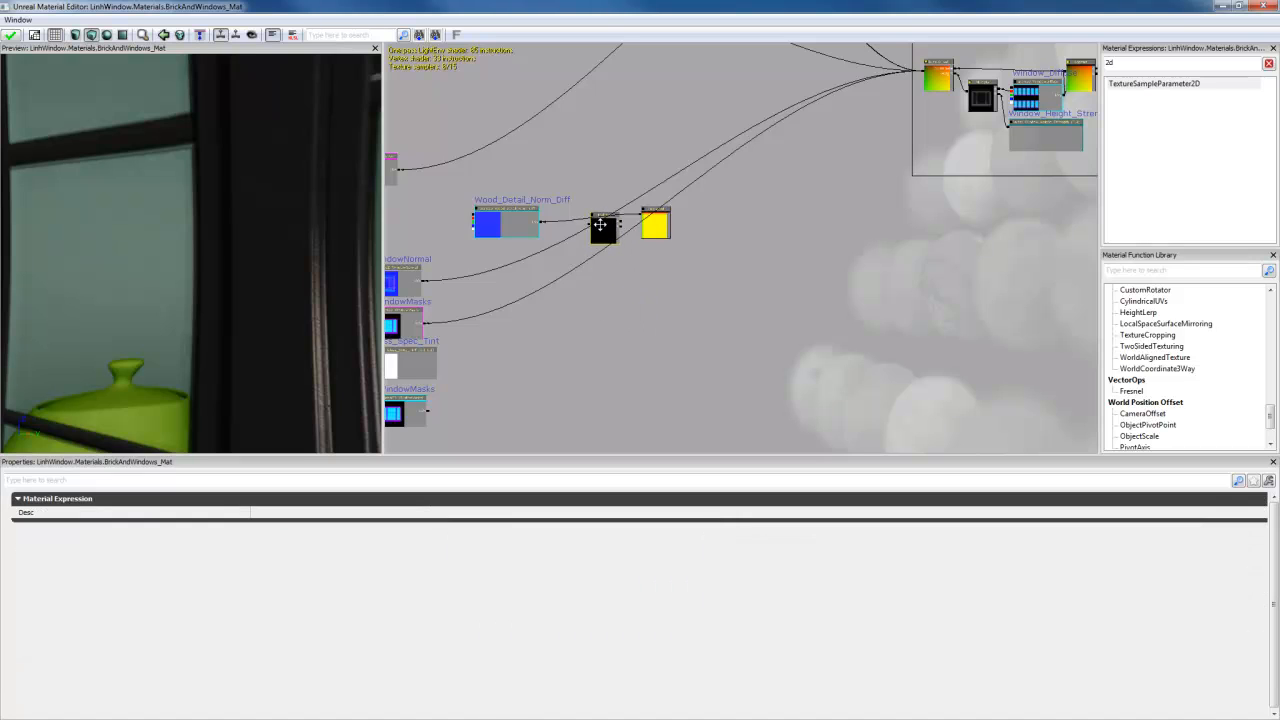
pyautogui.click(662, 297)
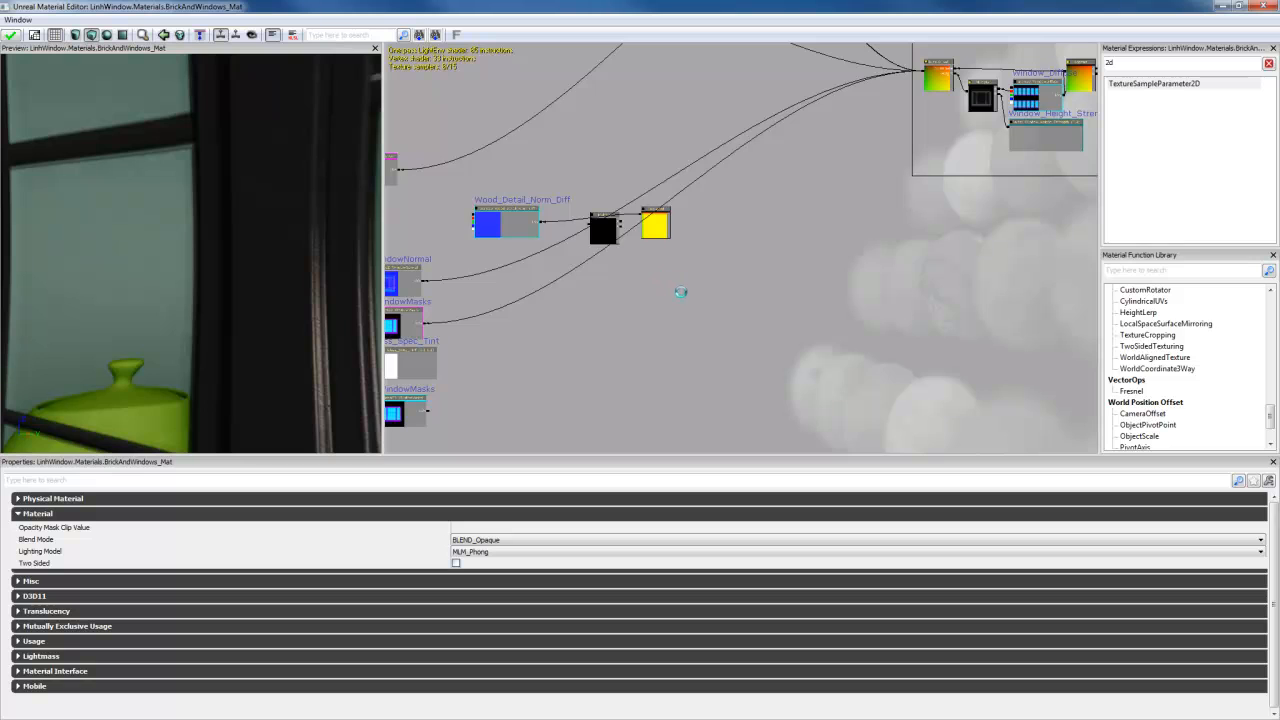
pyautogui.click(680, 290)
pyautogui.moveTo(698, 294); pyautogui.dragTo(671, 273)
pyautogui.scroll(5, 630, 250)
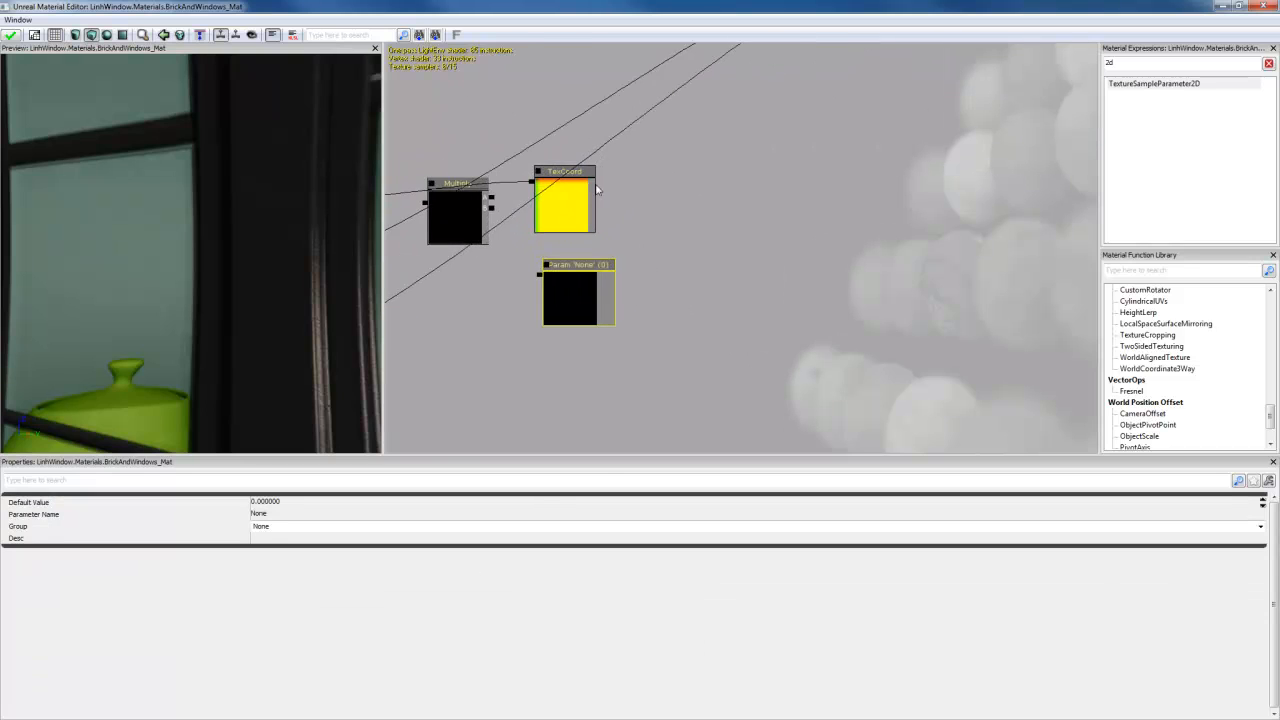
# Step: Give the new nodes more room, and connect TexCoord to the Multiply's A input and the scalar parameter to its B input
pyautogui.scroll(1, 660, 215)
pyautogui.moveTo(702, 200); pyautogui.dragTo(768, 198)
pyautogui.moveTo(706, 279); pyautogui.dragTo(707, 283)
pyautogui.moveTo(713, 171); pyautogui.dragTo(601, 189)
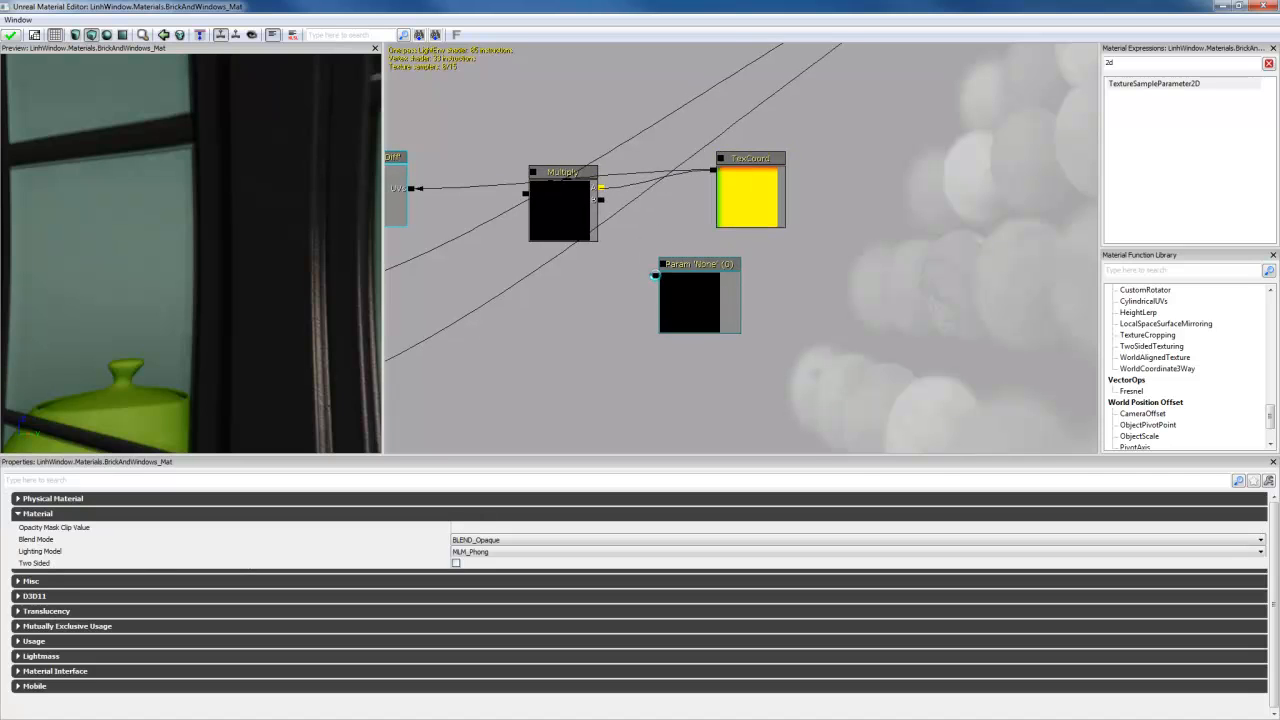
pyautogui.moveTo(655, 275); pyautogui.dragTo(600, 200)
# Step: Name the scalar parameter WoodGrain_UV and set its default value to 10
pyautogui.click(685, 295)
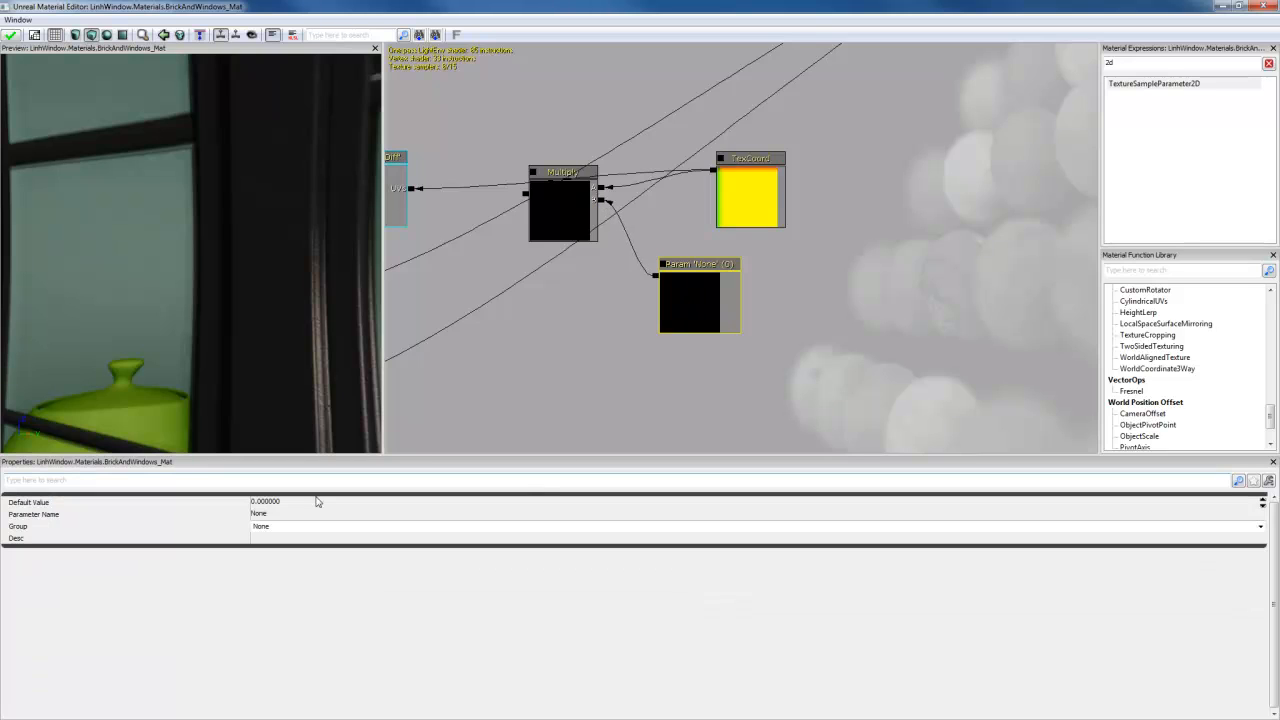
pyautogui.click(296, 514)
pyautogui.write('Wood')
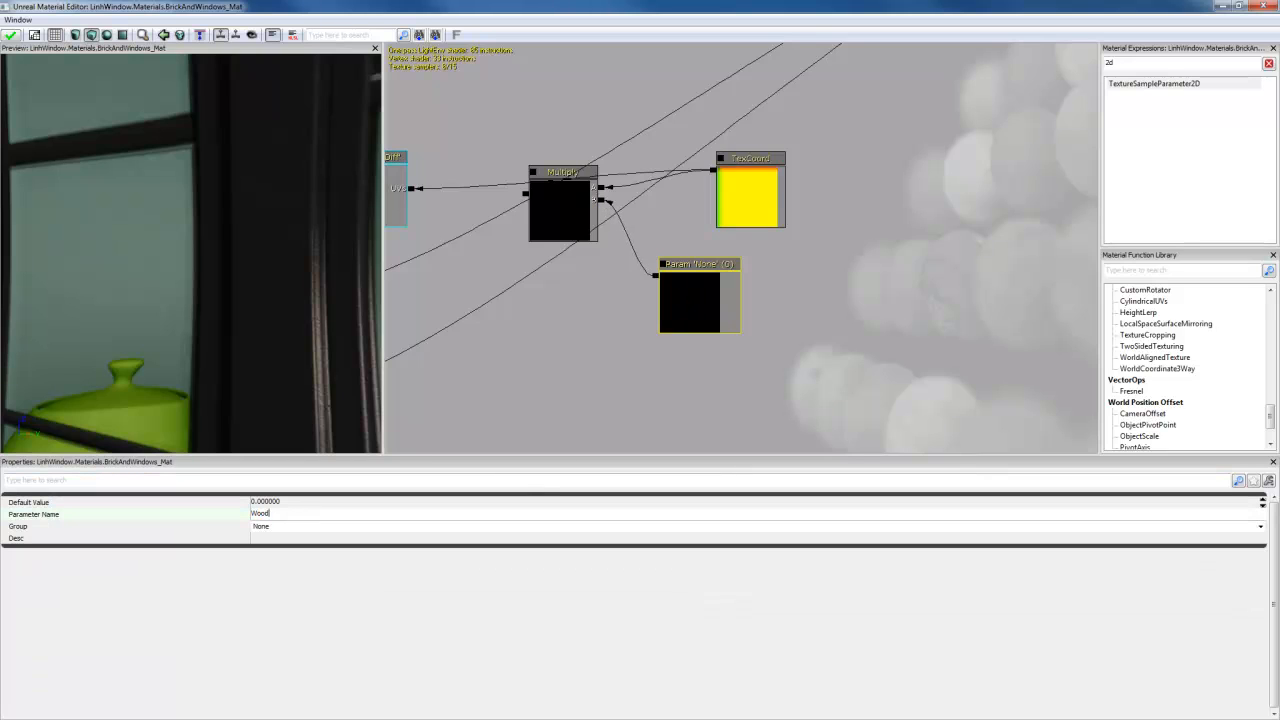
pyautogui.write('Grain_UV')
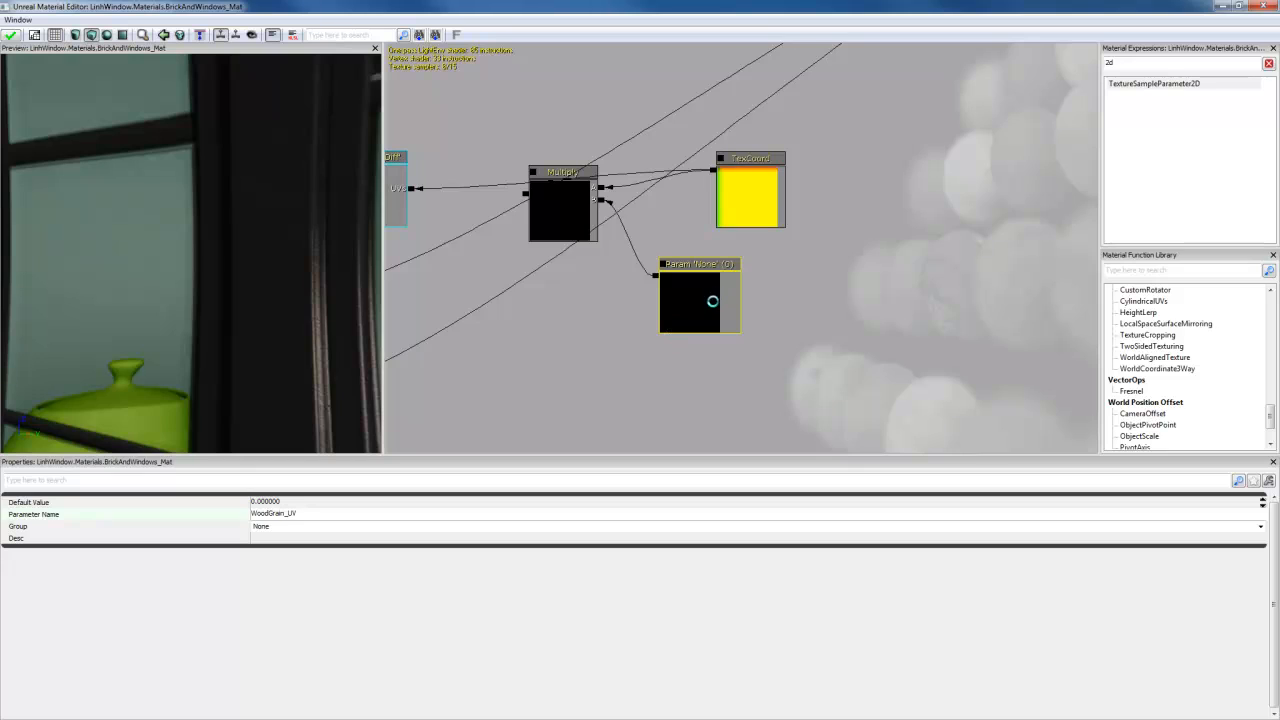
pyautogui.press('Return')
pyautogui.click(290, 502)
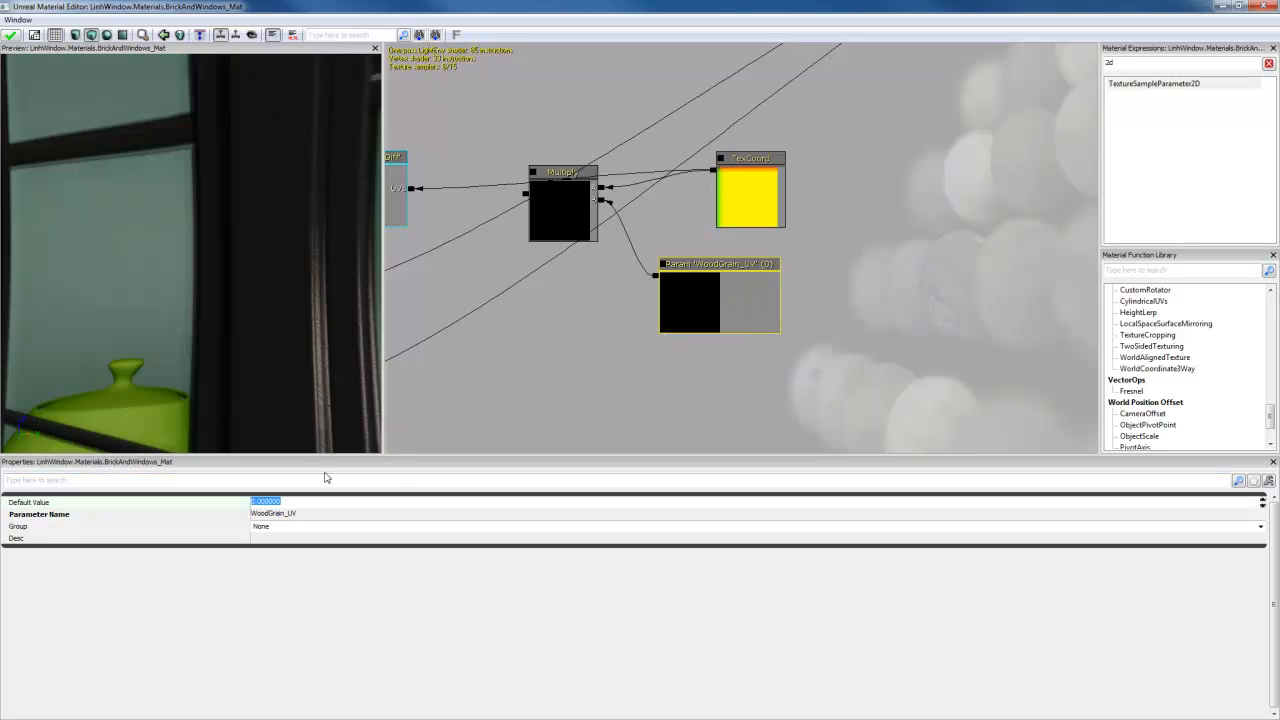
pyautogui.write('10')
pyautogui.press('Return')
# Step: Set both UTiling and VTiling of the wood detail's TexCoord to 1
pyautogui.click(740, 190)
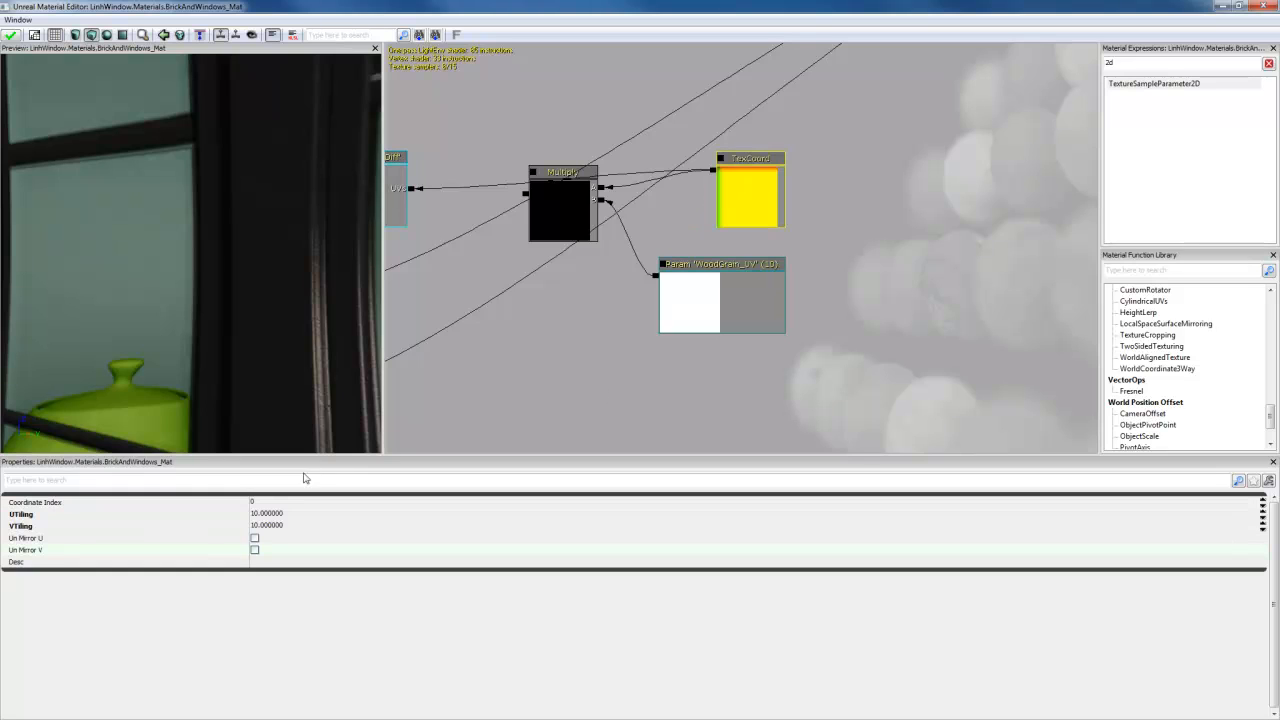
pyautogui.click(268, 514)
pyautogui.write('1')
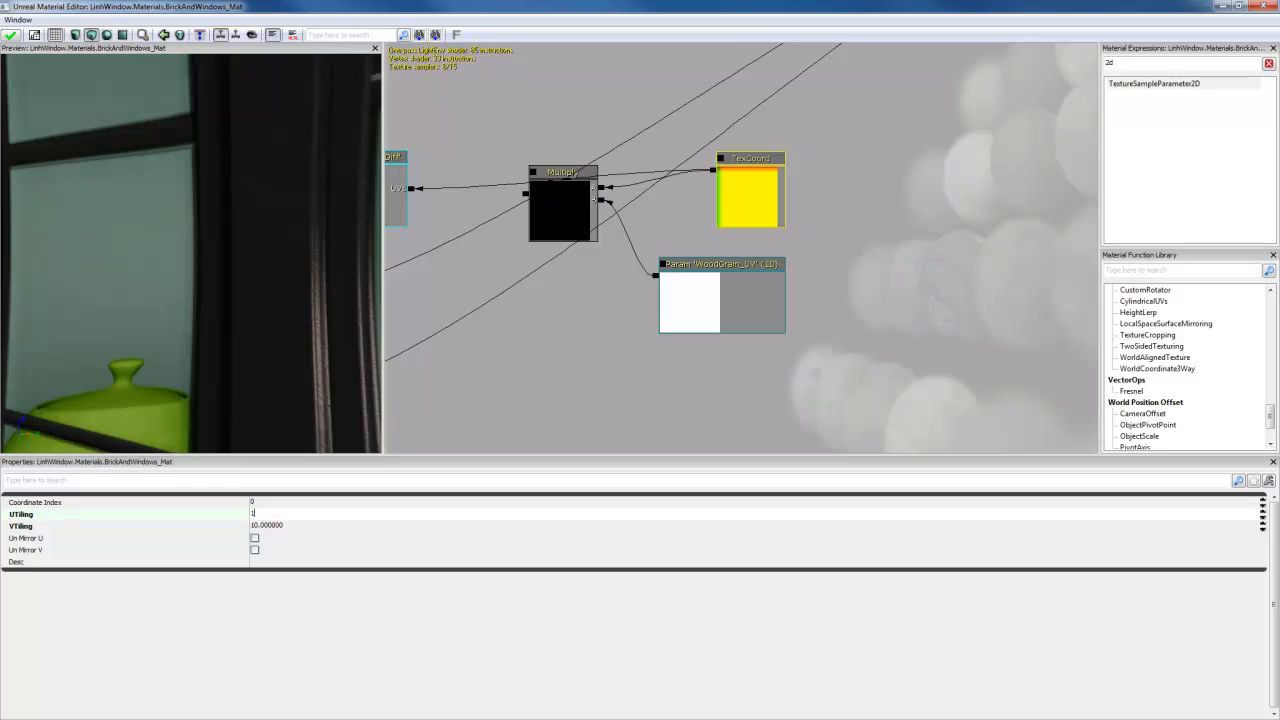
pyautogui.press('Return')
pyautogui.click(286, 526)
pyautogui.write('1')
pyautogui.press('Return')
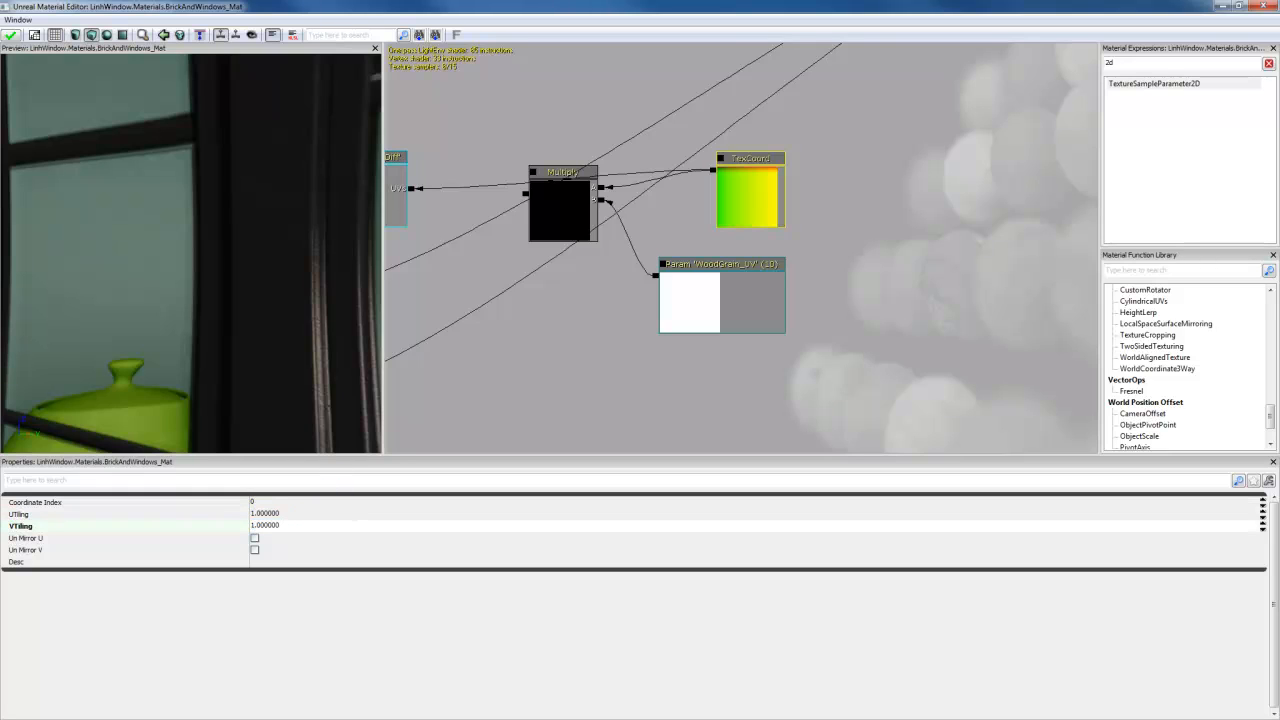
# Step: Feed the Multiply's output into the UVs input of Wood_Detail_Norm_Diff in place of the direct TexCoord link
pyautogui.click(527, 171)
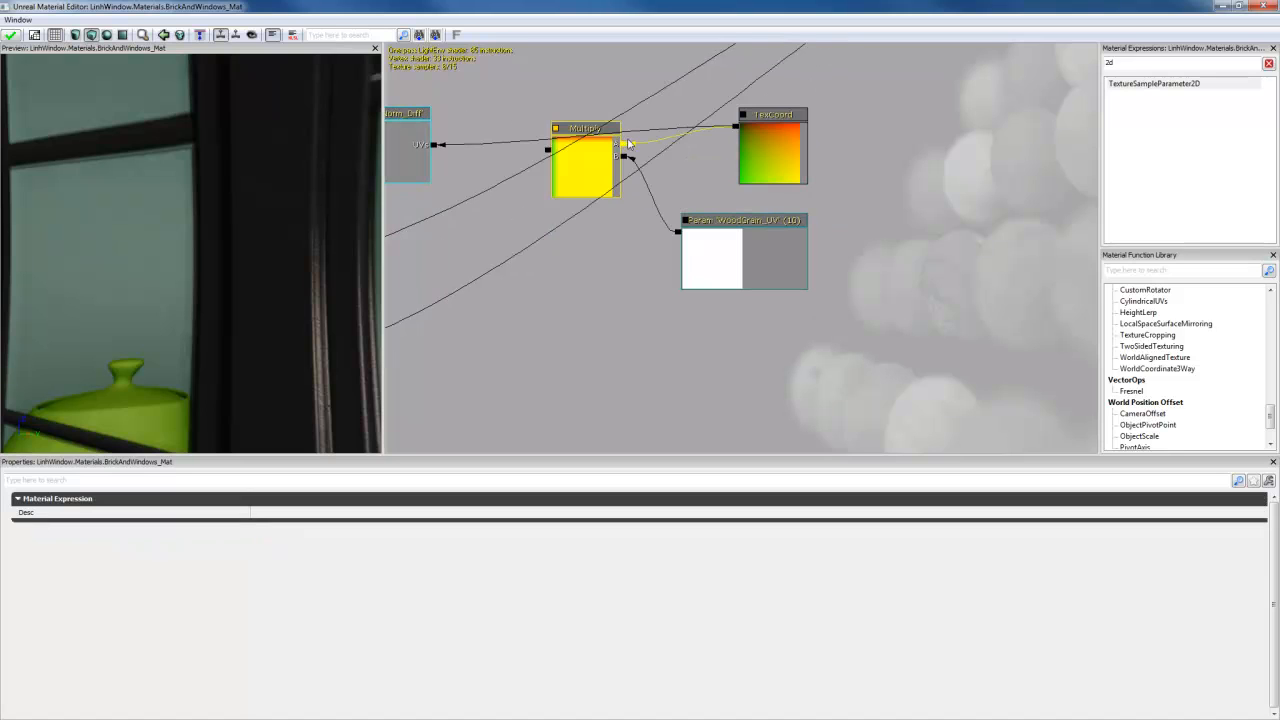
pyautogui.click(543, 156)
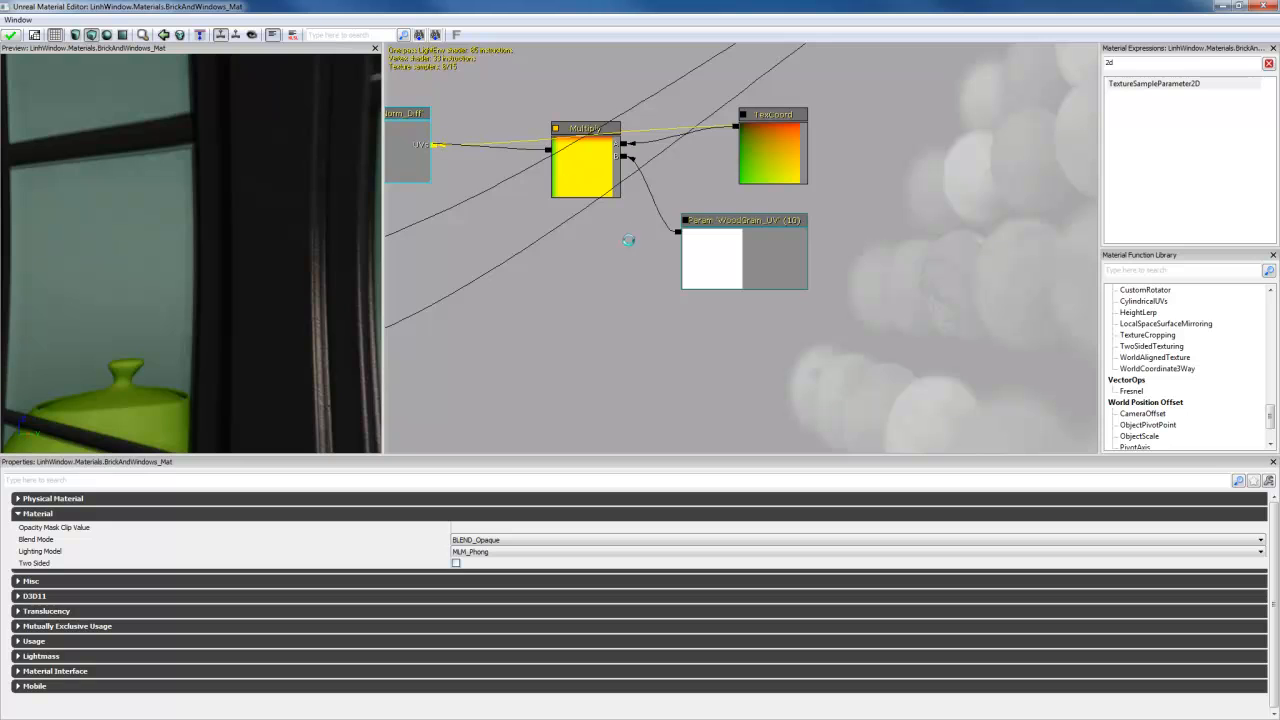
# Step: Duplicate the wood detail's Multiply, TexCoord and WoodGrain_UV nodes, and pull the copies clear of the originals
pyautogui.moveTo(470, 246); pyautogui.dragTo(815, 309)
pyautogui.scroll(-2, 648, 320)
pyautogui.scroll(-2, 893, 280)
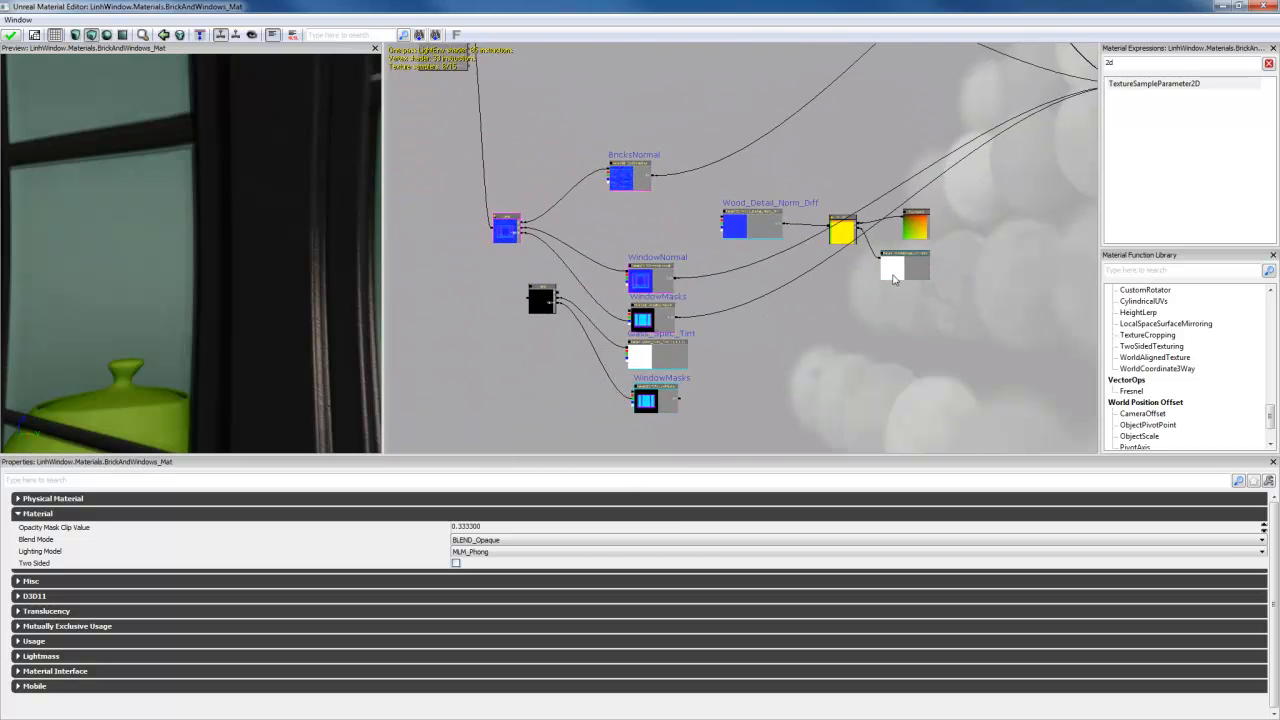
pyautogui.click(902, 272)
pyautogui.click(845, 234)
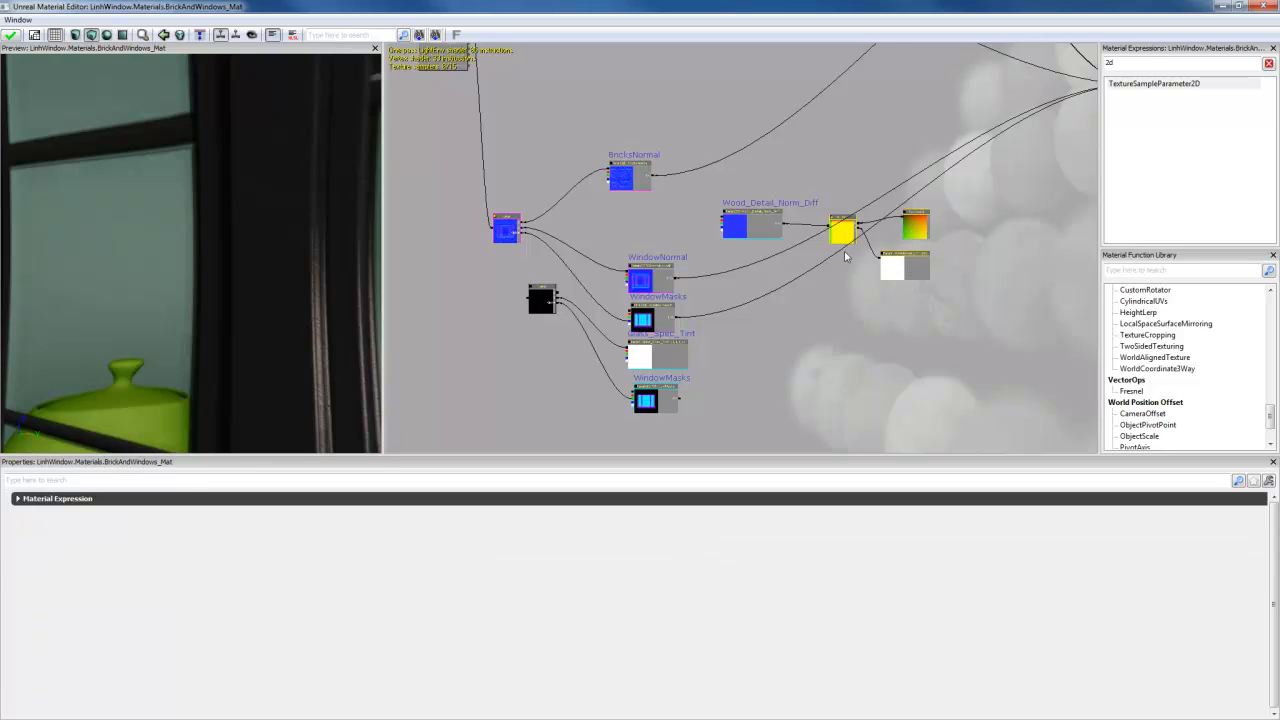
pyautogui.hotkey('ctrl', 'w')
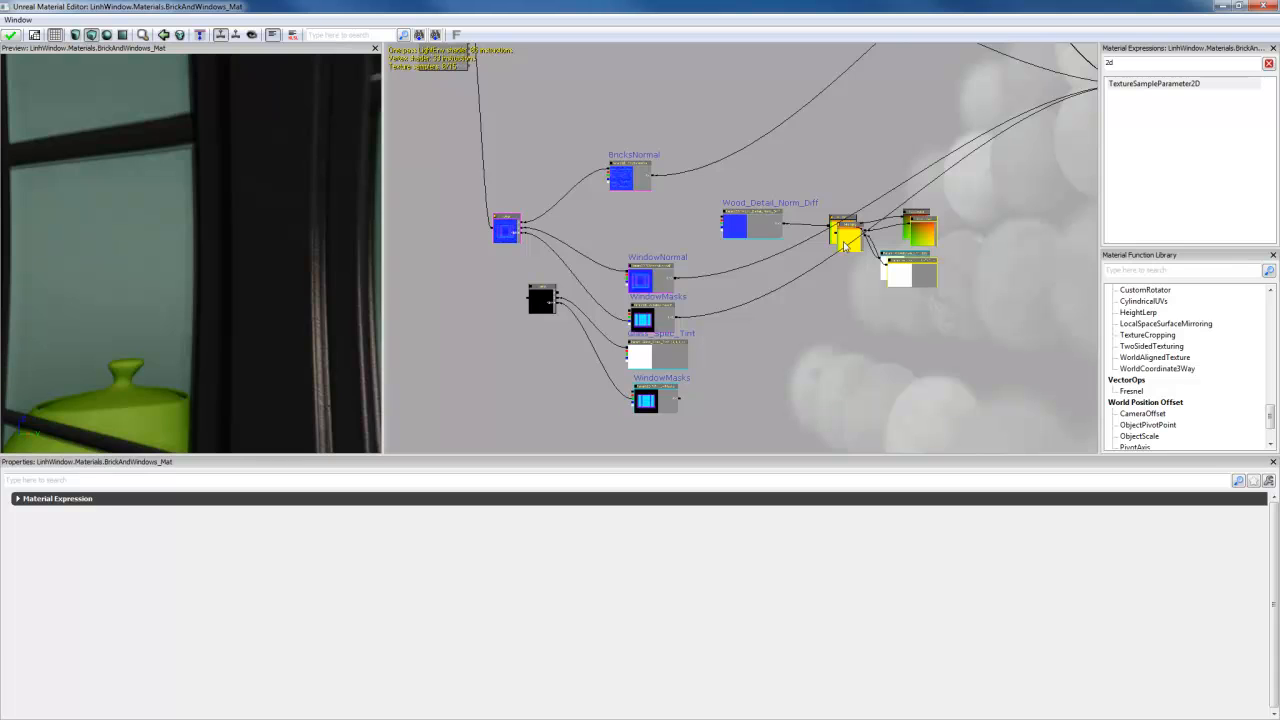
pyautogui.moveTo(845, 245); pyautogui.dragTo(846, 138)
# Step: Move the duplicated tiling nodes up to the specular branch, beside the TexCoord of its Wood_Detail_Norm_Diff
pyautogui.moveTo(840, 189); pyautogui.dragTo(750, 298)
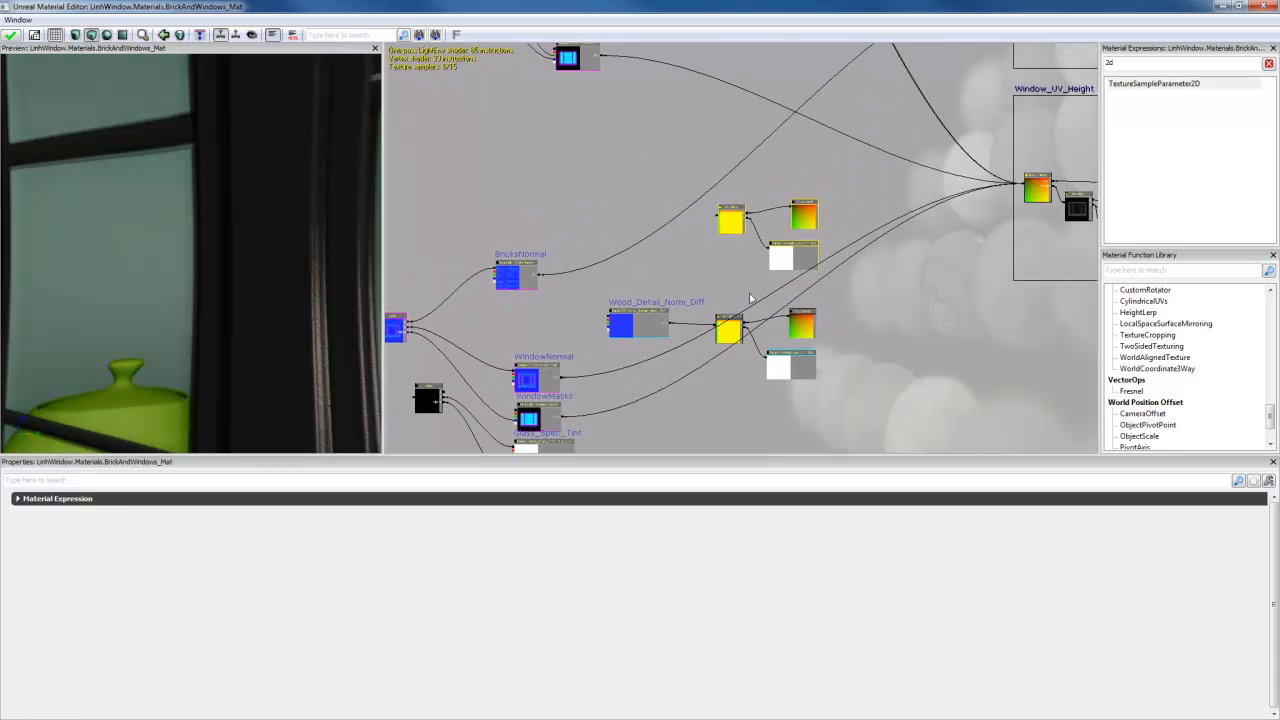
pyautogui.scroll(-5, 693, 292)
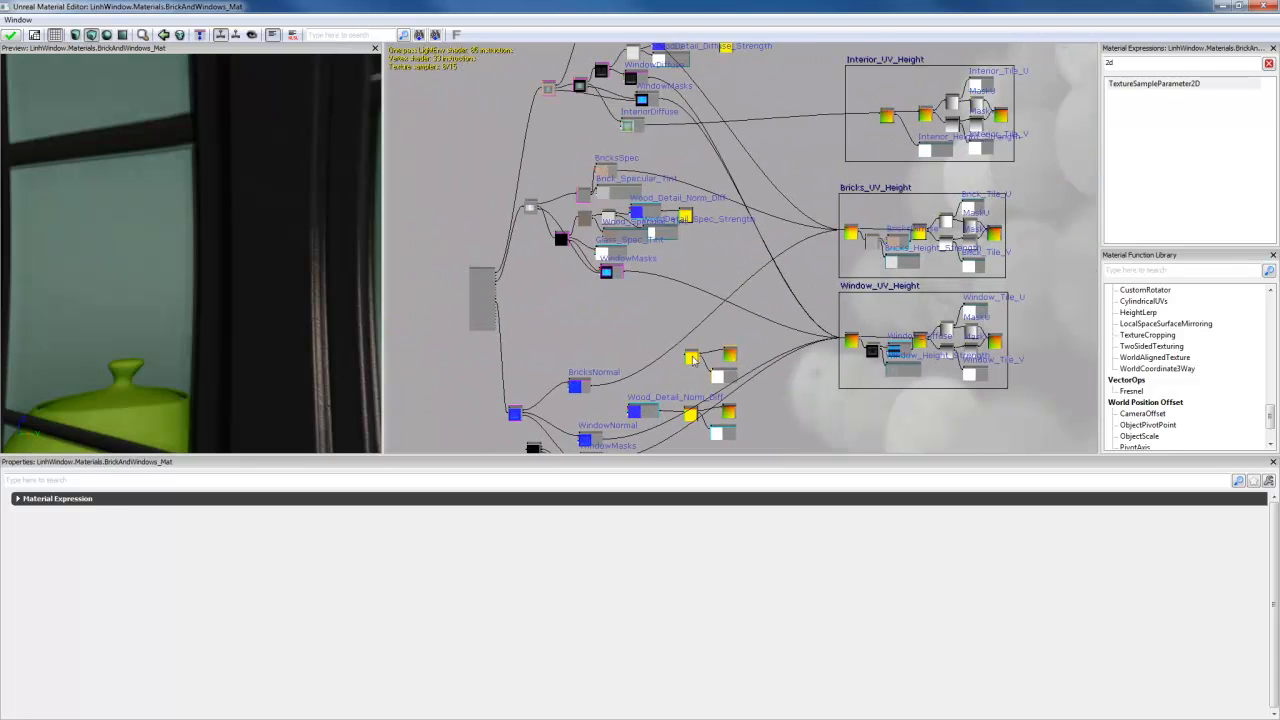
pyautogui.keyDown('ctrl'); pyautogui.moveTo(694, 291); pyautogui.dragTo(695, 287); pyautogui.keyUp('ctrl')
pyautogui.scroll(4, 702, 253)
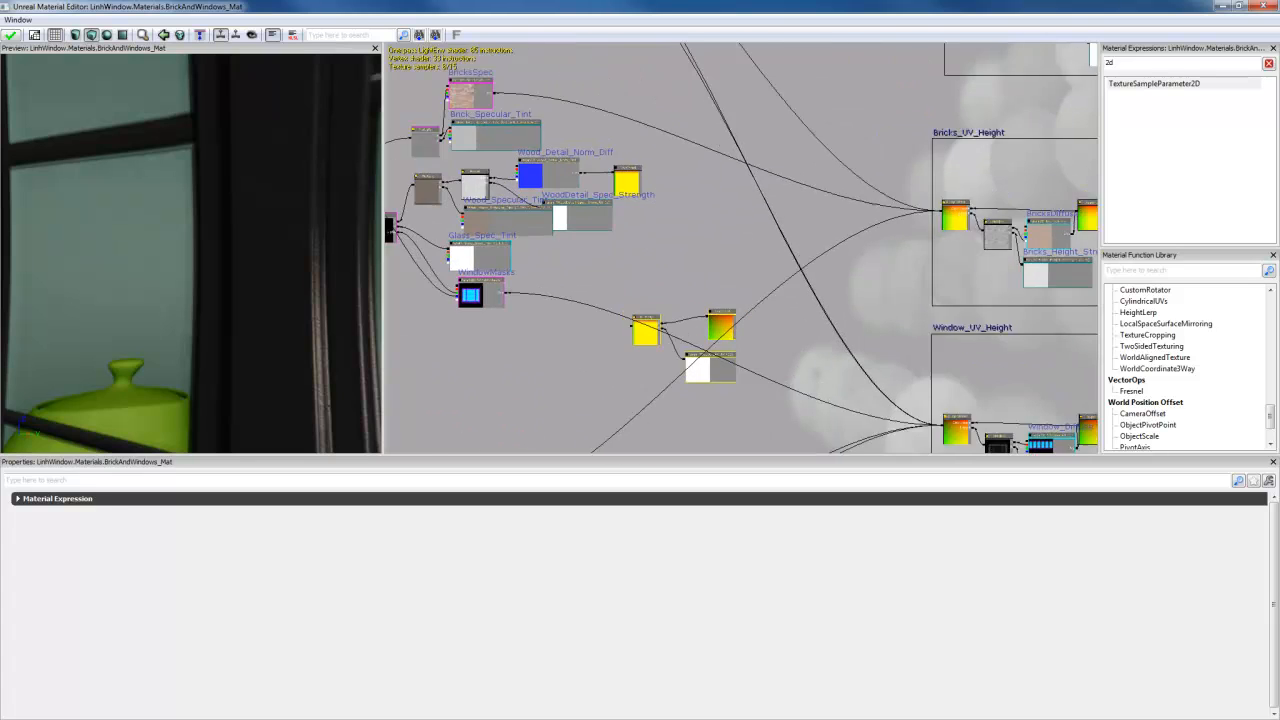
pyautogui.keyDown('ctrl'); pyautogui.moveTo(625, 345); pyautogui.dragTo(656, 168); pyautogui.keyUp('ctrl')
pyautogui.scroll(5, 656, 168)
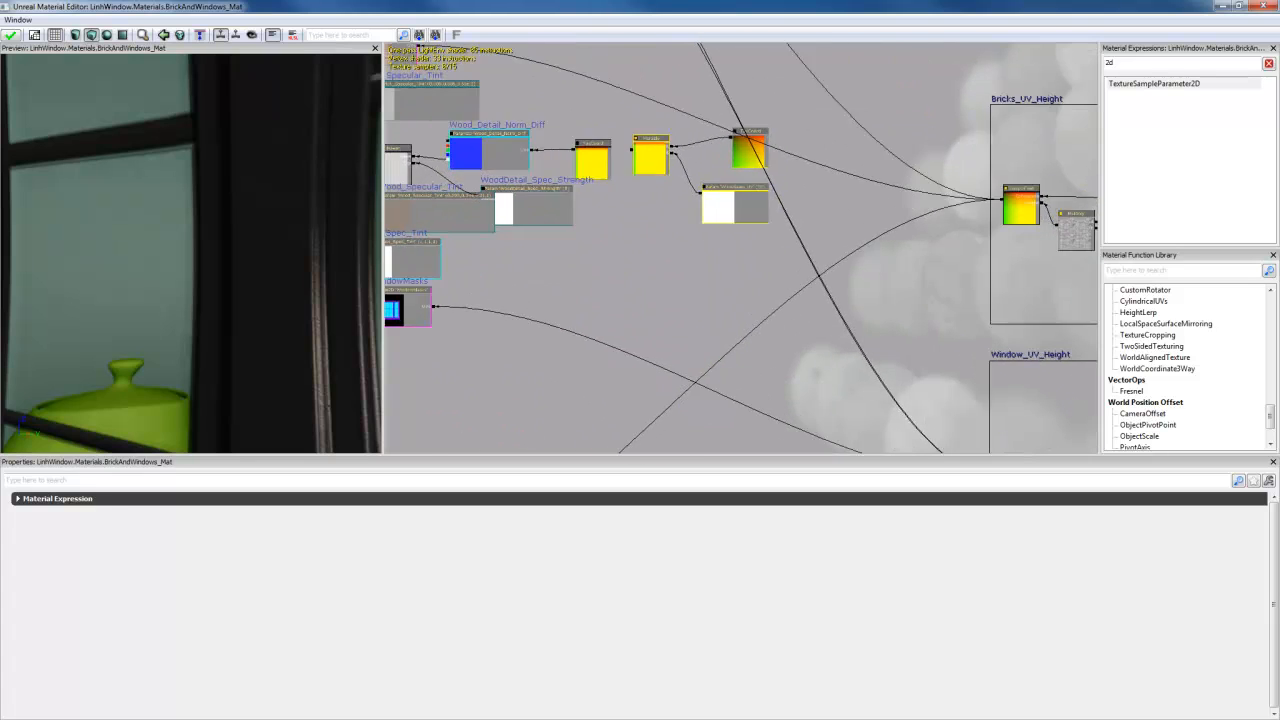
# Step: Delete the specular branch's old wood detail TexCoord, and connect the Multiply's output to the UVs input of Wood_Detail_Norm_Diff
pyautogui.click(560, 195)
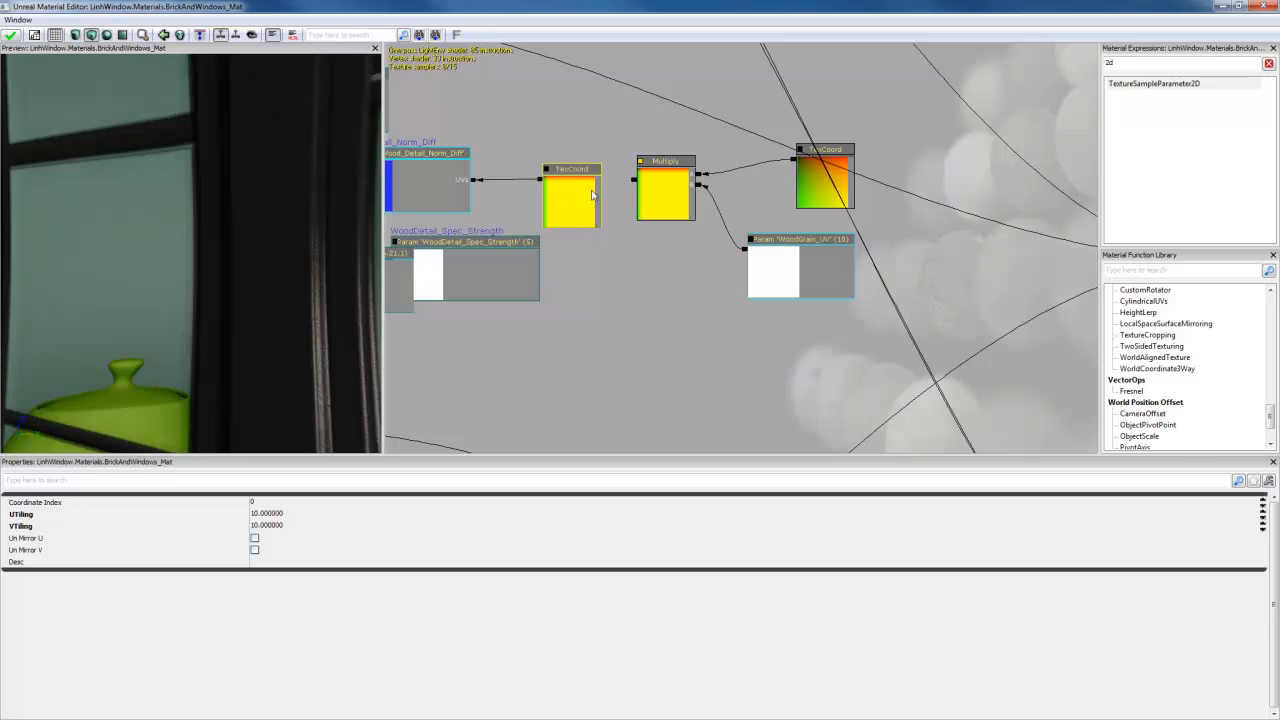
pyautogui.press('Delete')
pyautogui.moveTo(634, 183); pyautogui.dragTo(472, 179)
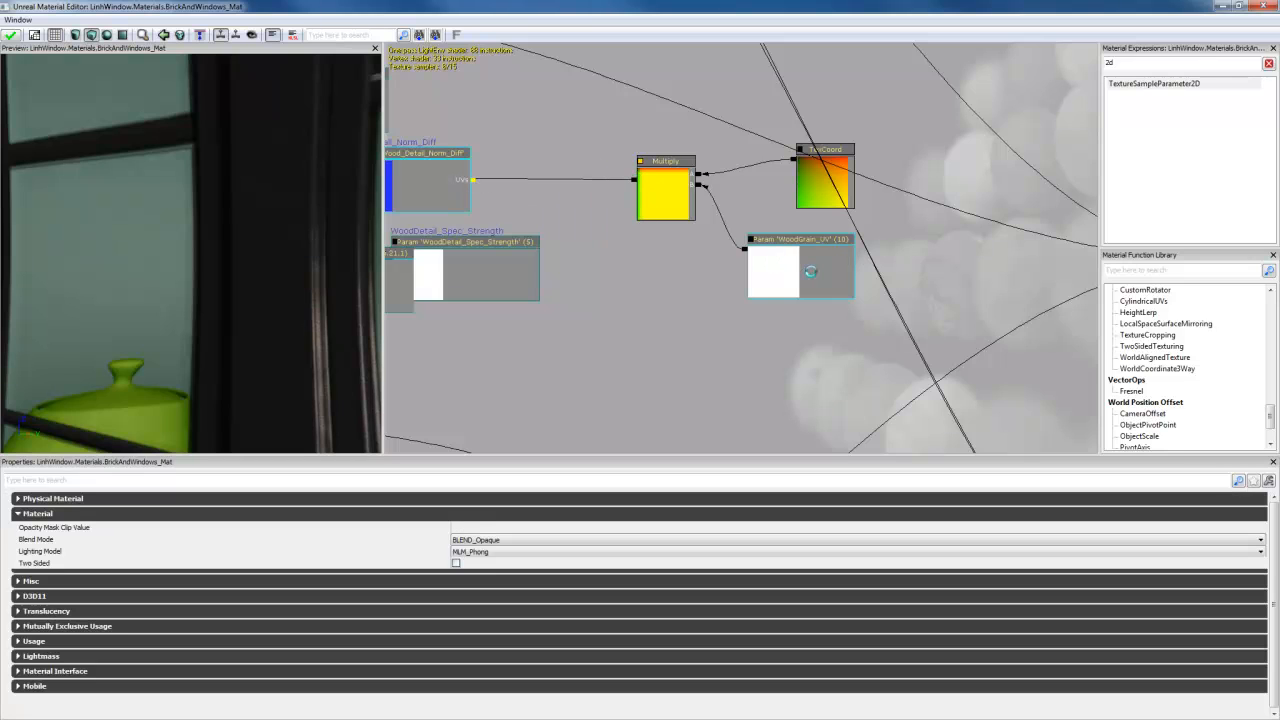
# Step: Gather the specular branch's Multiply, TexCoord and WoodGrain_UV nodes closely beside Wood_Detail_Norm_Diff
pyautogui.click(660, 190)
pyautogui.moveTo(660, 190); pyautogui.dragTo(548, 182)
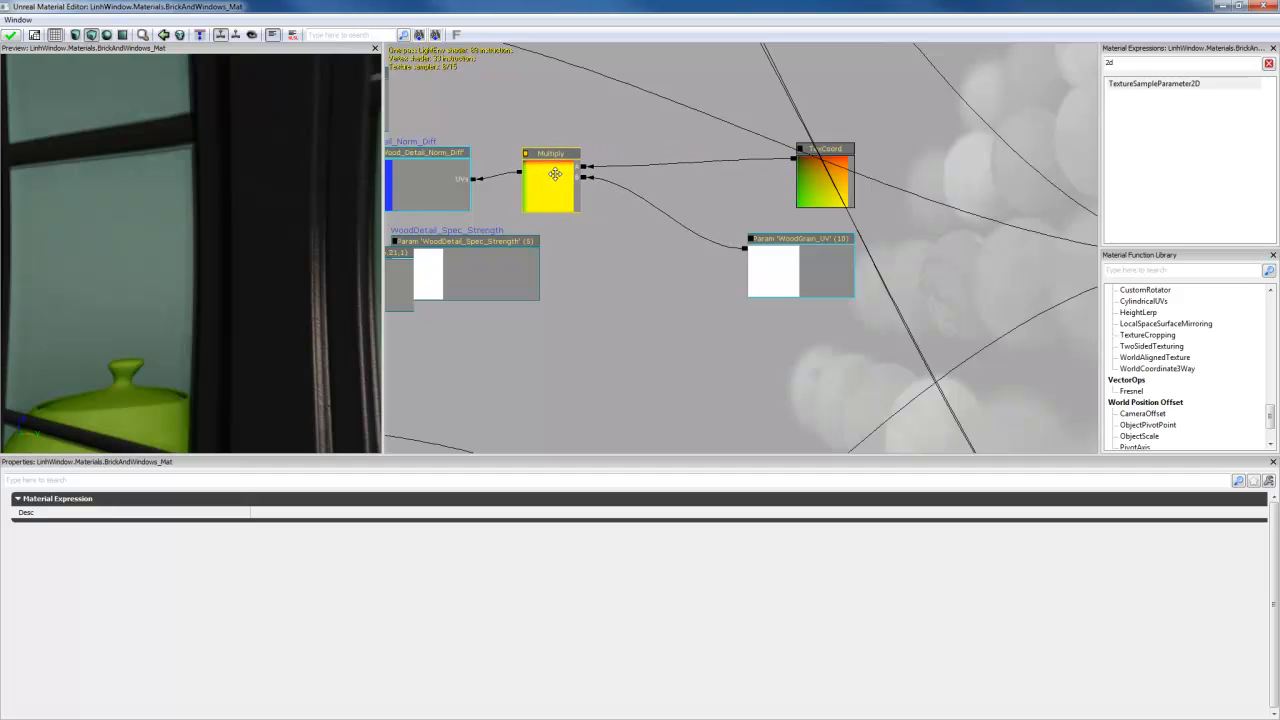
pyautogui.moveTo(828, 181); pyautogui.dragTo(656, 194)
pyautogui.click(814, 195)
pyautogui.click(777, 281)
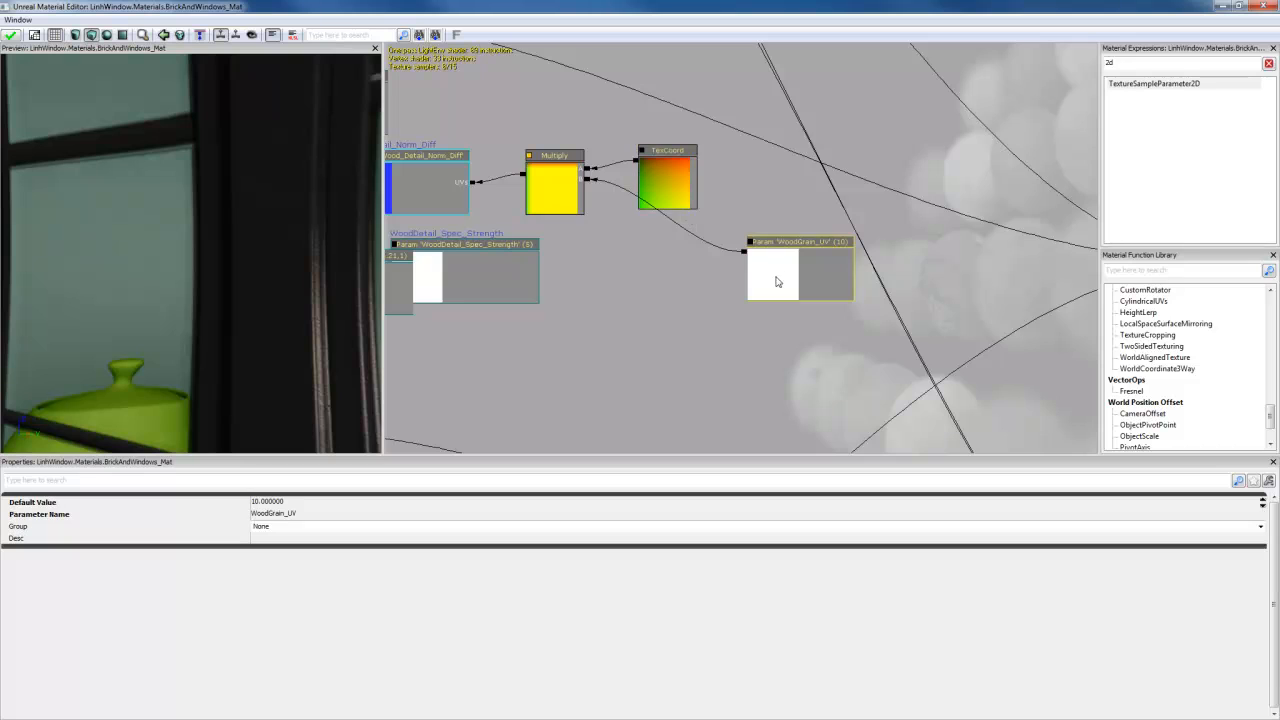
pyautogui.moveTo(777, 281); pyautogui.dragTo(663, 266)
pyautogui.scroll(-2, 690, 270)
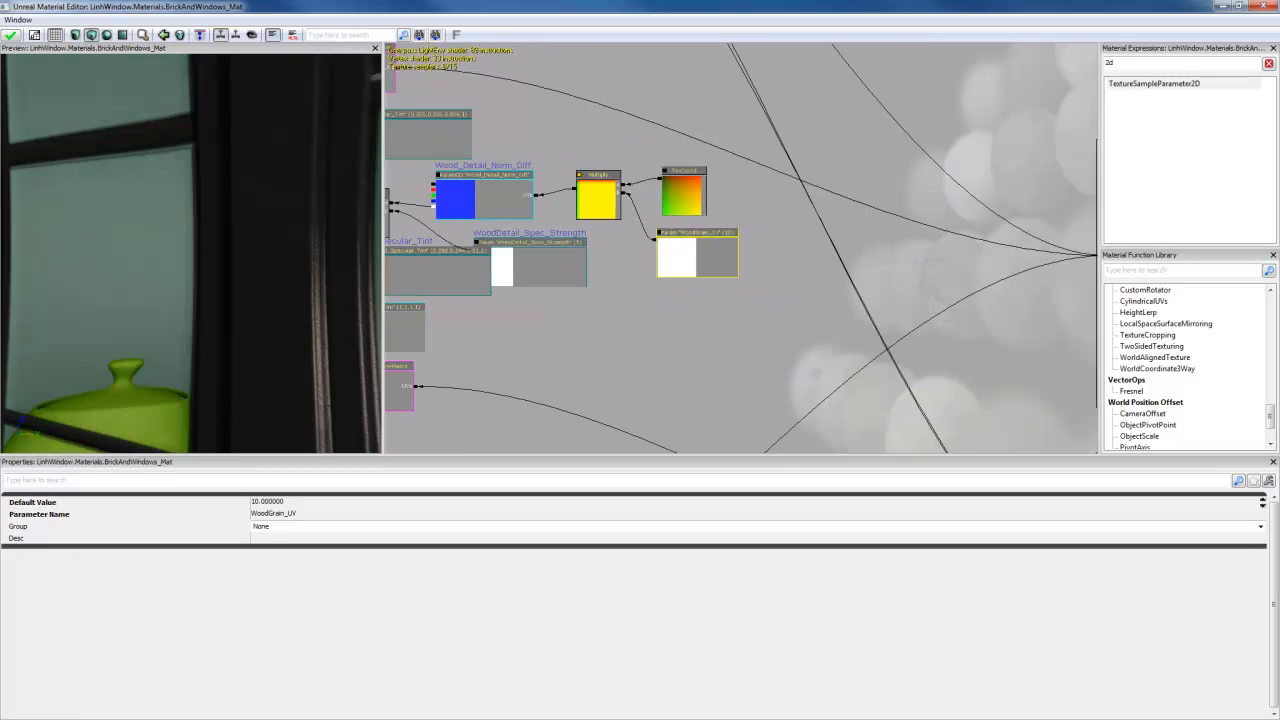
# Step: Duplicate the specular branch's Multiply, TexCoord and WoodGrain_UV nodes, and move the copies beside the diffuse branch's wood detail TexCoord
pyautogui.scroll(-1, 714, 196)
pyautogui.click(623, 205)
pyautogui.keyDown('ctrl'); pyautogui.click(672, 198); pyautogui.keyUp('ctrl')
pyautogui.keyDown('ctrl'); pyautogui.click(690, 239); pyautogui.keyUp('ctrl')
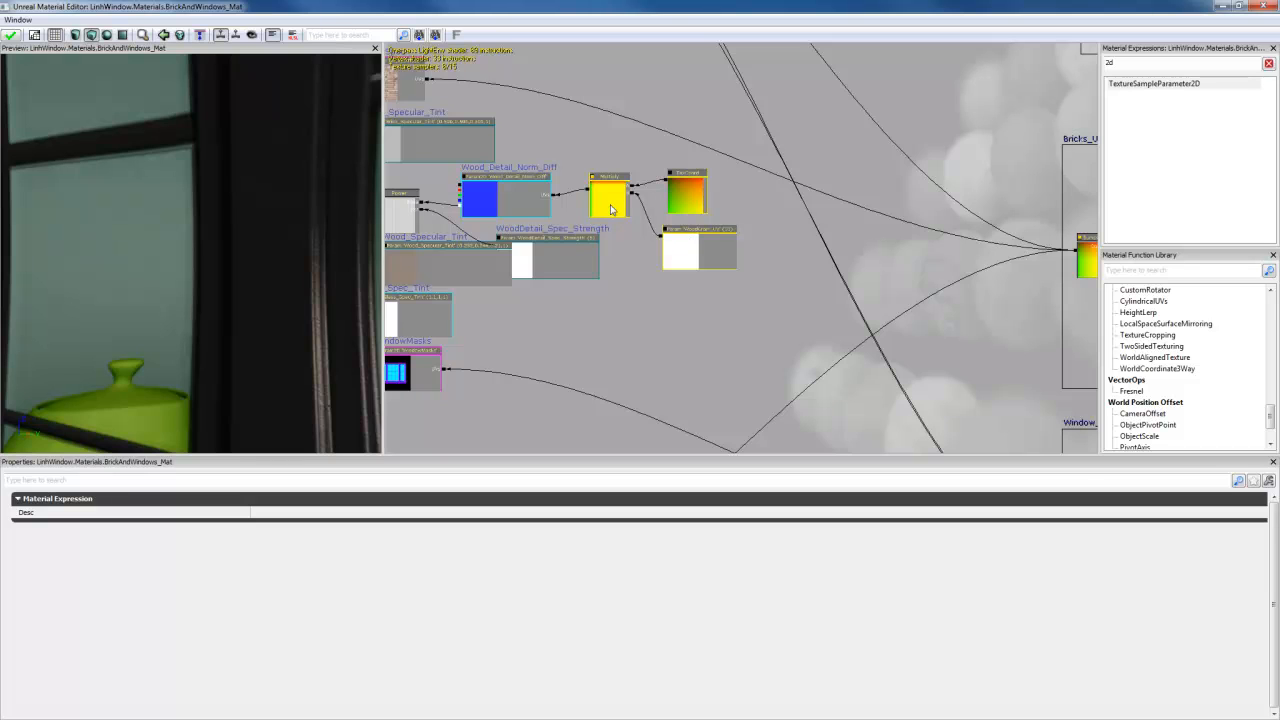
pyautogui.hotkey('ctrl', 'v')
pyautogui.moveTo(607, 135); pyautogui.dragTo(674, 266)
pyautogui.scroll(-4, 660, 275)
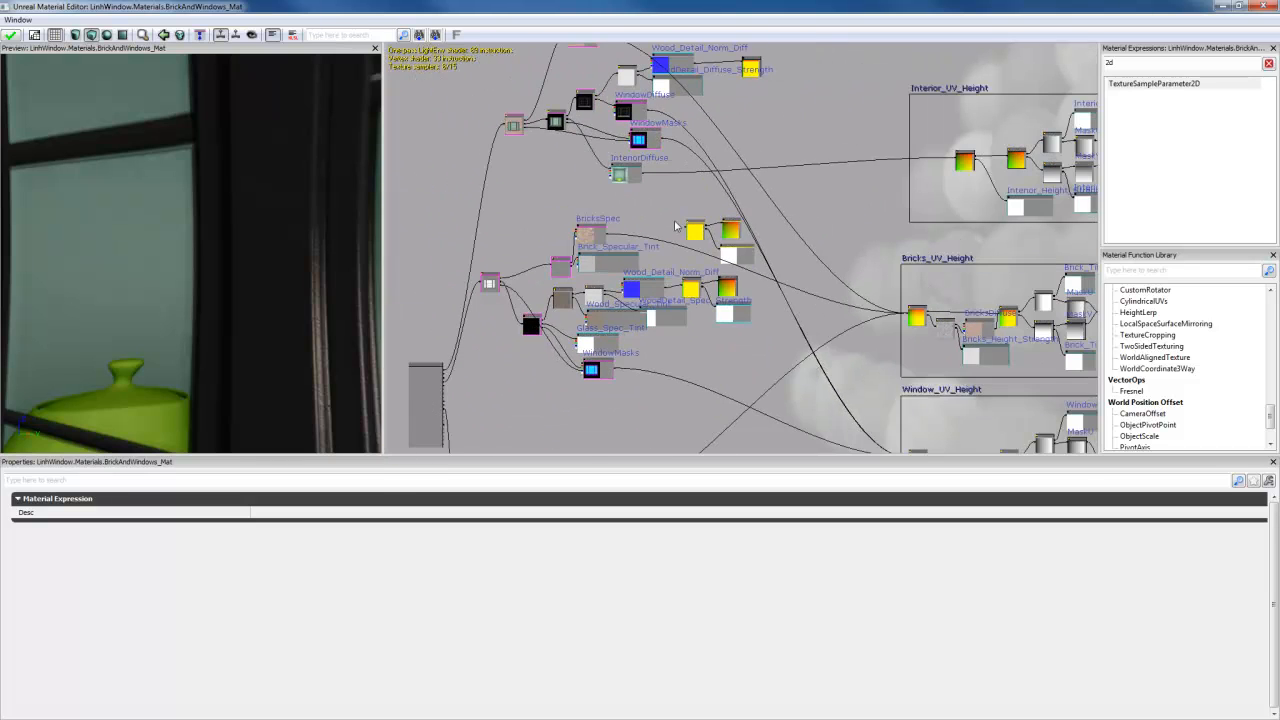
pyautogui.moveTo(682, 315); pyautogui.dragTo(770, 146)
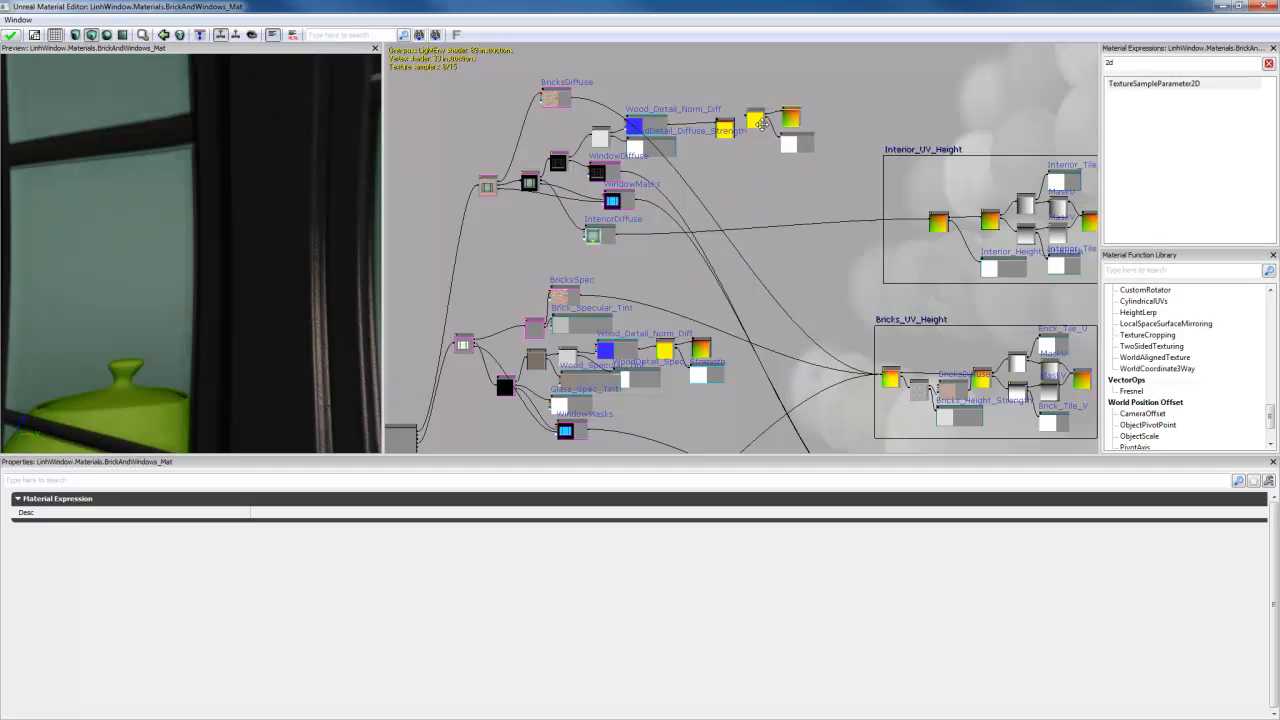
pyautogui.scroll(3, 658, 211)
# Step: Delete the diffuse branch's old wood detail TexCoord, and connect the Multiply's output to the UVs input of Wood_Detail_Norm_Diff
pyautogui.click(589, 175)
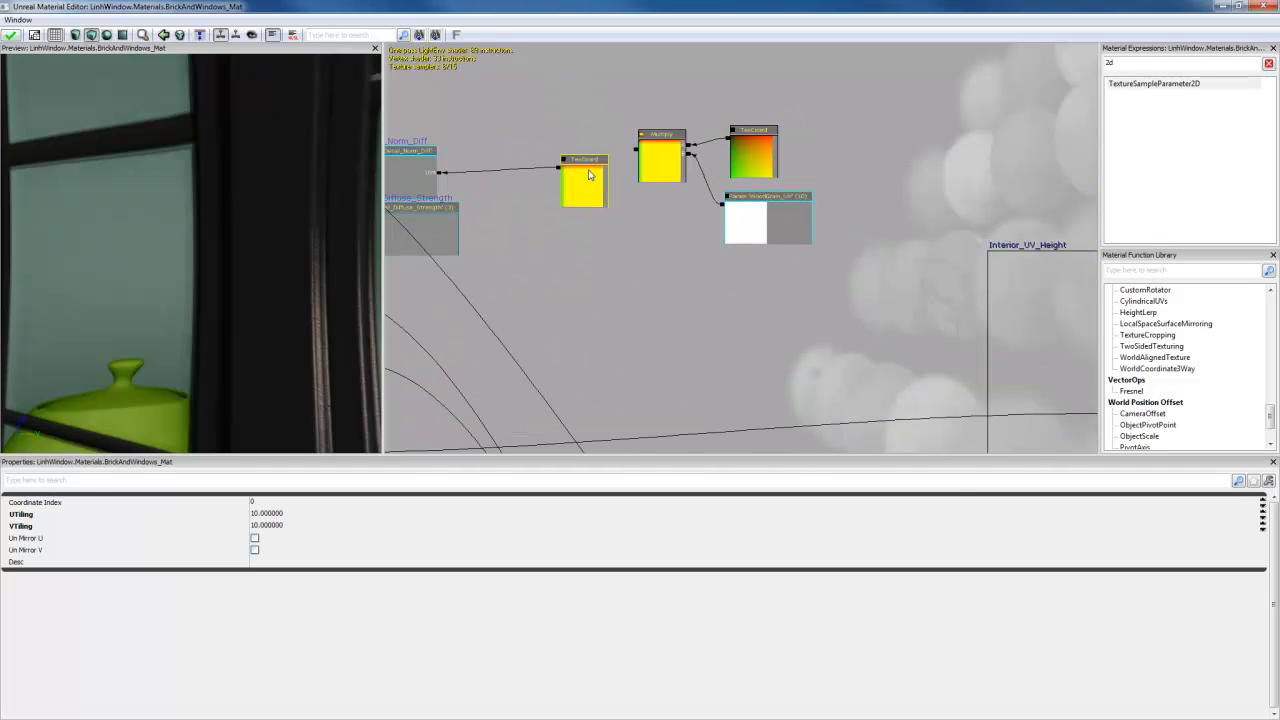
pyautogui.click(626, 158)
pyautogui.press('Delete')
pyautogui.moveTo(637, 150); pyautogui.dragTo(440, 172)
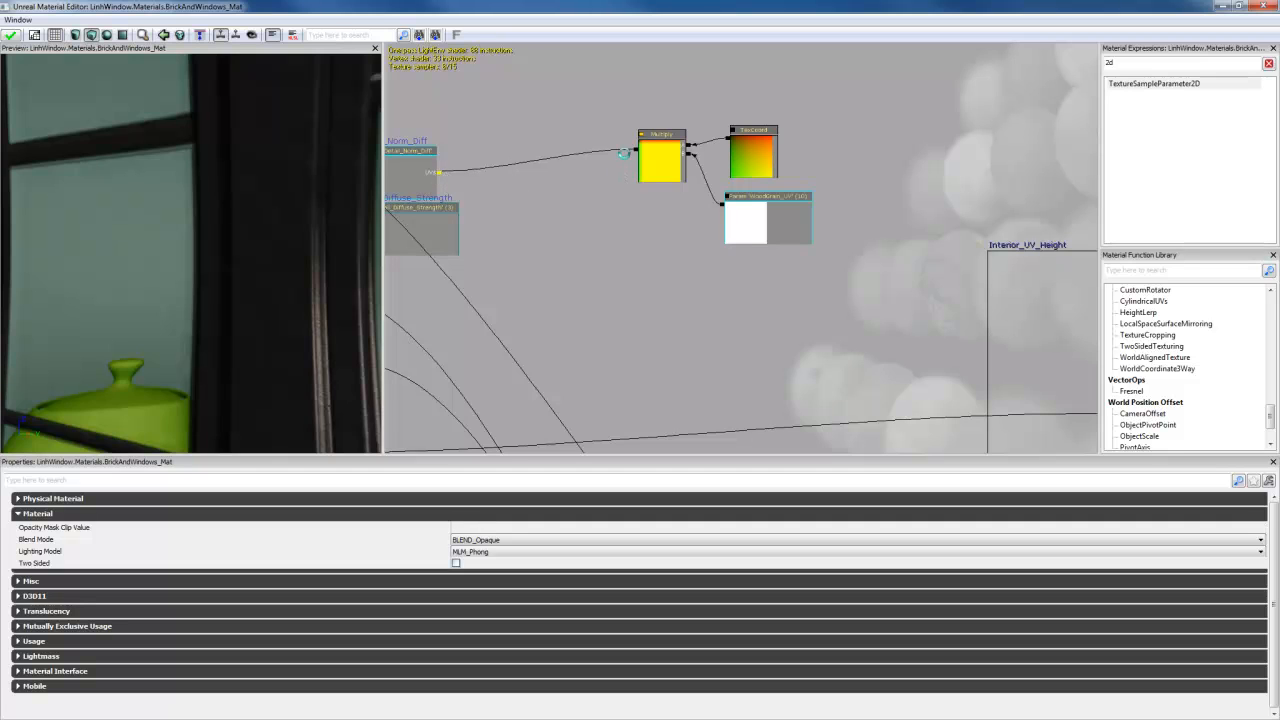
# Step: Tidy the diffuse branch by moving the tiling nodes next to Wood_Detail_Norm_Diff and placing WoodDetail_Diffuse_Strength beneath it
pyautogui.moveTo(636, 124); pyautogui.dragTo(923, 320)
pyautogui.moveTo(773, 230); pyautogui.dragTo(590, 245)
pyautogui.click(459, 302)
pyautogui.keyDown('ctrl'); pyautogui.moveTo(459, 302); pyautogui.dragTo(454, 315); pyautogui.keyUp('ctrl')
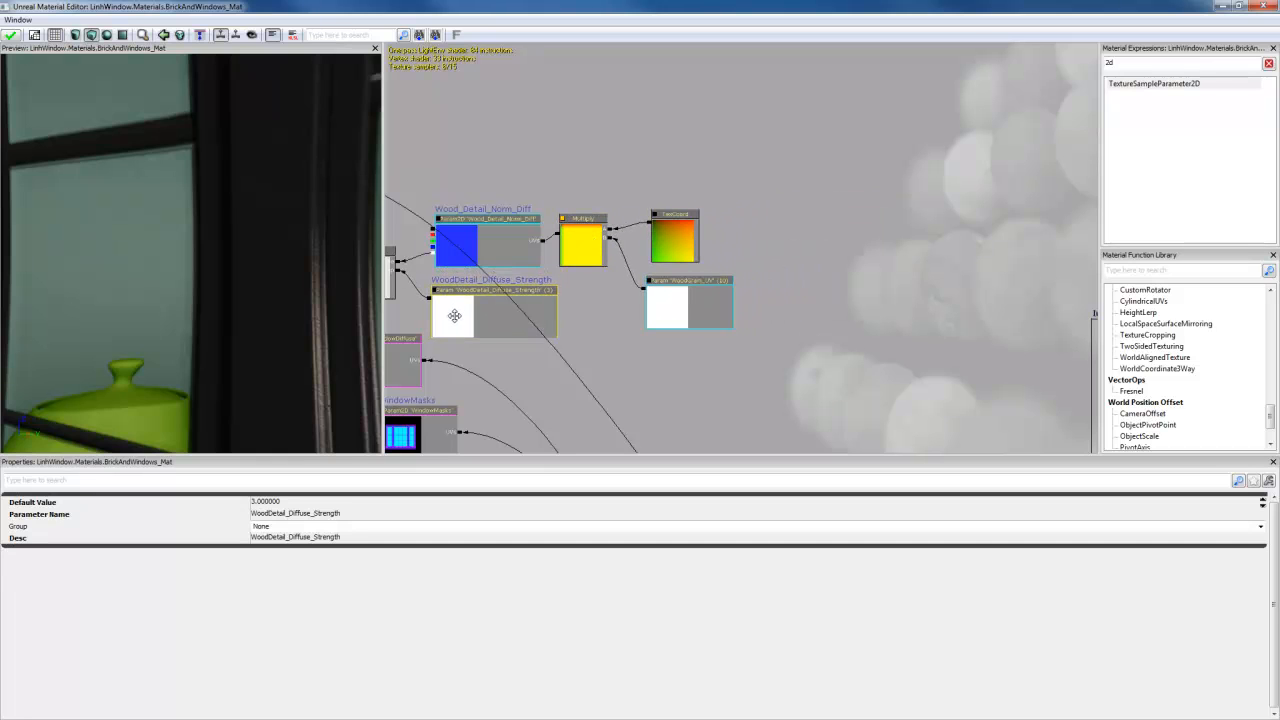
# Step: Separate the overlapping Wood_Specular_Tint and WoodDetail_Spec_Strength nodes in the specular branch
pyautogui.scroll(-4, 756, 378)
pyautogui.moveTo(763, 391); pyautogui.dragTo(740, 197)
pyautogui.moveTo(722, 357); pyautogui.dragTo(806, 137)
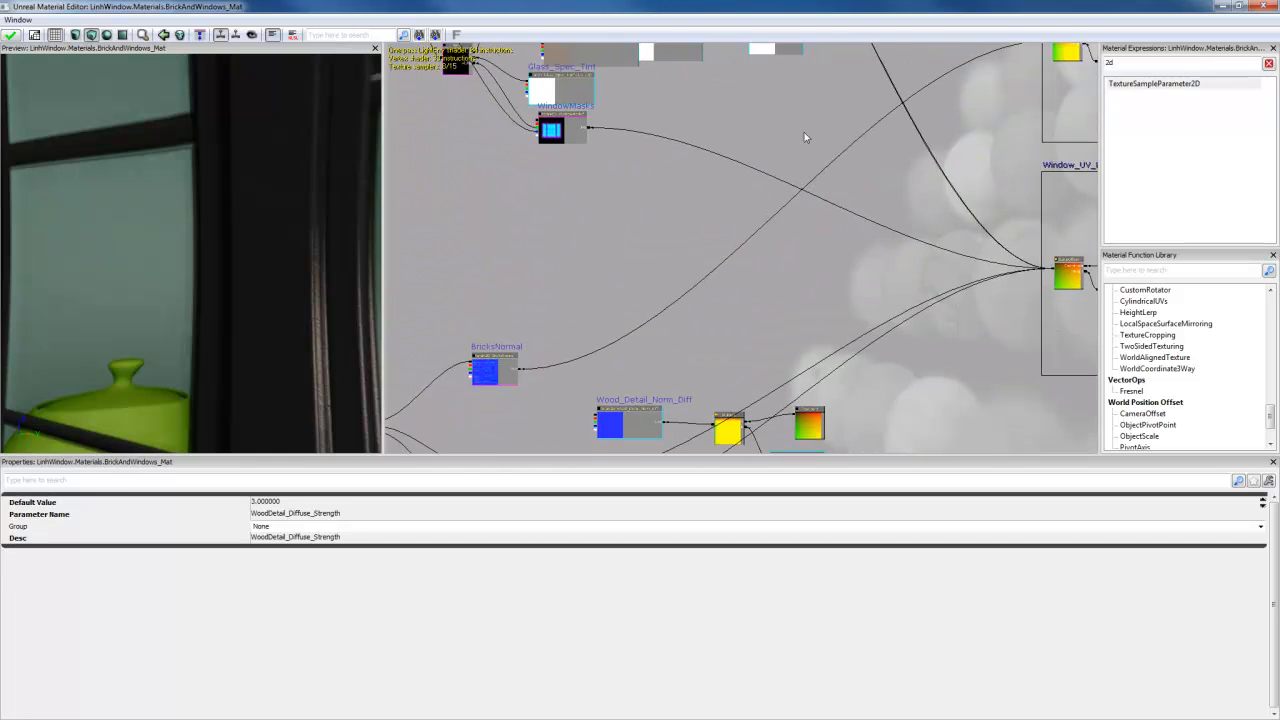
pyautogui.moveTo(663, 181); pyautogui.dragTo(662, 252)
pyautogui.scroll(5, 662, 252)
pyautogui.moveTo(700, 112); pyautogui.dragTo(754, 240)
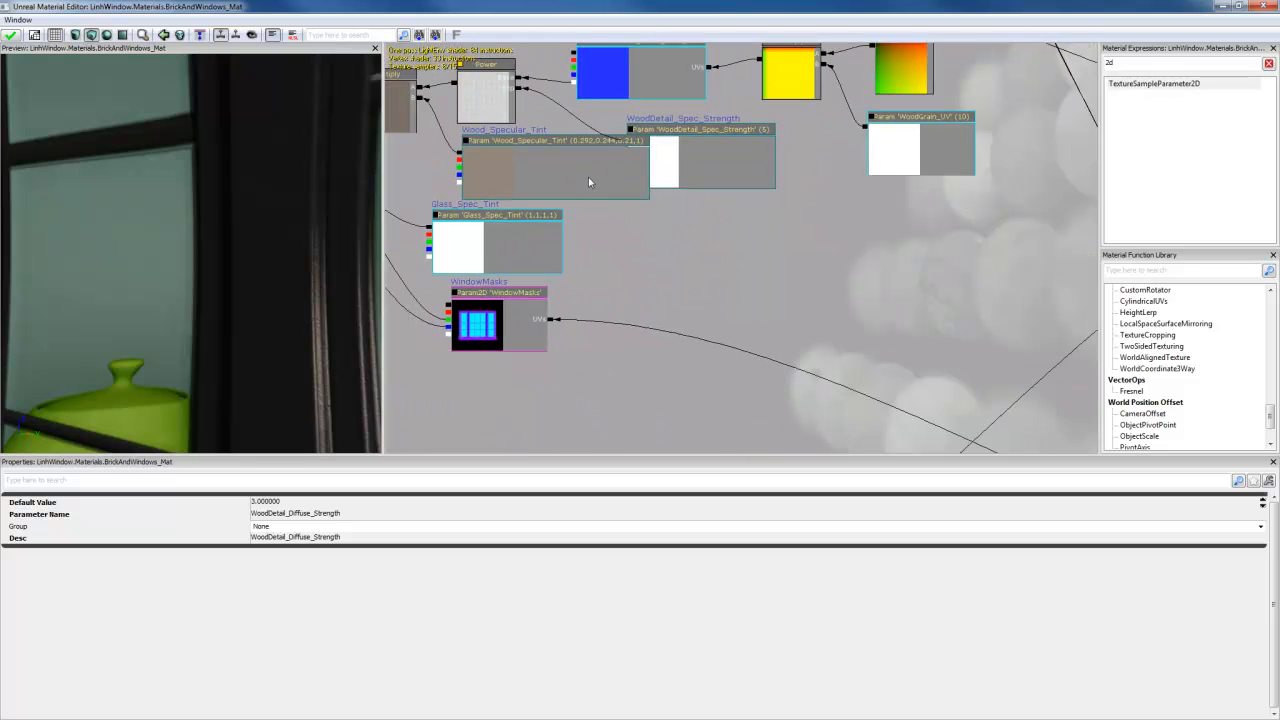
pyautogui.click(565, 182)
pyautogui.moveTo(564, 186); pyautogui.dragTo(552, 181)
pyautogui.moveTo(700, 167); pyautogui.dragTo(770, 167)
# Step: Add a Multiply node in front of the normal branch's Wood_Detail_Norm_Diff and a three-component constant vector below that texture
pyautogui.scroll(-5, 780, 286)
pyautogui.moveTo(807, 436); pyautogui.dragTo(812, 98)
pyautogui.moveTo(727, 294); pyautogui.dragTo(820, 232)
pyautogui.scroll(5, 820, 232)
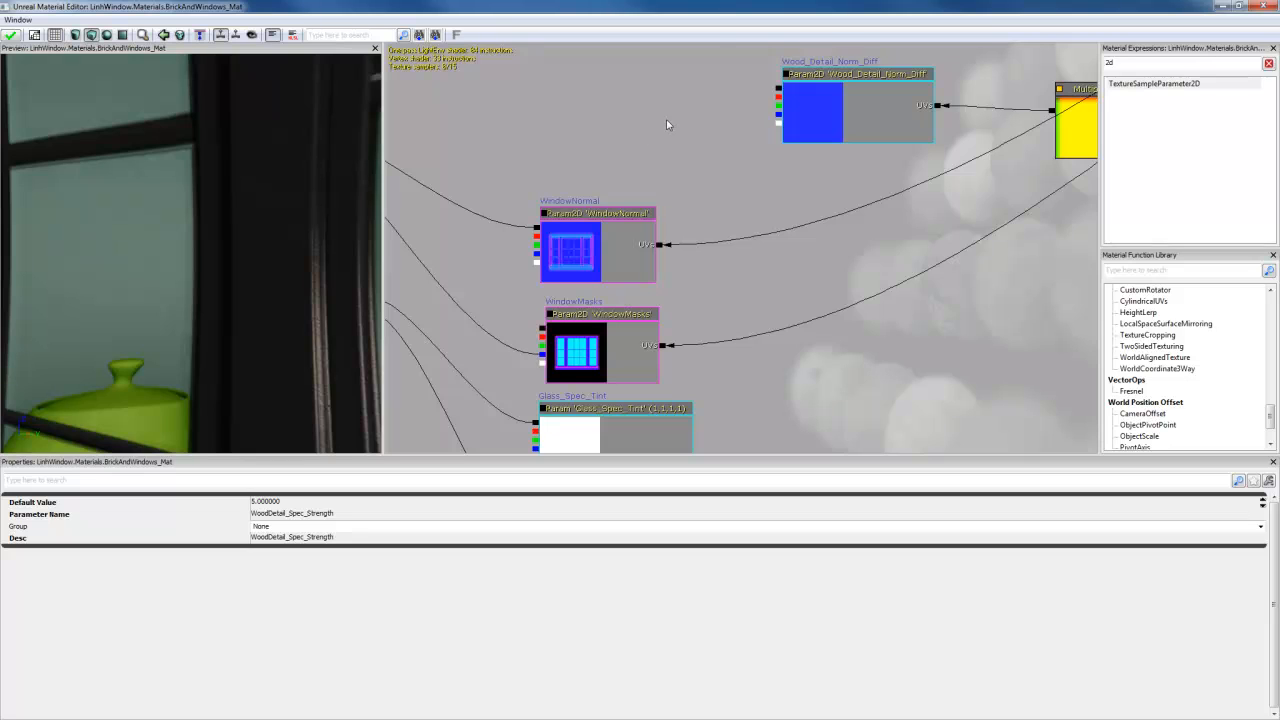
pyautogui.moveTo(668, 125); pyautogui.dragTo(658, 208)
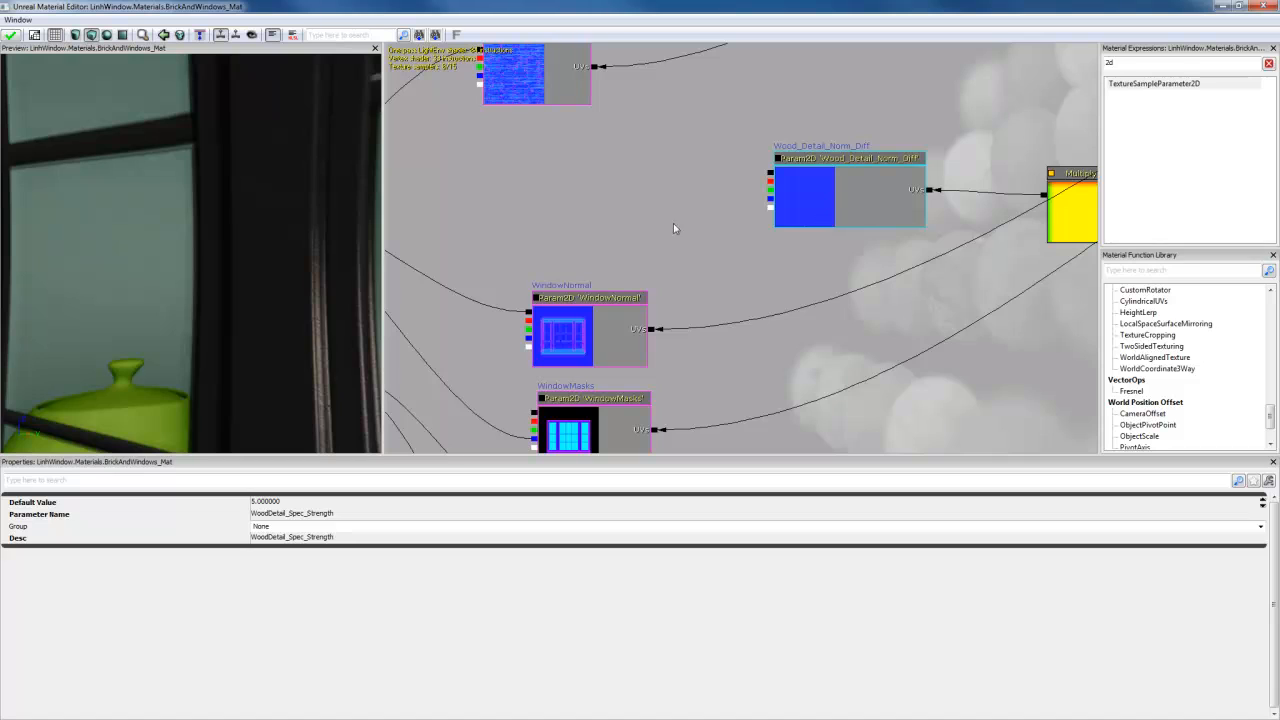
pyautogui.click(621, 213)
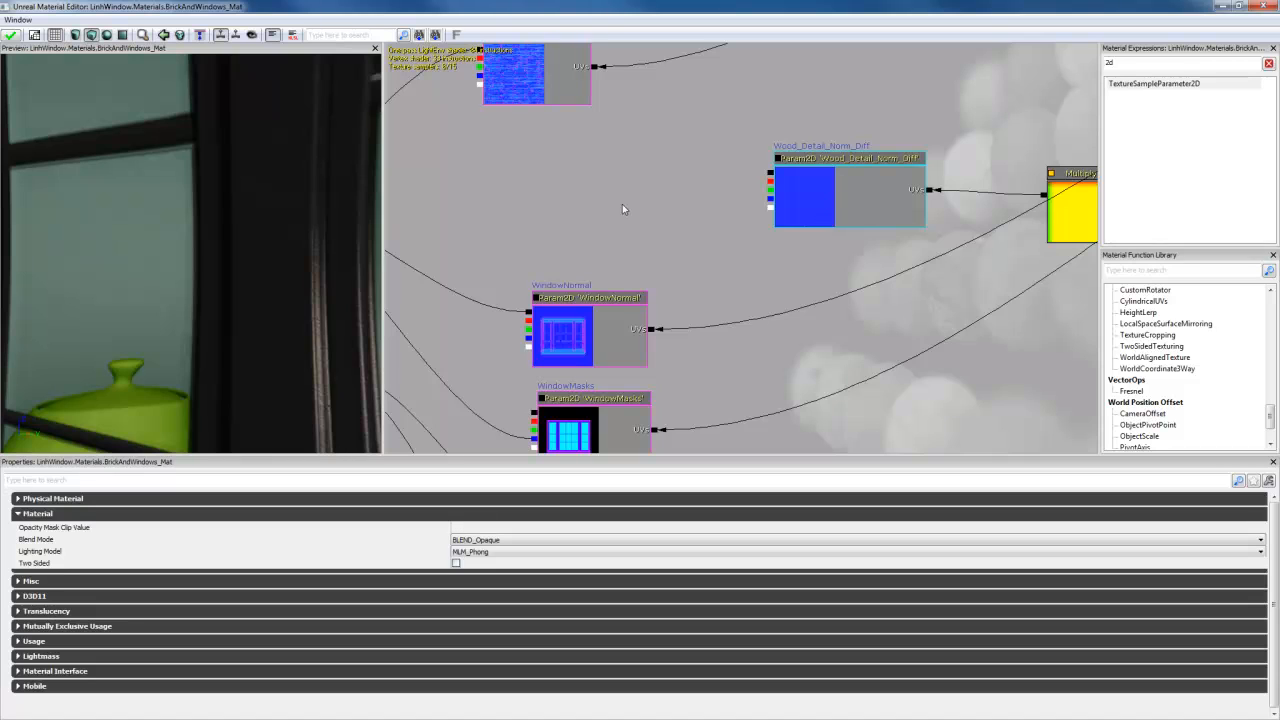
pyautogui.keyDown('ctrl'); pyautogui.moveTo(663, 240); pyautogui.dragTo(652, 190); pyautogui.keyUp('ctrl')
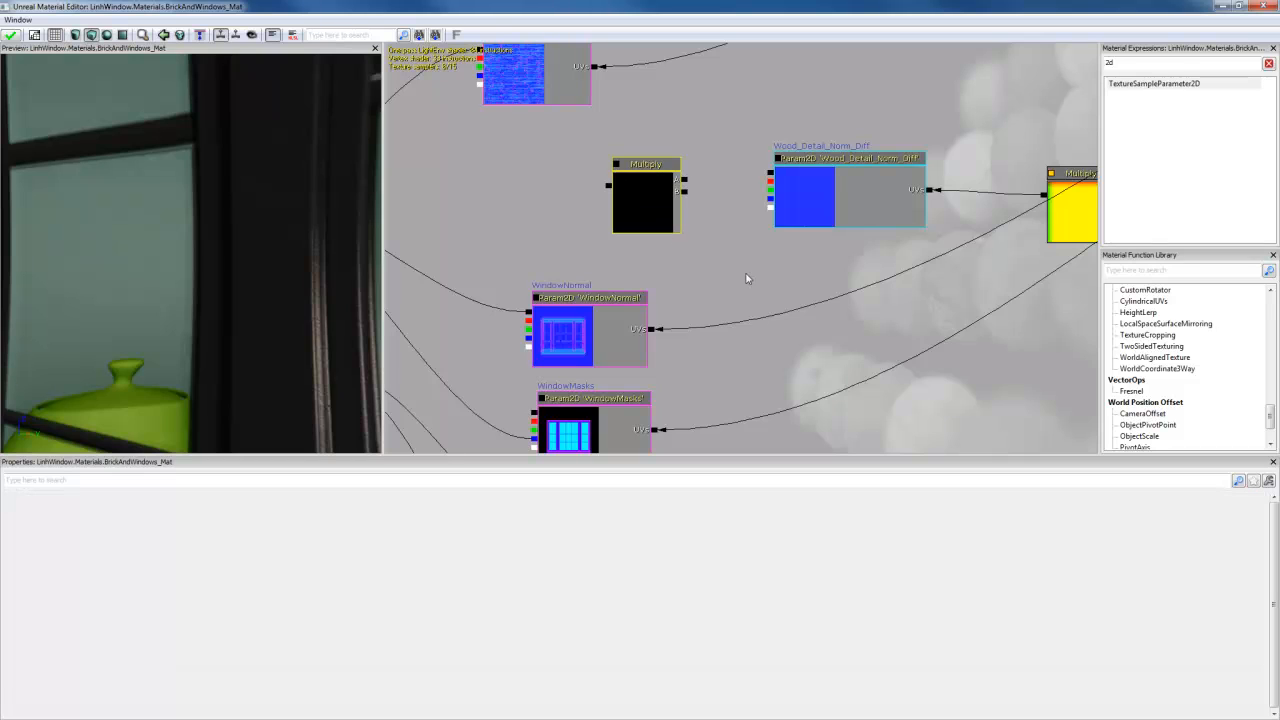
pyautogui.keyDown('ctrl'); pyautogui.moveTo(782, 298); pyautogui.dragTo(820, 266); pyautogui.keyUp('ctrl')
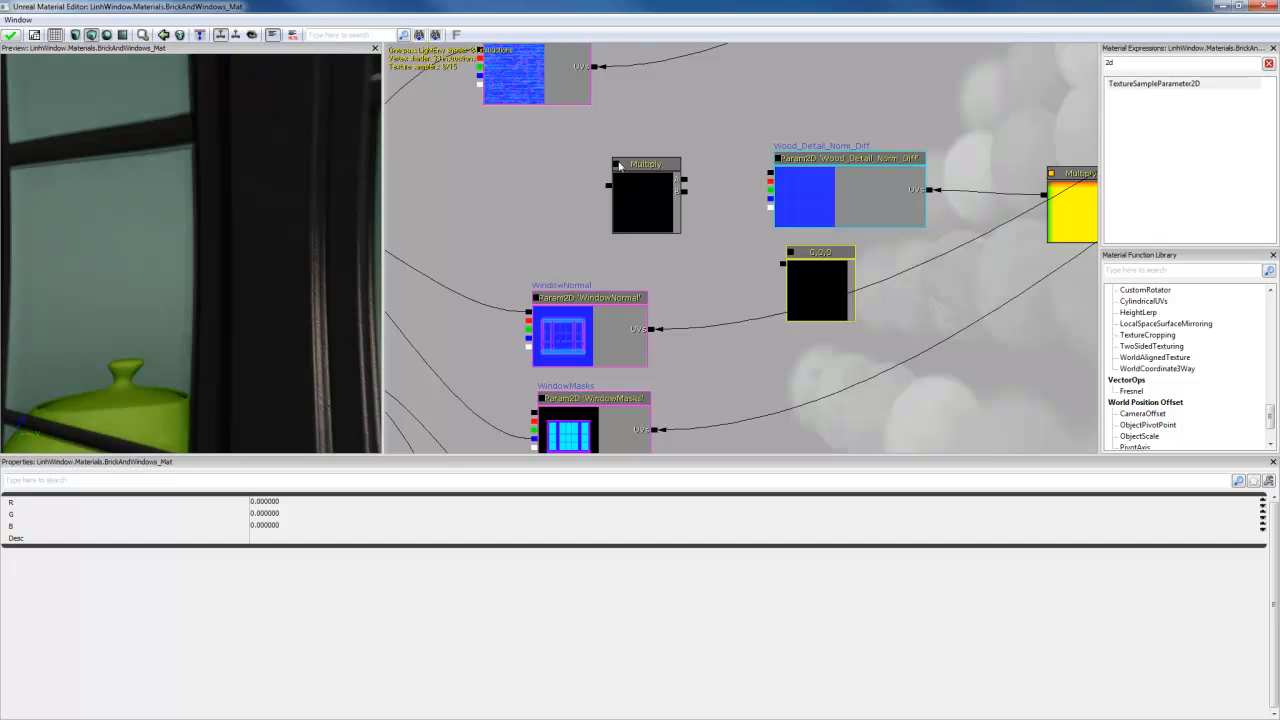
# Step: Connect Wood_Detail_Norm_Diff's colour output to the new Multiply's A input and the constant vector to its B input
pyautogui.moveTo(752, 172); pyautogui.dragTo(768, 175)
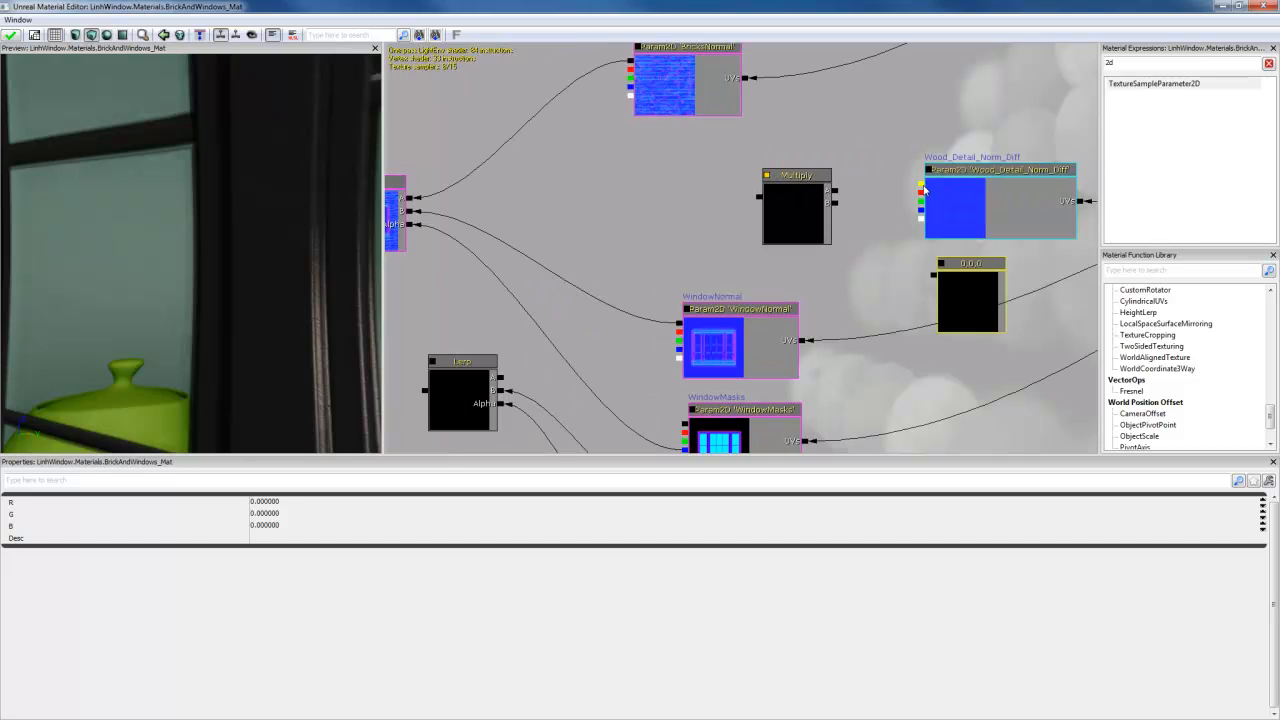
pyautogui.moveTo(921, 184); pyautogui.dragTo(835, 190)
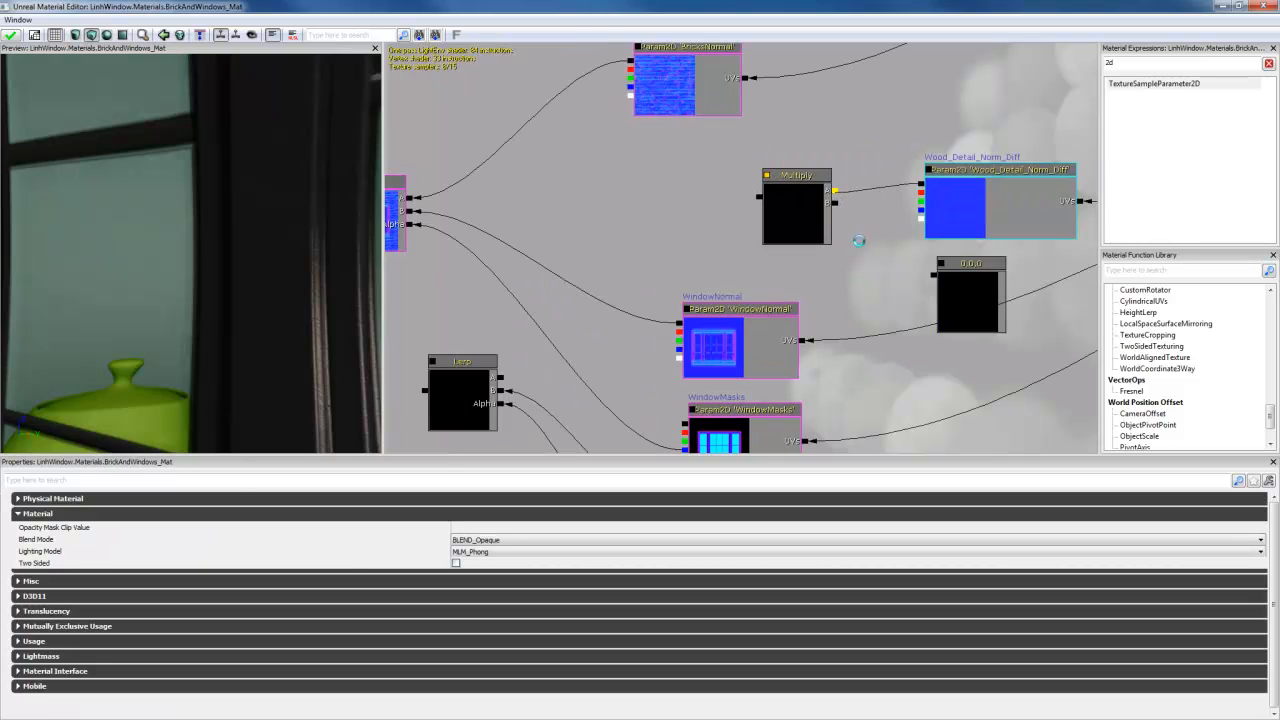
pyautogui.moveTo(807, 241); pyautogui.dragTo(688, 190)
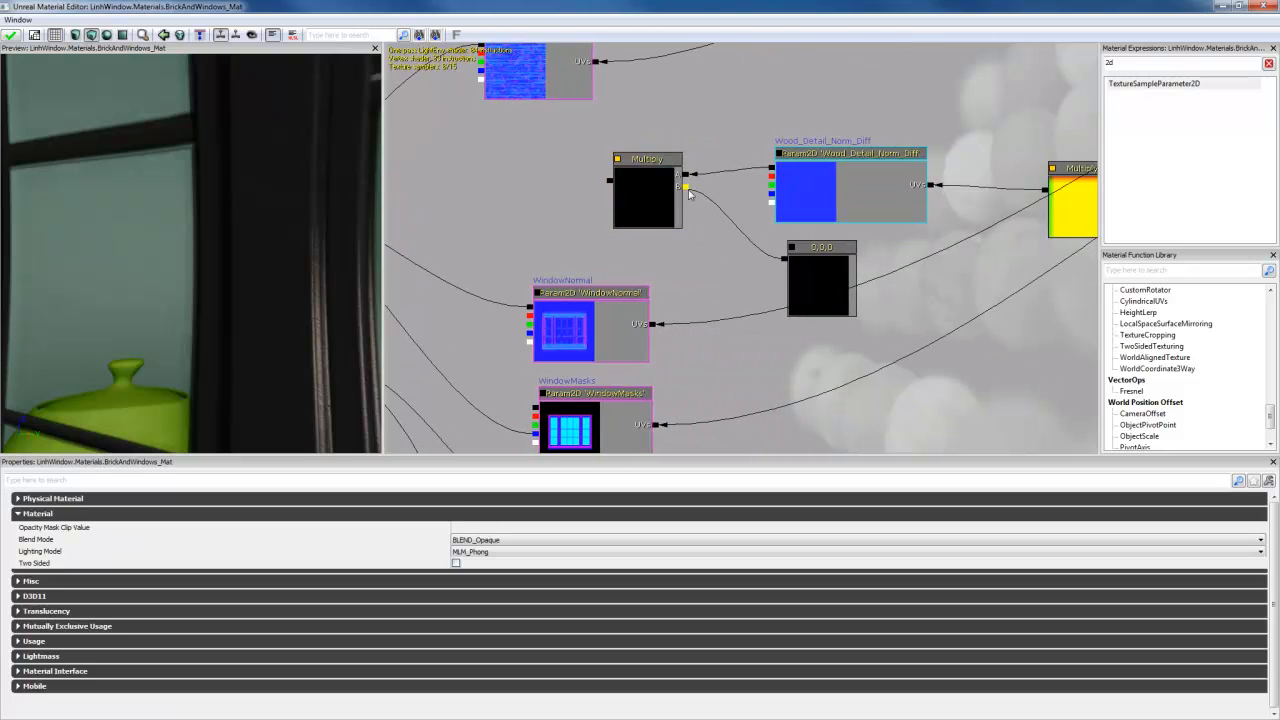
# Step: Set both the R and G values of the constant vector to 1
pyautogui.click(799, 282)
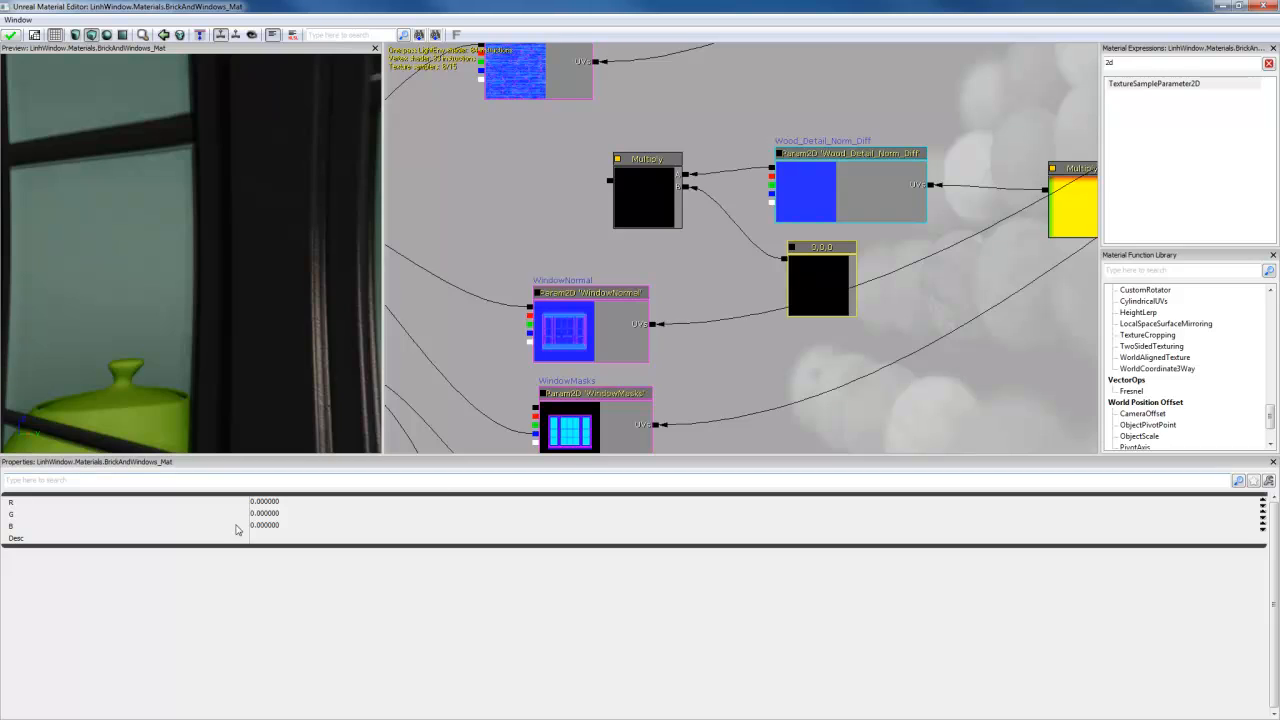
pyautogui.click(266, 503)
pyautogui.write('1')
pyautogui.press('Return')
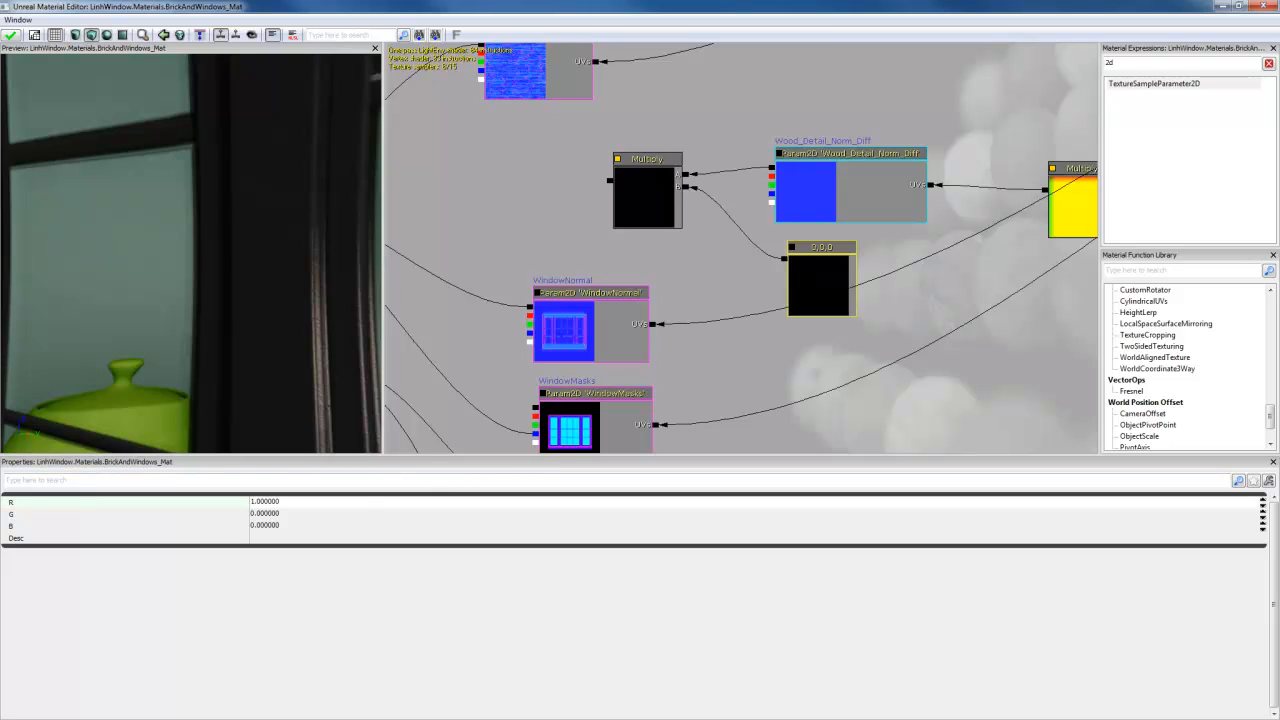
pyautogui.click(282, 515)
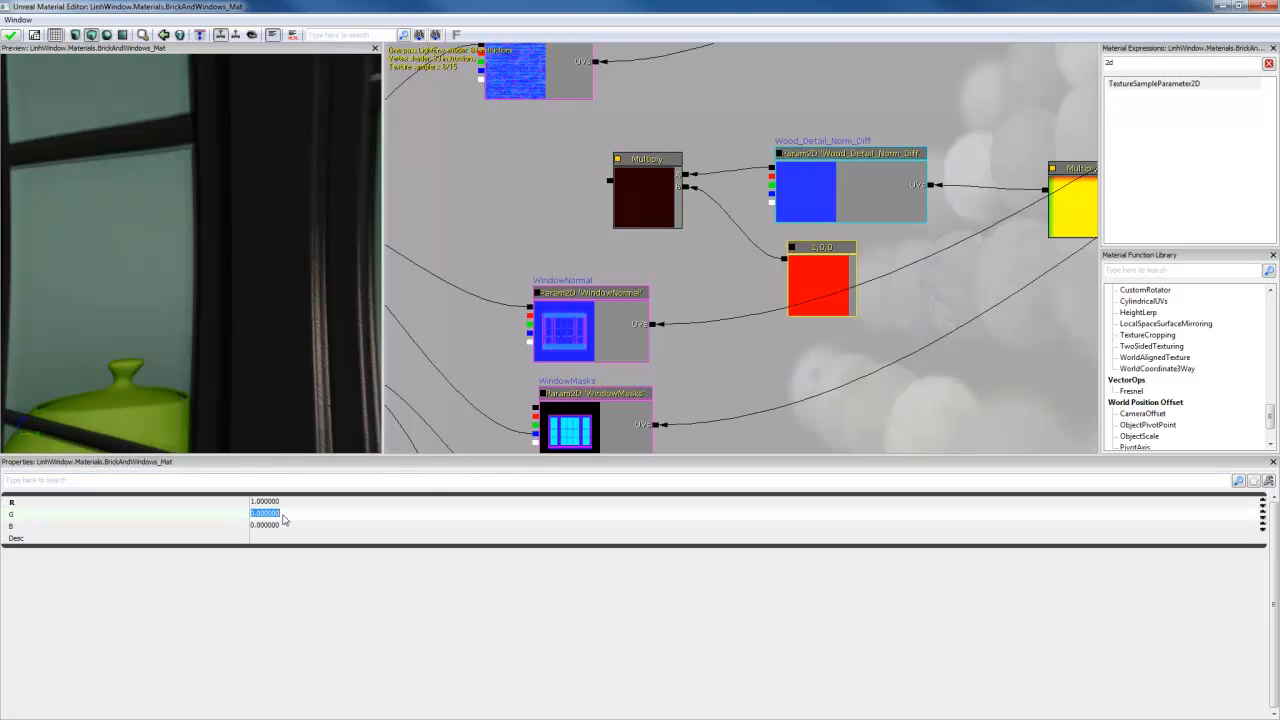
pyautogui.write('1')
pyautogui.press('Return')
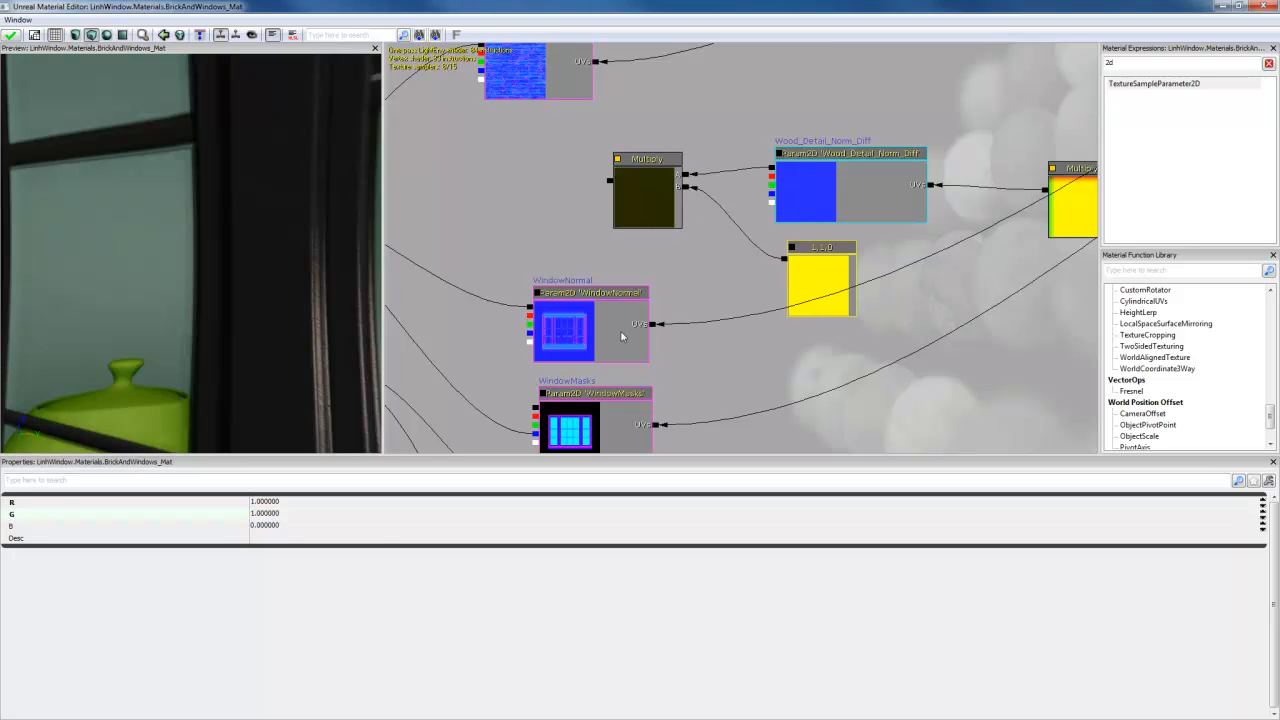
# Step: Reposition the WindowNormal and Multiply nodes to line them up and free space in front of them
pyautogui.click(620, 334)
pyautogui.moveTo(563, 334); pyautogui.dragTo(613, 337)
pyautogui.click(630, 209)
pyautogui.moveTo(630, 209); pyautogui.dragTo(613, 211)
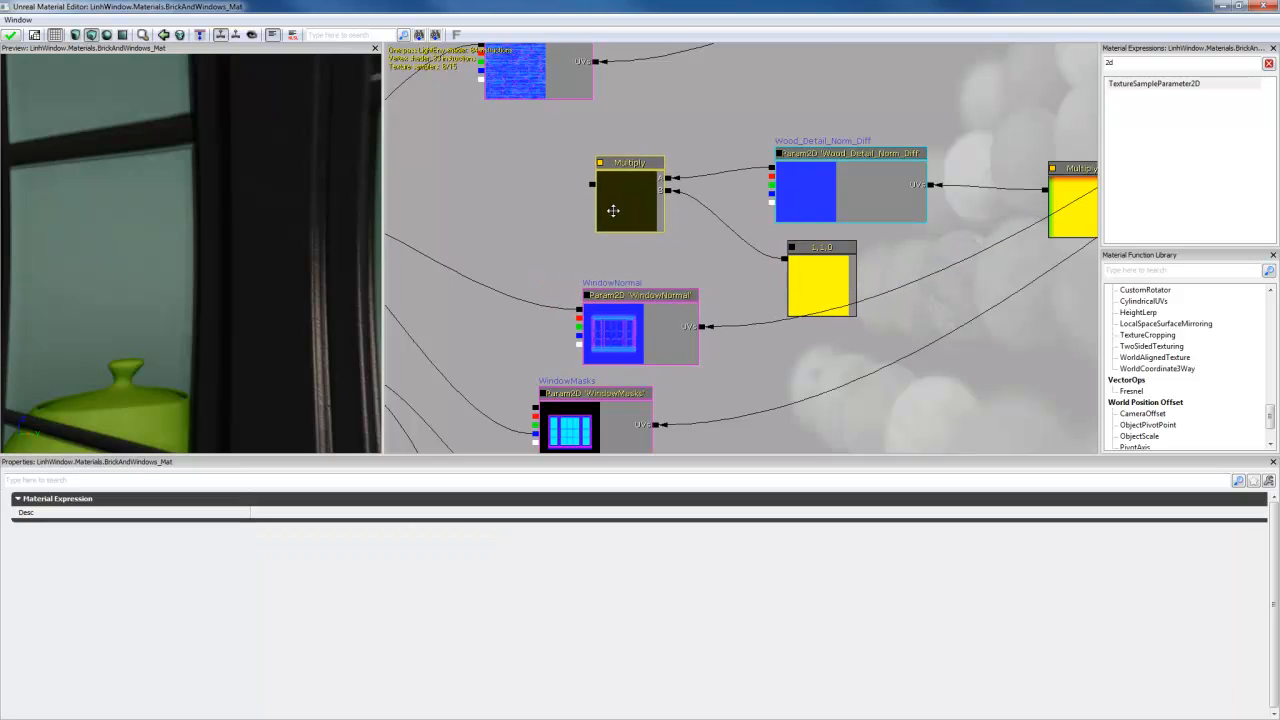
# Step: Place an Add node in front of WindowNormal, and connect the wood detail Multiply's output to its A input
pyautogui.moveTo(493, 257); pyautogui.dragTo(588, 252)
pyautogui.click(551, 249)
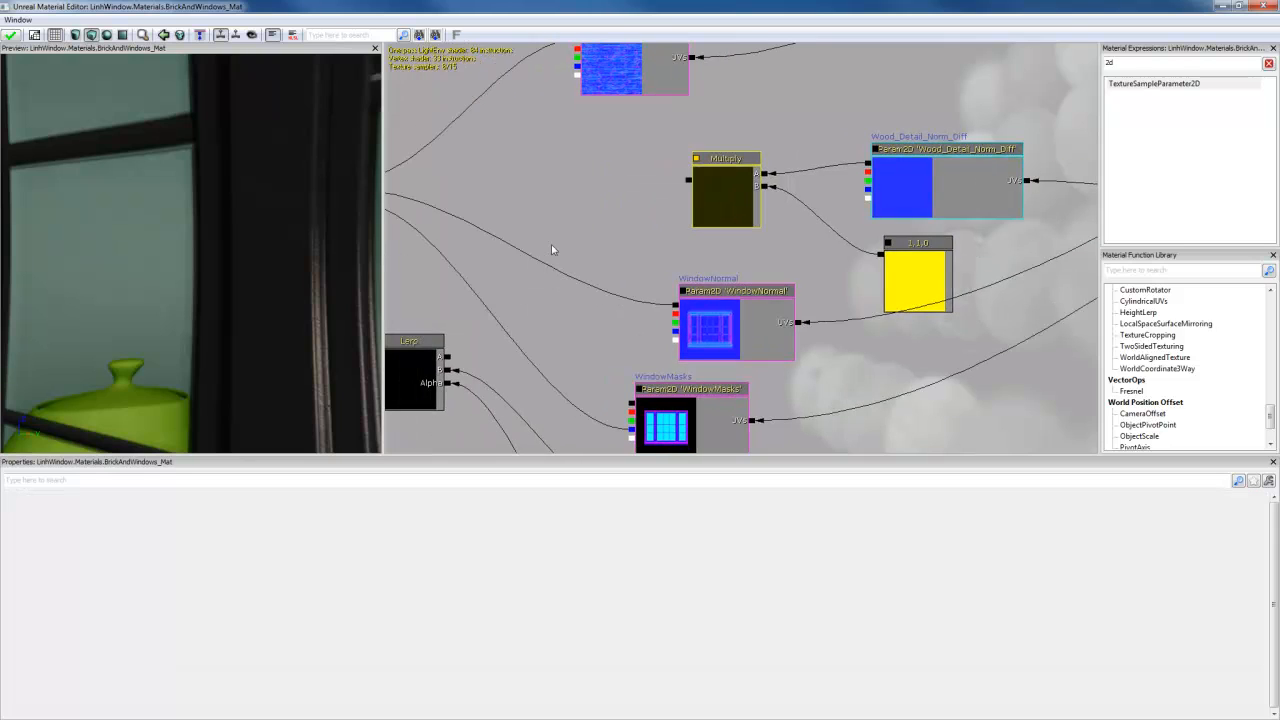
pyautogui.moveTo(683, 183); pyautogui.dragTo(623, 268)
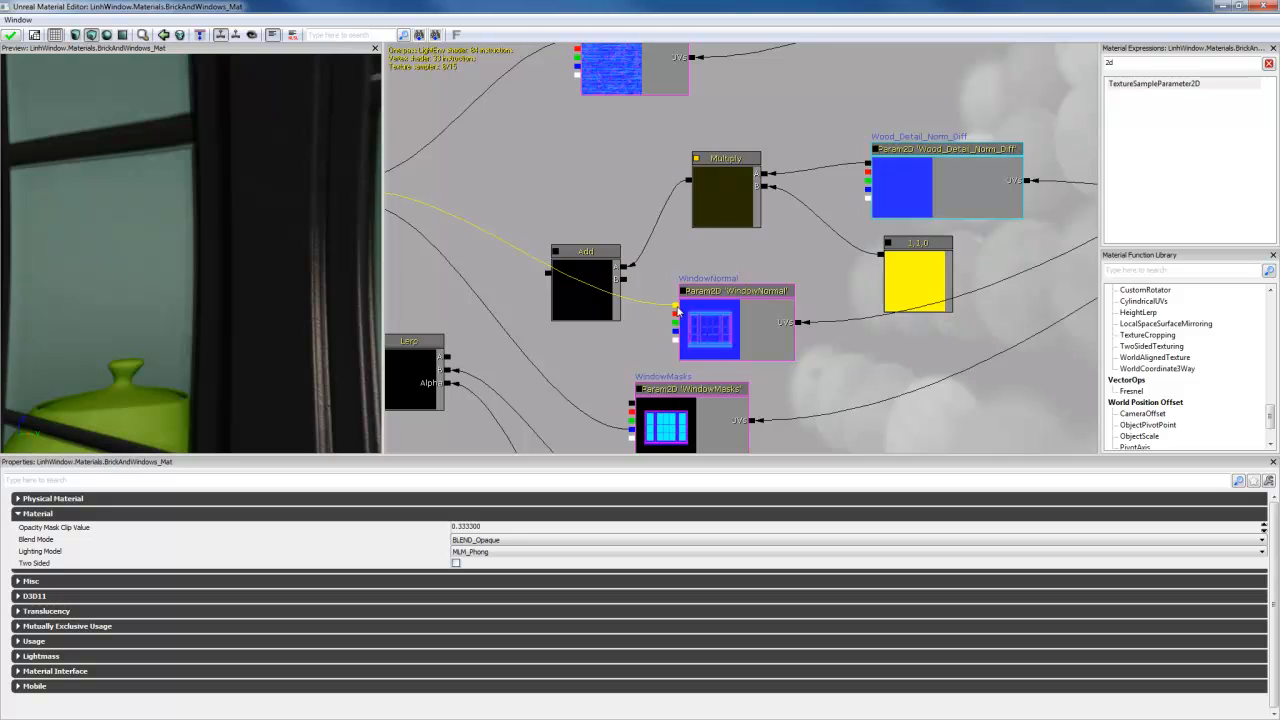
# Step: Connect WindowNormal's colour output to the Add node's B input, and the Add output to the lower Lerp's A input
pyautogui.moveTo(675, 304); pyautogui.dragTo(624, 280)
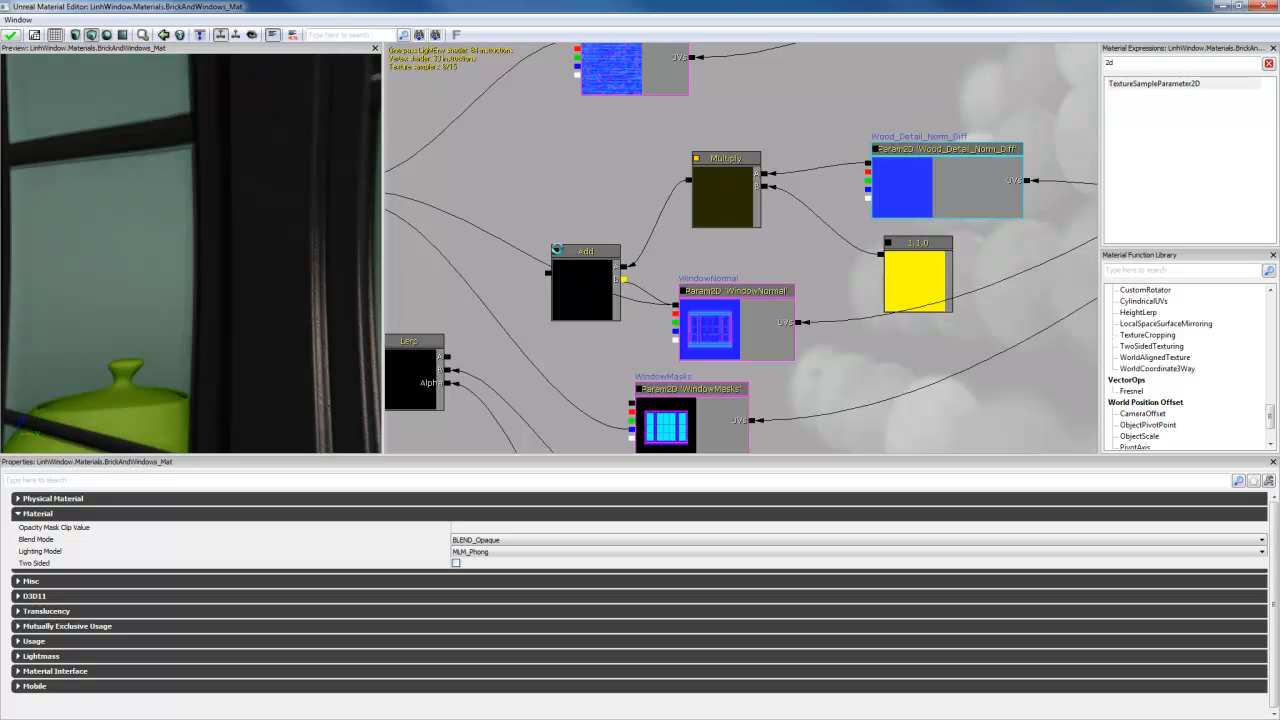
pyautogui.moveTo(587, 202); pyautogui.dragTo(661, 141)
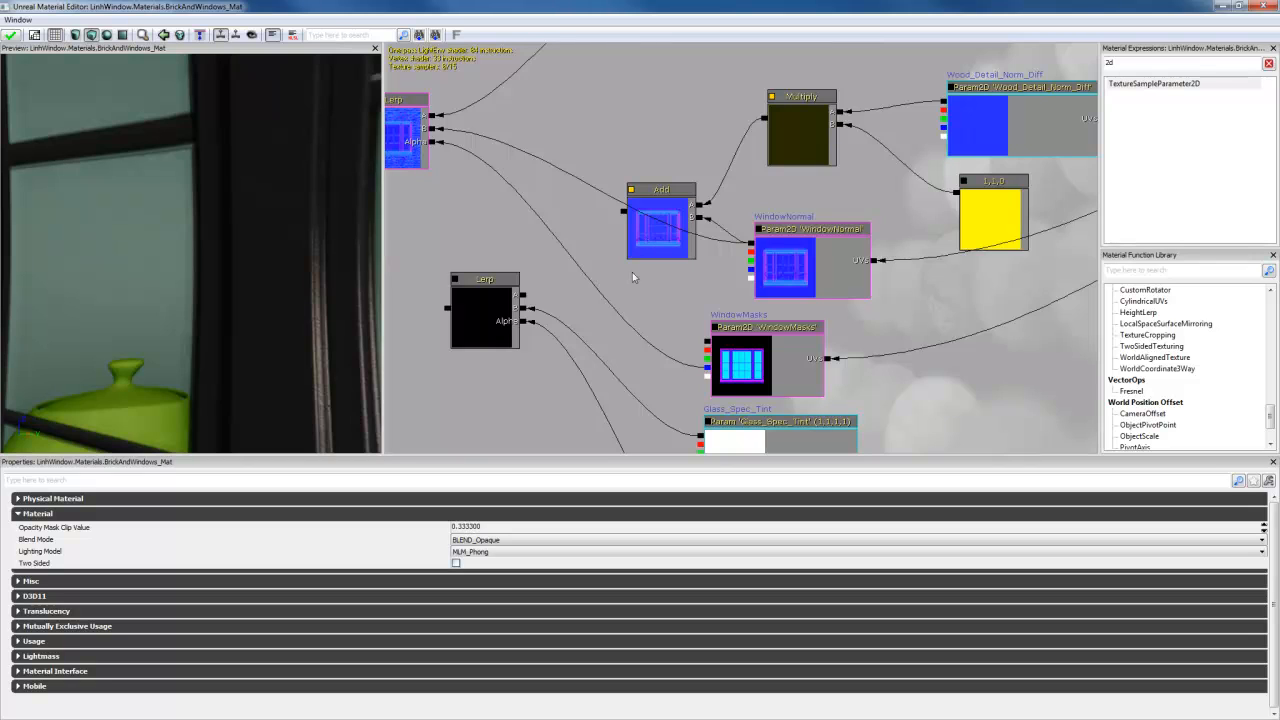
pyautogui.moveTo(622, 211); pyautogui.dragTo(521, 297)
pyautogui.click(455, 280)
pyautogui.moveTo(612, 322); pyautogui.dragTo(642, 244)
# Step: Delete the Glass_Spec_Tint parameter feeding the lower Lerp and place a constant three-component vector in its spot
pyautogui.click(737, 384)
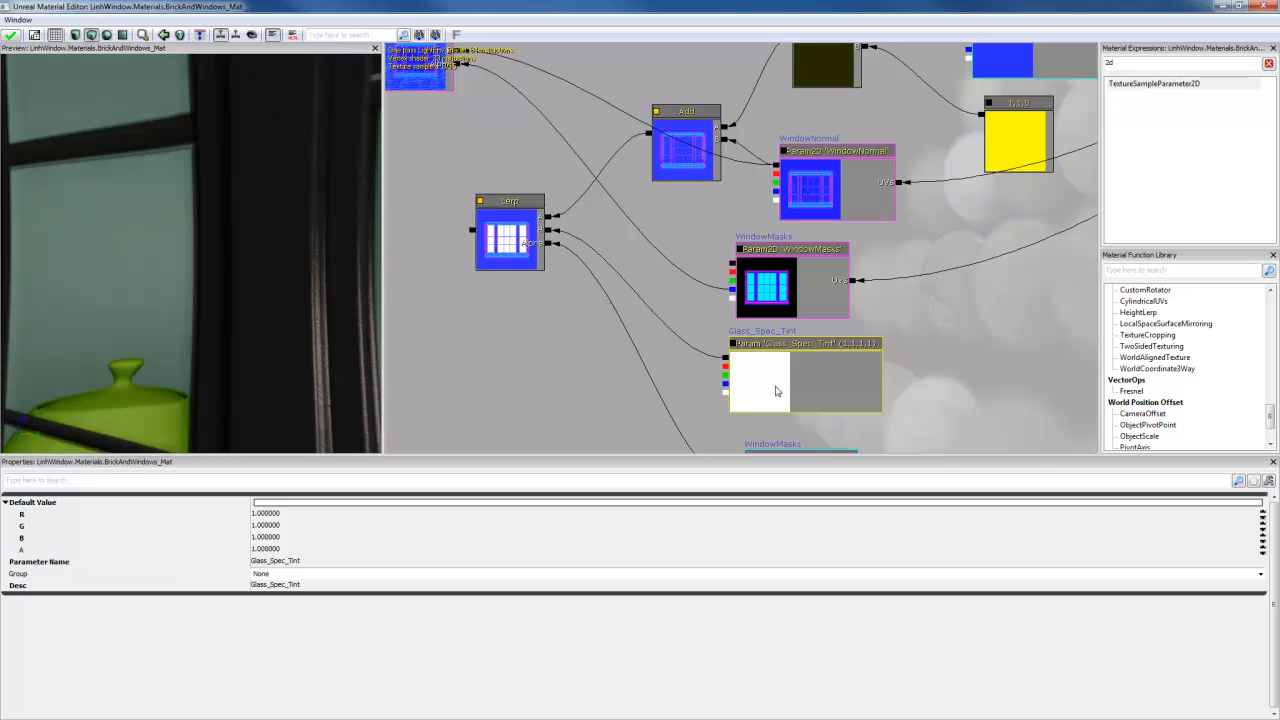
pyautogui.press('Delete')
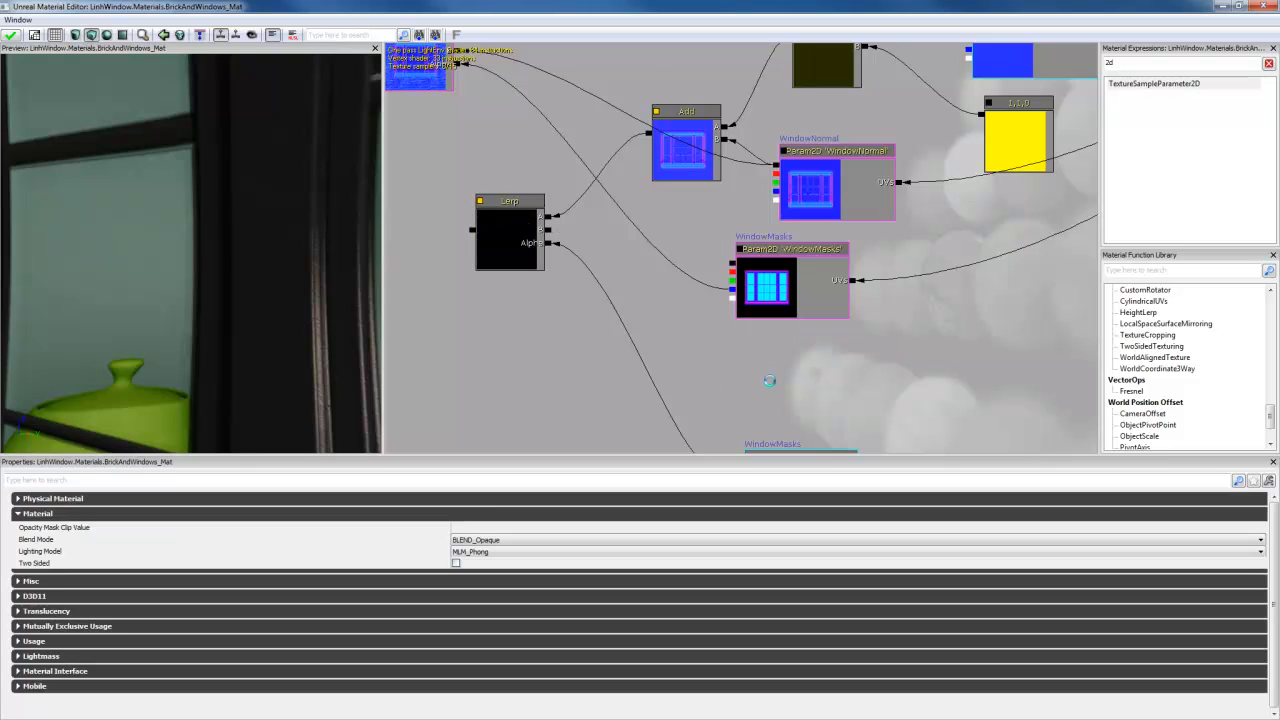
pyautogui.click(770, 379)
pyautogui.moveTo(789, 405); pyautogui.dragTo(762, 363)
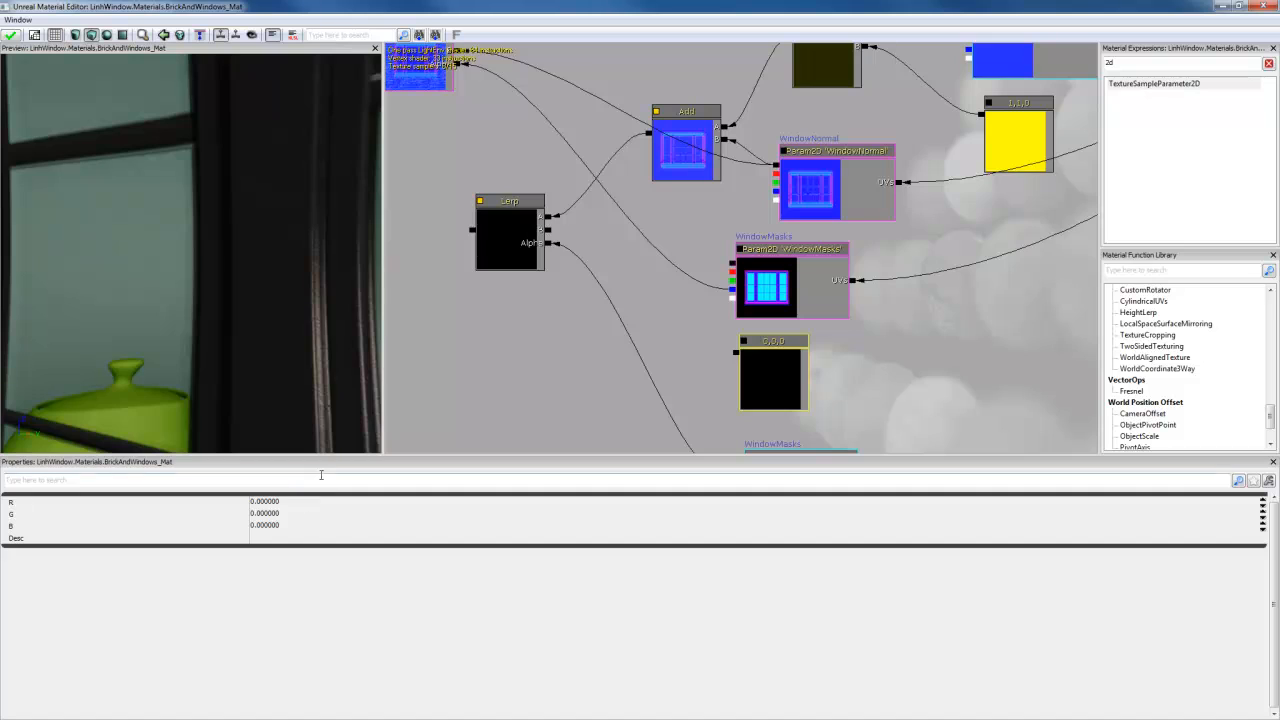
# Step: Set the new constant vector's B value to 1 and connect its output to the lower Lerp's B input
pyautogui.click(265, 525)
pyautogui.write('1')
pyautogui.press('Return')
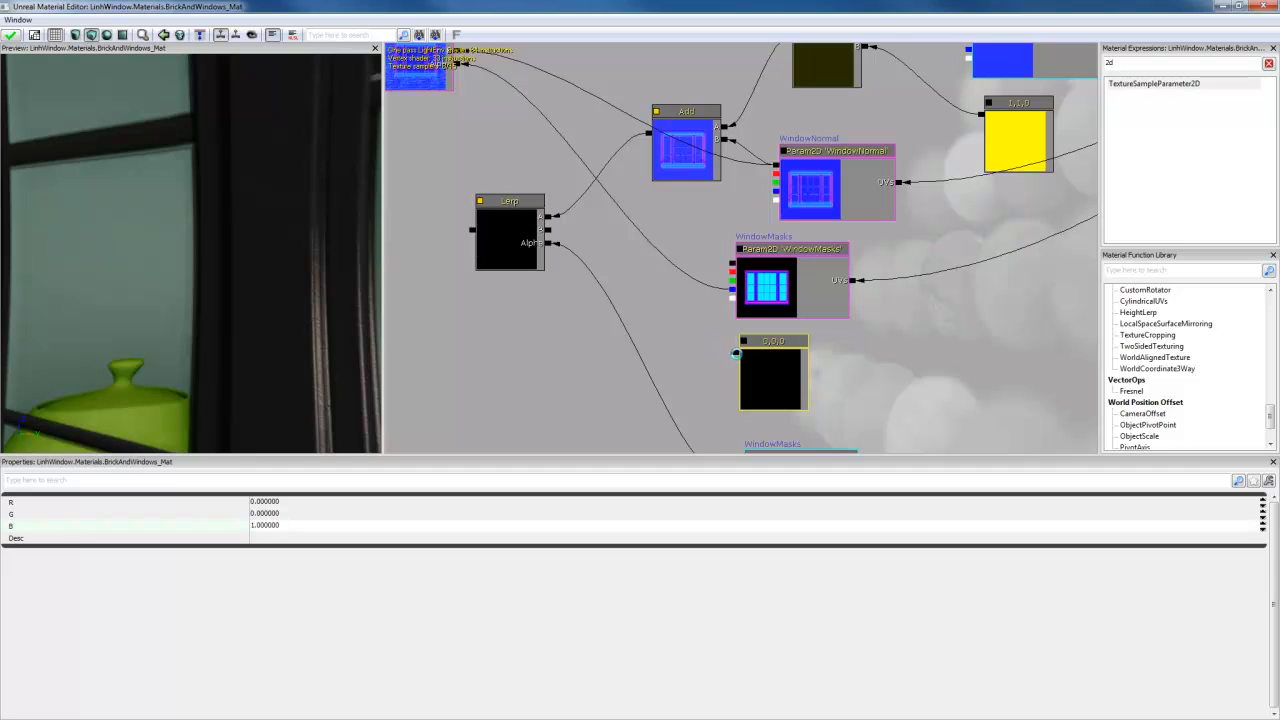
pyautogui.moveTo(736, 353); pyautogui.dragTo(565, 237)
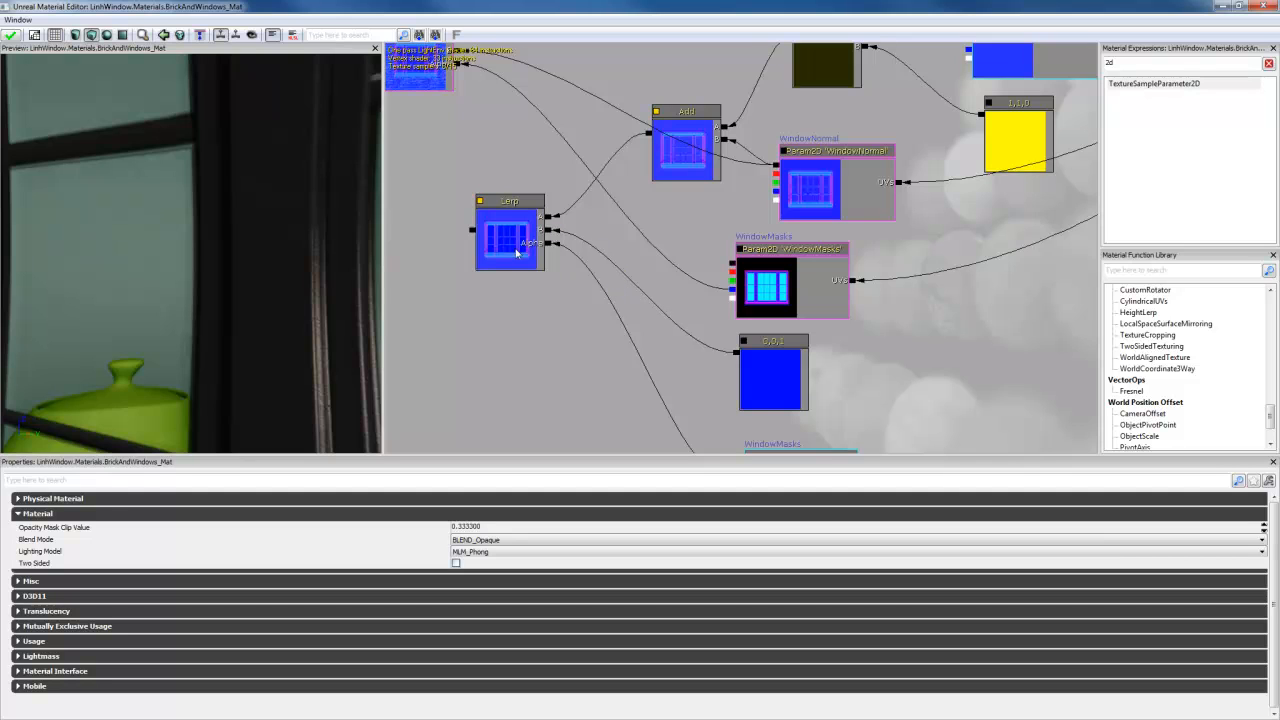
# Step: Connect the lower Lerp's output to the upper normal Lerp's B input, and check the window frame in the preview
pyautogui.moveTo(522, 155); pyautogui.dragTo(628, 219)
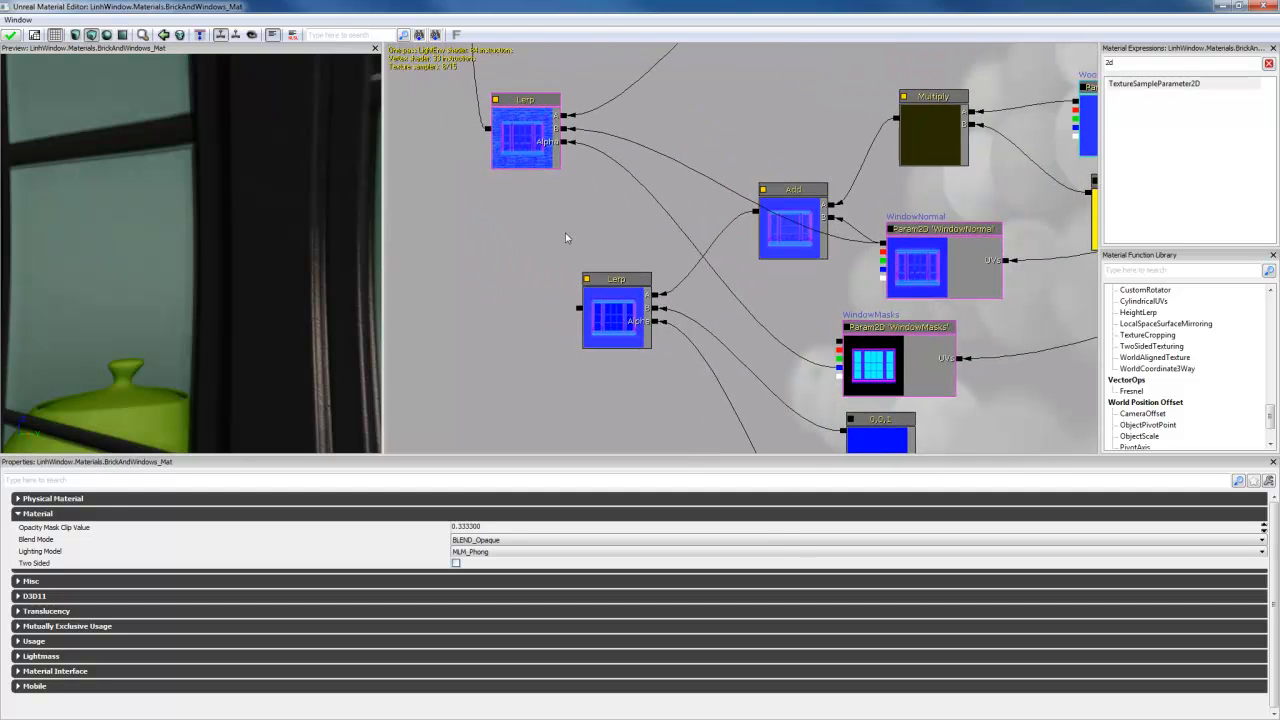
pyautogui.moveTo(576, 313); pyautogui.dragTo(568, 139)
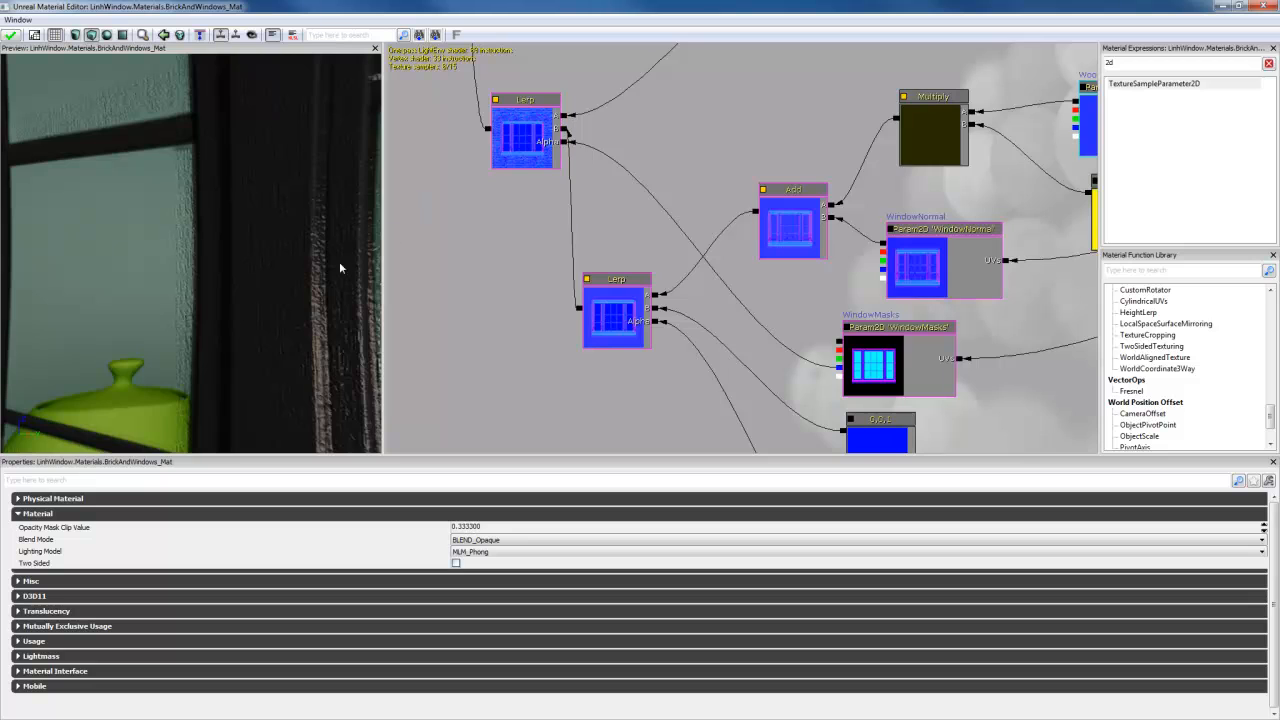
pyautogui.moveTo(299, 293); pyautogui.dragTo(400, 332)
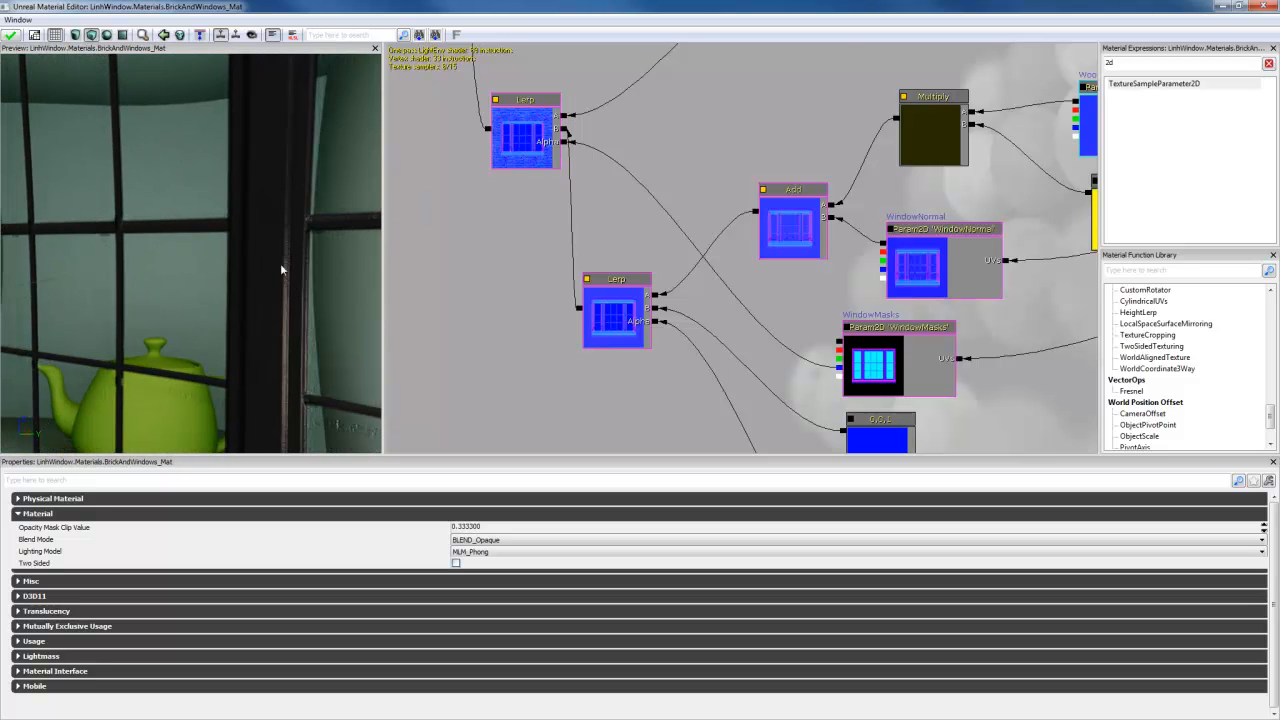
pyautogui.moveTo(281, 269); pyautogui.dragTo(214, 272)
pyautogui.moveTo(734, 299); pyautogui.dragTo(566, 287)
pyautogui.click(735, 335)
pyautogui.scroll(-1, 735, 320)
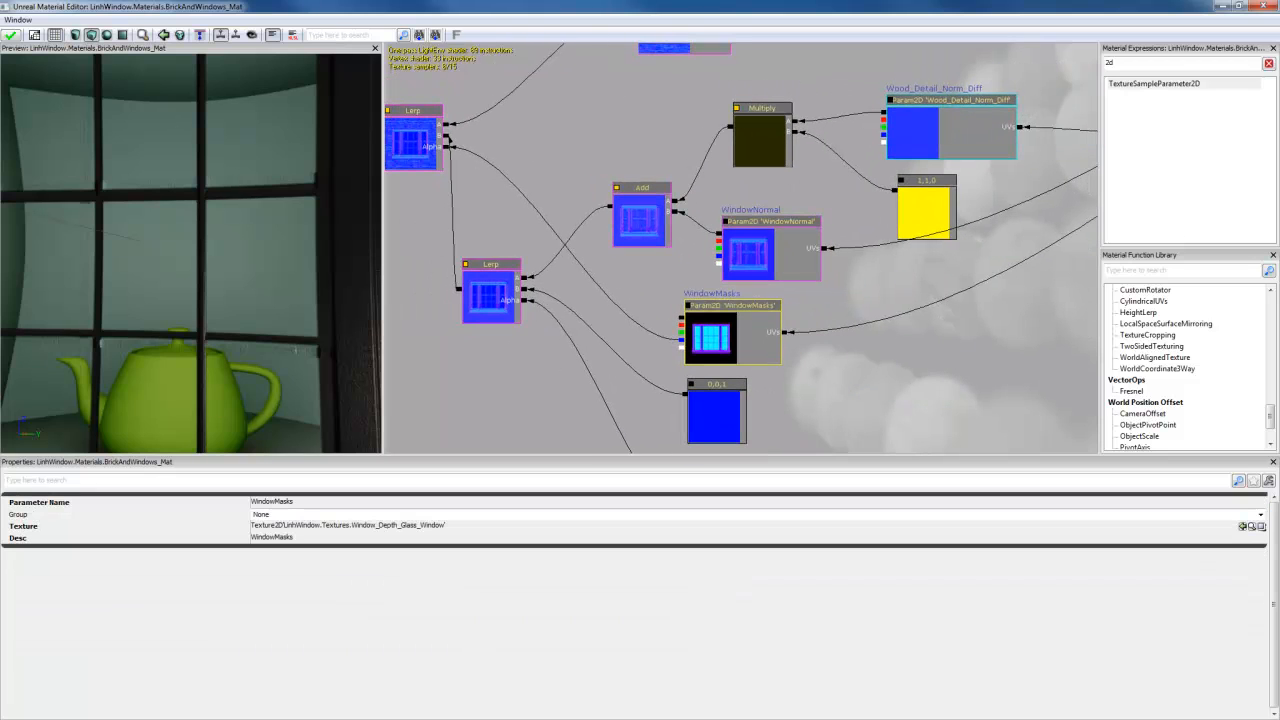
pyautogui.moveTo(286, 300)
pyautogui.mouseDown()
pyautogui.moveTo(284, 326)
pyautogui.moveTo(372, 284)
pyautogui.moveTo(330, 318)
pyautogui.moveTo(266, 315)
pyautogui.mouseUp()
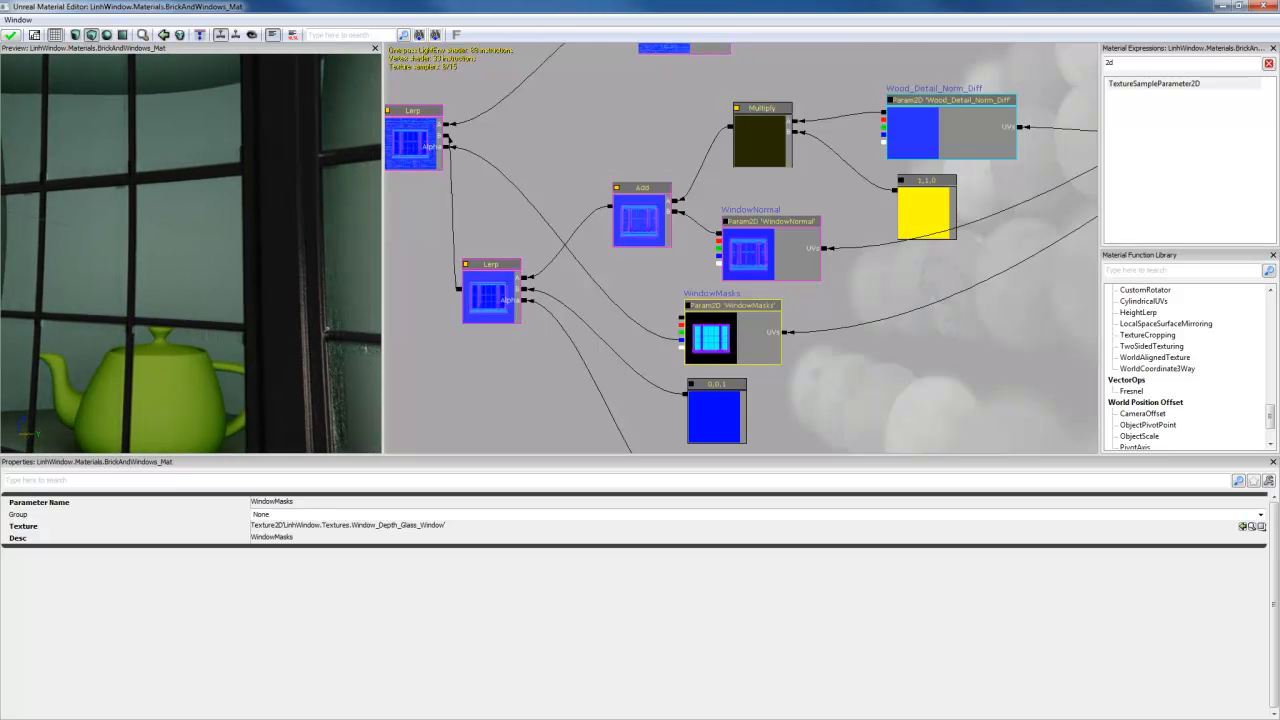
# Step: Set the default value of the Window_Height_Strength parameter in the Window_UV_Height group to 0
pyautogui.scroll(-4, 840, 391)
pyautogui.moveTo(840, 391); pyautogui.dragTo(723, 423)
pyautogui.scroll(4, 737, 372)
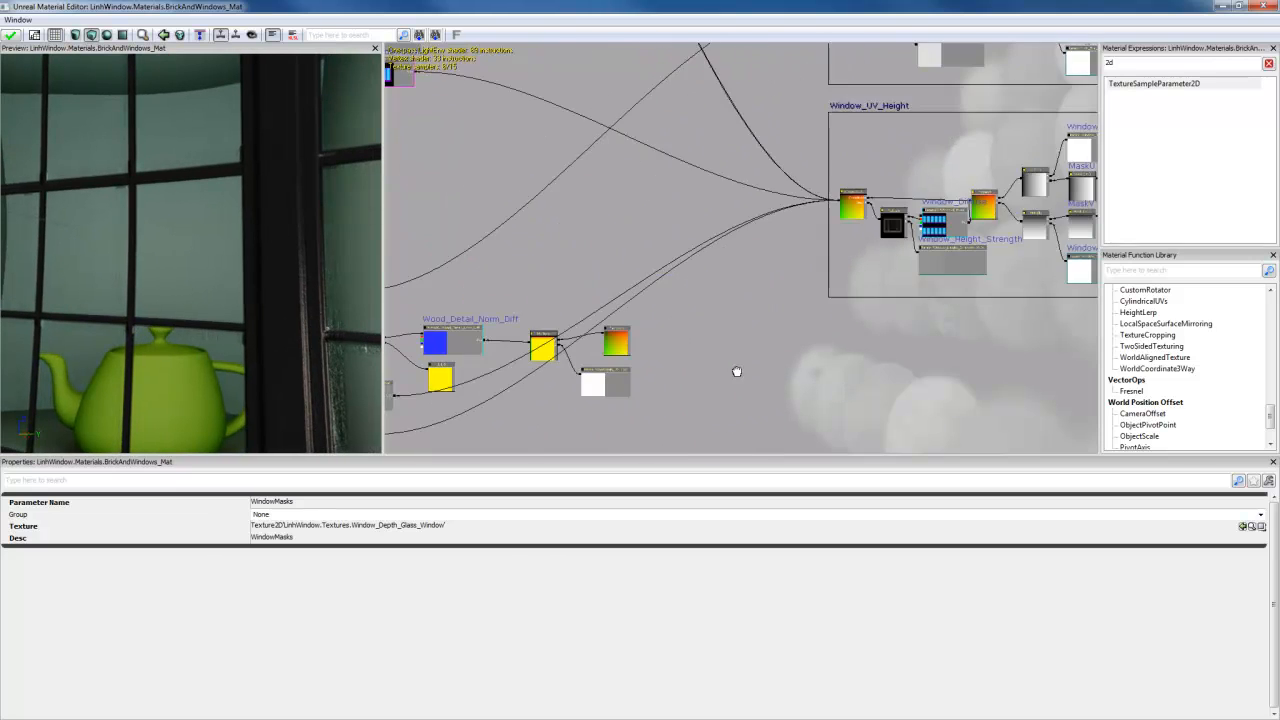
pyautogui.moveTo(737, 371); pyautogui.dragTo(705, 383)
pyautogui.scroll(2, 726, 370)
pyautogui.click(983, 288)
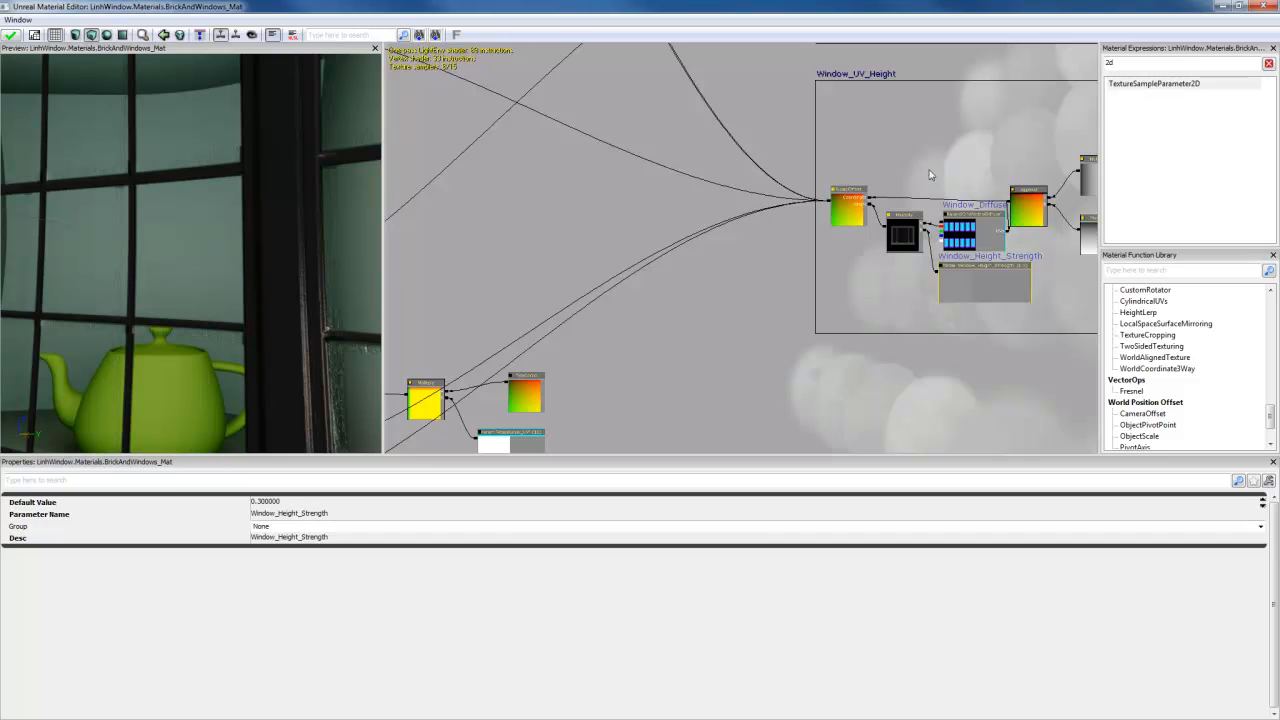
pyautogui.moveTo(916, 155); pyautogui.dragTo(783, 104)
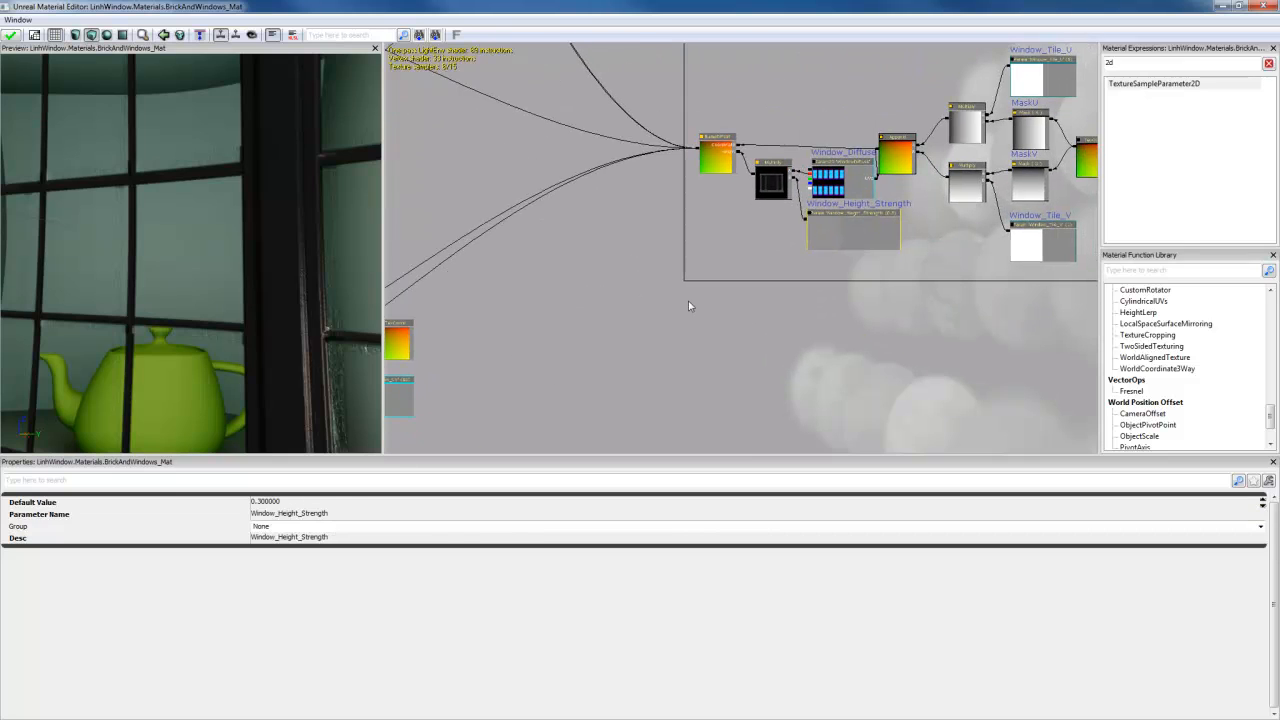
pyautogui.click(283, 502)
pyautogui.write('0')
pyautogui.press('Return')
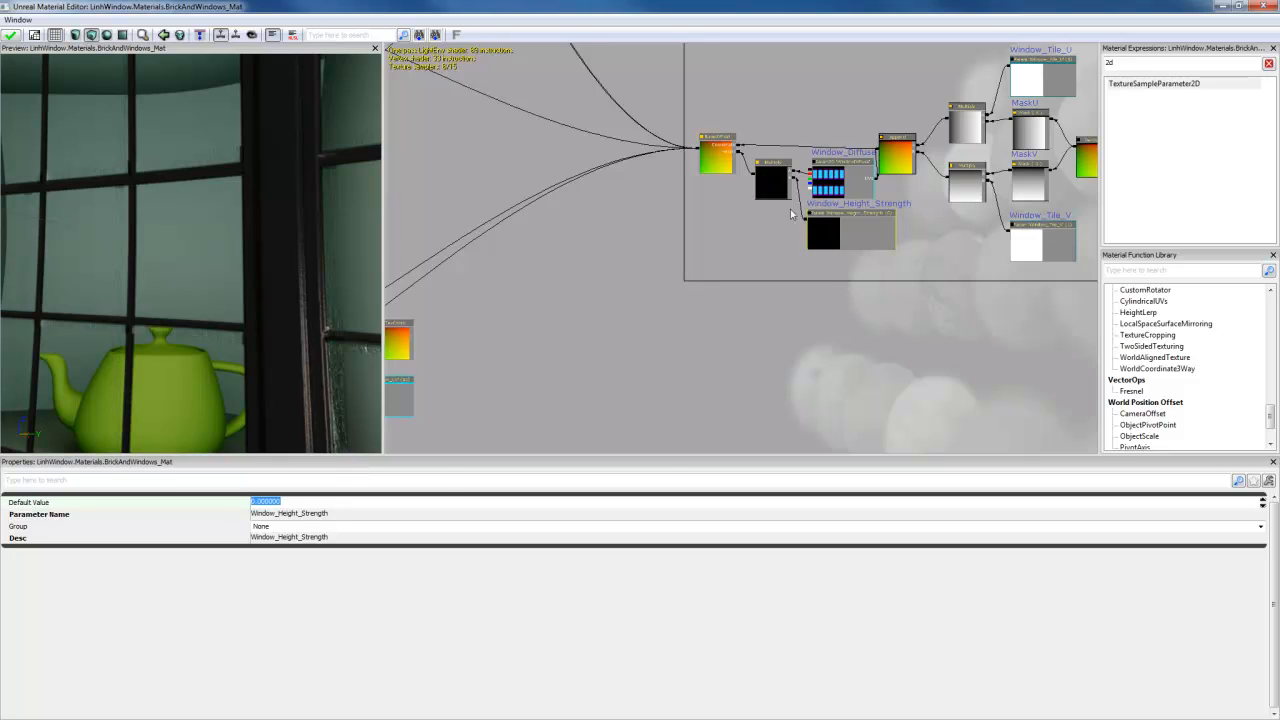
# Step: Set Window_Height_Strength's default value to 0.5 and check the whole window against the bricks in the preview
pyautogui.moveTo(723, 206); pyautogui.dragTo(734, 211)
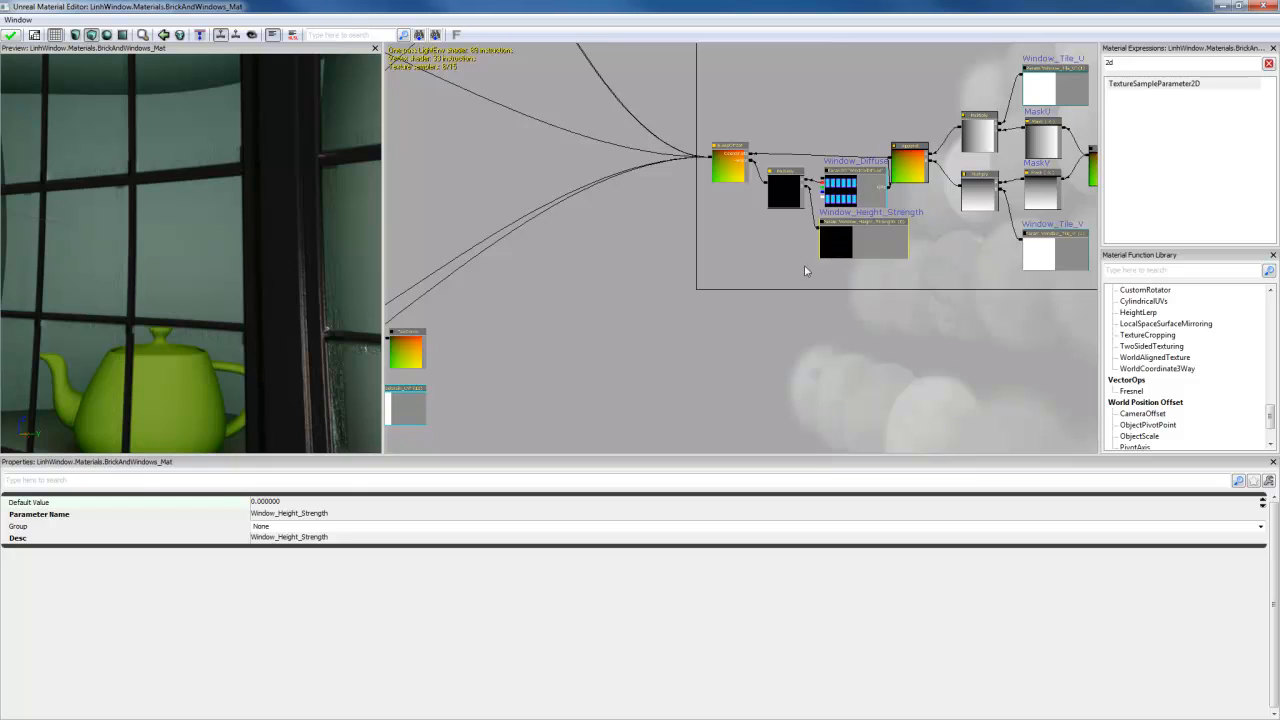
pyautogui.click(276, 502)
pyautogui.write('0.5')
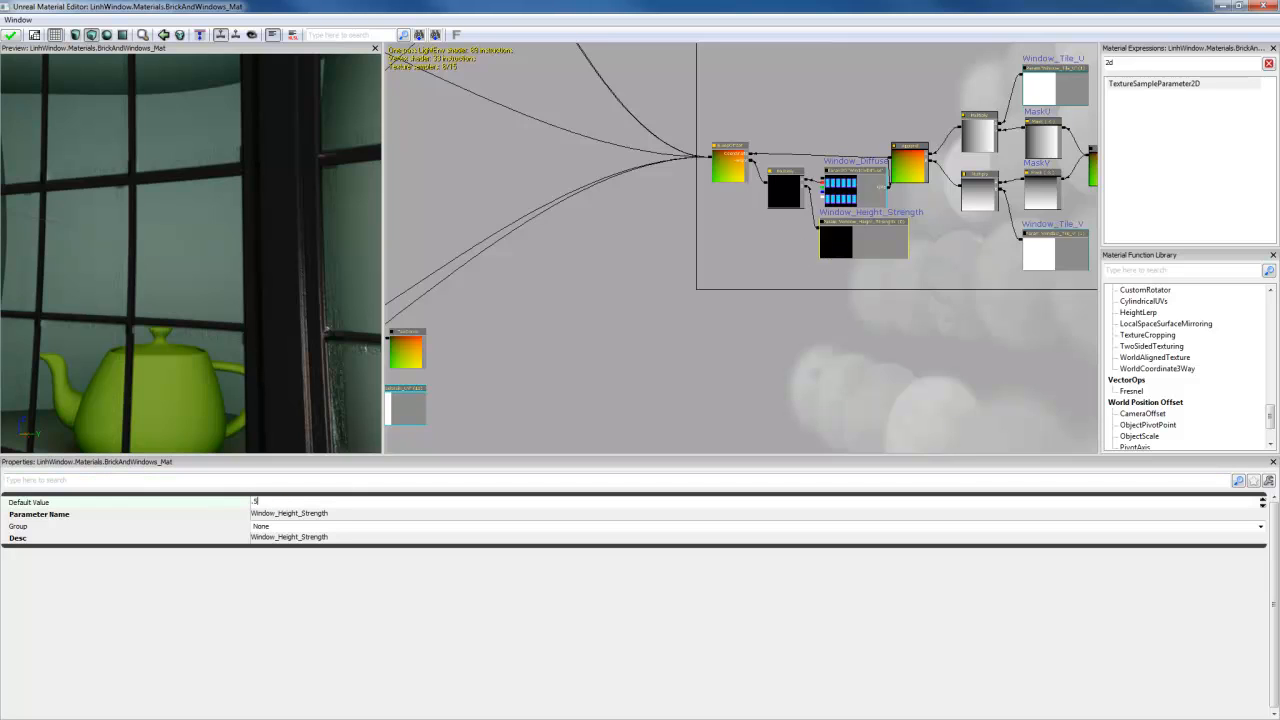
pyautogui.press('Return')
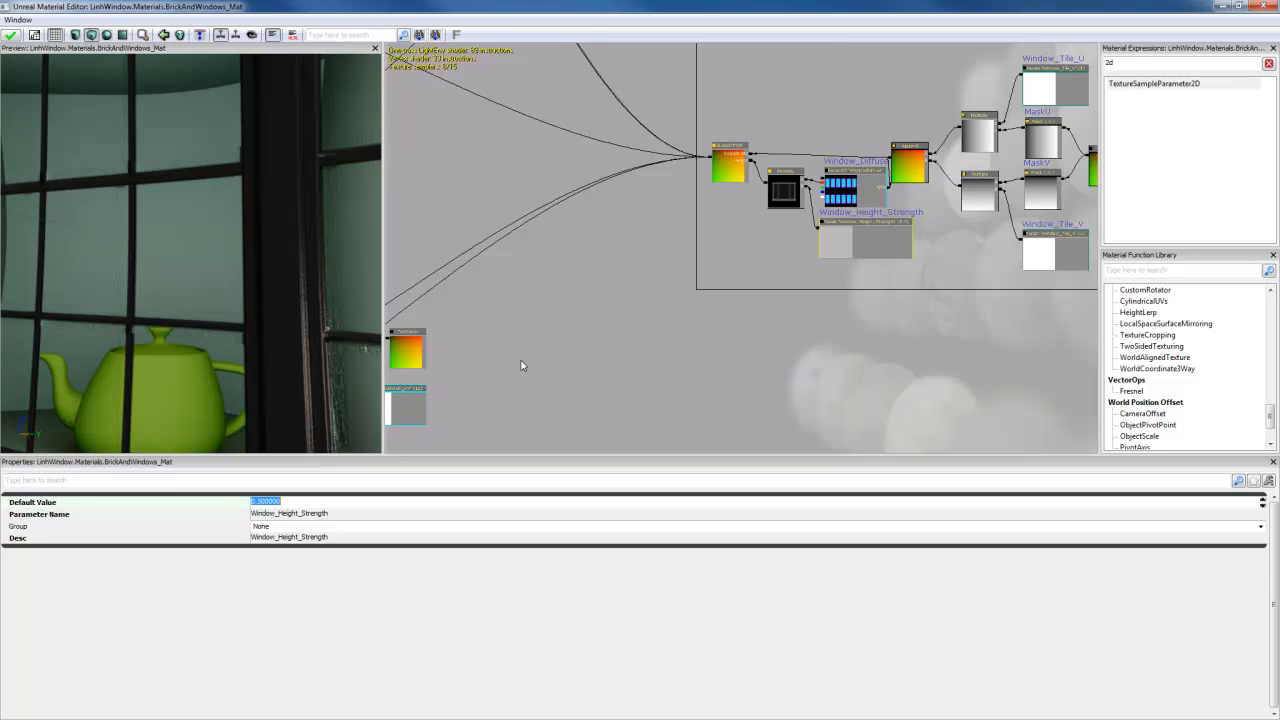
pyautogui.moveTo(521, 366); pyautogui.dragTo(555, 324)
pyautogui.moveTo(200, 260); pyautogui.dragTo(315, 285)
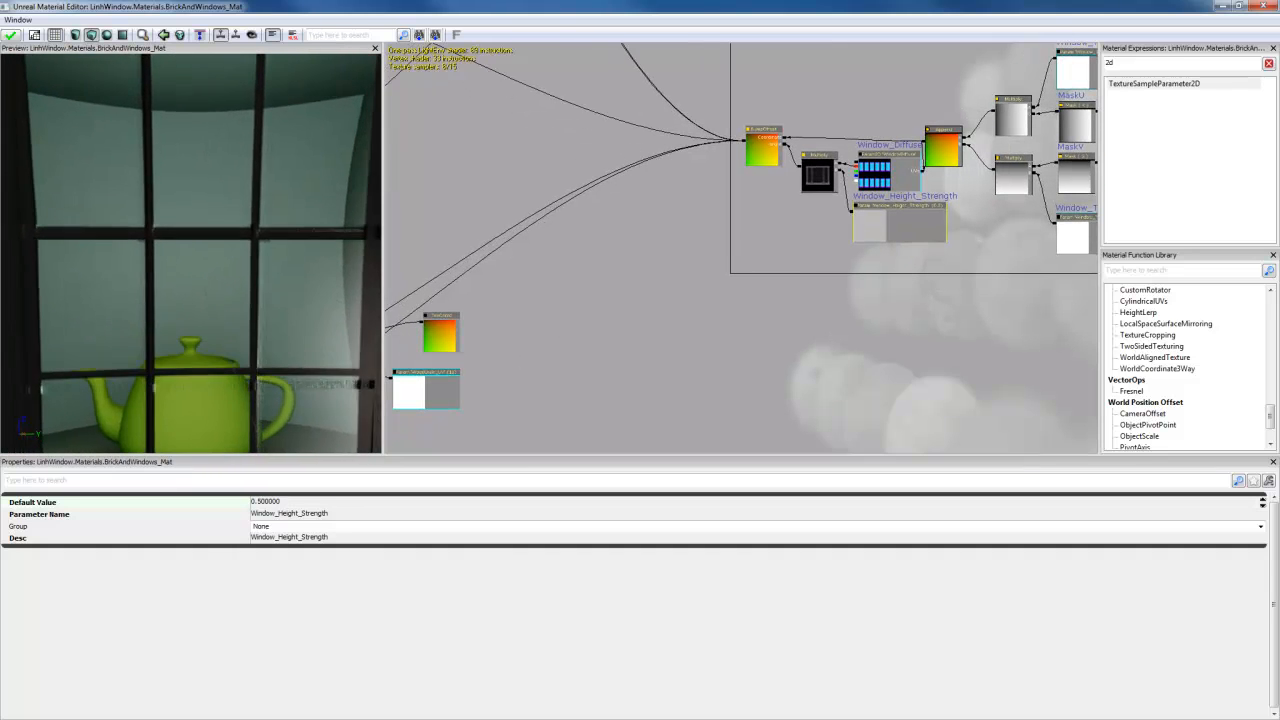
pyautogui.moveTo(252, 327); pyautogui.dragTo(225, 370)
pyautogui.moveTo(252, 327); pyautogui.dragTo(252, 405, button='right')
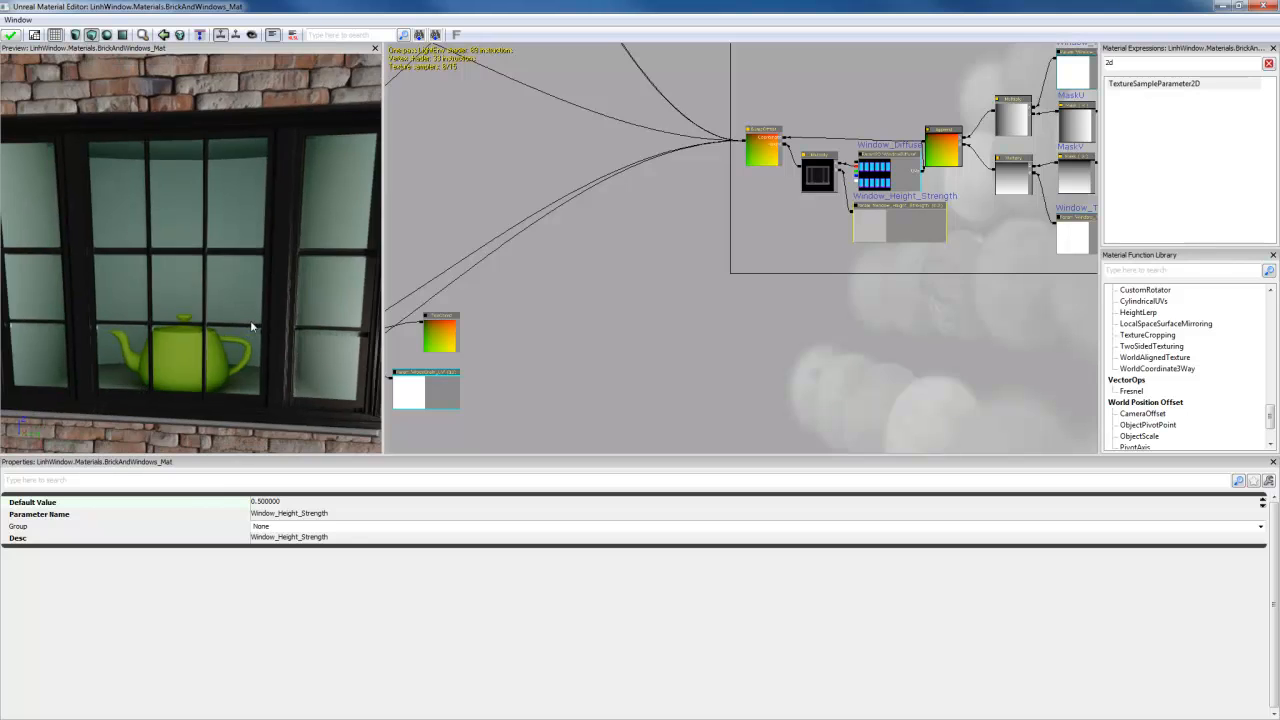
pyautogui.moveTo(252, 327); pyautogui.dragTo(244, 303)
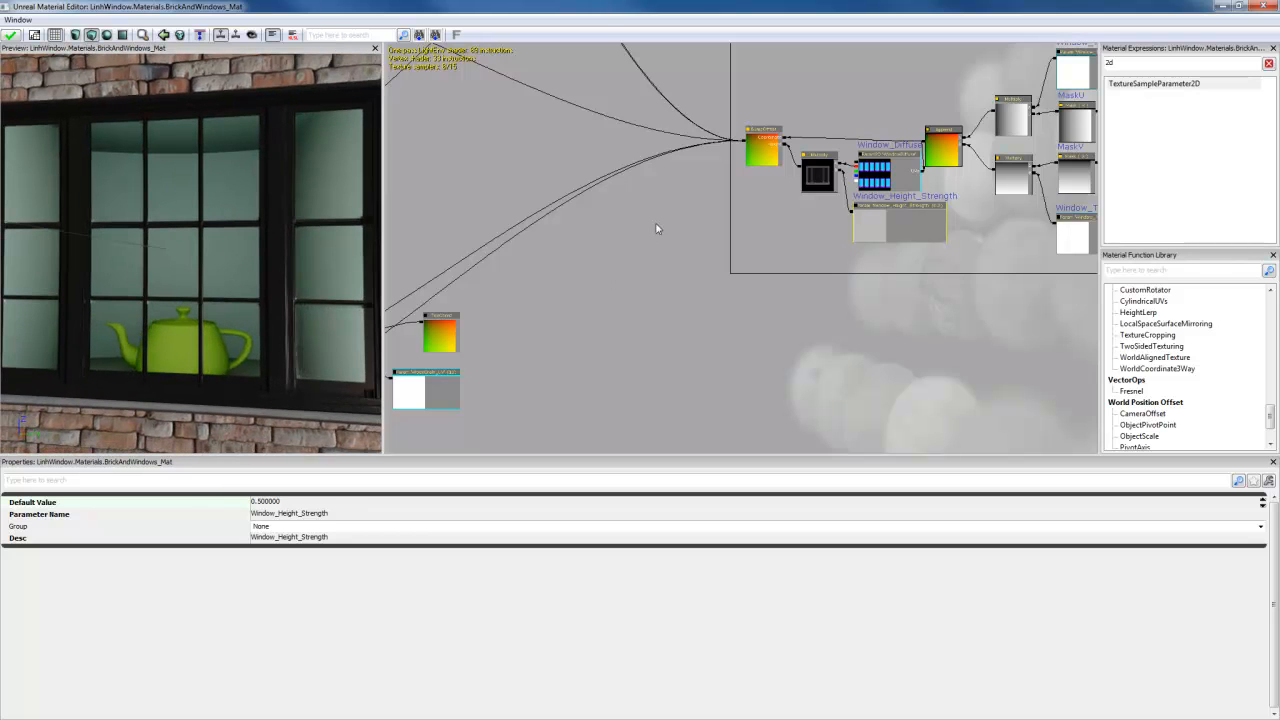
# Step: Switch to the Content Browser and save the LinhWindow package
pyautogui.moveTo(657, 229); pyautogui.dragTo(914, 216)
pyautogui.moveTo(815, 308); pyautogui.dragTo(905, 240)
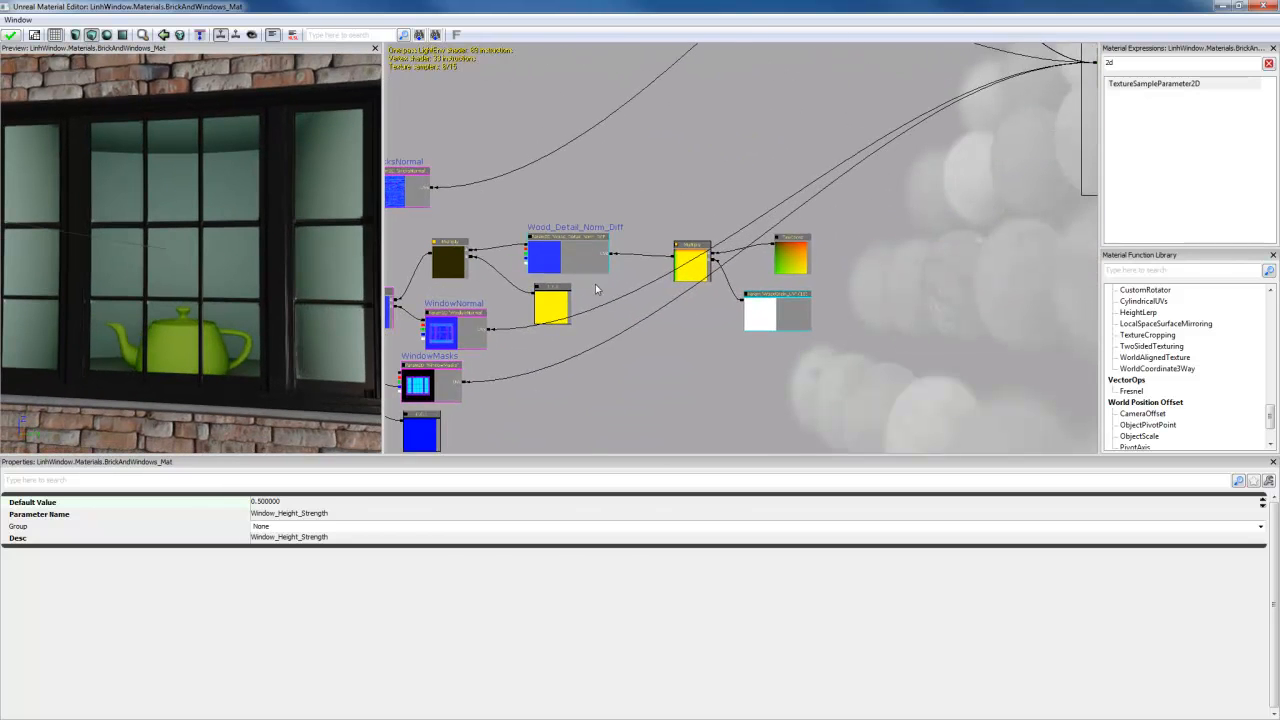
pyautogui.moveTo(428, 326); pyautogui.dragTo(532, 275)
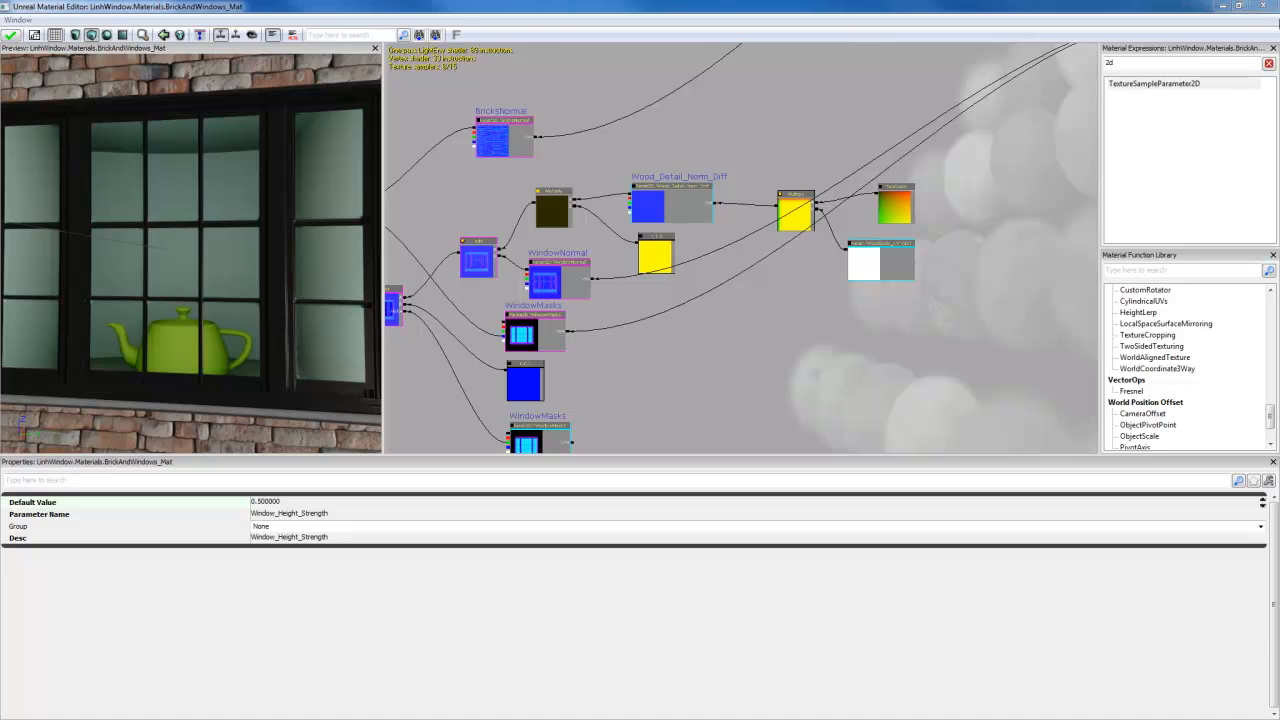
pyautogui.click(1224, 6)
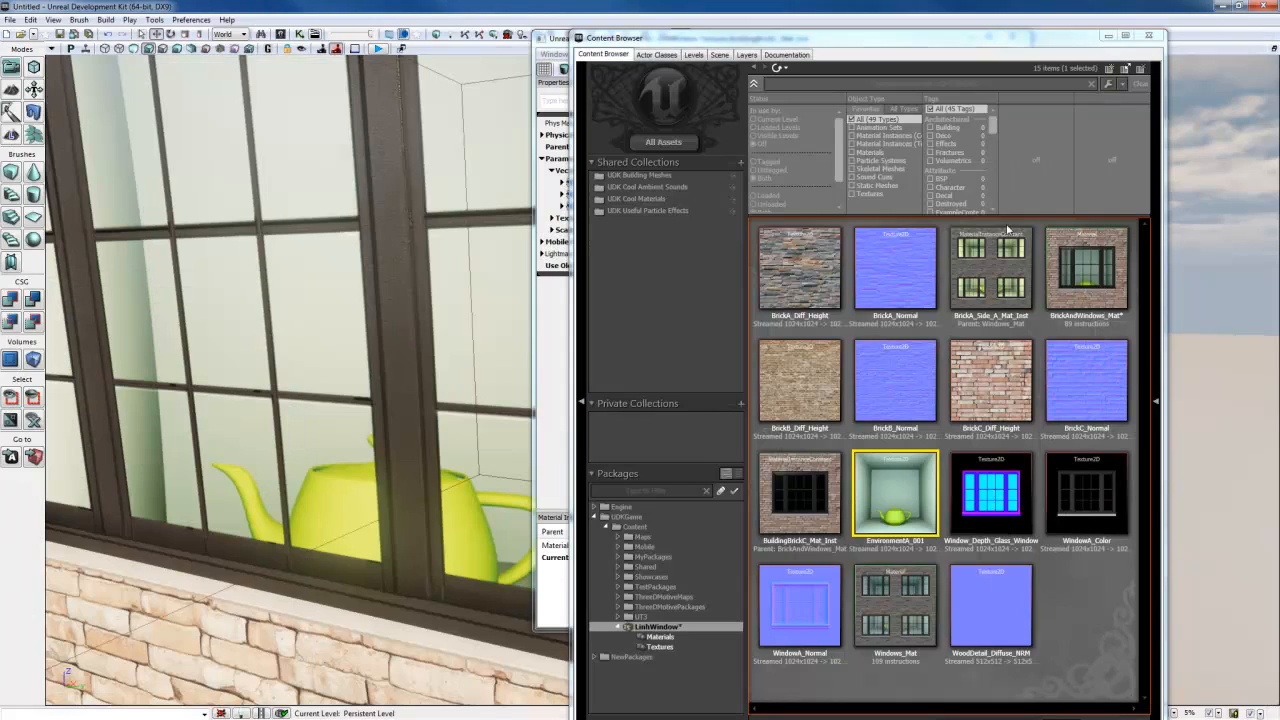
pyautogui.rightClick(648, 628)
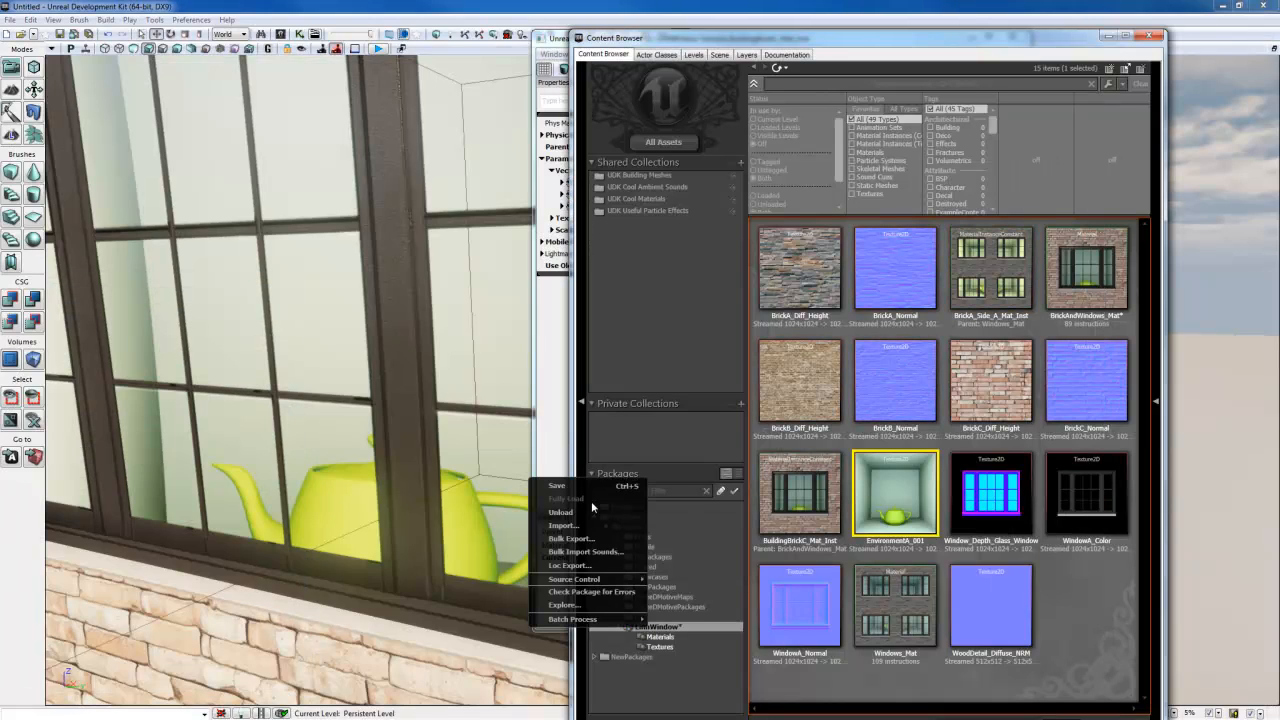
pyautogui.click(590, 494)
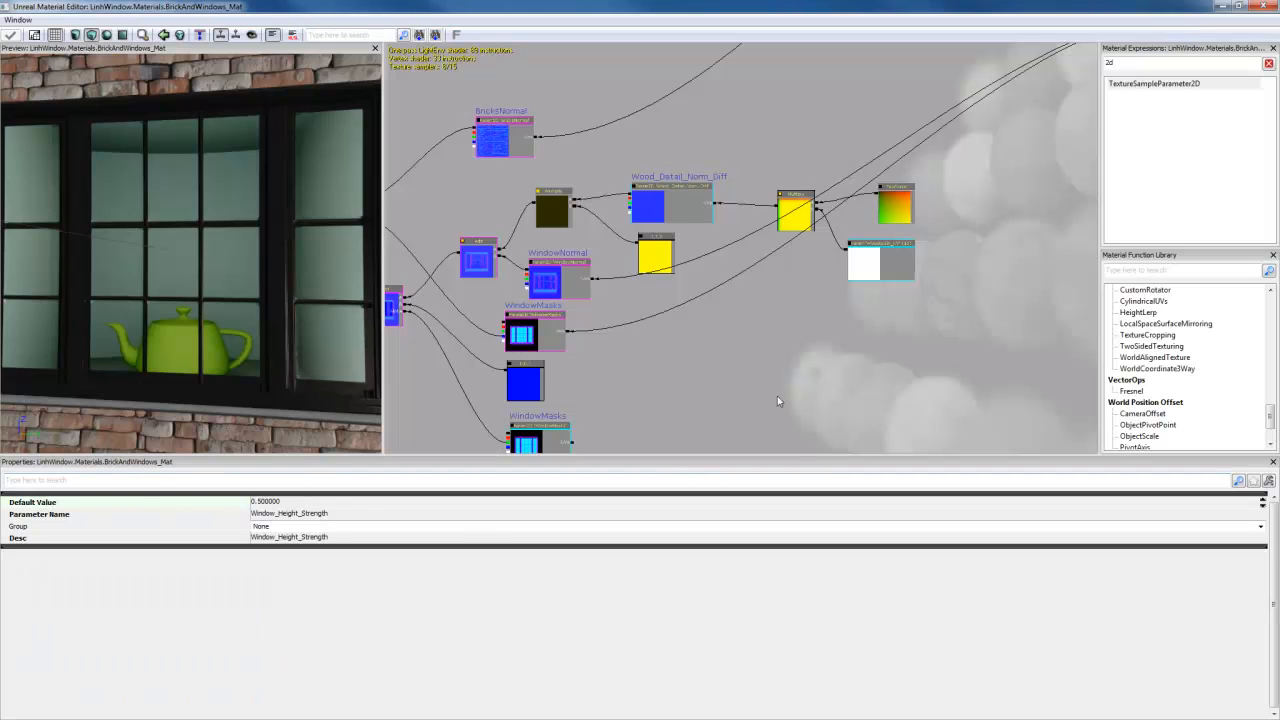
# Step: Examine the window normal branch from the wood detail nodes to the lower Lerp, and the window up close in the preview
pyautogui.moveTo(778, 401); pyautogui.dragTo(752, 430)
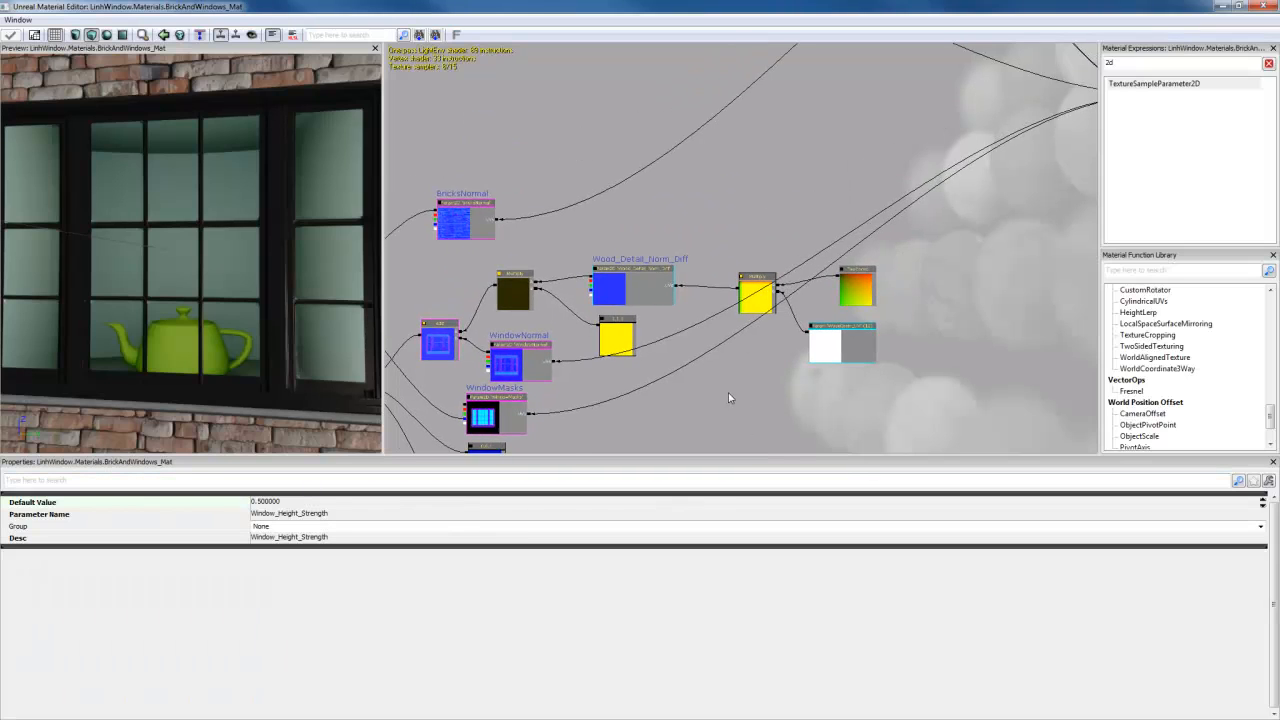
pyautogui.scroll(3, 731, 400)
pyautogui.moveTo(691, 400); pyautogui.dragTo(862, 282)
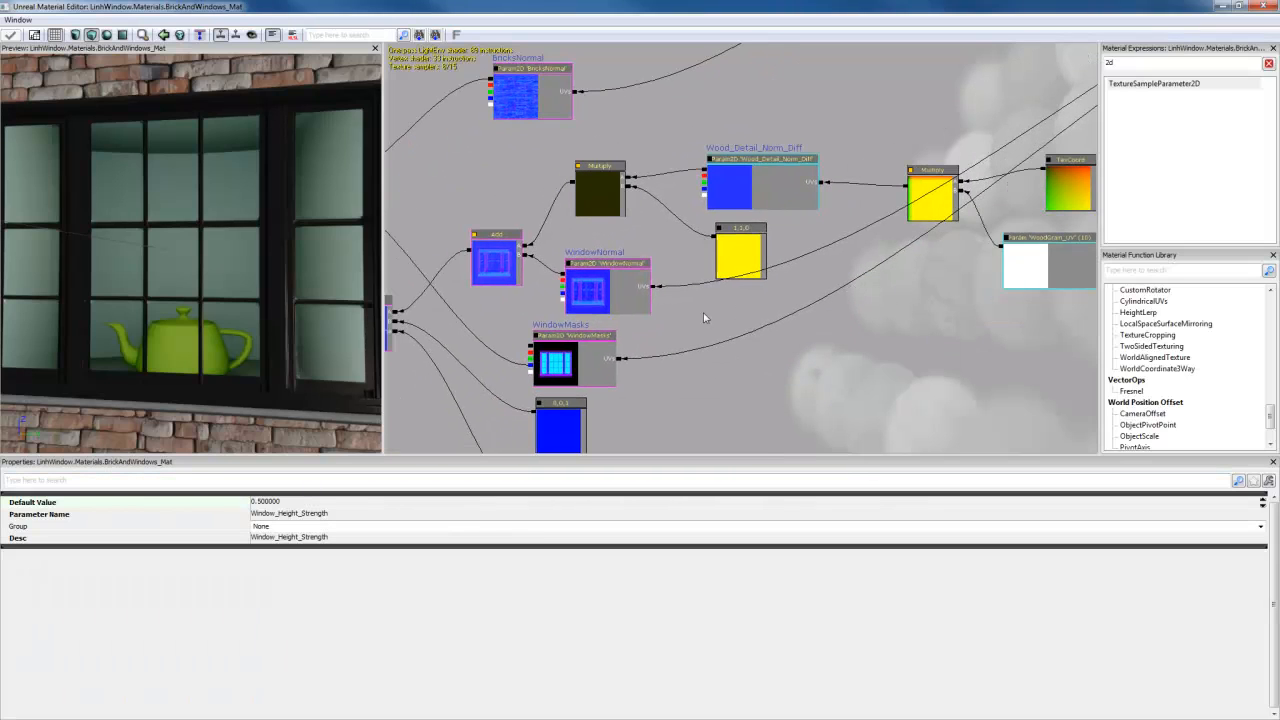
pyautogui.moveTo(646, 330); pyautogui.dragTo(794, 264)
pyautogui.moveTo(608, 353); pyautogui.dragTo(606, 294)
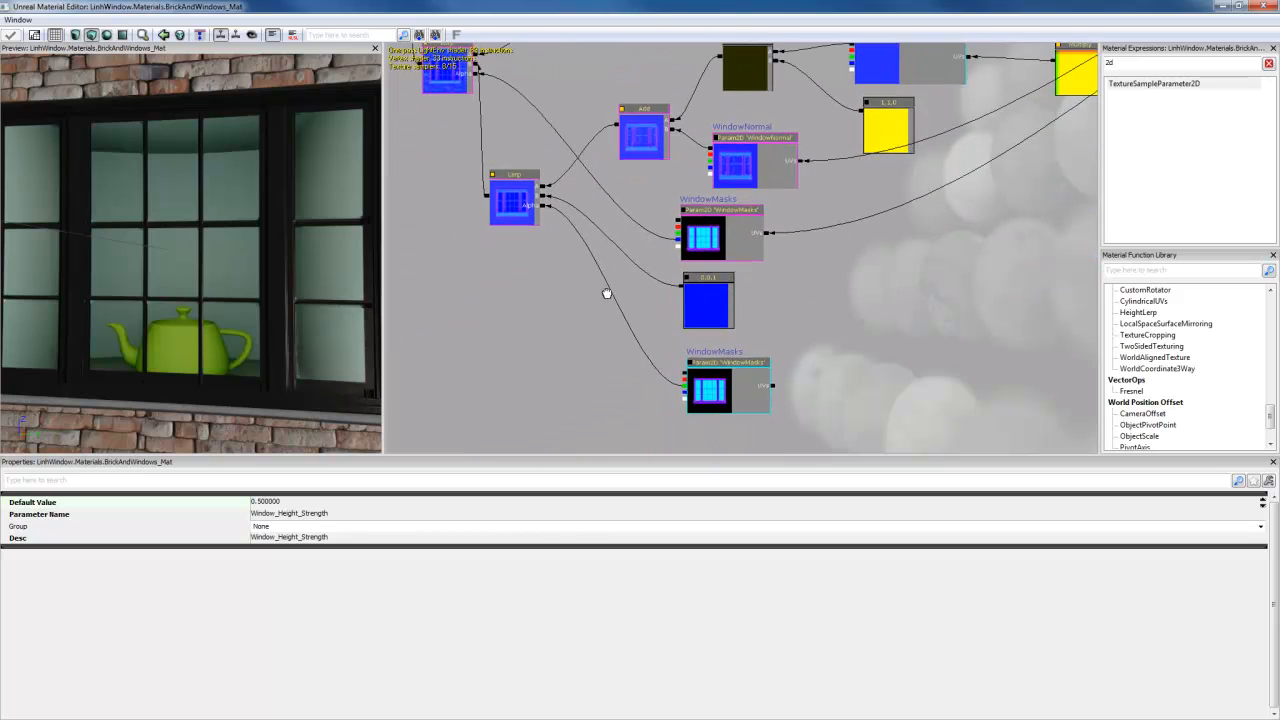
pyautogui.scroll(2, 605, 296)
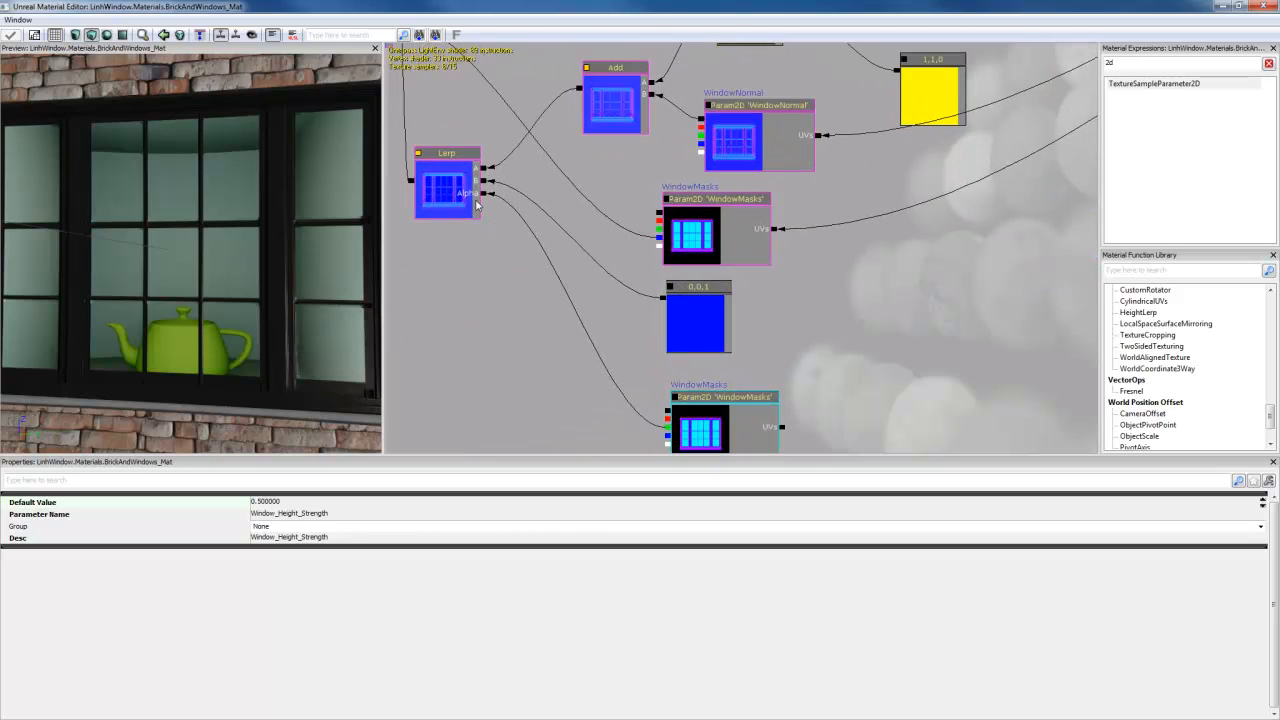
pyautogui.moveTo(230, 240); pyautogui.dragTo(190, 235)
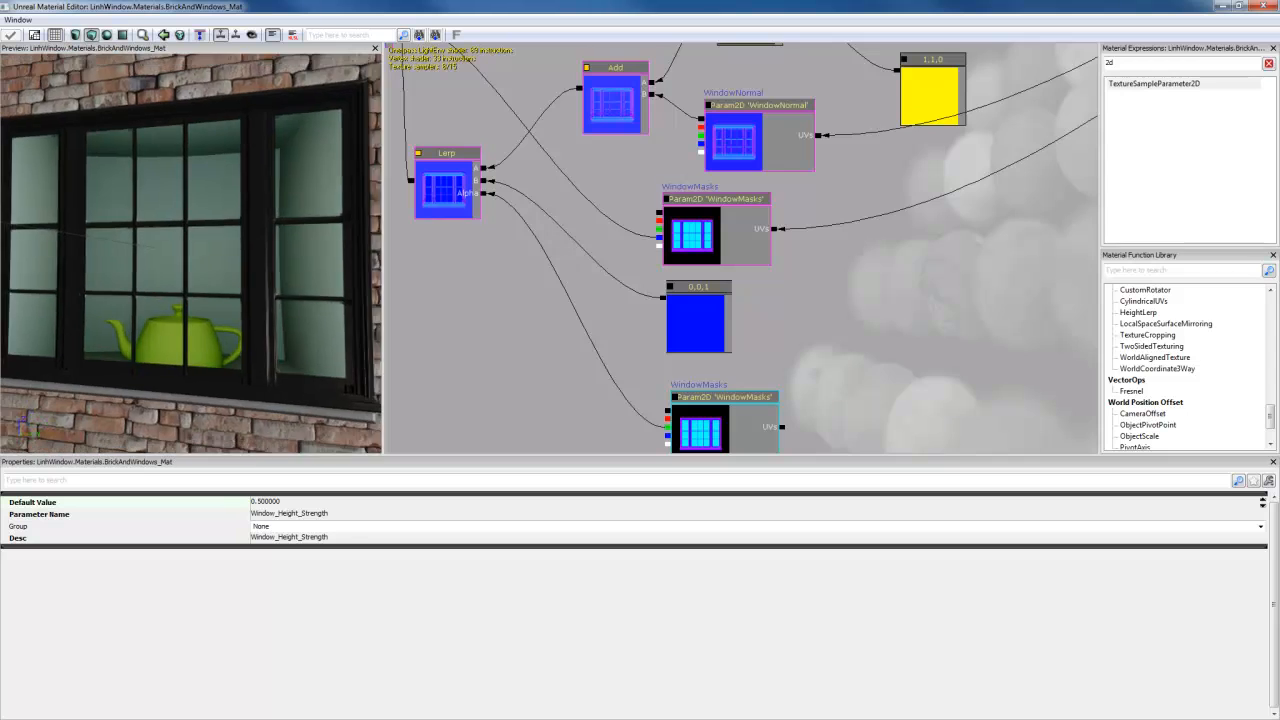
pyautogui.moveTo(190, 235); pyautogui.dragTo(190, 160, button='right')
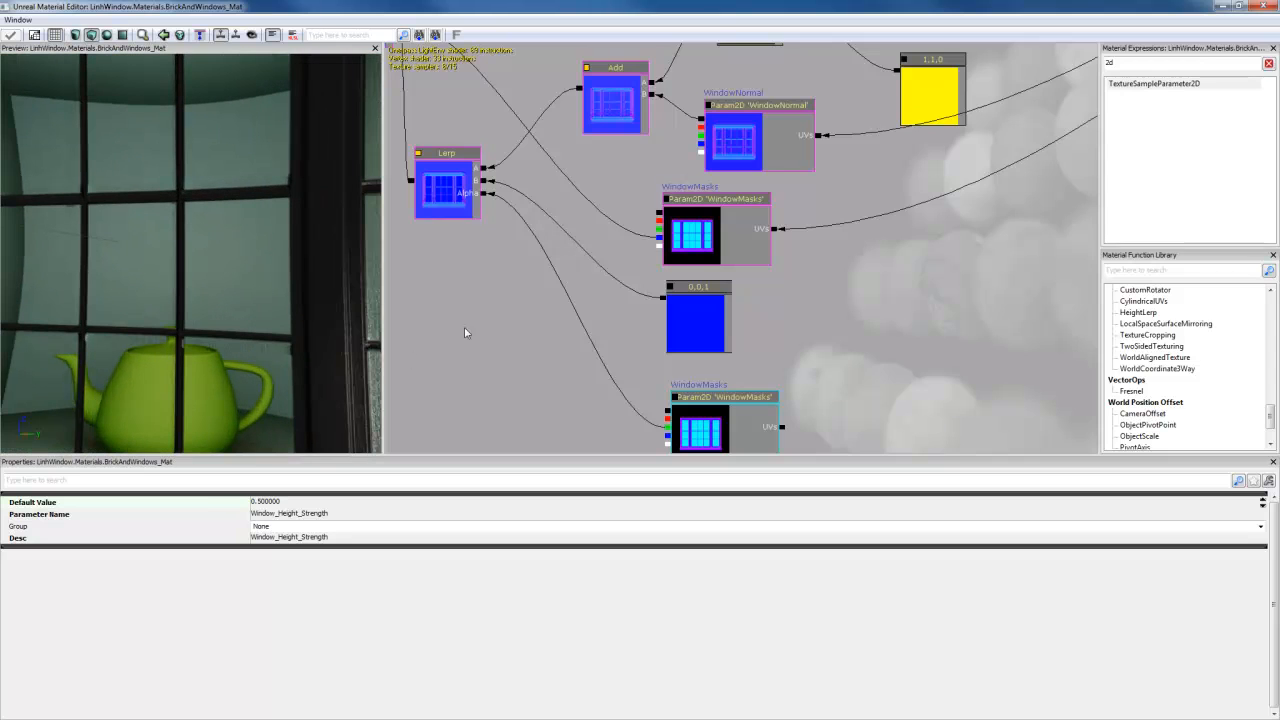
# Step: Move the blue constant vector and the lower WindowMasks node up, closer beneath the upper WindowMasks node
pyautogui.moveTo(467, 293); pyautogui.dragTo(539, 377)
pyautogui.scroll(-1, 615, 405)
pyautogui.moveTo(614, 402); pyautogui.dragTo(597, 332)
pyautogui.click(740, 325)
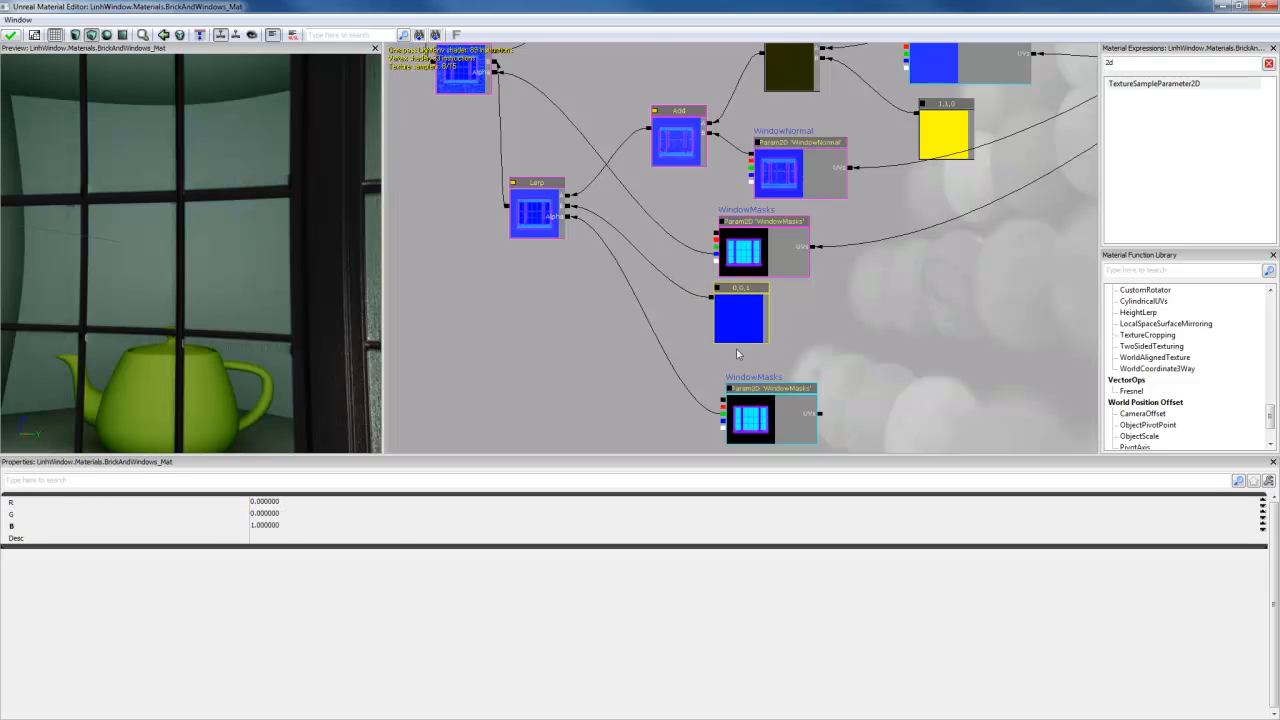
pyautogui.click(742, 420)
pyautogui.moveTo(742, 420); pyautogui.dragTo(734, 400)
pyautogui.moveTo(605, 262); pyautogui.dragTo(557, 346)
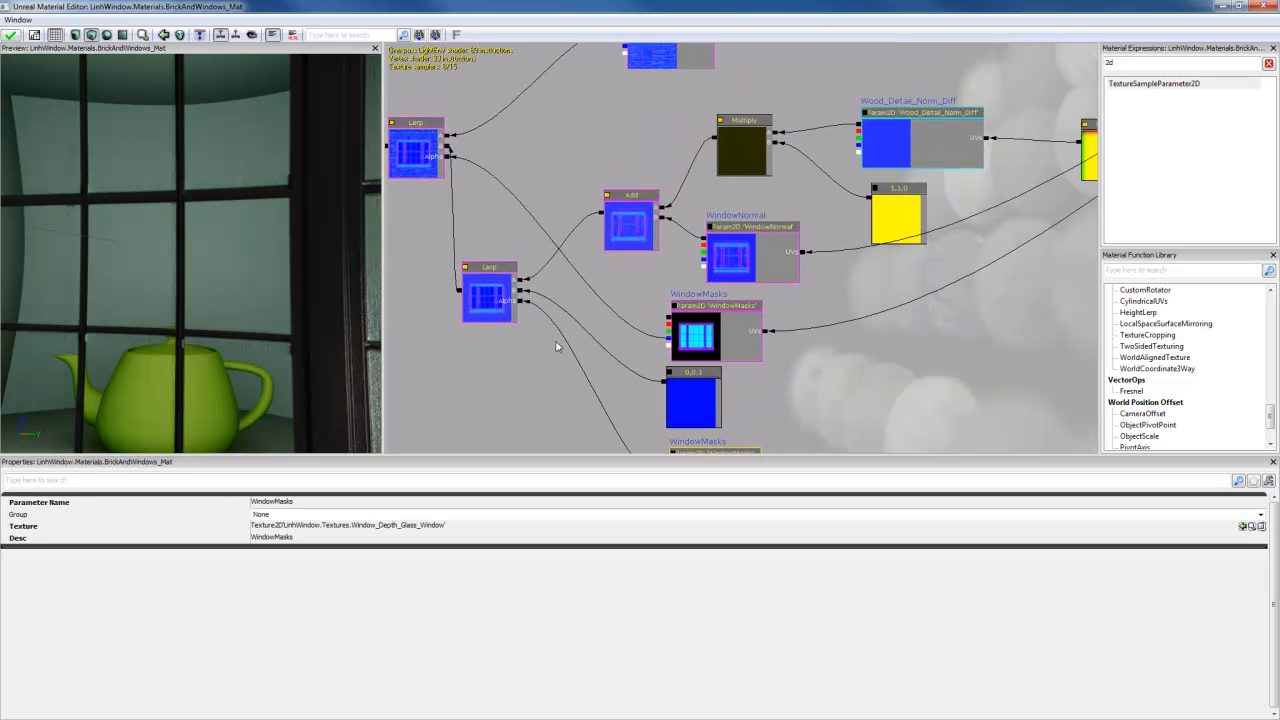
# Step: Try breaking the UVs links of WindowNormal, WindowMasks and Wood_Detail_Norm_Diff in the normal branch and compare the window in the preview
pyautogui.rightClick(802, 253)
pyautogui.click(829, 249)
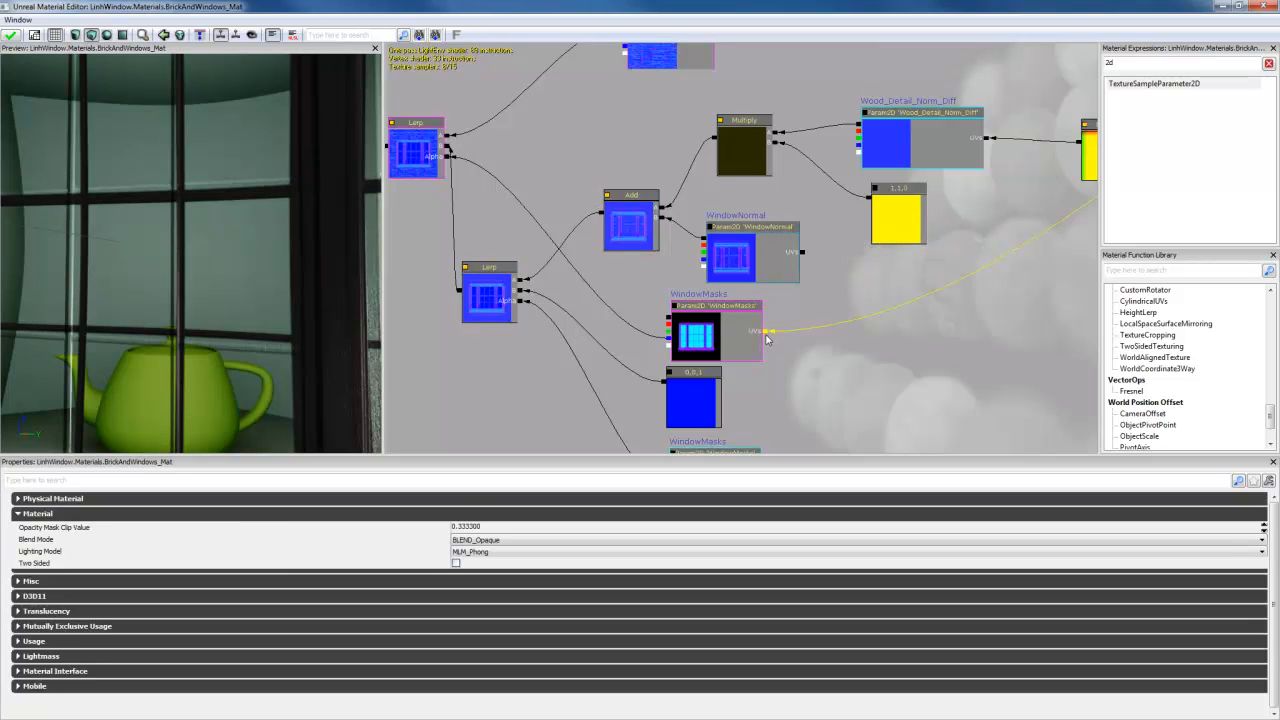
pyautogui.rightClick(768, 331)
pyautogui.click(786, 328)
pyautogui.moveTo(908, 257); pyautogui.dragTo(789, 334)
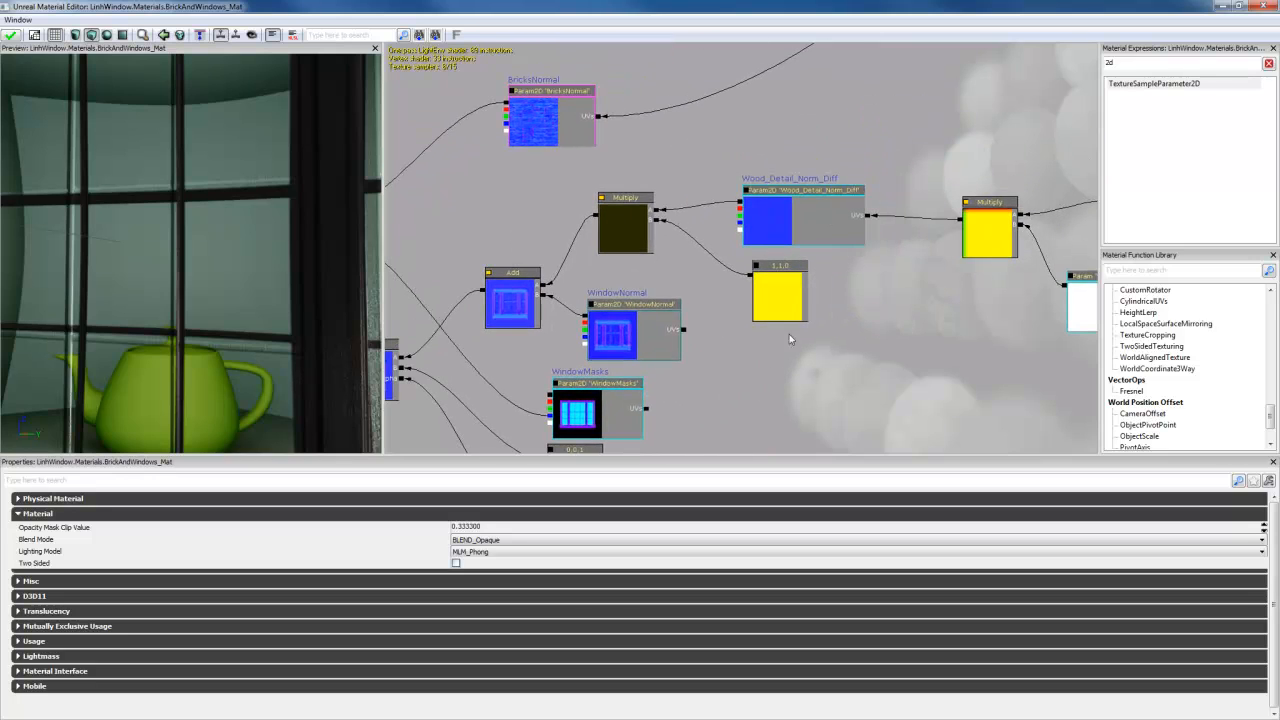
pyautogui.rightClick(875, 215)
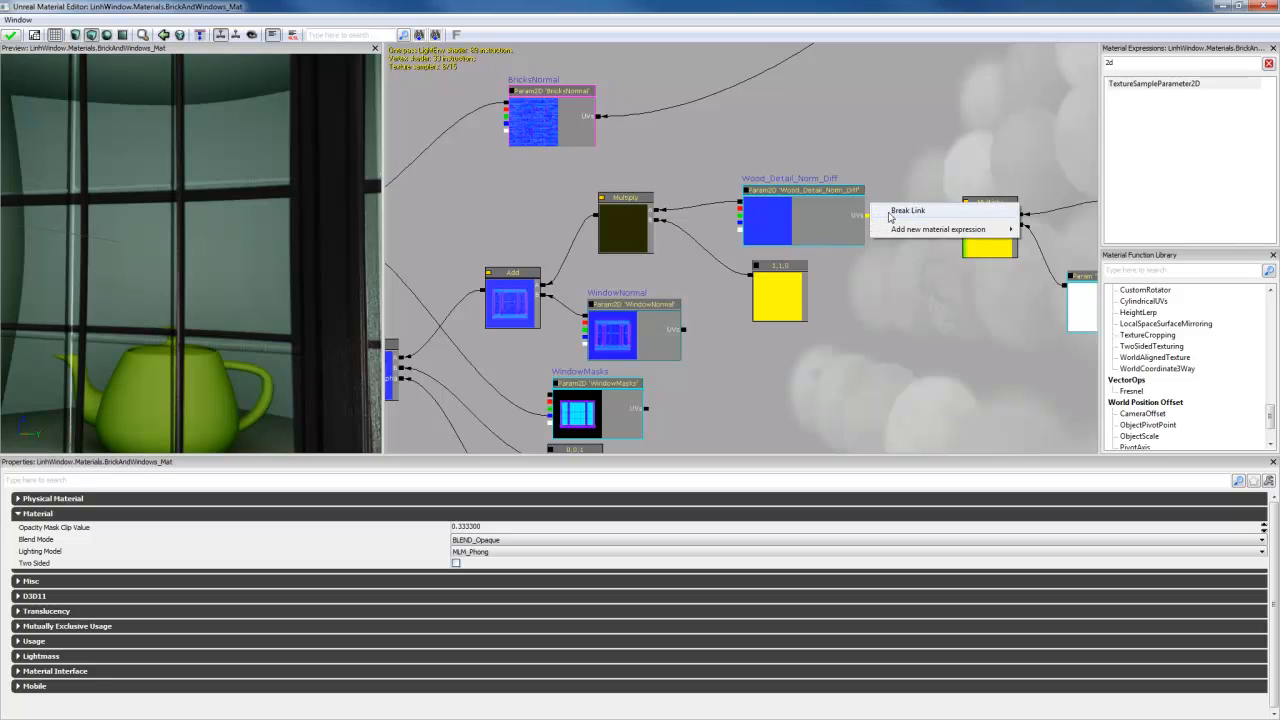
pyautogui.click(889, 212)
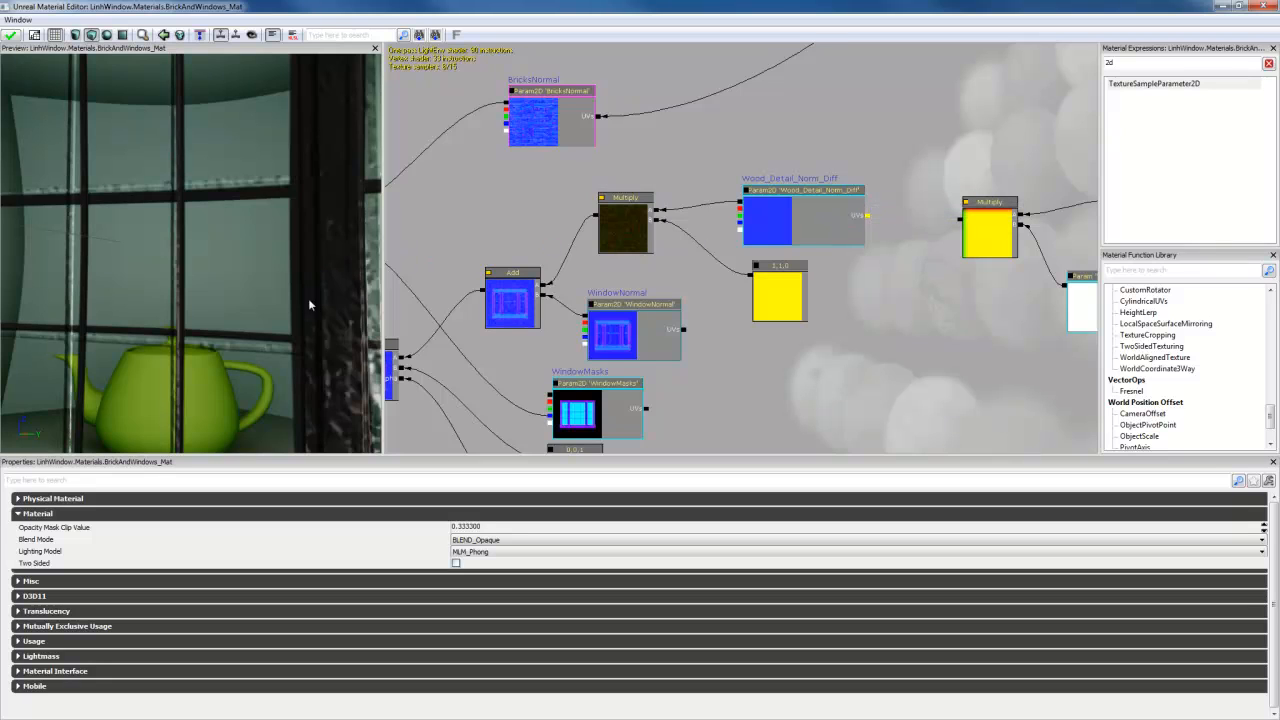
pyautogui.moveTo(310, 304); pyautogui.dragTo(284, 304)
pyautogui.moveTo(706, 136); pyautogui.dragTo(721, 251)
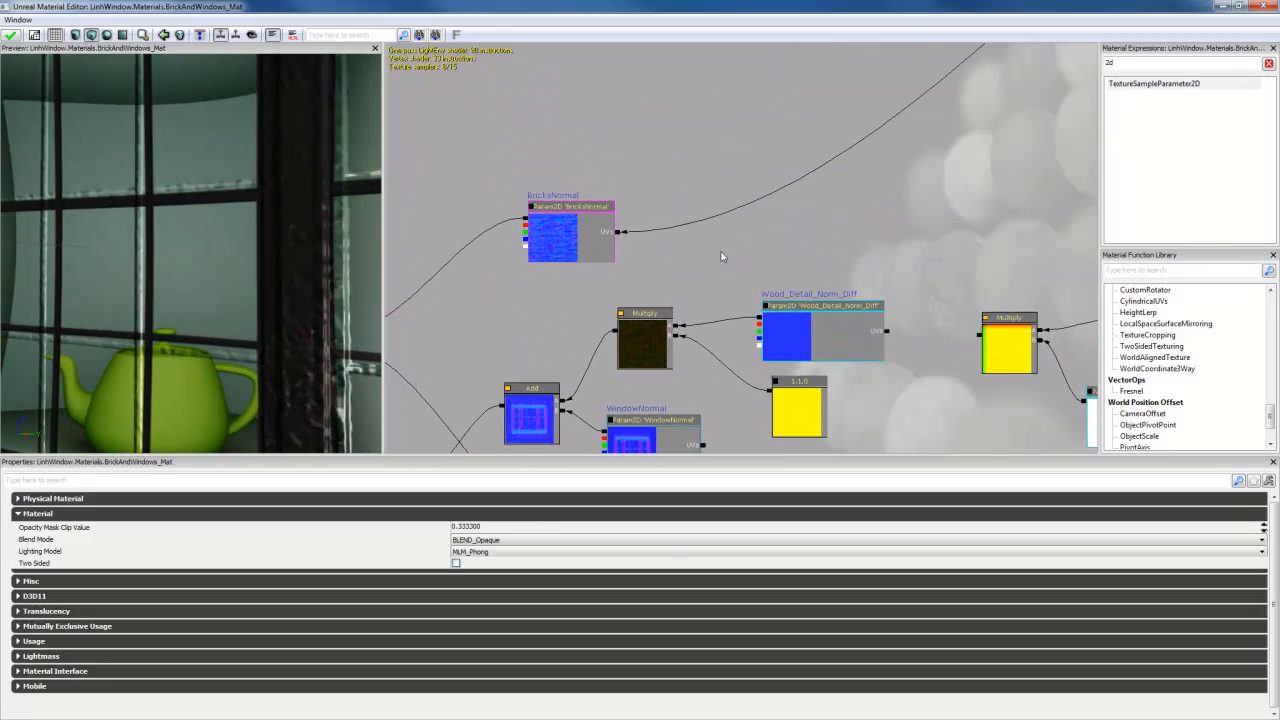
# Step: Break the UVs link of the specular branch's WindowMasks node, and undo all the broken UVs links
pyautogui.moveTo(691, 151); pyautogui.dragTo(705, 376)
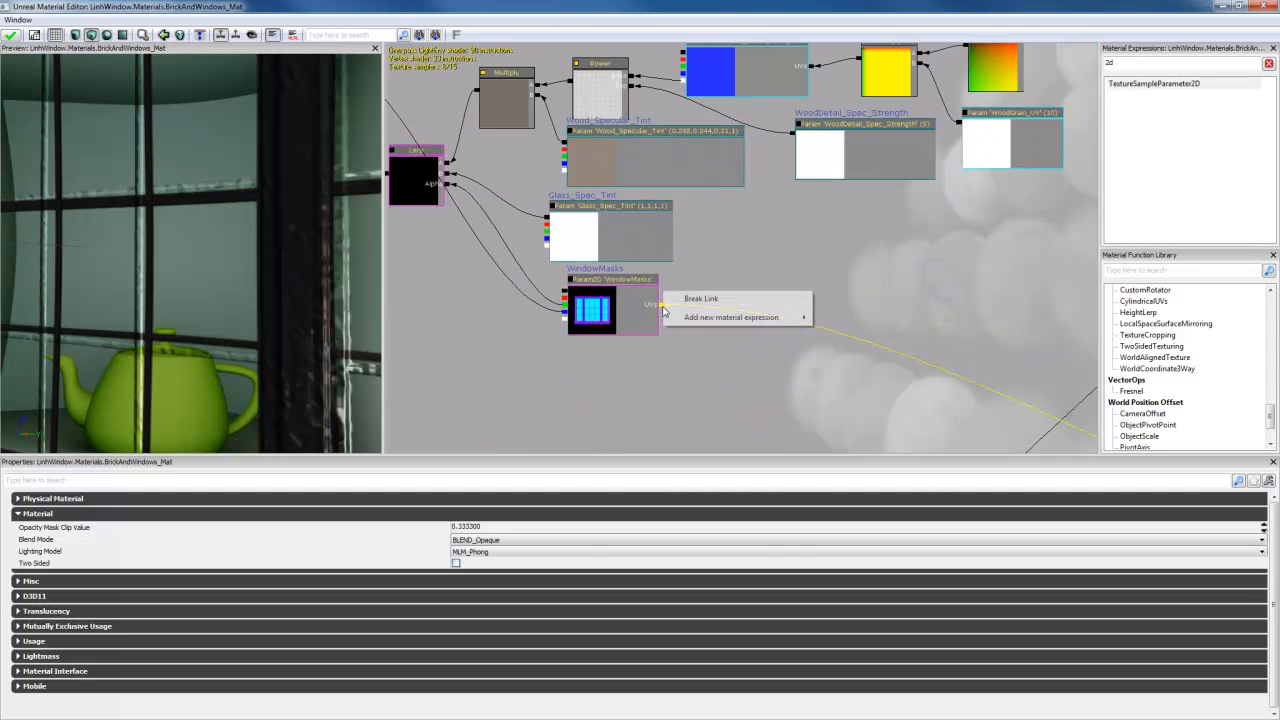
pyautogui.rightClick(674, 300)
pyautogui.click(700, 298)
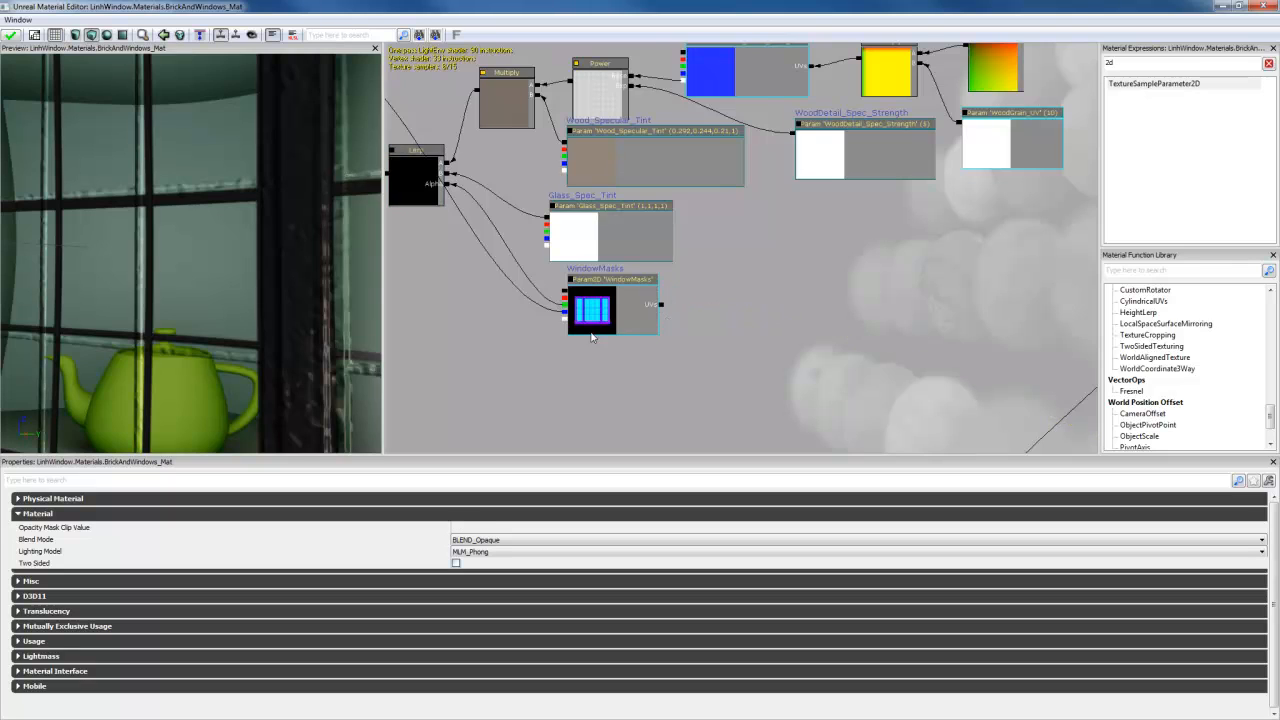
pyautogui.hotkey('ctrl', 'z')
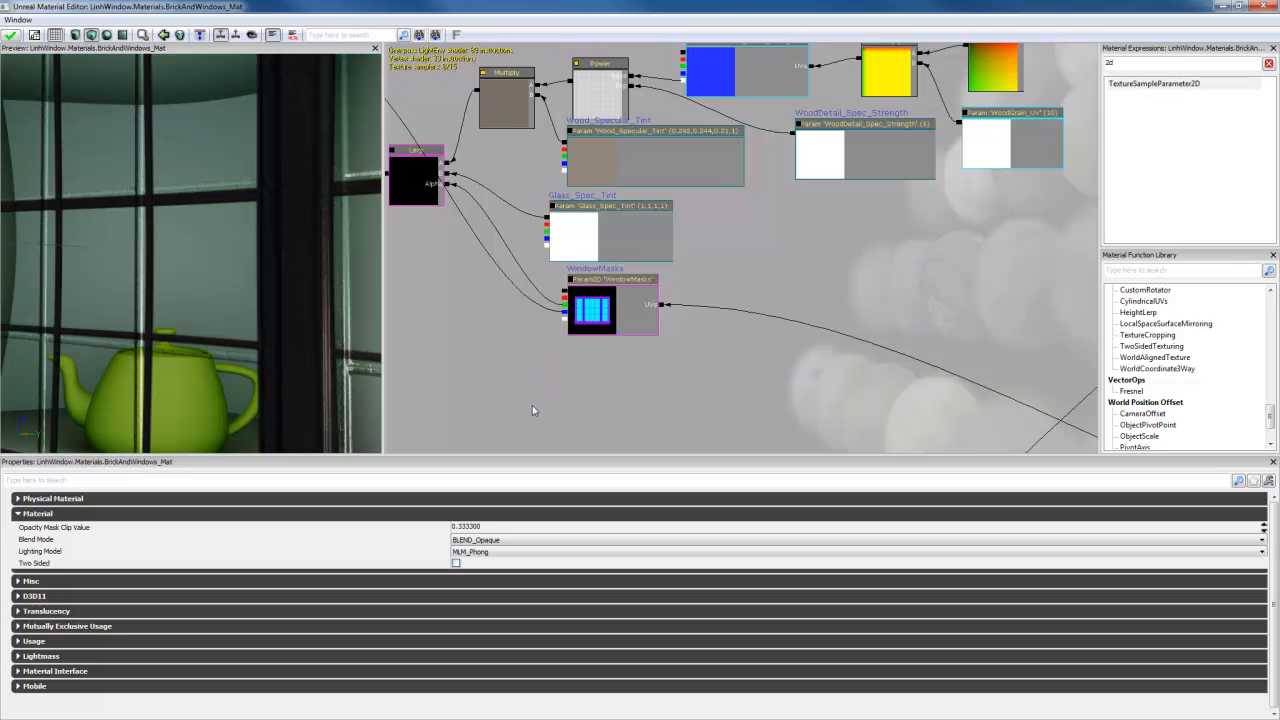
pyautogui.moveTo(531, 406); pyautogui.dragTo(642, 180)
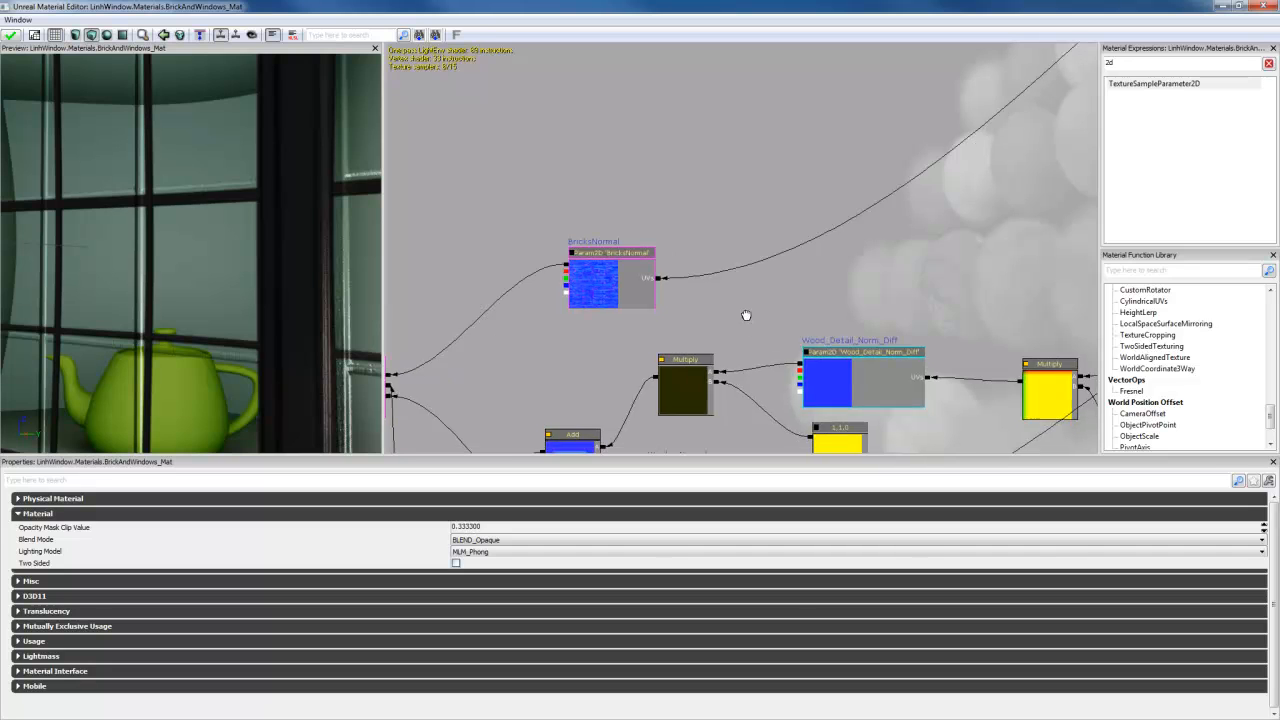
pyautogui.moveTo(746, 317); pyautogui.dragTo(762, 212)
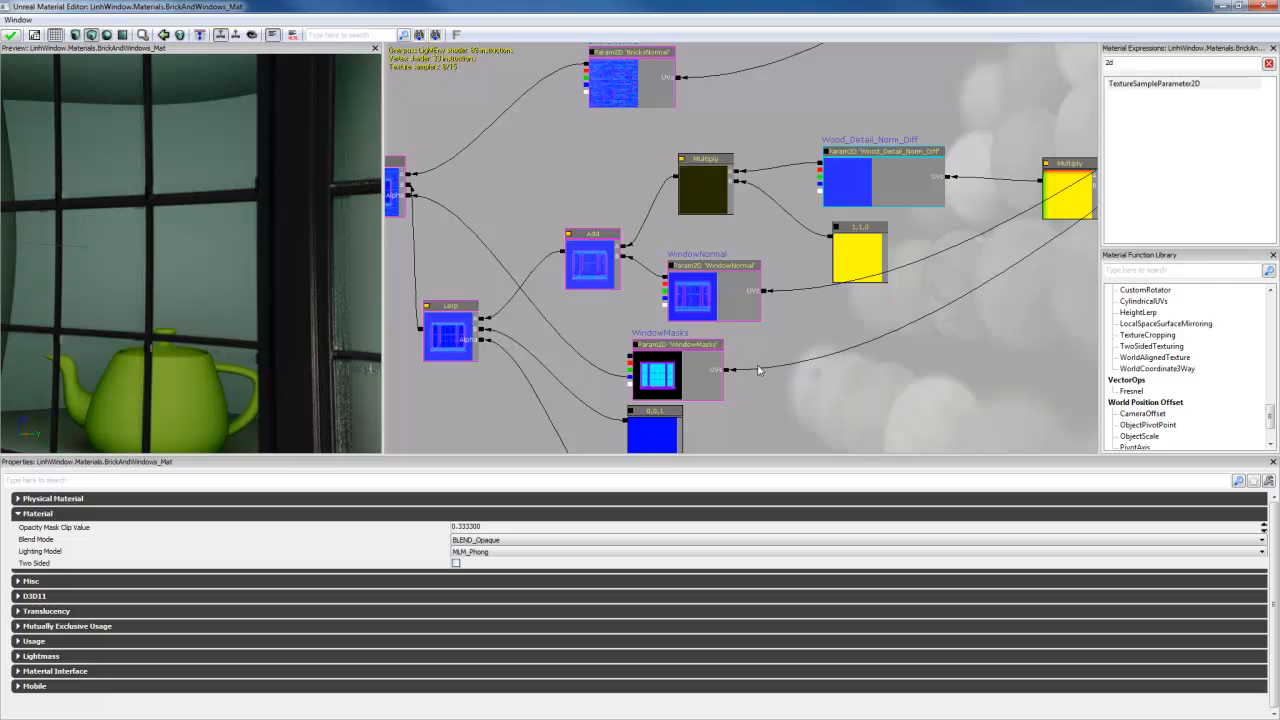
# Step: Examine the BumpOffset, Window_Diffuse and Window_Height_Strength nodes in the Window_UV_Height group and the window's depth in the preview
pyautogui.moveTo(913, 337); pyautogui.dragTo(721, 391)
pyautogui.scroll(-4, 857, 365)
pyautogui.moveTo(929, 270); pyautogui.dragTo(742, 392)
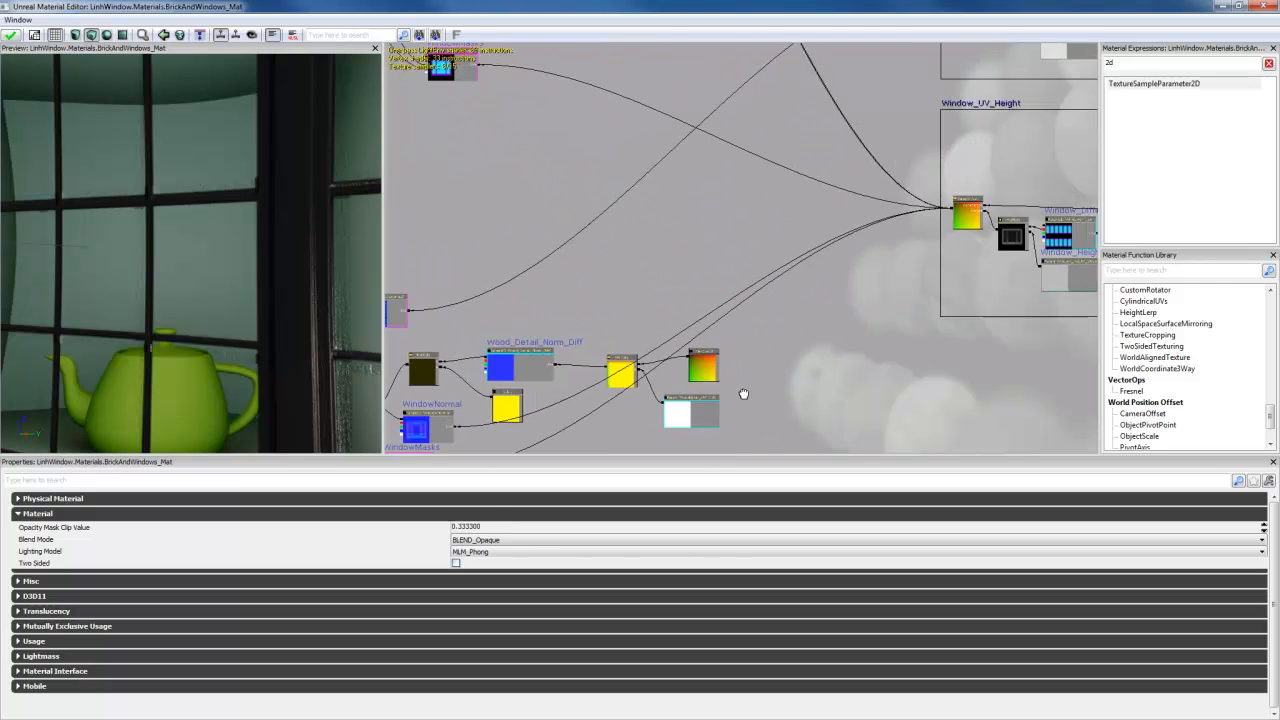
pyautogui.moveTo(849, 287); pyautogui.dragTo(667, 384)
pyautogui.scroll(-3, 667, 384)
pyautogui.scroll(3, 842, 368)
pyautogui.moveTo(837, 343); pyautogui.dragTo(812, 293)
pyautogui.moveTo(785, 241); pyautogui.dragTo(666, 209)
pyautogui.scroll(4, 756, 261)
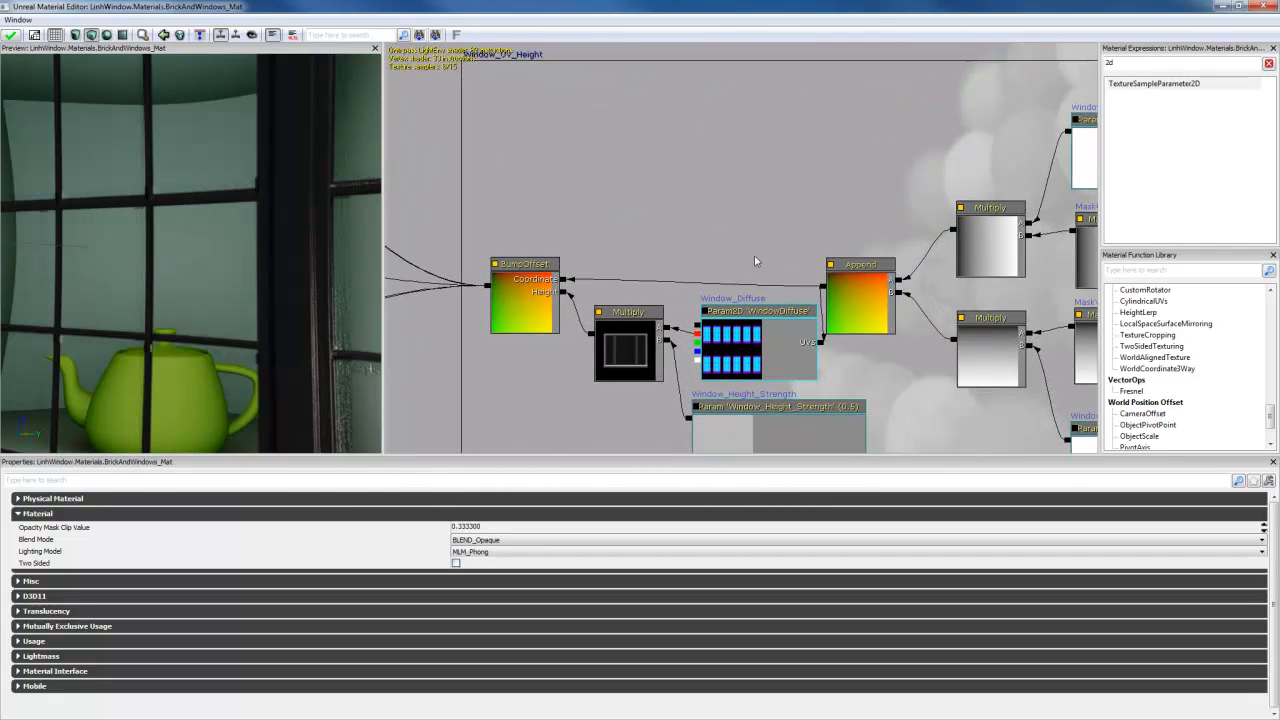
pyautogui.moveTo(891, 394); pyautogui.dragTo(826, 277)
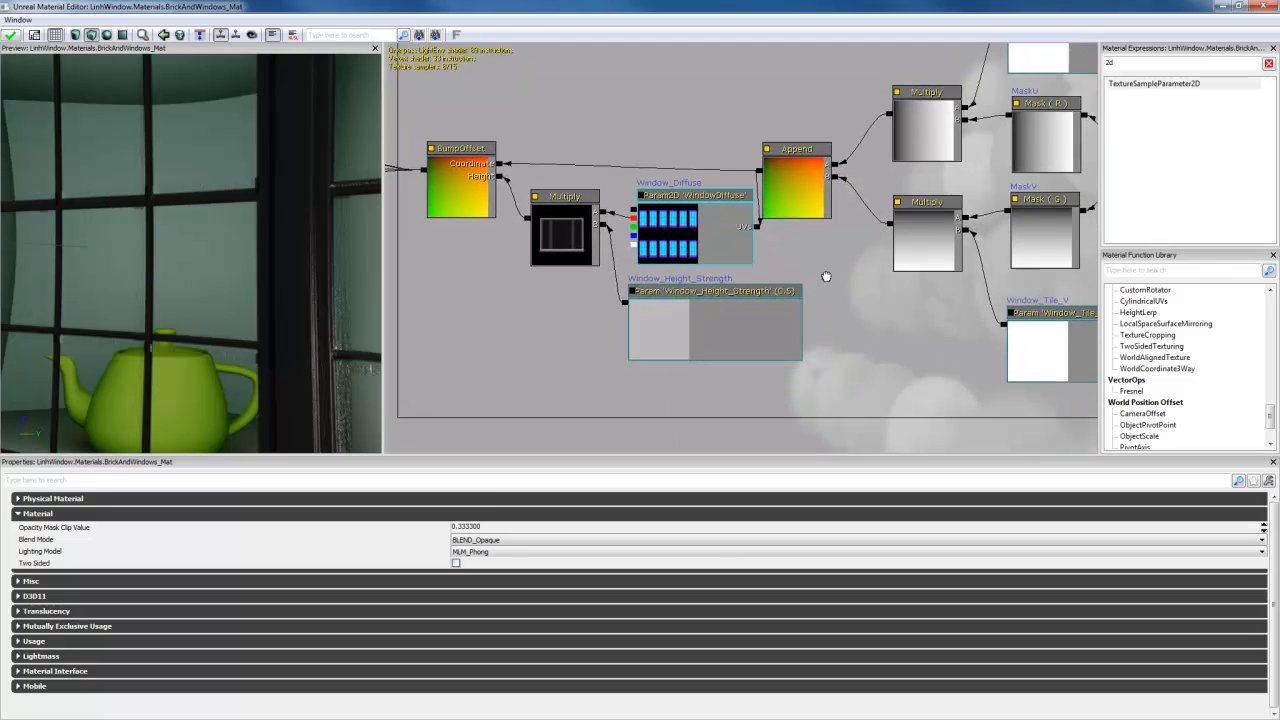
pyautogui.click(690, 245)
pyautogui.click(643, 195)
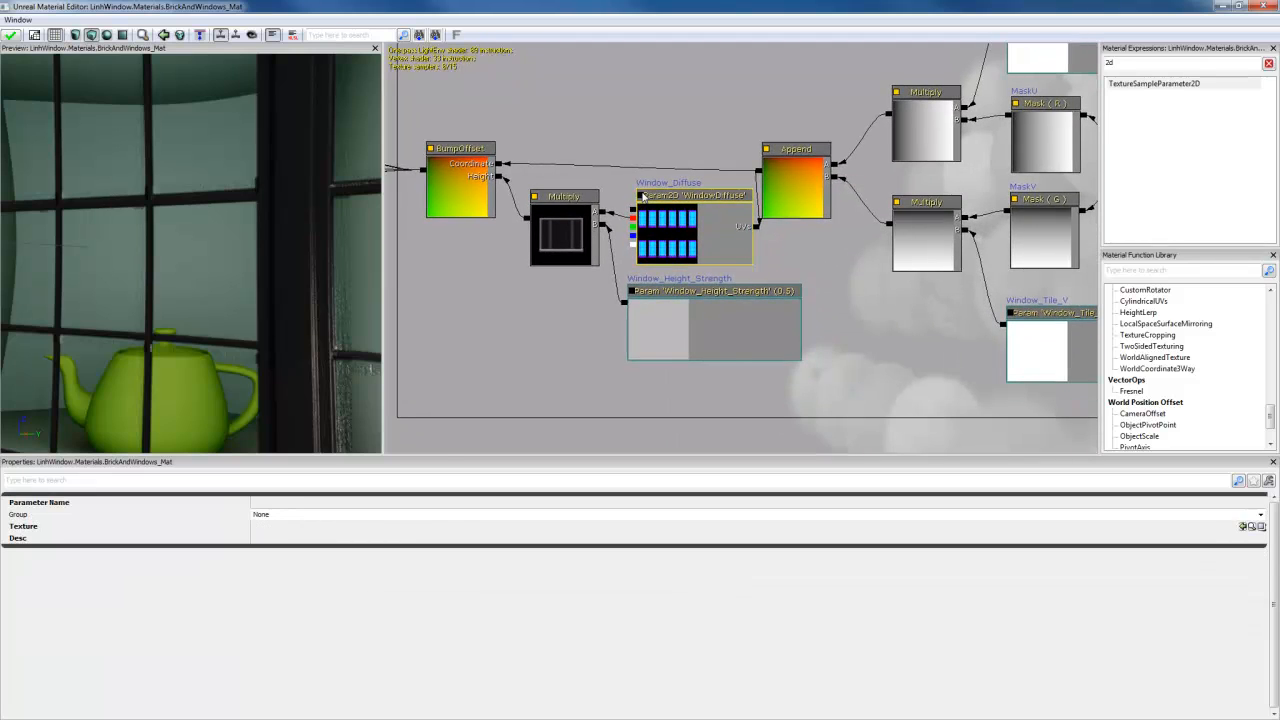
pyautogui.moveTo(687, 224); pyautogui.dragTo(736, 275)
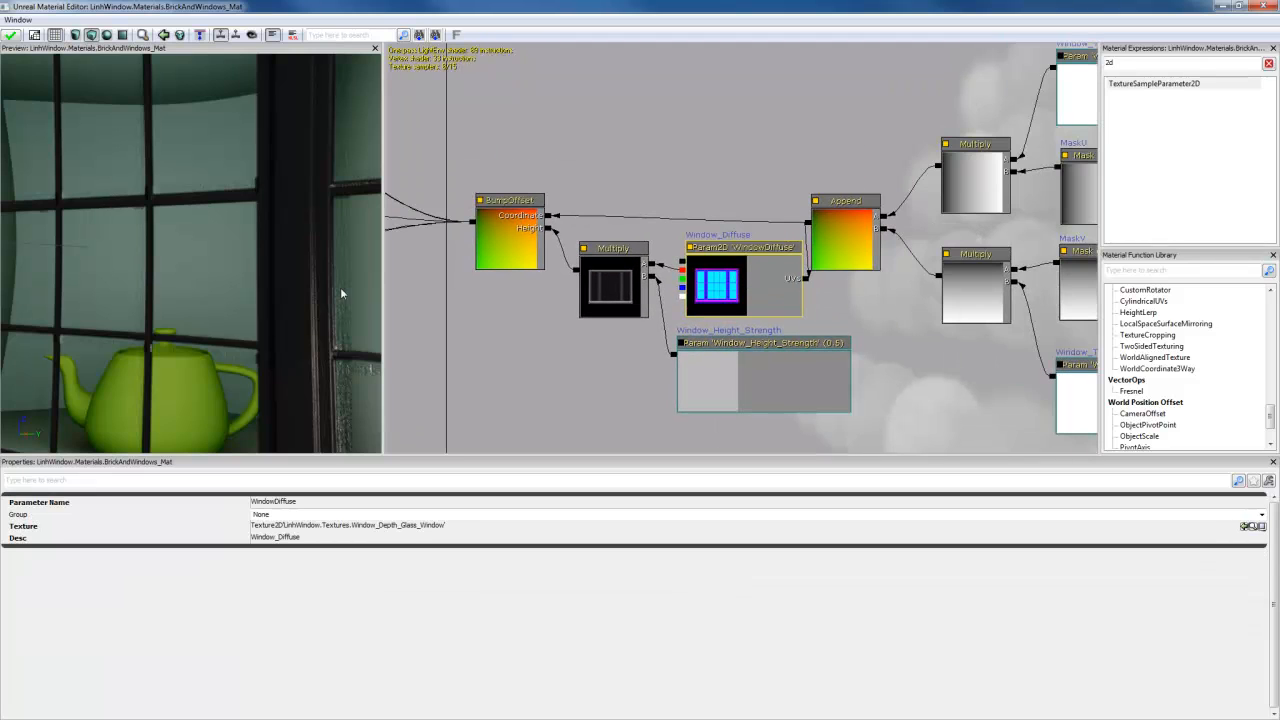
pyautogui.moveTo(341, 292); pyautogui.dragTo(318, 290)
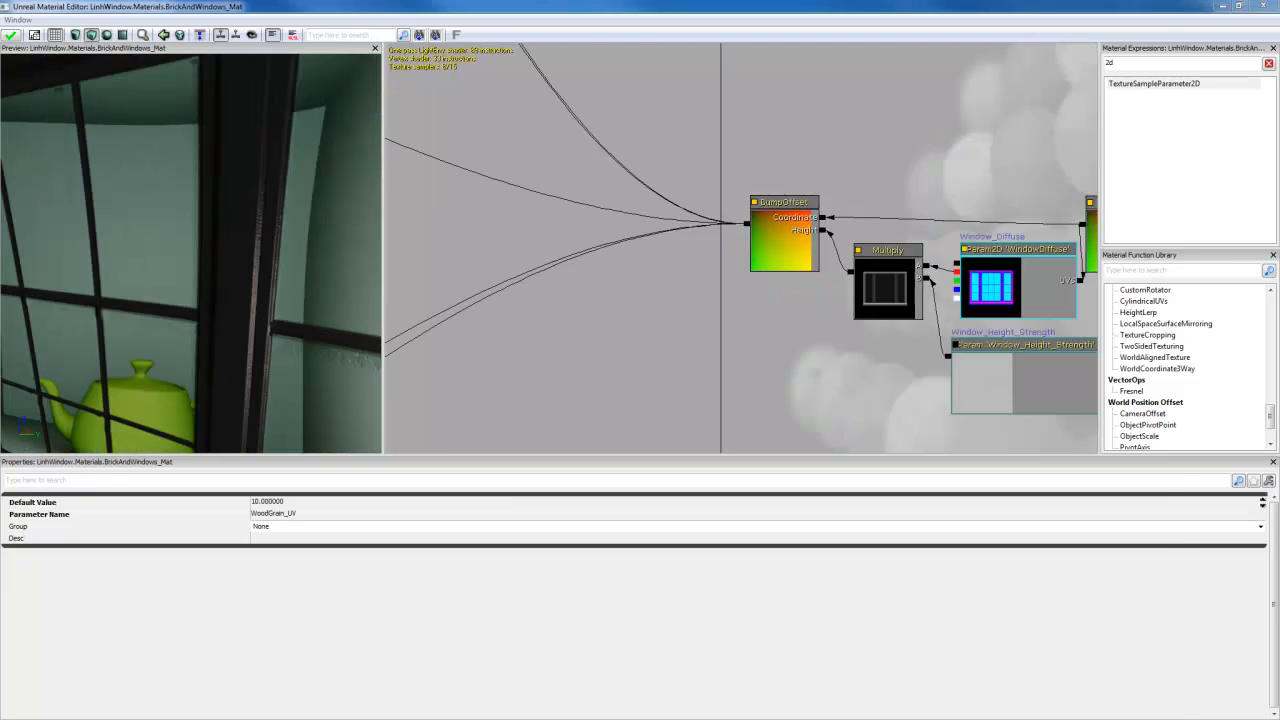
# Step: Delete the lower WindowMasks node that feeds the Alpha of the window normal Lerp
pyautogui.hotkey('ctrl', 'shift', 'f')
pyautogui.click(536, 354)
pyautogui.click(536, 354)
pyautogui.moveTo(499, 376); pyautogui.dragTo(700, 290)
pyautogui.moveTo(574, 331); pyautogui.dragTo(740, 190)
pyautogui.moveTo(651, 298); pyautogui.dragTo(826, 118)
pyautogui.moveTo(552, 369); pyautogui.dragTo(716, 418)
pyautogui.click(716, 418)
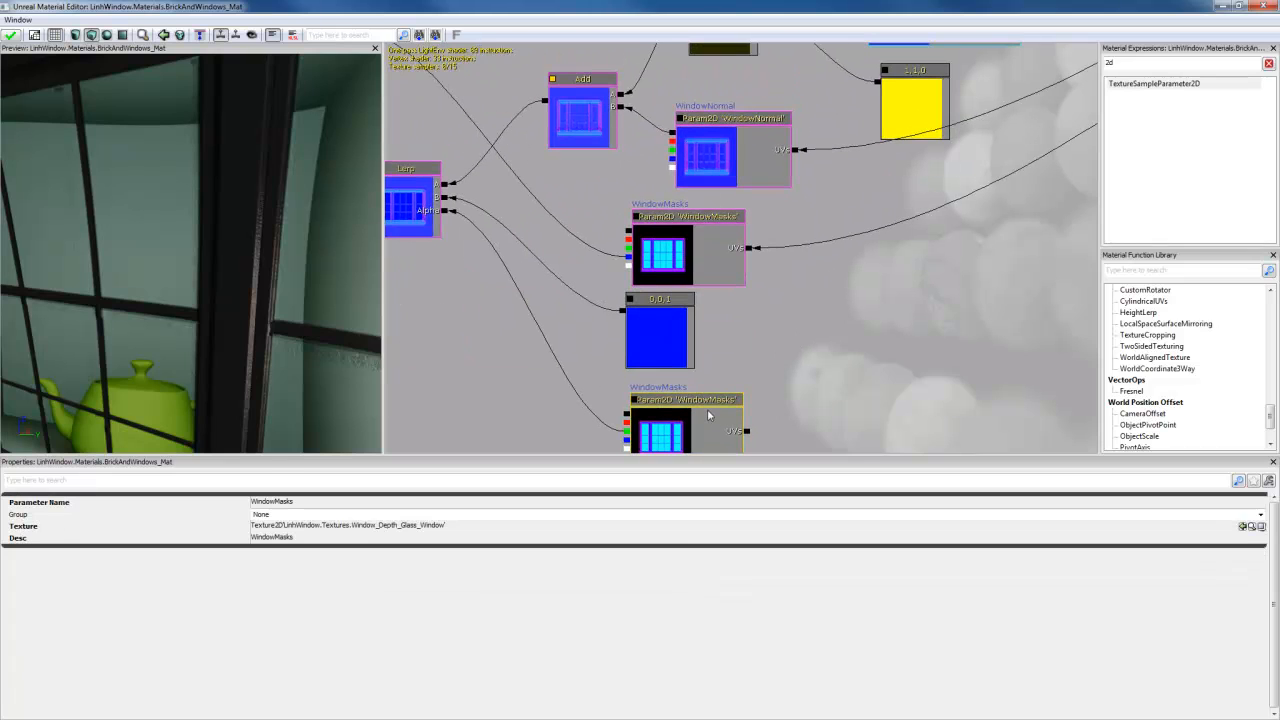
pyautogui.press('Delete')
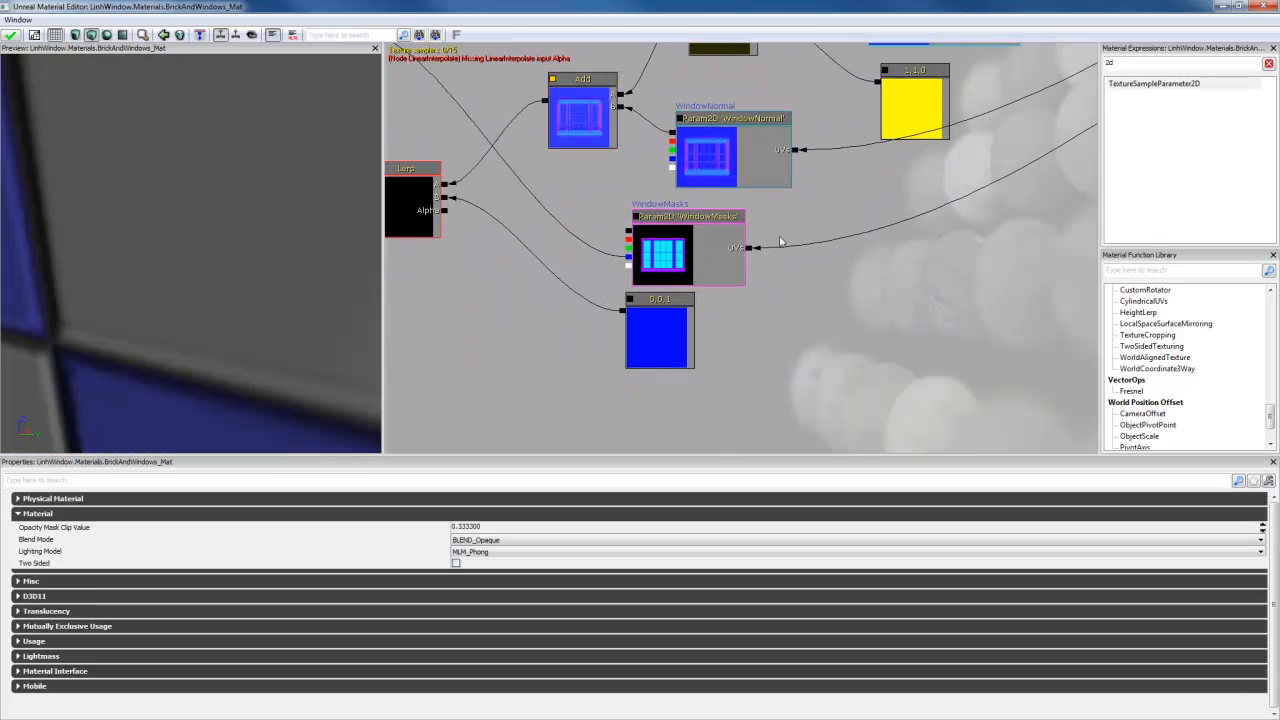
# Step: Connect the remaining WindowMasks node's green channel to the lower normal Lerp's Alpha and check the window in the preview
pyautogui.moveTo(630, 258); pyautogui.dragTo(446, 211)
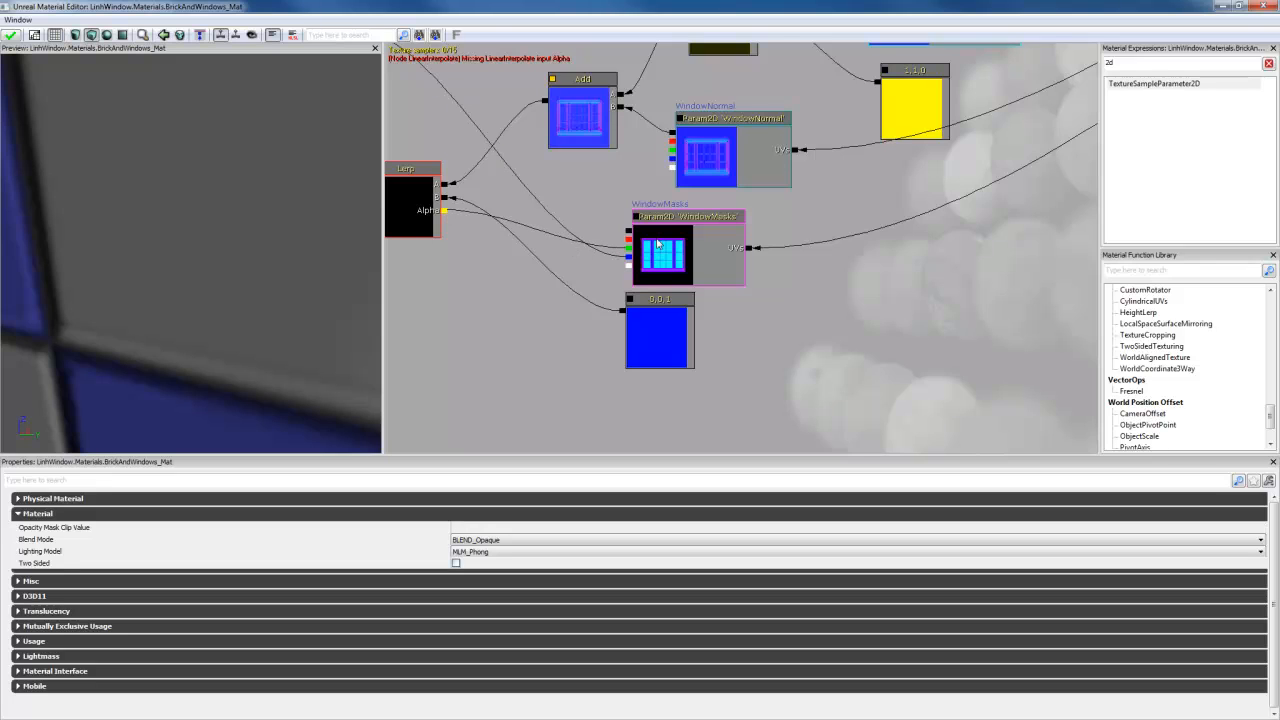
pyautogui.click(690, 263)
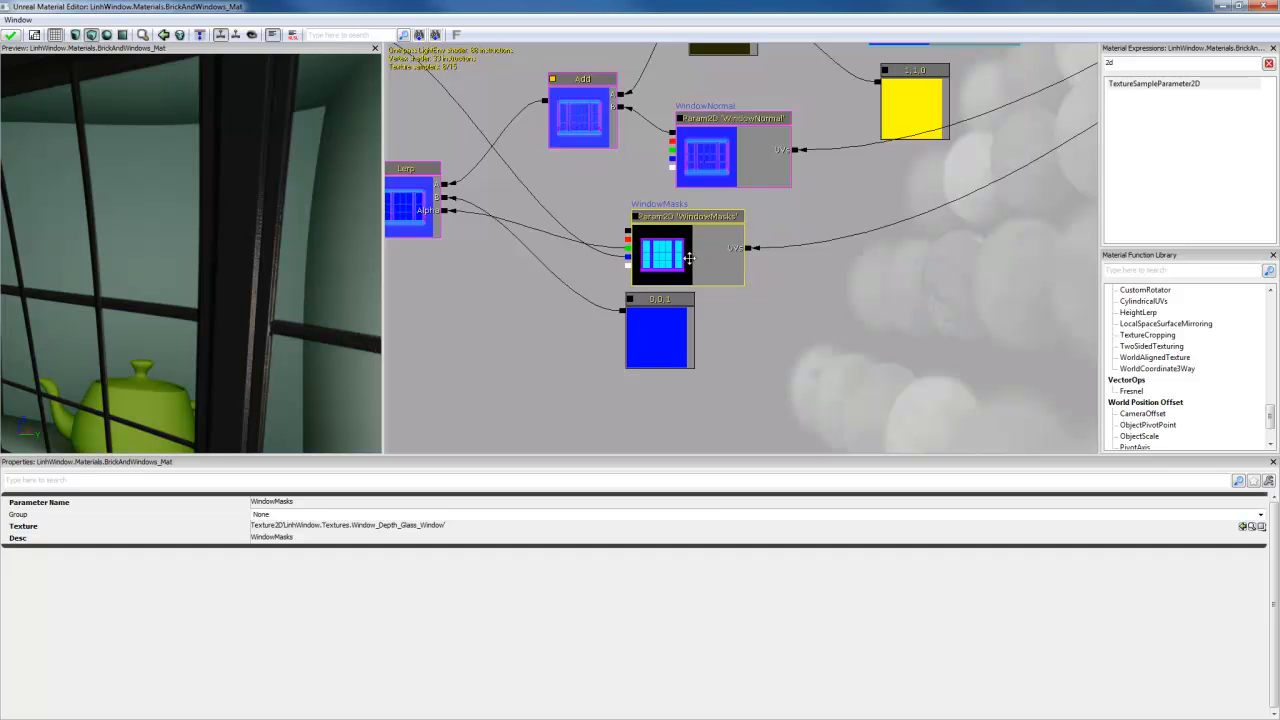
pyautogui.moveTo(557, 306); pyautogui.dragTo(629, 277)
pyautogui.moveTo(252, 317); pyautogui.dragTo(240, 312)
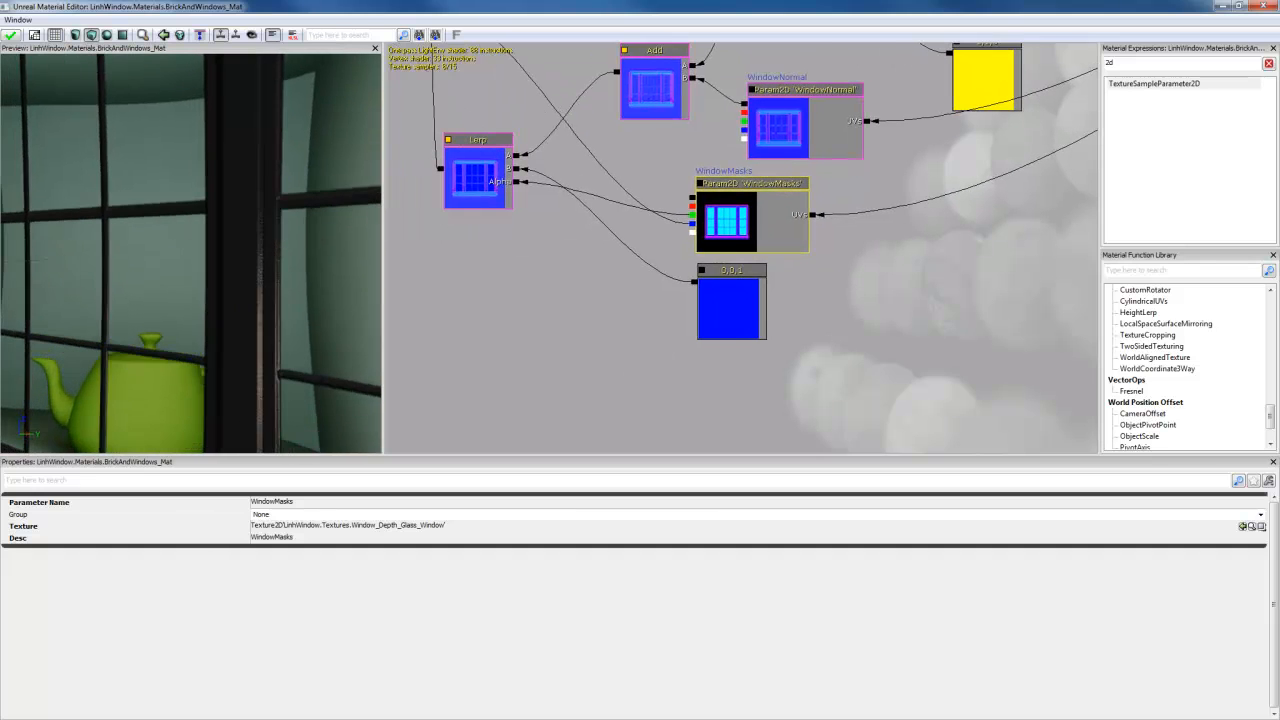
pyautogui.moveTo(240, 312); pyautogui.dragTo(240, 350, button='right')
pyautogui.moveTo(240, 350); pyautogui.dragTo(275, 360)
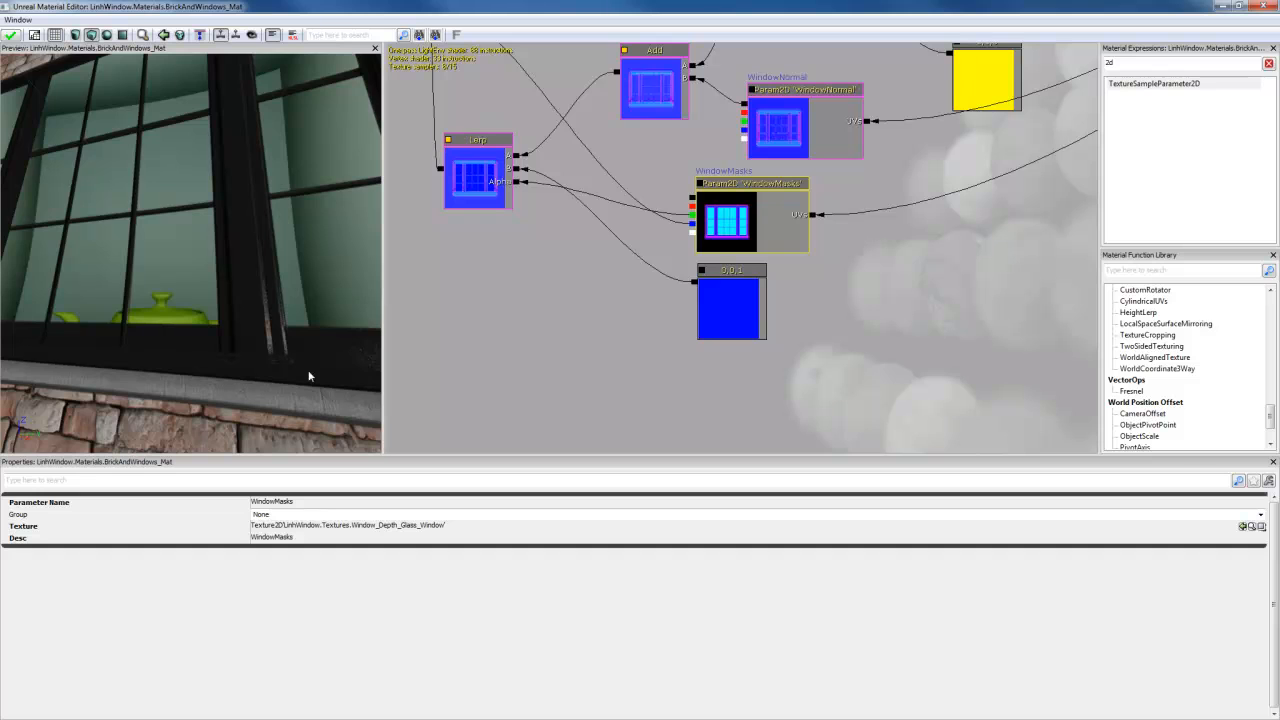
pyautogui.moveTo(190, 250); pyautogui.dragTo(297, 378)
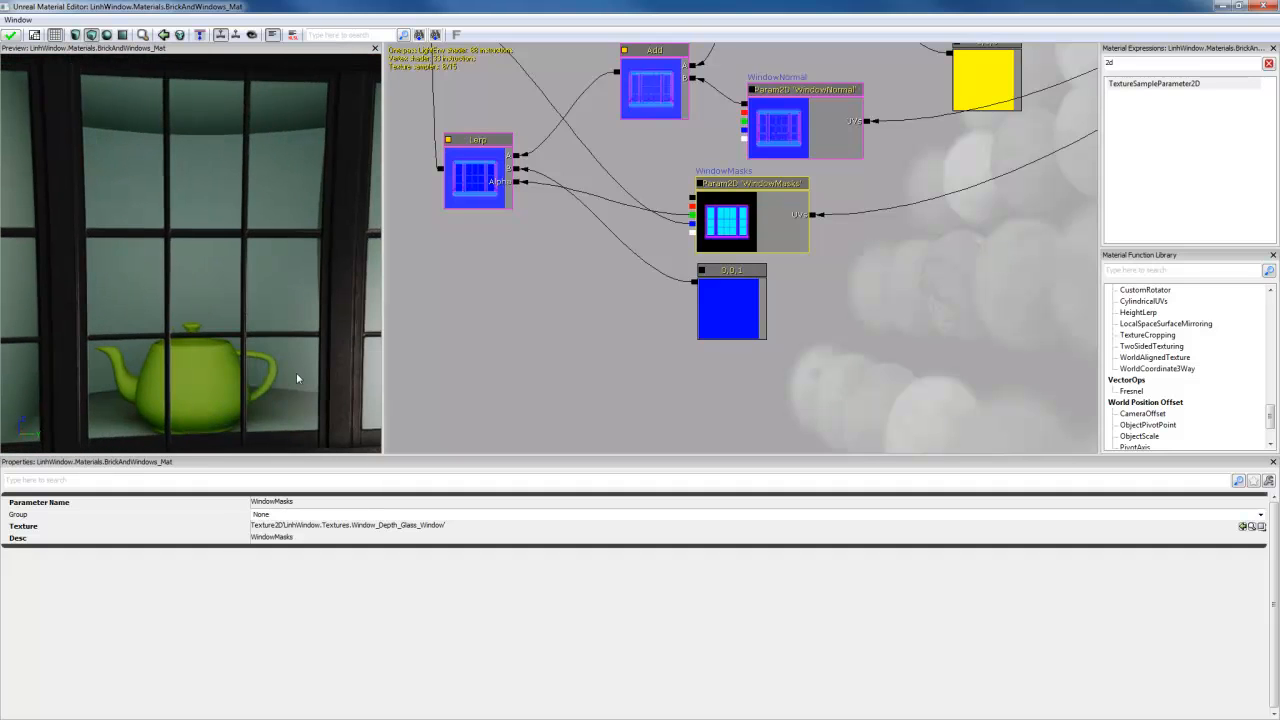
# Step: Duplicate the specular branch's WindowMasks node and place the copy below the original
pyautogui.moveTo(461, 80); pyautogui.dragTo(557, 197)
pyautogui.scroll(-5, 640, 275)
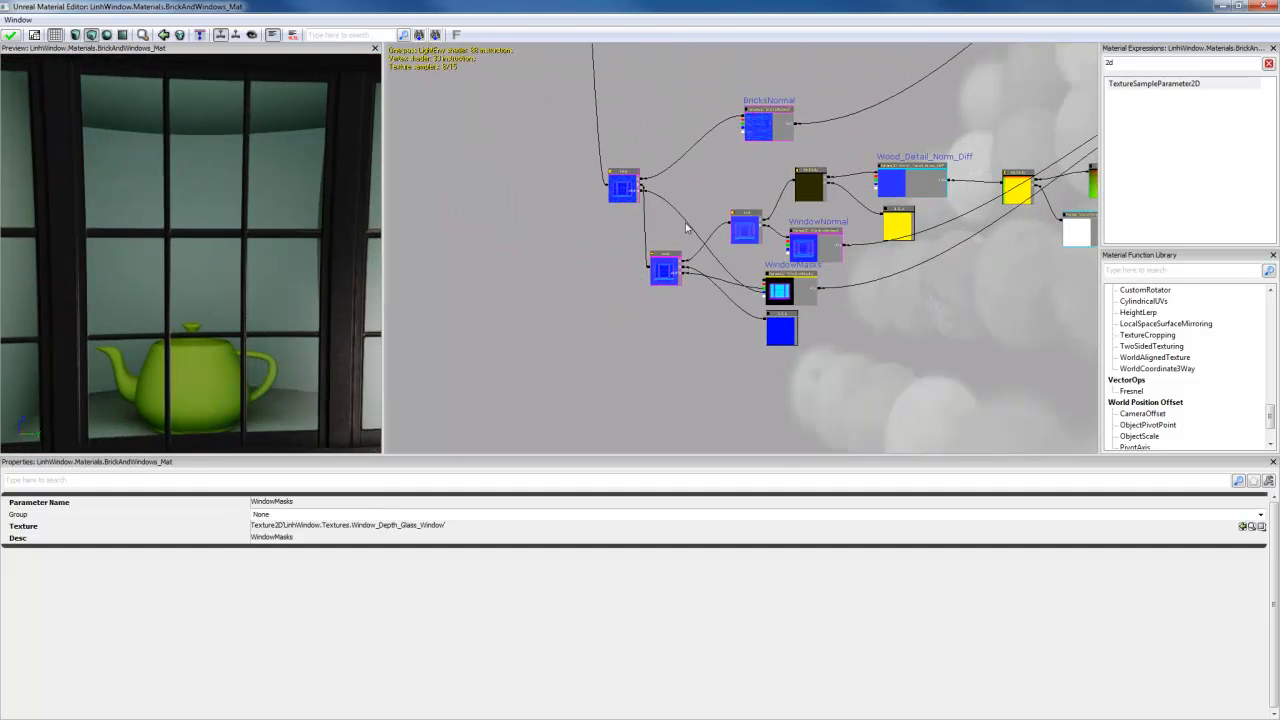
pyautogui.moveTo(686, 214); pyautogui.dragTo(722, 404)
pyautogui.moveTo(726, 240); pyautogui.dragTo(695, 428)
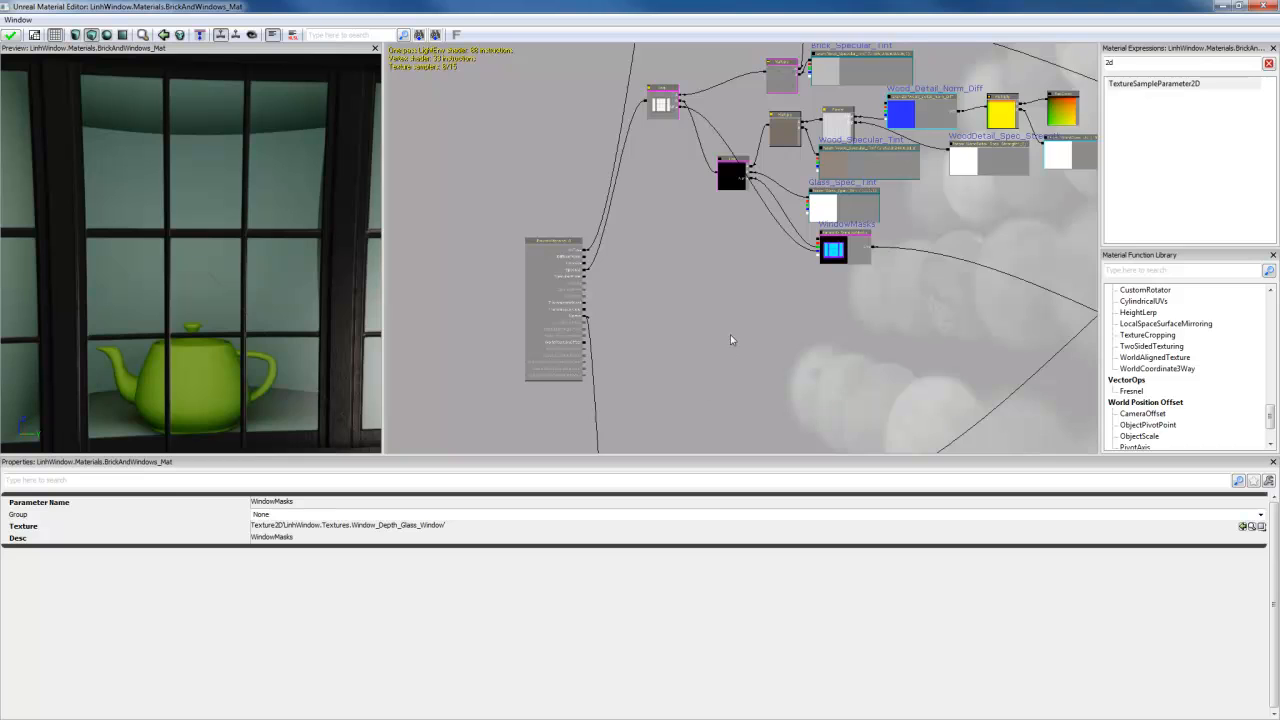
pyautogui.moveTo(730, 340); pyautogui.dragTo(726, 294)
pyautogui.scroll(2, 726, 294)
pyautogui.click(869, 210)
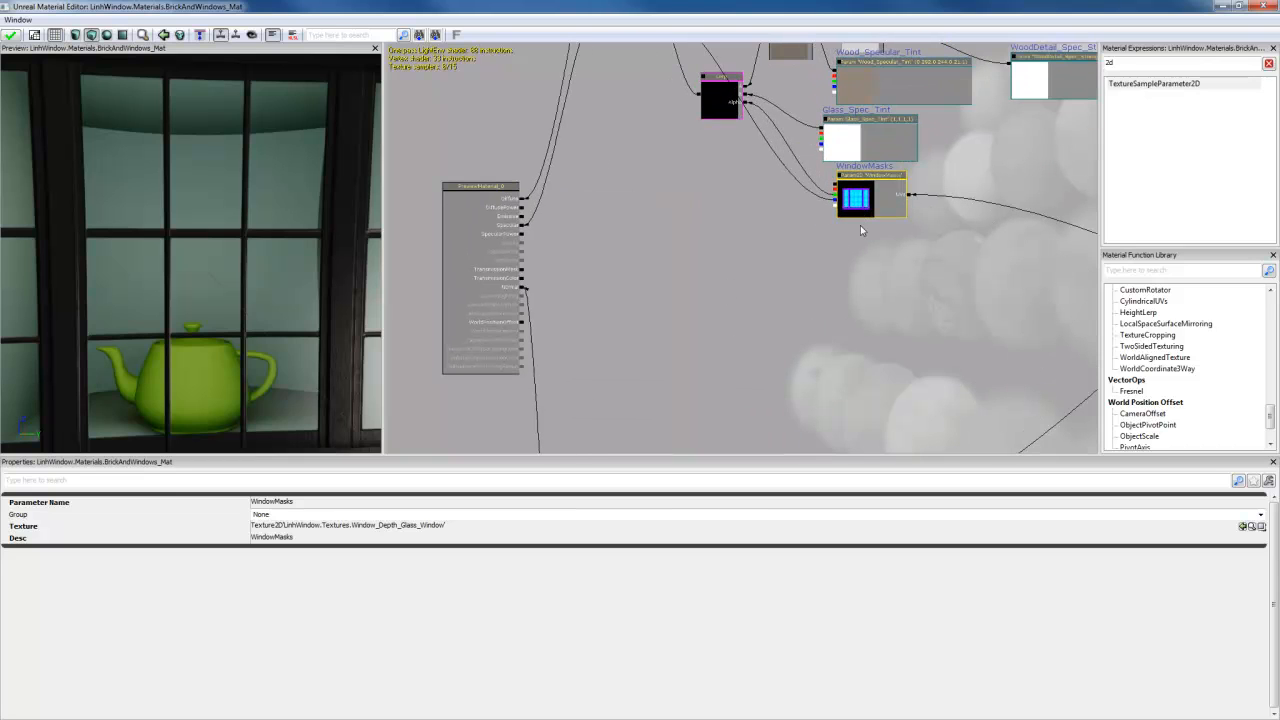
pyautogui.hotkey('ctrl', 'w')
pyautogui.keyDown('ctrl'); pyautogui.moveTo(858, 223); pyautogui.dragTo(831, 343); pyautogui.keyUp('ctrl')
pyautogui.moveTo(812, 218); pyautogui.dragTo(788, 339)
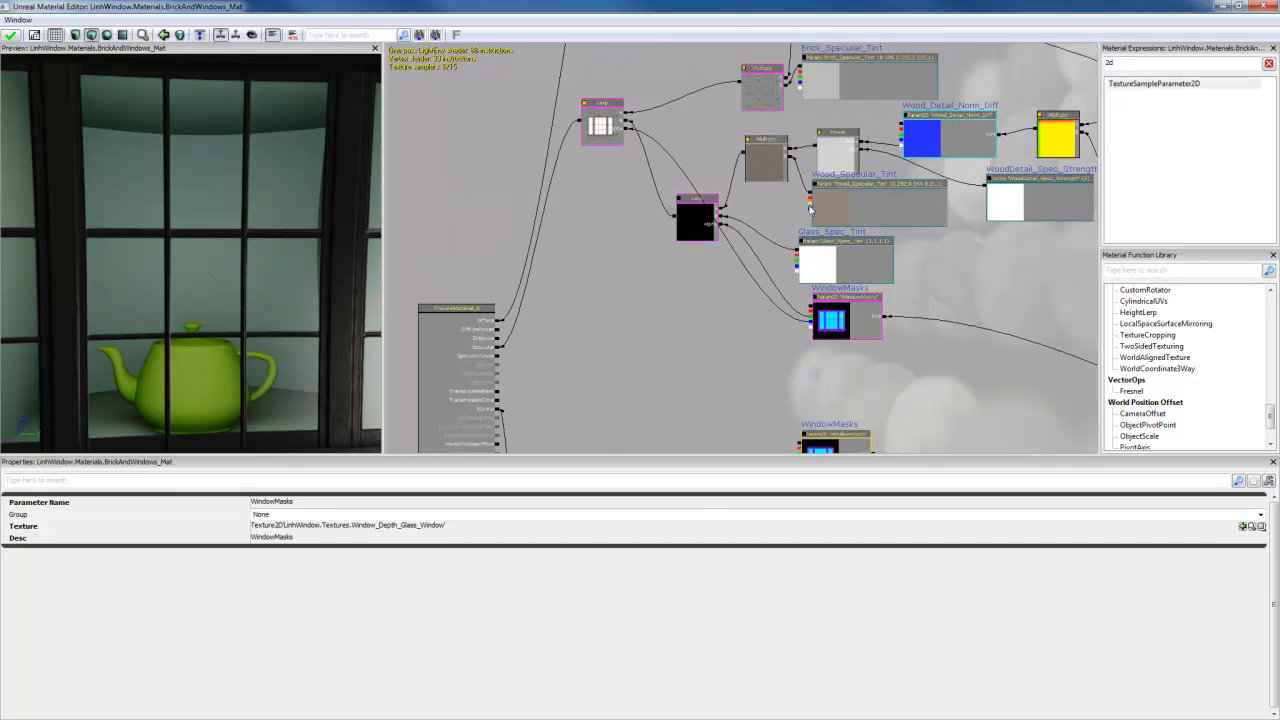
# Step: Try a copy of the BricksSpec node above the duplicated WindowMasks node, and delete that copy
pyautogui.scroll(-2, 788, 337)
pyautogui.click(803, 107)
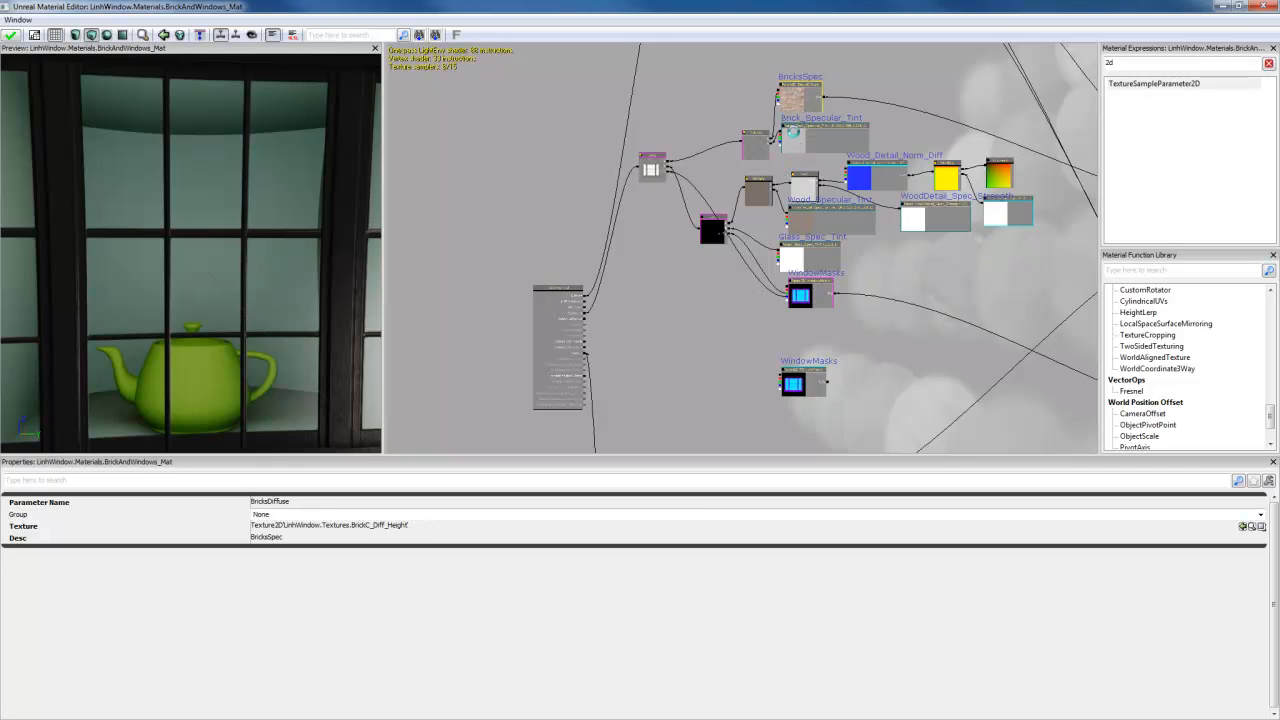
pyautogui.hotkey('ctrl', 'v')
pyautogui.moveTo(723, 249); pyautogui.dragTo(701, 274)
pyautogui.moveTo(791, 307); pyautogui.dragTo(749, 304)
pyautogui.scroll(2, 701, 282)
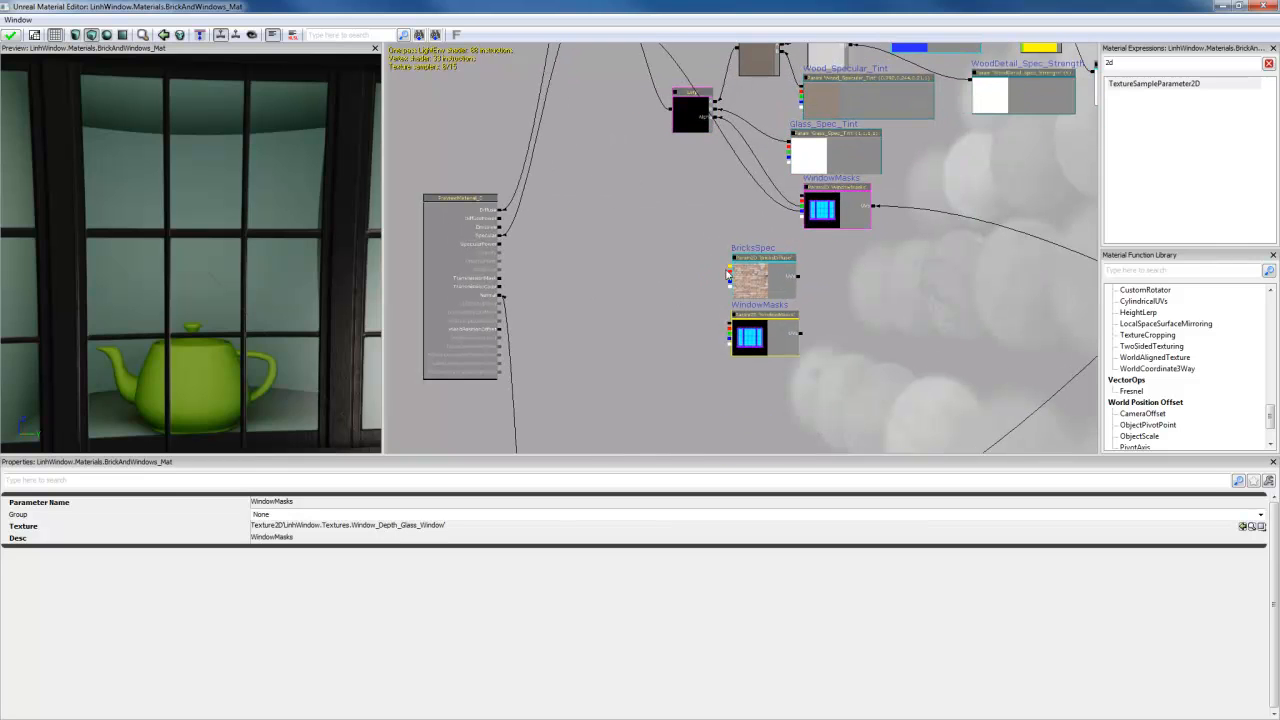
pyautogui.click(766, 287)
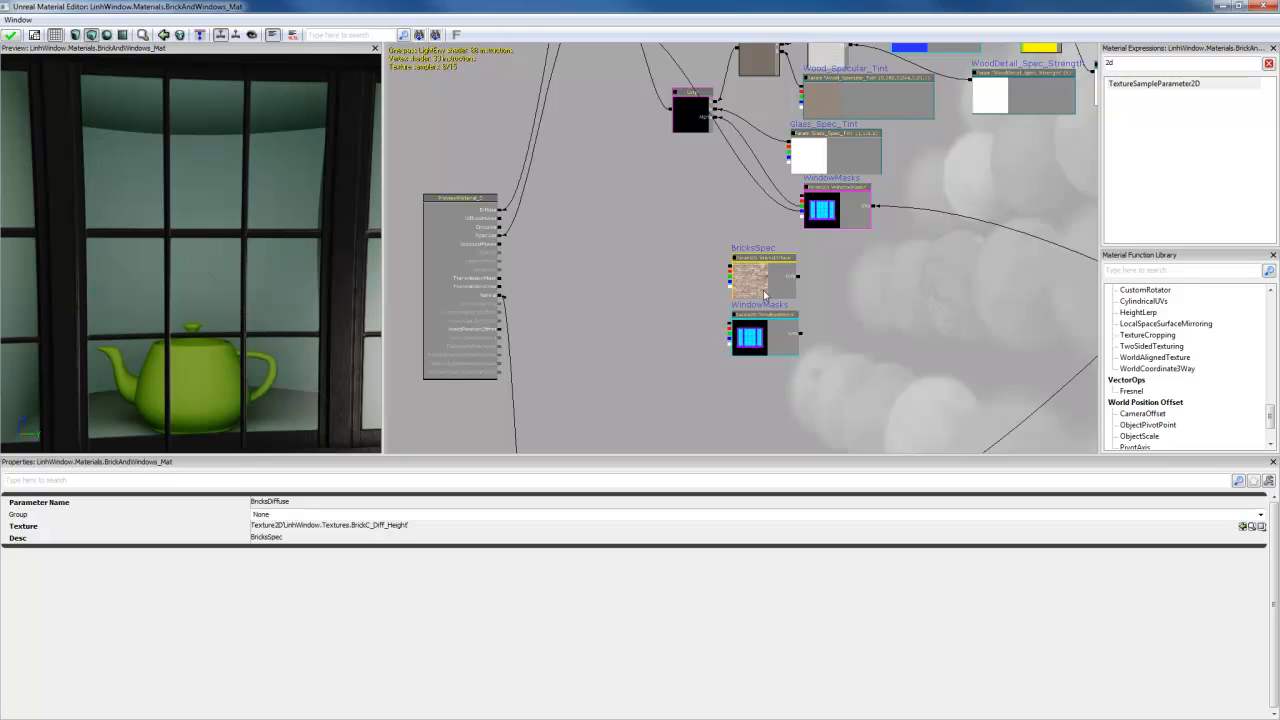
pyautogui.press('Delete')
# Step: Add a Constant node with value 0 beside the material node and connect it to SpecularPower
pyautogui.click(766, 342)
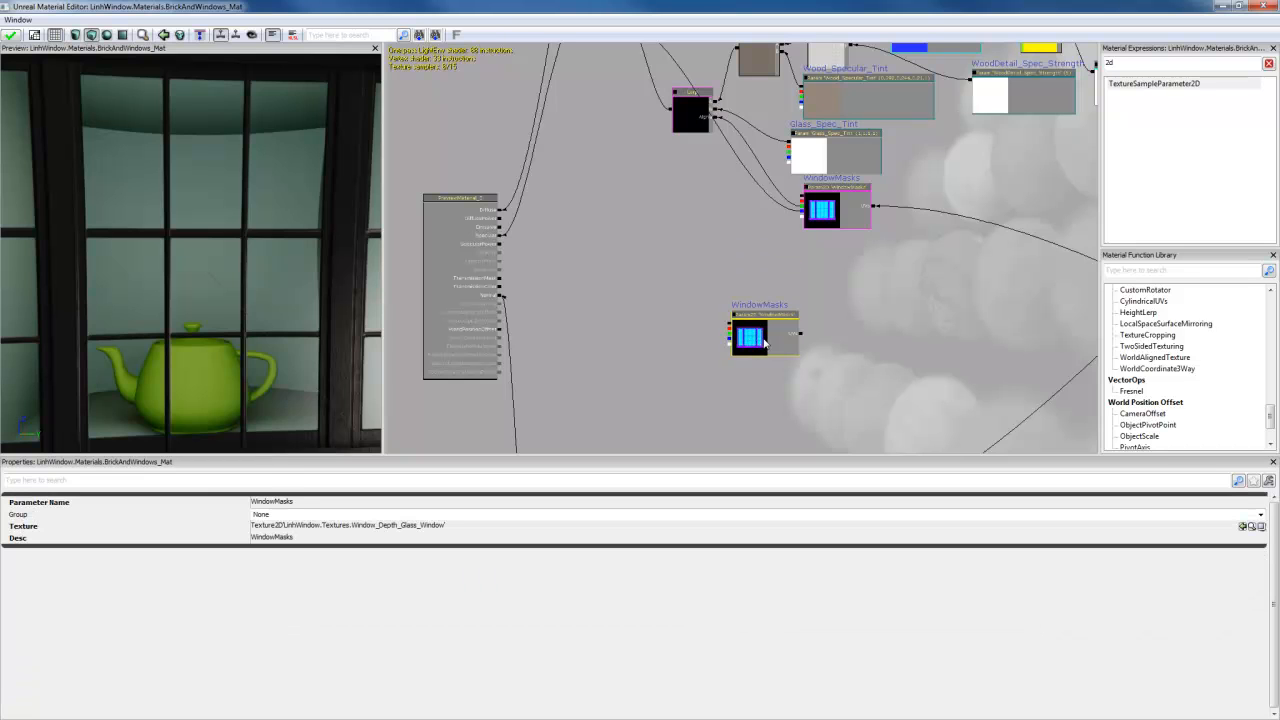
pyautogui.moveTo(766, 342); pyautogui.dragTo(739, 291)
pyautogui.scroll(3, 739, 291)
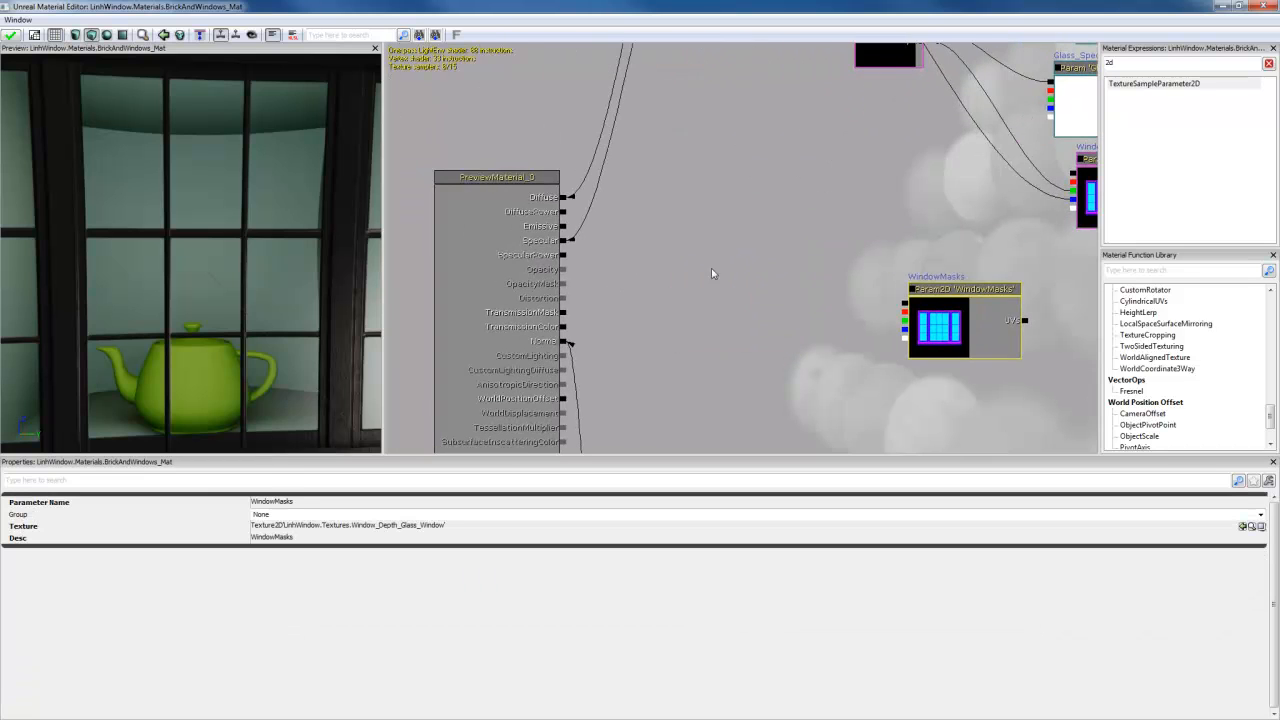
pyautogui.moveTo(287, 322); pyautogui.dragTo(255, 322)
pyautogui.click(671, 291)
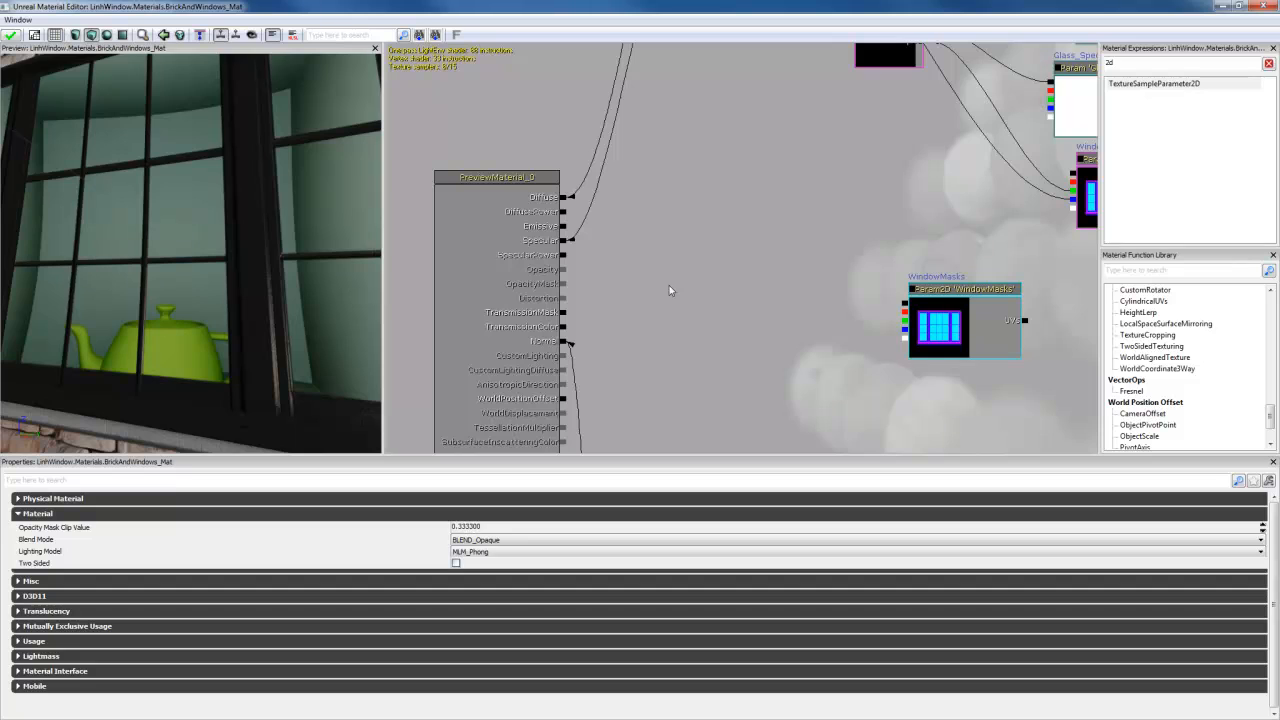
pyautogui.click(671, 291)
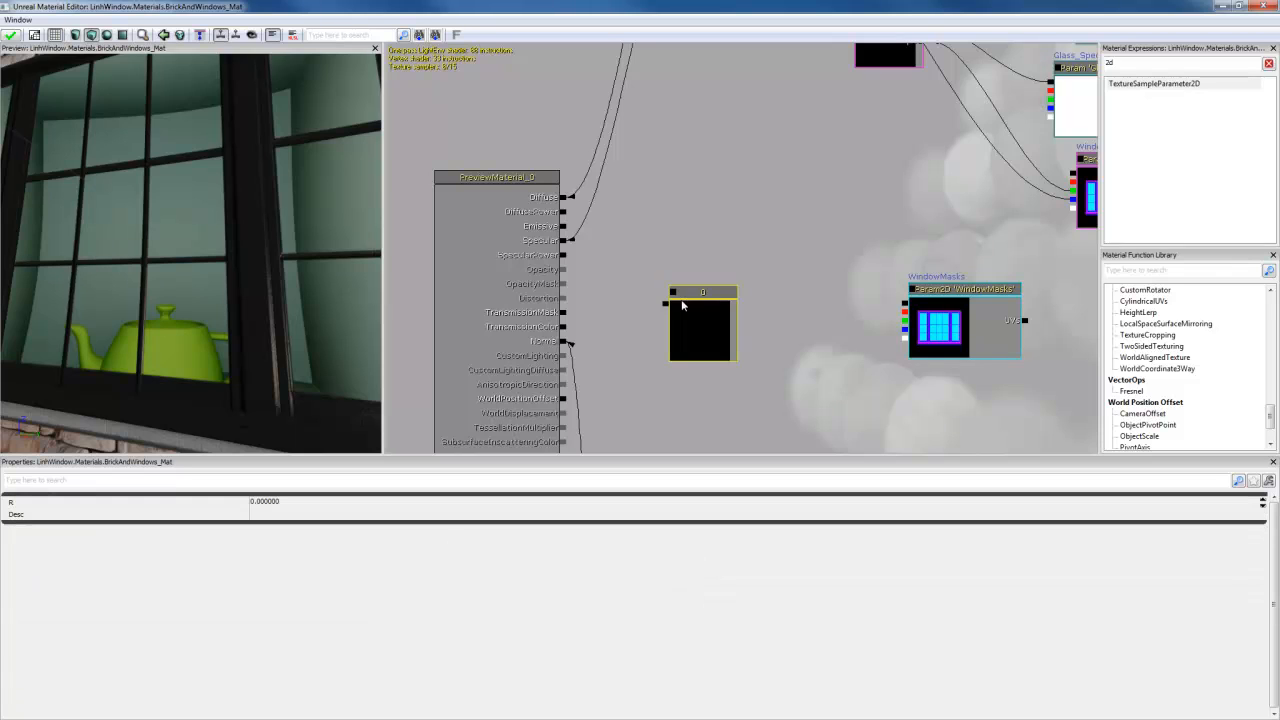
pyautogui.moveTo(691, 319); pyautogui.dragTo(564, 255)
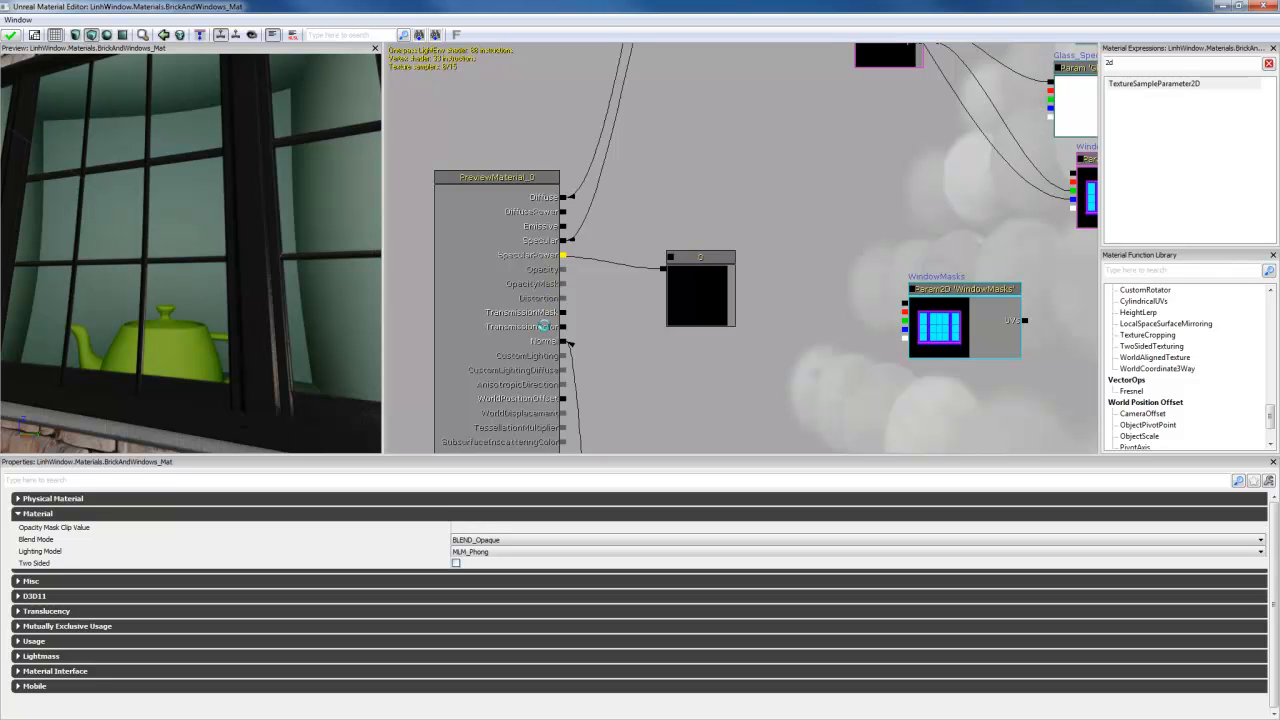
# Step: Set the SpecularPower Constant node's value to 10 and inspect the brick and window highlights in the preview
pyautogui.moveTo(245, 350); pyautogui.dragTo(215, 350)
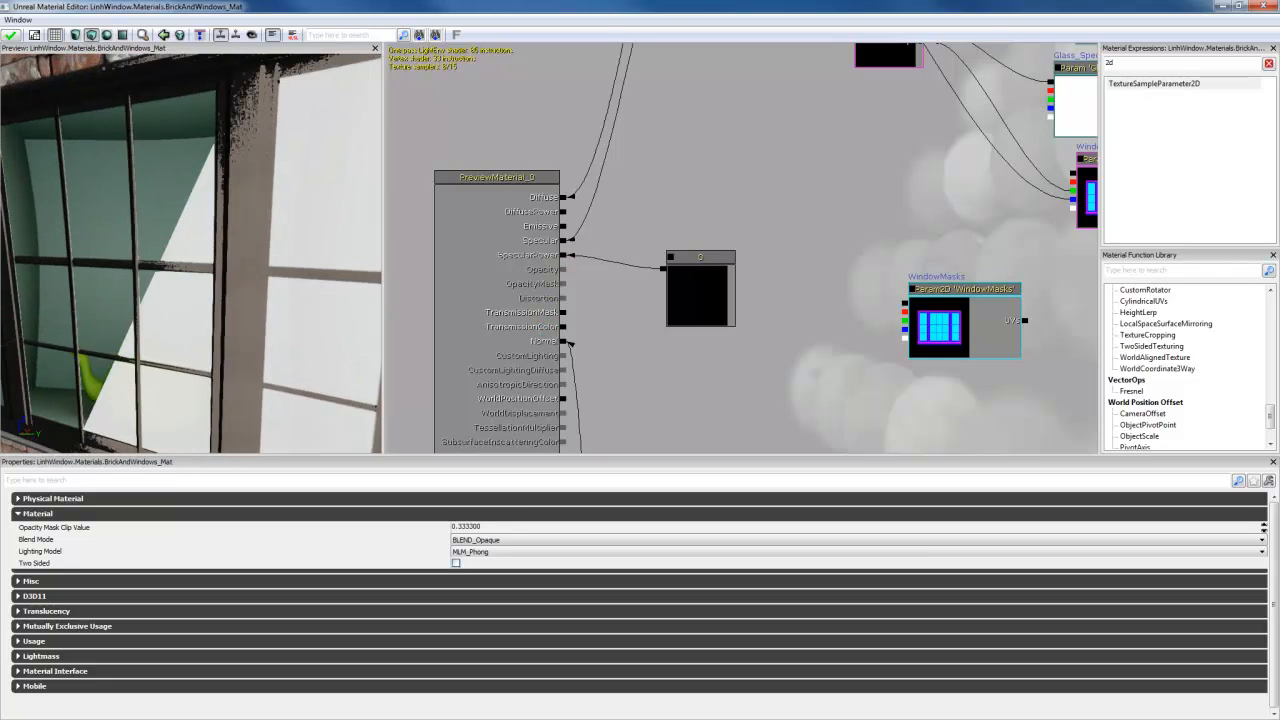
pyautogui.moveTo(215, 350); pyautogui.dragTo(215, 405, button='right')
pyautogui.moveTo(215, 350)
pyautogui.mouseDown()
pyautogui.moveTo(292, 350)
pyautogui.moveTo(212, 350)
pyautogui.mouseUp()
pyautogui.moveTo(299, 300); pyautogui.dragTo(291, 299)
pyautogui.click(691, 291)
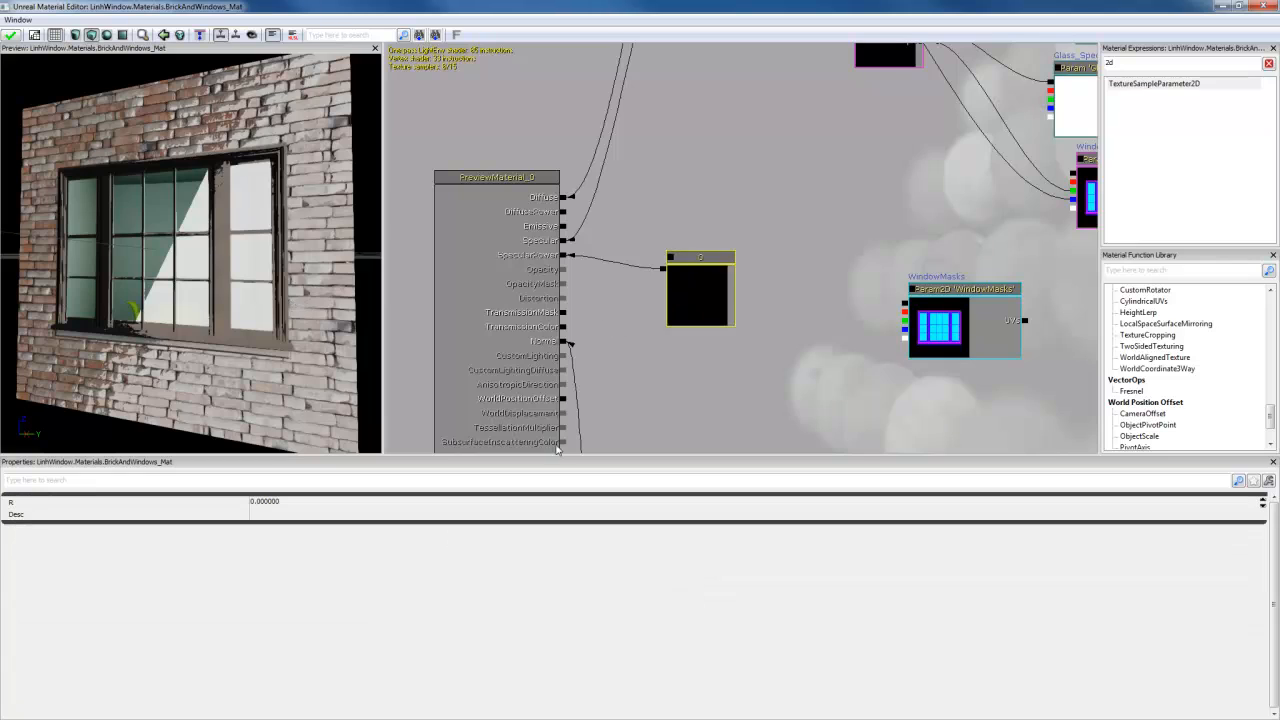
pyautogui.click(293, 502)
pyautogui.write('10')
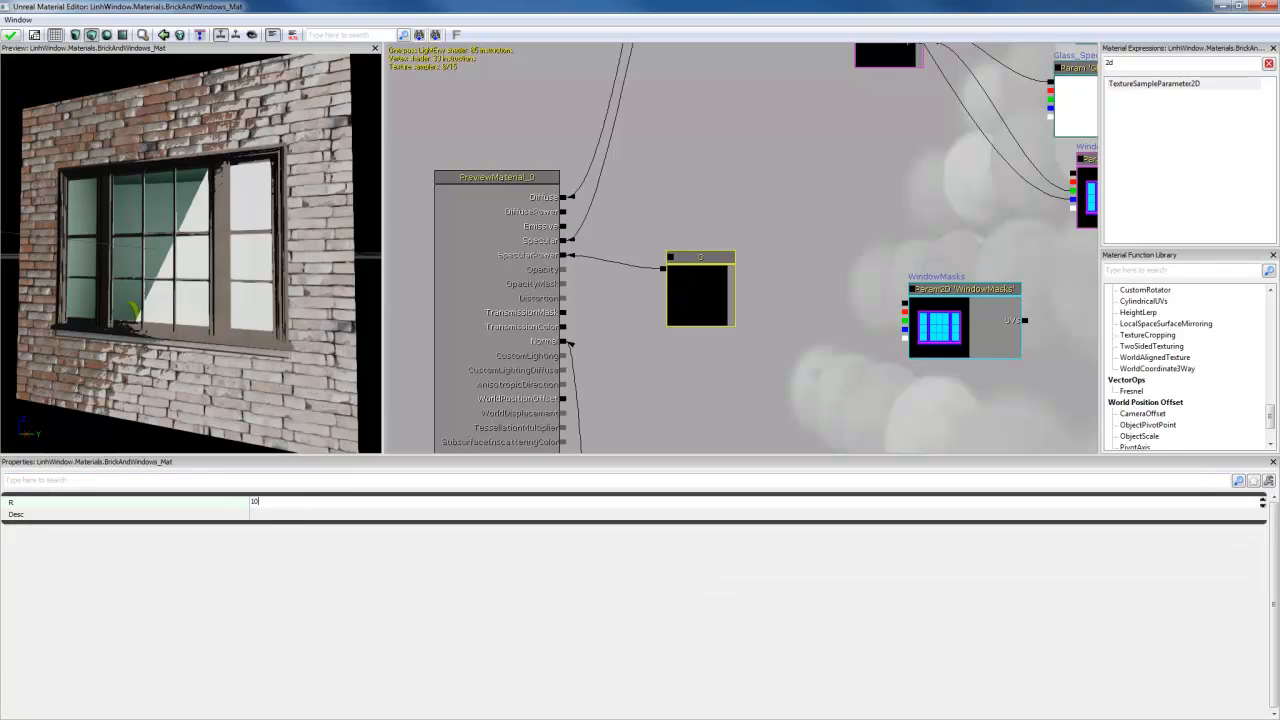
pyautogui.press('Return')
pyautogui.moveTo(348, 302); pyautogui.dragTo(260, 304)
pyautogui.moveTo(166, 295); pyautogui.dragTo(349, 315)
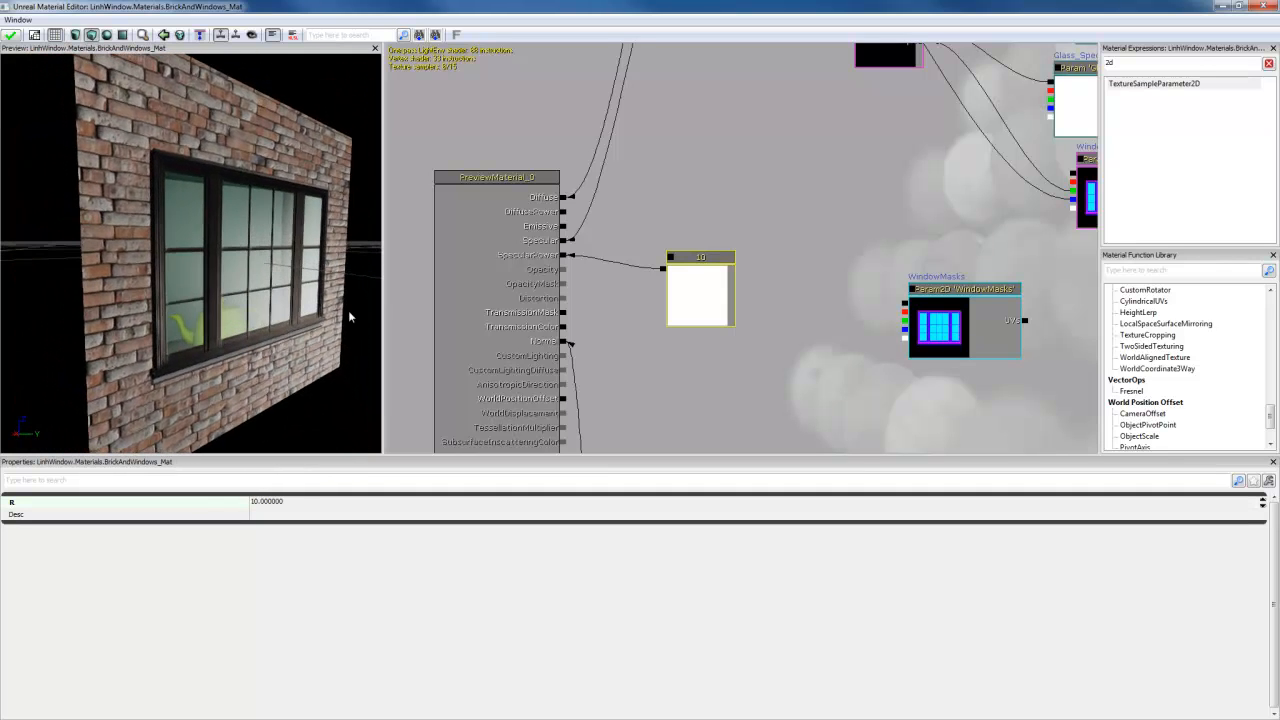
# Step: Set the SpecularPower Constant node's value to 80 and inspect the window's highlights in the preview from several angles
pyautogui.doubleClick(270, 501)
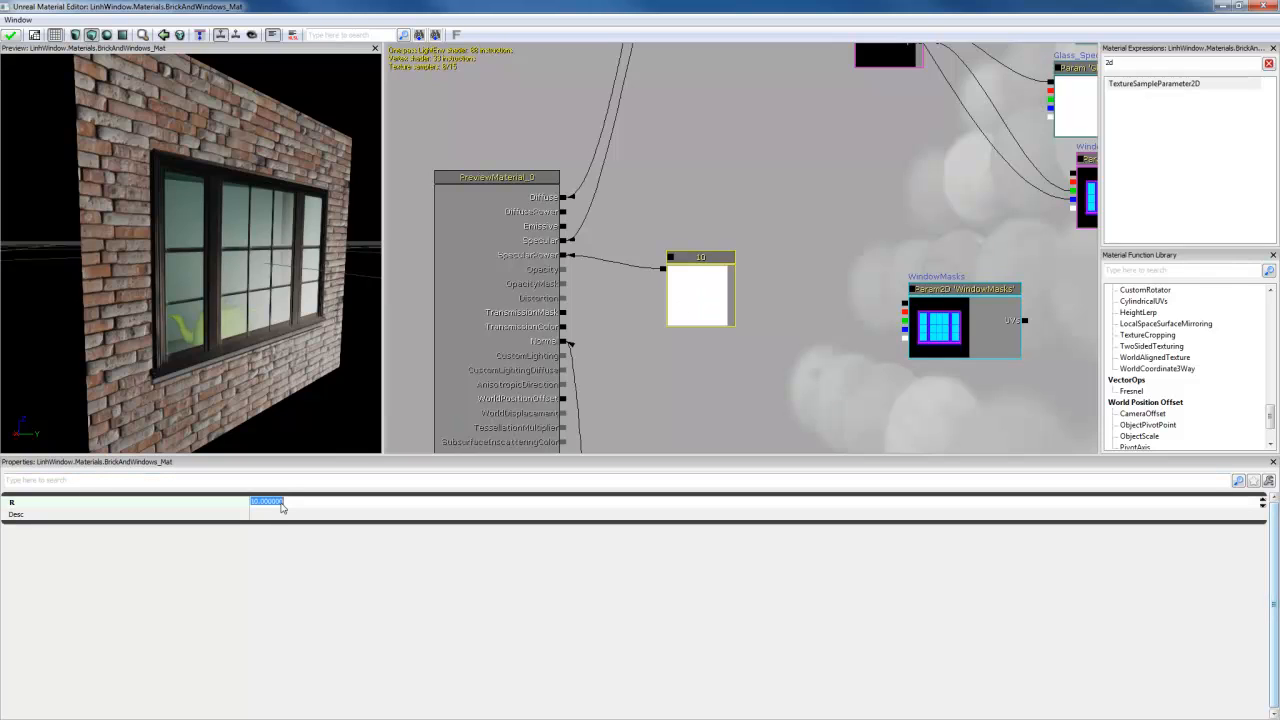
pyautogui.write('80')
pyautogui.press('Return')
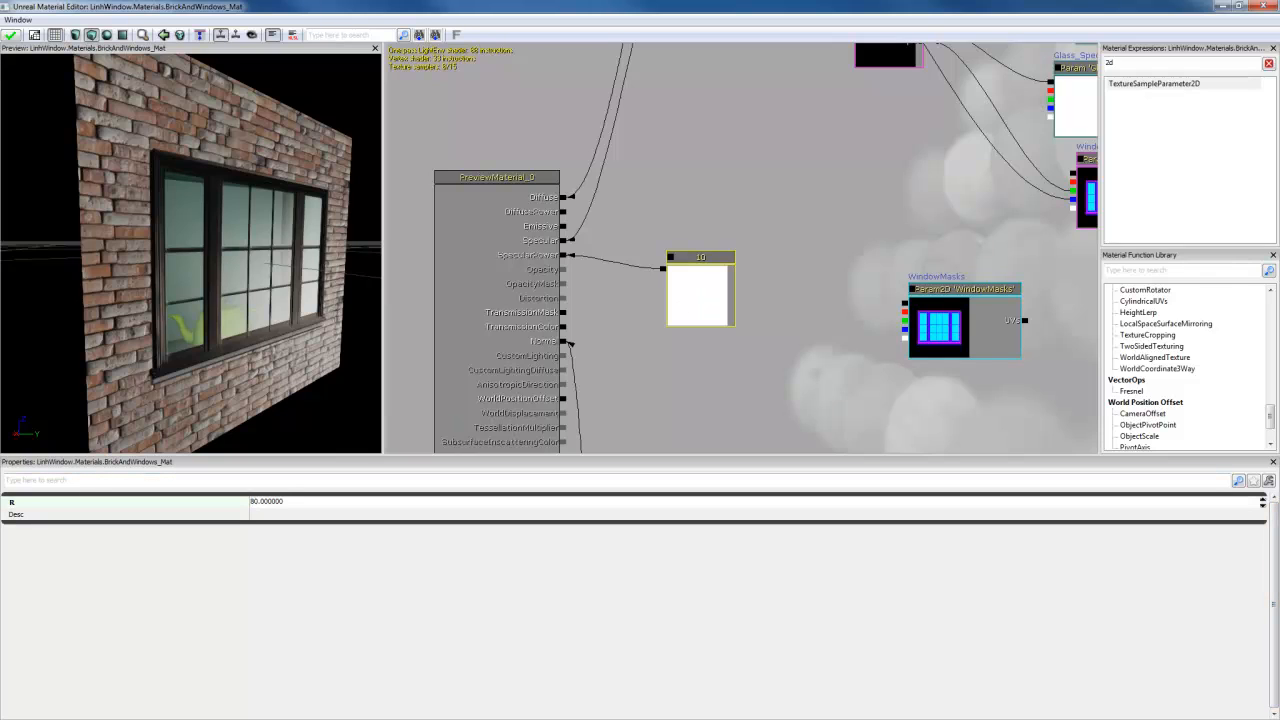
pyautogui.moveTo(298, 424); pyautogui.dragTo(226, 364)
pyautogui.moveTo(296, 342); pyautogui.dragTo(325, 372)
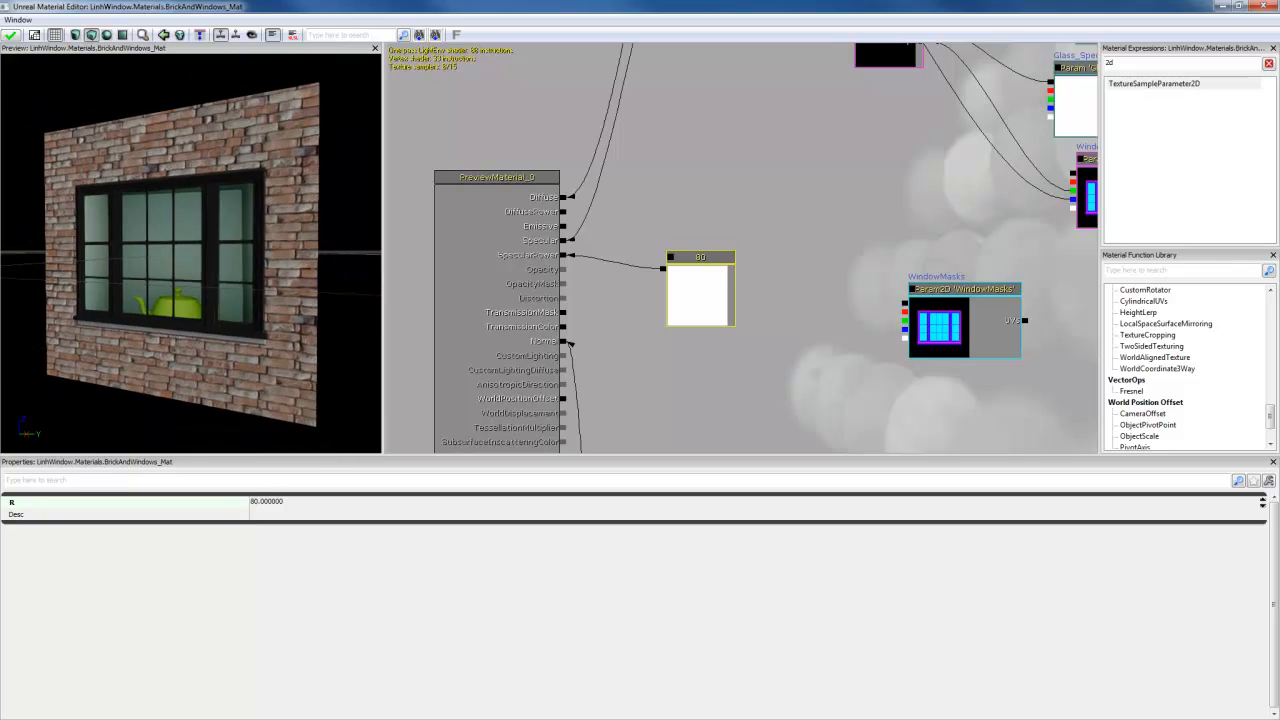
pyautogui.moveTo(307, 372); pyautogui.dragTo(307, 340, button='right')
pyautogui.moveTo(307, 373); pyautogui.dragTo(323, 348)
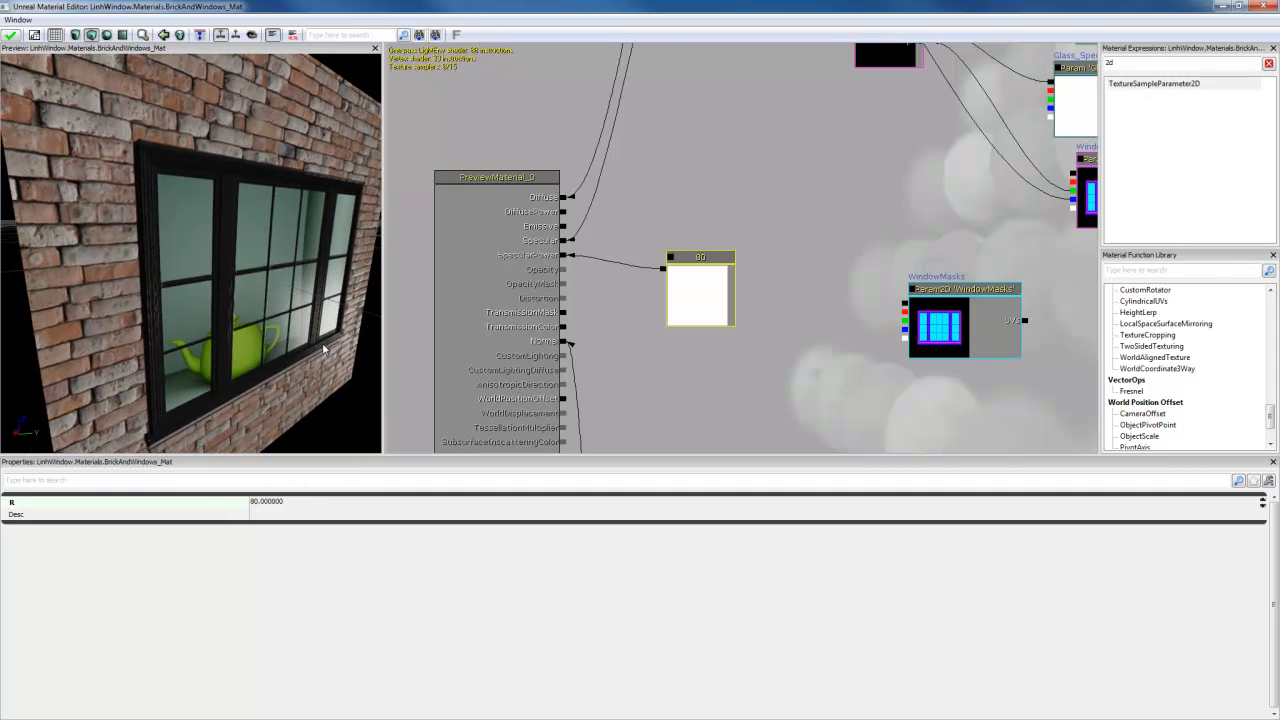
# Step: Delete the Constant node feeding SpecularPower
pyautogui.click(790, 324)
pyautogui.click(730, 322)
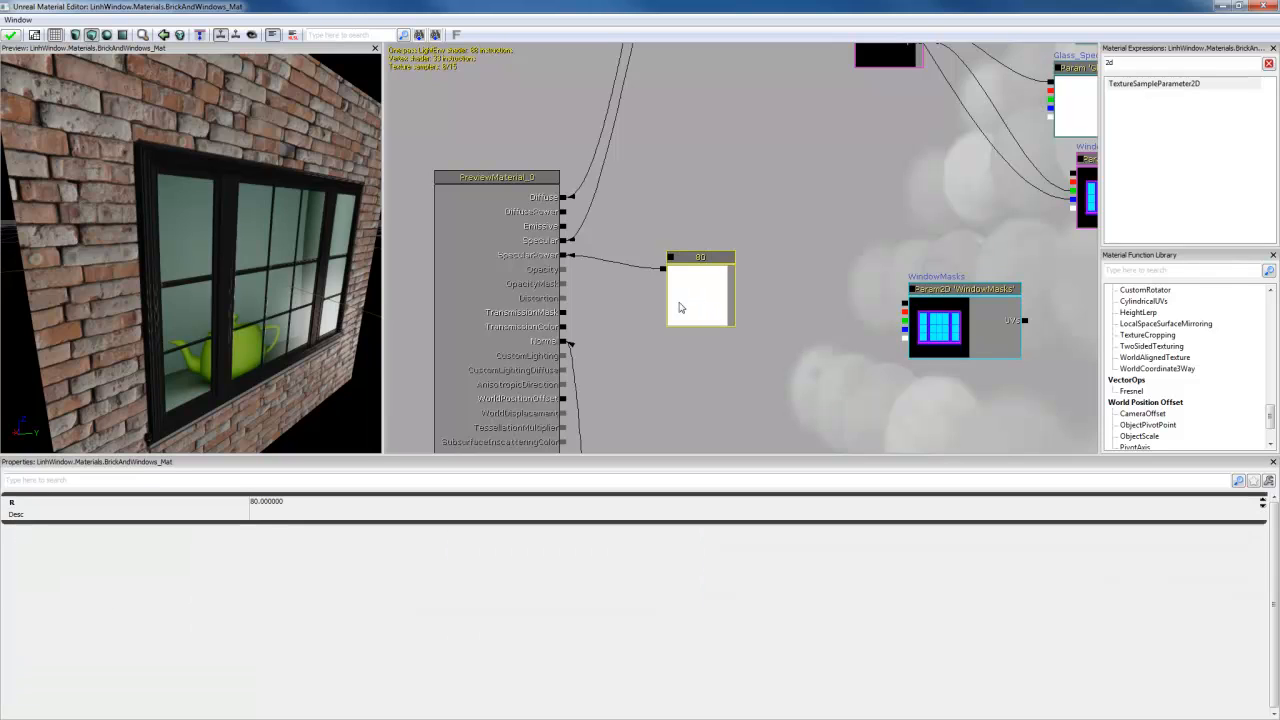
pyautogui.moveTo(675, 311); pyautogui.dragTo(742, 286)
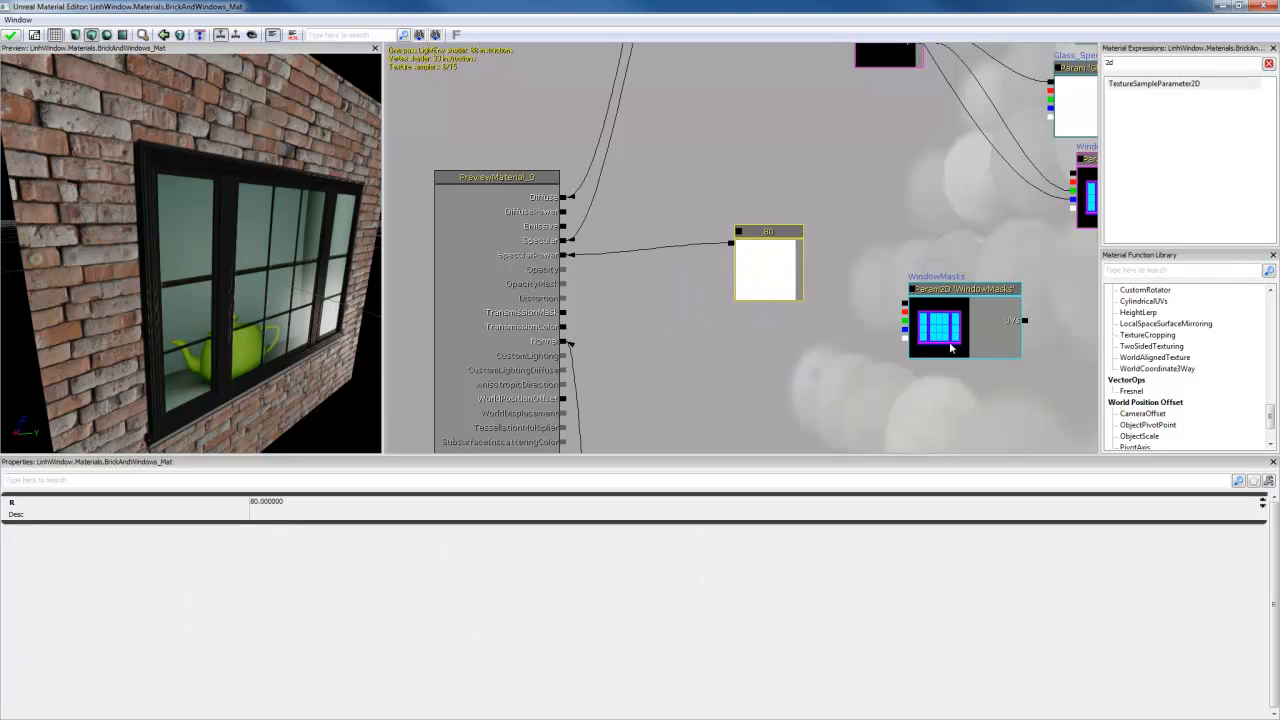
pyautogui.click(810, 318)
pyautogui.click(740, 267)
pyautogui.press('Delete')
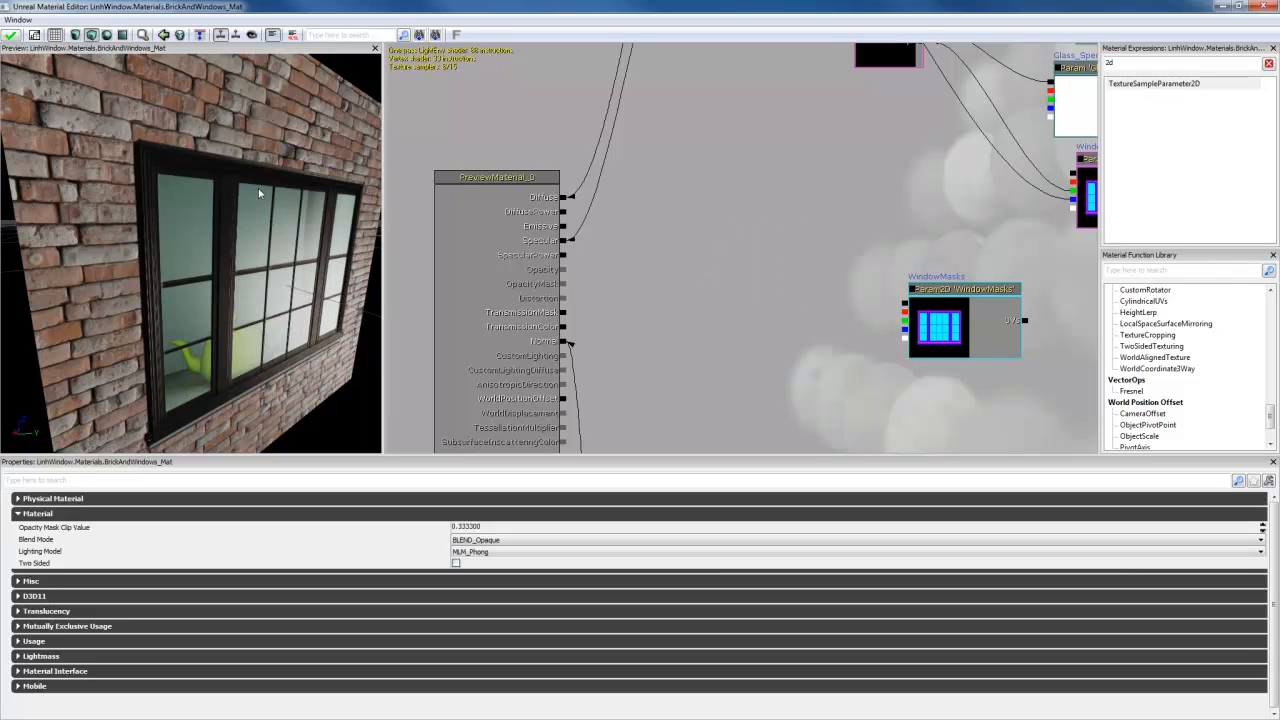
# Step: Add three scalar parameter nodes in the empty area between the material node and the specular branch
pyautogui.moveTo(749, 311); pyautogui.dragTo(694, 343)
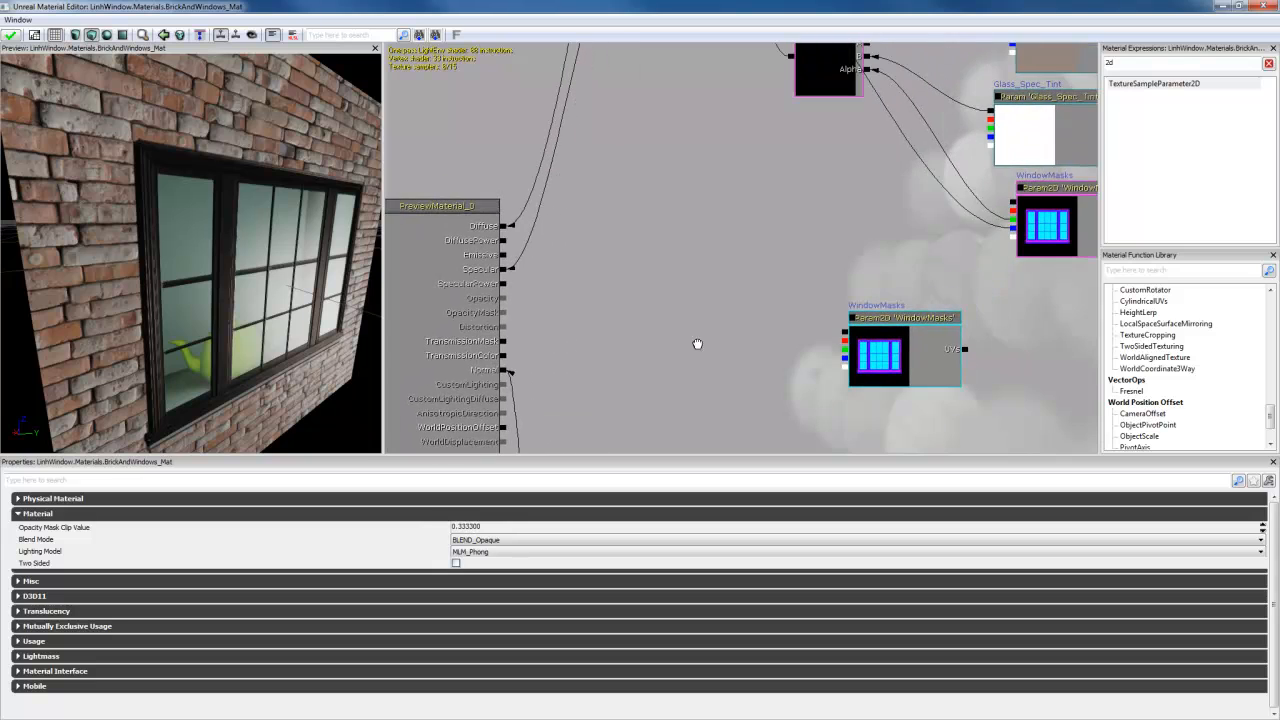
pyautogui.moveTo(721, 246); pyautogui.dragTo(722, 246)
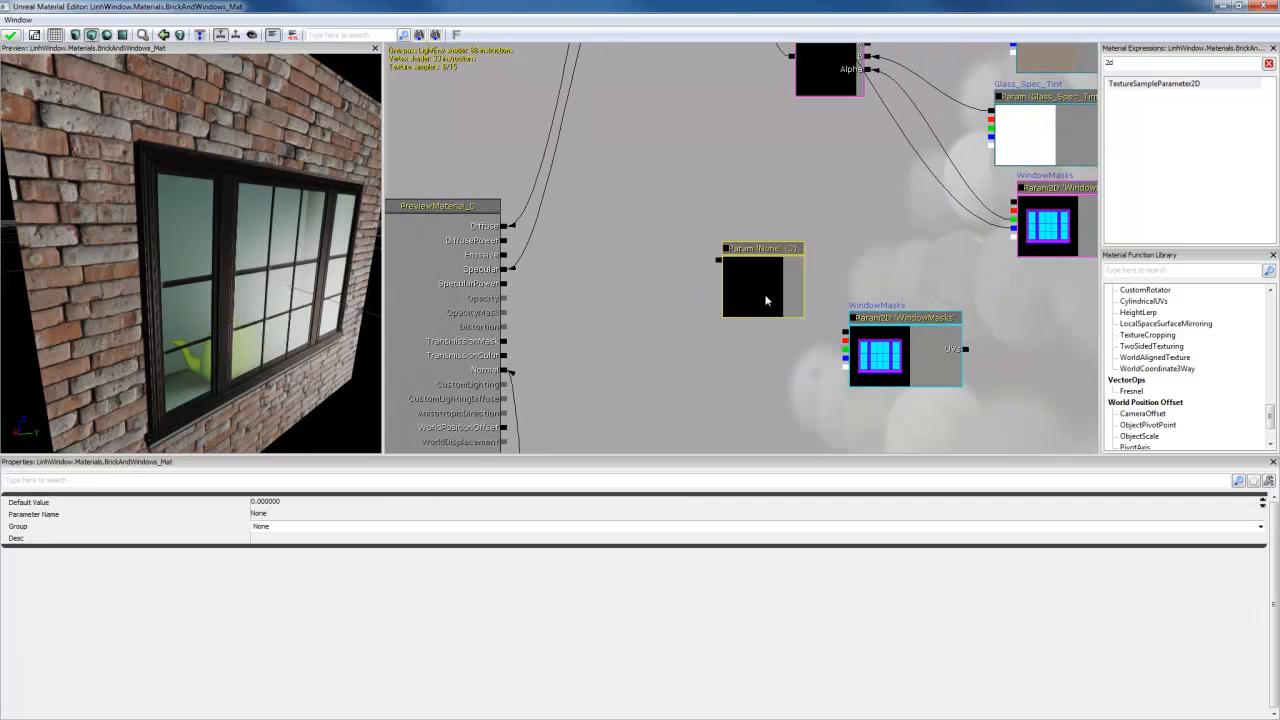
pyautogui.moveTo(766, 300); pyautogui.dragTo(884, 227)
pyautogui.click(705, 349)
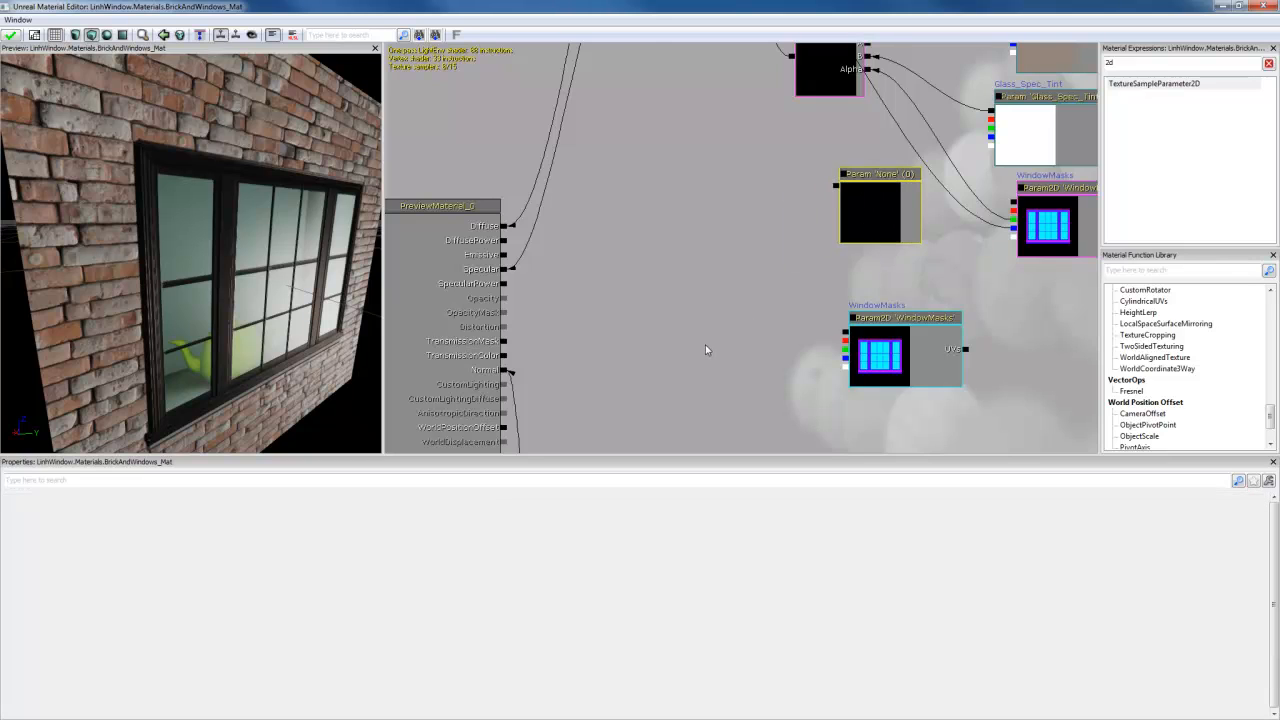
pyautogui.click(725, 378)
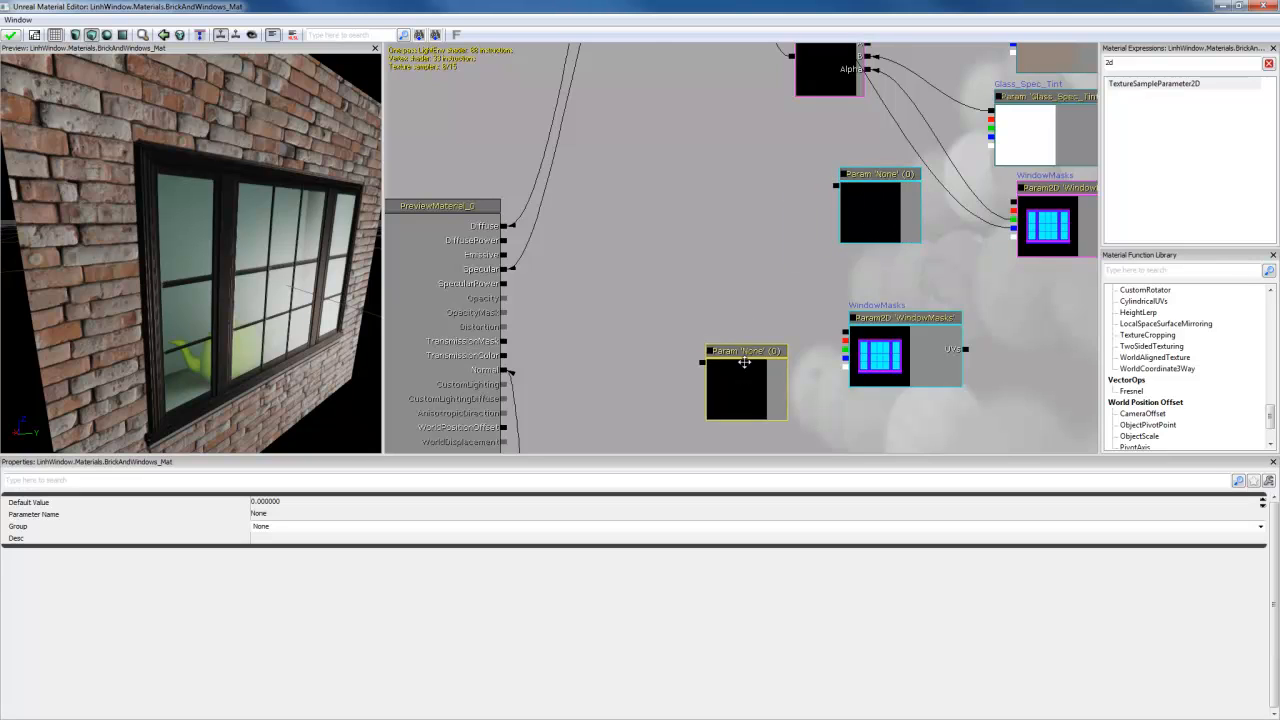
pyautogui.moveTo(745, 375); pyautogui.dragTo(760, 316)
pyautogui.click(652, 350)
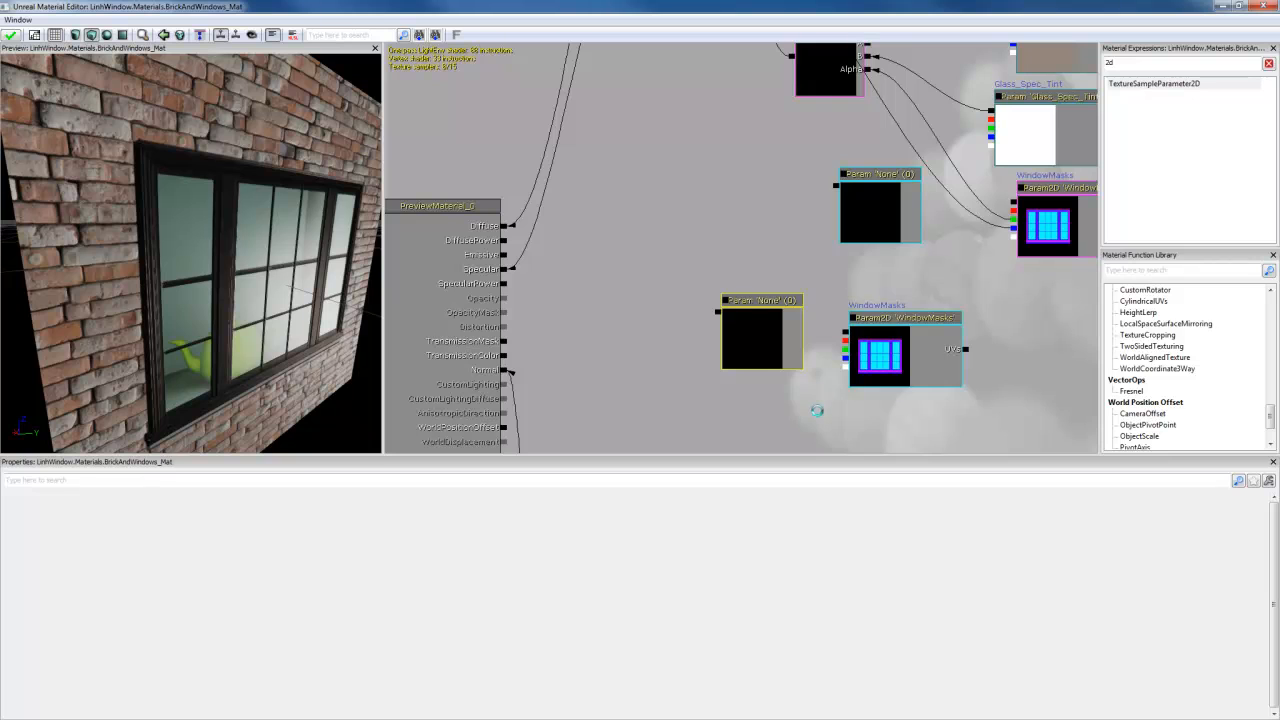
# Step: Delete the unconnected WindowMasks duplicate and stack the three scalar parameters in a column
pyautogui.moveTo(1034, 370); pyautogui.dragTo(930, 398)
pyautogui.scroll(-2, 966, 397)
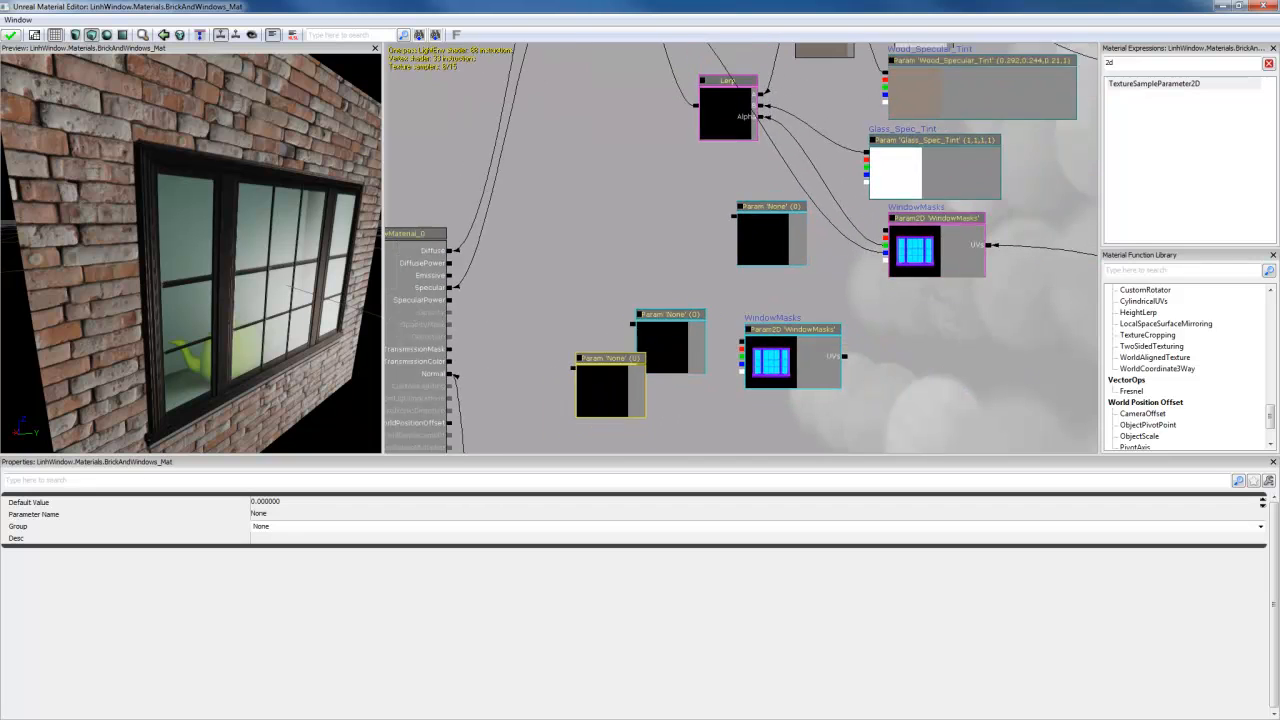
pyautogui.click(800, 363)
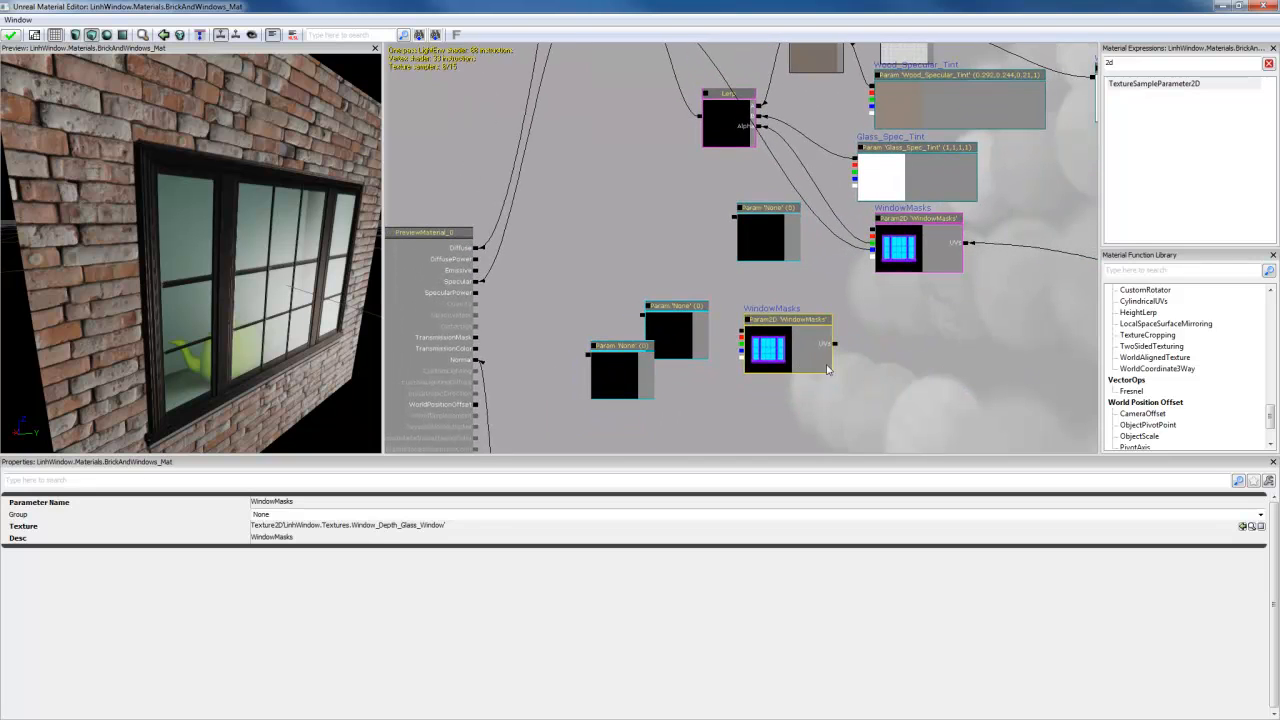
pyautogui.press('Delete')
pyautogui.click(681, 327)
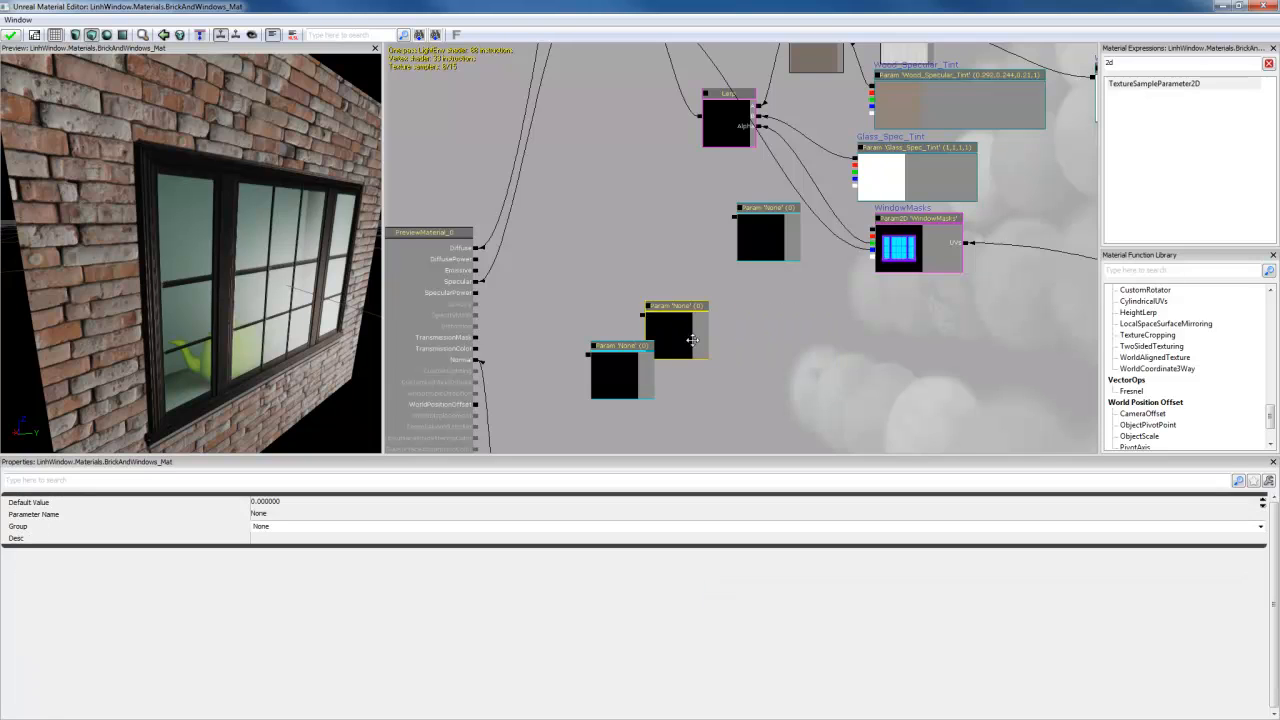
pyautogui.keyDown('ctrl'); pyautogui.moveTo(692, 340); pyautogui.dragTo(768, 339); pyautogui.keyUp('ctrl')
pyautogui.keyDown('ctrl'); pyautogui.moveTo(645, 395); pyautogui.dragTo(763, 367); pyautogui.keyUp('ctrl')
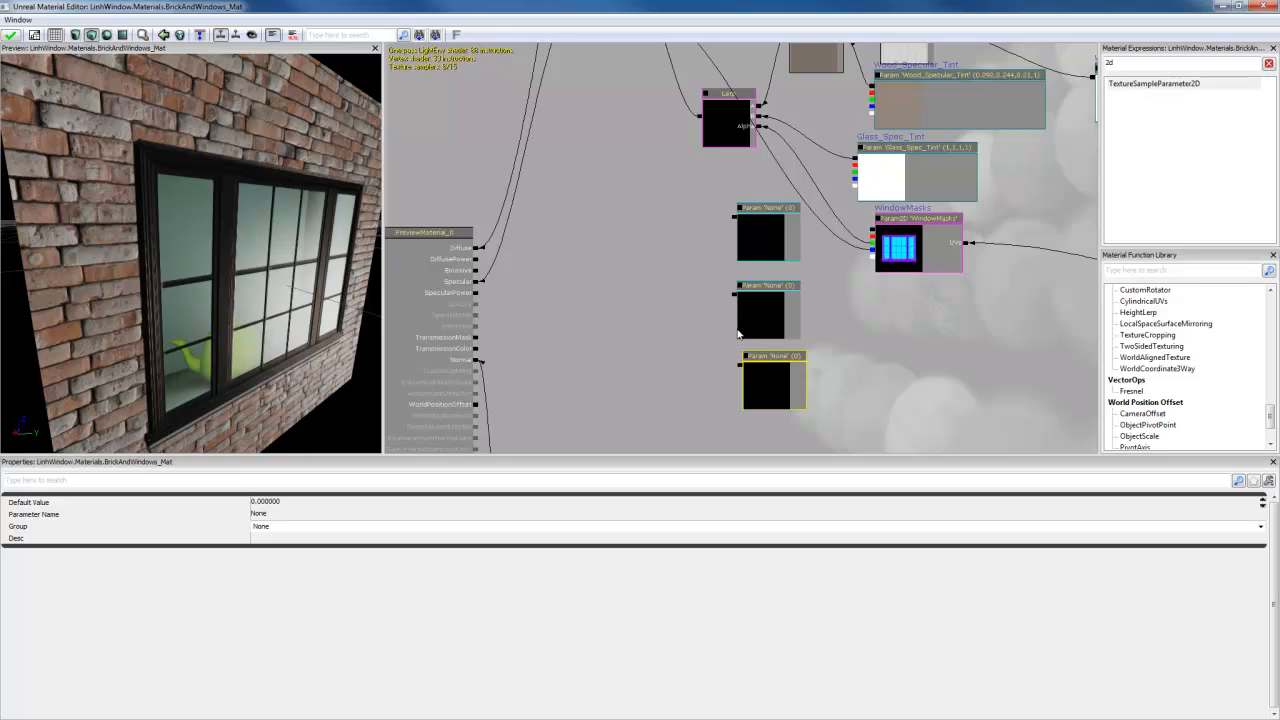
# Step: Name the upper scalar parameter Brick_Gloss_Strength and give it the same description
pyautogui.click(766, 230)
pyautogui.click(316, 514)
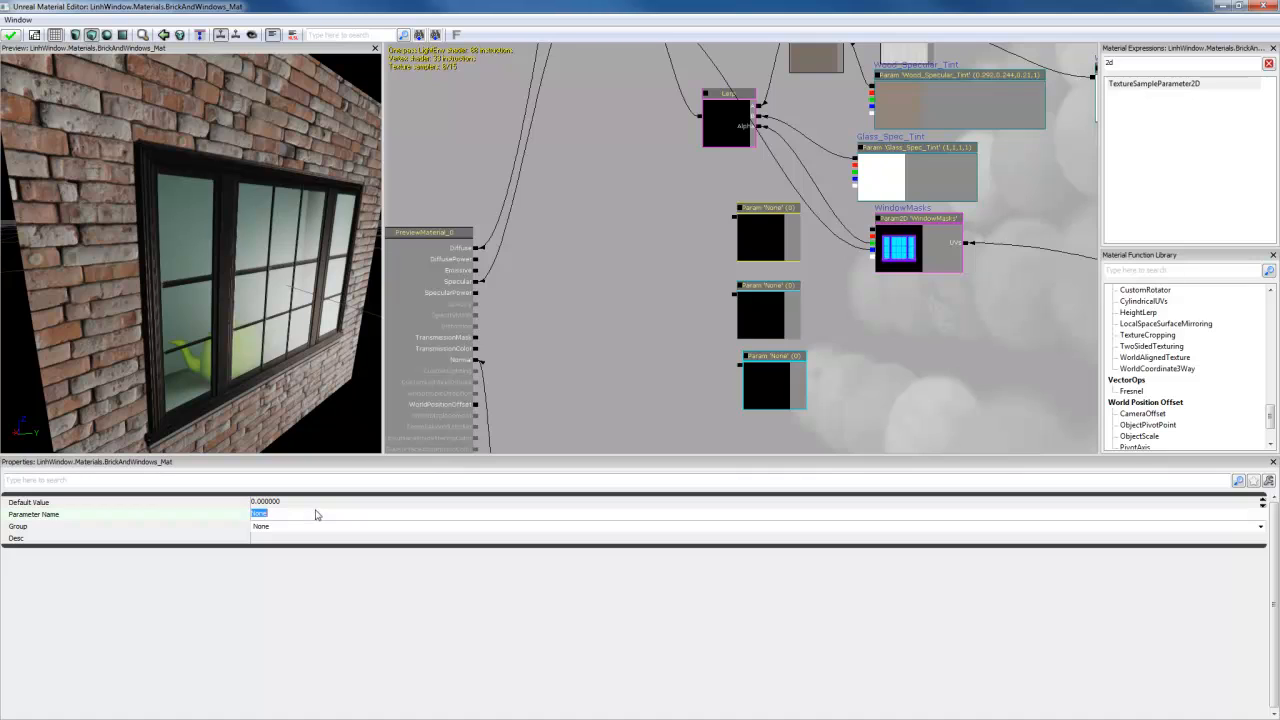
pyautogui.write('Brick_Gloss_Strength')
pyautogui.press('Return')
pyautogui.hotkey('ctrl', 'c')
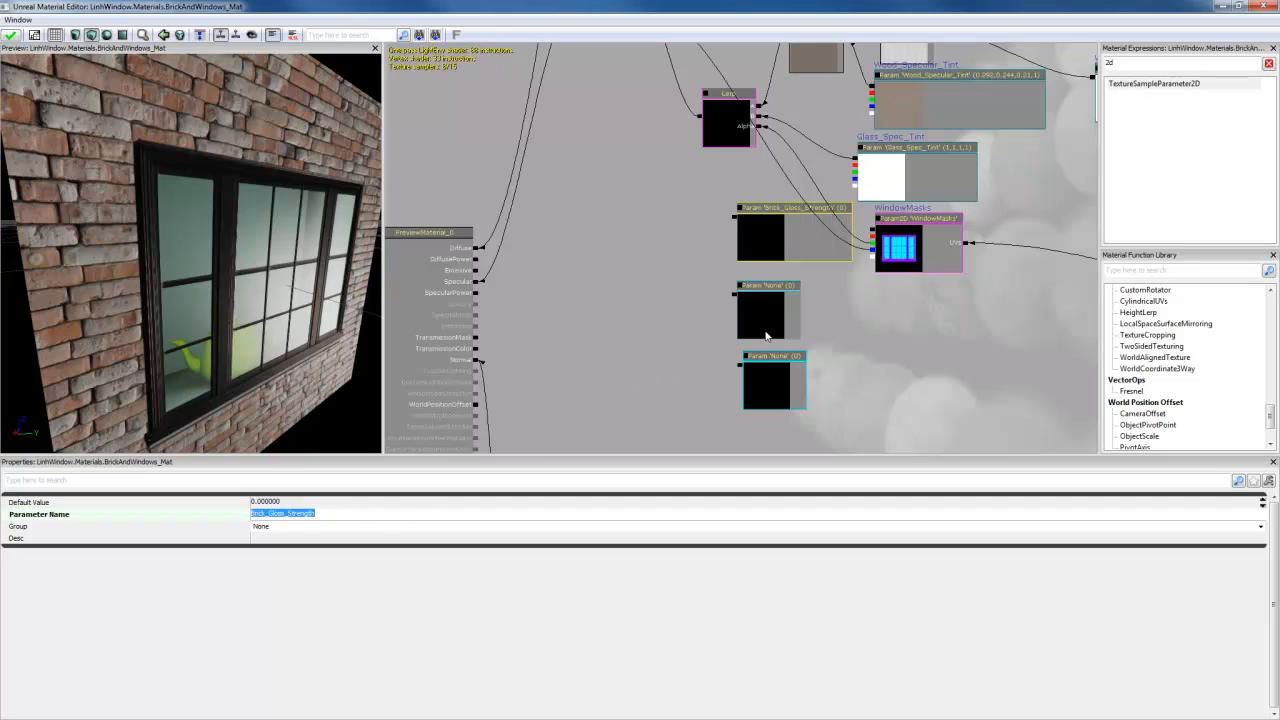
pyautogui.click(313, 539)
pyautogui.hotkey('ctrl', 'v')
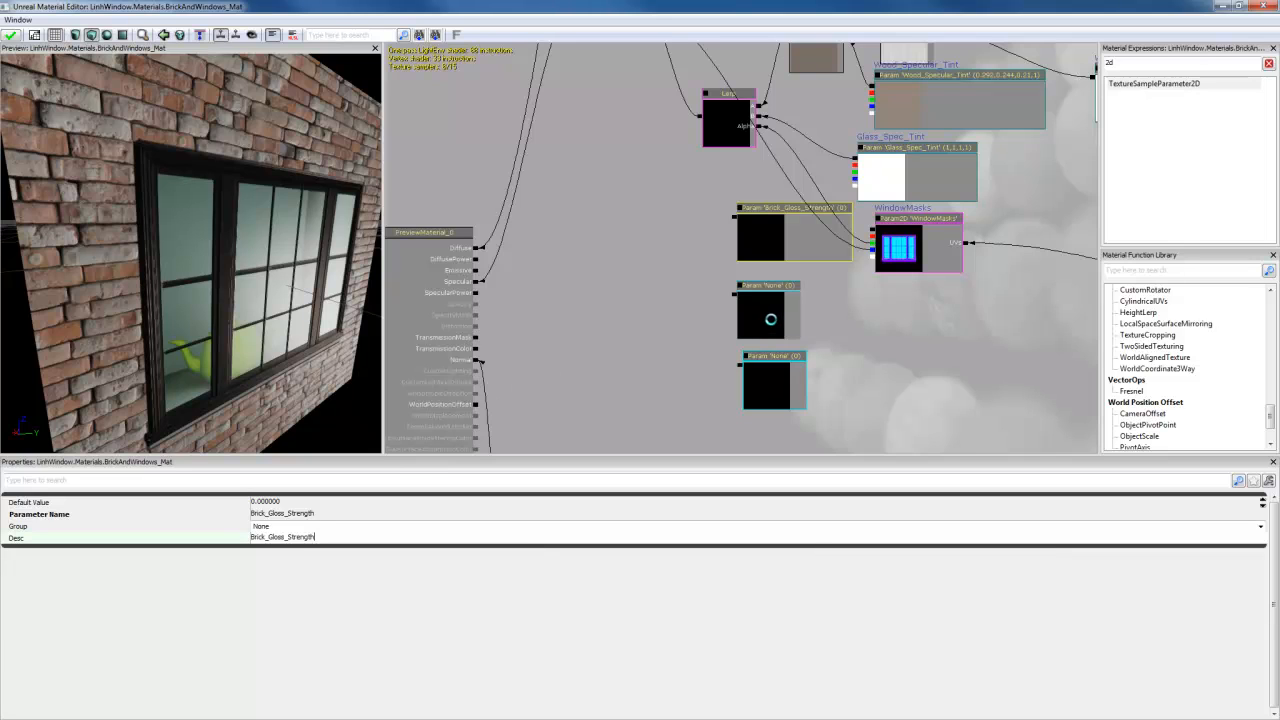
# Step: Name the middle scalar parameter Wood_Gloss_Strength
pyautogui.click(767, 316)
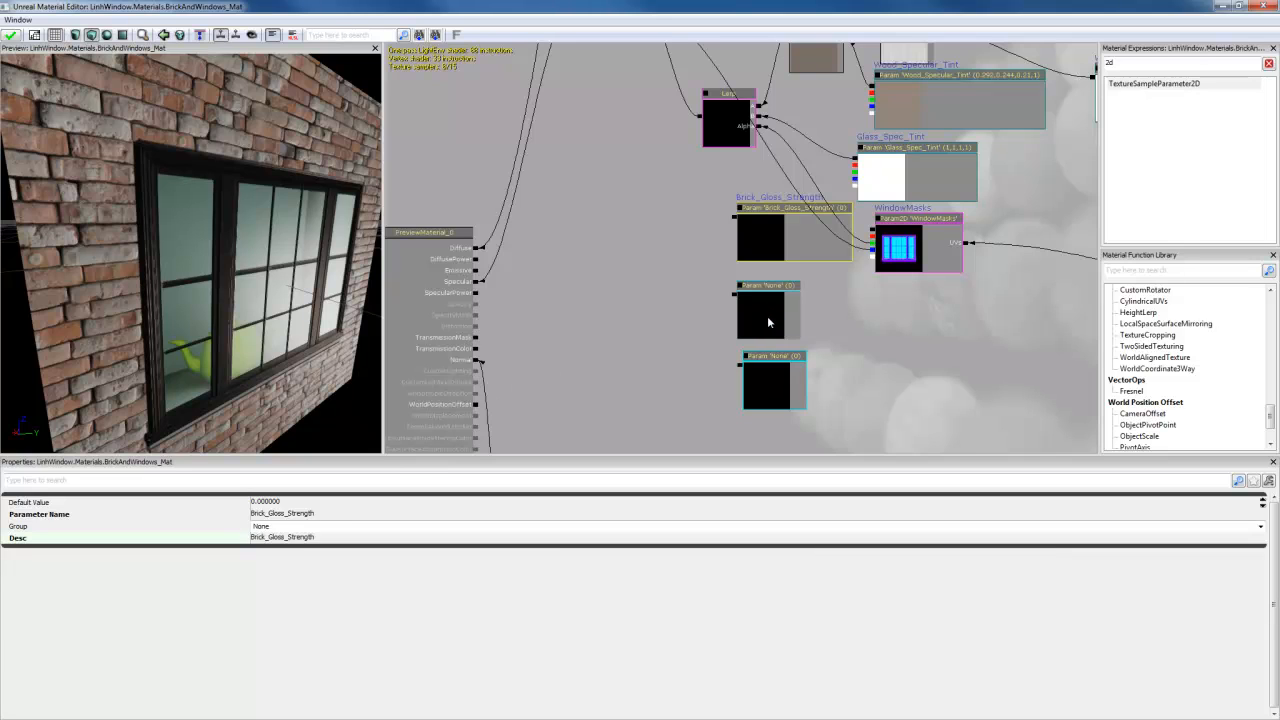
pyautogui.click(275, 517)
pyautogui.write('Wood_Gloss_Strength')
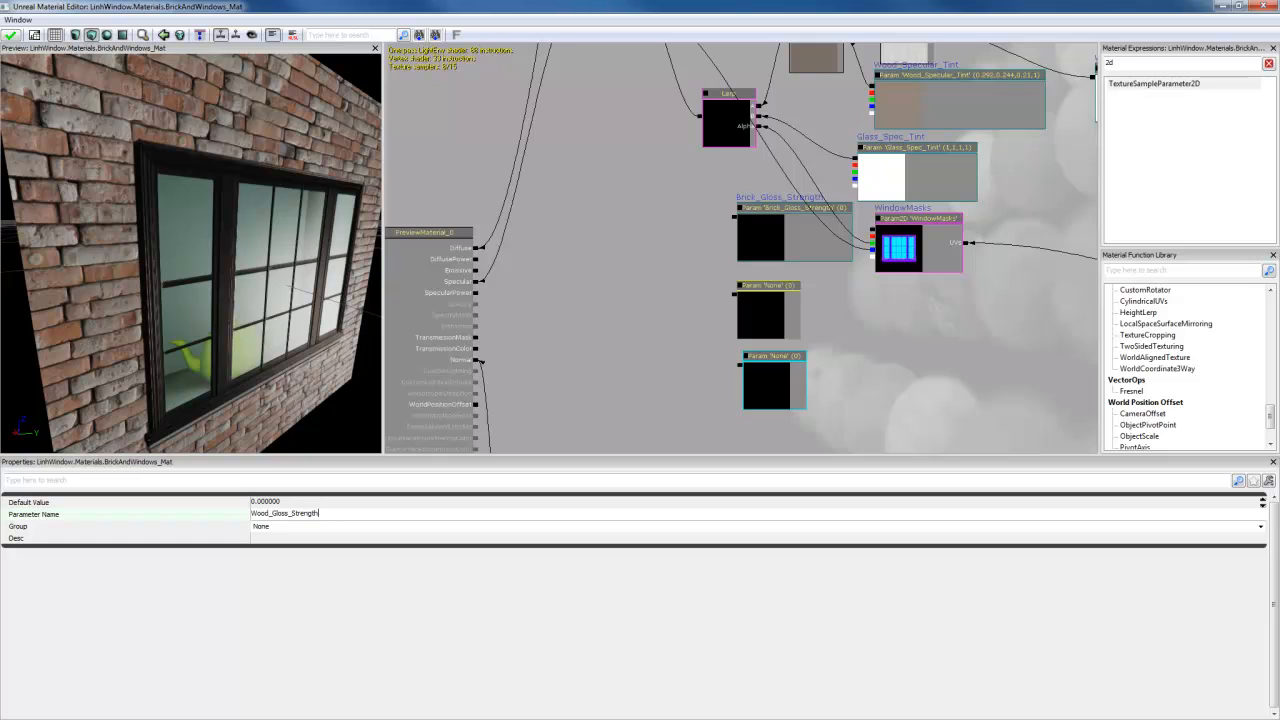
# Step: Name the lowest scalar parameter Glass_Gloss_Strength and give it the same description
pyautogui.click(765, 375)
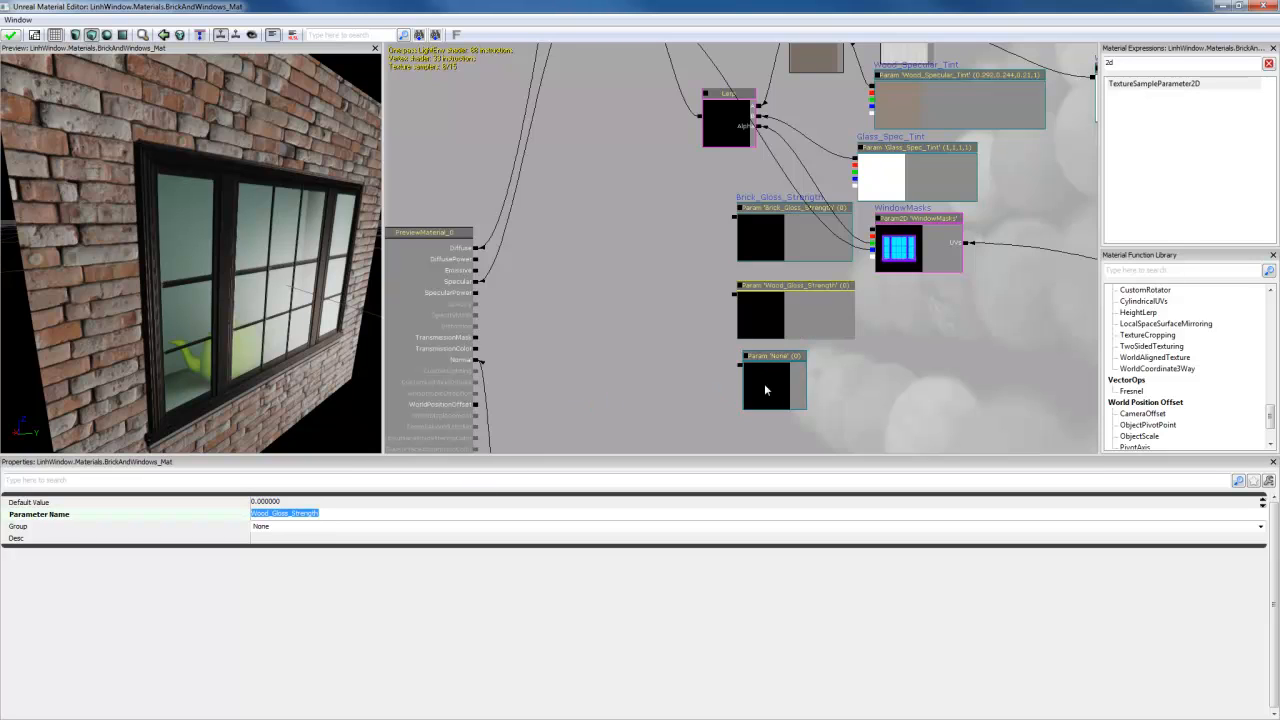
pyautogui.click(309, 517)
pyautogui.write('Glass')
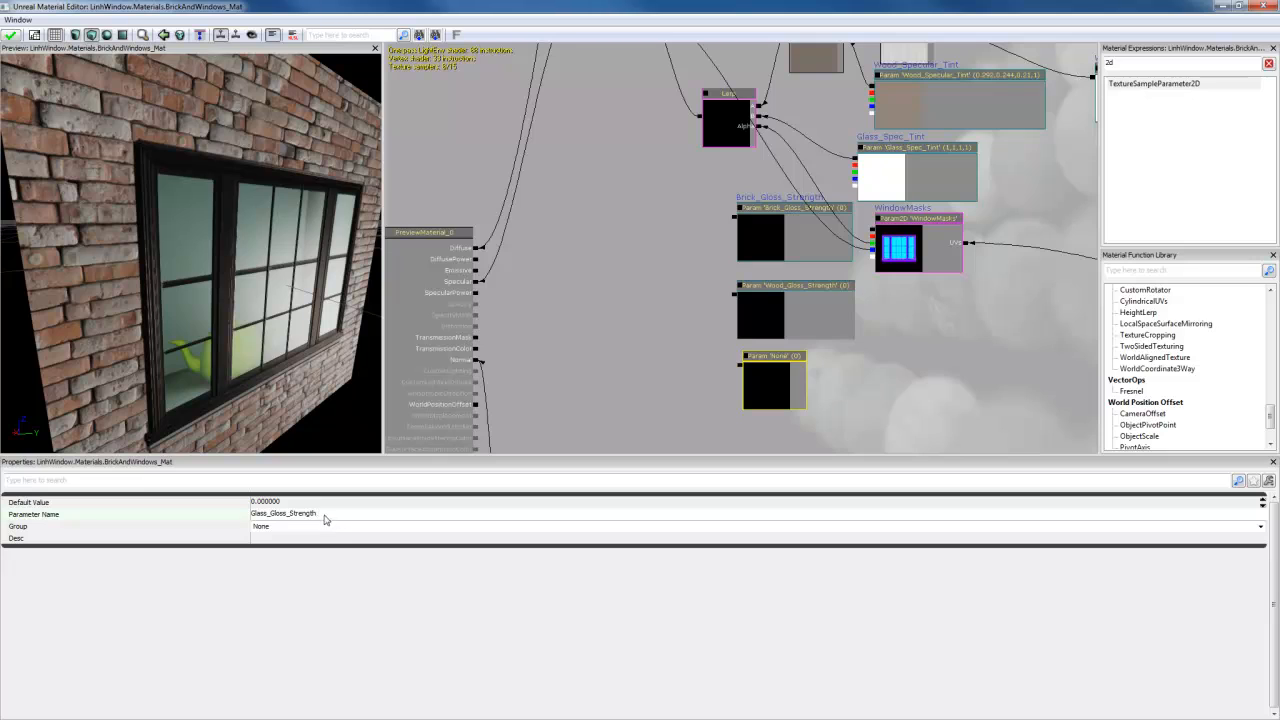
pyautogui.moveTo(323, 520); pyautogui.dragTo(250, 518)
pyautogui.hotkey('ctrl', 'c')
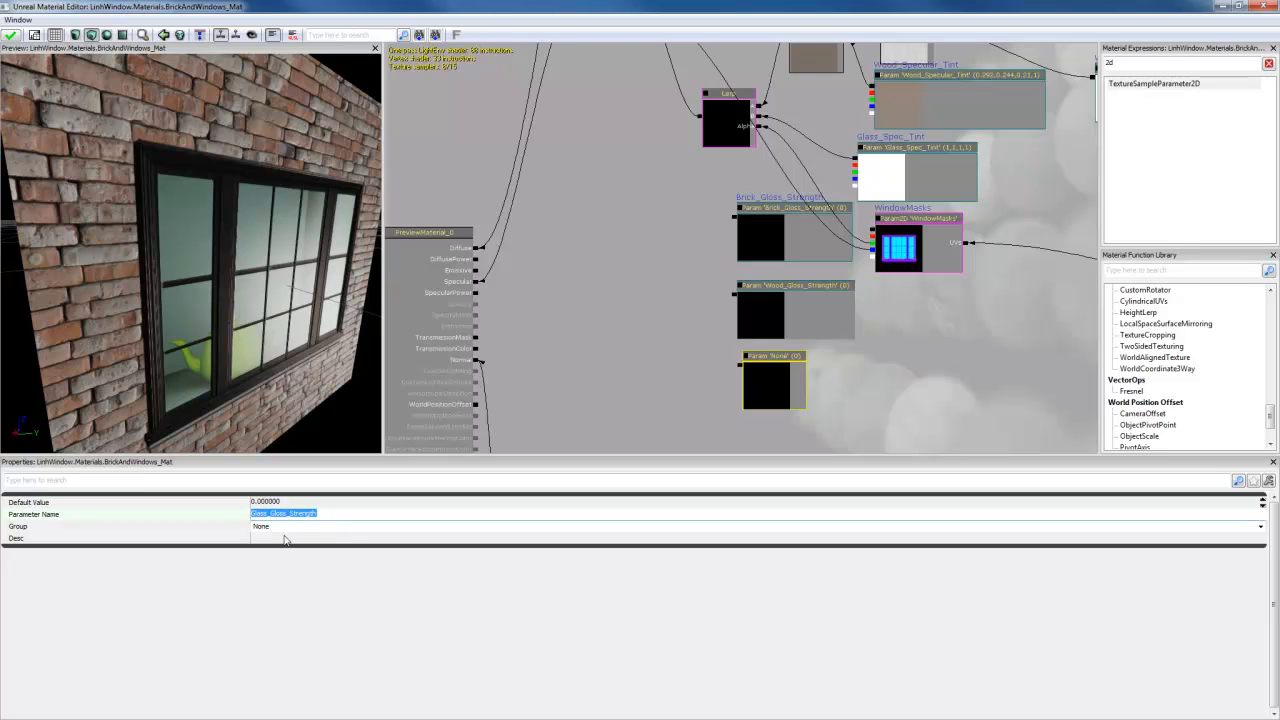
pyautogui.click(283, 535)
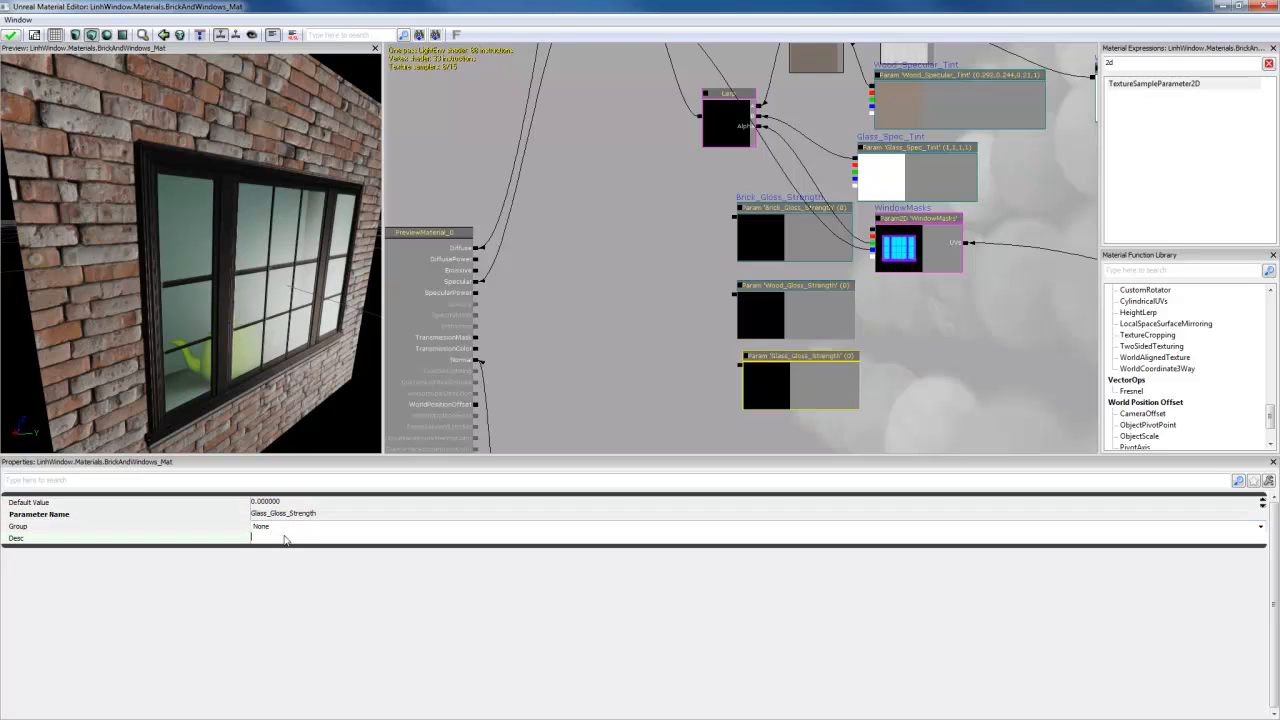
pyautogui.hotkey('ctrl', 'v')
# Step: Set the middle parameter's description to Wood_Gloss_Strength and apply the material changes
pyautogui.click(767, 330)
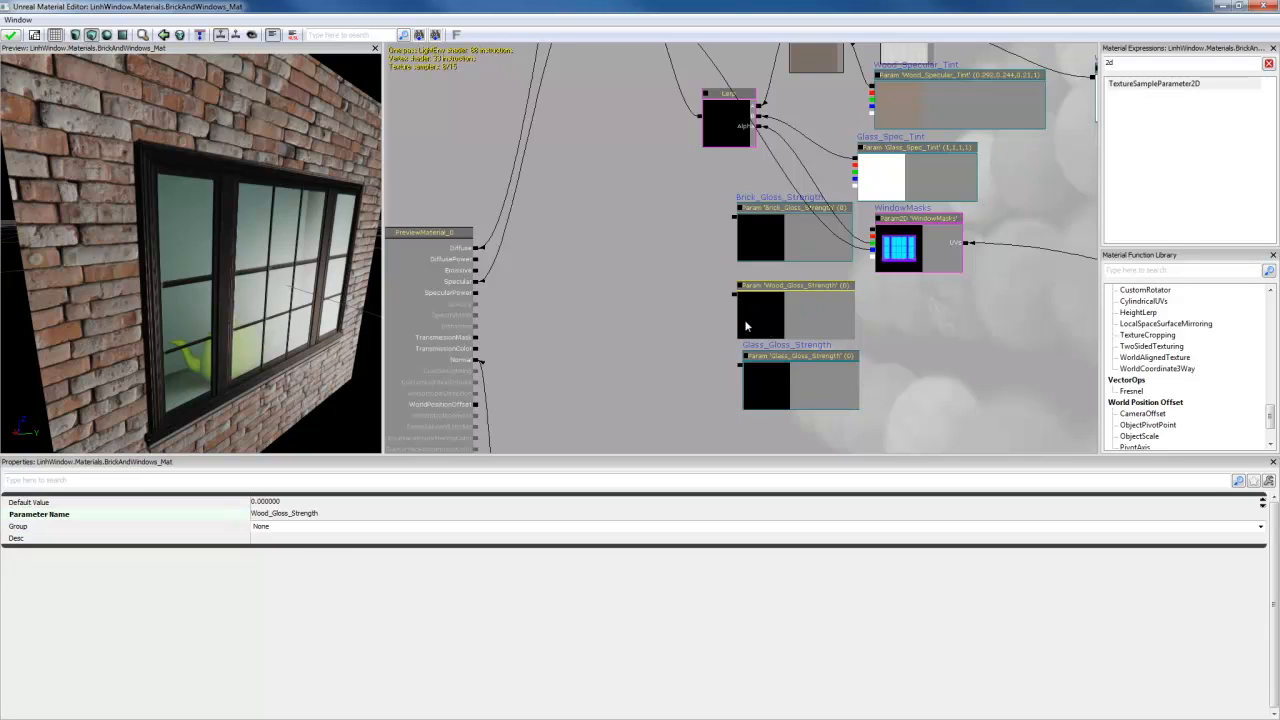
pyautogui.click(330, 515)
pyautogui.hotkey('ctrl', 'c')
pyautogui.click(274, 539)
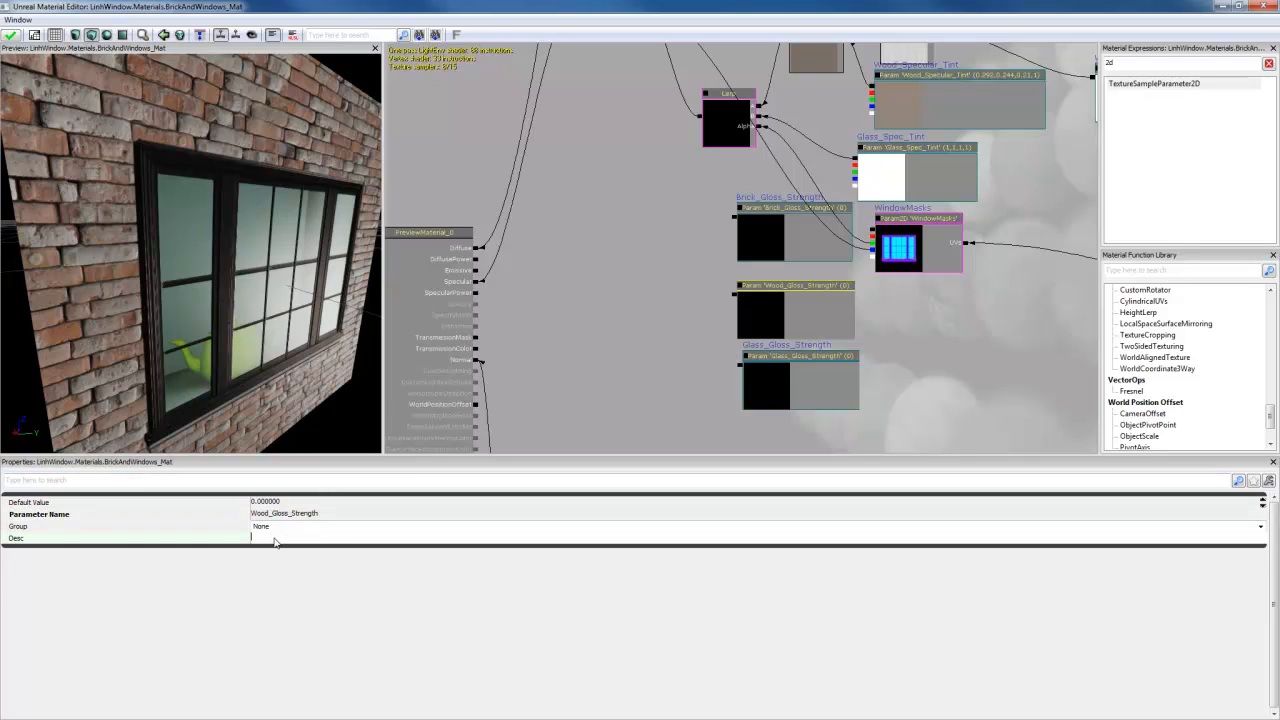
pyautogui.hotkey('ctrl', 'v')
pyautogui.press('Return')
pyautogui.click(12, 37)
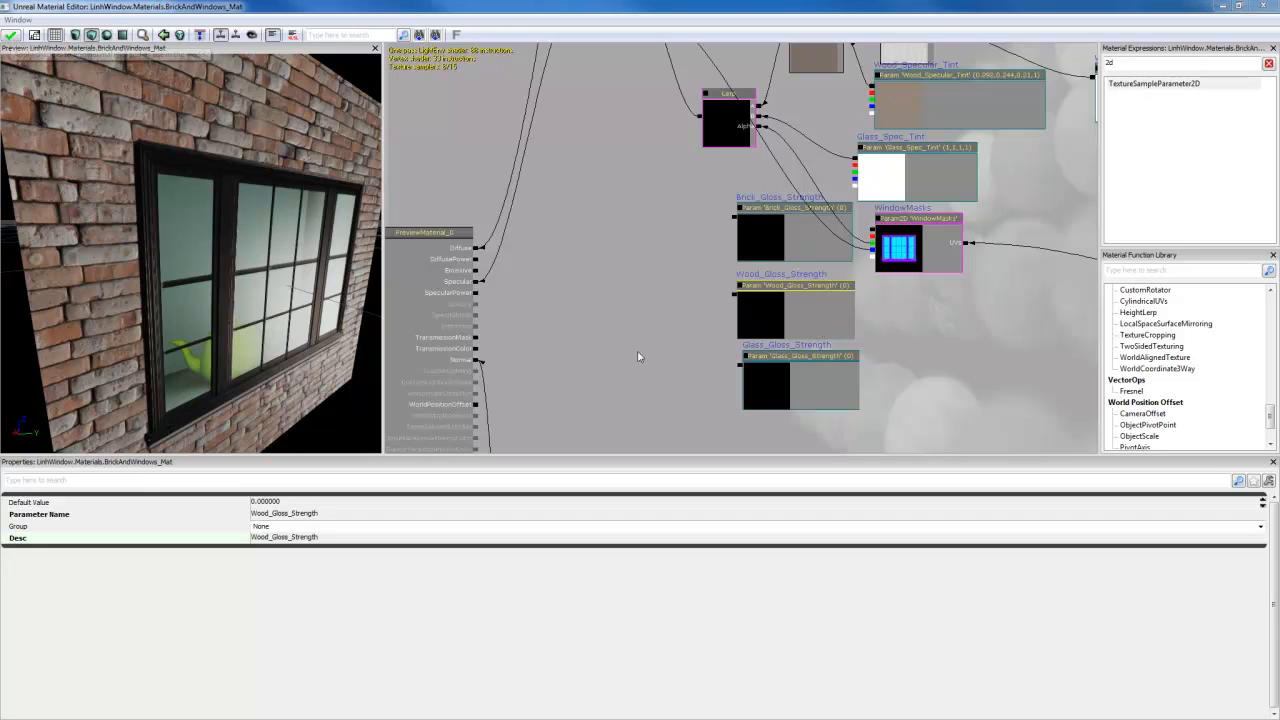
# Step: Add two Lerp nodes between the material node and the gloss parameters, placing the second one slightly lower
pyautogui.click(600, 282)
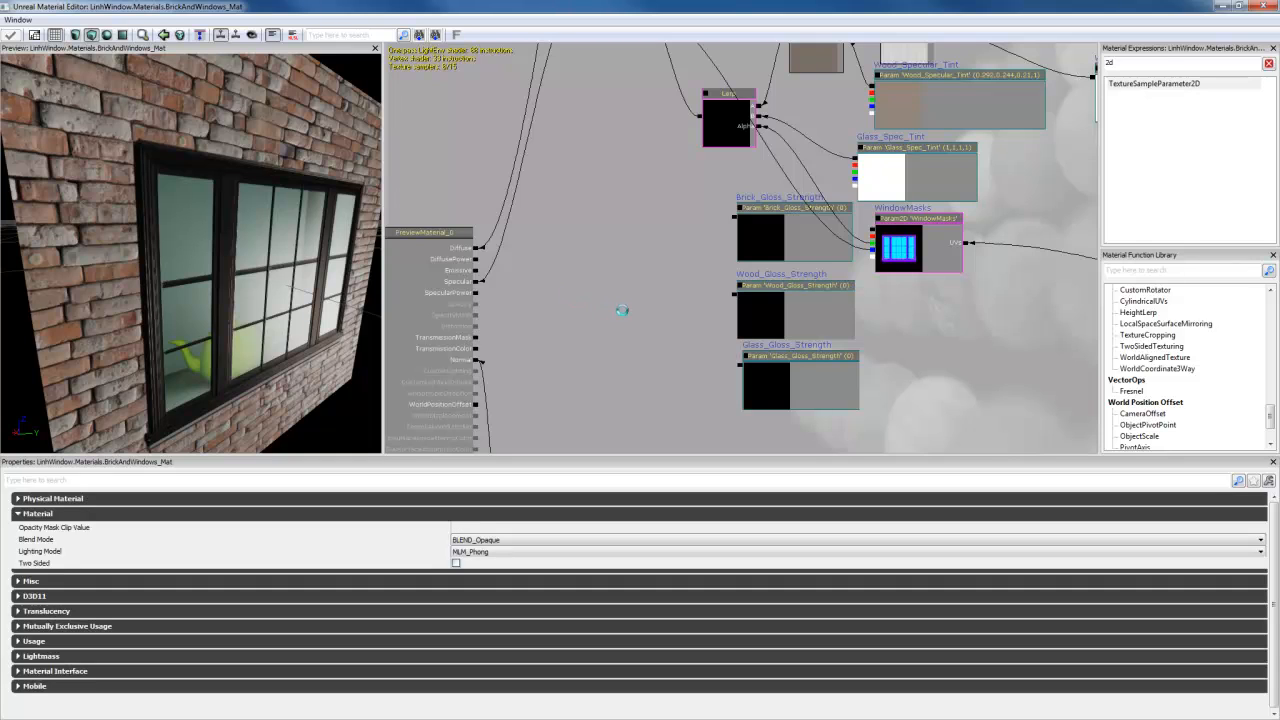
pyautogui.click(622, 311)
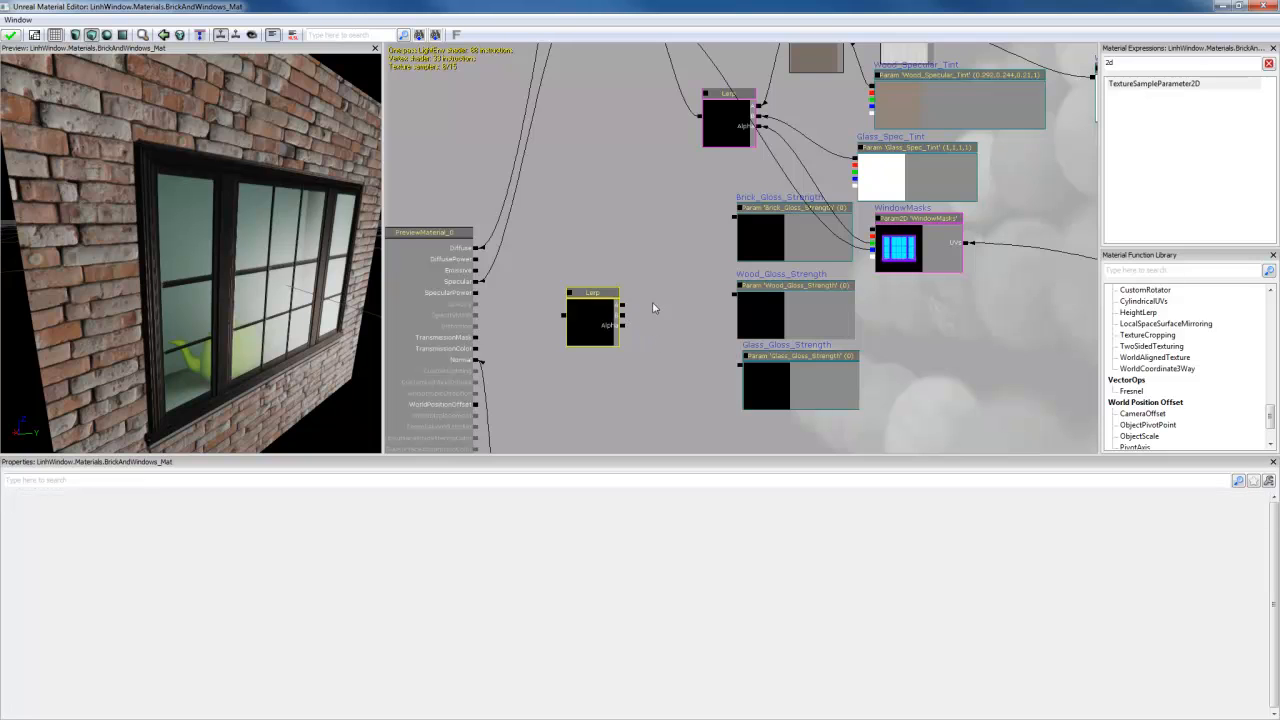
pyautogui.click(684, 303)
pyautogui.click(584, 321)
pyautogui.keyDown('ctrl'); pyautogui.moveTo(581, 323); pyautogui.dragTo(569, 287); pyautogui.keyUp('ctrl')
pyautogui.moveTo(727, 341); pyautogui.dragTo(662, 347)
pyautogui.click(701, 357)
# Step: Move the Wood and Glass gloss parameters farther down and shift the specular branch's WindowMasks node away from the gloss parameters
pyautogui.click(794, 330)
pyautogui.keyDown('ctrl'); pyautogui.click(789, 390); pyautogui.keyUp('ctrl')
pyautogui.keyDown('ctrl'); pyautogui.moveTo(799, 316); pyautogui.dragTo(809, 350); pyautogui.keyUp('ctrl')
pyautogui.click(940, 262)
pyautogui.keyDown('ctrl'); pyautogui.moveTo(940, 262); pyautogui.dragTo(966, 268); pyautogui.keyUp('ctrl')
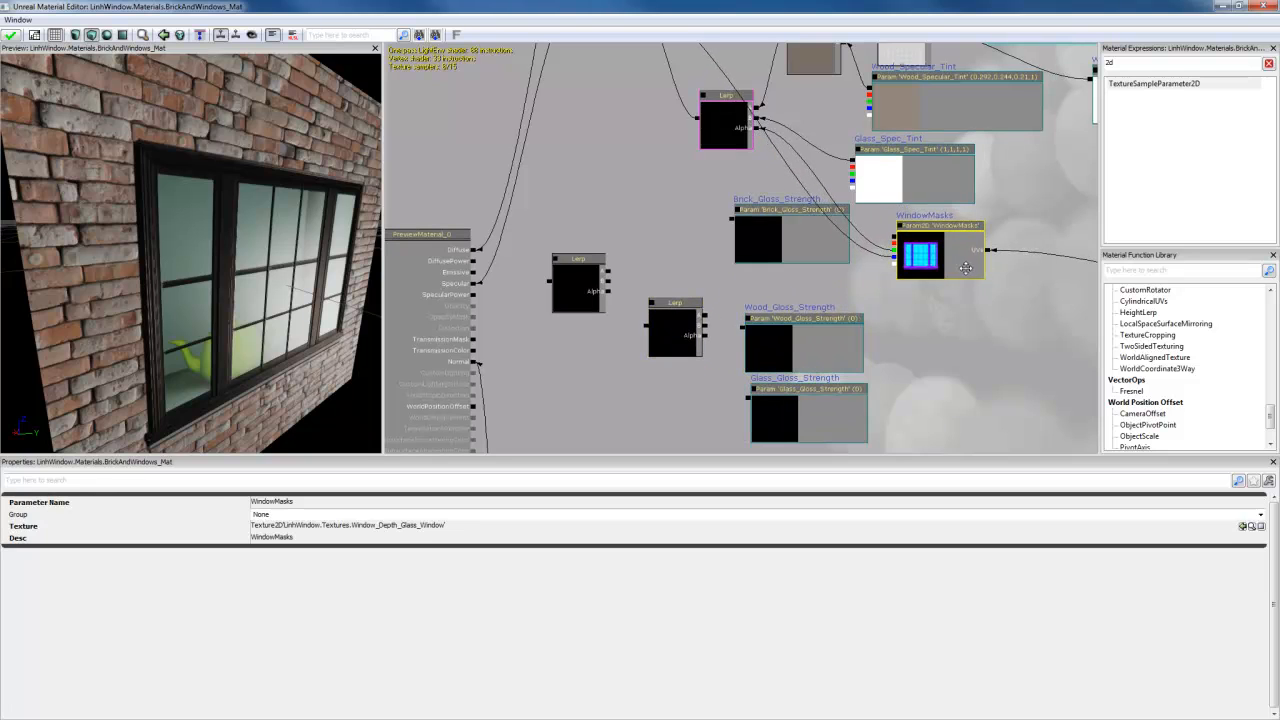
# Step: Move the Brick_Gloss_Strength parameter down toward the other gloss parameters and raise the Lerp nearest the material node slightly
pyautogui.click(746, 238)
pyautogui.keyDown('ctrl'); pyautogui.moveTo(746, 238); pyautogui.dragTo(757, 264); pyautogui.keyUp('ctrl')
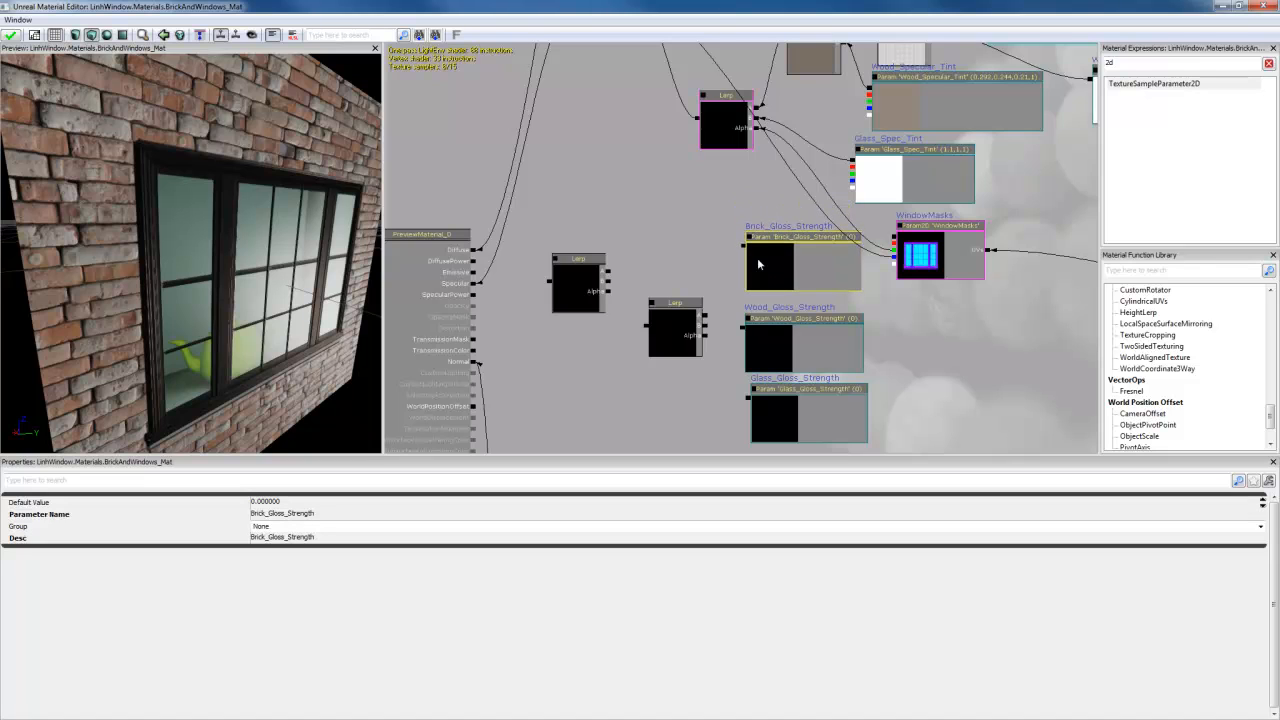
pyautogui.click(590, 291)
pyautogui.keyDown('ctrl'); pyautogui.moveTo(584, 299); pyautogui.dragTo(588, 277); pyautogui.keyUp('ctrl')
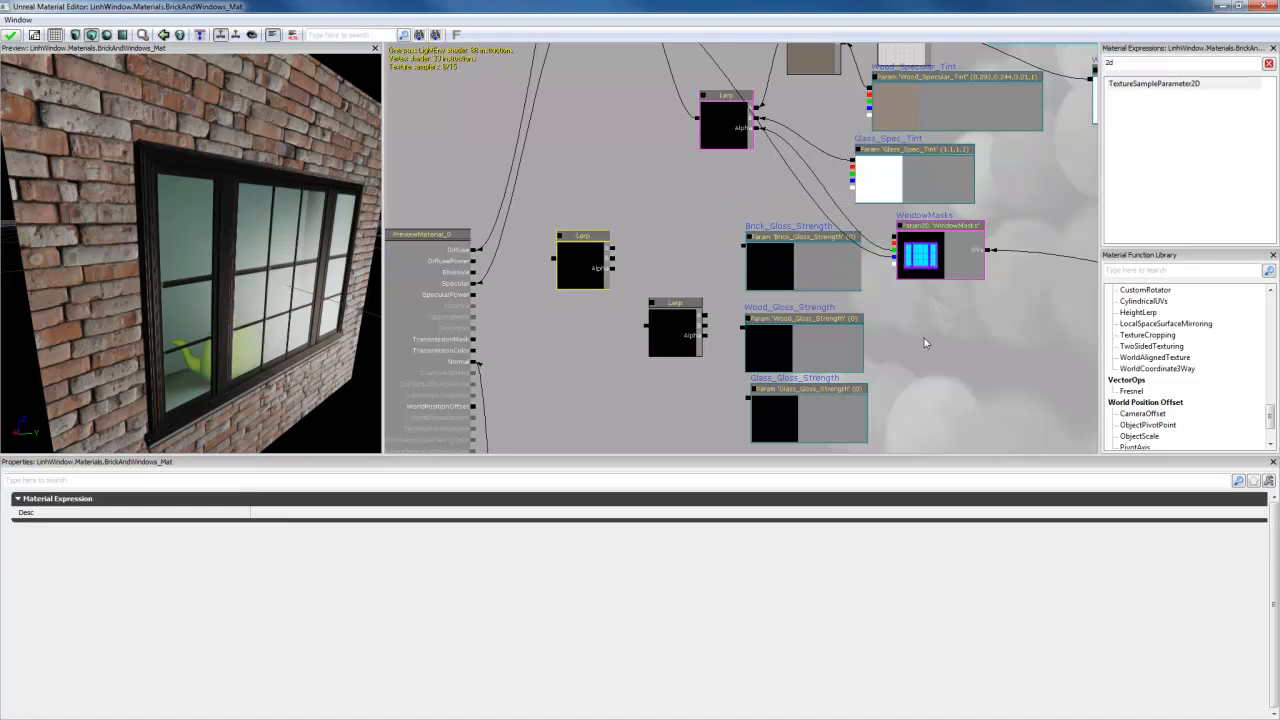
# Step: Wire Wood_Gloss_Strength and Glass_Gloss_Strength into the lower Lerp's A and B inputs, with WindowMasks' green channel as its Alpha
pyautogui.moveTo(926, 343); pyautogui.dragTo(900, 285)
pyautogui.moveTo(716, 268); pyautogui.dragTo(678, 257)
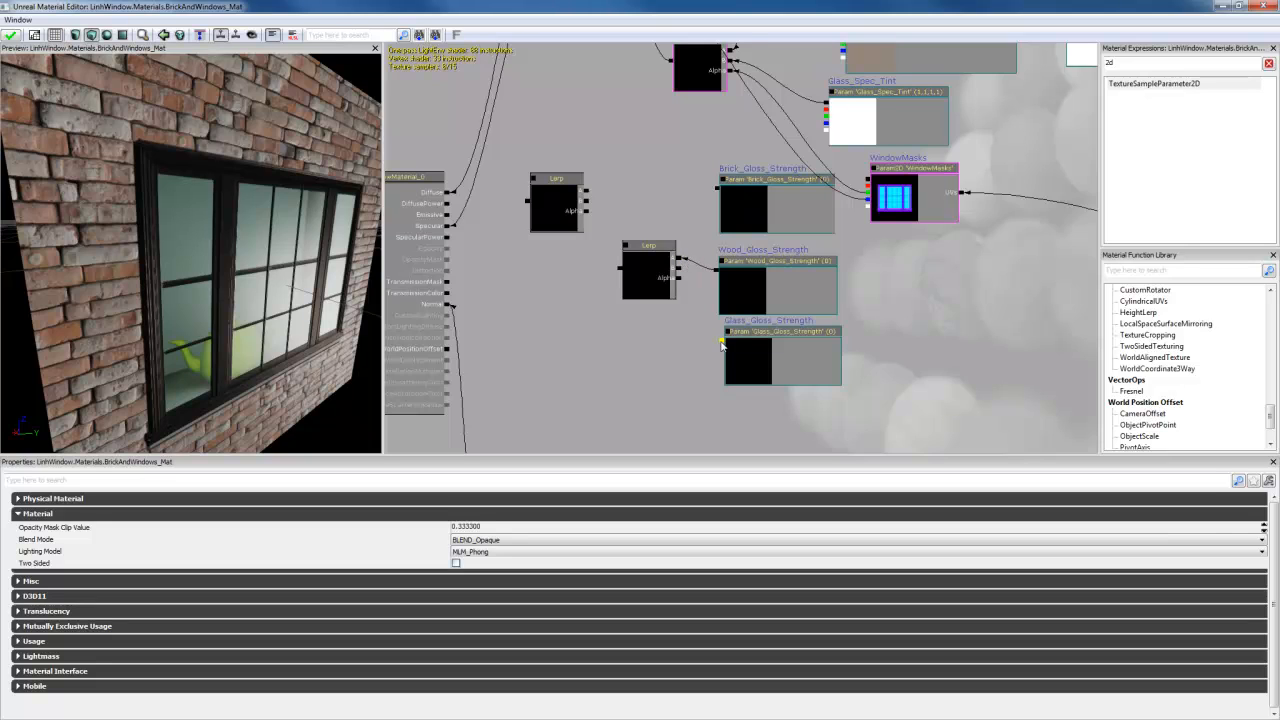
pyautogui.moveTo(720, 342); pyautogui.dragTo(679, 270)
pyautogui.moveTo(868, 193); pyautogui.dragTo(684, 282)
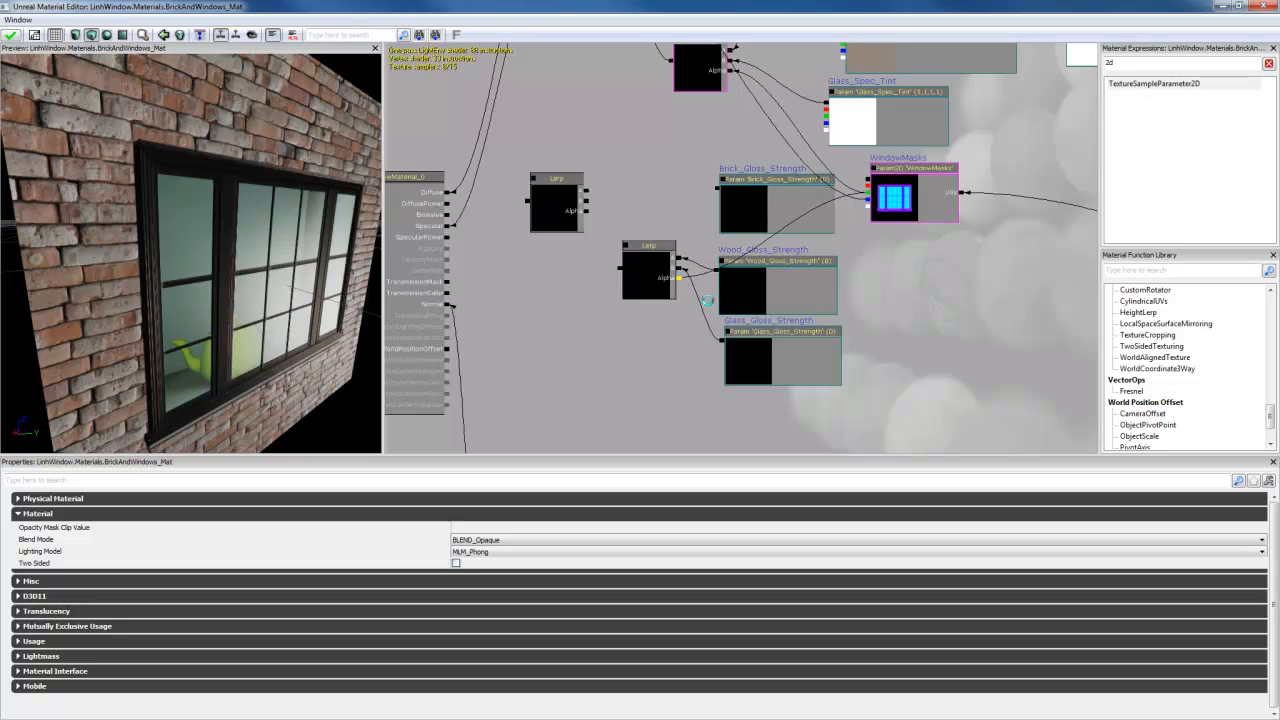
# Step: Blend Brick_Gloss_Strength with the lower Lerp in the upper Lerp, using WindowMasks' blue channel as Alpha, and feed the result into SpecularPower
pyautogui.moveTo(719, 187); pyautogui.dragTo(587, 190)
pyautogui.moveTo(617, 268); pyautogui.dragTo(590, 199)
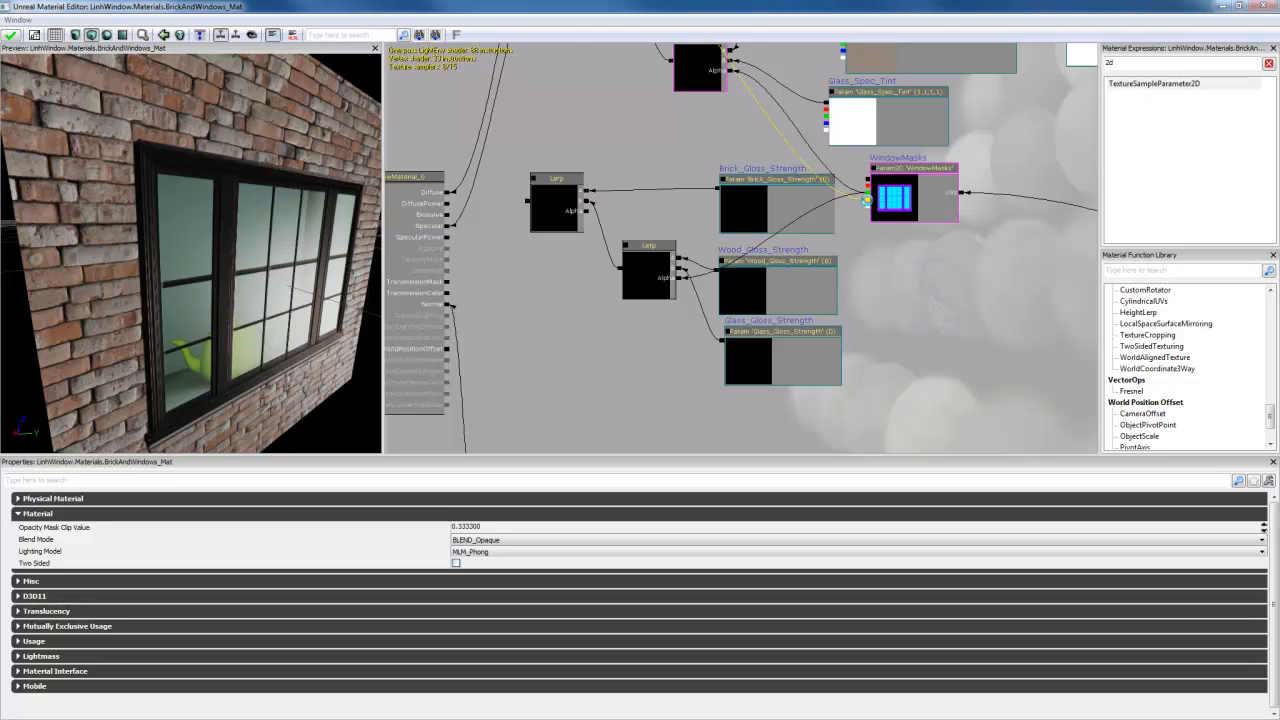
pyautogui.moveTo(867, 199); pyautogui.dragTo(722, 205)
pyautogui.moveTo(586, 210); pyautogui.dragTo(587, 212)
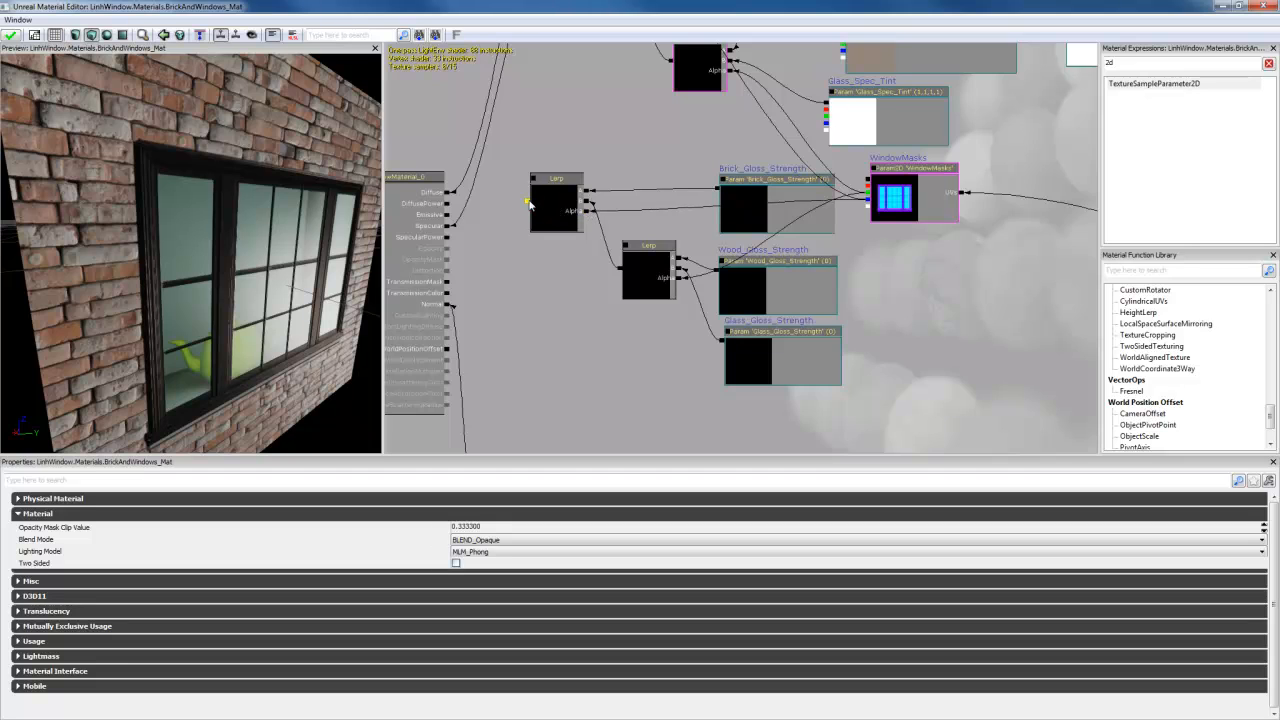
pyautogui.moveTo(469, 237); pyautogui.dragTo(451, 240)
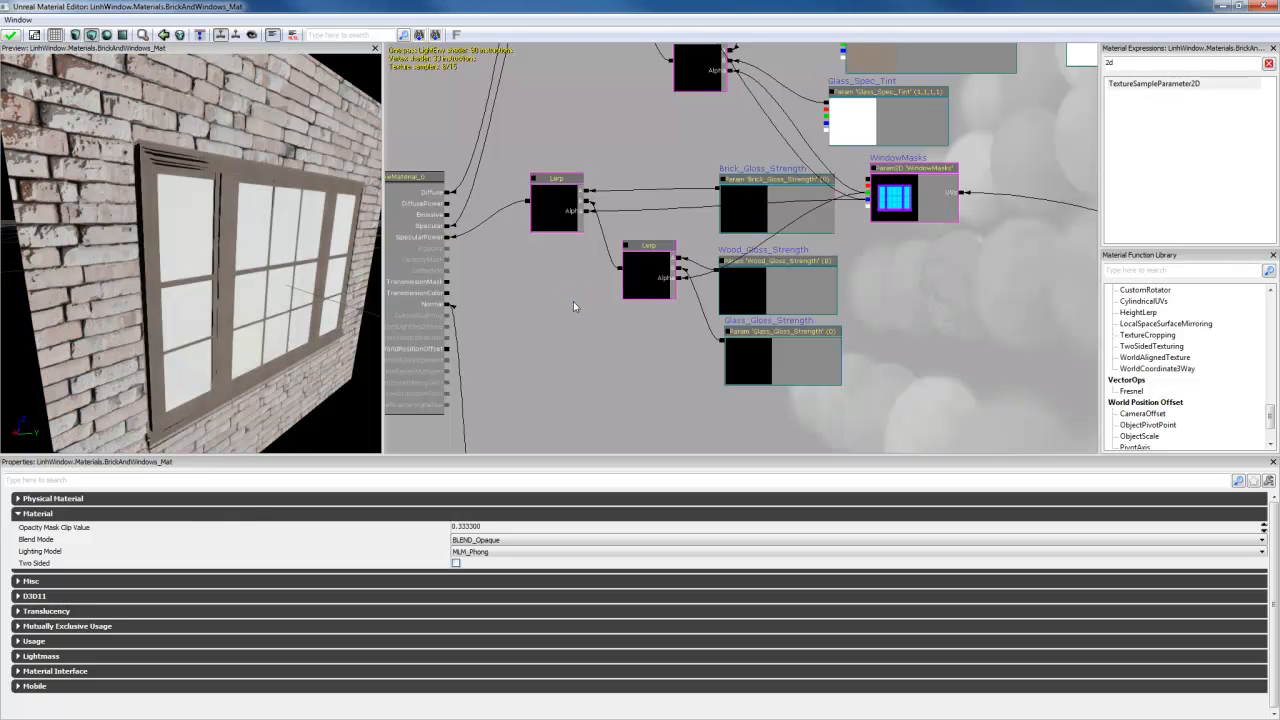
# Step: Set Brick_Gloss_Strength's default value to 30 and check the bricks in the preview
pyautogui.moveTo(573, 301); pyautogui.dragTo(616, 325)
pyautogui.click(792, 235)
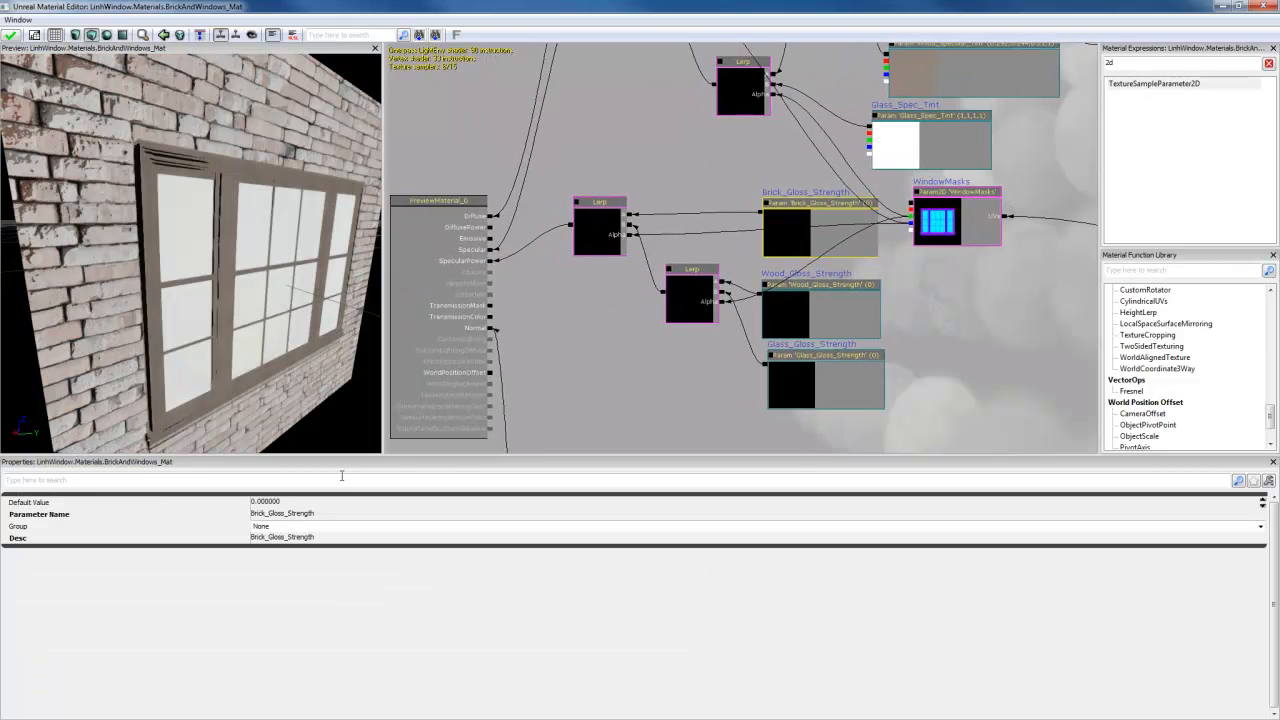
pyautogui.click(291, 503)
pyautogui.moveTo(272, 227); pyautogui.dragTo(128, 237)
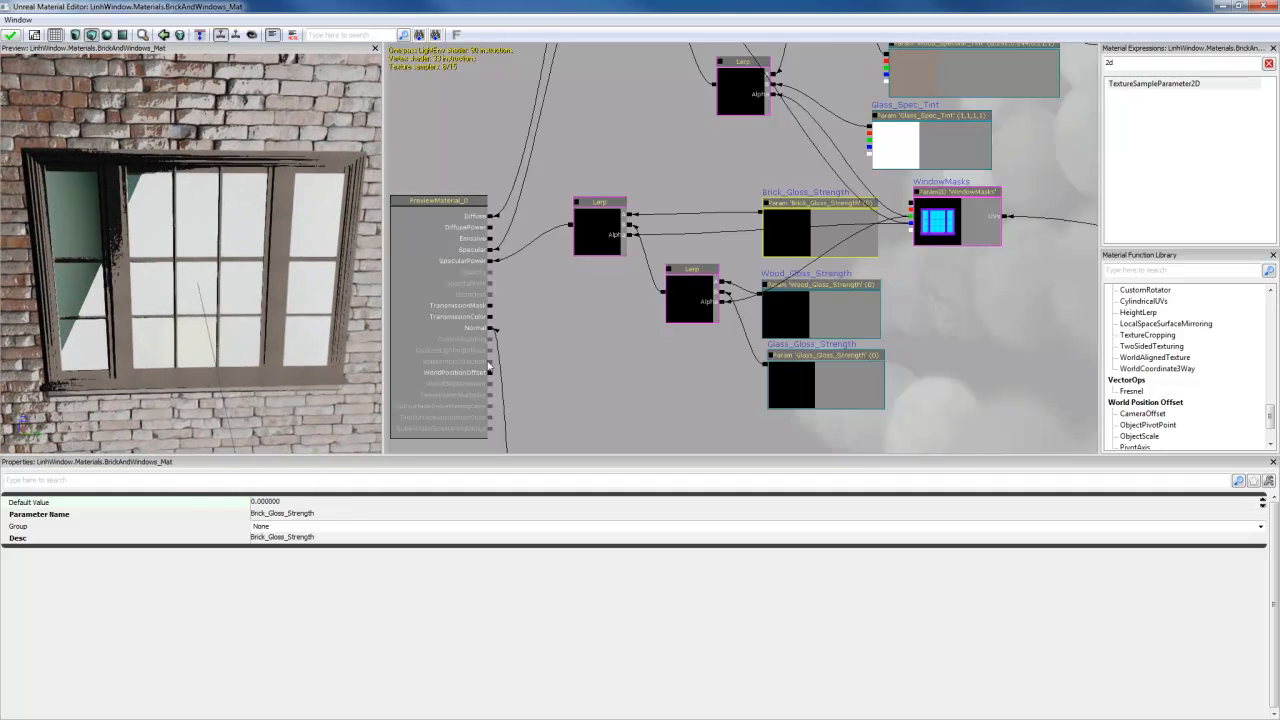
pyautogui.click(284, 503)
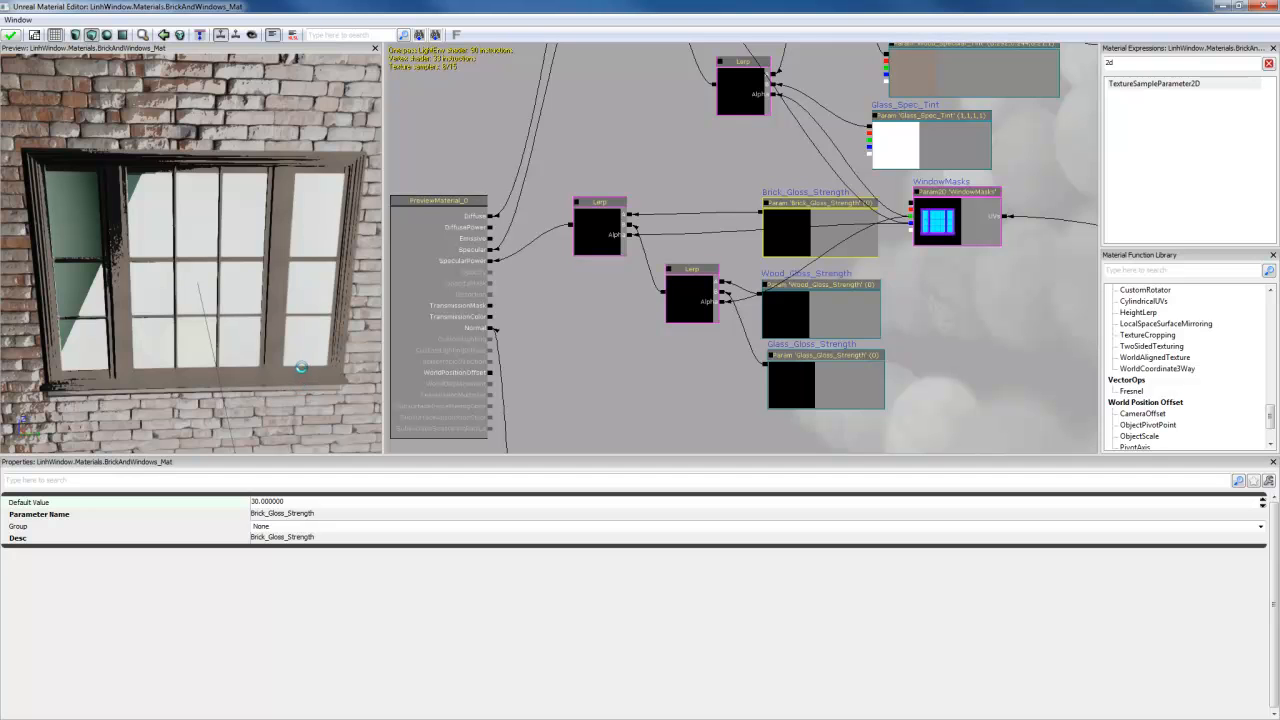
pyautogui.moveTo(264, 389); pyautogui.dragTo(310, 330)
# Step: Tune Wood_Gloss_Strength's default value against a close view of the window frame, trying 60 and settling on 30
pyautogui.click(810, 328)
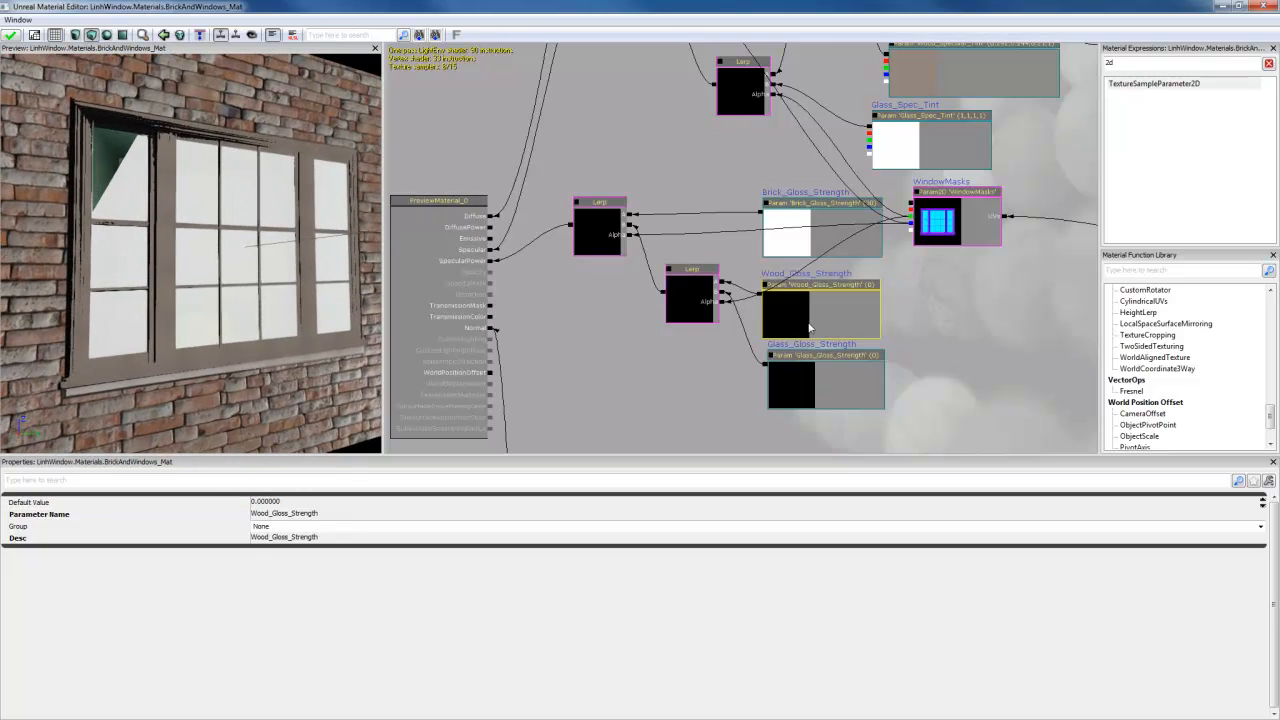
pyautogui.click(293, 502)
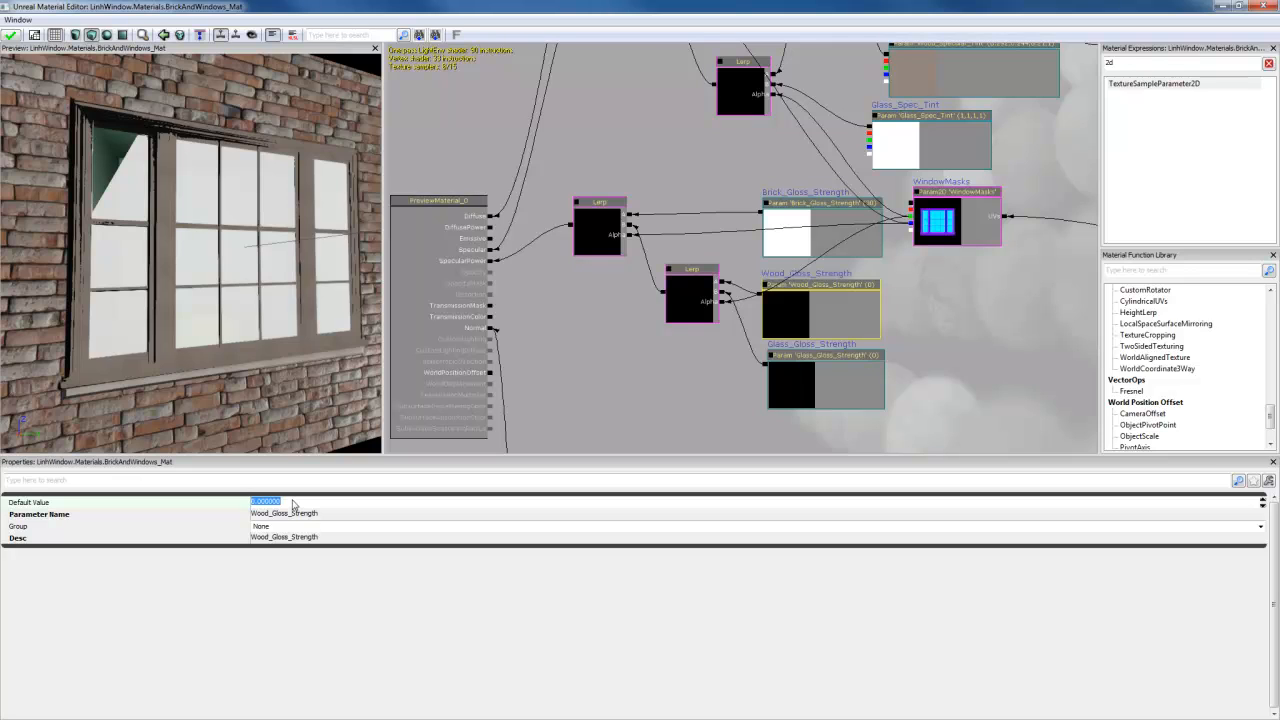
pyautogui.write('20')
pyautogui.moveTo(220, 353); pyautogui.dragTo(105, 345)
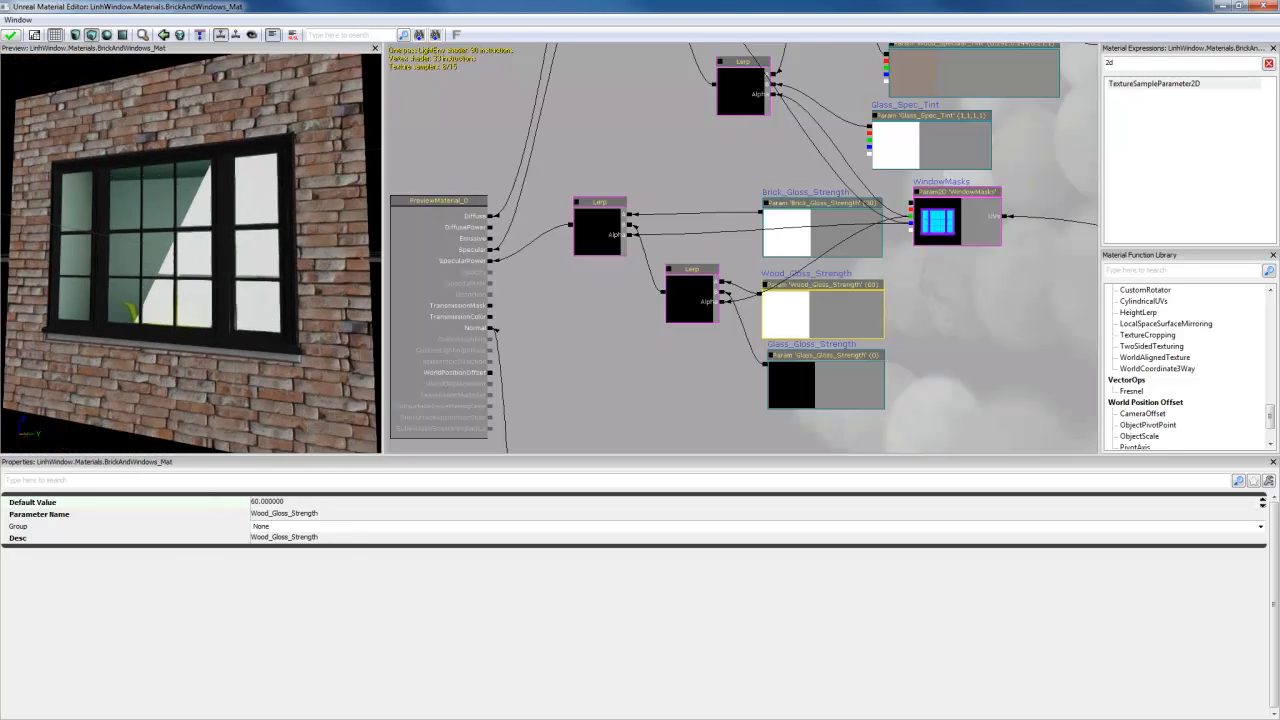
pyautogui.moveTo(220, 350); pyautogui.dragTo(220, 265, button='right')
pyautogui.moveTo(220, 350); pyautogui.dragTo(266, 308)
pyautogui.click(273, 502)
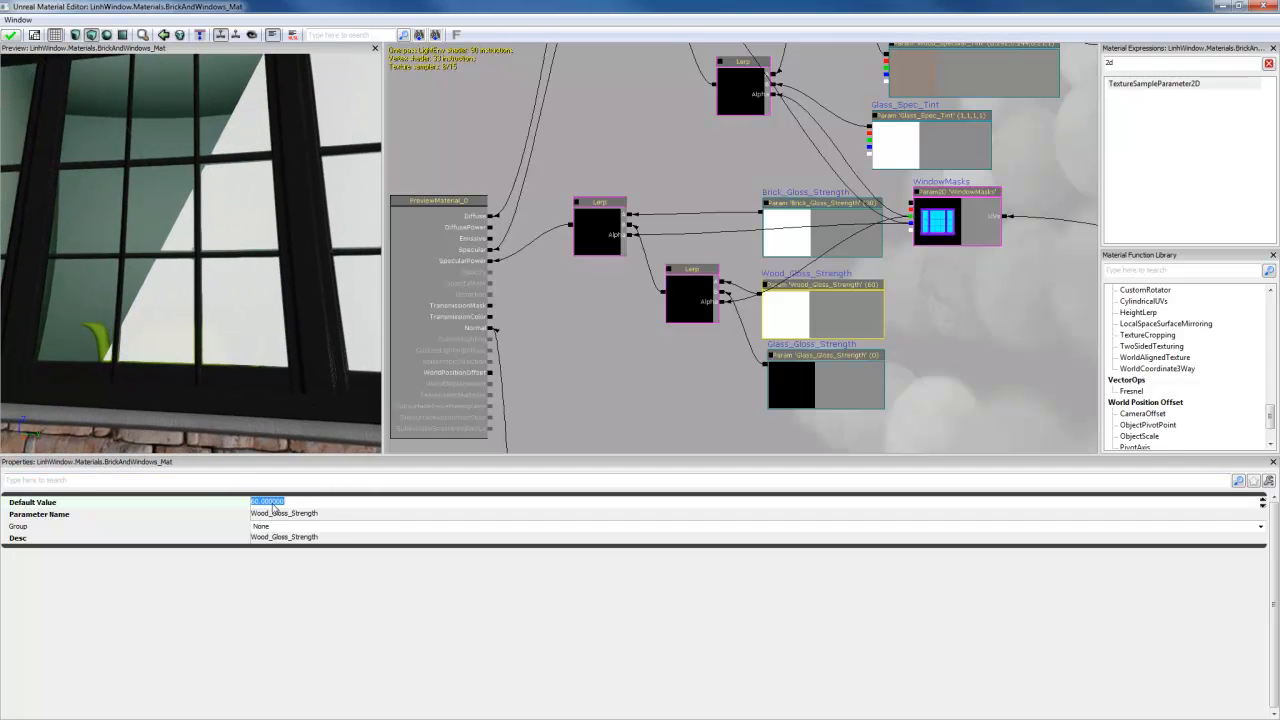
pyautogui.write('30')
pyautogui.moveTo(271, 375); pyautogui.dragTo(372, 371)
# Step: Set Glass_Gloss_Strength's default value to 150 and check the glass in the preview from several angles
pyautogui.click(843, 396)
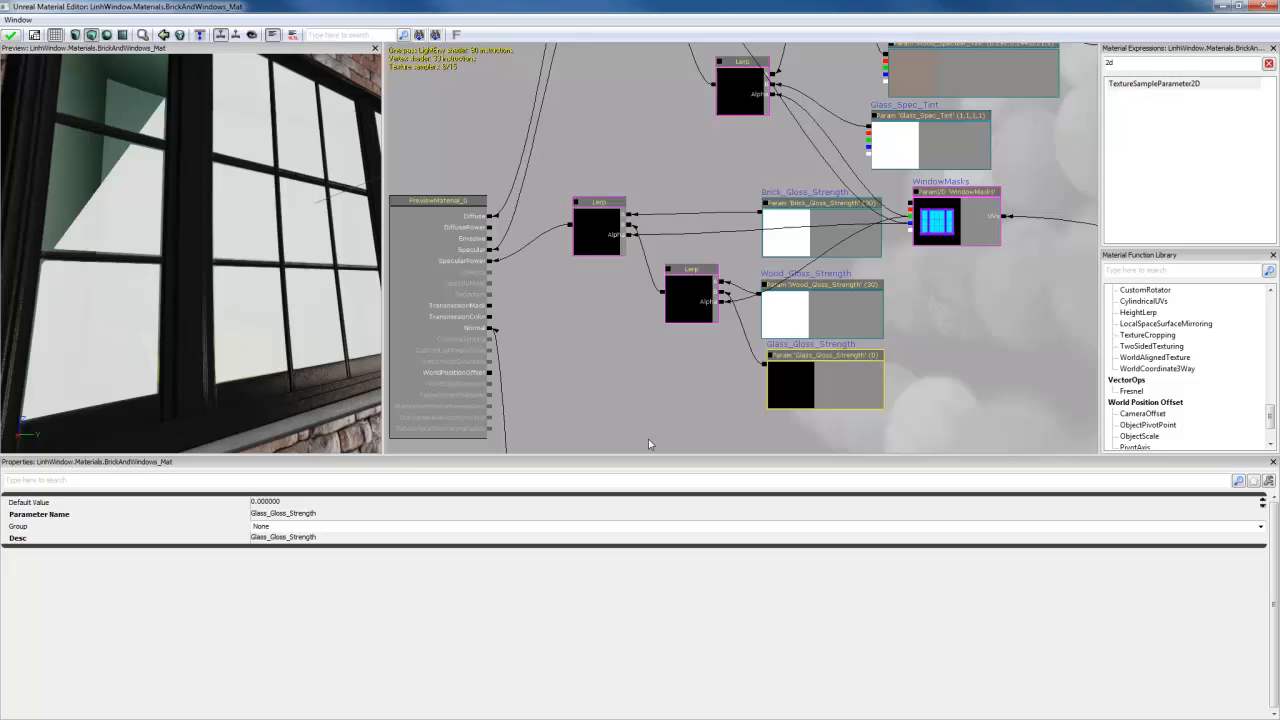
pyautogui.click(292, 504)
pyautogui.write('150')
pyautogui.press('Return')
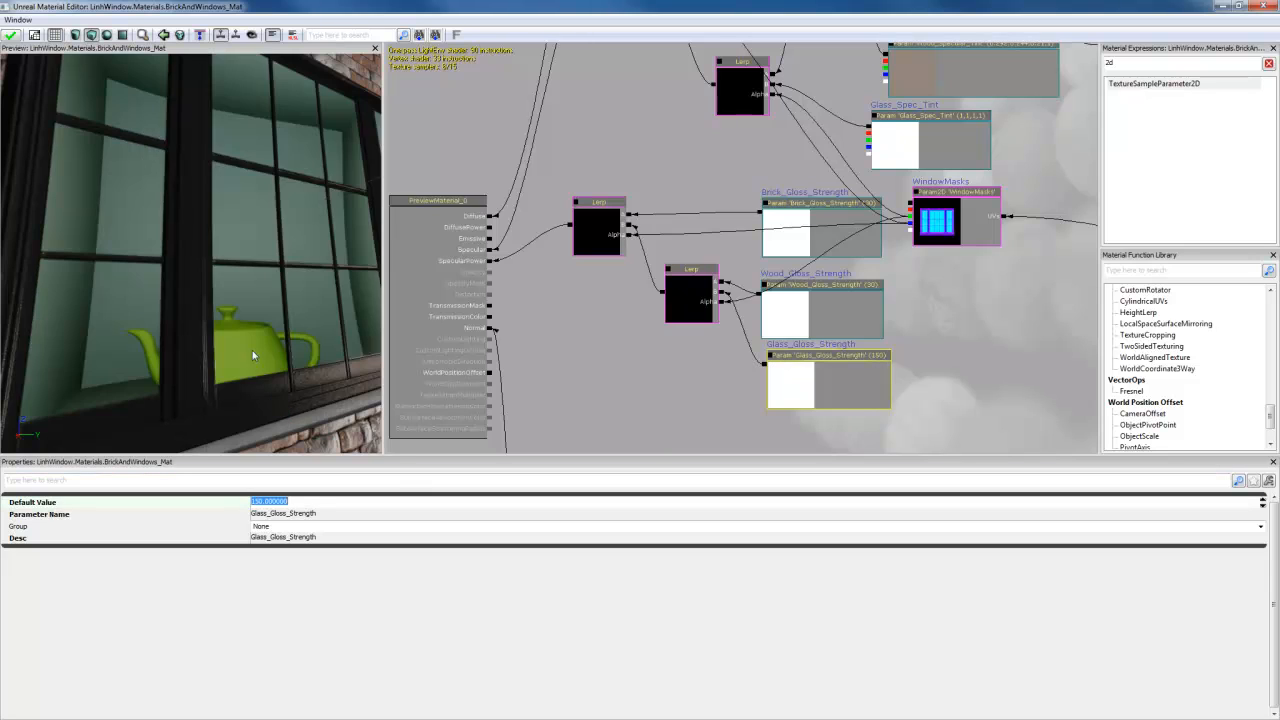
pyautogui.moveTo(252, 355); pyautogui.dragTo(206, 325)
pyautogui.moveTo(206, 325); pyautogui.dragTo(206, 357, button='right')
pyautogui.moveTo(206, 357); pyautogui.dragTo(243, 358)
pyautogui.moveTo(243, 358); pyautogui.dragTo(243, 318, button='right')
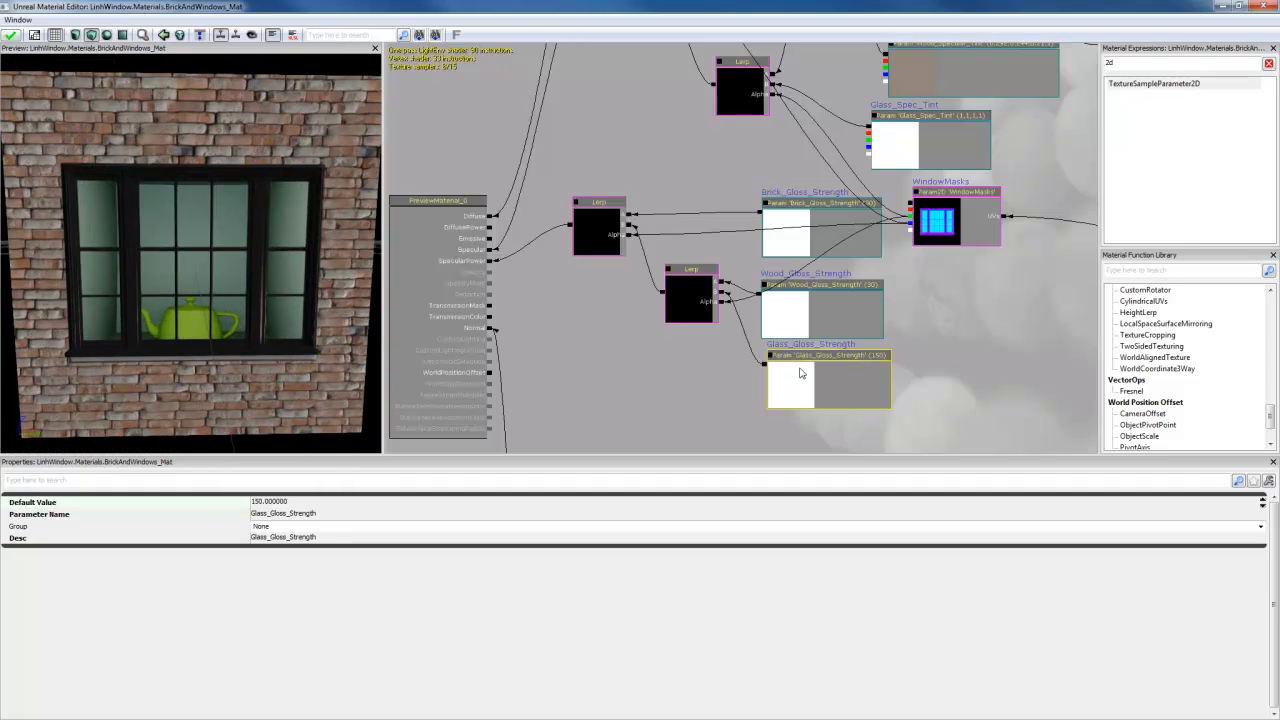
# Step: Rearrange the three gloss parameters and their two Lerps lower in the graph, clear of the specular branch
pyautogui.moveTo(789, 397); pyautogui.dragTo(779, 432)
pyautogui.moveTo(677, 304); pyautogui.dragTo(676, 362)
pyautogui.moveTo(820, 328); pyautogui.dragTo(810, 360)
pyautogui.click(605, 236)
pyautogui.moveTo(605, 236); pyautogui.dragTo(600, 319)
pyautogui.keyDown('ctrl'); pyautogui.moveTo(777, 242); pyautogui.dragTo(768, 264); pyautogui.keyUp('ctrl')
# Step: In the normal branch, move the lower Lerp closer to its inputs and pull WindowMasks and the blue constant vector toward it
pyautogui.scroll(-4, 766, 266)
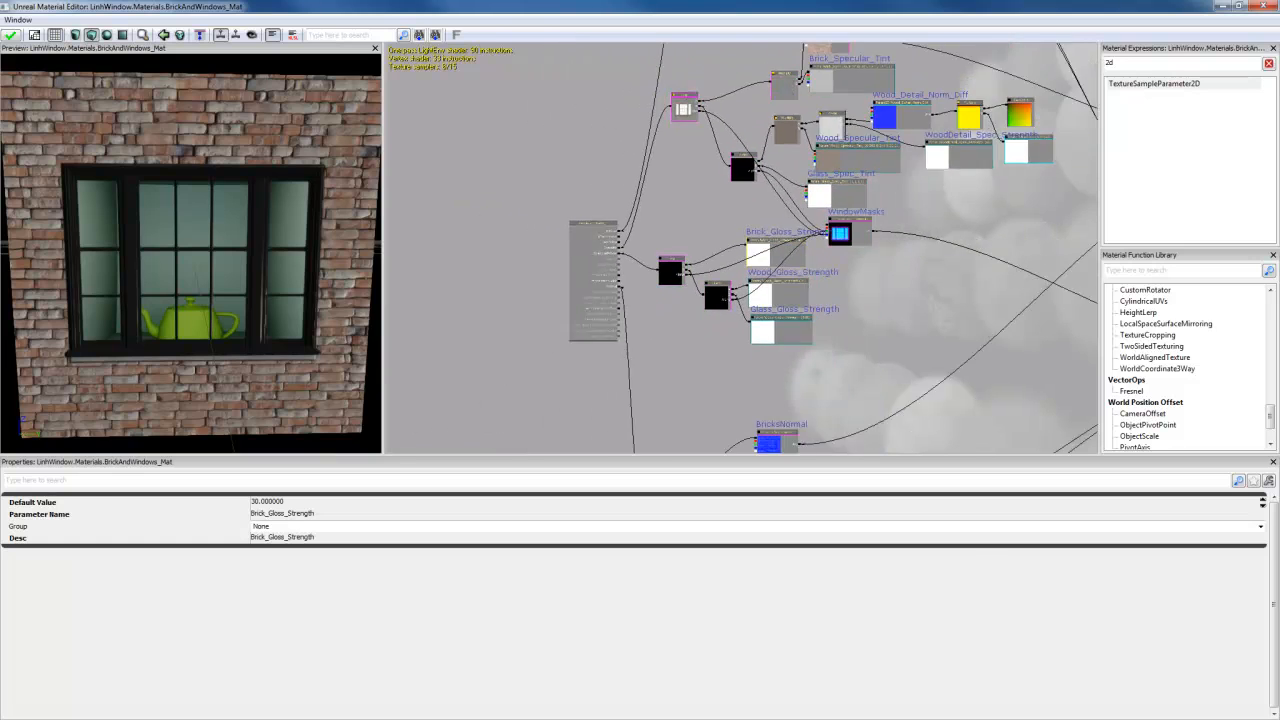
pyautogui.scroll(-4, 855, 307)
pyautogui.scroll(-2, 837, 378)
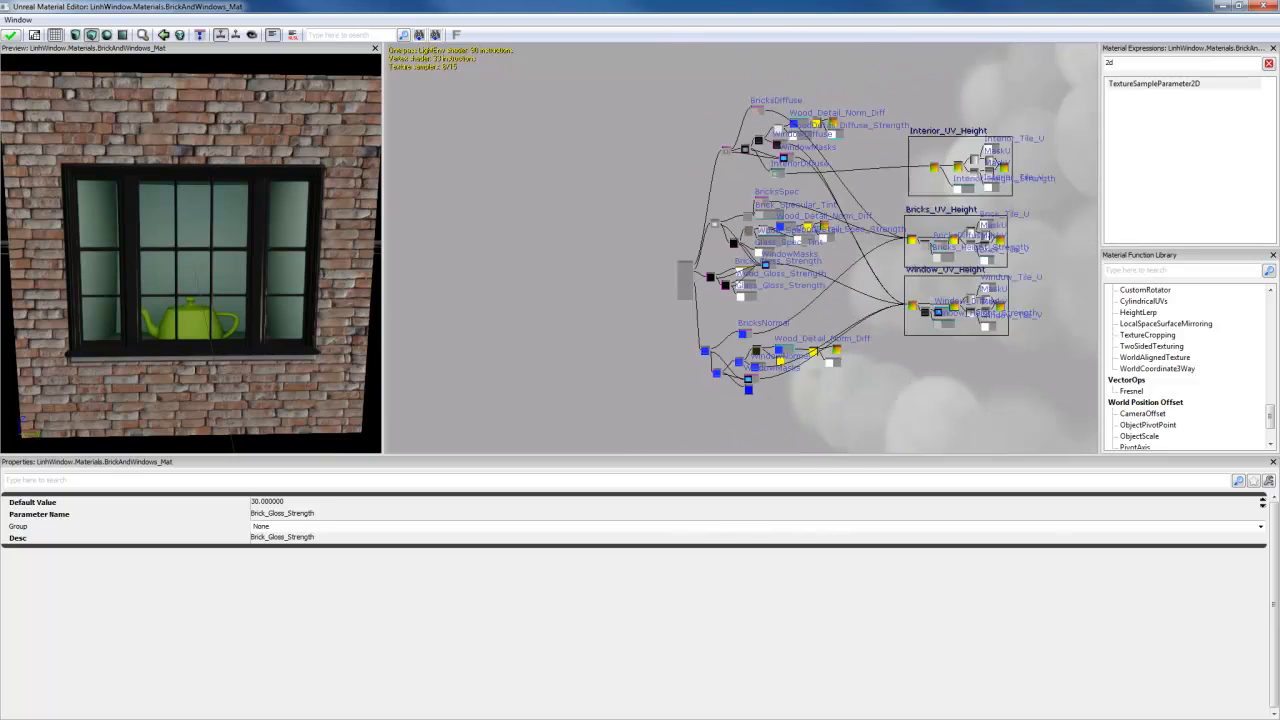
pyautogui.scroll(7, 837, 385)
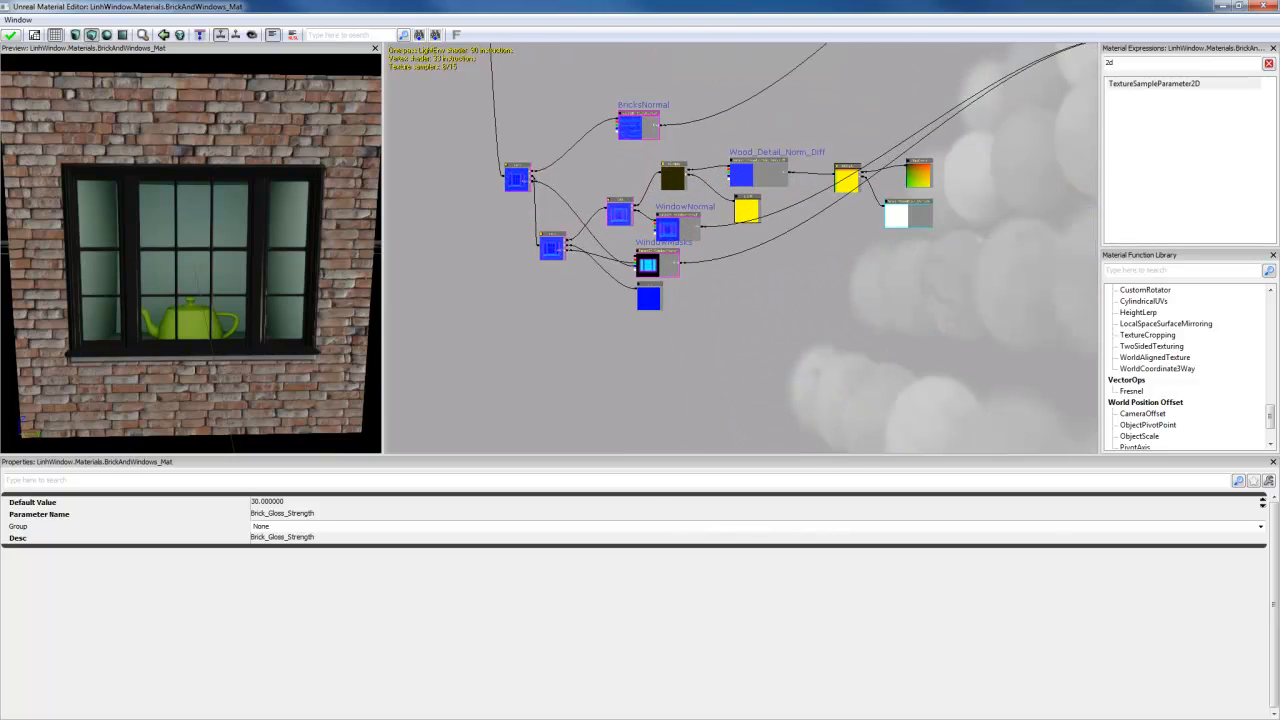
pyautogui.scroll(1, 737, 242)
pyautogui.click(502, 178)
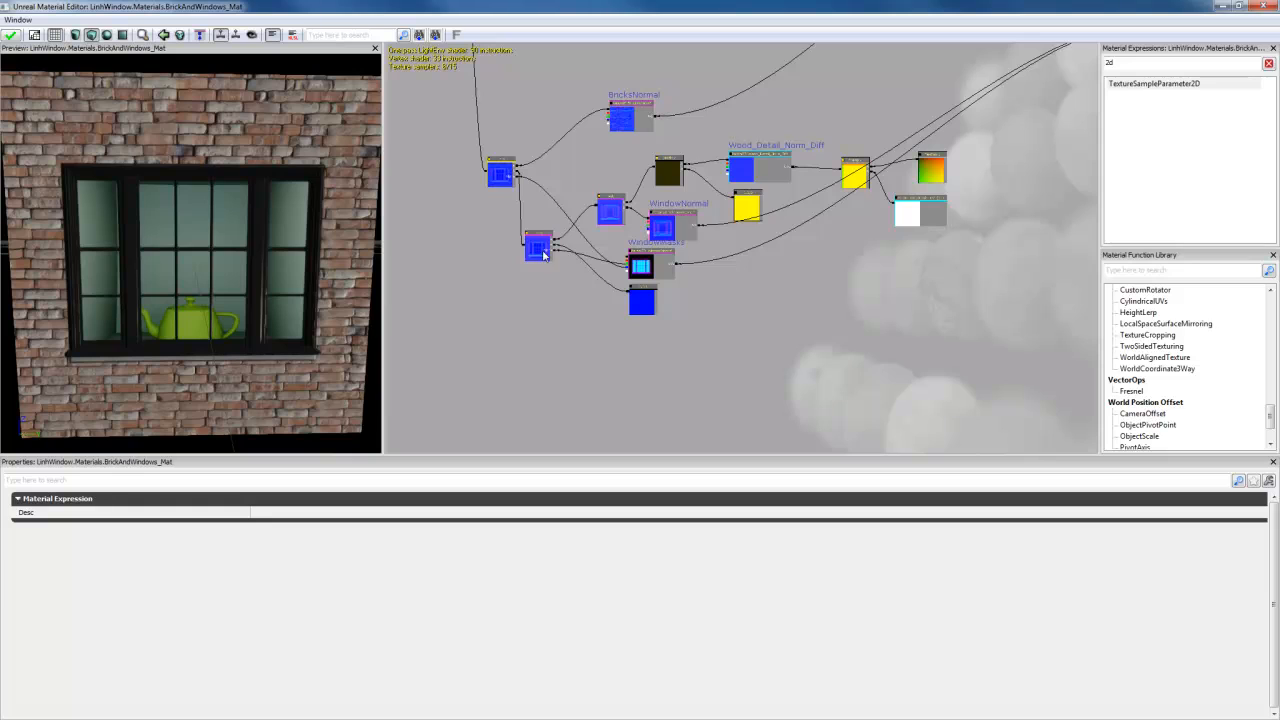
pyautogui.moveTo(543, 255); pyautogui.dragTo(574, 256)
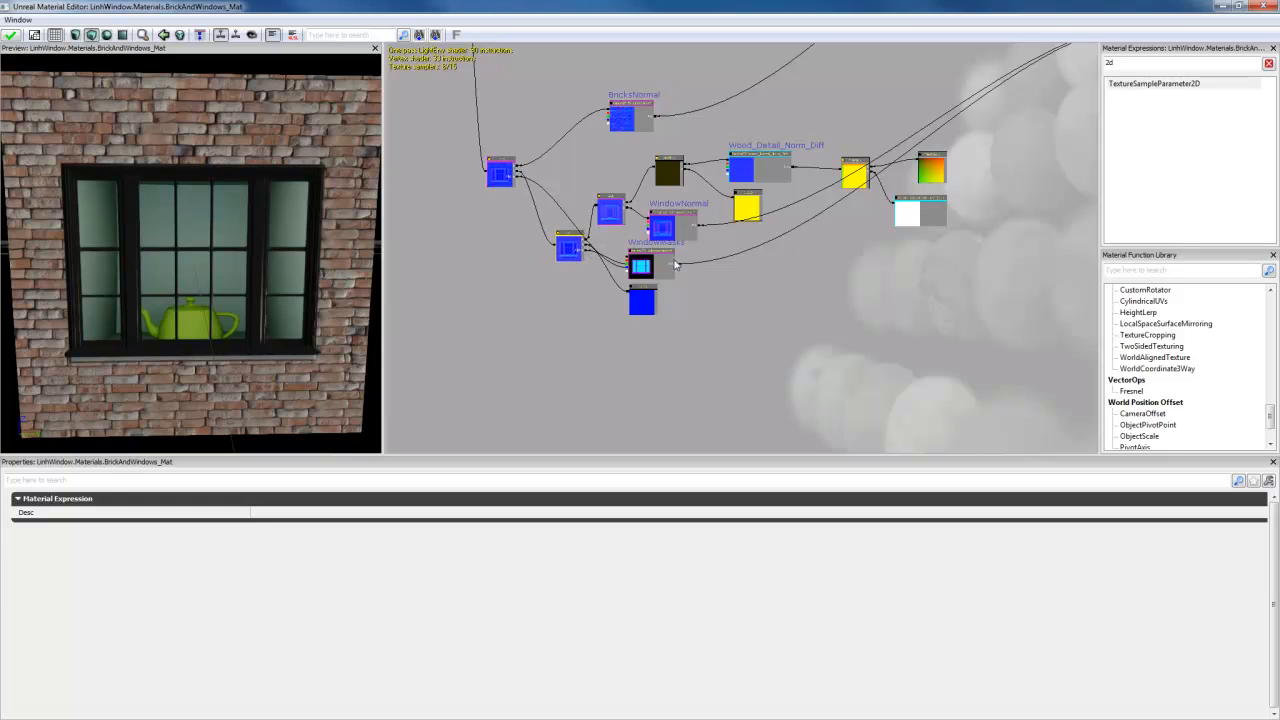
pyautogui.moveTo(674, 265); pyautogui.dragTo(644, 261)
pyautogui.click(640, 310)
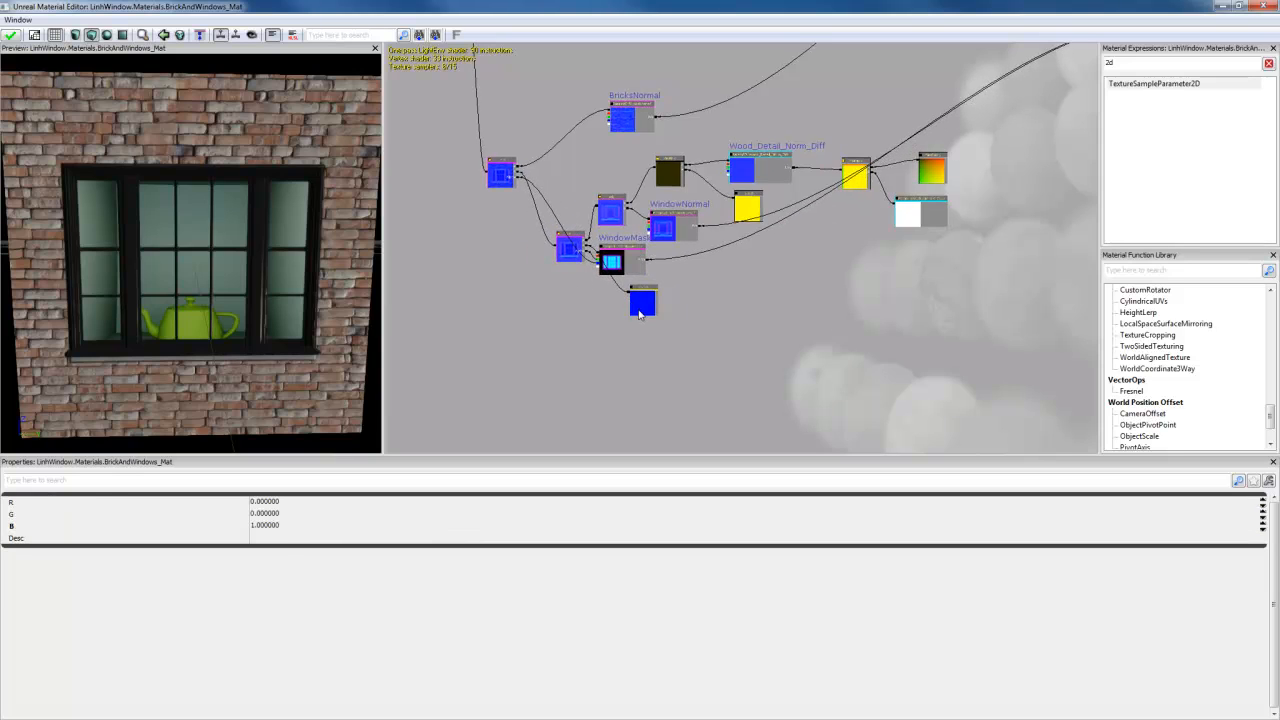
pyautogui.moveTo(640, 313); pyautogui.dragTo(621, 308)
# Step: Pull WindowNormal and the node above it inward, and lower BricksNormal and the normal branch's main Lerp to compact the layout
pyautogui.moveTo(671, 226); pyautogui.dragTo(654, 219)
pyautogui.moveTo(664, 174); pyautogui.dragTo(651, 177)
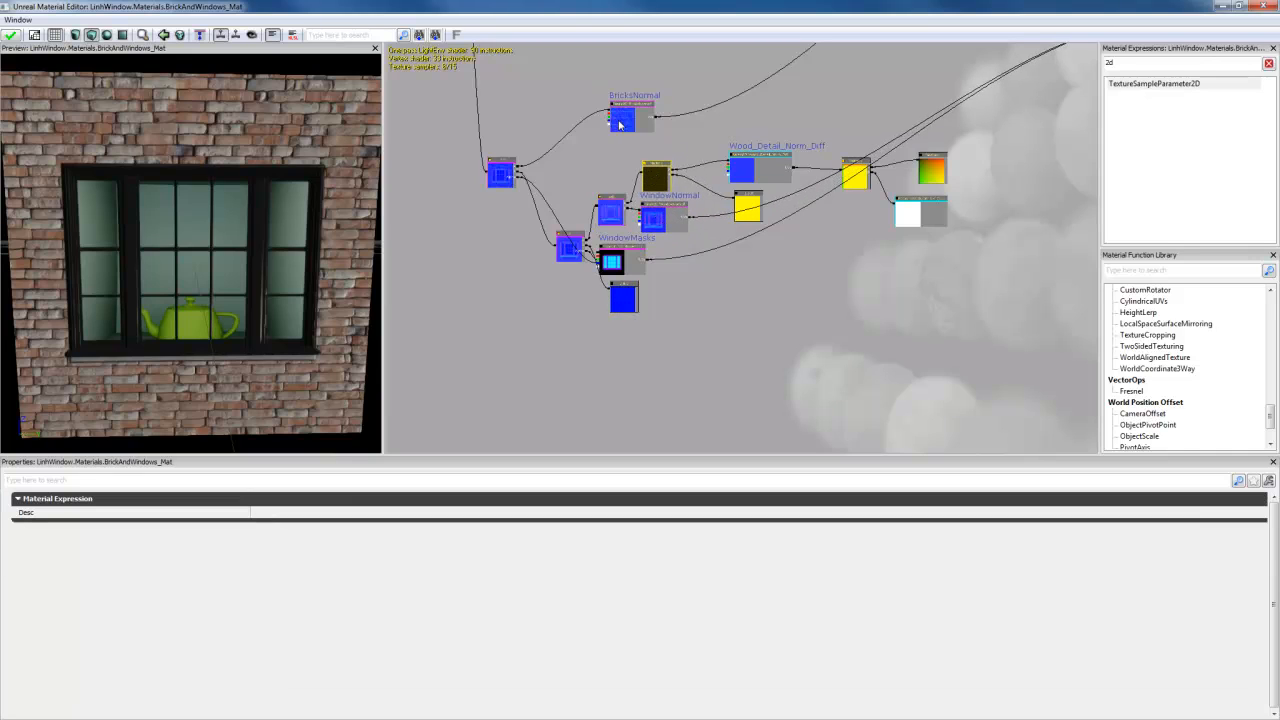
pyautogui.moveTo(620, 124); pyautogui.dragTo(601, 171)
pyautogui.click(505, 182)
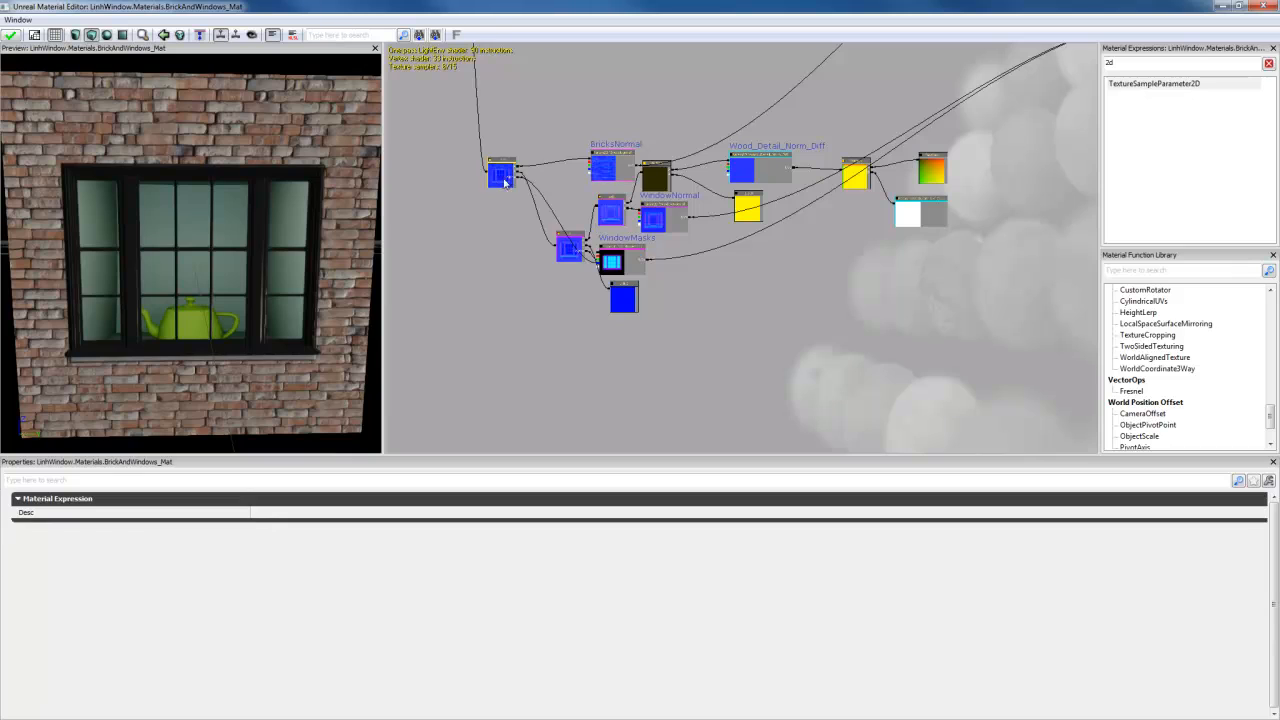
pyautogui.moveTo(505, 182); pyautogui.dragTo(527, 222)
# Step: Move Wood_Detail_Norm_Diff, the yellow constant below it and the detail tiling nodes closer to the rest of the normal branch
pyautogui.moveTo(748, 177); pyautogui.dragTo(723, 224)
pyautogui.click(742, 218)
pyautogui.click(866, 183)
pyautogui.keyDown('ctrl'); pyautogui.keyDown('alt'); pyautogui.moveTo(838, 136); pyautogui.dragTo(950, 236); pyautogui.keyUp('alt'); pyautogui.keyUp('ctrl')
pyautogui.keyDown('ctrl'); pyautogui.moveTo(861, 184); pyautogui.dragTo(828, 215); pyautogui.keyUp('ctrl')
pyautogui.click(860, 180)
# Step: Group all of the normal branch's nodes in a new comment box titled Normal
pyautogui.keyDown('ctrl'); pyautogui.keyDown('alt'); pyautogui.moveTo(875, 395); pyautogui.dragTo(490, 110); pyautogui.keyUp('alt'); pyautogui.keyUp('ctrl')
pyautogui.rightClick(528, 157)
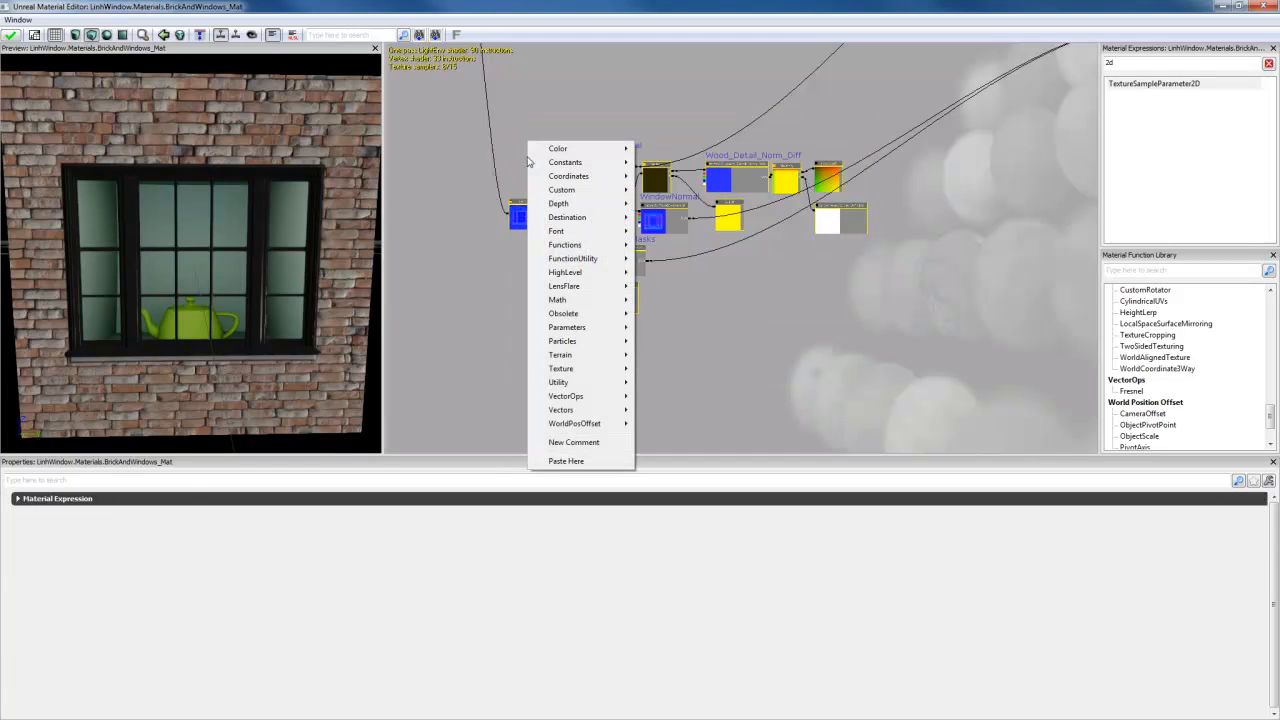
pyautogui.click(573, 442)
pyautogui.write('Normal')
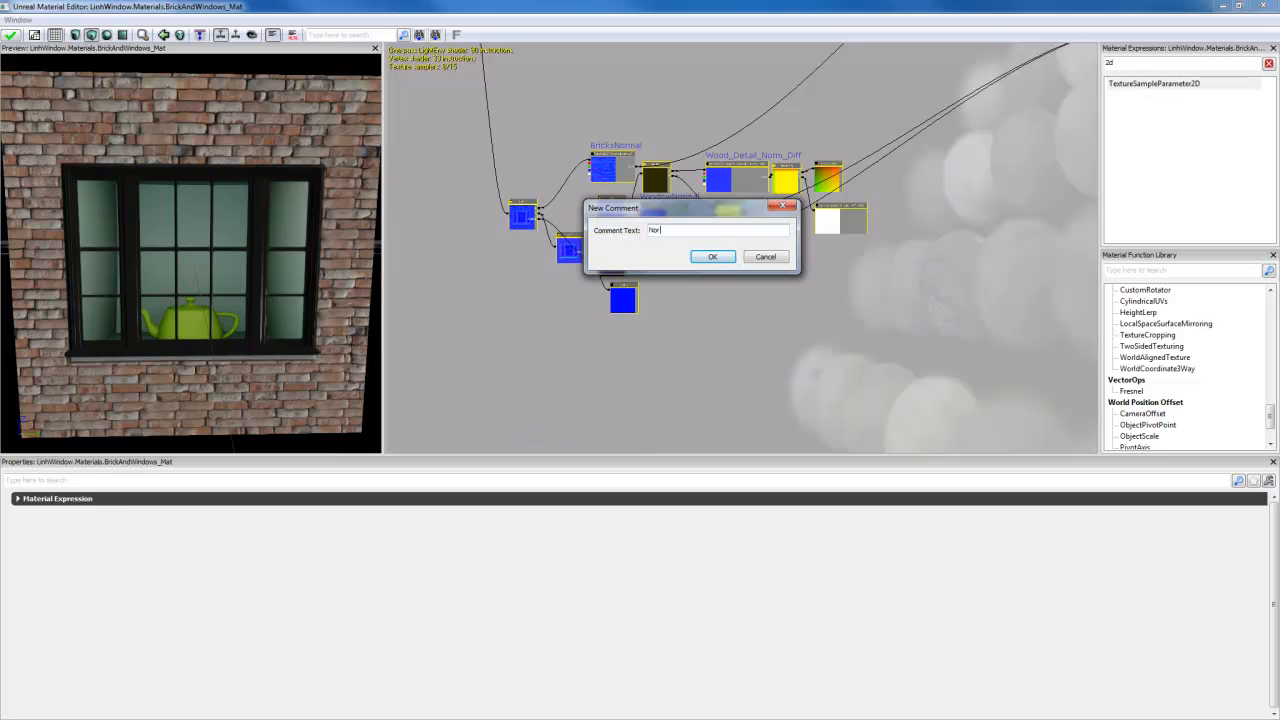
pyautogui.press('Return')
pyautogui.moveTo(640, 108); pyautogui.dragTo(658, 295)
pyautogui.moveTo(713, 194); pyautogui.dragTo(712, 242)
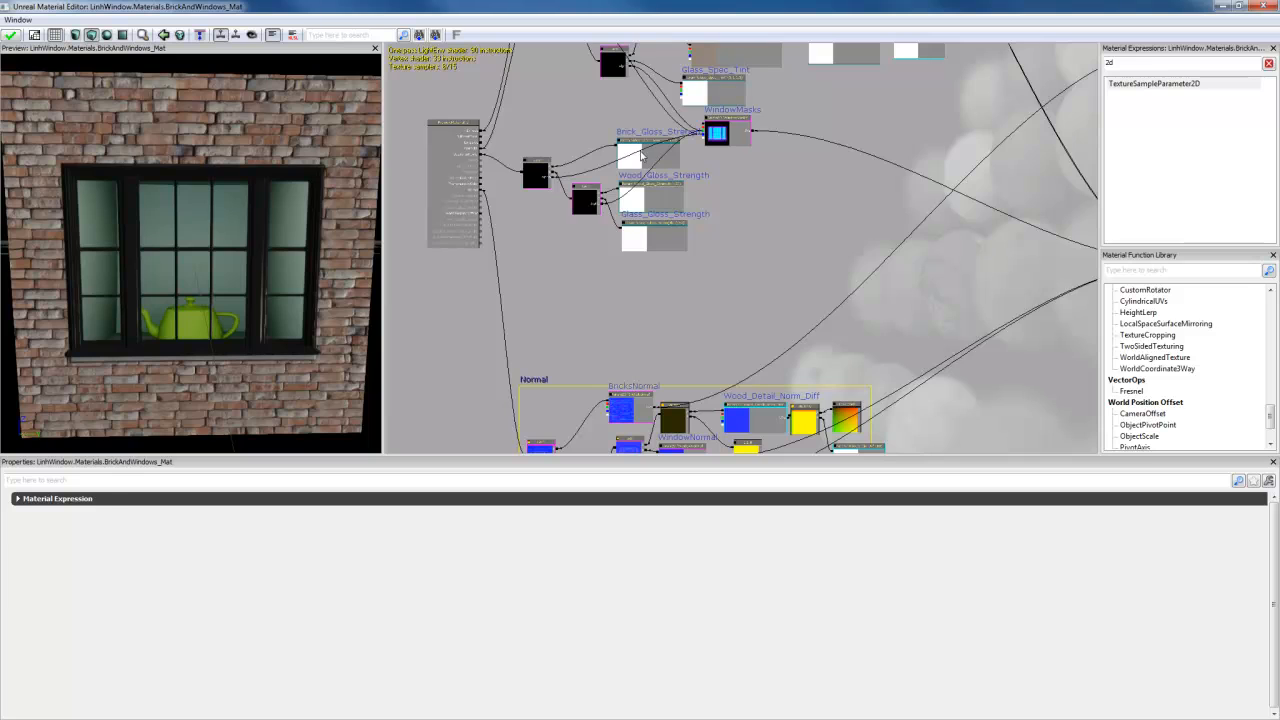
pyautogui.click(641, 153)
pyautogui.moveTo(670, 196)
pyautogui.mouseDown()
pyautogui.moveTo(684, 260)
pyautogui.moveTo(680, 218)
pyautogui.mouseUp()
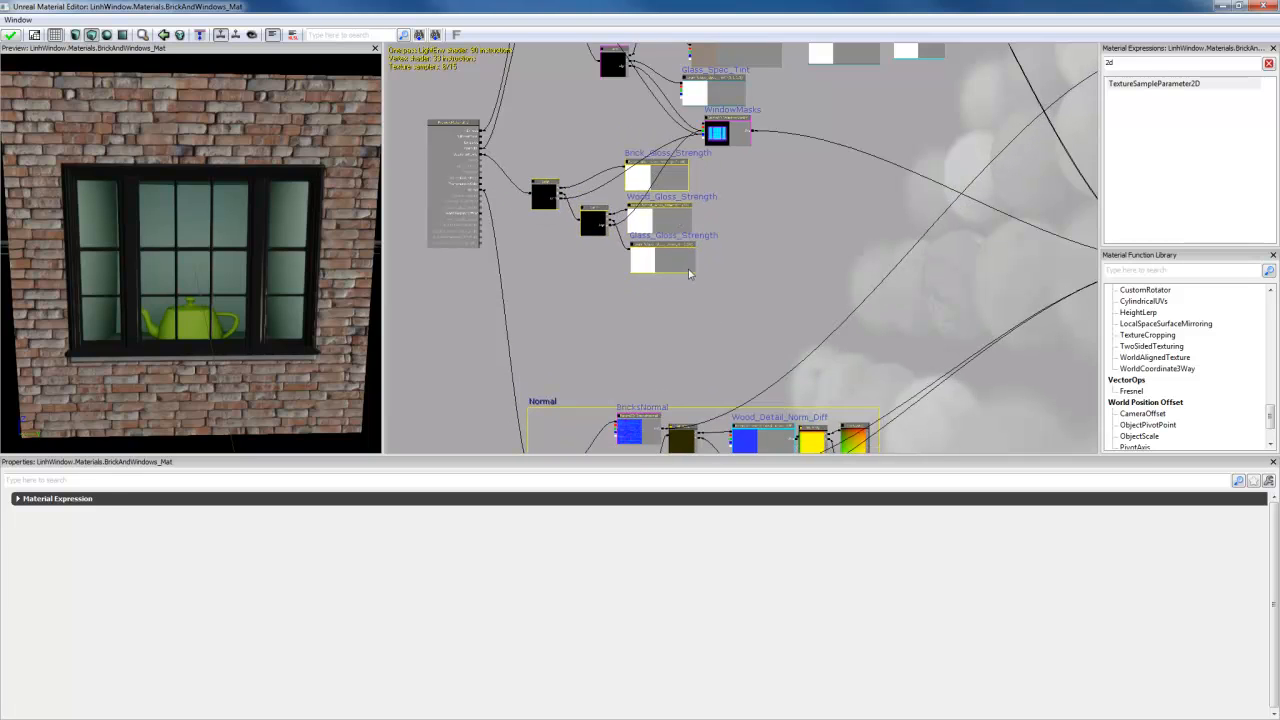
pyautogui.click(755, 244)
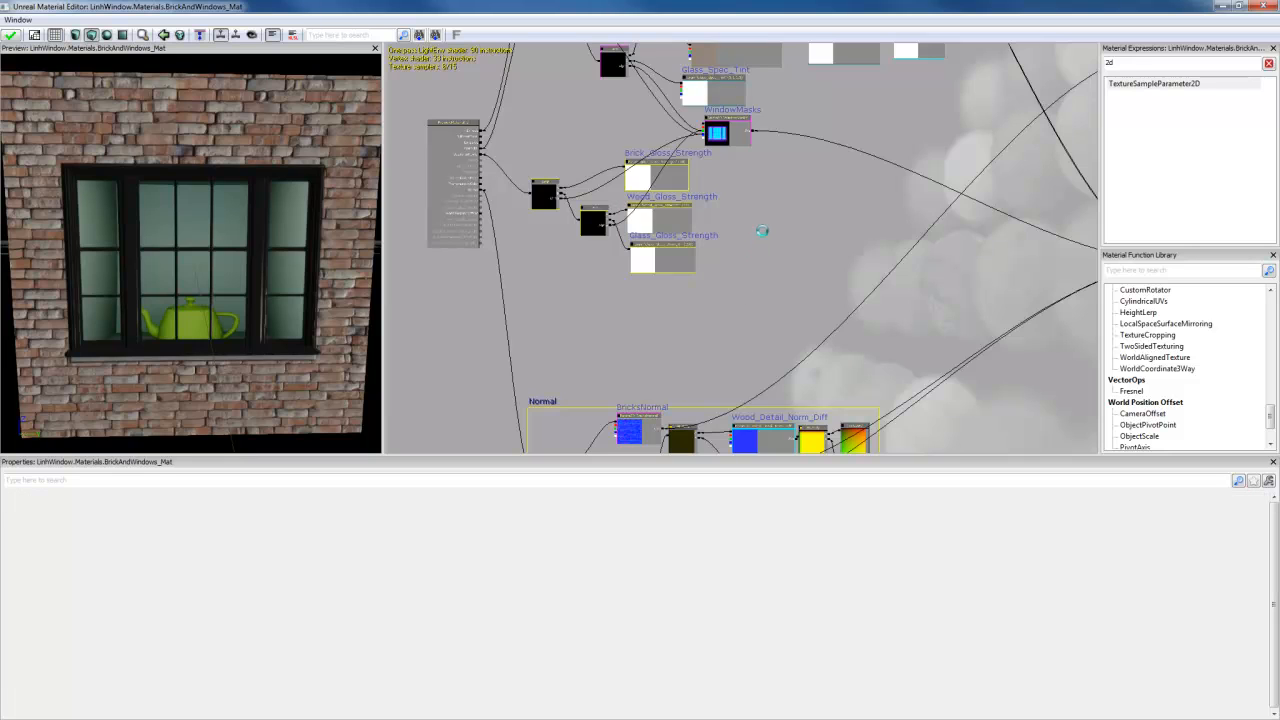
pyautogui.moveTo(761, 230); pyautogui.dragTo(777, 265)
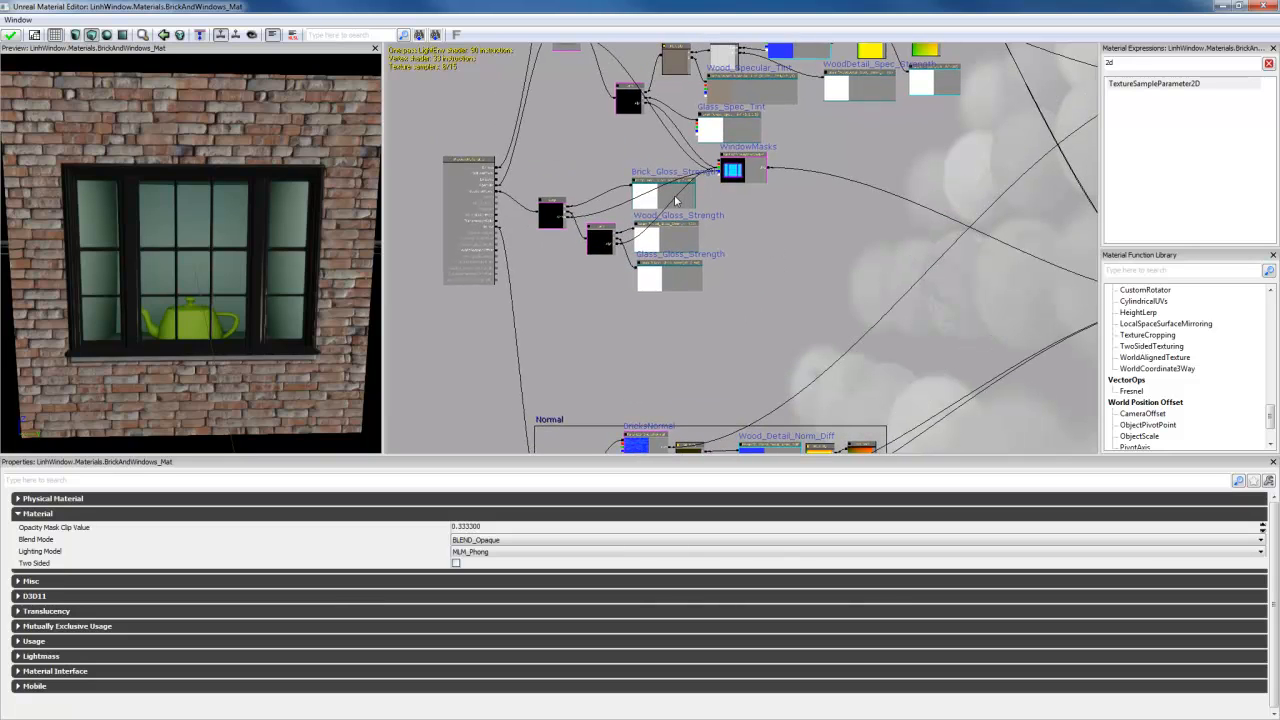
# Step: Move the gloss parameters and their Lerps a little farther below the specular branch's WindowMasks node
pyautogui.keyDown('ctrl'); pyautogui.keyDown('alt'); pyautogui.moveTo(708, 330); pyautogui.dragTo(605, 294); pyautogui.keyUp('alt'); pyautogui.keyUp('ctrl')
pyautogui.moveTo(751, 169); pyautogui.dragTo(795, 308)
pyautogui.scroll(-3, 855, 276)
# Step: Group the specular branch's nodes above WindowMasks in a new comment box titled Specular
pyautogui.keyDown('ctrl'); pyautogui.keyDown('alt'); pyautogui.moveTo(912, 310); pyautogui.dragTo(563, 120); pyautogui.keyUp('alt'); pyautogui.keyUp('ctrl')
pyautogui.moveTo(587, 213); pyautogui.dragTo(584, 251)
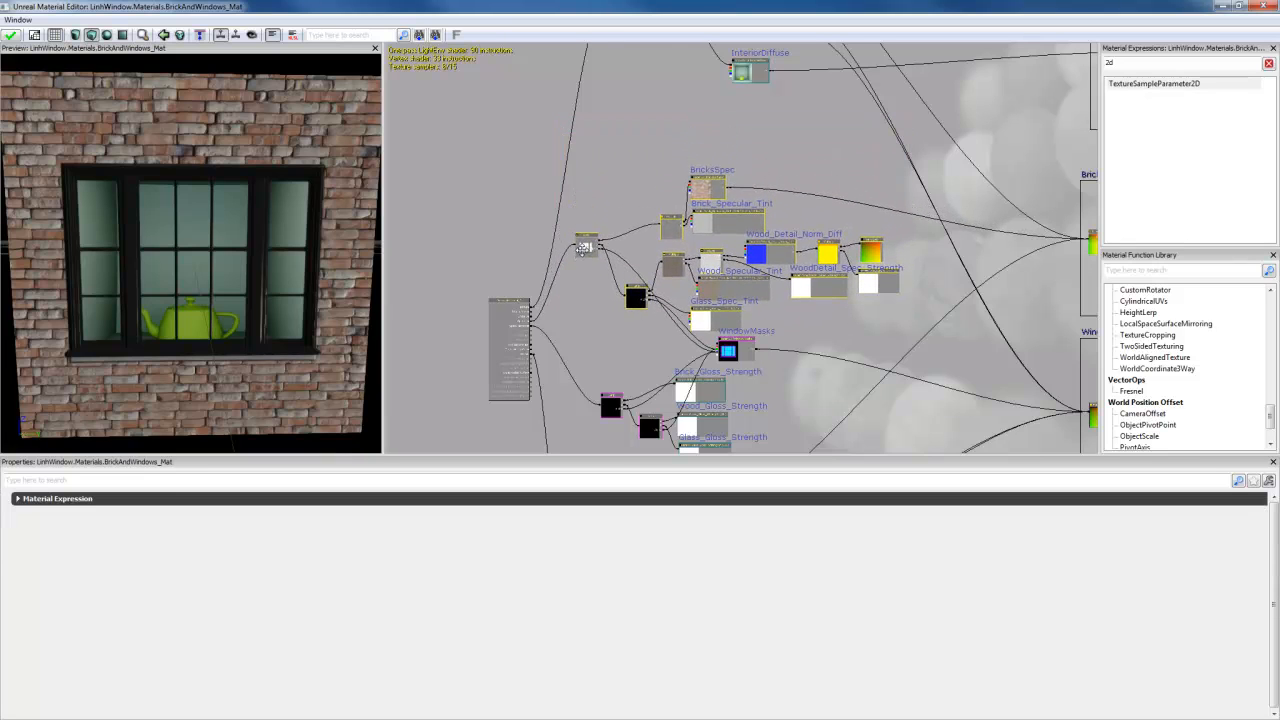
pyautogui.scroll(-2, 825, 375)
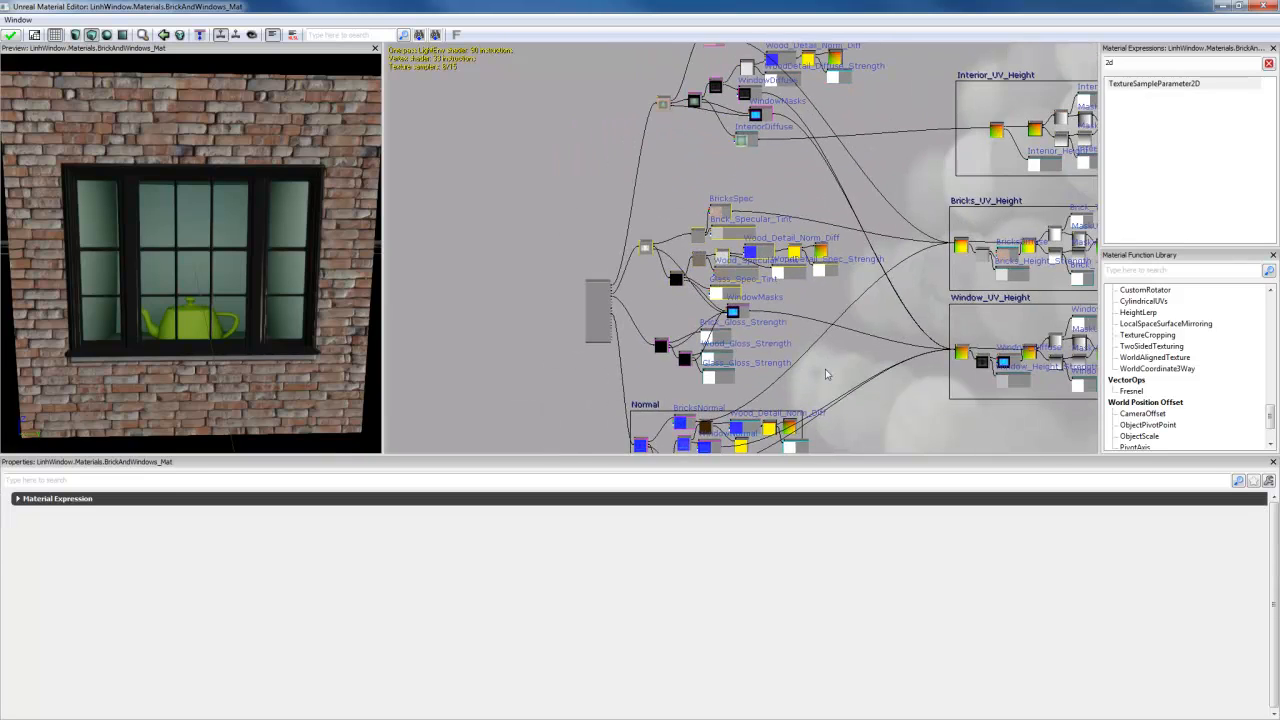
pyautogui.rightClick(689, 202)
pyautogui.click(727, 502)
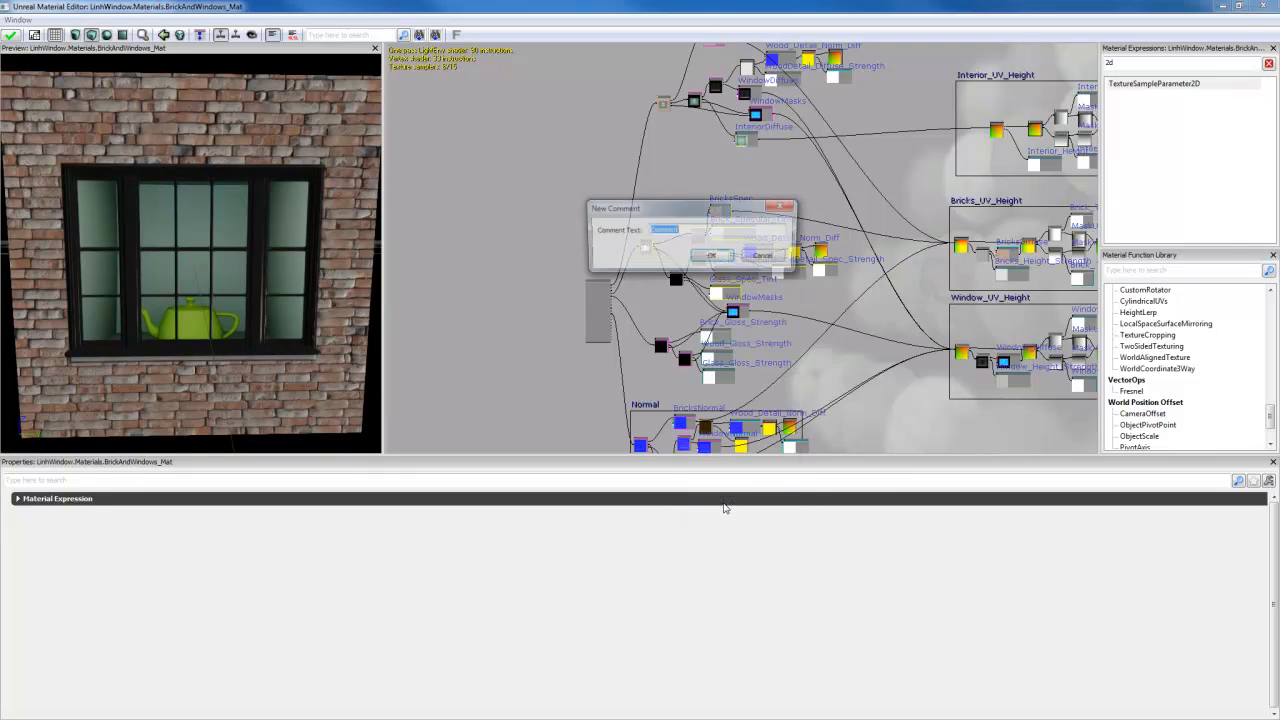
pyautogui.write('Specular')
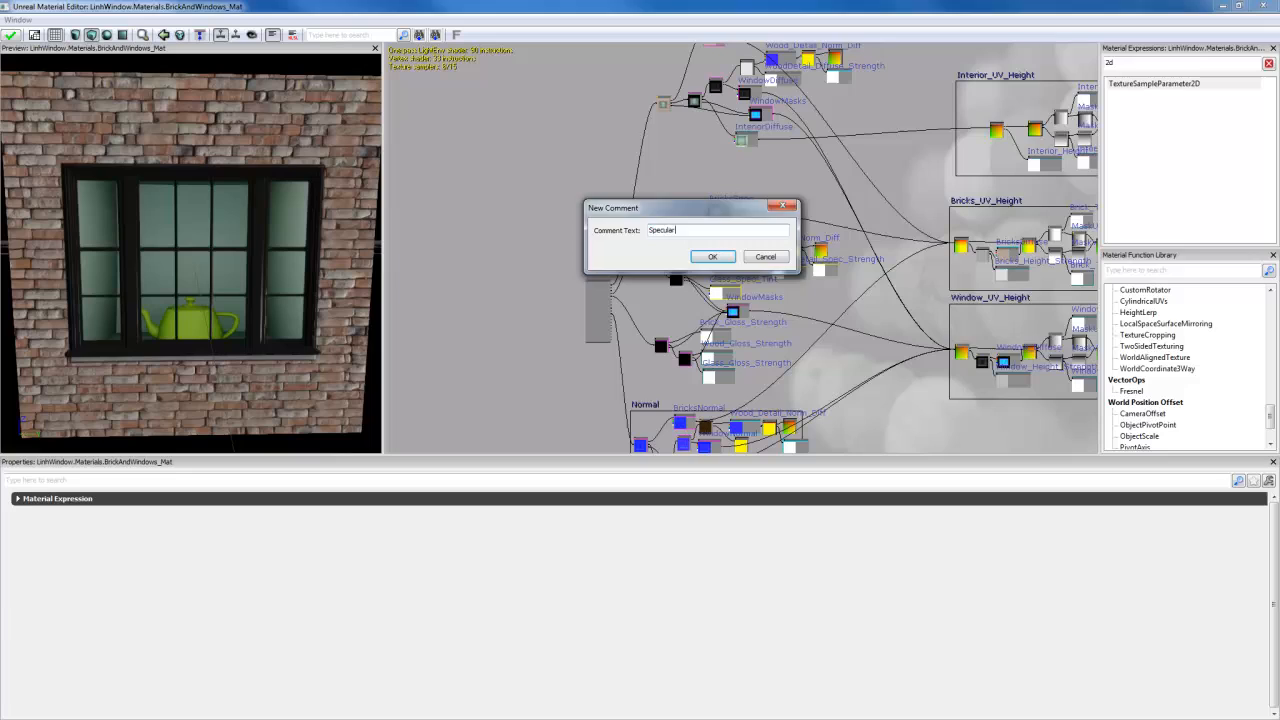
pyautogui.press('Return')
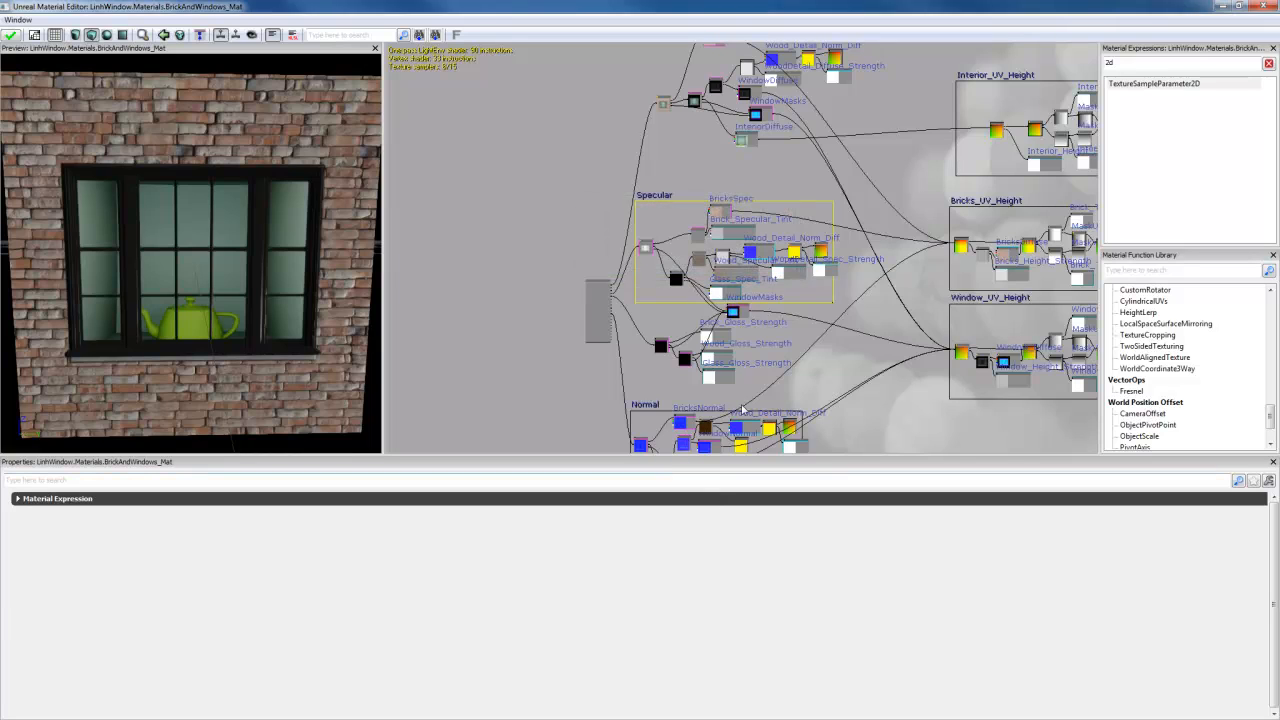
# Step: Group the gloss Lerps, the three gloss strength parameters and WindowMasks in a new comment box titled Gloss
pyautogui.keyDown('ctrl'); pyautogui.keyDown('alt'); pyautogui.moveTo(757, 398); pyautogui.dragTo(648, 312); pyautogui.keyUp('alt'); pyautogui.keyUp('ctrl')
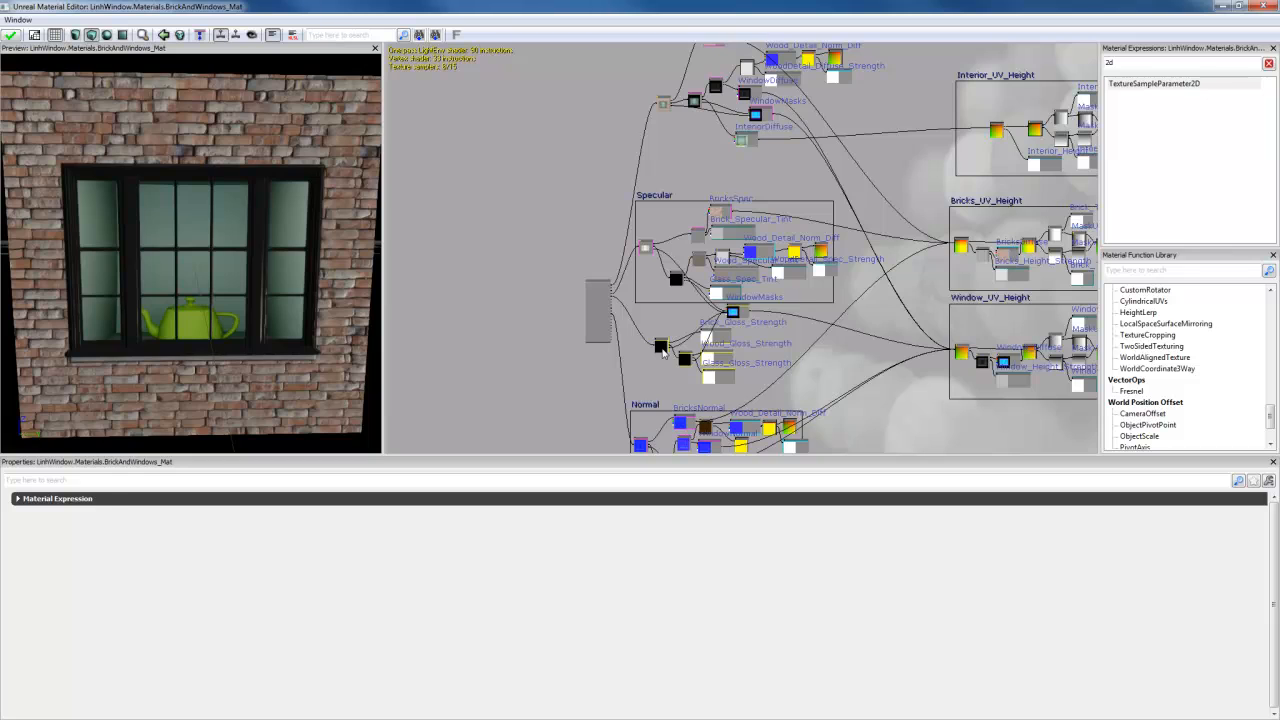
pyautogui.rightClick(662, 349)
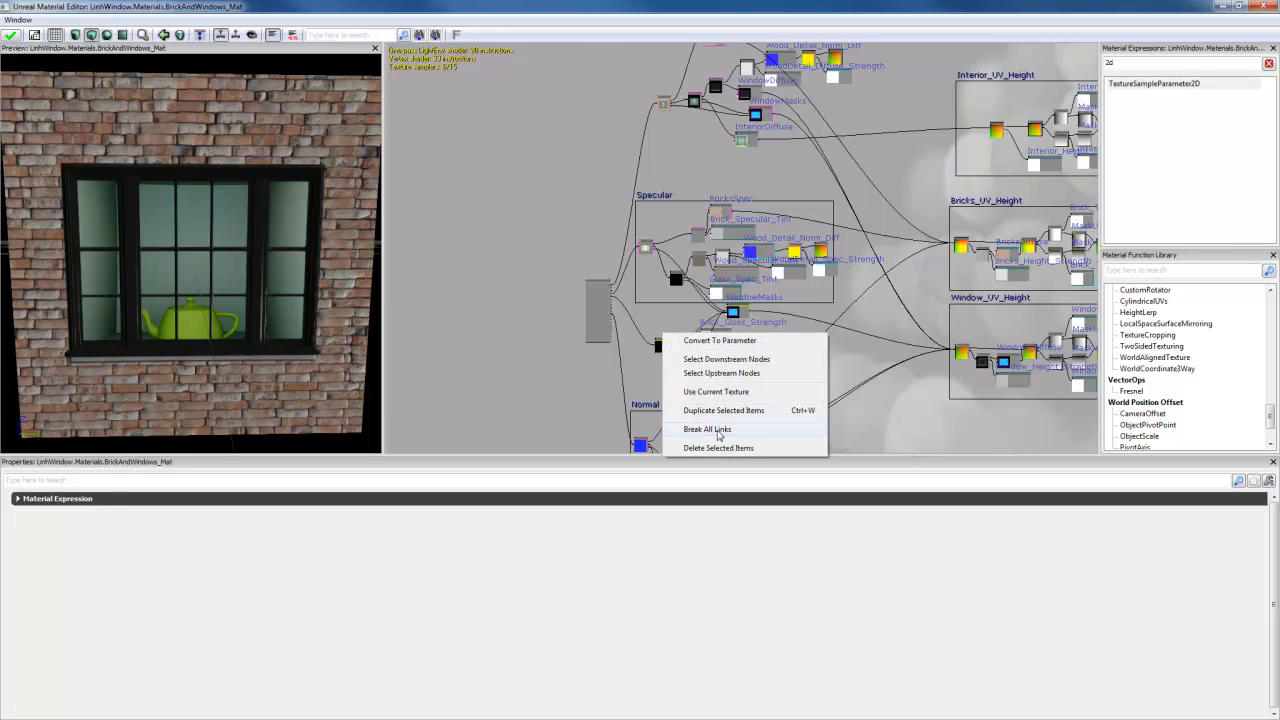
pyautogui.rightClick(677, 308)
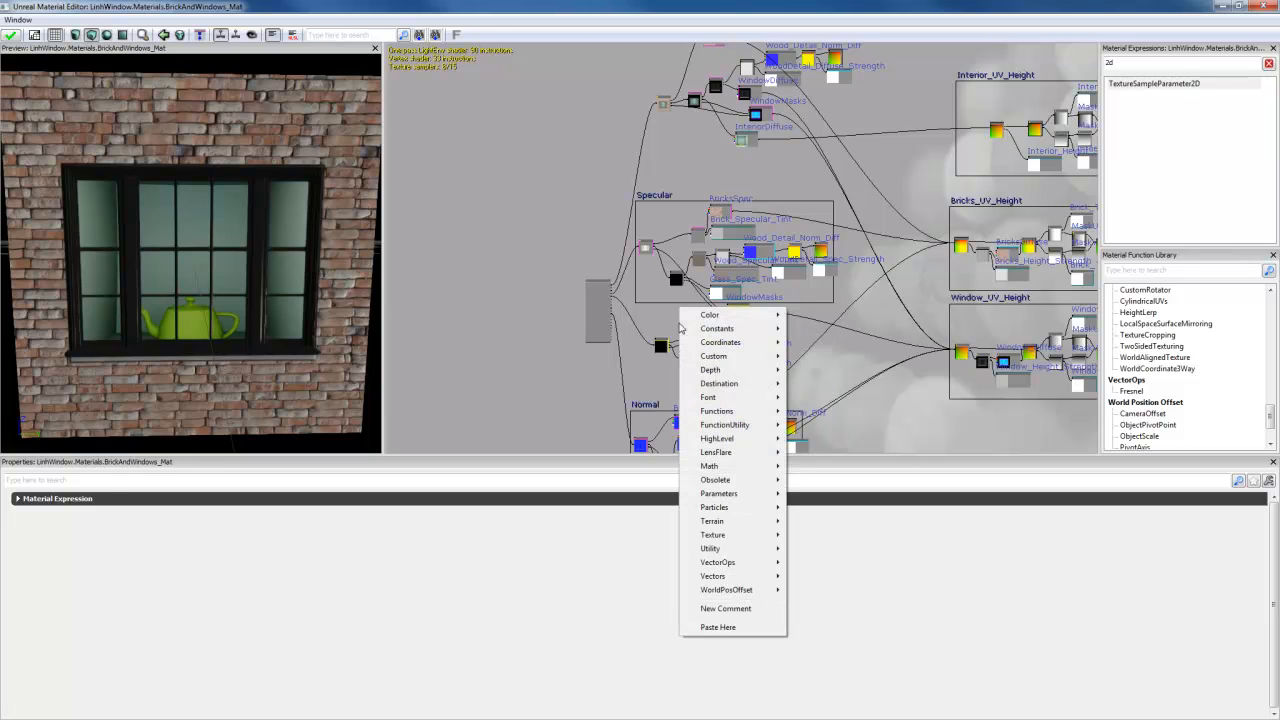
pyautogui.click(733, 610)
pyautogui.write('Gloss')
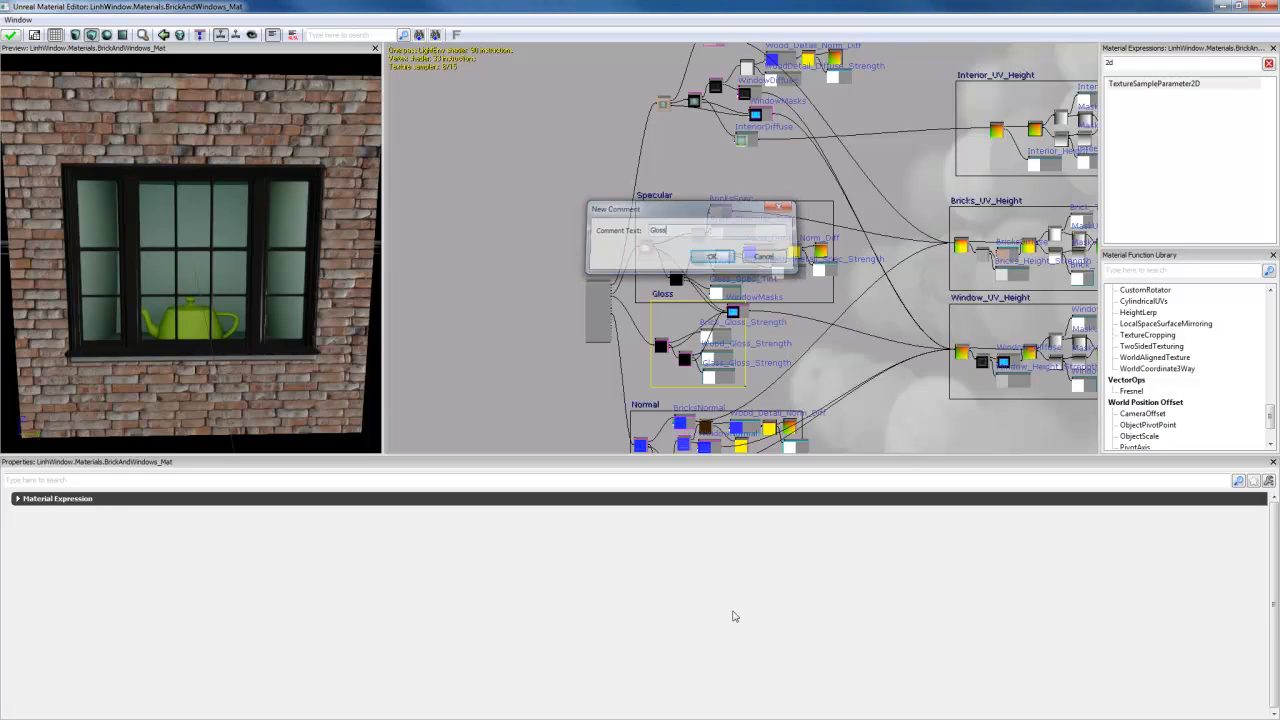
pyautogui.press('Return')
# Step: Nudge the Gloss comment box away from the main material node and shift the Specular box to line up above it
pyautogui.moveTo(663, 297); pyautogui.dragTo(677, 303)
pyautogui.scroll(1, 677, 303)
pyautogui.scroll(1, 674, 298)
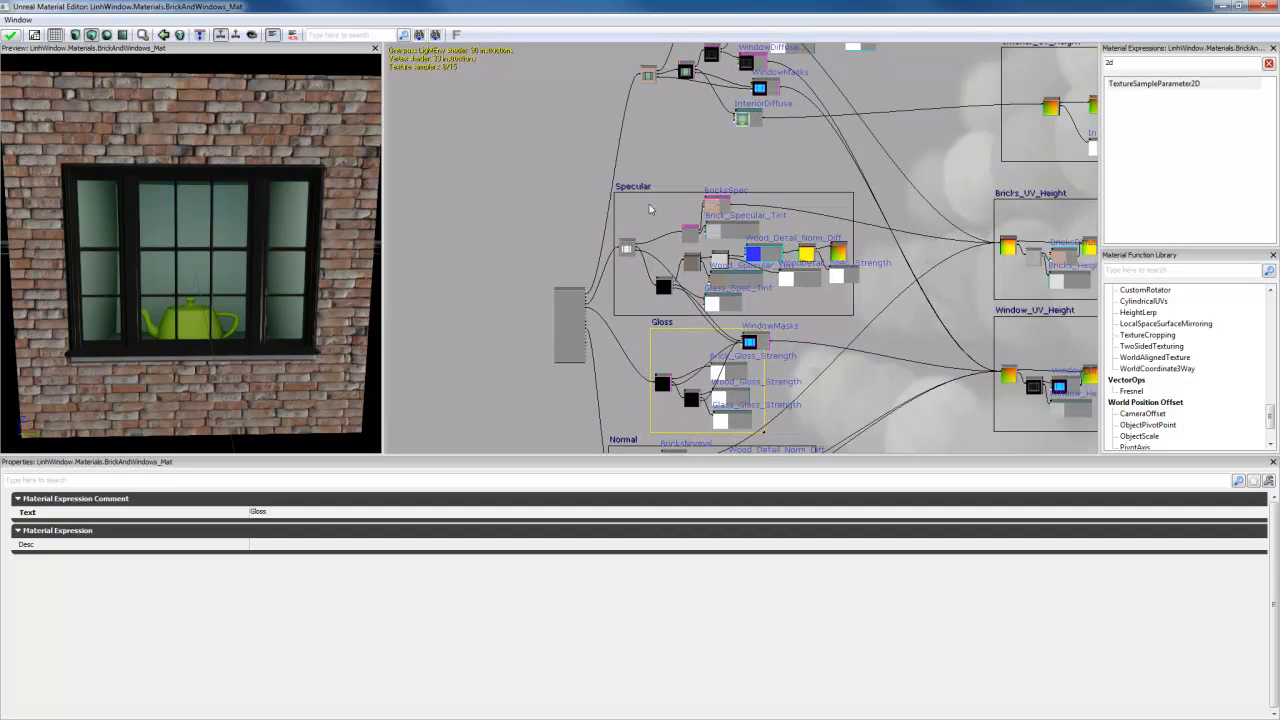
pyautogui.click(636, 183)
pyautogui.keyDown('ctrl'); pyautogui.moveTo(636, 182); pyautogui.dragTo(670, 179); pyautogui.keyUp('ctrl')
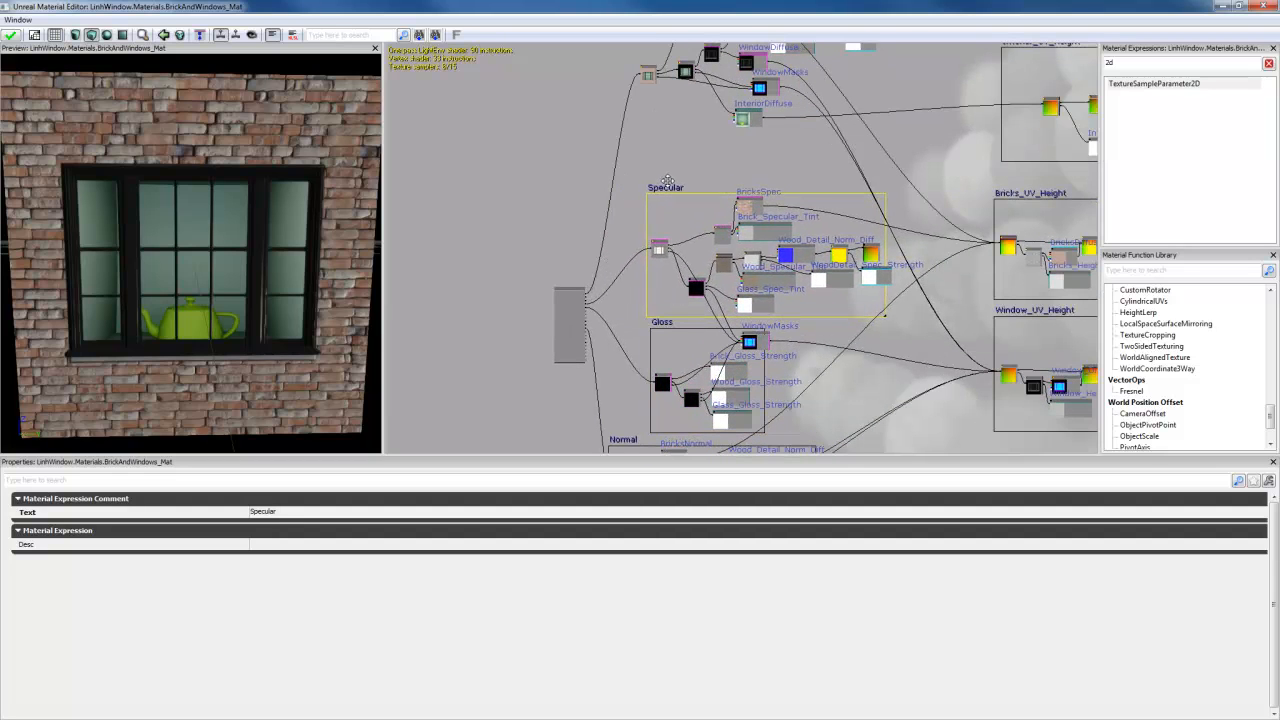
# Step: Move all of the diffuse branch's nodes upward, farther from the Specular comment box
pyautogui.scroll(-1, 745, 184)
pyautogui.moveTo(748, 165); pyautogui.dragTo(720, 249)
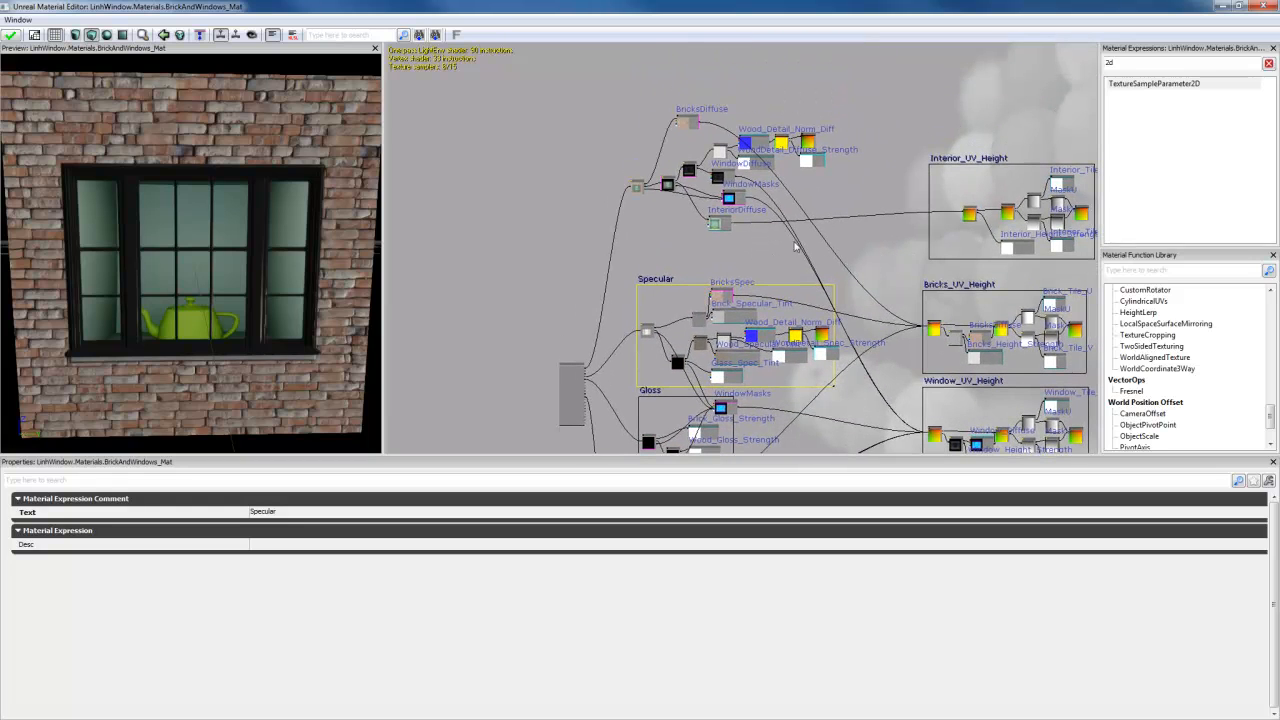
pyautogui.keyDown('ctrl'); pyautogui.keyDown('alt'); pyautogui.moveTo(826, 242); pyautogui.dragTo(607, 86); pyautogui.keyUp('alt'); pyautogui.keyUp('ctrl')
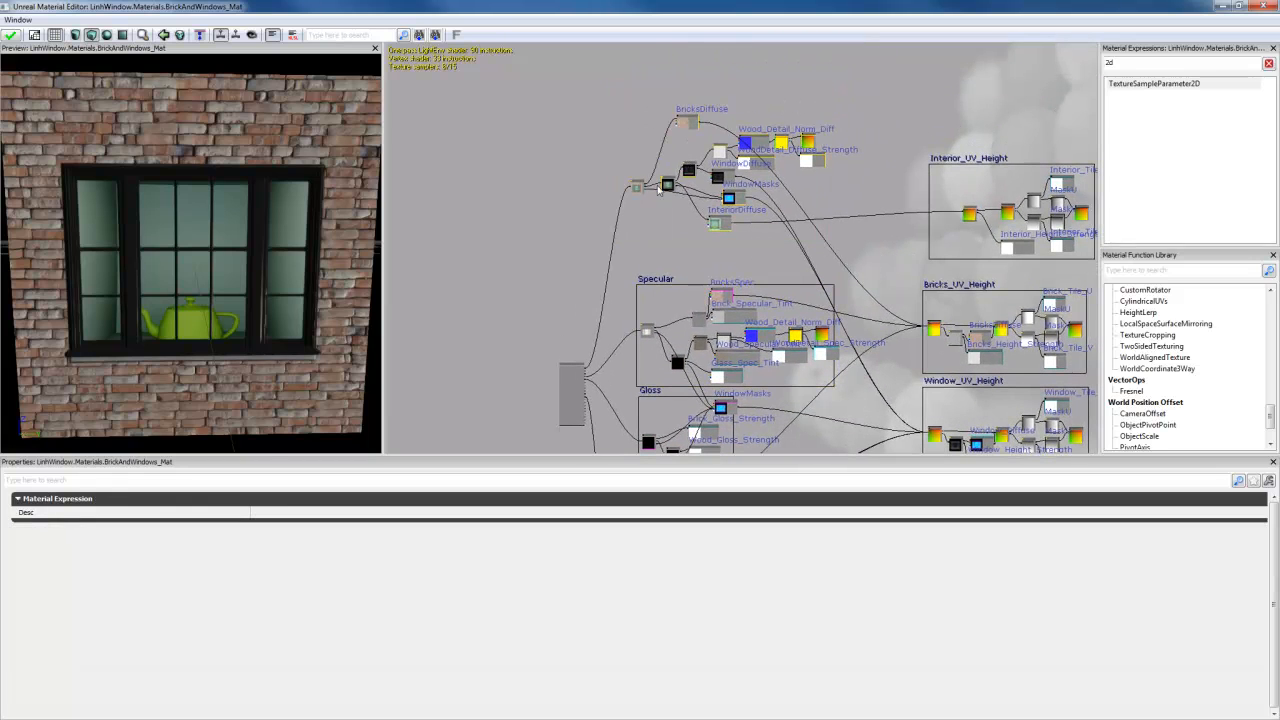
pyautogui.keyDown('ctrl'); pyautogui.moveTo(640, 192); pyautogui.dragTo(640, 148); pyautogui.keyUp('ctrl')
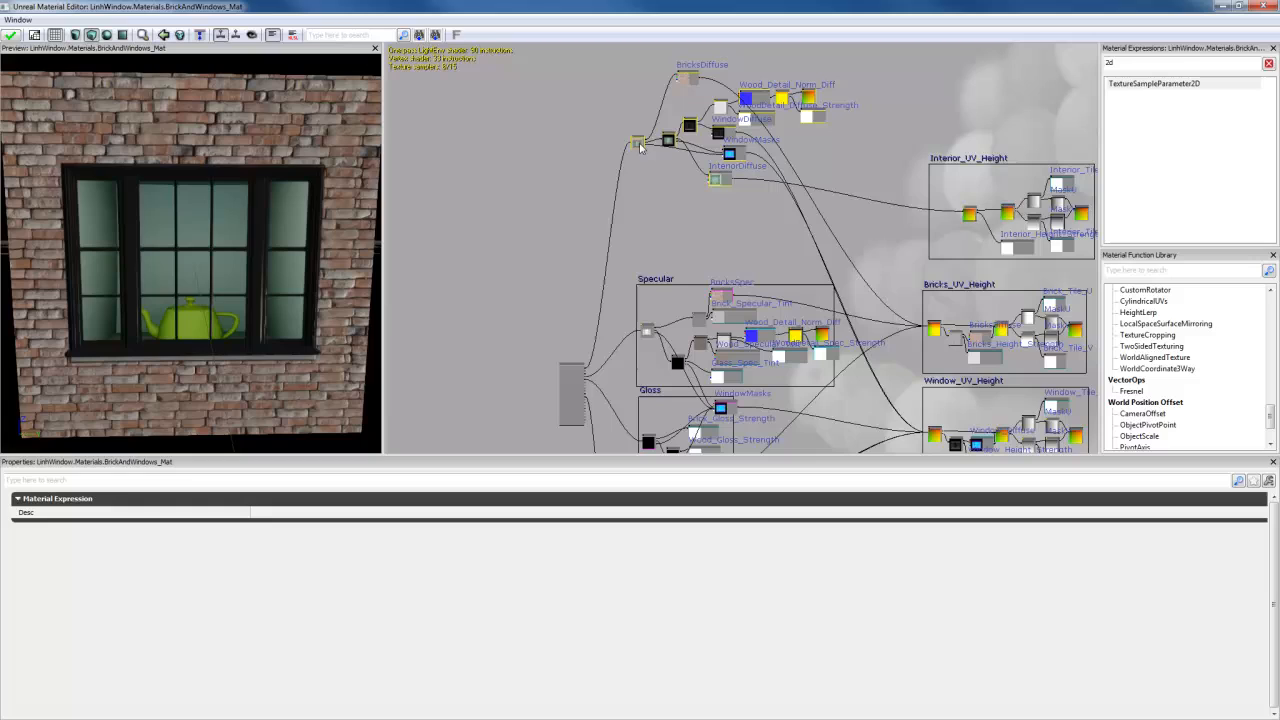
# Step: Apply the material changes, switch to the Content Browser and save the LinhWindow package
pyautogui.click(15, 40)
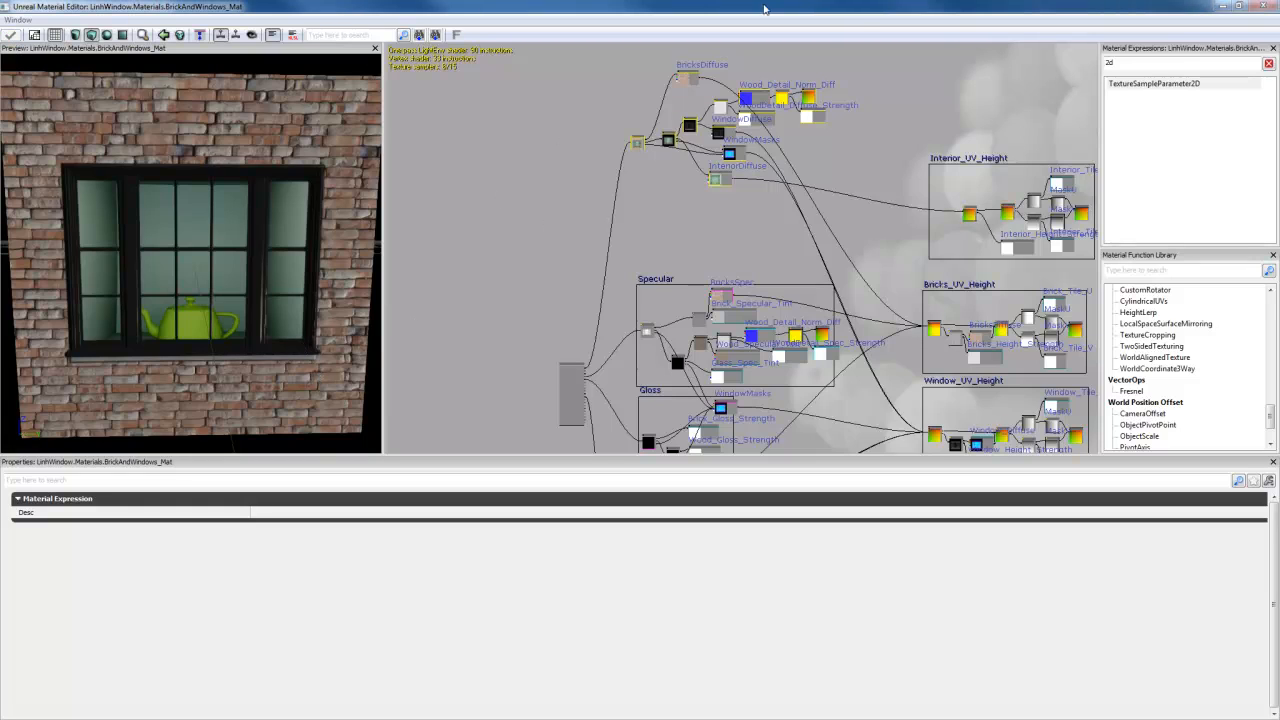
pyautogui.click(1222, 6)
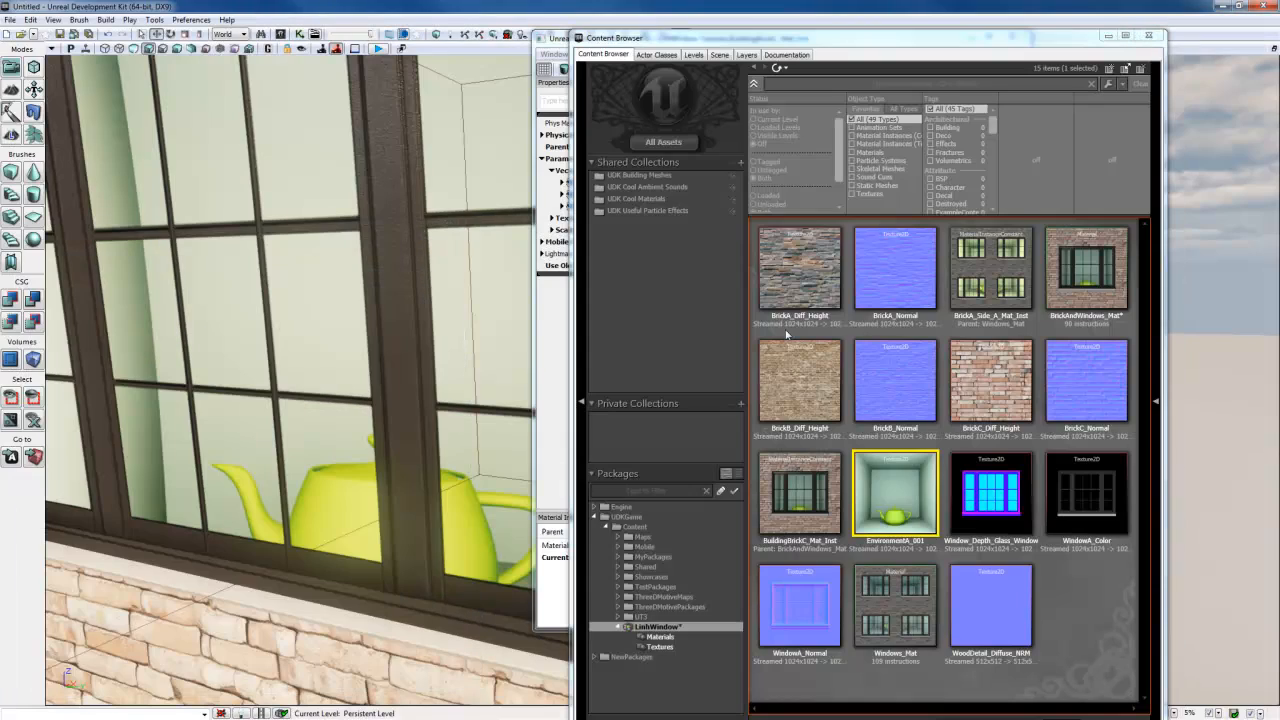
pyautogui.rightClick(666, 632)
pyautogui.click(598, 491)
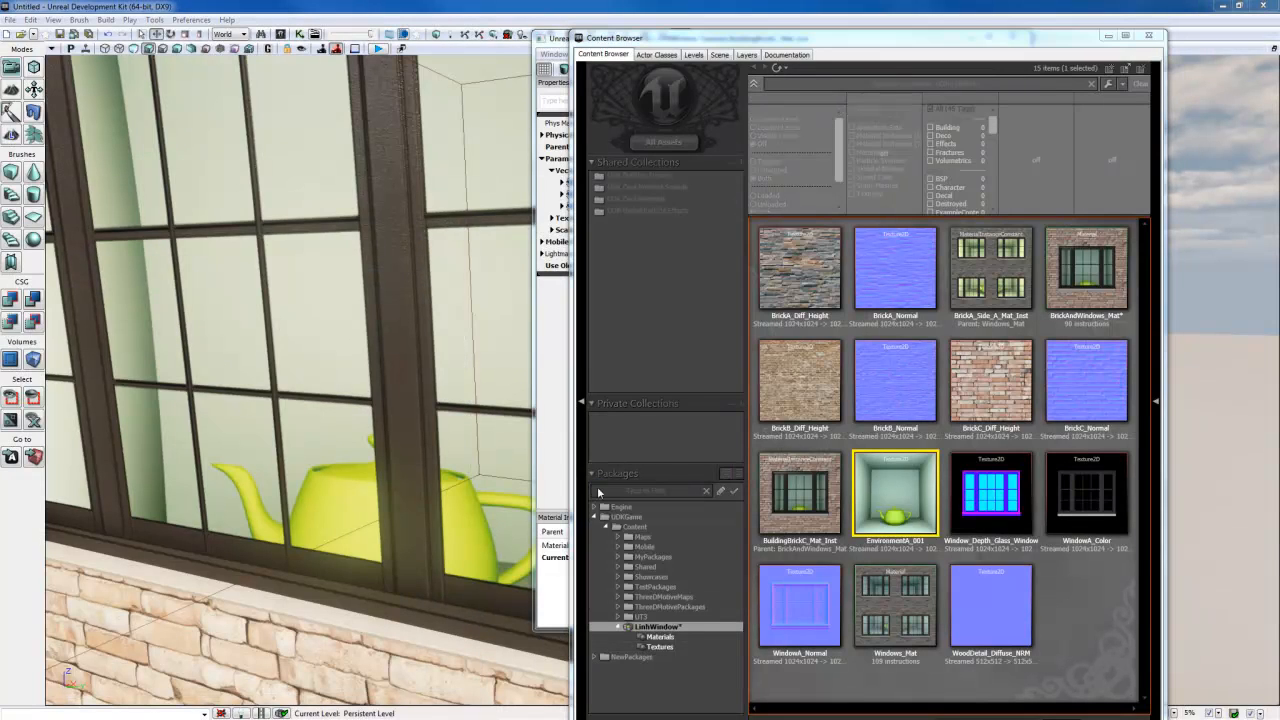
pyautogui.moveTo(473, 482)
pyautogui.mouseDown()
pyautogui.moveTo(468, 515)
pyautogui.moveTo(490, 500)
pyautogui.moveTo(488, 465)
pyautogui.moveTo(375, 460)
pyautogui.moveTo(365, 475)
pyautogui.moveTo(468, 500)
pyautogui.mouseUp()
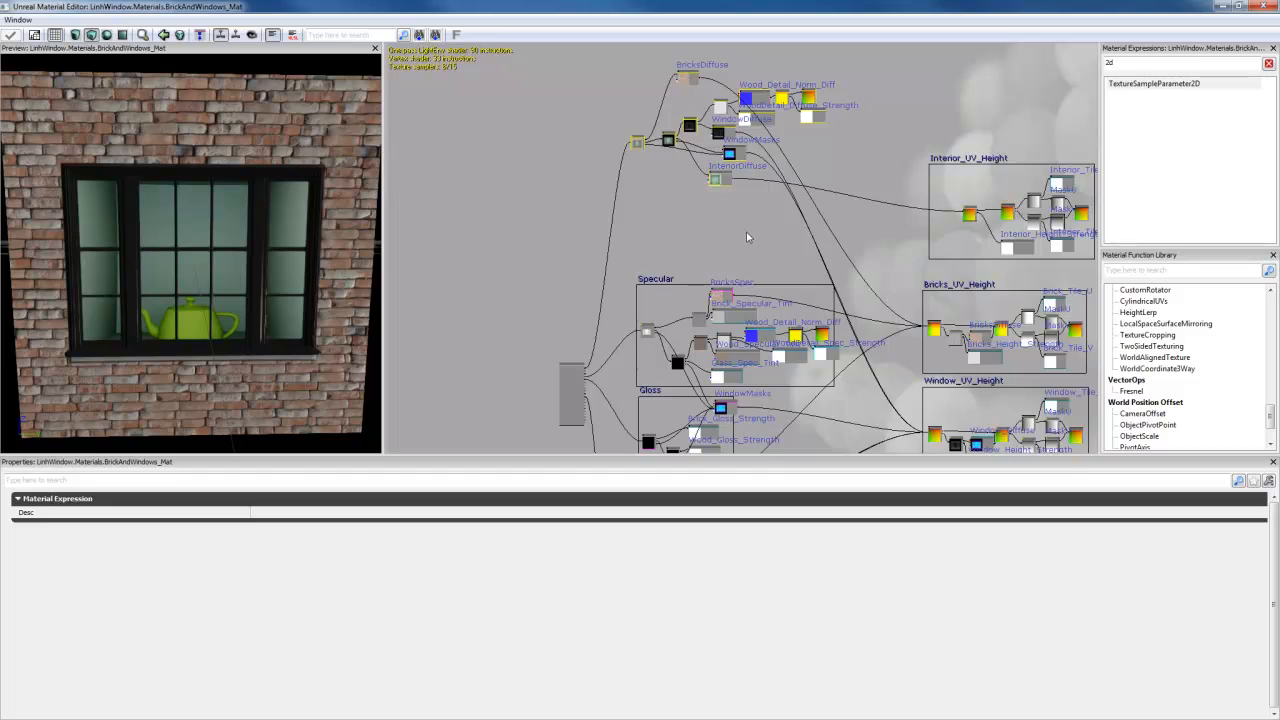
# Step: Pull the diffuse branch's main Lerp, BricksDiffuse, InteriorDiffuse, WindowDiffuse and the white wood detail node closer together
pyautogui.scroll(5, 740, 240)
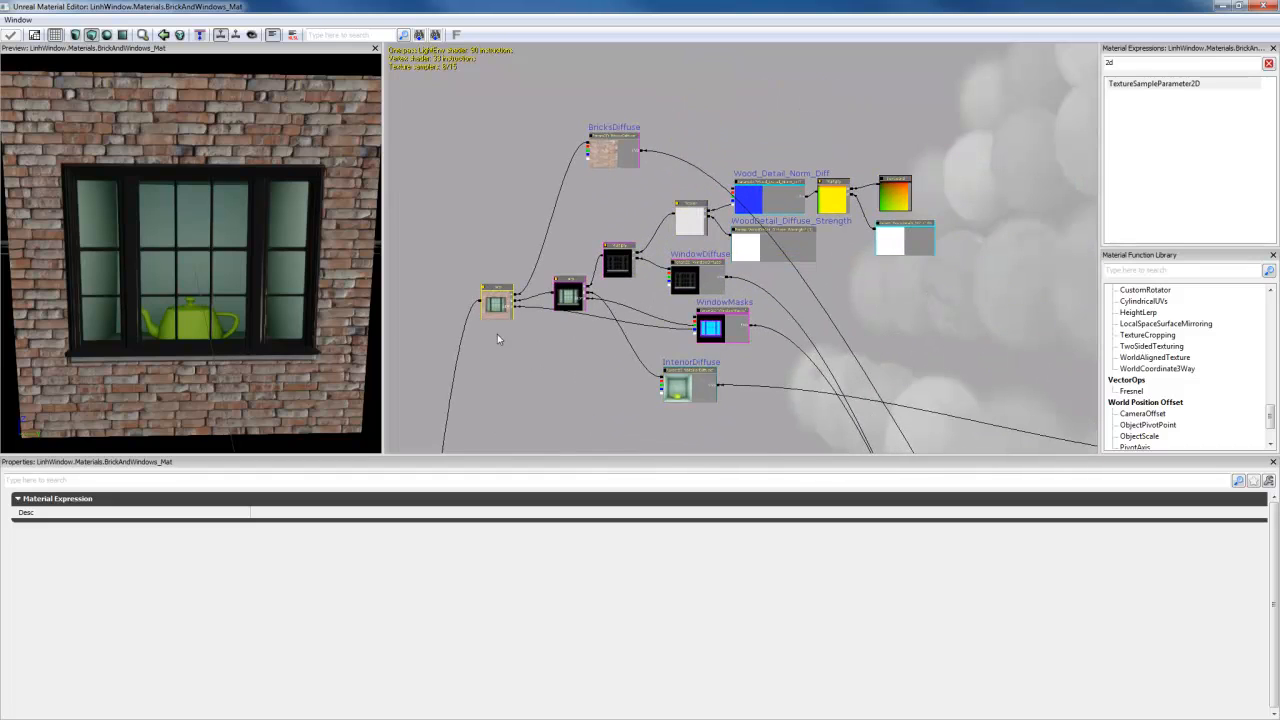
pyautogui.moveTo(495, 314); pyautogui.dragTo(509, 305)
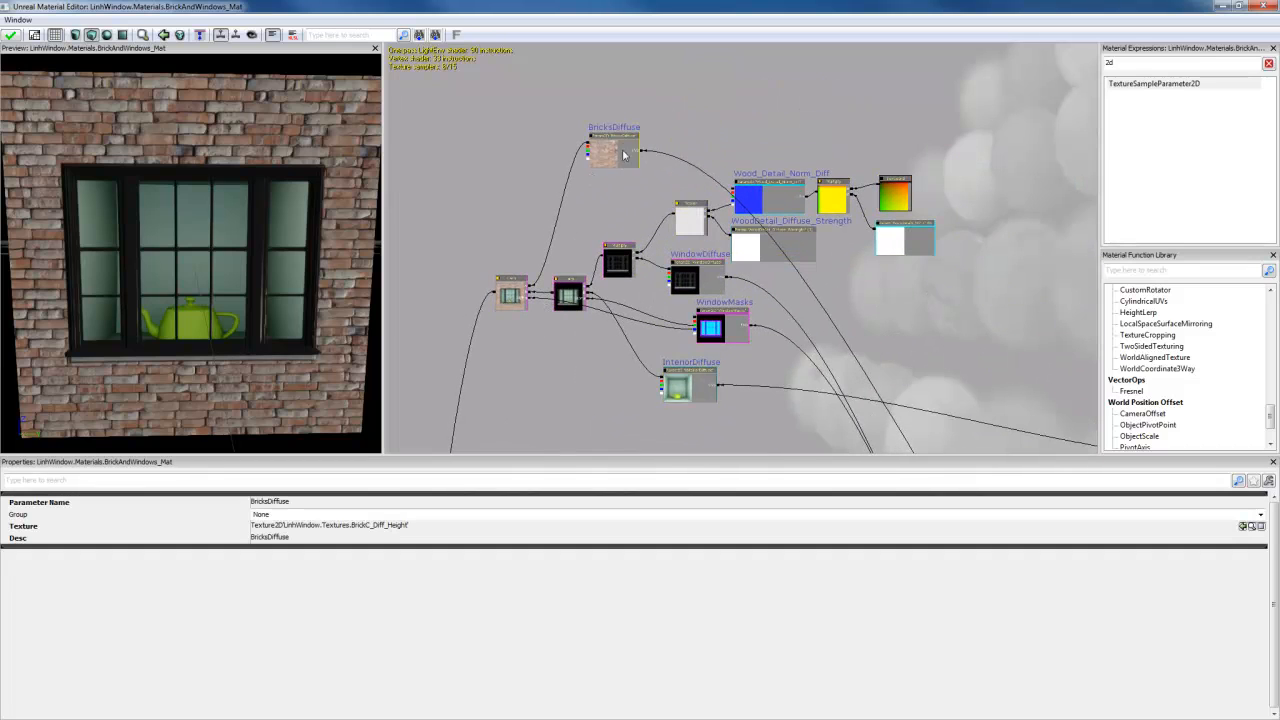
pyautogui.moveTo(614, 155); pyautogui.dragTo(598, 222)
pyautogui.keyDown('ctrl'); pyautogui.moveTo(692, 405); pyautogui.dragTo(627, 353); pyautogui.keyUp('ctrl')
pyautogui.click(690, 400)
pyautogui.moveTo(692, 221); pyautogui.dragTo(679, 211)
pyautogui.moveTo(688, 286); pyautogui.dragTo(674, 274)
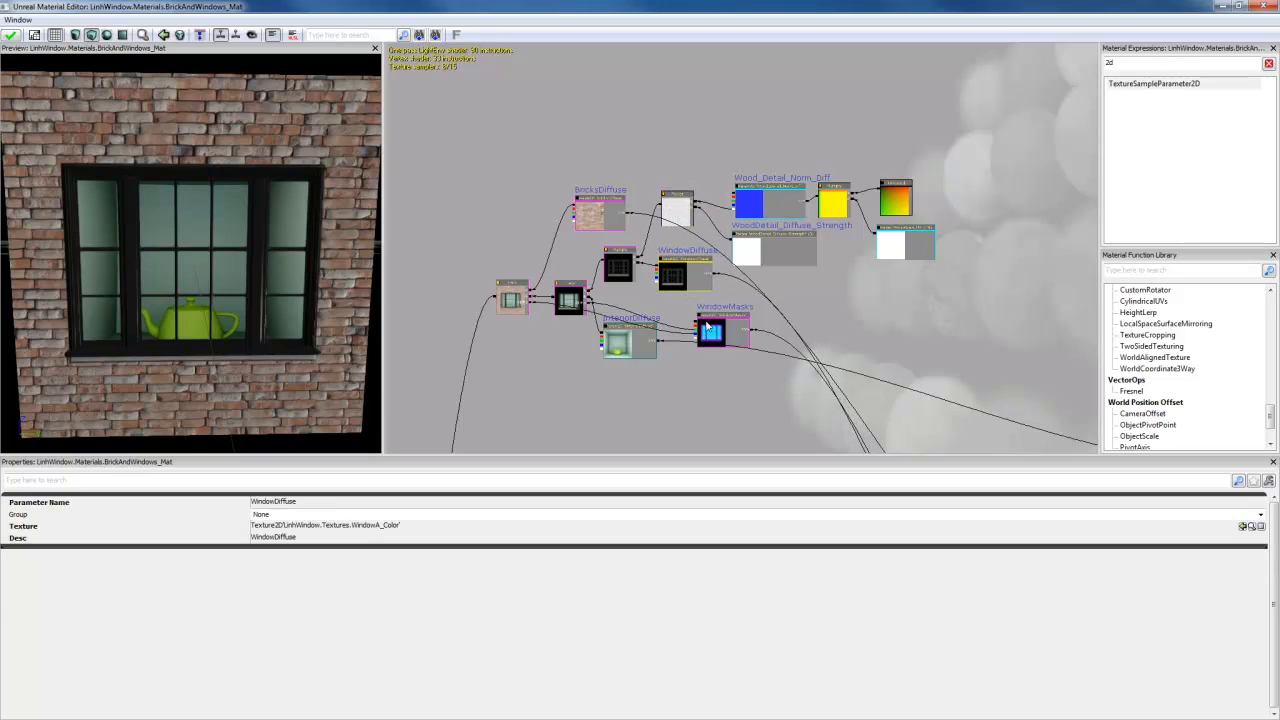
# Step: Tighten the spacing of WindowMasks, WoodDetail_Diffuse_Strength, Wood_Detail_Norm_Diff and the WoodGrain_UV tiling nodes in the diffuse branch
pyautogui.click(726, 322)
pyautogui.moveTo(733, 324); pyautogui.dragTo(720, 323)
pyautogui.click(769, 245)
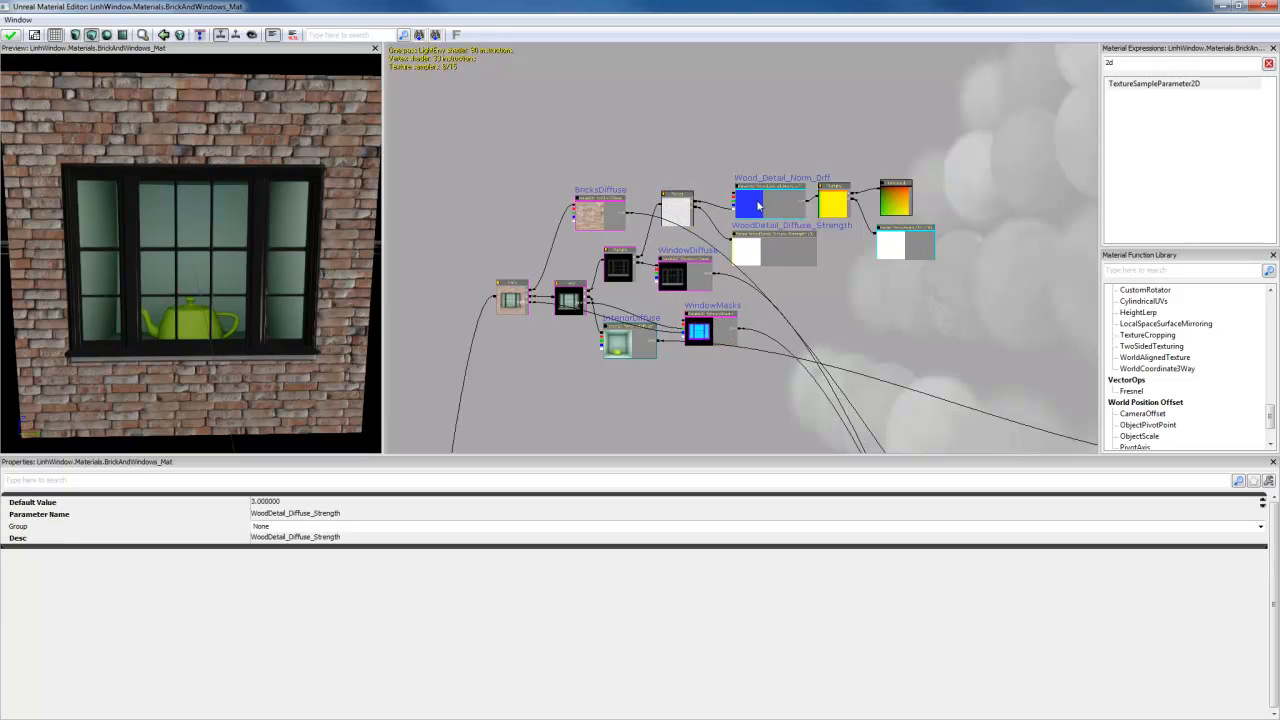
pyautogui.moveTo(757, 243); pyautogui.dragTo(750, 242)
pyautogui.click(750, 197)
pyautogui.moveTo(750, 197); pyautogui.dragTo(743, 192)
pyautogui.click(824, 206)
pyautogui.moveTo(832, 206); pyautogui.dragTo(879, 198)
pyautogui.click(895, 200)
pyautogui.moveTo(893, 249); pyautogui.dragTo(877, 246)
pyautogui.scroll(3, 741, 347)
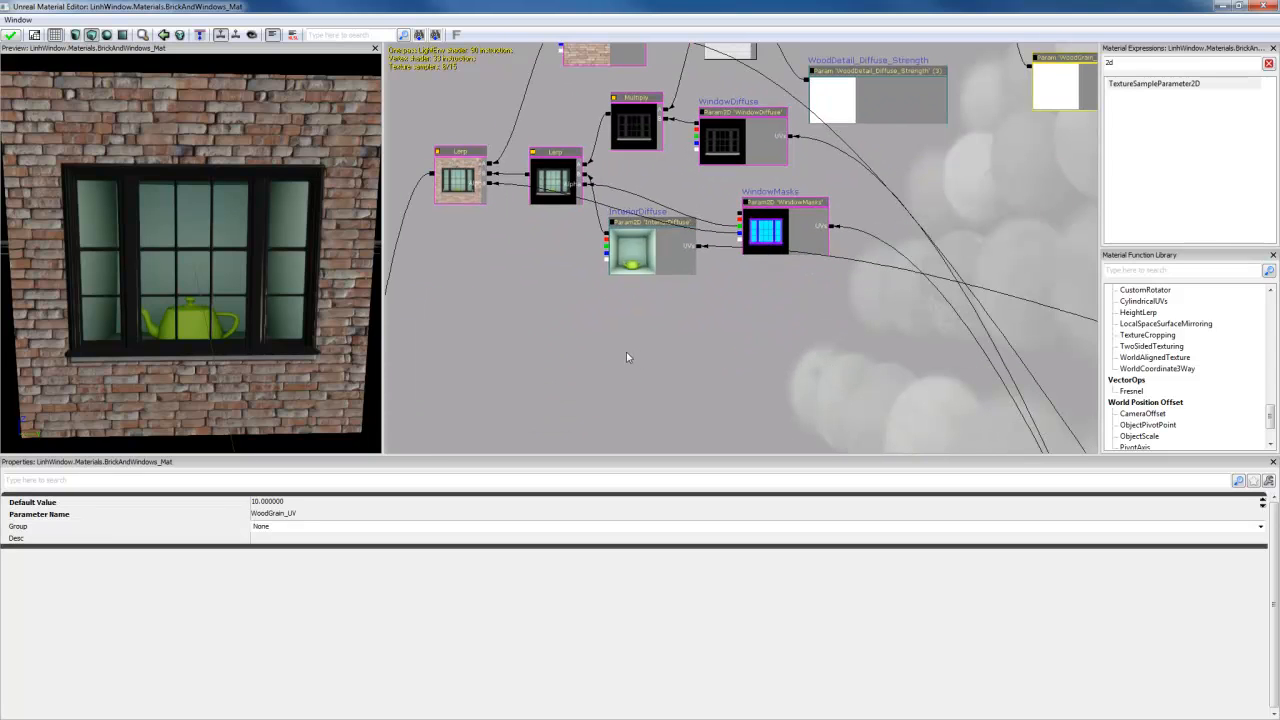
pyautogui.moveTo(626, 357); pyautogui.dragTo(771, 252)
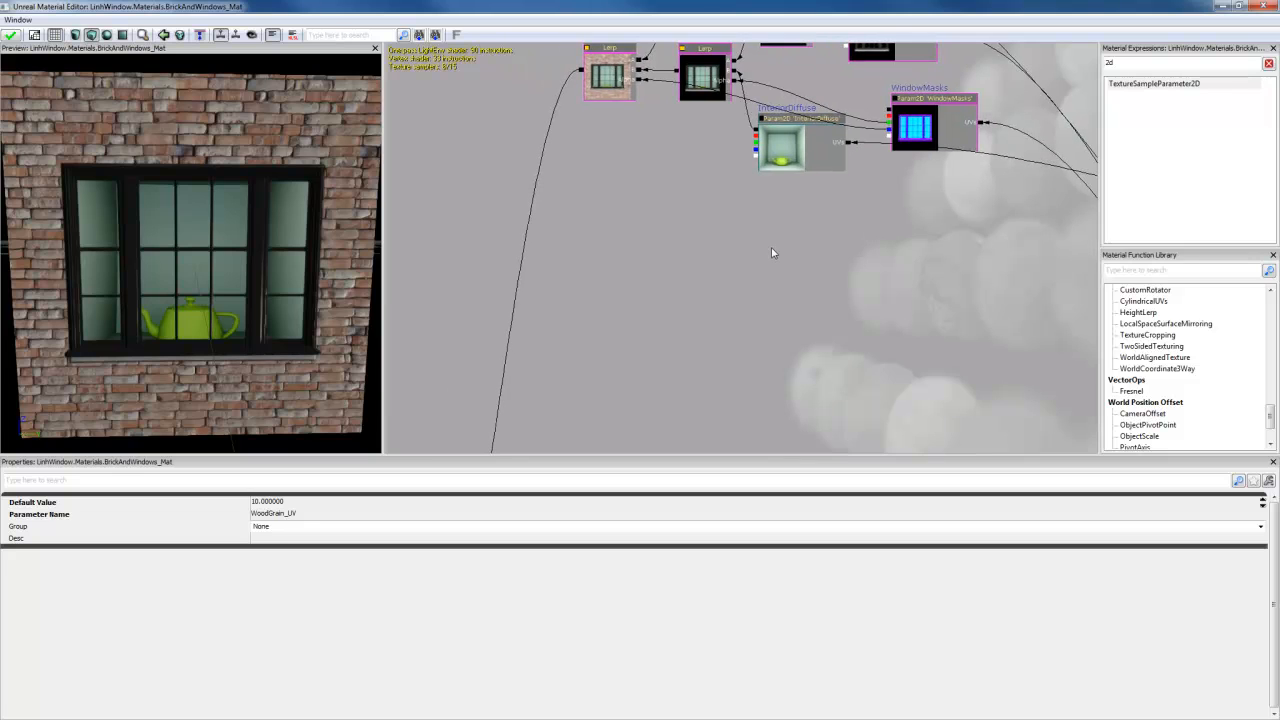
pyautogui.moveTo(717, 357); pyautogui.dragTo(717, 155)
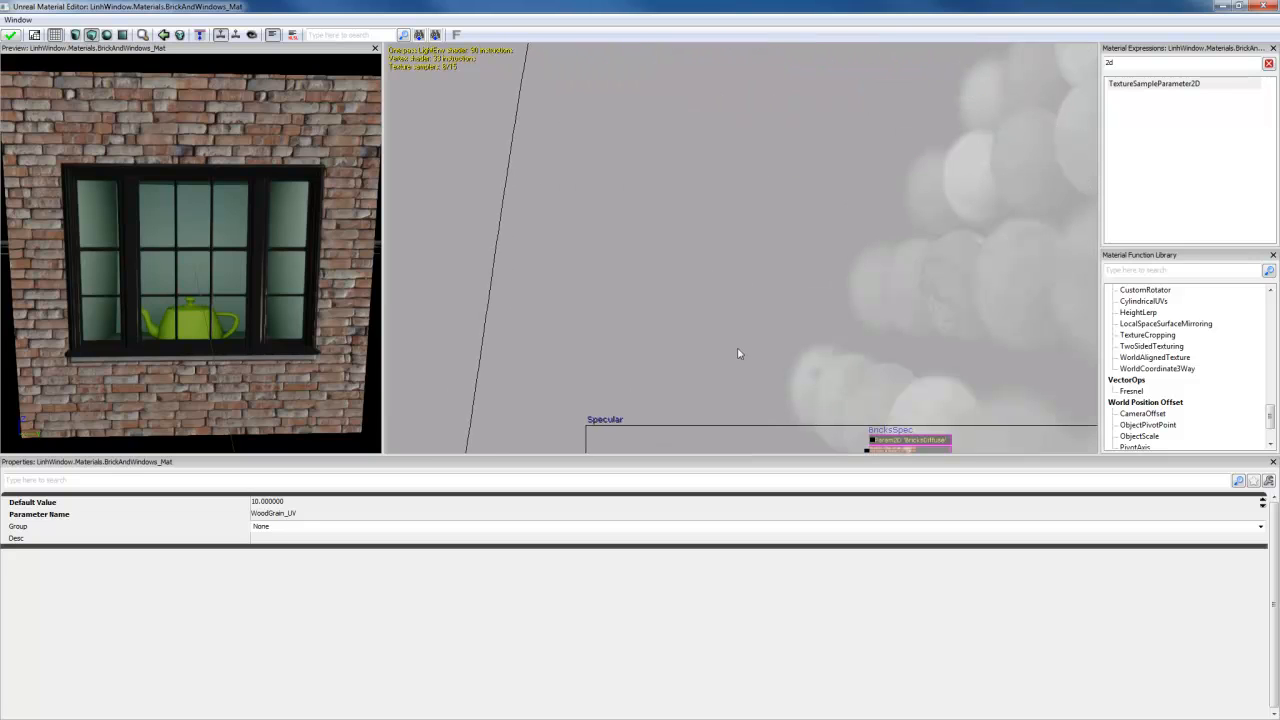
pyautogui.scroll(-4, 739, 353)
pyautogui.moveTo(809, 300); pyautogui.dragTo(773, 403)
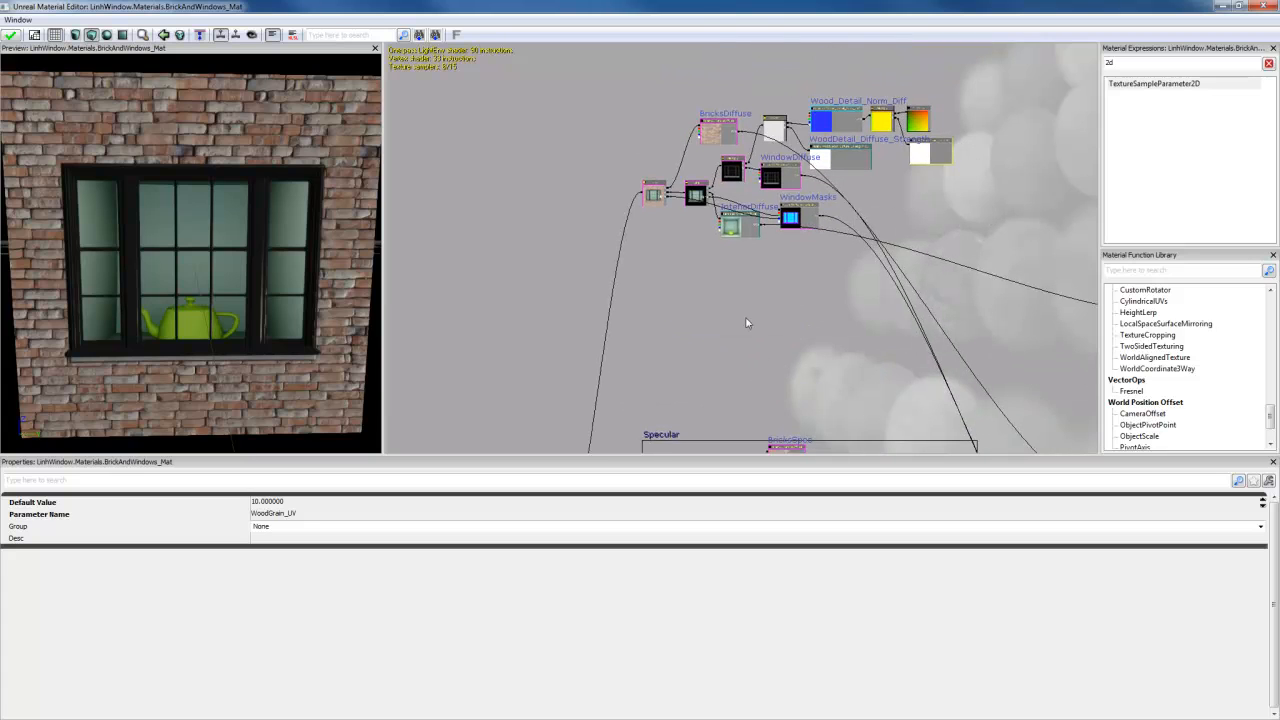
pyautogui.moveTo(740, 339); pyautogui.dragTo(743, 182)
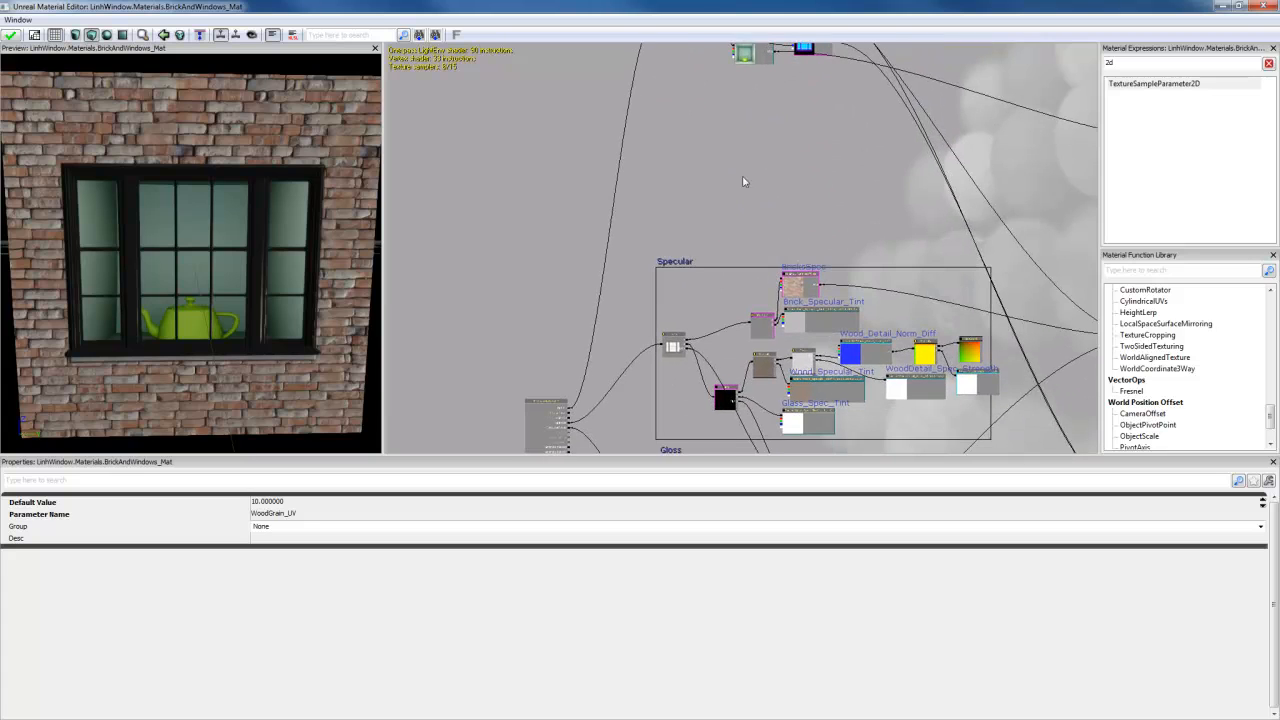
pyautogui.moveTo(320, 262); pyautogui.dragTo(260, 266)
# Step: Switch to the Content Browser, search all of UDKGame for cubemap and select the T_UN_CubeMaps_Sky01 texture cube
pyautogui.doubleClick(1152, 61)
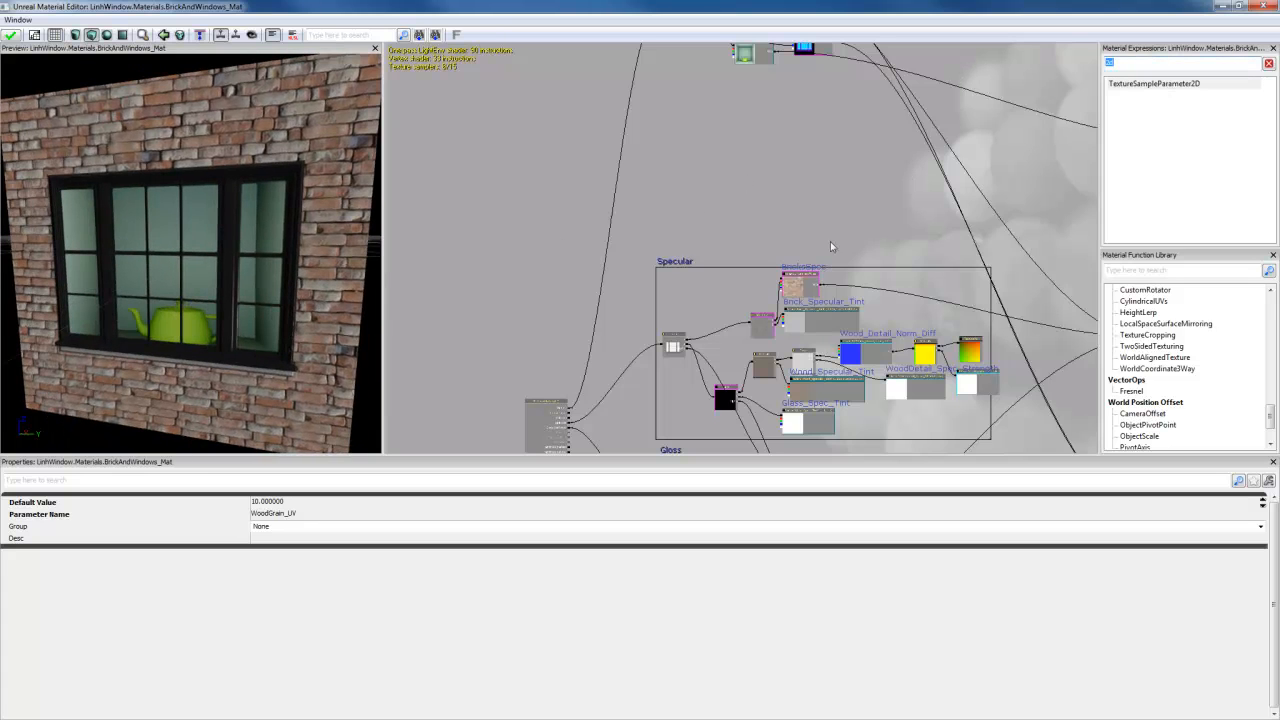
pyautogui.click(1222, 6)
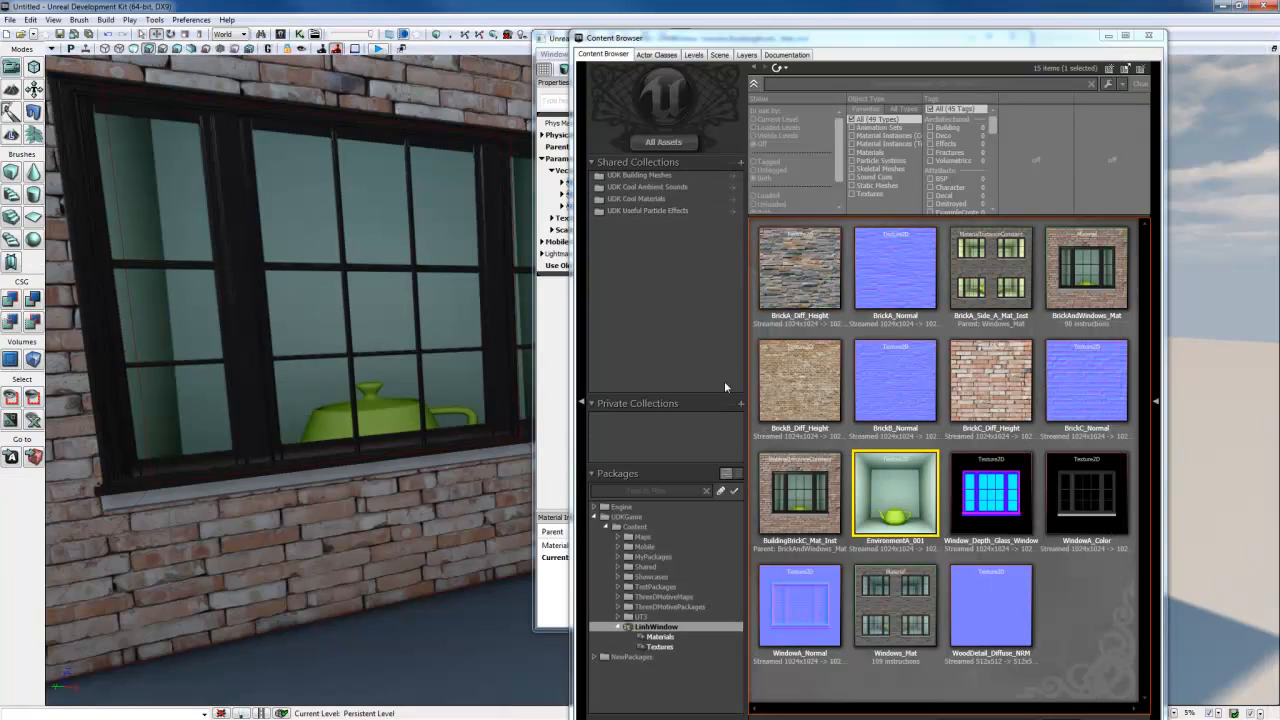
pyautogui.click(645, 518)
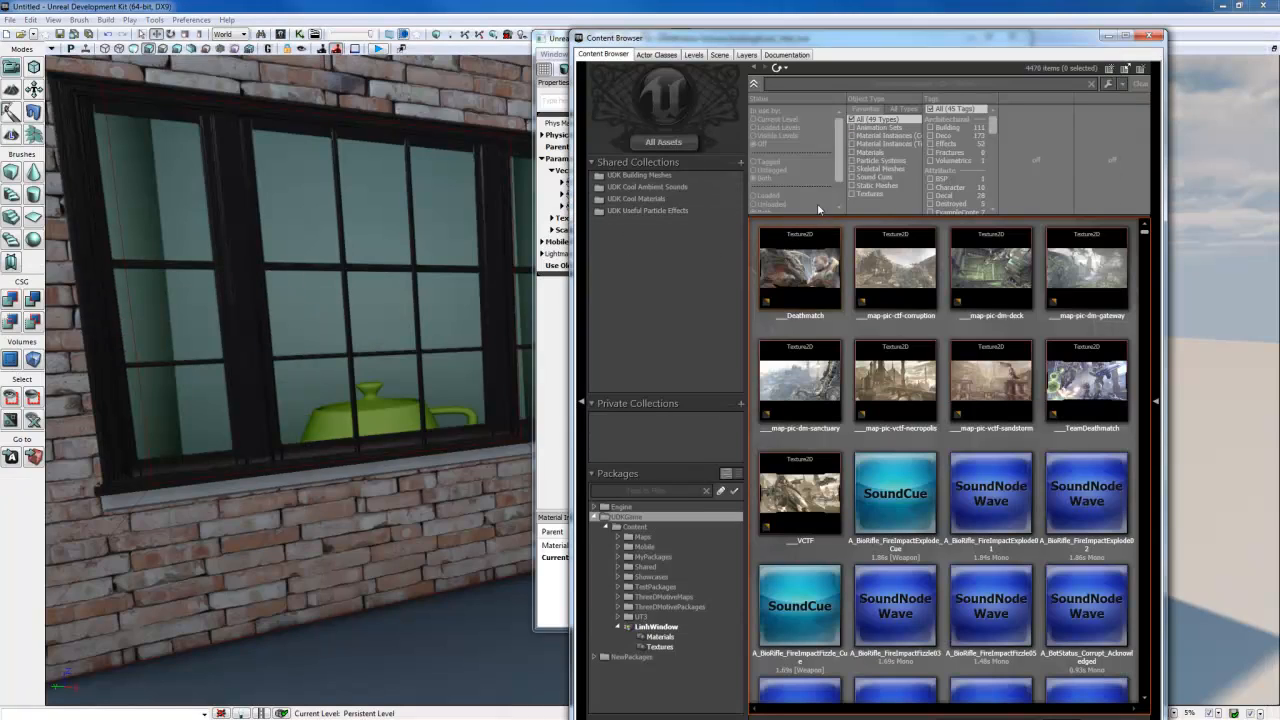
pyautogui.write('cubemap')
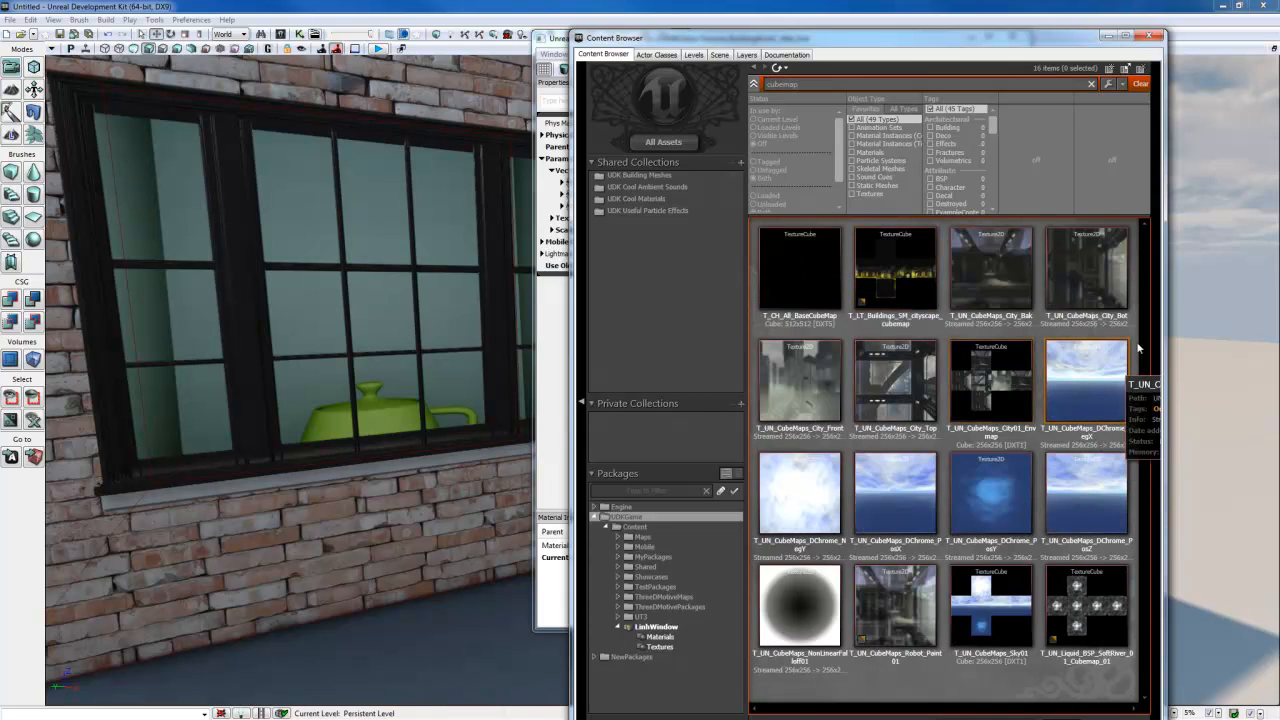
pyautogui.click(994, 615)
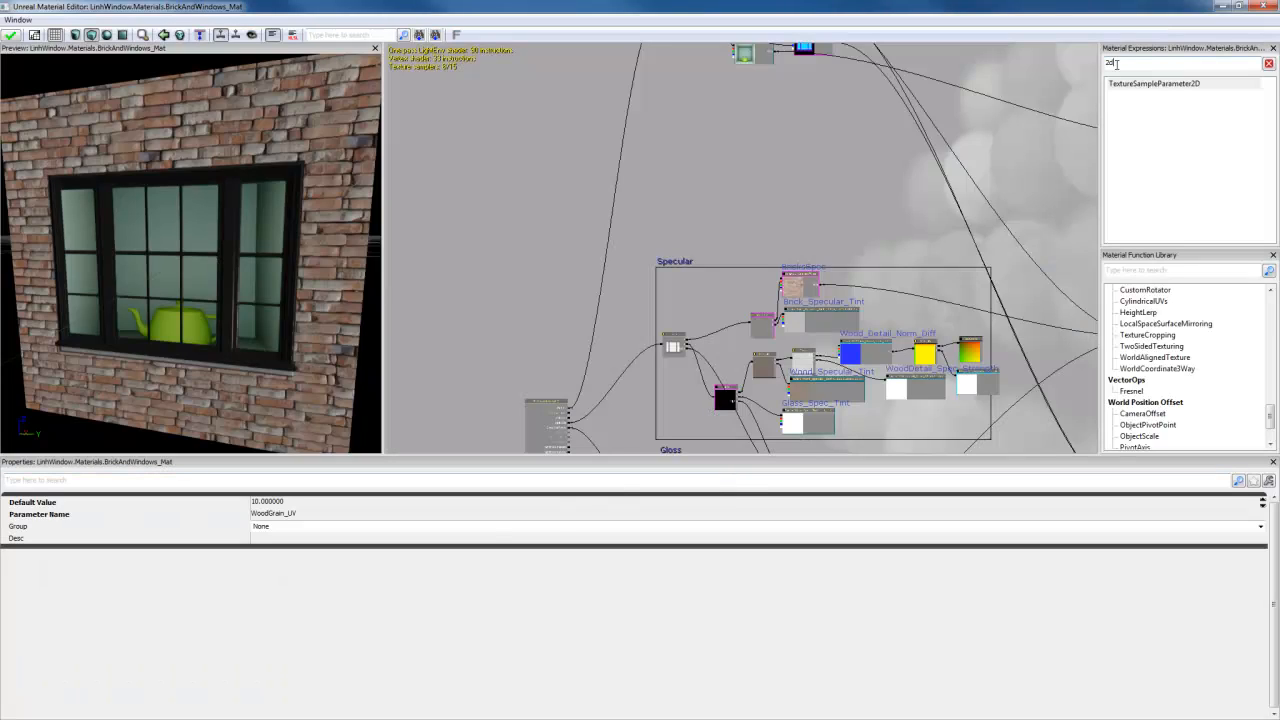
# Step: Add a TextureSampleParameterCube node above the Specular group, with CubeMap as both its parameter name and description
pyautogui.write('cube')
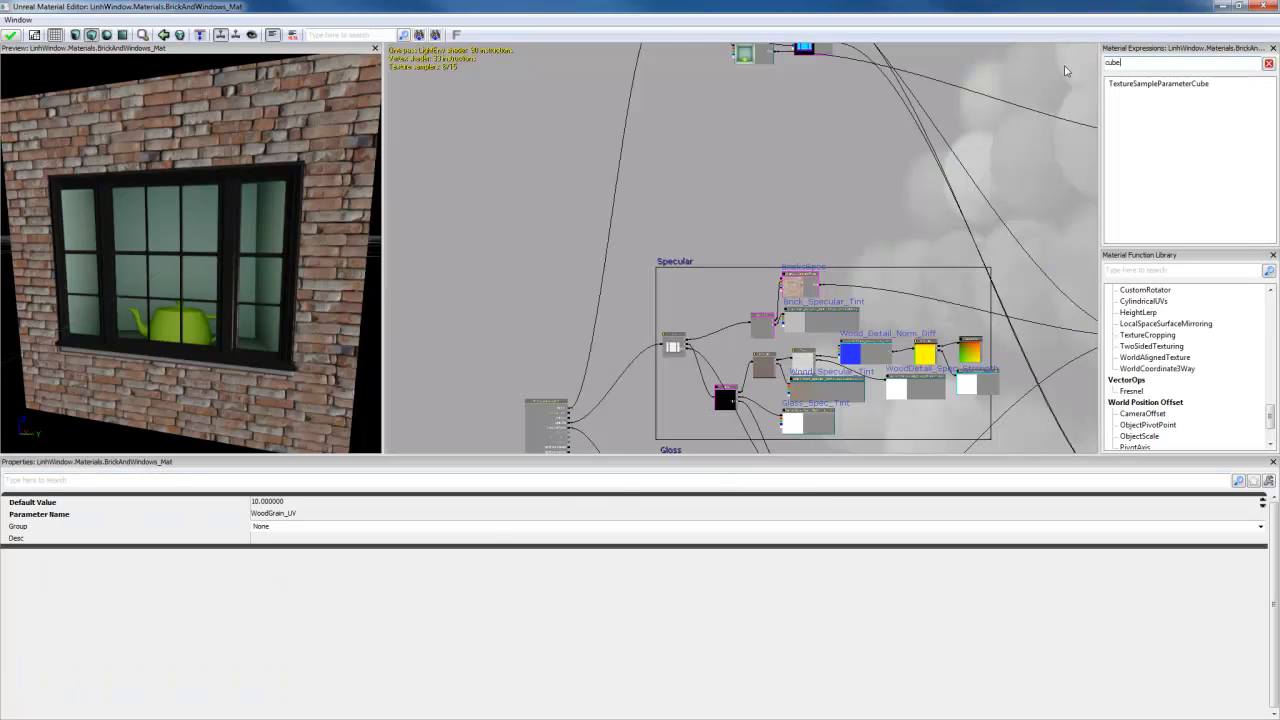
pyautogui.moveTo(1124, 86); pyautogui.dragTo(726, 175)
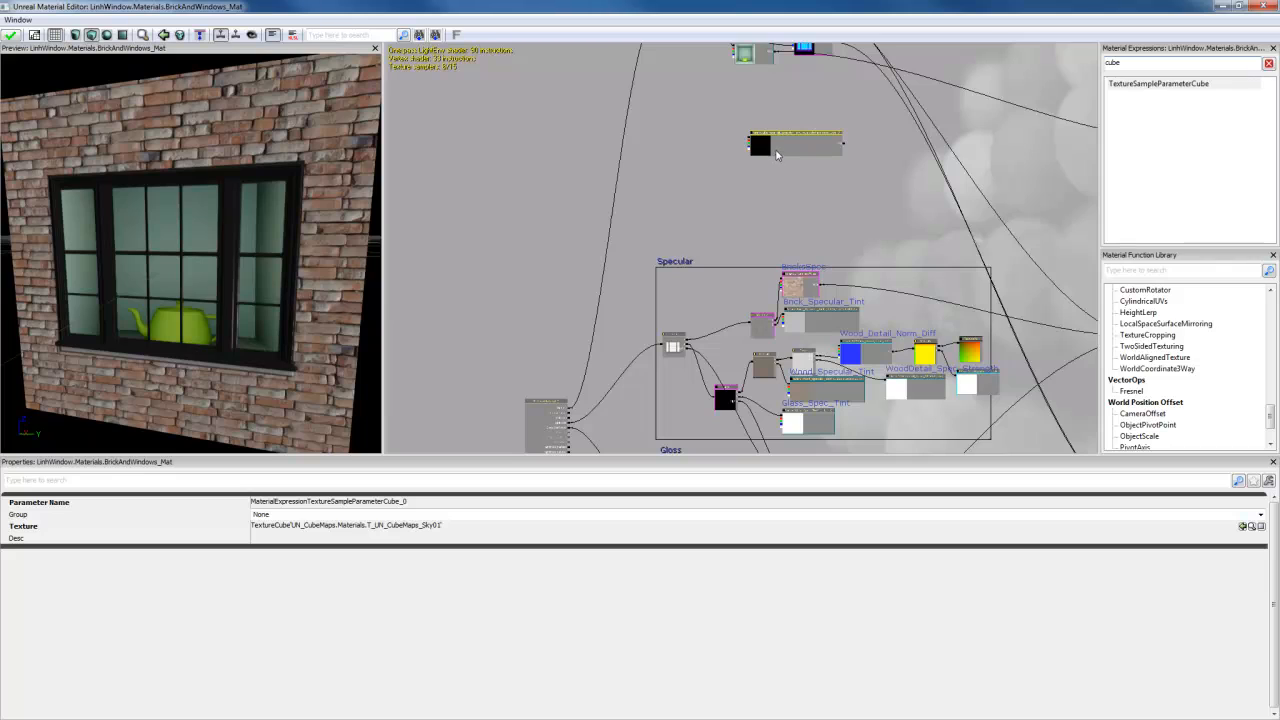
pyautogui.click(389, 504)
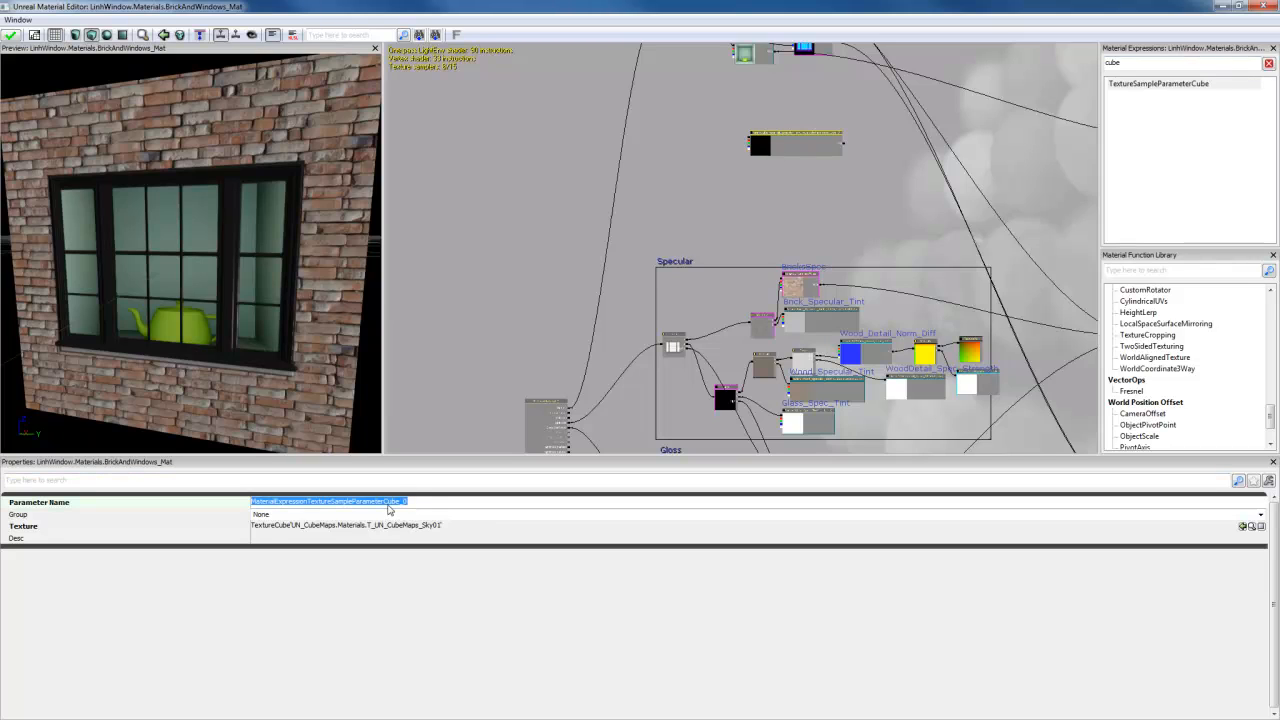
pyautogui.write('CubeMap')
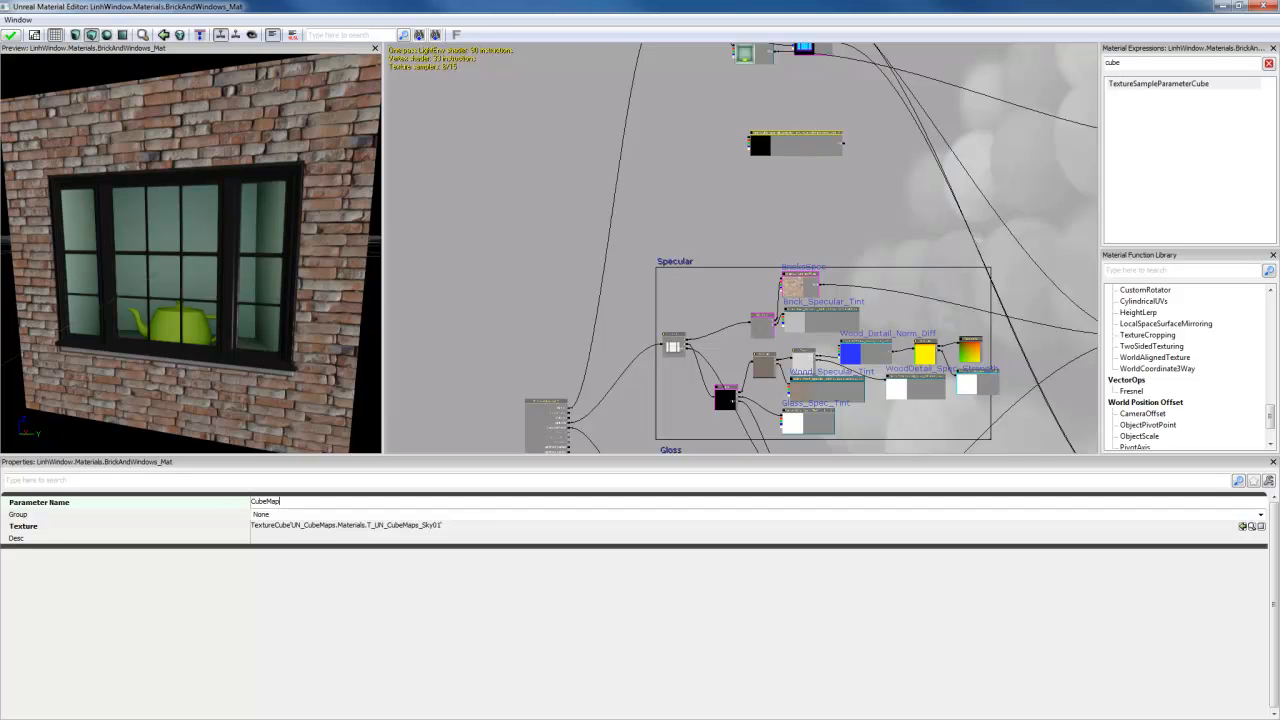
pyautogui.press('Return')
pyautogui.hotkey('ctrl', 'c')
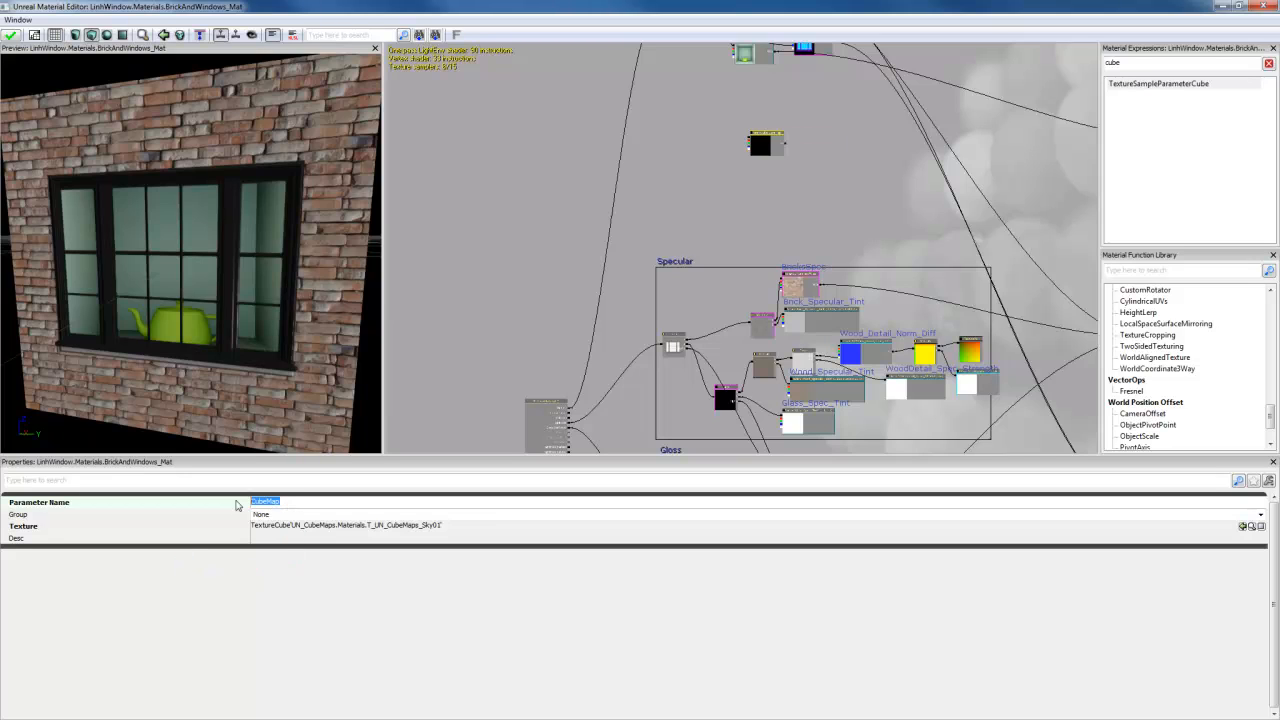
pyautogui.click(285, 539)
pyautogui.hotkey('ctrl', 'v')
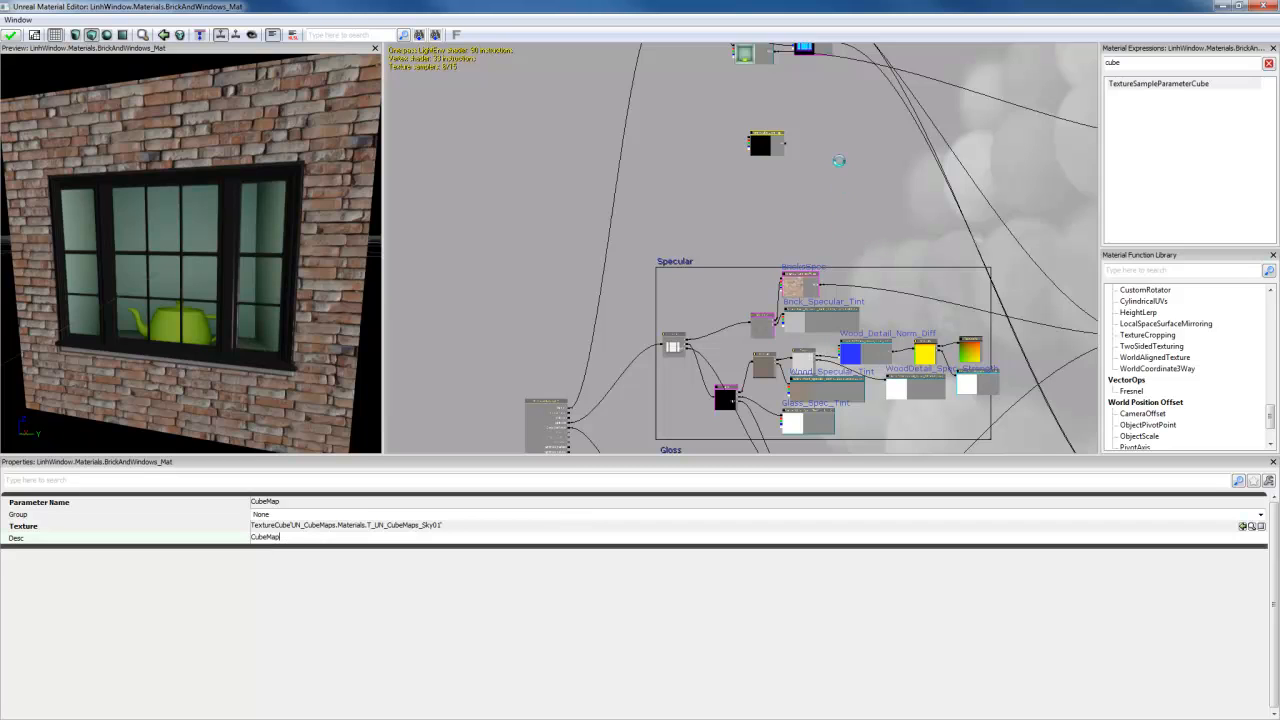
pyautogui.click(838, 161)
# Step: Add a ReflectionVector node beside the CubeMap node and connect it to the cubemap's coordinate input
pyautogui.doubleClick(1114, 63)
pyautogui.write('reflec')
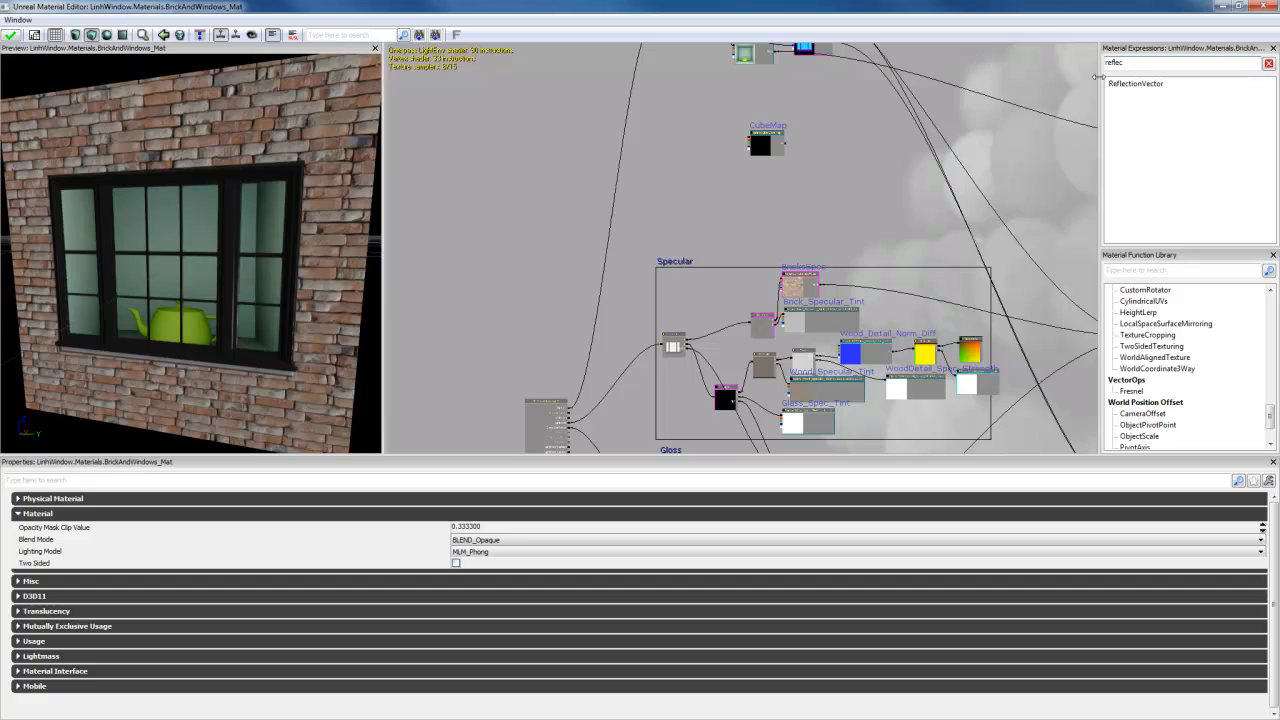
pyautogui.moveTo(1126, 86); pyautogui.dragTo(790, 148)
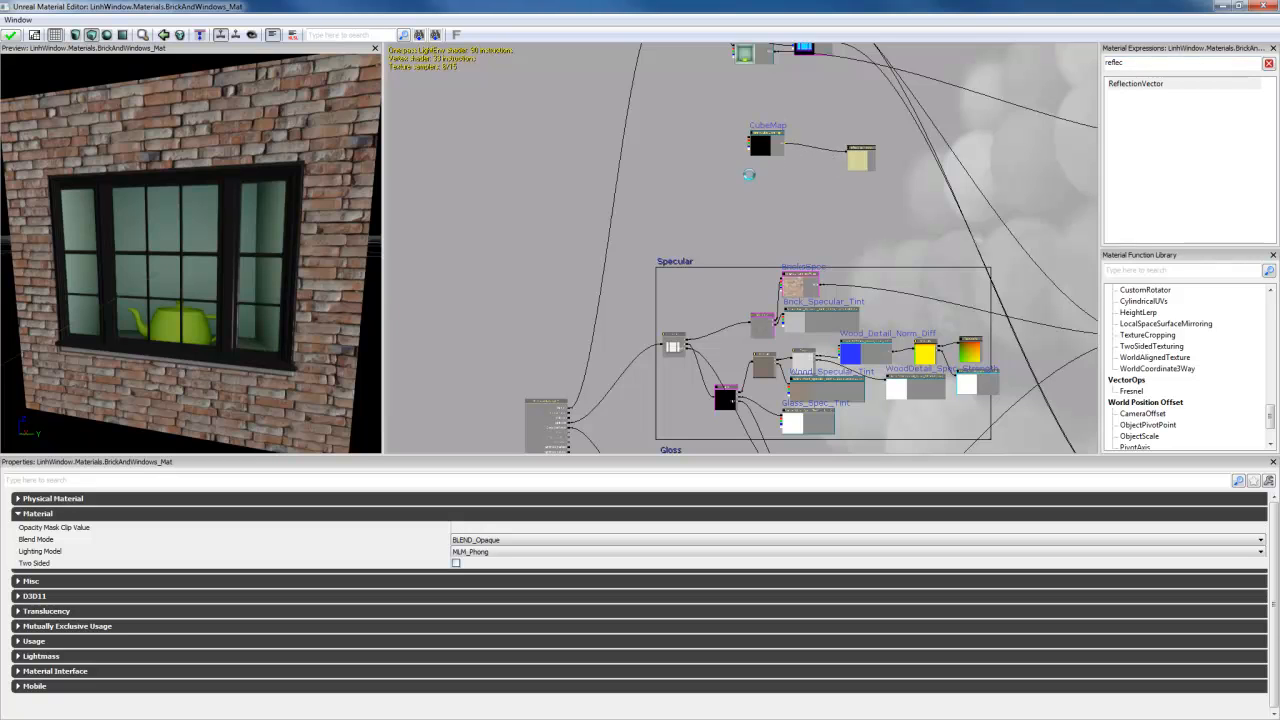
pyautogui.moveTo(684, 199); pyautogui.dragTo(662, 146)
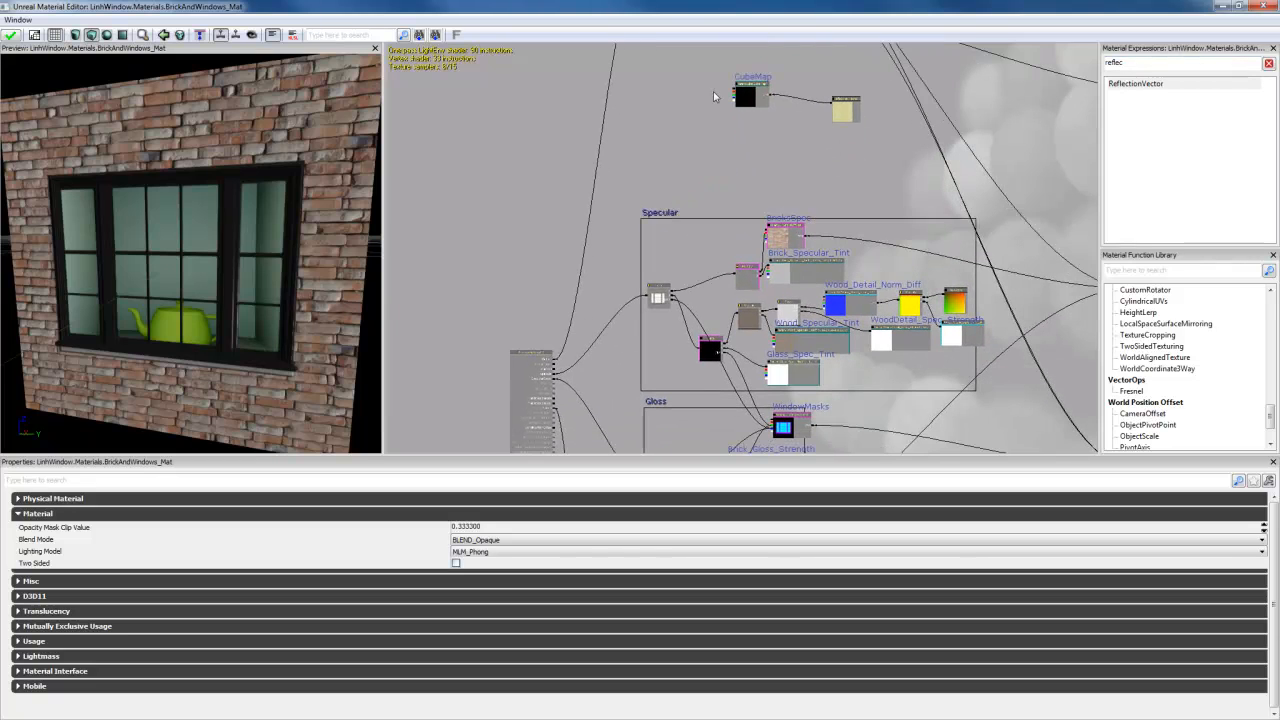
# Step: Wire the CubeMap output into the material's emissive input and examine the reflections on the preview wall from different angles
pyautogui.moveTo(730, 95); pyautogui.dragTo(558, 372)
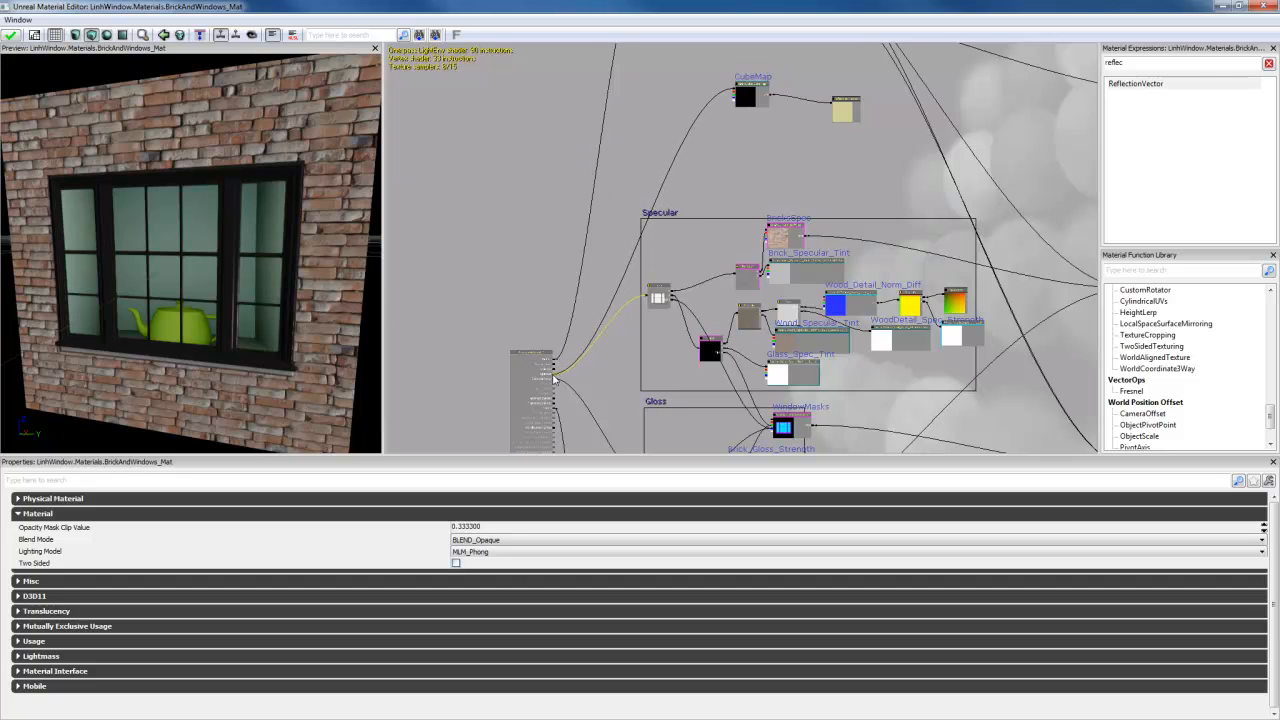
pyautogui.moveTo(192, 341); pyautogui.dragTo(158, 203)
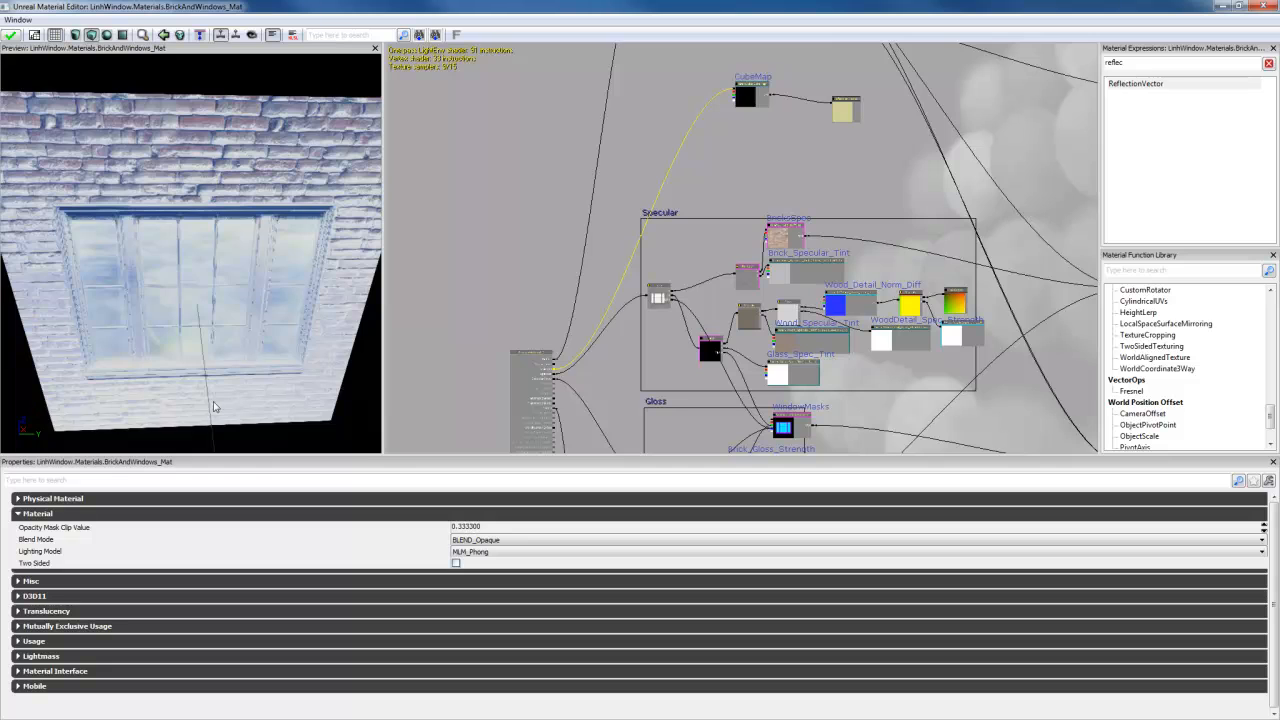
pyautogui.moveTo(222, 398)
pyautogui.mouseDown()
pyautogui.moveTo(264, 352)
pyautogui.moveTo(221, 392)
pyautogui.mouseUp()
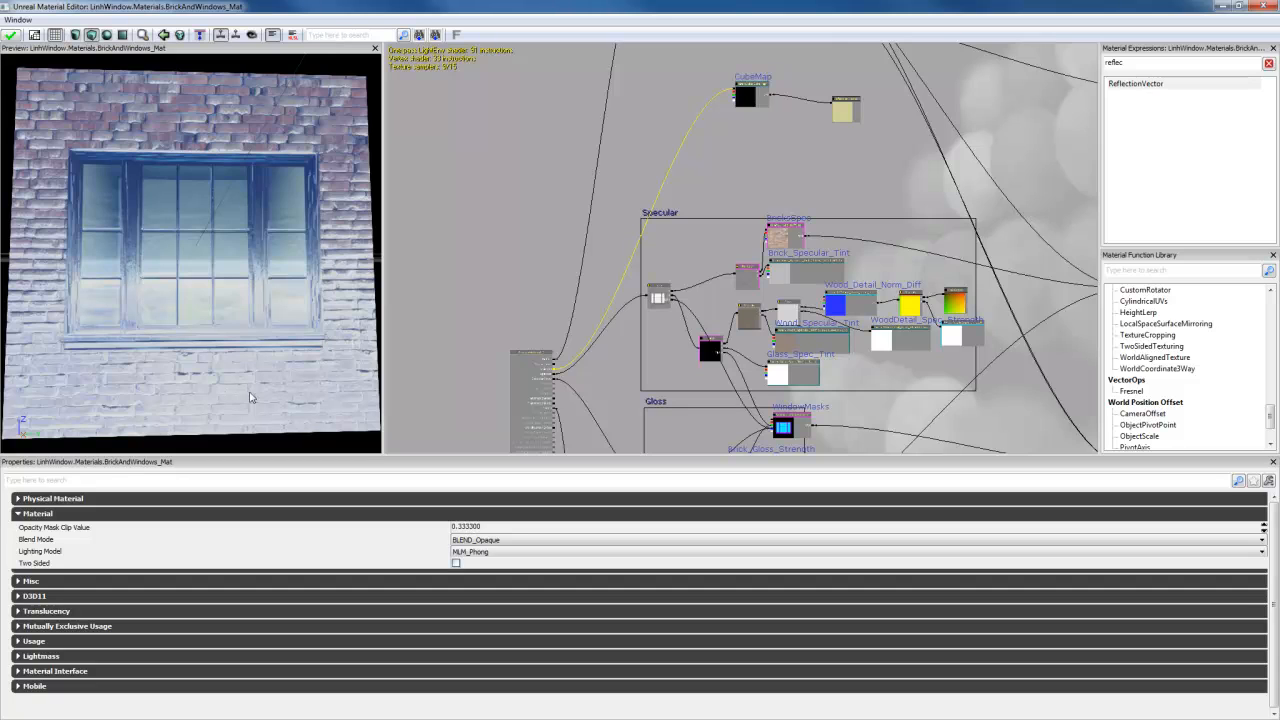
# Step: Move the CubeMap node closer to the Reflection Vector node and break the CubeMap's link to the material node
pyautogui.click(750, 100)
pyautogui.moveTo(753, 103); pyautogui.dragTo(790, 115)
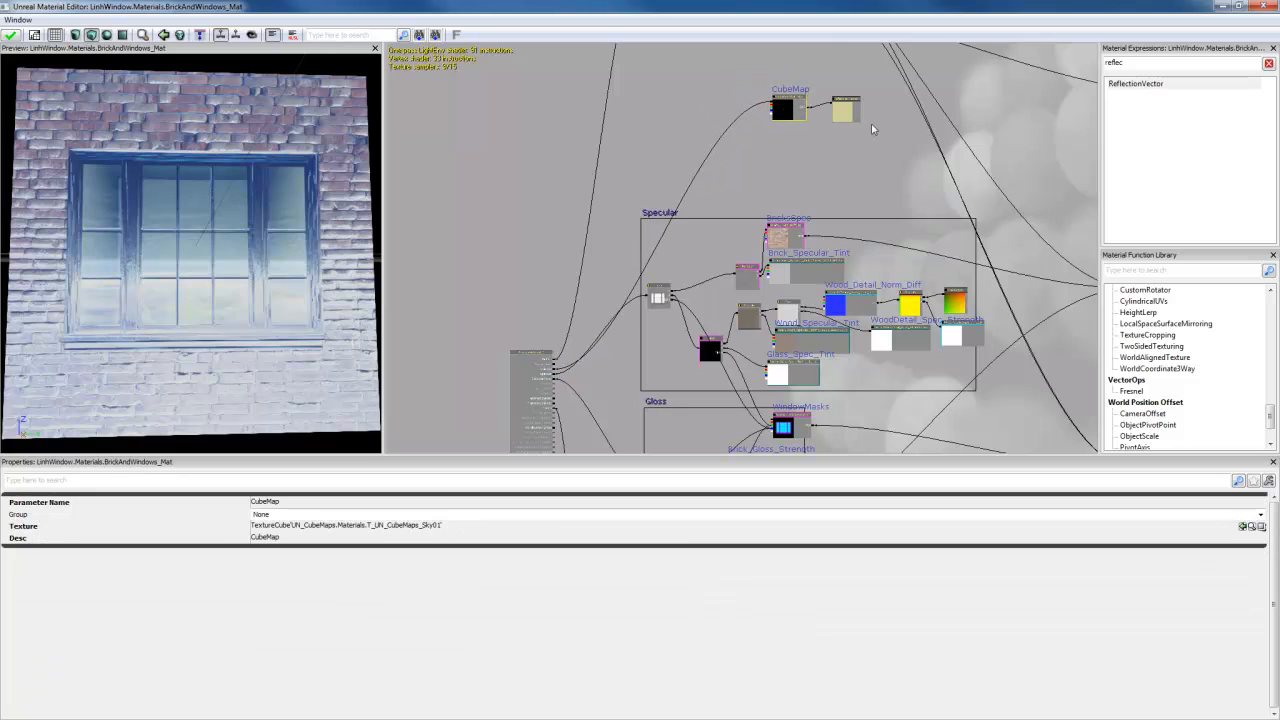
pyautogui.rightClick(553, 370)
pyautogui.click(941, 224)
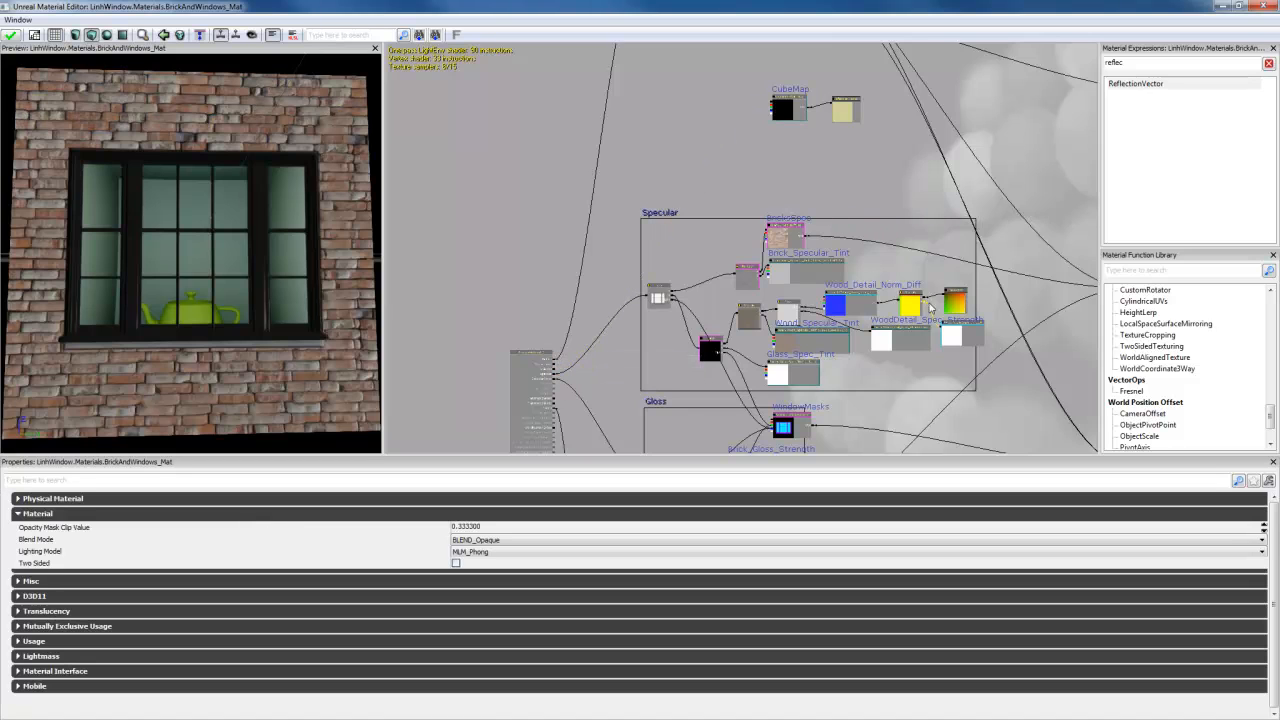
# Step: Duplicate the WindowMasks texture parameter and place the copy beside the CubeMap and Reflection Vector nodes
pyautogui.click(803, 426)
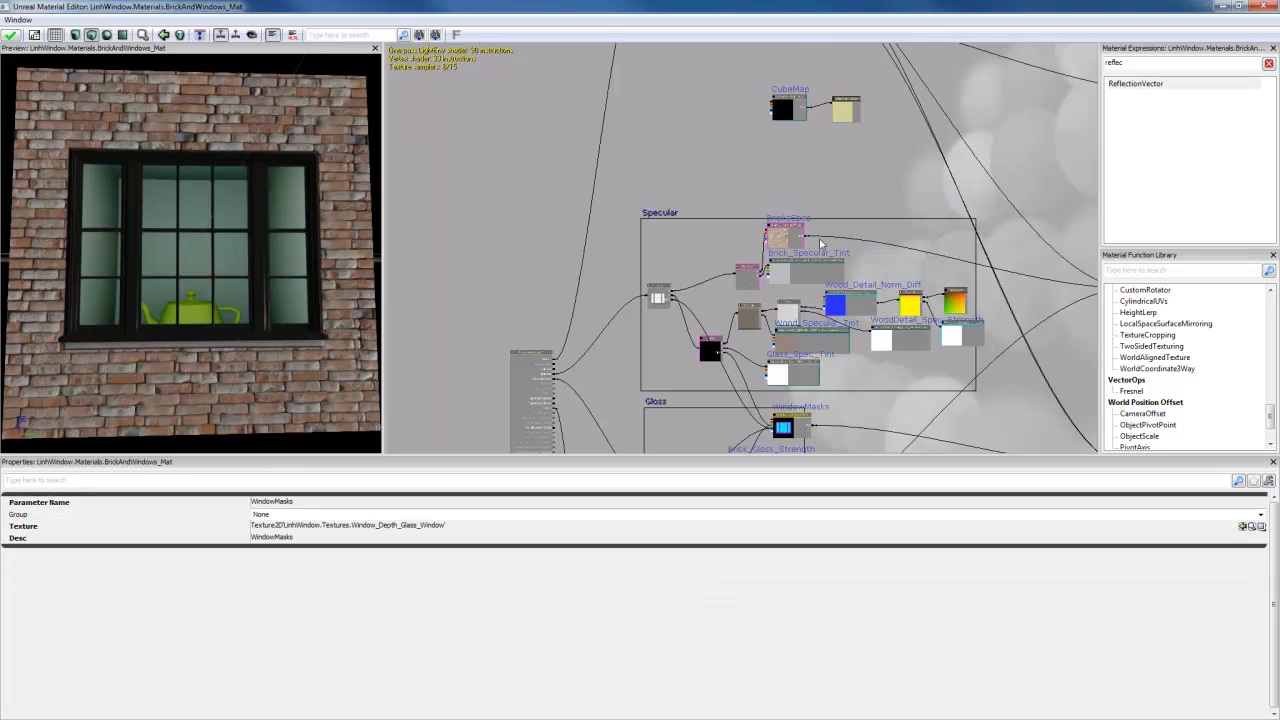
pyautogui.moveTo(819, 180); pyautogui.dragTo(786, 347)
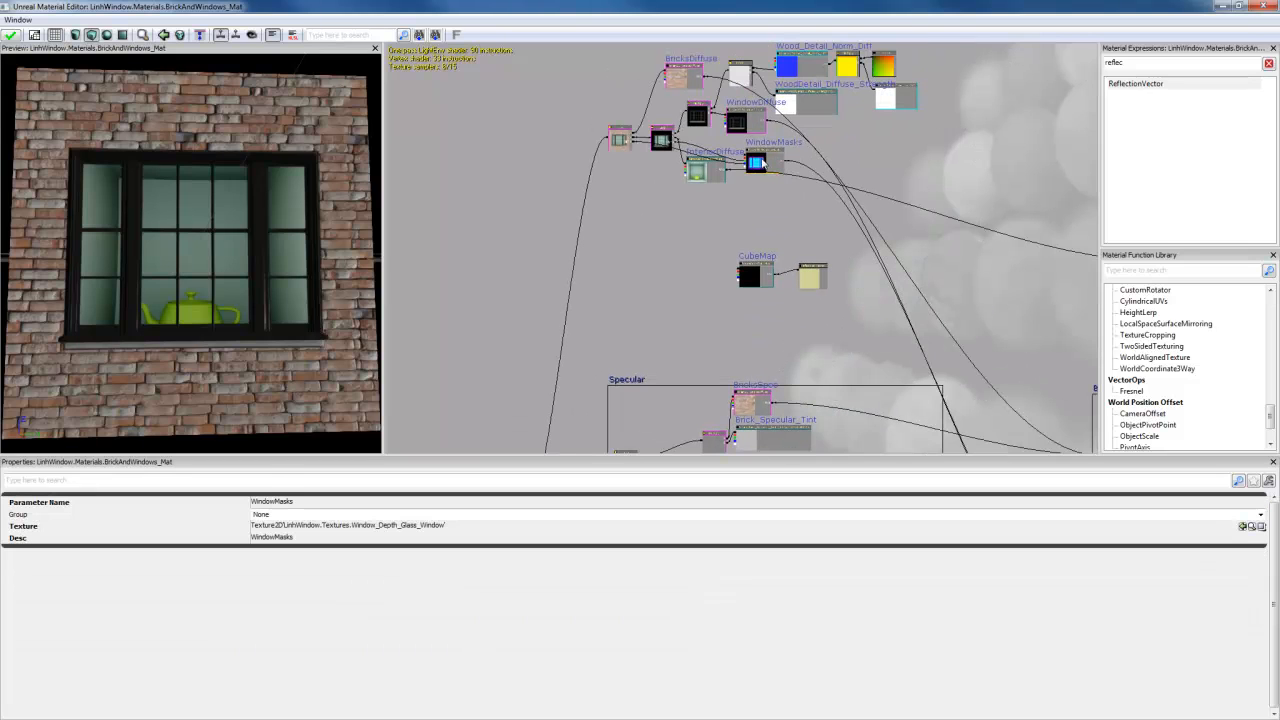
pyautogui.hotkey('ctrl', 'v')
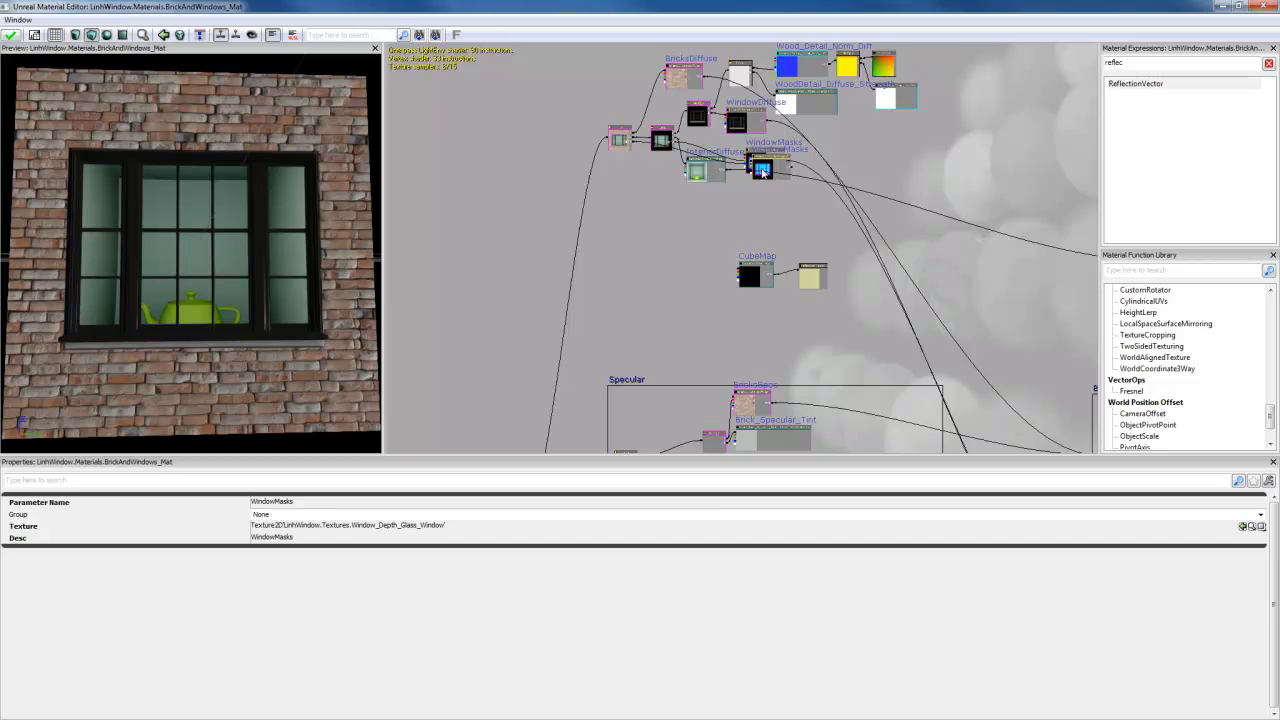
pyautogui.keyDown('ctrl'); pyautogui.moveTo(759, 170); pyautogui.dragTo(895, 305); pyautogui.keyUp('ctrl')
# Step: Connect the output of the Window_UV_Height group to the UVs input of the copied WindowMasks node
pyautogui.scroll(-2, 990, 315)
pyautogui.moveTo(996, 315); pyautogui.dragTo(826, 245)
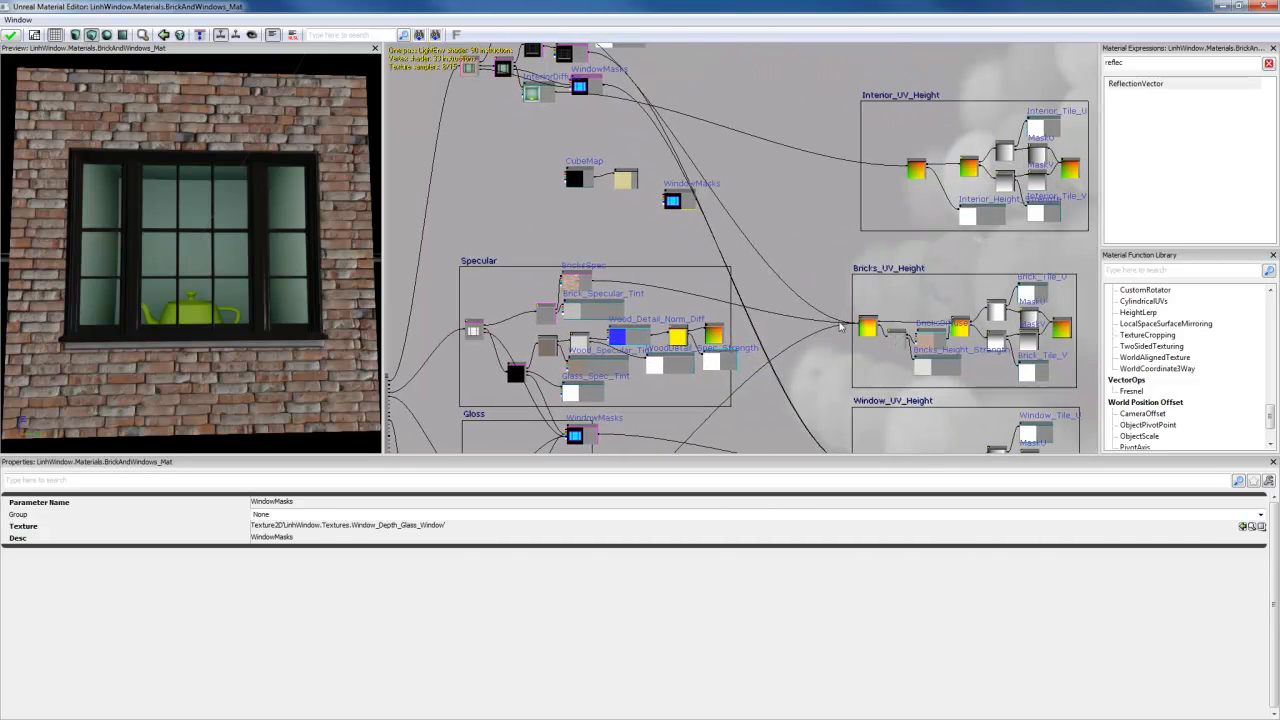
pyautogui.moveTo(825, 396); pyautogui.dragTo(822, 323)
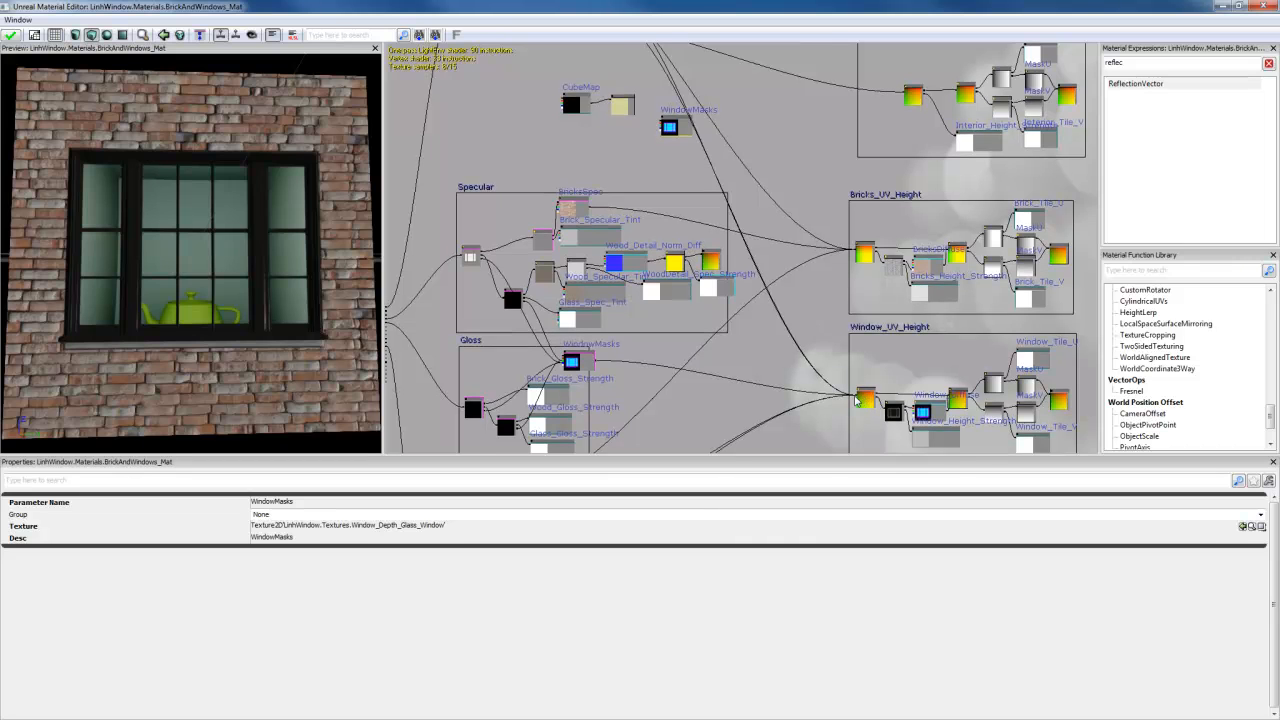
pyautogui.scroll(2, 850, 398)
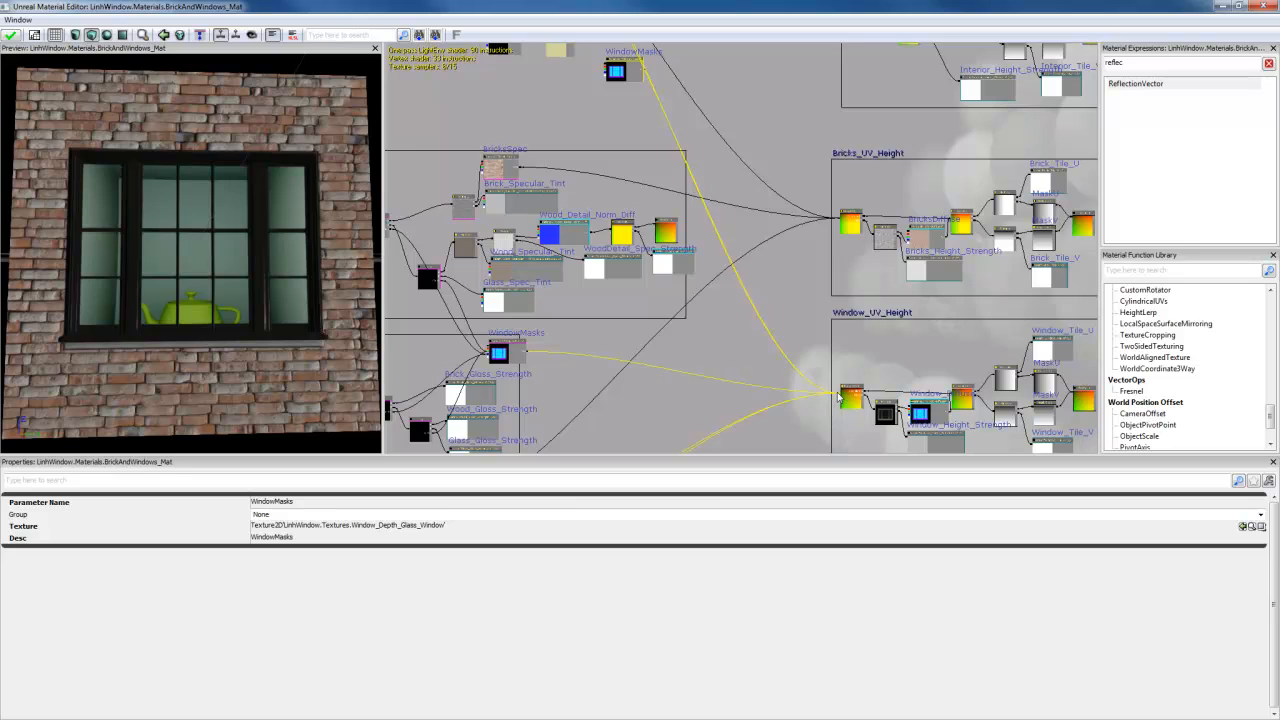
pyautogui.click(822, 378)
pyautogui.moveTo(678, 92); pyautogui.dragTo(647, 72)
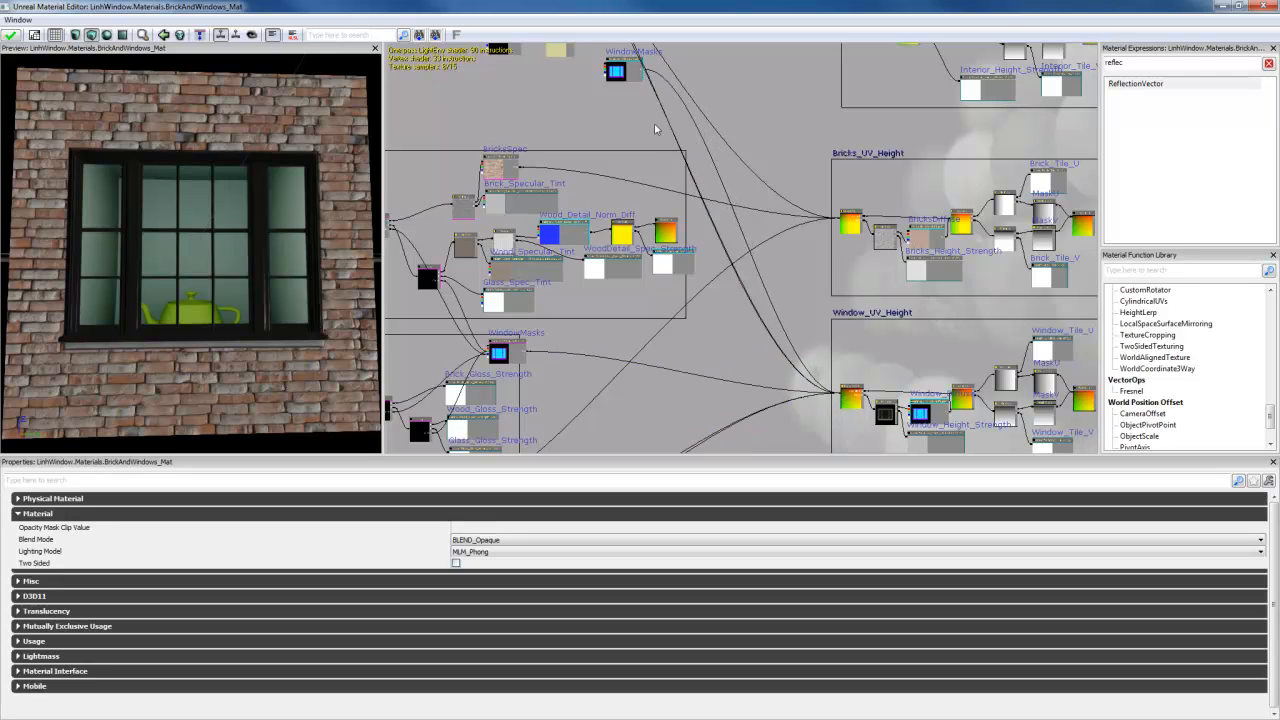
# Step: Reposition the CubeMap and Reflection Vector nodes so they sit close together above the Specular group
pyautogui.moveTo(580, 137); pyautogui.dragTo(688, 264)
pyautogui.scroll(4, 614, 160)
pyautogui.click(625, 212)
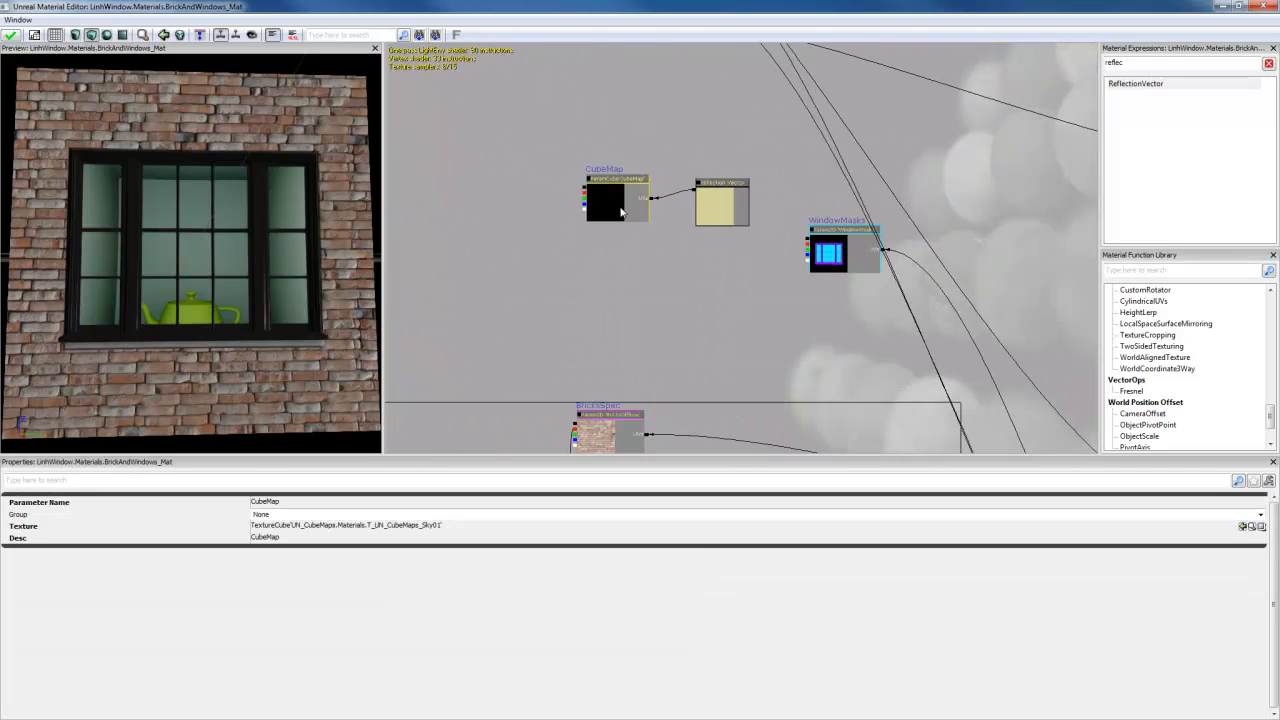
pyautogui.moveTo(625, 212); pyautogui.dragTo(642, 205)
pyautogui.click(734, 201)
pyautogui.moveTo(734, 201); pyautogui.dragTo(747, 183)
pyautogui.moveTo(620, 194); pyautogui.dragTo(638, 189)
pyautogui.click(595, 229)
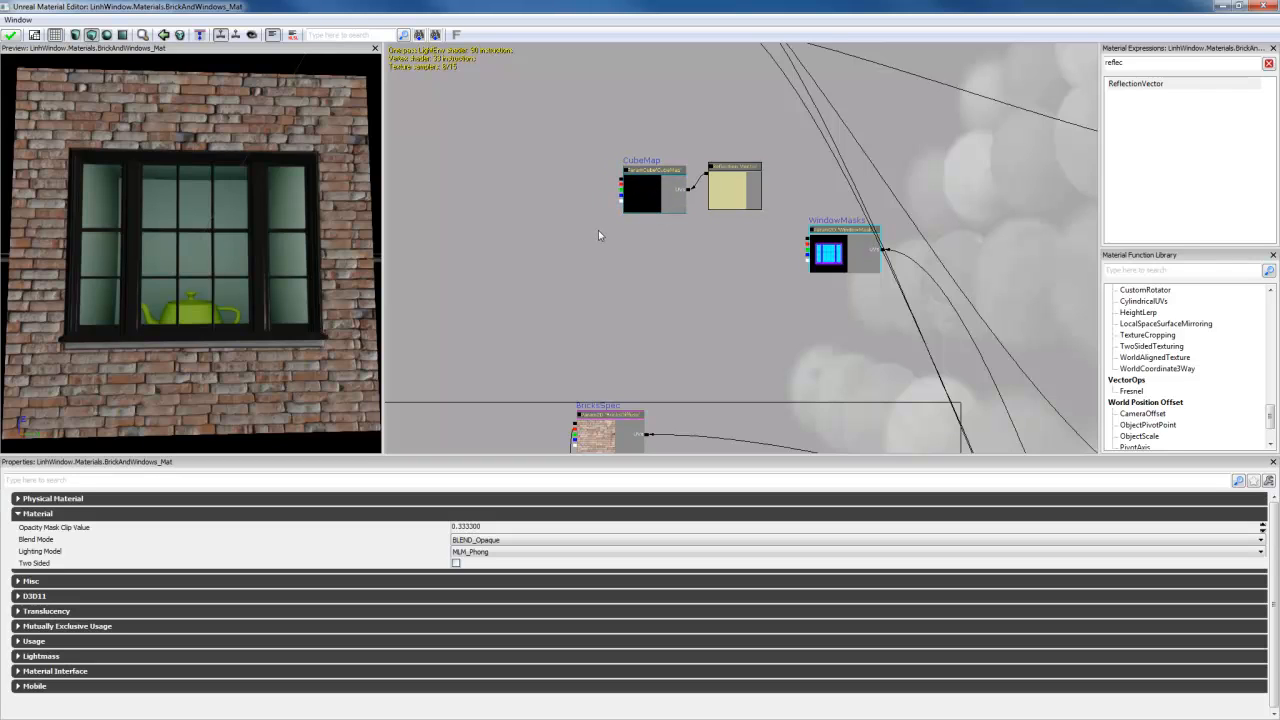
# Step: Add a Multiply node and a scalar parameter next to the CubeMap node
pyautogui.moveTo(589, 219); pyautogui.dragTo(686, 226)
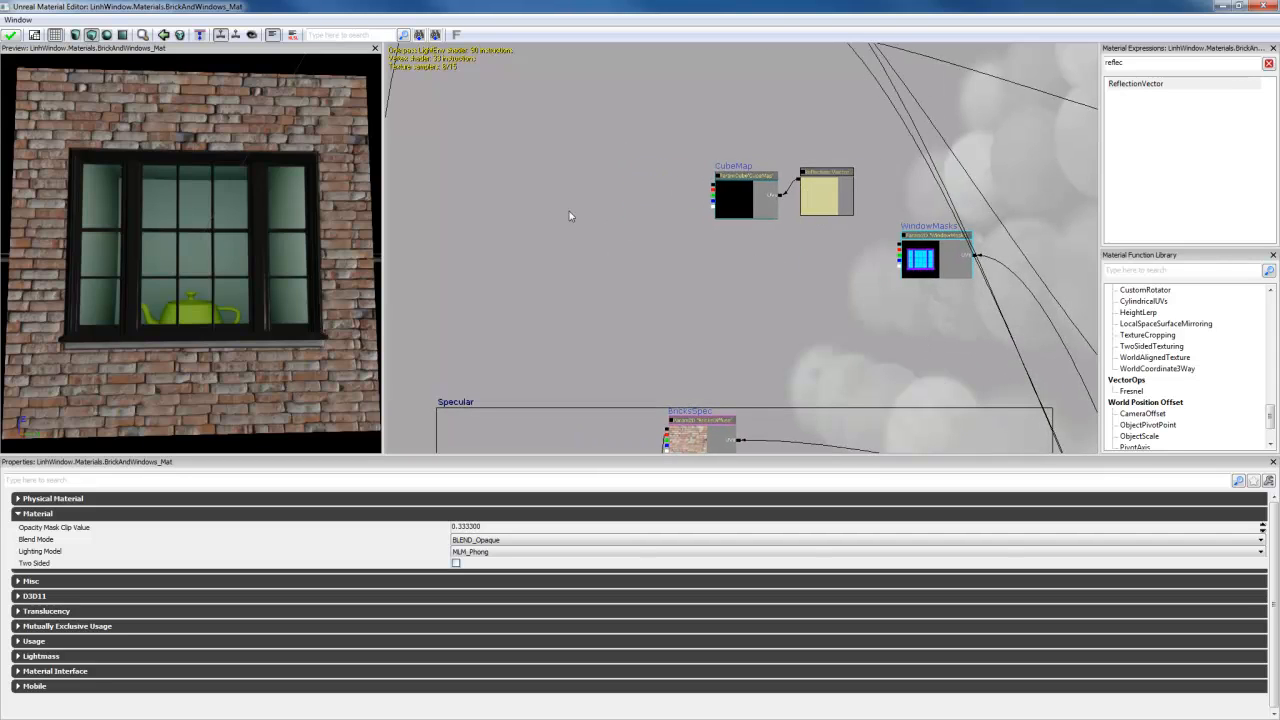
pyautogui.click(608, 213)
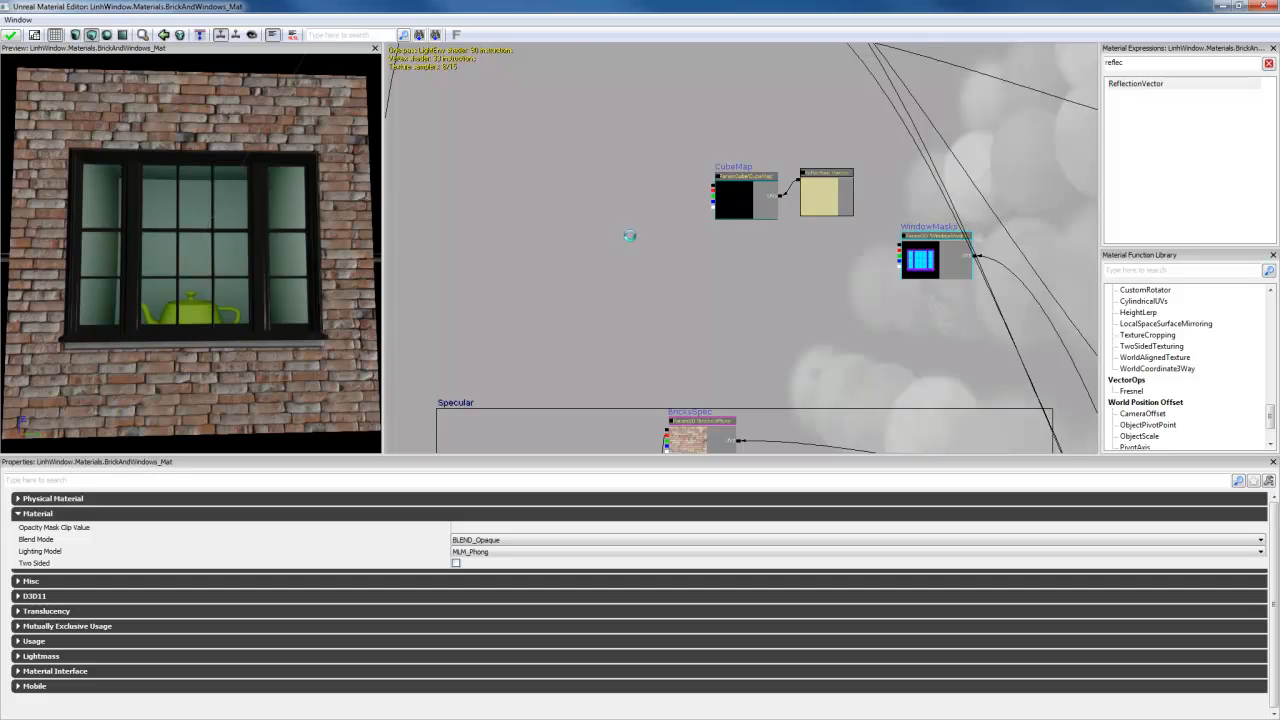
pyautogui.moveTo(607, 229); pyautogui.dragTo(645, 152)
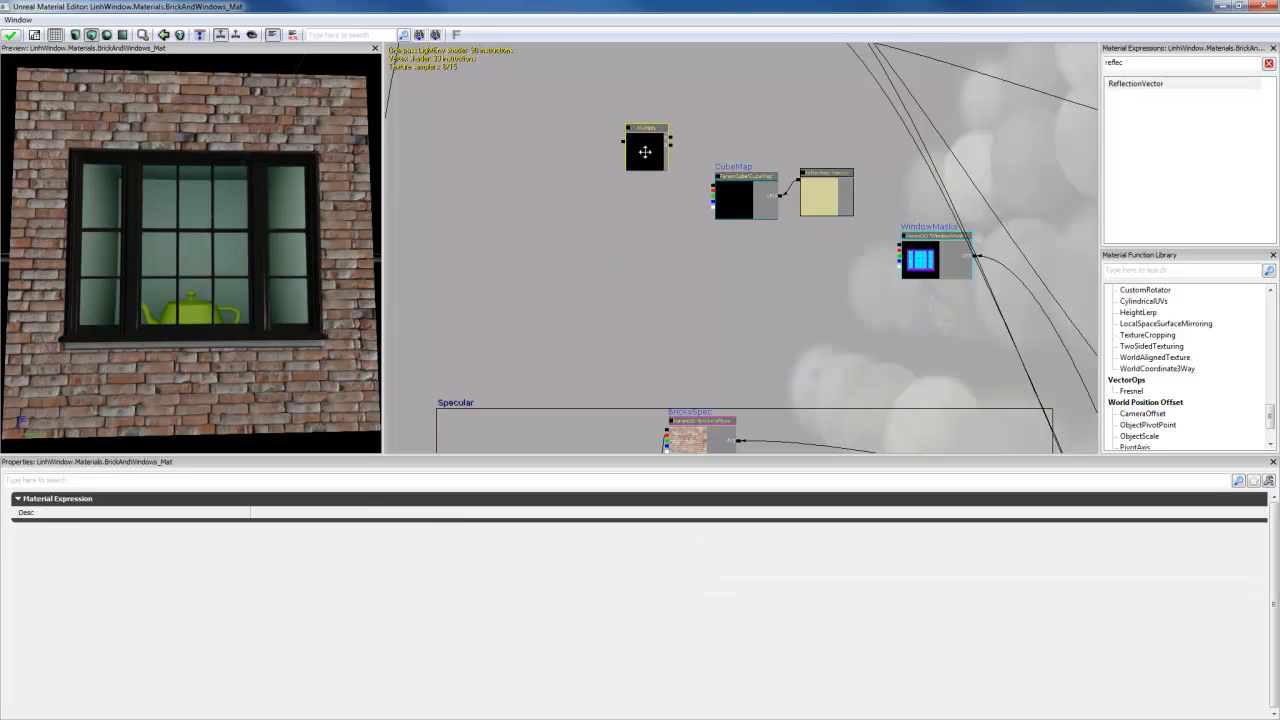
pyautogui.click(764, 157)
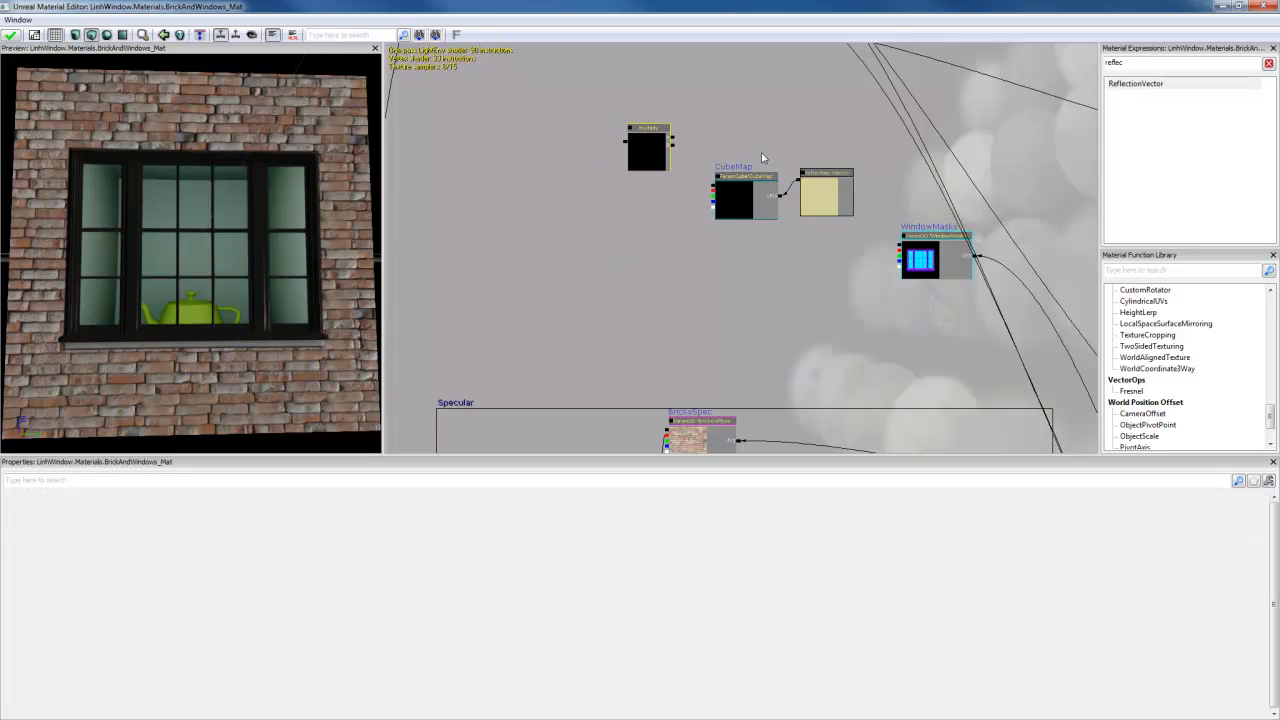
pyautogui.keyDown('ctrl'); pyautogui.moveTo(775, 190); pyautogui.dragTo(721, 137); pyautogui.keyUp('ctrl')
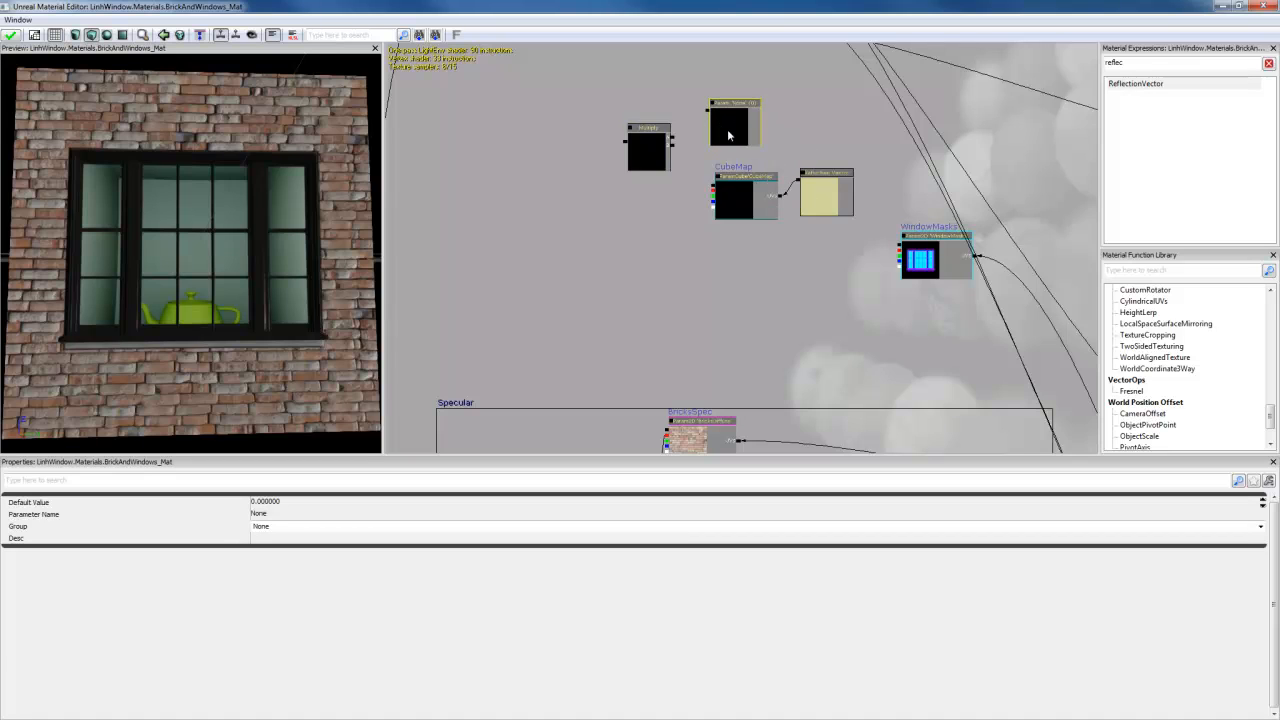
# Step: Align the scalar parameter above the CubeMap and connect the CubeMap's colour output to the Multiply node's B input
pyautogui.moveTo(684, 165); pyautogui.dragTo(703, 206)
pyautogui.scroll(3, 703, 206)
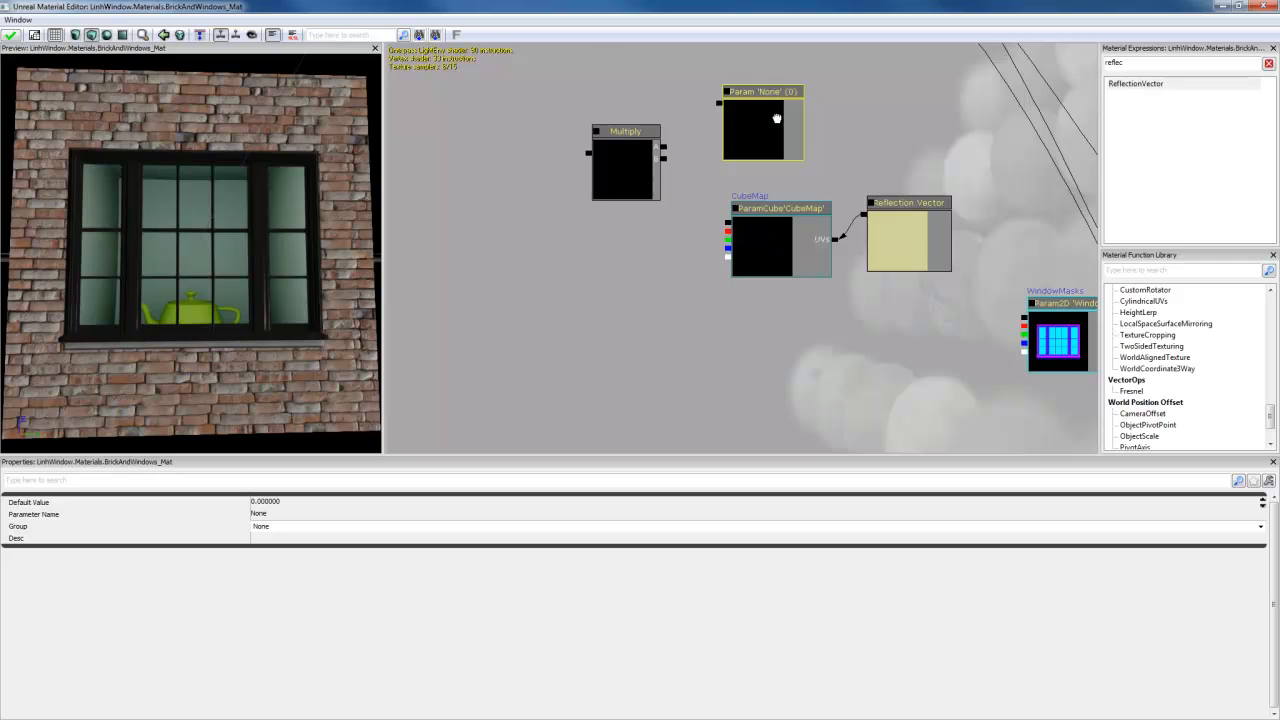
pyautogui.moveTo(777, 118); pyautogui.dragTo(779, 128)
pyautogui.keyDown('ctrl'); pyautogui.moveTo(757, 137); pyautogui.dragTo(762, 145); pyautogui.keyUp('ctrl')
pyautogui.moveTo(729, 235); pyautogui.dragTo(672, 172)
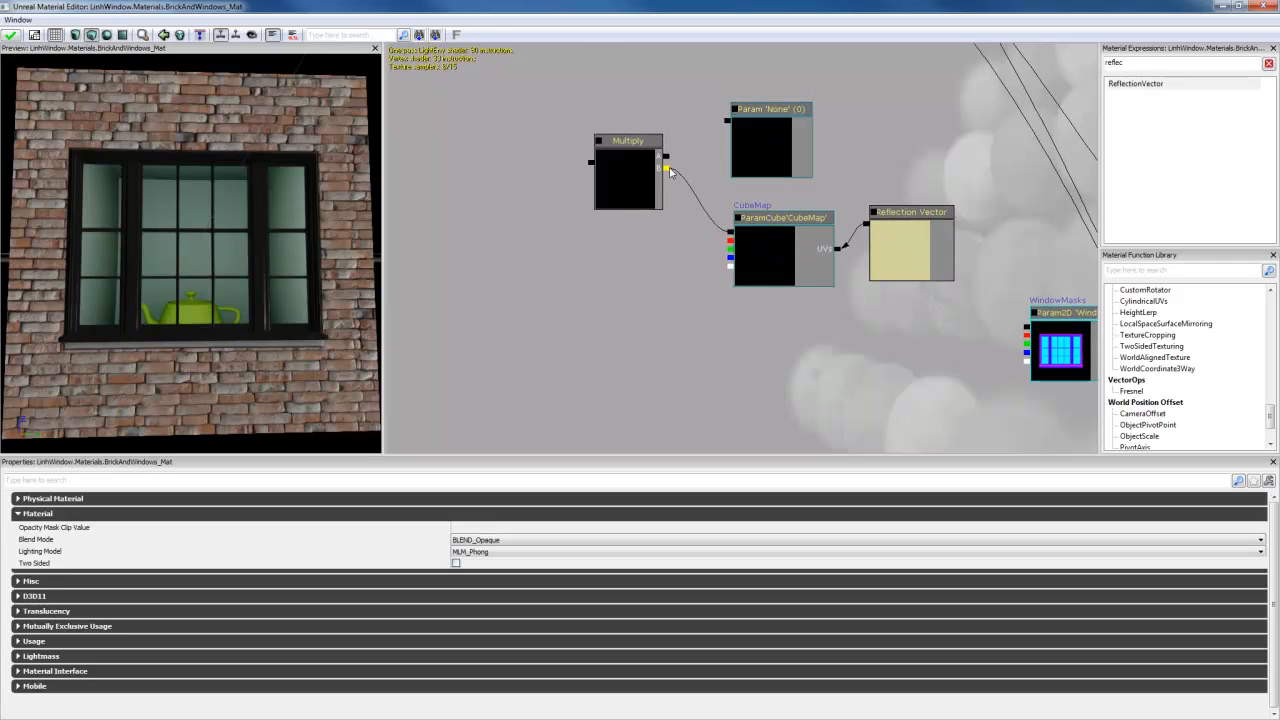
# Step: Name the scalar parameter Brick_Reflect_Strength and connect it to the Multiply node's A input
pyautogui.click(749, 149)
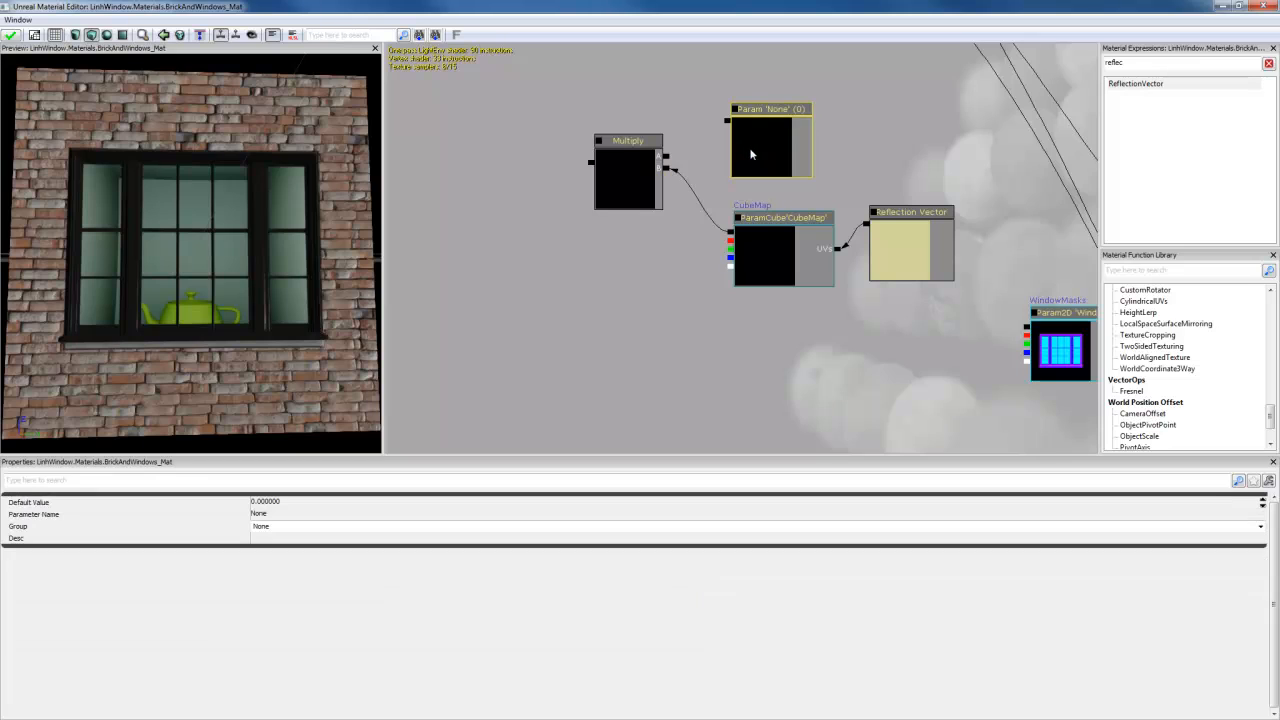
pyautogui.click(260, 514)
pyautogui.write('Brick_Reflect_Strength')
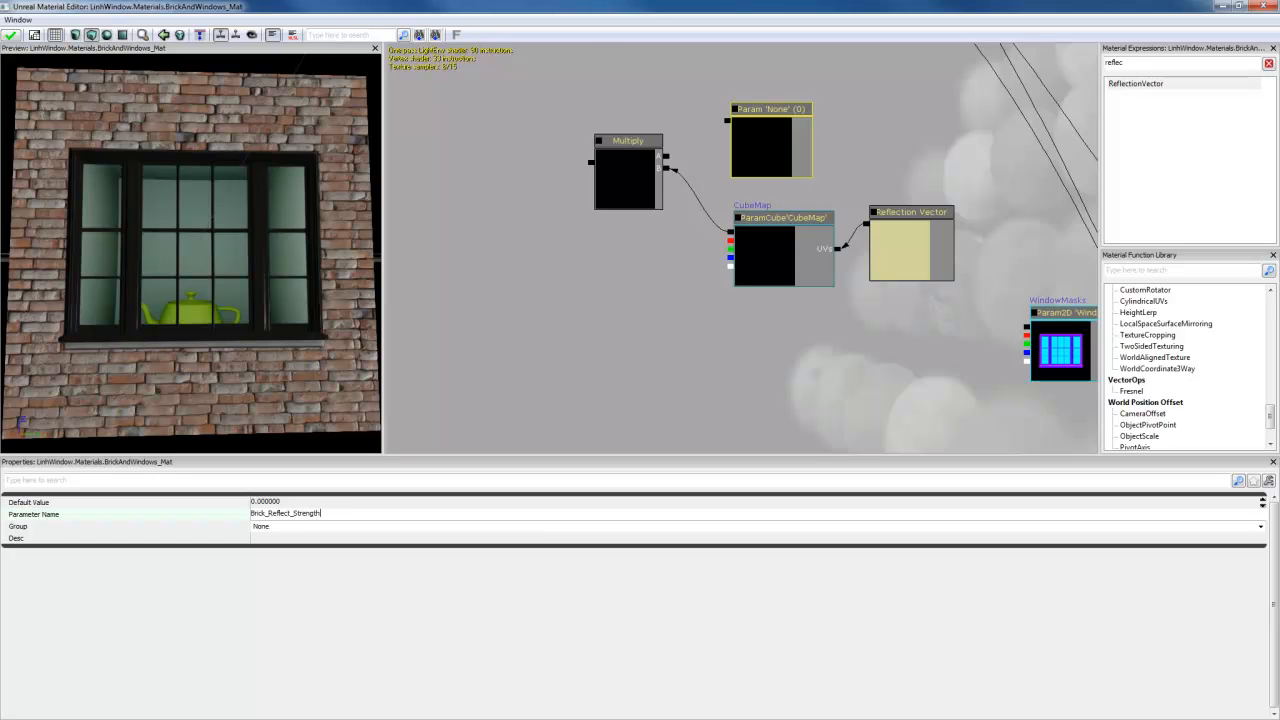
pyautogui.press('Return')
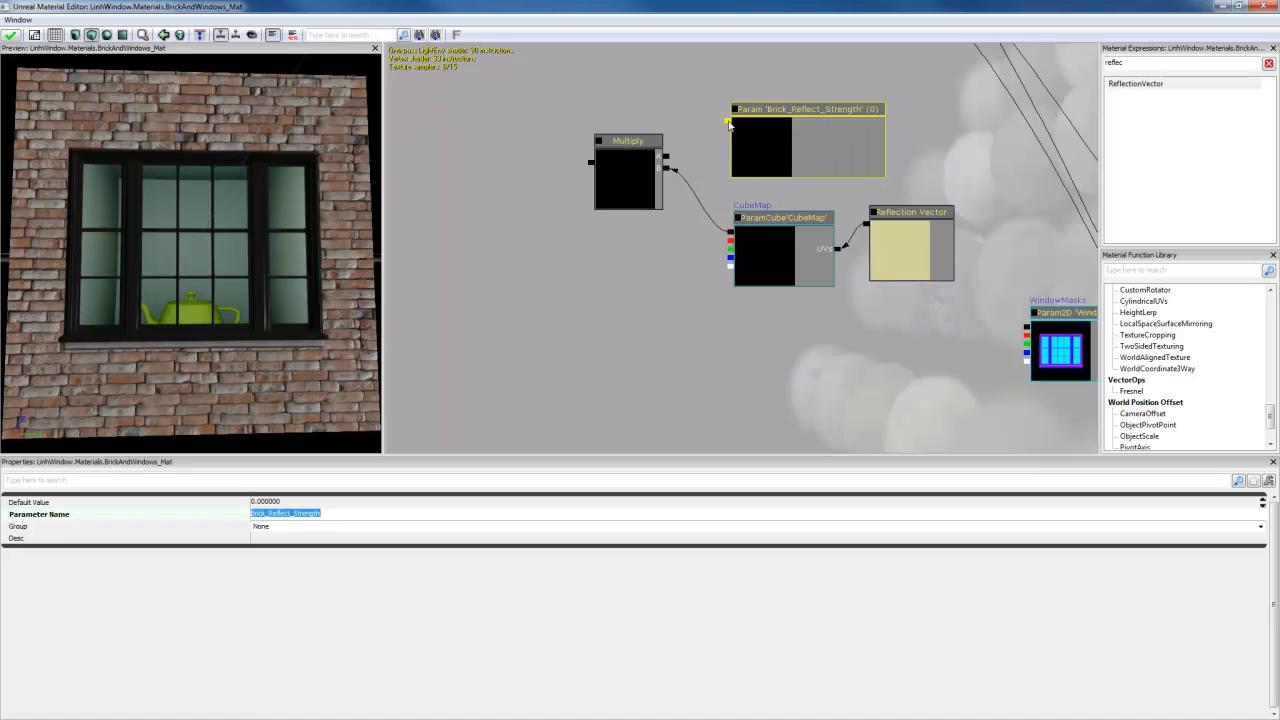
pyautogui.moveTo(727, 120); pyautogui.dragTo(667, 157)
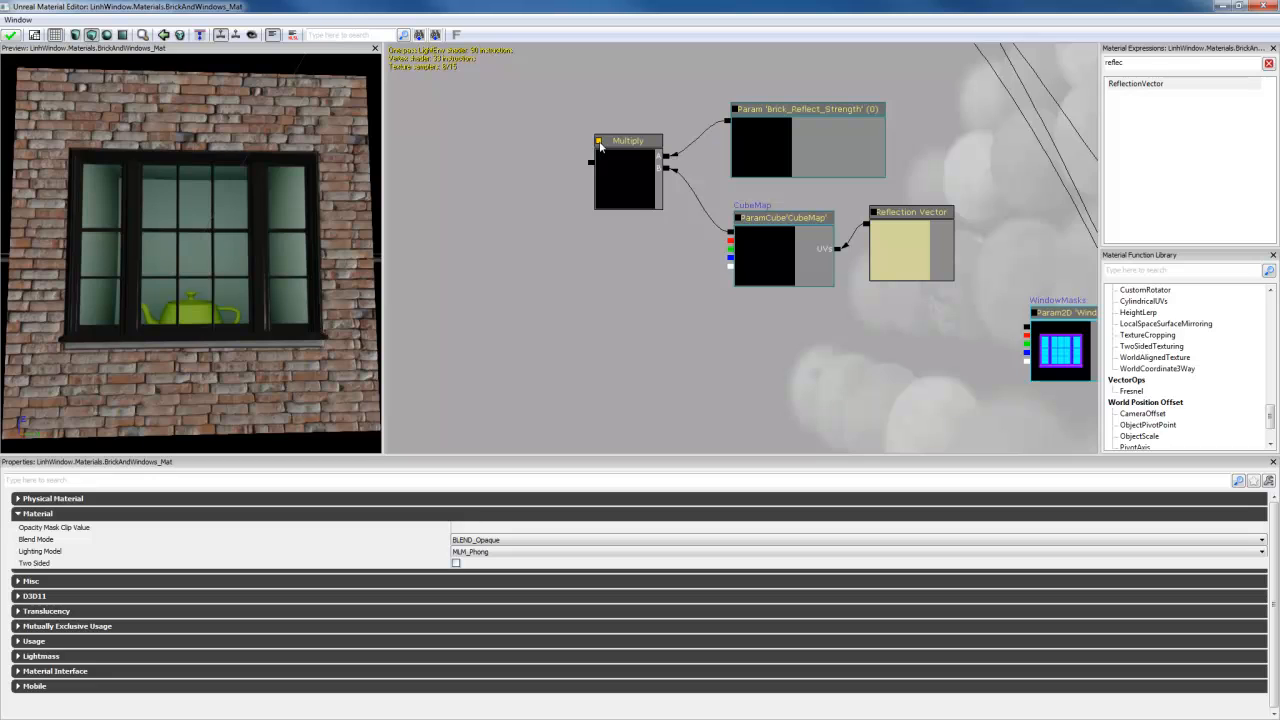
# Step: Enable the Multiply node's real-time preview and set the default value of Brick_Reflect_Strength to 0.002
pyautogui.moveTo(628, 144); pyautogui.dragTo(792, 148)
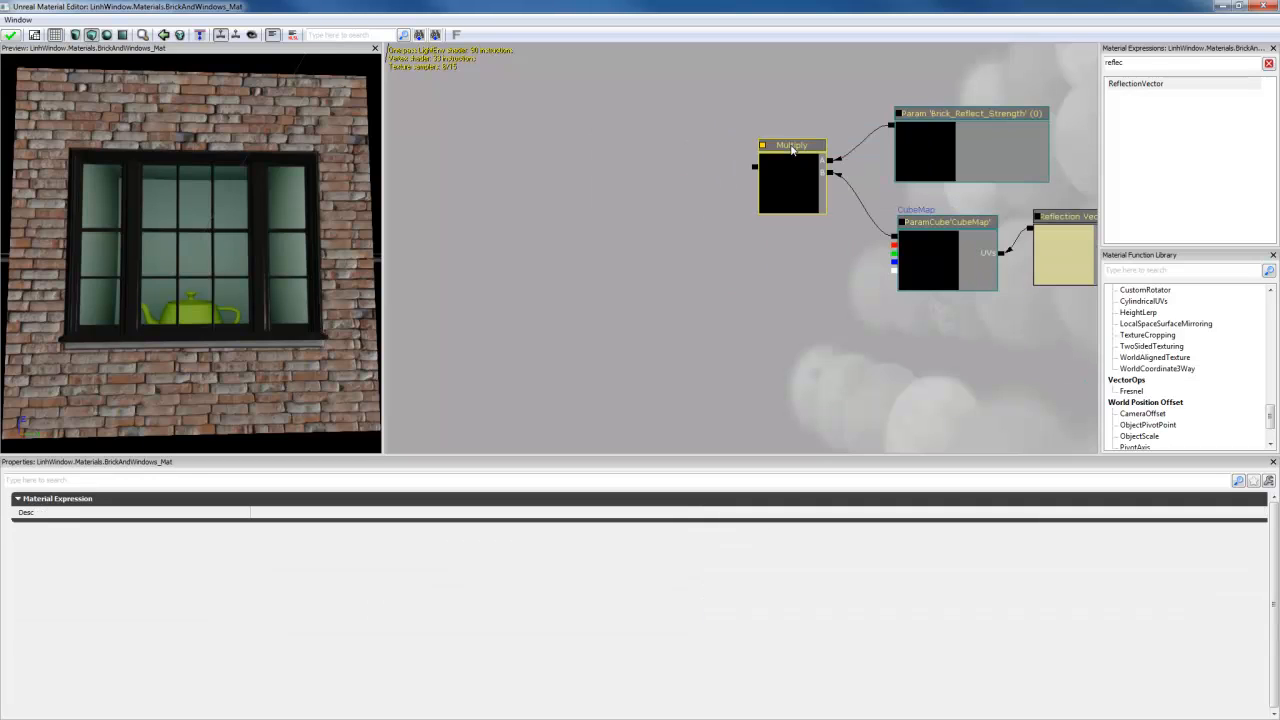
pyautogui.click(944, 150)
pyautogui.click(312, 503)
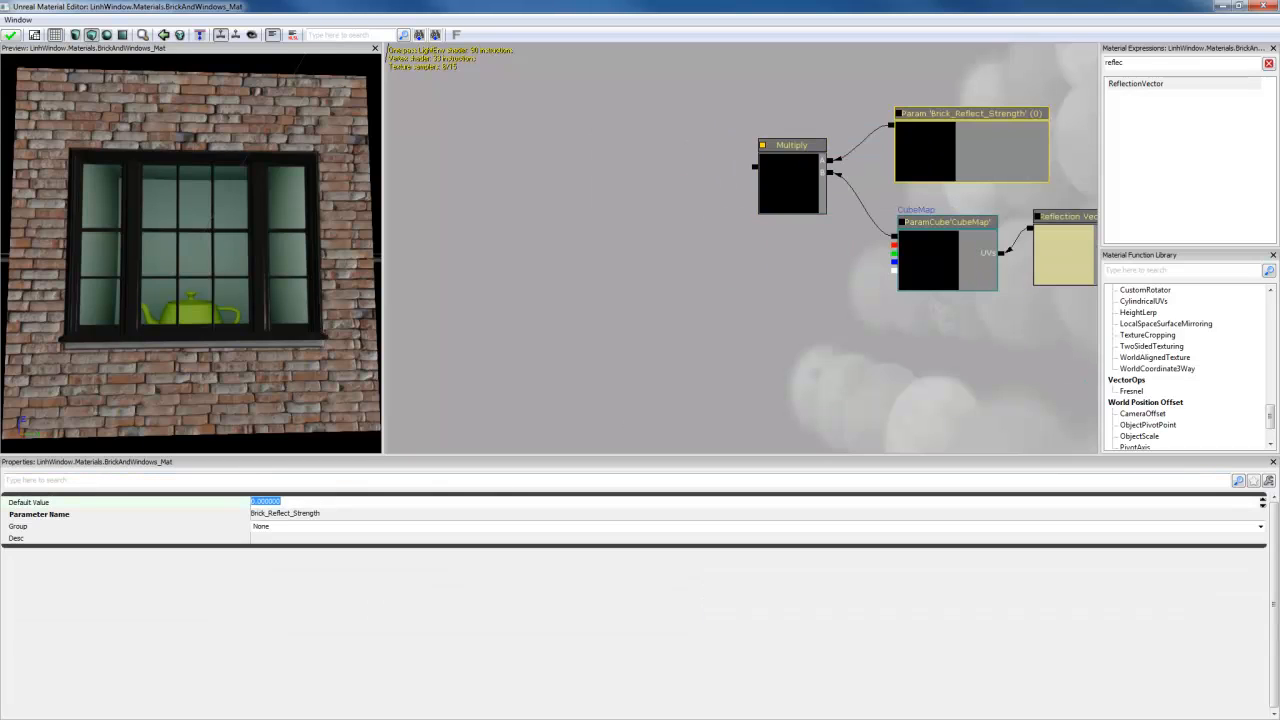
pyautogui.write('1002')
pyautogui.press('Return')
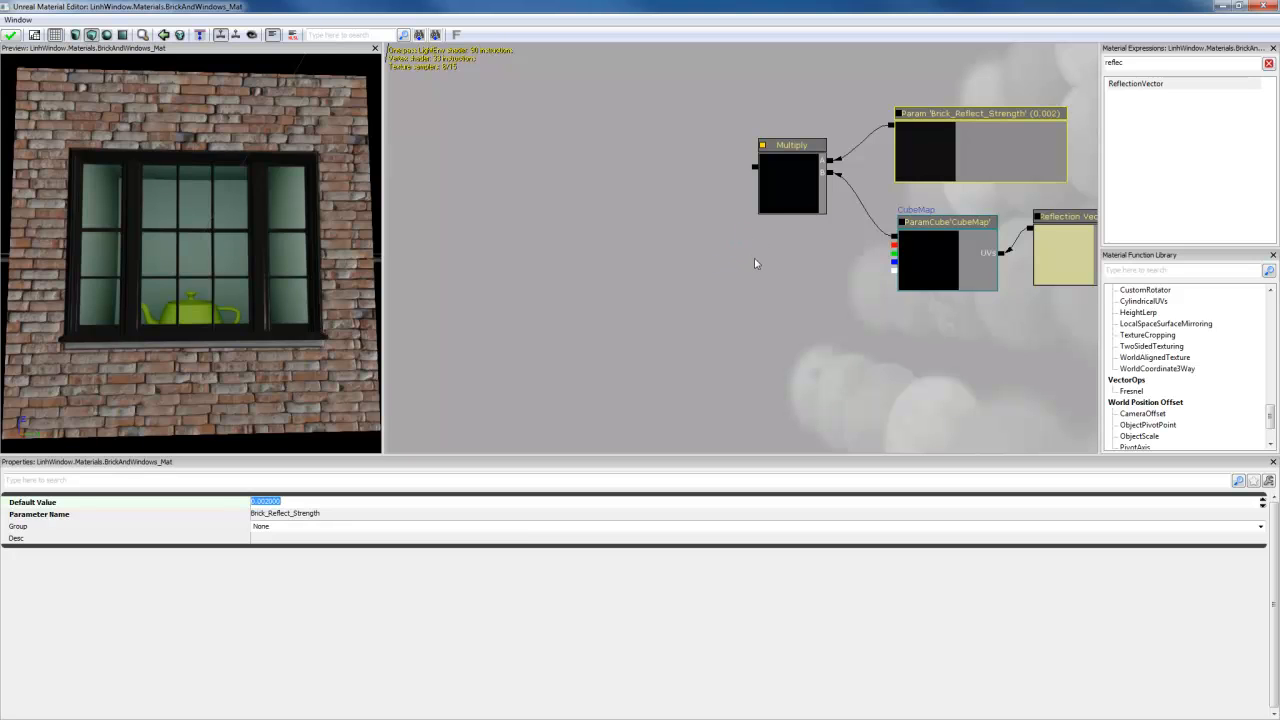
# Step: Add a second Multiply node below the first and connect the CubeMap's colour output to its A input
pyautogui.moveTo(755, 263); pyautogui.dragTo(663, 267)
pyautogui.moveTo(737, 302); pyautogui.dragTo(711, 260)
pyautogui.click(767, 295)
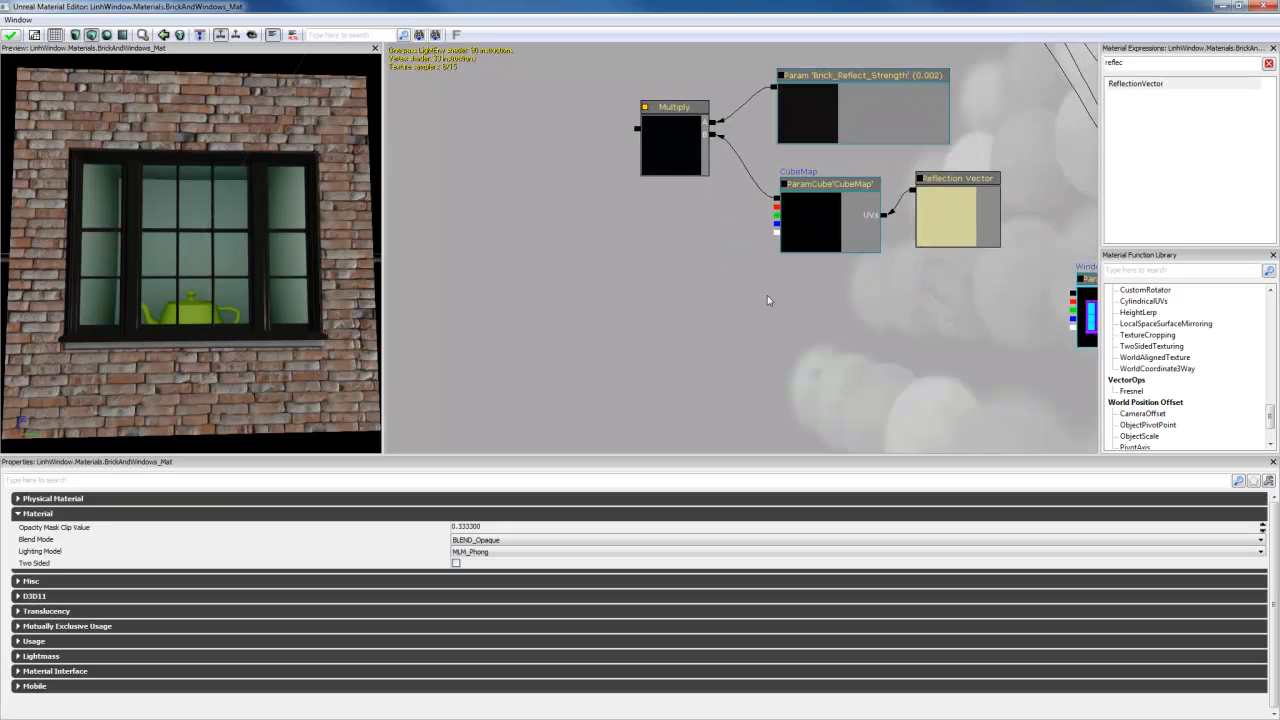
pyautogui.moveTo(767, 295); pyautogui.dragTo(679, 289)
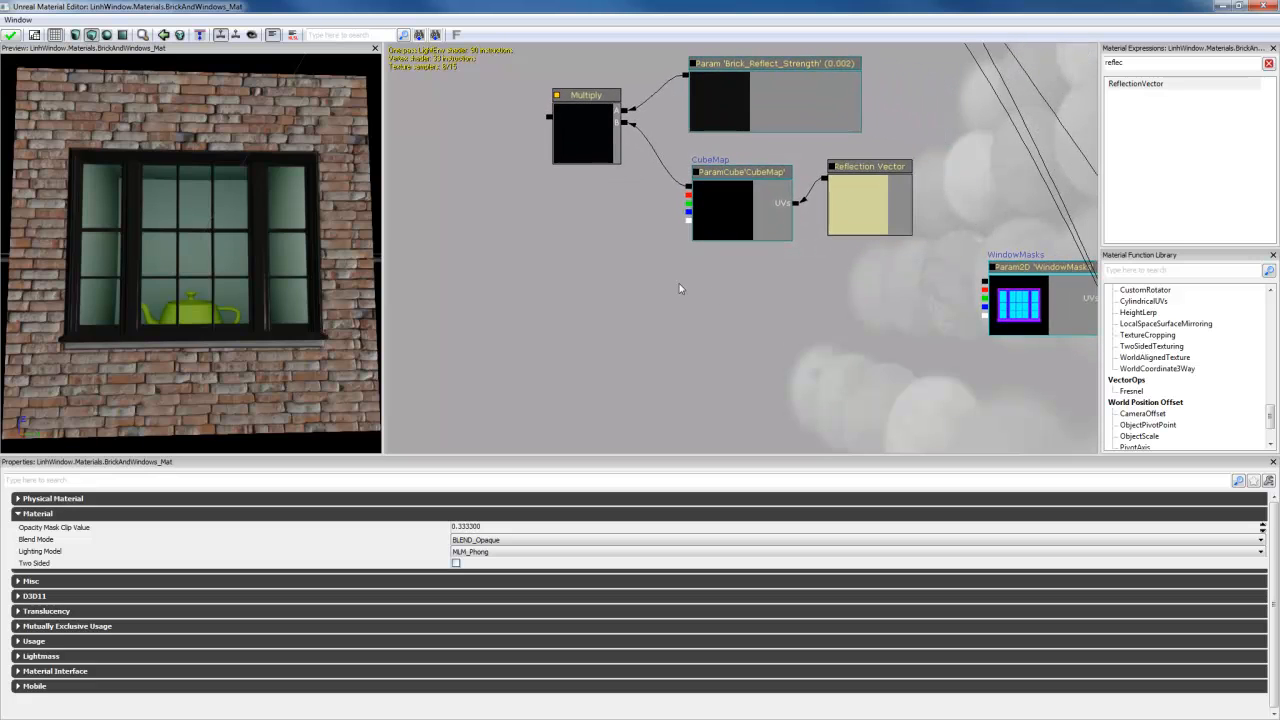
pyautogui.click(577, 316)
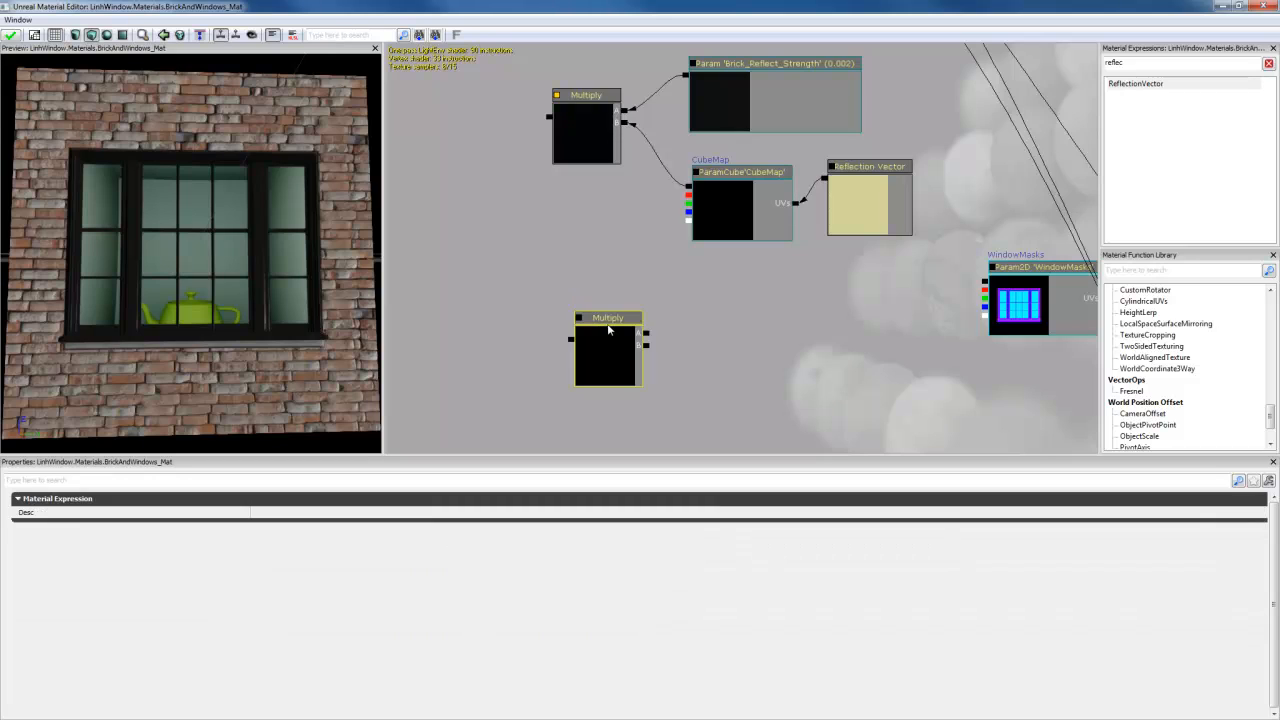
pyautogui.moveTo(606, 330); pyautogui.dragTo(601, 233)
pyautogui.moveTo(688, 187); pyautogui.dragTo(638, 238)
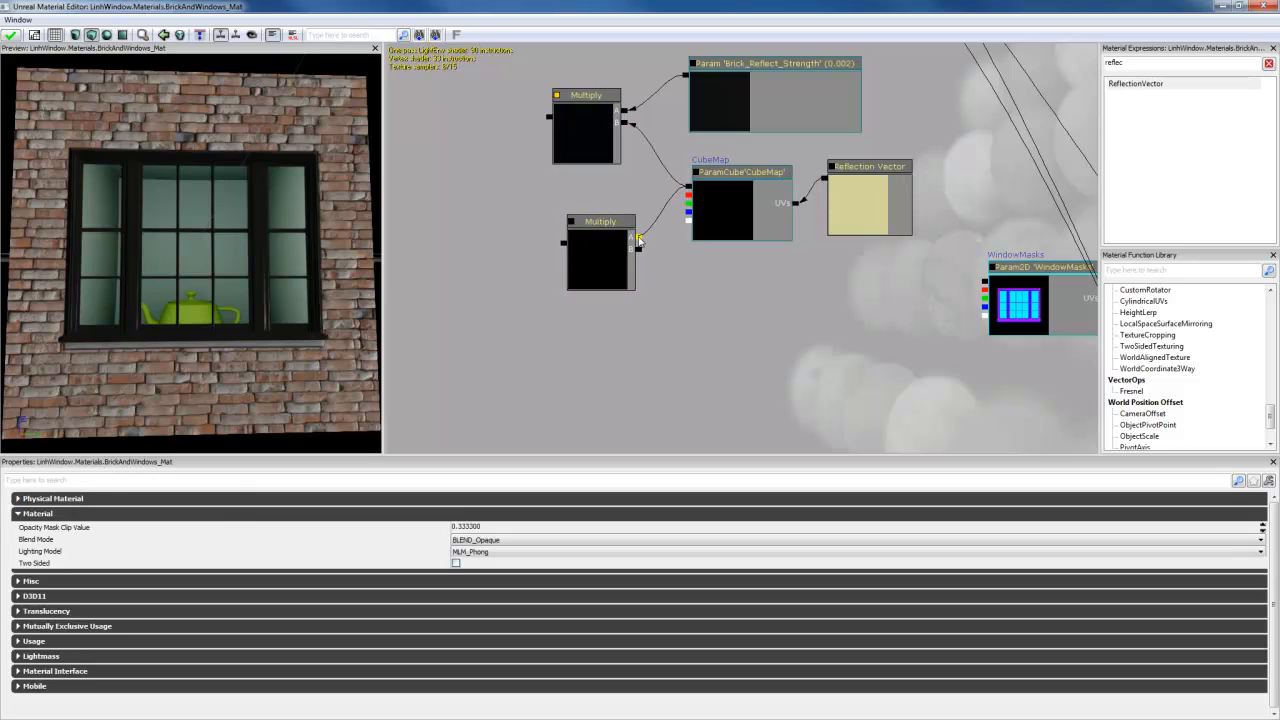
# Step: Add a scalar parameter below the CubeMap and connect it to the second Multiply node's B input
pyautogui.click(685, 283)
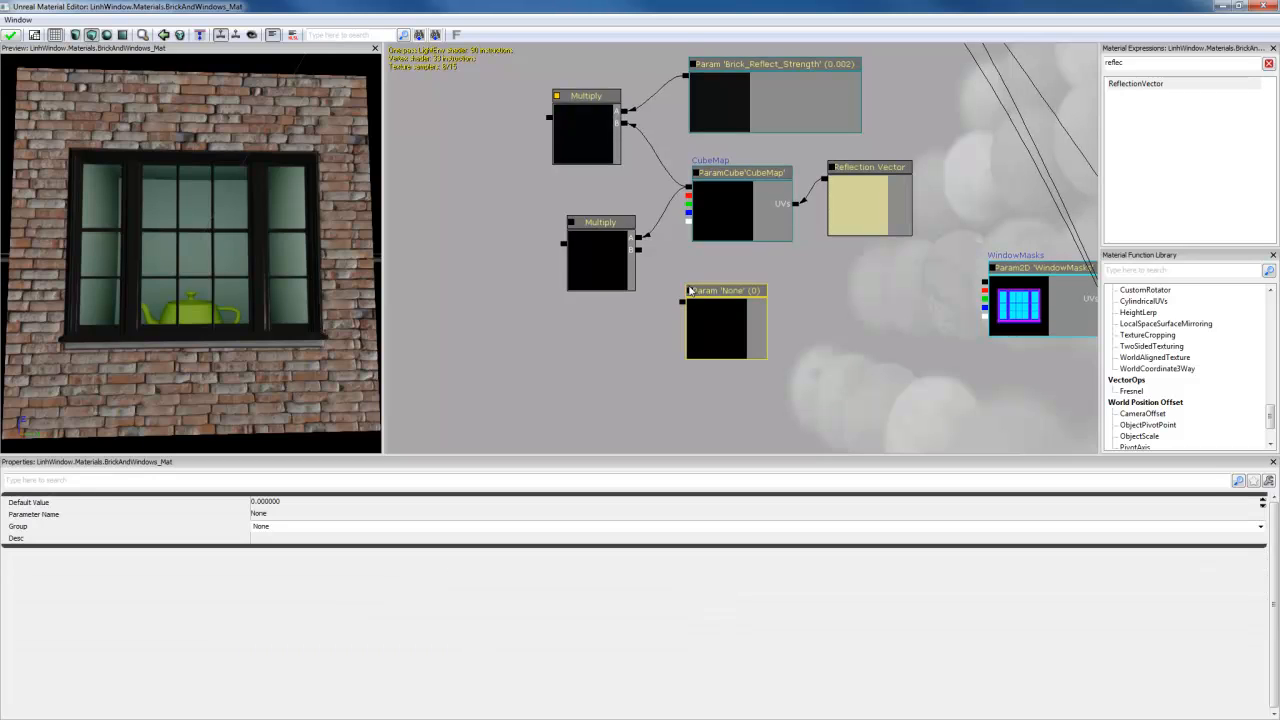
pyautogui.moveTo(686, 301); pyautogui.dragTo(639, 249)
pyautogui.moveTo(724, 334); pyautogui.dragTo(731, 297)
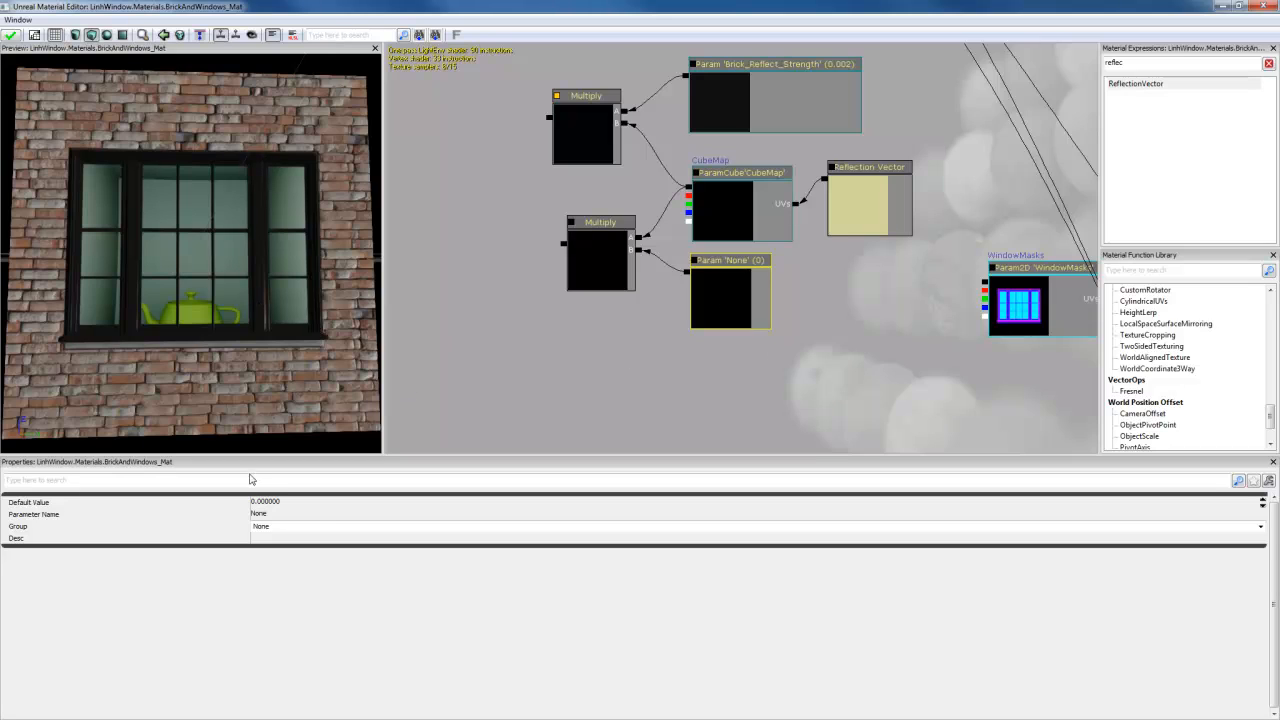
# Step: Set the scalar parameter below the CubeMap to a default value of 0.01 and enable the second Multiply node's real-time preview
pyautogui.click(267, 504)
pyautogui.write('.')
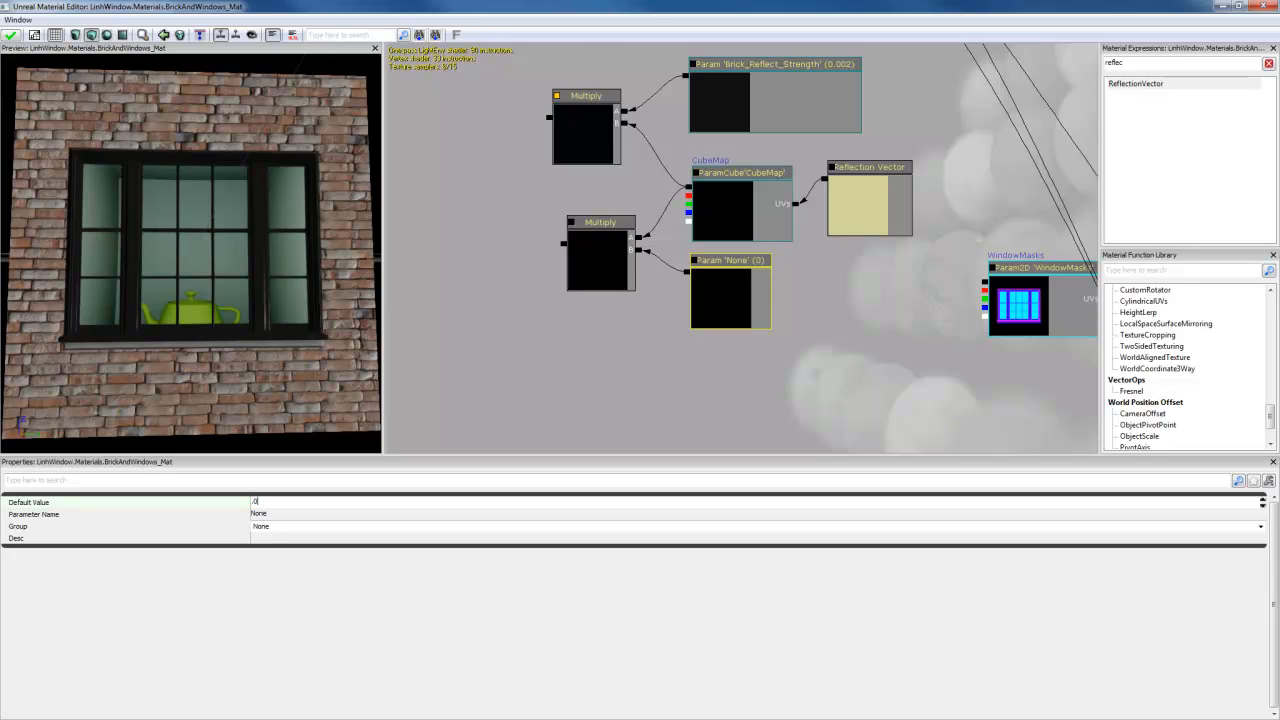
pyautogui.write('01')
pyautogui.press('Return')
pyautogui.click(571, 223)
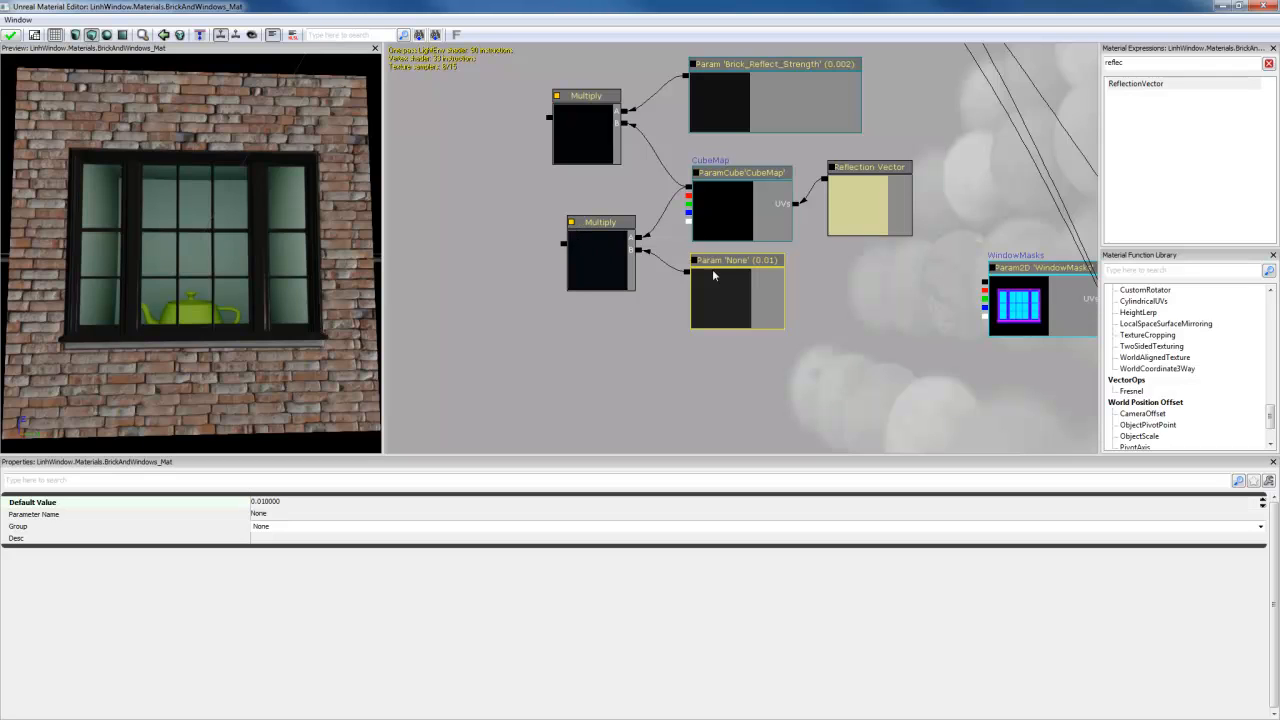
# Step: Add a third Multiply node below the second and connect the CubeMap's colour output to its A input
pyautogui.moveTo(571, 277); pyautogui.dragTo(632, 269)
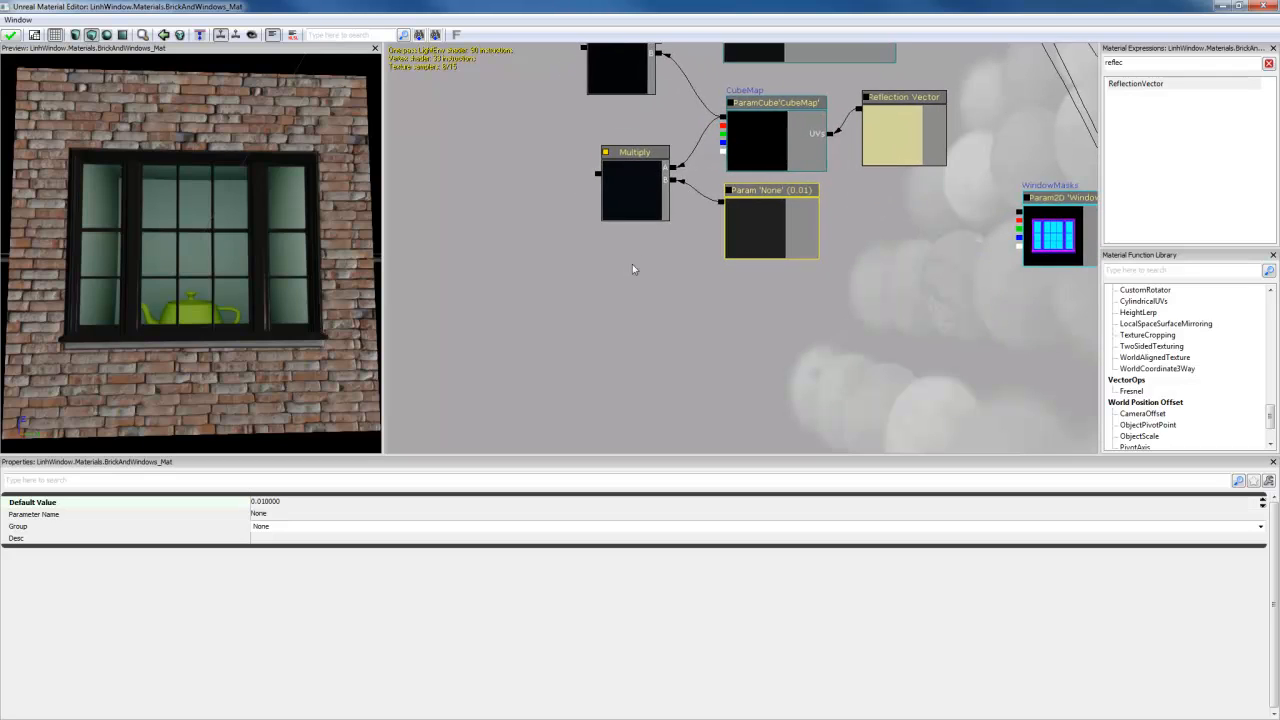
pyautogui.click(620, 291)
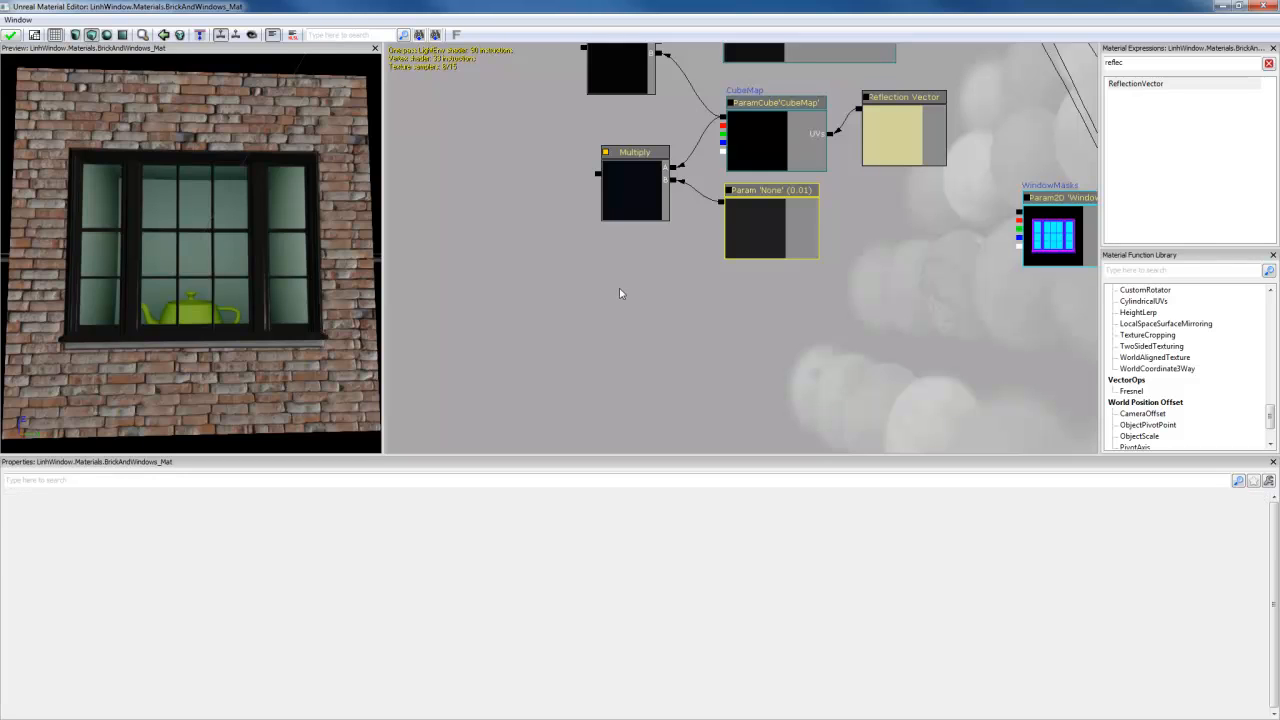
pyautogui.click(656, 320)
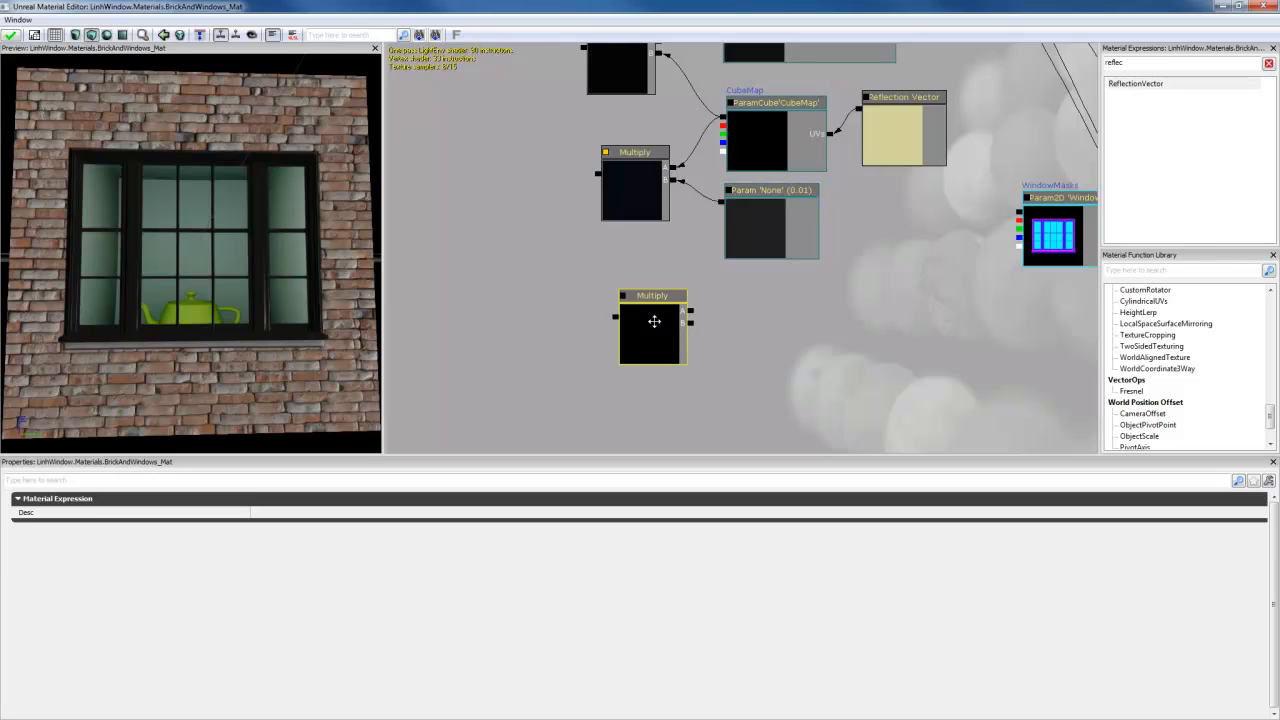
pyautogui.moveTo(654, 320); pyautogui.dragTo(644, 291)
pyautogui.moveTo(723, 118); pyautogui.dragTo(683, 282)
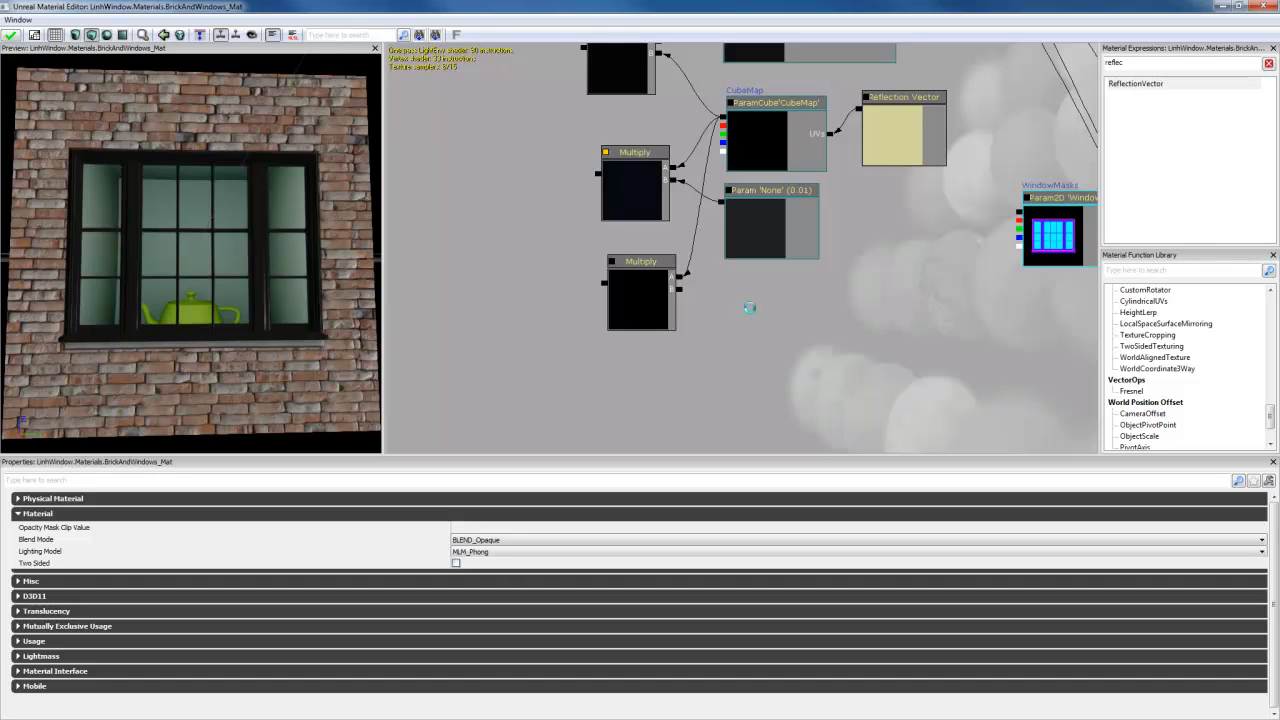
# Step: Add a scalar parameter with a default value of 0.5 and connect it to the third Multiply node's B input
pyautogui.keyDown('ctrl'); pyautogui.moveTo(767, 338); pyautogui.dragTo(743, 321); pyautogui.keyUp('ctrl')
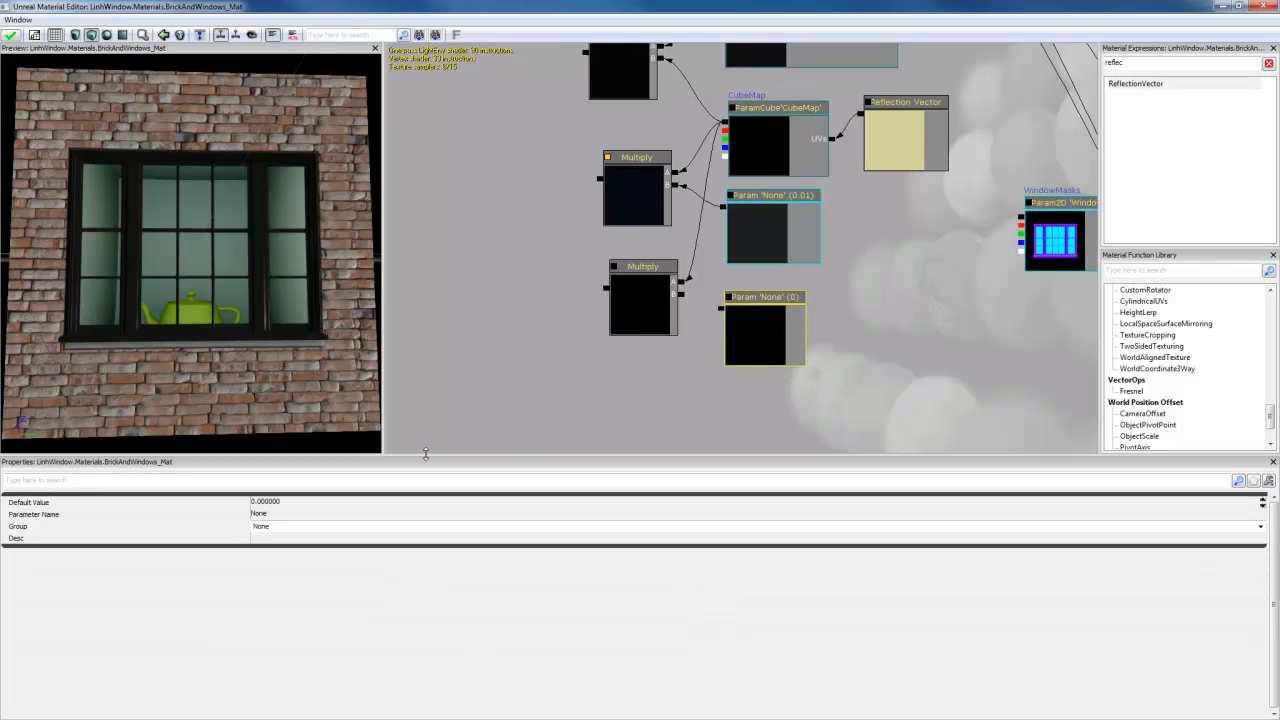
pyautogui.click(305, 502)
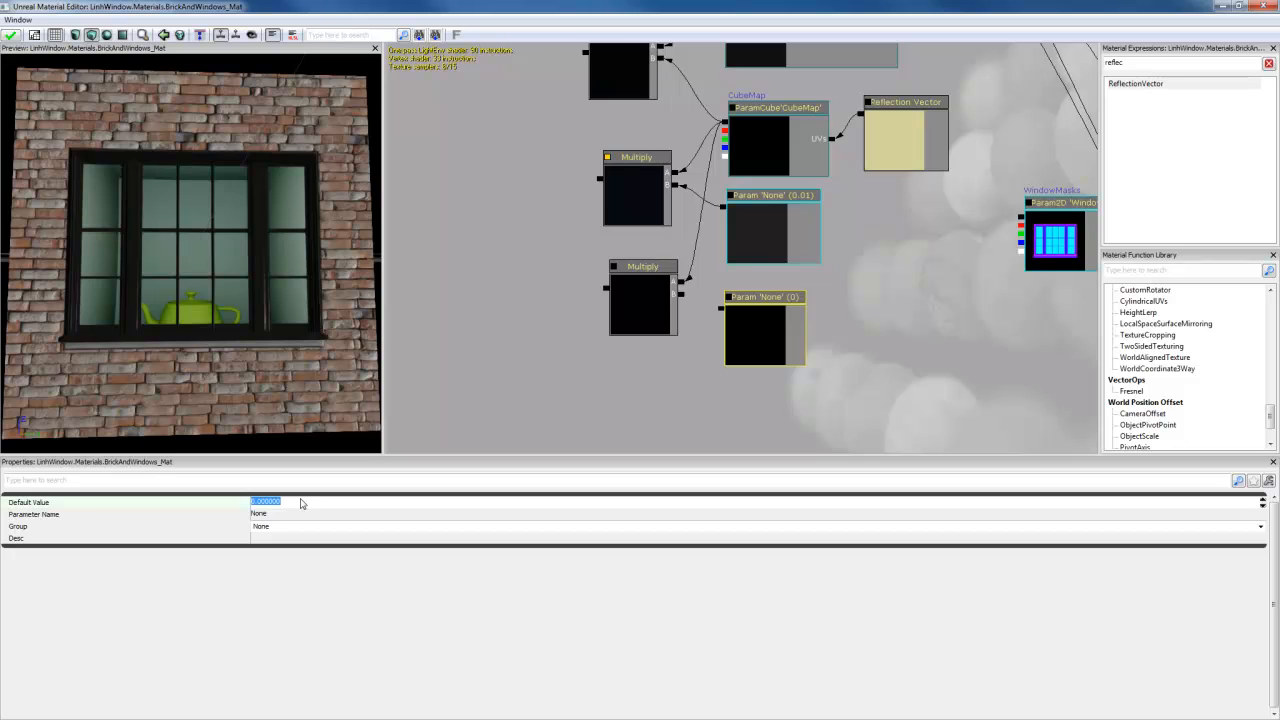
pyautogui.write('0.5')
pyautogui.press('Return')
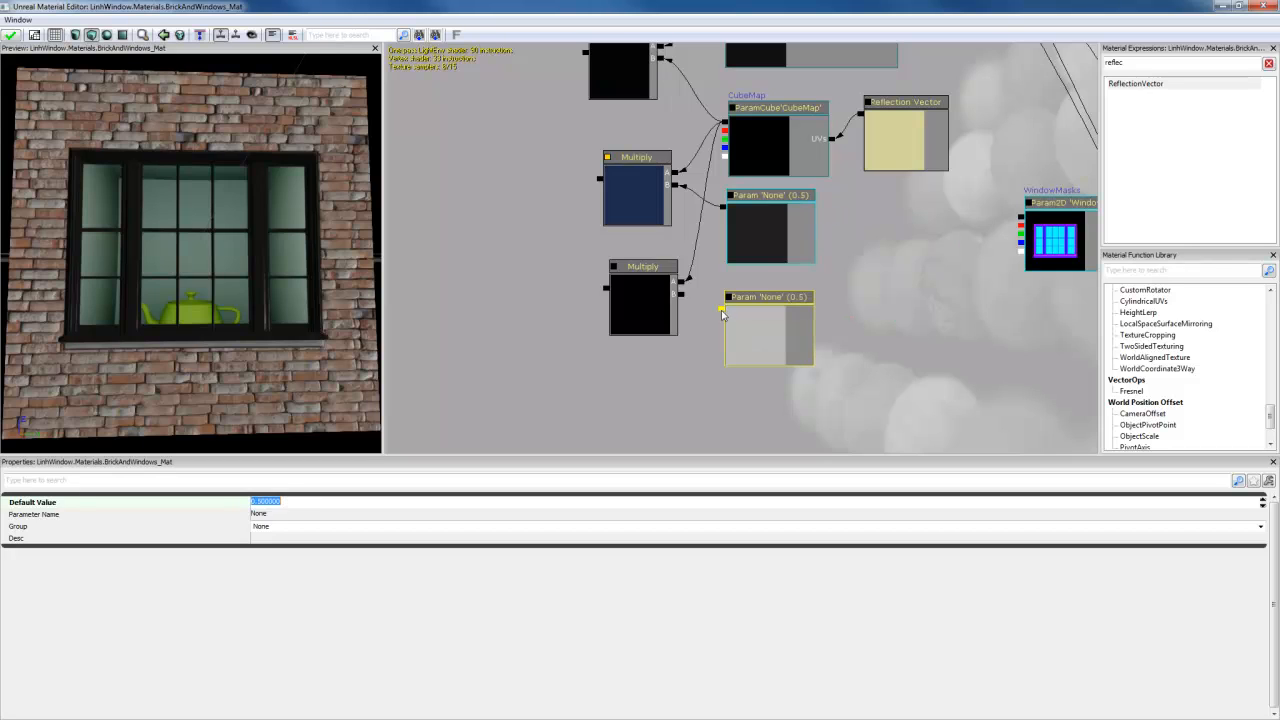
pyautogui.moveTo(721, 307); pyautogui.dragTo(682, 296)
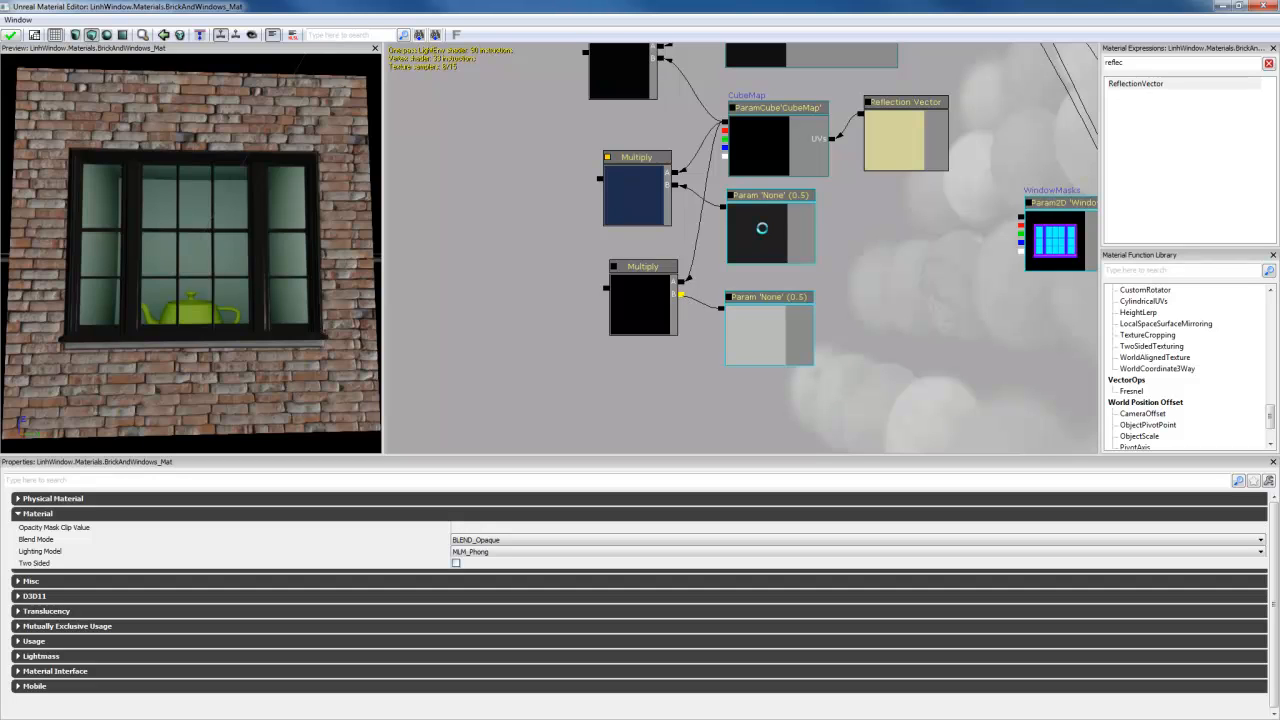
# Step: Name the third Multiply's scalar parameter Glass_Reflective_Strength and copy that name into its description
pyautogui.click(756, 248)
pyautogui.click(752, 323)
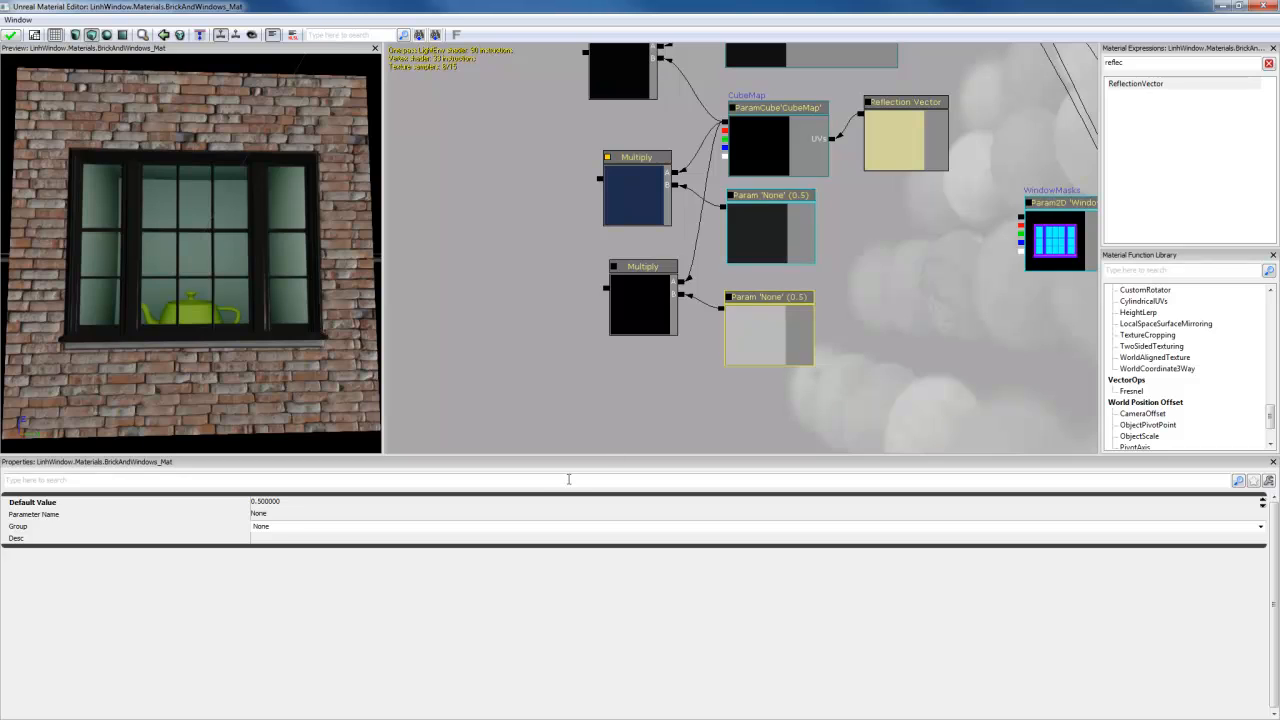
pyautogui.click(277, 517)
pyautogui.click(277, 517)
pyautogui.write('G')
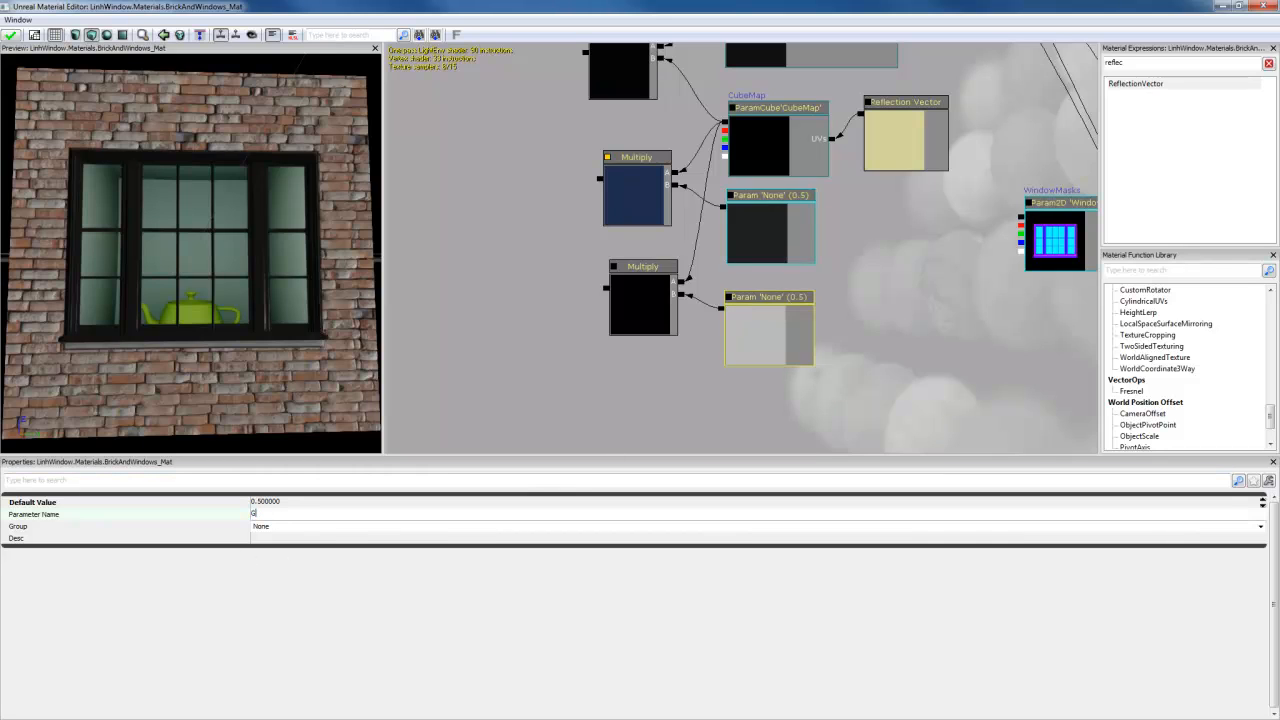
pyautogui.write('lass_Reflective_Strength')
pyautogui.moveTo(334, 514); pyautogui.dragTo(243, 517)
pyautogui.hotkey('ctrl', 'c')
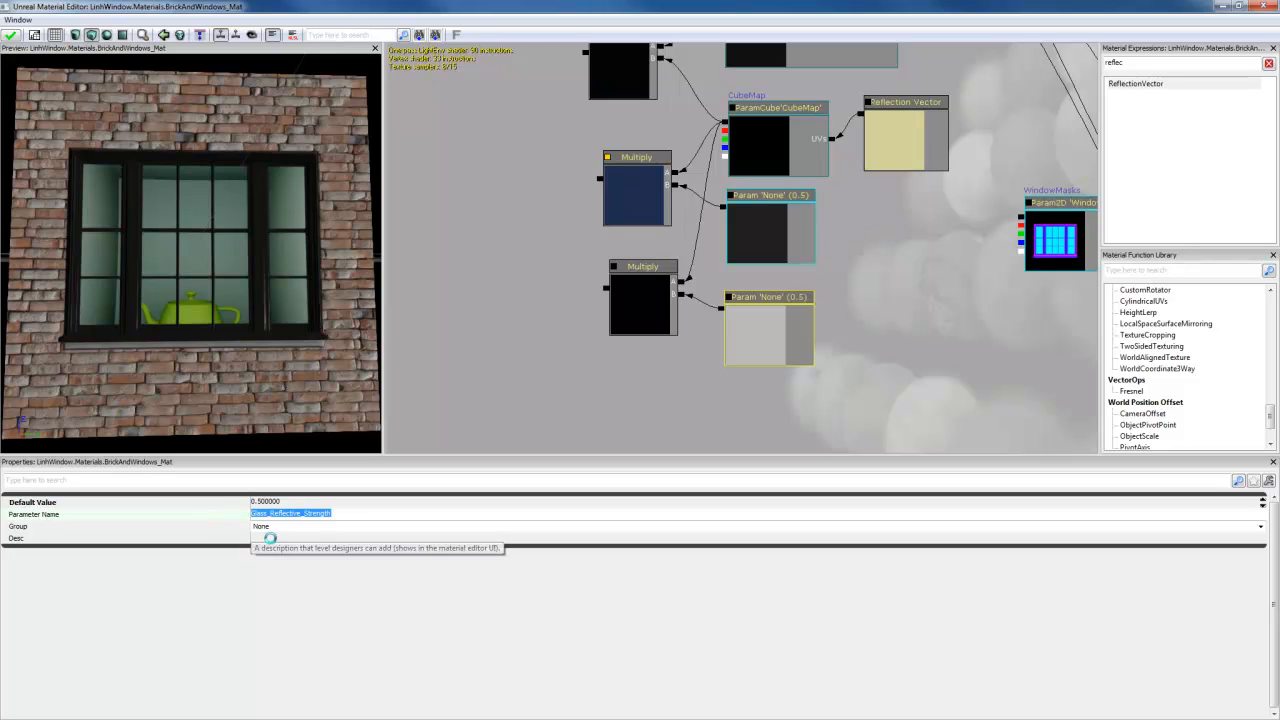
pyautogui.click(280, 538)
pyautogui.hotkey('ctrl', 'v')
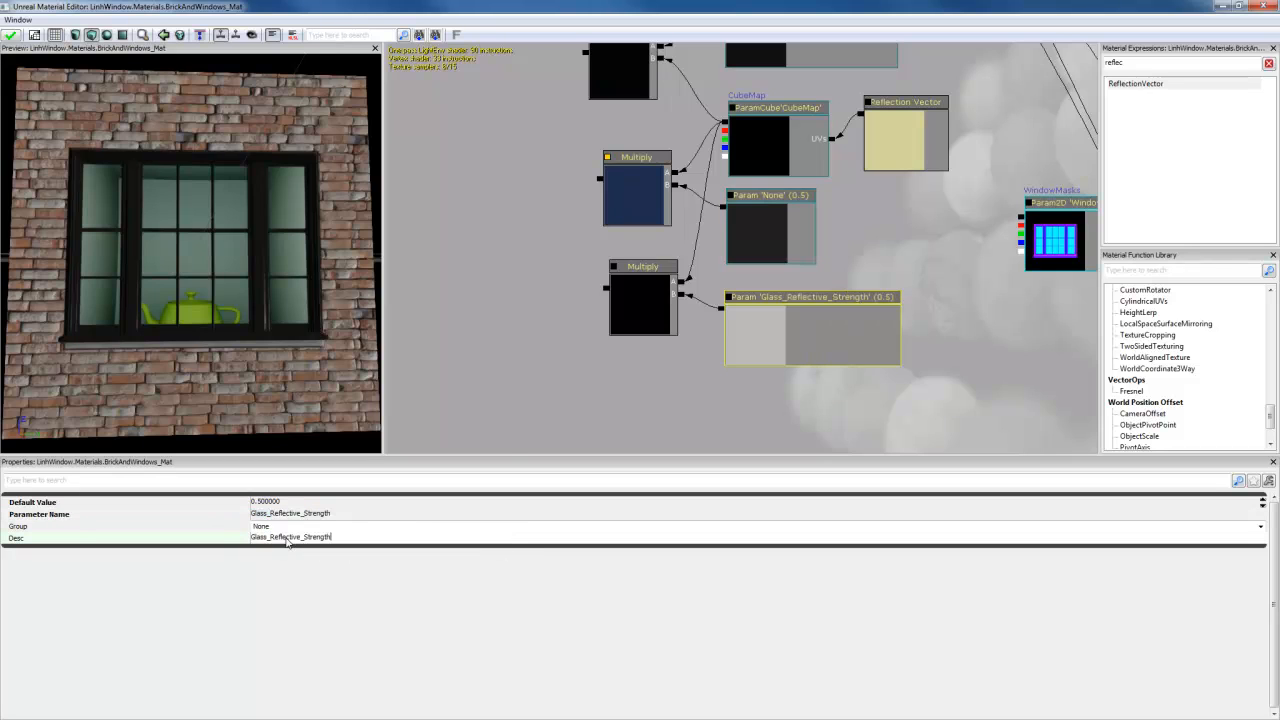
# Step: Set the default value of the second Multiply's unnamed scalar parameter to 0.02
pyautogui.click(788, 220)
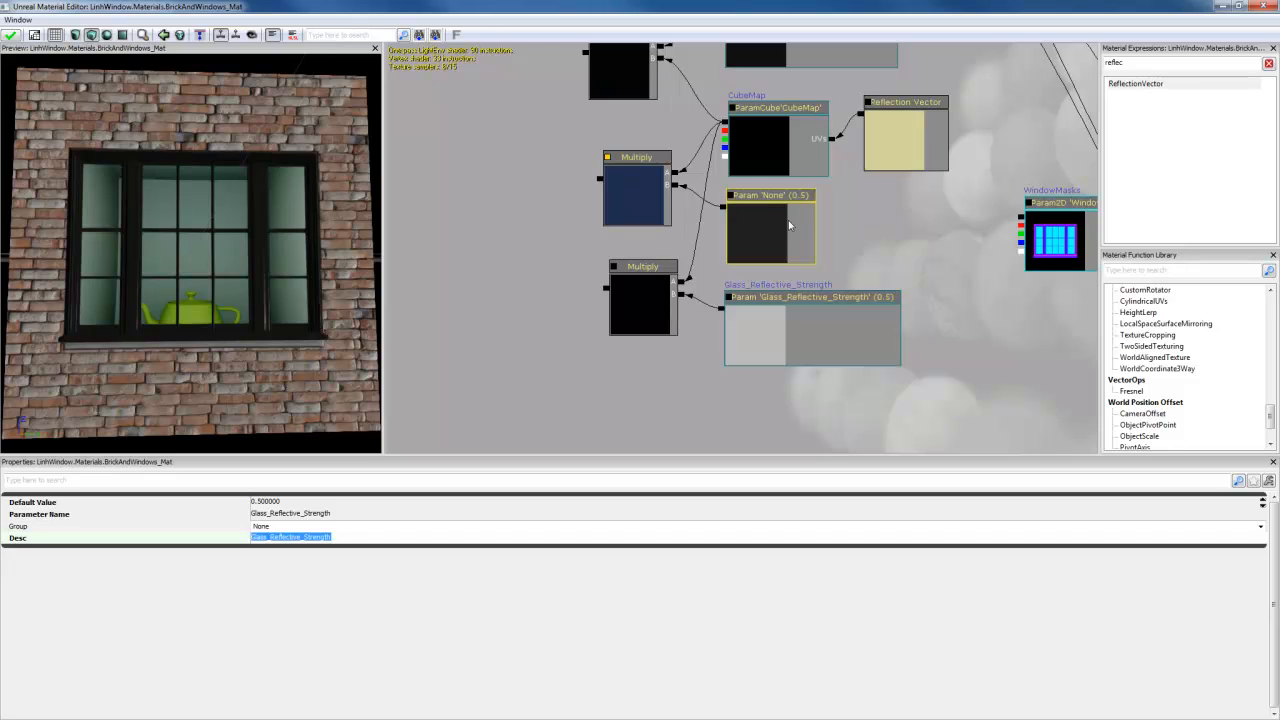
pyautogui.click(317, 502)
pyautogui.write('0.020000')
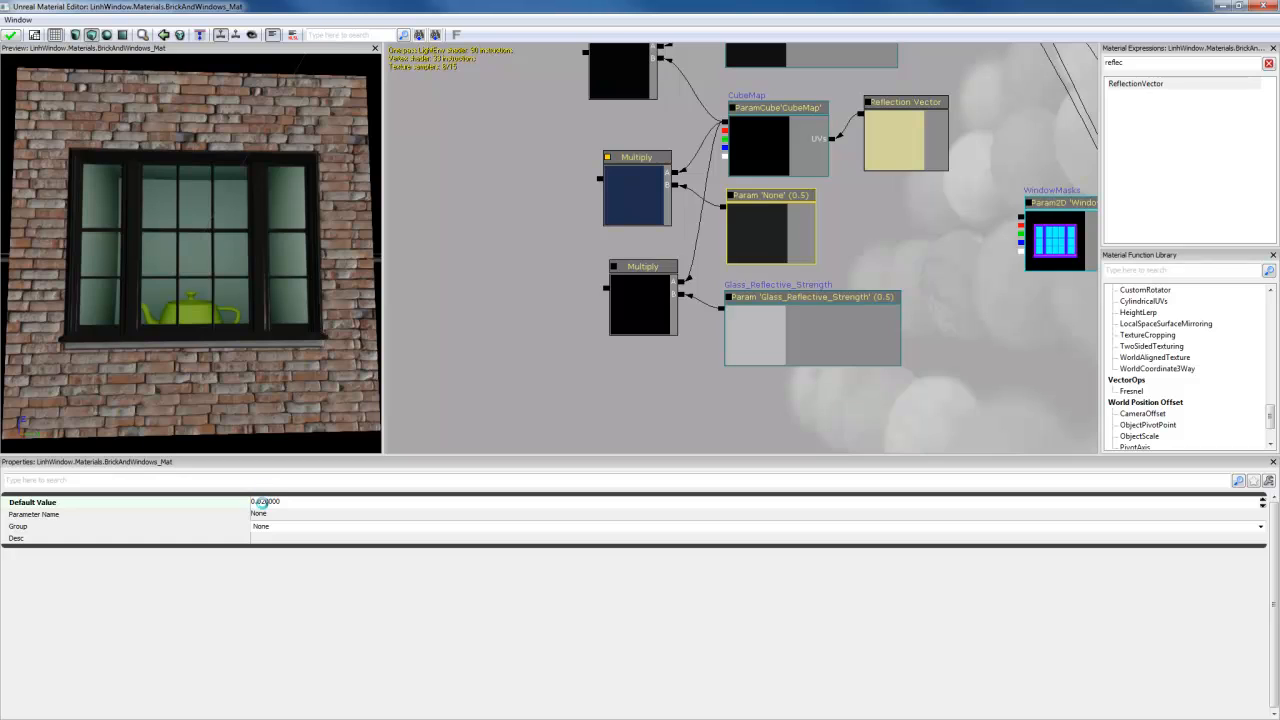
pyautogui.press('Return')
# Step: Name the second Multiply's scalar parameter Wood_Reflective_Strength and copy that name into its description
pyautogui.press('Tab')
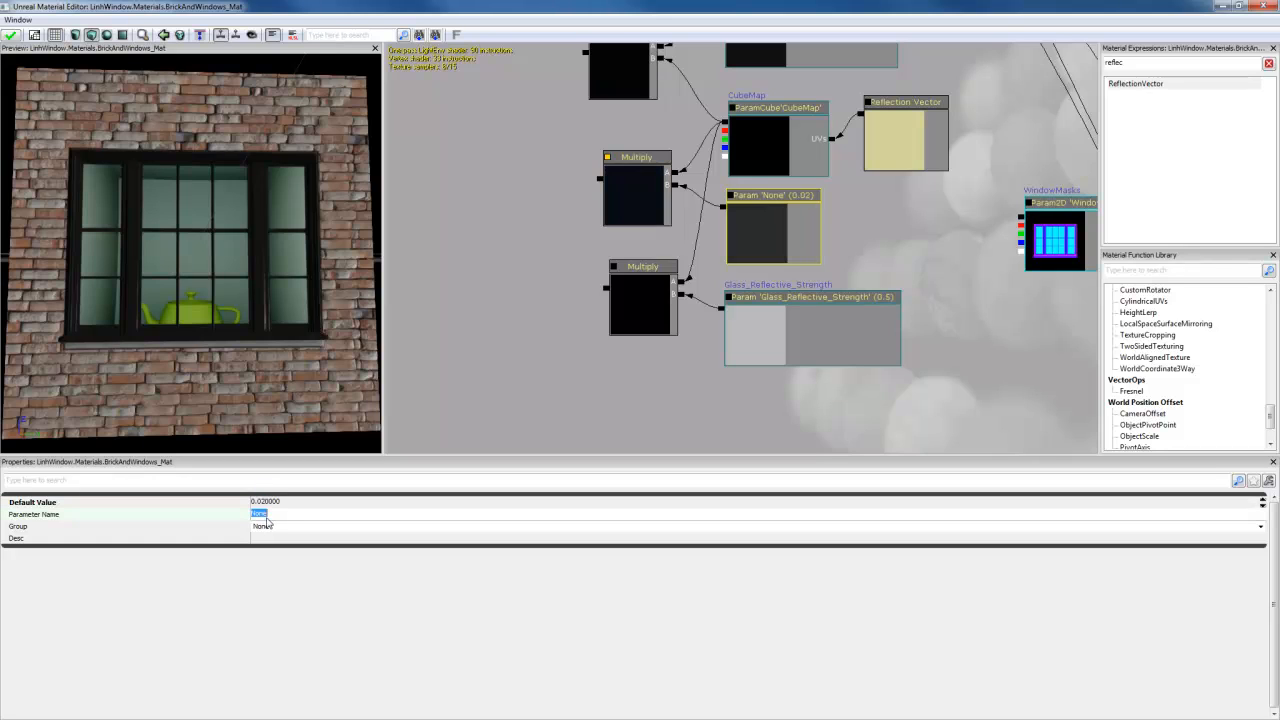
pyautogui.write('Wood_Reflective_Strength')
pyautogui.press('Return')
pyautogui.hotkey('ctrl', 'c')
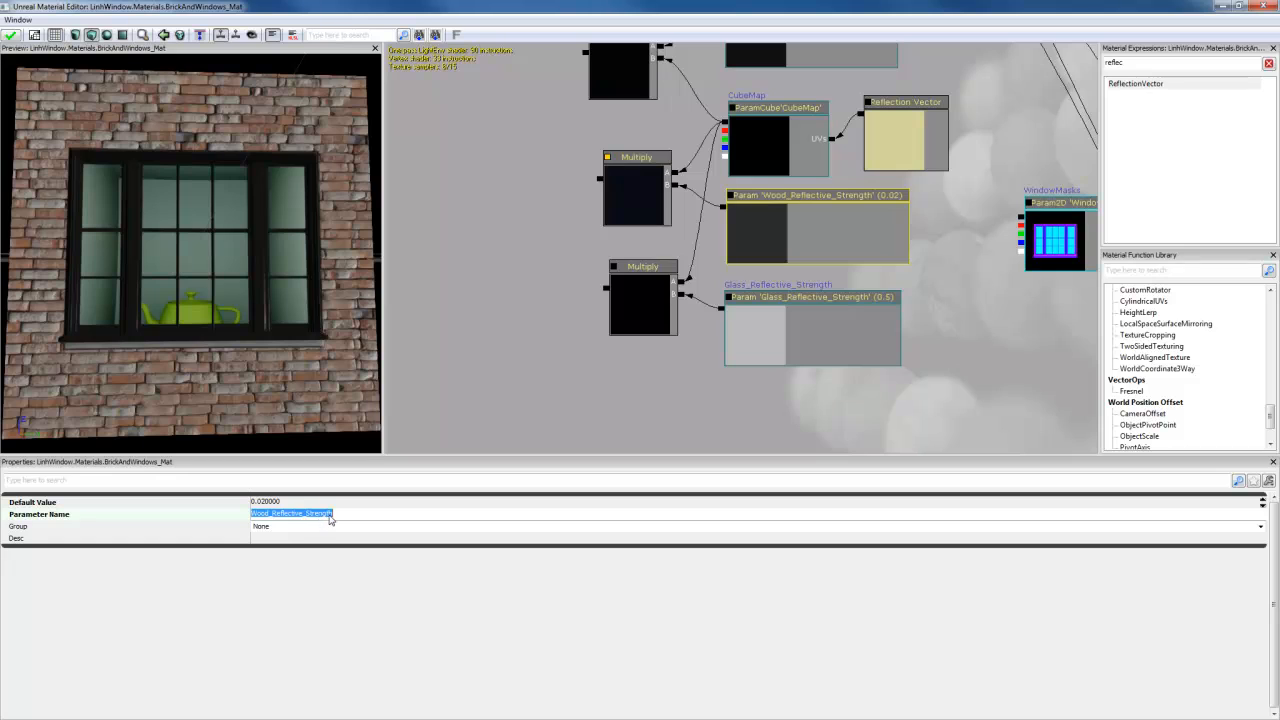
pyautogui.click(314, 538)
pyautogui.hotkey('ctrl', 'v')
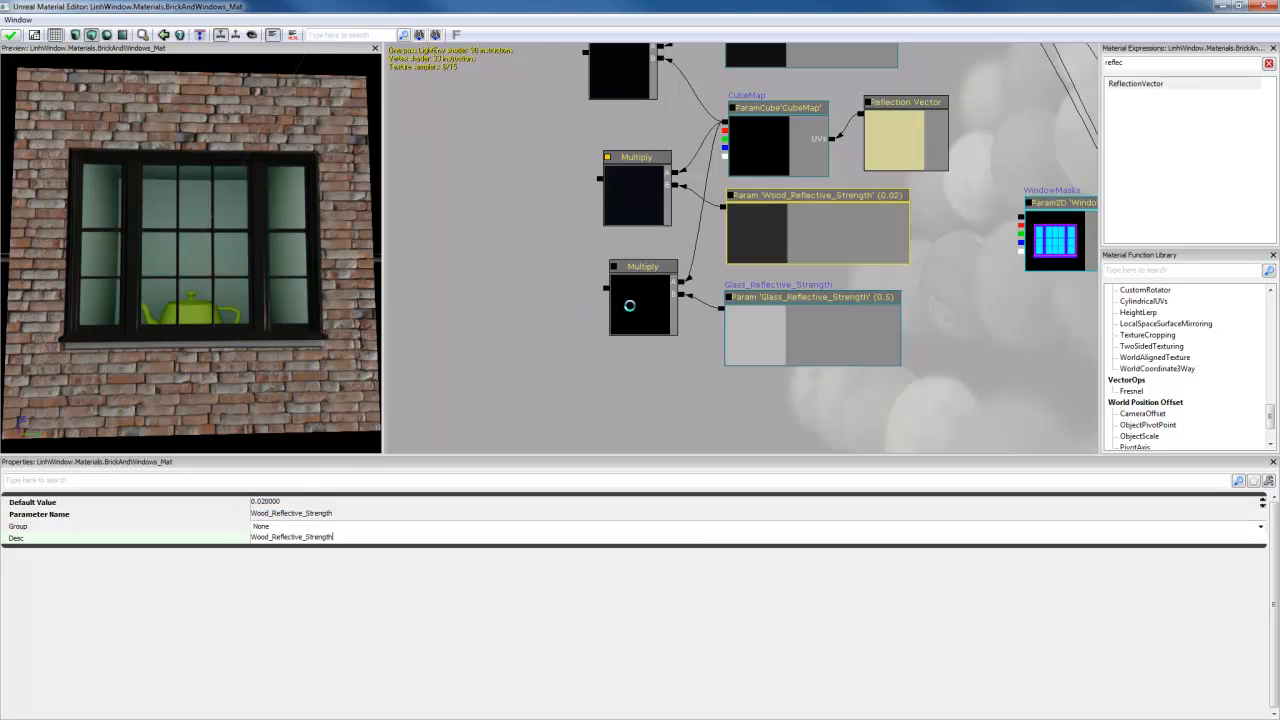
# Step: Add a Lerp node with the wood Multiply in A, the glass Multiply in B and the WindowMasks green channel in Alpha
pyautogui.moveTo(629, 305); pyautogui.dragTo(623, 305)
pyautogui.click(541, 243)
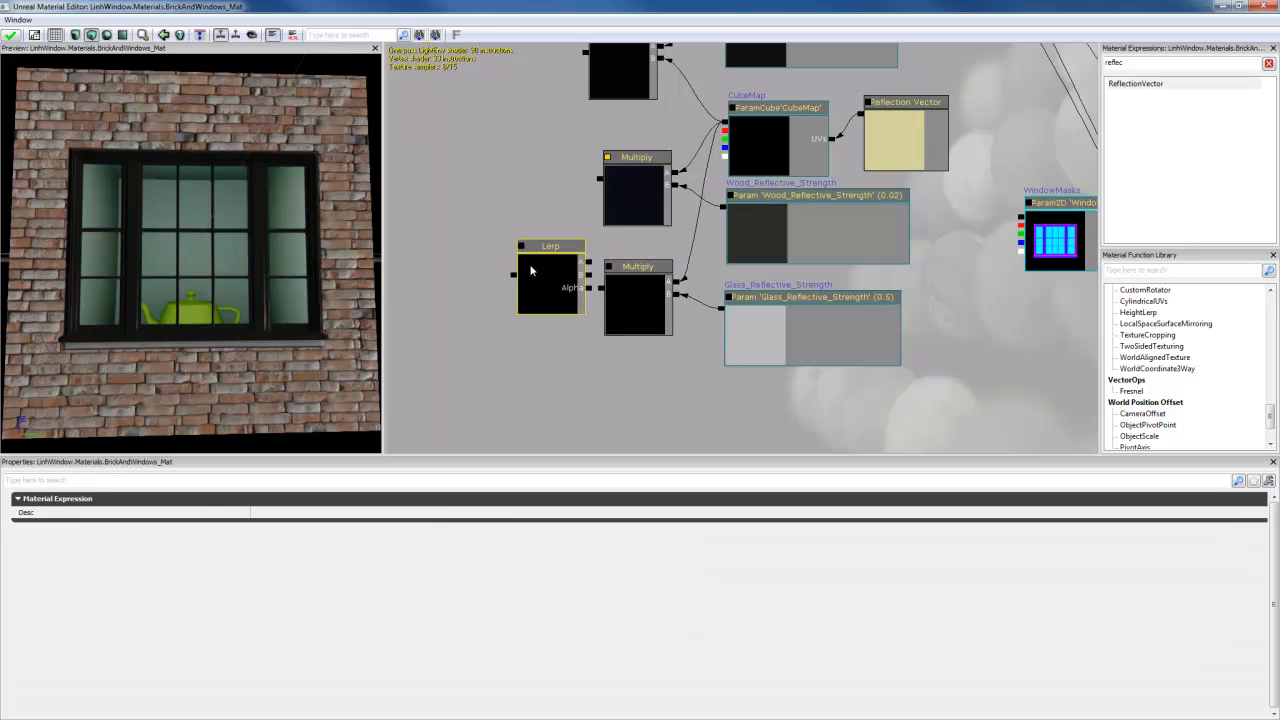
pyautogui.moveTo(528, 274); pyautogui.dragTo(508, 237)
pyautogui.moveTo(599, 178); pyautogui.dragTo(571, 230)
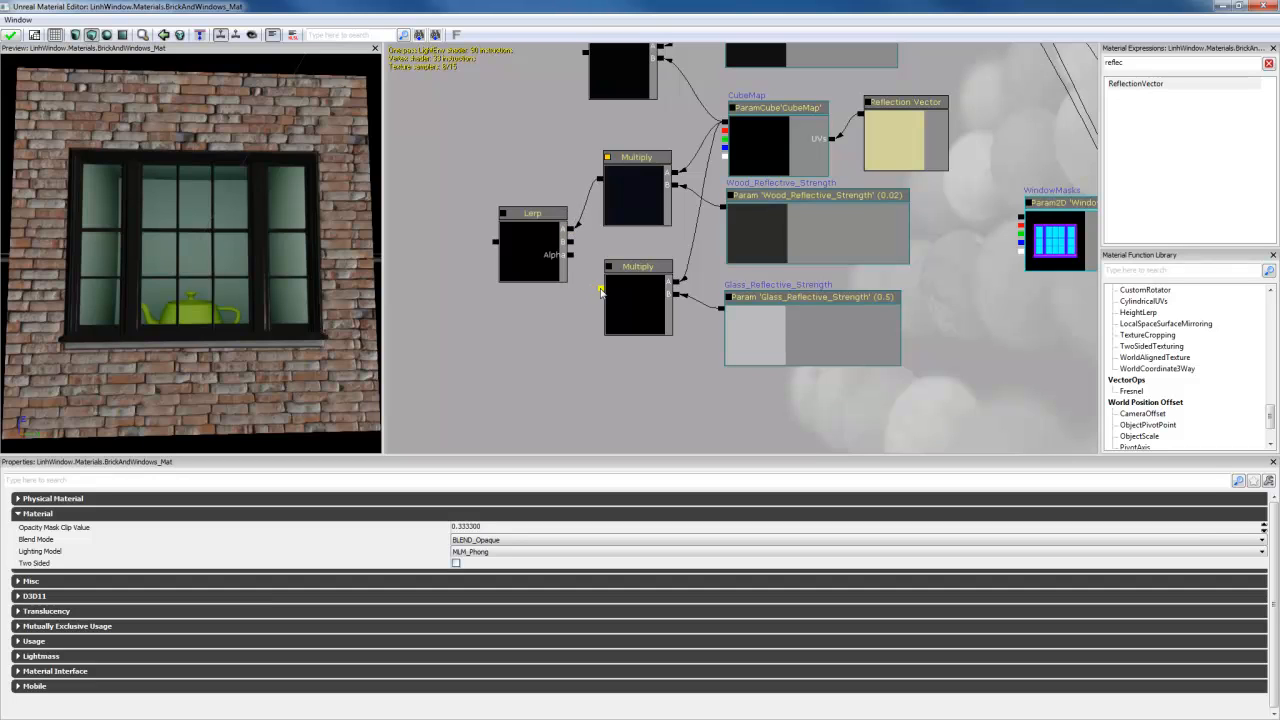
pyautogui.moveTo(598, 288); pyautogui.dragTo(570, 241)
pyautogui.moveTo(1020, 236); pyautogui.dragTo(575, 256)
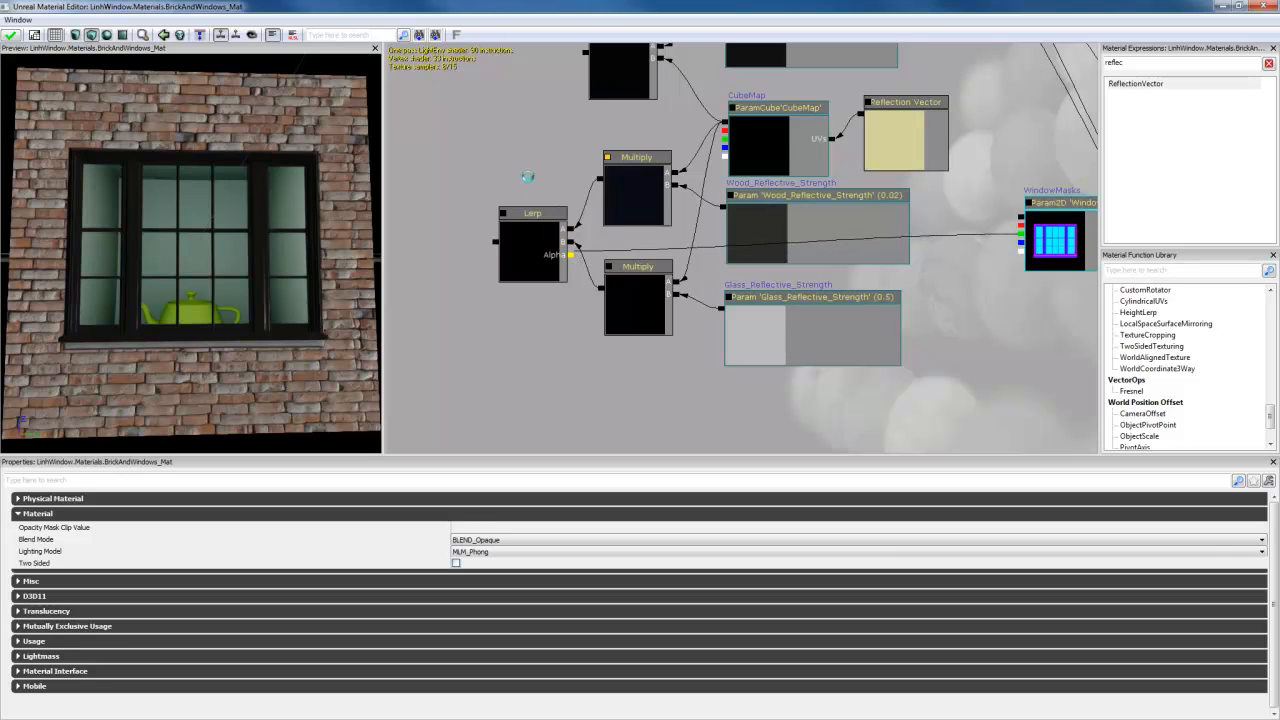
# Step: Add a second Lerp with the brick Multiply in A, the first Lerp in B and the WindowMasks blue channel in Alpha
pyautogui.moveTo(514, 158); pyautogui.dragTo(541, 191)
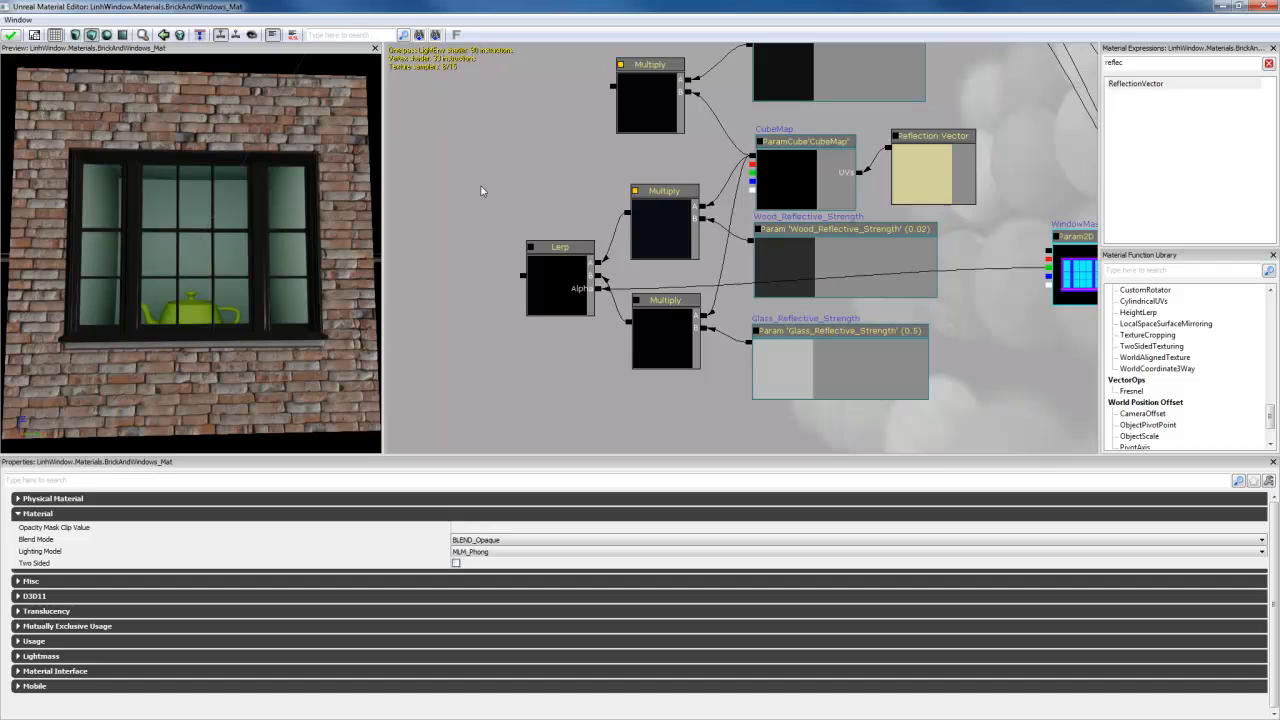
pyautogui.click(505, 202)
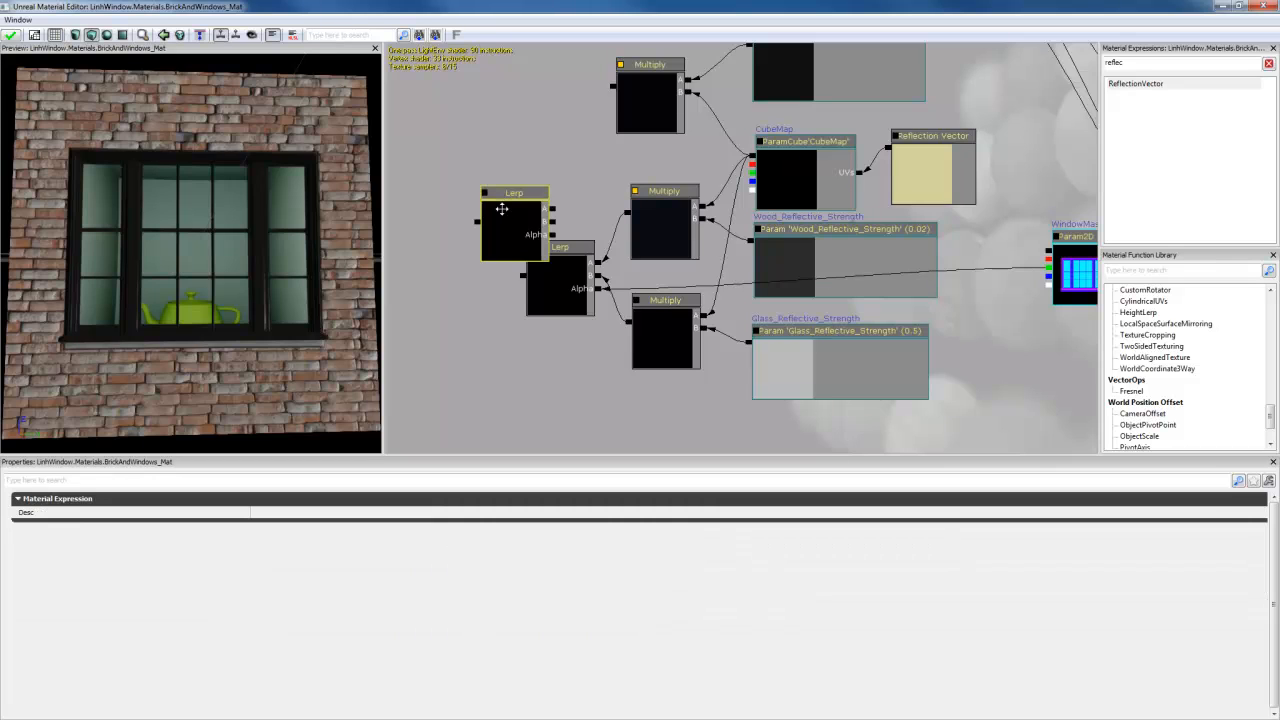
pyautogui.moveTo(505, 202); pyautogui.dragTo(450, 170)
pyautogui.moveTo(612, 90); pyautogui.dragTo(502, 172)
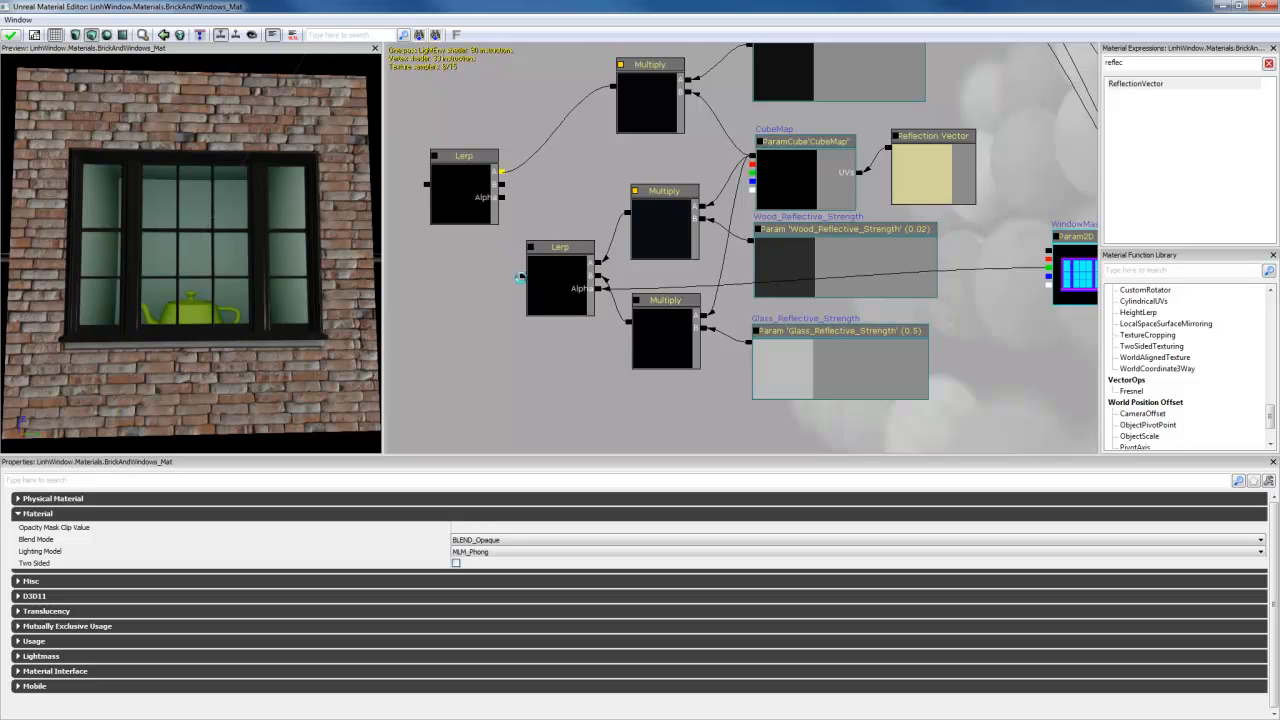
pyautogui.moveTo(521, 277); pyautogui.dragTo(502, 184)
pyautogui.moveTo(1048, 276); pyautogui.dragTo(502, 198)
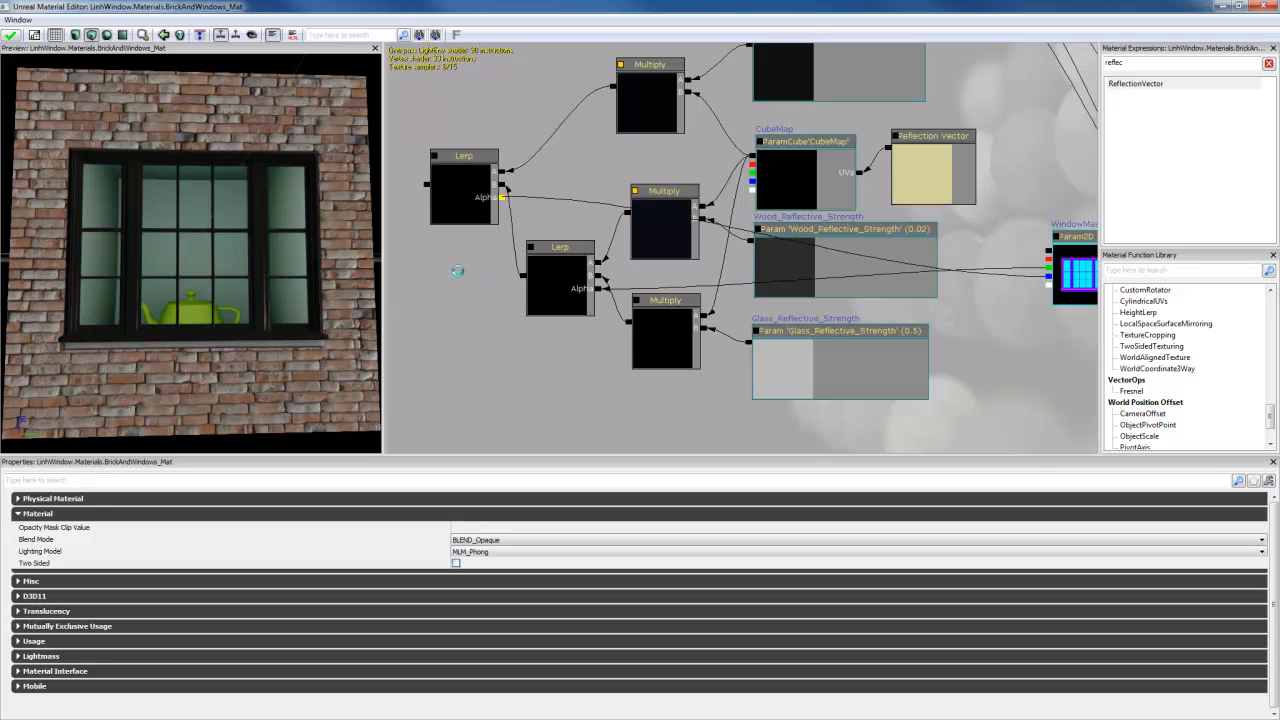
# Step: Connect the output of the final reflection Lerp to the material node's Emissive input
pyautogui.click(545, 287)
pyautogui.scroll(-3, 681, 207)
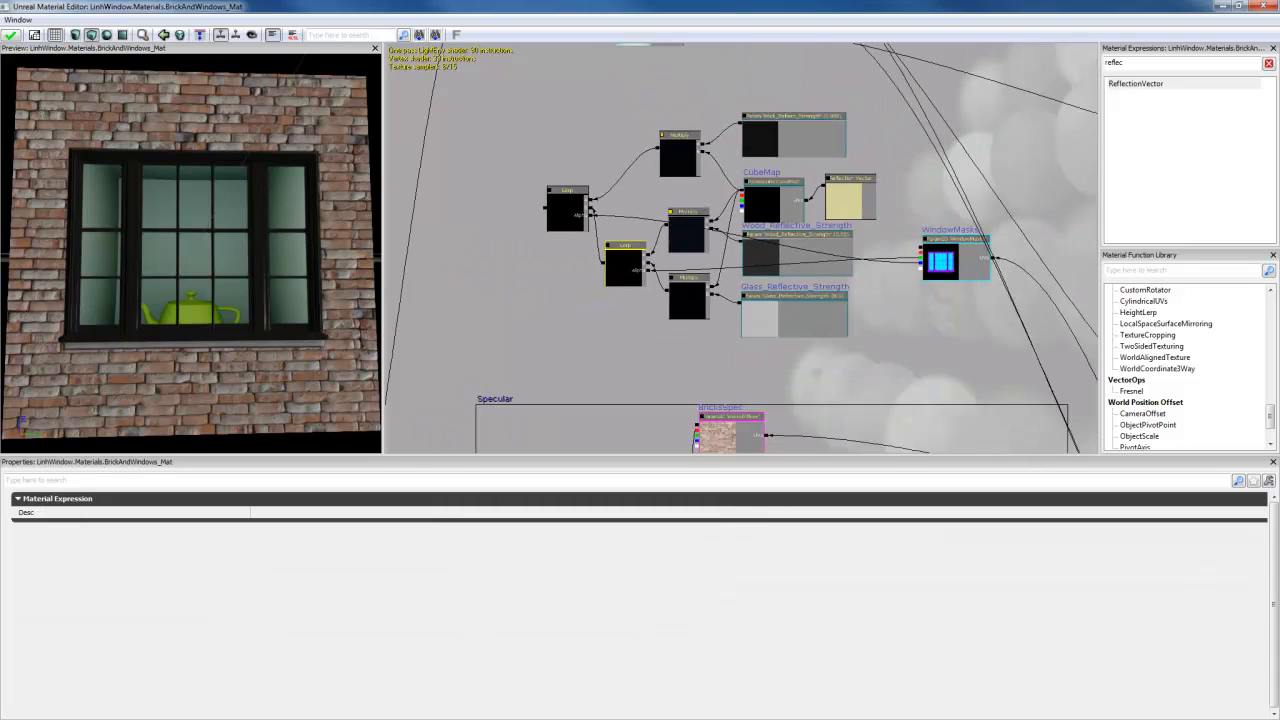
pyautogui.scroll(-3, 681, 207)
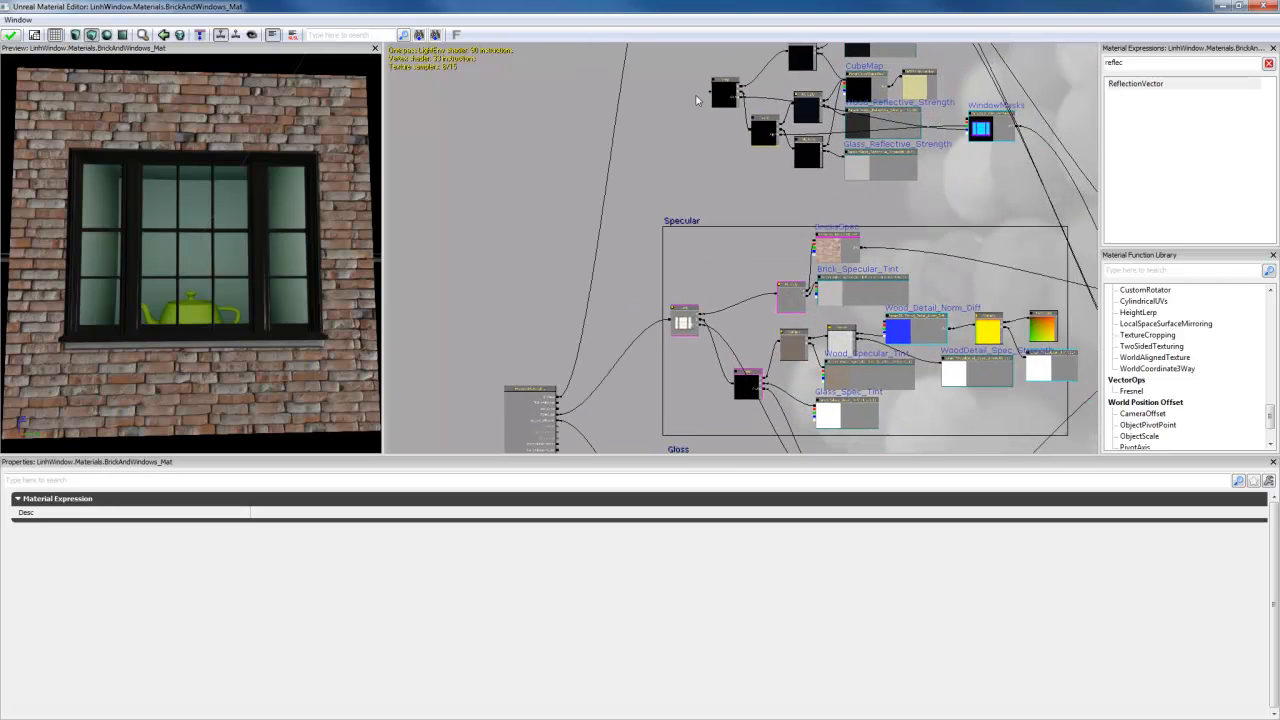
pyautogui.moveTo(708, 95); pyautogui.dragTo(686, 115)
pyautogui.click(686, 115)
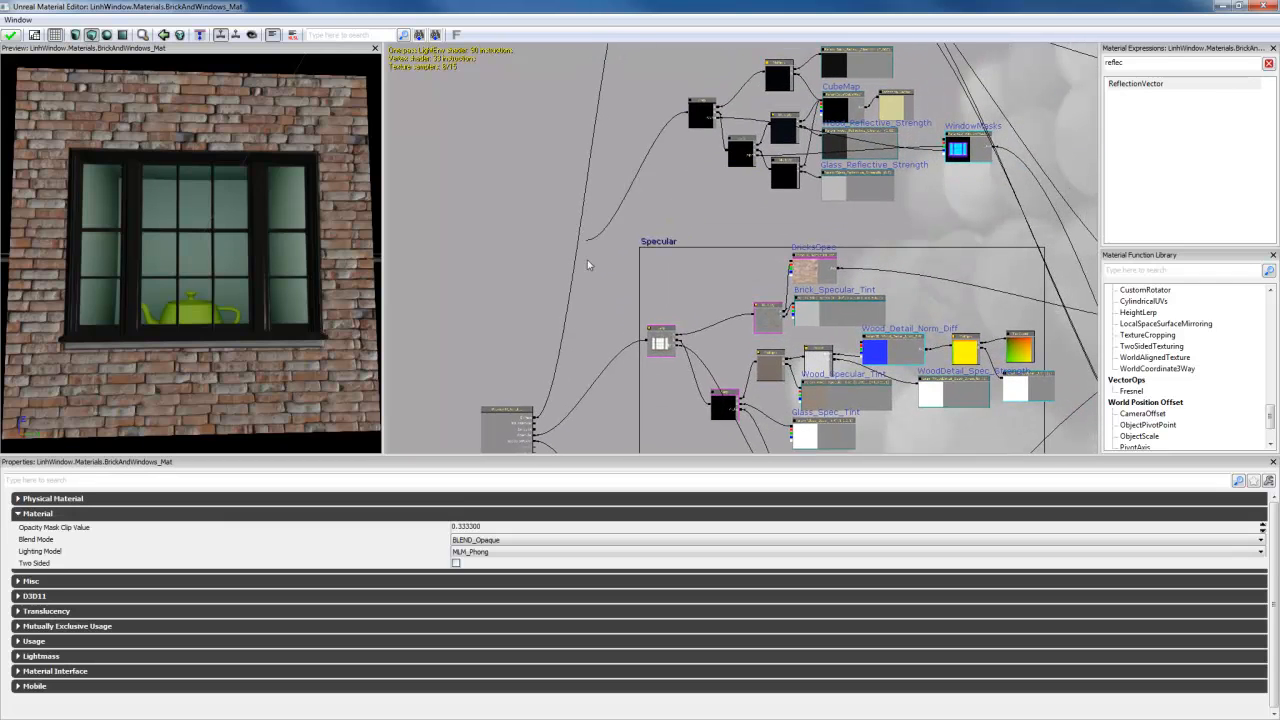
pyautogui.moveTo(563, 411); pyautogui.dragTo(536, 429)
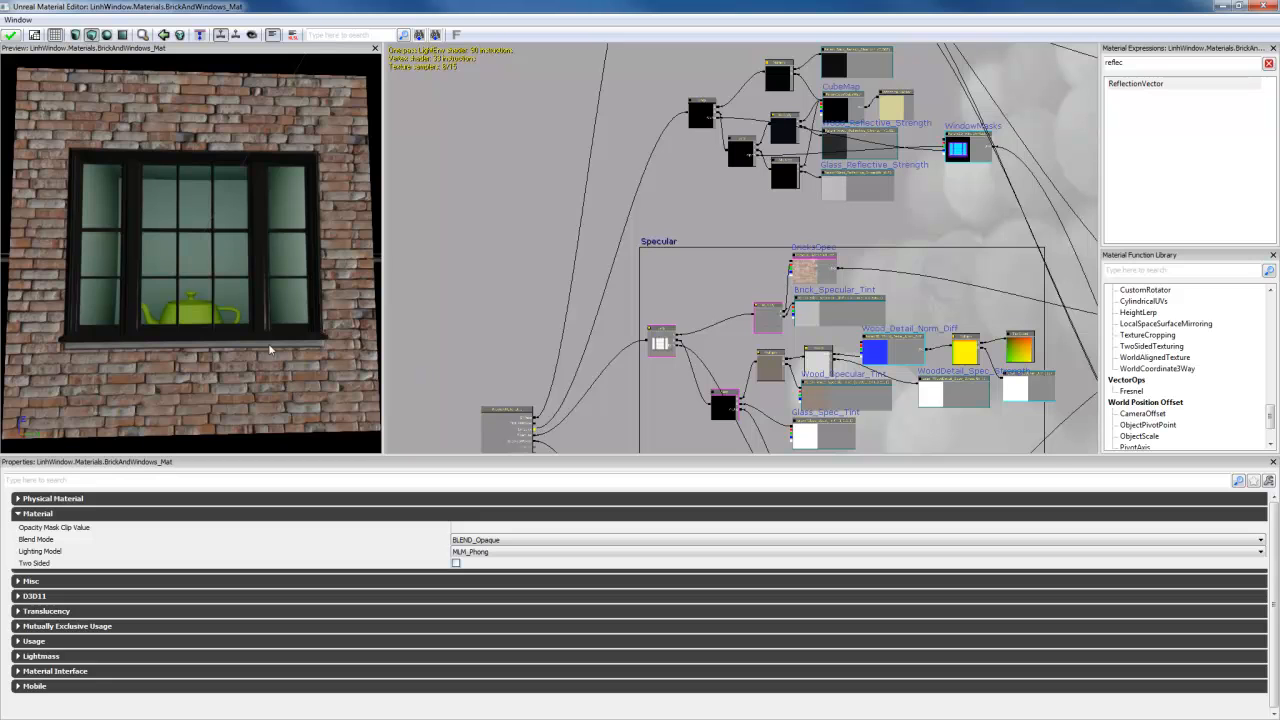
# Step: Set the default value of the Glass_Reflective_Strength parameter to 0.2 and check the glass reflection in the preview
pyautogui.moveTo(268, 349); pyautogui.dragTo(395, 349)
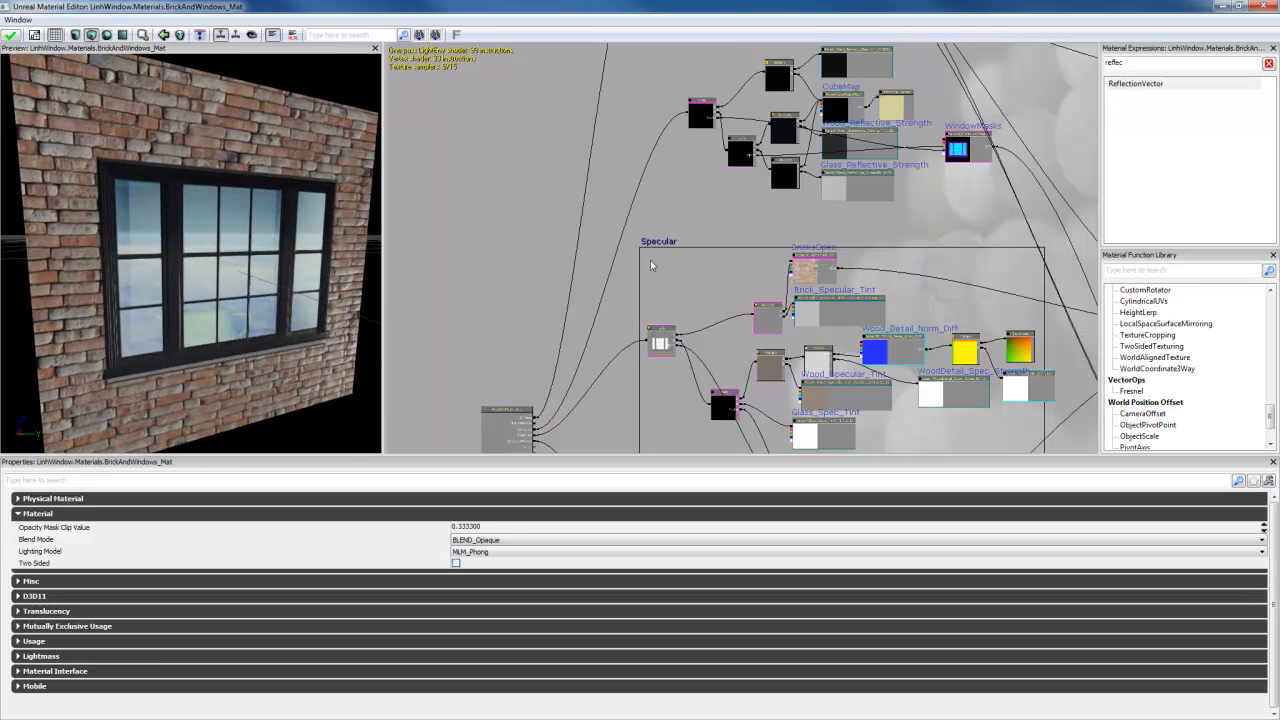
pyautogui.click(860, 190)
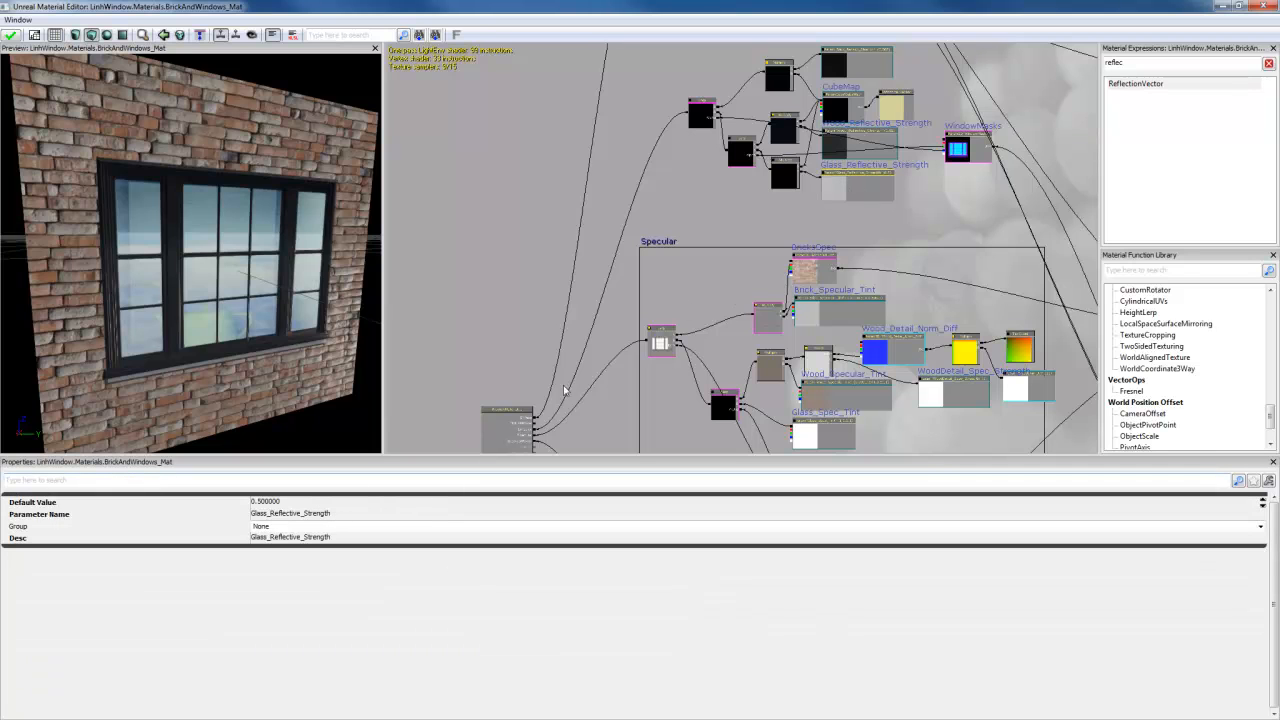
pyautogui.moveTo(671, 213); pyautogui.dragTo(557, 286)
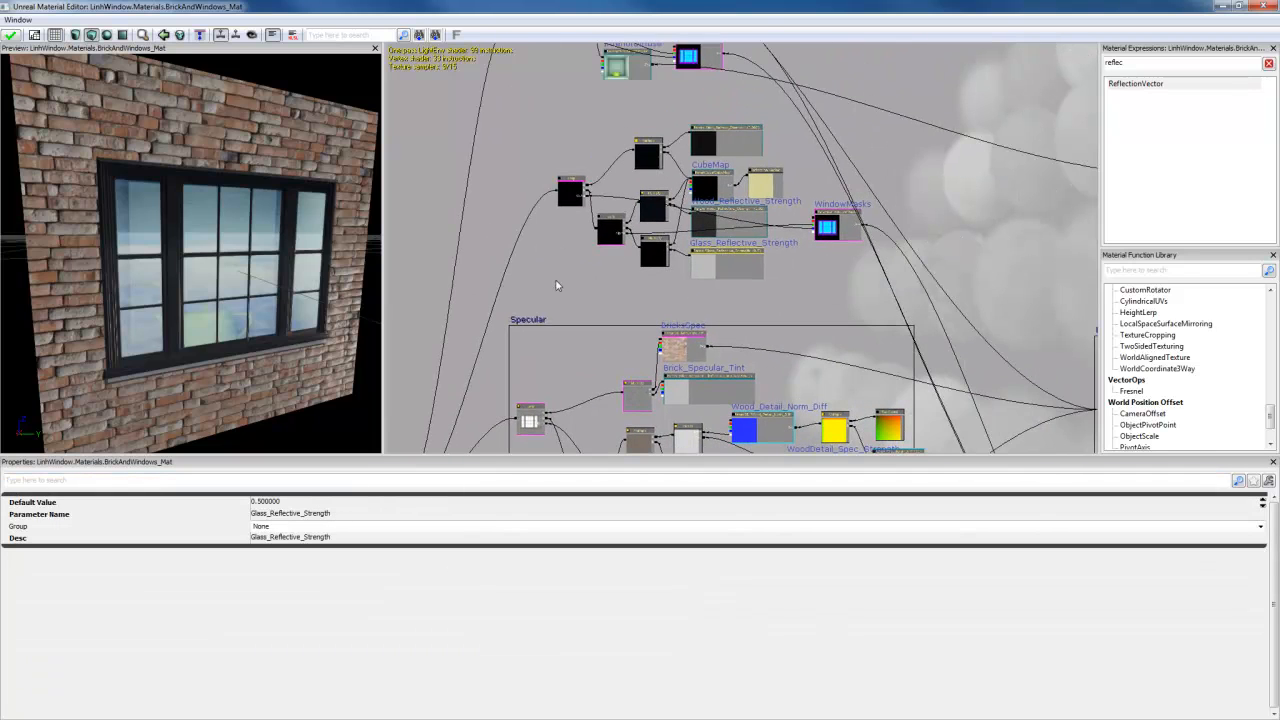
pyautogui.scroll(3, 557, 286)
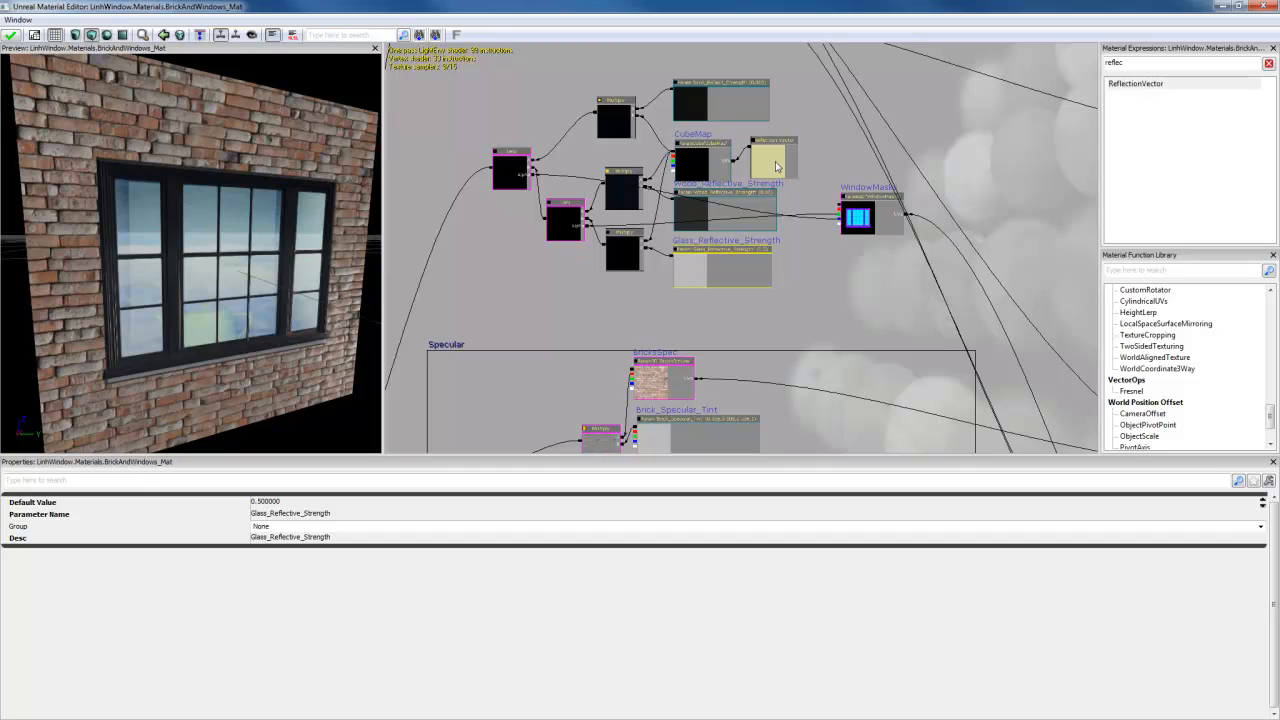
pyautogui.click(278, 502)
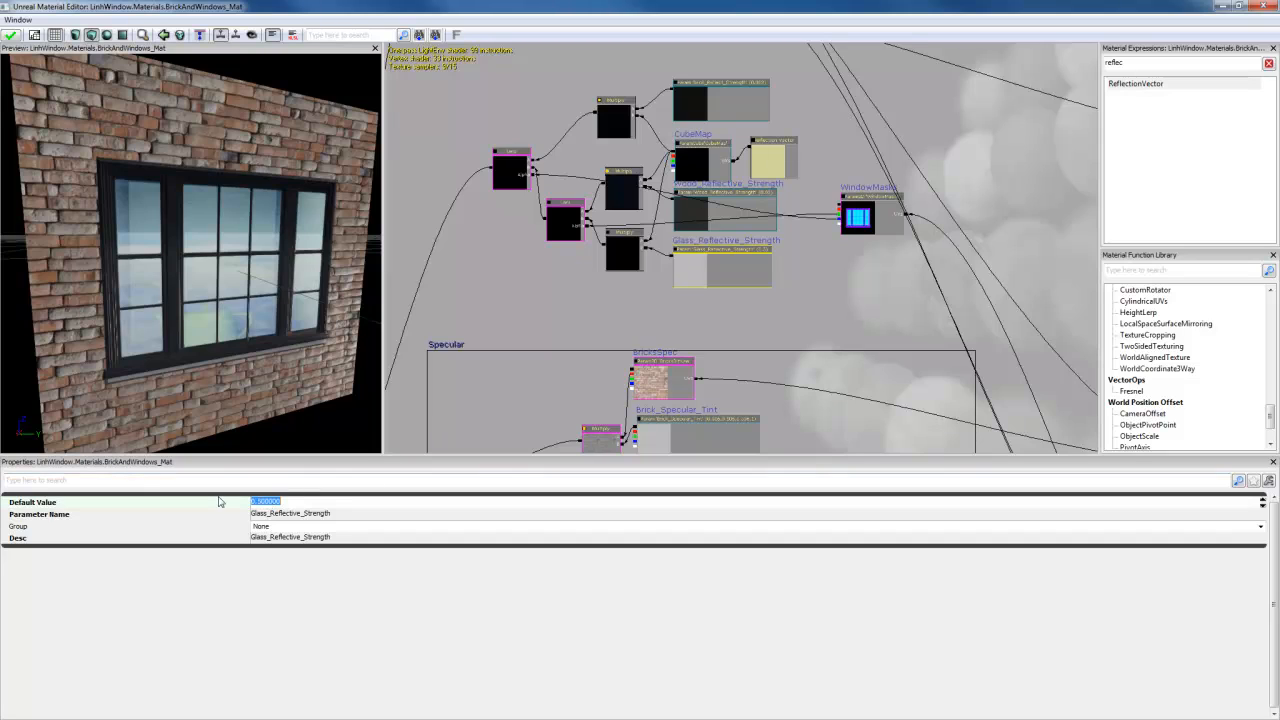
pyautogui.write('.2')
pyautogui.press('Return')
pyautogui.moveTo(287, 369); pyautogui.dragTo(252, 370)
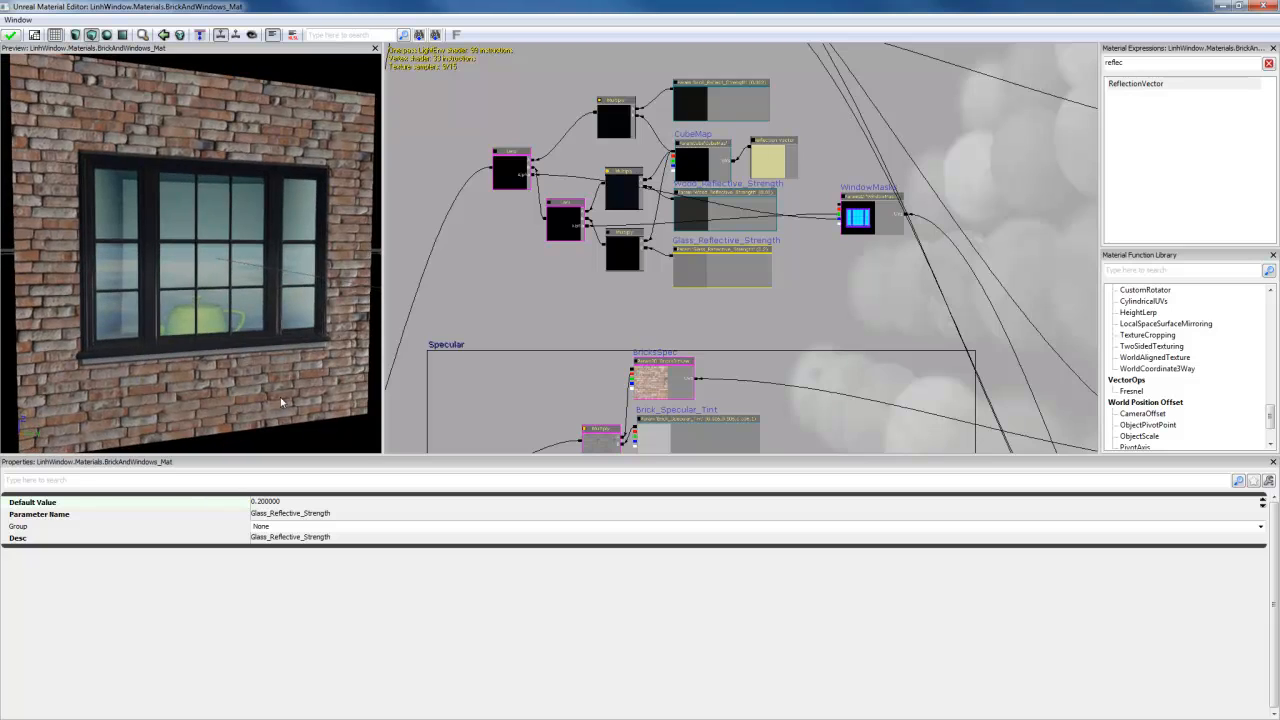
# Step: Lower the default value of Glass_Reflective_Strength to 0.1 and check the window from another angle
pyautogui.moveTo(291, 503); pyautogui.dragTo(217, 508)
pyautogui.write('.1')
pyautogui.press('Return')
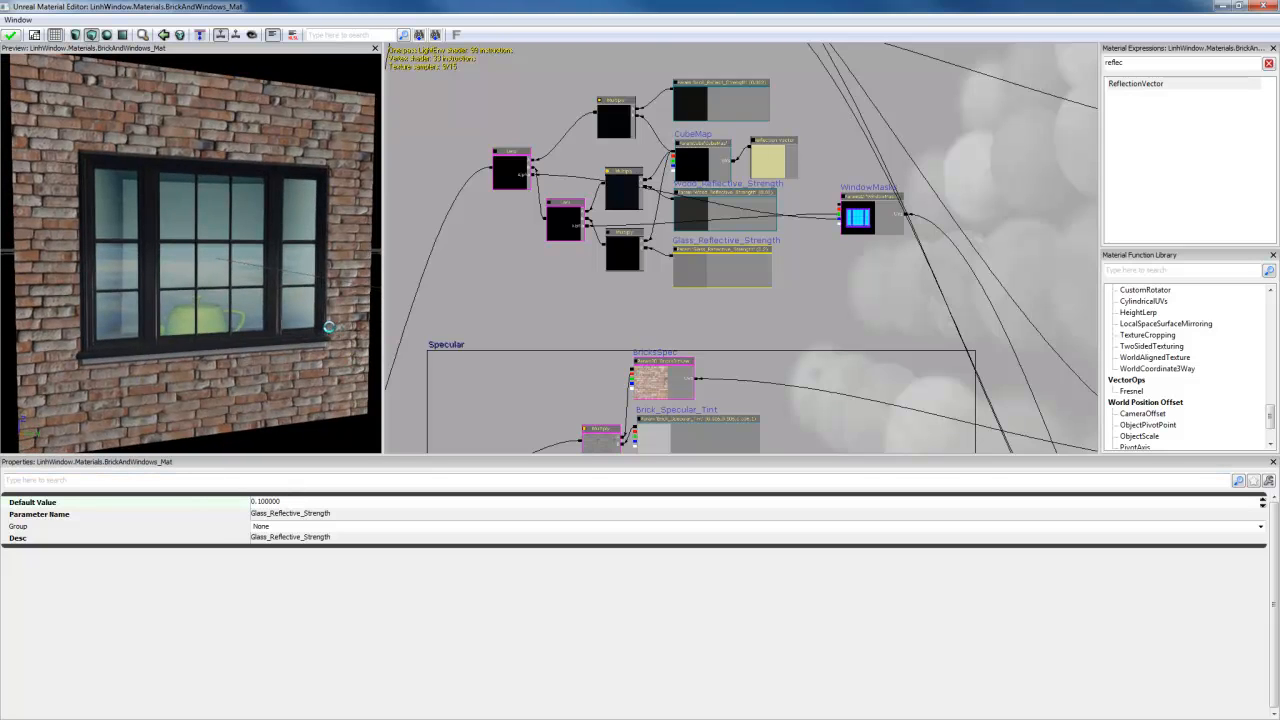
pyautogui.moveTo(327, 327)
pyautogui.mouseDown()
pyautogui.moveTo(228, 323)
pyautogui.moveTo(258, 296)
pyautogui.moveTo(326, 318)
pyautogui.mouseUp()
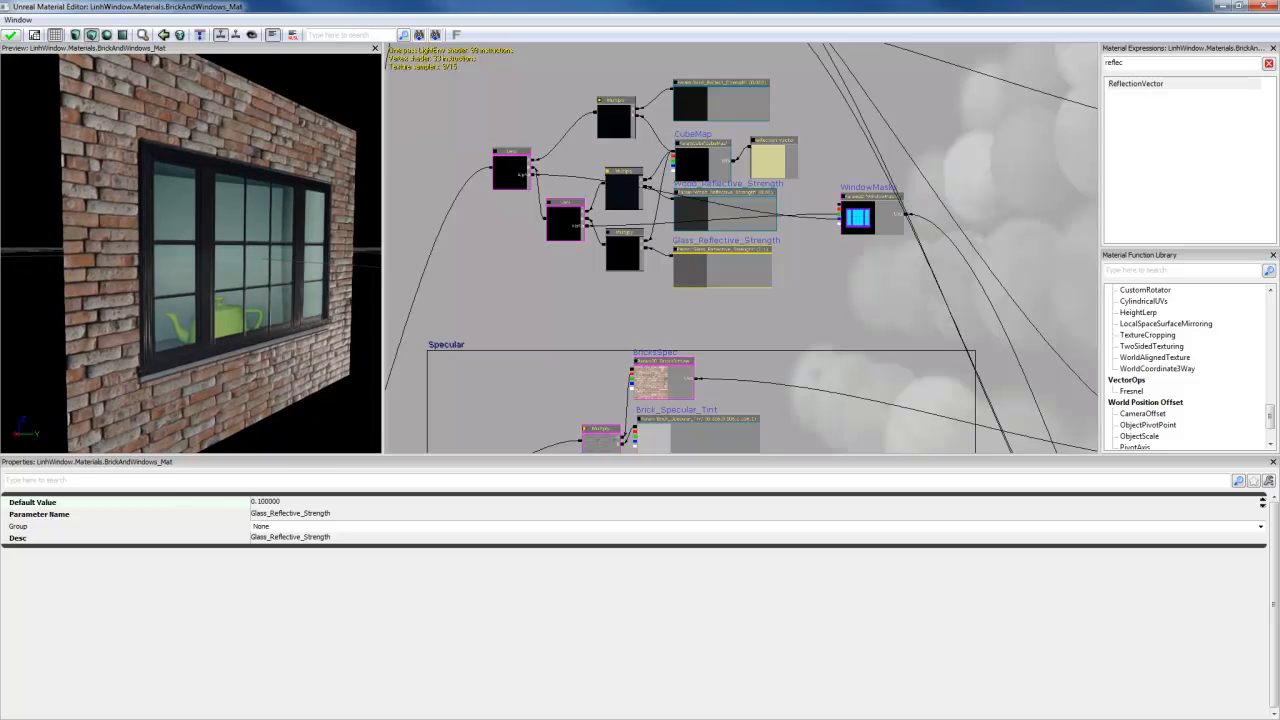
# Step: Set the default value of the Brick_Reflect_Strength parameter to 0.1 and check the bricks in the preview
pyautogui.moveTo(476, 316); pyautogui.dragTo(563, 190)
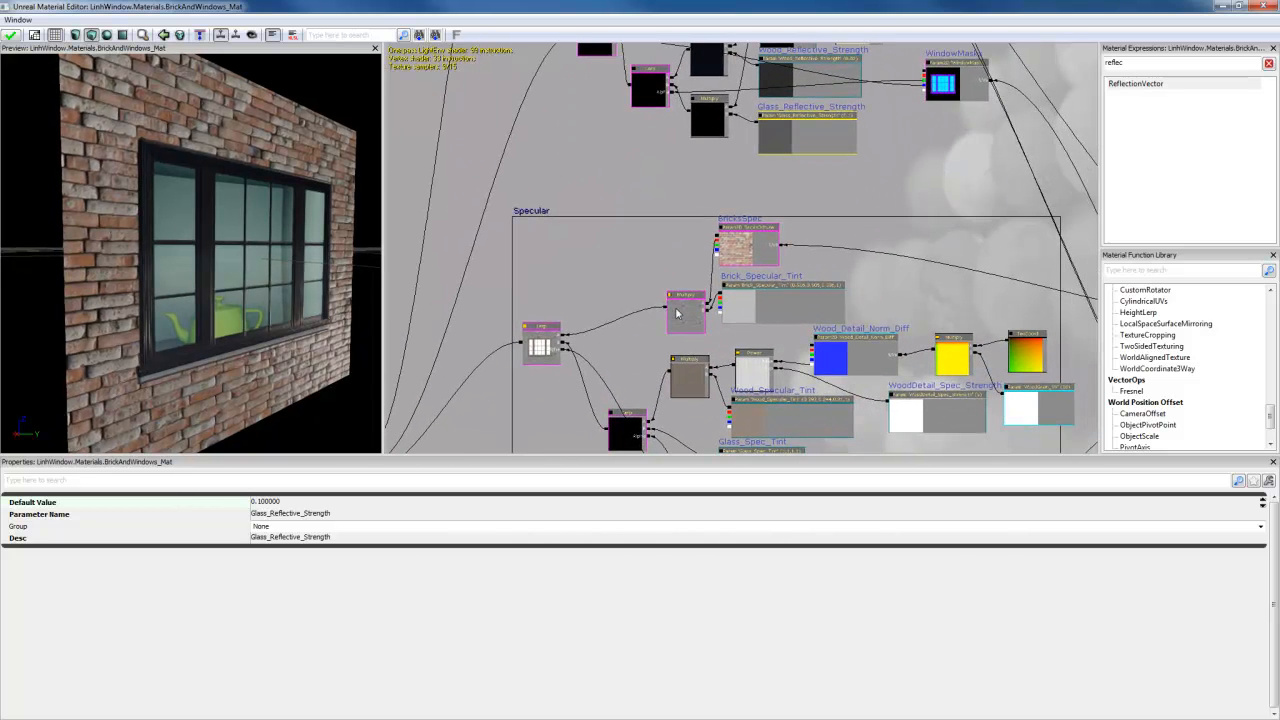
pyautogui.click(743, 304)
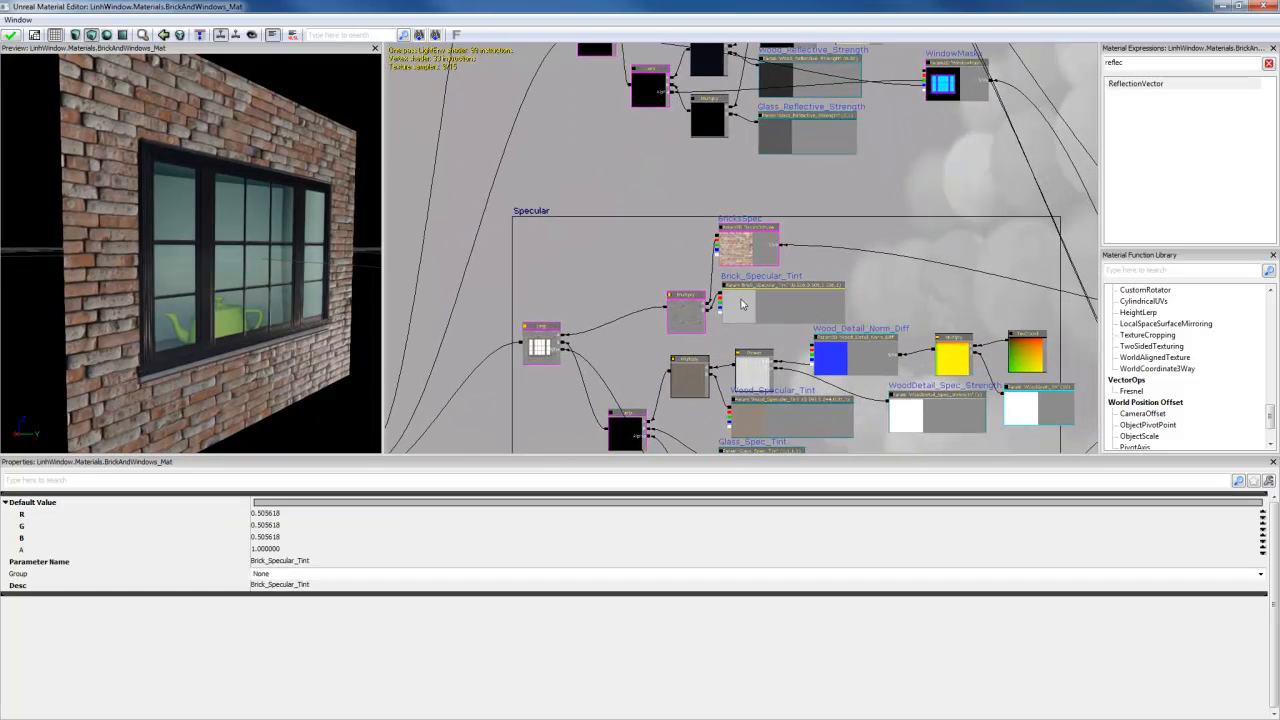
pyautogui.moveTo(634, 164); pyautogui.dragTo(616, 296)
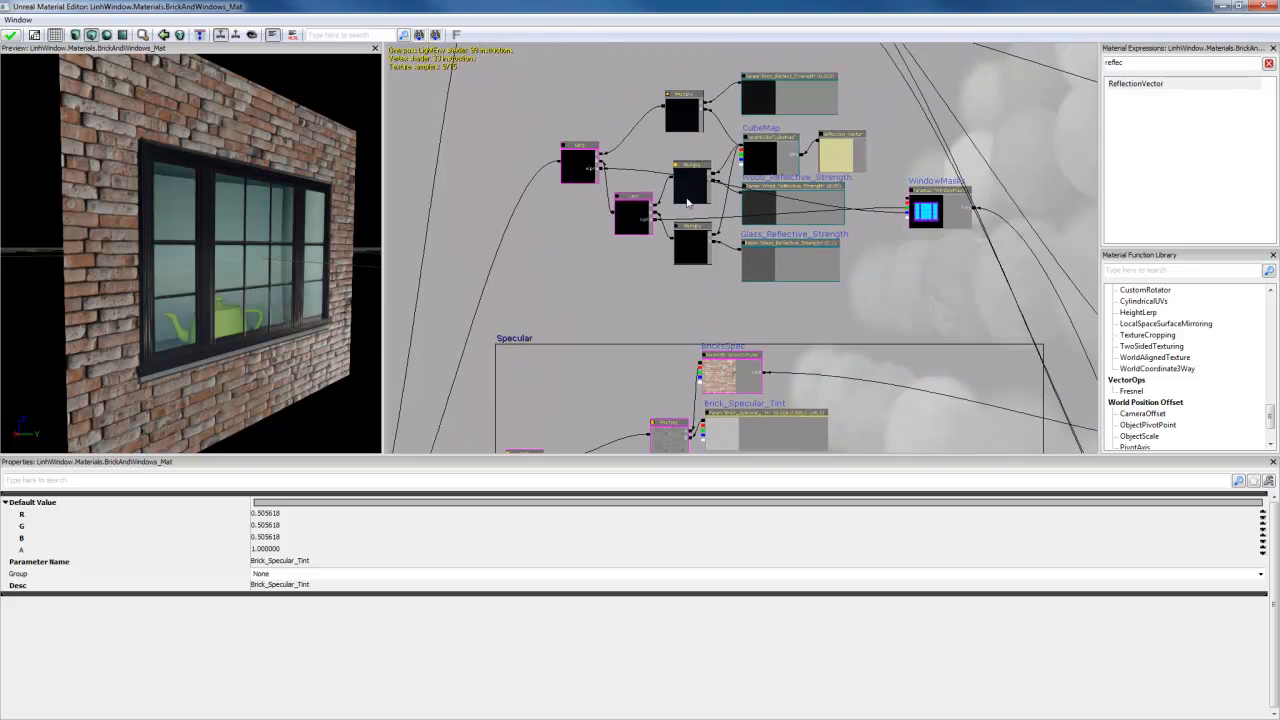
pyautogui.click(770, 93)
pyautogui.click(301, 505)
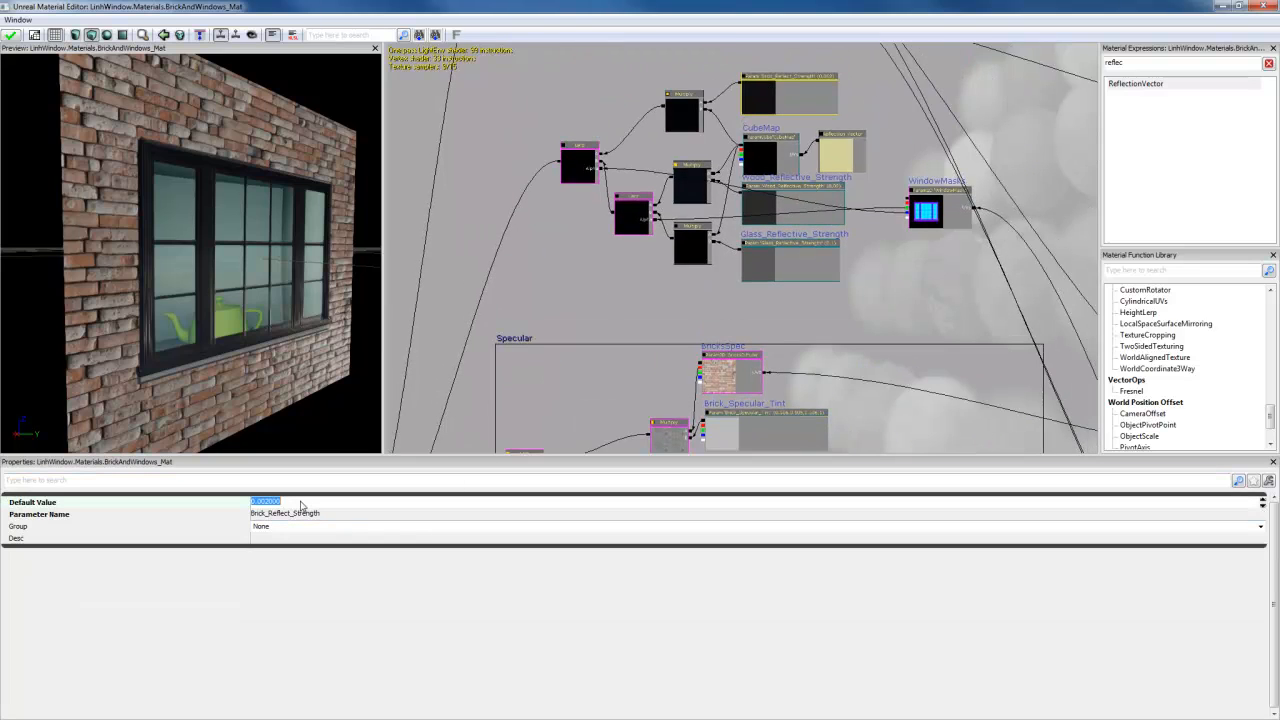
pyautogui.press('BackSpace')
pyautogui.write('0.100000')
pyautogui.moveTo(287, 397); pyautogui.dragTo(223, 389)
# Step: Set the default value of Brick_Gloss_Strength in the Gloss group to 80
pyautogui.moveTo(612, 367); pyautogui.dragTo(596, 160)
pyautogui.moveTo(517, 349); pyautogui.dragTo(516, 176)
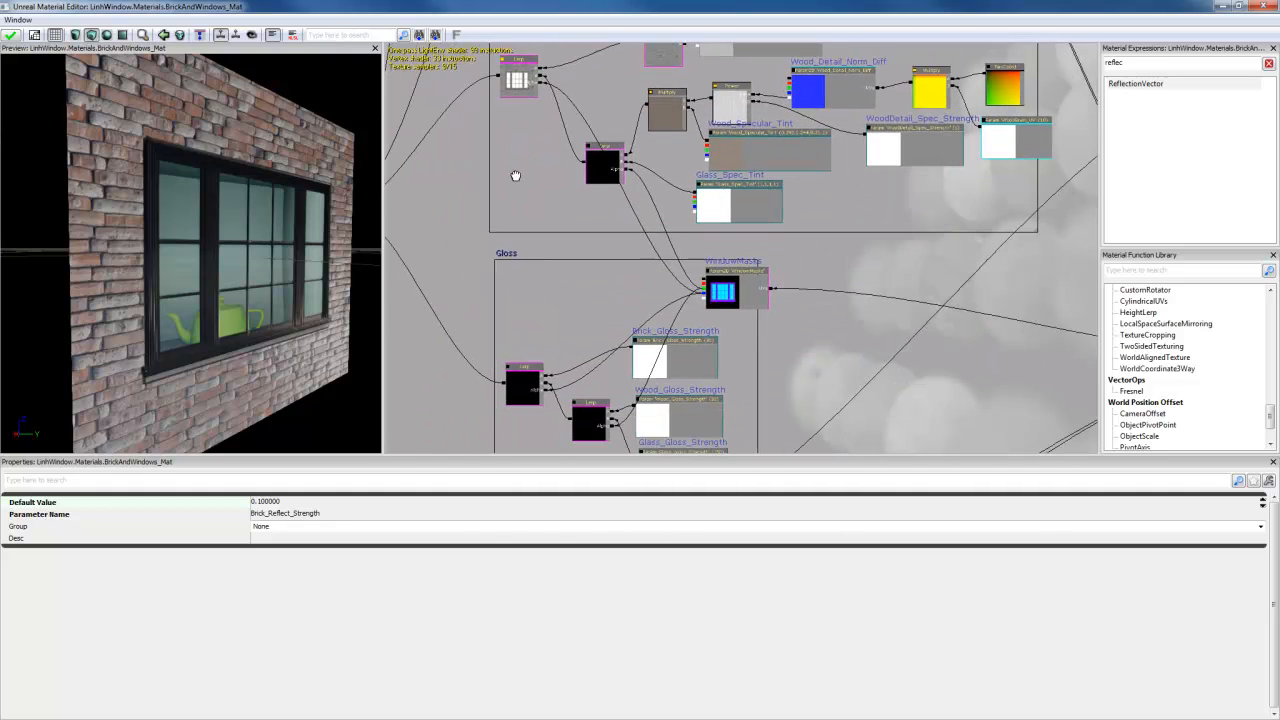
pyautogui.moveTo(527, 288); pyautogui.dragTo(558, 216)
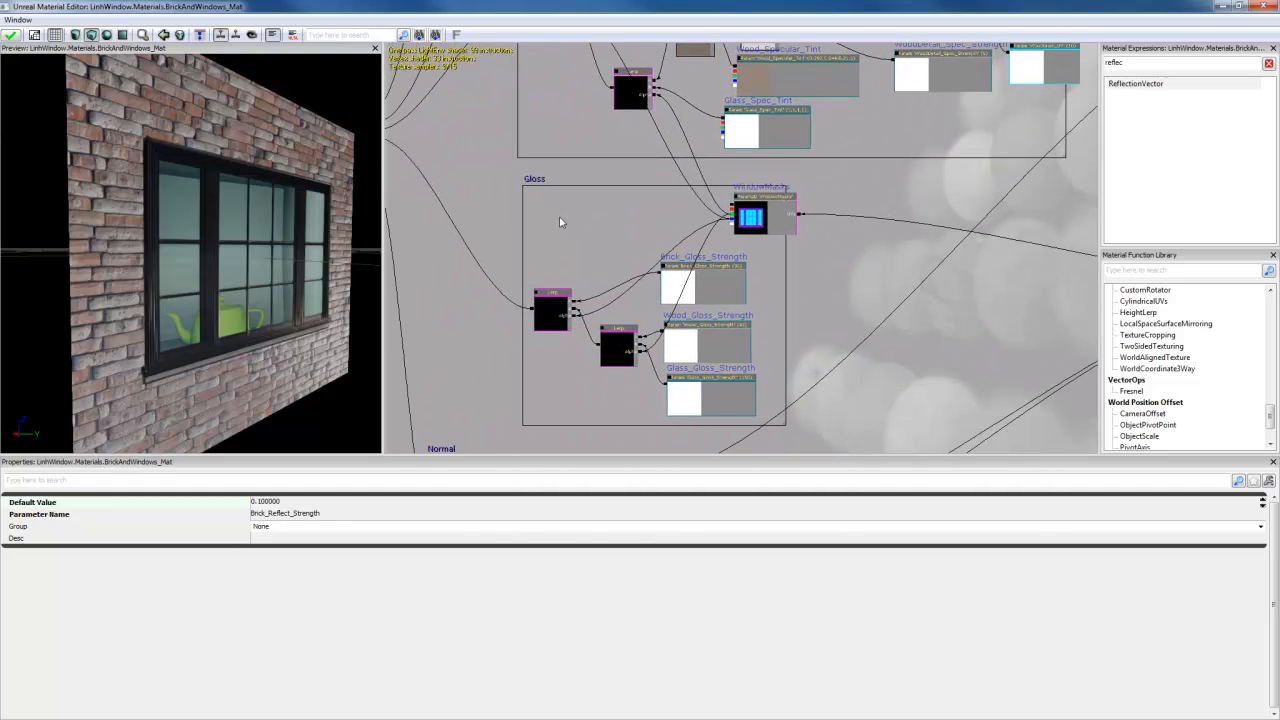
pyautogui.click(716, 285)
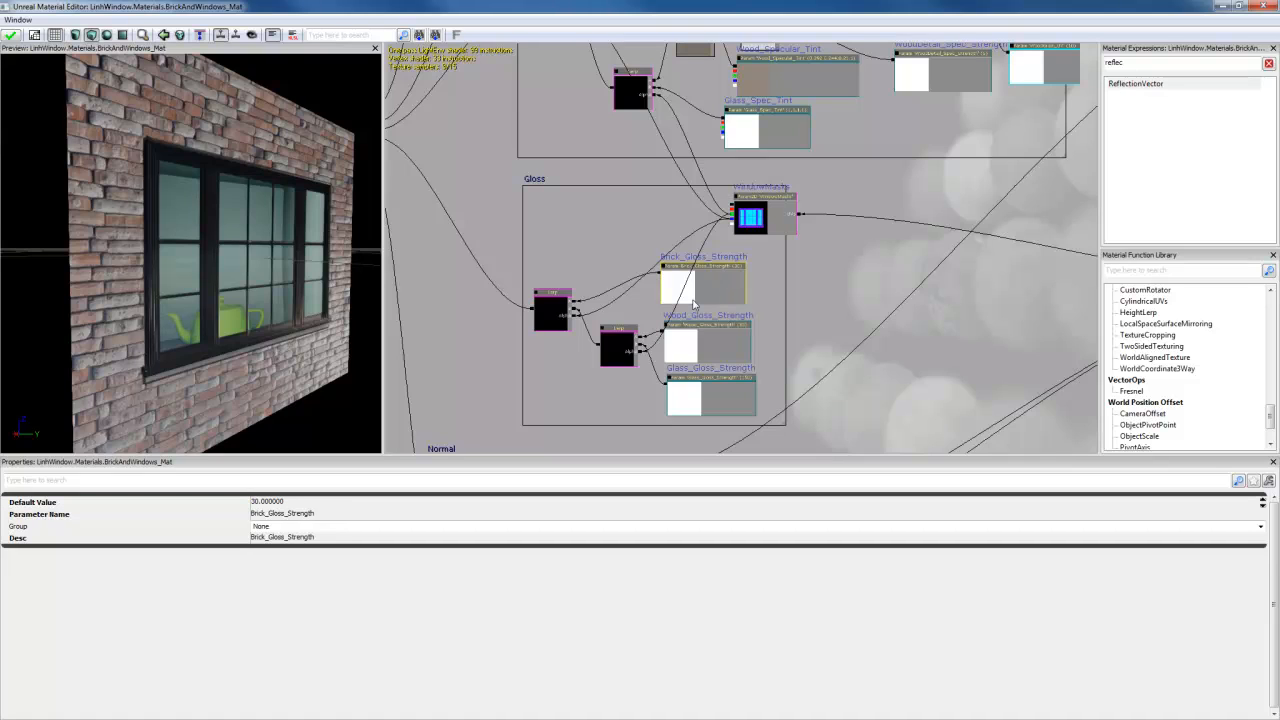
pyautogui.click(301, 503)
pyautogui.write('80')
pyautogui.press('Return')
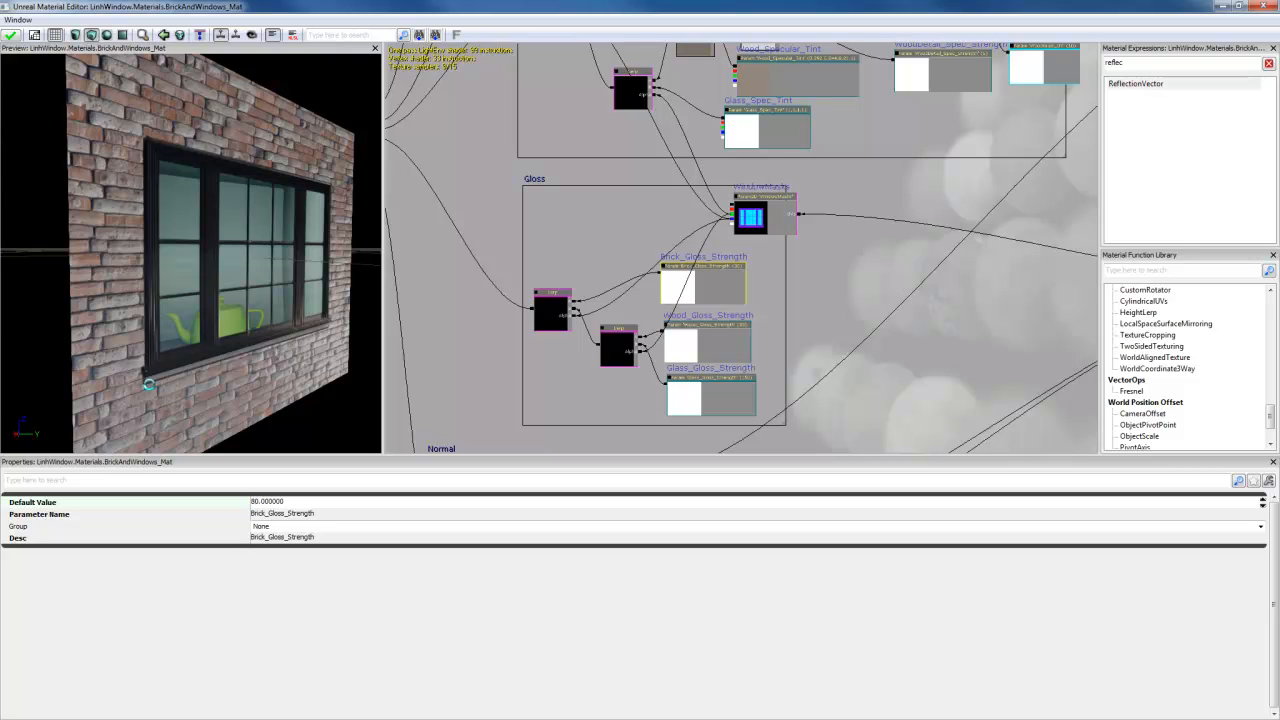
# Step: Examine the brick highlights in the preview from several angles and check the Brick_Specular_Tint parameter's values
pyautogui.moveTo(148, 384); pyautogui.dragTo(308, 375)
pyautogui.moveTo(686, 163); pyautogui.dragTo(727, 201)
pyautogui.moveTo(359, 328); pyautogui.dragTo(300, 320)
pyautogui.moveTo(190, 250); pyautogui.dragTo(130, 268)
pyautogui.moveTo(300, 290); pyautogui.dragTo(364, 345)
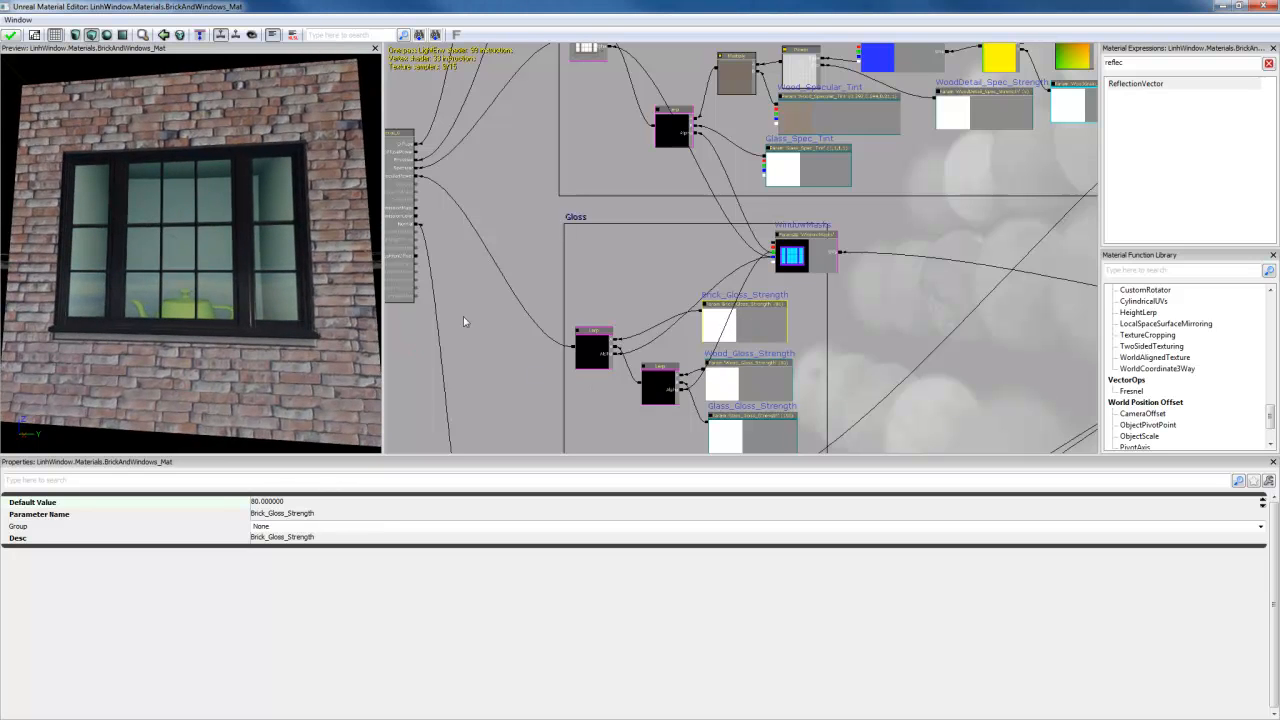
pyautogui.moveTo(342, 326); pyautogui.dragTo(436, 340)
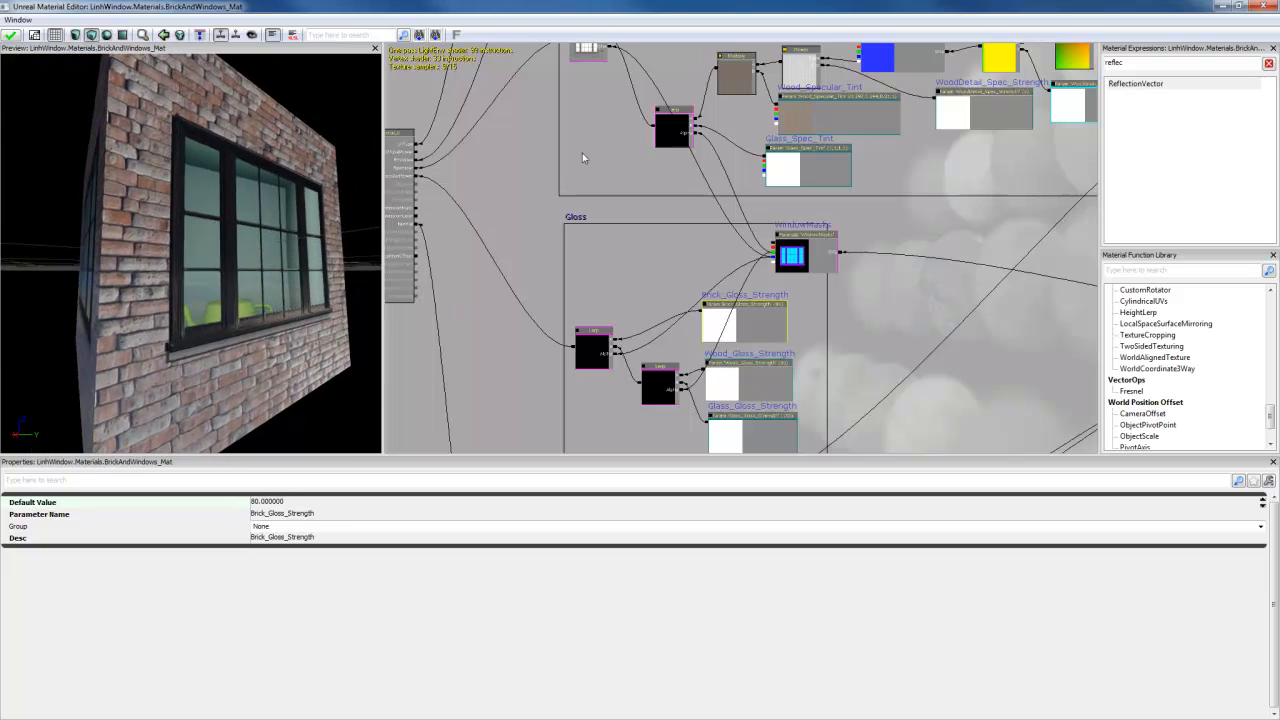
pyautogui.moveTo(582, 157); pyautogui.dragTo(537, 272)
pyautogui.click(745, 107)
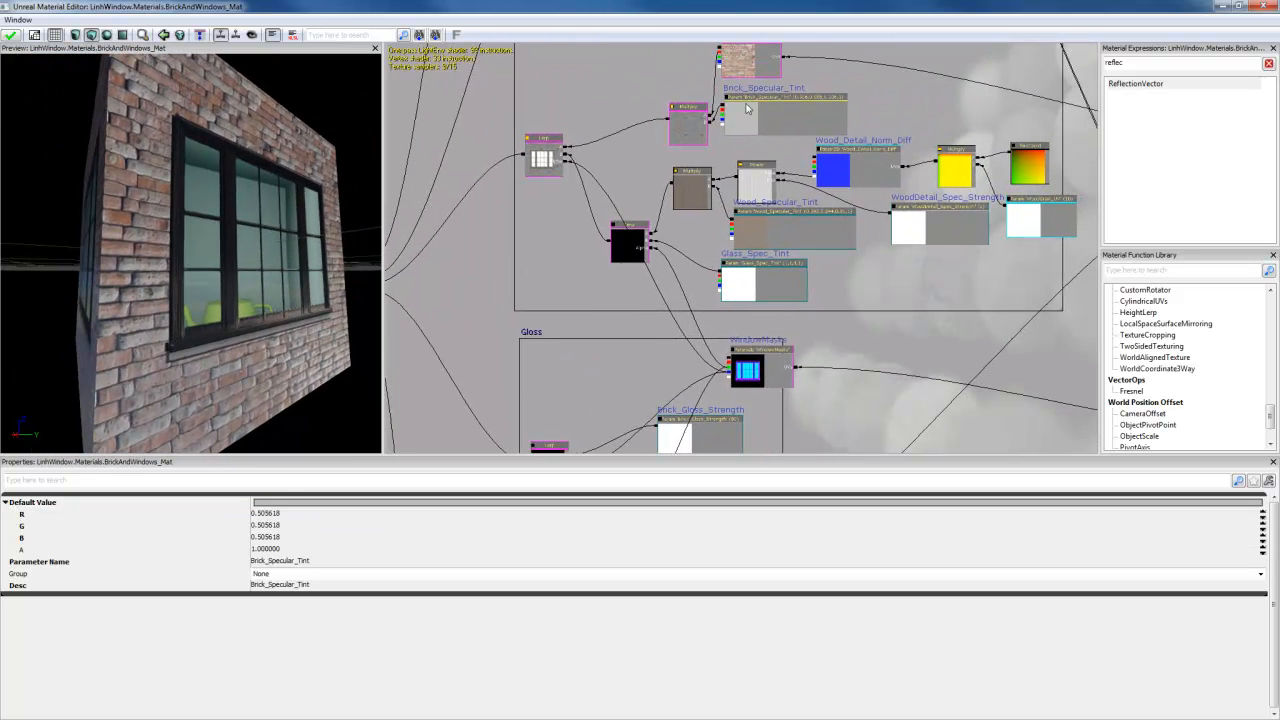
pyautogui.moveTo(568, 252); pyautogui.dragTo(562, 140)
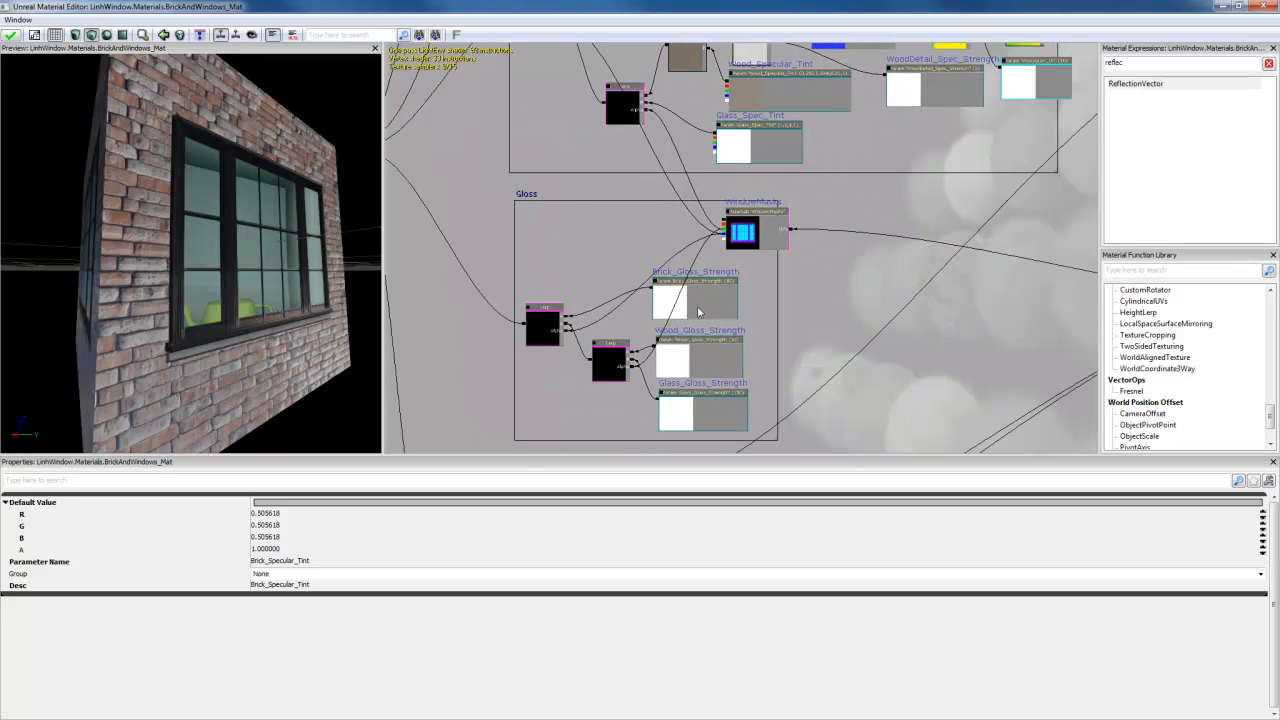
# Step: Raise the default value of Brick_Gloss_Strength to 150 and check the bricks in the preview
pyautogui.click(698, 312)
pyautogui.click(335, 503)
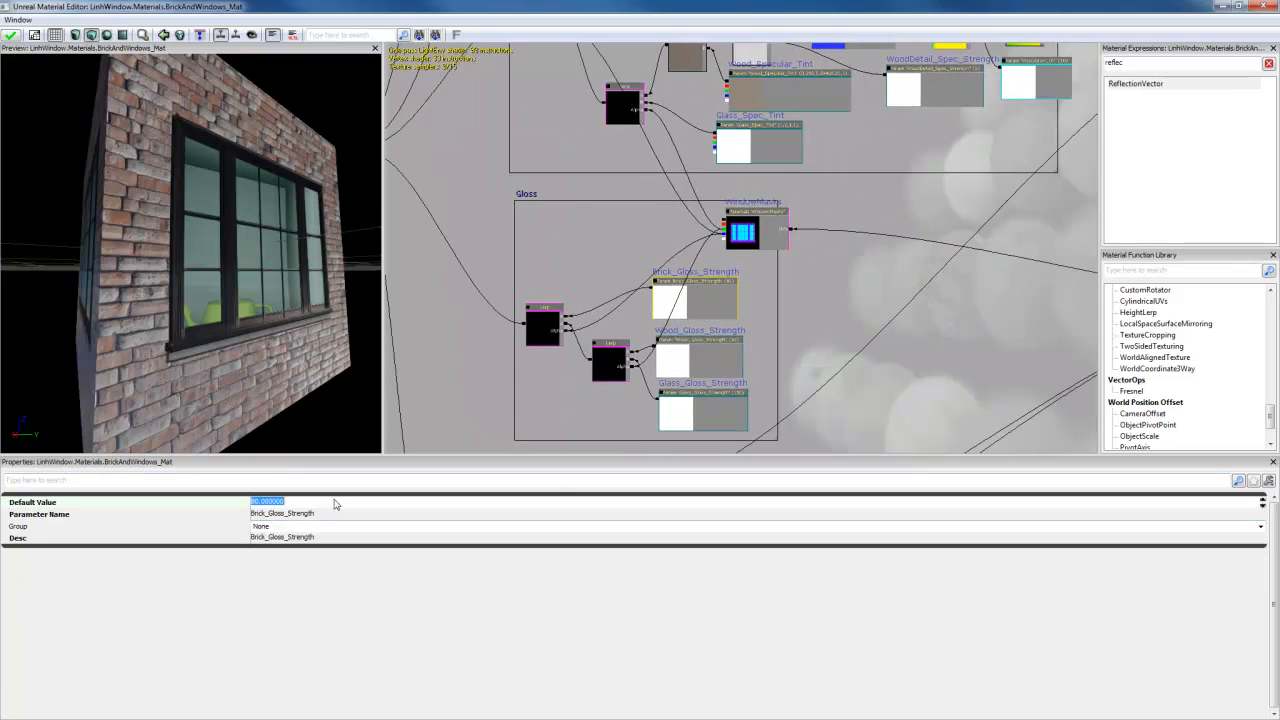
pyautogui.write('150')
pyautogui.press('Return')
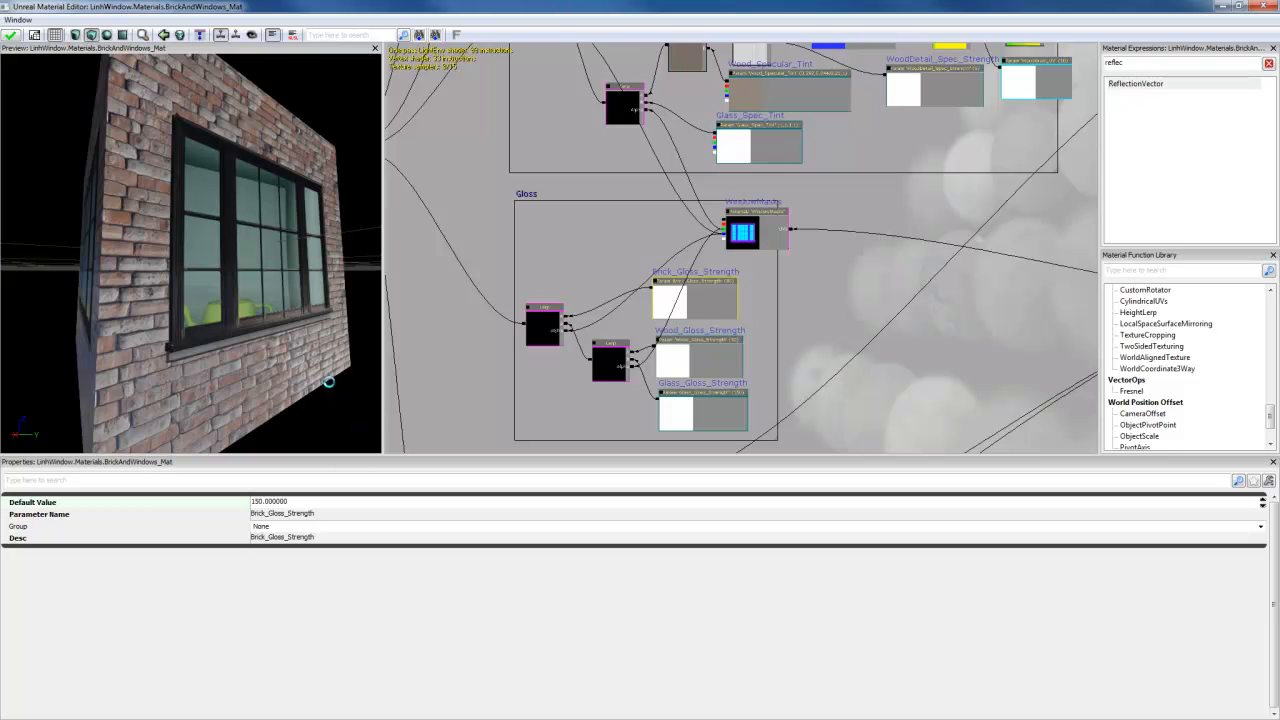
pyautogui.moveTo(328, 382); pyautogui.dragTo(272, 374)
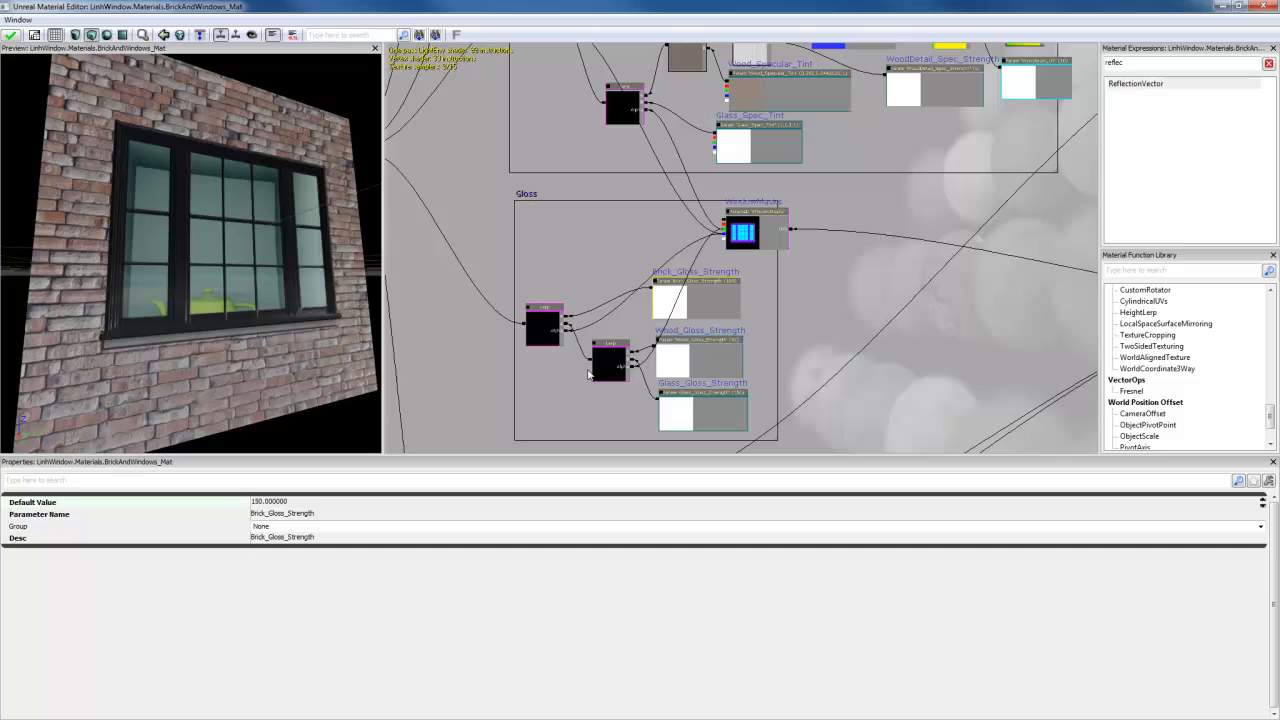
# Step: Set the default value of Brick_Gloss_Strength to 30
pyautogui.click(284, 501)
pyautogui.write('30')
pyautogui.press('Return')
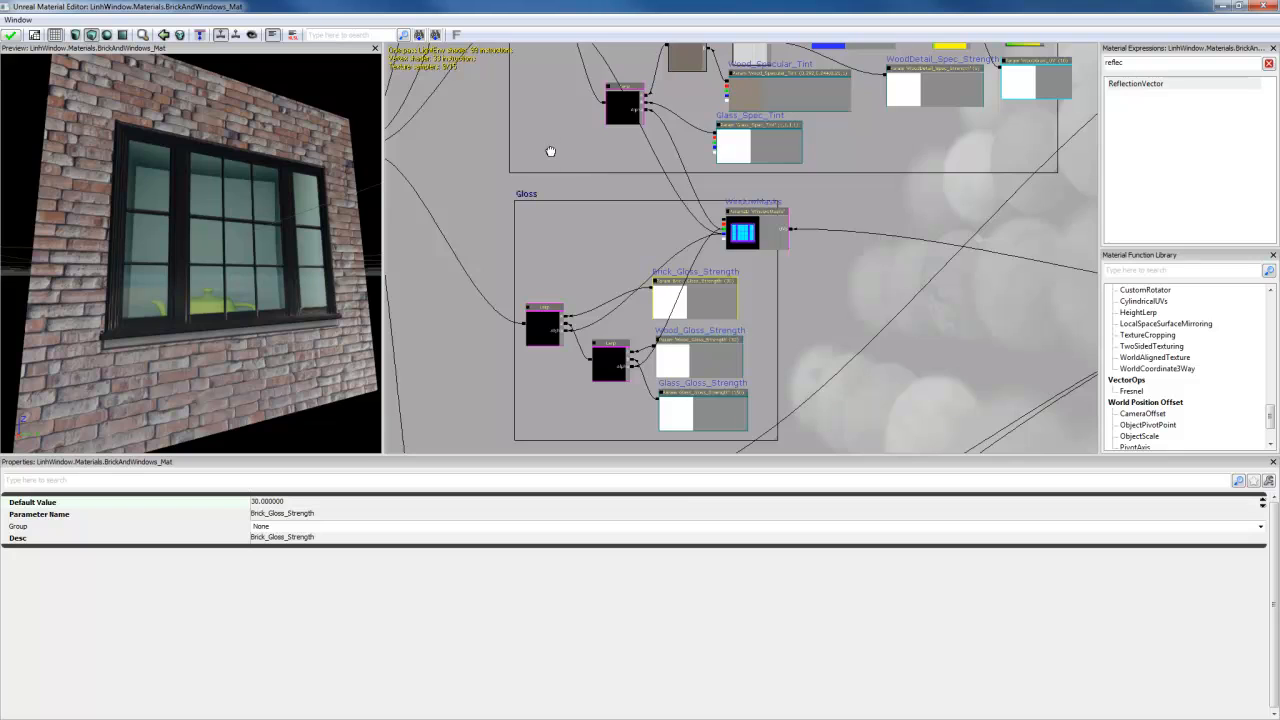
# Step: Try the Brick_Reflect_Strength default value at 0.05 and at 0.001, checking the bricks in the preview
pyautogui.moveTo(546, 149); pyautogui.dragTo(564, 370)
pyautogui.moveTo(643, 194); pyautogui.dragTo(620, 321)
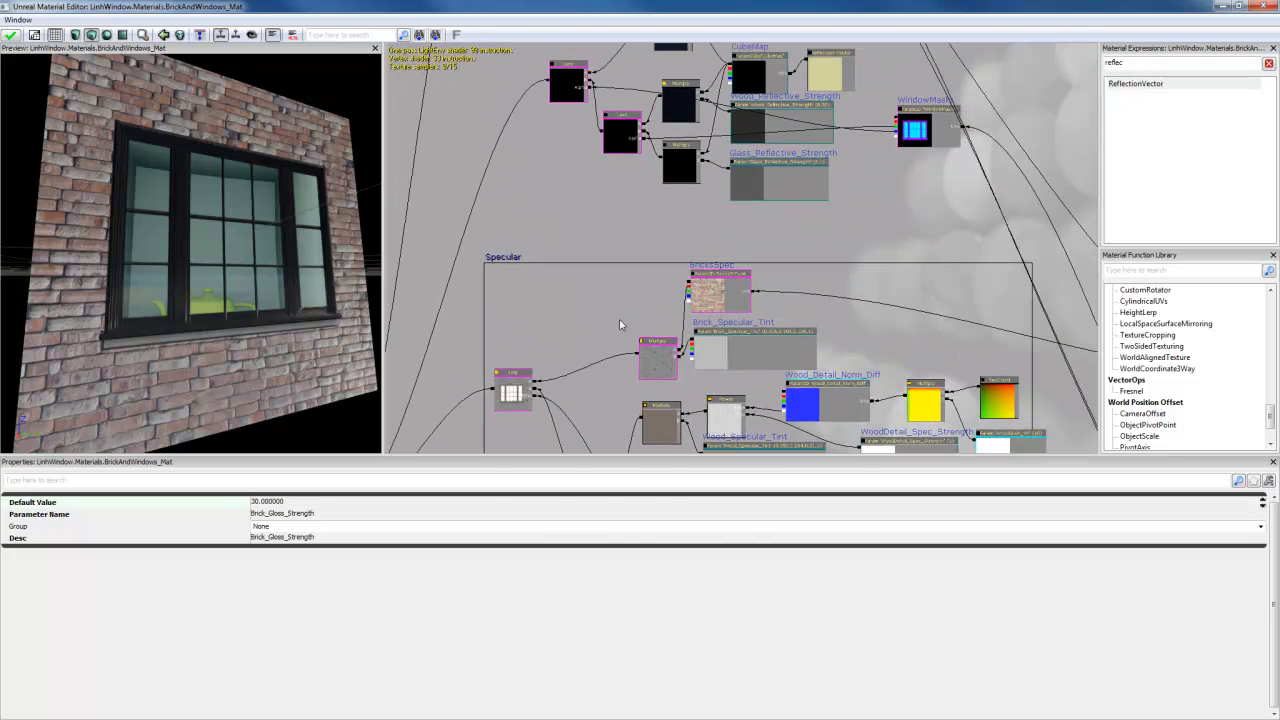
pyautogui.moveTo(636, 258); pyautogui.dragTo(626, 382)
pyautogui.click(750, 148)
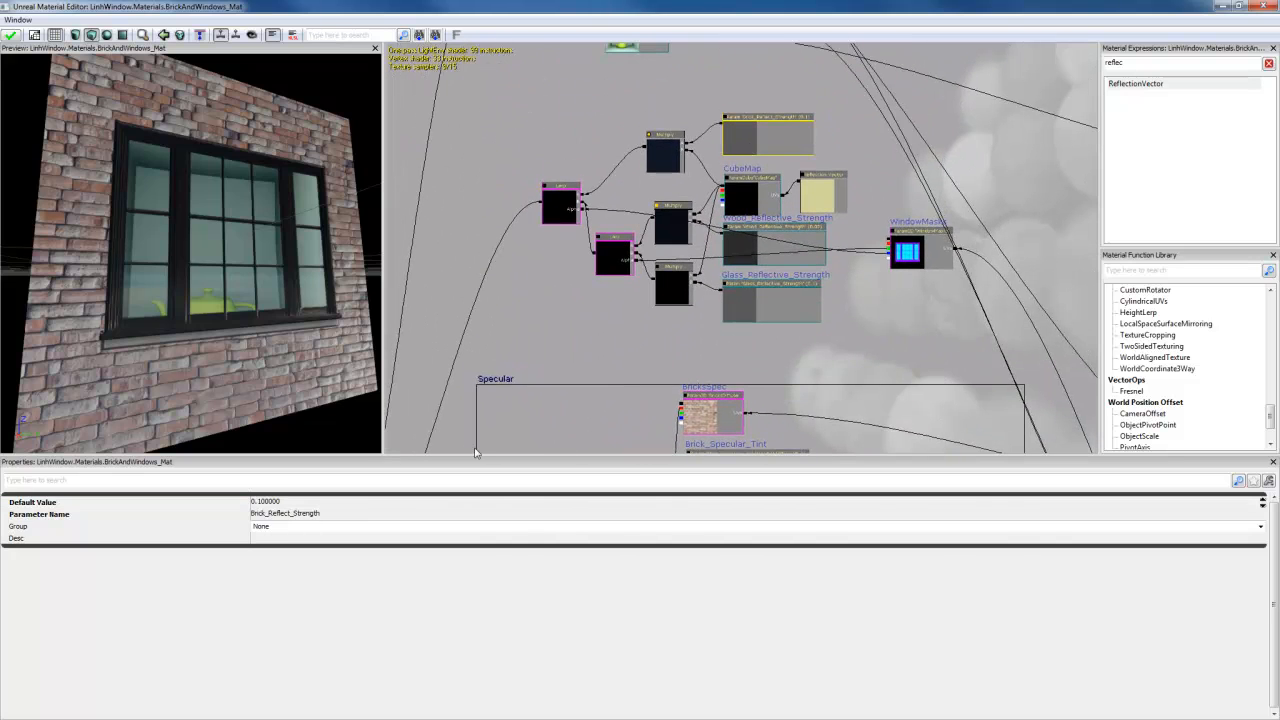
pyautogui.click(334, 500)
pyautogui.press('BackSpace')
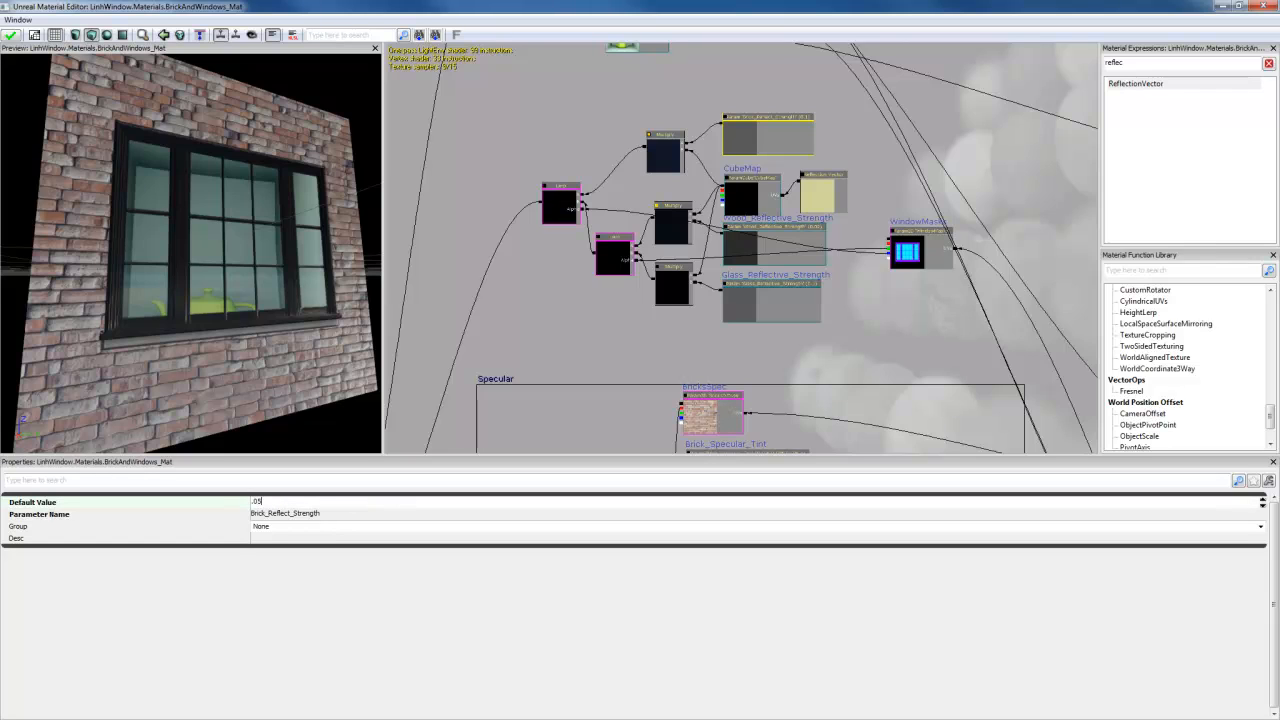
pyautogui.press('Return')
pyautogui.moveTo(270, 398)
pyautogui.mouseDown()
pyautogui.moveTo(284, 436)
pyautogui.moveTo(390, 429)
pyautogui.moveTo(273, 393)
pyautogui.mouseUp()
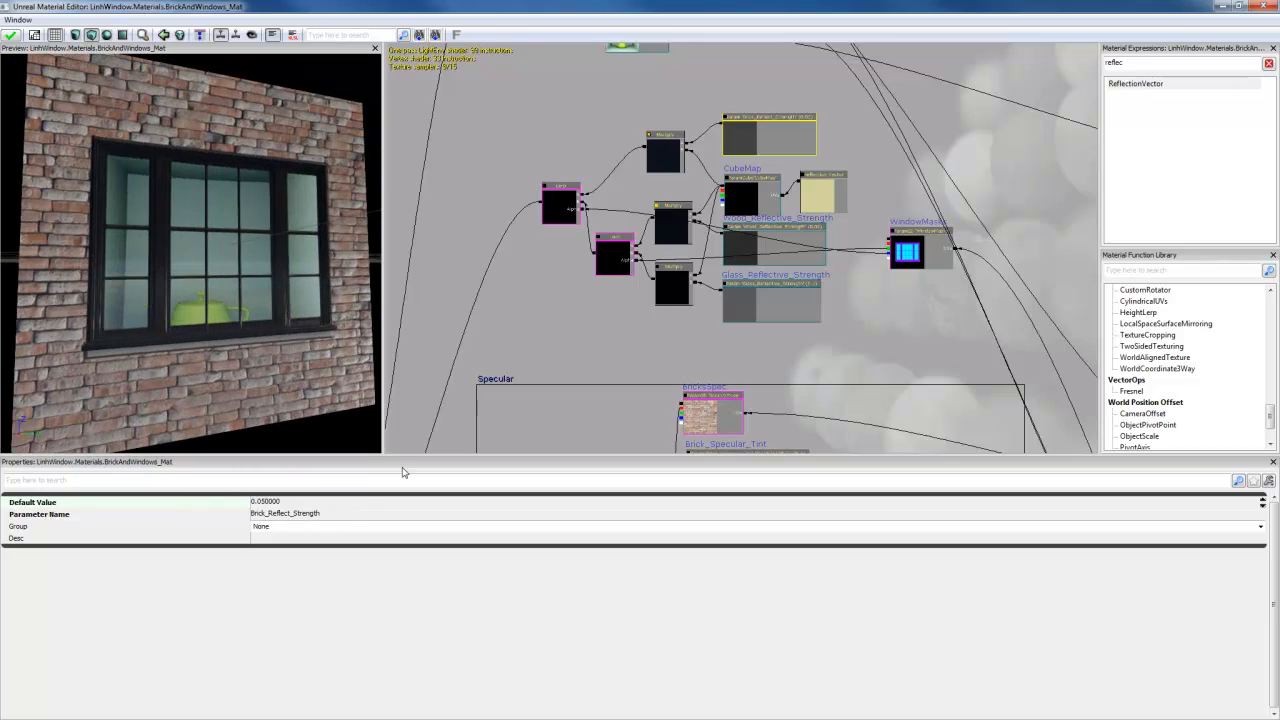
pyautogui.click(300, 503)
pyautogui.write('.')
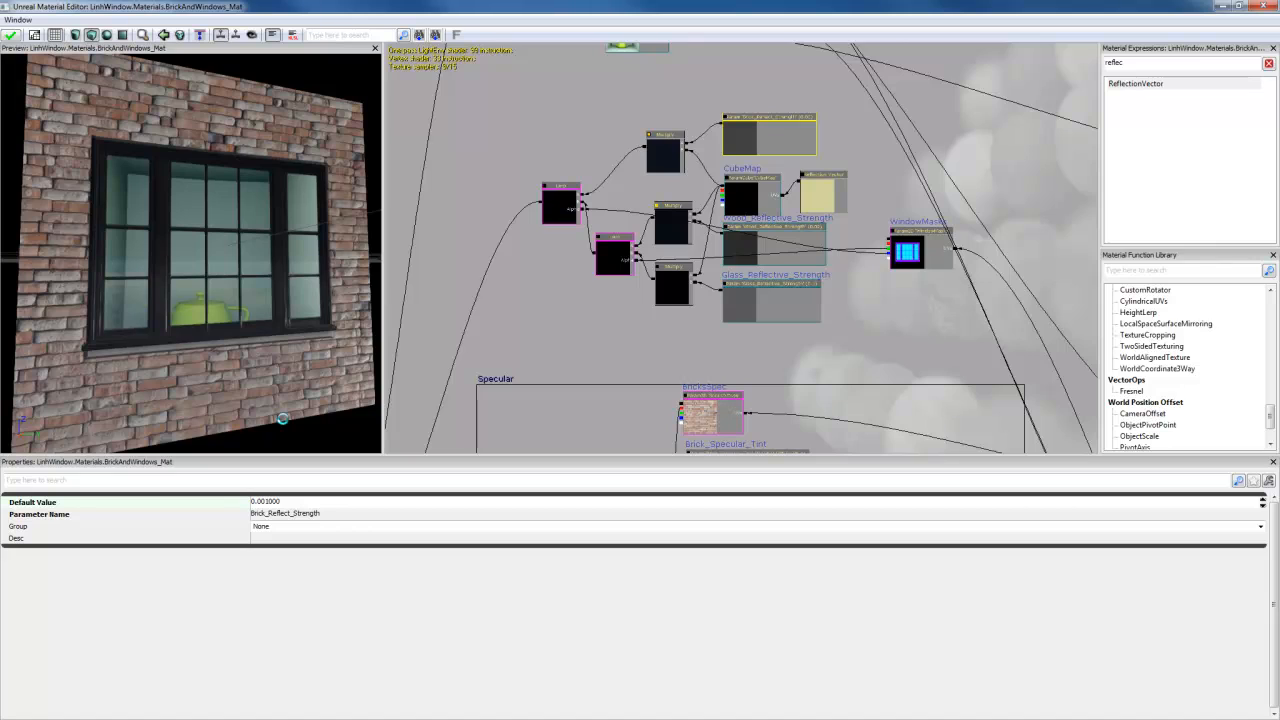
# Step: Set the default value of Brick_Reflect_Strength to 0 and check the wall in the preview
pyautogui.click(280, 501)
pyautogui.write('0')
pyautogui.press('Return')
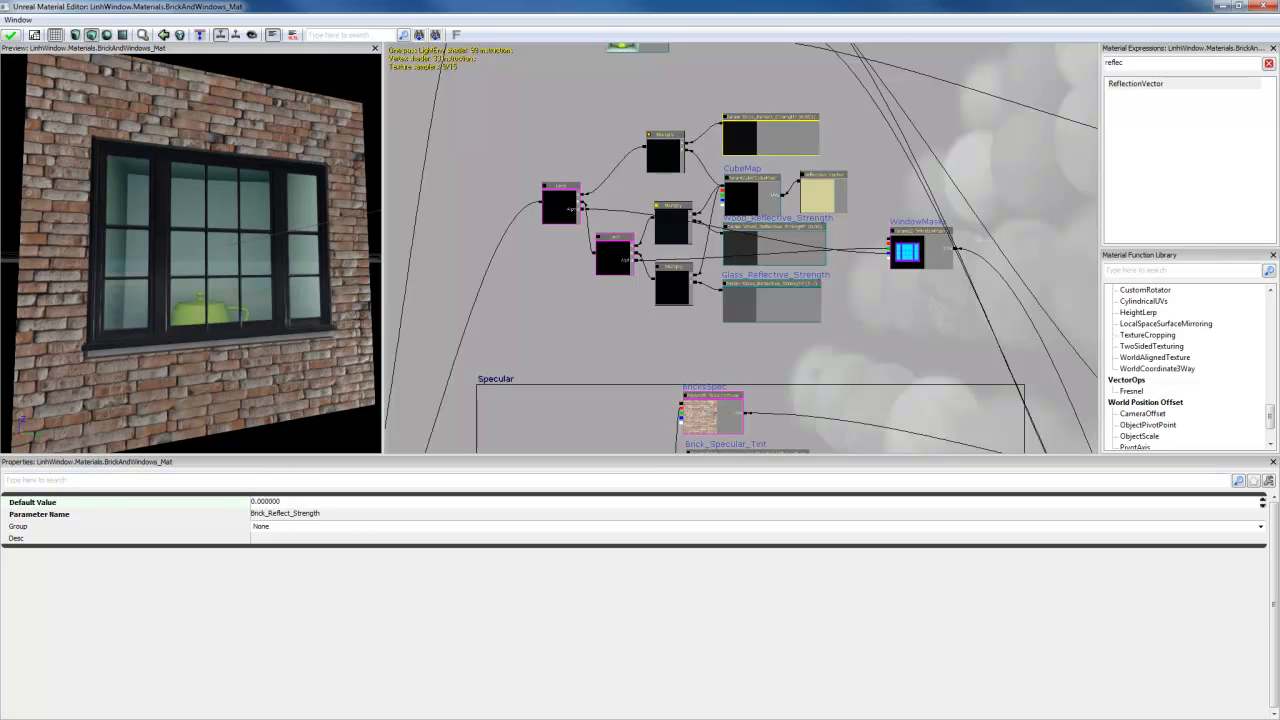
pyautogui.moveTo(225, 270); pyautogui.dragTo(145, 273)
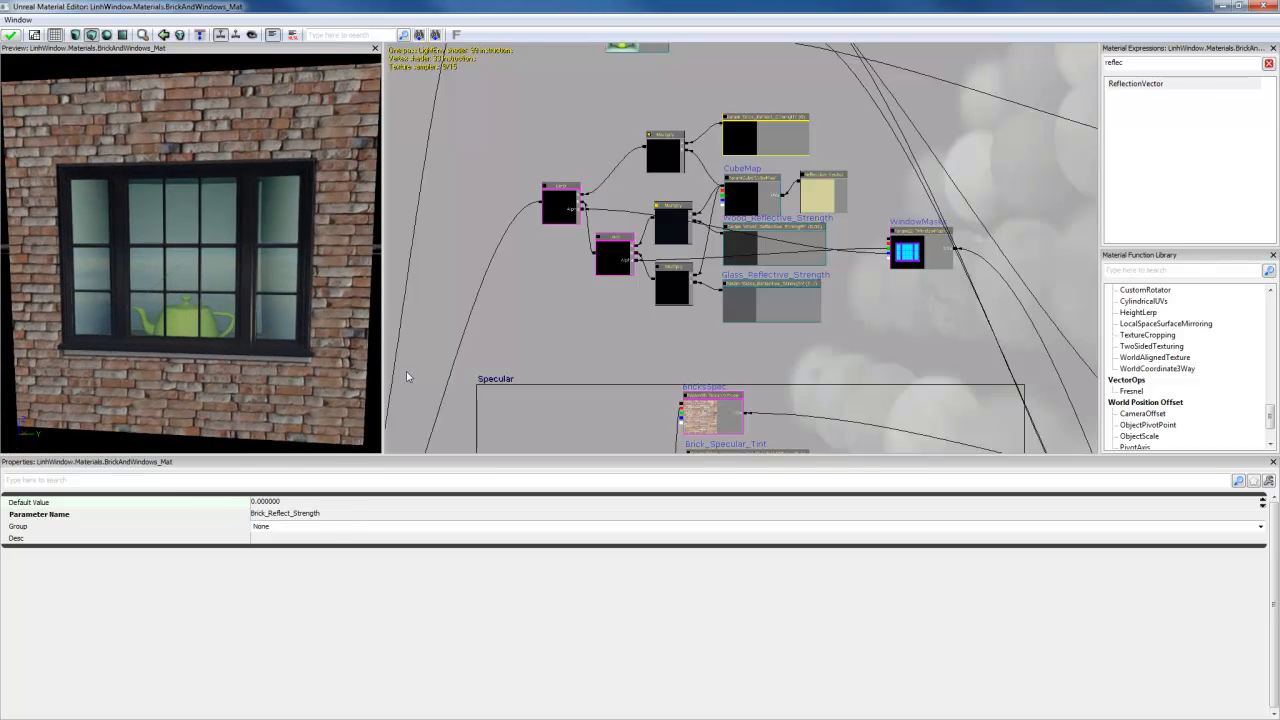
# Step: Select all the cube map reflection nodes with their WindowMasks sample and shift them slightly right, above the Specular group
pyautogui.moveTo(582, 334); pyautogui.dragTo(723, 300)
pyautogui.scroll(-2, 737, 306)
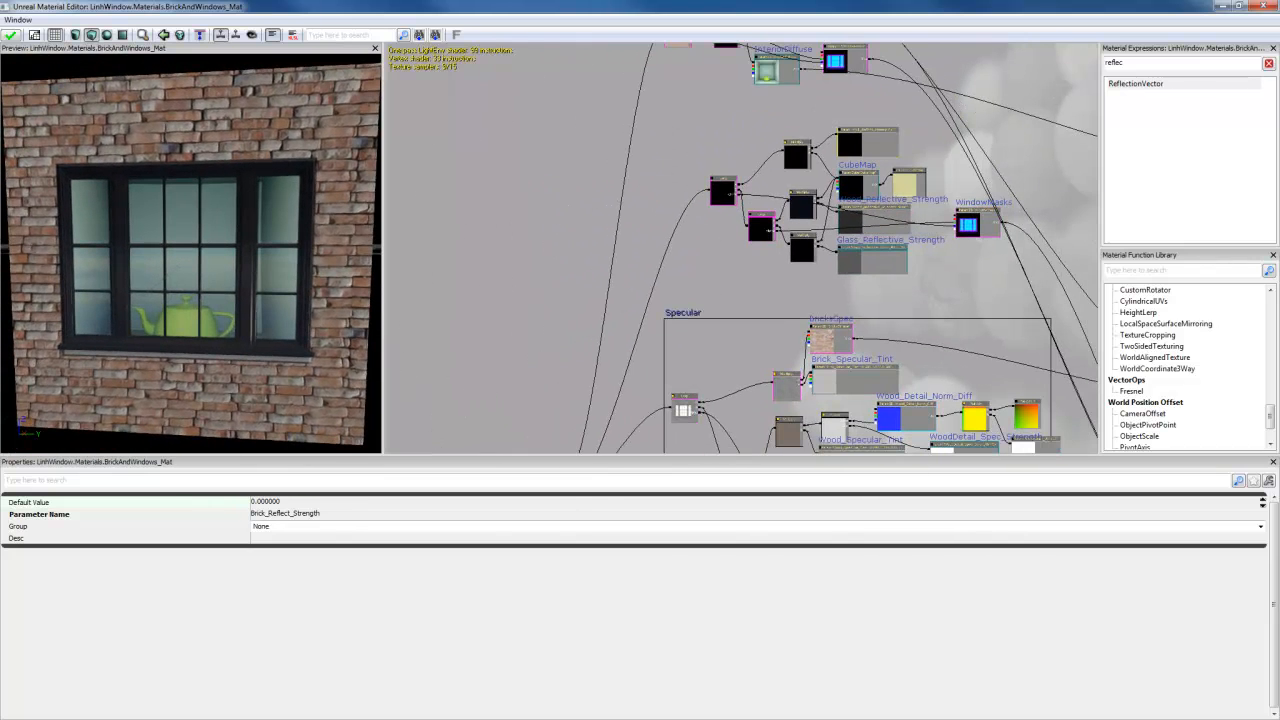
pyautogui.keyDown('ctrl'); pyautogui.keyDown('alt'); pyautogui.moveTo(691, 129); pyautogui.dragTo(989, 284); pyautogui.keyUp('alt'); pyautogui.keyUp('ctrl')
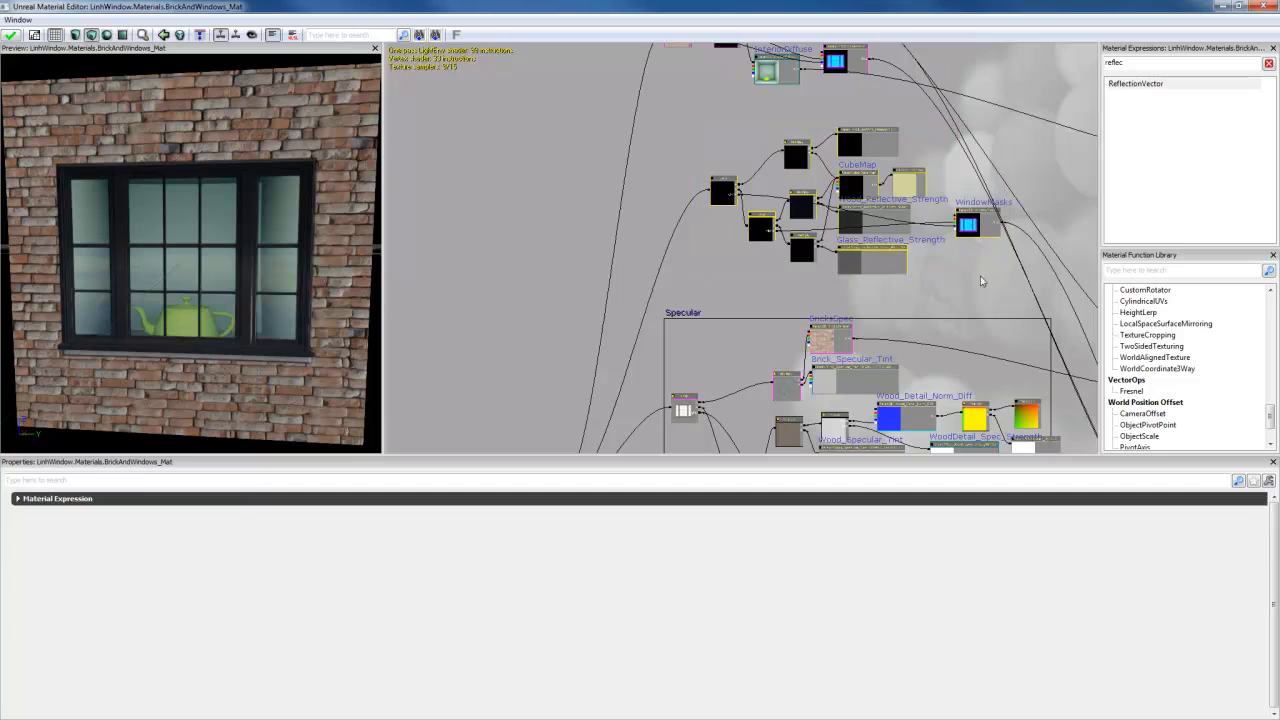
pyautogui.keyDown('ctrl'); pyautogui.moveTo(880, 259); pyautogui.dragTo(961, 264); pyautogui.keyUp('ctrl')
pyautogui.click(727, 189)
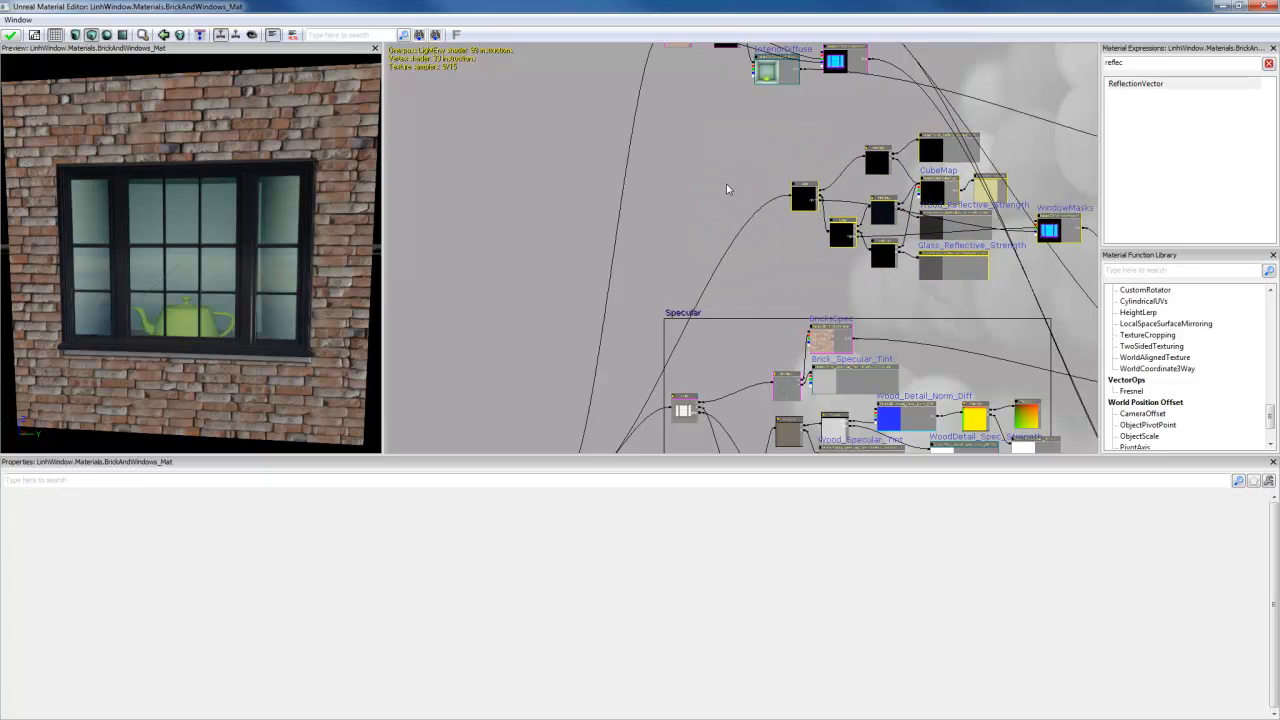
pyautogui.moveTo(727, 189); pyautogui.dragTo(700, 238)
pyautogui.scroll(-2, 688, 277)
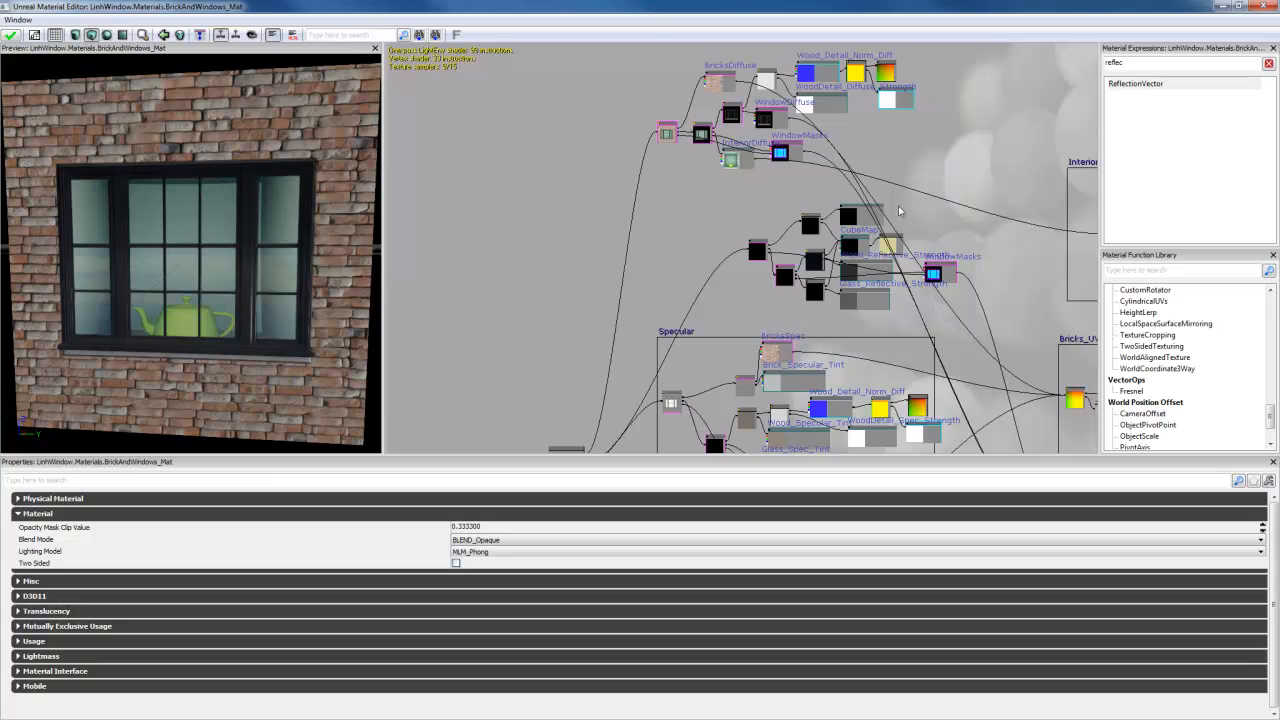
# Step: Add a StaticSwitchParameter node before the cube map reflection Lerp and connect the Lerp's output to its True input
pyautogui.moveTo(1127, 62); pyautogui.dragTo(936, 61)
pyautogui.write('swit')
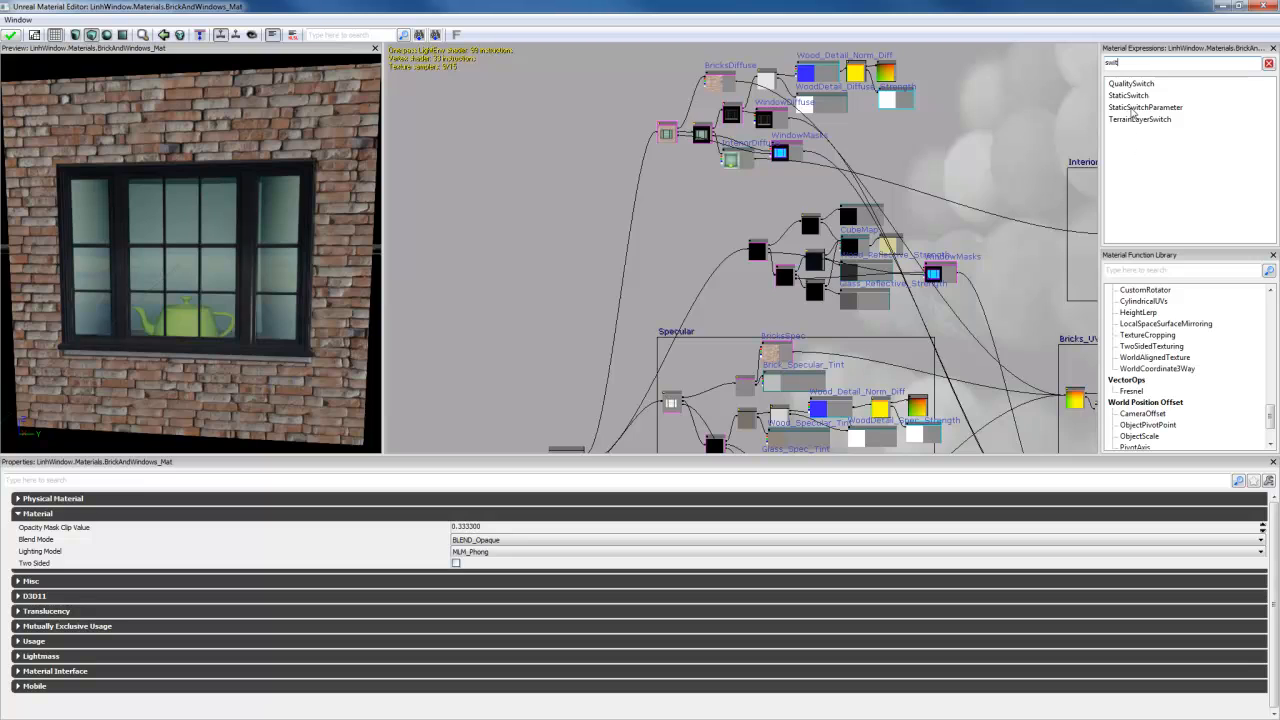
pyautogui.moveTo(1131, 114); pyautogui.dragTo(686, 279)
pyautogui.scroll(2, 673, 229)
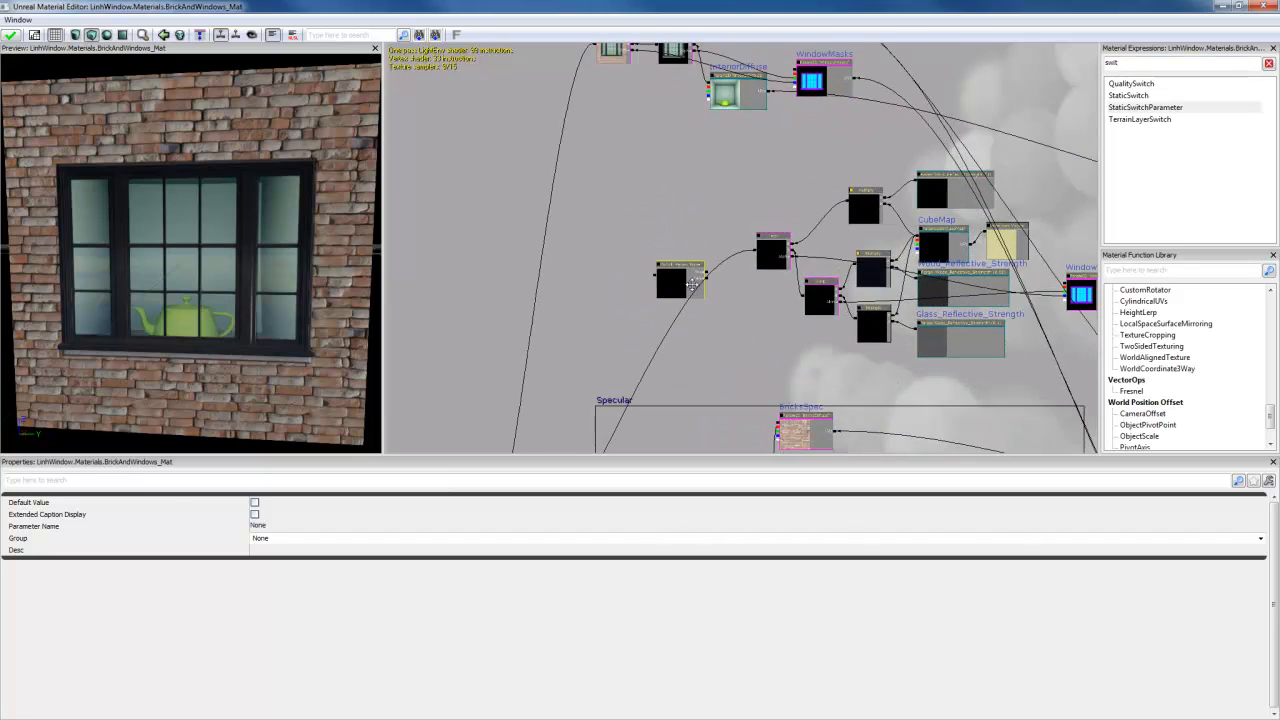
pyautogui.moveTo(755, 251); pyautogui.dragTo(708, 272)
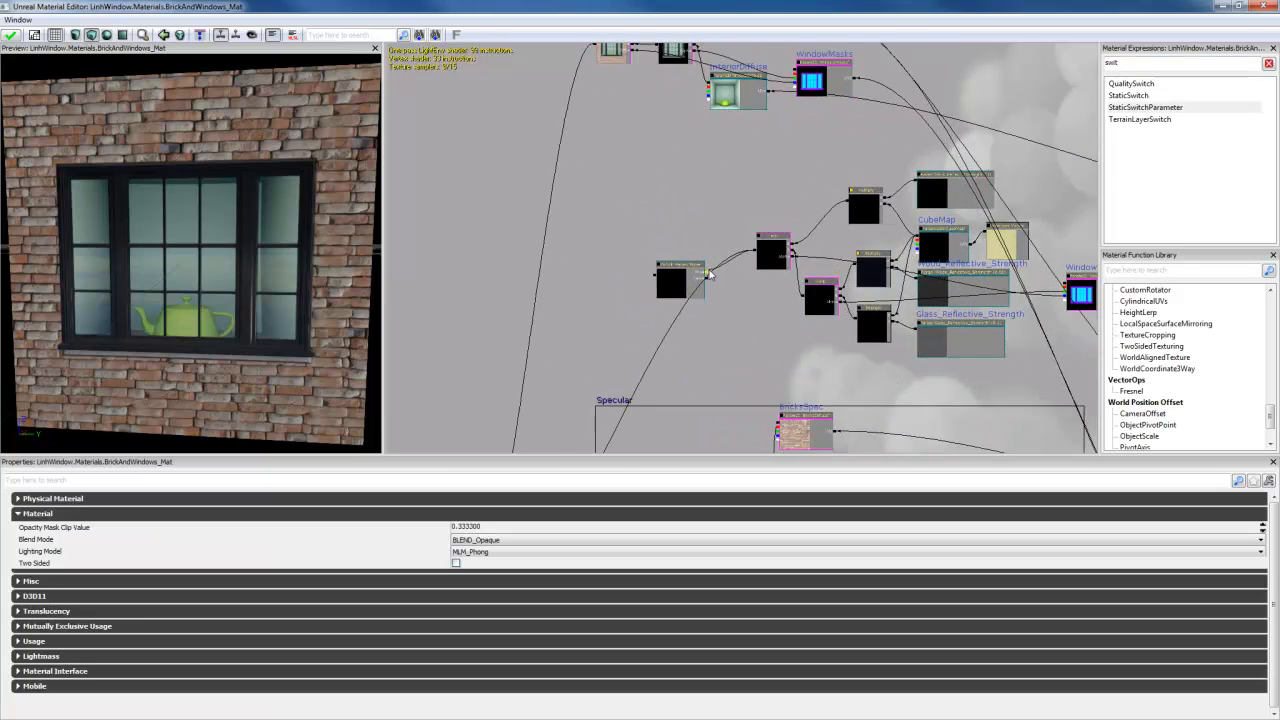
pyautogui.click(709, 272)
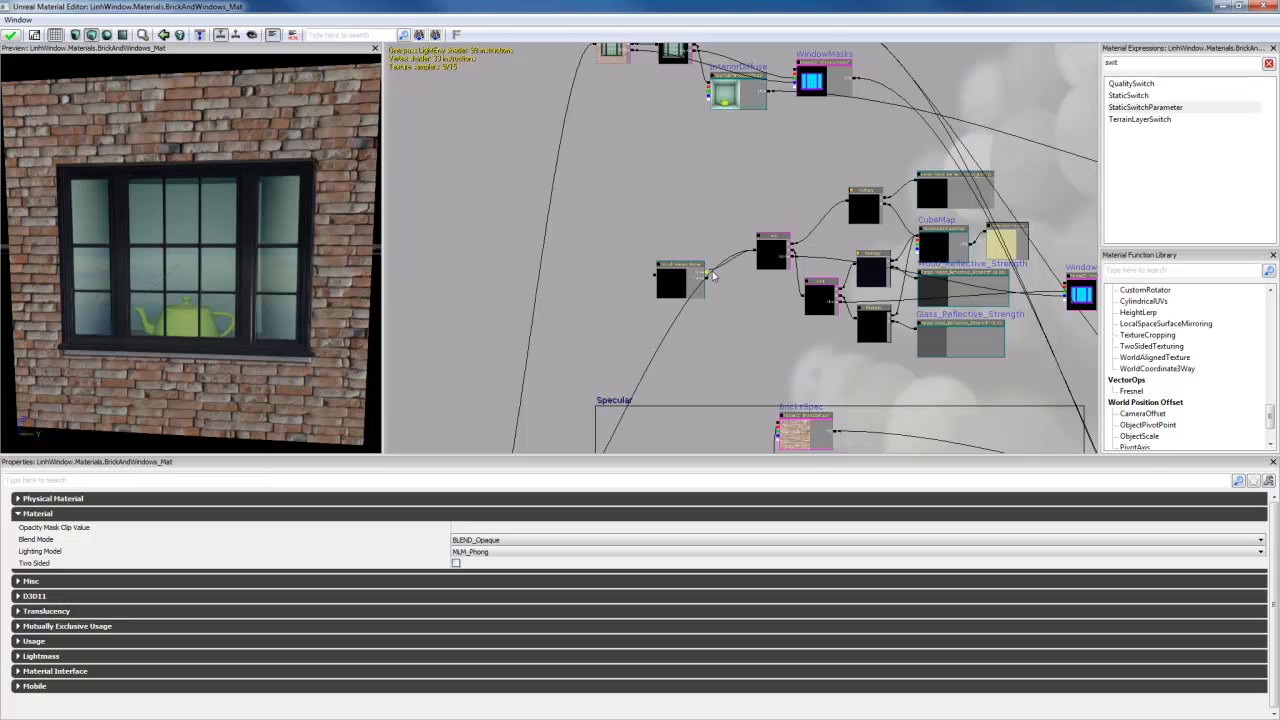
pyautogui.scroll(4, 725, 292)
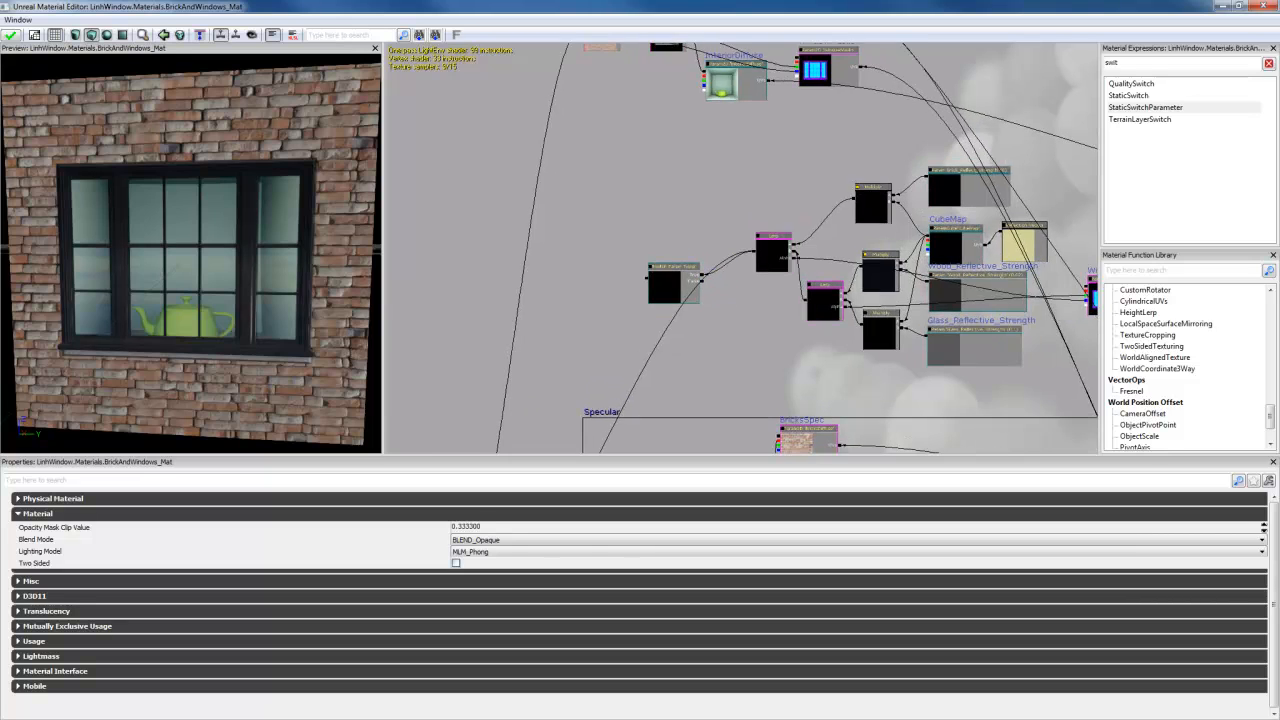
# Step: Enable the static switch's default value and set both its parameter name and description to bReflect
pyautogui.click(614, 252)
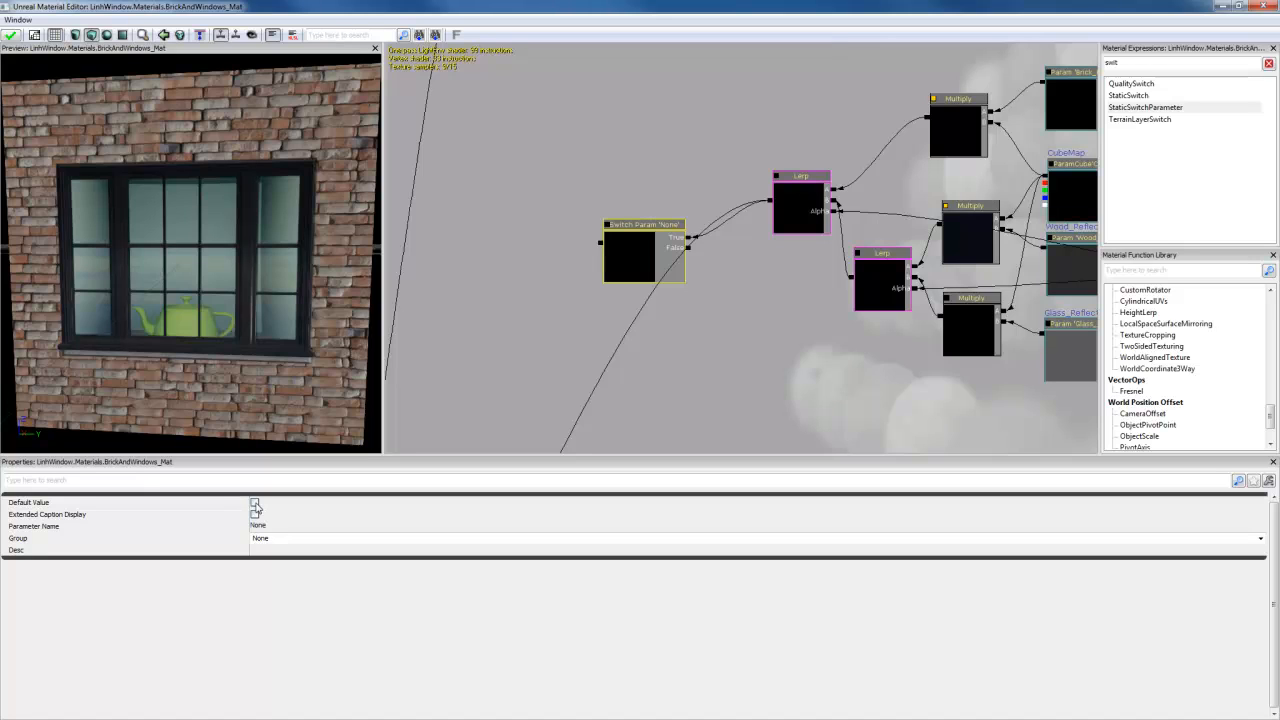
pyautogui.click(255, 503)
pyautogui.click(264, 526)
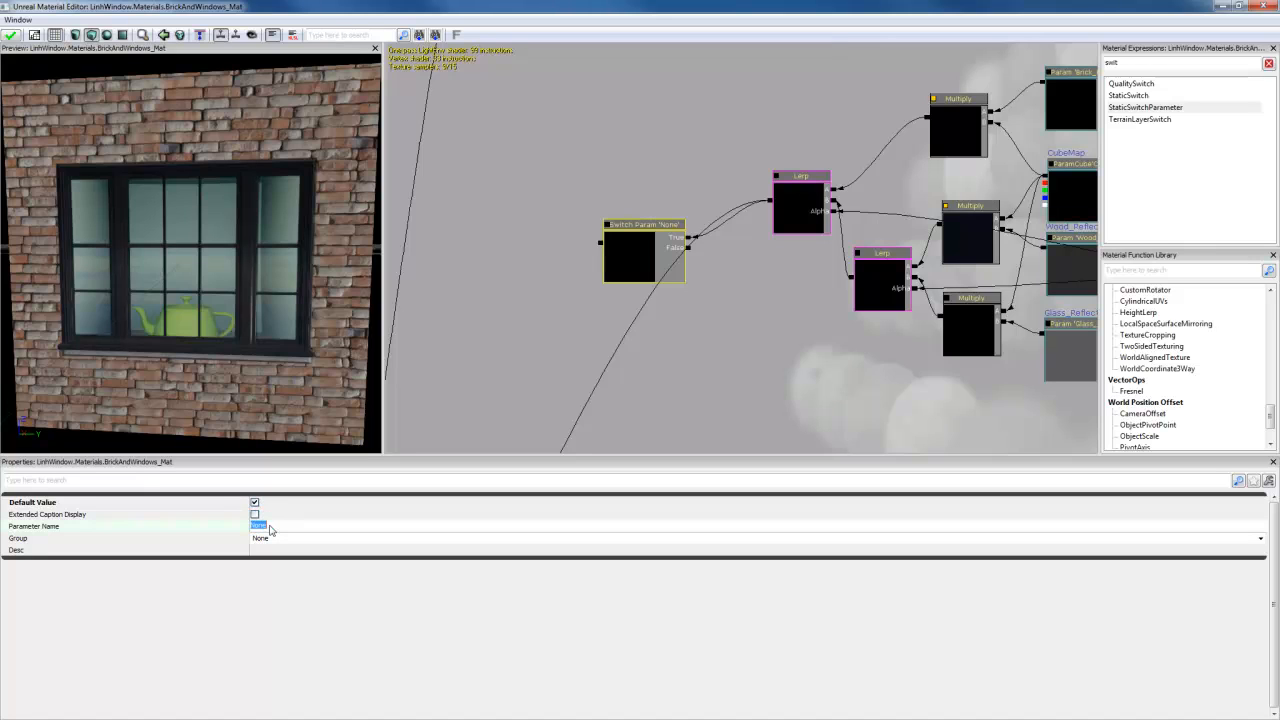
pyautogui.write('Reflect')
pyautogui.click(278, 553)
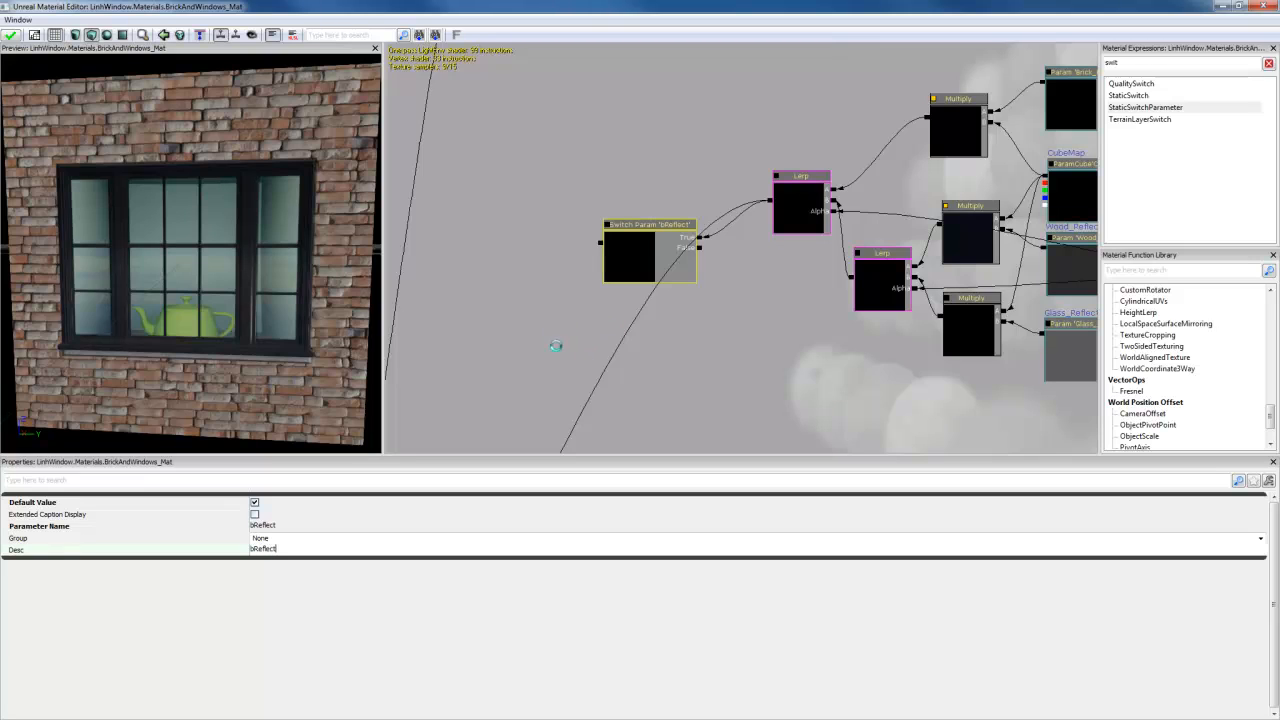
pyautogui.press('Return')
pyautogui.rightClick(653, 295)
pyautogui.moveTo(689, 334)
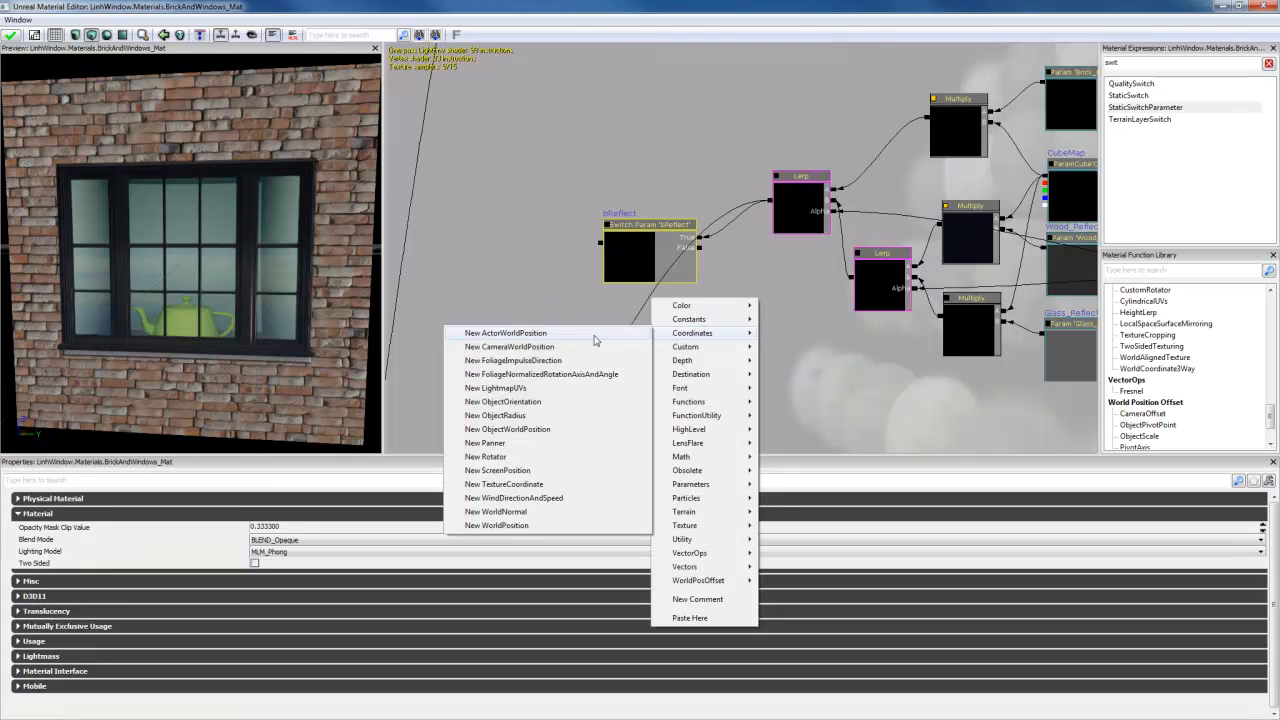
pyautogui.click(596, 336)
pyautogui.rightClick(694, 338)
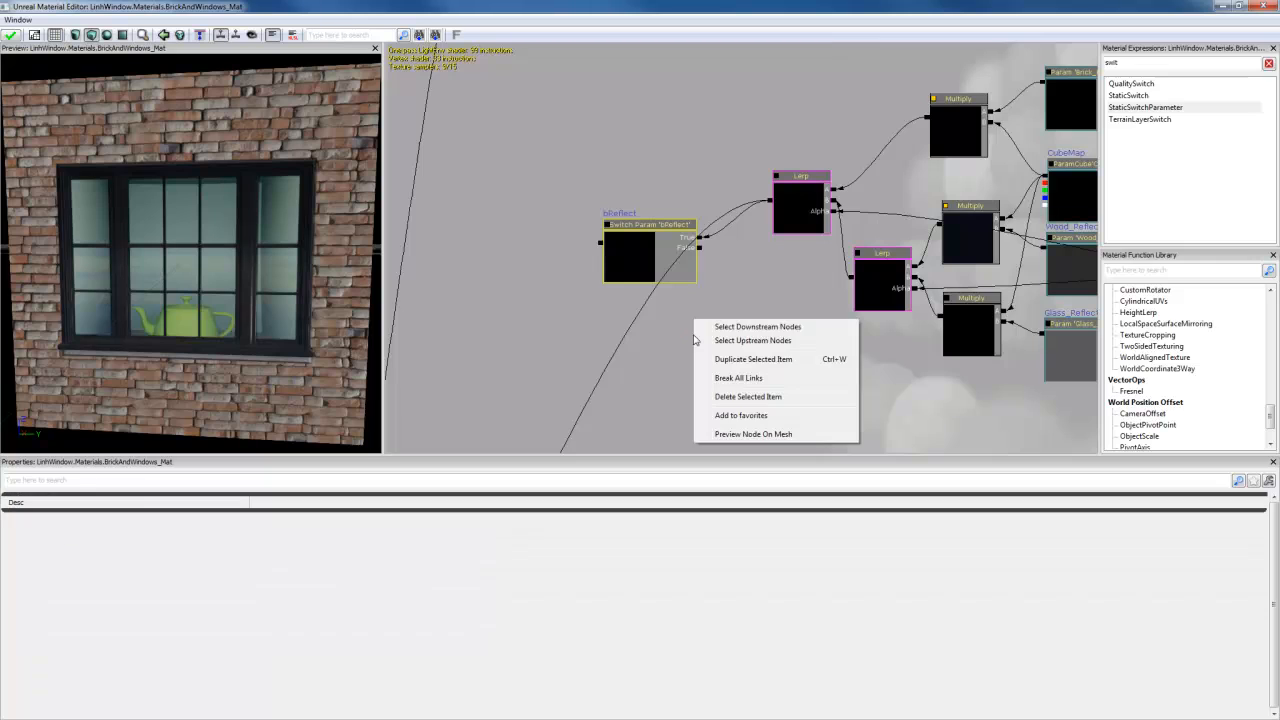
pyautogui.moveTo(627, 399); pyautogui.dragTo(680, 384)
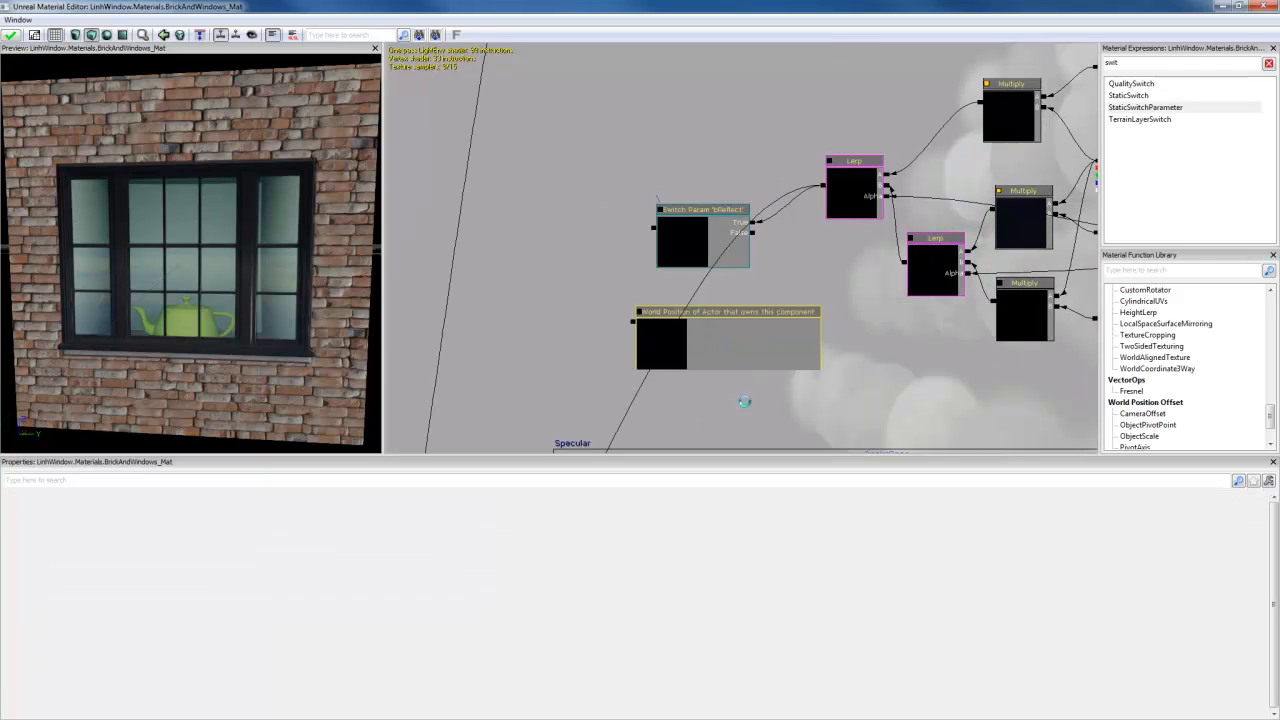
pyautogui.press('Delete')
# Step: Connect the bReflect switch's output to the material's emissive input in place of the direct reflection Lerp link
pyautogui.scroll(-5, 782, 411)
pyautogui.moveTo(801, 392); pyautogui.dragTo(744, 233)
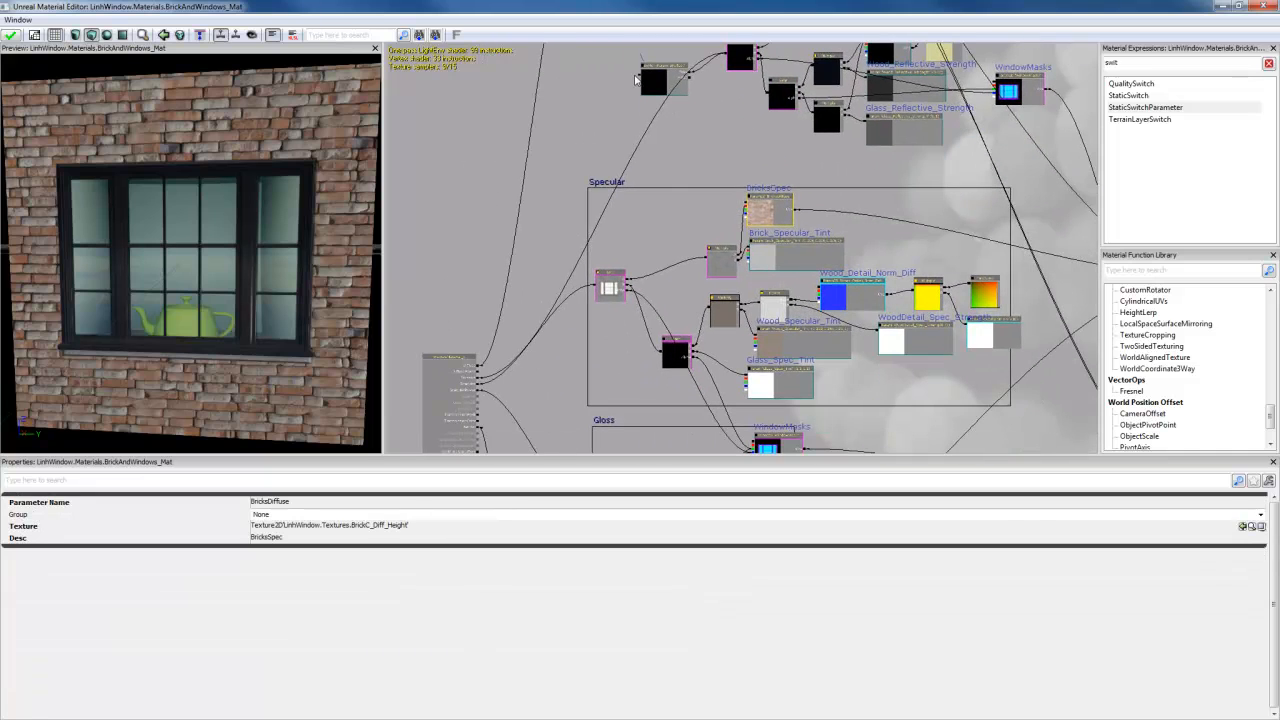
pyautogui.click(634, 84)
pyautogui.moveTo(518, 352); pyautogui.dragTo(672, 88)
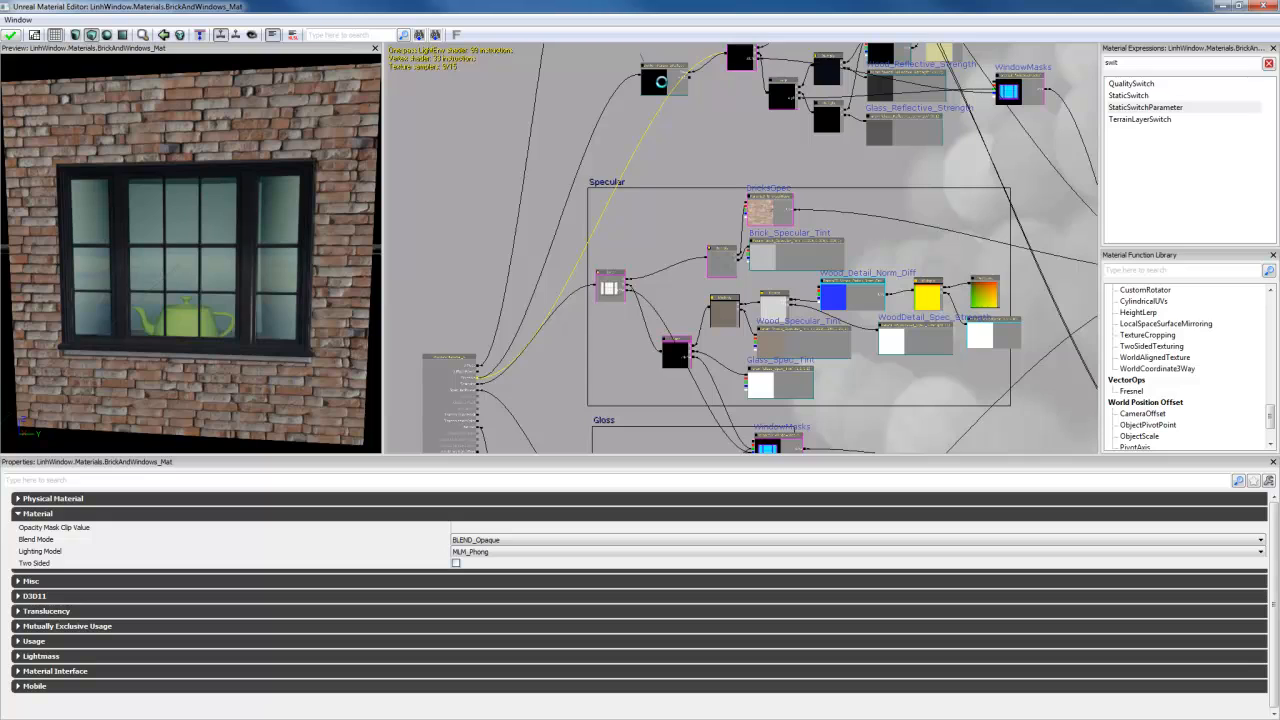
# Step: Turn the bReflect default value off and on again, then check the window reflections in the preview from several angles and lighting directions
pyautogui.click(656, 82)
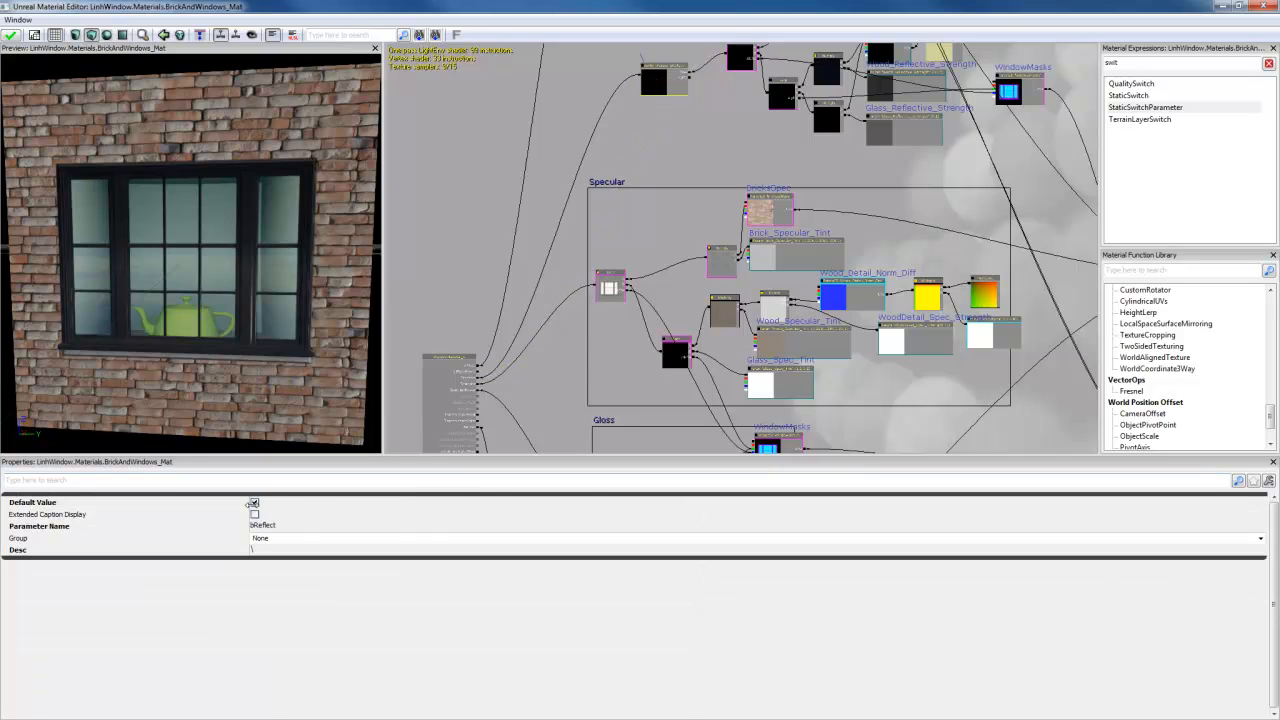
pyautogui.click(255, 503)
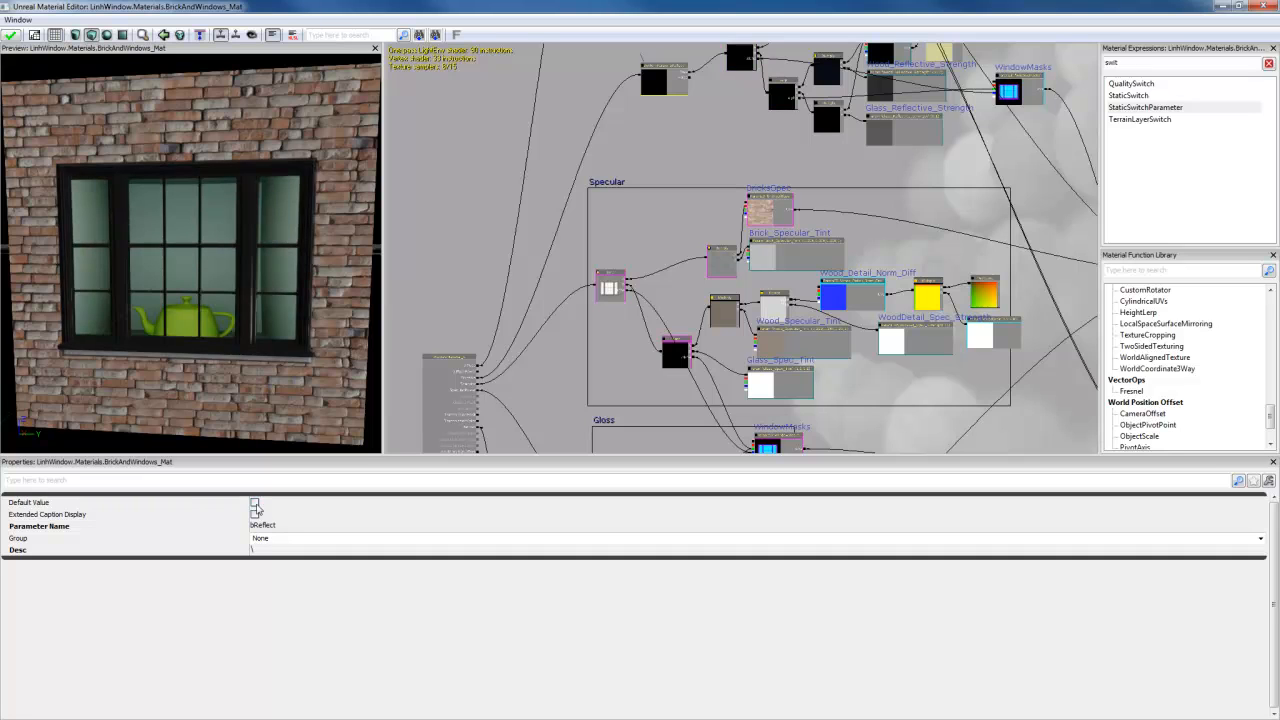
pyautogui.click(255, 503)
pyautogui.moveTo(190, 250)
pyautogui.mouseDown()
pyautogui.moveTo(280, 254)
pyautogui.moveTo(210, 253)
pyautogui.mouseUp()
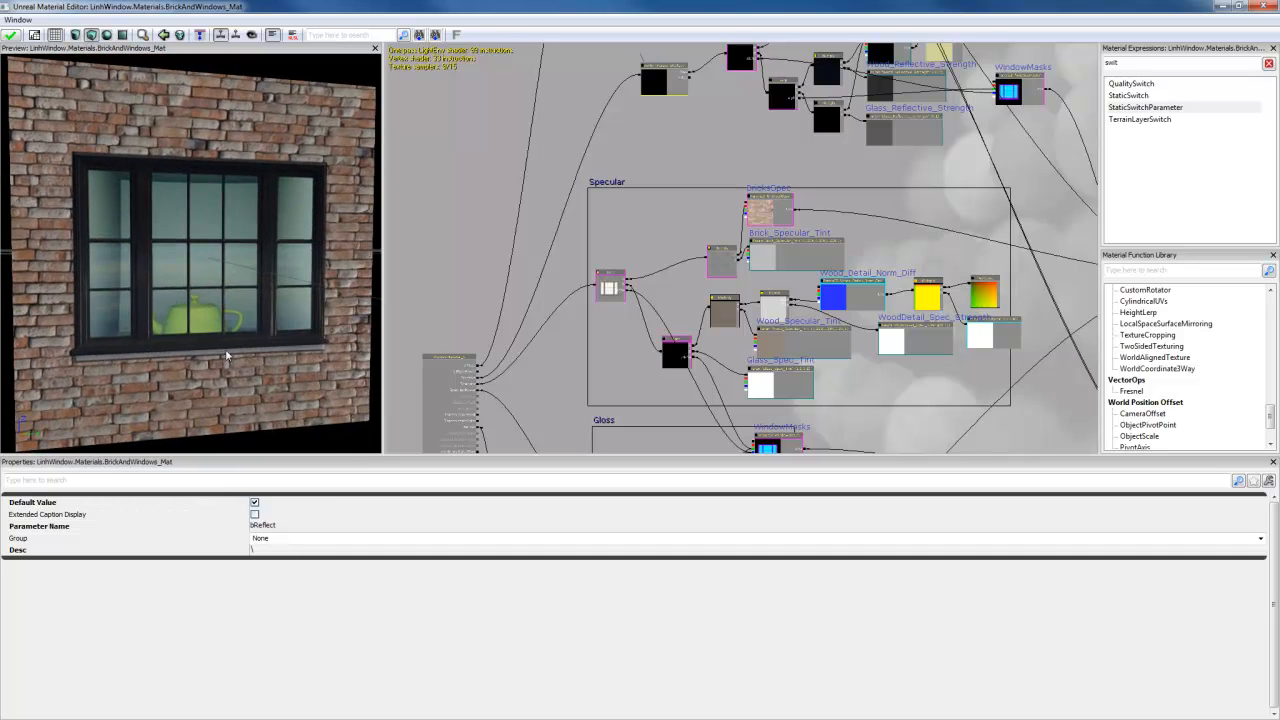
pyautogui.moveTo(554, 125); pyautogui.dragTo(529, 317)
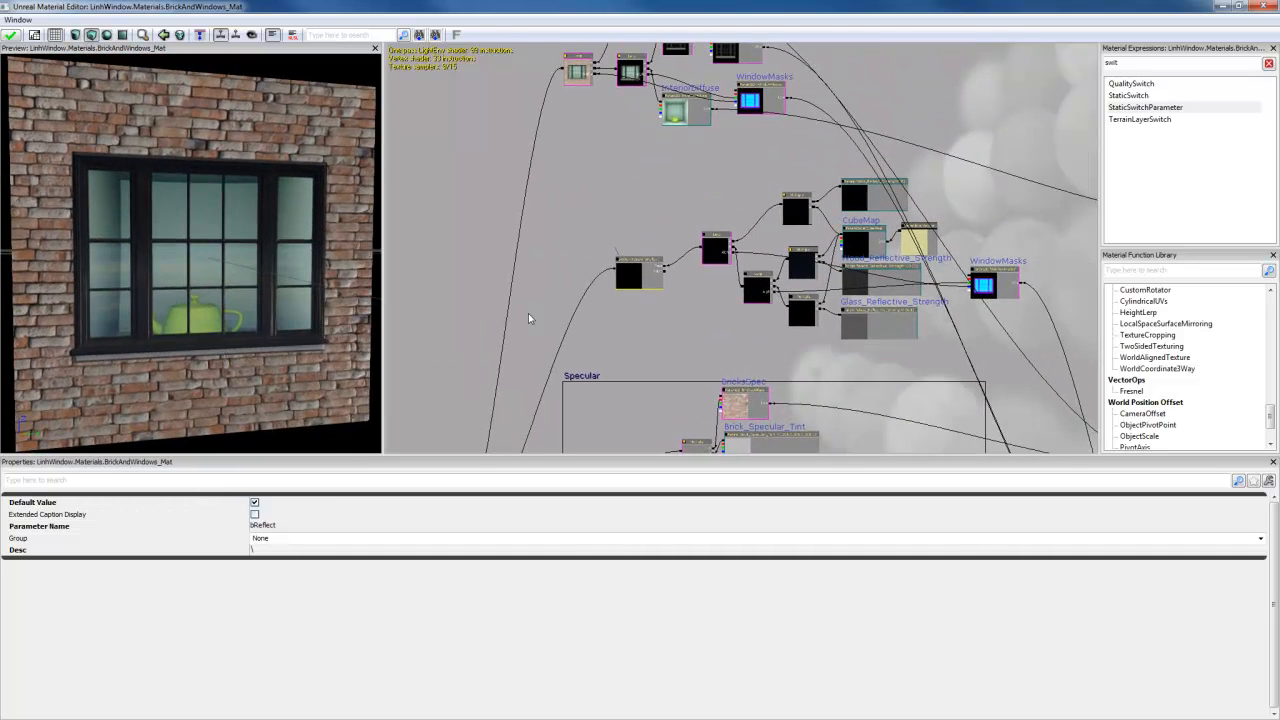
pyautogui.moveTo(252, 311); pyautogui.dragTo(38, 311)
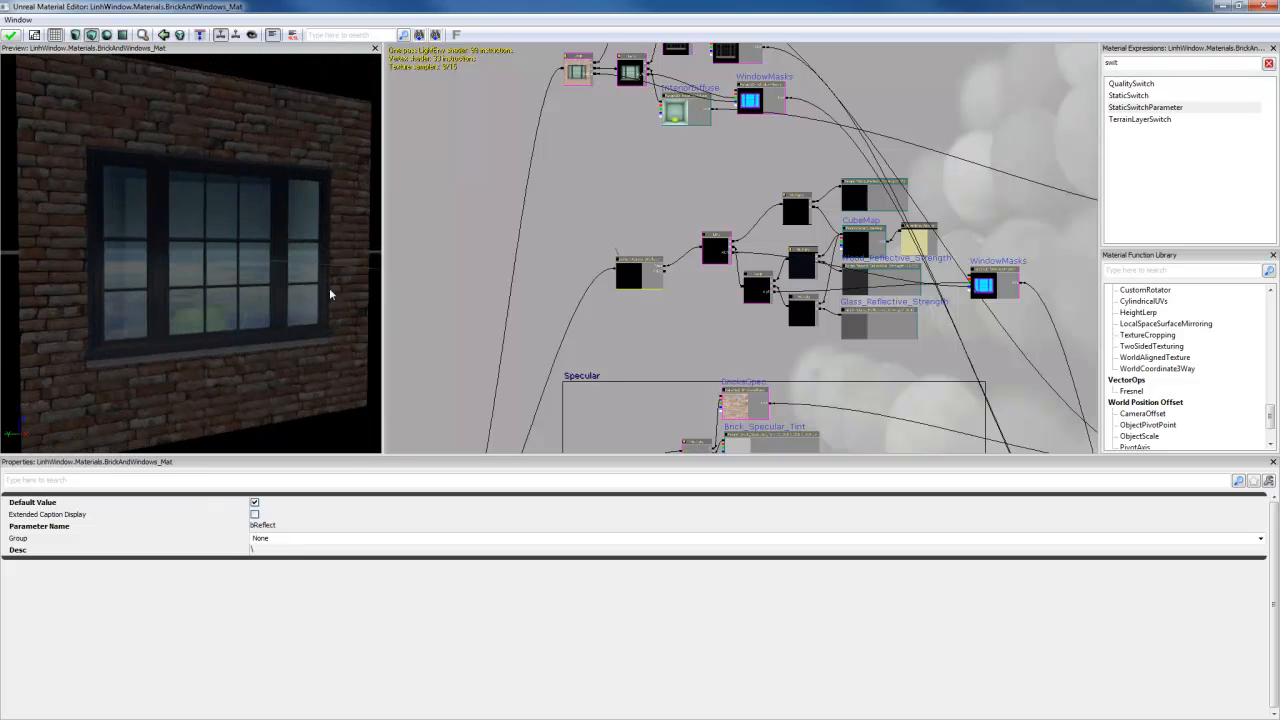
pyautogui.moveTo(331, 294); pyautogui.dragTo(286, 269)
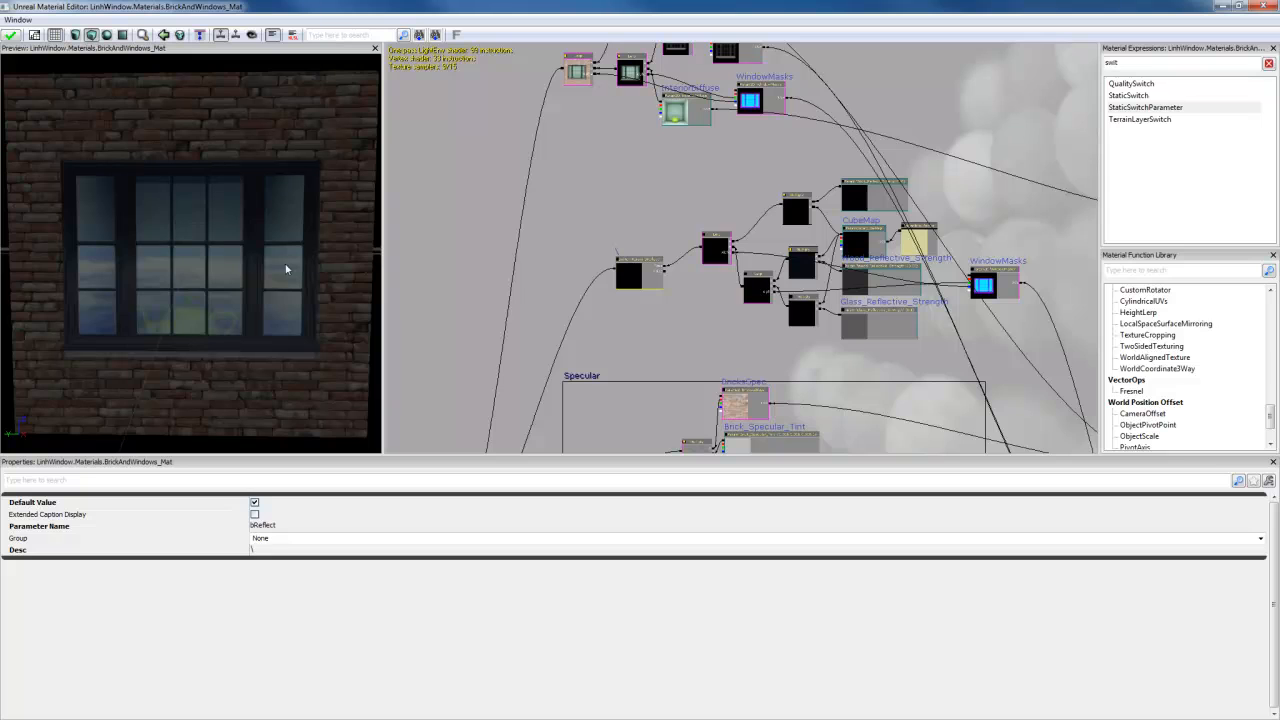
# Step: Move the bReflect switch node slightly closer to the reflection Lerp
pyautogui.moveTo(663, 168); pyautogui.dragTo(674, 257)
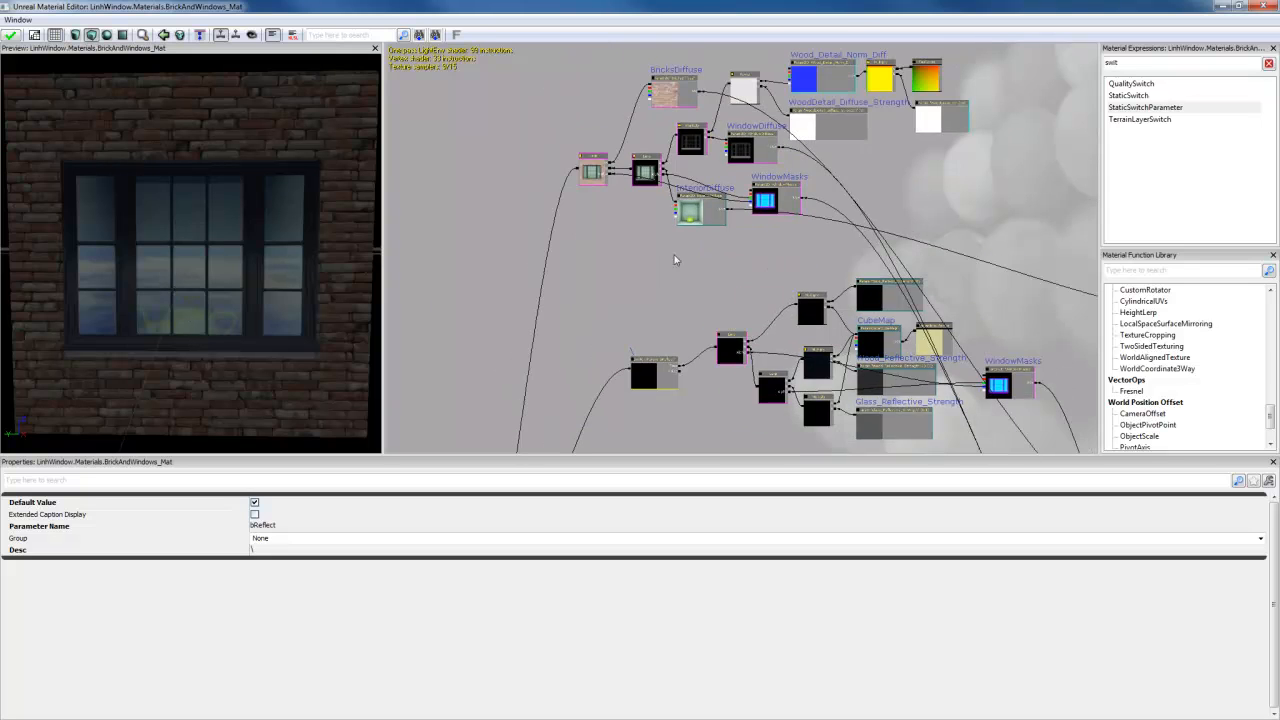
pyautogui.scroll(4, 672, 256)
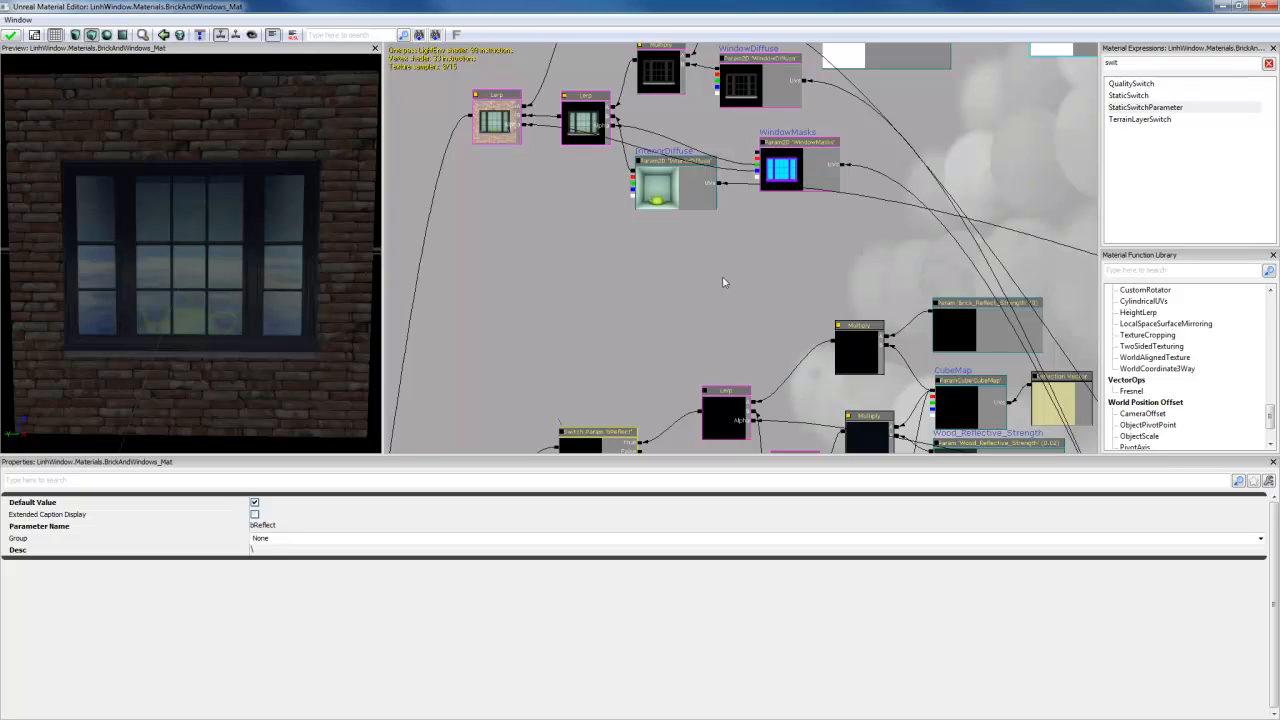
pyautogui.click(560, 266)
pyautogui.moveTo(569, 277); pyautogui.dragTo(643, 191)
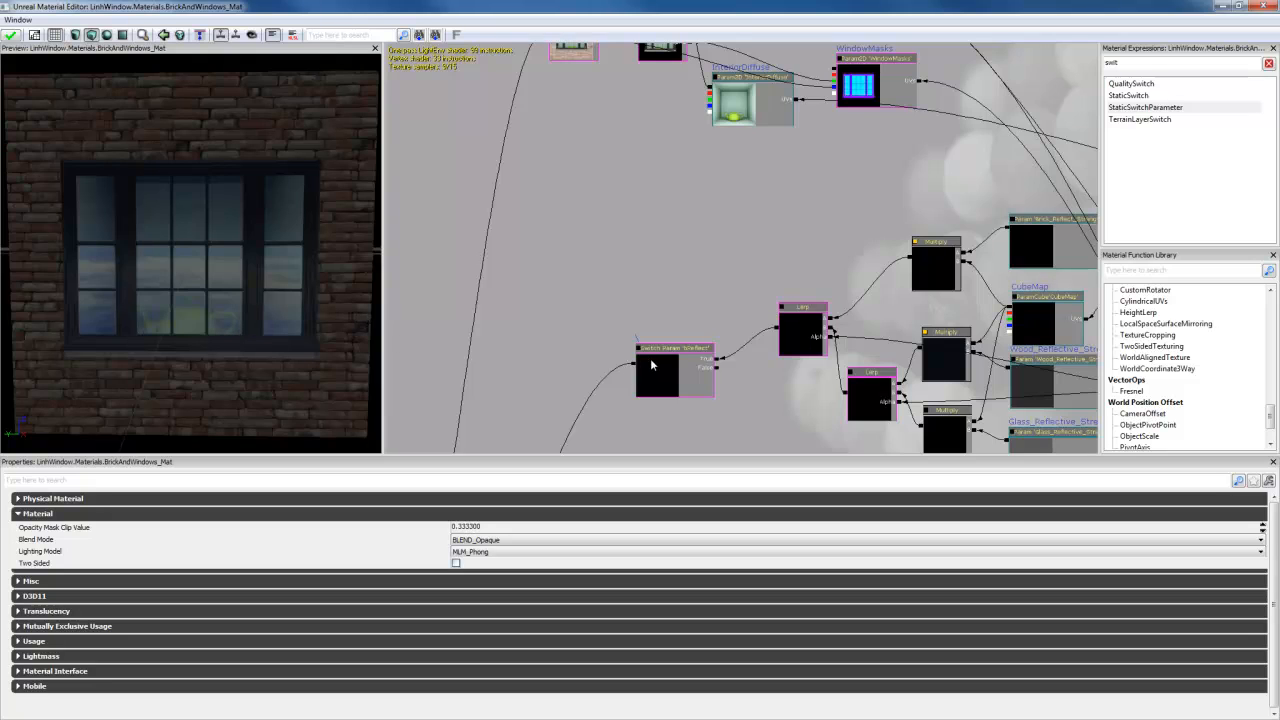
pyautogui.click(651, 365)
pyautogui.moveTo(666, 364); pyautogui.dragTo(700, 354)
pyautogui.click(750, 183)
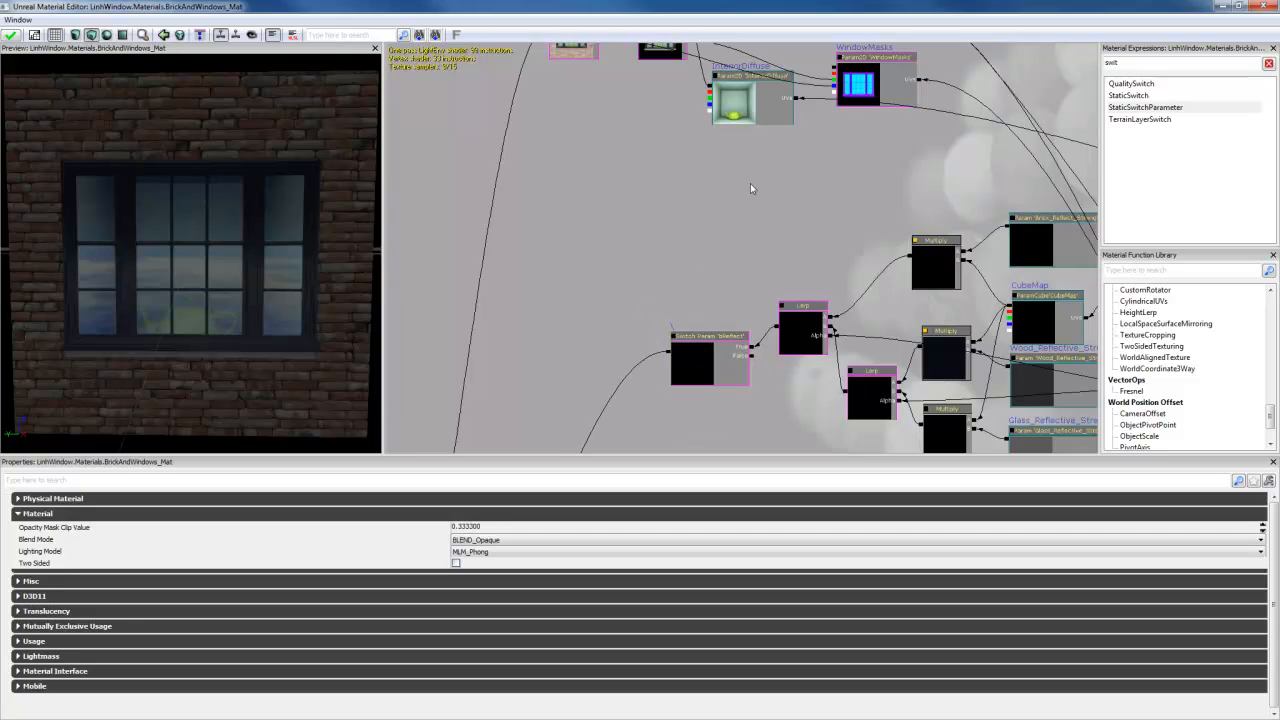
# Step: Add a Desaturation node beside InteriorDiffuse and feed it the InteriorDiffuse texture's colour output
pyautogui.moveTo(709, 183); pyautogui.dragTo(734, 207)
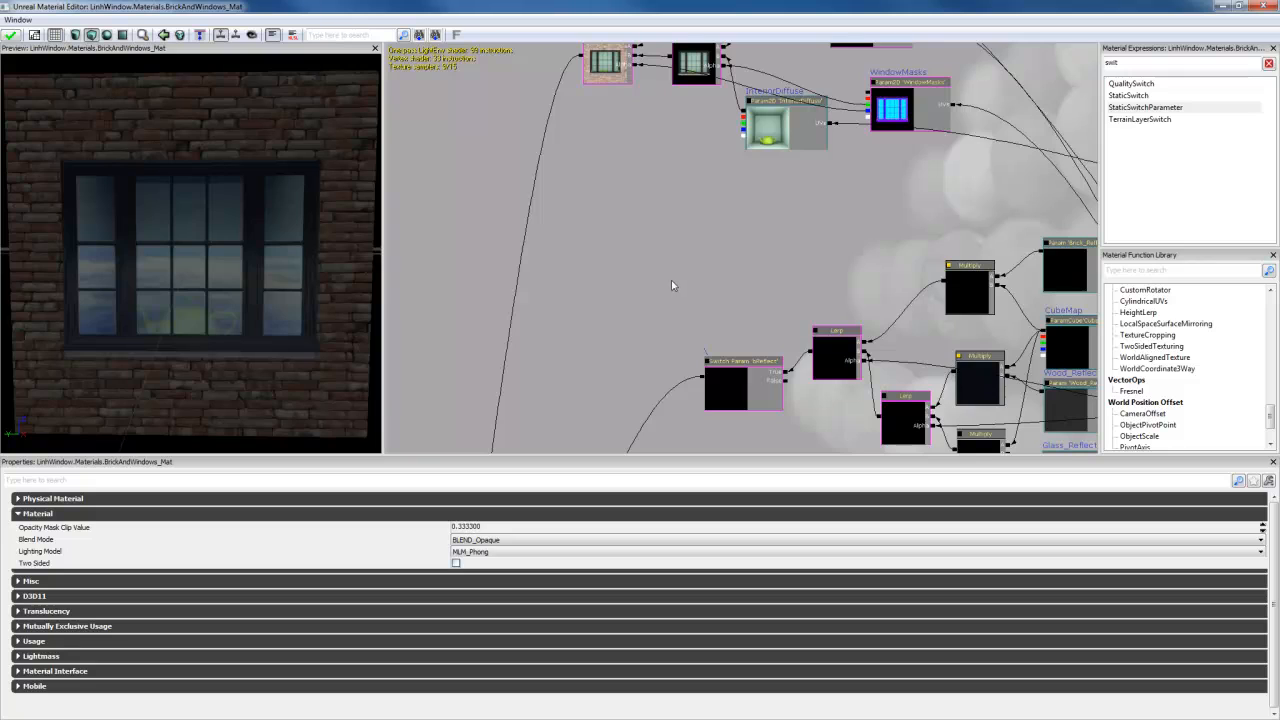
pyautogui.click(786, 143)
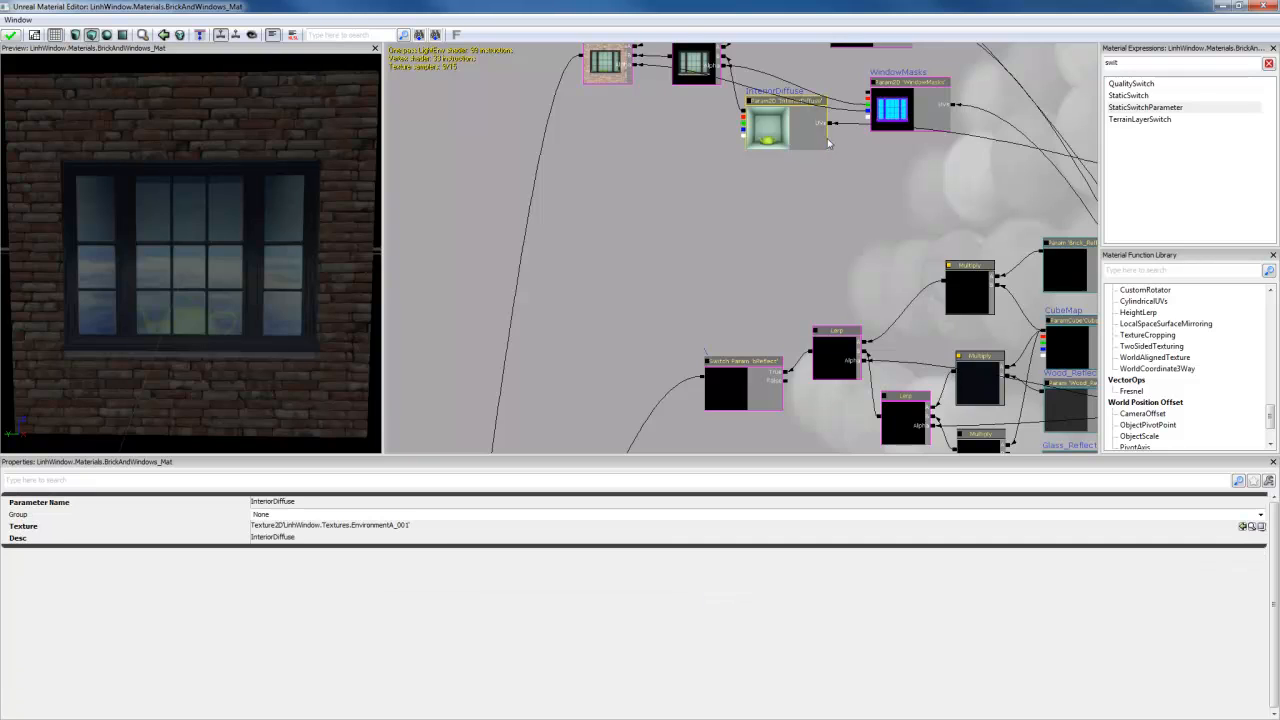
pyautogui.doubleClick(1127, 64)
pyautogui.write('des')
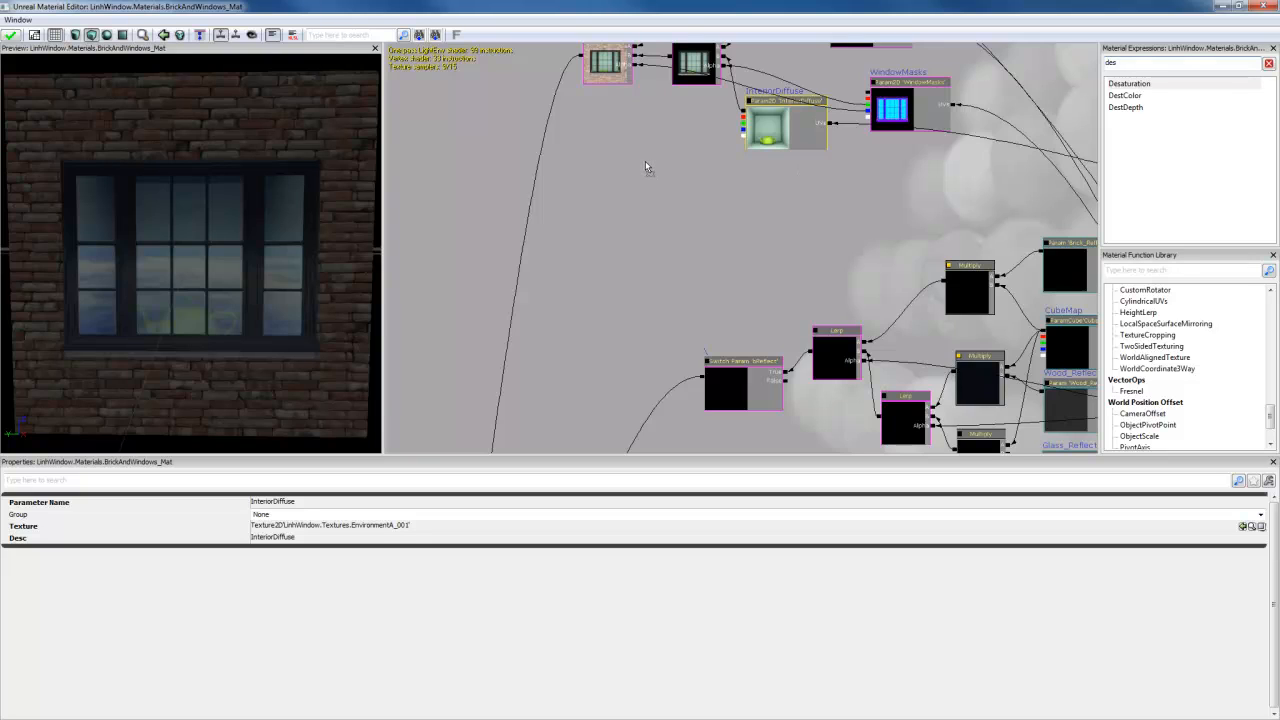
pyautogui.moveTo(667, 170); pyautogui.dragTo(702, 164)
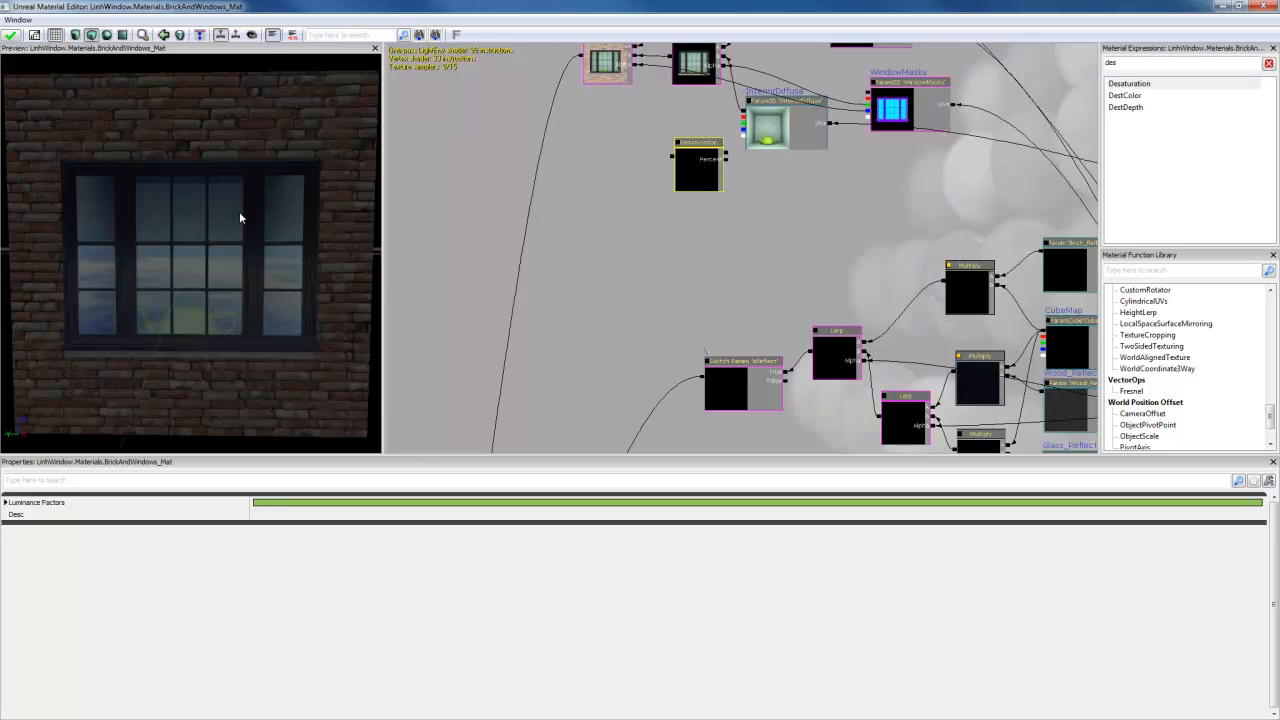
pyautogui.click(727, 140)
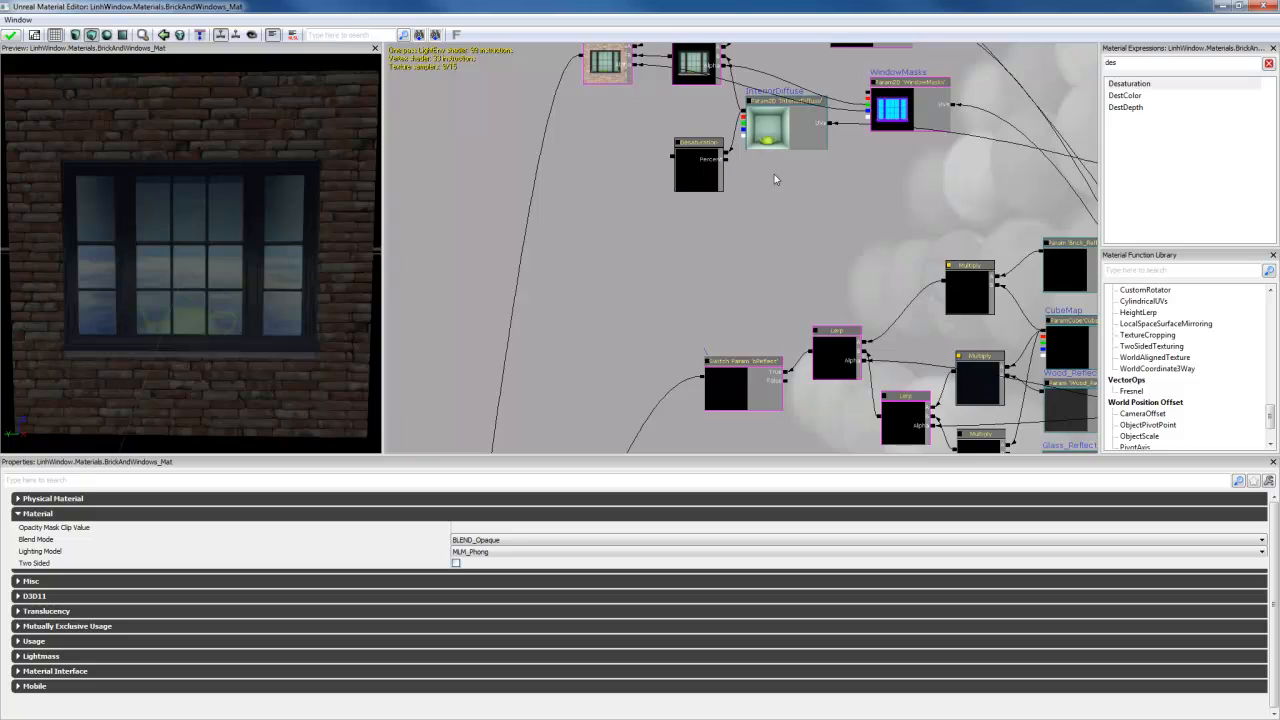
# Step: Connect a new Constant node to the Desaturation's Percent input and set its value to 0.3
pyautogui.keyDown('ctrl'); pyautogui.moveTo(787, 207); pyautogui.dragTo(726, 160); pyautogui.keyUp('ctrl')
pyautogui.moveTo(782, 197); pyautogui.dragTo(887, 247)
pyautogui.click(889, 240)
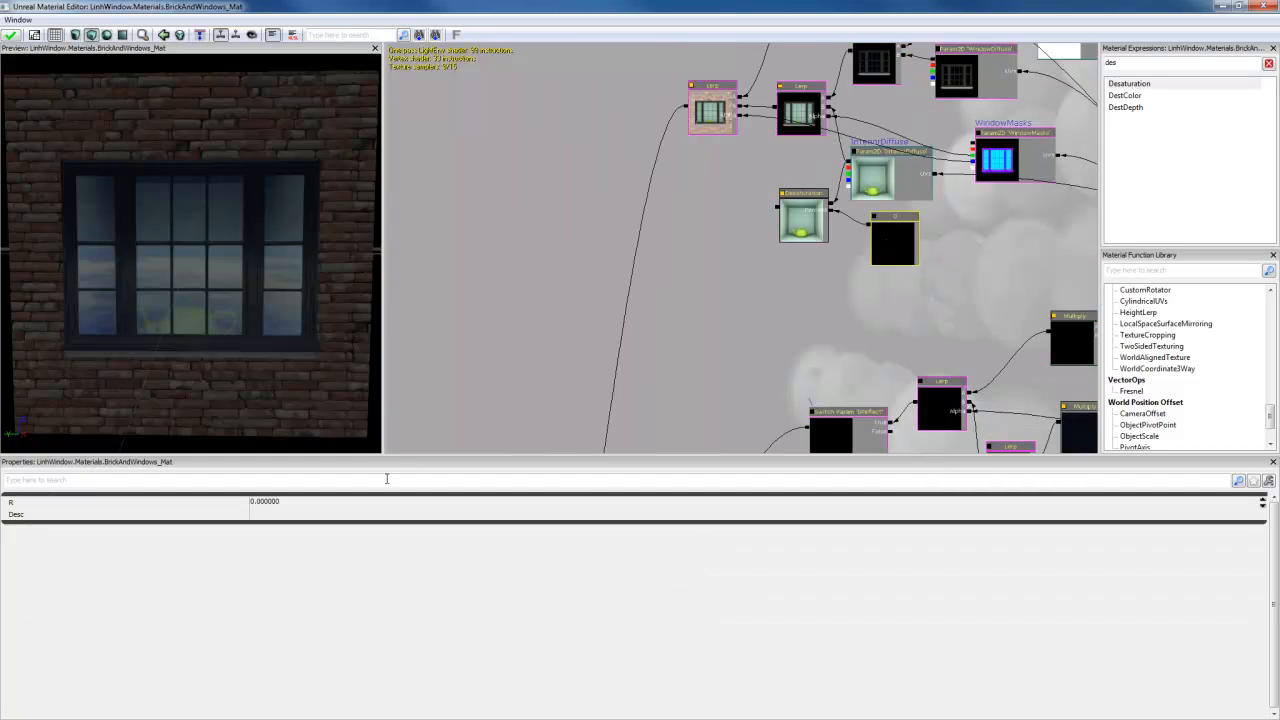
pyautogui.click(350, 507)
pyautogui.write('0.3')
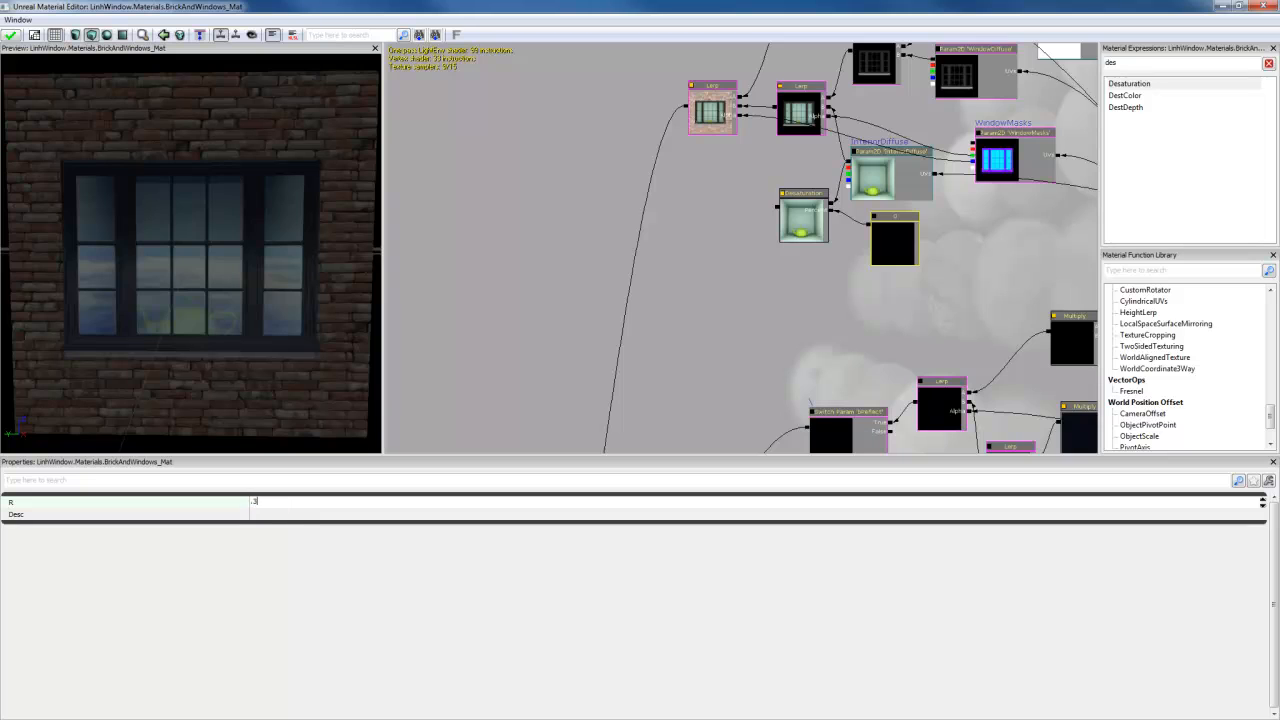
pyautogui.press('Return')
# Step: Add a Multiply node that combines the Desaturation output with a new vector parameter
pyautogui.moveTo(803, 297); pyautogui.dragTo(688, 288)
pyautogui.scroll(1, 640, 286)
pyautogui.click(620, 268)
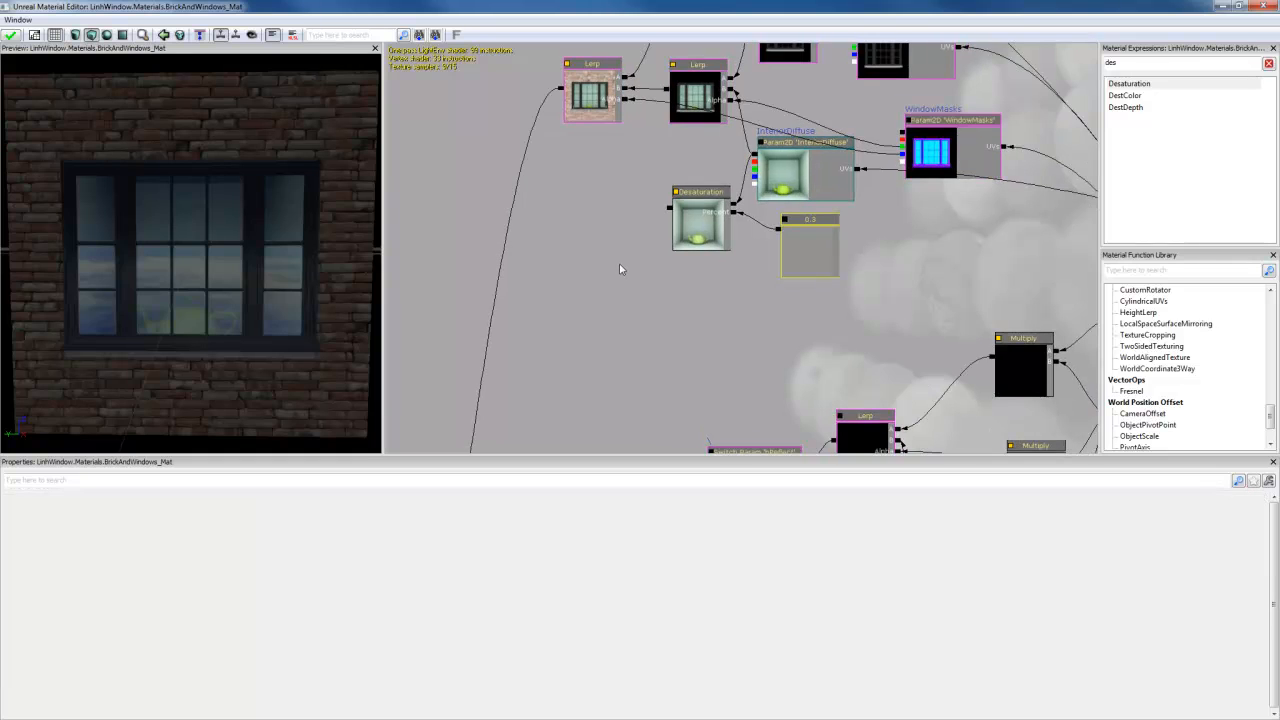
pyautogui.keyDown('ctrl'); pyautogui.moveTo(643, 291); pyautogui.dragTo(608, 250); pyautogui.keyUp('ctrl')
pyautogui.moveTo(655, 232); pyautogui.dragTo(645, 242)
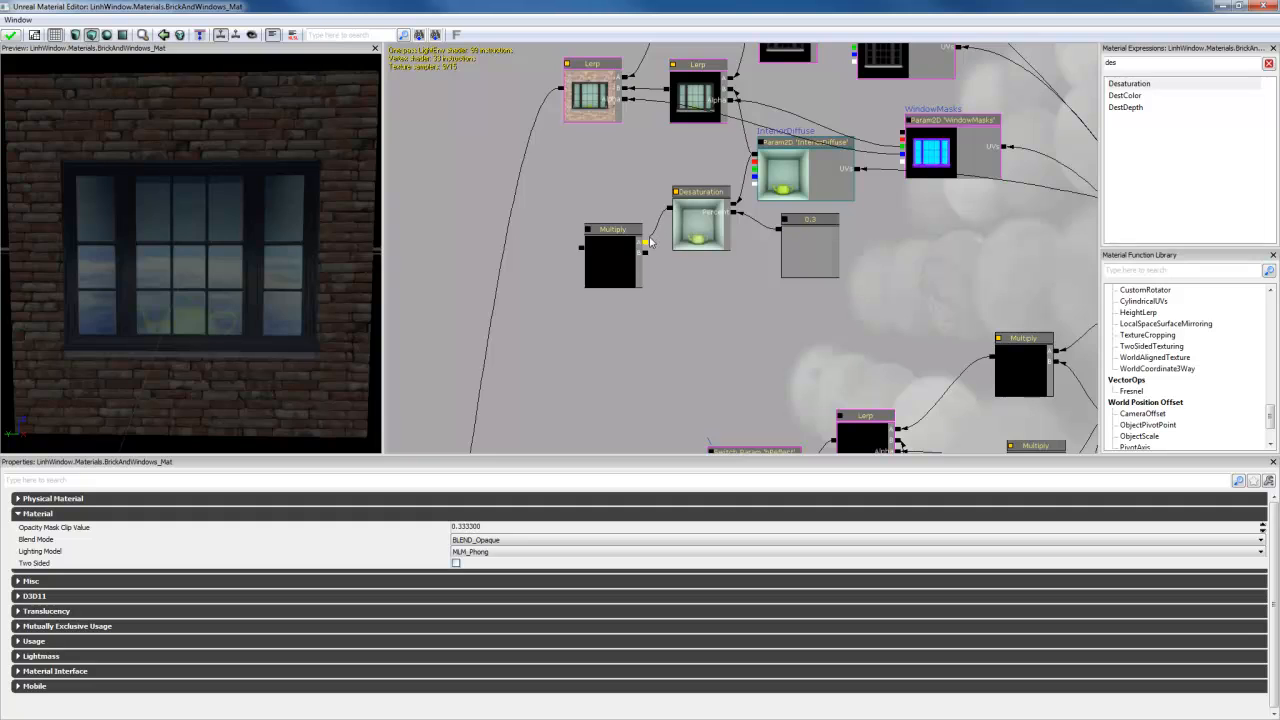
pyautogui.click(589, 231)
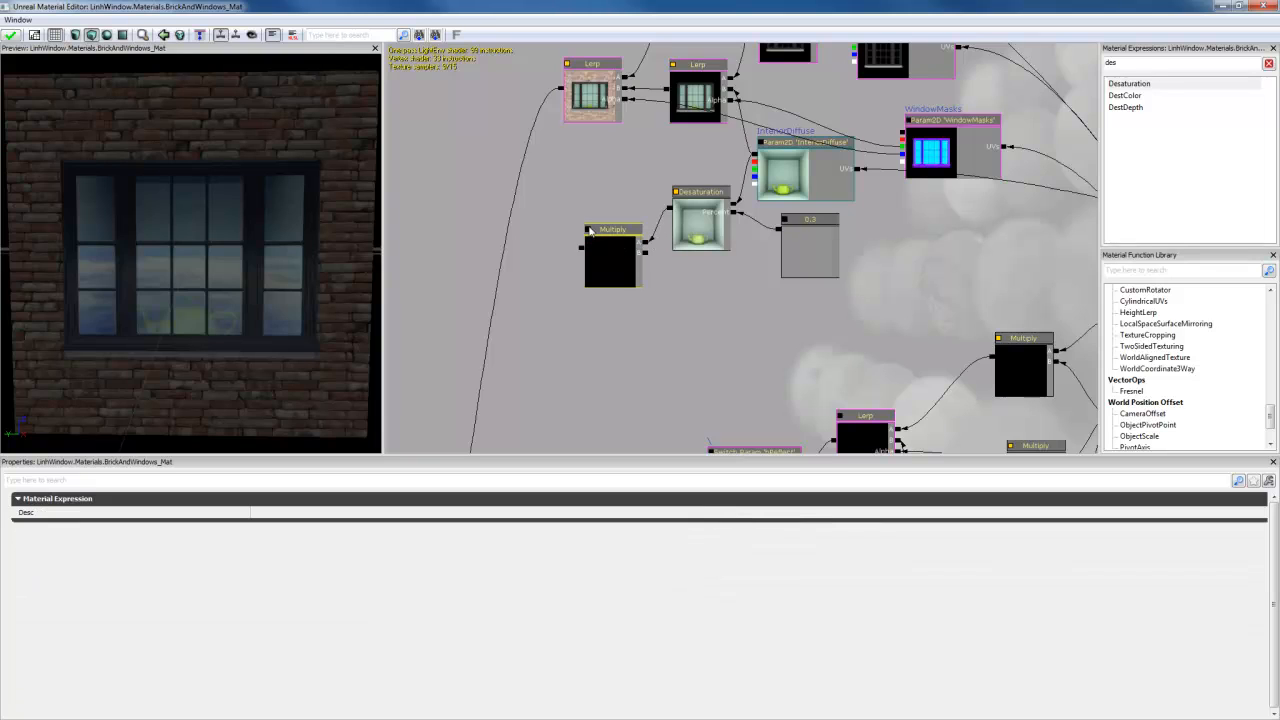
pyautogui.click(694, 289)
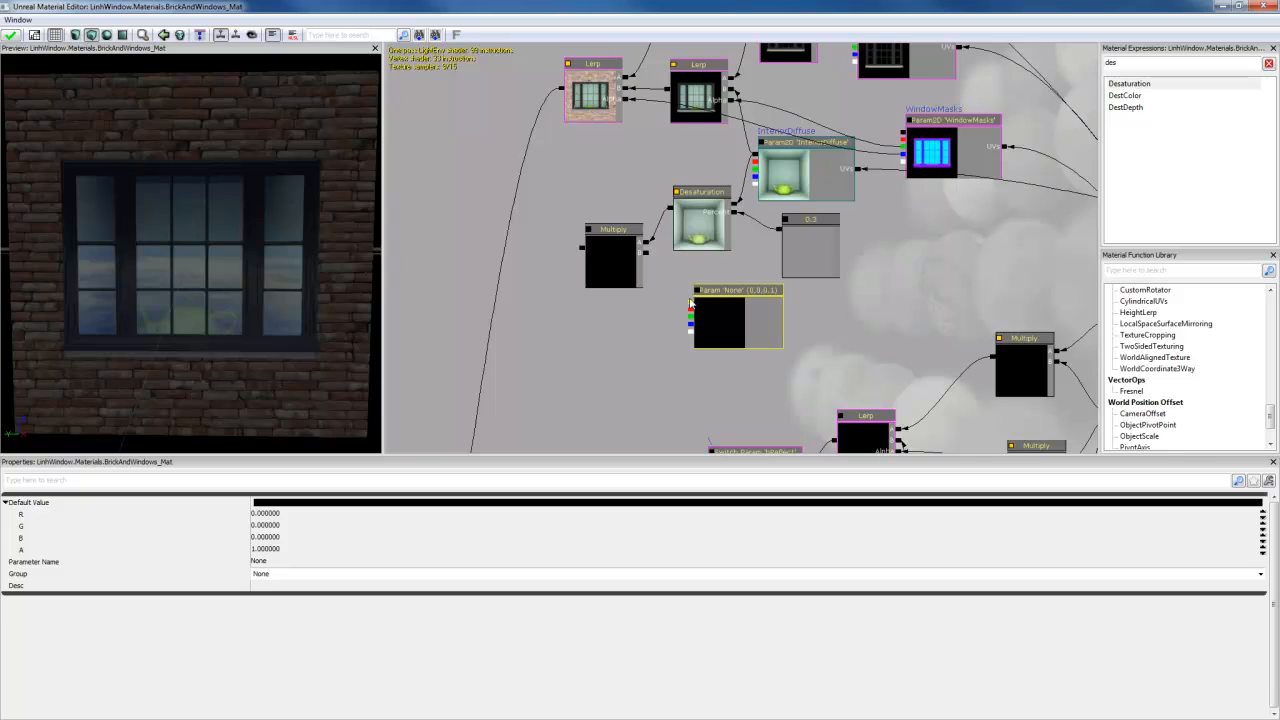
pyautogui.moveTo(691, 303); pyautogui.dragTo(645, 253)
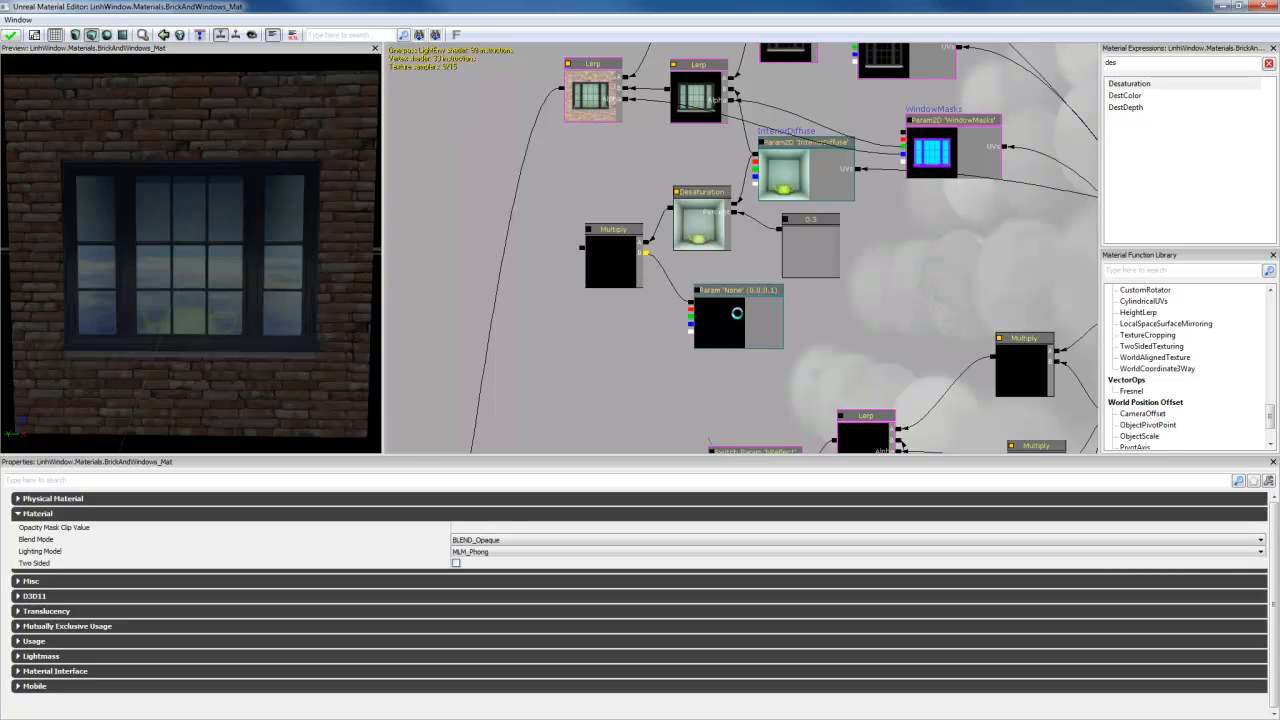
# Step: Set the new vector parameter's default colour to tan, about R 0.494, G 0.402, B 0.202, and preview the tinted Multiply
pyautogui.click(722, 310)
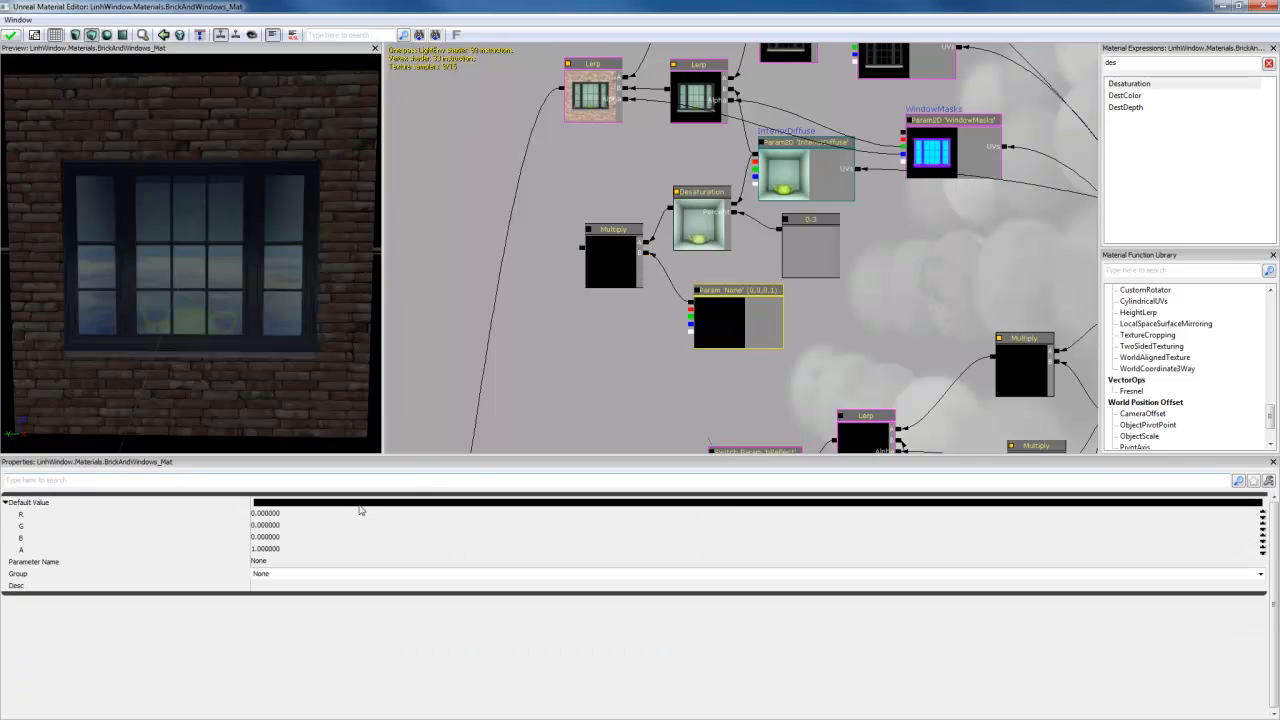
pyautogui.click(360, 505)
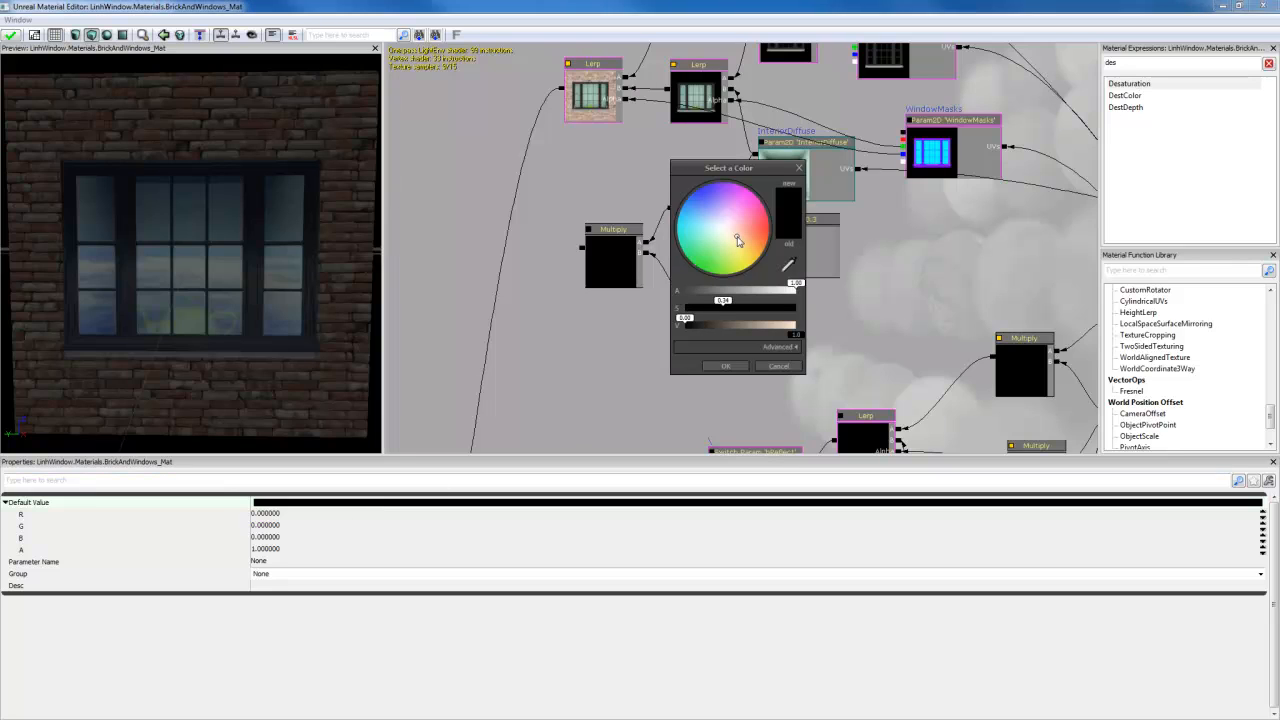
pyautogui.moveTo(737, 240); pyautogui.dragTo(744, 246)
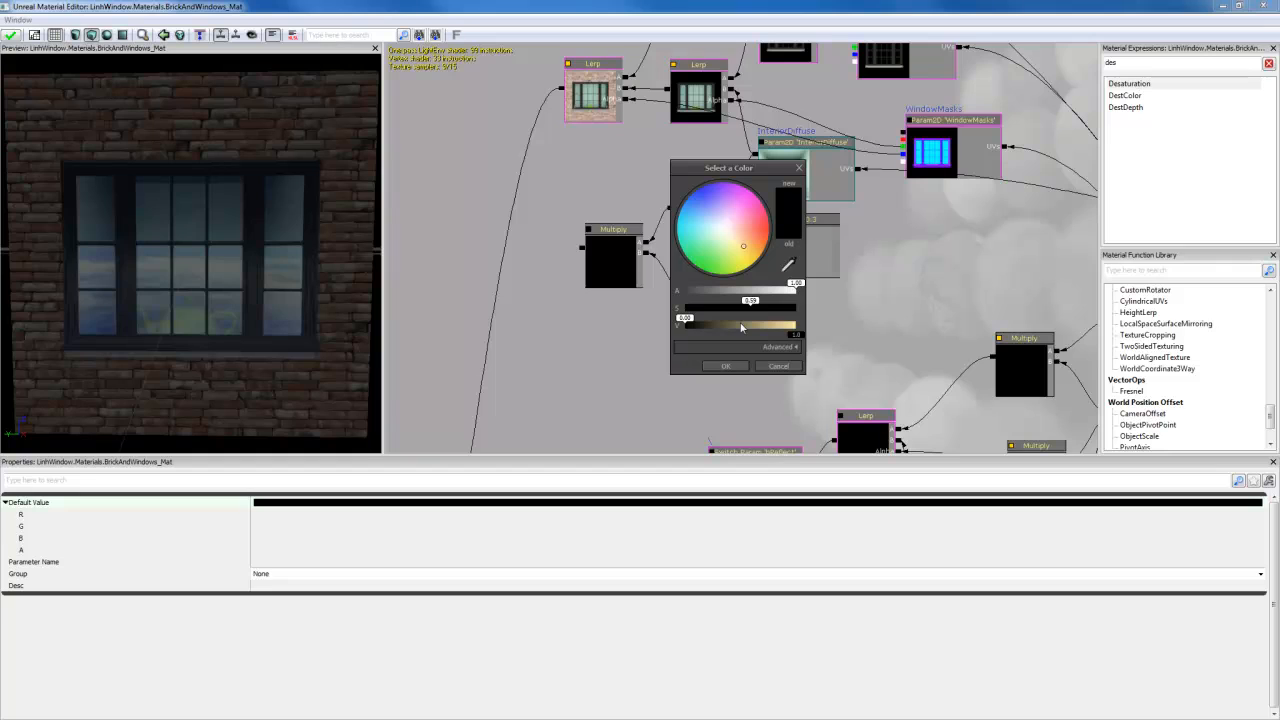
pyautogui.click(739, 323)
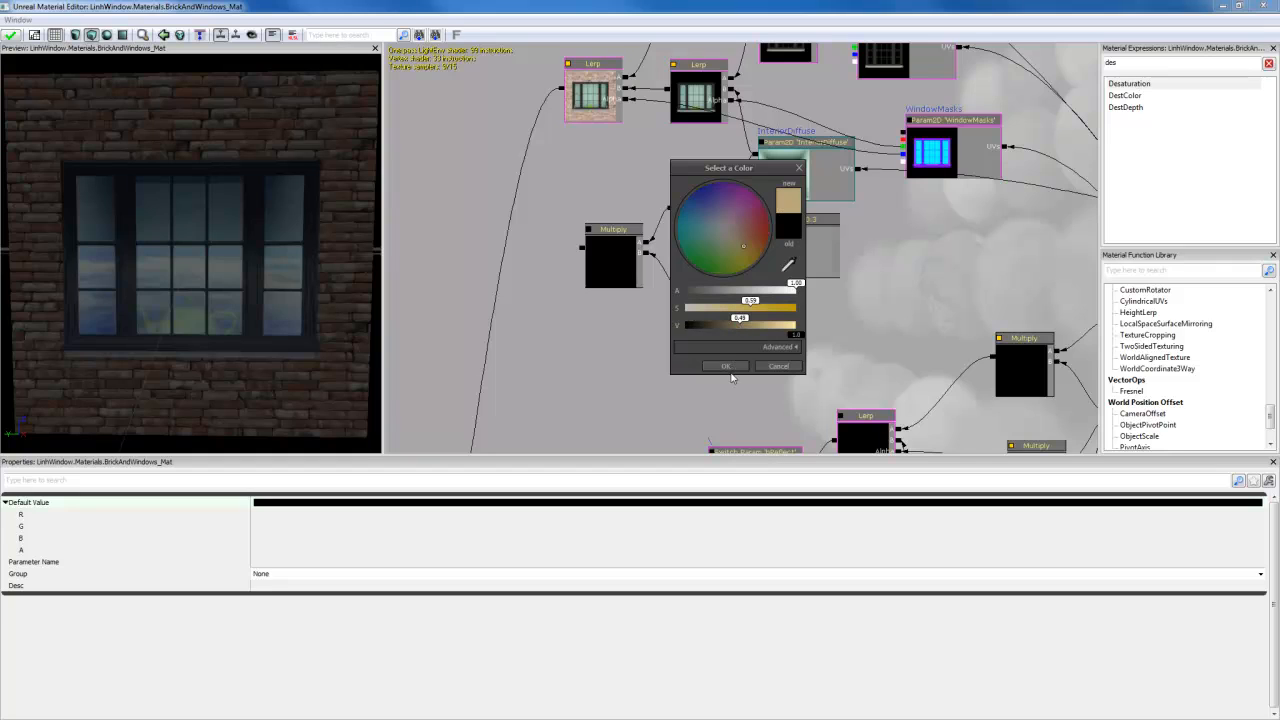
pyautogui.click(729, 365)
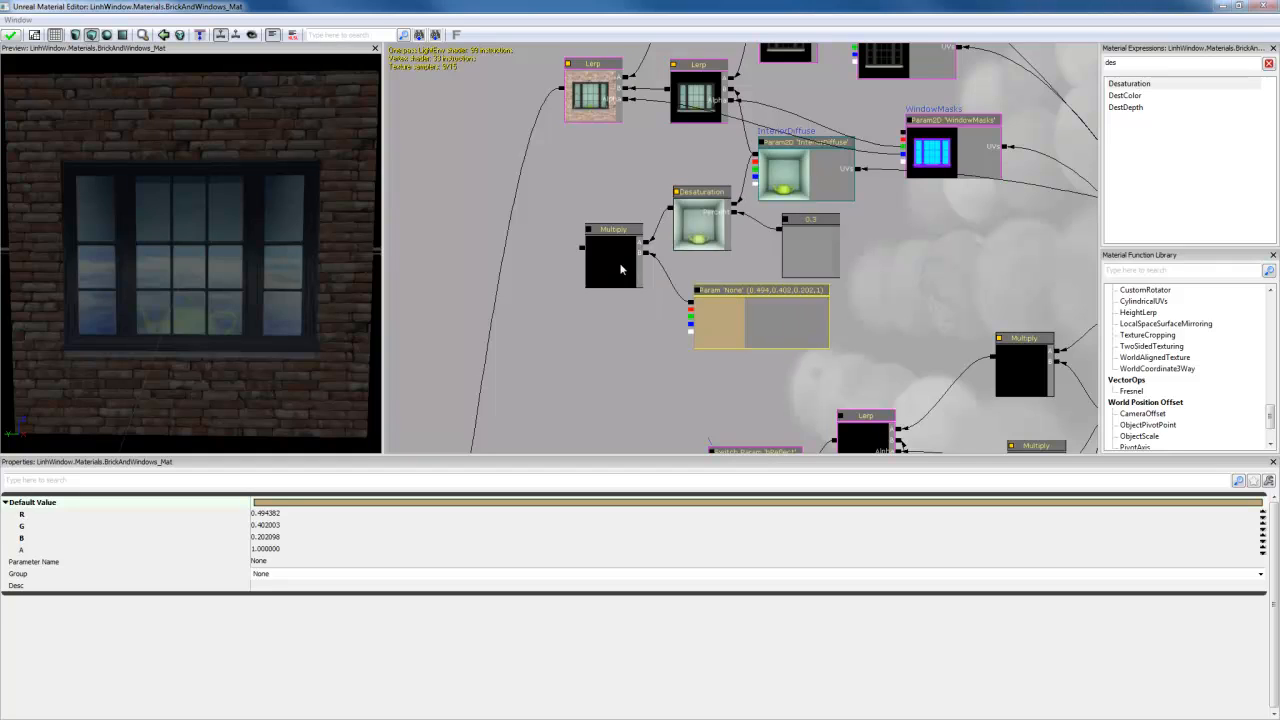
pyautogui.click(591, 236)
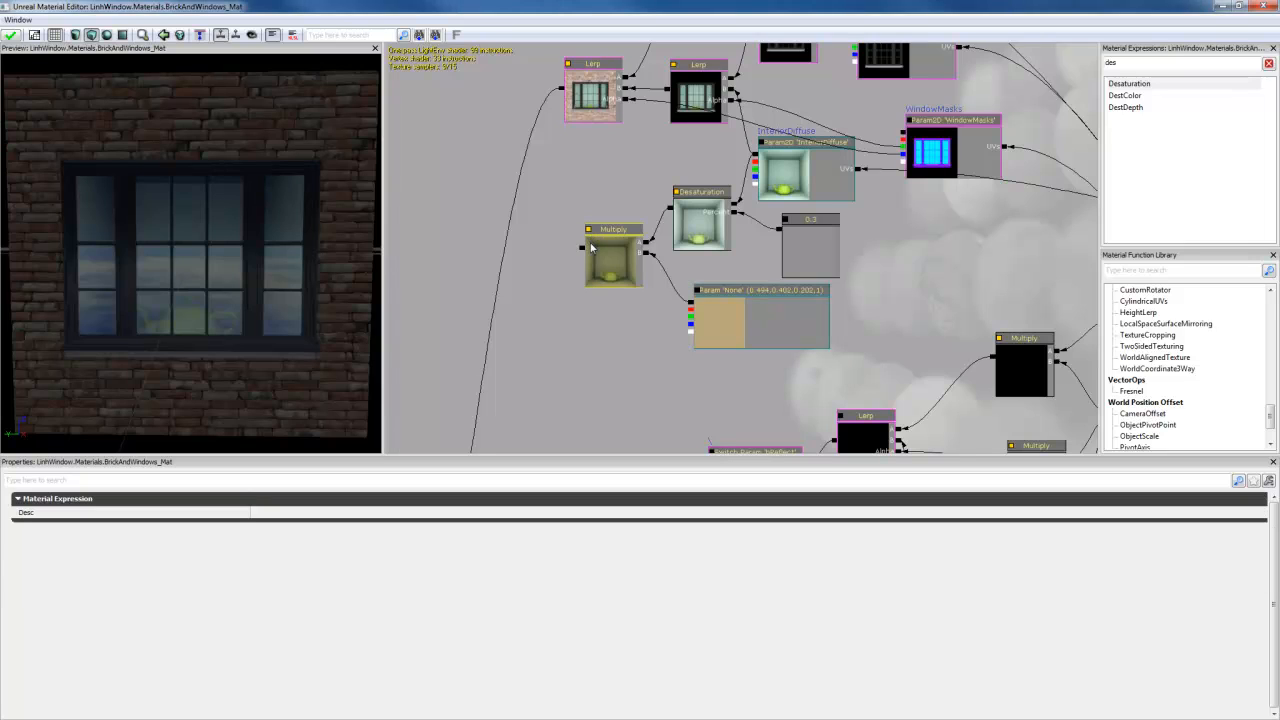
# Step: Move the tint Multiply node slightly down and place a new Add node between it and the bReflect switch
pyautogui.scroll(-2, 637, 365)
pyautogui.moveTo(637, 365); pyautogui.dragTo(627, 256)
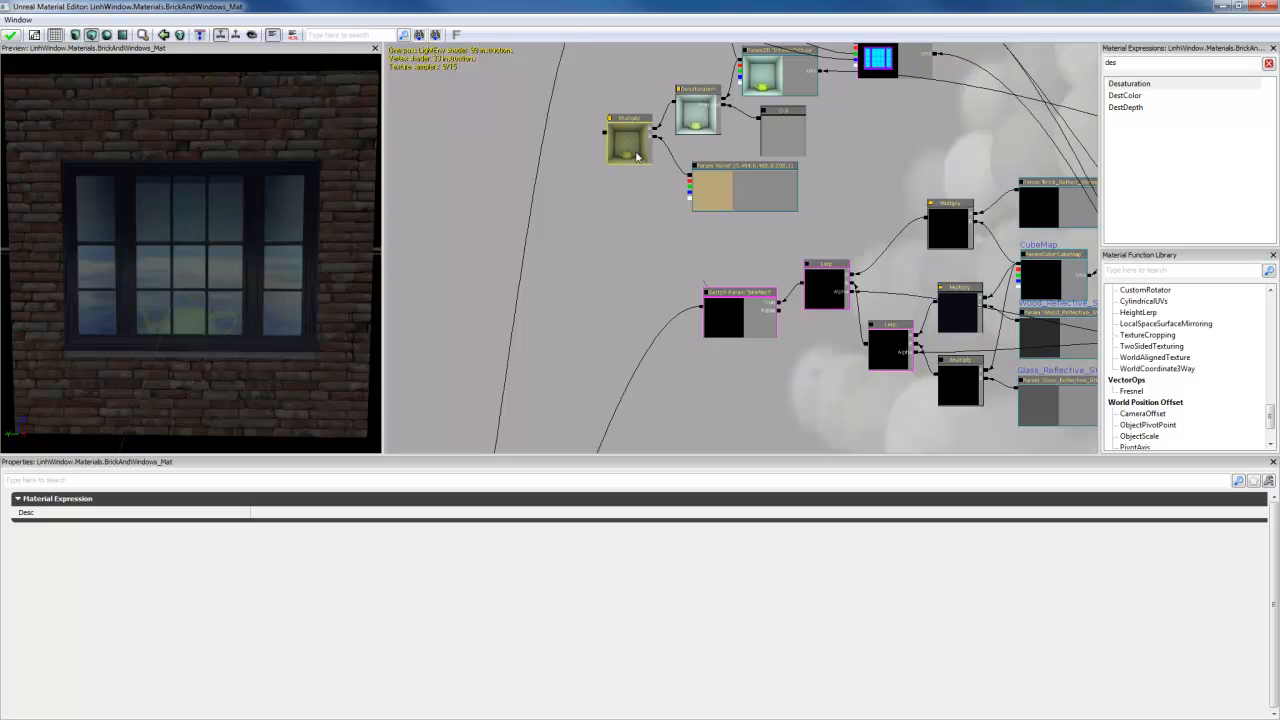
pyautogui.moveTo(632, 153); pyautogui.dragTo(637, 194)
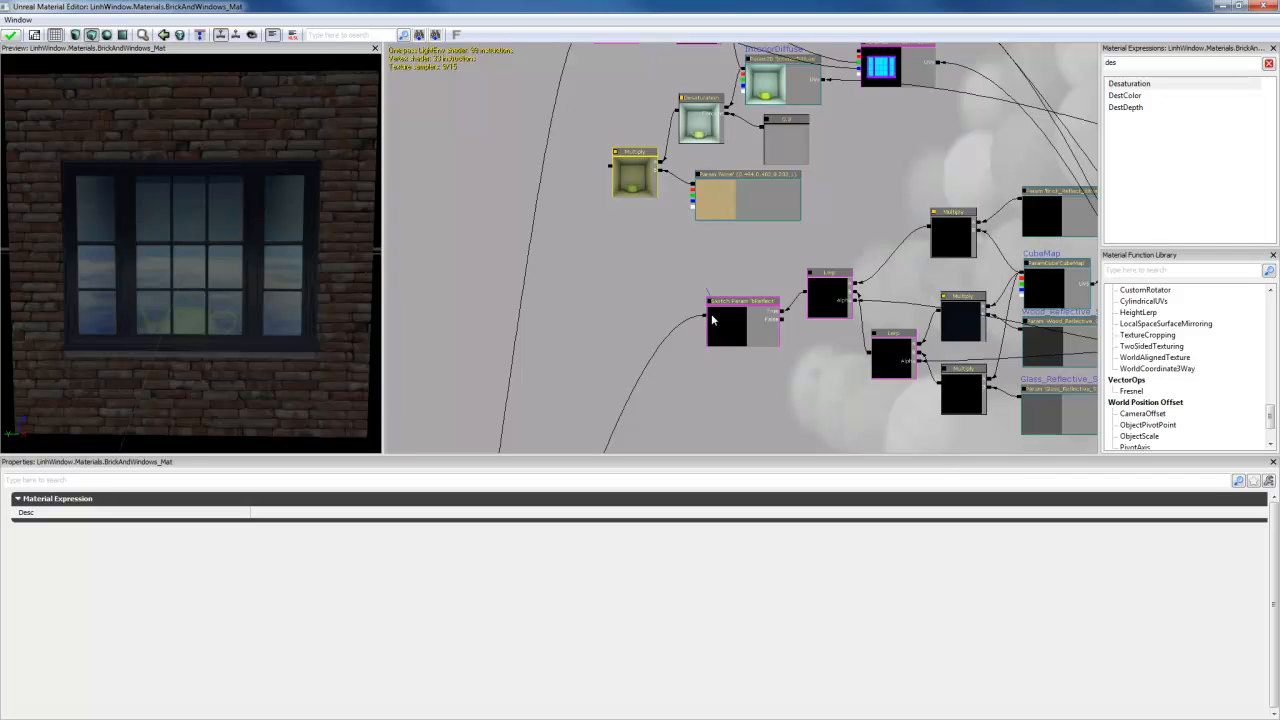
pyautogui.moveTo(660, 274); pyautogui.dragTo(614, 211)
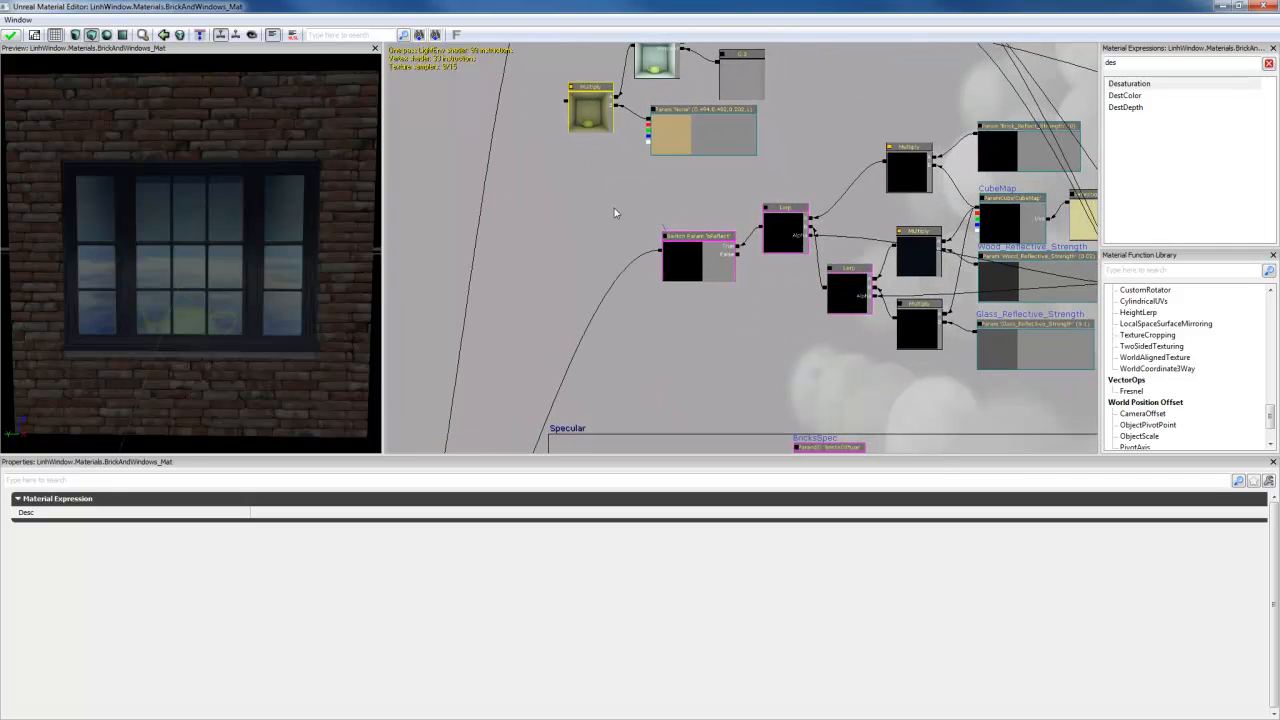
pyautogui.scroll(2, 614, 211)
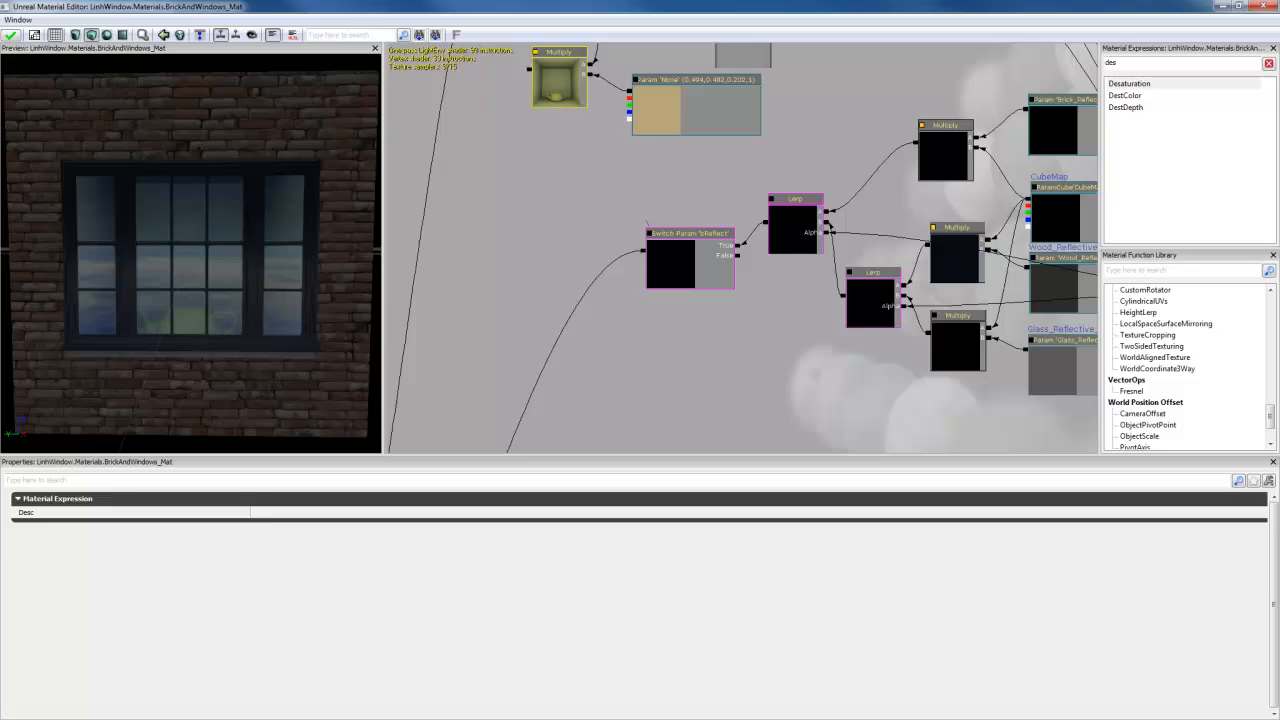
pyautogui.click(586, 224)
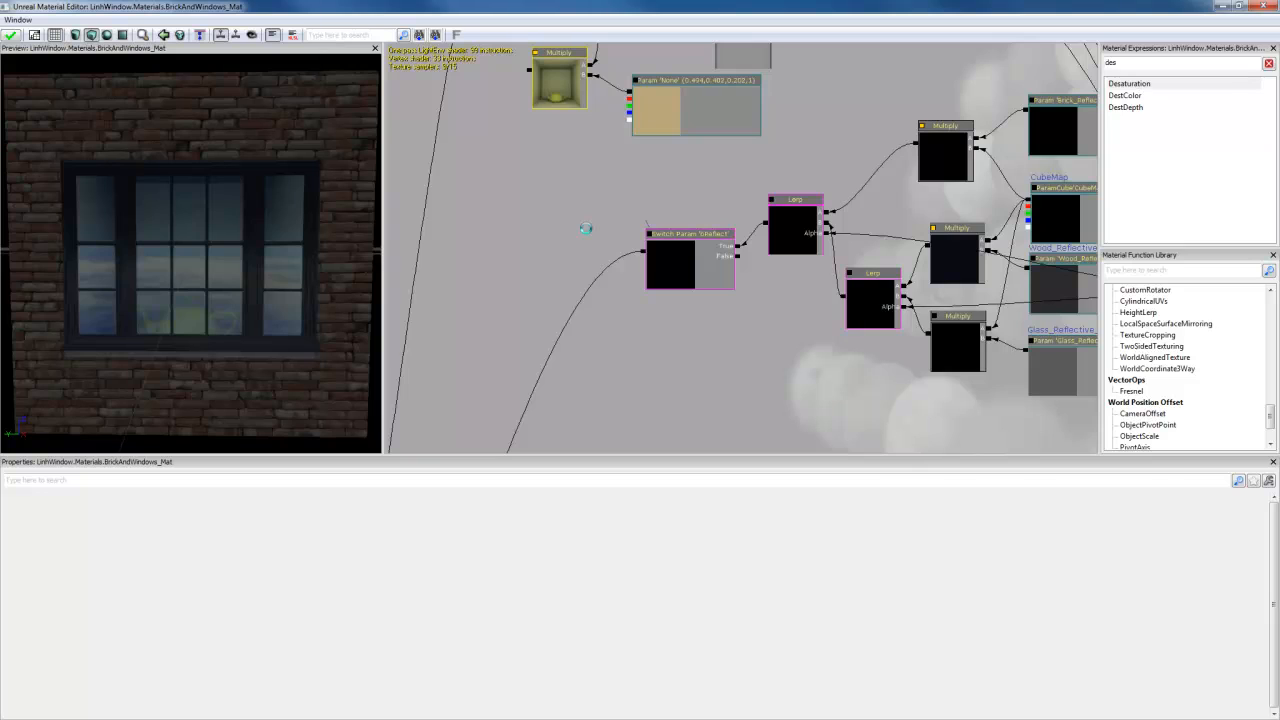
pyautogui.moveTo(586, 229); pyautogui.dragTo(488, 204)
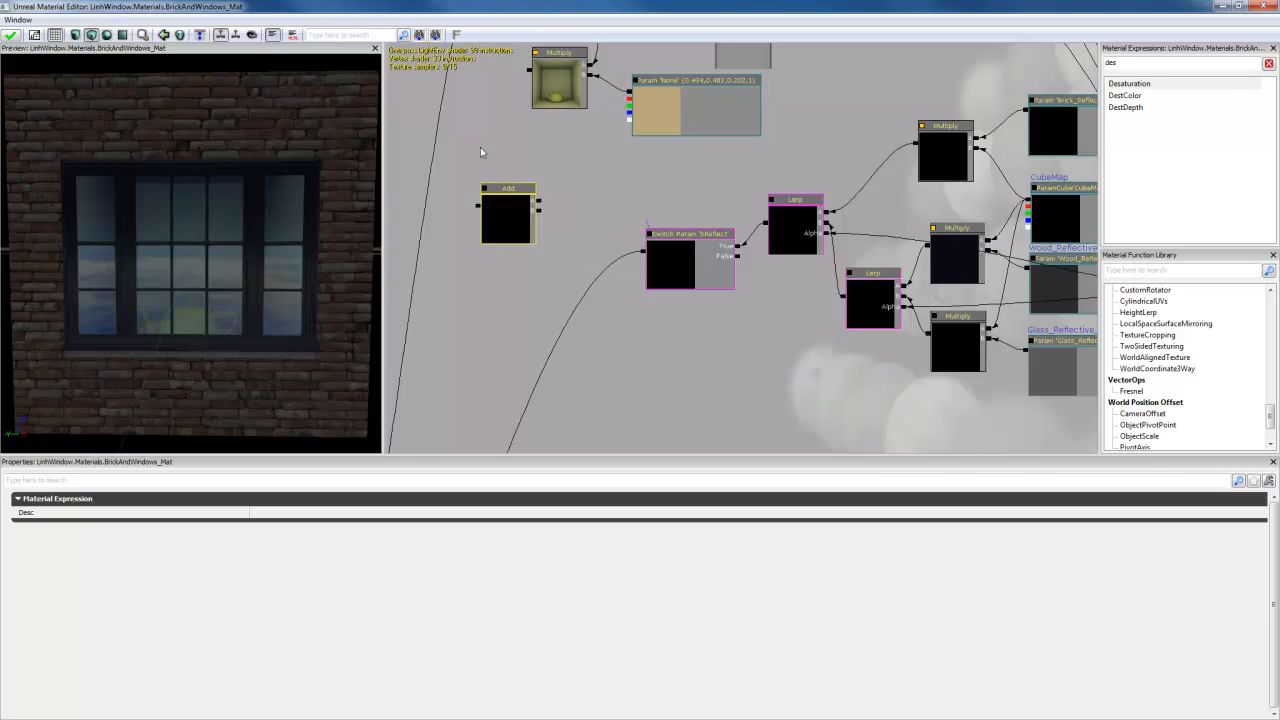
# Step: Feed the Add node with the tint Multiply and the bReflect switch output, and turn on its live preview
pyautogui.moveTo(531, 72); pyautogui.dragTo(539, 204)
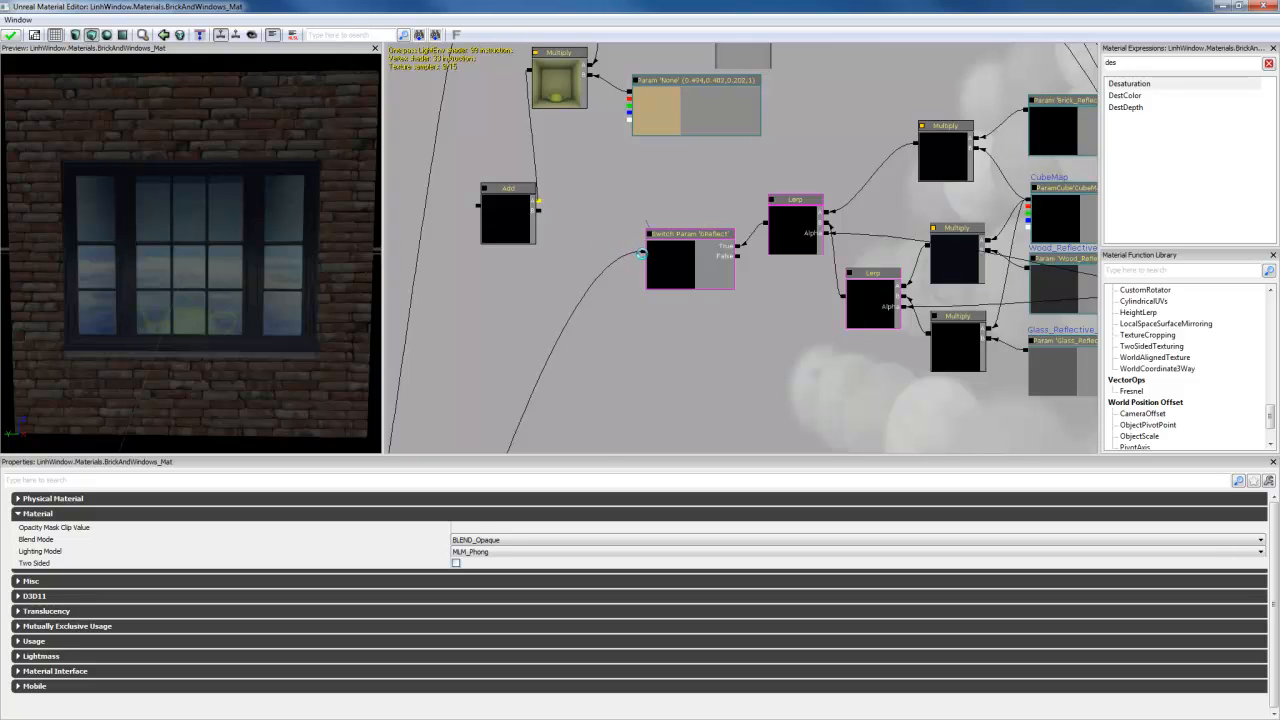
pyautogui.moveTo(640, 253); pyautogui.dragTo(480, 230)
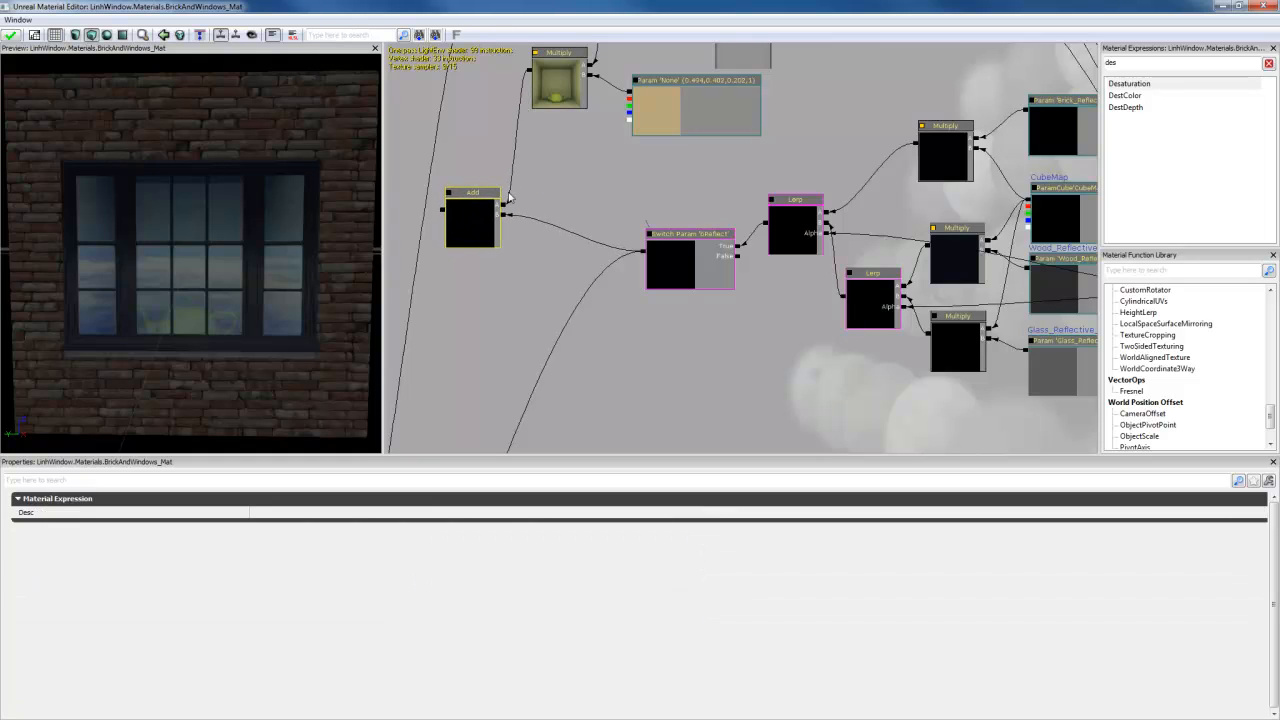
pyautogui.click(450, 194)
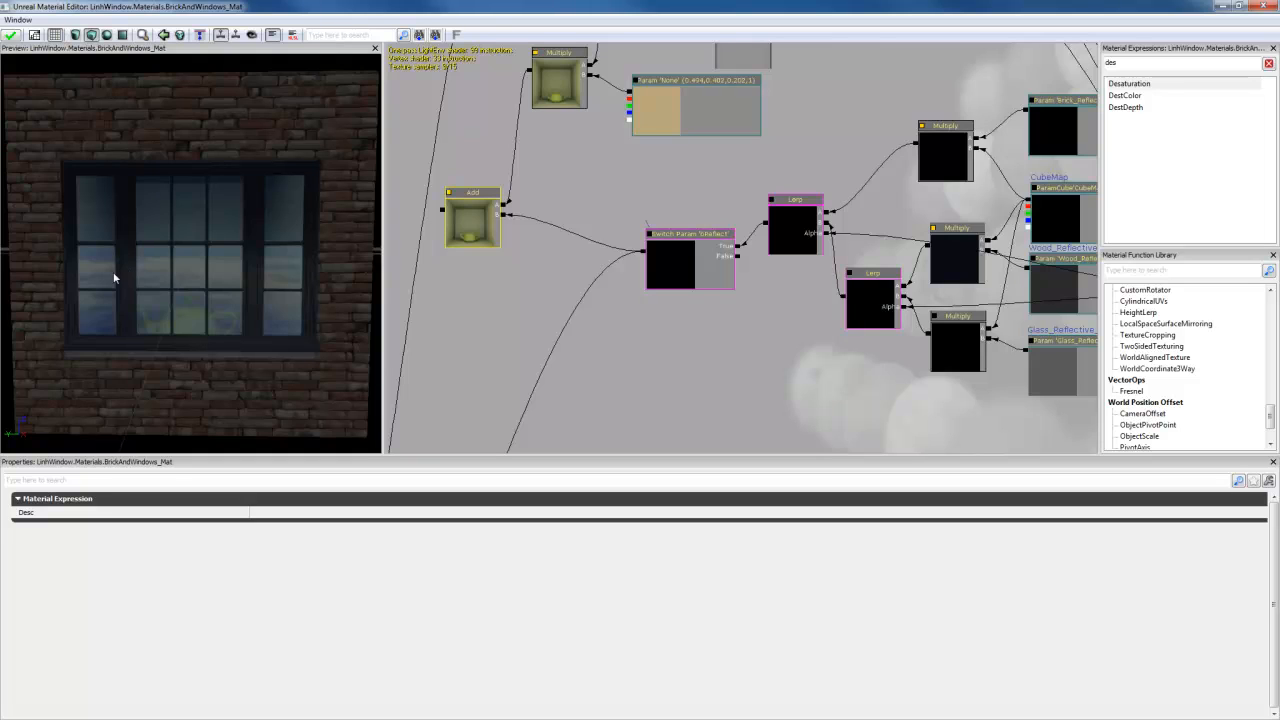
# Step: Add a Multiply node above the bReflect switch, clear of the Add node, and connect the switch output to its second input
pyautogui.click(572, 171)
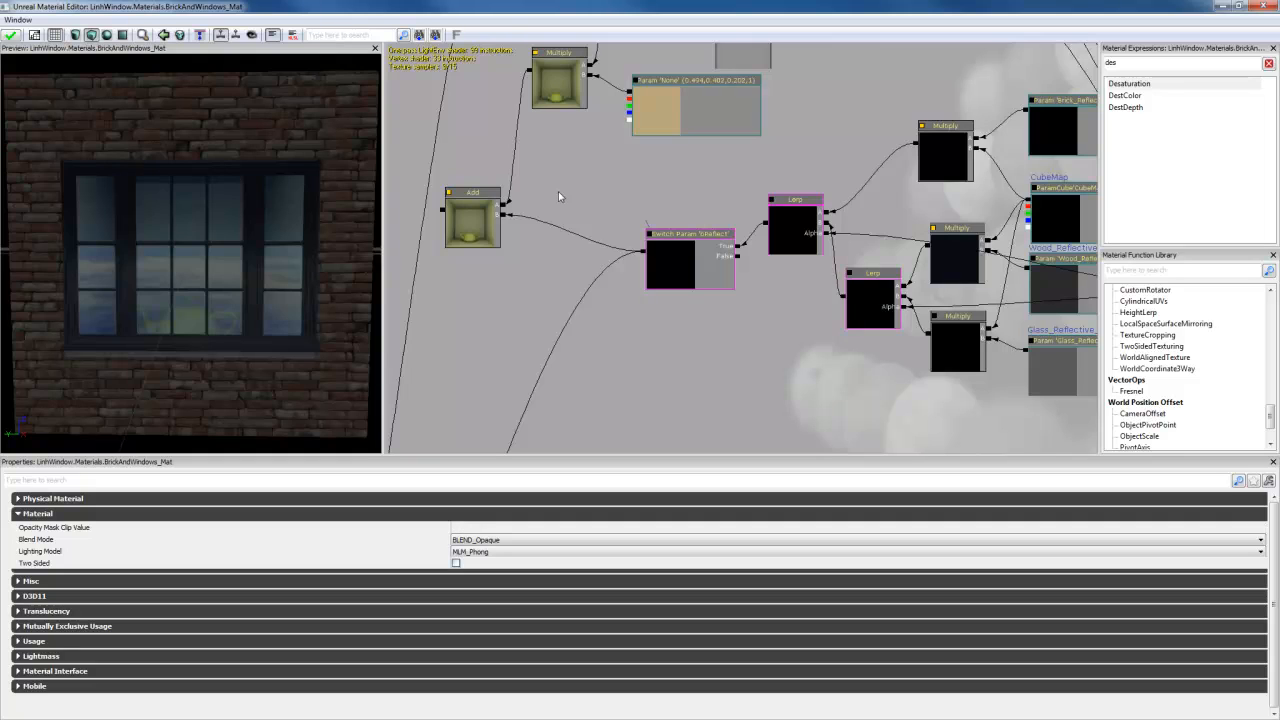
pyautogui.click(558, 193)
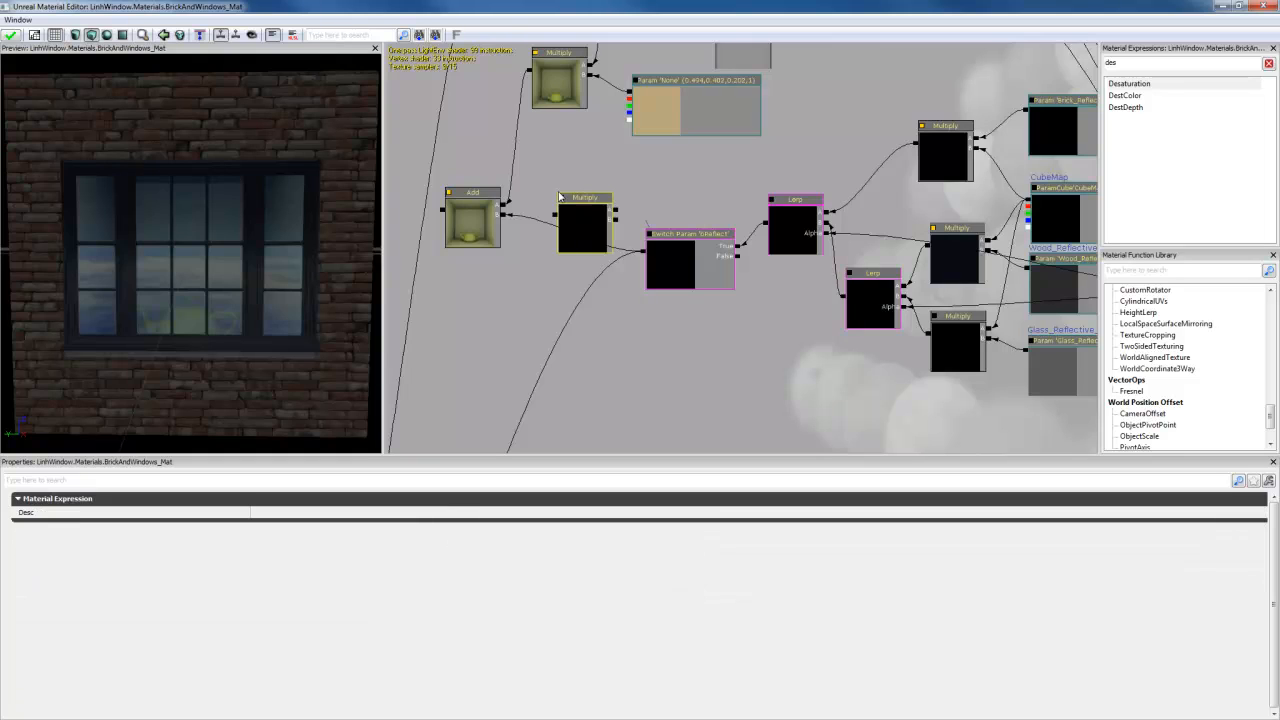
pyautogui.click(466, 249)
pyautogui.moveTo(472, 230); pyautogui.dragTo(453, 254)
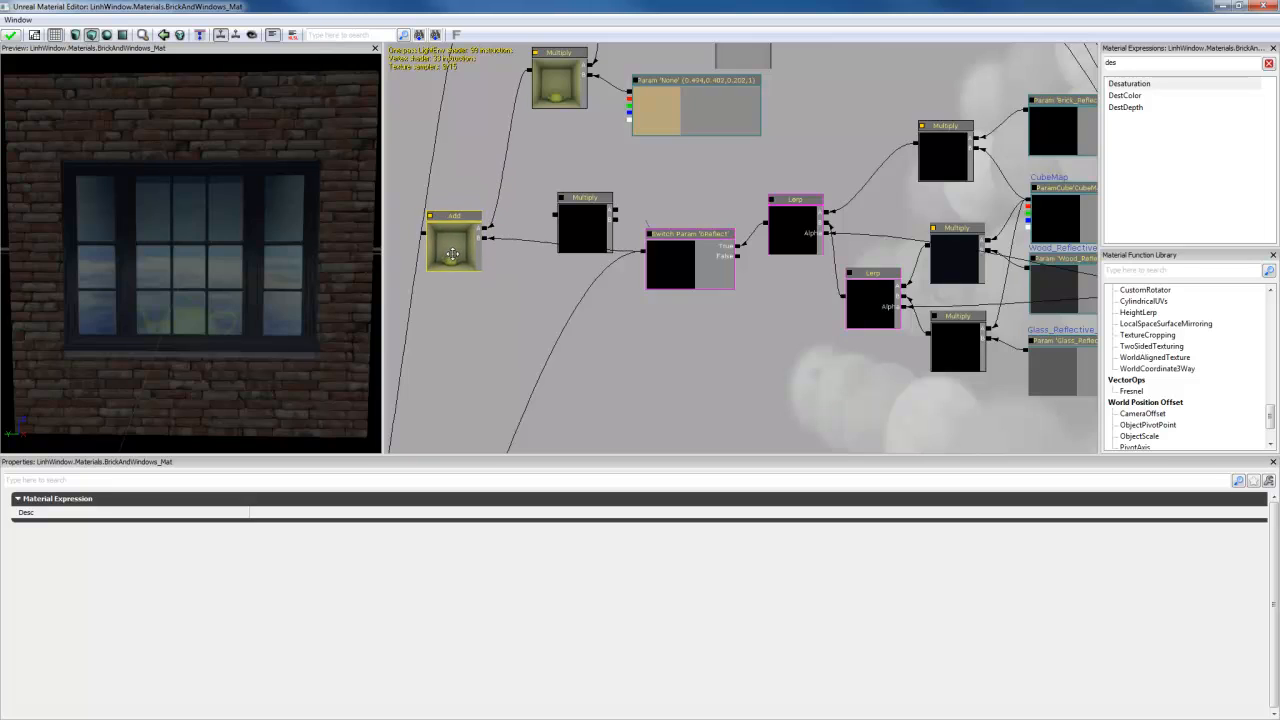
pyautogui.click(588, 226)
pyautogui.moveTo(588, 226); pyautogui.dragTo(591, 202)
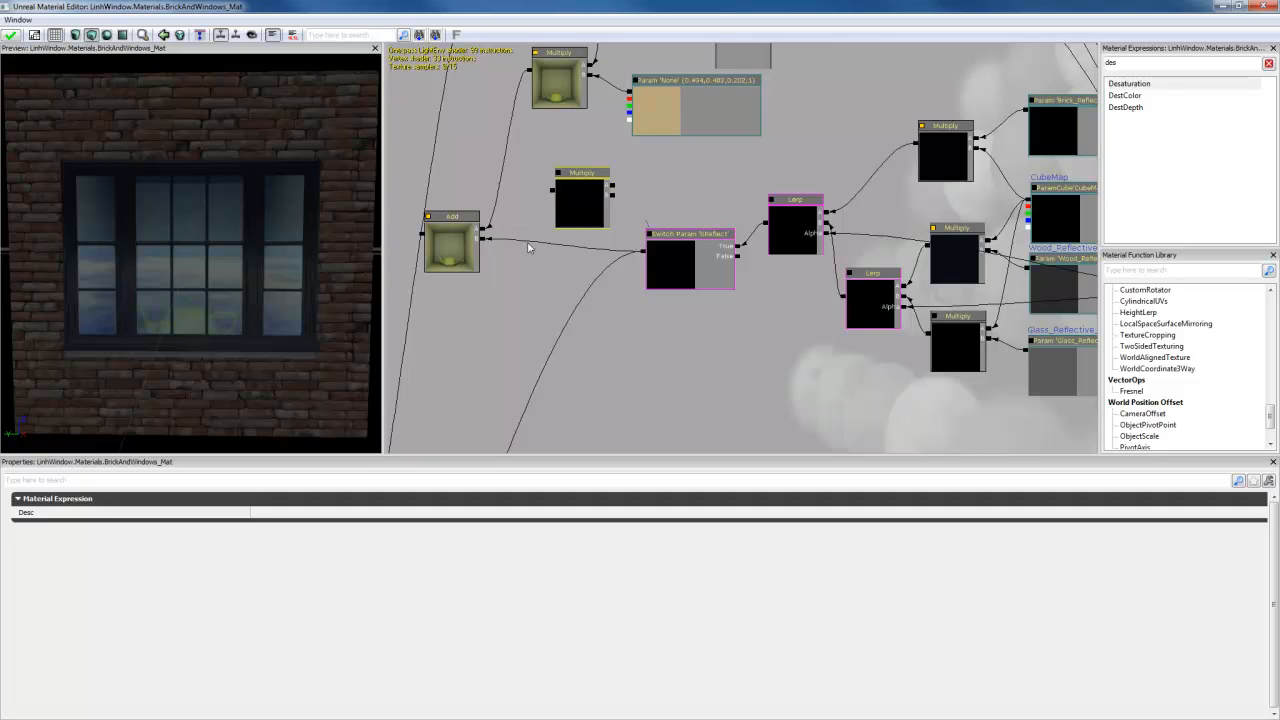
pyautogui.click(645, 259)
pyautogui.click(630, 228)
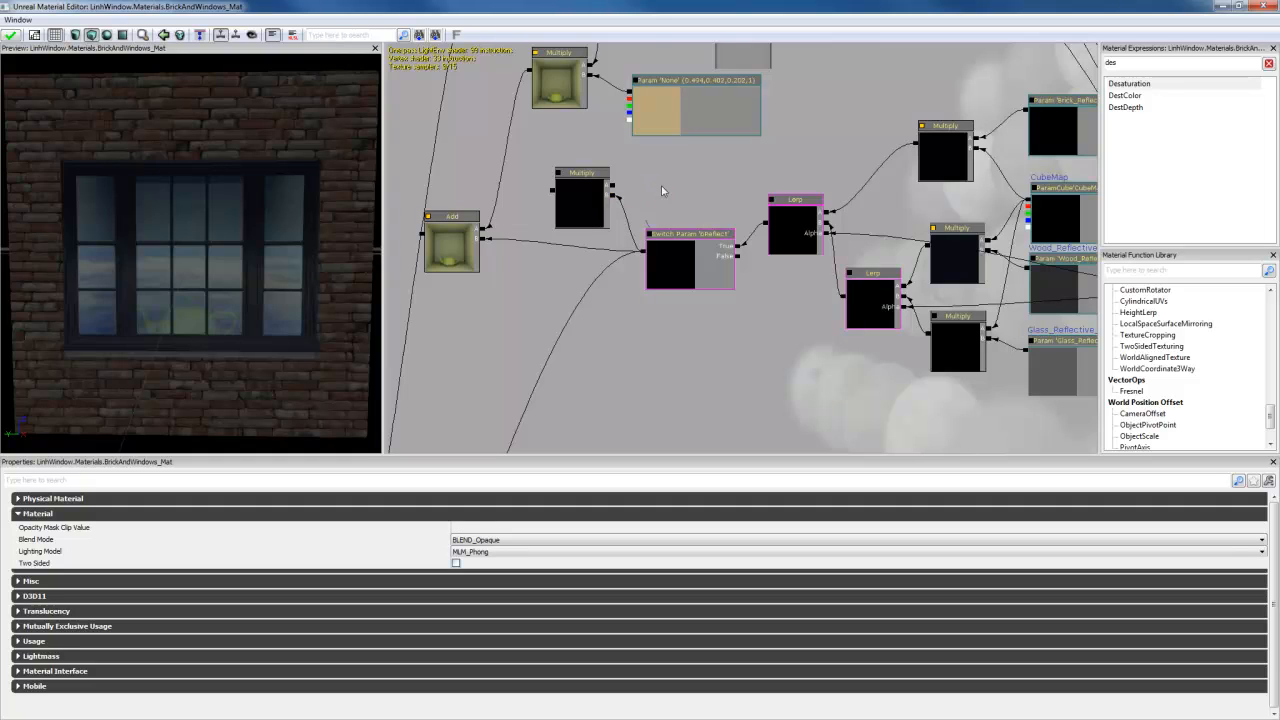
# Step: Connect a new Constant node to the new Multiply's first input and move the Add node closer to the Multiply
pyautogui.click(660, 185)
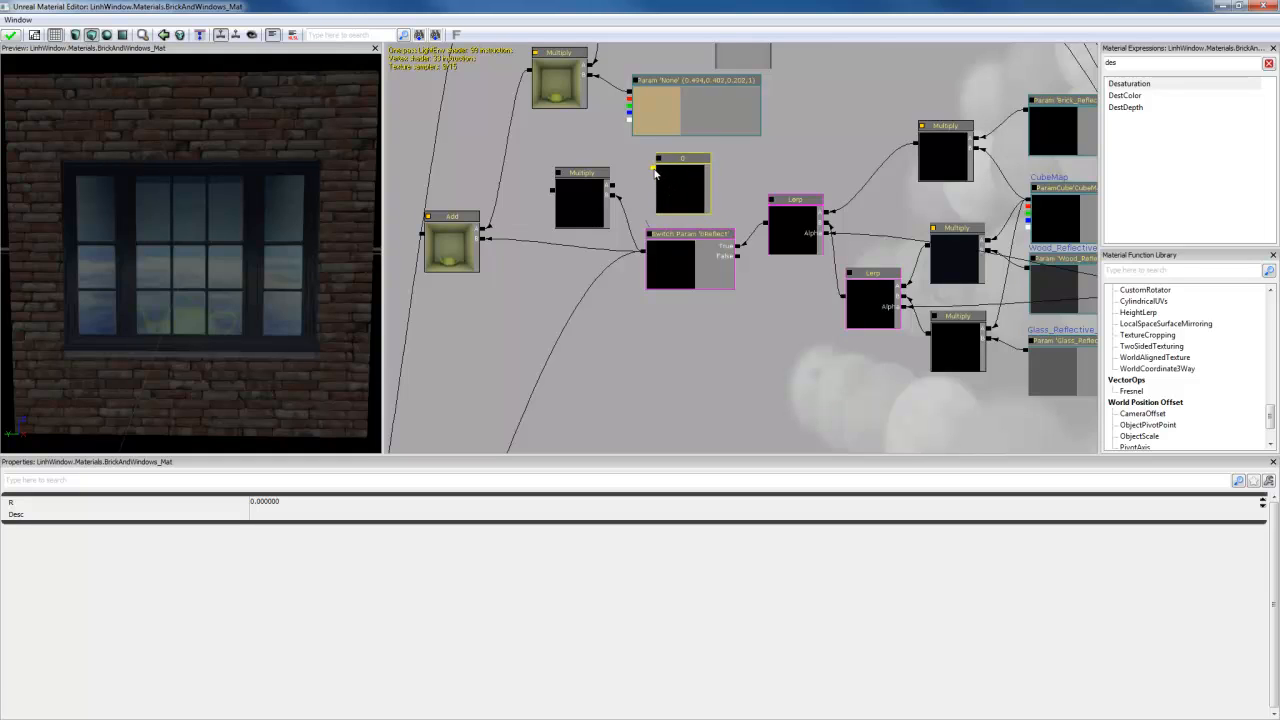
pyautogui.moveTo(654, 168); pyautogui.dragTo(612, 186)
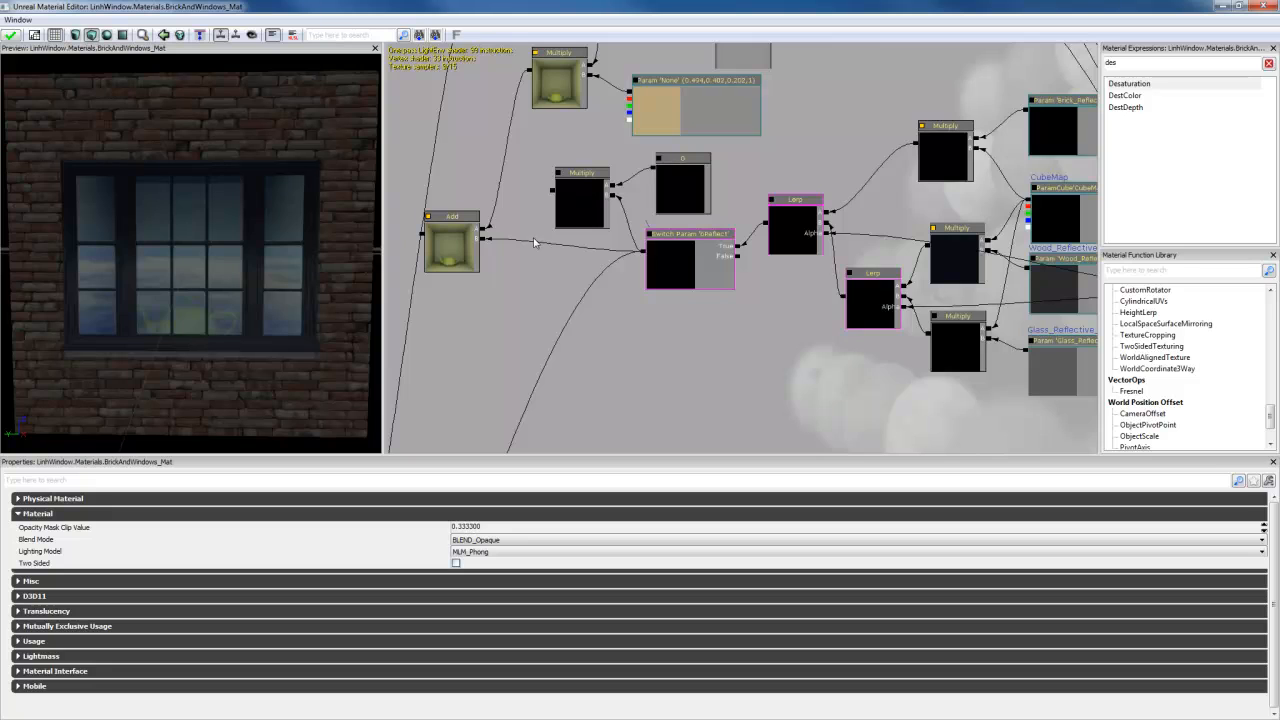
pyautogui.moveTo(534, 242); pyautogui.dragTo(563, 263)
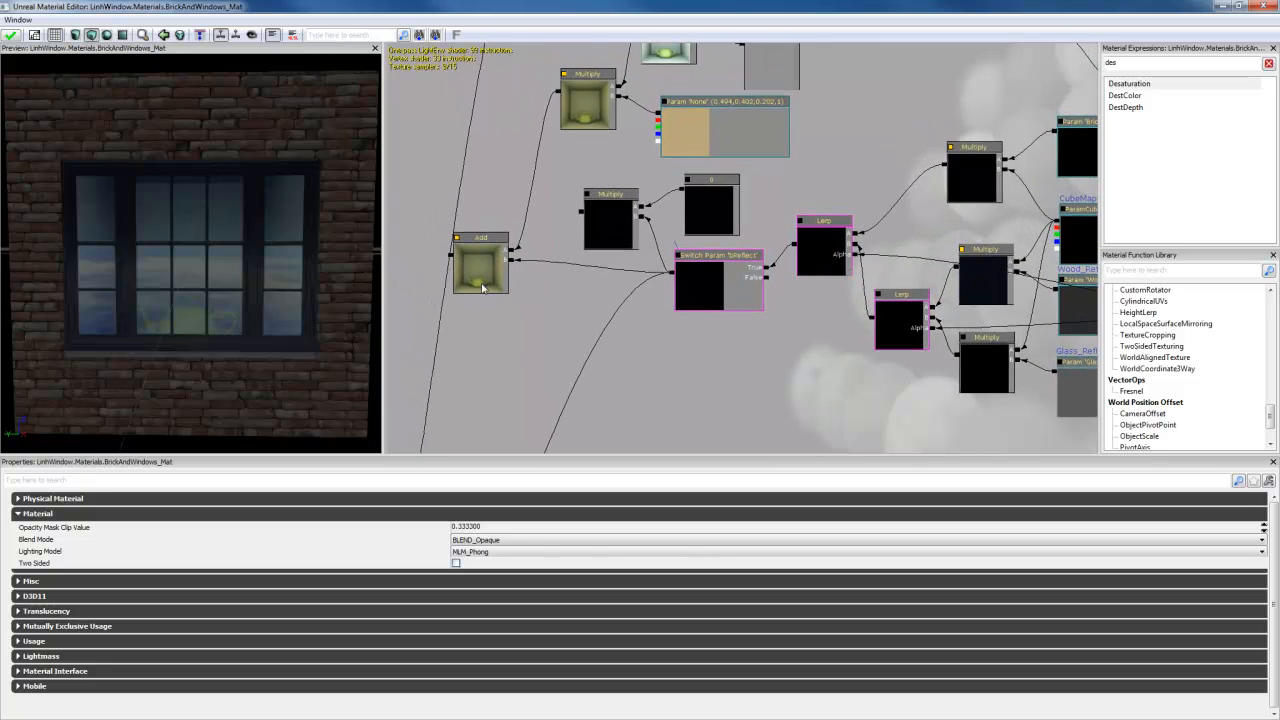
pyautogui.moveTo(481, 282); pyautogui.dragTo(578, 253)
pyautogui.click(548, 258)
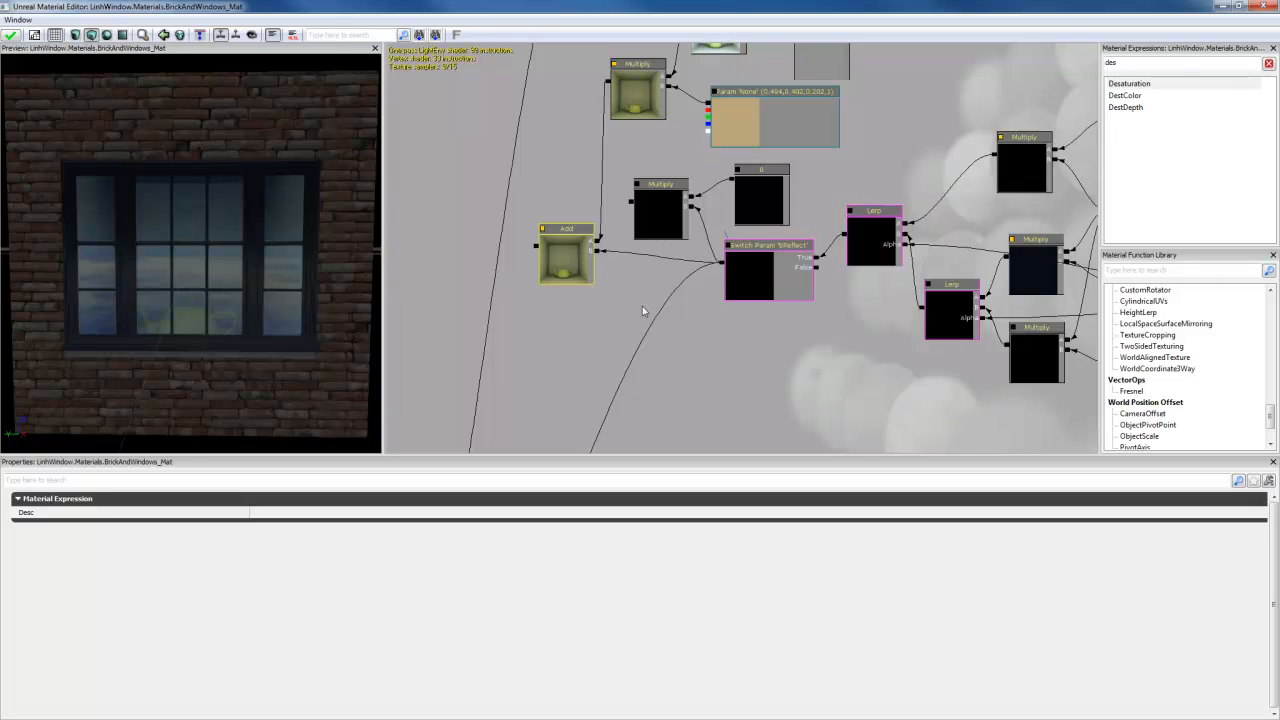
pyautogui.moveTo(642, 310); pyautogui.dragTo(637, 251)
pyautogui.click(624, 254)
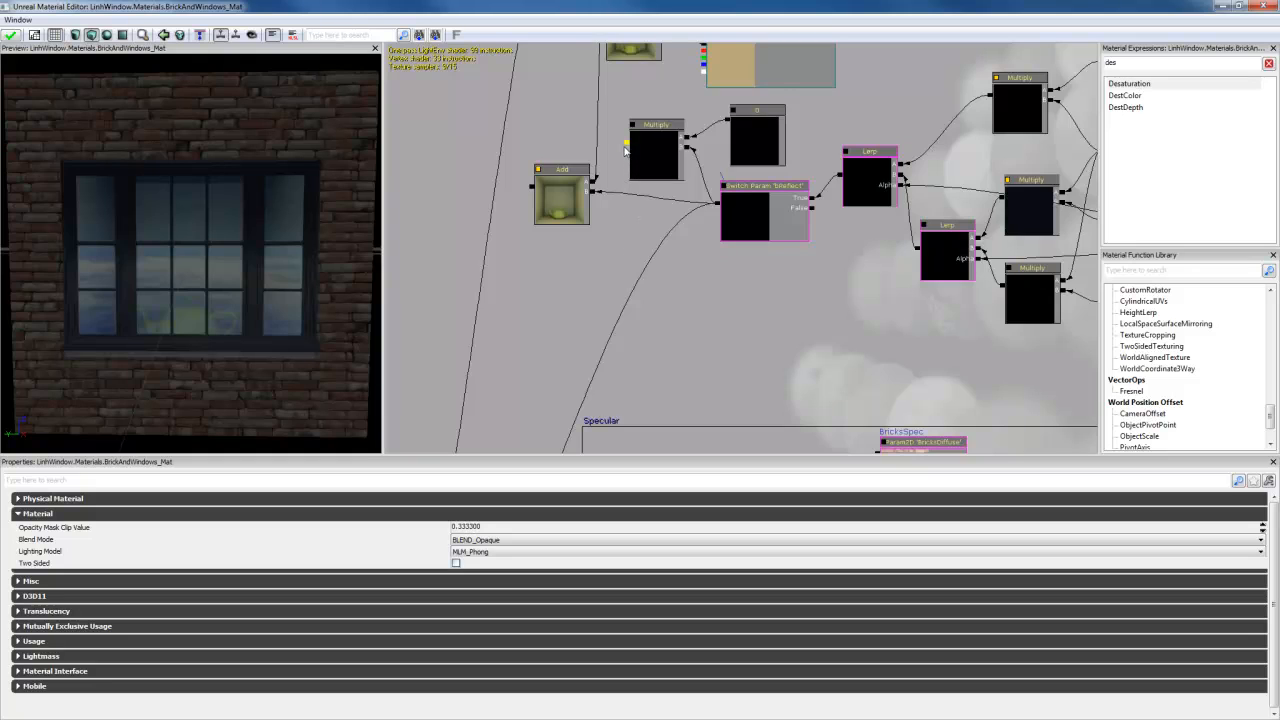
# Step: Check the Glass_Reflective_Strength parameter's default and set the new Constant's value to 0.5
pyautogui.click(757, 134)
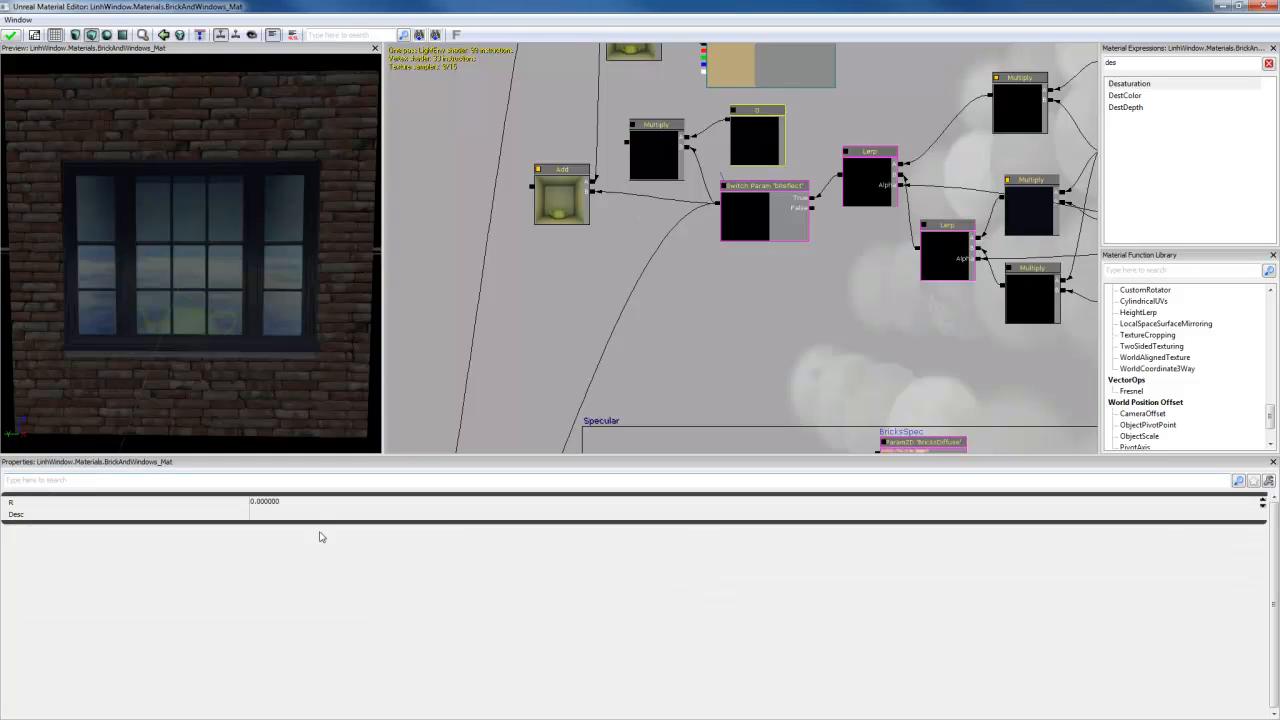
pyautogui.moveTo(884, 307); pyautogui.dragTo(697, 325)
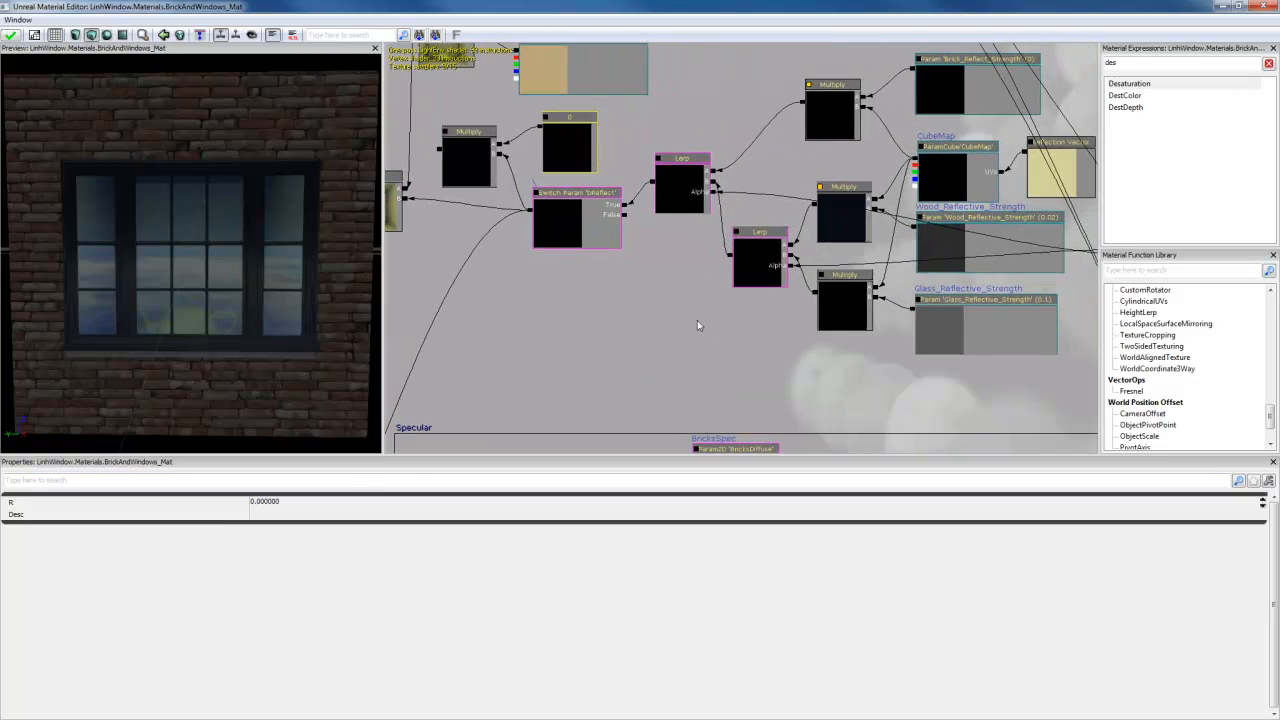
pyautogui.click(939, 333)
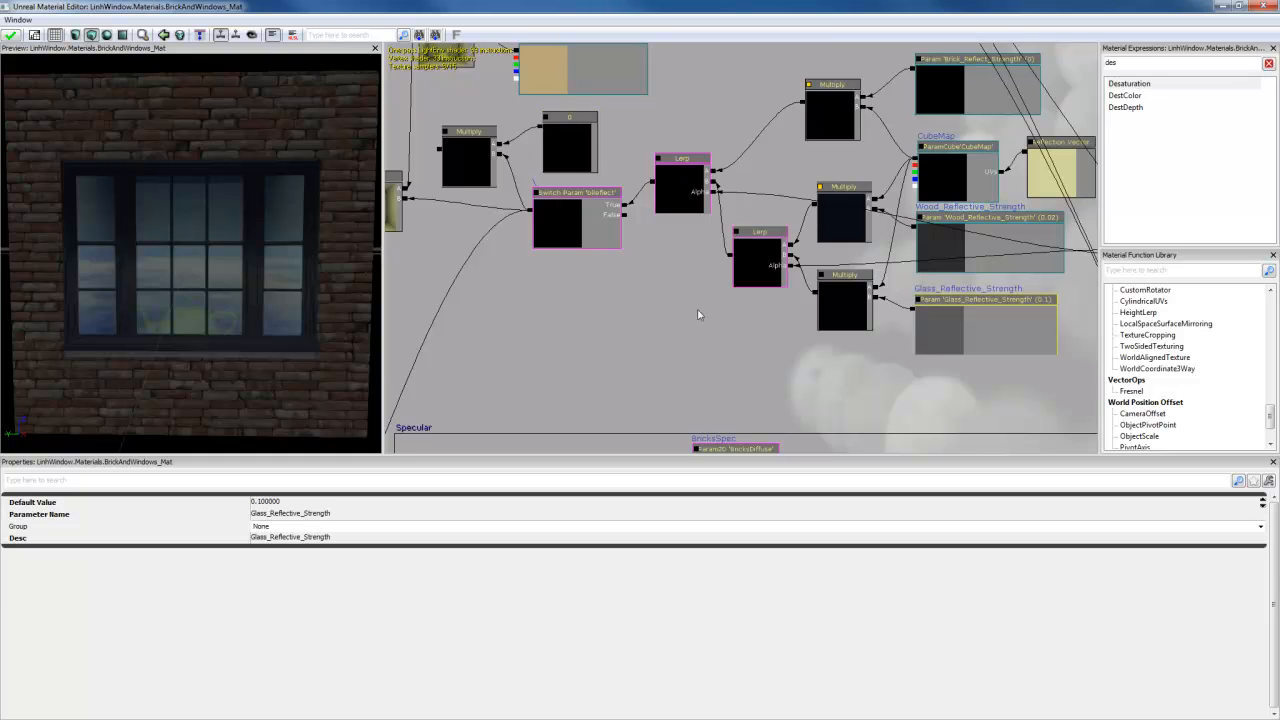
pyautogui.moveTo(698, 314); pyautogui.dragTo(808, 334)
pyautogui.click(686, 139)
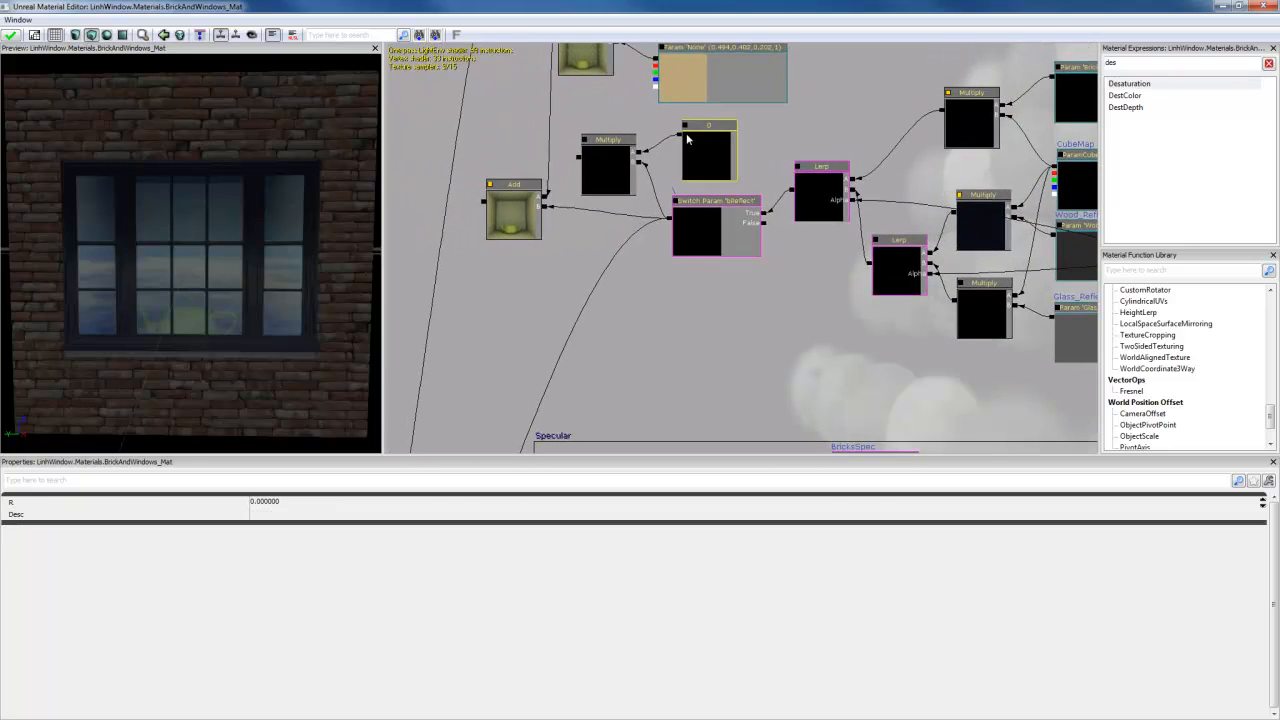
pyautogui.click(264, 502)
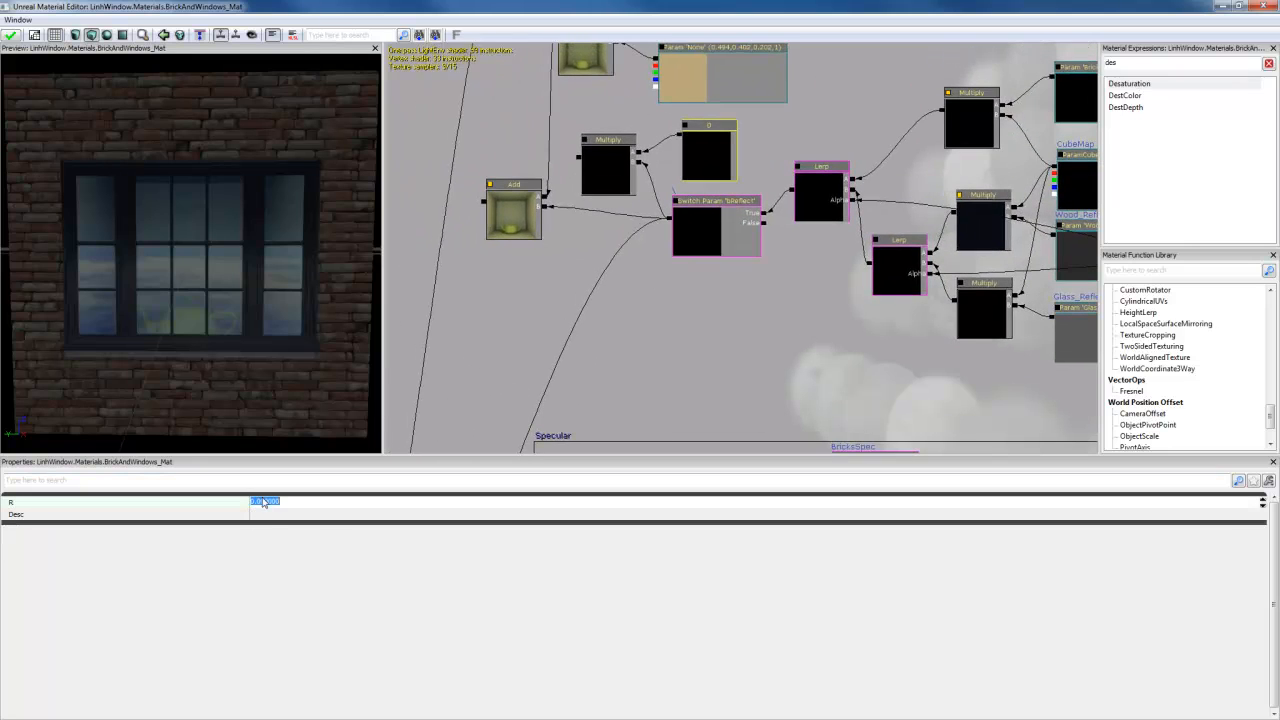
pyautogui.write('0.5')
pyautogui.press('Return')
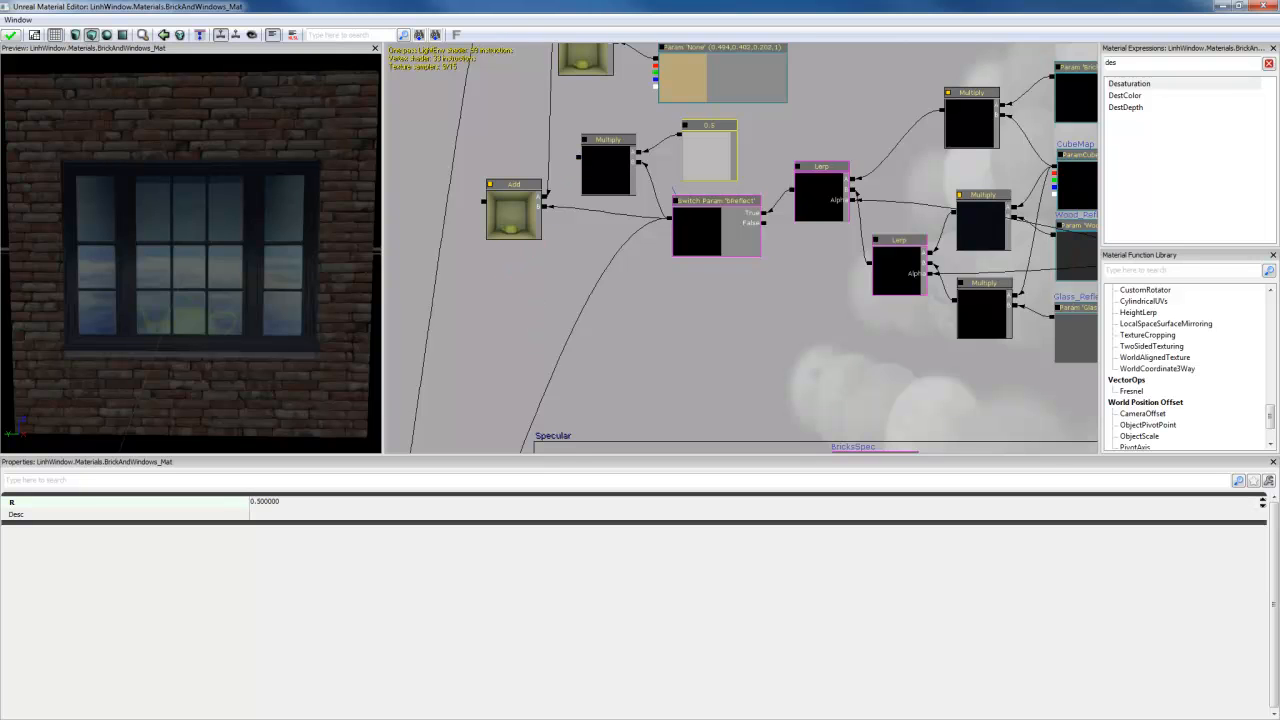
# Step: Connect the Add node's output to the material's Emissive input and rotate the preview to inspect the interior and reflection
pyautogui.scroll(-4, 563, 368)
pyautogui.moveTo(563, 368); pyautogui.dragTo(557, 206)
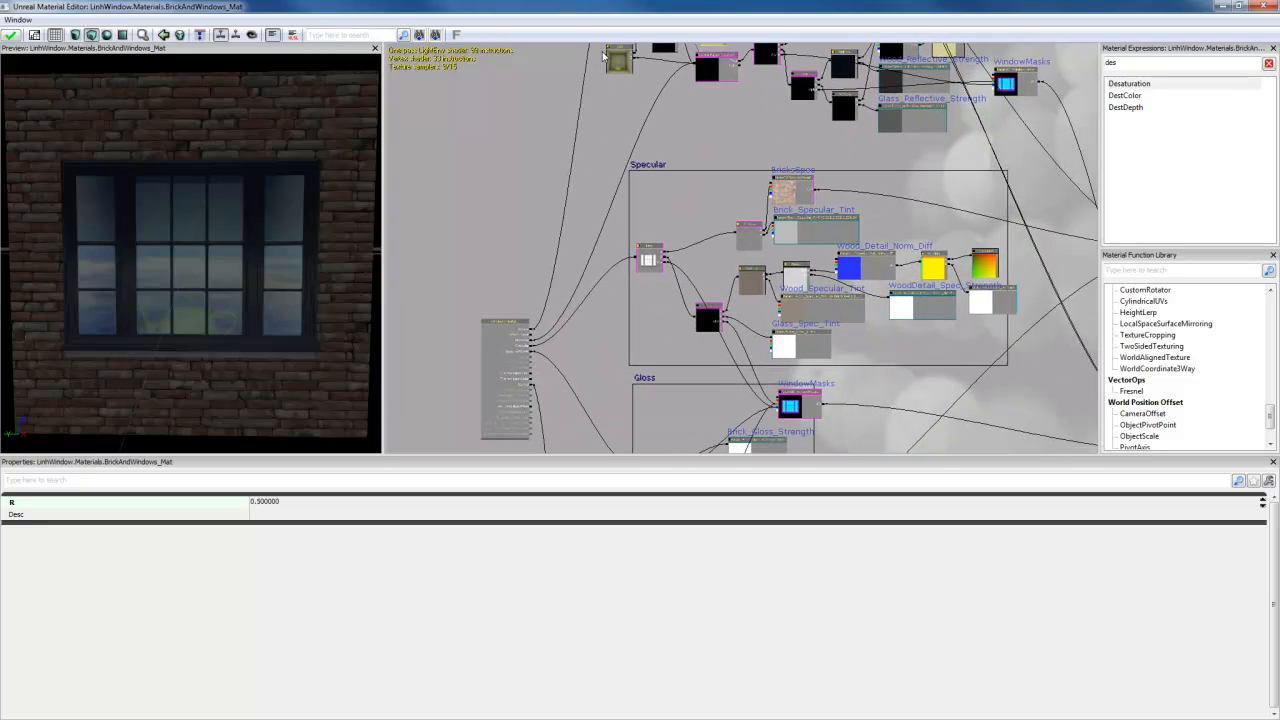
pyautogui.moveTo(604, 58); pyautogui.dragTo(532, 348)
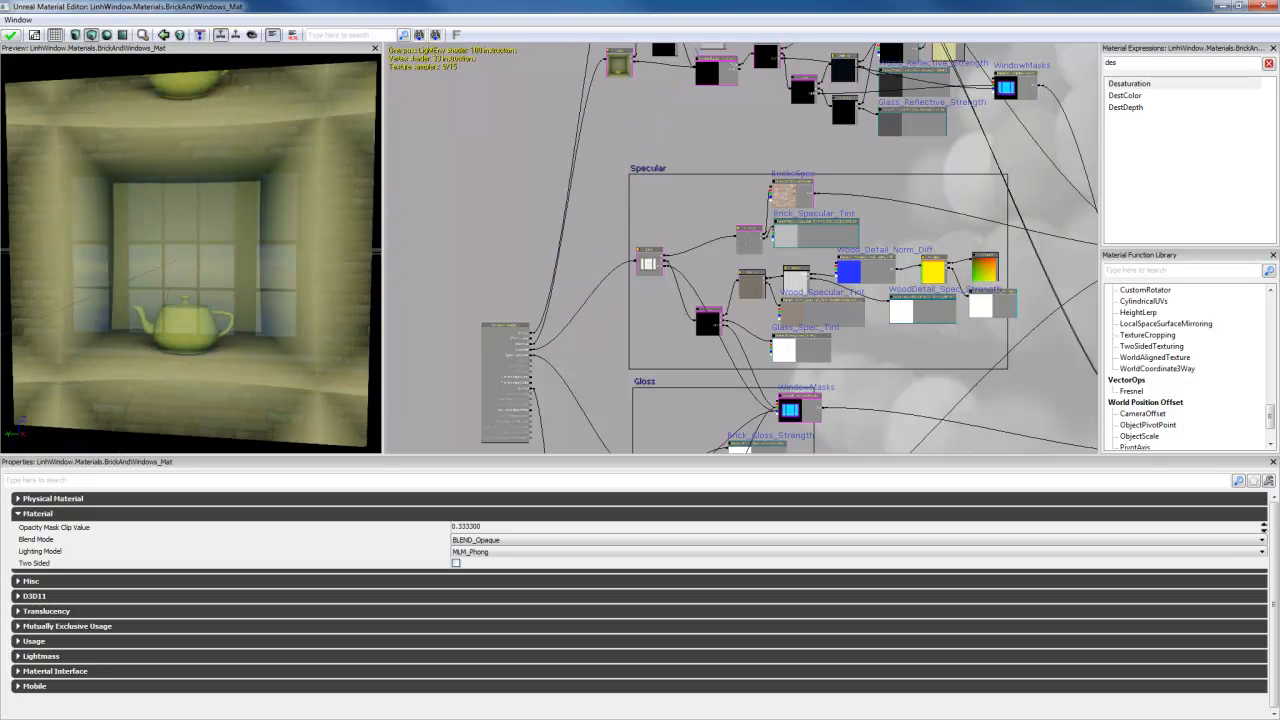
pyautogui.moveTo(160, 250); pyautogui.dragTo(100, 252)
pyautogui.moveTo(356, 350); pyautogui.dragTo(339, 351)
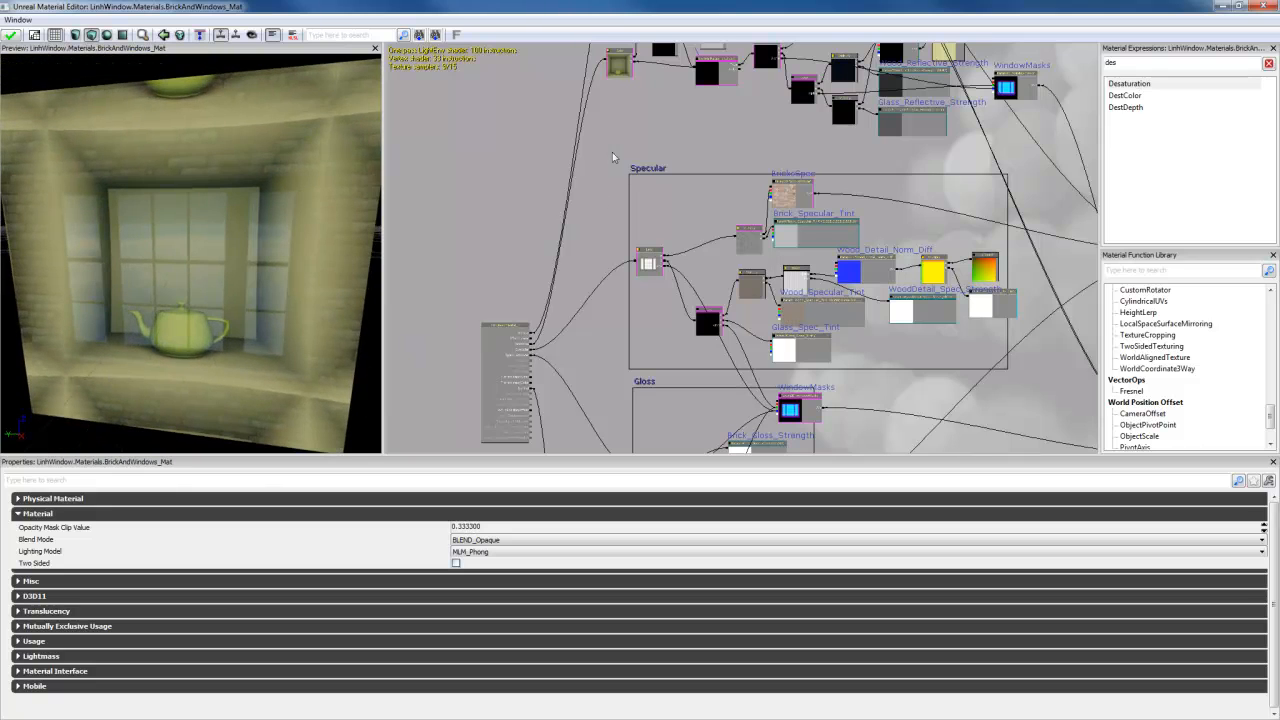
pyautogui.moveTo(616, 158); pyautogui.dragTo(569, 250)
pyautogui.scroll(2, 569, 250)
pyautogui.scroll(1, 568, 235)
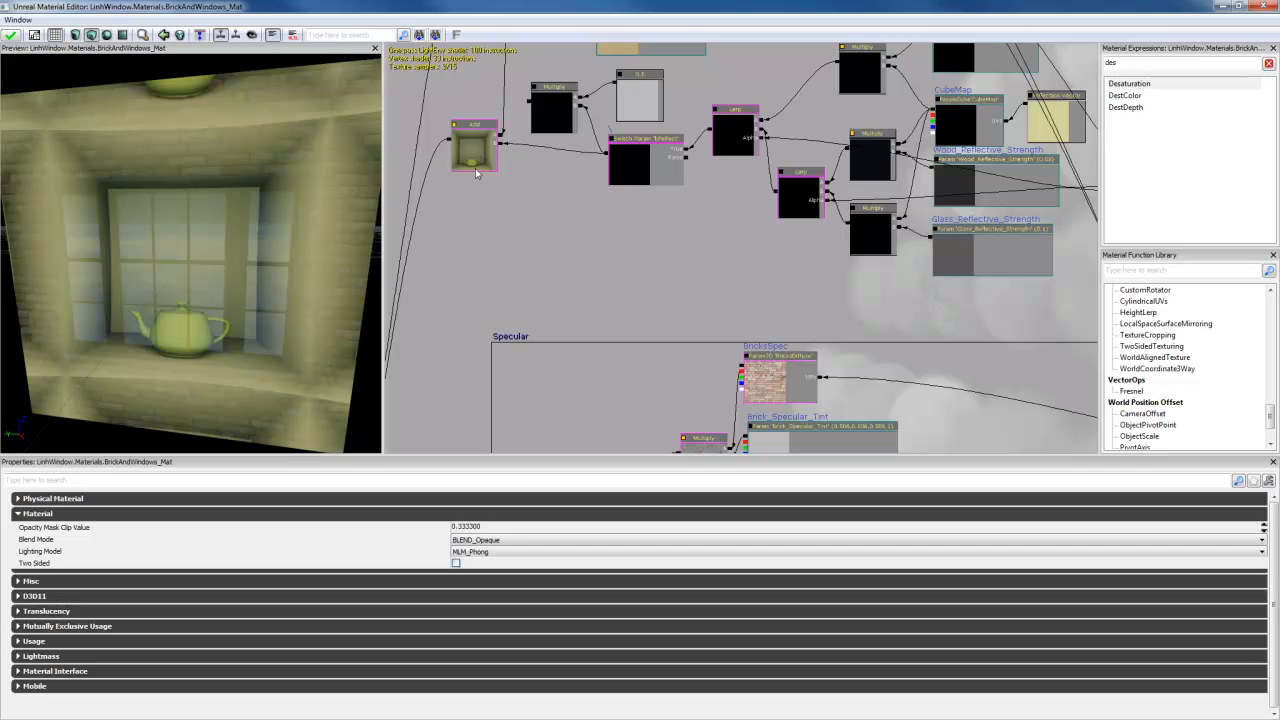
# Step: Move the diffuse Lerp node that combines brick and window textures further left to free space in the graph
pyautogui.scroll(-5, 495, 296)
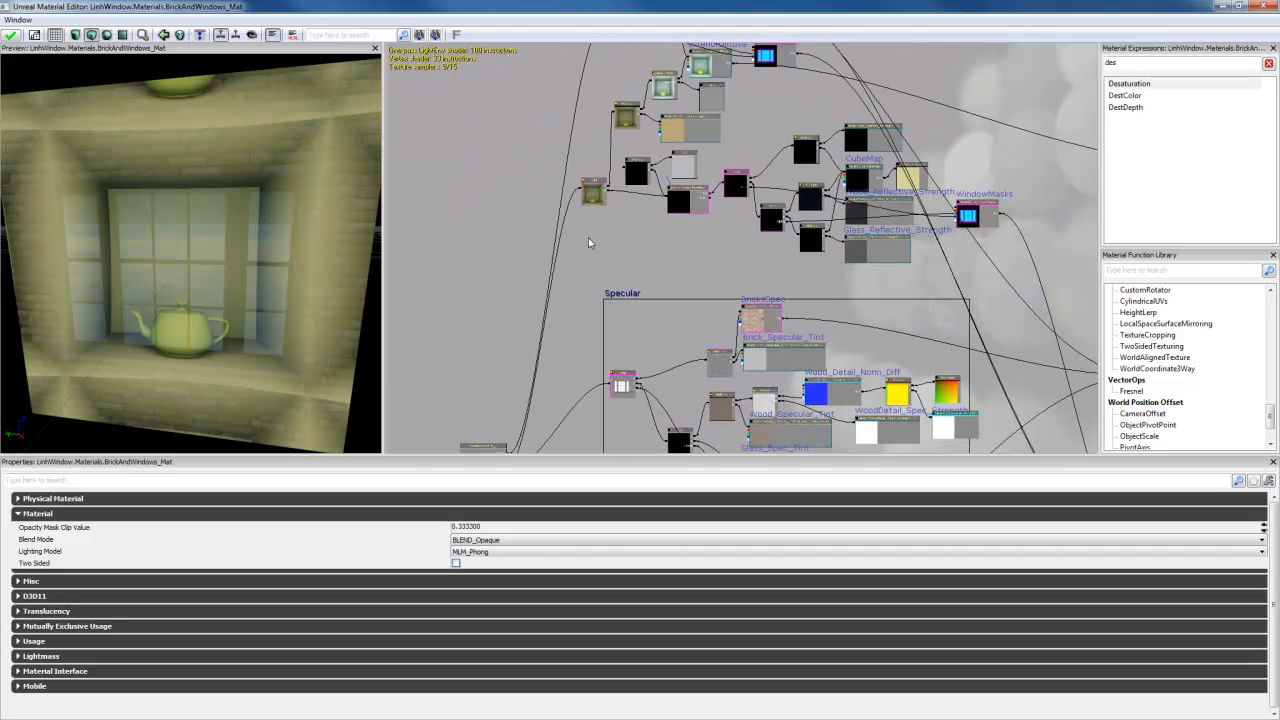
pyautogui.moveTo(589, 242); pyautogui.dragTo(579, 293)
pyautogui.scroll(1, 571, 173)
pyautogui.moveTo(573, 173); pyautogui.dragTo(565, 232)
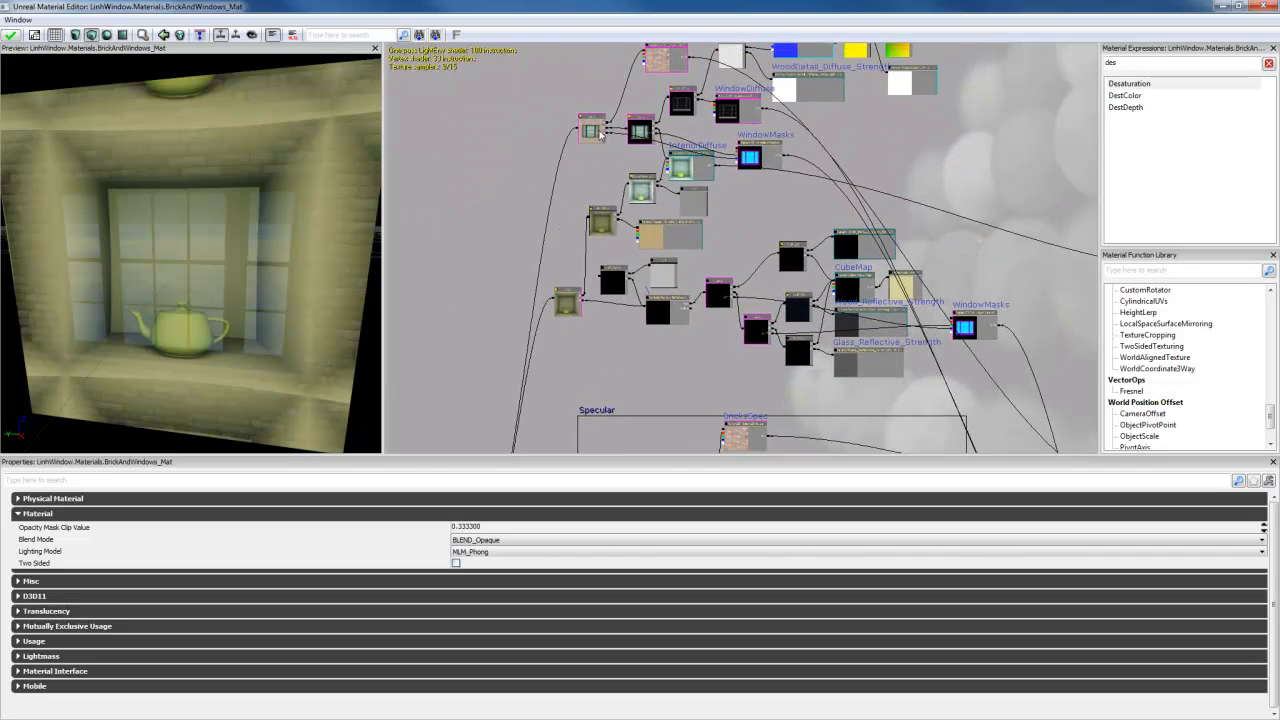
pyautogui.click(592, 138)
pyautogui.keyDown('ctrl'); pyautogui.moveTo(590, 138); pyautogui.dragTo(482, 146); pyautogui.keyUp('ctrl')
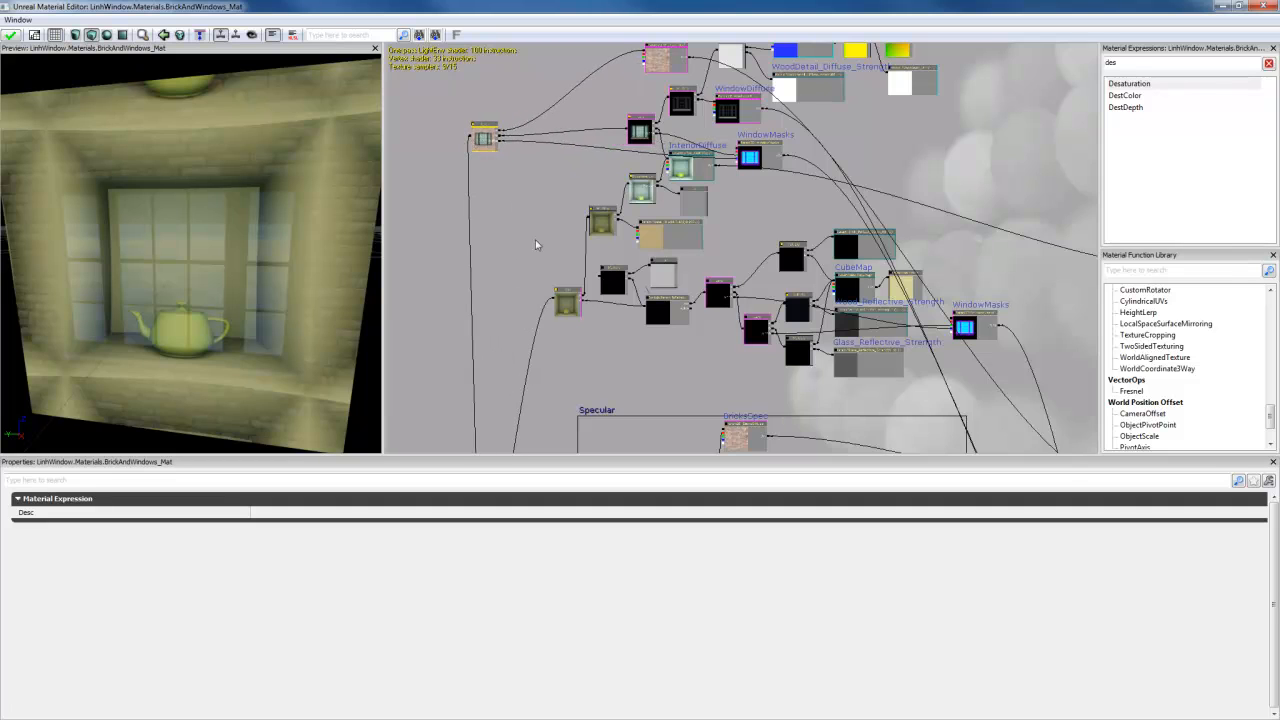
# Step: Add a Multiply node above the Add node and feed it the tinted interior Multiply and the blue channel of WindowMasks
pyautogui.scroll(2, 537, 243)
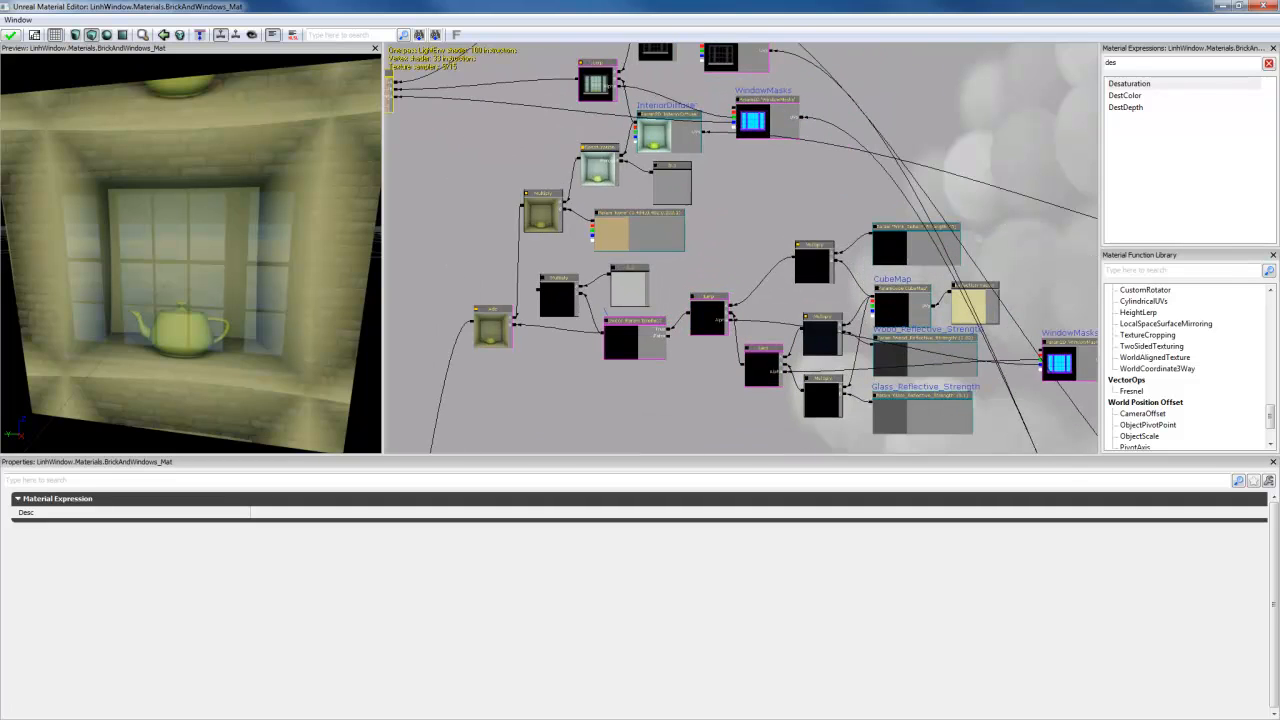
pyautogui.click(466, 251)
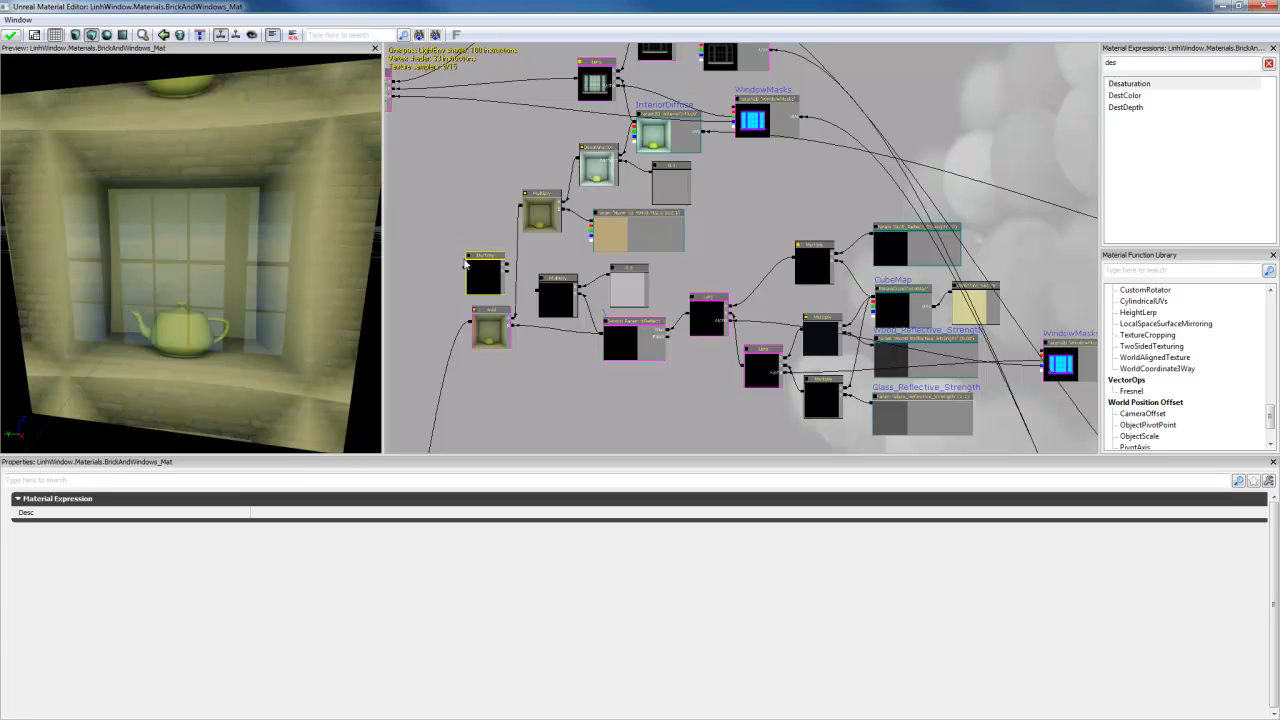
pyautogui.moveTo(521, 205); pyautogui.dragTo(507, 268)
pyautogui.moveTo(507, 269); pyautogui.dragTo(507, 267)
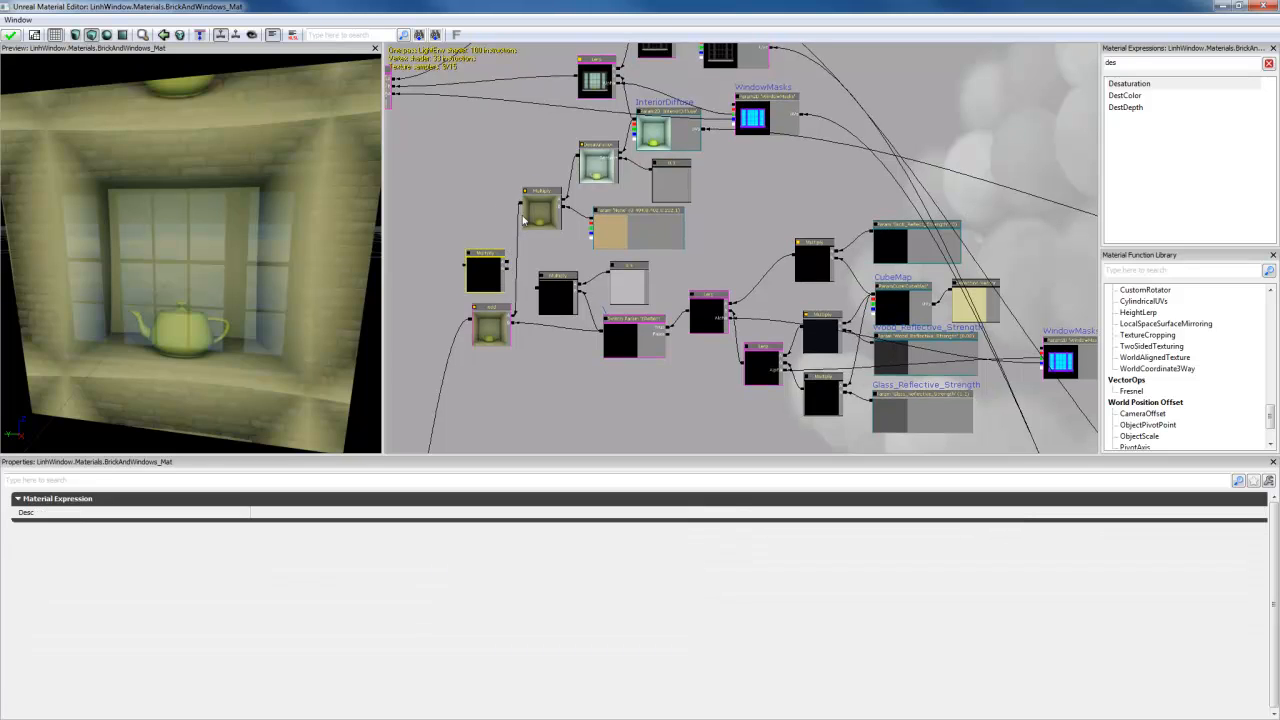
pyautogui.moveTo(521, 204); pyautogui.dragTo(507, 264)
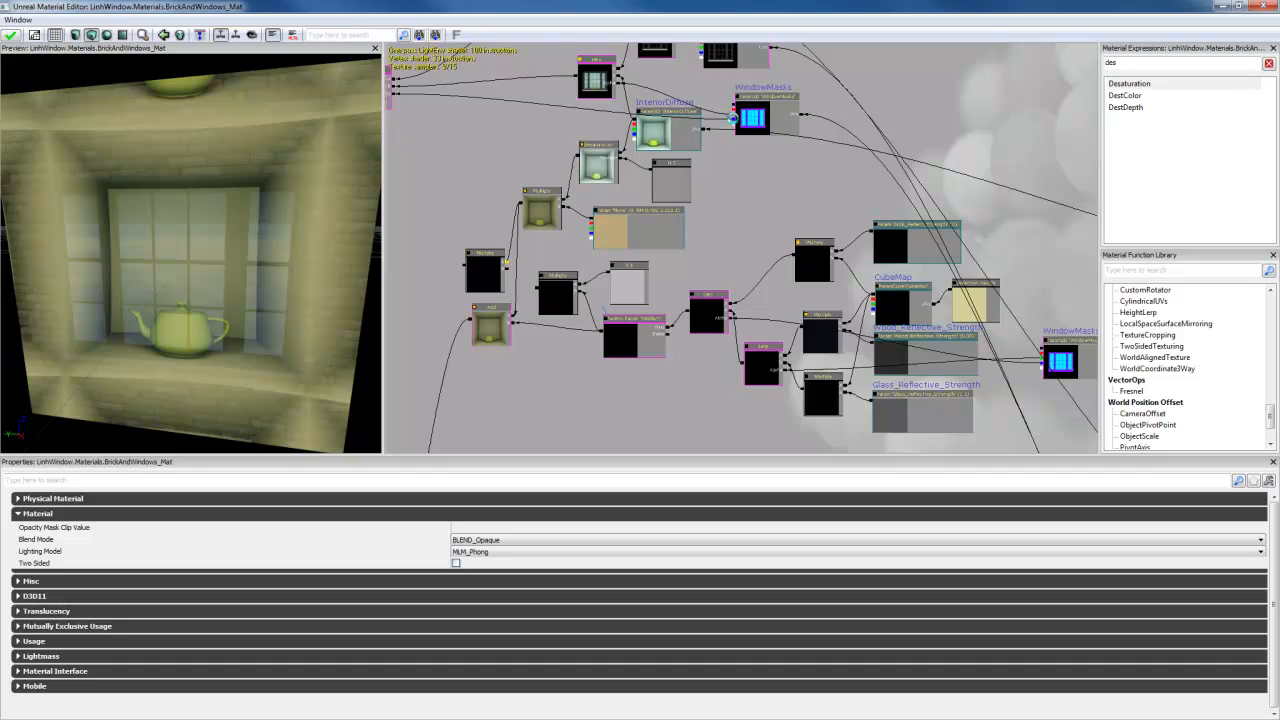
pyautogui.moveTo(736, 120); pyautogui.dragTo(507, 267)
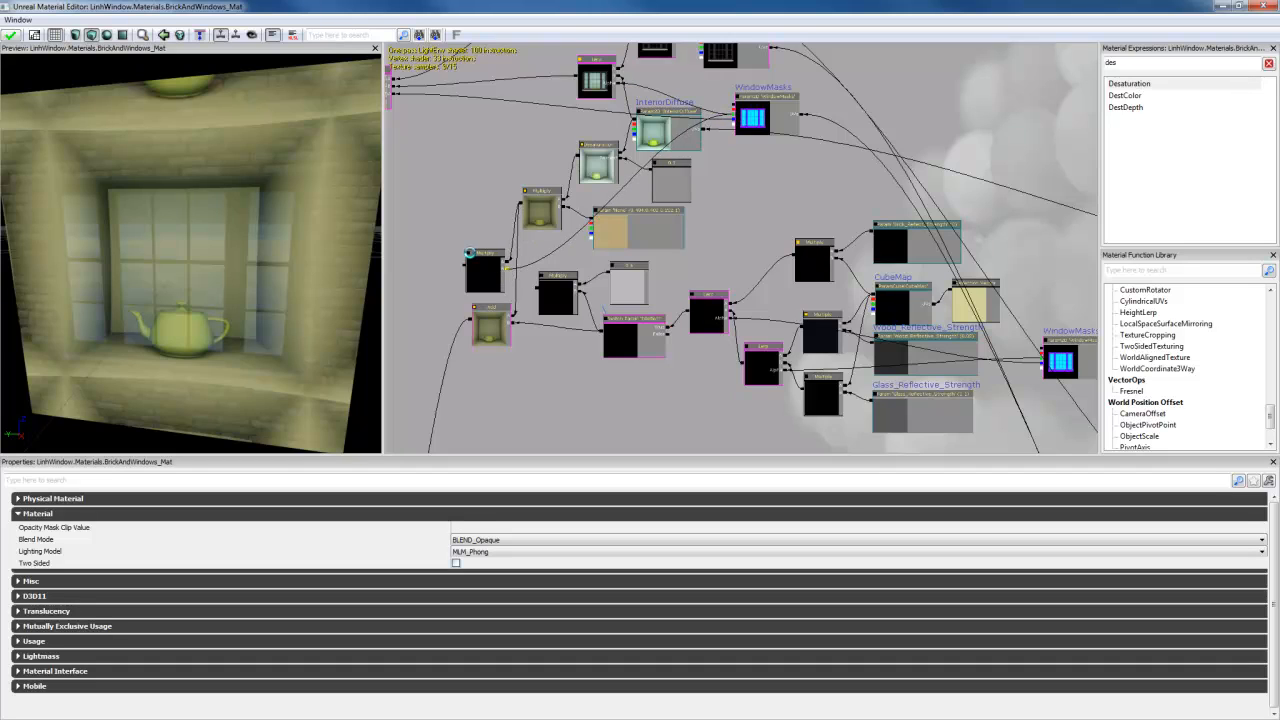
pyautogui.click(470, 255)
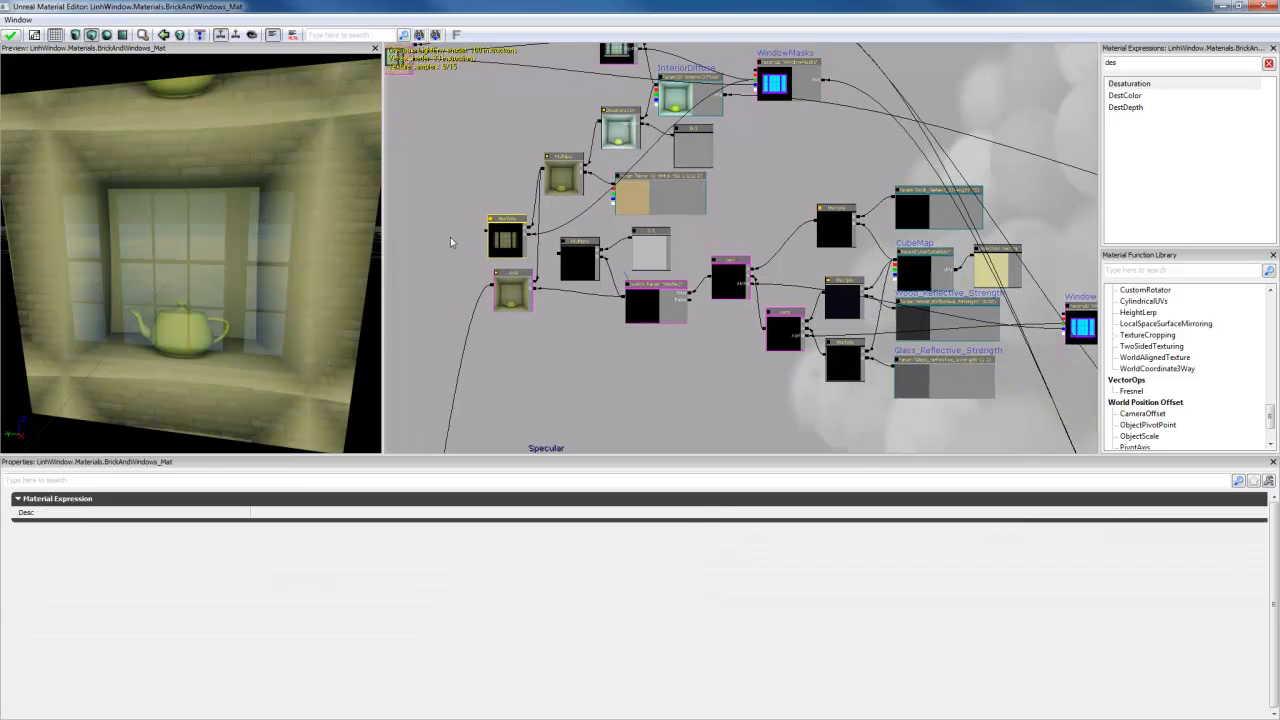
# Step: Connect the masked interior Multiply and the 0.5 reflection Multiply to the Add node's first and second inputs, checking the preview
pyautogui.scroll(3, 450, 243)
pyautogui.moveTo(450, 243); pyautogui.dragTo(592, 219)
pyautogui.keyDown('ctrl'); pyautogui.moveTo(530, 308); pyautogui.dragTo(483, 320); pyautogui.keyUp('ctrl')
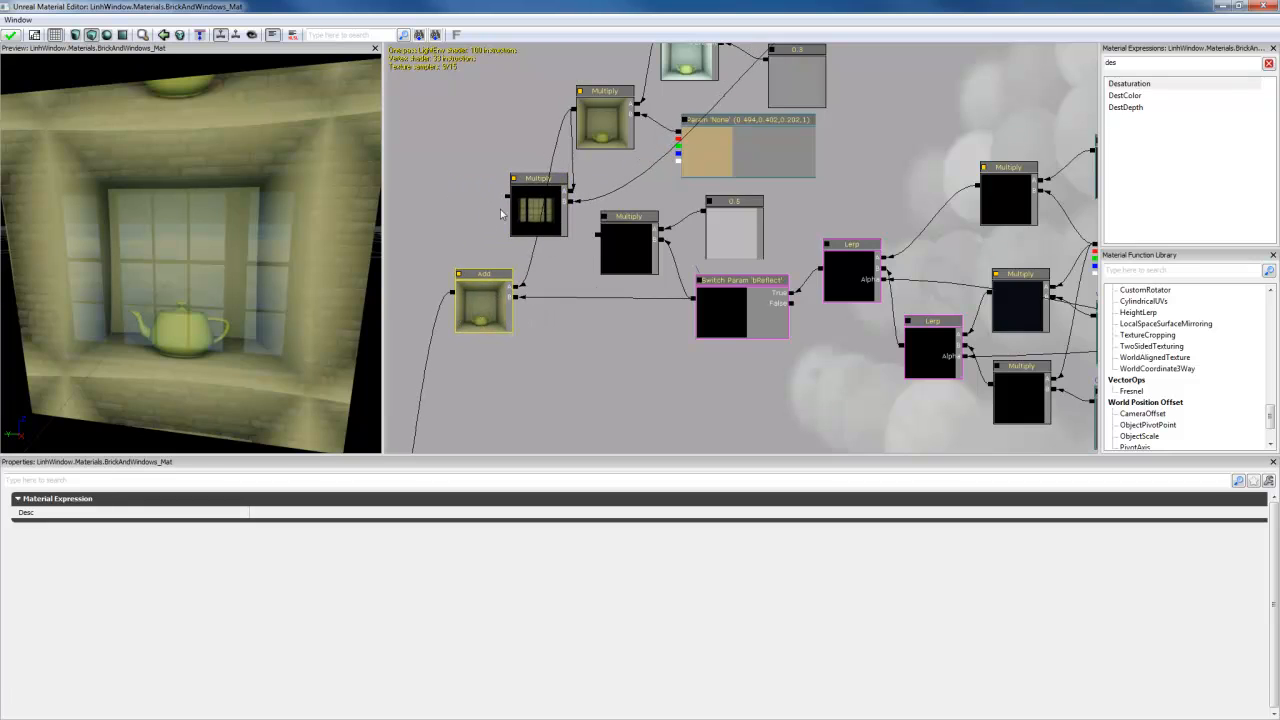
pyautogui.click(527, 287)
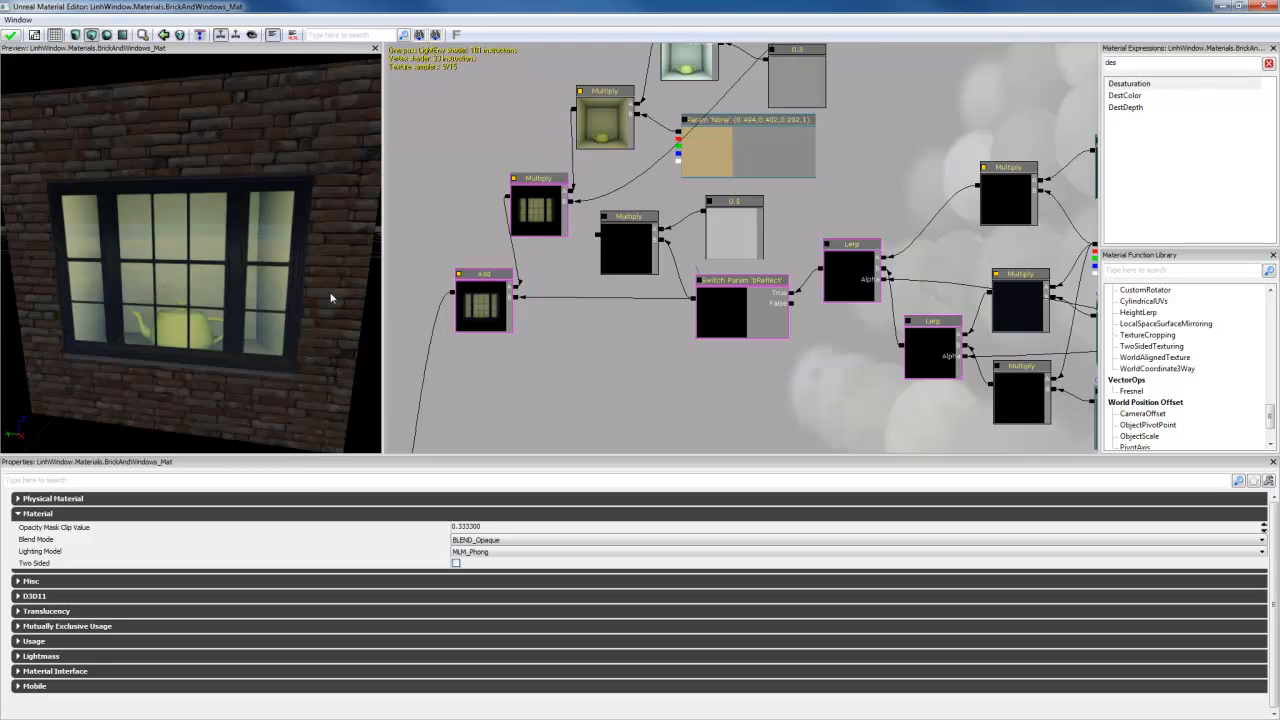
pyautogui.moveTo(332, 297); pyautogui.dragTo(600, 277)
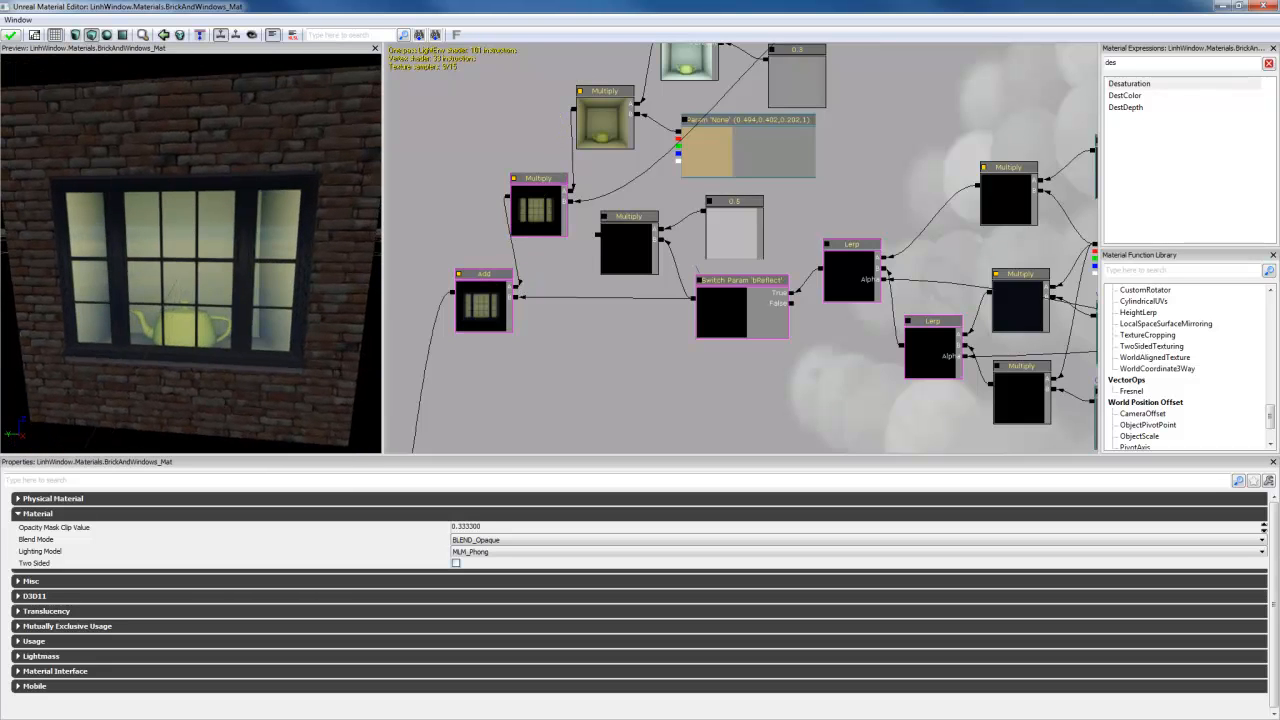
pyautogui.moveTo(597, 238); pyautogui.dragTo(517, 287)
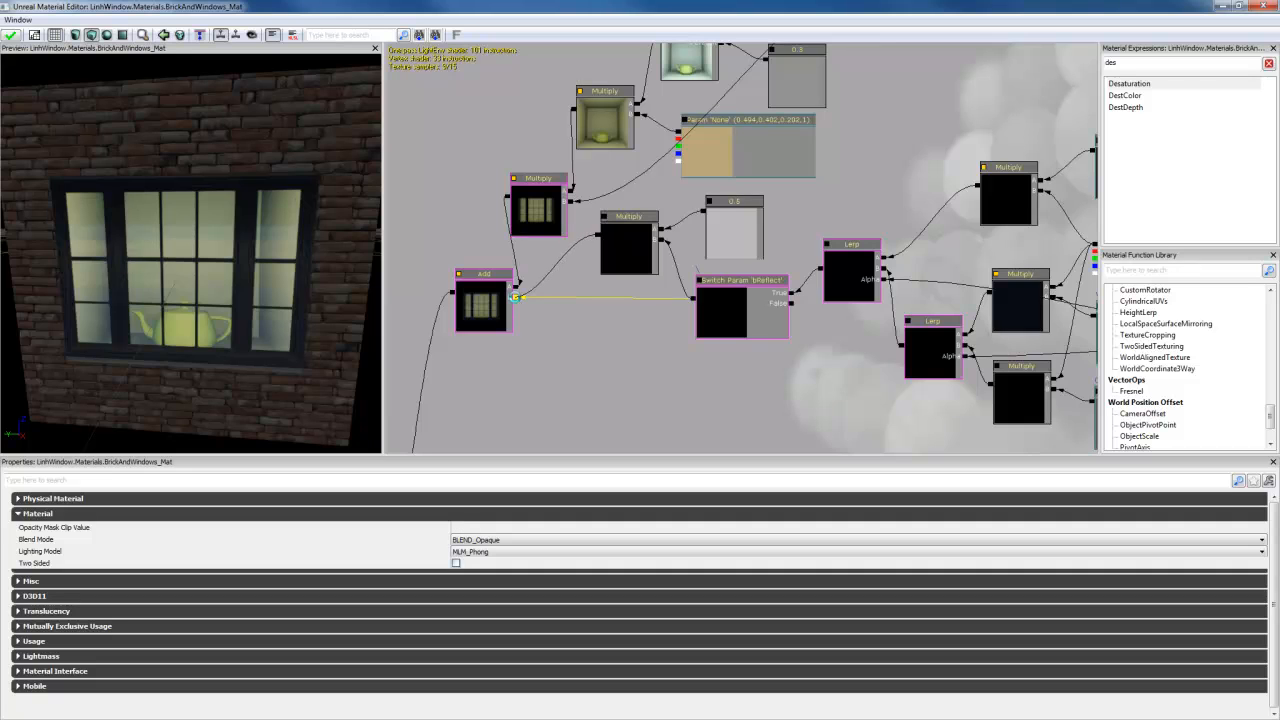
pyautogui.moveTo(230, 260); pyautogui.dragTo(272, 308)
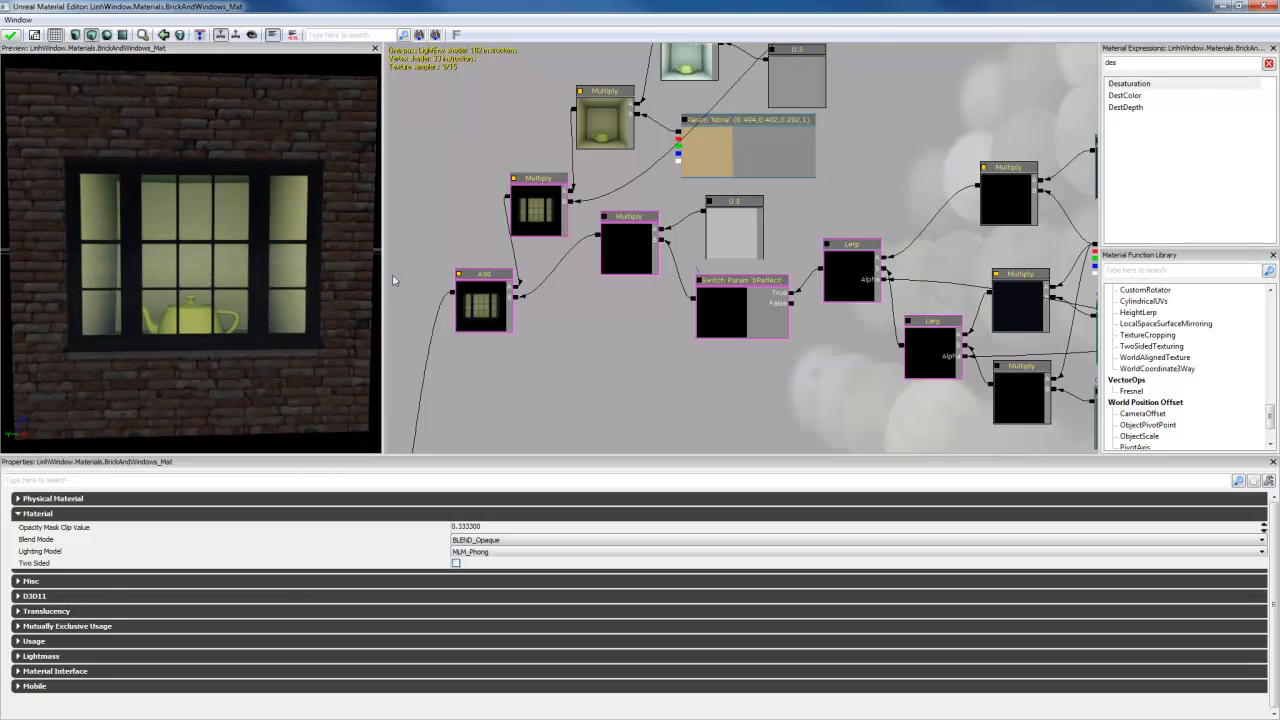
# Step: Shift the masked interior Multiply slightly right and the Add node down and left to space out their connections
pyautogui.click(536, 210)
pyautogui.moveTo(545, 224); pyautogui.dragTo(555, 224)
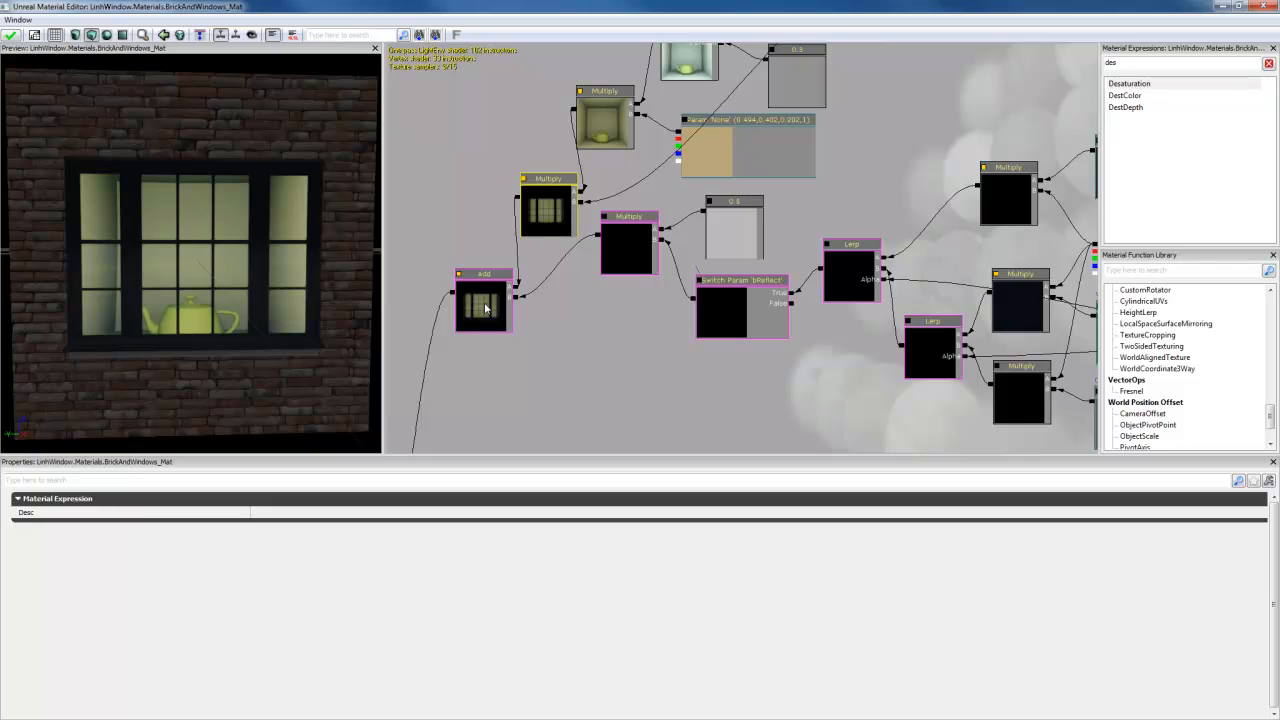
pyautogui.moveTo(485, 308); pyautogui.dragTo(468, 322)
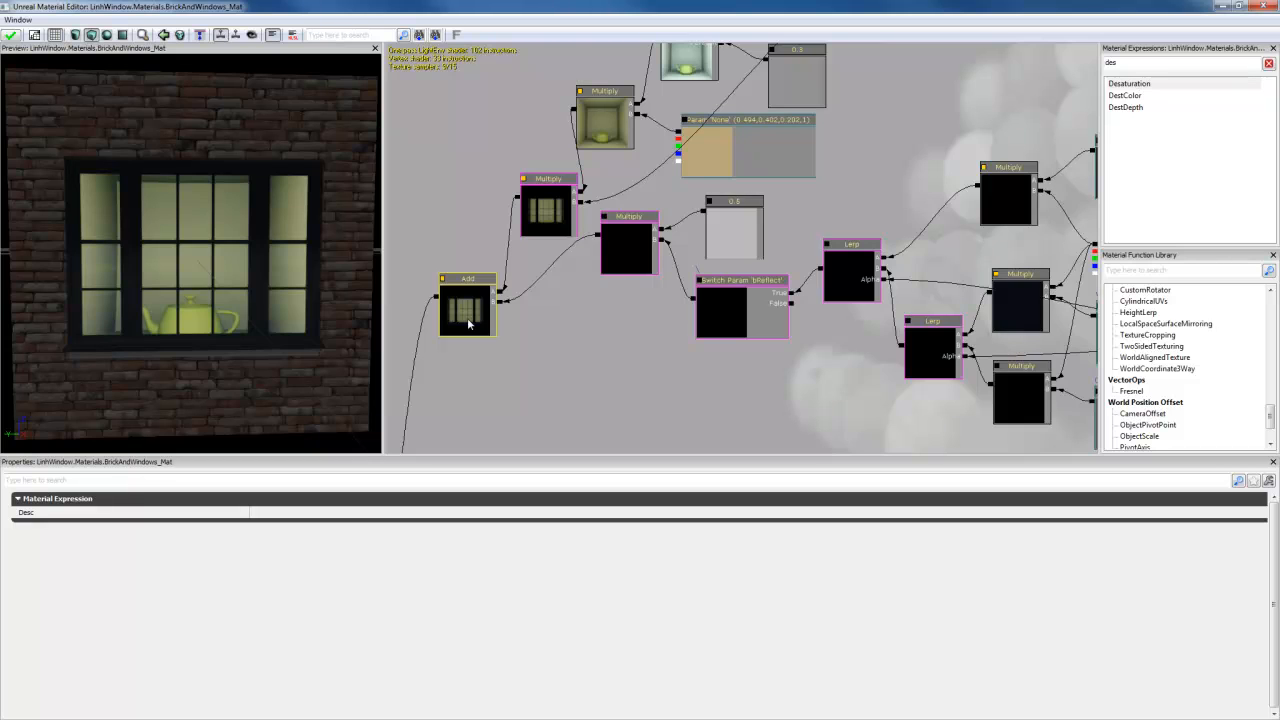
pyautogui.moveTo(468, 322); pyautogui.dragTo(465, 345)
pyautogui.click(583, 358)
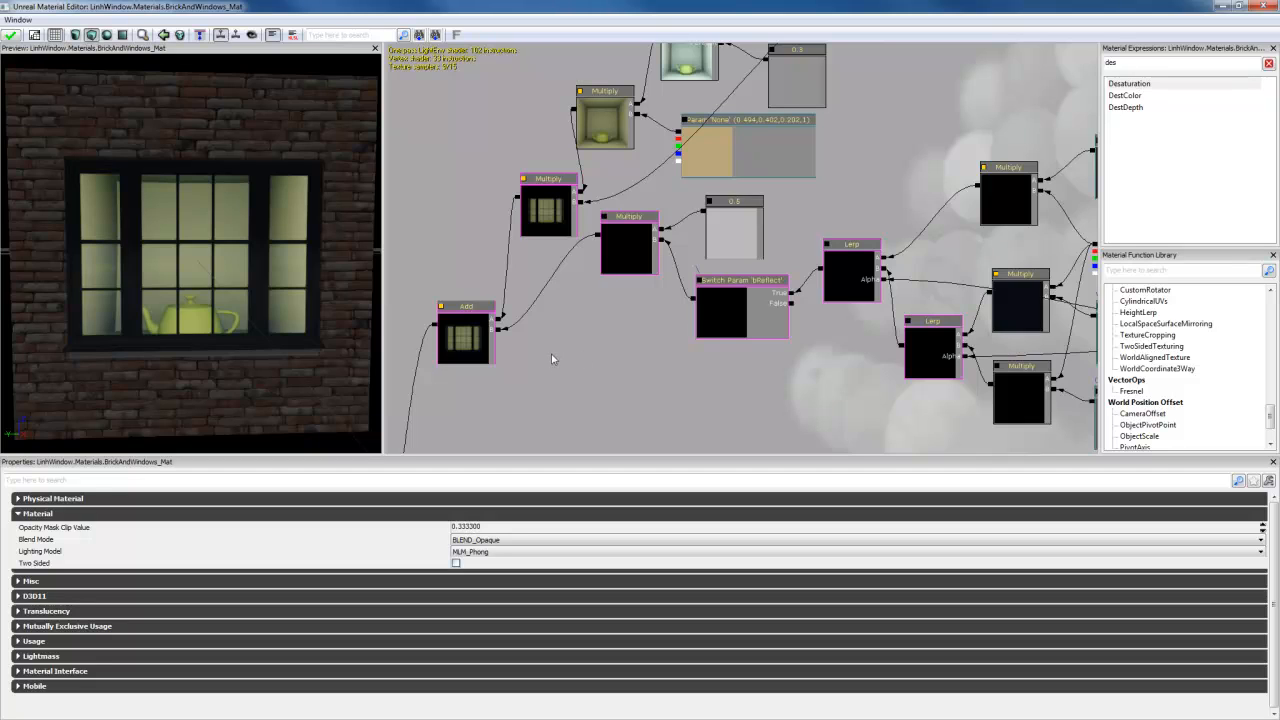
# Step: Find the switch expressions and add a StaticSwitchParameter node below the Add node
pyautogui.press('BackSpace')
pyautogui.press('BackSpace')
pyautogui.press('BackSpace')
pyautogui.write('swi')
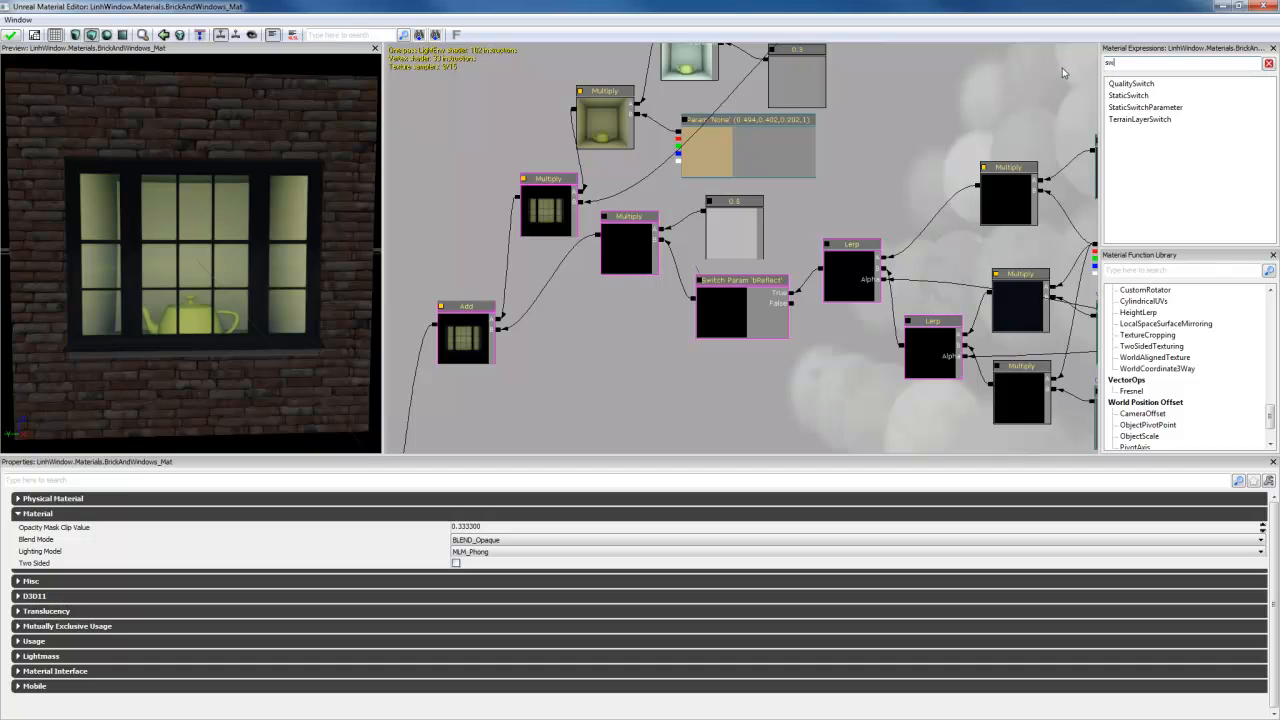
pyautogui.moveTo(1135, 110); pyautogui.dragTo(1102, 120)
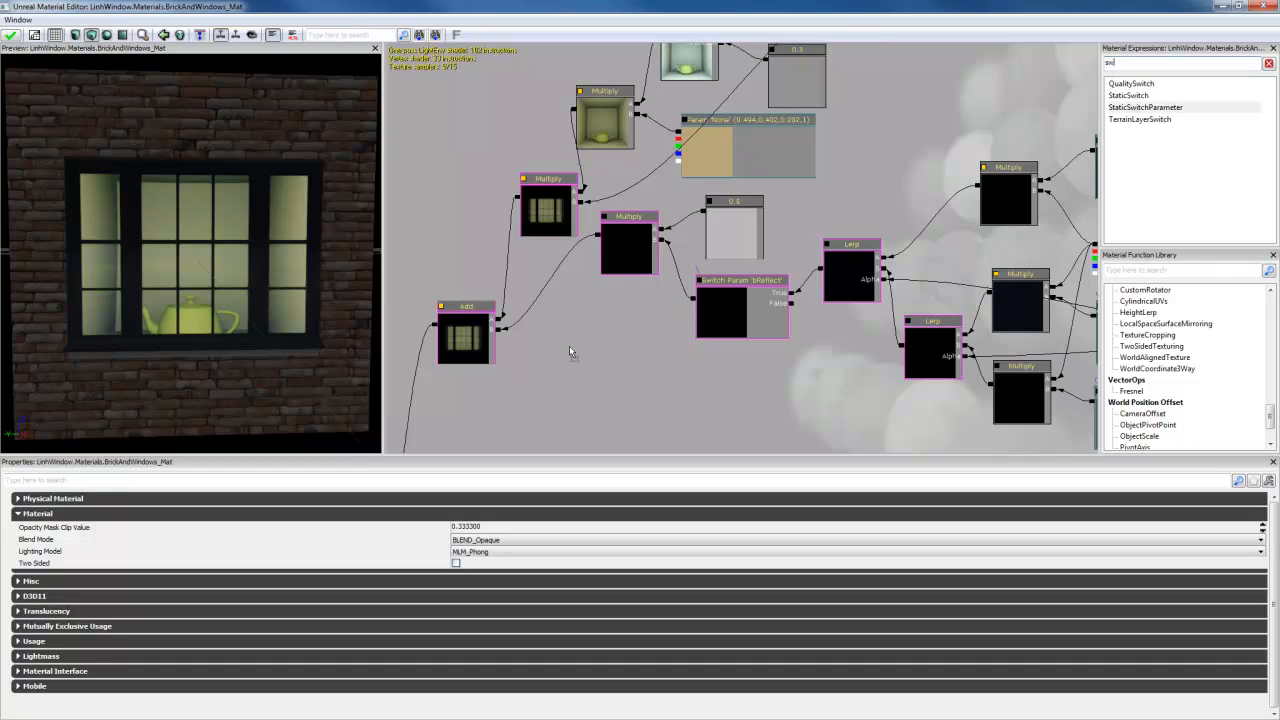
pyautogui.moveTo(569, 346); pyautogui.dragTo(569, 346)
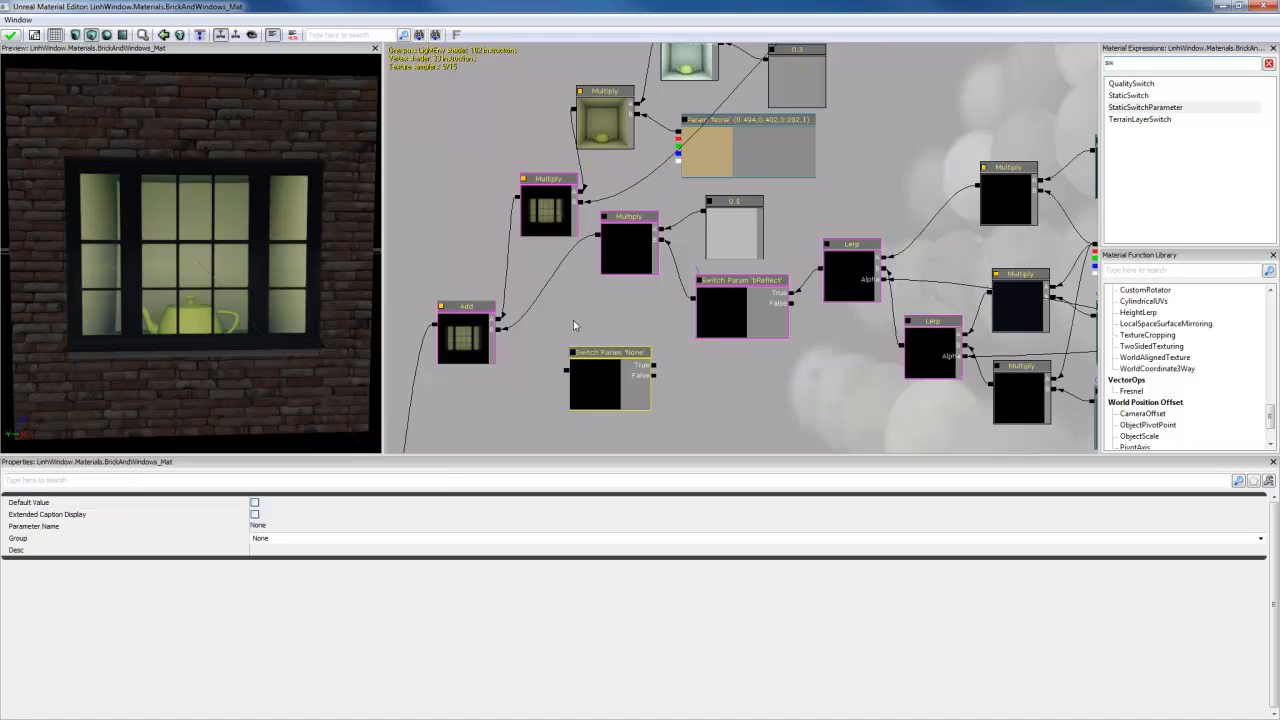
pyautogui.moveTo(573, 320); pyautogui.dragTo(606, 359)
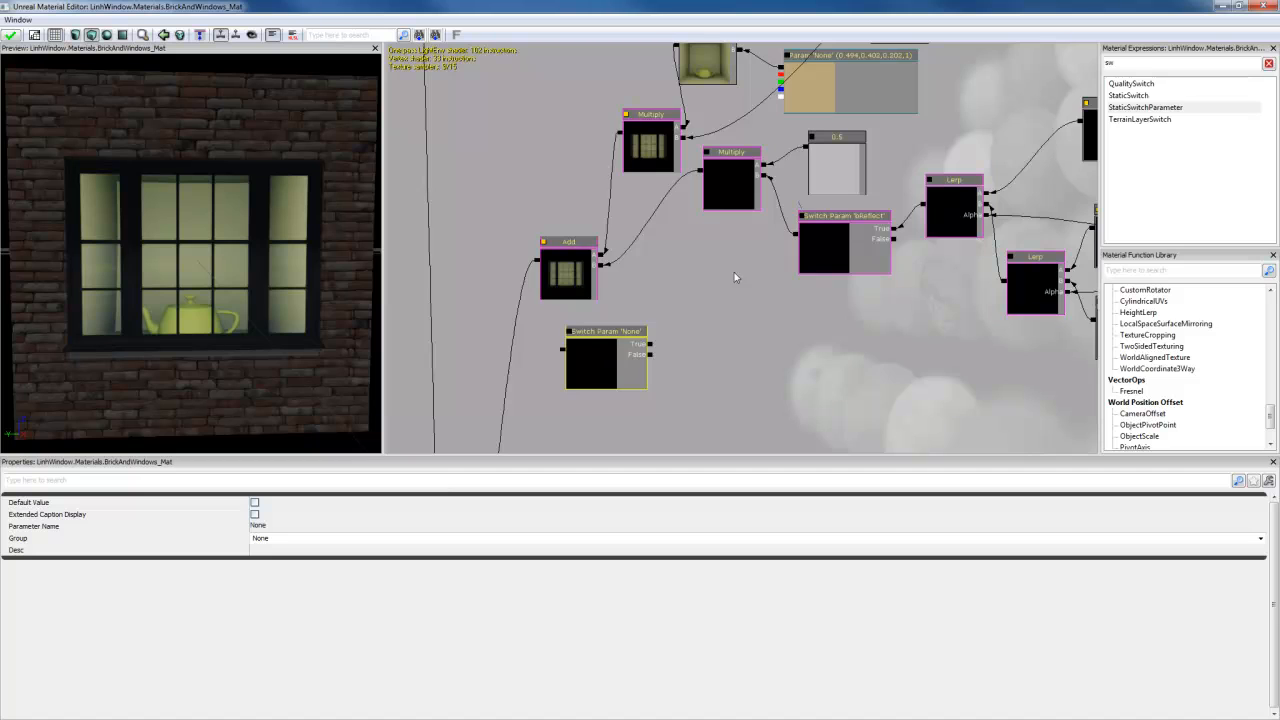
# Step: Move the Add node up and to the right, and place the new switch parameter to its lower left
pyautogui.click(565, 286)
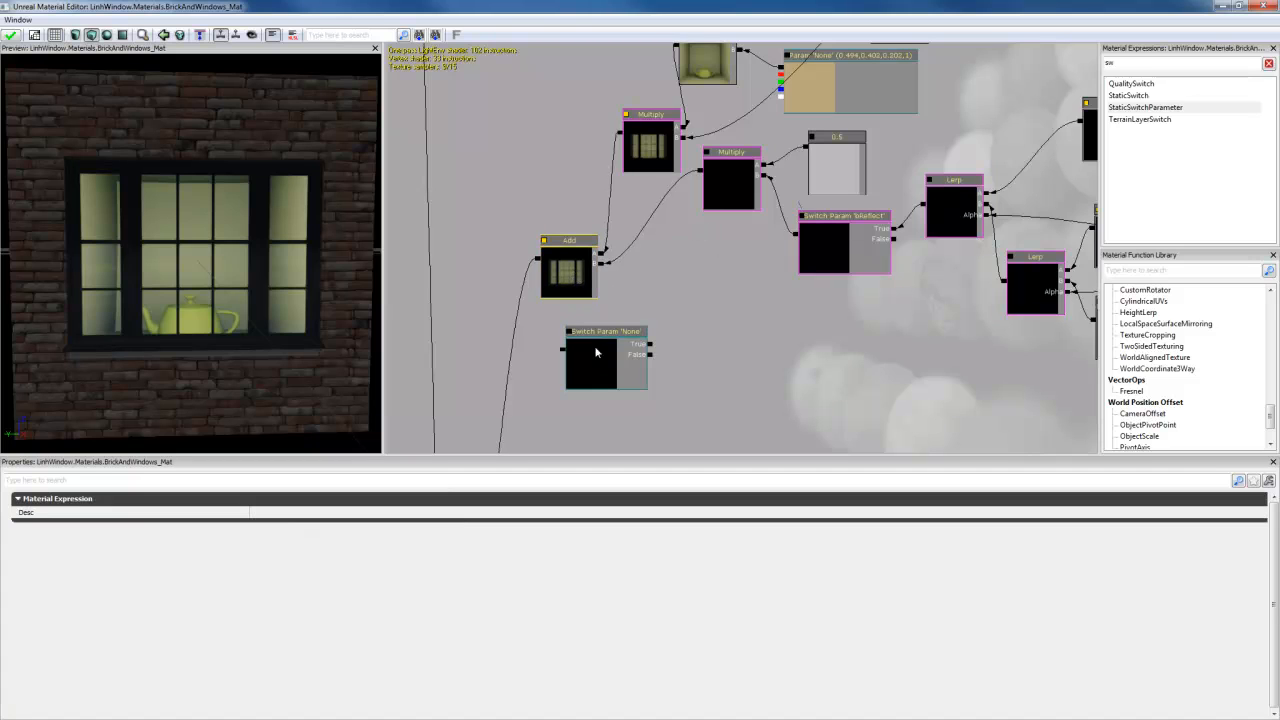
pyautogui.scroll(-2, 740, 324)
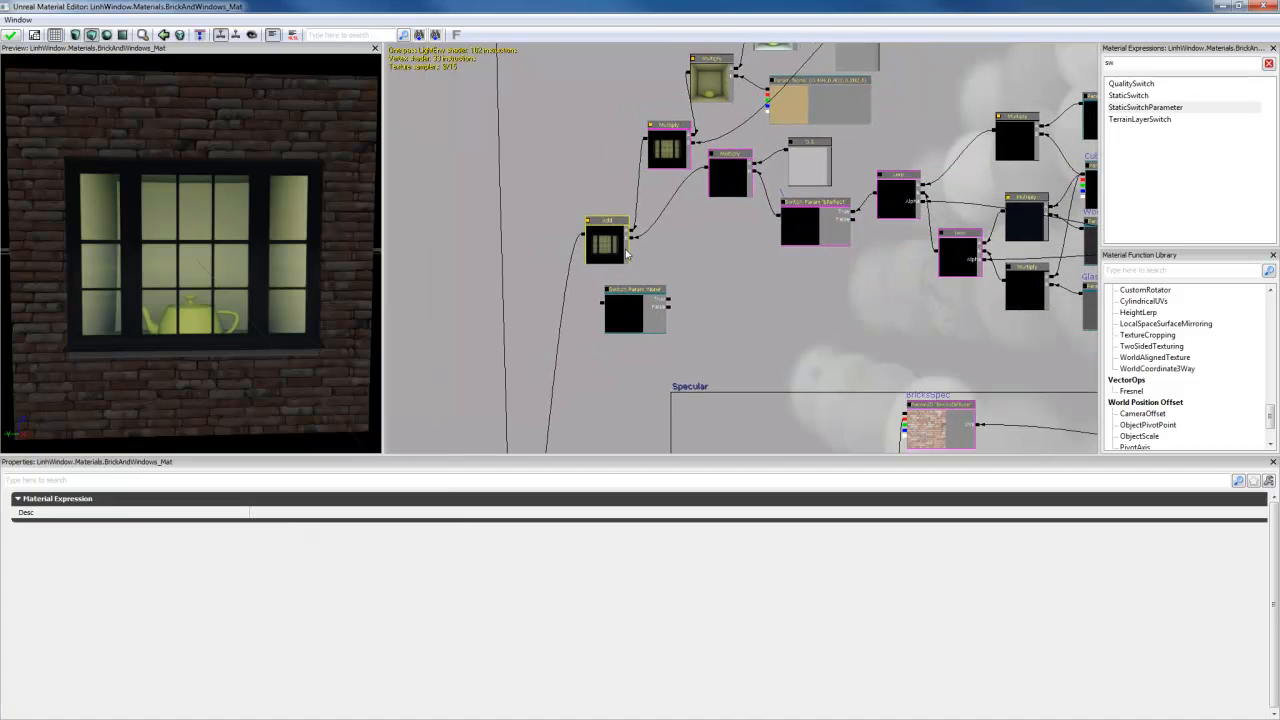
pyautogui.moveTo(626, 255); pyautogui.dragTo(639, 240)
pyautogui.moveTo(623, 314); pyautogui.dragTo(560, 312)
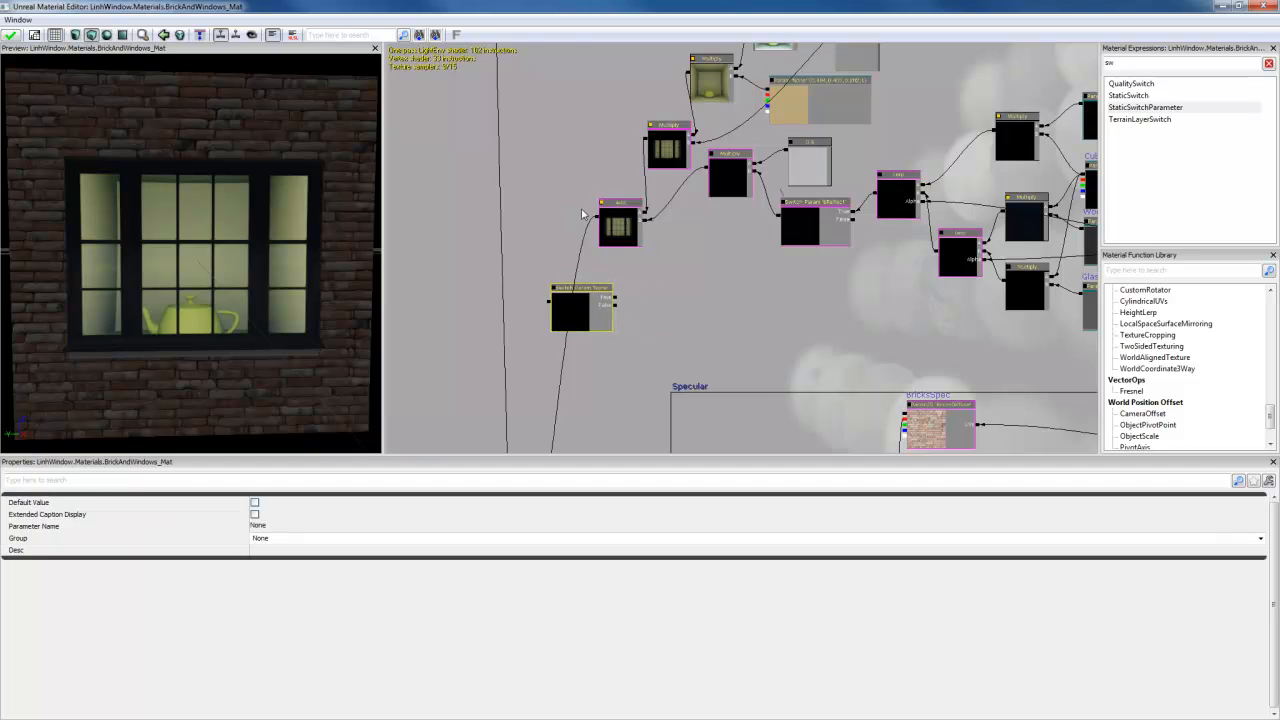
# Step: Connect the Add node to the new switch's True input and the bReflect switch's output to its False input
pyautogui.moveTo(598, 214); pyautogui.dragTo(615, 300)
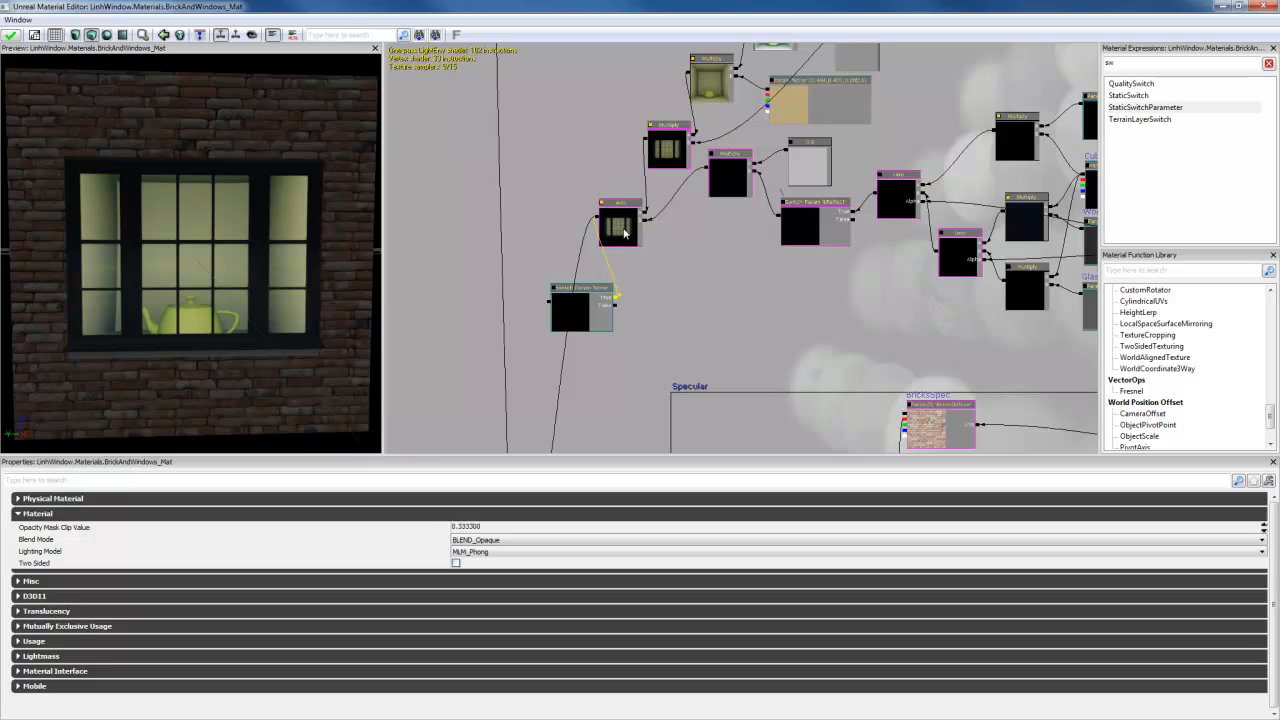
pyautogui.moveTo(622, 230); pyautogui.dragTo(638, 226)
pyautogui.click(573, 307)
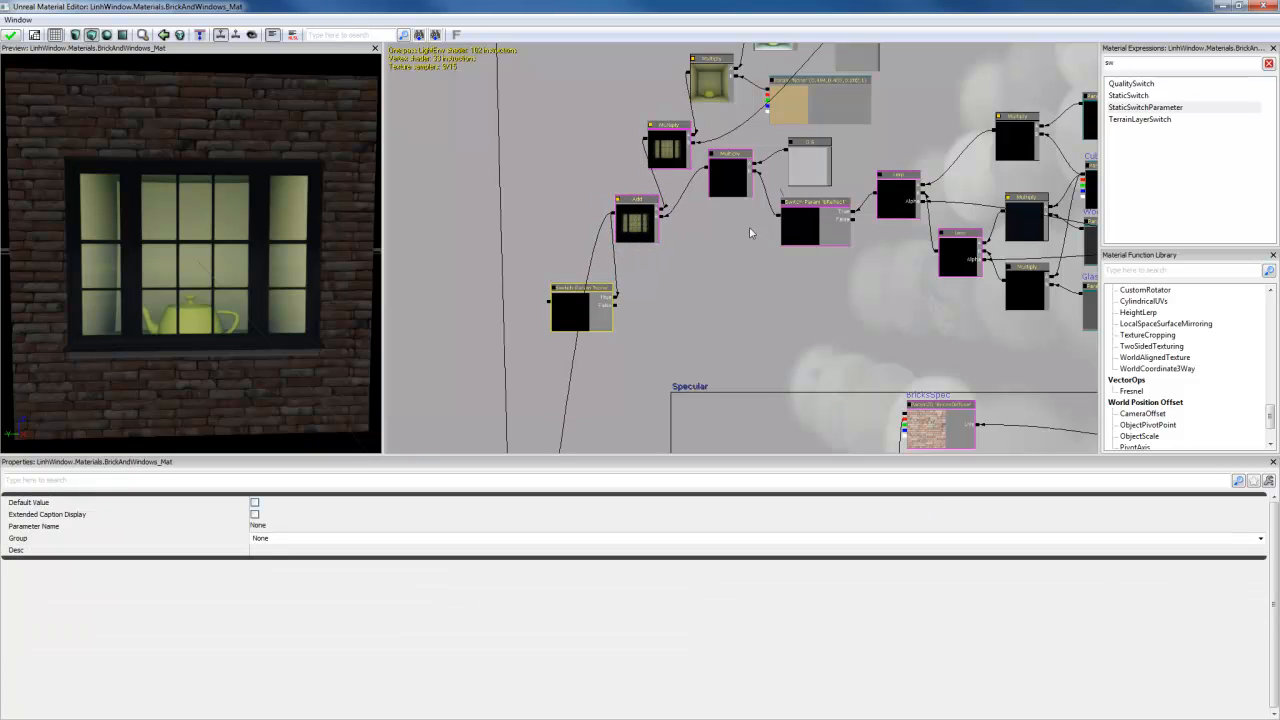
pyautogui.moveTo(756, 169); pyautogui.dragTo(616, 307)
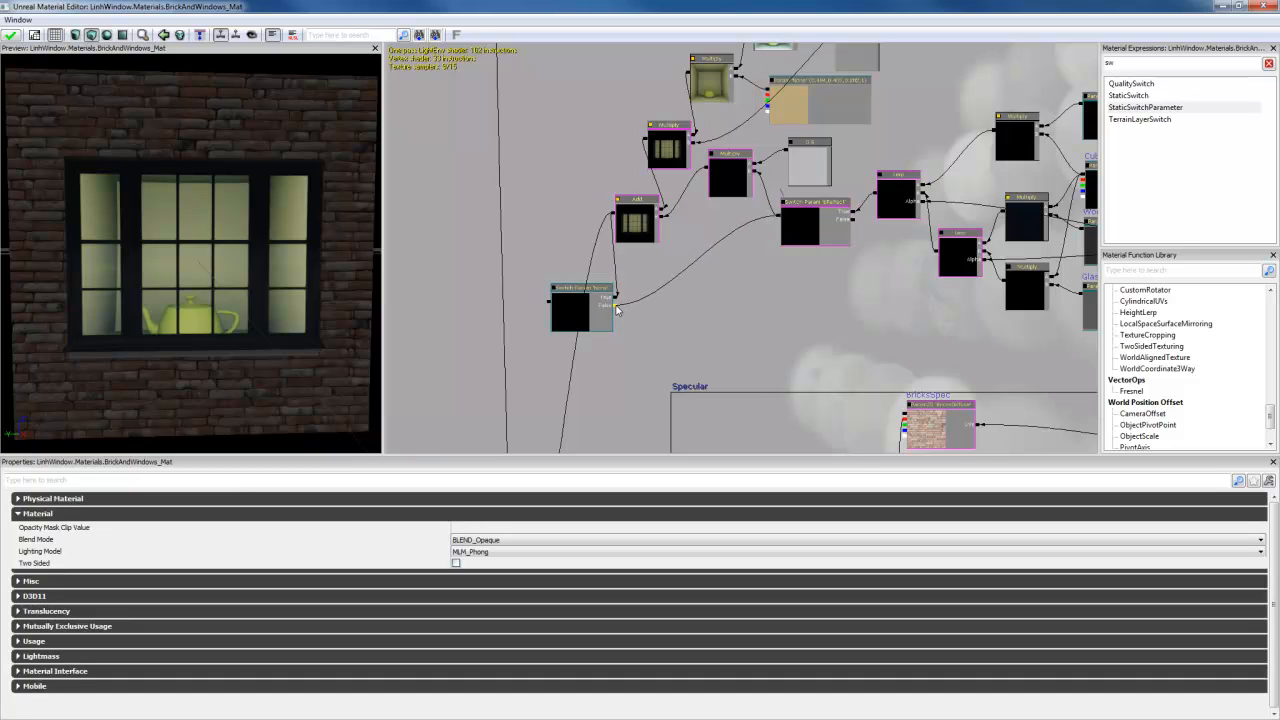
pyautogui.moveTo(608, 366); pyautogui.dragTo(661, 312)
# Step: Name the new switch parameter bLightInterior and copy the same name into its description
pyautogui.click(827, 178)
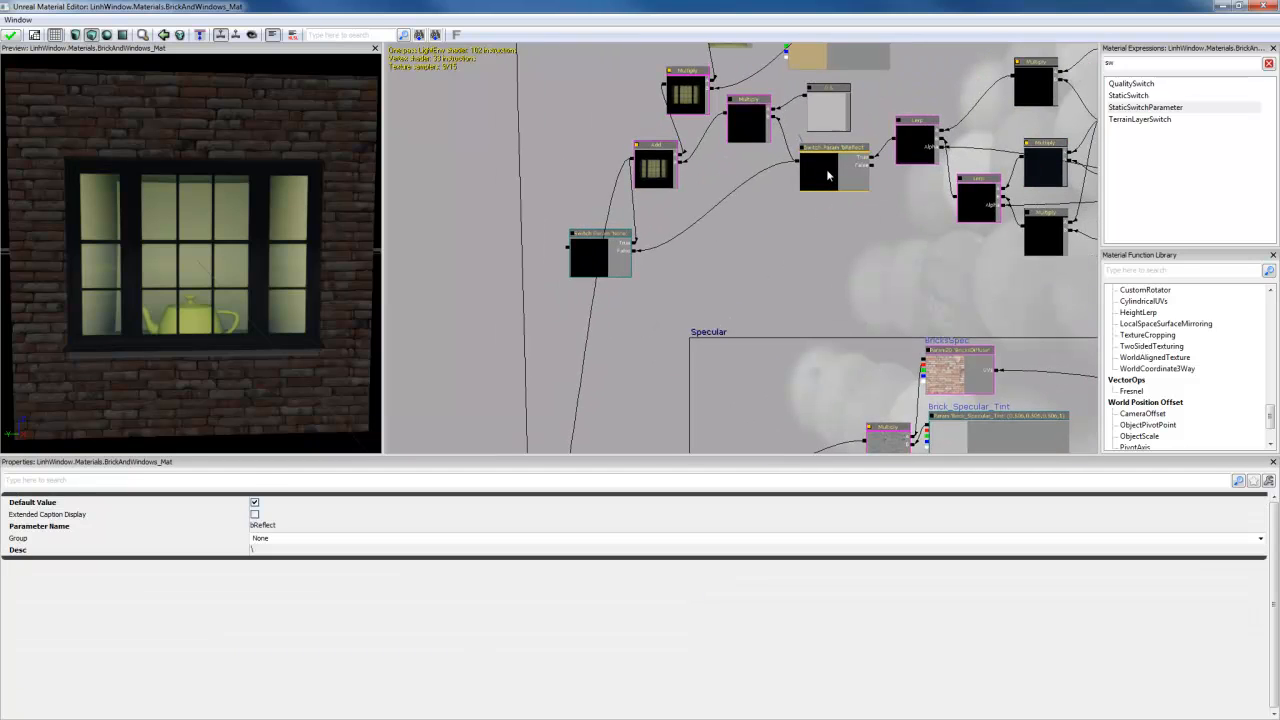
pyautogui.click(599, 252)
pyautogui.click(272, 527)
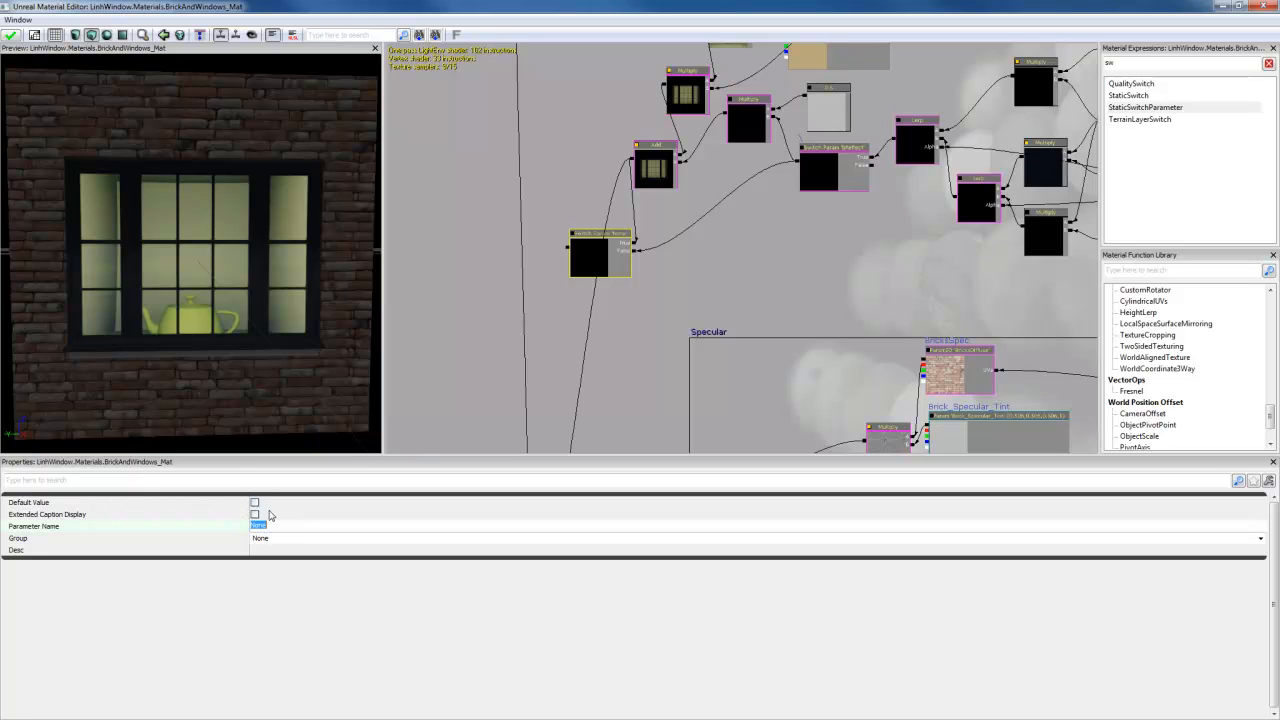
pyautogui.write('bL')
pyautogui.click(253, 526)
pyautogui.hotkey('ctrl', 'c')
pyautogui.click(270, 549)
pyautogui.hotkey('ctrl', 'v')
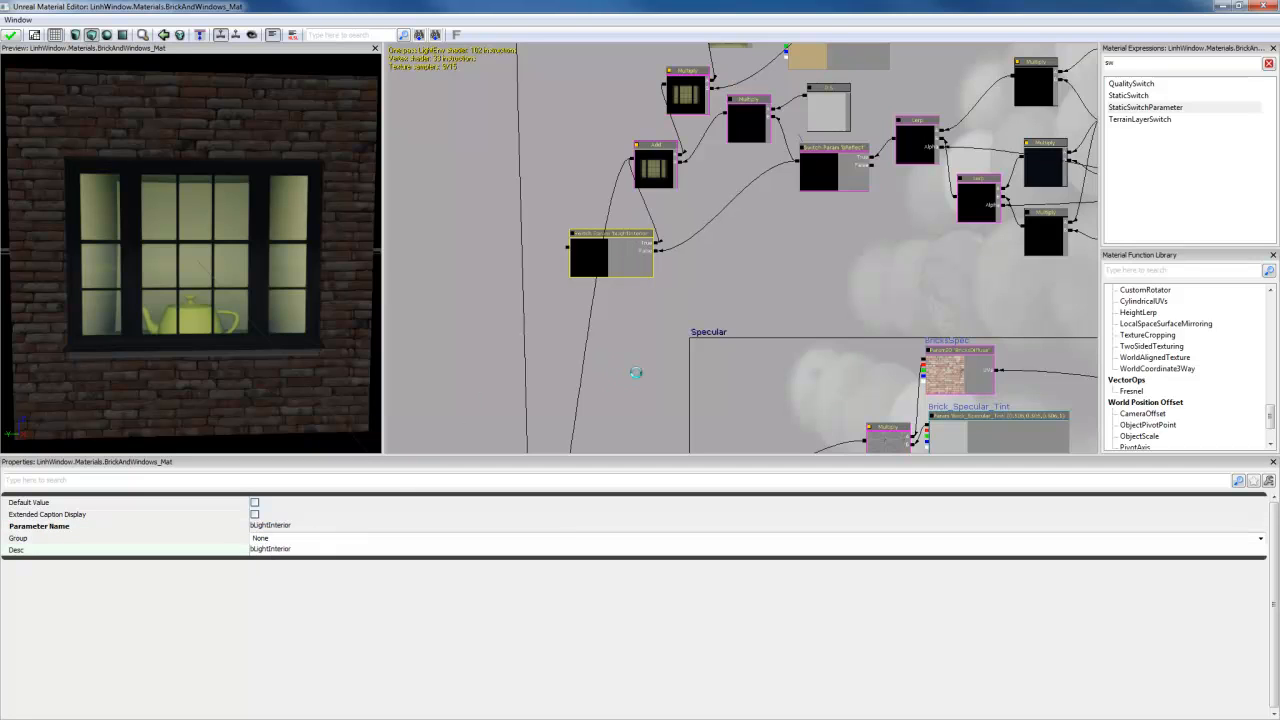
# Step: Connect the bLightInterior switch to the material's Emissive input and enable its default value, inspecting the window in the preview
pyautogui.moveTo(620, 374); pyautogui.dragTo(651, 214)
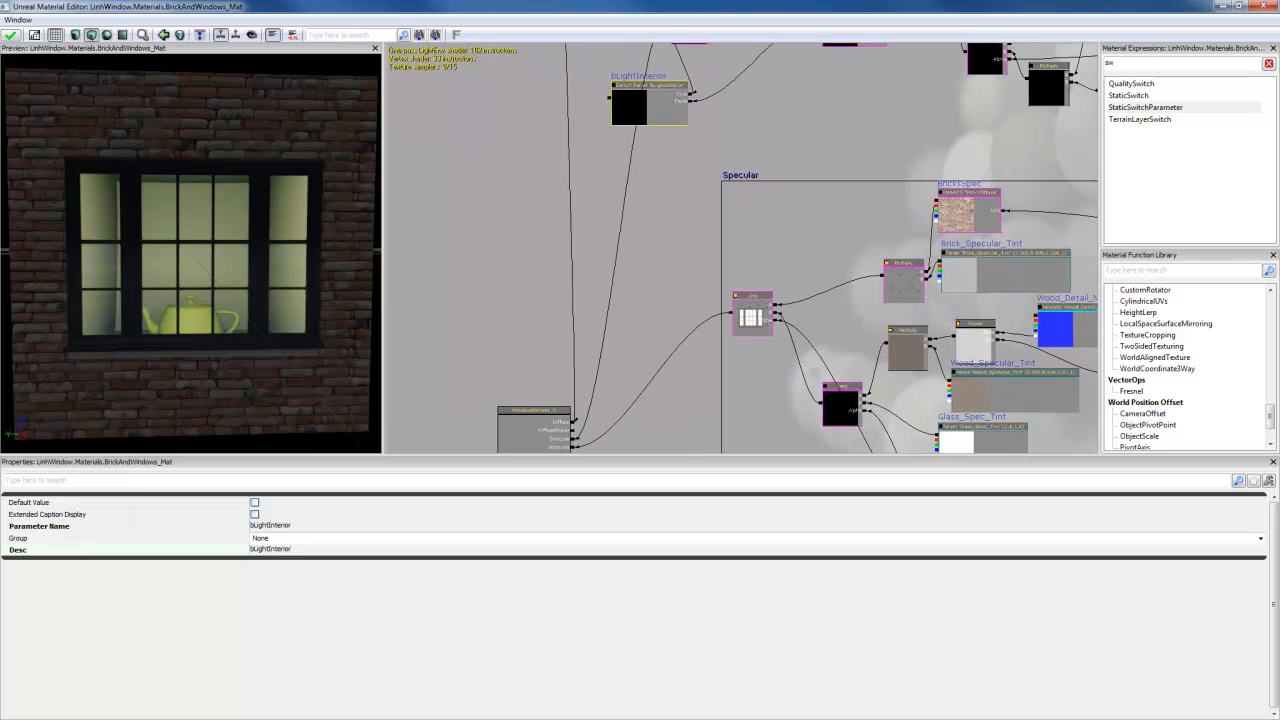
pyautogui.moveTo(607, 98); pyautogui.dragTo(576, 439)
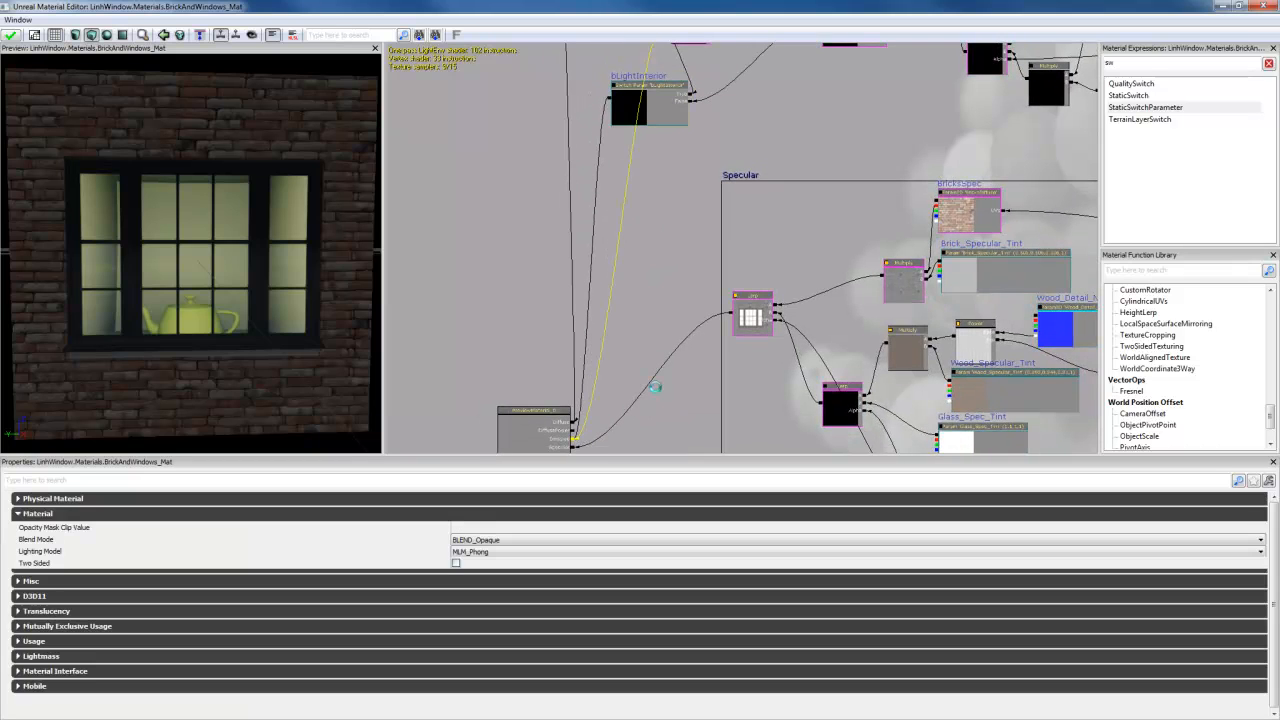
pyautogui.click(627, 110)
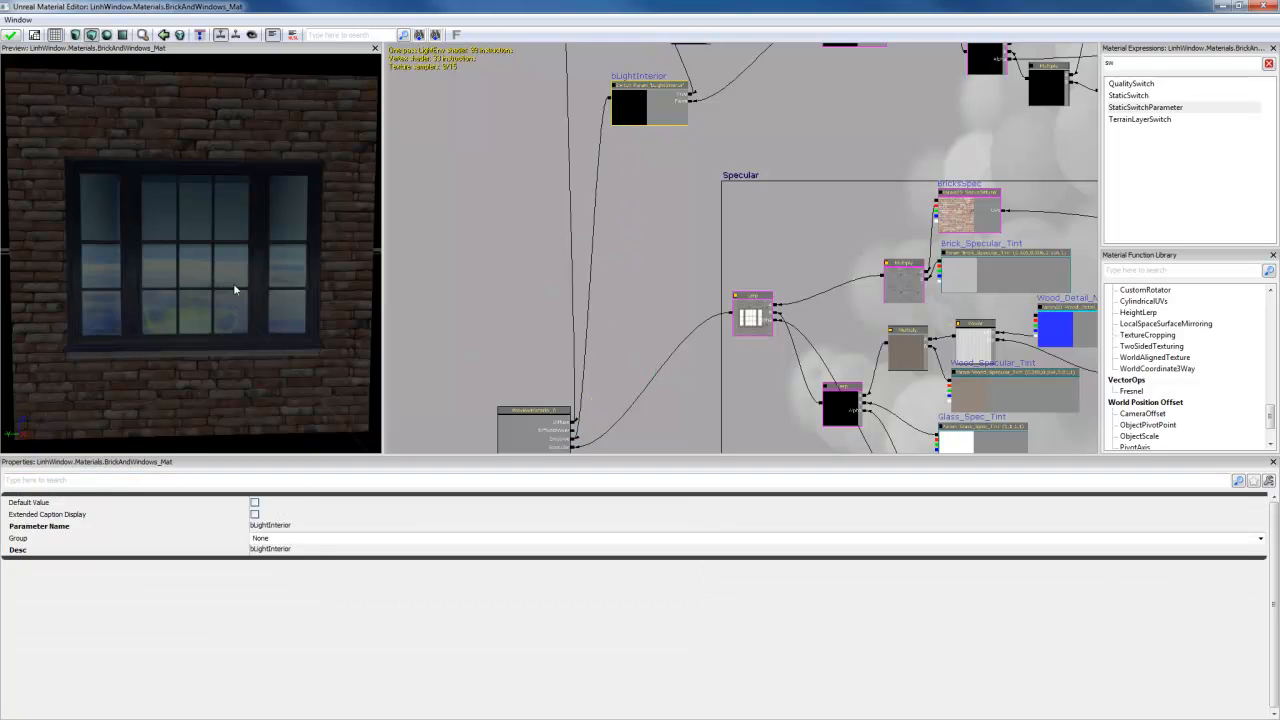
pyautogui.moveTo(235, 289); pyautogui.dragTo(374, 232)
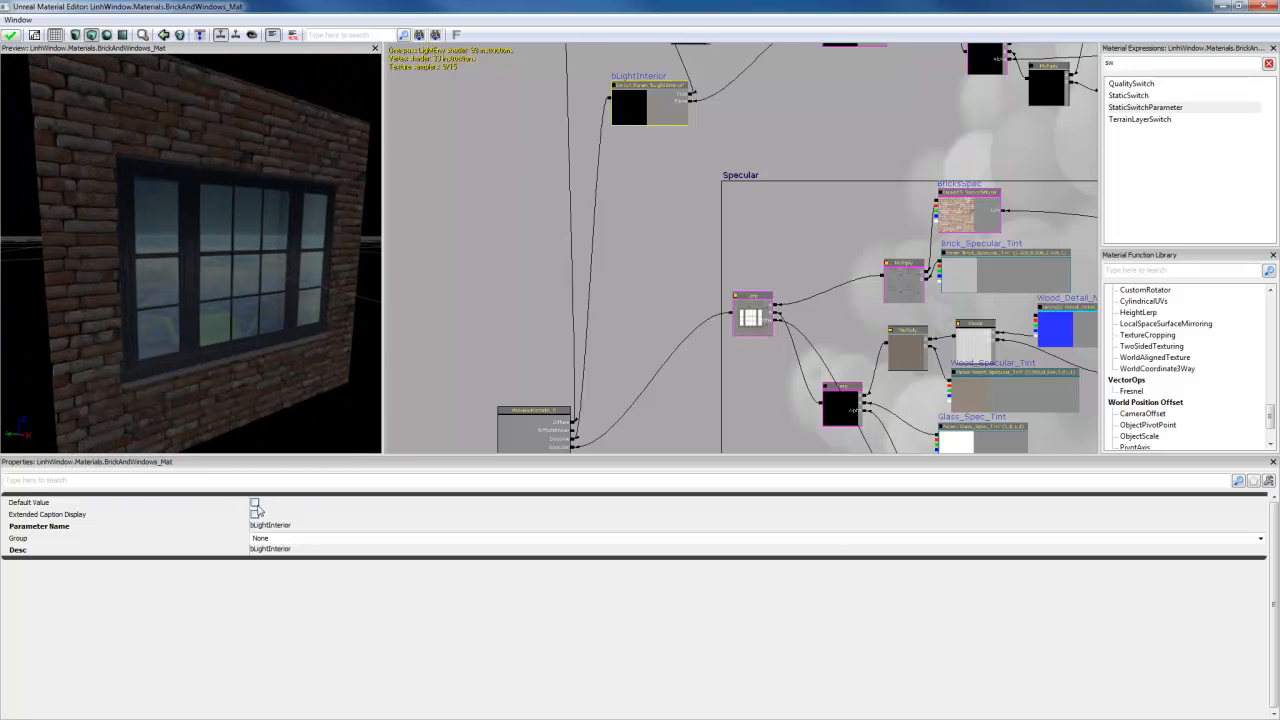
pyautogui.click(255, 503)
pyautogui.moveTo(311, 357); pyautogui.dragTo(310, 384)
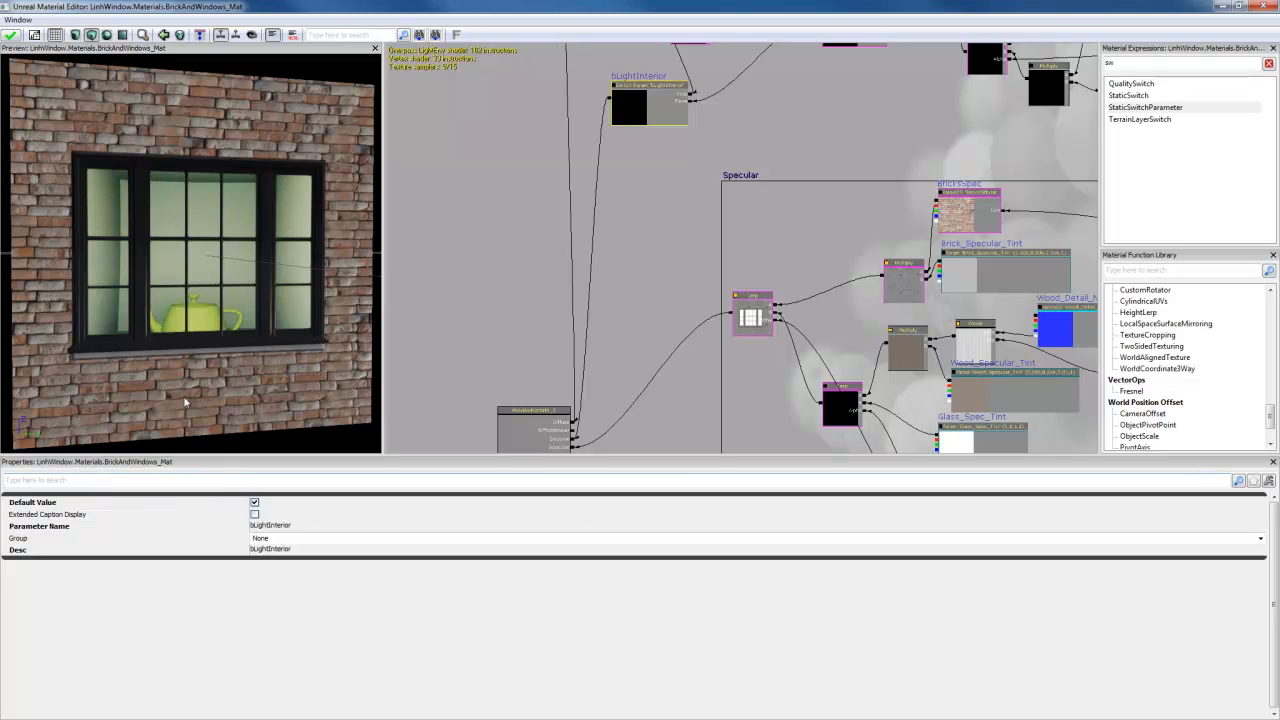
# Step: Apply the brick and window material changes, return to the Content Browser and save the LinhWindow package
pyautogui.click(12, 35)
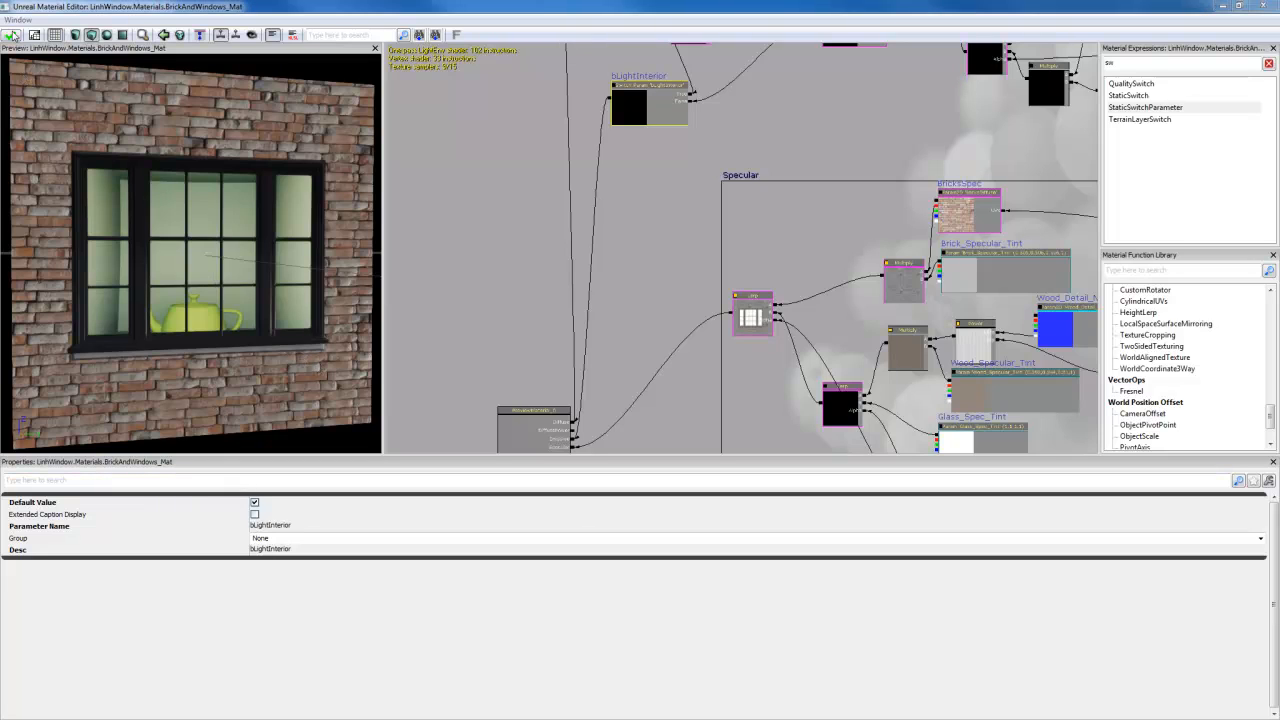
pyautogui.click(1223, 6)
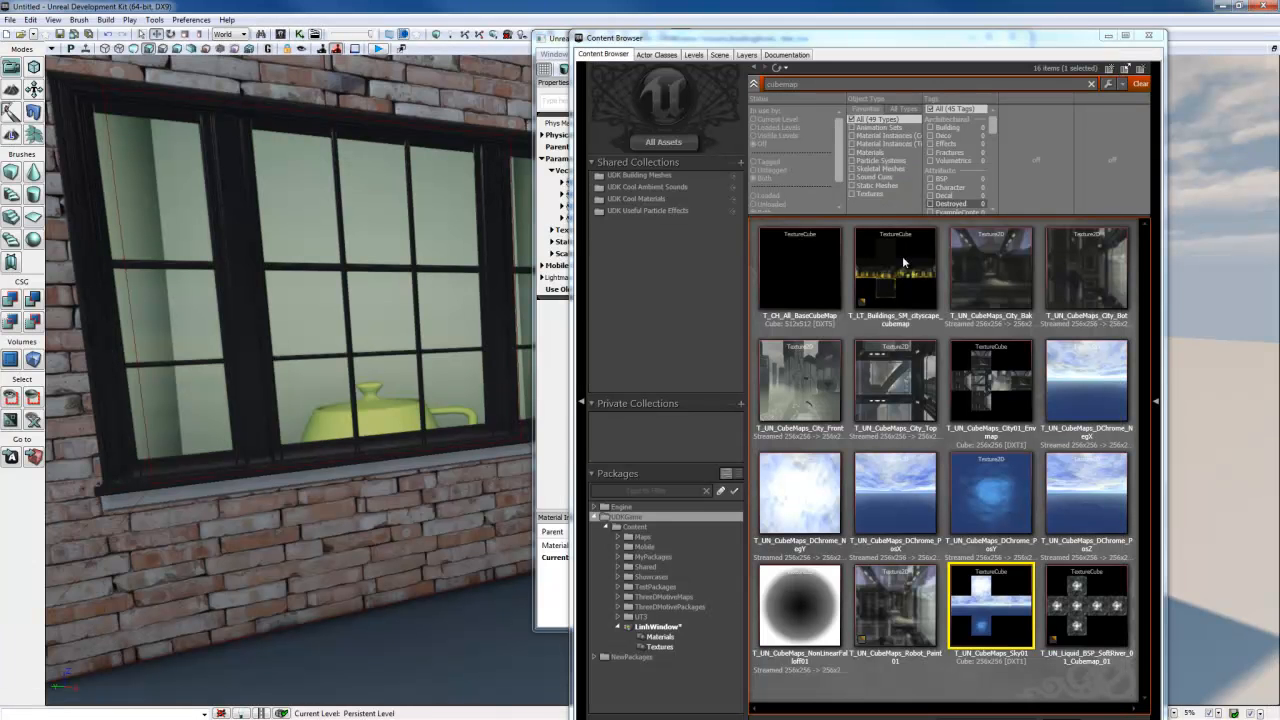
pyautogui.click(658, 627)
pyautogui.rightClick(661, 628)
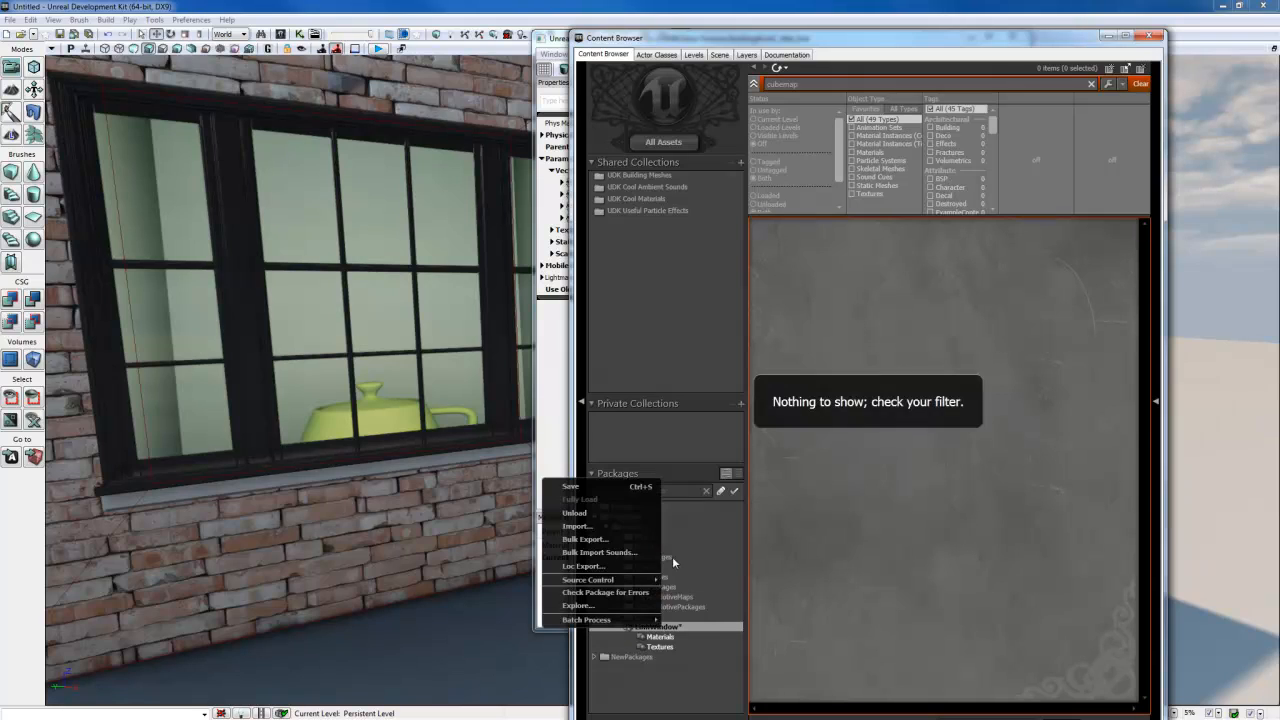
pyautogui.click(576, 490)
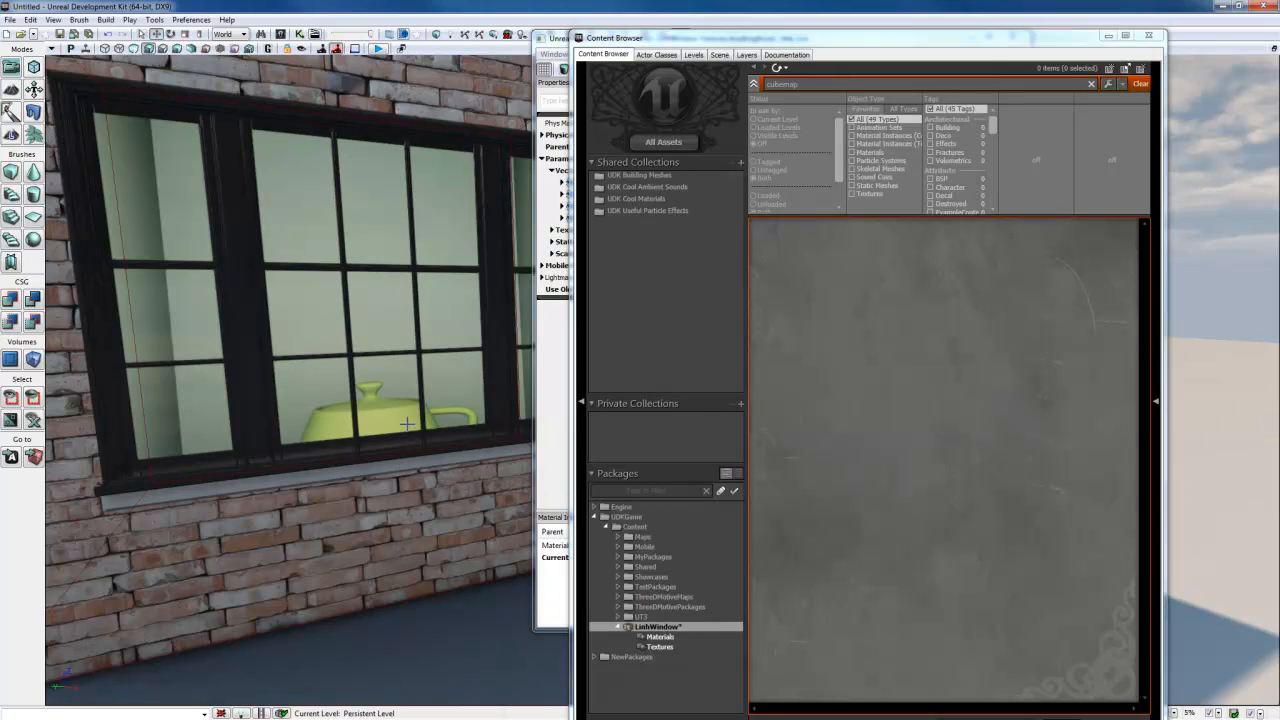
# Step: Bring up the BuildingBrickC_Mat_Inst editor beside the building and expand its texture, static switch and scalar parameter values
pyautogui.moveTo(411, 417); pyautogui.dragTo(345, 460)
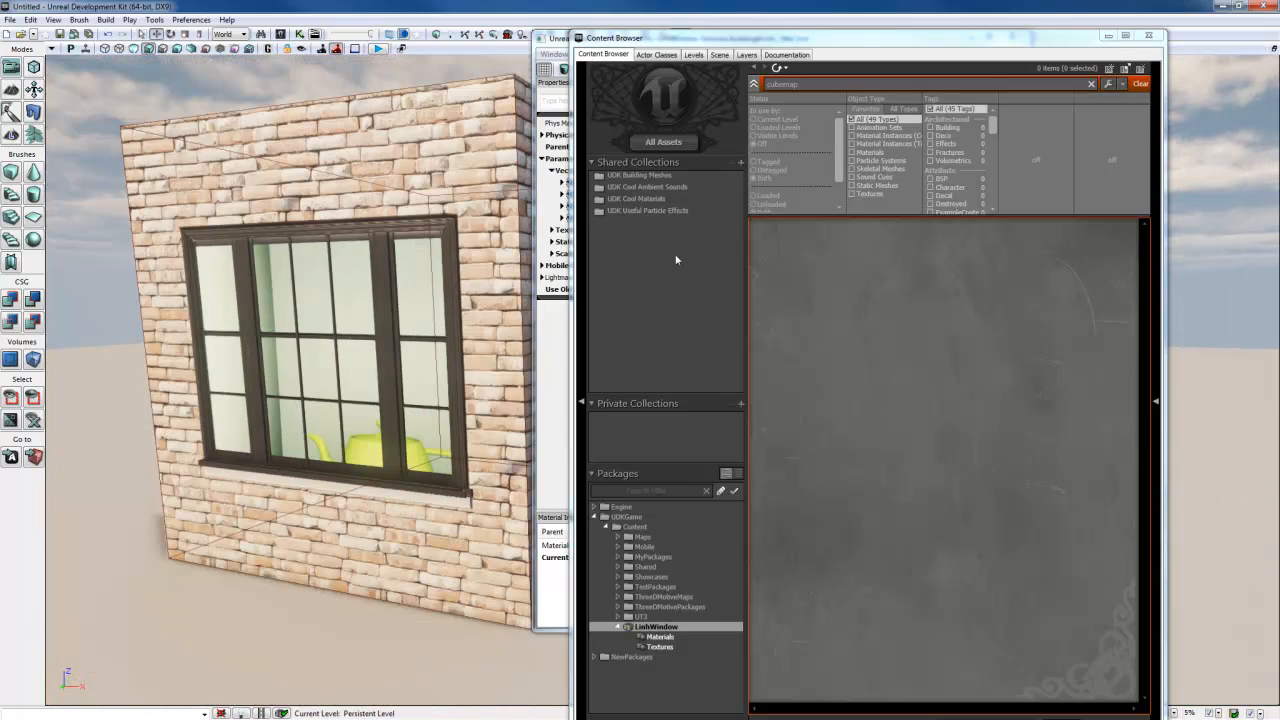
pyautogui.click(1108, 35)
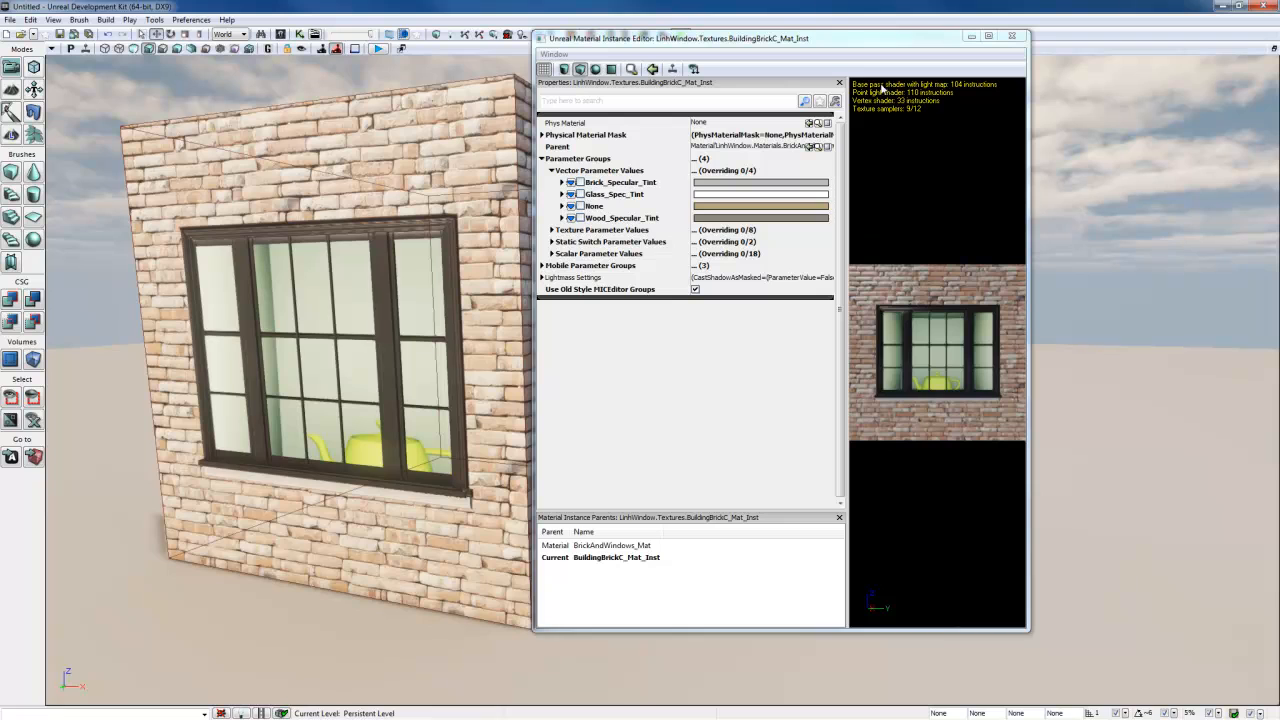
pyautogui.moveTo(903, 46); pyautogui.dragTo(991, 43)
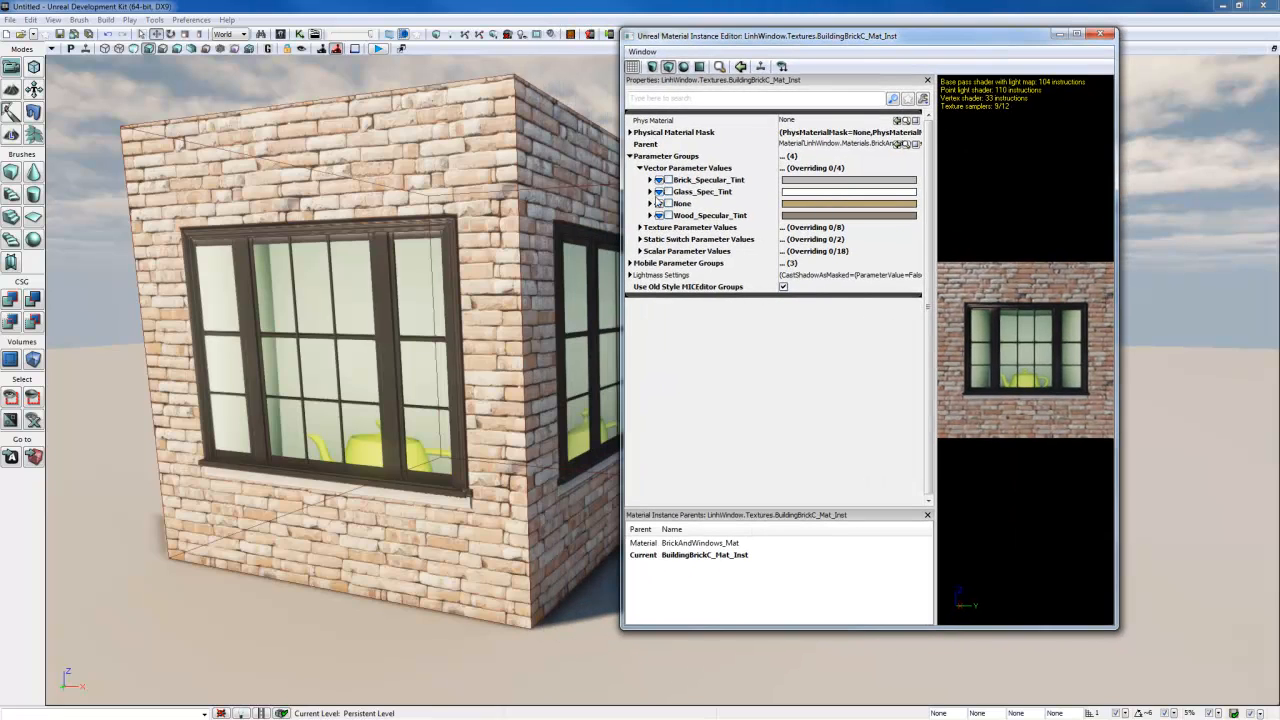
pyautogui.click(640, 227)
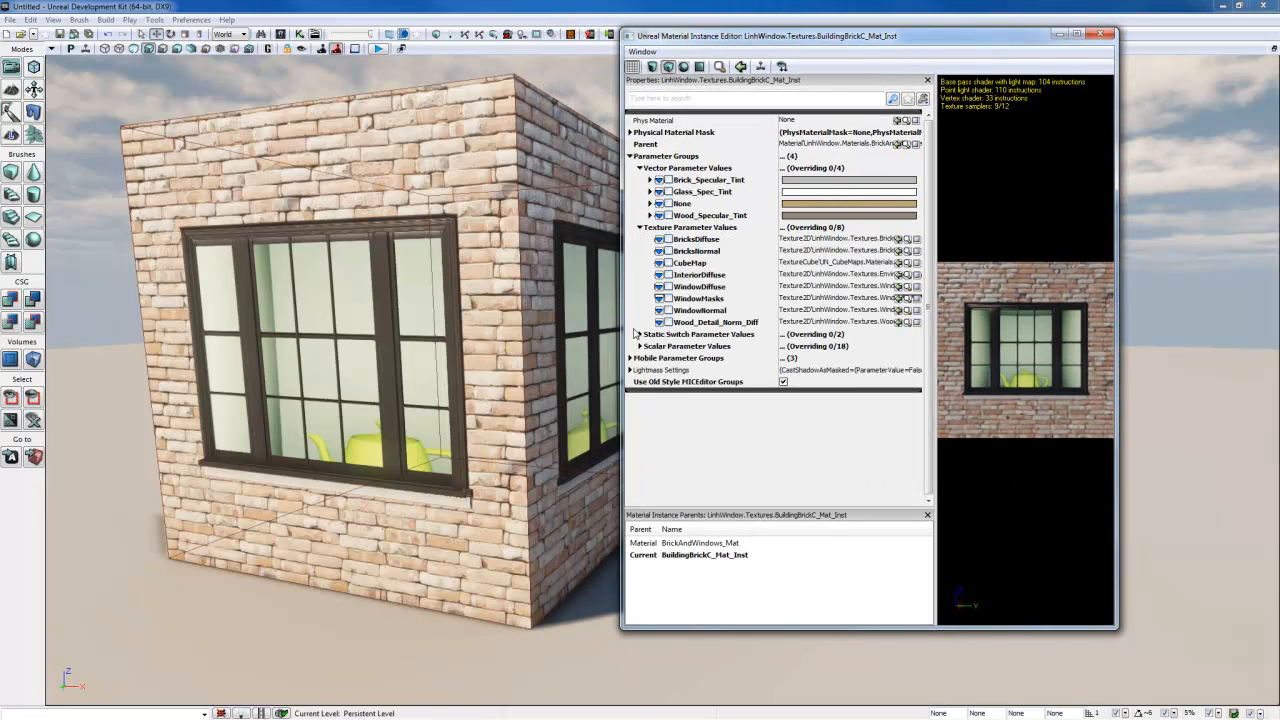
pyautogui.click(640, 334)
pyautogui.click(640, 370)
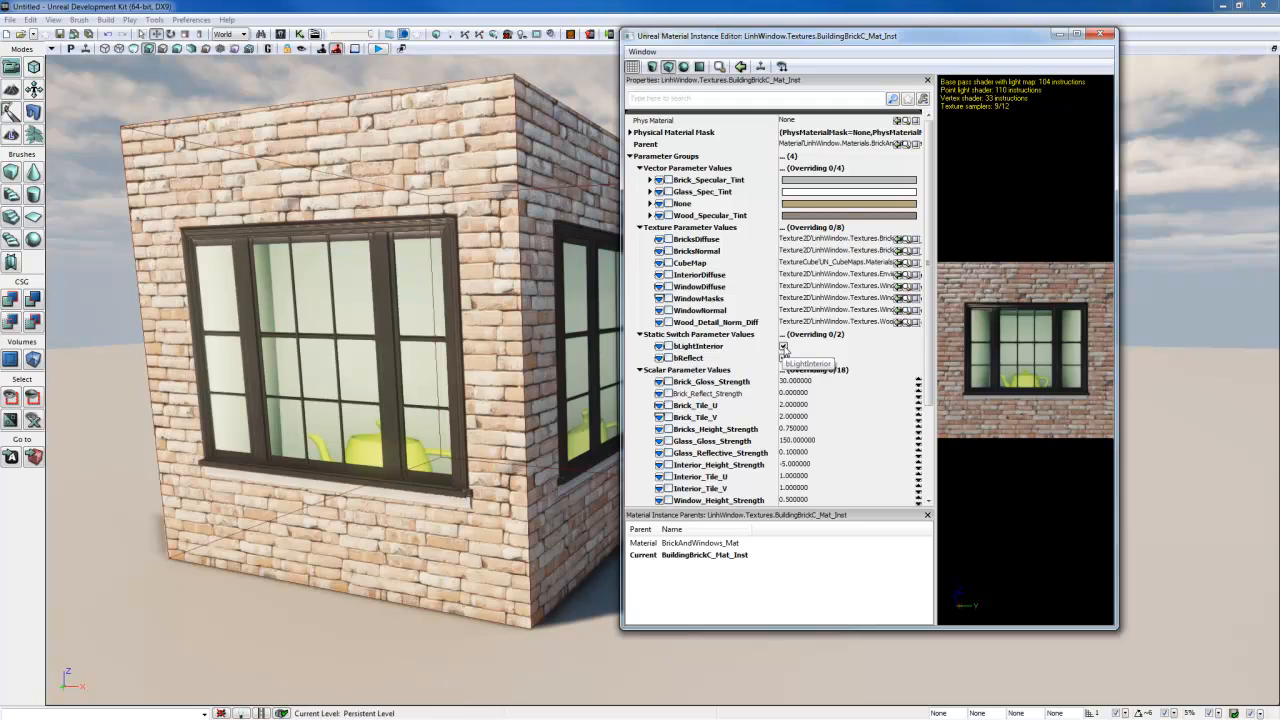
# Step: Override bLightInterior in the material instance and toggle it off and on to compare the side window, leaving it enabled
pyautogui.moveTo(573, 393); pyautogui.dragTo(600, 300)
pyautogui.click(668, 346)
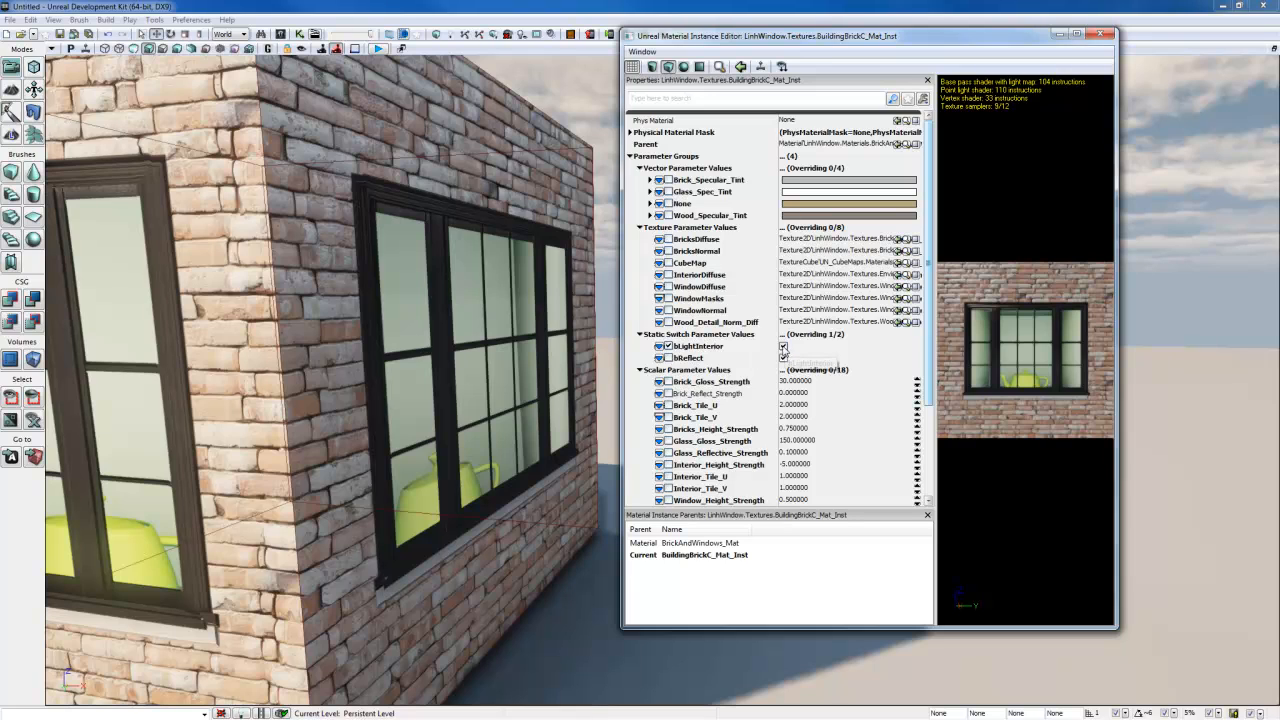
pyautogui.click(783, 346)
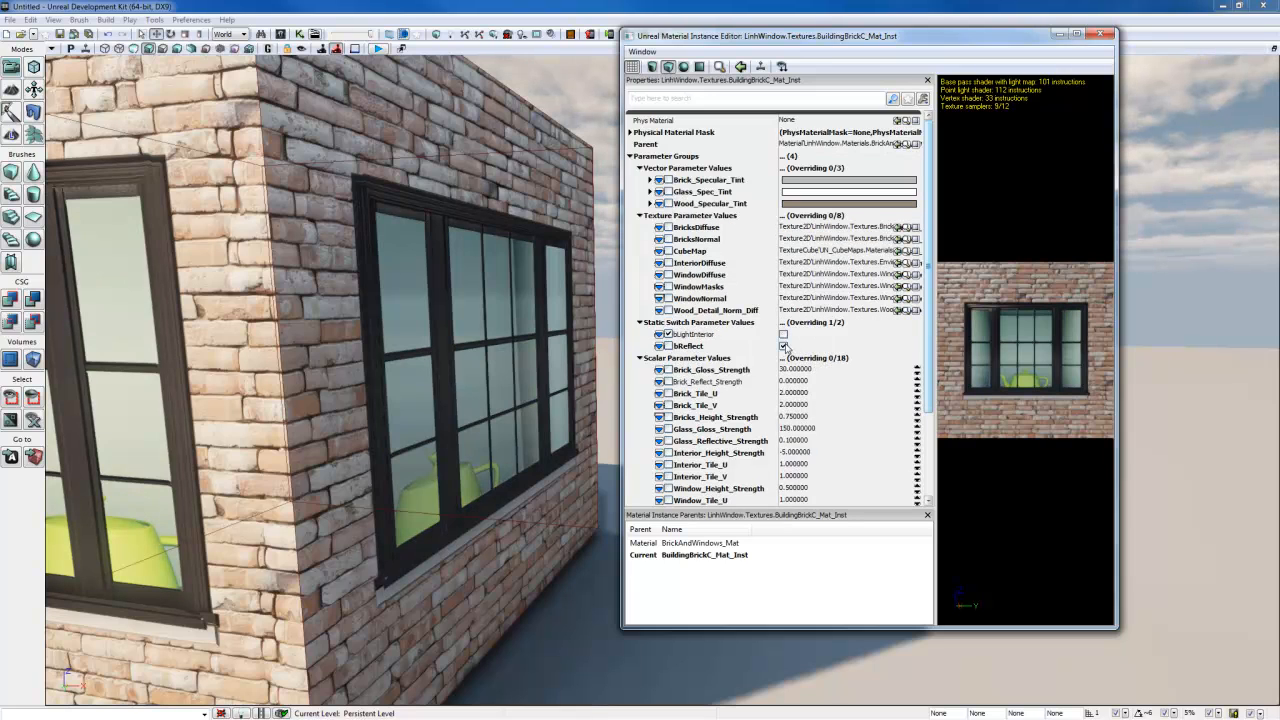
pyautogui.click(783, 335)
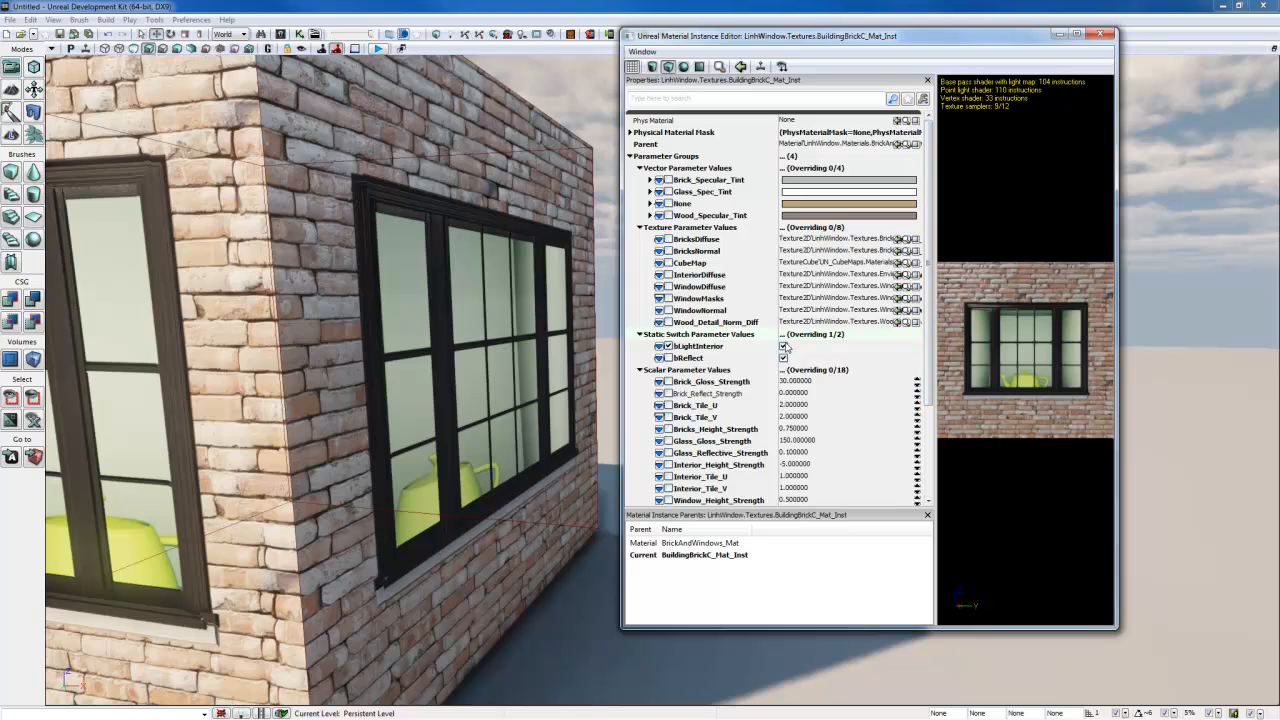
pyautogui.click(784, 346)
pyautogui.click(783, 335)
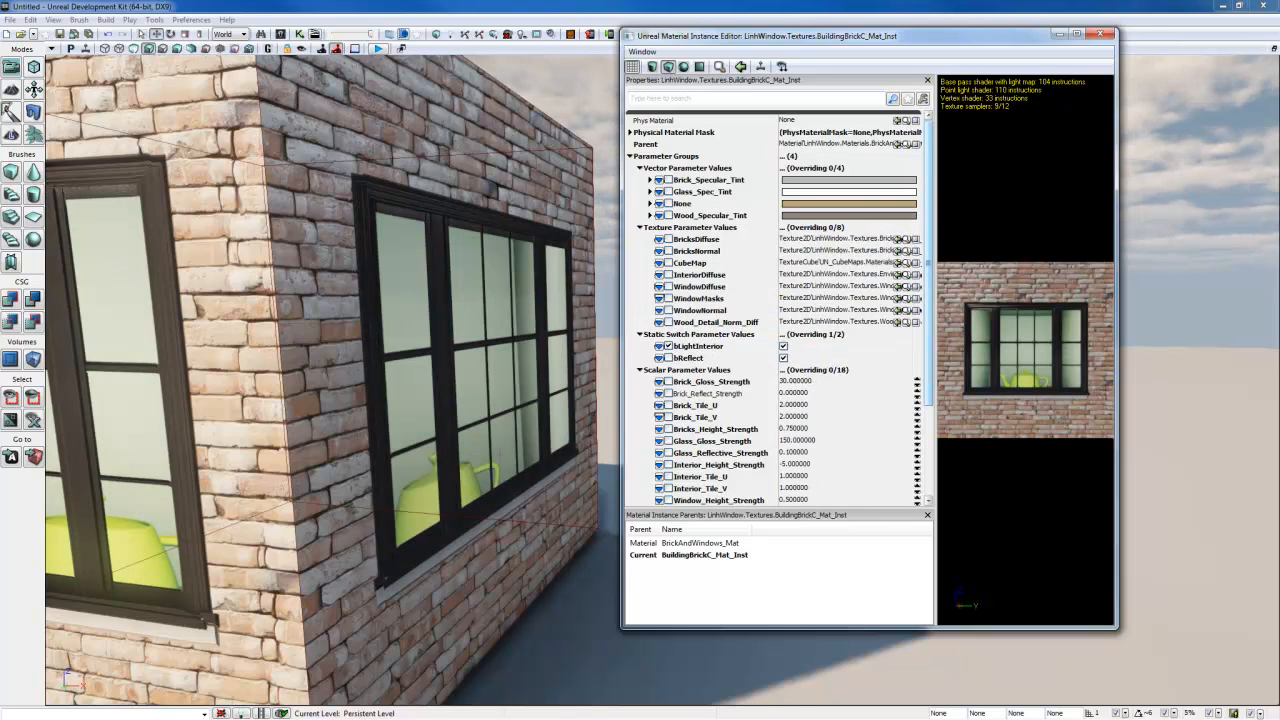
# Step: Override bReflect as well and compare the switch states on the window up close, leaving bLightInterior and bReflect both enabled
pyautogui.moveTo(540, 350); pyautogui.dragTo(610, 380, button='right')
pyautogui.moveTo(610, 380); pyautogui.dragTo(520, 440)
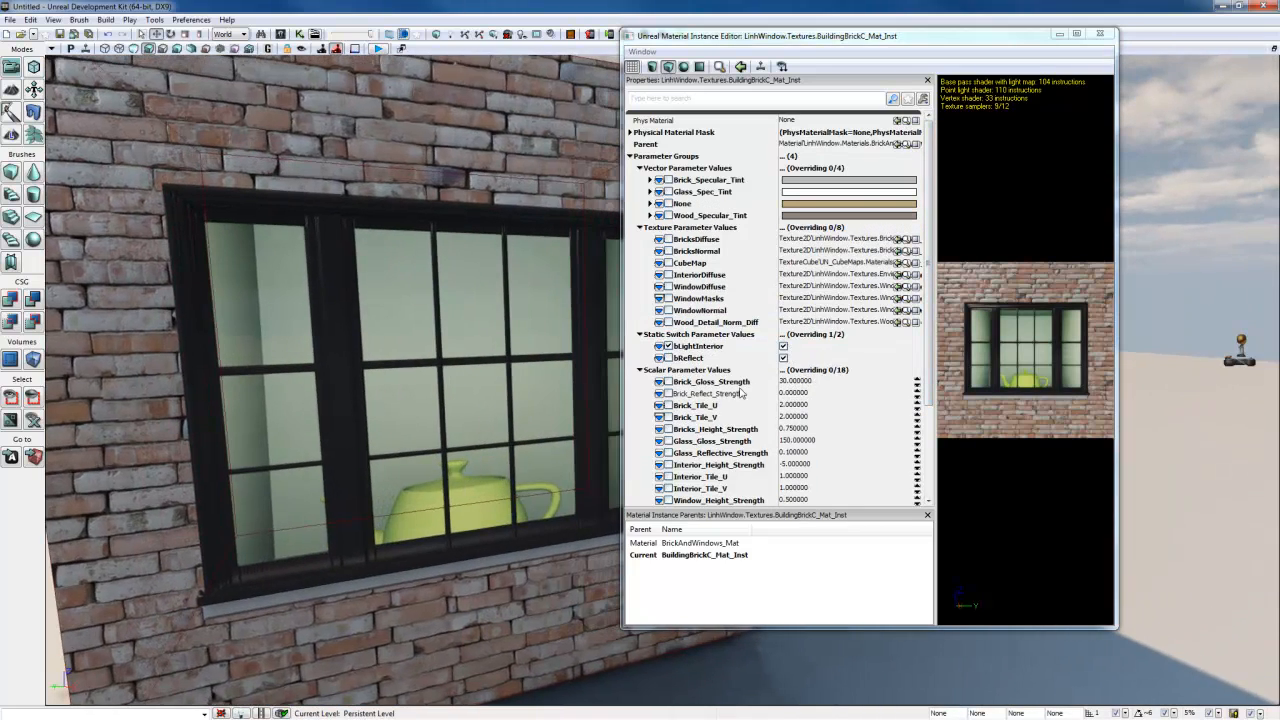
pyautogui.click(783, 346)
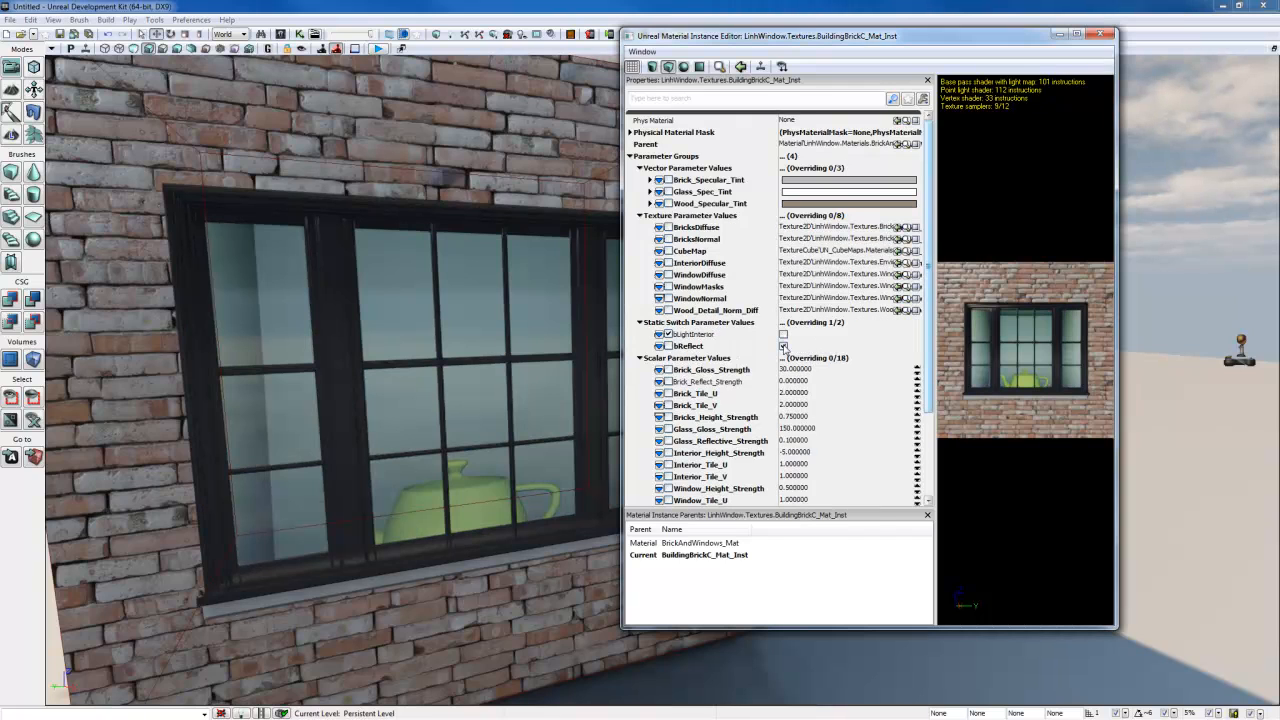
pyautogui.click(668, 346)
pyautogui.click(783, 346)
pyautogui.click(783, 335)
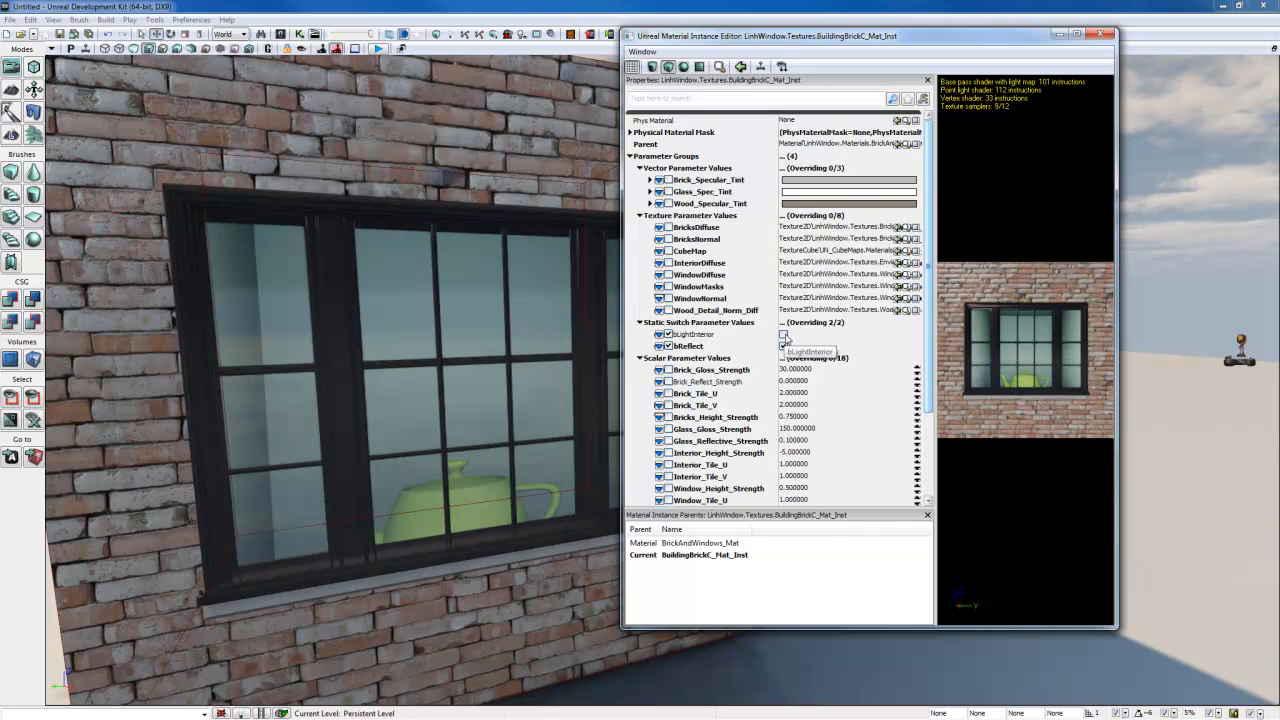
pyautogui.click(783, 334)
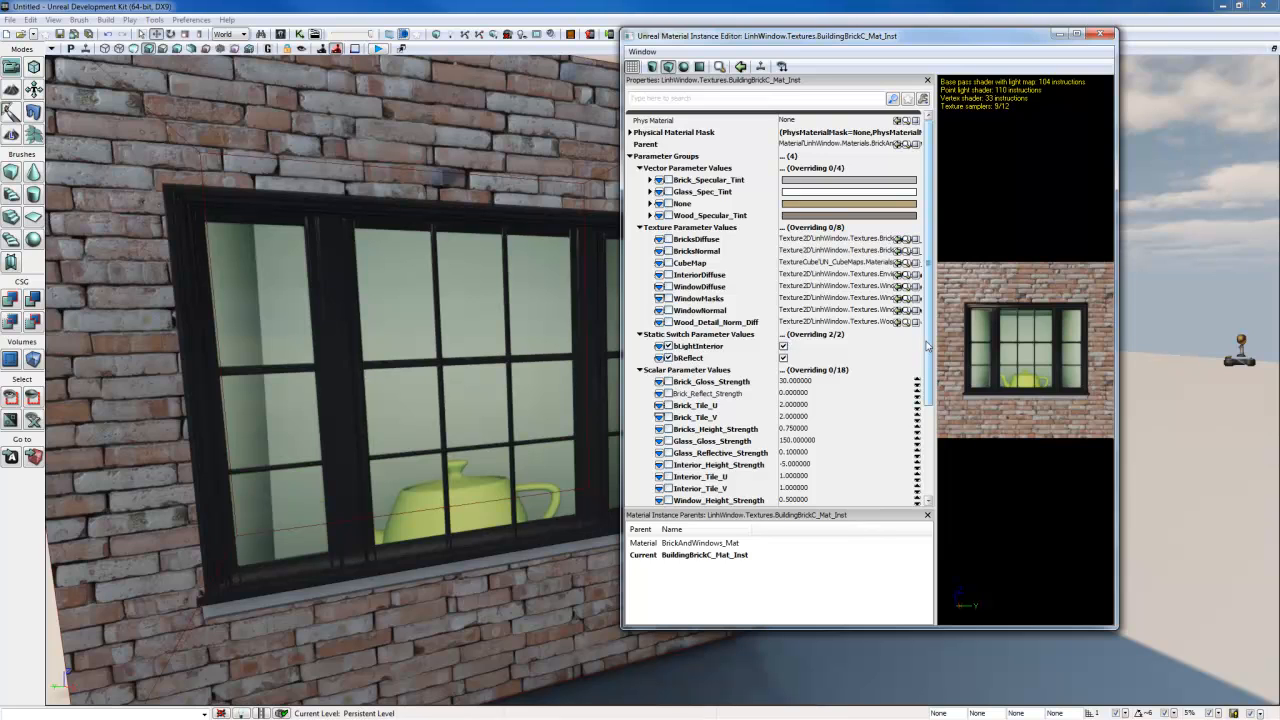
# Step: Override Wood_Specular_Tint in the instance with a darker colour of brightness 0.10 and inspect the window frame
pyautogui.moveTo(927, 342); pyautogui.dragTo(915, 425)
pyautogui.moveTo(551, 548); pyautogui.dragTo(551, 518)
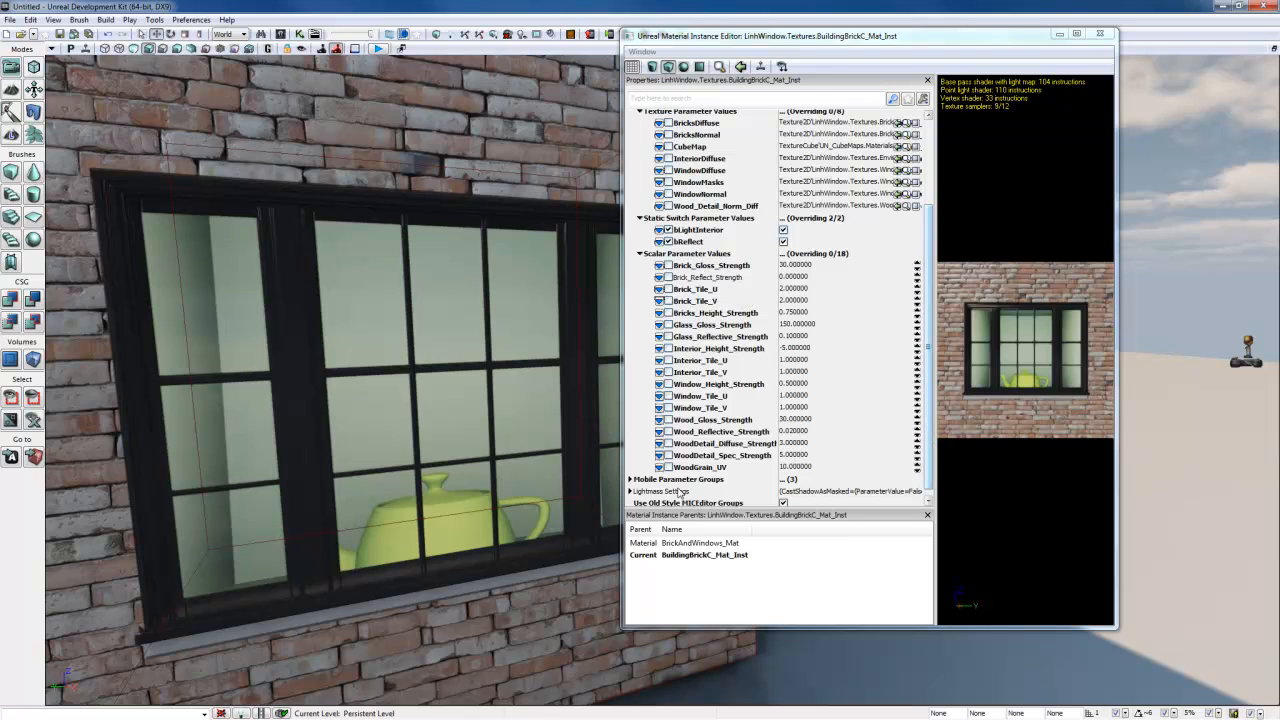
pyautogui.scroll(4, 780, 320)
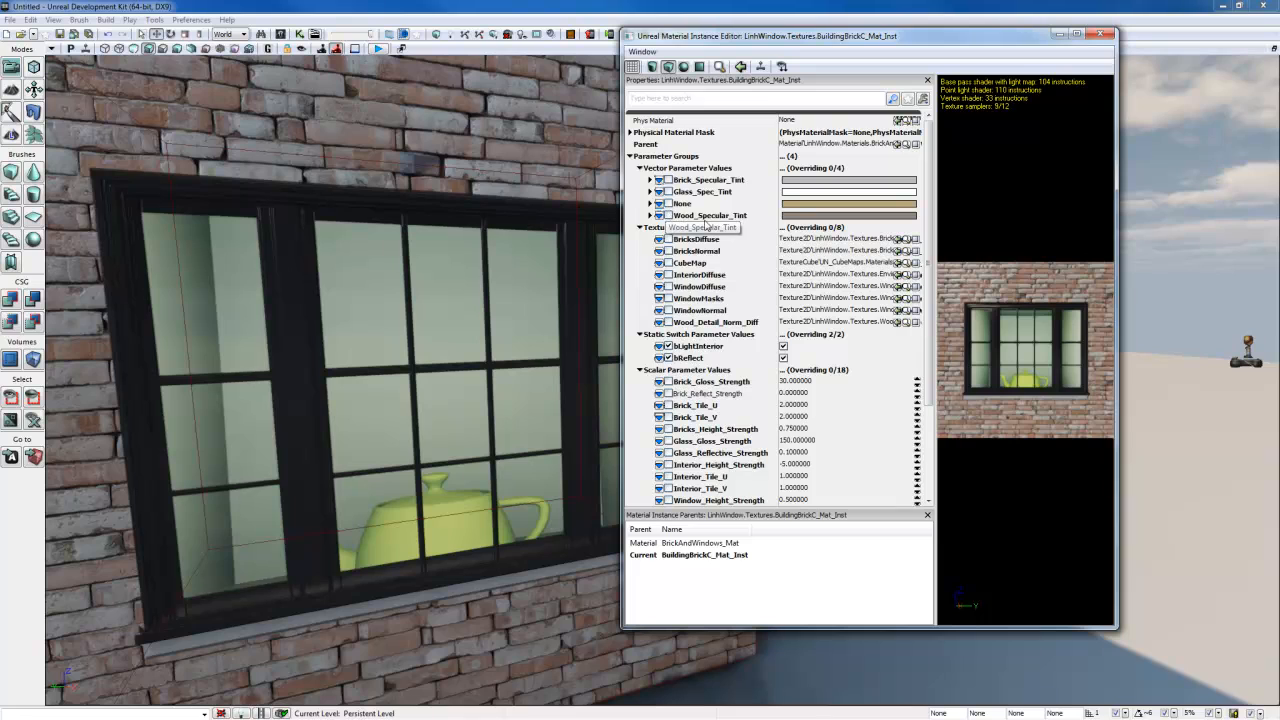
pyautogui.click(800, 216)
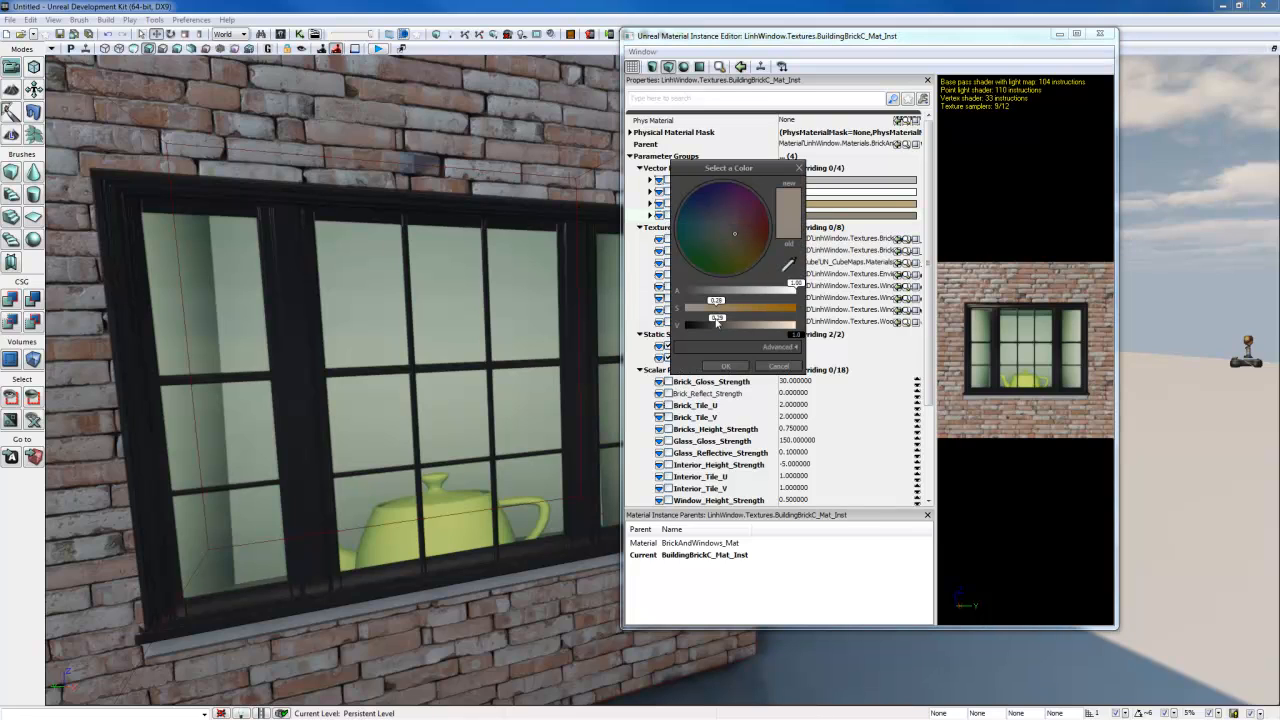
pyautogui.moveTo(718, 324); pyautogui.dragTo(699, 321)
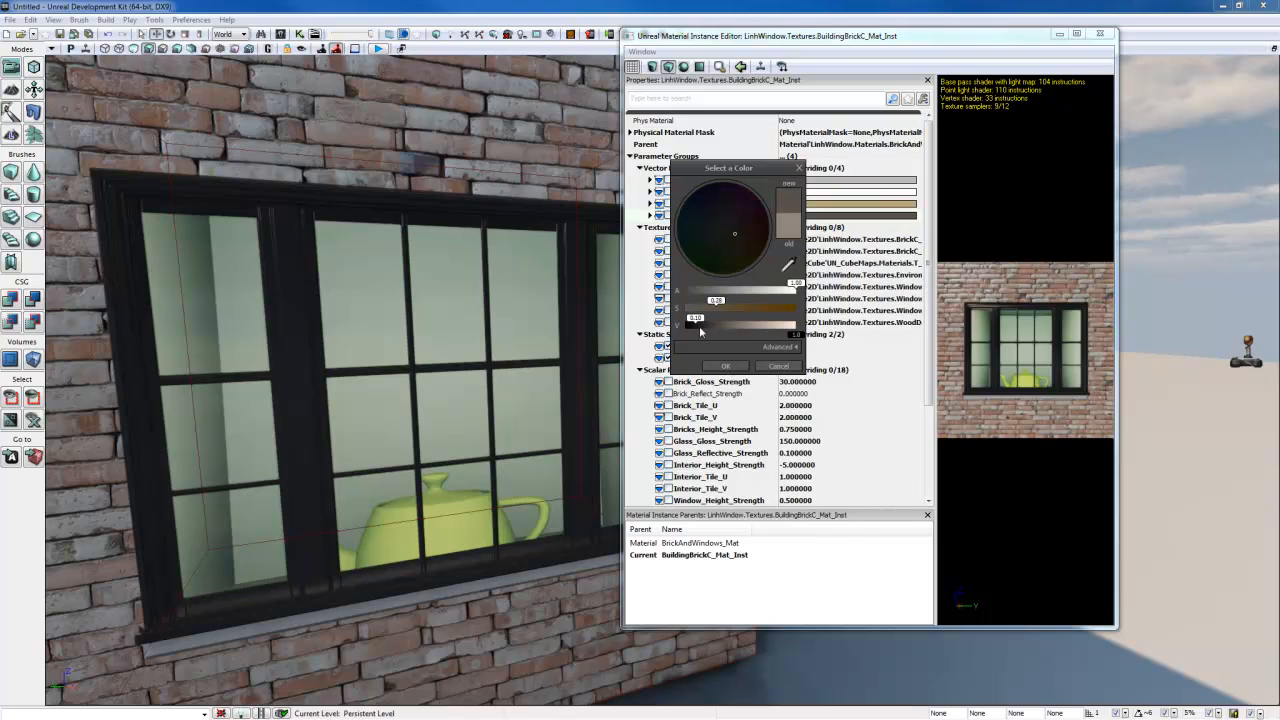
pyautogui.click(726, 366)
pyautogui.click(668, 215)
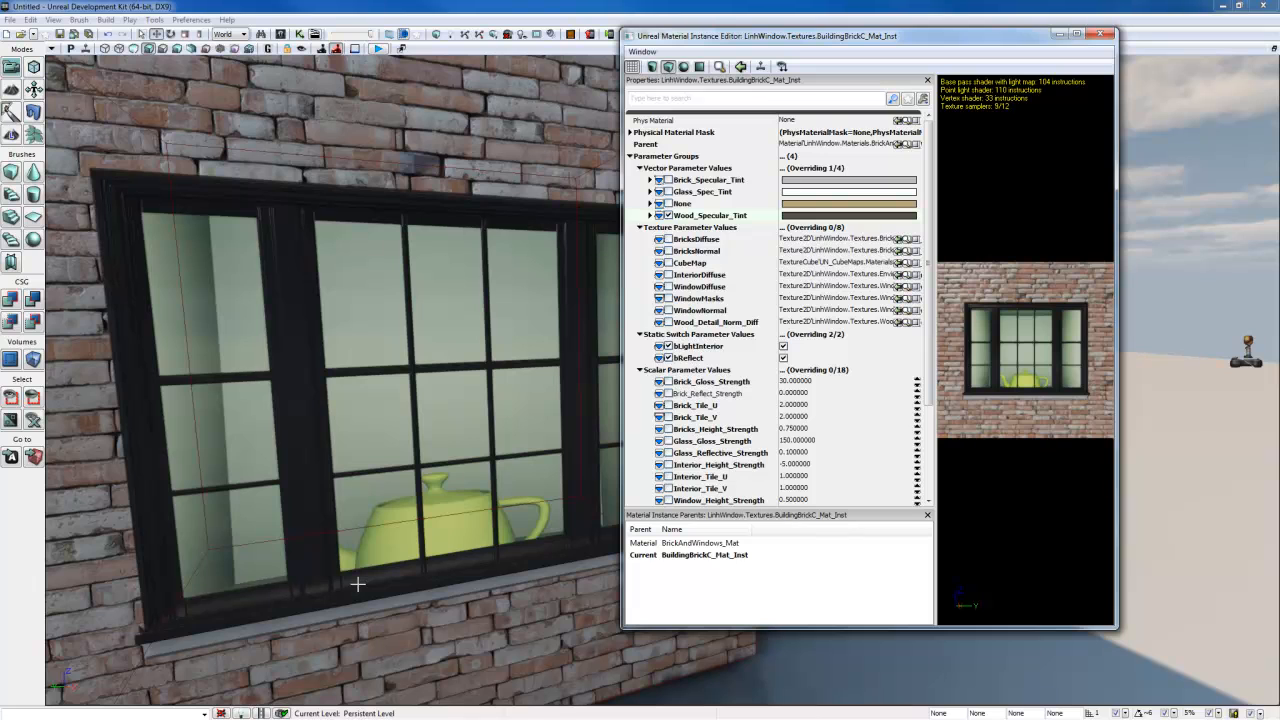
pyautogui.moveTo(490, 538)
pyautogui.mouseDown()
pyautogui.moveTo(490, 580)
pyautogui.moveTo(490, 538)
pyautogui.mouseUp()
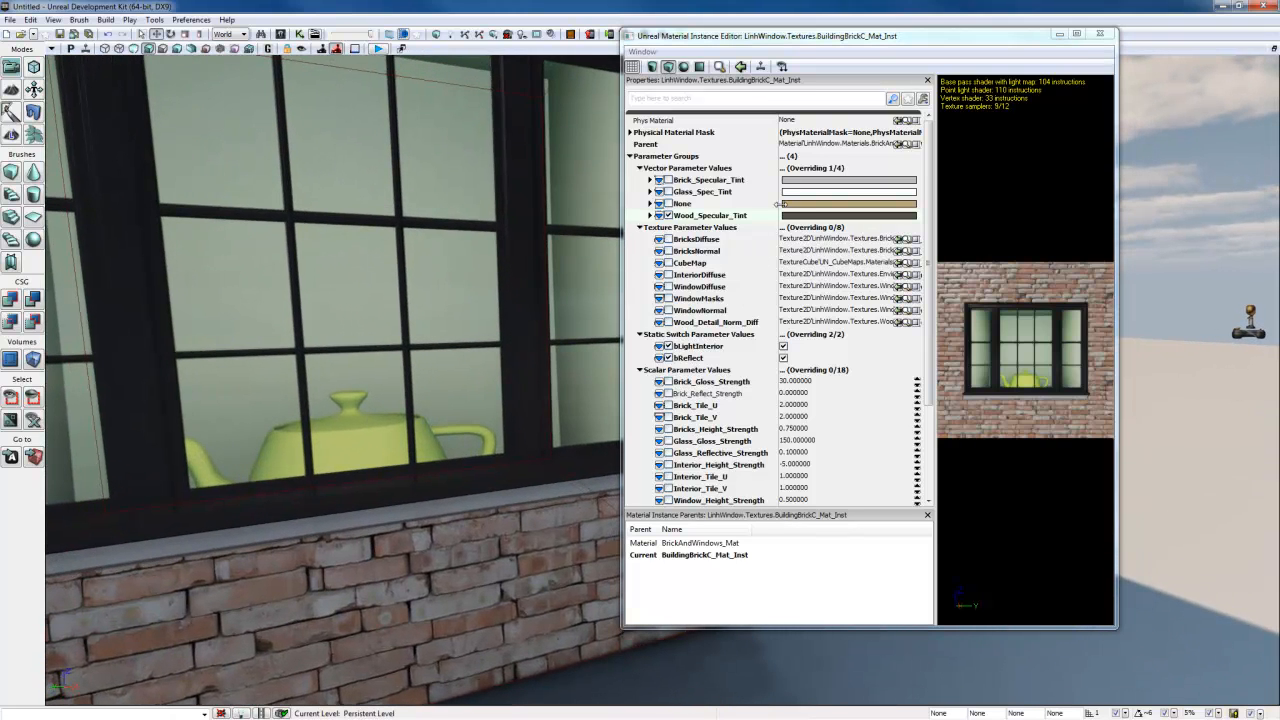
# Step: Expand the instance's unnamed vector parameter, switch to the material editor and nudge the Specular group's Power node slightly up
pyautogui.doubleClick(681, 204)
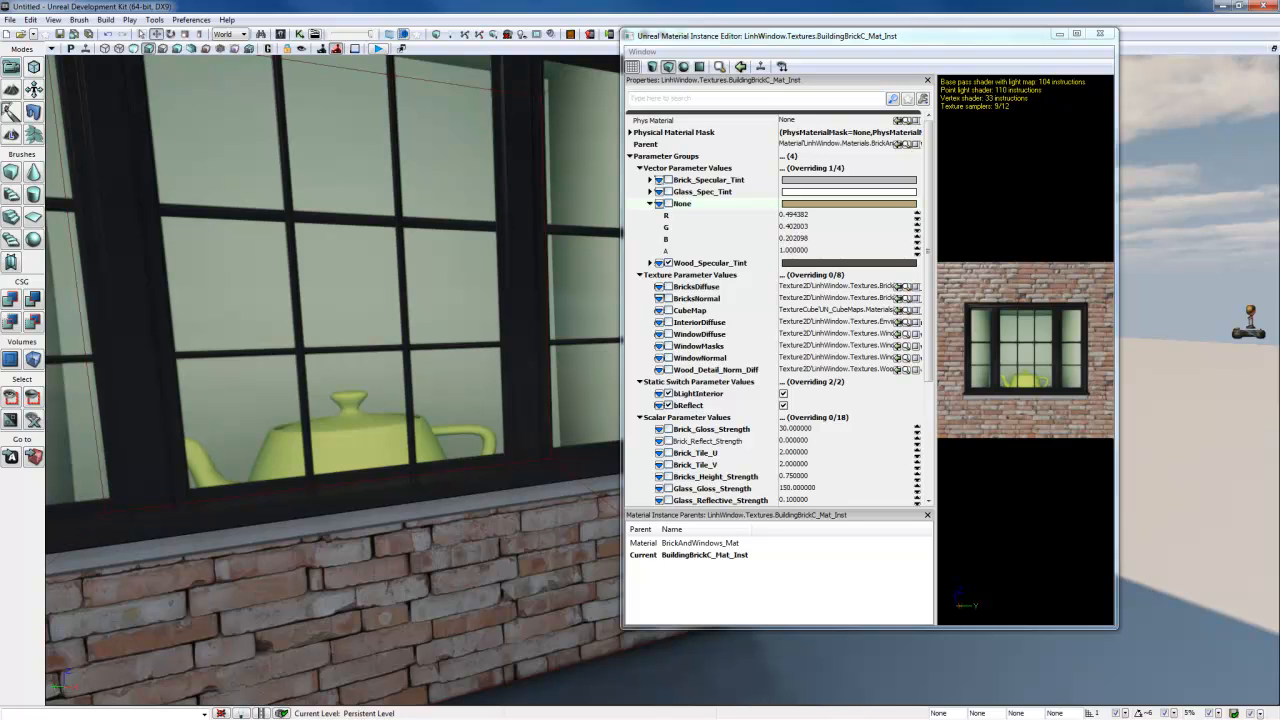
pyautogui.hotkey('alt', 'Tab')
pyautogui.scroll(-2, 800, 330)
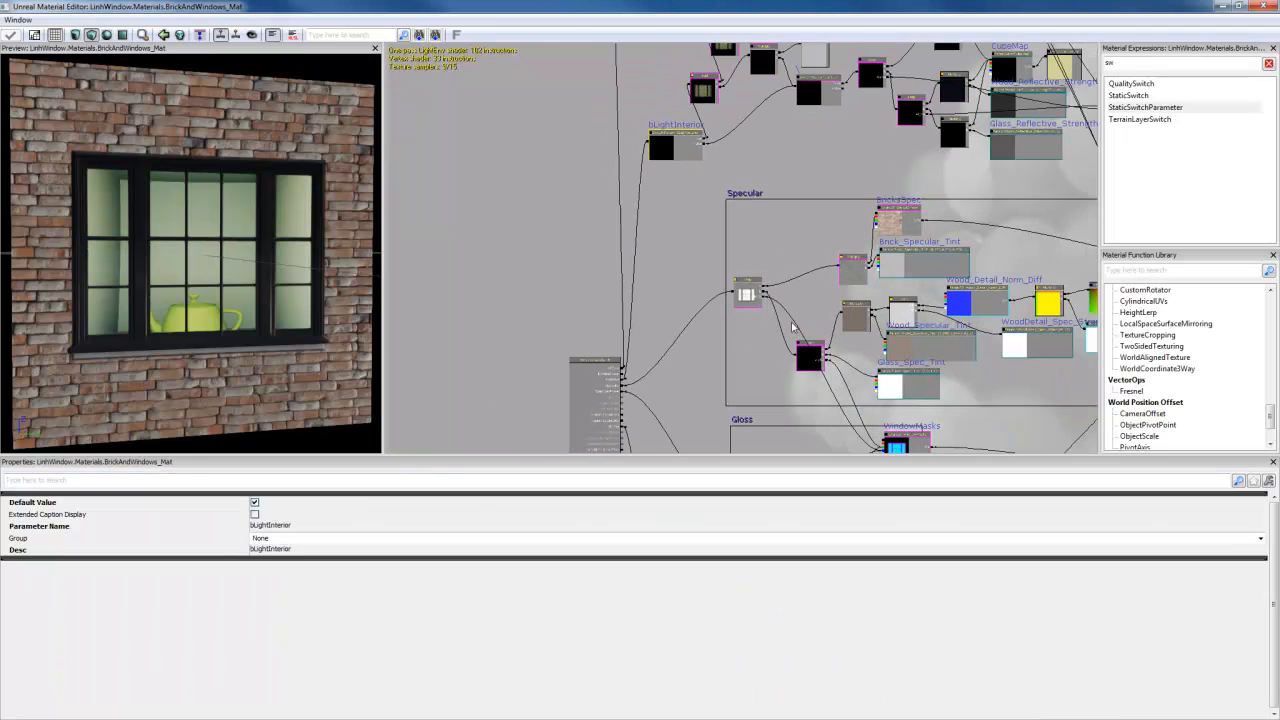
pyautogui.moveTo(800, 330); pyautogui.dragTo(714, 314)
pyautogui.scroll(1, 842, 302)
pyautogui.click(822, 300)
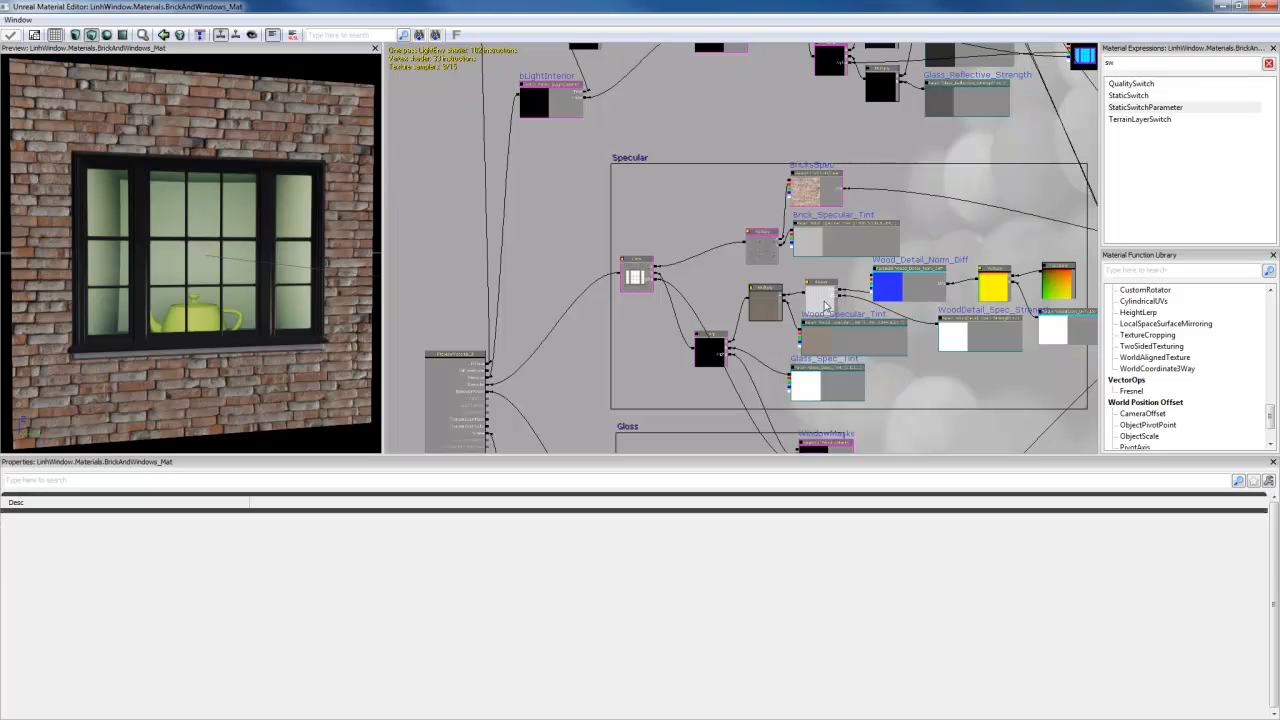
pyautogui.keyDown('ctrl'); pyautogui.moveTo(822, 300); pyautogui.dragTo(818, 290); pyautogui.keyUp('ctrl')
pyautogui.click(819, 331)
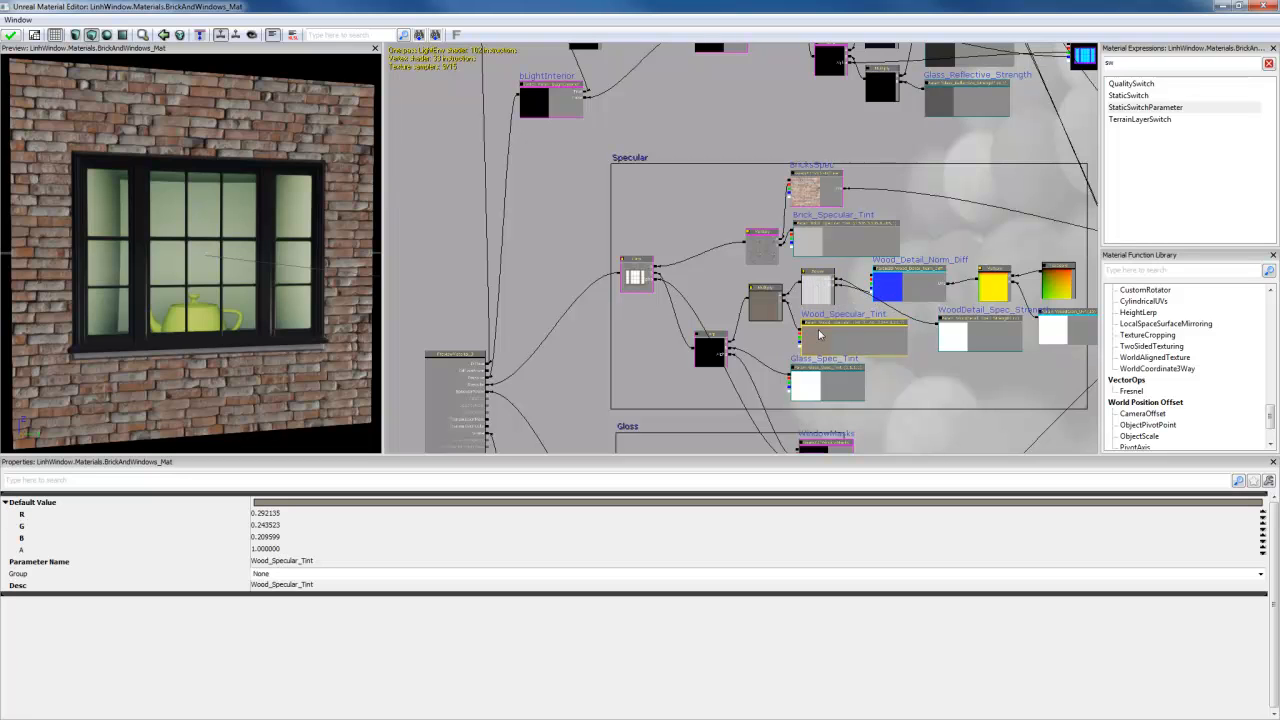
# Step: Name the unnamed tan colour parameter that feeds the interior's Multiply node Interior_Light_Tint
pyautogui.scroll(-3, 880, 340)
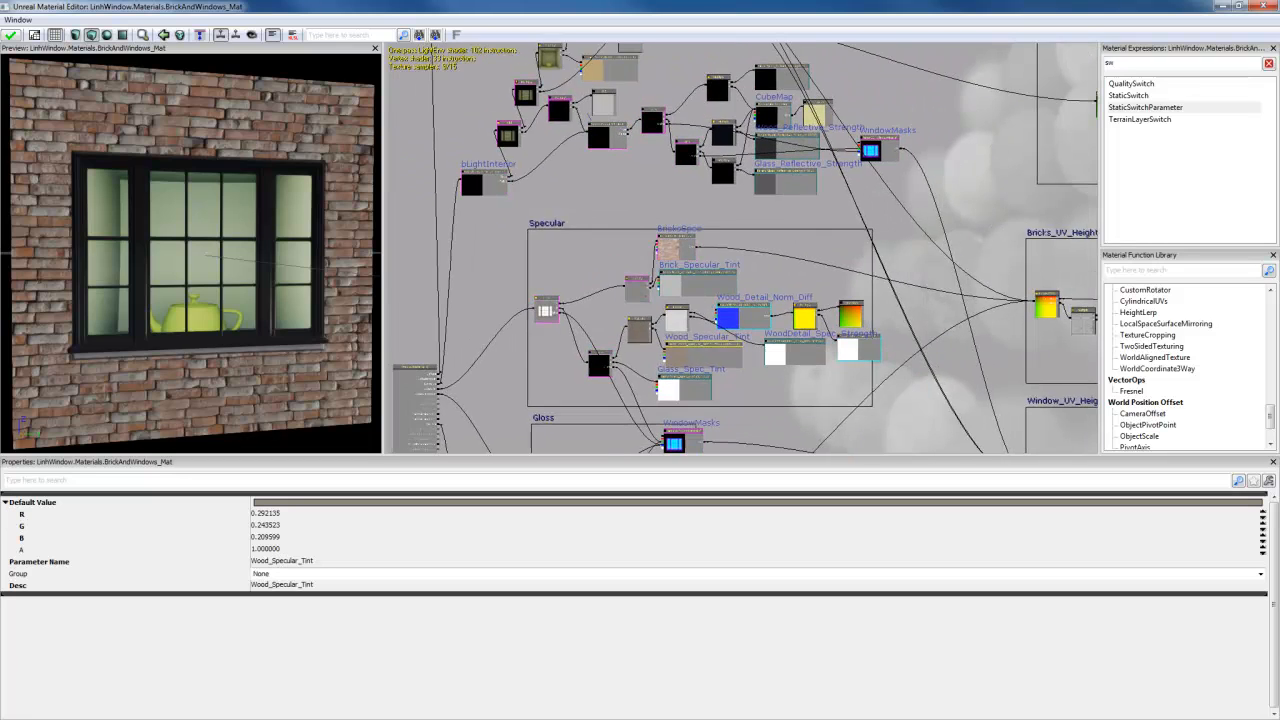
pyautogui.moveTo(816, 307); pyautogui.dragTo(968, 432)
pyautogui.scroll(5, 741, 240)
pyautogui.click(751, 212)
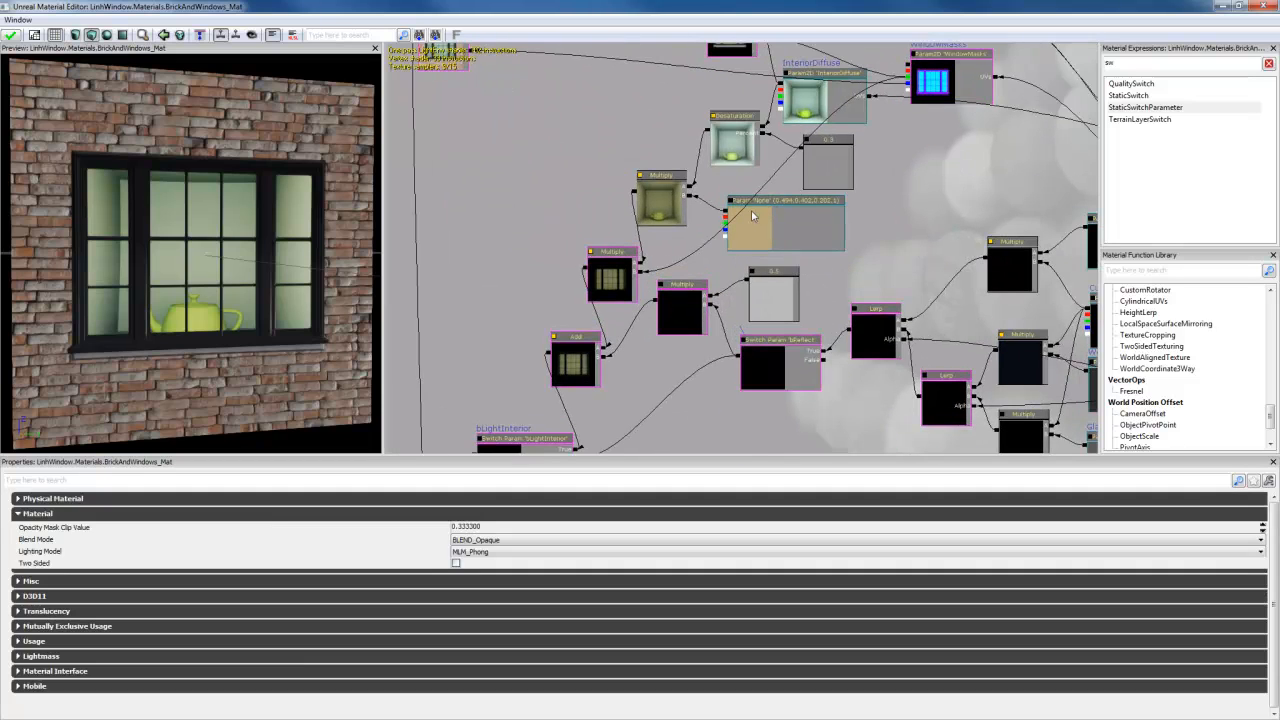
pyautogui.click(264, 561)
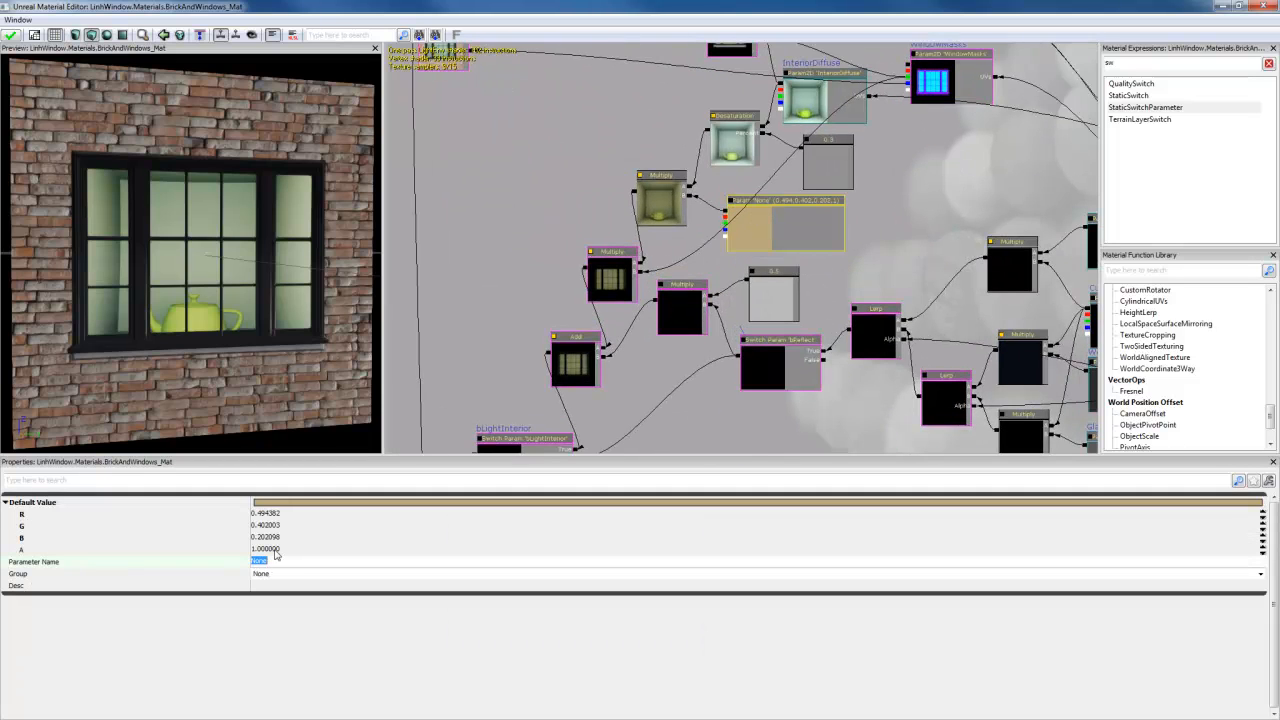
pyautogui.write('Interior_Light_Diffus')
pyautogui.click(324, 563)
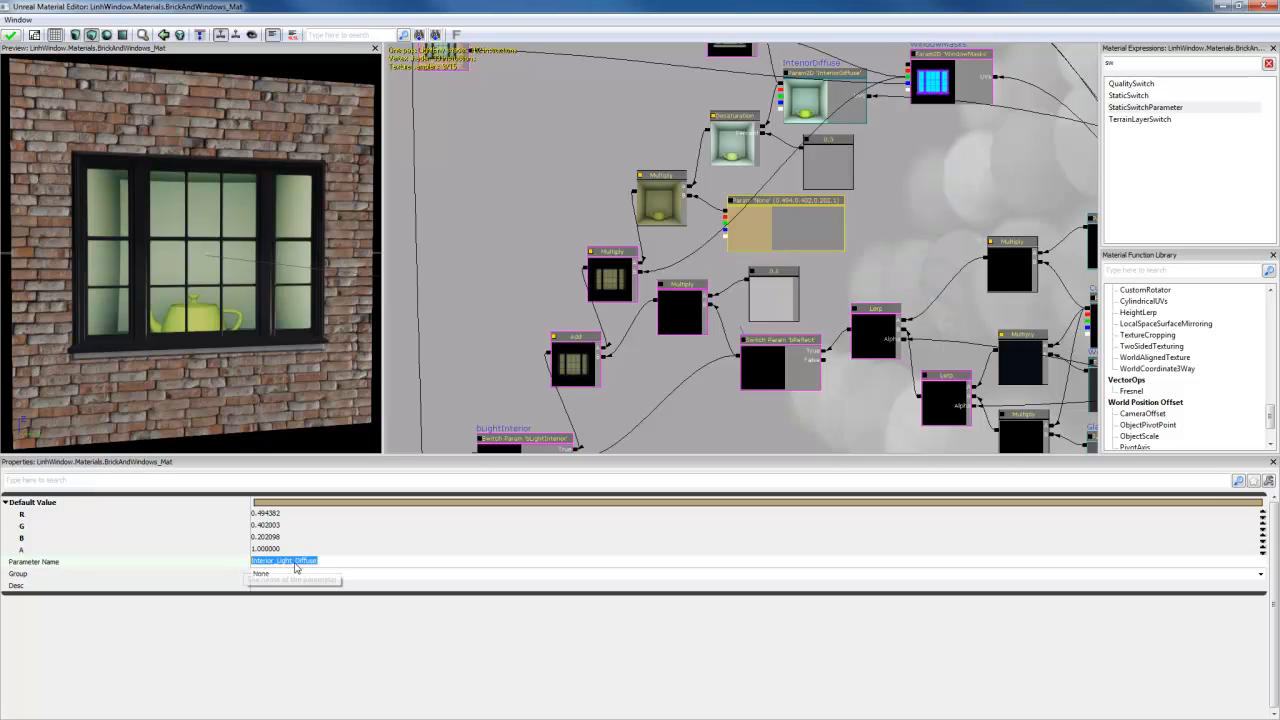
pyautogui.click(326, 568)
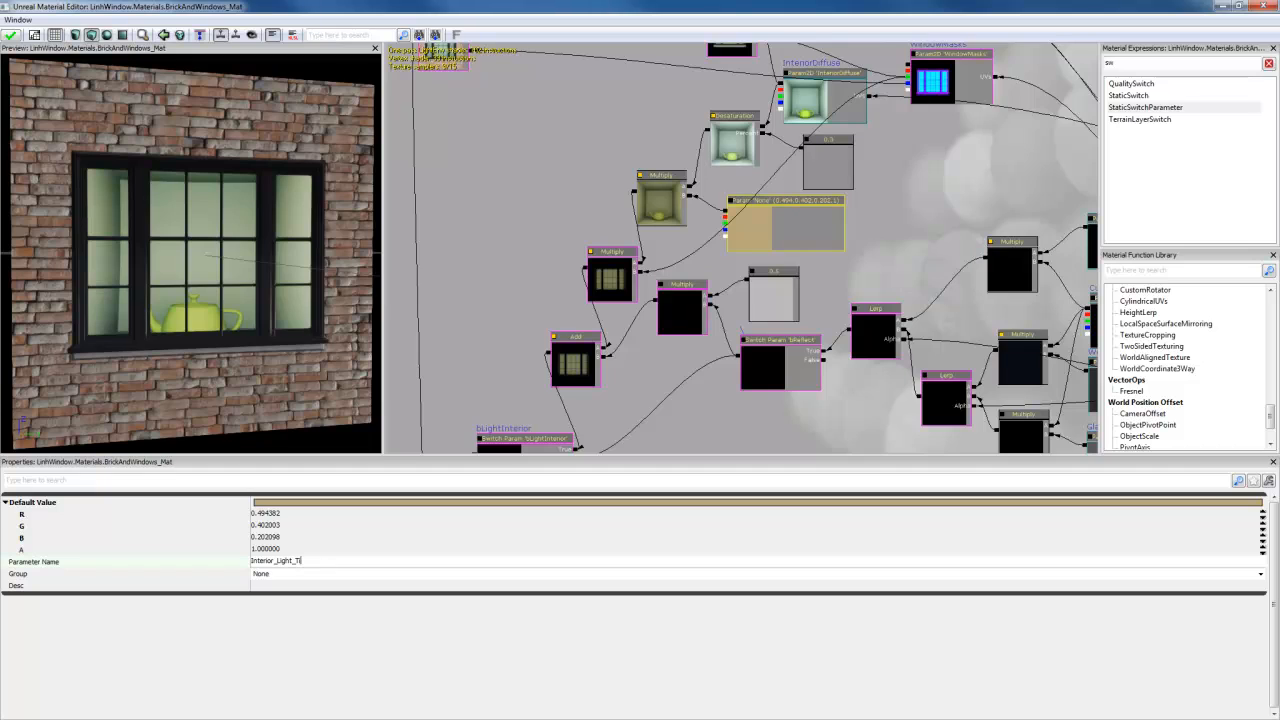
pyautogui.press('Return')
# Step: Copy the name Interior_Light_Tint into the colour parameter's description
pyautogui.hotkey('ctrl', 'c')
pyautogui.click(298, 584)
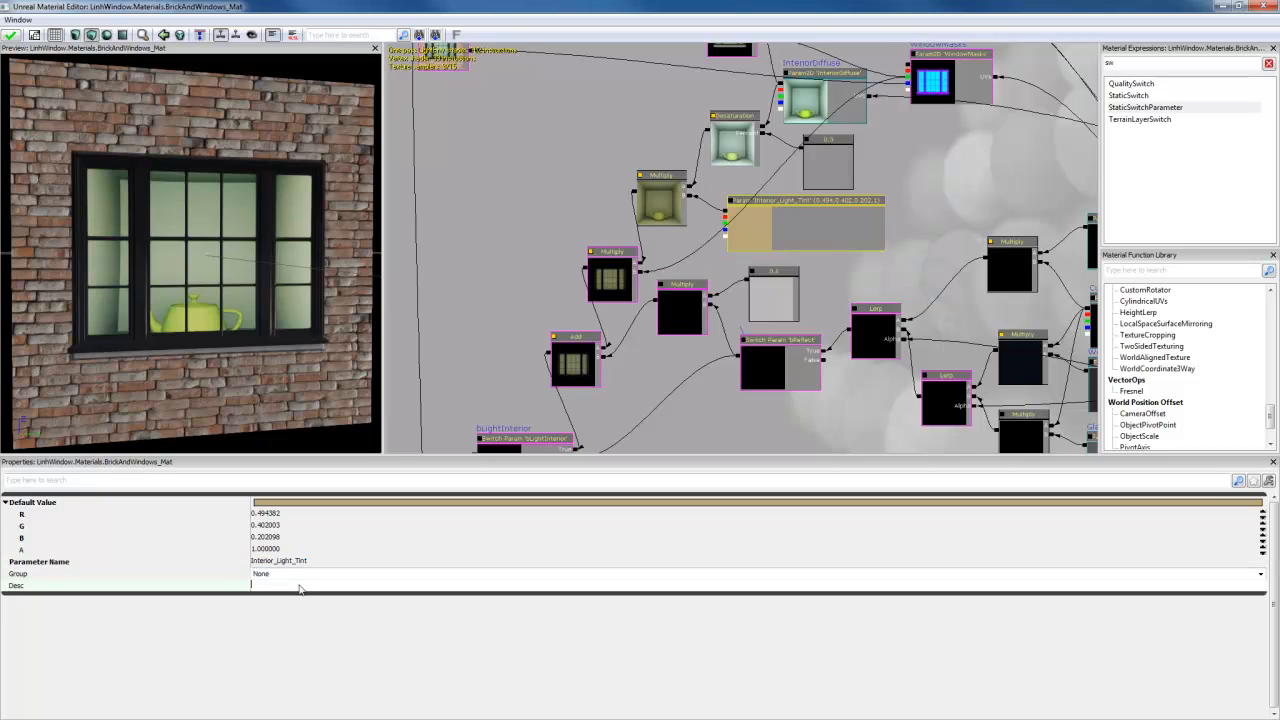
pyautogui.hotkey('ctrl', 'v')
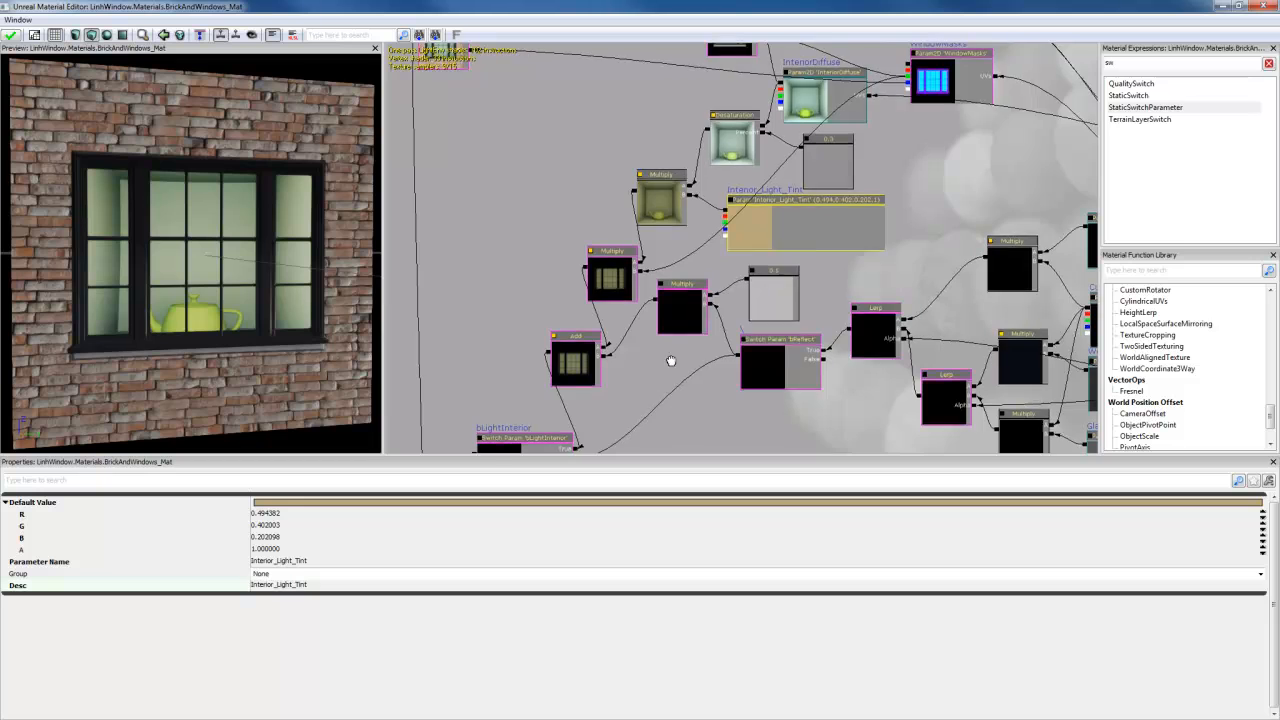
pyautogui.moveTo(669, 360); pyautogui.dragTo(630, 172)
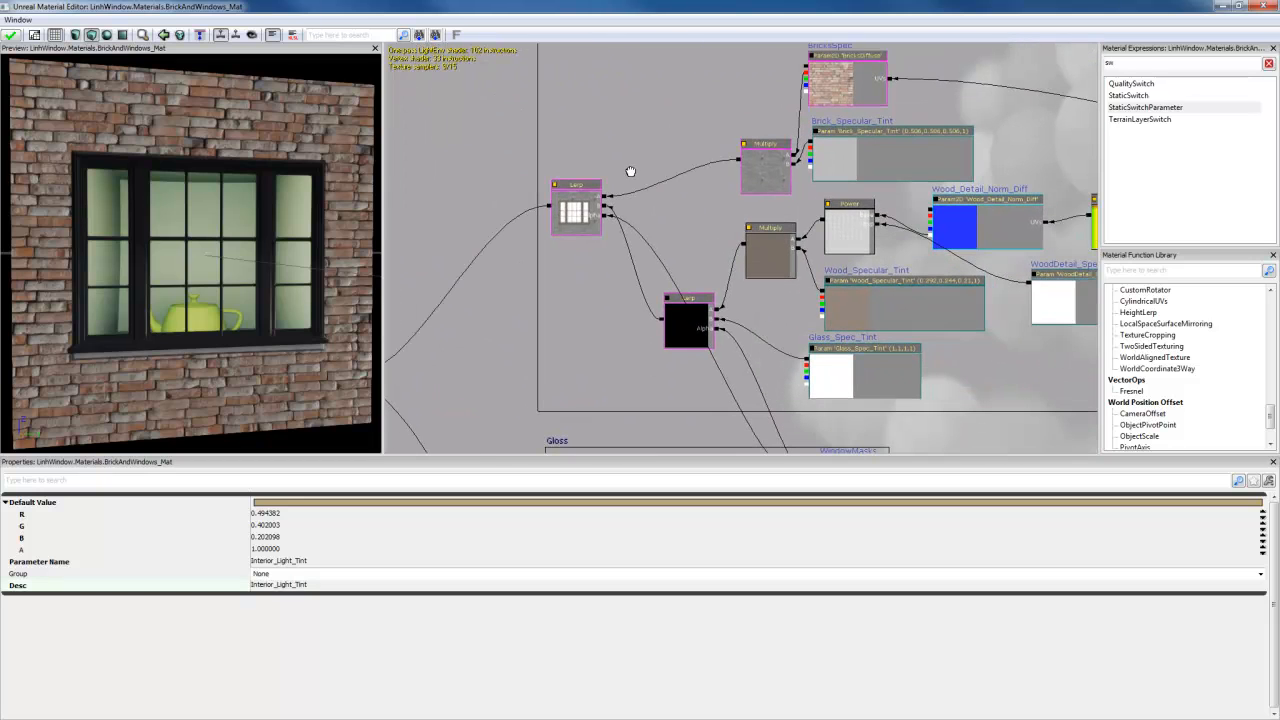
# Step: Darken the Wood_Specular_Tint parameter's default colour to a near-black brown with brightness 0.04
pyautogui.moveTo(247, 342); pyautogui.dragTo(262, 342)
pyautogui.moveTo(247, 342)
pyautogui.mouseDown(button='right')
pyautogui.moveTo(247, 315)
pyautogui.moveTo(247, 342)
pyautogui.mouseUp(button='right')
pyautogui.moveTo(247, 342); pyautogui.dragTo(274, 350)
pyautogui.click(883, 306)
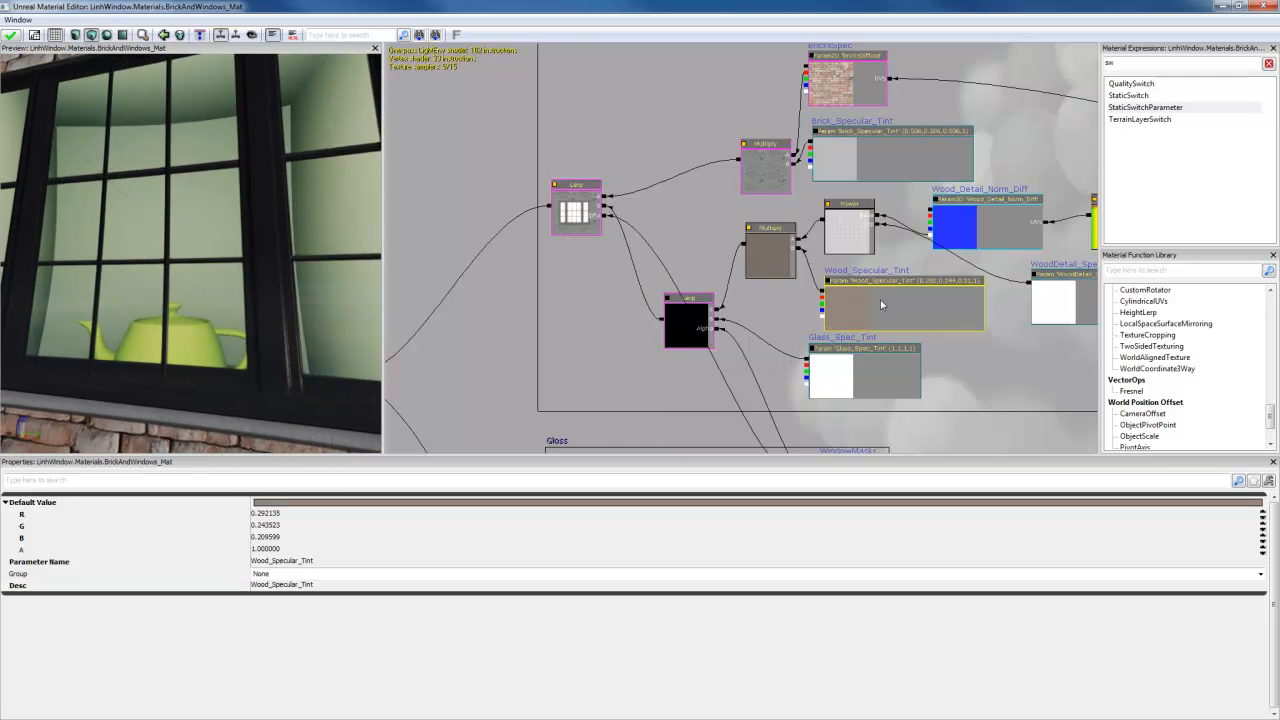
pyautogui.click(566, 503)
pyautogui.click(694, 328)
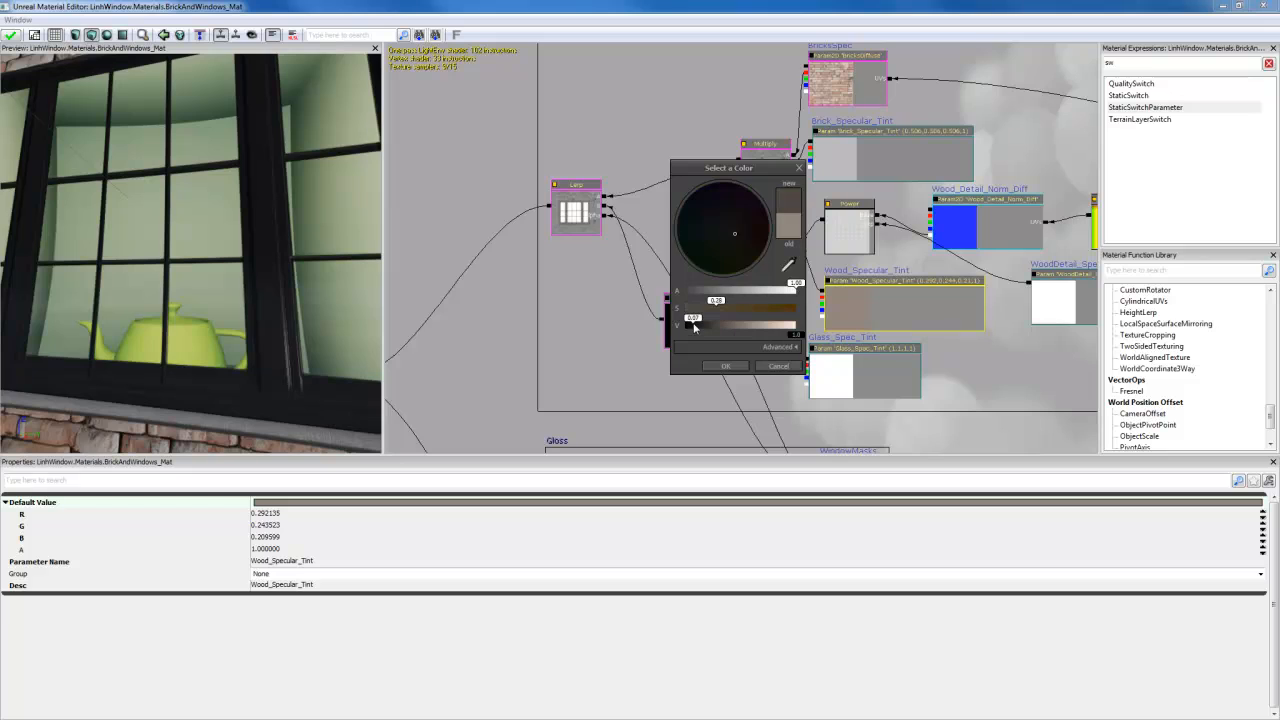
pyautogui.click(690, 326)
pyautogui.click(723, 368)
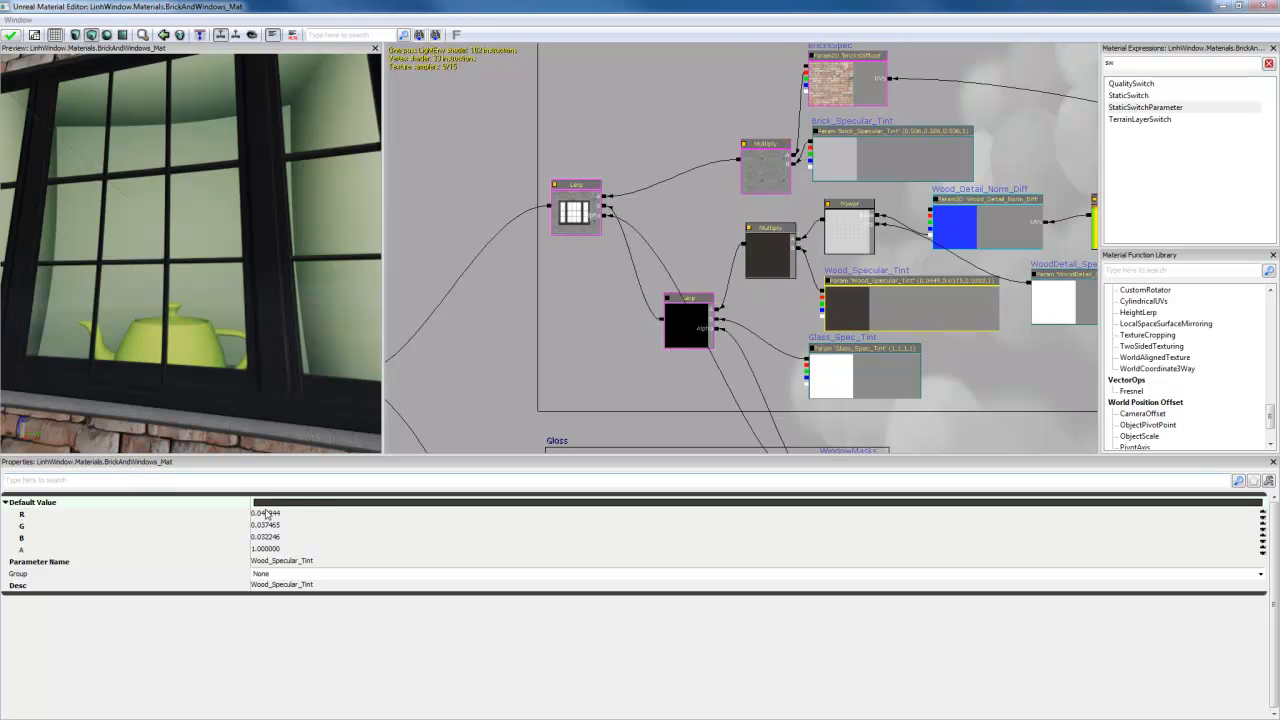
pyautogui.click(306, 504)
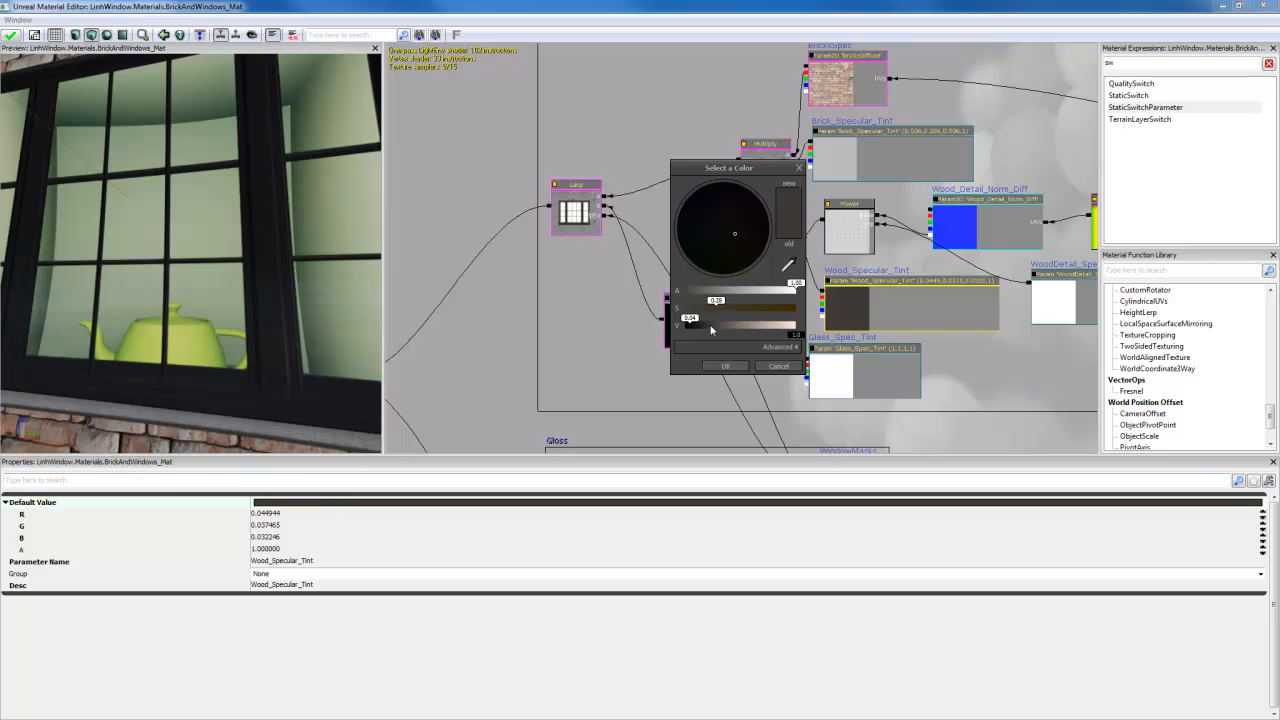
pyautogui.click(726, 366)
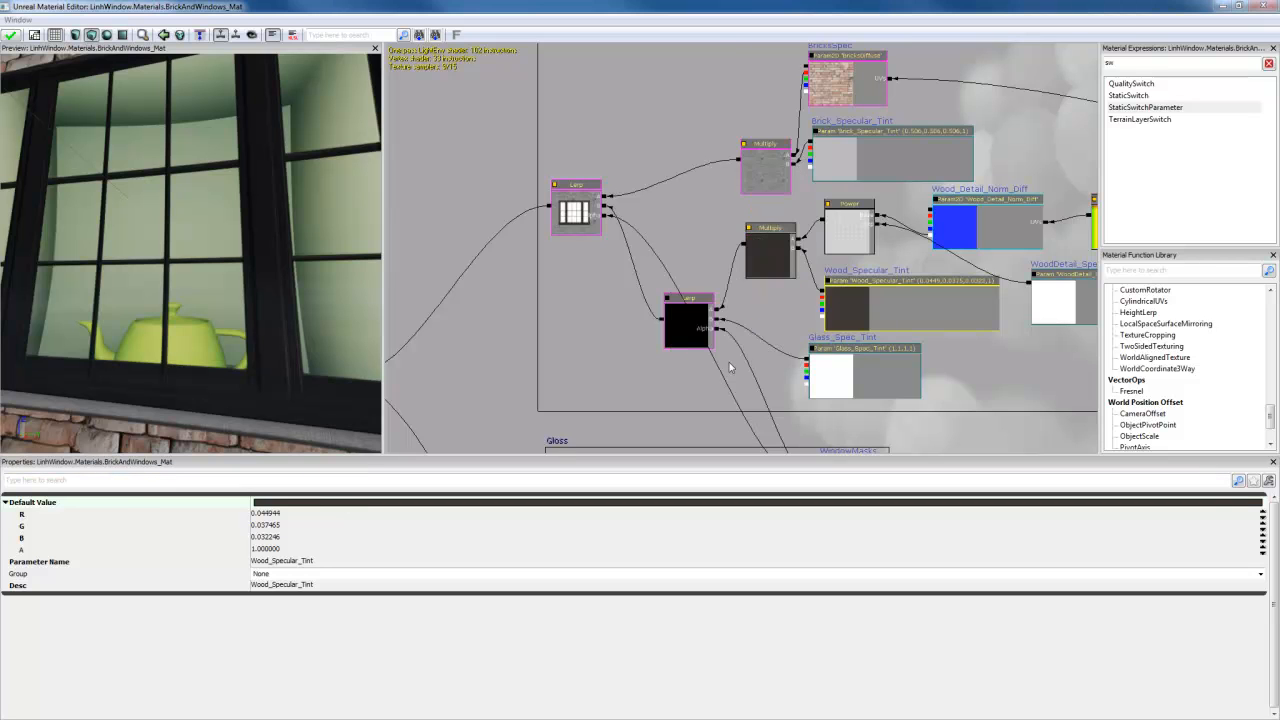
# Step: Return to the level, inspect the window frame and remove the Wood_Specular_Tint override from the instance
pyautogui.click(1222, 7)
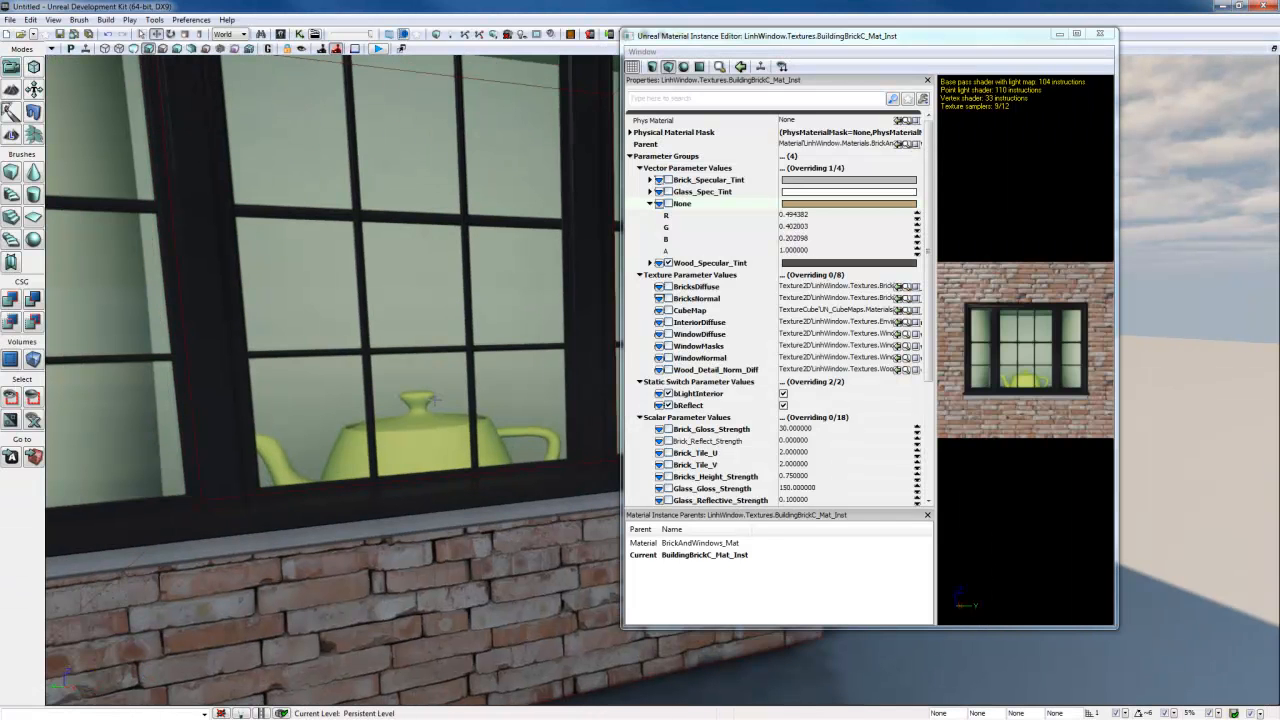
pyautogui.moveTo(436, 400); pyautogui.dragTo(470, 375)
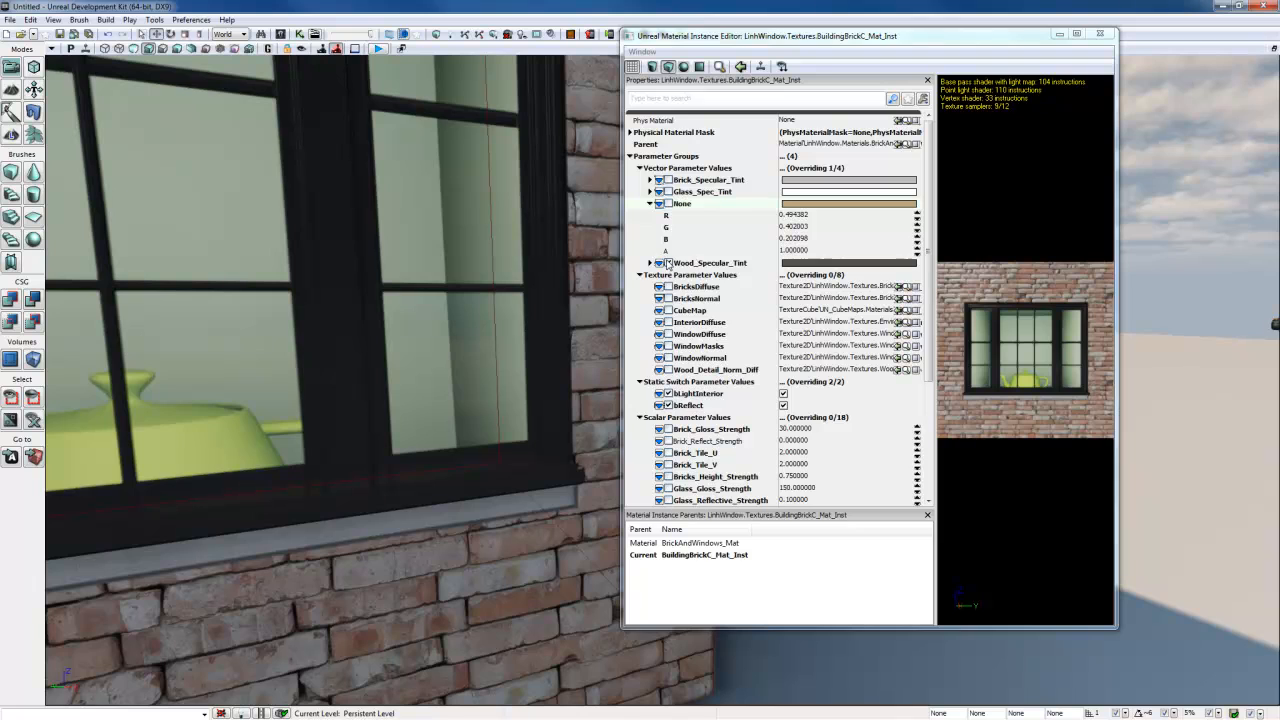
pyautogui.click(668, 263)
# Step: Override Wood_Gloss_Strength in the instance, trying 10 and settling on 50
pyautogui.scroll(-3, 924, 352)
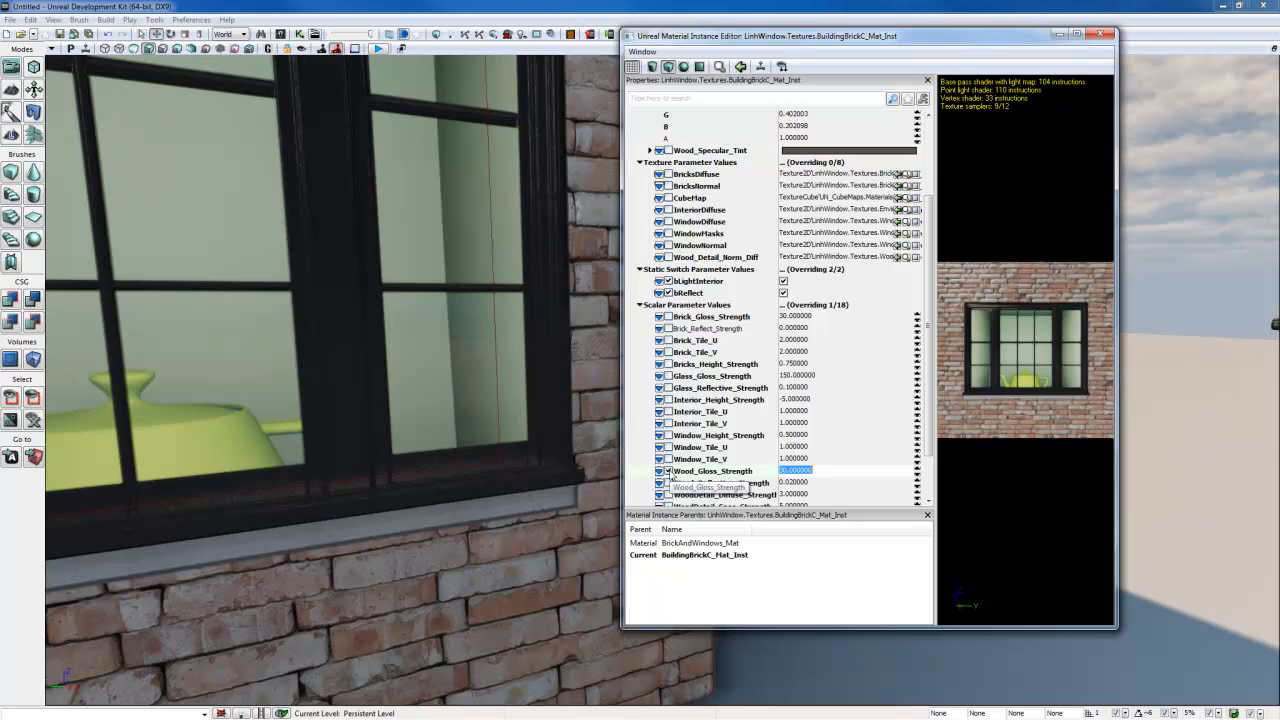
pyautogui.click(668, 471)
pyautogui.click(718, 471)
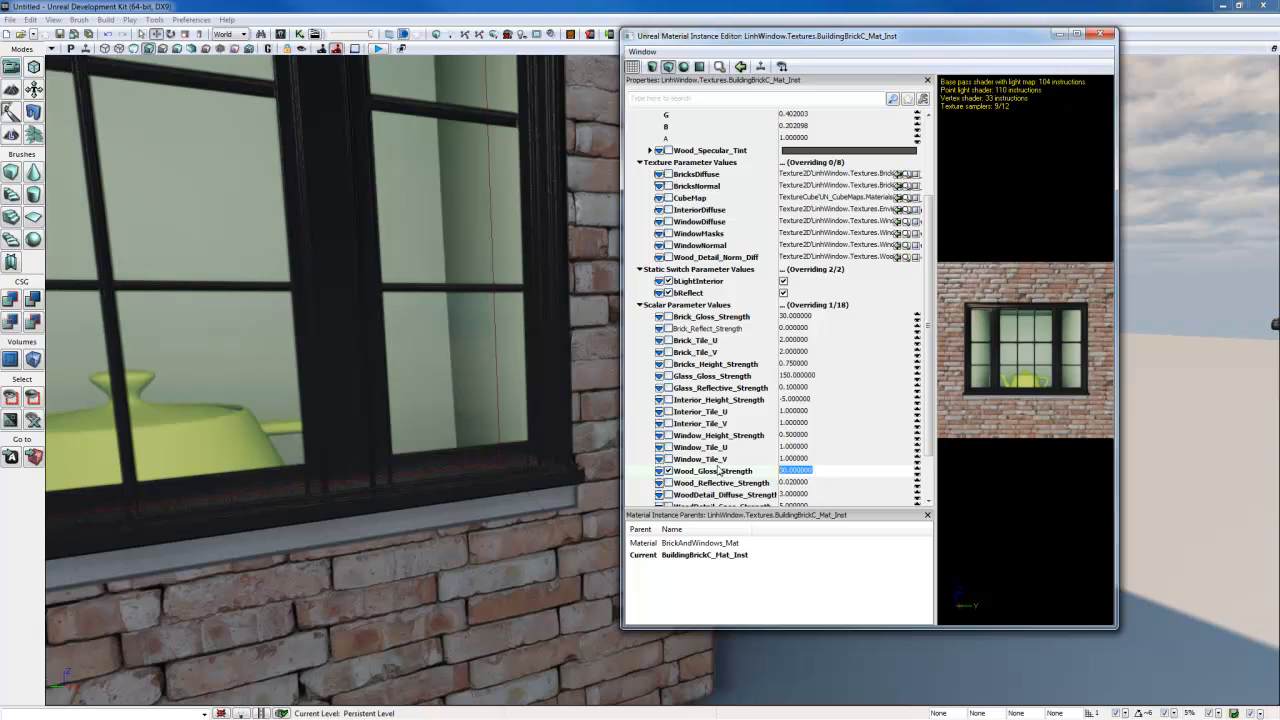
pyautogui.write('10')
pyautogui.press('Return')
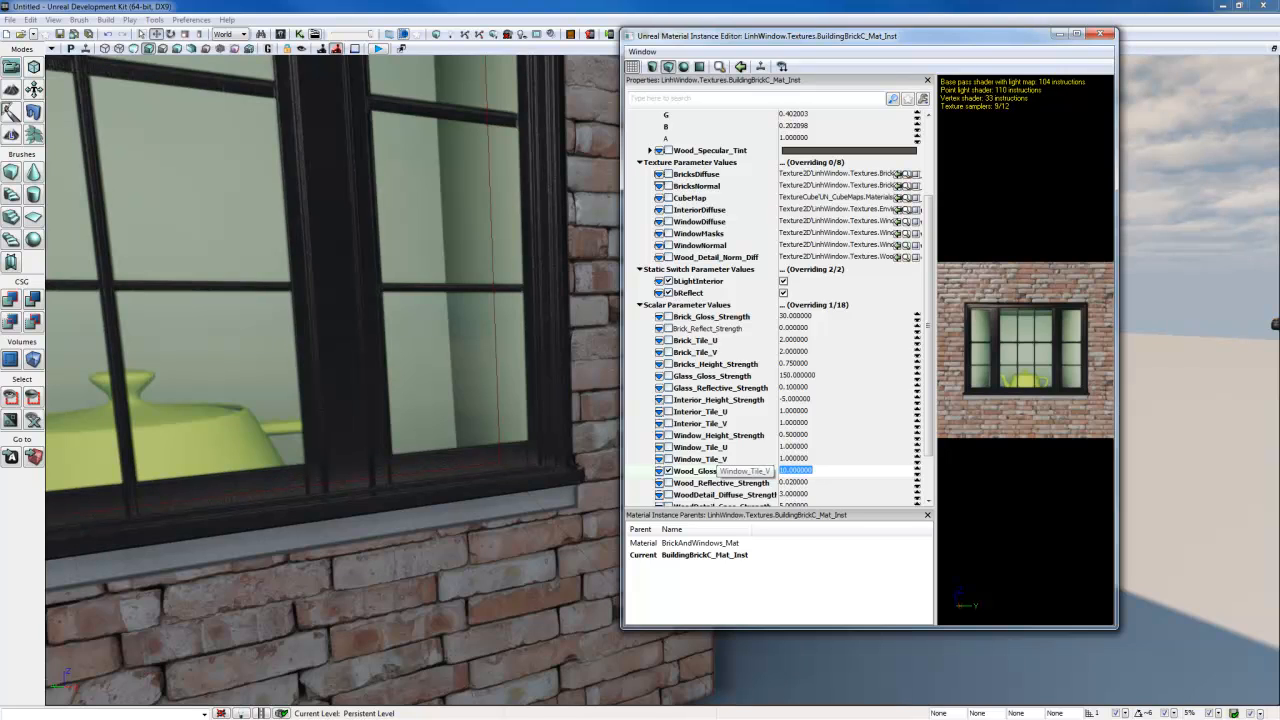
pyautogui.write('50')
pyautogui.press('Return')
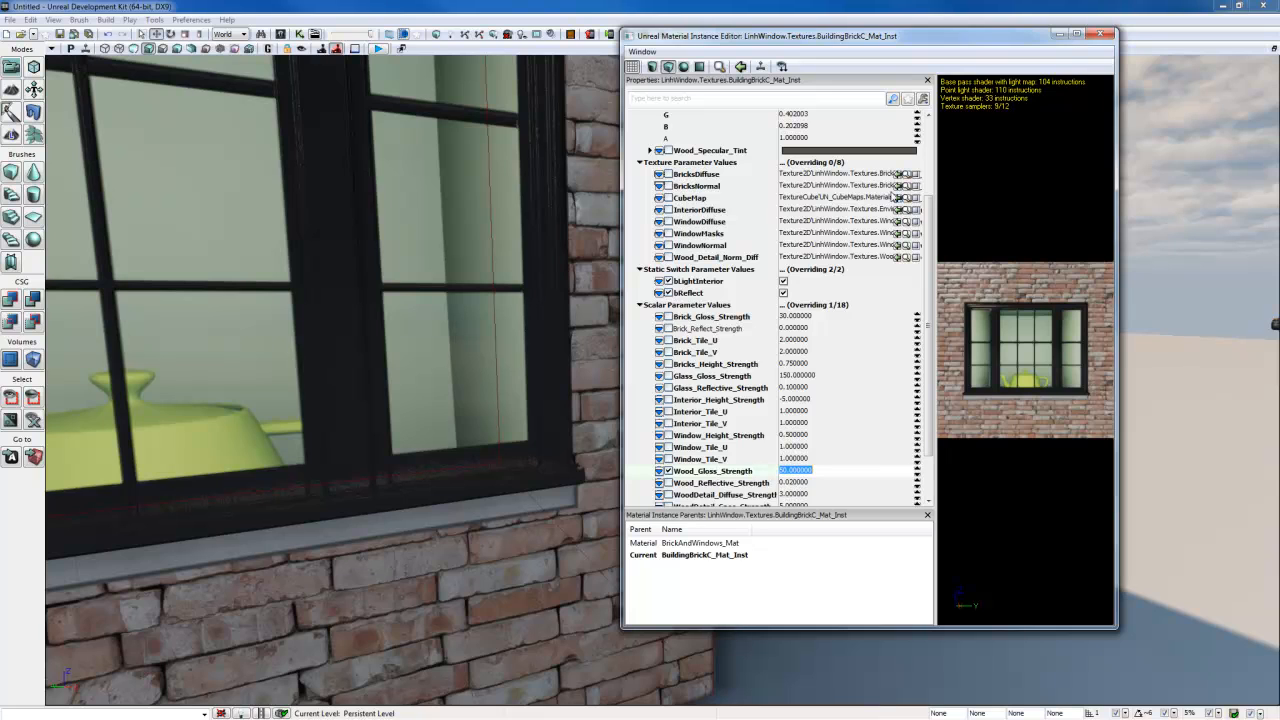
# Step: Collapse the unnamed vector parameter, close the instance and material editors, and inspect the window in the level
pyautogui.scroll(3, 870, 300)
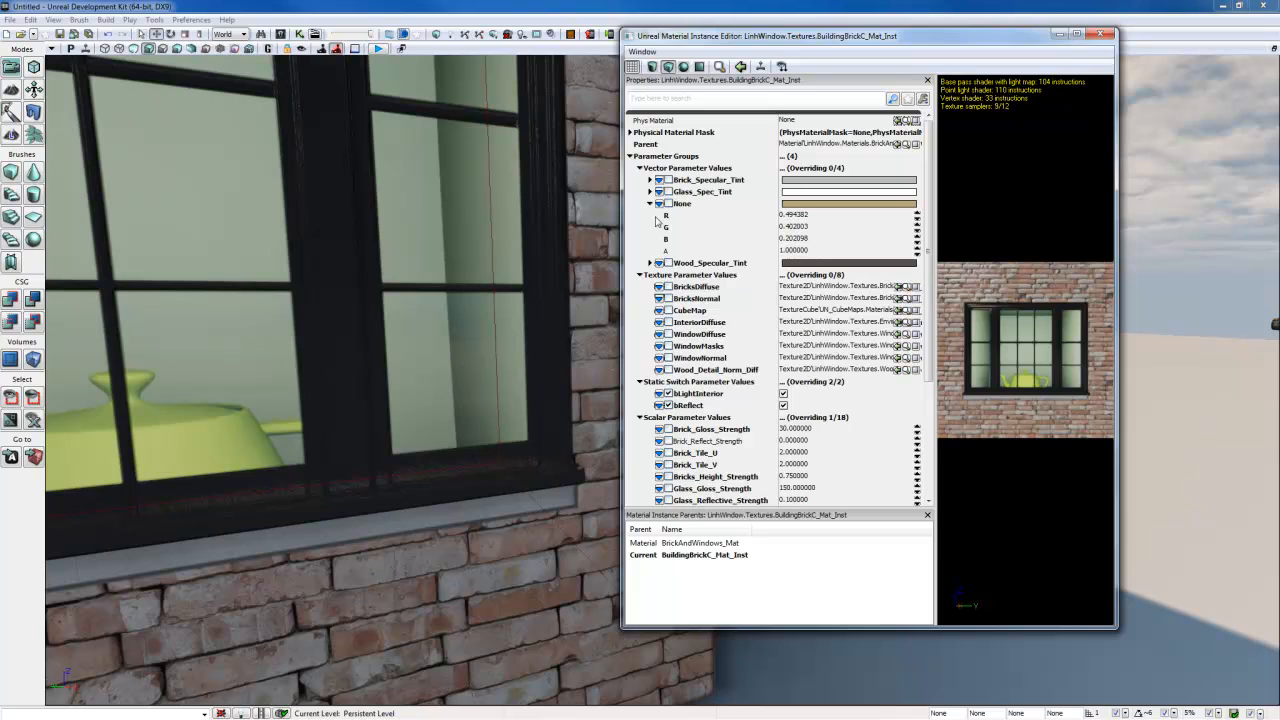
pyautogui.click(650, 204)
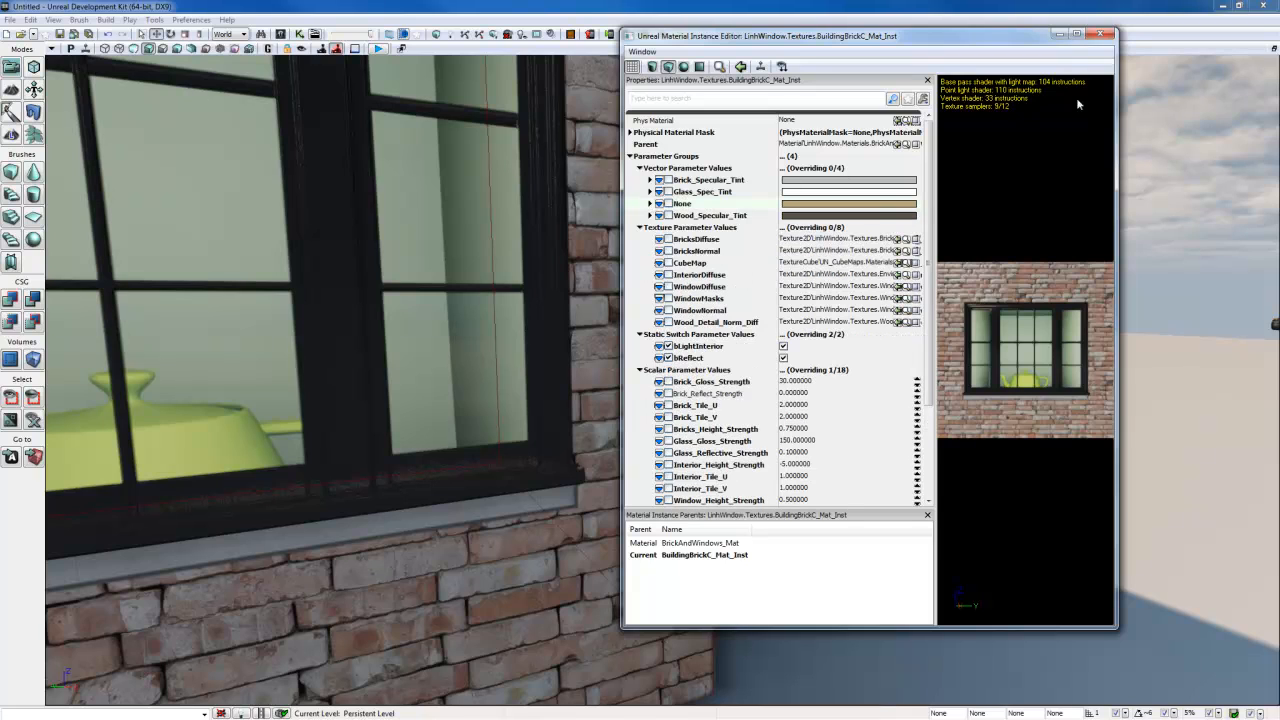
pyautogui.click(1100, 34)
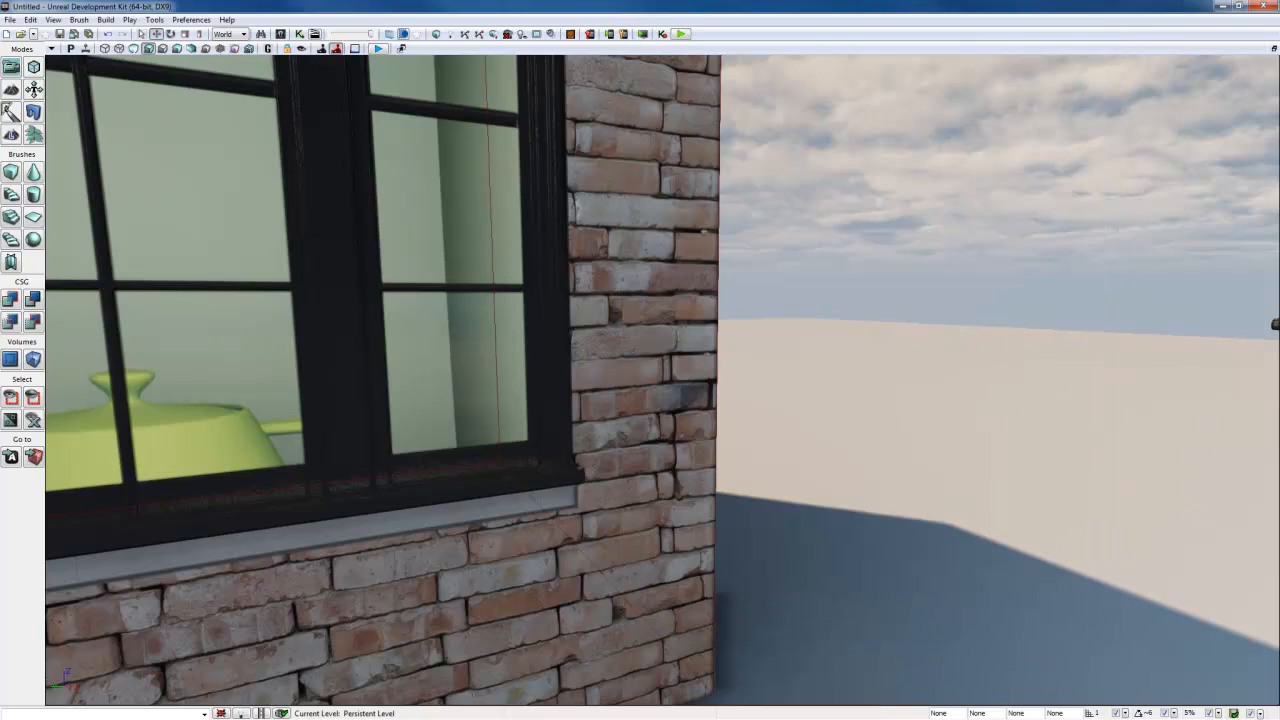
pyautogui.hotkey('alt', 'Tab')
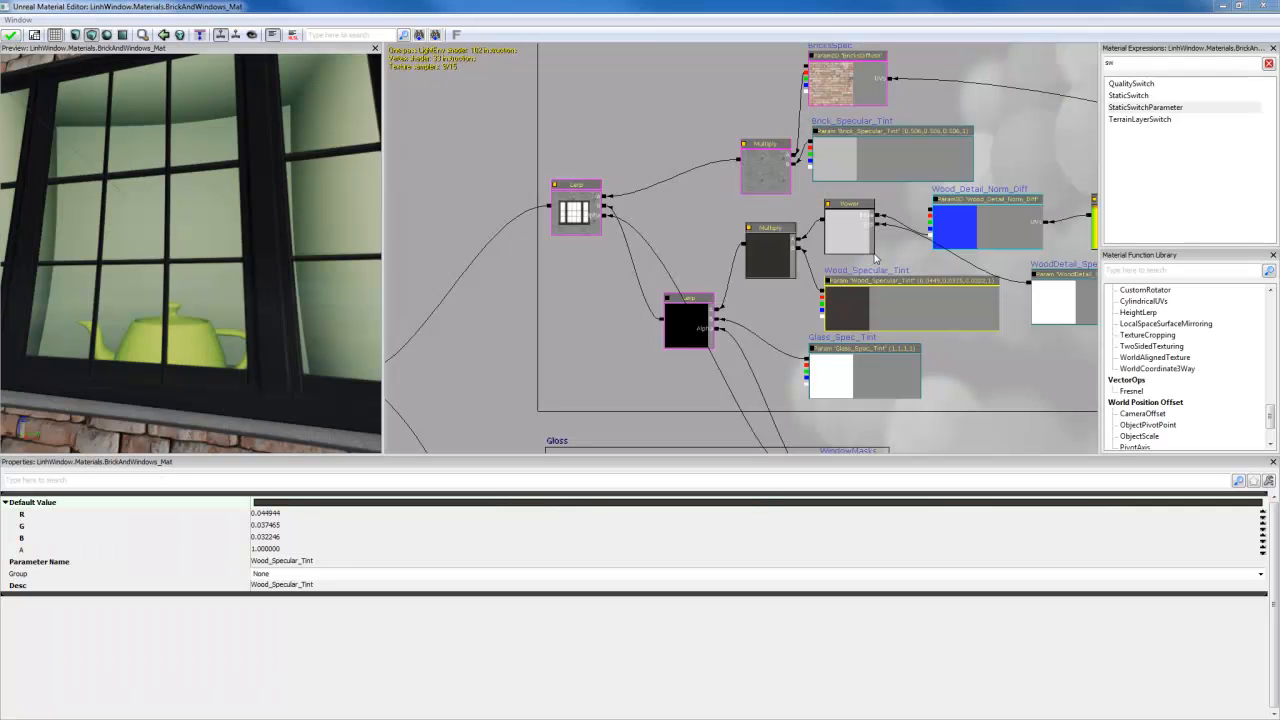
pyautogui.click(1262, 6)
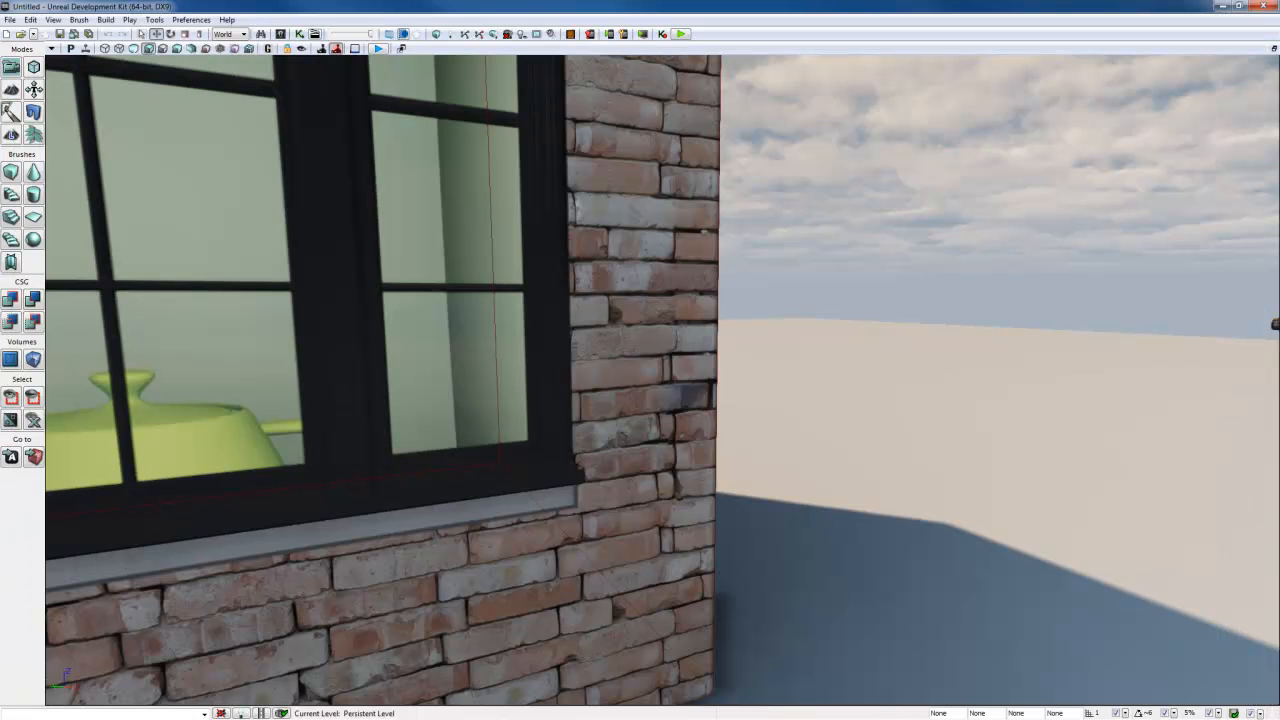
pyautogui.moveTo(473, 492); pyautogui.dragTo(397, 505)
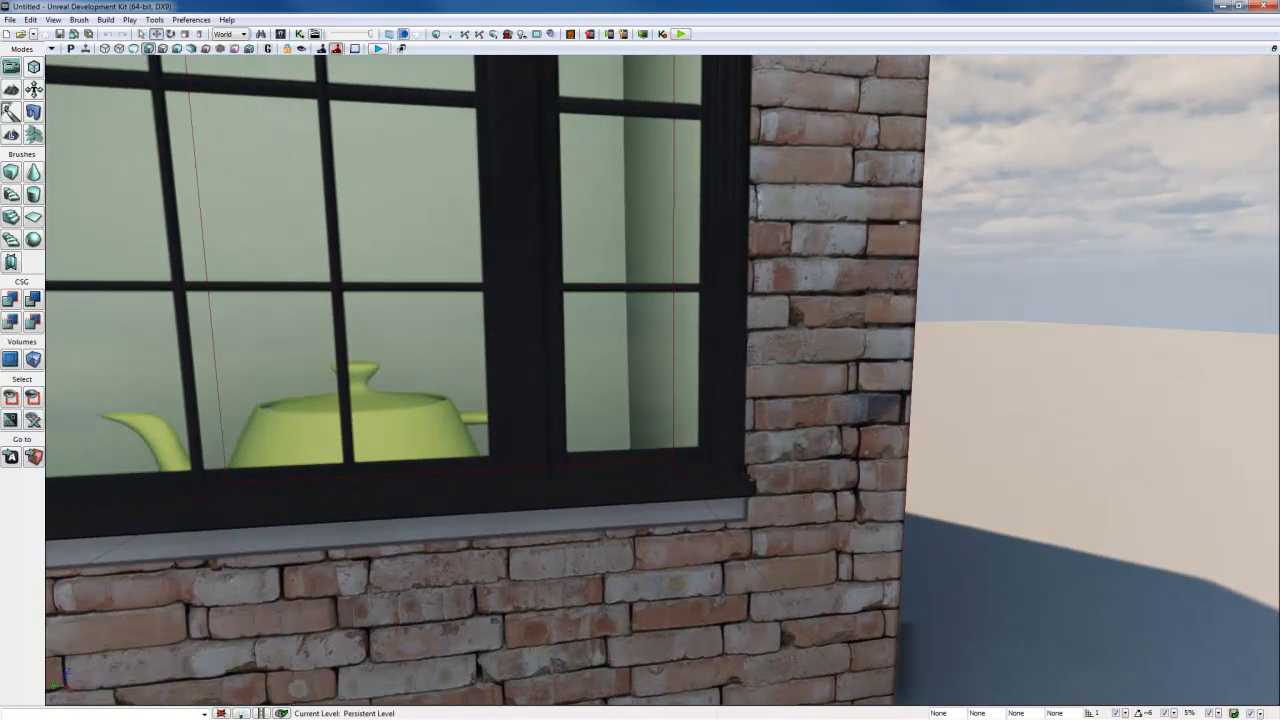
# Step: Save the LinhWindow package, close the Content Browser and bring the whole building into view
pyautogui.hotkey('alt', 'Tab')
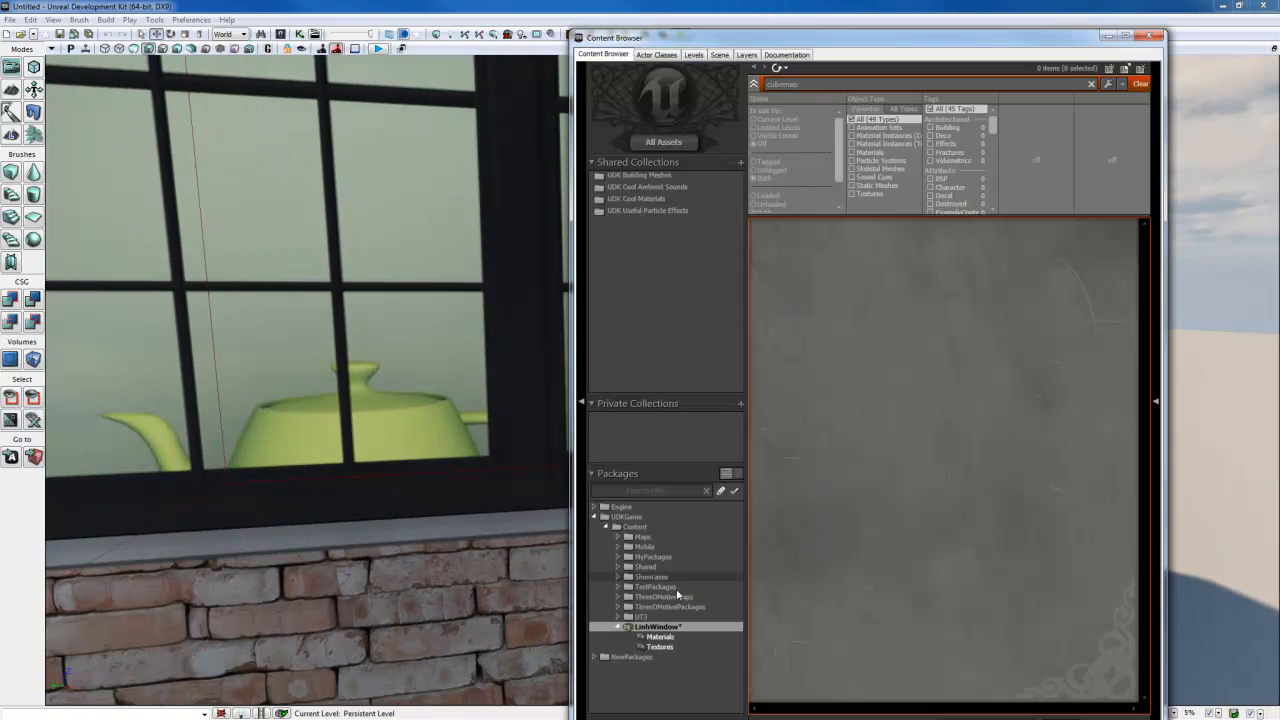
pyautogui.rightClick(669, 631)
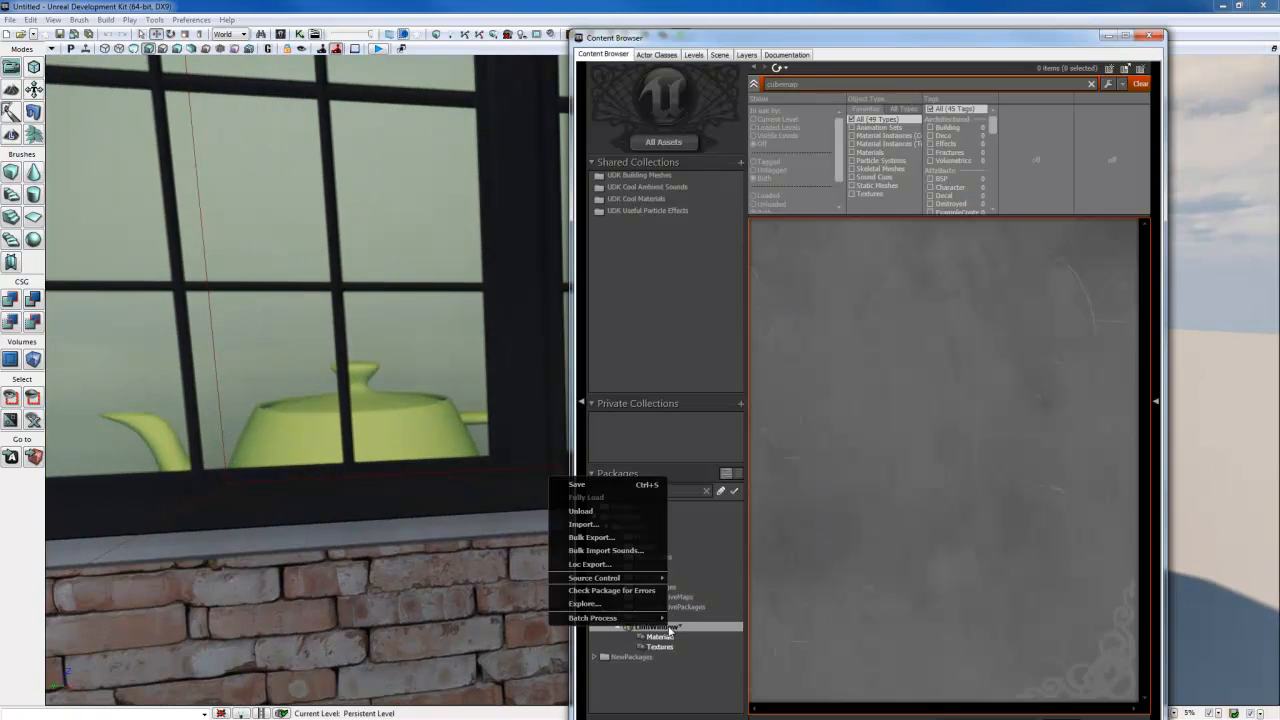
pyautogui.click(579, 494)
pyautogui.moveTo(443, 508); pyautogui.dragTo(443, 625)
pyautogui.click(1106, 36)
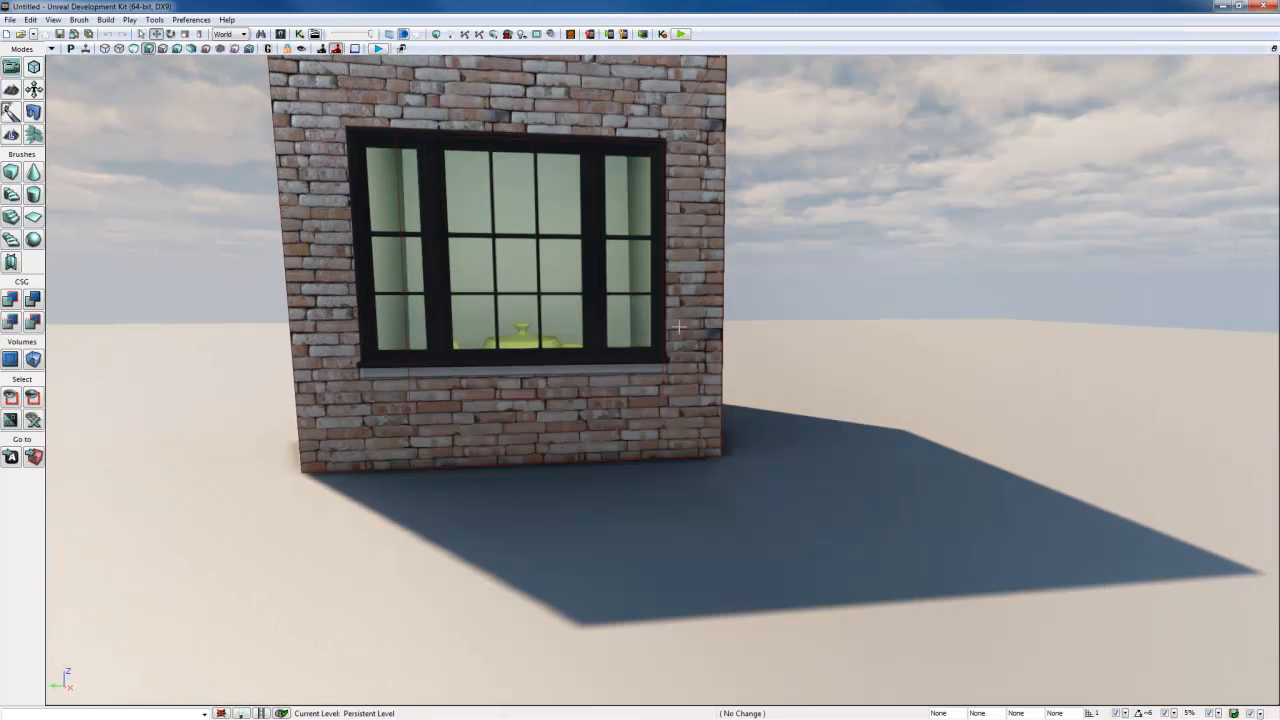
# Step: Duplicate the brick building in the level and place the copy beside the original
pyautogui.click(674, 323)
pyautogui.keyDown('alt'); pyautogui.moveTo(472, 265); pyautogui.dragTo(1025, 270); pyautogui.keyUp('alt')
pyautogui.moveTo(915, 432)
pyautogui.mouseDown()
pyautogui.moveTo(1040, 380)
pyautogui.moveTo(1060, 310)
pyautogui.moveTo(920, 450)
pyautogui.mouseUp()
pyautogui.click(886, 484)
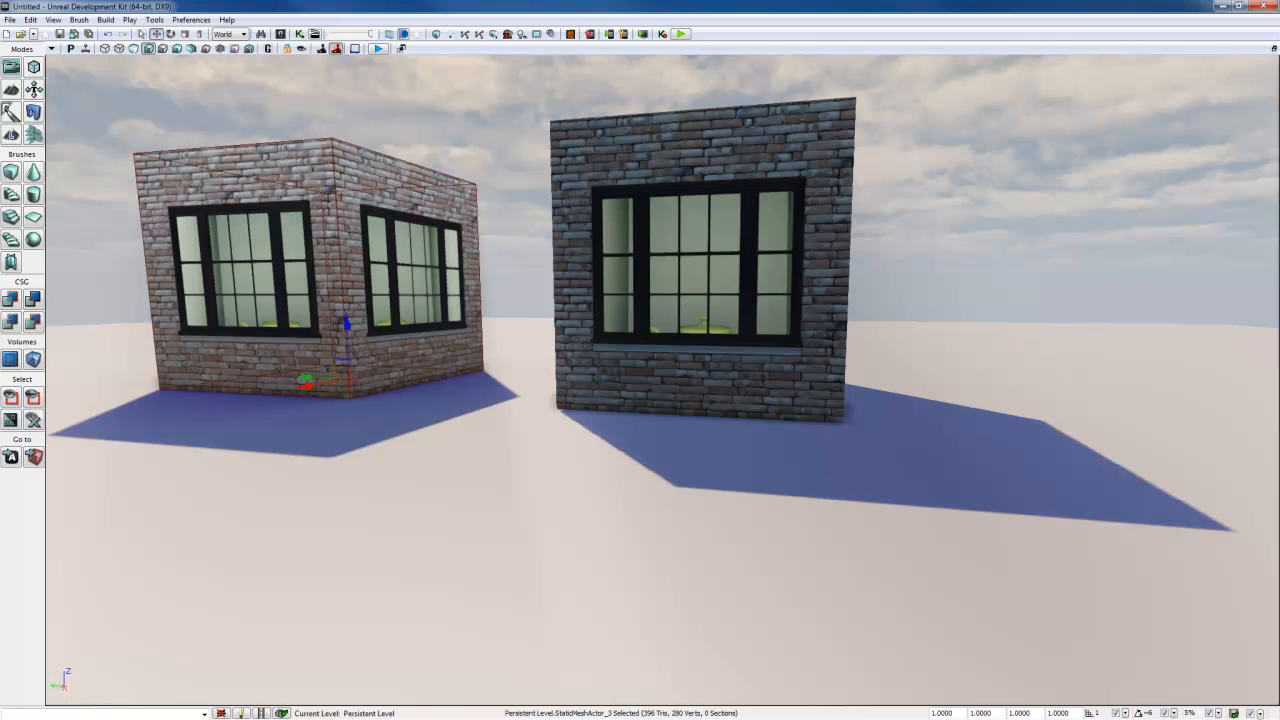
# Step: Show the LinhWindow package's Materials group in the Content Browser and clear the cubemap search filter
pyautogui.hotkey('ctrl', 'shift', 'f')
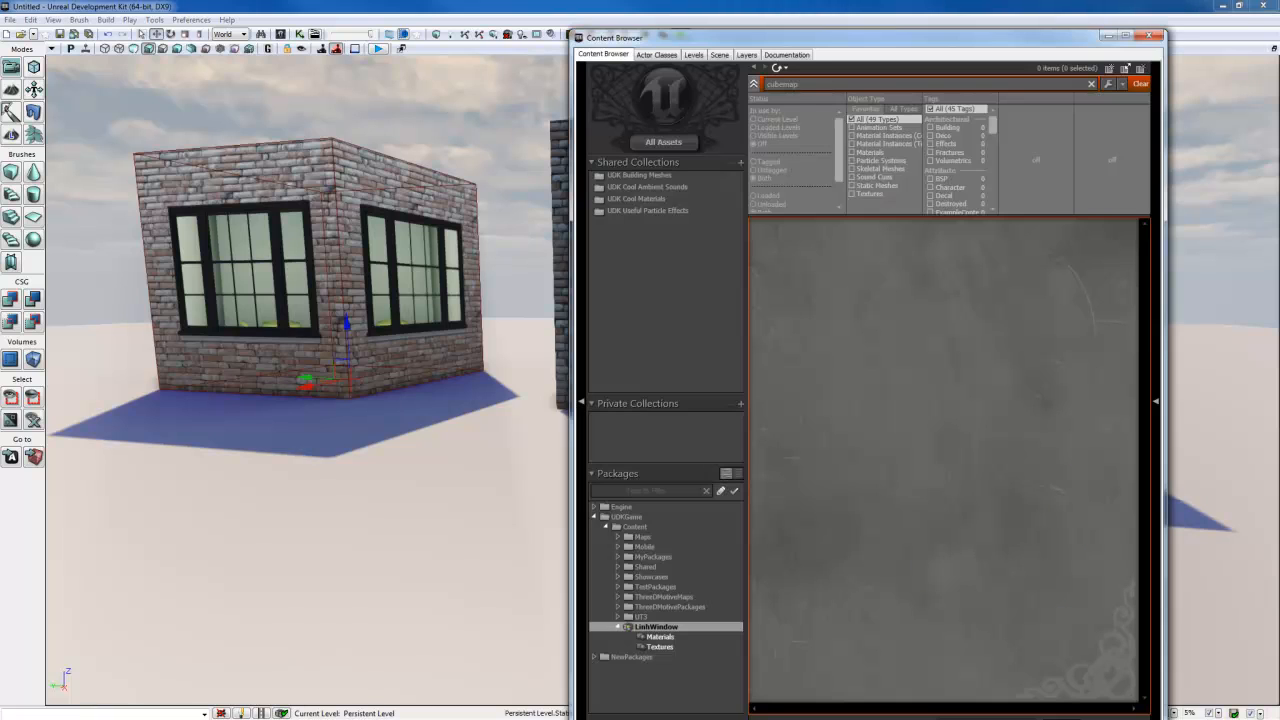
pyautogui.click(657, 637)
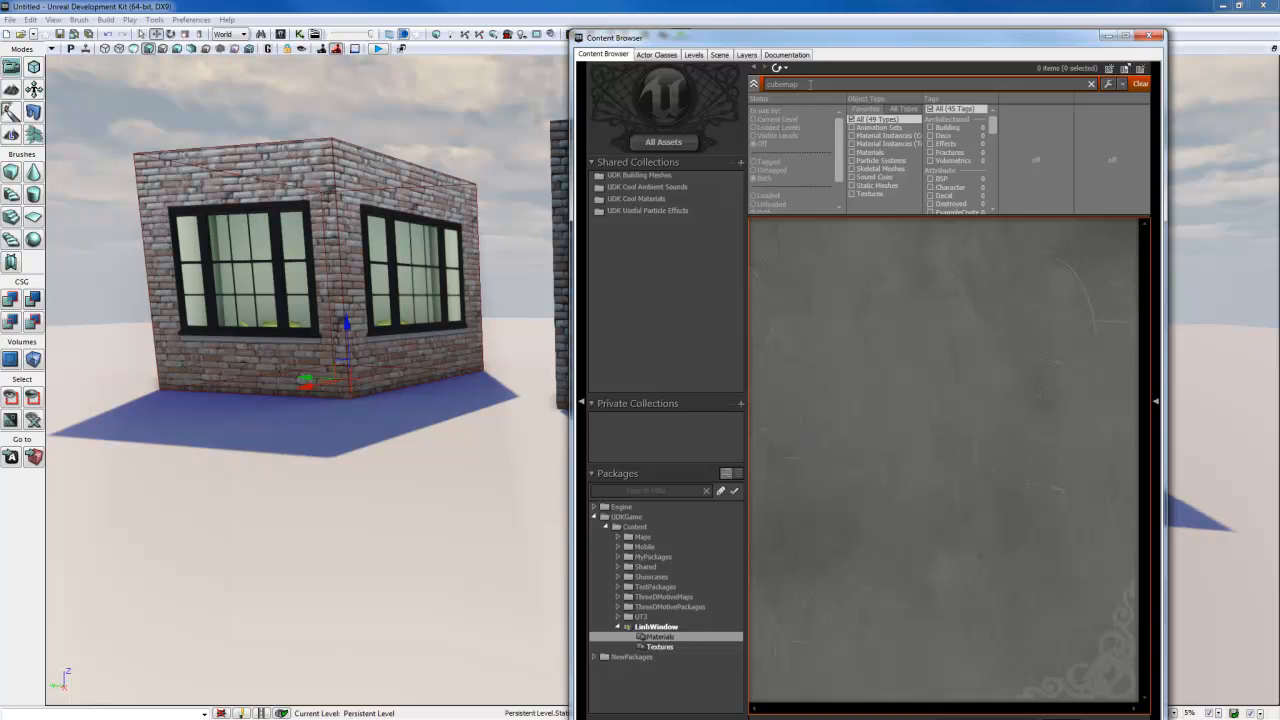
pyautogui.moveTo(638, 101); pyautogui.dragTo(617, 100)
pyautogui.press('BackSpace')
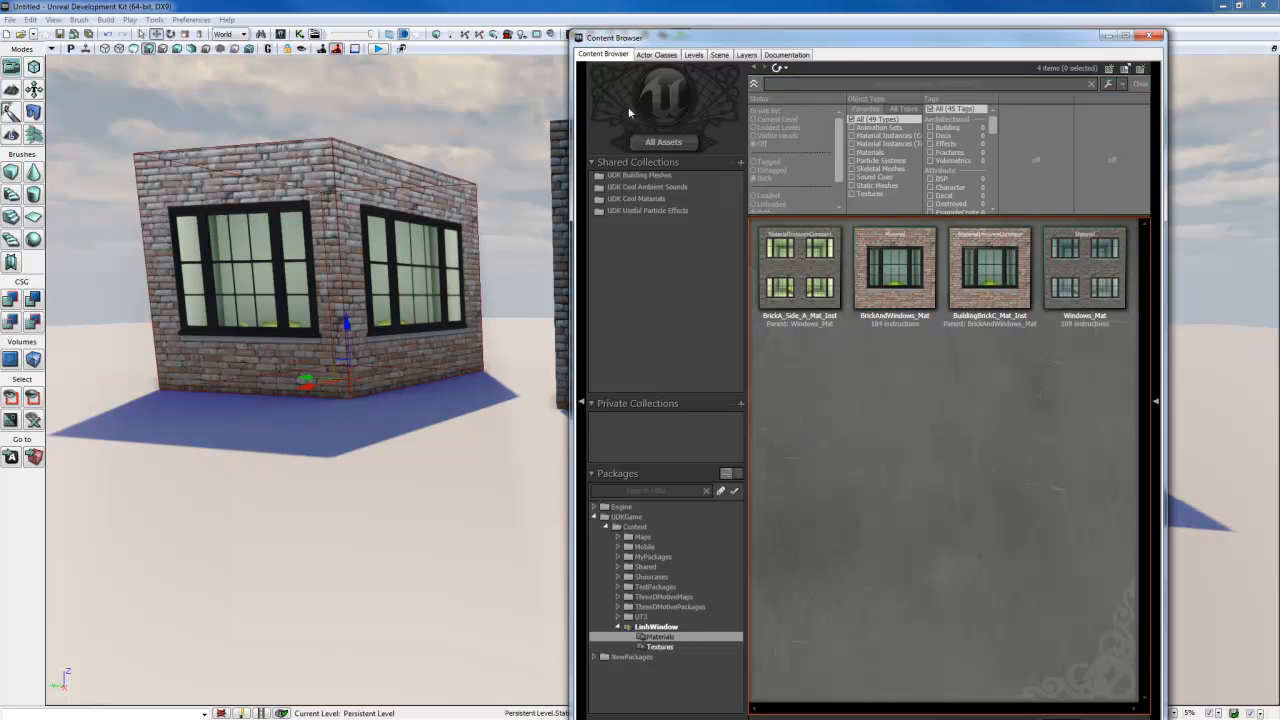
# Step: Create a MaterialInstanceConstant named BuildingBrickA_Mat_Inst in the Materials group of LinhWindow
pyautogui.rightClick(847, 408)
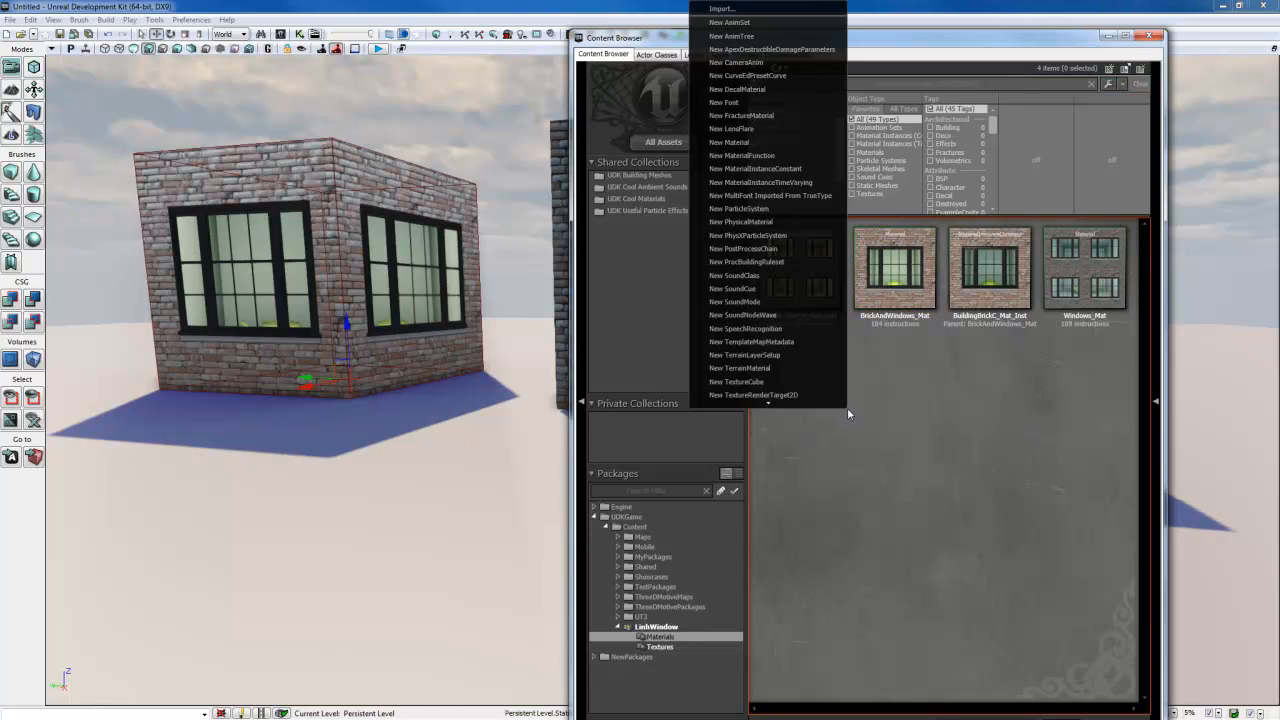
pyautogui.click(781, 163)
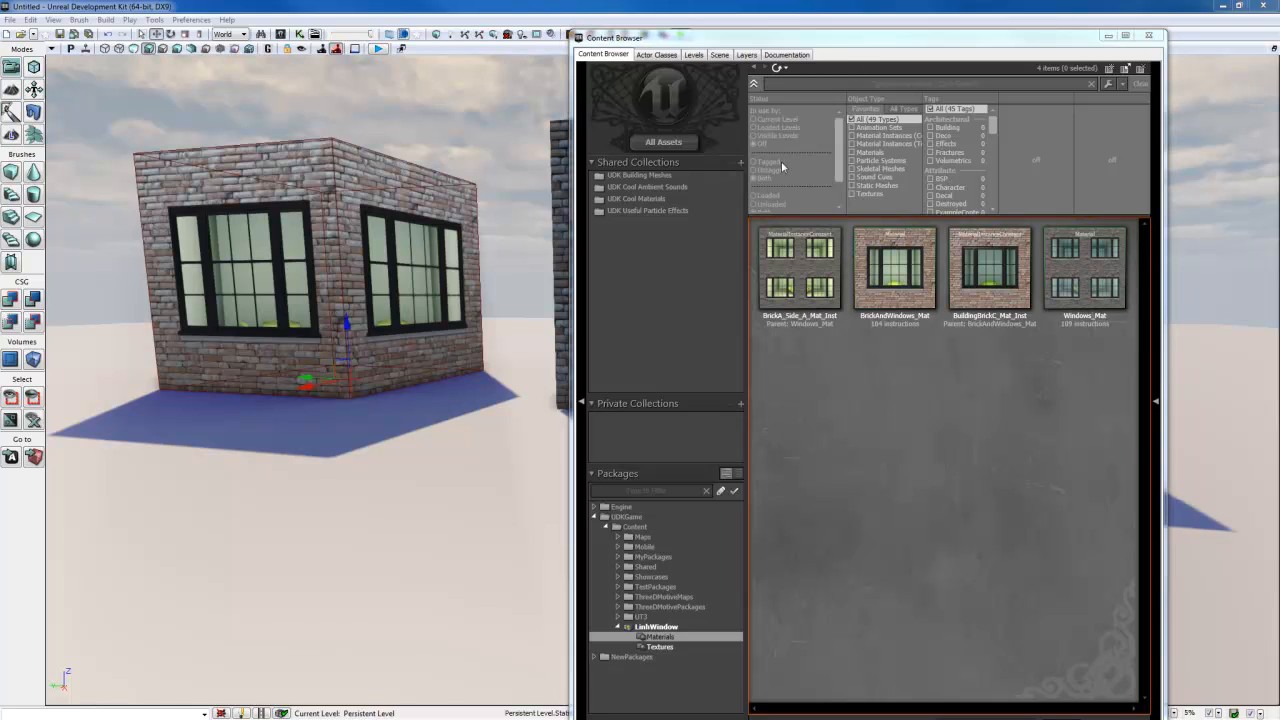
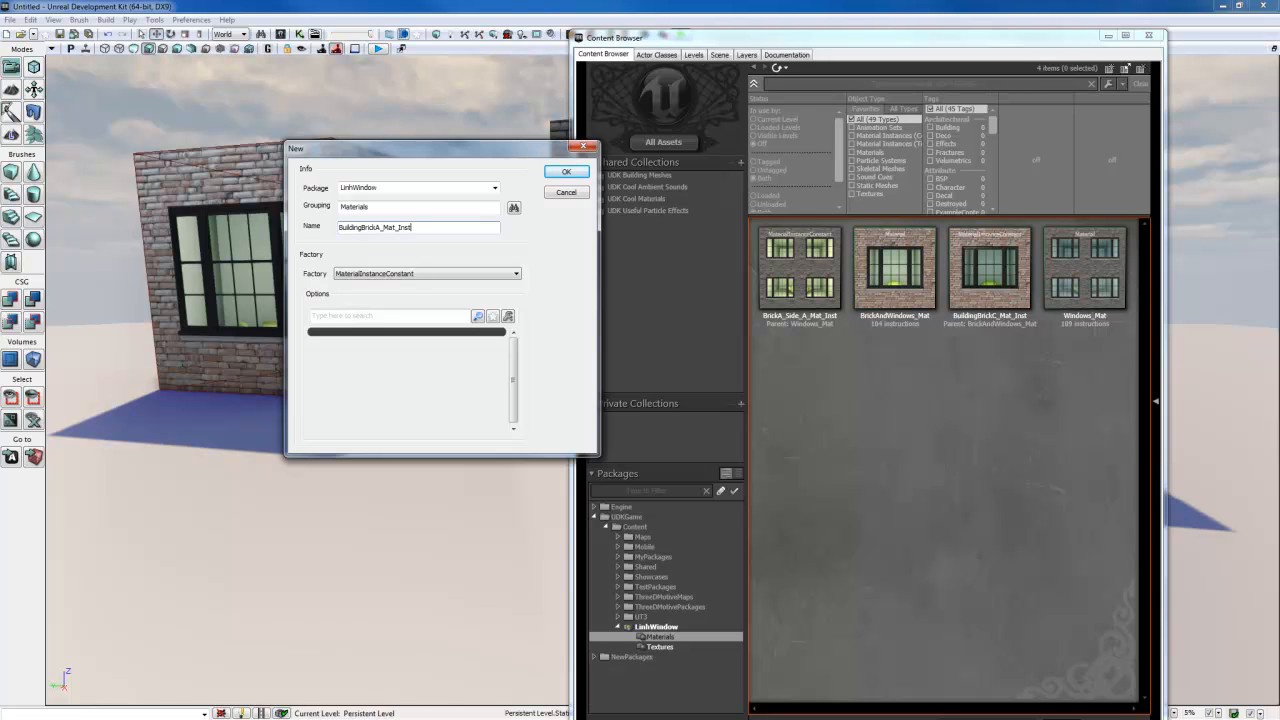
pyautogui.press('Return')
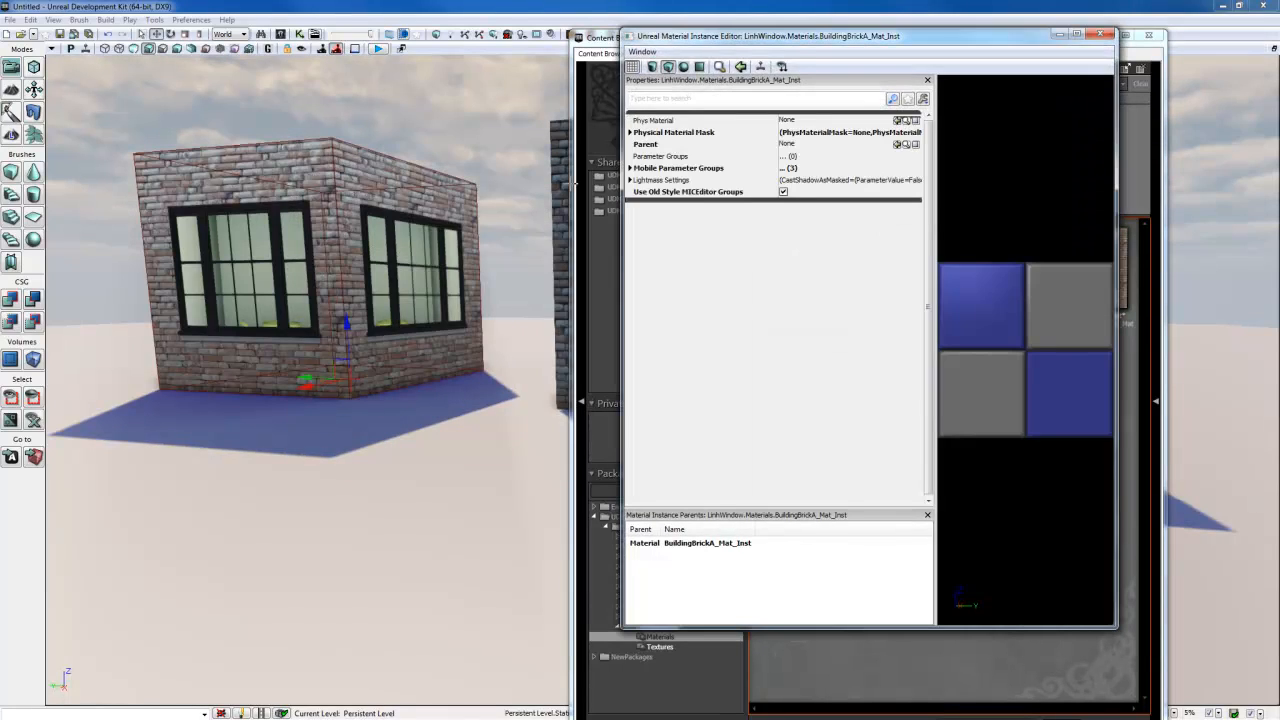
# Step: Assign BrickAndWindows_Mat as the parent of BuildingBrickA_Mat_Inst
pyautogui.moveTo(843, 40); pyautogui.dragTo(350, 63)
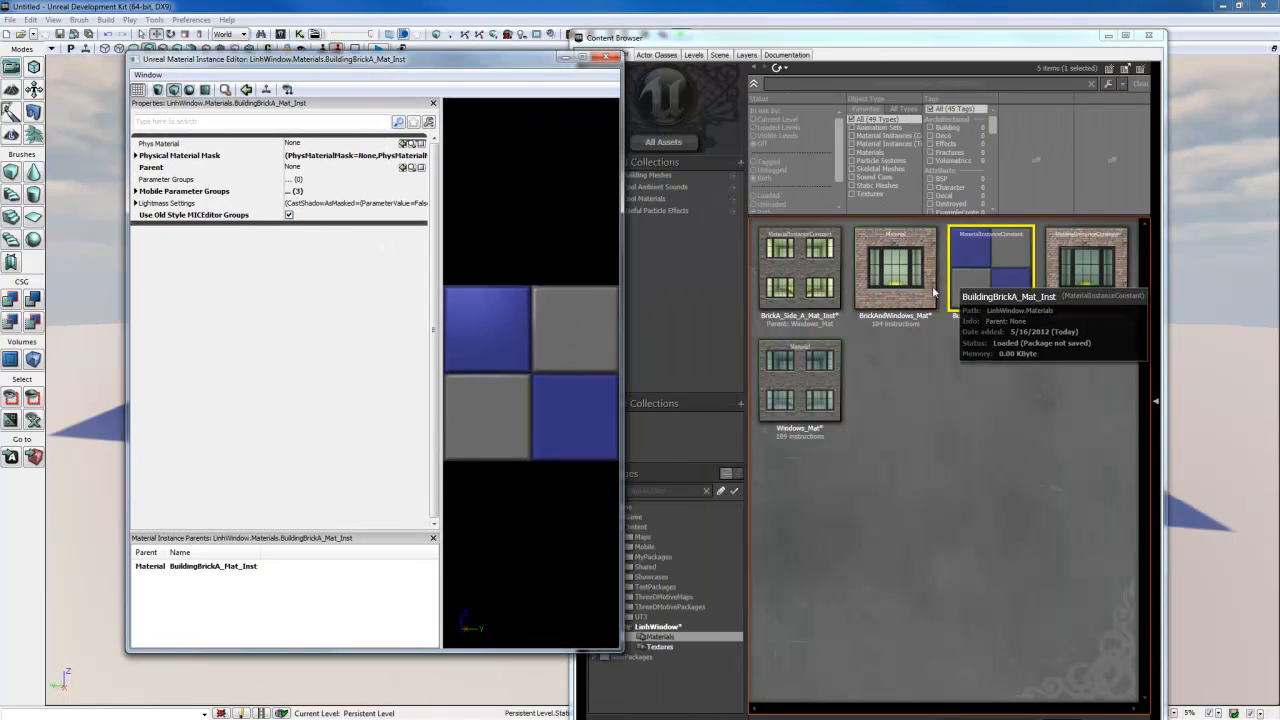
pyautogui.click(907, 297)
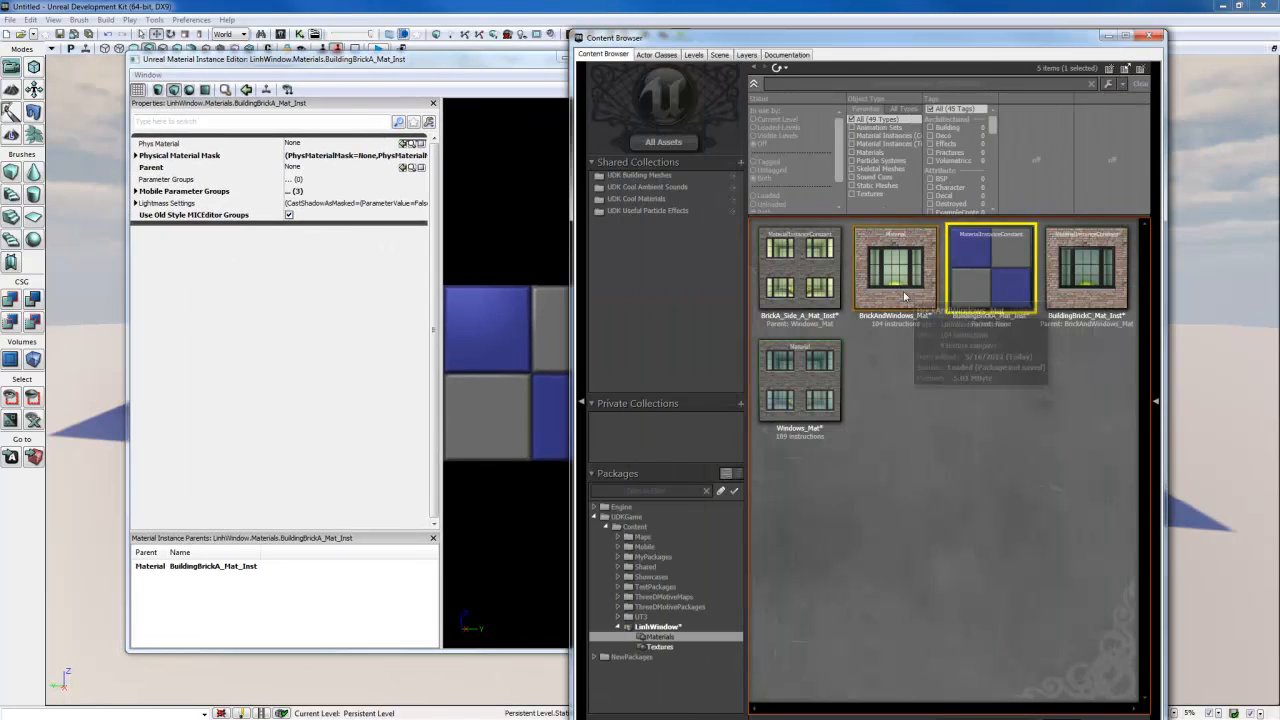
pyautogui.click(403, 169)
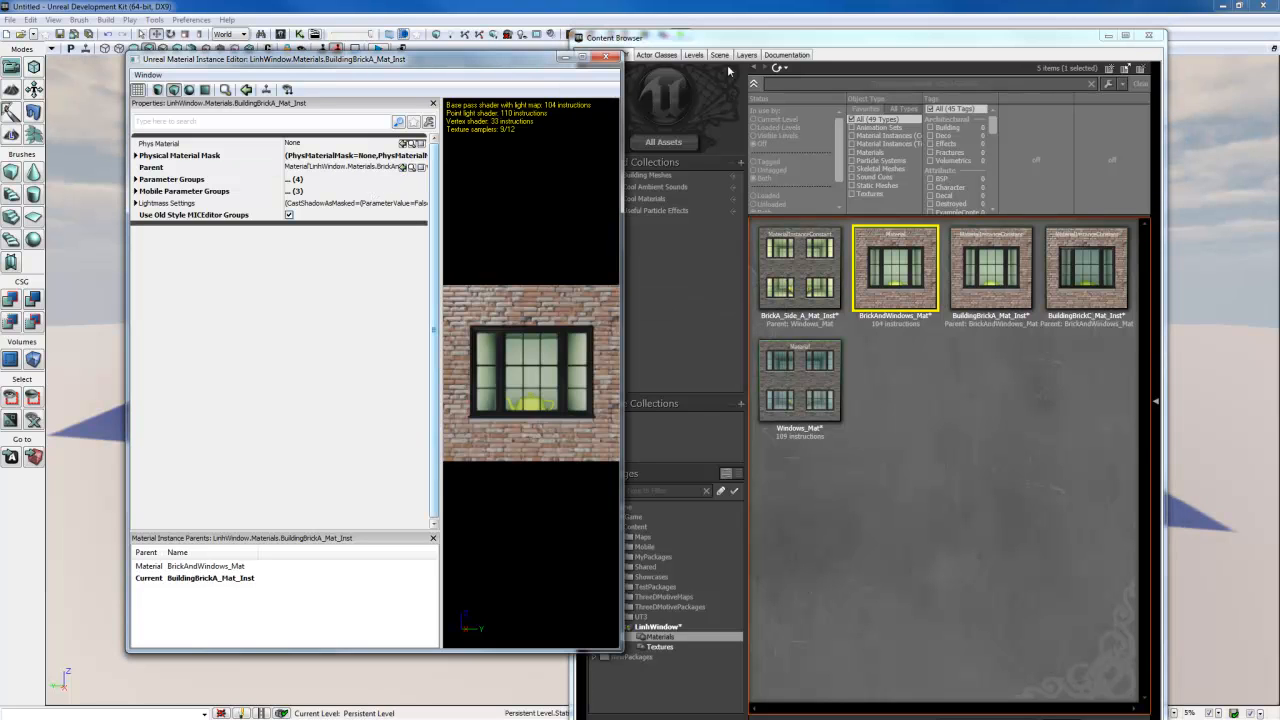
# Step: Arrange the Content Browser beside the instance editor, showing LinhWindow's Textures group and the instance's expanded texture parameters
pyautogui.moveTo(757, 45); pyautogui.dragTo(1024, 52)
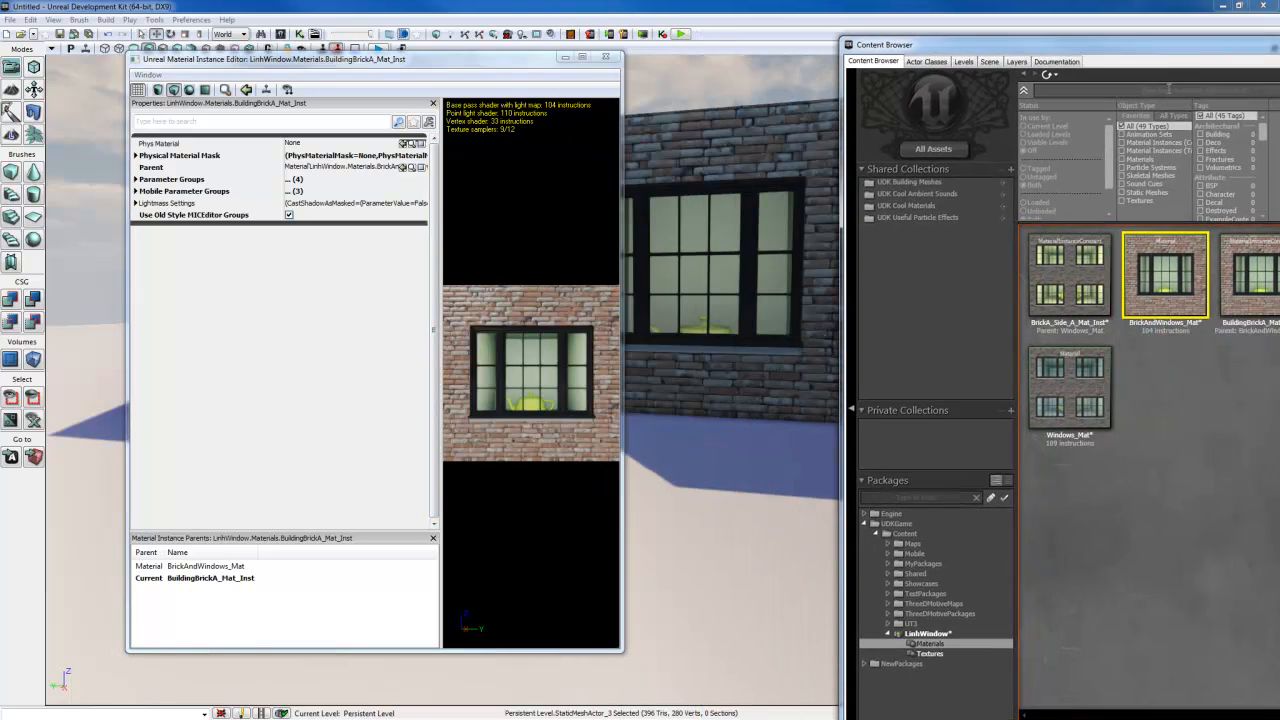
pyautogui.moveTo(1163, 50); pyautogui.dragTo(1073, 60)
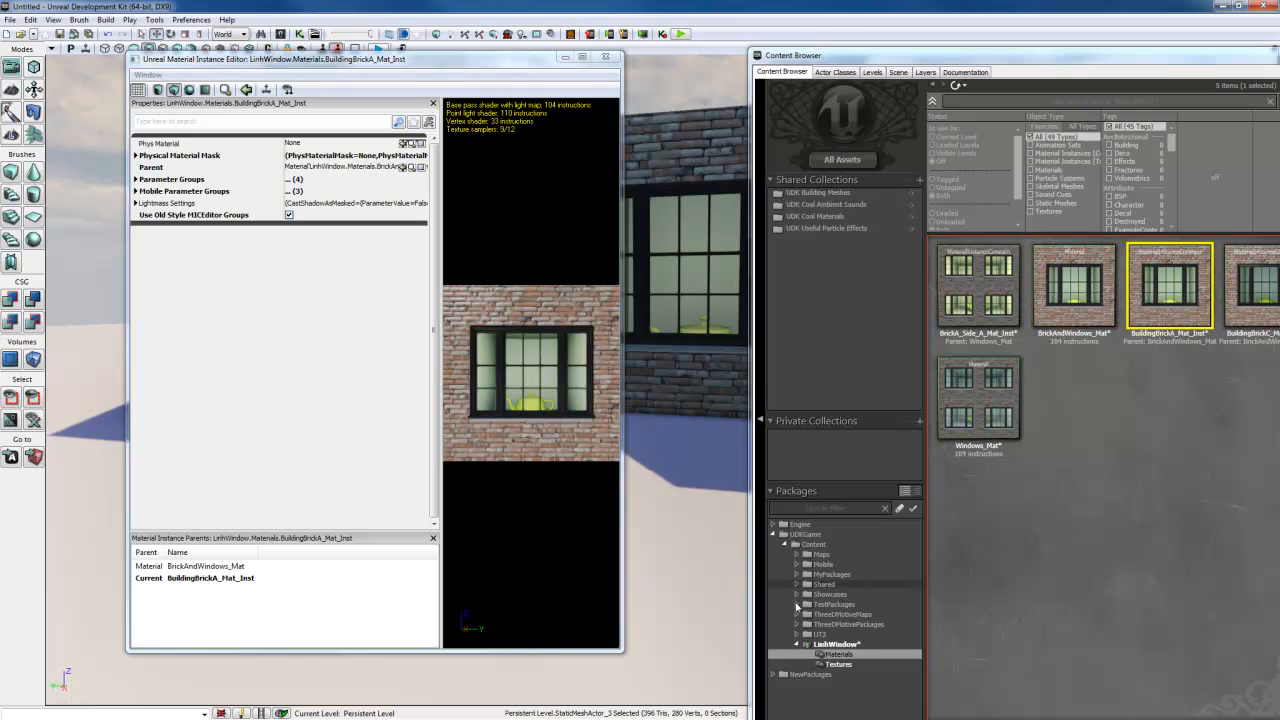
pyautogui.click(838, 664)
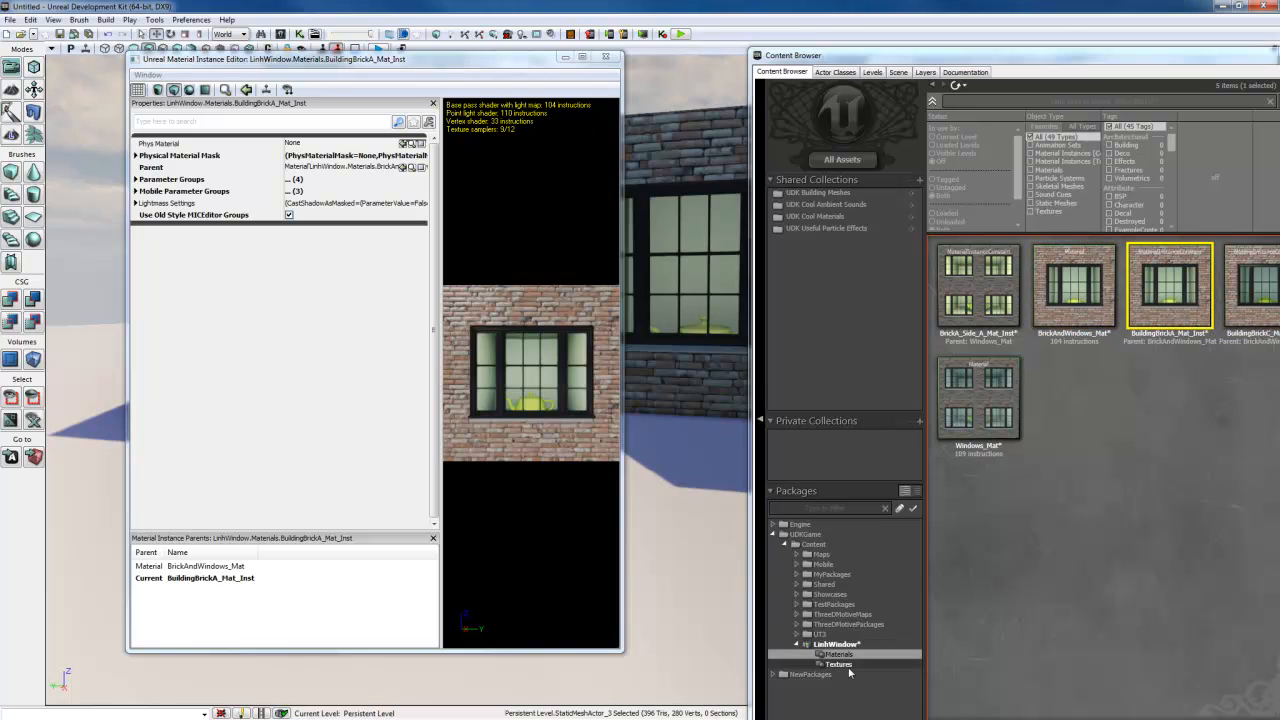
pyautogui.click(137, 180)
pyautogui.click(145, 203)
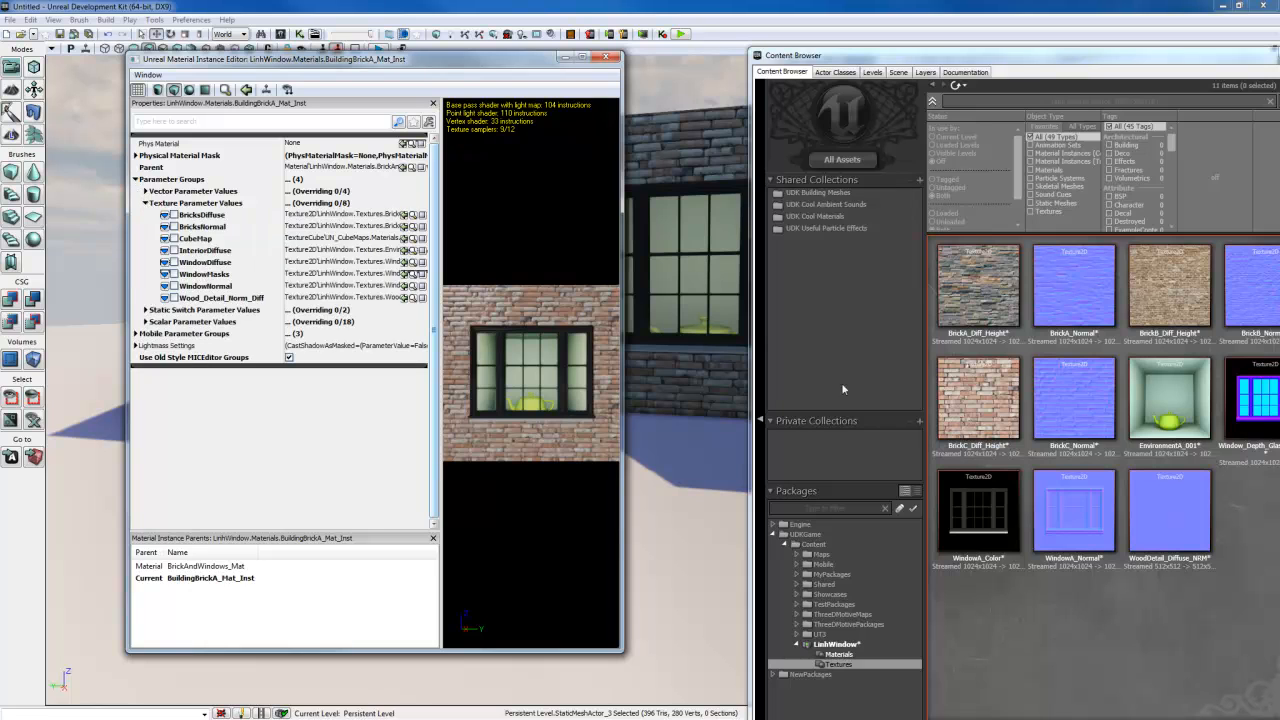
# Step: Override BricksDiffuse with the BrickA_Diff_Height texture and BricksNormal with BrickA_Normal in BuildingBrickA_Mat_Inst
pyautogui.click(978, 285)
pyautogui.click(174, 214)
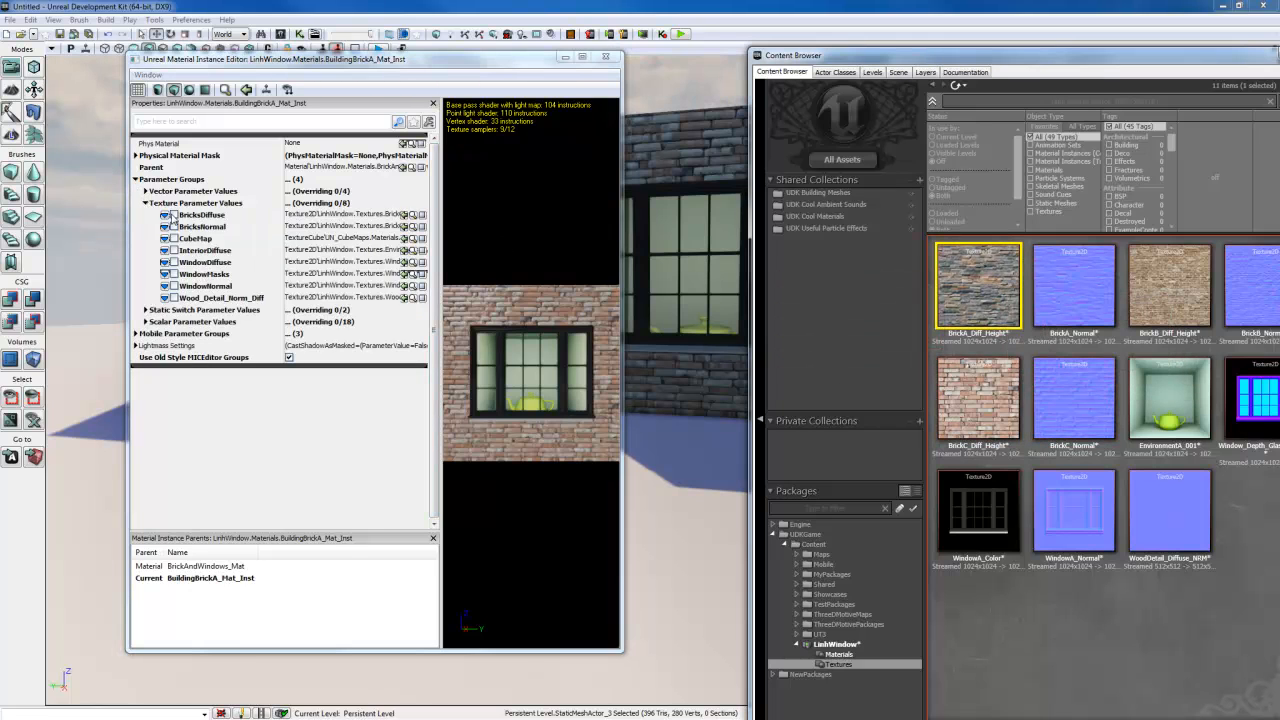
pyautogui.click(405, 214)
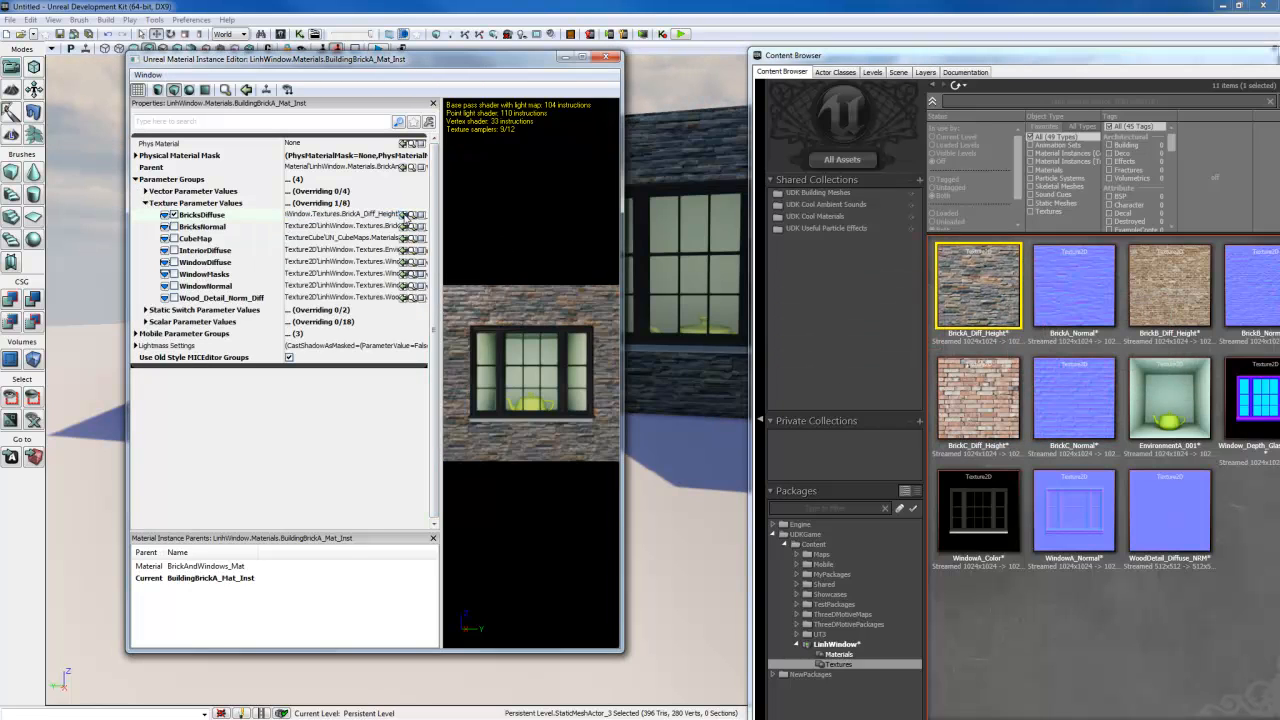
pyautogui.click(174, 226)
pyautogui.click(1073, 285)
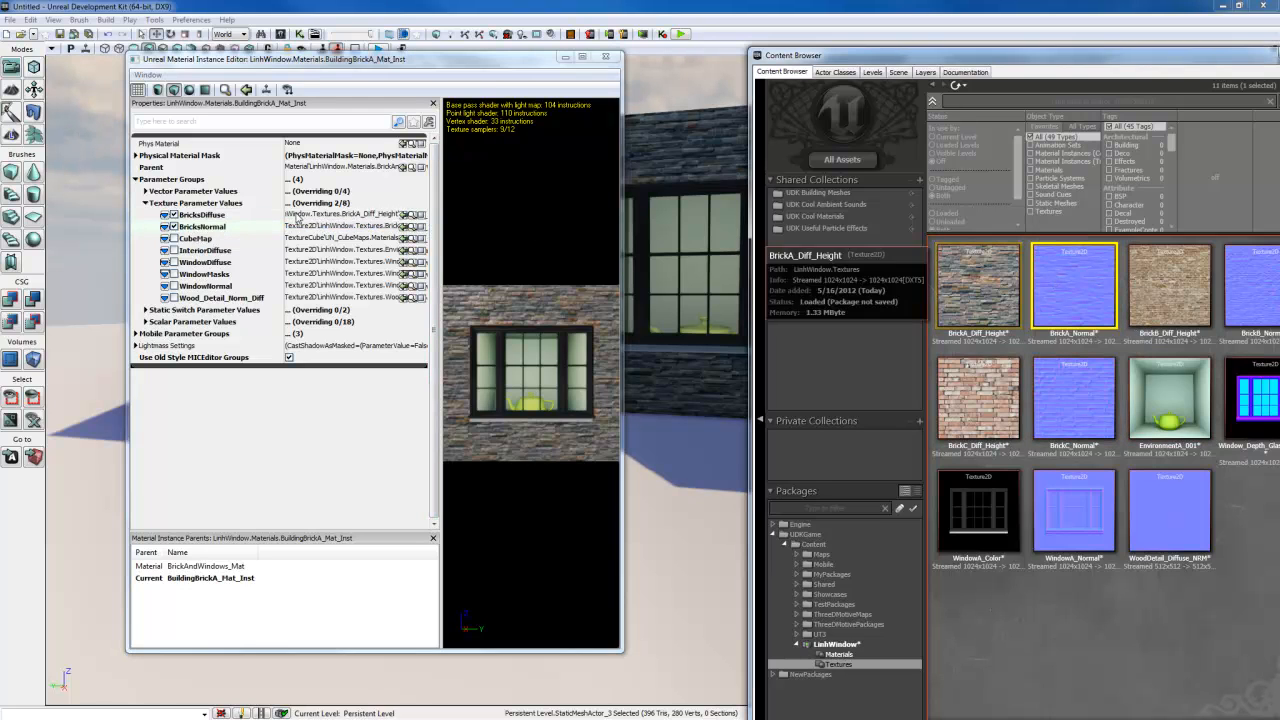
pyautogui.click(405, 226)
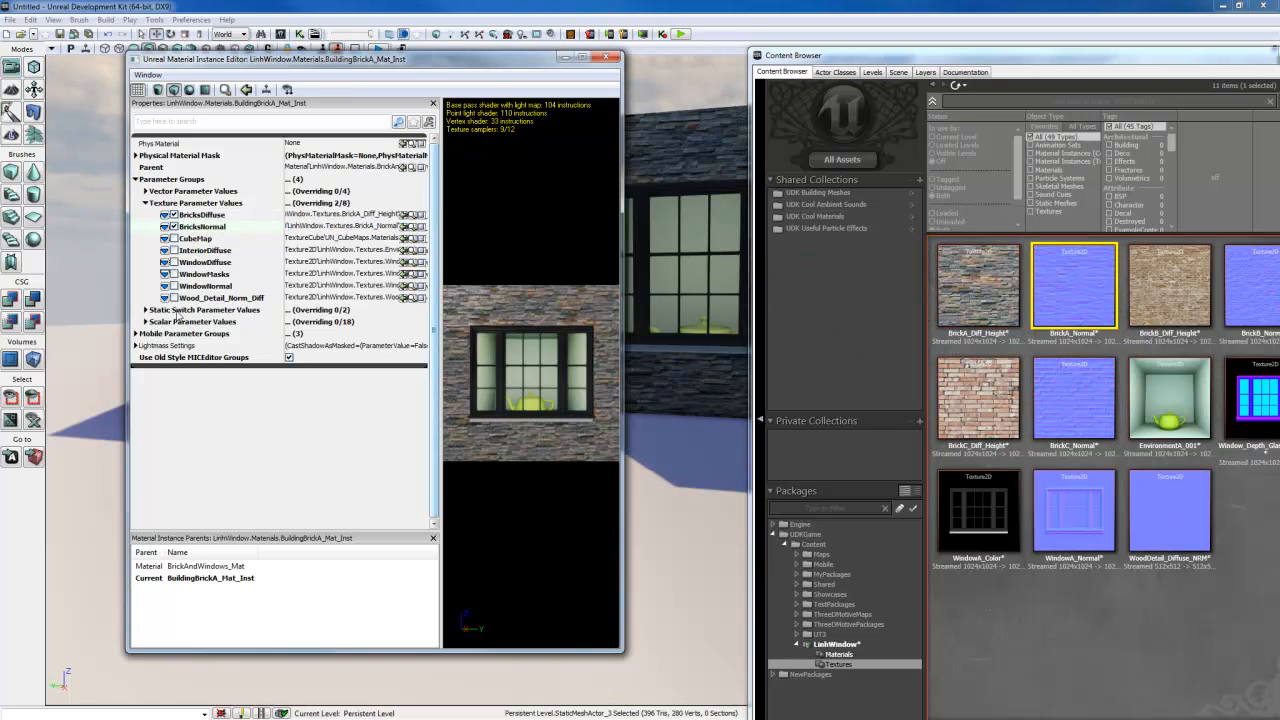
# Step: Enable the overrides for the Window_Tile_U and Window_Tile_V scalar parameters of BuildingBrickA_Mat_Inst
pyautogui.click(146, 322)
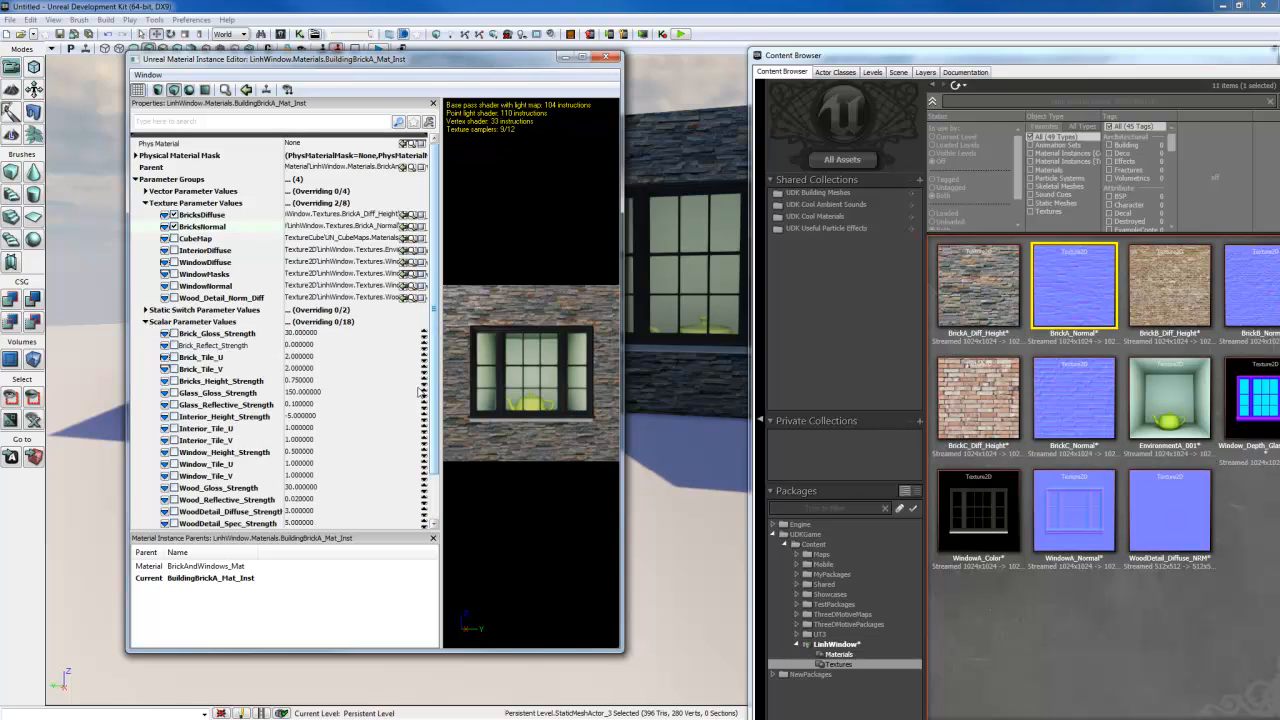
pyautogui.scroll(-2, 434, 394)
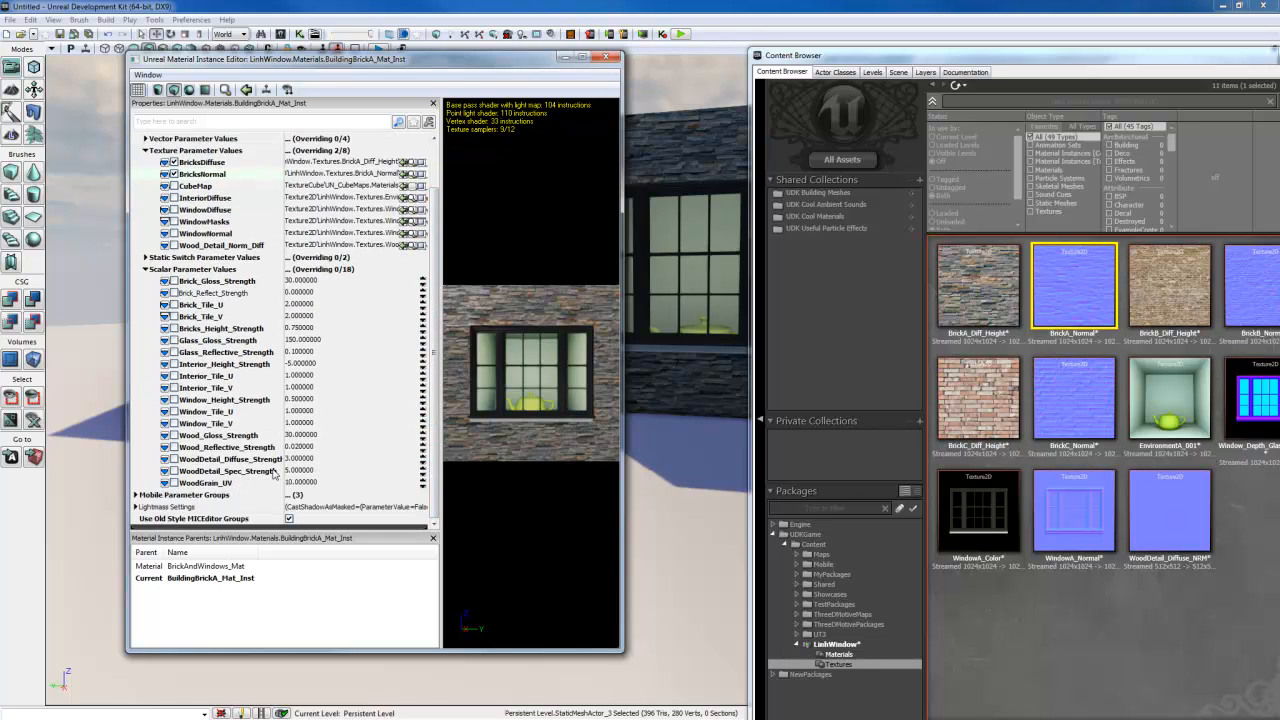
pyautogui.click(174, 411)
pyautogui.click(174, 423)
# Step: Set Window_Tile_U to 2 and clear the Content Browser away so the stone building can be seen
pyautogui.click(305, 423)
pyautogui.click(309, 412)
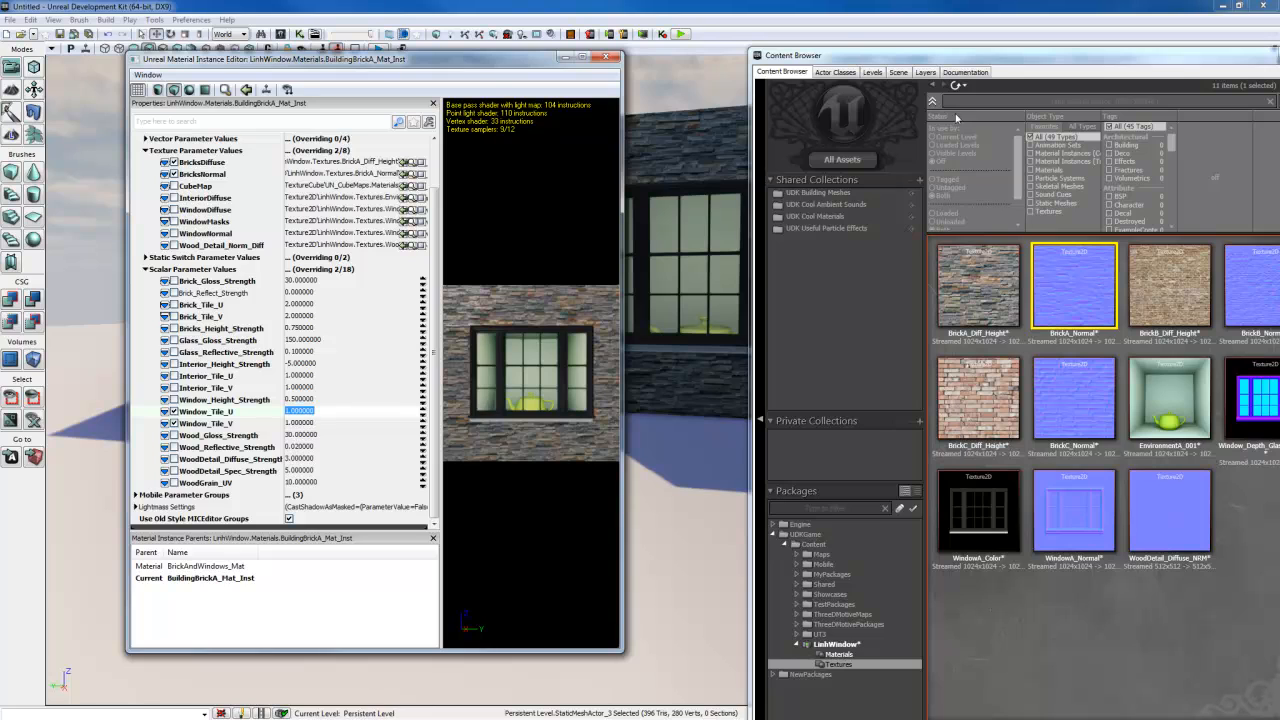
pyautogui.click(967, 65)
pyautogui.moveTo(441, 63); pyautogui.dragTo(234, 56)
pyautogui.write('2')
pyautogui.press('Return')
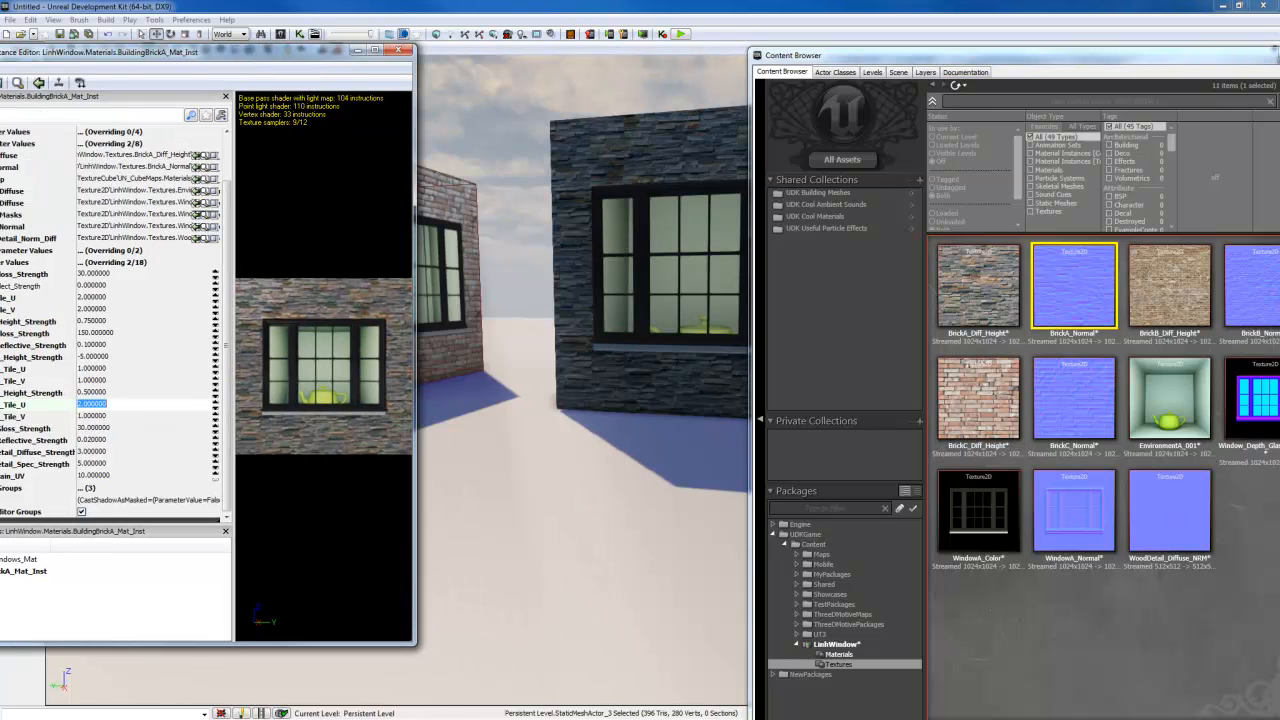
pyautogui.moveTo(1117, 61); pyautogui.dragTo(884, 281)
pyautogui.click(1096, 273)
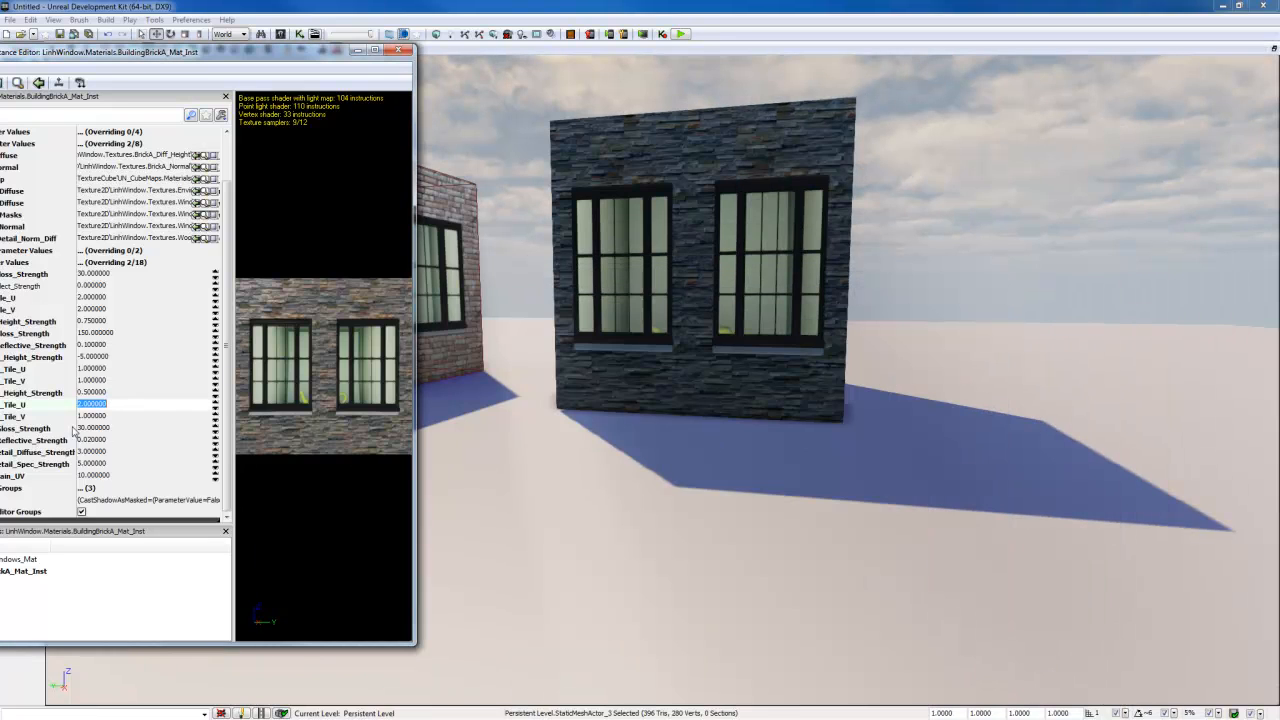
# Step: Set Window_Tile_V to 2 and view the building's windows up close
pyautogui.click(100, 417)
pyautogui.write('2')
pyautogui.press('Return')
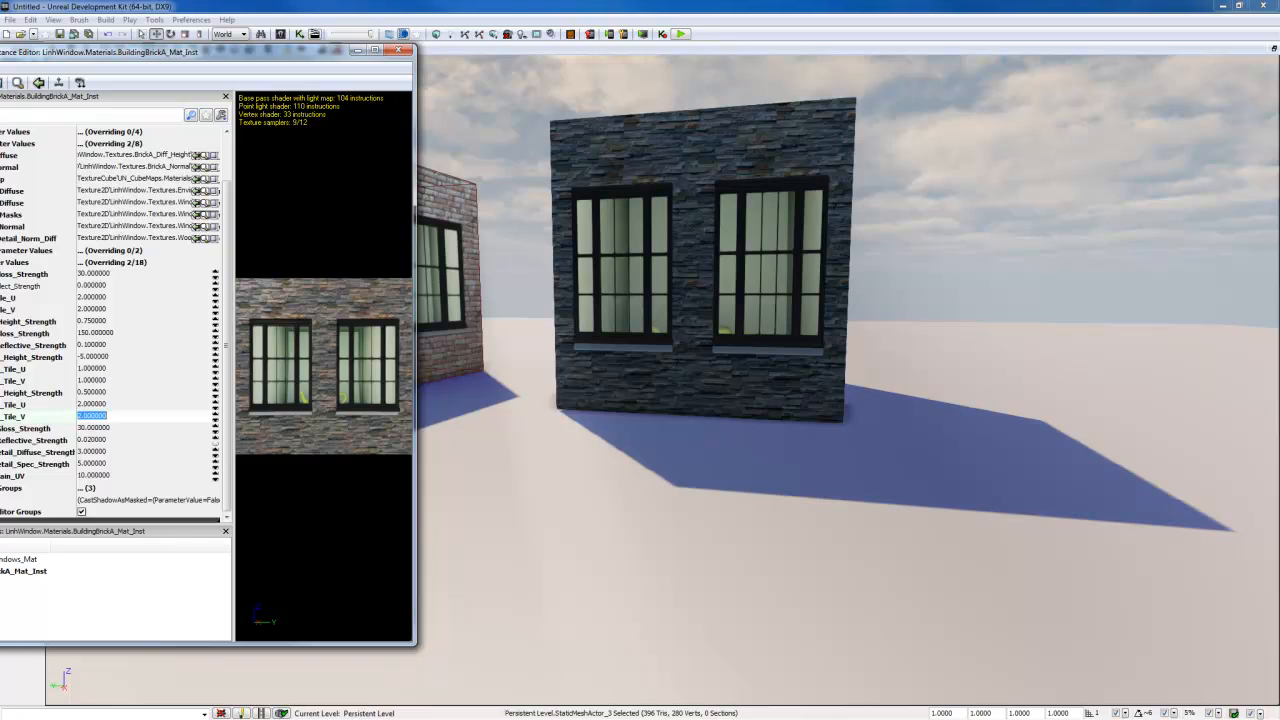
pyautogui.moveTo(834, 421); pyautogui.dragTo(529, 449)
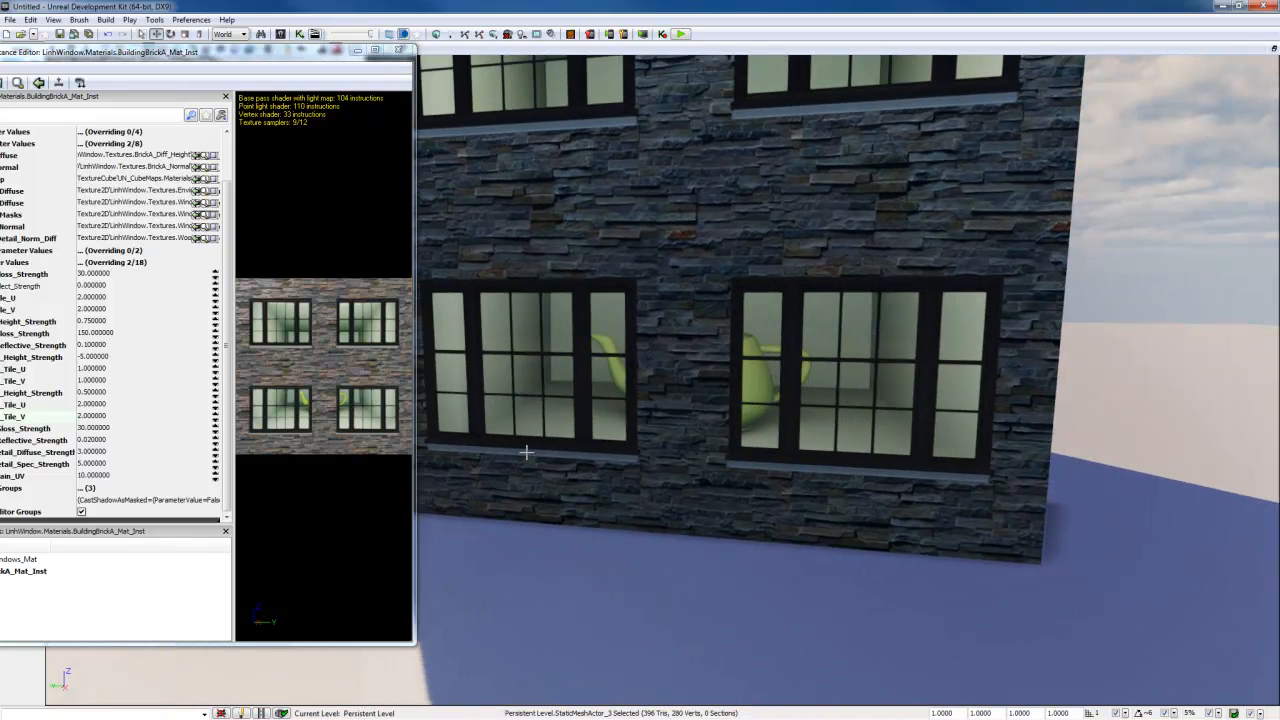
# Step: Enable the overrides for Interior_Tile_U and Interior_Tile_V and try 0.5 for Interior_Tile_U
pyautogui.moveTo(229, 54); pyautogui.dragTo(400, 57)
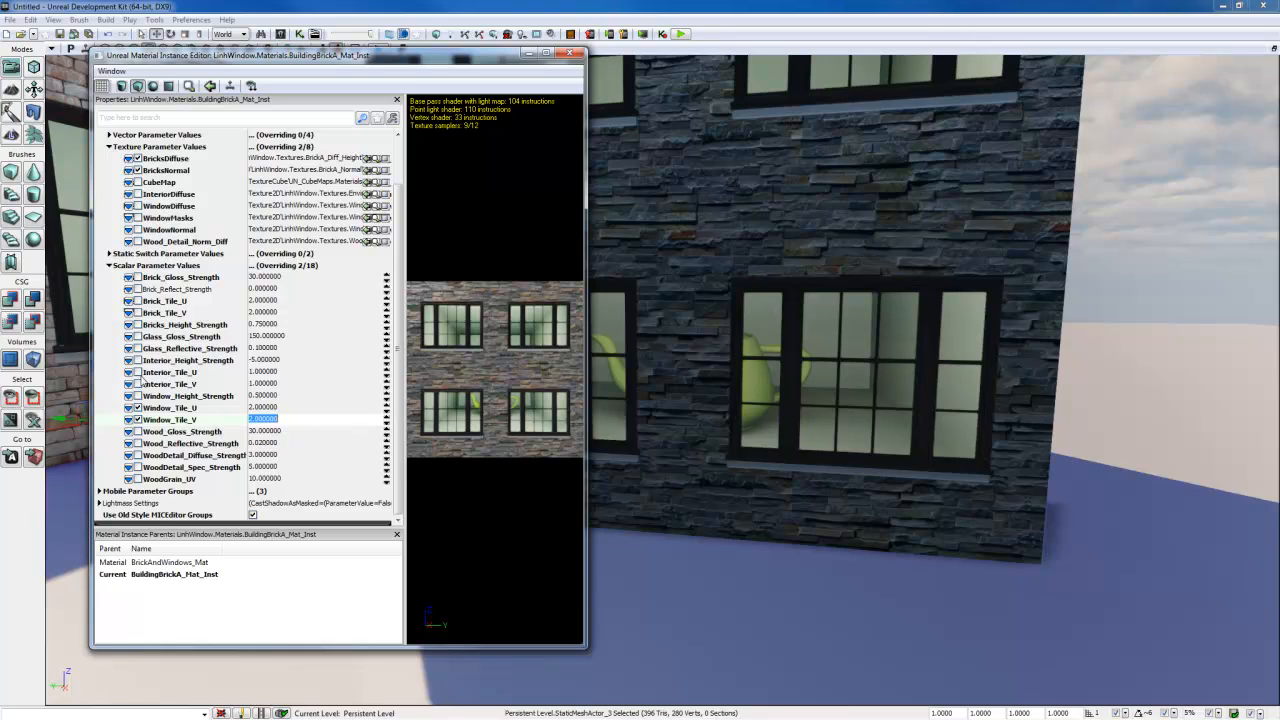
pyautogui.click(137, 384)
pyautogui.click(263, 383)
pyautogui.click(303, 375)
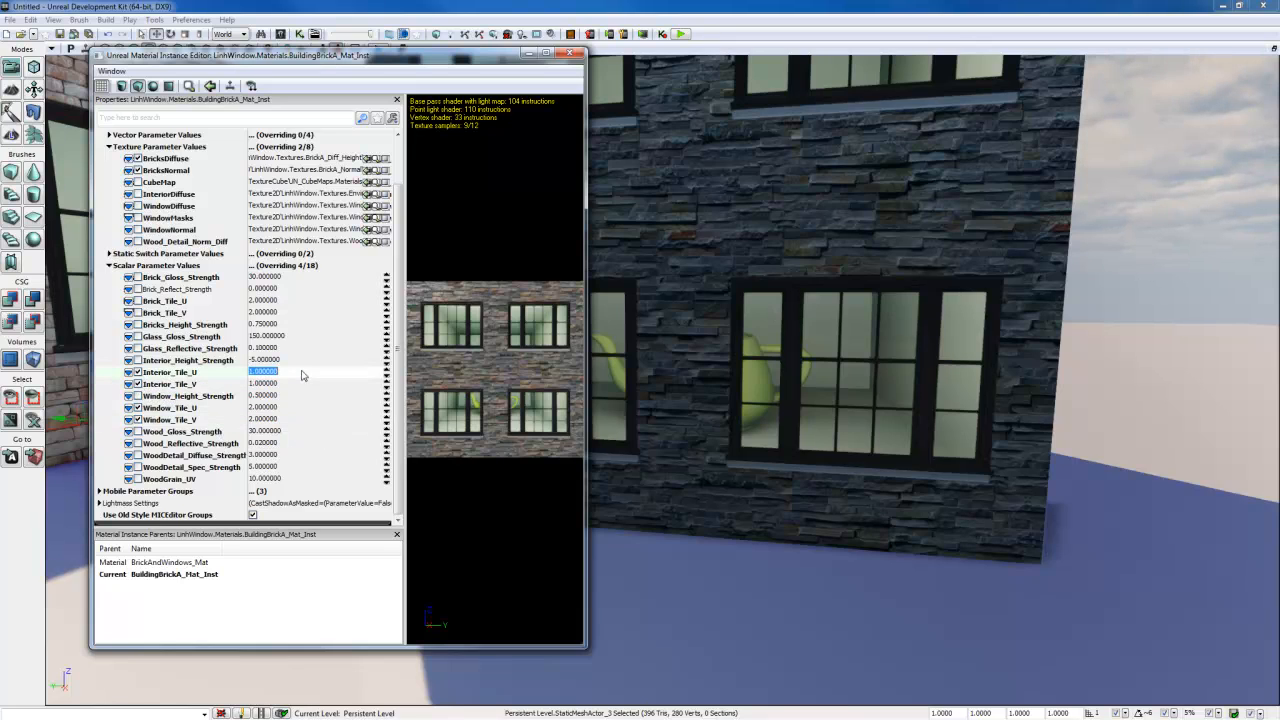
pyautogui.write('.5')
pyautogui.press('Return')
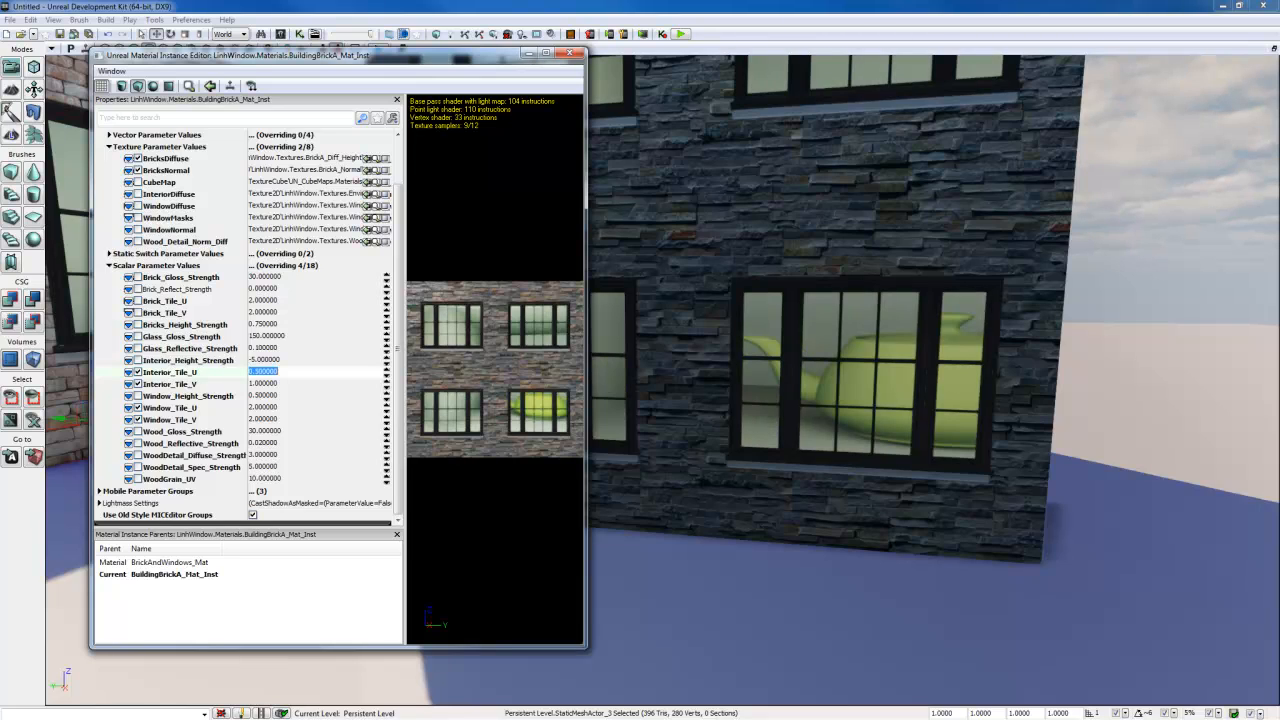
# Step: Set both Interior_Tile_U and Interior_Tile_V to 2
pyautogui.write('1')
pyautogui.press('Return')
pyautogui.moveTo(914, 502); pyautogui.dragTo(780, 483)
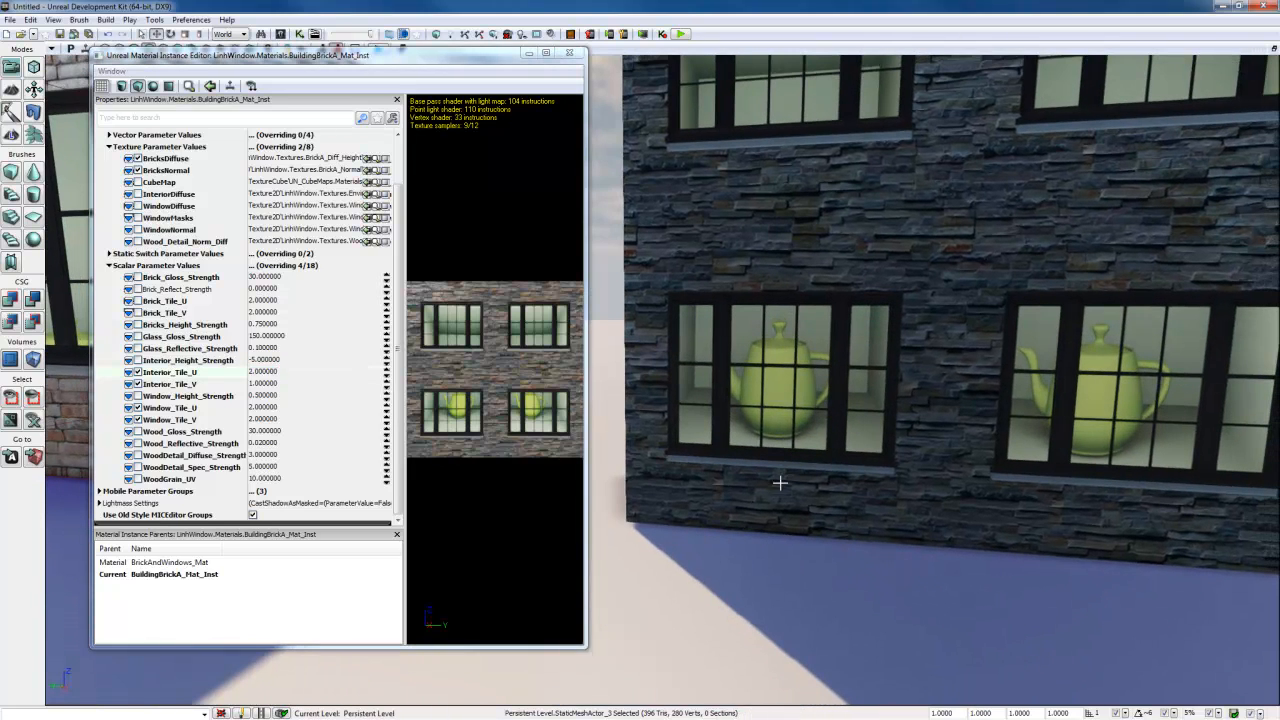
pyautogui.click(263, 385)
pyautogui.write('2')
pyautogui.press('Return')
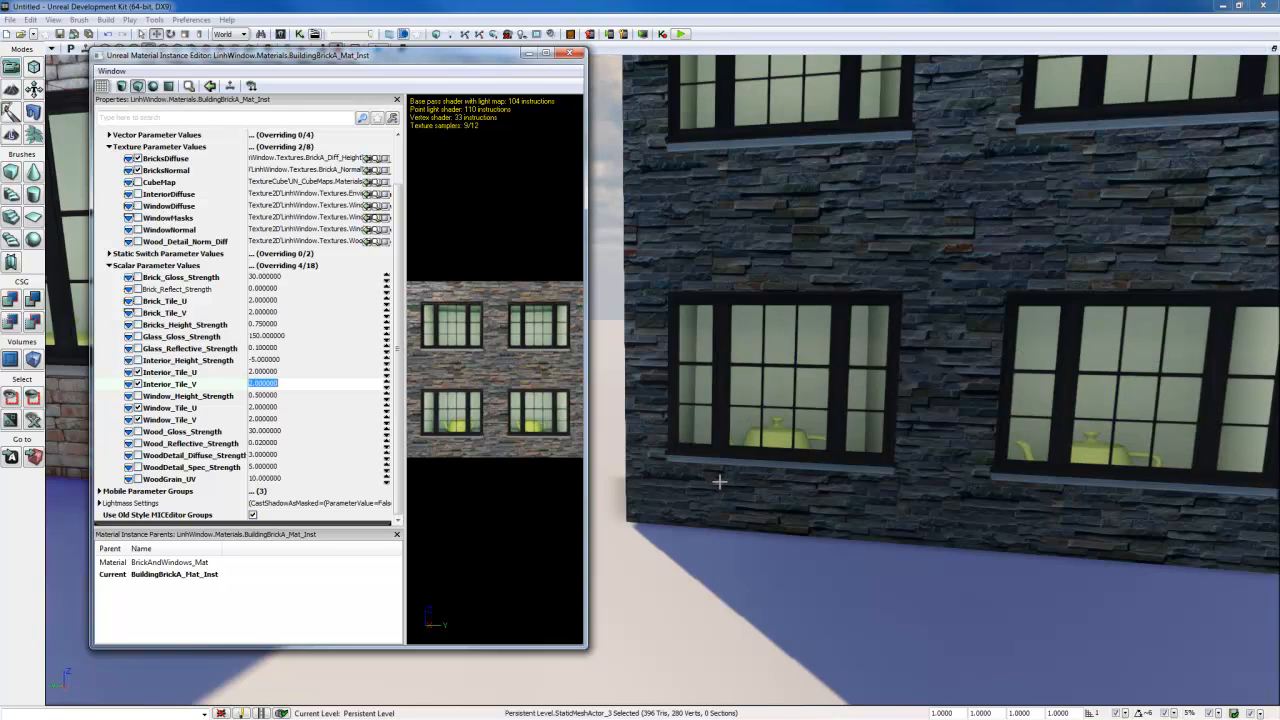
# Step: Override Interior_Height_Strength, compare a value of -2, and settle on -7
pyautogui.click(138, 360)
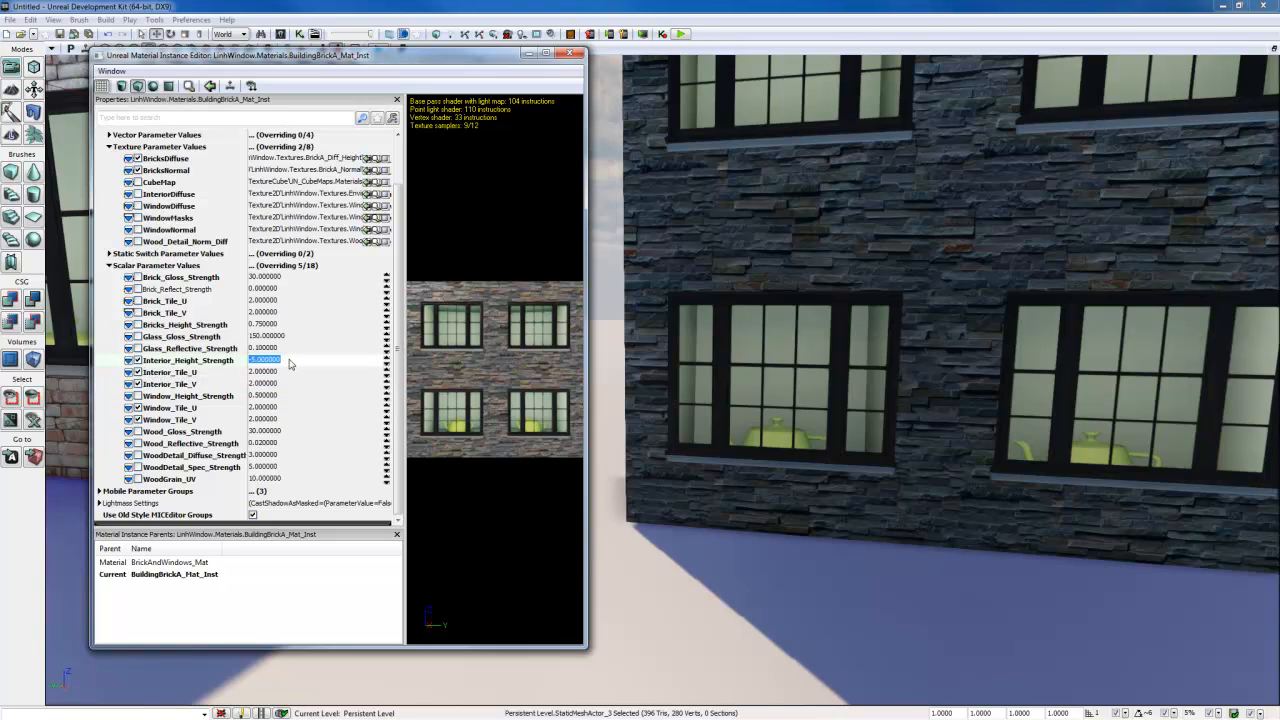
pyautogui.press('BackSpace')
pyautogui.press('Return')
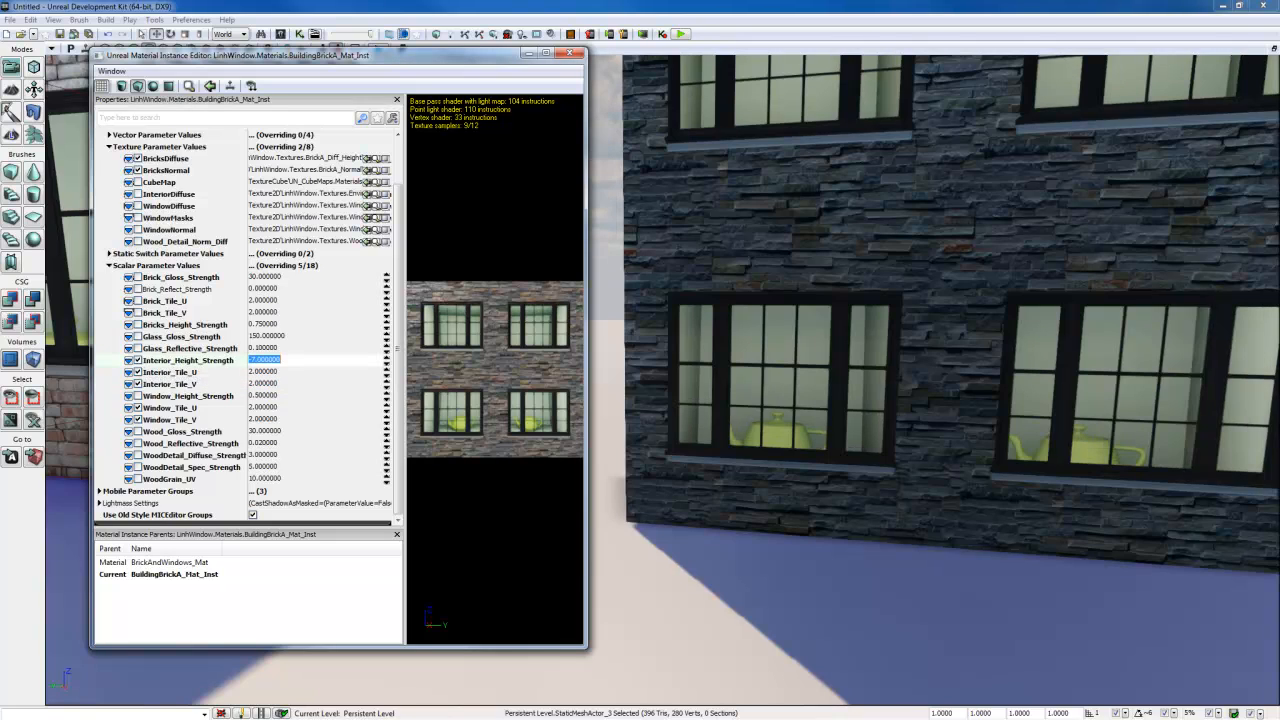
pyautogui.write('-2')
pyautogui.press('Return')
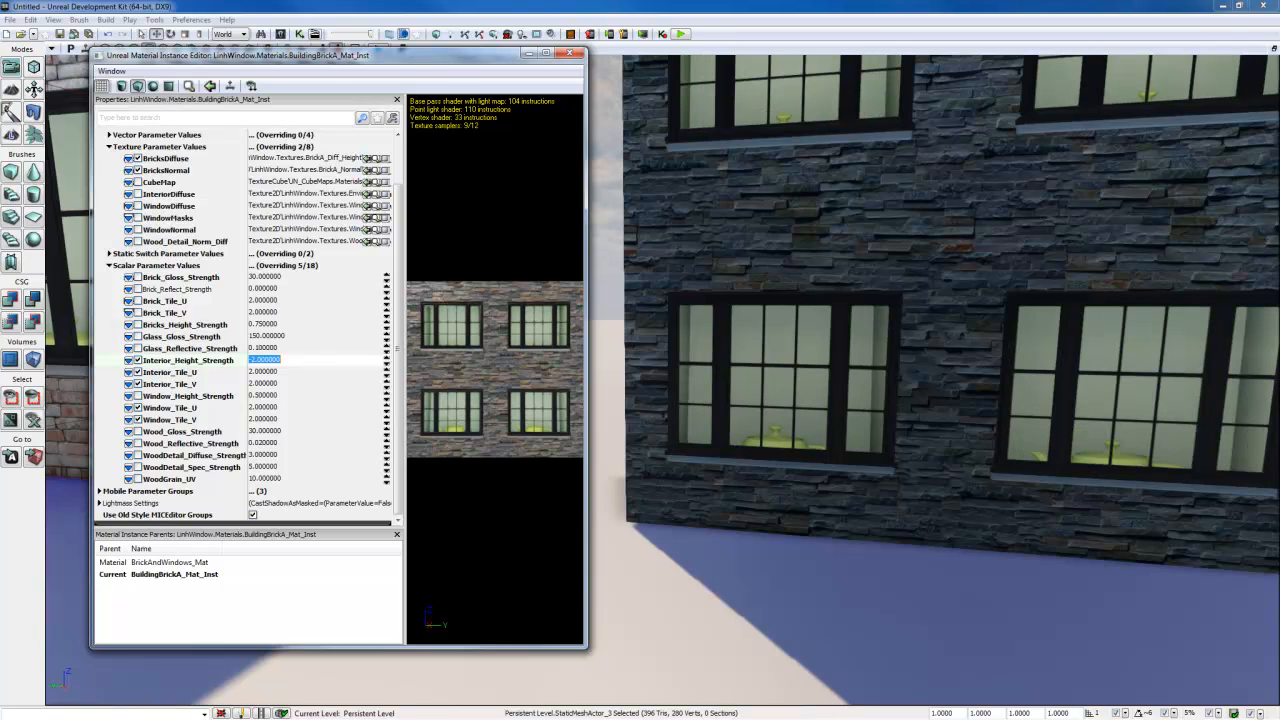
pyautogui.write('-7')
pyautogui.press('Return')
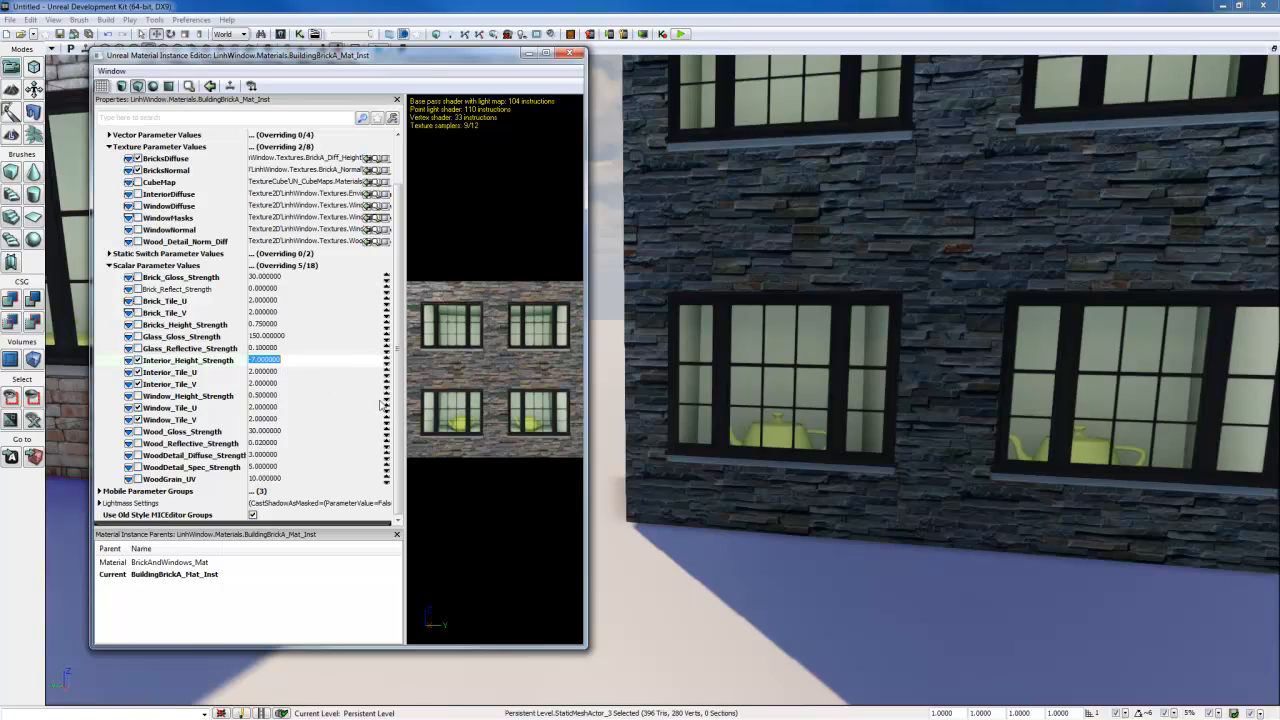
# Step: Close the instance editor, view the building, and show LinhWindow's Materials group in the Content Browser
pyautogui.click(571, 53)
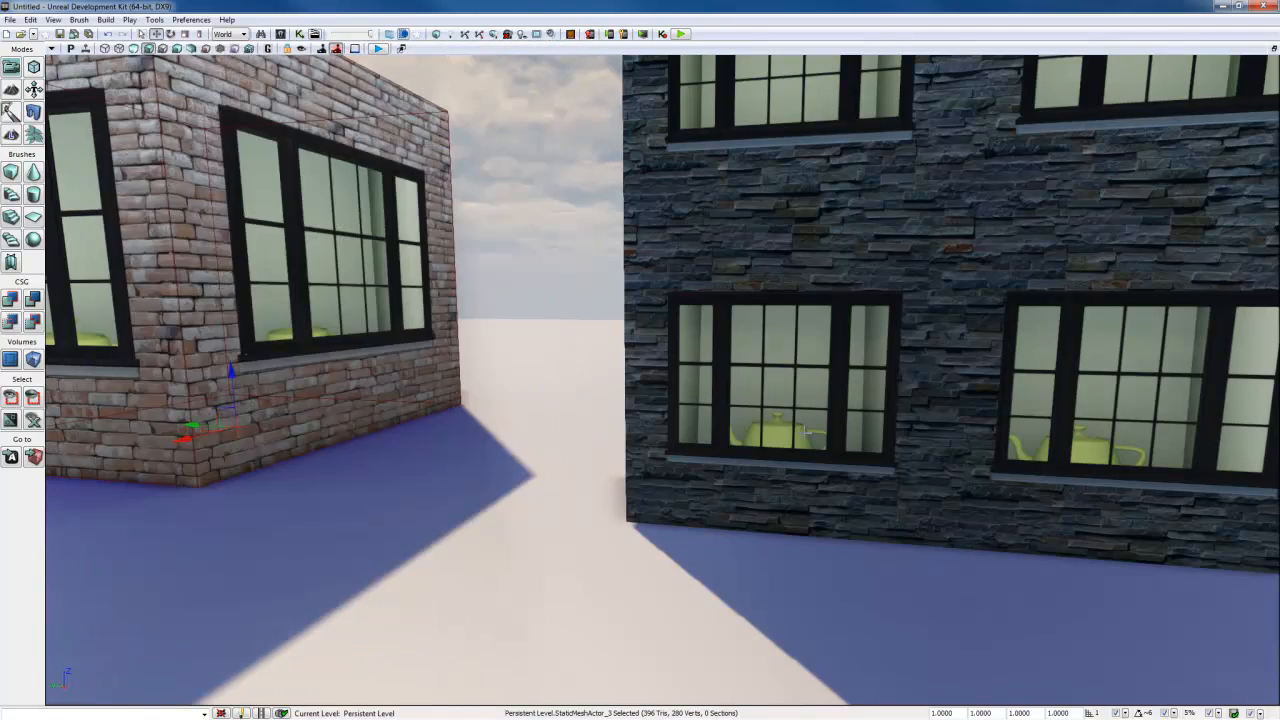
pyautogui.moveTo(722, 380); pyautogui.dragTo(846, 378, button='middle')
pyautogui.moveTo(846, 378); pyautogui.dragTo(801, 438, button='right')
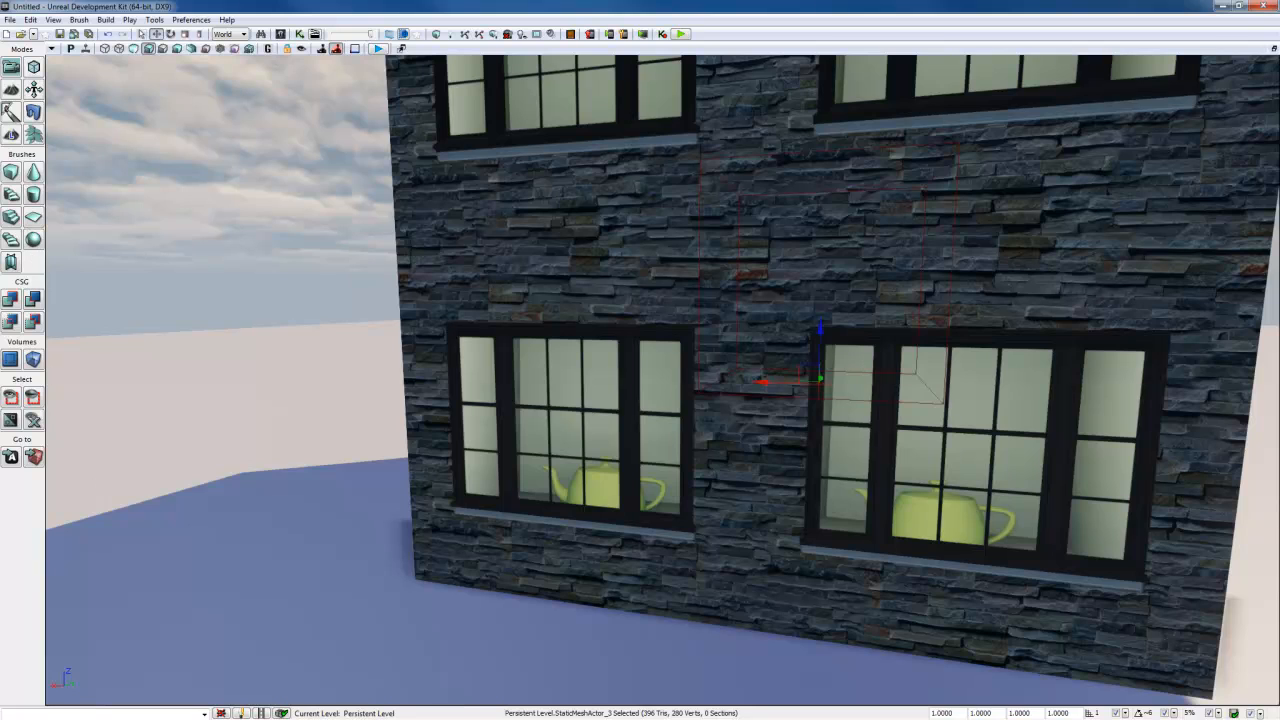
pyautogui.hotkey('alt', 'Tab')
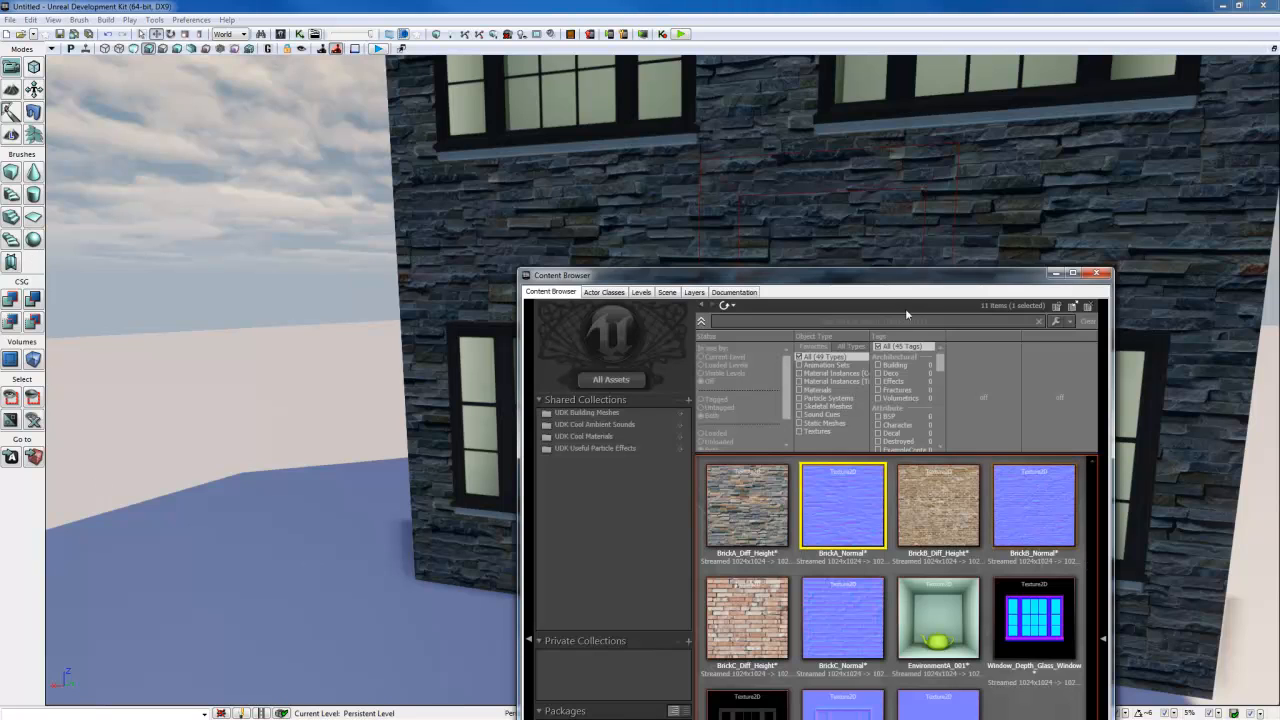
pyautogui.moveTo(895, 286); pyautogui.dragTo(940, 125)
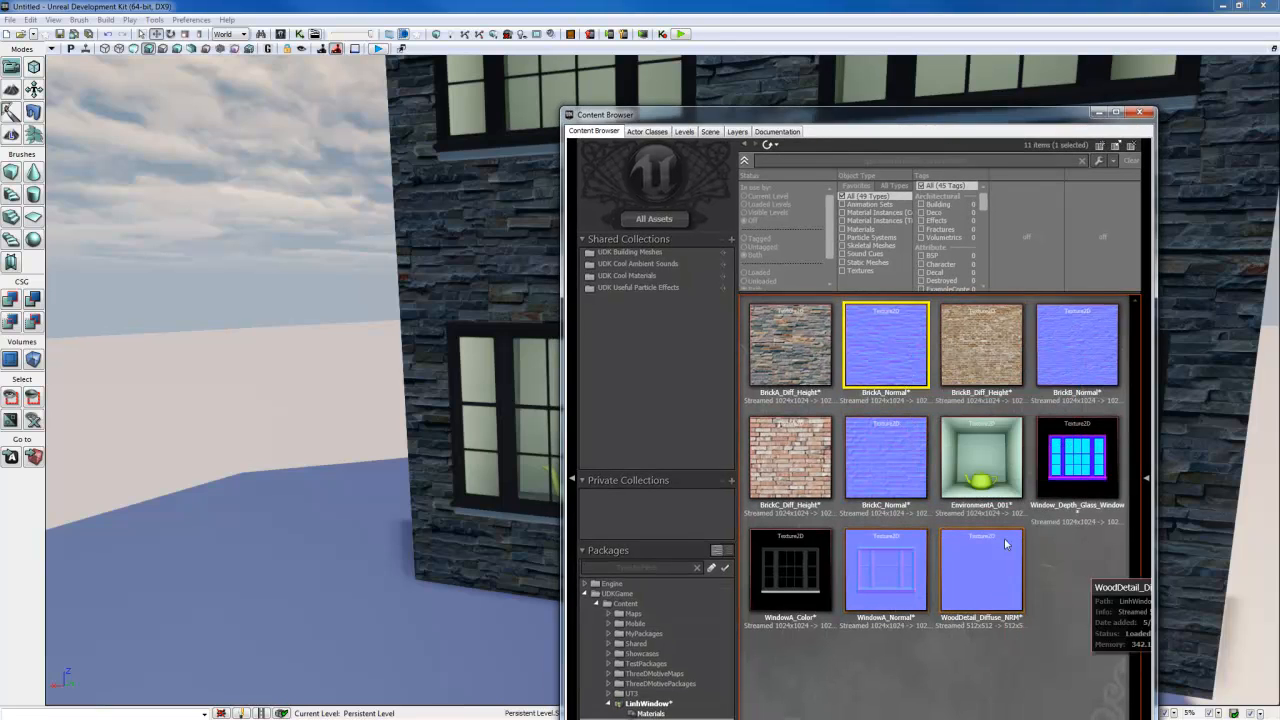
pyautogui.click(654, 716)
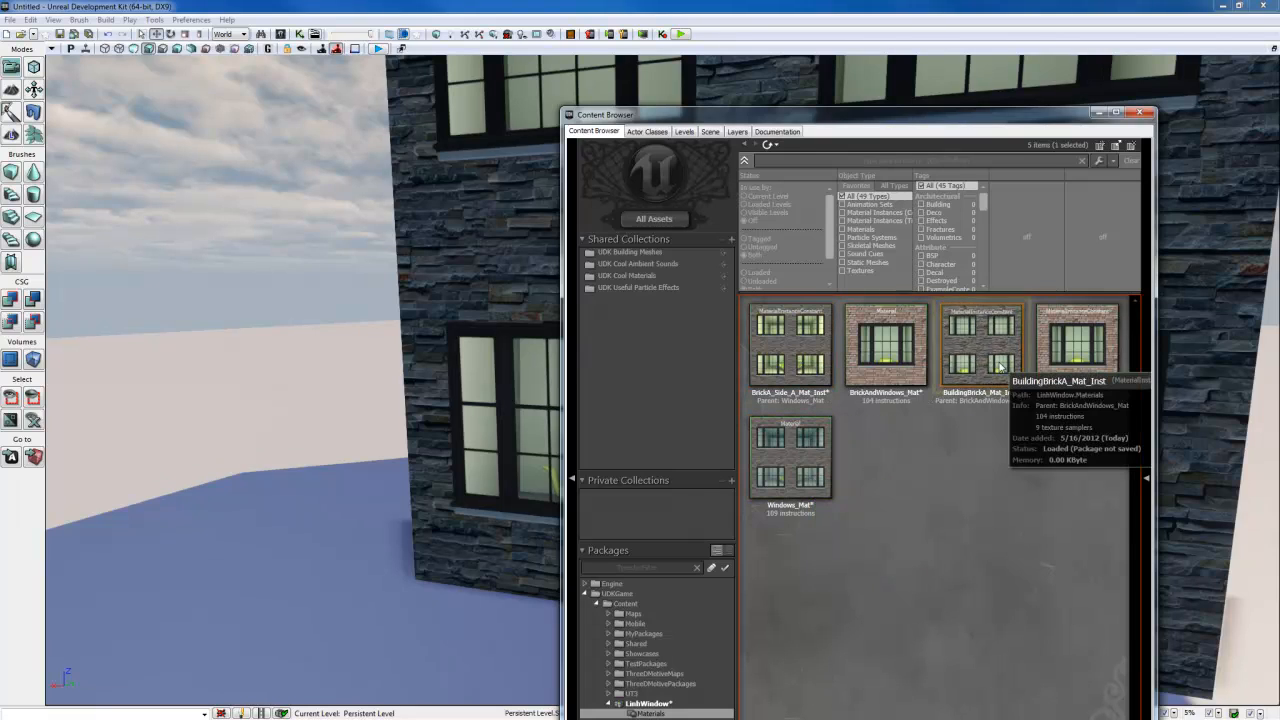
# Step: Override the bLightInterior static switch of BuildingBrickA_Mat_Inst and turn it off, then close the editor and the Content Browser
pyautogui.doubleClick(988, 370)
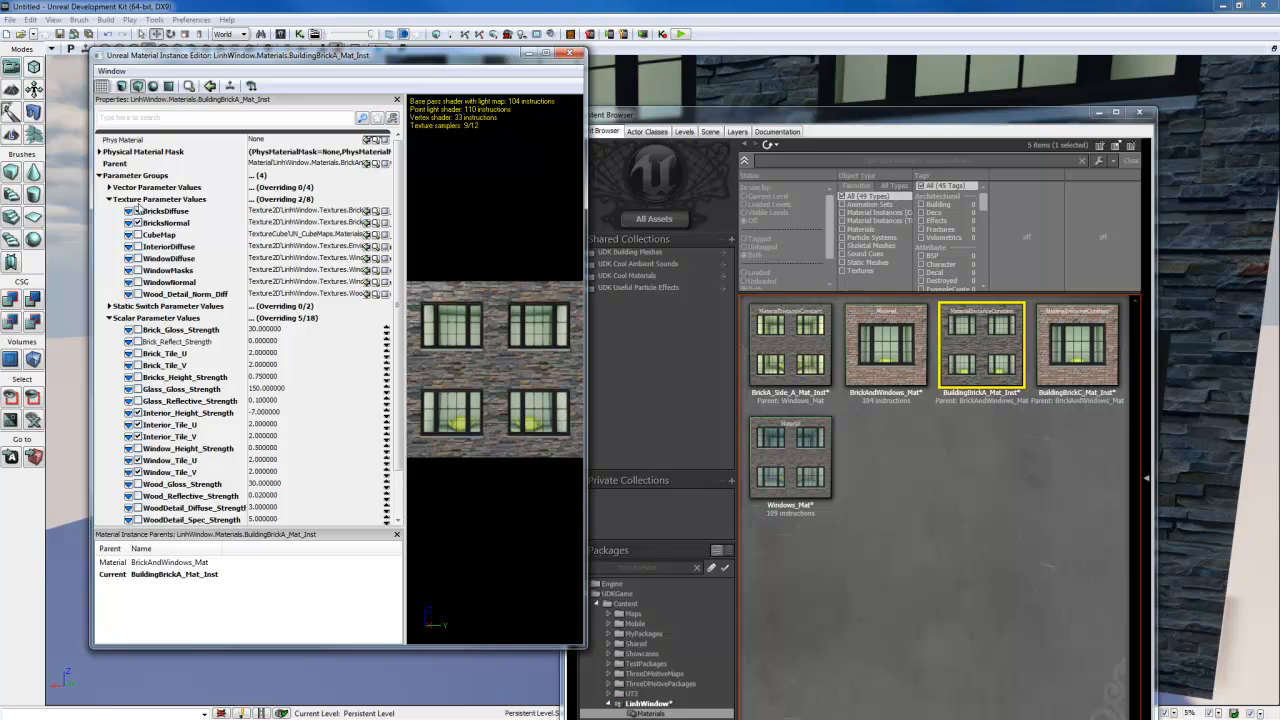
pyautogui.click(110, 307)
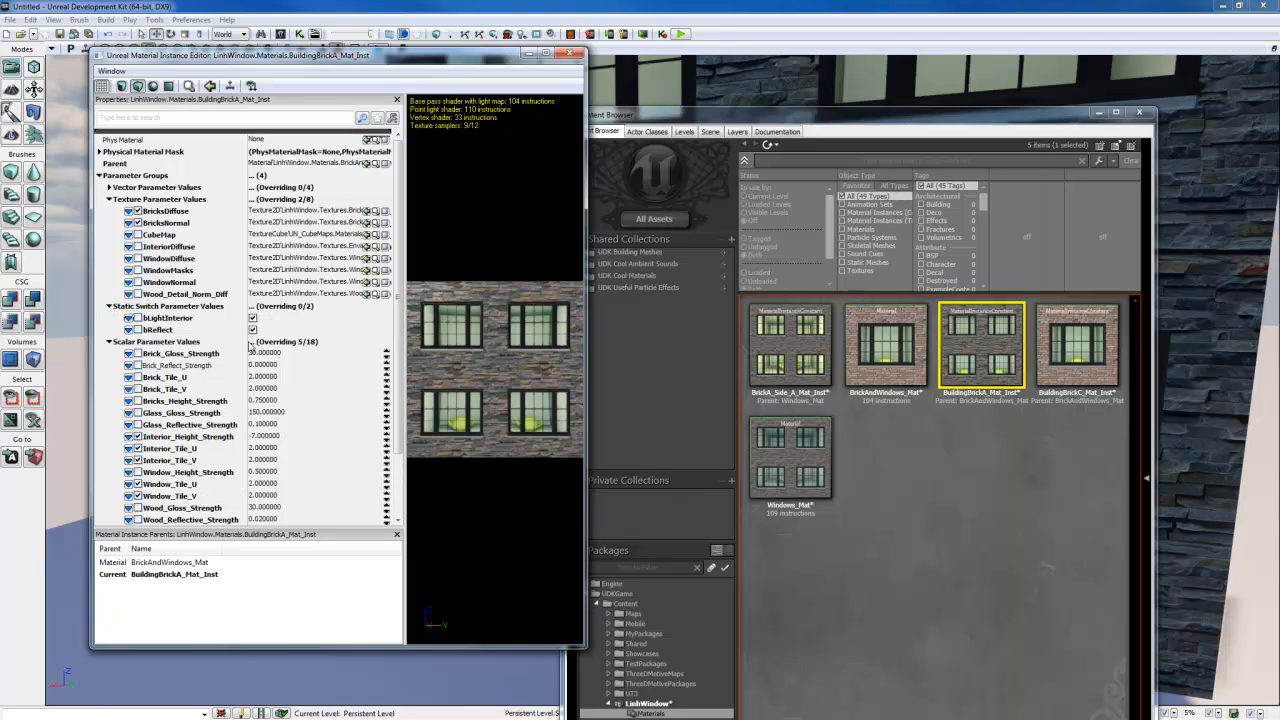
pyautogui.click(139, 318)
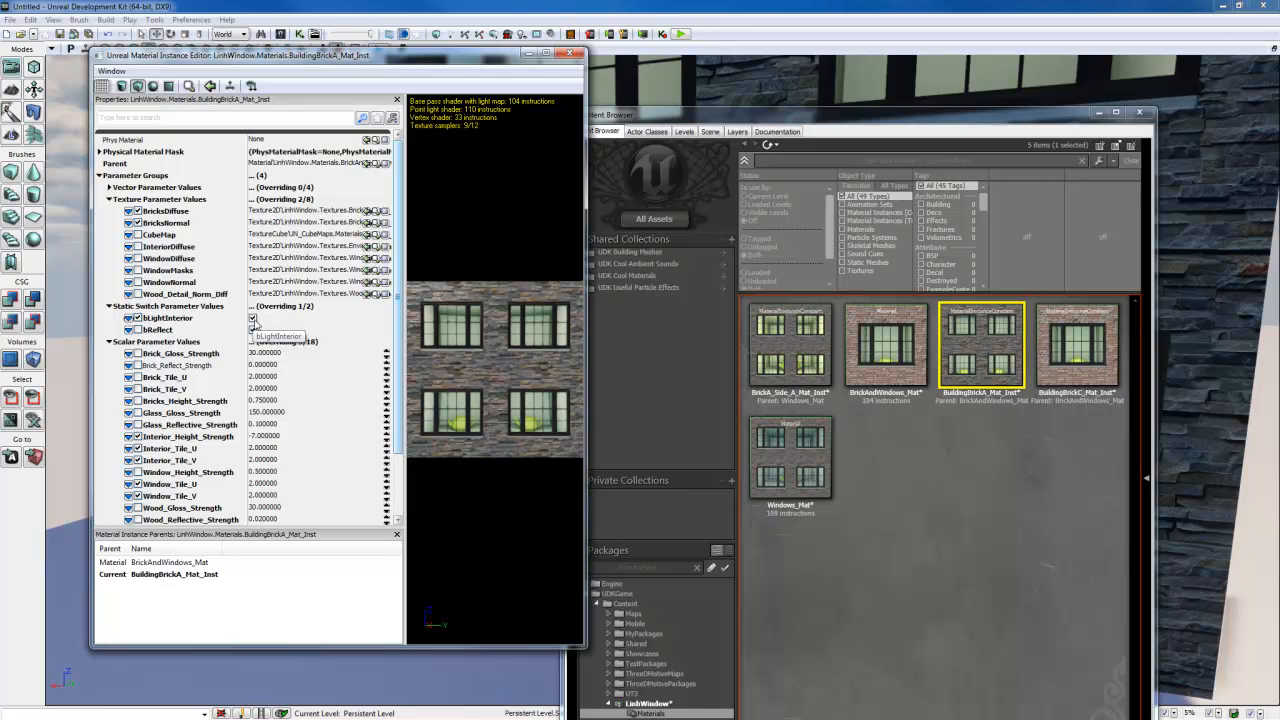
pyautogui.click(253, 318)
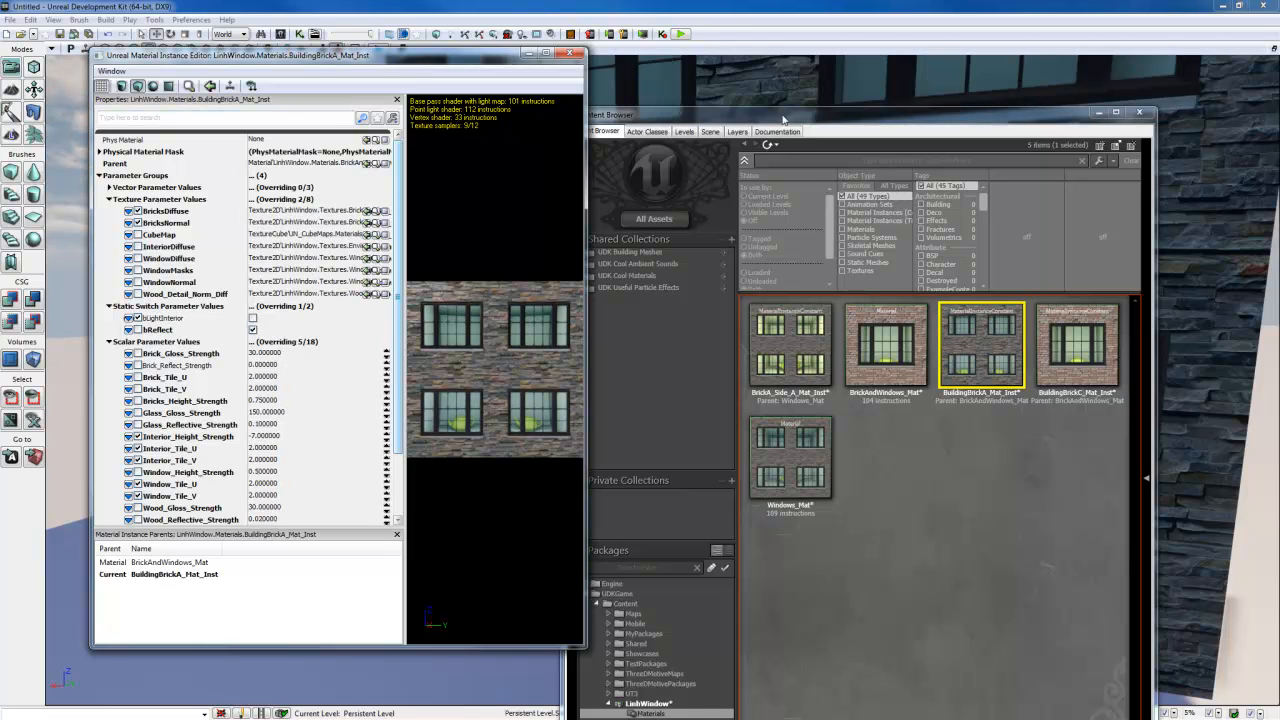
pyautogui.click(571, 54)
pyautogui.moveTo(791, 118); pyautogui.dragTo(193, 97)
pyautogui.click(501, 91)
# Step: Examine the stone building's windows and interiors on its sunlit and shaded sides, comparing them with the neighbouring brick building
pyautogui.moveTo(560, 300); pyautogui.dragTo(760, 275, button='right')
pyautogui.moveTo(743, 419)
pyautogui.mouseDown(button='right')
pyautogui.moveTo(640, 425)
pyautogui.moveTo(743, 419)
pyautogui.mouseUp(button='right')
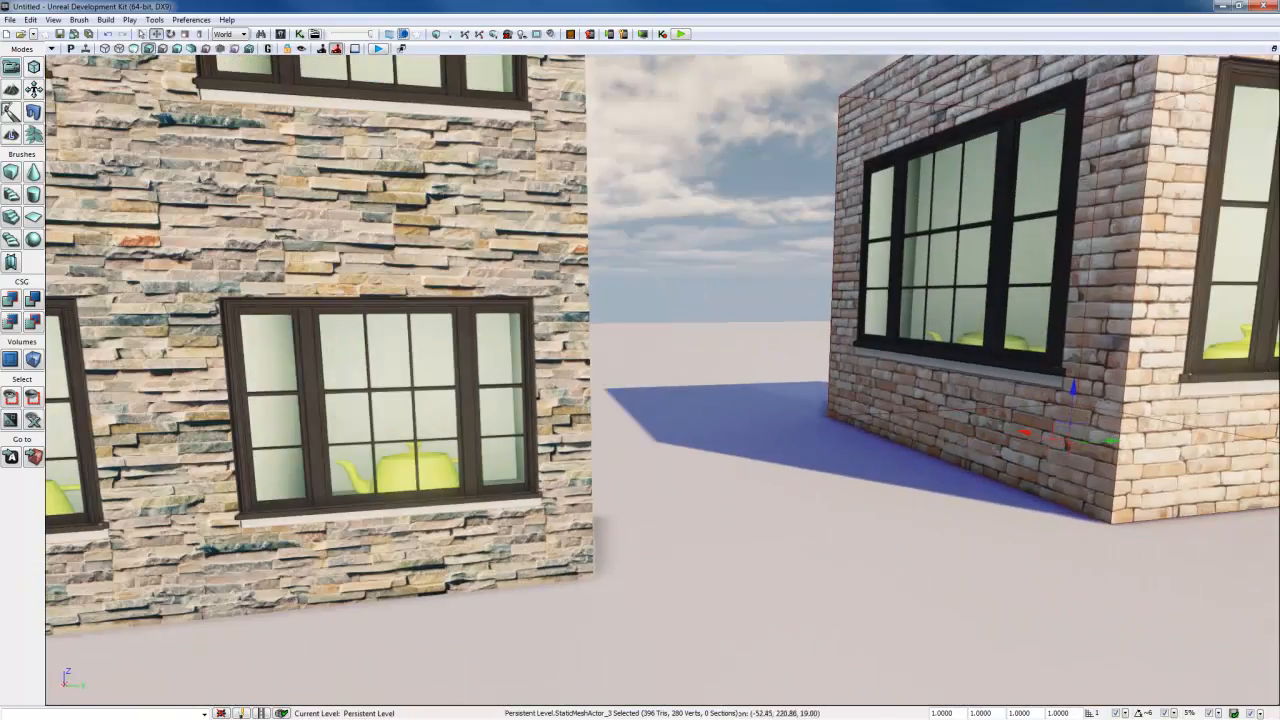
pyautogui.moveTo(743, 419); pyautogui.dragTo(690, 515)
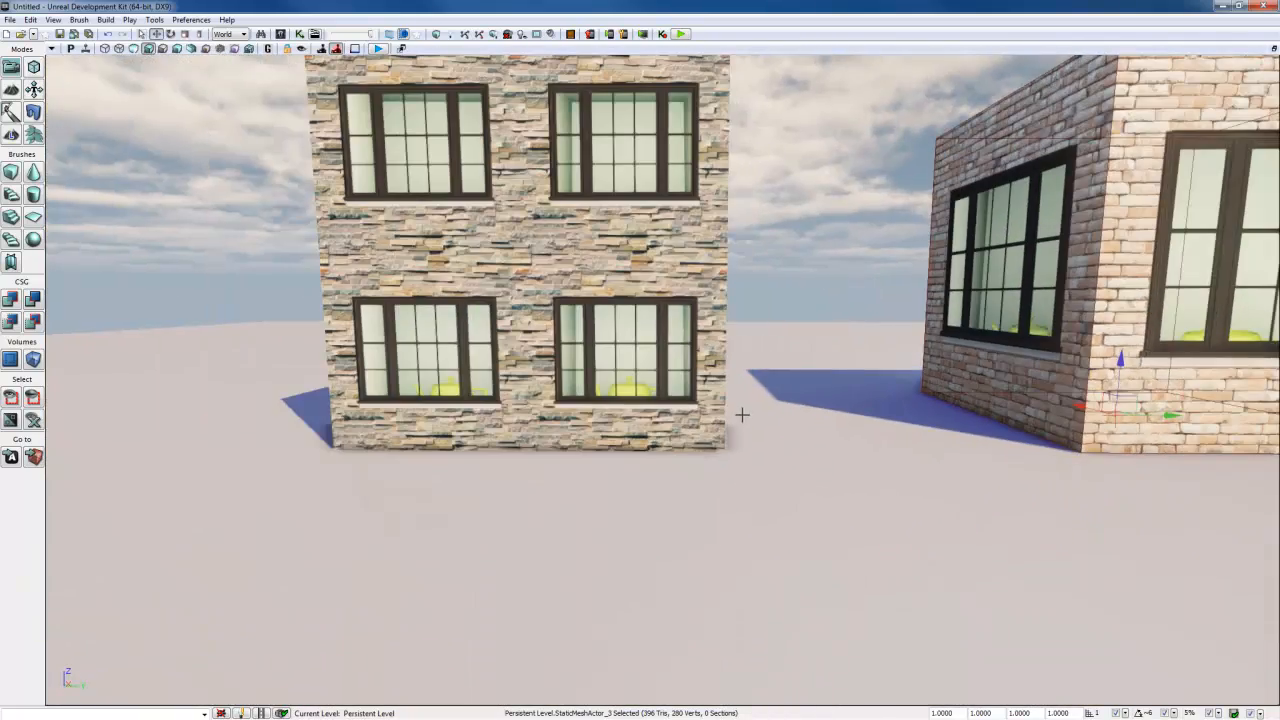
pyautogui.moveTo(742, 415); pyautogui.dragTo(740, 330, button='middle')
pyautogui.moveTo(738, 430); pyautogui.dragTo(737, 410, button='right')
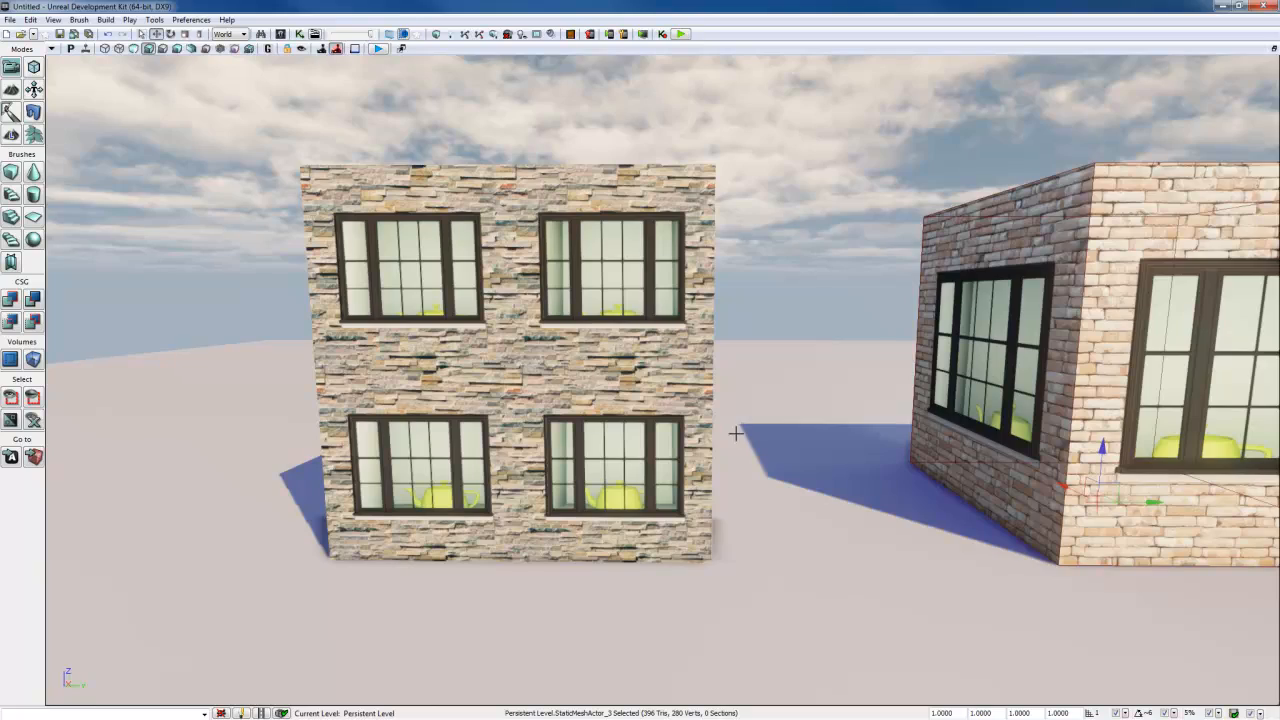
pyautogui.moveTo(730, 456); pyautogui.dragTo(610, 465, button='middle')
pyautogui.moveTo(610, 465); pyautogui.dragTo(725, 440)
pyautogui.moveTo(725, 440); pyautogui.dragTo(480, 436, button='middle')
pyautogui.moveTo(480, 436); pyautogui.dragTo(540, 425)
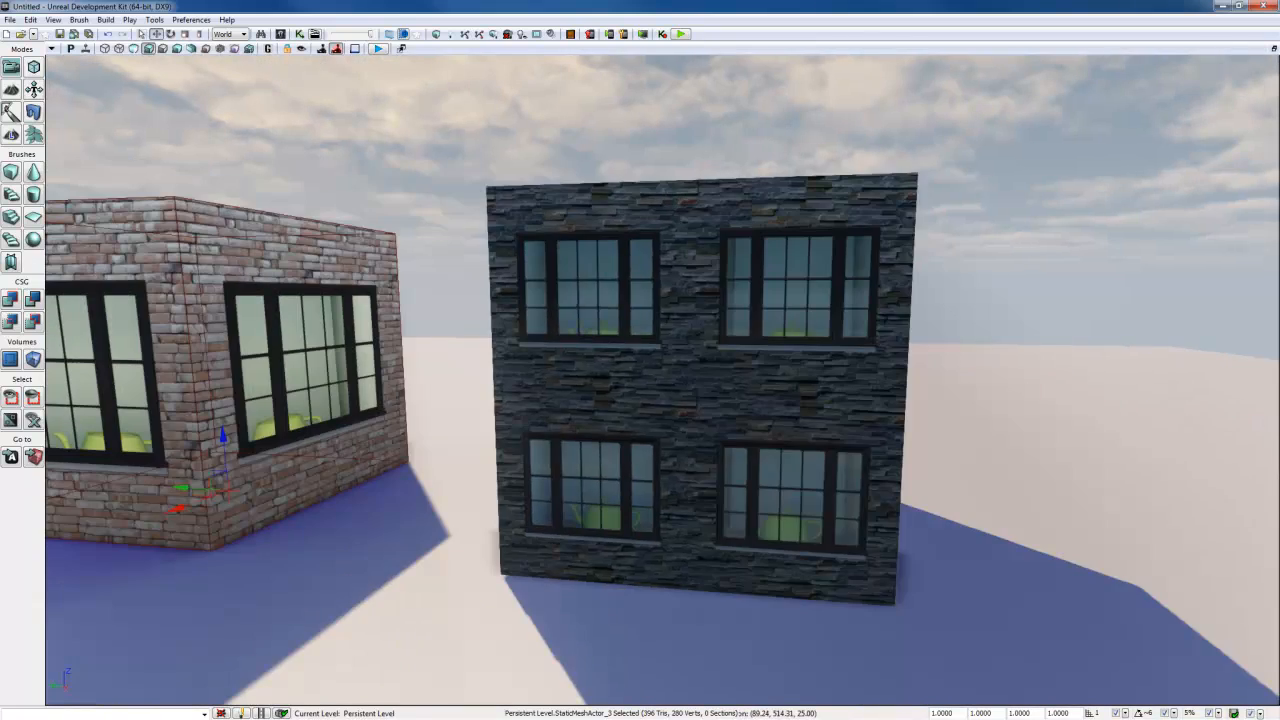
pyautogui.moveTo(540, 425); pyautogui.dragTo(711, 443, button='middle')
pyautogui.moveTo(711, 443); pyautogui.dragTo(560, 440)
pyautogui.moveTo(560, 440); pyautogui.dragTo(740, 444, button='middle')
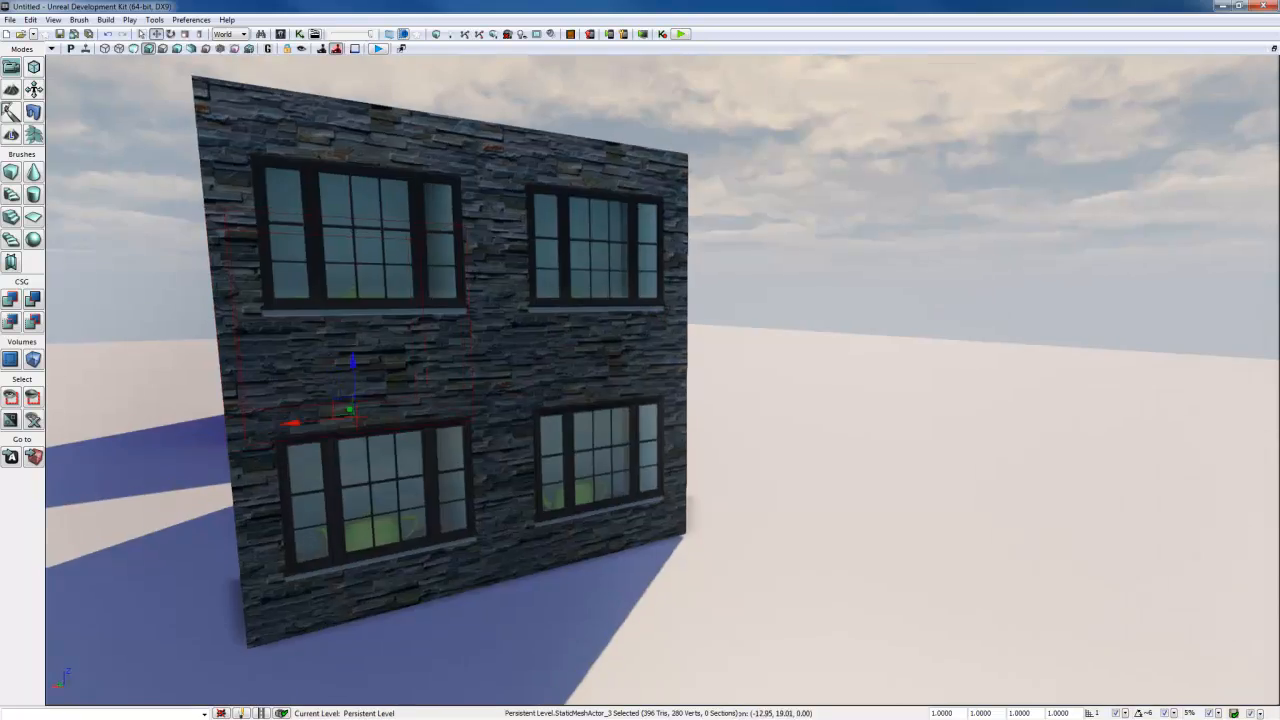
pyautogui.moveTo(740, 444); pyautogui.dragTo(570, 440)
pyautogui.moveTo(570, 440); pyautogui.dragTo(711, 443, button='middle')
pyautogui.moveTo(711, 443); pyautogui.dragTo(560, 436)
pyautogui.moveTo(560, 436); pyautogui.dragTo(711, 443, button='middle')
pyautogui.moveTo(711, 443); pyautogui.dragTo(600, 535)
pyautogui.moveTo(600, 535); pyautogui.dragTo(880, 535, button='middle')
pyautogui.moveTo(880, 535); pyautogui.dragTo(670, 560)
pyautogui.moveTo(741, 448); pyautogui.dragTo(810, 448, button='middle')
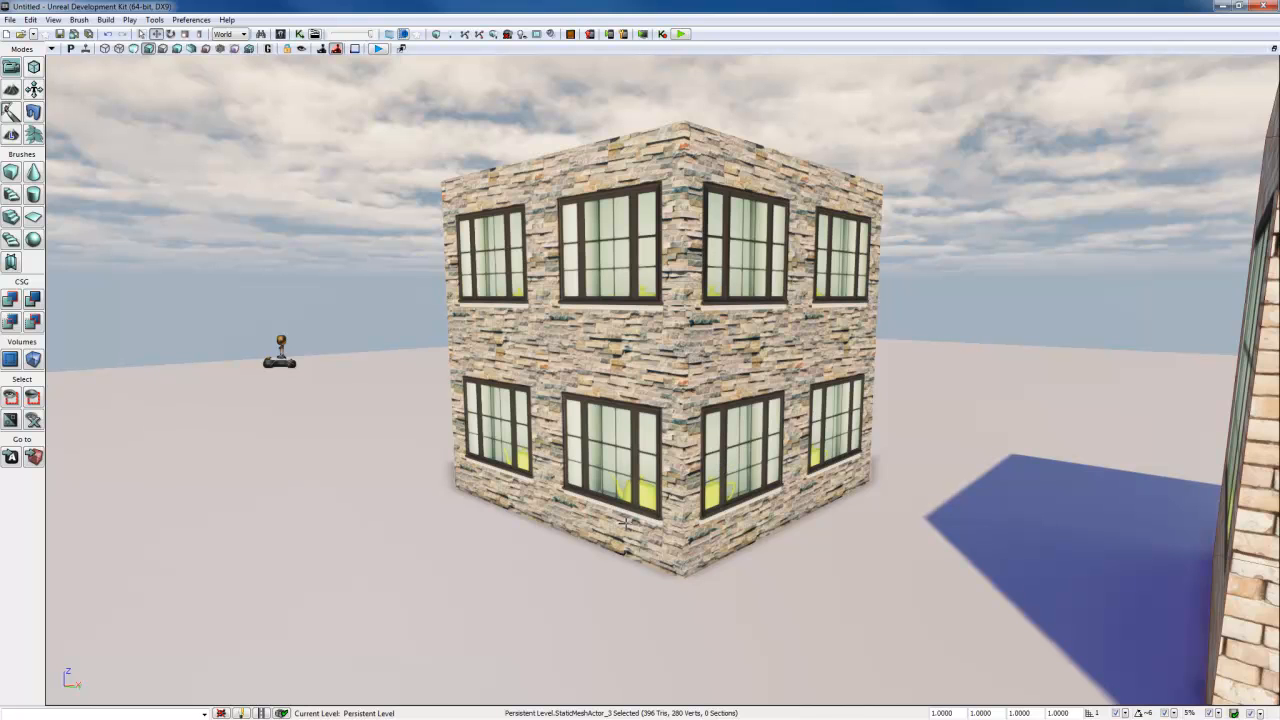
pyautogui.moveTo(857, 530); pyautogui.dragTo(835, 545)
pyautogui.moveTo(835, 545); pyautogui.dragTo(690, 545, button='middle')
pyautogui.moveTo(690, 545); pyautogui.dragTo(810, 545)
pyautogui.moveTo(735, 510); pyautogui.dragTo(669, 510, button='middle')
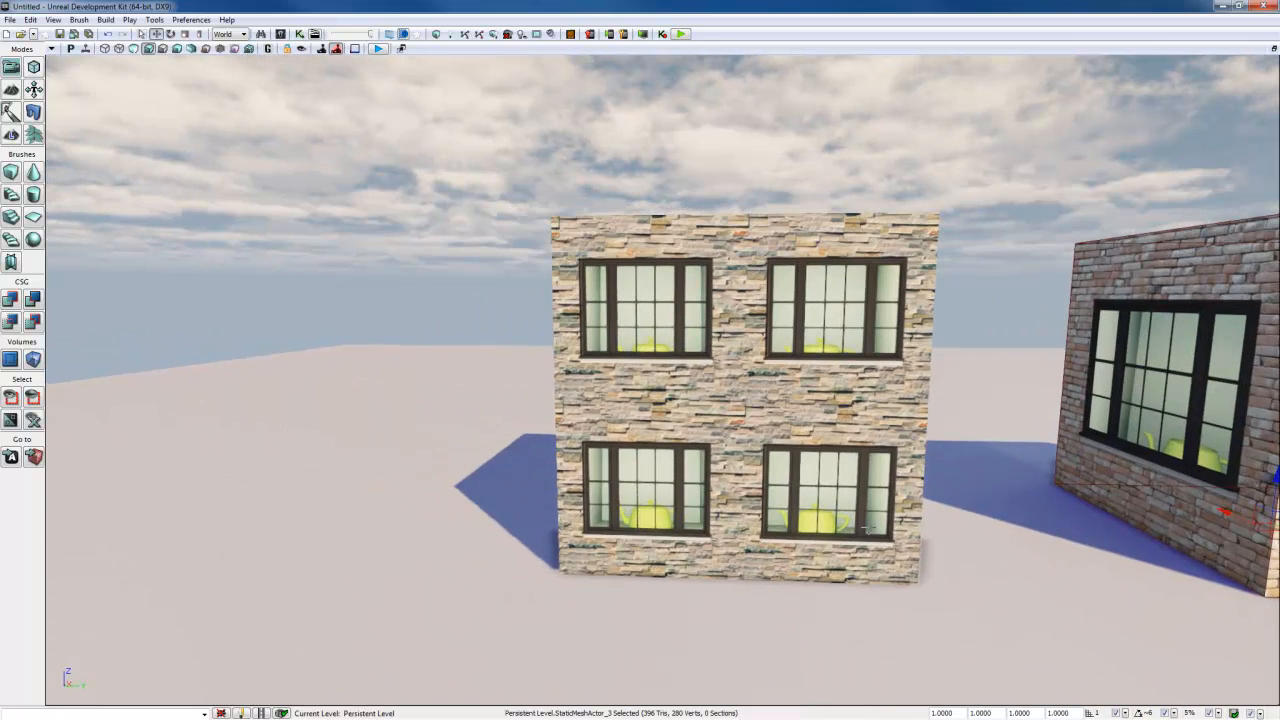
pyautogui.moveTo(669, 510); pyautogui.dragTo(672, 478, button='right')
pyautogui.moveTo(672, 478); pyautogui.dragTo(669, 441)
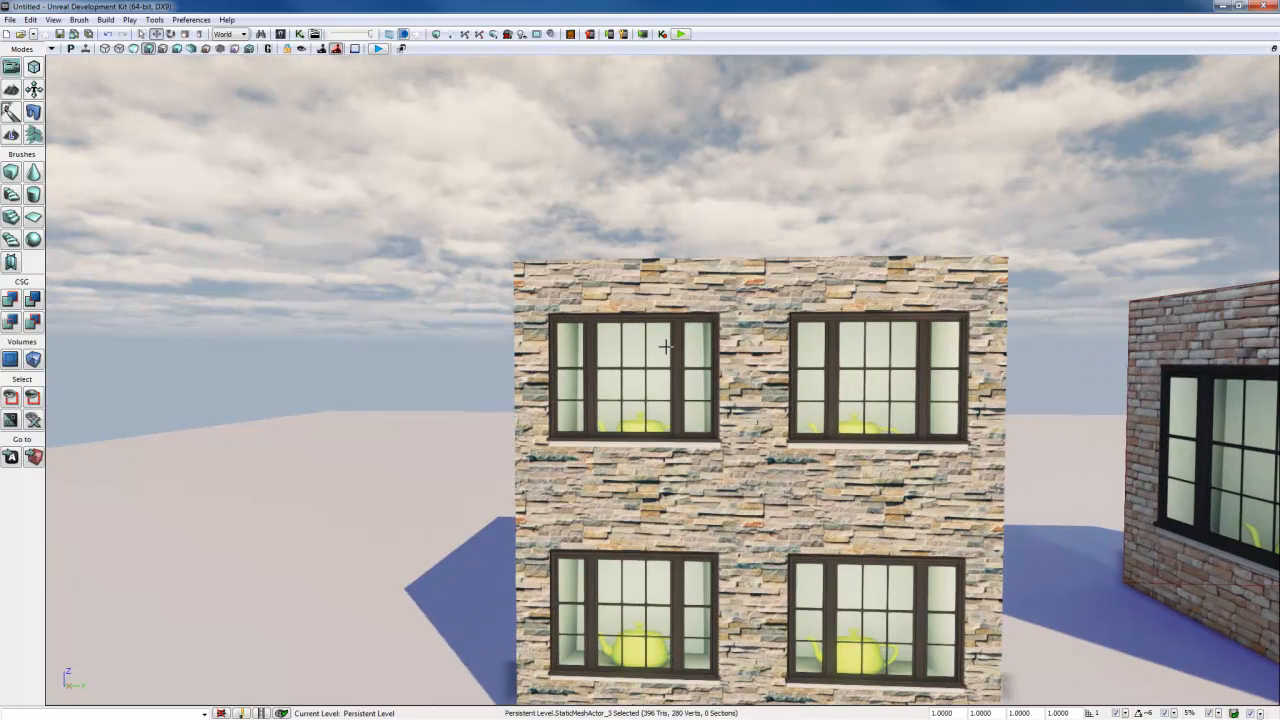
pyautogui.moveTo(800, 474); pyautogui.dragTo(852, 531, button='middle')
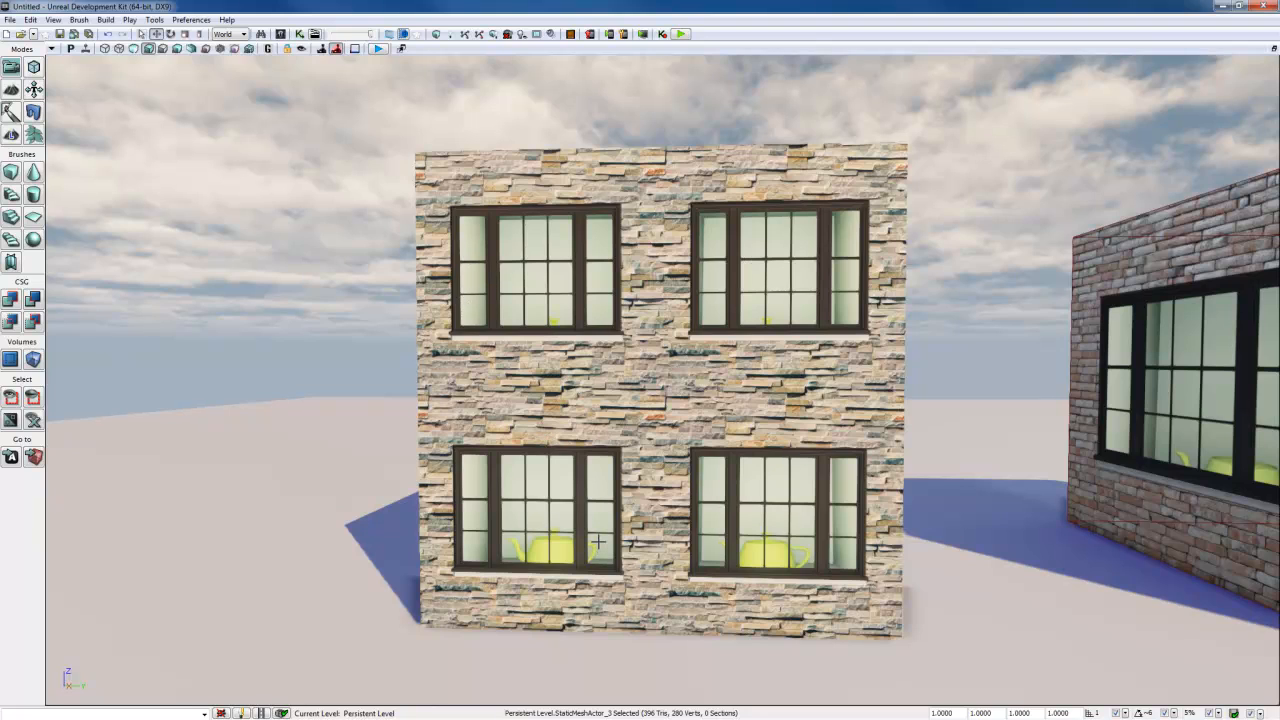
pyautogui.moveTo(664, 538); pyautogui.dragTo(667, 532, button='middle')
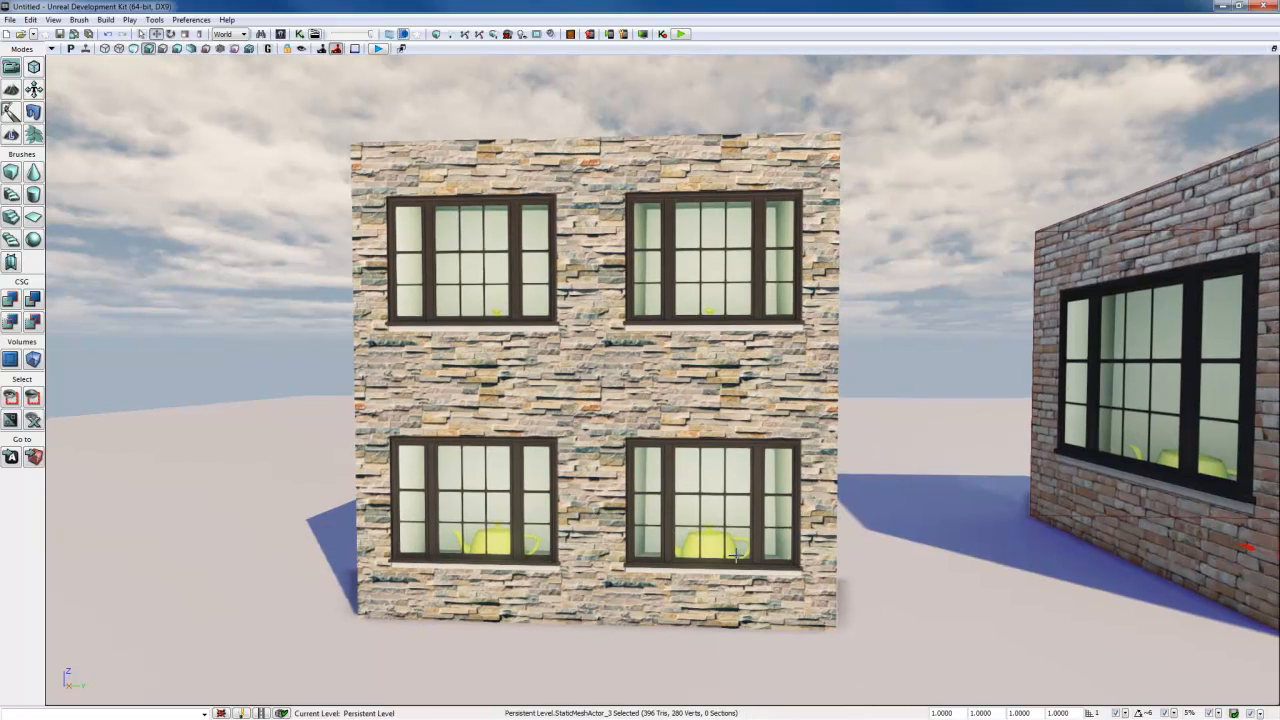
pyautogui.moveTo(736, 555)
pyautogui.mouseDown(button='middle')
pyautogui.moveTo(711, 559)
pyautogui.moveTo(713, 577)
pyautogui.moveTo(734, 572)
pyautogui.mouseUp(button='middle')
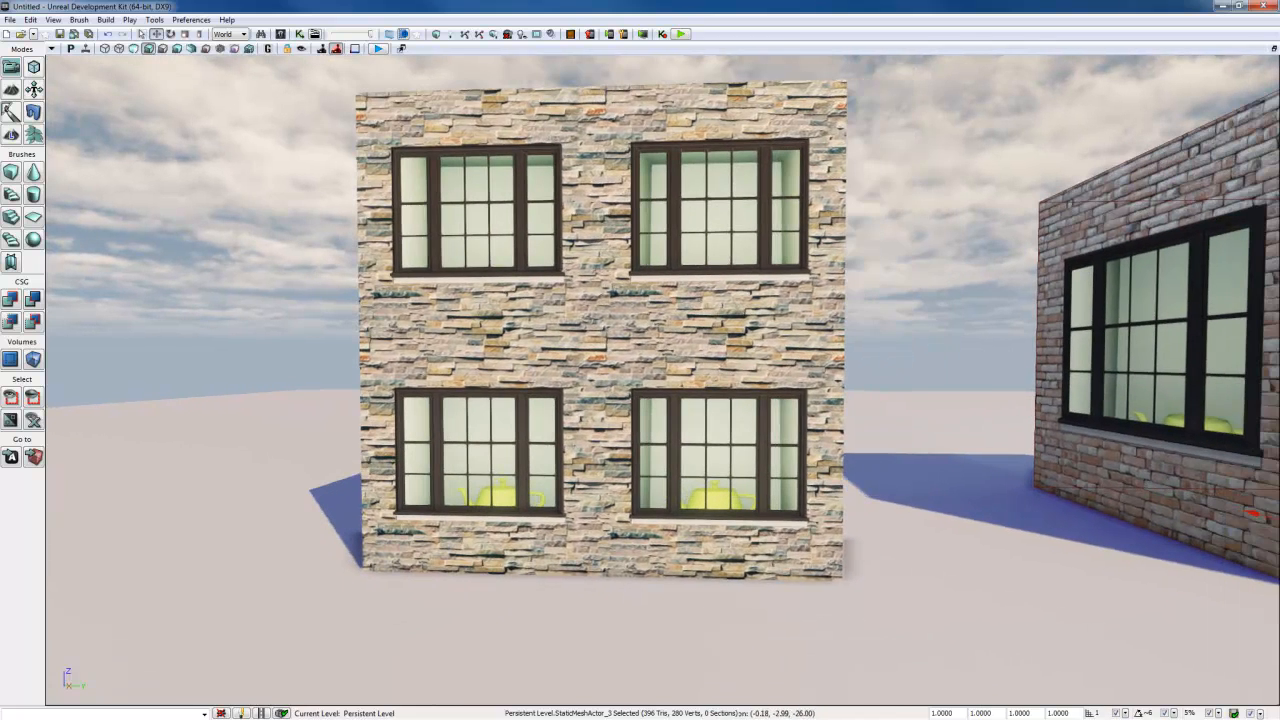